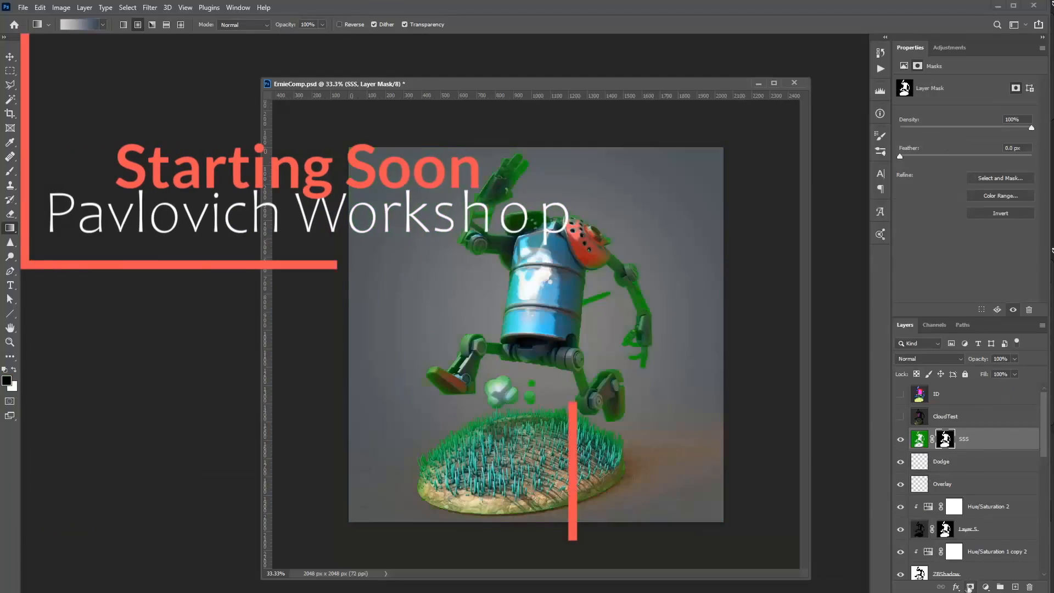
left_click_drag(933, 126, 918, 127)
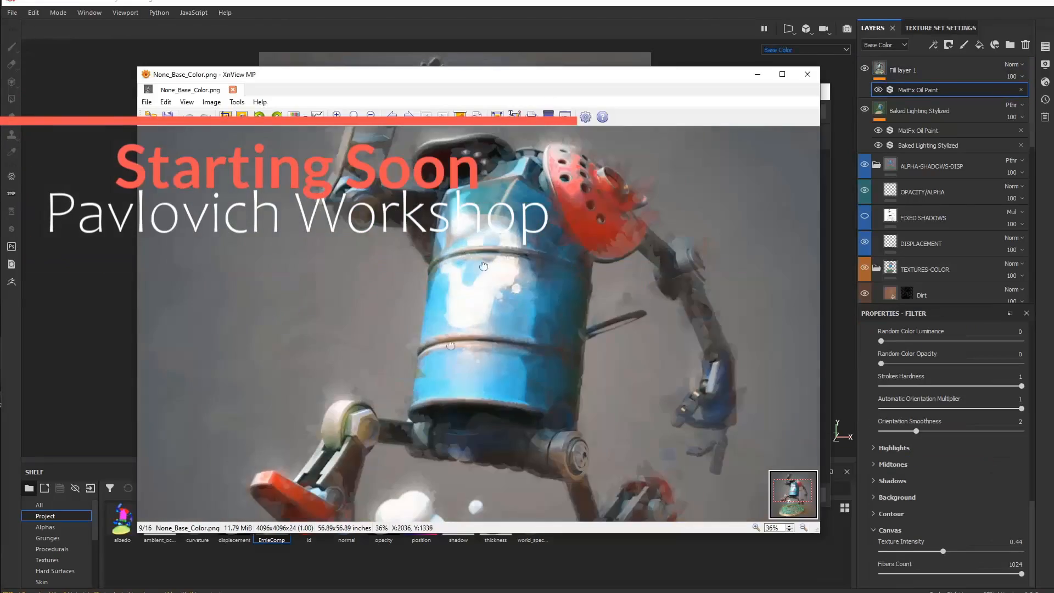
left_click_drag(464, 193, 410, 268)
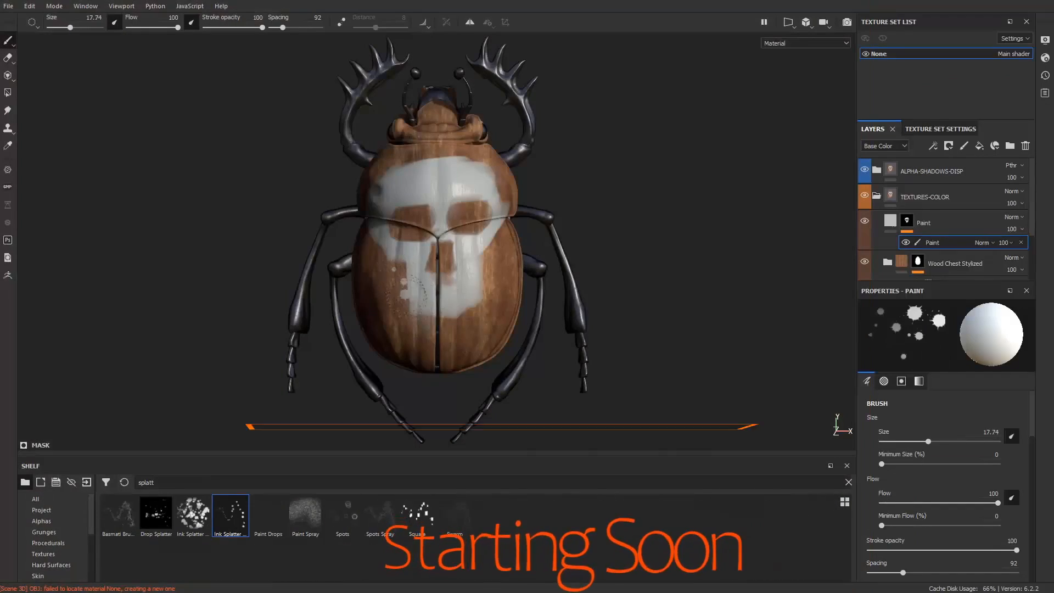
left_click(419, 314)
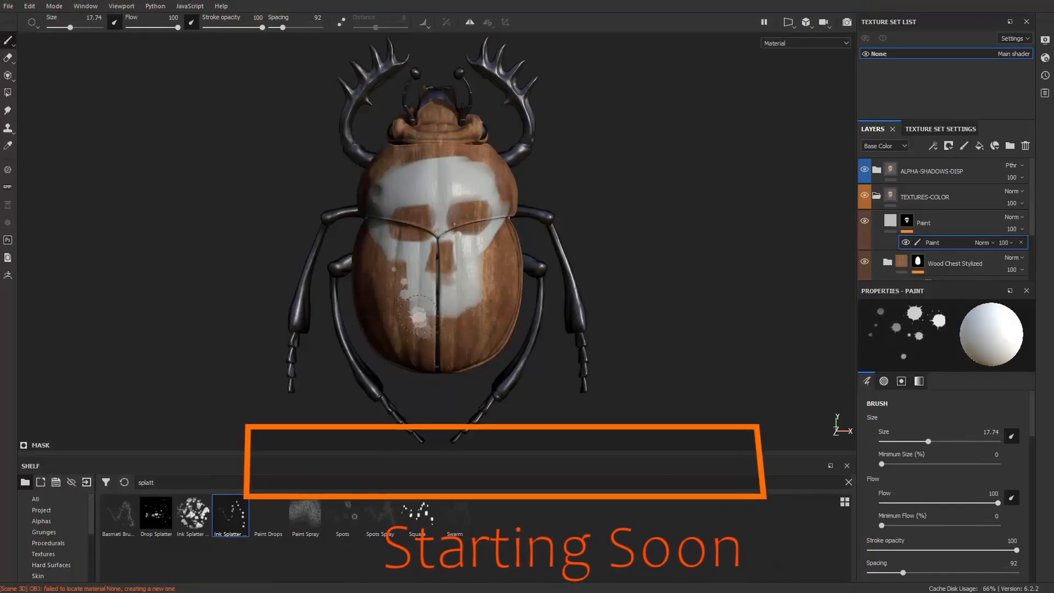
left_click(891, 227)
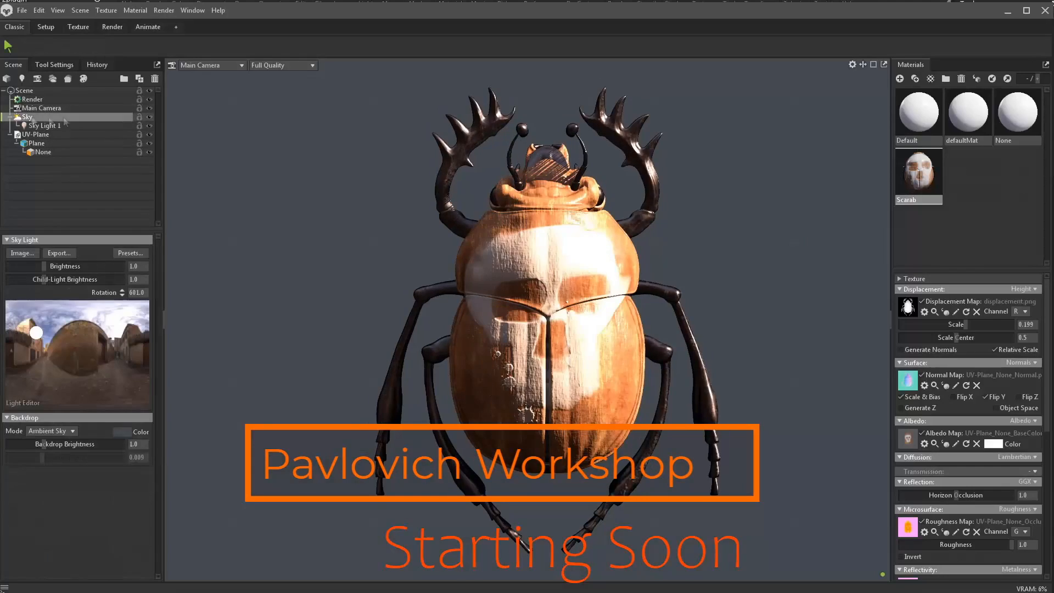
left_click(44, 125)
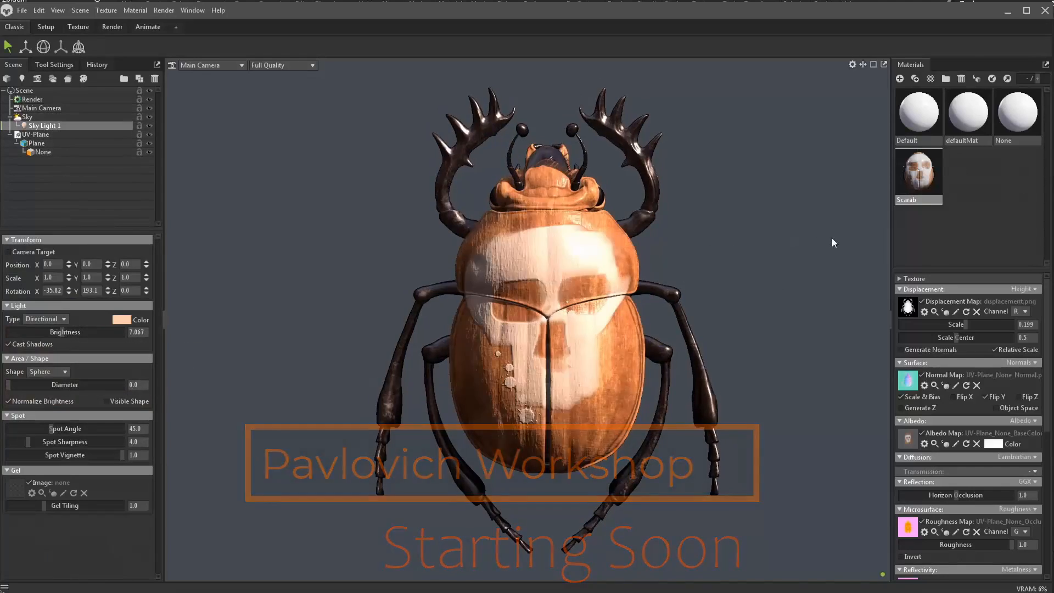
left_click(57, 109)
left_click(132, 341)
left_click(118, 356)
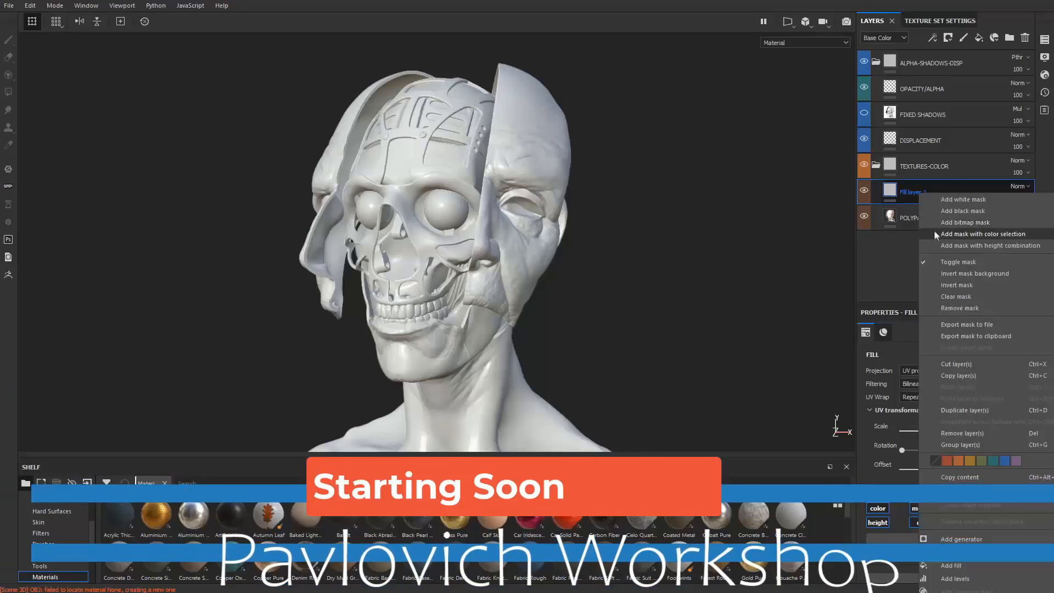
left_click(967, 233)
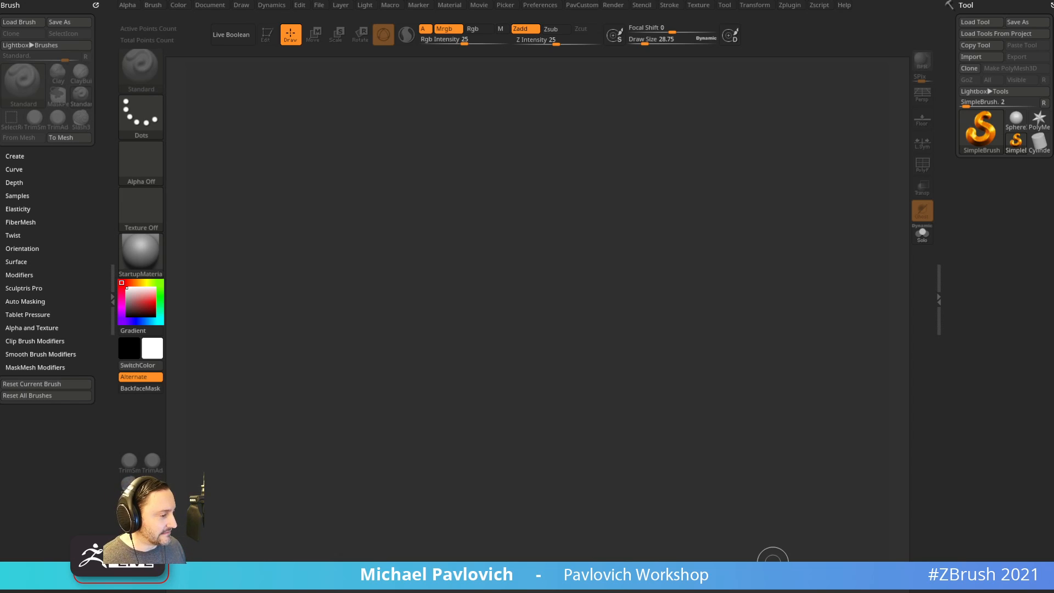
Open the CamView preferences and set the CamView size to 174.
left_click_drag(958, 221, 956, 218)
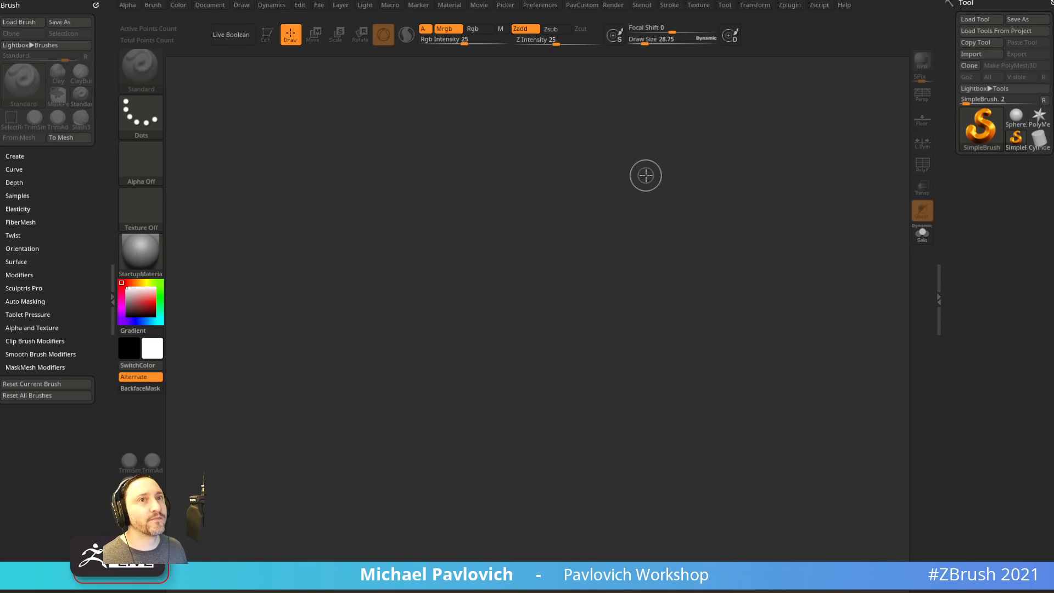
left_click(592, 7)
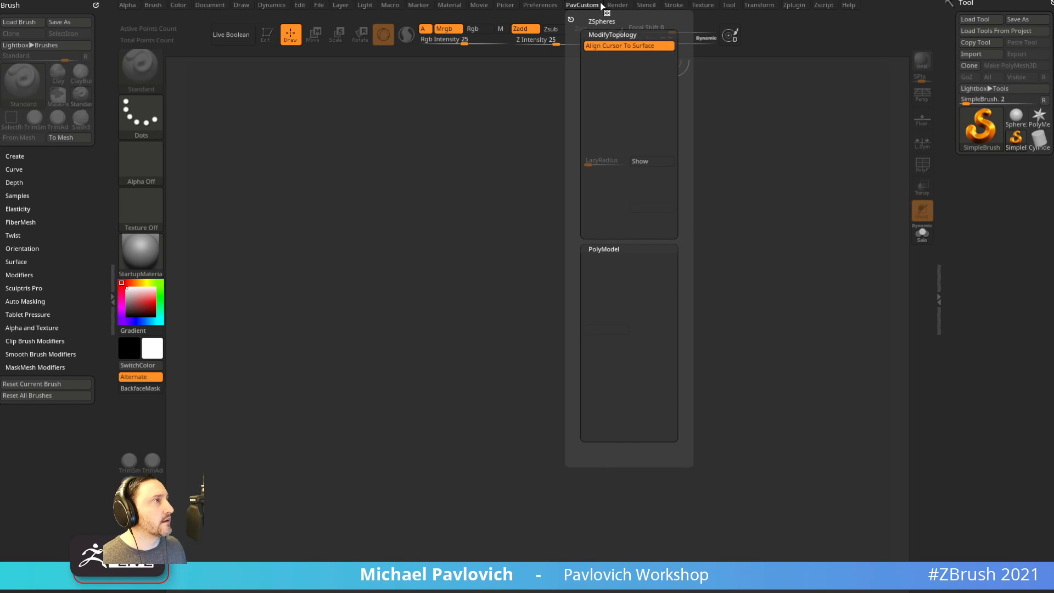
left_click(624, 7)
left_click(552, 6)
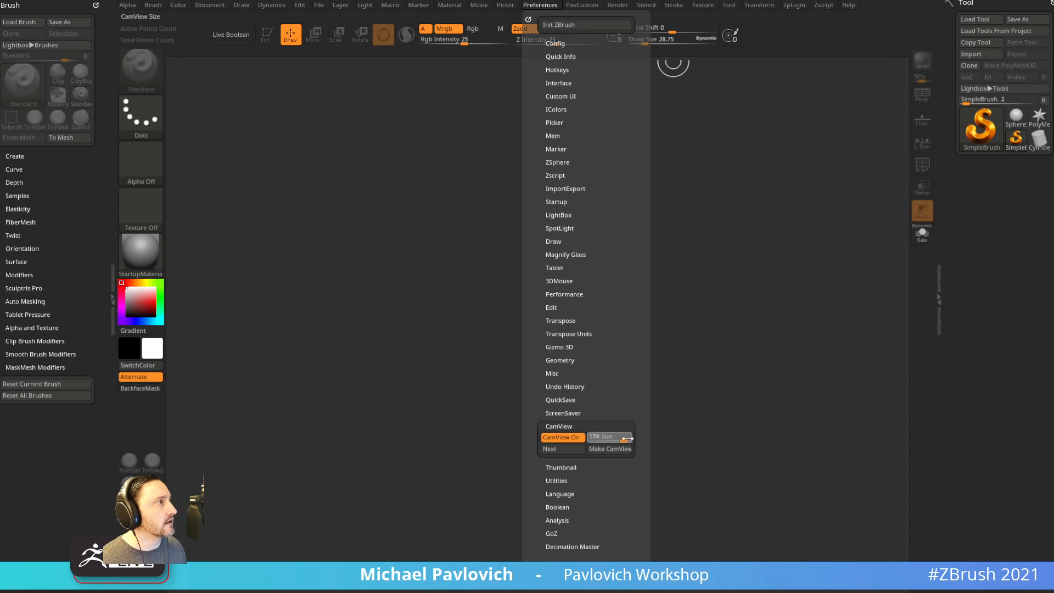
Draw a PolyMesh3D star on the canvas, enter Edit mode and turn it to face front.
left_click(1040, 116)
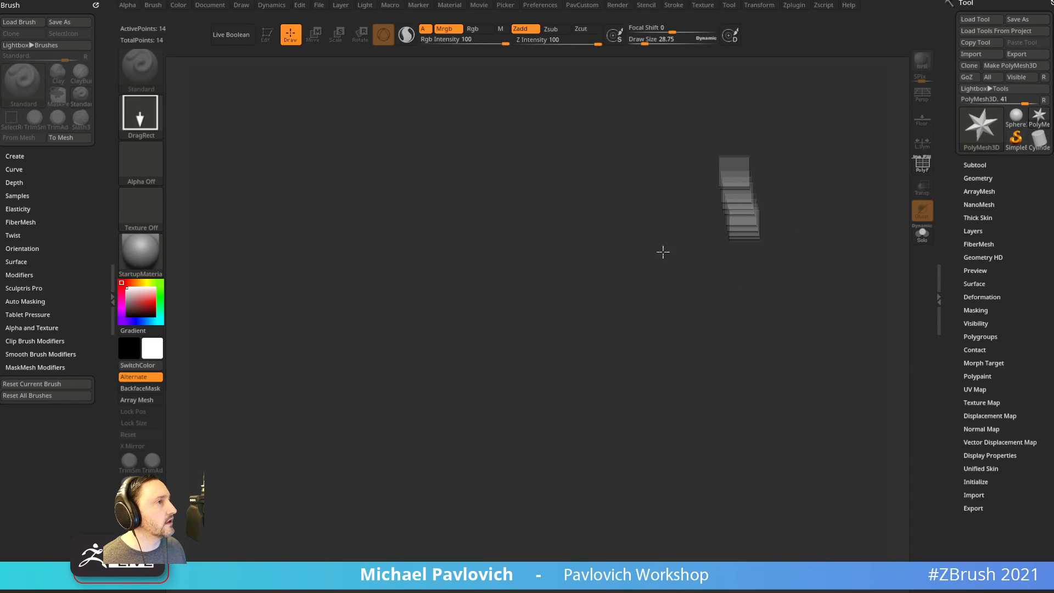
left_click(265, 38)
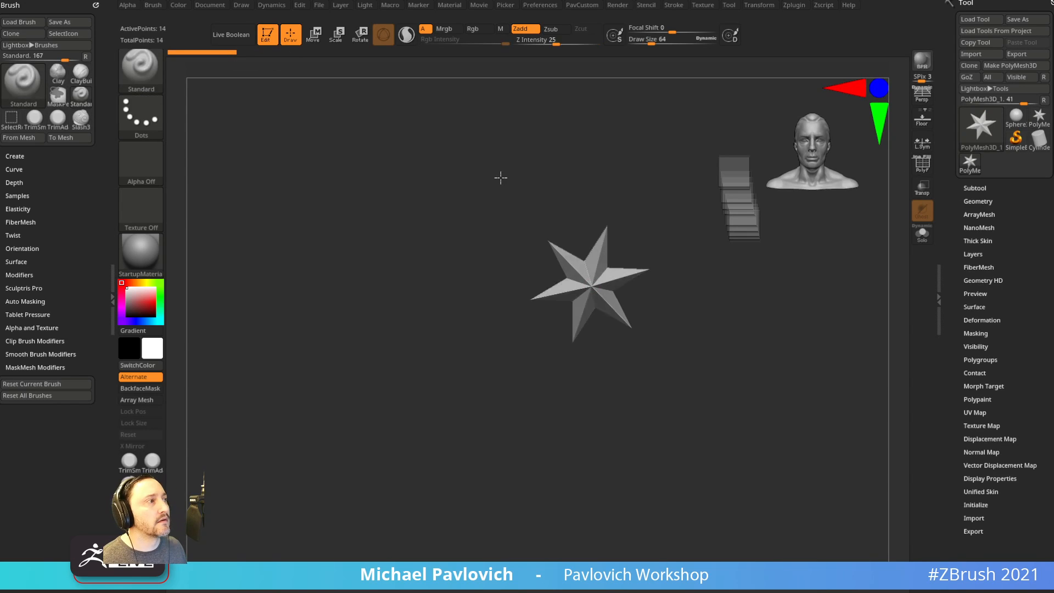
left_click_drag(499, 177, 532, 187)
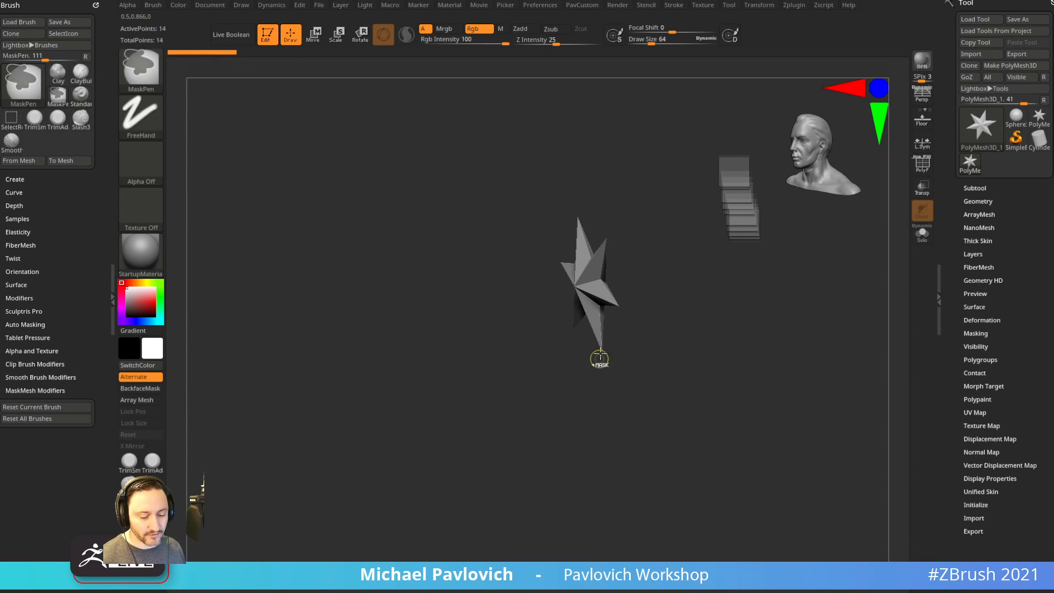
left_click_drag(597, 360, 748, 238, "shift")
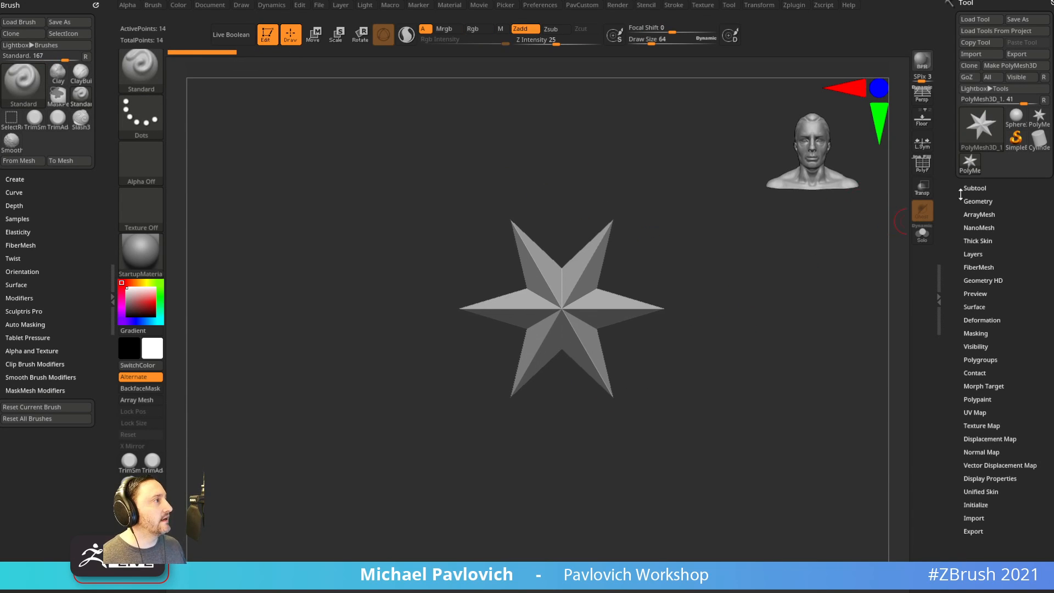
Switch the active tool to Sphere3D, frame it and convert it to a PolyMesh3D.
left_click_drag(946, 325, 956, 368)
left_click(981, 144)
left_click(647, 178)
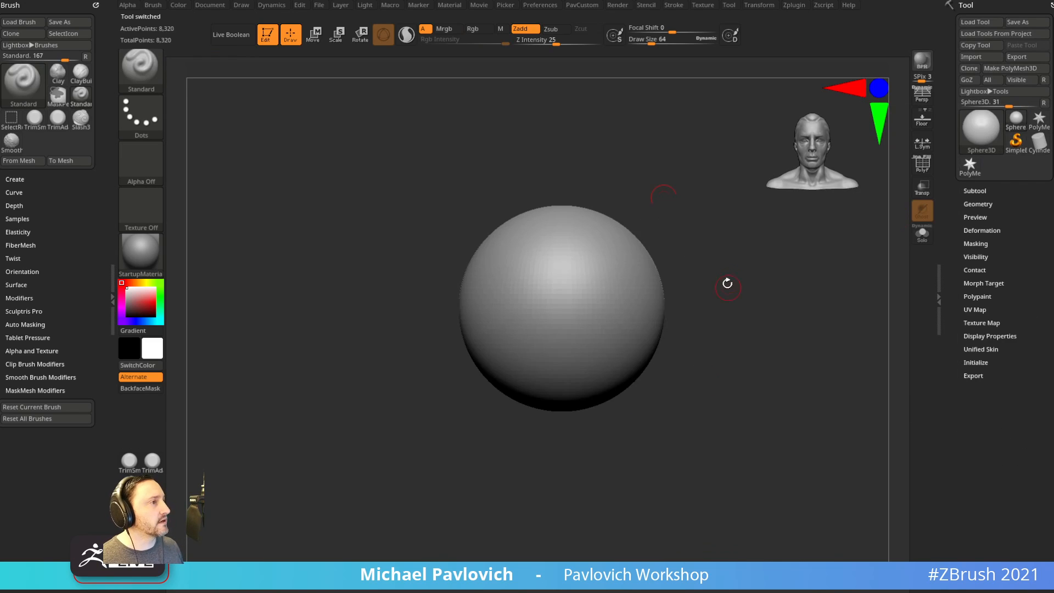
key("f")
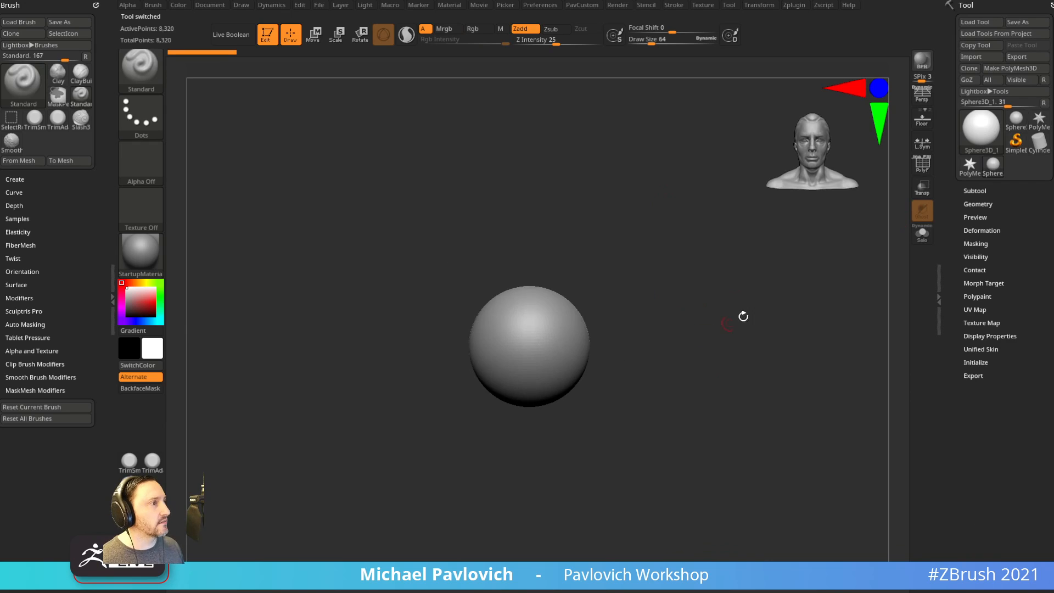
left_click(996, 69)
Clip the sides of the sphere flat with the ClipCurve brush and view it from the side.
key("ctrl+shift")
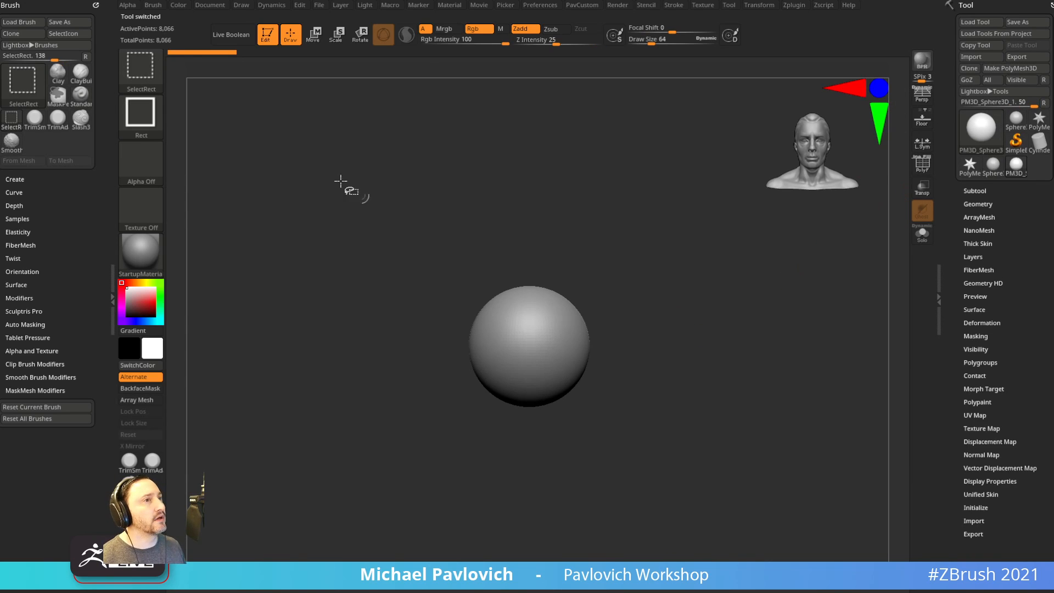
left_click(141, 70)
left_click(337, 133)
mouse_move(560, 212)
left_mouse_down("ctrl+shift")
mouse_move(572, 502)
mouse_move(593, 466)
left_mouse_up("ctrl+shift")
left_click_drag(659, 324, 624, 329, "shift")
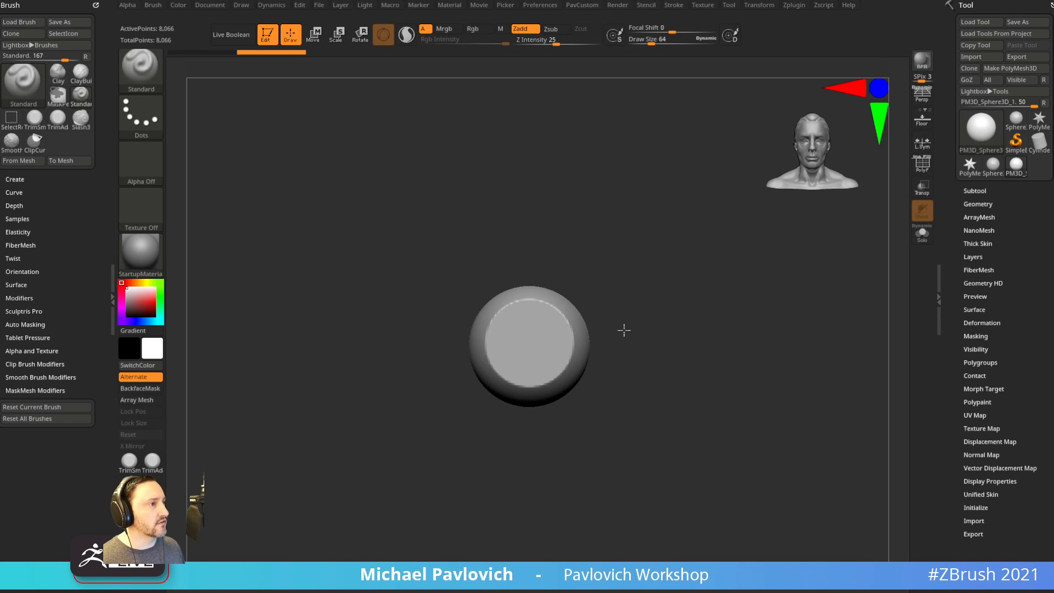
Pull the lower and upper front of the flattened sphere outward with the Move brush at a draw size of about 751.
key("s")
key("s")
left_click_drag(540, 398, 571, 401)
key("b")
key("m")
key("v")
key("space")
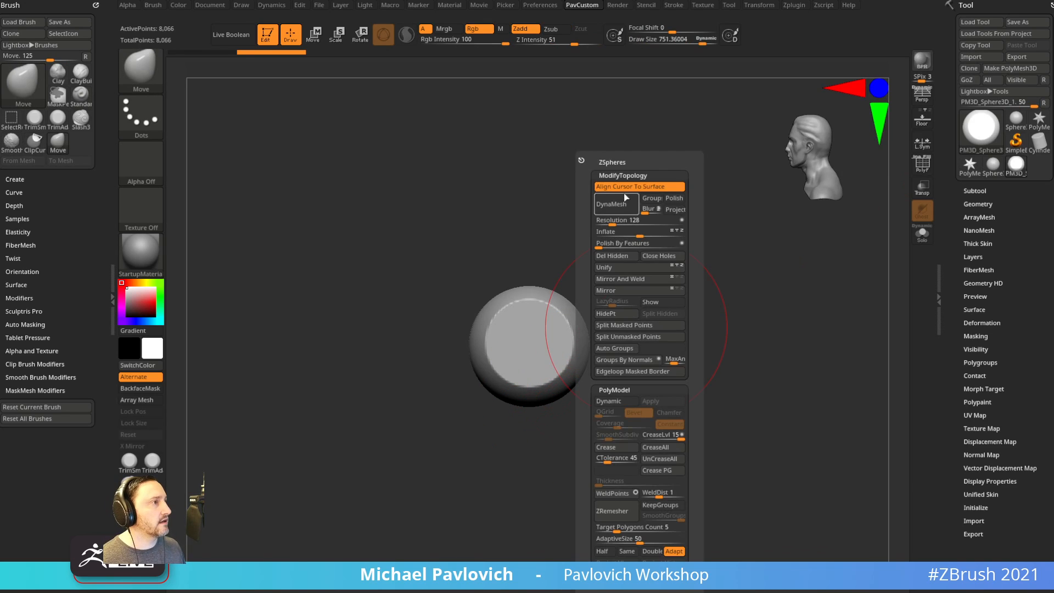
left_click_drag(716, 321, 693, 320, "alt")
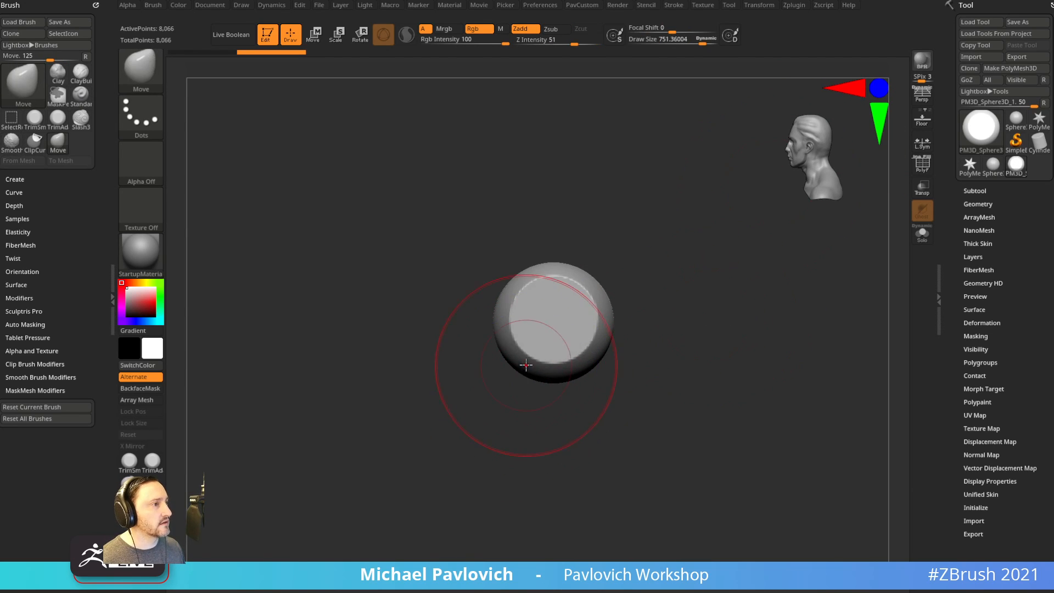
left_click_drag(525, 367, 519, 408)
left_click_drag(506, 319, 495, 282)
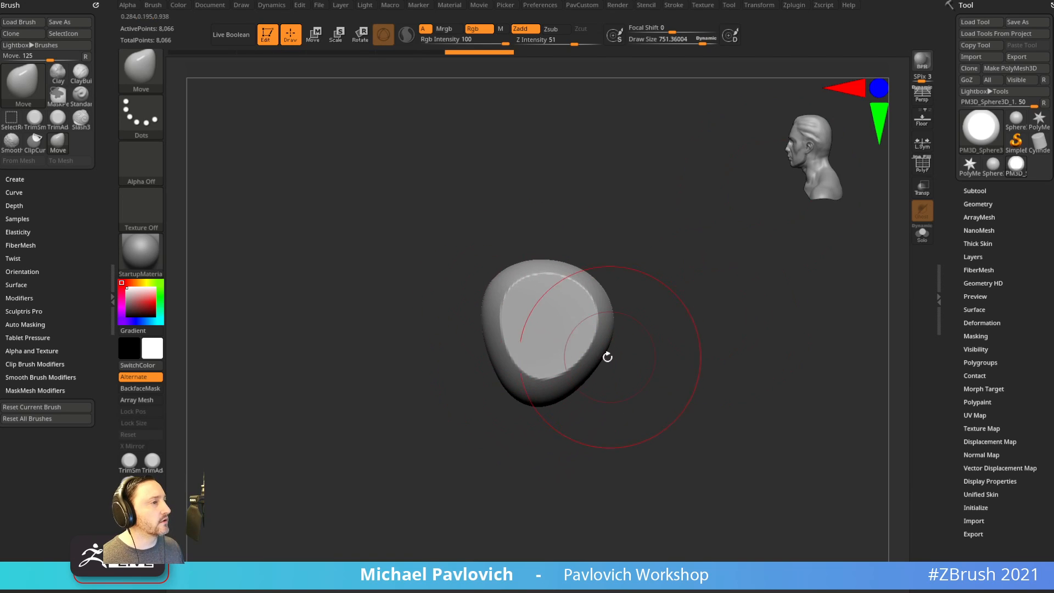
Stretch the chin farther down and pull out the back of the skull in the side profile.
left_click_drag(608, 357, 609, 351)
left_click_drag(525, 388, 515, 401)
left_click_drag(592, 298, 598, 285)
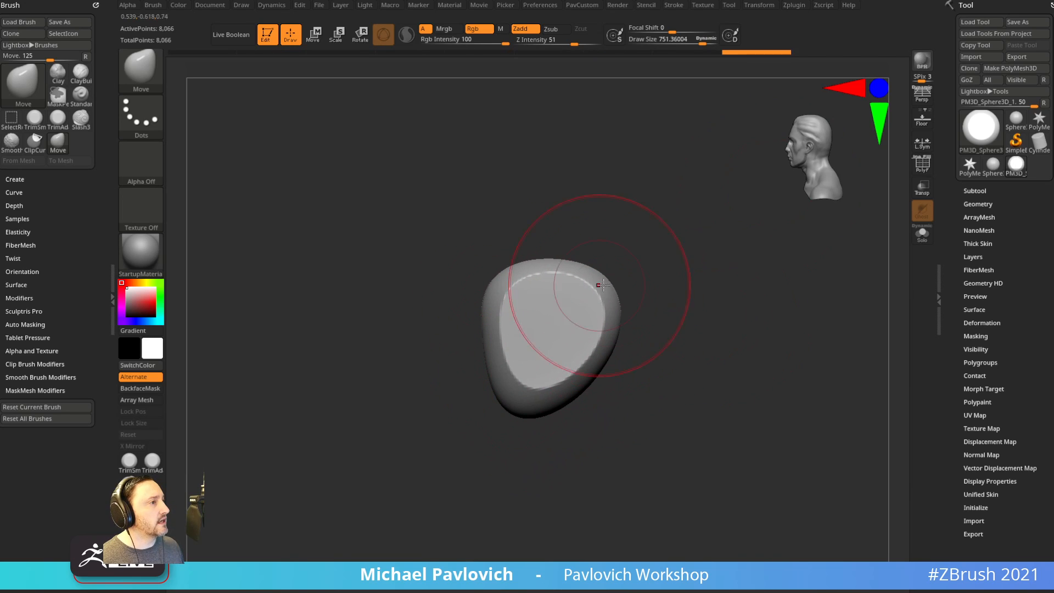
left_click_drag(612, 347, 623, 339)
Clip away the area beneath the back of the skull and widen the head from the front with the Move brush.
mouse_move(666, 298)
left_mouse_down("ctrl+shift")
mouse_move(580, 383)
mouse_move(593, 374)
mouse_move(548, 379)
mouse_move(562, 364)
mouse_move(542, 497)
left_mouse_up("ctrl+shift")
left_click_drag(635, 240, 736, 299, "shift")
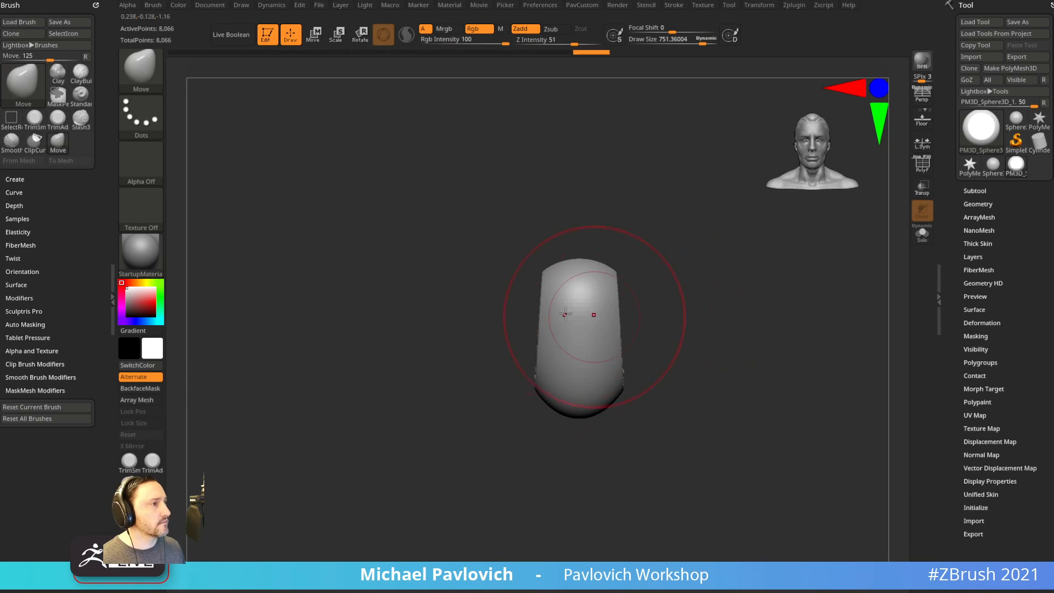
key("s")
left_click_drag(543, 311, 517, 280)
Plane the temples and front side edges of the head with the TrimDynamic brush.
mouse_move(733, 269)
left_mouse_down()
mouse_move(656, 299)
mouse_move(685, 296)
left_mouse_up()
key("b")
key("t")
key("d")
key("s")
left_click_drag(640, 328, 629, 327)
left_click_drag(636, 280, 637, 330)
key("s")
left_click_drag(638, 340, 628, 341)
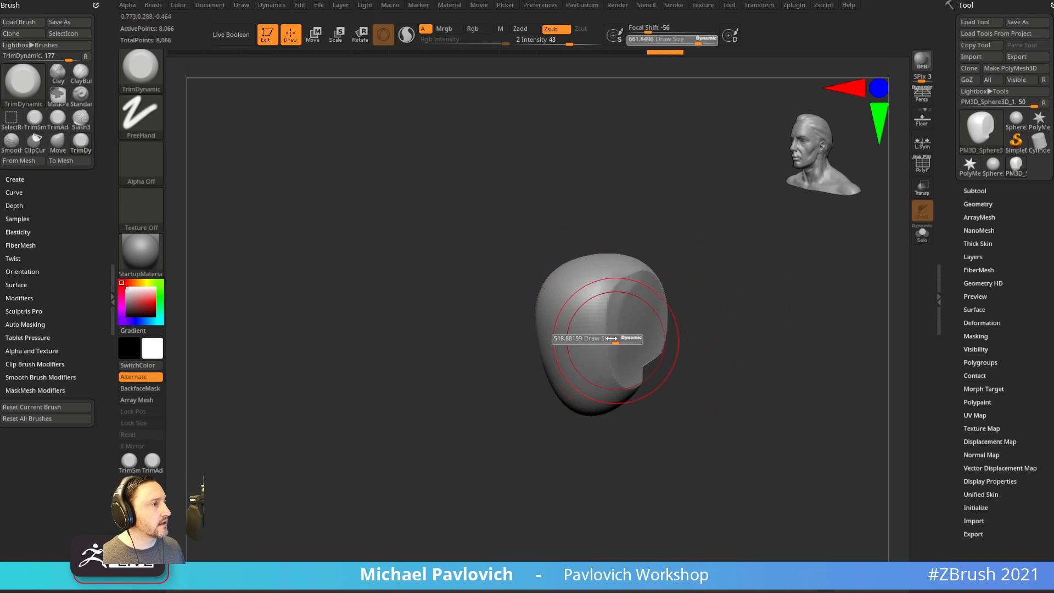
mouse_move(636, 284)
left_mouse_down()
mouse_move(631, 346)
mouse_move(606, 285)
left_mouse_up()
mouse_move(715, 327)
left_mouse_down("shift")
mouse_move(714, 315)
mouse_move(703, 332)
mouse_move(721, 332)
left_mouse_up("shift")
Indent both eye sockets symmetrically, switching to the Standard brush at a draw size of about 145.
key("w")
key("q")
mouse_move(524, 334)
left_mouse_down()
mouse_move(557, 344)
mouse_move(523, 345)
mouse_move(536, 348)
left_mouse_up()
key("b")
key("s")
key("t")
key("s")
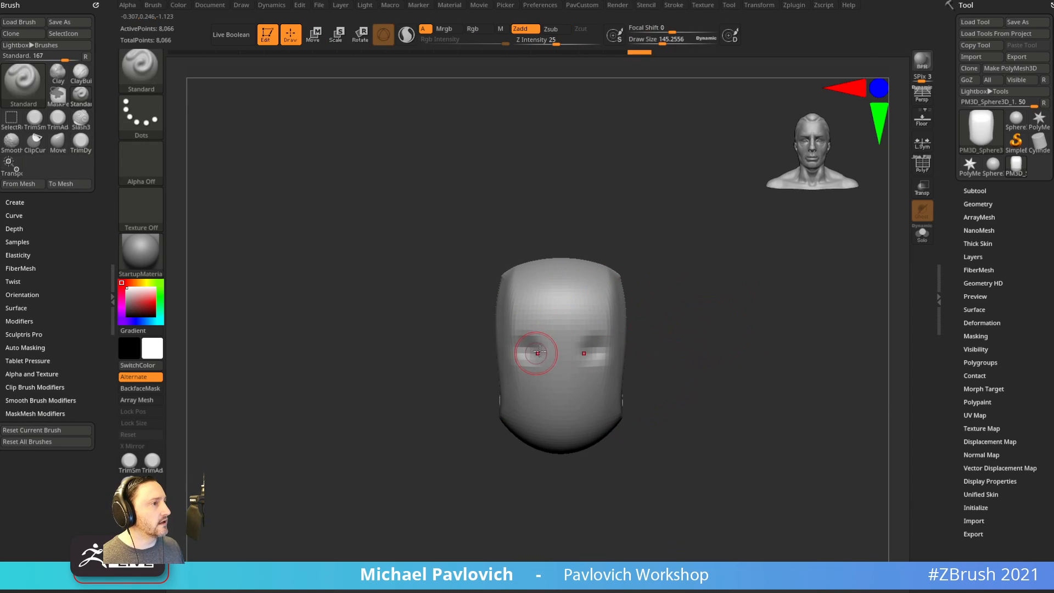
Remesh the head with DynaMesh at resolution 128, deepen the eye sockets and show the DynaMesh geometry settings.
key("2")
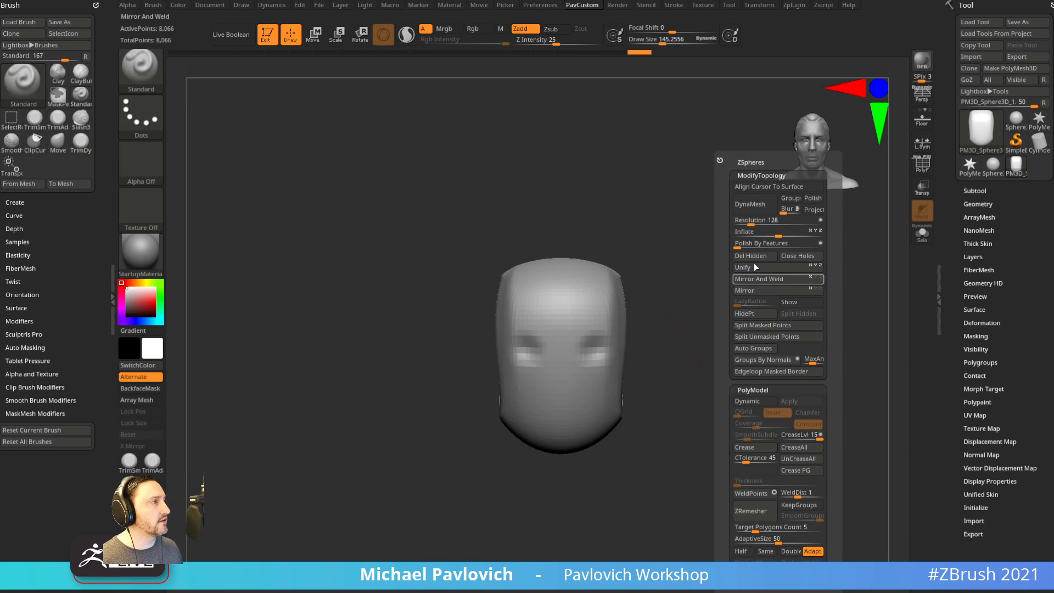
left_click(750, 204)
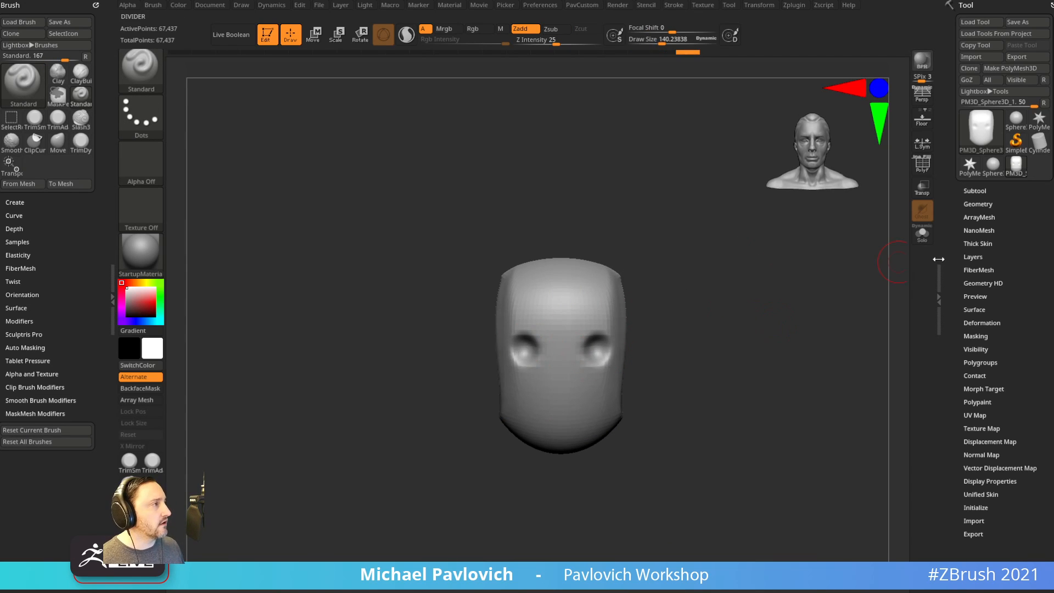
left_click(978, 204)
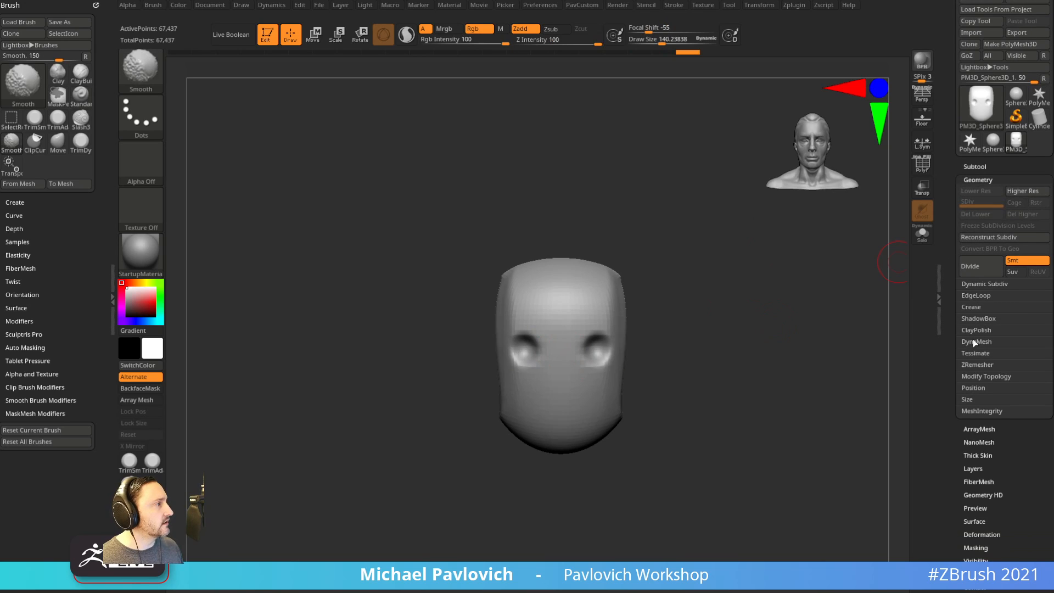
left_click(975, 342)
Define the eye sockets and add a small nose with the Standard brush at a draw size of about 95.
left_click_drag(767, 381, 753, 355, "alt")
key("bracketleft")
left_click_drag(517, 325, 556, 313)
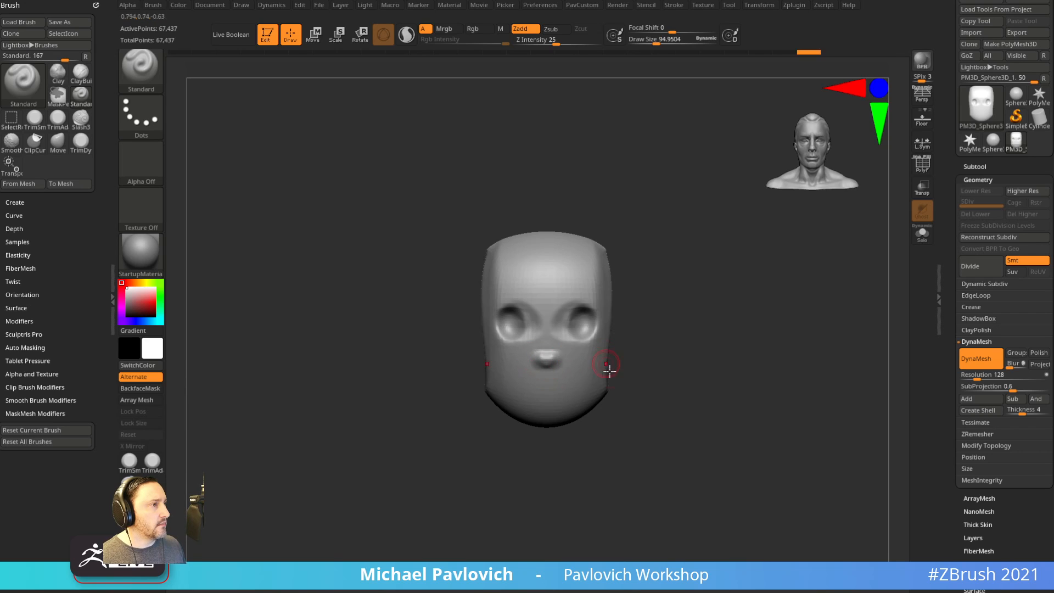
left_click_drag(539, 381, 544, 379, "alt")
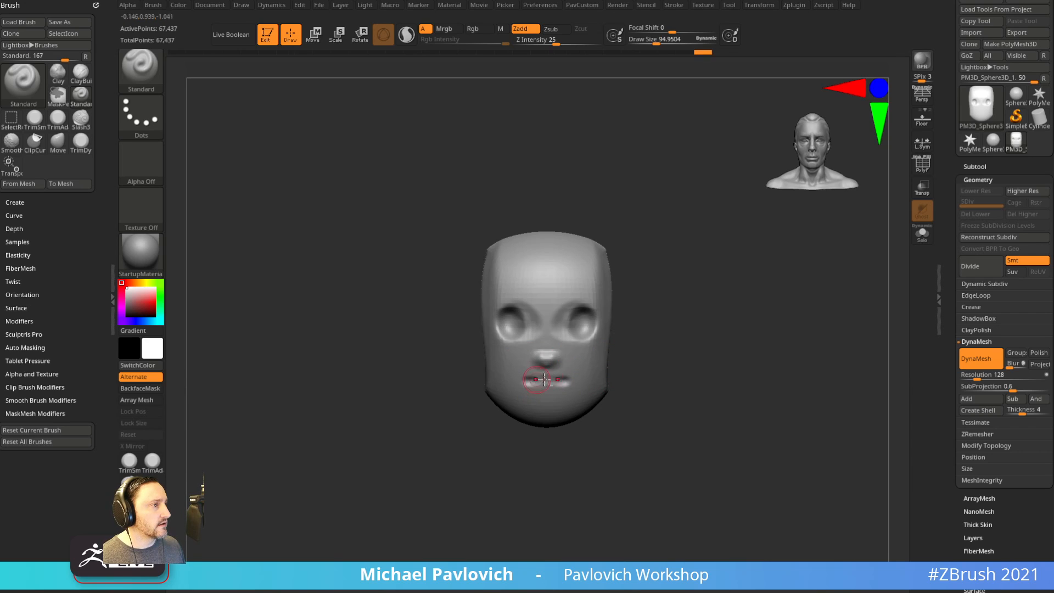
key("ctrl+z")
key("ctrl+z")
key("ctrl+z")
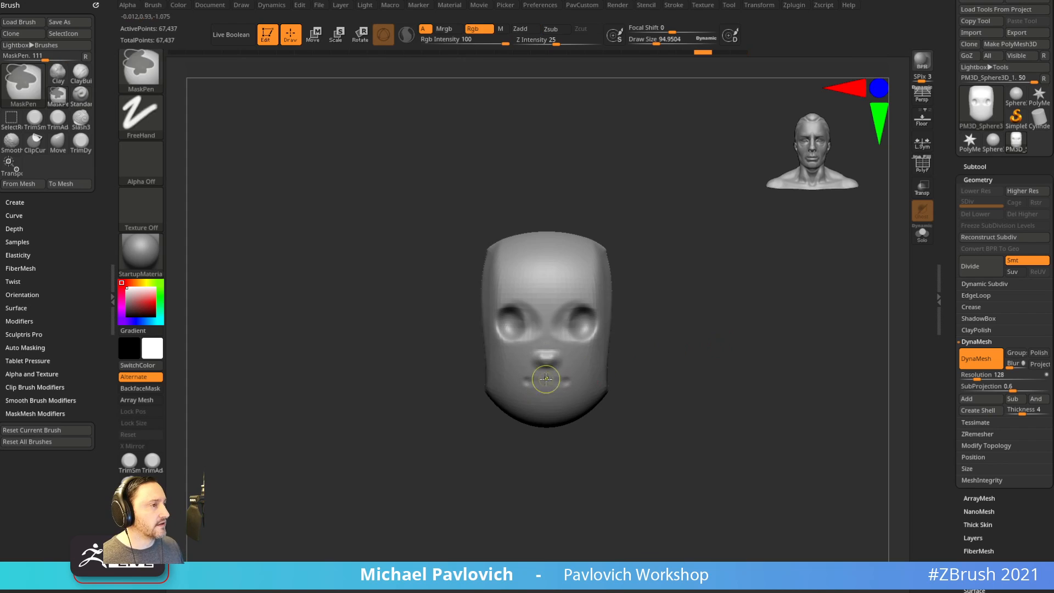
Cut the mouth below the nose with the DamStandard brush at a draw size of about 135.
key("b")
key("d")
key("s")
key("s")
left_click_drag(537, 389, 542, 390)
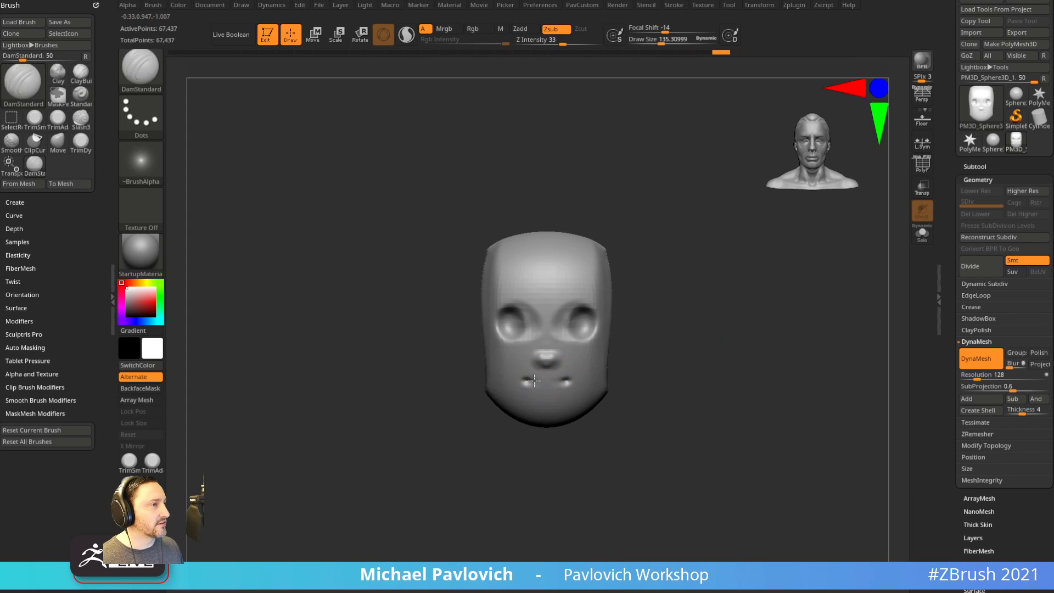
Push the mouth corners back in the side view with the Move brush at a draw size of about 300.
left_click_drag(729, 339, 678, 345, "shift")
key("b")
key("m")
key("v")
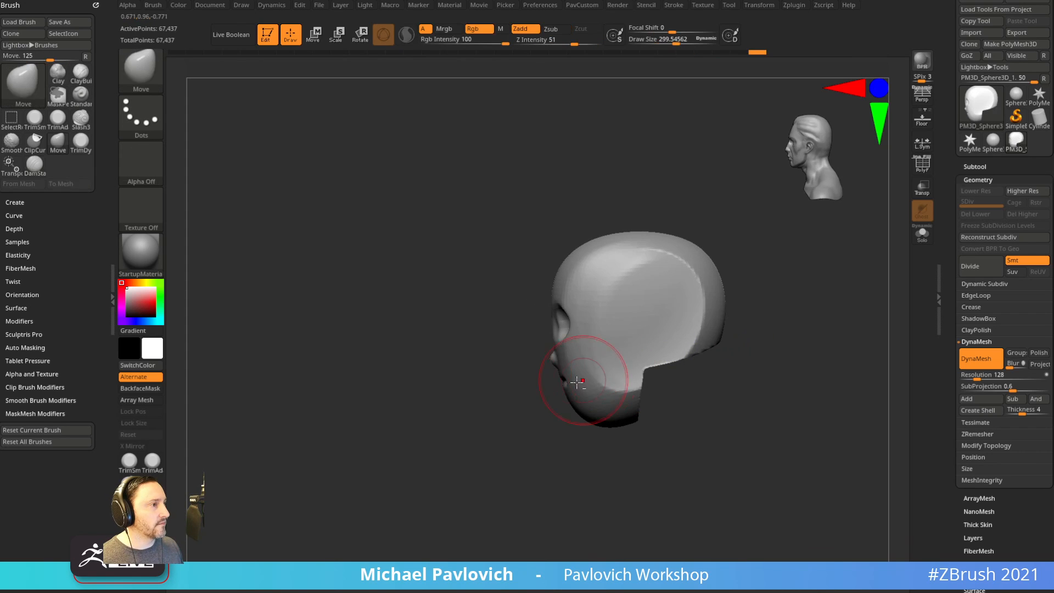
left_click_drag(576, 381, 583, 381)
left_click_drag(727, 351, 755, 351)
Reshape the cheeks and jaw from below with the Move brush at a draw size of about 419.
right_click_drag(592, 408, 555, 333, "shift")
key("s")
mouse_move(532, 391)
left_mouse_down()
mouse_move(548, 391)
mouse_move(495, 394)
mouse_move(484, 407)
mouse_move(544, 386)
mouse_move(490, 372)
left_mouse_up()
key("s")
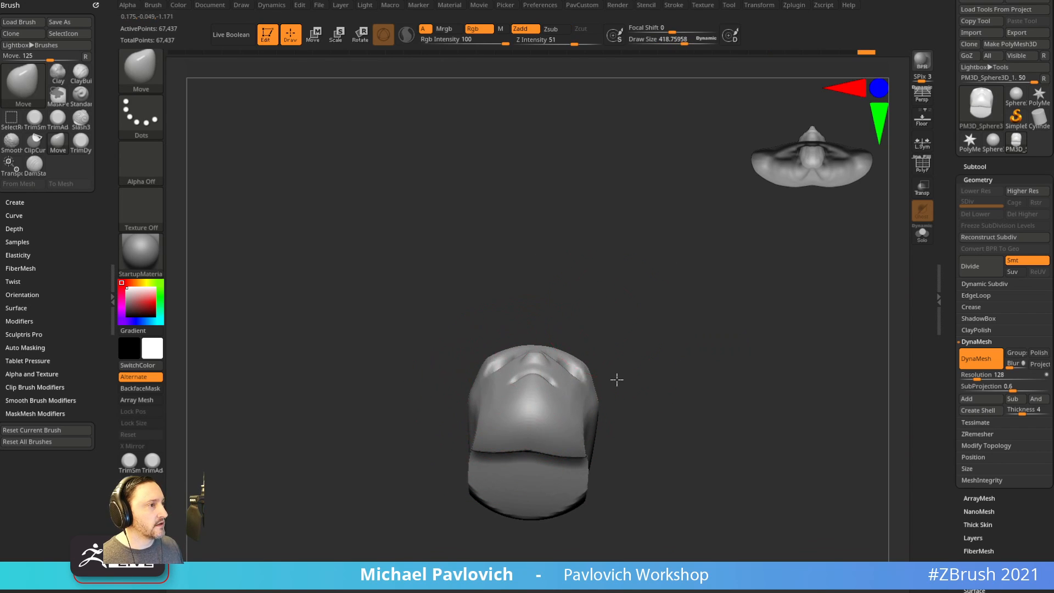
Reshape the brow, nose and chin profile with the Move brush, reducing the draw size from about 353 to about 244.
left_click_drag(617, 380, 585, 378, "shift")
left_click_drag(486, 376, 474, 391)
key("s")
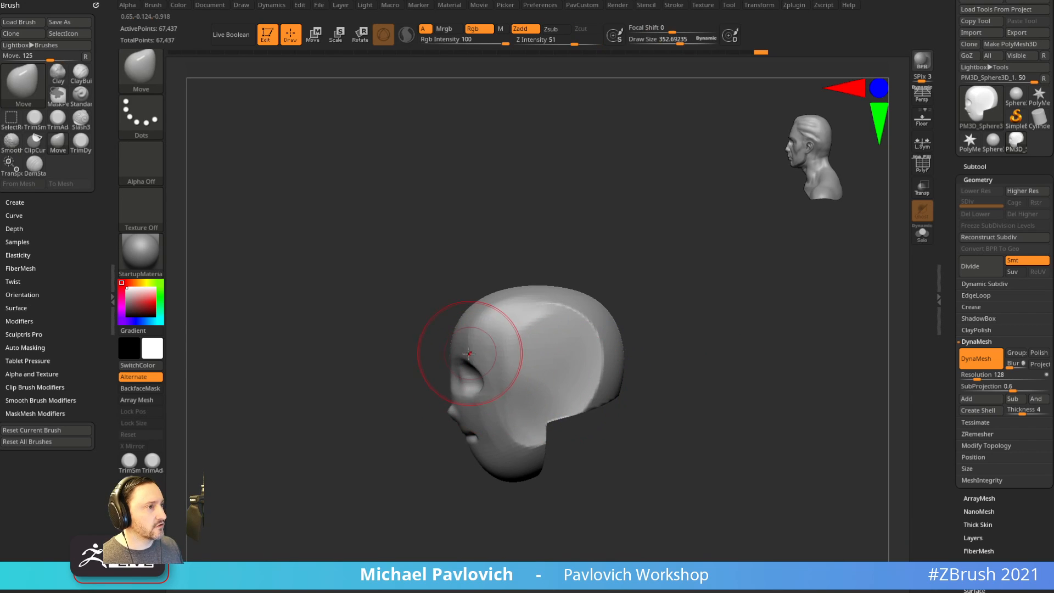
left_click_drag(452, 353, 448, 358)
key("s")
left_click_drag(460, 393, 457, 409)
left_click_drag(458, 400, 459, 386)
key("s")
mouse_move(452, 408)
left_mouse_down()
mouse_move(444, 407)
mouse_move(477, 486)
left_mouse_up()
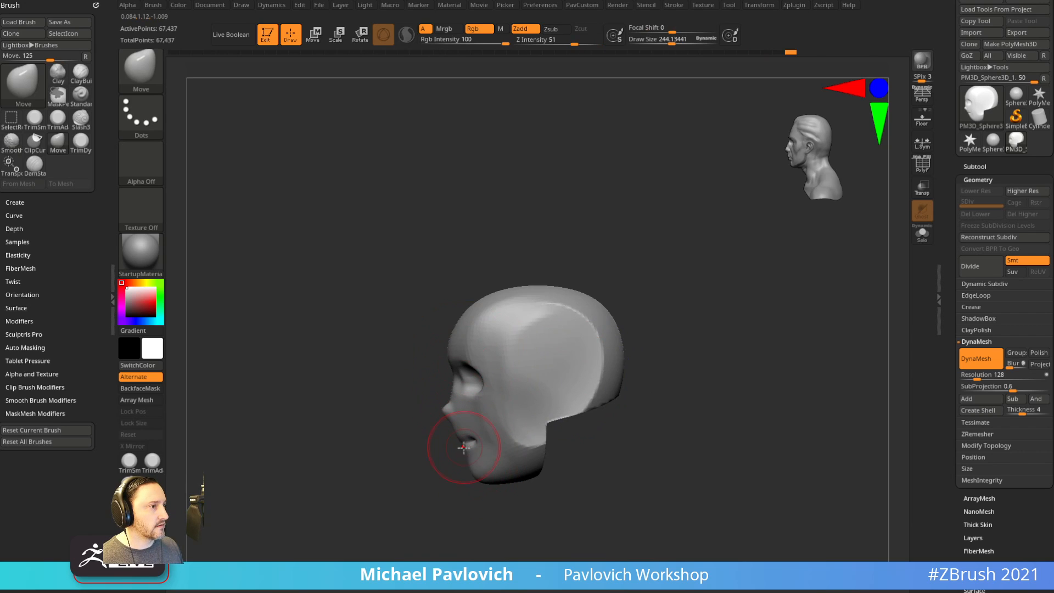
Flatten the cheek and jaw planes on the side of the face with the TrimDynamic brush at a draw size of about 244.
mouse_move(567, 447)
left_mouse_down()
mouse_move(577, 457)
mouse_move(560, 450)
mouse_move(609, 409)
left_mouse_up()
key("b")
key("t")
key("d")
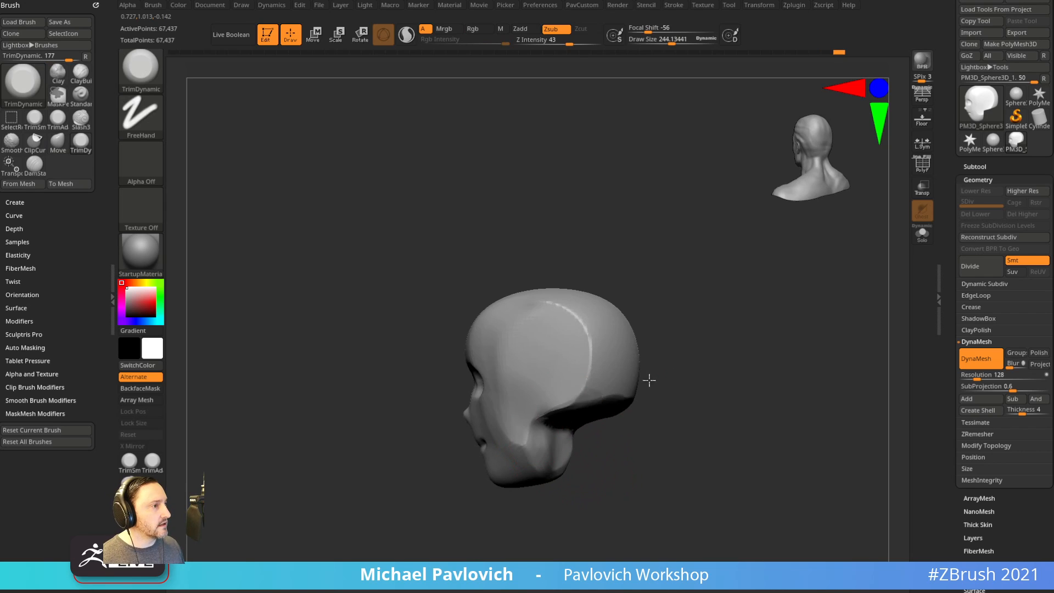
mouse_move(650, 379)
left_mouse_down()
mouse_move(713, 388)
mouse_move(693, 362)
left_mouse_up()
left_click_drag(511, 392, 517, 407)
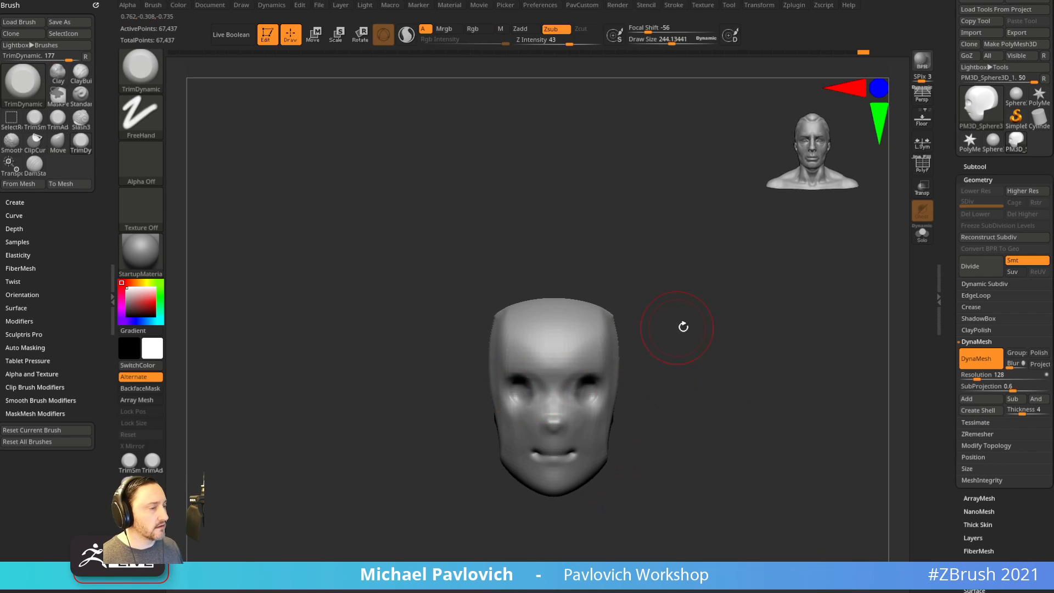
Build up the brow ridge above both eye sockets with the ClayBuildup brush at Z Intensity 20 and a draw size of about 156.
left_click_drag(683, 327, 691, 357, "alt")
key("b")
key("c")
key("b")
key("s")
left_click_drag(598, 370, 590, 370)
mouse_move(587, 371)
left_mouse_down()
mouse_move(630, 365)
mouse_move(605, 351)
mouse_move(631, 358)
left_mouse_up()
left_click_drag(714, 360, 648, 363, "alt")
left_click(674, 5)
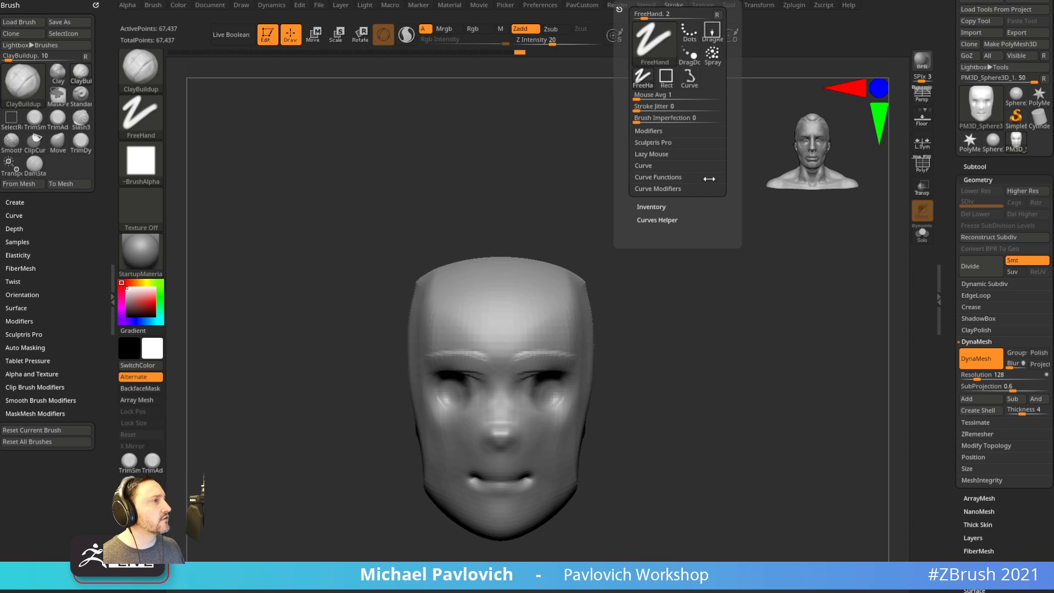
key("shift")
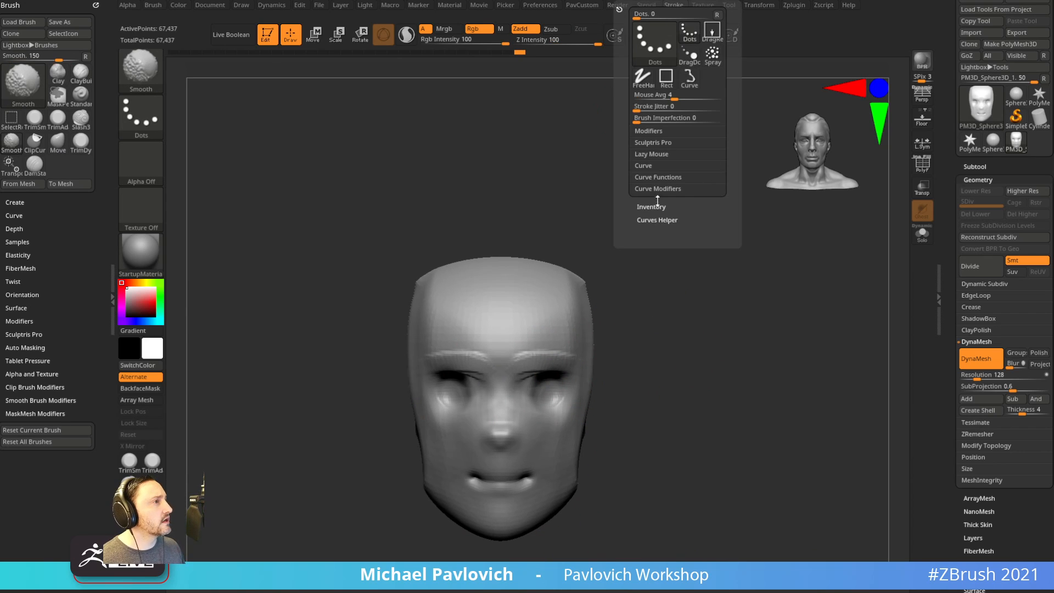
left_click(649, 131, "shift")
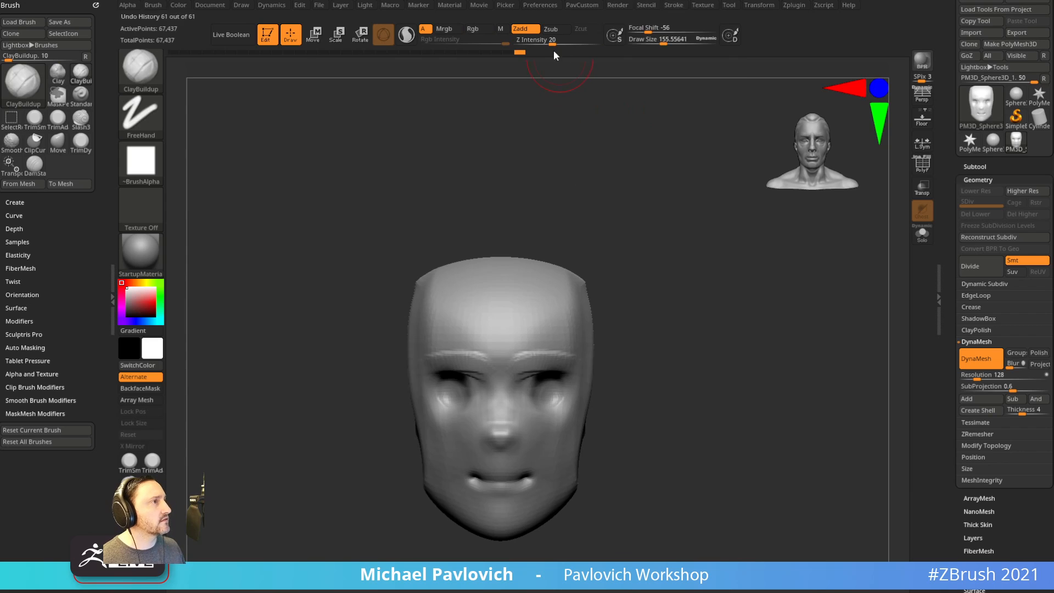
Set the ClayBuildup Z Intensity to 10 and add clay strokes along the brow and lower forehead.
left_click_drag(552, 41, 541, 43)
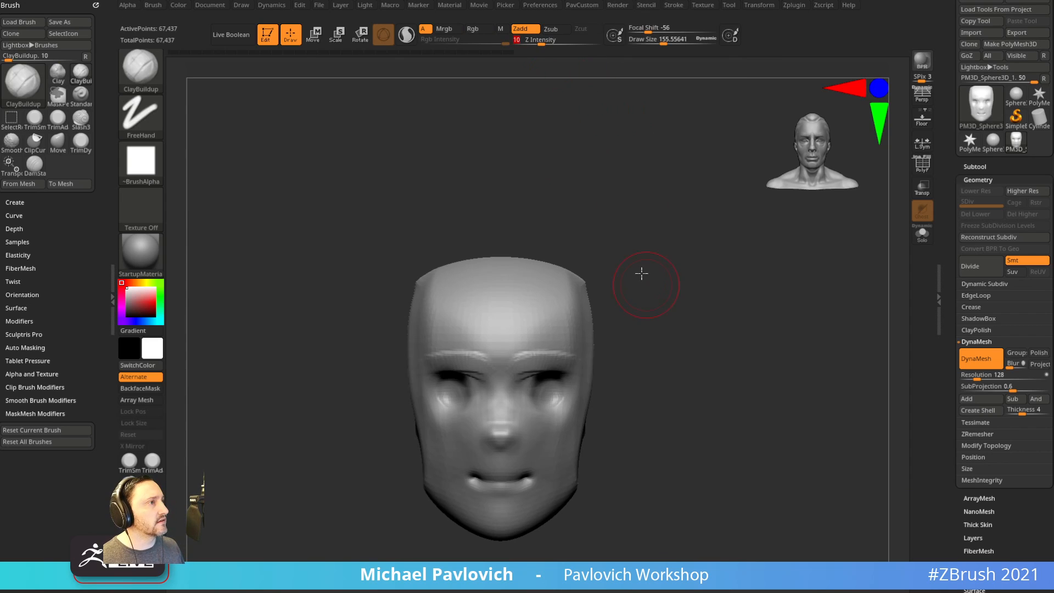
left_click_drag(640, 273, 636, 255, "alt")
mouse_move(531, 339)
left_mouse_down()
mouse_move(524, 324)
mouse_move(518, 339)
left_mouse_up()
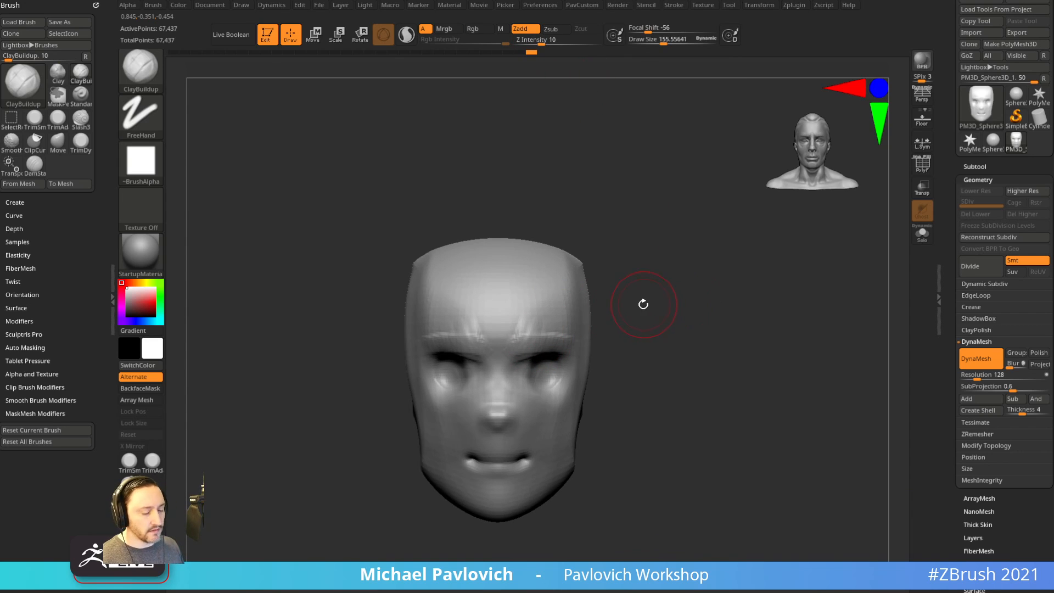
left_click_drag(625, 306, 546, 377)
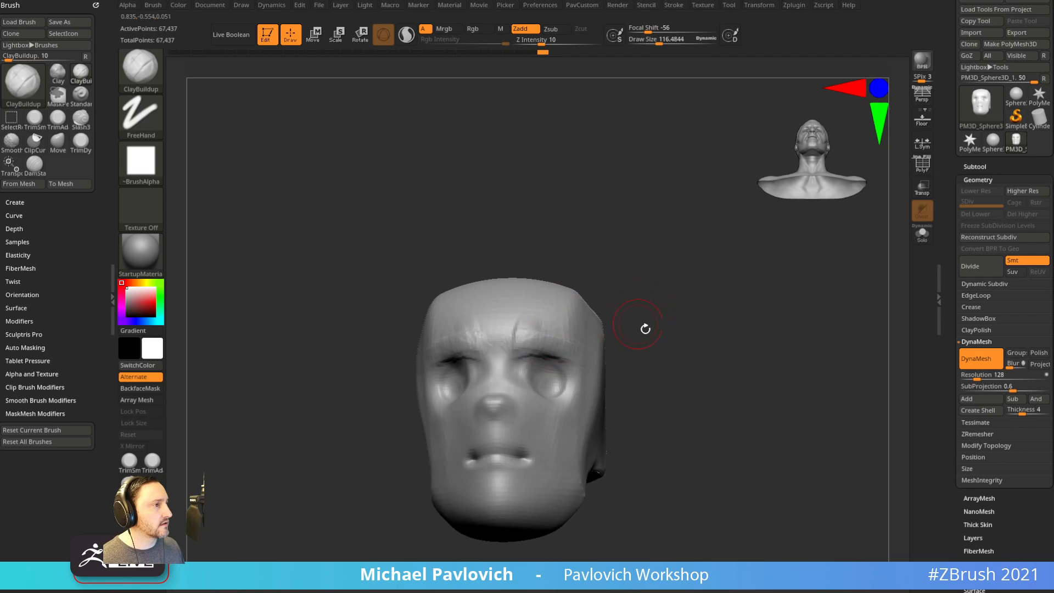
Build the cheekbones from below the eye sockets back toward the ear area with ClayBuildup at draw sizes of about 177 and 135.
left_click_drag(645, 328, 577, 359)
left_click_drag(710, 313, 769, 338)
key("s")
left_click_drag(565, 388, 593, 407)
mouse_move(648, 384)
left_mouse_down()
mouse_move(569, 408)
mouse_move(591, 412)
mouse_move(598, 436)
left_mouse_up()
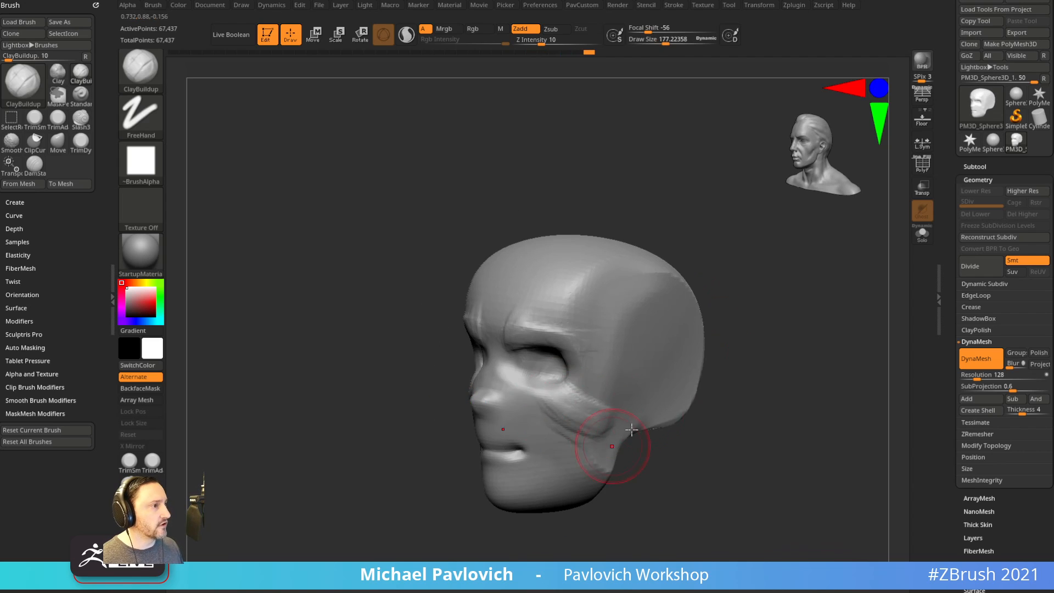
mouse_move(670, 446)
left_mouse_down("shift")
mouse_move(713, 428)
mouse_move(724, 408)
left_mouse_up("shift")
key("s")
left_click_drag(628, 397, 621, 398)
mouse_move(621, 397)
left_mouse_down()
mouse_move(585, 392)
mouse_move(618, 382)
left_mouse_up()
left_click_drag(784, 330, 686, 352, "alt")
left_click_drag(528, 395, 559, 387)
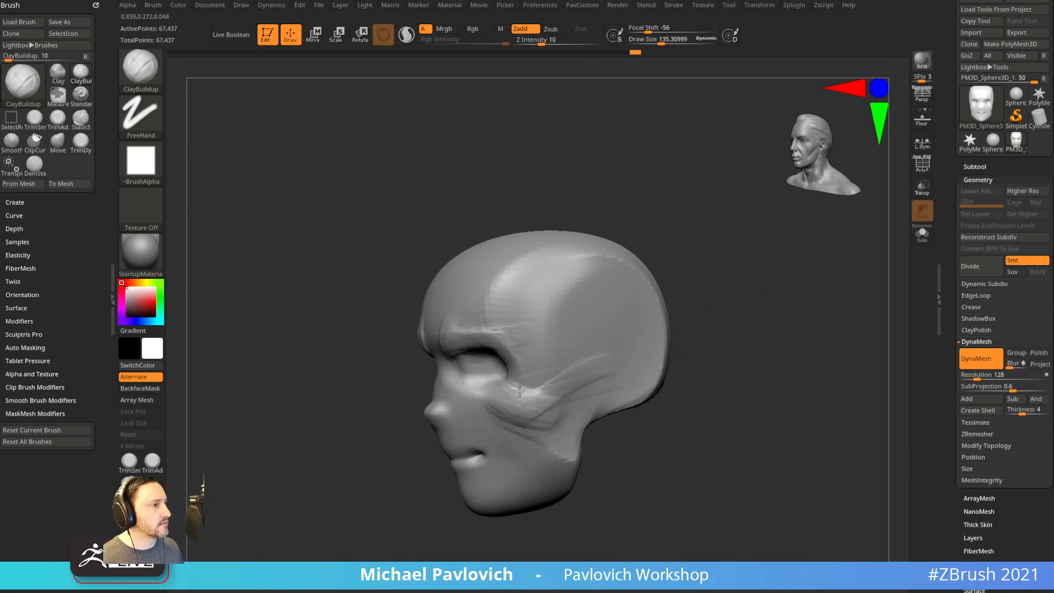
Add clay strokes over the jaw and from the cheekbones down to the mouth at a draw size of about 135.
left_click_drag(670, 415, 658, 400, "alt")
left_click_drag(659, 400, 664, 390)
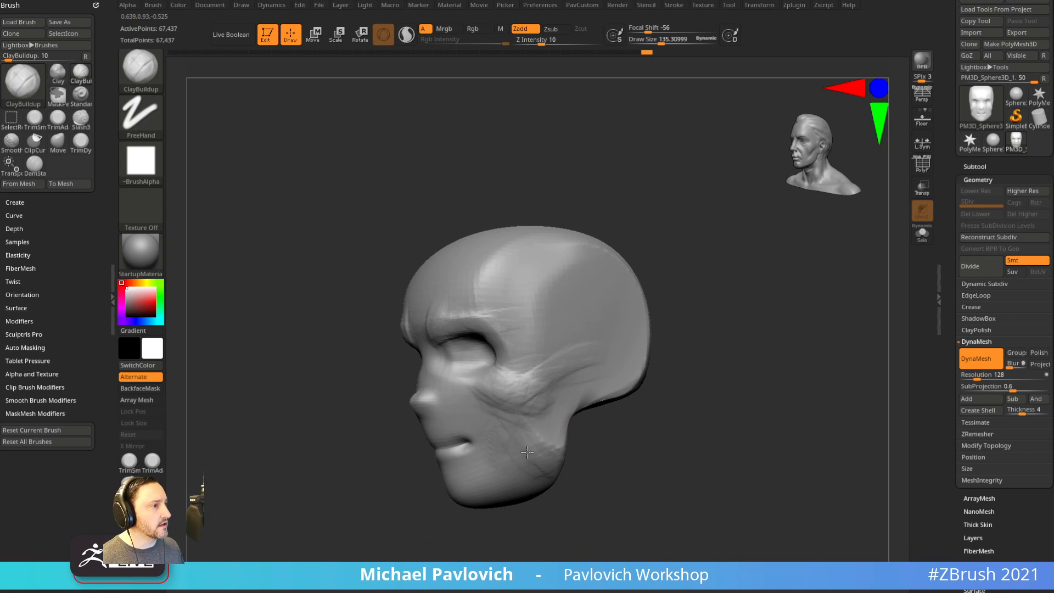
left_click_drag(598, 456, 693, 425)
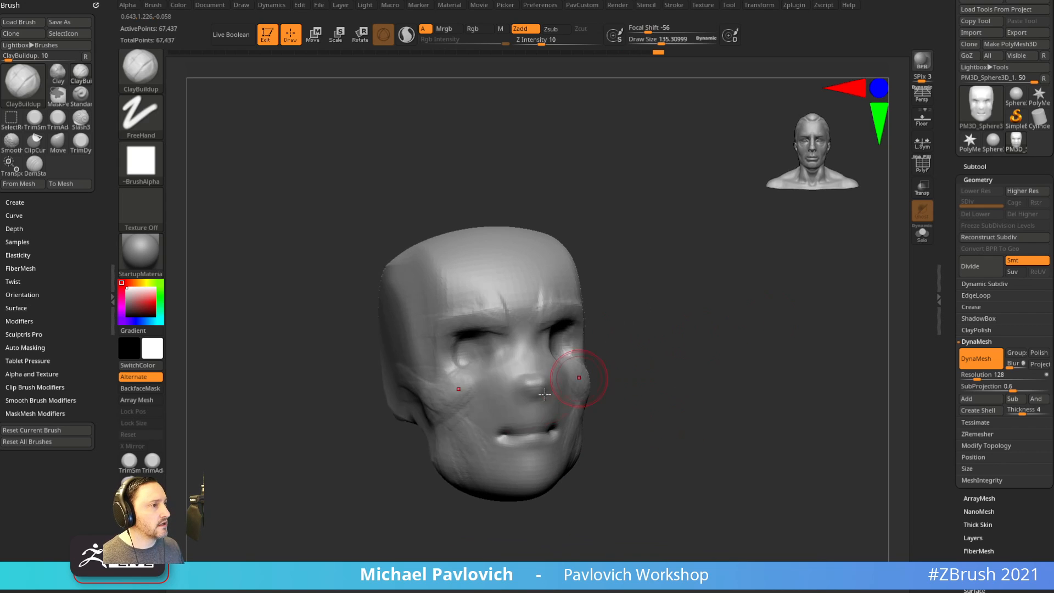
left_click_drag(588, 365, 541, 412)
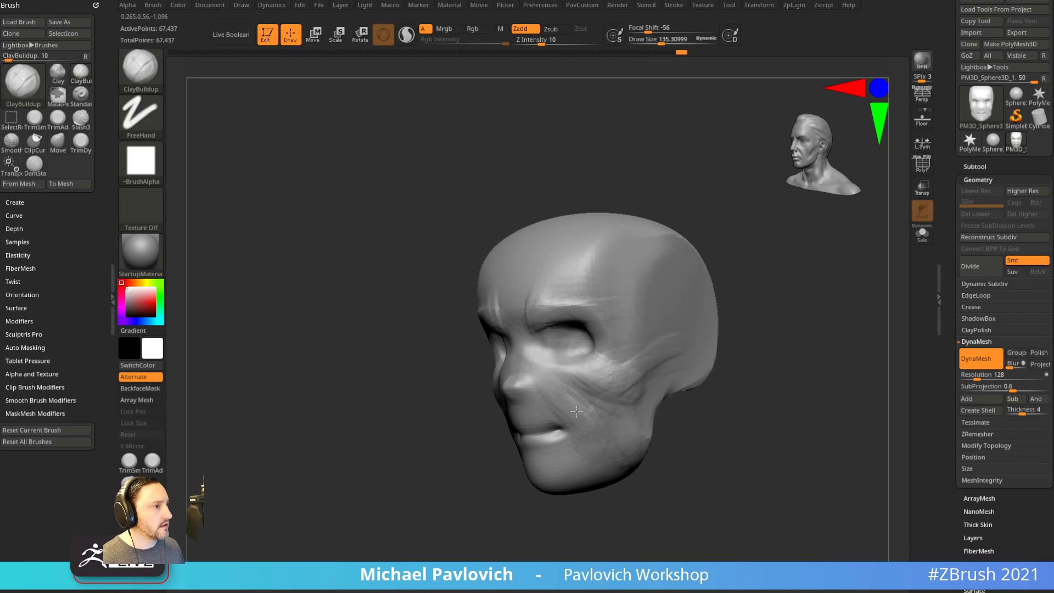
mouse_move(572, 490)
left_mouse_down()
mouse_move(486, 421)
mouse_move(527, 400)
left_mouse_up()
mouse_move(631, 442)
left_mouse_down()
mouse_move(568, 424)
mouse_move(572, 435)
left_mouse_up()
Build up the nose bridge between the eye sockets with ClayBuildup at a draw size of about 99.
mouse_move(662, 403)
left_mouse_down()
mouse_move(683, 379)
mouse_move(520, 394)
left_mouse_up()
left_click_drag(664, 243, 678, 247, "shift")
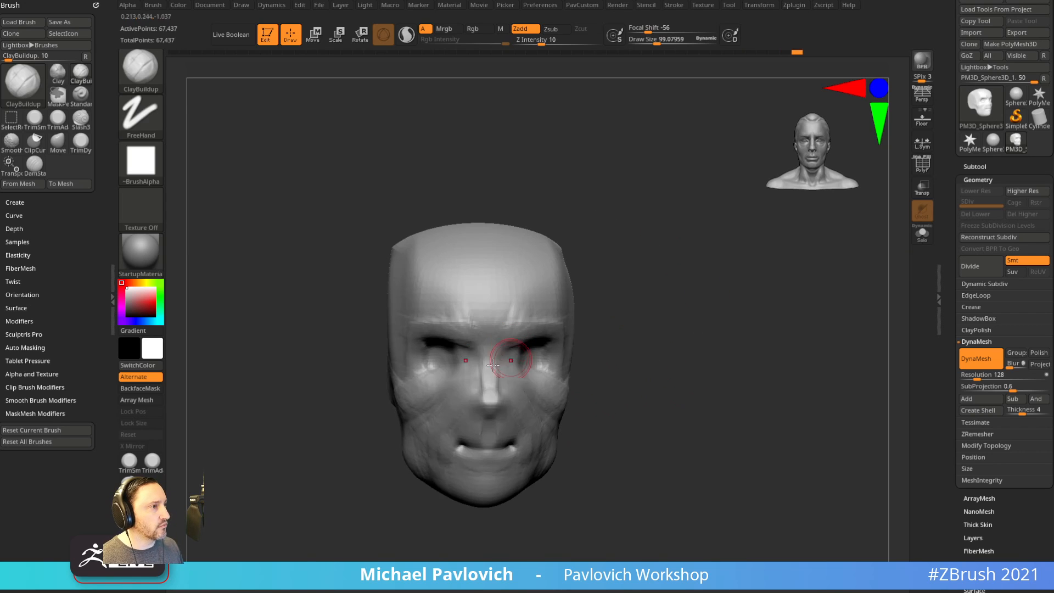
left_click_drag(483, 343, 489, 367)
left_click_drag(617, 341, 623, 345, "shift")
Fill the temples with fanning ClayBuildup strokes from the outer eye sockets, enlarging the draw size to about 225.
left_click_drag(697, 285, 639, 289)
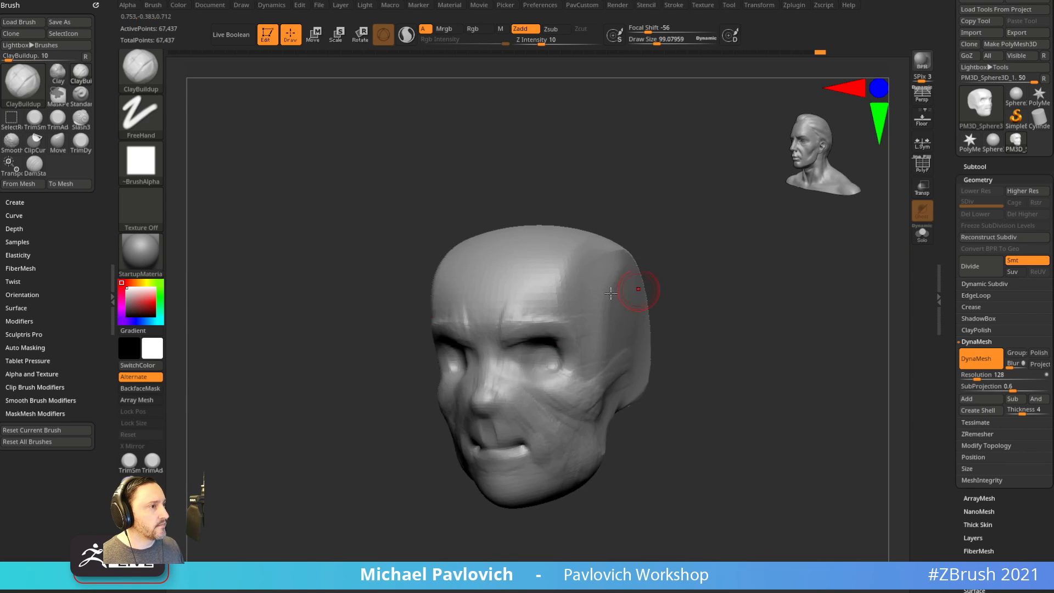
left_click_drag(662, 328, 580, 360)
left_click_drag(746, 287, 732, 282)
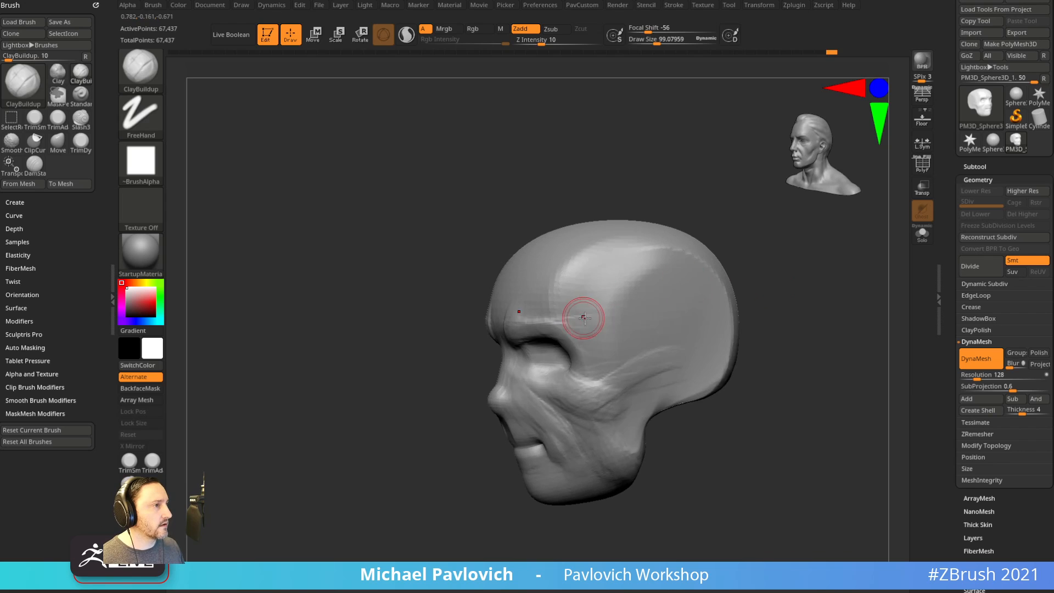
key("bracketright")
mouse_move(588, 316)
left_mouse_down()
mouse_move(610, 286)
mouse_move(588, 343)
mouse_move(623, 335)
mouse_move(609, 343)
left_mouse_up()
left_click_drag(765, 279, 788, 275)
key("bracketright")
mouse_move(592, 337)
left_mouse_down()
mouse_move(600, 285)
mouse_move(639, 288)
mouse_move(615, 346)
left_mouse_up()
left_click_drag(765, 289, 648, 311, "alt")
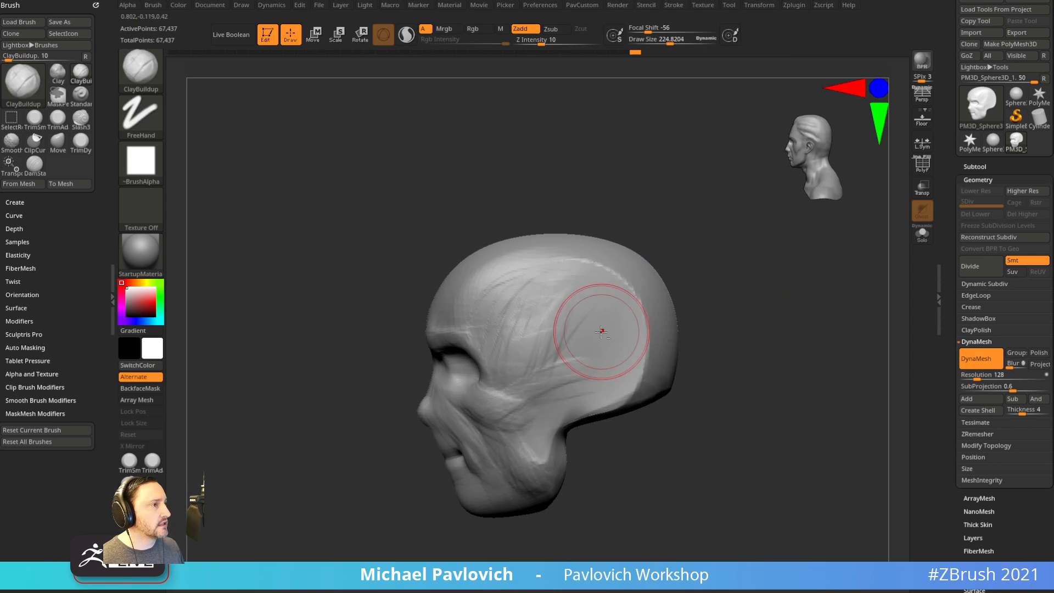
Mark a vertical ear guideline down the side of the head with the Standard brush at Z Intensity 39 and a draw size of about 36.
key("b")
key("s")
key("t")
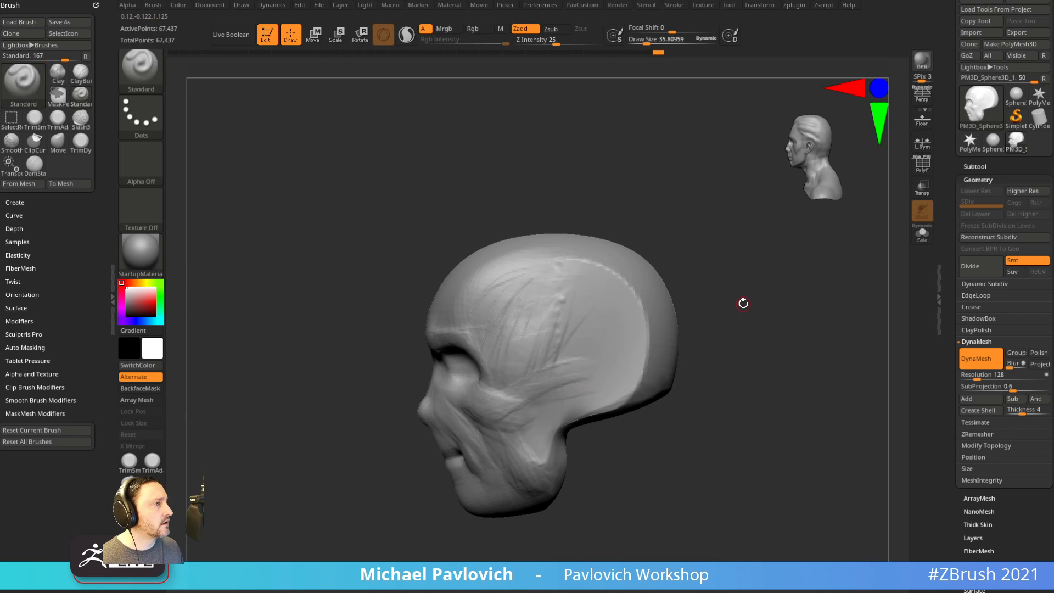
left_click_drag(556, 44, 566, 44)
key("space")
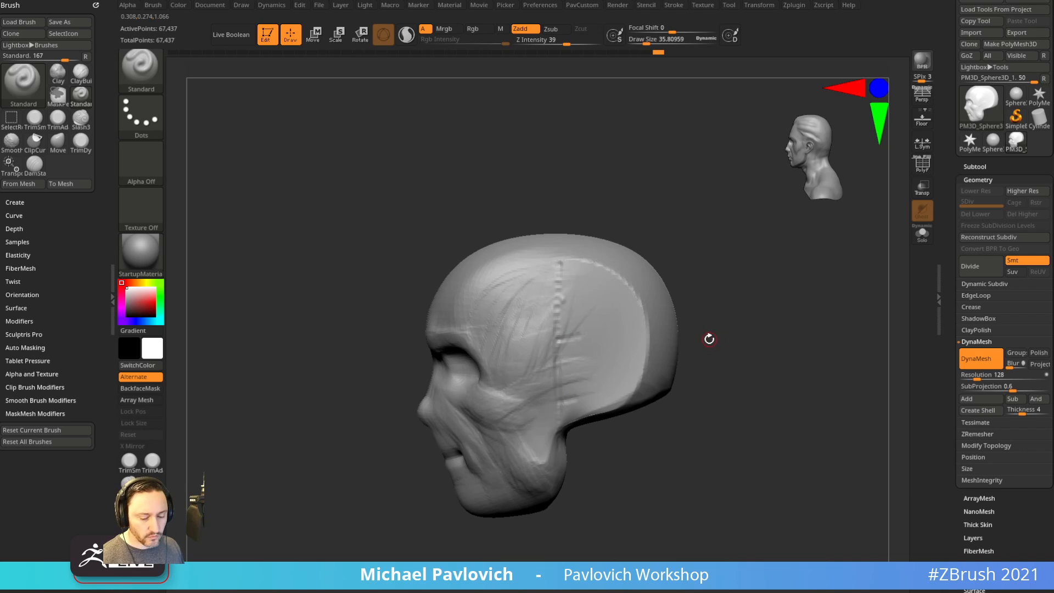
Insert the Ear mesh from the IMM BParts brush on the side of the head, just behind the vertical guideline.
key("b")
key("i")
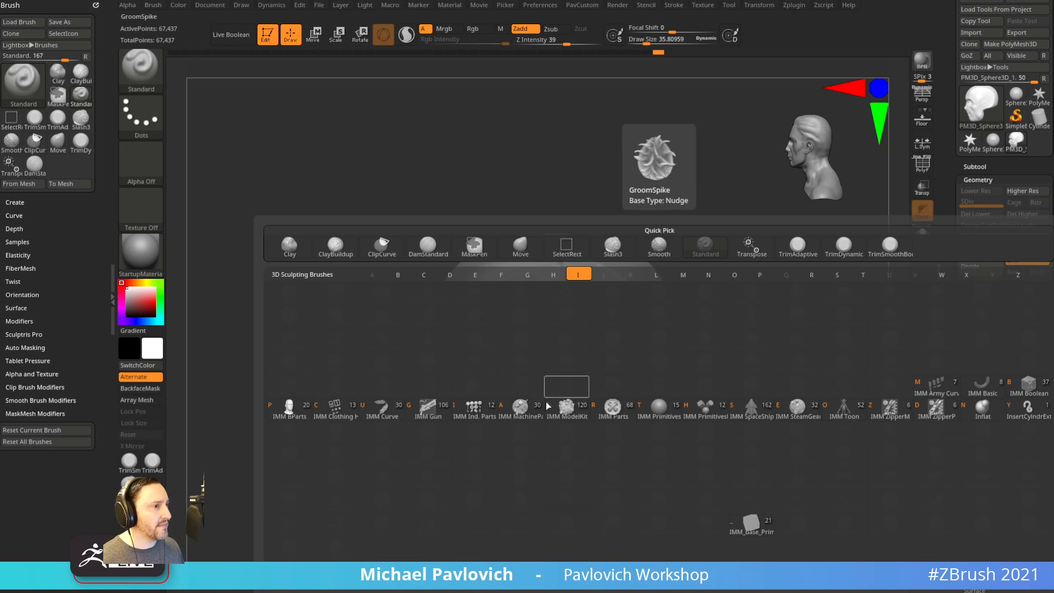
left_click(281, 411)
key("m")
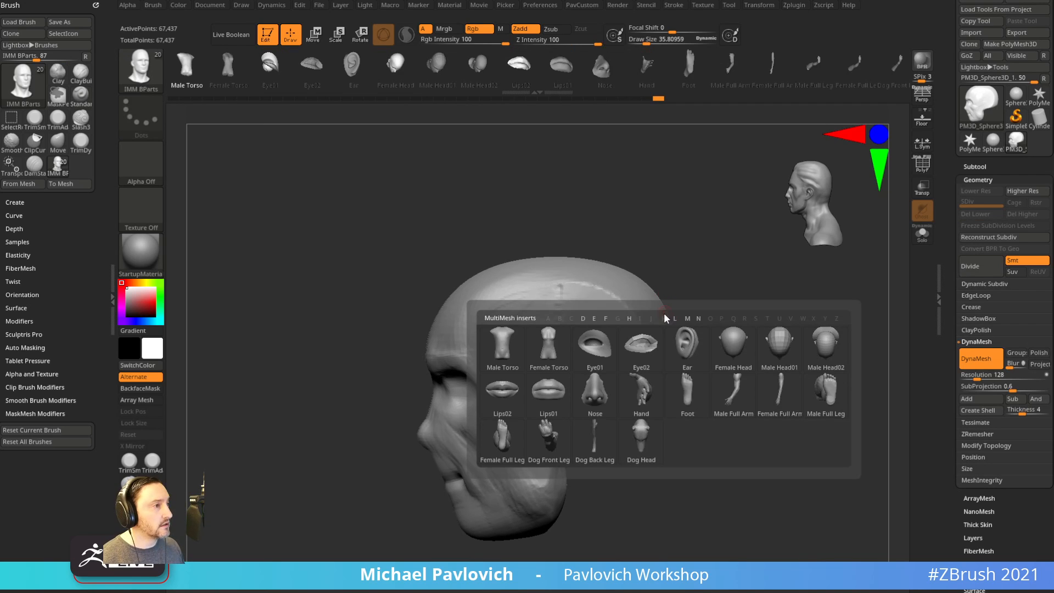
left_click_drag(569, 383, 577, 419)
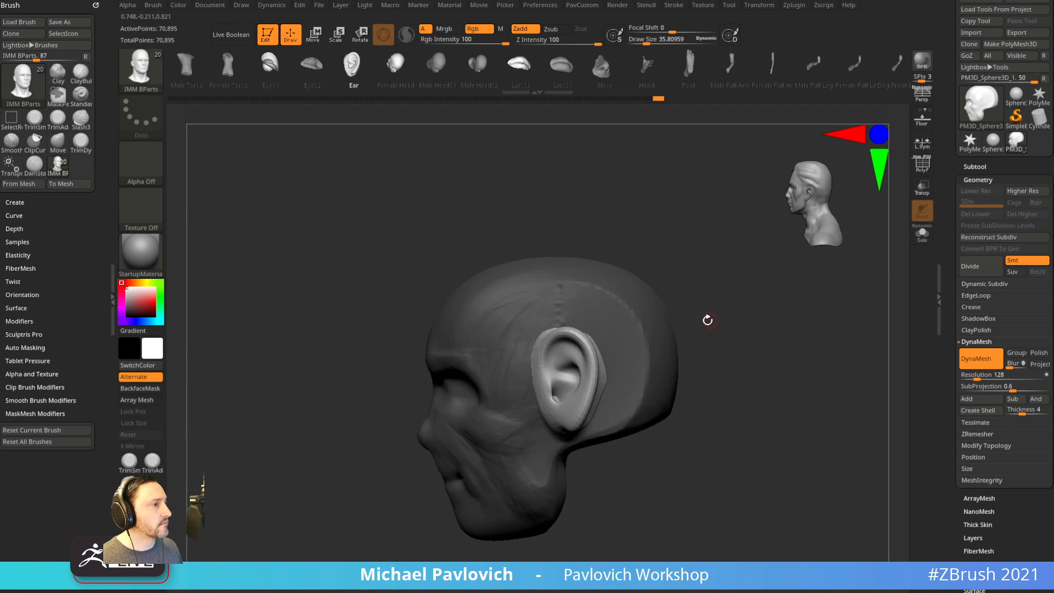
Turn on Local Symmetry, then scale down and position the inserted ears with the gizmo.
left_click_drag(706, 321, 734, 333)
key("w")
left_click_drag(596, 384, 605, 345)
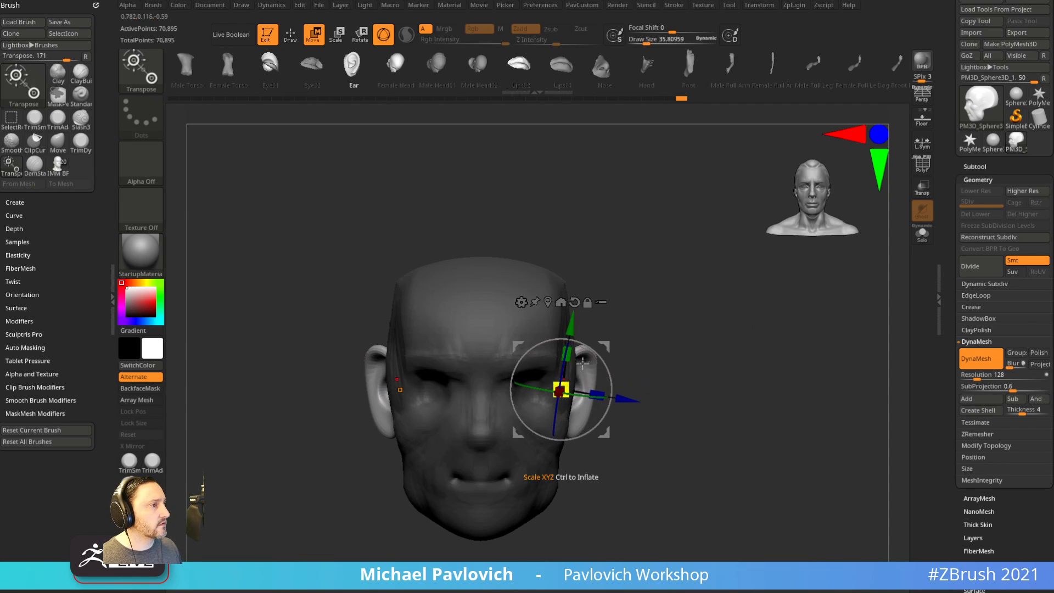
left_click(923, 142)
left_click_drag(572, 381, 563, 391)
mouse_move(687, 350)
left_mouse_down("shift")
mouse_move(656, 351)
mouse_move(609, 383)
left_mouse_up("shift")
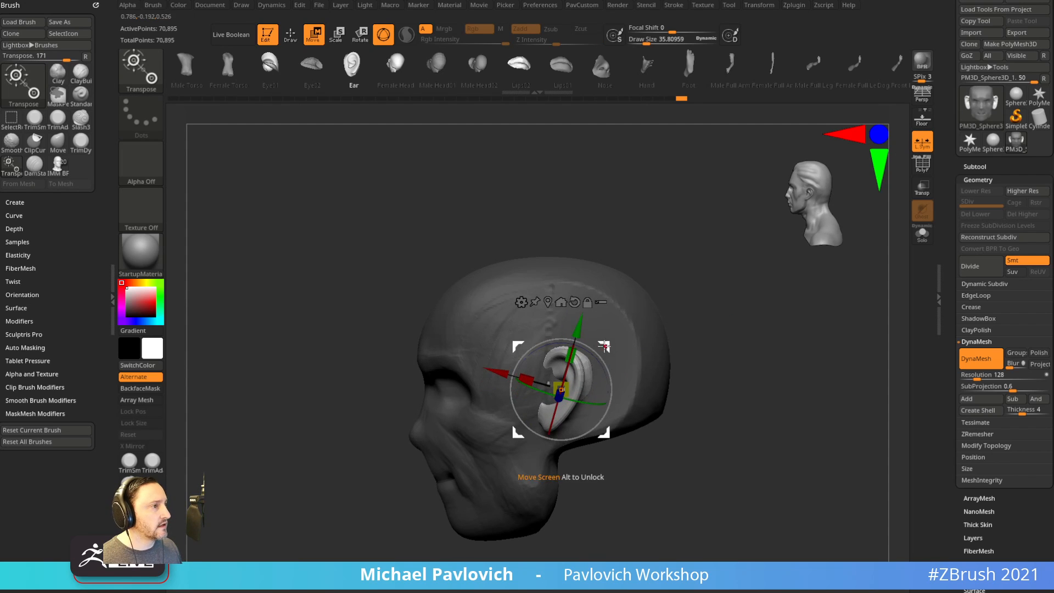
left_click_drag(604, 347, 612, 351)
Sculpt the ear's upper folds with the Standard brush at a draw size of about 87.
key("q")
mouse_move(700, 331)
left_mouse_down()
mouse_move(778, 330)
mouse_move(716, 381)
mouse_move(650, 381)
mouse_move(685, 379)
mouse_move(675, 328)
left_mouse_up()
key("b")
key("s")
key("t")
left_click_drag(671, 363, 611, 342)
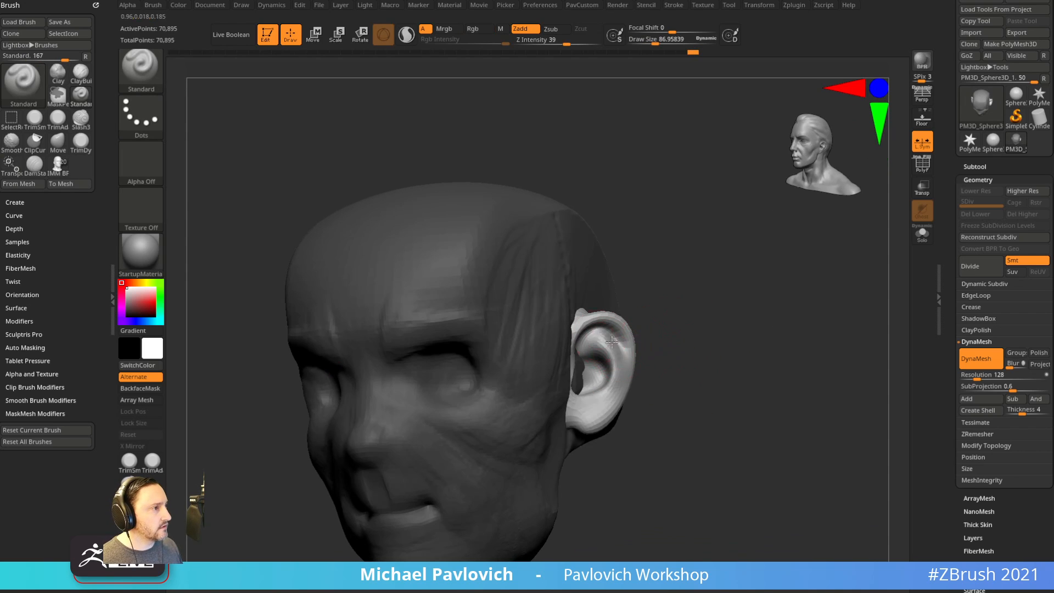
mouse_move(709, 342)
left_mouse_down()
mouse_move(619, 368)
mouse_move(600, 438)
left_mouse_up()
Adjust the outer shape of the ear from the side and front with the Move brush at a draw size of about 150.
key("b")
key("m")
key("v")
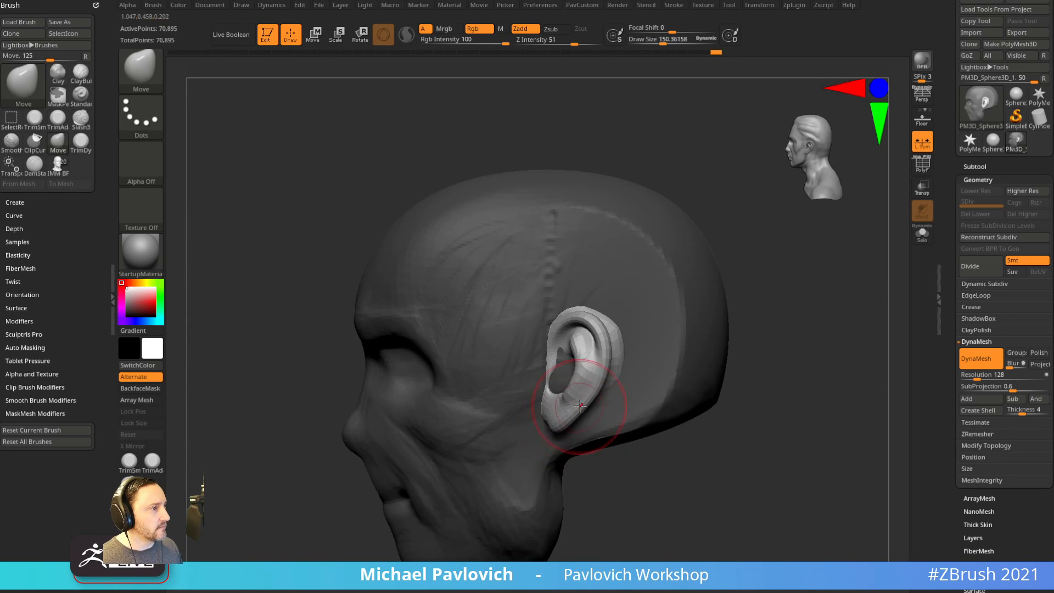
left_click_drag(755, 322, 764, 334)
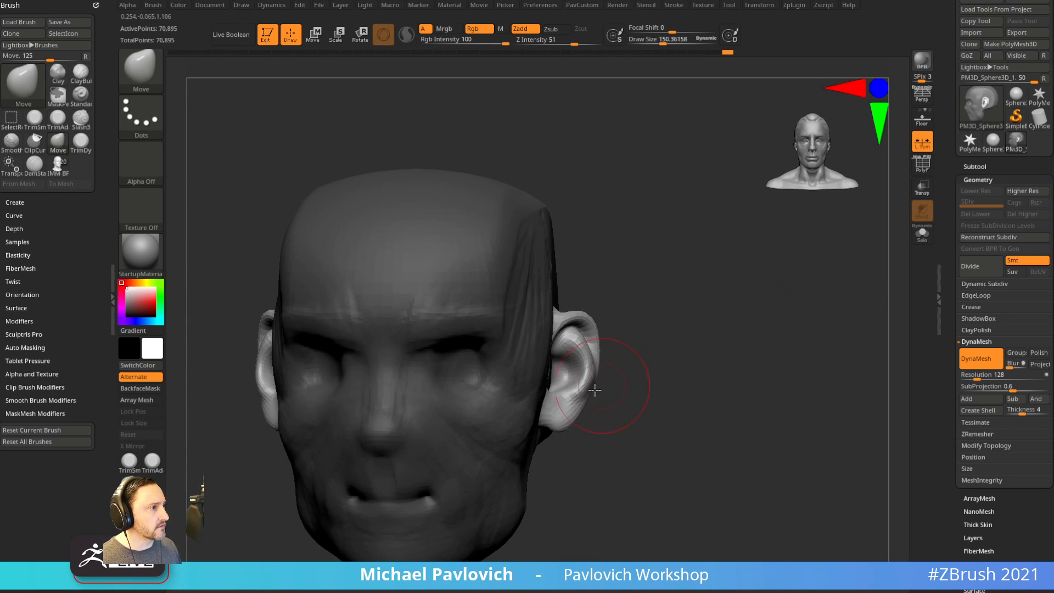
mouse_move(574, 394)
left_mouse_down()
mouse_move(636, 379)
mouse_move(636, 400)
mouse_move(603, 365)
left_mouse_up()
Refine the inner ear around the ear opening with the Standard brush at a draw size of about 55.
key("b")
key("s")
key("t")
key("bracketleft")
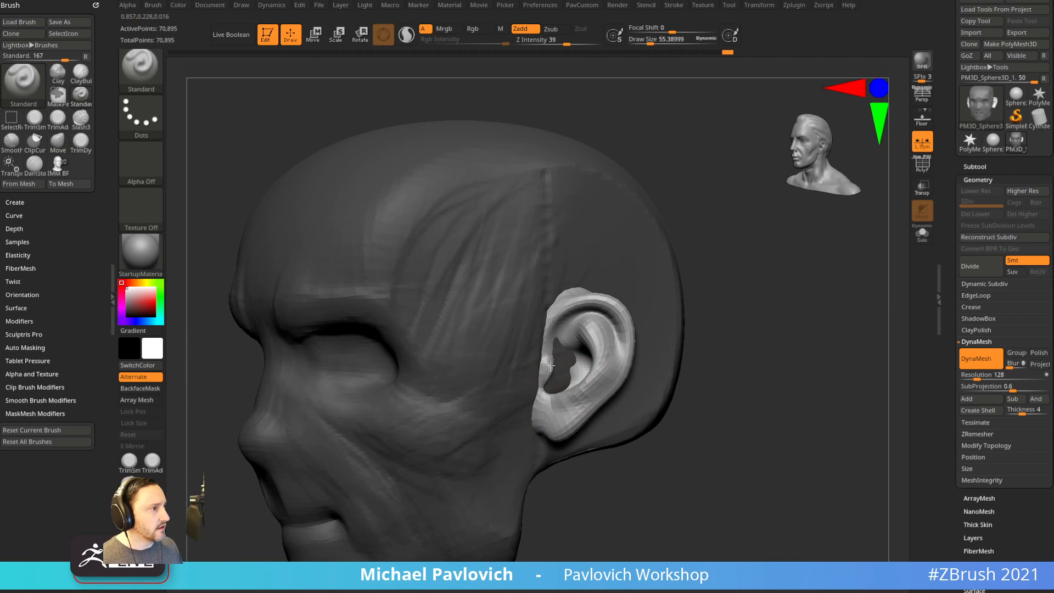
Clear the mask on the head and update the DynaMesh to fuse the ears with it.
left_click_drag(705, 341, 762, 430)
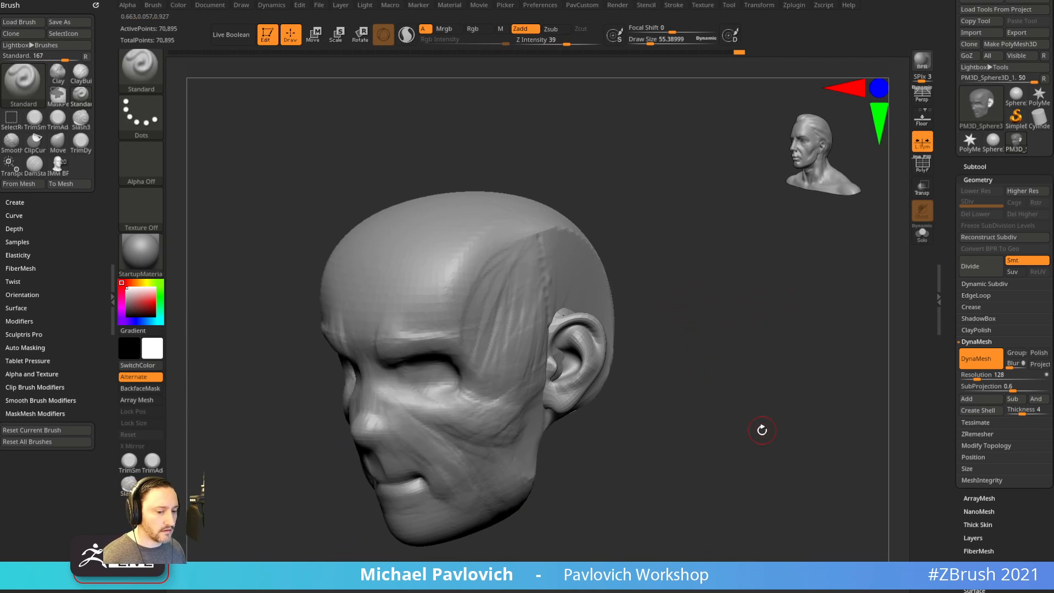
left_click_drag(723, 349, 762, 420, "ctrl")
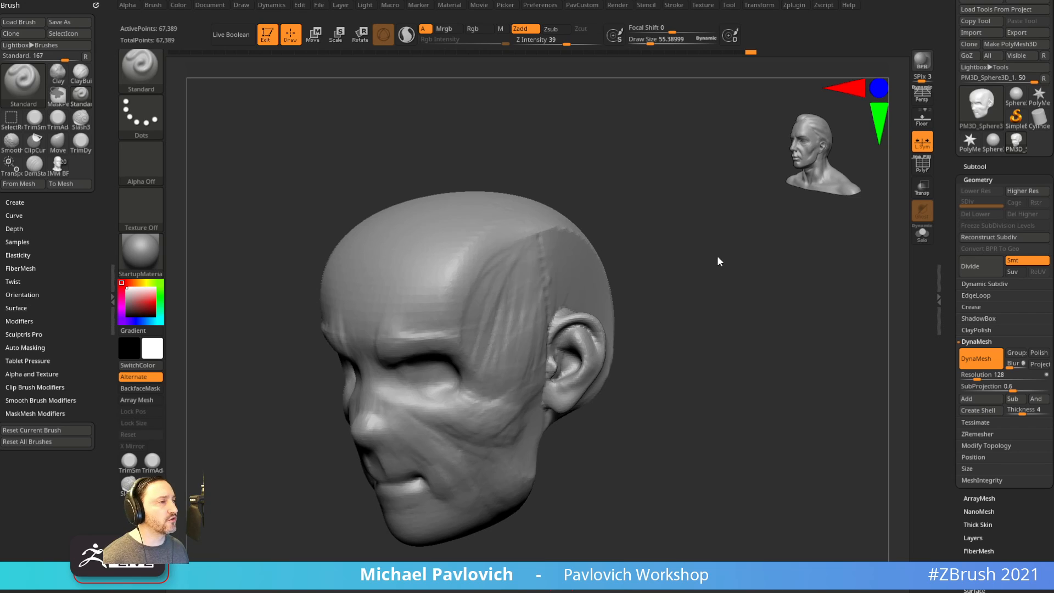
Carve a frown crease between the eyebrows with the DamStandard brush.
mouse_move(720, 261)
left_mouse_down()
mouse_move(736, 249)
mouse_move(706, 269)
mouse_move(715, 273)
mouse_move(705, 269)
left_mouse_up()
key("b")
key("d")
key("s")
key("s")
left_click_drag(456, 313, 470, 339)
mouse_move(602, 285)
left_mouse_down("alt")
mouse_move(582, 286)
mouse_move(651, 269)
mouse_move(578, 295)
left_mouse_up("alt")
Build up the inner brows above the nose with the Clay brush at Z Intensity 50 and a draw size of about 91.
key("b")
key("c")
key("l")
left_click_drag(460, 325, 478, 331)
left_click_drag(583, 297, 648, 281)
left_click_drag(458, 320, 466, 348)
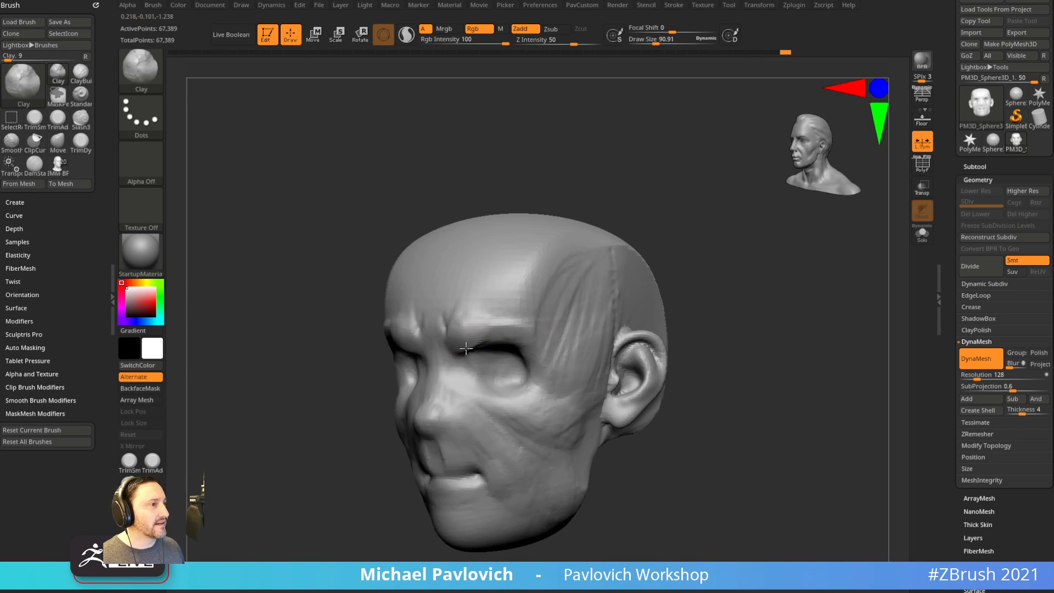
left_click_drag(691, 267, 693, 258)
left_click_drag(461, 330, 473, 350)
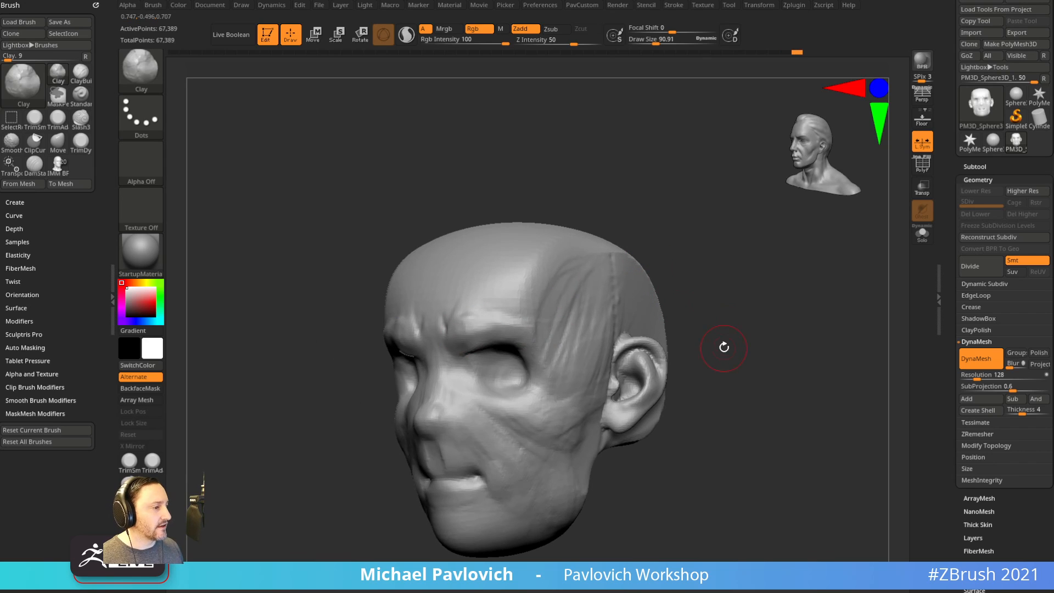
left_click_drag(713, 354, 729, 361, "shift")
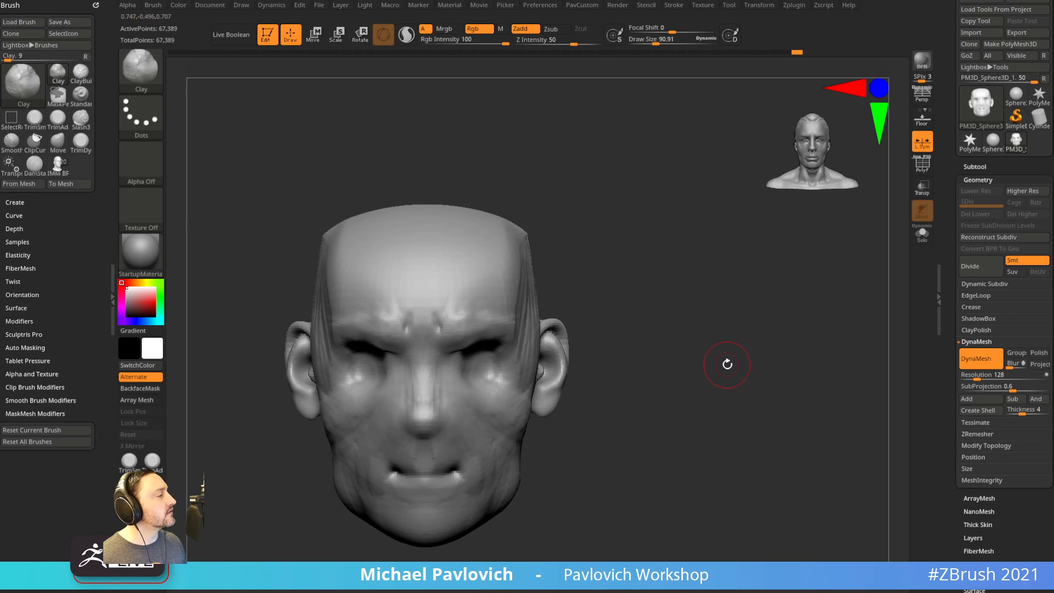
Build up the cheeks beside the nose with the Clay brush at a draw size of about 91 and update the DynaMesh.
mouse_move(727, 364)
left_mouse_down()
mouse_move(718, 393)
mouse_move(742, 384)
left_mouse_up()
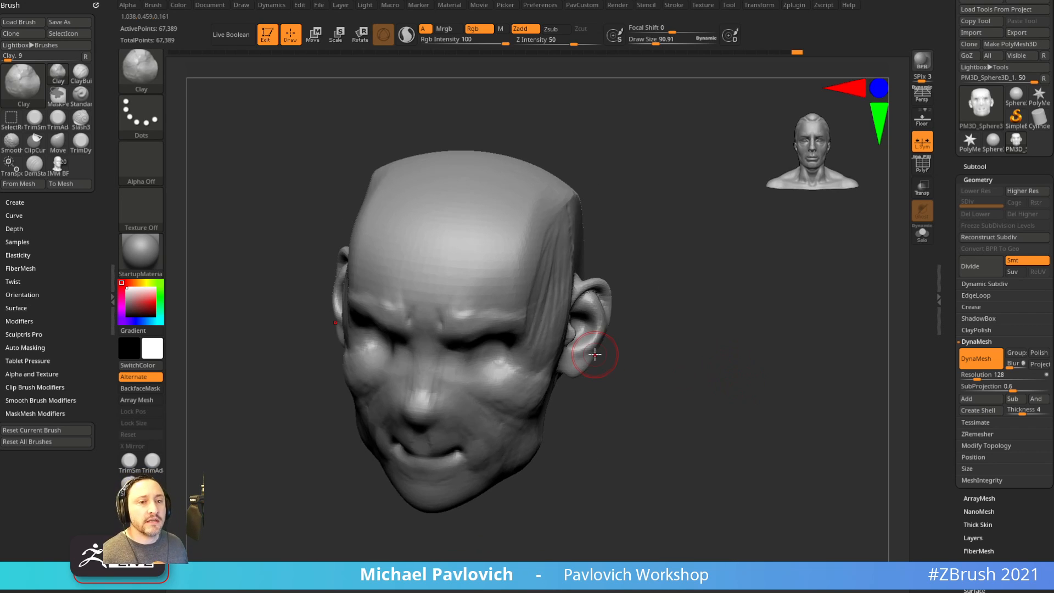
mouse_move(674, 266)
left_mouse_down()
mouse_move(699, 259)
mouse_move(683, 306)
mouse_move(671, 289)
mouse_move(687, 313)
mouse_move(631, 330)
left_mouse_up()
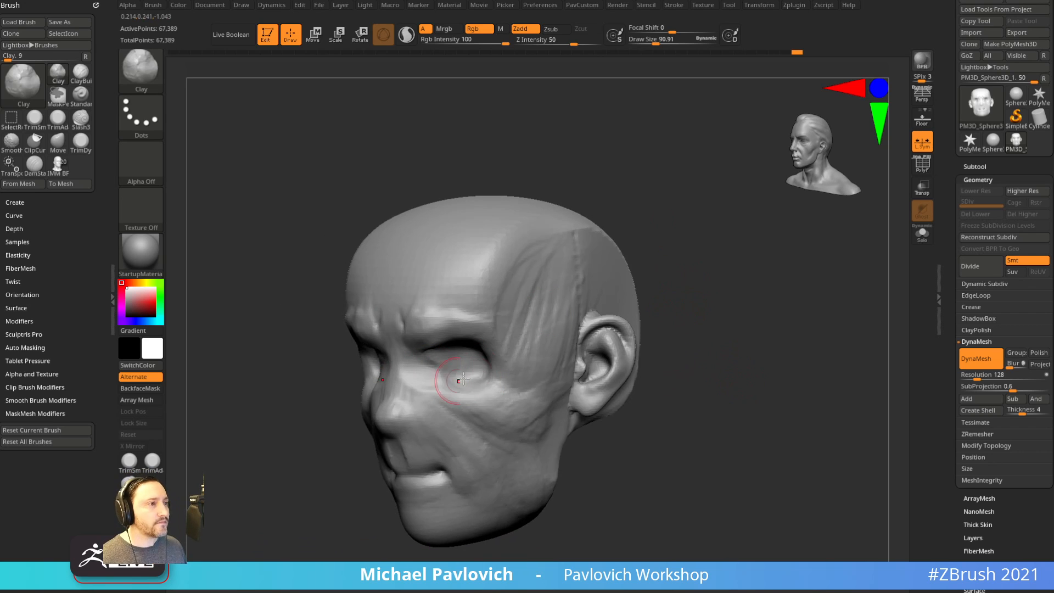
mouse_move(703, 296)
left_mouse_down("alt")
mouse_move(661, 296)
mouse_move(688, 293)
mouse_move(667, 289)
left_mouse_up("alt")
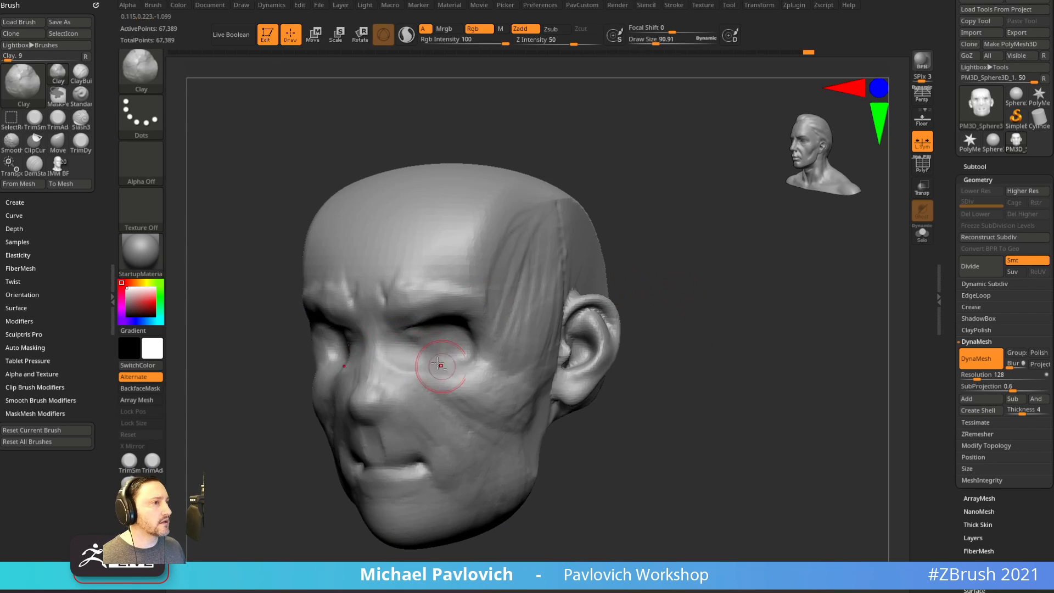
left_click_drag(715, 257, 739, 257)
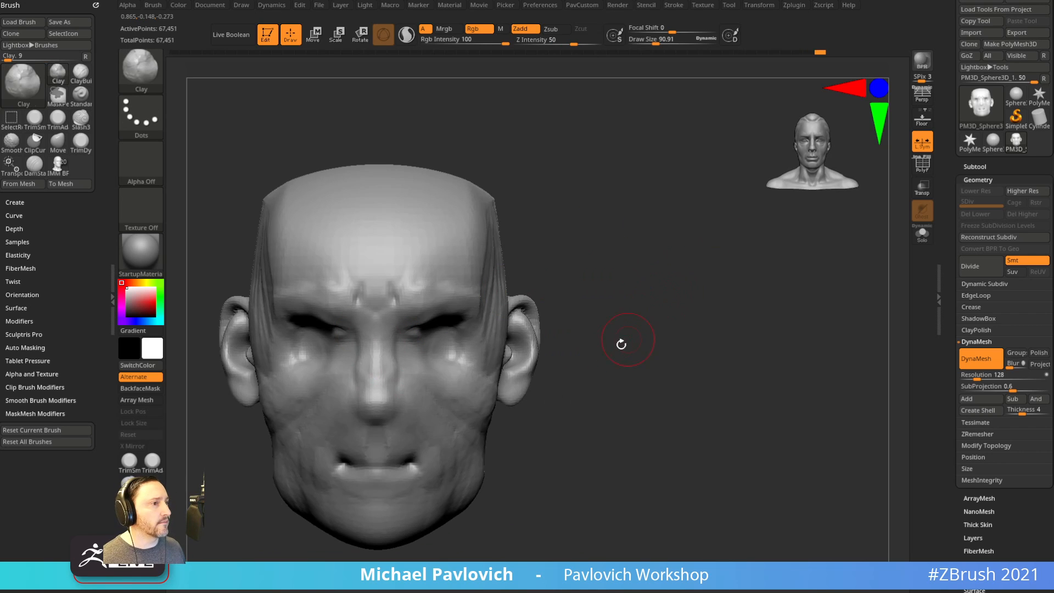
Carve a groove beside each nostril with the DamStandard brush at a draw size of about 91.
left_click_drag(621, 343, 568, 258)
key("b")
key("d")
key("s")
left_click_drag(540, 300, 556, 283)
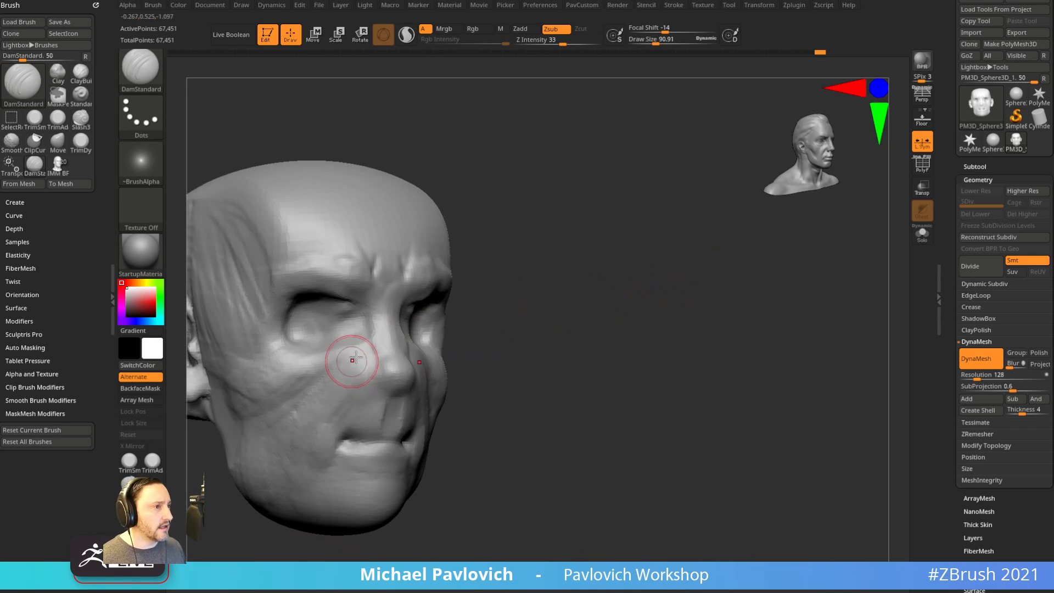
left_click_drag(615, 300, 505, 316)
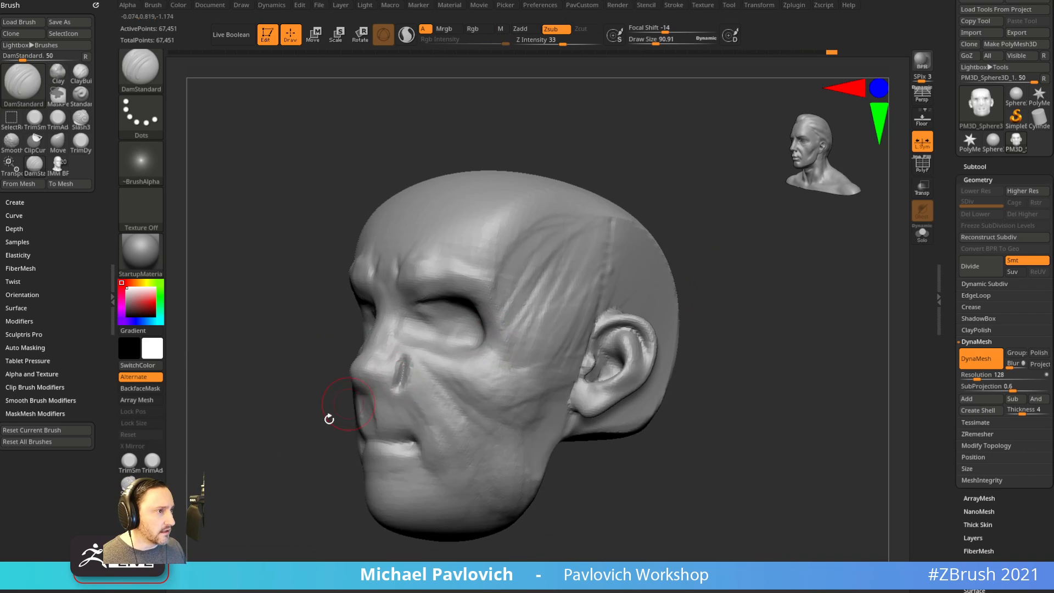
Pull the mouth area forward in profile with the Move brush at a draw size of about 238.
left_click_drag(329, 419, 436, 395)
key("b")
key("m")
key("v")
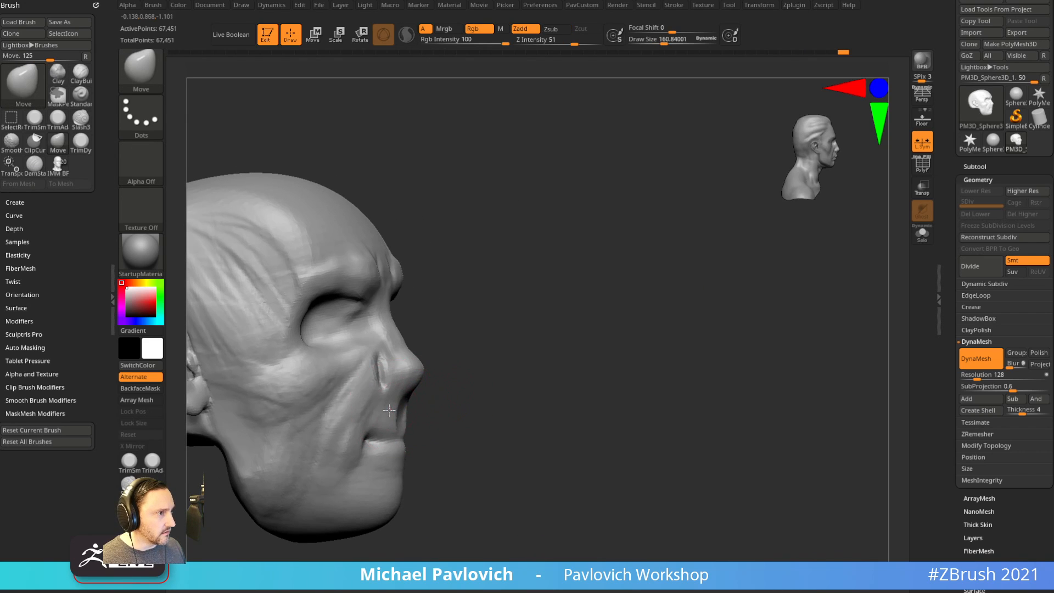
mouse_move(533, 364)
left_mouse_down()
mouse_move(392, 396)
mouse_move(440, 409)
mouse_move(439, 426)
left_mouse_up()
key("s")
left_click_drag(517, 409, 363, 415)
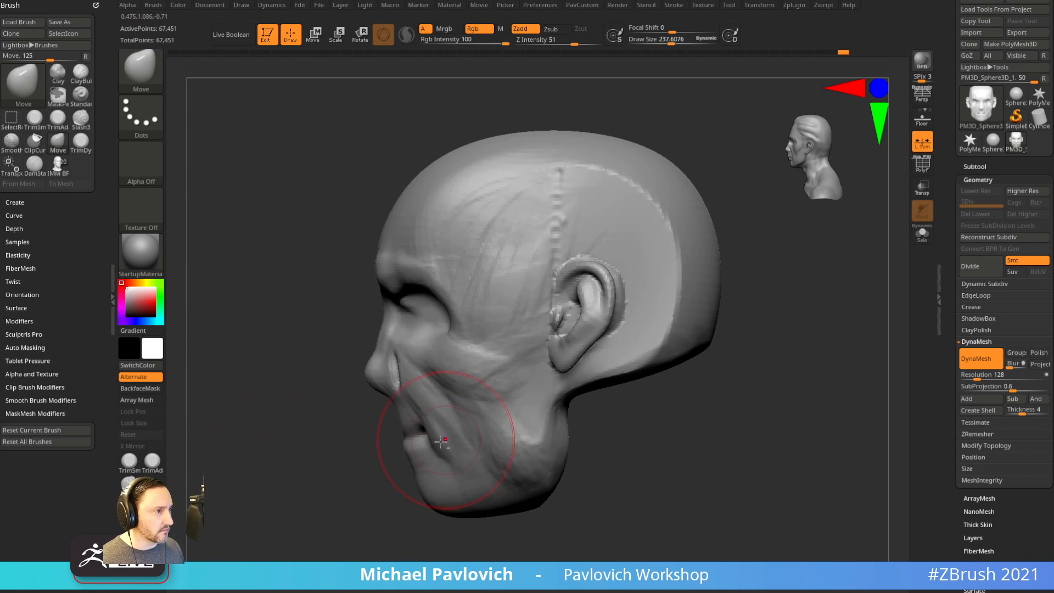
left_click_drag(437, 434, 426, 433)
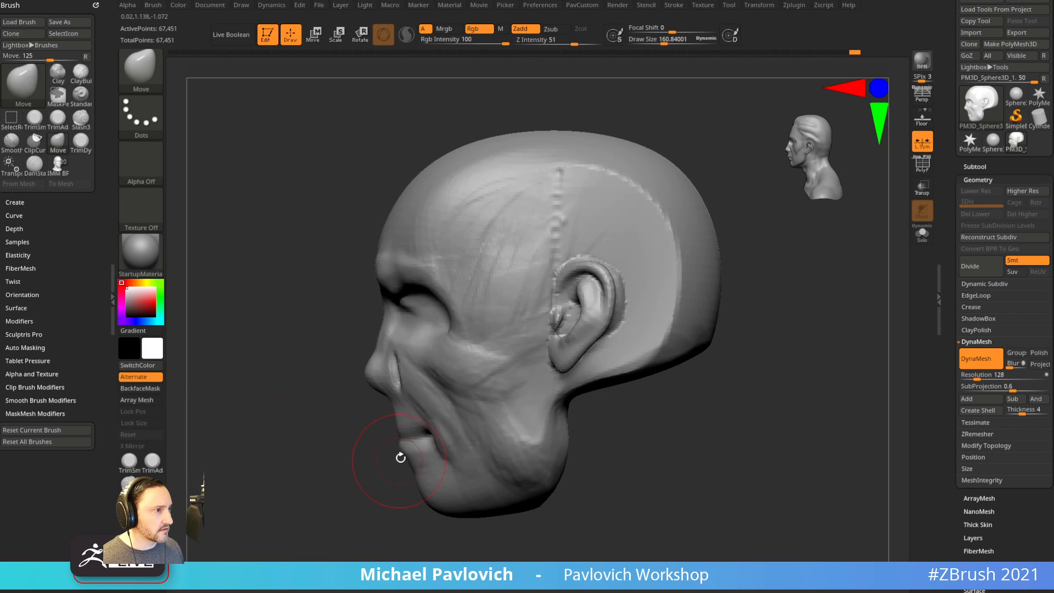
Bring the lower lip and chin forward in profile with the Move brush.
mouse_move(419, 499)
left_mouse_down()
mouse_move(412, 511)
mouse_move(425, 505)
left_mouse_up()
left_click_drag(425, 504, 409, 508)
key("s")
left_click_drag(413, 507, 406, 507)
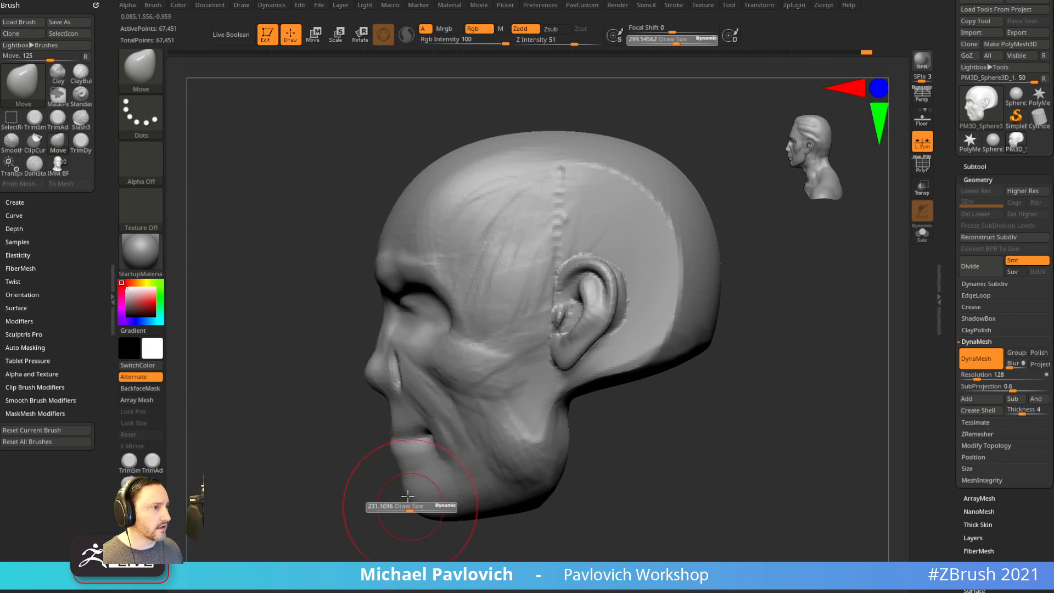
mouse_move(379, 469)
left_mouse_down()
mouse_move(566, 375)
mouse_move(608, 380)
left_mouse_up()
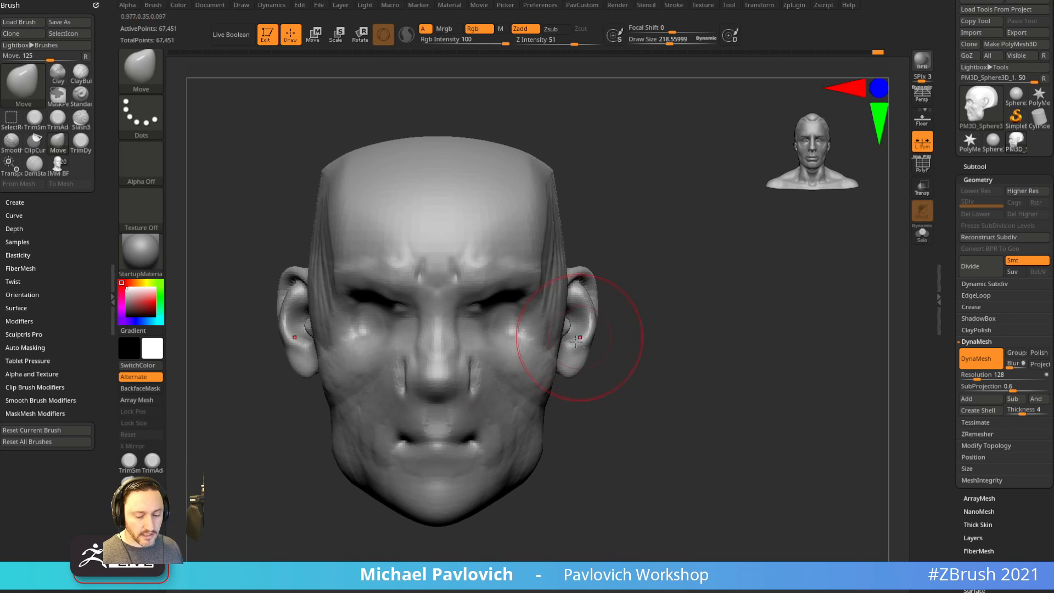
Define the nostril wings with the DamStandard brush at a draw size of about 103 and smooth the side of the nose.
key("b")
key("d")
key("s")
left_click_drag(578, 337, 637, 333)
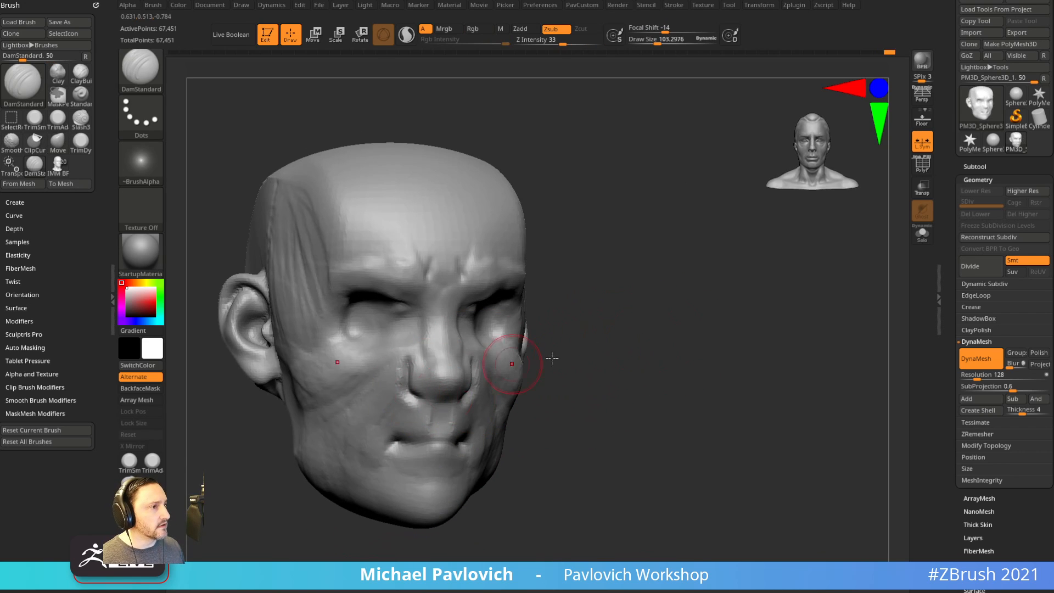
key("space")
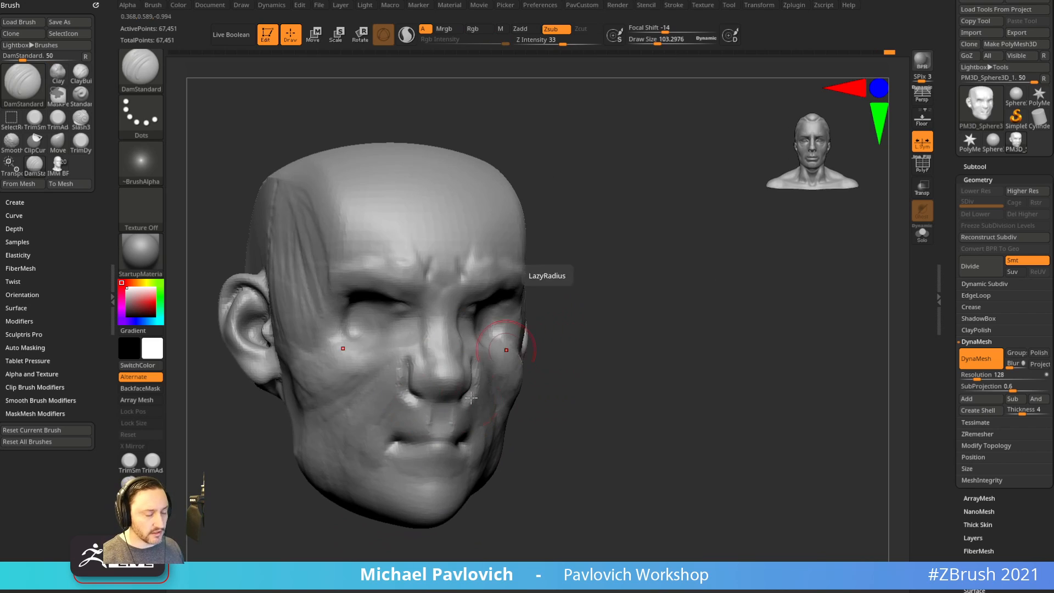
left_click_drag(549, 340, 615, 332)
left_click_drag(412, 360, 428, 384, "shift")
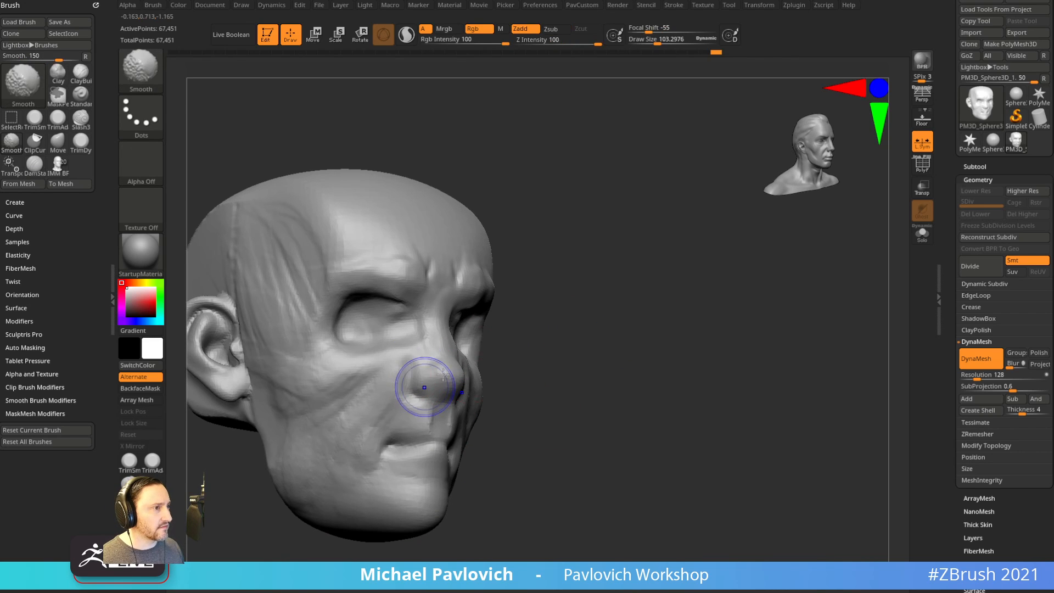
Carve the crease beneath the lower lip and around the mouth corners with the DamStandard brush at a draw size of about 103.
mouse_move(620, 384)
left_mouse_down()
mouse_move(489, 381)
mouse_move(479, 397)
left_mouse_up()
mouse_move(640, 438)
left_mouse_down()
mouse_move(692, 443)
mouse_move(622, 417)
left_mouse_up()
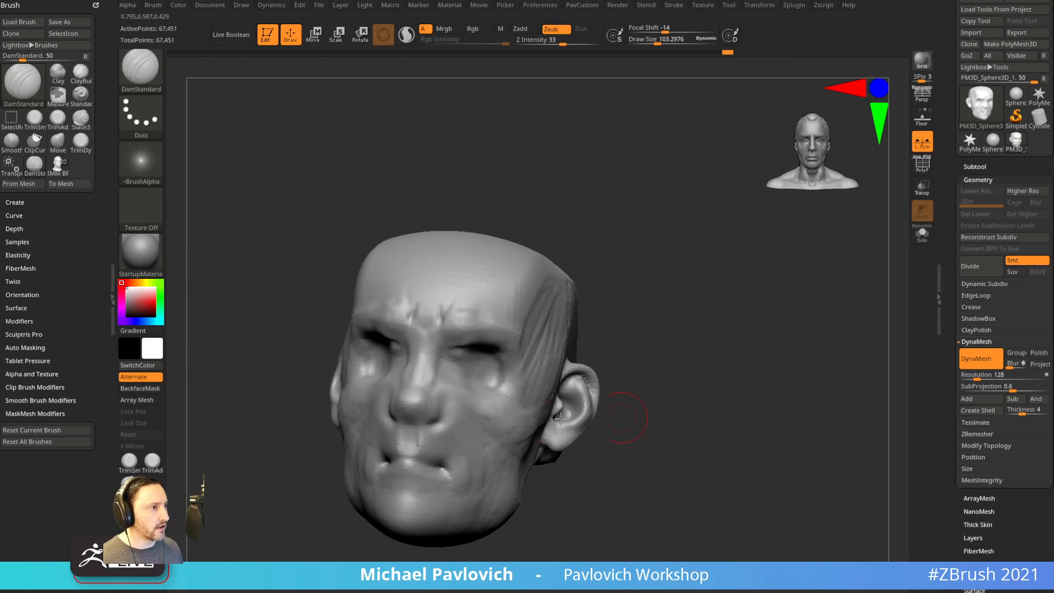
mouse_move(671, 275)
left_mouse_down()
mouse_move(684, 292)
mouse_move(675, 316)
mouse_move(631, 337)
mouse_move(682, 332)
mouse_move(632, 379)
left_mouse_up()
left_click_drag(681, 423, 596, 431)
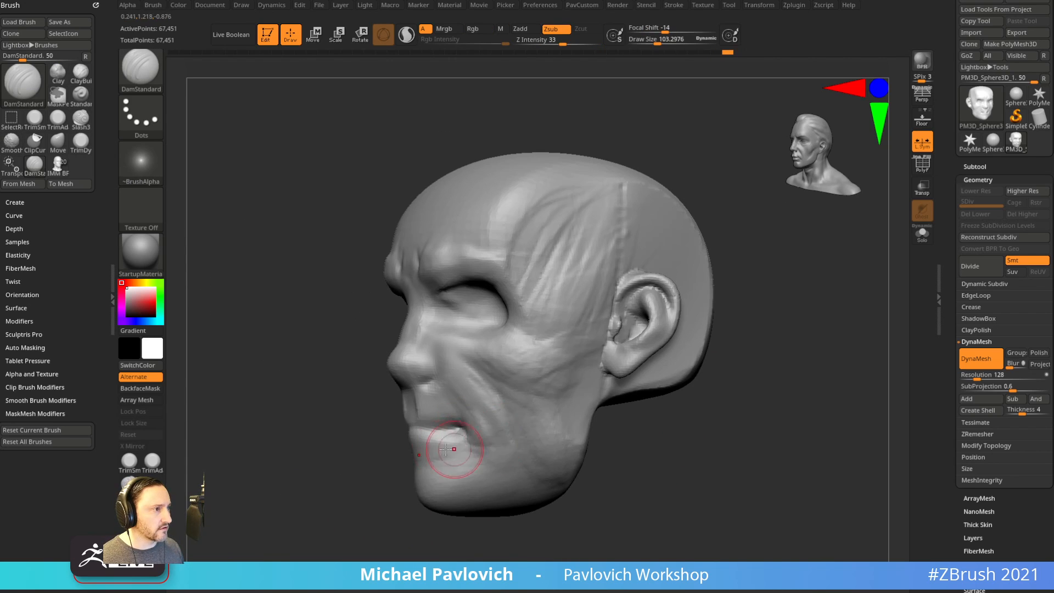
mouse_move(448, 449)
right_mouse_down()
mouse_move(467, 437)
mouse_move(398, 449)
right_mouse_up()
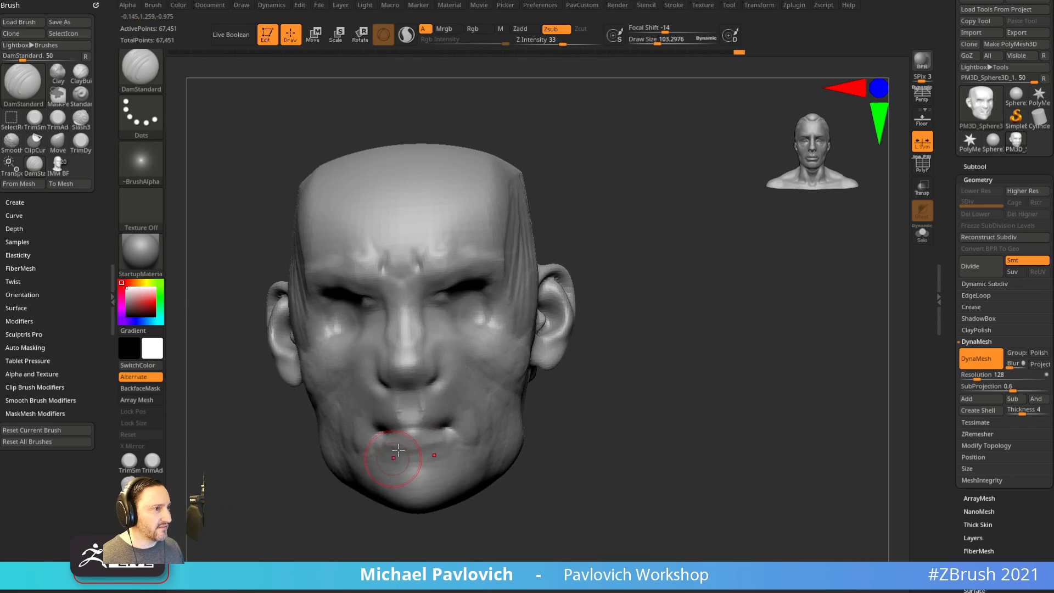
right_click_drag(515, 431, 413, 436)
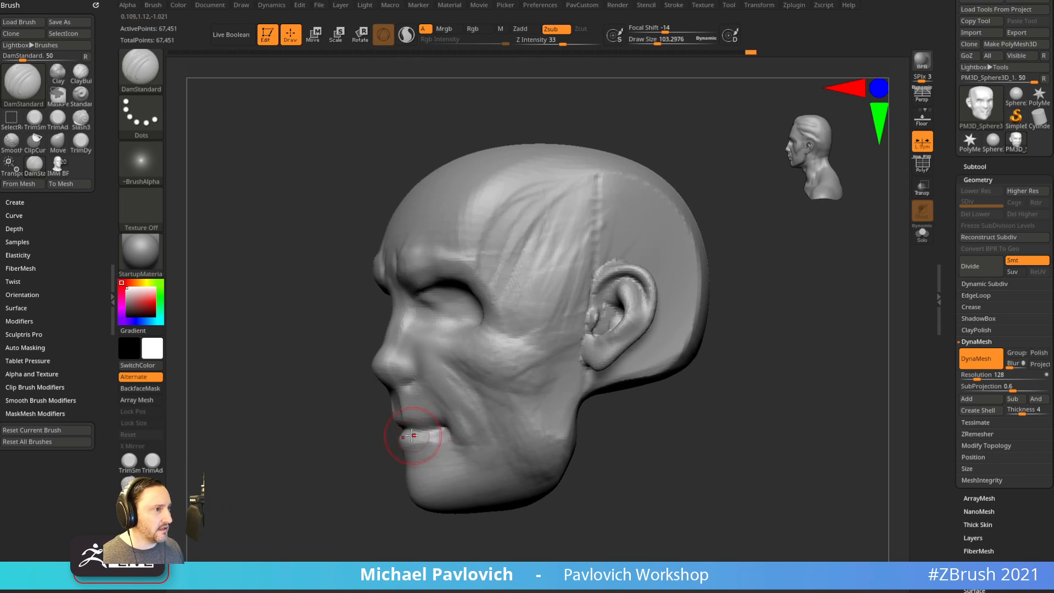
right_click_drag(387, 481, 406, 421)
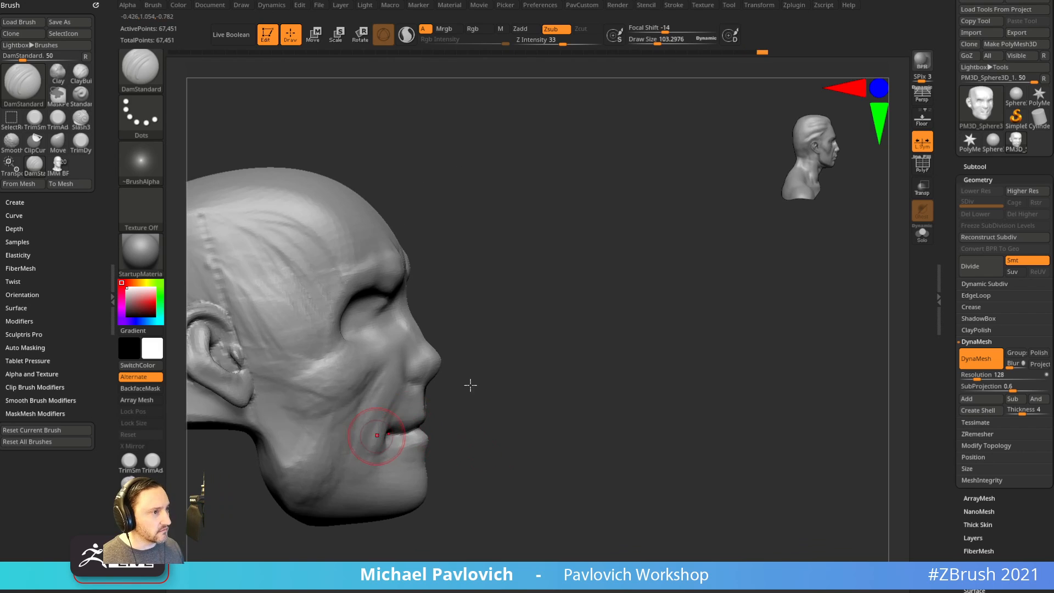
mouse_move(471, 385)
right_mouse_down()
mouse_move(514, 399)
mouse_move(513, 370)
right_mouse_up()
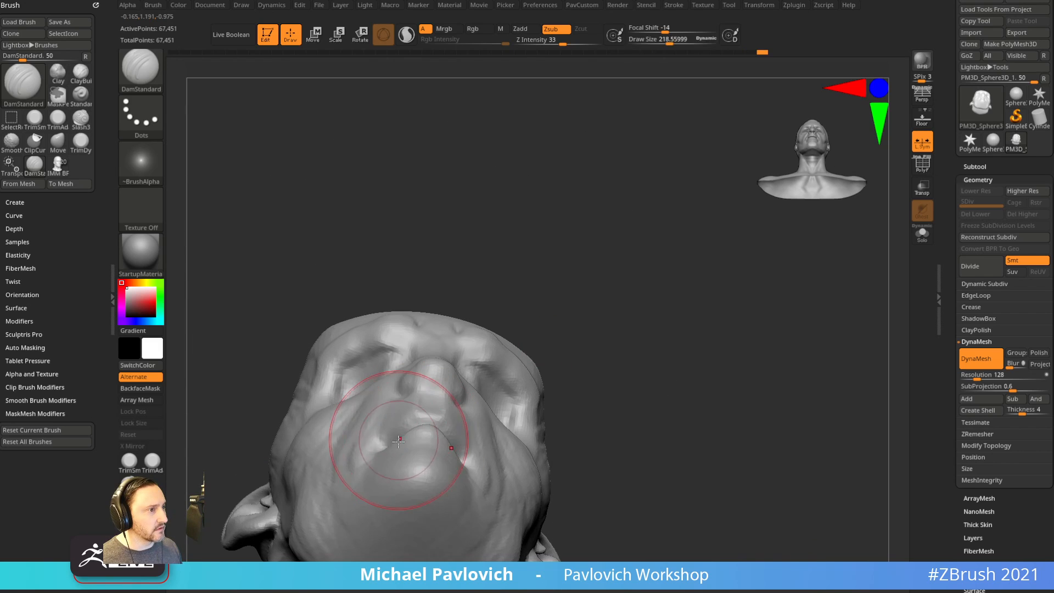
Pull the mouth corners back from below with the Move brush at draw sizes of about 177 to 206 to curve the lips.
key("b")
key("m")
key("v")
right_click_drag(592, 385, 610, 315, "alt")
right_click_drag(426, 382, 439, 349)
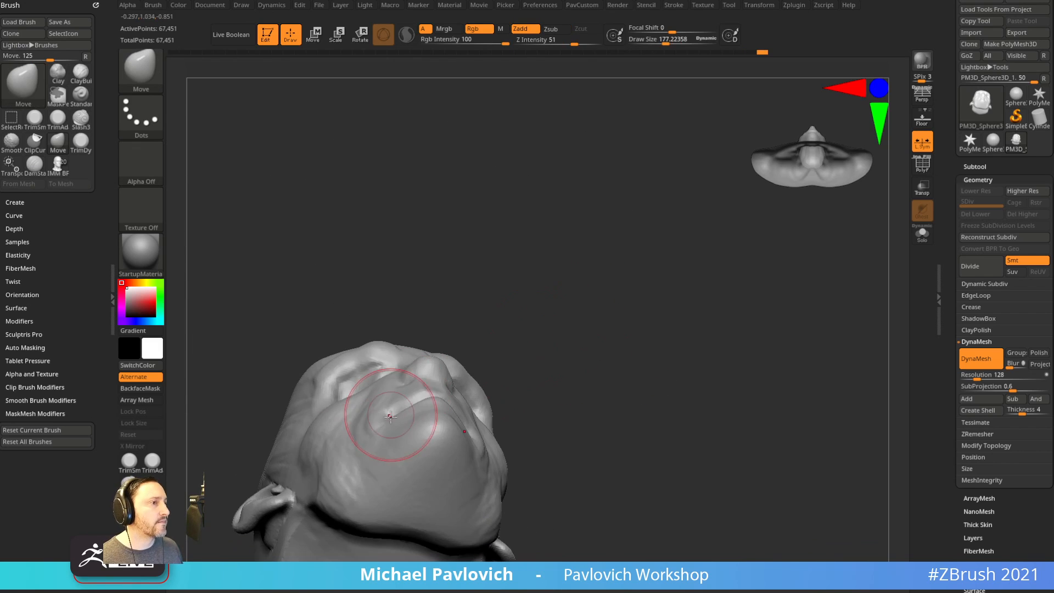
left_click_drag(390, 417, 360, 422)
key("bracketleft")
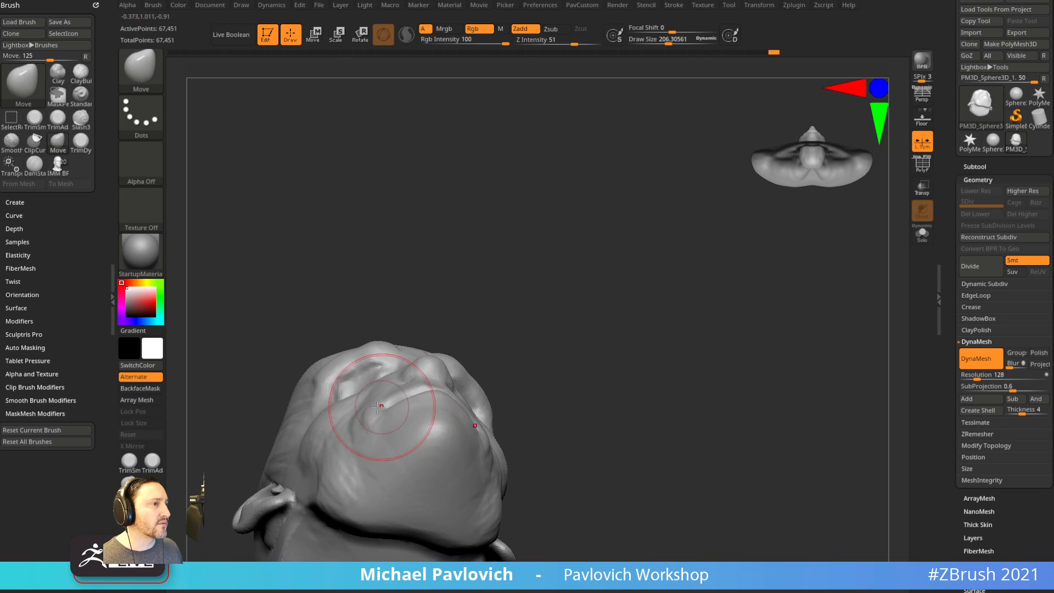
right_click_drag(353, 447, 551, 482)
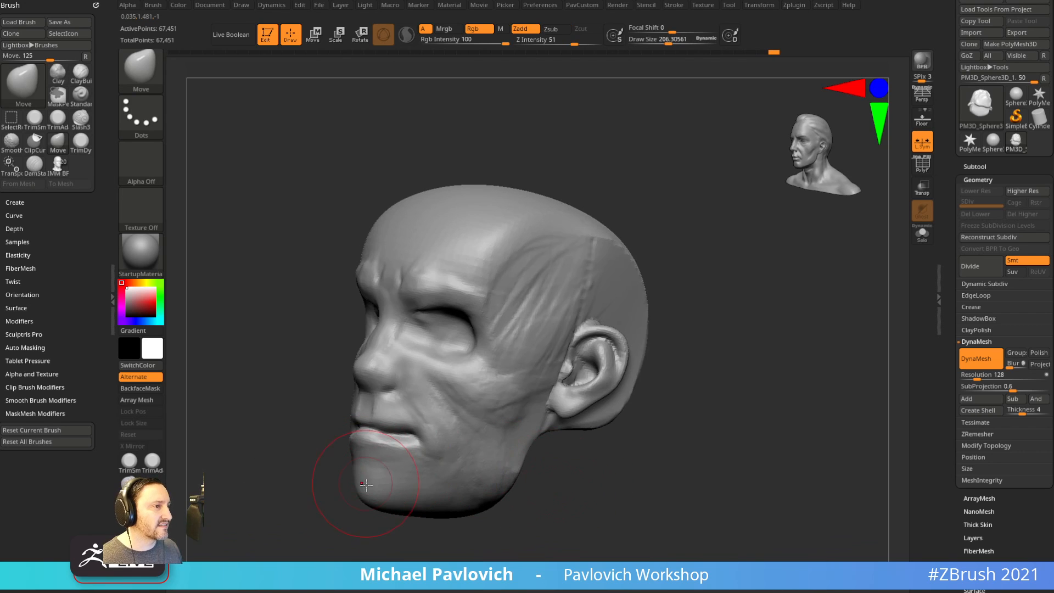
Reshape the chin from below with the Move brush at a draw size of about 206.
mouse_move(366, 533)
right_mouse_down()
mouse_move(434, 467)
mouse_move(434, 406)
right_mouse_up()
left_click_drag(341, 497, 354, 508)
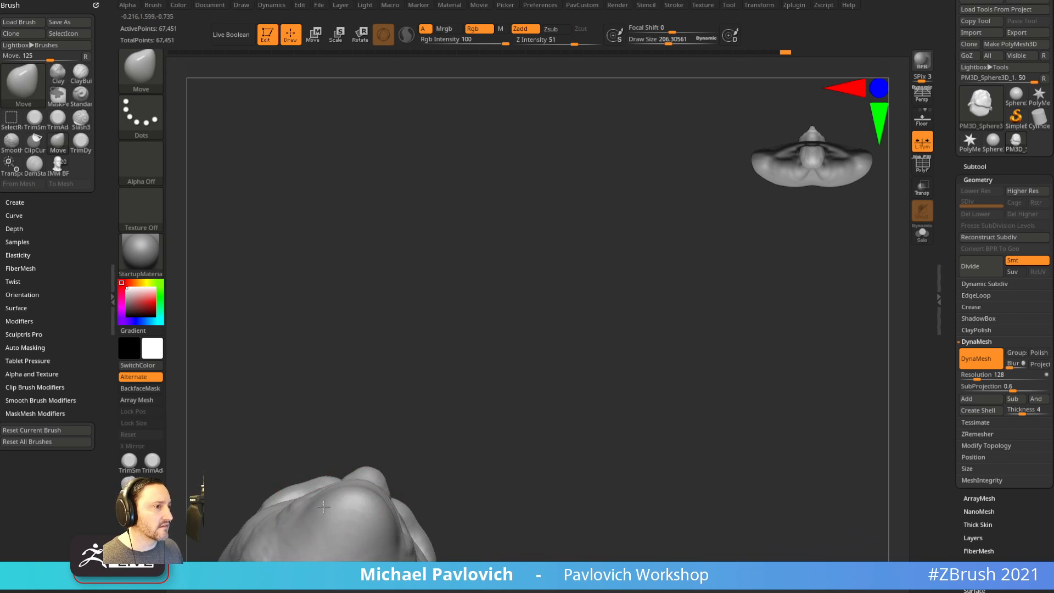
right_click_drag(402, 455, 497, 358, "alt")
mouse_move(377, 412)
right_mouse_down()
mouse_move(579, 463)
mouse_move(384, 430)
right_mouse_up()
Build up the chin with the ClayBuildup brush at Z Intensity 10, reducing the draw size to about 103.
key("b")
key("c")
key("b")
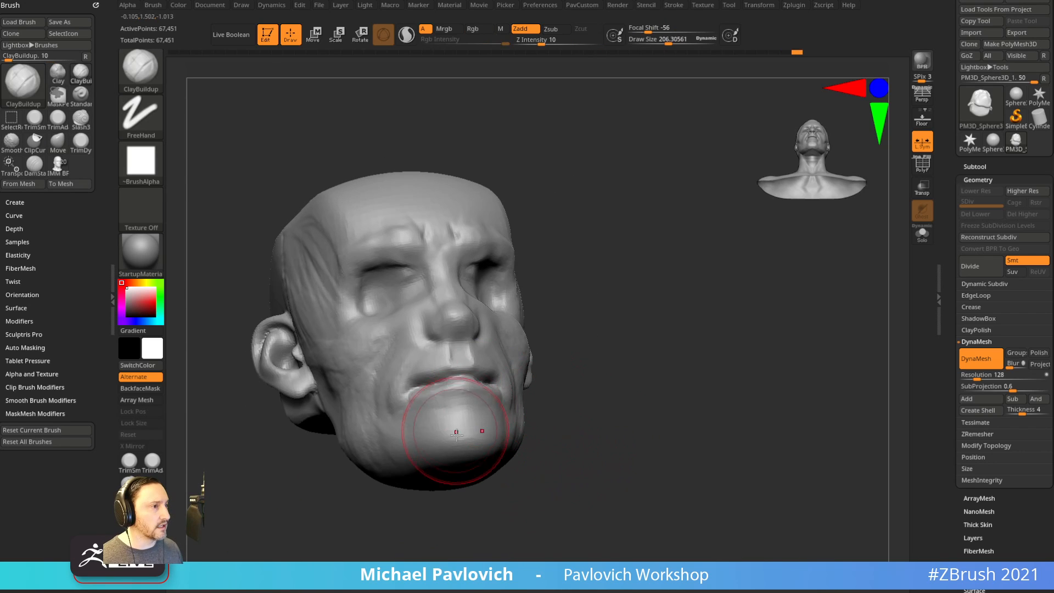
right_click_drag(461, 428, 678, 405)
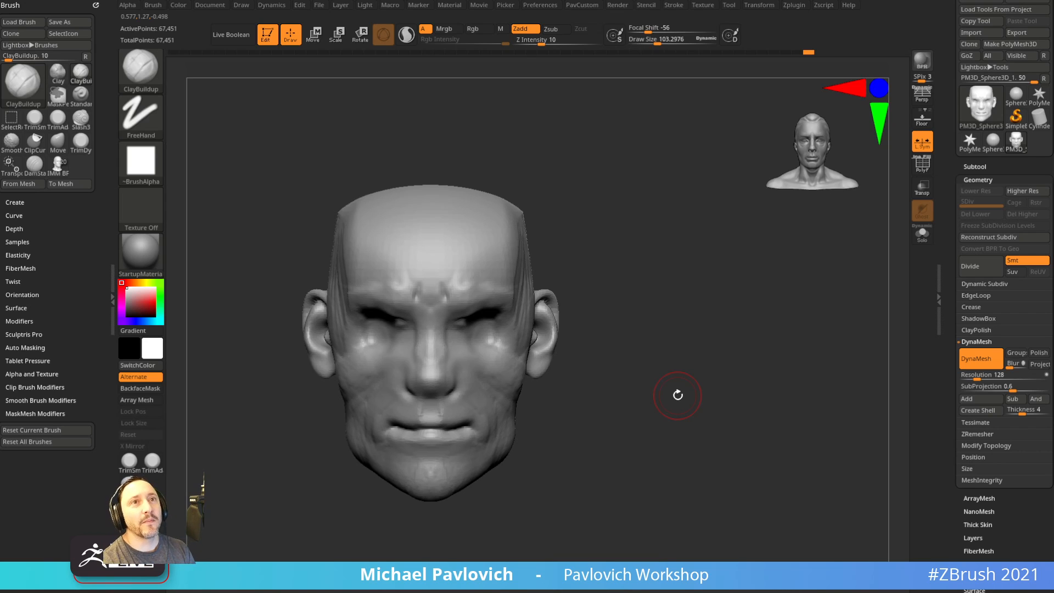
left_click_drag(647, 352, 401, 471)
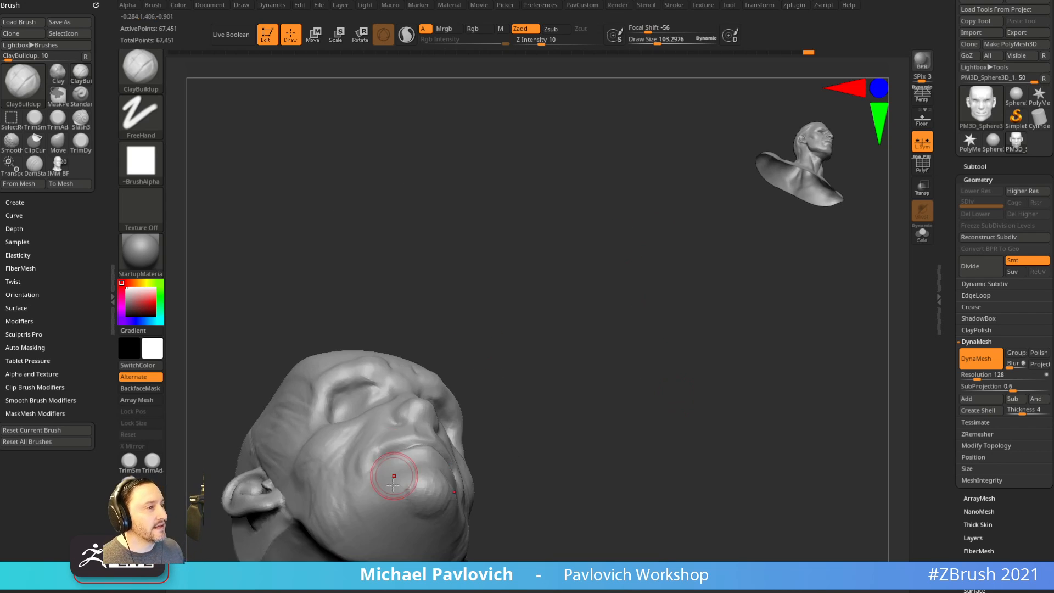
left_click_drag(521, 433, 412, 446)
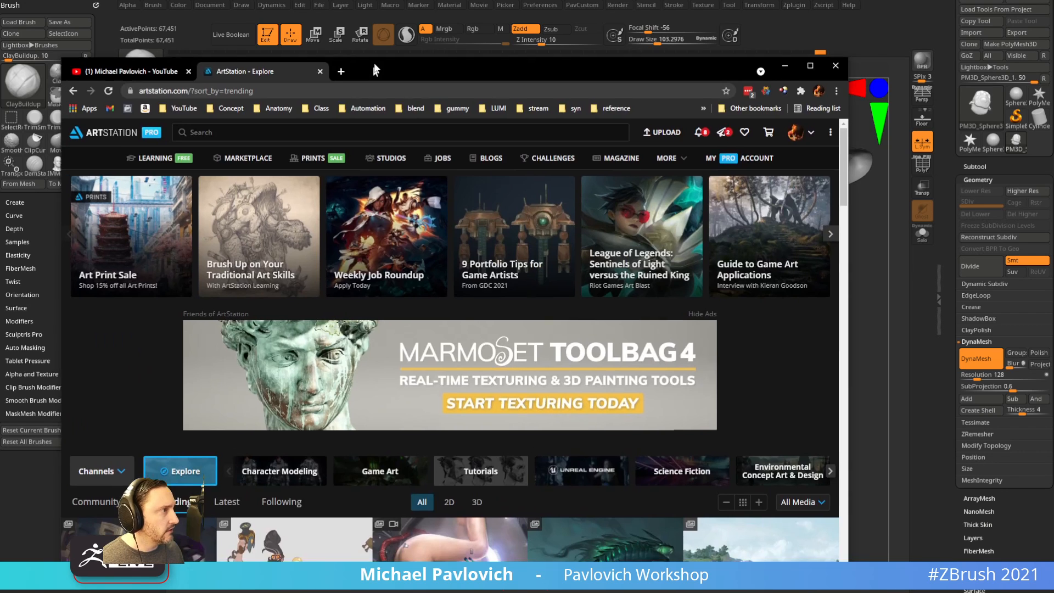
Switch to ArtStation in the browser, open the account's own profile and look through its portfolio.
left_click_drag(377, 69, 409, 33)
mouse_move(834, 103)
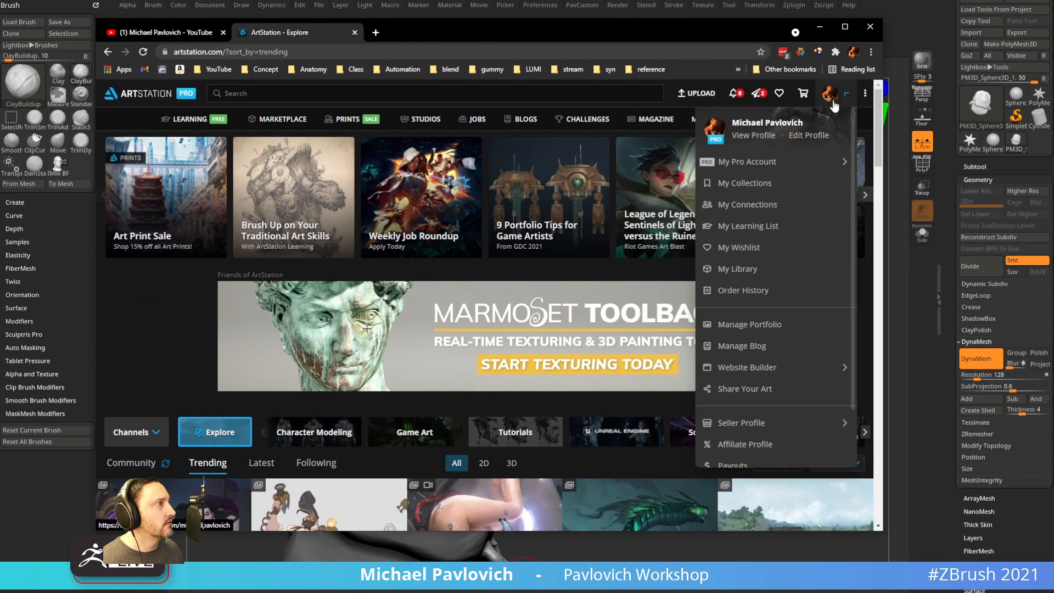
left_click(754, 135)
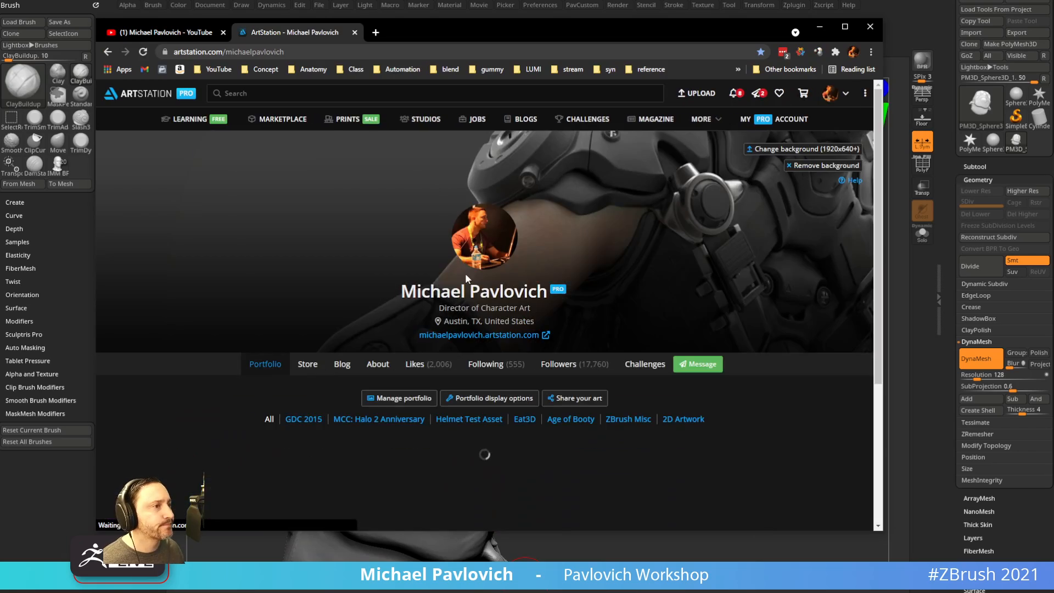
scroll(376, 274, "down", 15)
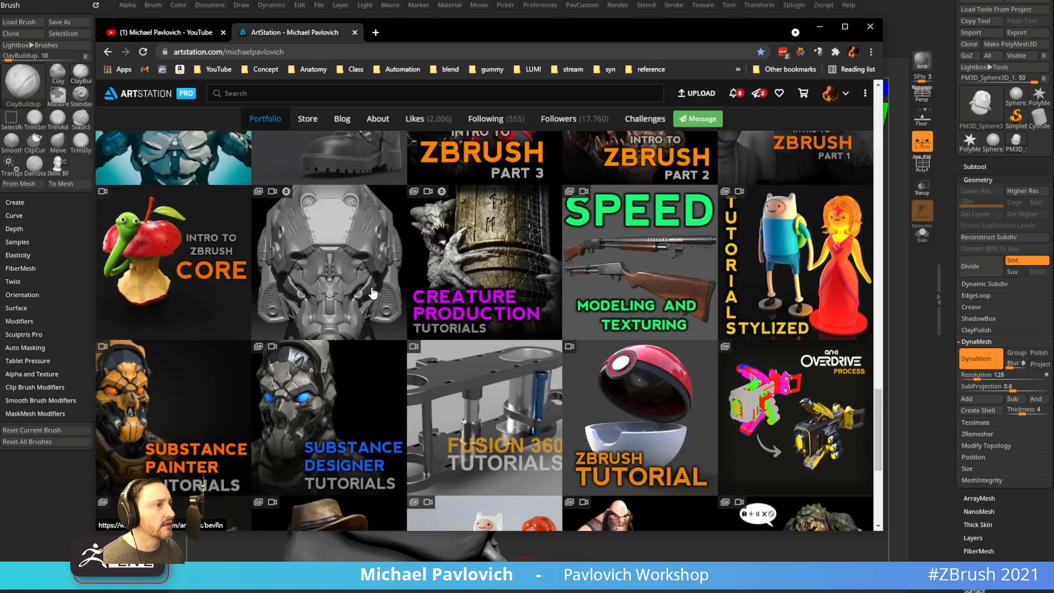
scroll(373, 294, "down", 5)
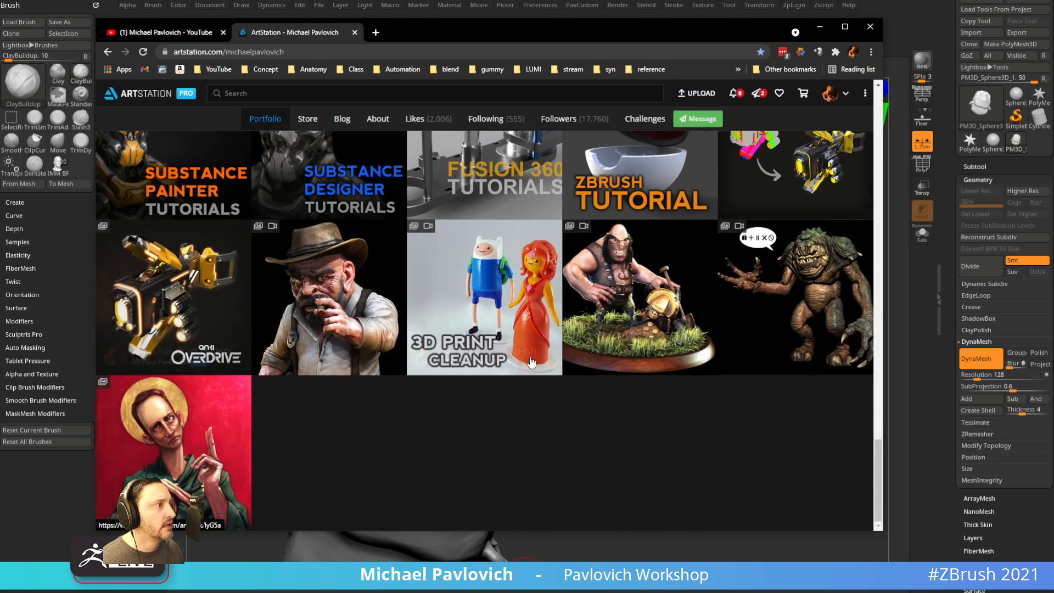
Open the Age of Booty artwork from the portfolio and look through its DynaMesh tutorial videos.
left_click(651, 274)
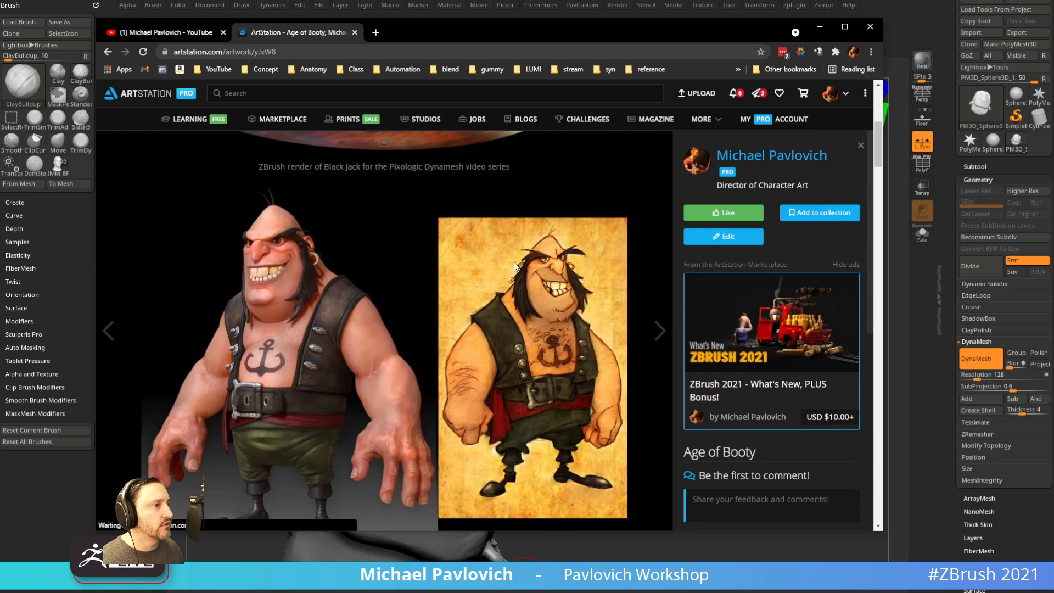
scroll(512, 264, "down", 15)
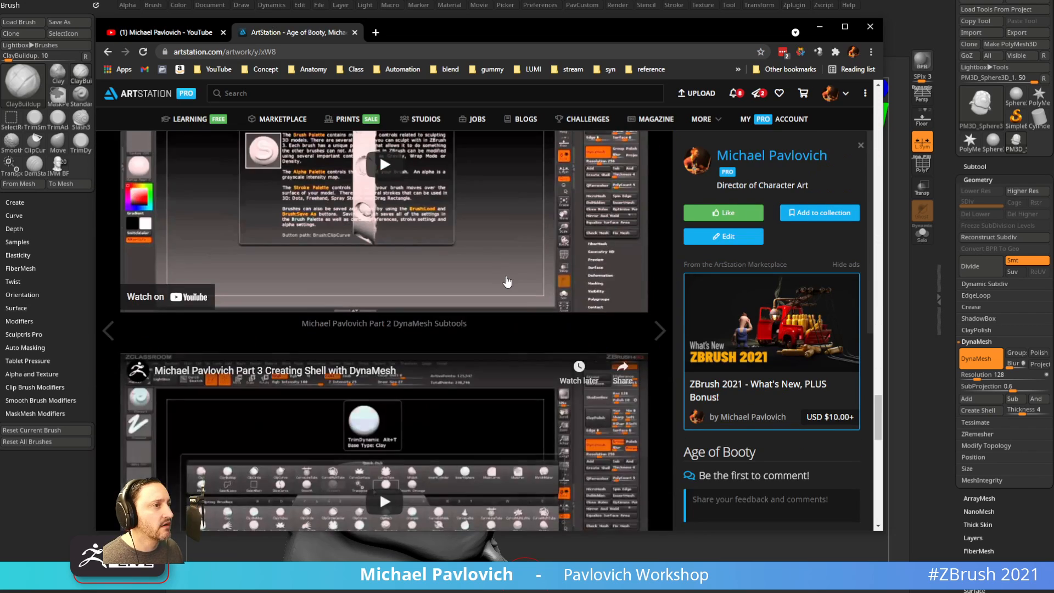
scroll(506, 281, "down", 15)
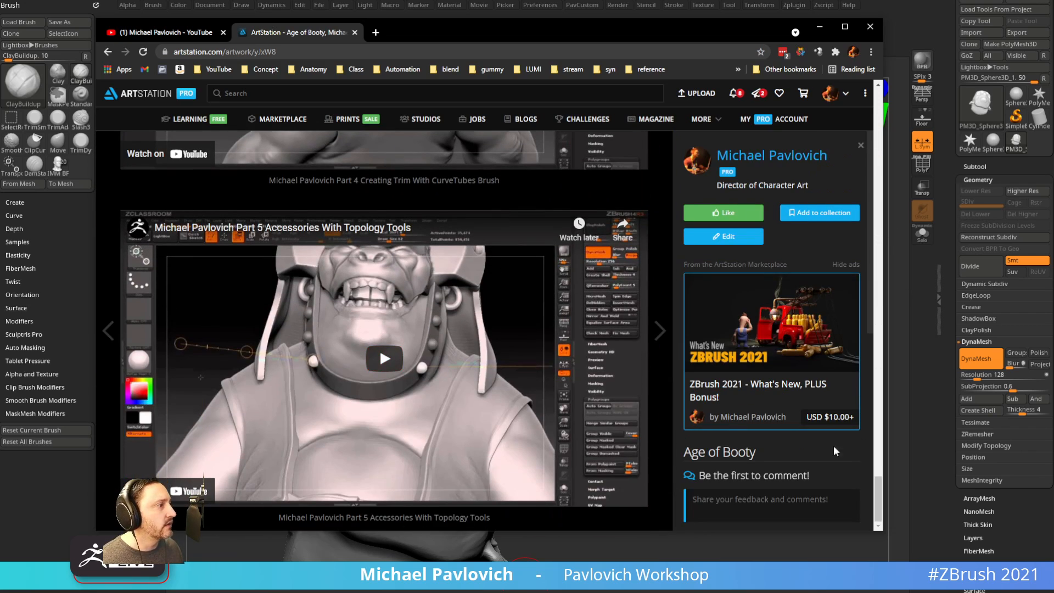
Look through the Age of Booty character renders at the start of the artwork page and return to ZBrush.
left_click_drag(874, 503, 874, 114)
scroll(872, 102, "down", 7)
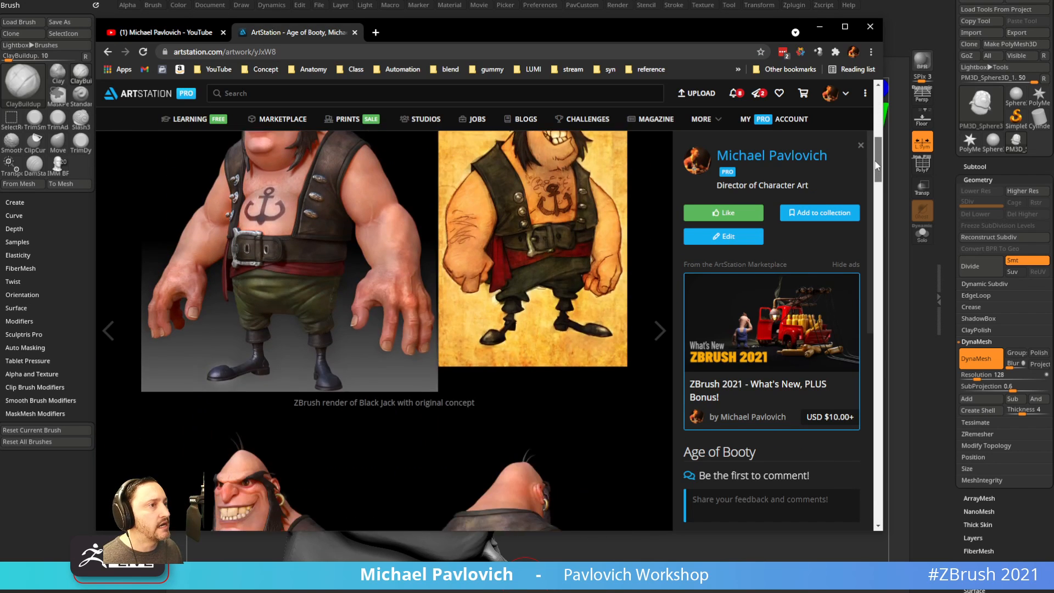
key("alt+Tab")
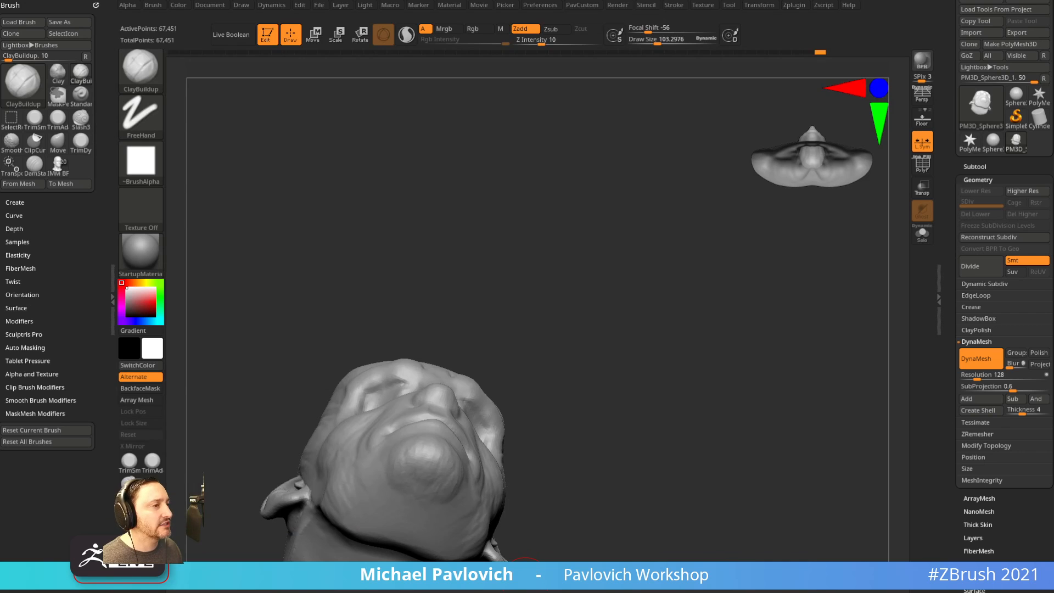
Build up the muscle forms between cheekbone and mouth corner with ClayBuildup at Z Intensity 10 and a draw size of about 103.
mouse_move(629, 311)
left_mouse_down()
mouse_move(649, 389)
mouse_move(697, 306)
mouse_move(688, 343)
mouse_move(718, 328)
mouse_move(564, 387)
mouse_move(608, 418)
left_mouse_up()
left_click_drag(678, 388, 611, 400, "alt")
left_click_drag(501, 388, 521, 405)
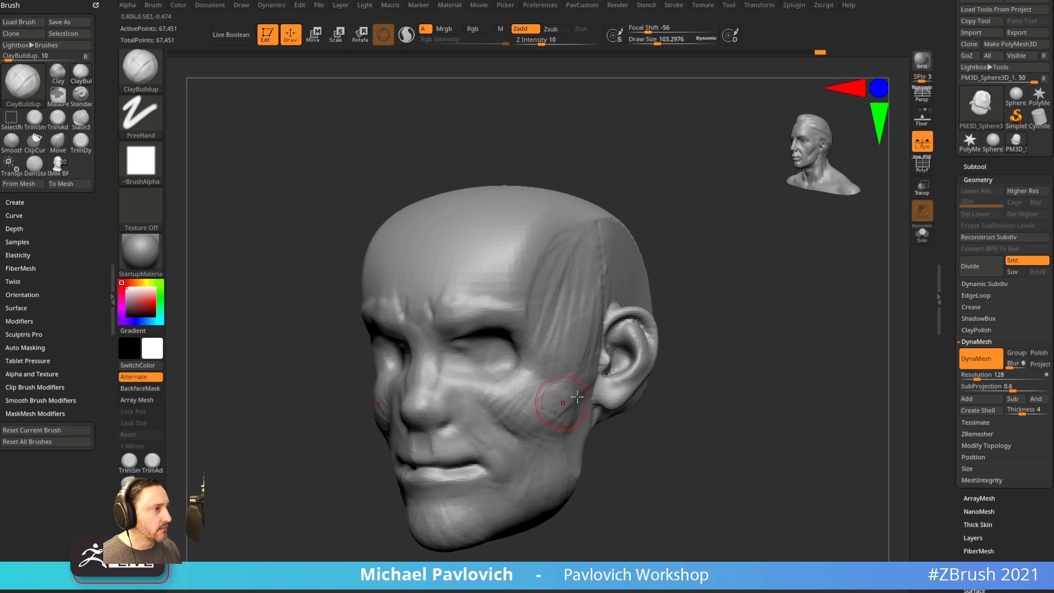
mouse_move(667, 393)
left_mouse_down()
mouse_move(549, 375)
mouse_move(479, 380)
mouse_move(480, 403)
mouse_move(459, 386)
left_mouse_up()
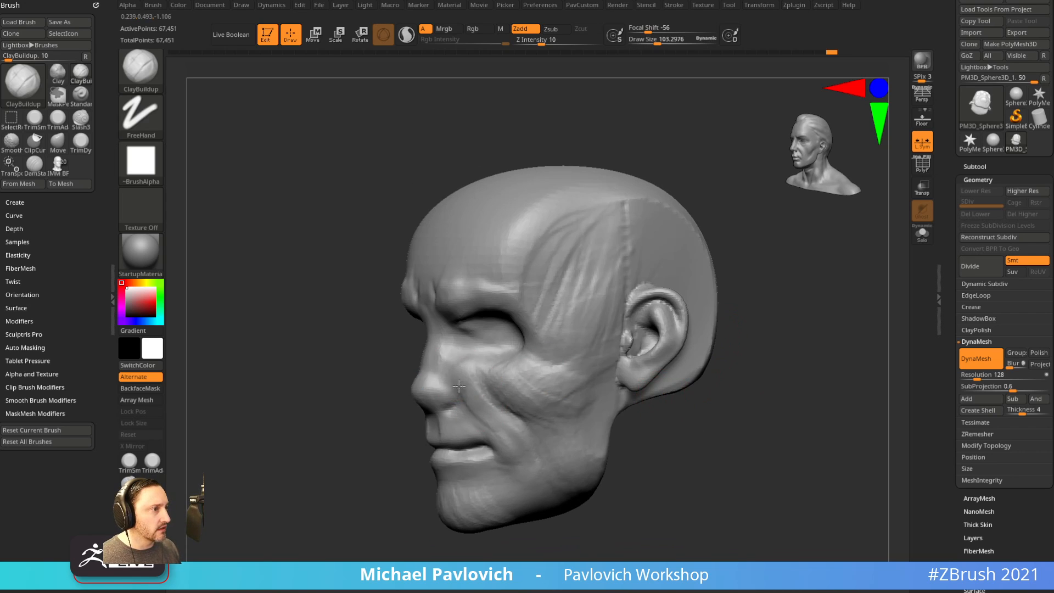
mouse_move(686, 429)
left_mouse_down()
mouse_move(706, 419)
mouse_move(496, 392)
left_mouse_up()
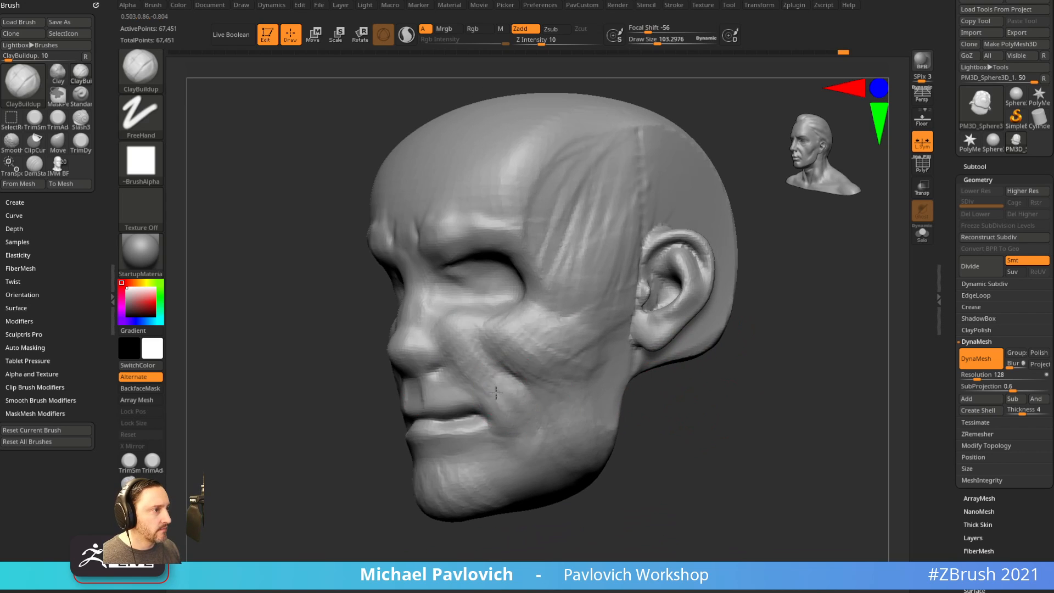
mouse_move(632, 420)
left_mouse_down()
mouse_move(697, 393)
mouse_move(755, 391)
left_mouse_up()
left_click_drag(425, 403, 408, 393)
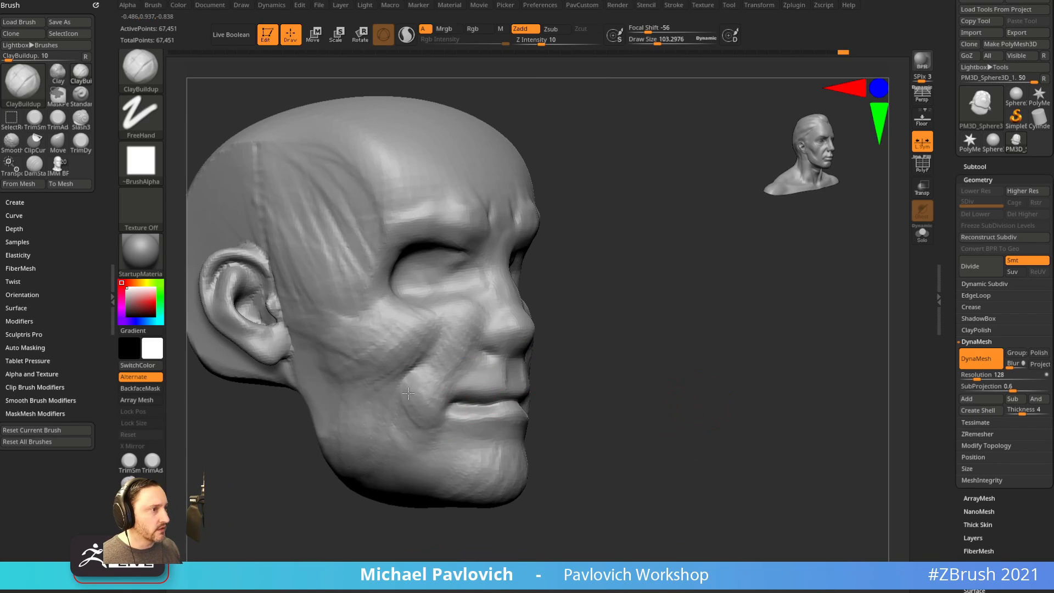
Refine the cheeks and the side of the nose with ClayBuildup, adjusting the draw size to about 135 and about 91.
left_click_drag(580, 402, 459, 428)
mouse_move(643, 422)
left_mouse_down()
mouse_move(554, 433)
mouse_move(548, 459)
left_mouse_up()
mouse_move(641, 473)
left_mouse_down()
mouse_move(694, 478)
mouse_move(690, 454)
mouse_move(549, 412)
left_mouse_up()
left_click_drag(764, 394, 681, 410)
mouse_move(802, 272)
left_mouse_down()
mouse_move(726, 280)
mouse_move(795, 246)
mouse_move(672, 225)
left_mouse_up()
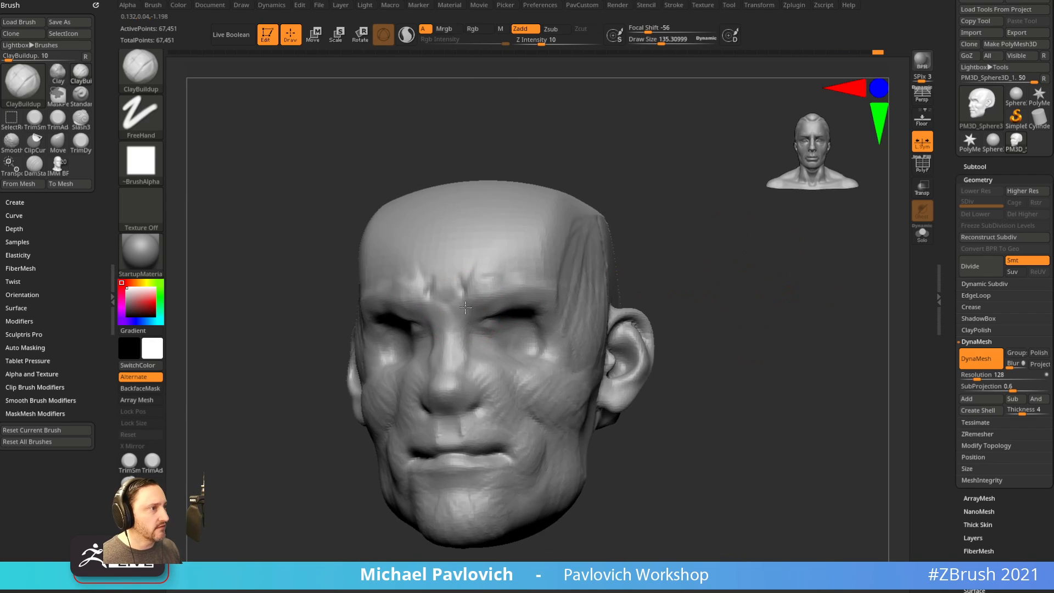
left_click_drag(688, 281, 467, 308)
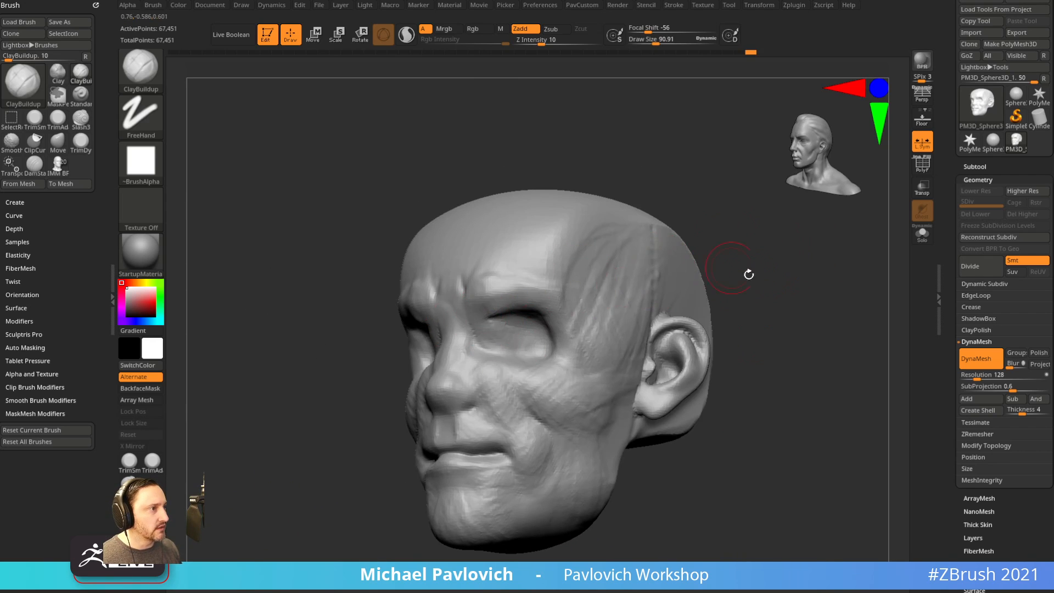
left_click_drag(748, 273, 482, 308)
left_click_drag(494, 352, 471, 380)
left_click_drag(403, 414, 359, 420)
Adjust the nose and the face profile with the Move brush at a draw size of about 150.
key("b")
key("m")
key("v")
left_click_drag(460, 384, 450, 386)
left_click_drag(465, 359, 456, 362)
key("s")
left_click_drag(413, 432, 504, 443)
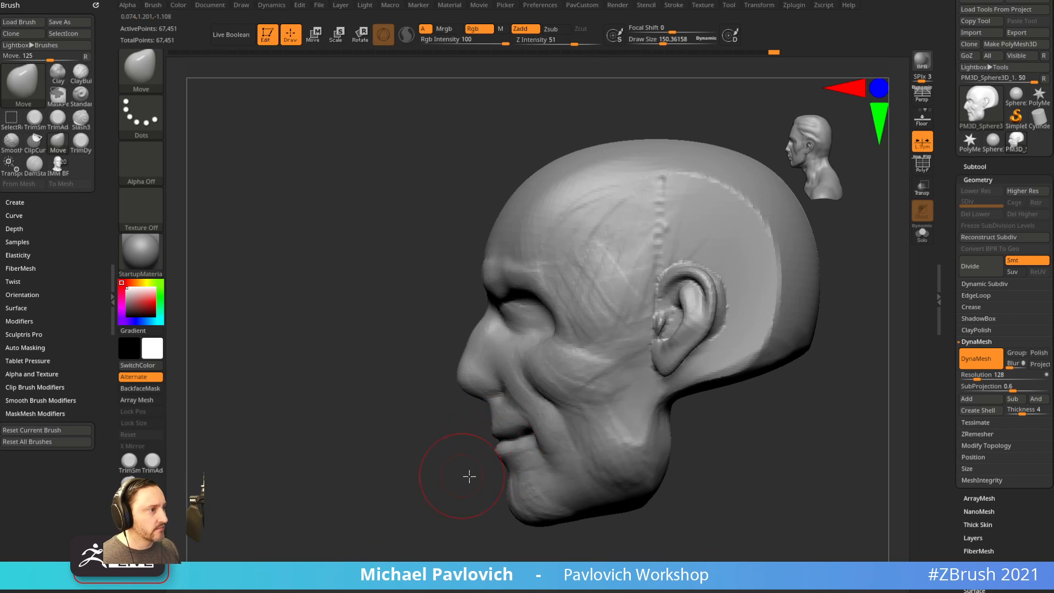
left_click_drag(470, 476, 558, 443)
Isolate the lower lip and chin area with an inverted MaskLasso mask, reshape it with the Move brush at draw size about 278, and clear the mask.
key("ctrl+b")
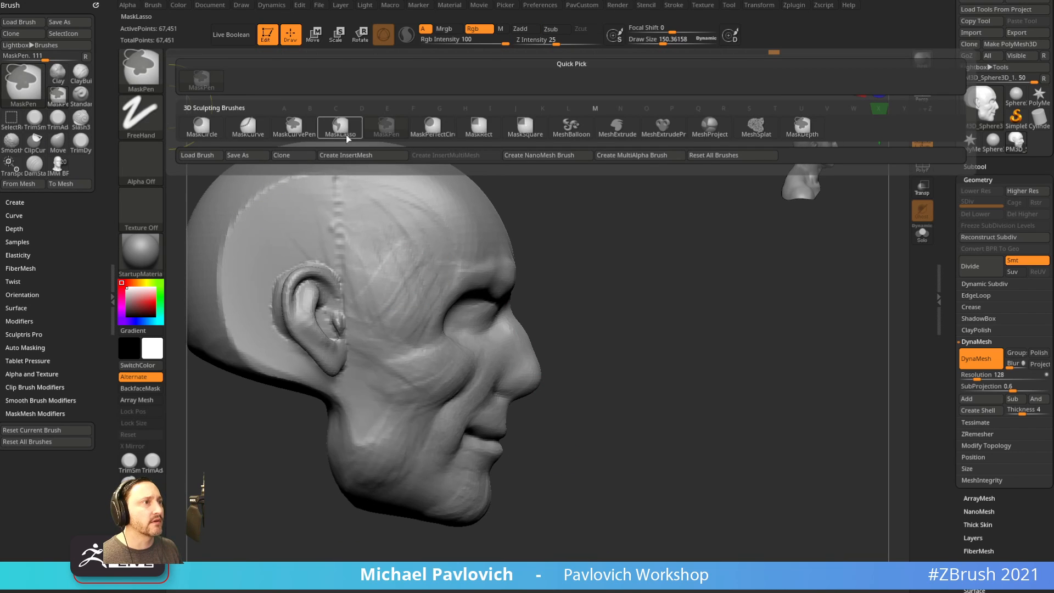
left_click(346, 136)
mouse_move(497, 438)
left_mouse_down("ctrl")
mouse_move(598, 499)
mouse_move(604, 492)
left_mouse_up("ctrl")
left_click(653, 421, "ctrl")
mouse_move(713, 370)
left_mouse_down()
mouse_move(597, 397)
mouse_move(573, 419)
left_mouse_up()
left_click_drag(488, 496, 502, 472)
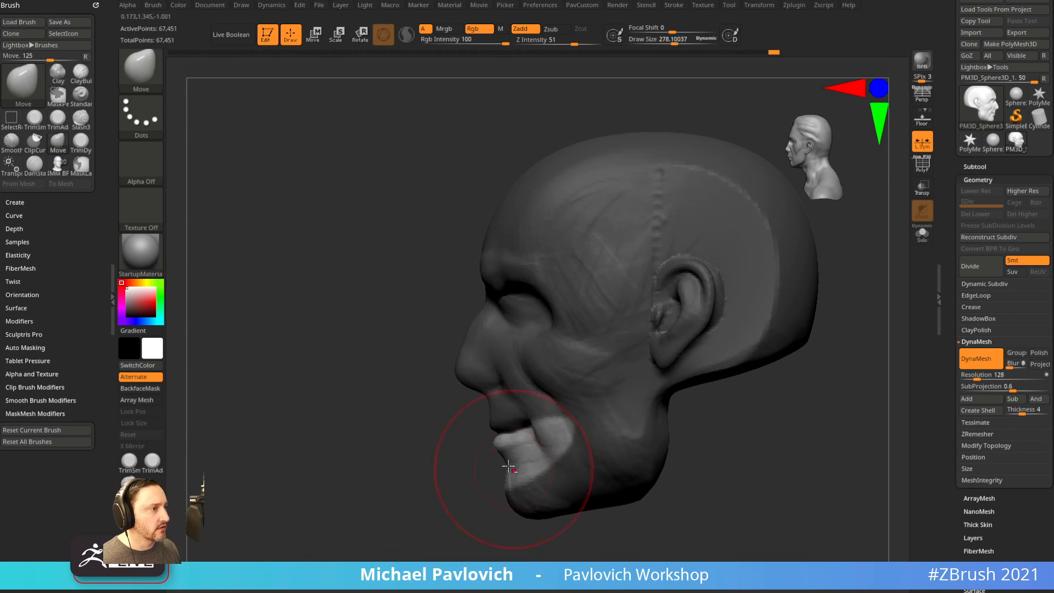
left_click_drag(444, 506, 626, 483)
left_click_drag(637, 403, 666, 462, "ctrl")
Adjust the mouth area with the MoveAccu brush at a draw size of about 225 and update the DynaMesh.
mouse_move(657, 466)
left_mouse_down("alt")
mouse_move(661, 450)
mouse_move(494, 473)
mouse_move(523, 496)
left_mouse_up("alt")
mouse_move(467, 514)
left_mouse_down()
mouse_move(558, 520)
mouse_move(621, 496)
left_mouse_up()
left_click_drag(666, 461, 654, 461, "alt")
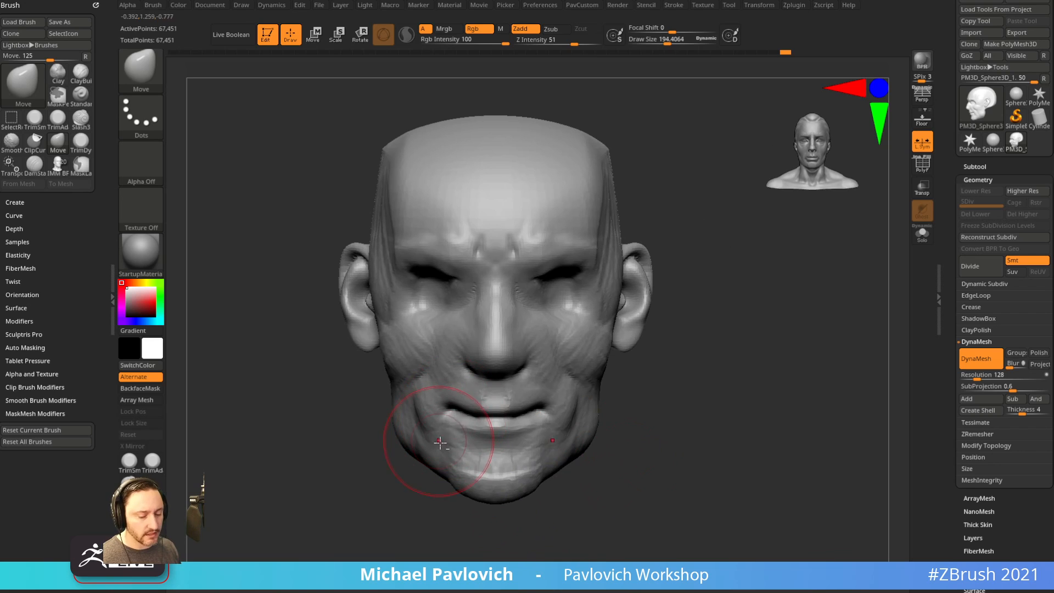
key("alt+1")
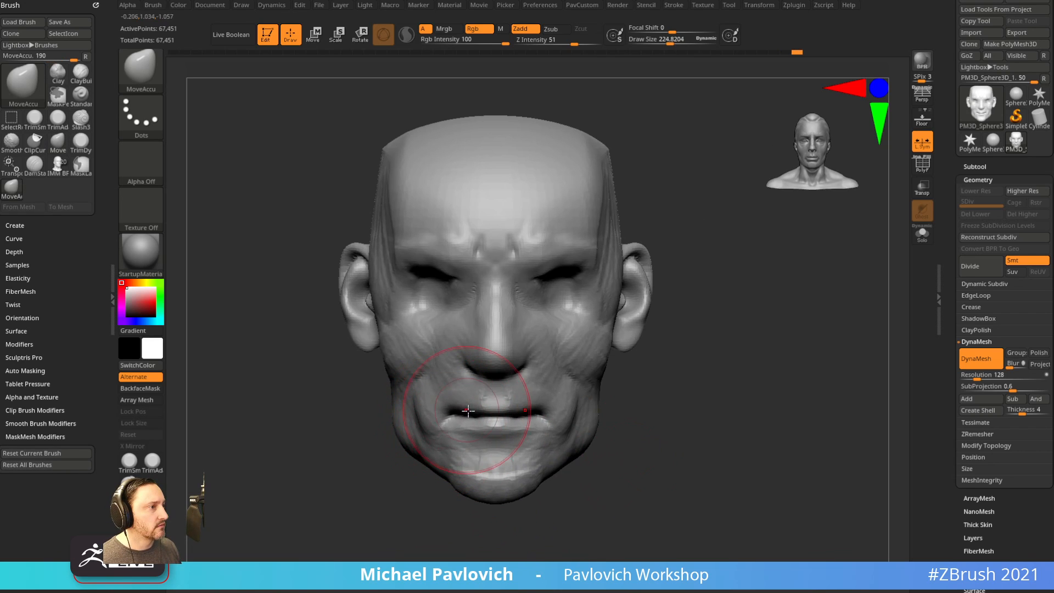
mouse_move(697, 416)
left_mouse_down()
mouse_move(612, 431)
mouse_move(628, 414)
mouse_move(690, 431)
mouse_move(640, 435)
mouse_move(661, 435)
mouse_move(710, 402)
mouse_move(702, 412)
mouse_move(724, 402)
mouse_move(739, 430)
mouse_move(761, 428)
left_mouse_up()
Sculpt the nasal bone edge on the nose bridge with the Standard brush at Z Intensity 39, reducing the draw size to about 24.
key("b")
key("s")
key("t")
key("[")
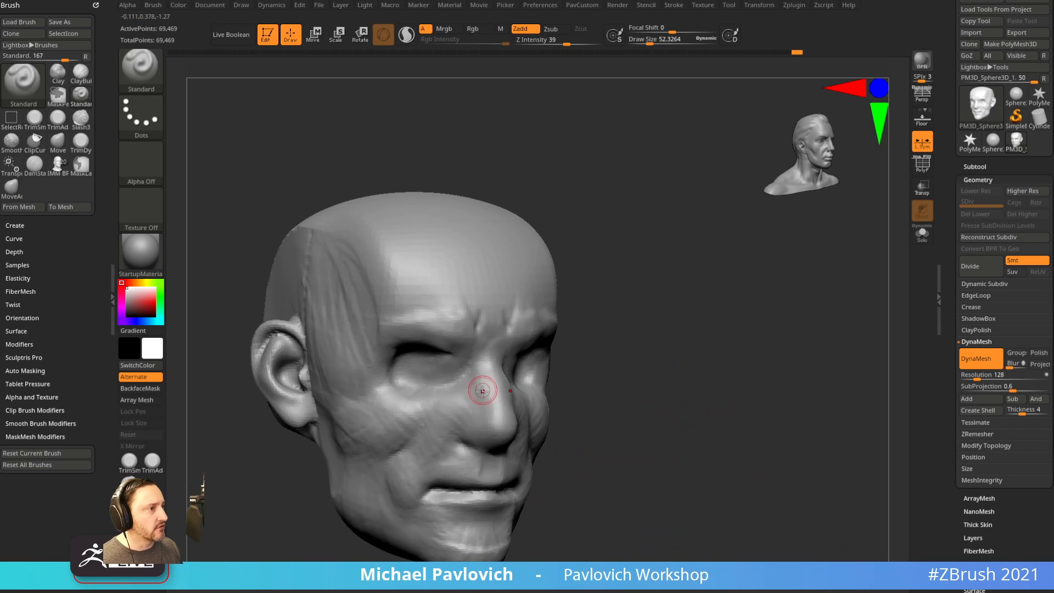
left_click_drag(479, 388, 513, 389)
mouse_move(650, 378)
left_mouse_down("alt")
mouse_move(653, 389)
mouse_move(595, 405)
left_mouse_up("alt")
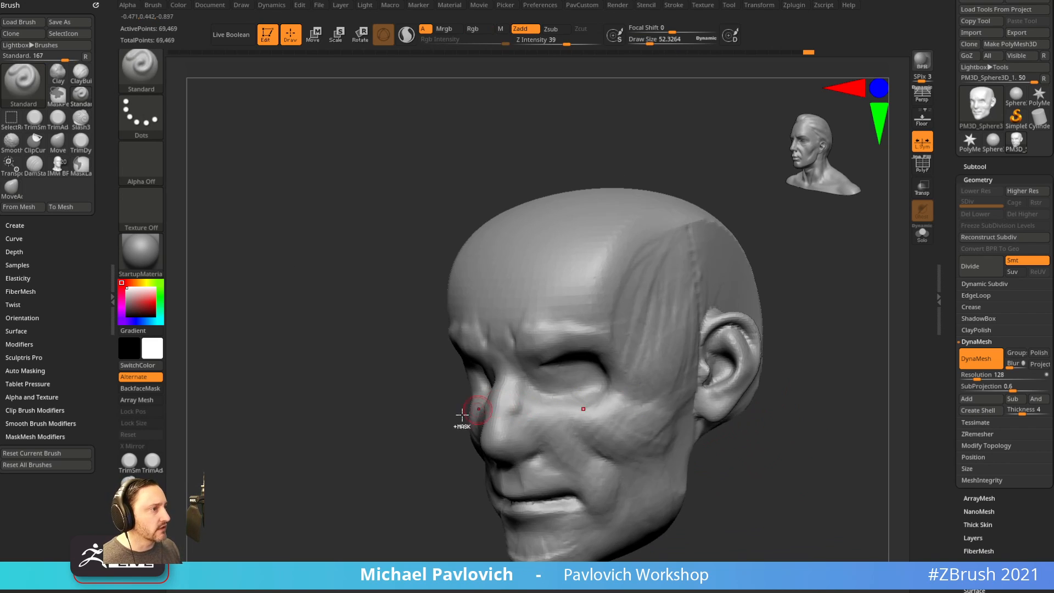
right_click_drag(421, 427, 431, 453, "ctrl")
key("ctrl+z")
key("[")
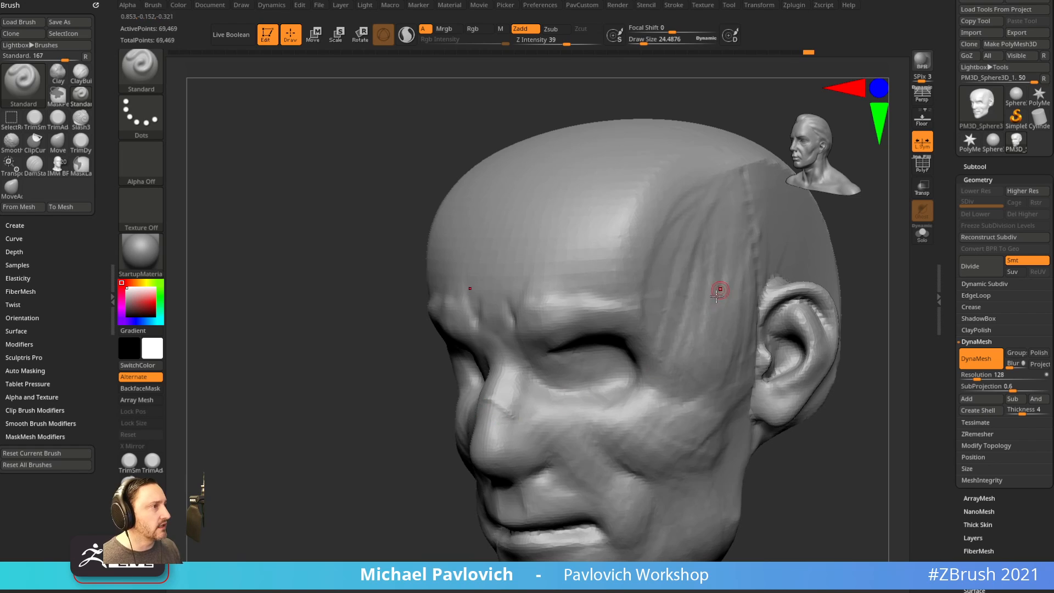
Resize the head with Unify and remesh it with DynaMesh at resolution 128.
left_click_drag(804, 464, 779, 374, "alt")
key("grave")
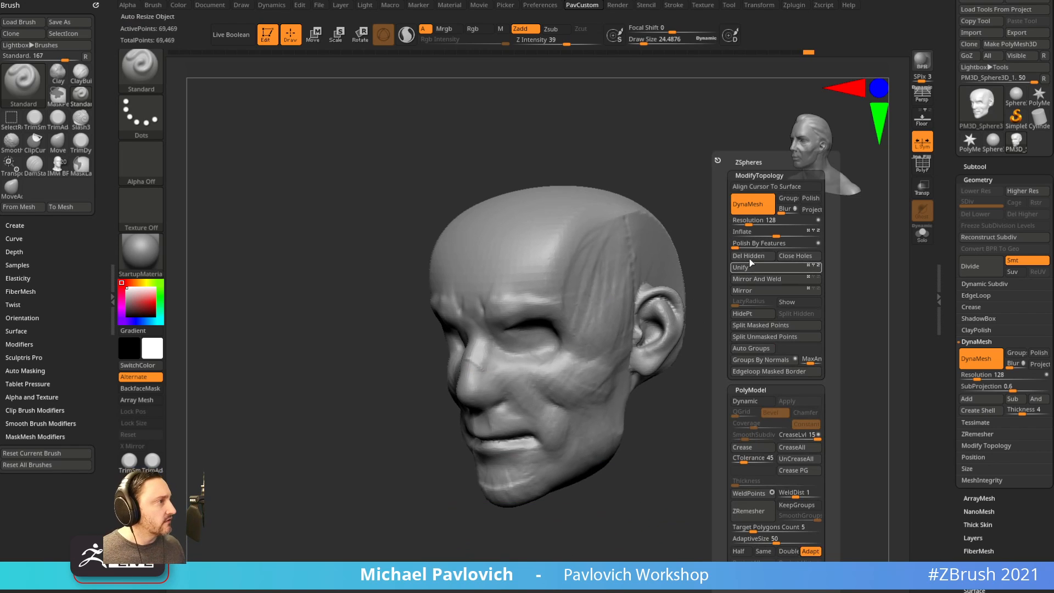
left_click(748, 266)
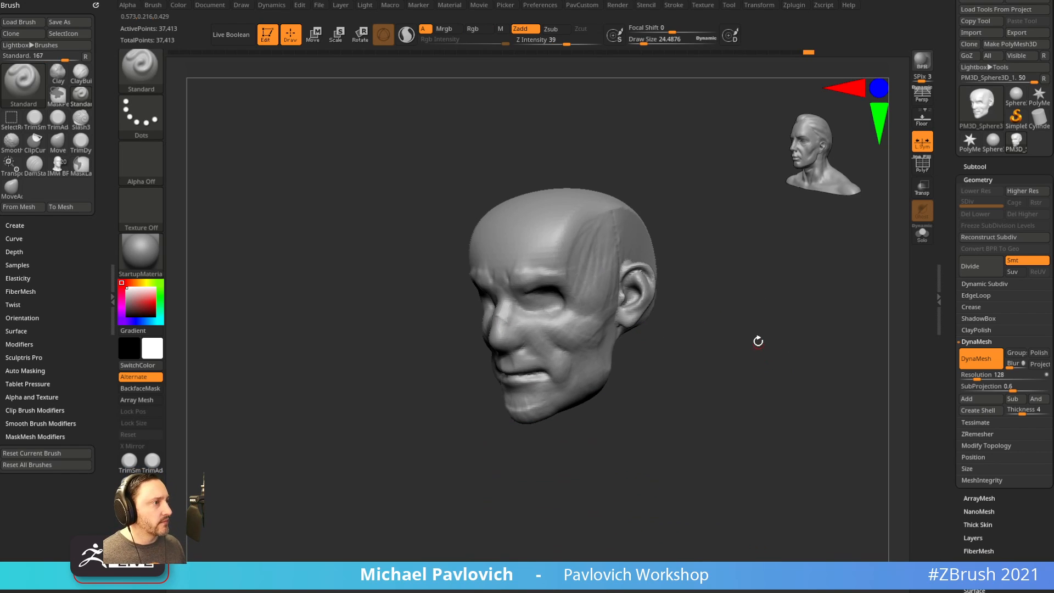
left_click_drag(758, 341, 818, 394, "alt")
Mark the border of the nasal opening across the bridge and sides of the nose with the Standard brush at draw size about 24.
left_click_drag(740, 343, 413, 337)
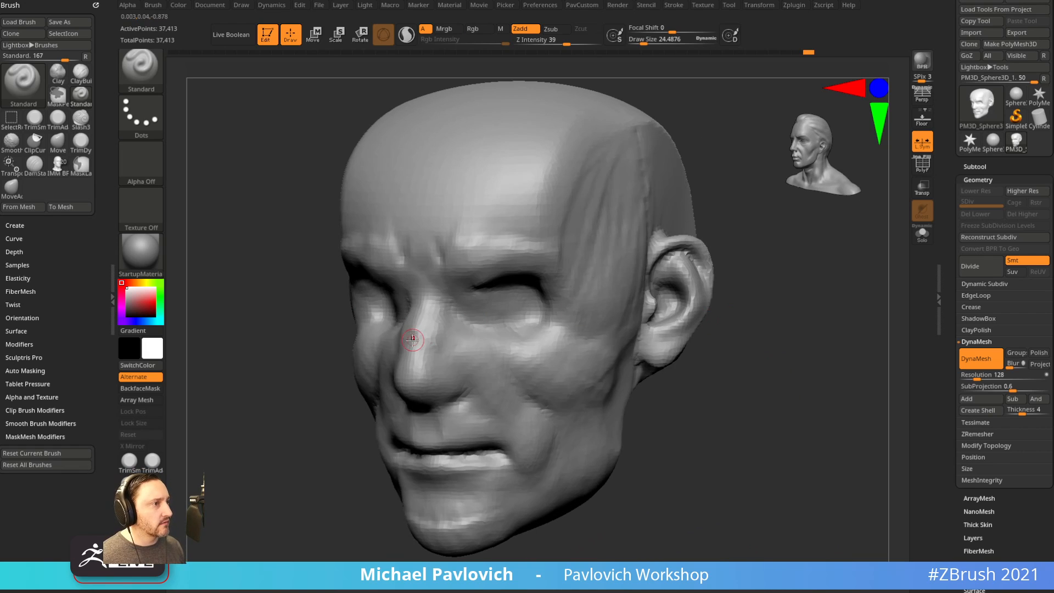
right_click_drag(460, 405, 433, 366)
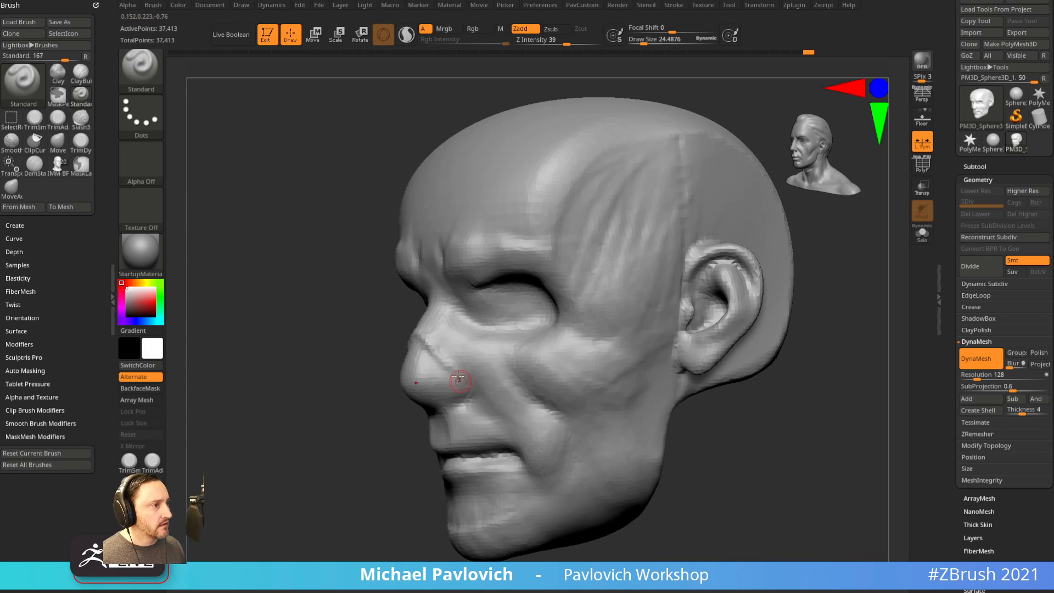
left_click_drag(429, 351, 470, 406, "alt")
left_click_drag(392, 436, 426, 441)
left_click_drag(370, 398, 421, 419, "alt")
Slice off the protruding nose with the ClipCurve brush and carve the nasal cavity into the flat area.
mouse_move(541, 341)
left_mouse_down()
mouse_move(494, 332)
mouse_move(588, 306)
left_mouse_up()
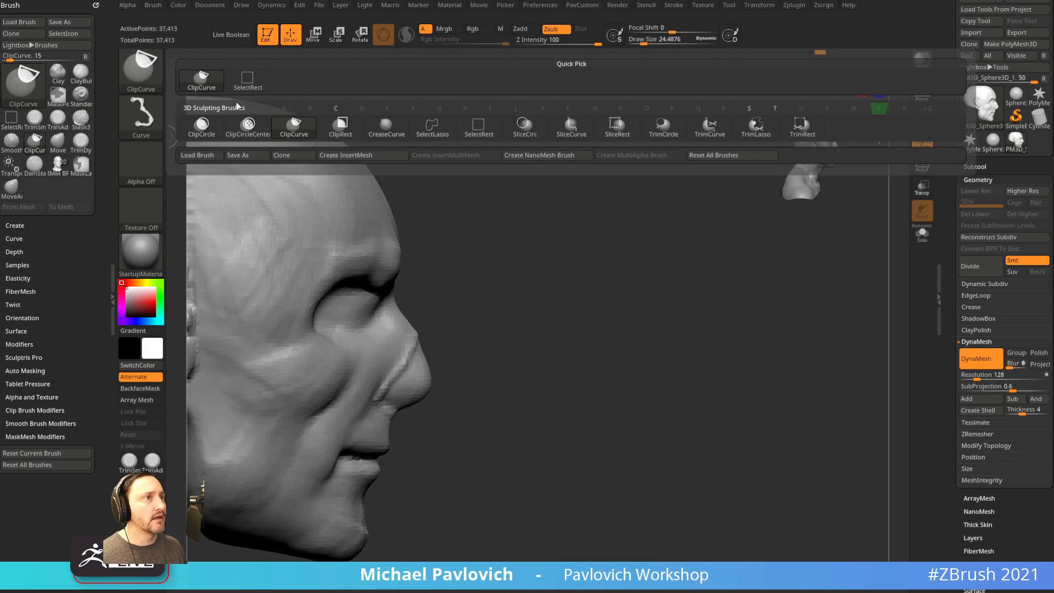
mouse_move(439, 263)
left_mouse_down("ctrl+shift")
mouse_move(385, 380)
mouse_move(480, 440)
left_mouse_up("ctrl+shift")
left_click_drag(631, 369, 472, 315)
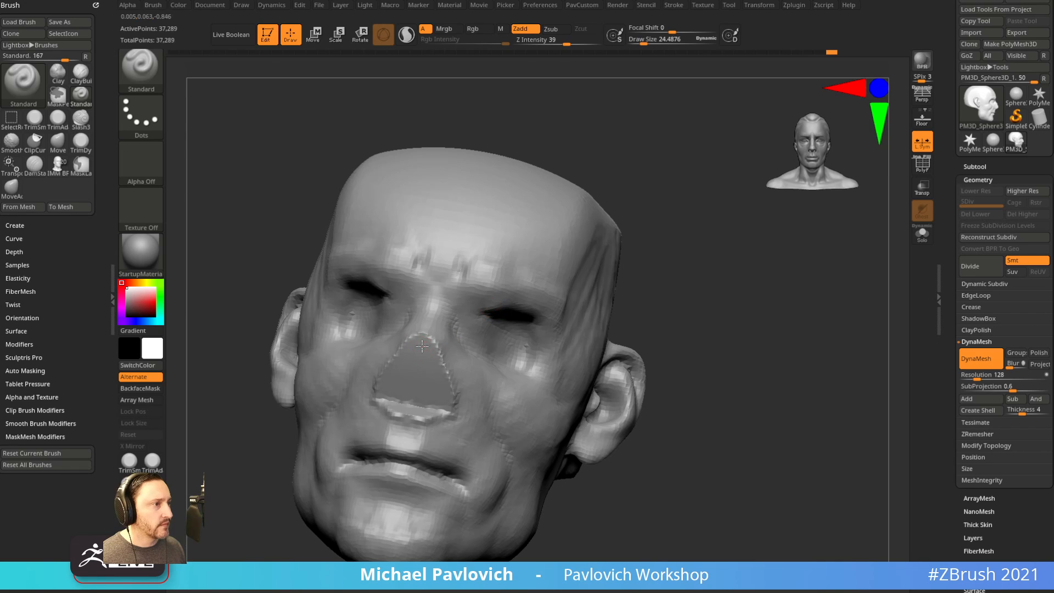
mouse_move(422, 346)
left_mouse_down("alt")
mouse_move(439, 388)
mouse_move(422, 387)
mouse_move(423, 347)
mouse_move(417, 385)
left_mouse_up("alt")
mouse_move(721, 368)
left_mouse_down()
mouse_move(749, 393)
mouse_move(334, 441)
mouse_move(680, 403)
mouse_move(640, 356)
left_mouse_up()
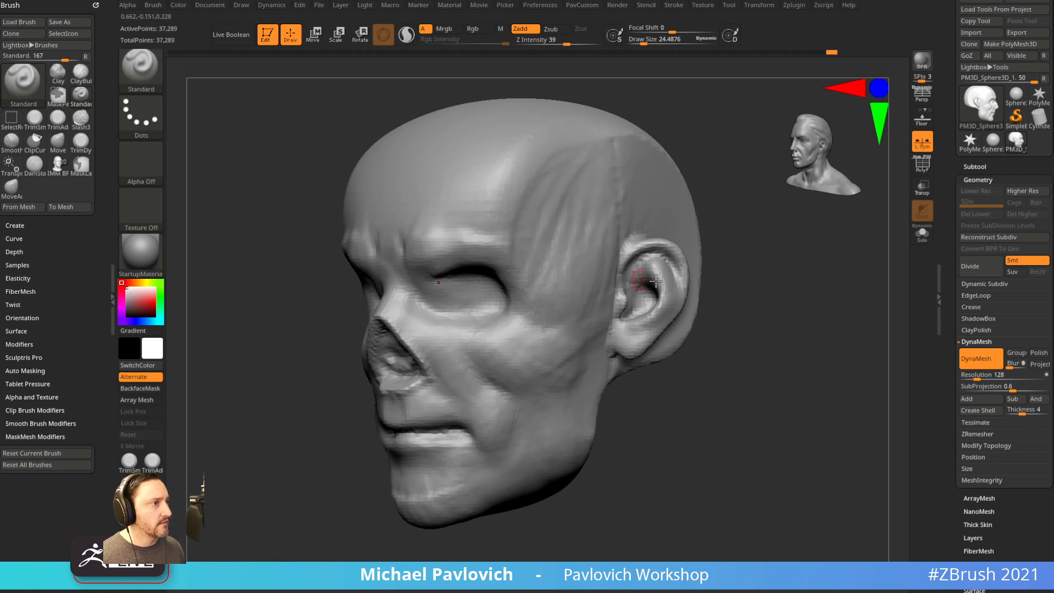
Carve the bony rims of the eye sockets with the Standard brush at a draw size of about 24.
left_click_drag(763, 242, 670, 244)
mouse_move(410, 329)
left_mouse_down()
mouse_move(477, 298)
mouse_move(486, 314)
left_mouse_up()
right_click_drag(541, 313, 478, 306)
mouse_move(449, 298)
left_mouse_down()
mouse_move(477, 300)
mouse_move(484, 371)
left_mouse_up()
right_click_drag(565, 159, 602, 188)
left_click_drag(479, 335, 395, 325)
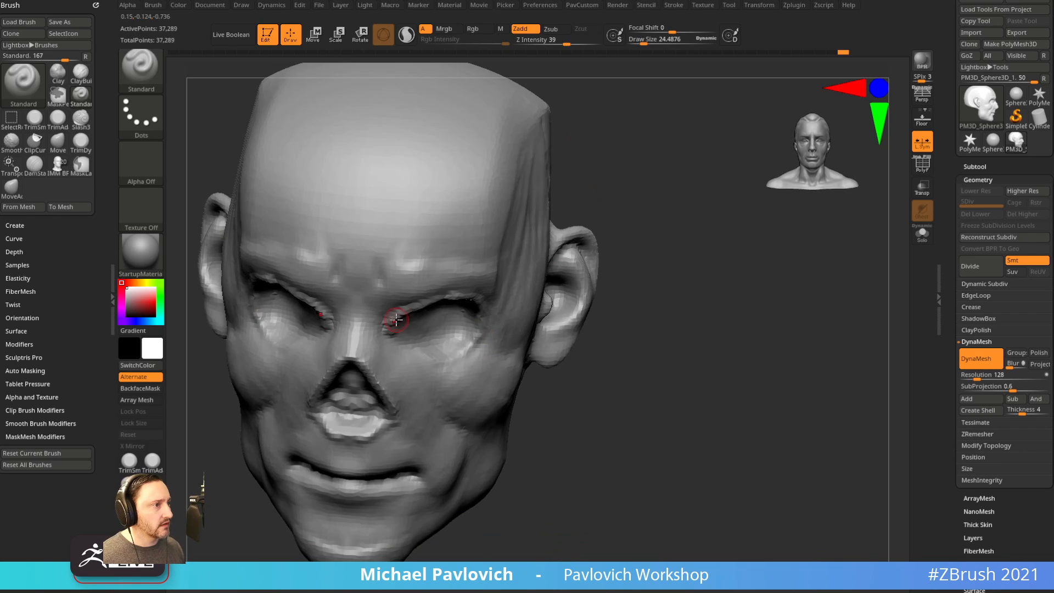
right_click_drag(486, 354, 431, 338)
left_click_drag(426, 344, 381, 332, "shift")
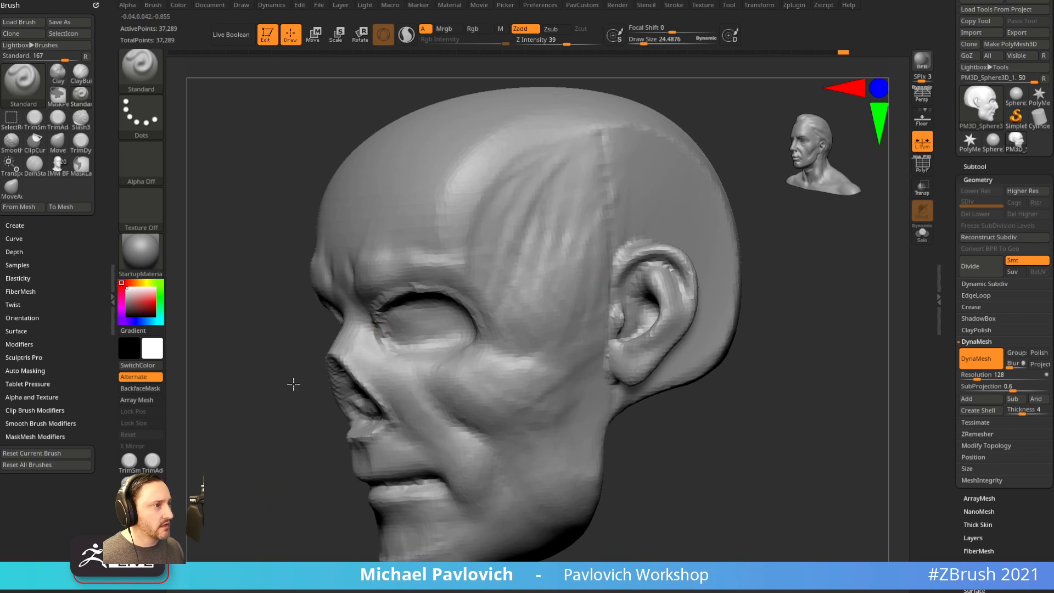
right_click_drag(292, 383, 369, 313)
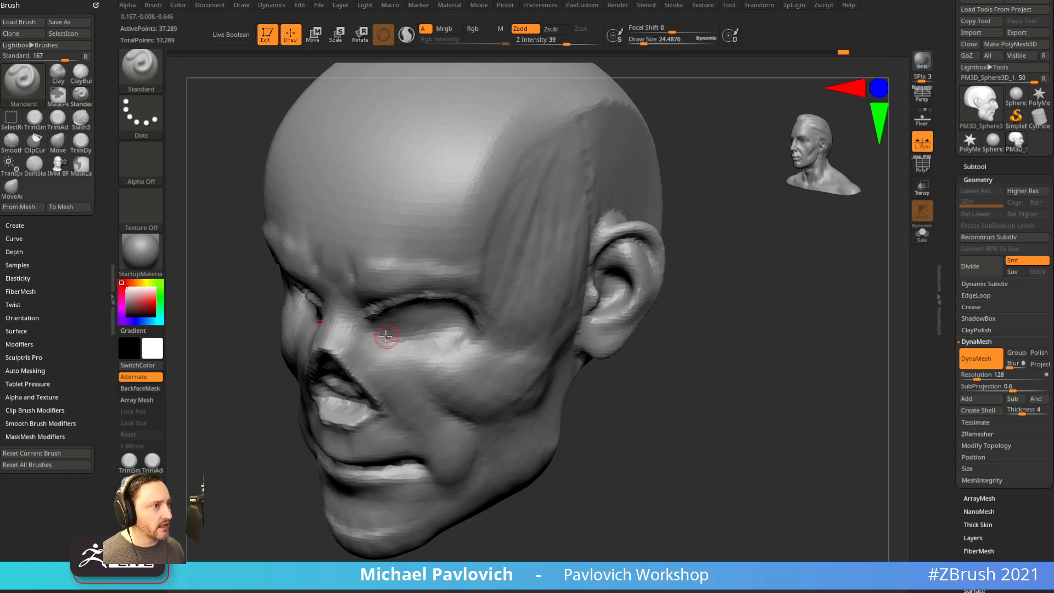
right_click_drag(462, 351, 697, 248)
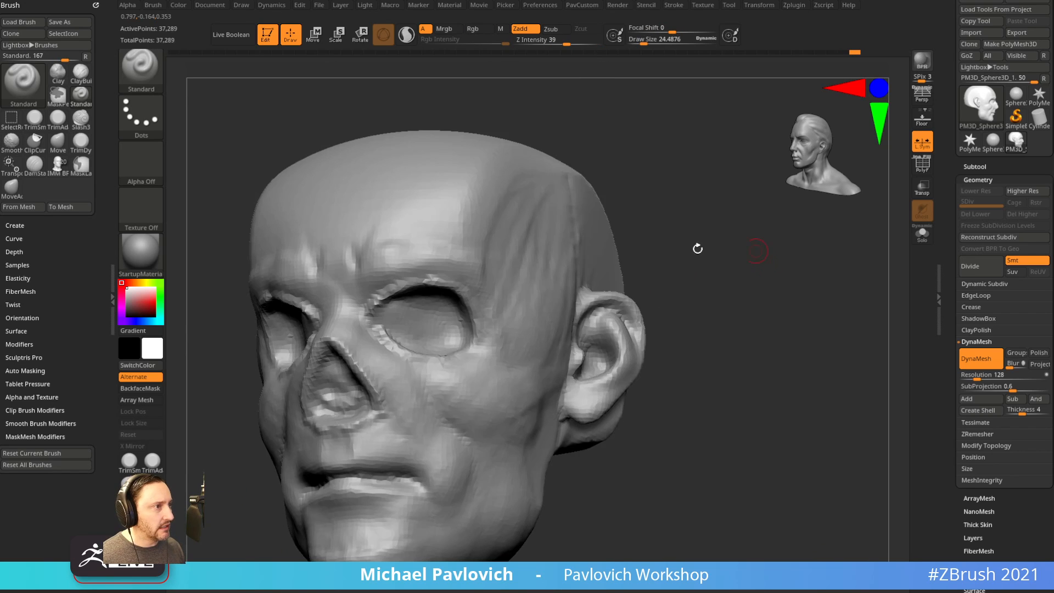
Reshape the eye socket rim in side view with the Move brush at a draw size of about 126.
right_click_drag(631, 238, 603, 240, "shift")
key("b")
key("m")
key("v")
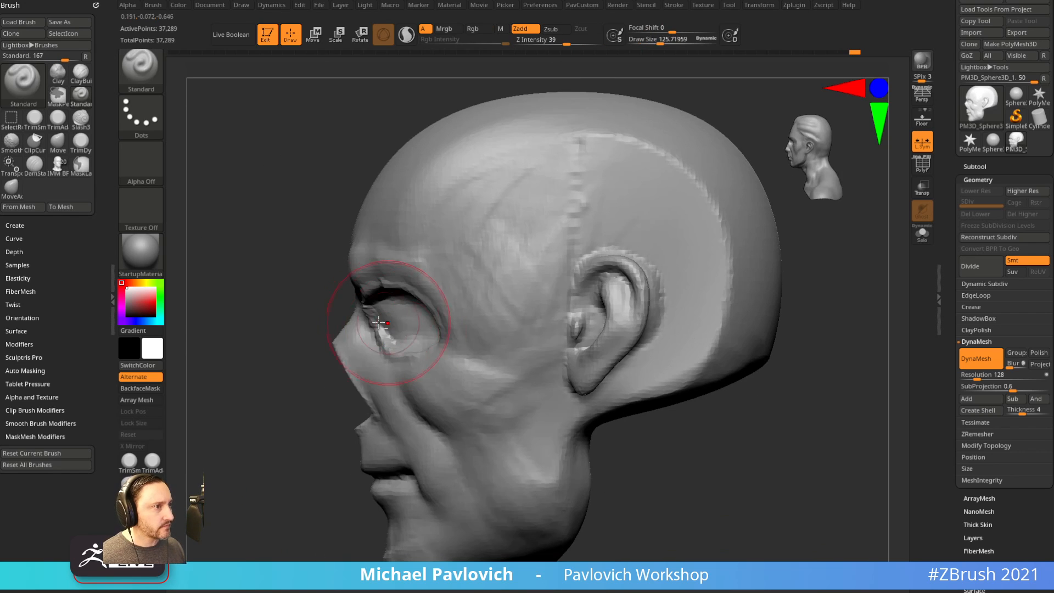
mouse_move(383, 326)
left_mouse_down()
mouse_move(372, 316)
mouse_move(401, 345)
left_mouse_up()
key("s")
left_click(378, 321)
right_click_drag(401, 345, 516, 332)
Refine the eye sockets with the Standard brush and update the DynaMesh.
key("b")
key("s")
key("t")
mouse_move(407, 312)
left_mouse_down()
mouse_move(387, 309)
mouse_move(422, 310)
left_mouse_up()
right_click_drag(654, 240, 690, 250, "shift")
left_click_drag(686, 265, 715, 364, "ctrl")
mouse_move(658, 348)
right_mouse_down("alt")
mouse_move(680, 328)
mouse_move(612, 339)
right_mouse_up("alt")
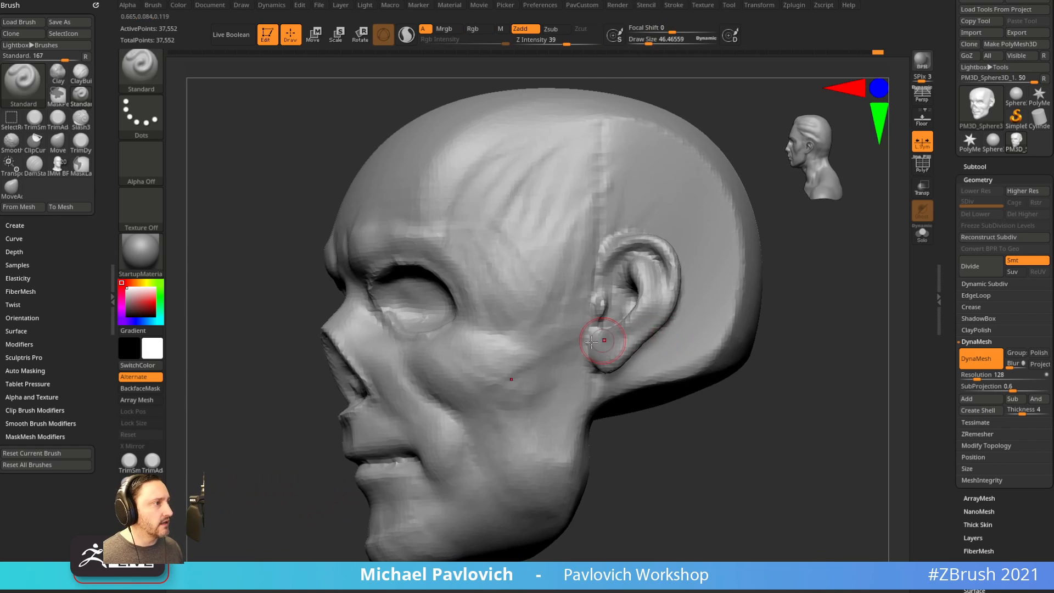
Draw the zygomatic arch and the temporal line on the side of the skull with the Standard brush at draw size about 31.
right_click_drag(744, 411, 720, 407, "shift")
key("s")
left_click_drag(558, 335, 553, 335)
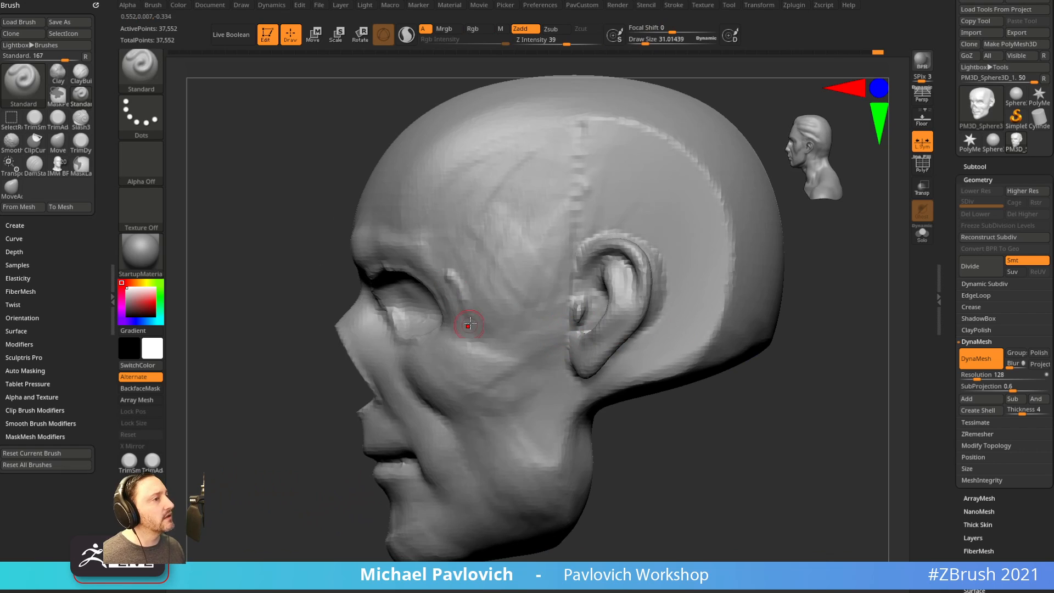
mouse_move(469, 311)
left_mouse_down()
mouse_move(502, 307)
mouse_move(572, 328)
left_mouse_up()
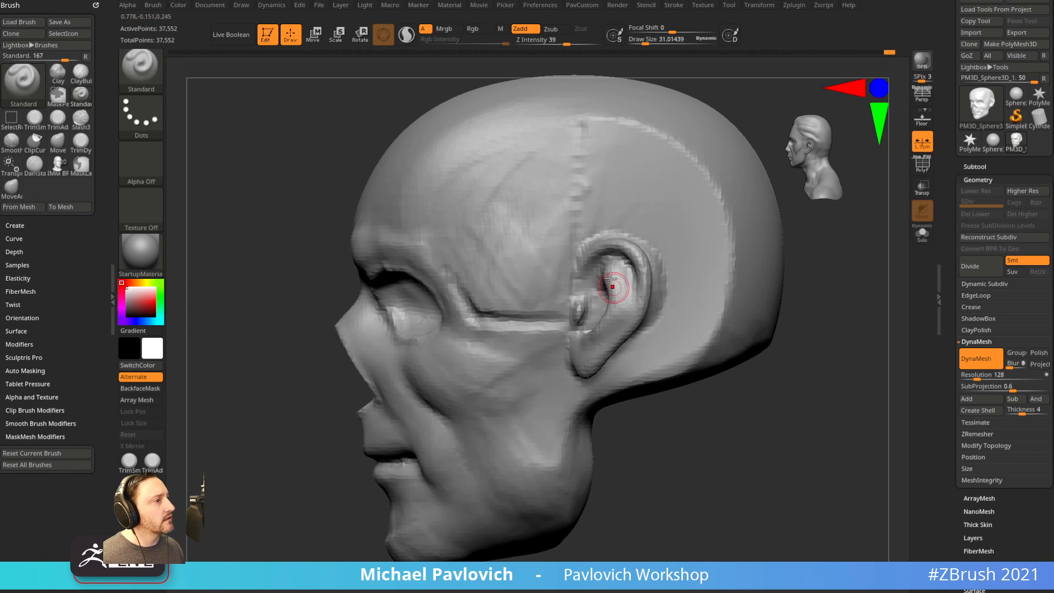
mouse_move(462, 296)
left_mouse_down()
mouse_move(453, 233)
mouse_move(439, 242)
mouse_move(473, 207)
mouse_move(513, 184)
mouse_move(656, 182)
left_mouse_up()
Carve in the lower edge of the zygomatic arch from the ear towards the cheekbone.
left_click_drag(779, 374, 795, 323, "alt")
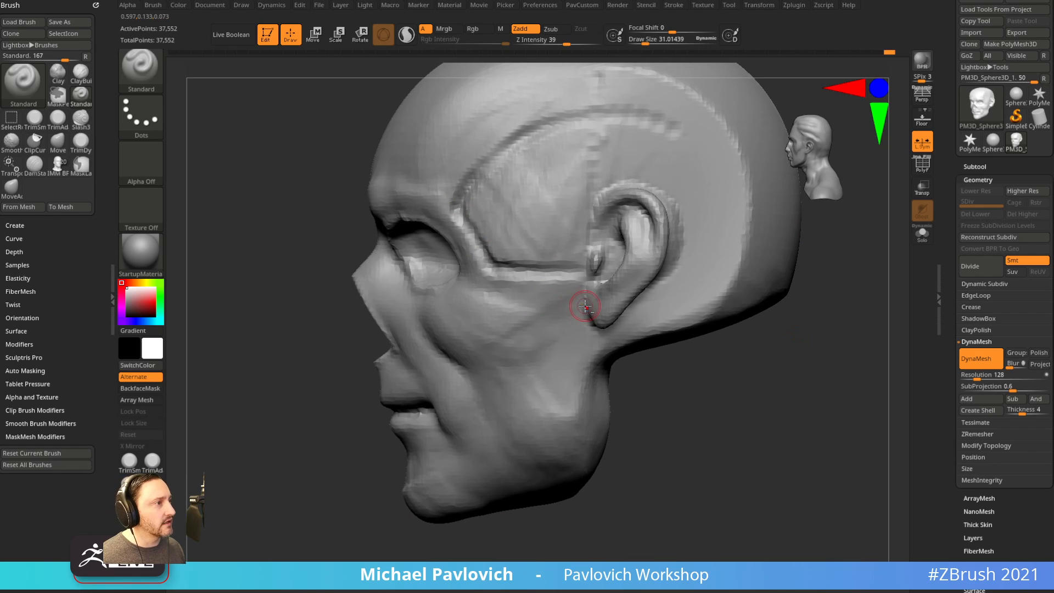
left_click_drag(585, 306, 483, 324, "alt")
Switch the MaskPen stroke from Lasso to FreeHand, paint a mask over the ear, and invert the mask.
key("ctrl")
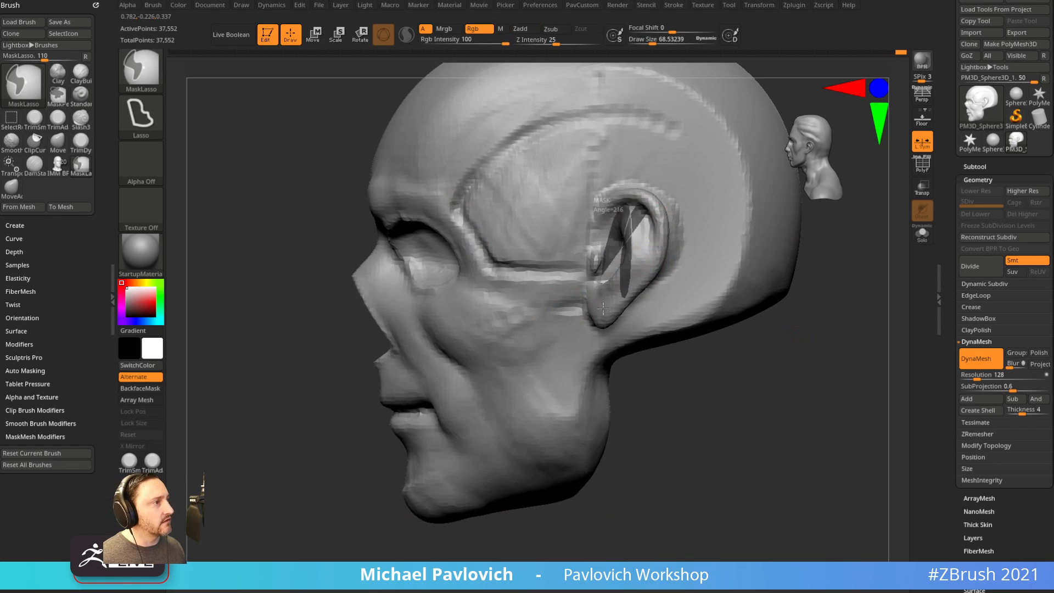
left_click(142, 115)
left_click(236, 113)
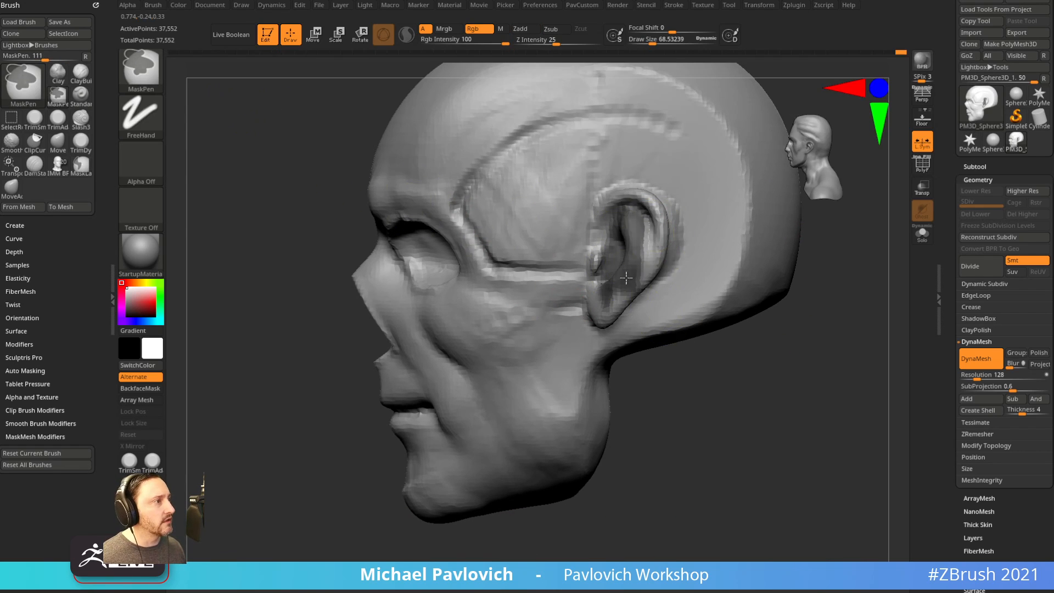
mouse_move(612, 256)
left_mouse_down("ctrl")
mouse_move(635, 277)
mouse_move(659, 252)
mouse_move(644, 279)
mouse_move(666, 252)
left_mouse_up("ctrl")
left_click_drag(763, 338, 665, 273)
left_click_drag(451, 212, 483, 231, "shift")
left_click(730, 433, "ctrl")
Move the unmasked ear slightly with the transform gizmo and clear the mask.
key("w")
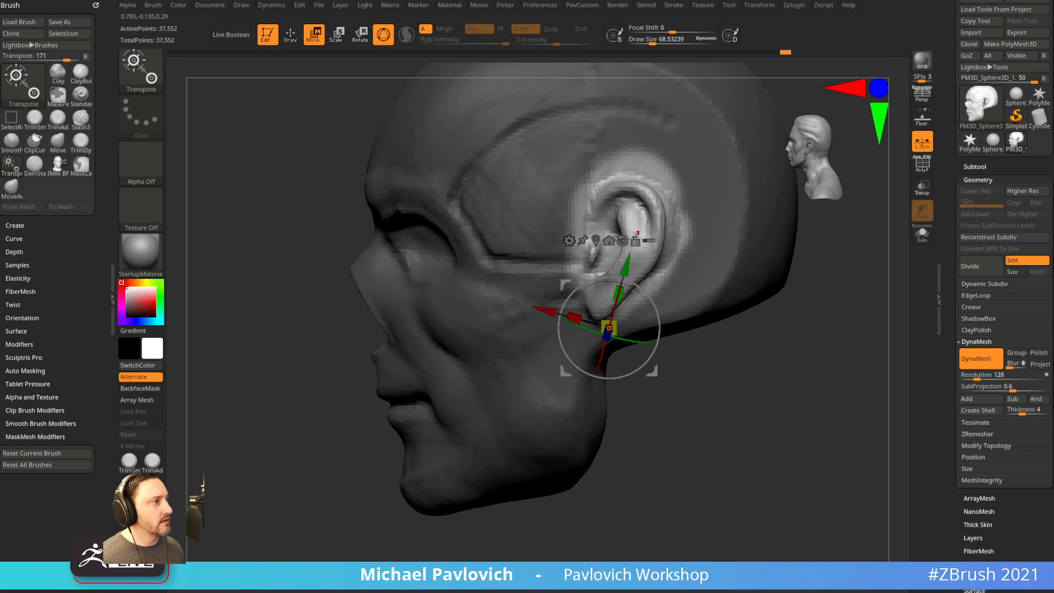
mouse_move(646, 286)
left_mouse_down()
mouse_move(650, 303)
mouse_move(651, 292)
left_mouse_up()
mouse_move(766, 343)
left_mouse_down("ctrl")
mouse_move(789, 358)
mouse_move(771, 361)
left_mouse_up("ctrl")
key("q")
mouse_move(772, 360)
left_mouse_down()
mouse_move(805, 374)
mouse_move(767, 381)
left_mouse_up()
Define the cheekbone's lower edge and the hollow beneath it with the Standard brush at draw size about 24.
key("s")
mouse_move(558, 269)
left_mouse_down()
mouse_move(547, 269)
mouse_move(562, 270)
mouse_move(557, 301)
mouse_move(464, 377)
left_mouse_up()
left_click_drag(635, 364, 700, 360)
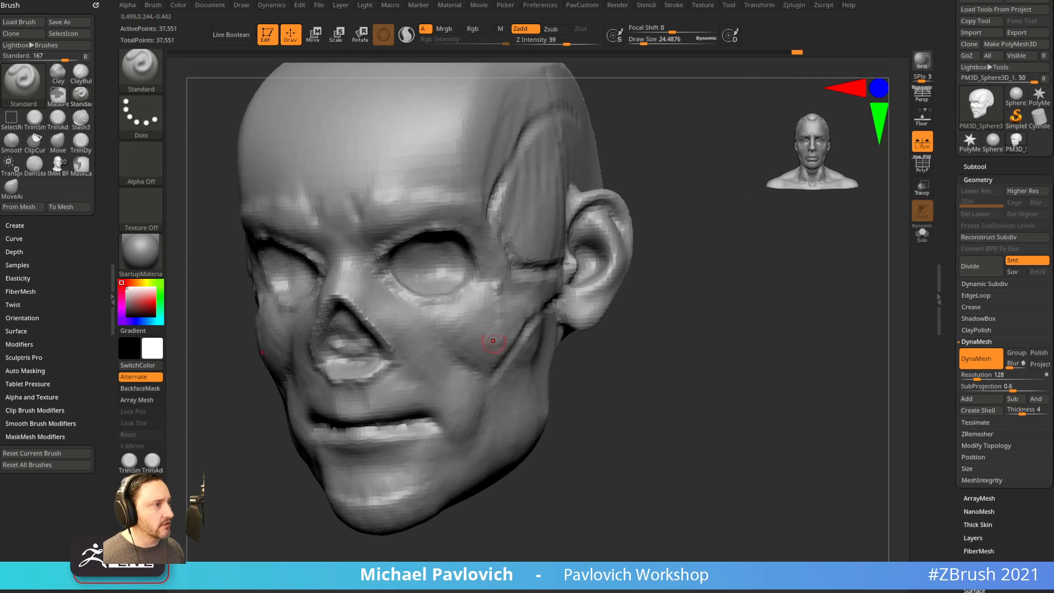
left_click_drag(494, 299, 491, 368)
left_click_drag(580, 347, 609, 341, "shift")
mouse_move(491, 359)
left_mouse_down("alt")
mouse_move(466, 363)
mouse_move(449, 387)
left_mouse_up("alt")
left_click_drag(629, 359, 568, 363)
left_click_drag(494, 359, 460, 392)
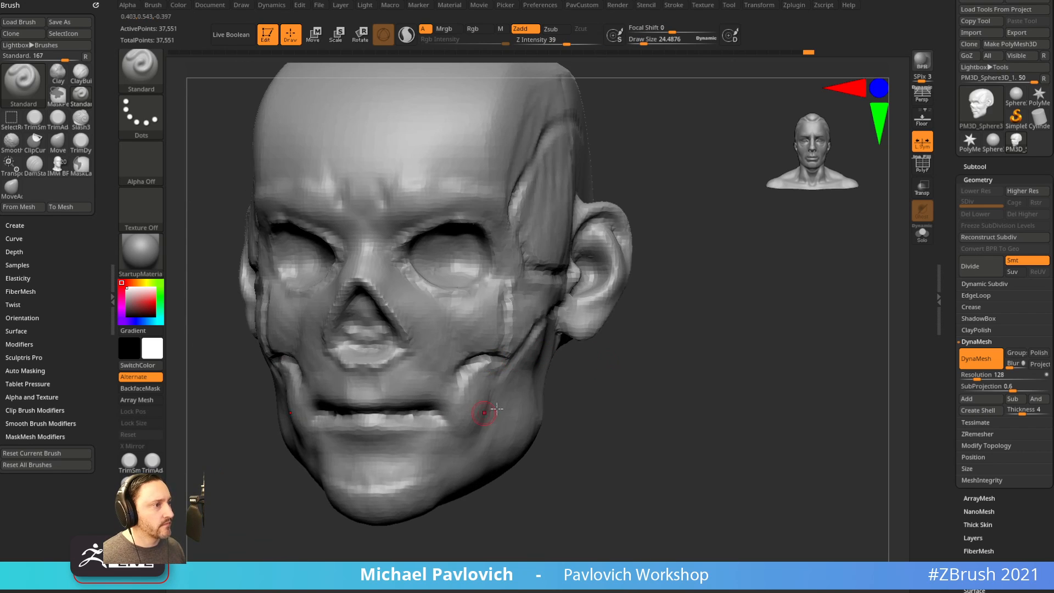
left_click_drag(593, 386, 618, 382, "shift")
left_click_drag(617, 382, 647, 365, "alt")
Build up and smooth the area around the mouth with the Clay brush at draw size about 79.
key("2")
key("s")
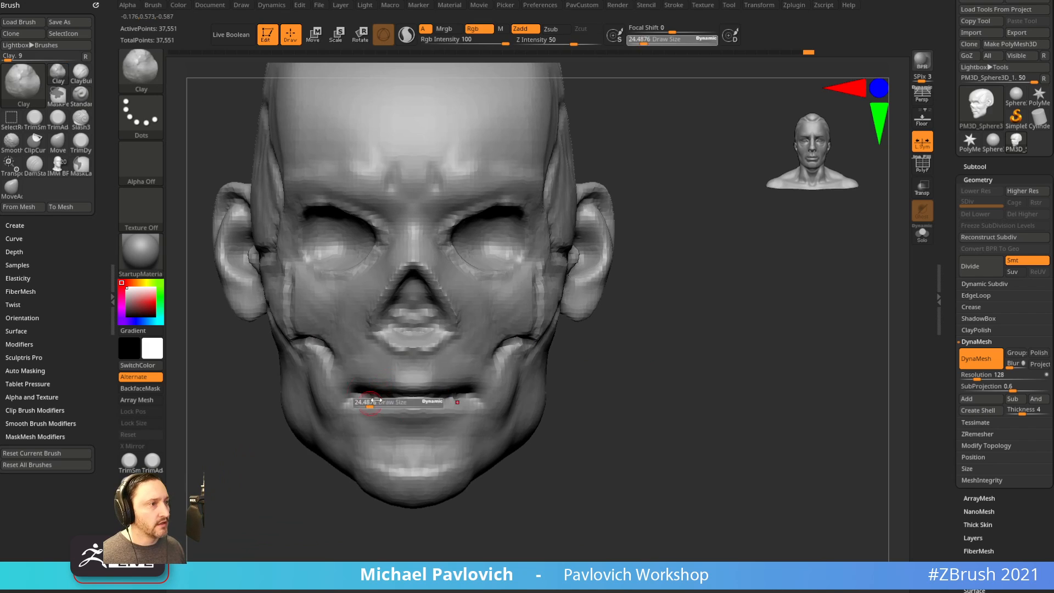
left_click_drag(369, 403, 439, 395)
left_click_drag(571, 359, 635, 354)
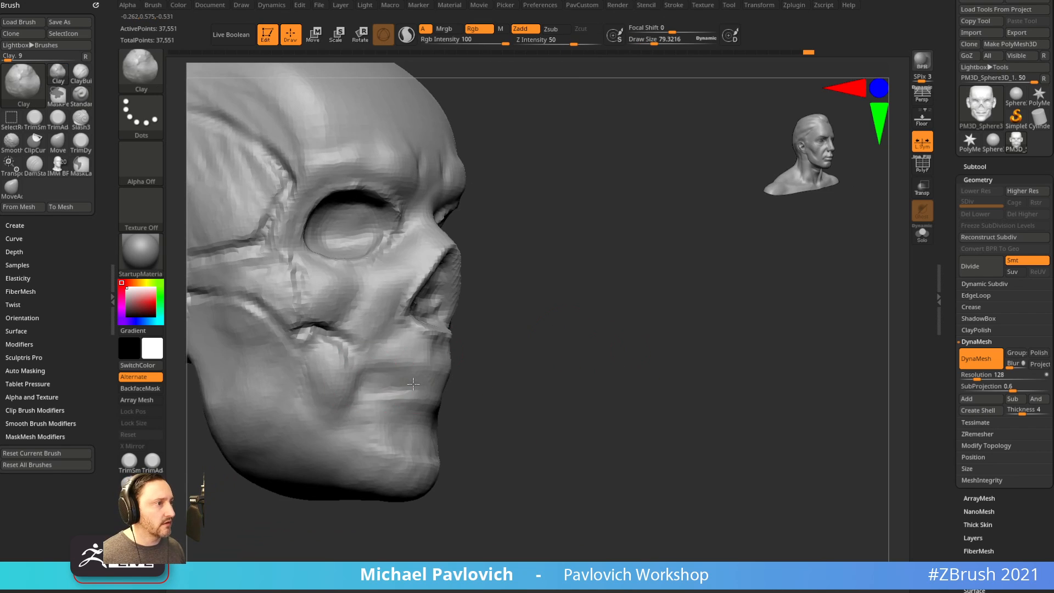
mouse_move(489, 367)
left_mouse_down("shift")
mouse_move(418, 370)
mouse_move(369, 357)
left_mouse_up("shift")
left_click_drag(585, 353, 528, 343)
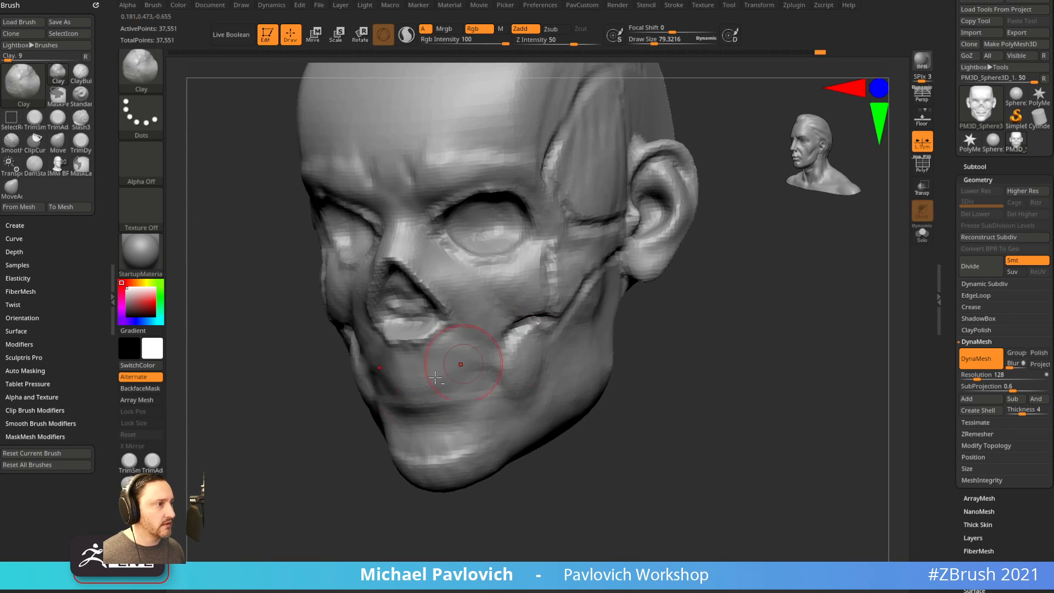
left_click_drag(423, 395, 477, 401)
right_click_drag(483, 385, 527, 384, "shift")
mouse_move(365, 388)
left_mouse_down()
mouse_move(439, 396)
mouse_move(436, 410)
left_mouse_up()
left_click_drag(647, 390, 565, 380)
mouse_move(348, 431)
left_mouse_down("shift")
mouse_move(331, 478)
mouse_move(439, 420)
left_mouse_up("shift")
Draw the line between the upper and lower teeth across the mouth with a smaller Standard brush.
key("b")
key("s")
key("t")
key("bracketleft")
key("bracketleft")
key("bracketleft")
mouse_move(436, 360)
left_mouse_down()
mouse_move(467, 358)
mouse_move(282, 365)
mouse_move(359, 385)
left_mouse_up()
left_click_drag(283, 437, 228, 417)
Refine the forms of the mouth and lower jaw with the Clay brush at draw size about 69.
key("b")
key("c")
key("l")
left_click_drag(537, 395, 575, 379)
mouse_move(391, 381)
left_mouse_down()
mouse_move(393, 393)
mouse_move(391, 372)
mouse_move(402, 388)
mouse_move(396, 420)
left_mouse_up()
mouse_move(543, 386)
left_mouse_down()
mouse_move(617, 379)
mouse_move(500, 373)
mouse_move(497, 391)
left_mouse_up()
left_click_drag(640, 365, 598, 379)
mouse_move(492, 352)
left_mouse_down()
mouse_move(499, 415)
mouse_move(511, 379)
mouse_move(497, 371)
left_mouse_up()
left_click_drag(556, 411, 591, 364)
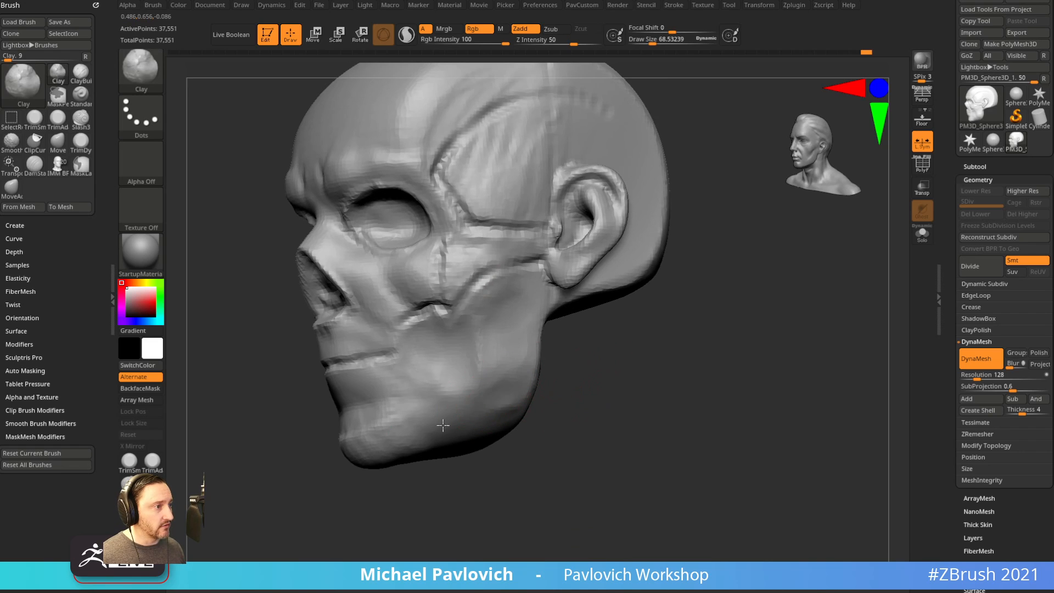
left_click_drag(507, 447, 522, 349)
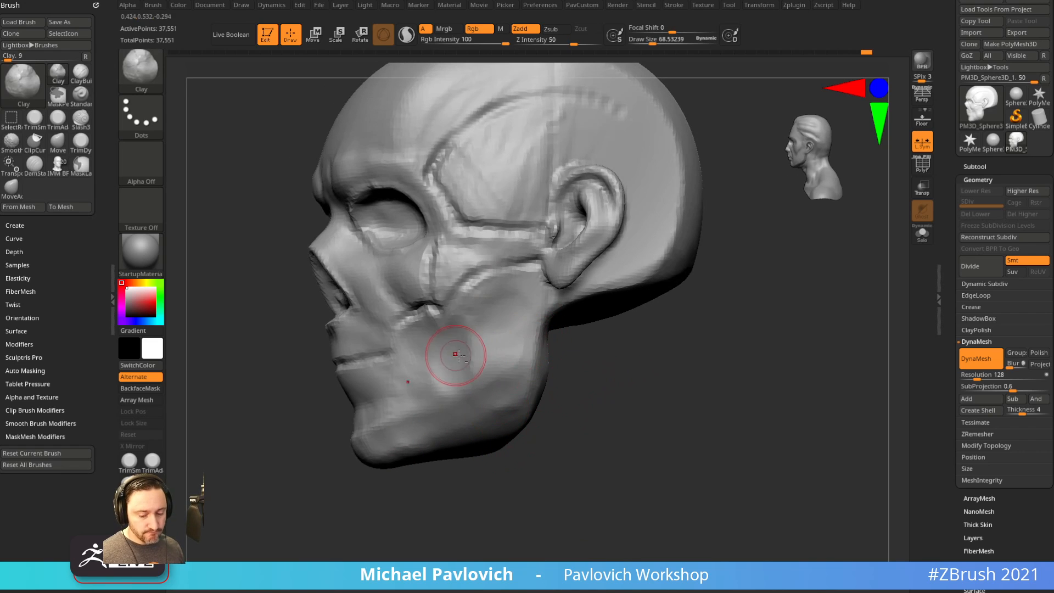
Carve the front edge of the jaw ramus and the hollow under the zygomatic arch with the Standard brush at draw size about 31.
key("b")
key("s")
key("t")
key("s")
left_click_drag(455, 362, 447, 361)
left_click_drag(452, 315, 469, 384, "alt")
mouse_move(469, 296)
left_mouse_down("alt")
mouse_move(518, 272)
mouse_move(479, 299)
left_mouse_up("alt")
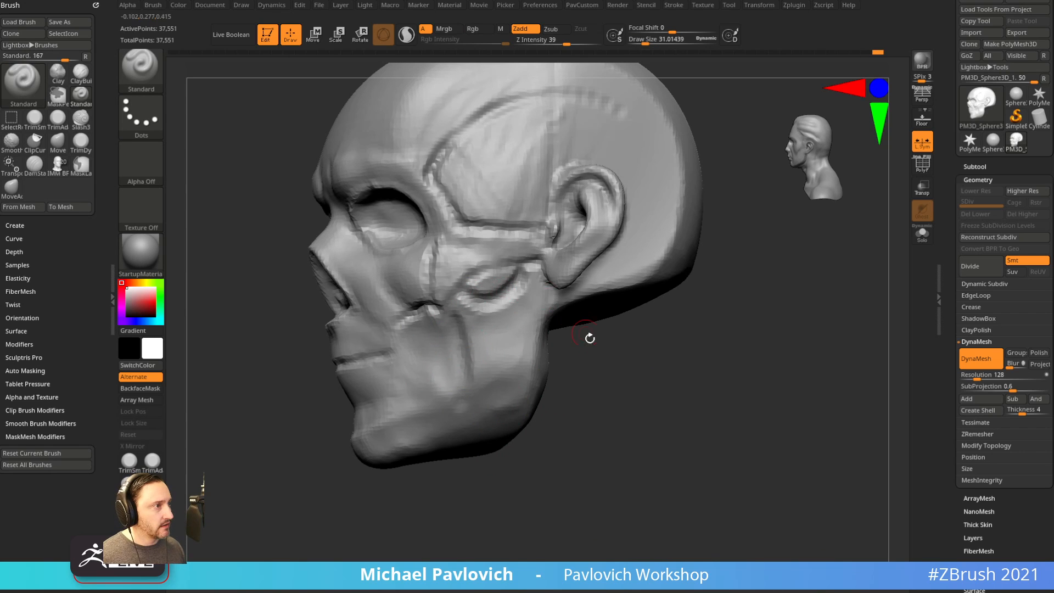
left_click_drag(590, 338, 626, 332)
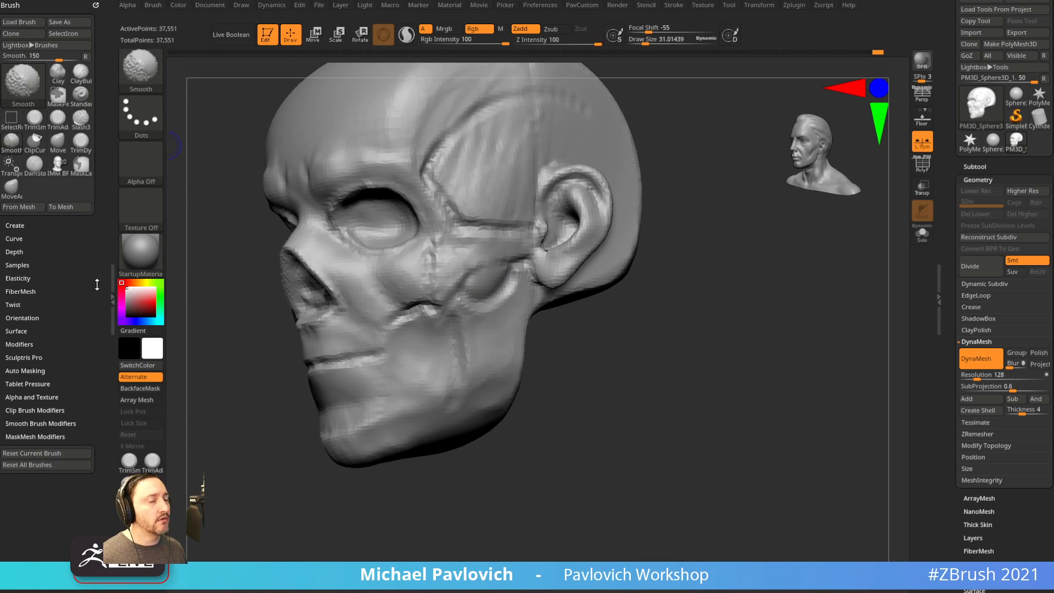
Set the Smooth brush's Weighted Smooth Mode to 1.
left_click(24, 424, "shift")
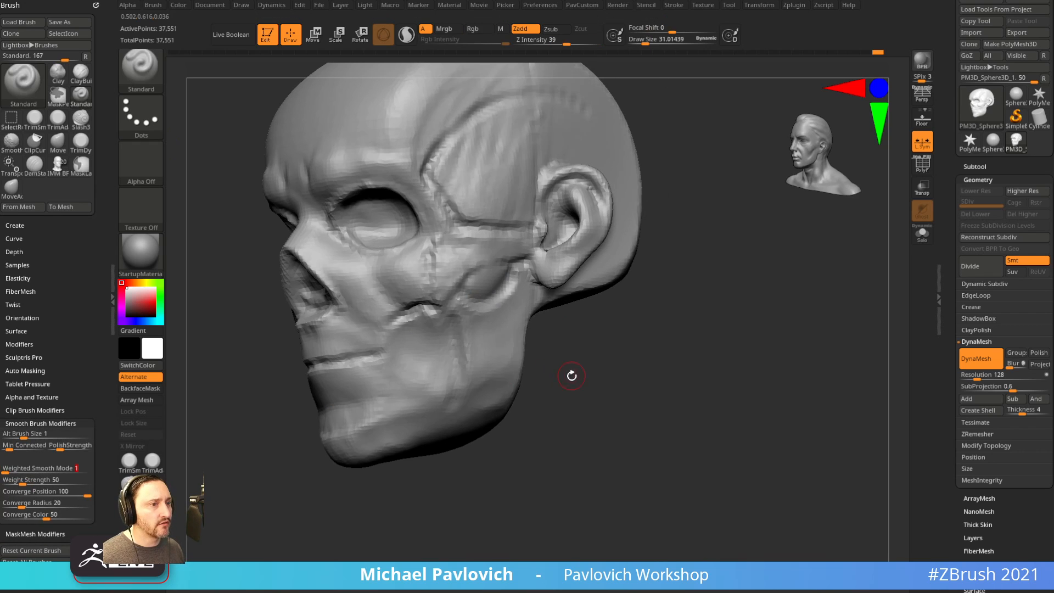
left_click_drag(572, 375, 507, 279)
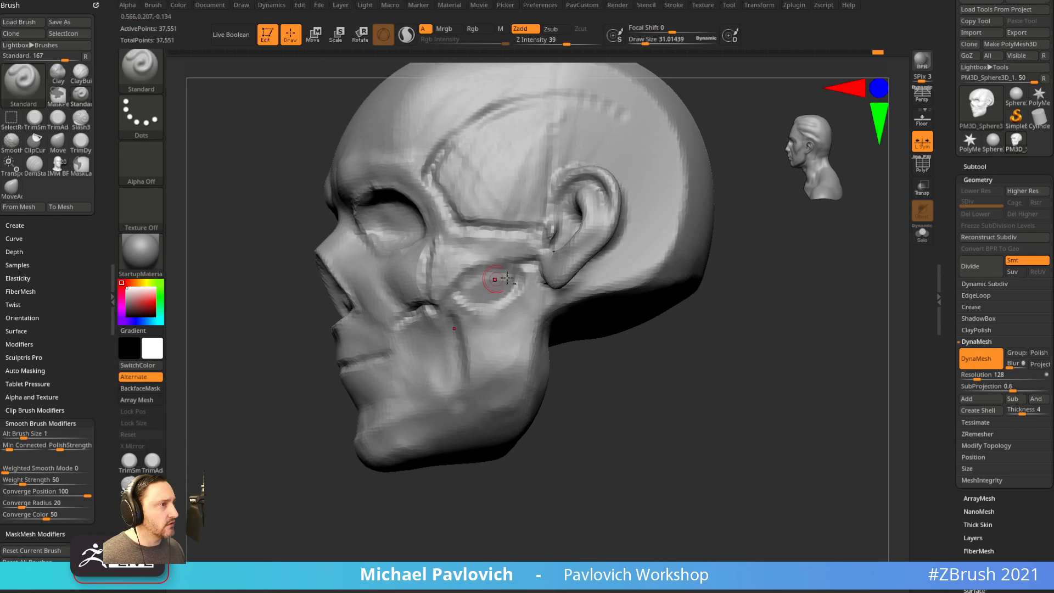
mouse_move(607, 346)
left_mouse_down()
mouse_move(442, 434)
mouse_move(591, 431)
mouse_move(586, 313)
mouse_move(673, 364)
mouse_move(704, 324)
mouse_move(615, 286)
left_mouse_up()
Reshape the forehead, crown and back of the cranium with the Move brush at draw size about 271.
key("s")
key("b")
key("m")
key("v")
mouse_move(529, 227)
left_mouse_down()
mouse_move(556, 228)
mouse_move(566, 164)
mouse_move(483, 170)
left_mouse_up()
key("s")
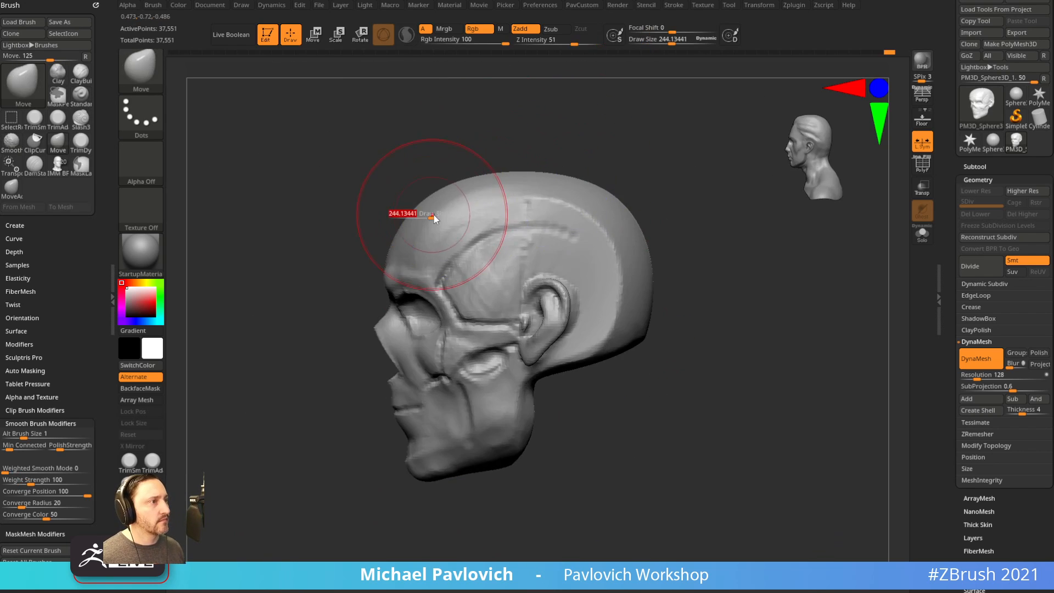
left_click_drag(432, 218, 435, 218)
left_click_drag(381, 195, 466, 214)
left_click_drag(303, 225, 328, 225)
left_click_drag(631, 204, 555, 177)
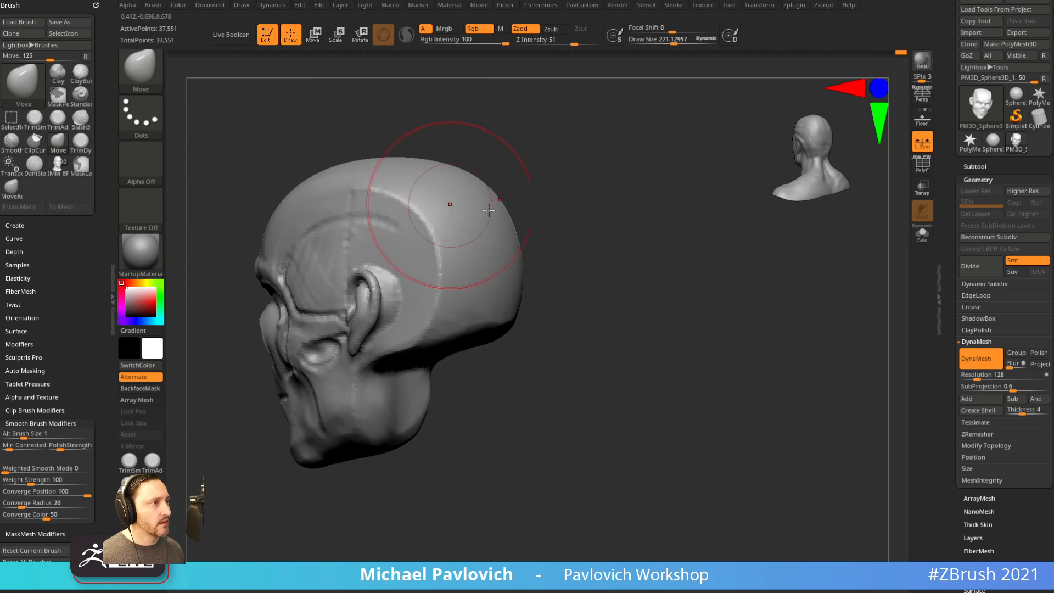
left_click_drag(541, 223, 581, 254)
mouse_move(581, 253)
left_mouse_down("alt")
mouse_move(621, 236)
mouse_move(554, 286)
left_mouse_up("alt")
Build up the bone behind and below the ear with the Clay brush at draw size about 83.
key("b")
key("c")
key("l")
key("s")
left_click_drag(425, 236, 411, 237)
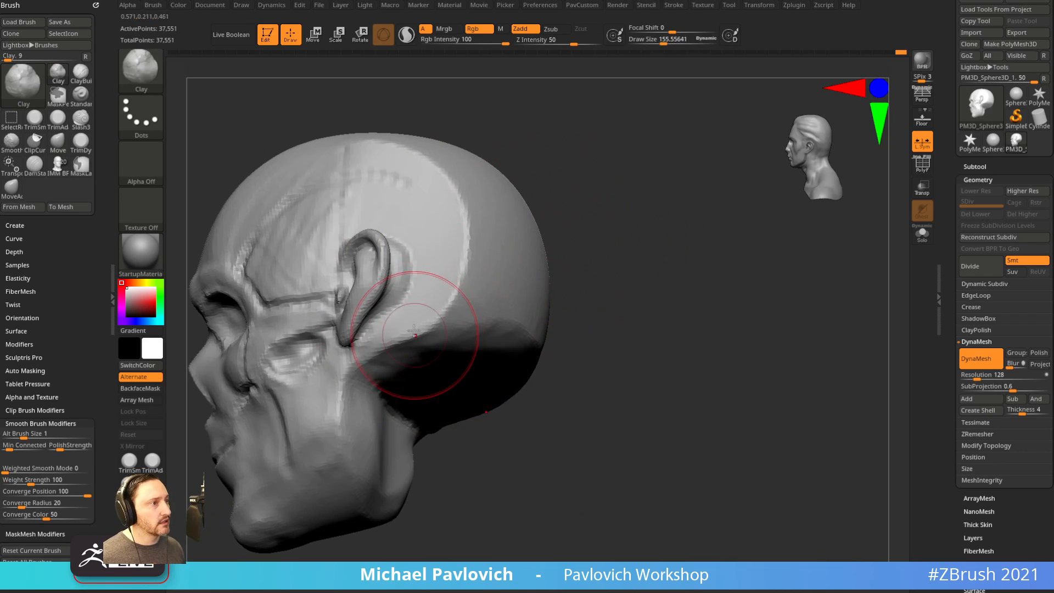
key("ctrl")
key("ctrl")
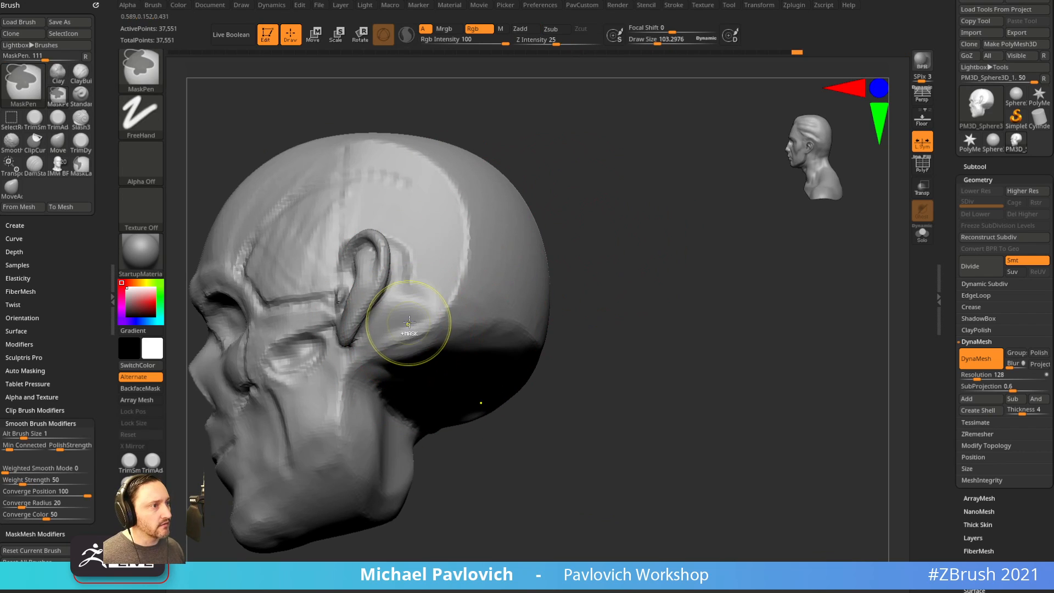
key("s")
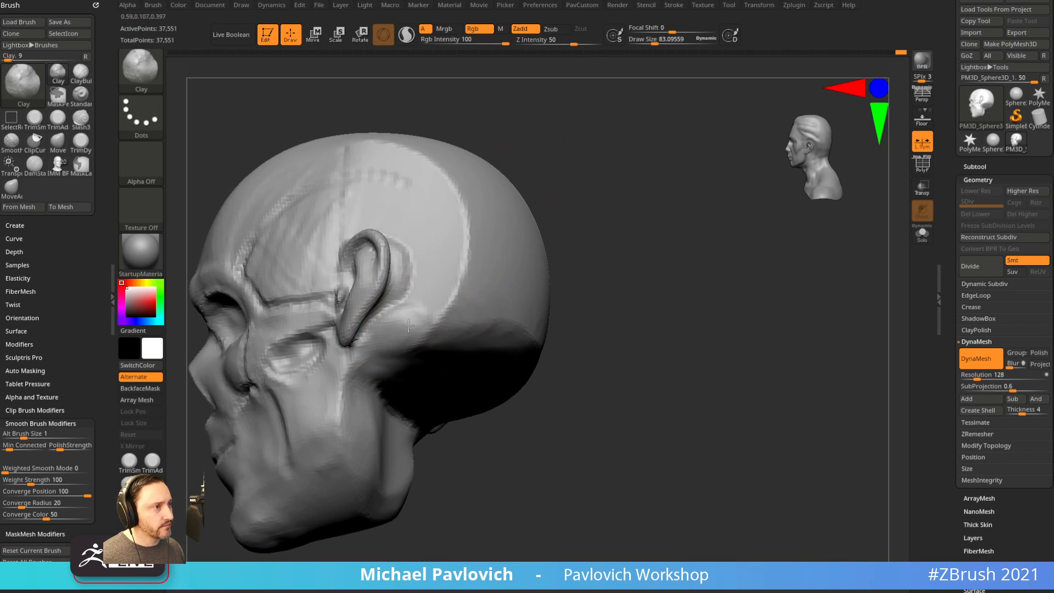
left_click_drag(596, 291, 541, 242)
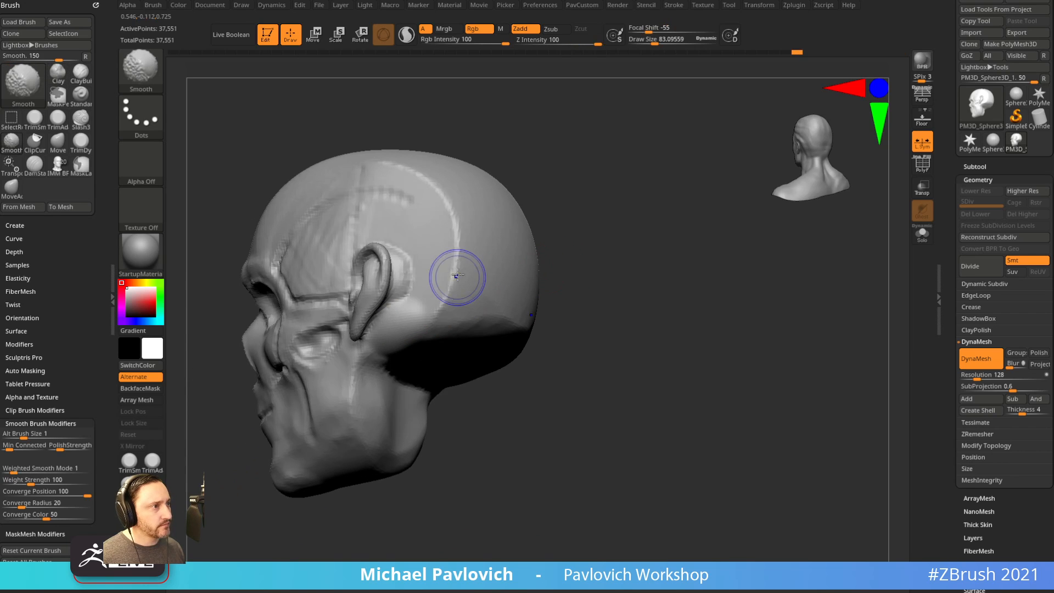
Flatten the curved ridge on the side of the cranium with the TrimDynamic brush.
key("b")
key("t")
key("d")
mouse_move(451, 236)
left_mouse_down()
mouse_move(379, 171)
mouse_move(418, 182)
mouse_move(453, 264)
left_mouse_up()
key("s")
mouse_move(560, 256)
left_mouse_down()
mouse_move(541, 272)
mouse_move(648, 236)
mouse_move(659, 261)
left_mouse_up()
mouse_move(525, 370)
left_mouse_down("alt")
mouse_move(553, 322)
mouse_move(561, 363)
left_mouse_up("alt")
left_click_drag(561, 363, 511, 360)
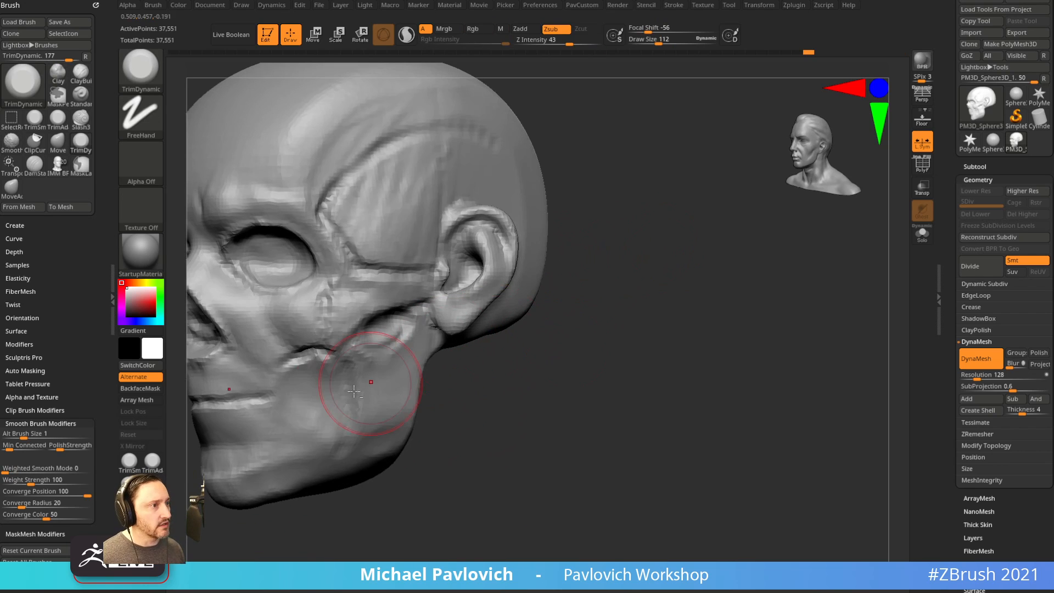
Carve the recess below the cheekbone along the front of the jaw with the Standard brush at draw size about 29.
key("b")
key("s")
key("t")
key("s")
left_click_drag(352, 369, 306, 370)
left_click_drag(549, 368, 596, 354)
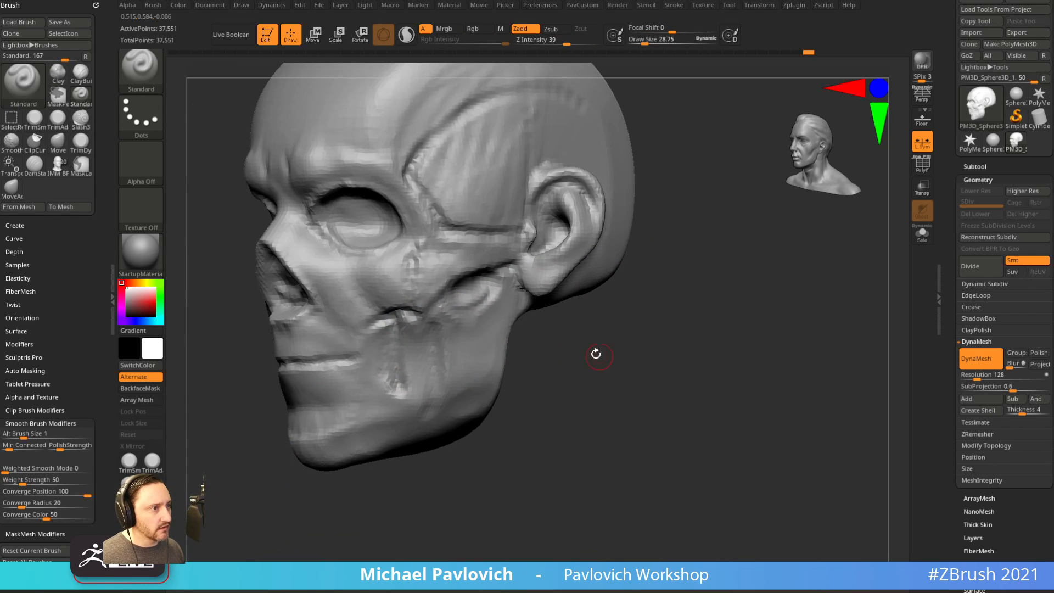
mouse_move(397, 318)
left_mouse_down("alt")
mouse_move(397, 385)
mouse_move(362, 357)
left_mouse_up("alt")
left_click_drag(549, 343, 695, 340)
left_click_drag(549, 324, 714, 283)
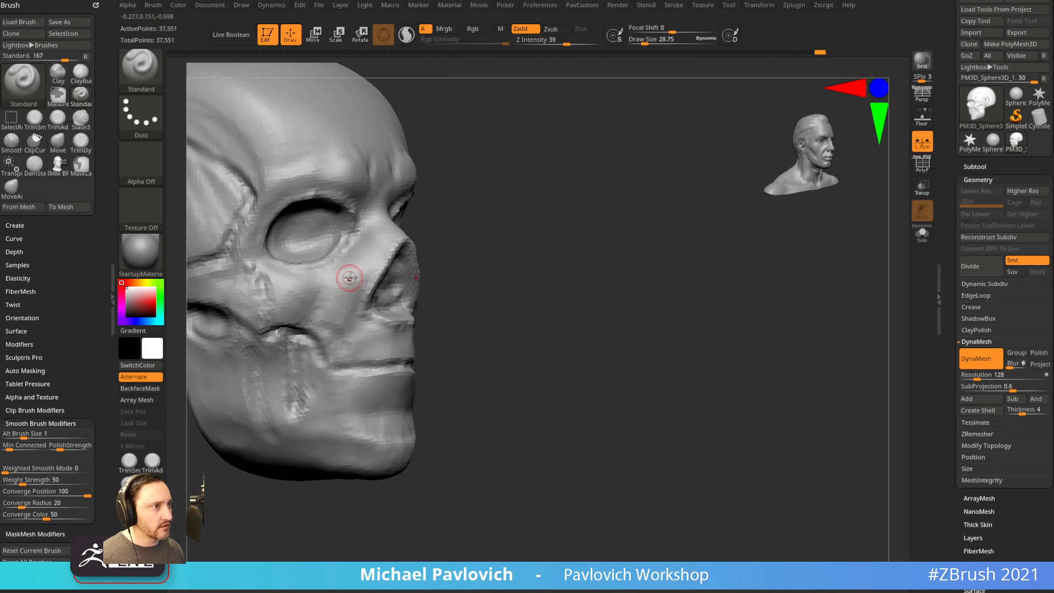
Refine the upper jaw surface beside the nasal opening with the Clay brush.
key("b")
key("c")
key("l")
left_click_drag(376, 250, 341, 311)
left_click_drag(553, 244, 573, 267, "alt")
left_click_drag(574, 267, 706, 329)
left_click_drag(706, 329, 705, 367, "alt")
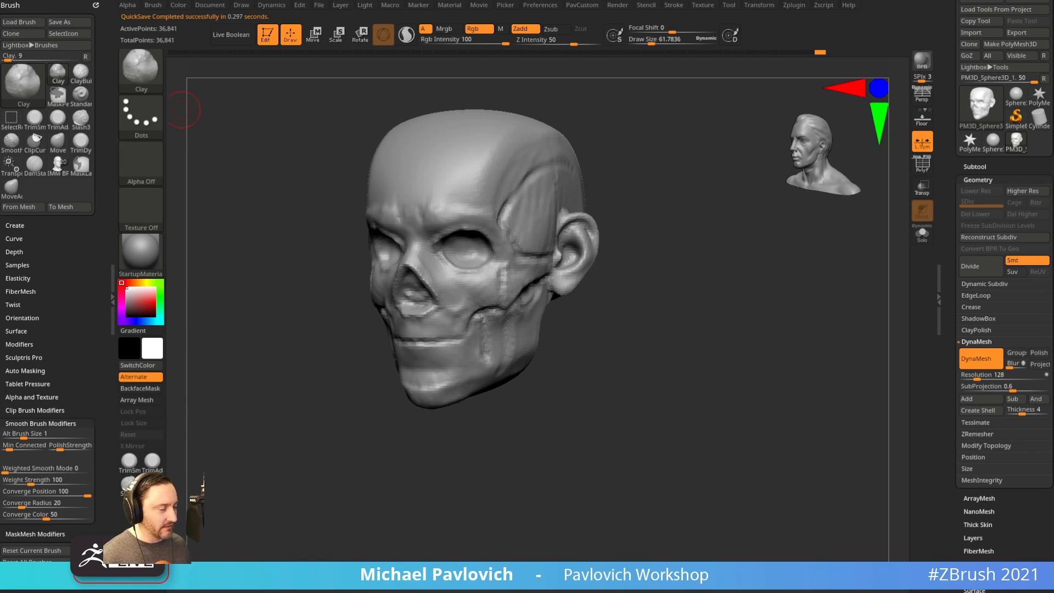
left_click_drag(629, 280, 661, 365)
key("b")
key("s")
key("t")
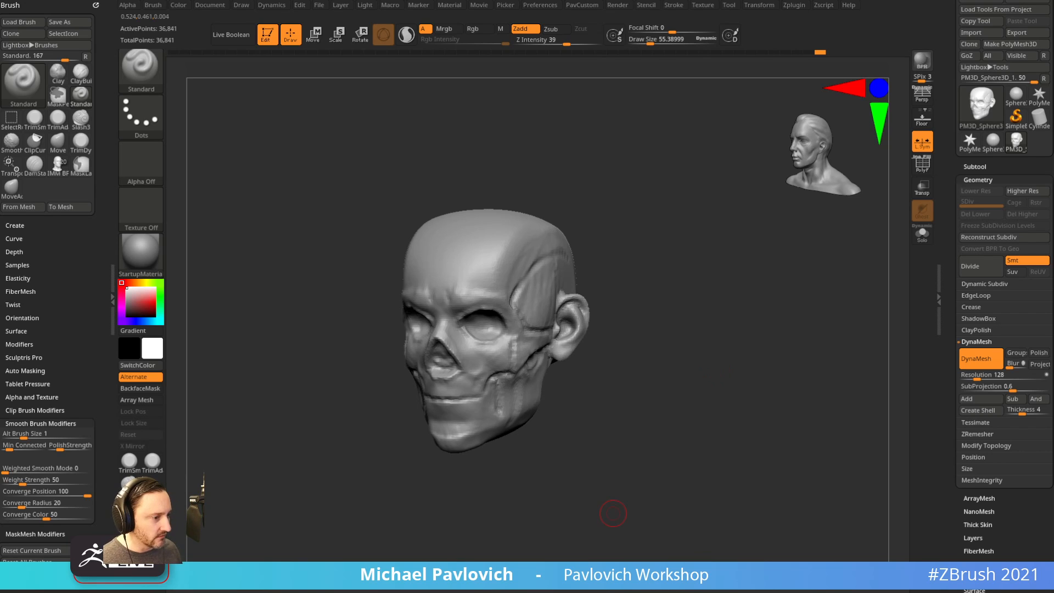
left_click_drag(696, 358, 699, 386)
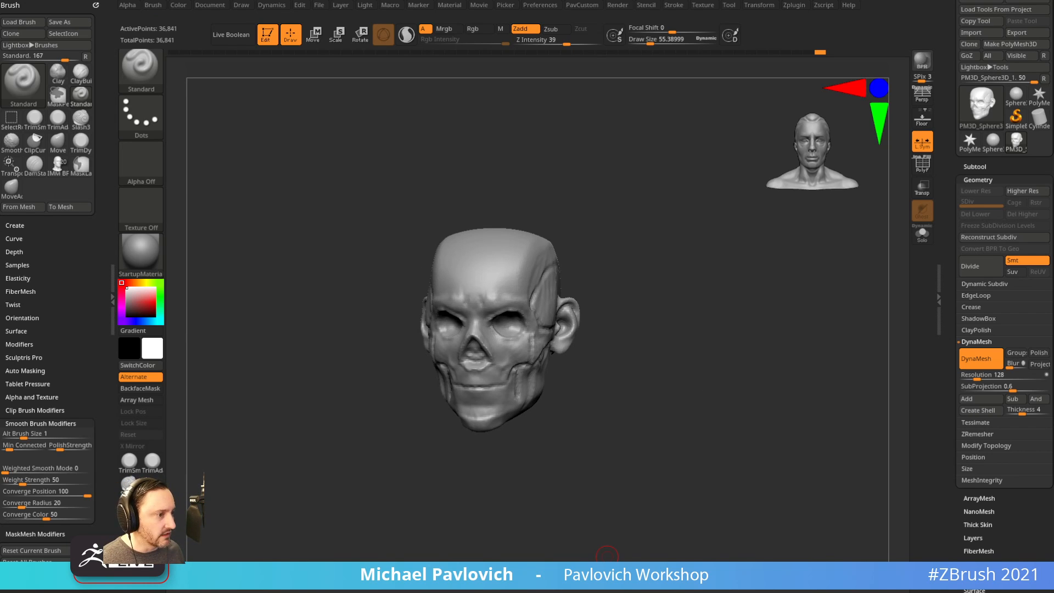
mouse_move(606, 557)
left_mouse_down()
mouse_move(650, 139)
mouse_move(607, 556)
left_mouse_up()
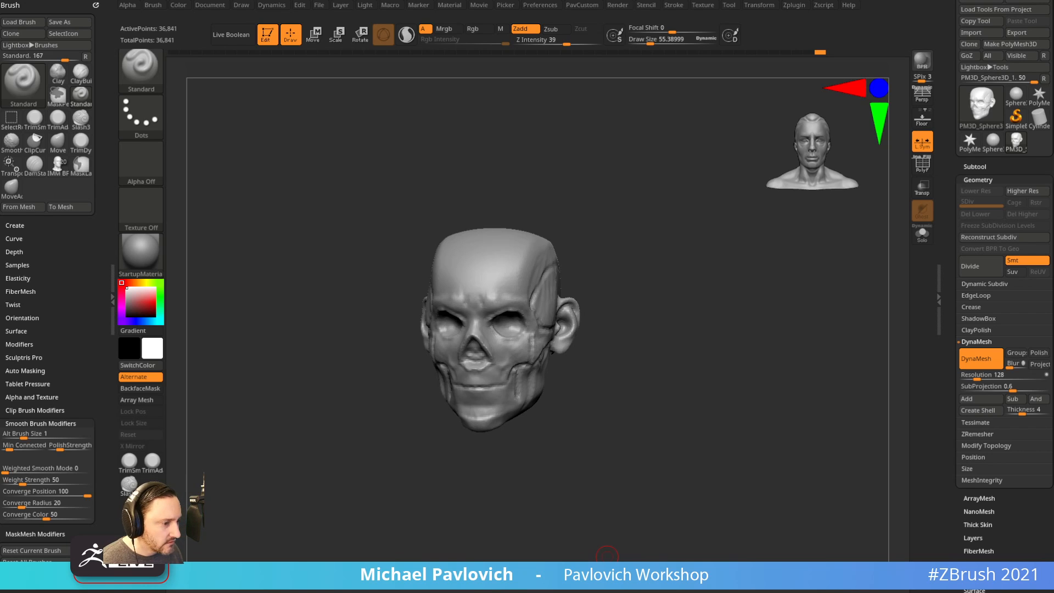
Switch to the Chrome browser, look through the zombie pirate images, and search for "pirates of the caribbean zombie barbossa".
key("alt+Tab")
scroll(315, 399, "down", 5)
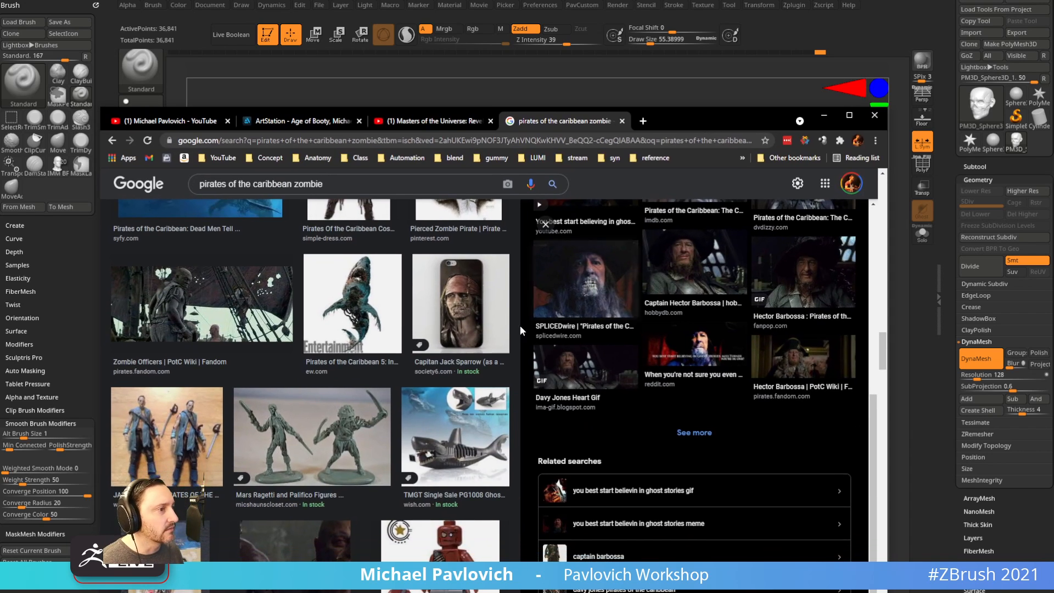
scroll(316, 399, "down", 8)
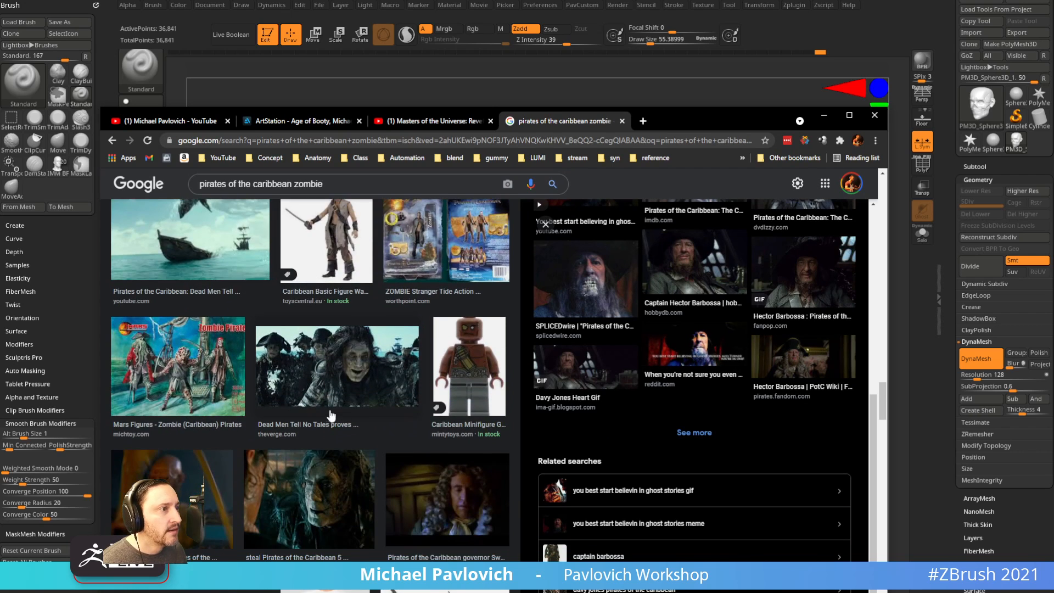
scroll(358, 411, "down", 10)
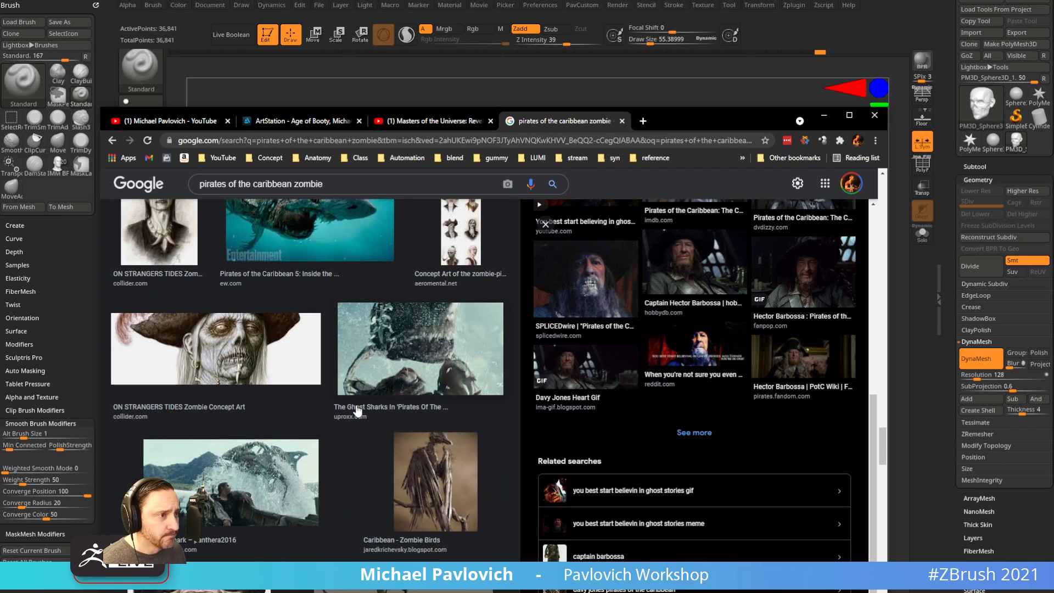
scroll(683, 414, "up", 2)
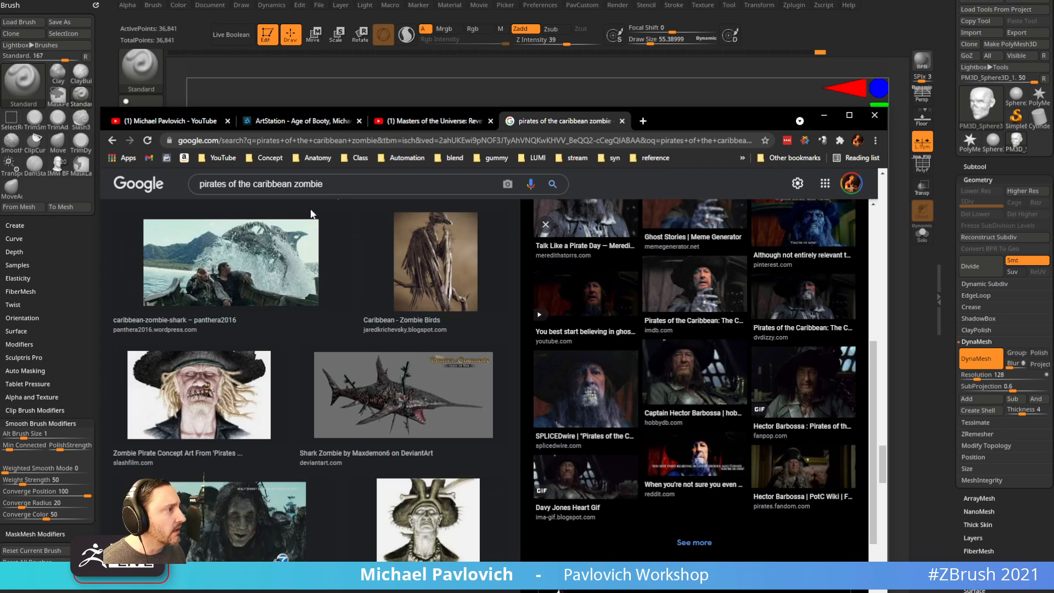
scroll(313, 211, "up", 6)
left_click(277, 184)
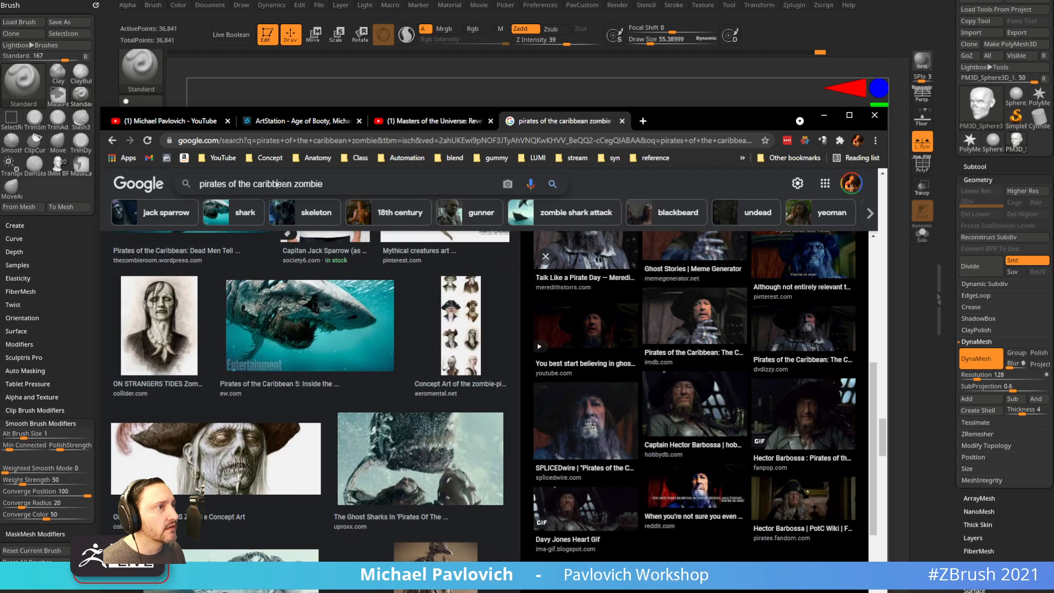
type("bar")
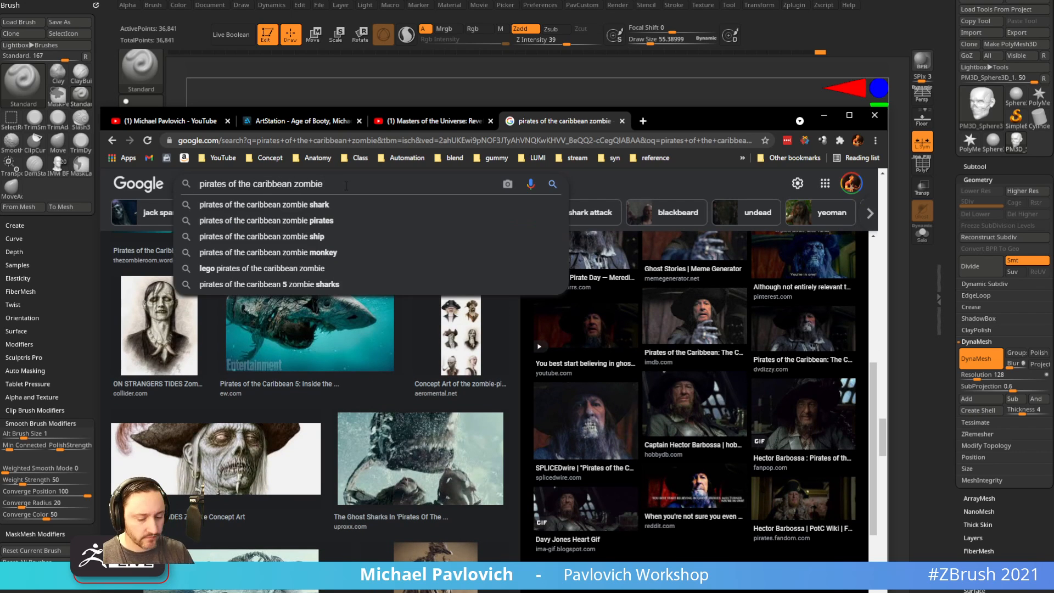
type("bossa")
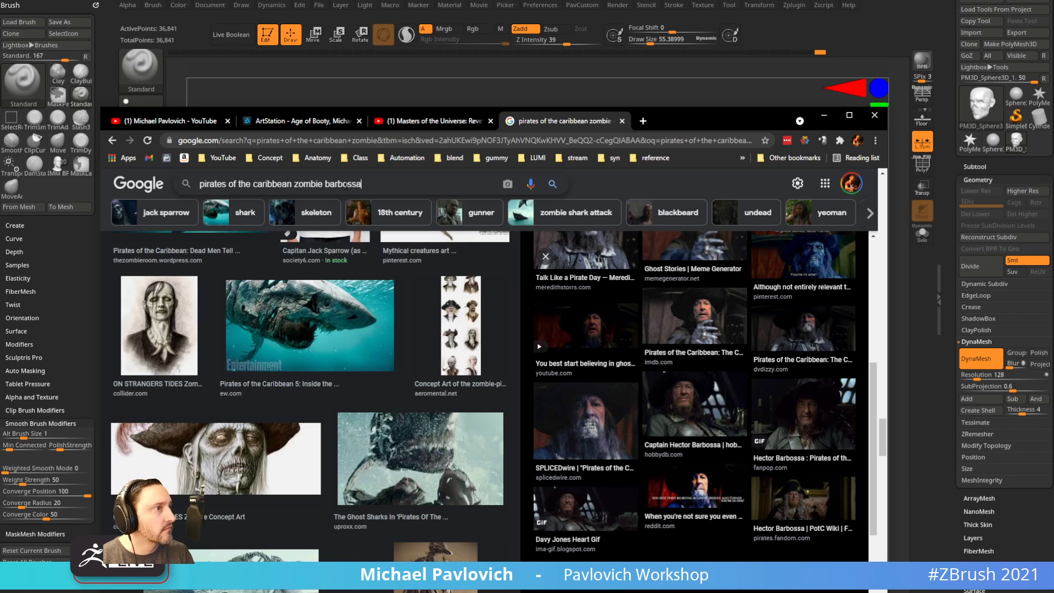
key("Return")
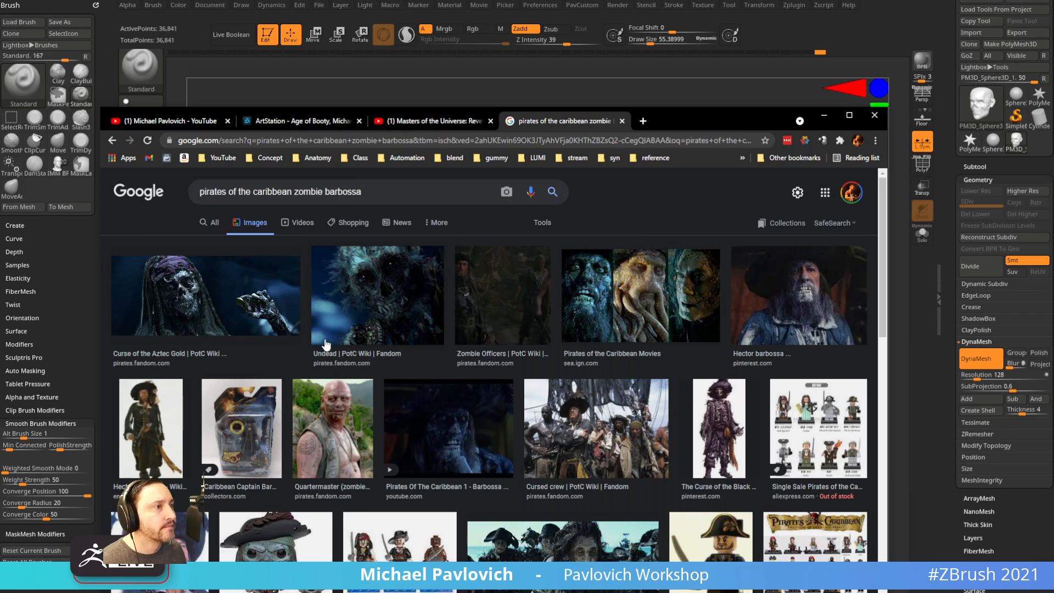
Examine the zombie Barbossa search results and their related images for face and costume reference, and return to ZBrush.
scroll(339, 370, "down", 3)
left_click(449, 332)
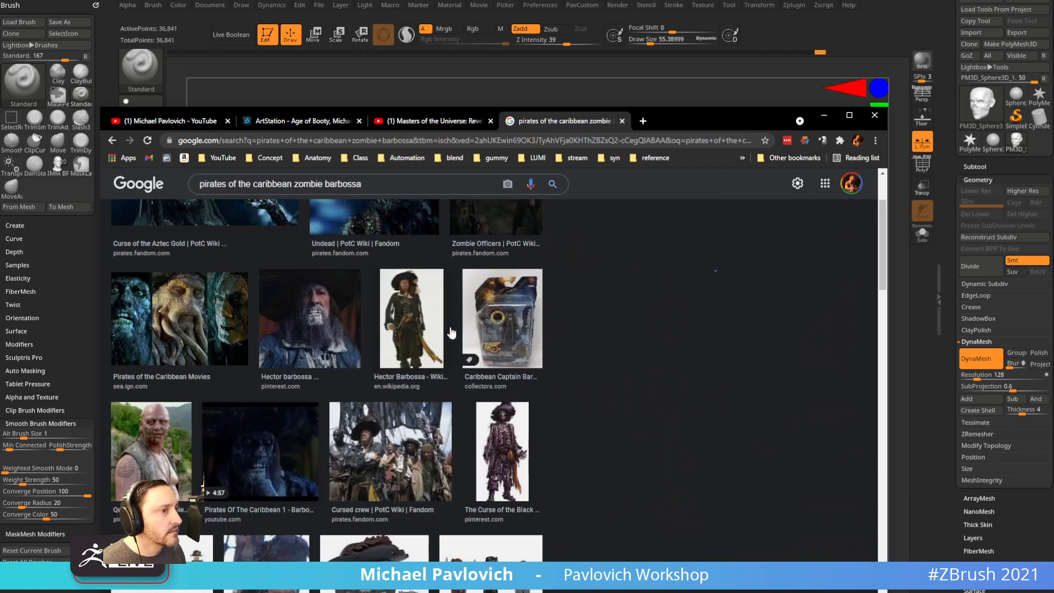
scroll(671, 375, "down", 4)
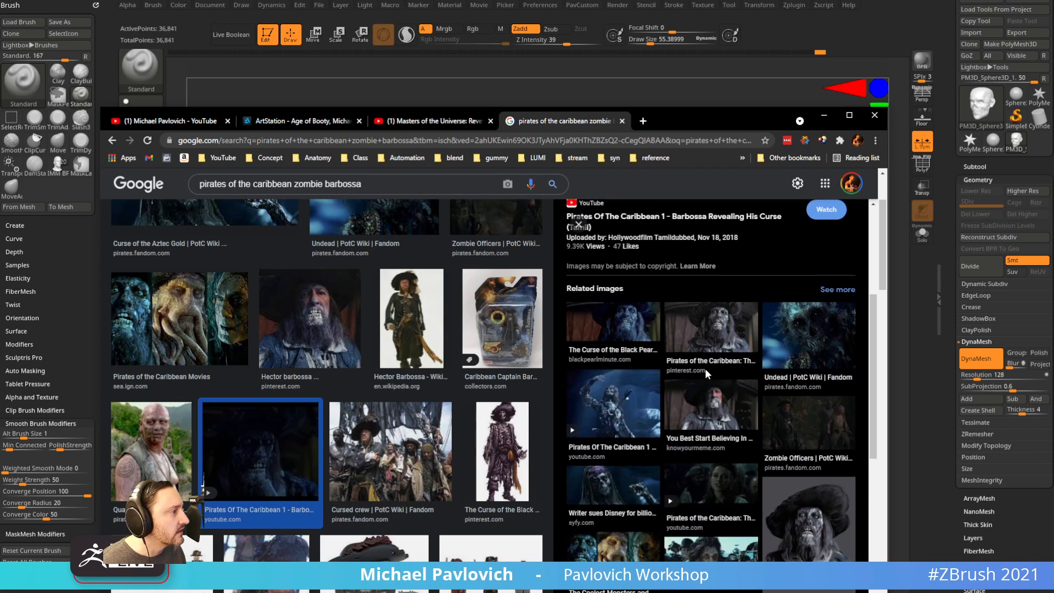
left_click(814, 440)
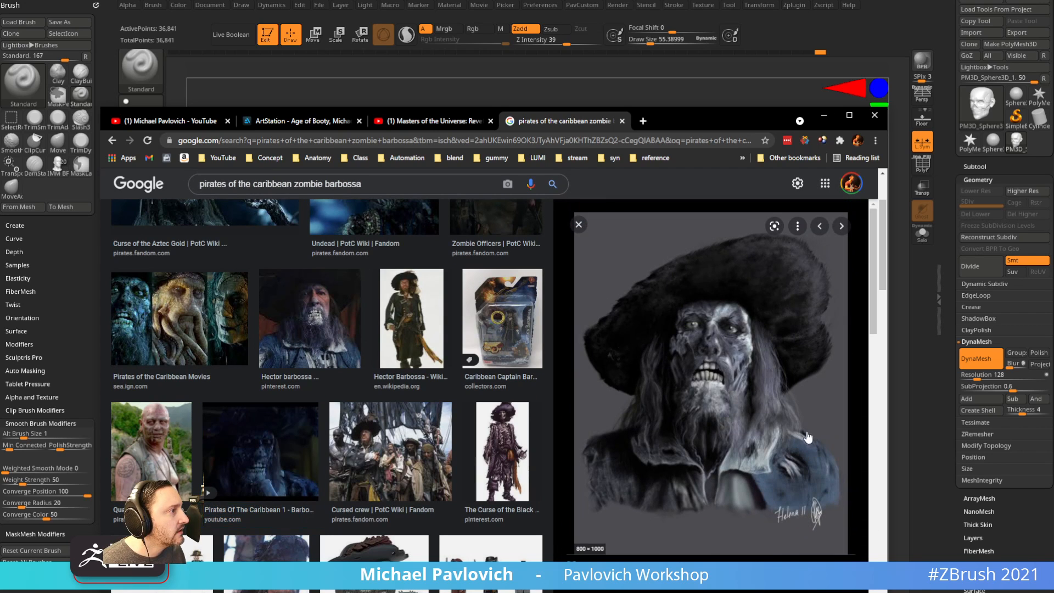
left_click(579, 225)
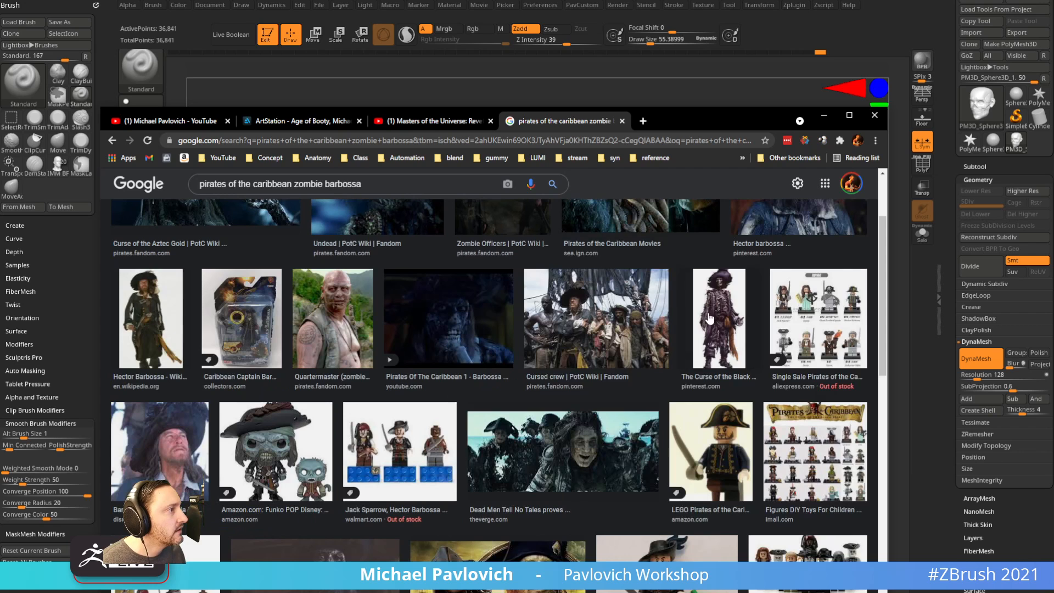
left_click(766, 234)
scroll(741, 393, "down", 4)
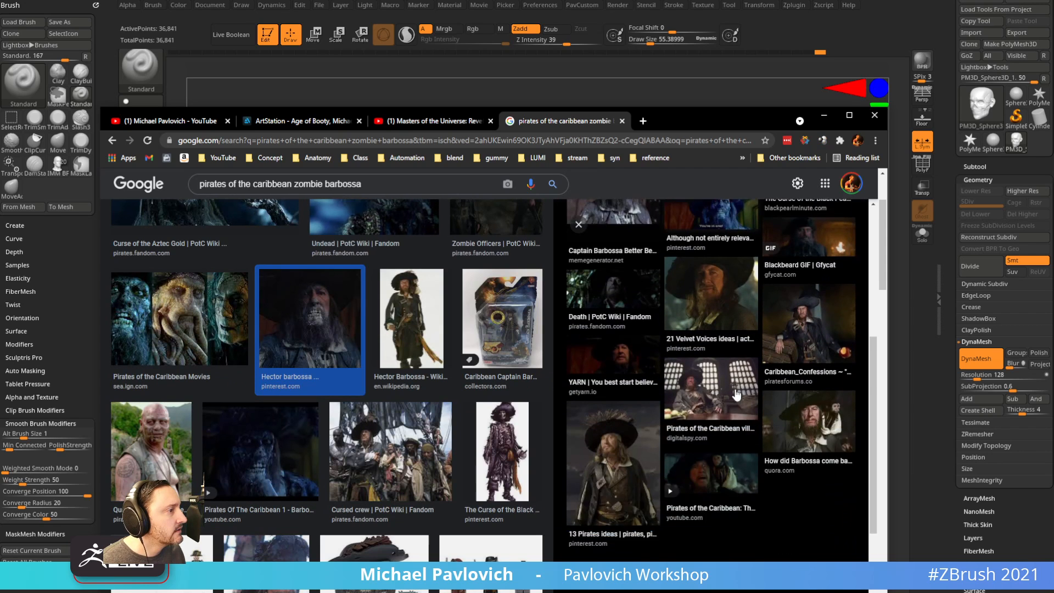
scroll(720, 403, "up", 5)
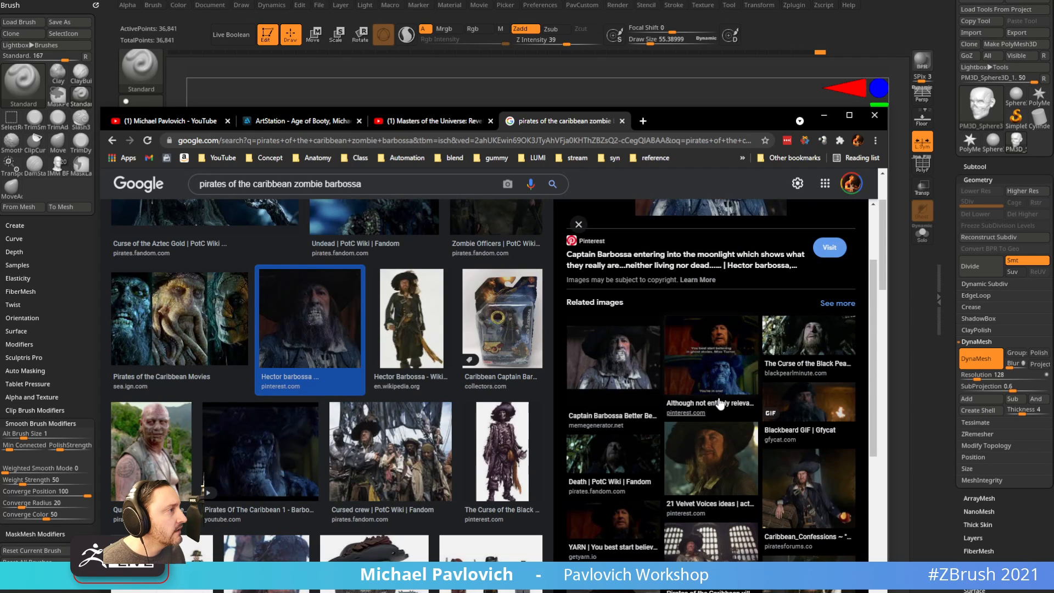
scroll(731, 399, "down", 3)
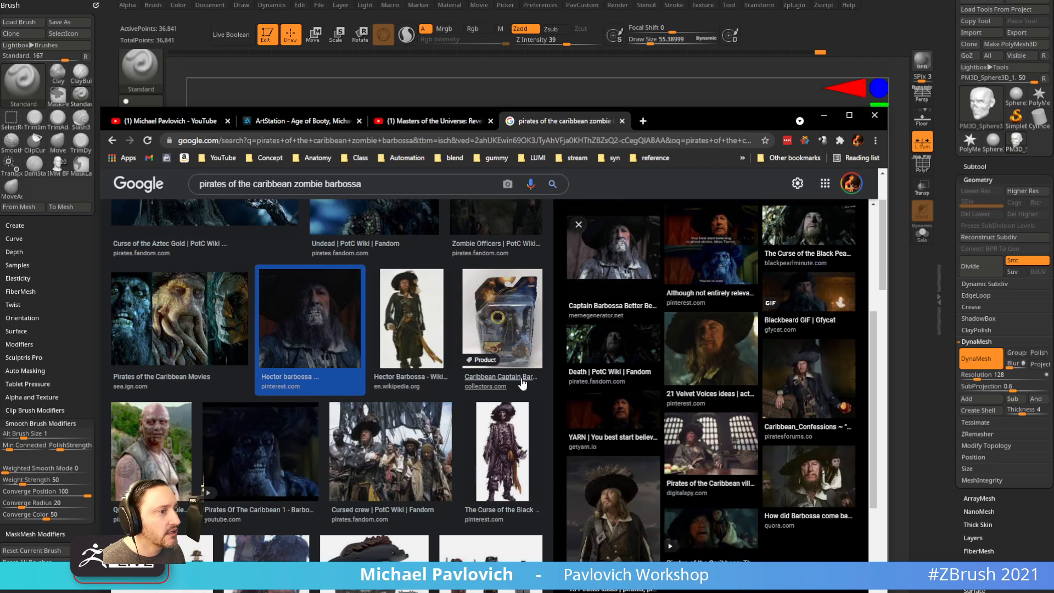
left_click(607, 491)
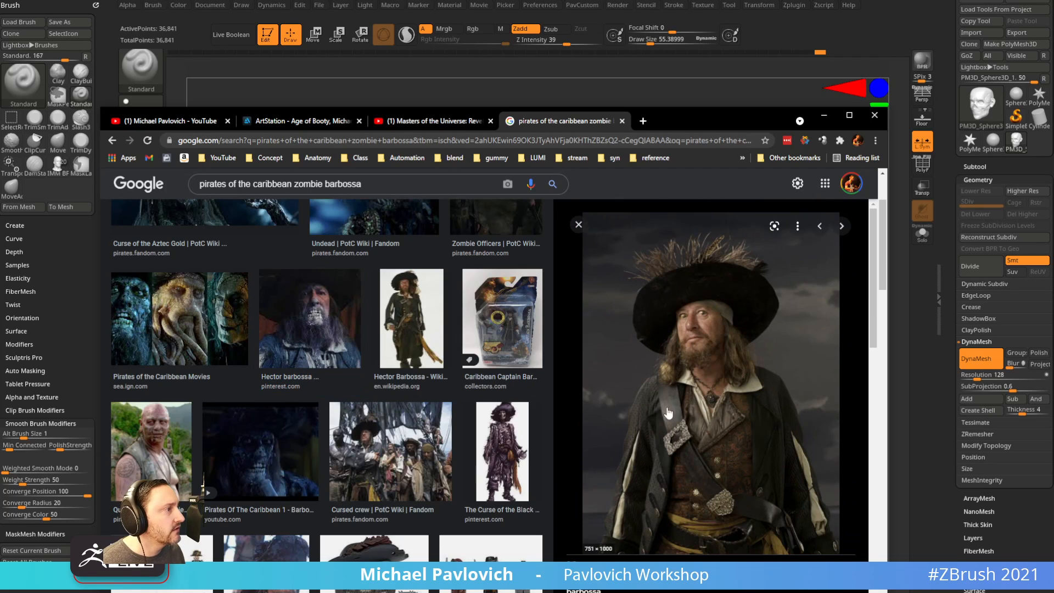
left_click(643, 121)
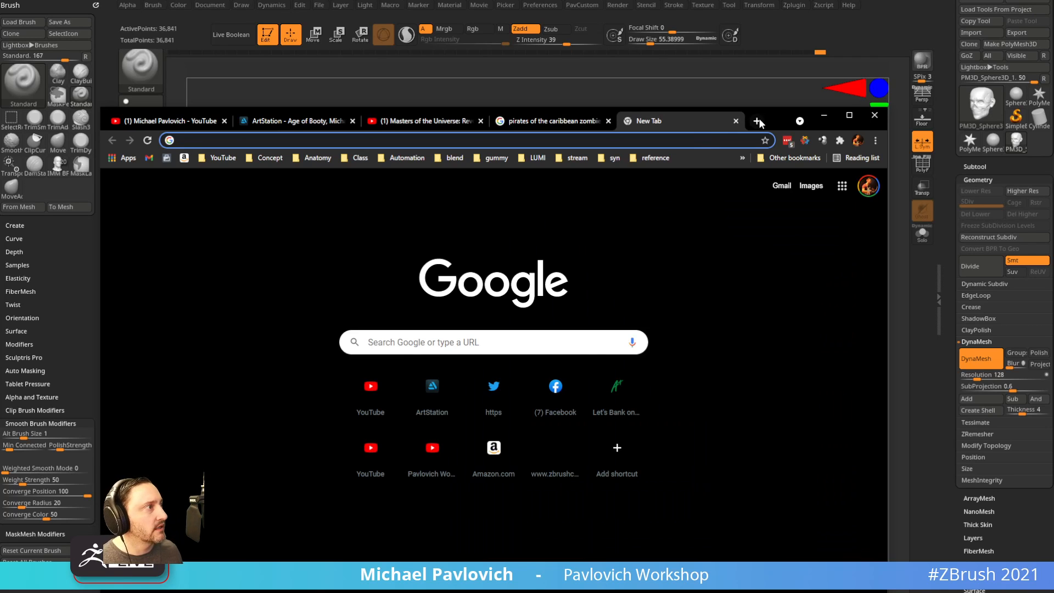
left_click(823, 116)
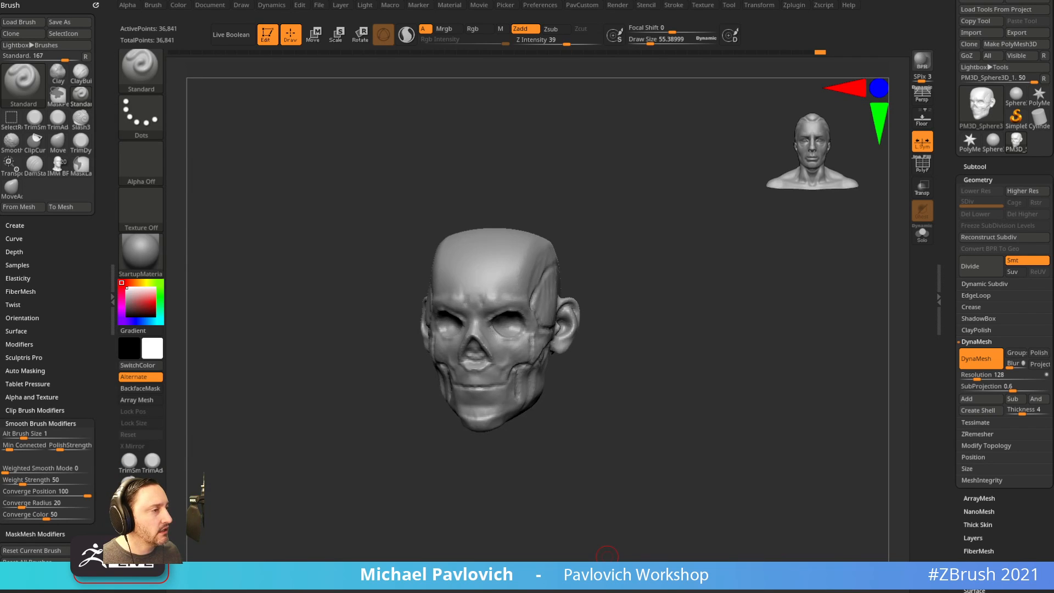
Open _BuggyZombieStrip001.jpg in XnView MP, examine the zombie head's skin and wounds up close, and return to ZBrush.
key("super+e")
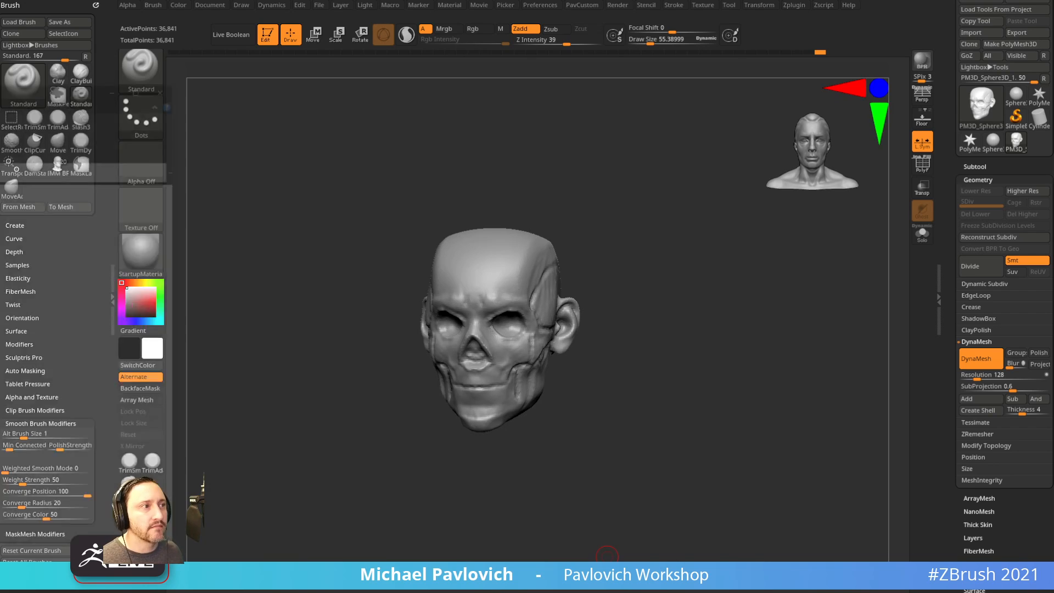
left_click_drag(0, 85, 275, 592)
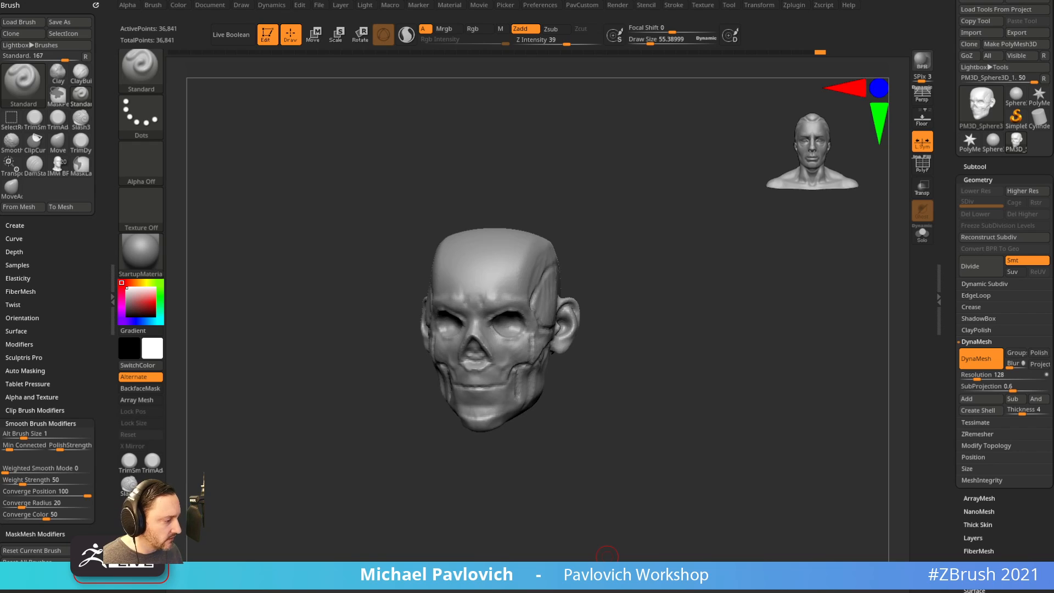
left_click_drag(604, 590, 448, 294)
left_click_drag(242, 289, 103, 4)
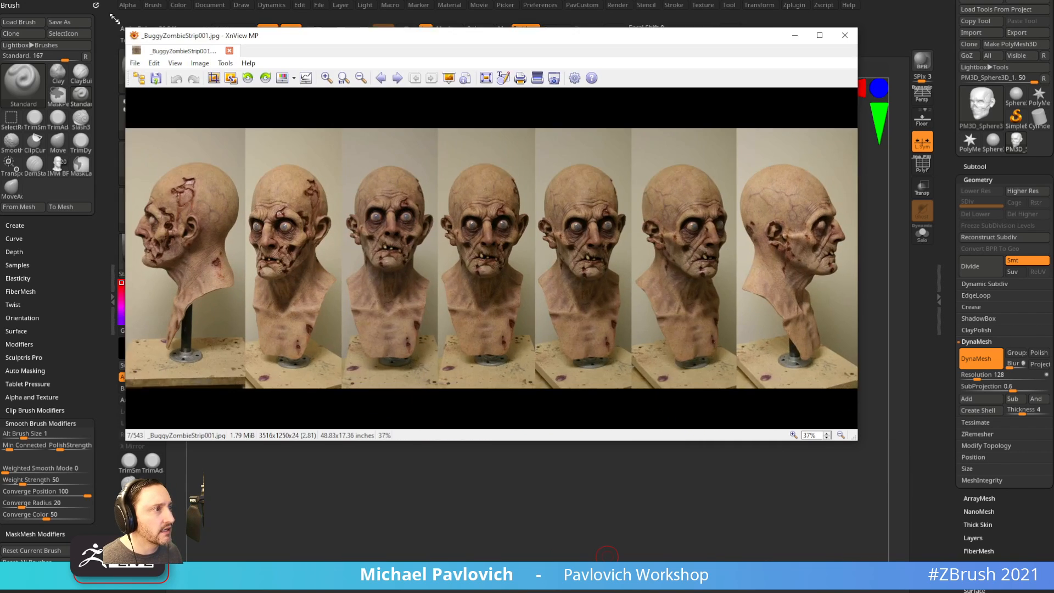
scroll(314, 211, "up", 4)
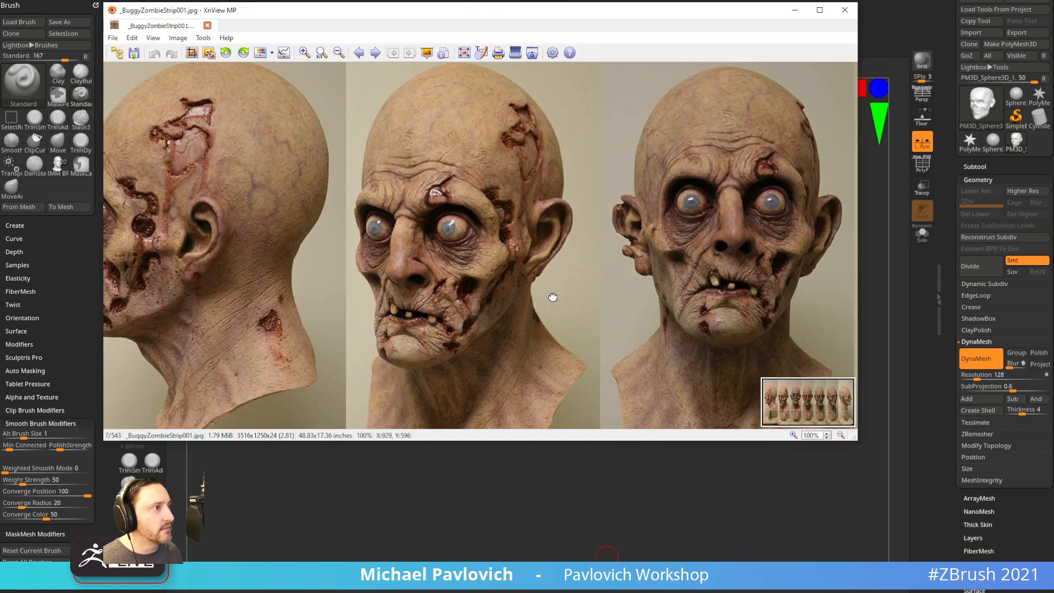
left_click_drag(553, 297, 576, 295)
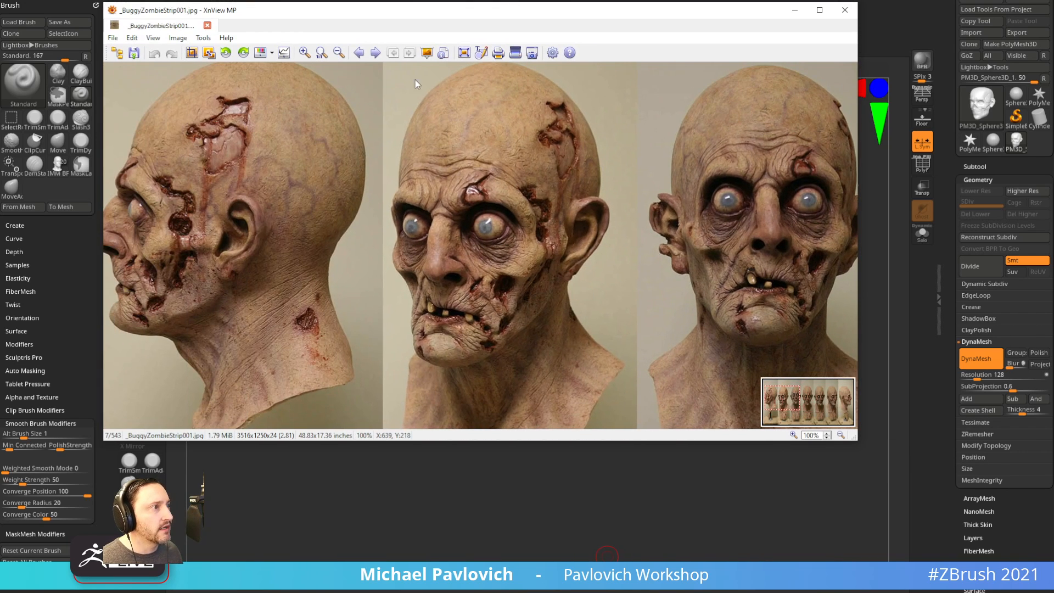
left_click_drag(447, 15, 447, 590)
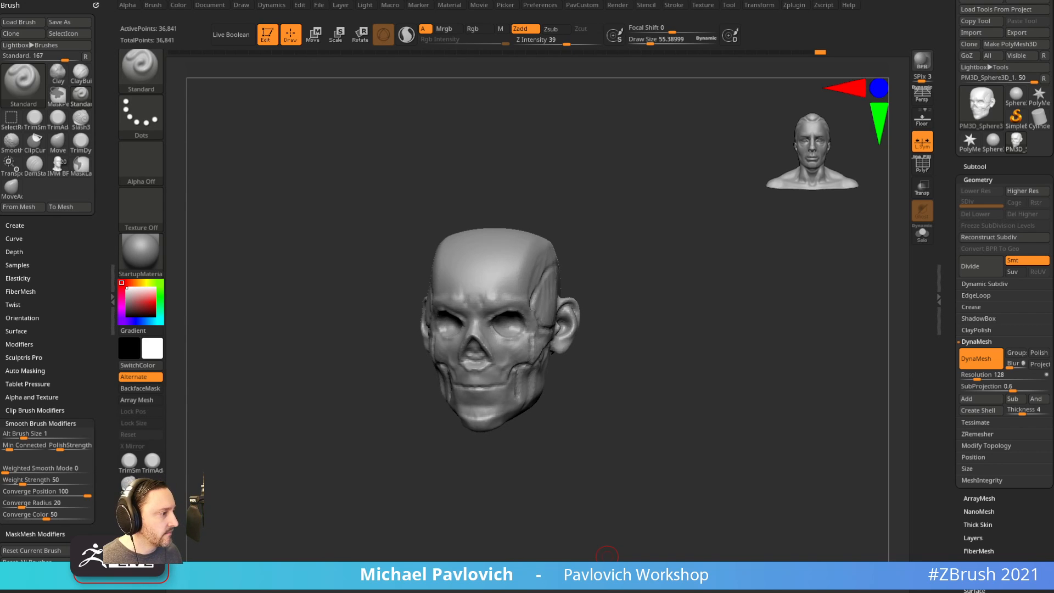
left_click_drag(849, 591, 823, 591)
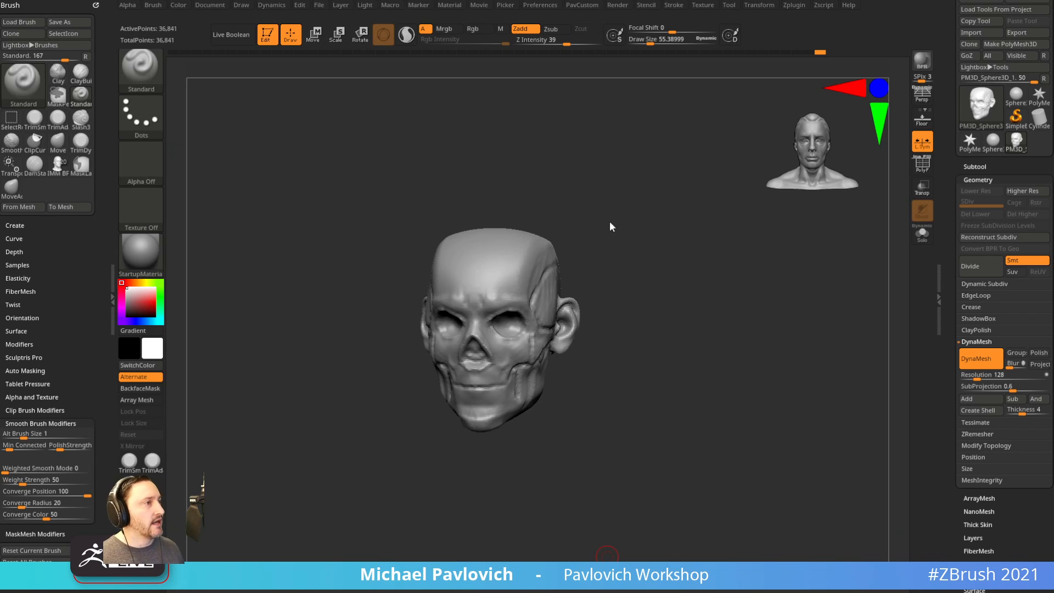
Expand the subtool list, clone the skull tool, compare it with the original, and make the copy active.
left_click_drag(965, 178, 964, 174)
left_click(967, 163)
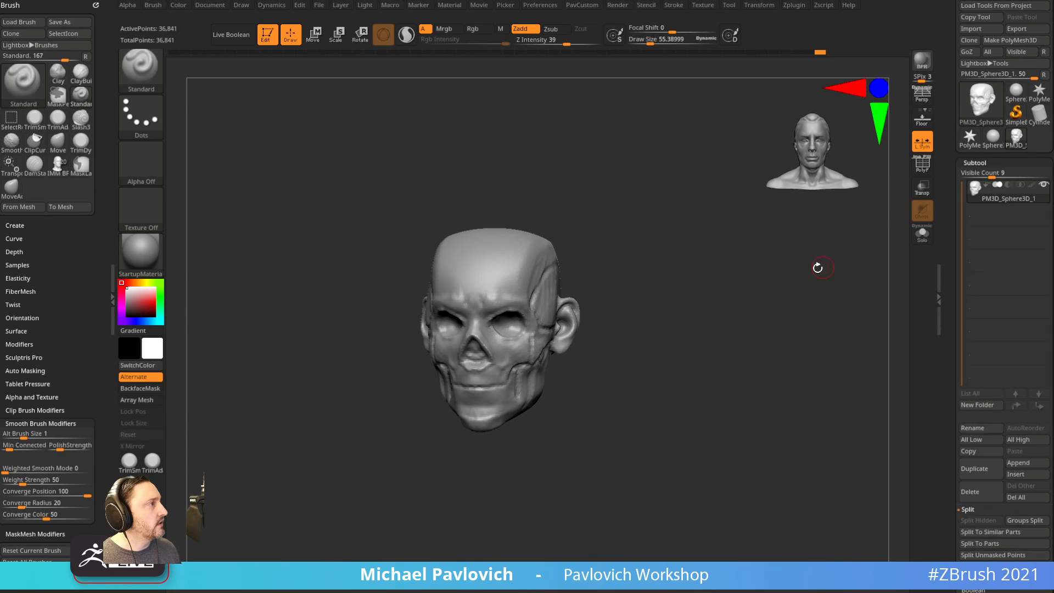
left_click_drag(818, 267, 889, 226)
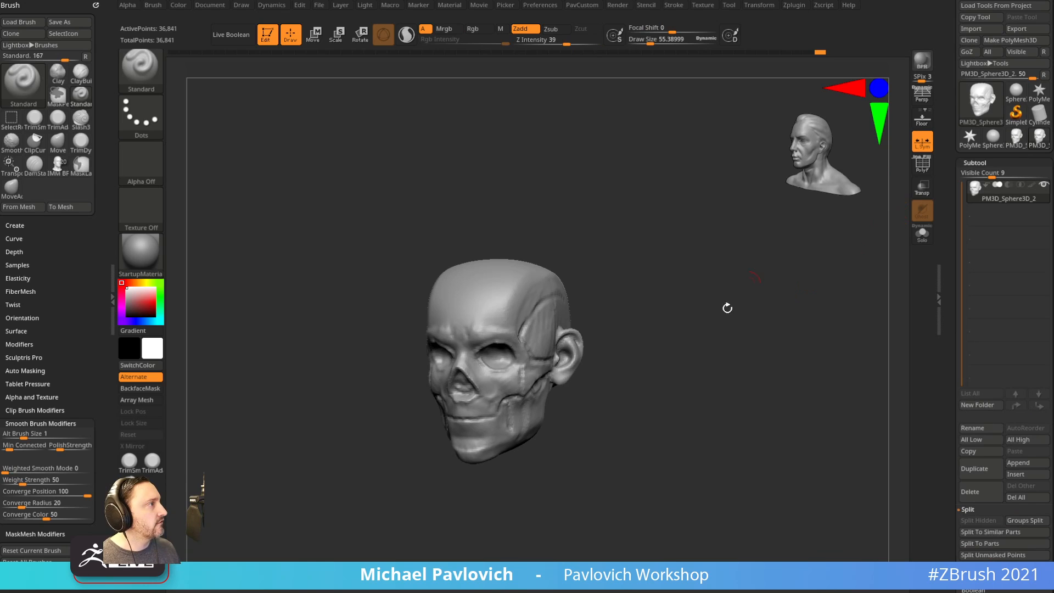
left_click_drag(727, 308, 779, 324, "alt")
left_click(1016, 145)
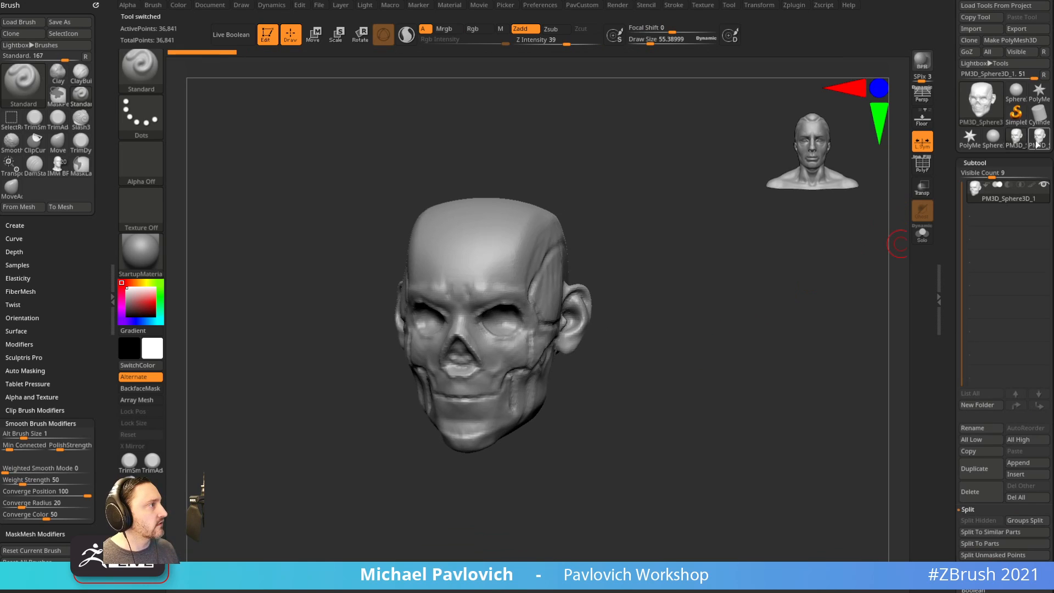
left_click(1037, 144)
left_click_drag(720, 302, 749, 303, "alt")
left_click_drag(749, 303, 779, 332, "shift")
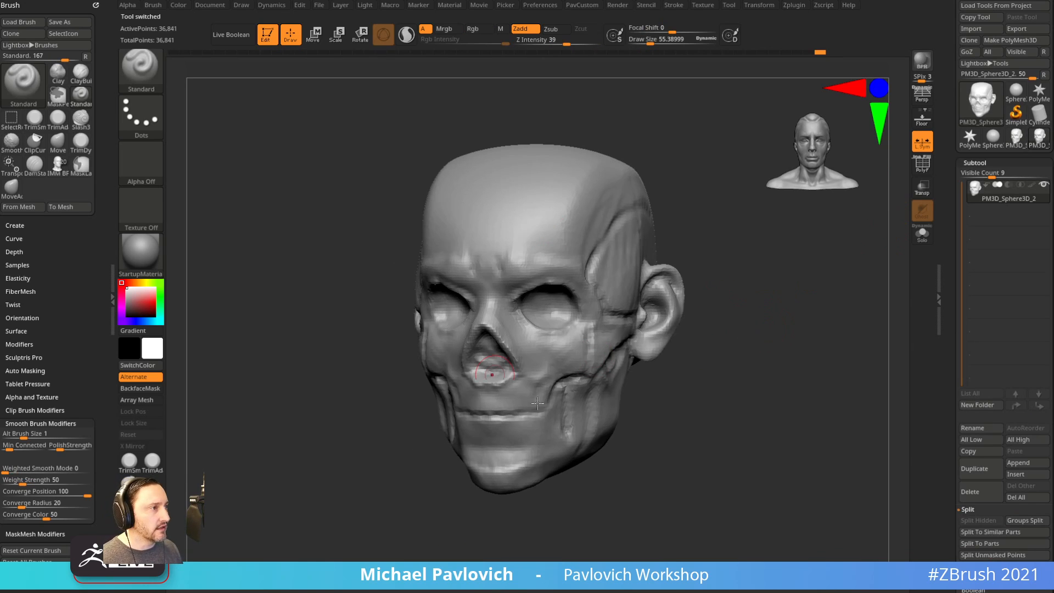
Insert mirrored Sphere32 eyeballs from the IMM Base Primitives brush into both eye sockets and split them into their own subtool.
left_click_drag(805, 374, 762, 373)
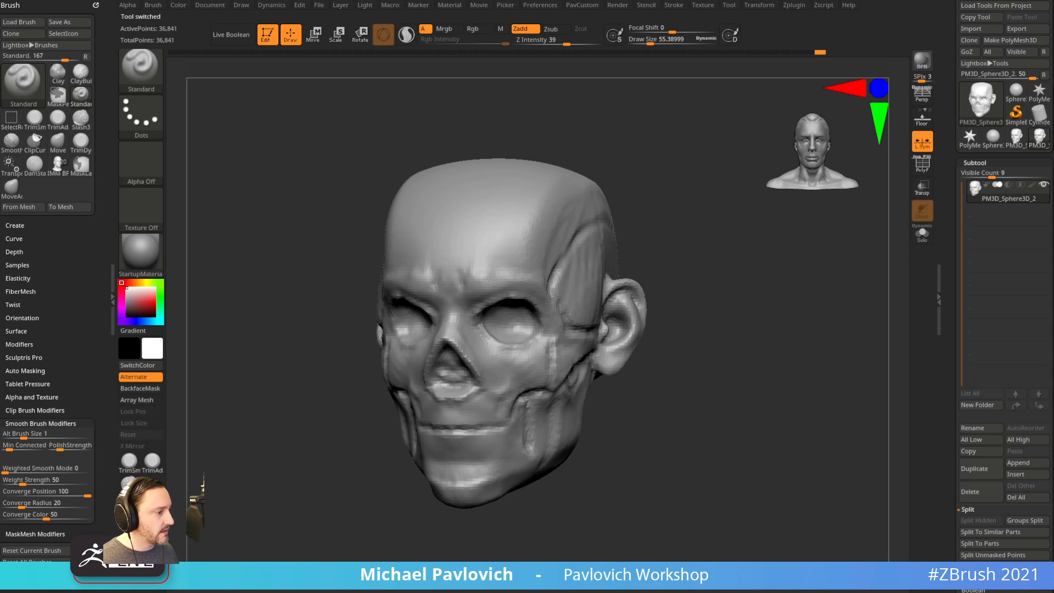
mouse_move(757, 350)
left_mouse_down()
mouse_move(750, 359)
mouse_move(771, 366)
mouse_move(758, 384)
mouse_move(779, 372)
mouse_move(790, 339)
mouse_move(777, 344)
left_mouse_up()
key("s")
mouse_move(724, 365)
left_mouse_down()
mouse_move(734, 381)
mouse_move(734, 297)
left_mouse_up()
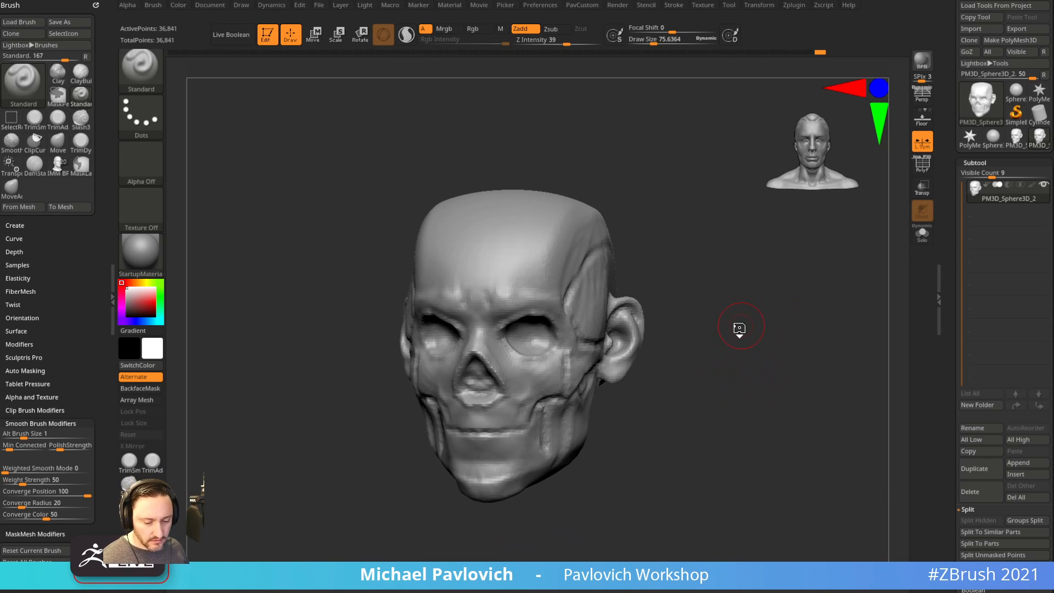
key("b")
key("i")
key("p")
key("m")
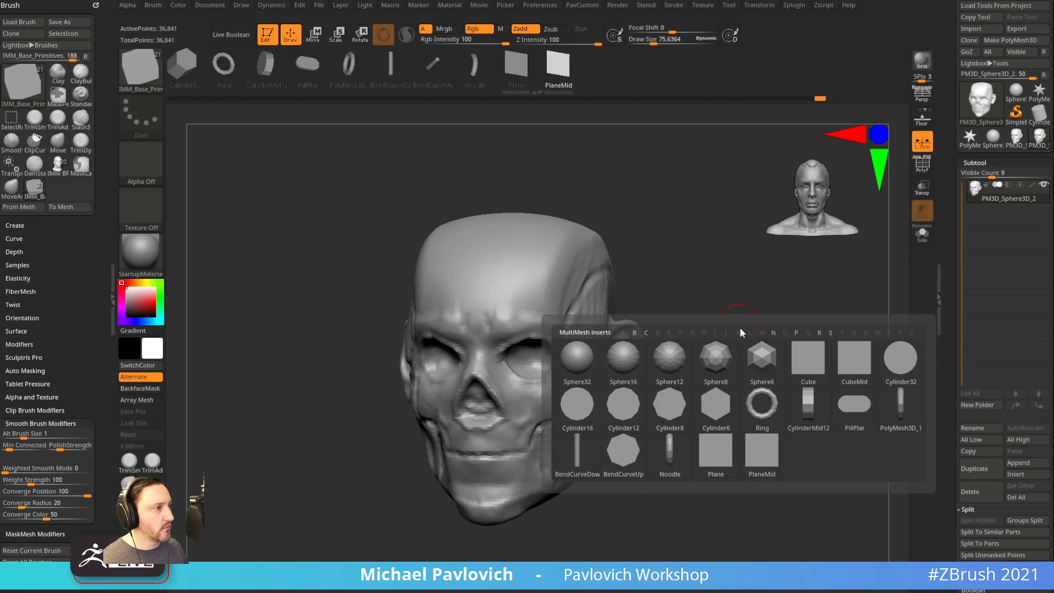
left_click(581, 361)
left_click_drag(718, 334, 709, 336, "shift")
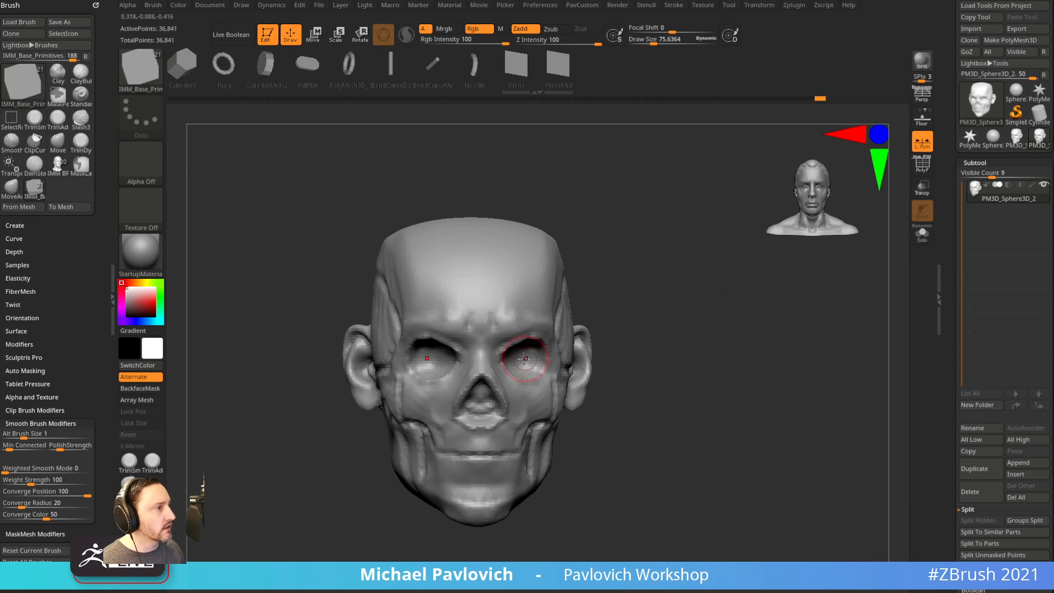
left_click_drag(529, 362, 544, 378)
key("2")
left_click(710, 326)
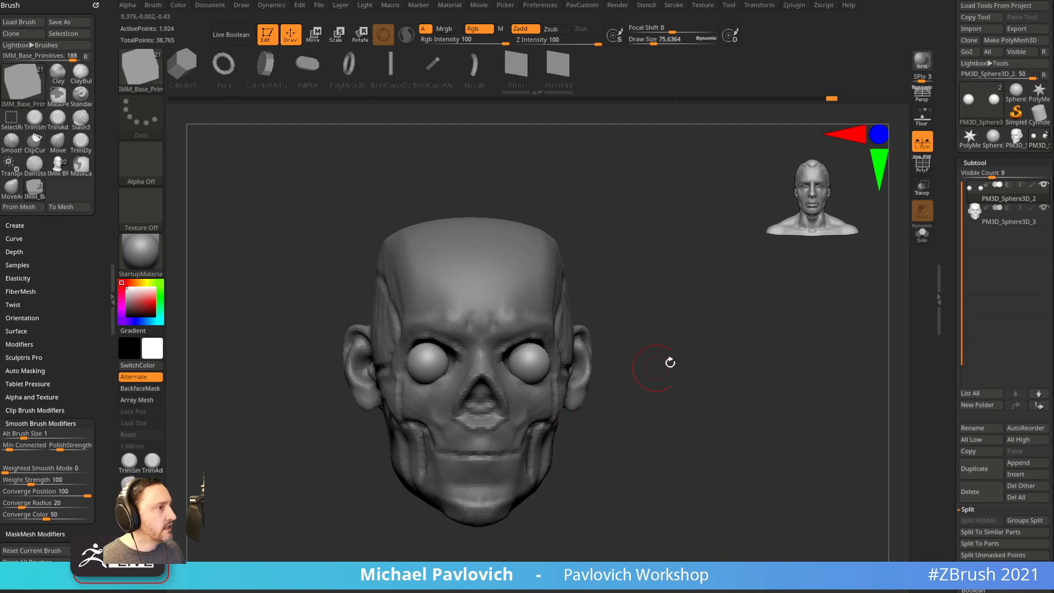
Reposition the mirrored eyeballs with the gizmo and scale them down slightly to fit inside the eye sockets.
left_click_drag(670, 362, 716, 379, "alt")
key("w")
left_click_drag(565, 312, 557, 307)
left_click_drag(714, 314, 562, 303)
key("q")
left_click_drag(351, 452, 514, 460)
left_click_drag(746, 299, 761, 313, "alt")
key("w")
mouse_move(572, 324)
left_mouse_down()
mouse_move(568, 311)
mouse_move(617, 306)
left_mouse_up()
key("q")
key("w")
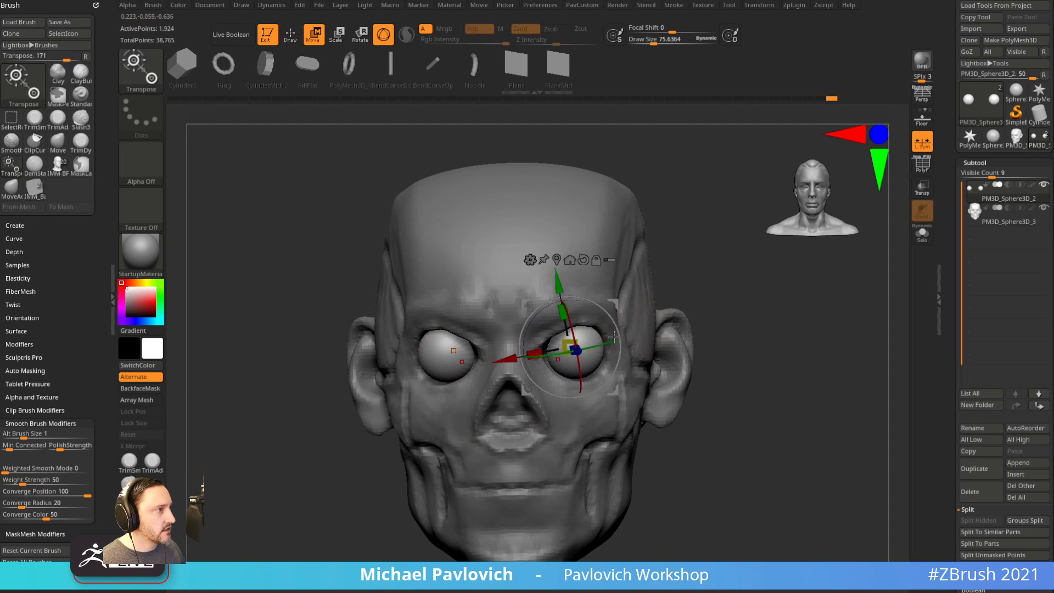
left_click_drag(569, 346, 569, 347)
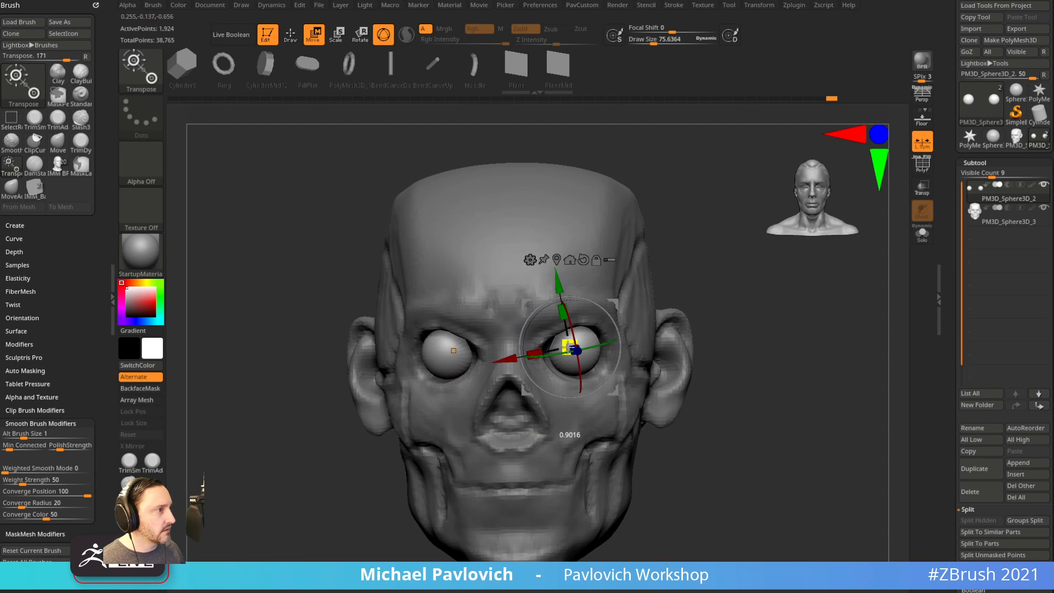
key("q")
Set the Standard brush's draw size to about 38 and duplicate the eyeball subtool.
mouse_move(736, 302)
left_mouse_down()
mouse_move(796, 346)
mouse_move(783, 344)
mouse_move(809, 346)
mouse_move(798, 331)
mouse_move(761, 352)
left_mouse_up()
key("s")
left_click(757, 353)
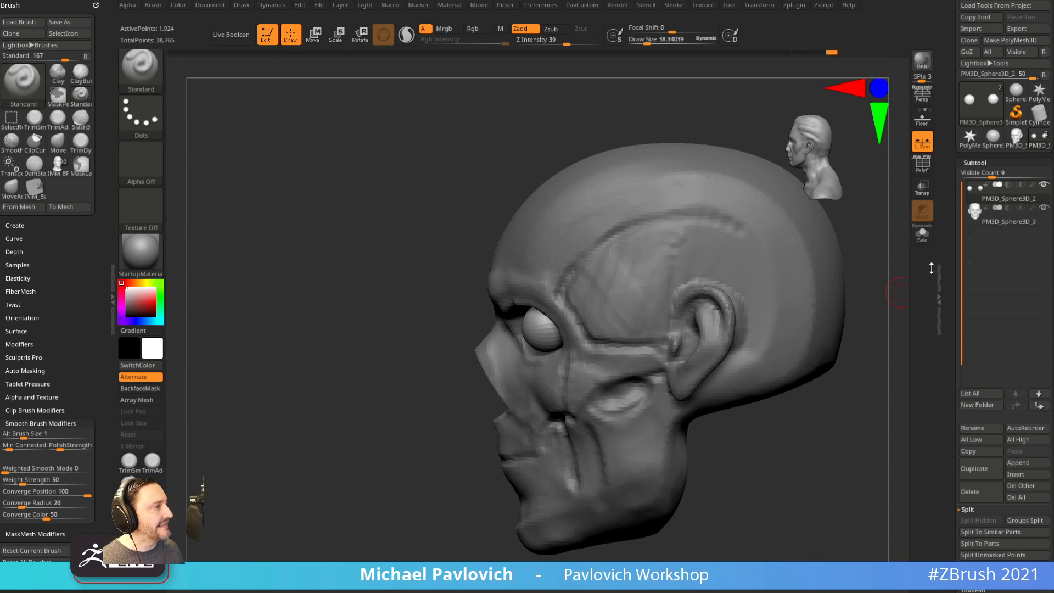
scroll(946, 283, "down", 1)
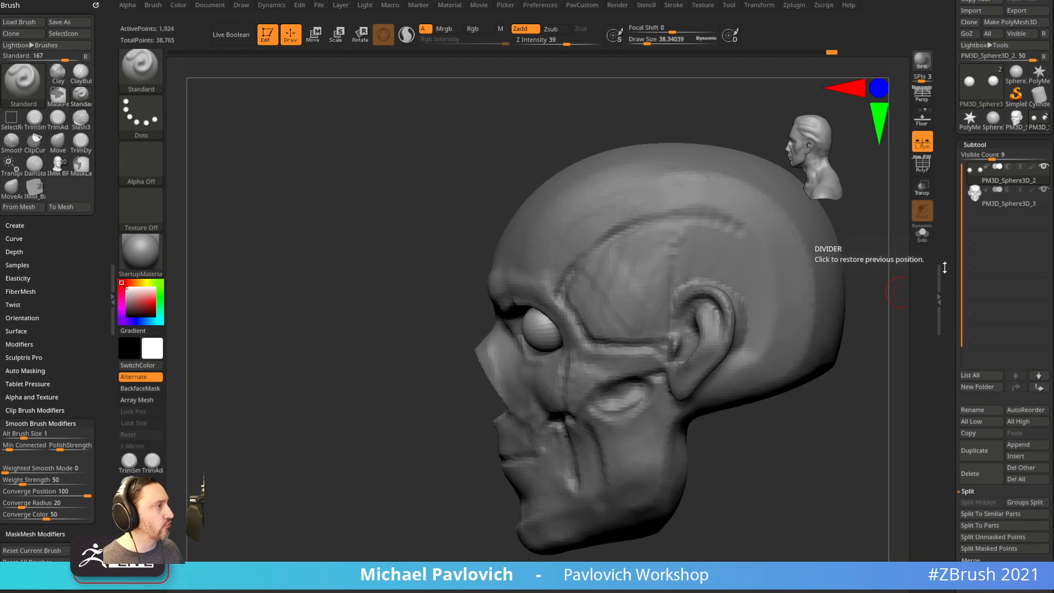
left_click(981, 454)
left_click_drag(829, 448, 803, 470, "alt")
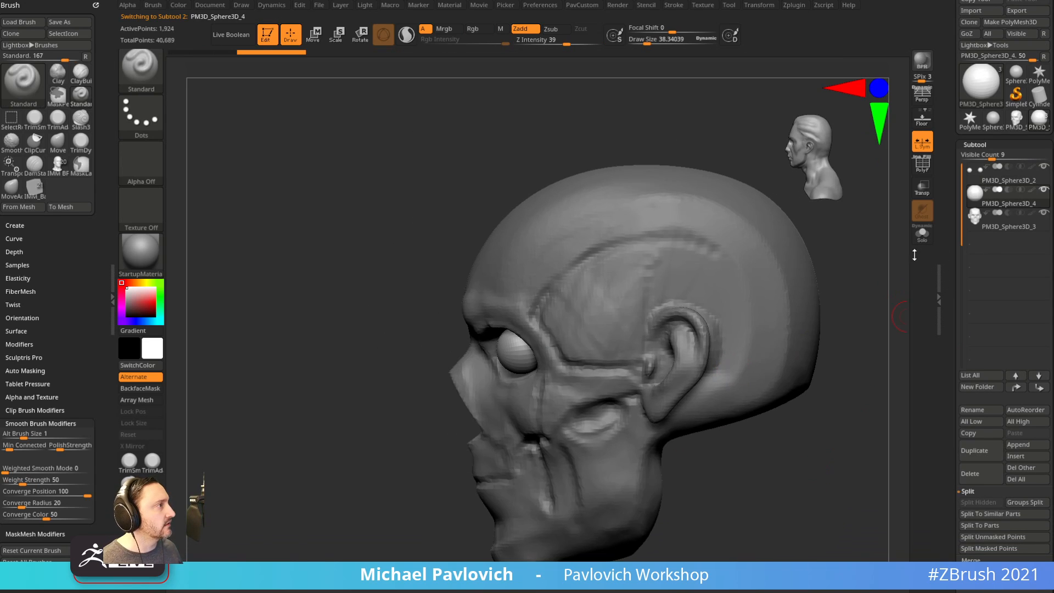
Display polyframes and cut the duplicated eyeballs with the TrimCurve brush so only upper eyelid shells remain.
left_click(923, 163)
mouse_move(865, 353)
left_mouse_down()
mouse_move(859, 341)
mouse_move(848, 353)
left_mouse_up()
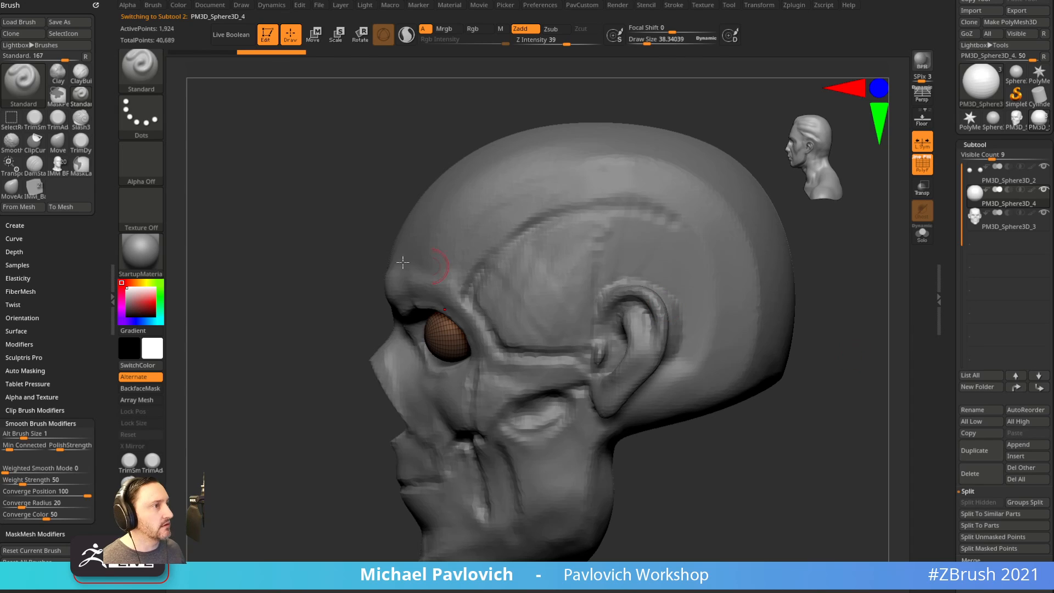
left_click(144, 72, "ctrl+shift")
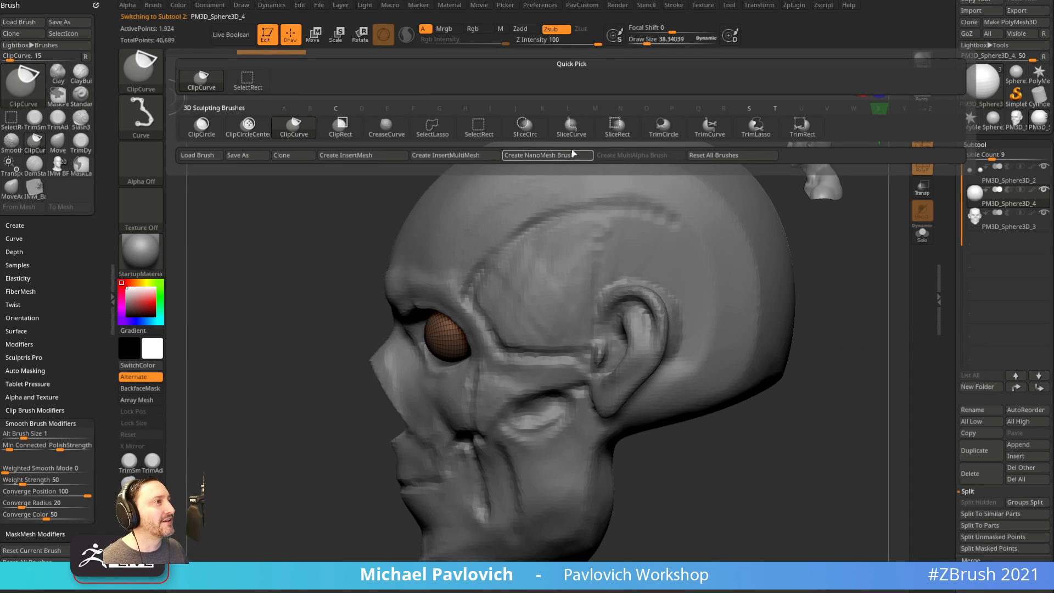
left_click(572, 125)
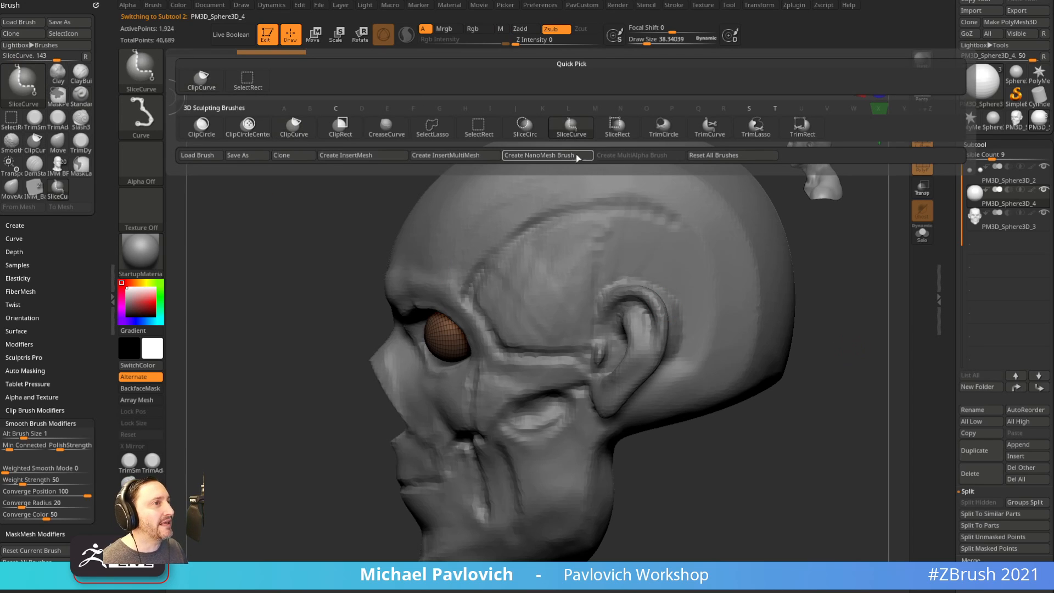
left_click(703, 134, "ctrl+shift")
left_click_drag(834, 313, 828, 311, "alt")
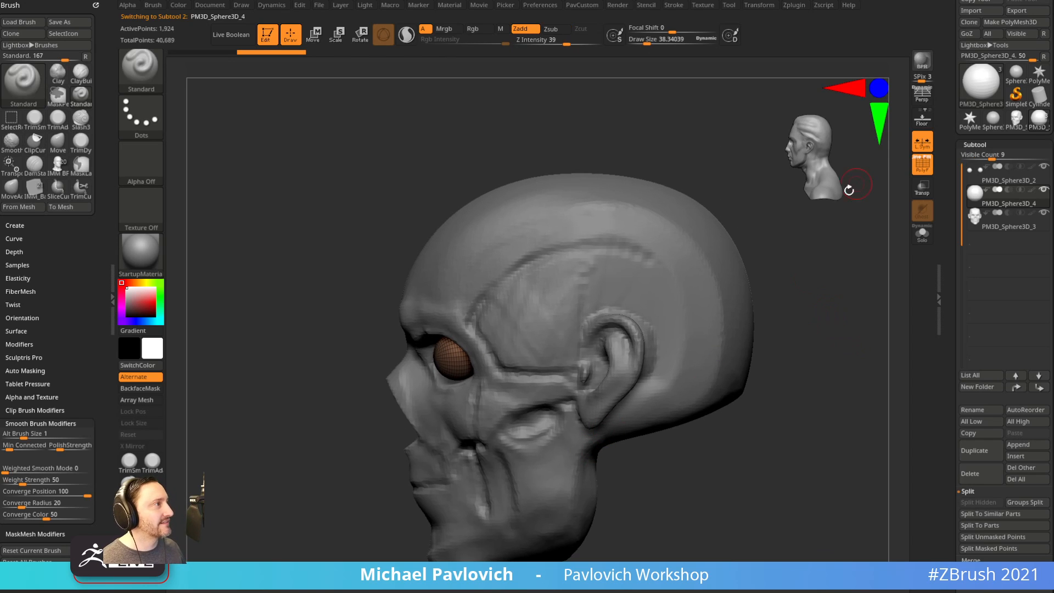
left_click_drag(694, 493, 318, 280, "ctrl+shift")
mouse_move(317, 286)
left_mouse_down("ctrl+shift")
mouse_move(330, 294)
mouse_move(317, 309)
left_mouse_up("ctrl+shift")
Duplicate the original eyeballs again and cut the copy with TrimCurve so only lower eyelid shells remain.
left_click_drag(779, 365, 810, 360)
left_click(993, 200)
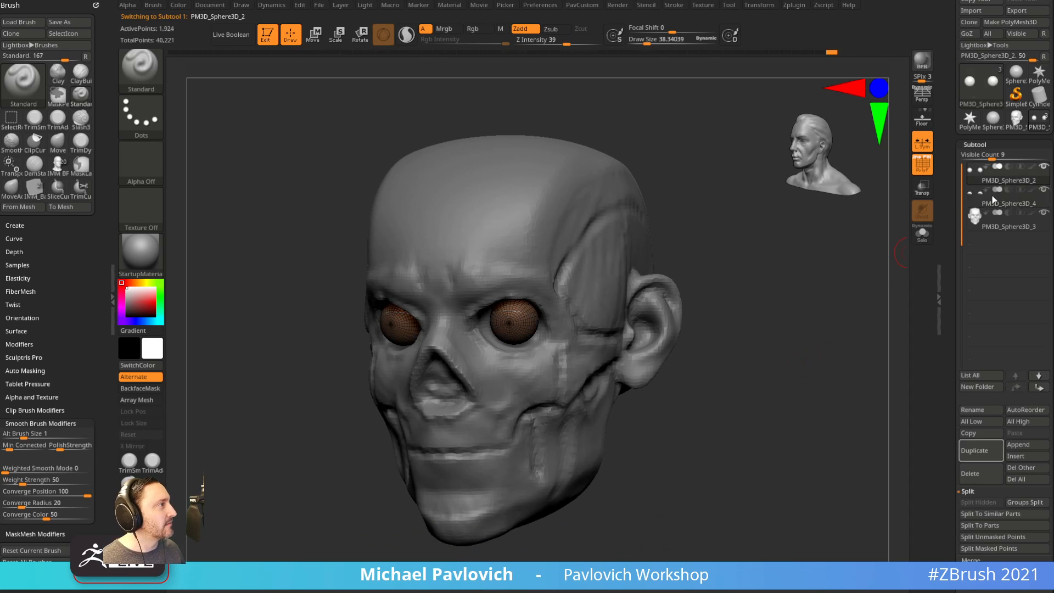
left_click(976, 447)
left_click_drag(805, 304, 795, 284)
left_click(921, 237)
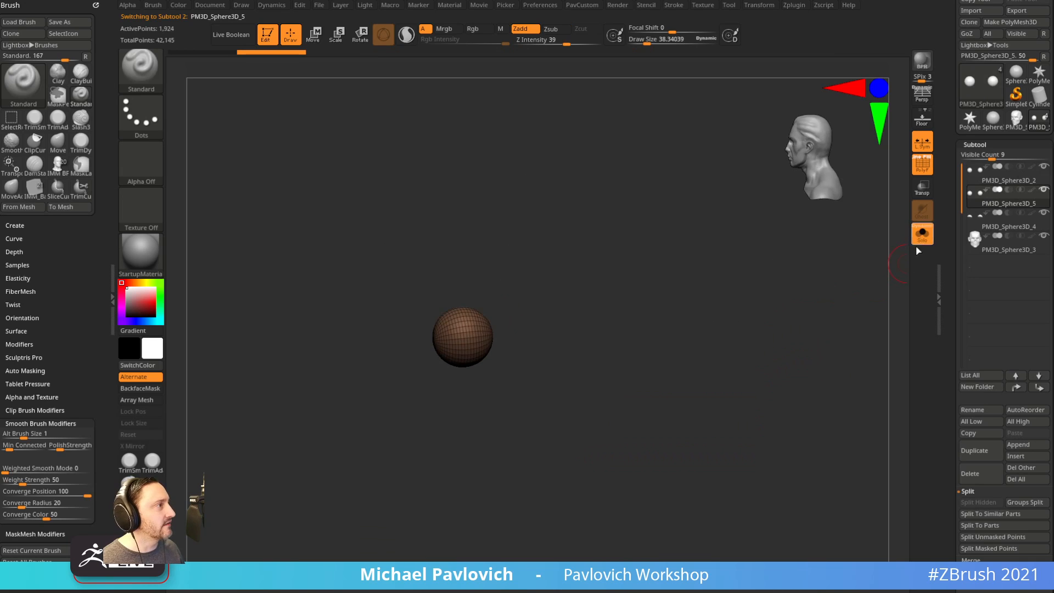
left_click(920, 246)
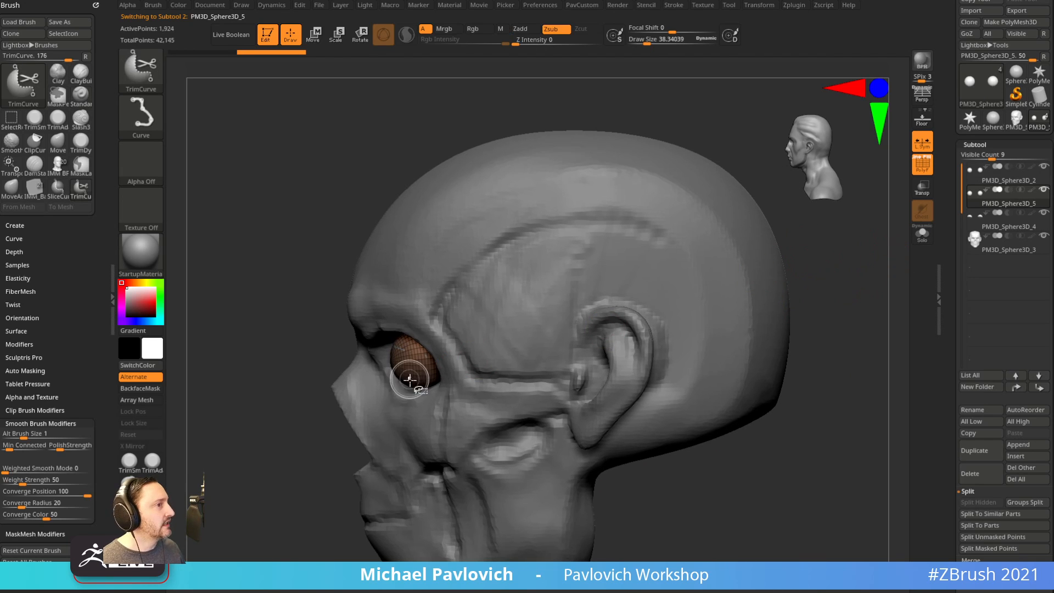
mouse_move(277, 476)
left_mouse_down("ctrl+shift")
mouse_move(576, 296)
mouse_move(673, 287)
mouse_move(679, 262)
left_mouse_up("ctrl+shift")
mouse_move(689, 478)
left_mouse_down("shift")
mouse_move(733, 482)
mouse_move(758, 384)
mouse_move(823, 291)
left_mouse_up("shift")
mouse_move(823, 231)
left_mouse_down()
mouse_move(789, 275)
mouse_move(833, 268)
mouse_move(753, 273)
mouse_move(793, 269)
mouse_move(803, 286)
left_mouse_up()
Thicken the lower and upper eyelid shells with the ZModeler brush using QMesh on Polygroup All.
key("b")
key("z")
key("m")
key("space")
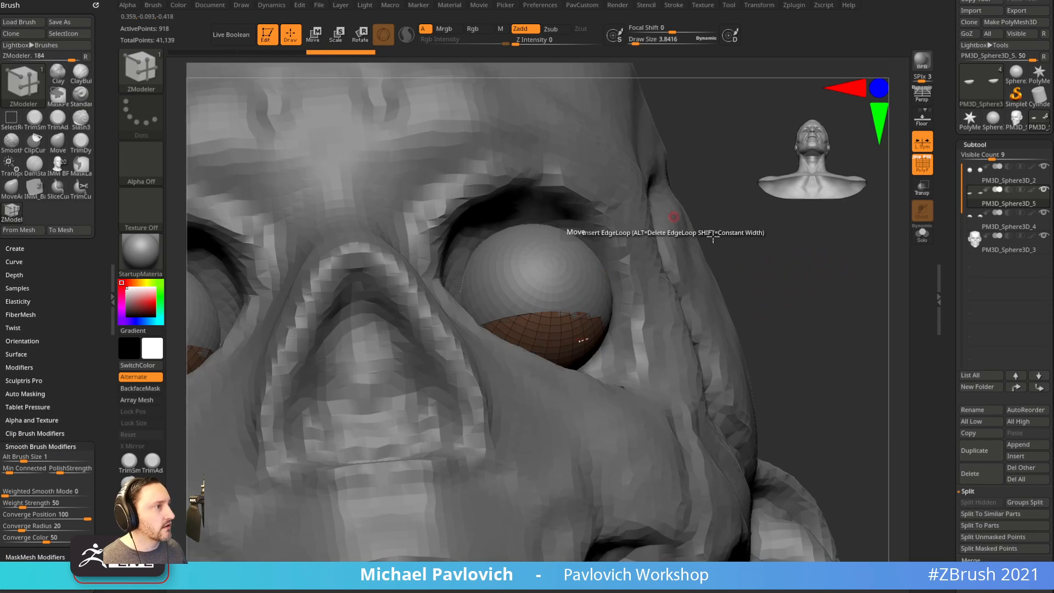
left_click_drag(677, 219, 750, 359, "alt")
key("space")
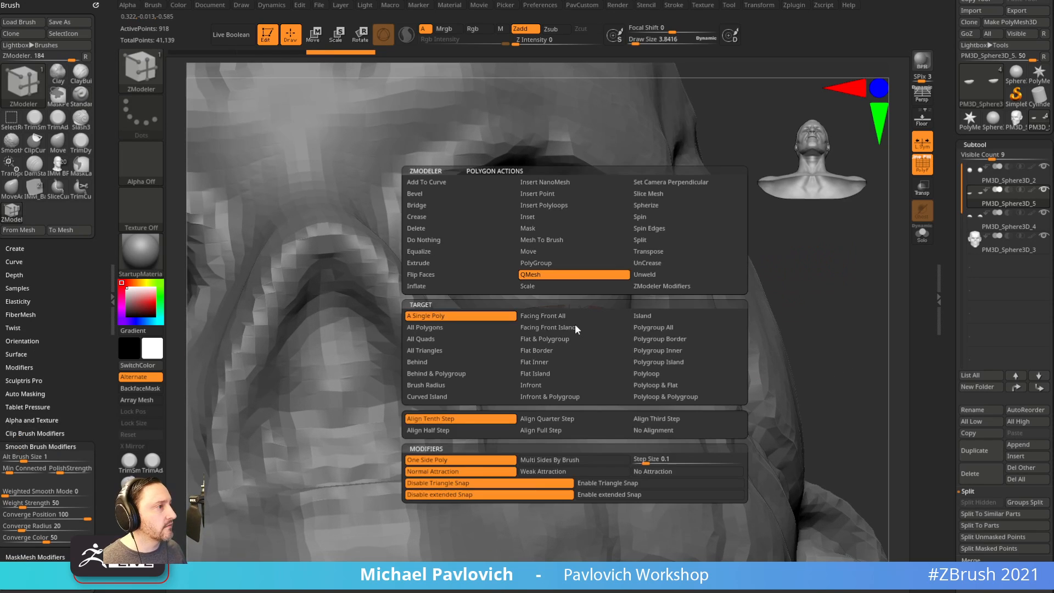
left_click(654, 327)
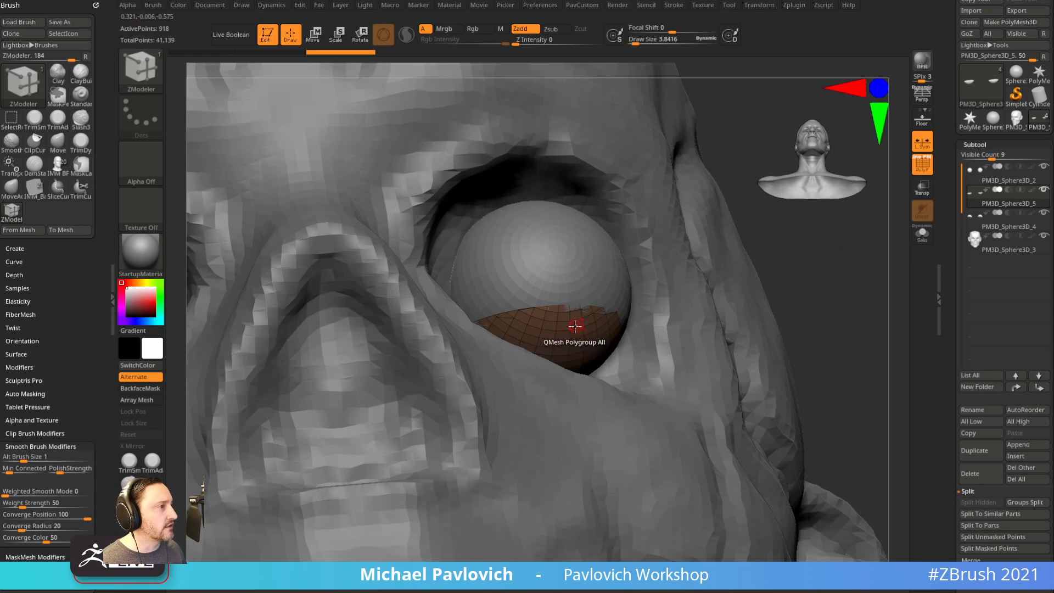
left_click(585, 337)
mouse_move(805, 219)
left_mouse_down()
mouse_move(864, 264)
mouse_move(815, 324)
mouse_move(832, 302)
mouse_move(799, 308)
mouse_move(833, 331)
mouse_move(829, 319)
left_mouse_up()
left_click(980, 216)
left_click(554, 269)
Shape the upper eyelids around the eyeballs with the Move brush, reducing its draw size to about 76.
left_click_drag(829, 318, 764, 321)
key("b")
key("m")
key("v")
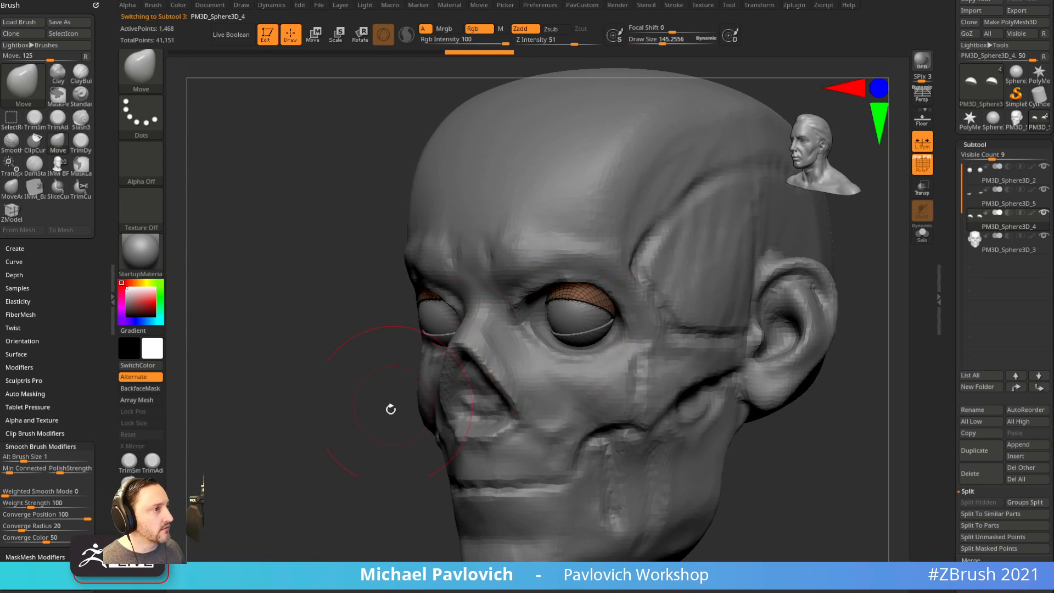
left_click_drag(390, 409, 529, 329, "shift")
mouse_move(789, 287)
left_mouse_down()
mouse_move(572, 287)
mouse_move(610, 308)
mouse_move(597, 307)
left_mouse_up()
key("bracketleft")
left_click_drag(837, 280, 768, 270)
Activate the lower eyelid subtool and fit its edges around the eyeballs with the Move brush at a draw size of about 69.
left_click(604, 331, "alt")
left_click_drag(307, 423, 373, 453)
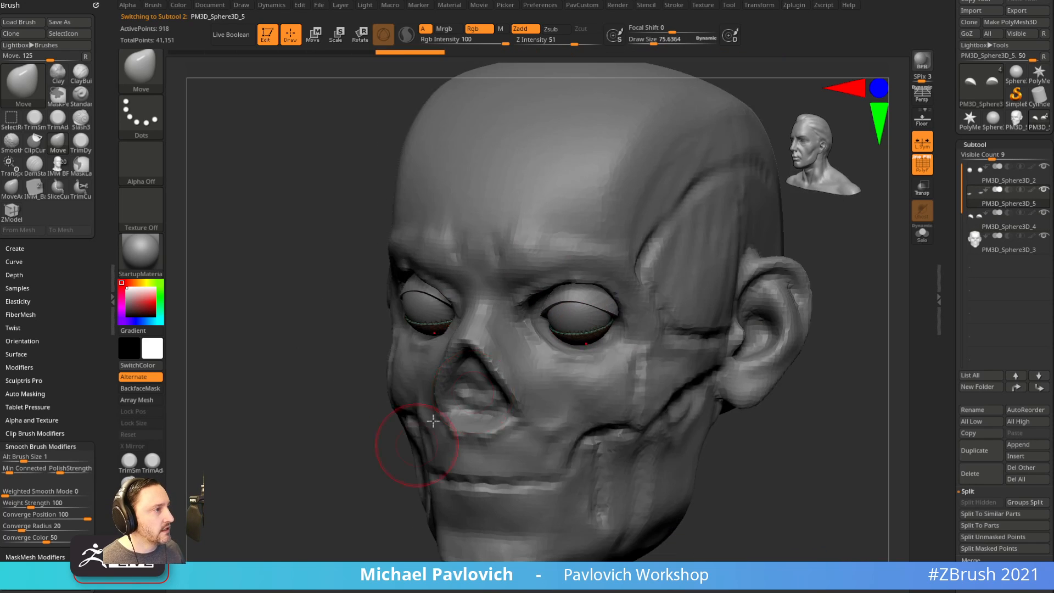
left_click_drag(790, 429, 856, 412)
left_click_drag(607, 329, 613, 332)
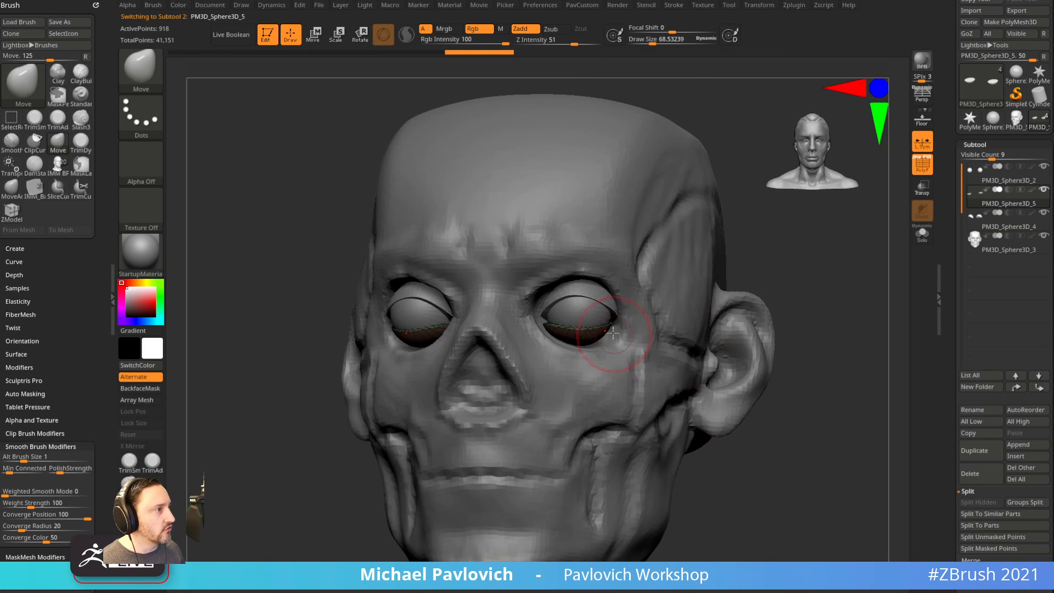
left_click_drag(735, 295, 566, 330)
left_click_drag(453, 327, 587, 330)
mouse_move(835, 301)
left_mouse_down("shift")
mouse_move(816, 335)
mouse_move(741, 329)
left_mouse_up("shift")
Hide polyframes, activate the head subtool, and build up the outer eye corners with the Standard brush at a draw size of about 15.
key("b")
key("s")
key("t")
left_click(617, 318, "alt")
left_click_drag(866, 317, 854, 303, "alt")
left_click_drag(838, 315, 769, 291, "shift")
left_click(922, 167)
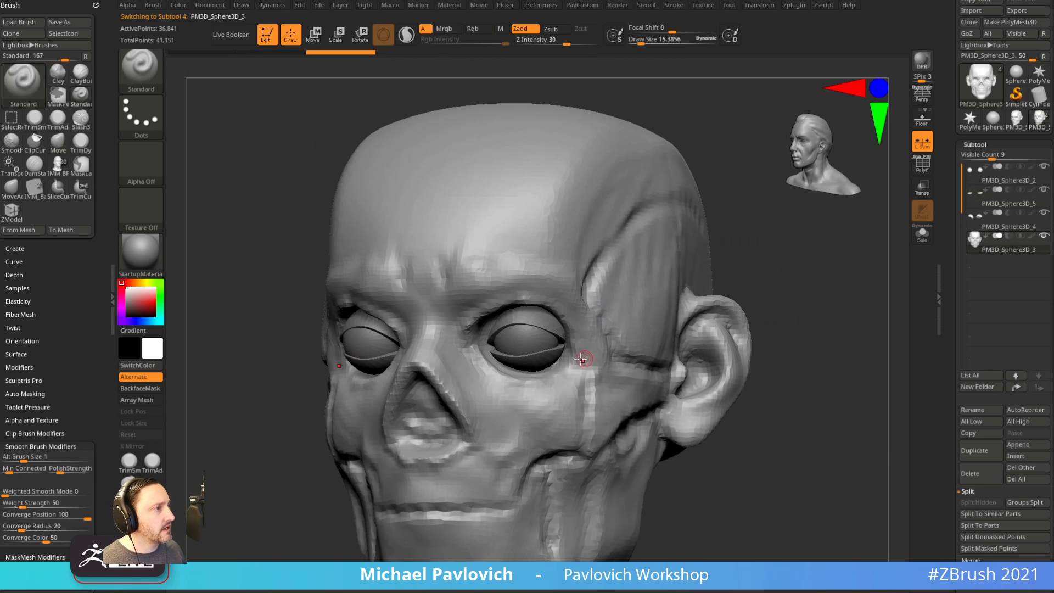
mouse_move(586, 314)
right_mouse_down()
mouse_move(863, 285)
mouse_move(602, 341)
right_mouse_up()
Nudge the socket rims with the Move brush and fill the inner eye corners with the Standard brush at a draw size of about 22.
key("b")
key("m")
key("v")
right_click_drag(806, 283, 827, 261)
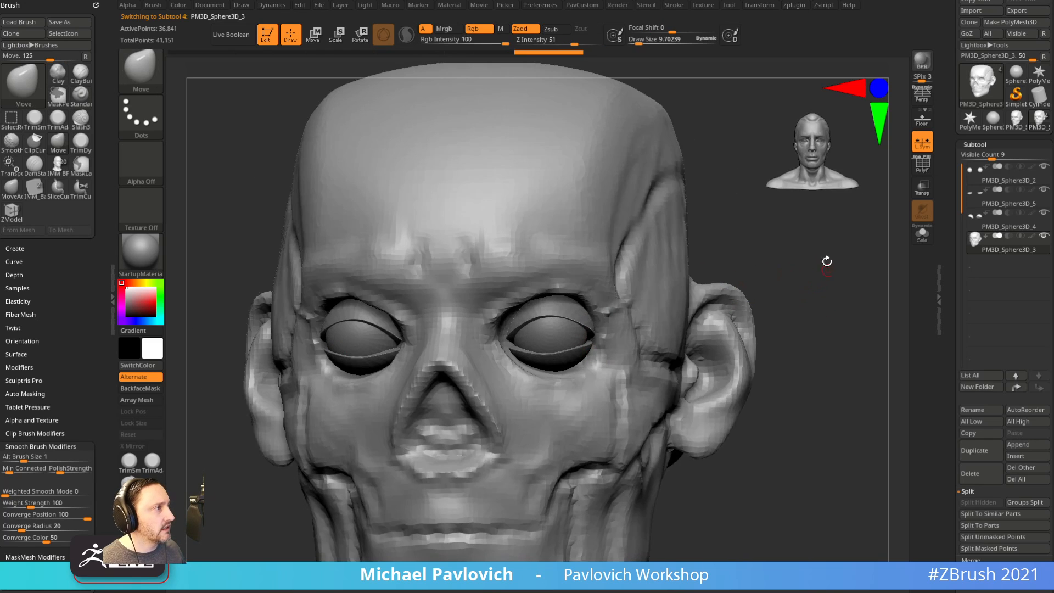
mouse_move(516, 339)
right_mouse_down()
mouse_move(849, 280)
mouse_move(532, 344)
right_mouse_up()
key("b")
key("s")
key("t")
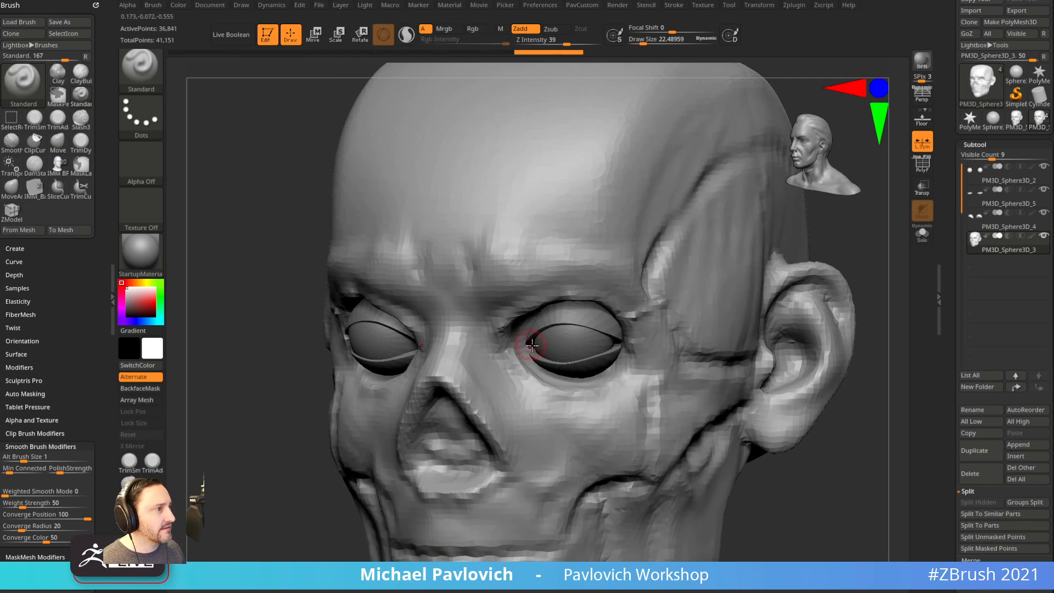
mouse_move(851, 289)
right_mouse_down()
mouse_move(854, 266)
mouse_move(358, 419)
mouse_move(436, 374)
right_mouse_up()
Adjust the head's form between the nose bridge and lower eyelid with a large Move brush.
key("b")
key("m")
key("v")
key("s")
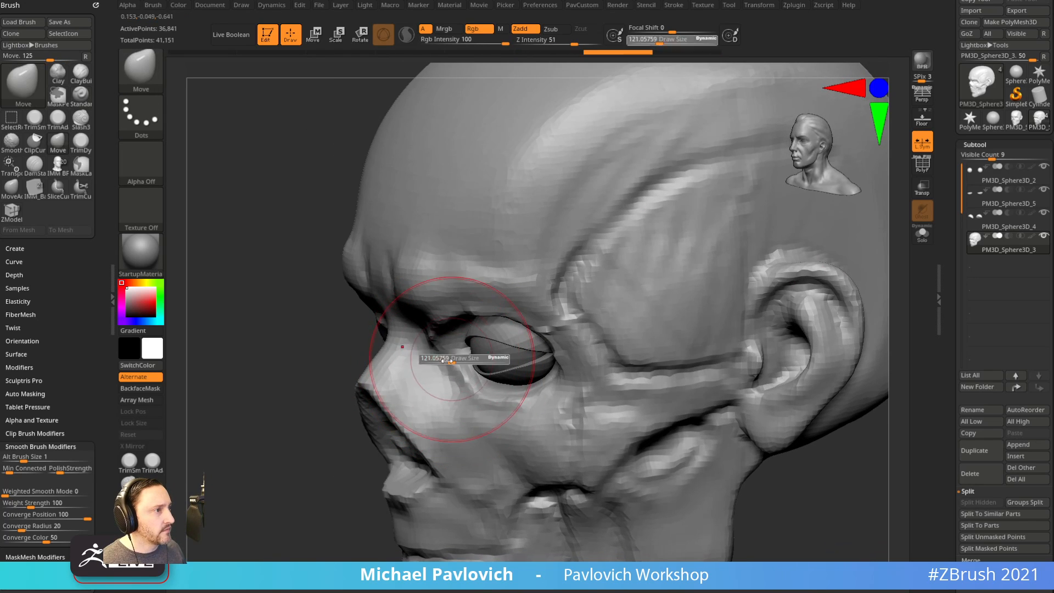
mouse_move(466, 360)
left_mouse_down()
mouse_move(452, 361)
mouse_move(451, 375)
left_mouse_up()
Build up the area beneath the eyes with the Standard brush at a draw size of about 38.
mouse_move(247, 420)
right_mouse_down()
mouse_move(339, 452)
mouse_move(373, 446)
right_mouse_up()
key("b")
key("s")
key("t")
mouse_move(461, 388)
right_mouse_down()
mouse_move(863, 358)
mouse_move(831, 348)
mouse_move(597, 365)
right_mouse_up()
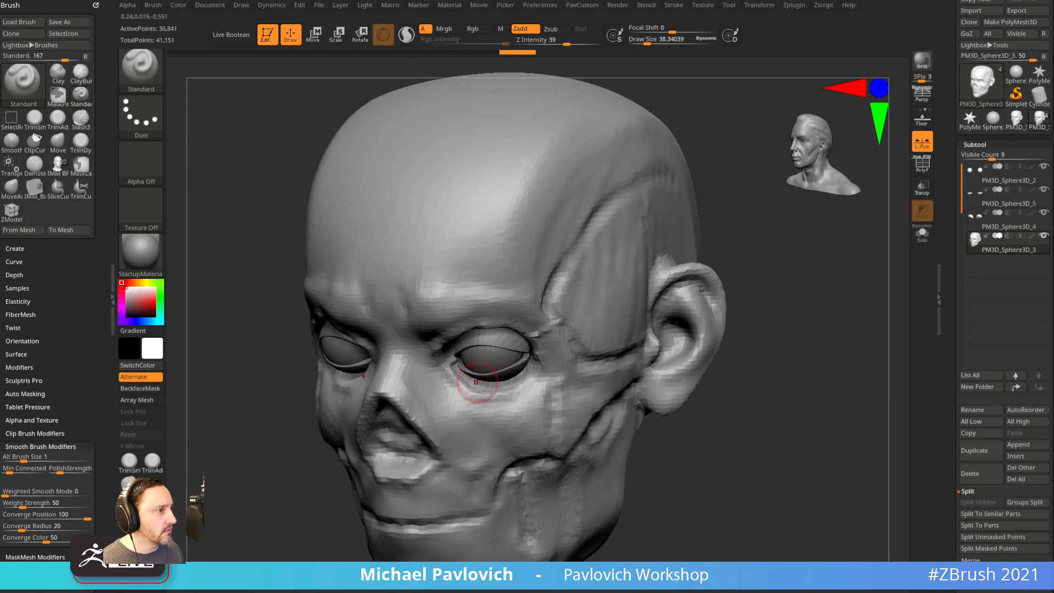
Add volume around the brow above the eyes with the Clay brush at a draw size of about 72.
mouse_move(798, 323)
right_mouse_down()
mouse_move(467, 329)
mouse_move(788, 294)
mouse_move(529, 307)
right_mouse_up()
key("b")
key("c")
key("l")
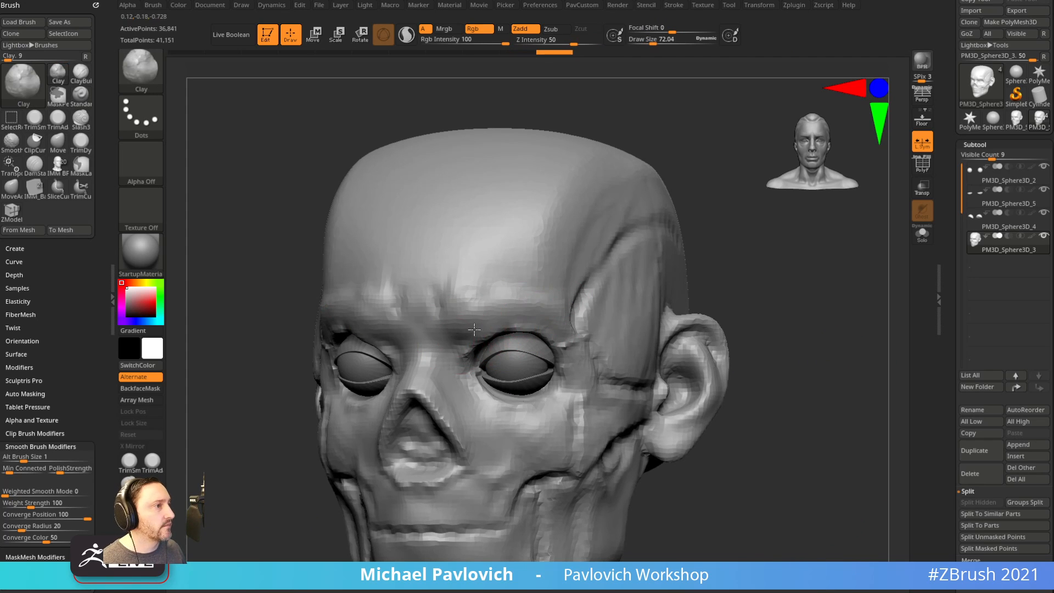
mouse_move(484, 304)
right_mouse_down()
mouse_move(758, 270)
mouse_move(770, 273)
mouse_move(714, 277)
mouse_move(760, 278)
mouse_move(809, 320)
mouse_move(551, 363)
right_mouse_up()
Sculpt the cheeks beneath the eyes with the Standard brush, using draw sizes of about 59 and 33.
mouse_move(789, 343)
right_mouse_down("alt")
mouse_move(772, 346)
mouse_move(768, 366)
right_mouse_up("alt")
key("b")
key("s")
key("t")
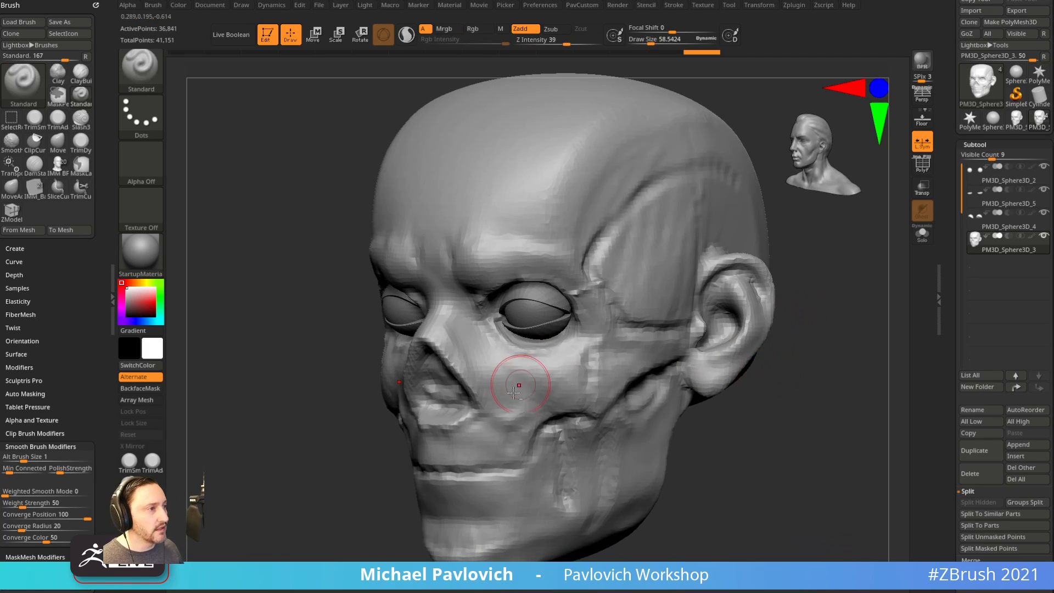
mouse_move(560, 435)
right_mouse_down()
mouse_move(776, 436)
mouse_move(571, 422)
right_mouse_up()
right_click_drag(533, 450, 752, 354)
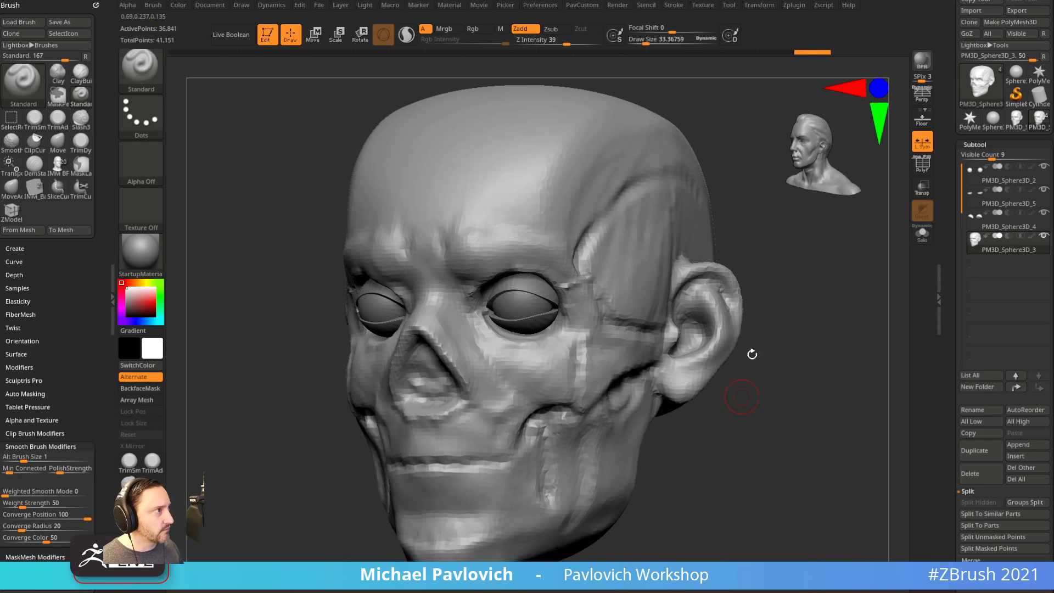
Cycle the CamView orientation model to the skull.
left_click(553, 5)
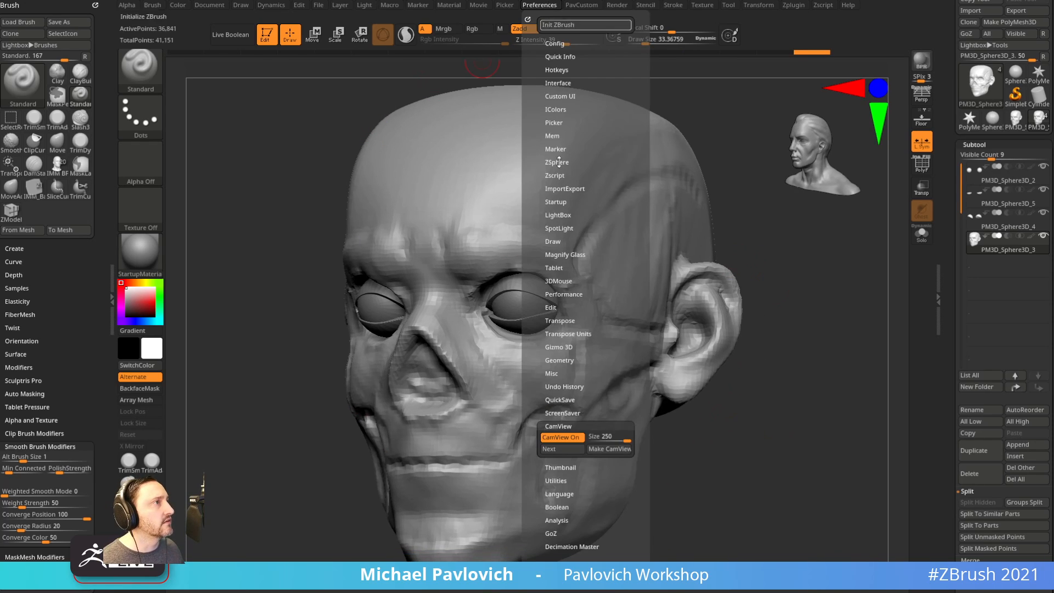
left_click(564, 449)
left_click(564, 449)
left_click(563, 449)
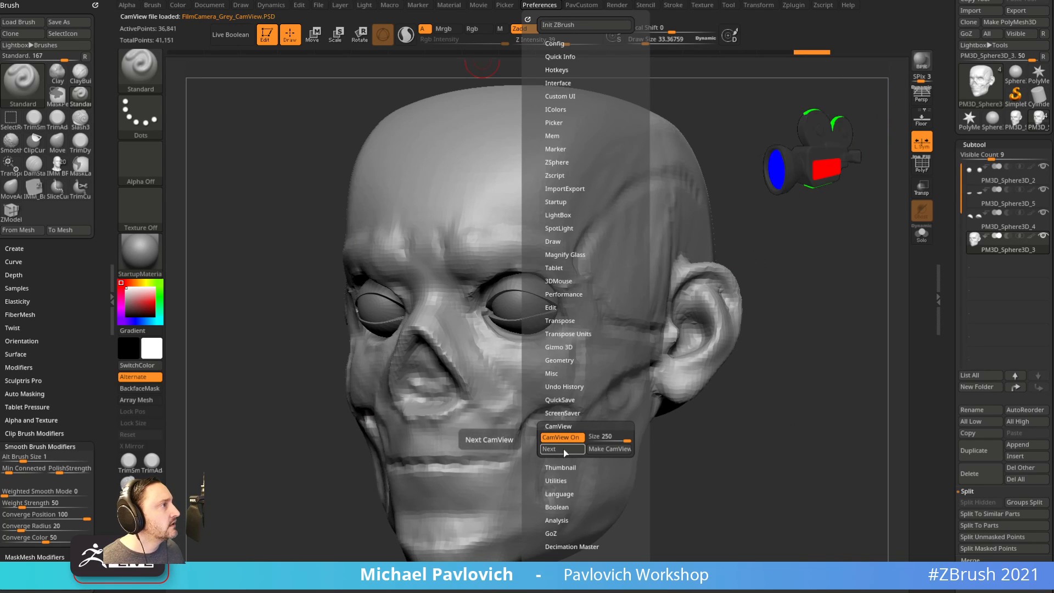
left_click(563, 449)
left_click(563, 450)
left_click(564, 449)
left_click(564, 449)
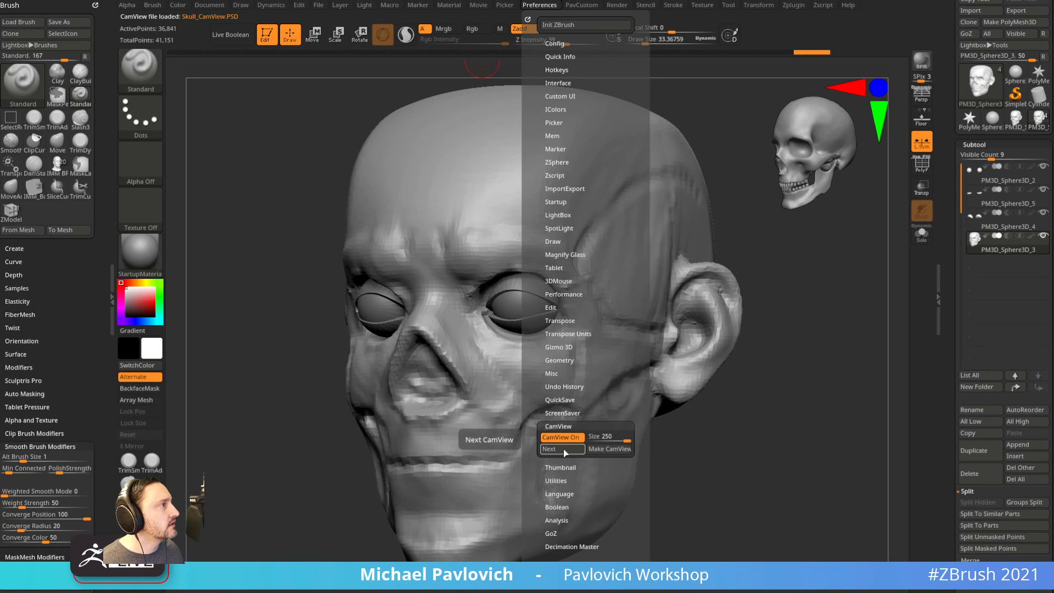
Refine the jaw area in side view with the Standard brush at a draw size of about 38.
mouse_move(836, 266)
left_mouse_down()
mouse_move(809, 423)
mouse_move(842, 436)
mouse_move(776, 446)
mouse_move(801, 431)
left_mouse_up()
key("s")
left_click_drag(598, 399, 601, 391)
key("s")
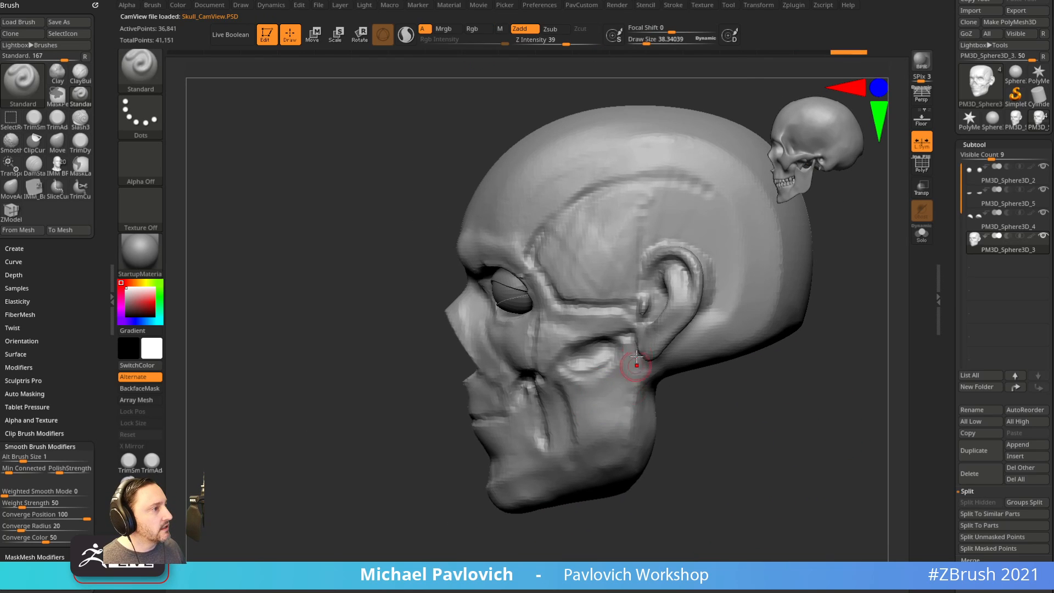
Push the edge of the nasal opening inward in profile with the Move brush at a draw size of about 91.
left_click_drag(431, 405, 435, 425, "alt")
key("b")
key("m")
key("v")
key("s")
left_click_drag(490, 373, 482, 376)
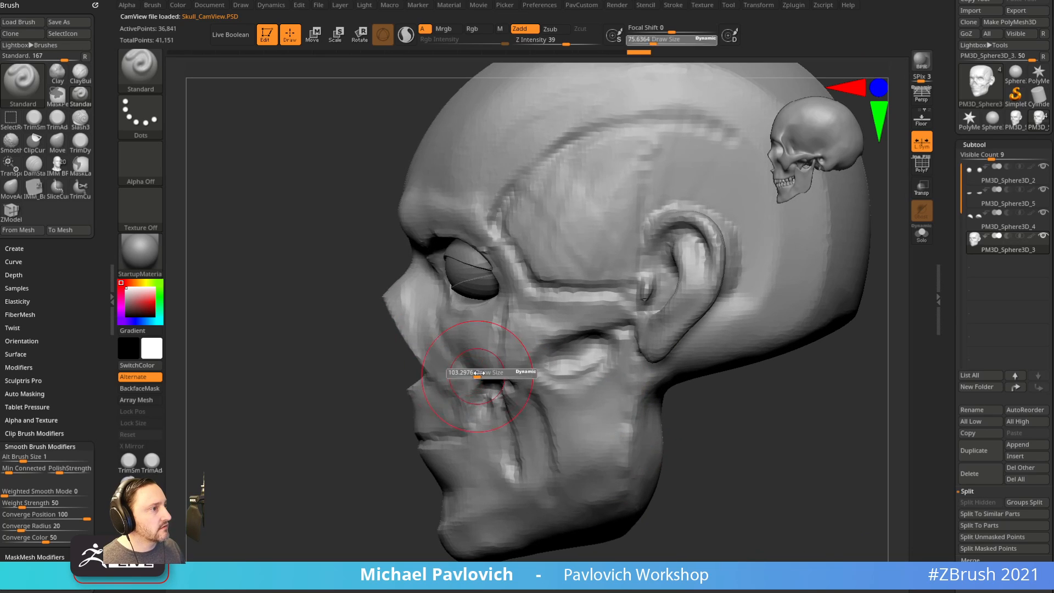
key("s")
mouse_move(415, 336)
left_mouse_down()
mouse_move(403, 334)
mouse_move(397, 310)
mouse_move(426, 366)
left_mouse_up()
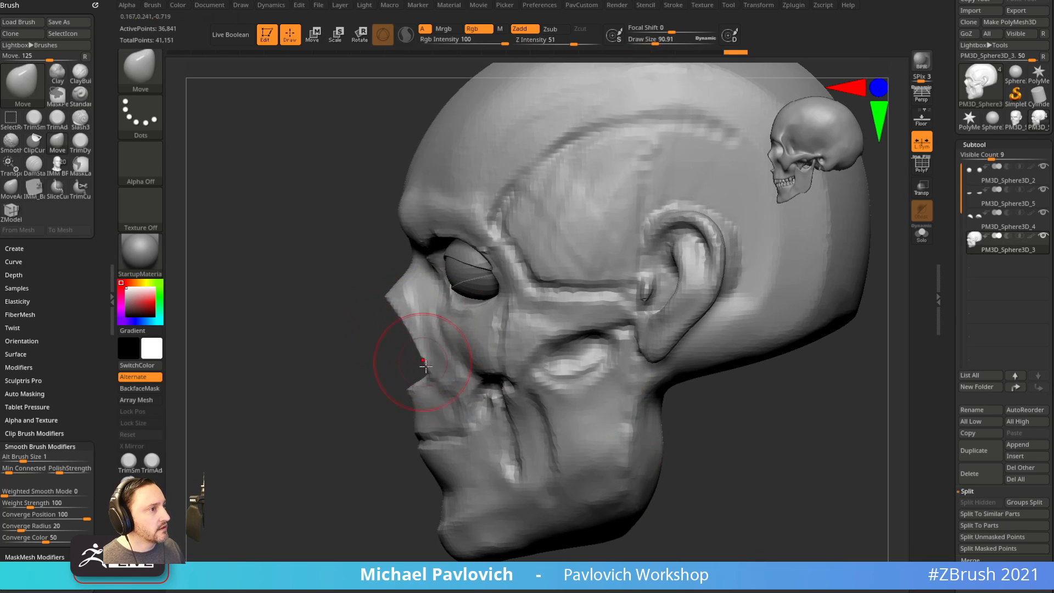
Reshape the mouth and chin profile with the Move brush at a draw size of about 108, comparing it through undo and redo.
left_click_drag(359, 441, 370, 418, "alt")
key("s")
left_click_drag(437, 446, 467, 430)
key("ctrl+z")
key("ctrl+z")
key("ctrl+z")
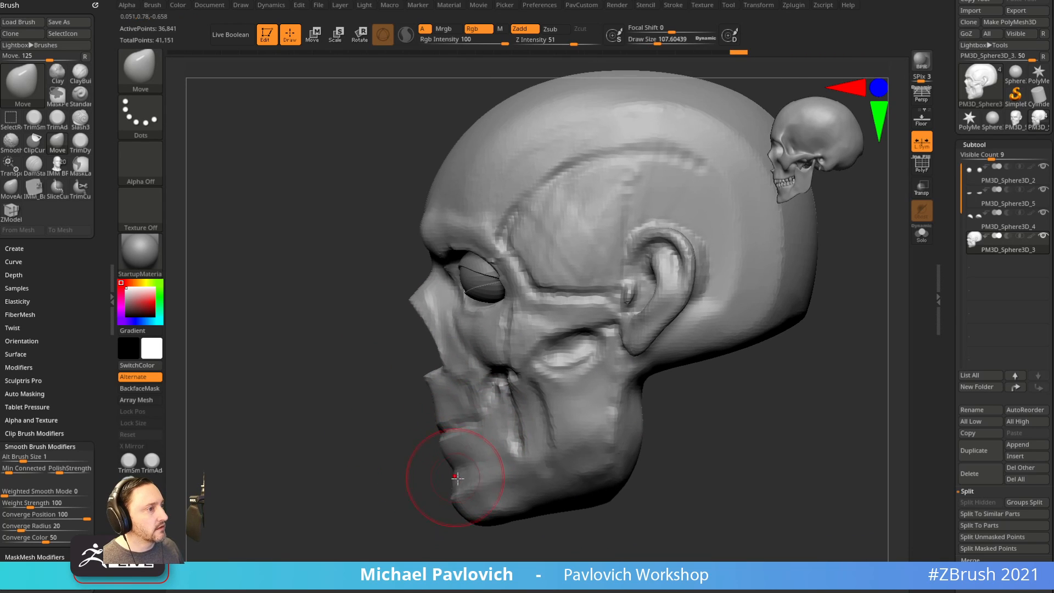
key("ctrl+shift+z")
key("ctrl+shift+z")
Refine the lower cheekbones with the Standard brush at a draw size of about 52.
mouse_move(490, 534)
left_mouse_down()
mouse_move(635, 533)
mouse_move(666, 483)
mouse_move(767, 405)
mouse_move(725, 430)
mouse_move(640, 439)
left_mouse_up()
key("b")
key("s")
key("t")
key("bracketleft")
key("bracketleft")
key("bracketleft")
key("bracketleft")
key("bracketleft")
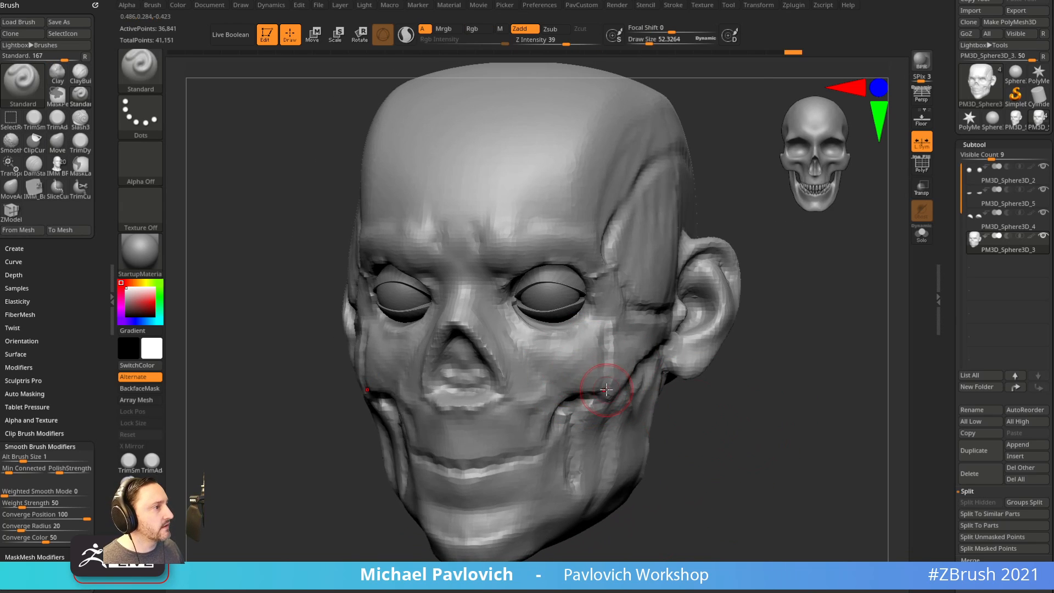
left_click_drag(703, 391, 721, 392, "shift")
mouse_move(341, 376)
left_mouse_down()
mouse_move(373, 378)
mouse_move(369, 387)
left_mouse_up()
Adjust the cheek contour with the Move brush at a draw size of about 140.
left_click_drag(675, 401, 764, 404)
key("b")
key("m")
key("v")
left_click_drag(344, 395, 352, 389)
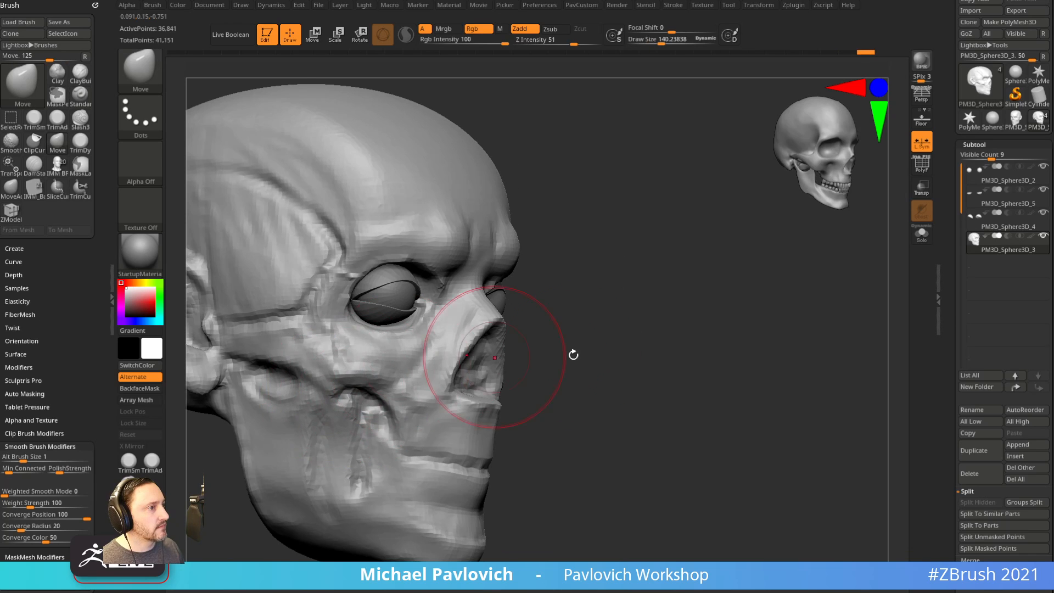
Sculpt the cheekbone and the area below the eye with the Standard brush, using draw sizes of about 46 and 22.
left_click_drag(572, 356, 495, 363)
key("b")
key("s")
key("t")
key("s")
left_click_drag(394, 378, 344, 381)
key("s")
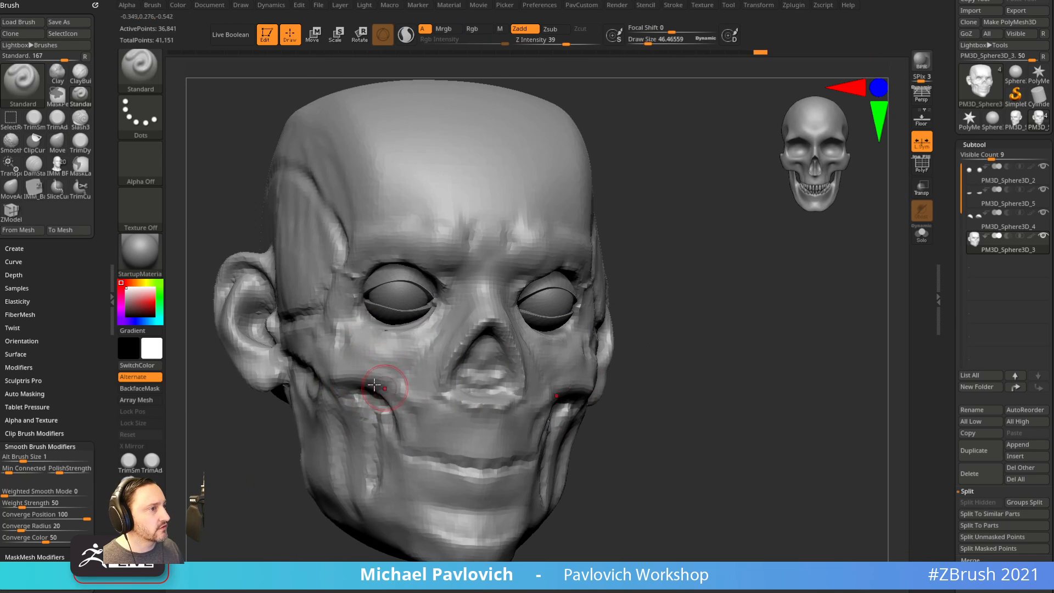
mouse_move(659, 403)
left_mouse_down()
mouse_move(680, 405)
mouse_move(628, 429)
mouse_move(475, 444)
left_mouse_up()
mouse_move(697, 384)
left_mouse_down("alt")
mouse_move(716, 417)
mouse_move(749, 412)
mouse_move(776, 423)
mouse_move(744, 357)
left_mouse_up("alt")
left_click_drag(548, 368, 541, 369)
Activate the lower eyelid subtool and swell the lids with the Inflat brush at a draw size of about 46.
left_click(544, 336, "alt")
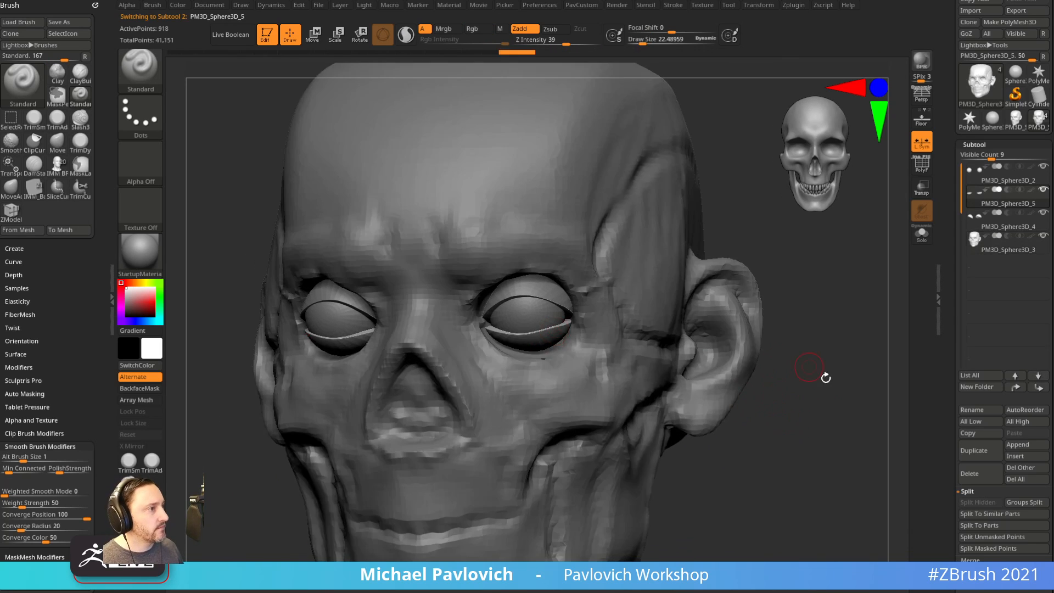
mouse_move(826, 377)
left_mouse_down()
mouse_move(787, 372)
mouse_move(812, 369)
mouse_move(807, 390)
mouse_move(798, 377)
left_mouse_up()
key("b")
key("i")
key("n")
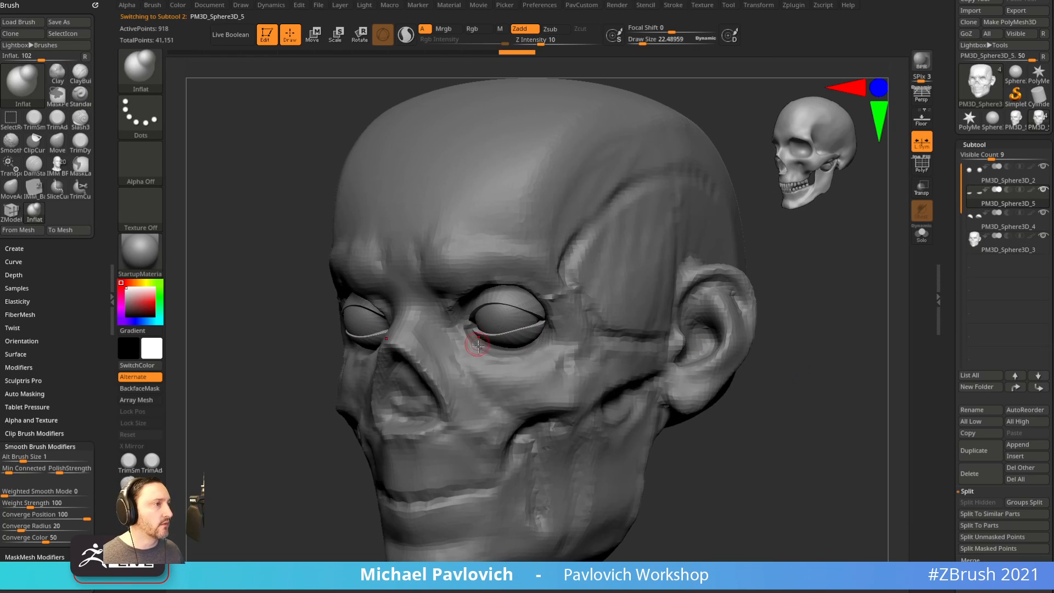
key("s")
left_click_drag(494, 355, 500, 354)
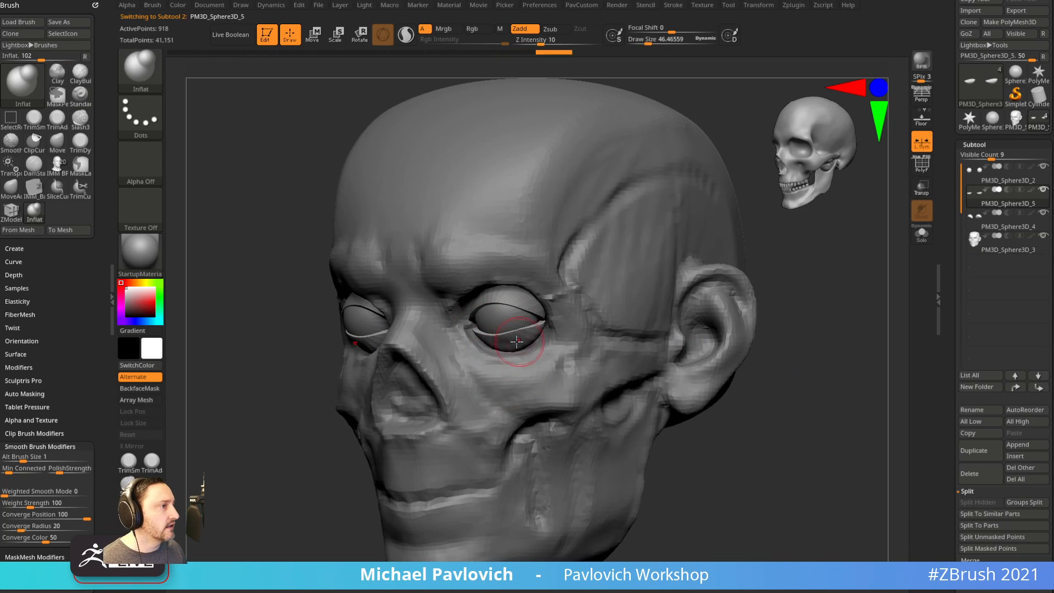
left_click_drag(742, 443, 767, 441)
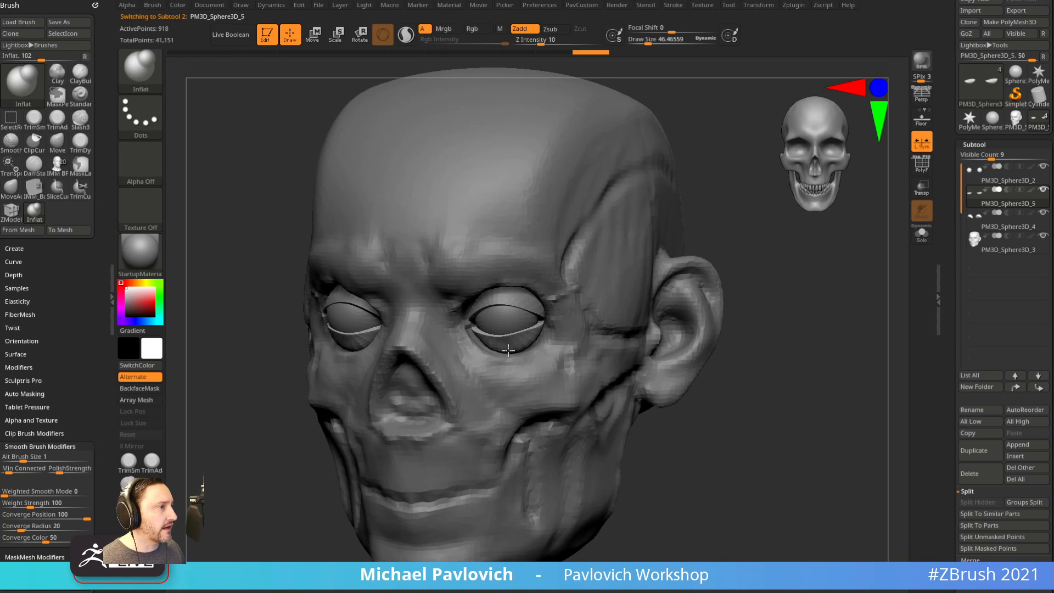
Adjust the outer part of the lower eyelid with the Move brush, using draw sizes of about 83 and 72.
left_click_drag(795, 380, 735, 377)
key("b")
key("m")
key("v")
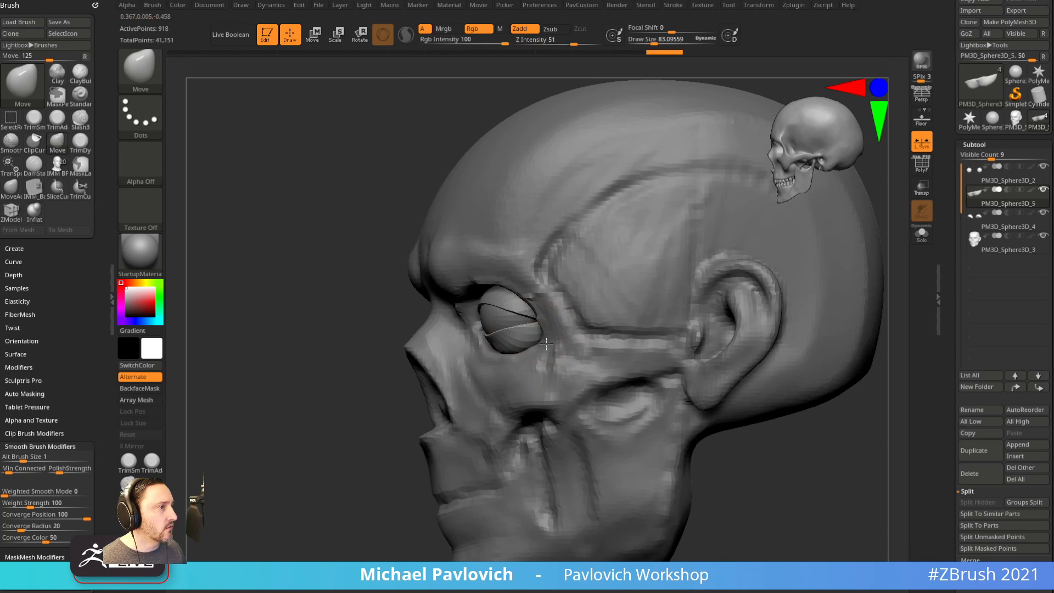
left_click_drag(407, 406, 540, 349)
key("s")
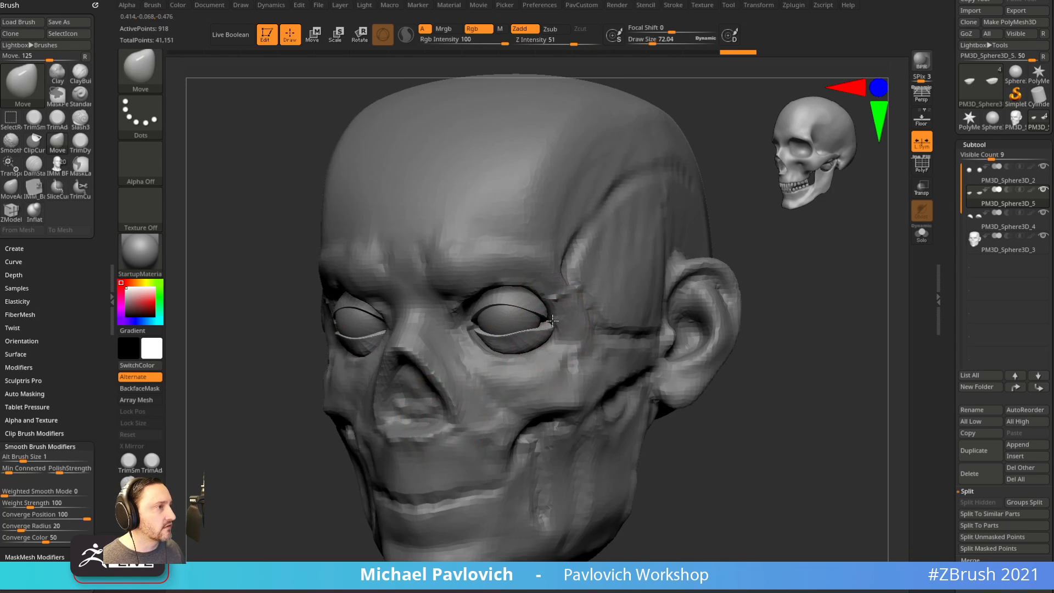
left_click_drag(757, 403, 739, 263)
Activate the upper eyelid subtool and reshape its corners and upper edge with the Move brush, using draw sizes of about 72 and 99.
left_click(545, 312, "alt")
left_click_drag(552, 321, 555, 320)
left_click_drag(709, 285, 610, 306, "shift")
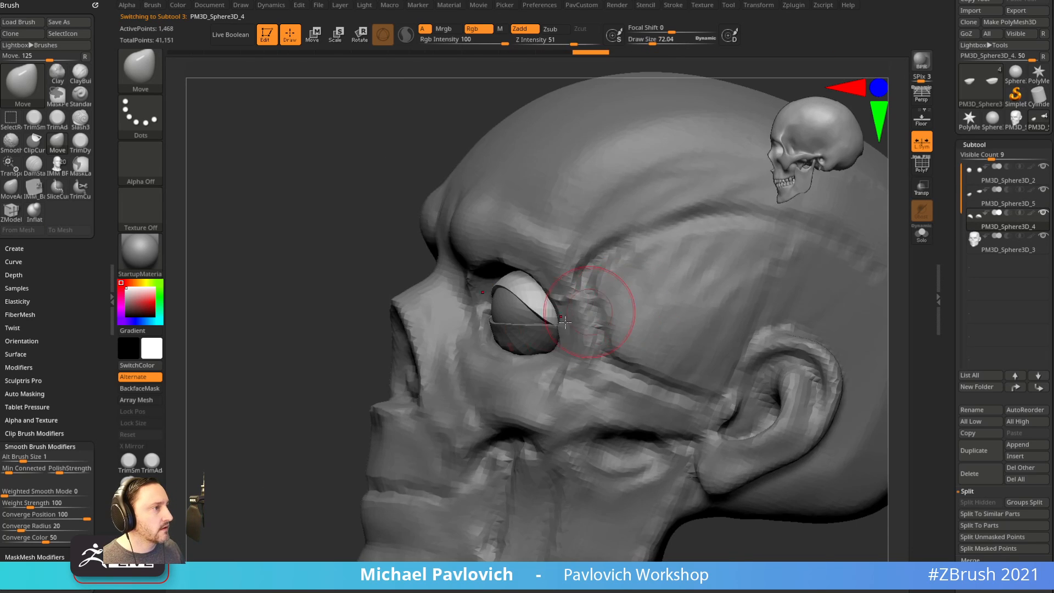
left_click_drag(549, 329, 550, 327)
left_click_drag(440, 312, 544, 309)
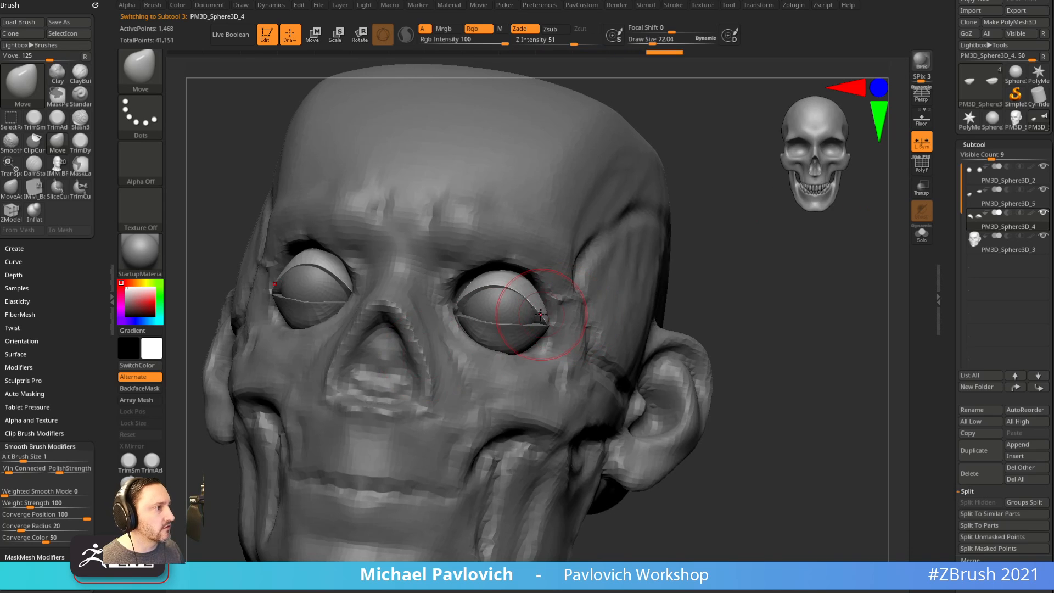
left_click_drag(708, 316, 723, 242)
left_click_drag(535, 294, 538, 284)
right_click_drag(537, 284, 478, 297)
left_click_drag(456, 301, 466, 283)
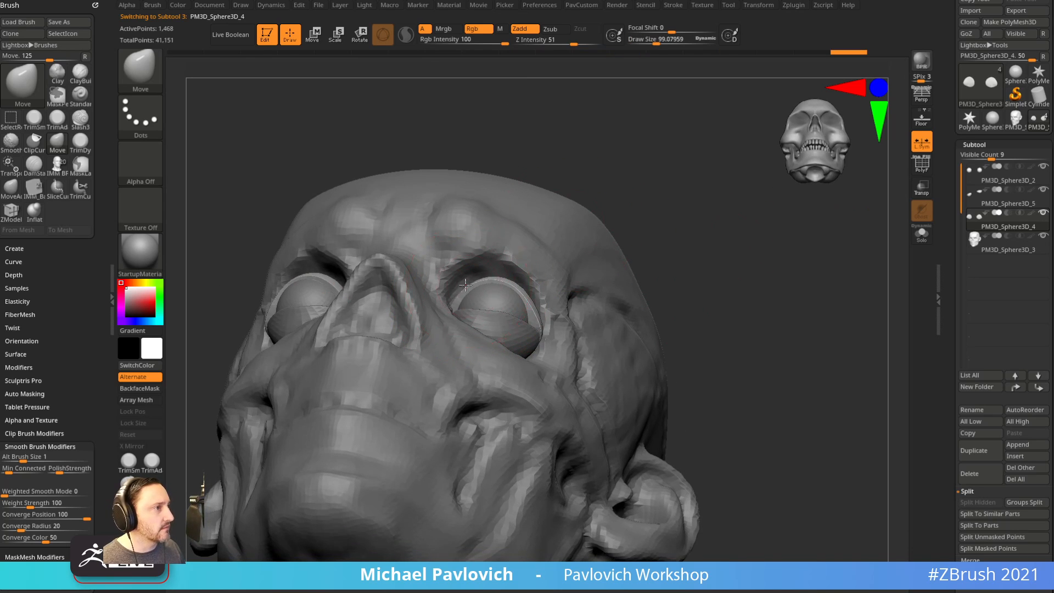
Activate the head subtool with the Standard brush and raise the head's mesh resolution.
mouse_move(531, 301)
right_mouse_down()
mouse_move(519, 311)
mouse_move(743, 487)
mouse_move(805, 468)
mouse_move(764, 451)
mouse_move(753, 472)
mouse_move(758, 410)
mouse_move(737, 379)
right_mouse_up()
key("b")
key("s")
key("t")
left_click(572, 322, "alt")
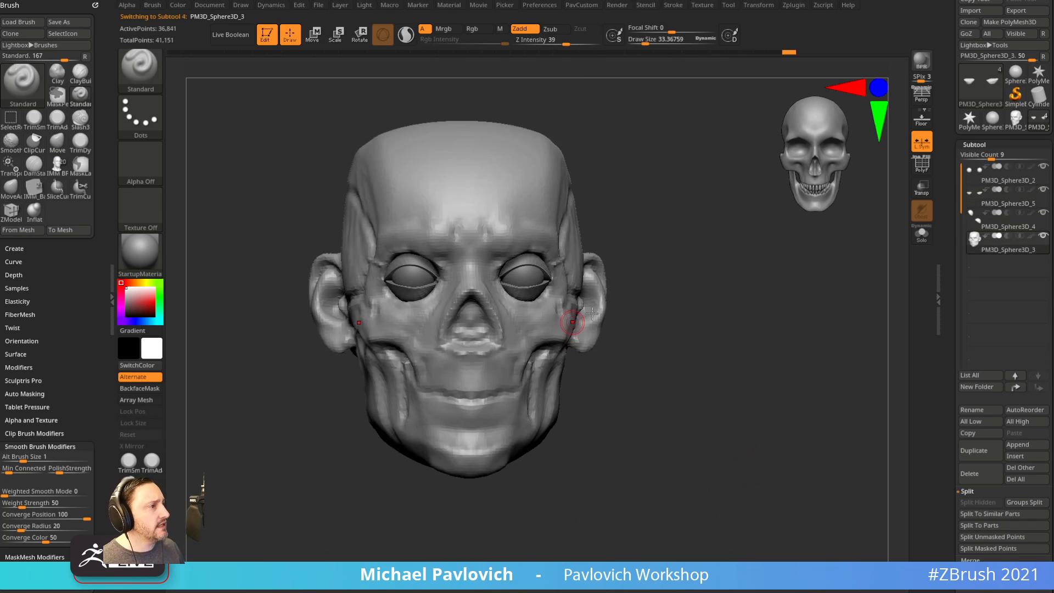
mouse_move(576, 336)
right_mouse_down("ctrl")
mouse_move(694, 311)
mouse_move(713, 276)
right_mouse_up("ctrl")
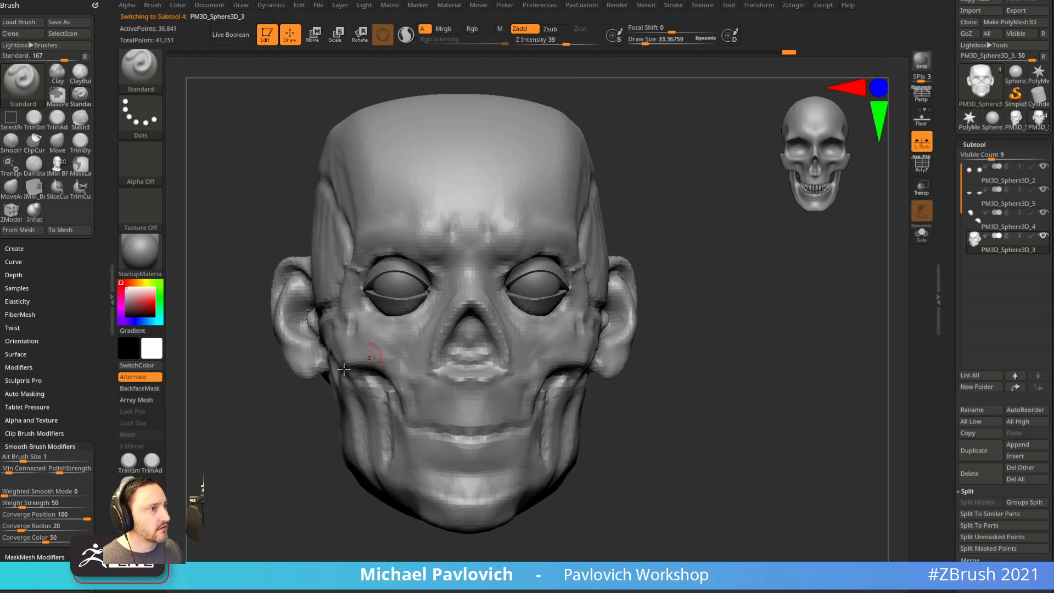
right_click_drag(392, 342, 377, 366)
key("1")
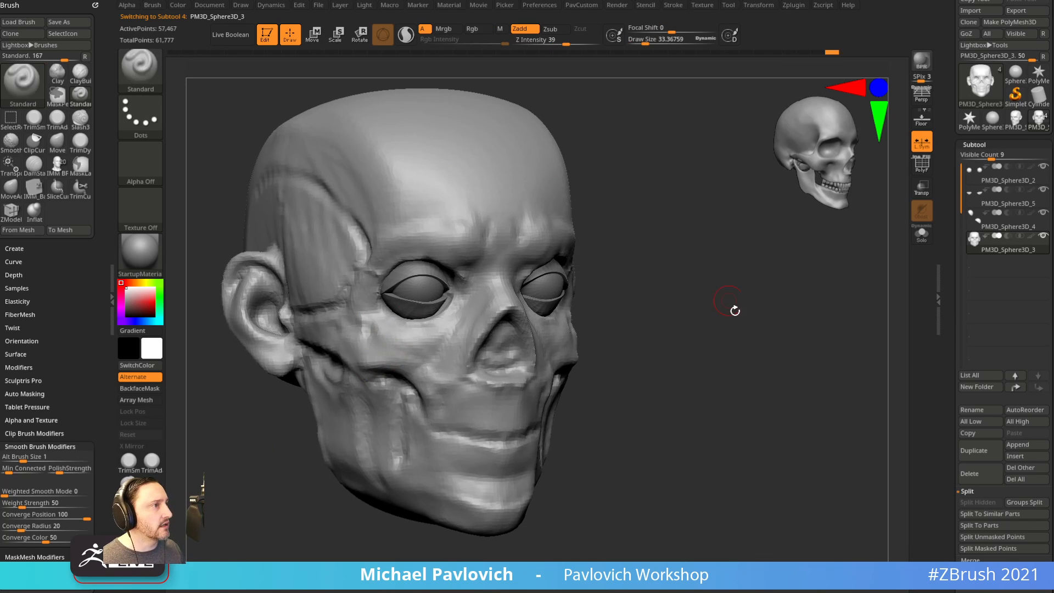
Carve beneath the cheekbone with the Standard brush at about 33 and shift the upper cheek with the Move brush at about 103.
mouse_move(734, 306)
right_mouse_down("shift")
mouse_move(751, 308)
mouse_move(733, 320)
mouse_move(717, 285)
mouse_move(726, 292)
right_mouse_up("shift")
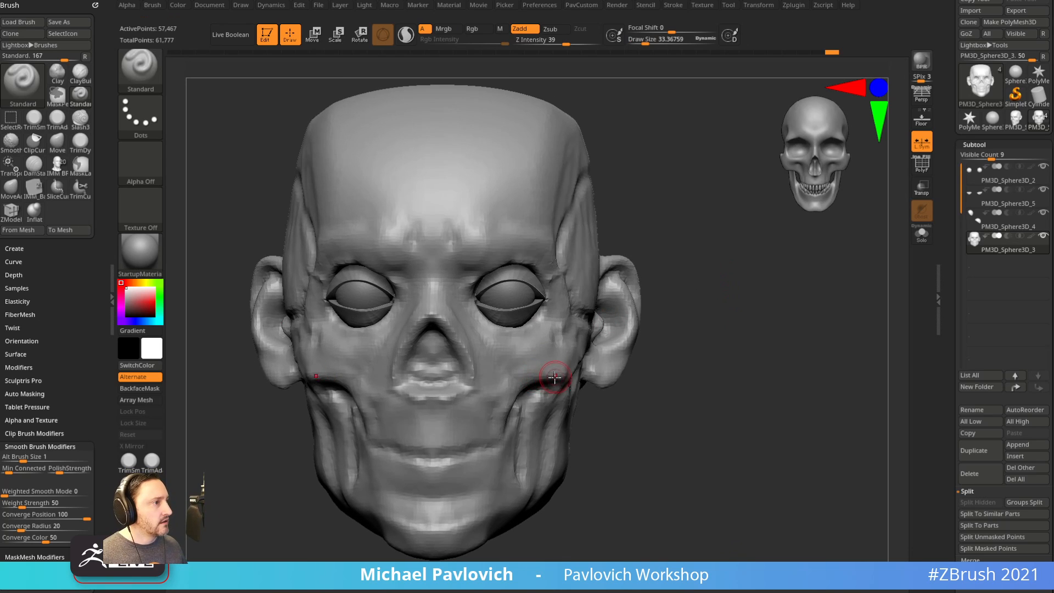
left_click_drag(541, 386, 572, 383, "alt")
right_click_drag(565, 350, 518, 344)
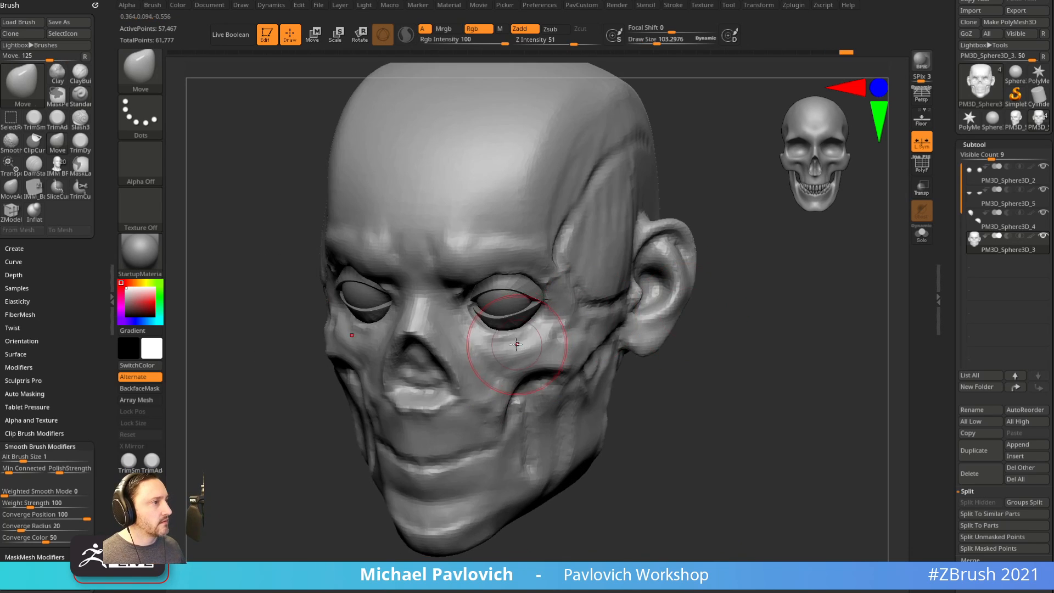
key("s")
left_click_drag(518, 343, 481, 331)
Undo the last stroke and sculpt the fold beneath the eye with the Standard brush at a draw size of about 31.
right_click_drag(709, 294, 683, 306)
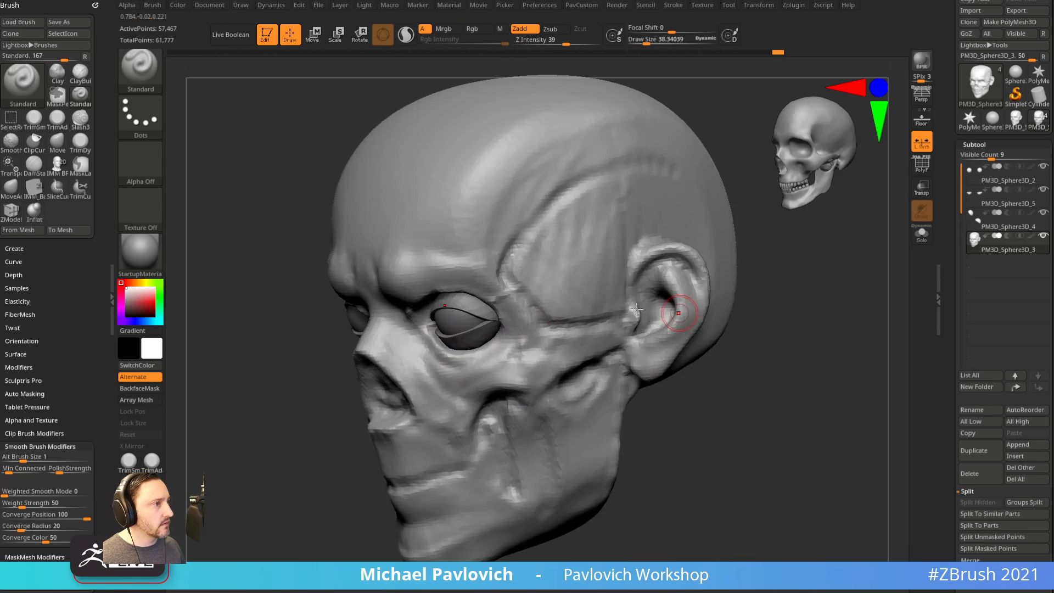
key("ctrl+z")
left_click_drag(434, 341, 469, 360)
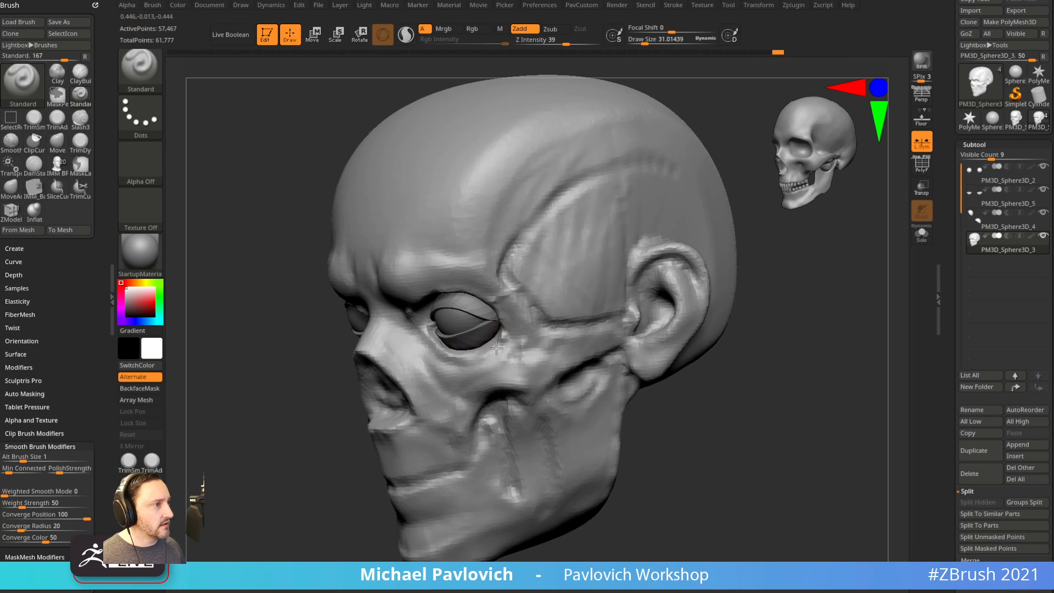
right_click_drag(497, 348, 605, 339)
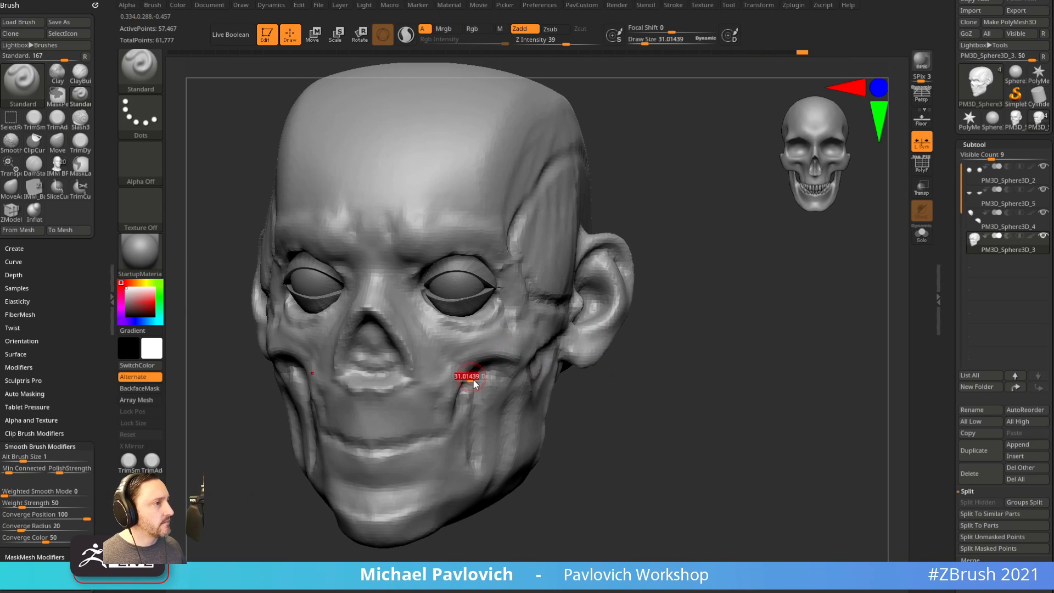
Pull the lower edge of the cheekbone into shape with the Move brush at a draw size of about 87.
key("b")
key("m")
key("v")
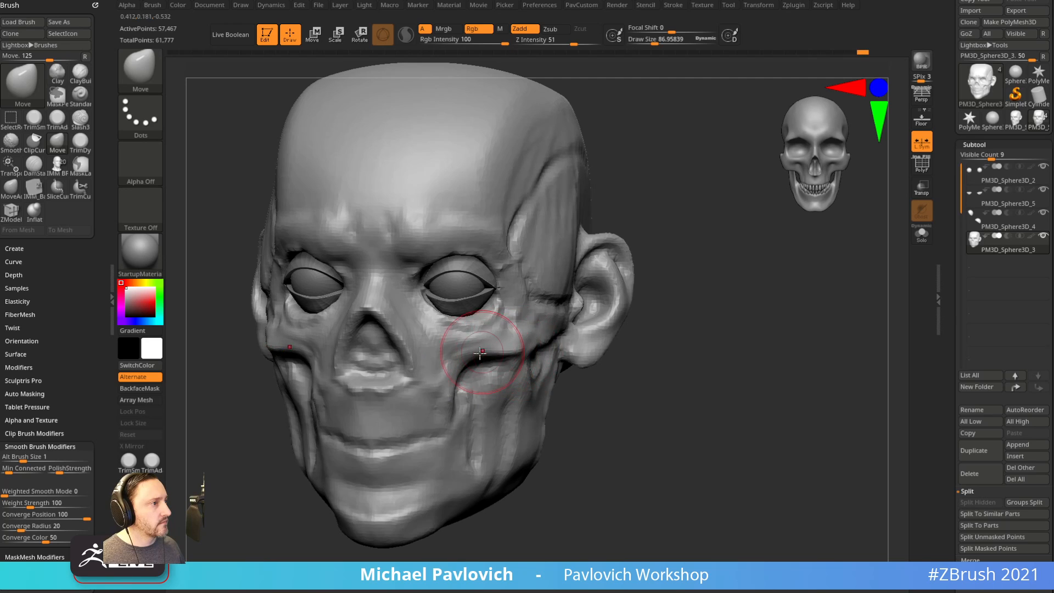
left_click_drag(480, 353, 481, 359)
mouse_move(582, 365)
right_mouse_down("shift")
mouse_move(638, 367)
mouse_move(662, 349)
right_mouse_up("shift")
Sculpt tooth-like ridges along the mouth with the Standard brush at a draw size of about 46.
key("b")
key("s")
key("t")
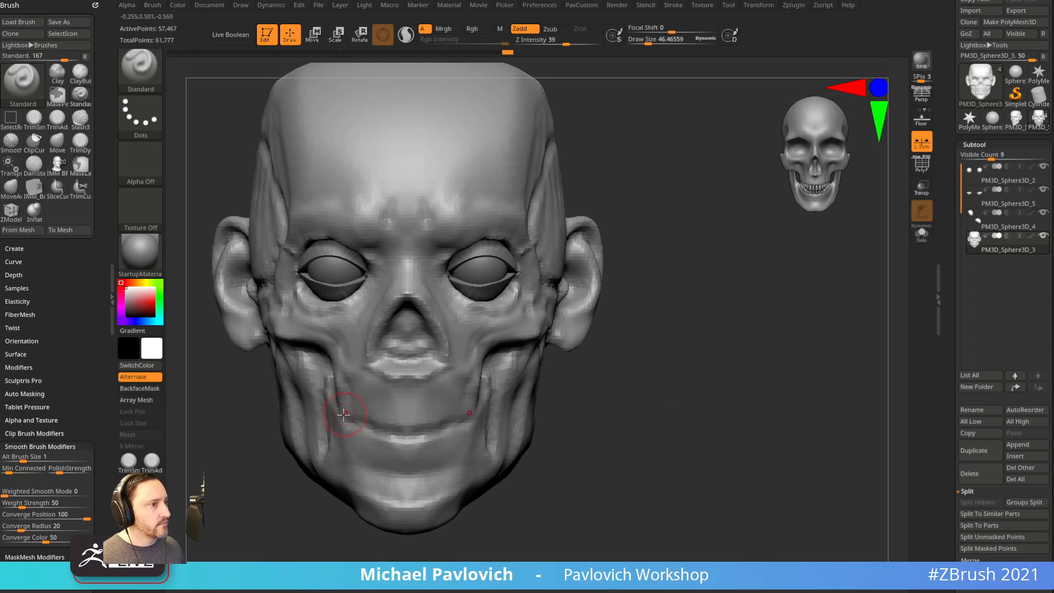
left_click_drag(359, 425, 366, 413)
left_click_drag(576, 396, 576, 386)
left_click_drag(366, 415, 431, 411)
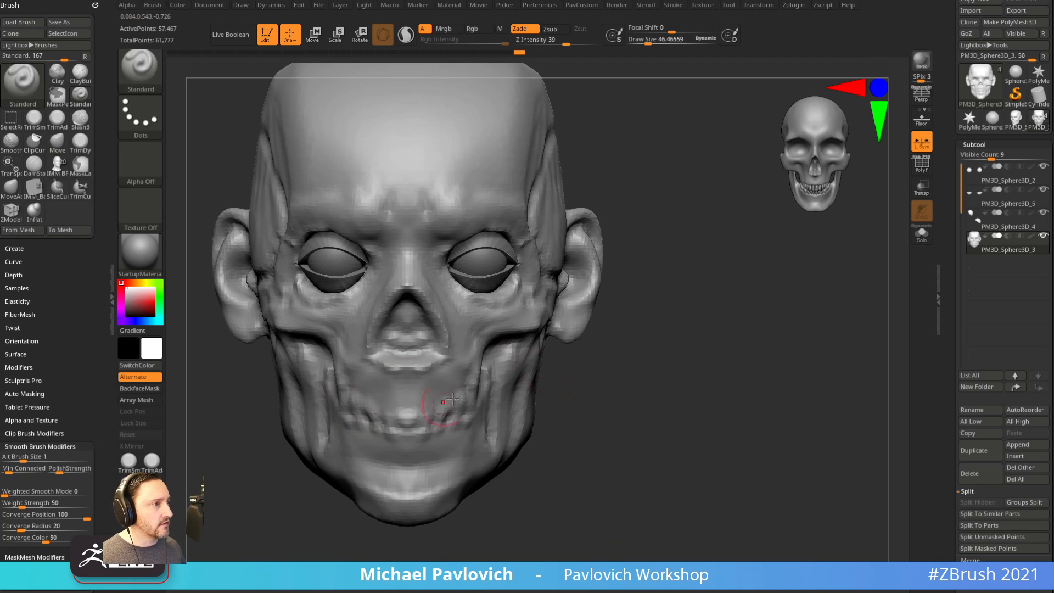
mouse_move(722, 383)
left_mouse_down()
mouse_move(668, 381)
mouse_move(713, 372)
left_mouse_up()
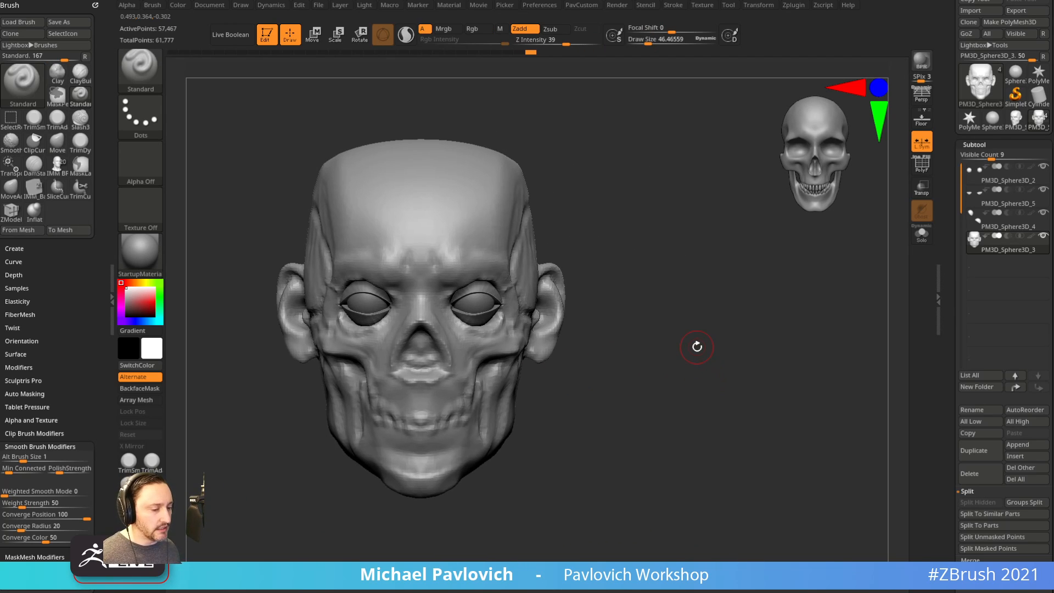
Leave Edit mode, skipping its switch note until next restart, and load the skeleton-and-muscle anatomy tool from LightBox.
left_click(271, 44)
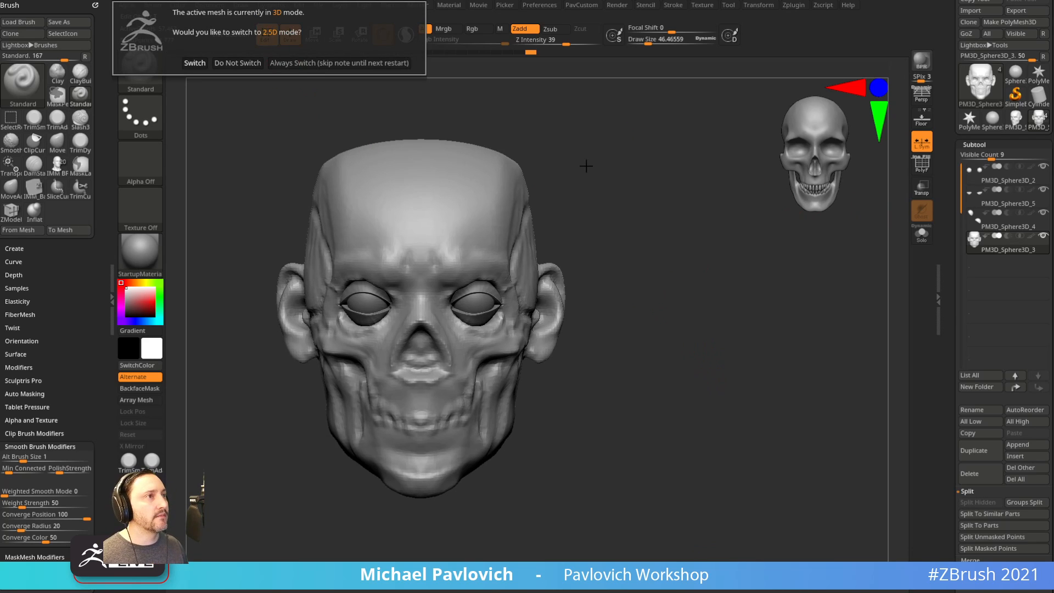
left_click(250, 64)
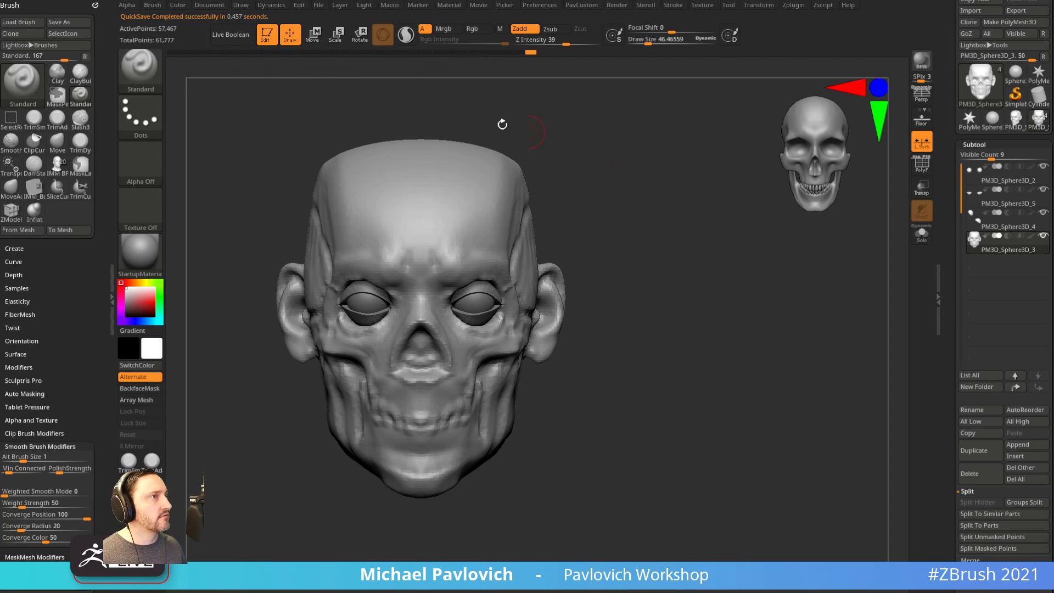
left_click(271, 43)
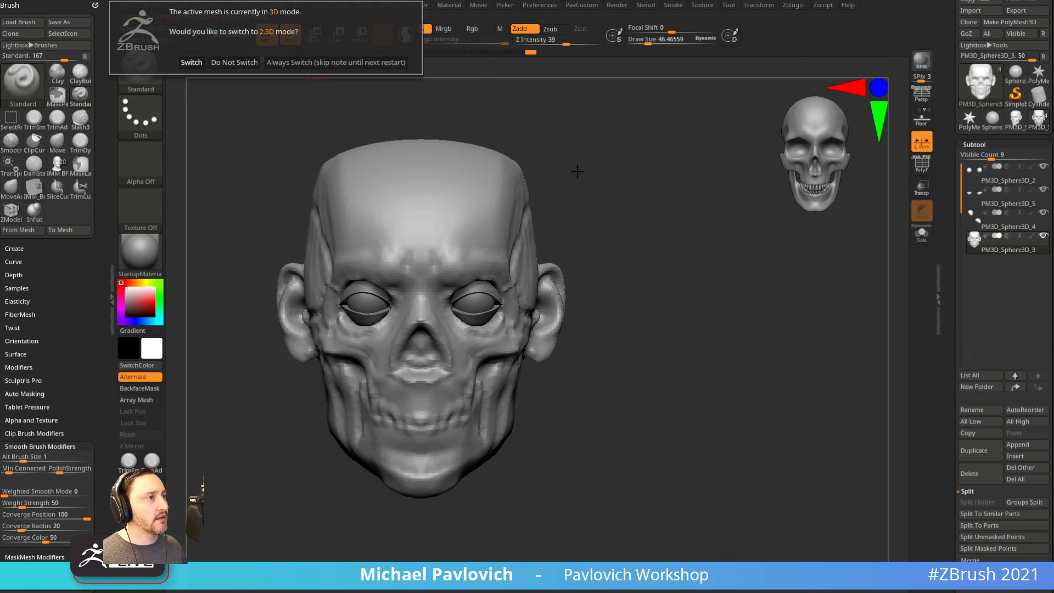
left_click(336, 62)
key("comma")
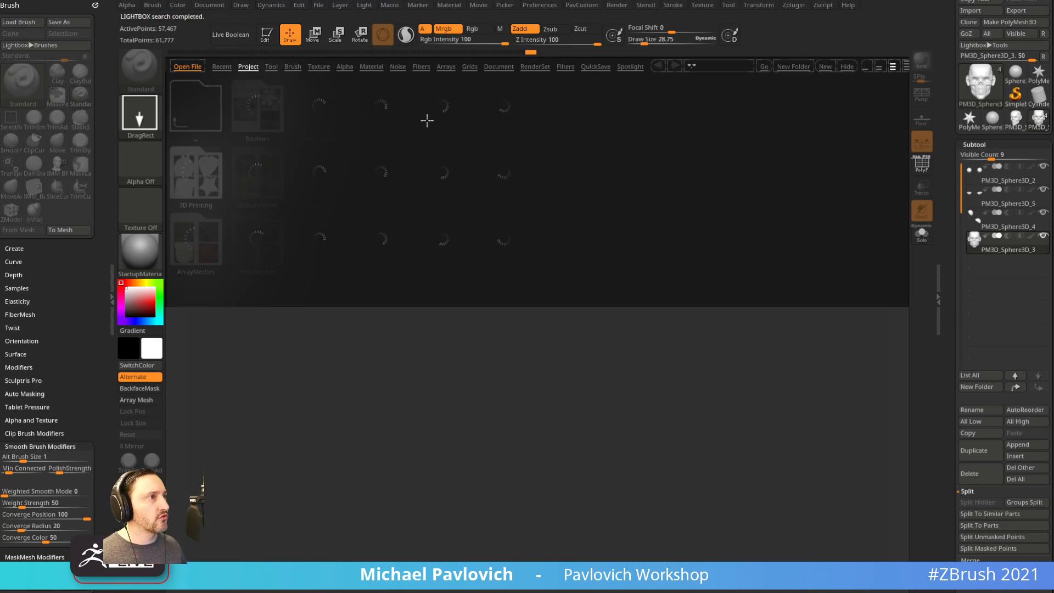
left_click(272, 67)
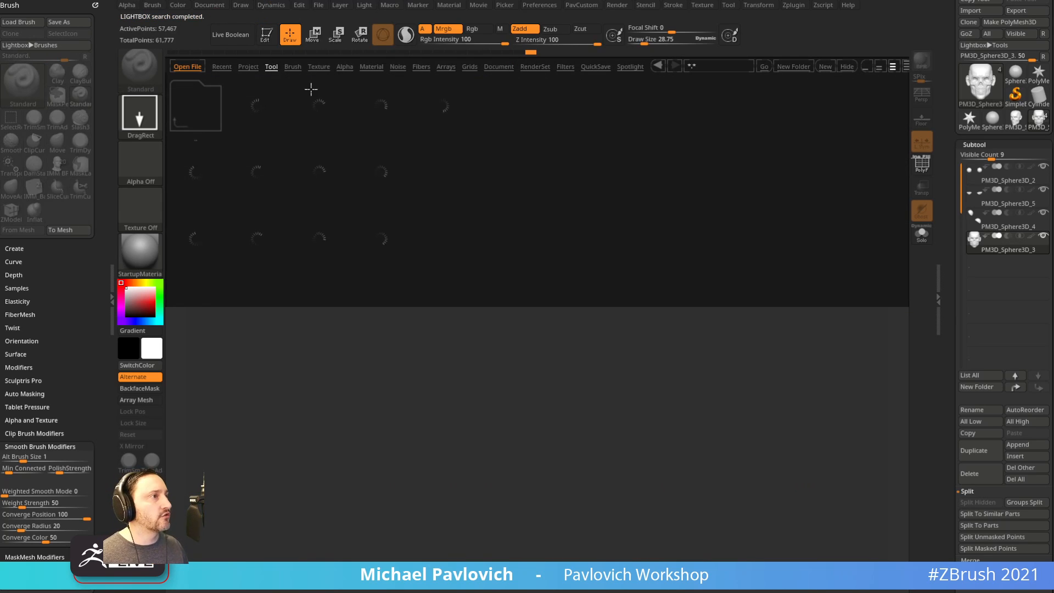
double_click(512, 120)
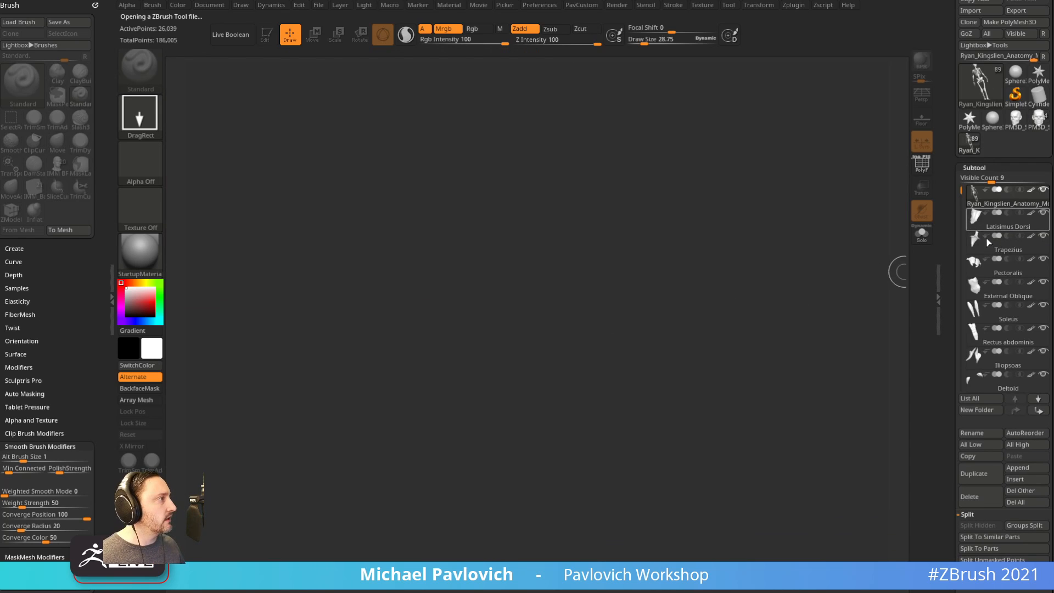
Delete every subtool except the skeleton, skipping the warning until next restart, and put the skeleton into Edit mode.
scroll(997, 286, "down", 5)
left_click(1014, 326)
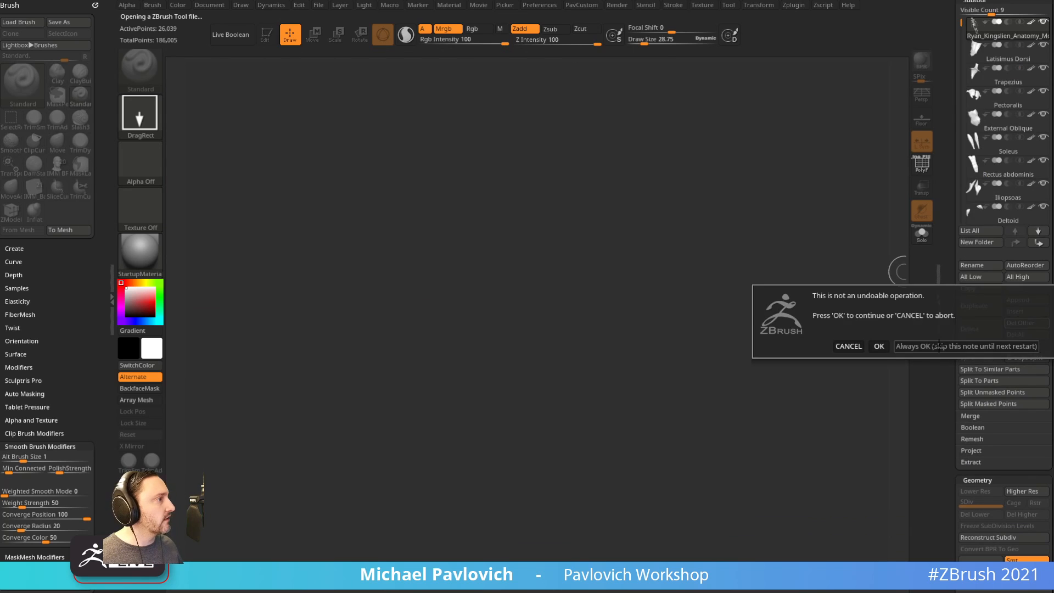
left_click(1010, 342)
left_click(265, 44)
mouse_move(763, 189)
right_mouse_down()
mouse_move(763, 224)
mouse_move(705, 274)
mouse_move(741, 243)
mouse_move(729, 287)
right_mouse_up()
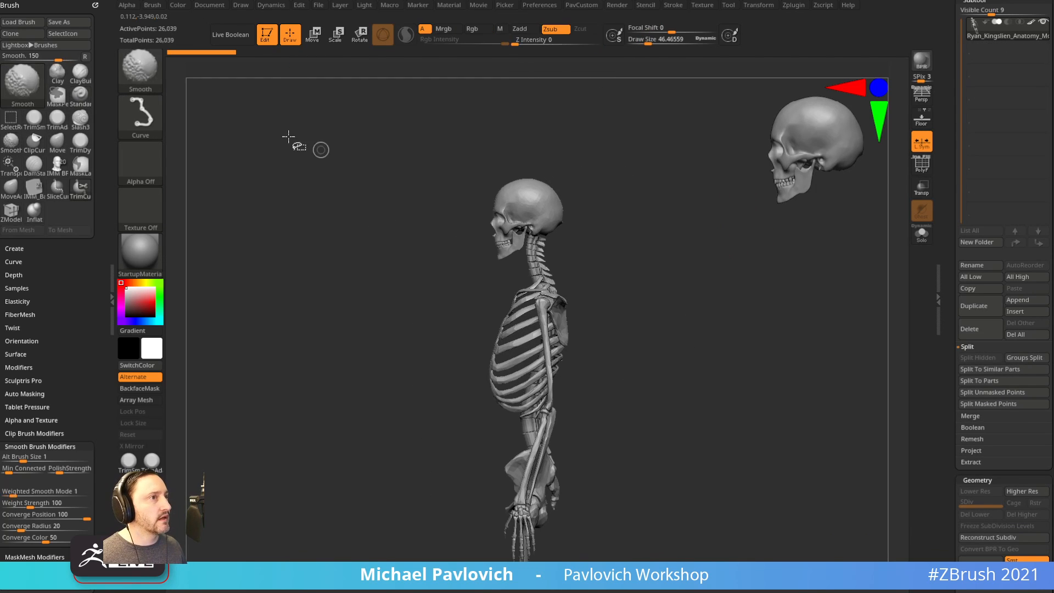
Isolate the skull, rib cage and upper arms with SelectLasso and delete the hidden rest of the skeleton.
left_click(144, 74, "ctrl+shift")
left_click(432, 126)
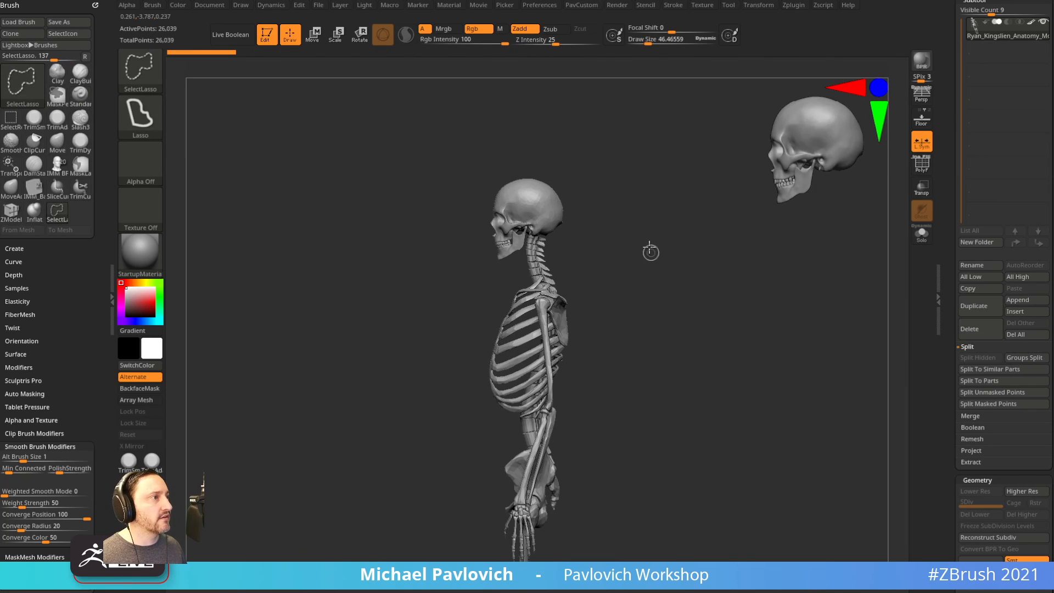
mouse_move(647, 252)
left_mouse_down("ctrl+shift")
mouse_move(464, 276)
mouse_move(486, 308)
left_mouse_up("ctrl+shift")
mouse_move(758, 299)
left_mouse_down()
mouse_move(694, 291)
mouse_move(687, 308)
mouse_move(671, 278)
left_mouse_up()
key("grave")
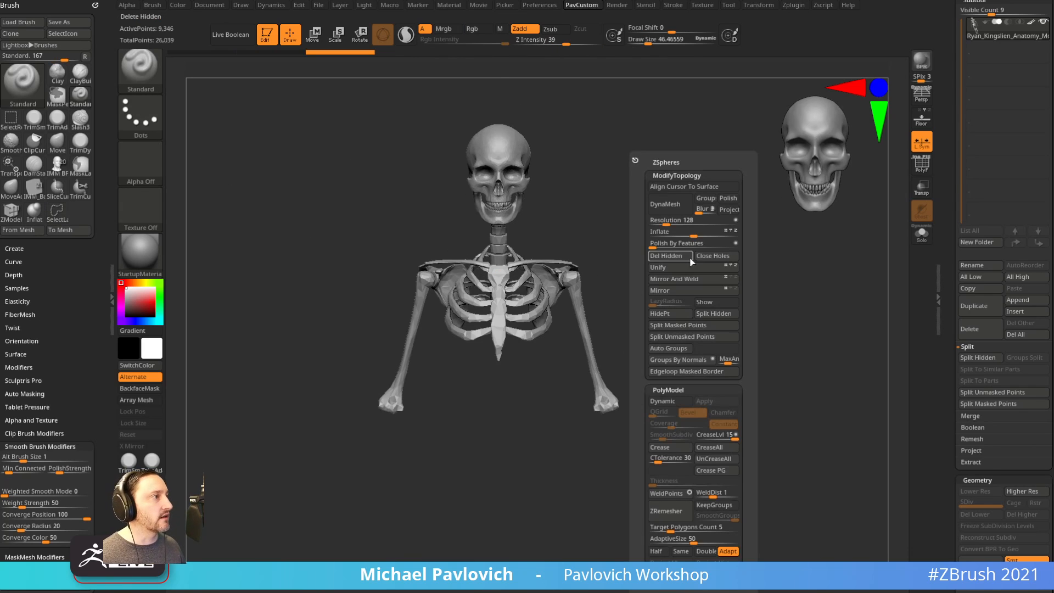
left_click(674, 258)
Cut the lower end off one upper arm bone using SelectRect and Del Hidden.
key("ctrl+shift+b")
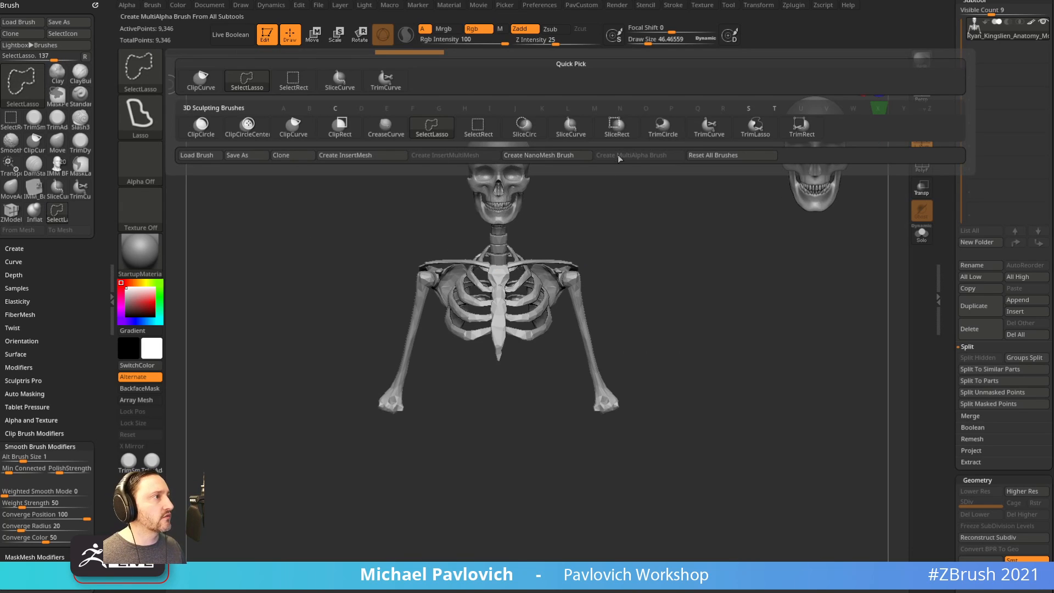
left_click(696, 139)
mouse_move(682, 294)
left_mouse_down("ctrl+shift")
mouse_move(506, 415)
mouse_move(501, 384)
left_mouse_up("ctrl+shift")
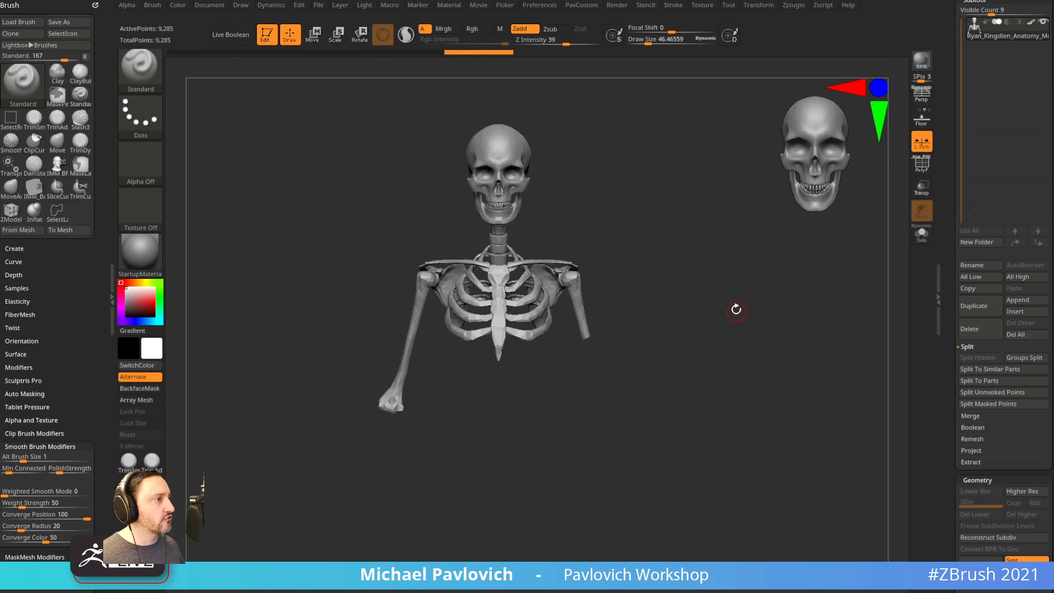
Try Mirror And Weld on the trimmed skeleton and turn off local symmetry.
key("grave")
left_click(716, 280)
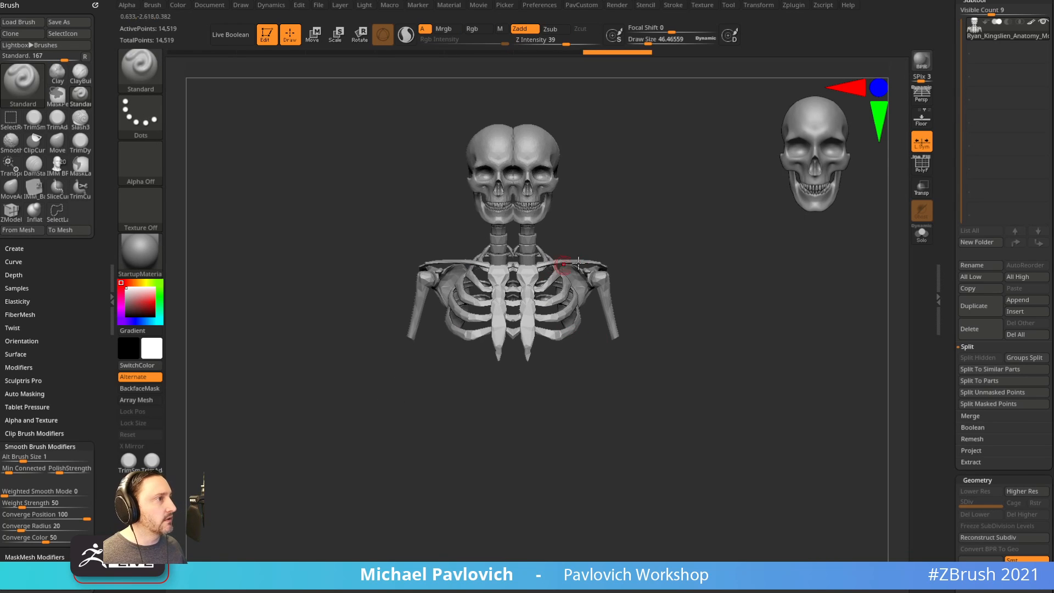
left_click(922, 142)
key("grave")
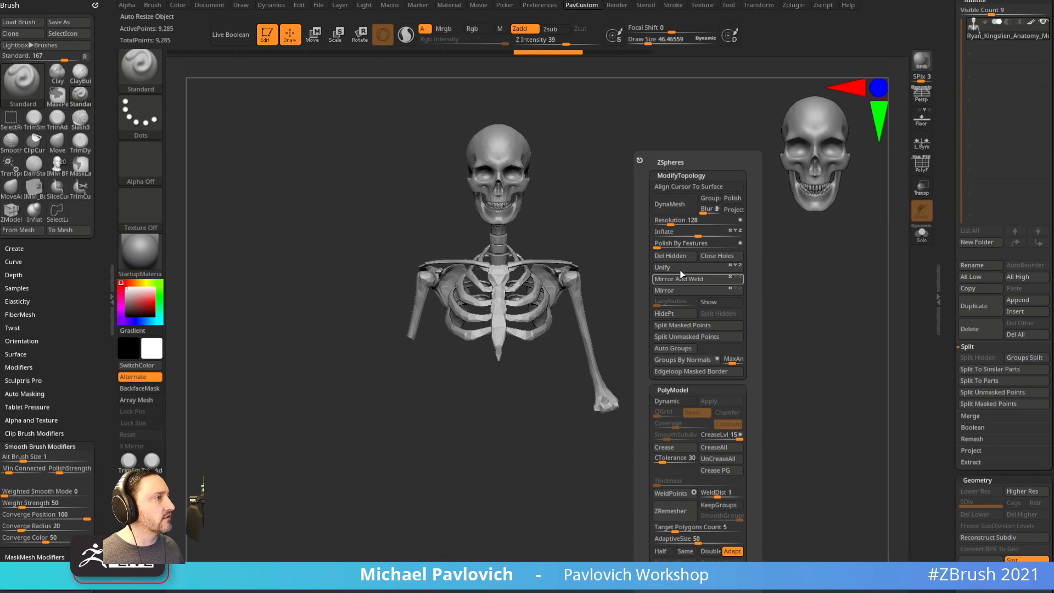
left_click(680, 290)
left_click(680, 279)
key("ctrl+z")
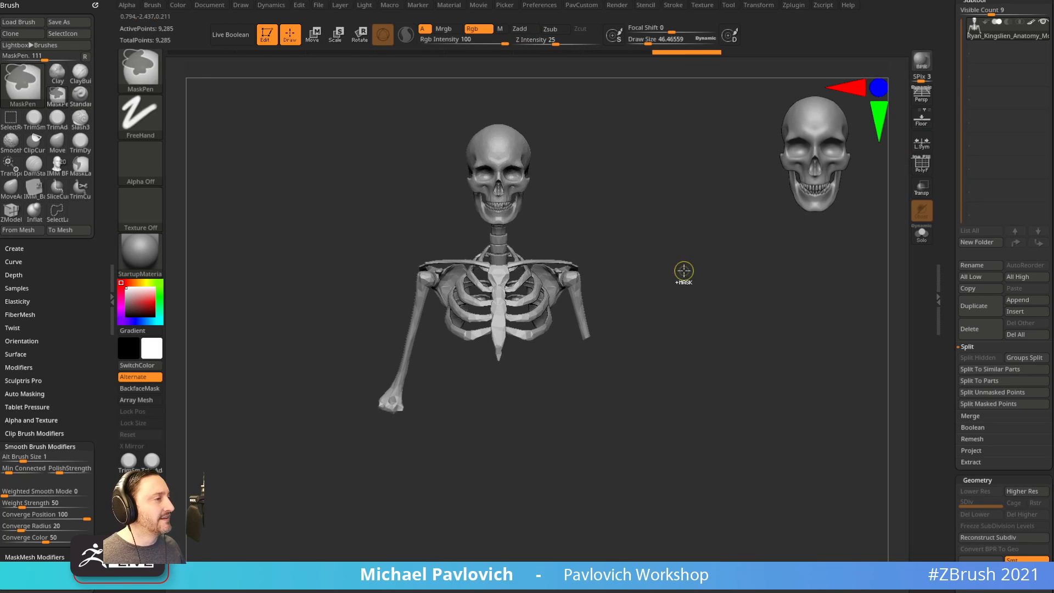
key("ctrl+z")
Mirror And Weld the skeleton so both upper arms match, and Unify its size.
key("grave")
left_click(680, 275)
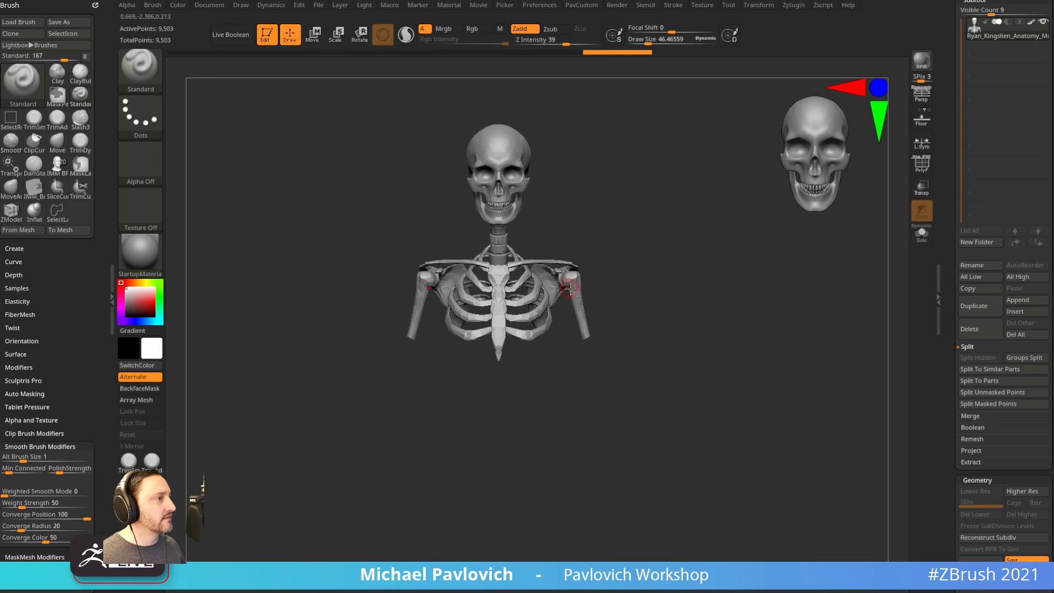
left_click_drag(724, 267, 687, 278)
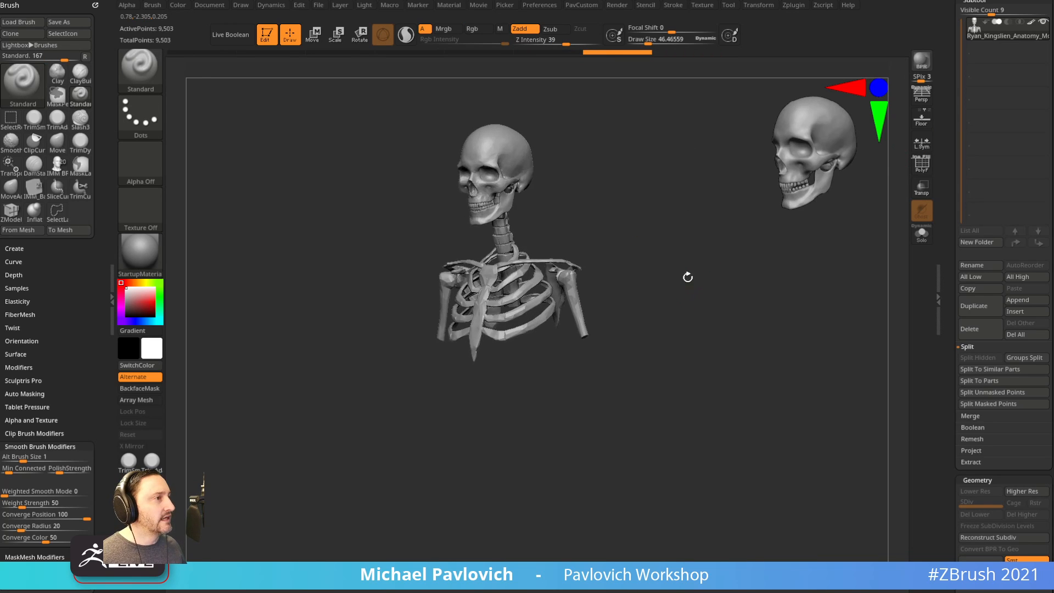
key("grave")
left_click(652, 265)
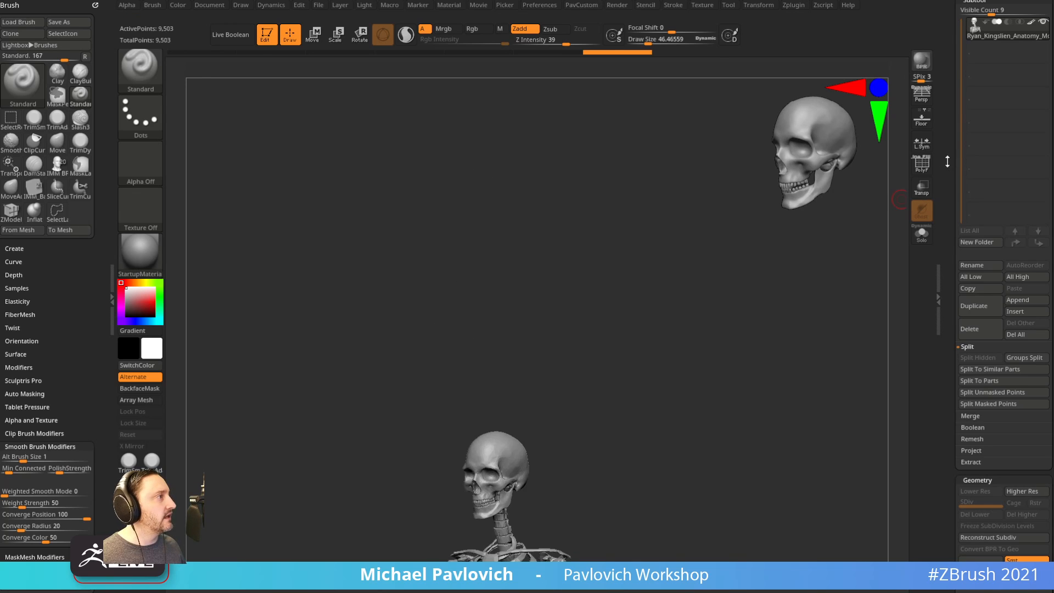
Append the trimmed skeleton tool as a subtool to the zombie head tool.
left_click_drag(948, 160, 941, 257)
left_click(1037, 175)
left_click(939, 301)
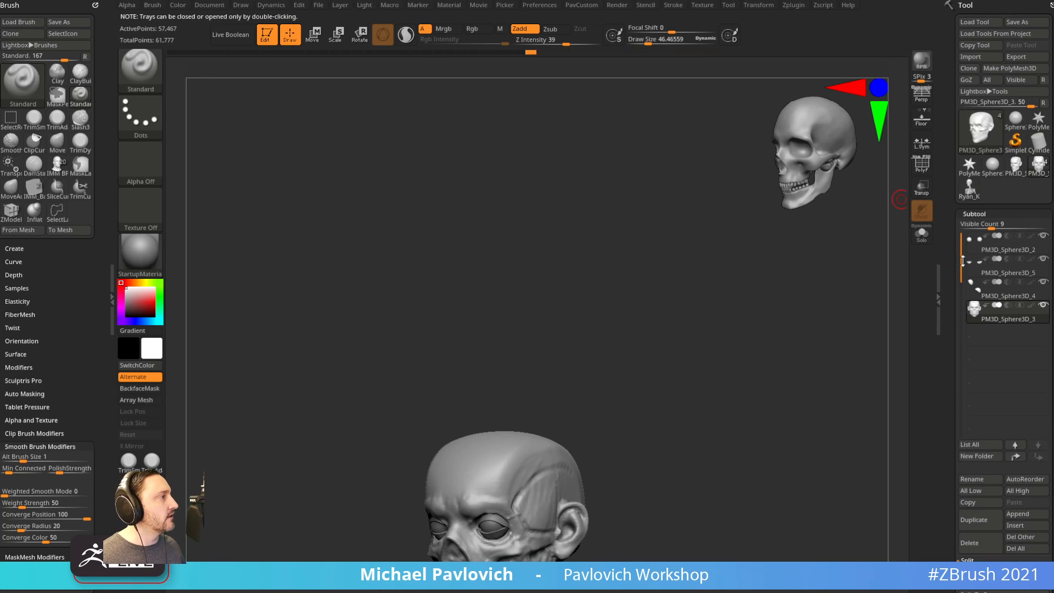
left_click_drag(945, 303, 939, 200)
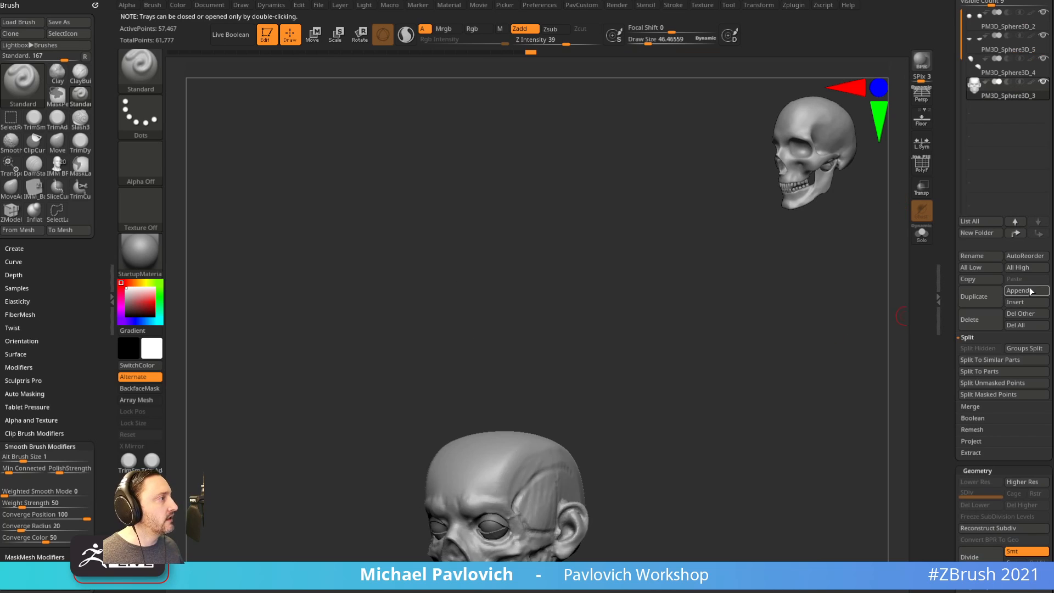
left_click(1027, 291)
left_click(1018, 291)
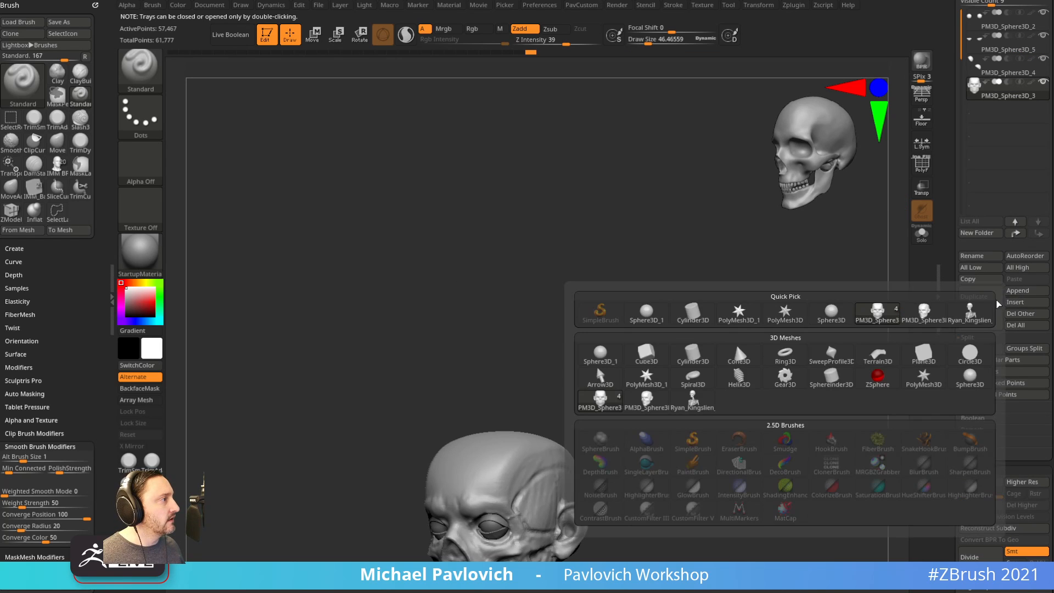
left_click(734, 340)
left_click_drag(766, 333, 721, 295)
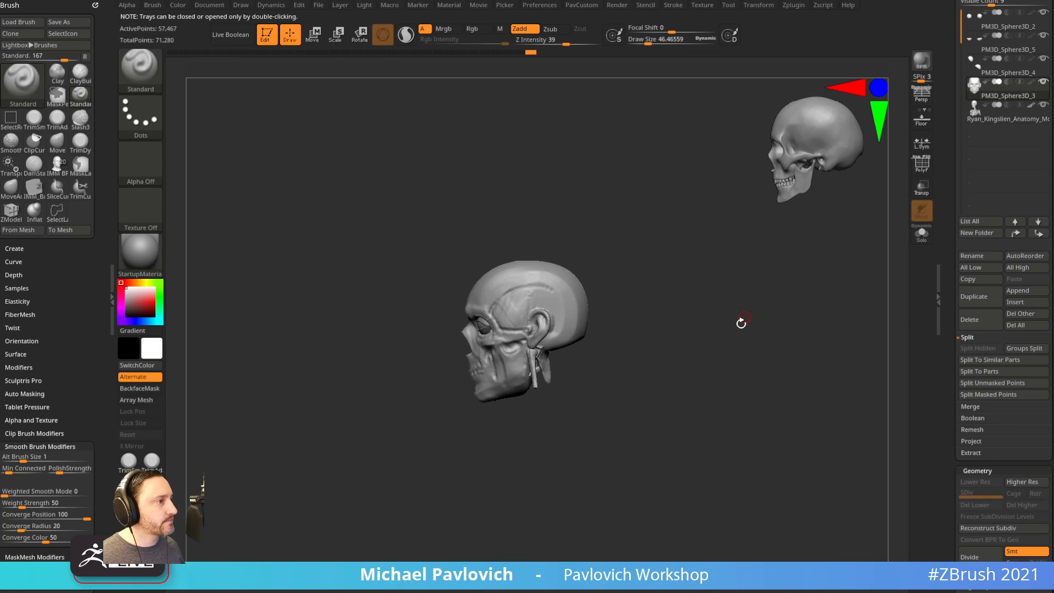
Turn on transparency and move and scale the skeleton subtool so its skull fits inside the zombie head.
left_click(922, 187)
left_click(997, 116)
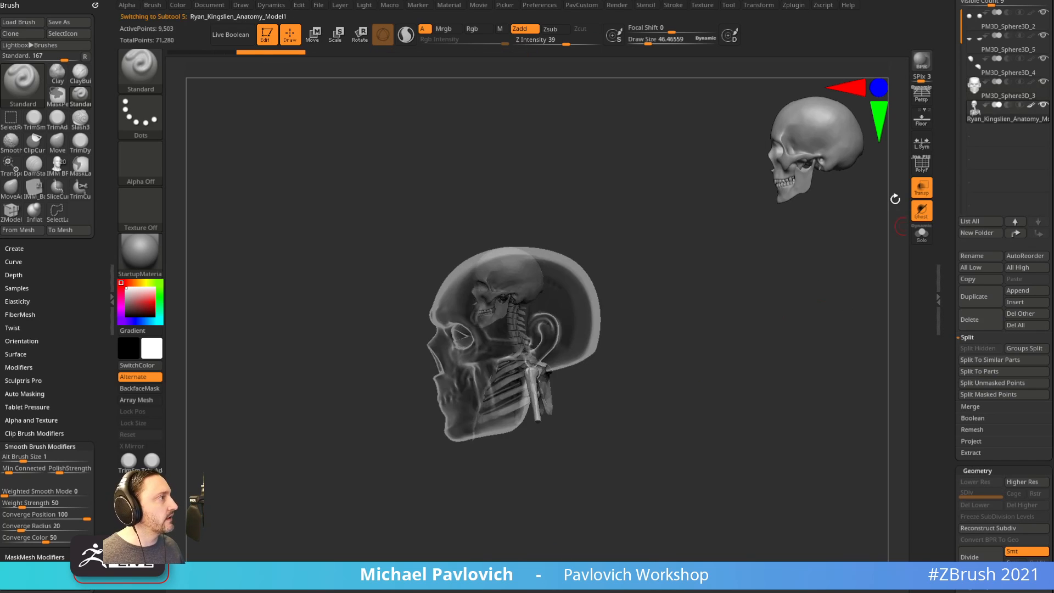
key("w")
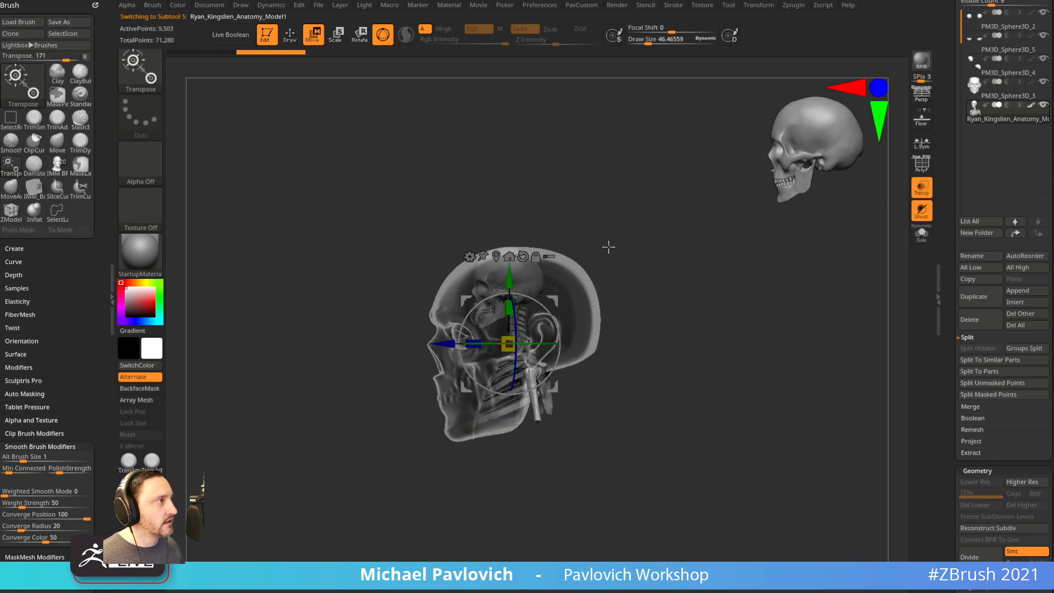
left_click_drag(609, 247, 603, 248, "shift")
left_click_drag(509, 345, 564, 323)
left_click_drag(552, 297, 553, 407)
left_click_drag(511, 455, 532, 449)
left_click_drag(554, 410, 564, 421)
Examine the skeleton's fit inside the ghosted head and its skull proportions, both soloed and together, from front and three-quarter views.
key("q")
mouse_move(694, 343)
left_mouse_down("alt")
mouse_move(692, 318)
mouse_move(691, 347)
left_mouse_up("alt")
mouse_move(691, 347)
left_mouse_down()
mouse_move(741, 337)
mouse_move(679, 344)
left_mouse_up()
key("s")
mouse_move(686, 343)
left_mouse_down()
mouse_move(671, 346)
mouse_move(755, 315)
mouse_move(776, 327)
mouse_move(713, 312)
mouse_move(713, 329)
mouse_move(786, 330)
mouse_move(822, 316)
mouse_move(791, 315)
mouse_move(741, 346)
mouse_move(734, 308)
left_mouse_up()
left_click(922, 234)
left_click_drag(735, 309, 679, 369, "shift")
left_click_drag(679, 369, 640, 359)
left_click(922, 234)
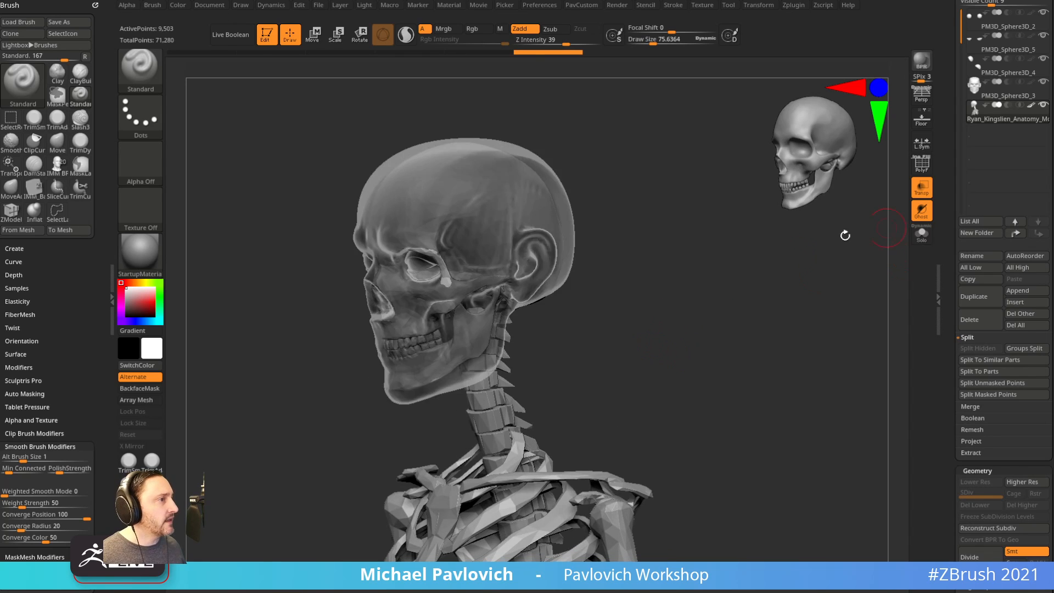
left_click_drag(845, 233, 726, 319)
left_click_drag(725, 318, 756, 314, "alt")
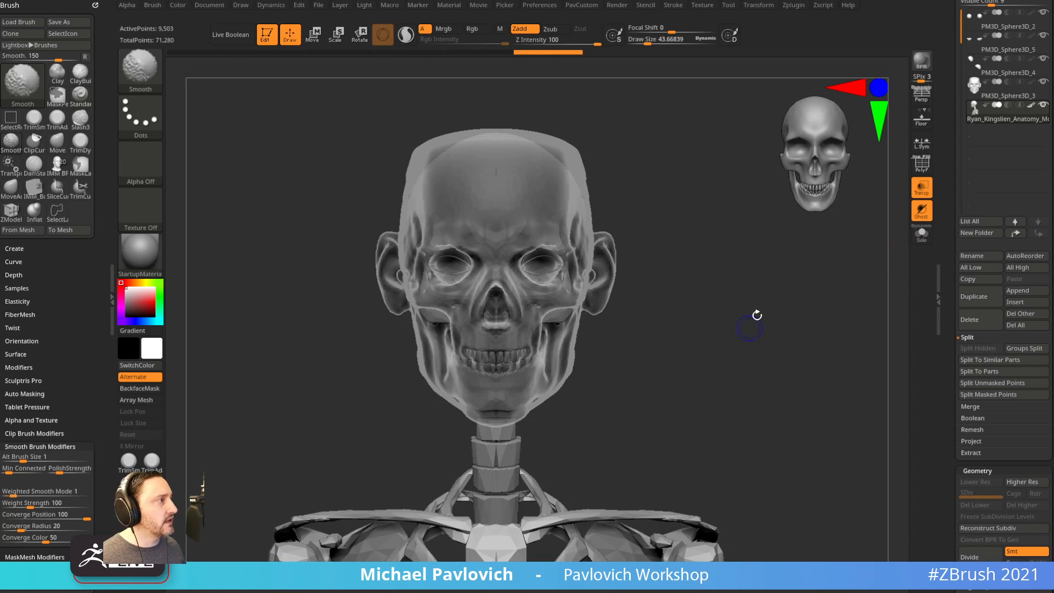
left_click(921, 236)
left_click_drag(654, 281, 698, 335, "alt")
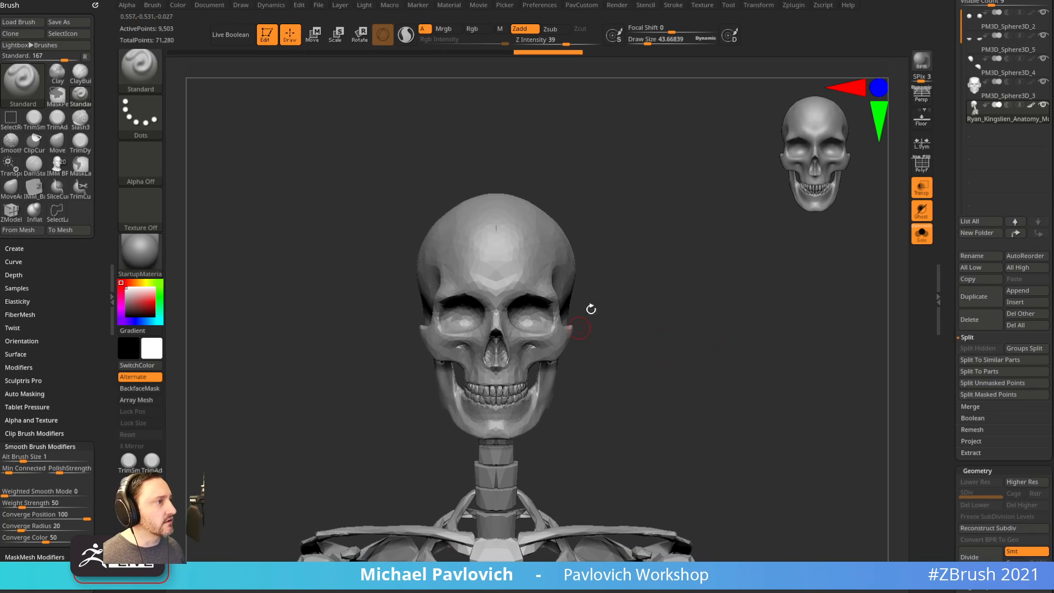
left_click_drag(591, 308, 536, 302)
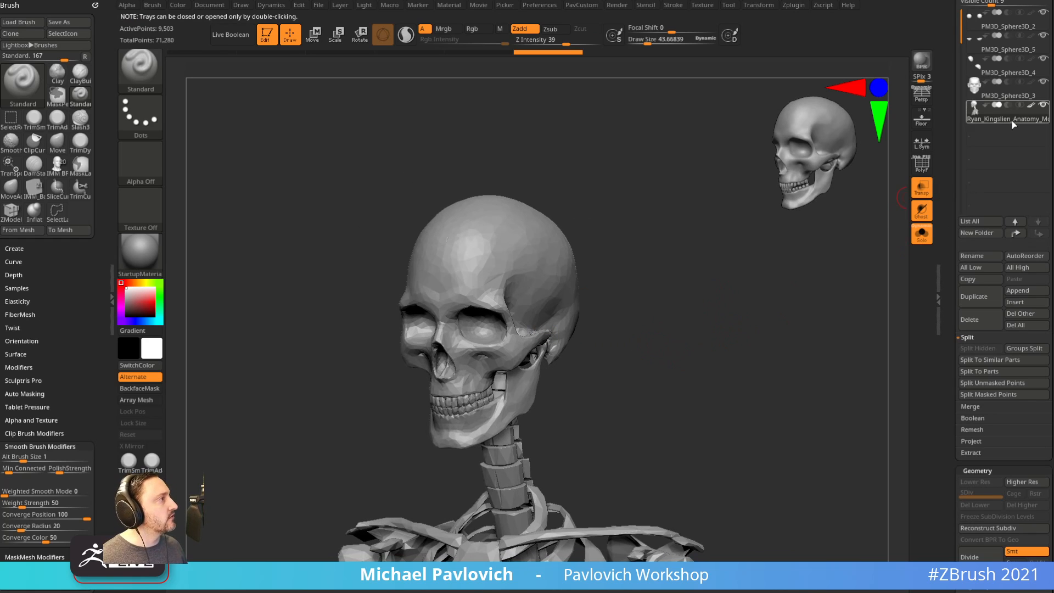
Enable AccuCurve on the Move brush for the zombie head subtool, with a Draw Size of about 200.
left_click(1017, 99)
key("ctrl+shift")
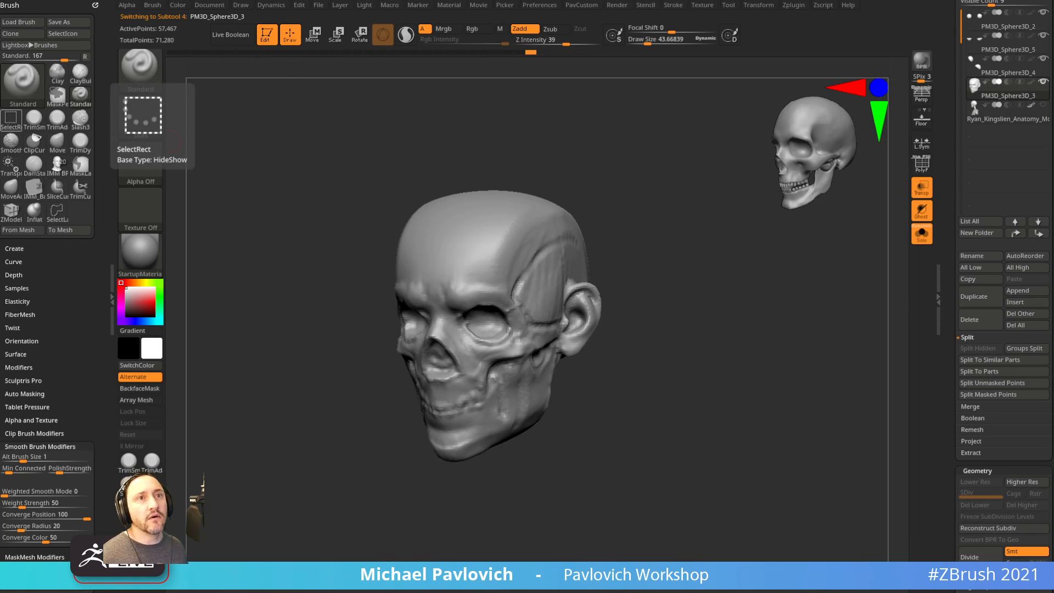
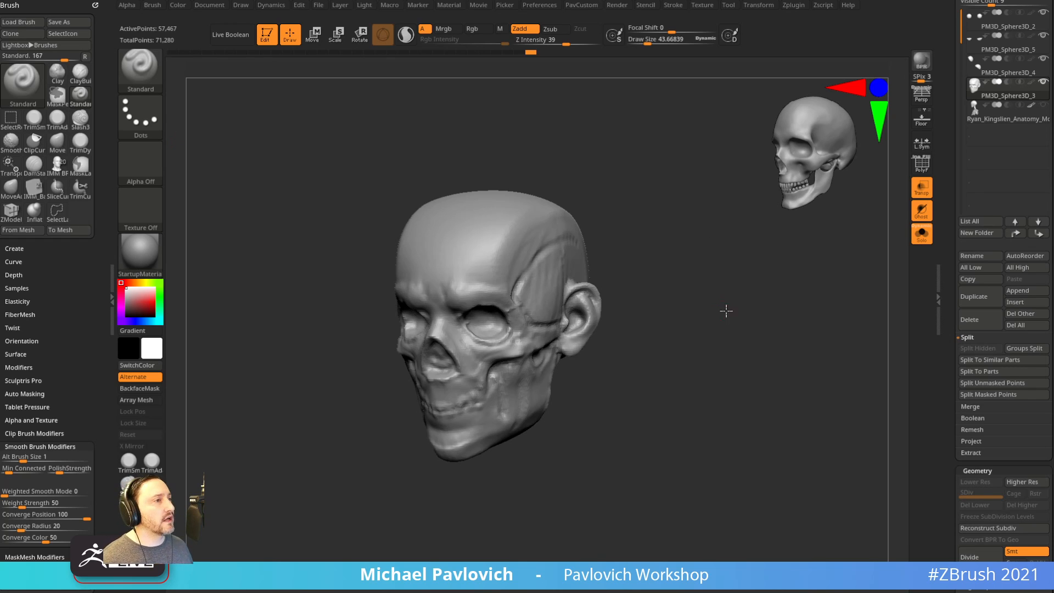
left_click_drag(726, 311, 721, 304, "shift")
key("b")
key("m")
key("v")
key("b")
key("s")
key("m")
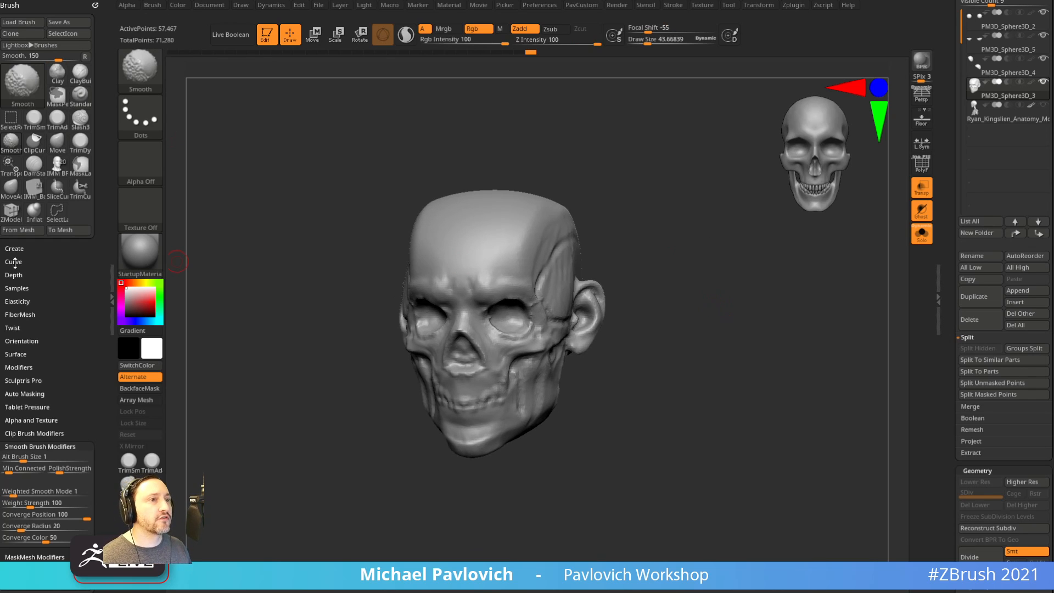
left_click(15, 261, "shift")
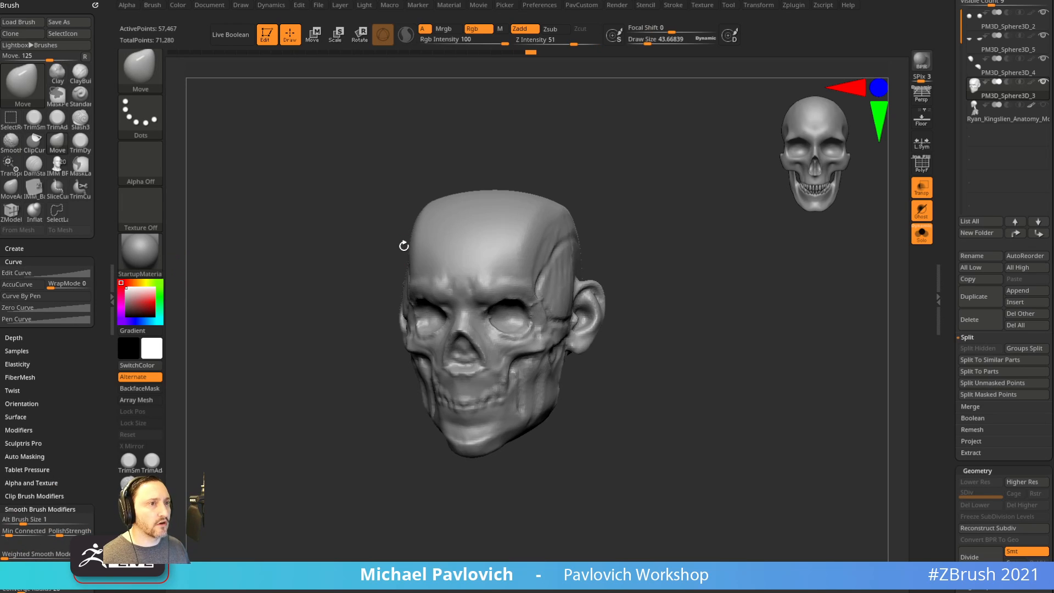
left_click(35, 289)
left_click(668, 42)
left_click_drag(583, 371, 584, 352, "alt")
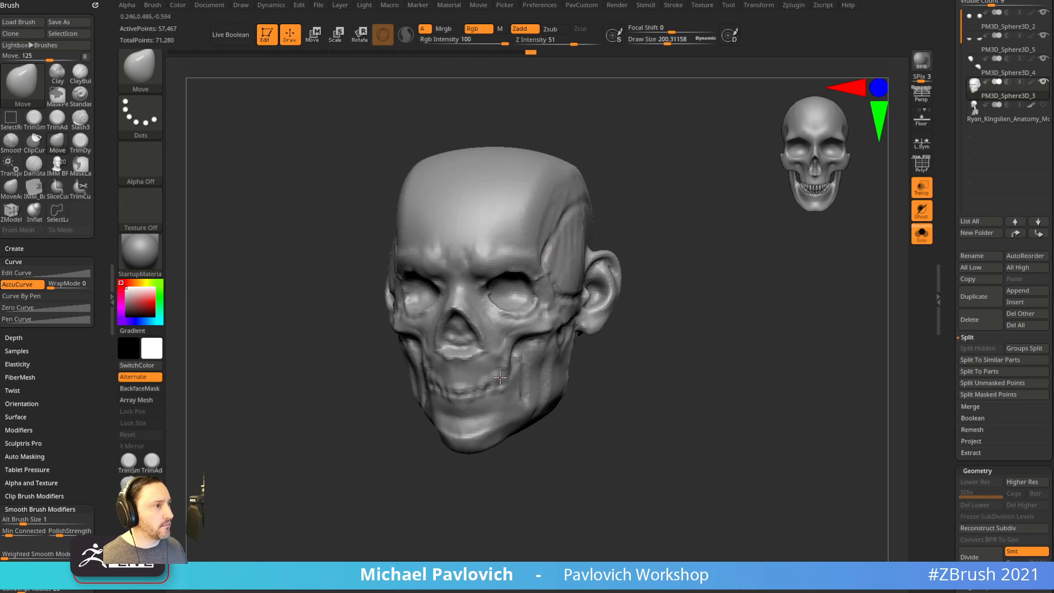
Reshape the cheeks and jaw of the head with the AccuCurve Move brush.
left_click_drag(501, 377, 518, 363)
mouse_move(588, 374)
left_mouse_down()
mouse_move(507, 387)
mouse_move(519, 381)
mouse_move(515, 360)
left_mouse_up()
left_click_drag(597, 392, 597, 386)
left_click_drag(677, 379, 769, 373)
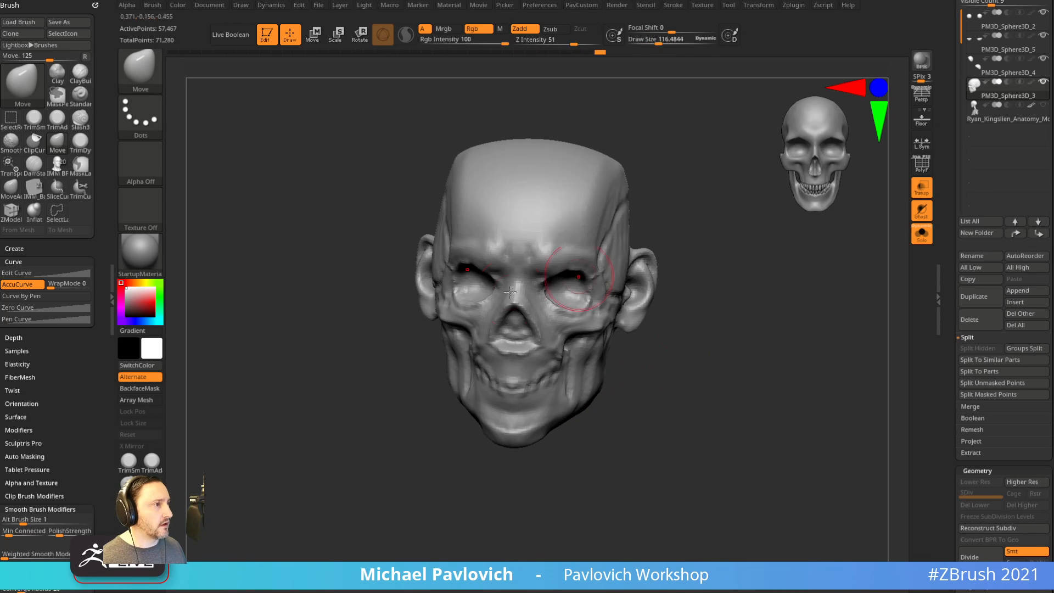
left_click_drag(467, 401, 471, 400)
left_click_drag(466, 402, 464, 399)
left_click_drag(462, 464, 513, 462)
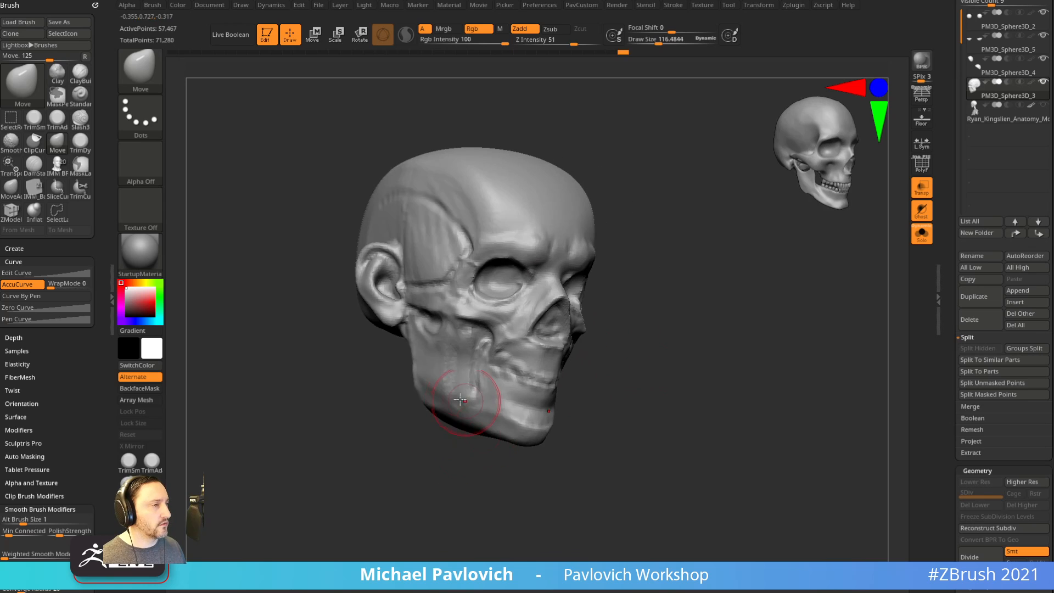
Pull the inner corner of the eye socket inward and up with the MoveAccu brush at a Draw Size of about 91.
mouse_move(657, 364)
left_mouse_down()
mouse_move(607, 357)
mouse_move(648, 360)
left_mouse_up()
key("b")
key("s")
key("t")
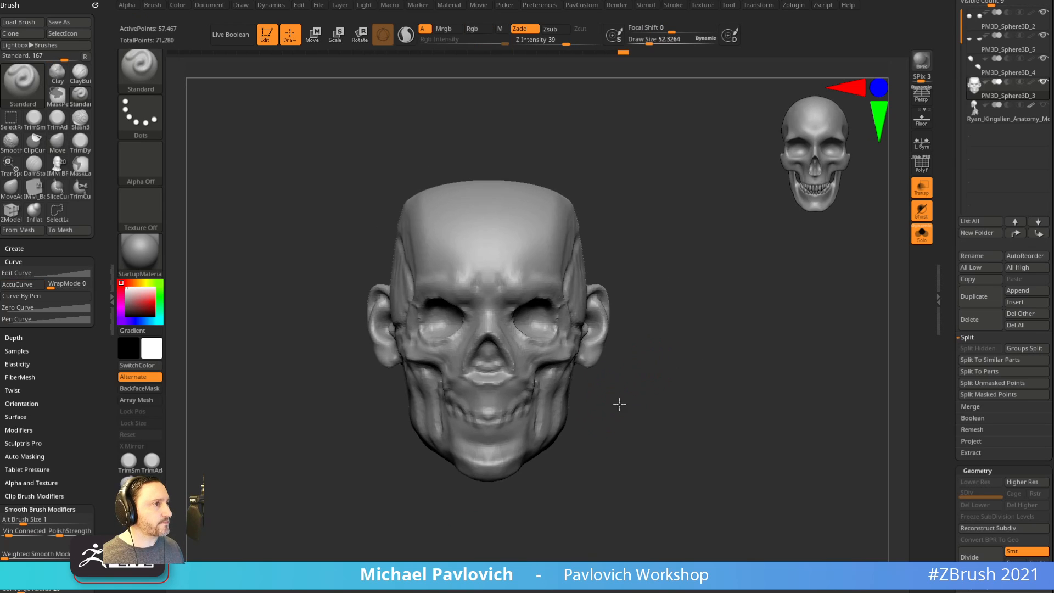
mouse_move(621, 404)
left_mouse_down()
mouse_move(593, 428)
mouse_move(697, 384)
left_mouse_up()
key("b")
key("m")
key("a")
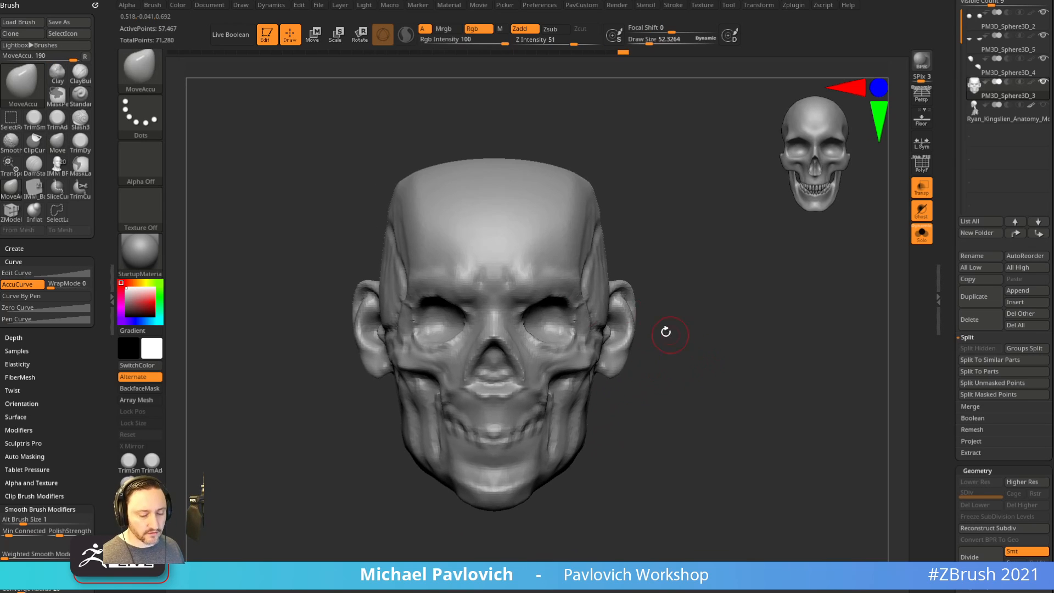
key("bracketleft")
key("bracketleft")
left_click_drag(536, 301, 521, 295)
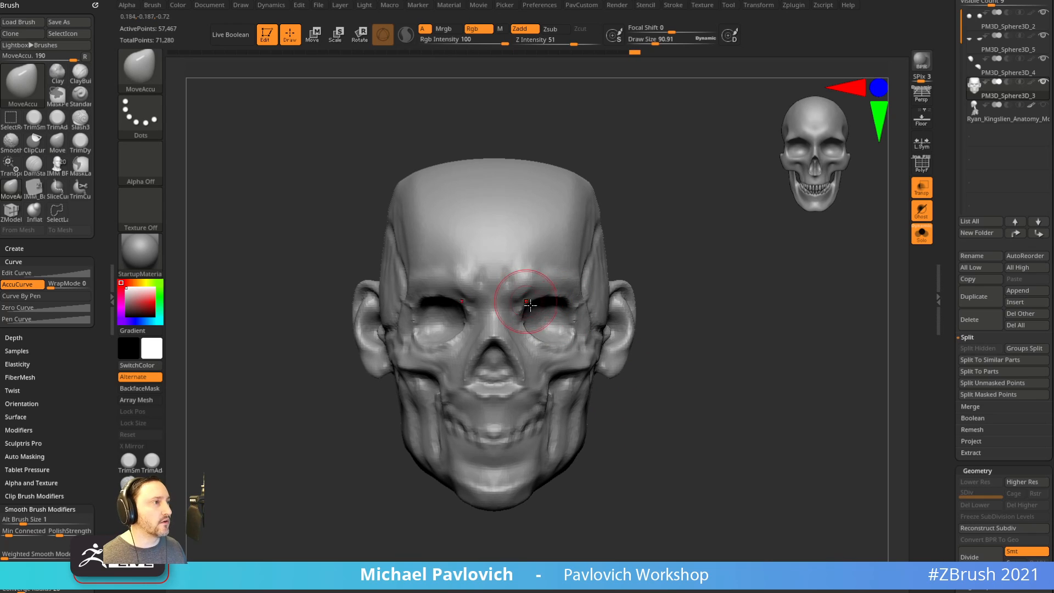
Try widening the eye socket rims with the MoveAccu brush and undo those strokes.
key("b")
key("m")
key("v")
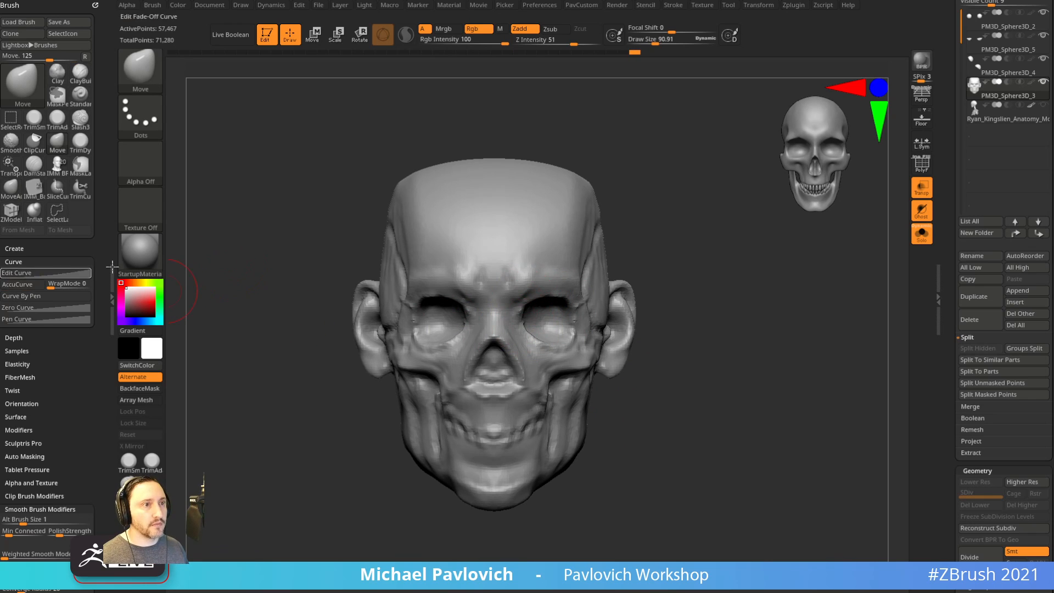
key("b")
key("m")
key("a")
mouse_move(703, 275)
left_mouse_down("alt")
mouse_move(675, 285)
mouse_move(671, 302)
left_mouse_up("alt")
key("s")
left_click(530, 323)
left_click_drag(494, 313, 490, 311)
left_click_drag(500, 353, 495, 359)
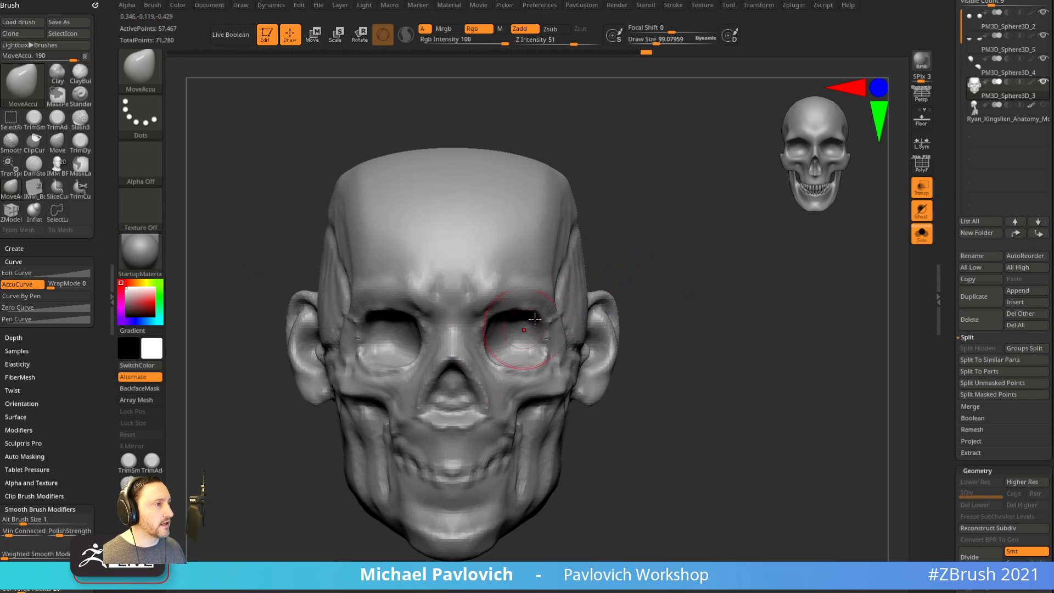
left_click_drag(540, 316, 546, 312)
left_click_drag(544, 358, 550, 363)
key("ctrl+z")
key("ctrl+z")
key("ctrl+z")
key("ctrl+z")
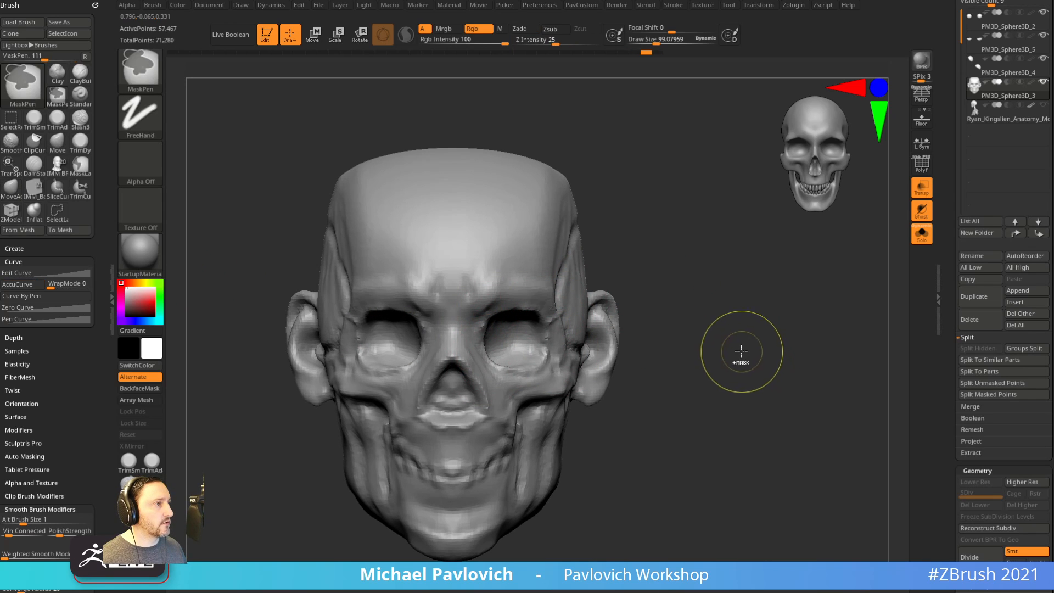
Reshape the eye socket rims from the front and side with the regular Move brush.
key("b")
key("m")
key("v")
left_click_drag(499, 312, 556, 329)
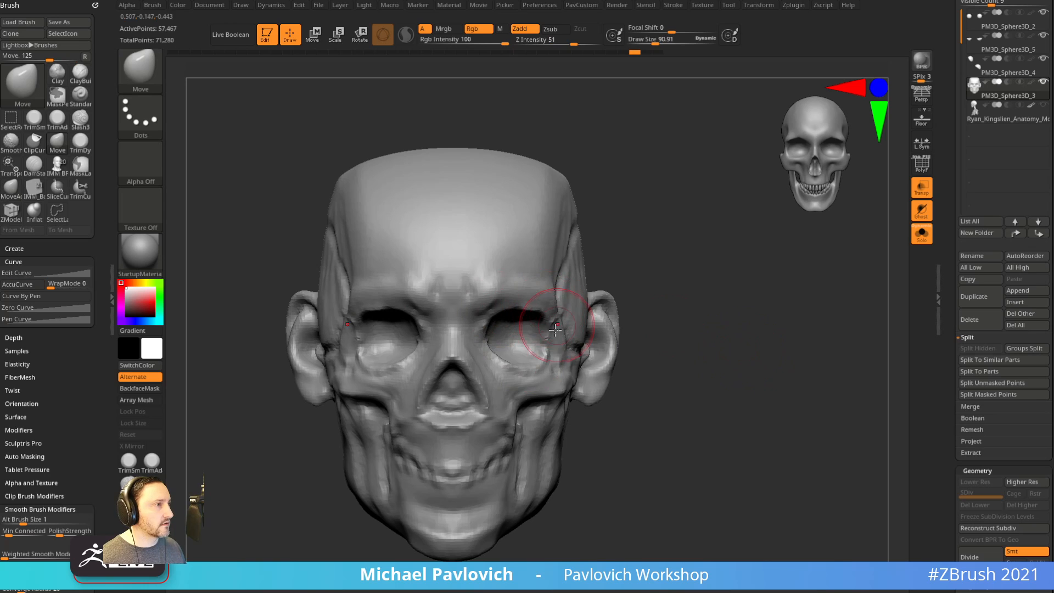
left_click_drag(690, 287, 483, 305)
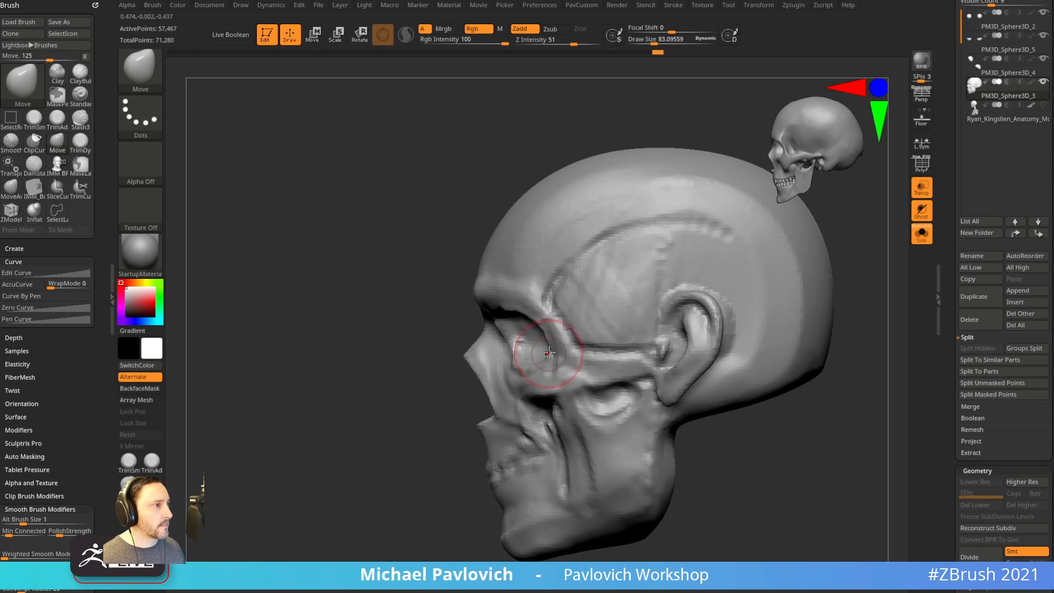
left_click_drag(544, 339, 547, 358)
mouse_move(419, 440)
left_mouse_down("shift")
mouse_move(708, 337)
mouse_move(698, 388)
mouse_move(760, 379)
mouse_move(711, 389)
left_mouse_up("shift")
Switch to the Standard brush and turn off Solo and transparency to show the head with its eyes and eyelids.
key("b")
key("s")
key("t")
key("s")
mouse_move(711, 388)
left_mouse_down("alt")
mouse_move(736, 399)
mouse_move(724, 380)
left_mouse_up("alt")
left_click(921, 234)
mouse_move(763, 352)
left_mouse_down()
mouse_move(743, 346)
mouse_move(748, 323)
mouse_move(776, 353)
left_mouse_up()
left_click(921, 189)
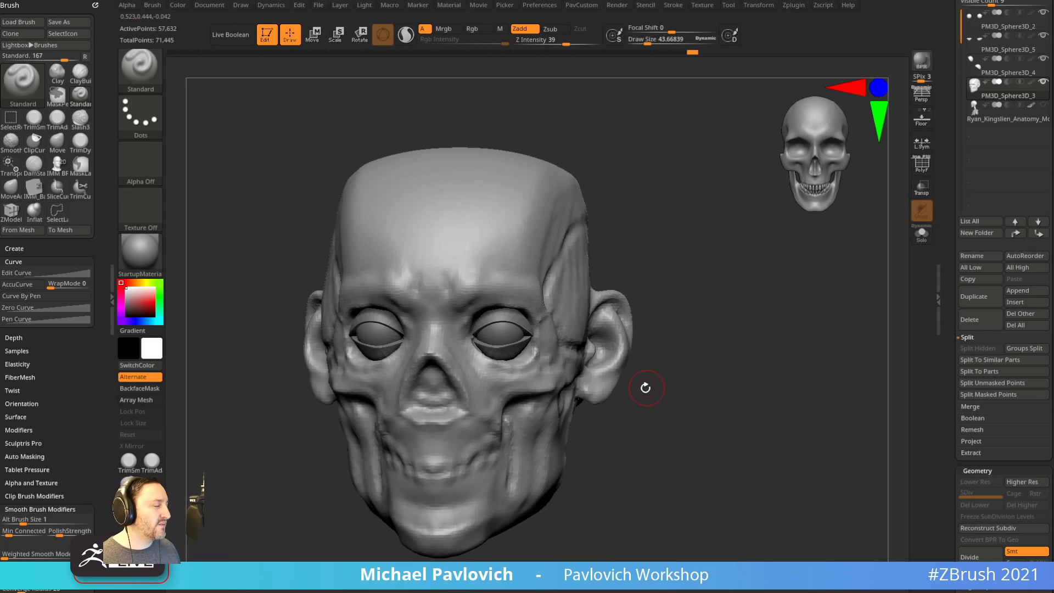
Duplicate the zombie head subtool.
key("s")
left_click_drag(645, 389, 673, 394)
mouse_move(673, 393)
left_mouse_down()
mouse_move(649, 398)
mouse_move(718, 387)
left_mouse_up()
key("s")
key("ctrl+shift+d")
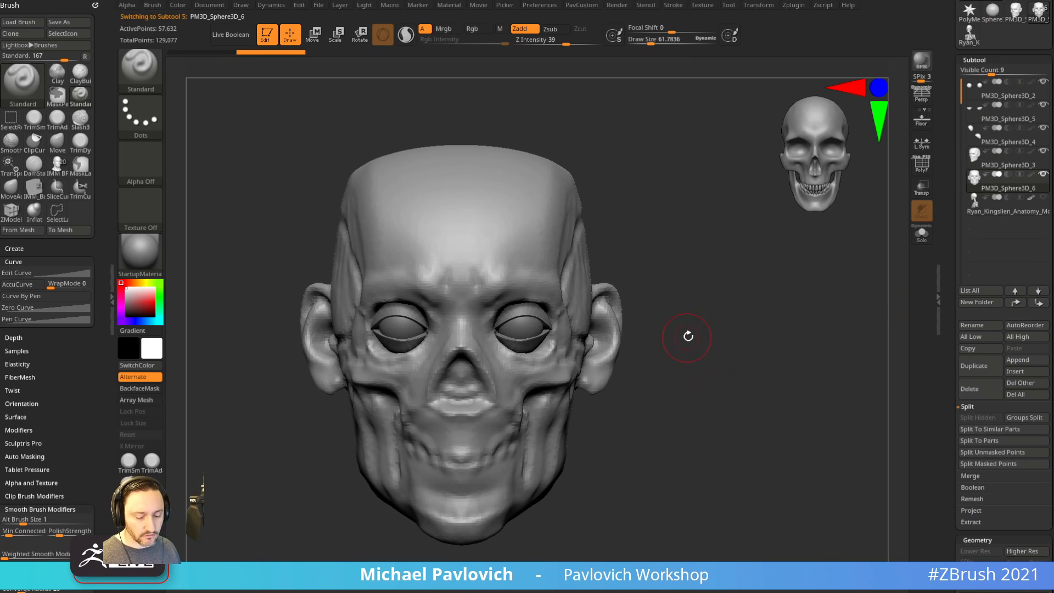
Fill the nasal cavity of the duplicated head with the Standard brush at a Draw Size of about 76.
key("b")
key("c")
key("b")
key("b")
key("s")
key("t")
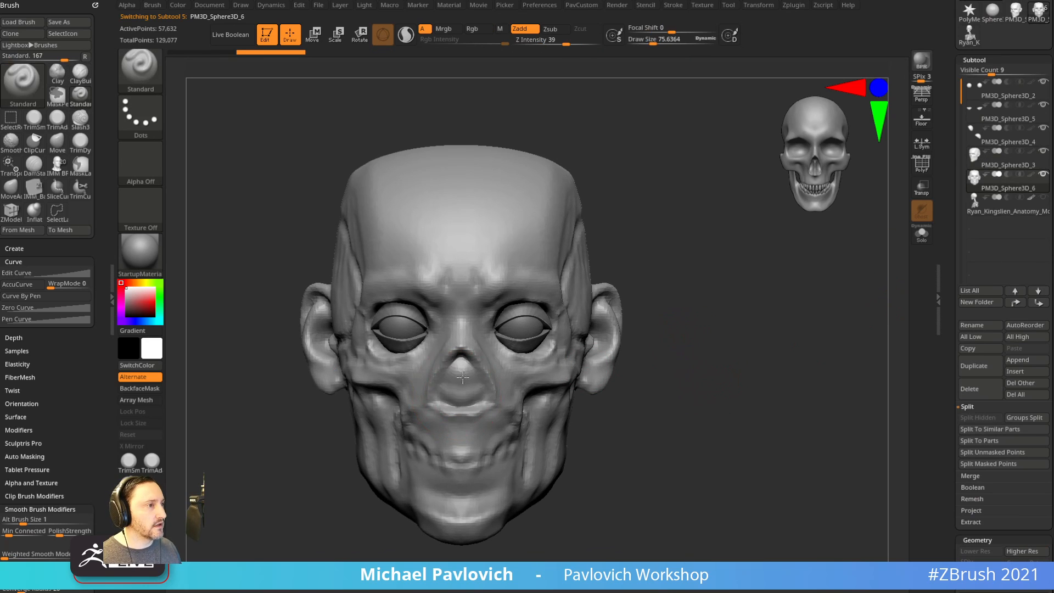
mouse_move(607, 344)
left_mouse_down()
mouse_move(506, 393)
mouse_move(475, 394)
left_mouse_up()
Bulge the nose outward with the Standard brush at a Draw Size of about 99.
key("b")
key("m")
key("v")
key("b")
key("s")
key("t")
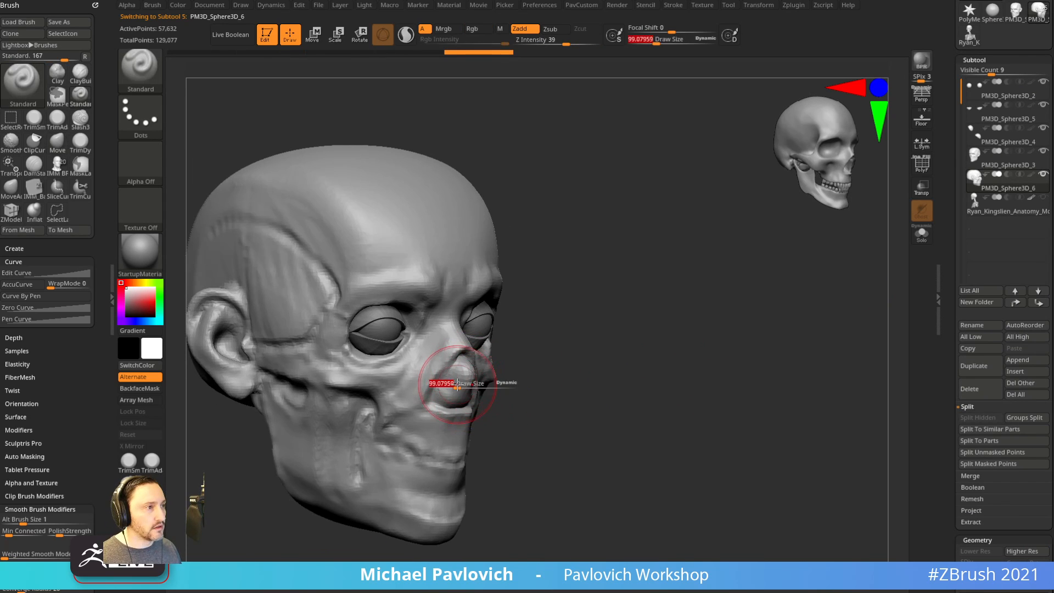
left_click_drag(631, 373, 706, 352)
Inflate the duplicated head by -1, smooth the nose base and update its DynaMesh.
key("2")
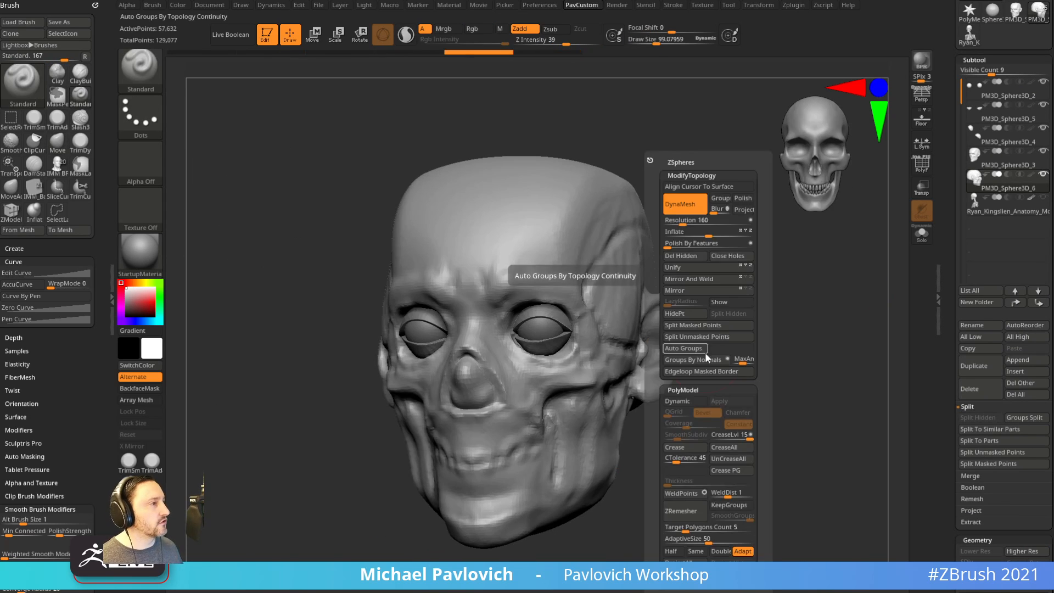
left_click(709, 236)
type("-1")
key("Return")
left_click_drag(702, 364, 736, 353, "shift")
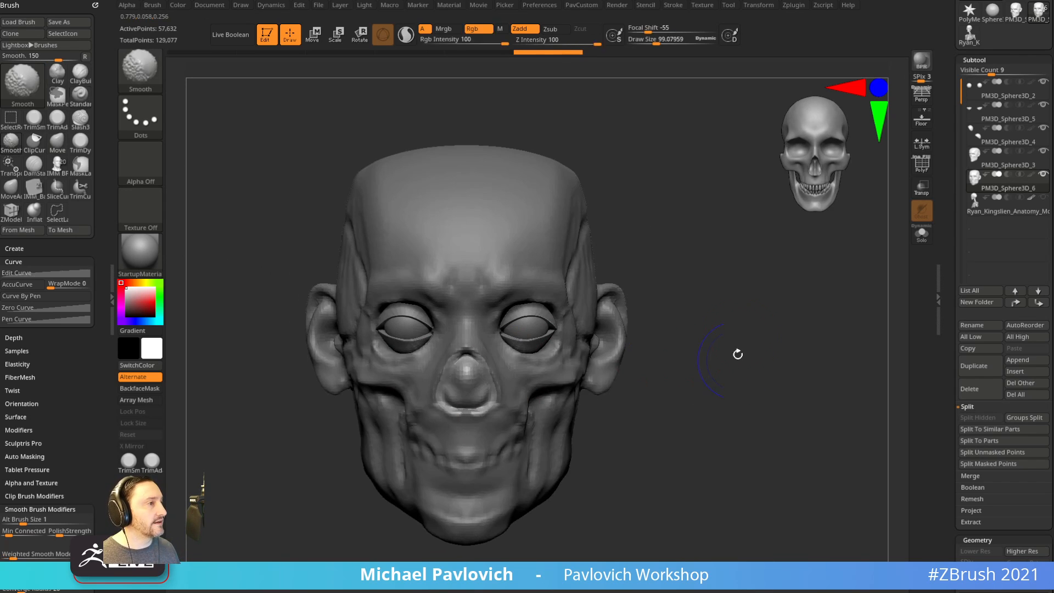
left_click_drag(455, 402, 465, 404)
left_click_drag(697, 267, 725, 323, "ctrl")
Pull the nose out and shape its tip and sides with the Move brush at a Draw Size of about 161.
left_click_drag(631, 341, 708, 332)
key("b")
key("m")
key("v")
left_click_drag(471, 408, 479, 374)
left_click_drag(555, 357, 514, 352)
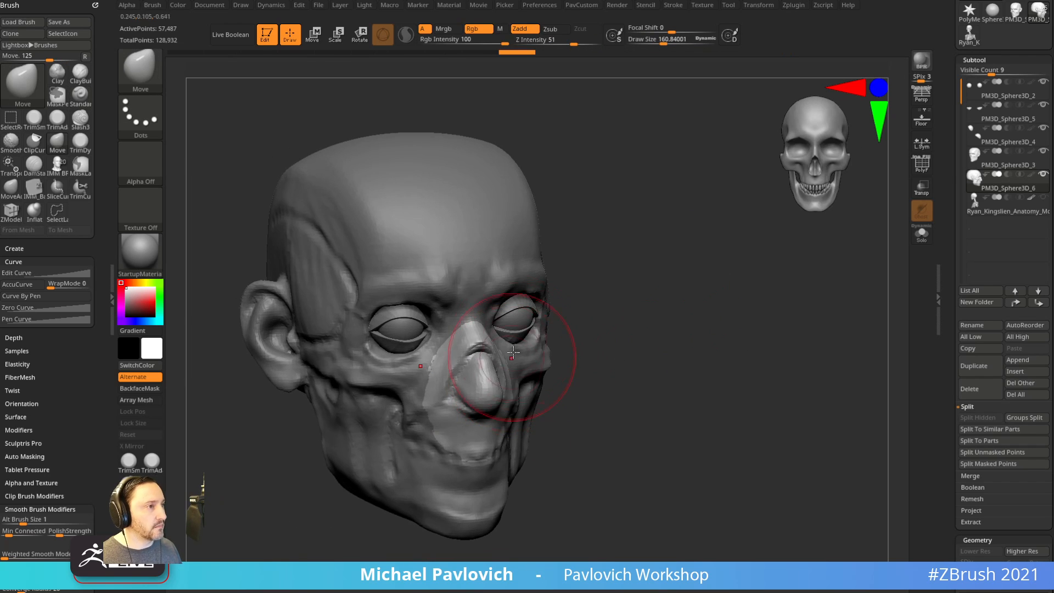
Build up the inner brows with the ClayBuildup brush at a Z Intensity of 10.
key("b")
key("c")
key("b")
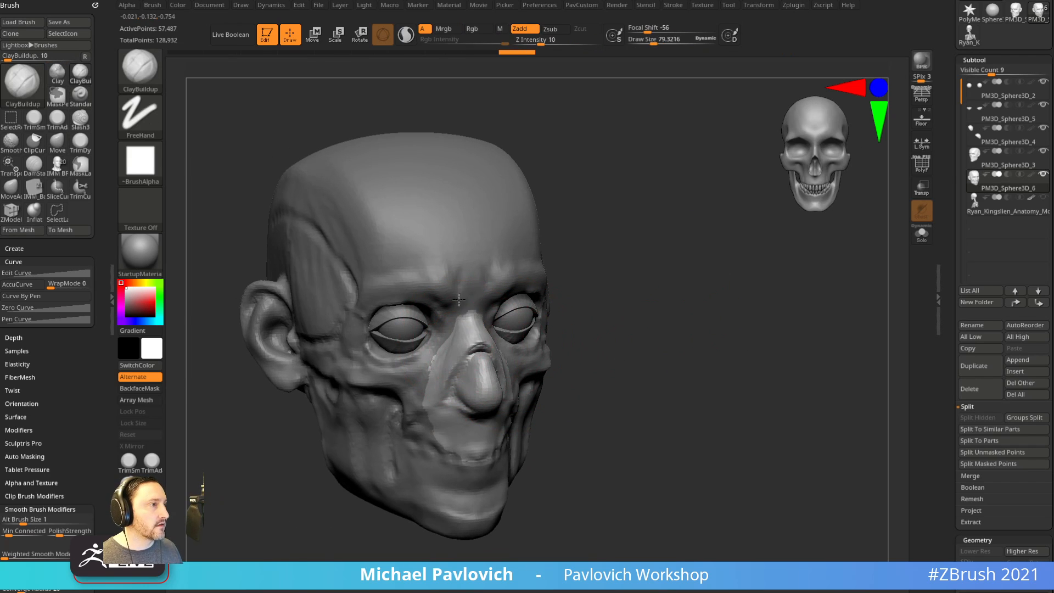
left_click_drag(459, 300, 476, 293)
left_click_drag(605, 261, 555, 271)
mouse_move(478, 302)
left_mouse_down()
mouse_move(458, 318)
mouse_move(479, 301)
left_mouse_up()
Add volume to the nose bridge and the sides of the nose with ClayBuildup.
key("s")
left_click_drag(479, 318, 449, 309)
mouse_move(668, 339)
left_mouse_down("alt")
mouse_move(661, 320)
mouse_move(720, 317)
left_mouse_up("alt")
mouse_move(429, 345)
left_mouse_down()
mouse_move(402, 392)
mouse_move(421, 351)
left_mouse_up()
left_click_drag(511, 354, 478, 358)
Cover the teeth with ClayBuildup strokes to build the upper lip, lower lip and mouth corners.
mouse_move(401, 438)
left_mouse_down()
mouse_move(464, 439)
mouse_move(428, 442)
left_mouse_up()
mouse_move(511, 444)
left_mouse_down()
mouse_move(431, 447)
mouse_move(483, 447)
left_mouse_up()
left_click_drag(626, 430, 607, 432)
left_click_drag(423, 441, 494, 436)
left_click_drag(648, 425, 623, 423)
mouse_move(623, 423)
left_mouse_down("alt")
mouse_move(635, 439)
mouse_move(596, 439)
left_mouse_up("alt")
mouse_move(431, 446)
left_mouse_down()
mouse_move(492, 447)
mouse_move(467, 460)
left_mouse_up()
left_click_drag(308, 447, 434, 450)
mouse_move(355, 460)
left_mouse_down()
mouse_move(395, 445)
mouse_move(346, 460)
left_mouse_up()
mouse_move(532, 409)
left_mouse_down()
mouse_move(525, 395)
mouse_move(407, 414)
left_mouse_up()
Define the line between the lips and the crease under the lower lip with the Standard brush at a Draw Size of about 41.
key("1")
key("s")
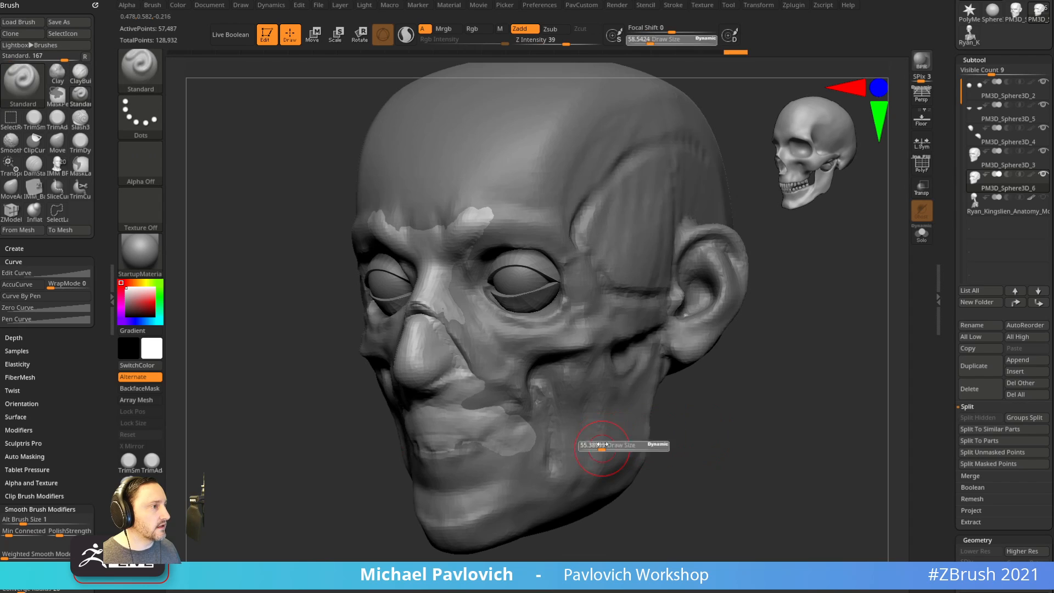
left_click_drag(604, 448, 600, 447)
left_click_drag(709, 423, 808, 420)
key("s")
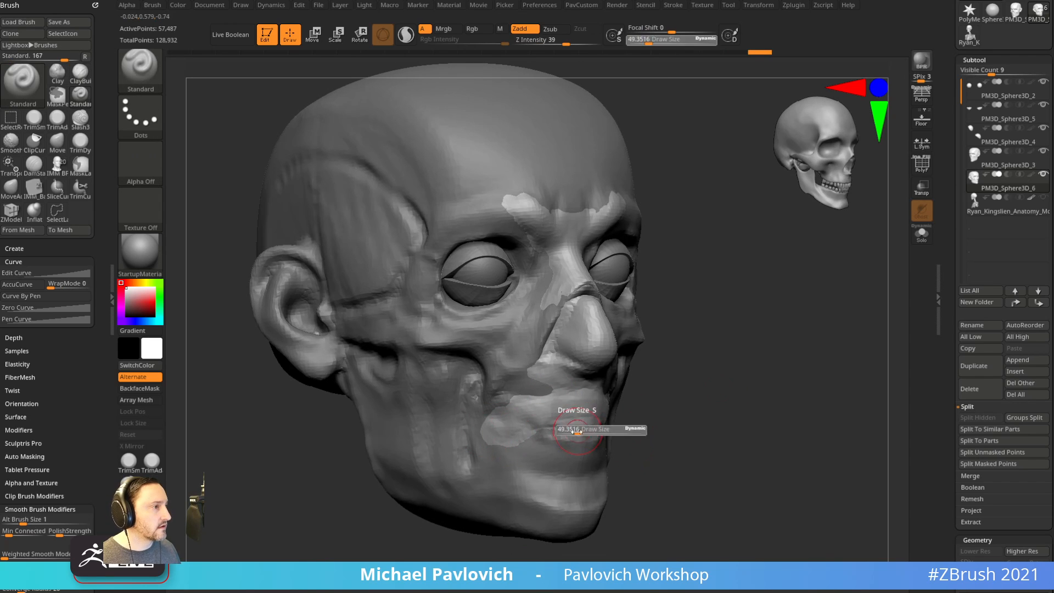
left_click_drag(587, 428, 578, 428)
left_click_drag(663, 421, 522, 435)
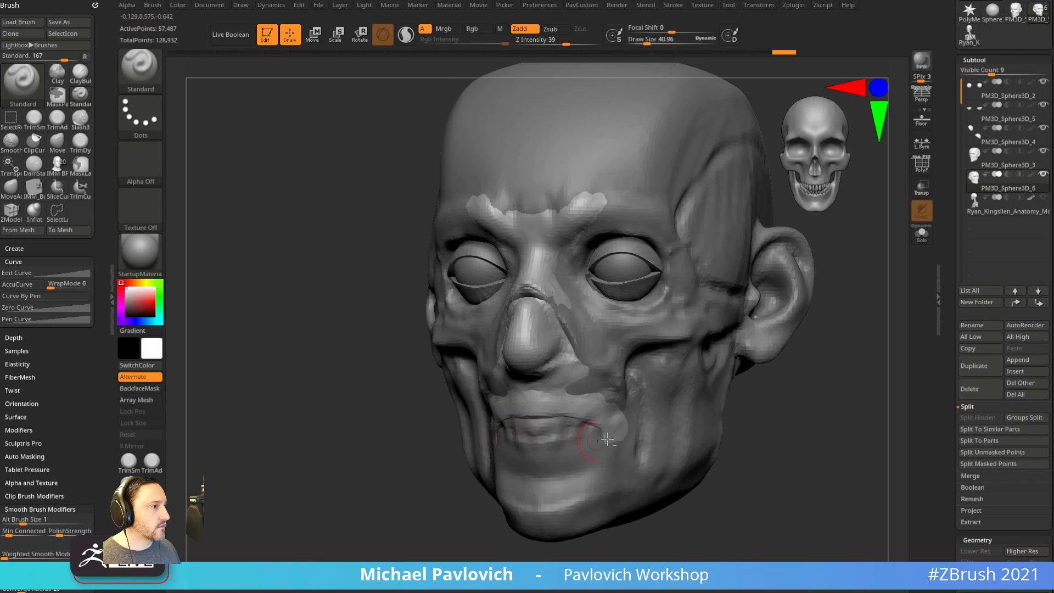
left_click_drag(608, 439, 576, 453)
left_click_drag(708, 489, 768, 478, "shift")
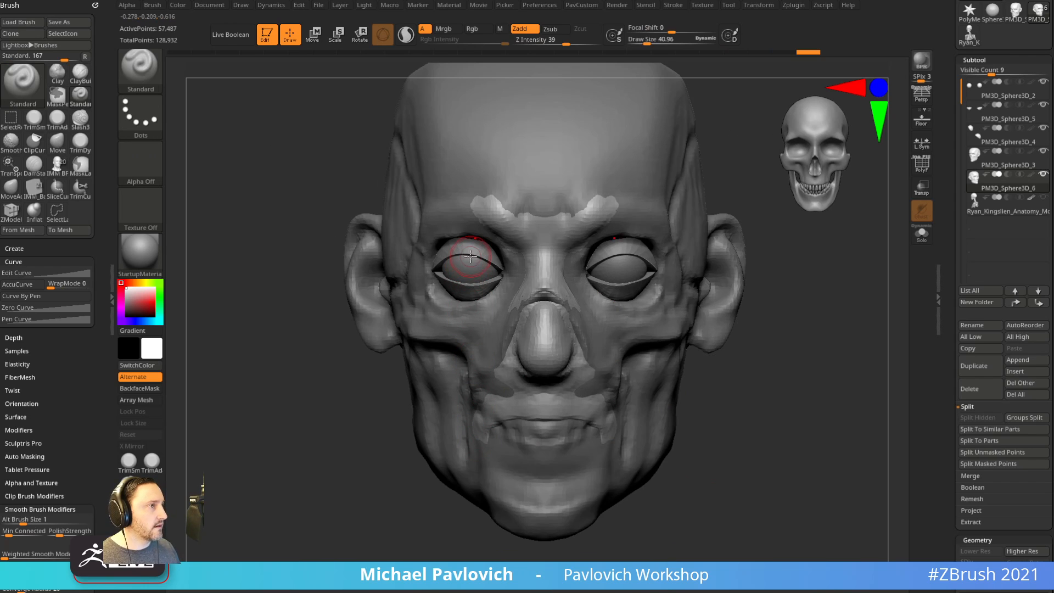
mouse_move(469, 438)
left_mouse_down()
mouse_move(482, 455)
mouse_move(458, 441)
mouse_move(515, 464)
left_mouse_up()
Build up the chin and the area below the mouth with the ClayBuildup brush at a Draw Size of about 95.
key("b")
key("c")
key("b")
key("s")
right_click_drag(632, 443, 549, 449)
key("s")
mouse_move(538, 490)
right_mouse_down()
mouse_move(685, 473)
mouse_move(697, 434)
mouse_move(471, 430)
right_mouse_up()
key("s")
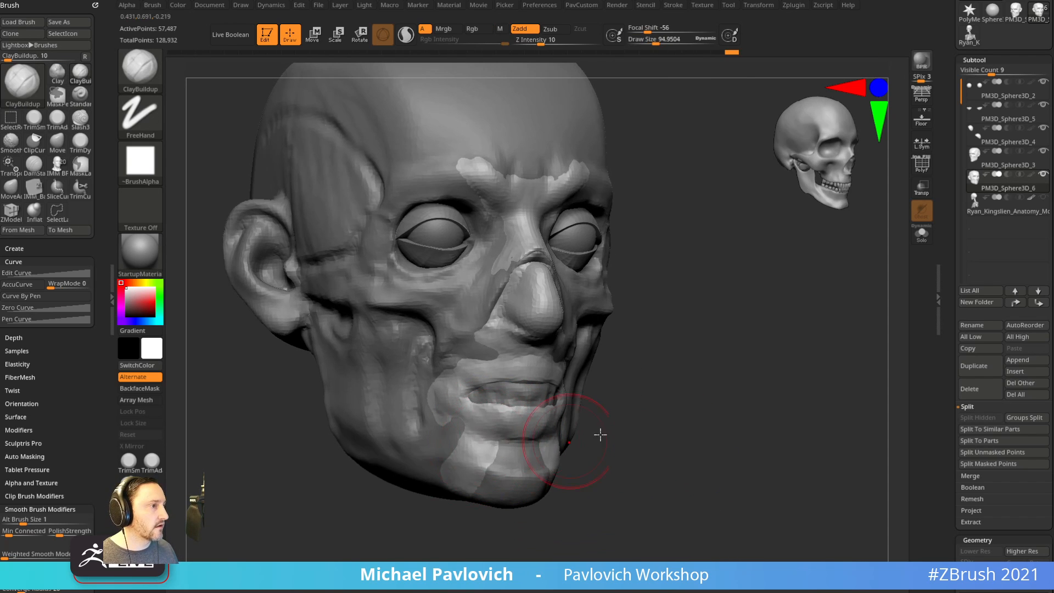
mouse_move(600, 431)
right_mouse_down()
mouse_move(567, 449)
mouse_move(711, 404)
right_mouse_up()
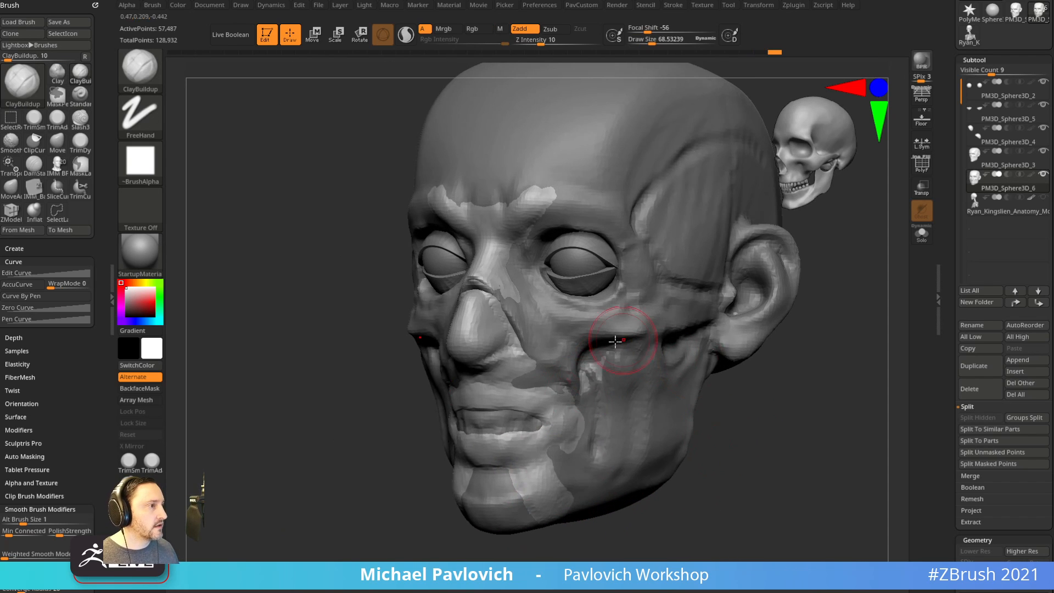
Build a ClayBuildup band from the cheekbone down toward the upper lip and extend the brows outward at a Draw Size of about 72.
right_click_drag(614, 326, 606, 330)
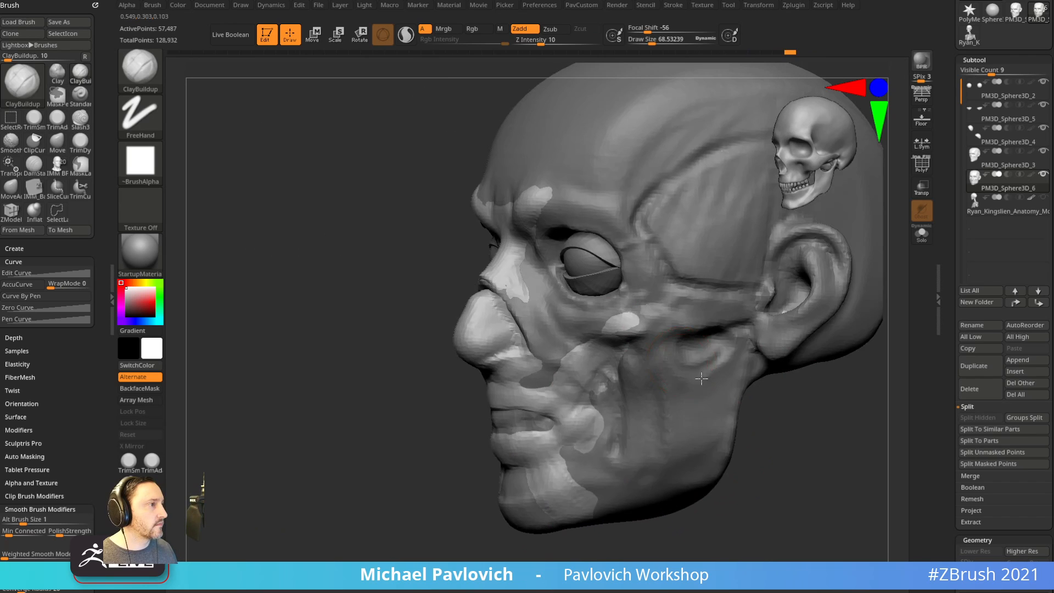
right_click_drag(555, 376, 470, 352)
mouse_move(740, 392)
right_mouse_down()
mouse_move(739, 433)
mouse_move(549, 292)
mouse_move(767, 419)
mouse_move(753, 404)
mouse_move(527, 344)
right_mouse_up()
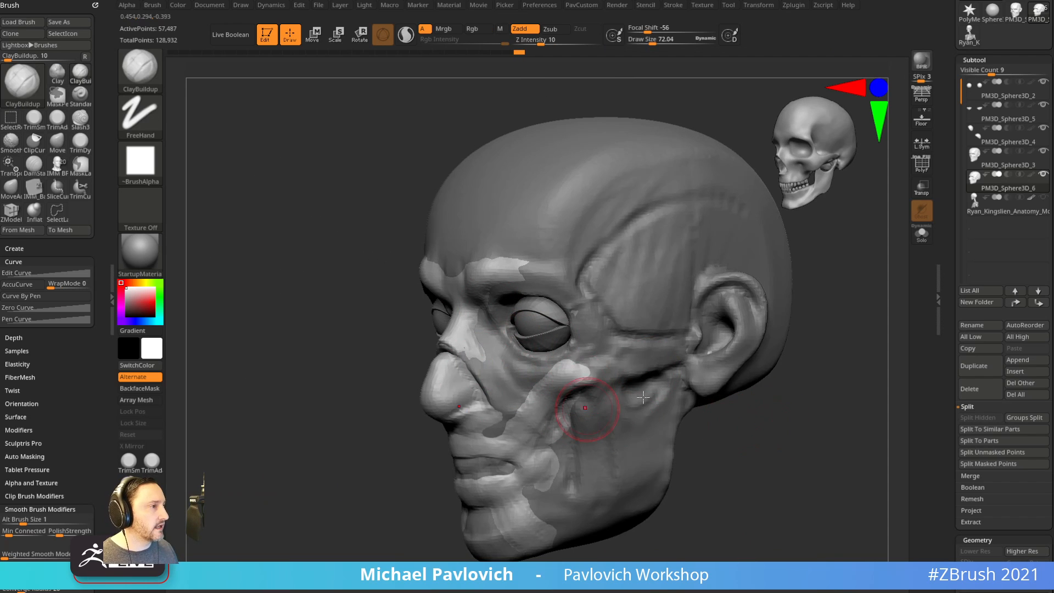
right_click_drag(586, 408, 702, 366)
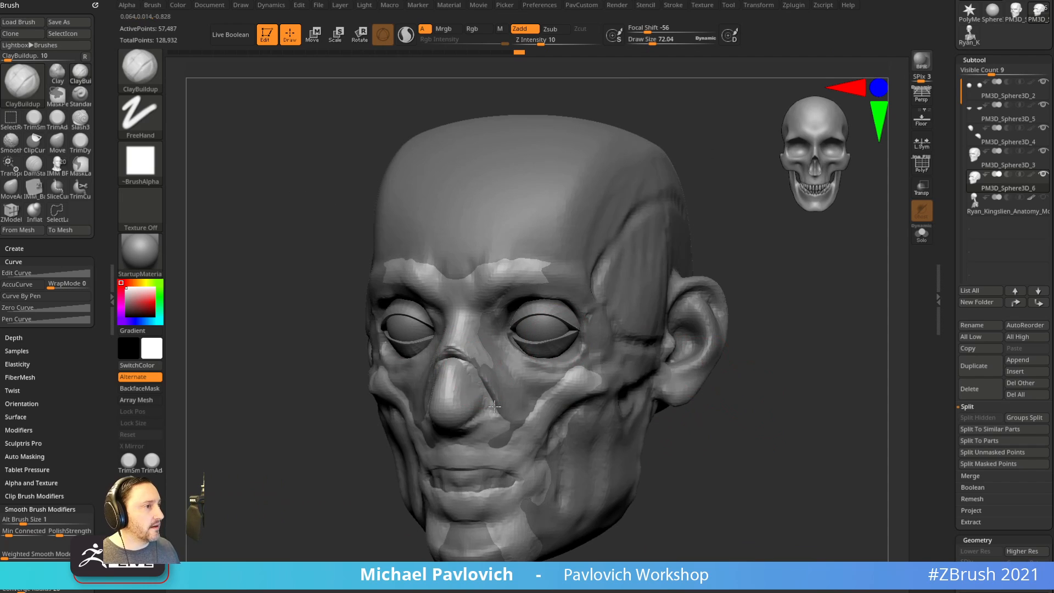
Fill the gap between the side of the nose and the cheekbone with ClayBuildup strokes.
right_click_drag(436, 454, 455, 416)
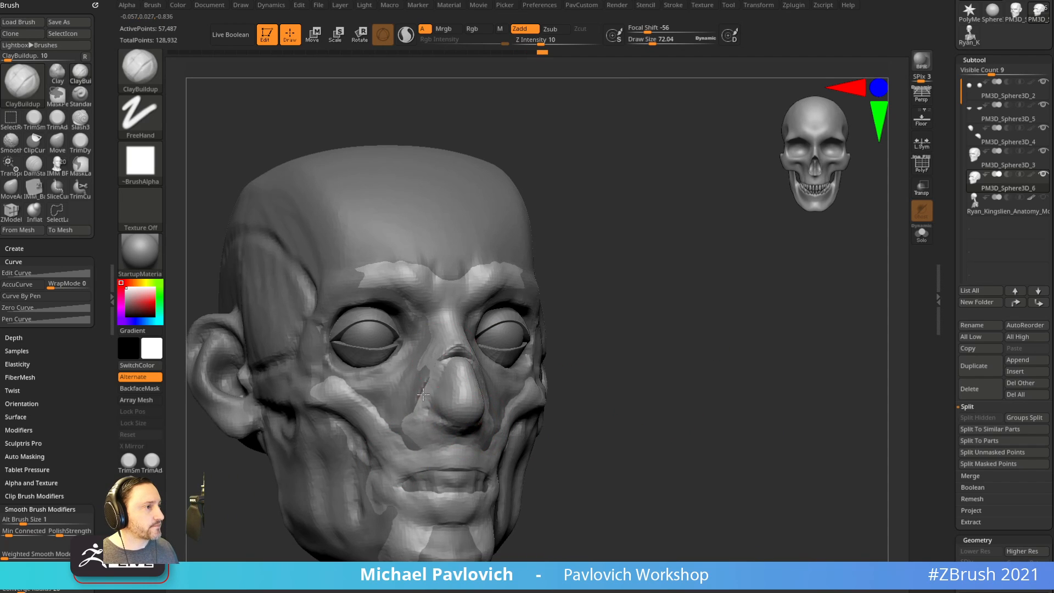
right_click_drag(571, 363, 496, 367)
right_click_drag(586, 397, 637, 411)
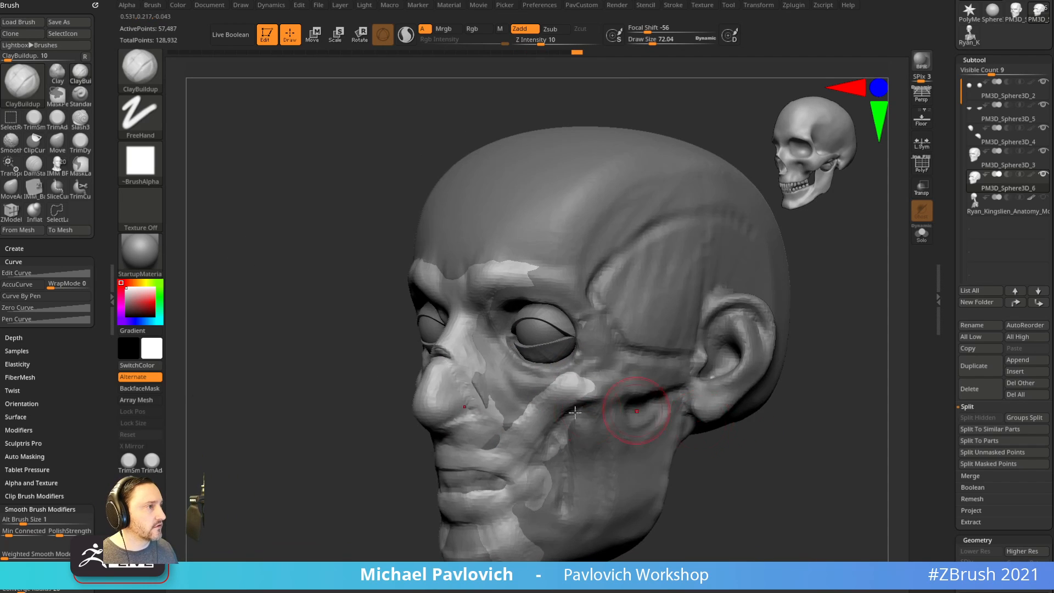
mouse_move(488, 358)
left_mouse_down()
mouse_move(471, 377)
mouse_move(483, 370)
mouse_move(540, 406)
left_mouse_up()
right_click_drag(659, 422, 741, 429)
Layer ClayBuildup strokes across the upper cheek and down past the mouth corner toward the jaw.
key("bracketright")
key("bracketleft")
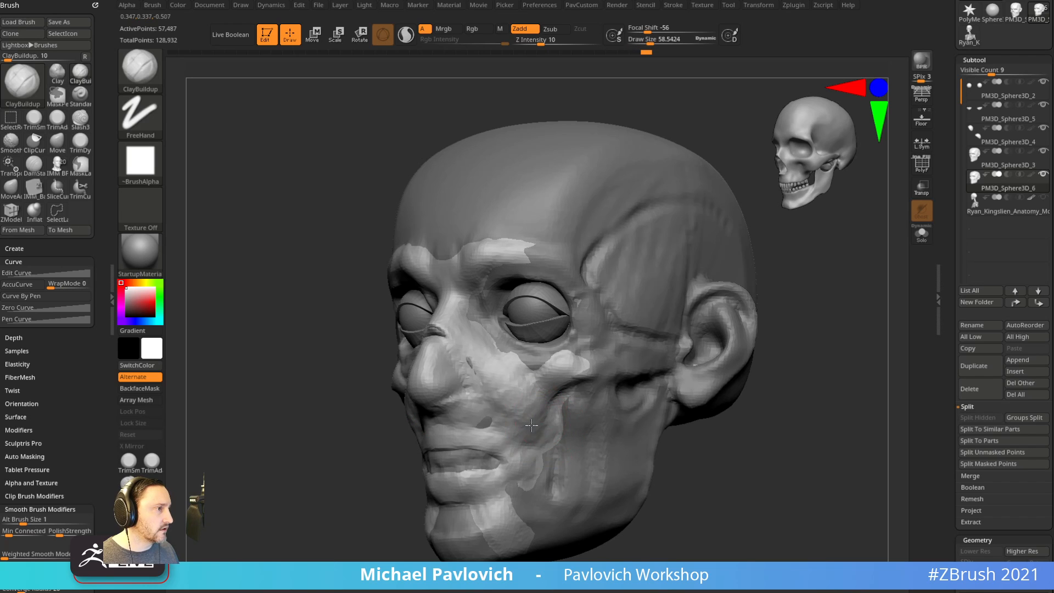
mouse_move(531, 424)
right_mouse_down()
mouse_move(562, 418)
mouse_move(425, 434)
right_mouse_up()
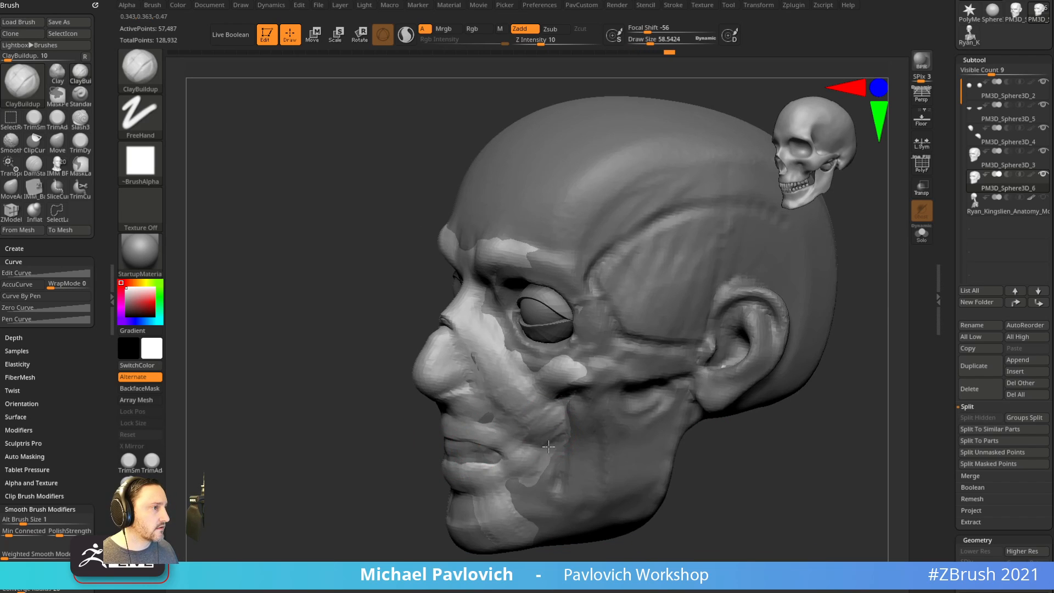
key("bracketright")
left_click_drag(536, 424, 552, 486)
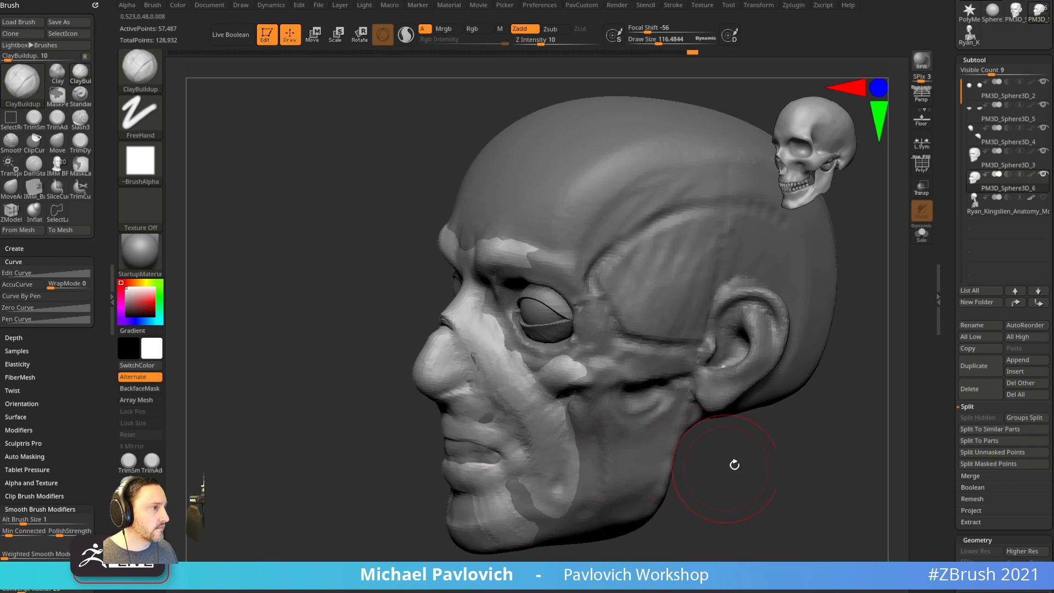
Cover the jaw muscle area below the cheekbone and ear with long ClayBuildup strokes at a Draw Size of 112.
left_click_drag(734, 464, 760, 461)
mouse_move(591, 424)
left_mouse_down()
mouse_move(626, 511)
mouse_move(652, 482)
left_mouse_up()
right_click_drag(686, 472, 716, 460)
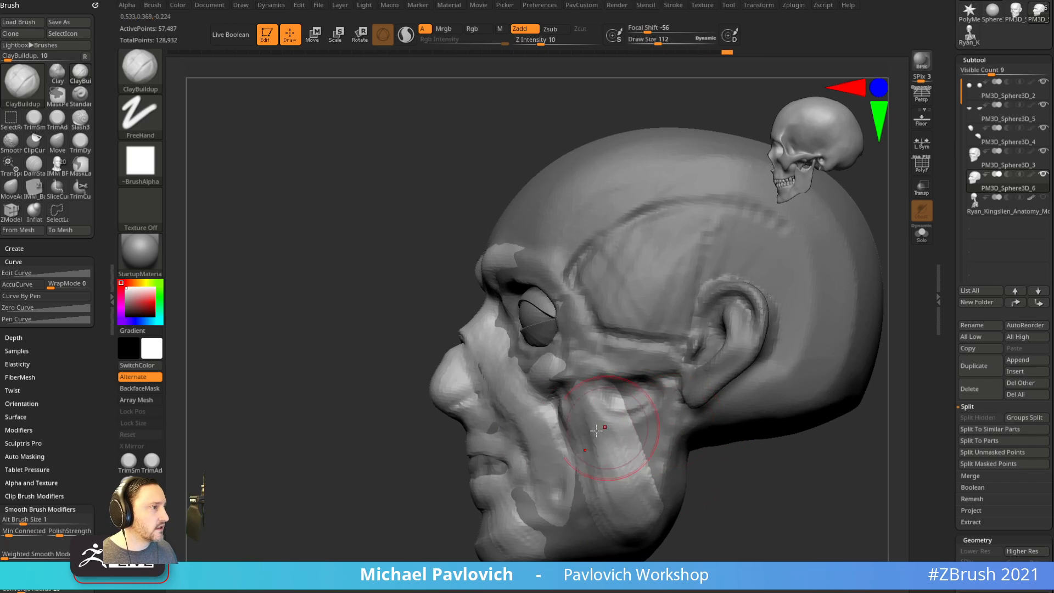
mouse_move(624, 393)
left_mouse_down()
mouse_move(653, 492)
mouse_move(664, 478)
left_mouse_up()
right_click_drag(659, 467, 609, 439)
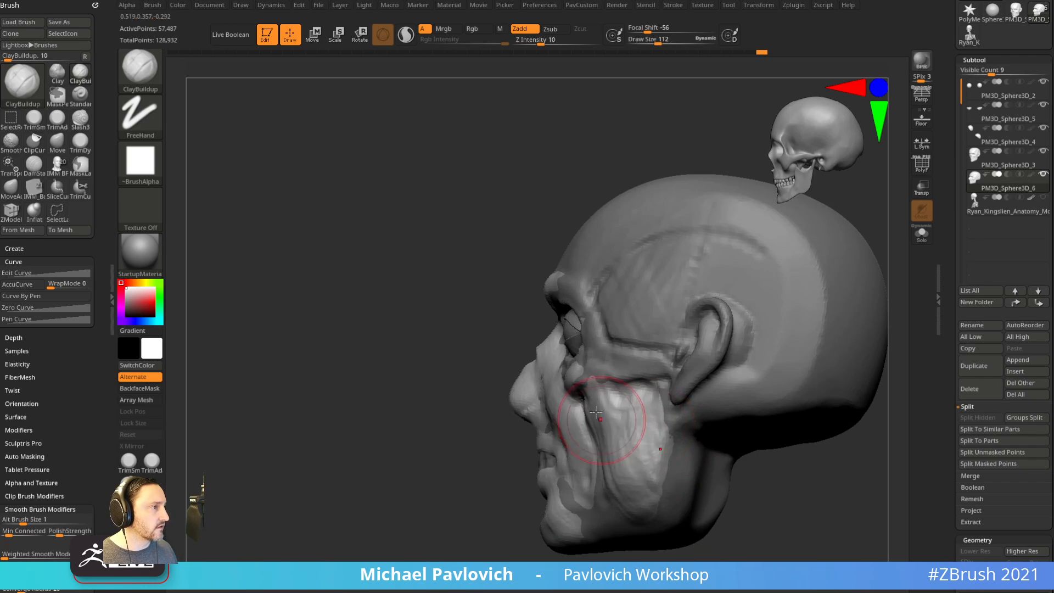
left_click_drag(626, 390, 640, 469)
left_click_drag(648, 387, 667, 478)
right_click_drag(708, 457, 726, 451)
Cover the temple beside the eye with vertical ClayBuildup strokes at a Draw Size of 112.
left_click_drag(648, 256, 604, 324)
mouse_move(667, 250)
left_mouse_down()
mouse_move(631, 343)
mouse_move(662, 349)
left_mouse_up()
left_click_drag(701, 263, 695, 333)
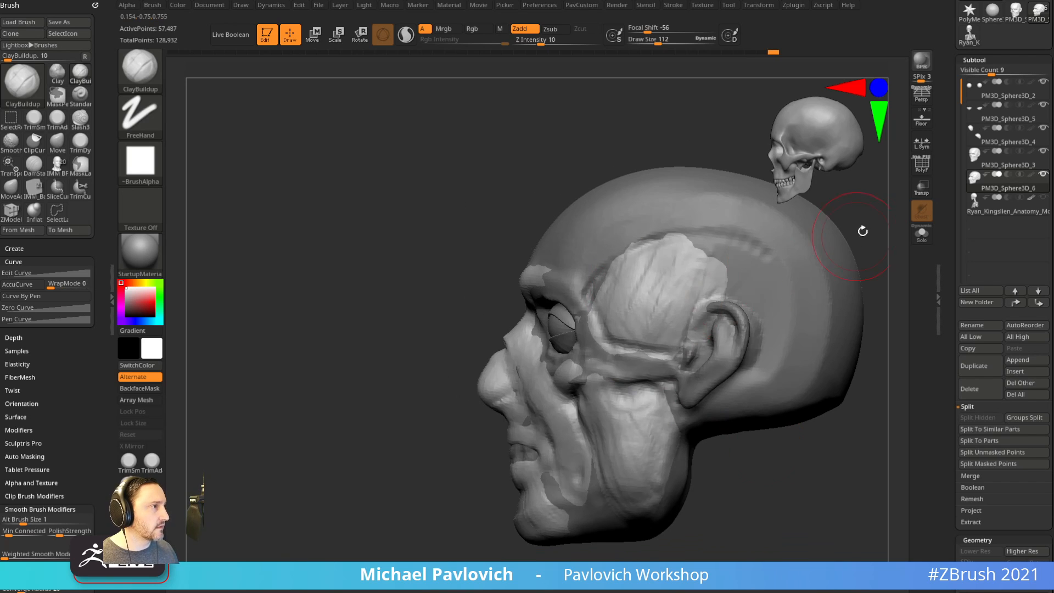
Cover the forehead with upright ClayBuildup strokes and thicken the flesh along the brows.
right_click_drag(861, 228, 781, 322, "shift")
left_click_drag(565, 308, 530, 343)
mouse_move(569, 264)
left_mouse_down()
mouse_move(541, 344)
mouse_move(571, 346)
left_mouse_up()
left_click_drag(599, 283, 593, 346)
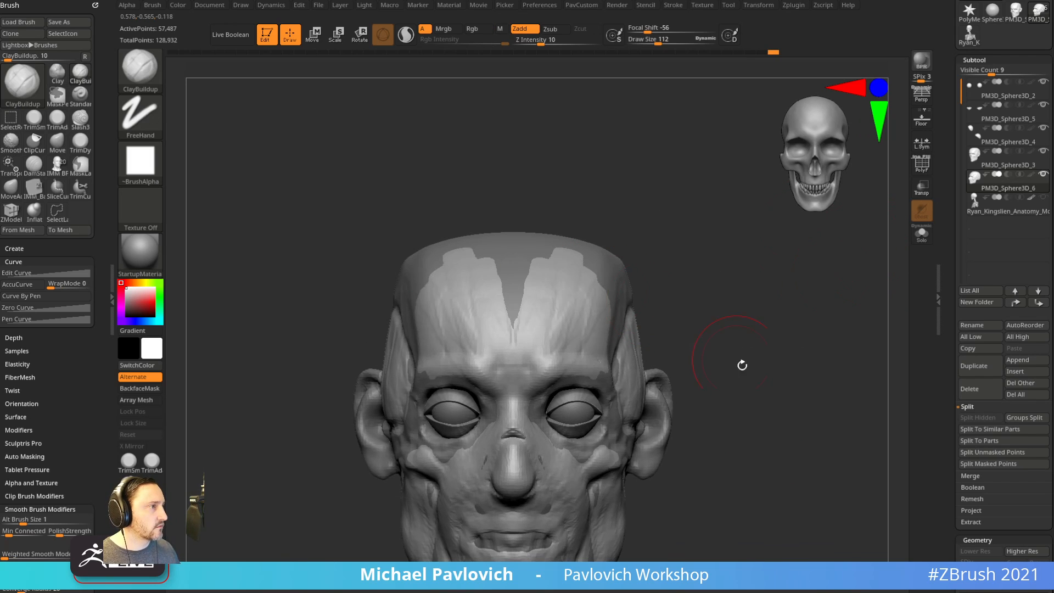
right_click_drag(742, 364, 762, 318, "alt")
mouse_move(762, 318)
right_mouse_down()
mouse_move(741, 325)
mouse_move(743, 419)
mouse_move(608, 383)
right_mouse_up()
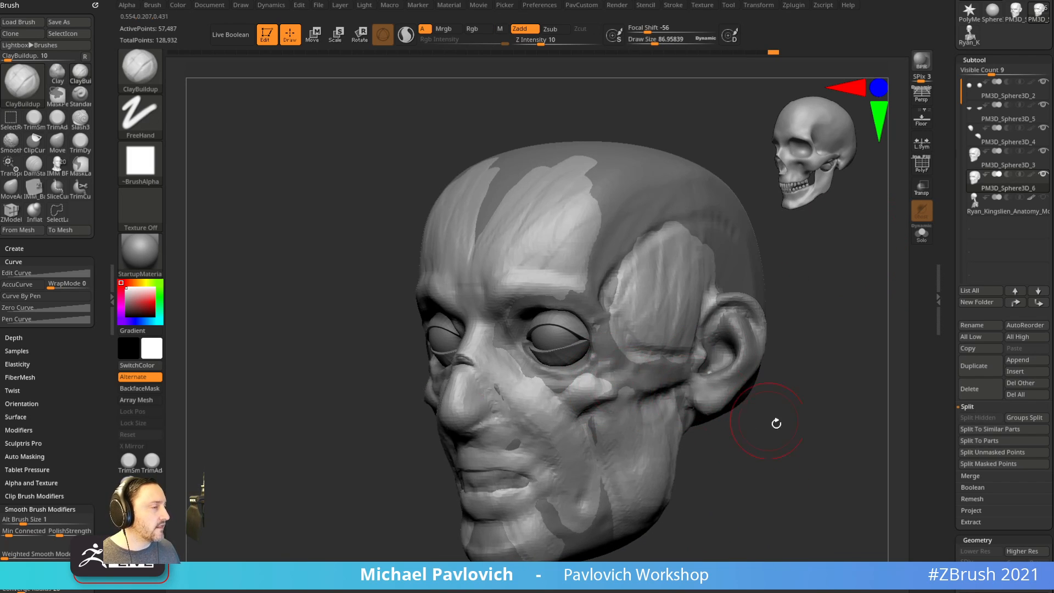
right_click_drag(777, 424, 741, 374, "shift")
key("b")
key("s")
key("t")
key("s")
left_click_drag(544, 343, 539, 343)
left_click_drag(461, 349, 497, 321)
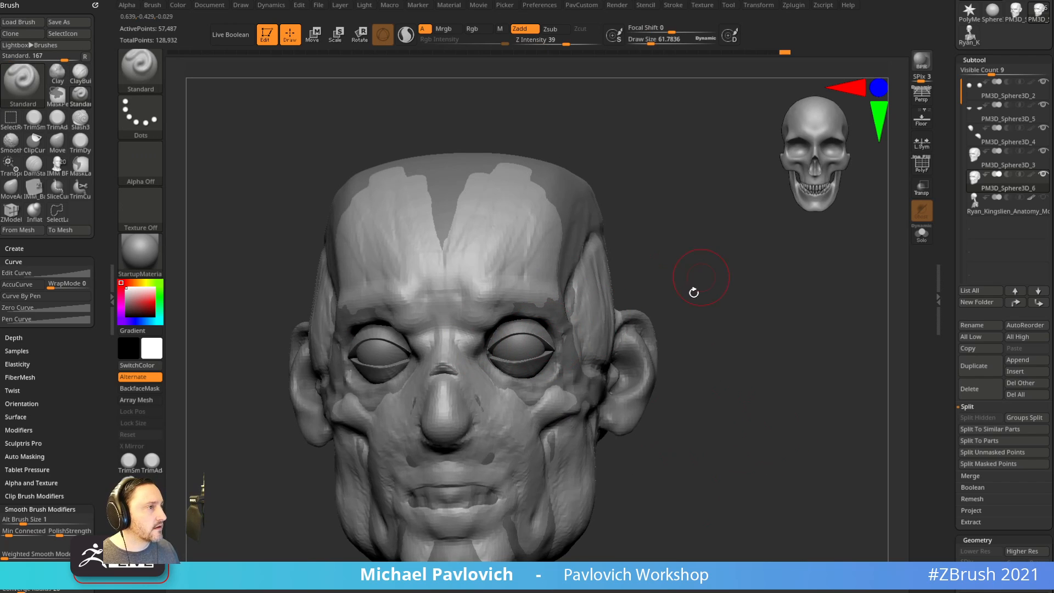
key("ctrl+z")
Build up the brow ridge and the rim beneath the eye with the ClayBuildup brush at a Draw Size of about 62.
right_click_drag(694, 293, 679, 324, "alt")
key("b")
key("c")
key("b")
right_click_drag(679, 324, 620, 330)
mouse_move(464, 365)
left_mouse_down()
mouse_move(459, 344)
mouse_move(556, 340)
mouse_move(585, 361)
left_mouse_up()
right_click_drag(609, 351, 546, 366)
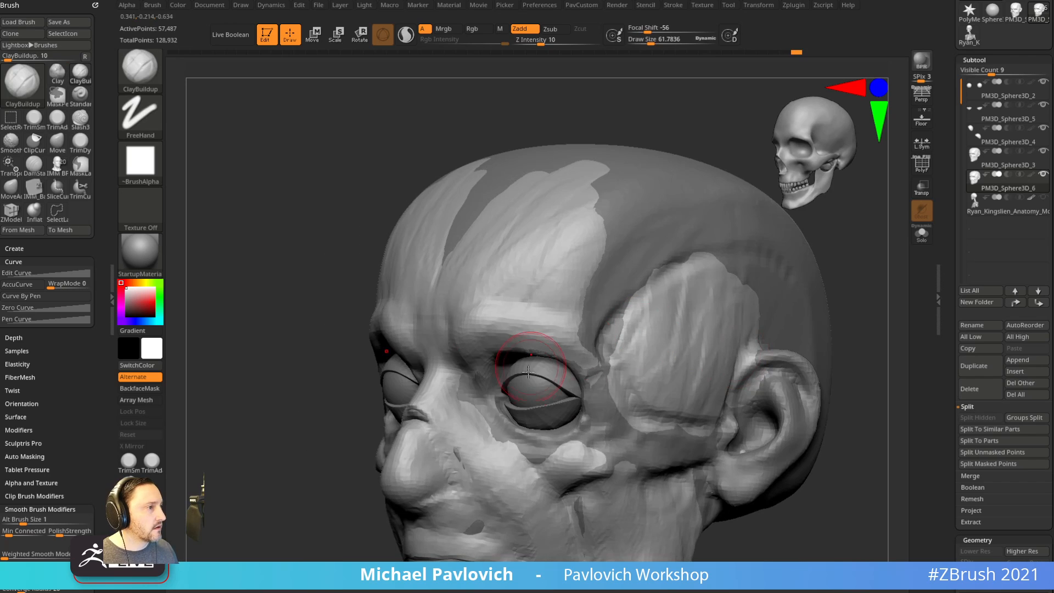
mouse_move(502, 386)
left_mouse_down()
mouse_move(548, 435)
mouse_move(577, 443)
left_mouse_up()
Add ClayBuildup volume around the inner corners and upper rims of the eye sockets at a Draw Size of about 52.
right_click_drag(851, 305, 574, 379)
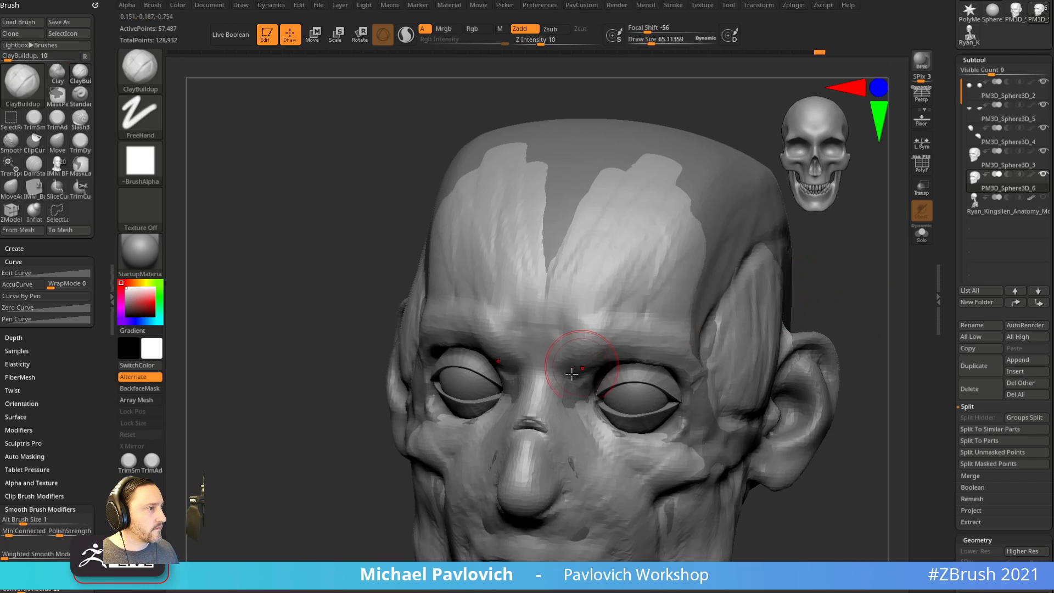
left_click_drag(896, 314, 918, 311, "shift")
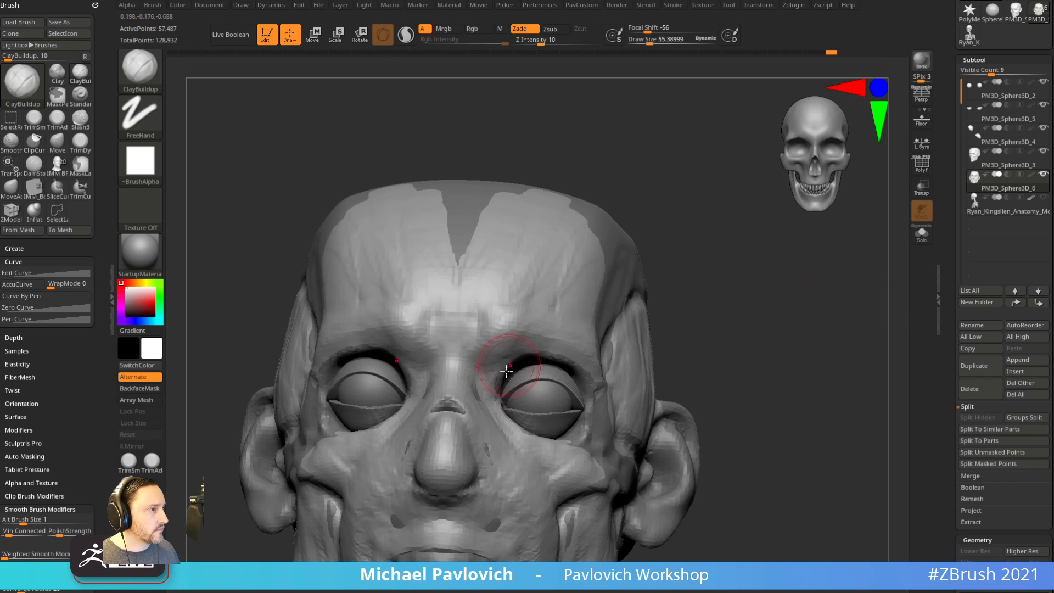
left_click_drag(727, 325, 685, 306)
left_click_drag(536, 355, 550, 359)
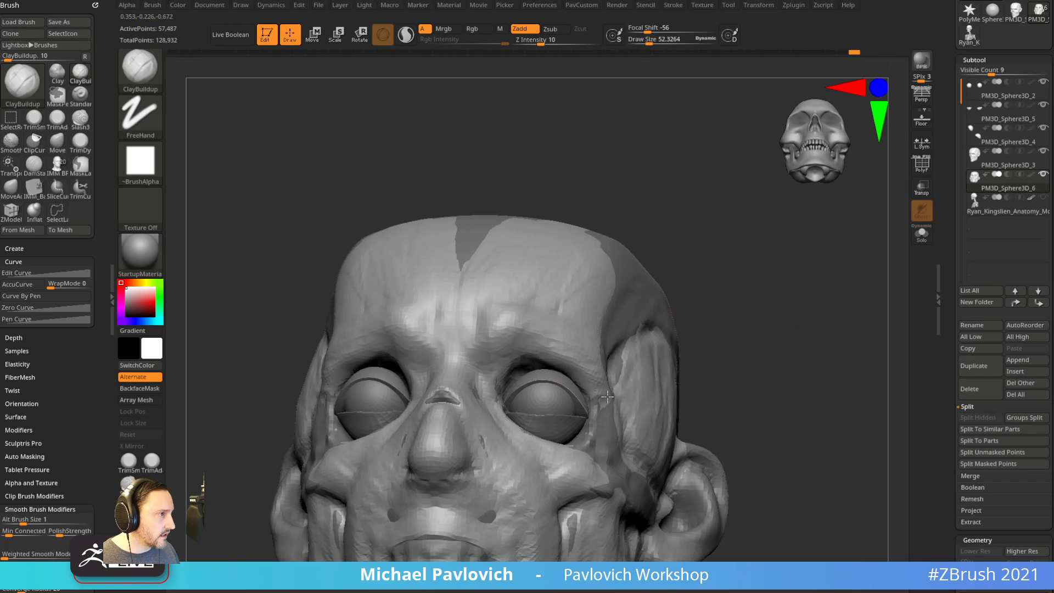
right_click_drag(607, 397, 558, 360)
right_click_drag(734, 346, 551, 350)
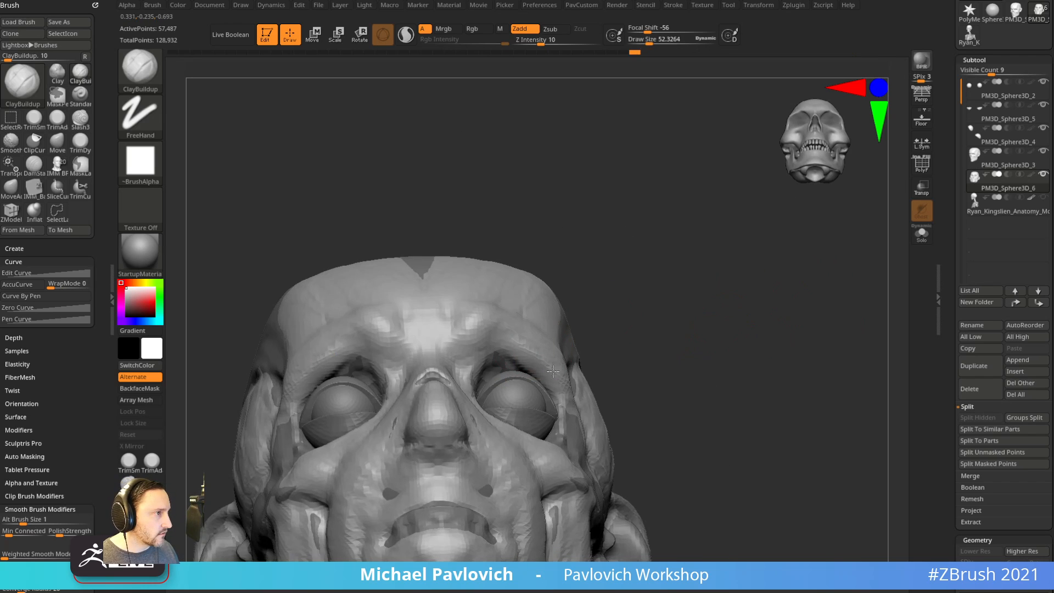
Build up the cheekbone and the area beside the outer eye corner with ClayBuildup at a Draw Size of about 52.
right_click_drag(660, 330, 554, 442)
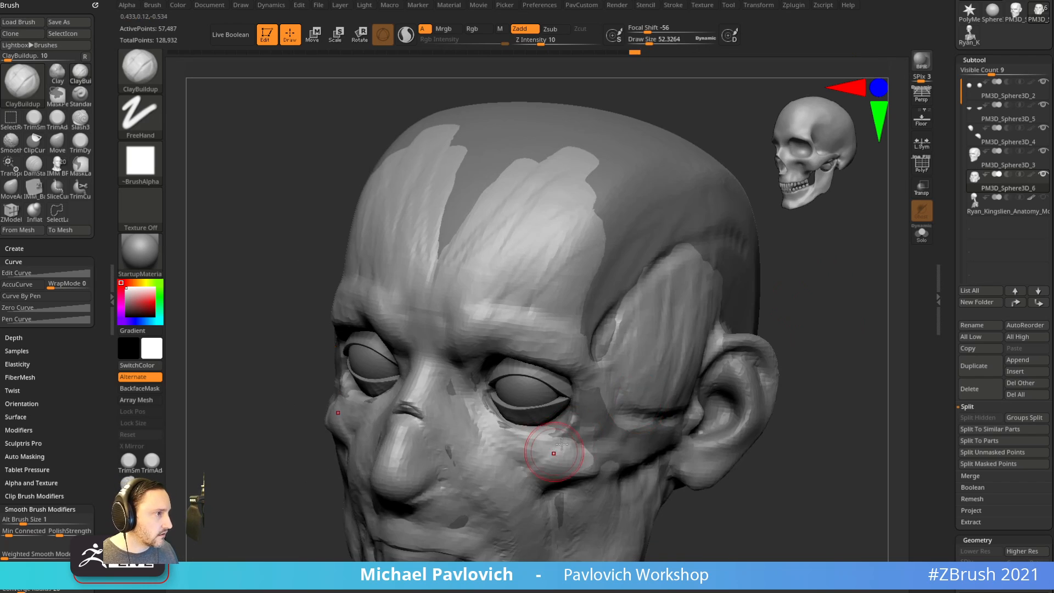
left_click_drag(555, 442, 570, 432)
right_click_drag(752, 475, 640, 427)
mouse_move(640, 427)
left_mouse_down()
mouse_move(603, 445)
mouse_move(585, 474)
left_mouse_up()
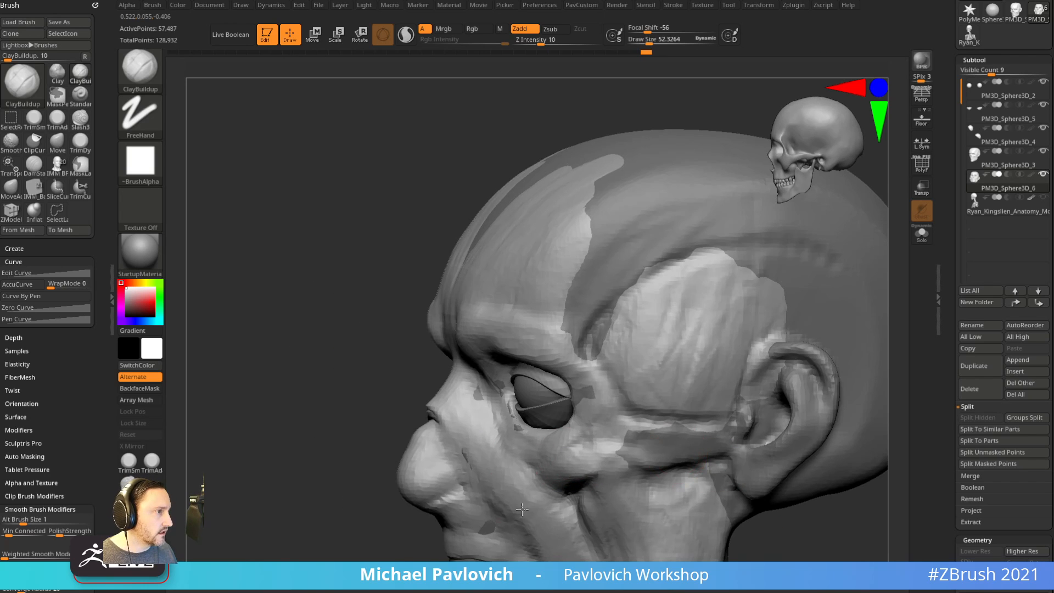
Fill the hollow under the cheekbone and the lower cheek with broad ClayBuildup strokes at a Draw Size of 112.
mouse_move(357, 547)
right_mouse_down()
mouse_move(483, 478)
mouse_move(541, 428)
right_mouse_up()
left_click_drag(574, 422, 571, 458)
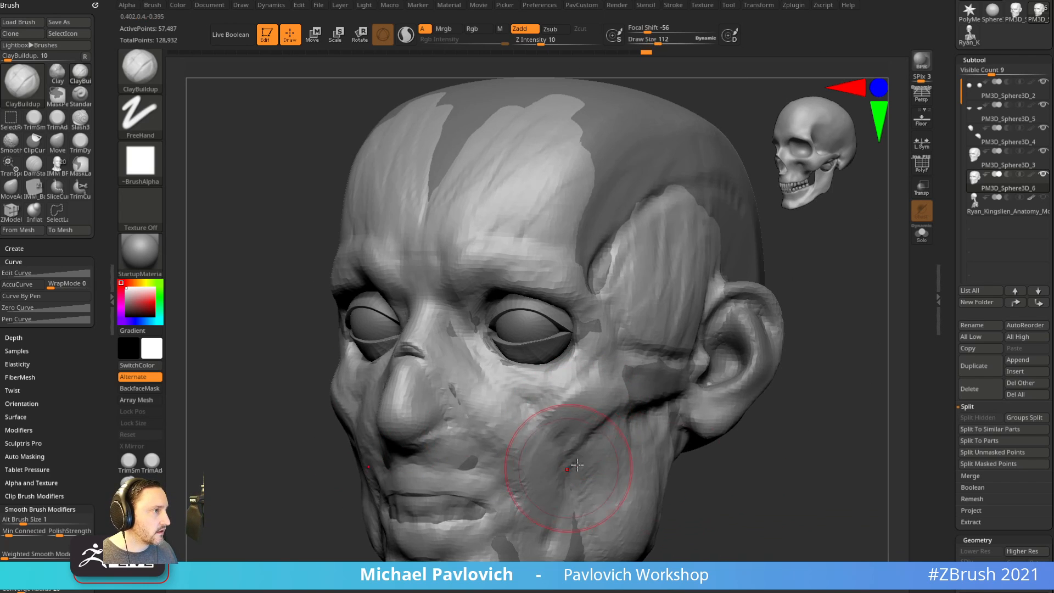
right_click_drag(572, 464, 555, 423, "alt")
left_click_drag(603, 412, 563, 497)
mouse_move(563, 497)
right_mouse_down()
mouse_move(668, 450)
mouse_move(730, 459)
mouse_move(628, 435)
right_mouse_up()
left_click_drag(504, 431, 568, 512)
right_click_drag(568, 512, 507, 395)
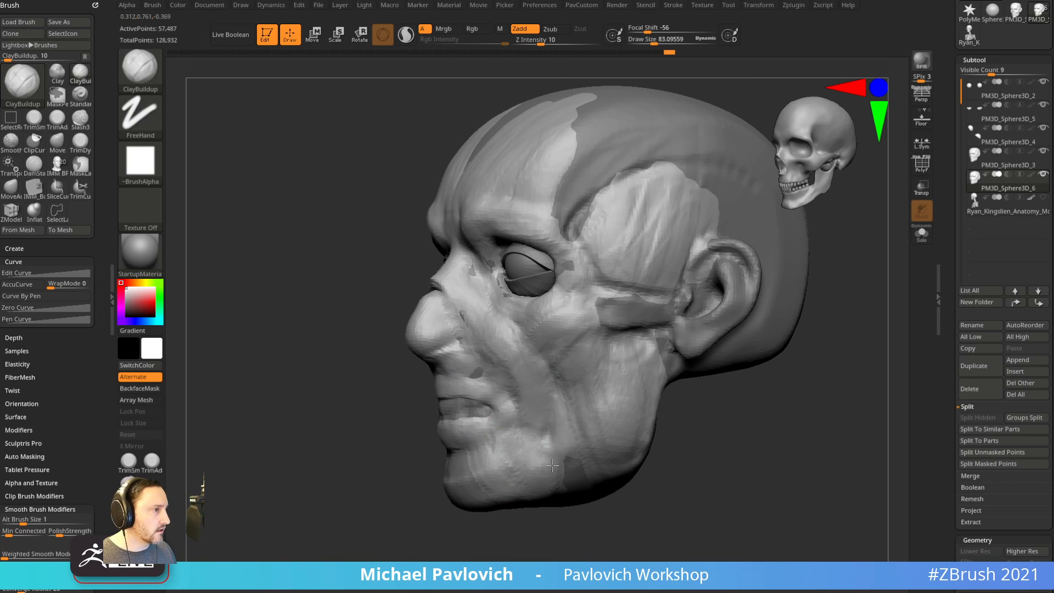
Blend the lower cheek into the jawline and chin with ClayBuildup strokes at a Draw Size of about 83.
right_click_drag(553, 466, 547, 476)
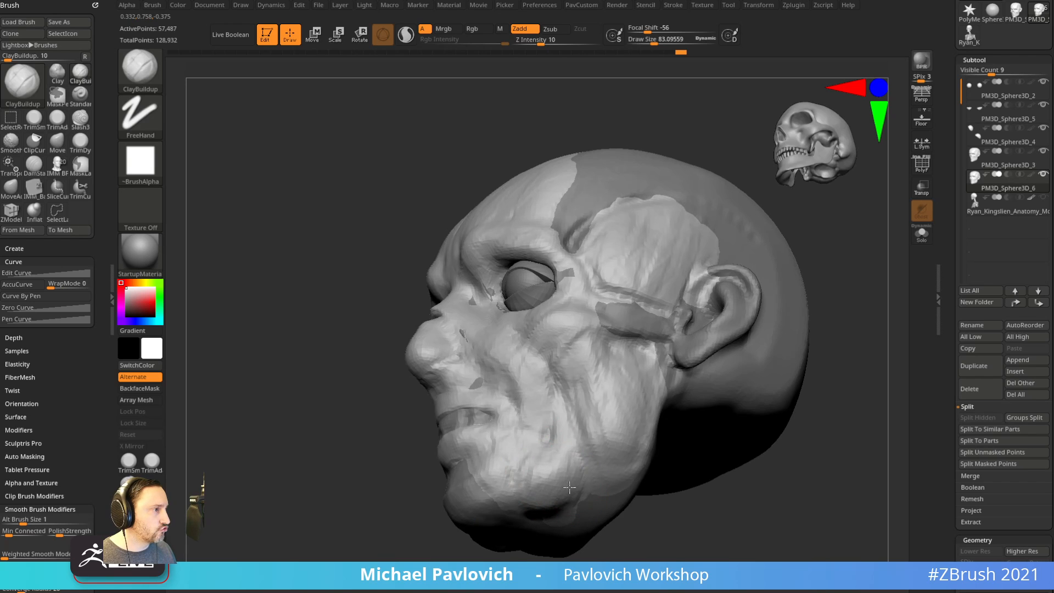
mouse_move(627, 465)
right_mouse_down()
mouse_move(736, 459)
mouse_move(736, 494)
mouse_move(531, 499)
right_mouse_up()
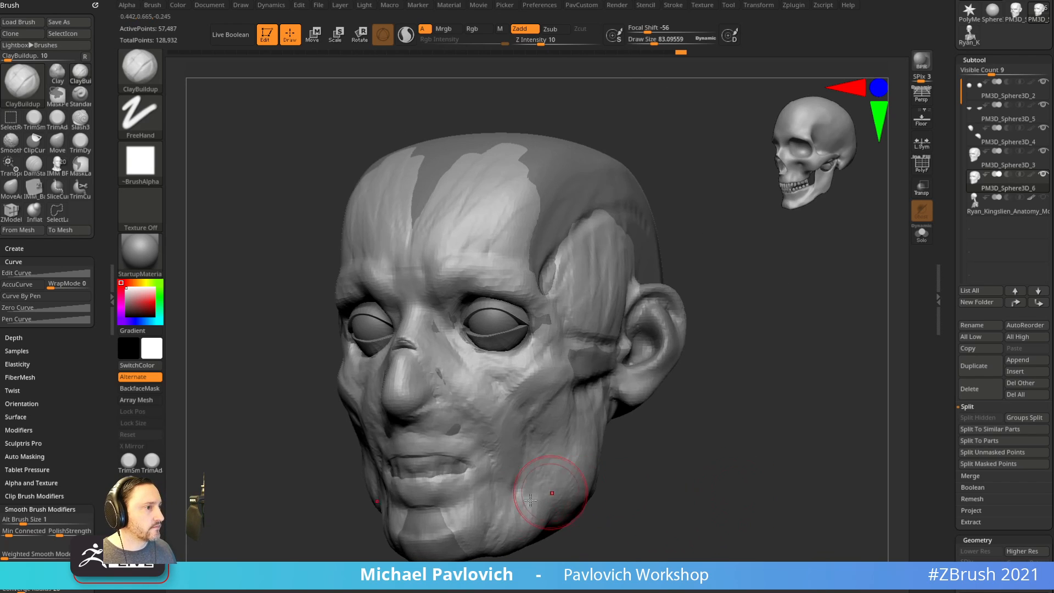
mouse_move(604, 507)
right_mouse_down()
mouse_move(701, 459)
mouse_move(780, 456)
mouse_move(634, 437)
right_mouse_up()
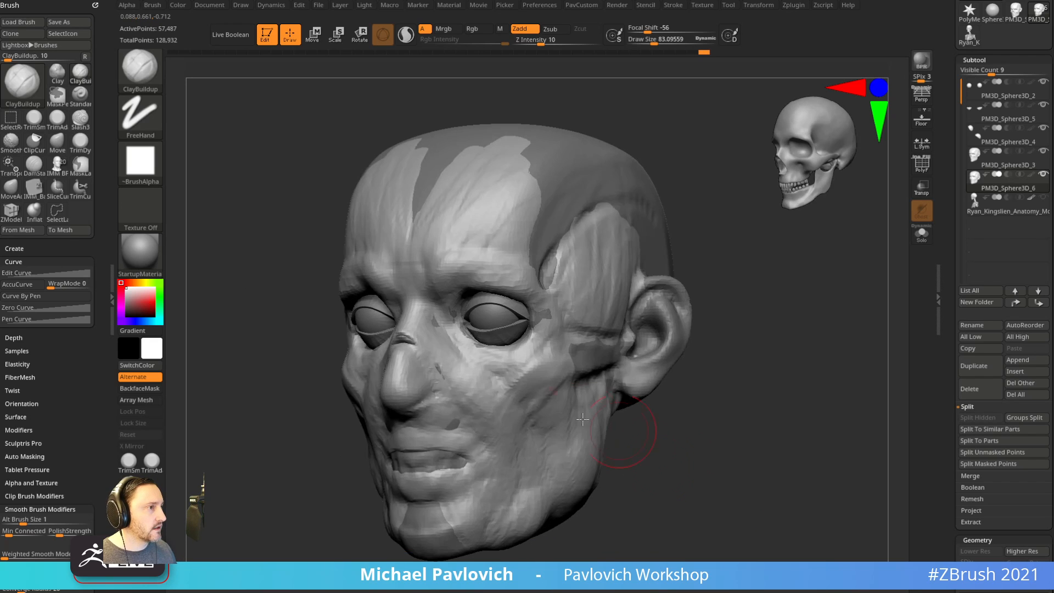
Cover the outer eye corners and the bare middle and sides of the forehead with ClayBuildup strokes.
right_click_drag(756, 272, 757, 349, "alt")
right_click_drag(654, 263, 732, 244)
left_click_drag(524, 392, 549, 409)
right_click_drag(741, 313, 654, 299)
mouse_move(519, 305)
left_mouse_down()
mouse_move(534, 342)
mouse_move(558, 267)
mouse_move(586, 260)
left_mouse_up()
right_click_drag(662, 236, 741, 256)
mouse_move(419, 285)
left_mouse_down()
mouse_move(446, 215)
mouse_move(477, 187)
left_mouse_up()
Add ClayBuildup strokes over the scalp above the temples and above the ears.
right_click_drag(687, 275, 607, 264)
left_click_drag(541, 239, 571, 214)
mouse_move(595, 261)
left_mouse_down()
mouse_move(608, 223)
mouse_move(631, 235)
left_mouse_up()
left_click_drag(654, 310, 658, 264)
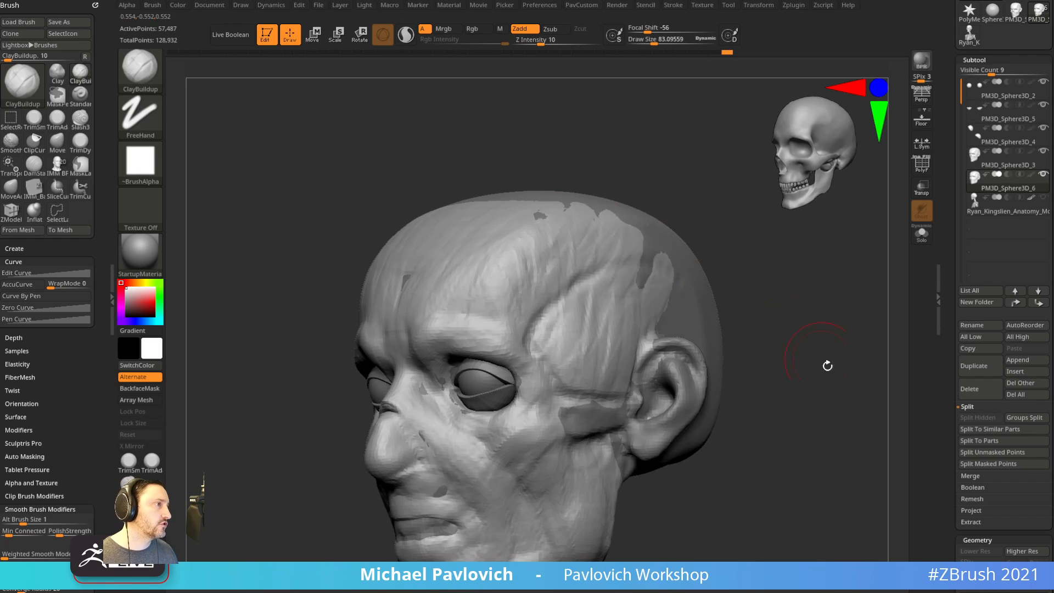
right_click_drag(827, 366, 855, 404)
right_click_drag(845, 404, 658, 335, "alt")
mouse_move(742, 346)
right_mouse_down("shift")
mouse_move(762, 383)
mouse_move(795, 354)
right_mouse_up("shift")
right_click_drag(669, 355, 752, 341)
right_click_drag(604, 388, 730, 413, "shift")
right_click_drag(731, 413, 735, 391)
mouse_move(461, 409)
left_mouse_down("alt")
mouse_move(483, 413)
mouse_move(499, 491)
left_mouse_up("alt")
left_click_drag(484, 359, 492, 390, "alt")
key("ctrl+z")
key("ctrl+z")
Carve nostrils into the underside of the nose with the Standard brush at a Draw Size of about 44 and smooth around them.
right_click_drag(709, 384, 769, 394)
right_click_drag(460, 330, 522, 406)
key("b")
key("s")
key("t")
key("s")
left_click_drag(442, 421, 438, 420)
left_click_drag(439, 412, 438, 424, "alt")
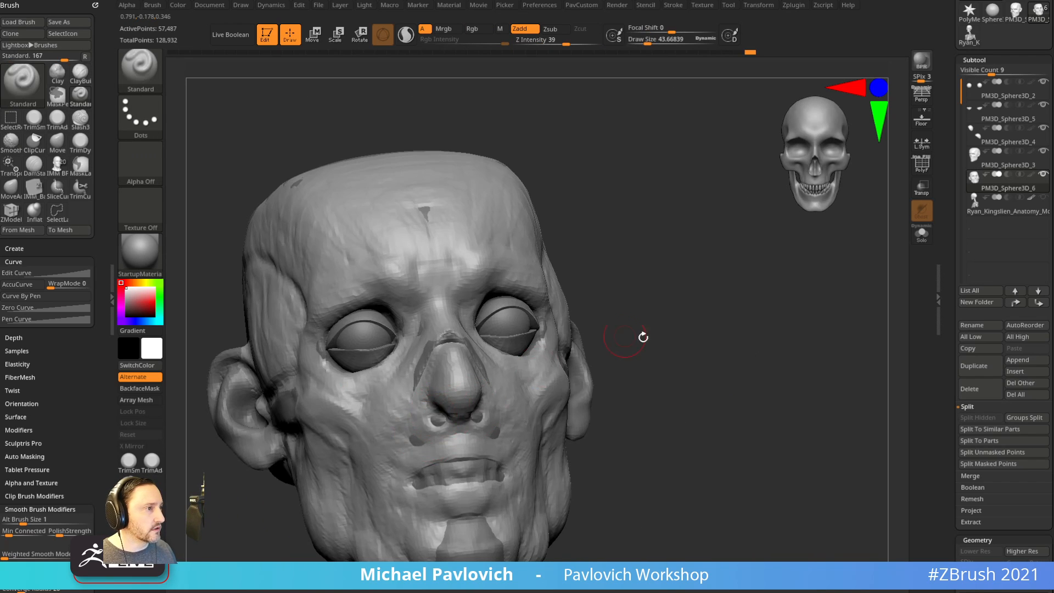
right_click_drag(642, 337, 680, 347)
left_click_drag(457, 407, 442, 411, "shift")
right_click_drag(476, 386, 468, 408)
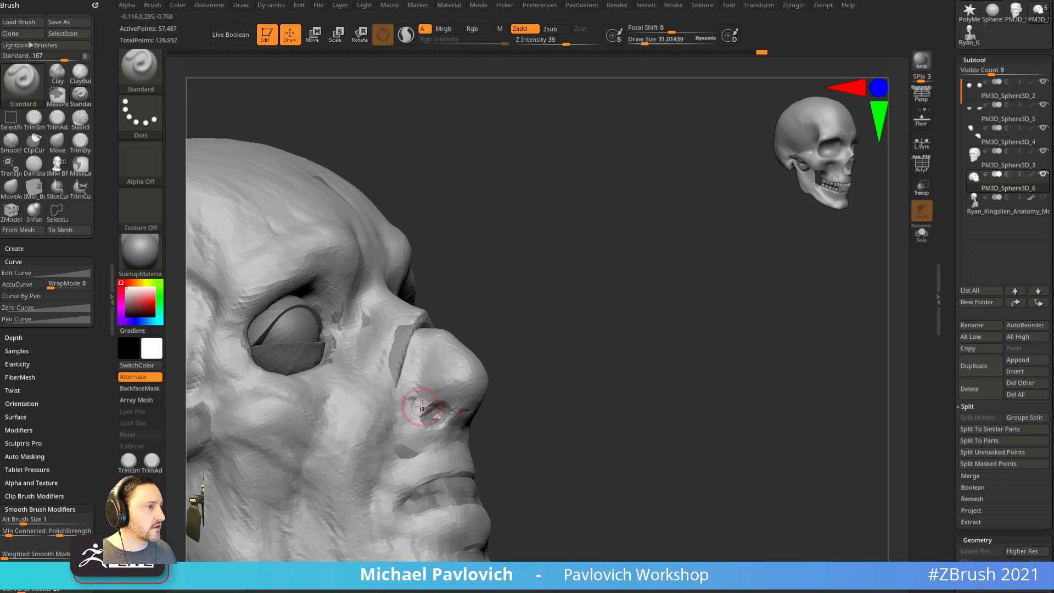
Carve the side of the nostril with the Standard brush at a Draw Size of about 31.
left_click_drag(428, 405, 413, 410, "alt")
right_click_drag(541, 379, 495, 422)
mouse_move(669, 369)
right_mouse_down()
mouse_move(706, 348)
mouse_move(673, 289)
right_mouse_up()
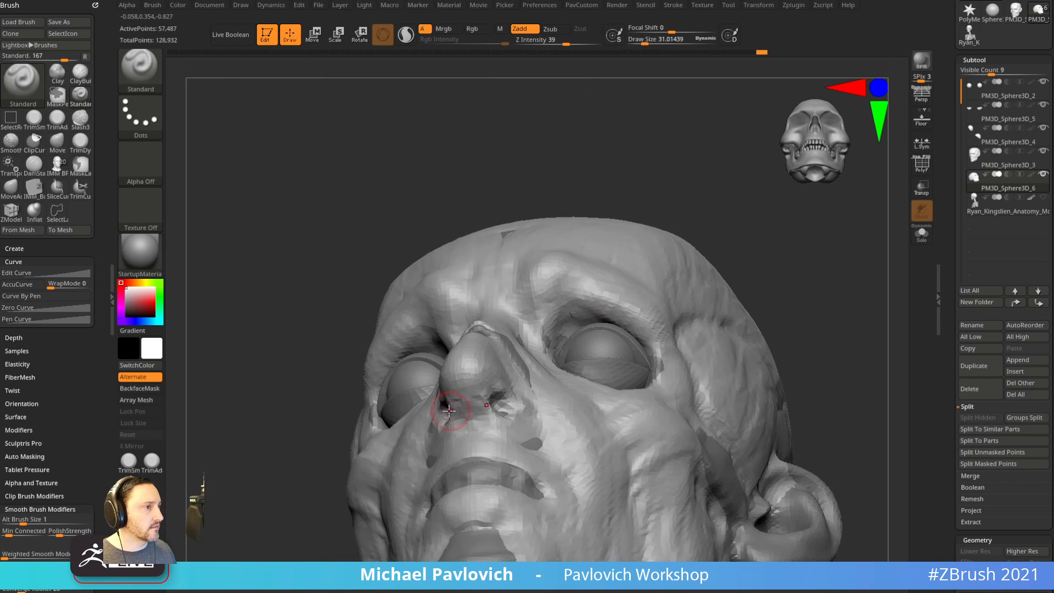
Push the underside of the nose around the nostrils inward with the Move brush at a Draw Size of about 59.
key("s")
left_click_drag(455, 409, 509, 396)
key("b")
key("m")
key("v")
right_click_drag(604, 341, 644, 318)
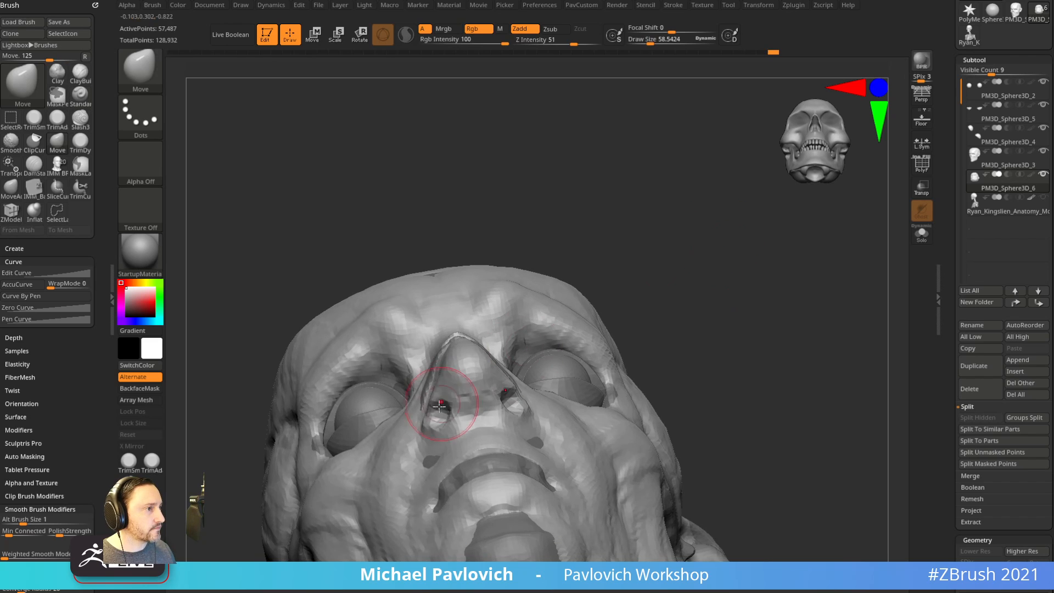
mouse_move(439, 409)
left_mouse_down()
mouse_move(443, 427)
mouse_move(459, 392)
left_mouse_up()
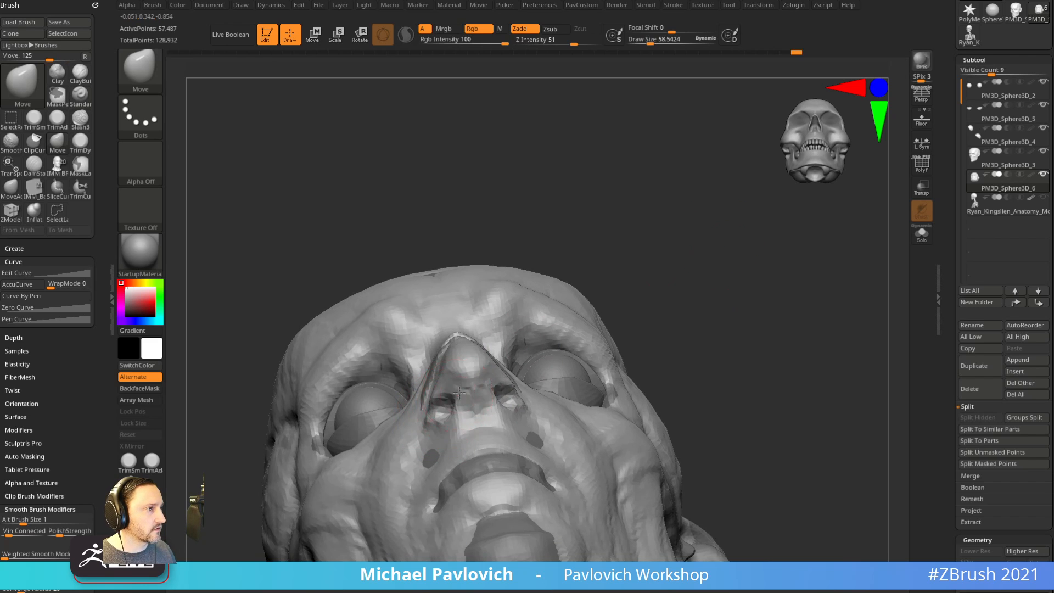
Deepen the nostril openings with the Standard brush at a Draw Size of about 33.
right_click_drag(643, 313, 619, 335)
key("b")
key("s")
key("t")
key("s")
left_click_drag(448, 401, 443, 401)
left_click_drag(443, 406, 447, 401, "alt")
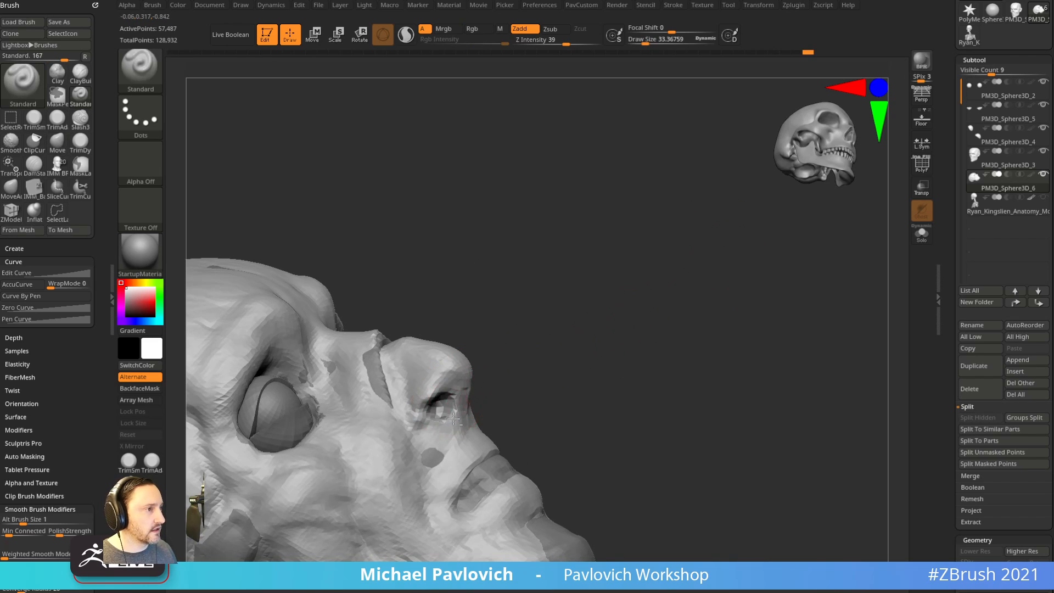
mouse_move(637, 341)
right_mouse_down()
mouse_move(699, 322)
mouse_move(374, 459)
mouse_move(504, 388)
right_mouse_up()
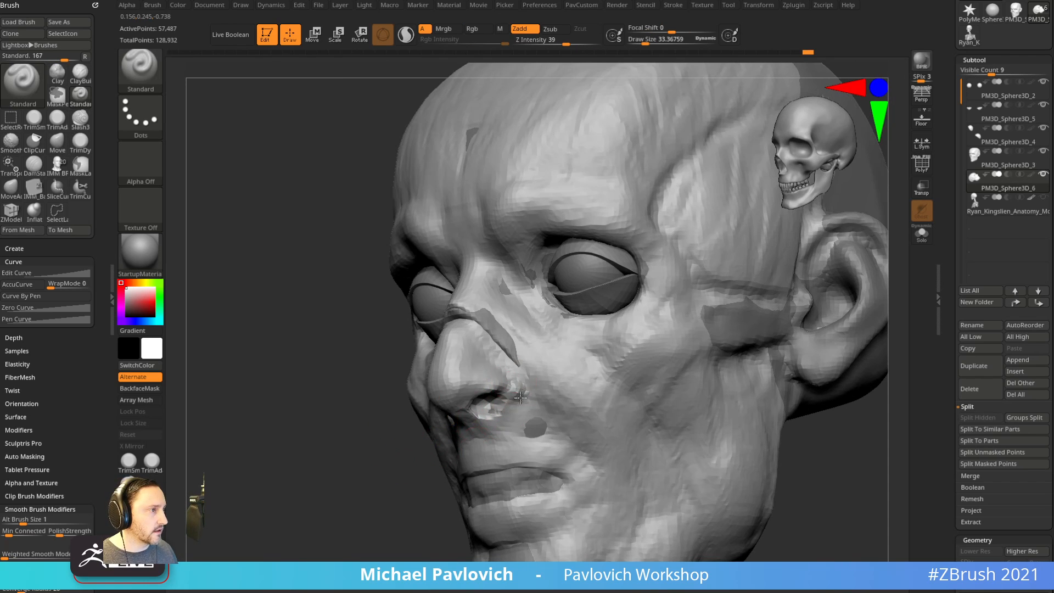
key("b")
key("d")
key("s")
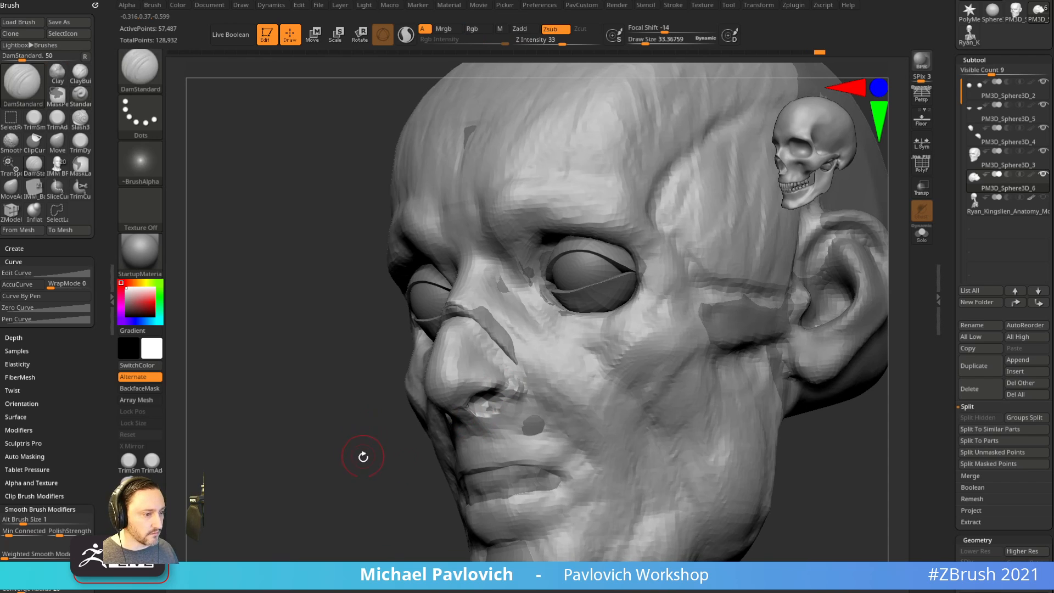
right_click_drag(363, 457, 788, 357)
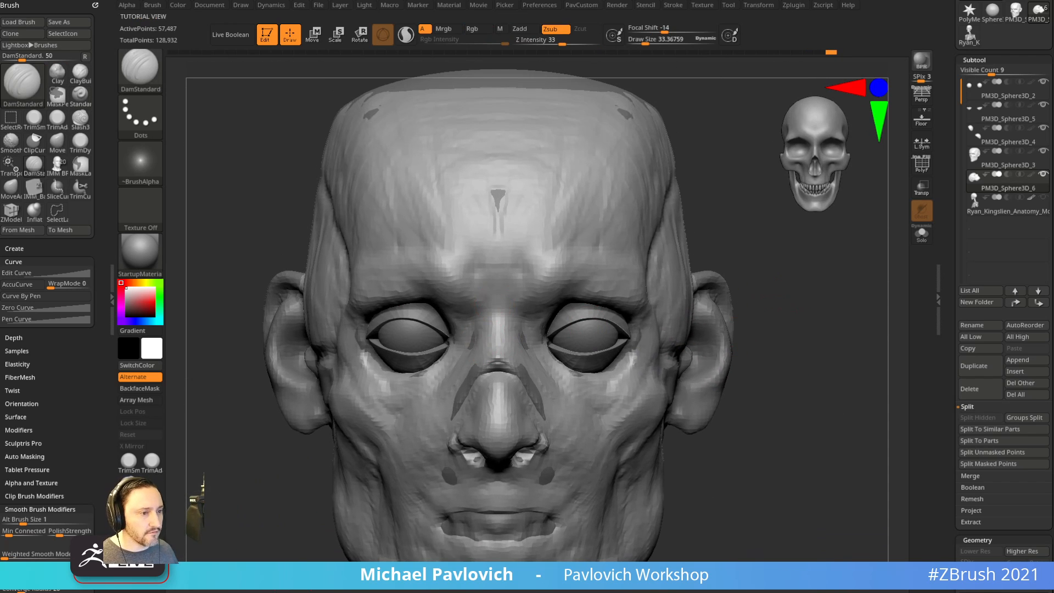
mouse_move(687, 592)
left_mouse_down()
mouse_move(688, 144)
mouse_move(688, 592)
left_mouse_up()
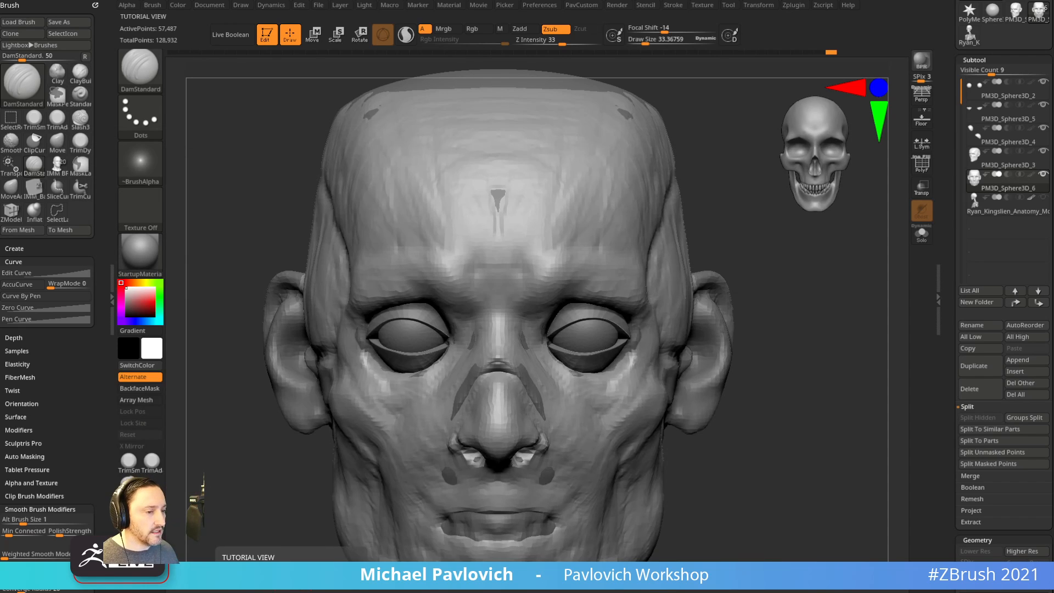
Fill out the hollow side of the cheek and jaw with ClayBuildup strokes at a Draw Size of about 108.
mouse_move(821, 400)
right_mouse_down("alt")
mouse_move(809, 412)
mouse_move(768, 377)
mouse_move(782, 399)
mouse_move(766, 342)
mouse_move(774, 384)
mouse_move(763, 363)
right_mouse_up("alt")
key("b")
key("c")
key("b")
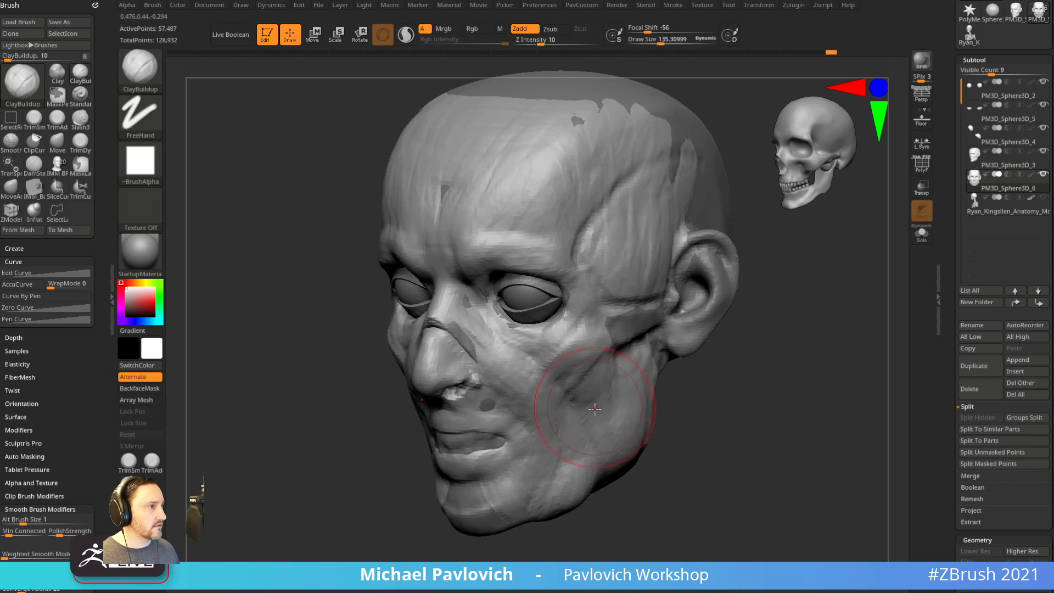
right_click_drag(598, 411, 615, 394)
key("s")
mouse_move(610, 394)
left_mouse_down()
mouse_move(583, 409)
mouse_move(592, 437)
left_mouse_up()
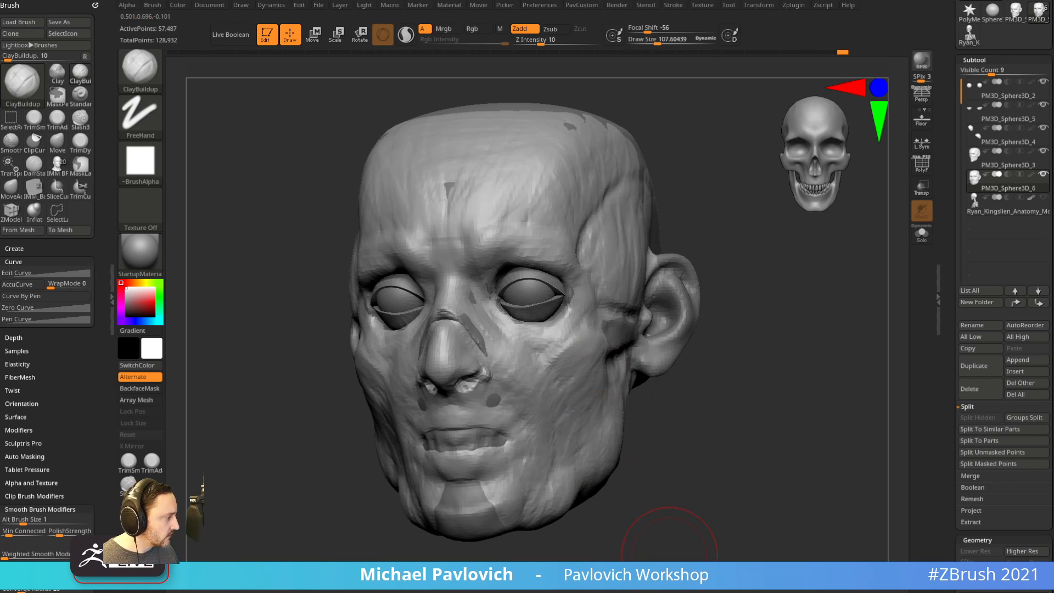
left_click_drag(1022, 592, 713, 592)
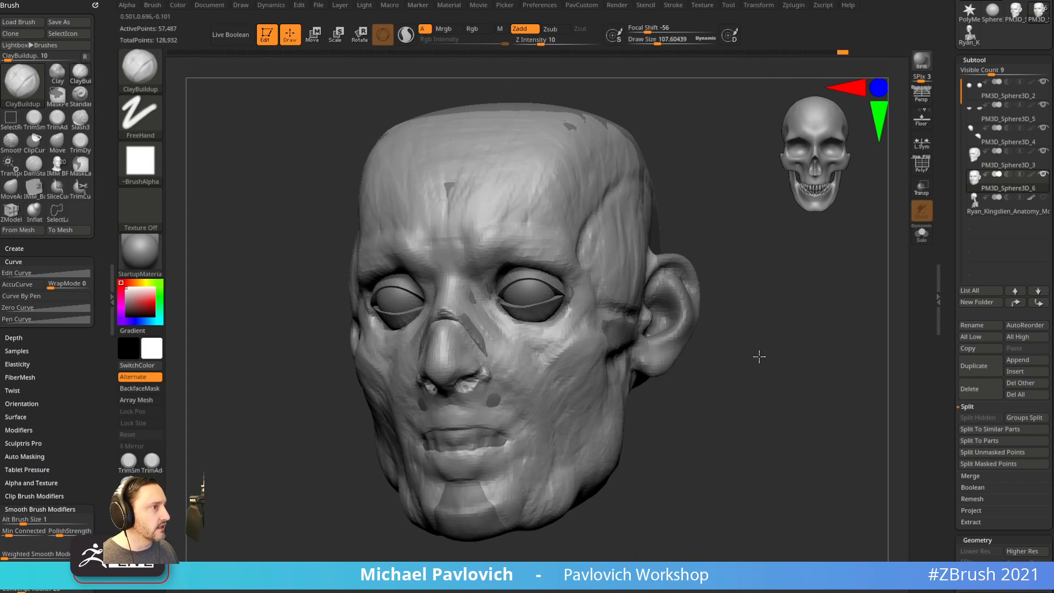
Adjust the outline of the lower cheeks and jaw from the front with the Move brush at a Draw Size of about 116.
right_click_drag(759, 357, 775, 341, "ctrl")
key("s")
left_click_drag(433, 431, 434, 442)
key("1")
key("s")
left_click_drag(441, 465, 450, 470)
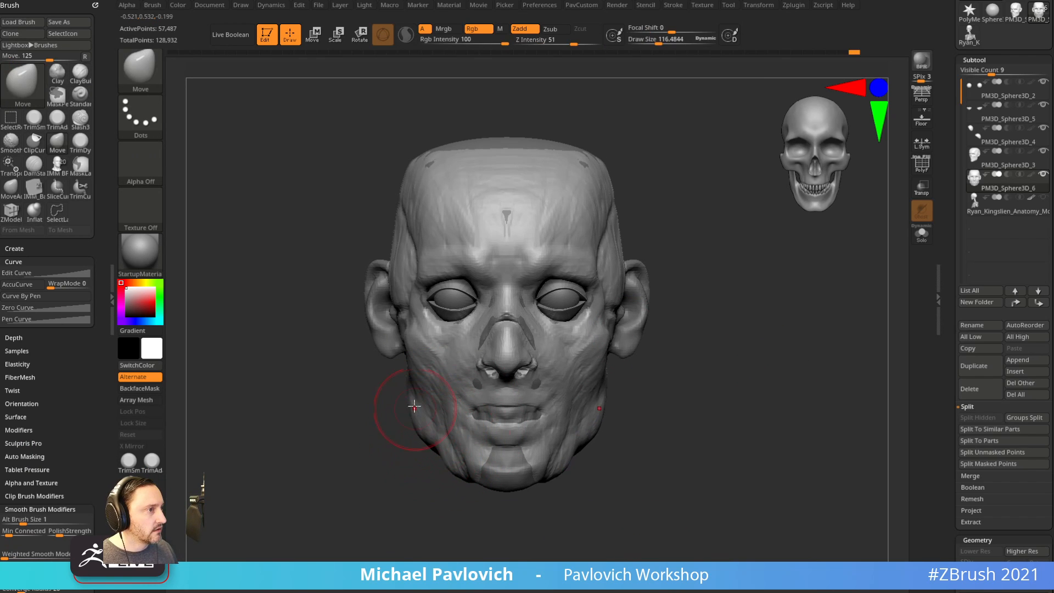
left_click_drag(659, 370, 656, 391)
Build up the cheek beside the mouth with ClayBuildup strokes at a Draw Size of about 49.
key("2")
mouse_move(657, 391)
right_mouse_down("ctrl")
mouse_move(664, 407)
mouse_move(556, 389)
right_mouse_up("ctrl")
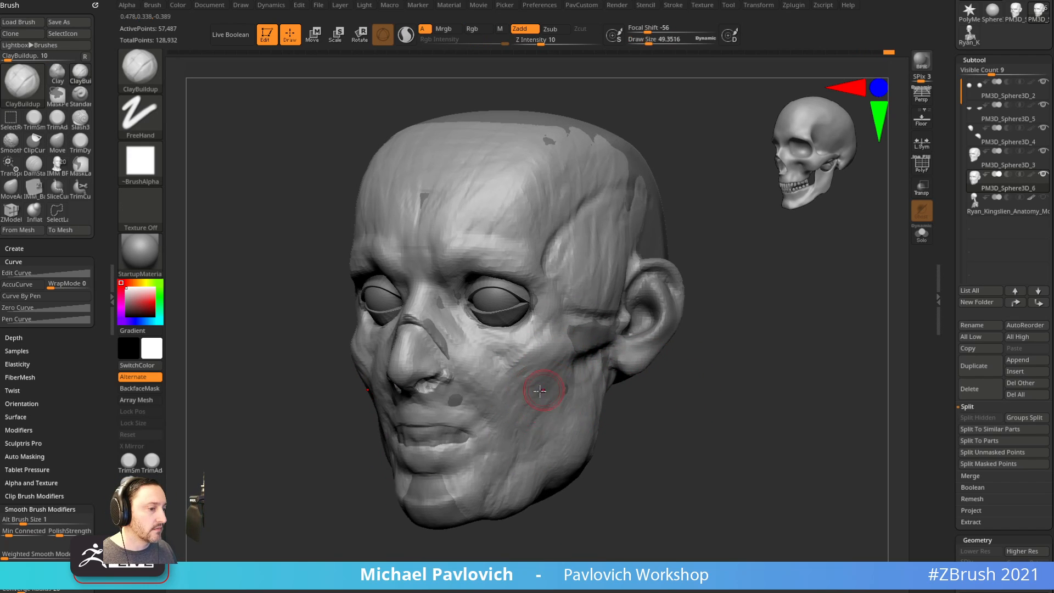
left_click_drag(532, 424, 526, 409)
mouse_move(540, 410)
right_mouse_down()
mouse_move(650, 397)
mouse_move(663, 406)
right_mouse_up()
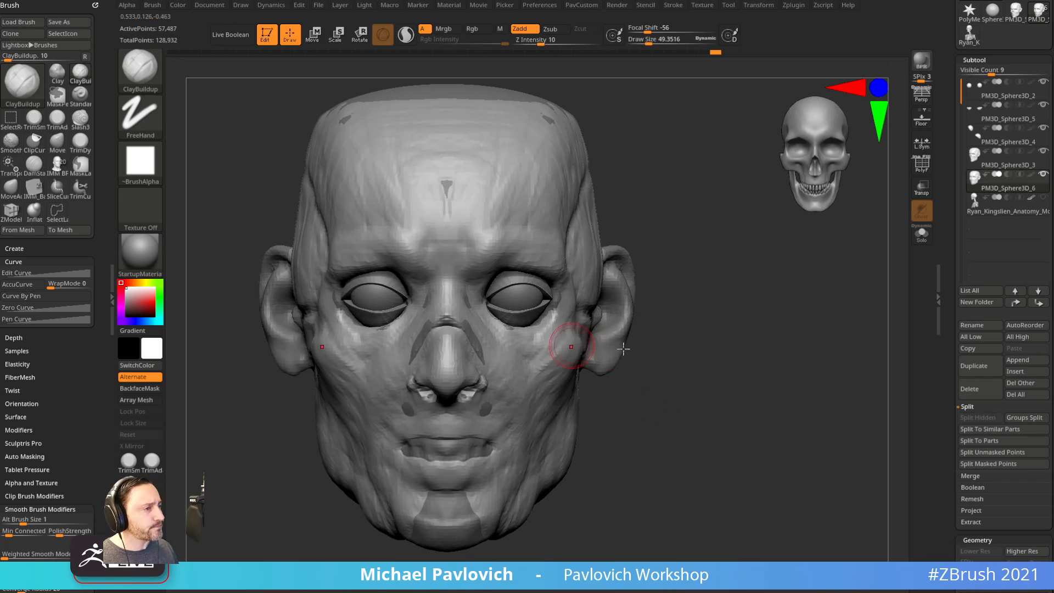
Define the crease where the nose wing meets the cheek with the DamStandard brush at a Draw Size of about 49.
right_click_drag(579, 351, 552, 376)
right_click_drag(708, 390, 579, 379)
right_click_drag(703, 376, 593, 349, "alt")
right_click_drag(593, 350, 600, 351)
right_click_drag(513, 387, 538, 362)
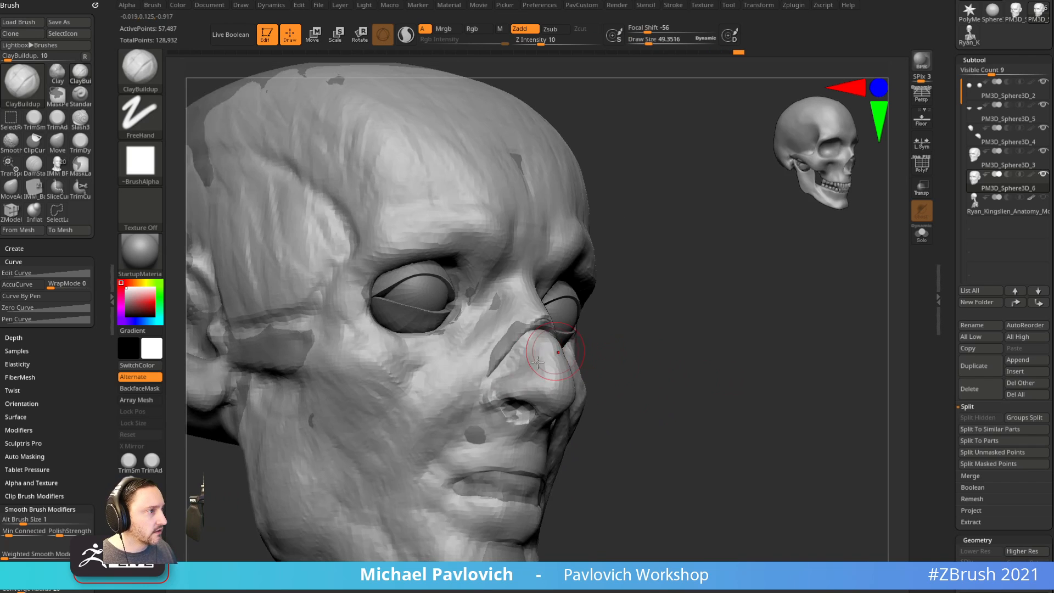
right_click_drag(500, 409, 661, 403)
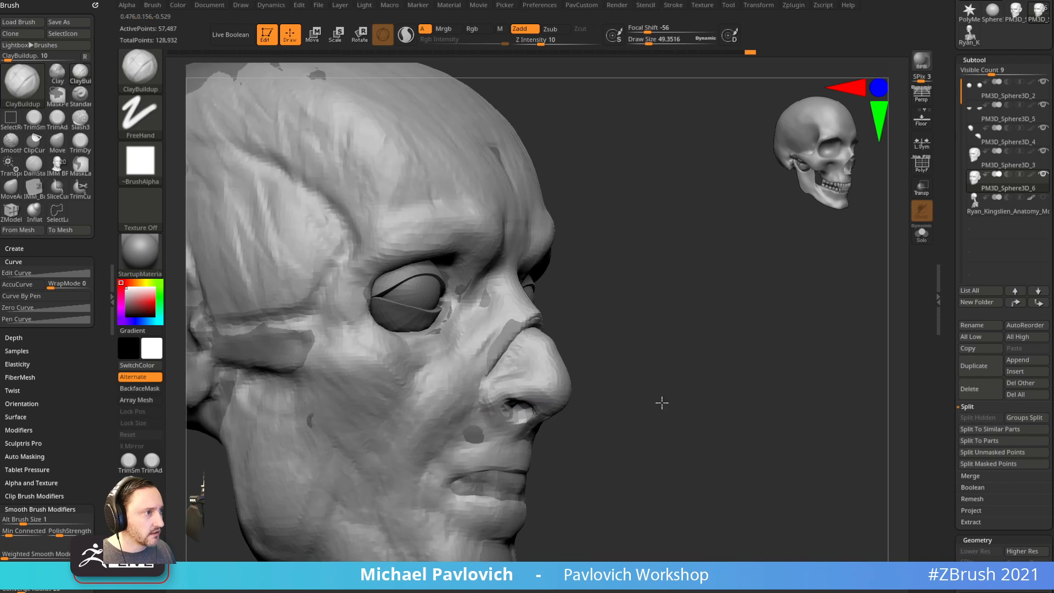
key("4")
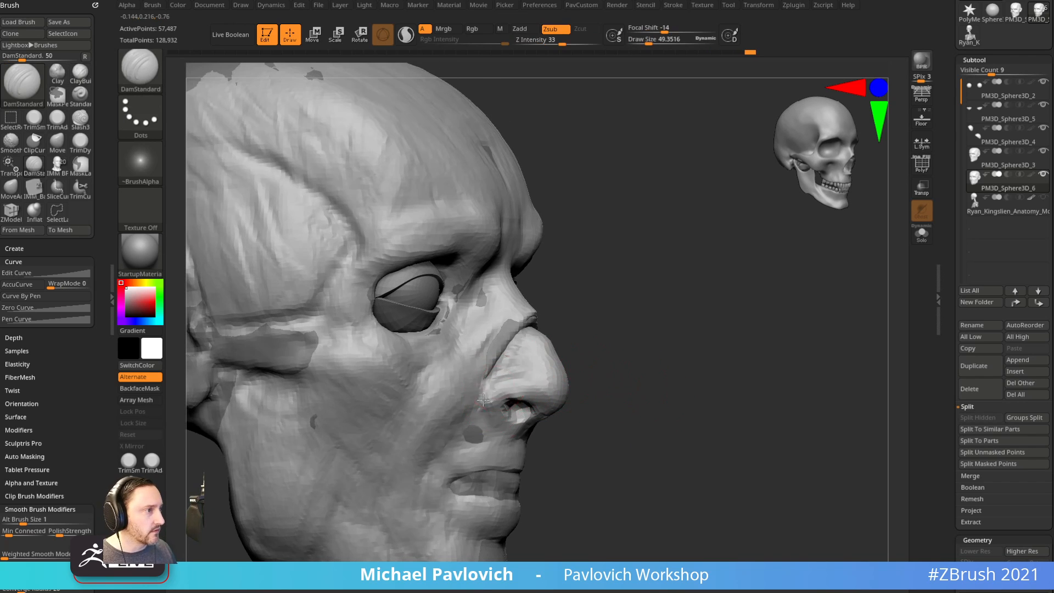
right_click_drag(649, 392, 498, 411)
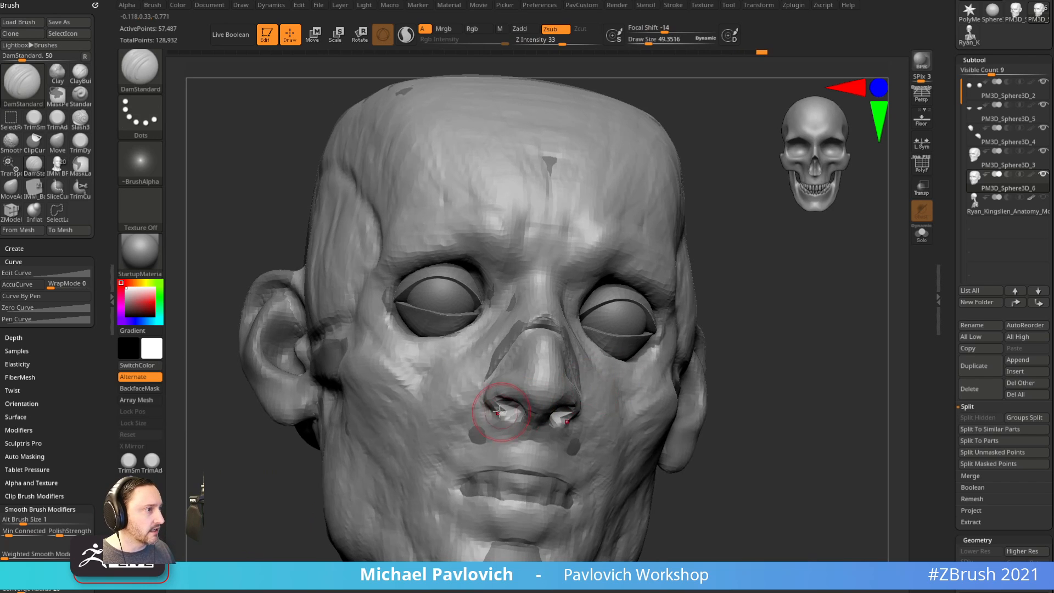
Sculpt the philtrum between the nose and upper lip with the Standard brush, starting at a Draw Size of about 17.
right_click_drag(693, 421, 565, 392)
key("3")
key("s")
left_click(497, 426)
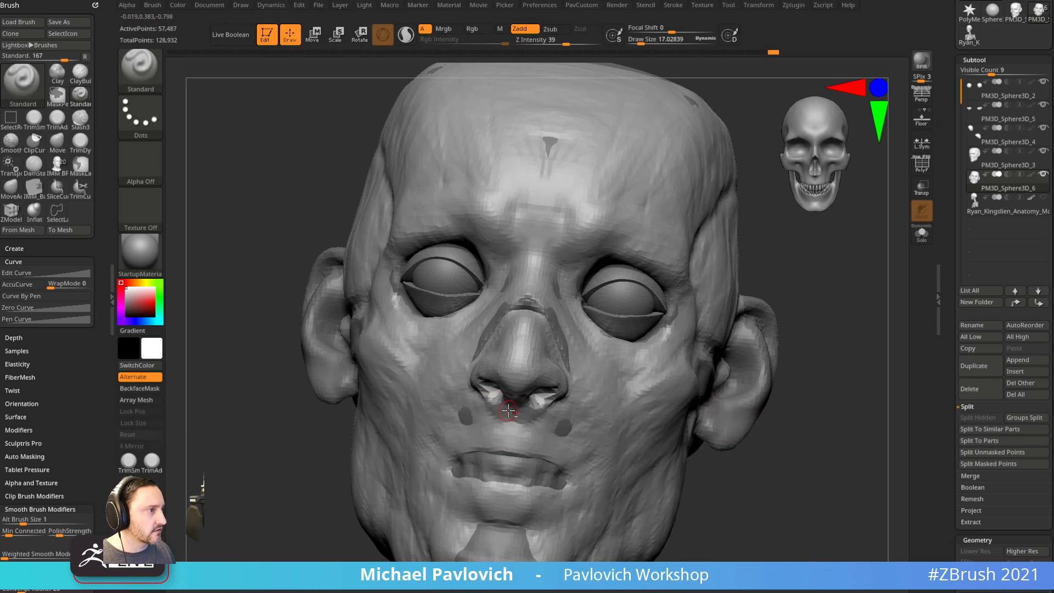
right_click_drag(621, 432, 524, 424)
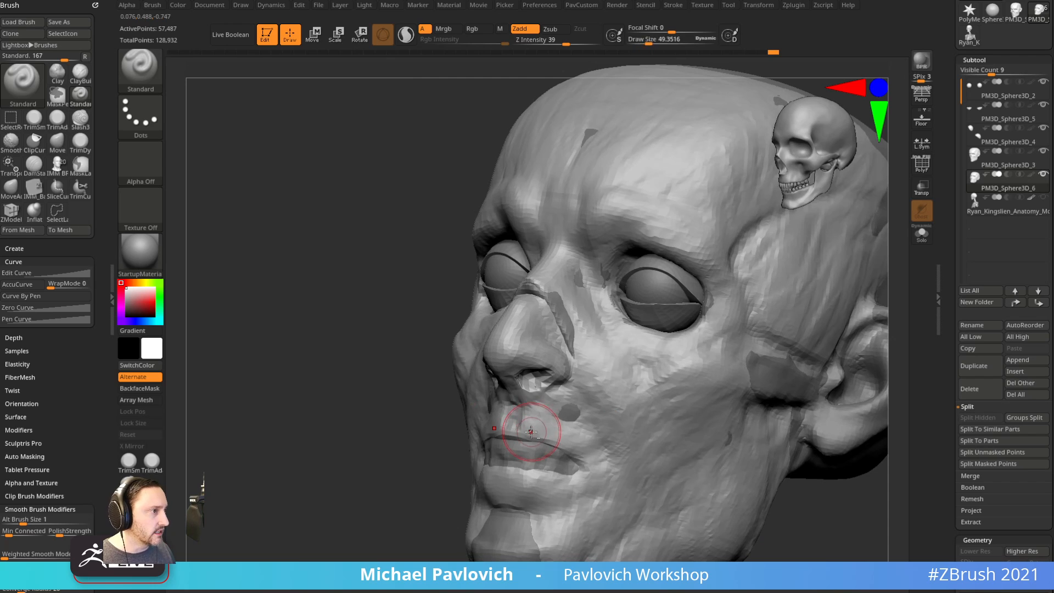
Shape the lip edges and carve the mouth corners with the Standard brush at a Draw Size of about 22.
right_click_drag(407, 457, 557, 457)
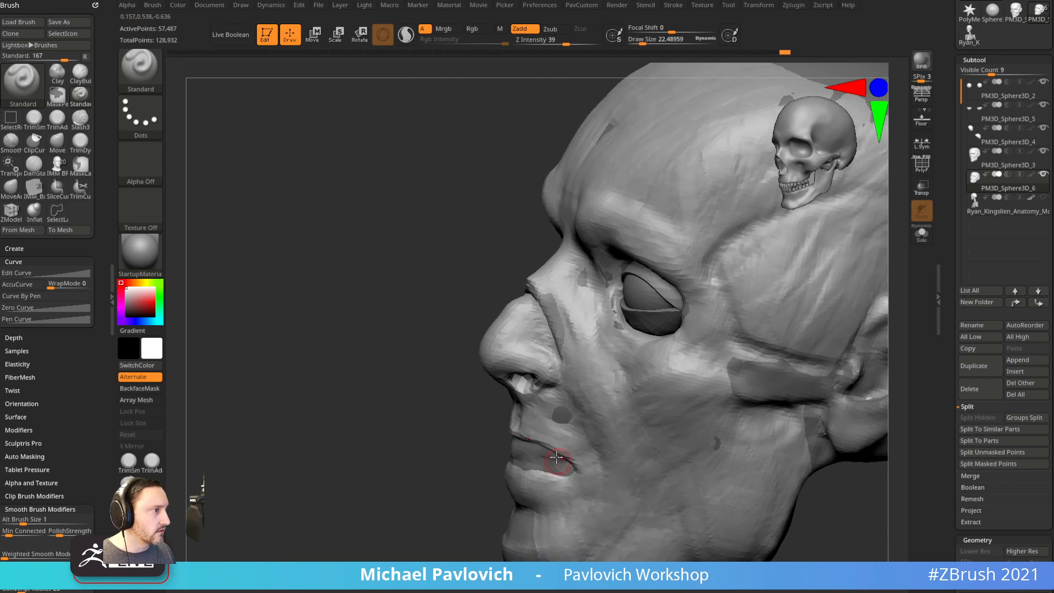
right_click_drag(431, 507, 465, 446)
right_click_drag(770, 453, 542, 417)
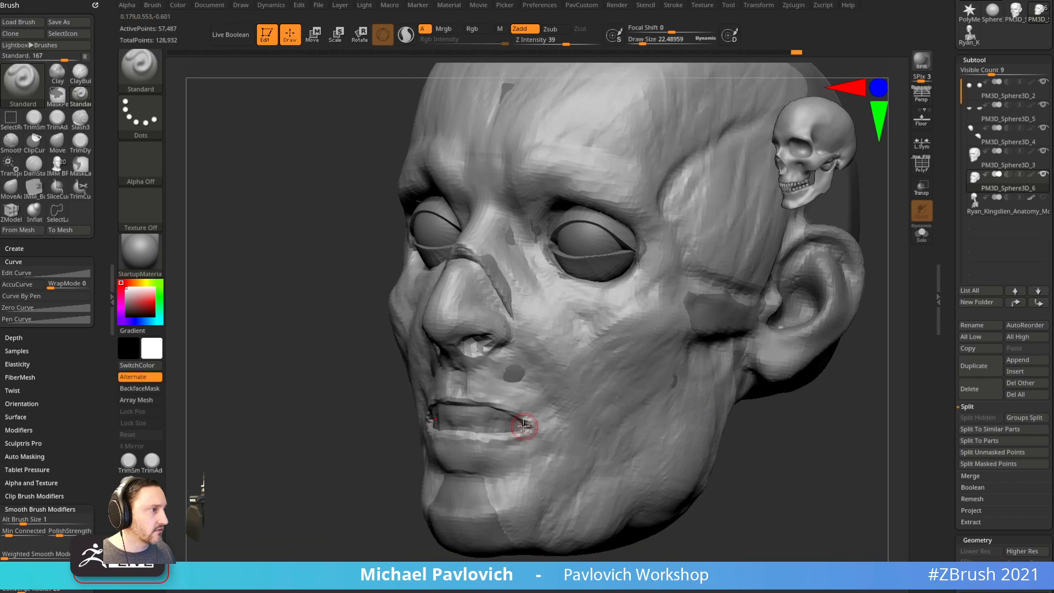
right_click_drag(369, 510, 641, 388)
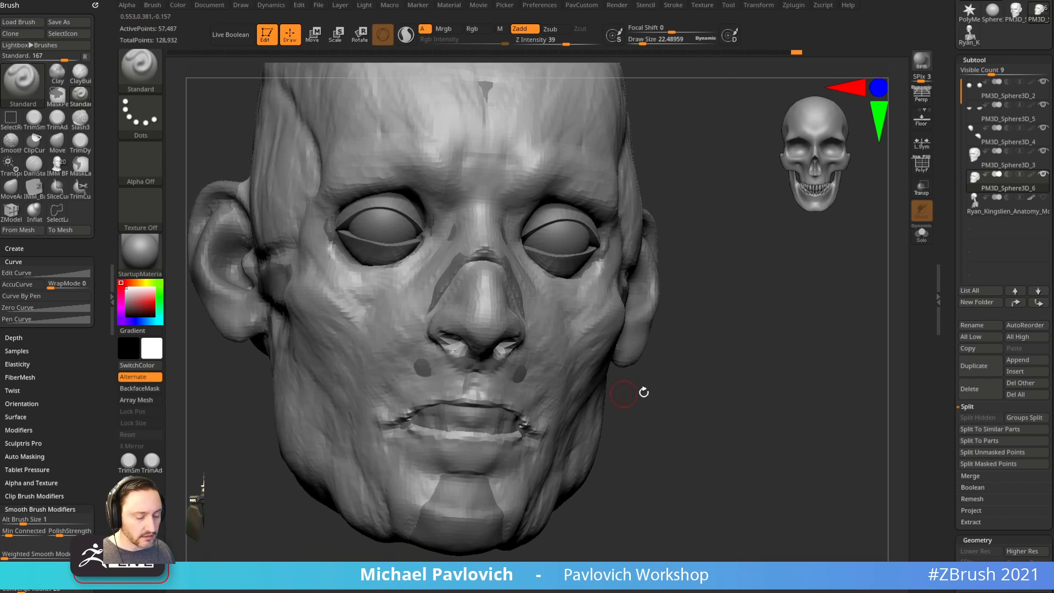
Add flesh around the outer mouth corners with the Clay brush at a Draw Size of about 55 to 62.
key("b")
key("c")
key("l")
mouse_move(706, 404)
right_mouse_down()
mouse_move(617, 431)
mouse_move(400, 415)
right_mouse_up()
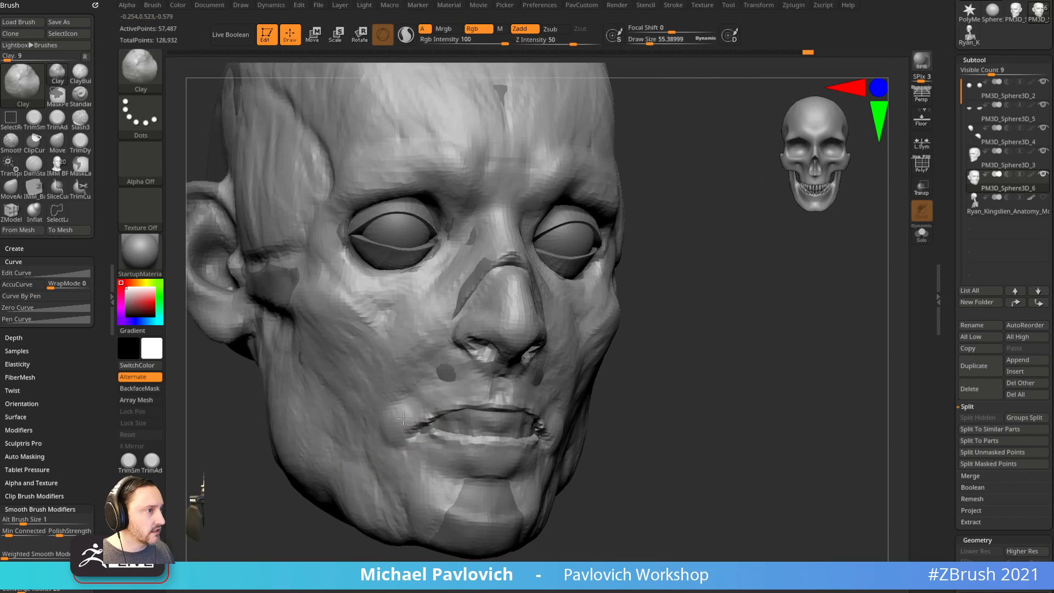
left_click_drag(404, 419, 409, 409)
right_click_drag(409, 409, 470, 385)
key("s")
left_click_drag(412, 439, 391, 438)
right_click_drag(601, 434, 521, 425)
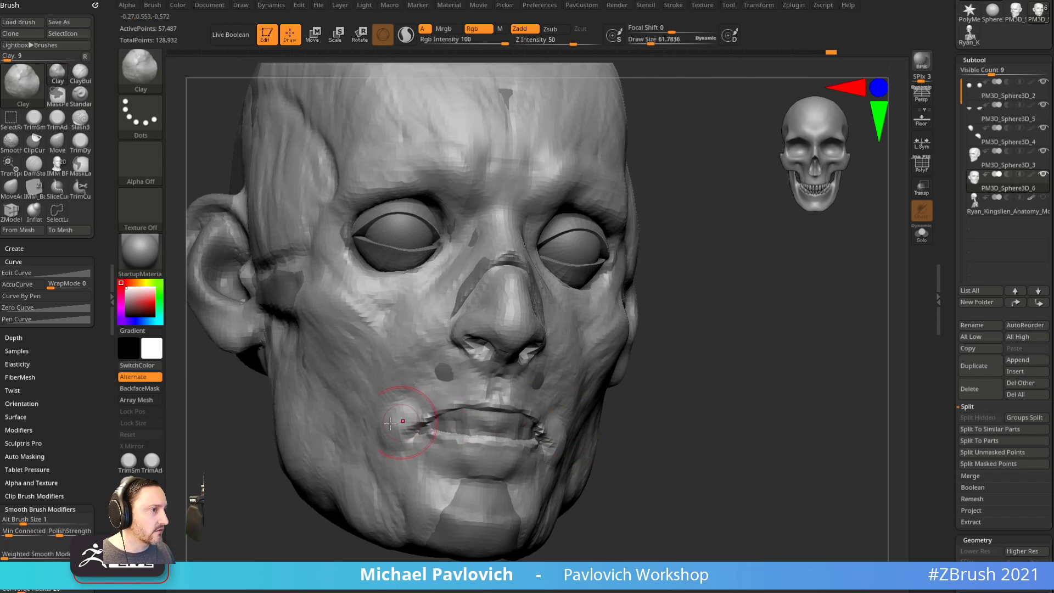
Cover the bare spot between nostril and mouth corner with Clay strokes at a Draw Size of about 44 and fill below the corner.
right_click_drag(672, 423, 593, 420)
key("s")
left_click_drag(588, 427, 587, 427)
right_click_drag(764, 422, 672, 413)
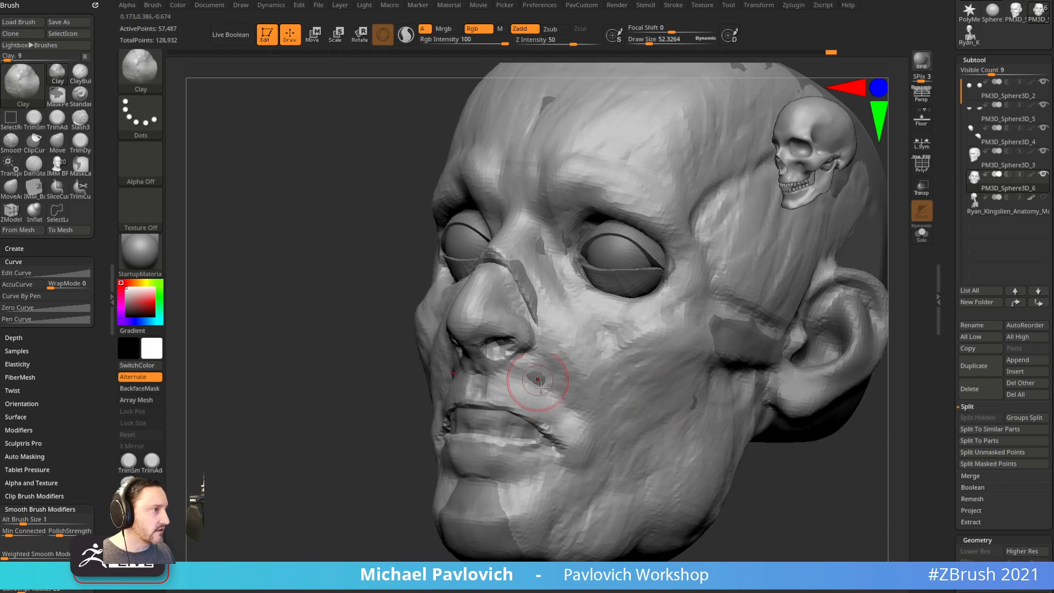
key("[")
left_click_drag(539, 396, 530, 372)
left_click_drag(581, 441, 576, 457)
right_click_drag(299, 492, 391, 484)
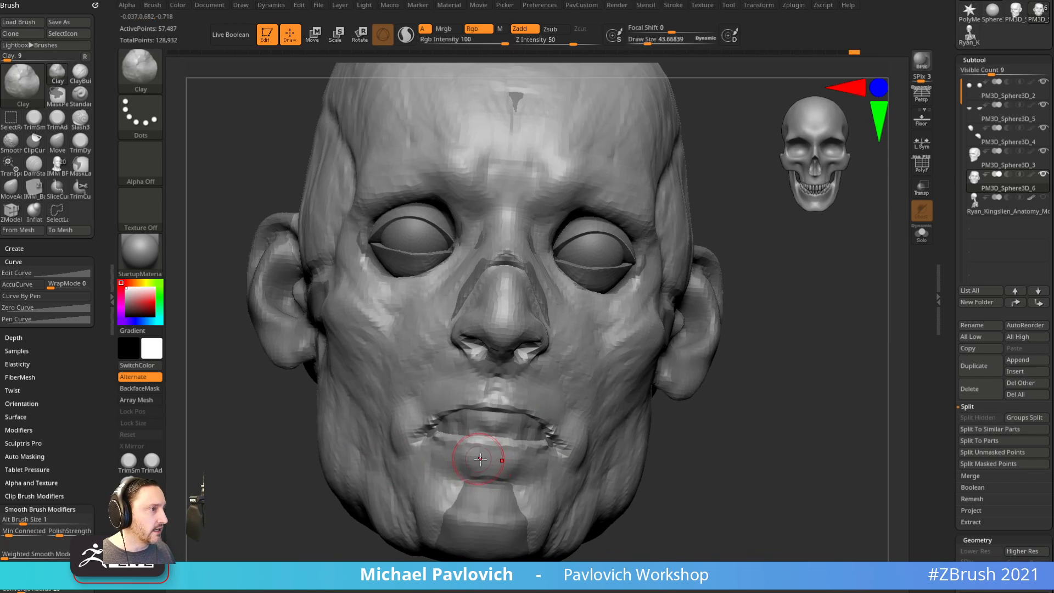
Add Clay strokes below the lower lip and over the upper part of the bare chin patch at a Draw Size of about 44.
left_click_drag(480, 459, 521, 464)
right_click_drag(529, 448, 699, 413)
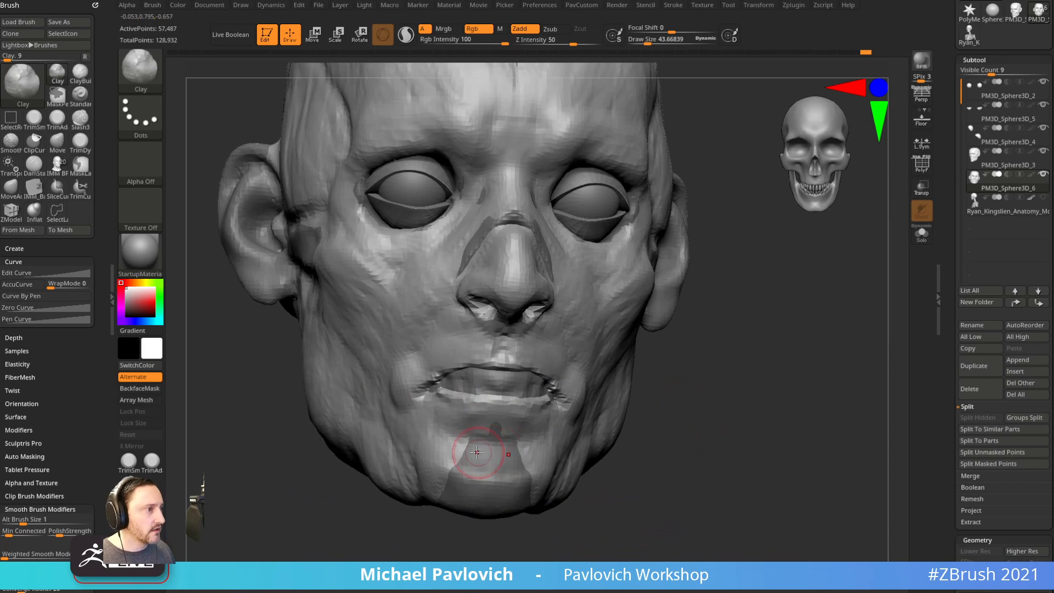
left_click_drag(477, 451, 517, 448)
mouse_move(664, 435)
right_mouse_down()
mouse_move(694, 463)
mouse_move(527, 405)
right_mouse_up()
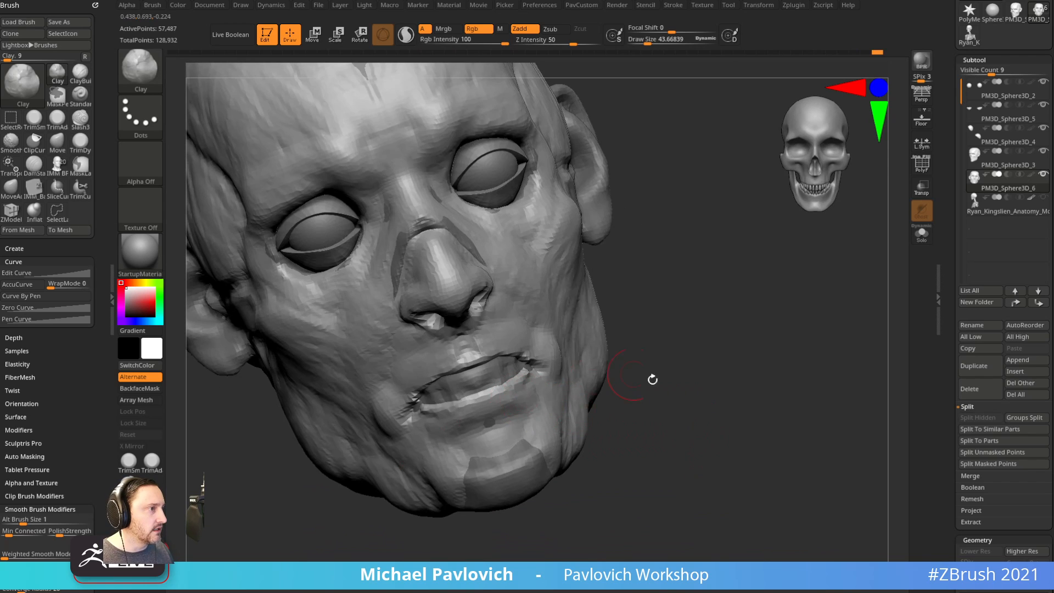
Cover the remaining bare patch on the chin with broad Clay strokes at a Draw Size of about 91.
right_click_drag(652, 379, 543, 409)
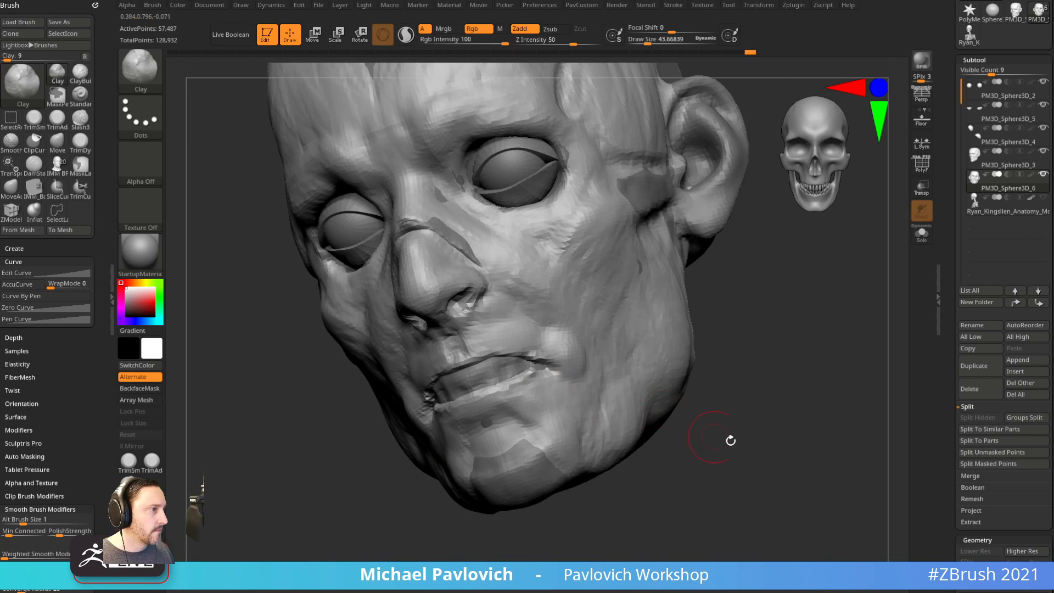
right_click_drag(729, 438, 467, 409)
right_click_drag(692, 397, 615, 403)
mouse_move(522, 464)
left_mouse_down()
mouse_move(540, 448)
mouse_move(549, 470)
left_mouse_up()
right_click_drag(661, 441, 653, 395, "ctrl")
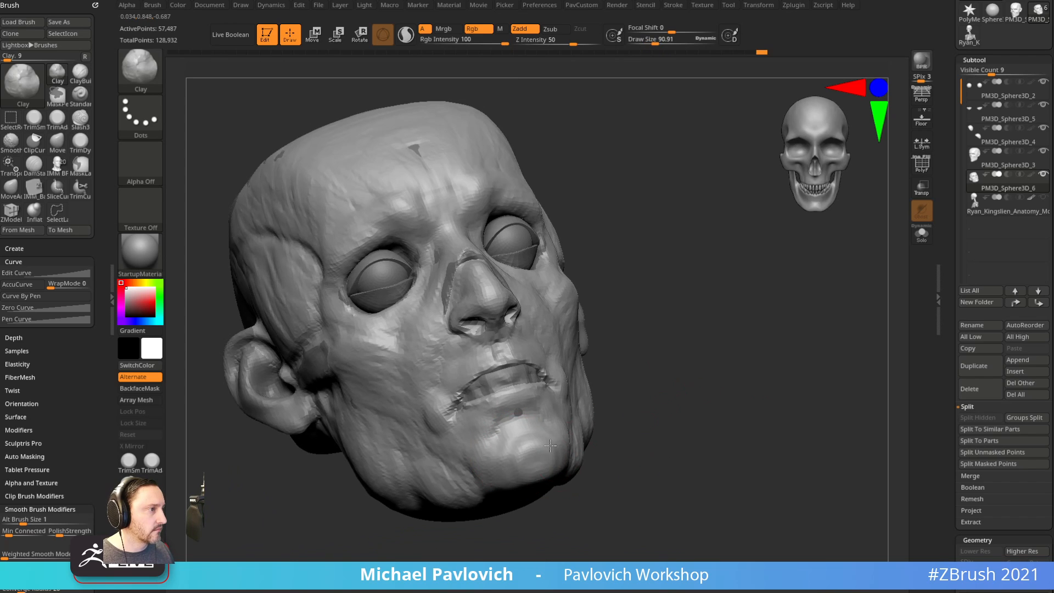
Carve the fold from the nose wing toward the mouth corner with the DamStandard brush at a Draw Size of about 36.
mouse_move(507, 478)
right_mouse_down()
mouse_move(640, 483)
mouse_move(678, 494)
mouse_move(664, 516)
mouse_move(683, 490)
mouse_move(692, 495)
right_mouse_up()
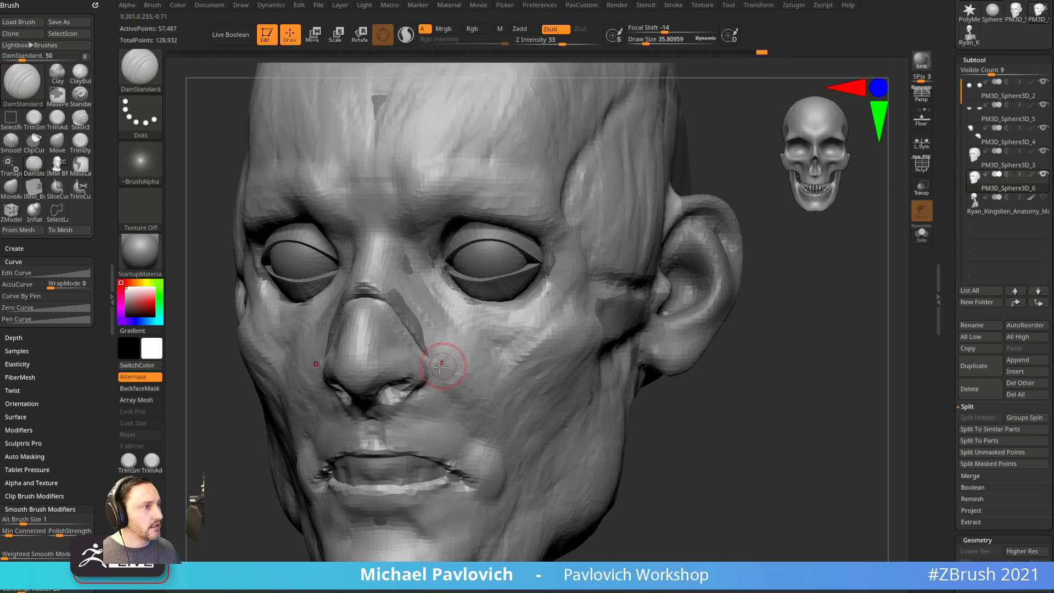
left_click_drag(676, 415, 466, 381)
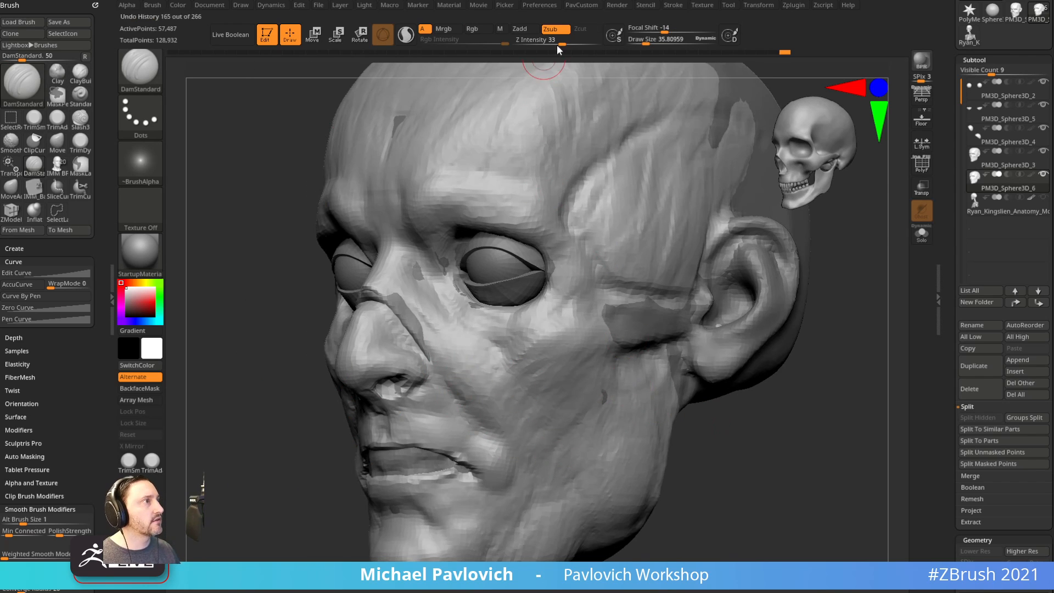
Deepen the fold beside the nose wing and extend it down past the mouth corner with the DamStandard brush at a Draw Size of about 36.
key("2")
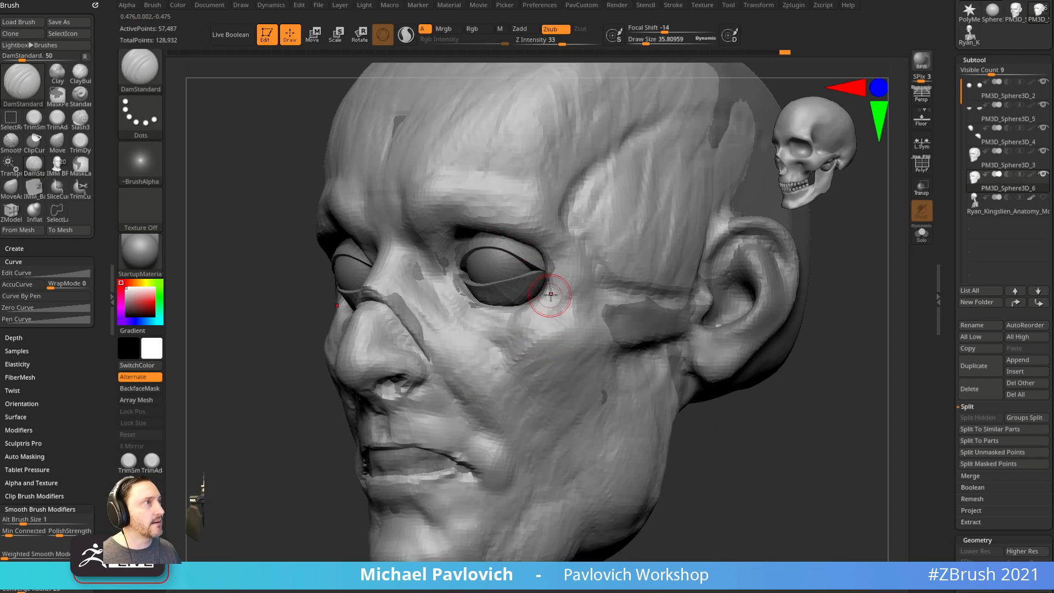
key("2")
key("2")
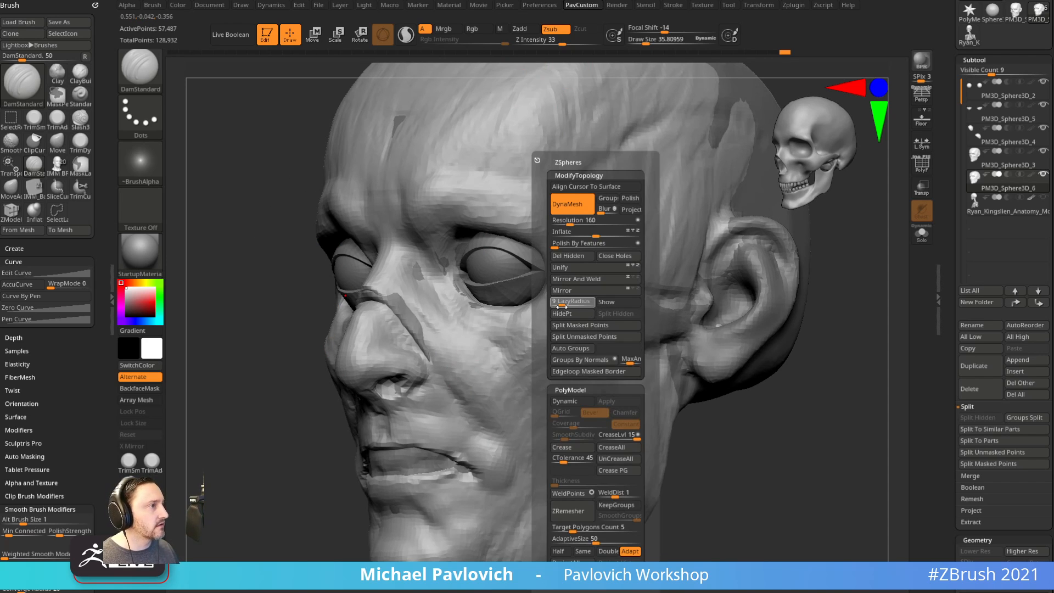
left_click_drag(737, 449, 520, 377)
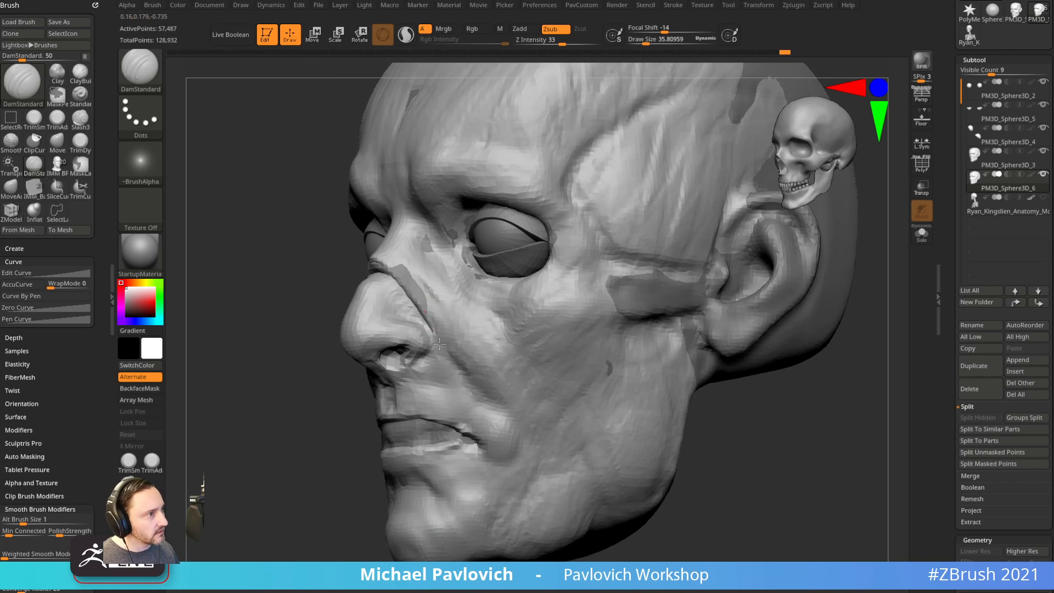
left_click_drag(450, 361, 538, 435)
left_click_drag(731, 467, 517, 388)
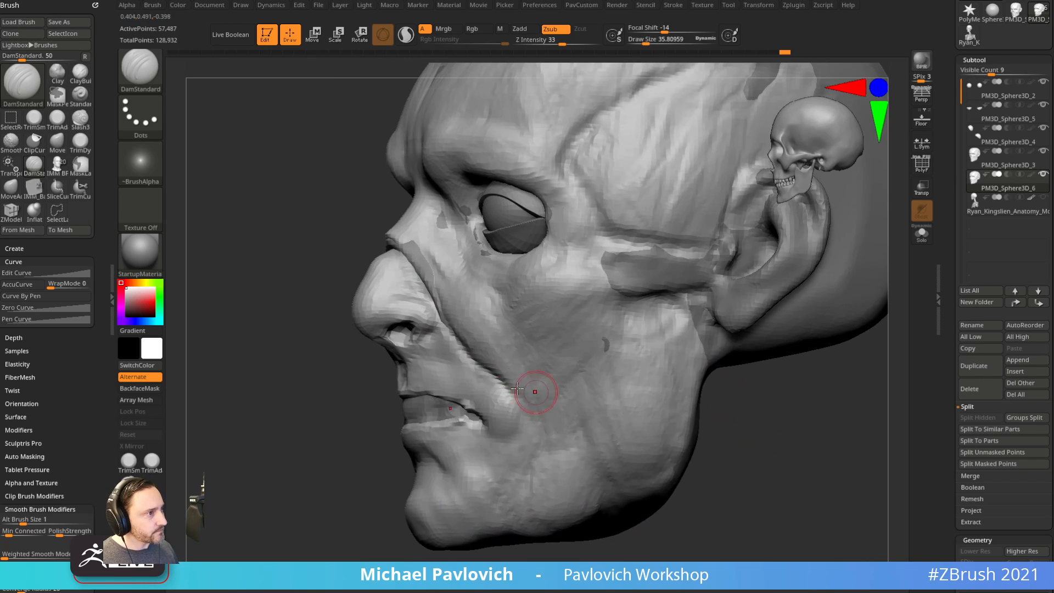
left_click_drag(690, 515, 780, 471)
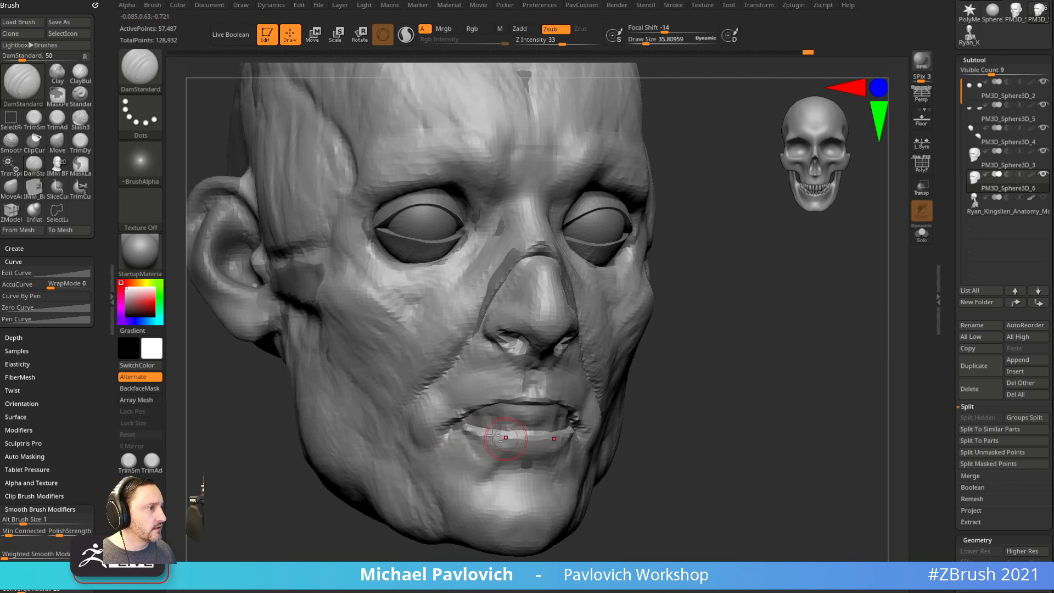
mouse_move(661, 426)
left_mouse_down()
mouse_move(463, 407)
mouse_move(530, 389)
left_mouse_up()
left_click_drag(686, 428, 527, 423)
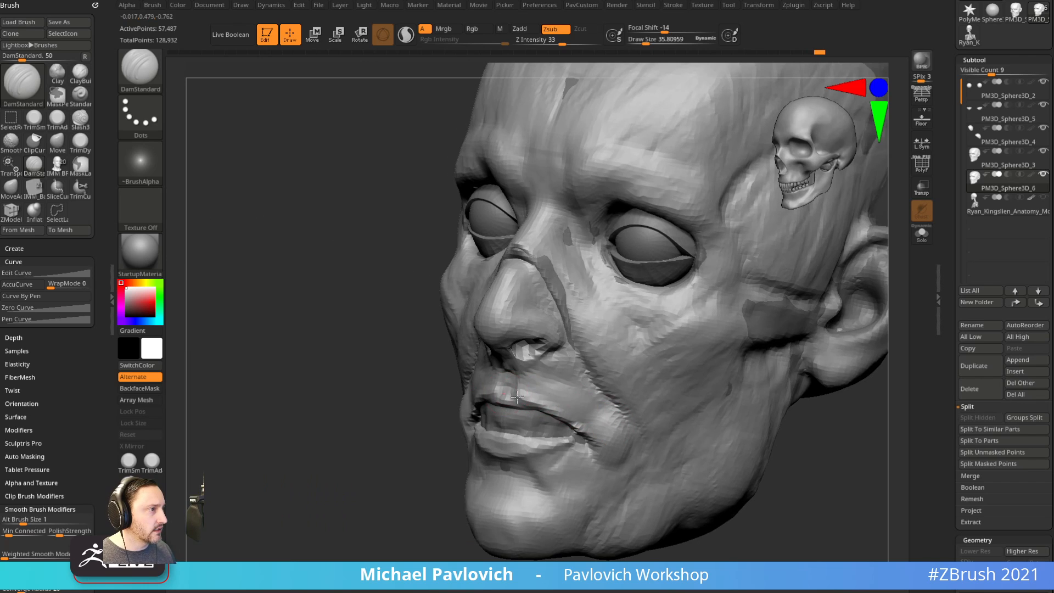
Reshape the flesh around the mouth corner and lower cheek with the Move brush at Draw Sizes between about 55 and 83.
left_click_drag(444, 494, 583, 412)
key("b")
key("m")
key("v")
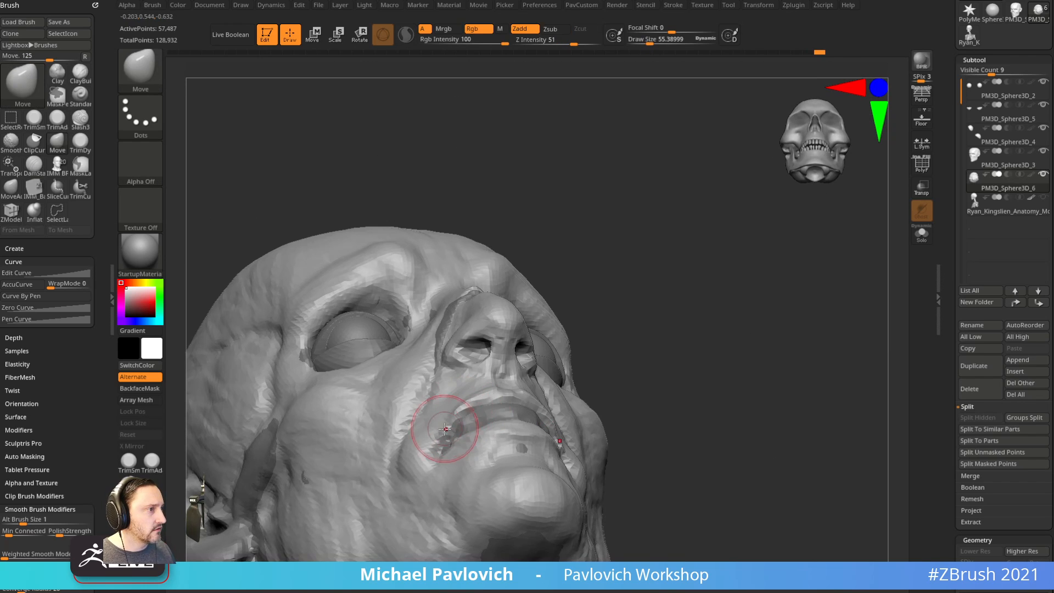
left_click_drag(648, 406, 576, 371)
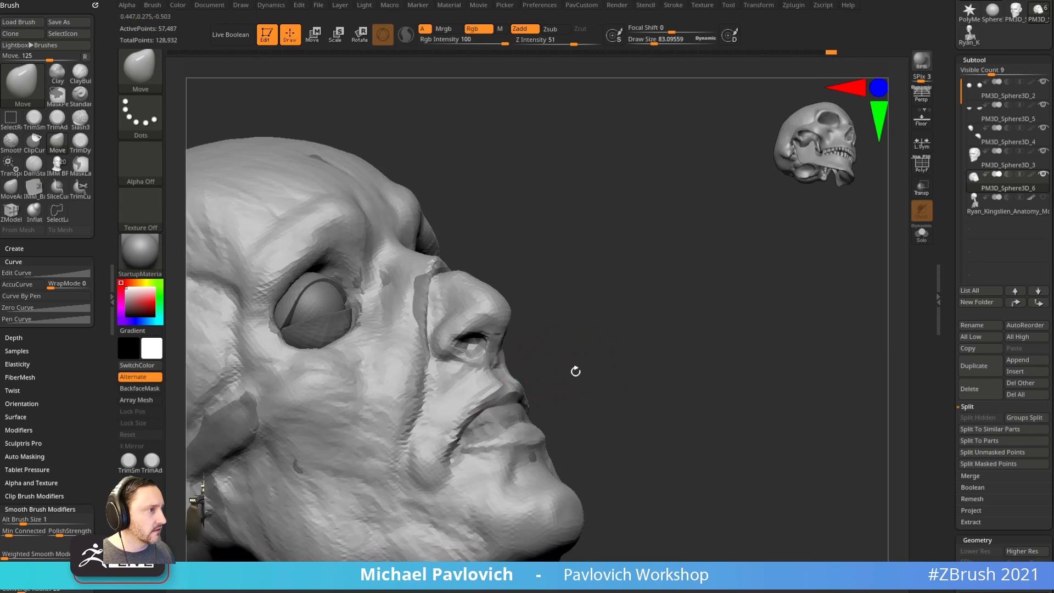
left_click_drag(592, 407, 619, 433)
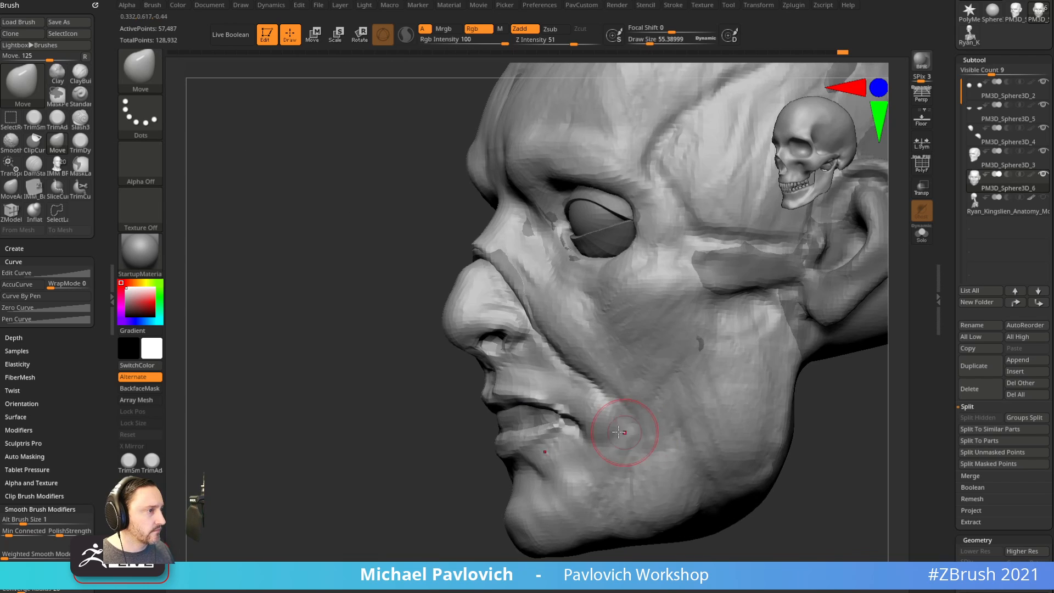
Cover the small bare spot below the lower lip with the Clay brush at a Draw Size of about 49.
left_click_drag(354, 488, 432, 474)
key("b")
key("c")
key("l")
key("bracketleft")
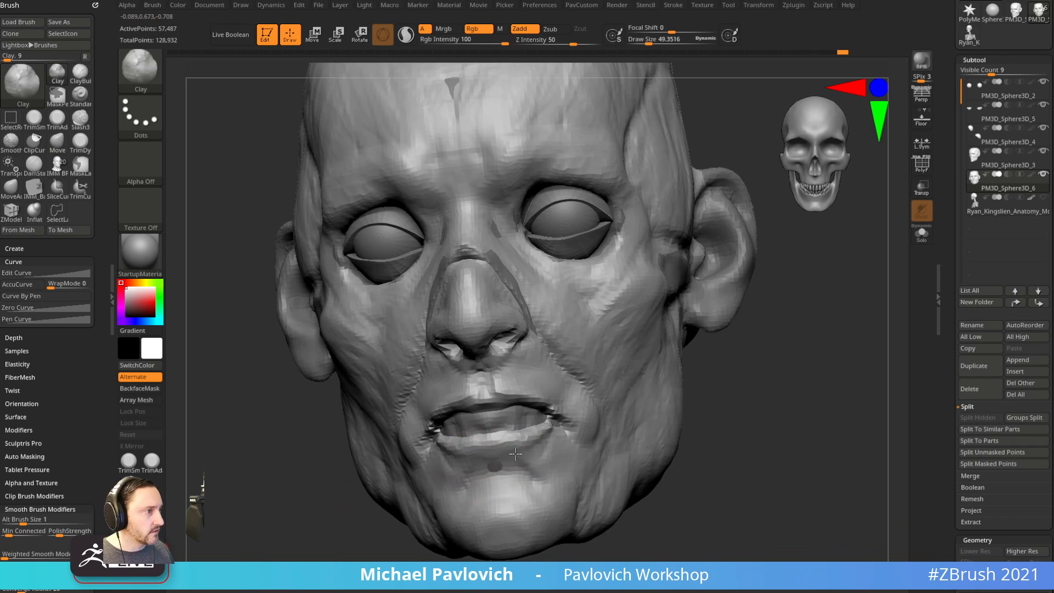
left_click_drag(776, 442, 568, 409)
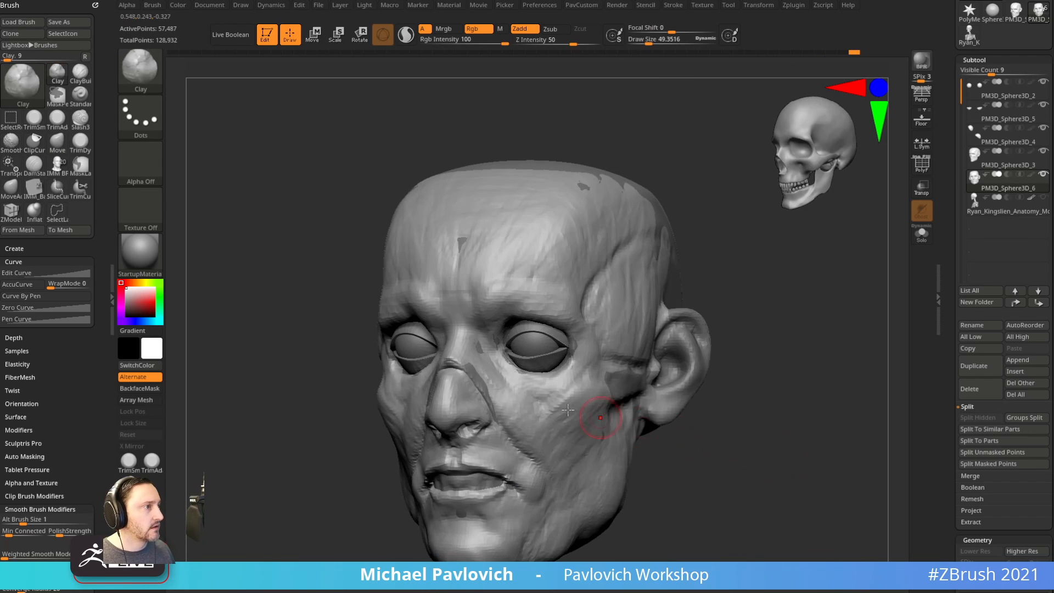
left_click_drag(788, 359, 780, 396)
left_click_drag(569, 386, 743, 374)
key("b")
key("s")
key("t")
Set the Draw Size to about 38 and choose the IMM_Base_Primitives brush, facing the head from the front.
key("s")
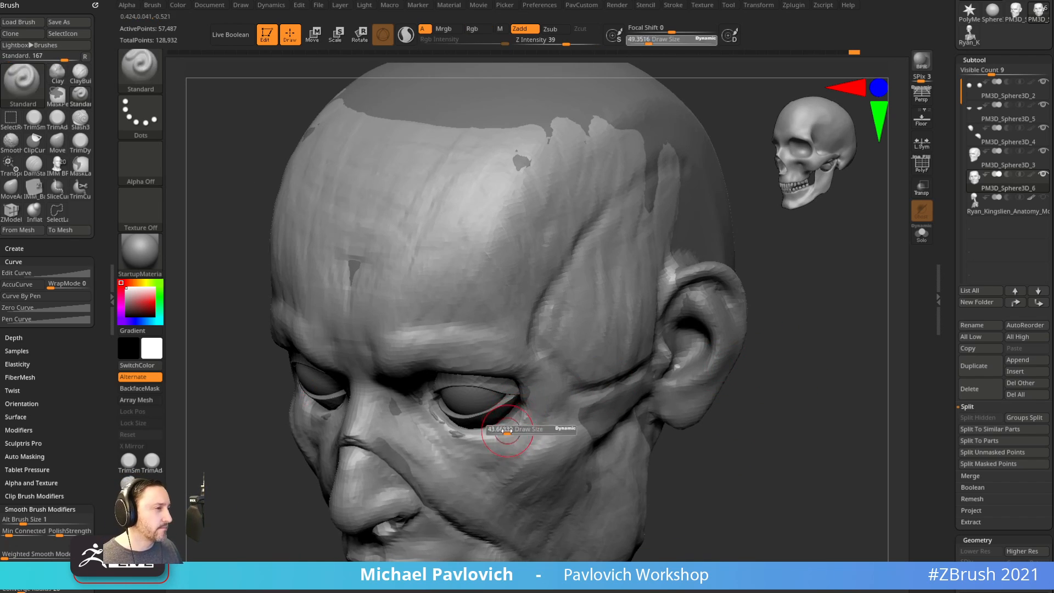
left_click_drag(516, 428, 513, 428)
left_click_drag(754, 393, 775, 401, "shift")
key("b")
key("i")
key("b")
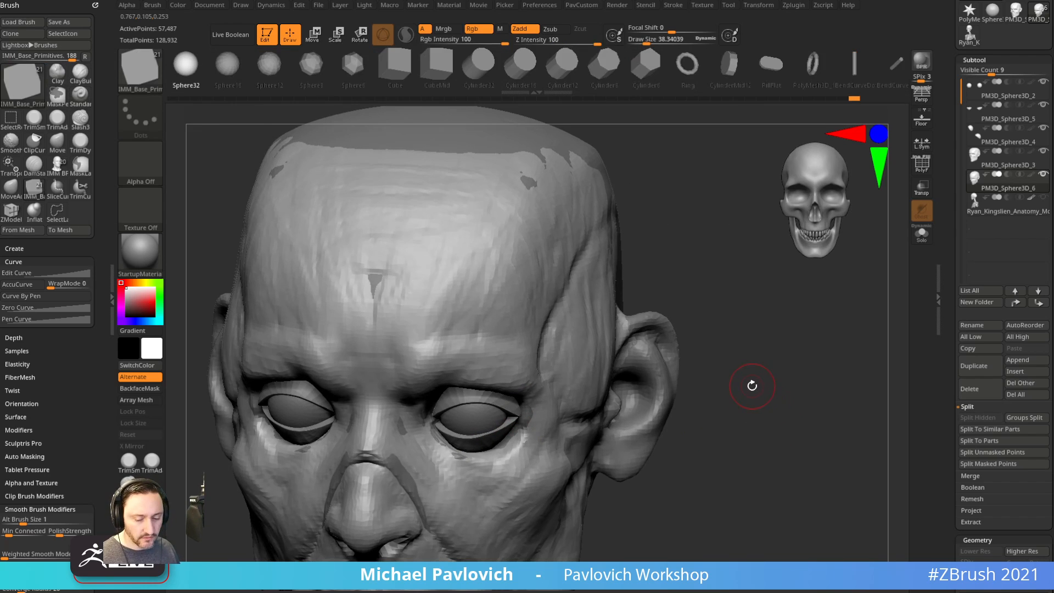
Insert a sphere under the outer part of the eye with the IMM Primitives brush and split it off as its own subtool.
key("m")
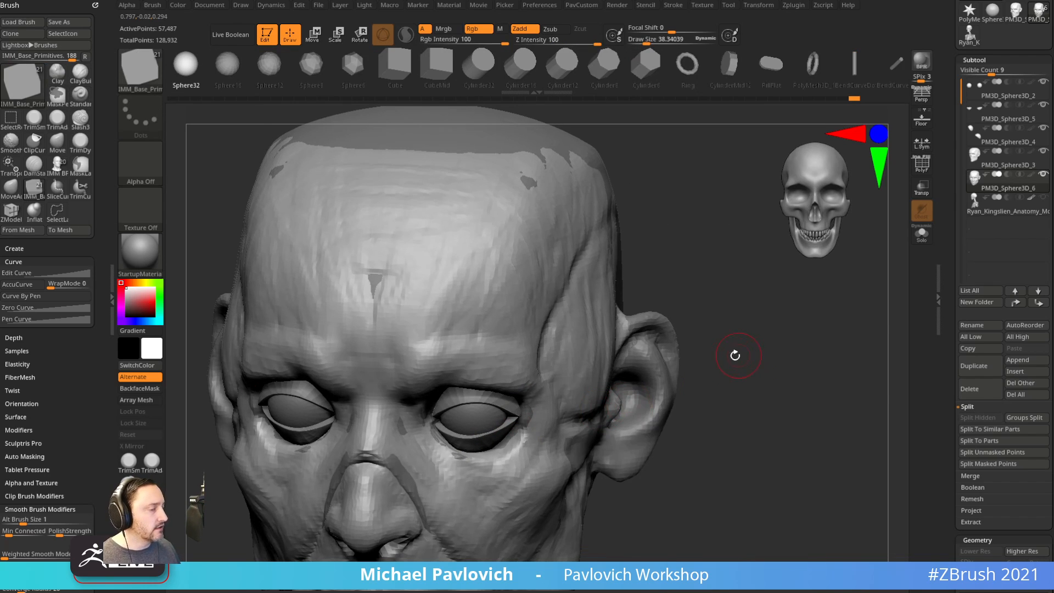
key("b")
key("i")
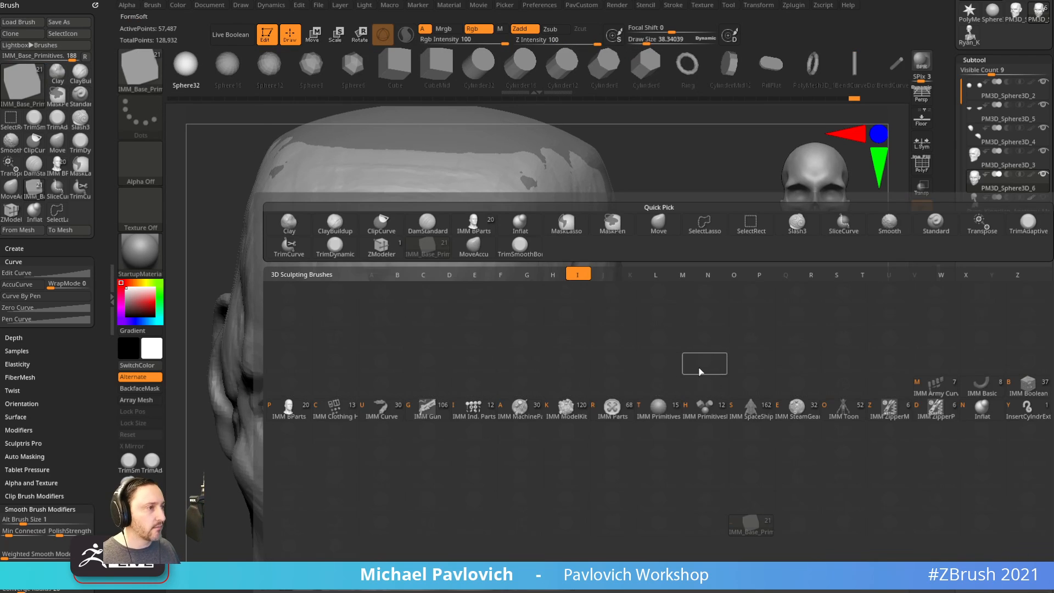
left_click(661, 411)
left_click_drag(498, 441, 500, 456)
key("grave")
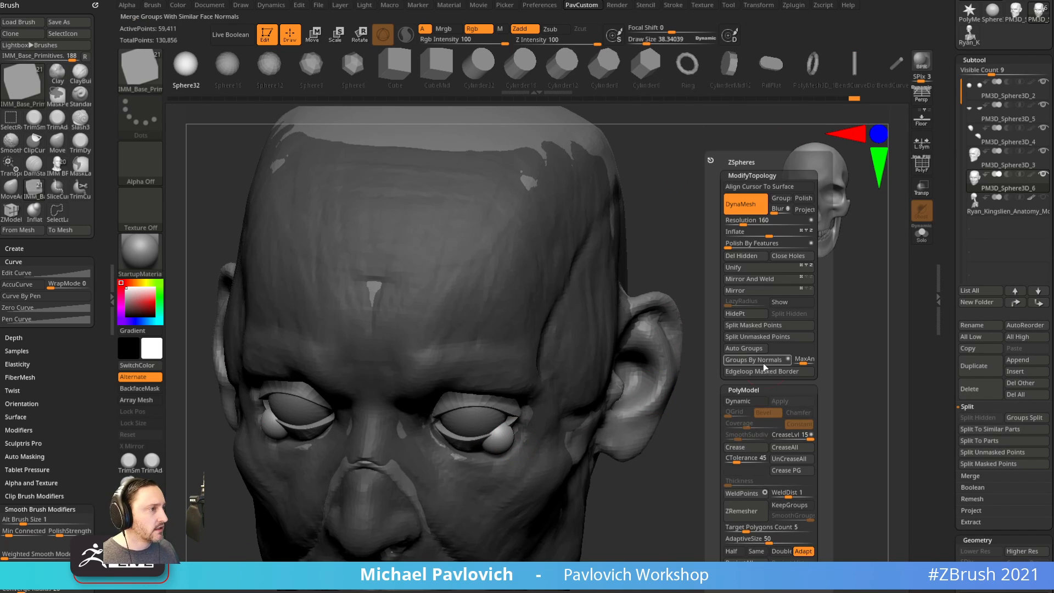
left_click(751, 337)
Shape the new sphere with the Move brush into a flattened pad that follows the lower eyelid and the eye socket.
key("b")
key("m")
key("v")
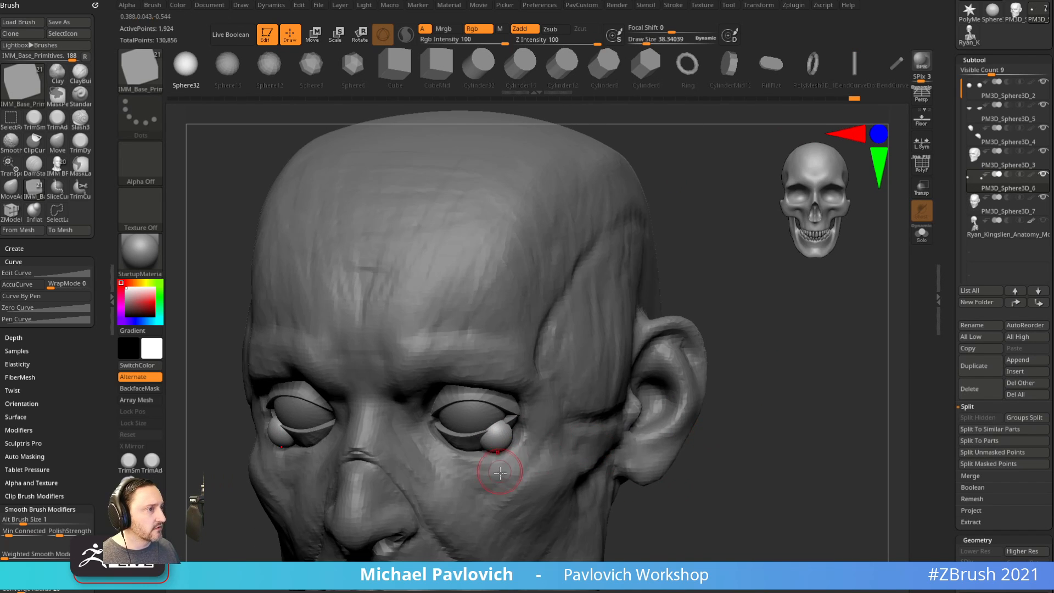
mouse_move(489, 427)
left_mouse_down()
mouse_move(479, 432)
mouse_move(504, 416)
left_mouse_up()
right_click_drag(601, 428, 541, 409)
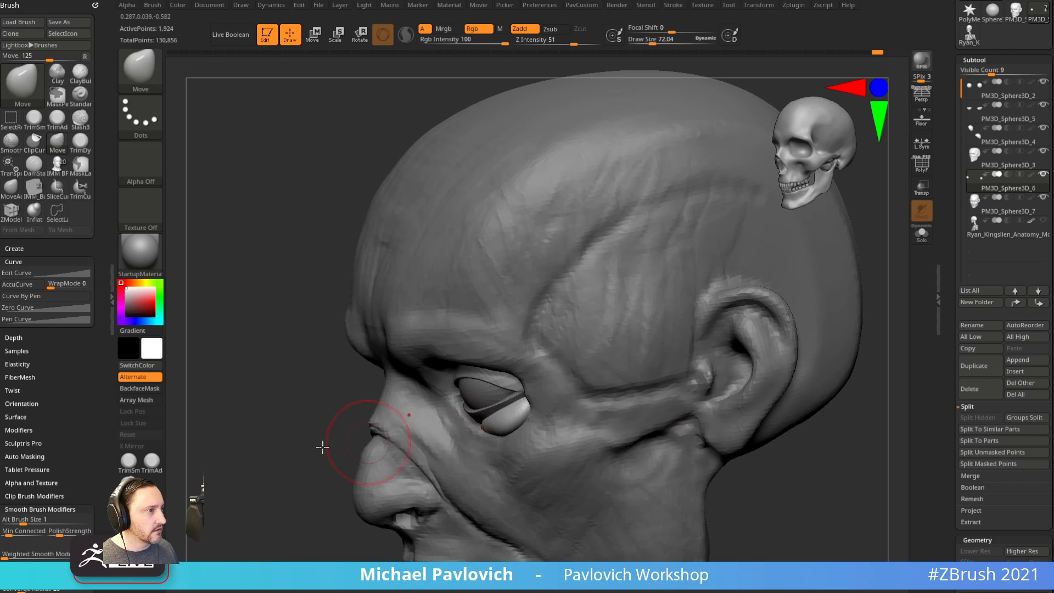
right_click_drag(322, 447, 683, 414)
right_click_drag(678, 349, 508, 428)
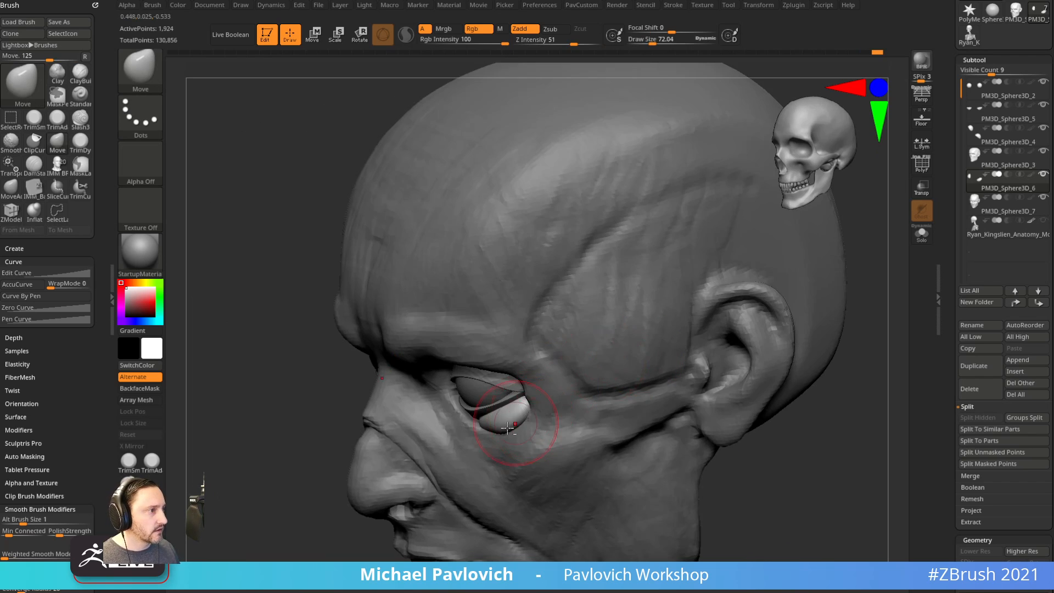
right_click_drag(433, 440, 519, 432)
right_click_drag(602, 395, 557, 397)
Duplicate the pad within its subtool, enable local symmetry, and position and scale the copy under the inner part of the eye.
key("w")
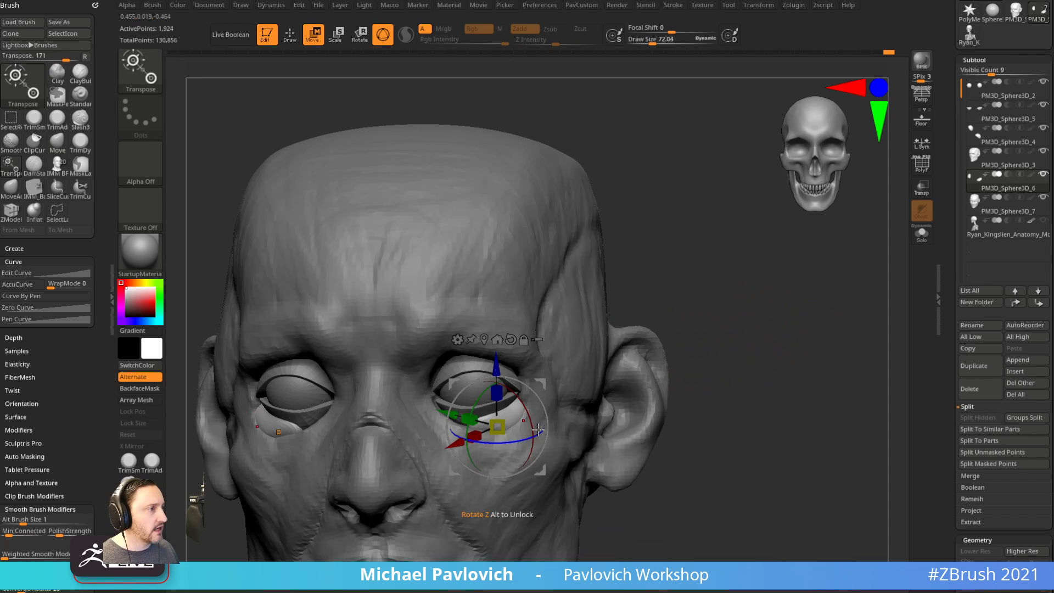
left_click_drag(541, 470, 527, 475, "ctrl")
left_click_drag(528, 437, 509, 442)
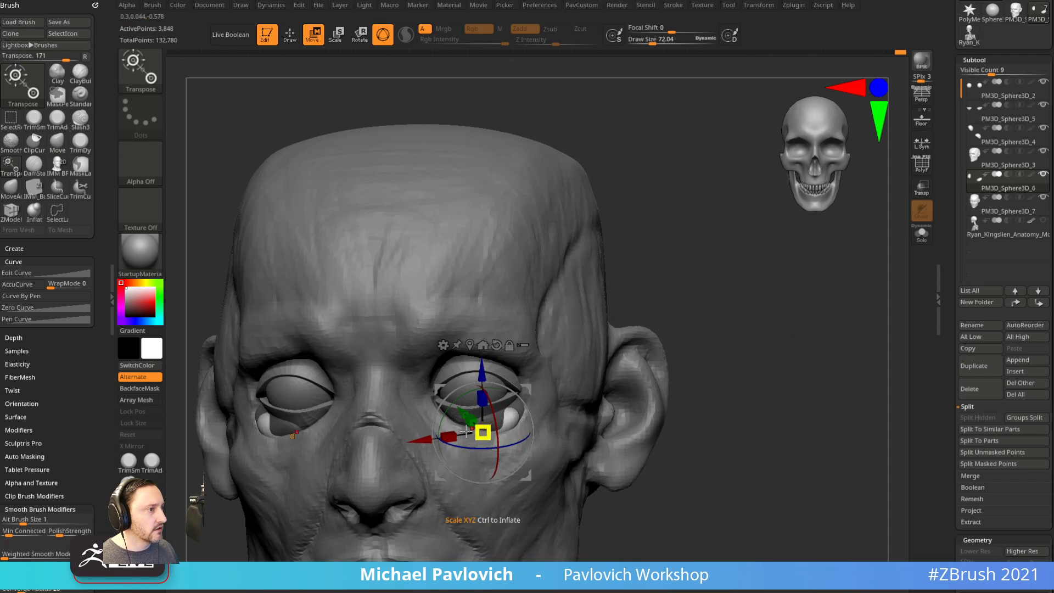
mouse_move(527, 476)
left_mouse_down("alt")
mouse_move(499, 470)
mouse_move(513, 469)
left_mouse_up("alt")
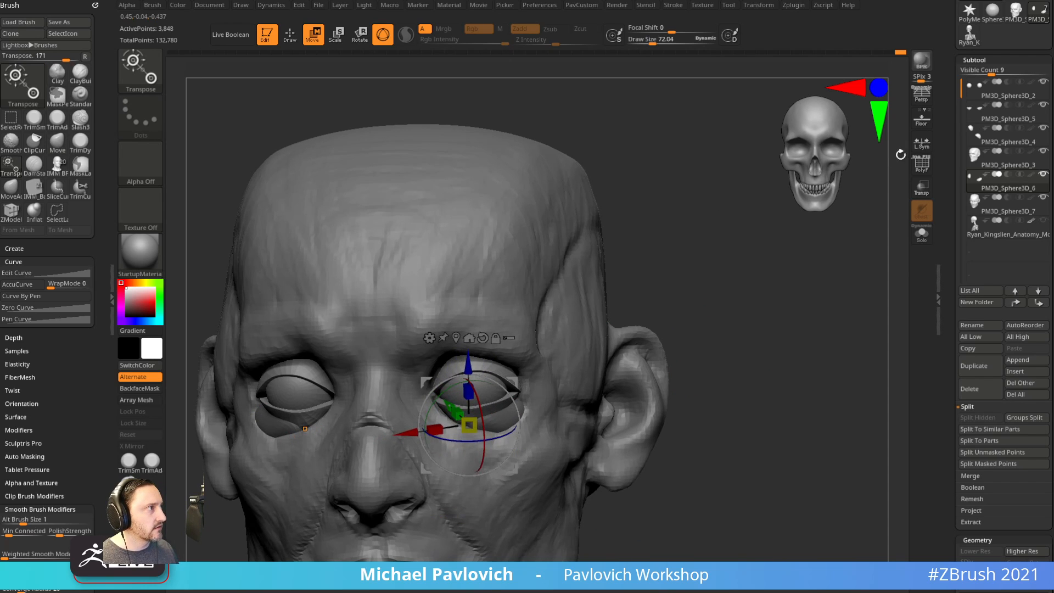
left_click(922, 143)
right_click_drag(846, 186, 687, 247)
left_click_drag(516, 472, 494, 487)
right_click_drag(211, 508, 318, 497)
Reshape the inner under-eye pad with the Move brush so it tucks in between the lower eyelid and the nose.
key("q")
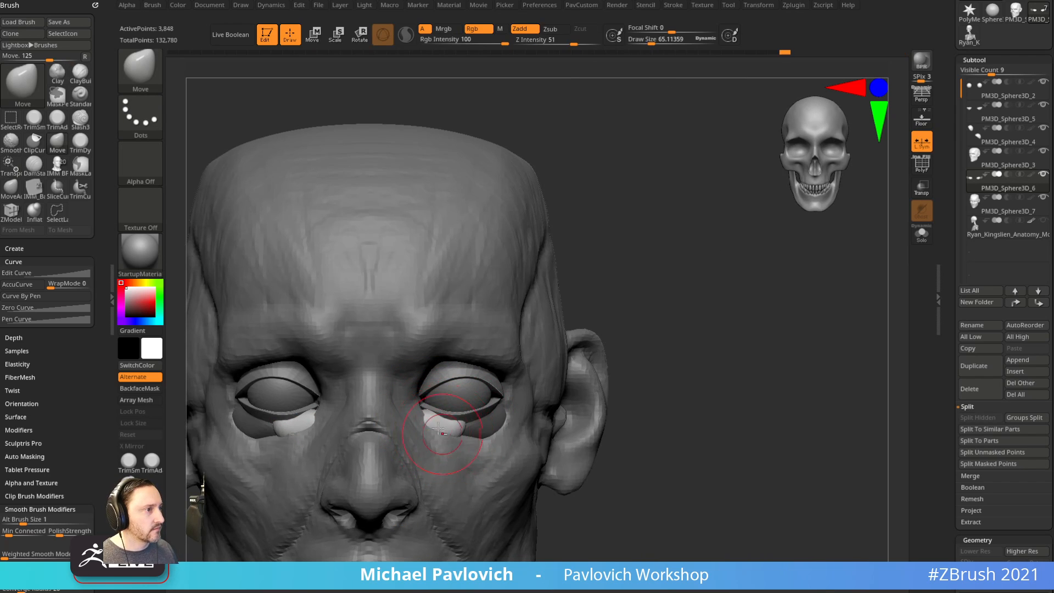
right_click_drag(648, 360, 428, 438)
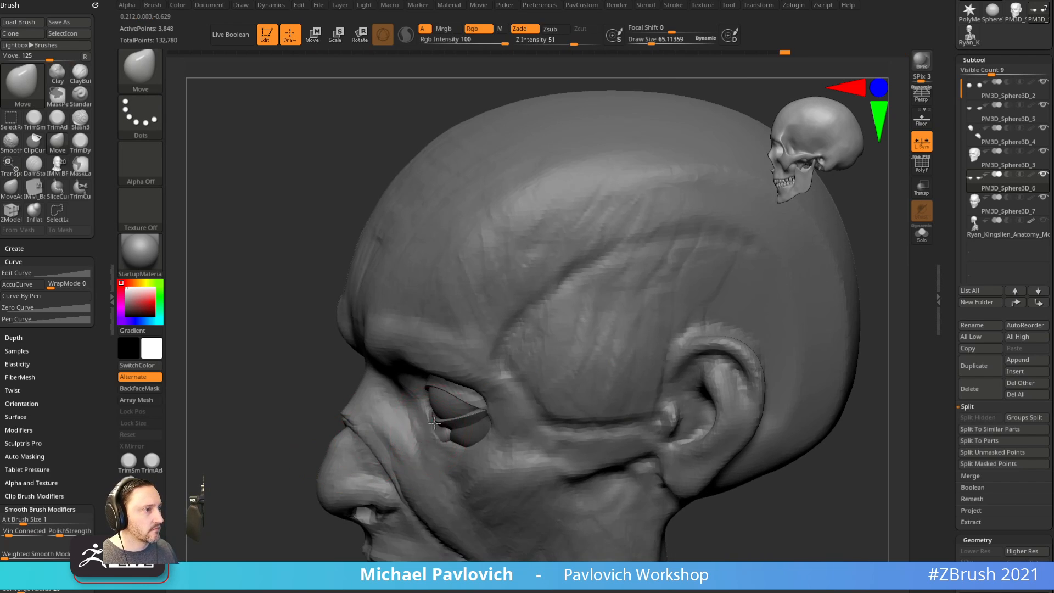
right_click_drag(353, 429, 441, 428, "shift")
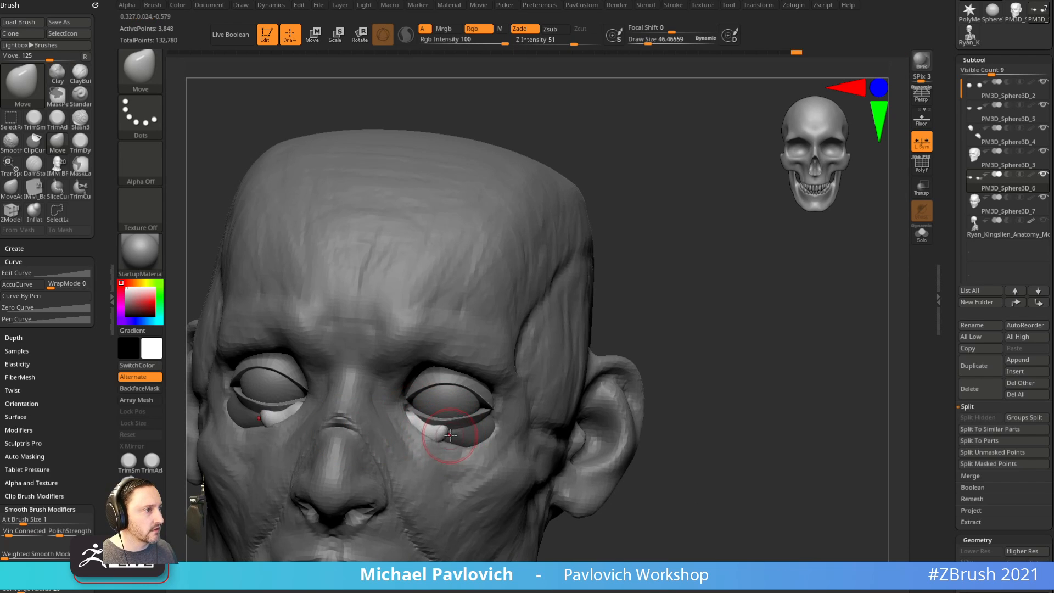
right_click_drag(705, 346, 441, 435)
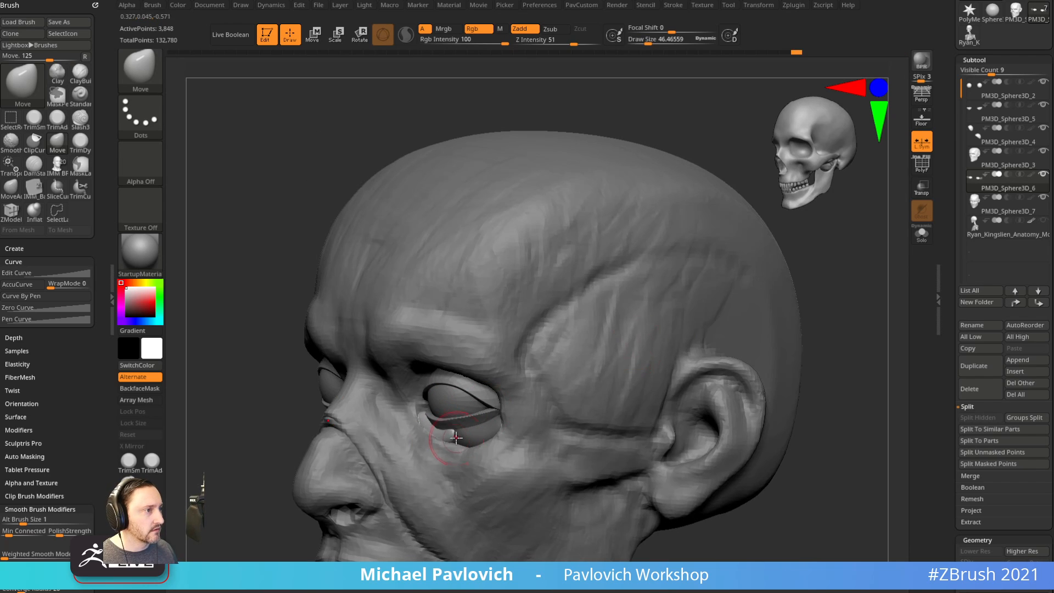
right_click_drag(327, 427, 441, 422)
right_click_drag(248, 467, 336, 472)
Switch to the Standard brush and set its draw size to about 33.
key("b")
key("s")
key("t")
key("s")
left_click_drag(421, 436, 418, 435)
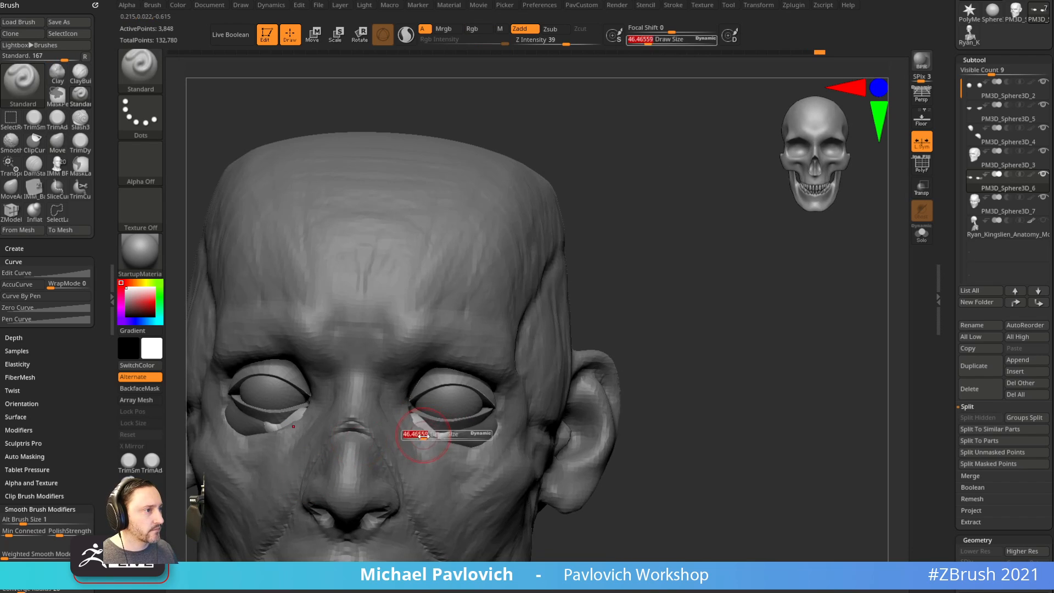
right_click_drag(613, 341, 569, 346)
Isolate the upper eyelid subtool with transparency and polyframes on, and apply the SkinShade4 material.
left_click(386, 406, "alt")
left_click_drag(177, 404, 287, 426, "alt")
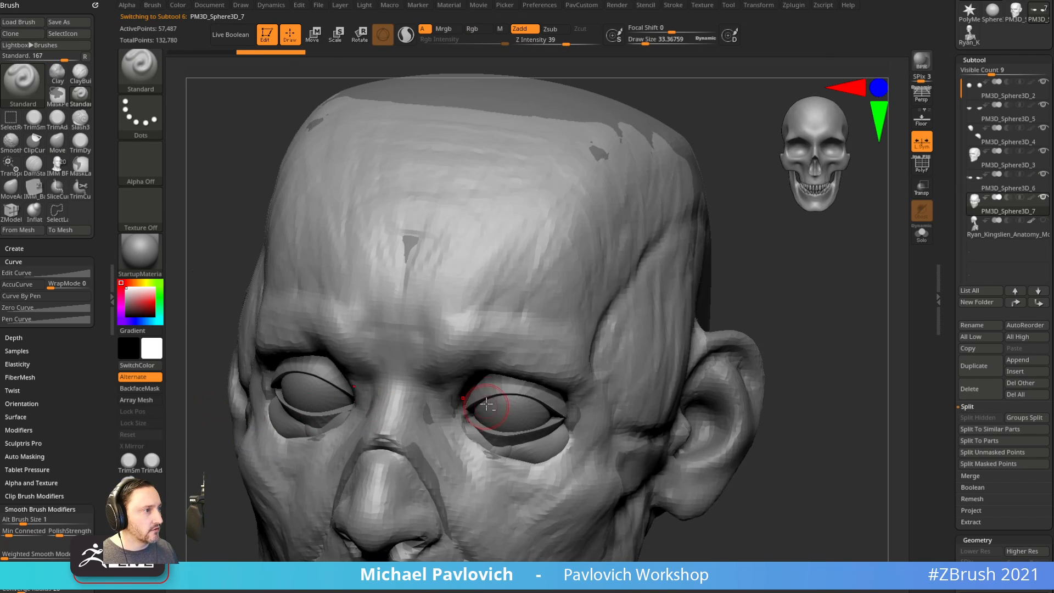
left_click(489, 394, "alt")
left_click_drag(810, 355, 666, 359)
left_click(917, 235)
left_click(928, 190)
key("shift+f")
left_click(147, 251)
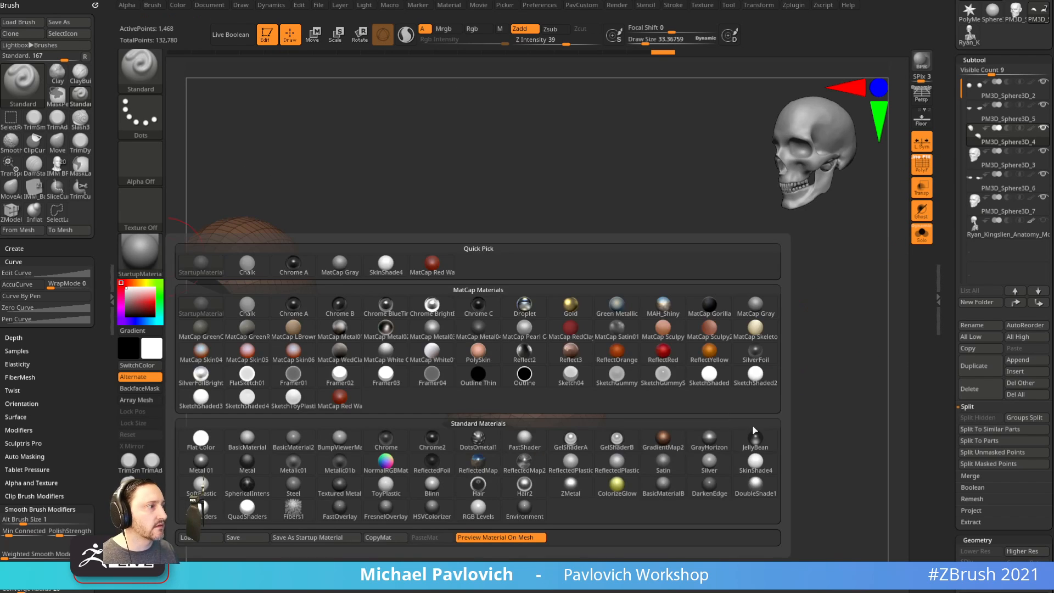
left_click(760, 457)
left_click_drag(787, 347, 805, 294, "shift")
ZRemesh the upper eyelids with KeepGroups on, the Half polygon target and AdaptiveSize 0.
key("1")
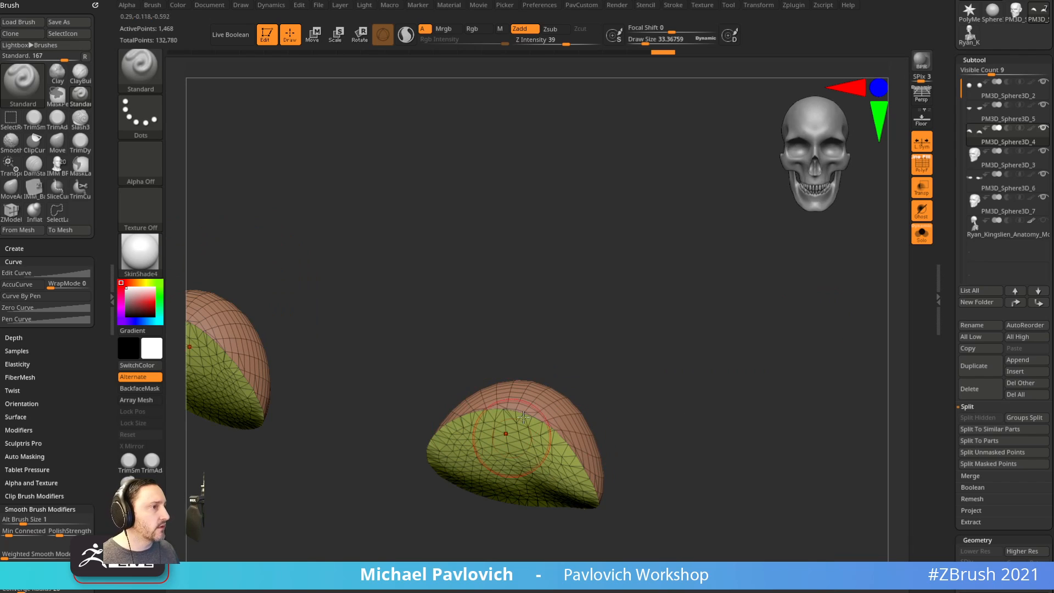
key("1")
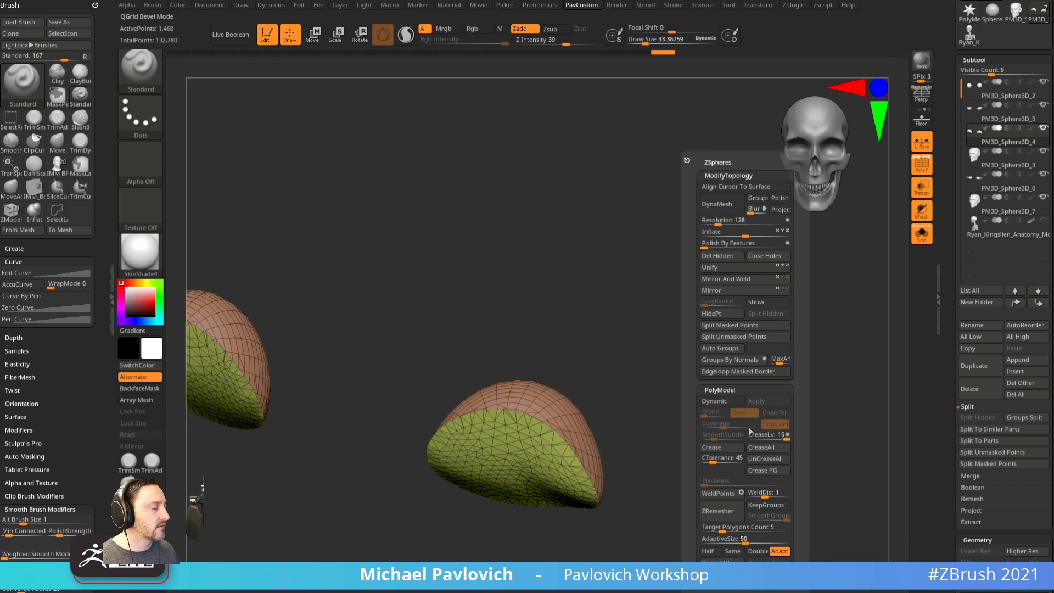
left_click(765, 506)
left_click(741, 515)
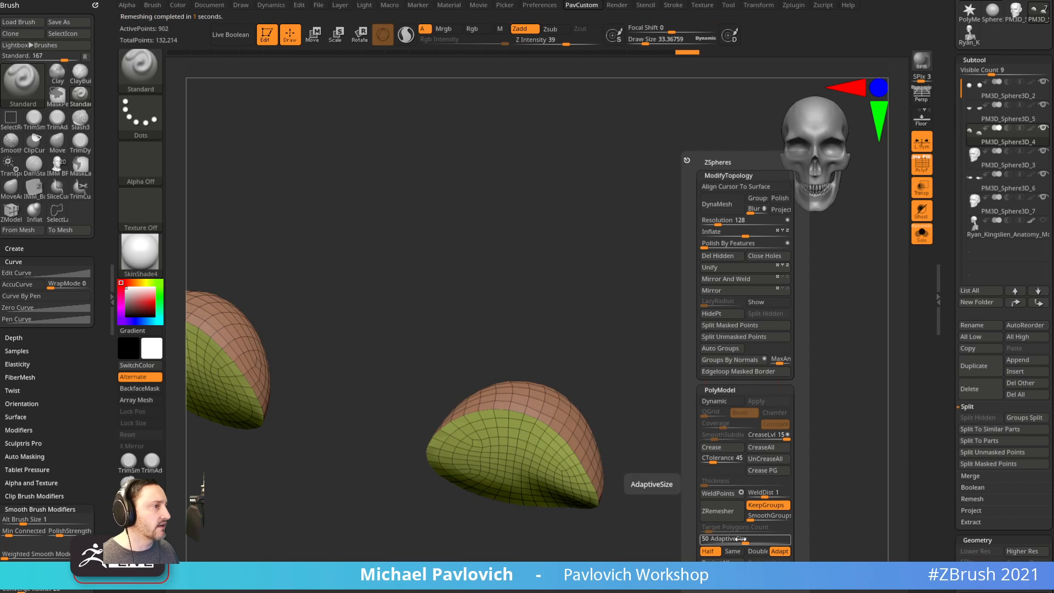
left_click(730, 512)
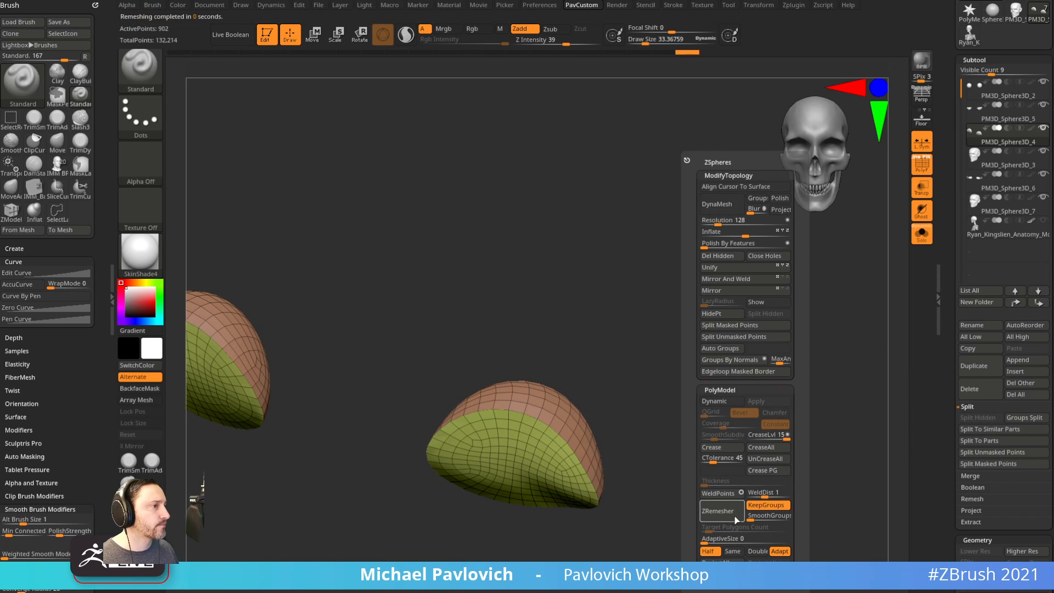
Expand the ZRemesher settings in the geometry options and bring the other subtools back into view.
scroll(954, 285, "down", 5)
left_click_drag(951, 396, 952, 328)
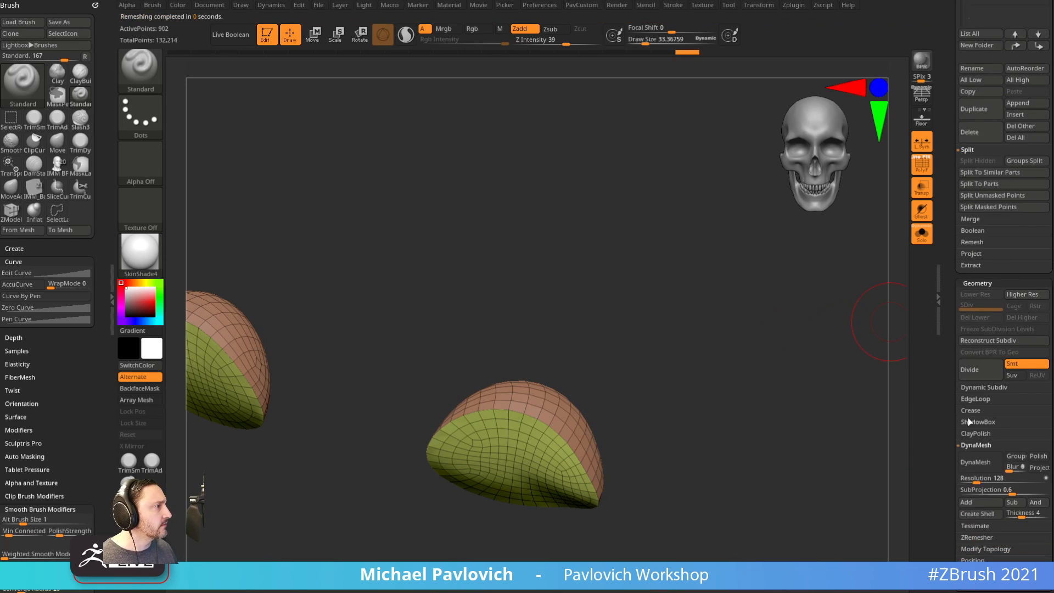
left_click(968, 445, "shift")
left_click(972, 468, "shift")
mouse_move(807, 379)
left_mouse_down()
mouse_move(781, 402)
mouse_move(788, 454)
left_mouse_up()
mouse_move(801, 337)
left_mouse_down()
mouse_move(837, 367)
mouse_move(867, 352)
left_mouse_up()
left_click(922, 242)
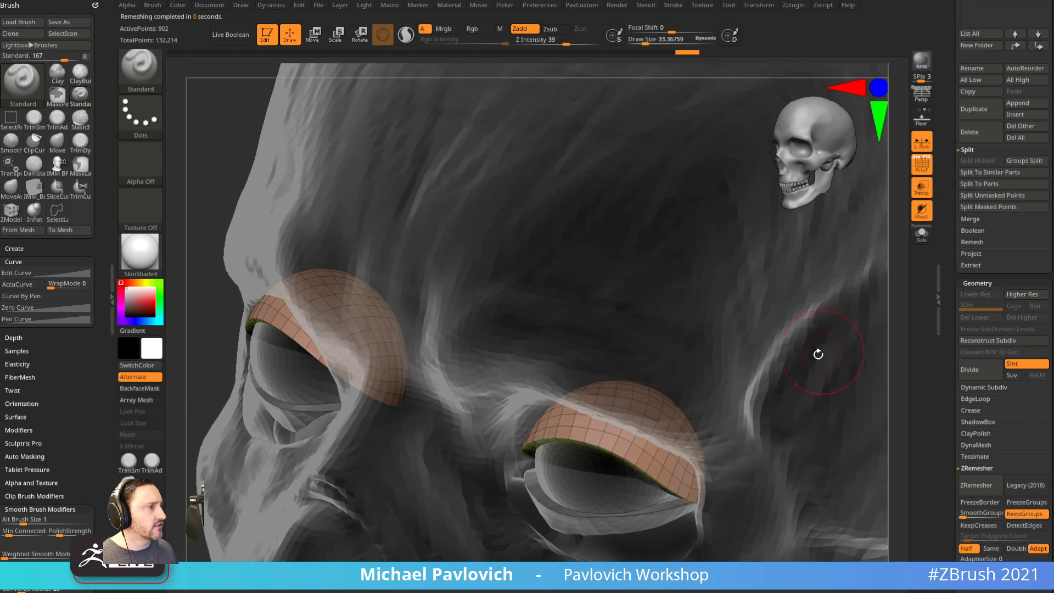
Turn off transparency and refine the upper eyelid's fit around the eyeball with the Move brush.
left_click_drag(714, 354, 681, 354)
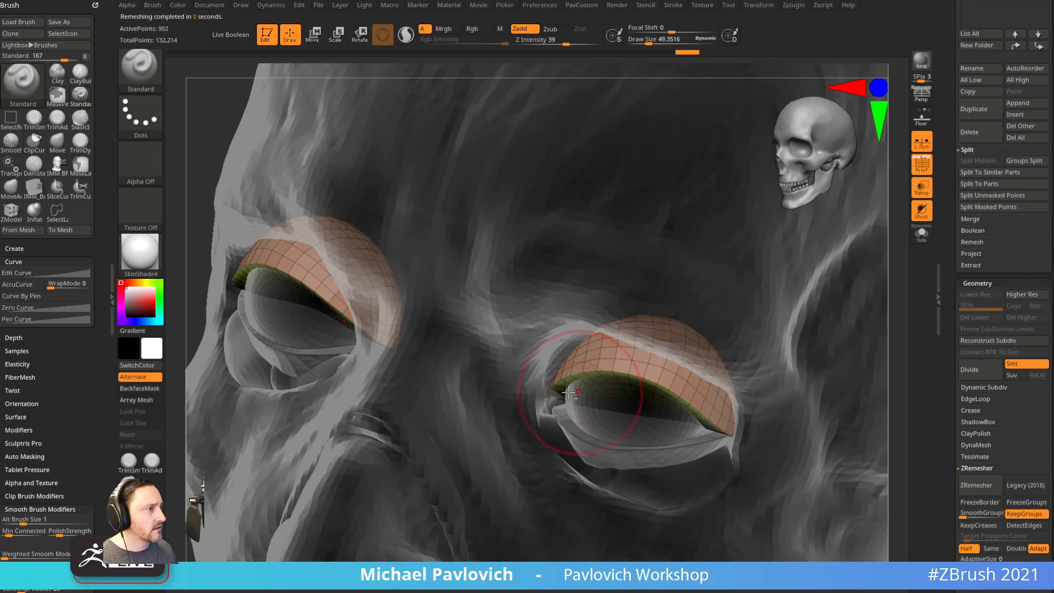
key("b")
key("m")
key("v")
left_click(922, 210)
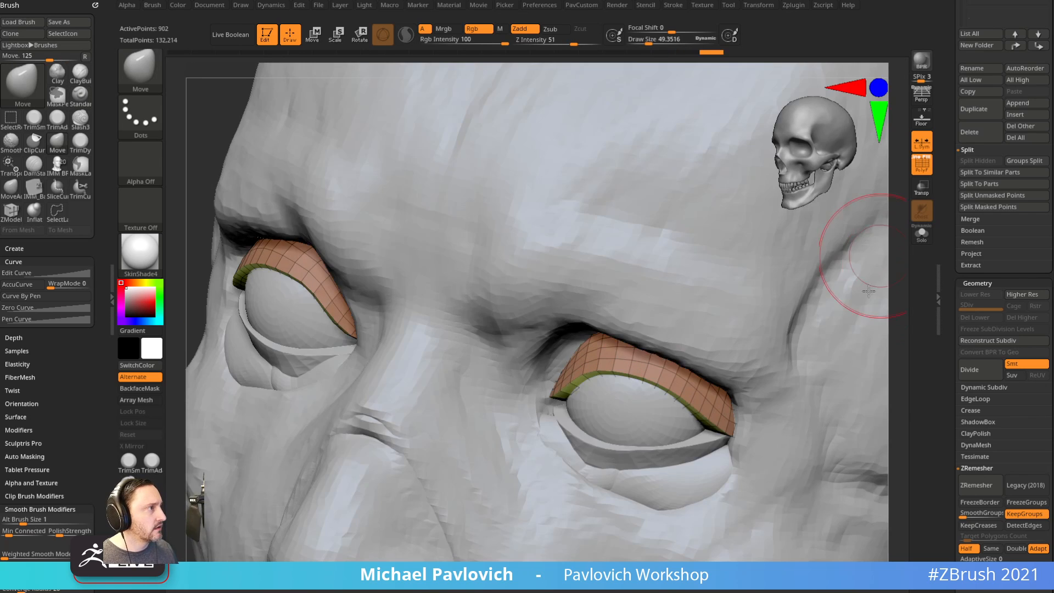
left_click_drag(835, 212, 748, 301)
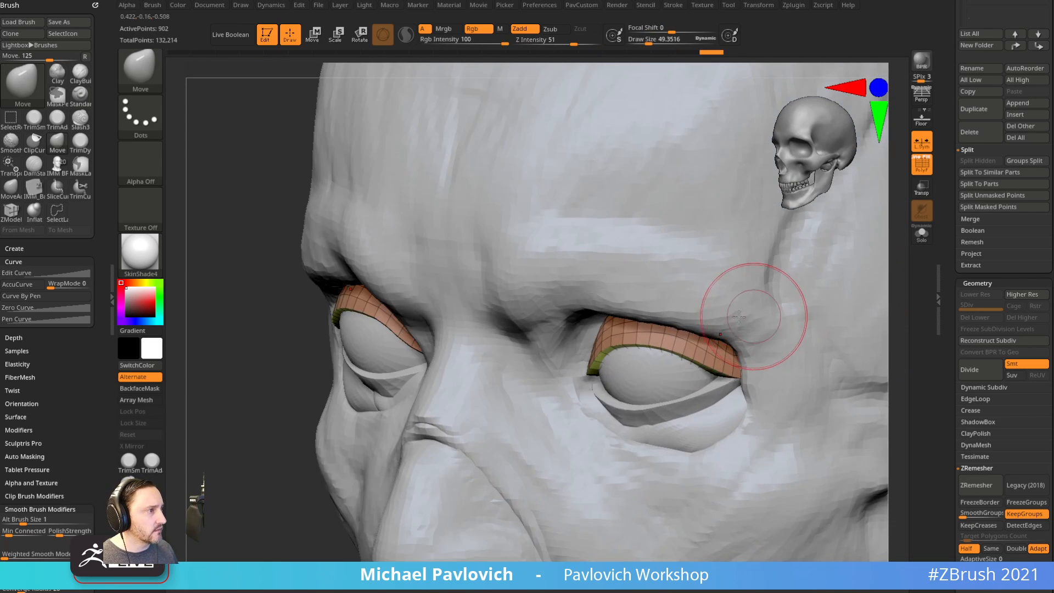
mouse_move(597, 384)
right_mouse_down()
mouse_move(541, 384)
mouse_move(601, 383)
right_mouse_up()
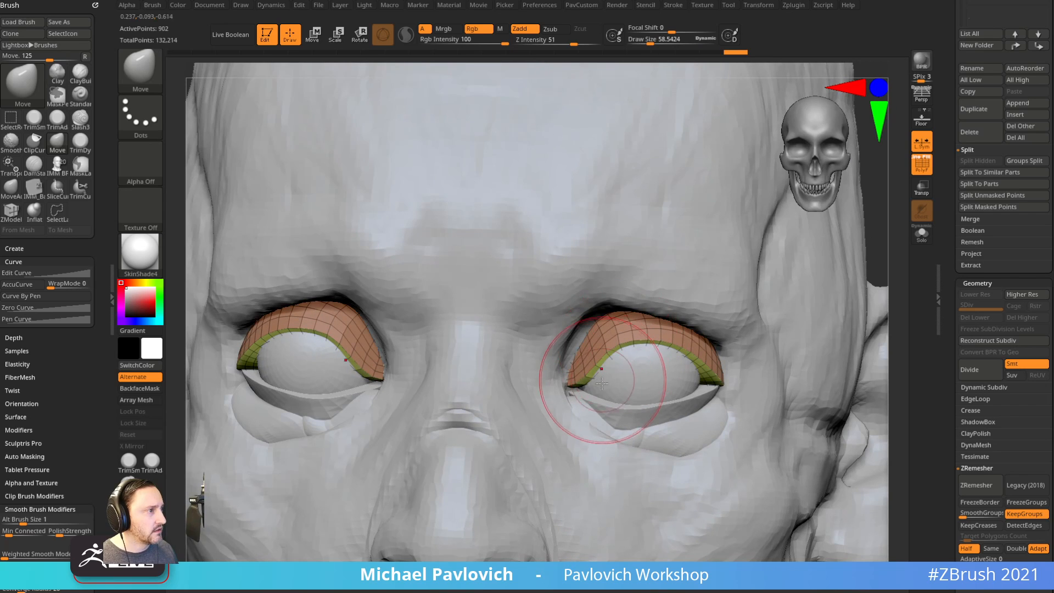
Extrude the end faces at the upper eyelid's inner corner downward with the ZModeler brush.
key("s")
left_click_drag(587, 386, 581, 388)
key("b")
key("z")
key("m")
right_click_drag(567, 386, 596, 398, "ctrl")
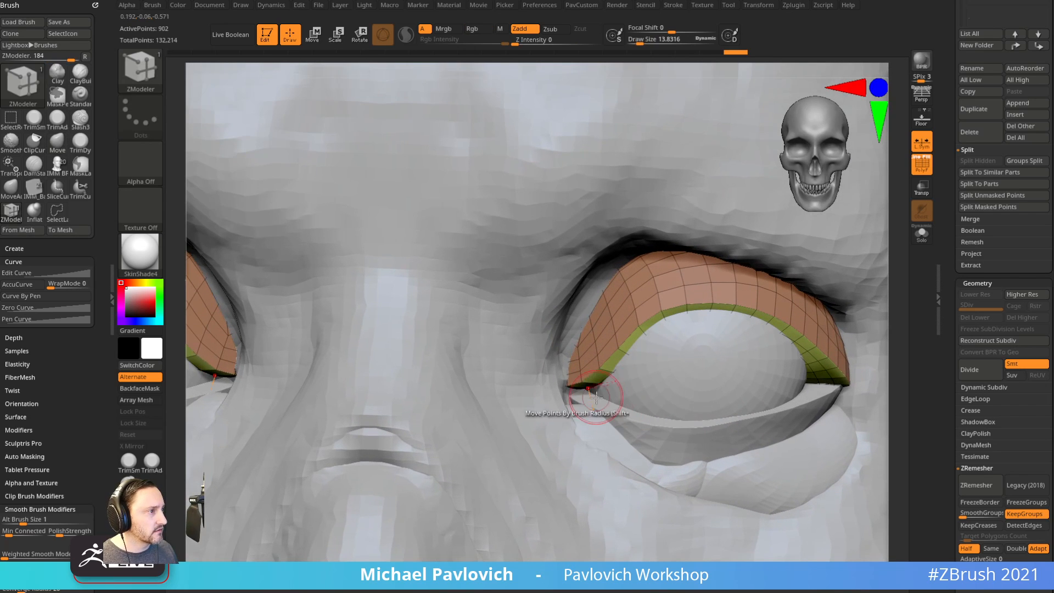
mouse_move(695, 346)
right_mouse_down()
mouse_move(654, 307)
mouse_move(687, 330)
right_mouse_up()
left_click_drag(605, 380, 604, 391)
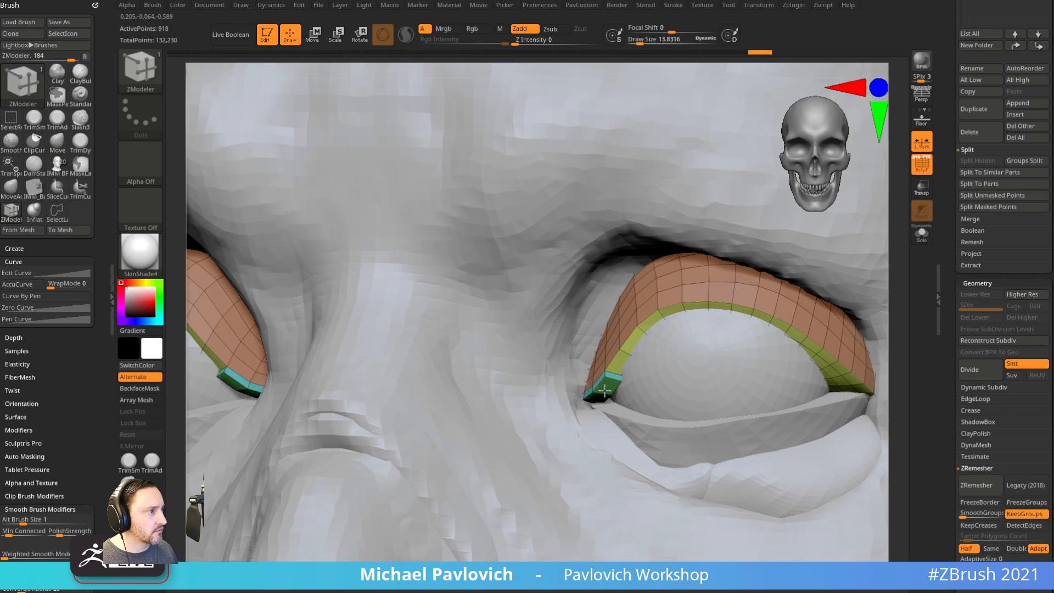
Extrude the side faces of the new inner-corner block toward the nose with QMesh.
right_click_drag(603, 397, 632, 367)
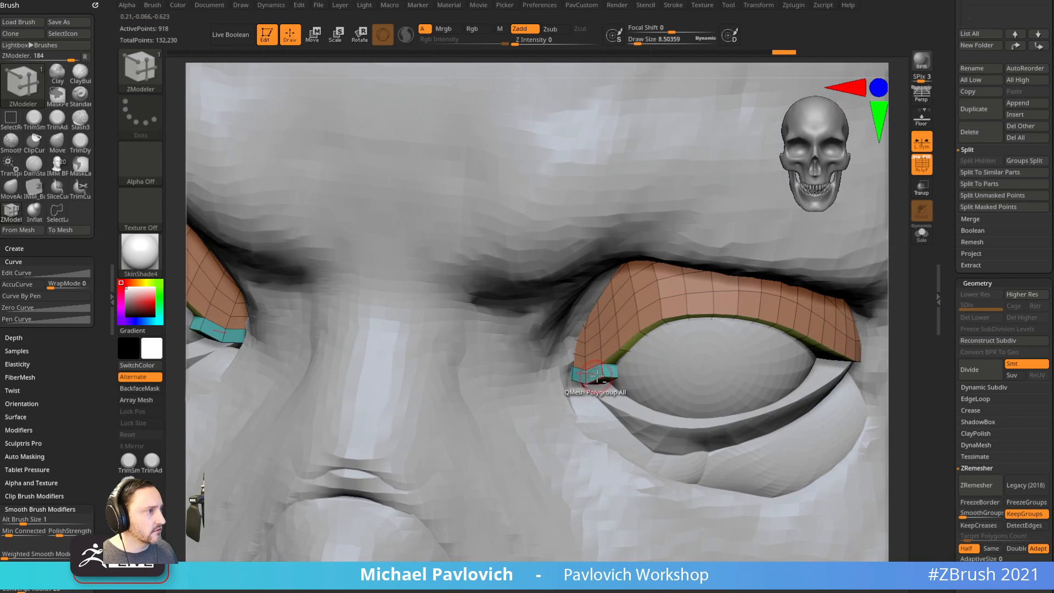
left_click_drag(589, 375, 569, 374)
right_click_drag(609, 360, 564, 353)
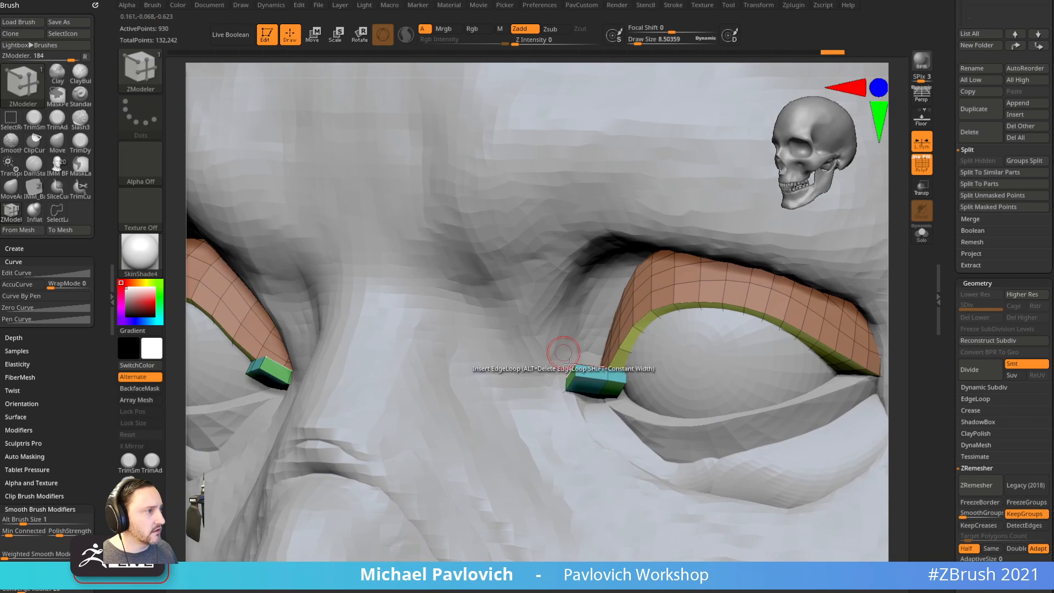
Taper and position the extruded inner-corner tab with a progressively smaller Move brush so it fits the tear duct area.
key("b")
key("m")
key("v")
left_click_drag(570, 383, 567, 412)
key("[")
key("[")
right_click_drag(531, 407, 587, 423)
mouse_move(563, 412)
left_mouse_down()
mouse_move(591, 409)
mouse_move(558, 400)
left_mouse_up()
key("[")
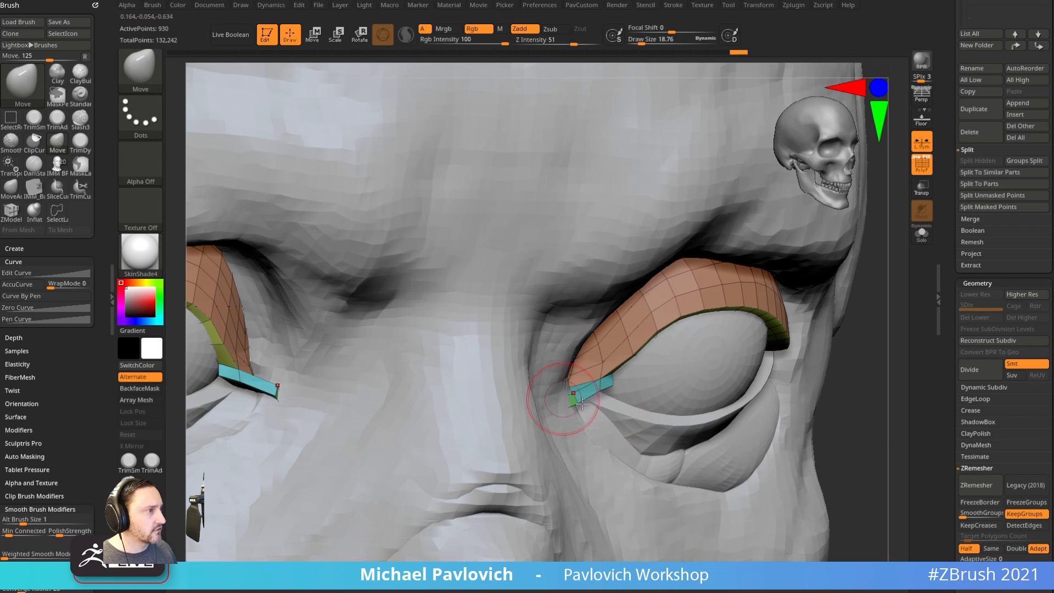
mouse_move(559, 404)
right_mouse_down()
mouse_move(520, 356)
mouse_move(529, 345)
right_mouse_up()
left_click_drag(579, 357, 568, 355)
right_click_drag(659, 419, 621, 428)
ZRemesh the lower eyelid at half density with KeepGroups on and SmoothGroups and AdaptiveSize set to 0.
key("2")
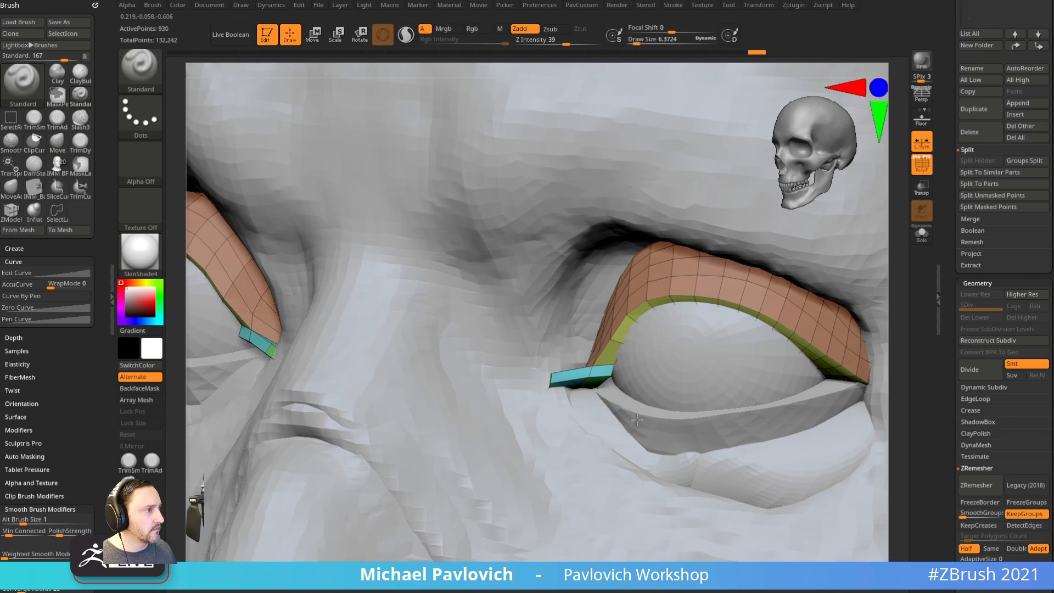
left_click(650, 407, "alt")
right_click_drag(782, 396, 835, 402)
key("3")
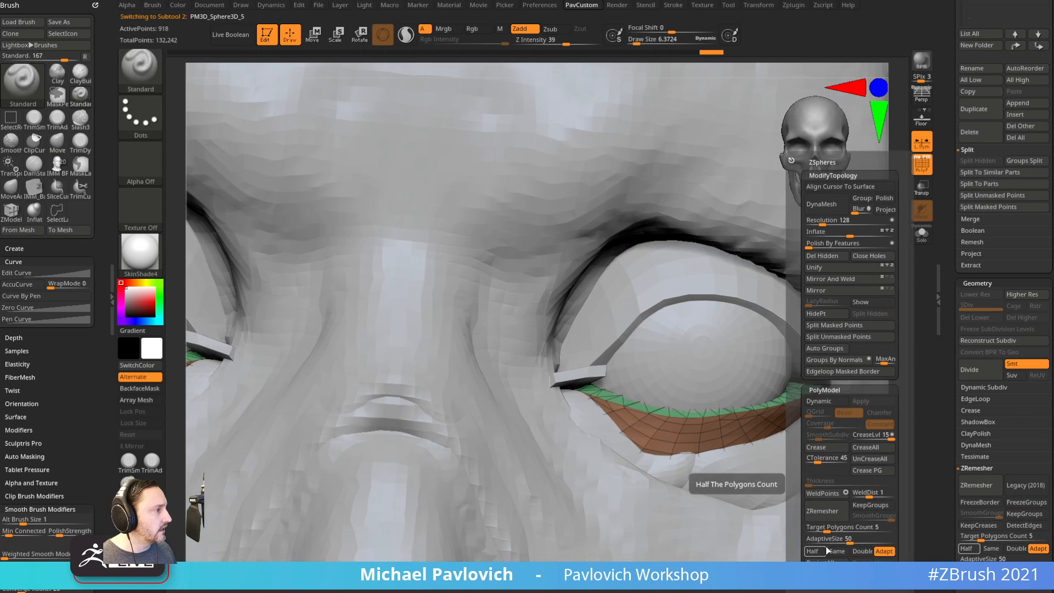
left_click_drag(956, 377, 955, 256)
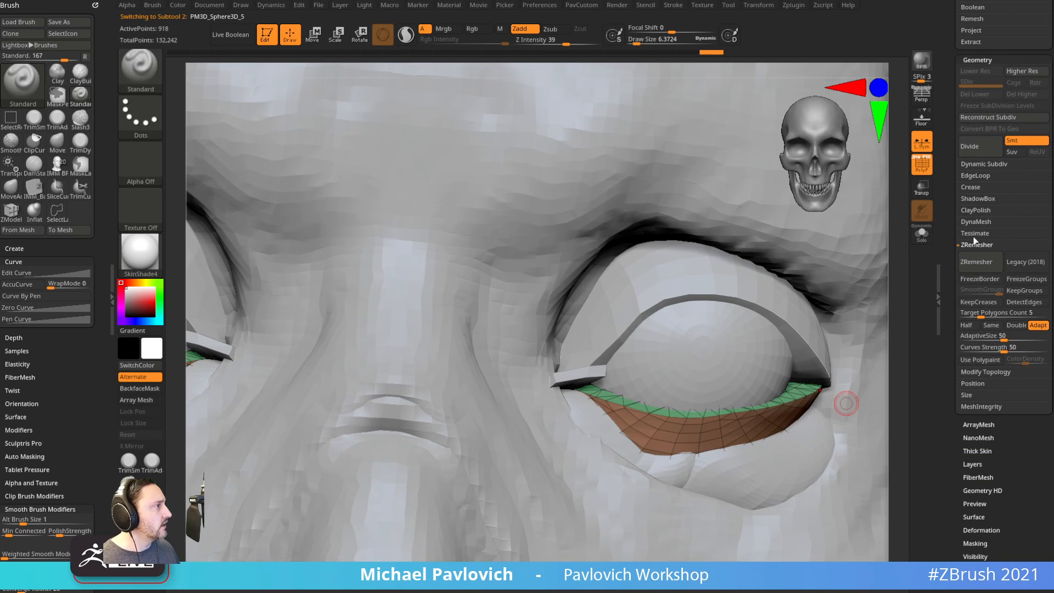
left_click_drag(998, 336, 948, 335)
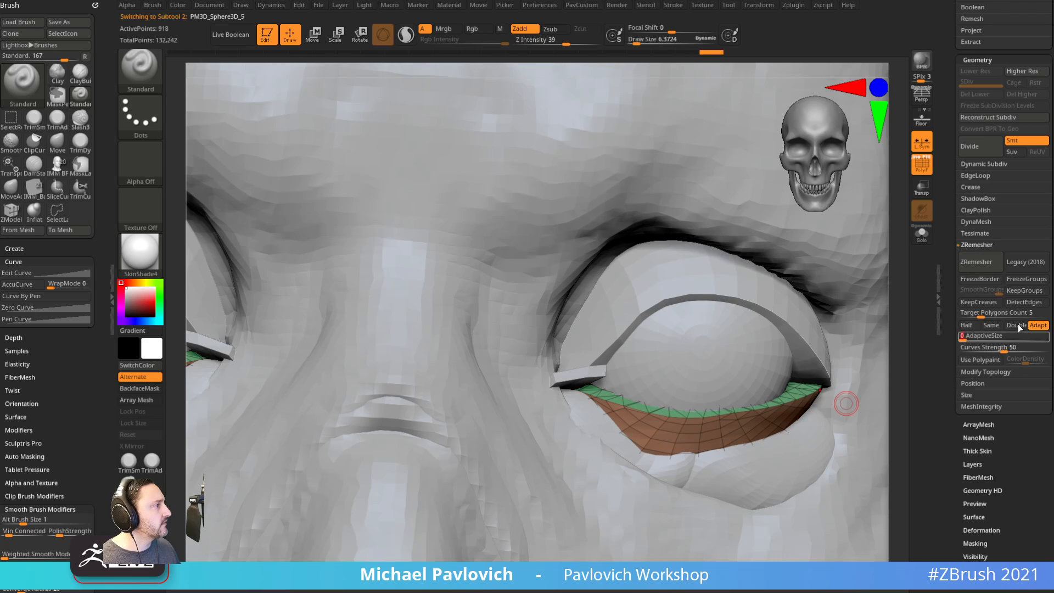
left_click(1026, 292)
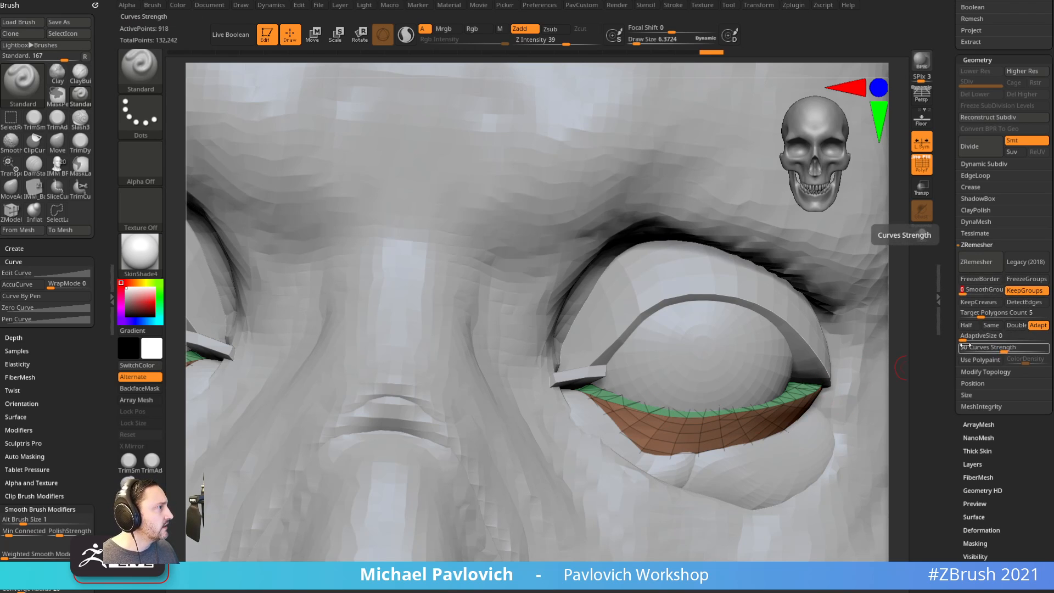
left_click(968, 326)
left_click(976, 262)
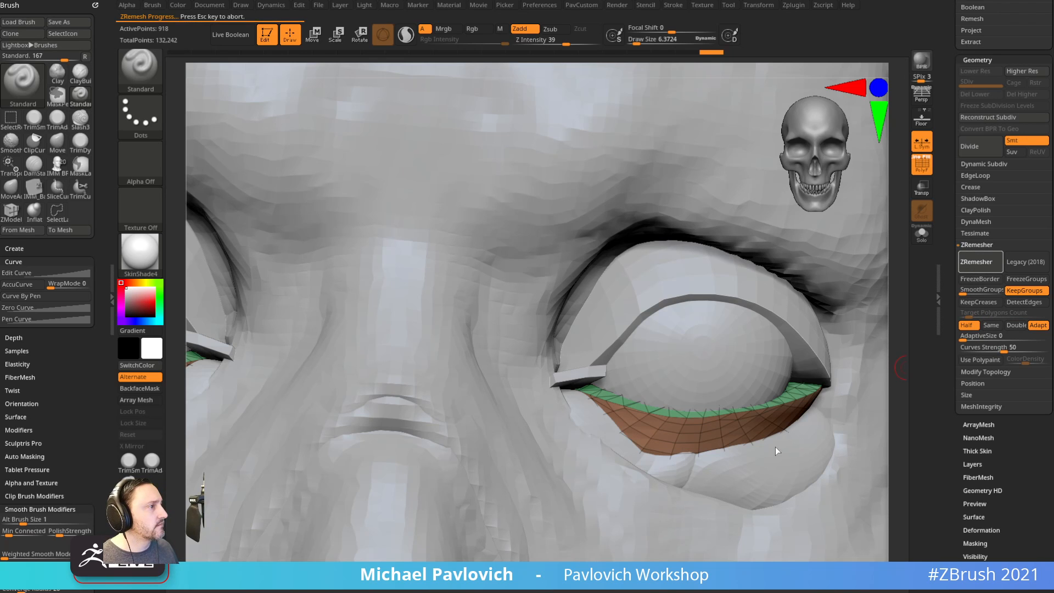
mouse_move(714, 368)
right_mouse_down()
mouse_move(678, 367)
mouse_move(708, 370)
right_mouse_up()
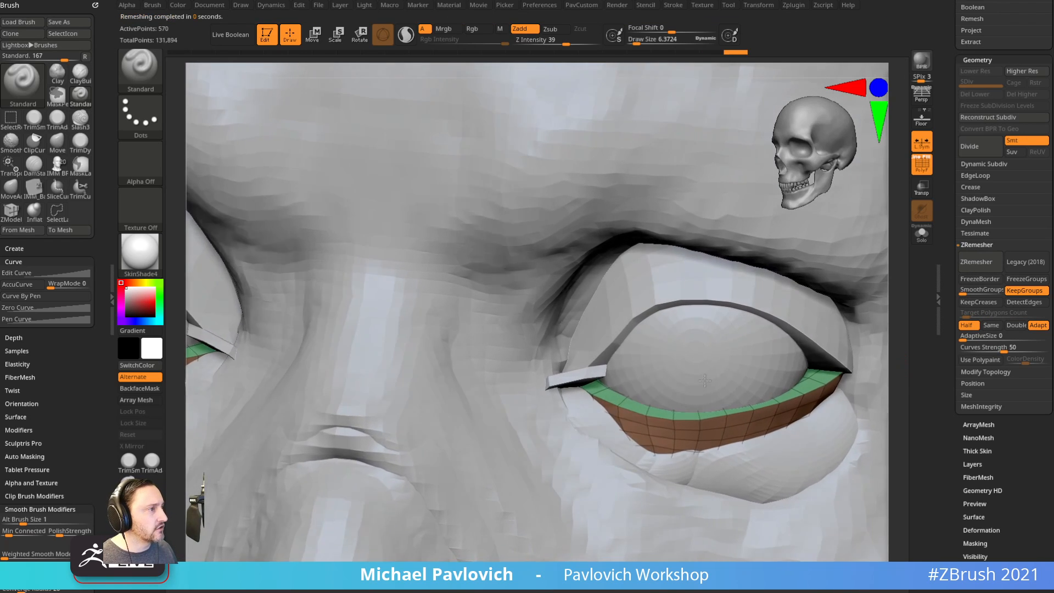
Extrude the faces at the lower eyelid's inner corner with the ZModeler brush, then toward the nose to form a tab.
key("b")
key("z")
key("m")
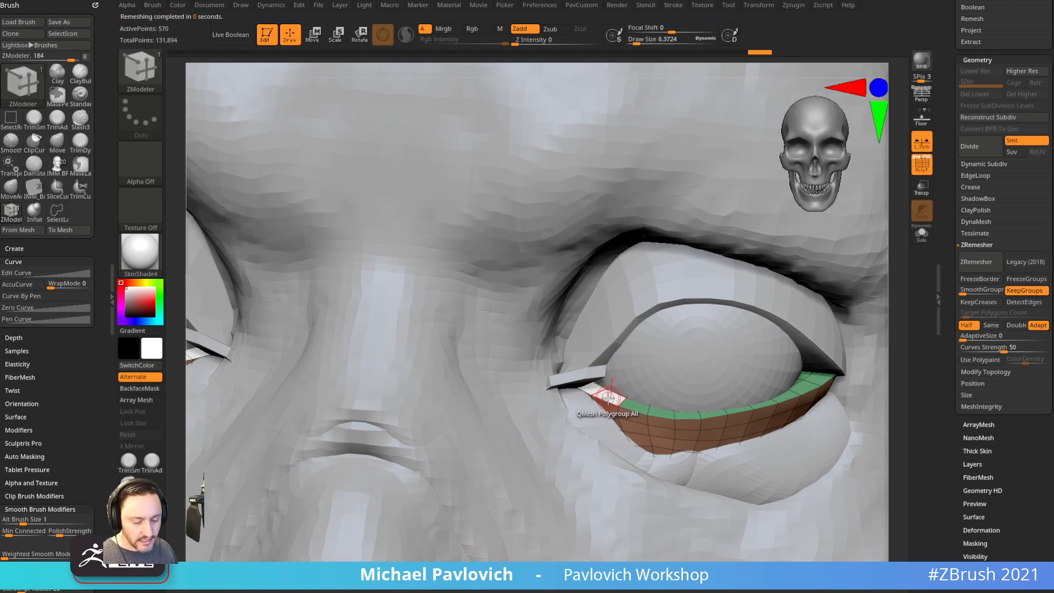
key("b")
key("z")
key("m")
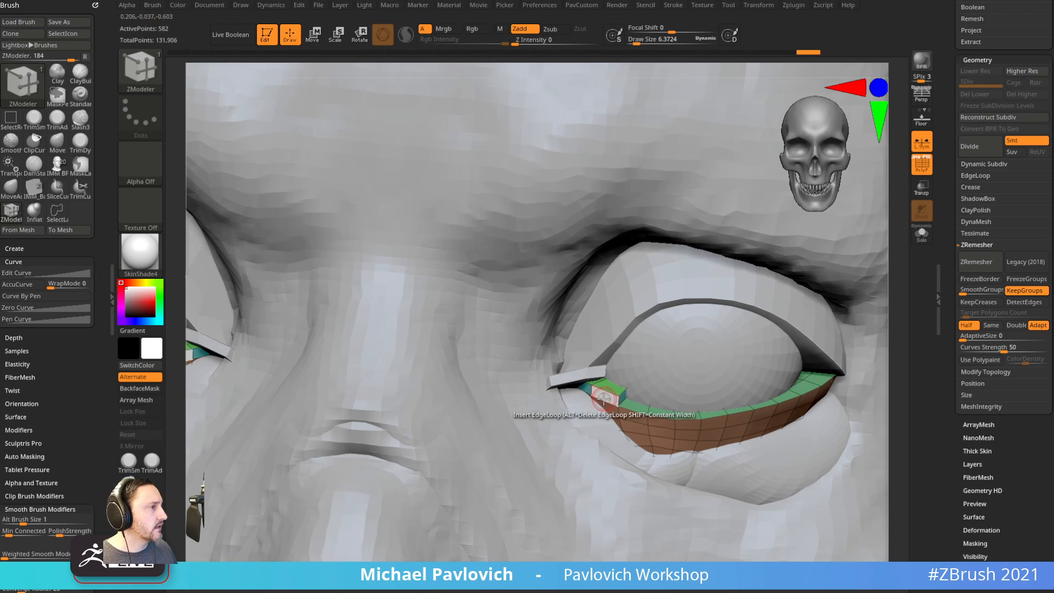
left_click_drag(605, 399, 573, 425)
right_click_drag(572, 425, 581, 389)
Reposition the lower eyelid's new inner-corner tab beneath the upper one with a progressively smaller Move brush.
key("b")
key("m")
key("v")
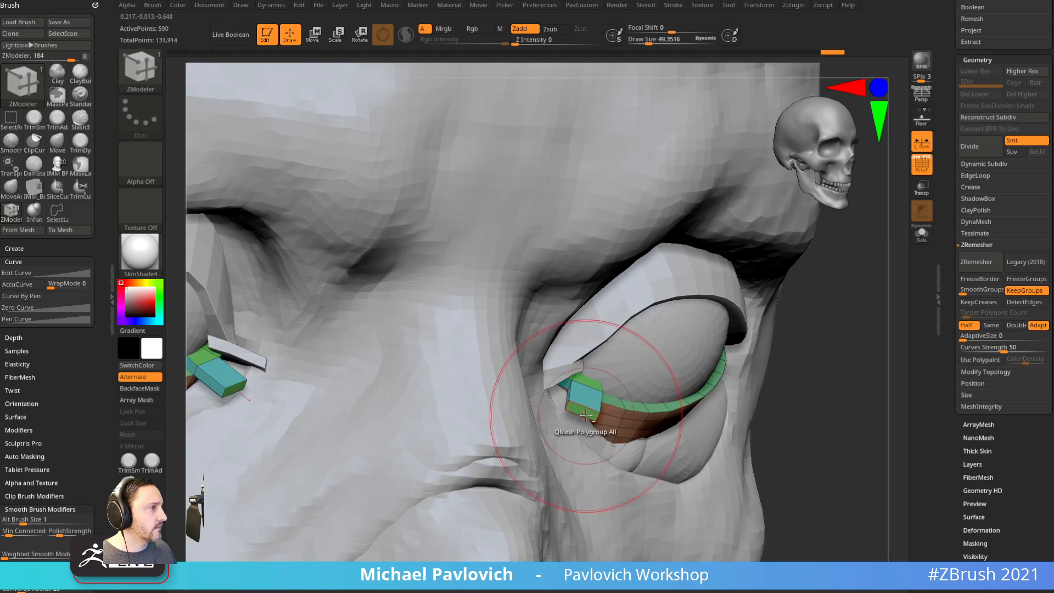
mouse_move(585, 416)
left_mouse_down()
mouse_move(518, 386)
mouse_move(571, 414)
mouse_move(572, 371)
left_mouse_up()
key("bracketleft")
key("bracketleft")
right_click_drag(609, 338, 576, 323)
key("bracketleft")
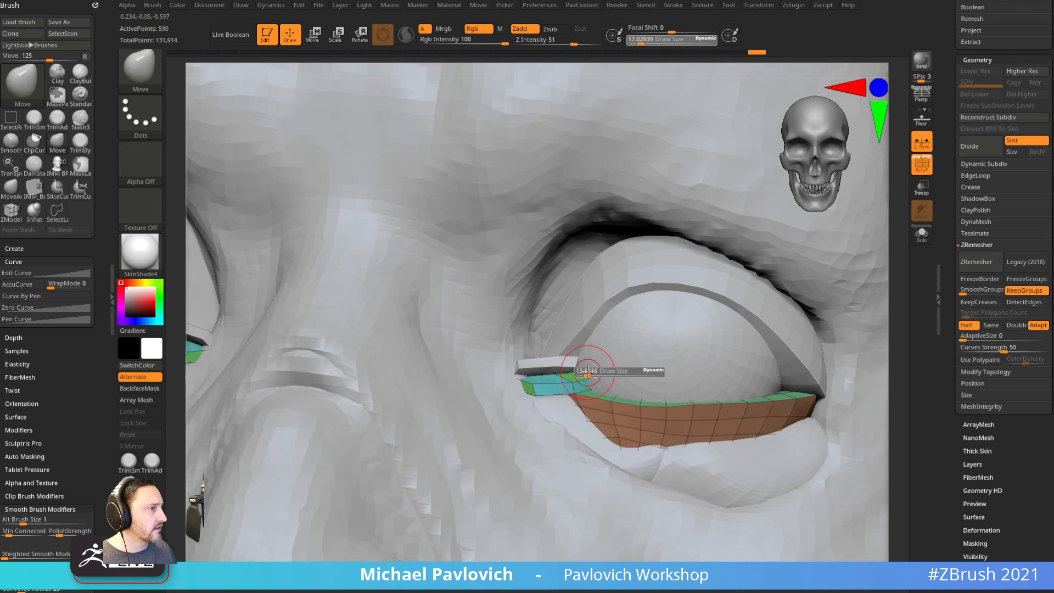
Isolate the lower eyelid and collapse the extra edge where the inner-corner tab joins the lid, then show the whole head again.
left_click(928, 241)
key("b")
key("z")
key("m")
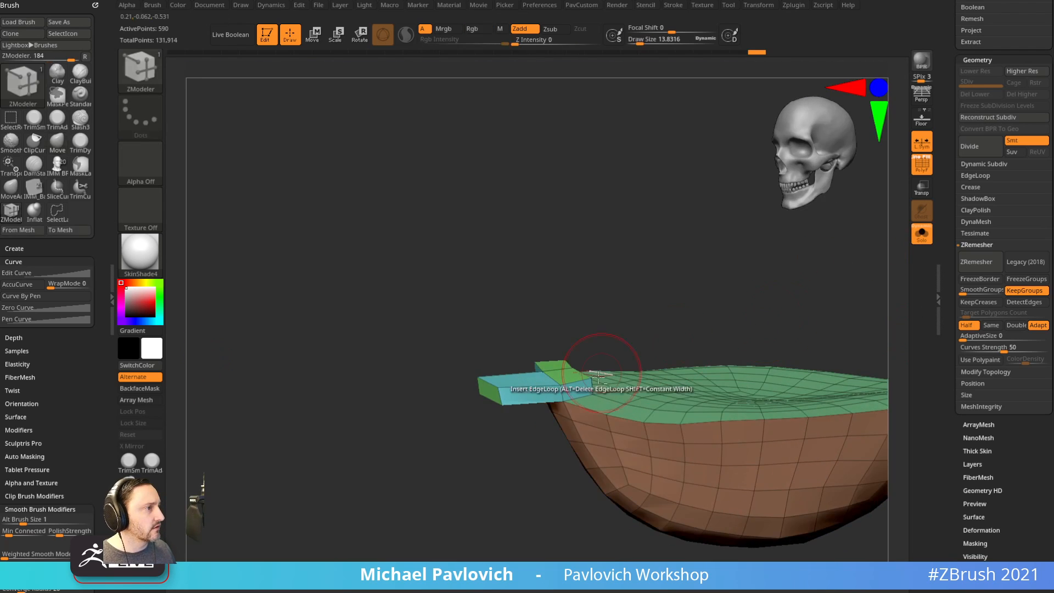
key("space")
left_click(463, 322)
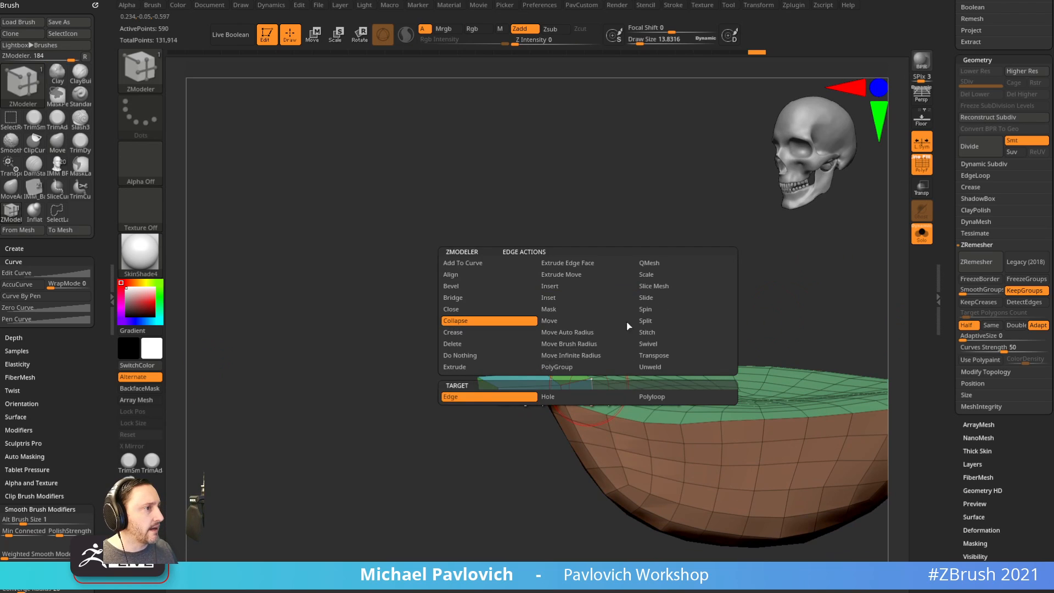
right_click_drag(585, 363, 593, 376)
left_click(589, 387)
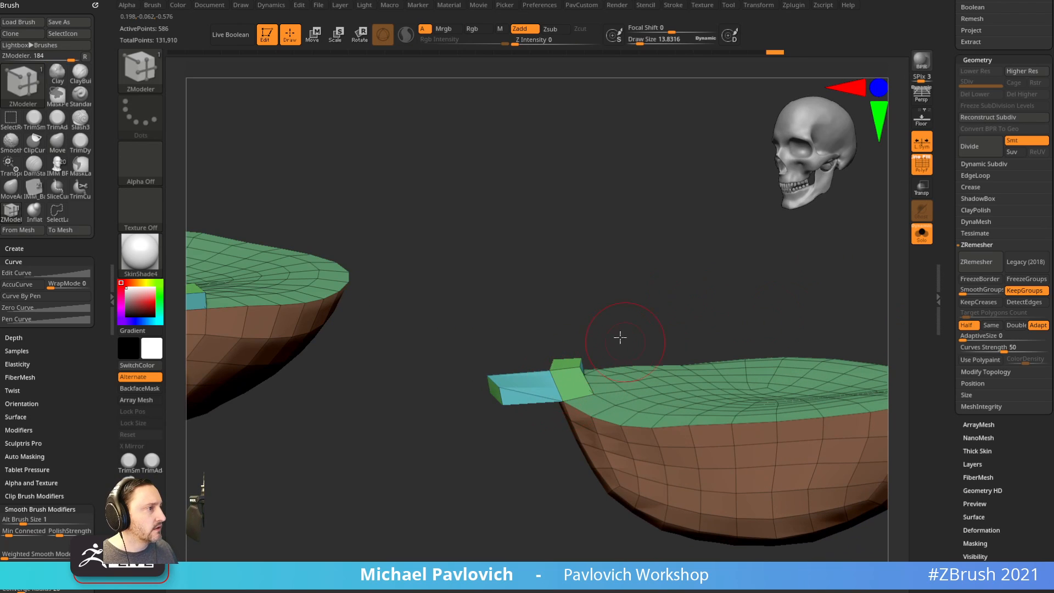
left_click_drag(619, 337, 617, 338)
left_click(922, 236)
right_click_drag(776, 288, 731, 308, "shift")
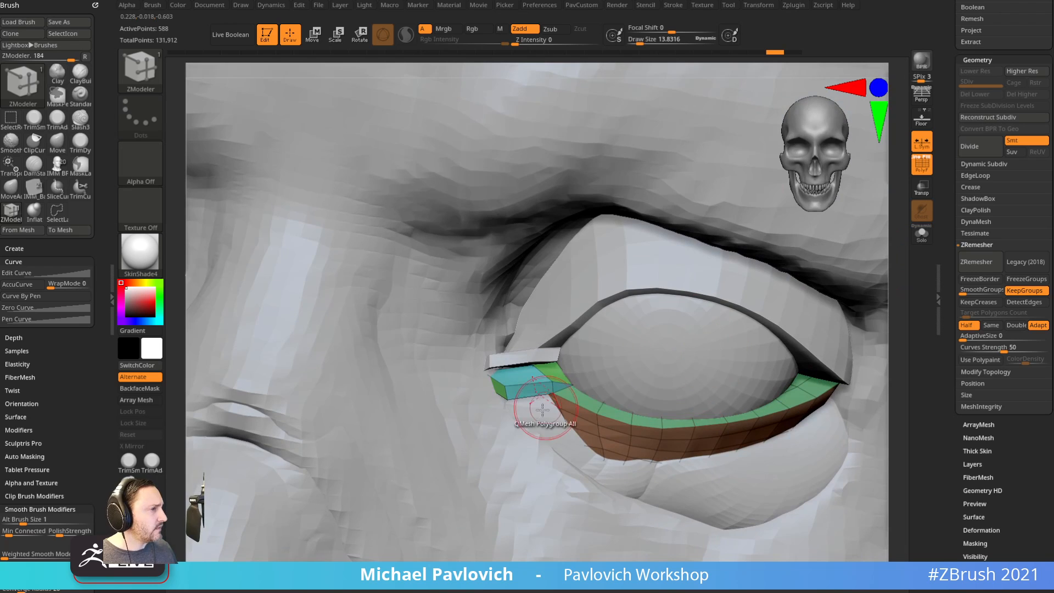
Shape the end of the lower eyelid's inner-corner tab with a smaller Move brush to follow the tear duct area.
key("s")
mouse_move(512, 405)
left_mouse_down()
mouse_move(522, 405)
mouse_move(515, 391)
left_mouse_up()
key("s")
key("b")
key("m")
key("v")
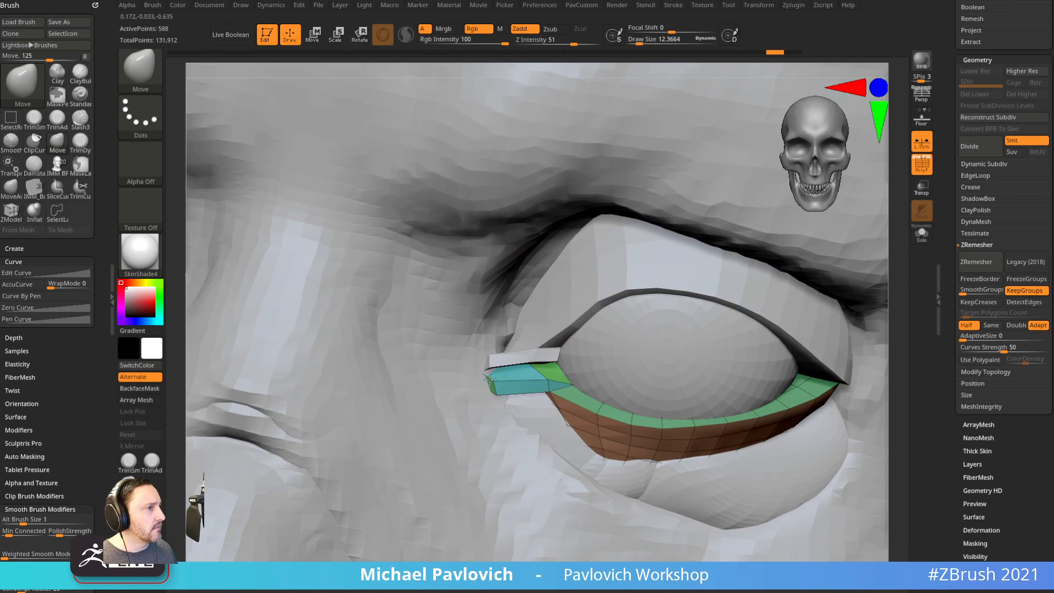
right_click_drag(599, 379, 552, 294)
left_click_drag(492, 391, 493, 396)
right_click_drag(493, 396, 515, 378)
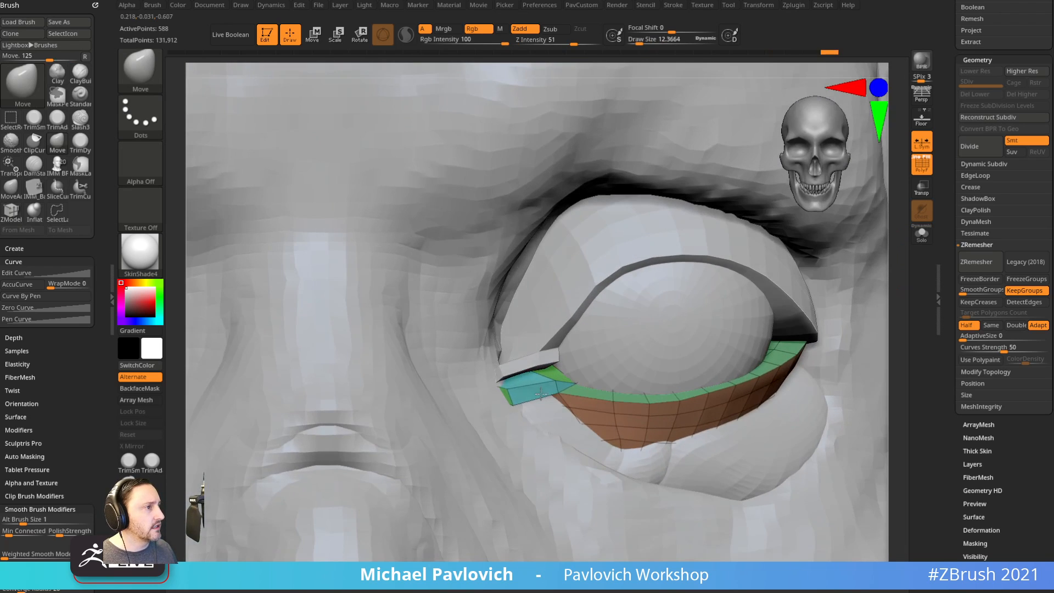
Select the upper eyelid and adjust its inner-corner tab with the Move brush to meet the lower one.
left_click(505, 376, "alt")
mouse_move(505, 376)
left_mouse_down()
mouse_move(531, 377)
mouse_move(552, 358)
left_mouse_up()
right_click_drag(578, 337, 575, 350, "ctrl")
mouse_move(575, 350)
right_mouse_down()
mouse_move(557, 350)
mouse_move(612, 349)
mouse_move(621, 374)
right_mouse_up()
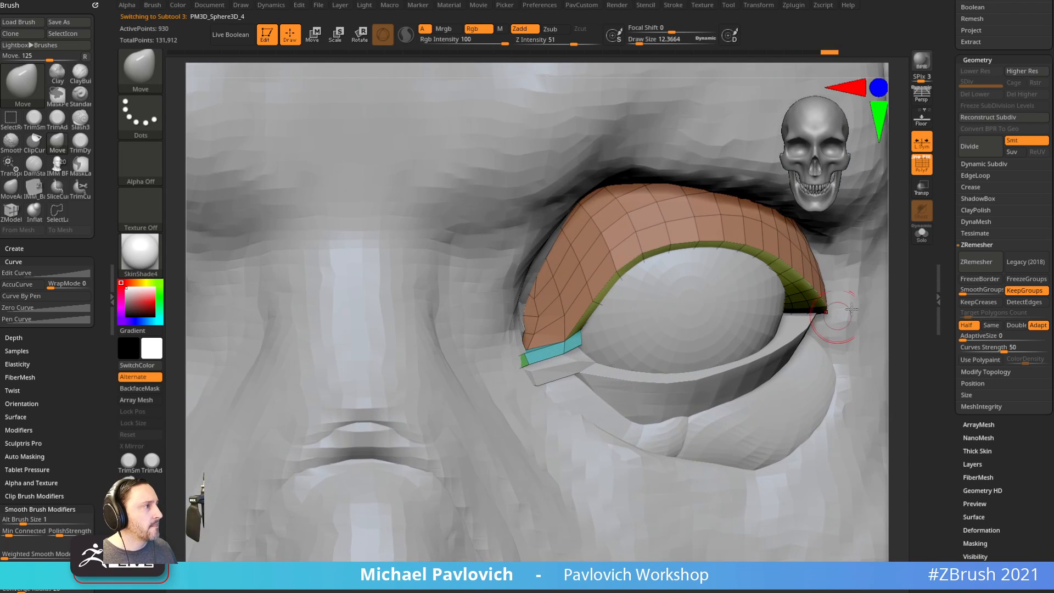
Isolate the eyelids and merge the lower and upper eyelid subtools into one, suppressing the undo note until restart.
left_click(924, 235)
right_click_drag(720, 348, 779, 324)
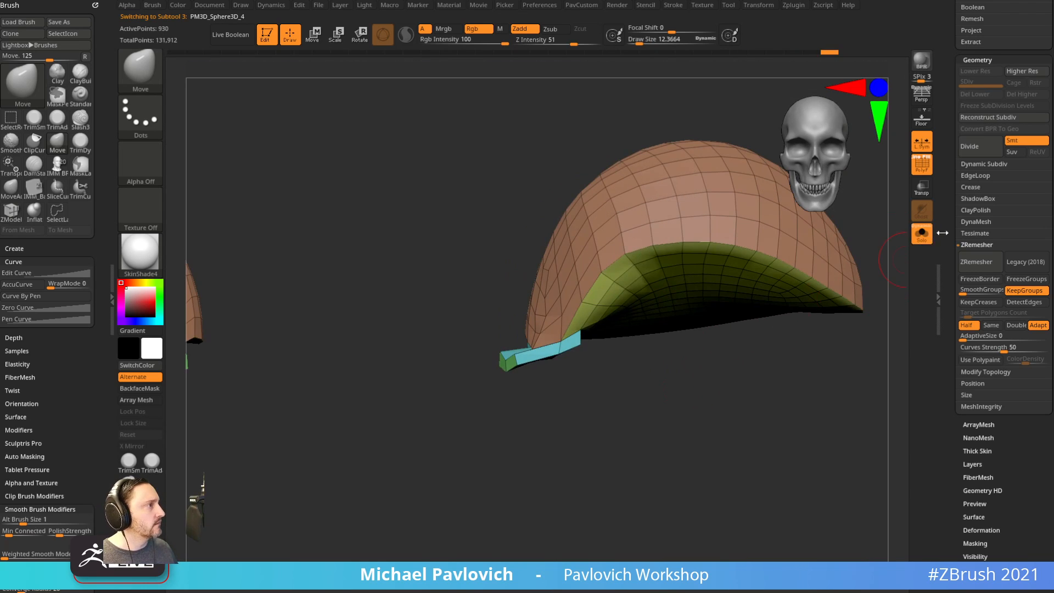
left_click_drag(942, 233, 926, 497)
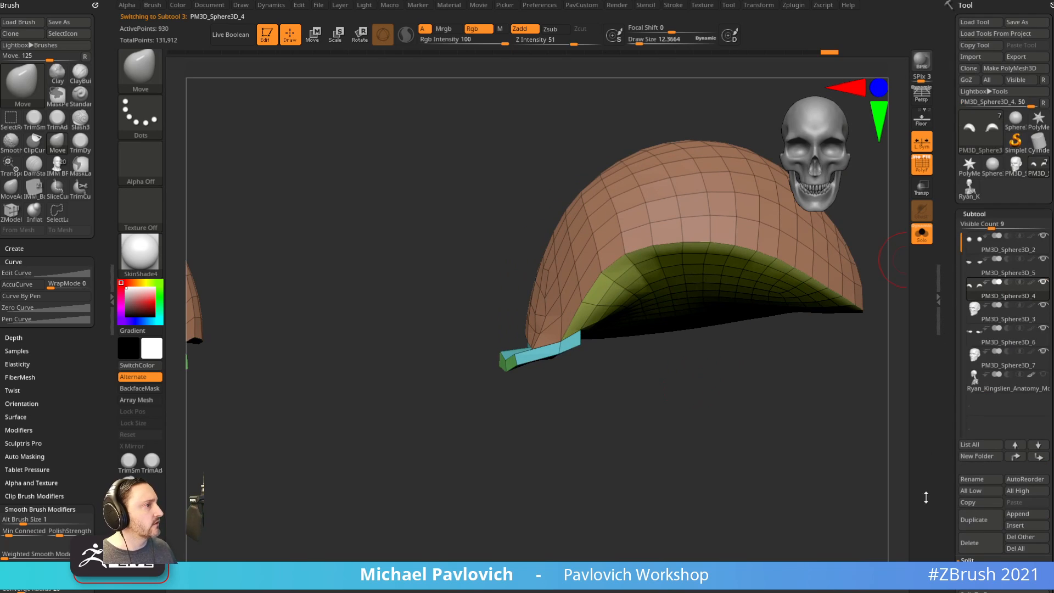
left_click(1008, 272)
key("ctrl+m")
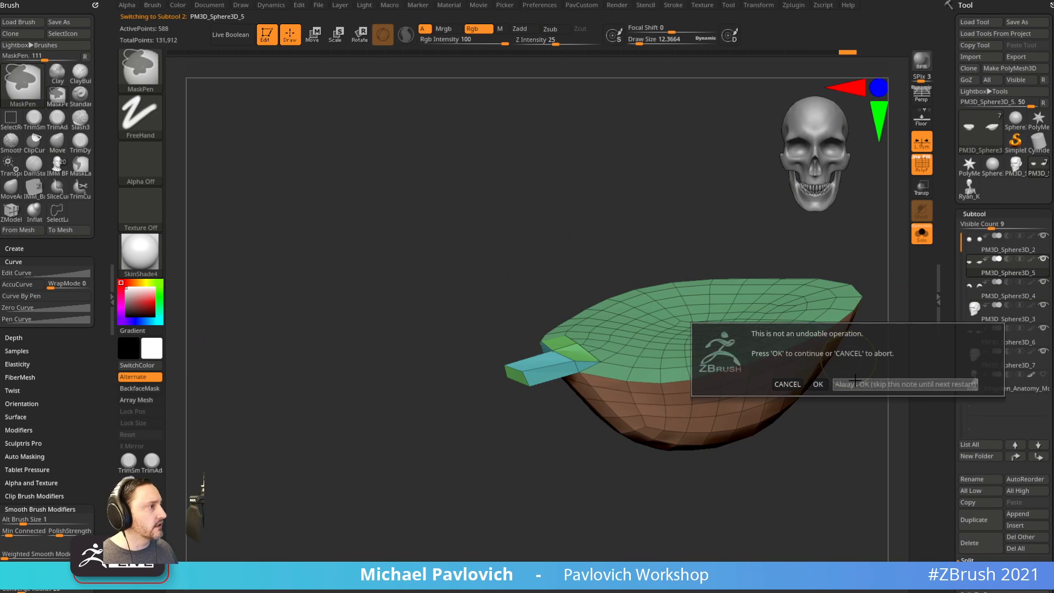
left_click(872, 381)
left_click_drag(845, 393, 583, 375)
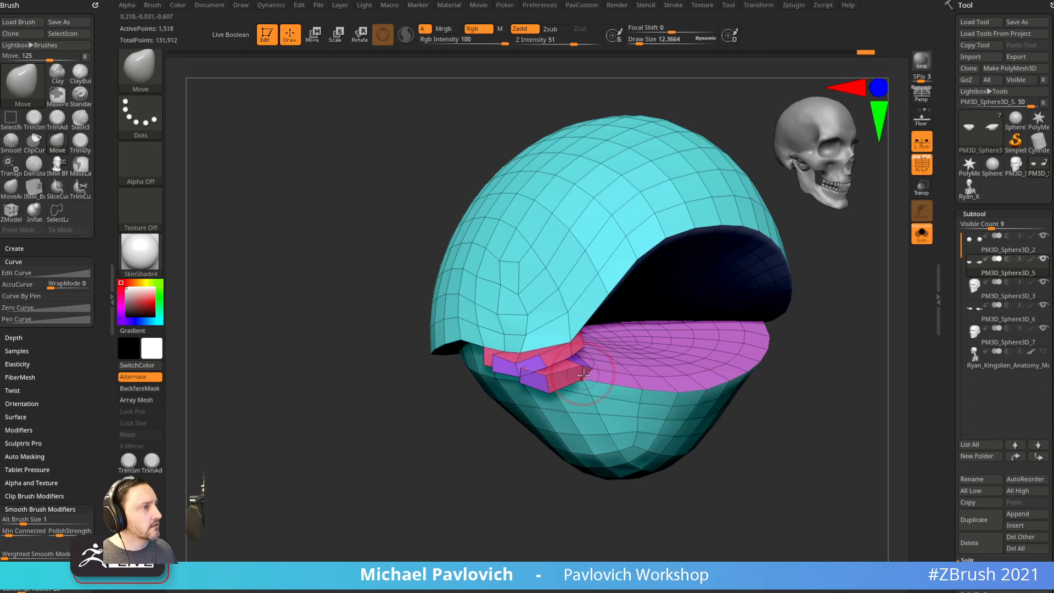
Enable topological auto masking for the Move brush with a Range of 1.5.
scroll(34, 261, "down", 6)
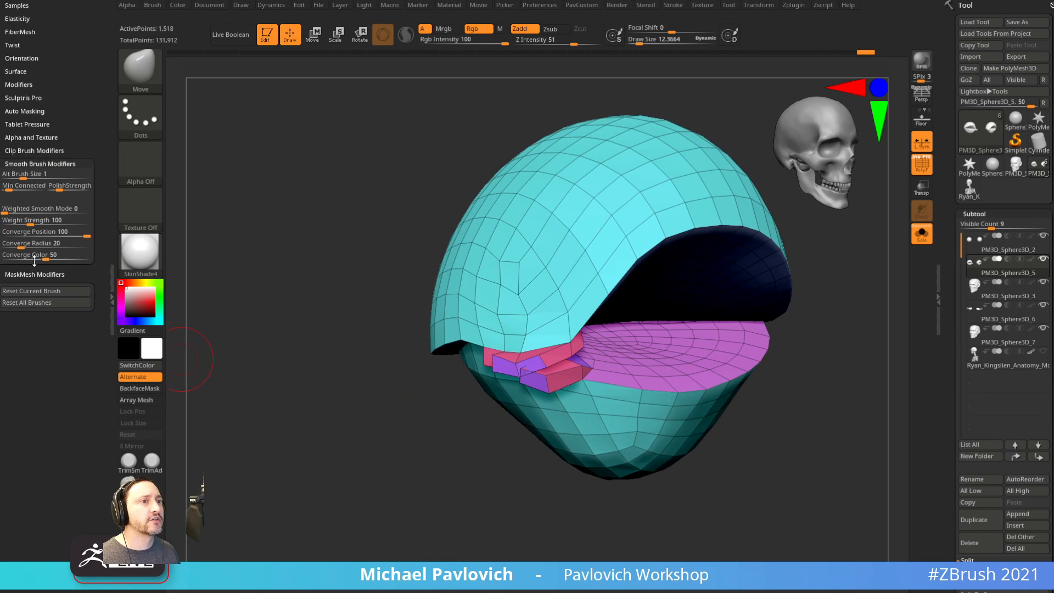
key("shift")
left_click(30, 114)
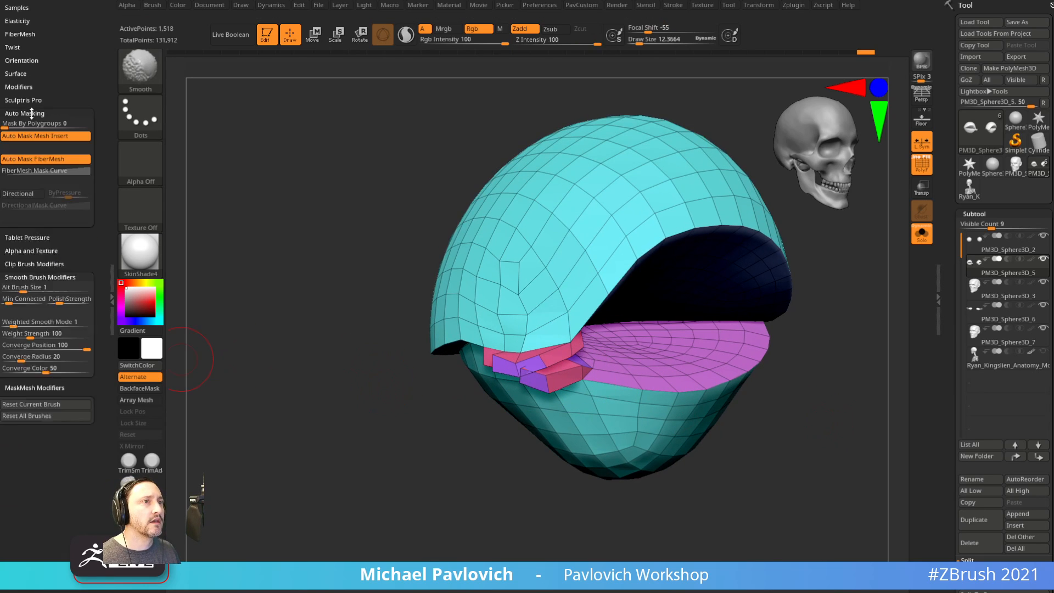
left_click(22, 338)
left_click(83, 333)
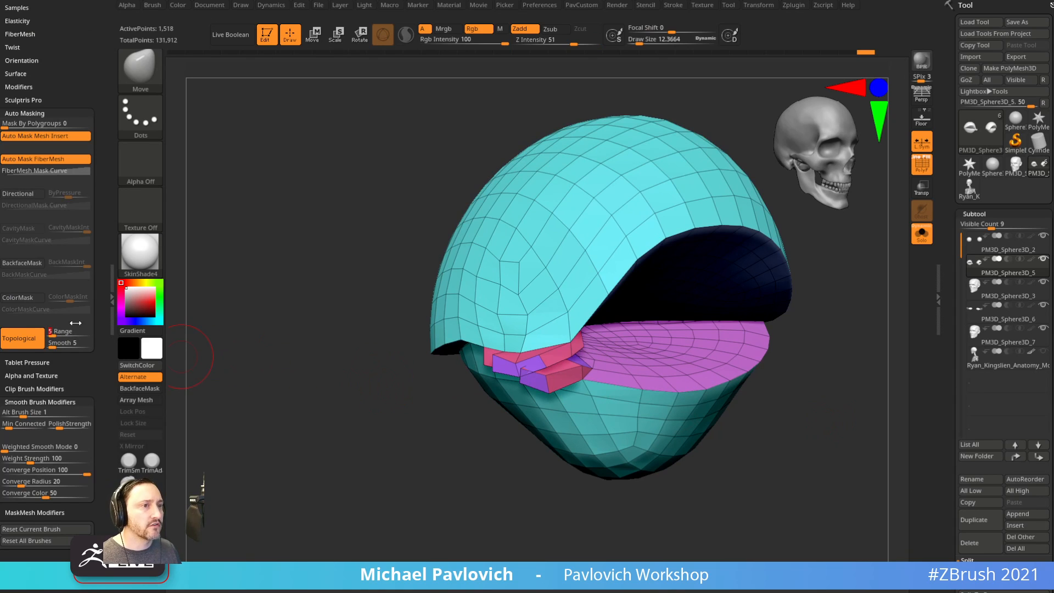
type("1.5")
Adjust the two inner-corner tabs independently with a smaller topological Move brush.
left_click_drag(393, 413, 433, 406)
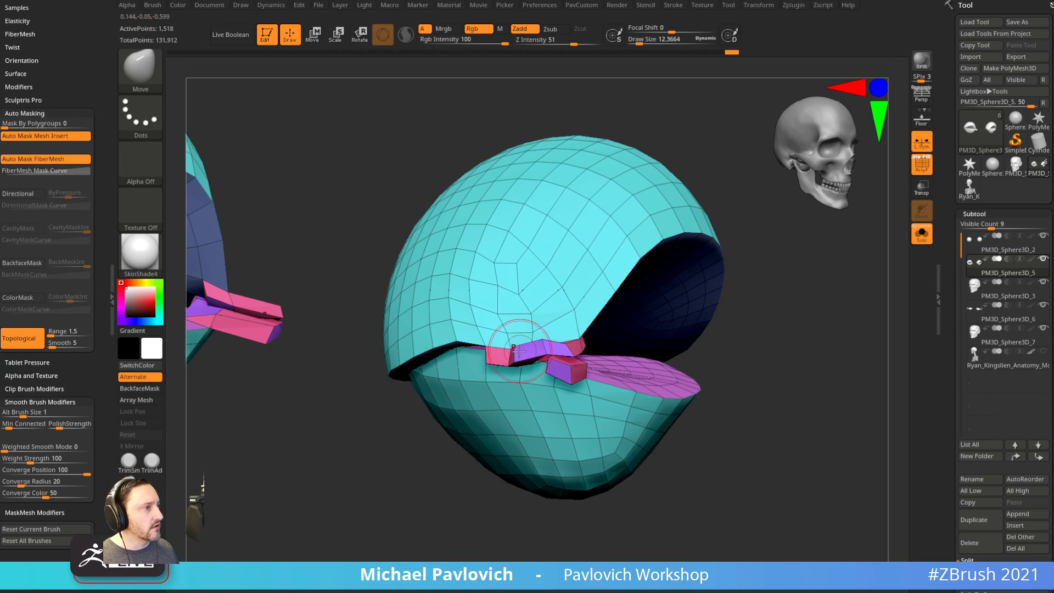
mouse_move(486, 506)
left_mouse_down()
mouse_move(395, 543)
mouse_move(477, 520)
mouse_move(539, 447)
mouse_move(529, 357)
mouse_move(536, 375)
left_mouse_up()
key("bracketleft")
mouse_move(419, 513)
left_mouse_down()
mouse_move(405, 539)
mouse_move(423, 508)
left_mouse_up()
Delete the facing end polygons of the upper and lower inner-corner tabs with the ZModeler brush.
key("b")
key("z")
key("m")
key("space")
left_click(369, 315)
left_click(312, 228)
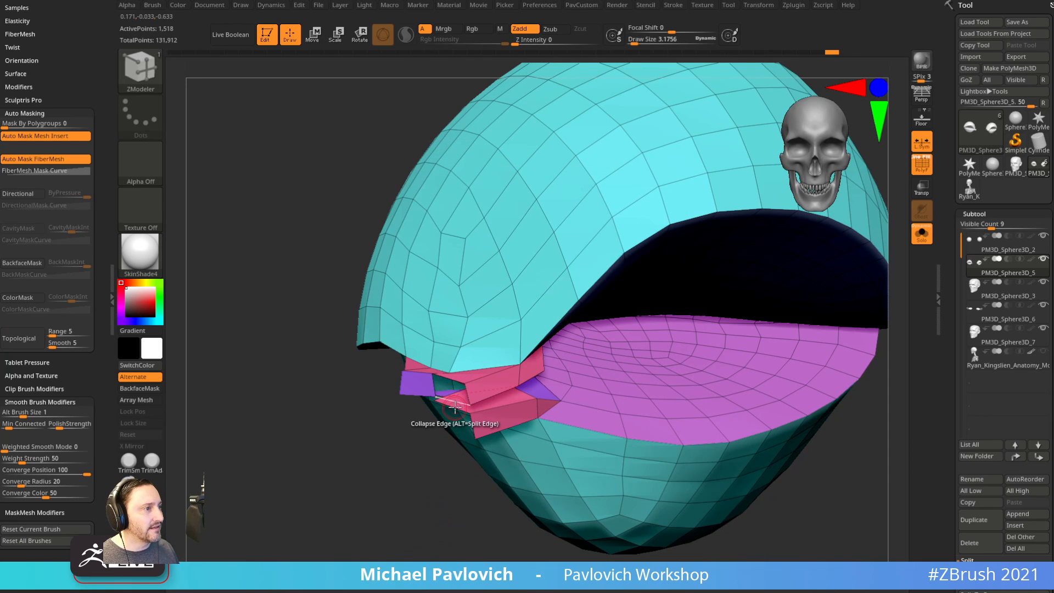
left_click_drag(426, 466, 464, 386)
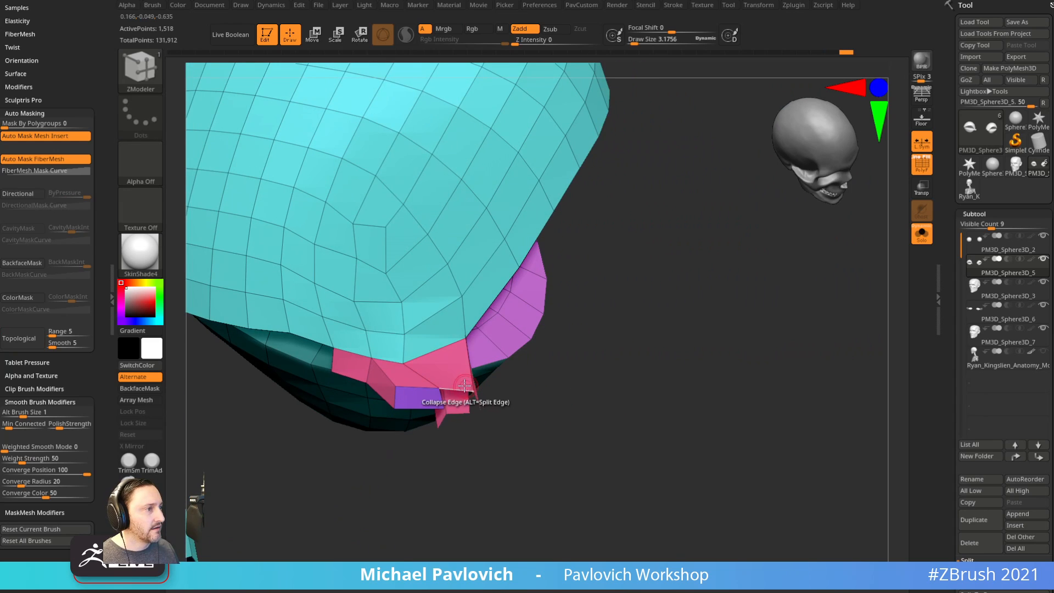
Bridge the open ends of the upper and lower tabs using the ZModeler edge action with the Two Holes target.
key("space")
left_click(356, 298)
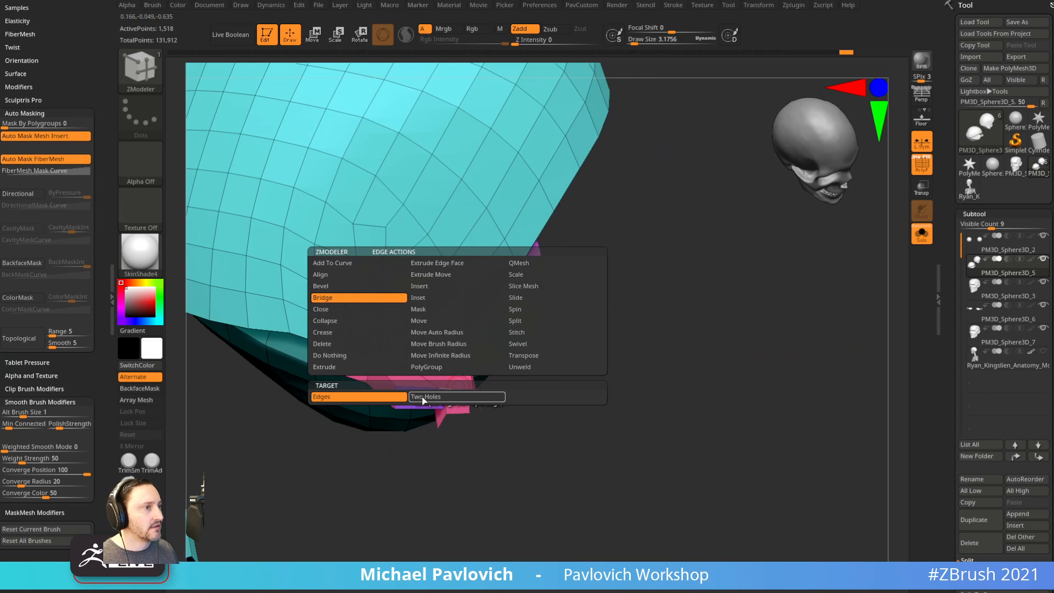
left_click(462, 389)
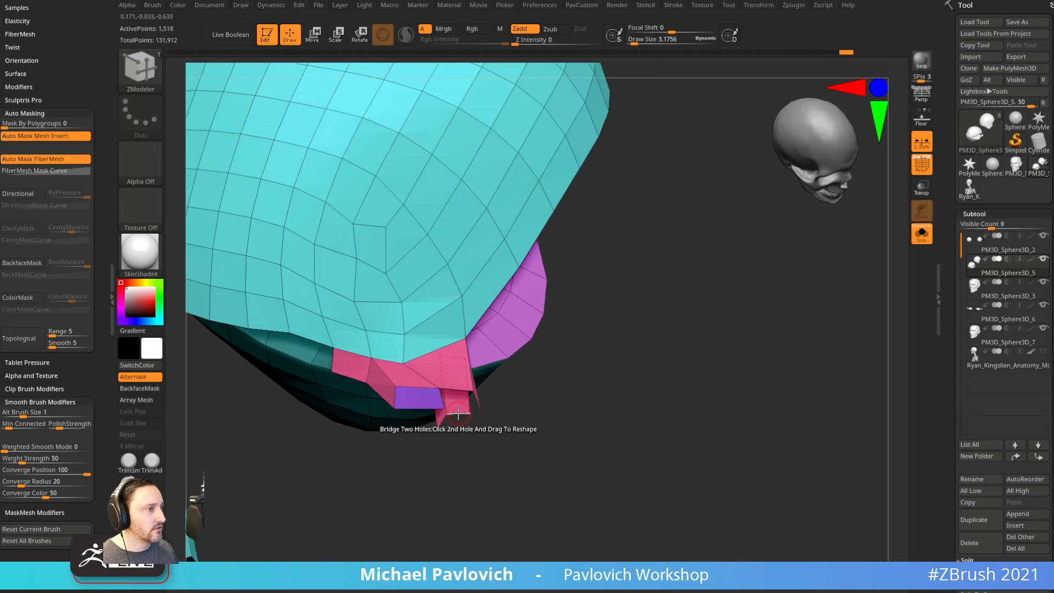
left_click_drag(608, 406, 529, 438)
Show the whole head again and shape the bridged inner corner with the Move brush at varying draw sizes.
key("b")
key("m")
key("v")
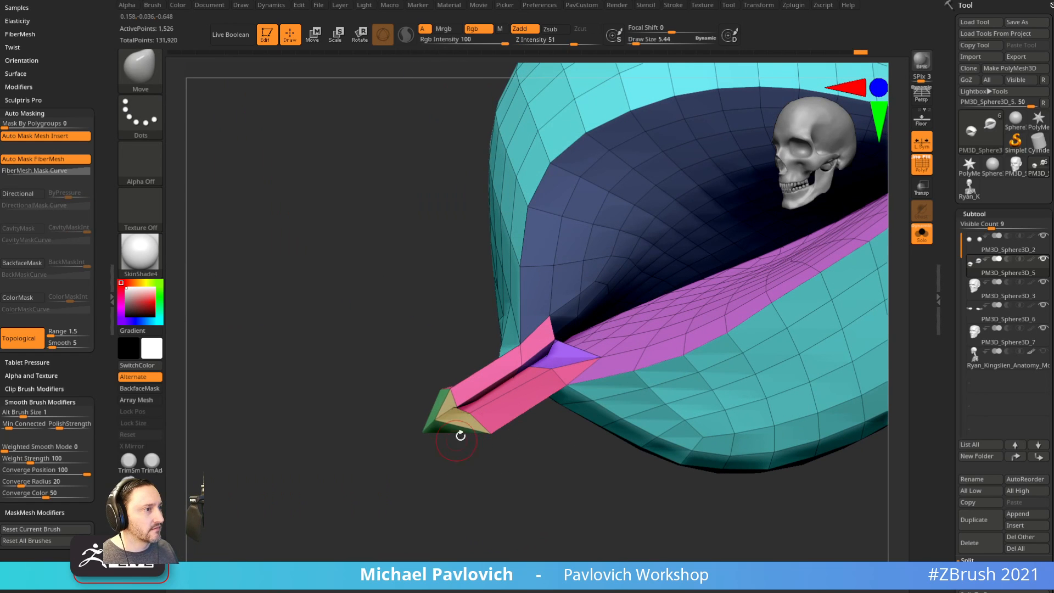
left_click_drag(388, 487, 457, 454, "alt")
left_click(921, 236)
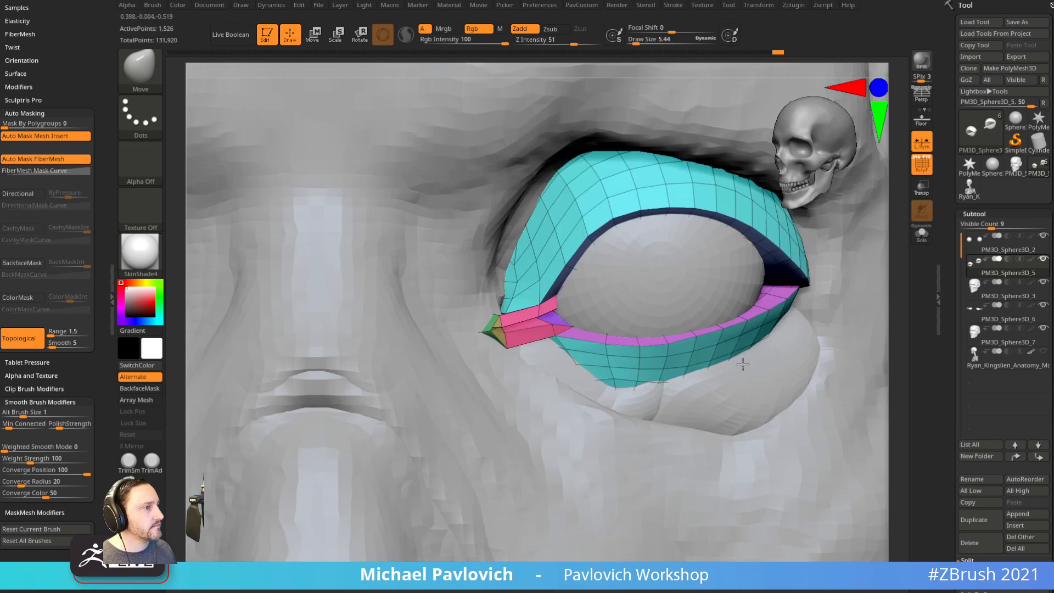
right_click_drag(745, 370, 661, 377)
key("s")
mouse_move(535, 400)
left_mouse_down()
mouse_move(547, 399)
mouse_move(534, 378)
left_mouse_up()
right_click_drag(518, 404, 550, 431)
key("s")
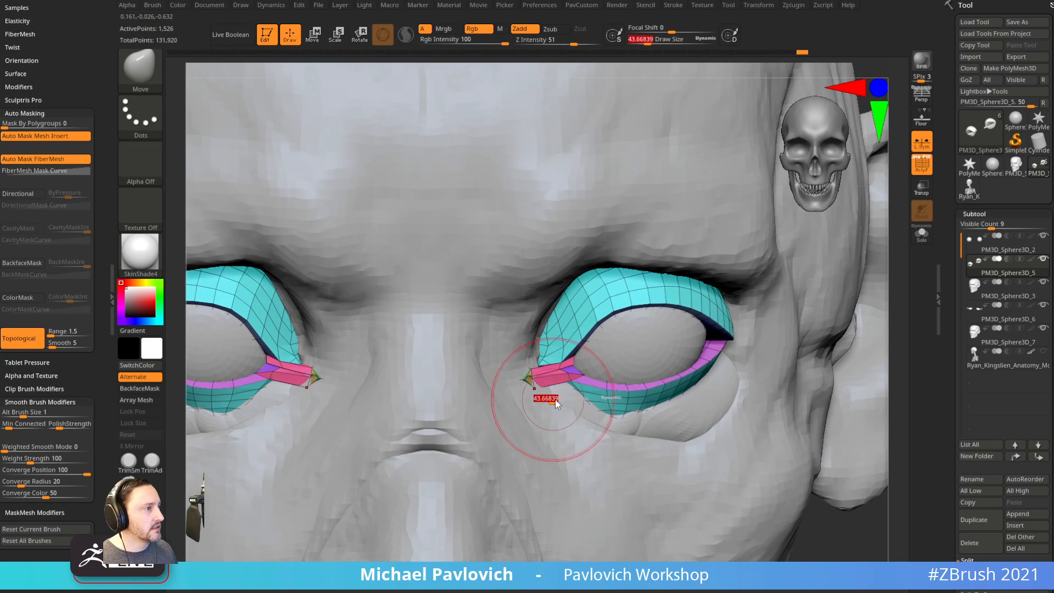
left_click_drag(546, 400, 549, 399)
left_click_drag(554, 388, 562, 382)
Reshape the inner part of the upper eyelid's upper edge with a larger Move brush to fit the eye socket.
mouse_move(755, 376)
right_mouse_down()
mouse_move(737, 362)
mouse_move(747, 316)
mouse_move(697, 339)
right_mouse_up()
right_click_drag(849, 308, 780, 344)
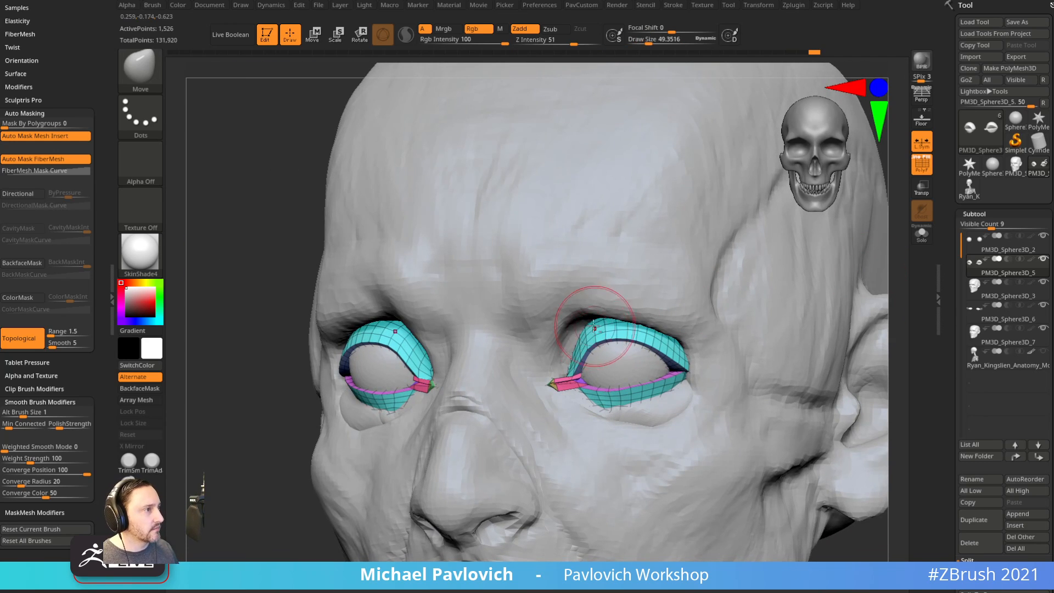
left_click_drag(598, 325, 580, 340)
right_click_drag(608, 298, 693, 275, "shift")
mouse_move(786, 275)
right_mouse_down("alt")
mouse_move(760, 278)
mouse_move(807, 280)
mouse_move(633, 306)
right_mouse_up("alt")
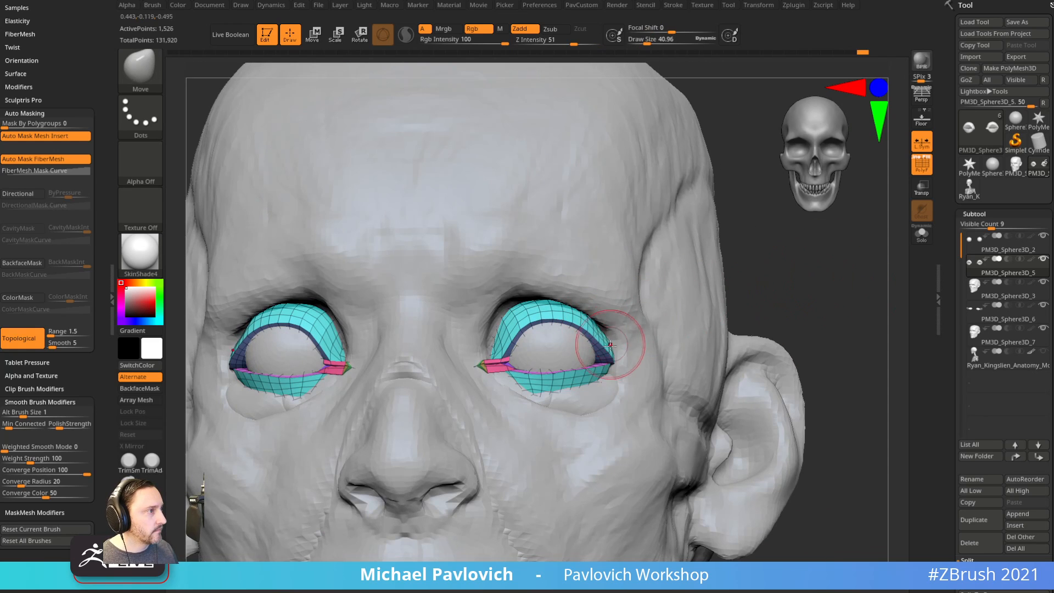
Nudge the outer corner of the upper eyelid with the Move brush so it fits the eye socket.
left_click_drag(609, 346, 613, 341)
right_click_drag(773, 289, 746, 307, "shift")
mouse_move(814, 349)
right_mouse_down("ctrl")
mouse_move(817, 337)
mouse_move(786, 346)
right_mouse_up("ctrl")
right_click_drag(327, 473, 325, 448, "ctrl")
mouse_move(325, 448)
right_mouse_down("shift")
mouse_move(352, 431)
mouse_move(718, 372)
right_mouse_up("shift")
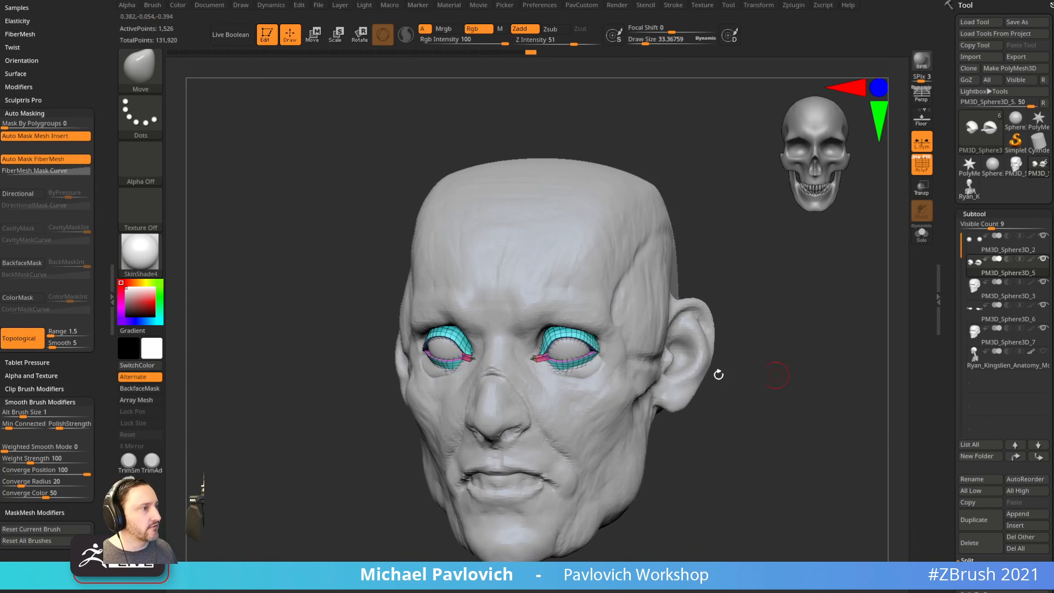
Change the sculpt's display material to StartupMaterial.
left_click(140, 251)
left_click(200, 263)
right_click_drag(815, 408, 818, 447)
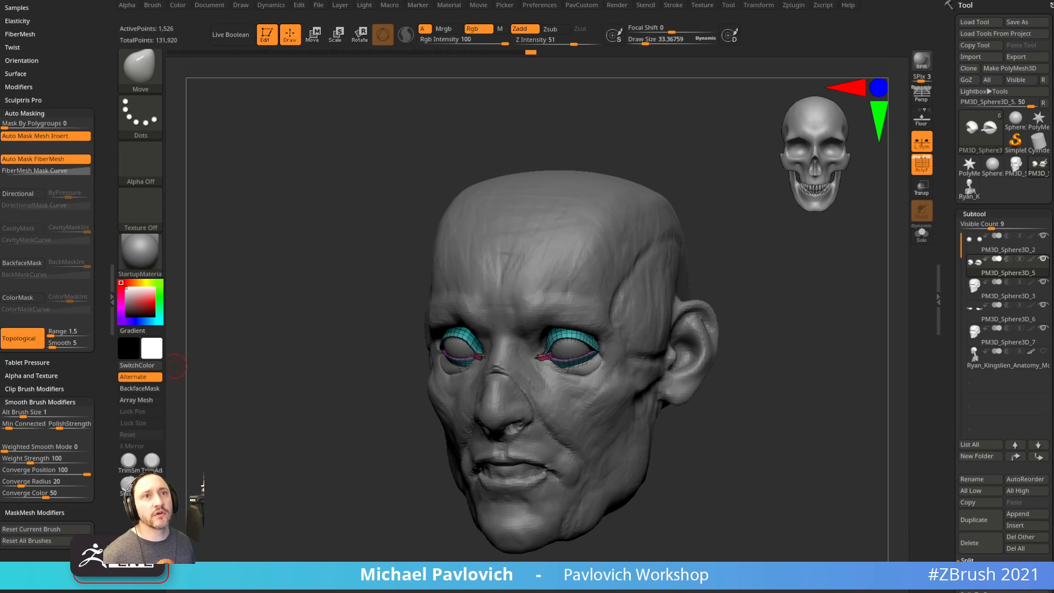
Select the head subtool PM3D_Sphere3D_7, hide its polyframe, and paint test masks on the temple and cheek.
left_click(681, 264, "alt")
mouse_move(770, 282)
left_mouse_down()
mouse_move(643, 274)
mouse_move(588, 324)
mouse_move(600, 288)
mouse_move(606, 299)
left_mouse_up()
left_click(922, 163)
left_click_drag(873, 357, 858, 298, "alt")
mouse_move(551, 391)
left_mouse_down("ctrl")
mouse_move(553, 410)
mouse_move(572, 386)
left_mouse_up("ctrl")
mouse_move(824, 414)
left_mouse_down()
mouse_move(803, 410)
mouse_move(825, 406)
left_mouse_up()
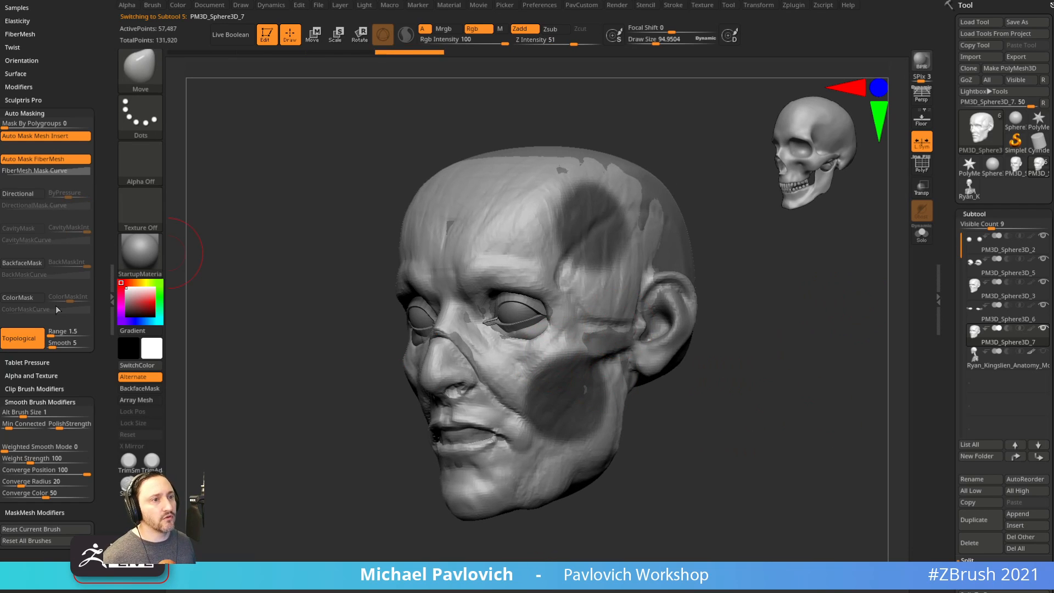
Open the MaskPen brush's tablet pressure Z Intensity curve and clear the test masks from the head.
key("ctrl")
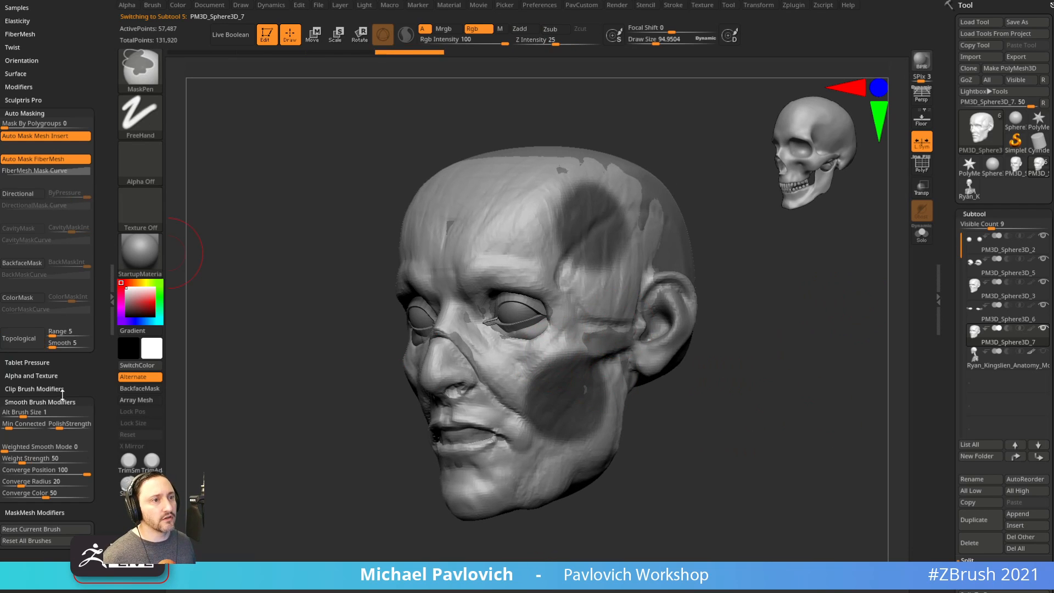
left_click(39, 364)
left_click_drag(38, 346, 42, 441)
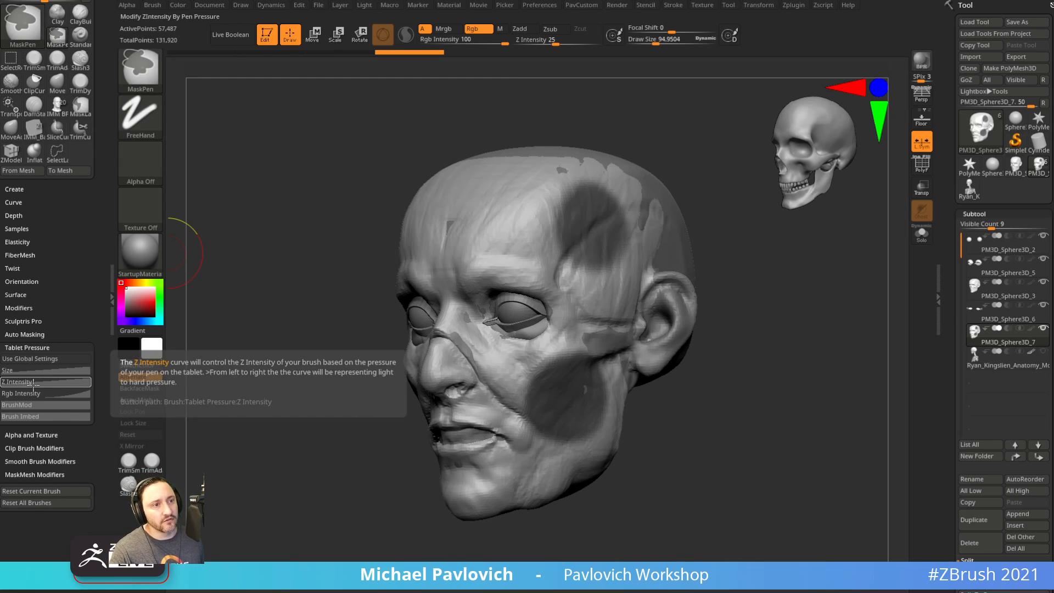
left_click(22, 384)
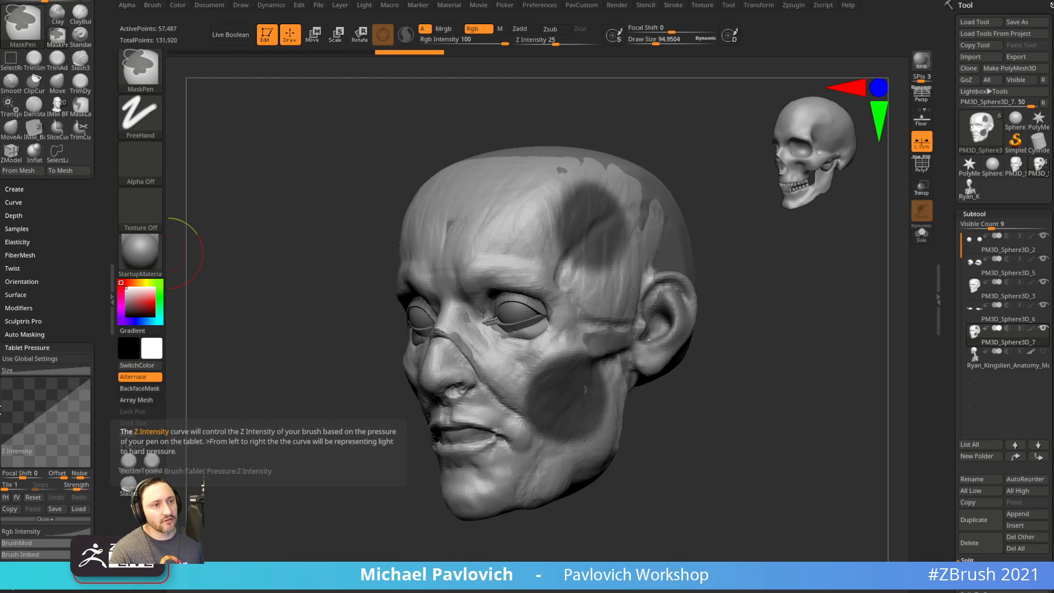
left_click_drag(298, 179, 318, 230, "ctrl")
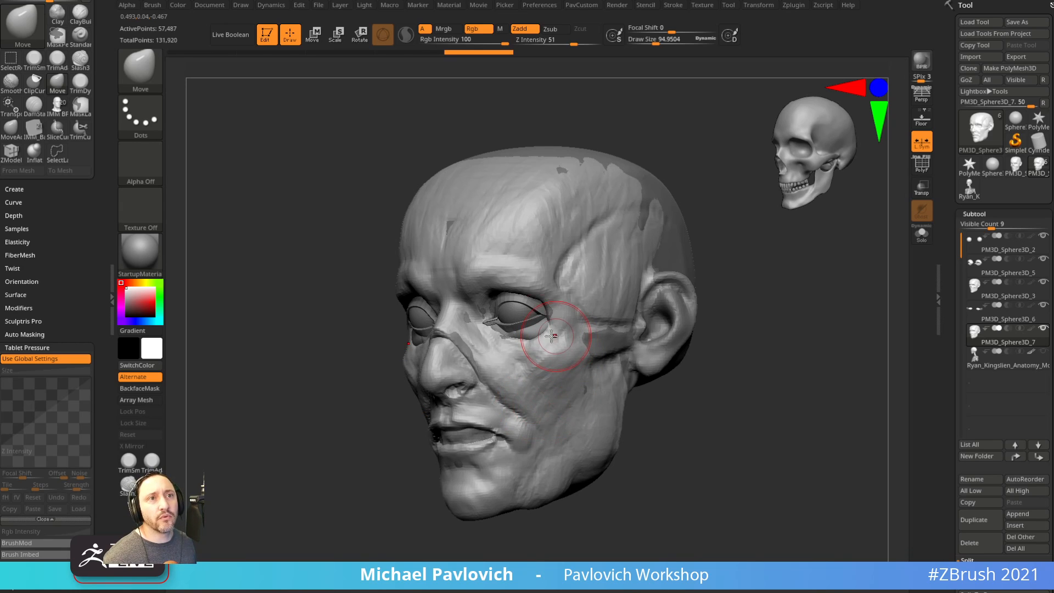
Set the MaskPen brush's LazyStep to 0.01 in its Lazy Mouse settings.
left_click(673, 5, "ctrl")
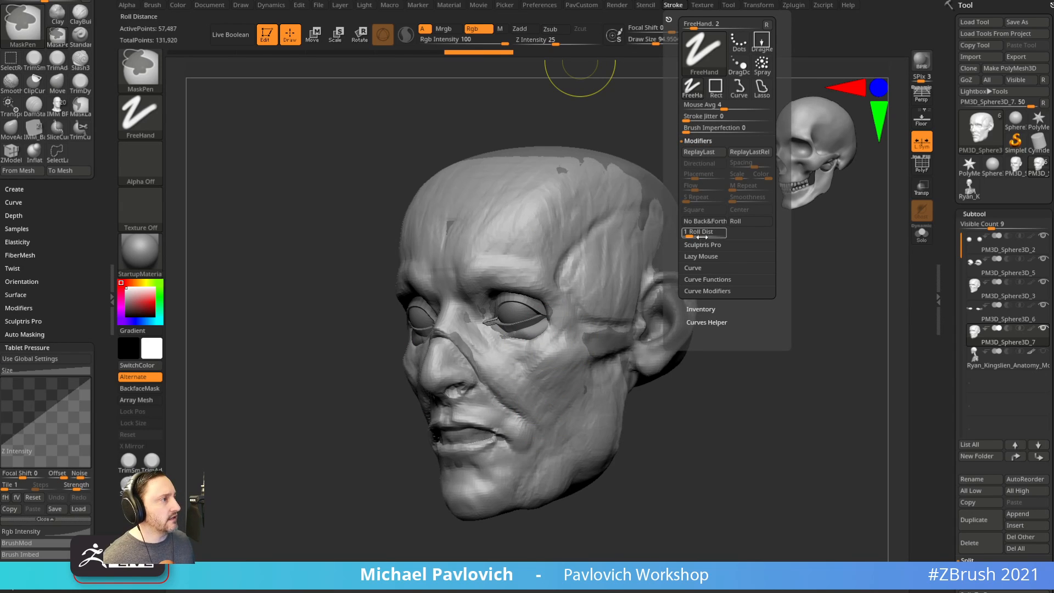
left_click(700, 257)
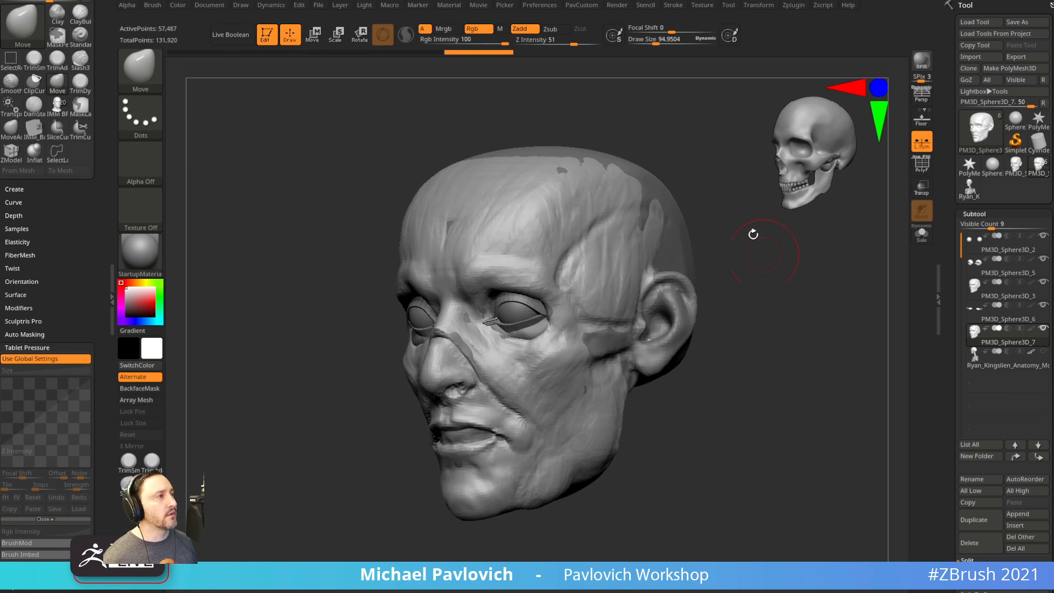
left_click_drag(710, 200, 712, 155)
left_click(679, 5, "ctrl")
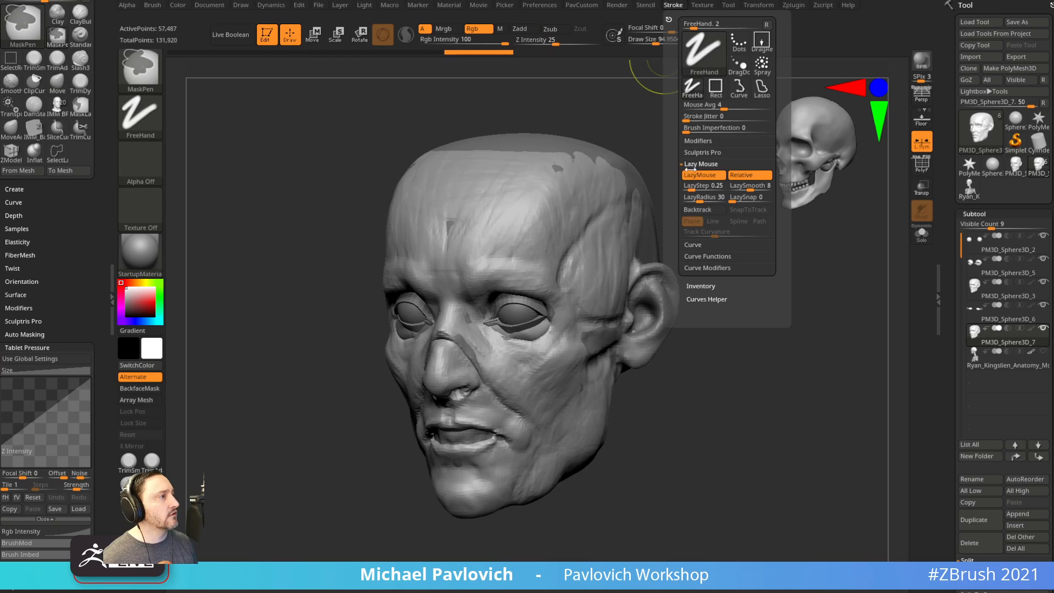
left_click(694, 246)
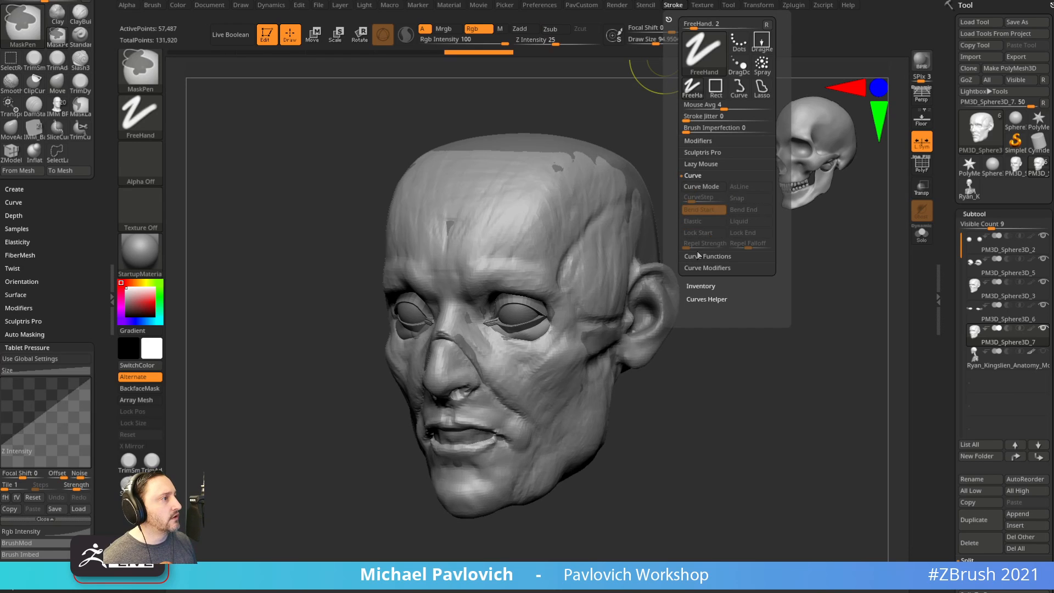
left_click(701, 163)
mouse_move(690, 187)
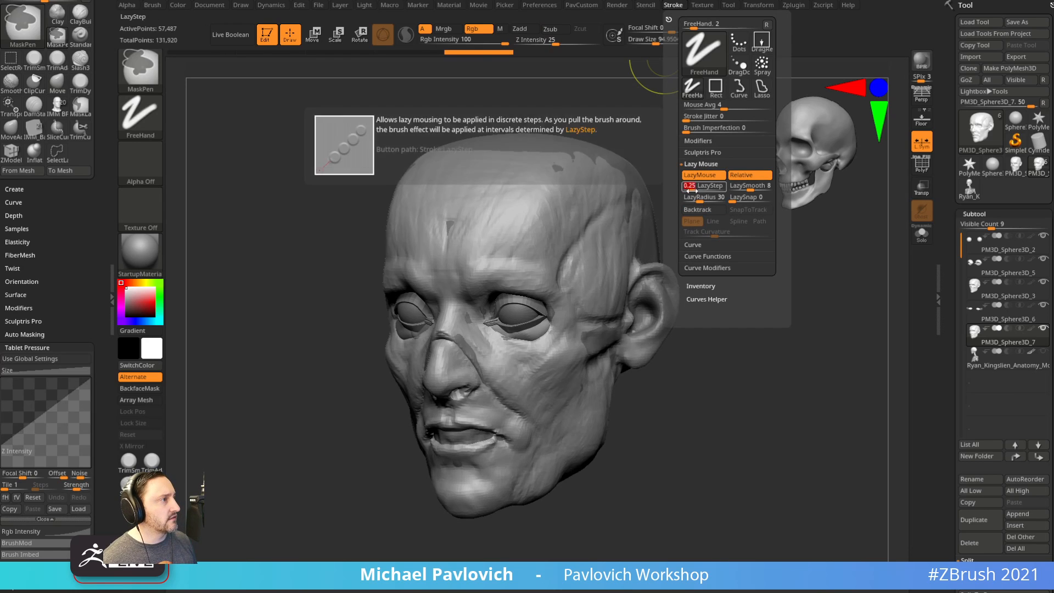
type(".01")
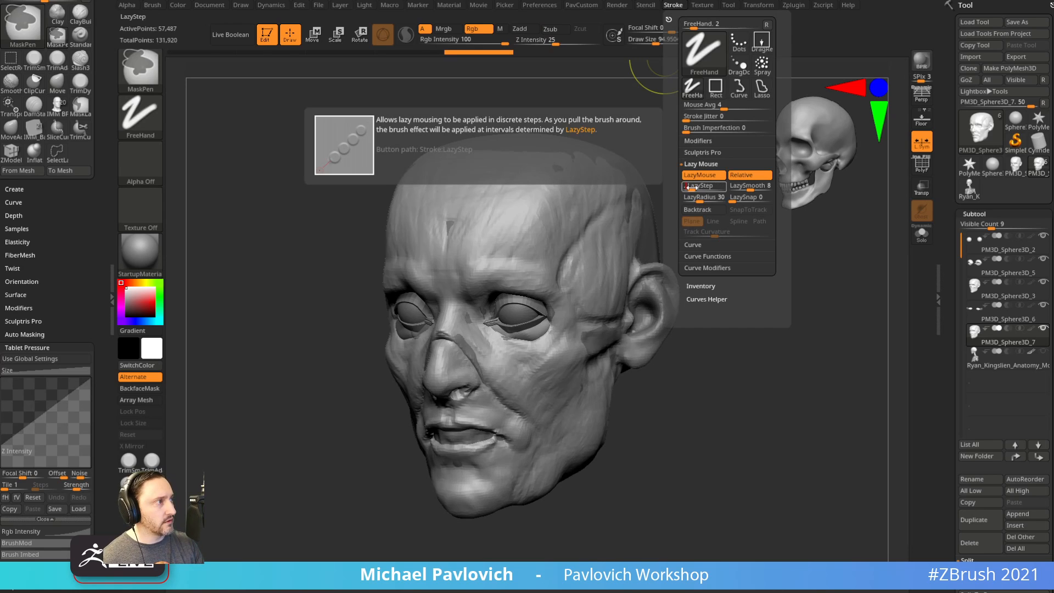
key("Return")
key("ctrl")
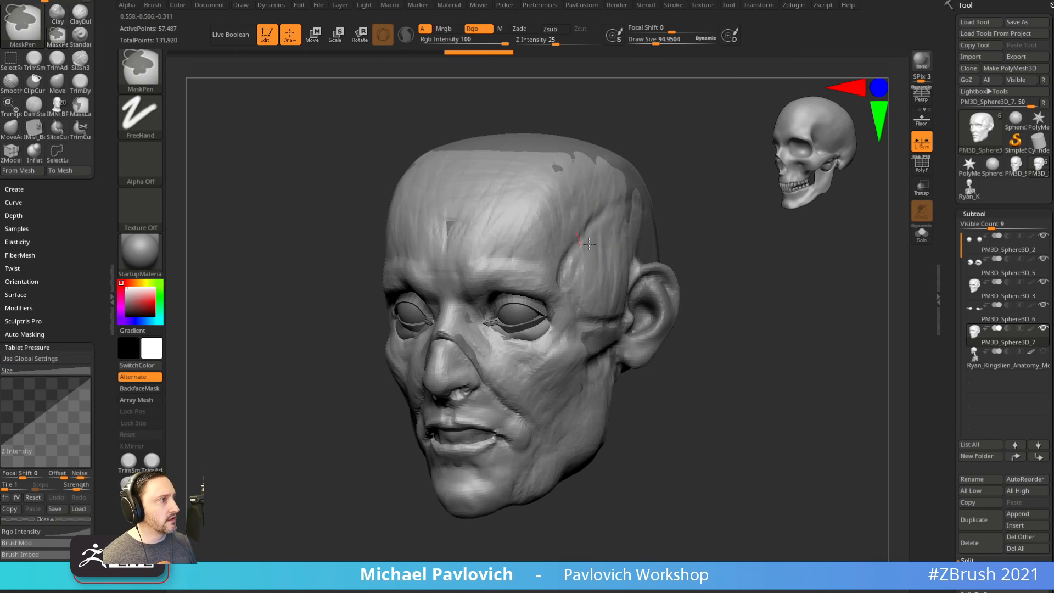
Paint test masks on the temple while setting the MaskPen's LazyStep to 0.05 and LazyRadius to 1.
left_click_drag(578, 259, 573, 209, "ctrl")
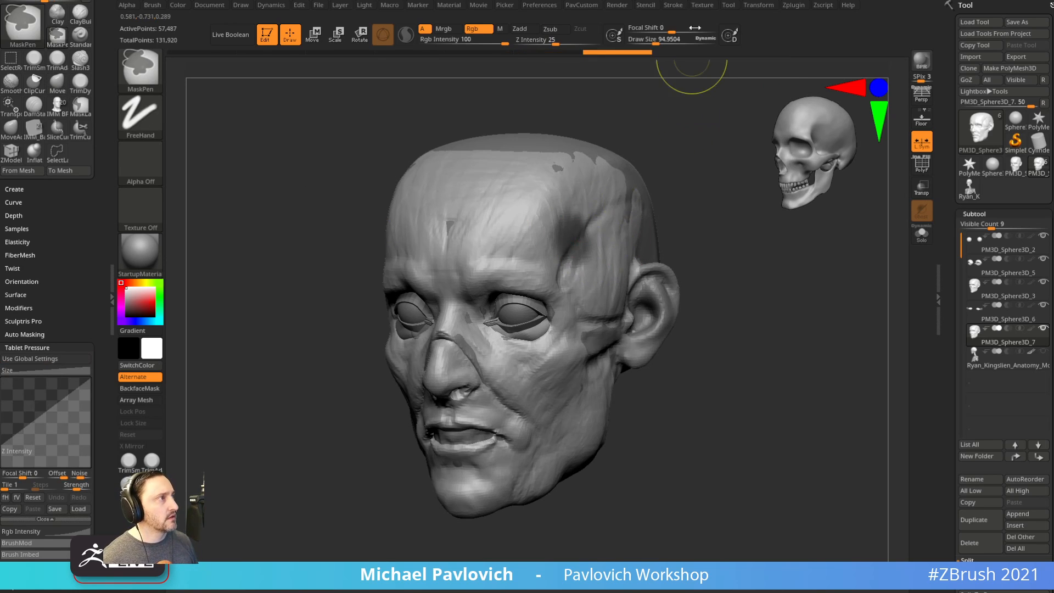
left_click(675, 7)
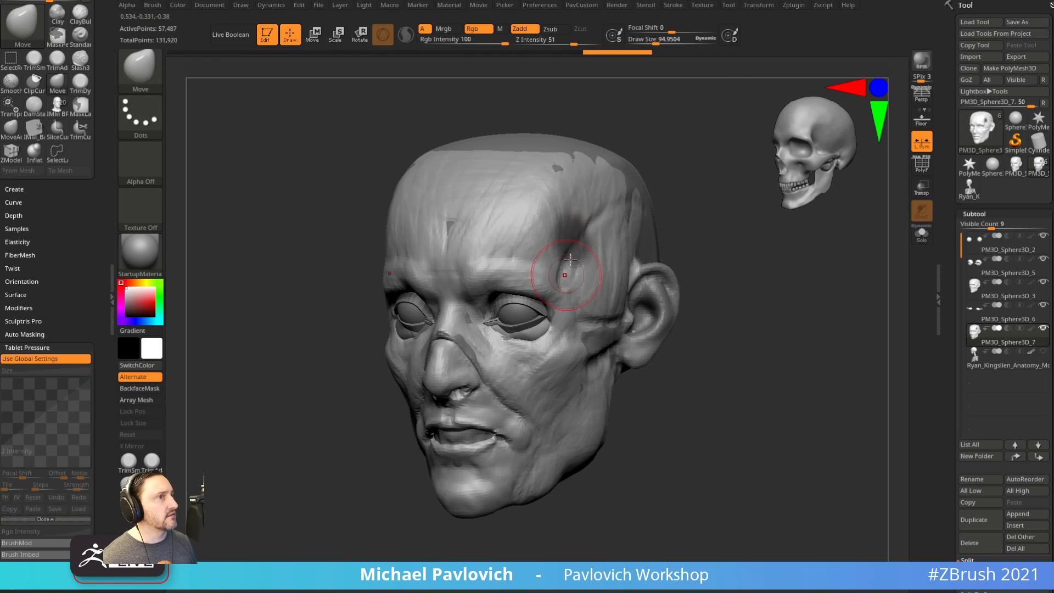
left_click_drag(572, 234, 577, 242, "ctrl")
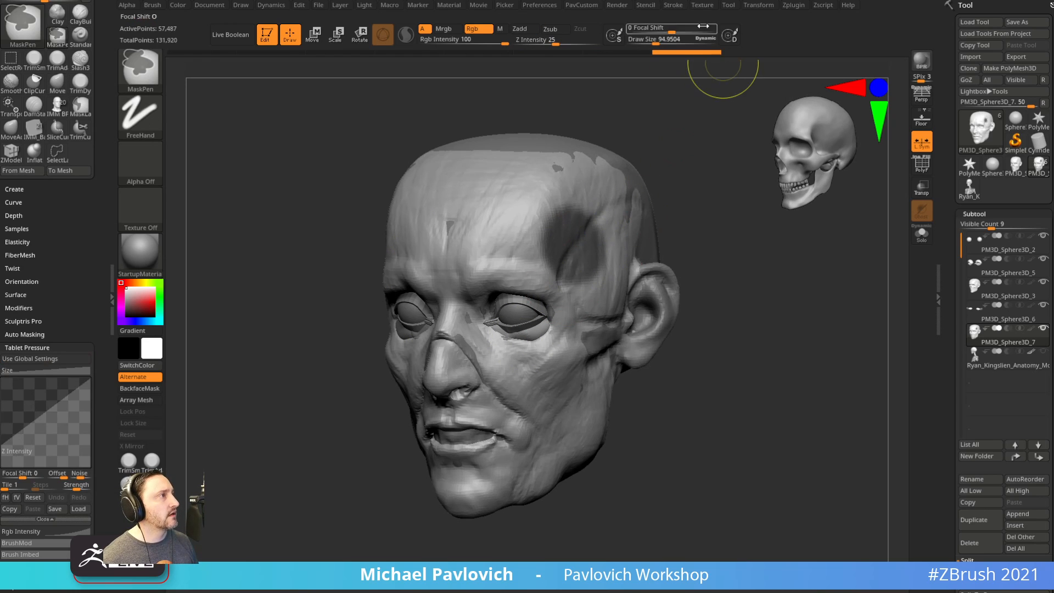
left_click(676, 7)
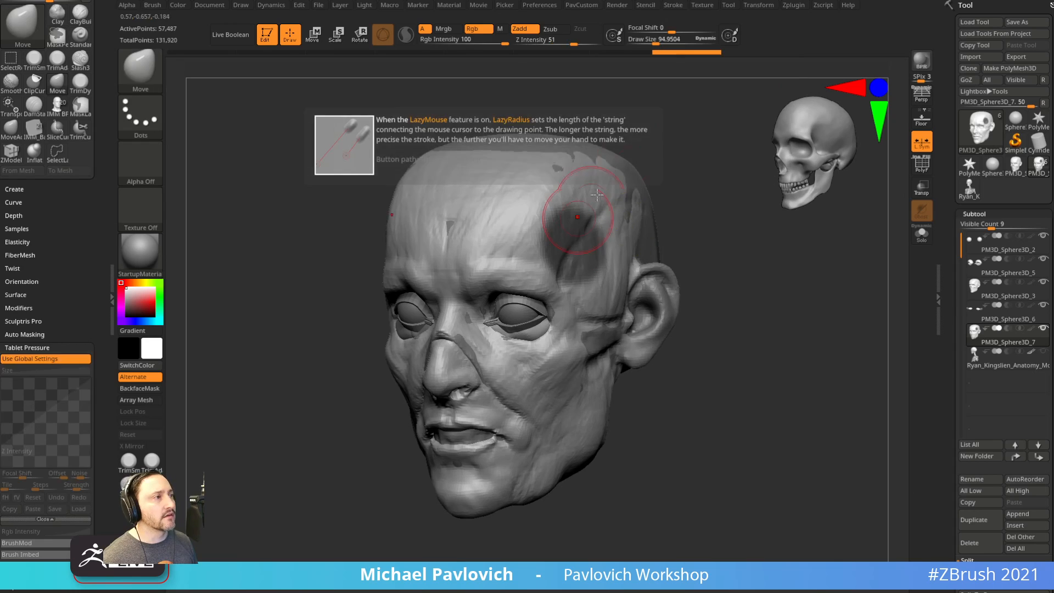
right_click_drag(639, 230, 614, 233)
mouse_move(613, 235)
left_mouse_down("ctrl")
mouse_move(599, 275)
mouse_move(620, 247)
mouse_move(582, 206)
mouse_move(573, 283)
mouse_move(600, 247)
mouse_move(573, 253)
left_mouse_up("ctrl")
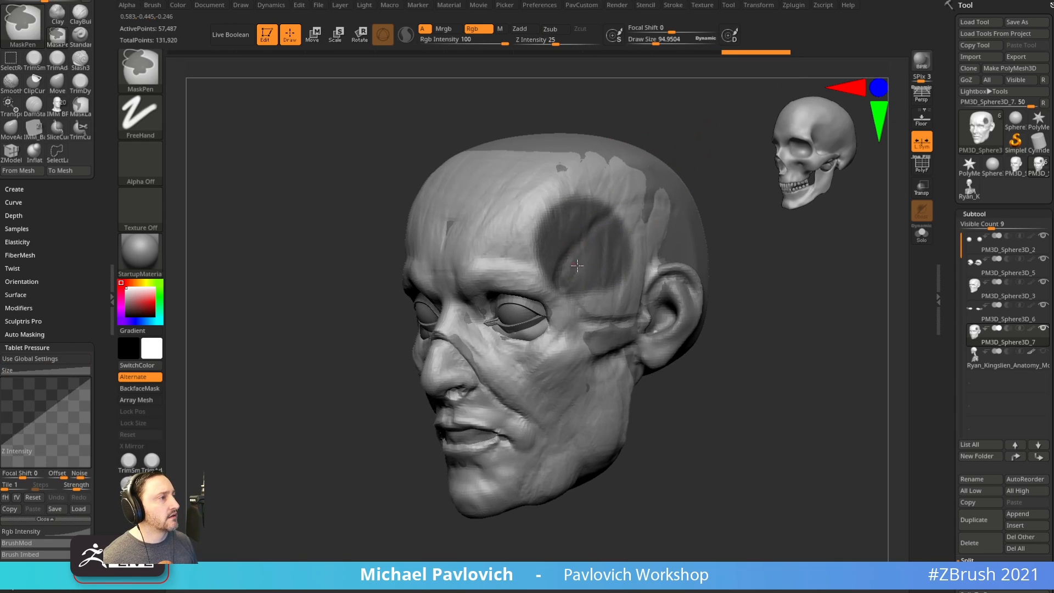
Review the MaskPen's Lazy Mouse settings, paint another test mask on the cheek, and clear all masking.
left_click(674, 5)
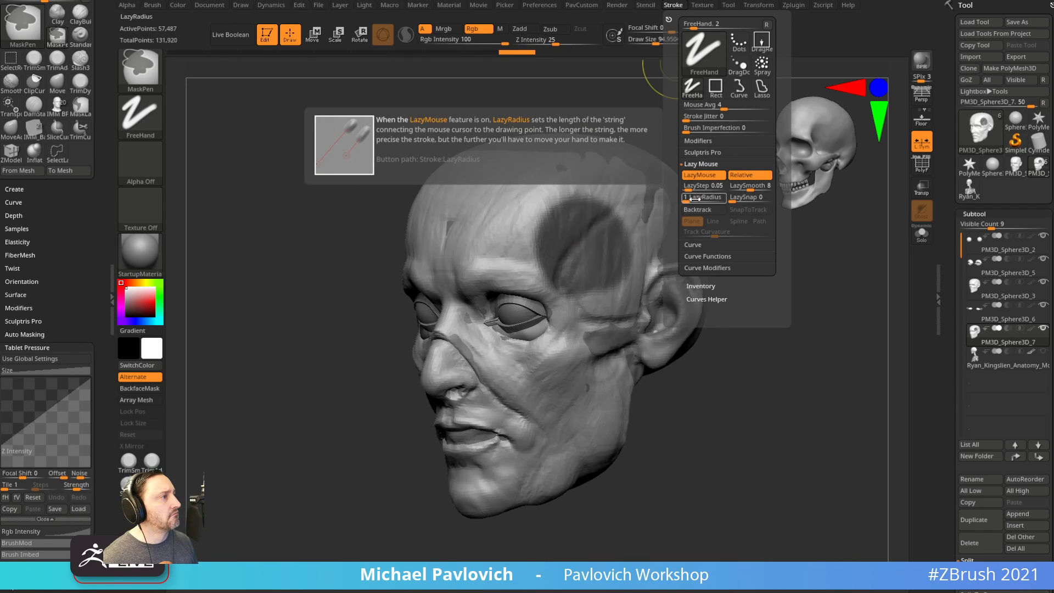
mouse_move(699, 179)
left_click_drag(781, 252, 831, 253)
mouse_move(560, 370)
left_mouse_down("ctrl")
mouse_move(567, 394)
mouse_move(553, 374)
left_mouse_up("ctrl")
left_click_drag(799, 267, 750, 269)
left_click_drag(776, 216, 845, 315, "ctrl")
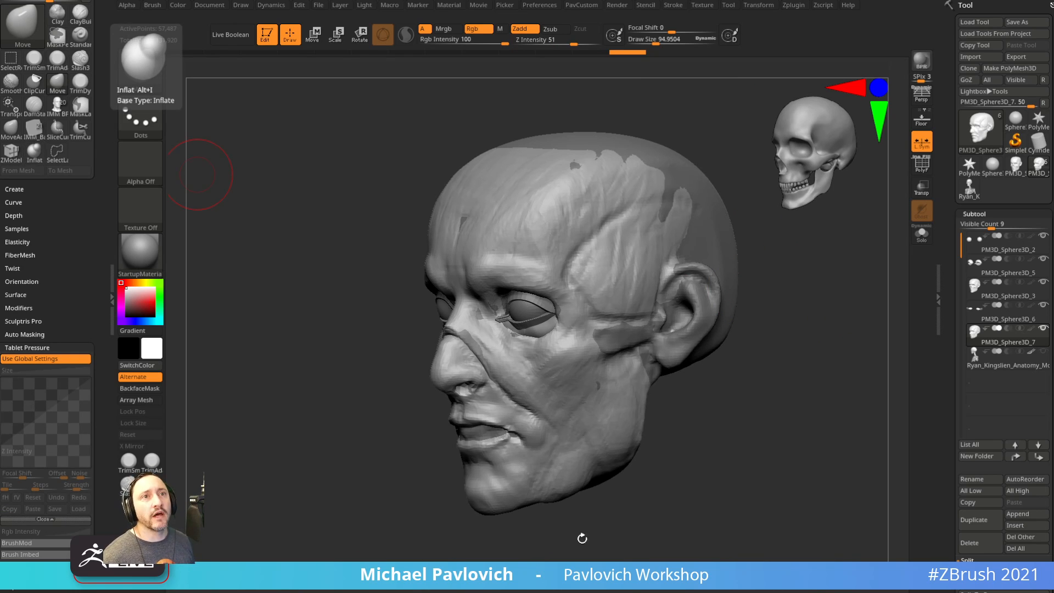
Show the head's polyframe in side view and split its front polygroup through the temple and jaw with SliceCurve.
key("bracketleft")
key("bracketleft")
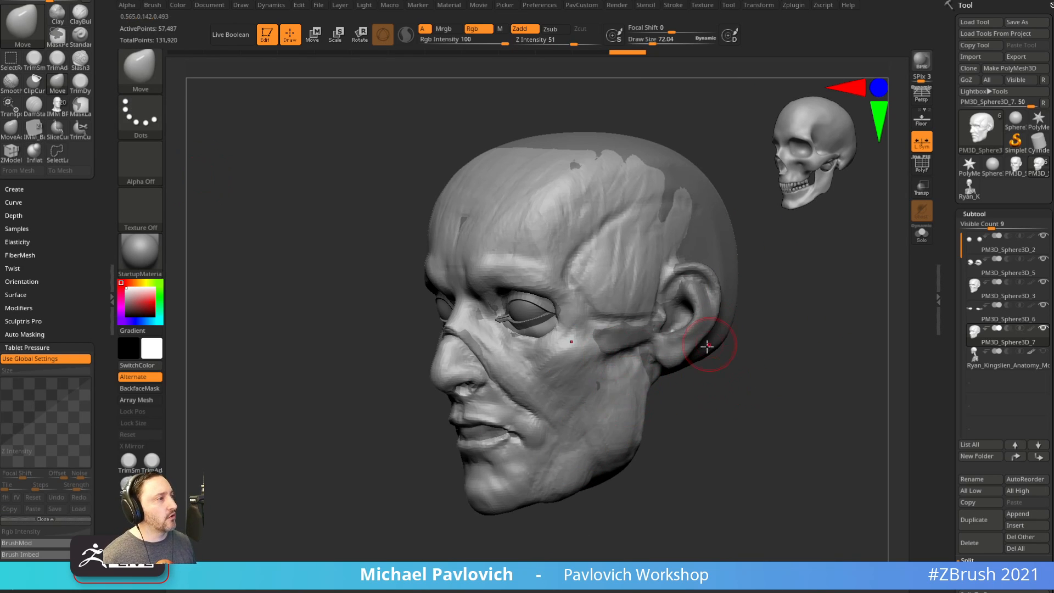
left_click_drag(765, 363, 796, 329, "shift")
key("shift+f")
left_click_drag(893, 309, 803, 305, "alt")
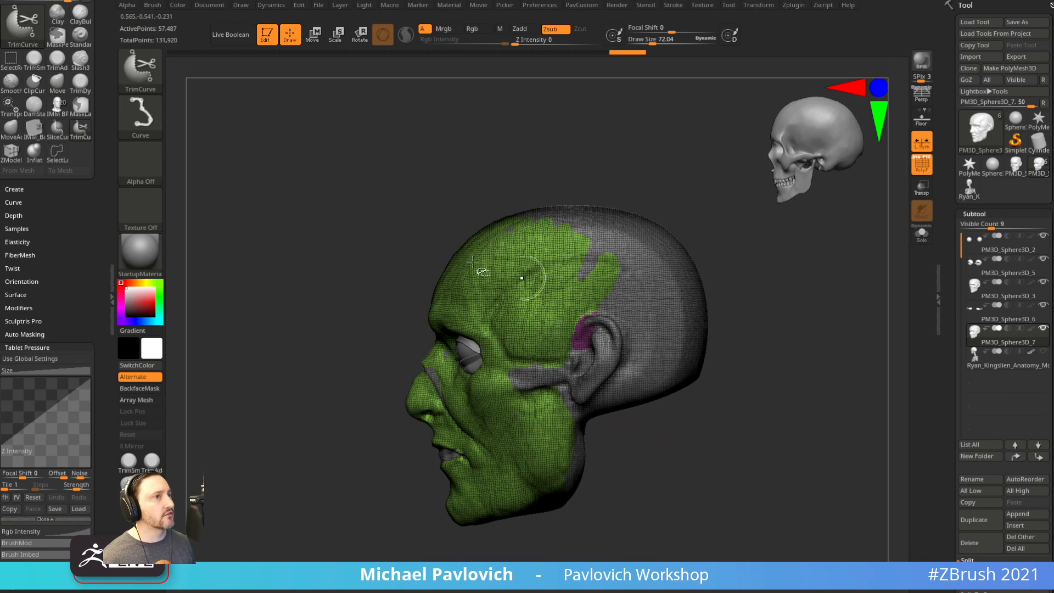
left_click(156, 87, "ctrl+shift")
left_click(344, 87, "ctrl+shift")
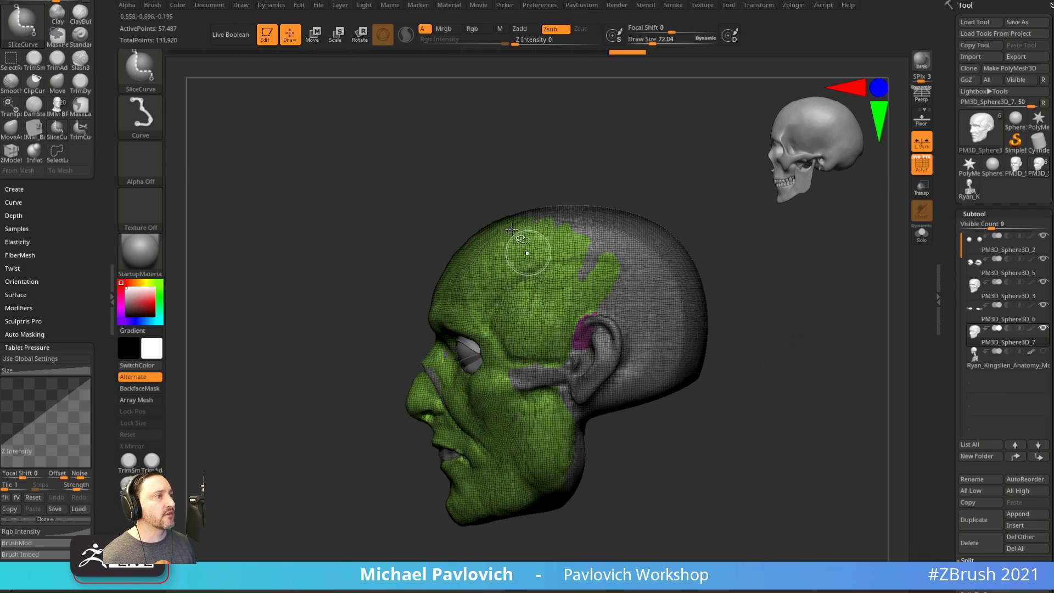
mouse_move(401, 154)
left_mouse_down("ctrl+shift")
mouse_move(565, 306)
mouse_move(443, 353)
mouse_move(652, 212)
mouse_move(445, 222)
mouse_move(656, 256)
mouse_move(595, 377)
mouse_move(584, 307)
mouse_move(517, 298)
mouse_move(686, 404)
mouse_move(467, 288)
mouse_move(505, 230)
mouse_move(514, 297)
mouse_move(504, 341)
mouse_move(553, 405)
mouse_move(556, 483)
mouse_move(720, 527)
mouse_move(714, 500)
left_mouse_up("ctrl+shift")
key("alt")
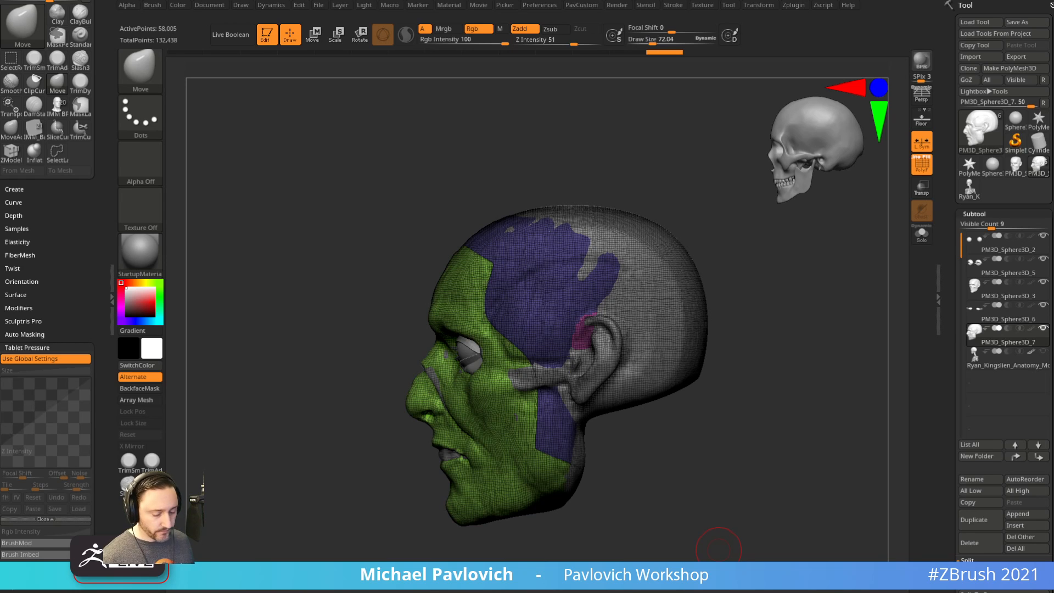
Switch to the web browser and return from the Age of Booty artwork to the artist's ArtStation portfolio page.
left_click_drag(738, 0, 774, 39)
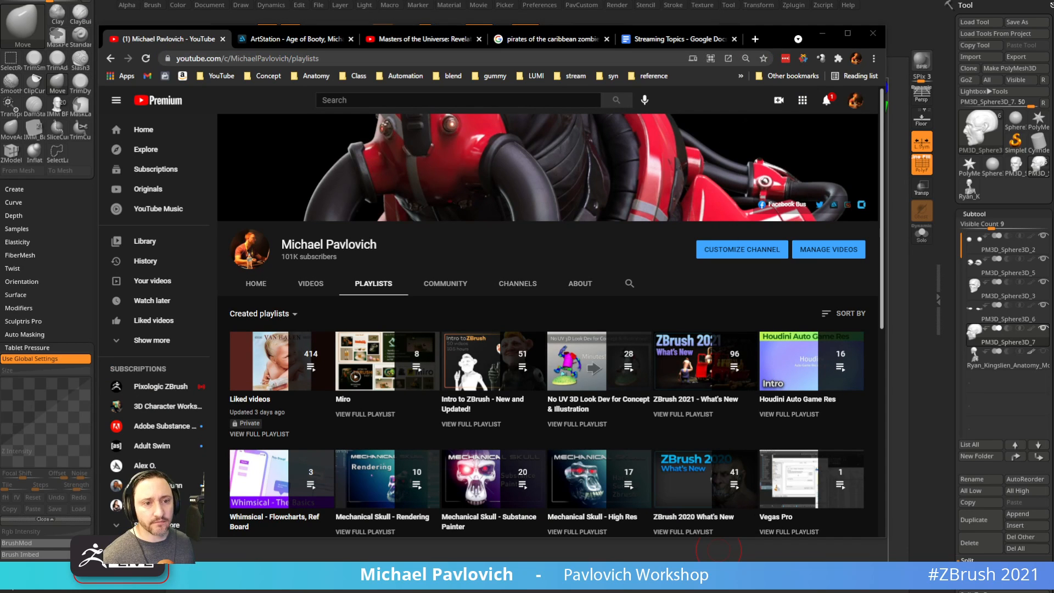
left_click(305, 39)
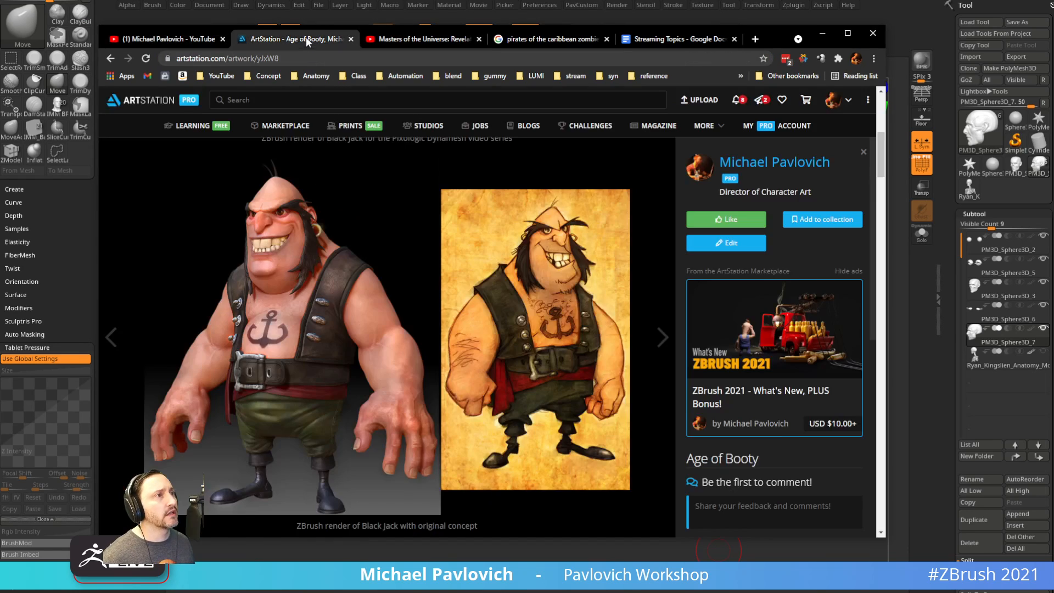
left_click(111, 58)
scroll(248, 235, "up", 10)
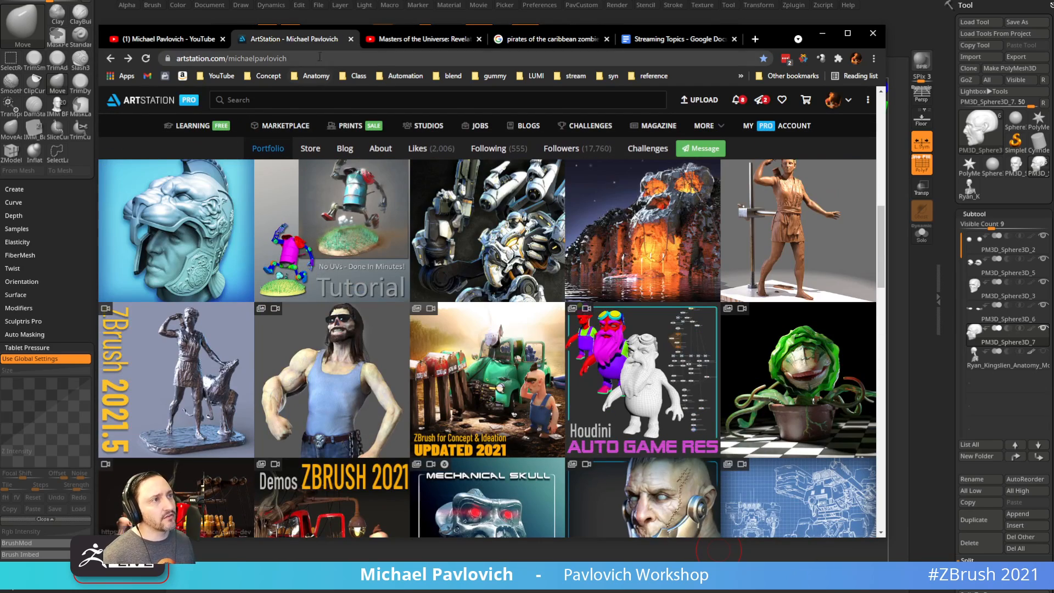
left_click(320, 57)
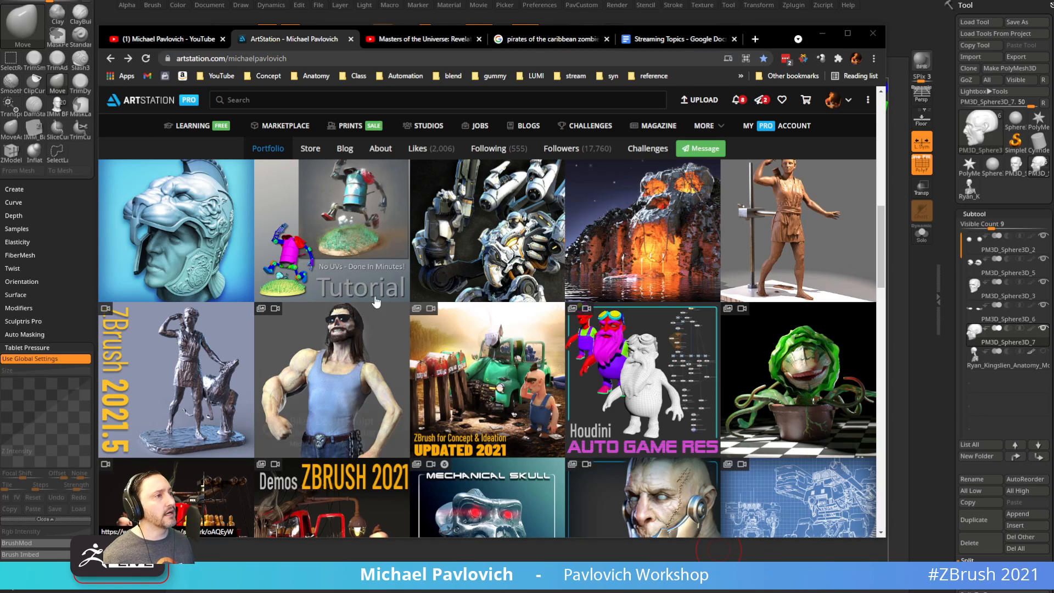
Look through the artwork and tutorial thumbnails on the ArtStation portfolio page.
scroll(341, 288, "up", 3)
scroll(330, 283, "down", 12)
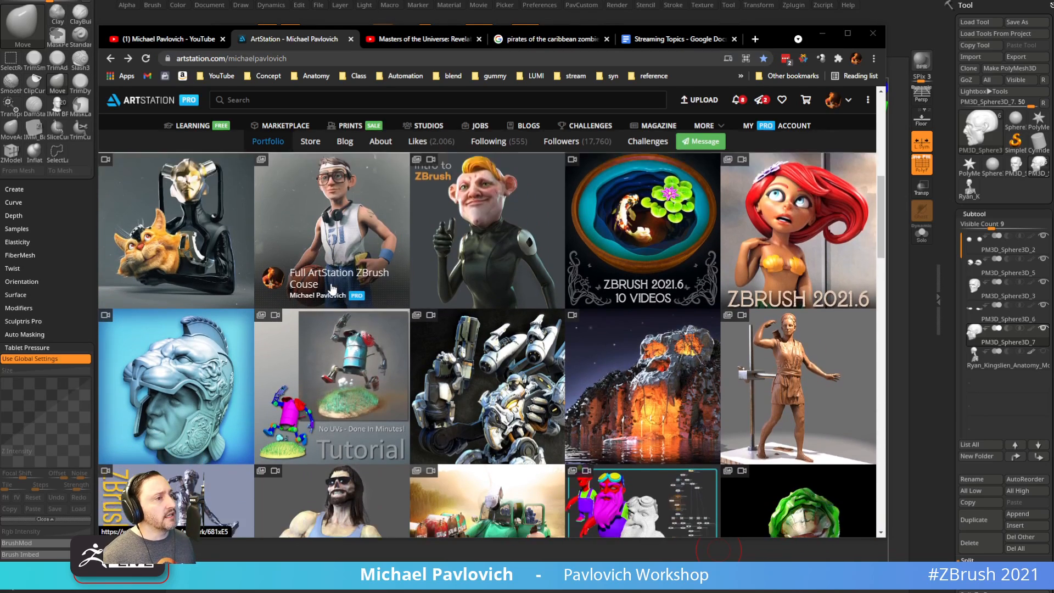
scroll(386, 343, "down", 3)
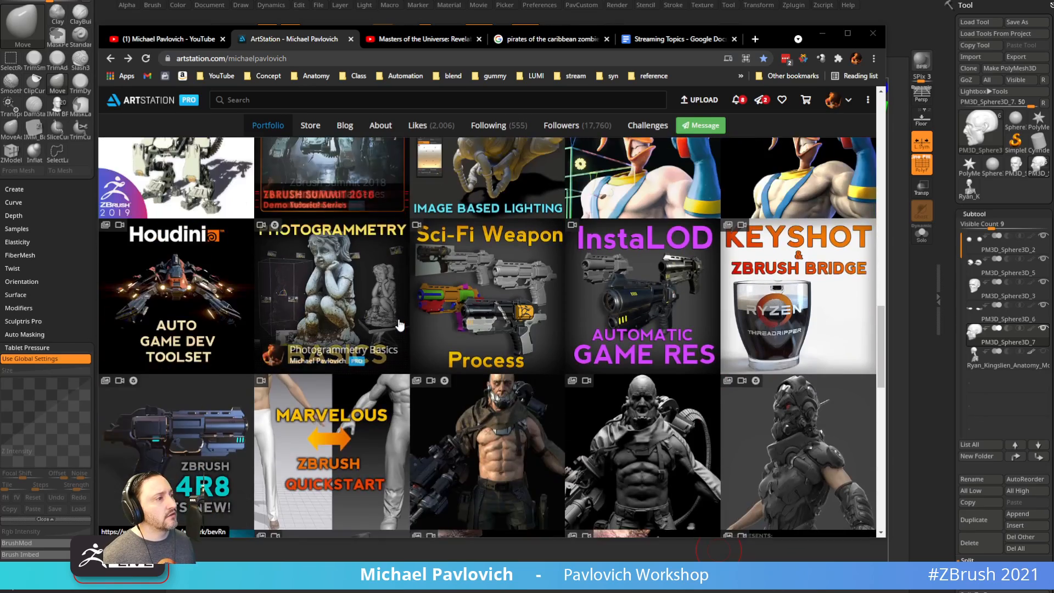
scroll(392, 335, "up", 15)
scroll(400, 327, "down", 3)
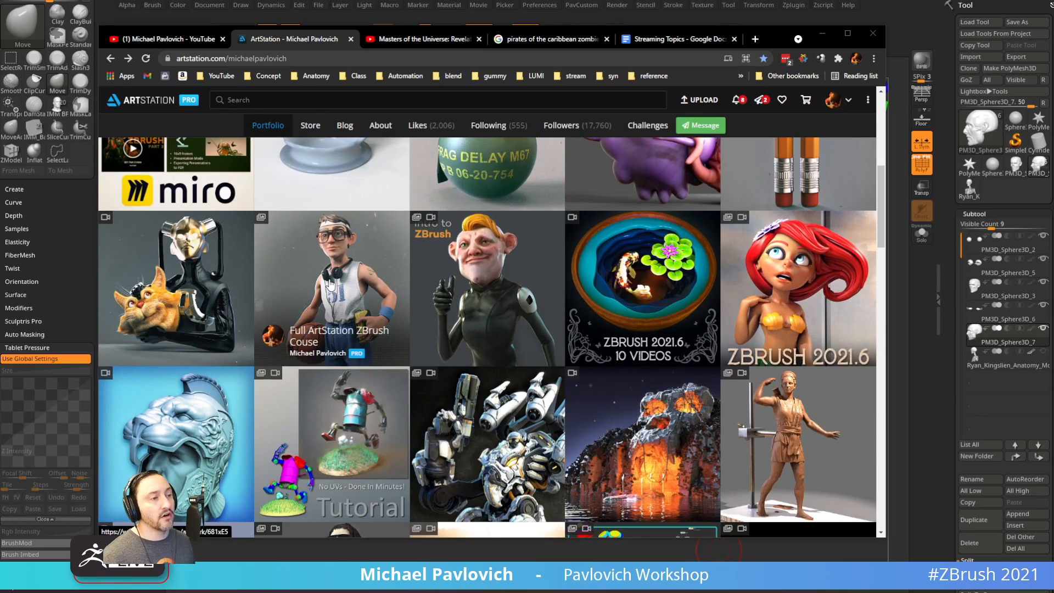
scroll(336, 286, "up", 6)
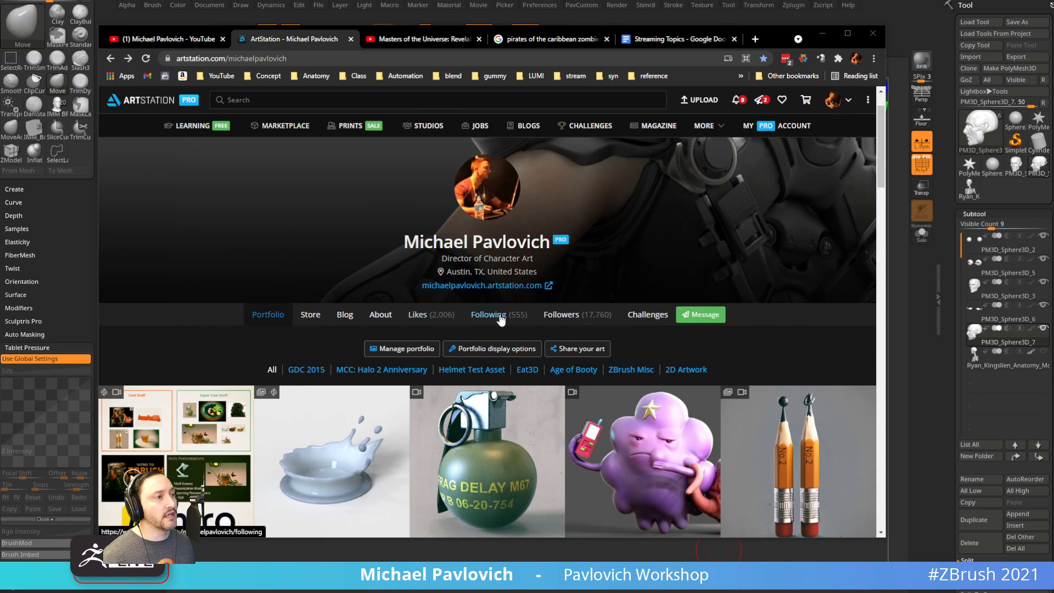
scroll(357, 274, "down", 6)
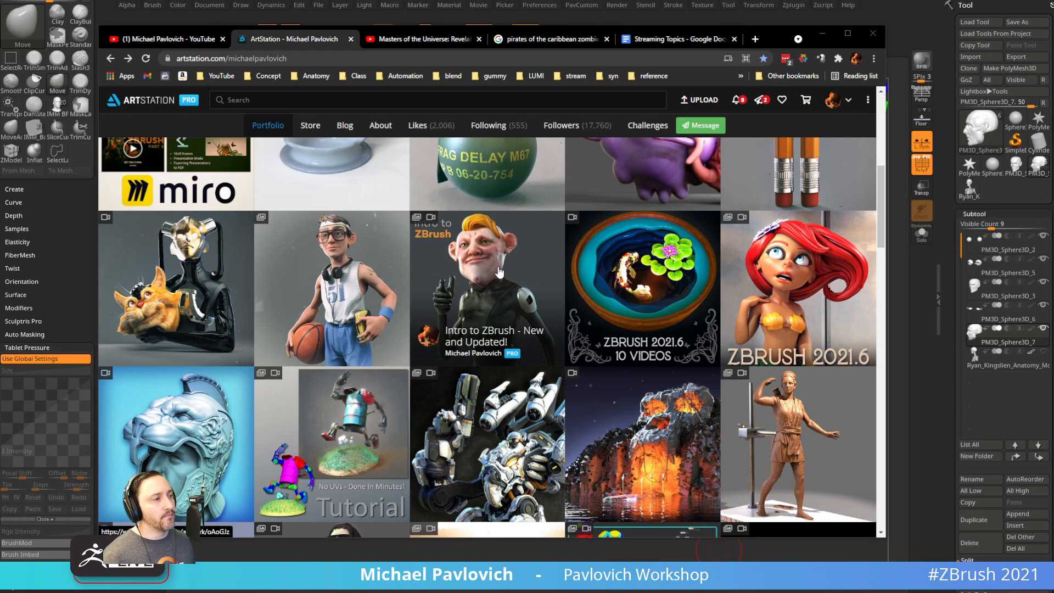
scroll(498, 272, "down", 15)
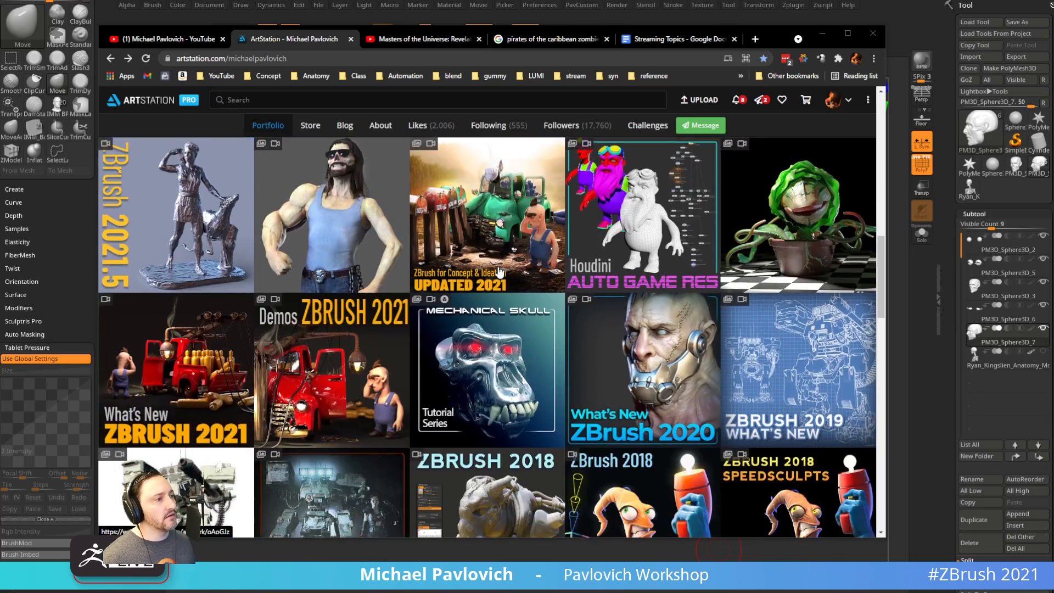
Find the ZBrush 2021 - What's New! post in the ArtStation portfolio and open it.
scroll(508, 291, "down", 8)
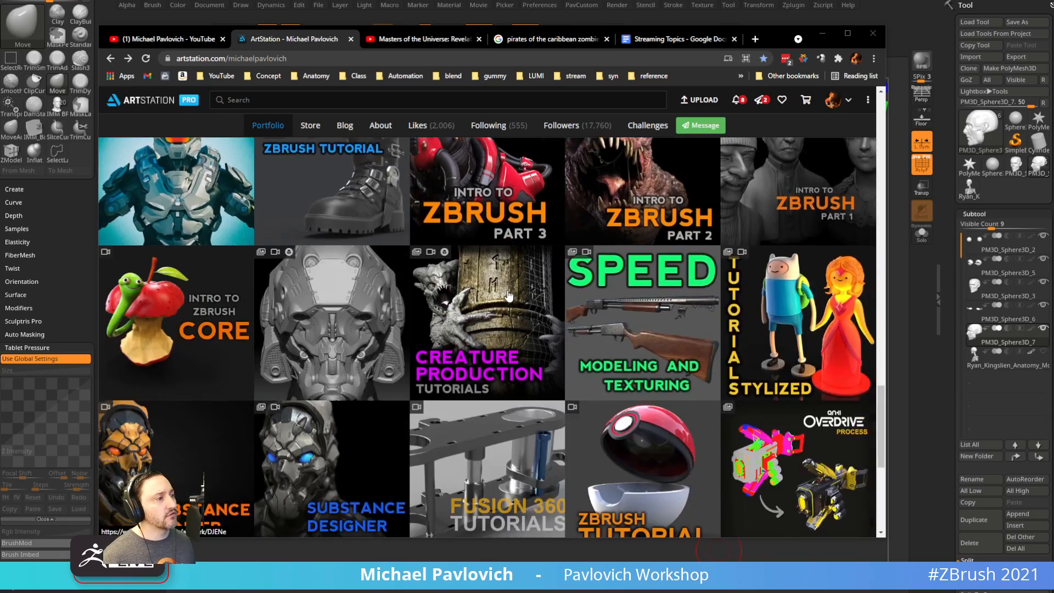
scroll(508, 295, "up", 8)
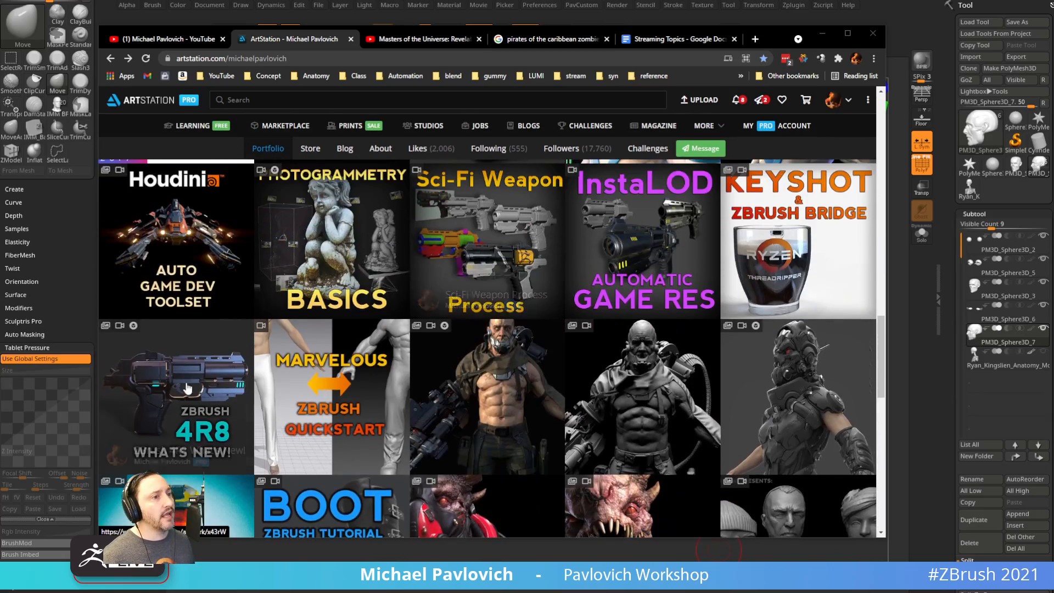
scroll(184, 394, "up", 5)
scroll(503, 371, "up", 3)
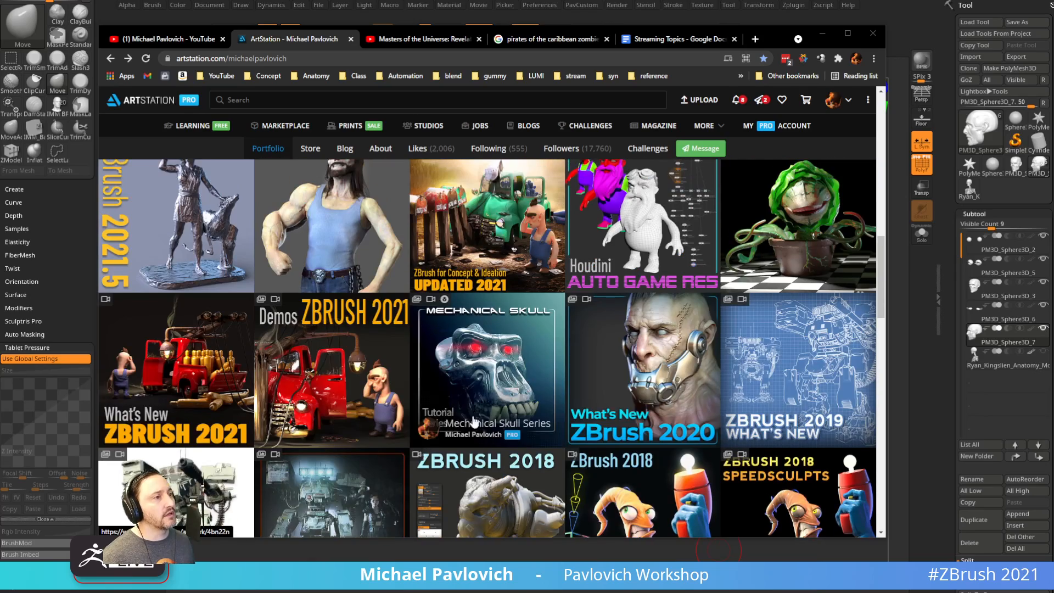
scroll(502, 371, "up", 7)
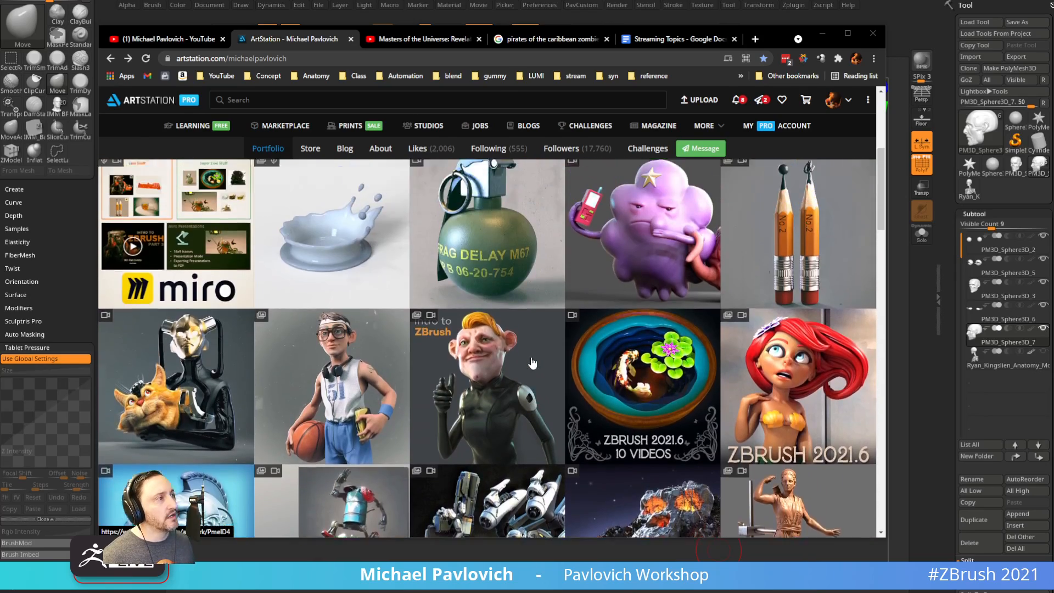
scroll(531, 362, "down", 5)
scroll(476, 353, "down", 3)
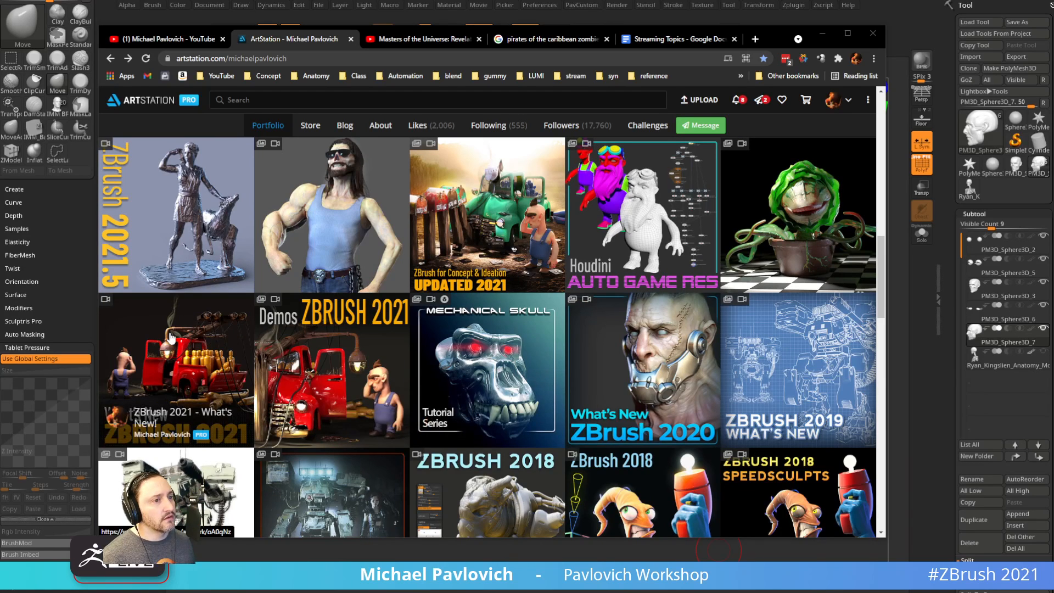
left_click(203, 341)
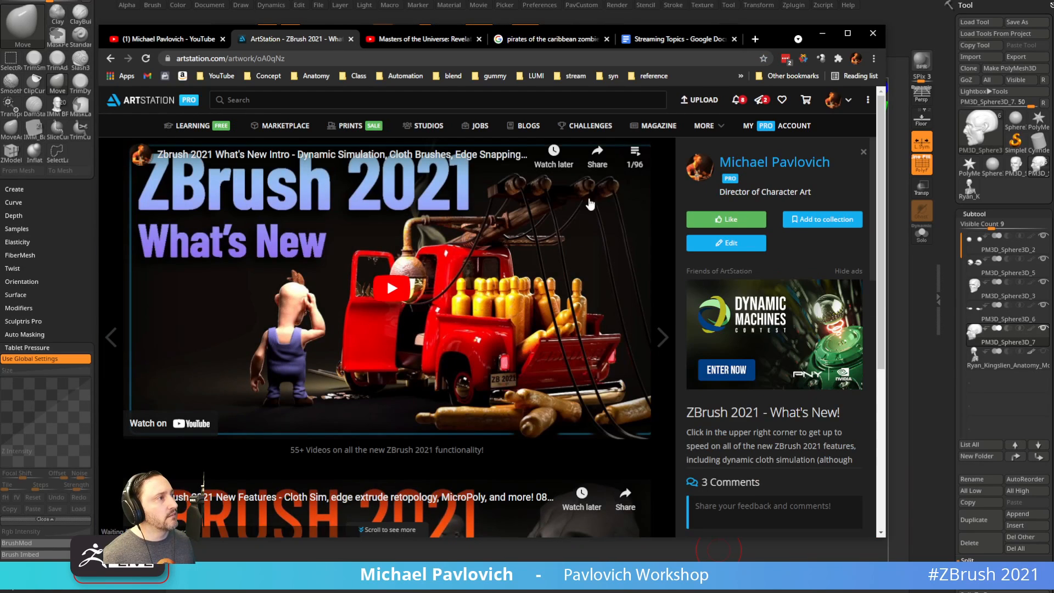
Look through the post's embedded video playlist, view the neighbouring Plant Creature post, and return to the What's New post.
left_click(636, 155)
scroll(602, 237, "down", 5)
scroll(604, 242, "down", 20)
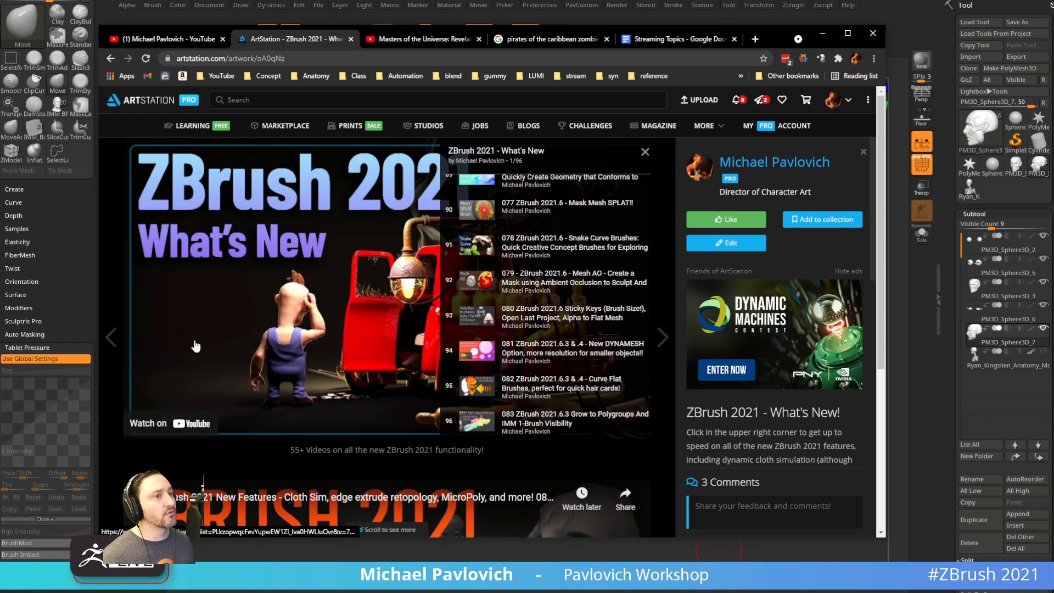
left_click(111, 337)
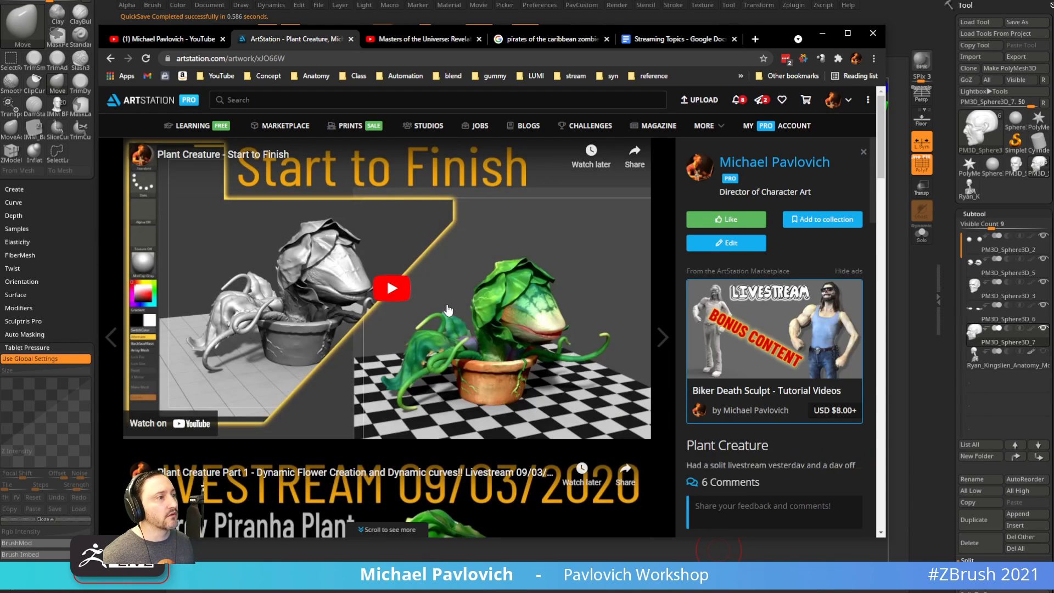
left_click(110, 58)
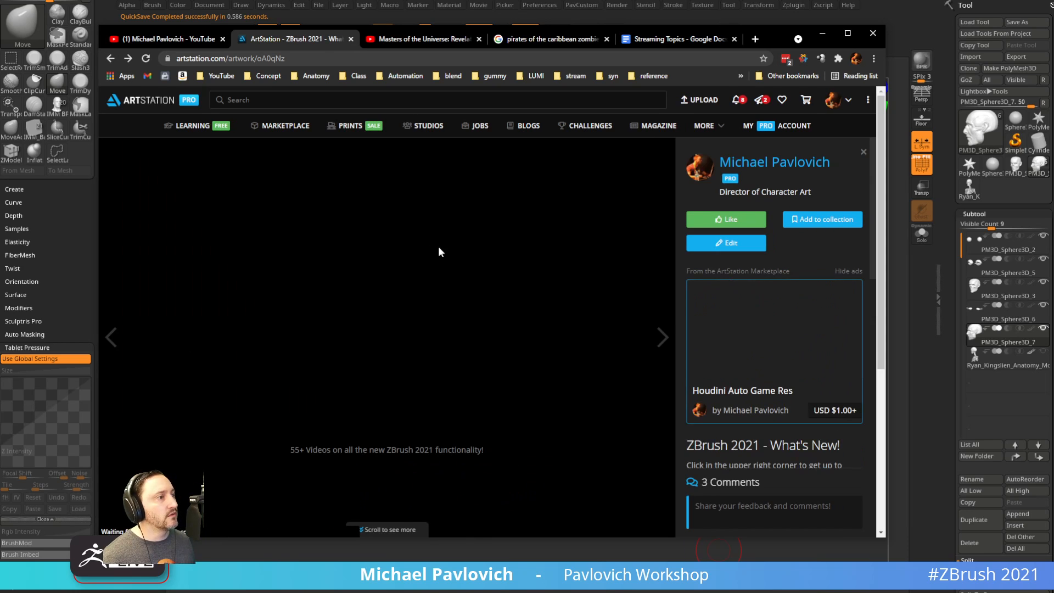
Open the ZBrush 2021 - What's New playlist on YouTube and play the 022 ZBrush 2021 Max Simulation Points video.
left_click(412, 290)
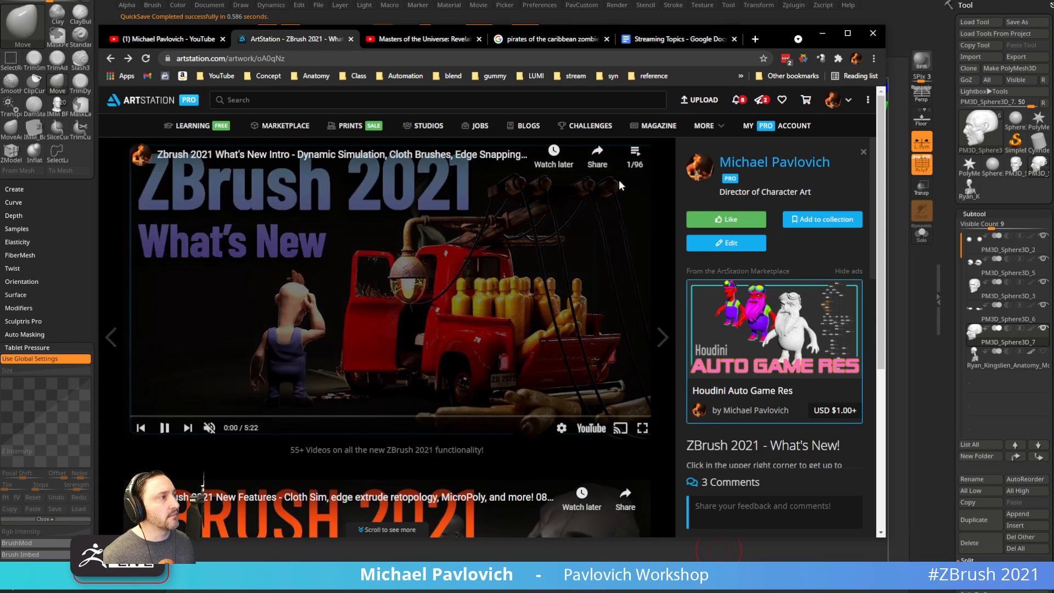
left_click(586, 427)
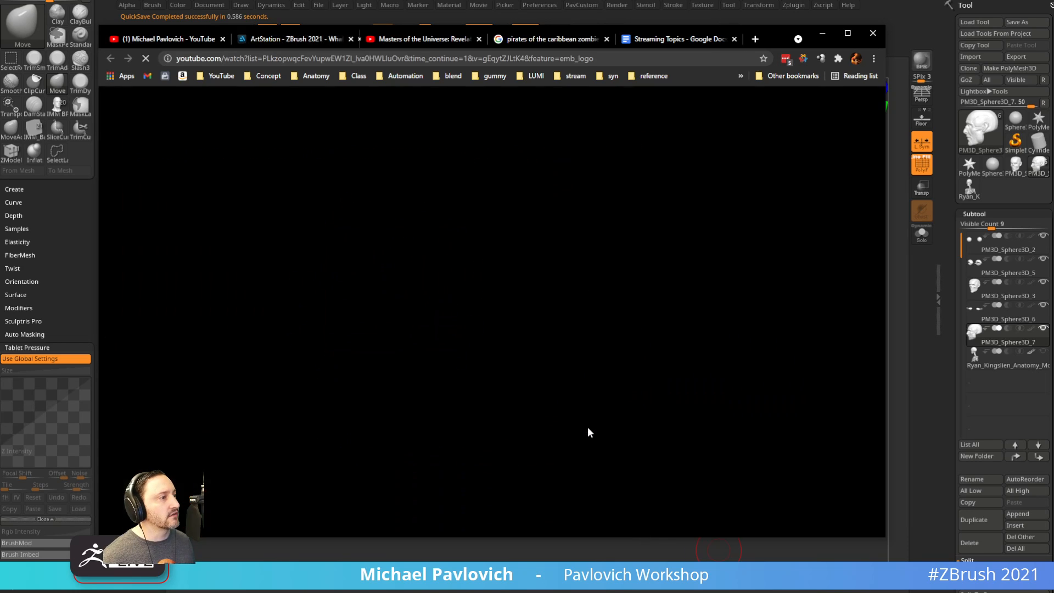
scroll(763, 247, "down", 15)
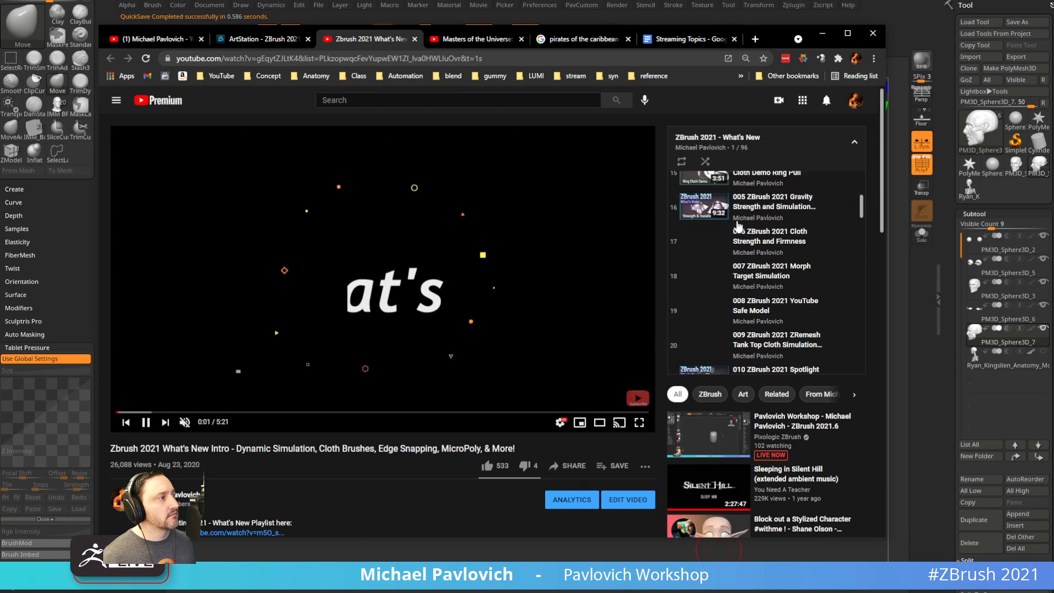
left_click(780, 242)
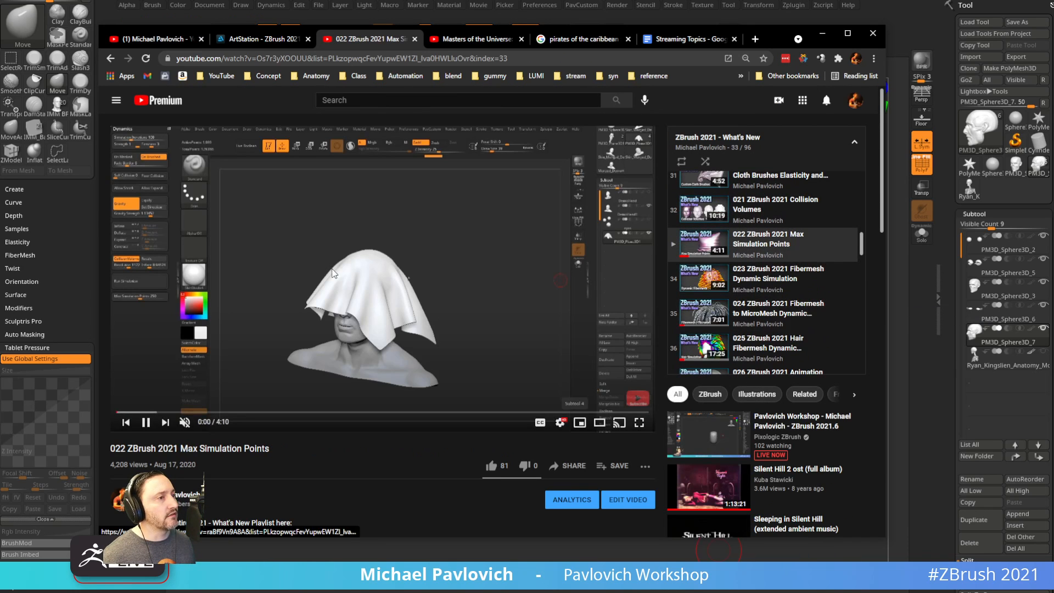
Close the video page and look through the tutorial playlists on the artist's YouTube channel.
left_click(415, 40)
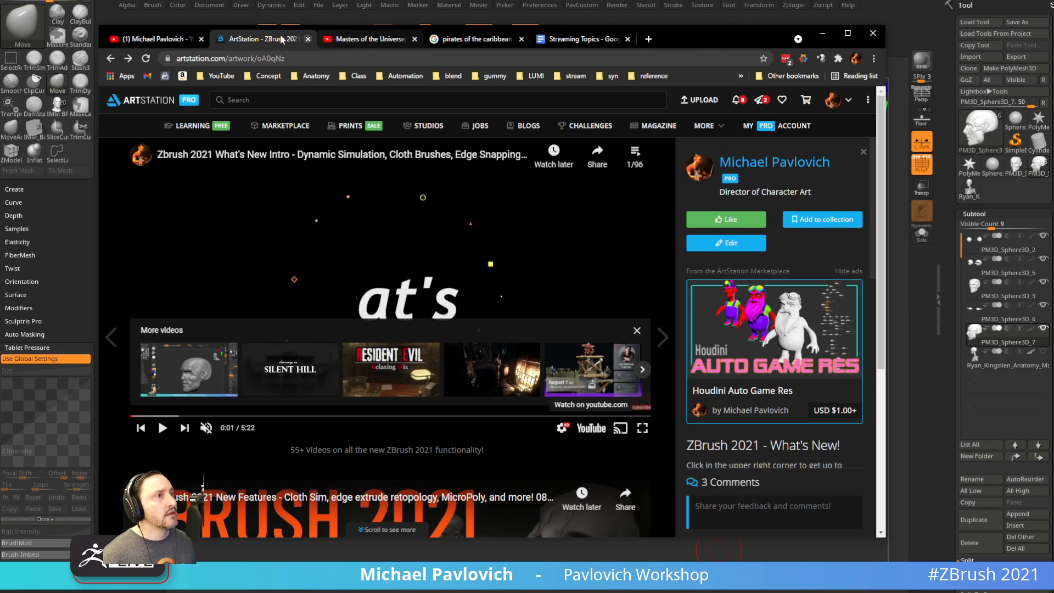
left_click(165, 39)
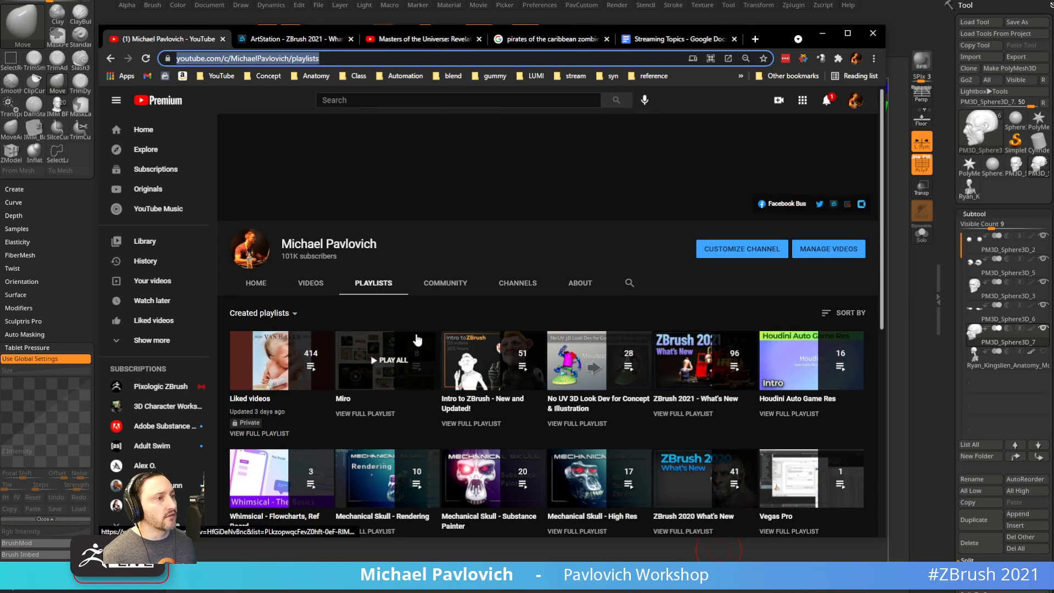
scroll(436, 329, "down", 3)
scroll(437, 328, "up", 2)
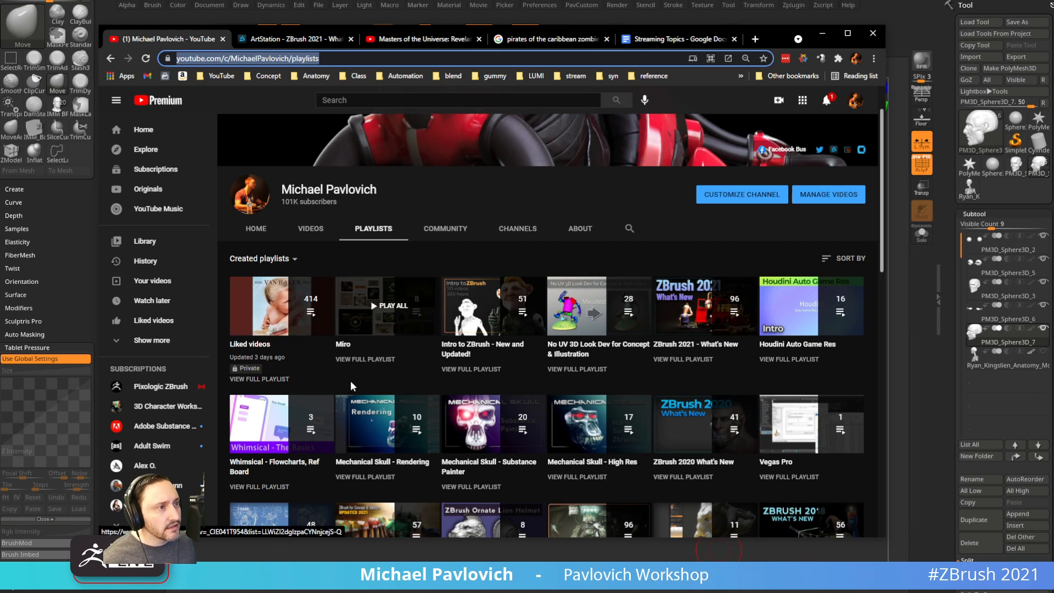
scroll(677, 339, "down", 3)
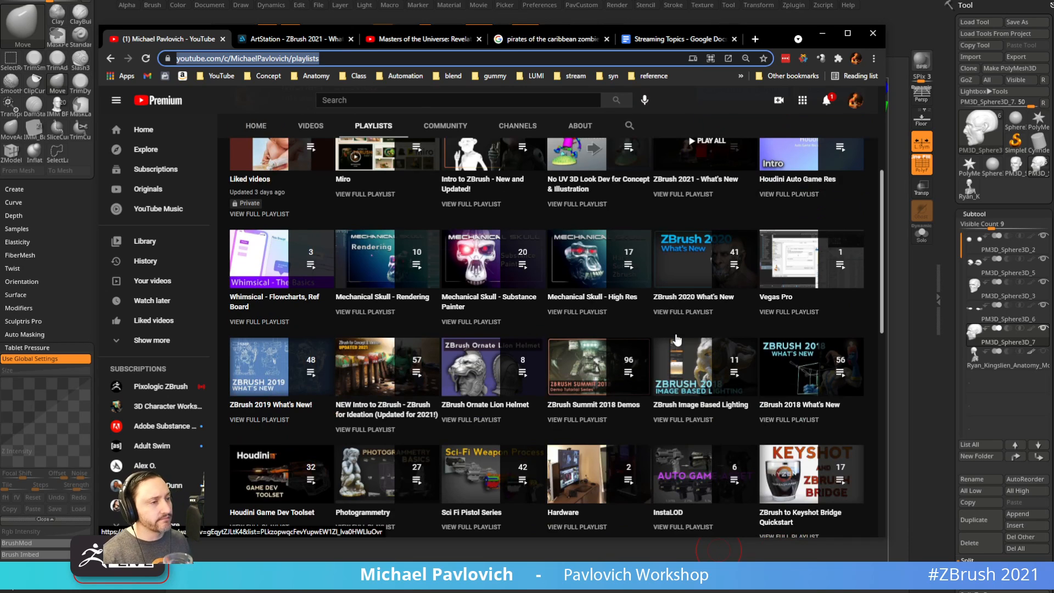
scroll(677, 339, "down", 2)
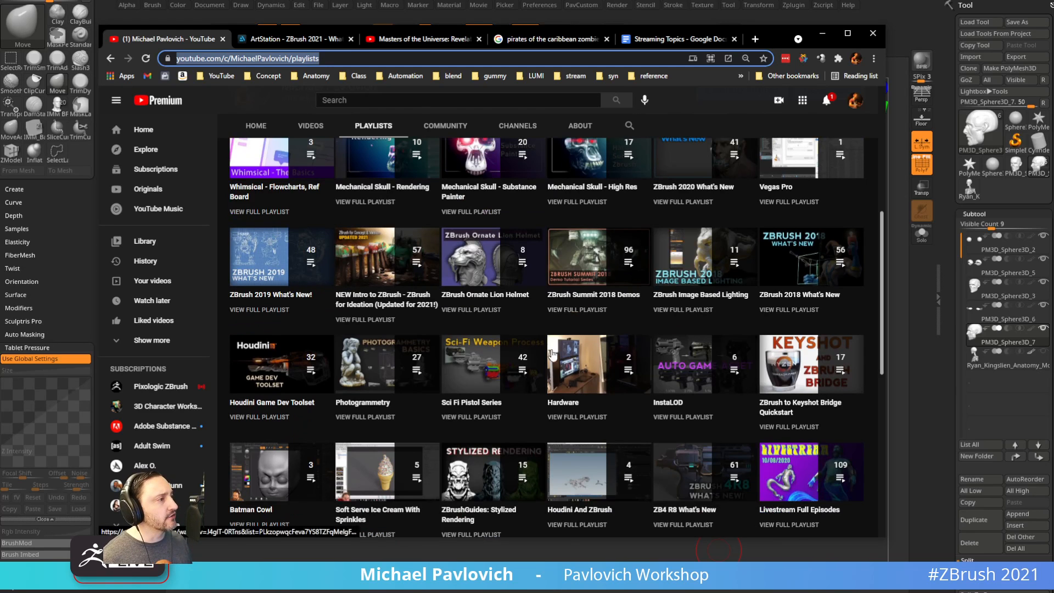
scroll(599, 281, "down", 3)
scroll(494, 293, "up", 4)
scroll(467, 303, "up", 3)
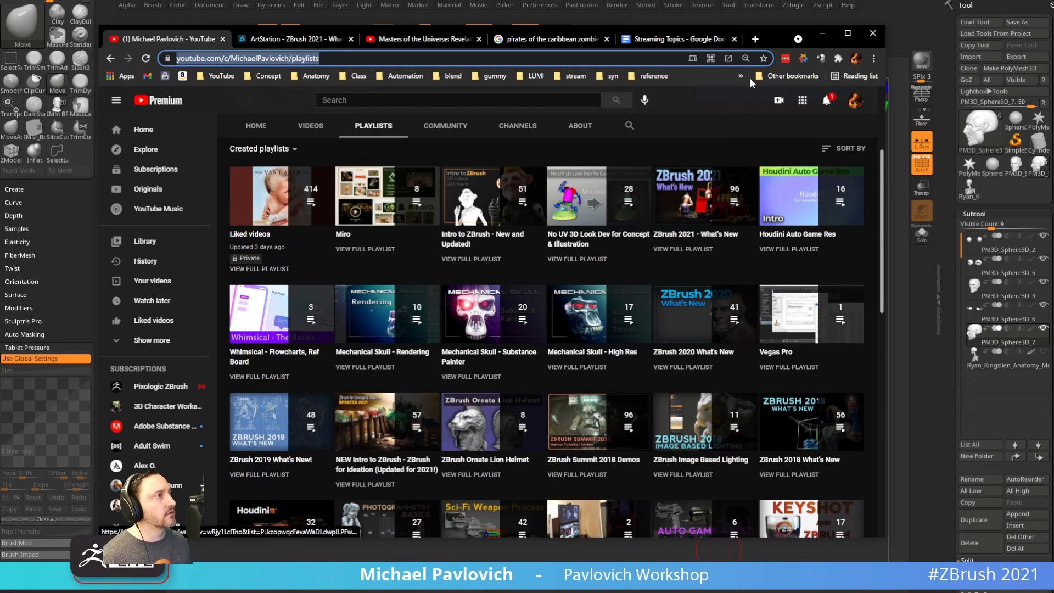
Return to ZBrush and turn off the head's polyframe display.
left_click(822, 34)
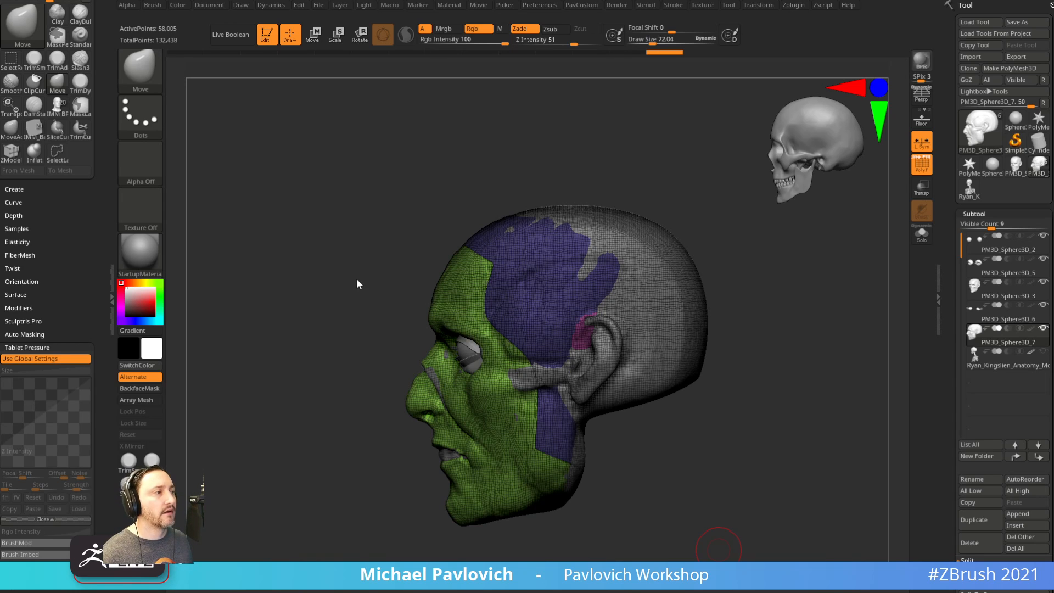
mouse_move(733, 402)
left_mouse_down()
mouse_move(758, 405)
mouse_move(834, 299)
left_mouse_up()
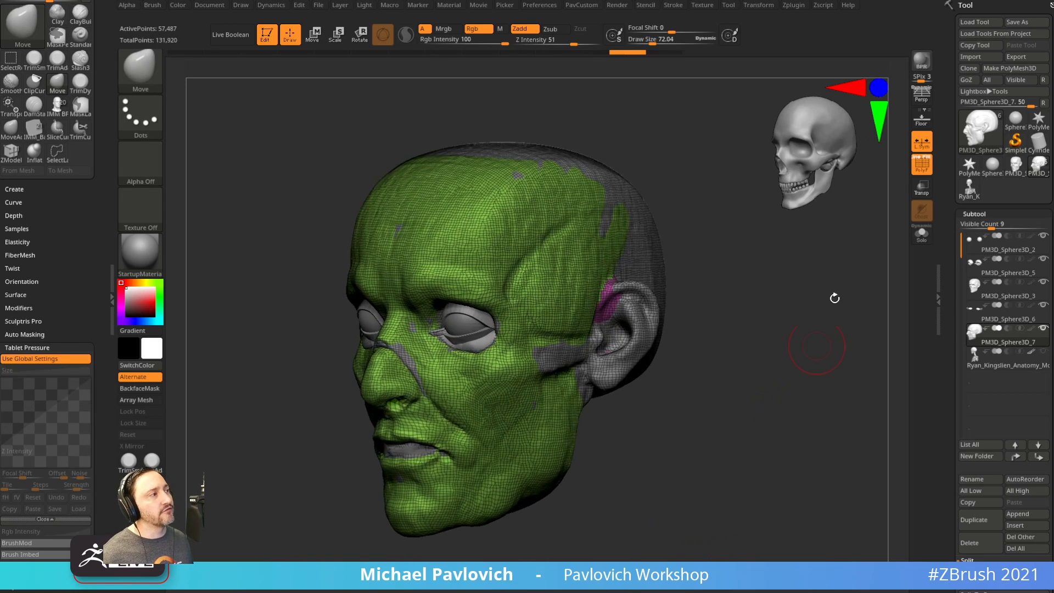
left_click(923, 164)
left_click_drag(872, 255, 860, 267)
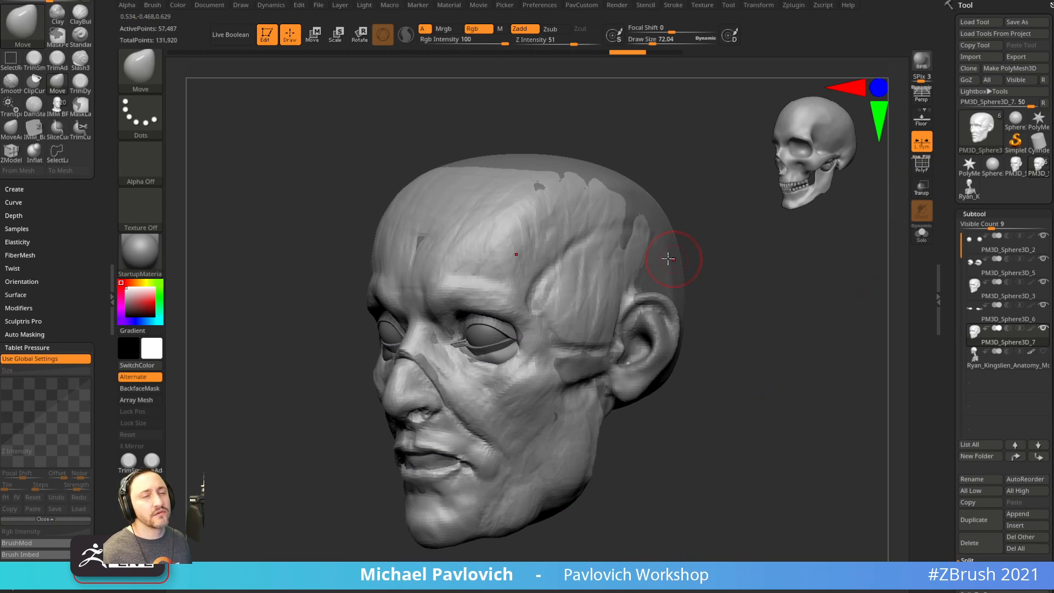
left_click(57, 132)
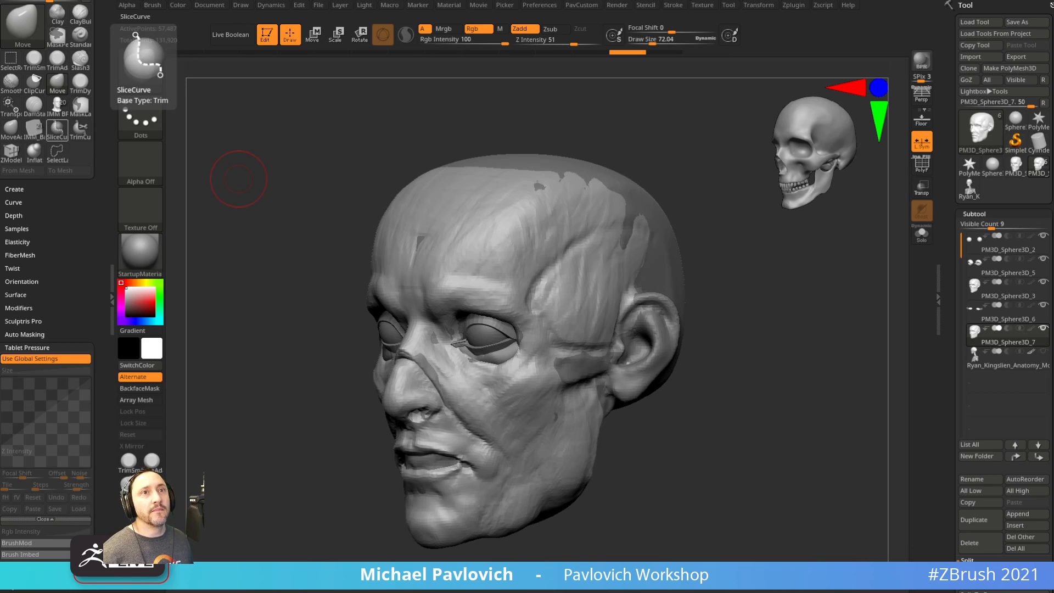
mouse_move(763, 403)
left_mouse_down()
mouse_move(820, 404)
mouse_move(727, 327)
mouse_move(769, 346)
mouse_move(544, 451)
mouse_move(671, 374)
mouse_move(725, 397)
left_mouse_up()
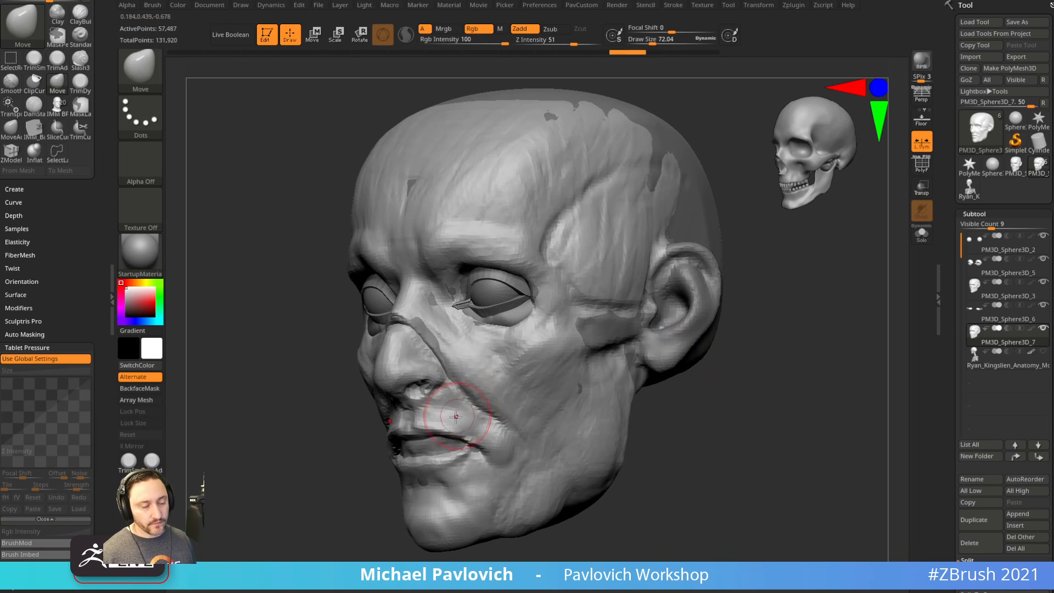
Undo the recent masking changes and clear the test masks from the temple and cheek.
key("ctrl")
key("ctrl+z")
key("ctrl+z")
key("ctrl+z")
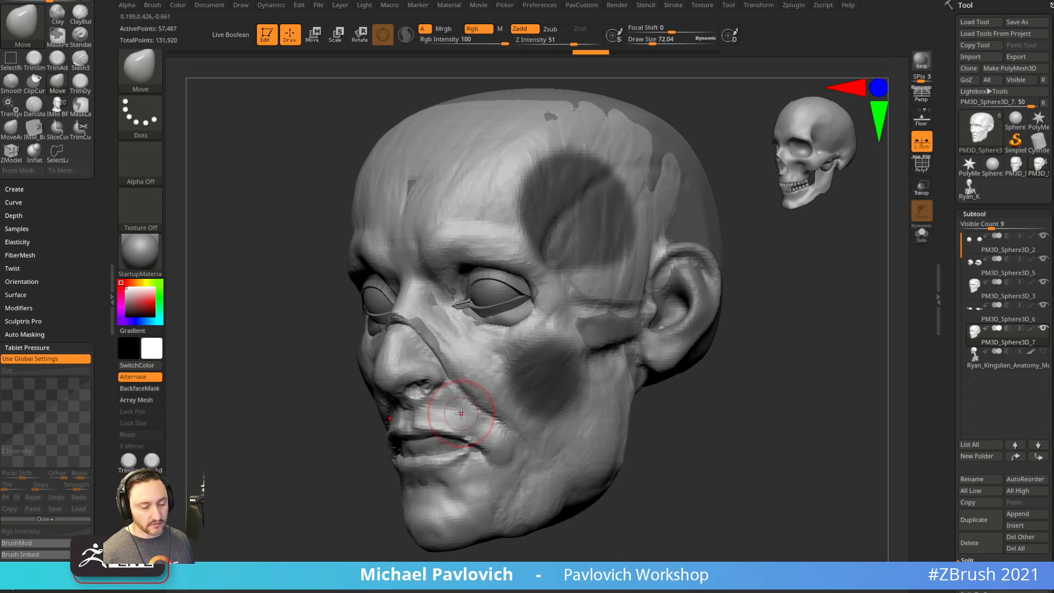
mouse_move(756, 383)
left_mouse_down("ctrl")
mouse_move(783, 411)
mouse_move(757, 410)
left_mouse_up("ctrl")
Build up the upper lip area below the nose with the Clay brush and check it from the front and side.
key("b")
key("c")
key("l")
left_click_drag(420, 402, 445, 406)
left_click_drag(737, 397, 765, 364, "alt")
left_click_drag(952, 380, 943, 312)
left_click_drag(810, 446, 844, 434)
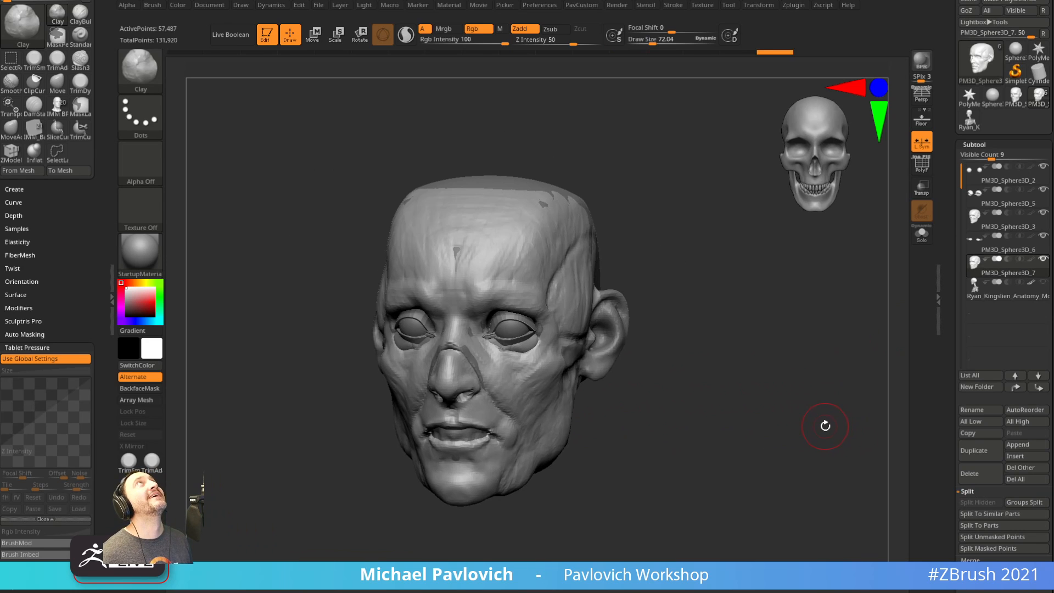
left_click_drag(805, 411, 805, 449)
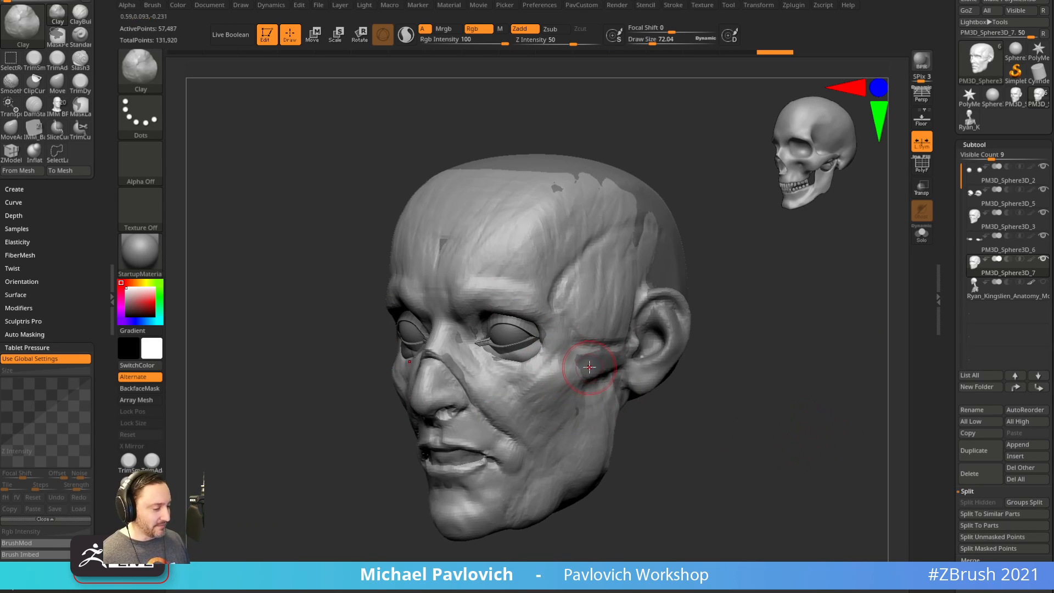
Duplicate the head subtool PM3D_Sphere3D_7 and continue on the copy.
left_click_drag(714, 391, 742, 390)
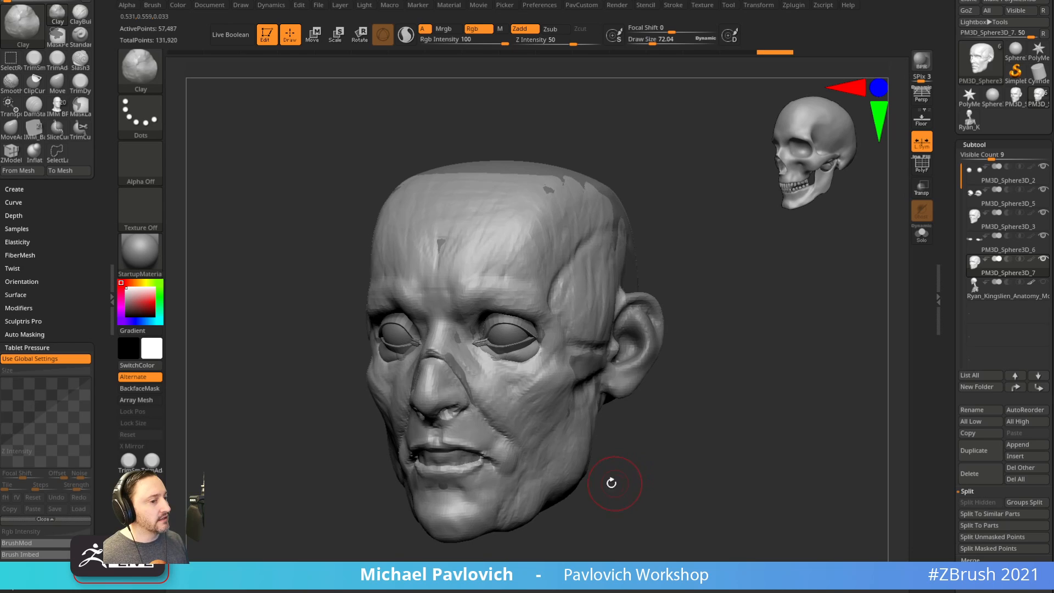
left_click_drag(733, 402, 726, 372)
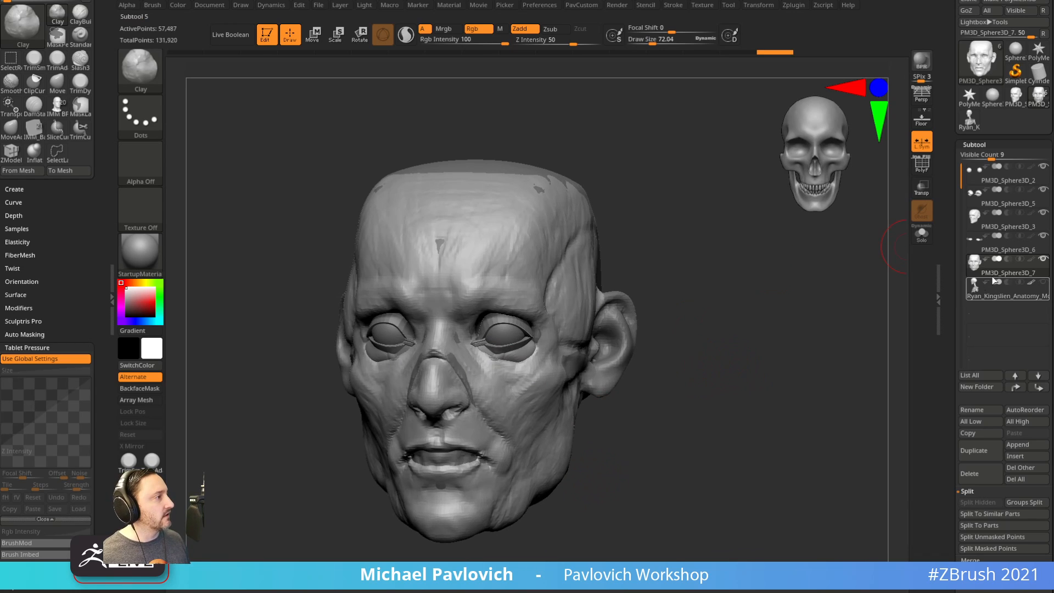
left_click(975, 450)
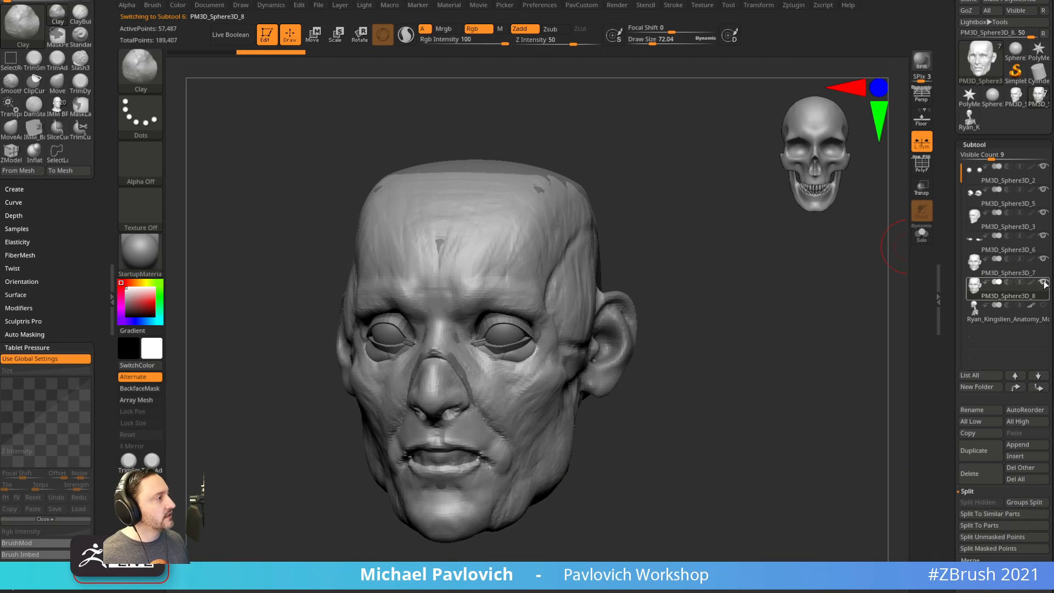
mouse_move(884, 379)
left_mouse_down()
mouse_move(851, 384)
mouse_move(915, 381)
mouse_move(772, 381)
left_mouse_up()
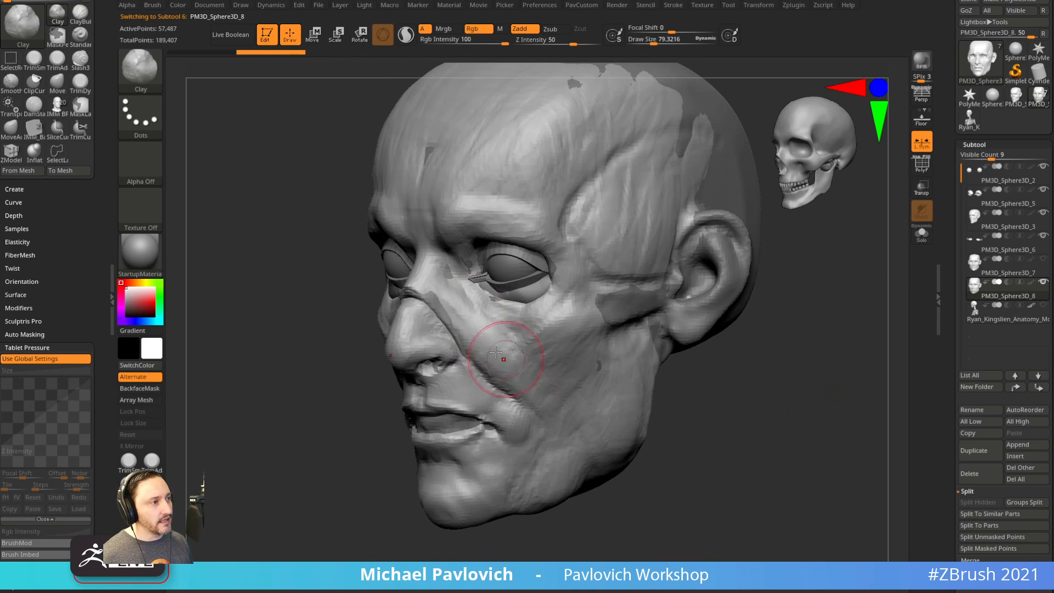
Build up the cheek and the fold beside the nose and mouth on the duplicated head with the ClayBuildup brush.
key("b")
key("c")
key("b")
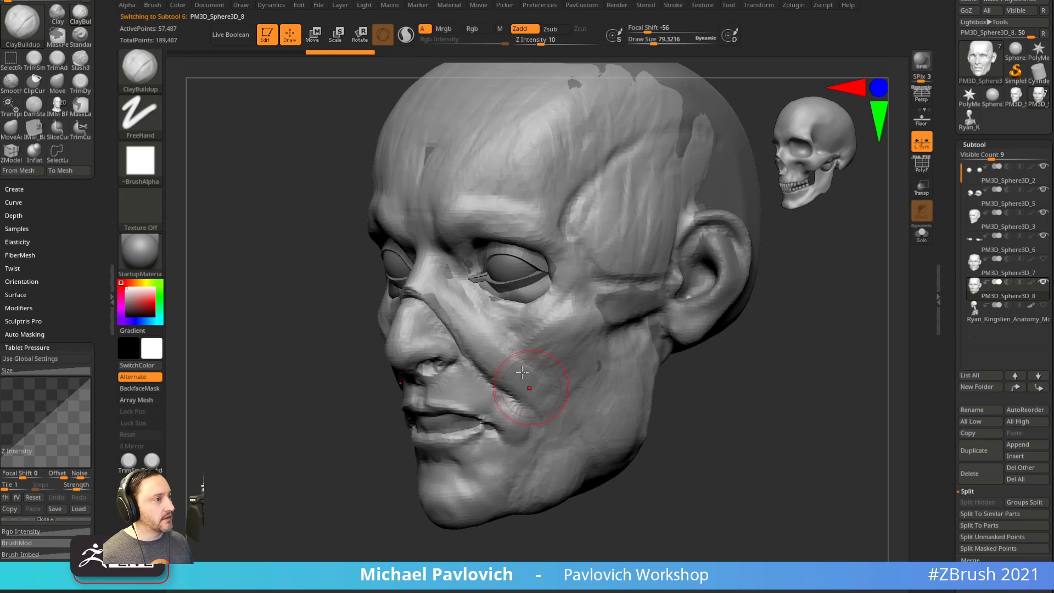
mouse_move(528, 385)
left_mouse_down()
mouse_move(497, 332)
mouse_move(513, 374)
mouse_move(526, 355)
mouse_move(546, 401)
mouse_move(536, 365)
mouse_move(554, 426)
mouse_move(565, 404)
mouse_move(552, 378)
mouse_move(568, 440)
mouse_move(556, 465)
mouse_move(547, 455)
left_mouse_up()
left_click_drag(673, 435, 739, 421)
left_click_drag(528, 336, 577, 384)
left_click_drag(574, 370, 528, 391)
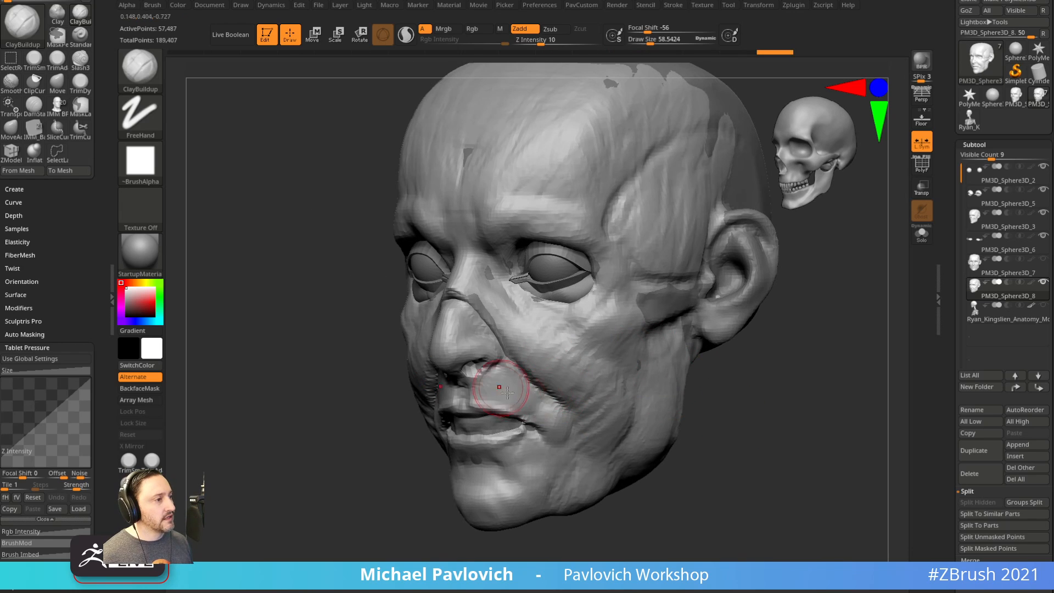
Fill out the cheek and the side of the jaw beyond the nose-to-mouth fold with the ClayBuildup brush.
right_click_drag(555, 507, 541, 467, "alt")
left_click_drag(510, 446, 537, 431)
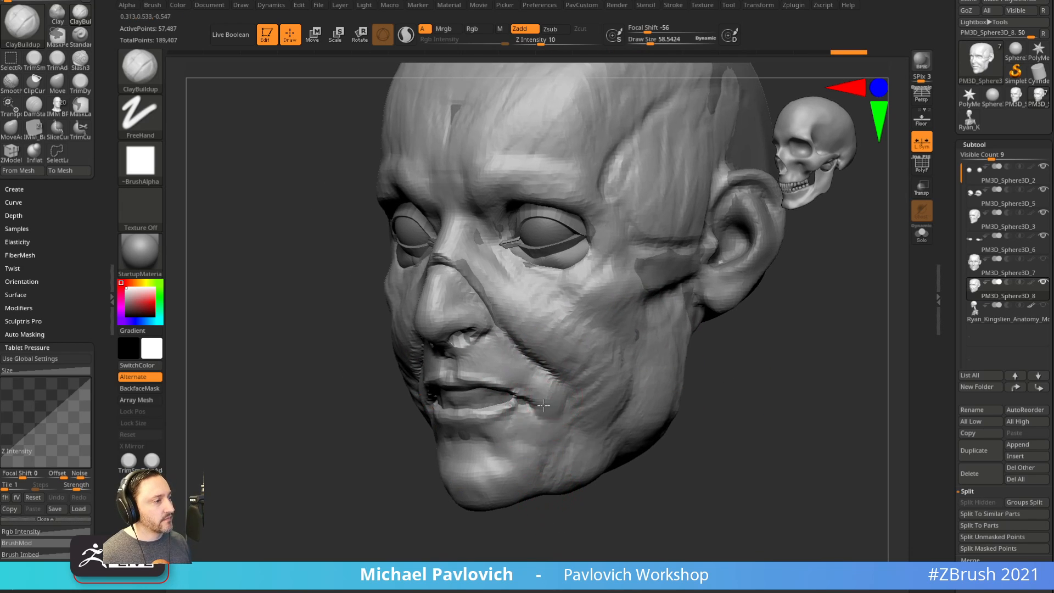
right_click_drag(537, 435, 550, 429)
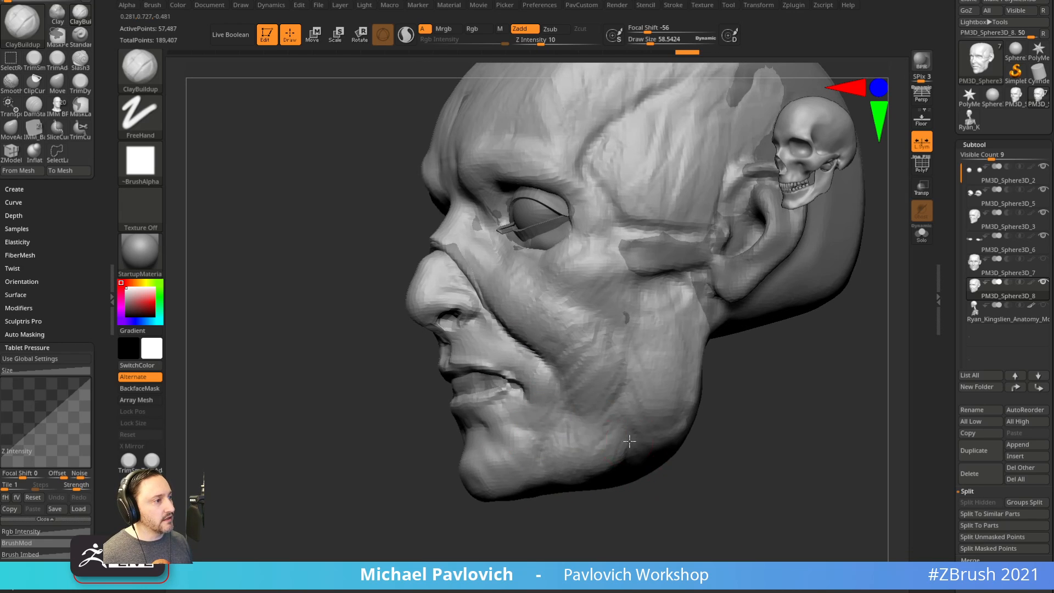
right_click_drag(629, 441, 578, 445)
right_click_drag(628, 414, 582, 439)
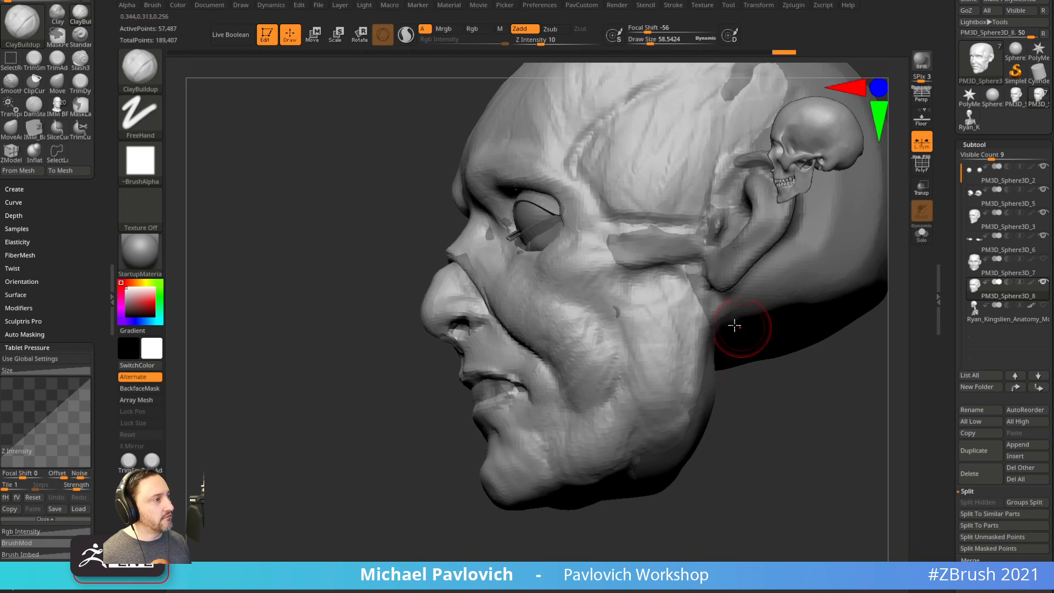
Build up flesh along the lower edge of the jaw and its underside with ClayBuildup at a draw size of about 55.
mouse_move(745, 397)
right_mouse_down()
mouse_move(760, 348)
mouse_move(598, 437)
right_mouse_up()
mouse_move(813, 225)
right_mouse_down()
mouse_move(810, 370)
mouse_move(615, 412)
right_mouse_up()
right_click_drag(531, 526, 594, 424)
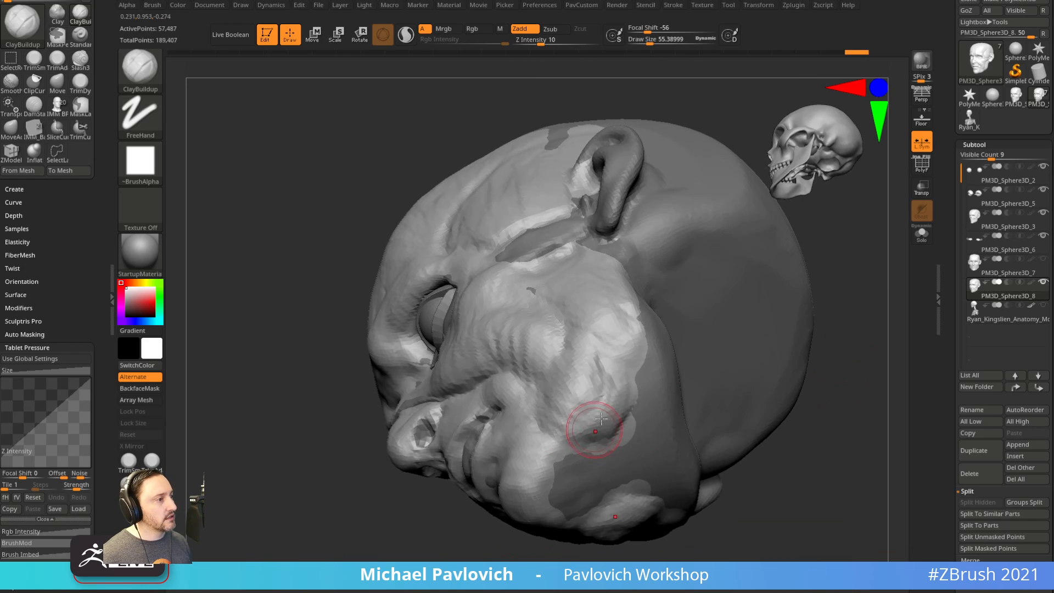
mouse_move(632, 436)
left_mouse_down()
mouse_move(643, 384)
mouse_move(637, 434)
mouse_move(608, 447)
mouse_move(636, 376)
left_mouse_up()
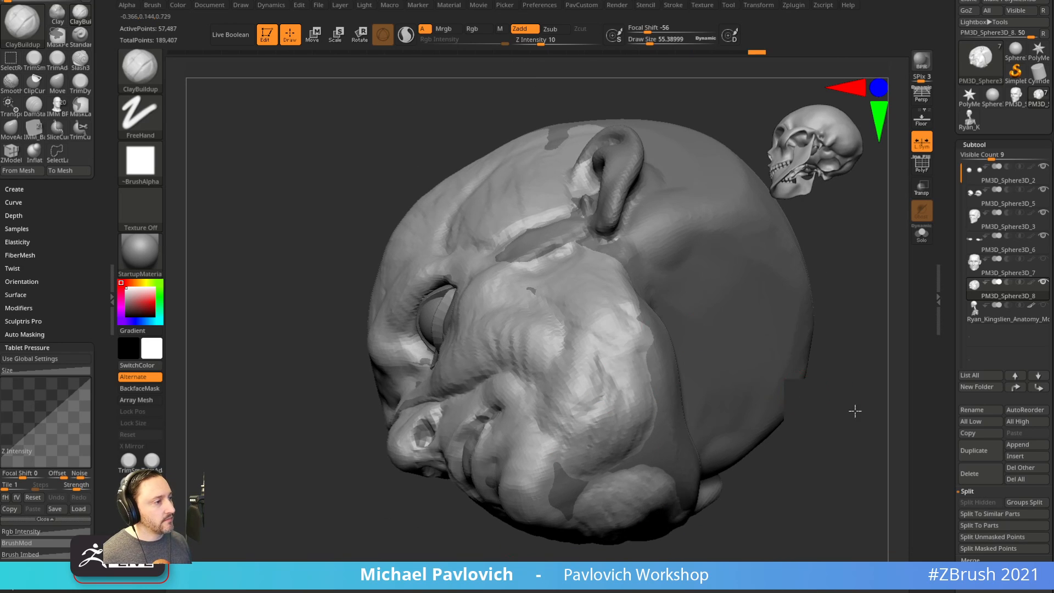
mouse_move(854, 409)
right_mouse_down()
mouse_move(855, 328)
mouse_move(816, 341)
mouse_move(828, 319)
mouse_move(825, 359)
right_mouse_up()
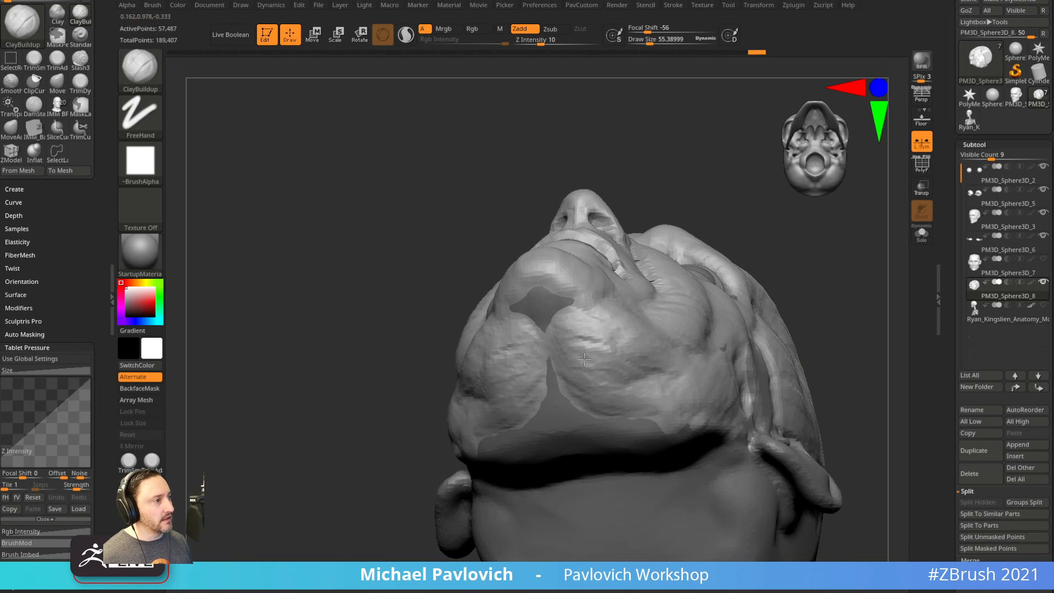
Fill the hollow under the chin between both jaw sides with ClayBuildup, using a draw size of about 103.
mouse_move(604, 376)
left_mouse_down()
mouse_move(580, 331)
mouse_move(592, 393)
mouse_move(573, 344)
left_mouse_up()
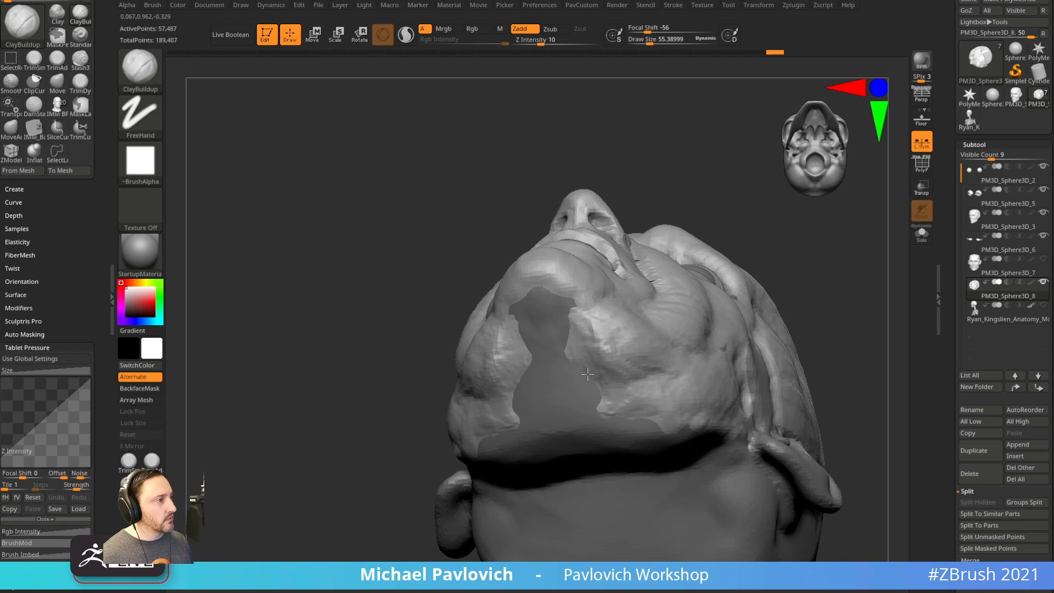
right_click_drag(621, 308, 690, 287)
mouse_move(604, 351)
left_mouse_down()
mouse_move(610, 384)
mouse_move(651, 381)
mouse_move(669, 390)
mouse_move(644, 385)
mouse_move(680, 400)
left_mouse_up()
left_click_drag(419, 360, 483, 354)
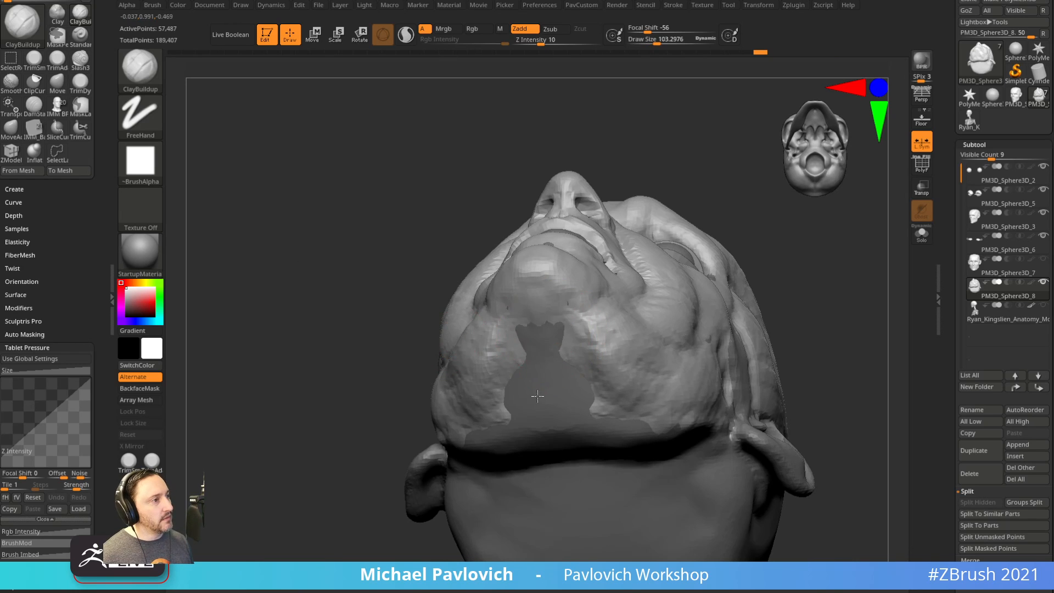
mouse_move(537, 396)
left_mouse_down()
mouse_move(546, 379)
mouse_move(519, 403)
left_mouse_up()
left_click_drag(824, 244, 720, 250)
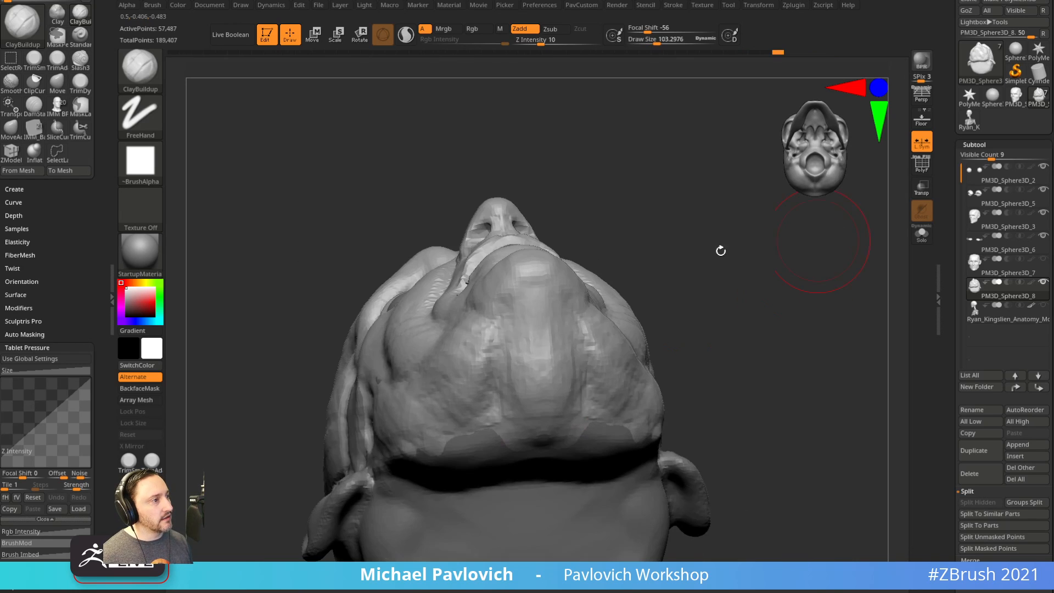
left_click_drag(517, 284, 518, 322)
Blend the underside of the chin and jaw back towards the neck with ClayBuildup at a draw size of about 91.
left_click_drag(706, 308, 635, 309)
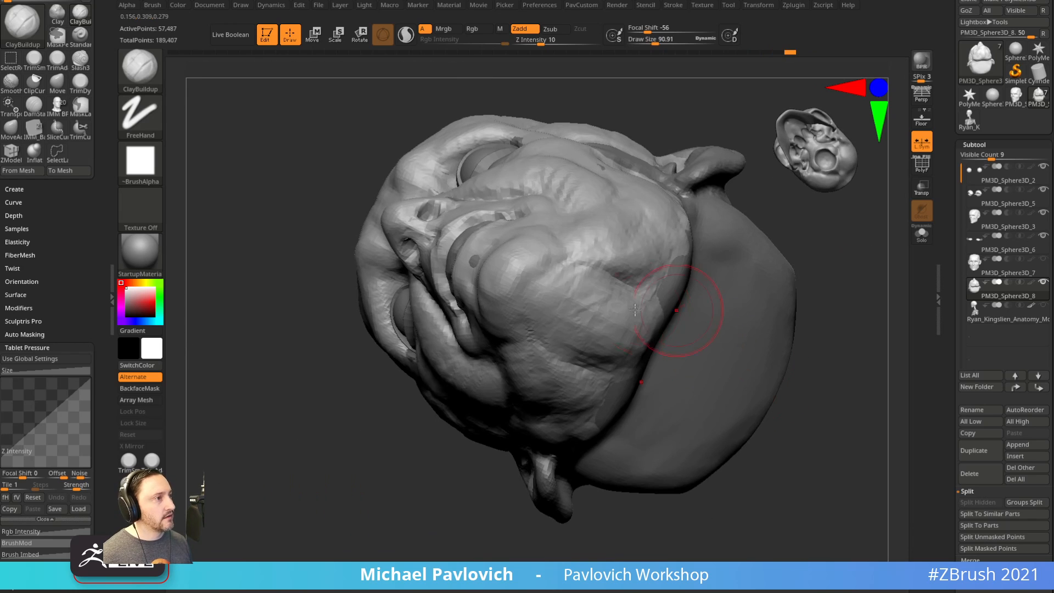
left_click_drag(747, 305, 555, 317)
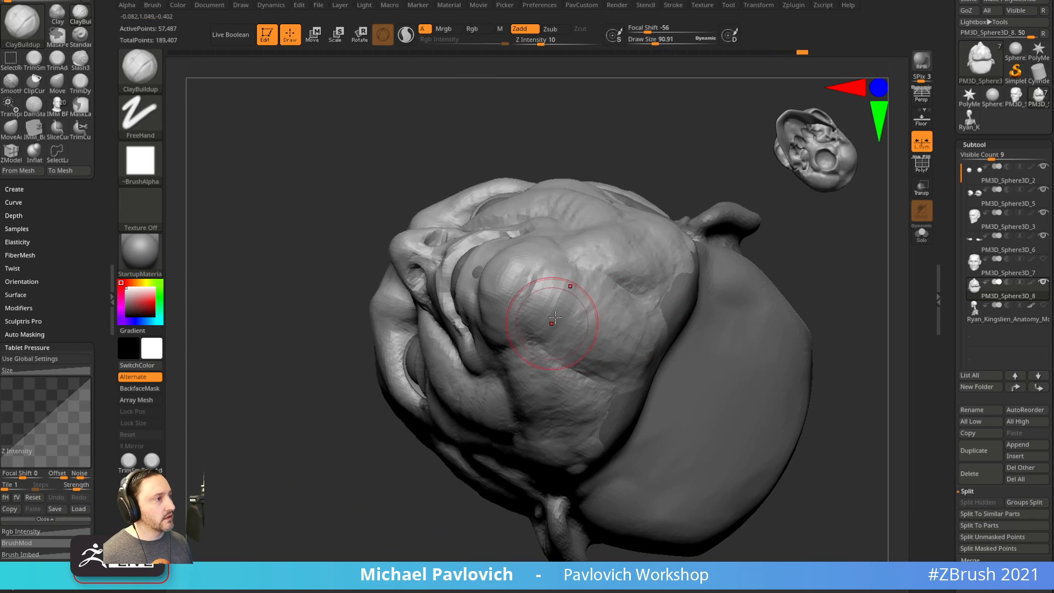
mouse_move(615, 361)
left_mouse_down()
mouse_move(575, 358)
mouse_move(643, 316)
left_mouse_up()
right_click_drag(644, 275, 614, 313)
left_click_drag(642, 349, 651, 329)
right_click_drag(699, 247, 569, 341)
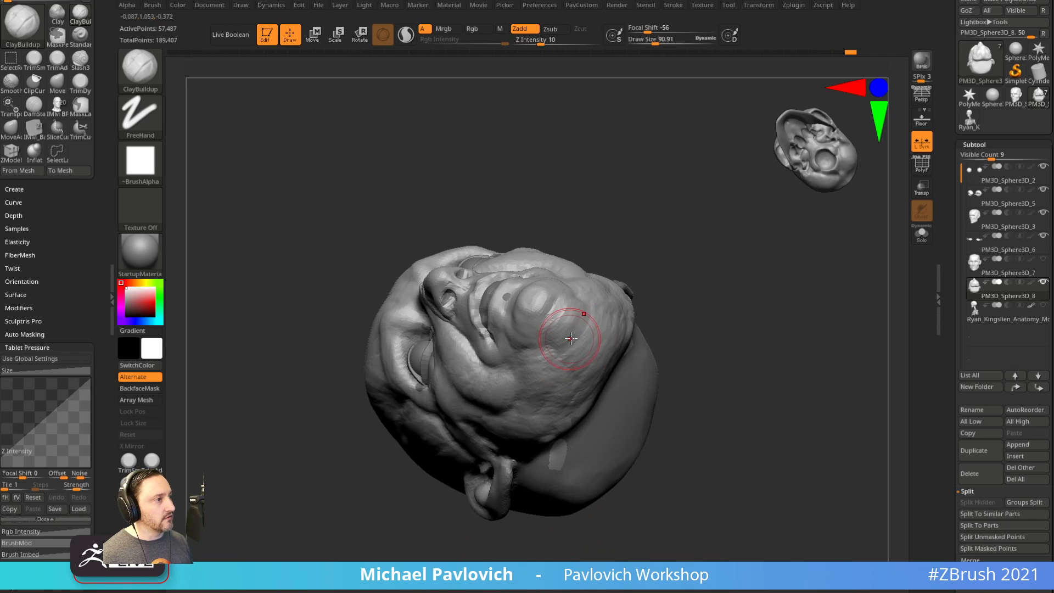
mouse_move(570, 341)
left_mouse_down()
mouse_move(590, 313)
mouse_move(604, 329)
left_mouse_up()
mouse_move(681, 373)
right_mouse_down()
mouse_move(731, 423)
mouse_move(716, 420)
mouse_move(730, 454)
mouse_move(609, 358)
mouse_move(624, 393)
mouse_move(698, 359)
mouse_move(729, 426)
mouse_move(532, 348)
right_mouse_up()
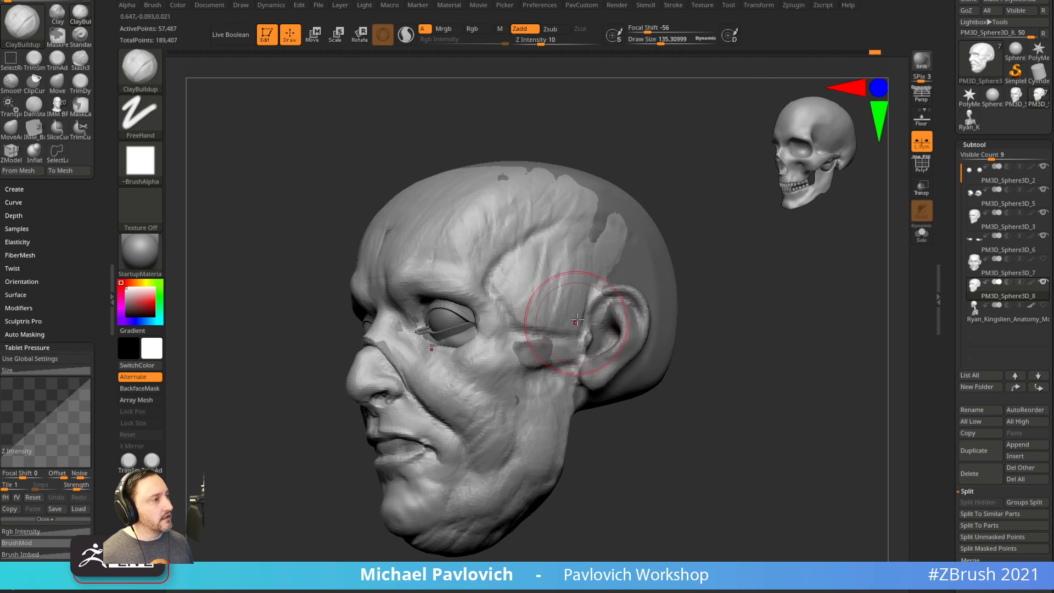
Layer flesh over the temple and the area in front of the ear with ClayBuildup at a draw size of about 116.
left_click_drag(574, 343, 573, 343)
mouse_move(681, 291)
right_mouse_down()
mouse_move(734, 360)
mouse_move(699, 277)
right_mouse_up()
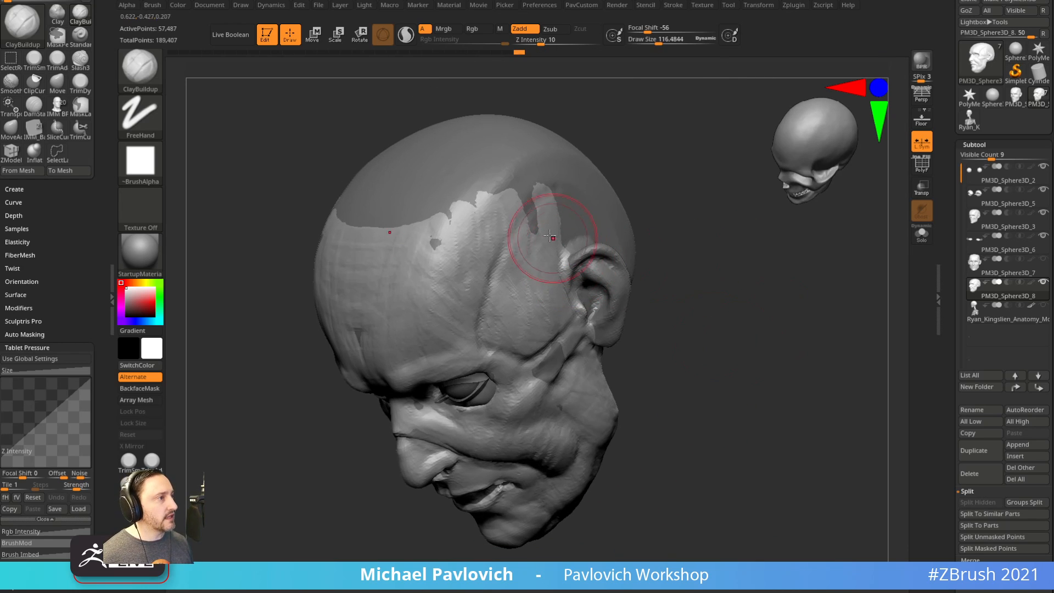
left_click_drag(549, 236, 546, 225)
mouse_move(542, 288)
right_mouse_down()
mouse_move(668, 273)
mouse_move(573, 268)
right_mouse_up()
right_click_drag(581, 325, 616, 325)
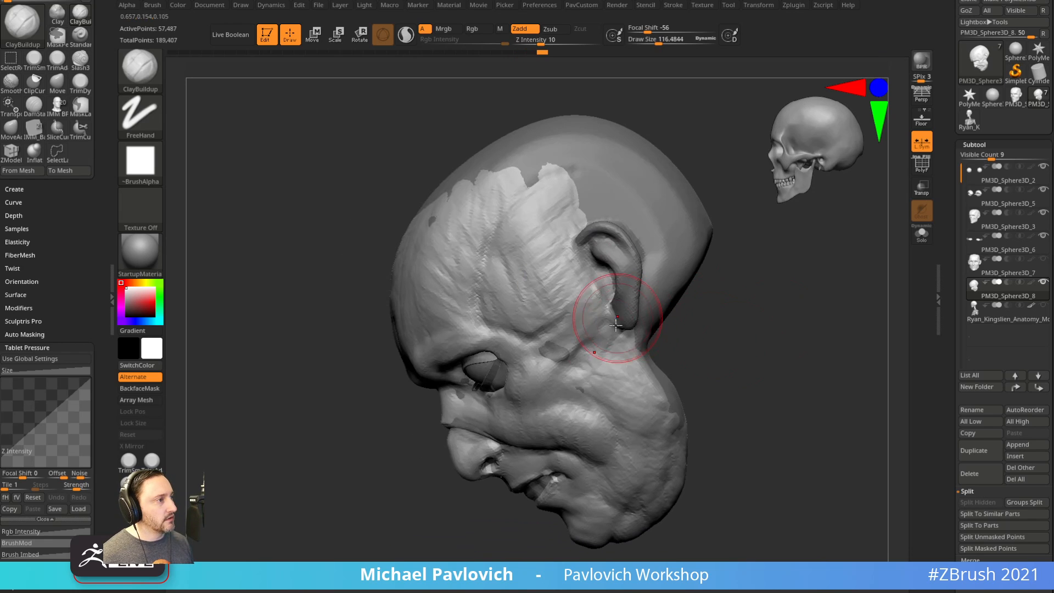
right_click_drag(627, 377, 637, 376)
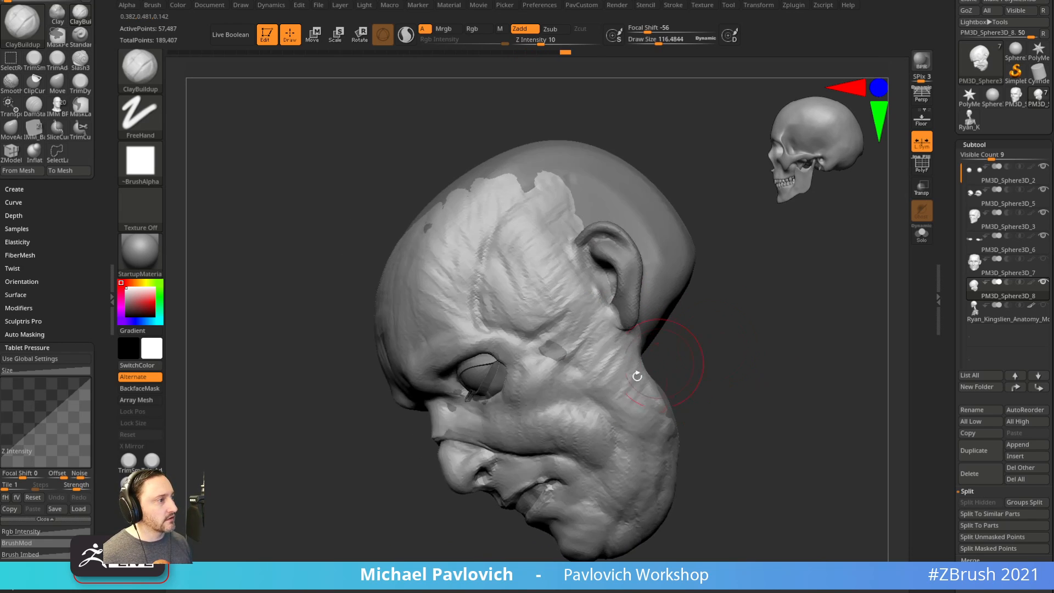
Cover the jaw angle, cheekbone and side of the face with broad ClayBuildup strokes at a draw size of up to about 130.
mouse_move(641, 415)
right_mouse_down()
mouse_move(774, 389)
mouse_move(748, 407)
right_mouse_up()
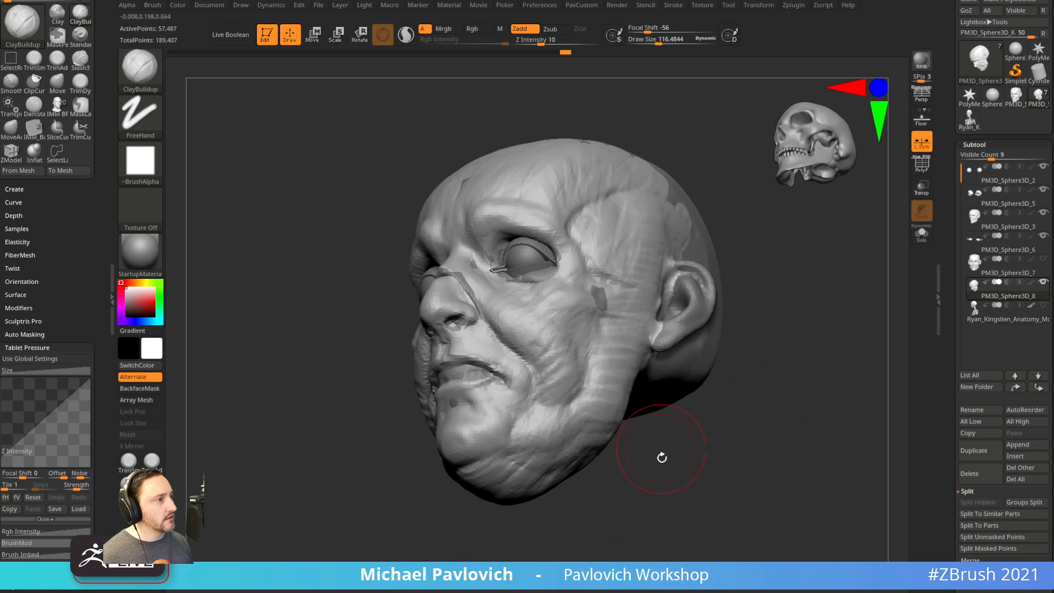
right_click_drag(664, 457, 568, 402)
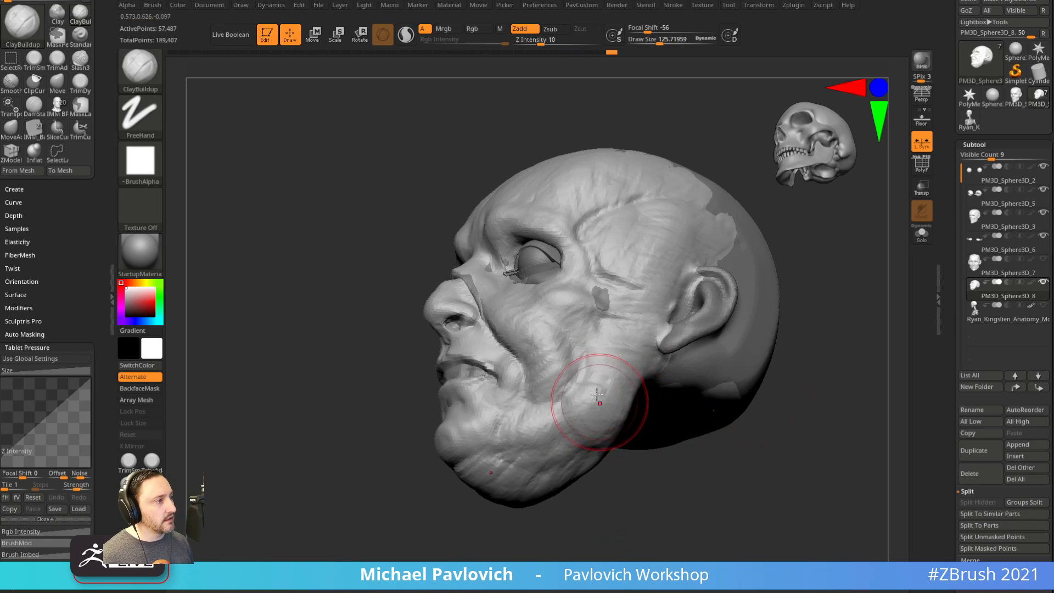
right_click_drag(669, 326, 591, 337)
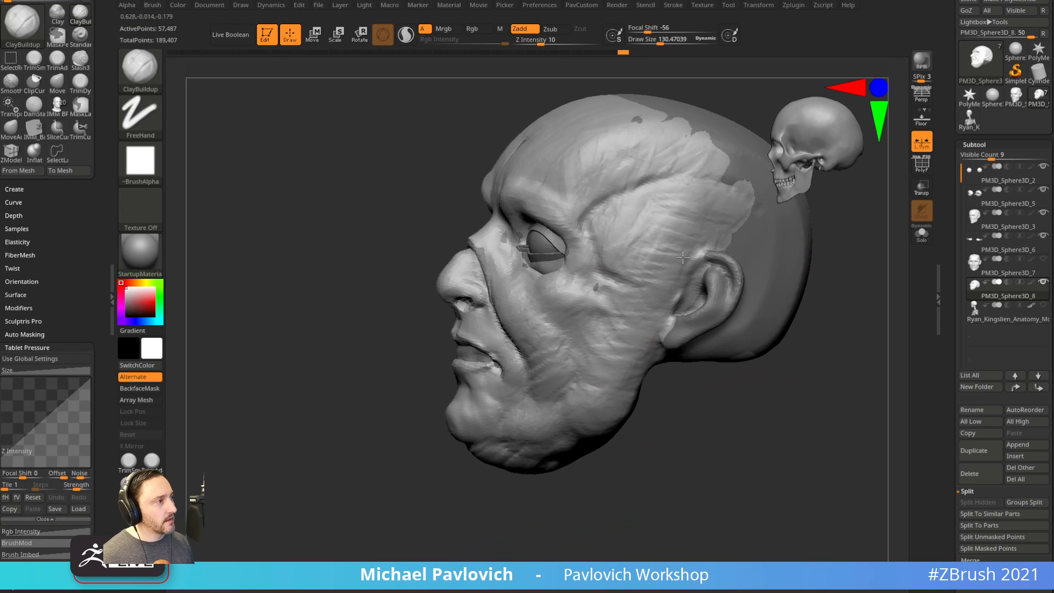
right_click_drag(683, 257, 651, 316)
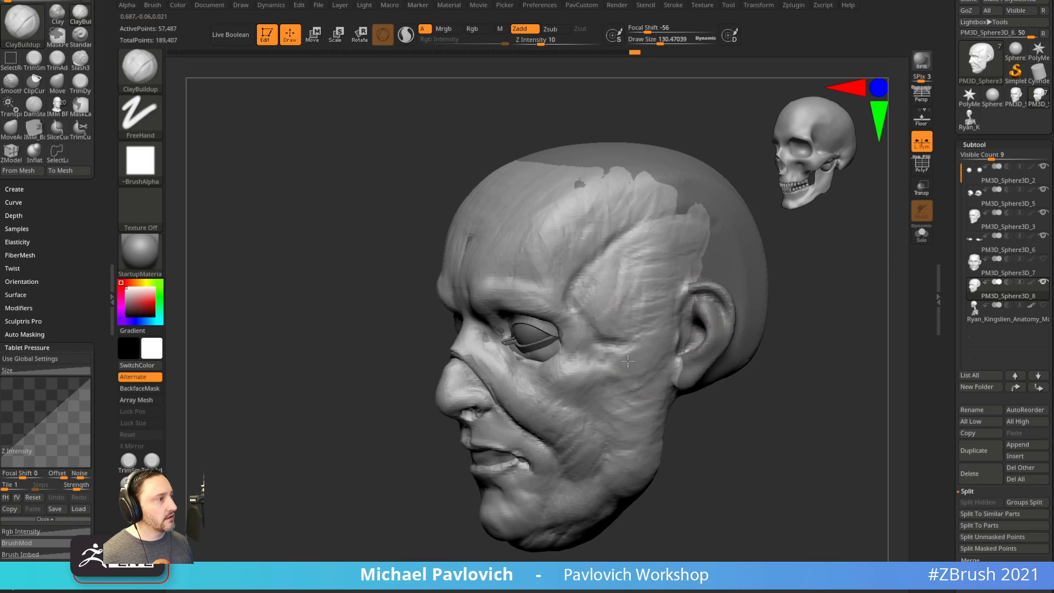
right_click_drag(652, 256, 714, 323)
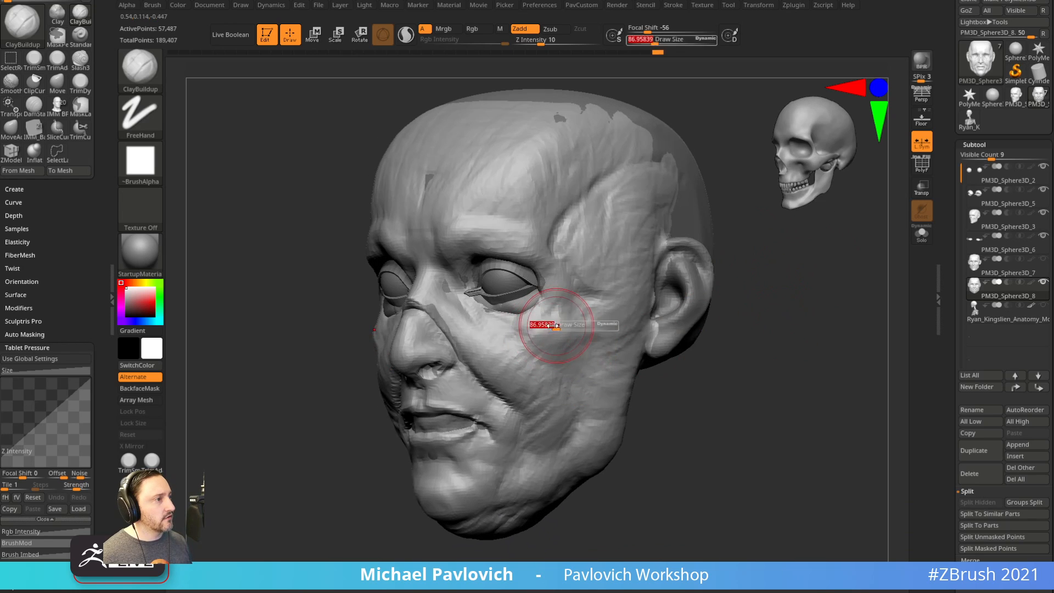
mouse_move(541, 301)
right_mouse_down()
mouse_move(755, 331)
mouse_move(767, 362)
mouse_move(841, 256)
mouse_move(833, 280)
mouse_move(579, 303)
right_mouse_up()
Carve the skin back around the lower eyelid with the Standard brush at a draw size of about 30.
left_click(921, 187)
left_click(921, 190)
key("b")
key("s")
key("t")
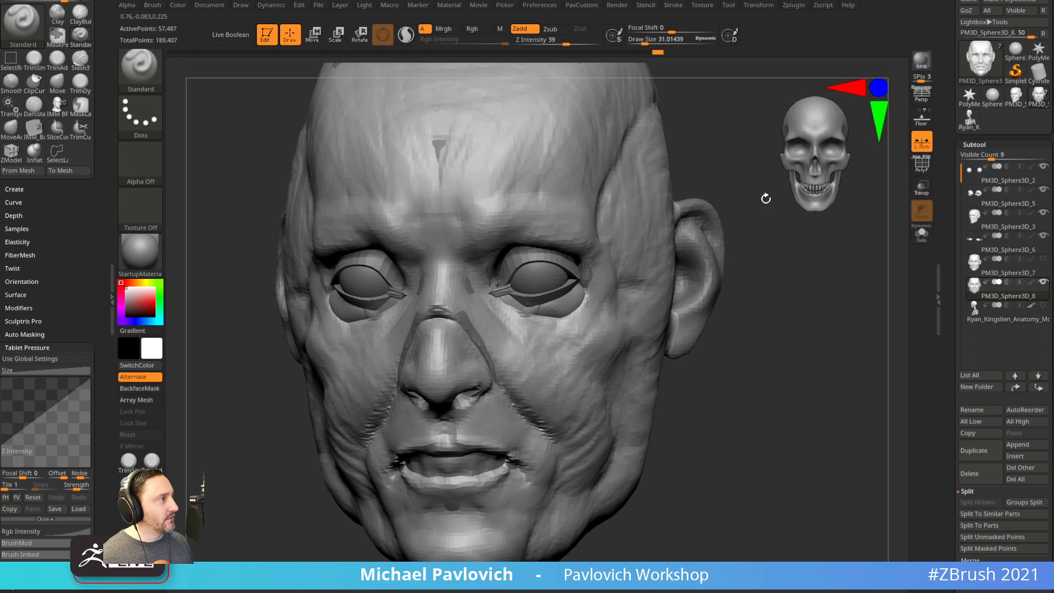
mouse_move(594, 295)
left_mouse_down("alt")
mouse_move(589, 311)
mouse_move(560, 324)
left_mouse_up("alt")
mouse_move(743, 262)
right_mouse_down()
mouse_move(399, 240)
mouse_move(479, 231)
right_mouse_up()
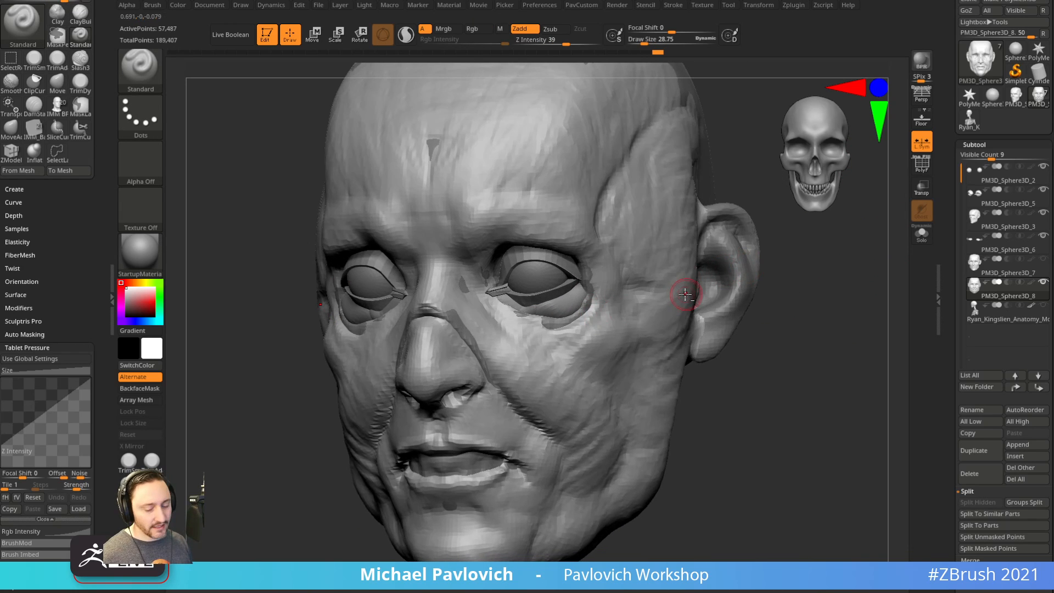
Build up the bag below the lower eyelid with ClayBuildup at a draw size of about 36 and smooth it into the cheek.
key("b")
key("c")
key("l")
mouse_move(693, 308)
right_mouse_down()
mouse_move(742, 325)
mouse_move(607, 335)
right_mouse_up()
key("b")
key("c")
key("b")
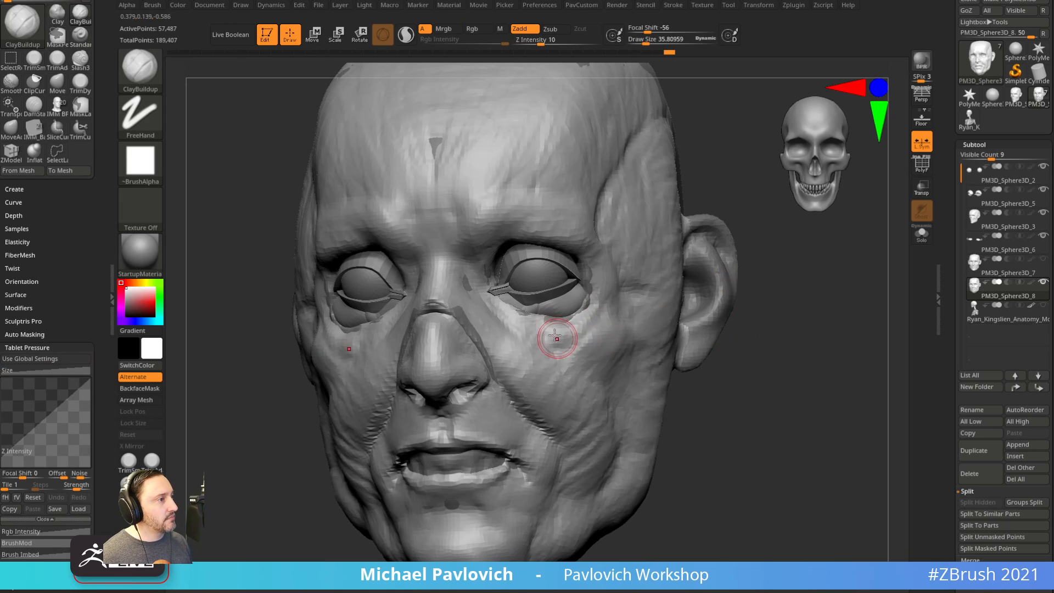
left_click_drag(556, 336, 564, 353)
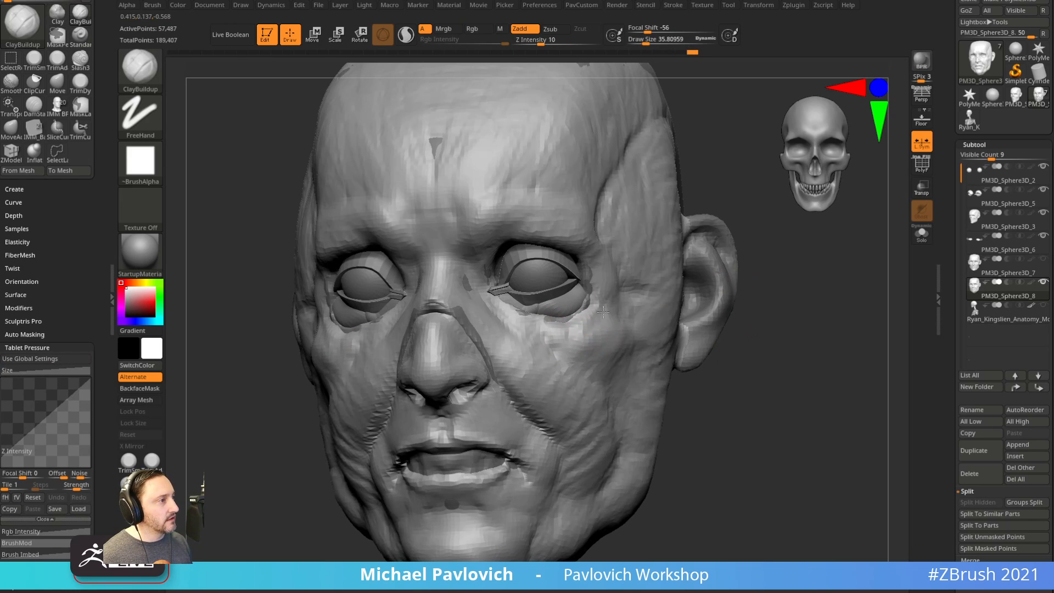
mouse_move(549, 346)
left_mouse_down("shift")
mouse_move(596, 336)
mouse_move(576, 350)
left_mouse_up("shift")
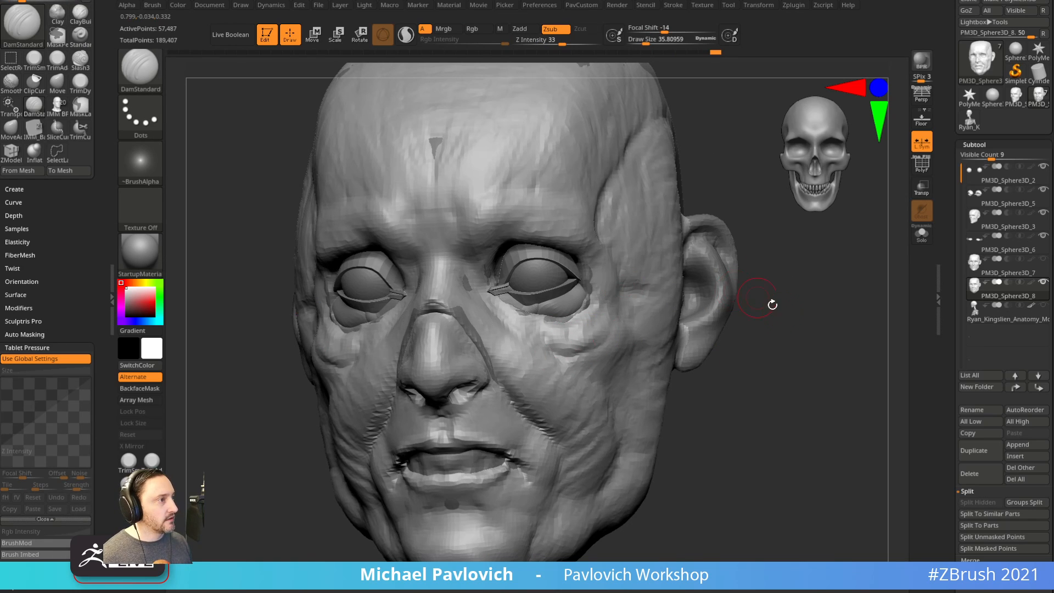
Select the eyelid subtool PM3D_Sphere3D_6, remesh it to a lower point count and switch to the Move brush.
mouse_move(772, 303)
left_mouse_down()
mouse_move(819, 298)
mouse_move(595, 329)
left_mouse_up()
left_click(595, 329, "alt")
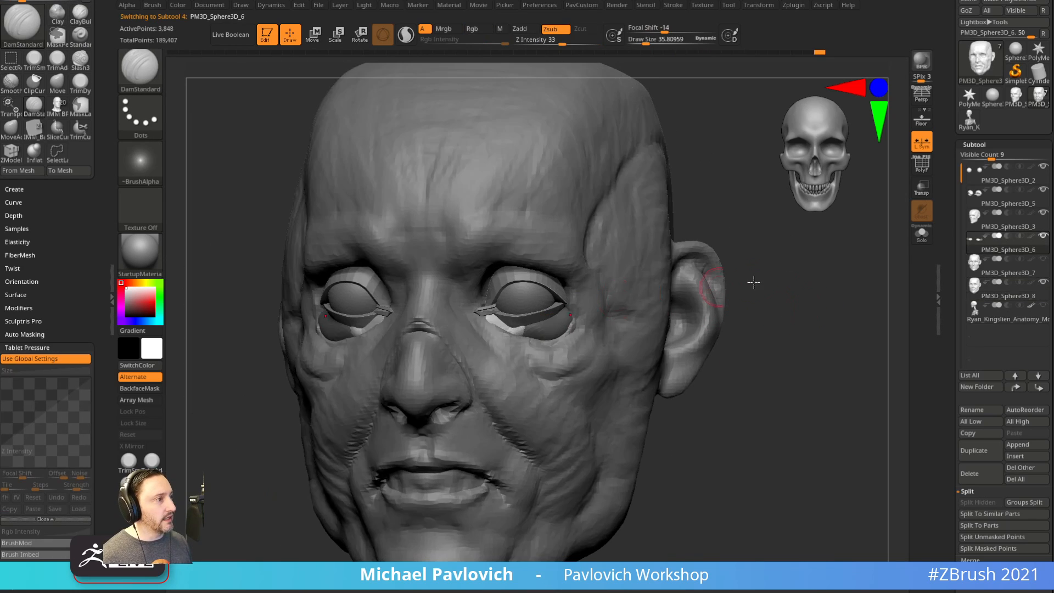
left_click_drag(841, 336, 802, 350)
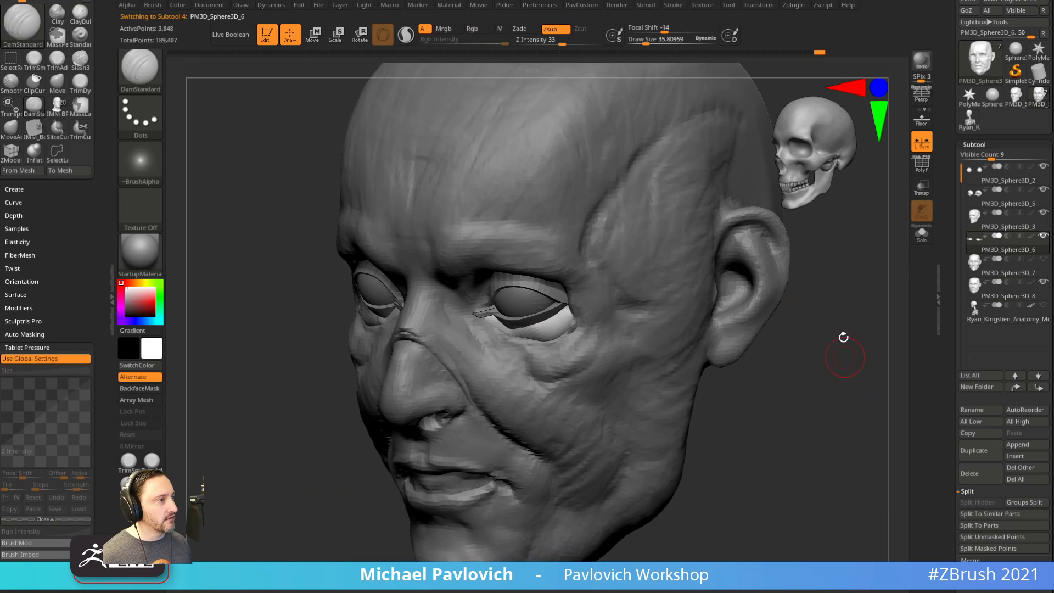
key("space")
left_click(822, 226)
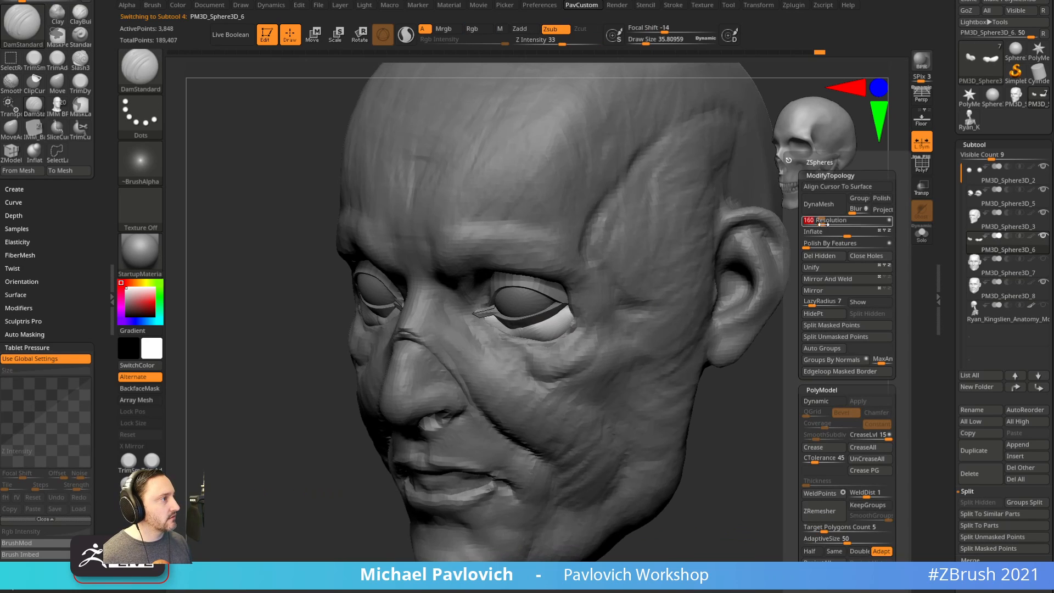
left_click_drag(779, 325, 724, 356)
key("b")
key("m")
key("v")
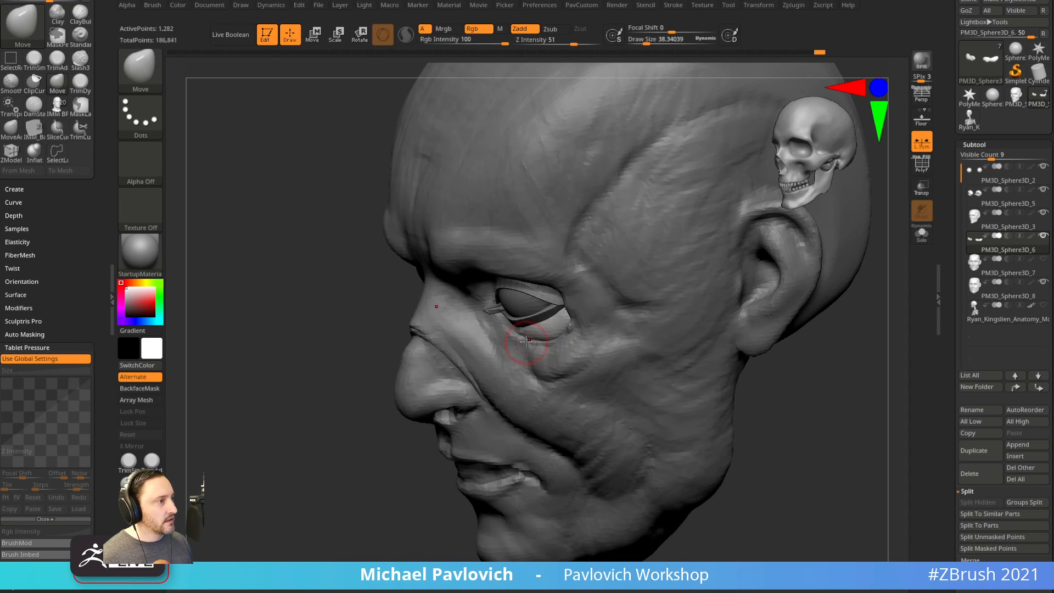
left_click_drag(370, 440, 683, 270)
Select the duplicated head PM3D_Sphere3D_8 and reshape the outer brow above the upper eyelid with the Move brush.
left_click(623, 241, "alt")
left_click_drag(874, 266, 799, 271)
key("s")
left_click_drag(564, 296, 513, 268)
key("s")
left_click_drag(346, 373, 429, 362)
left_click_drag(744, 250, 782, 252, "shift")
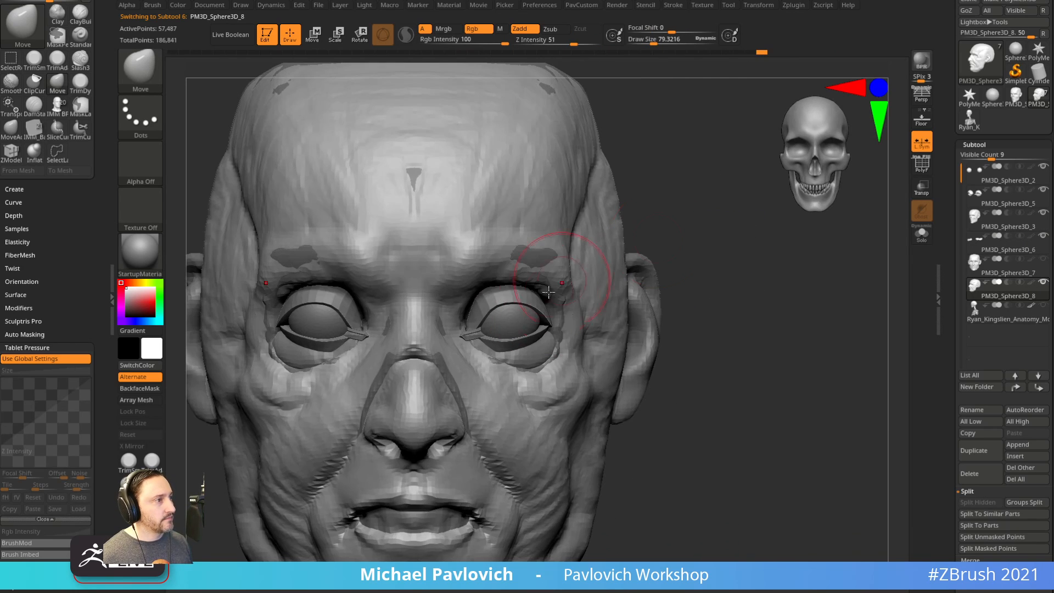
left_click_drag(549, 283, 544, 294)
right_click_drag(542, 279, 557, 271)
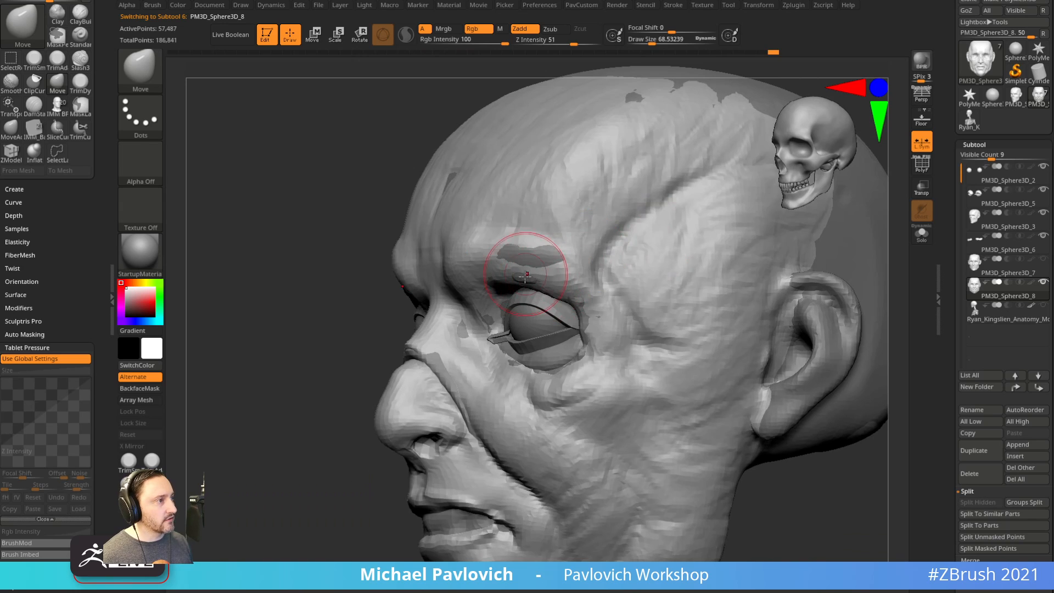
left_click_drag(358, 374, 439, 366)
mouse_move(774, 243)
left_mouse_down("shift")
mouse_move(831, 262)
mouse_move(743, 282)
mouse_move(772, 337)
mouse_move(857, 318)
mouse_move(821, 311)
mouse_move(805, 348)
mouse_move(795, 335)
mouse_move(775, 352)
left_mouse_up("shift")
Add volume beside the corner of the mouth with the ClayBuildup brush at a draw size of about 46.
key("b")
key("s")
key("t")
key("b")
key("c")
key("b")
key("s")
mouse_move(555, 436)
left_mouse_down()
mouse_move(522, 426)
mouse_move(545, 445)
left_mouse_up()
left_click_drag(530, 420, 535, 437)
left_click_drag(734, 409, 748, 413, "alt")
mouse_move(748, 413)
left_mouse_down("shift")
mouse_move(816, 439)
mouse_move(690, 398)
left_mouse_up("shift")
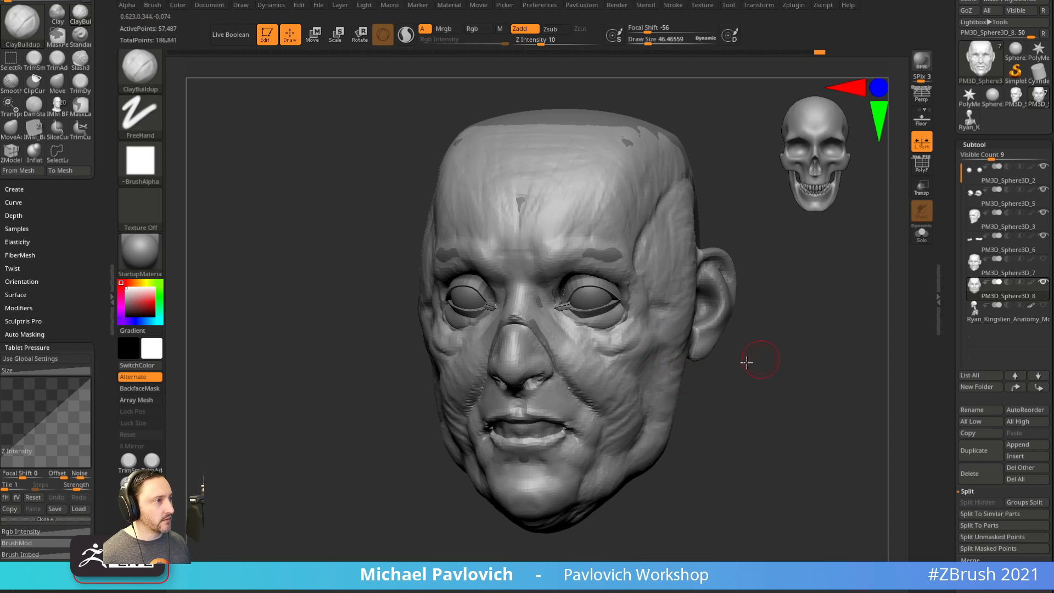
Build up the side of the cheek beside the jaw with ClayBuildup at a draw size of about 108.
mouse_move(747, 362)
left_mouse_down()
mouse_move(606, 377)
mouse_move(594, 408)
left_mouse_up()
left_click_drag(690, 396, 694, 377, "alt")
key("s")
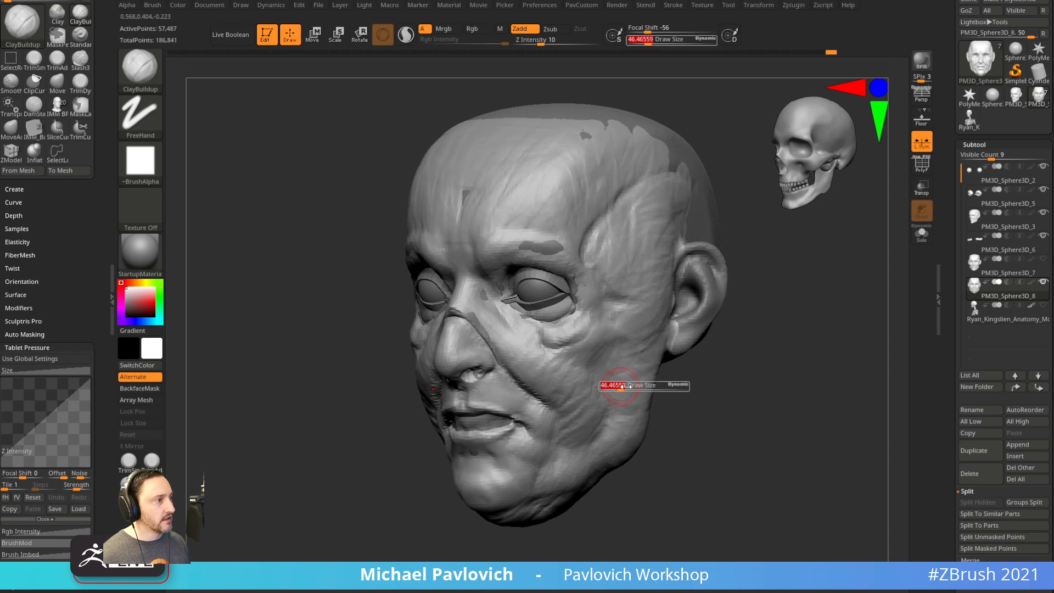
left_click_drag(618, 385, 628, 385)
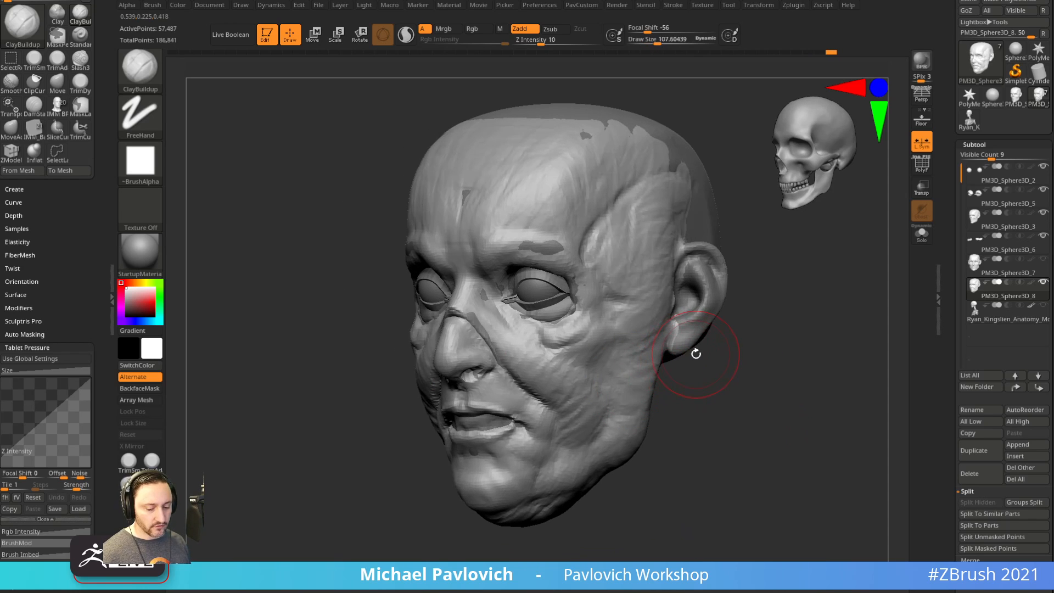
left_click_drag(605, 380, 596, 421)
mouse_move(684, 391)
left_mouse_down()
mouse_move(734, 389)
mouse_move(696, 384)
left_mouse_up()
mouse_move(603, 354)
left_mouse_down()
mouse_move(588, 337)
mouse_move(617, 379)
mouse_move(607, 410)
left_mouse_up()
left_click_drag(692, 362, 737, 361)
Broaden the fat form from the cheek down to the jaw with ClayBuildup, using draw sizes of about 166 and 145.
key("s")
mouse_move(617, 347)
left_mouse_down()
mouse_move(527, 340)
mouse_move(562, 344)
mouse_move(555, 316)
mouse_move(544, 316)
left_mouse_up()
key("ctrl+z")
key("s")
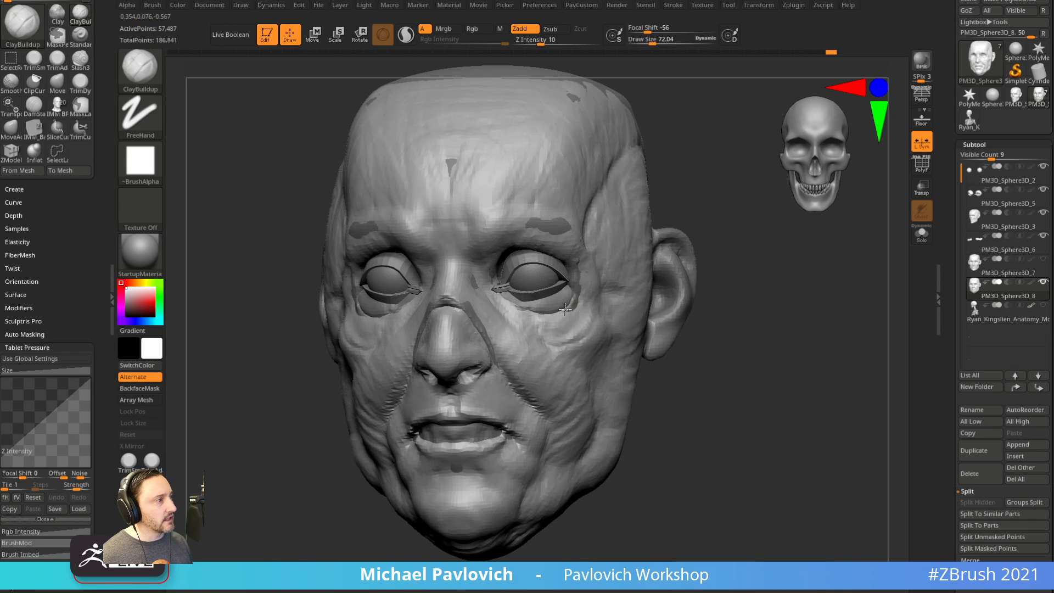
right_click_drag(563, 329, 659, 364)
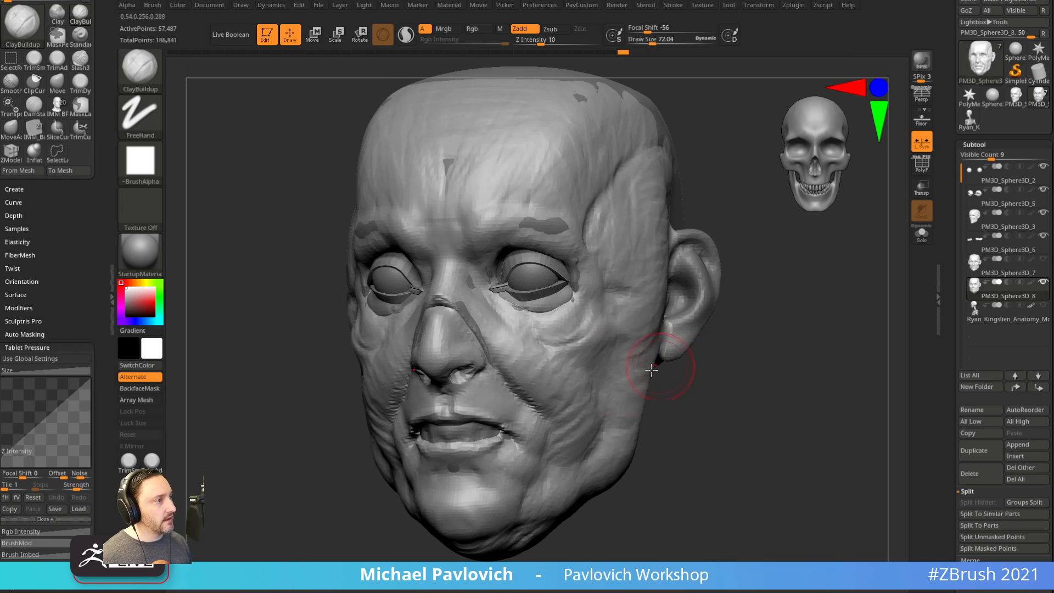
key("s")
mouse_move(659, 364)
left_mouse_down()
mouse_move(671, 364)
mouse_move(604, 415)
left_mouse_up()
right_click_drag(604, 415, 587, 372)
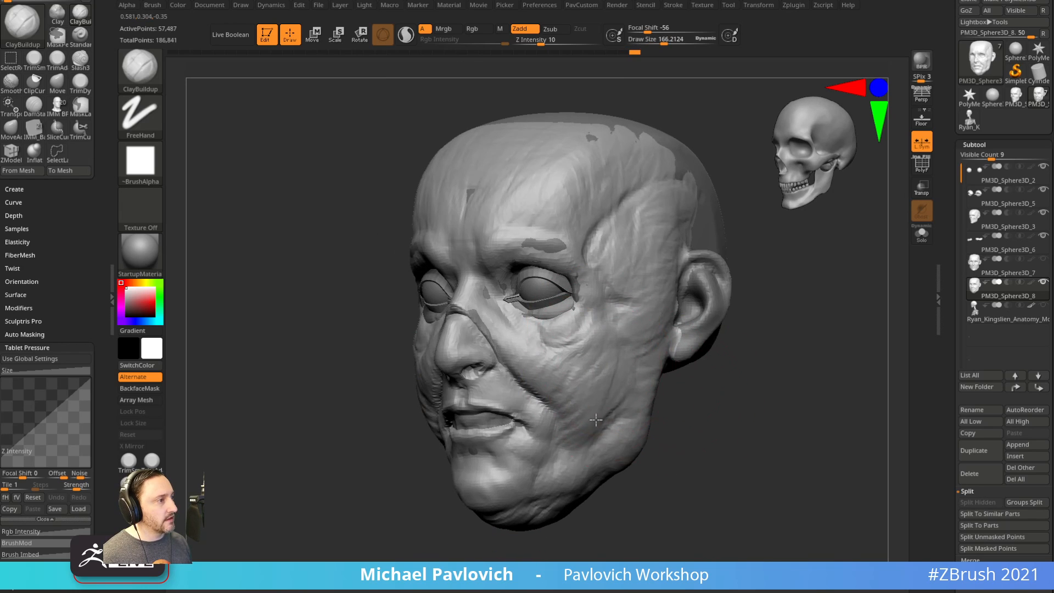
mouse_move(608, 420)
left_mouse_down()
mouse_move(560, 445)
mouse_move(599, 453)
left_mouse_up()
right_click_drag(582, 403, 631, 388)
key("s")
left_click_drag(632, 388, 628, 389)
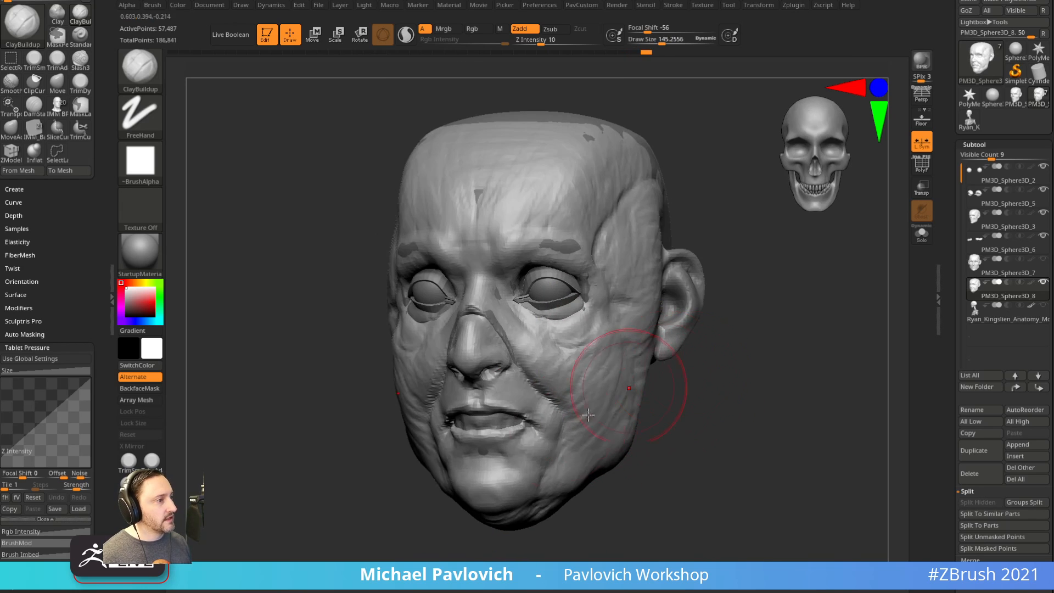
Reshape the chin, underside of the jaw and lower cheek with the Move brush at draw sizes of about 189 and 130.
mouse_move(670, 423)
right_mouse_down()
mouse_move(518, 491)
mouse_move(533, 508)
right_mouse_up()
key("b")
key("m")
key("v")
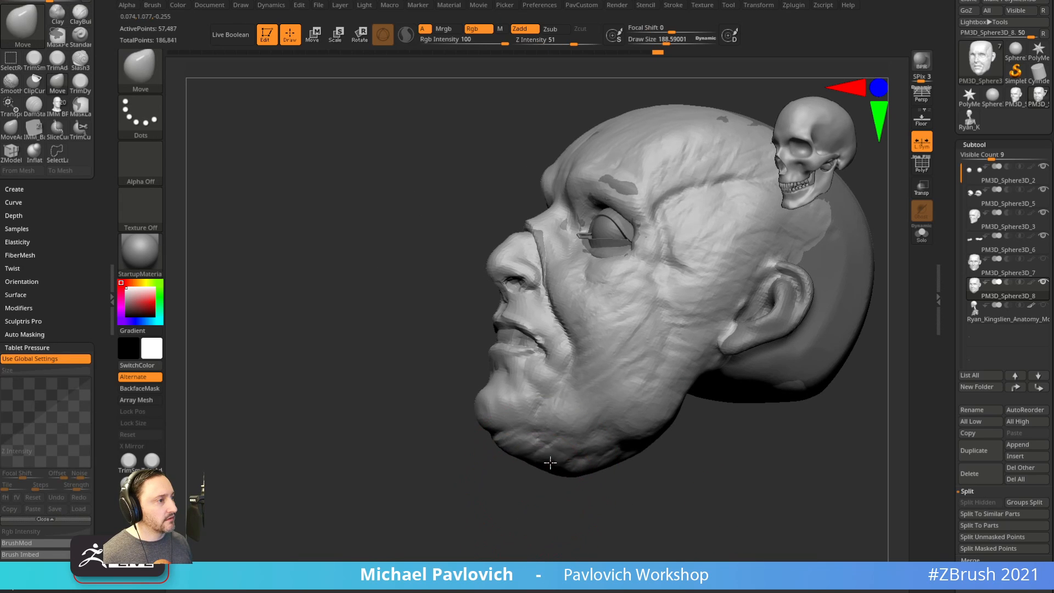
mouse_move(550, 462)
left_mouse_down()
mouse_move(541, 447)
mouse_move(500, 437)
left_mouse_up()
right_click_drag(501, 461, 585, 448)
key("s")
left_click_drag(584, 448, 590, 418)
mouse_move(604, 464)
right_mouse_down()
mouse_move(652, 466)
mouse_move(565, 441)
right_mouse_up()
left_click_drag(645, 419, 652, 404)
right_click_drag(632, 446, 683, 441, "shift")
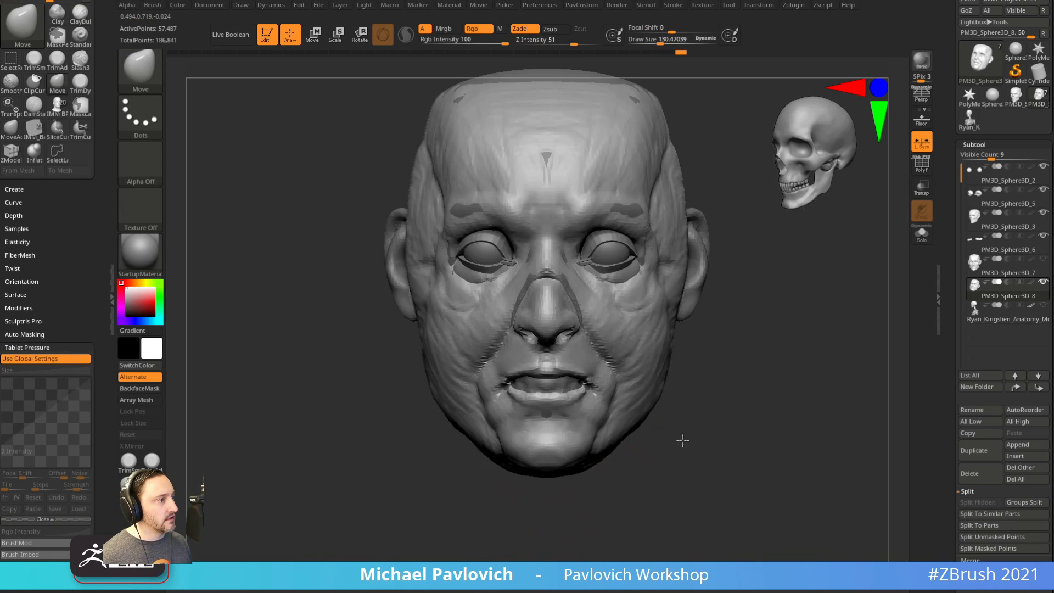
right_click_drag(724, 402, 730, 417, "alt")
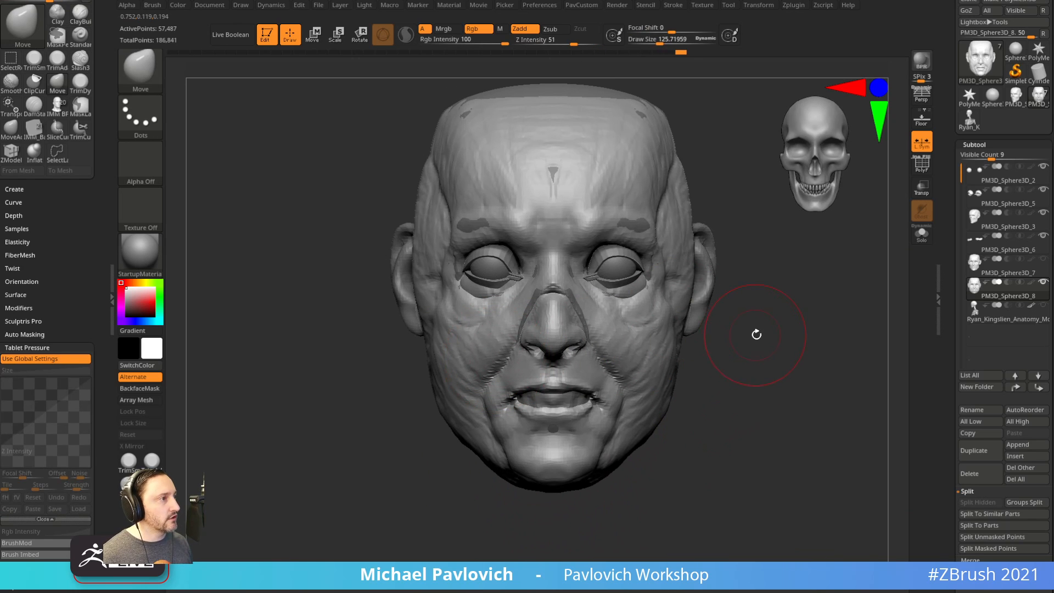
Delete the duplicated head subtool PM3D_Sphere3D_8 and make Standard the active brush.
mouse_move(807, 332)
right_mouse_down()
mouse_move(753, 331)
mouse_move(846, 321)
mouse_move(789, 341)
right_mouse_up()
mouse_move(796, 380)
right_mouse_down("alt")
mouse_move(781, 416)
mouse_move(762, 405)
right_mouse_up("alt")
key("1")
mouse_move(762, 405)
right_mouse_down()
mouse_move(777, 407)
mouse_move(760, 408)
mouse_move(766, 422)
right_mouse_up()
left_click(970, 474)
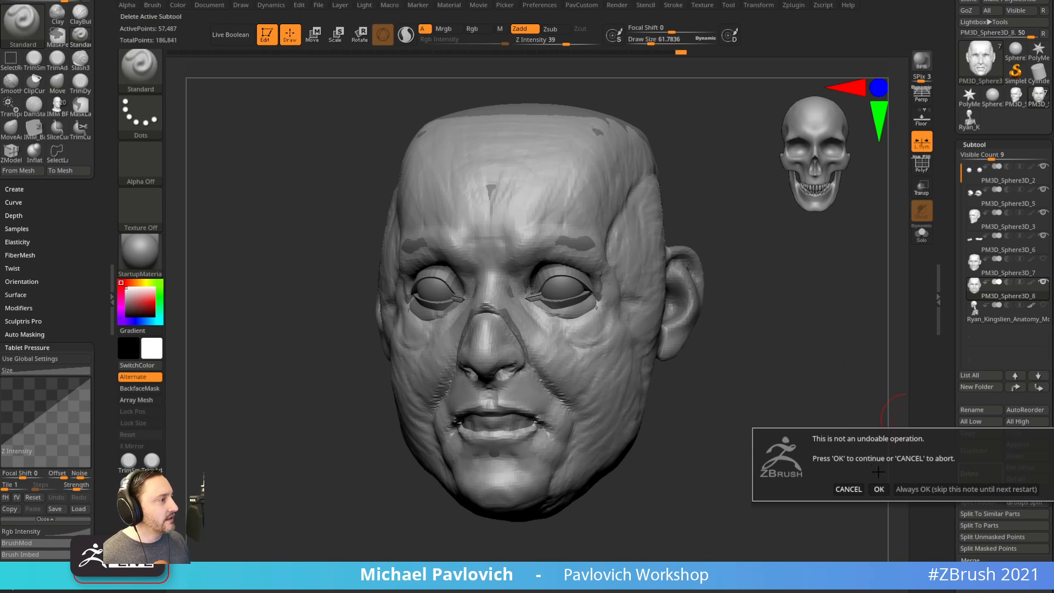
left_click(879, 489)
right_click_drag(840, 352, 822, 361)
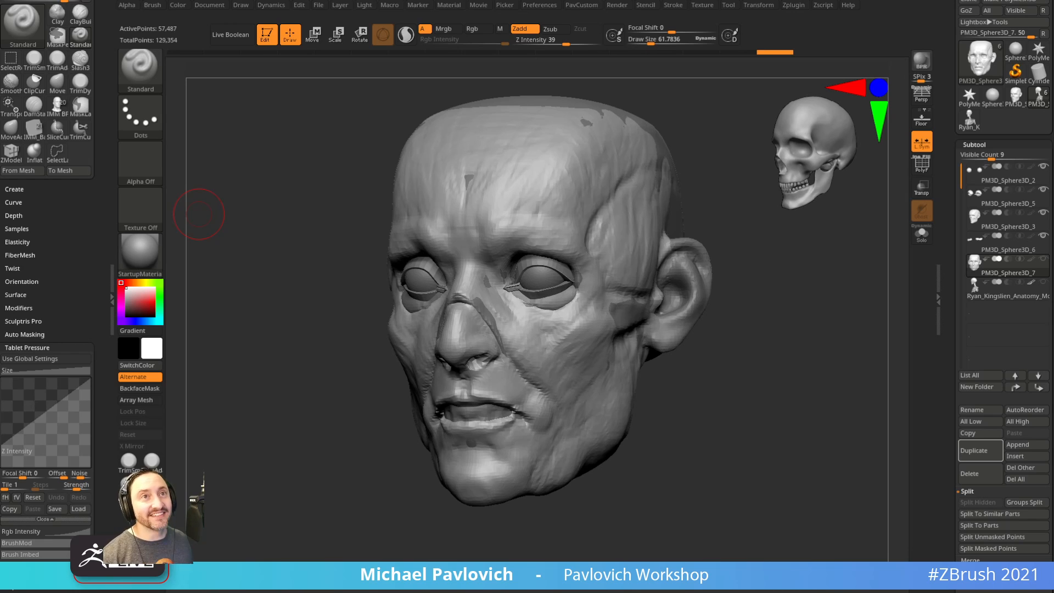
mouse_move(222, 411)
left_mouse_down()
mouse_move(753, 452)
mouse_move(699, 452)
mouse_move(727, 456)
left_mouse_up()
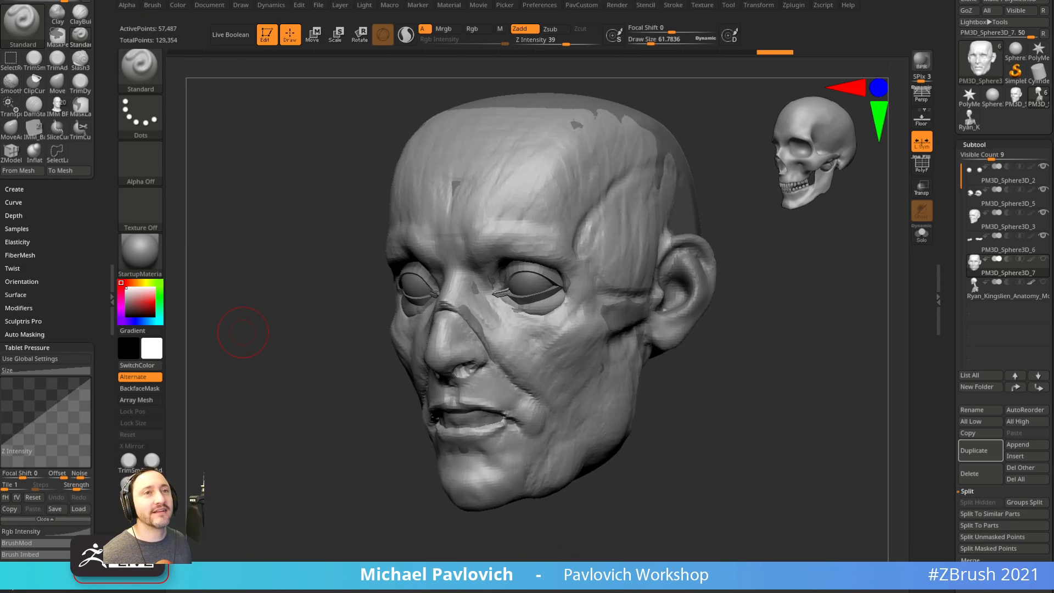
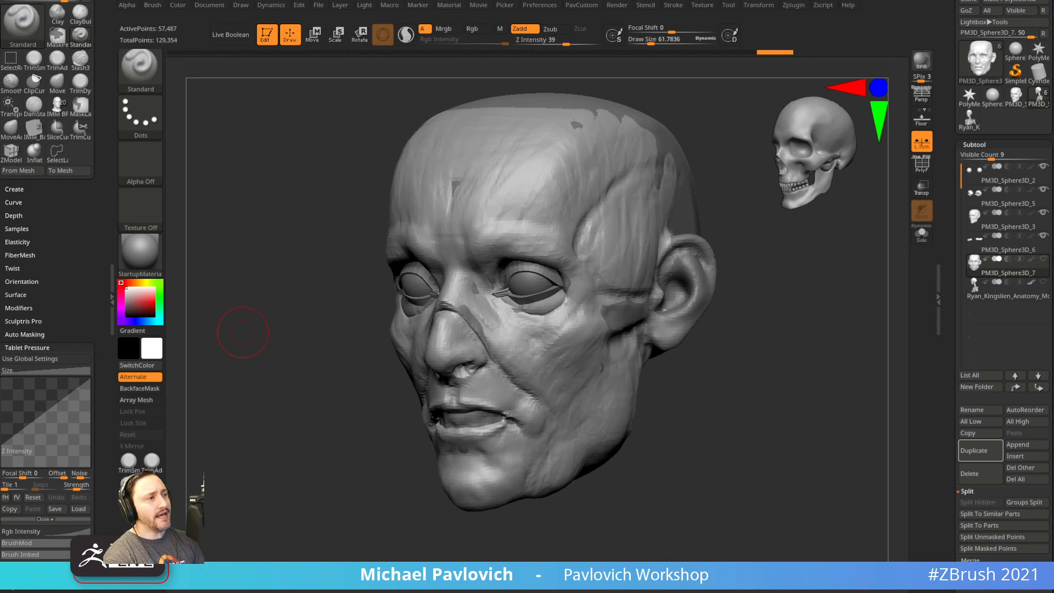
mouse_move(796, 348)
left_mouse_down()
mouse_move(808, 337)
mouse_move(784, 380)
left_mouse_up()
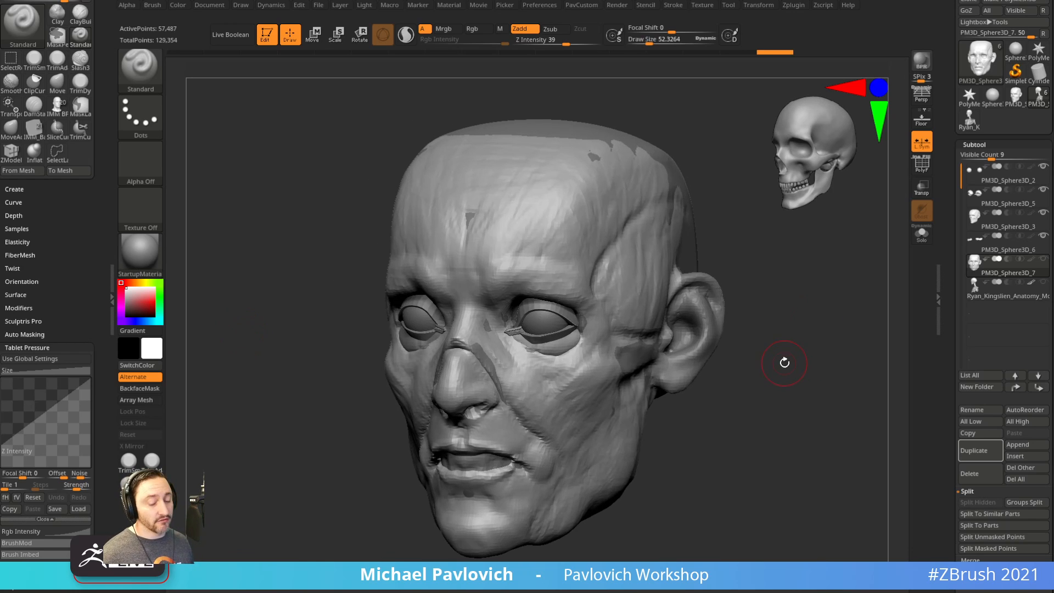
Activate ClayBuildup at a draw size of about 72 and examine the nose, mouth and cheek forms from several angles.
key("2")
key("s")
left_click_drag(519, 436, 522, 437)
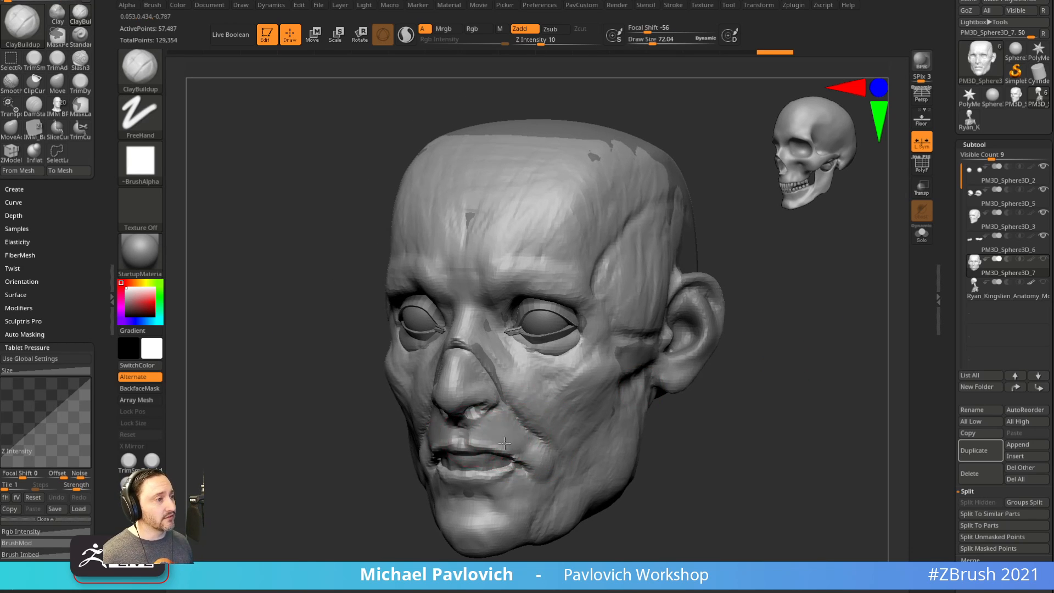
left_click_drag(678, 406, 705, 420, "alt")
left_click_drag(506, 393, 474, 347)
left_click_drag(377, 432, 507, 428)
left_click_drag(468, 352, 442, 367)
left_click_drag(621, 291, 384, 285)
left_click_drag(478, 354, 501, 332)
mouse_move(795, 281)
left_mouse_down("alt")
mouse_move(730, 291)
mouse_move(748, 282)
left_mouse_up("alt")
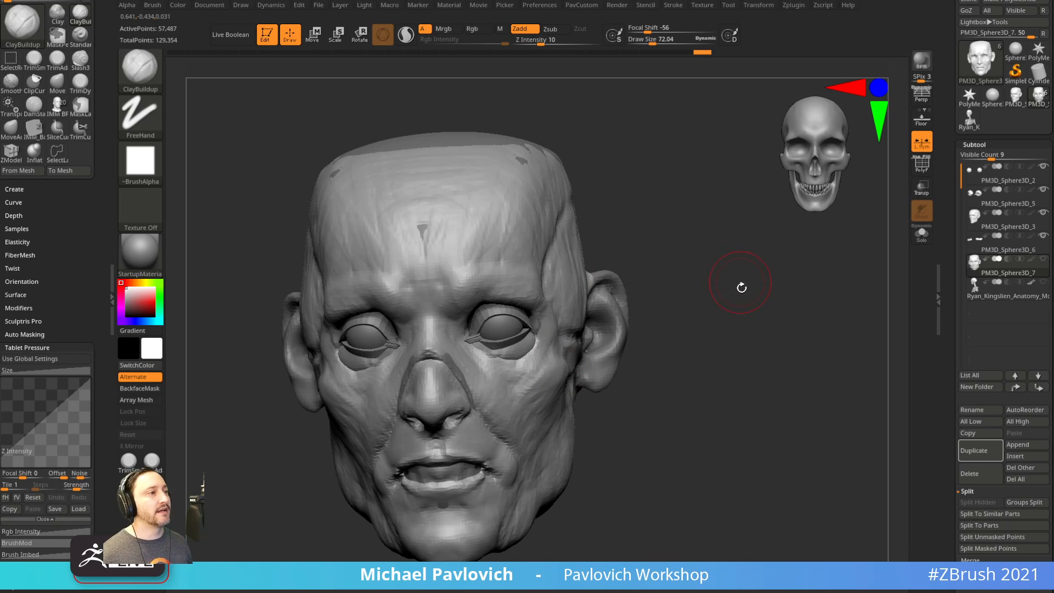
mouse_move(744, 287)
left_mouse_down()
mouse_move(759, 320)
mouse_move(784, 313)
mouse_move(773, 302)
mouse_move(784, 280)
mouse_move(792, 287)
mouse_move(779, 296)
mouse_move(779, 284)
left_mouse_up()
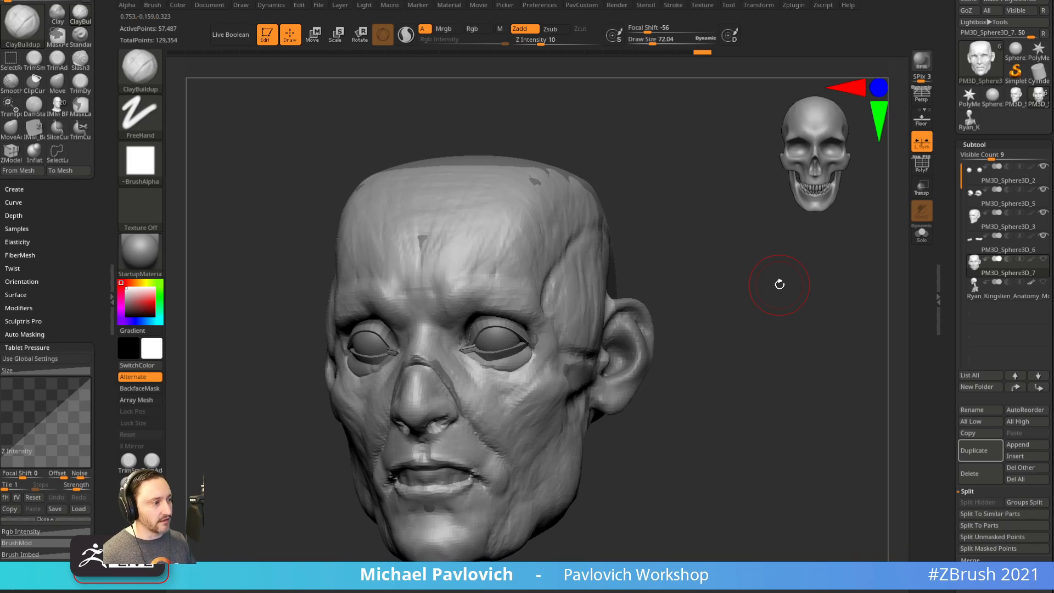
left_click_drag(699, 273, 734, 270)
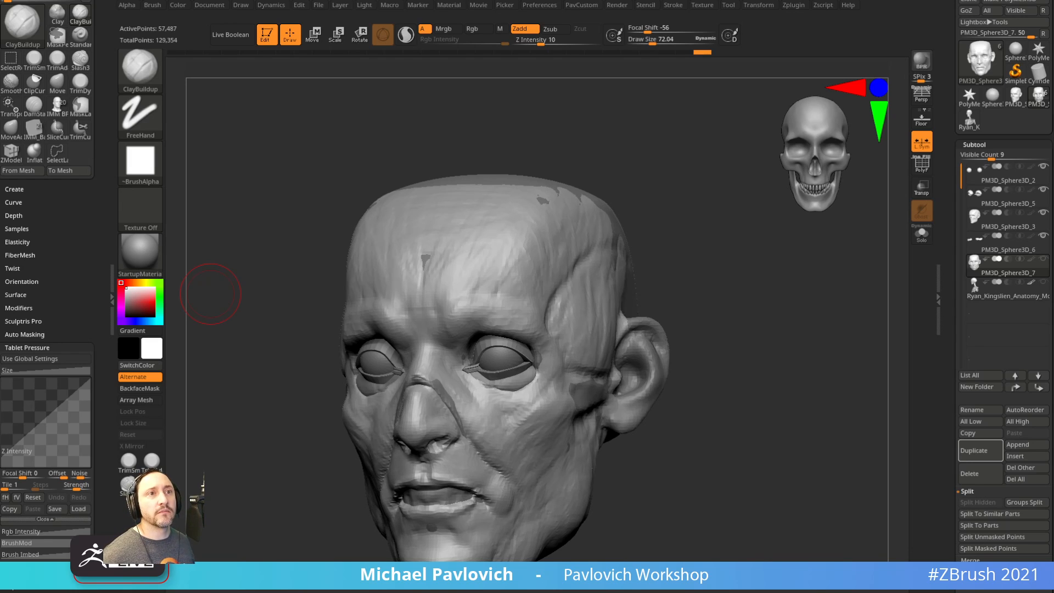
Select the Move brush and turn on topological masking in its auto masking settings.
left_click_drag(378, 177, 377, 158)
key("b")
key("m")
key("v")
left_click_drag(71, 275, 77, 172)
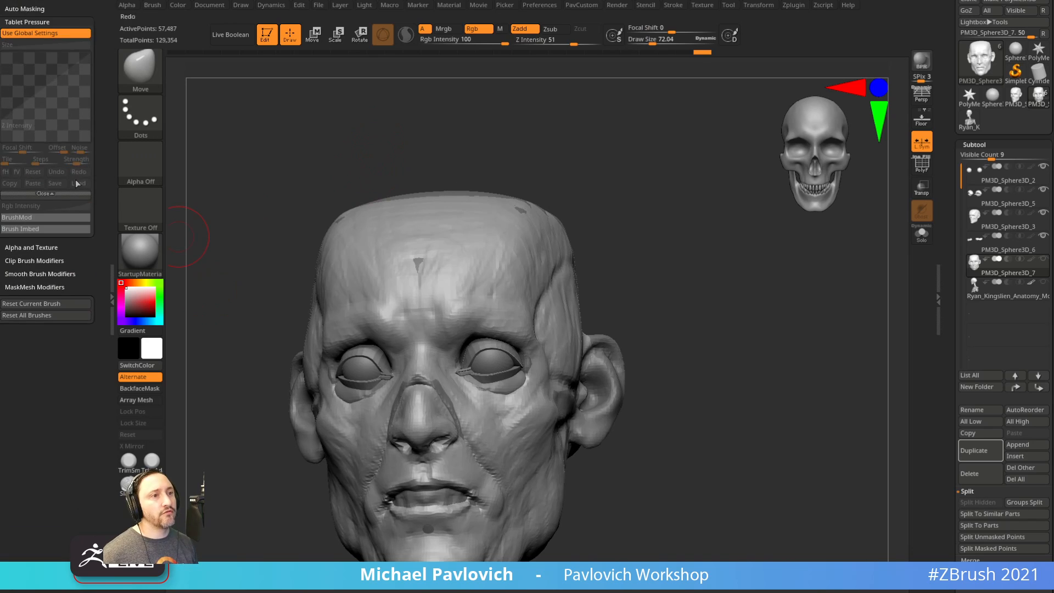
left_click(27, 22)
left_click(24, 9)
left_click(27, 236)
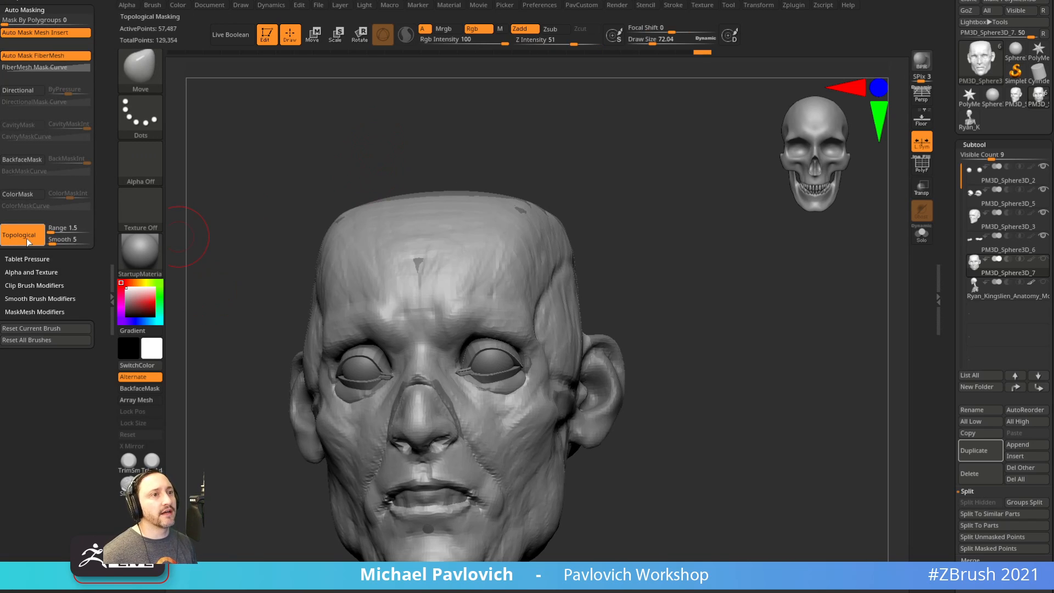
Look up the Move Topological brush among the brushes starting with M and examine the head from the front and side.
key("b")
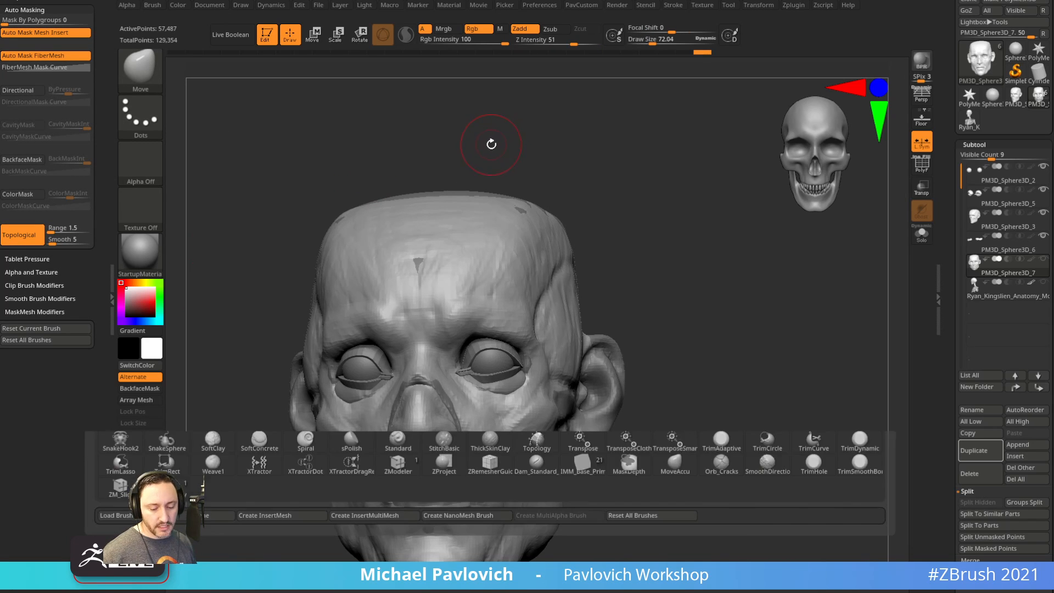
key("m")
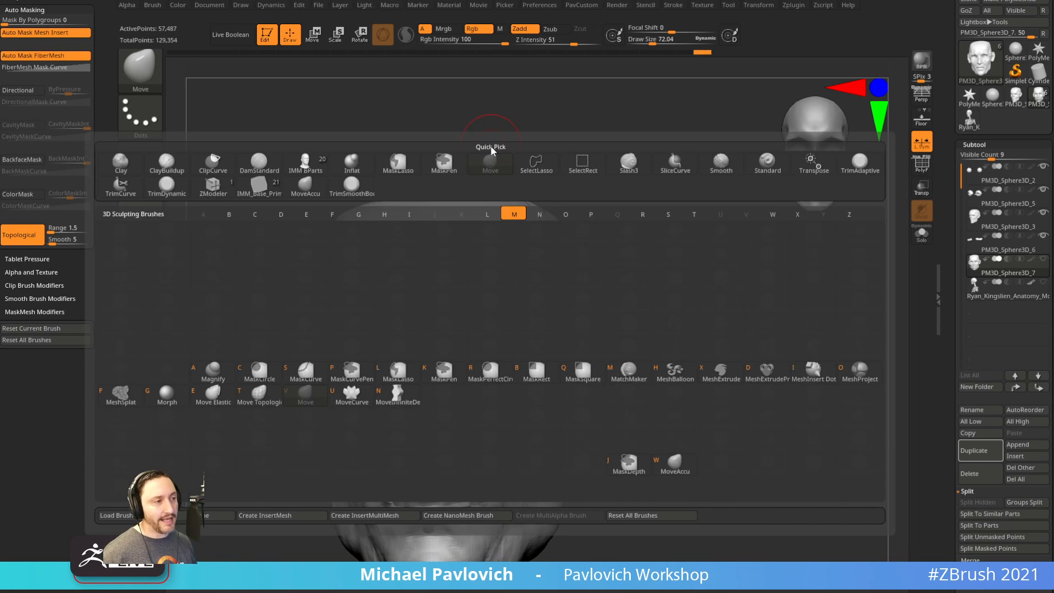
left_click(257, 402)
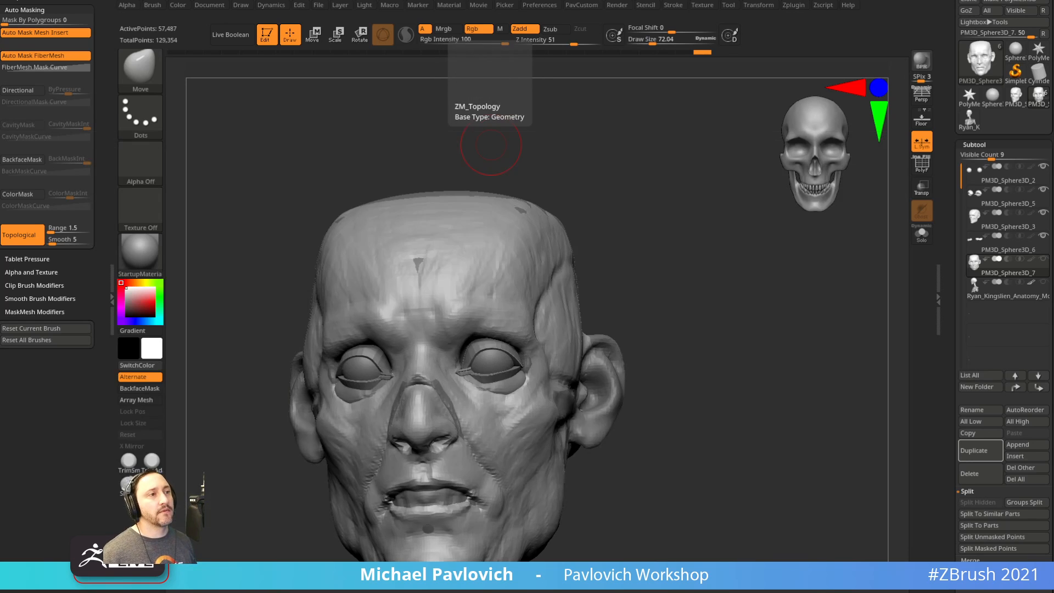
left_click_drag(712, 217, 711, 257)
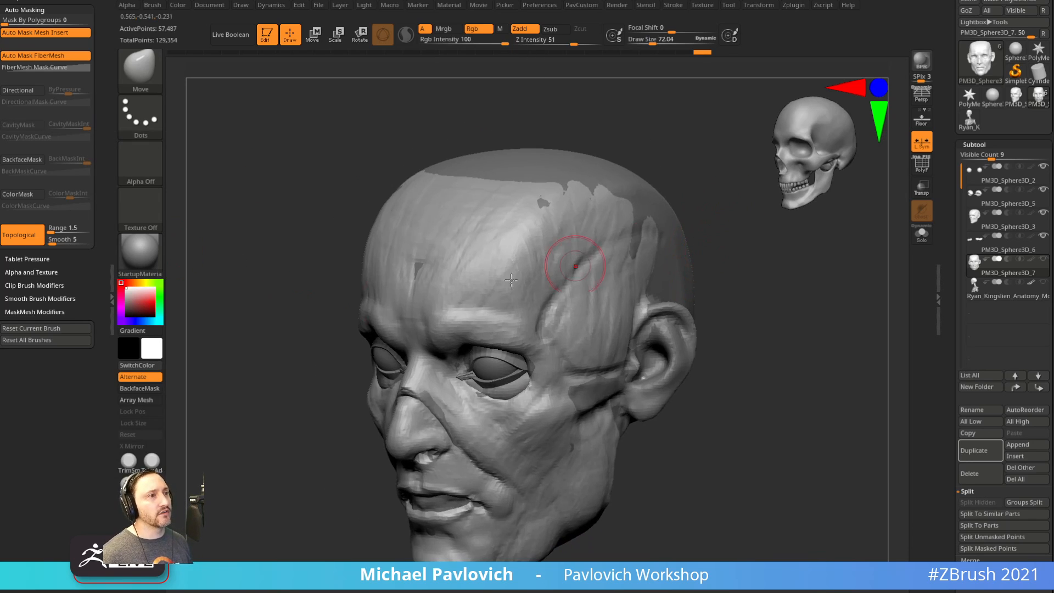
left_click_drag(750, 325, 800, 322)
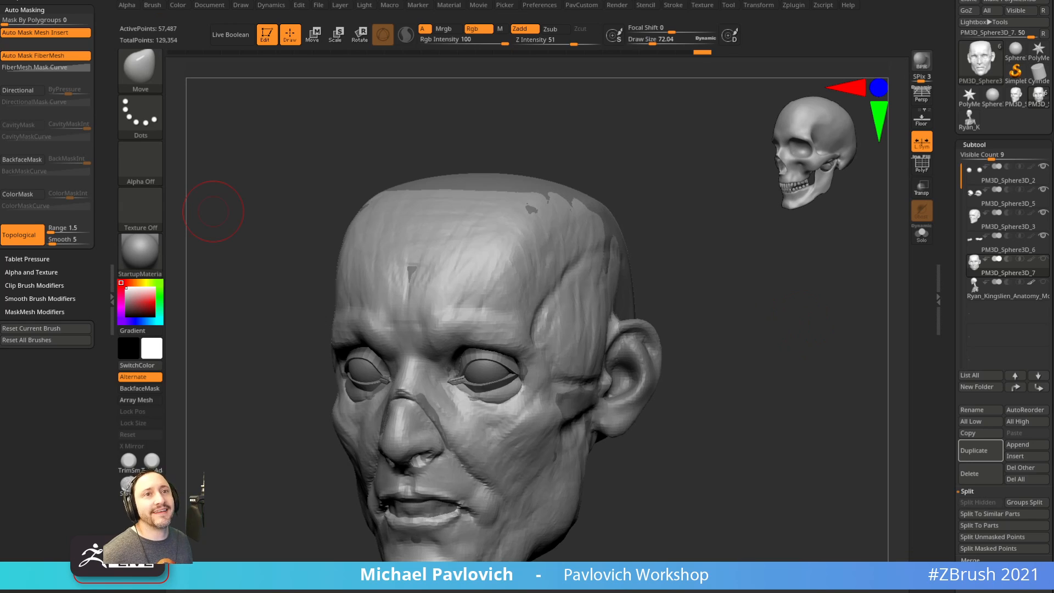
left_click_drag(278, 229, 192, 199)
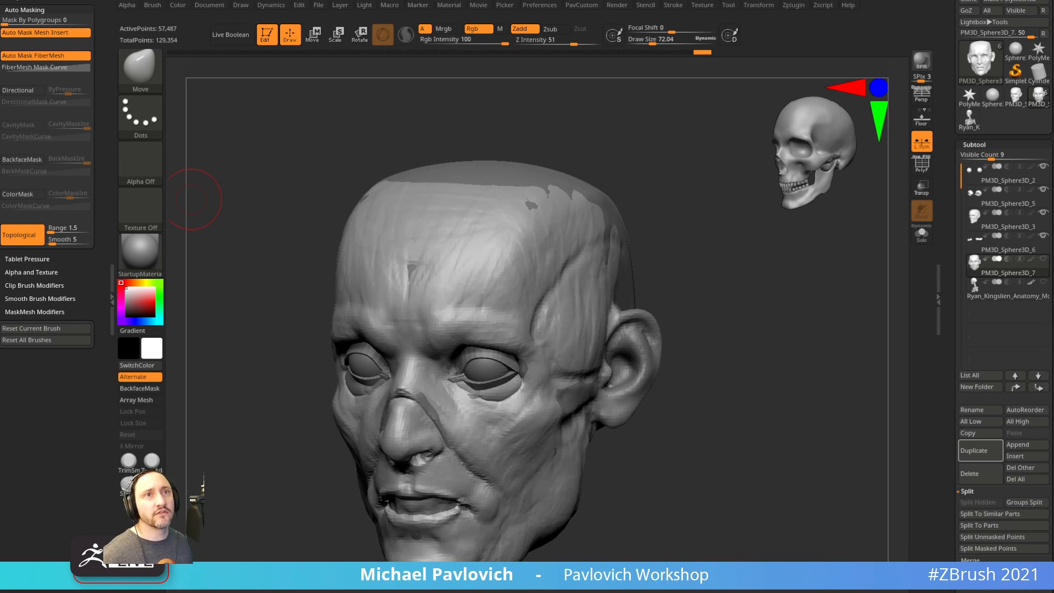
left_click(113, 170)
left_click(2, 173)
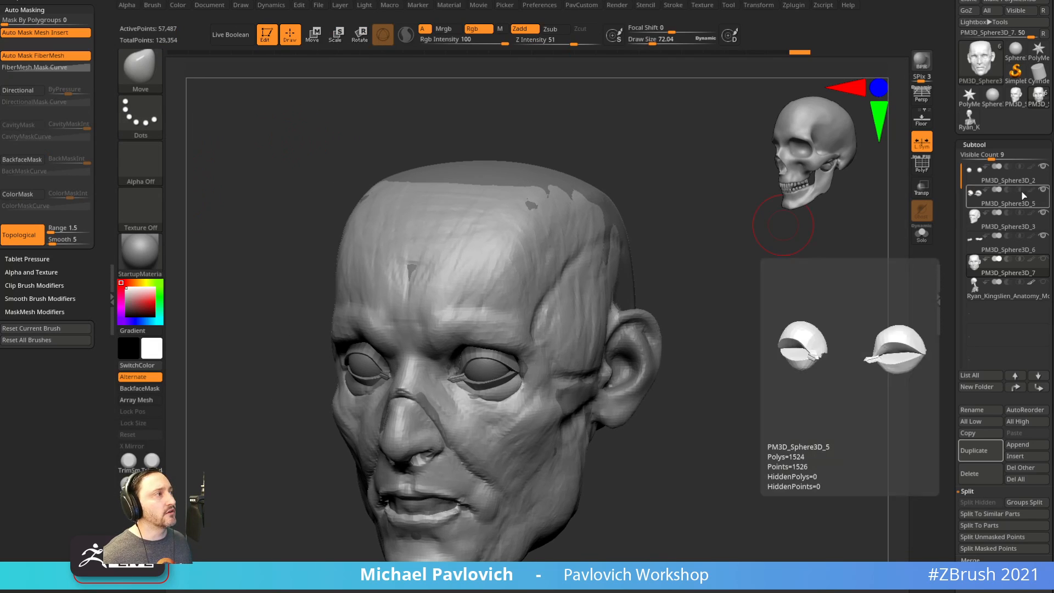
Select the Standard brush for sculpting the head.
mouse_move(741, 201)
left_mouse_down()
mouse_move(699, 238)
mouse_move(809, 279)
mouse_move(807, 255)
left_mouse_up()
key("b")
key("s")
key("t")
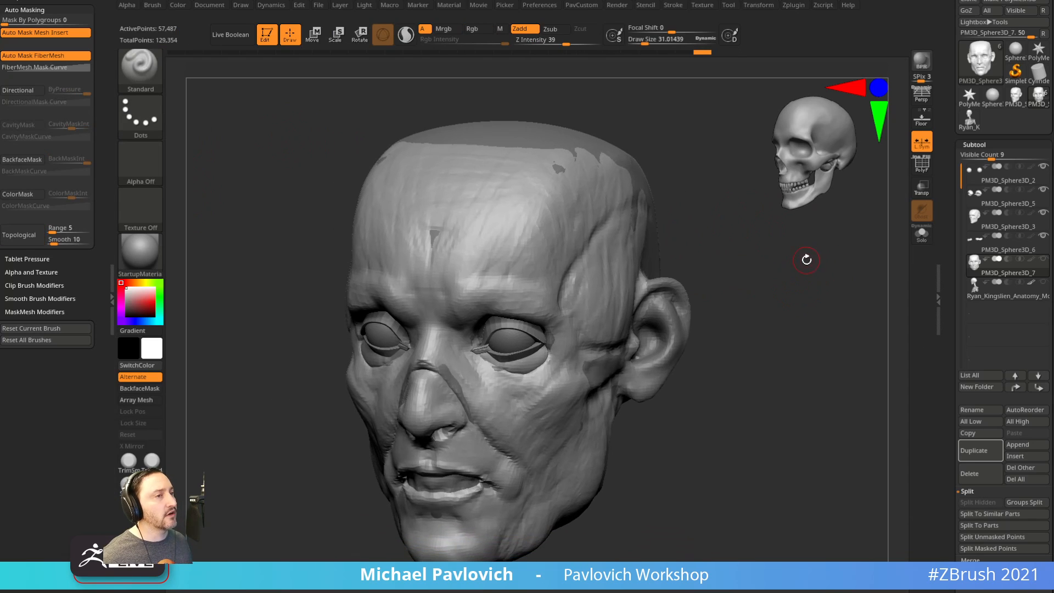
Review the UI section of the interface preferences and the list of available brushes.
left_click(541, 5)
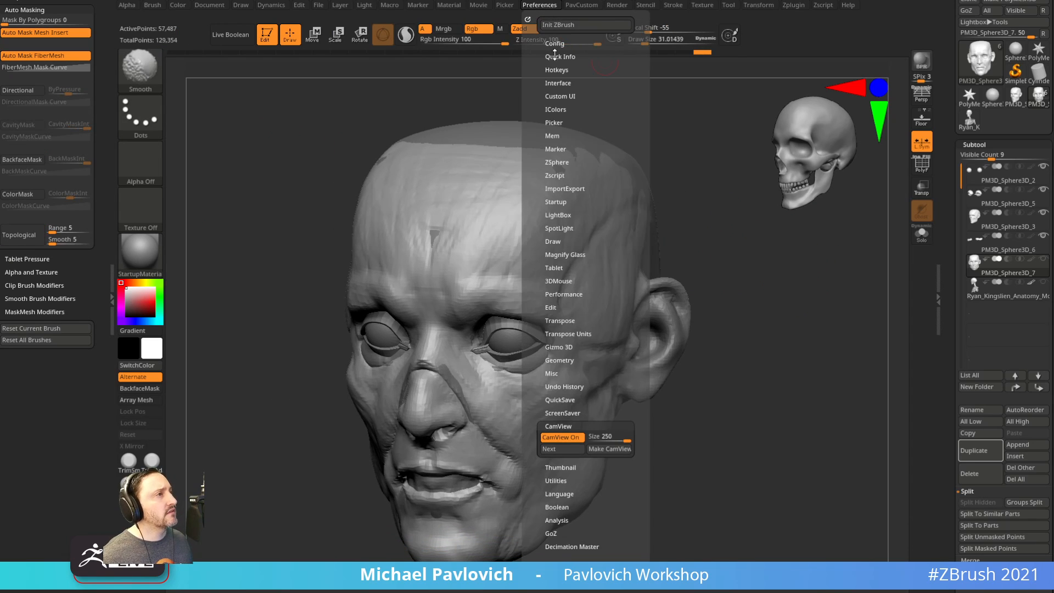
key("shift")
left_click(555, 95, "shift")
left_click(555, 95, "shift")
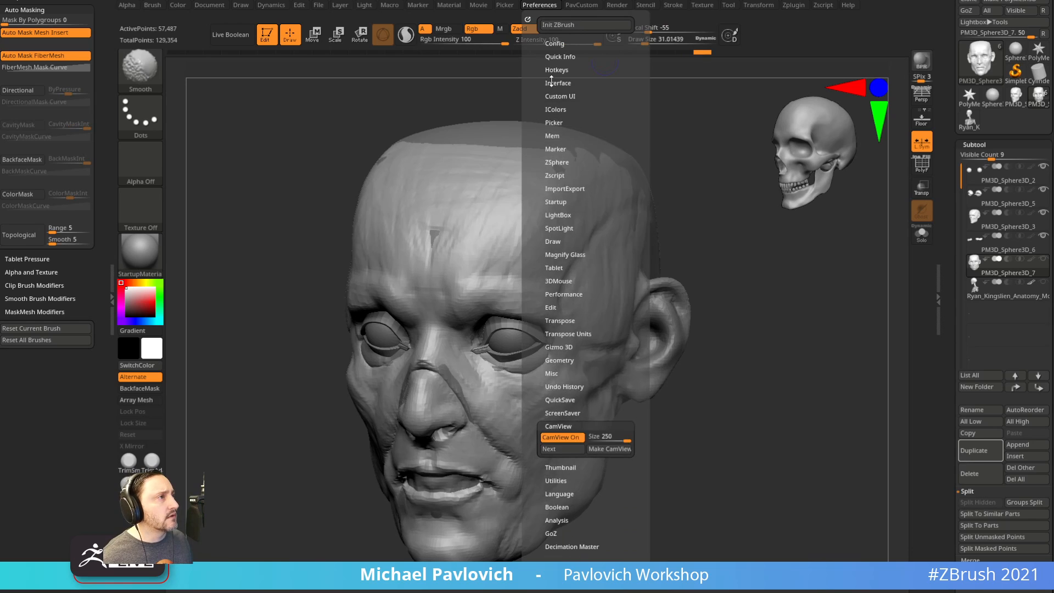
left_click(551, 83, "shift")
left_click(548, 95)
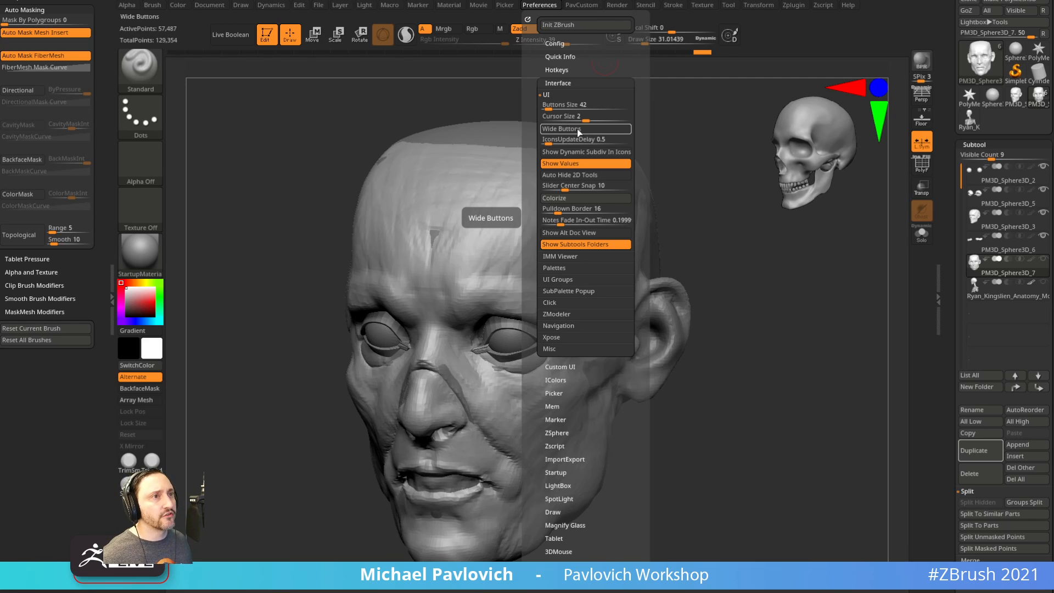
scroll(73, 108, "up", 5)
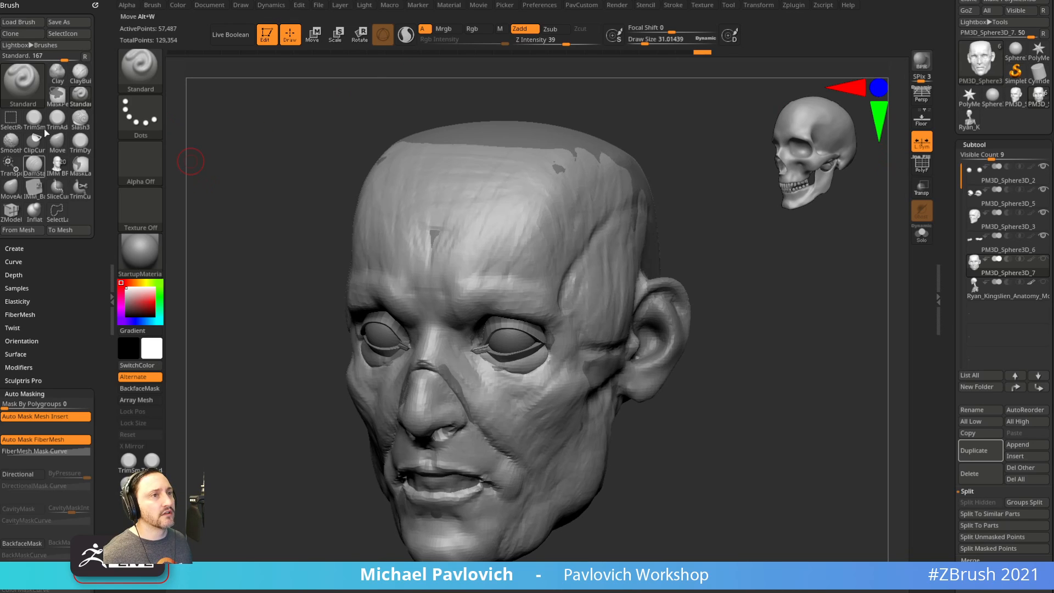
left_click_drag(267, 131, 253, 118)
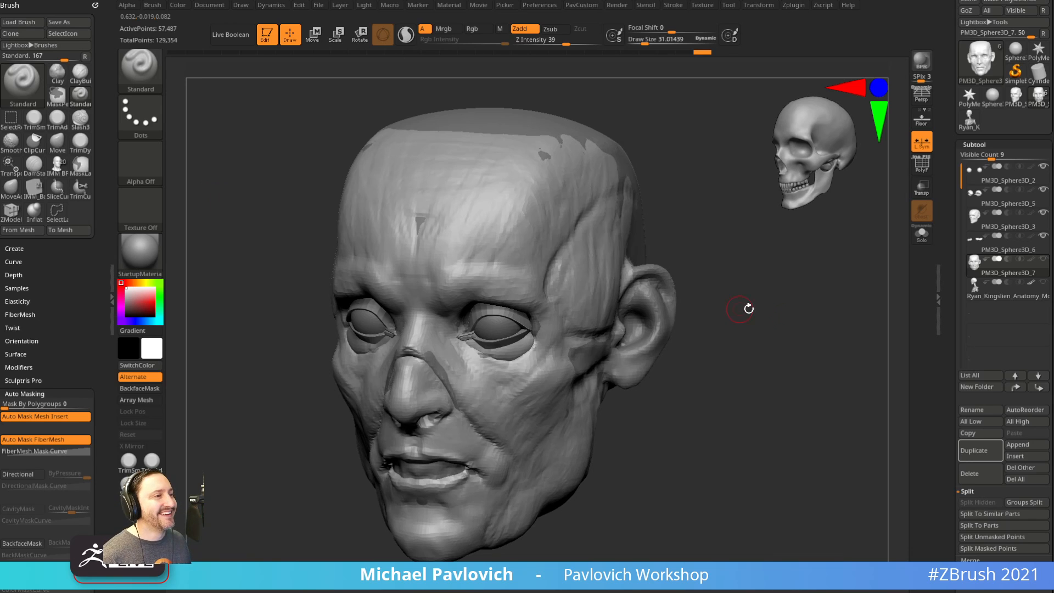
Set the Standard brush's draw size to about 41.
mouse_move(749, 306)
left_mouse_down("shift")
mouse_move(793, 329)
mouse_move(729, 313)
mouse_move(727, 340)
left_mouse_up("shift")
key("s")
key("s")
left_click(716, 319)
key("s")
left_click_drag(726, 340, 714, 324)
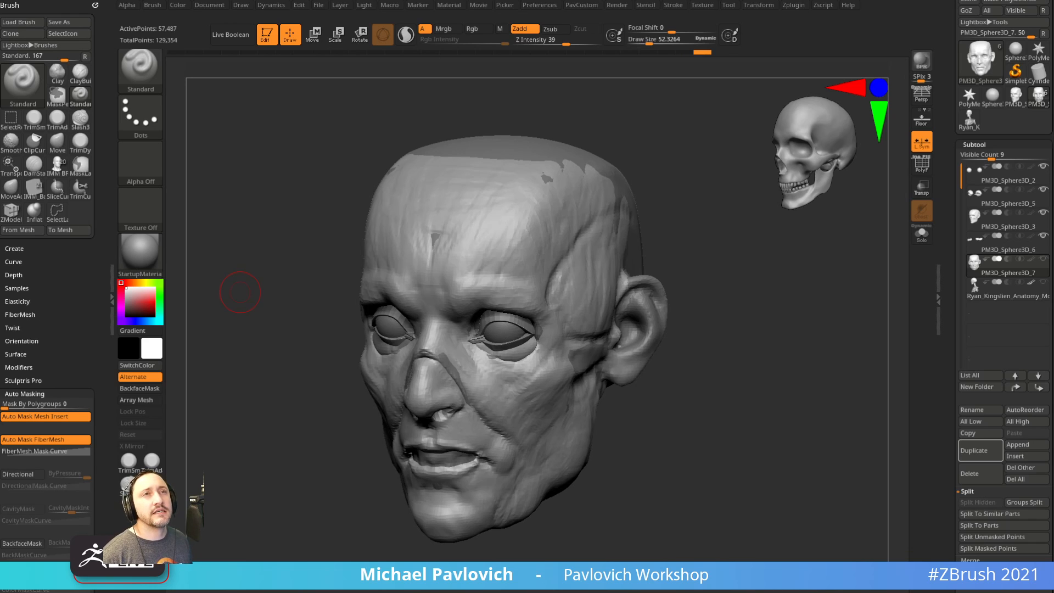
mouse_move(740, 350)
left_mouse_down()
mouse_move(764, 351)
mouse_move(637, 335)
left_mouse_up()
mouse_move(707, 300)
left_mouse_down()
mouse_move(746, 302)
mouse_move(725, 305)
mouse_move(841, 364)
mouse_move(765, 377)
mouse_move(686, 372)
mouse_move(723, 414)
left_mouse_up()
key("s")
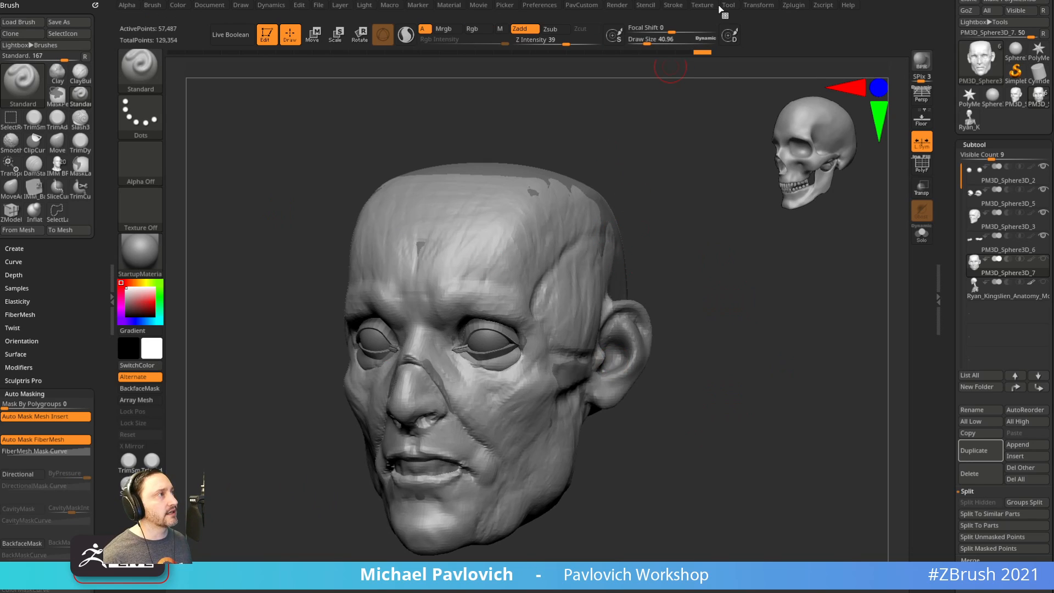
Build up the cheek and the area beside the mouth with the ClayBuildup brush at a draw size of about 69.
left_click(703, 5)
key("ctrl")
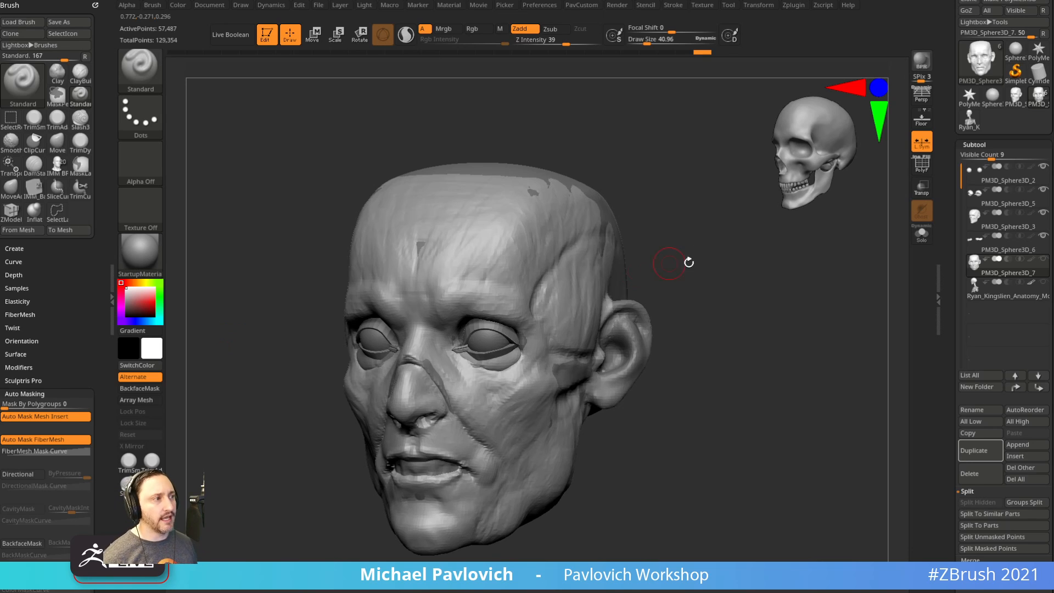
mouse_move(687, 259)
left_mouse_down()
mouse_move(736, 330)
mouse_move(736, 310)
mouse_move(753, 304)
mouse_move(753, 328)
mouse_move(524, 348)
left_mouse_up()
key("2")
left_click_drag(648, 295, 608, 298)
mouse_move(490, 375)
left_mouse_down()
mouse_move(480, 366)
mouse_move(486, 378)
left_mouse_up()
left_click_drag(763, 327, 558, 339)
mouse_move(528, 374)
left_mouse_down()
mouse_move(512, 362)
mouse_move(516, 387)
left_mouse_up()
left_click_drag(520, 400, 534, 419)
left_click_drag(415, 474, 553, 423)
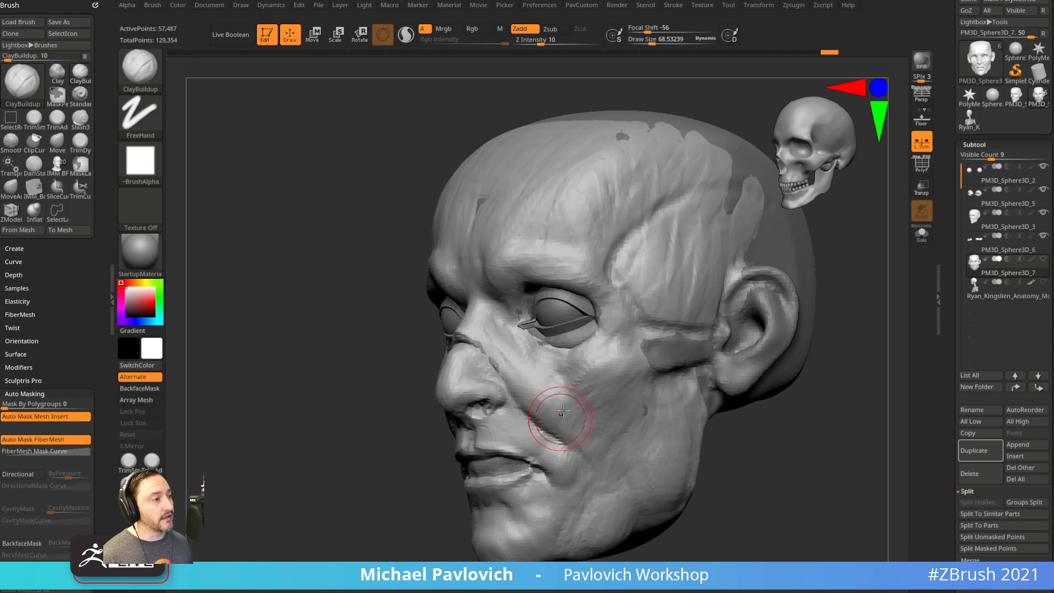
left_click_drag(401, 505, 438, 413)
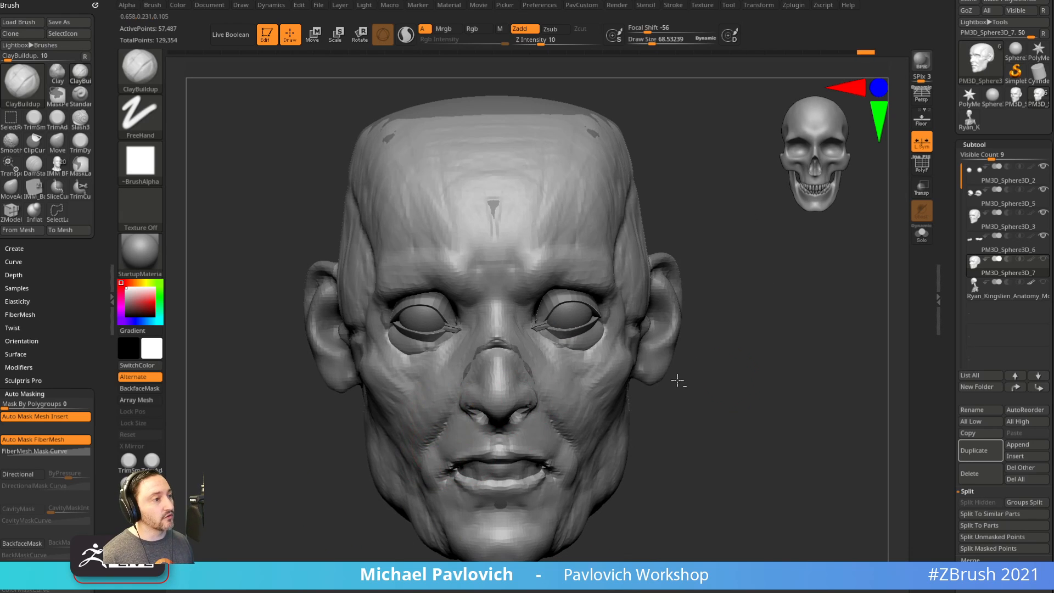
Add volume around the mouth corners and chin with ClayBuildup, reducing the draw size to about 59.
left_click_drag(678, 379, 568, 390)
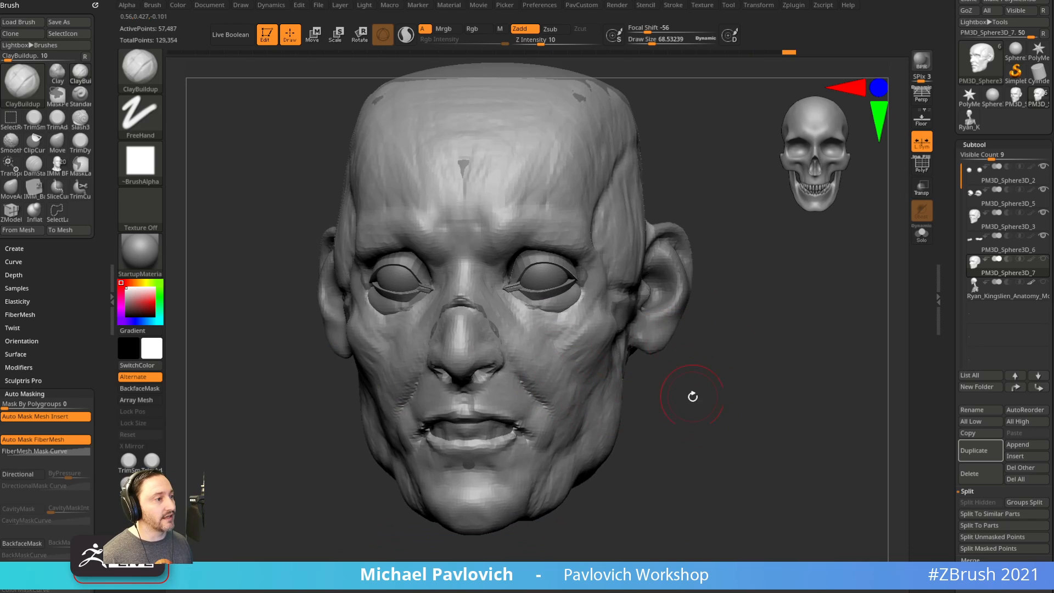
mouse_move(692, 395)
left_mouse_down()
mouse_move(508, 390)
mouse_move(519, 402)
left_mouse_up()
mouse_move(357, 530)
left_mouse_down()
mouse_move(377, 534)
mouse_move(483, 484)
left_mouse_up()
left_click_drag(453, 447, 459, 443)
mouse_move(605, 402)
left_mouse_down()
mouse_move(483, 437)
mouse_move(464, 455)
left_mouse_up()
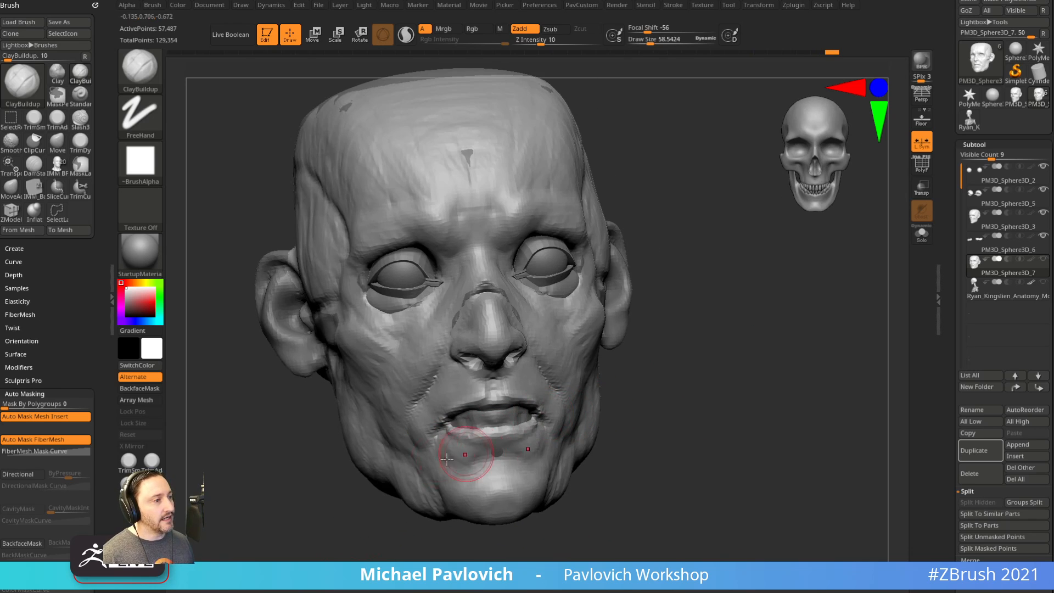
mouse_move(664, 395)
left_mouse_down()
mouse_move(510, 420)
mouse_move(525, 435)
left_mouse_up()
mouse_move(648, 431)
left_mouse_down()
mouse_move(689, 410)
mouse_move(725, 365)
mouse_move(679, 365)
mouse_move(726, 384)
mouse_move(740, 366)
mouse_move(736, 384)
mouse_move(777, 386)
mouse_move(746, 388)
mouse_move(739, 358)
mouse_move(786, 289)
mouse_move(593, 283)
left_mouse_up()
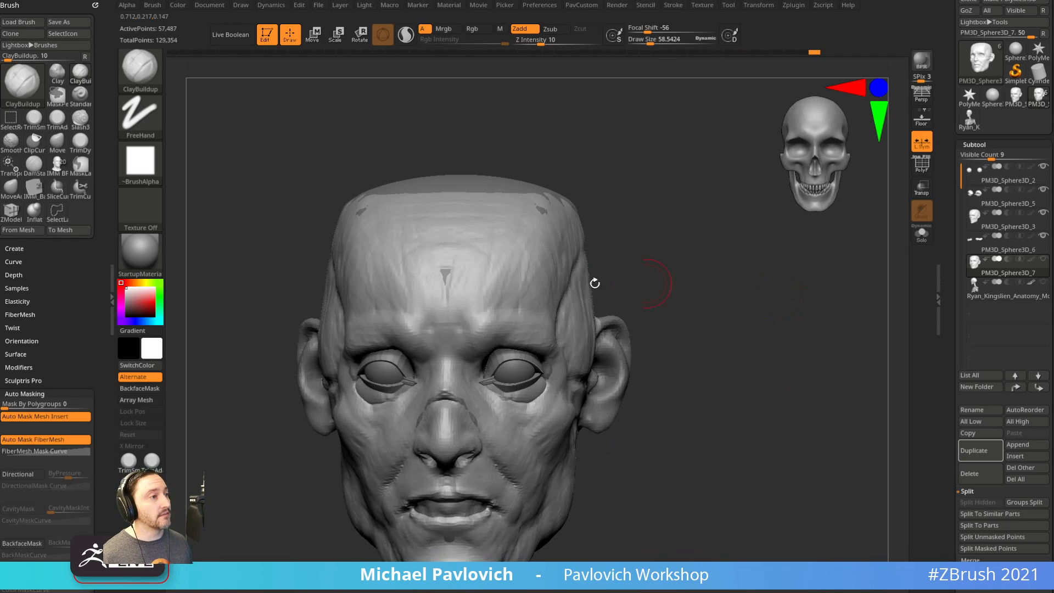
Build up the forehead above both brows with symmetrical ClayBuildup strokes at a draw size of about 59.
left_click_drag(501, 289, 445, 308)
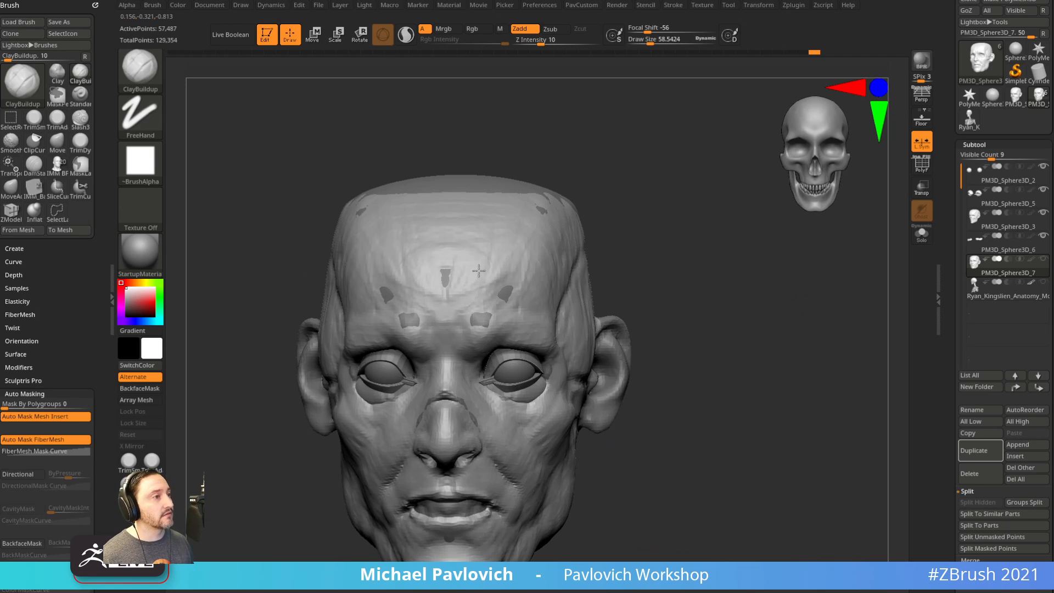
left_click_drag(633, 240, 657, 216)
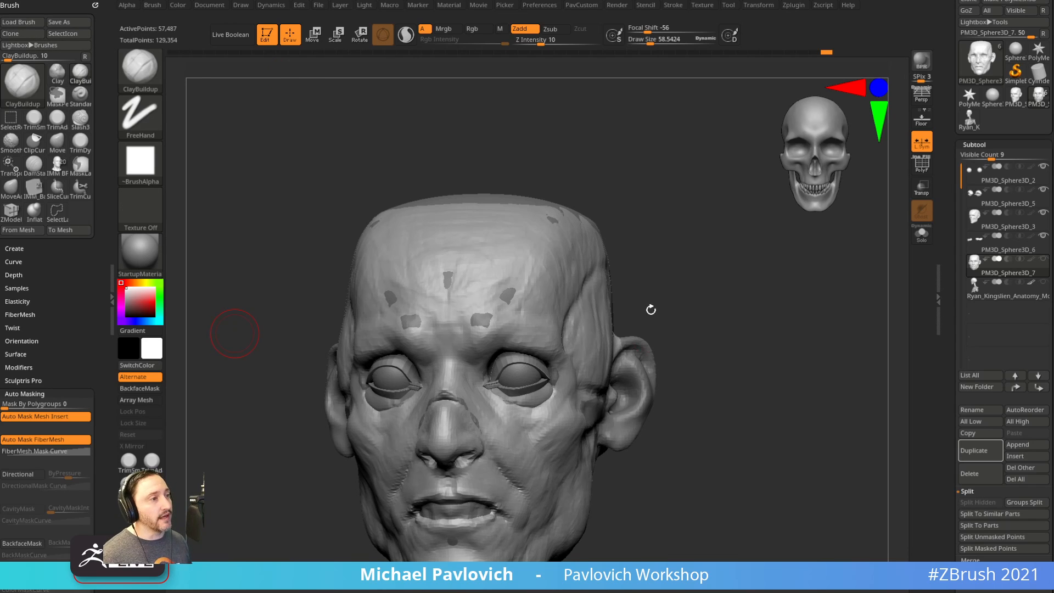
left_click_drag(653, 309, 719, 336)
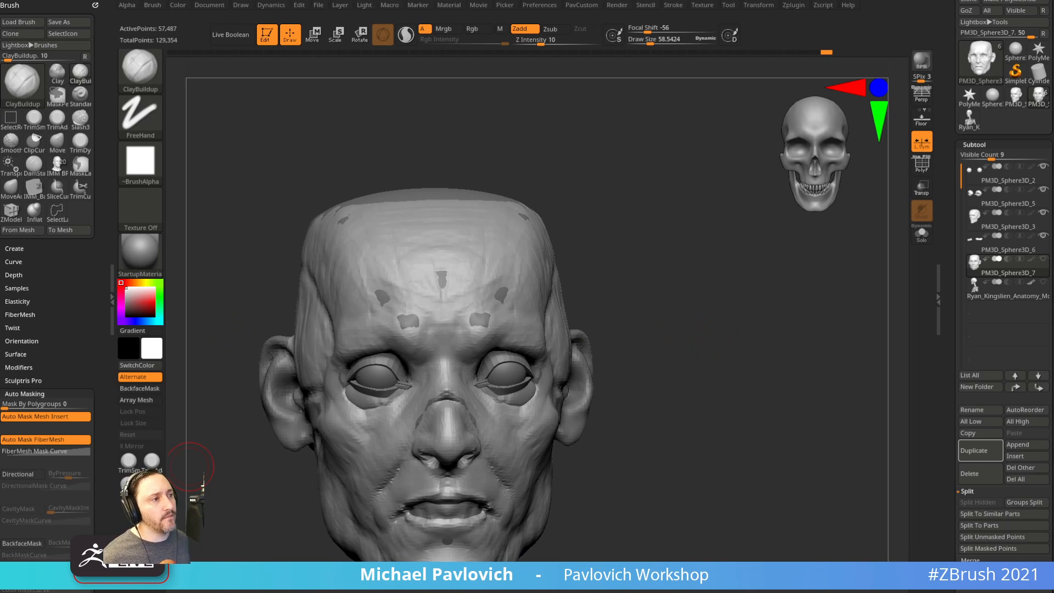
left_click_drag(736, 284, 674, 266)
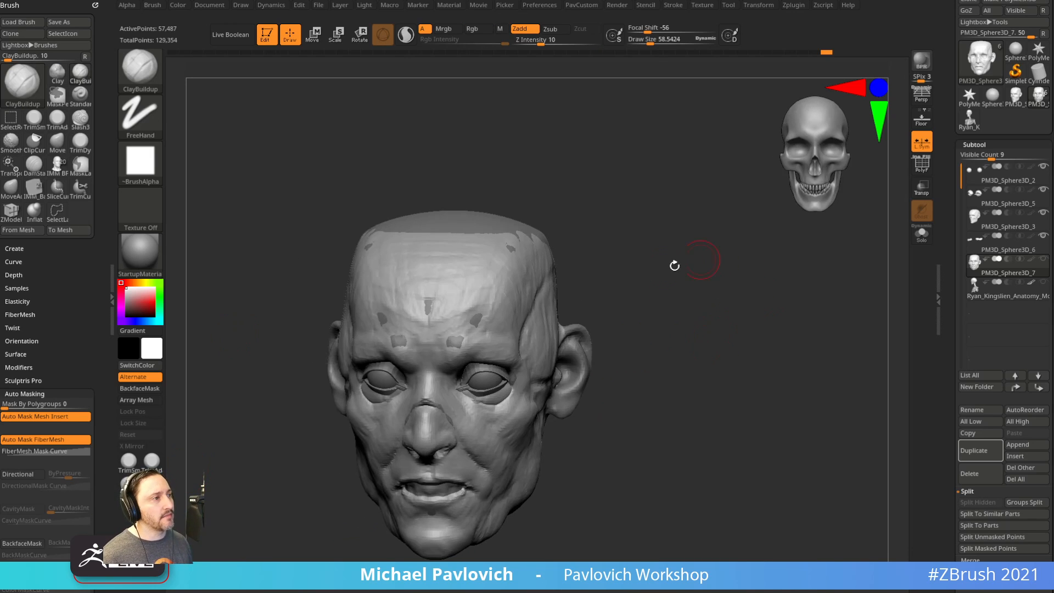
Try pulling the upper side of the head outward with the SnakeHook brush at a draw size of about 108, and undo it.
key("b")
key("s")
key("h")
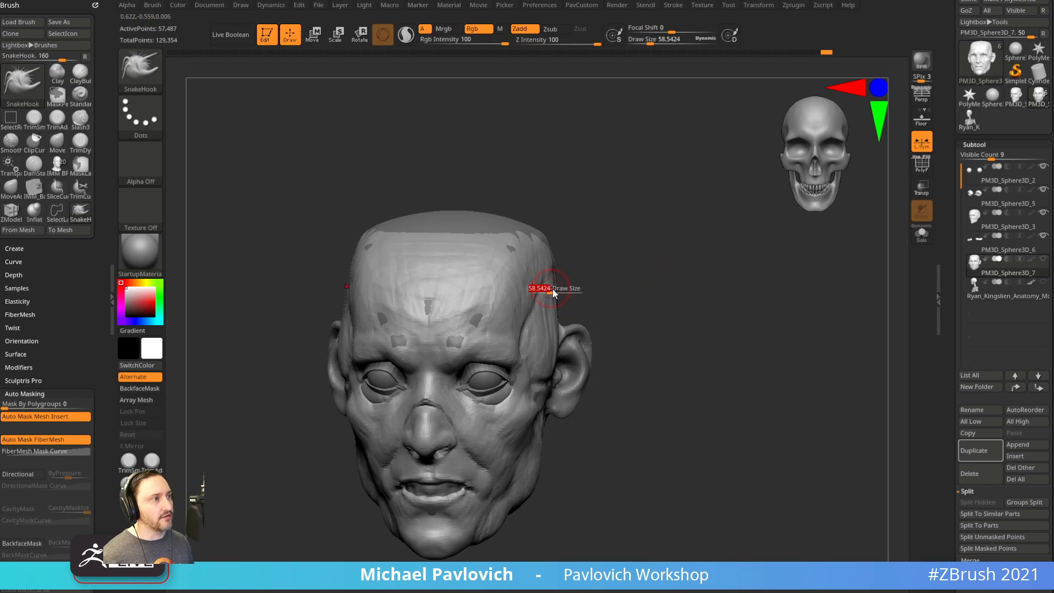
left_click_drag(552, 292, 559, 292)
left_click_drag(512, 267, 630, 97)
mouse_move(716, 346)
left_mouse_down()
mouse_move(754, 337)
mouse_move(701, 353)
mouse_move(626, 343)
left_mouse_up()
key("ctrl+z")
key("s")
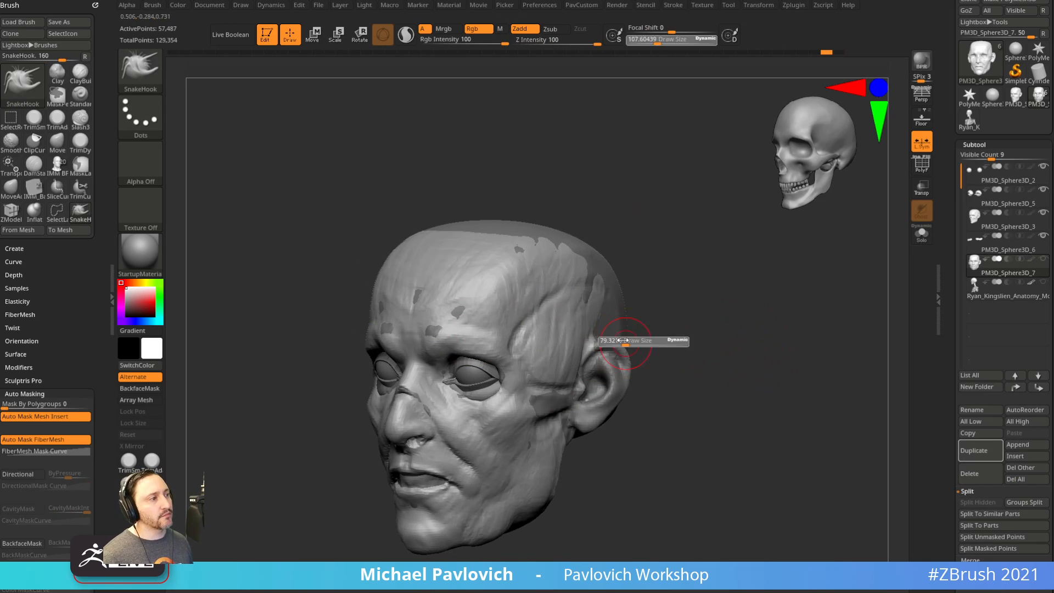
Select the Standard brush and set its draw size to about 24.
mouse_move(706, 330)
left_mouse_down("alt")
mouse_move(710, 303)
mouse_move(710, 323)
mouse_move(643, 338)
left_mouse_up("alt")
key("b")
key("s")
key("t")
mouse_move(777, 363)
left_mouse_down()
mouse_move(740, 392)
mouse_move(753, 414)
mouse_move(727, 419)
mouse_move(784, 390)
left_mouse_up()
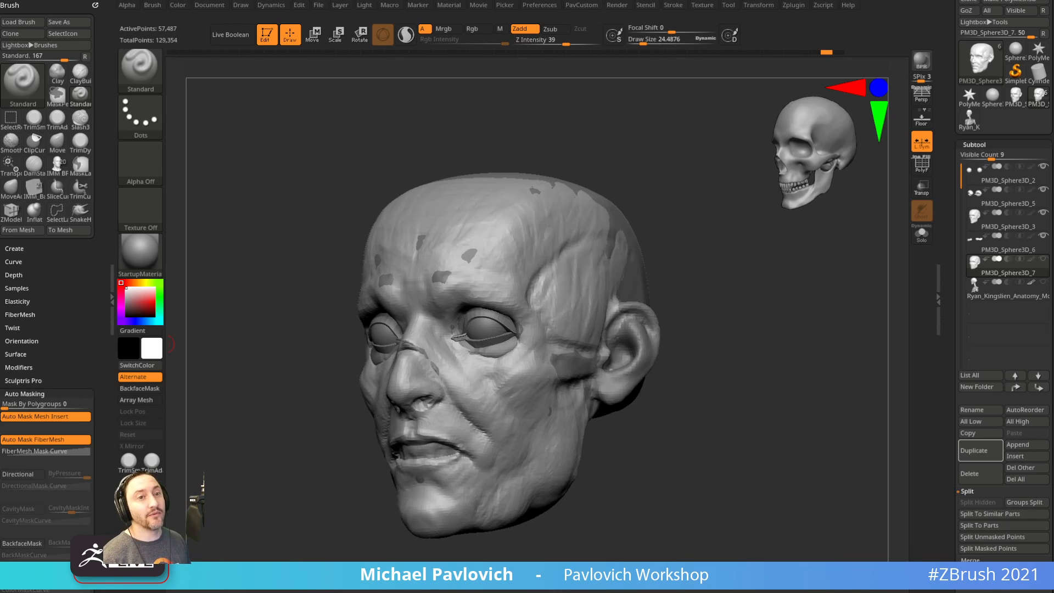
mouse_move(724, 296)
left_mouse_down()
mouse_move(742, 310)
mouse_move(728, 323)
left_mouse_up()
Build up the transition from the nose to the cheek with ClayBuildup, enlarging the draw size from about 33 to 46.
key("s")
mouse_move(729, 326)
left_mouse_down("alt")
mouse_move(729, 316)
mouse_move(727, 325)
mouse_move(742, 320)
mouse_move(739, 342)
left_mouse_up("alt")
left_click_drag(729, 285, 762, 319)
mouse_move(729, 324)
left_mouse_down("alt")
mouse_move(754, 314)
mouse_move(760, 329)
mouse_move(771, 318)
mouse_move(762, 332)
mouse_move(709, 338)
left_mouse_up("alt")
key("b")
key("c")
key("b")
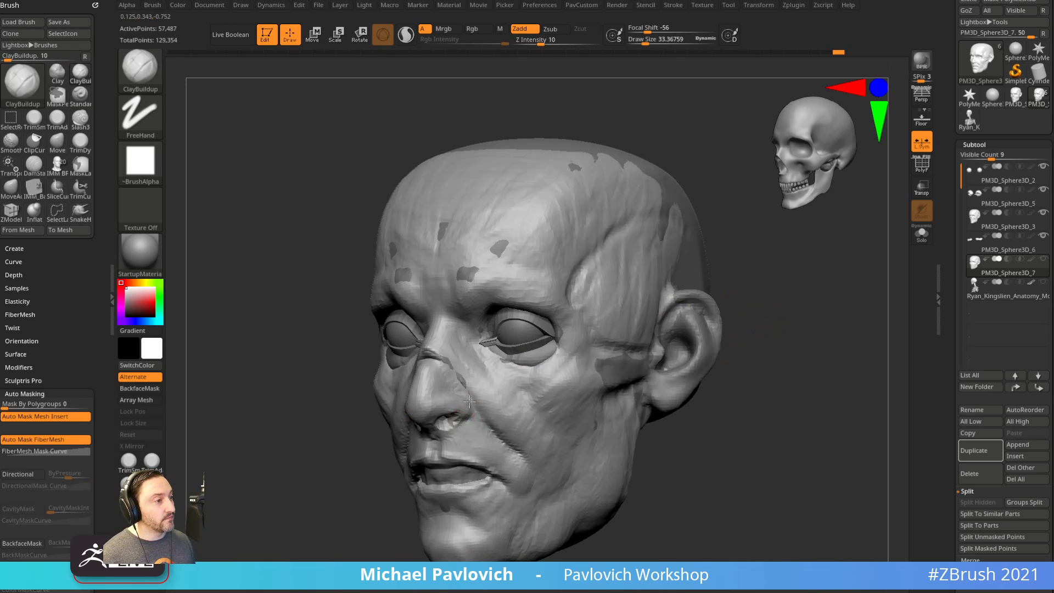
mouse_move(463, 424)
left_mouse_down()
mouse_move(483, 405)
mouse_move(460, 372)
mouse_move(491, 409)
left_mouse_up()
key("]")
left_click_drag(755, 404, 802, 416)
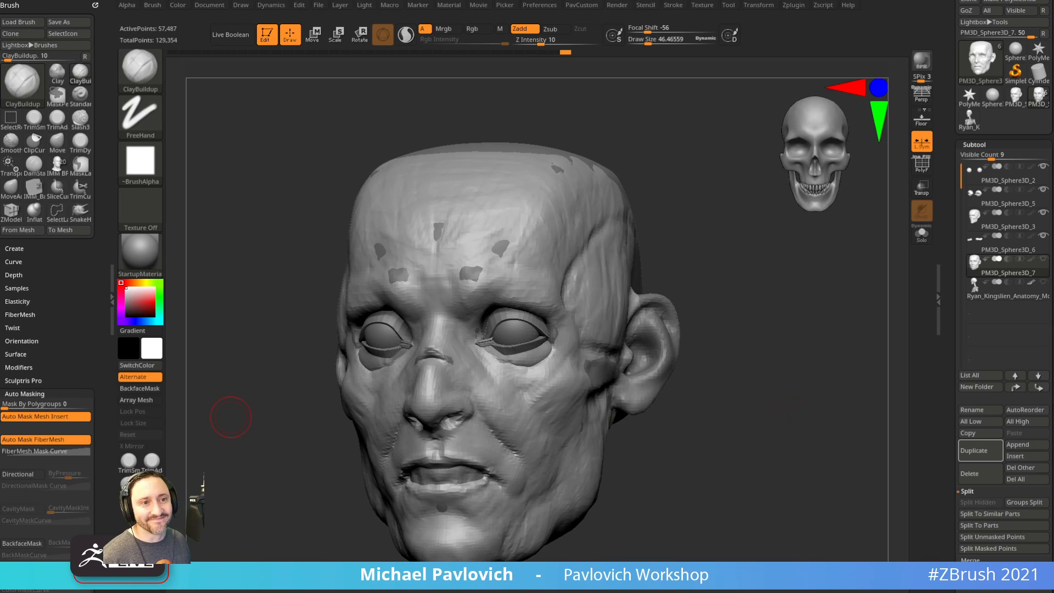
Review the Move gizmo's transform types for the head and return to Draw mode without applying one.
mouse_move(791, 384)
left_mouse_down()
mouse_move(804, 412)
mouse_move(764, 373)
left_mouse_up()
key("w")
left_click(486, 274)
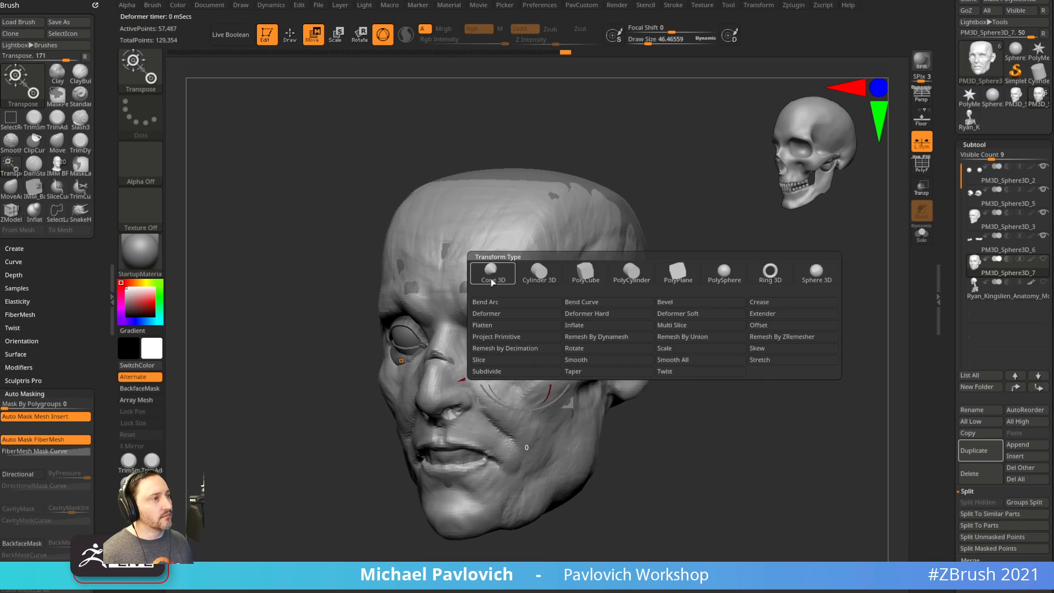
left_click_drag(756, 196, 794, 281, "alt")
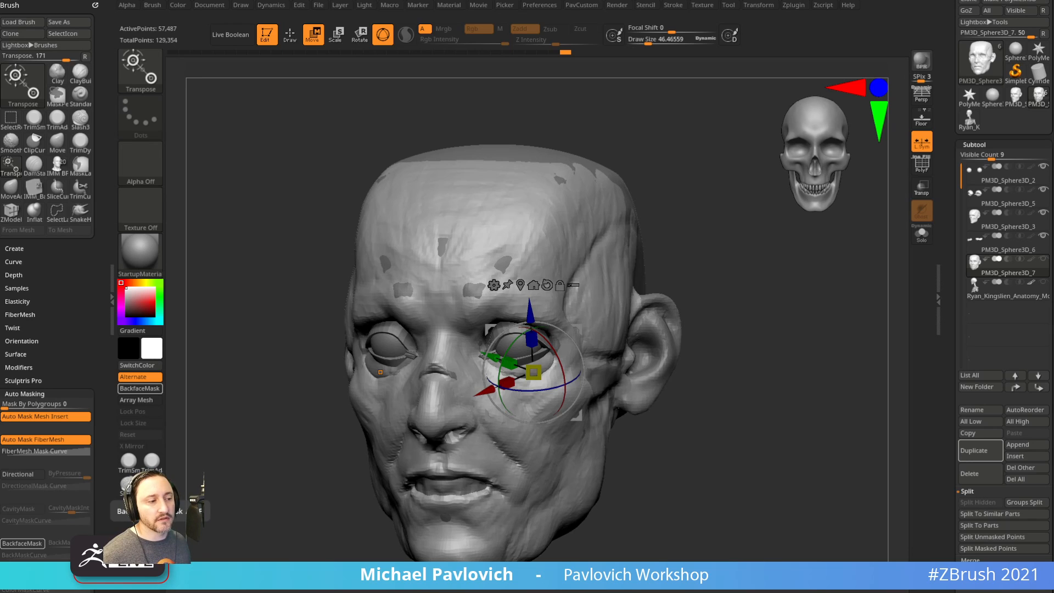
key("q")
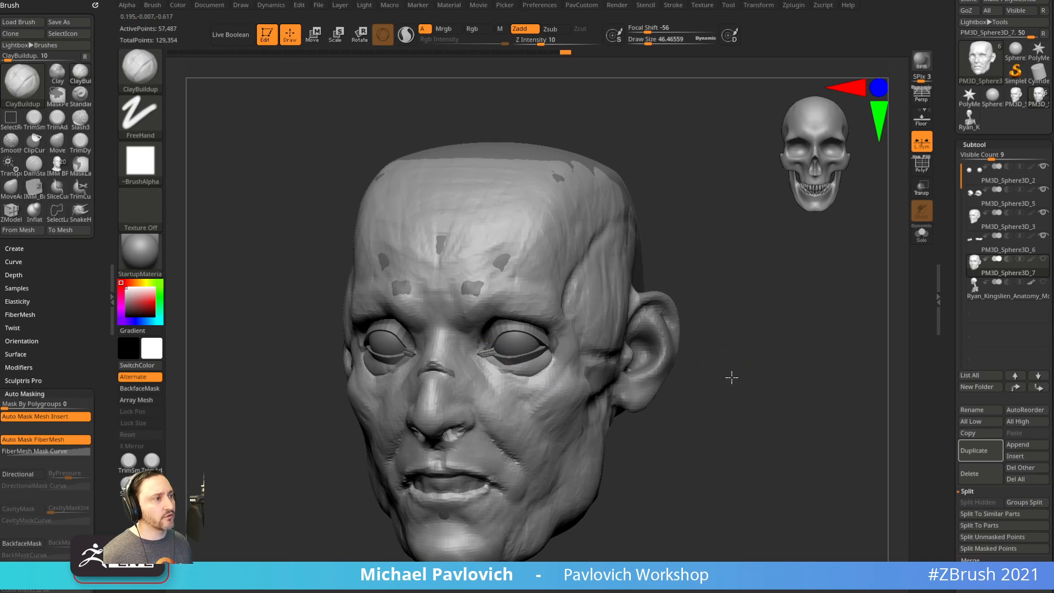
Select the Standard brush, set its draw size to about 49, and examine the forehead and brows from several angles.
mouse_move(731, 377)
left_mouse_down("alt")
mouse_move(717, 354)
mouse_move(721, 378)
left_mouse_up("alt")
key("b")
key("s")
key("t")
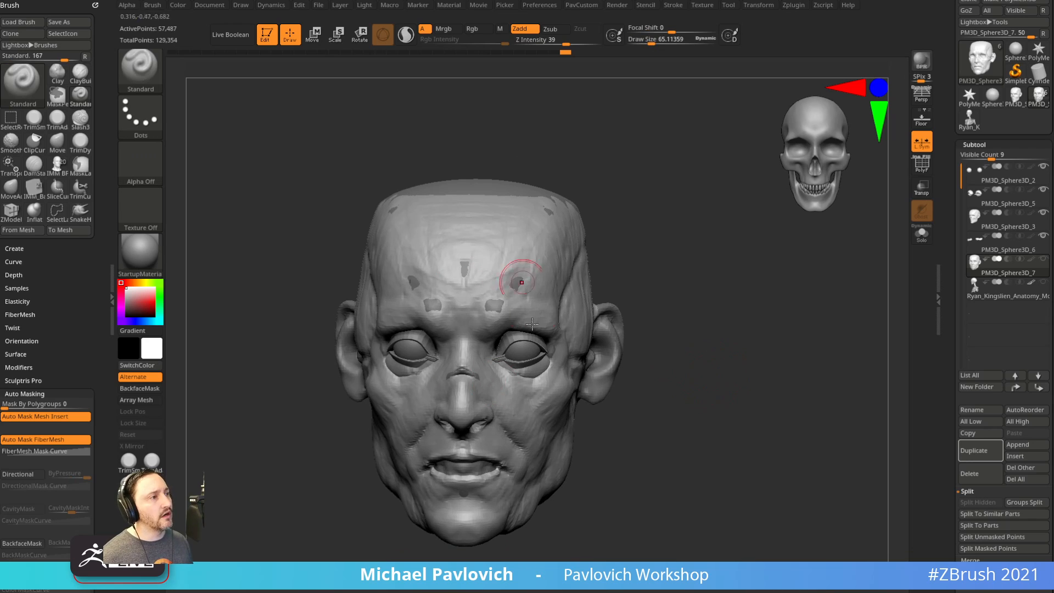
mouse_move(688, 424)
left_mouse_down()
mouse_move(654, 414)
mouse_move(748, 435)
left_mouse_up()
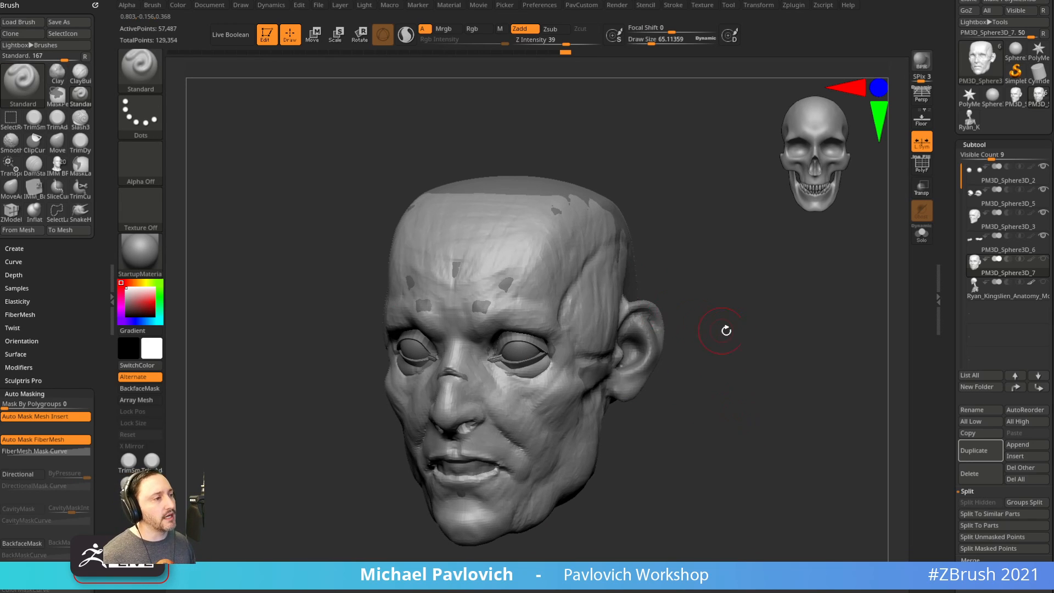
mouse_move(725, 330)
left_mouse_down()
mouse_move(687, 298)
mouse_move(713, 327)
mouse_move(716, 308)
left_mouse_up()
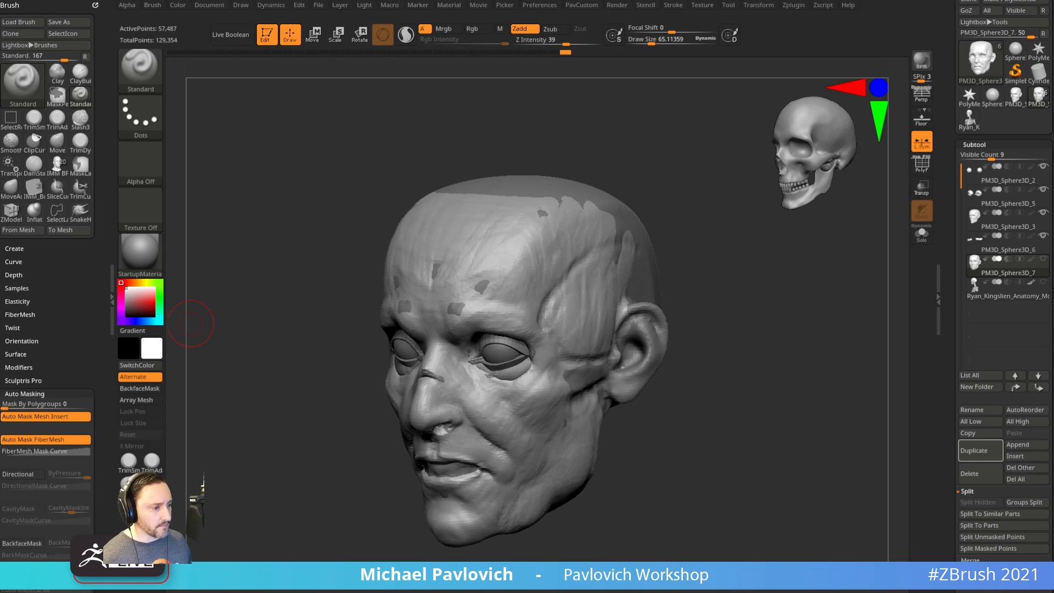
mouse_move(732, 327)
left_mouse_down()
mouse_move(753, 371)
mouse_move(749, 353)
left_mouse_up()
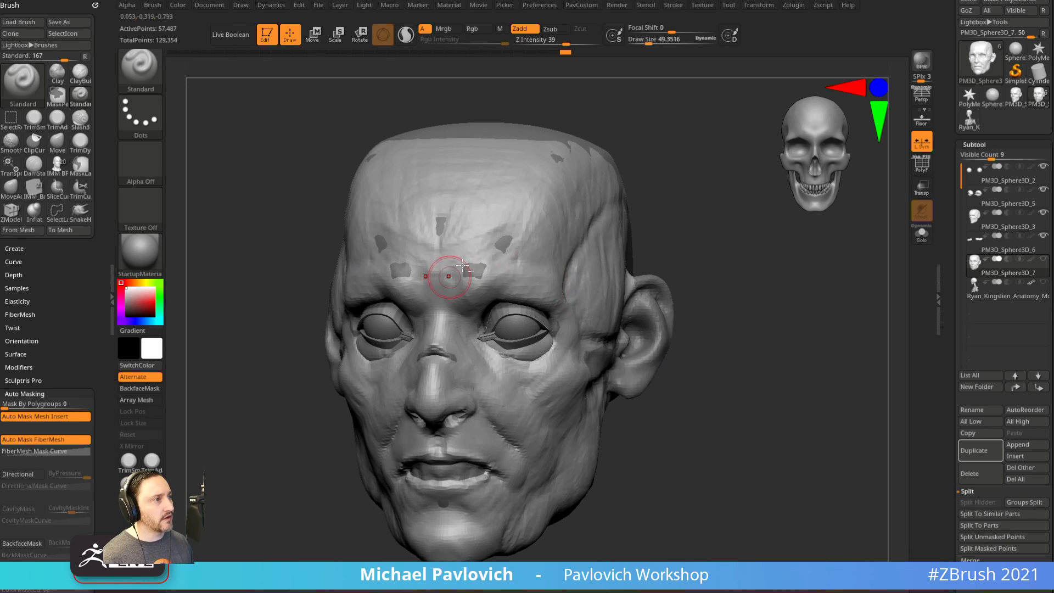
left_click_drag(704, 414, 743, 377)
key("s")
left_click_drag(630, 407, 699, 395)
Make the skull subtool PM3D_Sphere3D_3 active and select the Clay brush with a draw size of about 33.
left_click(982, 218)
mouse_move(889, 241)
left_mouse_down()
mouse_move(819, 341)
mouse_move(802, 348)
left_mouse_up()
key("b")
key("c")
key("l")
key("s")
left_click_drag(501, 377, 518, 377)
Raise the DynaMesh resolution and remesh the skull subtool for finer detail.
key("4")
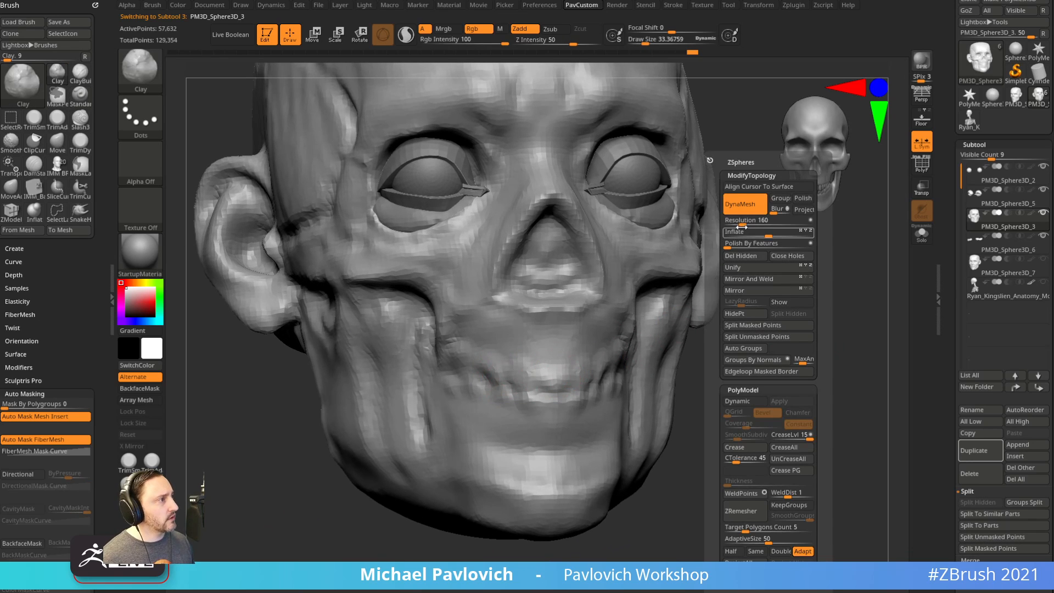
left_click_drag(742, 225, 745, 226)
mouse_move(790, 352)
left_mouse_down("ctrl")
mouse_move(815, 370)
mouse_move(794, 377)
mouse_move(765, 308)
left_mouse_up("ctrl")
Carve the centre line between the upper front teeth with the DamStandard brush at a draw size of about 27.
key("b")
key("s")
key("t")
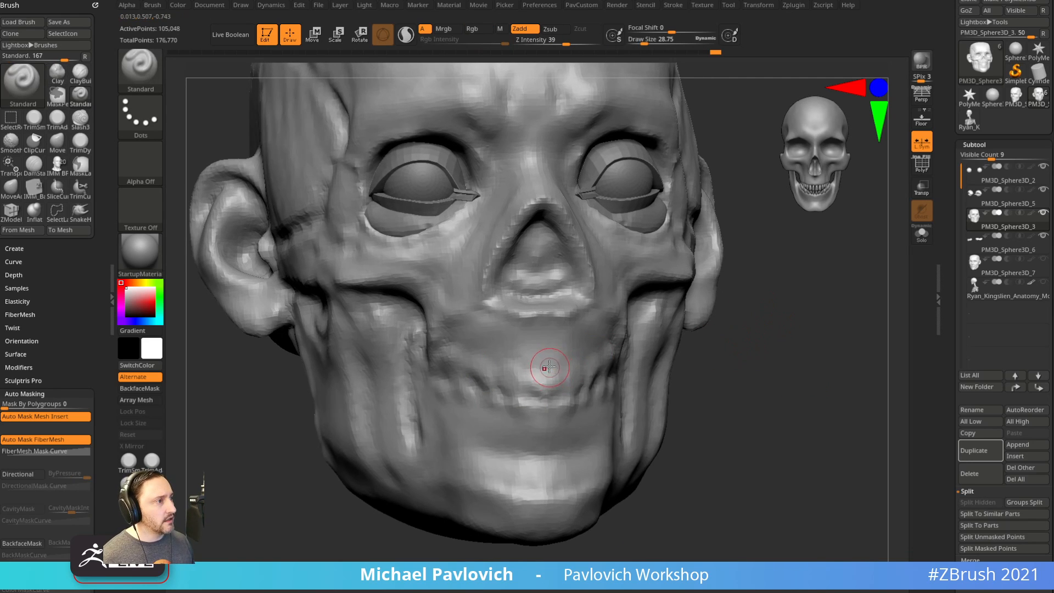
left_click_drag(679, 358, 572, 360)
key("b")
key("d")
key("s")
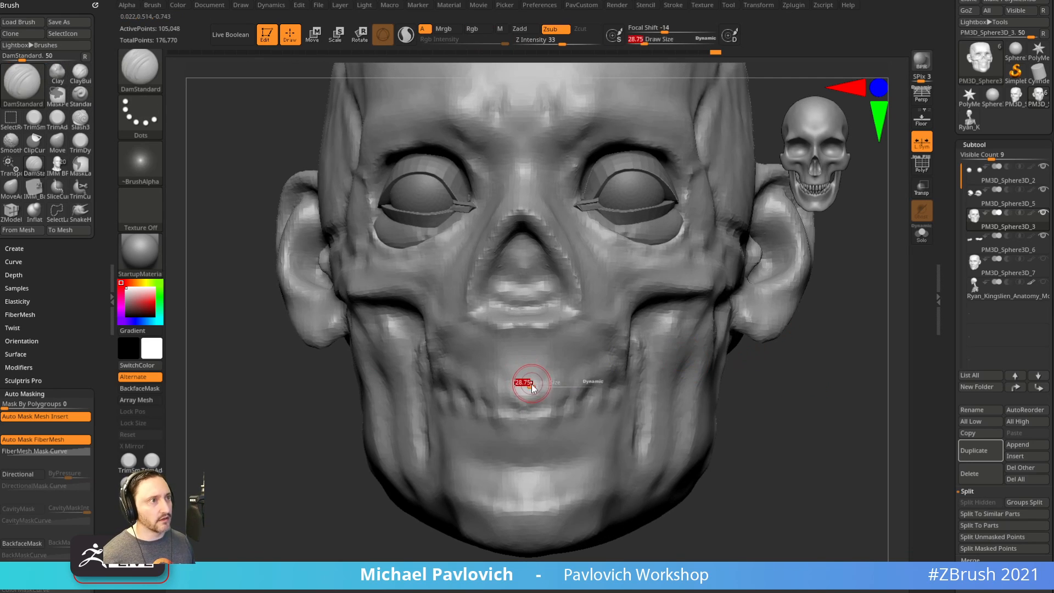
left_click_drag(523, 367, 524, 409)
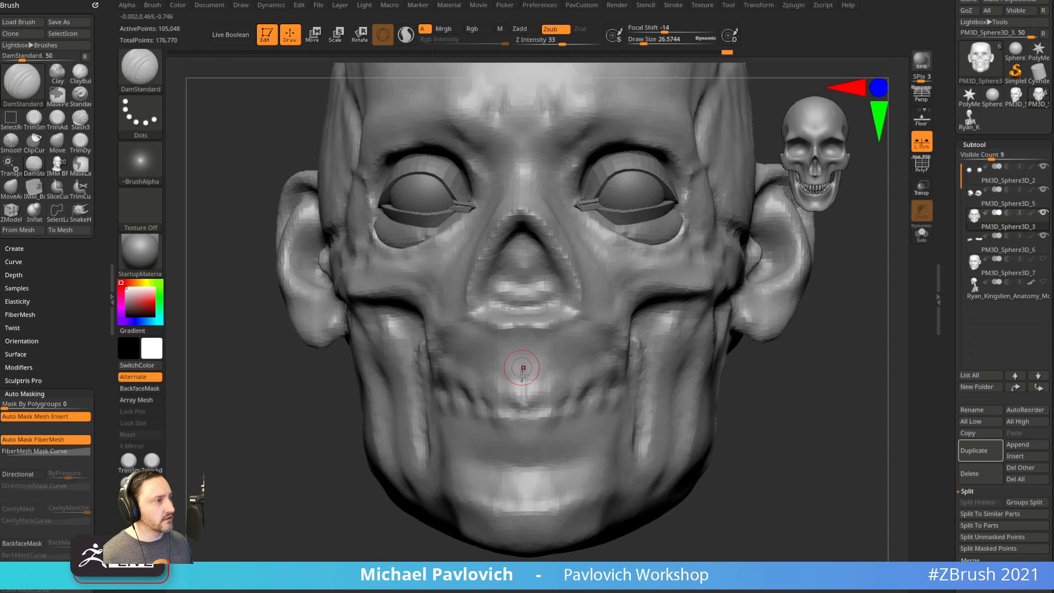
Carve the gaps between the remaining upper teeth around the side of the skull with DamStandard.
left_click_drag(773, 383, 565, 405)
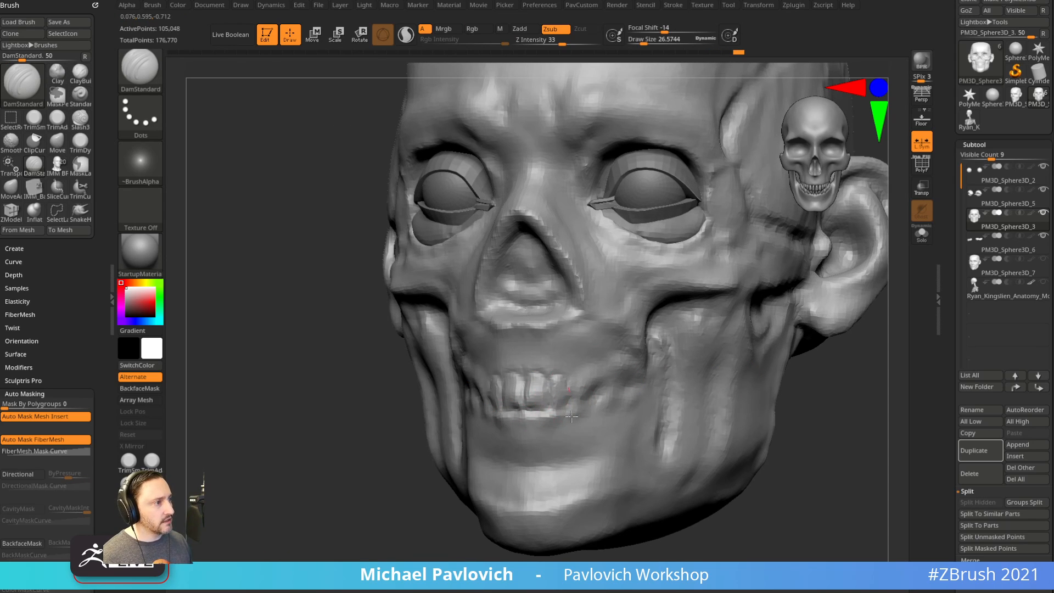
left_click_drag(568, 390, 571, 416)
left_click_drag(857, 396, 813, 395)
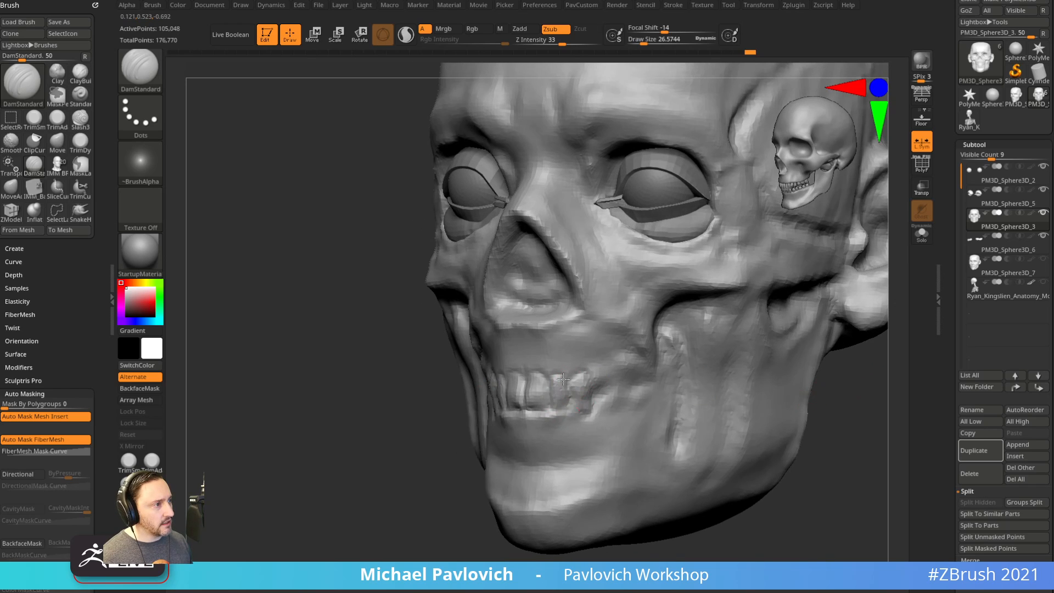
left_click_drag(414, 504, 467, 466)
left_click_drag(595, 404, 668, 379)
Carve the separations between the lower teeth with the DamStandard brush.
mouse_move(379, 511)
left_mouse_down()
mouse_move(452, 518)
mouse_move(486, 498)
left_mouse_up()
left_click_drag(763, 388, 813, 387)
left_click_drag(563, 394, 563, 420)
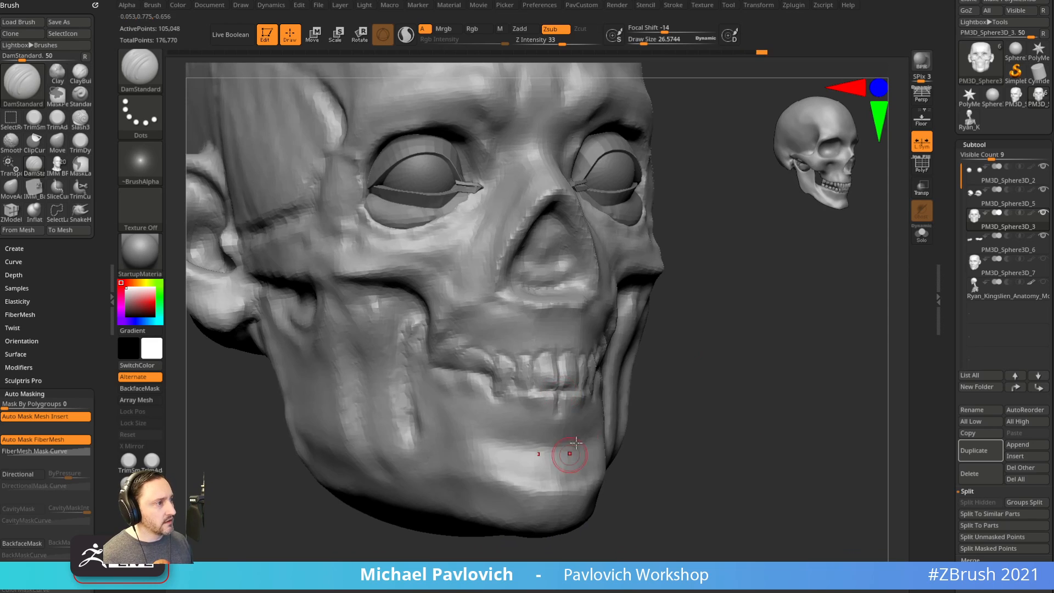
left_click_drag(725, 448, 662, 436)
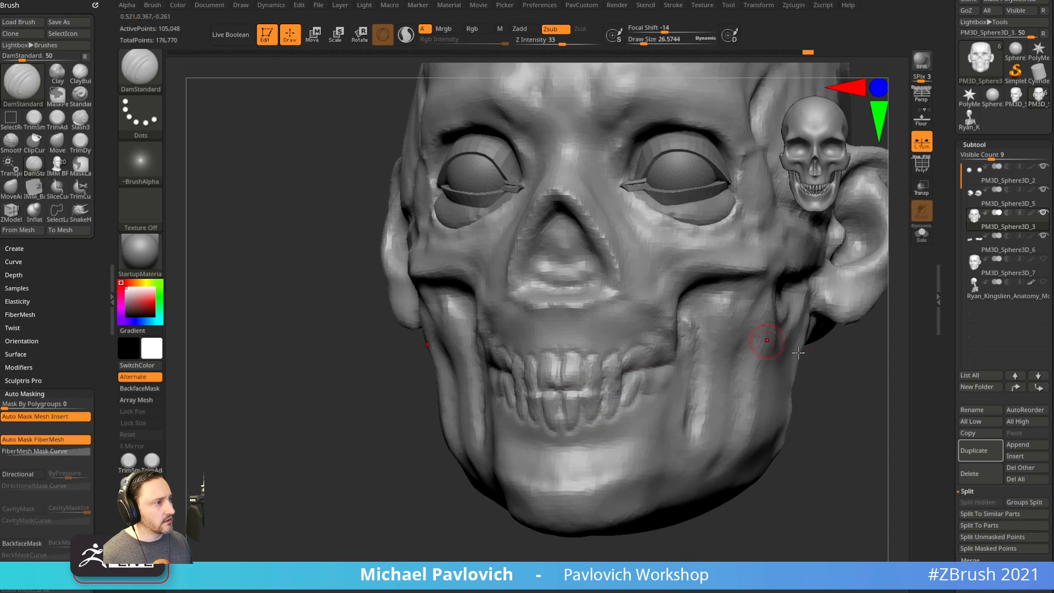
mouse_move(808, 357)
left_mouse_down()
mouse_move(835, 377)
mouse_move(811, 387)
left_mouse_up()
left_click_drag(763, 355, 775, 357)
Refine the separations between the front and side teeth with DamStandard at a draw size of about 33.
key("b")
key("c")
key("l")
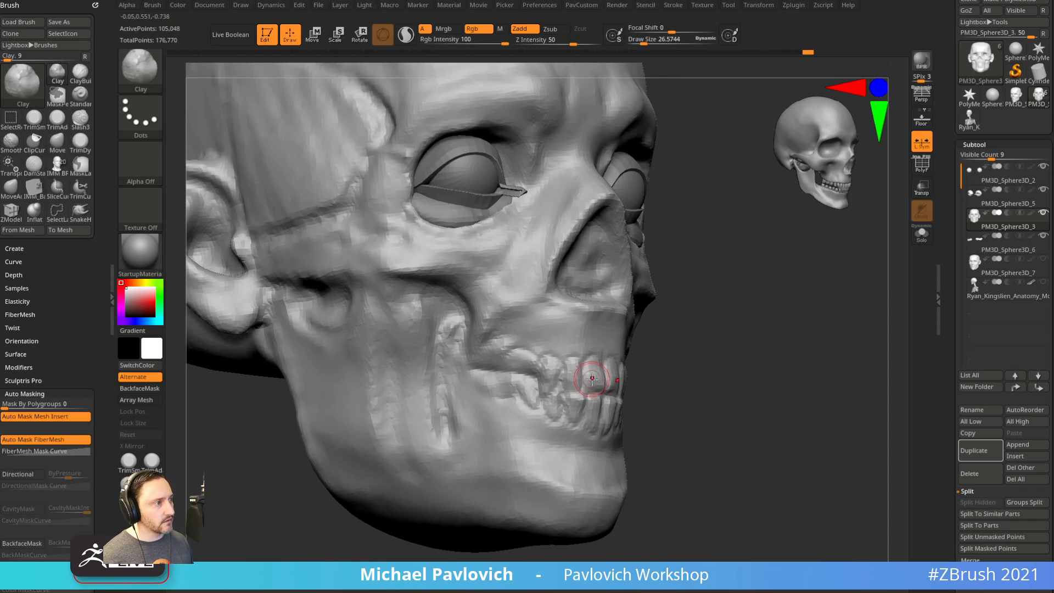
key("b")
key("d")
key("s")
key("s")
left_click(583, 392)
left_click_drag(692, 386, 593, 420)
left_click_drag(790, 367, 725, 378)
left_click_drag(615, 405, 662, 393)
mouse_move(837, 383)
left_mouse_down()
mouse_move(849, 374)
mouse_move(840, 381)
mouse_move(802, 339)
mouse_move(753, 360)
left_mouse_up()
left_click_drag(822, 358, 791, 358, "alt")
left_click_drag(791, 358, 735, 354)
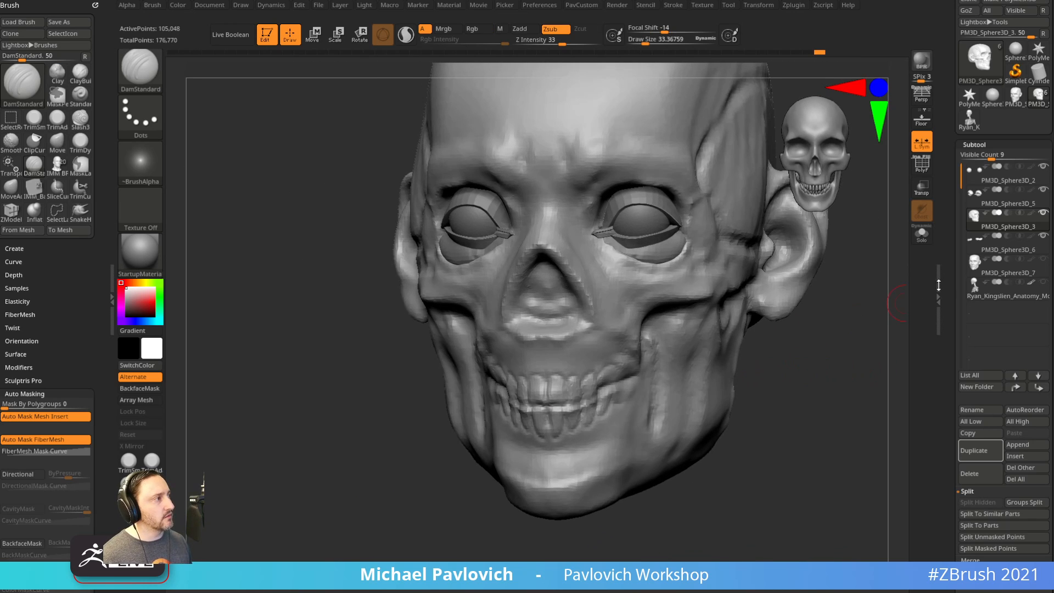
Show the fleshed head subtool PM3D_Sphere3D_7 over the skull and make it active.
left_click(1045, 260)
left_click_drag(803, 401, 832, 396, "shift")
mouse_move(832, 397)
left_mouse_down("alt")
mouse_move(812, 377)
mouse_move(821, 399)
left_mouse_up("alt")
left_click(1001, 270)
left_click_drag(828, 361, 875, 324)
Inspect the fleshed head PM3D_Sphere3D_7 in Solo mode and bring the other subtools back into view.
left_click(1019, 230)
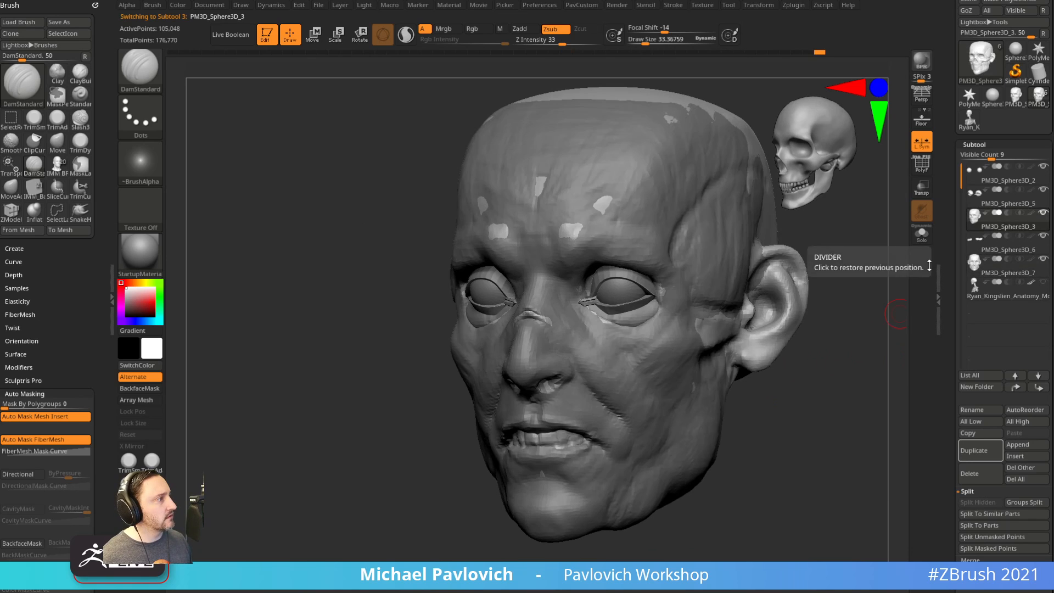
left_click(922, 239)
left_click(994, 267)
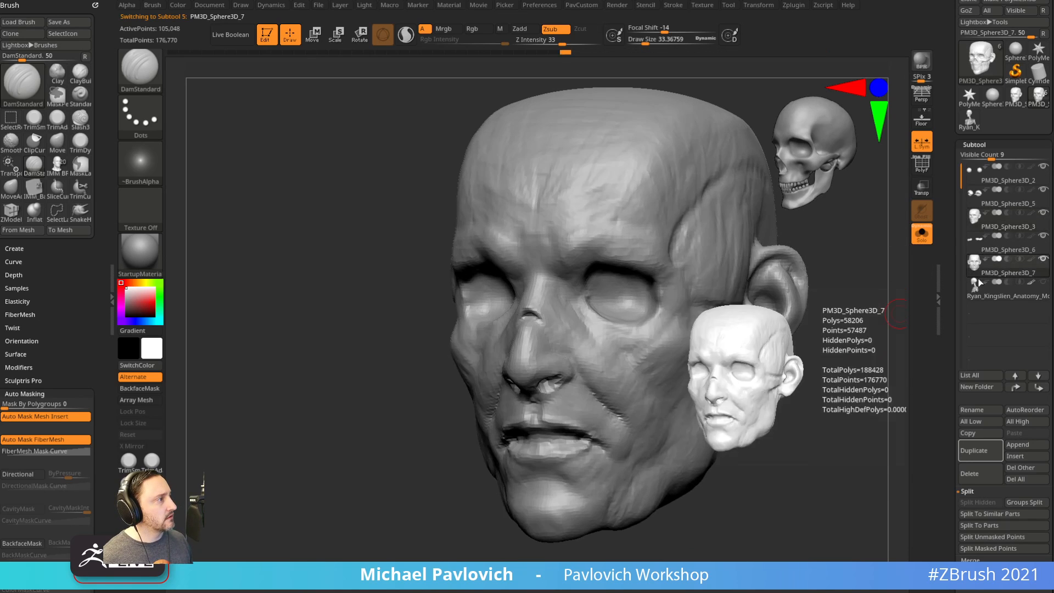
left_click_drag(860, 308, 883, 298, "shift")
left_click(923, 236)
Pull the lips of the fleshed head PM3D_Sphere3D_7 away from the teeth with the Move brush at draw size about 91.
mouse_move(792, 395)
left_mouse_down("alt")
mouse_move(793, 367)
mouse_move(577, 404)
mouse_move(610, 438)
mouse_move(758, 417)
mouse_move(586, 389)
left_mouse_up("alt")
key("b")
key("m")
key("v")
right_click_drag(583, 392, 545, 414, "shift")
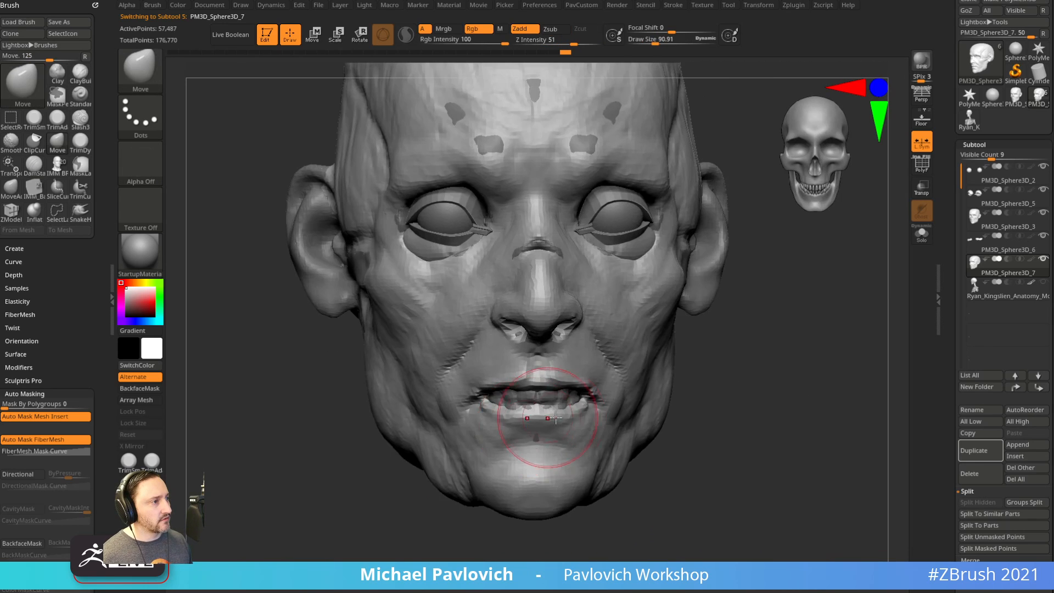
left_click_drag(549, 425, 551, 422)
left_click_drag(736, 417, 655, 399)
Refine the lip line and mouth corners around the teeth with a smaller Move brush.
key("s")
left_click_drag(559, 417, 610, 412)
left_click_drag(438, 464, 385, 461)
left_click_drag(626, 365, 619, 360)
mouse_move(437, 476)
left_mouse_down()
mouse_move(470, 478)
mouse_move(541, 409)
left_mouse_up()
key("s")
left_click_drag(575, 413, 594, 382)
Remesh the fleshed head with DynaMesh to a denser mesh.
mouse_move(752, 299)
left_mouse_down()
mouse_move(769, 365)
mouse_move(756, 391)
mouse_move(728, 397)
left_mouse_up()
key("s")
left_click_drag(752, 346, 722, 401, "alt")
key("space")
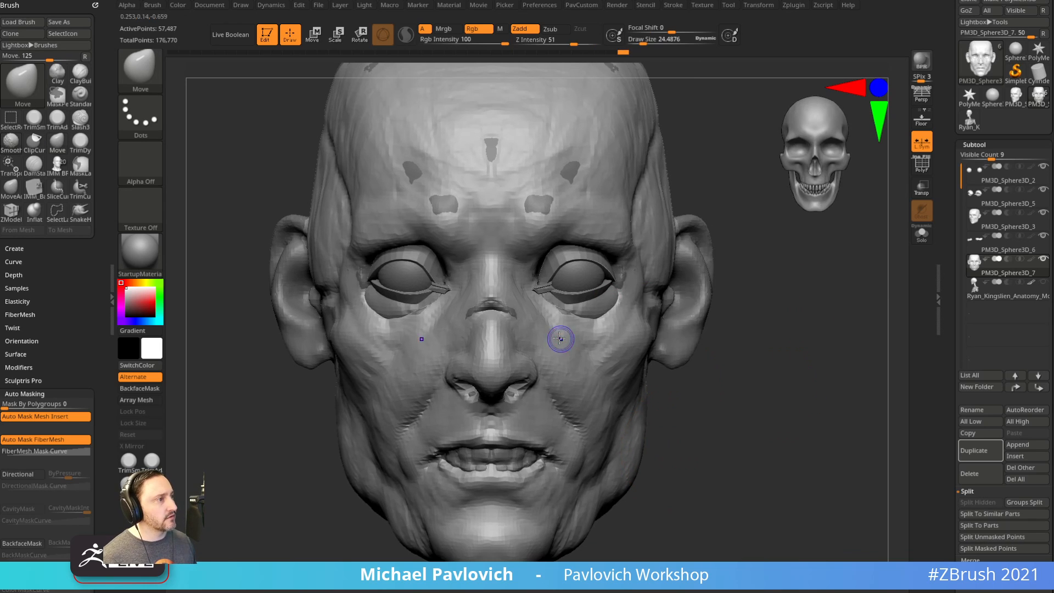
mouse_move(829, 419)
left_mouse_down("ctrl")
mouse_move(779, 416)
mouse_move(784, 393)
mouse_move(777, 409)
mouse_move(758, 406)
mouse_move(790, 395)
mouse_move(779, 387)
mouse_move(785, 406)
mouse_move(772, 405)
mouse_move(788, 424)
mouse_move(780, 421)
mouse_move(769, 452)
mouse_move(770, 405)
mouse_move(785, 371)
mouse_move(793, 381)
mouse_move(779, 380)
mouse_move(793, 376)
mouse_move(791, 384)
left_mouse_up("ctrl")
Carve vertical frown lines between the brows with DamStandard at a draw size of about 27.
key("b")
key("s")
key("t")
key("b")
key("d")
key("s")
mouse_move(780, 332)
left_mouse_down()
mouse_move(802, 313)
mouse_move(824, 319)
left_mouse_up()
key("s")
left_click_drag(486, 345, 498, 302)
left_click_drag(700, 248, 648, 282, "alt")
mouse_move(486, 372)
left_mouse_down()
mouse_move(470, 334)
mouse_move(520, 348)
left_mouse_up()
key("s")
left_click_drag(693, 322, 723, 282, "alt")
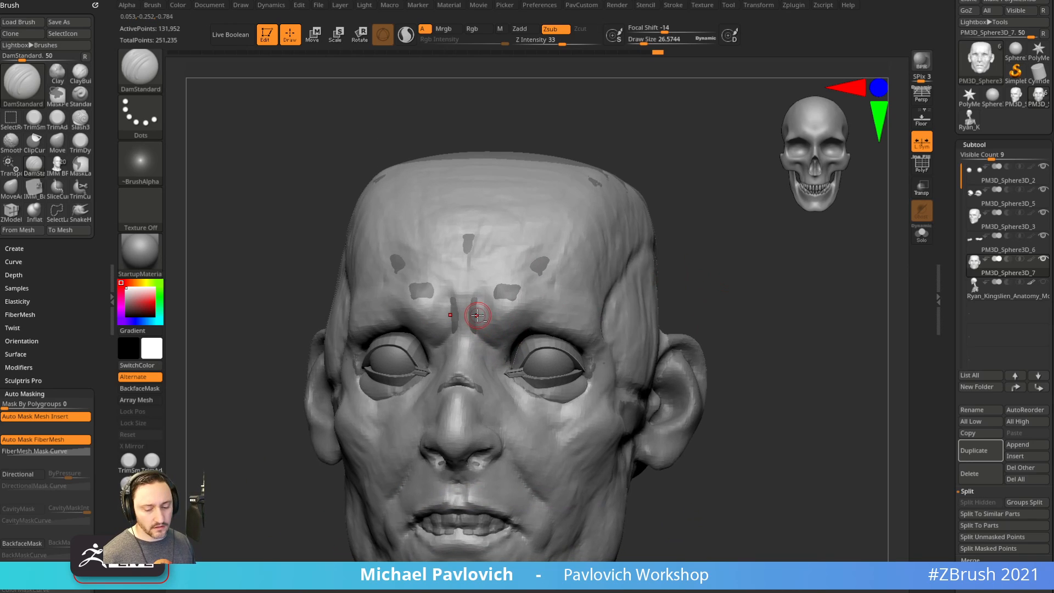
Build up the flesh at the inner brows beside the frown lines with ClayBuildup at draw size about 27.
key("b")
key("c")
key("b")
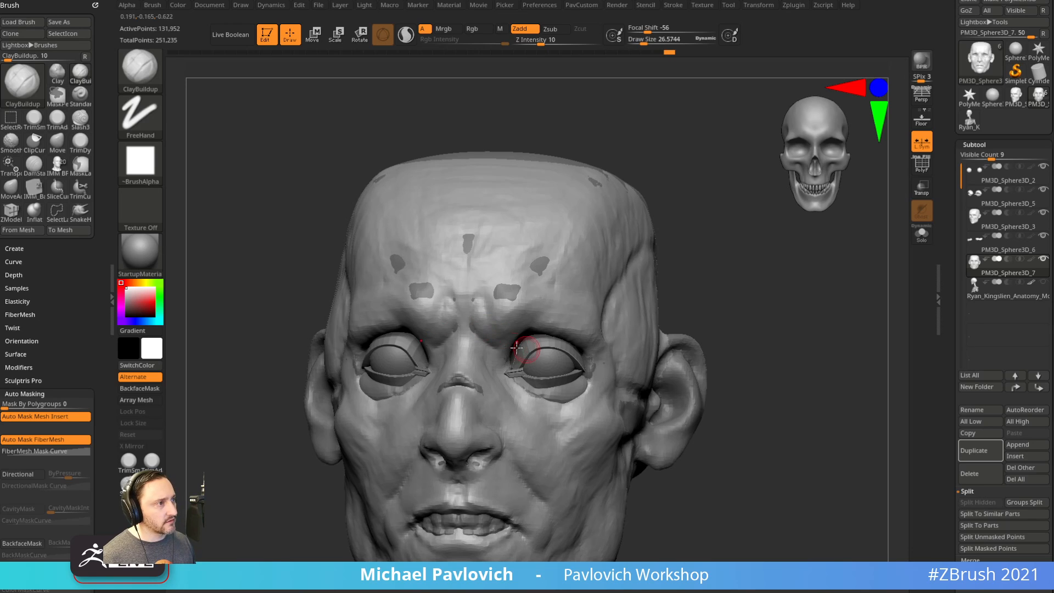
mouse_move(706, 229)
left_mouse_down()
mouse_move(731, 230)
mouse_move(671, 236)
mouse_move(637, 220)
left_mouse_up()
Sharpen the fine creases between and above the brows with DamStandard at a draw size of about 17.
key("b")
key("d")
key("s")
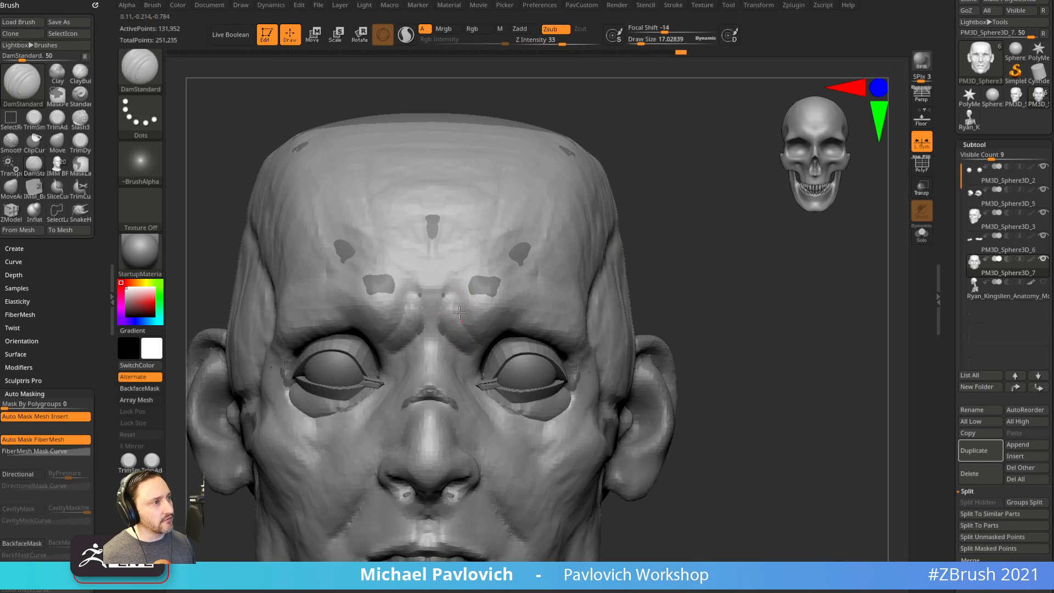
left_click_drag(459, 312, 456, 301)
left_click_drag(683, 236, 673, 182, "alt")
left_click_drag(703, 241, 637, 231)
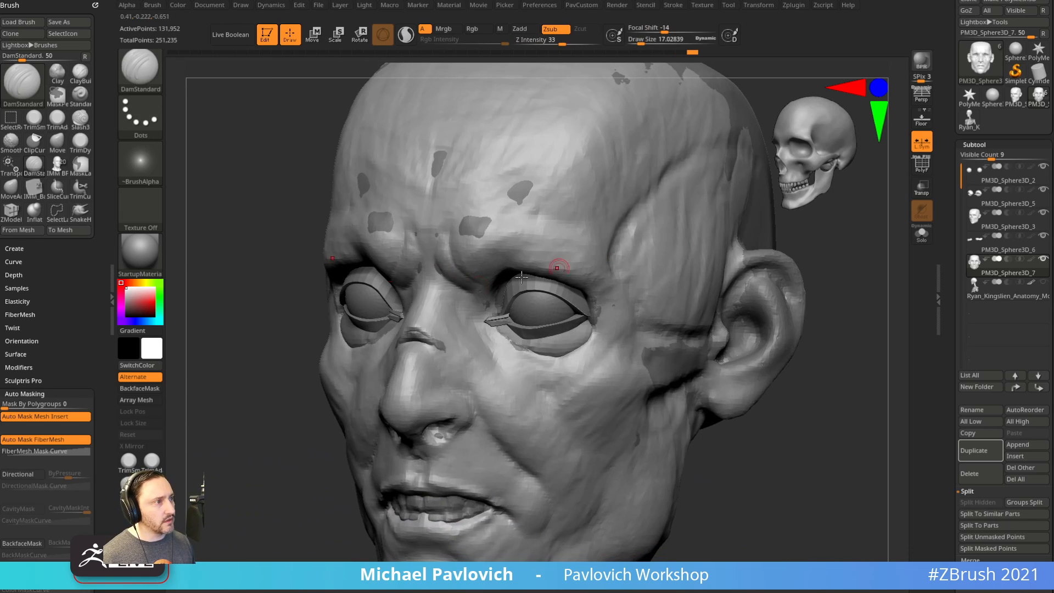
left_click_drag(248, 430, 351, 418)
Carve creases along the sides of the nose and beneath the inner eyes with DamStandard at draw size about 27.
key("s")
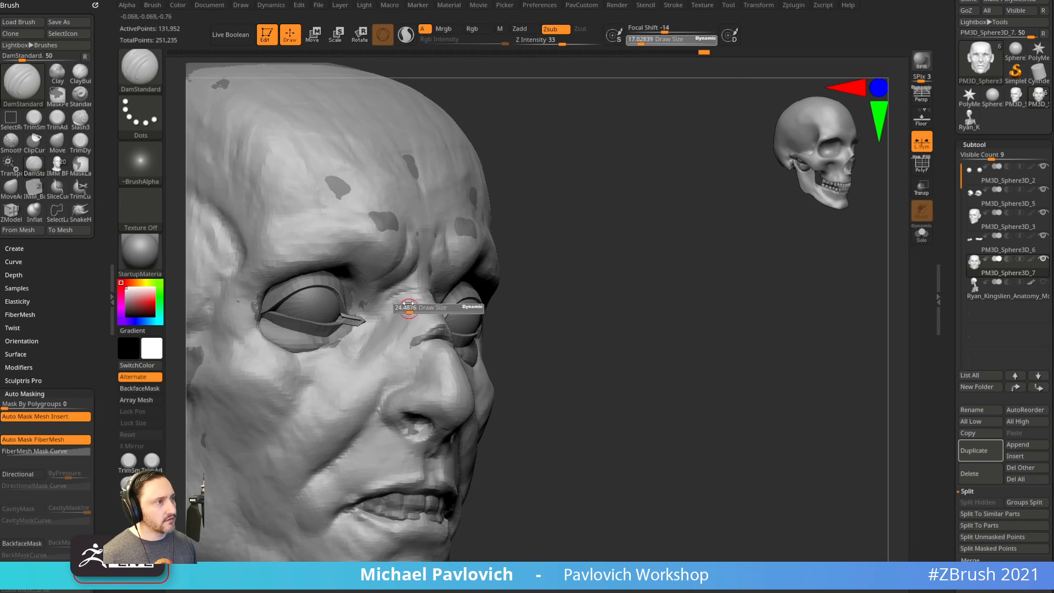
left_click_drag(405, 308, 407, 308)
left_click_drag(420, 279, 380, 310)
mouse_move(585, 272)
left_mouse_down()
mouse_move(600, 263)
mouse_move(535, 265)
left_mouse_up()
left_click_drag(497, 339, 499, 342)
left_click_drag(789, 409, 763, 374, "alt")
mouse_move(764, 374)
left_mouse_down()
mouse_move(769, 391)
mouse_move(750, 363)
left_mouse_up()
left_click_drag(462, 298, 479, 309)
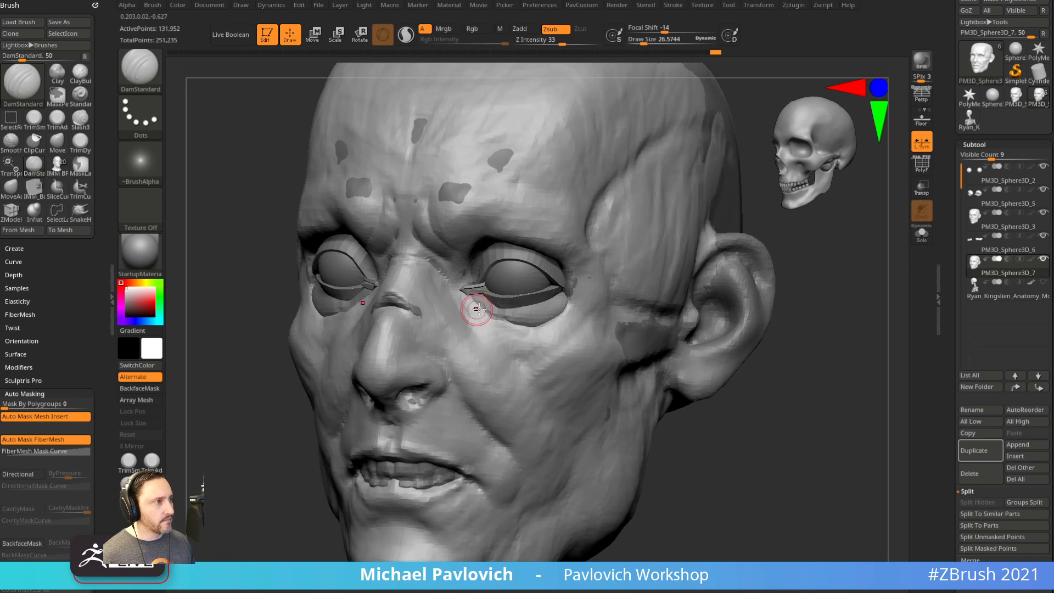
left_click_drag(733, 424, 648, 385)
mouse_move(547, 322)
left_mouse_down()
mouse_move(567, 301)
mouse_move(487, 307)
left_mouse_up()
key("ctrl+z")
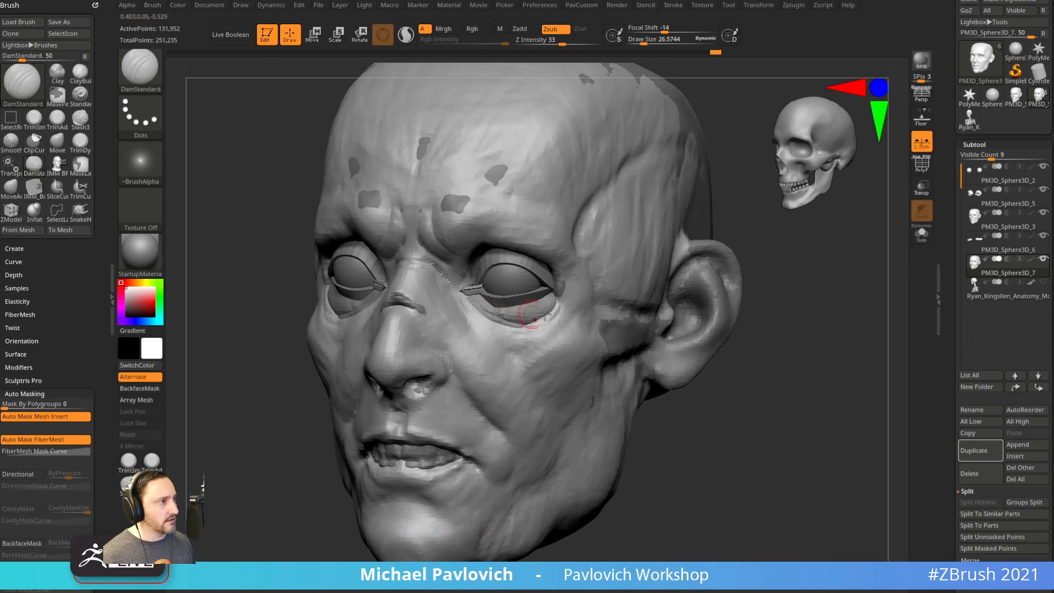
left_click_drag(682, 420, 574, 319)
Build up the cheek and cheekbone flesh with ClayBuildup at a draw size of about 41.
key("b")
key("c")
key("b")
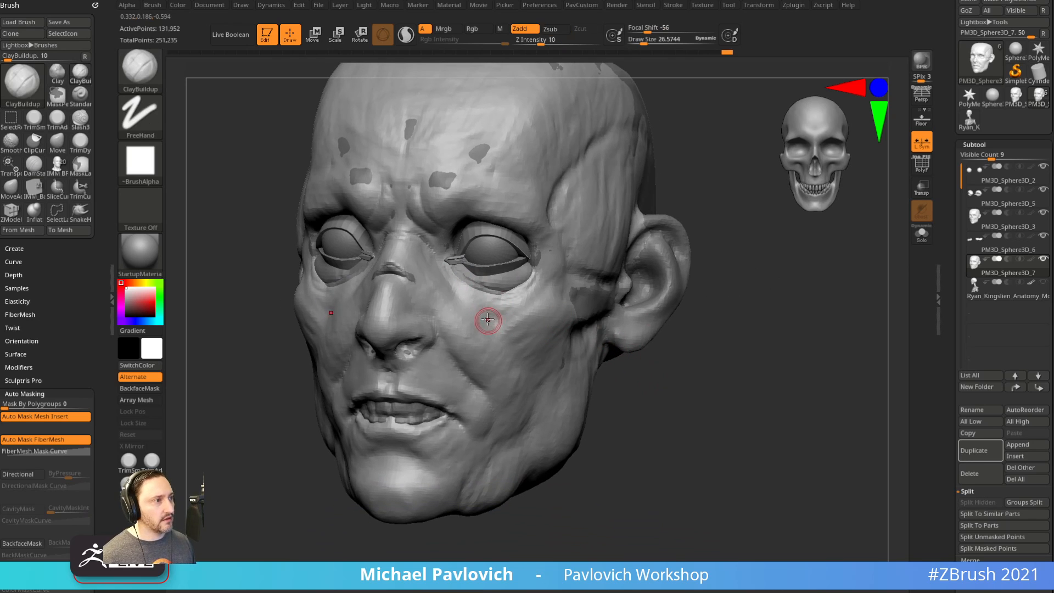
key("s")
left_click_drag(493, 315, 495, 316)
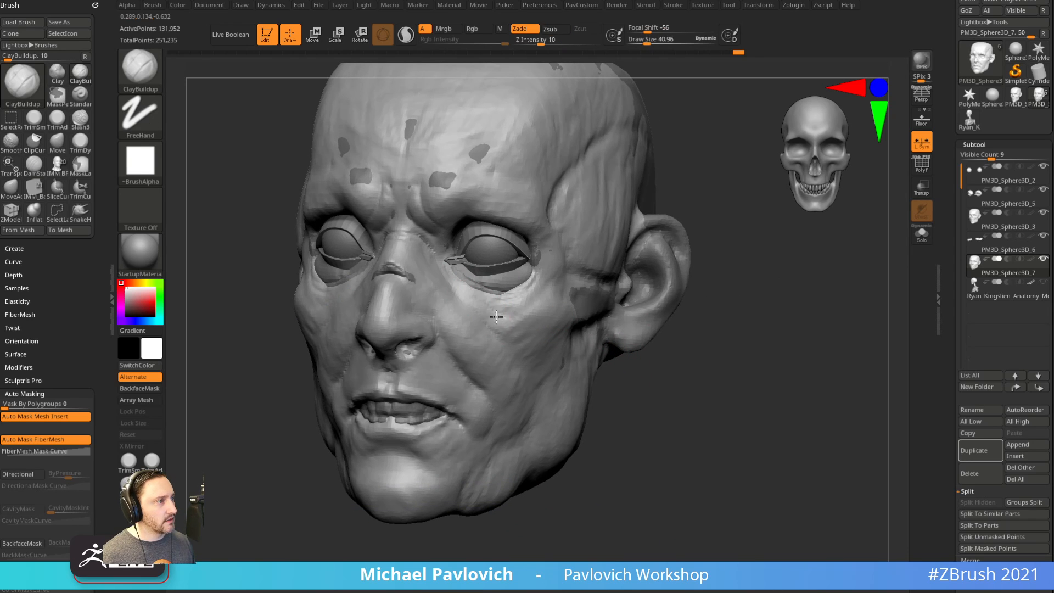
left_click_drag(673, 351, 533, 315)
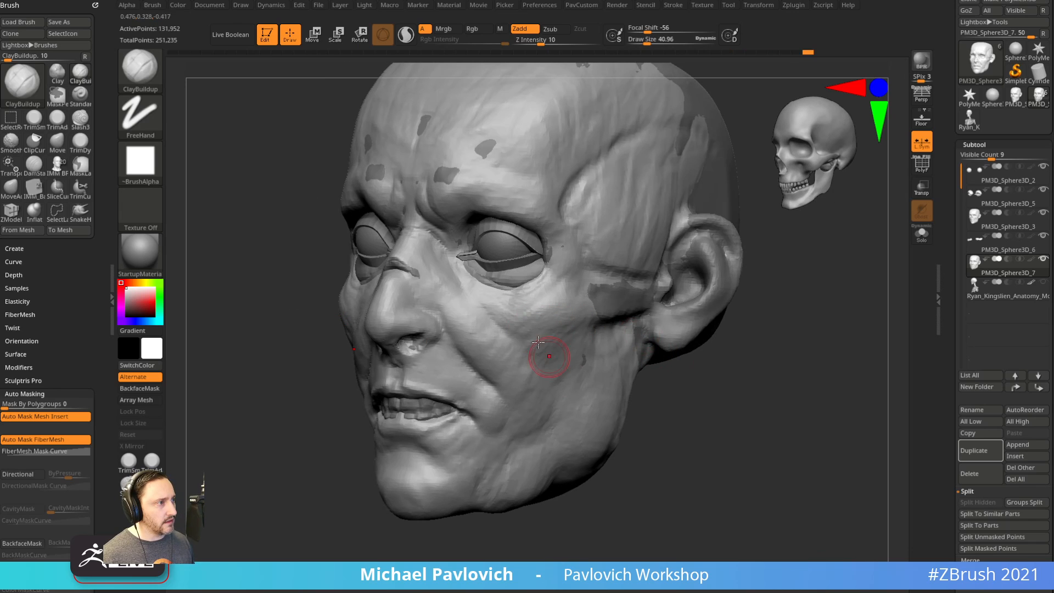
left_click_drag(681, 384, 701, 371)
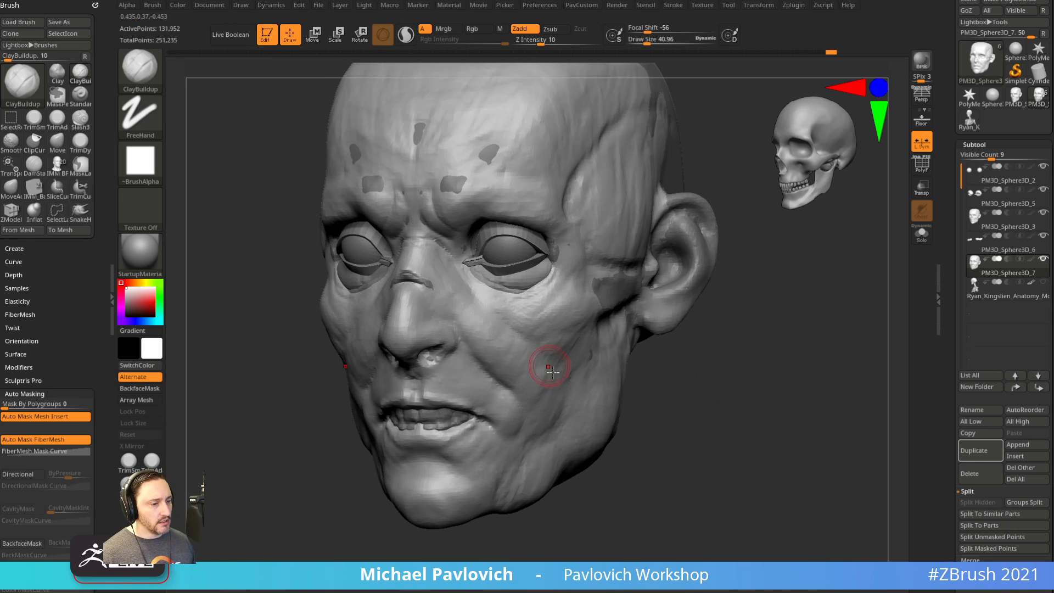
Add volume around the mouth corners and lower cheeks with ClayBuildup, and check the face from the front.
mouse_move(637, 369)
left_mouse_down()
mouse_move(690, 381)
mouse_move(584, 391)
left_mouse_up()
left_click_drag(476, 451, 475, 437)
left_click_drag(346, 489, 458, 494)
left_click_drag(434, 410, 416, 406)
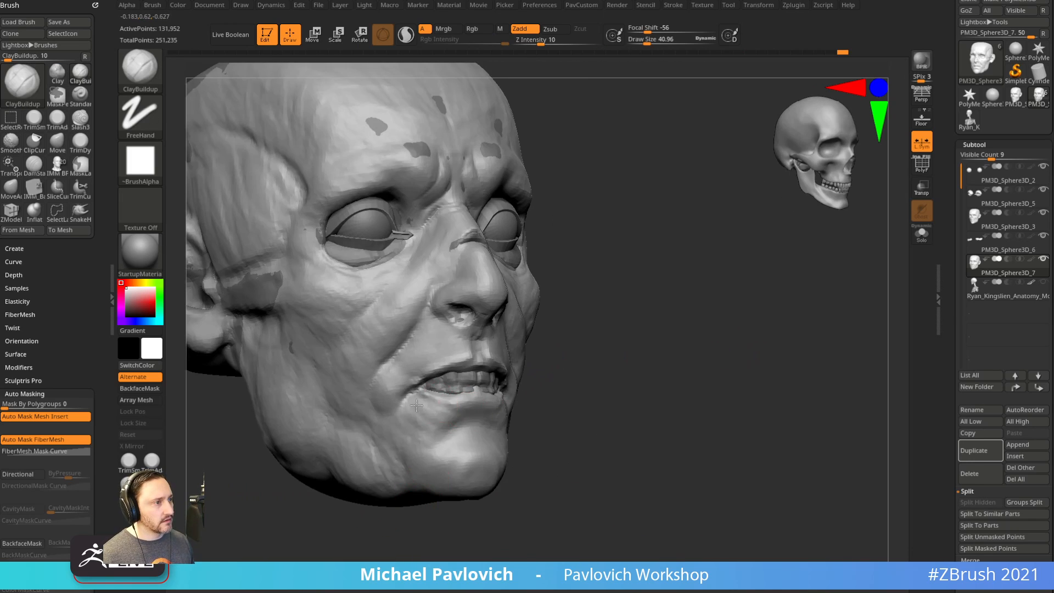
left_click_drag(612, 379, 525, 407, "shift")
left_click_drag(718, 270, 750, 291, "alt")
mouse_move(718, 244)
left_mouse_down("alt")
mouse_move(711, 259)
mouse_move(699, 243)
mouse_move(708, 256)
mouse_move(725, 248)
left_mouse_up("alt")
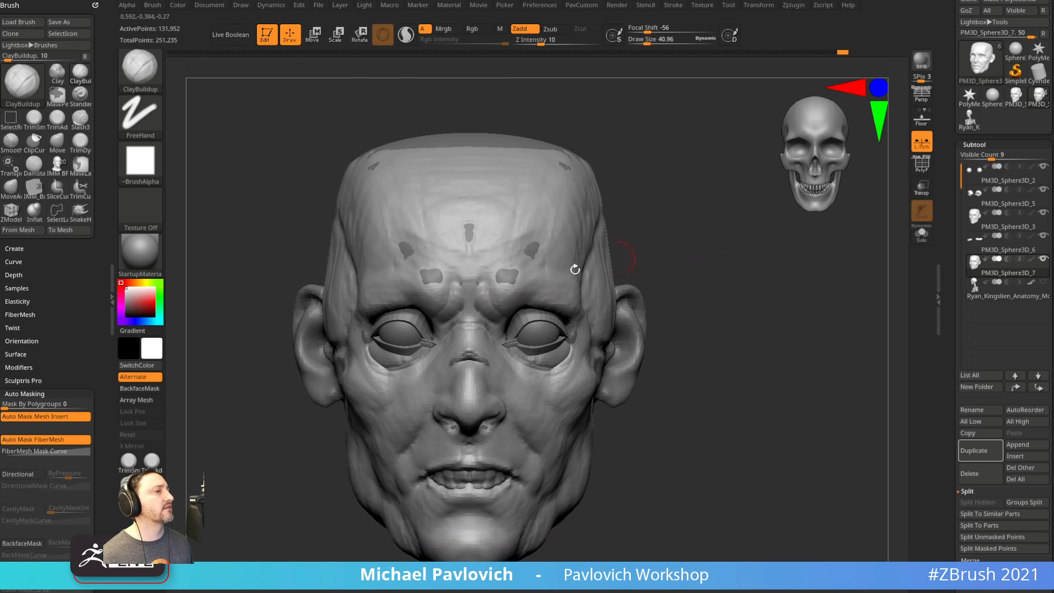
mouse_move(667, 262)
left_mouse_down()
mouse_move(729, 279)
mouse_move(756, 271)
left_mouse_up()
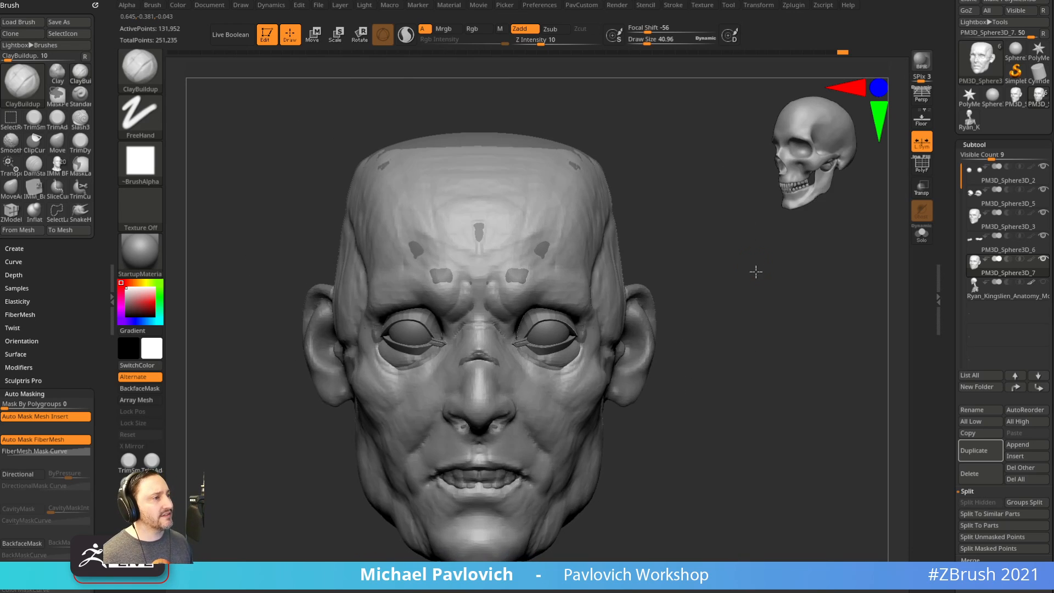
Make the eyelids PM3D_Sphere3D_5 active and adjust their inner corners with the Move brush at draw size about 126.
left_click(438, 337, "alt")
key("b")
key("m")
key("v")
left_click_drag(437, 336, 447, 334)
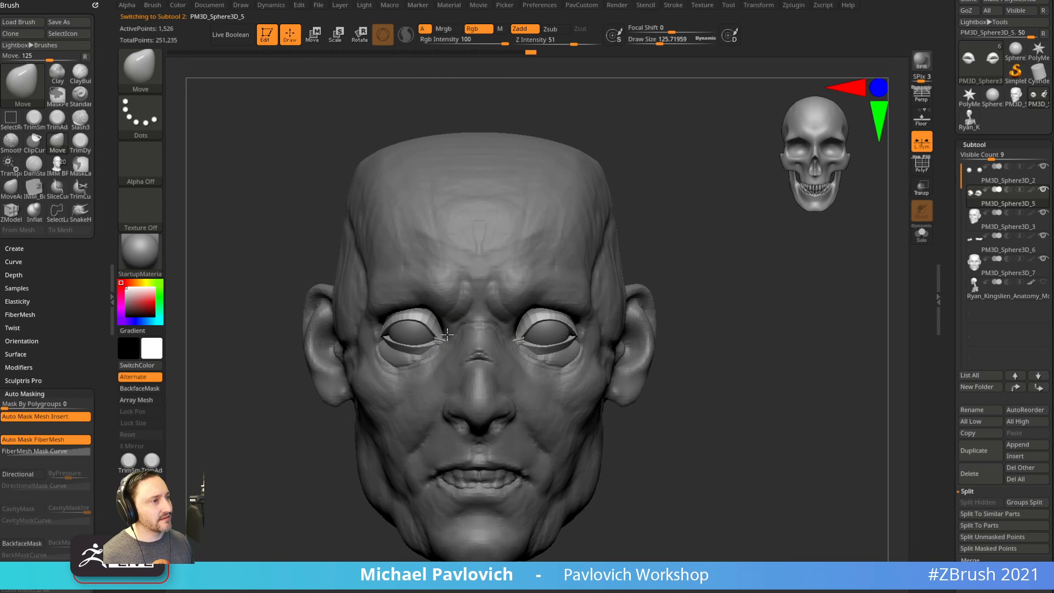
left_click(418, 333, "alt")
key("w")
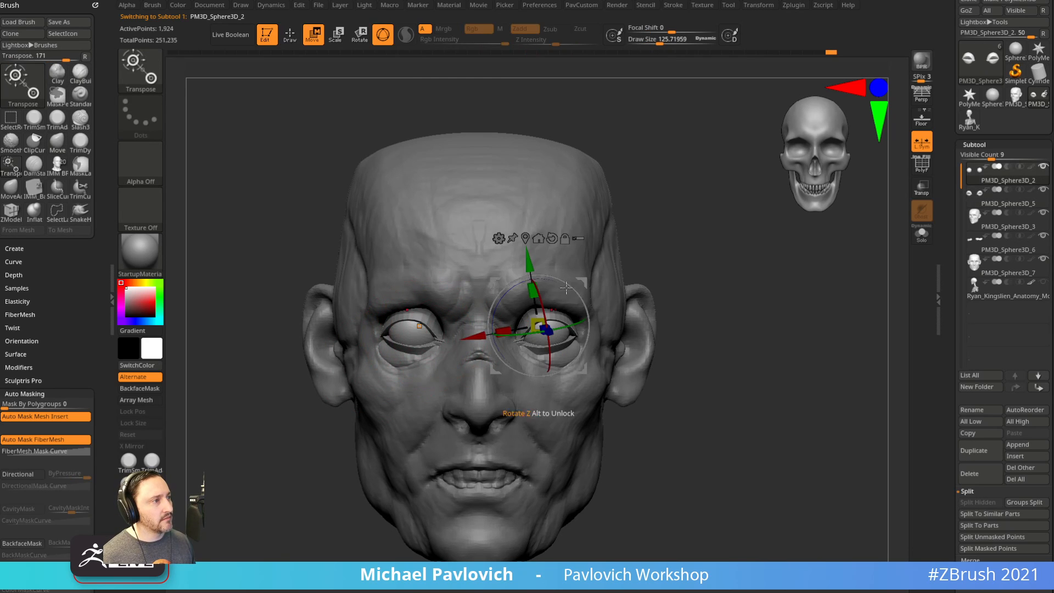
key("q")
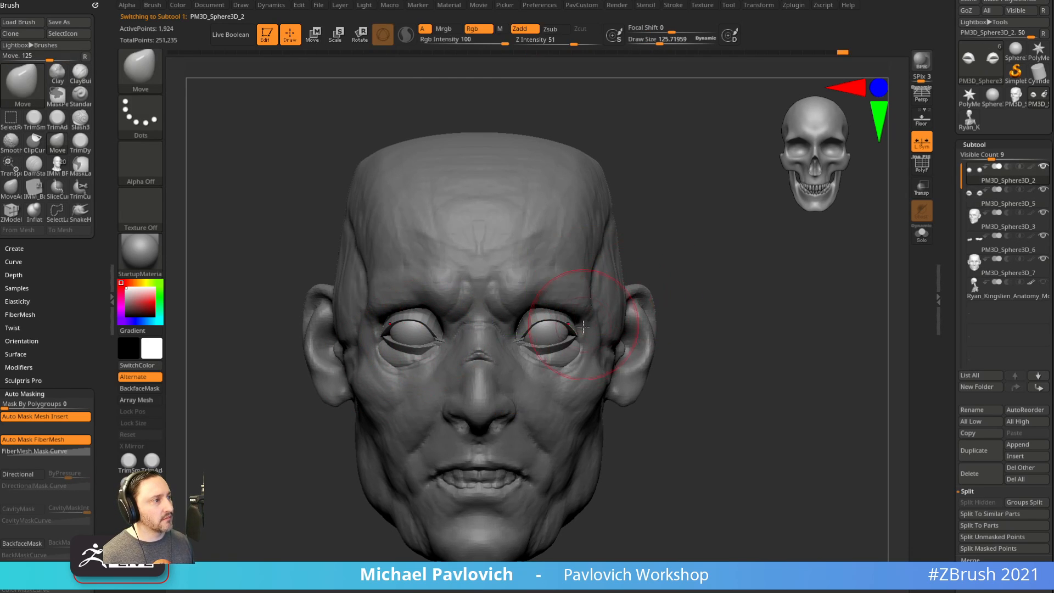
Reactivate the eyelids PM3D_Sphere3D_5 and reposition their outer corners with a larger Move brush, draw size about 145 to 161.
left_click(578, 331, "alt")
key("bracketright")
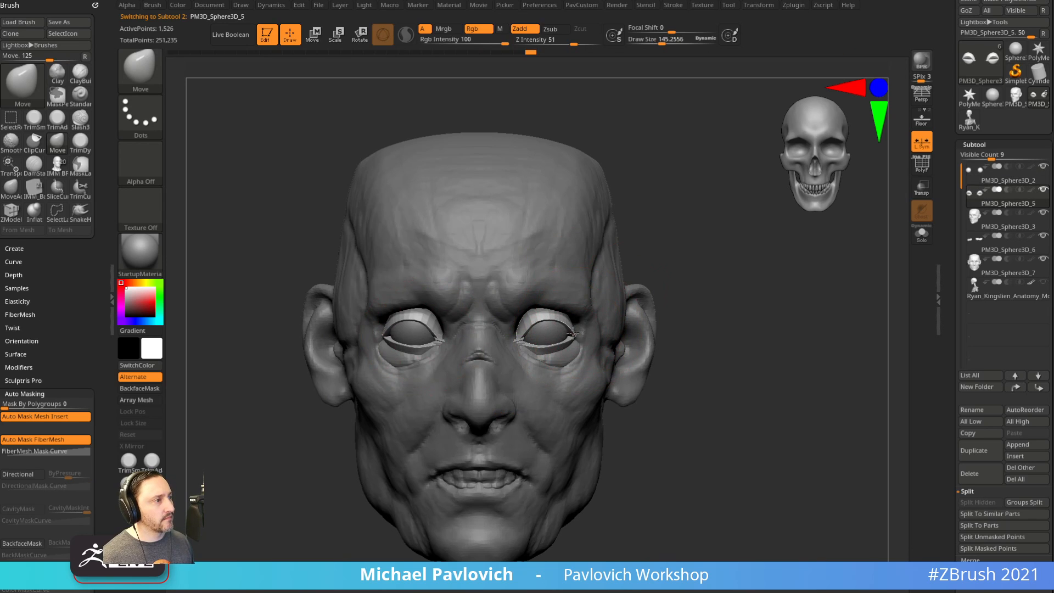
left_click_drag(573, 332, 574, 337)
left_click_drag(658, 298, 535, 311)
left_click_drag(455, 357, 582, 349)
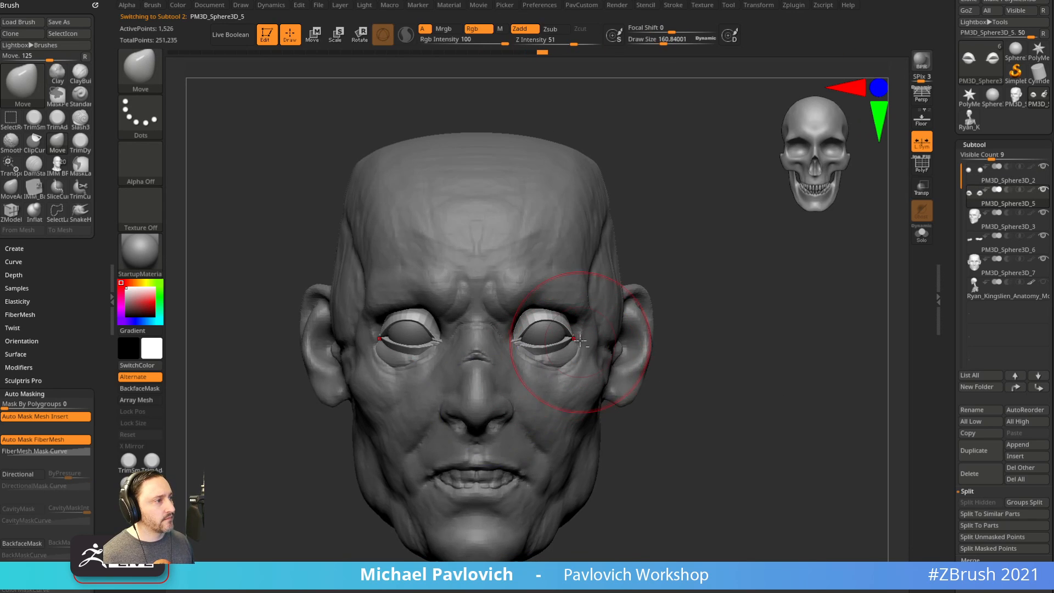
left_click_drag(641, 306, 596, 314)
mouse_move(596, 314)
left_mouse_down("alt")
mouse_move(631, 327)
mouse_move(598, 350)
mouse_move(560, 348)
left_mouse_up("alt")
Fine-tune the eyelid corners with Move at a draw size of about 55 and smooth the inner corners.
key("s")
left_click_drag(763, 227, 581, 341, "shift")
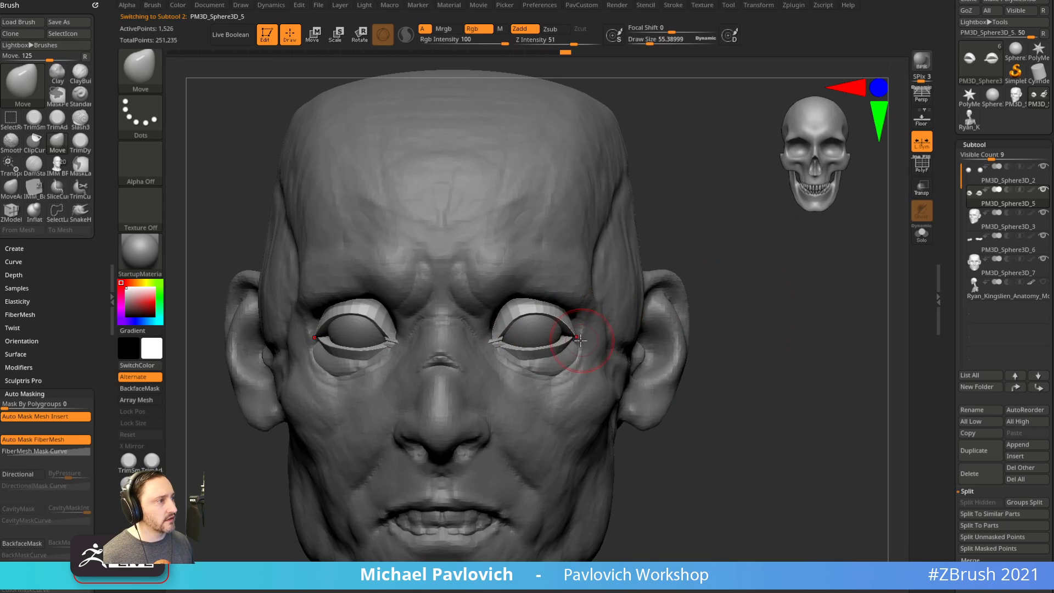
left_click_drag(739, 290, 687, 290)
left_click_drag(337, 487, 463, 407, "shift")
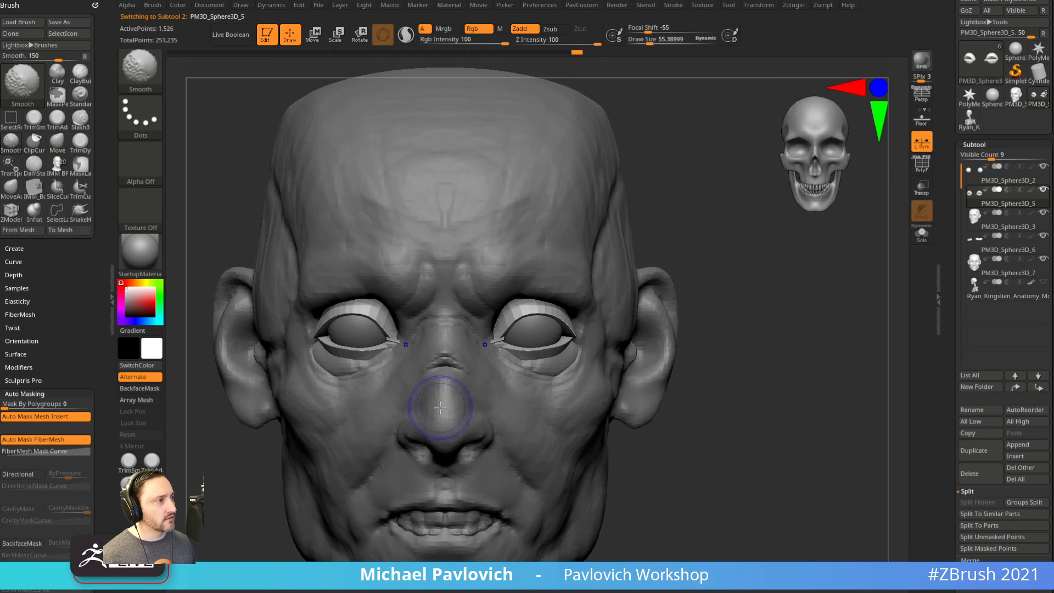
left_click_drag(719, 252, 823, 285, "alt")
left_click_drag(824, 286, 669, 302)
Apply Crease PG to the eyelids and check their topology with PolyFrame display.
key("2")
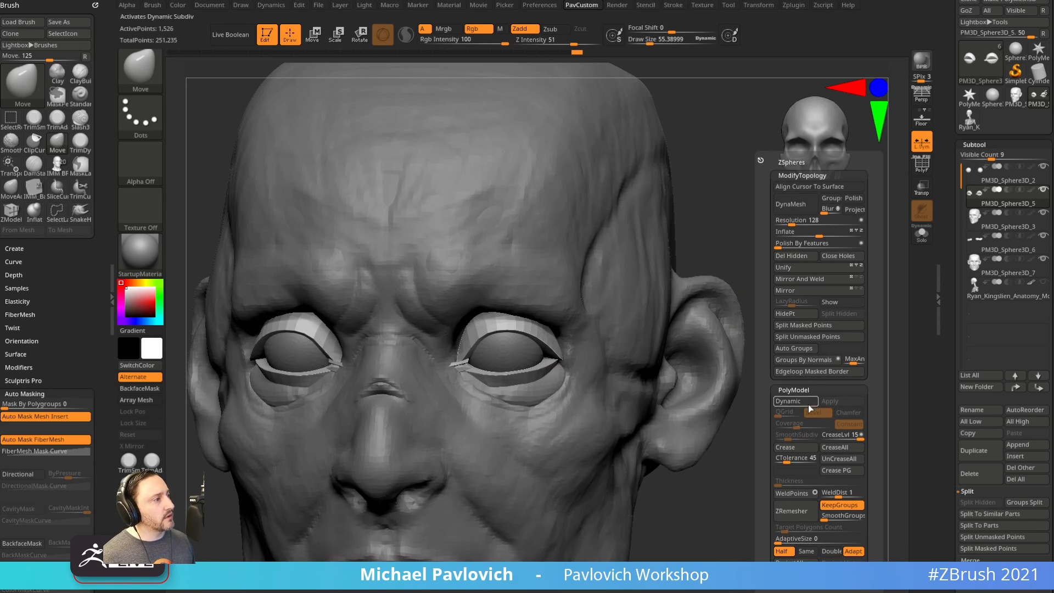
left_click(827, 472)
left_click(929, 171)
left_click_drag(841, 253, 862, 263, "alt")
left_click_drag(753, 313, 828, 370)
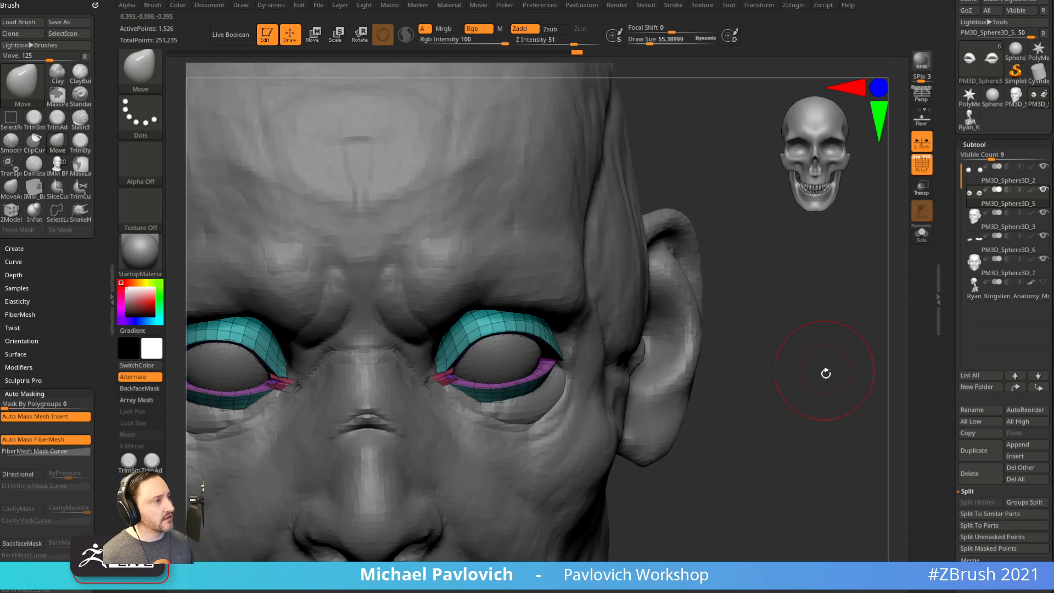
key("2")
left_click_drag(674, 435, 631, 409)
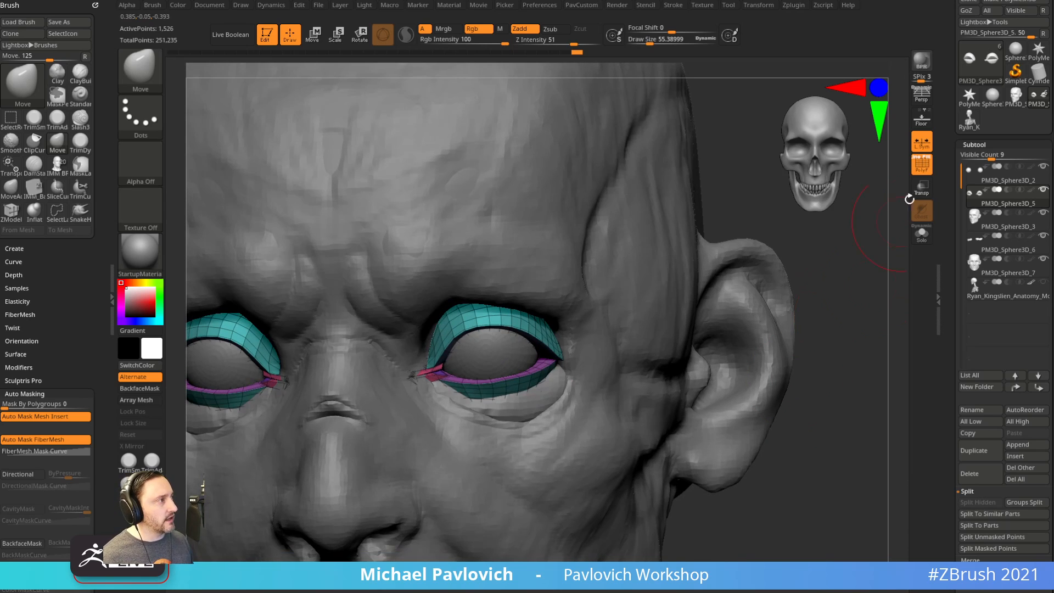
Hide PolyFrame, subdivide the eyelids twice and swell them with the Inflat brush at draw size about 38.
left_click(922, 166)
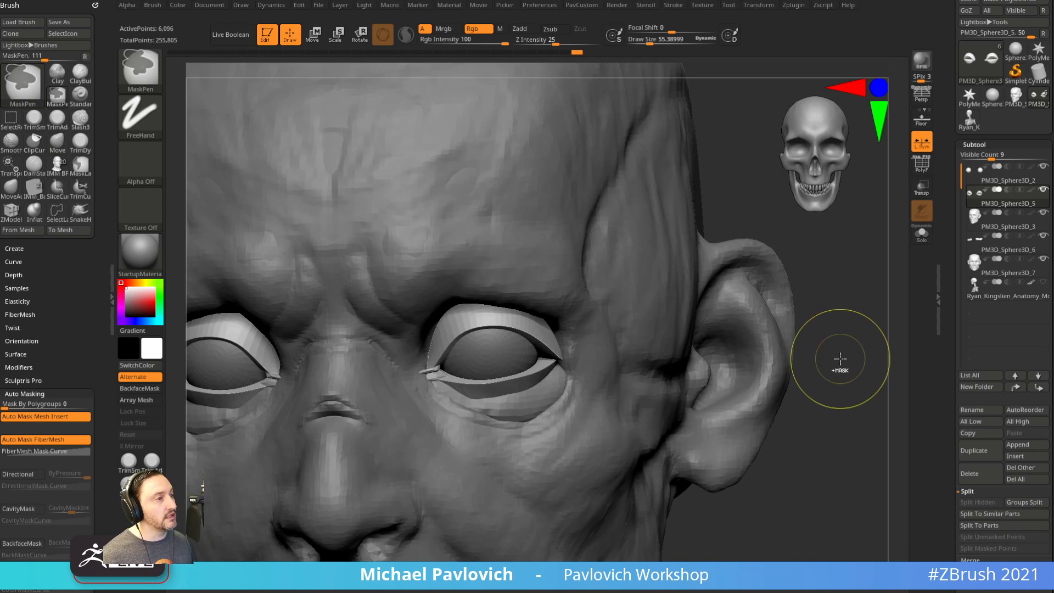
left_click_drag(834, 363, 814, 379)
key("b")
key("i")
key("n")
key("s")
left_click_drag(484, 404, 486, 405)
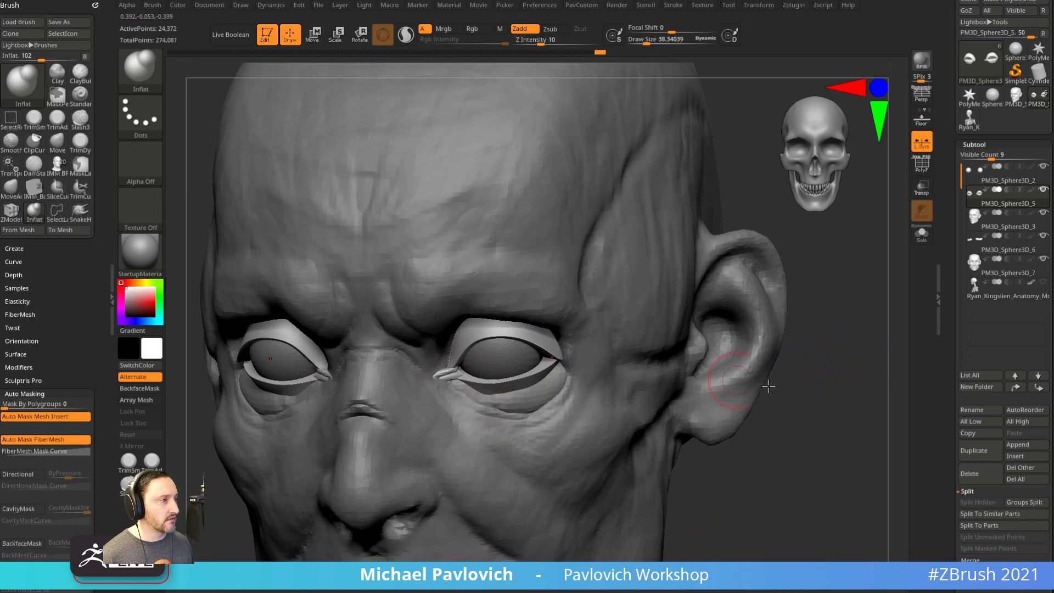
left_click_drag(801, 386, 798, 368, "alt")
mouse_move(785, 379)
left_mouse_down()
mouse_move(798, 376)
mouse_move(785, 386)
mouse_move(790, 353)
mouse_move(718, 313)
mouse_move(582, 363)
left_mouse_up()
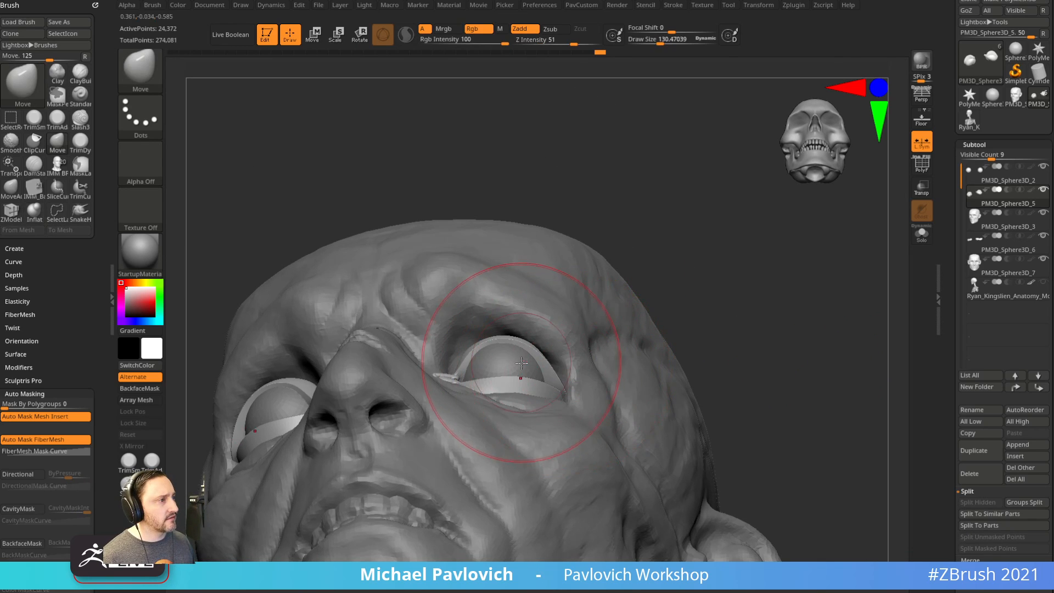
Make the eyeballs PM3D_Sphere3D_2 active, then reset the transform gizmo's orientation and centre it on the eyeball.
left_click(520, 362, "alt")
left_click_drag(700, 283, 713, 299, "shift")
key("w")
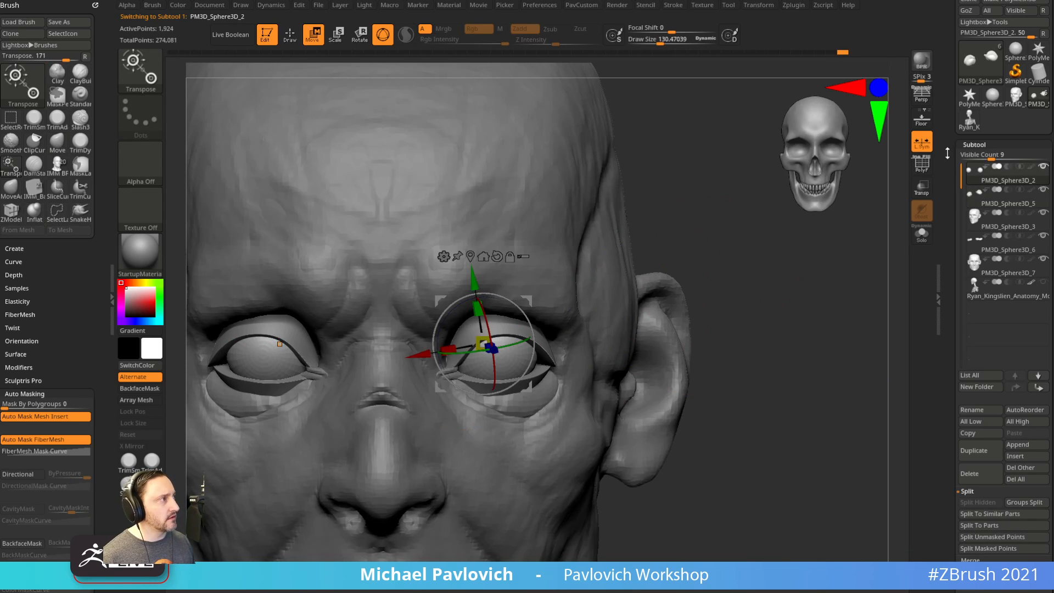
left_click(497, 257, "alt")
left_click(471, 256)
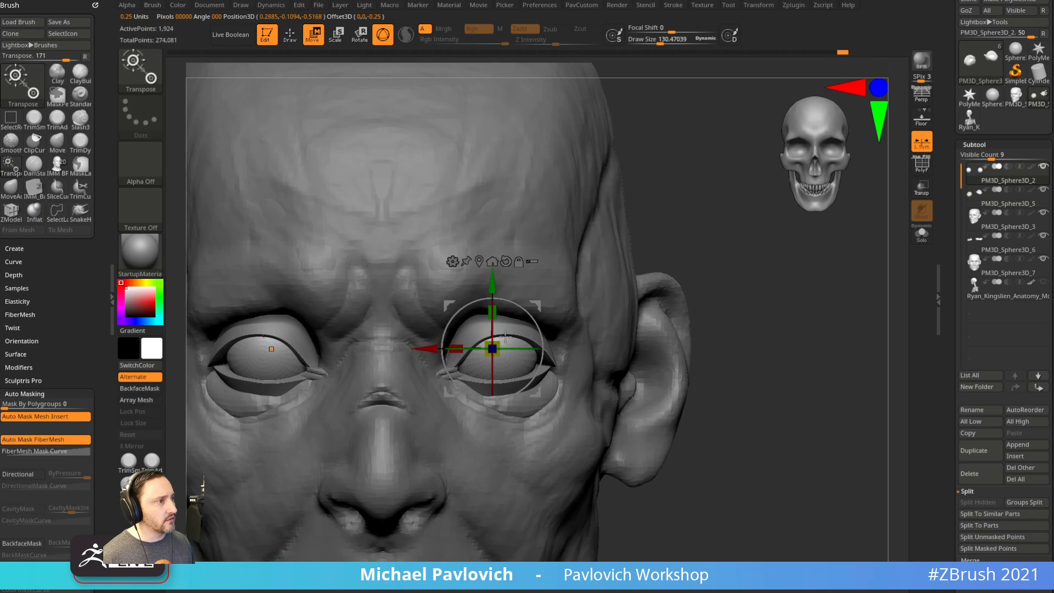
Scale the eyeballs by a factor of about 1.015 and nudge them slightly to fit inside the lids.
left_click_drag(501, 342, 458, 342)
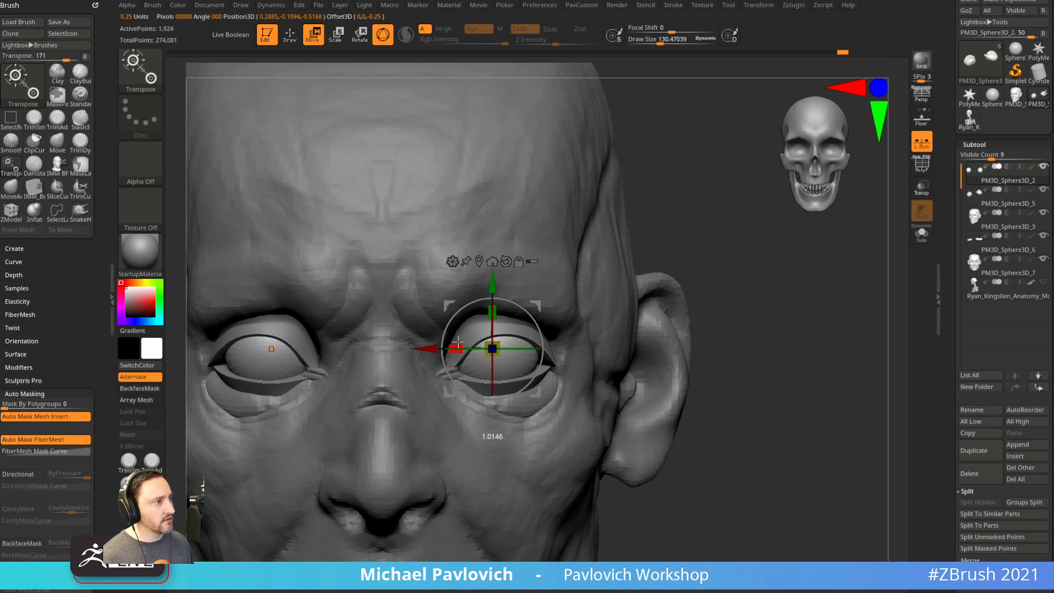
left_click_drag(707, 246, 530, 251)
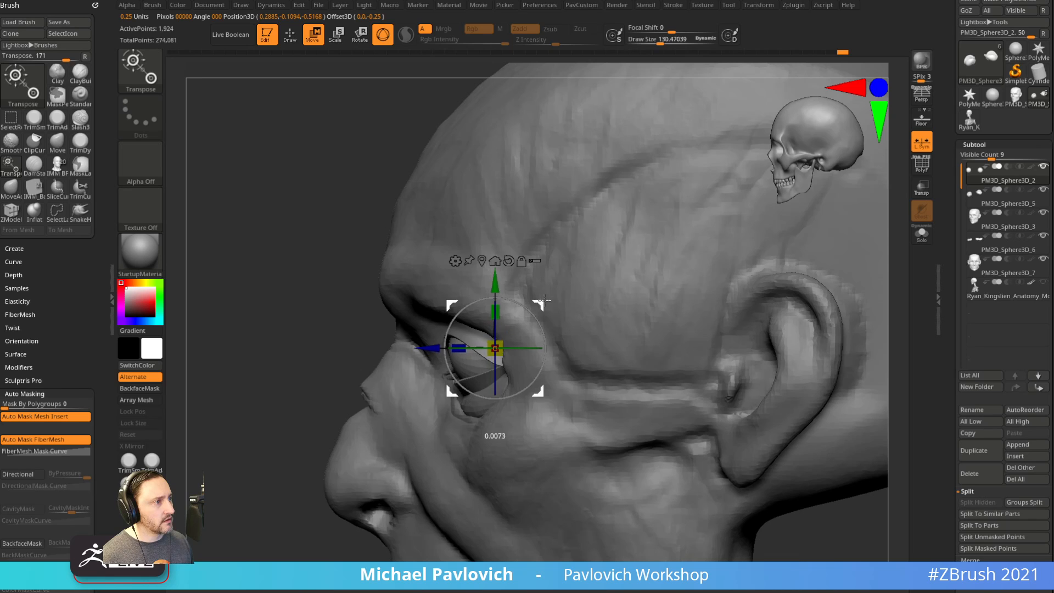
key("q")
left_click_drag(324, 408, 527, 341, "shift")
key("w")
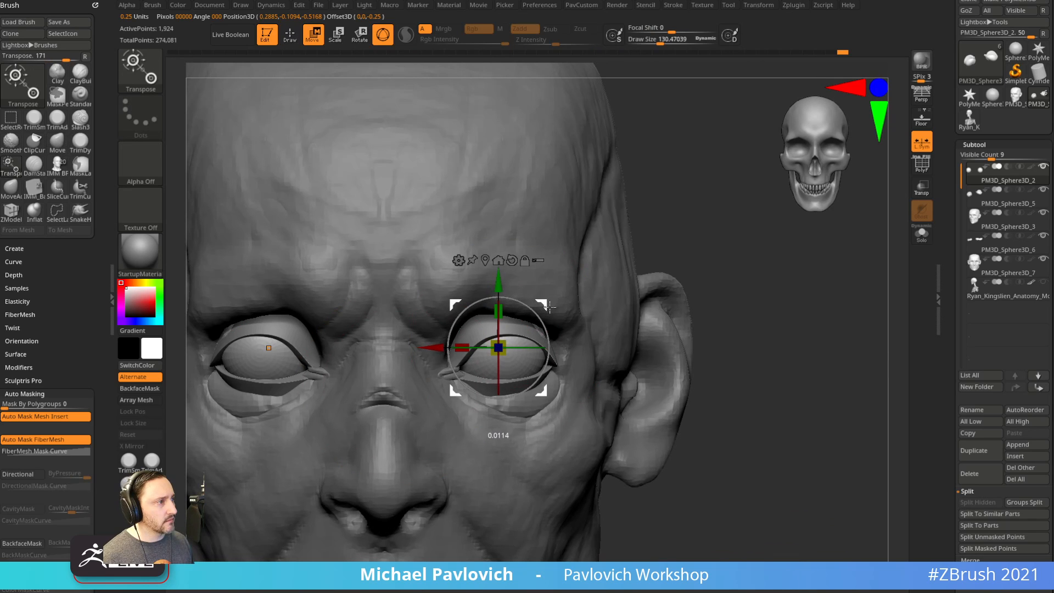
key("q")
left_click_drag(720, 275, 730, 233)
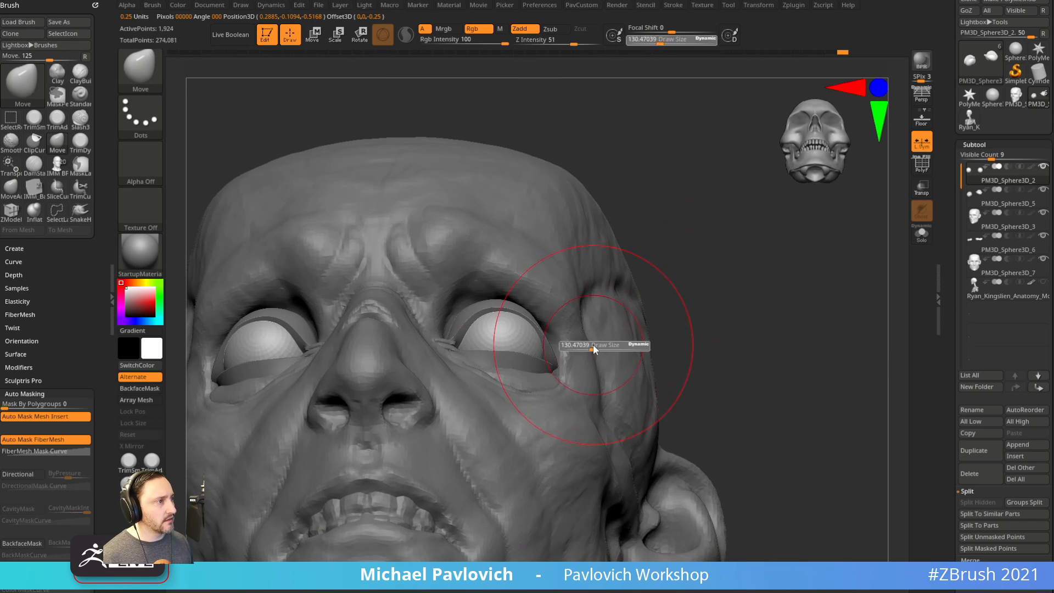
Inspect the fit between the eyelids PM3D_Sphere3D_5 and the eyeballs PM3D_Sphere3D_2 from below and the front.
left_click(557, 358, "alt")
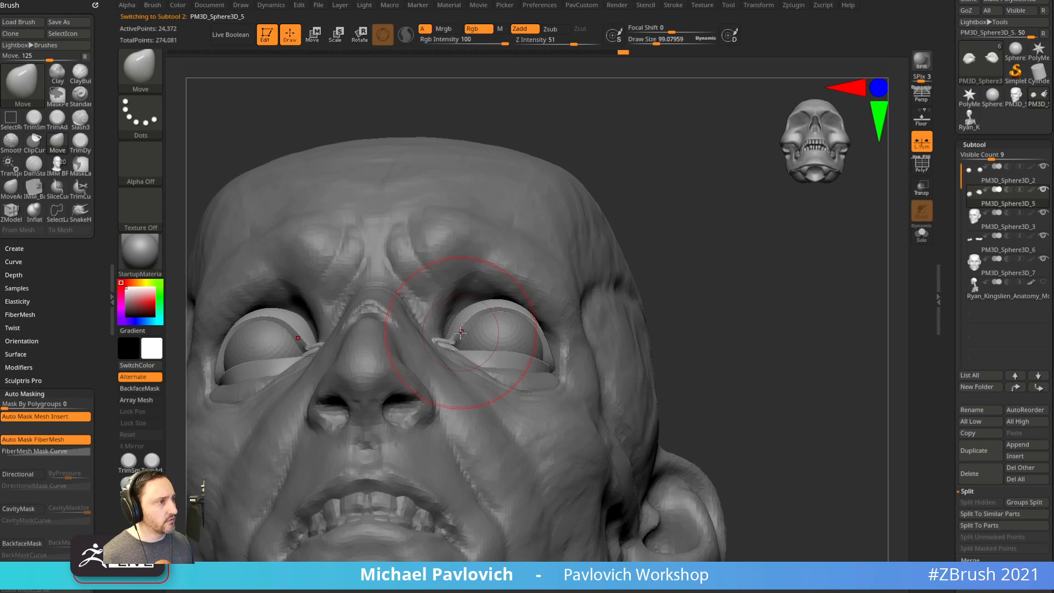
right_click_drag(563, 330, 610, 319, "shift")
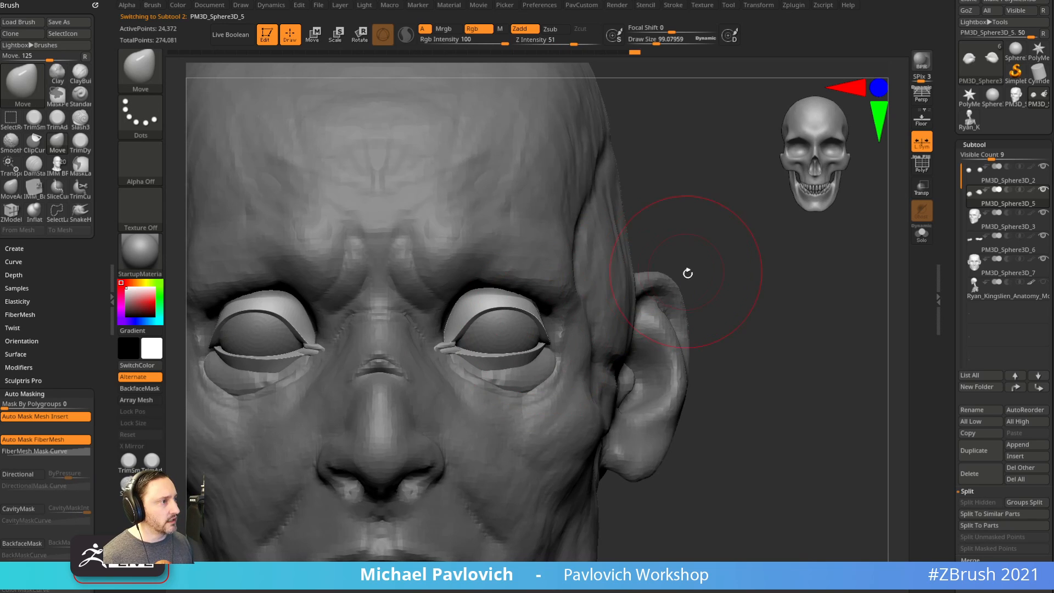
mouse_move(688, 273)
right_mouse_down()
mouse_move(731, 310)
mouse_move(717, 336)
mouse_move(720, 316)
right_mouse_up()
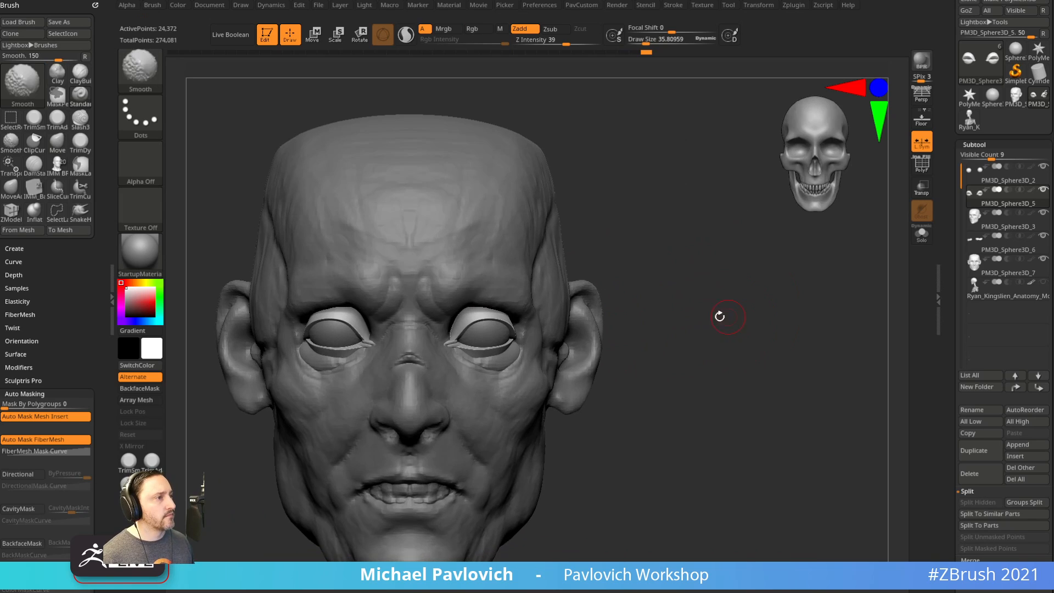
right_click_drag(572, 310, 637, 310, "alt")
left_click(570, 335, "alt")
key("w")
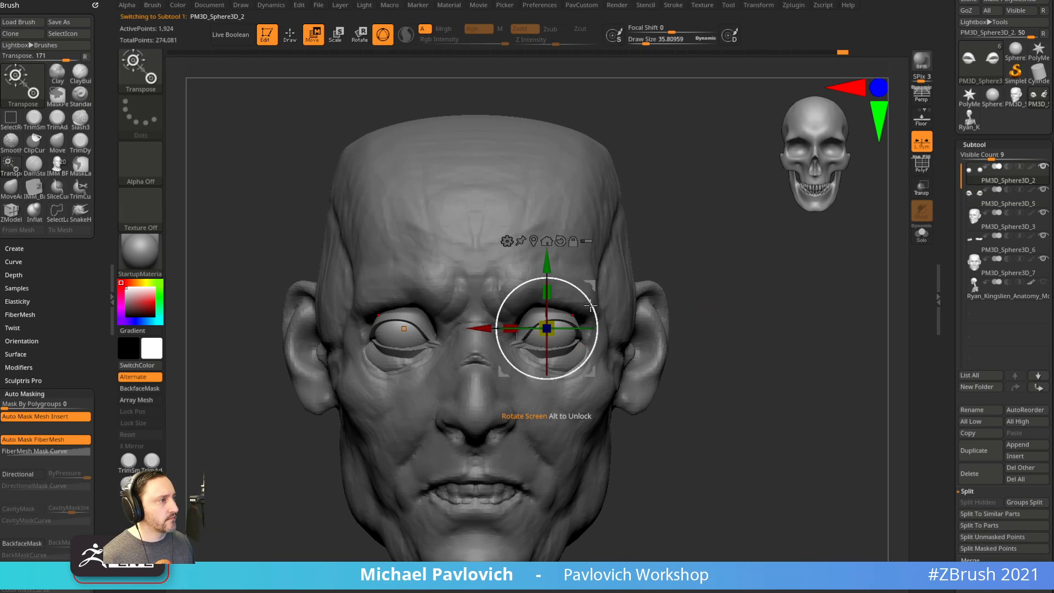
key("q")
Make the eyelids PM3D_Sphere3D_5 active and select the Move brush with a draw size of about 72.
mouse_move(704, 277)
right_mouse_down("ctrl")
mouse_move(718, 285)
mouse_move(767, 242)
right_mouse_up("ctrl")
left_click(593, 337, "alt")
mouse_move(689, 319)
right_mouse_down()
mouse_move(687, 294)
mouse_move(626, 274)
right_mouse_up()
right_click_drag(626, 275, 618, 308, "ctrl")
key("s")
left_click_drag(612, 328, 619, 328)
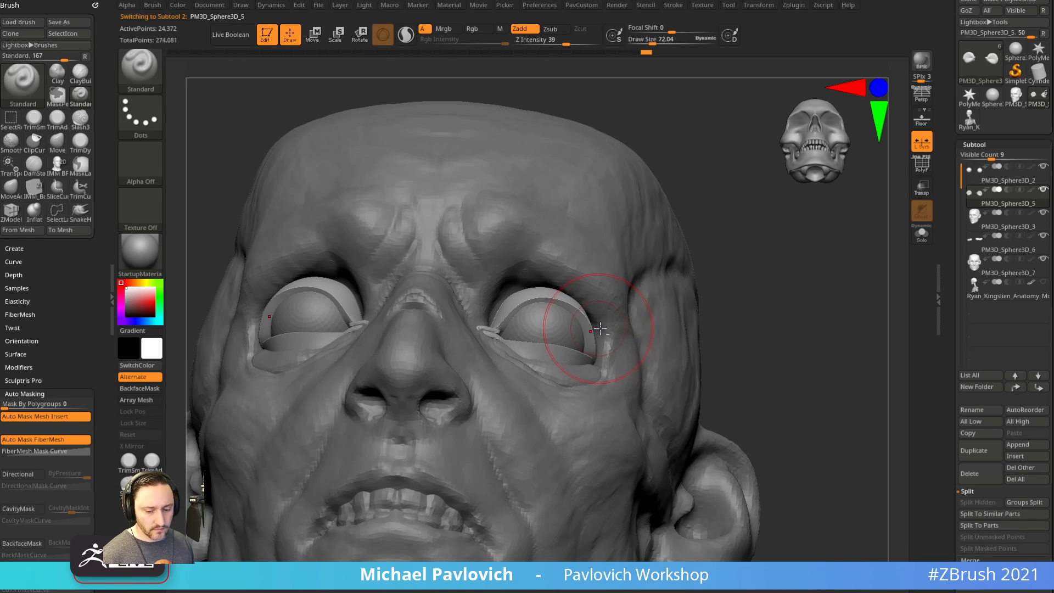
key("b")
key("m")
key("v")
left_click_drag(726, 282, 720, 340, "shift")
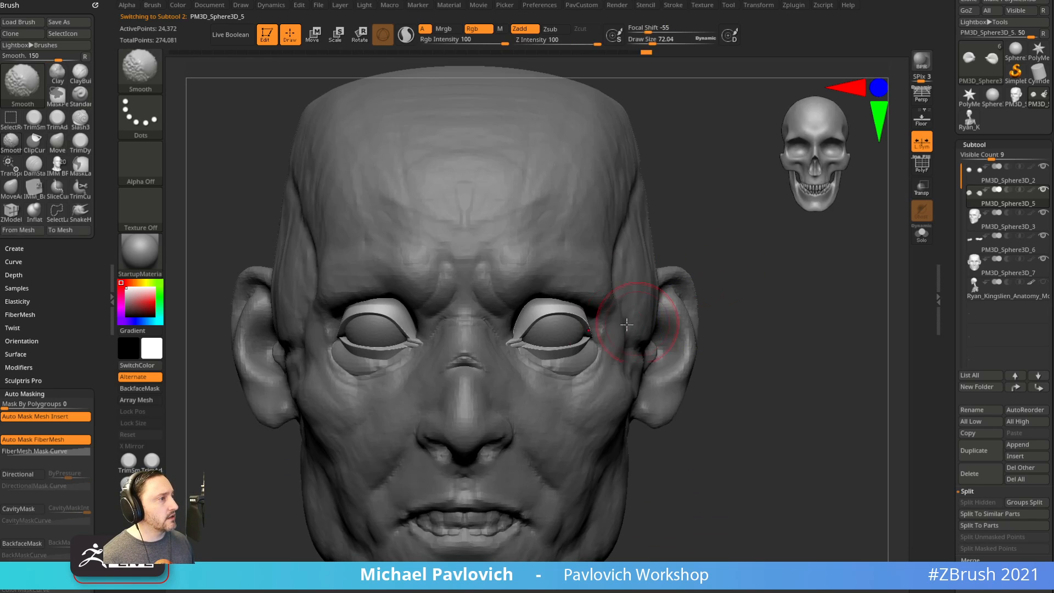
Select the Standard brush at draw size about 36 and make the facial flesh PM3D_Sphere3D_7 active.
left_click(622, 318, "alt")
key("s")
left_click_drag(615, 318, 628, 317)
left_click(602, 299, "alt")
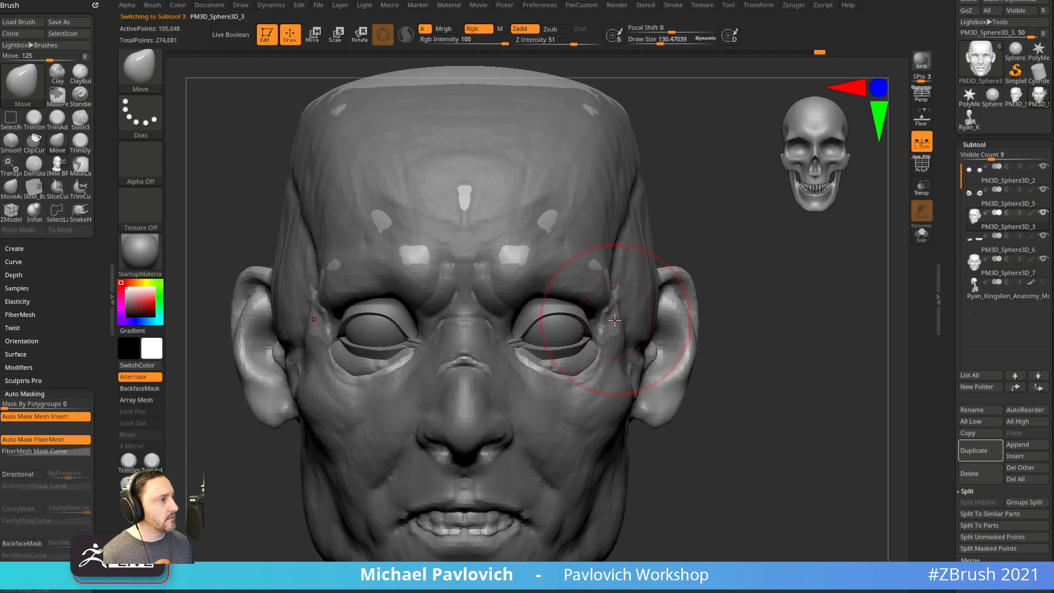
key("f")
key("b")
key("s")
key("t")
key("s")
left_click_drag(723, 280, 715, 281)
mouse_move(719, 281)
left_mouse_down("alt")
mouse_move(732, 291)
mouse_move(680, 308)
left_mouse_up("alt")
left_click_drag(741, 351, 758, 396, "shift")
left_click(595, 384, "alt")
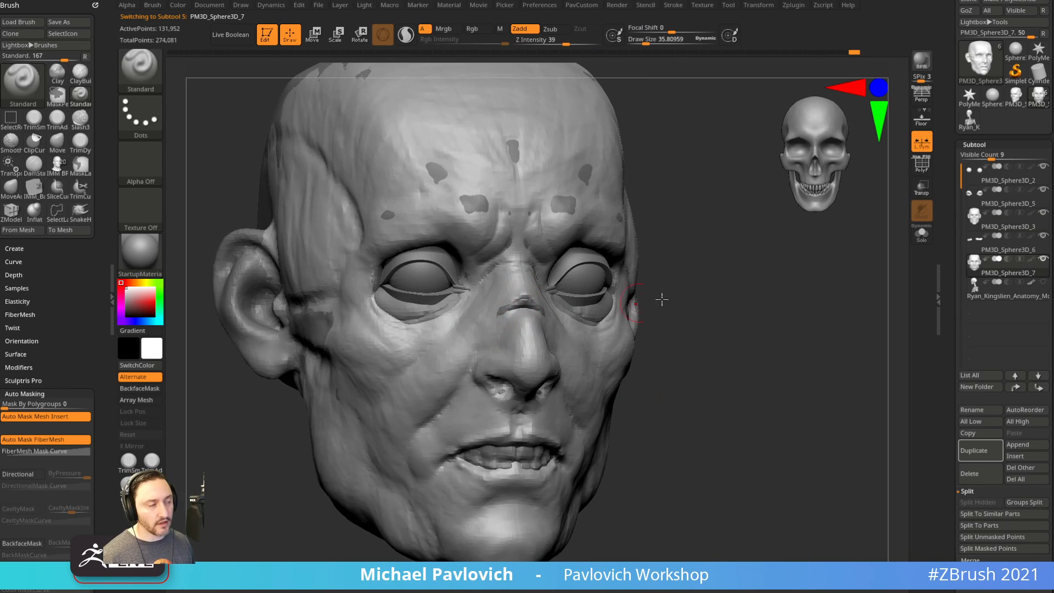
Carve an open cavity into the right side of the nose below the bridge, exposing the nasal opening.
left_click_drag(662, 299, 610, 307)
left_click_drag(528, 335, 520, 333)
left_click_drag(667, 324, 620, 315, "shift")
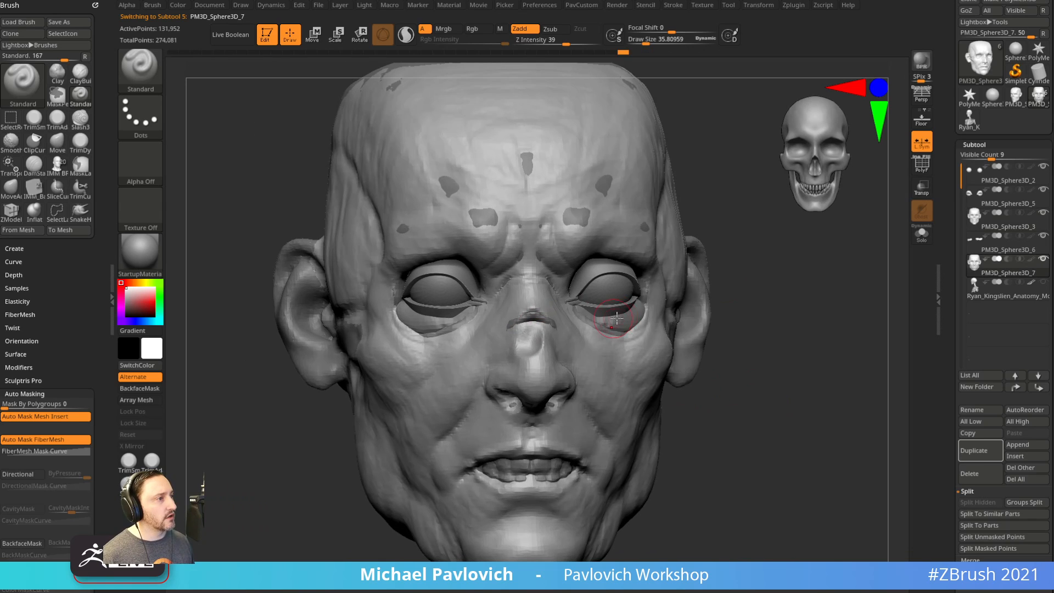
mouse_move(759, 344)
left_mouse_down("alt")
mouse_move(743, 360)
mouse_move(760, 379)
left_mouse_up("alt")
left_click_drag(791, 341, 700, 307)
left_click_drag(315, 412, 393, 427)
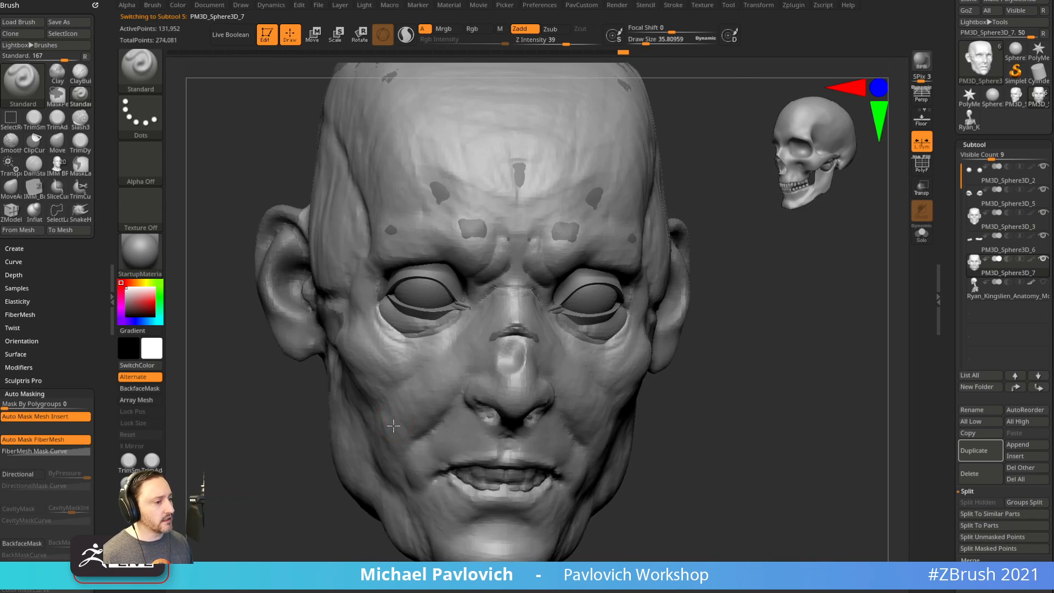
left_click_drag(675, 271, 496, 358)
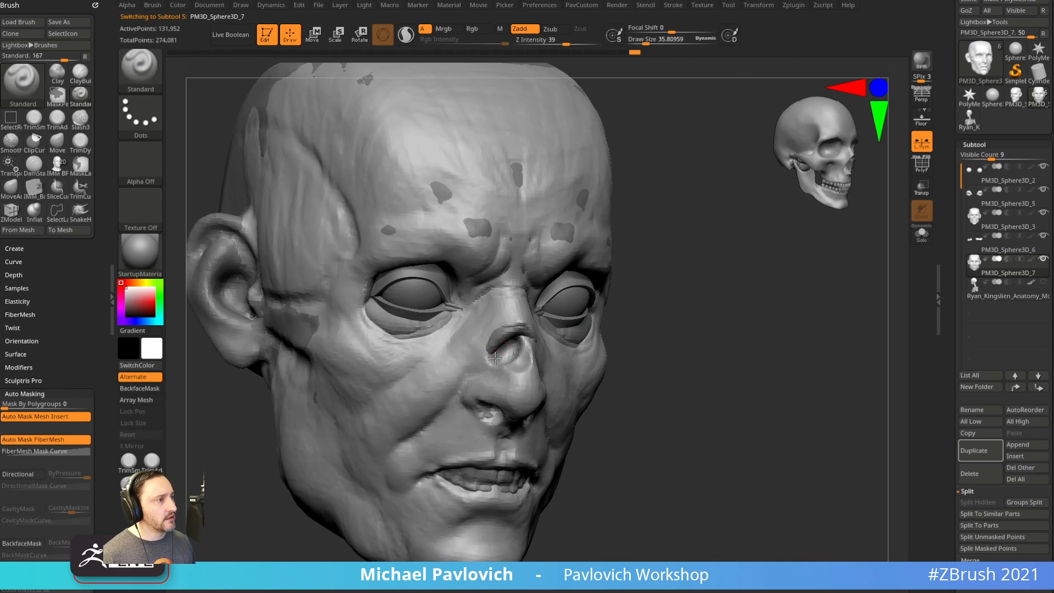
left_click_drag(646, 332, 609, 306)
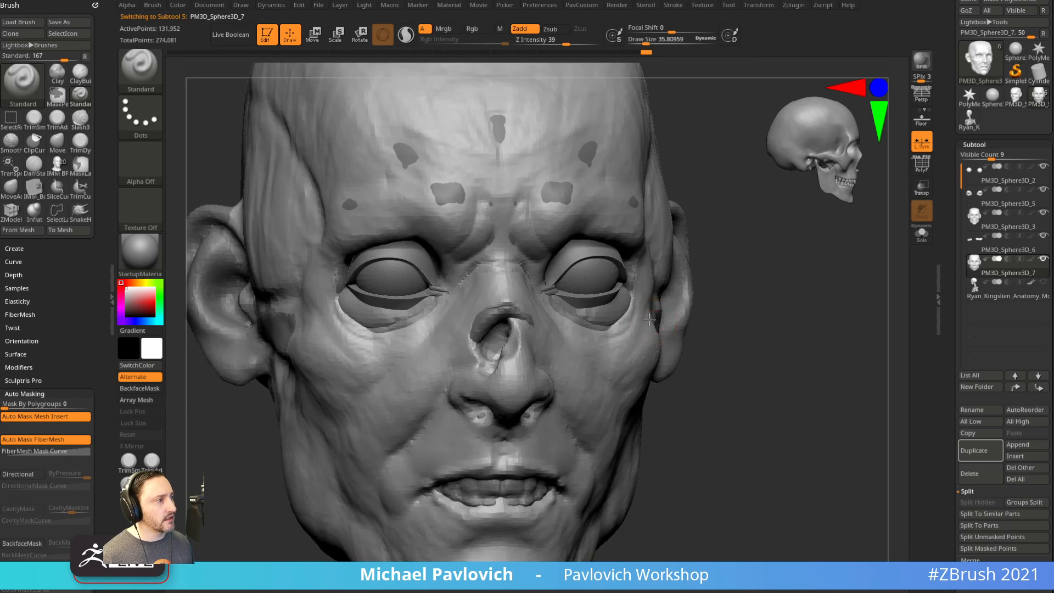
Deepen and smooth the nasal cavity towards the nose tip with the Standard brush at draw sizes about 19 and 29.
left_click_drag(763, 332, 710, 295, "alt")
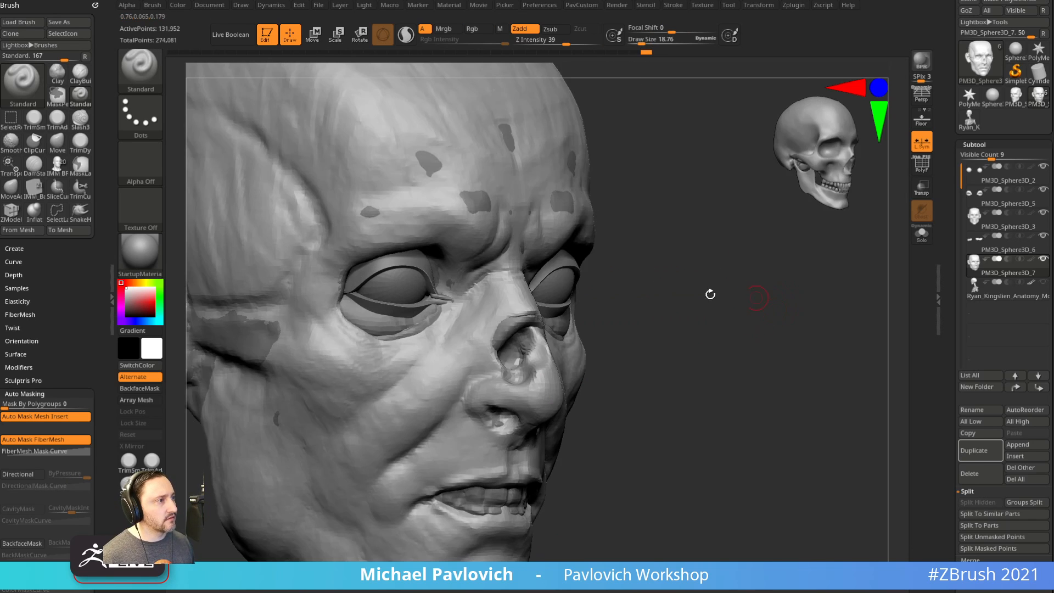
left_click_drag(602, 297, 619, 308)
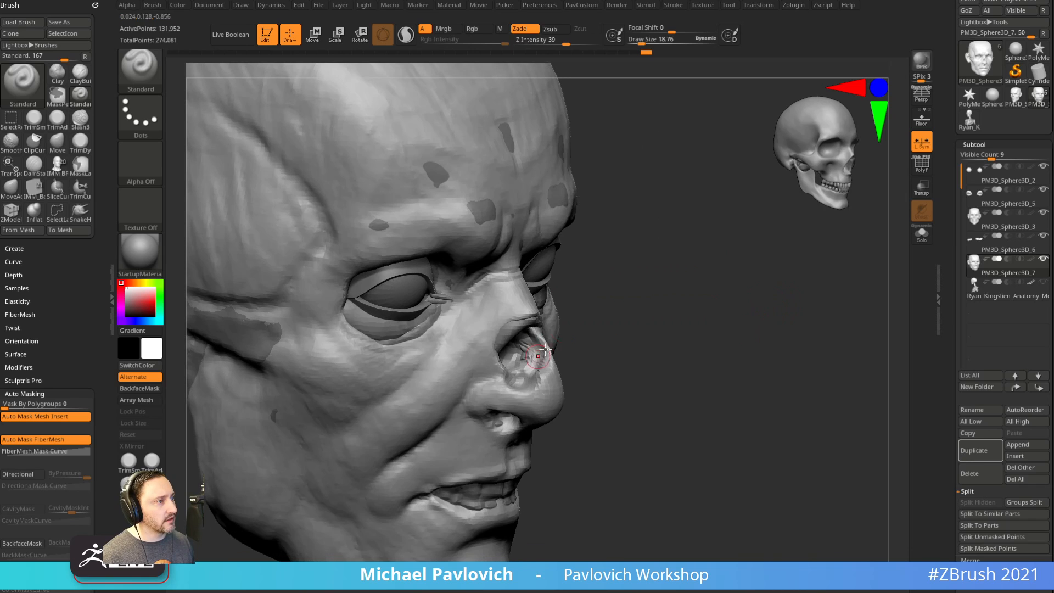
mouse_move(528, 363)
left_mouse_down("shift")
mouse_move(615, 333)
mouse_move(535, 368)
left_mouse_up("shift")
left_click_drag(644, 289, 664, 262)
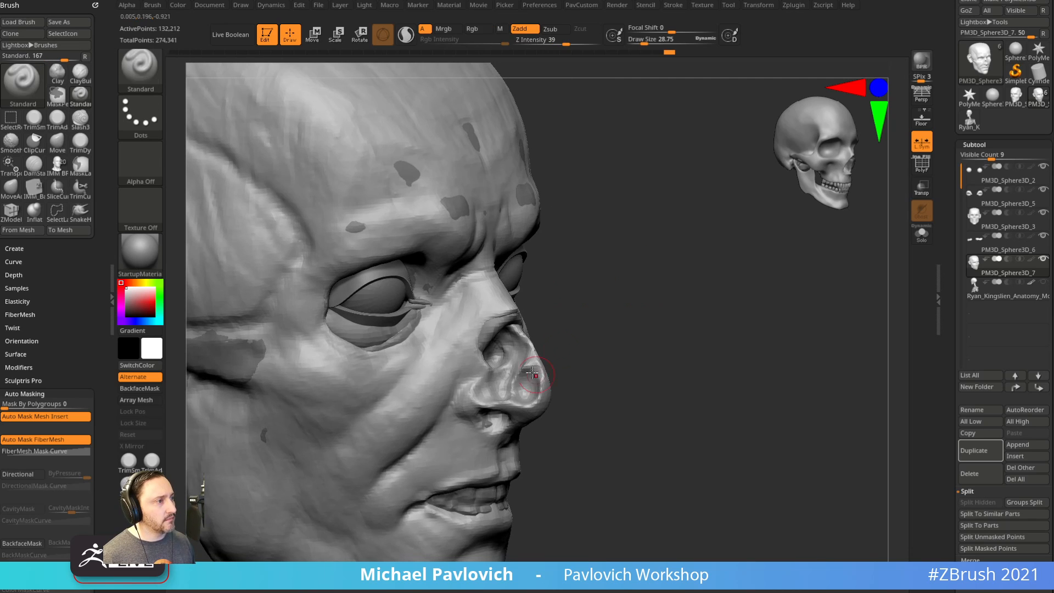
left_click_drag(541, 375, 536, 329, "shift")
Carve a small dent into the flesh below the left cheekbone at draw size about 29.
left_click_drag(736, 329, 668, 353)
left_click_drag(791, 380, 742, 392, "shift")
key("f")
left_click_drag(793, 367, 769, 351)
left_click(842, 313, "alt")
left_click(627, 397, "alt")
left_click_drag(742, 407, 624, 305, "alt")
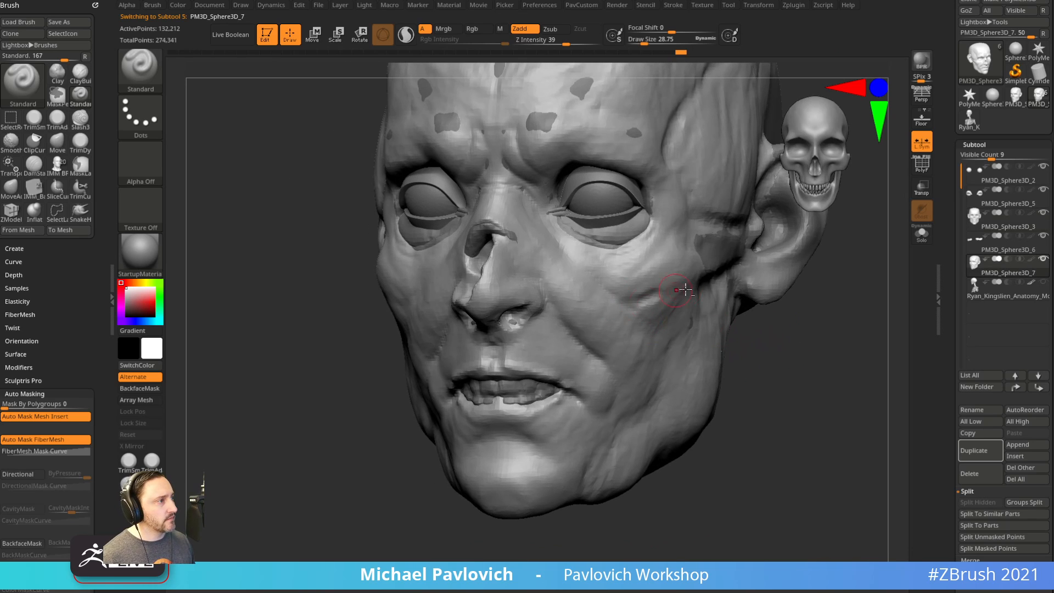
left_click_drag(807, 294, 808, 371)
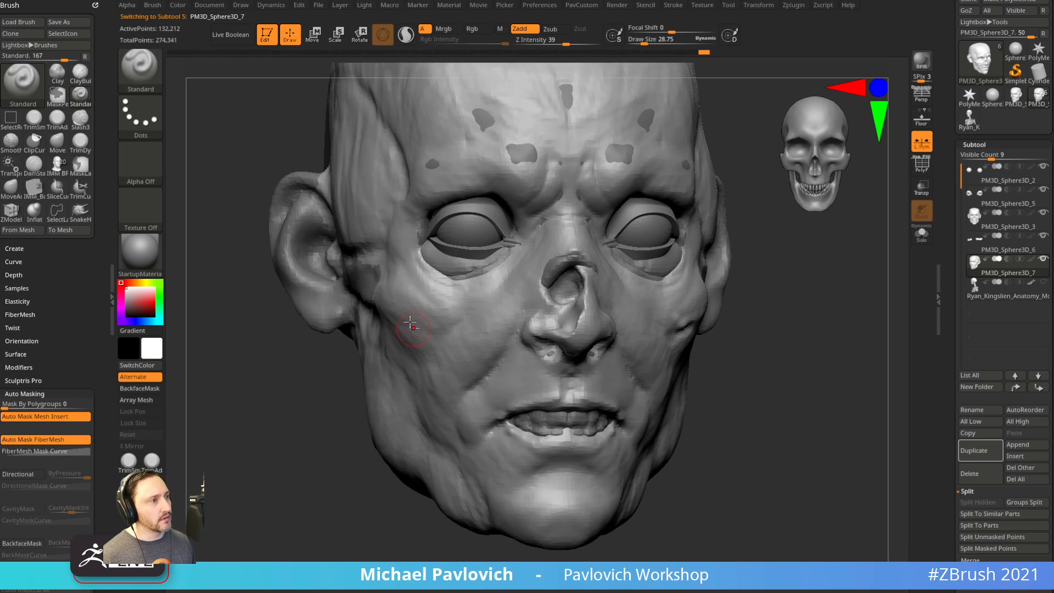
Carve a ragged hollow into the right cheek below the eye with the Standard brush at draw size about 29.
mouse_move(408, 317)
left_mouse_down()
mouse_move(442, 336)
mouse_move(417, 313)
mouse_move(474, 289)
left_mouse_up()
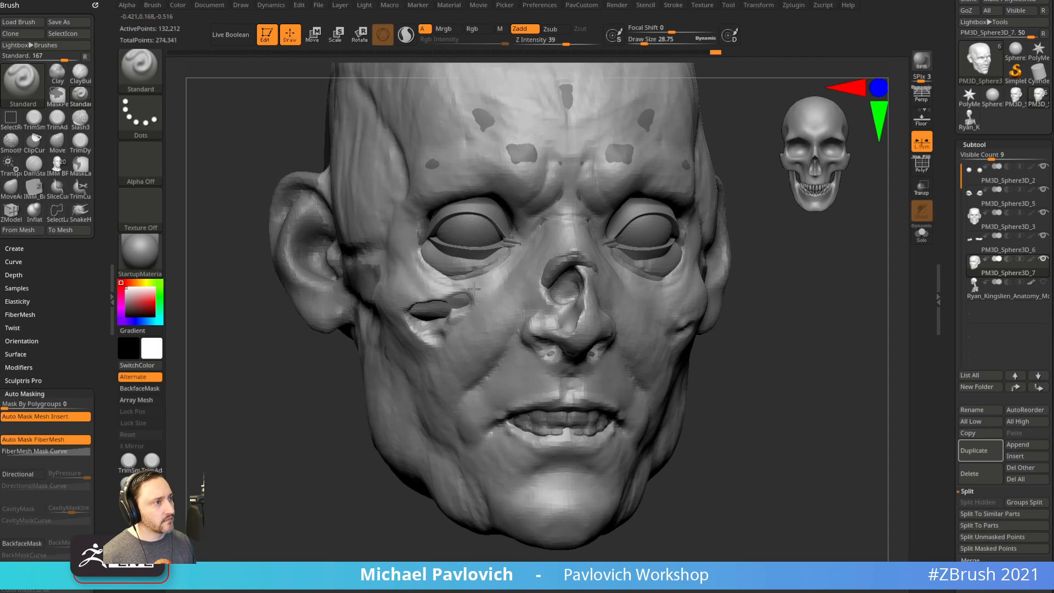
left_click_drag(314, 396, 365, 395)
left_click_drag(416, 315, 429, 325)
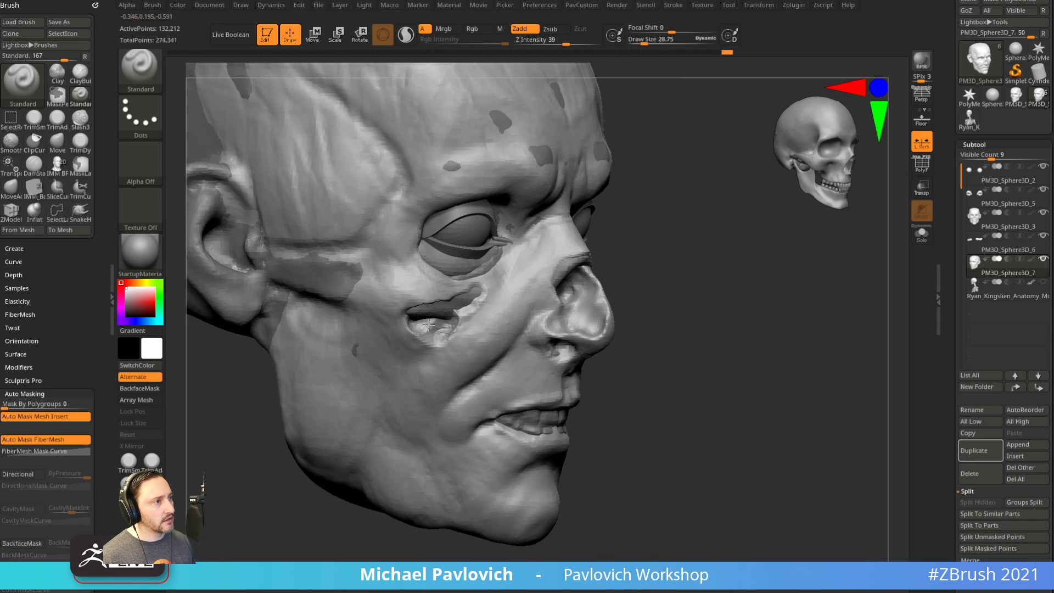
Cut away flesh at the right mouth corner and carve a small round hole above the upper lip, reducing draw size to about 17.
left_click_drag(695, 274, 769, 336)
left_click_drag(342, 502, 366, 515)
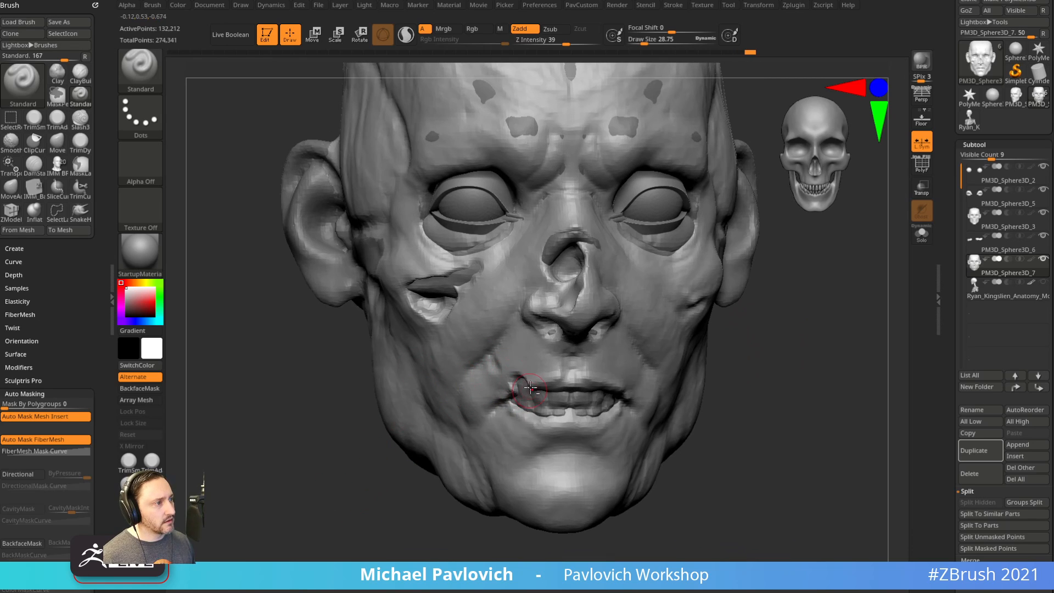
left_click_drag(755, 357, 791, 356)
key("s")
left_click_drag(540, 388, 535, 388)
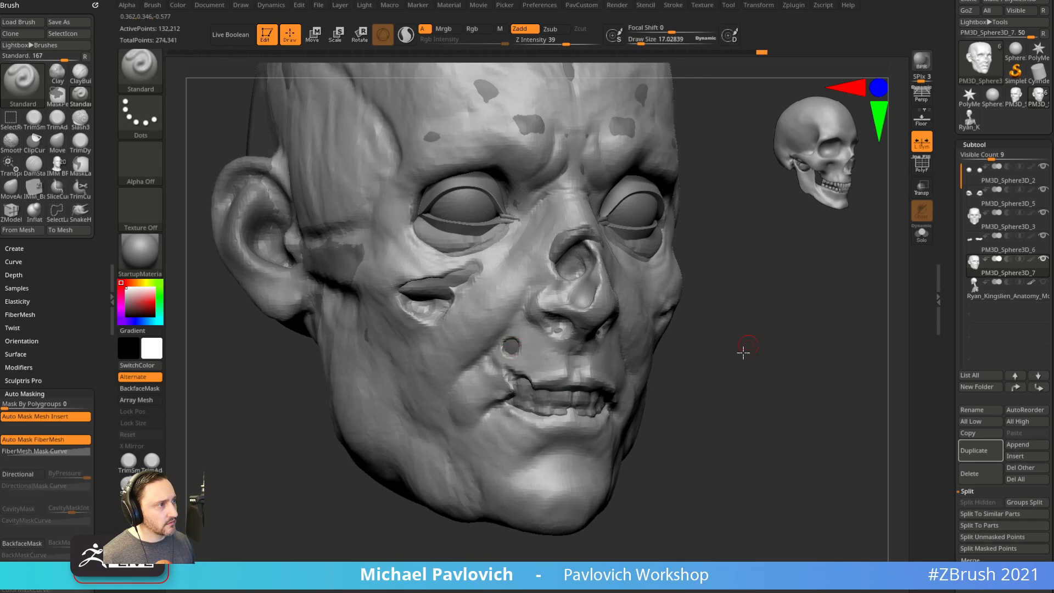
Carve a row of small round holes below the right side of the lower lip at draw size about 22.
left_click_drag(743, 353, 728, 351)
key("s")
left_click_drag(508, 423, 510, 423)
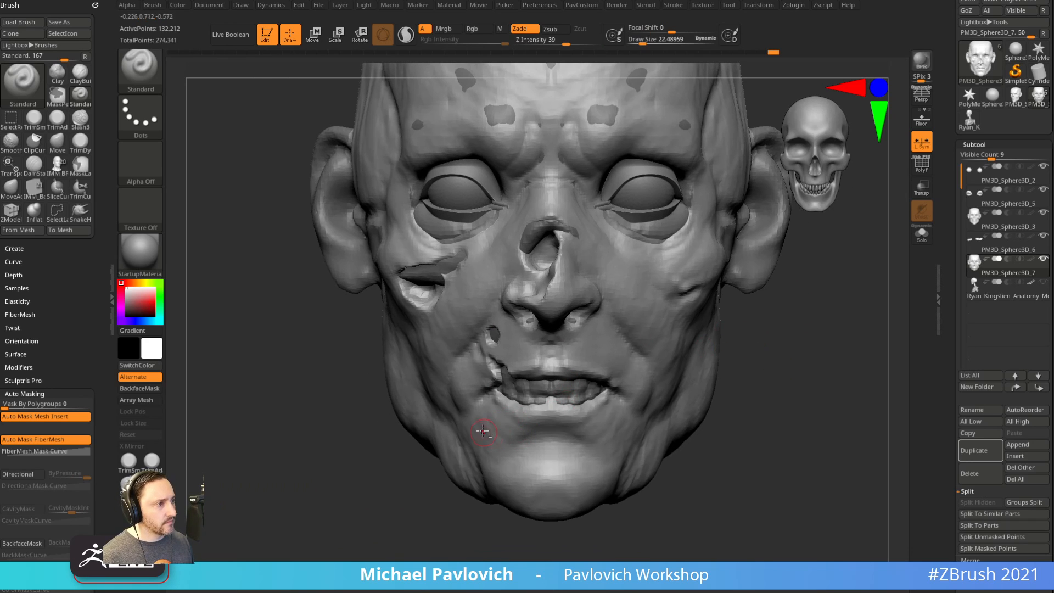
left_click_drag(392, 492, 513, 427)
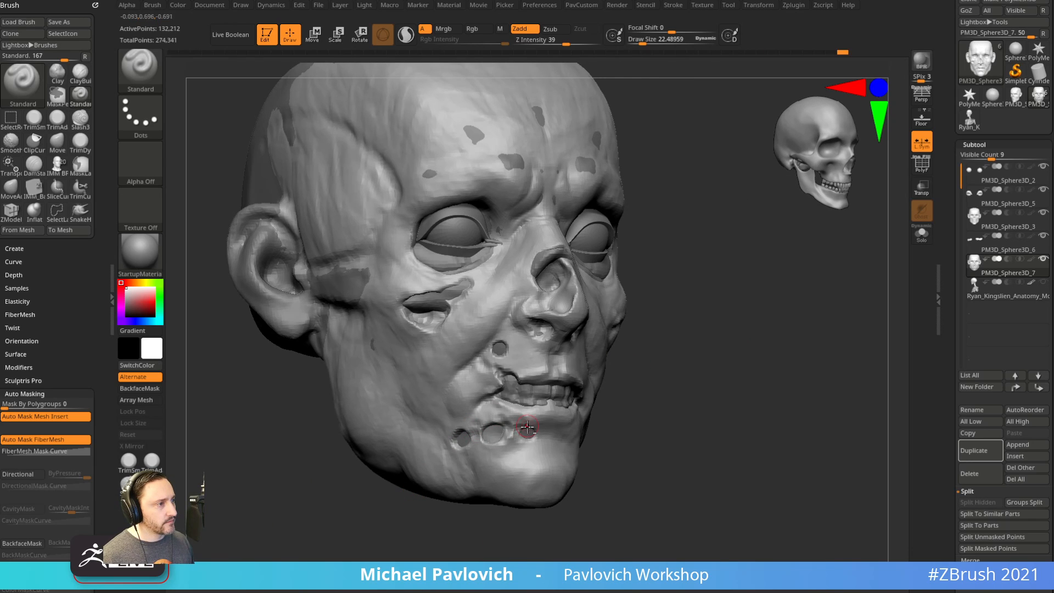
left_click_drag(686, 386, 758, 373)
Carve away flesh at the right temple and along the side of the jaw at draw sizes about 59 and 46.
left_click_drag(490, 330, 494, 282, "alt")
key("s")
left_click_drag(729, 287, 737, 275, "alt")
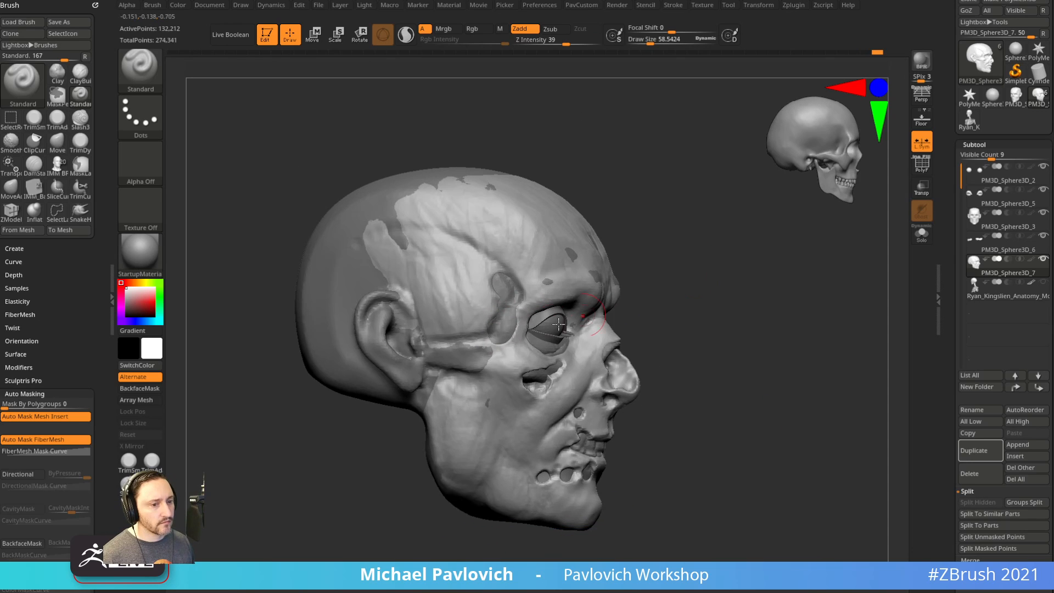
key("s")
left_click_drag(490, 352, 495, 395, "alt")
left_click(488, 399, "alt")
left_click(522, 374, "alt")
Make PM3D_Sphere3D_3 active and move it below PM3D_Sphere3D_6 in the subtool order.
mouse_move(636, 357)
left_mouse_down()
mouse_move(755, 381)
mouse_move(732, 384)
mouse_move(833, 376)
mouse_move(821, 329)
left_mouse_up()
left_click(1002, 227)
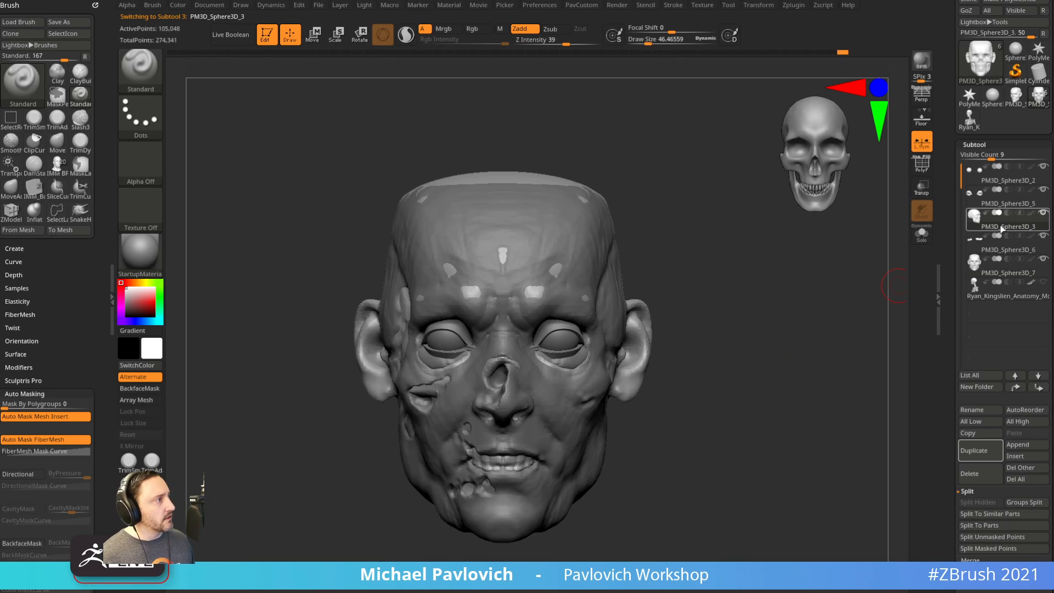
left_click_drag(887, 261, 863, 264)
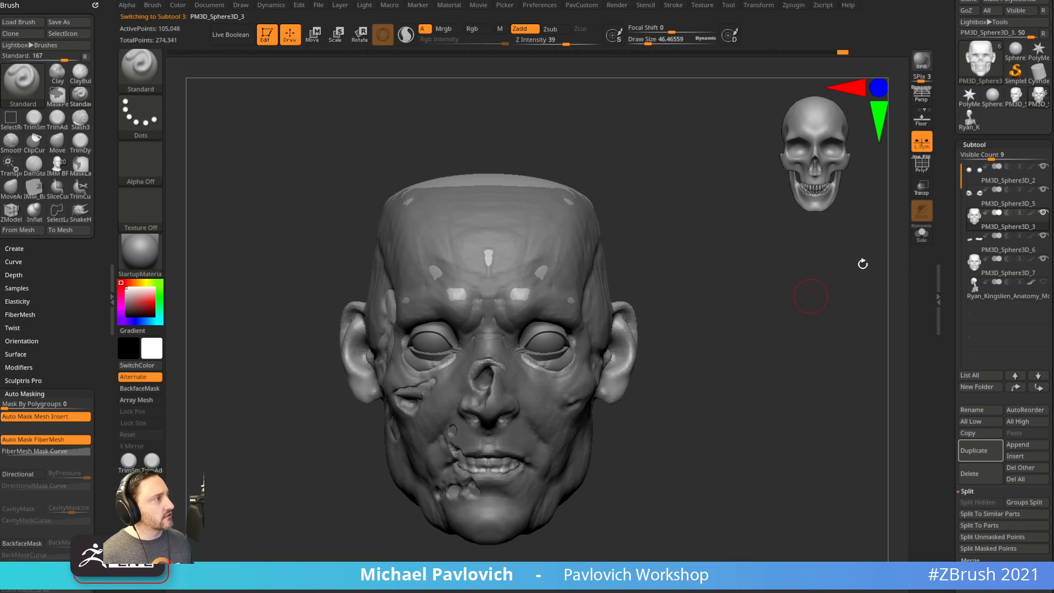
left_click(1041, 390)
Examine individual subtools in Solo mode, then review the assembled head with the flesh PM3D_Sphere3D_7 active.
left_click(922, 235)
mouse_move(847, 283)
left_mouse_down()
mouse_move(821, 292)
mouse_move(832, 293)
left_mouse_up()
left_click(990, 274)
left_click_drag(781, 316, 812, 316)
left_click(1006, 251)
key("f")
left_click(922, 236)
left_click_drag(675, 369, 750, 325)
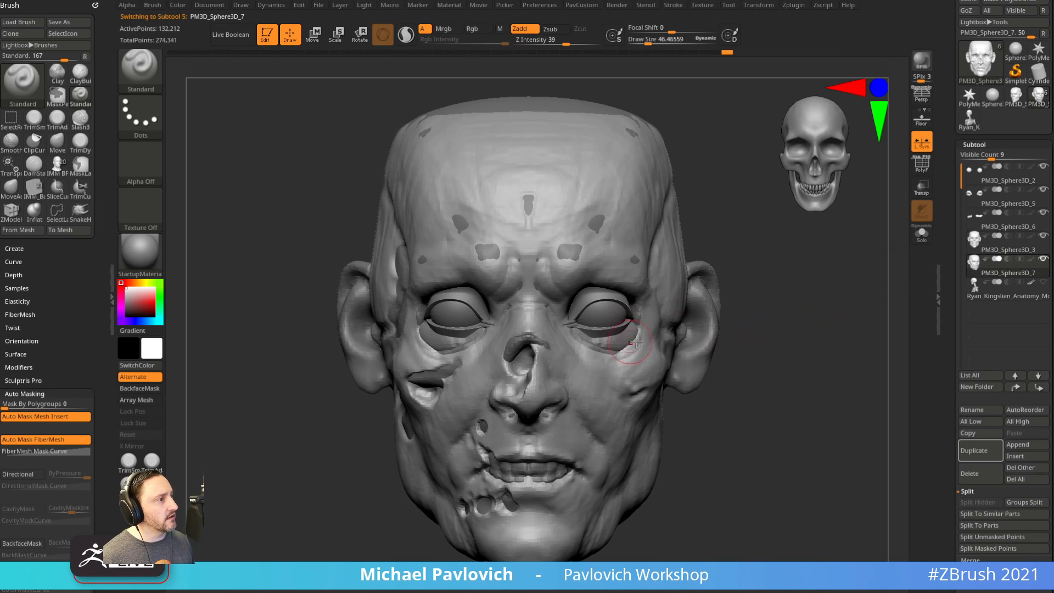
left_click_drag(635, 343, 694, 301)
left_click_drag(680, 350, 771, 361)
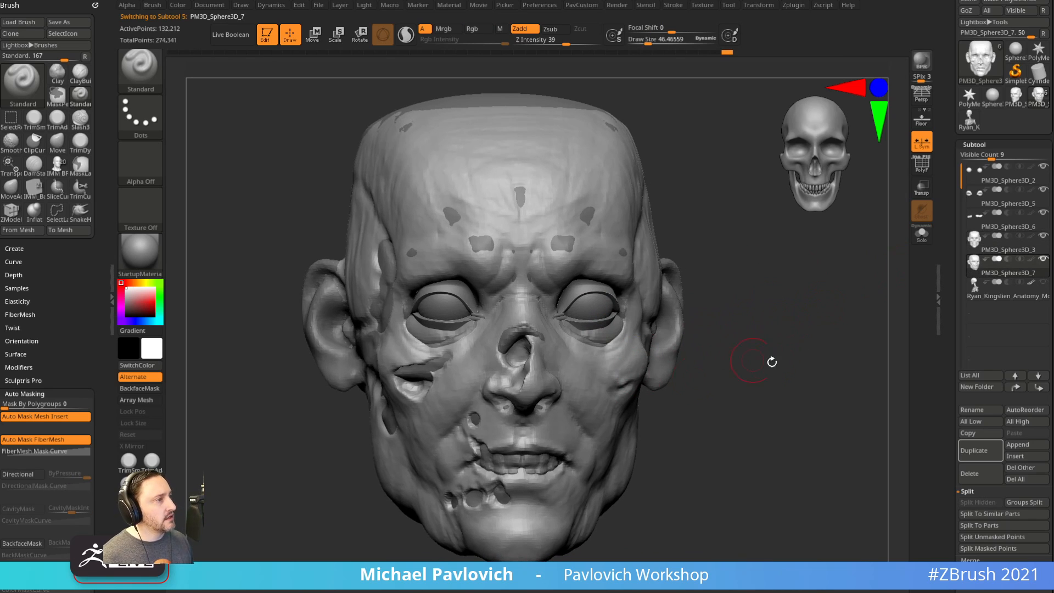
Move the eyelids PM3D_Sphere3D_5 to the end of the subtool order and place PM3D_Sphere3D_7 directly above them.
left_click(997, 203)
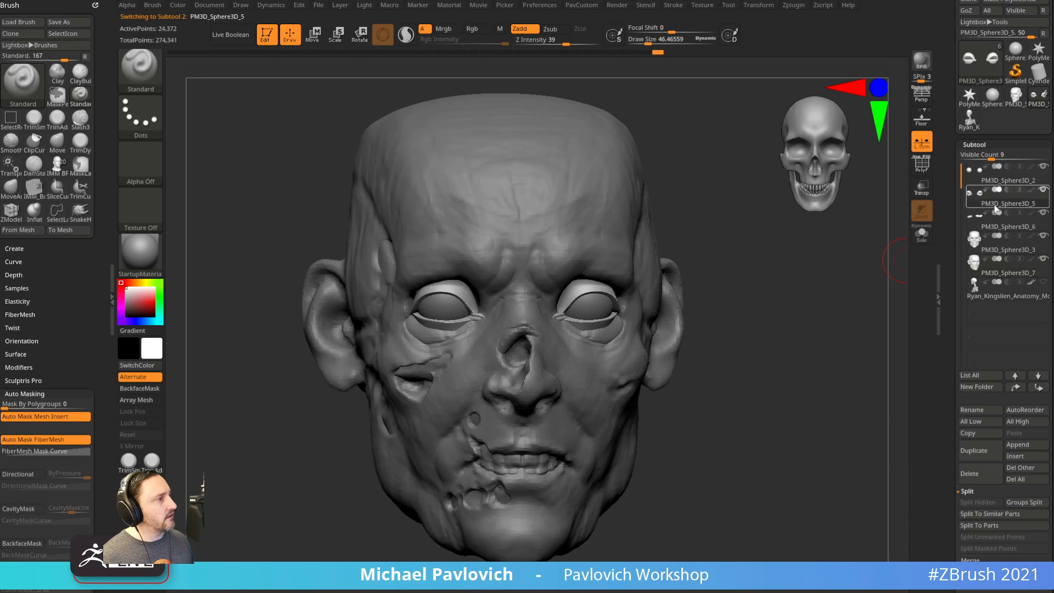
left_click(1039, 376, "shift")
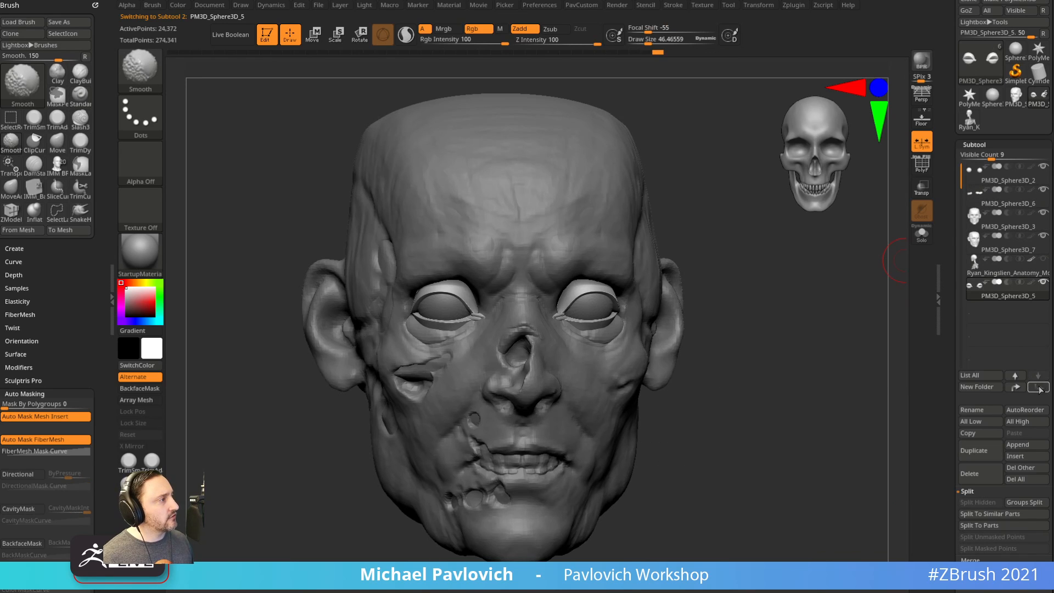
left_click(992, 244)
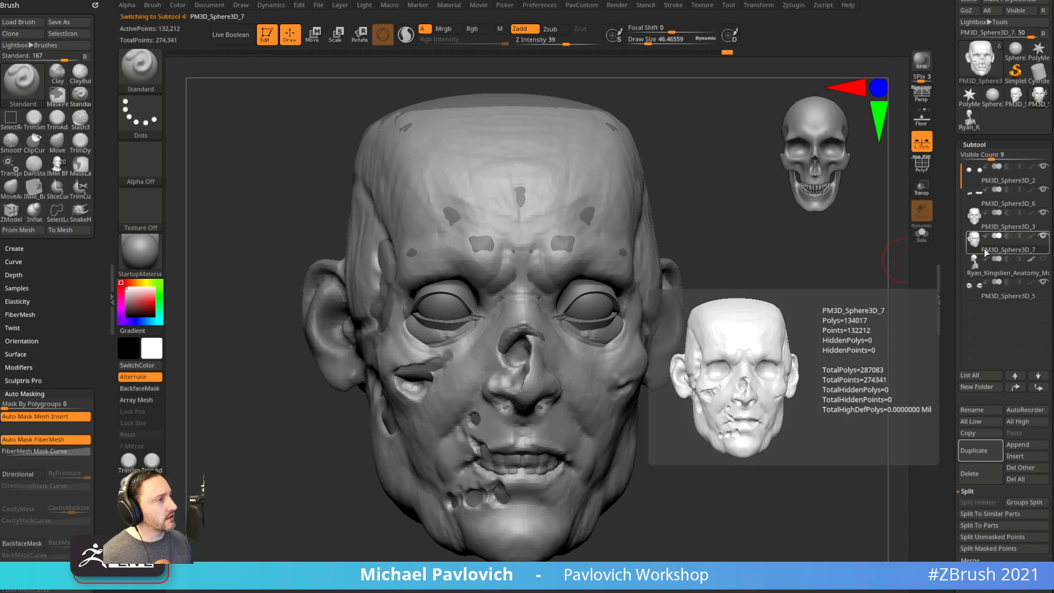
left_click(1038, 387)
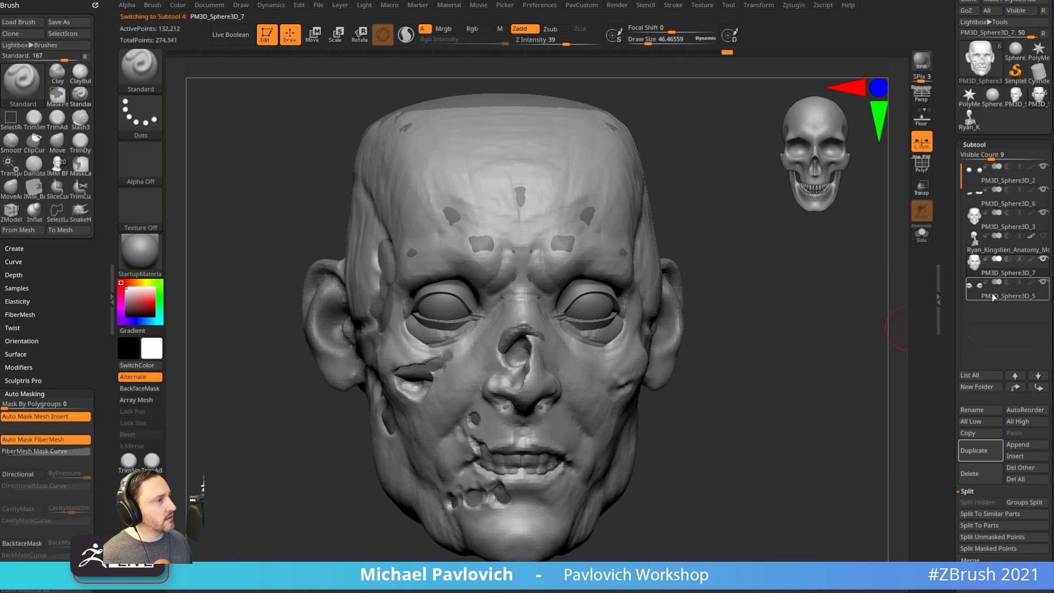
Merge the eyelids PM3D_Sphere3D_5 into the facial flesh PM3D_Sphere3D_7.
left_click_drag(826, 379, 767, 379)
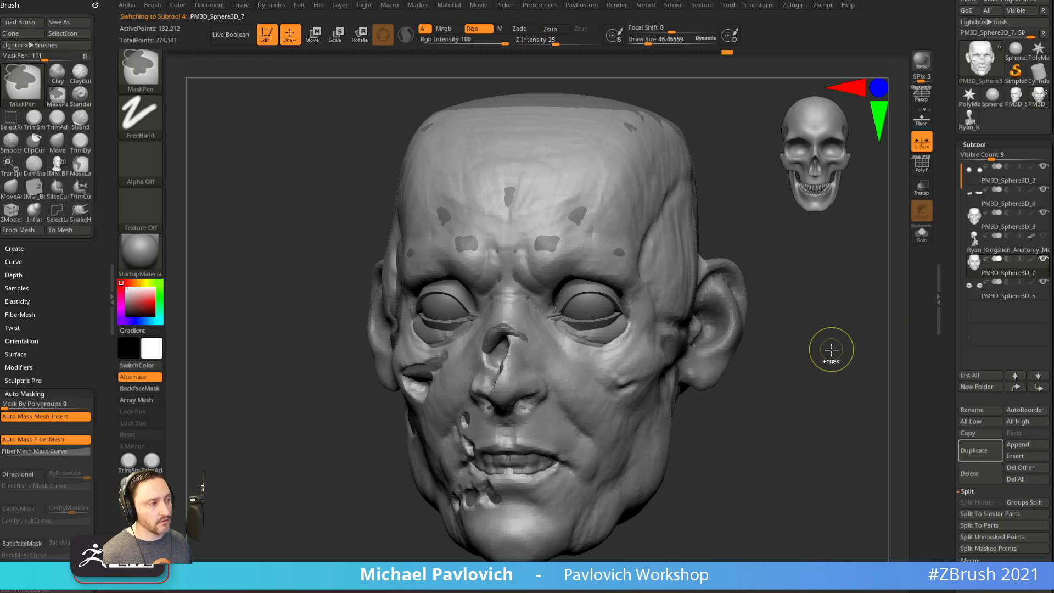
key("ctrl+e")
key("ctrl+z")
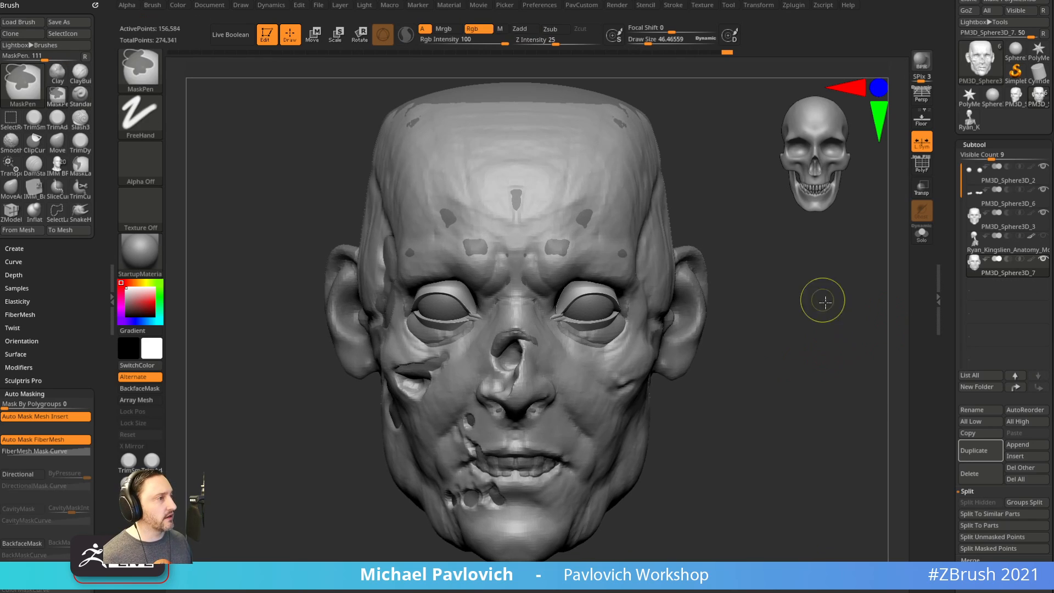
key("ctrl+z")
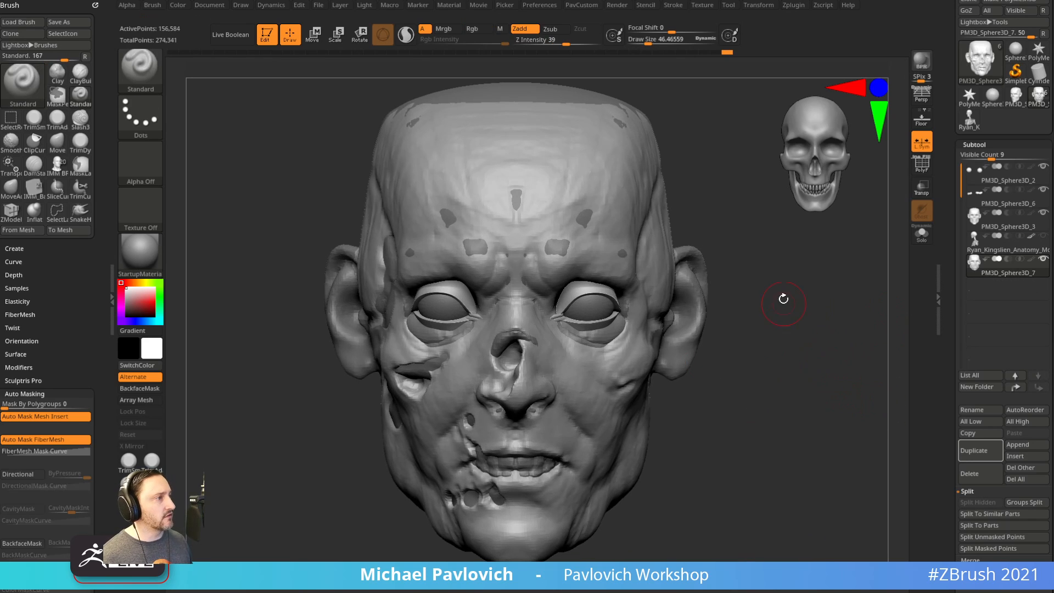
Set the DynaMesh resolution to 344 and remesh the merged facial flesh PM3D_Sphere3D_7.
key("space")
left_click(767, 226)
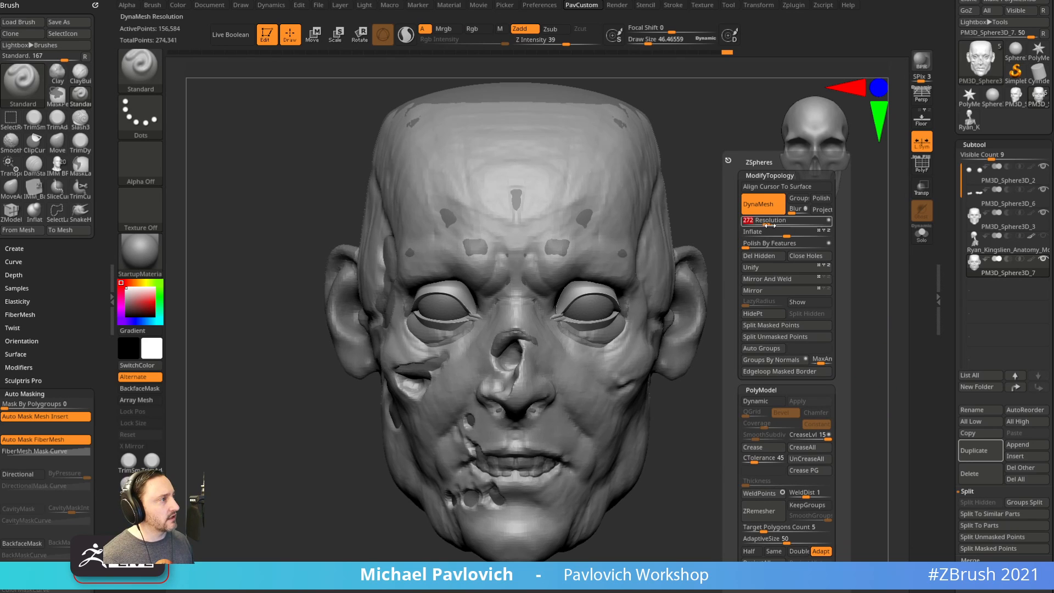
type("400")
key("Return")
mouse_move(790, 272)
left_mouse_down("ctrl")
mouse_move(864, 367)
mouse_move(800, 375)
mouse_move(797, 401)
left_mouse_up("ctrl")
left_click_drag(797, 401, 725, 407)
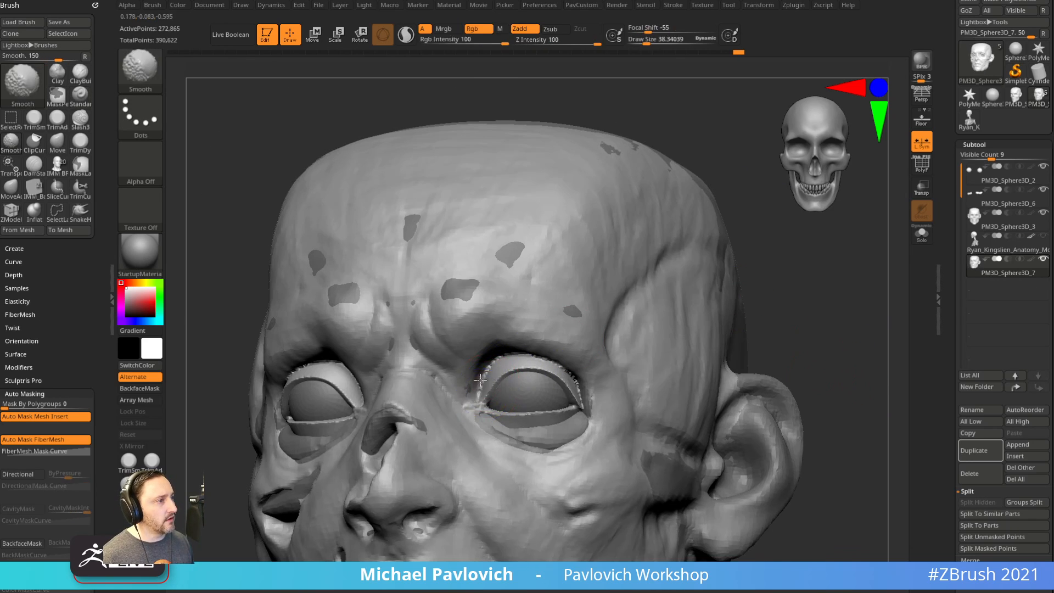
Smooth the seams where the merged upper eyelids meet the eye sockets.
left_click_drag(488, 379, 555, 360, "shift")
left_click_drag(772, 316, 771, 354)
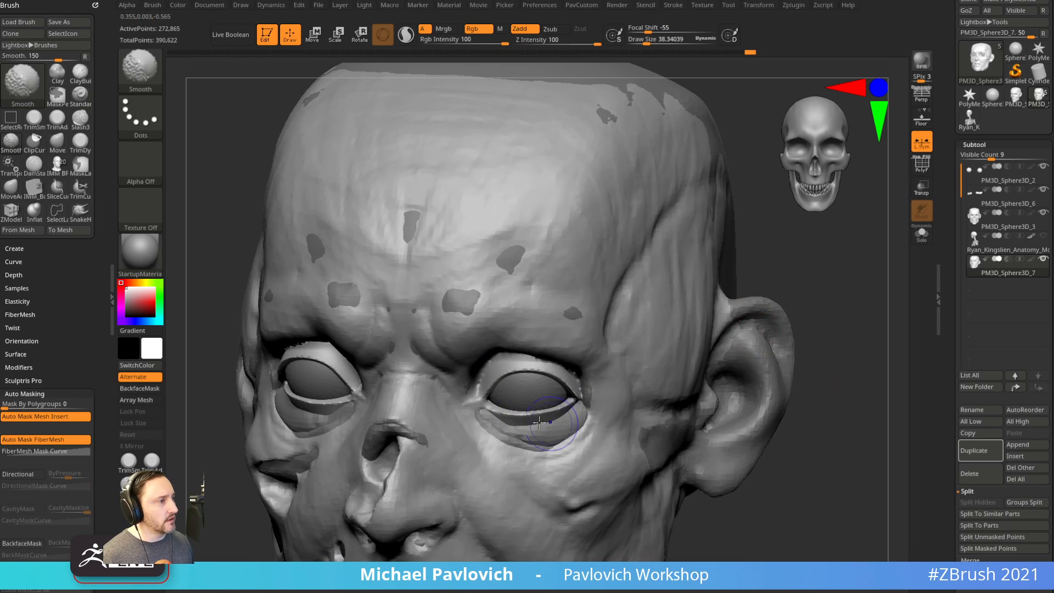
mouse_move(848, 306)
left_mouse_down()
mouse_move(801, 324)
mouse_move(776, 315)
left_mouse_up()
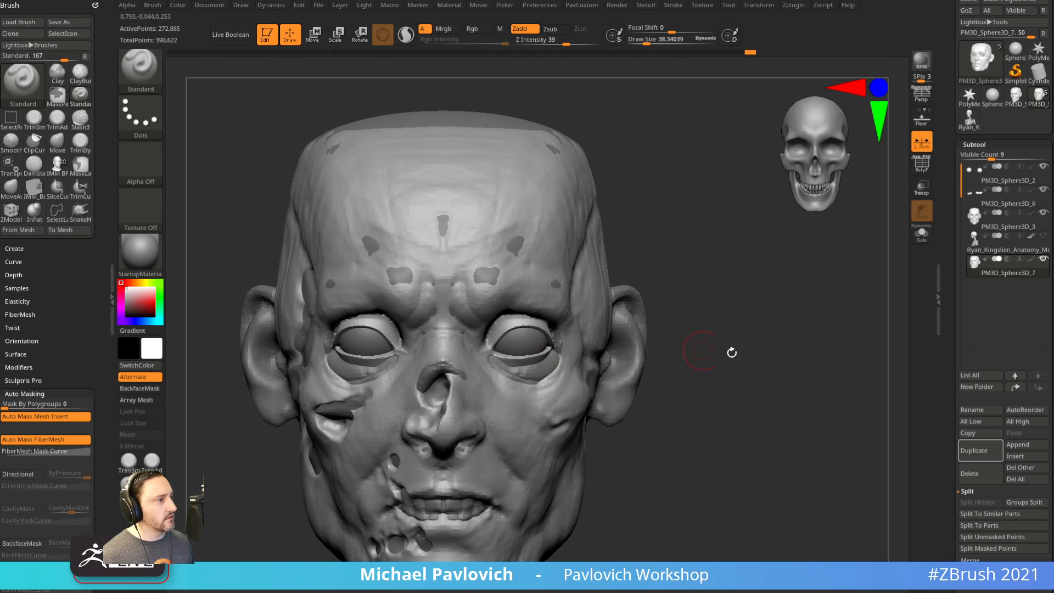
left_click_drag(732, 352, 704, 352)
Move the lower eyelids PM3D_Sphere3D_6 to the end of the subtool order and make PM3D_Sphere3D_7 active.
left_click(994, 203)
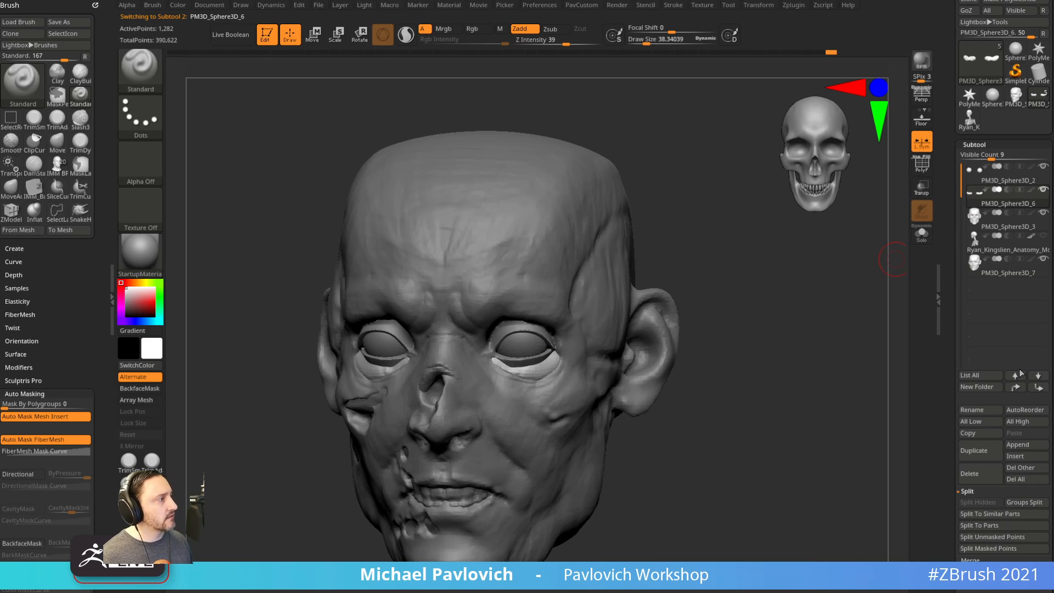
left_click(1038, 387, "shift")
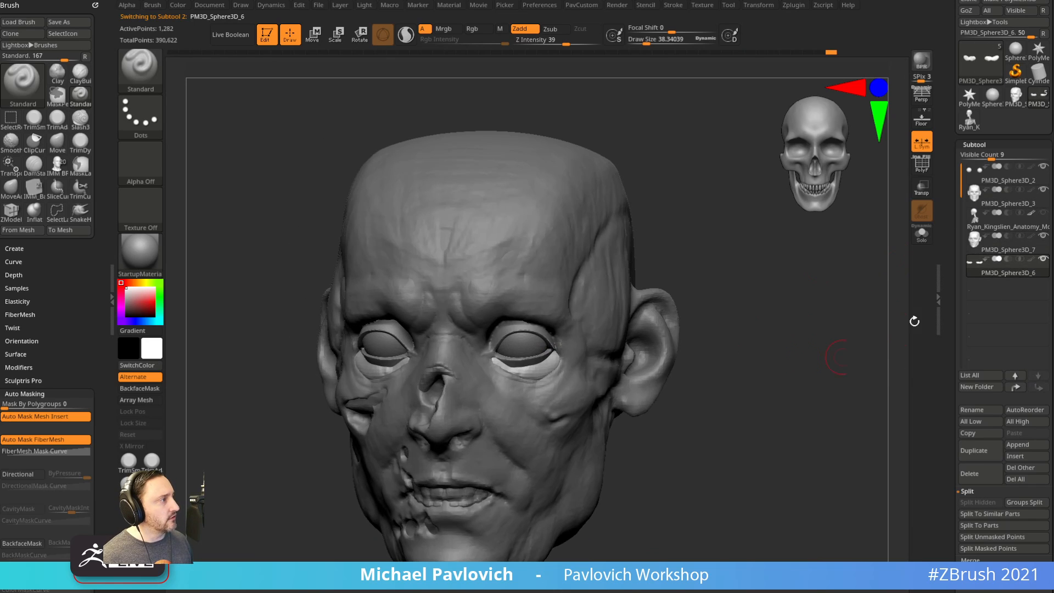
left_click(1009, 253)
Merge the lower eyelids PM3D_Sphere3D_6 into the facial flesh and remesh it with DynaMesh.
left_click_drag(791, 323, 863, 302)
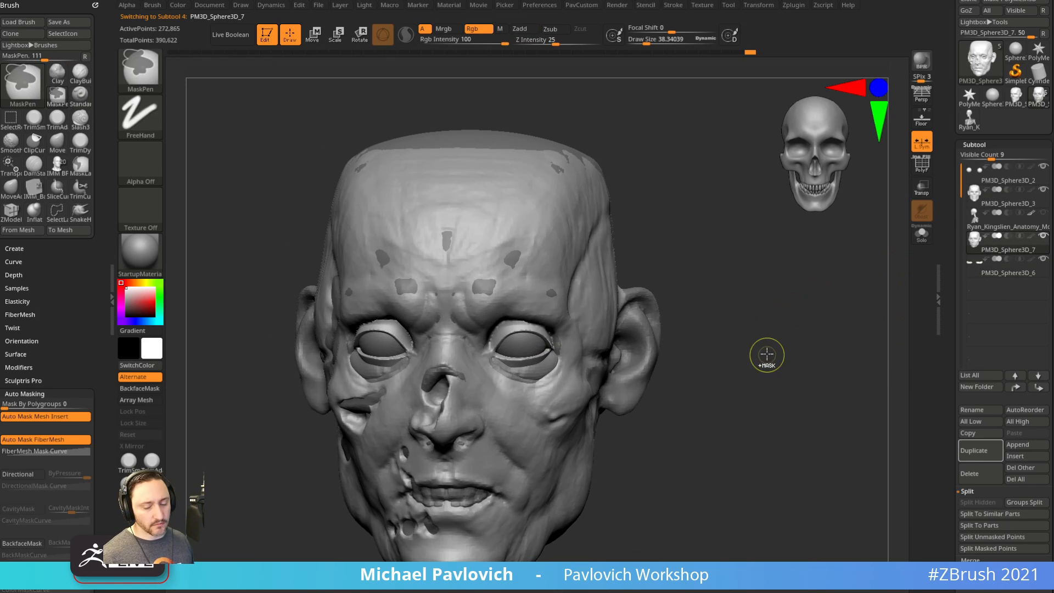
key("ctrl+m")
left_click_drag(787, 307, 848, 379, "ctrl")
left_click_drag(791, 363, 772, 360)
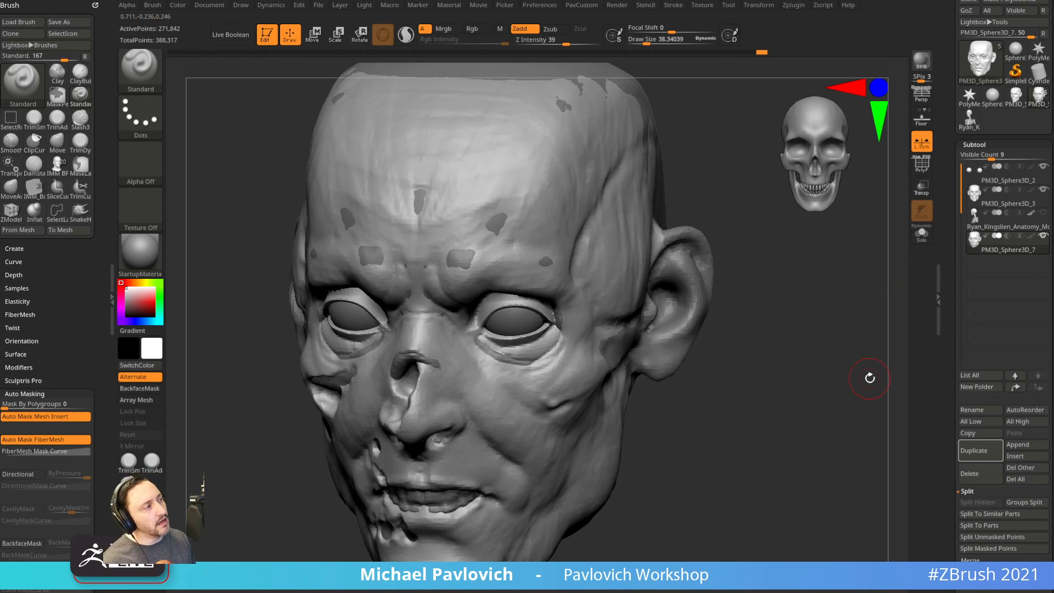
Blend the lower eyelids into the cheeks with the Standard brush at a draw size of about 29.
key("space")
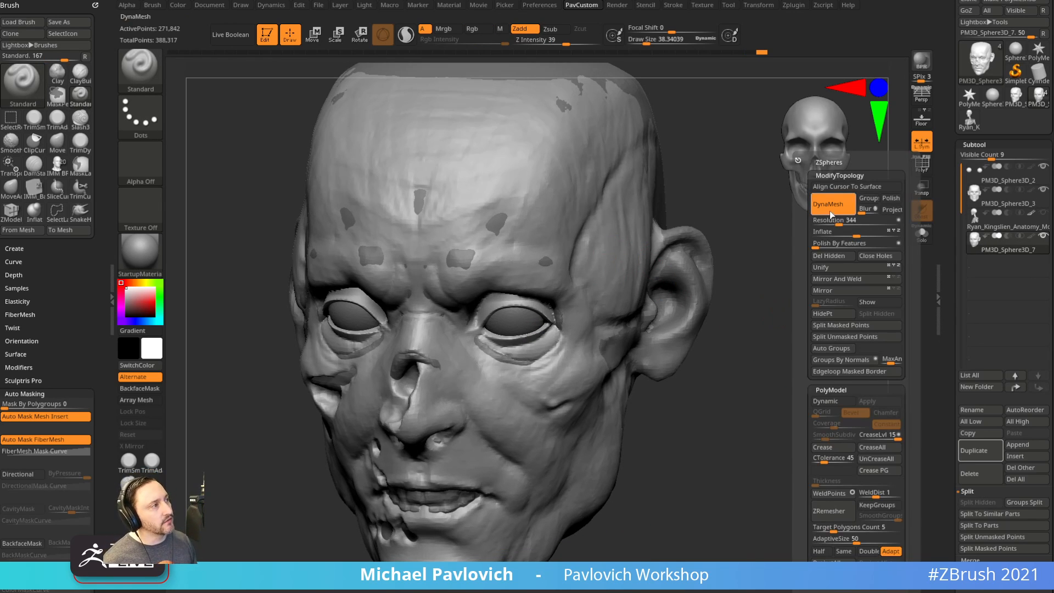
left_click_drag(773, 310, 732, 370)
key("s")
left_click_drag(522, 365, 517, 364)
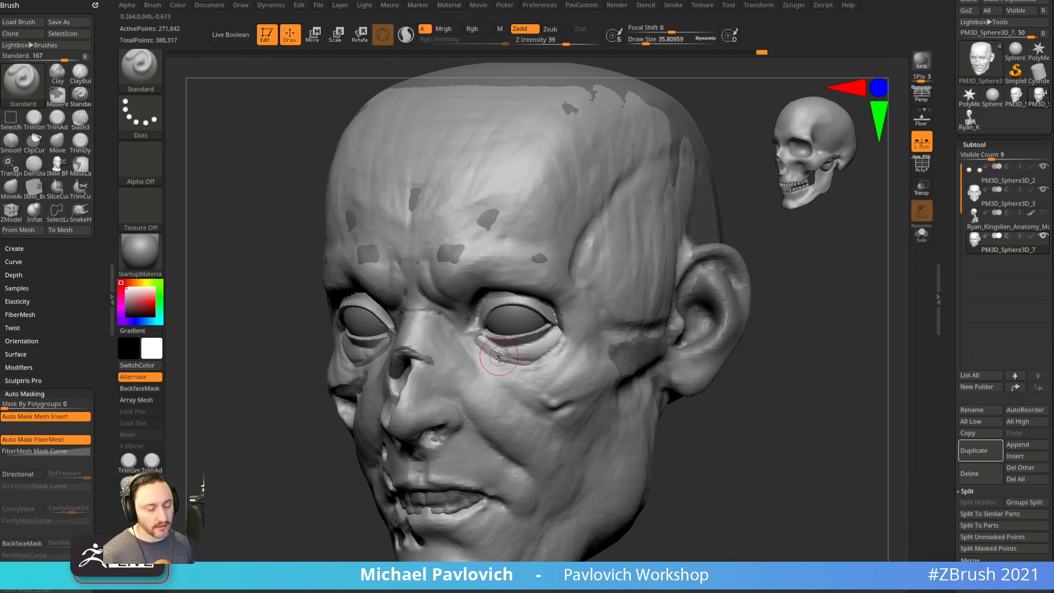
left_click_drag(768, 432, 717, 358)
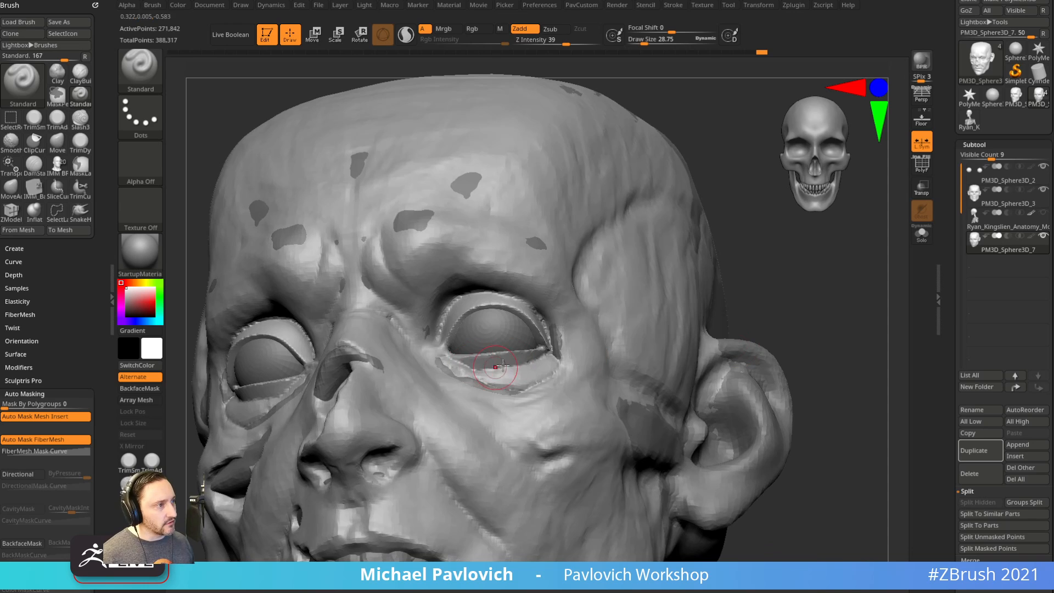
mouse_move(786, 434)
left_mouse_down()
mouse_move(784, 494)
mouse_move(796, 477)
left_mouse_up()
Fill the seam beneath the lower eyelids with the Clay and ClayBuildup brushes, using a draw size of about 24 for ClayBuildup.
key("b")
key("c")
key("l")
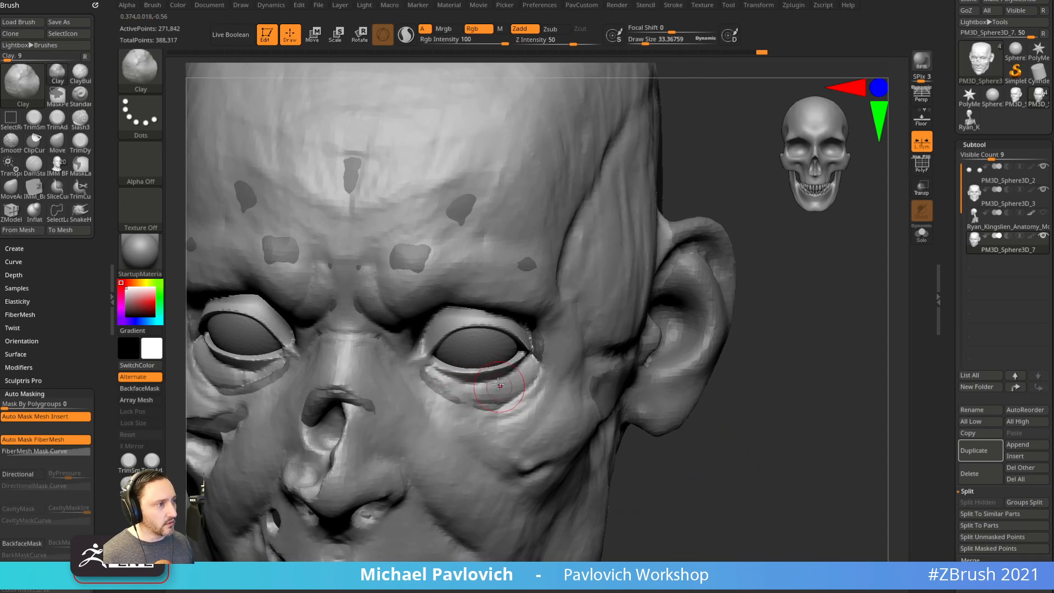
key("b")
key("c")
key("b")
key("bracketleft")
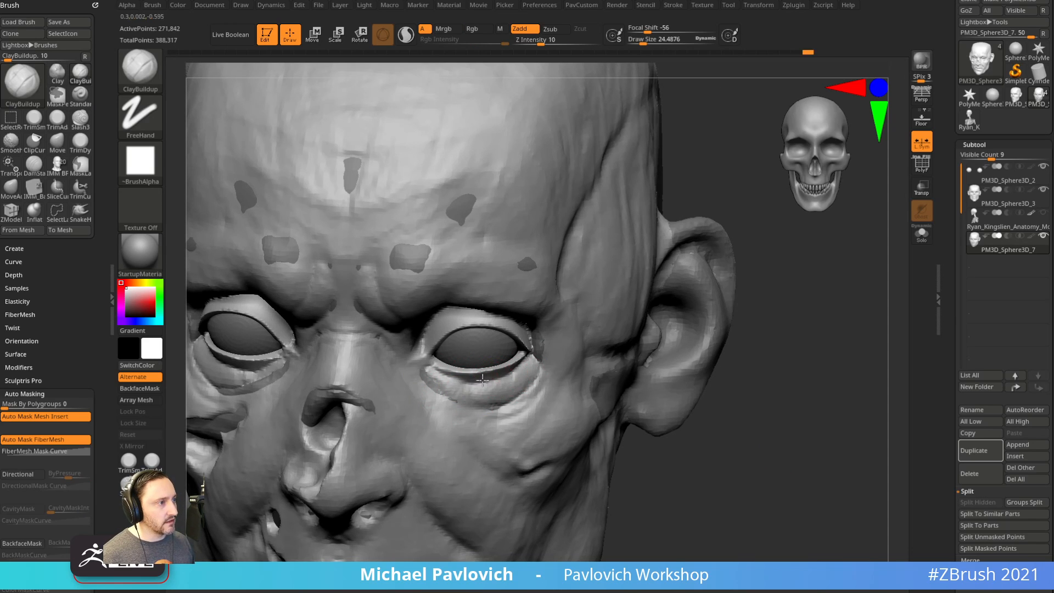
Build up the flesh around the outer upper eyelids and brows with ClayBuildup at a draw size of about 36.
left_click_drag(752, 331, 725, 335)
left_click_drag(764, 299, 808, 301, "shift")
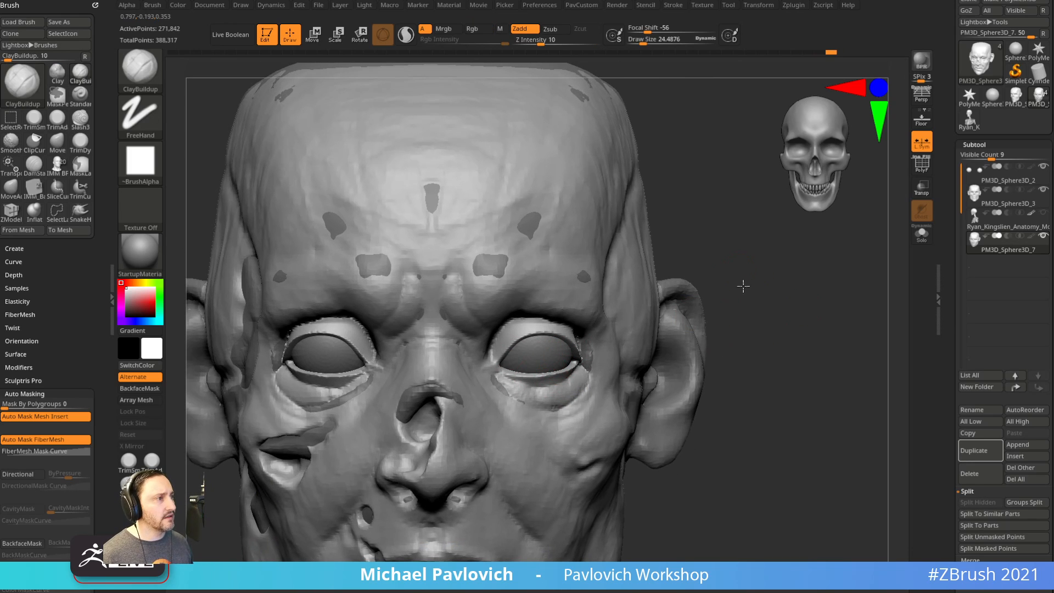
left_click_drag(743, 286, 748, 303, "alt")
left_click_drag(749, 258, 584, 348)
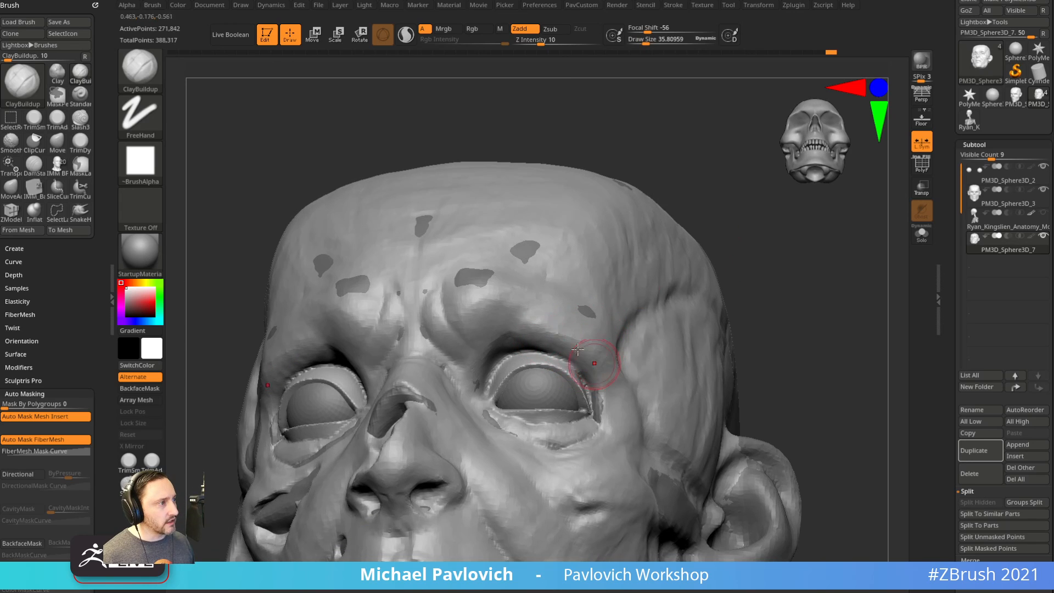
left_click_drag(758, 324, 793, 291)
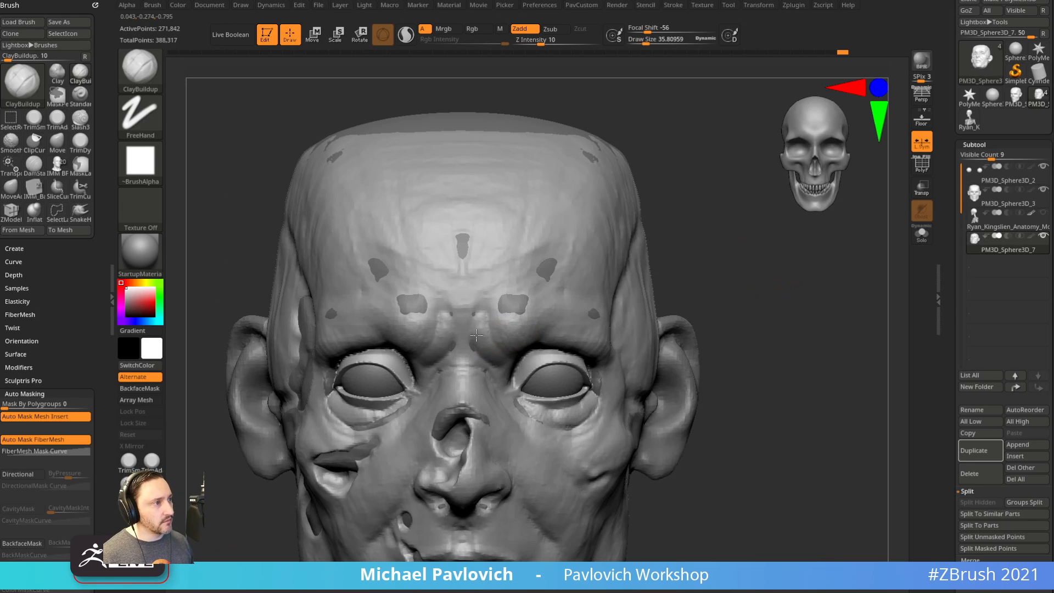
Sculpt the nose bridge between the brows with the Standard brush at a draw size of about 31.
left_click_drag(660, 284, 733, 264)
key("b")
key("s")
key("t")
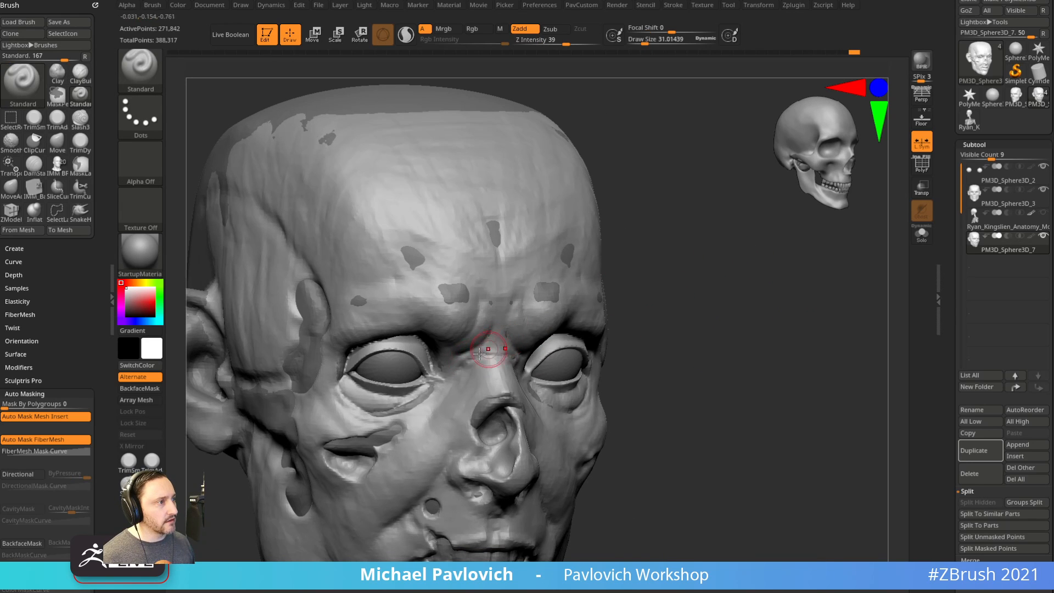
left_click_drag(720, 317, 682, 305, "shift")
Carve the crease beside the nose wing with the DamStandard brush at a draw size of about 44.
mouse_move(789, 324)
left_mouse_down("alt")
mouse_move(805, 351)
mouse_move(755, 306)
mouse_move(782, 330)
left_mouse_up("alt")
mouse_move(778, 367)
left_mouse_down("alt")
mouse_move(771, 350)
mouse_move(546, 370)
left_mouse_up("alt")
key("b")
key("d")
key("s")
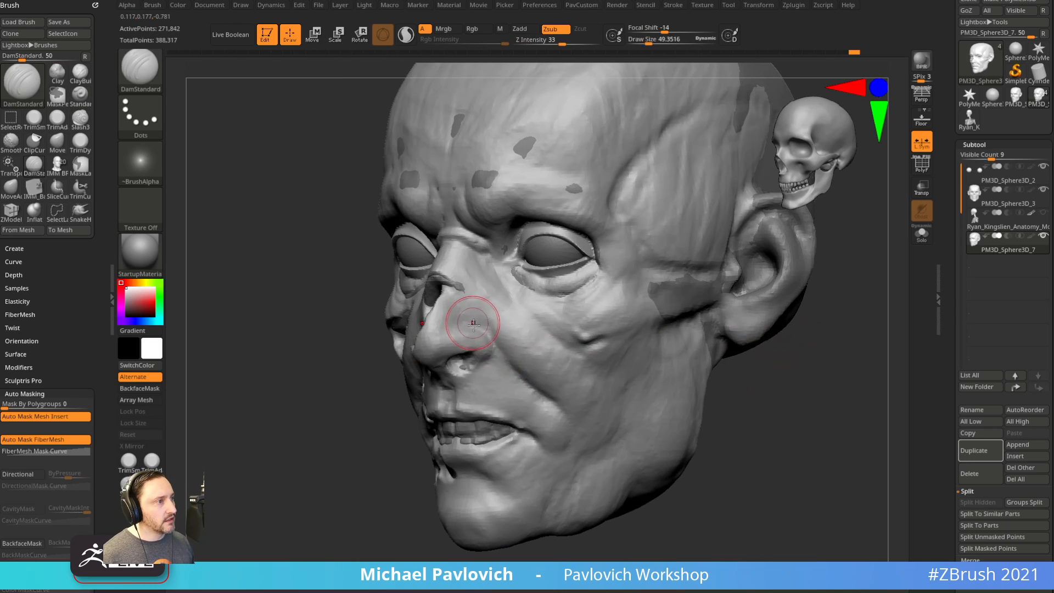
left_click_drag(491, 332, 499, 345)
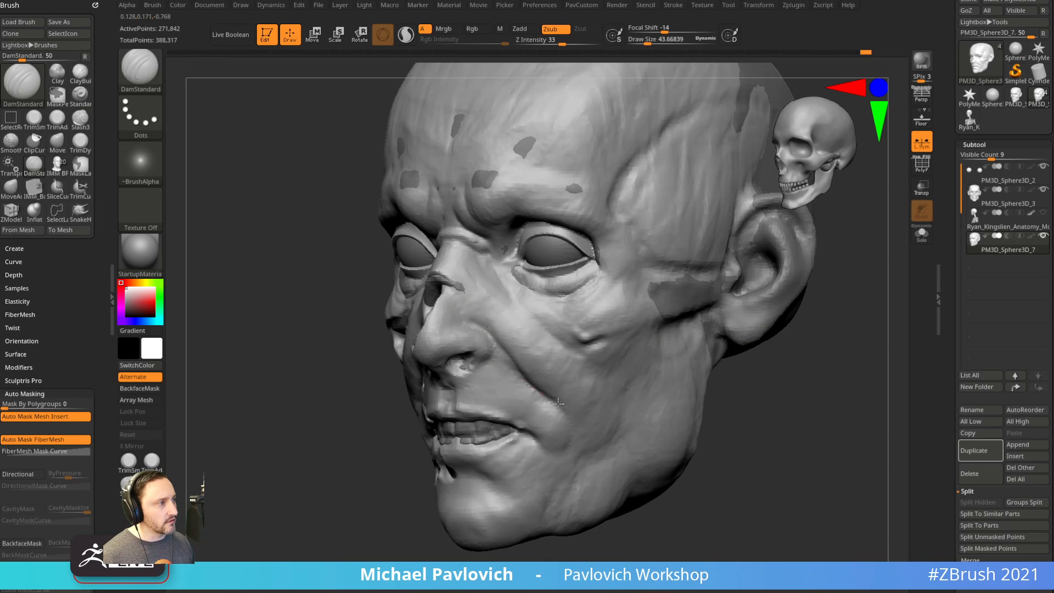
left_click_drag(791, 404, 772, 392)
key("space")
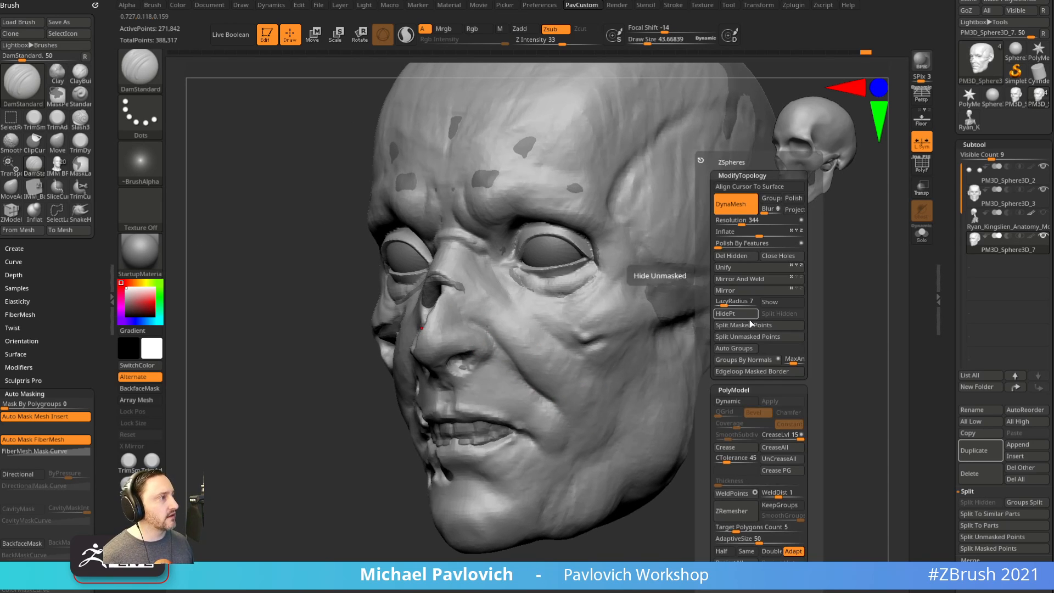
Deepen the nasolabial fold from the cheek down past the mouth corner with the DamStandard brush.
left_click_drag(741, 424, 708, 405)
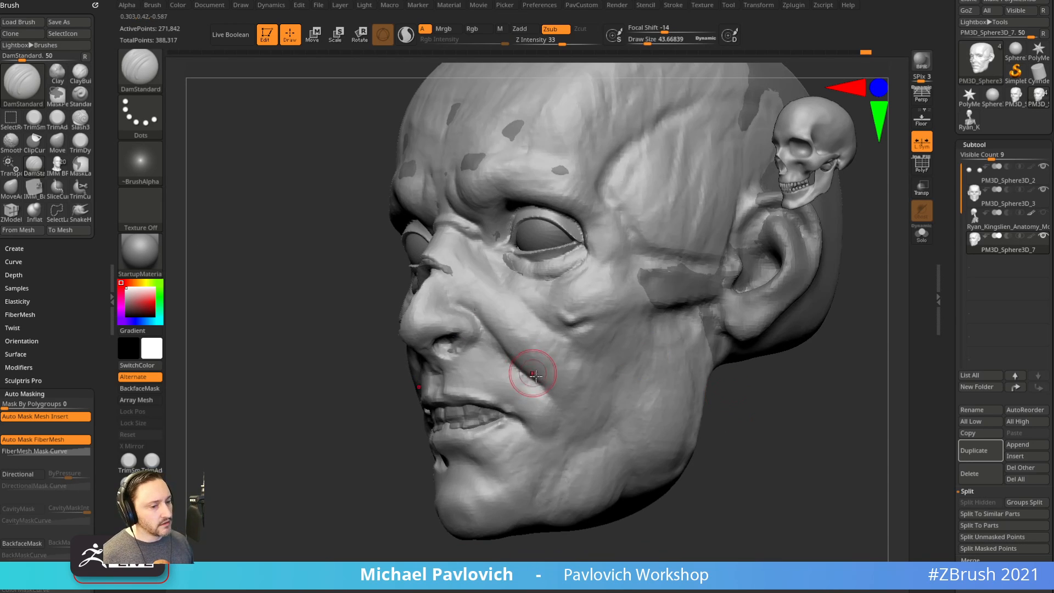
left_click_drag(534, 380, 563, 412)
mouse_move(511, 550)
left_mouse_down()
mouse_move(522, 522)
mouse_move(561, 516)
left_mouse_up()
left_click_drag(570, 386, 560, 419)
left_click_drag(511, 535, 639, 479)
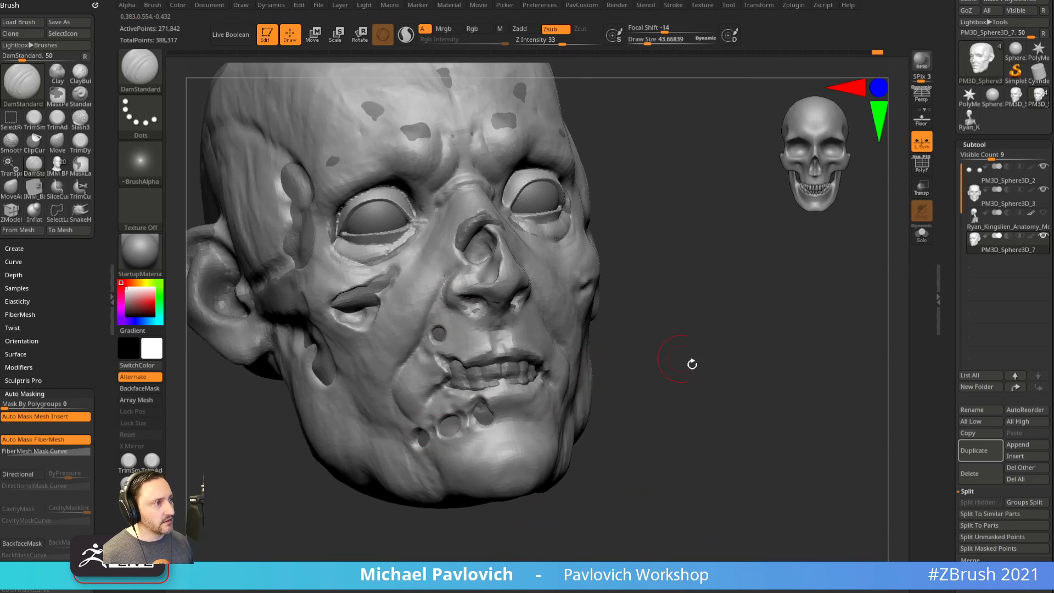
Sculpt the exposed cartilage inside the nose opening with the Standard brush at a draw size of about 17.
mouse_move(692, 365)
left_mouse_down()
mouse_move(666, 355)
mouse_move(712, 384)
mouse_move(773, 393)
left_mouse_up()
key("b")
key("s")
key("t")
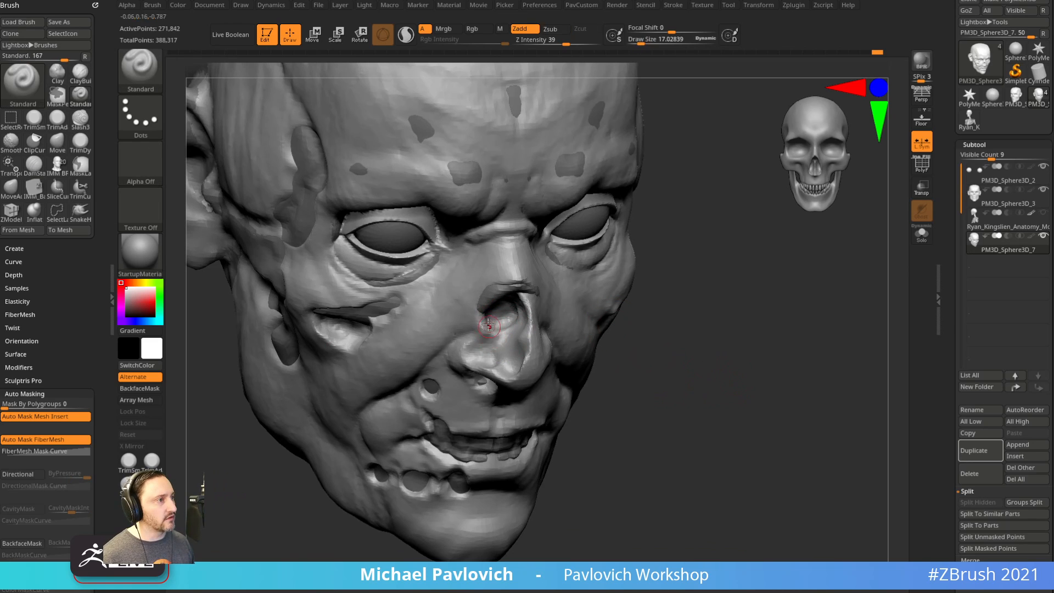
left_click_drag(504, 363, 513, 357)
left_click_drag(681, 373, 725, 392)
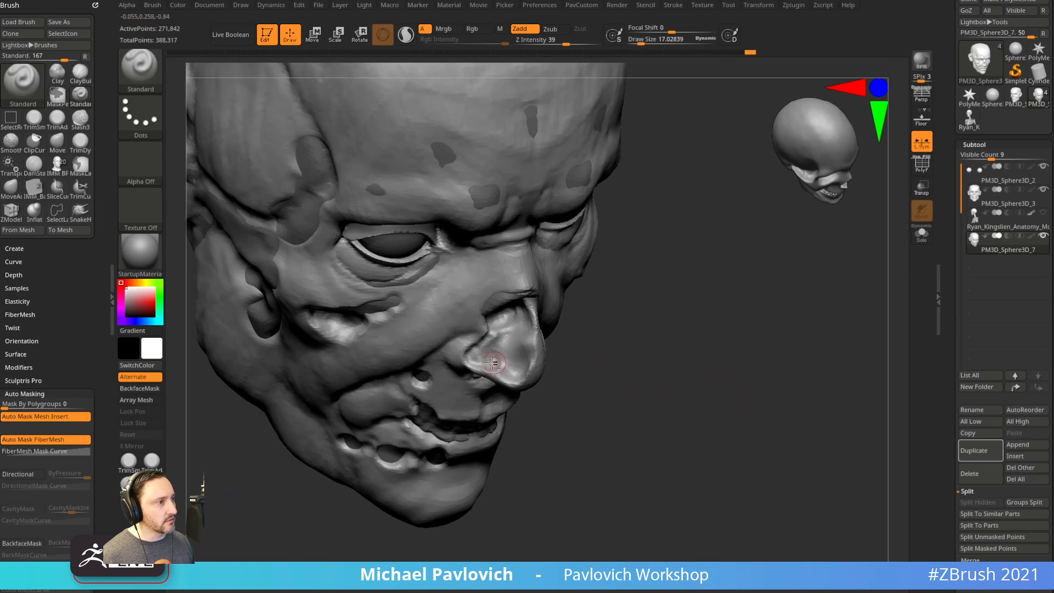
Refine and smooth the exposed nose surface, and remesh the flesh with DynaMesh.
left_click_drag(565, 365, 584, 321)
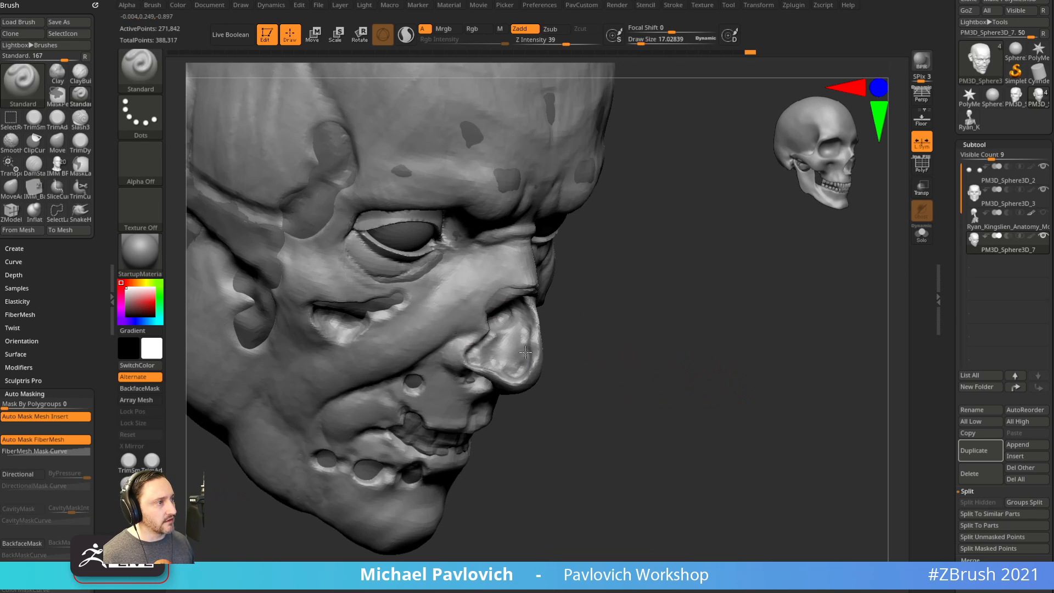
left_click_drag(509, 338, 502, 337, "shift")
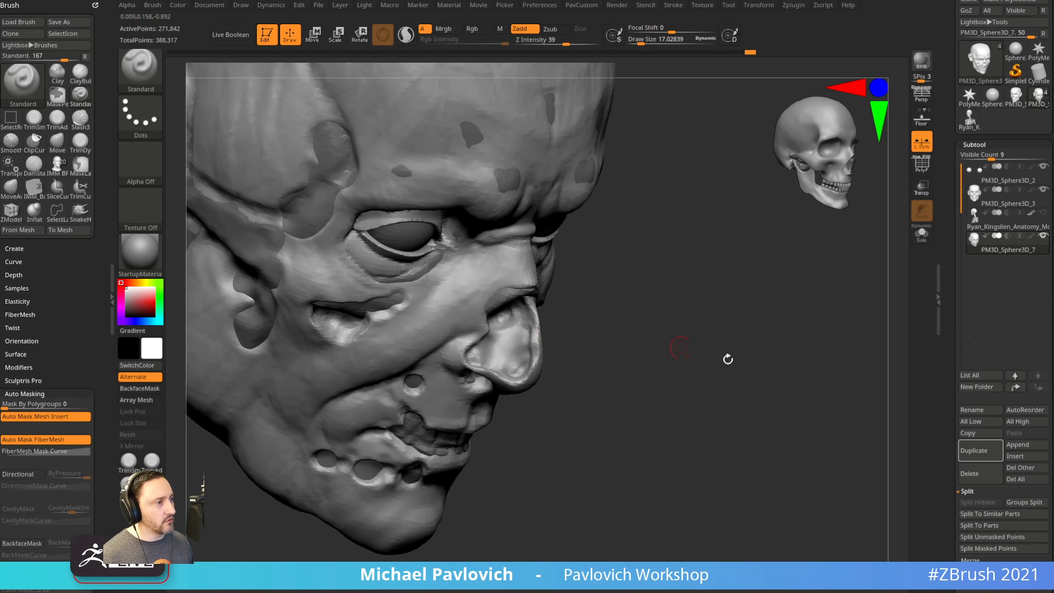
left_click_drag(736, 359, 708, 341)
mouse_move(739, 323)
left_mouse_down("ctrl")
mouse_move(779, 372)
mouse_move(755, 366)
mouse_move(784, 389)
mouse_move(709, 339)
left_mouse_up("ctrl")
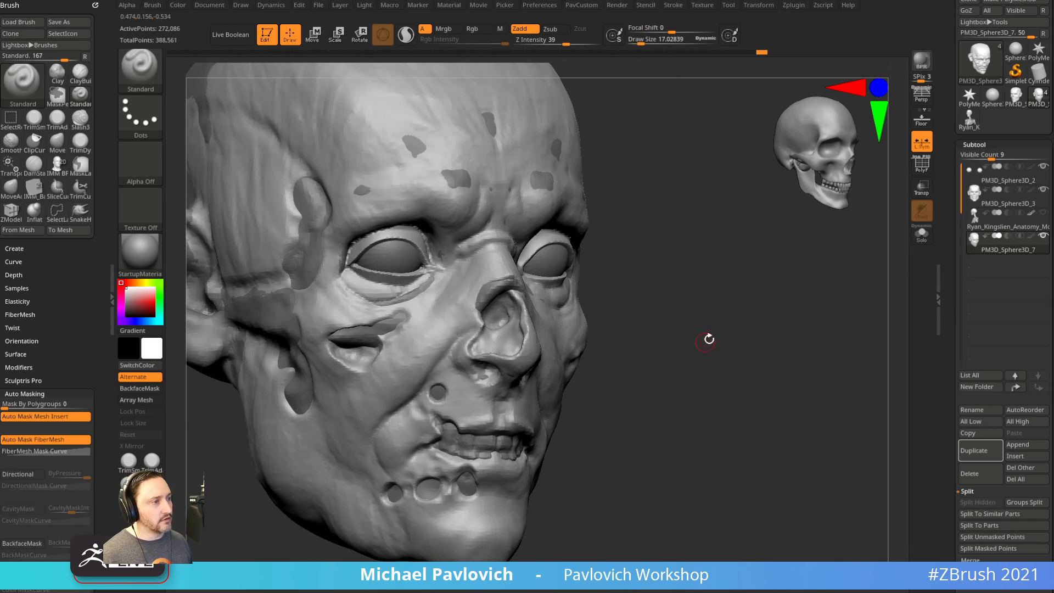
Insert a Sphere32 primitive at the nose tip and split it from the masked flesh into its own subtool.
key("8")
key("m")
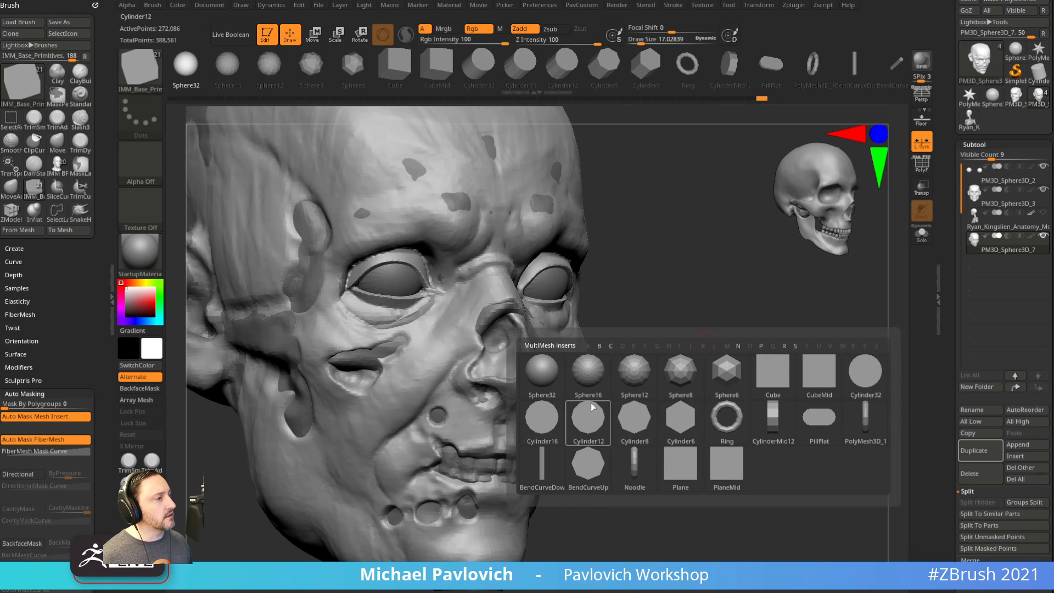
left_click(549, 377)
left_click_drag(666, 299, 702, 305)
left_click_drag(520, 379, 554, 373)
key("space")
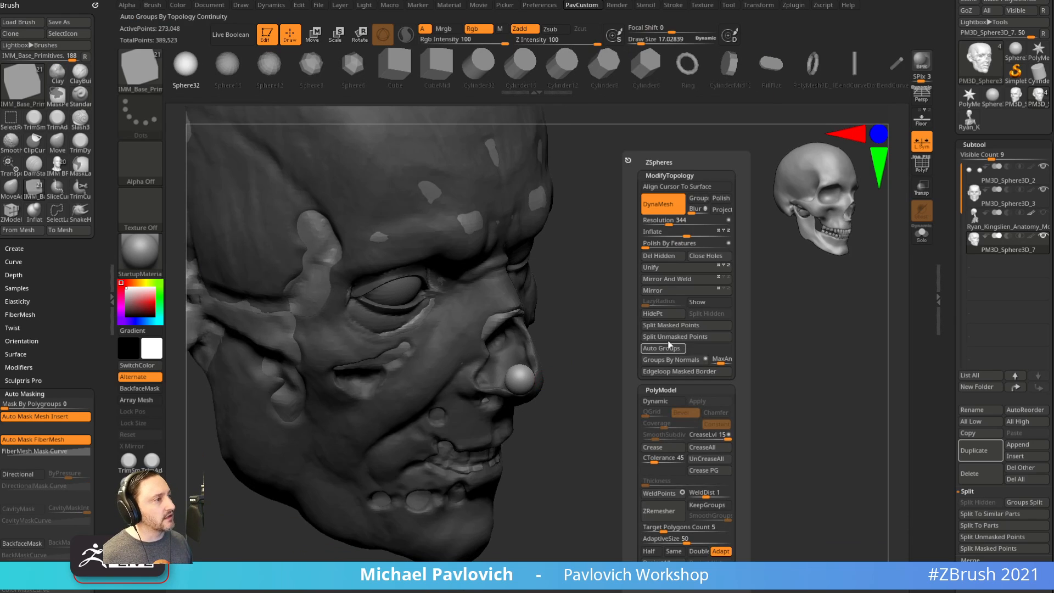
left_click(671, 330)
Pull the nose-tip sphere into the exposed nose cavity with the Move brush at a draw size of about 95.
mouse_move(678, 346)
left_mouse_down()
mouse_move(582, 358)
mouse_move(551, 383)
mouse_move(518, 367)
left_mouse_up()
key("s")
key("2")
left_click_drag(769, 375, 853, 384)
left_click_drag(501, 353, 509, 357)
left_click_drag(648, 357, 598, 324)
left_click_drag(513, 356, 511, 361)
left_click_drag(621, 349, 532, 310)
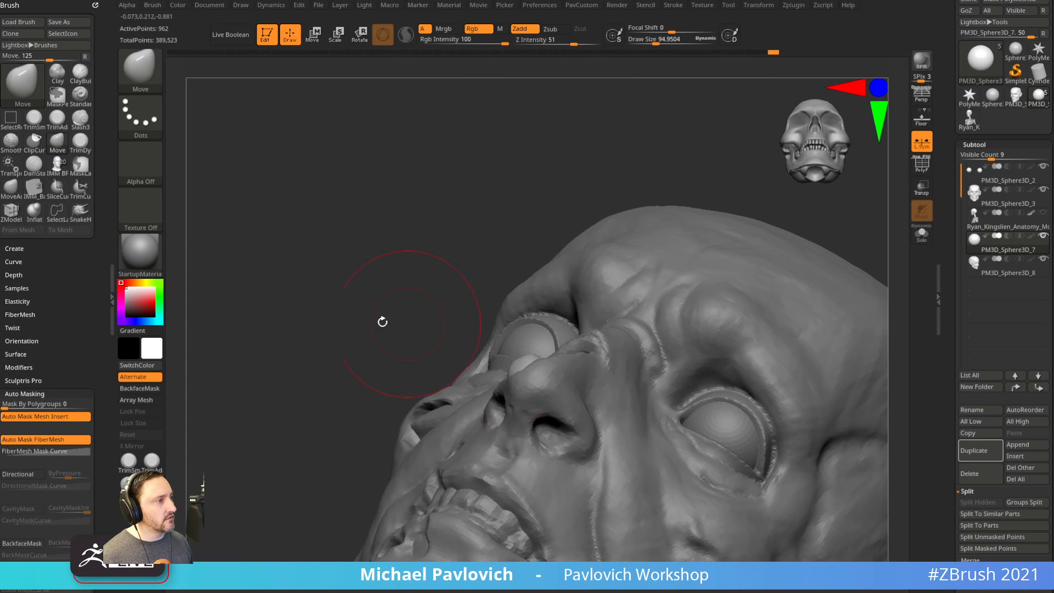
left_click_drag(384, 320, 545, 313)
mouse_move(714, 176)
left_mouse_down()
mouse_move(582, 166)
mouse_move(242, 204)
left_mouse_up()
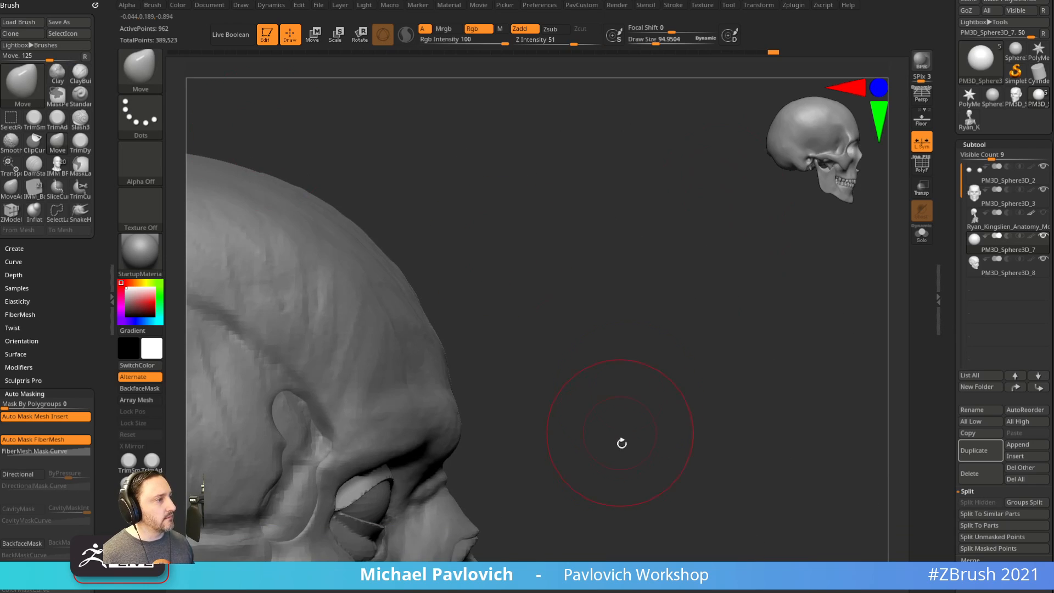
Adjust the nose-tip sphere's profile with the Move brush at a draw size of about 59.
left_click_drag(621, 442, 728, 231, "alt")
key("s")
left_click_drag(638, 330, 634, 330)
key("s")
left_click_drag(617, 413, 613, 413)
mouse_move(590, 412)
left_mouse_down()
mouse_move(590, 429)
mouse_move(634, 414)
mouse_move(602, 413)
left_mouse_up()
key("s")
Turn off topological auto masking and reshape the nose-tip sphere with the Move brush at a draw size of about 46.
left_click_drag(51, 527, 51, 355)
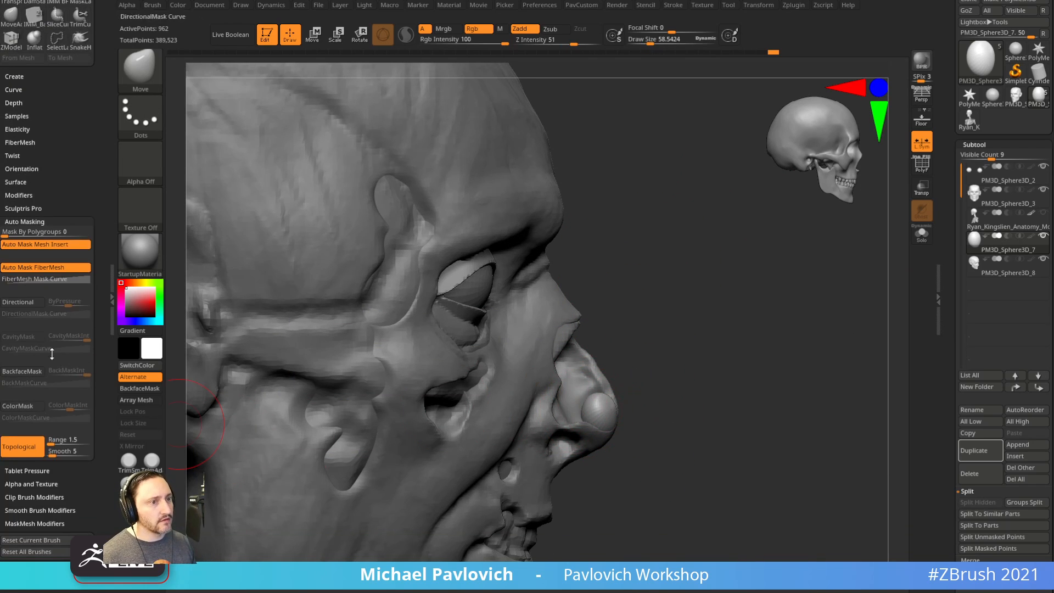
left_click(21, 447)
key("s")
left_click_drag(619, 413, 617, 413)
left_click_drag(583, 407, 567, 411)
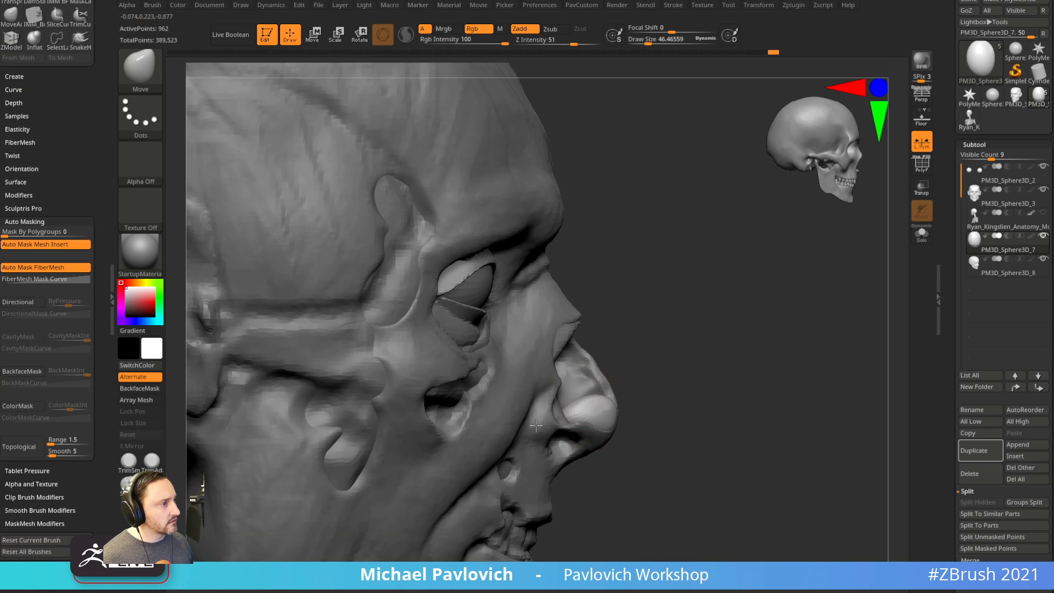
left_click_drag(661, 382, 614, 391)
left_click_drag(681, 388, 608, 385)
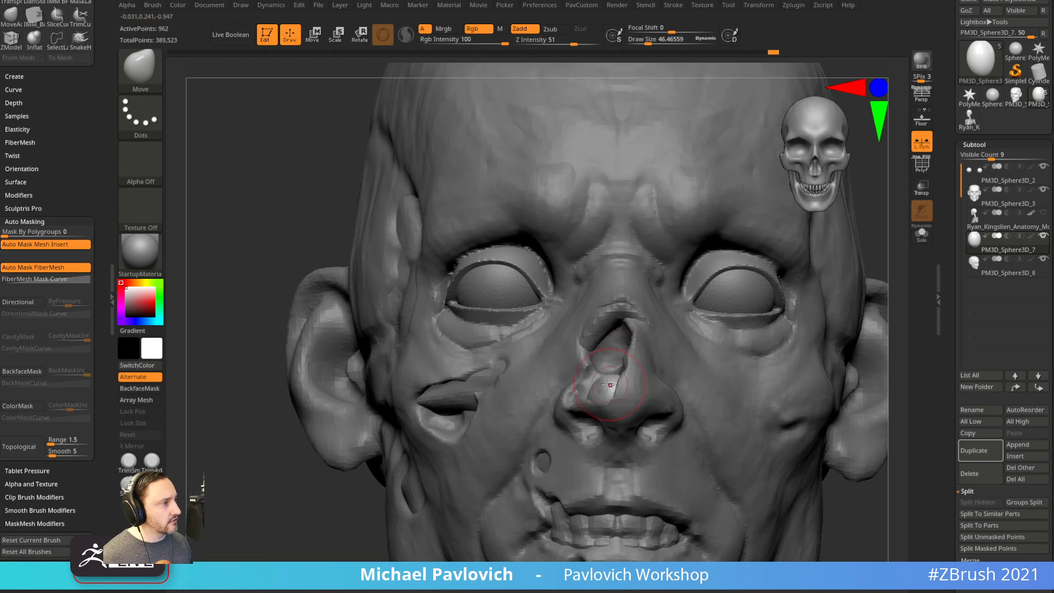
left_click_drag(305, 512, 706, 334, "shift")
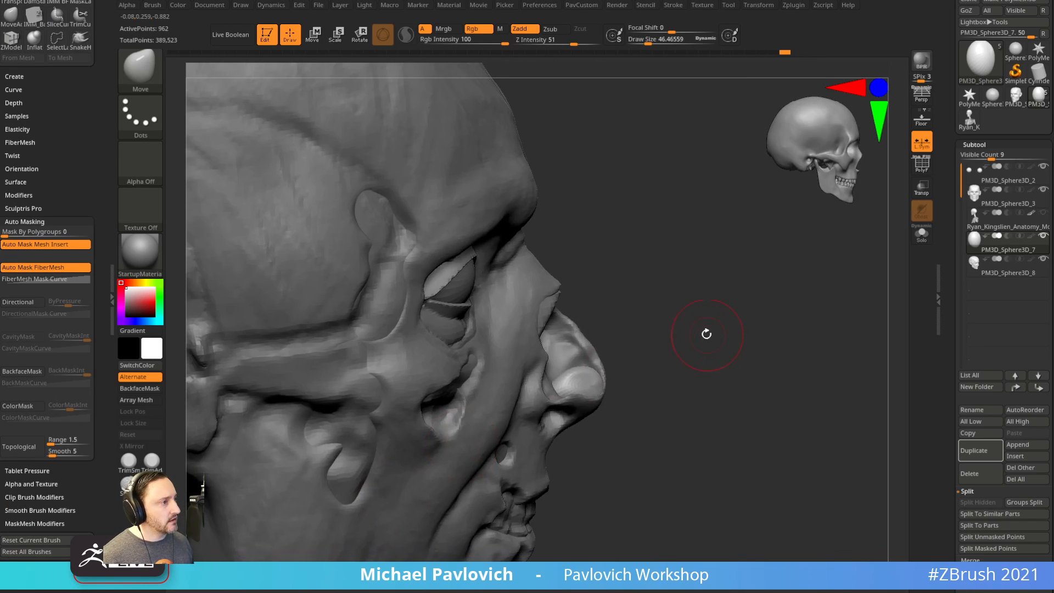
Refine the profile of the nose-tip sphere with the Move brush at a draw size of about 38.
key("bracketleft")
left_click_drag(559, 386, 555, 389)
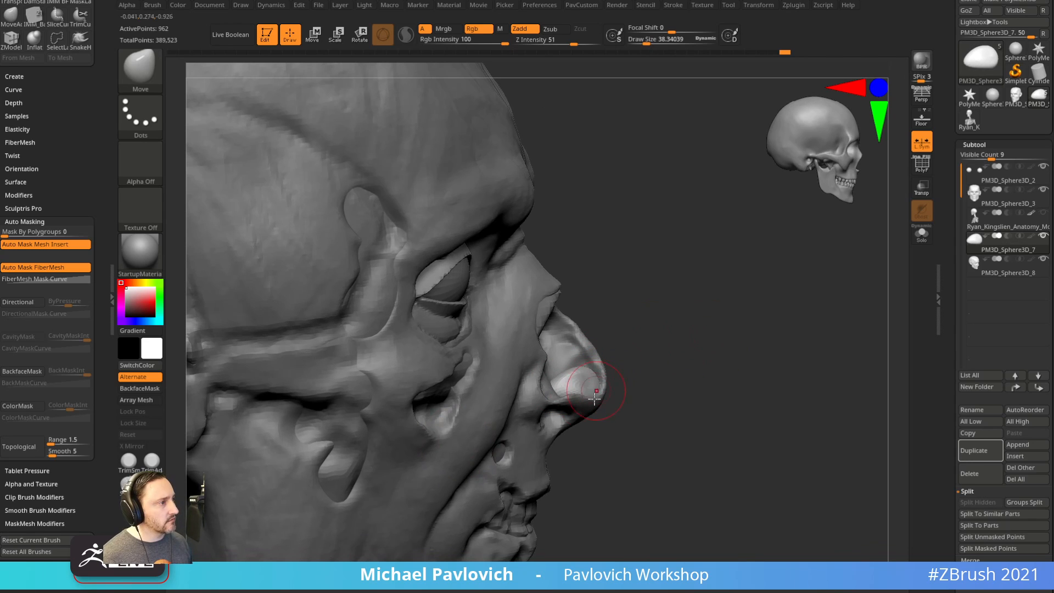
left_click_drag(631, 369, 626, 354)
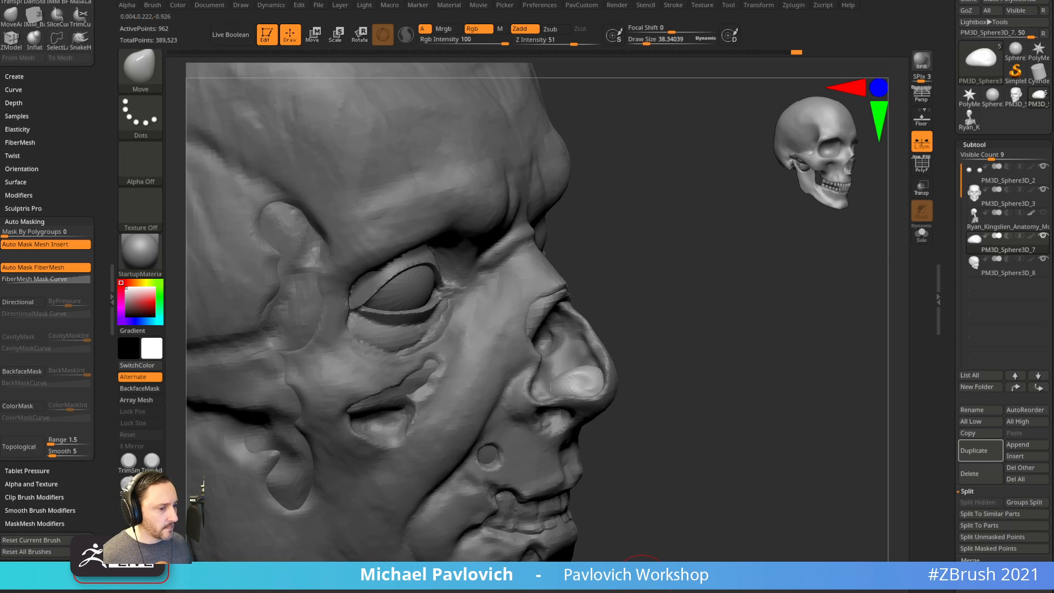
Check the nose cartilage reference images and refine the sphere inside the nose with the Move brush at a draw size of about 33.
left_click_drag(873, 592, 871, 131)
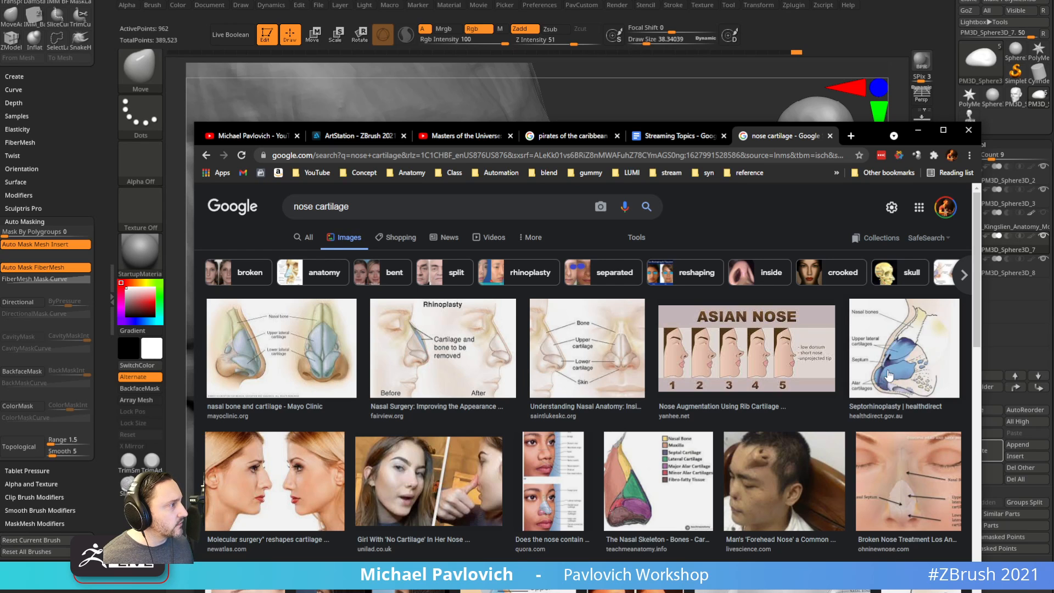
left_click(918, 131)
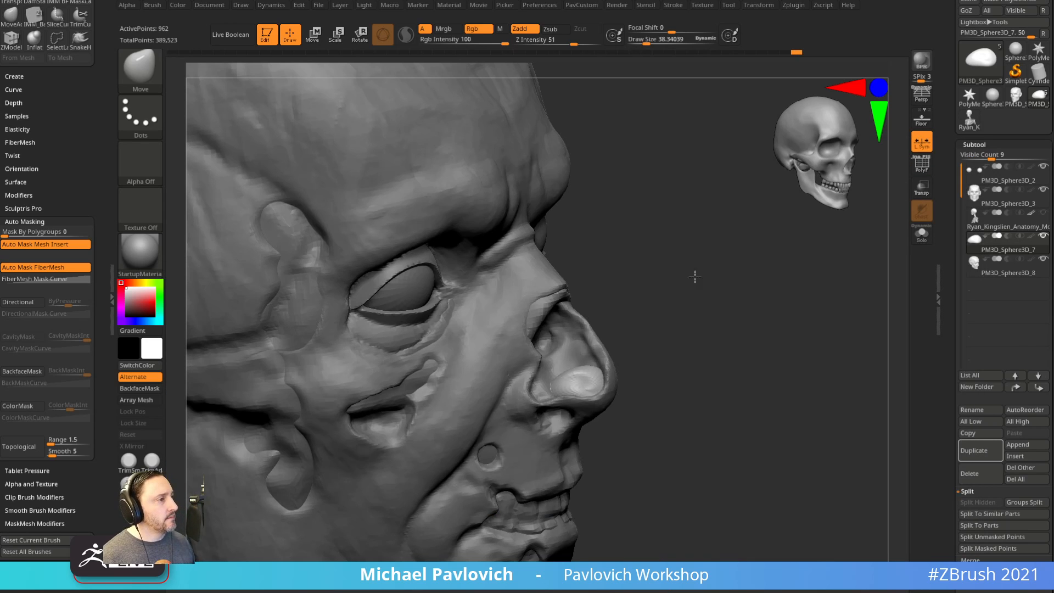
left_click_drag(695, 277, 640, 378)
left_click_drag(635, 338, 573, 367)
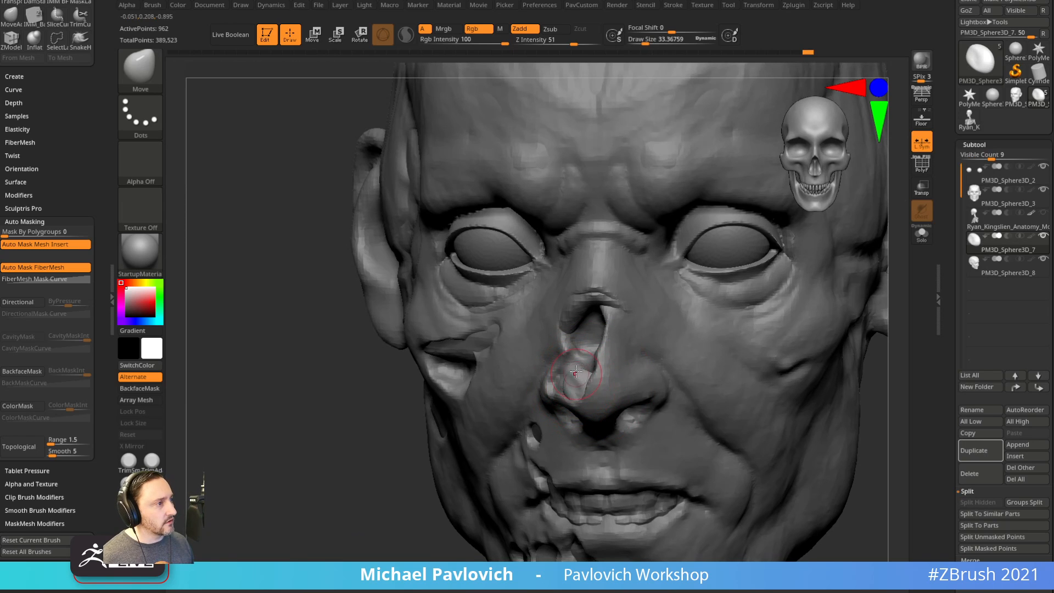
left_click_drag(383, 475, 489, 467)
left_click_drag(626, 363, 697, 334)
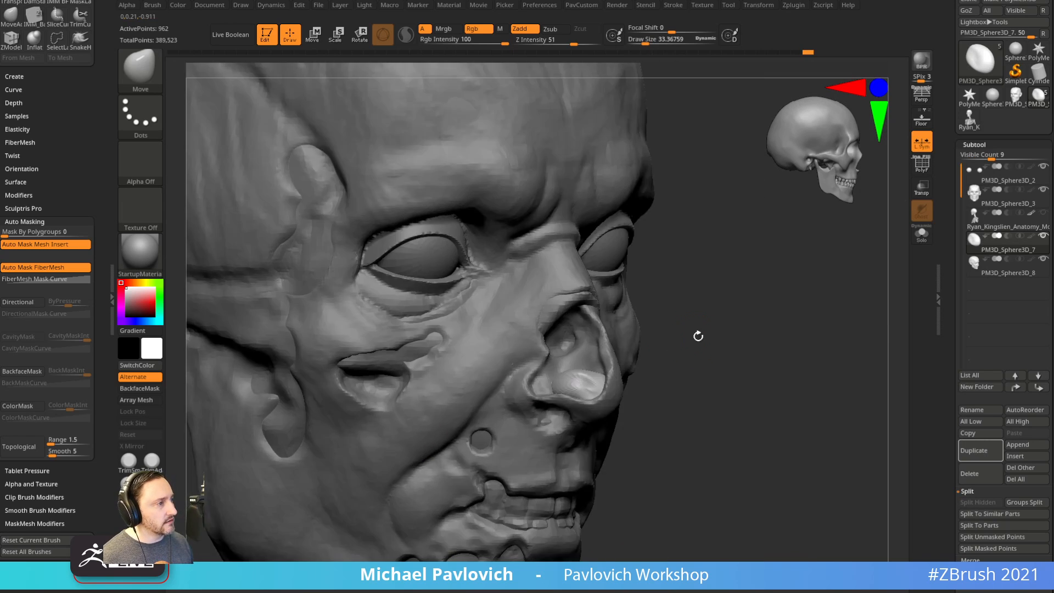
mouse_move(803, 369)
left_mouse_down()
mouse_move(694, 358)
mouse_move(835, 426)
mouse_move(831, 405)
mouse_move(817, 436)
mouse_move(772, 414)
mouse_move(772, 387)
mouse_move(662, 393)
left_mouse_up()
Select the flesh subtool and set up the DamStandard brush at a draw size of about 24 for the nostril.
key("b")
key("s")
key("t")
left_click(529, 407, "alt")
mouse_move(791, 387)
left_mouse_down()
mouse_move(804, 363)
mouse_move(542, 381)
mouse_move(671, 350)
left_mouse_up()
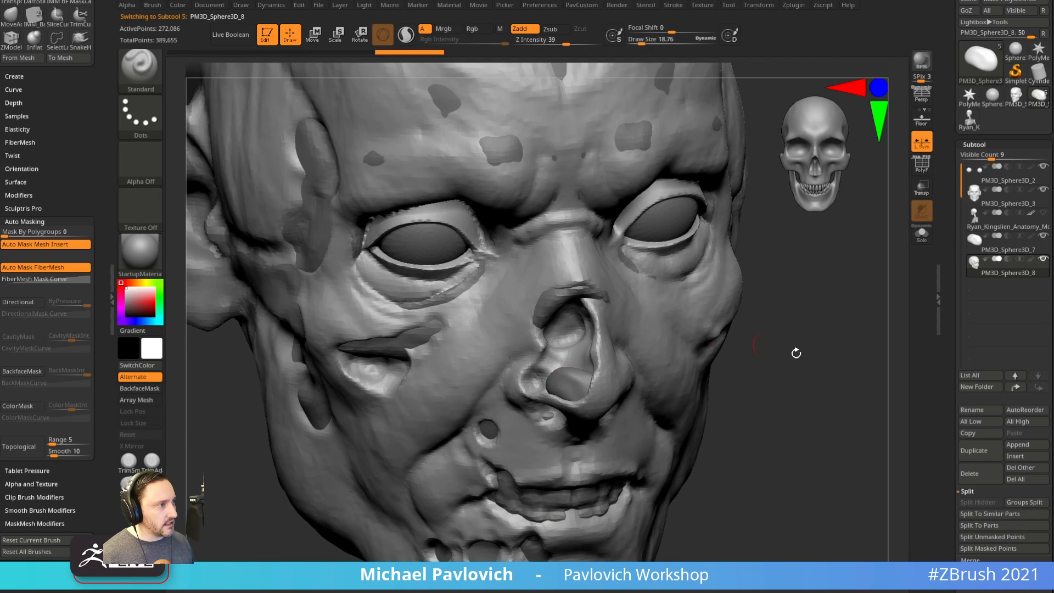
mouse_move(795, 353)
left_mouse_down()
mouse_move(565, 377)
mouse_move(598, 365)
mouse_move(506, 396)
left_mouse_up()
key("b")
key("d")
key("s")
key("s")
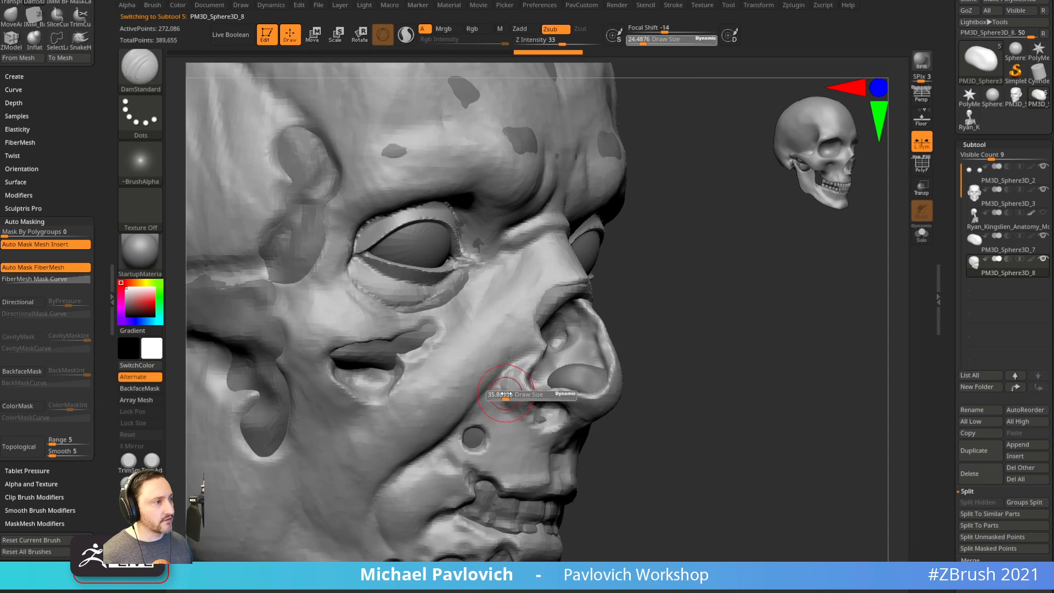
right_click_drag(504, 405, 509, 375, "alt")
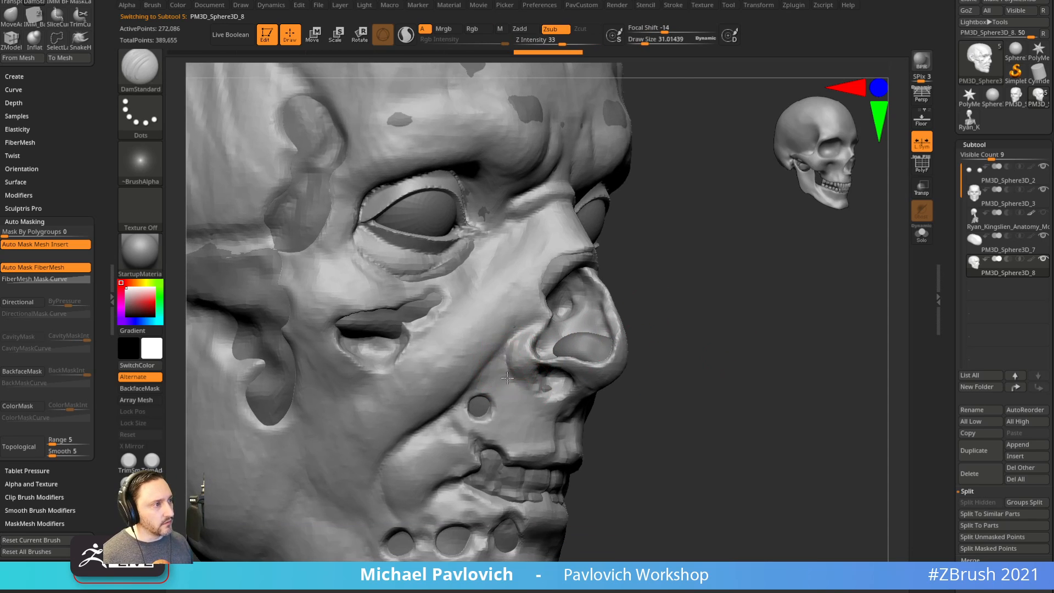
right_click_drag(716, 331, 679, 293)
key("s")
left_click_drag(506, 387, 503, 387)
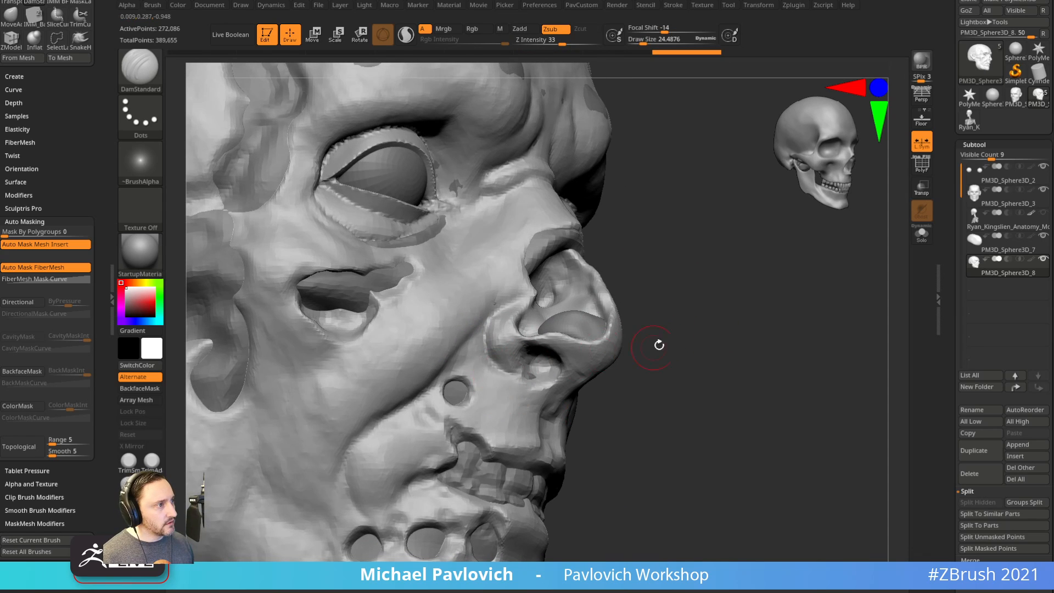
Turn on BackfaceMask and define the edge of the nostril with the DamStandard brush.
right_click_drag(659, 346, 696, 295)
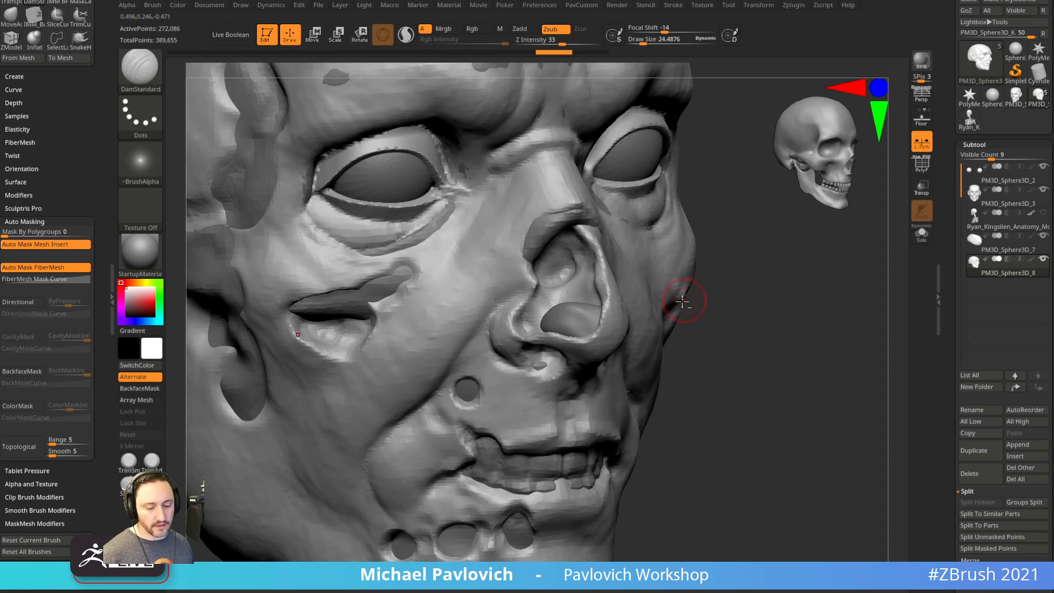
left_click(23, 371)
right_click_drag(755, 412, 739, 299)
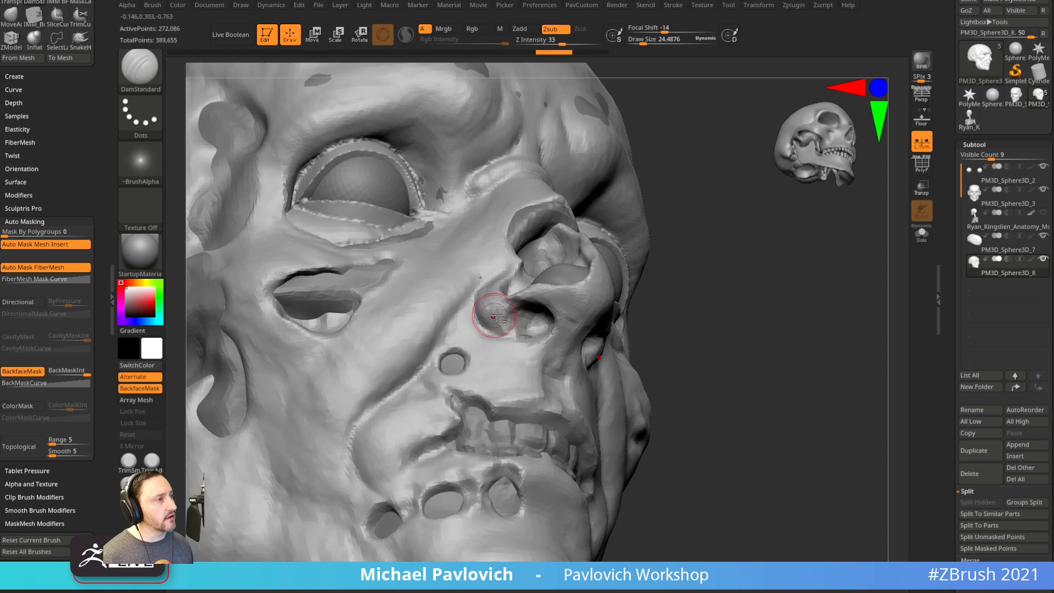
left_click_drag(496, 316, 524, 301, "alt")
left_click_drag(516, 303, 535, 300, "alt")
right_click_drag(684, 289, 706, 280)
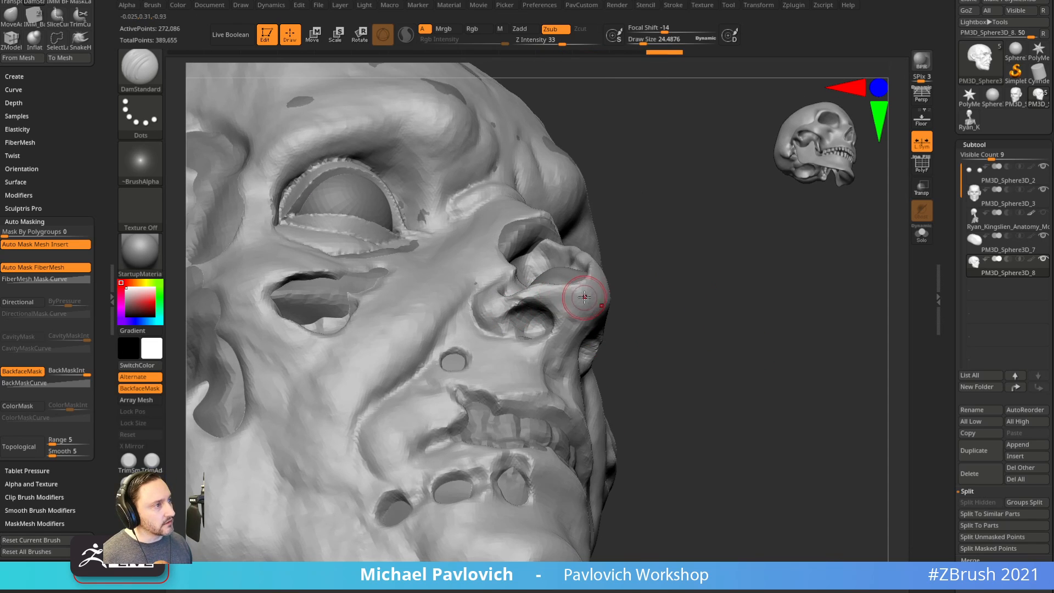
left_click_drag(584, 297, 569, 292)
Flatten the rim around the nostril and the underside of the nose with the TrimDynamic brush.
key("b")
key("t")
key("d")
left_click_drag(503, 313, 510, 320)
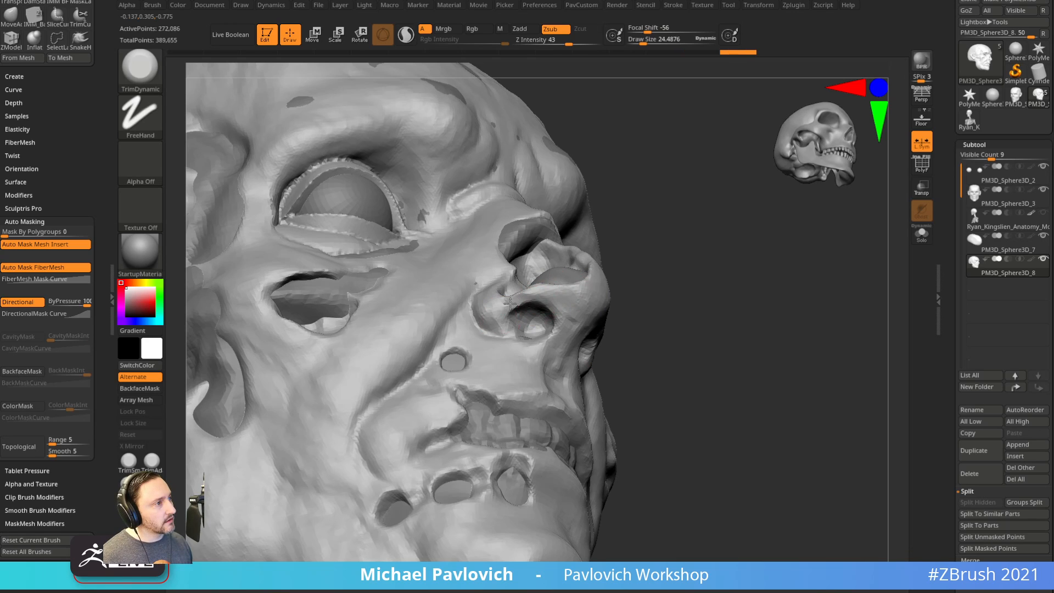
right_click_drag(628, 266, 617, 266)
left_click_drag(544, 294, 511, 301)
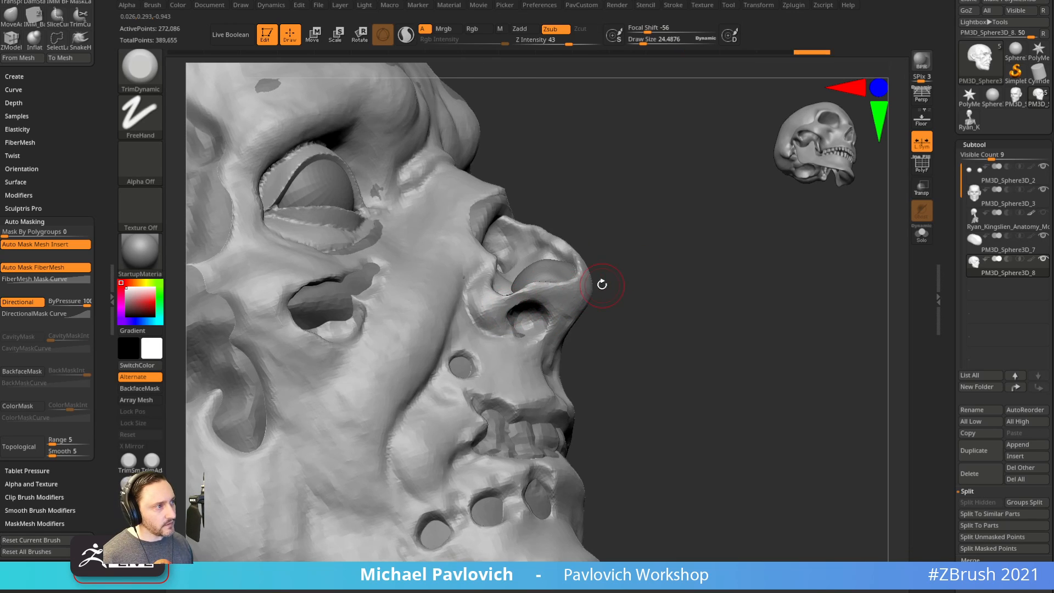
Undo and redo the recent sculpting strokes around the nostril.
key("b")
key("d")
key("s")
key("ctrl+z")
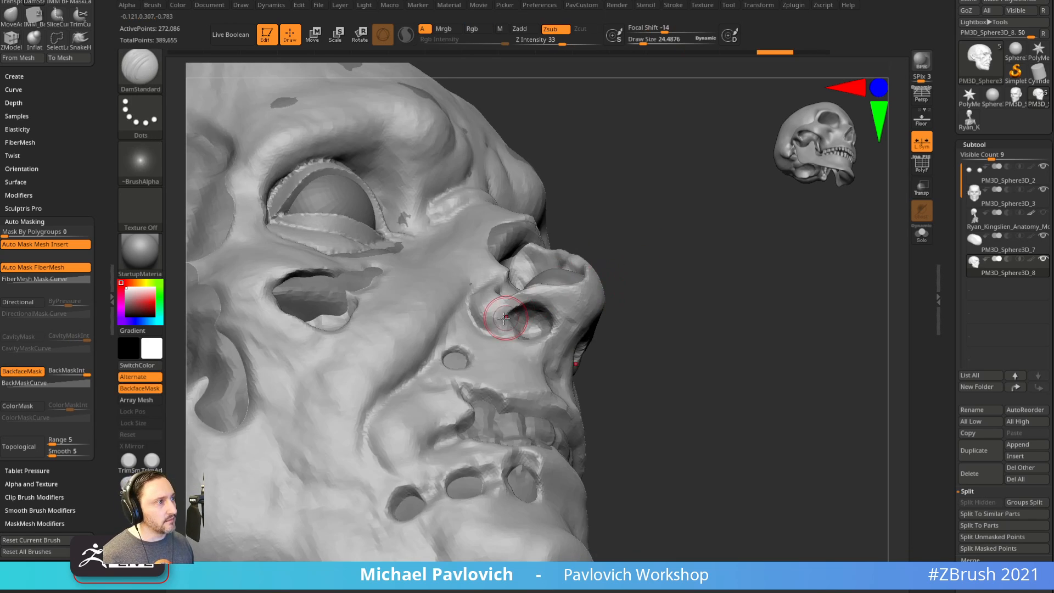
key("ctrl+z")
key("ctrl+z")
key("ctrl+z")
key("ctrl+z")
key("ctrl+z")
key("ctrl+z")
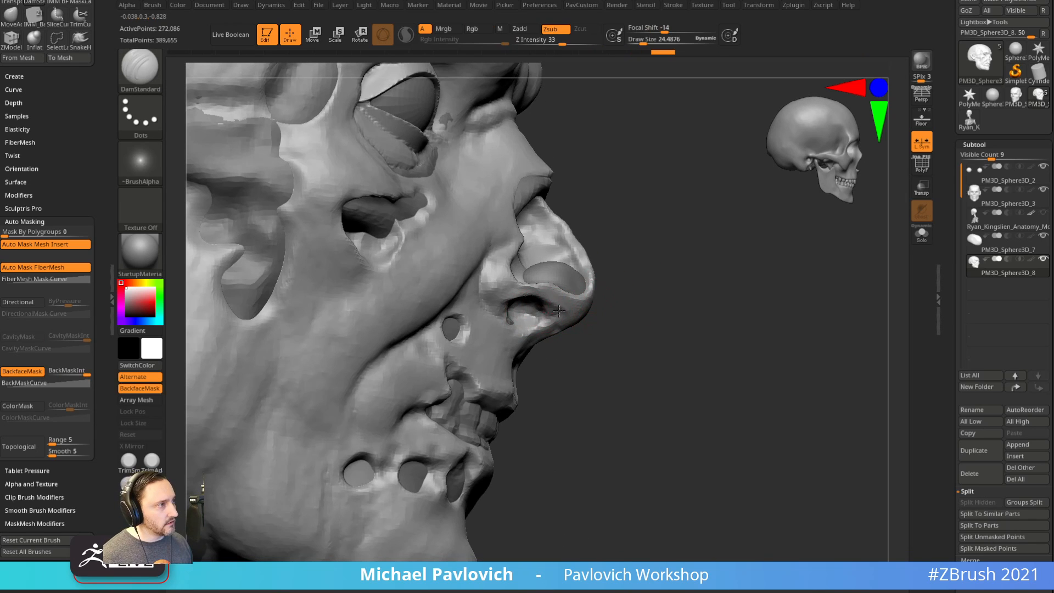
key("ctrl+shift+z")
key("ctrl+shift+z")
key("ctrl+shift+z")
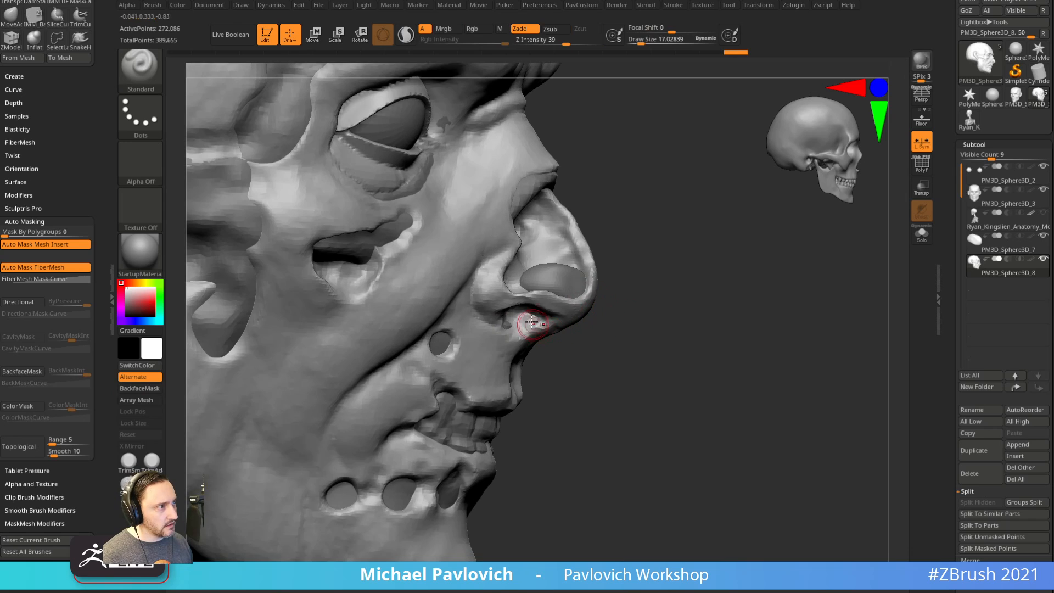
key("ctrl+shift+z")
key("ctrl+shift+z")
key("ctrl+shift+z")
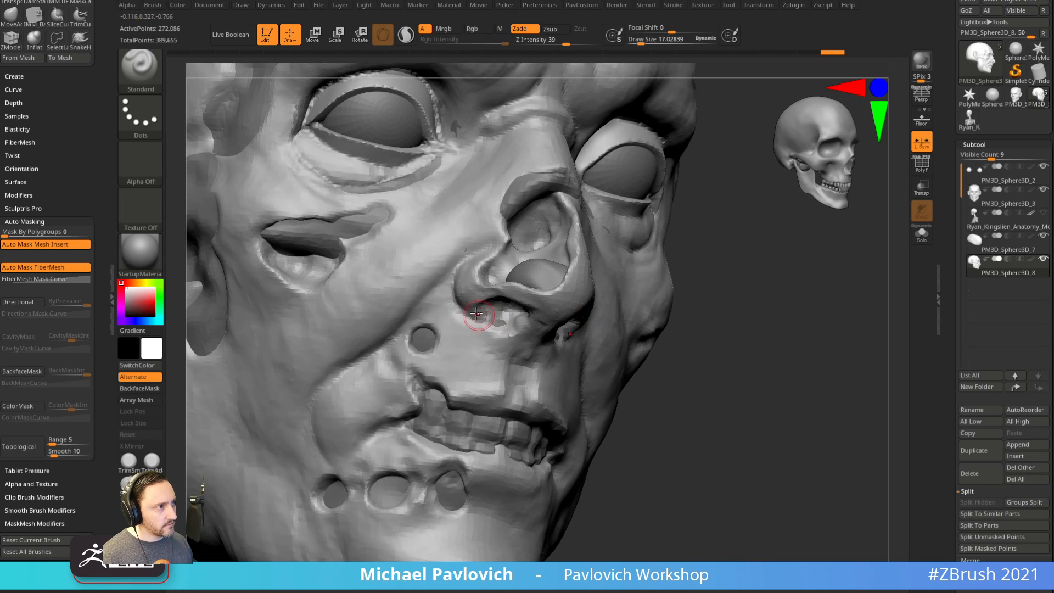
Shape the inside of the nostril with the Standard brush at a draw size of about 17 and smooth it.
left_click_drag(480, 312, 496, 304)
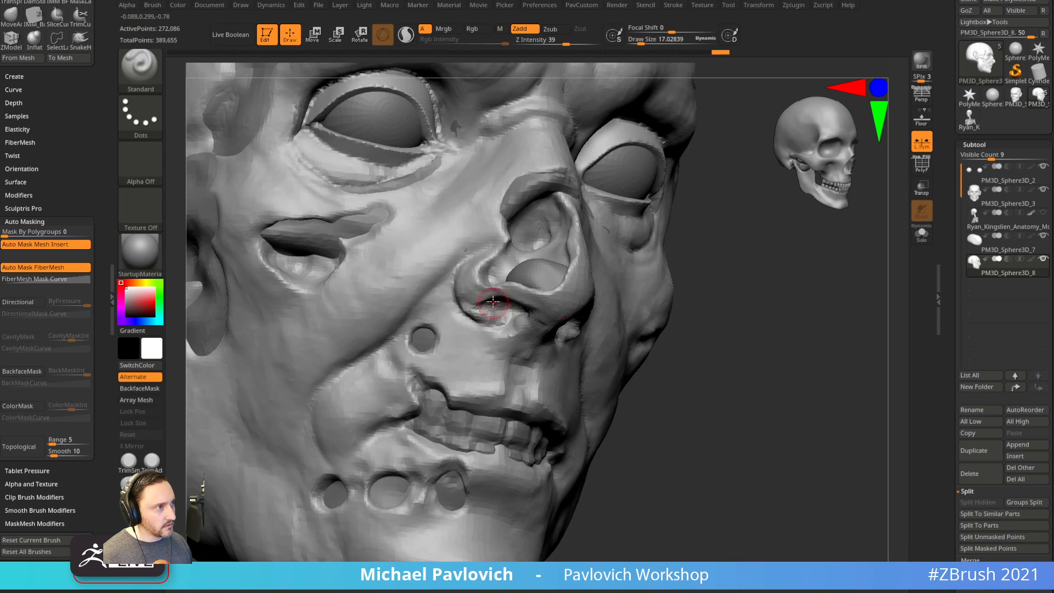
right_click_drag(490, 311, 492, 292)
left_click_drag(492, 292, 473, 305)
mouse_move(477, 305)
left_mouse_down("shift")
mouse_move(471, 288)
mouse_move(490, 303)
left_mouse_up("shift")
Sculpt the philtrum between the nose and upper lip with the Standard brush and smooth it.
mouse_move(807, 351)
left_mouse_down()
mouse_move(784, 360)
mouse_move(780, 392)
left_mouse_up()
left_click_drag(499, 366, 501, 348)
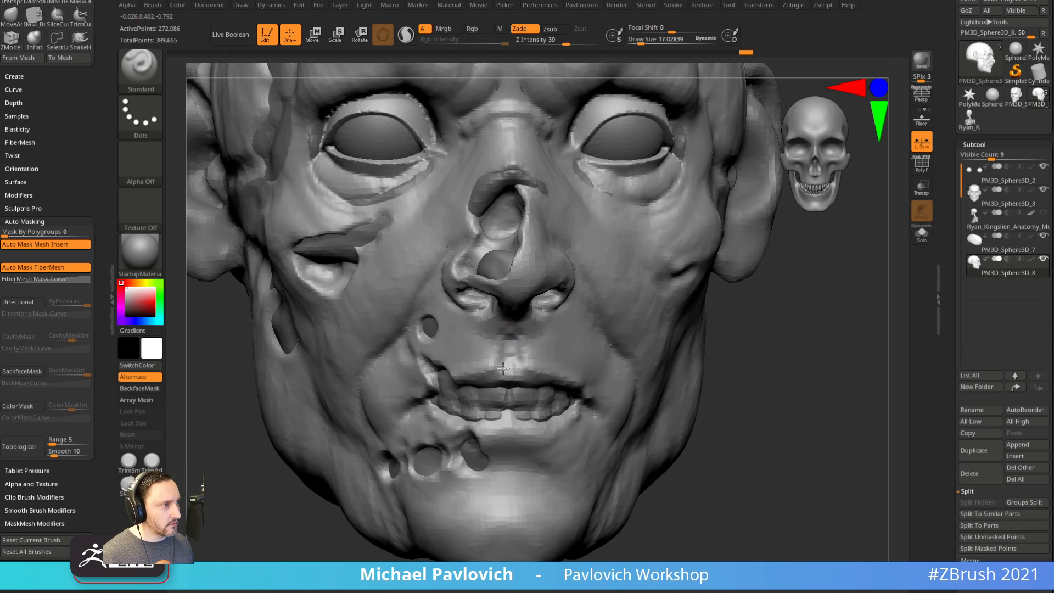
left_click_drag(752, 364, 691, 364)
mouse_move(507, 347)
left_mouse_down()
mouse_move(501, 341)
mouse_move(504, 351)
left_mouse_up()
left_click_drag(826, 430, 850, 418, "shift")
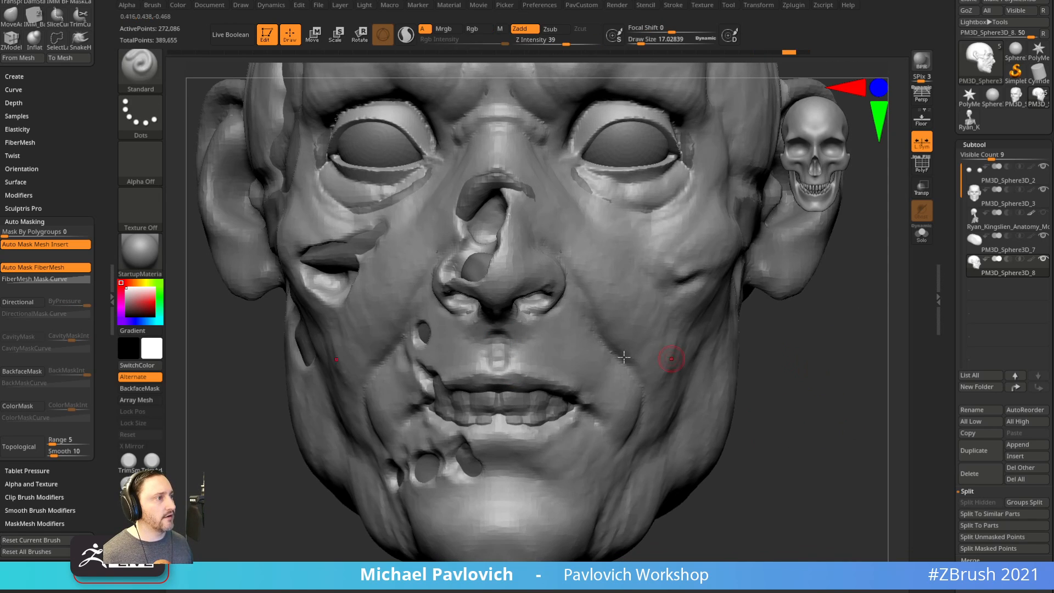
key("ctrl+z")
left_click_drag(581, 43, 590, 50)
left_click_drag(824, 374, 824, 336, "alt")
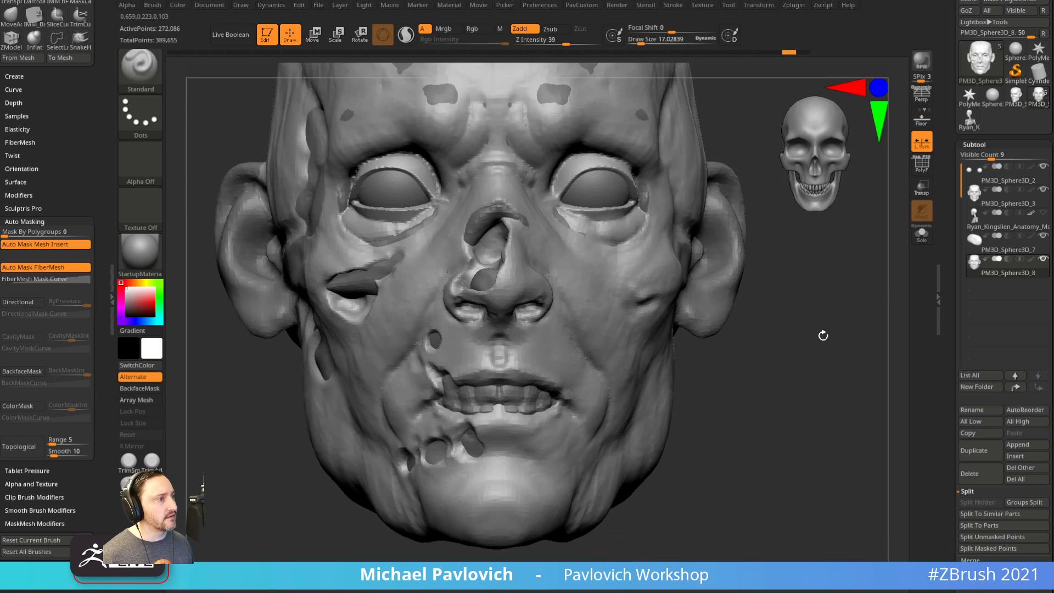
left_click_drag(500, 356, 501, 345)
left_click_drag(501, 345, 501, 352, "shift")
mouse_move(748, 378)
left_mouse_down()
mouse_move(763, 366)
mouse_move(788, 377)
left_mouse_up()
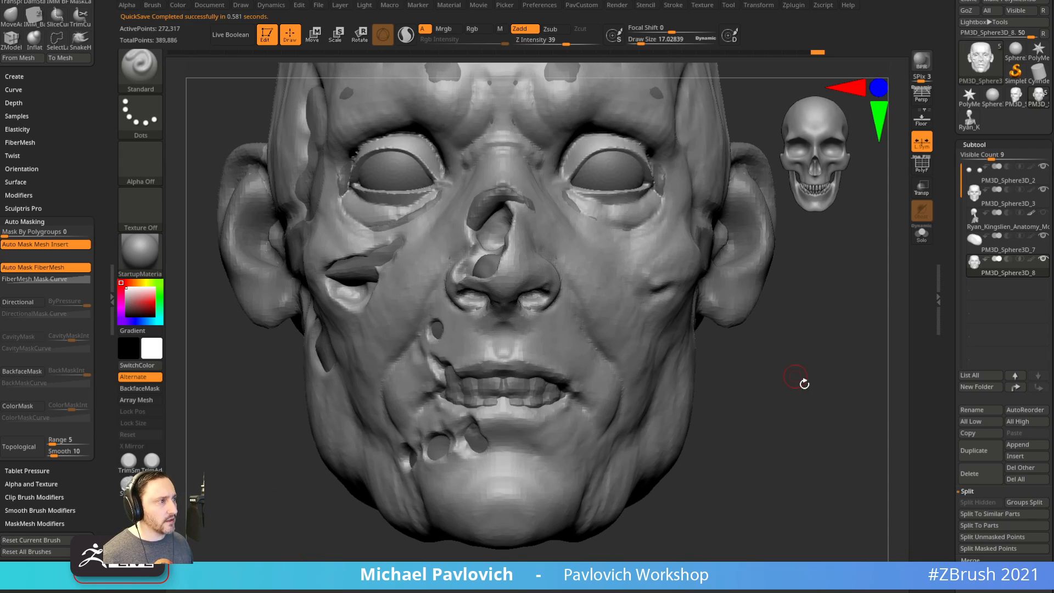
Carve the nasolabial fold from the nose wing into the cheek with the DamStandard brush at a draw size of about 36.
left_click_drag(807, 381, 785, 386)
key("b")
key("d")
key("s")
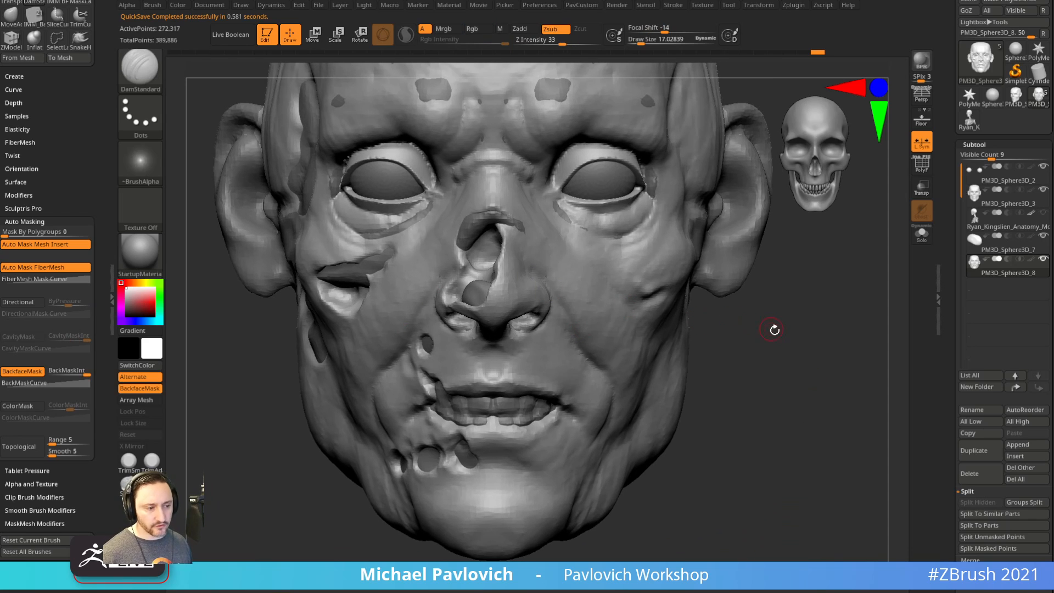
key("bracketright")
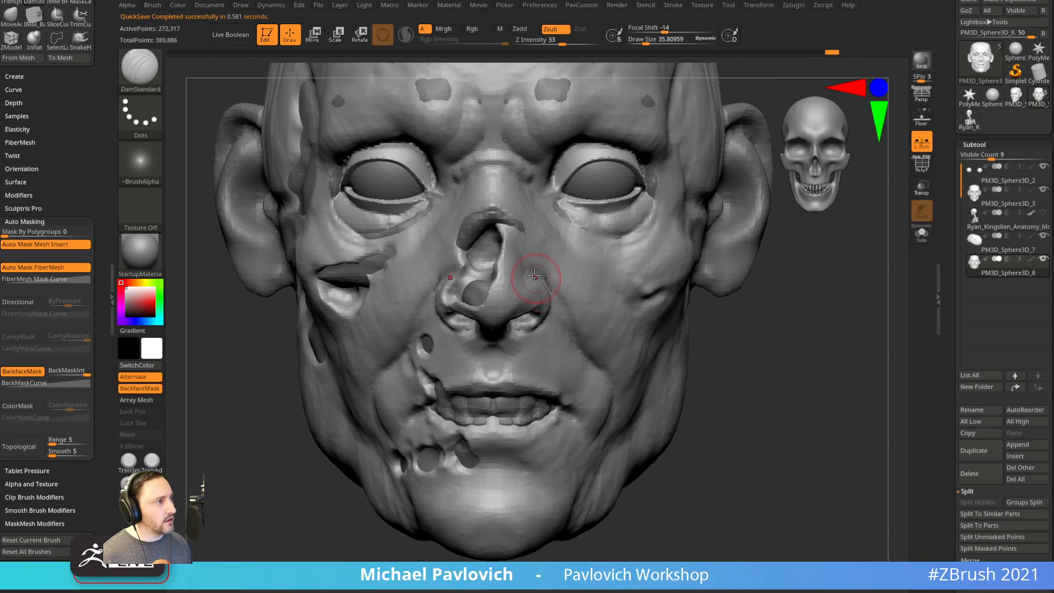
left_click_drag(538, 275, 577, 346)
right_click_drag(559, 288, 533, 272)
key("ctrl+z")
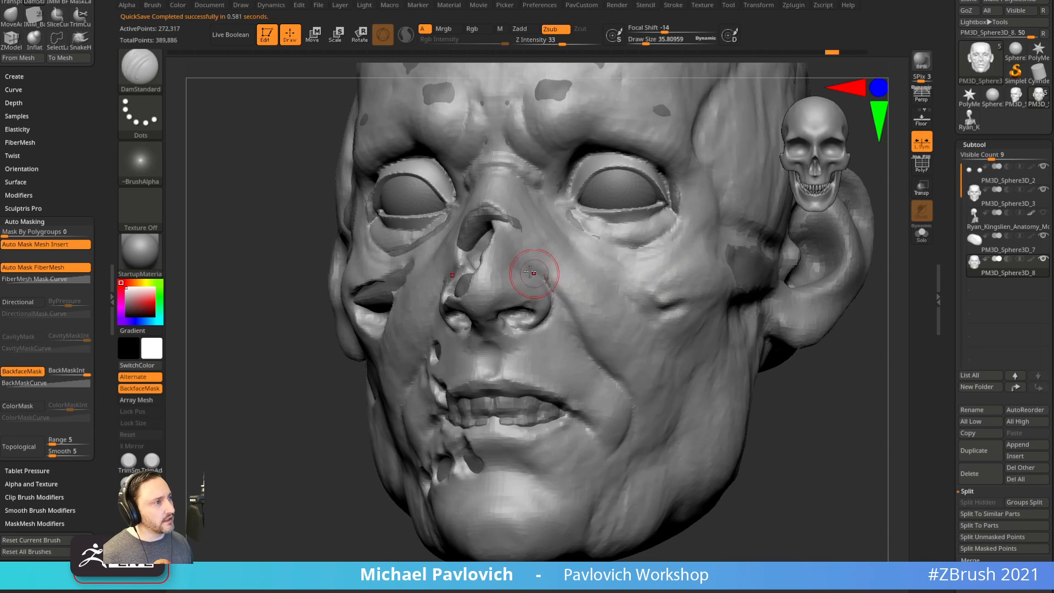
left_click_drag(535, 273, 559, 306)
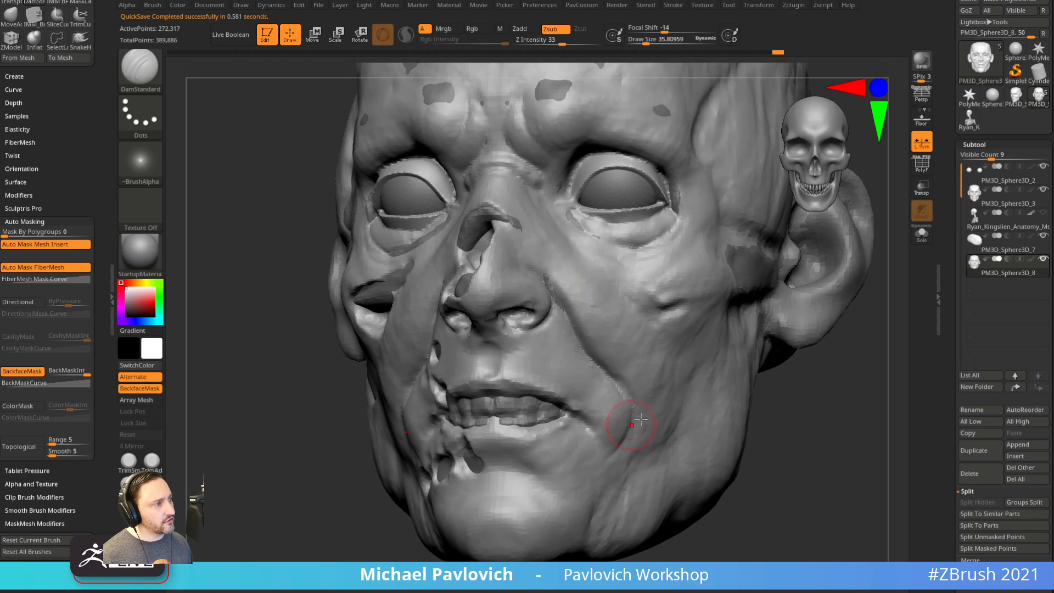
left_click_drag(785, 415, 786, 419, "shift")
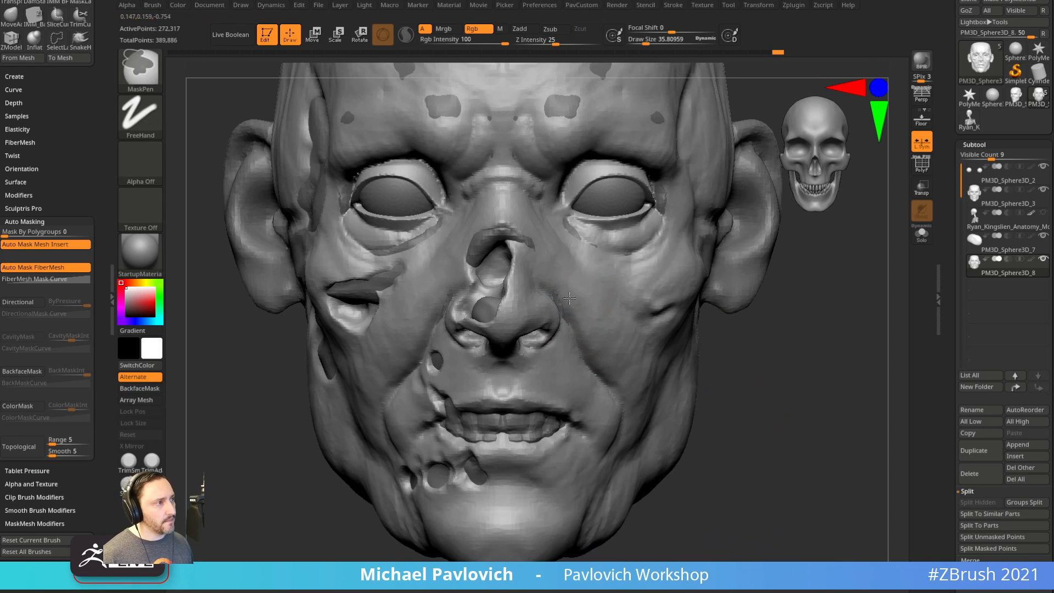
Paint a mask along the nasolabial fold and invert it.
mouse_move(583, 301)
left_mouse_down("ctrl")
mouse_move(574, 297)
mouse_move(640, 413)
left_mouse_up("ctrl")
left_click_drag(862, 394, 784, 381)
left_click(812, 386, "ctrl")
Shift the unmasked flesh along the nasolabial fold with the Move brush at a draw size of about 49, clearing the mask and updating the DynaMesh.
key("s")
left_click(644, 361)
key("b")
key("m")
key("v")
left_click_drag(614, 335, 636, 369)
right_click_drag(645, 376, 717, 385, "shift")
left_click_drag(807, 384, 824, 396, "ctrl")
left_click_drag(824, 352, 859, 422, "ctrl")
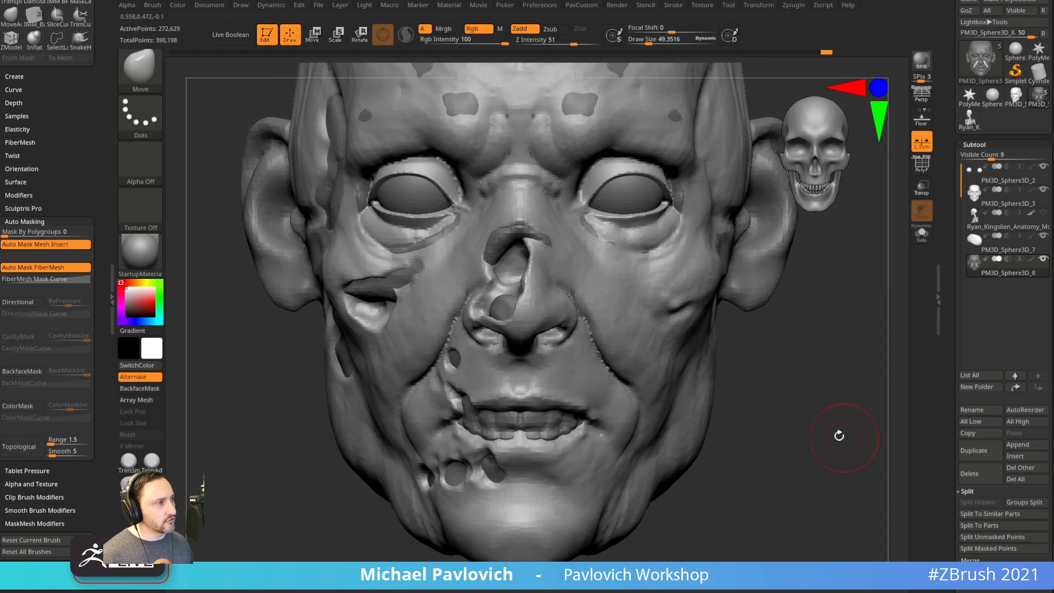
Smooth the jagged edge of the nasolabial fold at a draw size of about 29 and update the DynaMesh.
key("s")
left_click(789, 422)
mouse_move(590, 315)
left_mouse_down("shift")
mouse_move(602, 339)
mouse_move(586, 333)
left_mouse_up("shift")
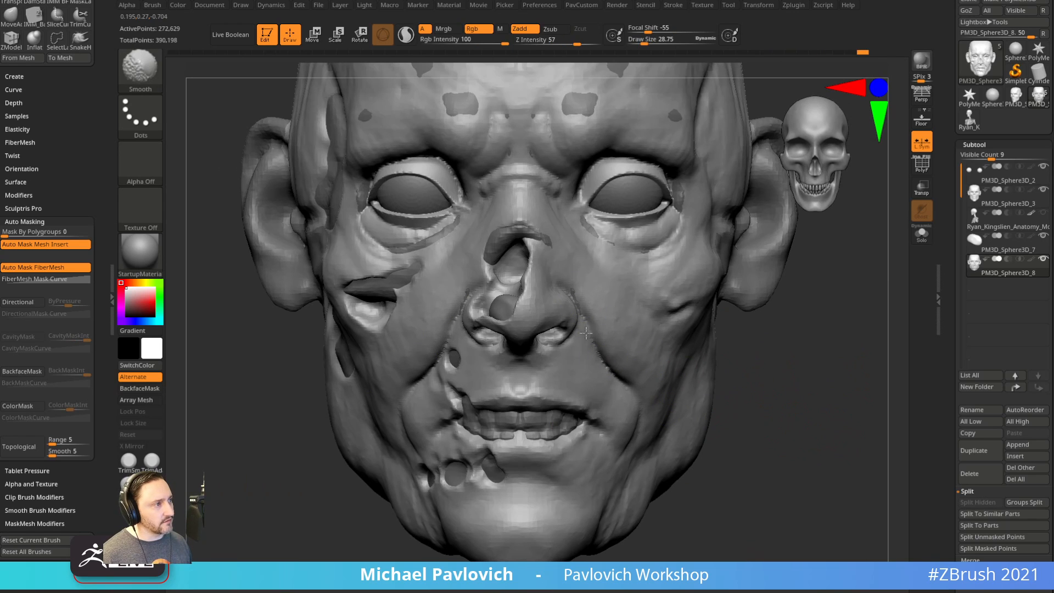
left_click_drag(792, 357, 826, 410, "ctrl")
Sculpt the flesh at the inner corner of the eye with the Standard brush at a draw size of about 29 and smooth it.
right_click_drag(824, 408, 831, 377, "ctrl")
mouse_move(805, 276)
right_mouse_down("alt")
mouse_move(798, 392)
mouse_move(749, 374)
right_mouse_up("alt")
right_click_drag(377, 399, 395, 440, "alt")
key("s")
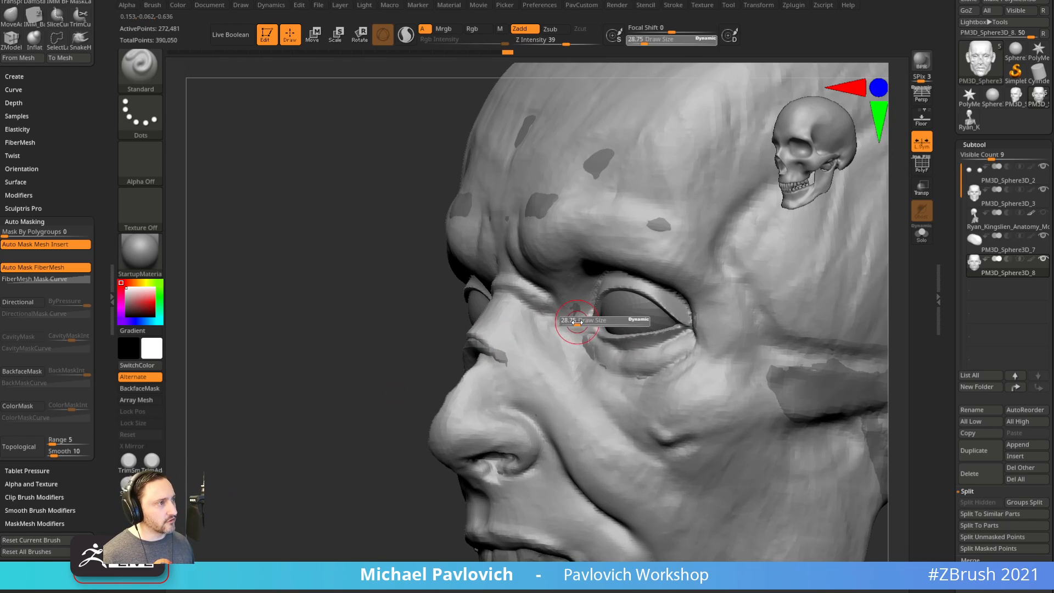
left_click_drag(537, 300, 572, 323)
right_click_drag(550, 298, 578, 332, "alt")
left_click_drag(583, 338, 592, 350, "shift")
right_click_drag(407, 352, 467, 356)
left_click_drag(528, 348, 486, 357)
mouse_move(708, 279)
right_mouse_down()
mouse_move(687, 284)
mouse_move(707, 248)
mouse_move(734, 231)
mouse_move(817, 236)
mouse_move(478, 357)
right_mouse_up()
Work on the outer corner of the eye with the ClayBuildup brush at a draw size of about 27.
key("b")
key("c")
key("b")
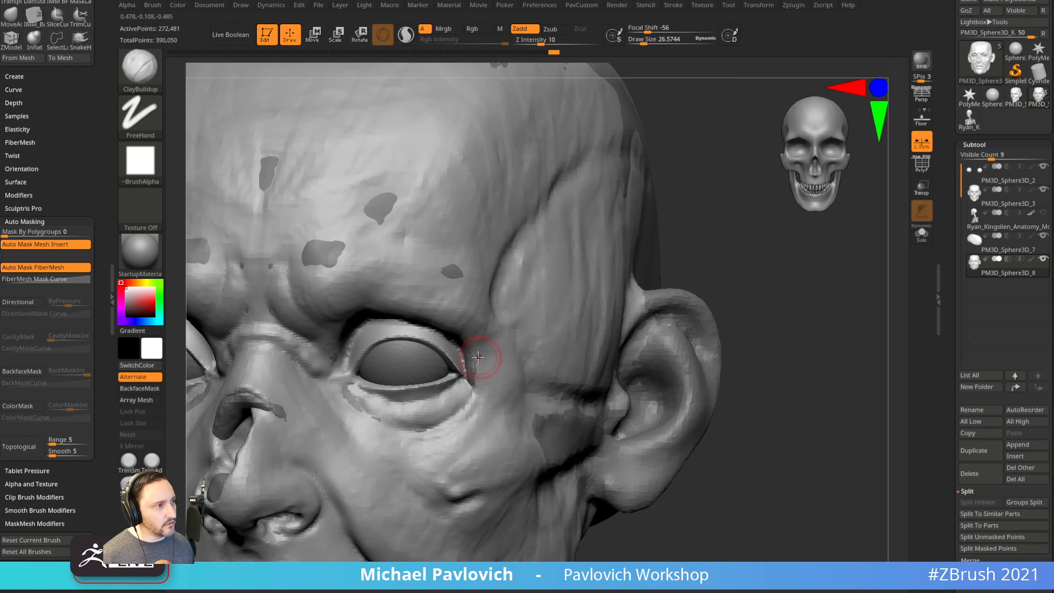
left_click_drag(700, 257, 675, 263)
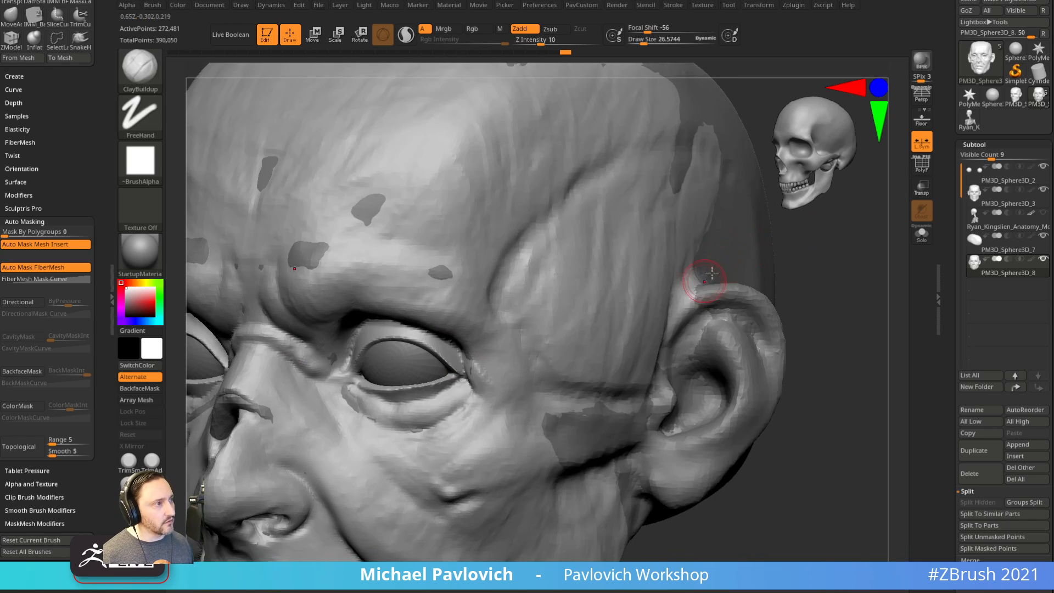
left_click(700, 276, "alt")
left_click_drag(826, 252, 774, 261)
key("s")
mouse_move(461, 366)
left_mouse_down()
mouse_move(469, 365)
mouse_move(451, 369)
left_mouse_up()
Make the flesh head the active subtool and build up the outer corner of the eye with the ClayBuildup brush at a draw size of about 27.
key("b")
key("m")
key("v")
left_click(467, 365, "alt")
mouse_move(814, 274)
left_mouse_down()
mouse_move(845, 279)
mouse_move(816, 275)
mouse_move(833, 253)
left_mouse_up()
key("b")
key("c")
key("b")
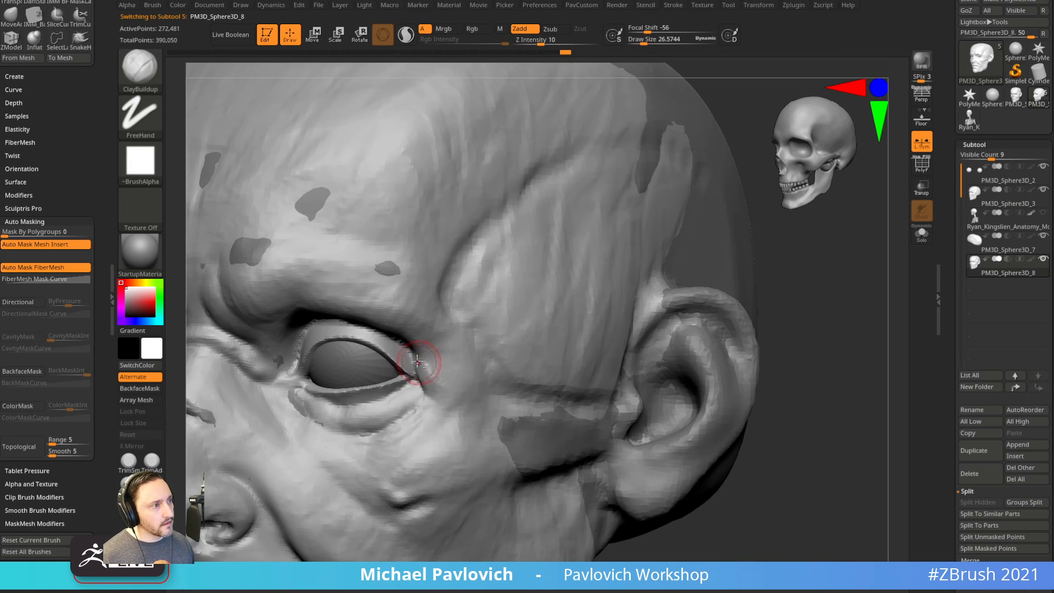
left_click_drag(419, 359, 422, 366)
mouse_move(802, 242)
left_mouse_down("alt")
mouse_move(849, 247)
mouse_move(785, 250)
left_mouse_up("alt")
left_click_drag(440, 369, 429, 353)
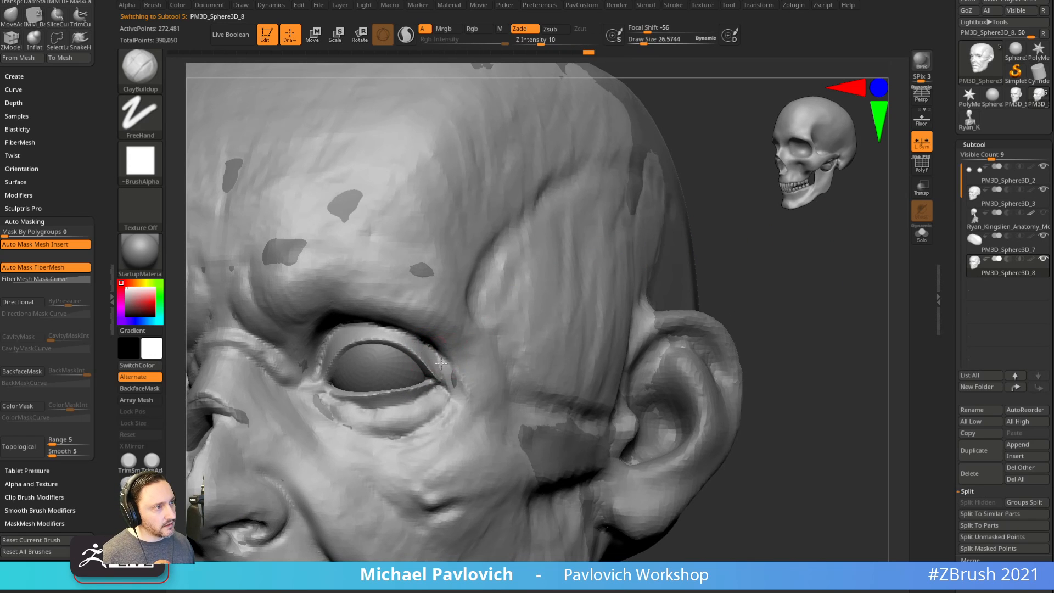
left_click_drag(728, 273, 716, 267)
left_click_drag(443, 379, 430, 350)
left_click_drag(779, 254, 780, 243, "alt")
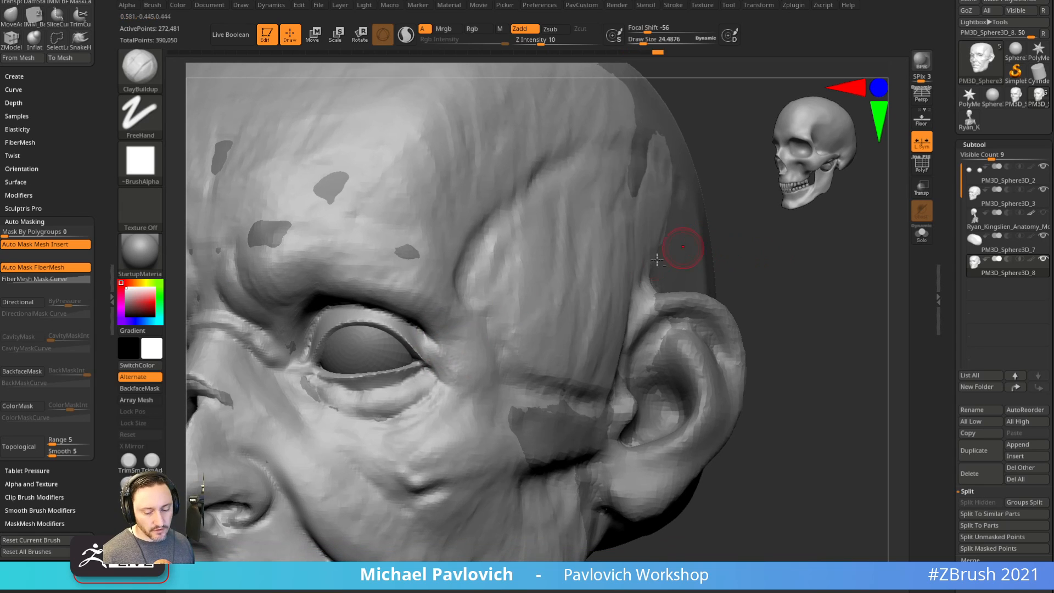
Carve creases beside the outer corner of the eye with the DamStandard brush at a draw size of about 24.
key("b")
key("d")
key("s")
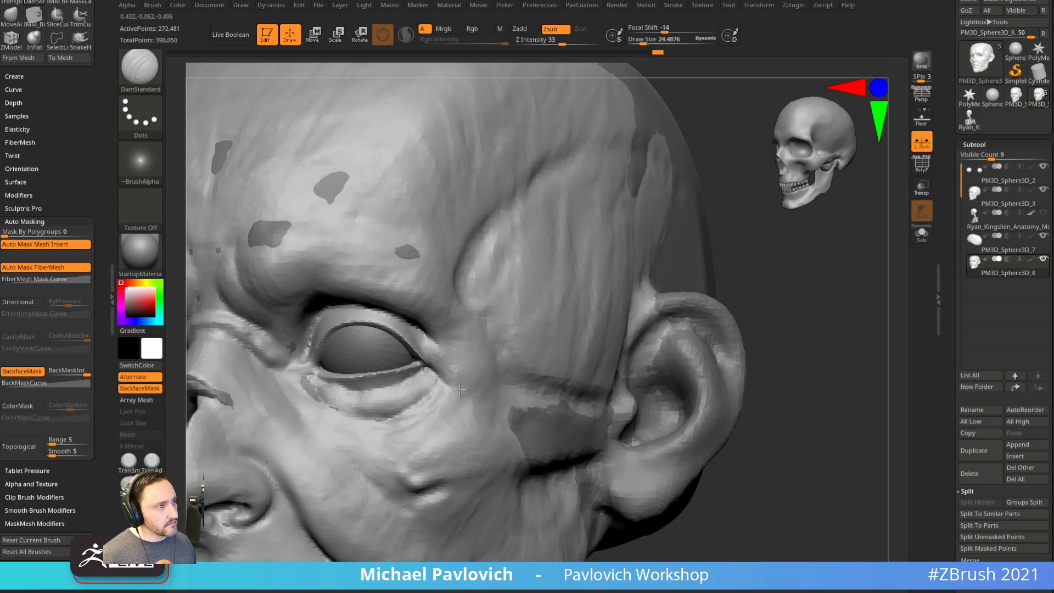
mouse_move(739, 275)
left_mouse_down()
mouse_move(774, 266)
mouse_move(734, 299)
left_mouse_up()
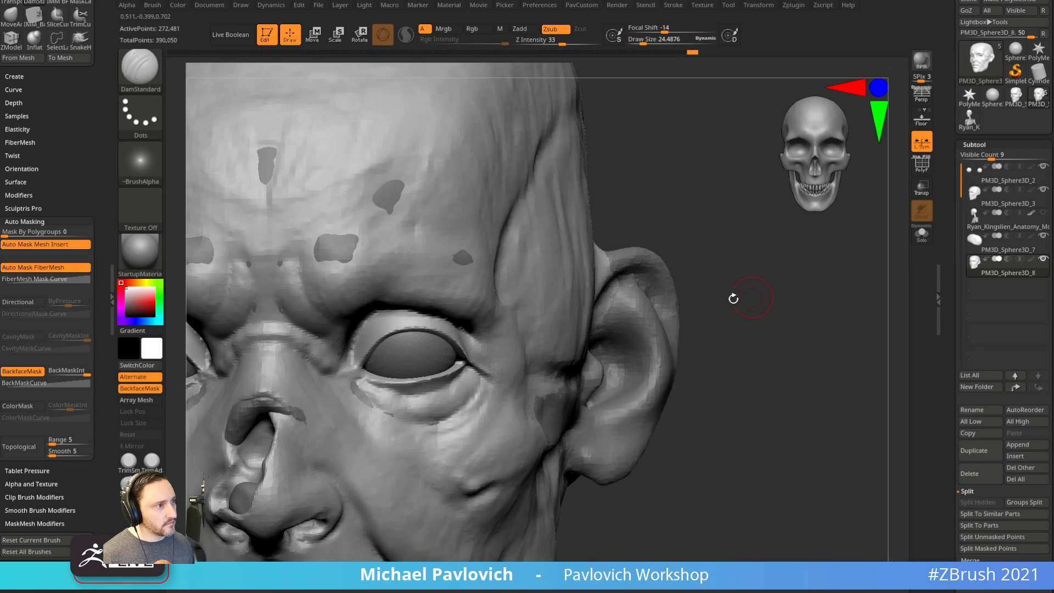
left_click_drag(473, 393, 480, 386)
left_click_drag(757, 291, 783, 294)
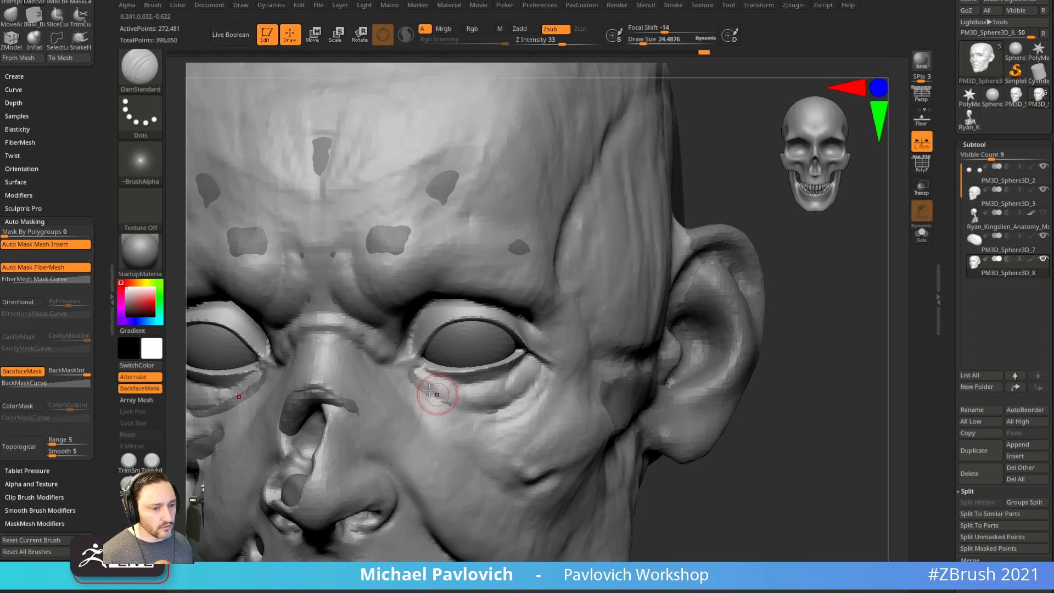
Cut the crease of the nasolabial fold beside the mouth deeper with the DamStandard brush at a draw size of about 33.
key("2")
left_click_drag(799, 248, 778, 279)
key("1")
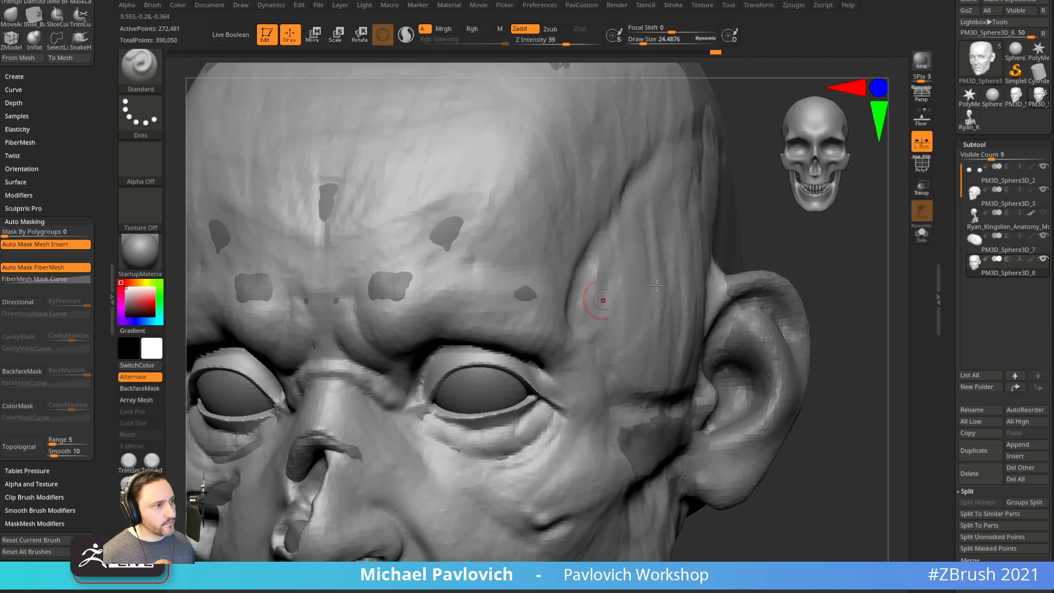
left_click_drag(657, 286, 721, 239)
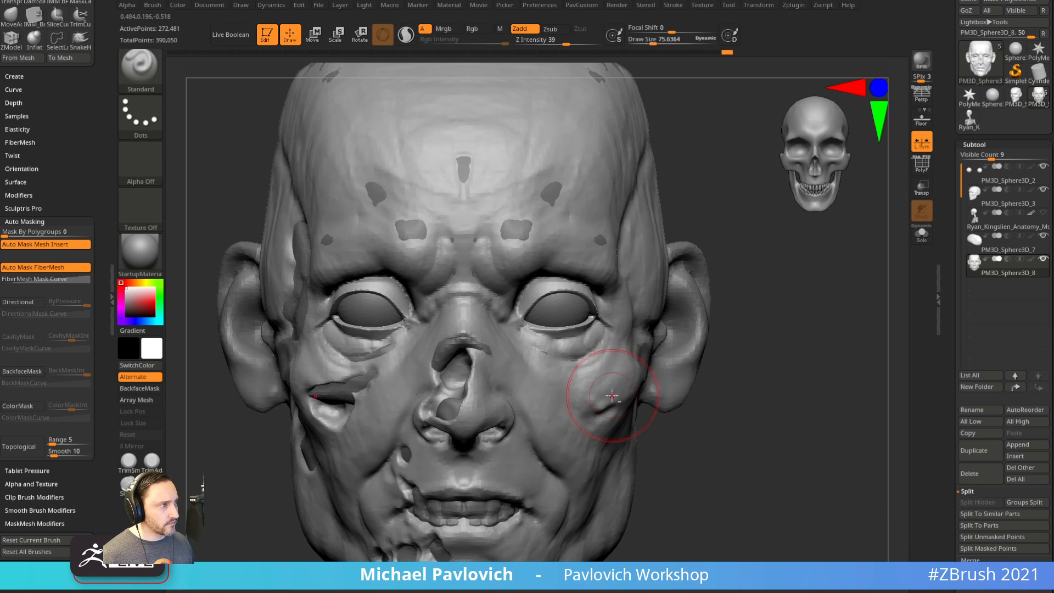
mouse_move(704, 396)
left_mouse_down()
mouse_move(657, 407)
mouse_move(706, 431)
mouse_move(751, 407)
mouse_move(733, 407)
mouse_move(802, 404)
left_mouse_up()
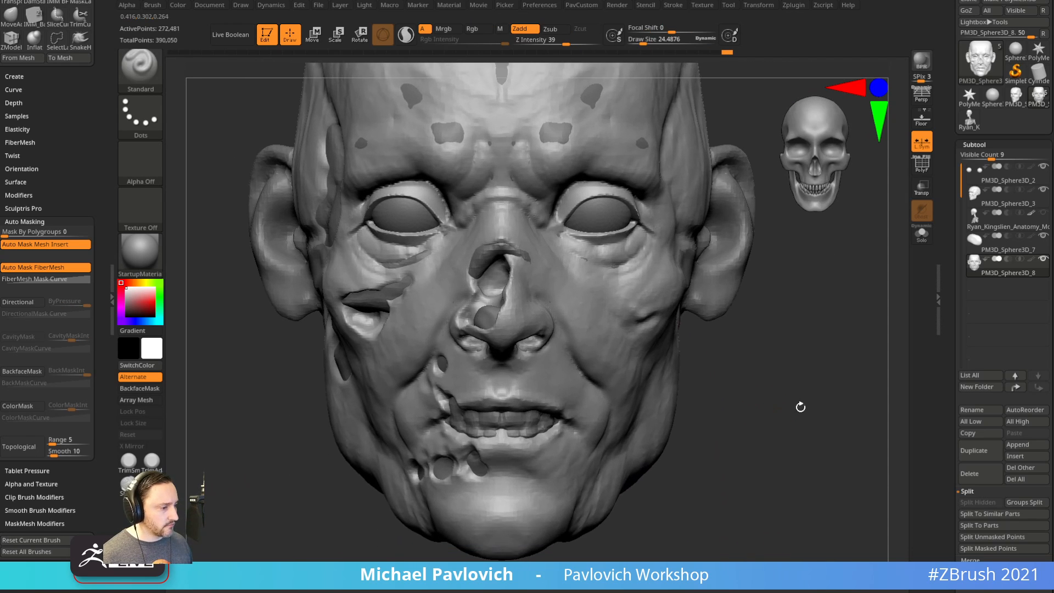
key("3")
key("s")
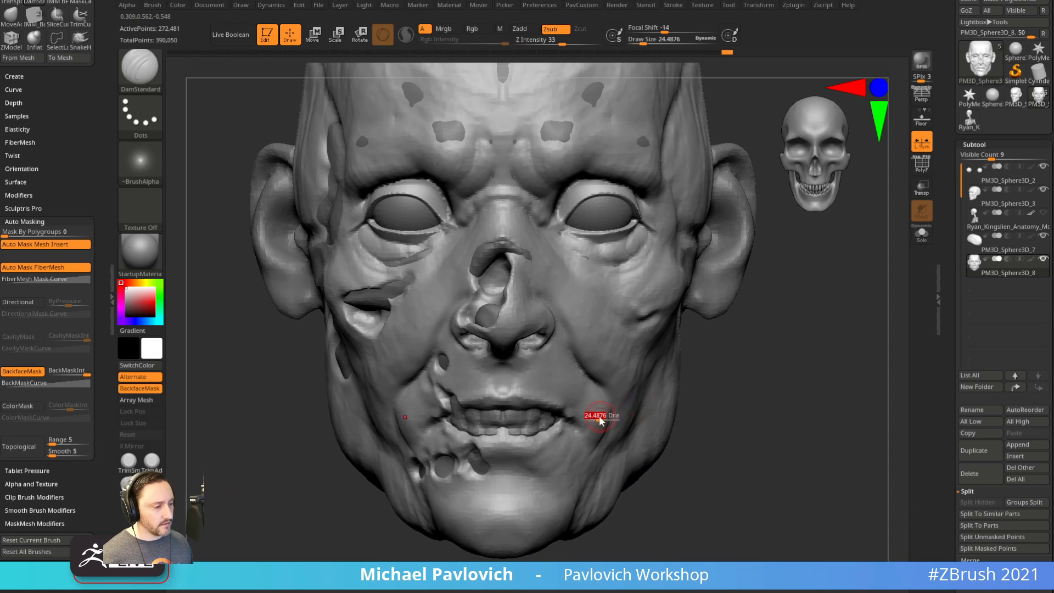
left_click_drag(604, 378, 575, 354)
left_click_drag(738, 376, 687, 363)
mouse_move(739, 396)
left_mouse_down()
mouse_move(732, 377)
mouse_move(637, 320)
left_mouse_up()
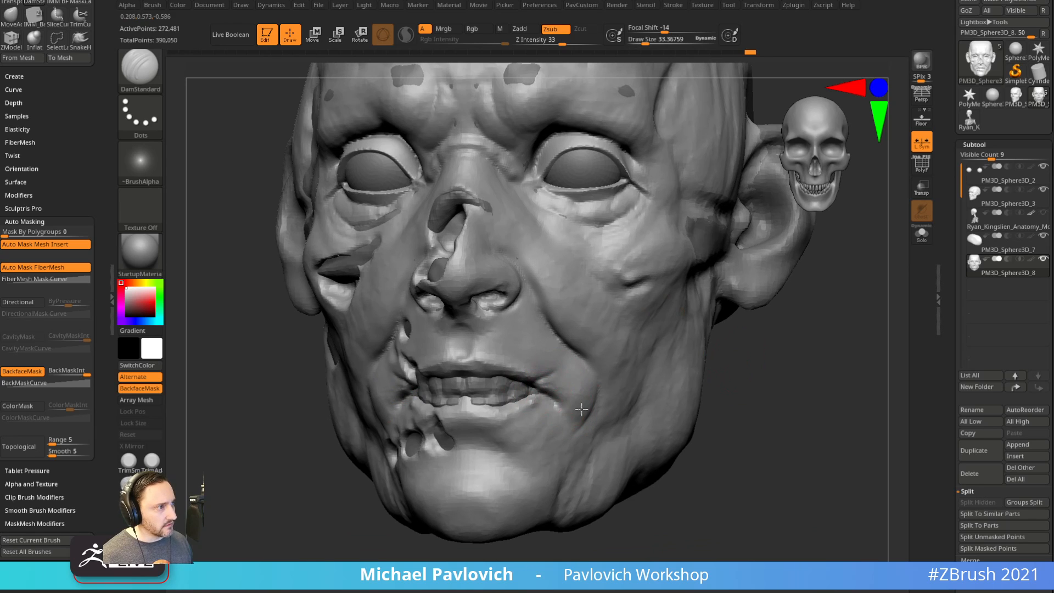
Build up the chin and lower jaw of the zombie head with the ClayBuildup brush at a draw size of about 55.
left_click_drag(769, 333, 811, 327)
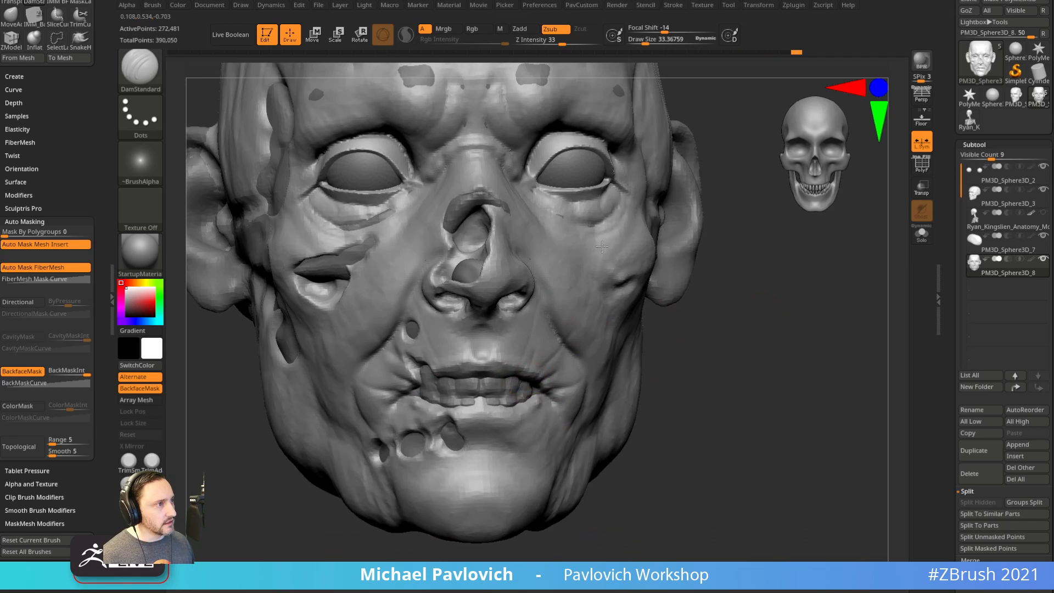
left_click_drag(719, 369, 710, 346)
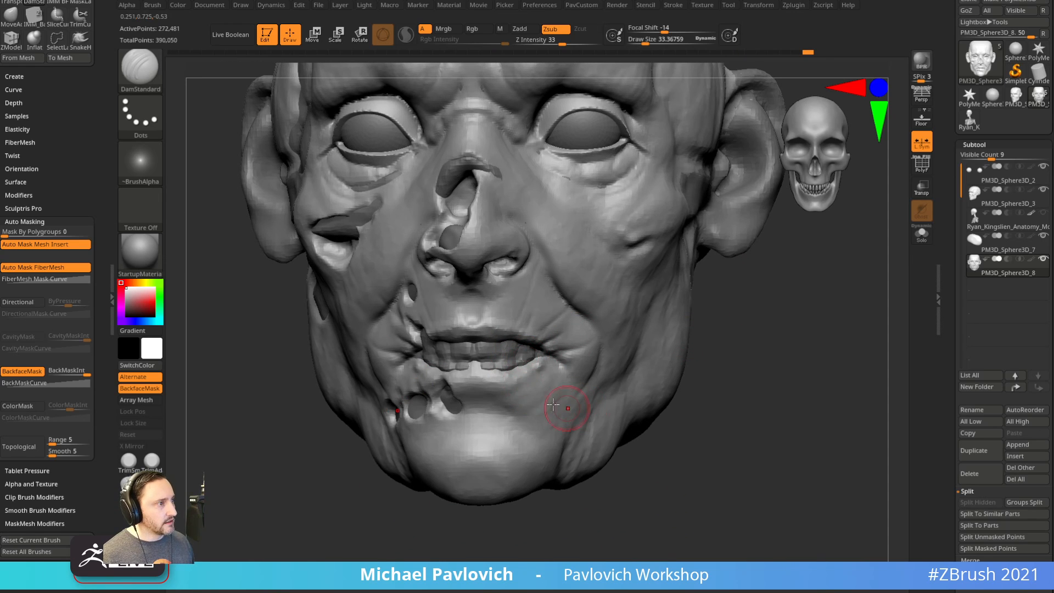
mouse_move(708, 413)
left_mouse_down()
mouse_move(725, 426)
mouse_move(675, 406)
left_mouse_up()
key("2")
key("s")
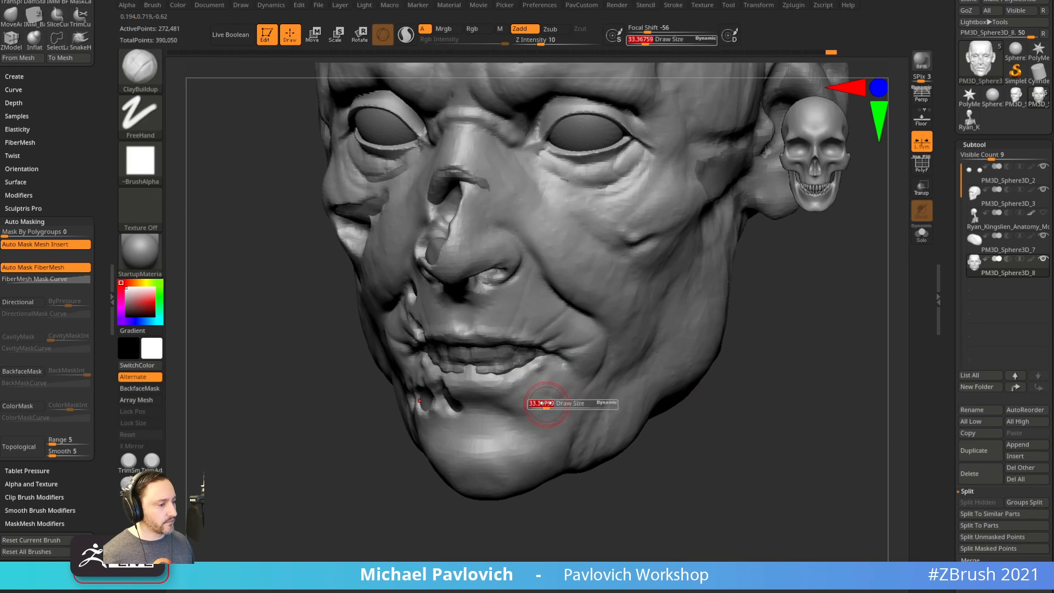
left_click_drag(547, 403, 551, 403)
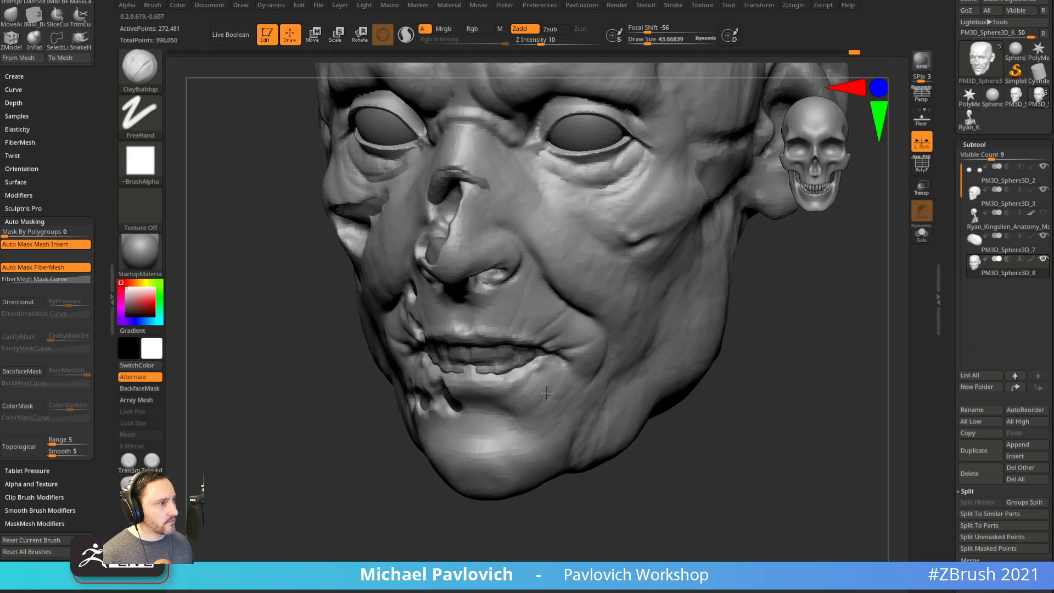
left_click_drag(719, 400, 769, 397)
left_click_drag(460, 453, 493, 470)
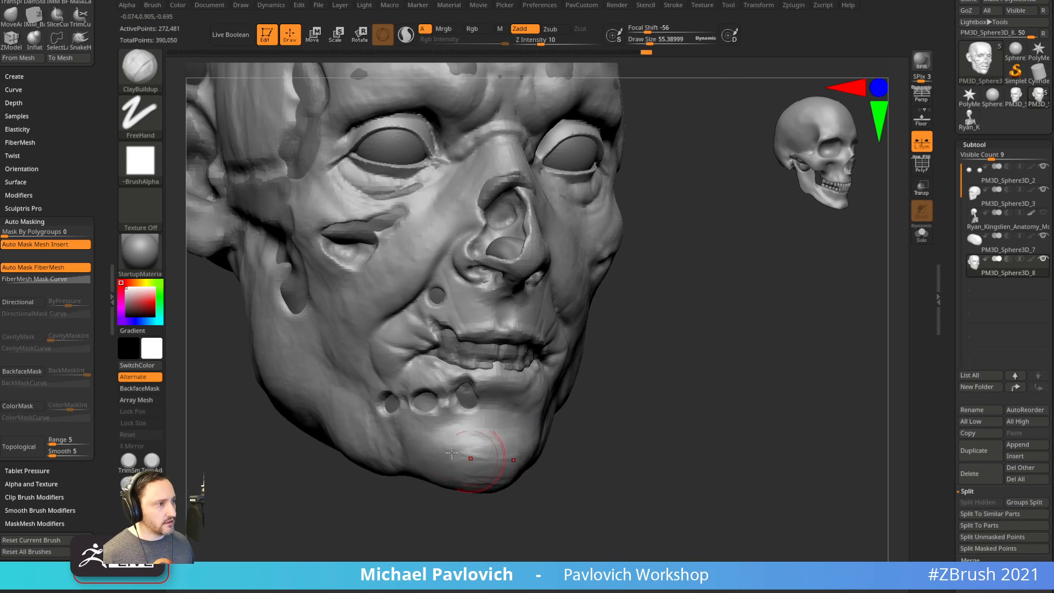
left_click_drag(607, 435, 603, 417, "alt")
left_click_drag(603, 418, 527, 431)
mouse_move(706, 410)
left_mouse_down()
mouse_move(744, 459)
mouse_move(703, 393)
mouse_move(694, 402)
mouse_move(705, 415)
left_mouse_up()
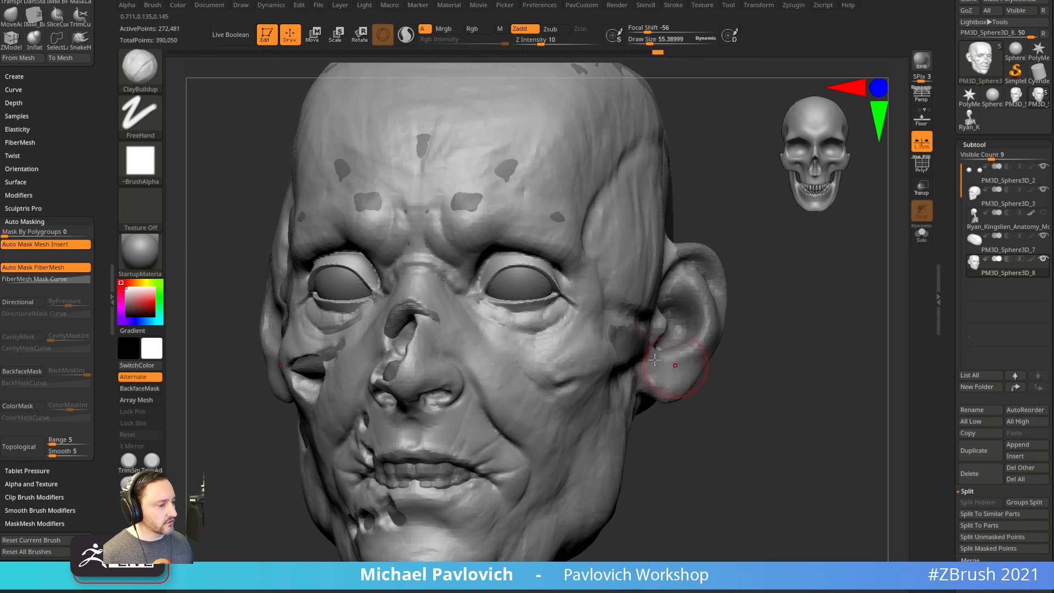
Refine the bag beneath the eye with the ClayBuildup brush, reducing its draw size to about 19.
left_click_drag(576, 349, 558, 346)
mouse_move(720, 323)
left_mouse_down("alt")
mouse_move(788, 341)
mouse_move(785, 384)
left_mouse_up("alt")
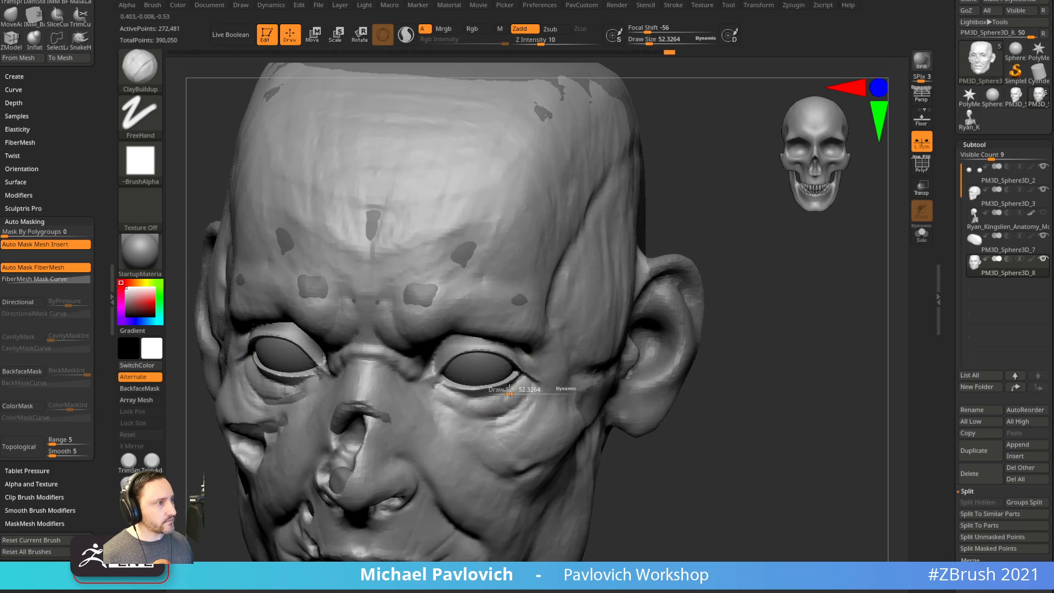
key("bracketleft")
key("bracketleft")
key("bracketleft")
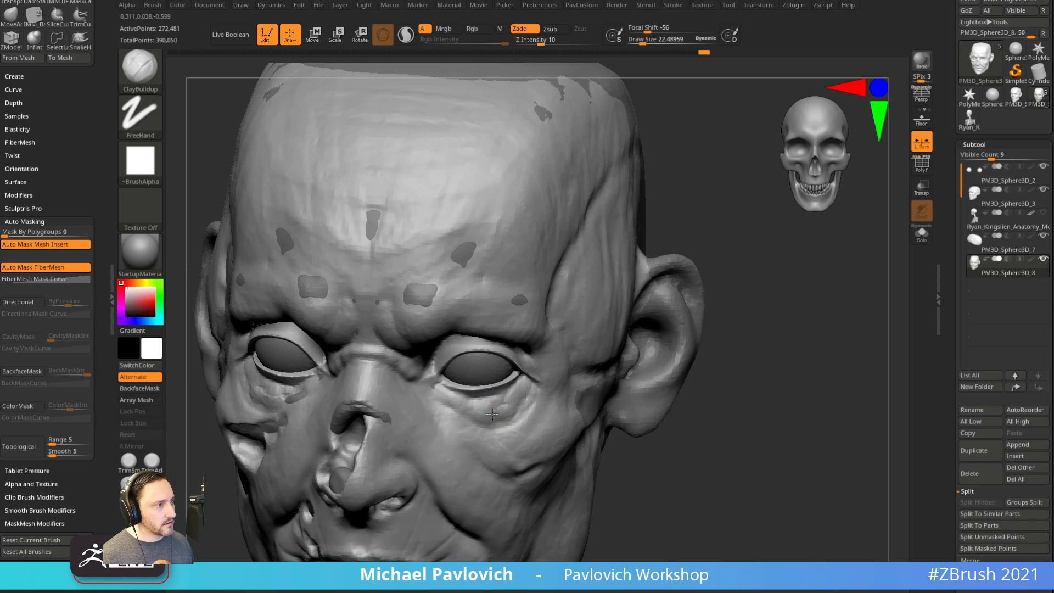
left_click_drag(716, 322, 494, 407)
key("bracketleft")
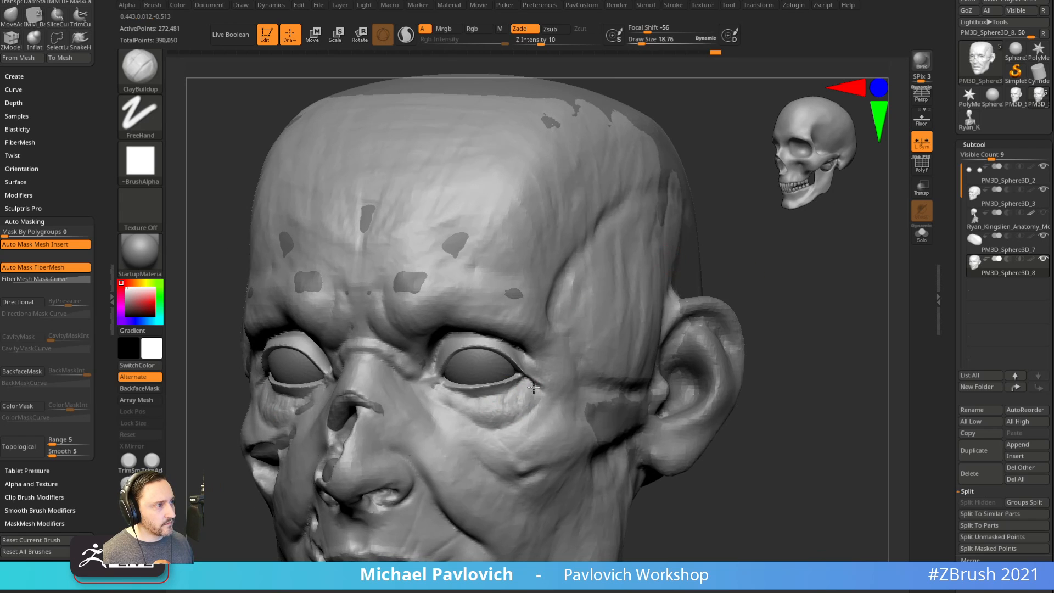
left_click_drag(816, 283, 455, 396)
Carve the crease under the eye bag with the Standard brush at a draw size of about 17.
left_click_drag(791, 289, 593, 335)
key("b")
key("s")
key("t")
left_click_drag(450, 399, 482, 419, "alt")
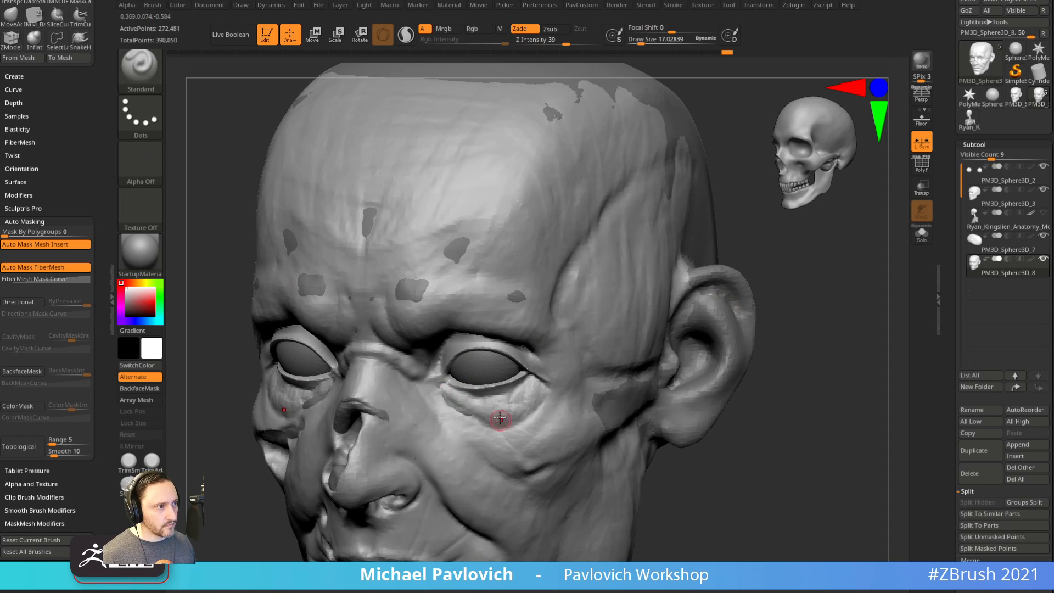
Make the anatomy skeleton the active subtool and display it in Solo mode.
left_click_drag(769, 301, 733, 359)
left_click(612, 358, "alt")
left_click_drag(733, 360, 799, 339, "alt")
left_click_drag(682, 383, 768, 285, "alt")
left_click(998, 224)
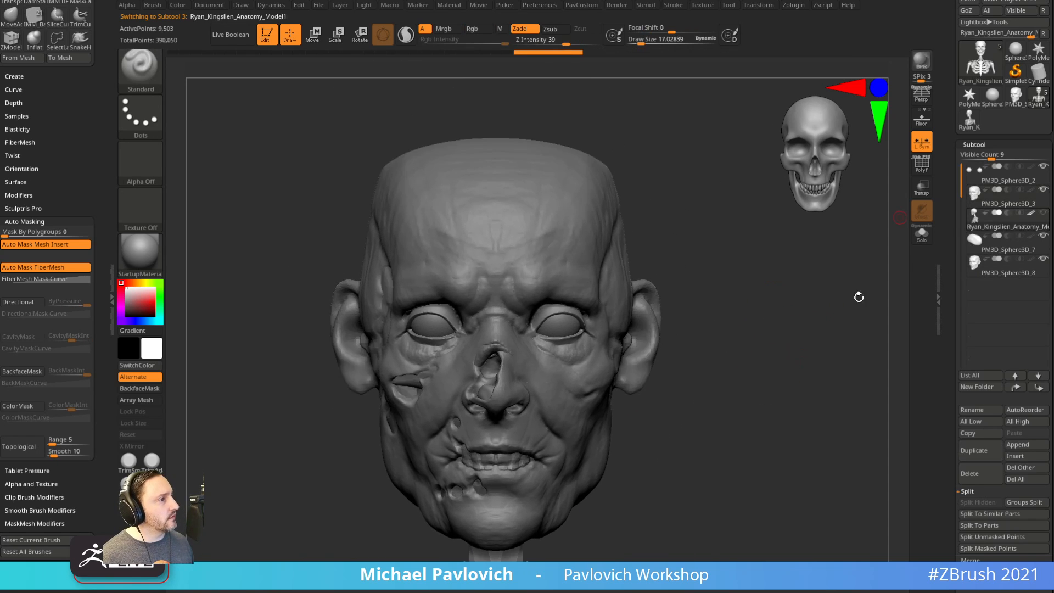
mouse_move(805, 351)
left_mouse_down("alt")
mouse_move(791, 320)
mouse_move(812, 311)
left_mouse_up("alt")
left_click(921, 235)
Isolate only the upper and lower teeth of the skeleton using SelectLasso and inverted visibility.
key("ctrl+shift")
left_click(140, 68)
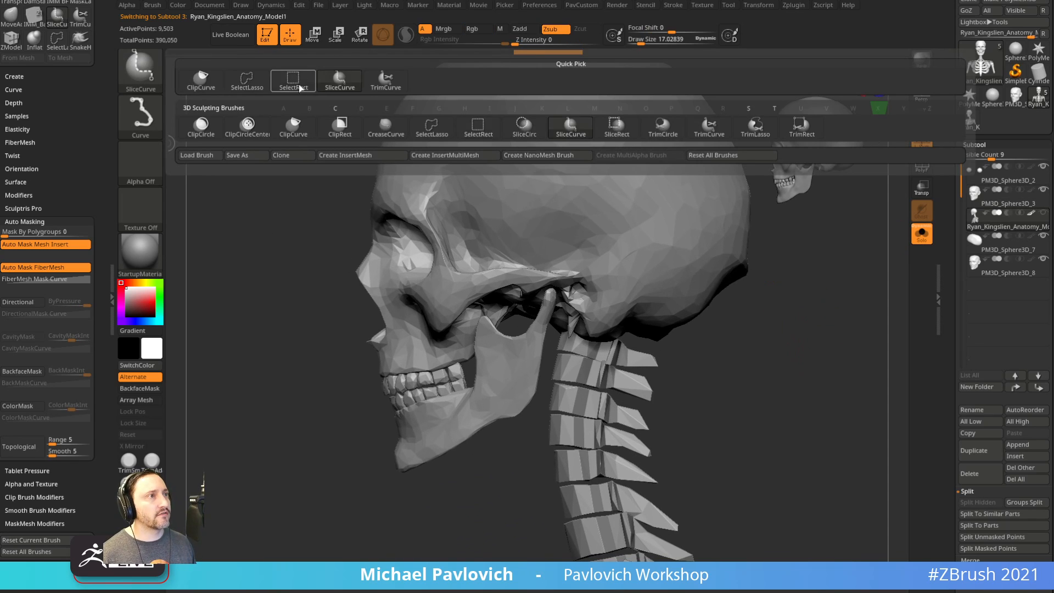
left_click(247, 81)
mouse_move(379, 392)
left_mouse_down("ctrl+shift")
mouse_move(351, 407)
mouse_move(444, 384)
mouse_move(350, 393)
left_mouse_up("ctrl+shift")
key("ctrl+shift+a")
left_click_drag(345, 457, 383, 477, "ctrl+shift")
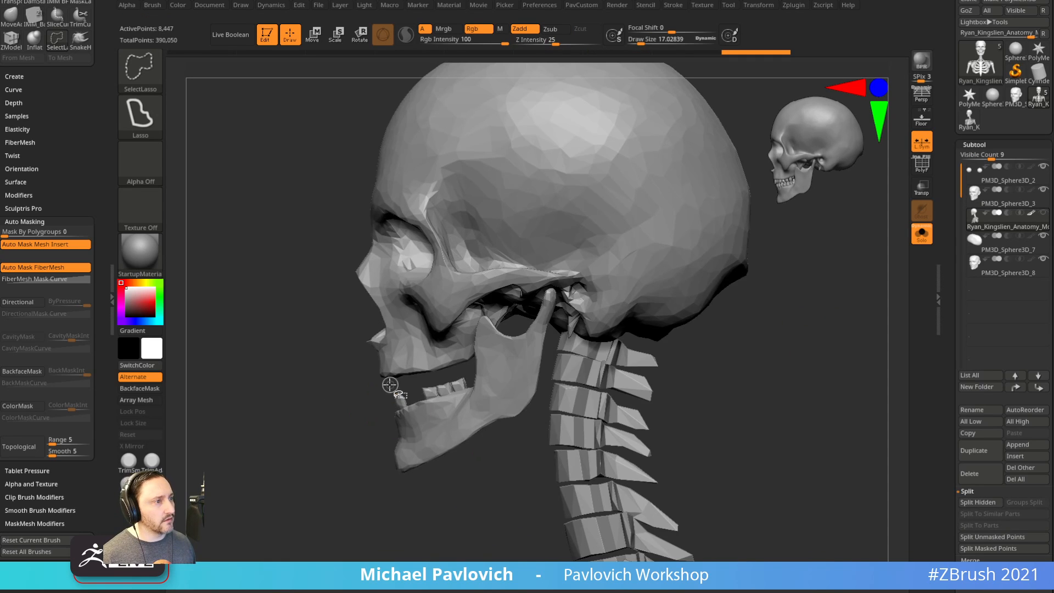
left_click_drag(440, 389, 442, 388, "ctrl+shift")
left_click_drag(294, 456, 342, 501, "ctrl+shift")
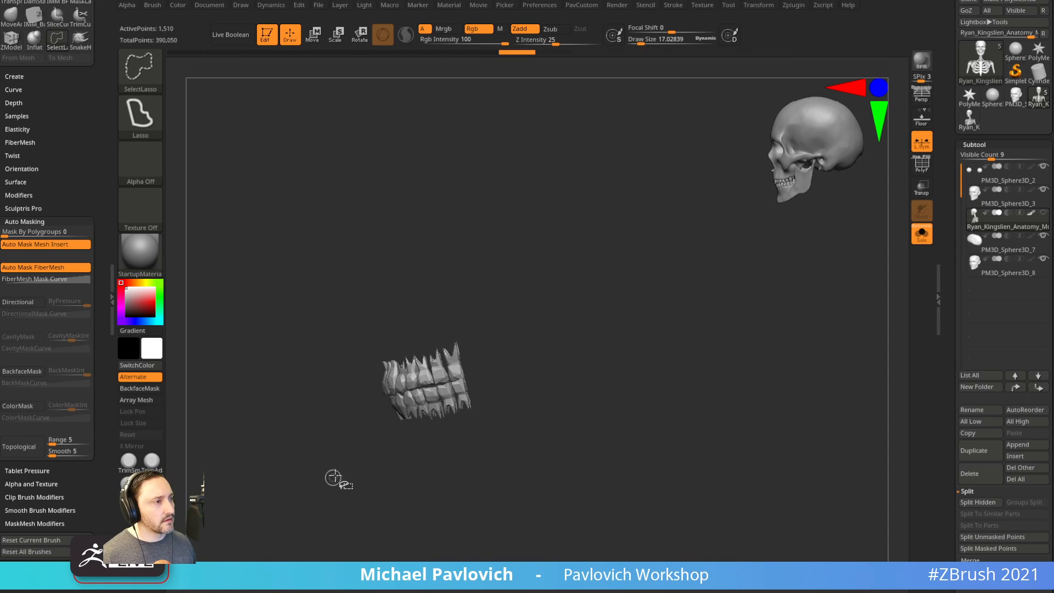
Split the isolated teeth from the rest of the skeleton into their own subtool and show all subtools again.
right_click_drag(559, 322, 738, 312)
key("3")
left_click(741, 313)
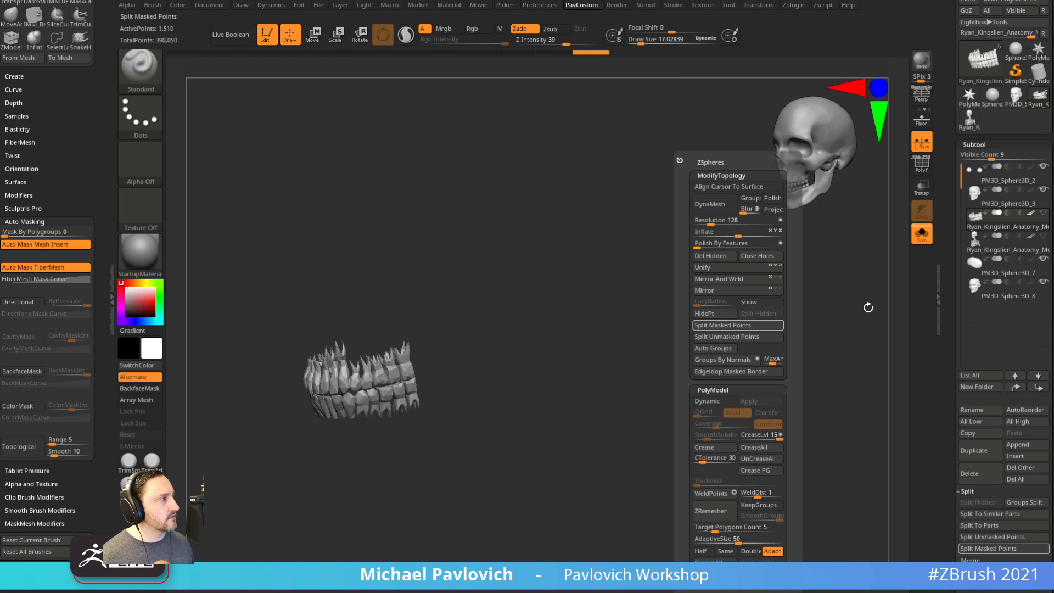
left_click(922, 235)
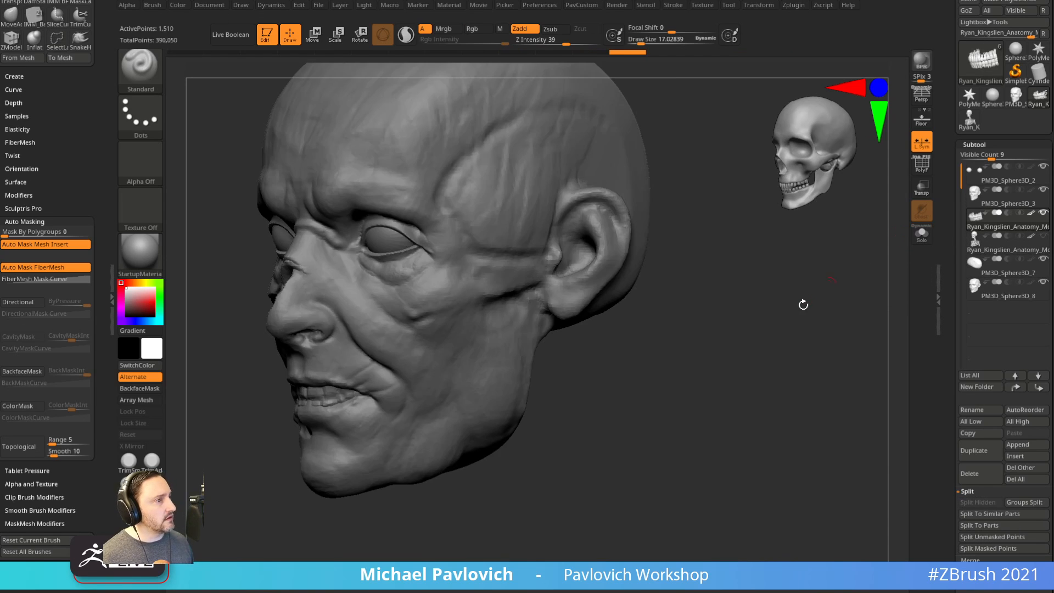
Shift the teeth slightly forward to fit the mouth, using transparent display of the head as a guide.
right_click_drag(803, 304, 815, 283, "shift")
key("w")
left_click(922, 188)
left_click_drag(672, 446, 654, 451)
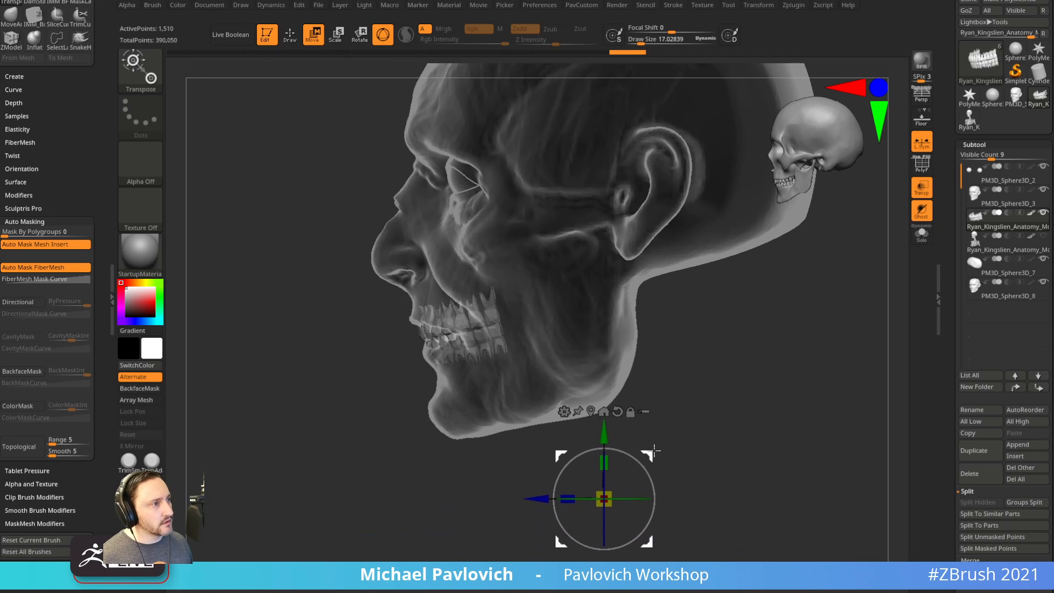
key("q")
left_click_drag(494, 506, 567, 494, "shift")
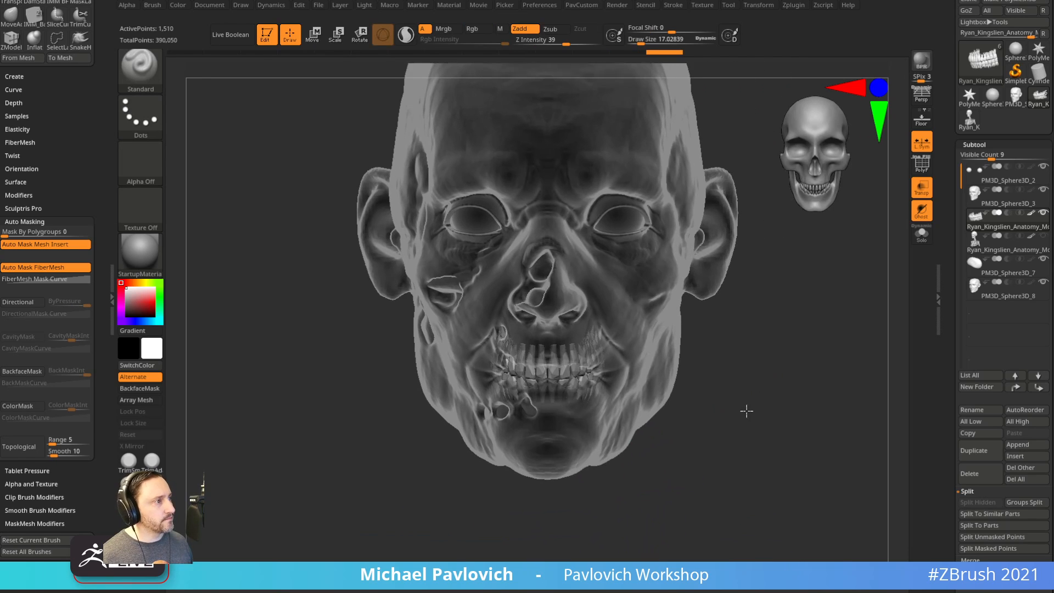
right_click_drag(747, 410, 737, 414, "alt")
key("space")
key("space")
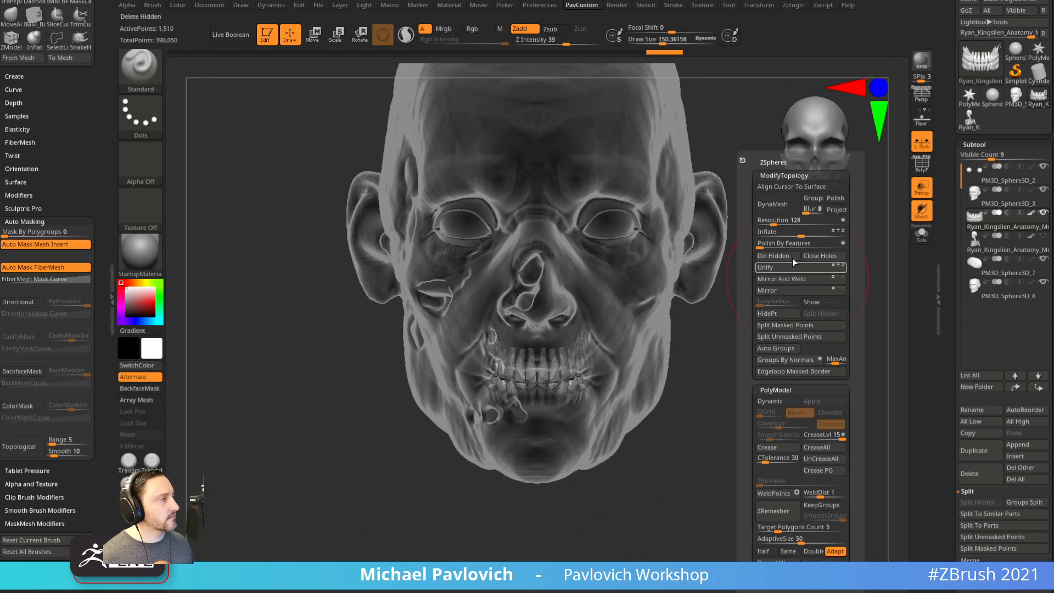
left_click(920, 189)
Hide the outer skin head PM3D_Sphere3D_8 and make the inner head PM3D_Sphere3D_3 the active subtool.
left_click(662, 333, "alt")
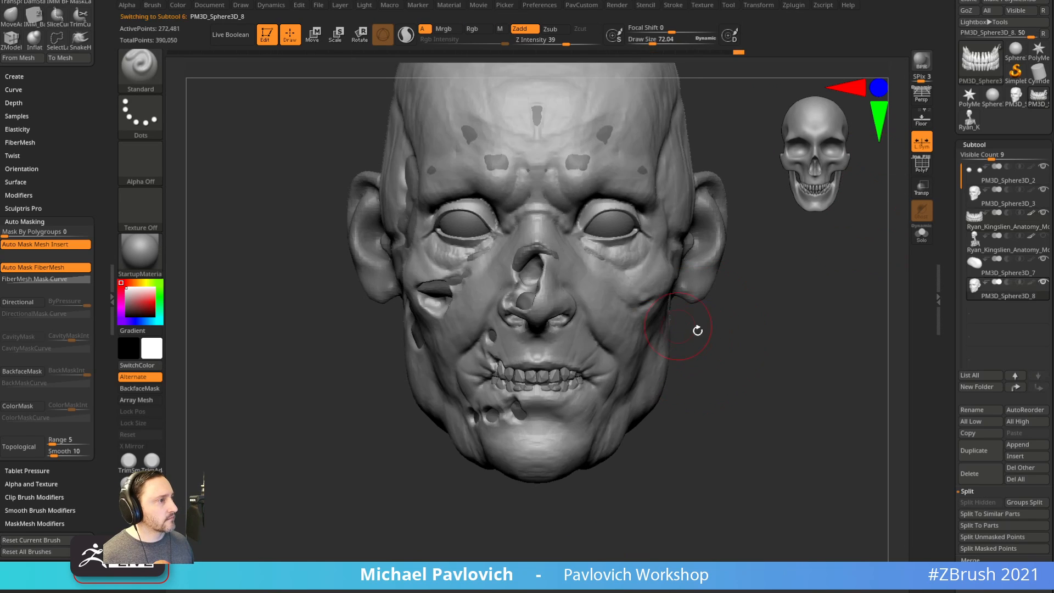
mouse_move(697, 330)
left_mouse_down("alt")
mouse_move(777, 336)
mouse_move(695, 333)
left_mouse_up("alt")
mouse_move(813, 357)
left_mouse_down("shift")
mouse_move(821, 354)
mouse_move(556, 412)
mouse_move(540, 377)
left_mouse_up("shift")
left_click(1006, 292)
left_click(1007, 205)
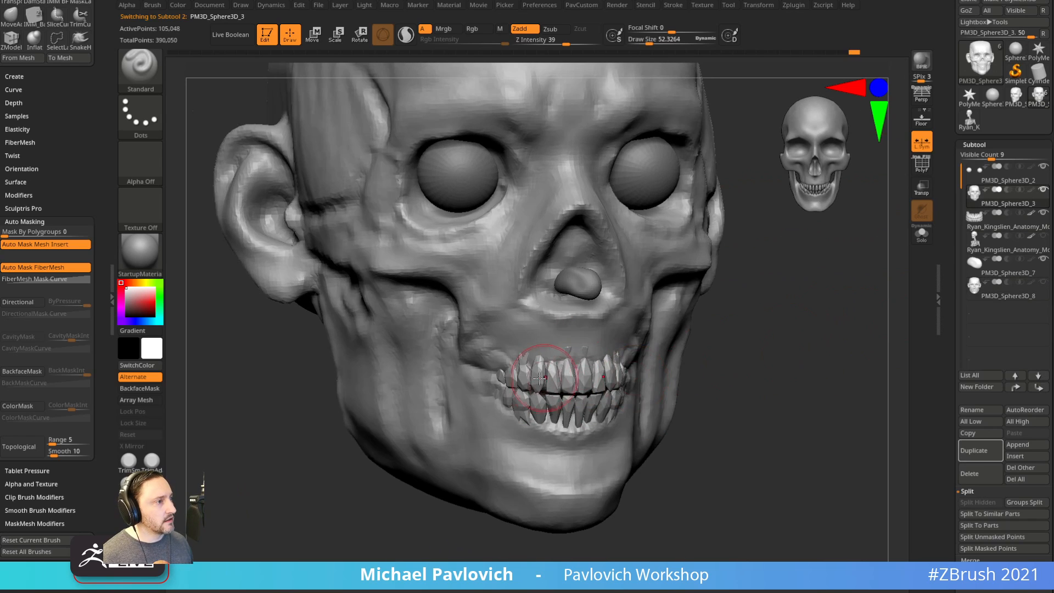
left_click_drag(733, 364, 538, 405)
Reposition the teeth subtool in side view so it sits against the jaw of the inner head.
left_click(541, 402, "alt")
left_click_drag(777, 354, 615, 369)
key("w")
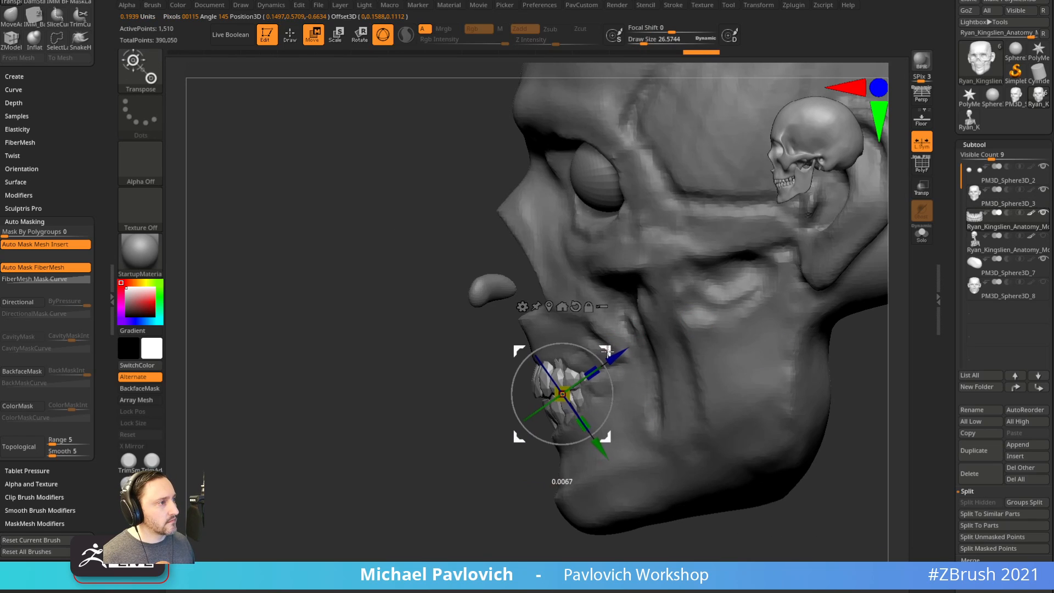
key("q")
left_click_drag(490, 438, 648, 435)
left_click(584, 435, "alt")
left_click_drag(794, 356, 884, 363, "alt")
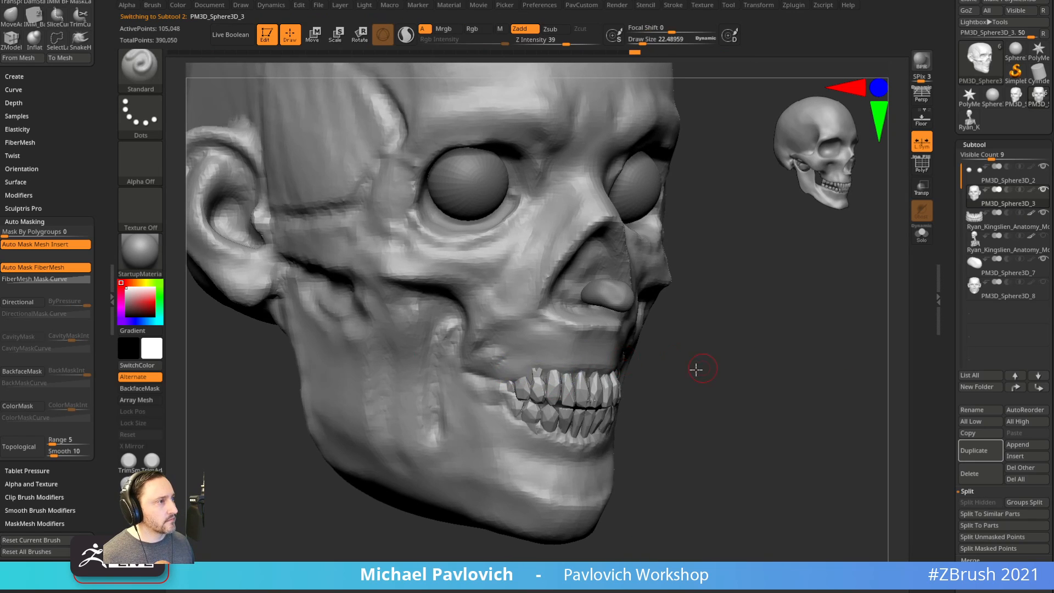
Solo the teeth subtool with its polygroup wireframe displayed.
left_click_drag(697, 369, 830, 371)
key("shift+f")
left_click(541, 355, "alt")
left_click(918, 238)
ZRemesh the teeth with the Double polygon option and an AdaptiveSize of 0.
key("grave")
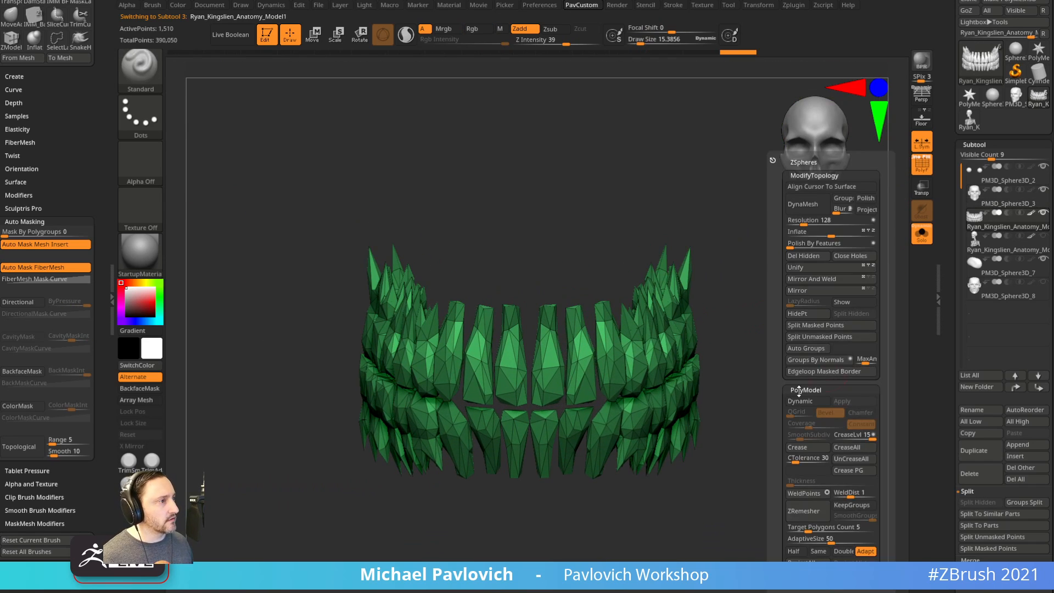
key("grave")
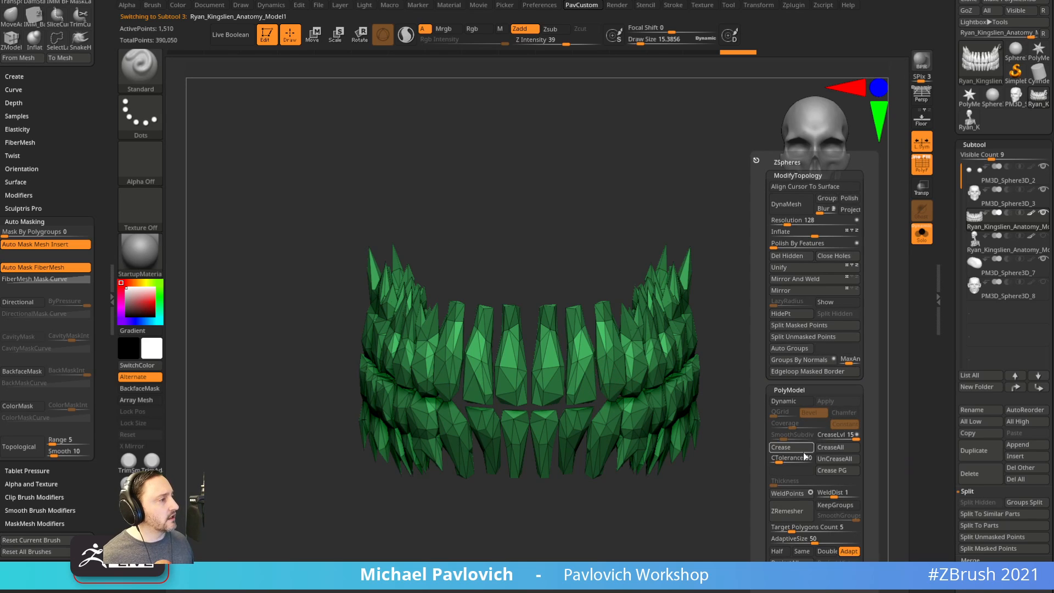
key("Return")
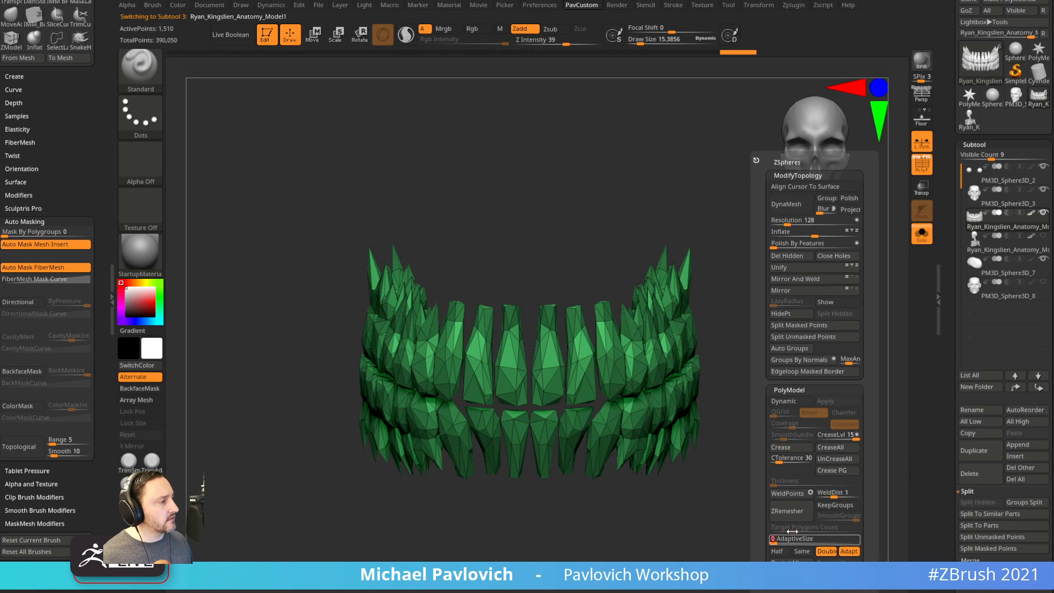
left_click(787, 512)
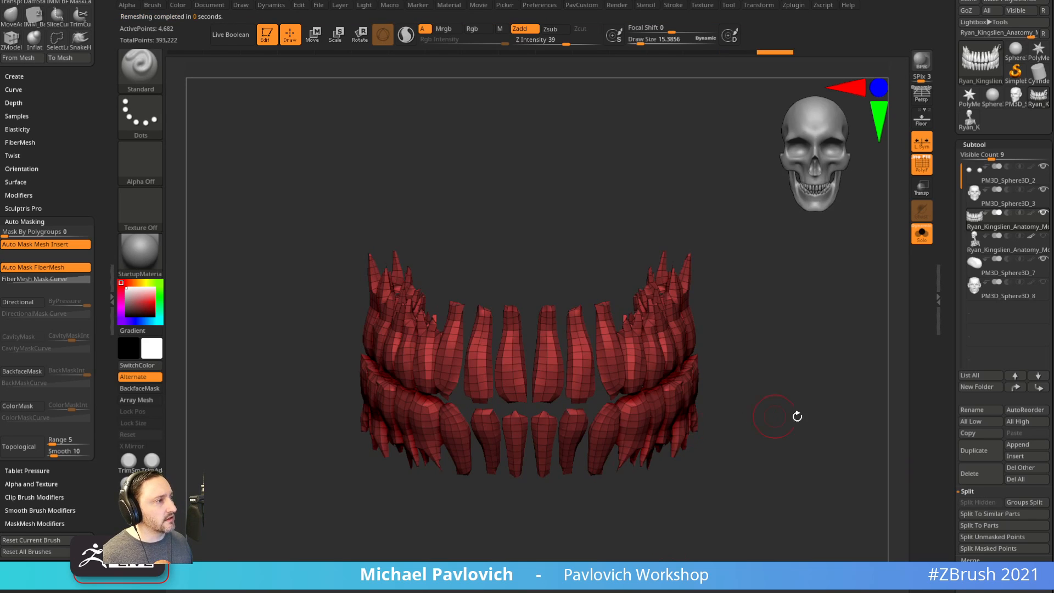
left_click_drag(798, 416, 824, 384)
Inflate the remeshed teeth with a value of 1.
key("grave")
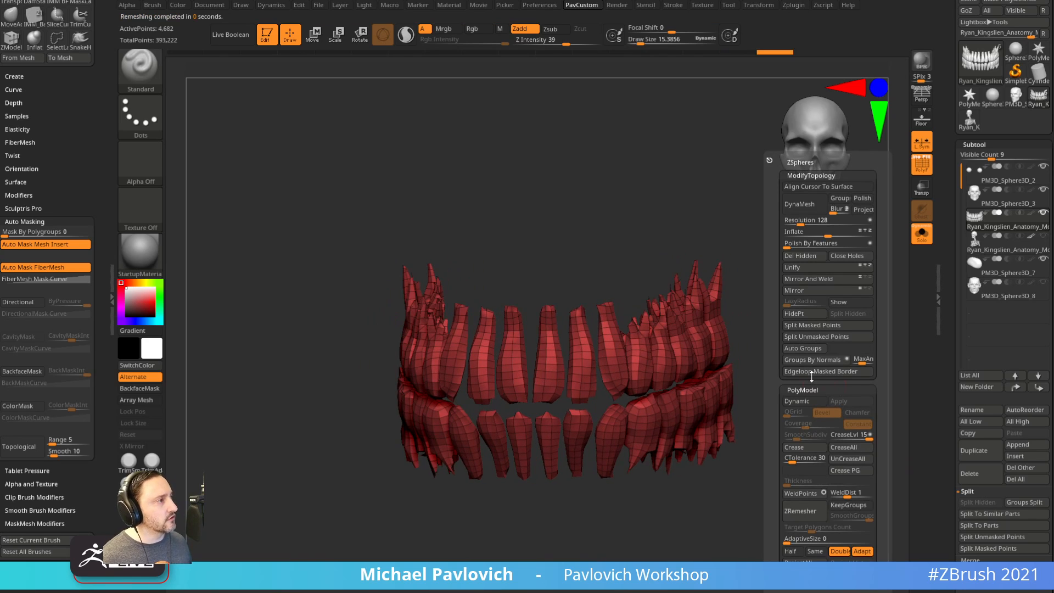
left_click(836, 234)
type("1")
key("Return")
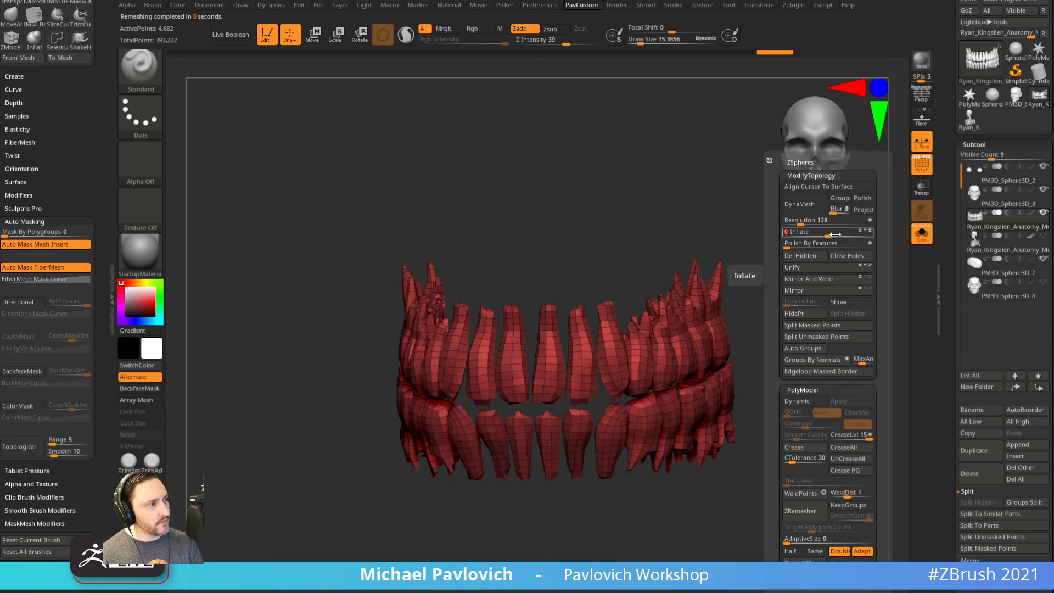
key("1")
key("1")
left_click_drag(726, 301, 796, 357)
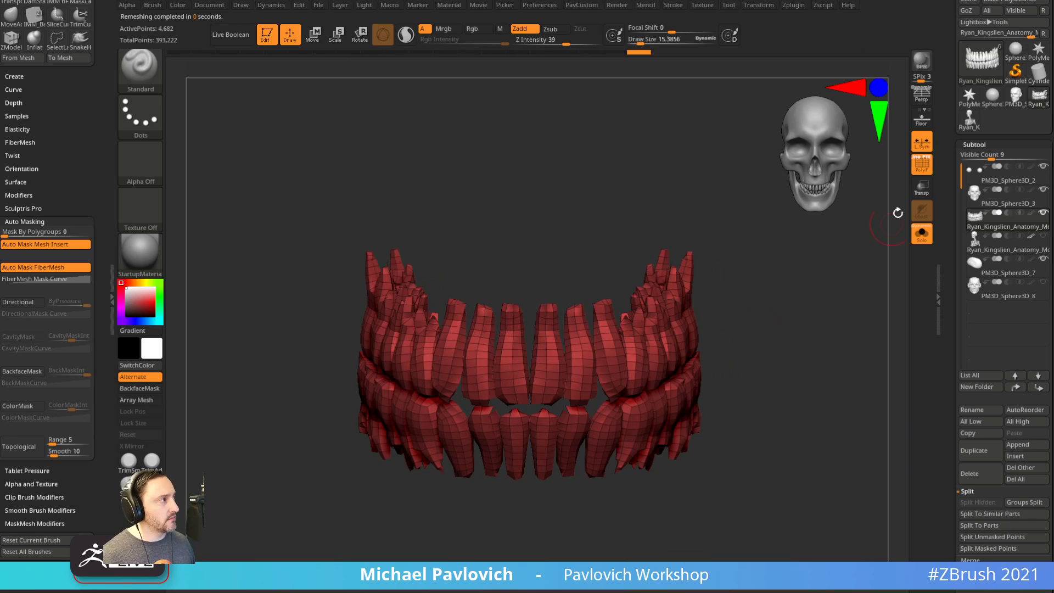
Turn off the wireframe display and activate Dynamic Subdiv on the teeth, choosing Always YES.
key("shift+f")
key("d")
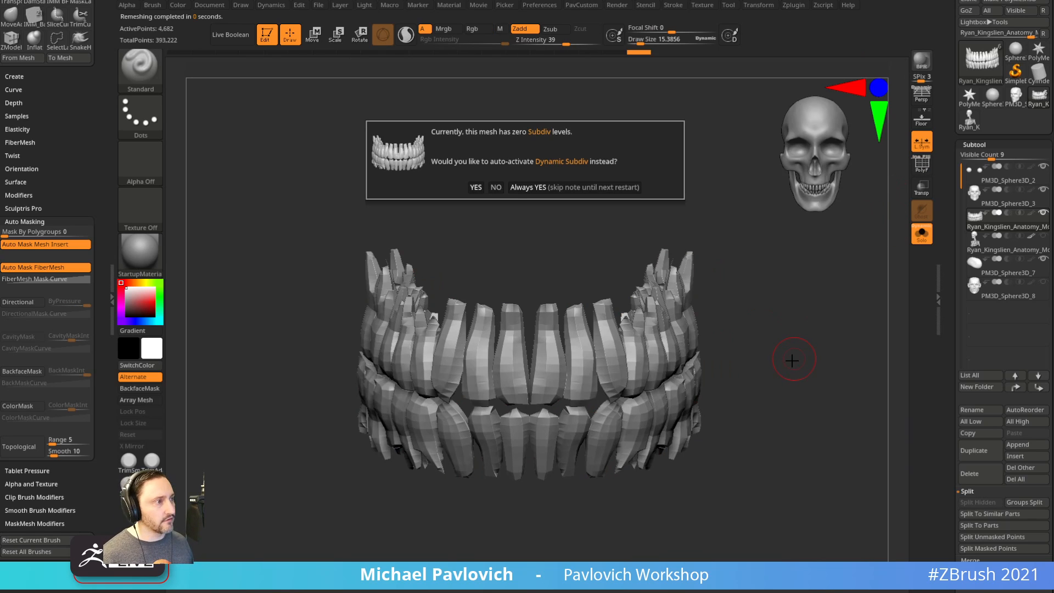
left_click(553, 187)
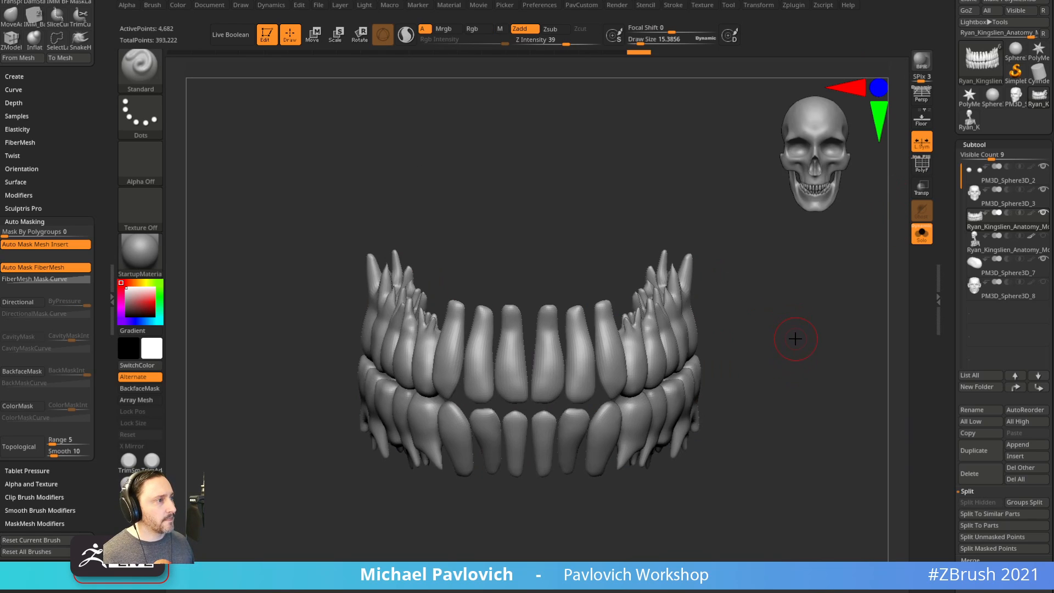
Turn on topological auto masking for the MoveAccu brush and nudge the upper central incisors into shape.
key("3")
key("s")
left_click(540, 393)
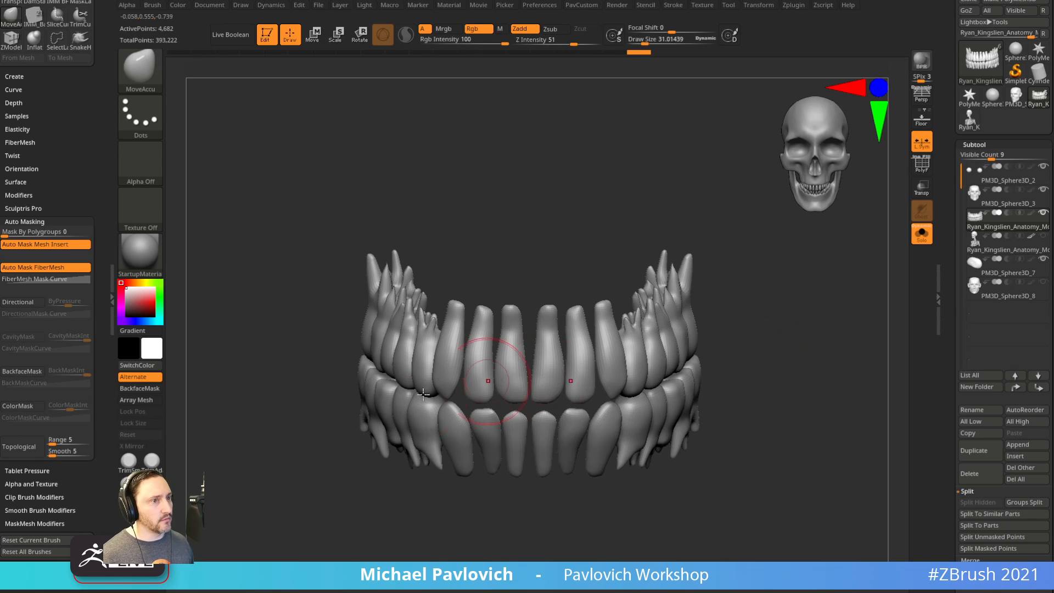
left_click_drag(75, 181, 75, 163)
left_click(36, 428)
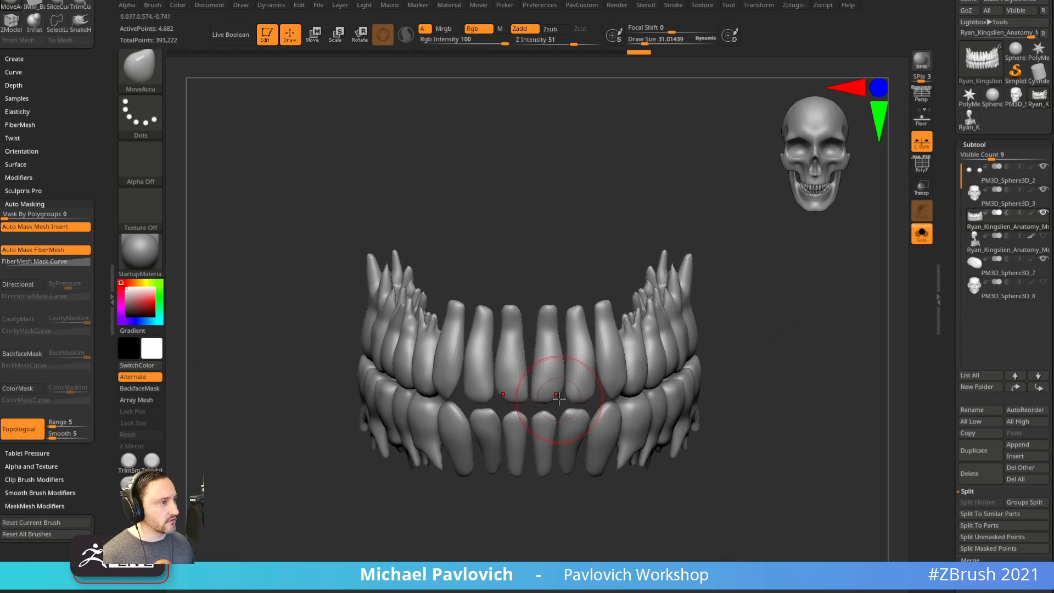
left_click_drag(540, 397, 536, 405)
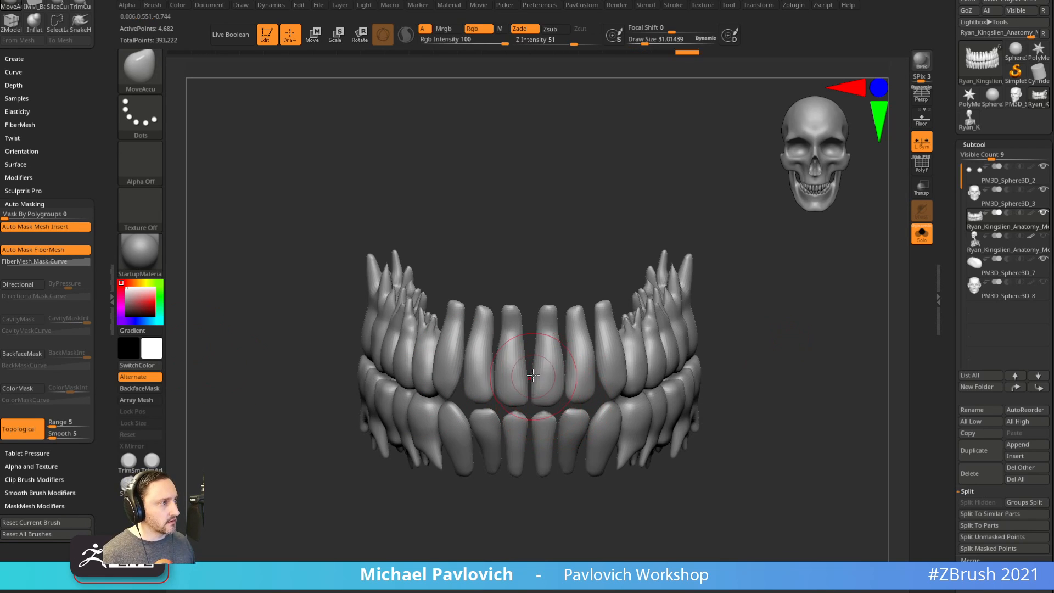
Reshape the canines and the lower front teeth individually with the MoveAccu brush.
left_click_drag(600, 486, 543, 355)
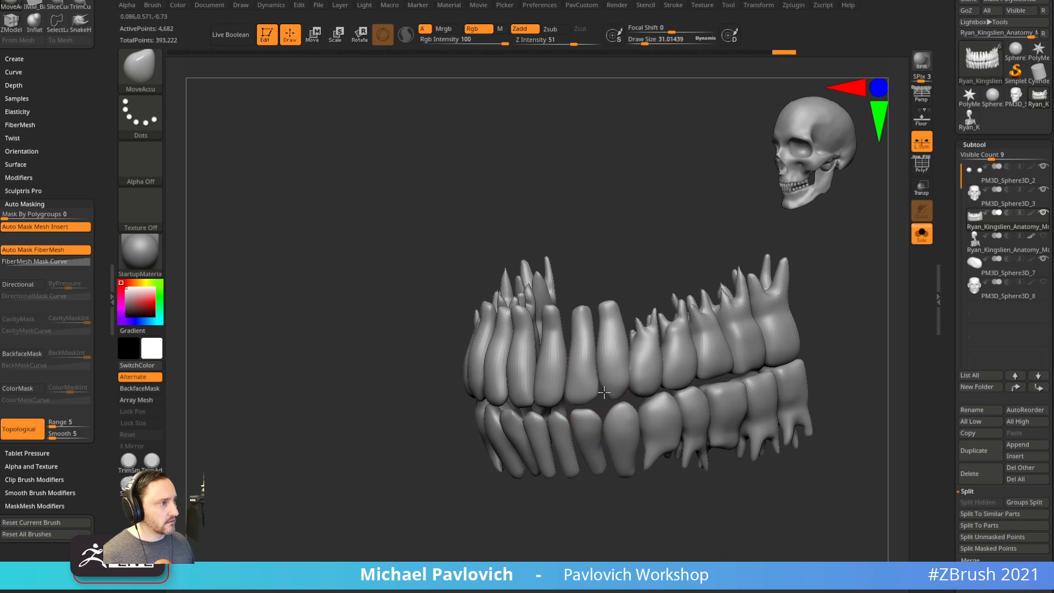
left_click_drag(601, 386, 607, 391)
left_click_drag(609, 392, 602, 399)
left_click_drag(610, 398, 621, 399)
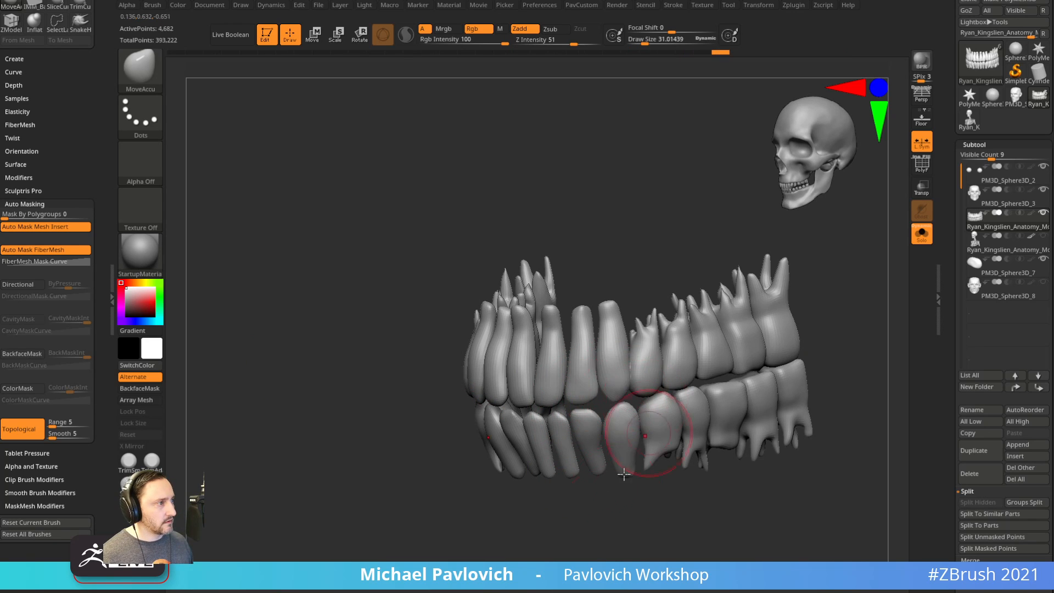
left_click_drag(621, 497, 630, 544)
key("s")
left_click_drag(540, 440, 541, 432)
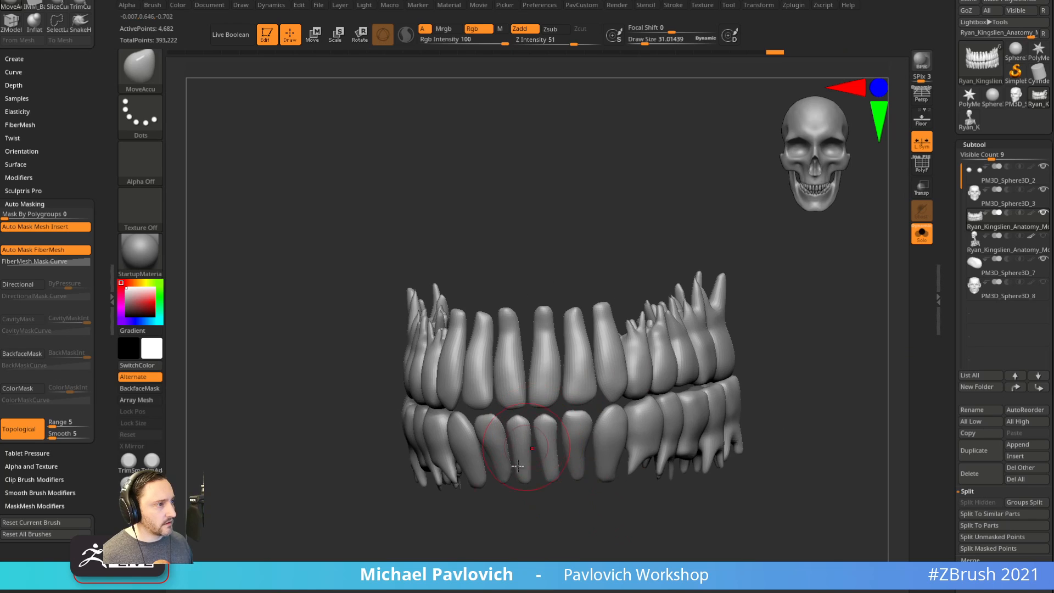
Swell the thin front and side teeth with the Inflat brush to close the gaps between them.
left_click_drag(507, 502, 545, 502)
key("b")
key("i")
key("n")
left_click_drag(522, 460, 522, 431)
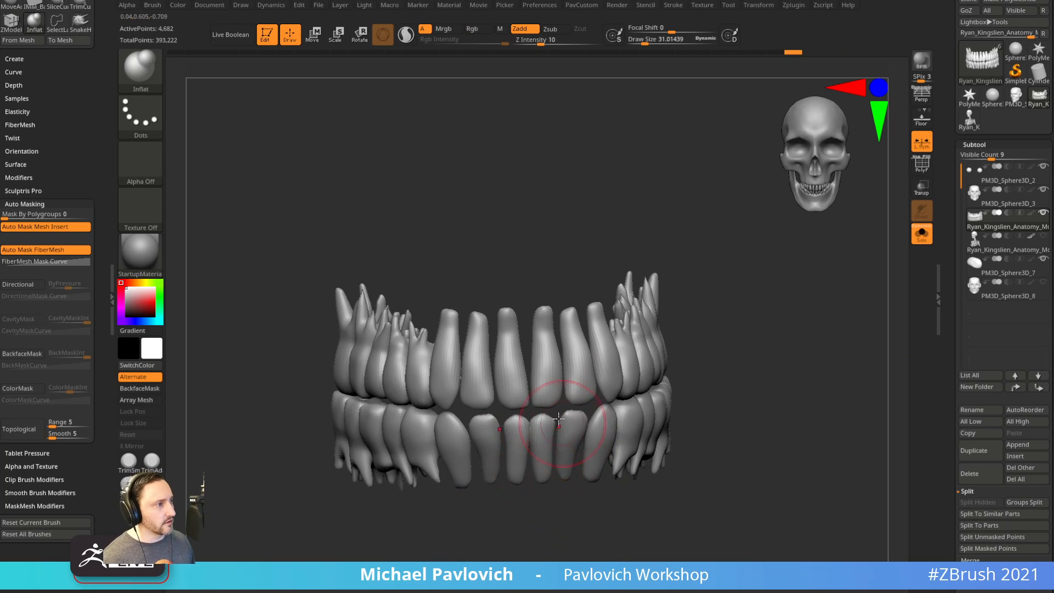
left_click_drag(491, 350, 475, 336)
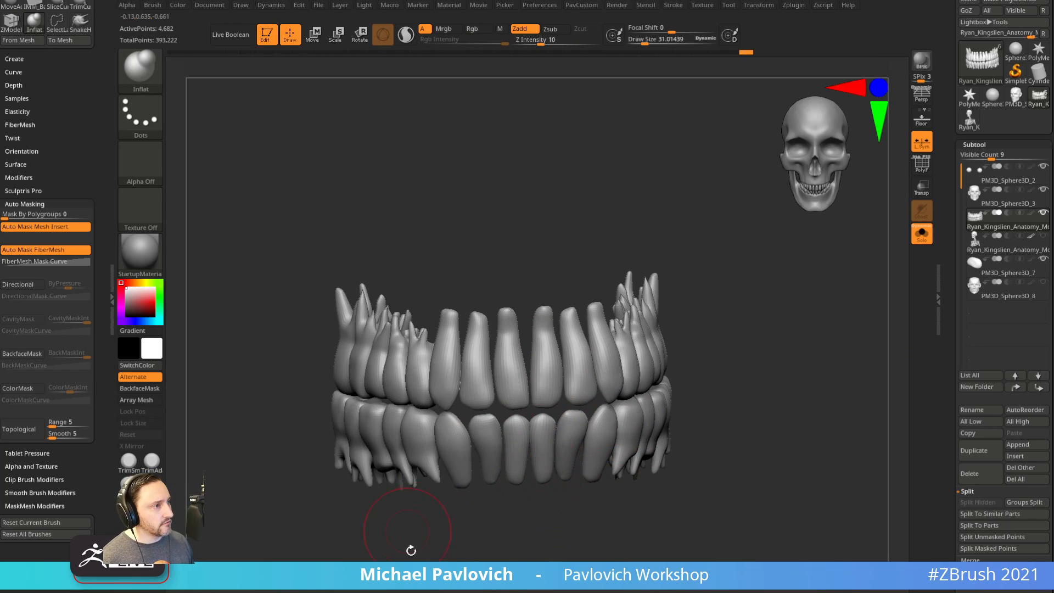
left_click_drag(409, 548, 467, 541)
left_click_drag(410, 422, 436, 464)
left_click_drag(703, 370, 620, 406)
left_click_drag(690, 520, 679, 524)
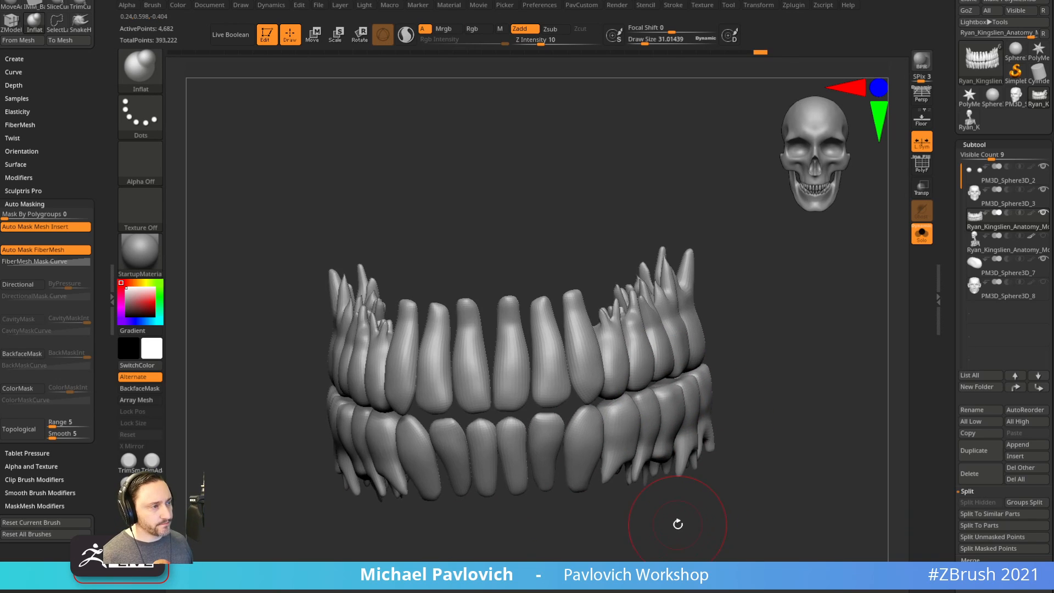
Flatten the front faces of the upper front teeth with the TrimDynamic brush.
key("b")
key("t")
key("d")
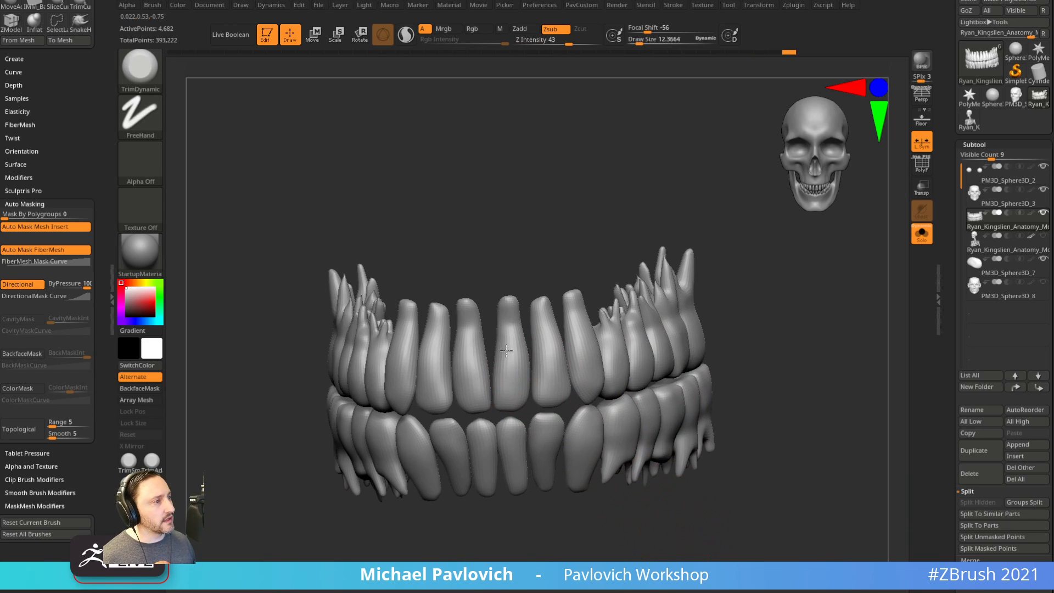
left_click_drag(505, 390, 509, 379)
key("s")
mouse_move(510, 370)
left_mouse_down()
mouse_move(514, 385)
mouse_move(551, 360)
left_mouse_up()
key("s")
left_click_drag(730, 299, 791, 285)
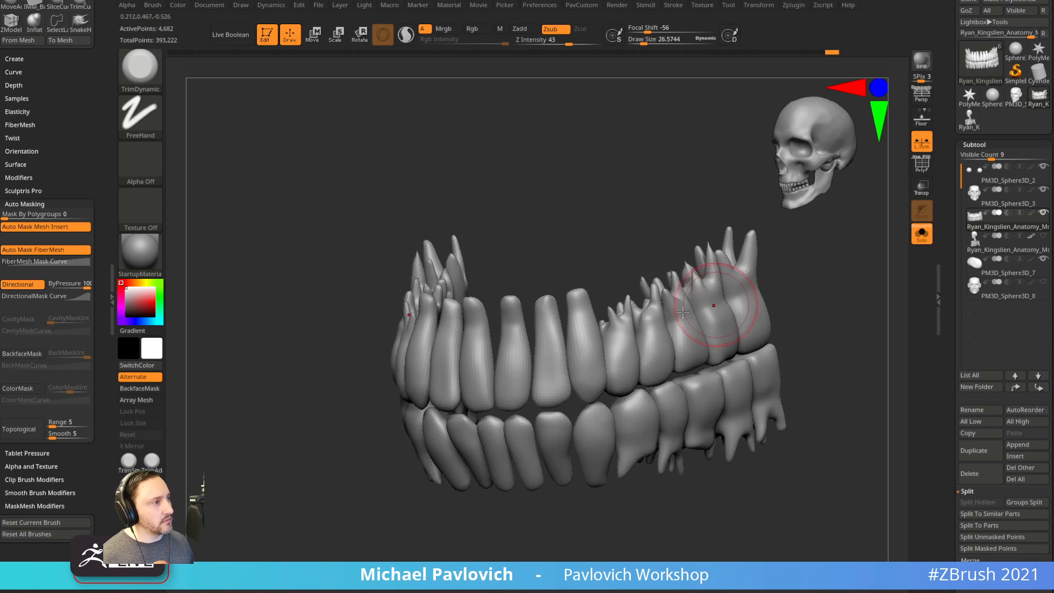
left_click_drag(587, 366, 589, 377)
Flatten the outer and inner faces of the lower front teeth with the TrimDynamic brush.
left_click_drag(530, 503, 551, 500)
left_click_drag(476, 431, 474, 443)
left_click_drag(536, 509, 427, 549)
left_click_drag(399, 468, 399, 431)
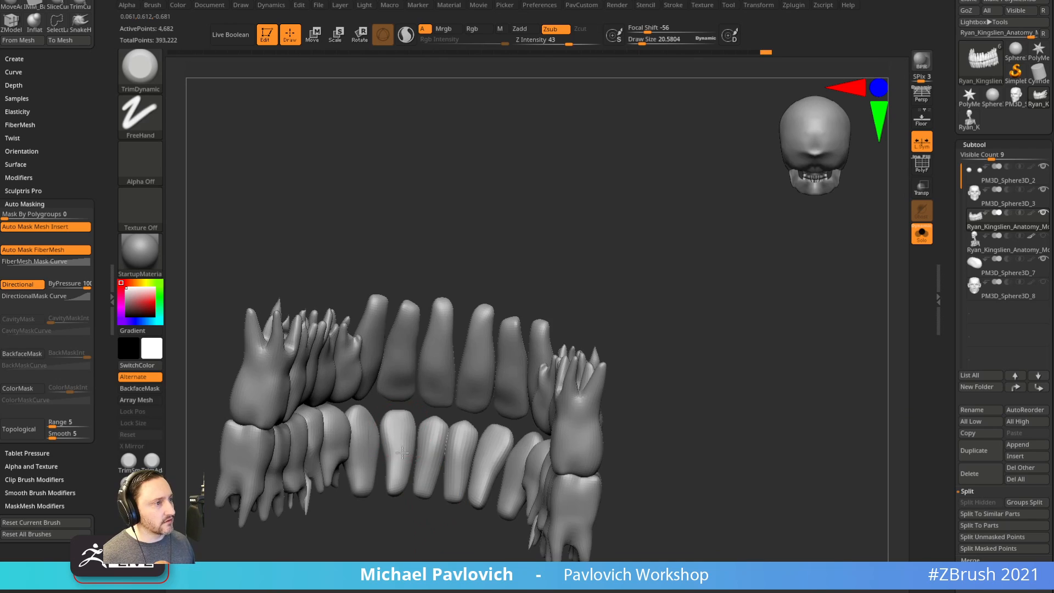
left_click_drag(571, 269, 640, 275)
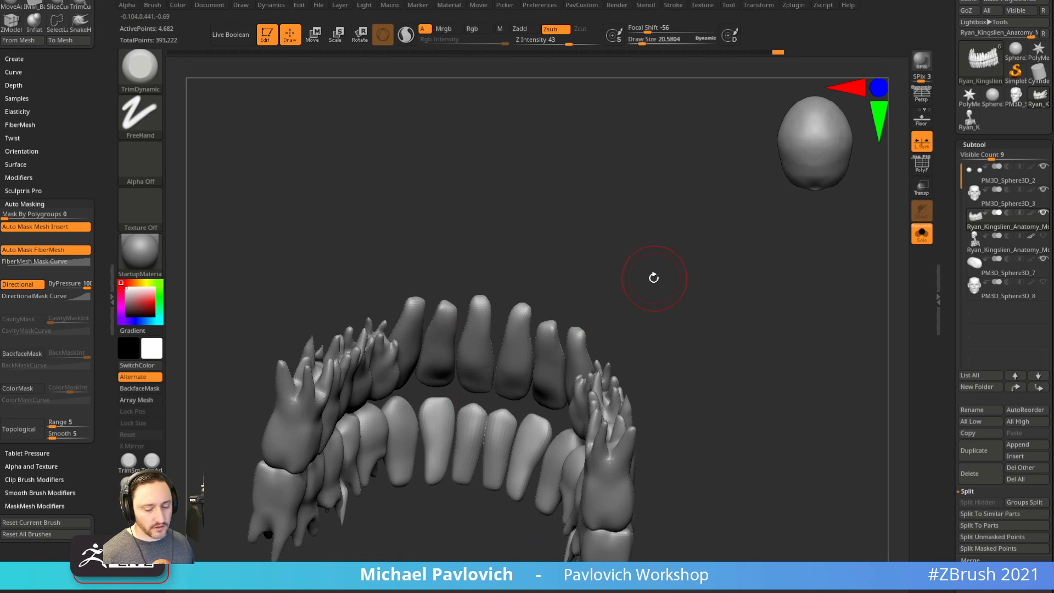
Turn off Dynamic Subdiv, subdivide the teeth once, and plane the inner faces of the lower incisors with TrimDynamic.
key("shift+d")
key("d")
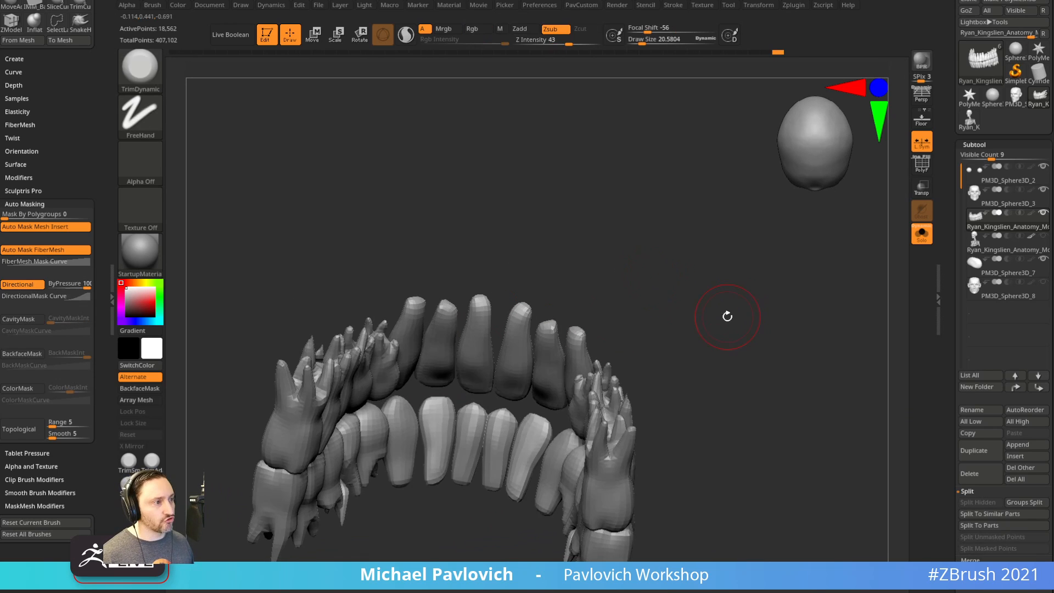
left_click_drag(436, 406, 444, 453)
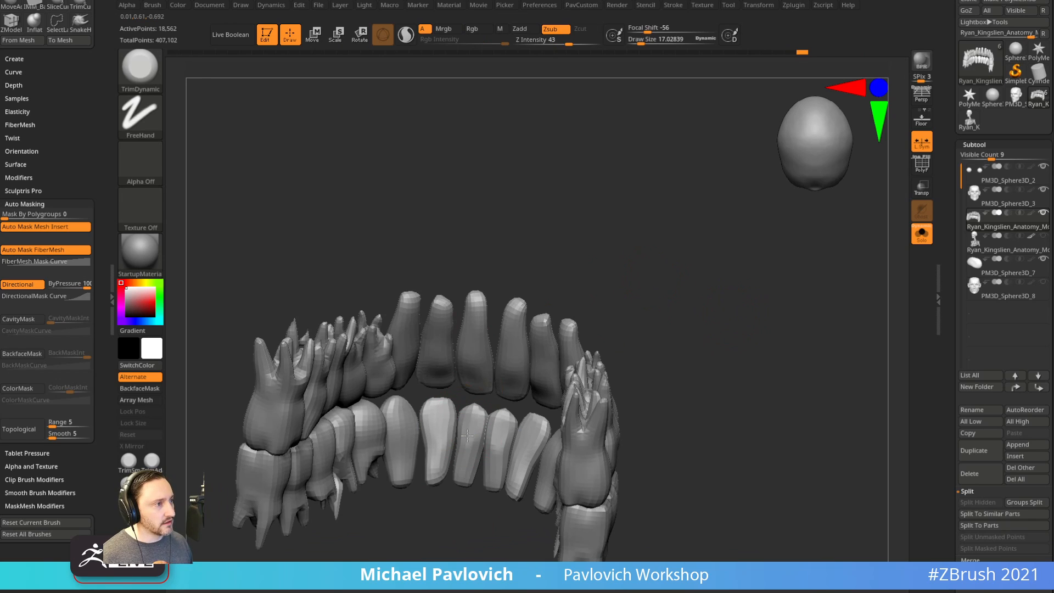
left_click_drag(469, 415, 470, 458)
right_click_drag(461, 417, 476, 361)
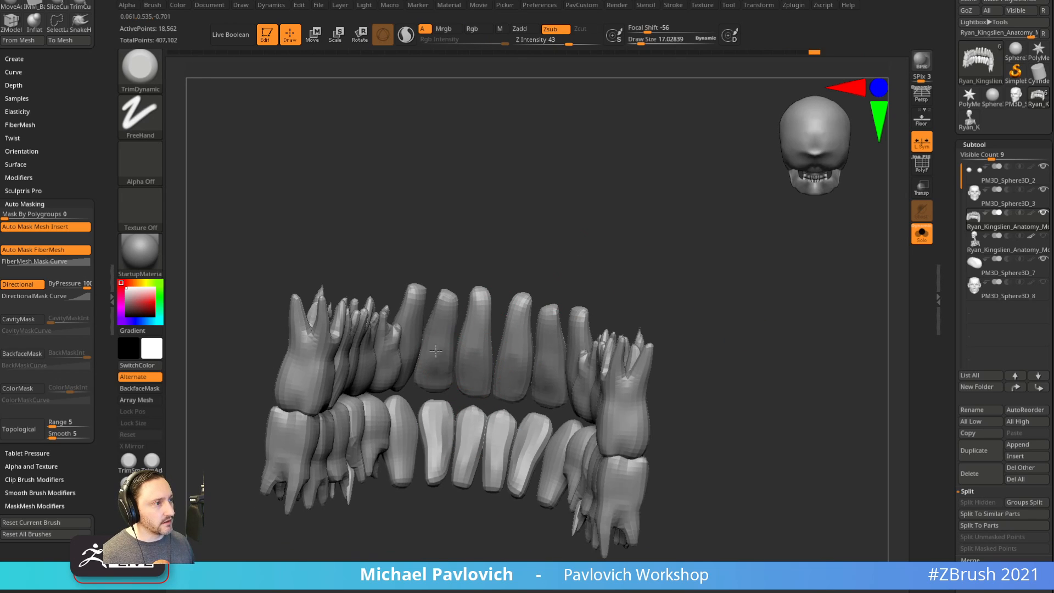
right_click_drag(613, 282, 717, 341)
Subdivide the teeth one more level and bring the rest of the head back into view.
key("ctrl+d")
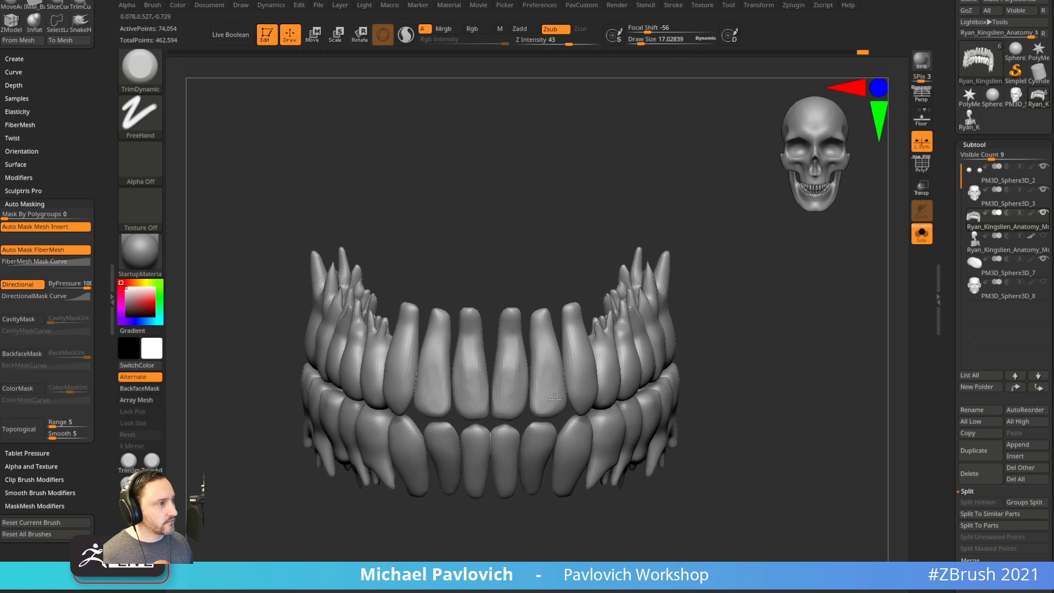
left_click(922, 233)
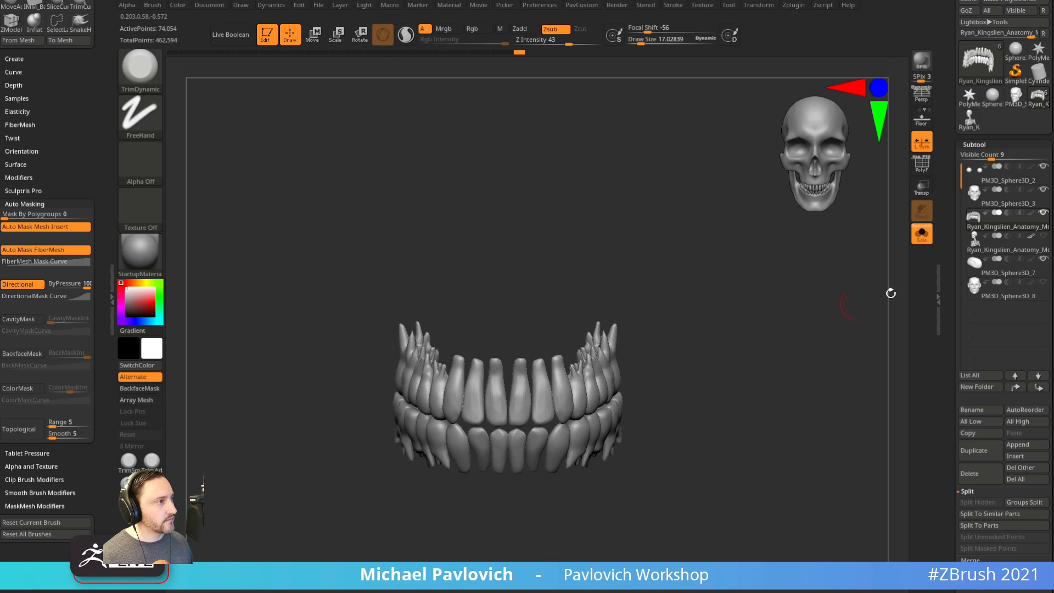
right_click_drag(833, 320, 561, 363)
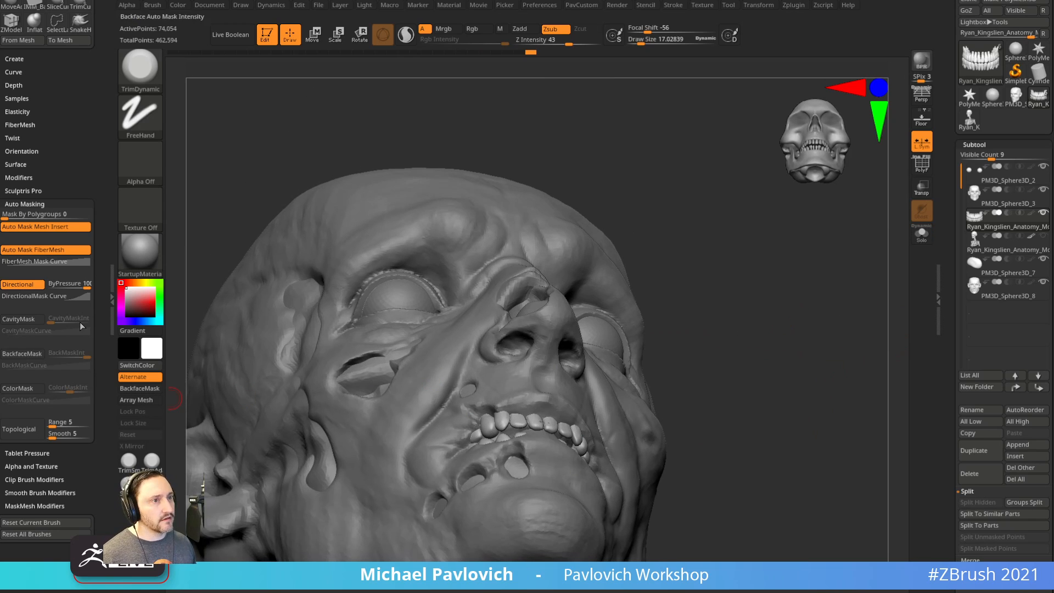
Adjust the tooth arch inside the mouth with a large Move brush so the teeth sit naturally behind the lips.
key("b")
key("m")
key("v")
right_click_drag(707, 213, 705, 172)
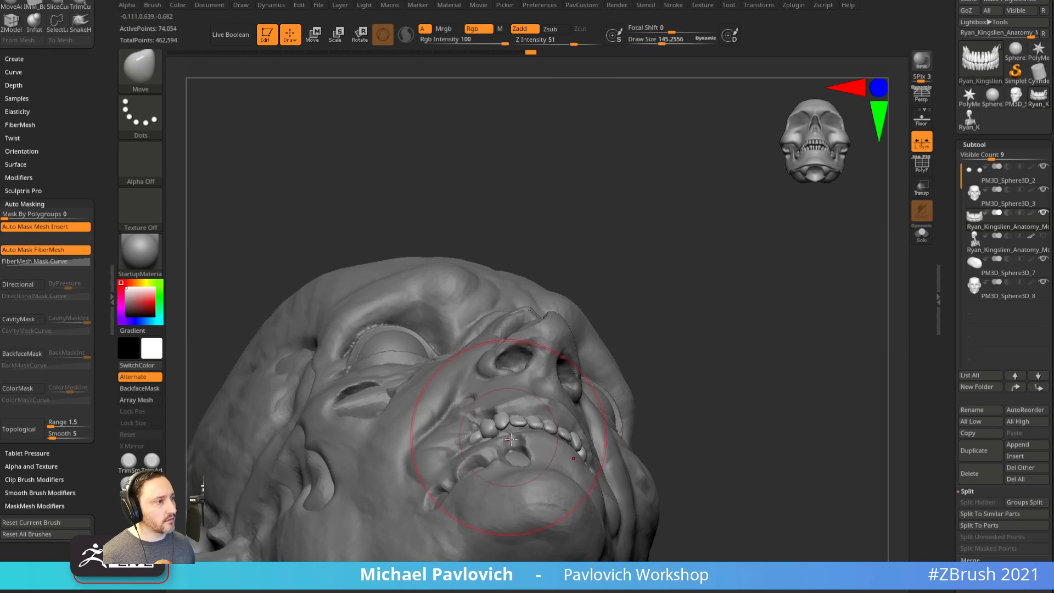
left_click_drag(487, 428, 538, 429)
key("s")
left_click_drag(541, 429, 531, 430)
mouse_move(528, 429)
right_mouse_down()
mouse_move(741, 423)
mouse_move(629, 427)
right_mouse_up()
left_click_drag(568, 427, 578, 411)
left_click_drag(447, 482, 444, 532, "shift")
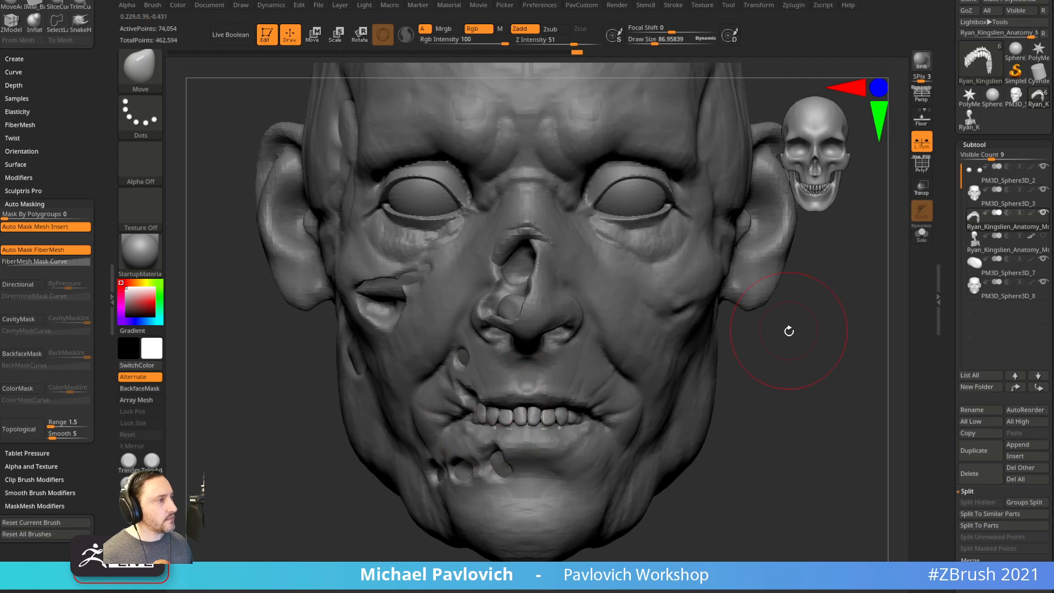
Isolate the teeth with their wireframe shown, assign each tooth its own polygroup, and redisplay the head.
key("1")
left_click(920, 239)
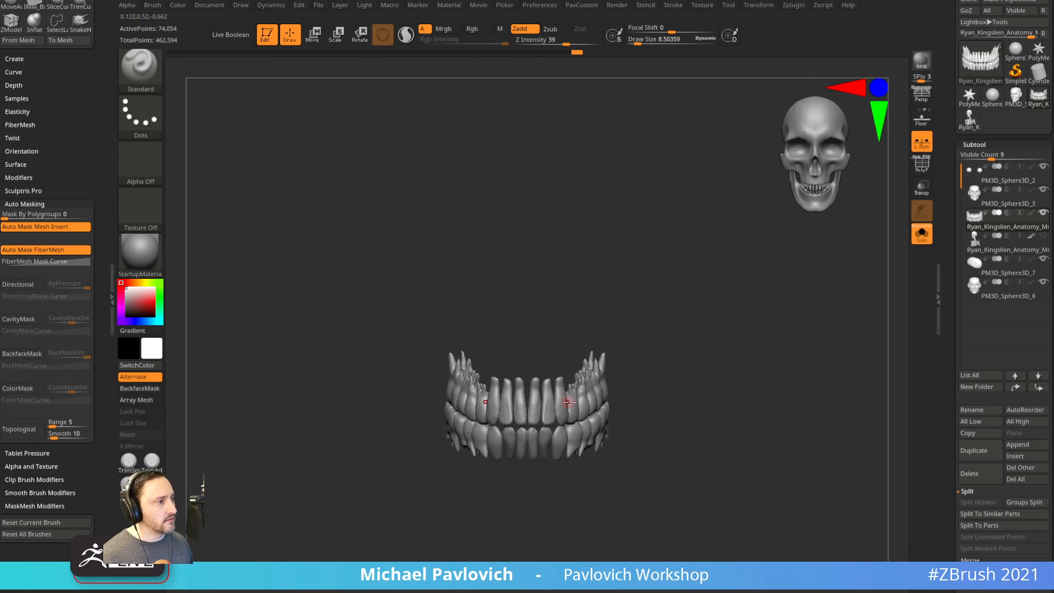
left_click(921, 171)
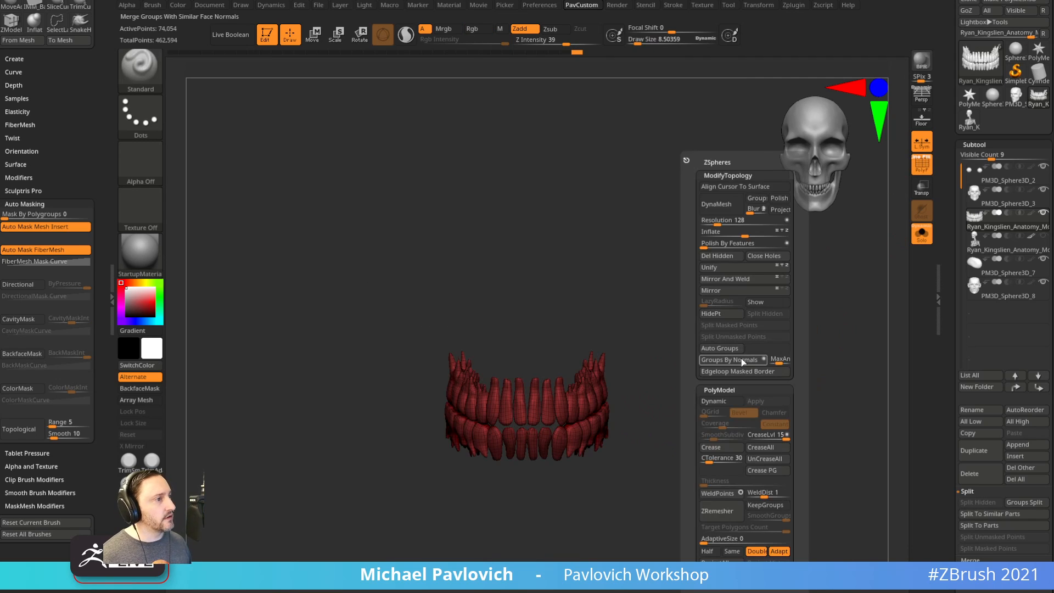
left_click(740, 360)
left_click_drag(650, 398, 749, 378)
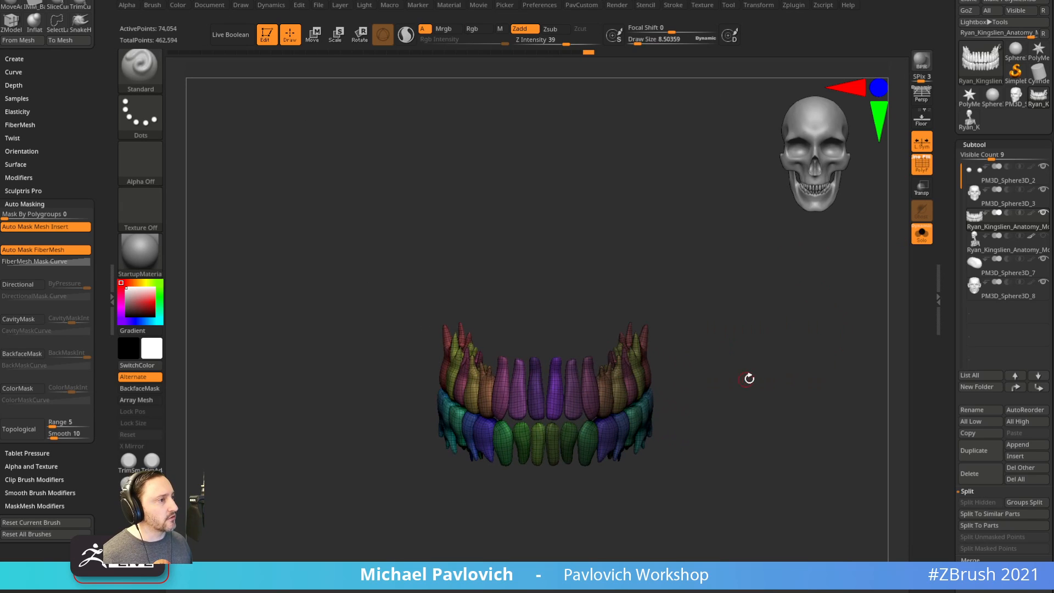
left_click(913, 240)
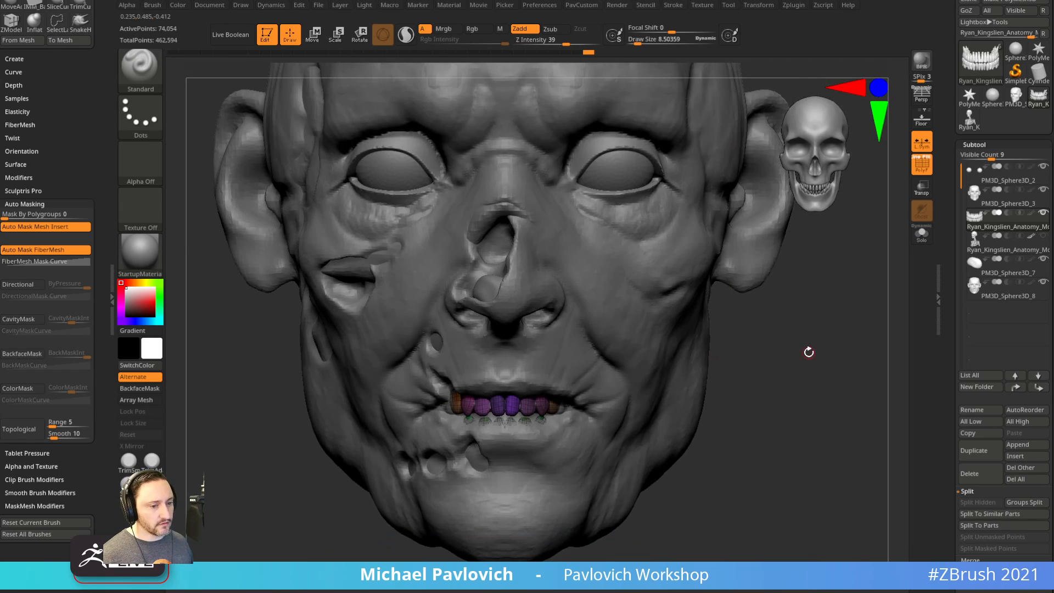
Switch the selection brush to SelectRect and hide a few individual upper and lower teeth by polygroup.
key("ctrl+shift")
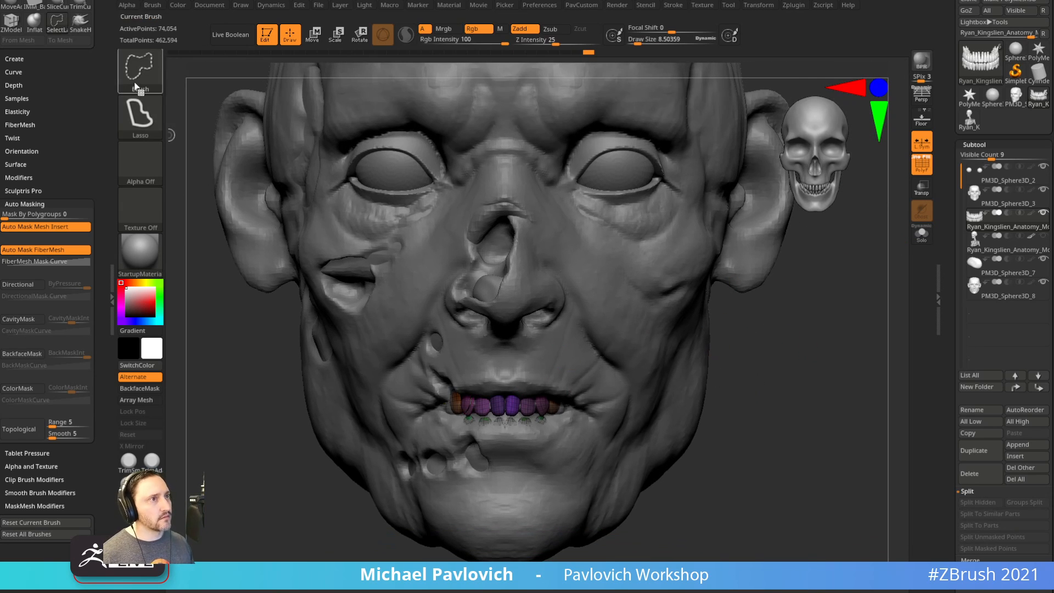
left_click(146, 76, "ctrl+shift")
left_click(297, 84, "ctrl+shift")
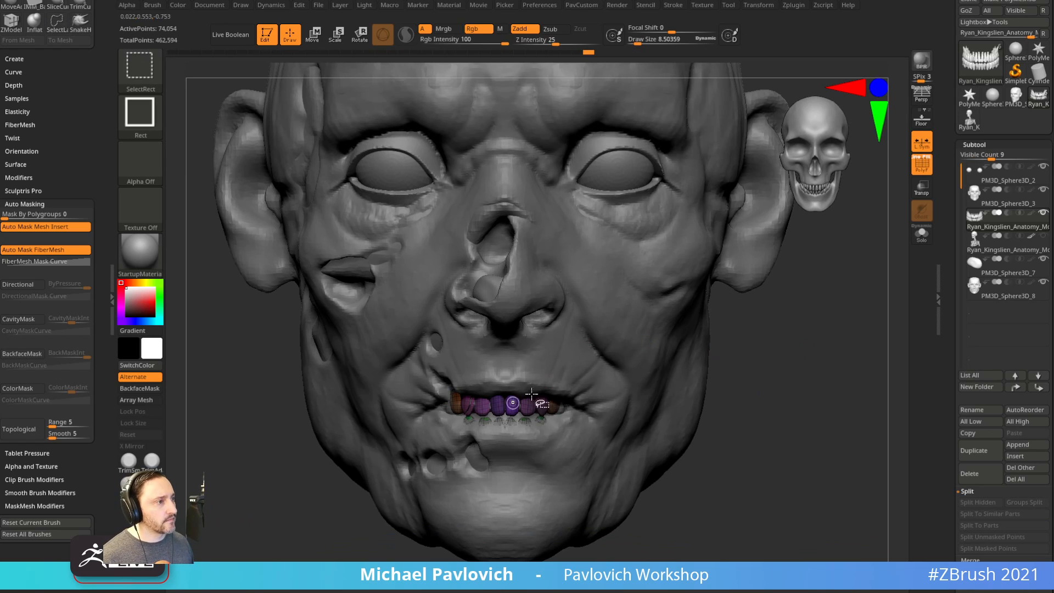
left_click(544, 409, "ctrl+shift")
left_click_drag(800, 322, 822, 449, "ctrl+shift")
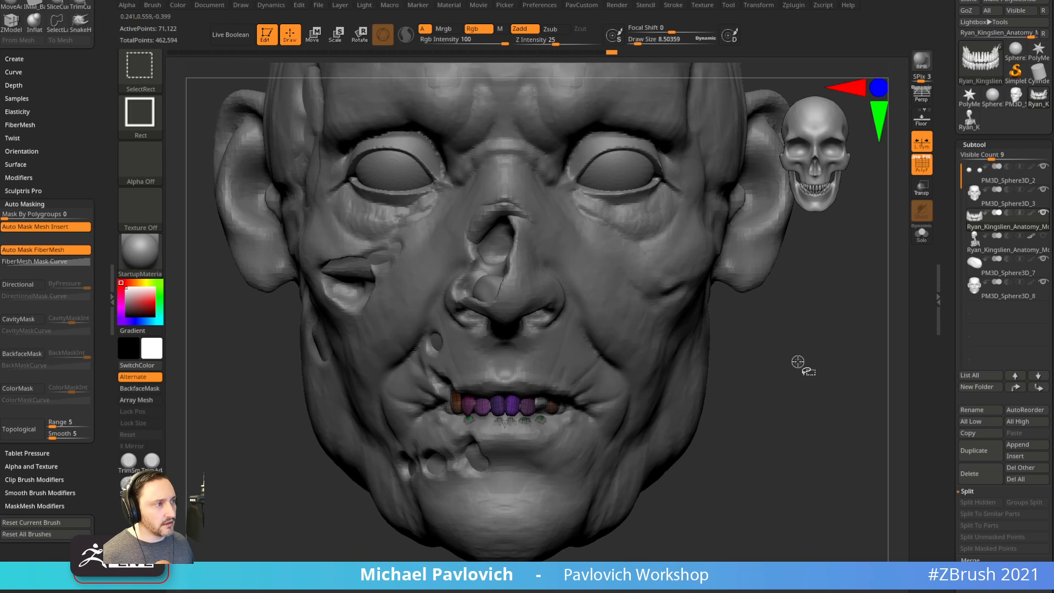
Delete the lower subdivision levels of the teeth and remove the hidden teeth from the mesh.
key("grave")
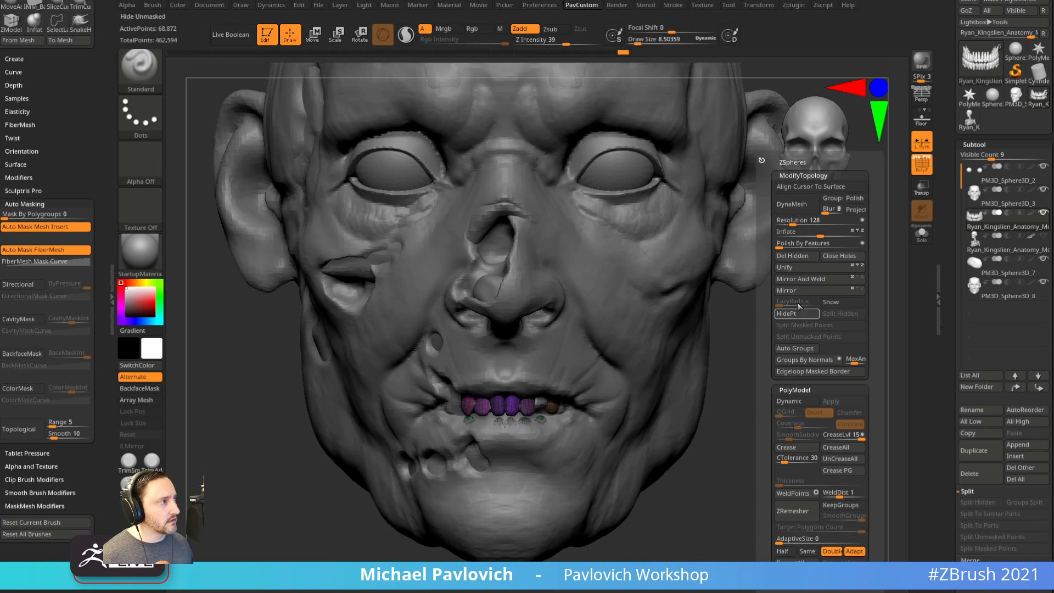
left_click(798, 259)
scroll(988, 296, "down", 5)
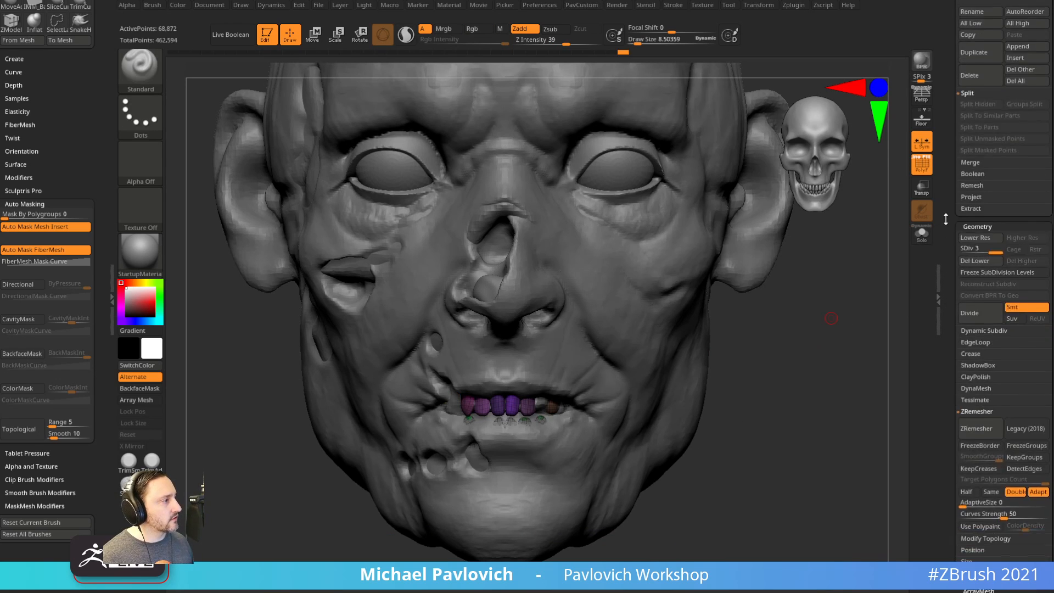
left_click(986, 292)
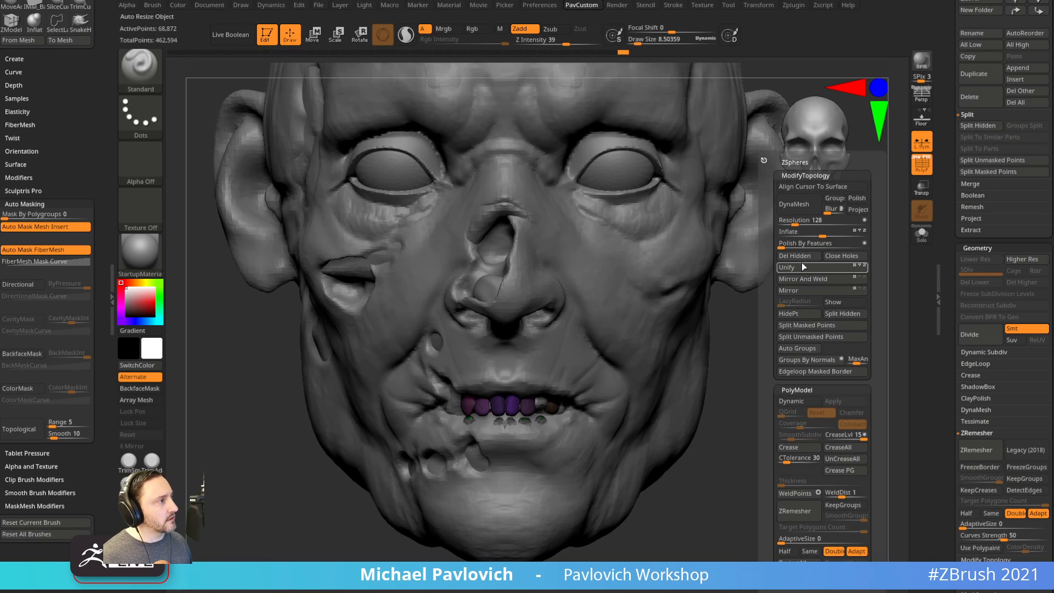
Try to reconstruct the subdivision levels of the teeth and check the remaining teeth in isolation.
left_click(995, 305)
left_click(922, 234)
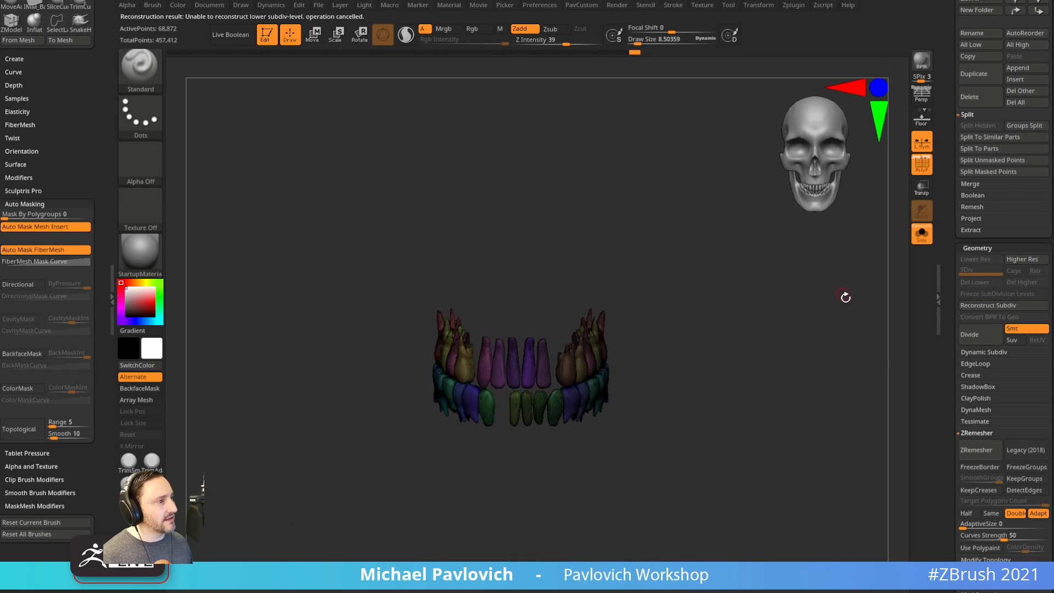
left_click_drag(864, 390, 916, 271)
left_click(922, 234)
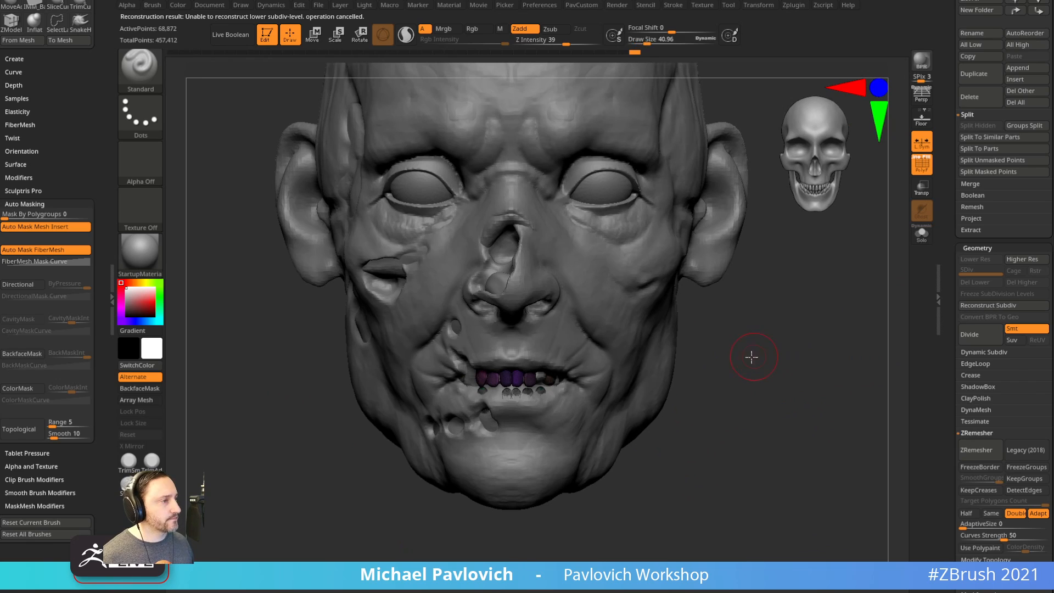
Make the head the active subtool and turn off the polygroup wireframe display.
left_click_drag(752, 357, 763, 346)
left_click_drag(945, 247, 944, 385)
mouse_move(824, 406)
left_mouse_down()
mouse_move(841, 414)
mouse_move(812, 420)
left_mouse_up()
left_click(559, 420, "alt")
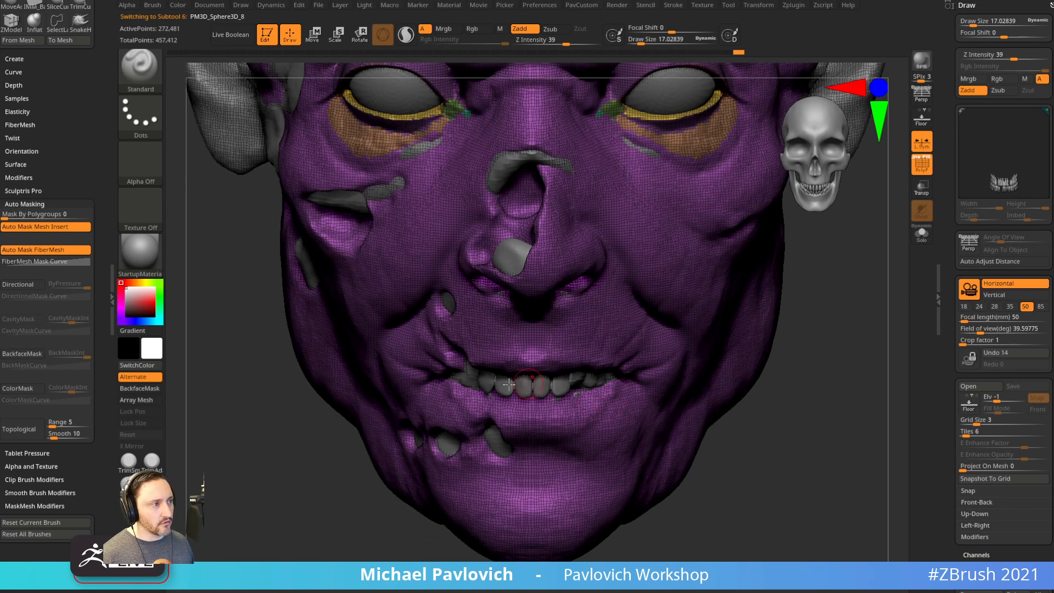
left_click(921, 168)
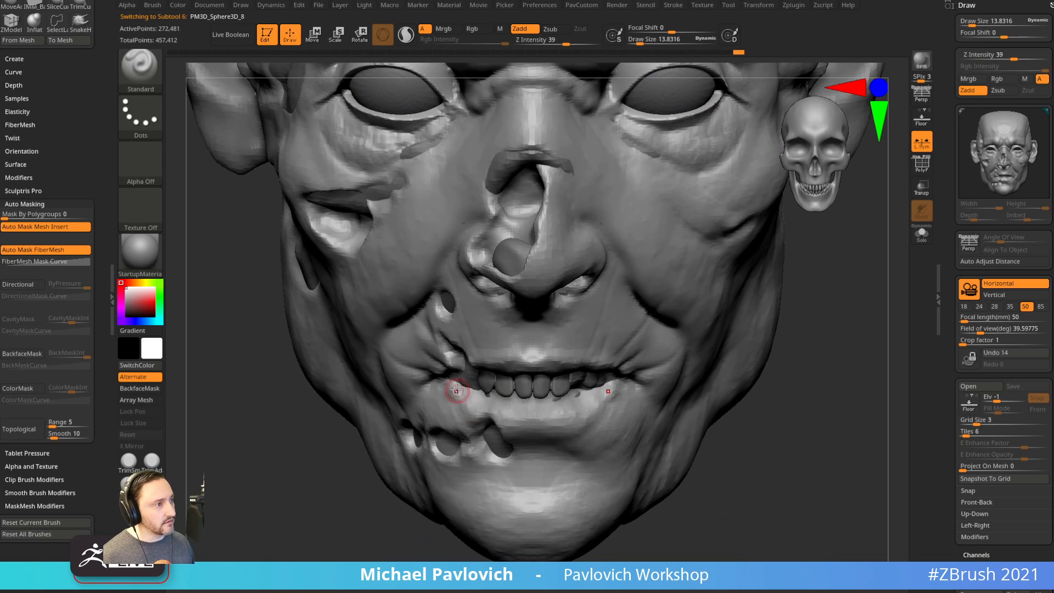
Smooth the head's lower lip near the corner of the mouth.
left_click_drag(802, 396, 755, 398)
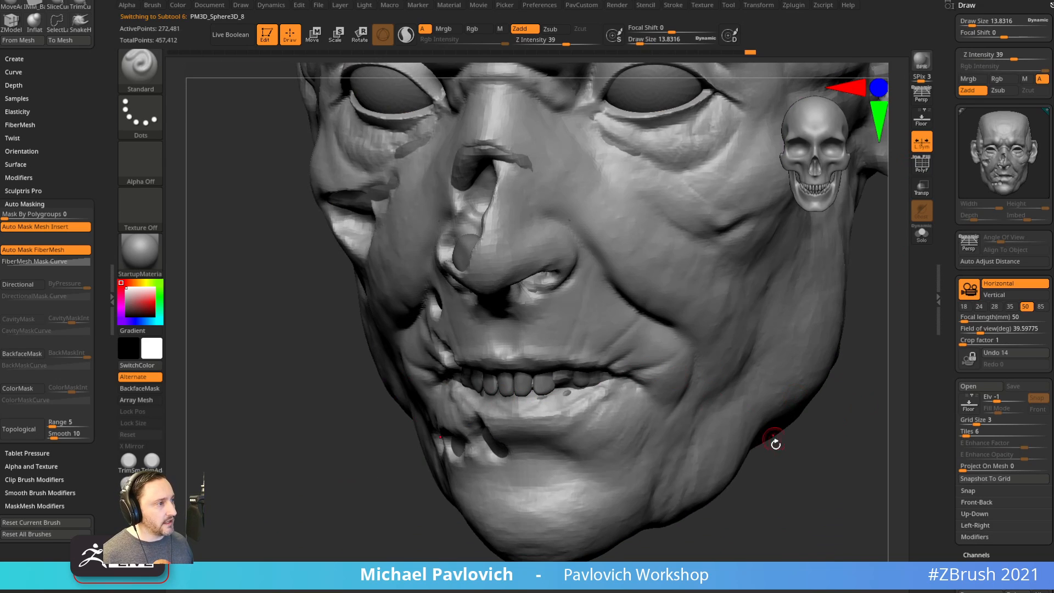
left_click_drag(775, 443, 753, 443)
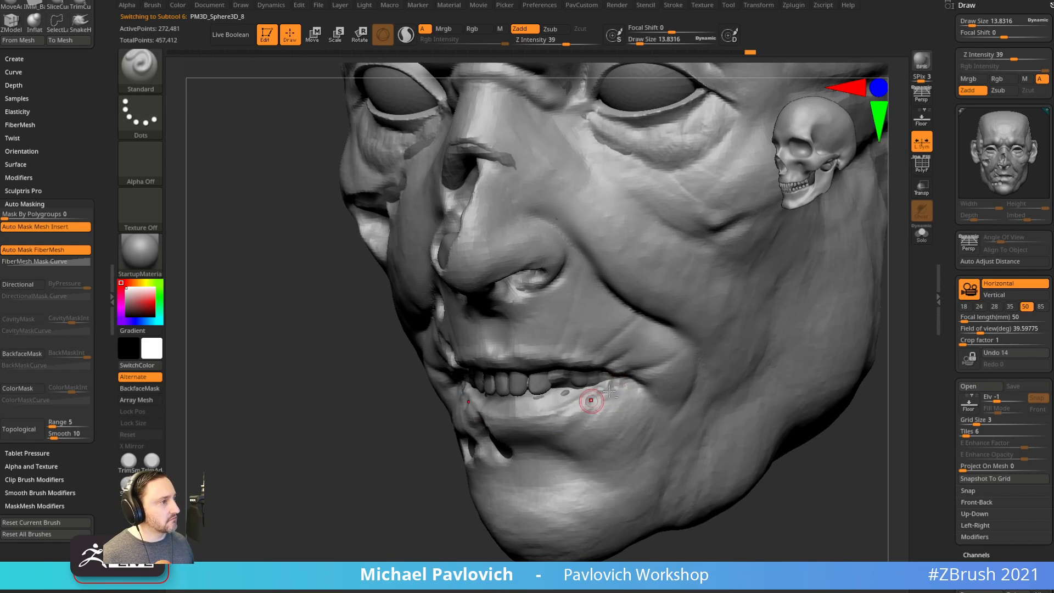
left_click_drag(621, 387, 612, 393, "shift")
left_click_drag(393, 503, 468, 490)
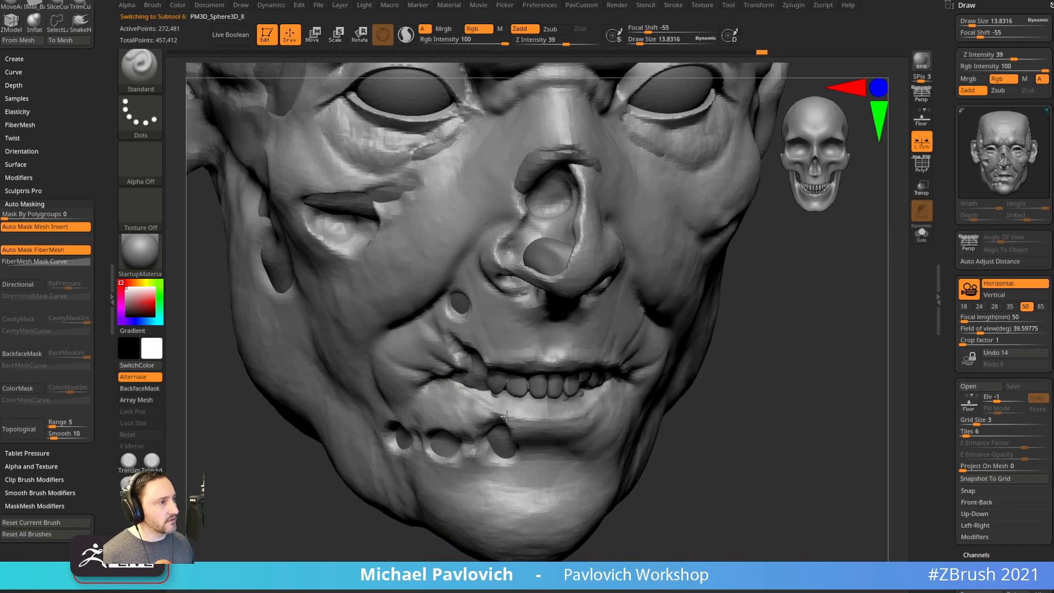
left_click_drag(739, 403, 678, 391)
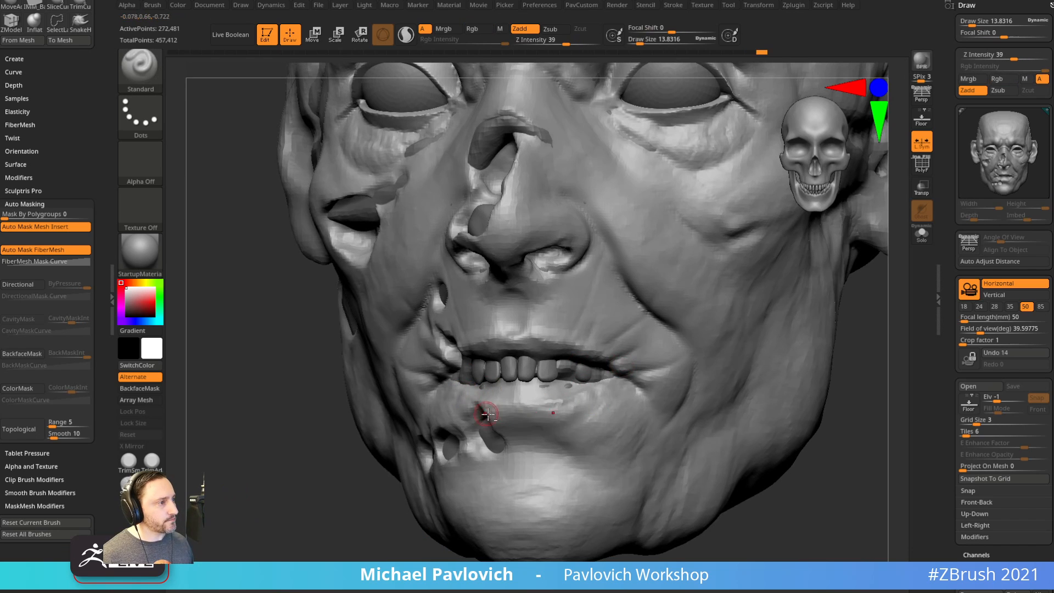
mouse_move(812, 362)
left_mouse_down()
mouse_move(840, 358)
mouse_move(847, 388)
mouse_move(823, 384)
left_mouse_up()
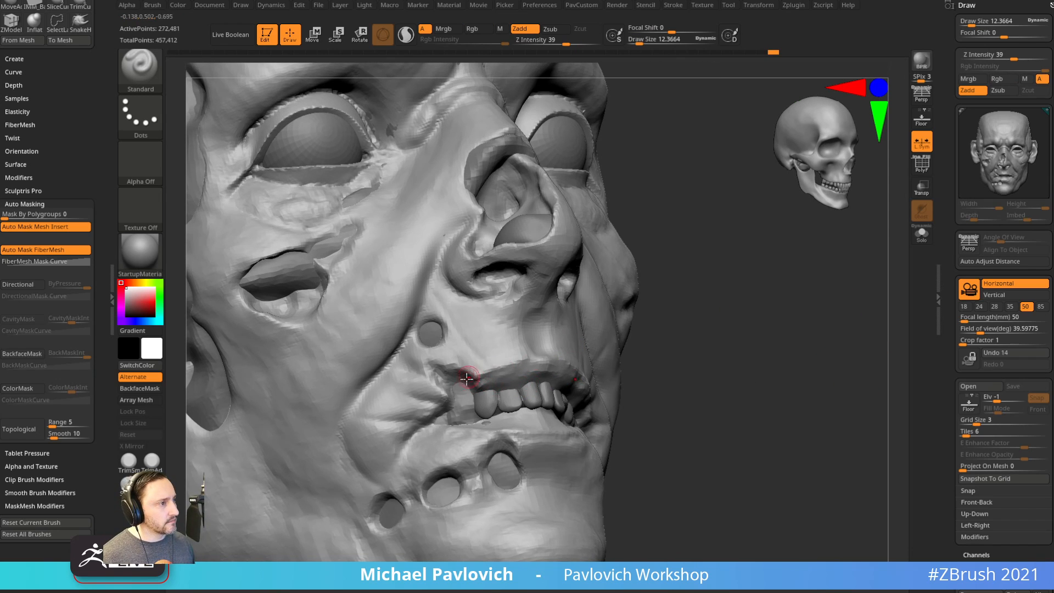
left_click_drag(681, 331, 502, 371)
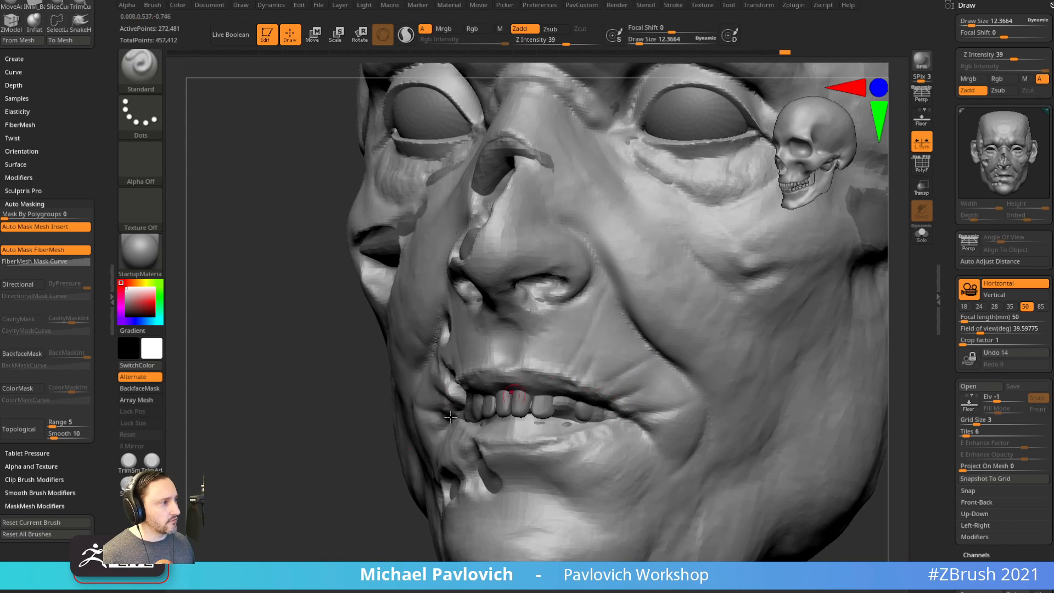
Switch to the DamStandard brush and carve creases into the cheek below the eye at a draw size of about 38.
mouse_move(451, 417)
left_mouse_down("shift")
mouse_move(811, 397)
mouse_move(757, 416)
mouse_move(802, 404)
mouse_move(789, 395)
mouse_move(784, 414)
mouse_move(788, 391)
mouse_move(494, 307)
left_mouse_up("shift")
key("b")
key("d")
key("s")
left_click_drag(694, 360, 648, 346)
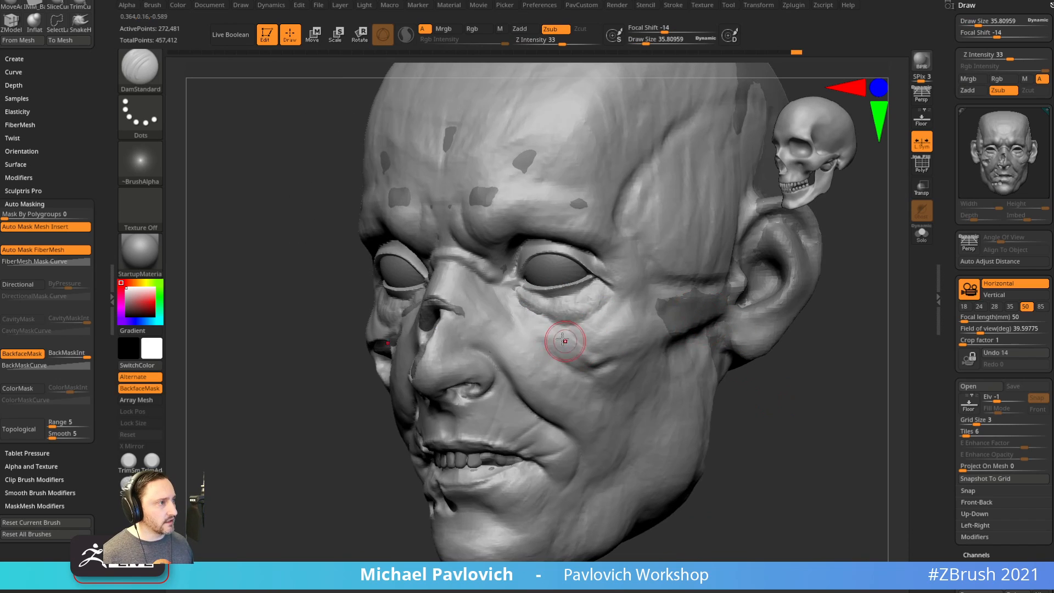
mouse_move(789, 355)
left_mouse_down()
mouse_move(770, 395)
mouse_move(735, 409)
left_mouse_up()
key("s")
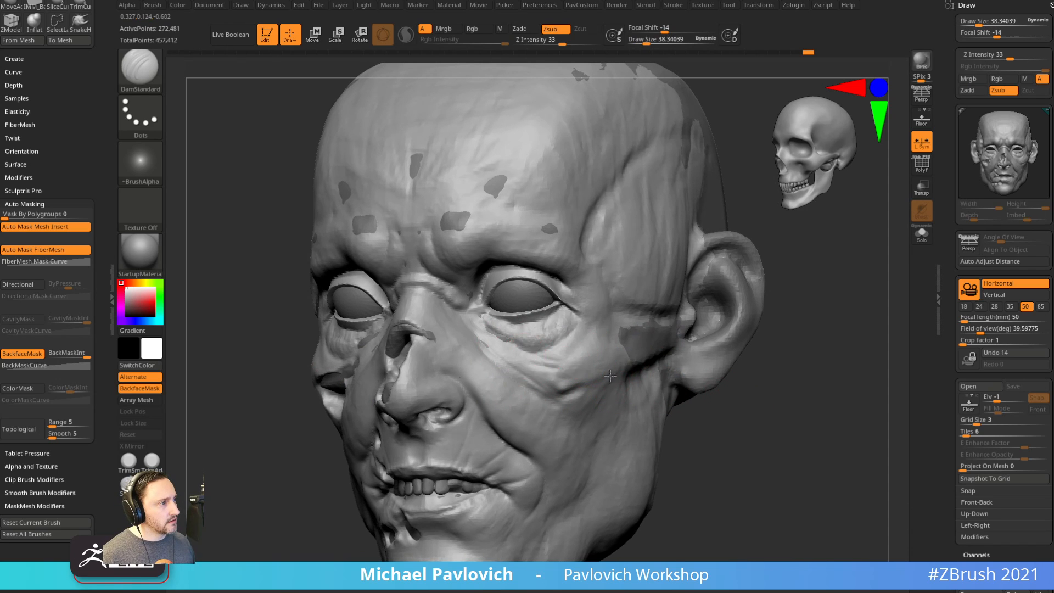
Carve horizontal wrinkle lines across the forehead with the DamStandard brush.
left_click_drag(778, 341, 692, 301)
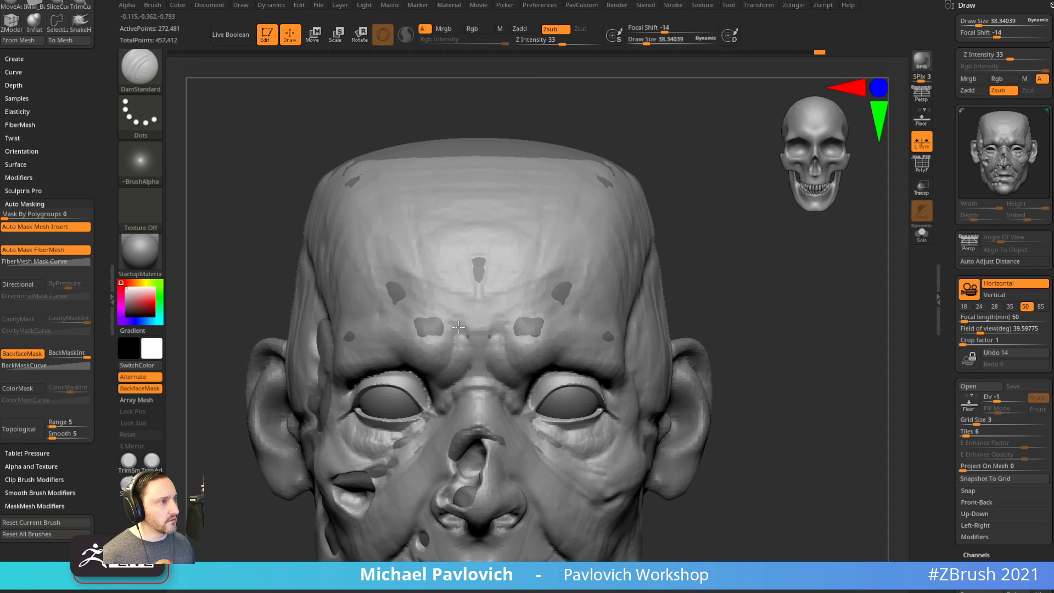
left_click_drag(662, 336, 536, 318)
mouse_move(473, 308)
left_mouse_down()
mouse_move(612, 292)
mouse_move(571, 286)
left_mouse_up()
mouse_move(766, 304)
left_mouse_down()
mouse_move(798, 298)
mouse_move(724, 284)
left_mouse_up()
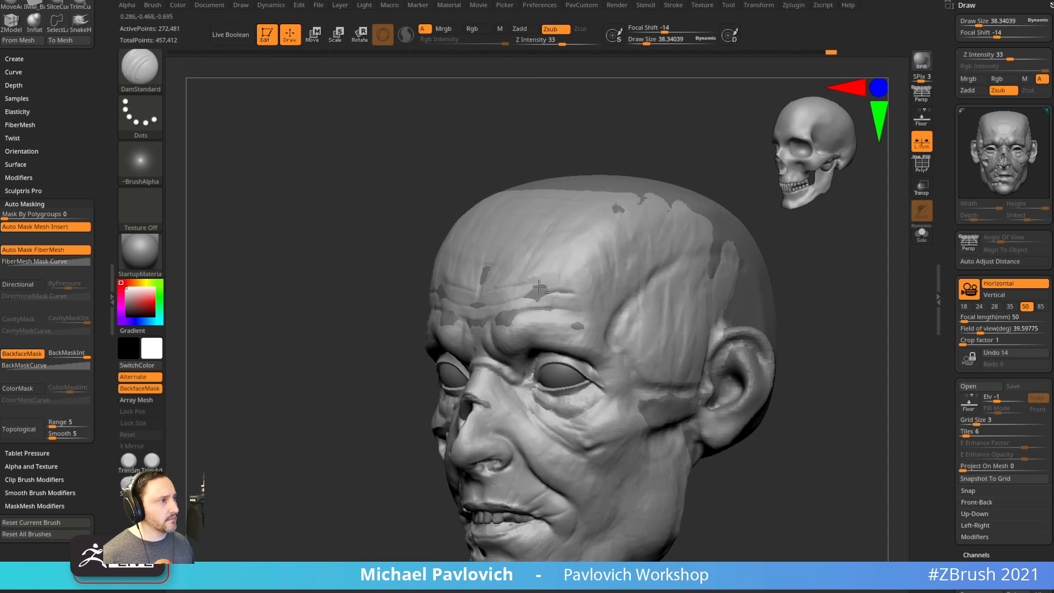
Make the underlying skull the active subtool and push its forehead beneath the skin with the Move brush at draw size 130.
left_click(539, 286, "alt")
key("b")
key("m")
key("v")
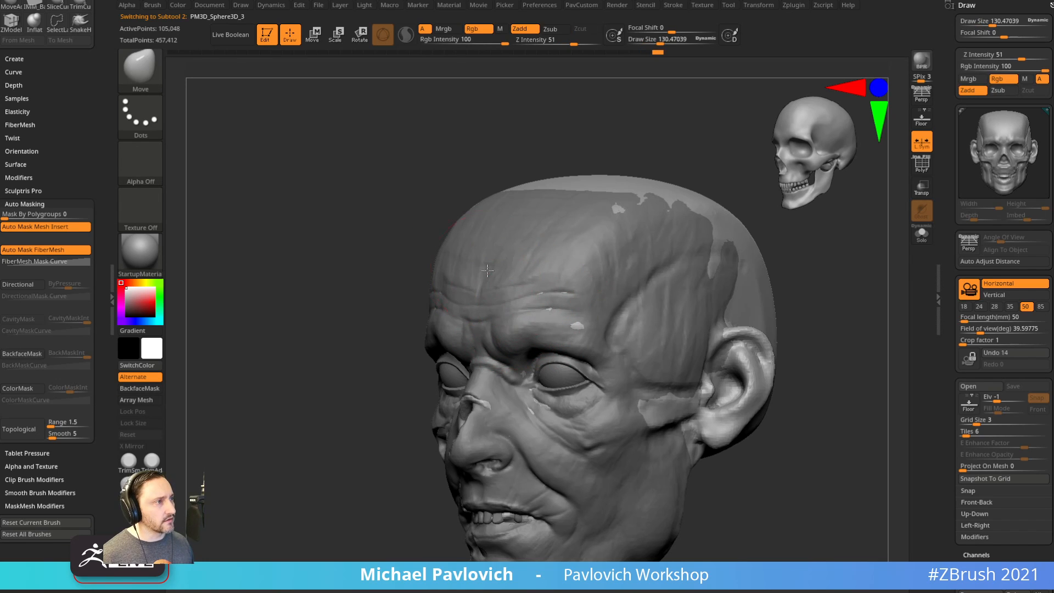
left_click_drag(397, 334, 481, 324)
left_click_drag(638, 267, 600, 267)
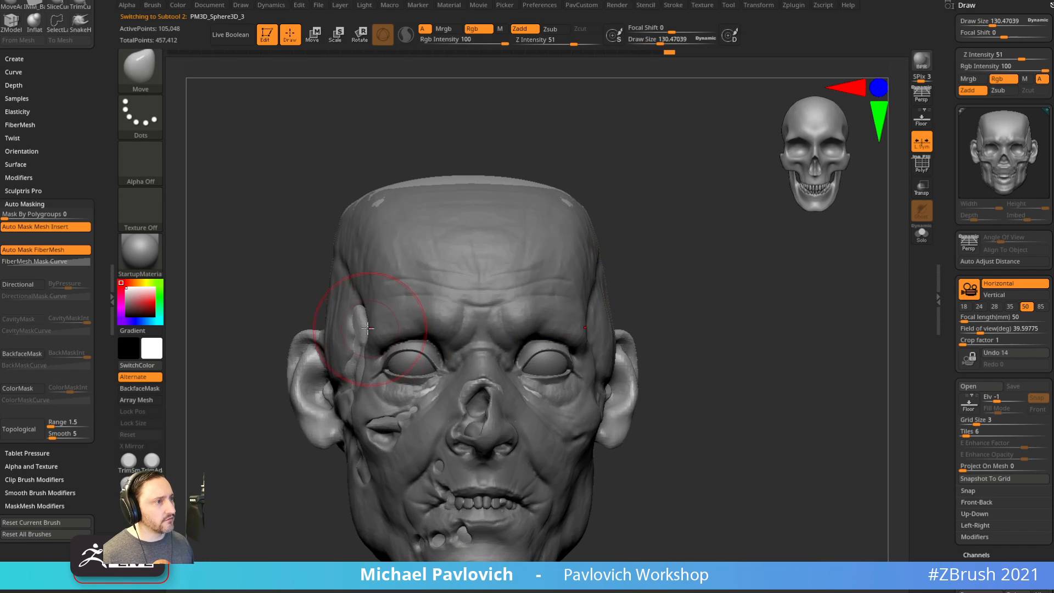
left_click_drag(684, 239, 688, 268)
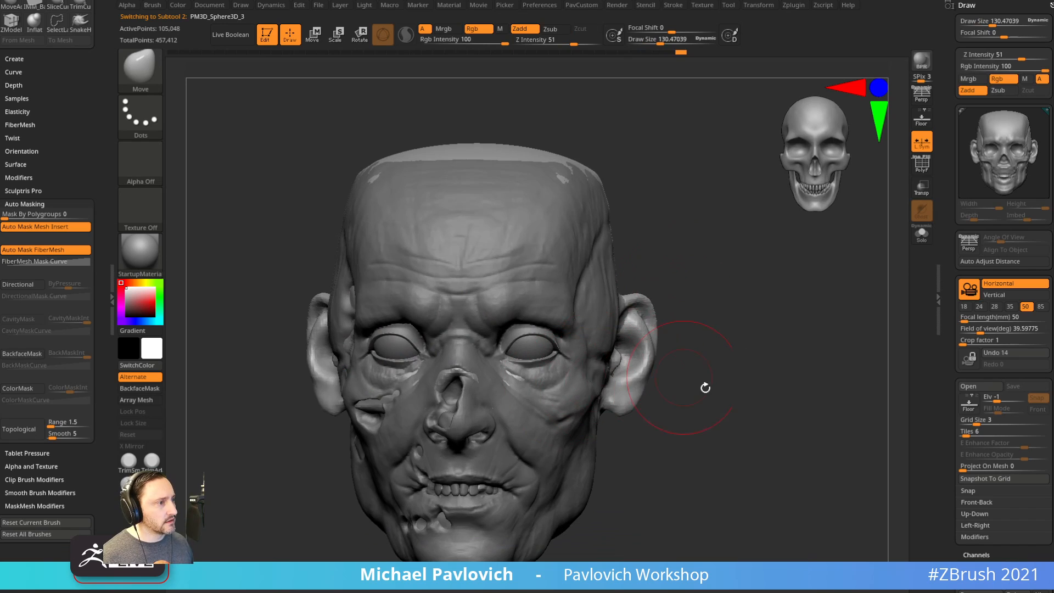
Switch to the Standard brush and set its draw size to about 38 for the skull.
mouse_move(705, 388)
left_mouse_down()
mouse_move(725, 364)
mouse_move(746, 369)
mouse_move(707, 381)
left_mouse_up()
key("b")
key("s")
key("t")
left_click_drag(721, 208, 694, 259, "alt")
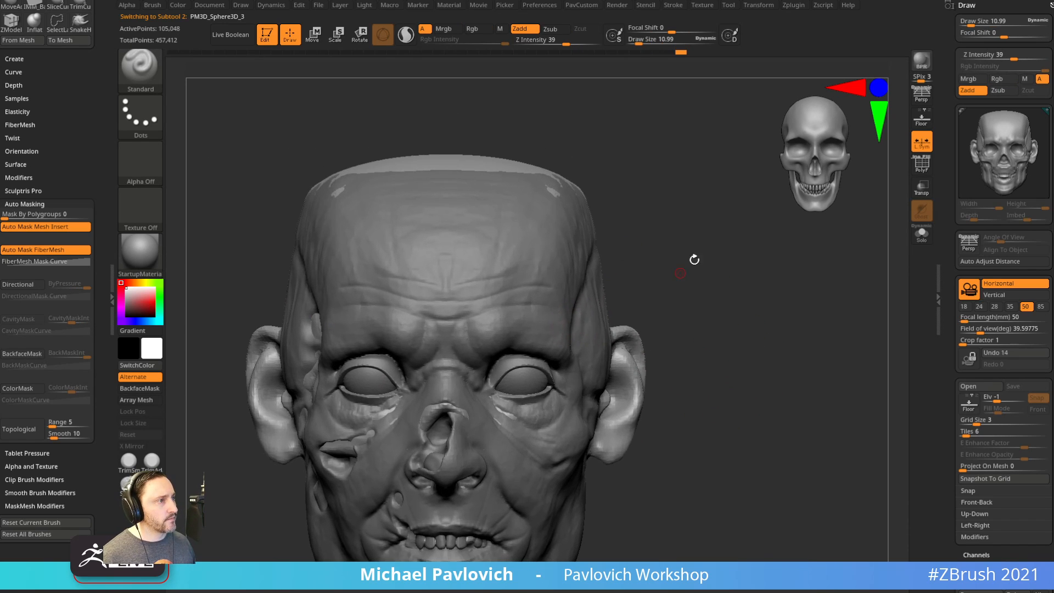
key("s")
mouse_move(607, 279)
left_mouse_down()
mouse_move(624, 278)
mouse_move(610, 276)
left_mouse_up()
key("s")
left_click_drag(604, 277, 607, 275)
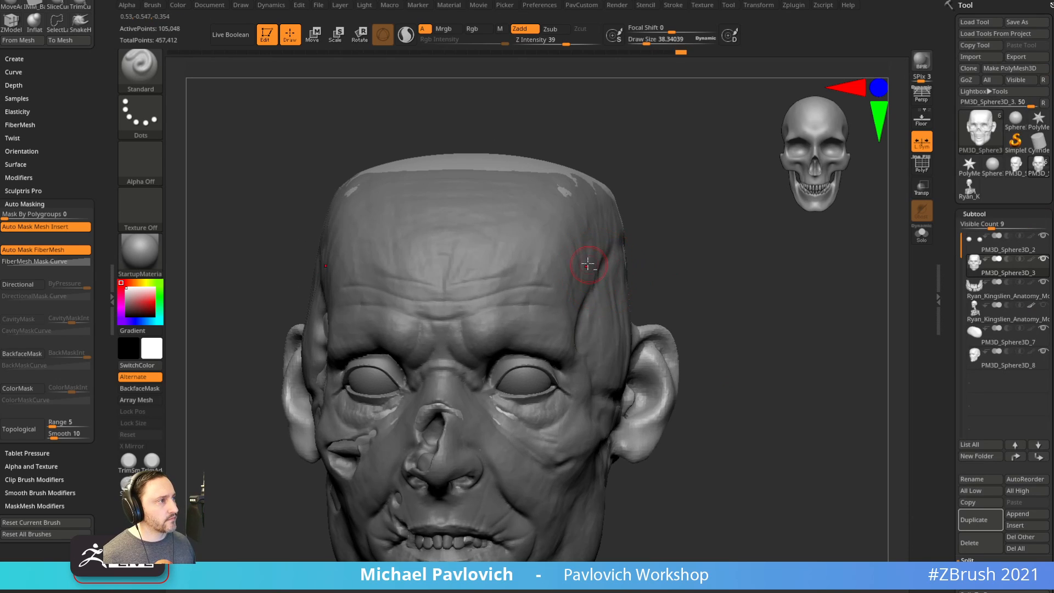
Switch between the head and skull subtools, then isolate the skull.
left_click_drag(684, 259, 708, 253, "alt")
left_click(593, 307, "alt")
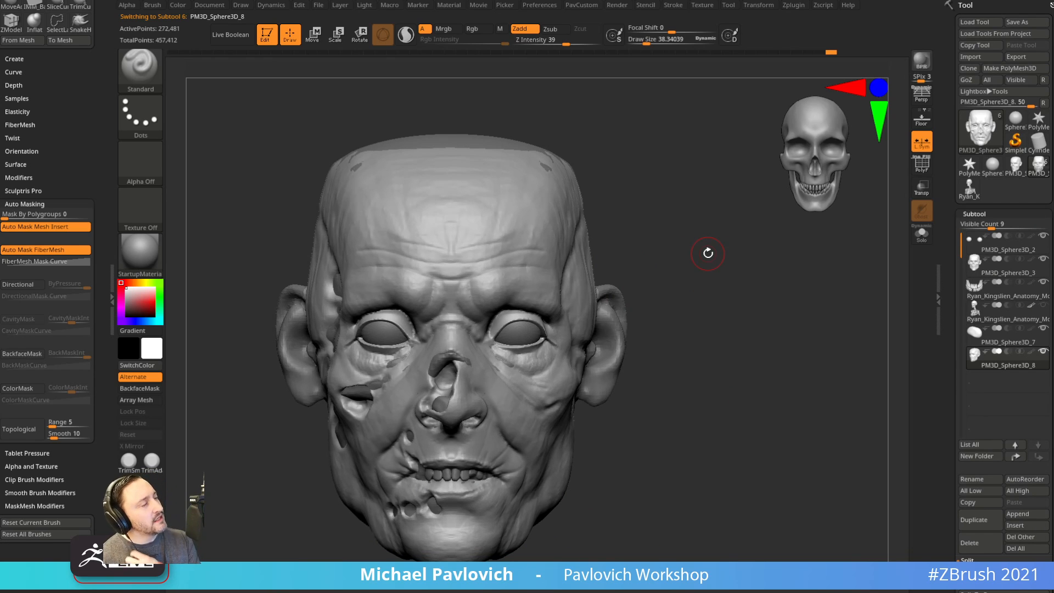
mouse_move(652, 210)
left_mouse_down()
mouse_move(741, 217)
mouse_move(720, 252)
mouse_move(767, 280)
mouse_move(758, 287)
left_mouse_up()
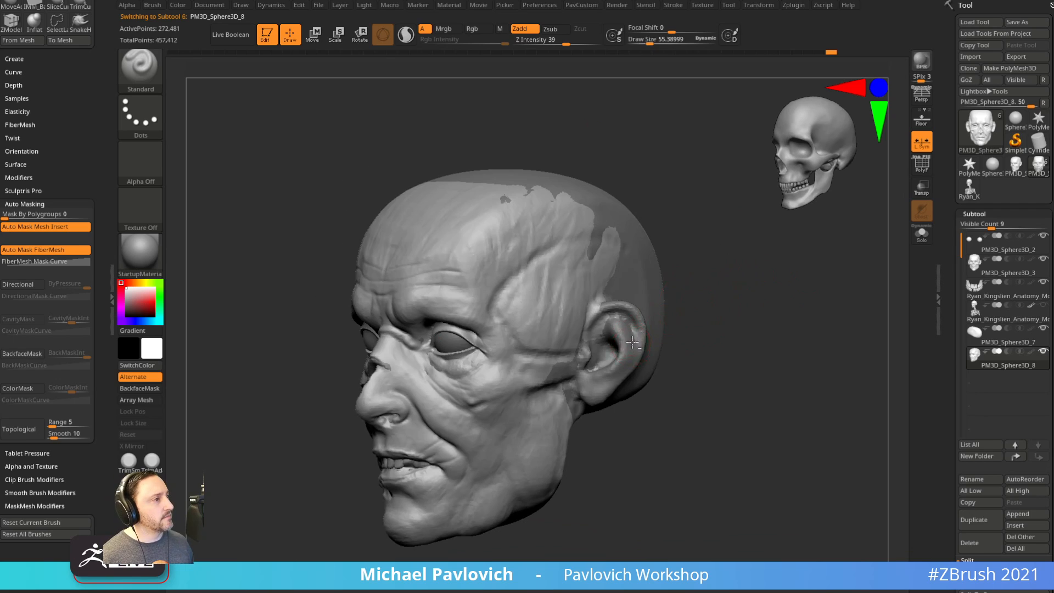
left_click(582, 315, "alt")
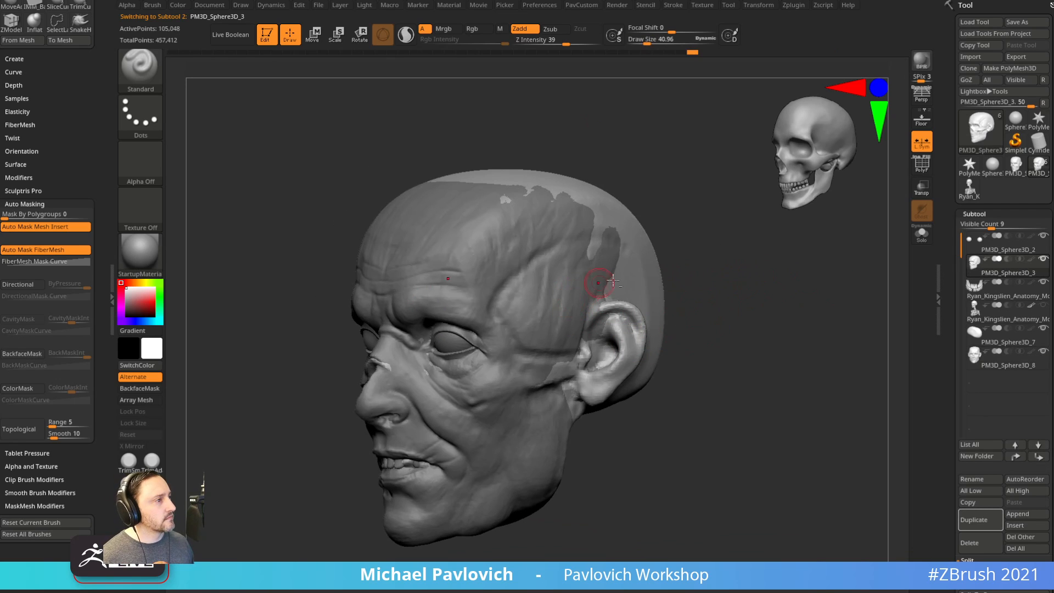
left_click(476, 337, "alt")
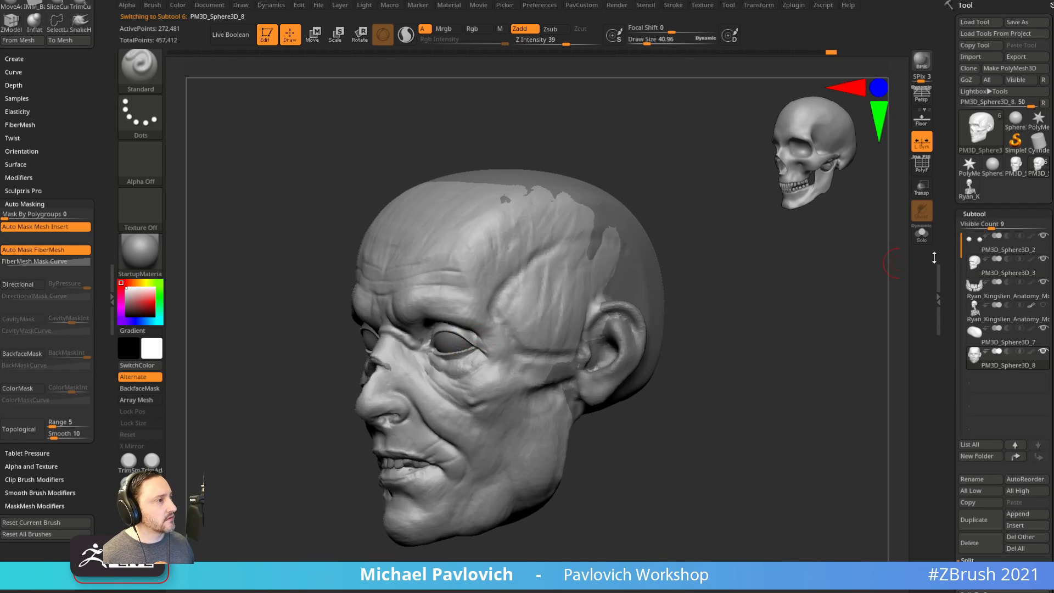
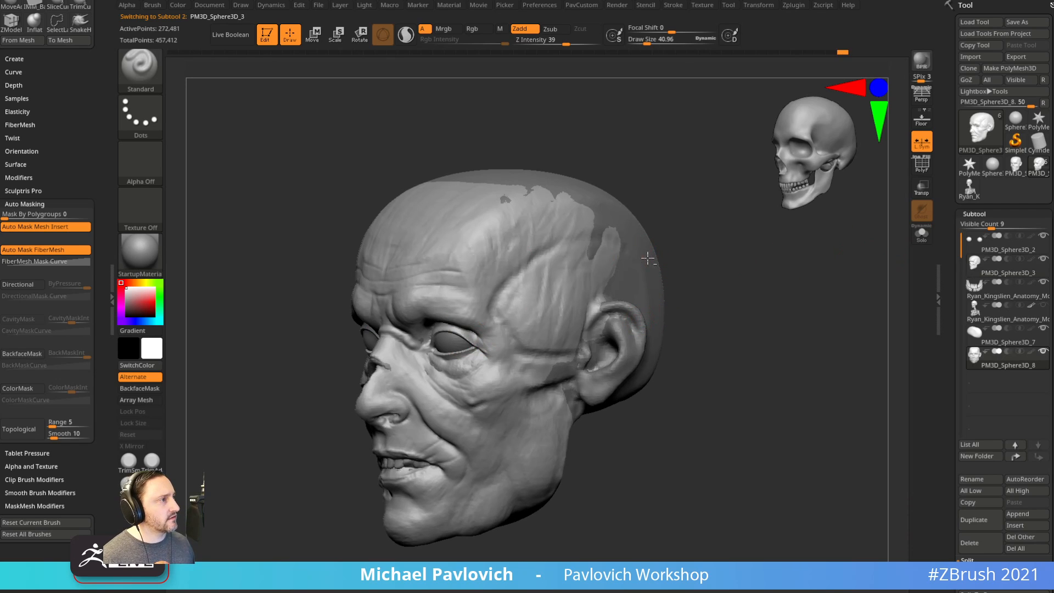
left_click(922, 233)
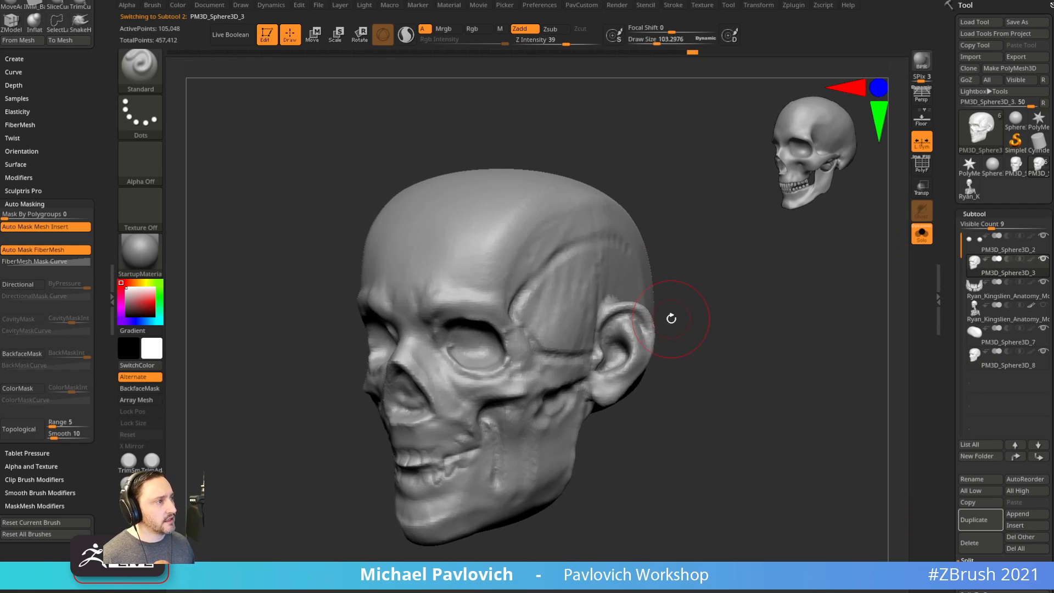
Remove the ear from the isolated skull by smoothing it flat, and remesh the surface.
key("shift")
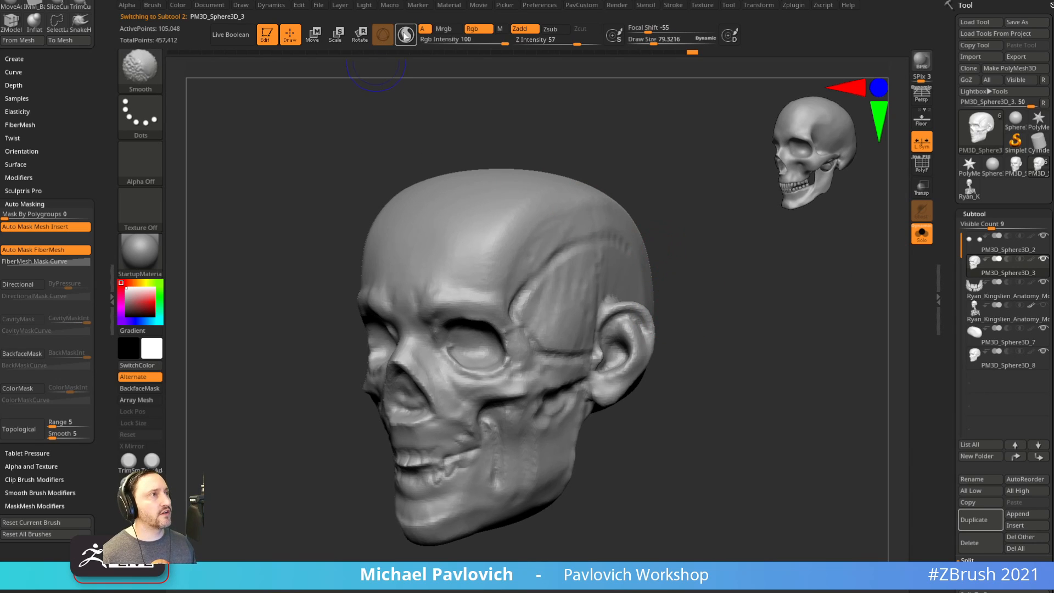
mouse_move(643, 323)
left_mouse_down("shift")
mouse_move(624, 324)
mouse_move(628, 366)
mouse_move(615, 371)
left_mouse_up("shift")
right_click_drag(706, 330, 653, 337)
mouse_move(631, 332)
left_mouse_down("shift")
mouse_move(612, 378)
mouse_move(630, 331)
mouse_move(613, 360)
mouse_move(607, 333)
mouse_move(637, 357)
left_mouse_up("shift")
key("b")
key("c")
key("b")
key("s")
left_click_drag(792, 269, 828, 336, "ctrl")
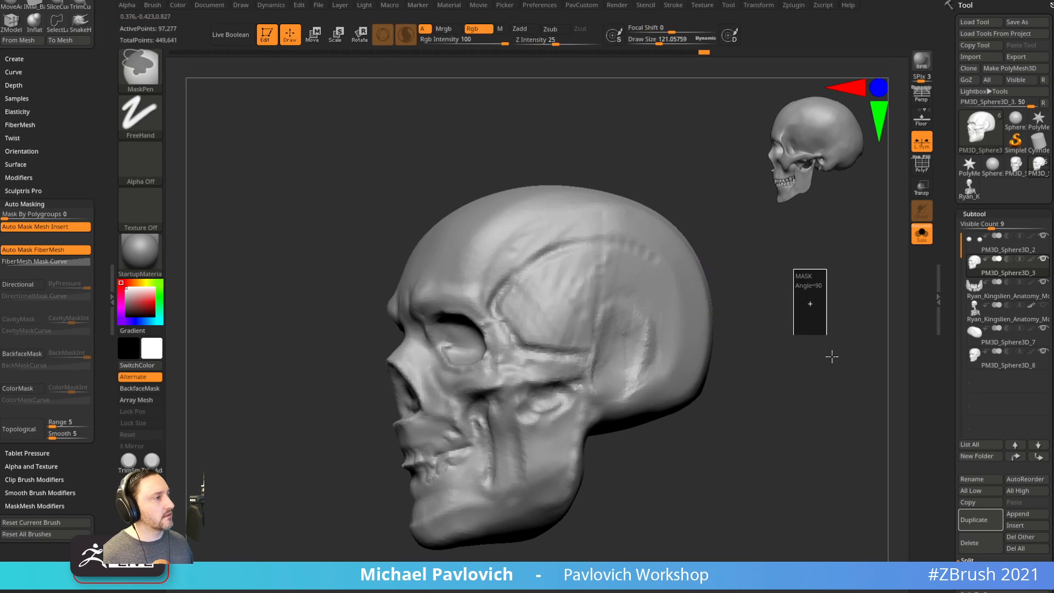
mouse_move(768, 340)
right_mouse_down()
mouse_move(822, 333)
mouse_move(779, 301)
mouse_move(813, 300)
mouse_move(760, 303)
mouse_move(766, 336)
right_mouse_up()
Turn off Sculptris Pro and bring all the other subtools back into view.
left_click(406, 35)
key("b")
key("s")
key("t")
left_click(922, 235)
Push the top and back of the skull inward beneath the skin with the Move brush at a draw size of about 292.
key("b")
key("m")
key("v")
left_click_drag(595, 225, 569, 210)
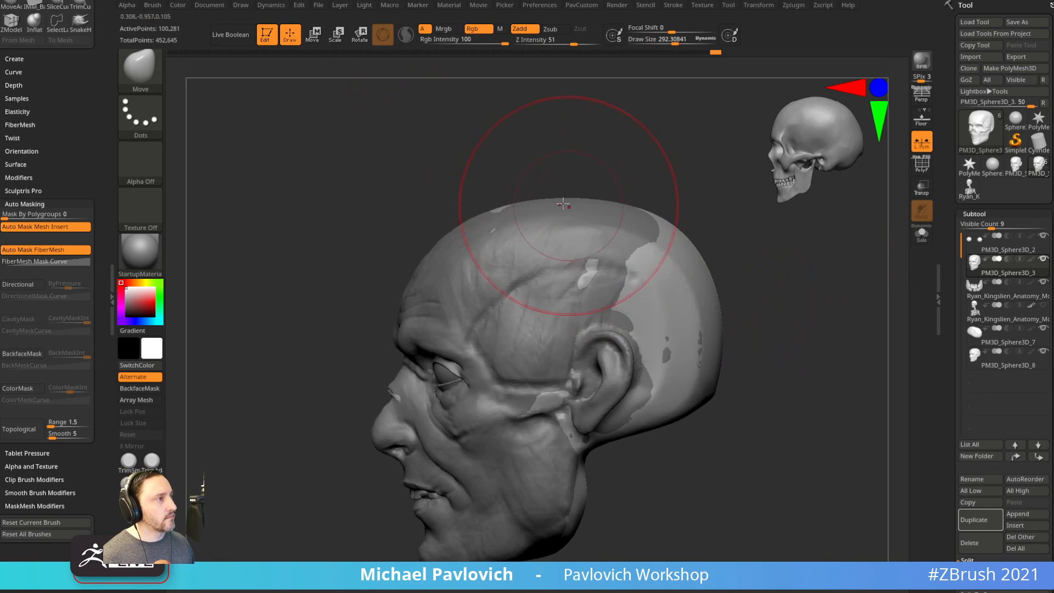
left_click_drag(680, 251, 692, 257)
mouse_move(684, 342)
left_mouse_down()
mouse_move(696, 358)
mouse_move(662, 399)
left_mouse_up()
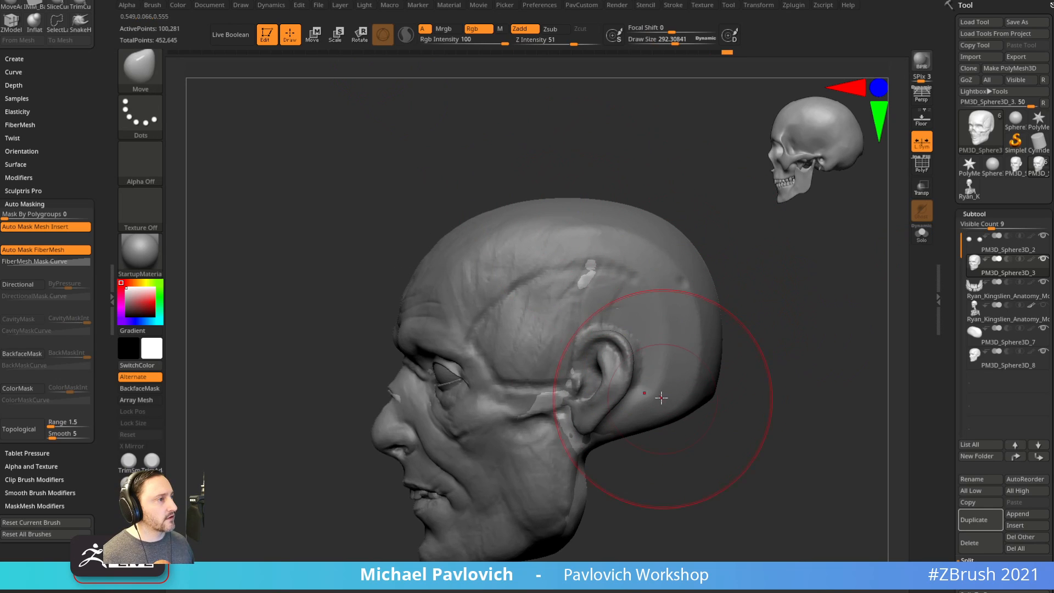
mouse_move(671, 271)
right_mouse_down()
mouse_move(636, 285)
mouse_move(624, 270)
right_mouse_up()
left_click_drag(773, 359, 762, 367)
mouse_move(763, 367)
right_mouse_down()
mouse_move(816, 400)
mouse_move(683, 462)
mouse_move(686, 422)
right_mouse_up()
Make the head skin the active subtool and switch to the SnakeHook brush.
key("1")
key("s")
left_click(680, 421)
left_click(715, 354, "alt")
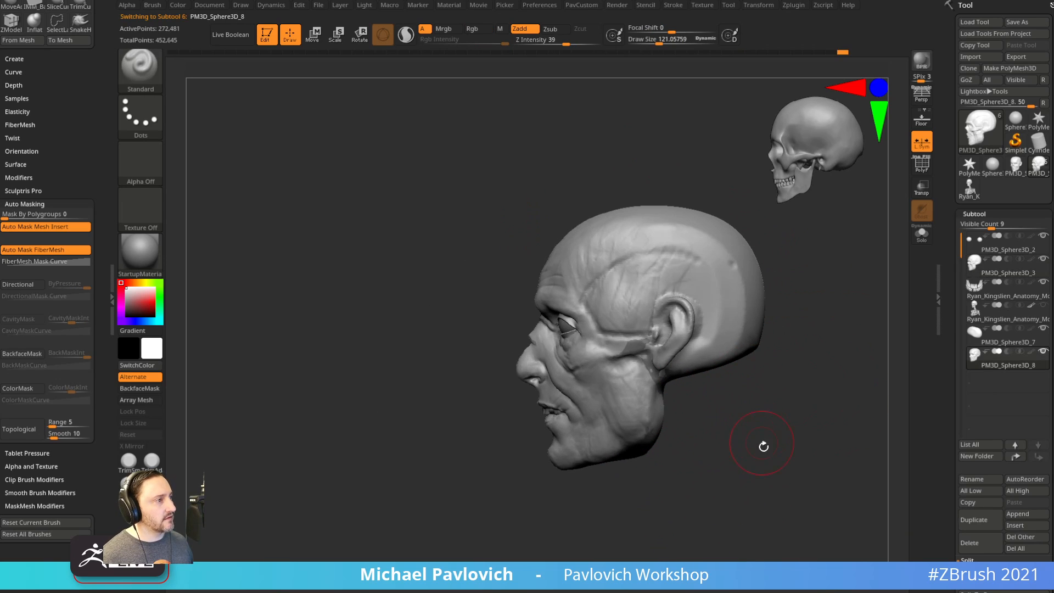
right_click_drag(763, 440, 548, 454, "ctrl")
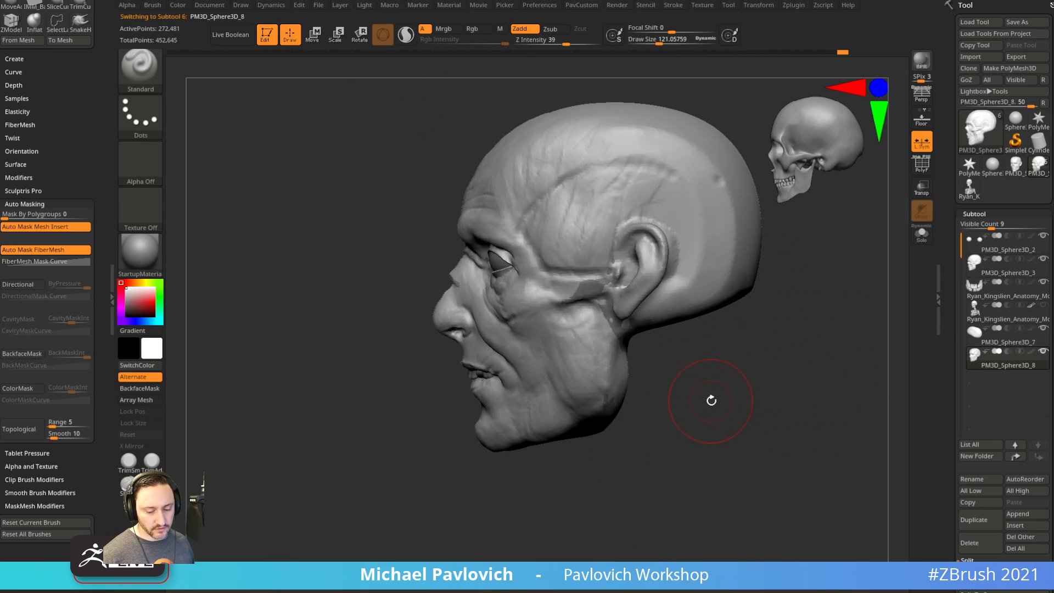
key("b")
key("s")
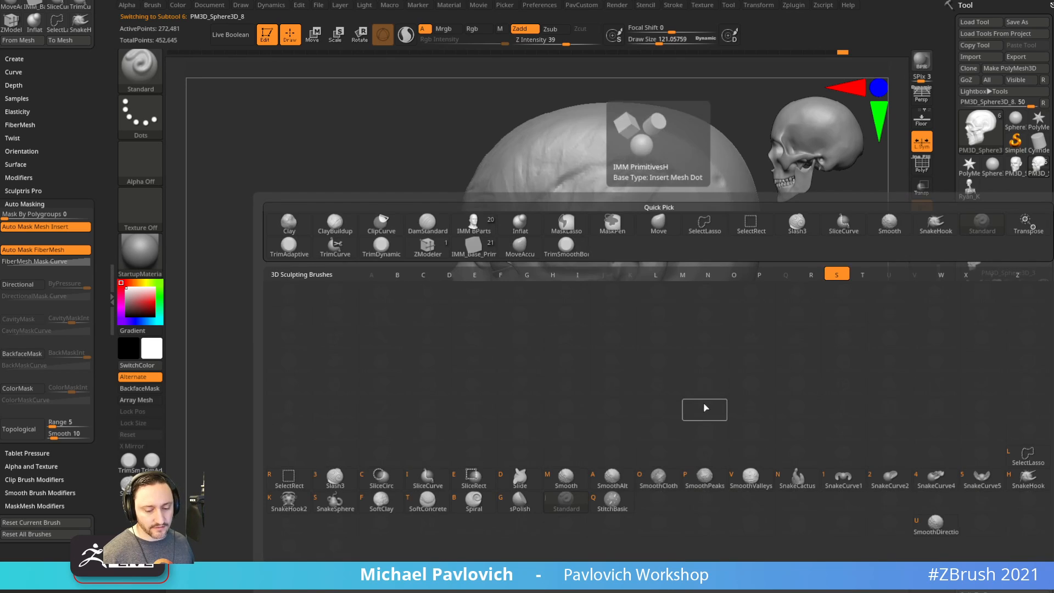
key("h")
right_click_drag(718, 419, 605, 397)
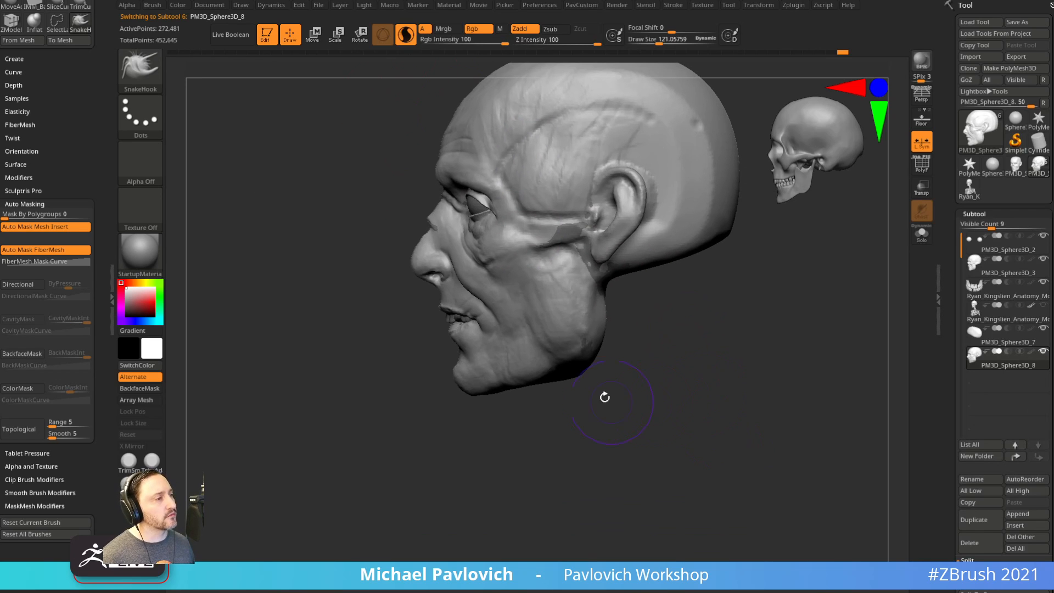
Pull the skin behind the jaw downward to begin the neck, using a draw size of about 194.
left_click_drag(607, 386, 623, 408)
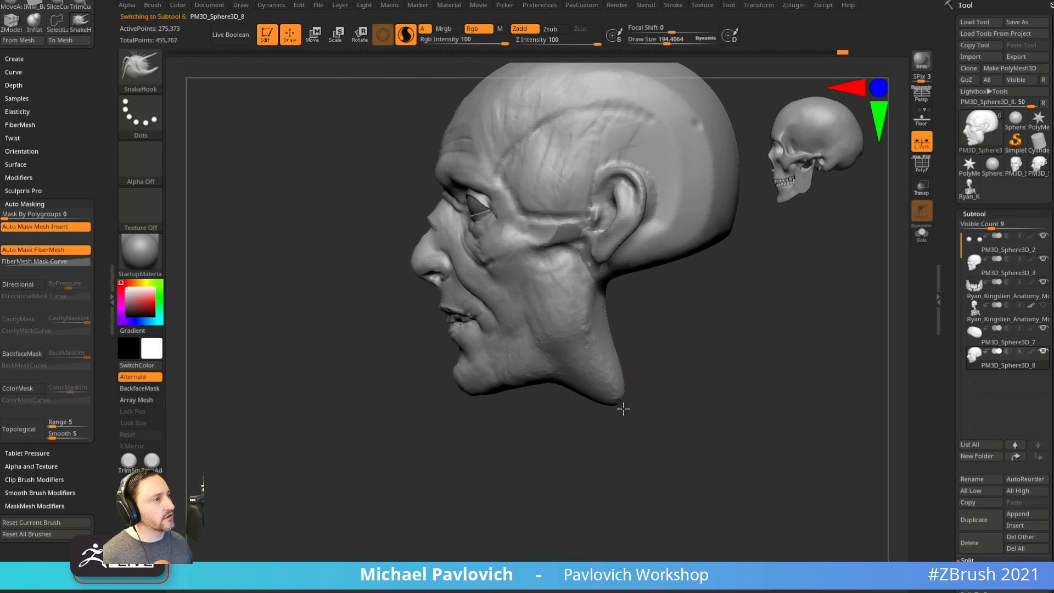
right_click_drag(653, 420, 621, 423)
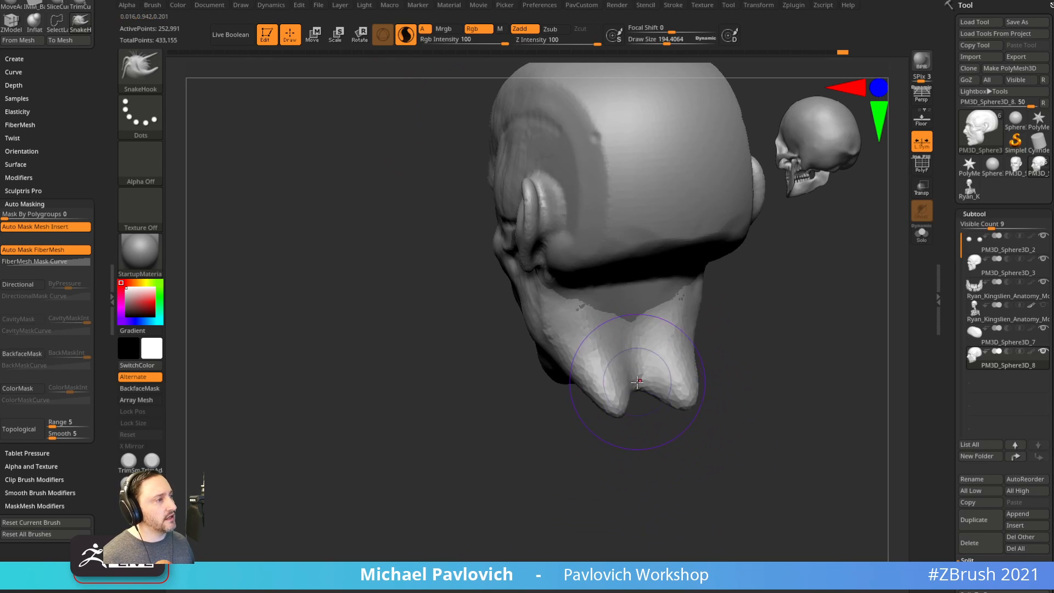
left_click_drag(621, 412, 626, 431)
mouse_move(632, 437)
right_mouse_down()
mouse_move(676, 445)
mouse_move(659, 439)
right_mouse_up()
left_click_drag(636, 429, 662, 421)
Pull out the nape of the neck and draw the skin over the back of the skull with the SnakeHook brush.
mouse_move(678, 317)
right_mouse_down("alt")
mouse_move(661, 360)
mouse_move(642, 352)
right_mouse_up("alt")
left_click_drag(642, 352, 634, 356)
right_click_drag(640, 379, 617, 426)
left_click_drag(637, 379, 663, 384)
left_click_drag(654, 325, 668, 336)
right_click_drag(698, 350, 704, 343)
right_click_drag(734, 264, 717, 299, "alt")
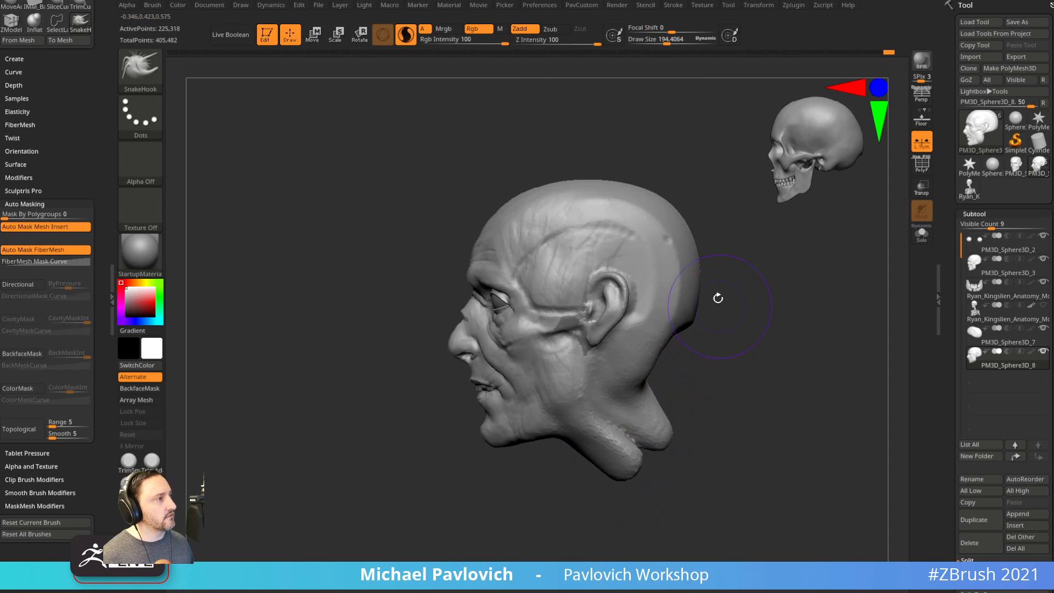
left_click_drag(684, 305, 691, 264)
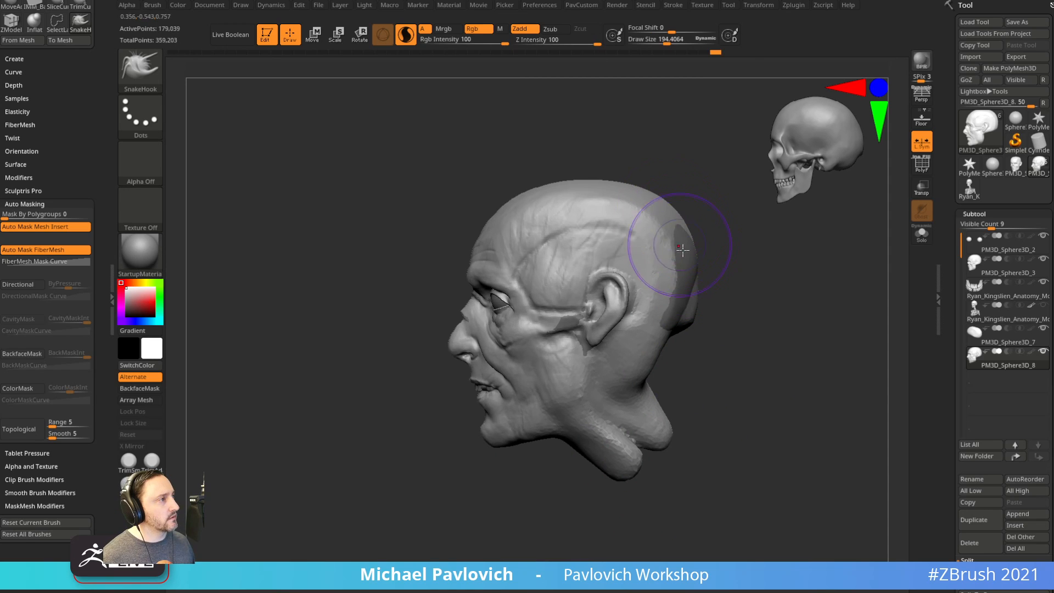
Adjust the back of the skull subtool with the SnakeHook brush and make the head skin active again.
left_click(683, 236, "alt")
left_click_drag(683, 304, 673, 309)
right_click_drag(740, 315, 717, 299, "alt")
left_click(653, 315, "alt")
Pull the skin at the nape and behind the jaw downward with the SnakeHook brush to extend the neck.
left_click_drag(629, 341, 652, 355)
right_click_drag(653, 355, 607, 355)
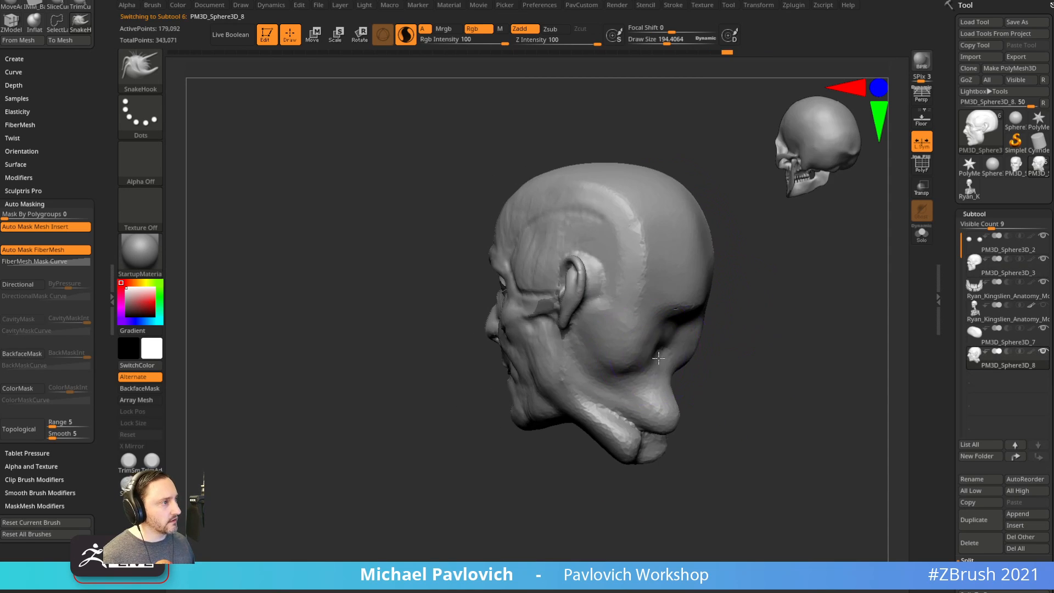
left_click_drag(653, 343, 681, 389)
right_click_drag(719, 388, 750, 386)
left_click_drag(652, 379, 650, 403)
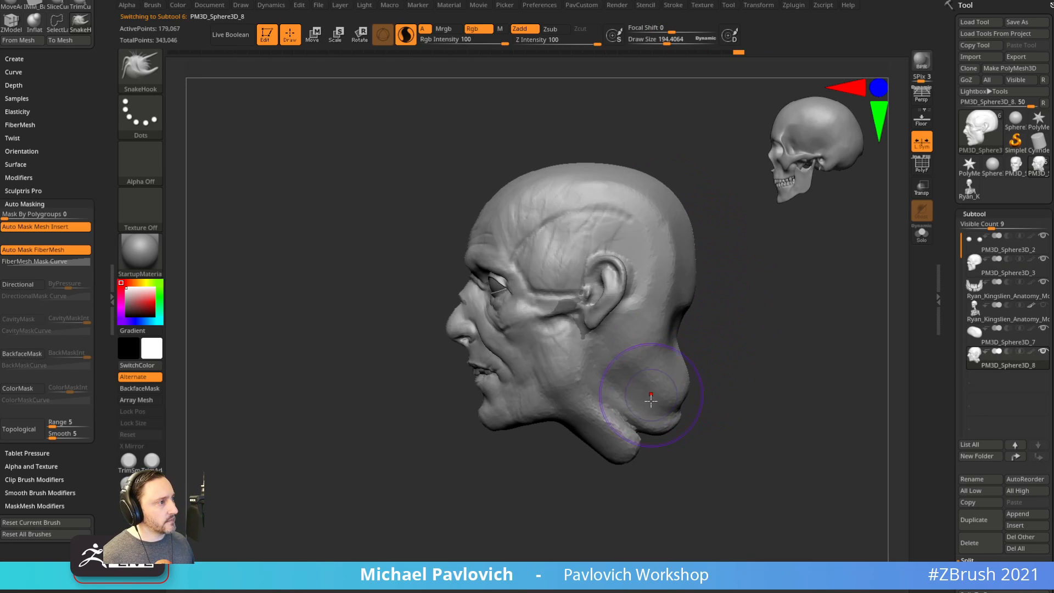
mouse_move(711, 401)
right_mouse_down("alt")
mouse_move(699, 376)
mouse_move(709, 372)
mouse_move(671, 388)
right_mouse_up("alt")
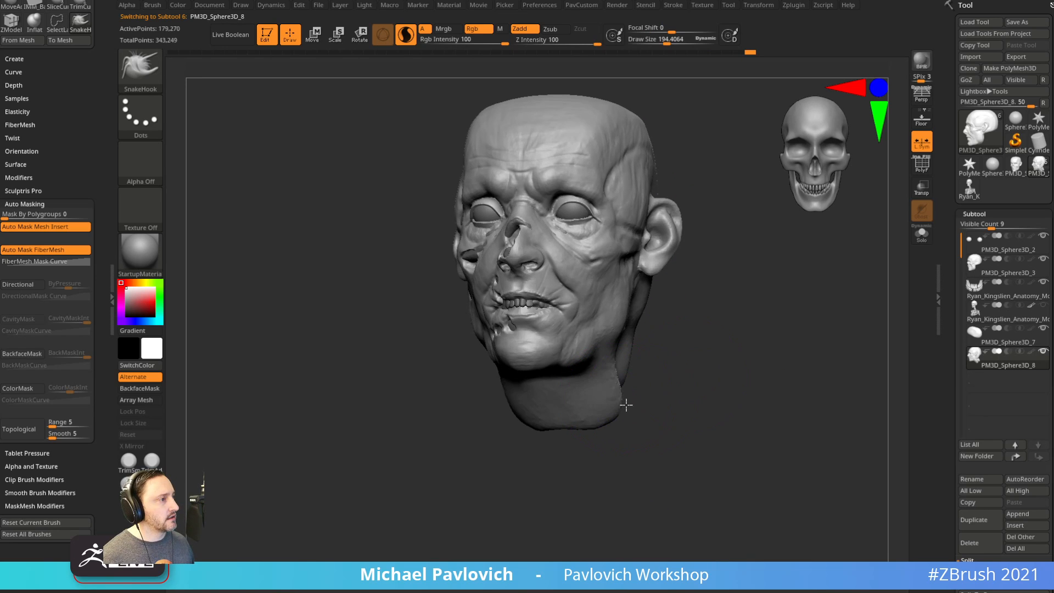
Shape the front, sides and lower edge of the neck with SnakeHook strokes at a draw size of about 194.
left_click_drag(617, 392, 603, 412)
right_click_drag(671, 402, 635, 400)
left_click_drag(635, 389, 620, 381)
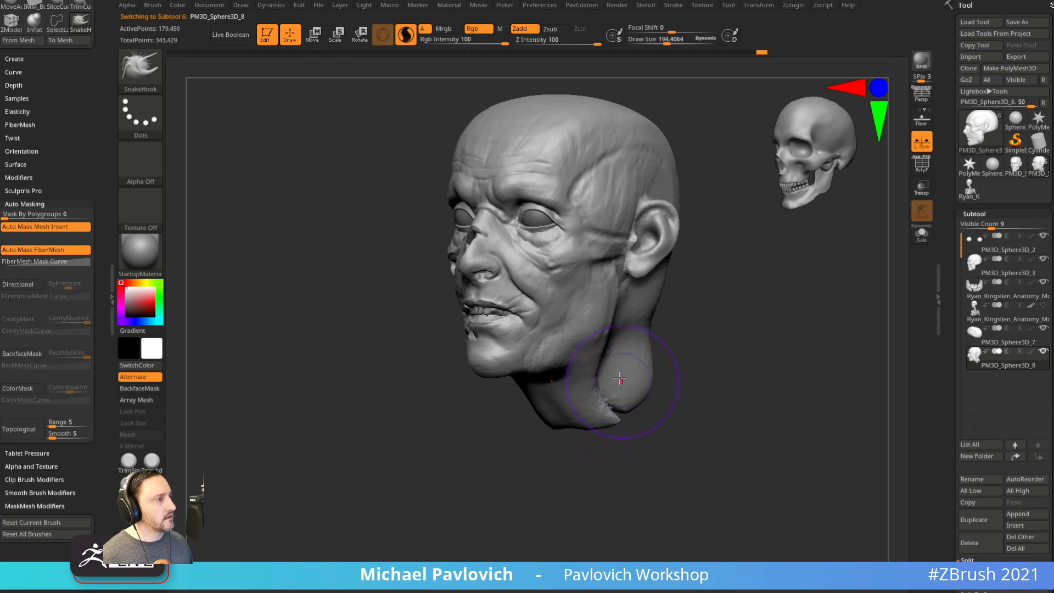
right_click_drag(693, 402, 602, 394)
left_click_drag(621, 386, 595, 341)
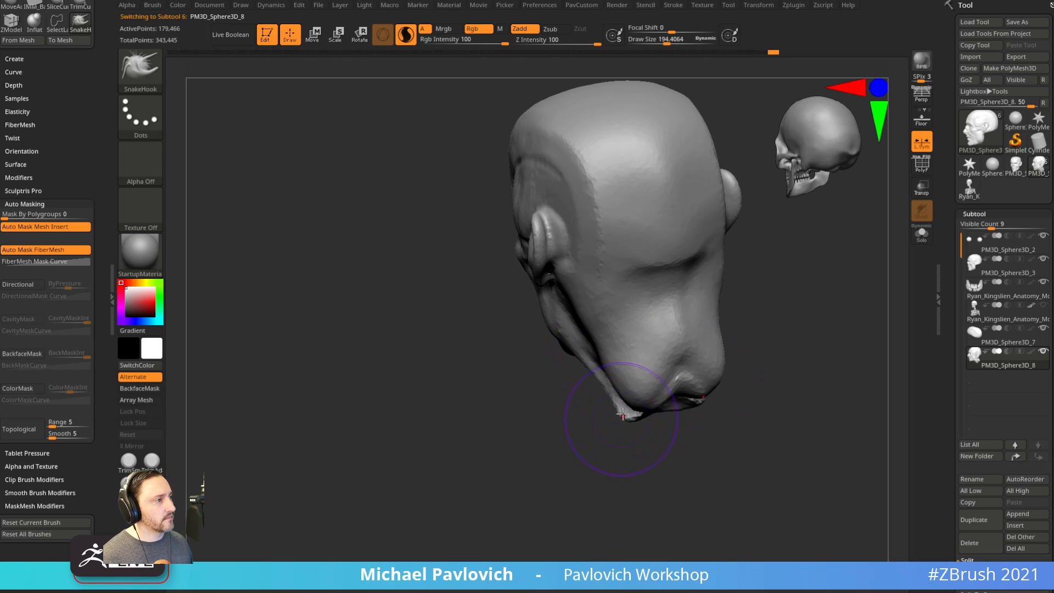
left_click_drag(624, 416, 589, 423)
left_click_drag(600, 388, 572, 373)
right_click_drag(544, 420, 671, 439)
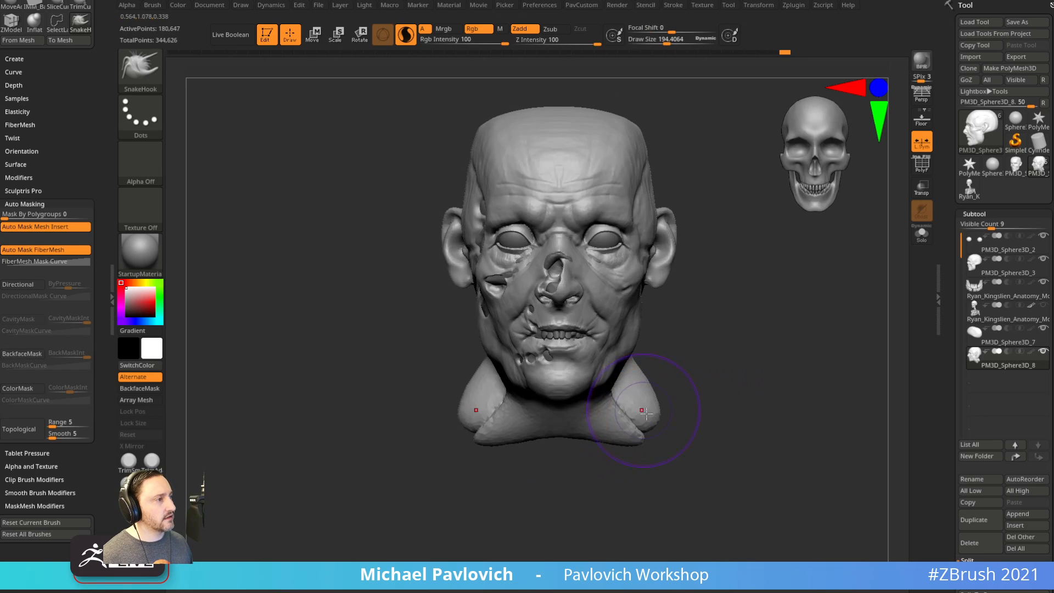
Flare the base of the neck outward toward the shoulders with the SnakeHook brush.
left_click_drag(644, 412, 672, 408)
right_click_drag(703, 400, 668, 399)
left_click_drag(671, 393, 647, 404)
right_click_drag(702, 409, 664, 413)
left_click_drag(701, 416, 681, 438)
right_click_drag(682, 437, 743, 423)
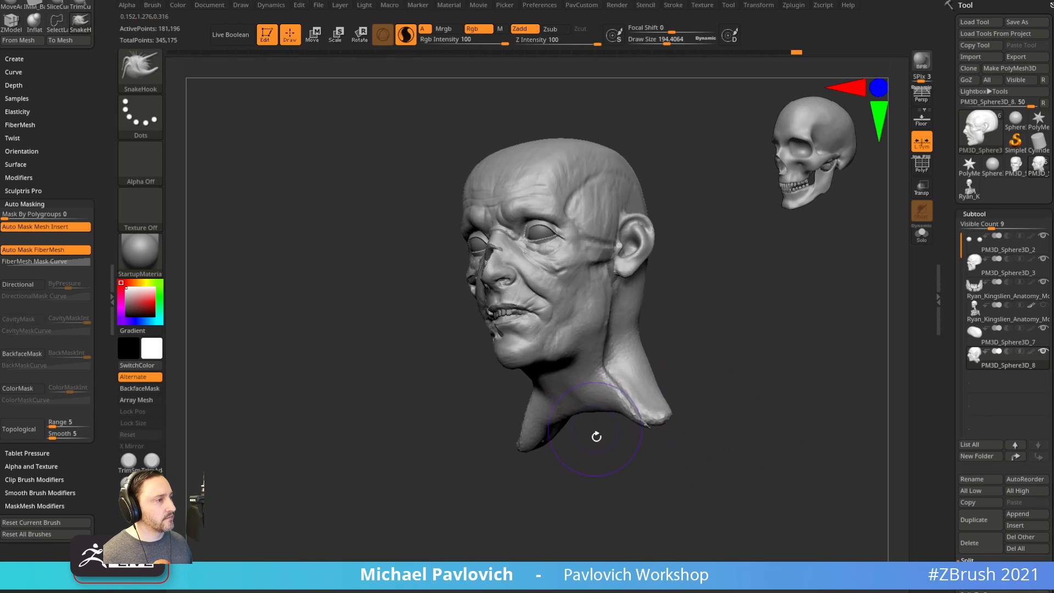
right_click_drag(599, 423, 708, 412)
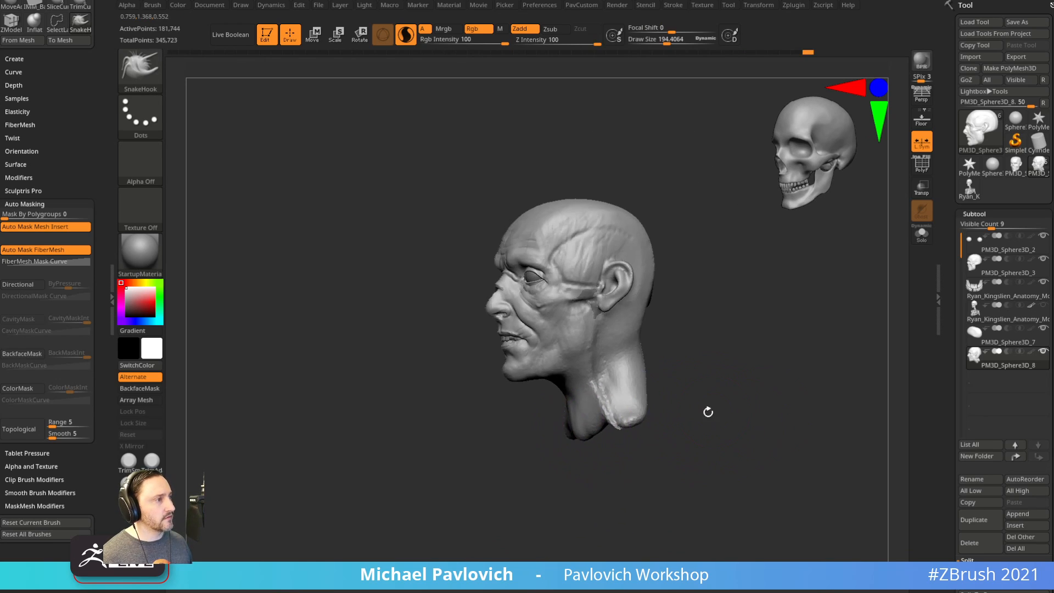
Insert a Sphere32 primitive below the neck with the IMM base primitives brush and split it into its own subtool.
key("2")
key("m")
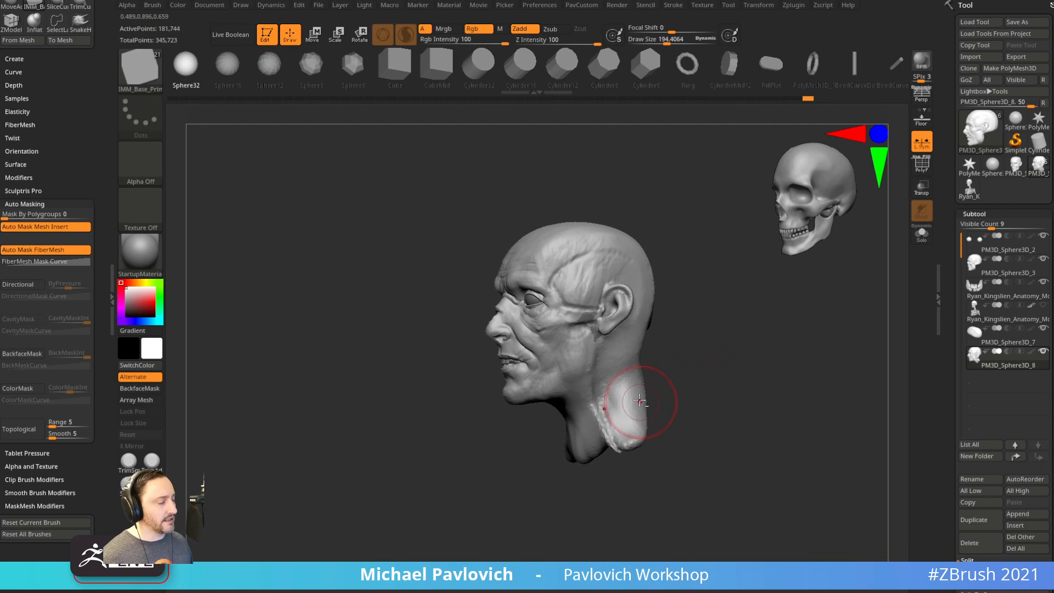
key("m")
right_click_drag(549, 425, 525, 459, "shift")
left_click_drag(604, 456, 639, 446)
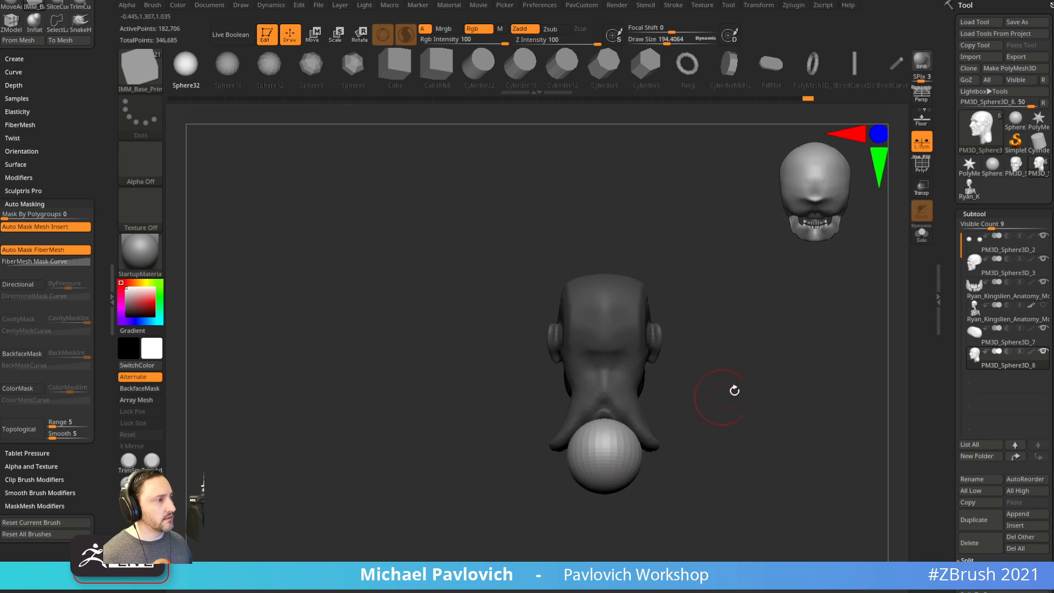
key("2")
left_click(733, 325)
right_click_drag(735, 330, 766, 352, "shift")
Tilt the inserted sphere and stretch it with the gizmo into a long ellipsoid below the neck as a torso.
key("w")
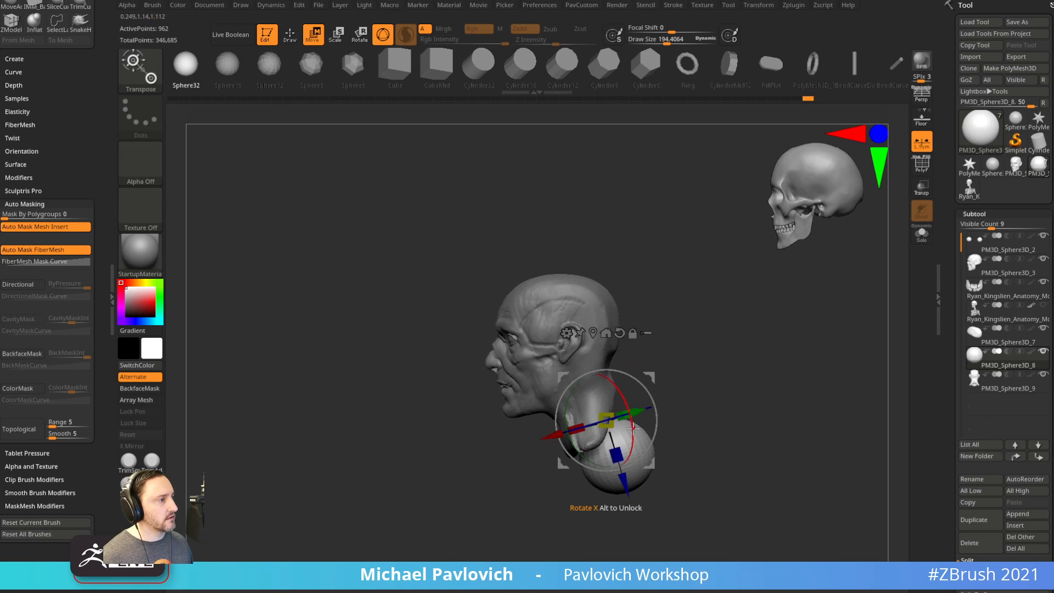
left_click_drag(644, 378, 623, 373)
key("q")
key("w")
left_click_drag(594, 448, 612, 487)
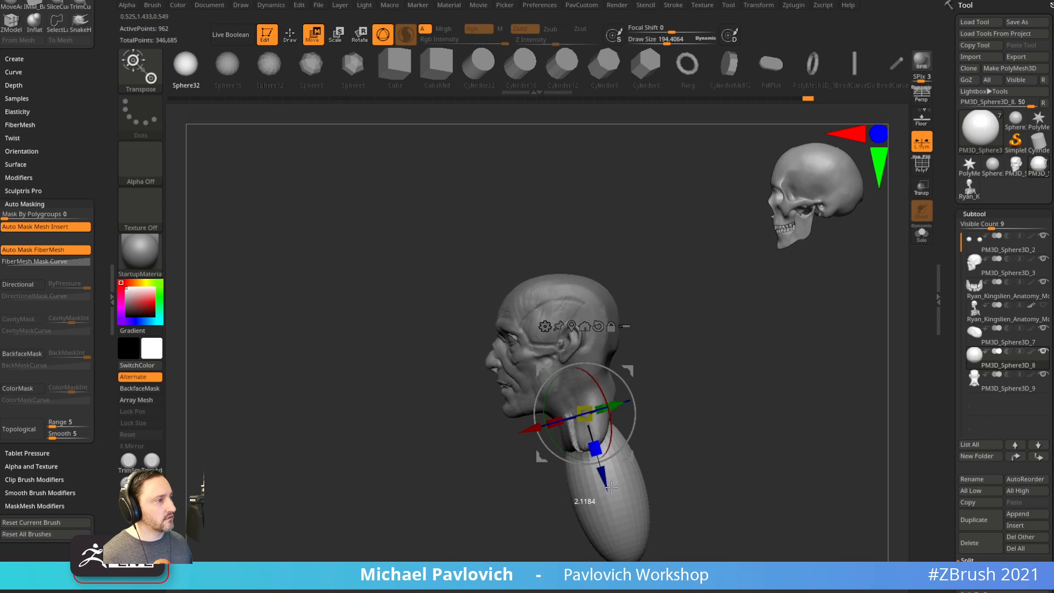
left_click_drag(629, 394, 633, 417)
left_click_drag(629, 371, 641, 390)
key("q")
right_click_drag(677, 414, 705, 388, "alt")
Centre the gizmo on the torso ellipsoid and widen it sideways to about chest width.
key("w")
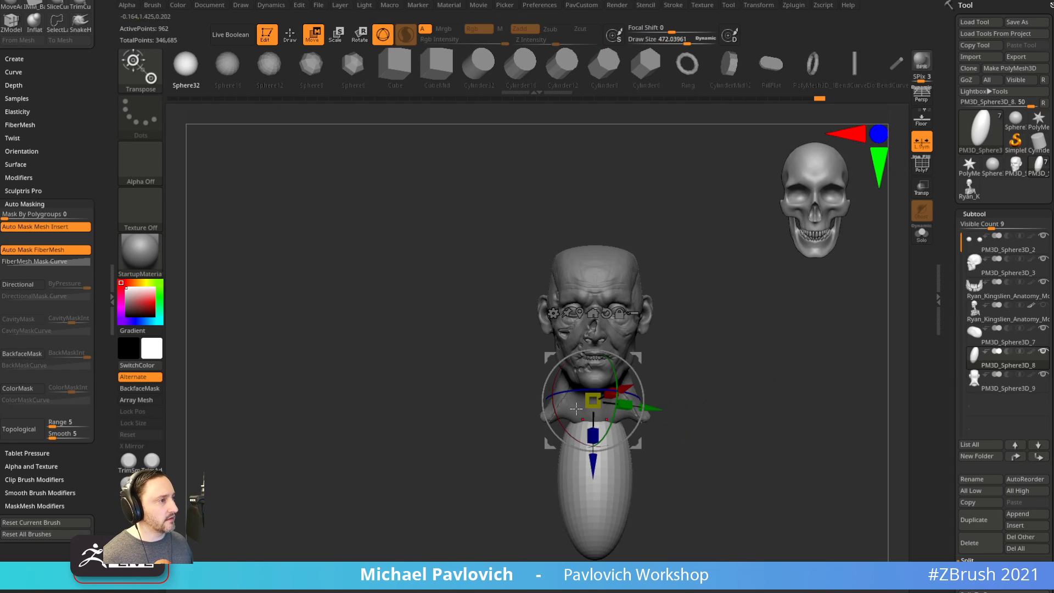
left_click(580, 314)
left_click_drag(561, 474, 500, 469)
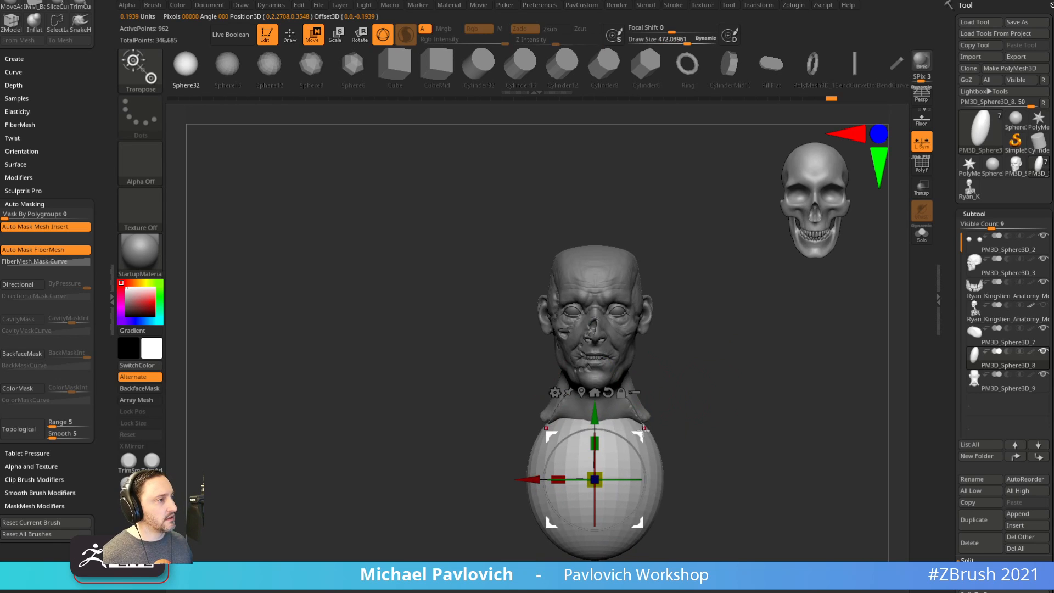
key("q")
right_click_drag(707, 388, 656, 406, "shift")
Shape the chest, back and upper torso with the Move brush at a draw size of about 481.
key("s")
key("b")
key("m")
key("v")
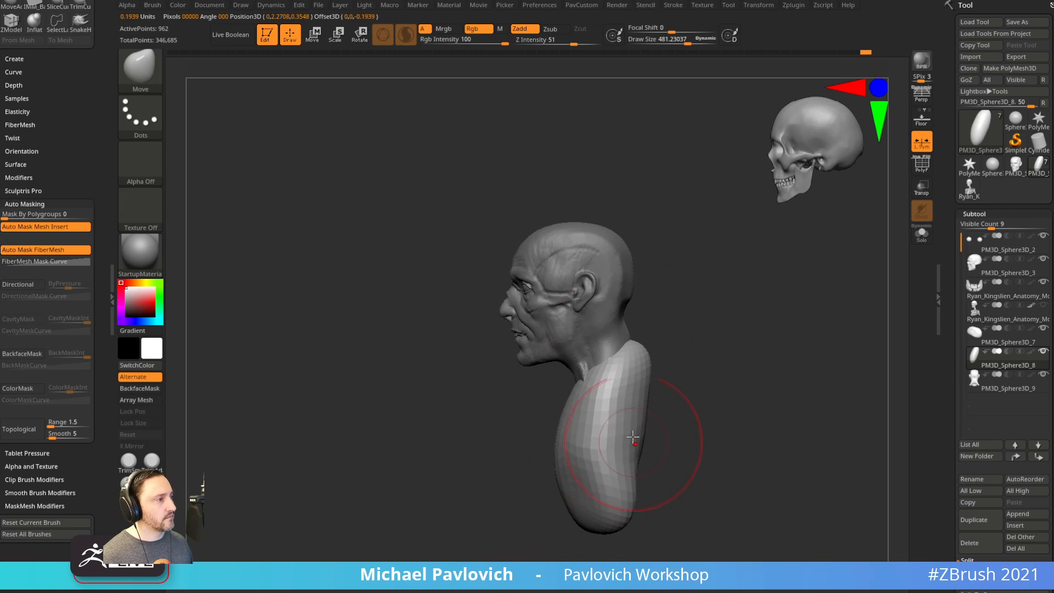
right_click_drag(665, 380, 709, 384, "shift")
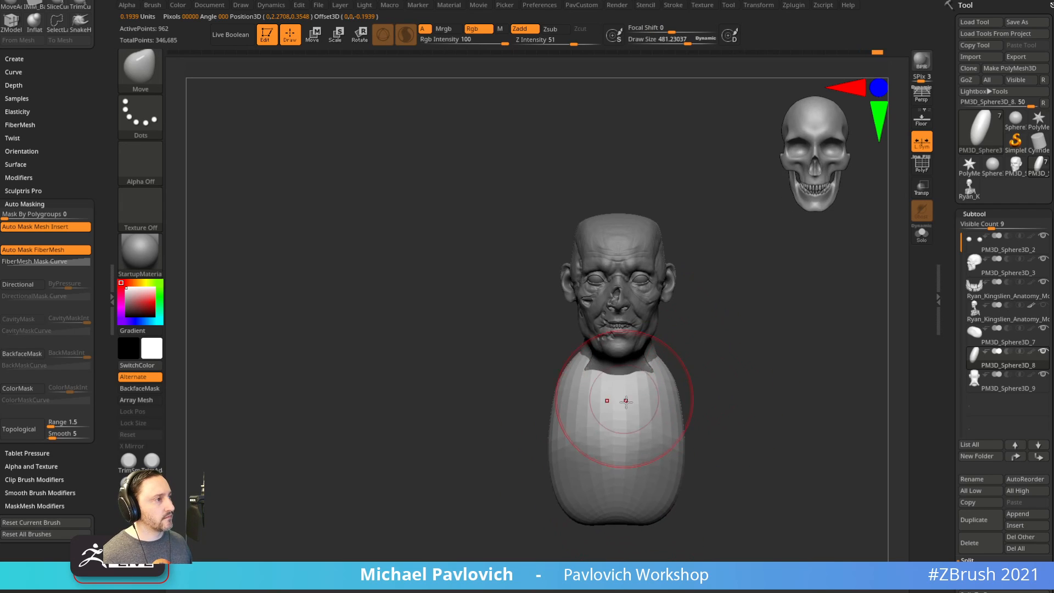
right_click_drag(578, 364, 608, 467, "shift")
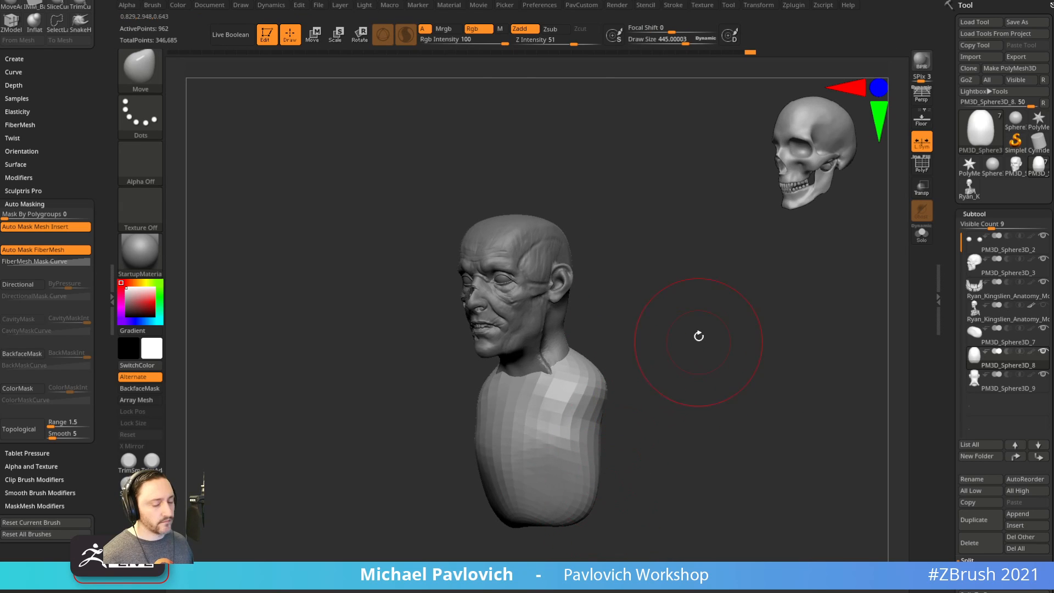
Insert mirrored spheres at the upper torso for the shoulders, split them into their own subtool and return to the Move brush.
key("5")
key("m")
left_click(533, 396)
left_click_drag(606, 409, 610, 440)
key("space")
left_click(705, 337)
mouse_move(595, 369)
right_mouse_down()
mouse_move(647, 401)
mouse_move(676, 401)
right_mouse_up()
key("1")
Pull the shoulder spheres outward and into the upper torso with the Move brush at a draw size of about 588.
left_click_drag(577, 380, 593, 382)
mouse_move(613, 404)
right_mouse_down()
mouse_move(599, 421)
mouse_move(616, 420)
right_mouse_up()
left_click_drag(588, 390, 516, 432)
left_click_drag(554, 387, 583, 363)
right_click_drag(673, 423, 611, 425)
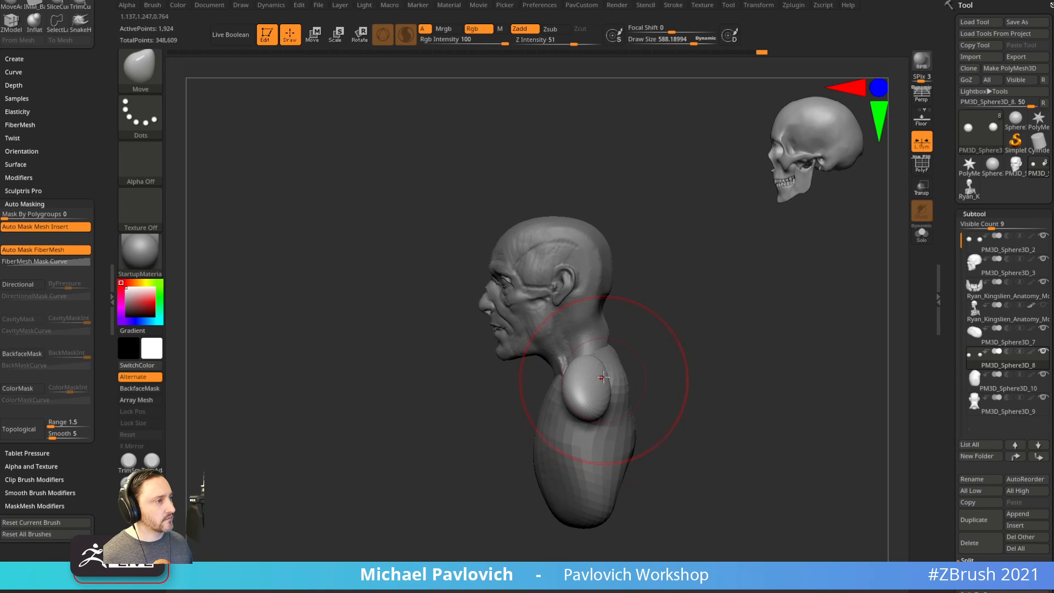
right_click_drag(652, 398, 678, 400, "shift")
Refine the front, top and side contours of the shoulders with the Move brush, starting at a draw size of about 500.
key("[")
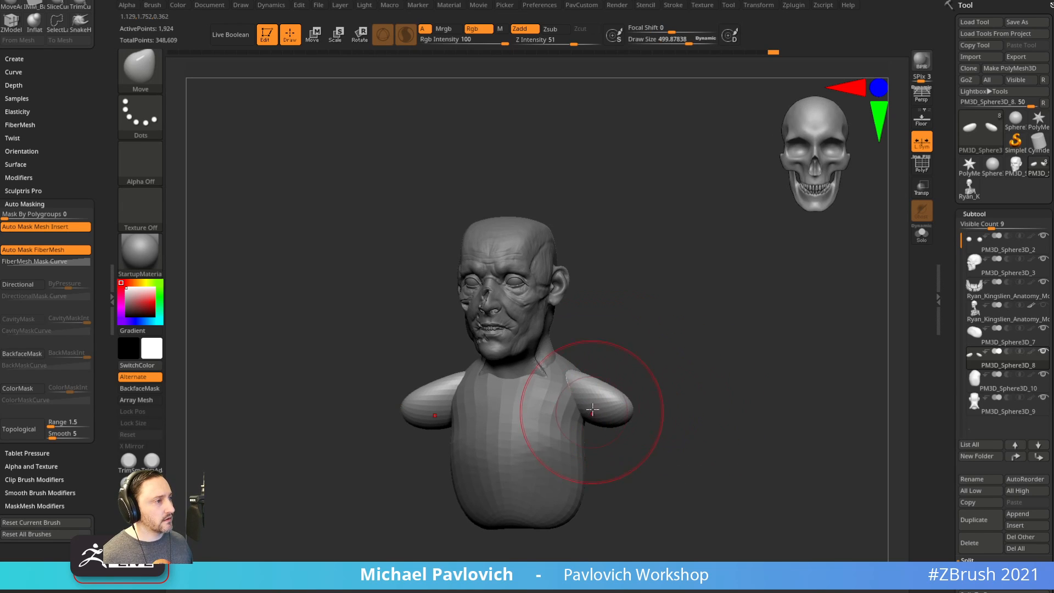
left_click_drag(591, 410, 600, 417)
right_click_drag(670, 409, 643, 409)
left_click_drag(598, 385, 604, 376)
right_click_drag(656, 347, 631, 351)
left_click_drag(559, 433, 568, 422)
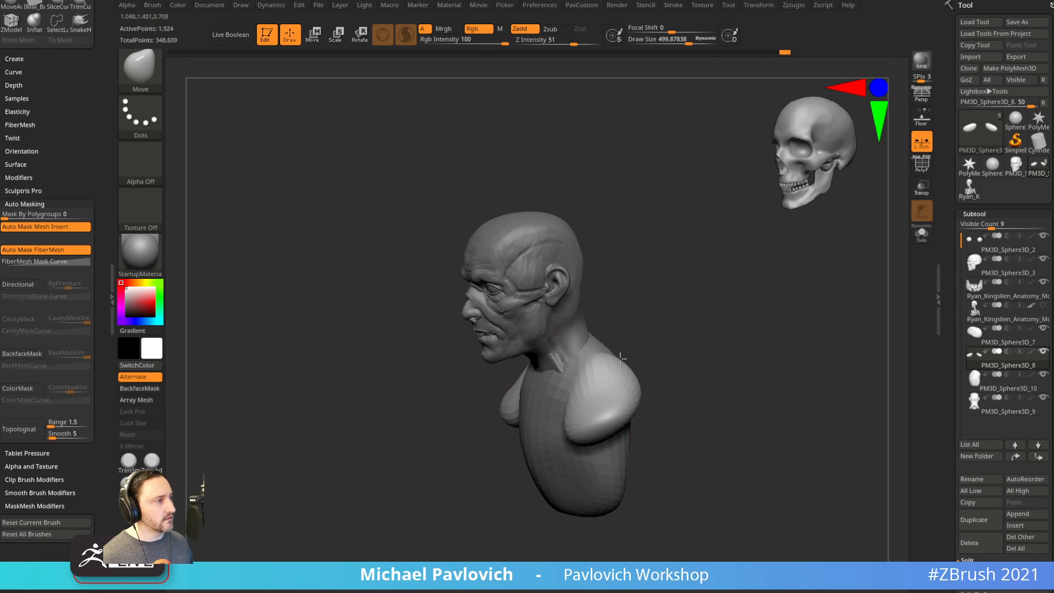
mouse_move(662, 373)
right_mouse_down()
mouse_move(632, 379)
mouse_move(725, 343)
right_mouse_up()
left_click_drag(727, 353, 729, 356)
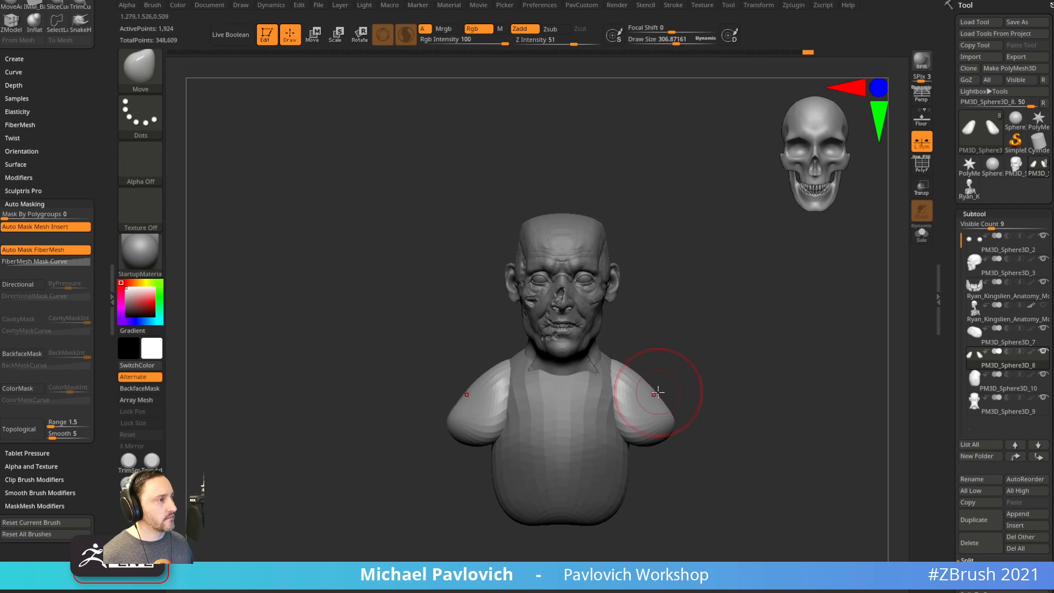
Round the outer shoulders and pull their lower edges toward the chest using a draw size of about 307.
left_click_drag(657, 393, 666, 384)
left_click_drag(625, 427, 609, 446)
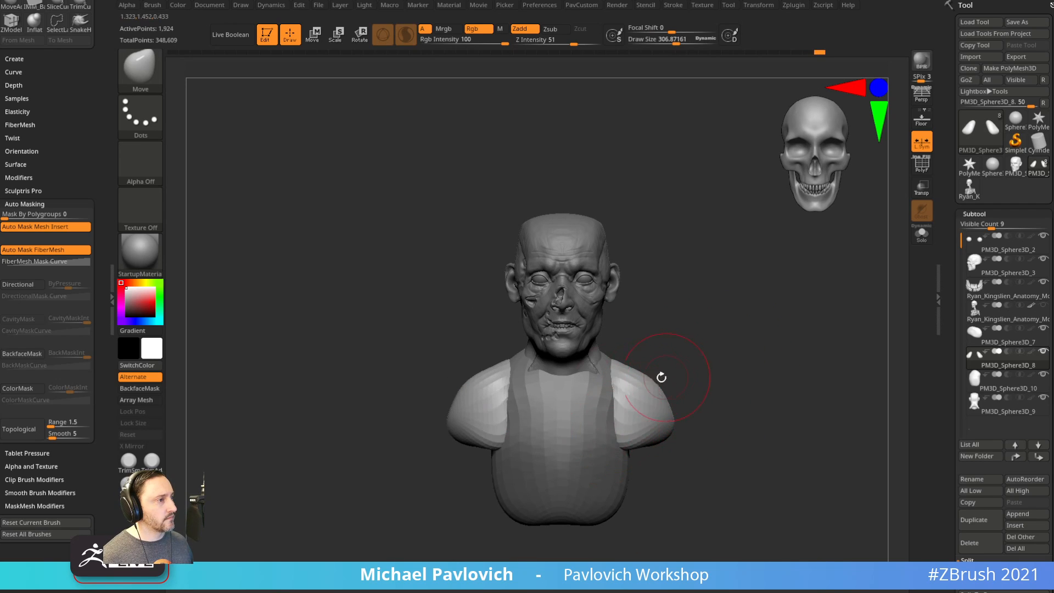
left_click_drag(465, 425, 455, 424)
left_click_drag(417, 476, 487, 483)
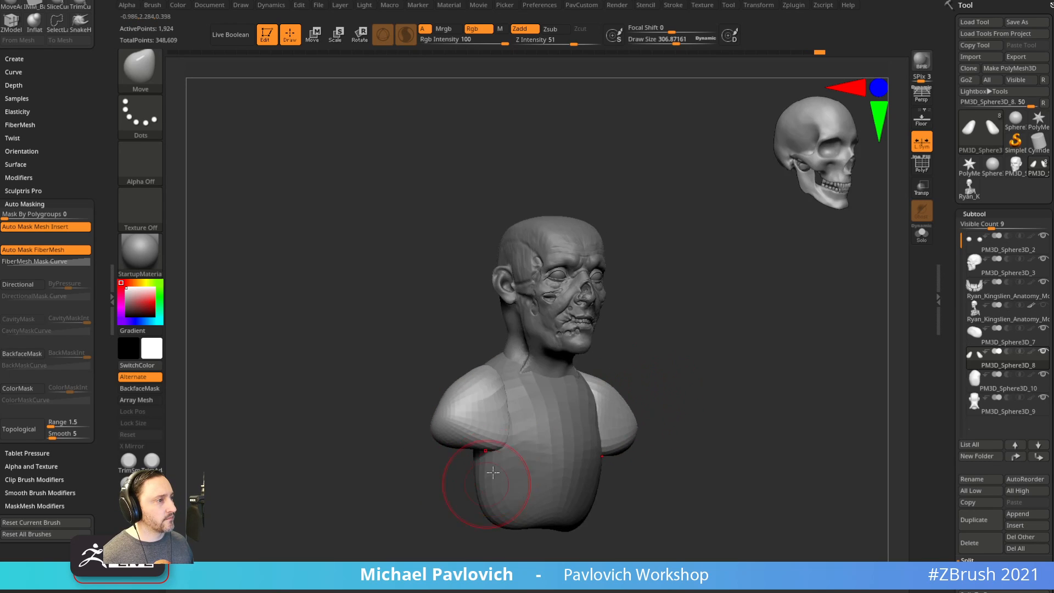
Pull the shoulder forms inward across the chest and upper back using a draw size of about 377.
key("]")
left_click_drag(520, 400, 531, 401)
right_click_drag(687, 384, 622, 389)
right_click_drag(515, 422, 487, 427)
left_click_drag(487, 428, 457, 420)
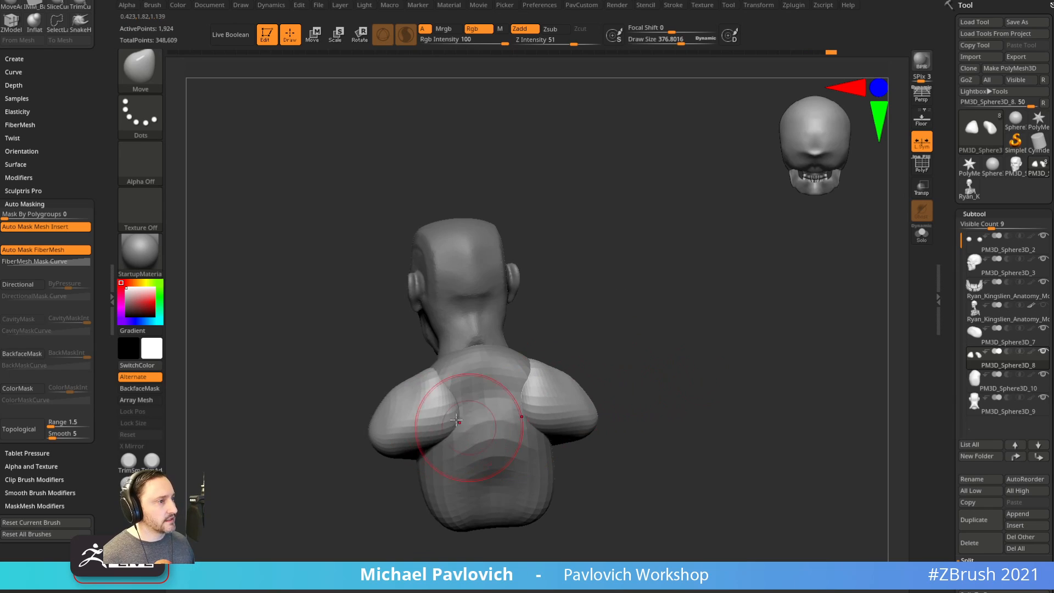
mouse_move(582, 322)
left_mouse_down("shift")
mouse_move(654, 330)
mouse_move(671, 360)
mouse_move(644, 356)
mouse_move(694, 331)
mouse_move(637, 349)
left_mouse_up("shift")
Merge the shoulders with the torso subtool and reposition the combined body under the neck with the centred gizmo.
key("s")
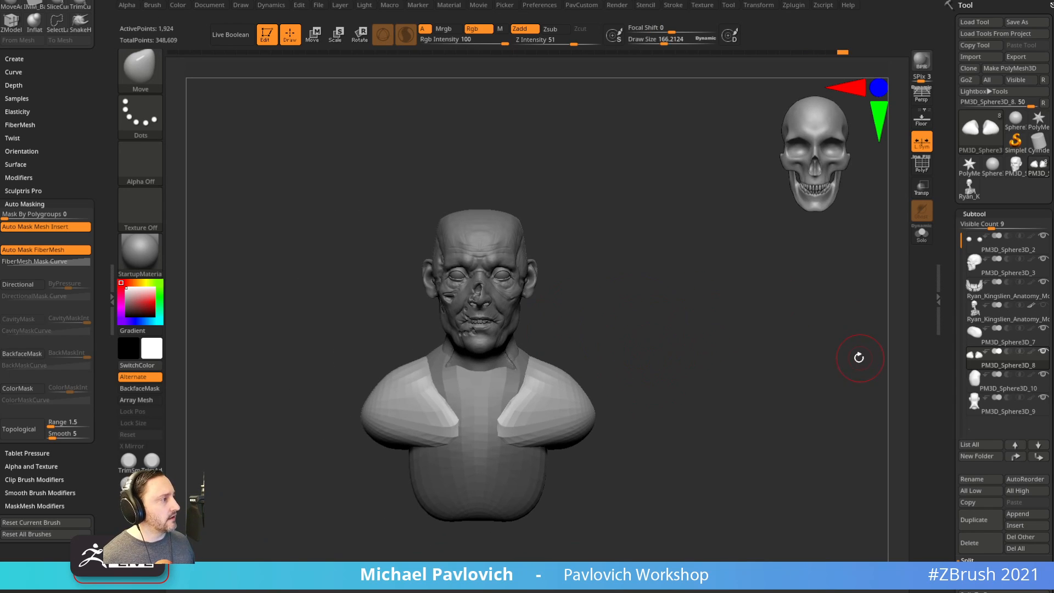
key("w")
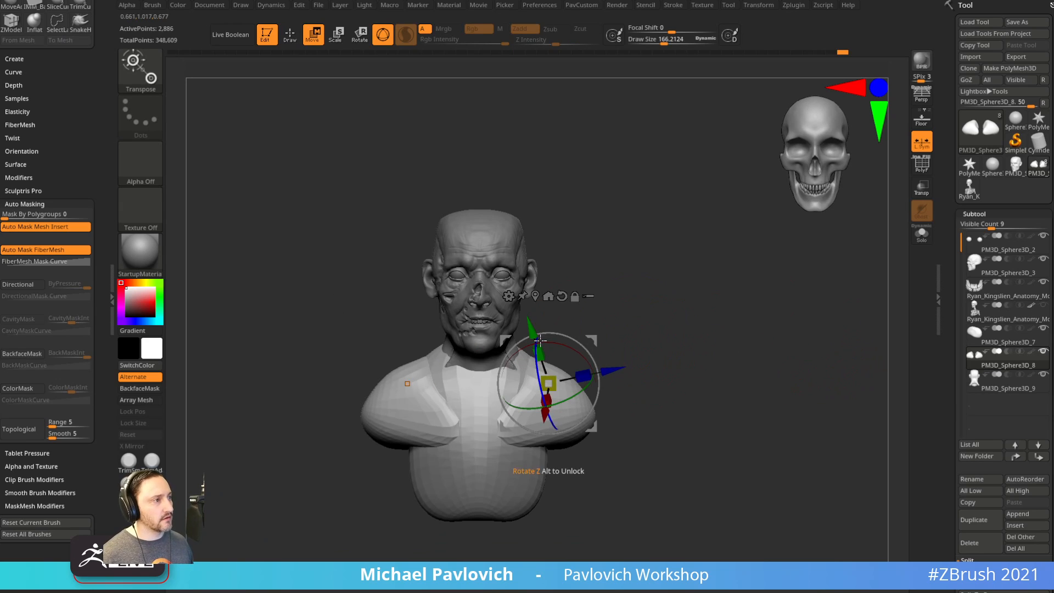
left_click(559, 297)
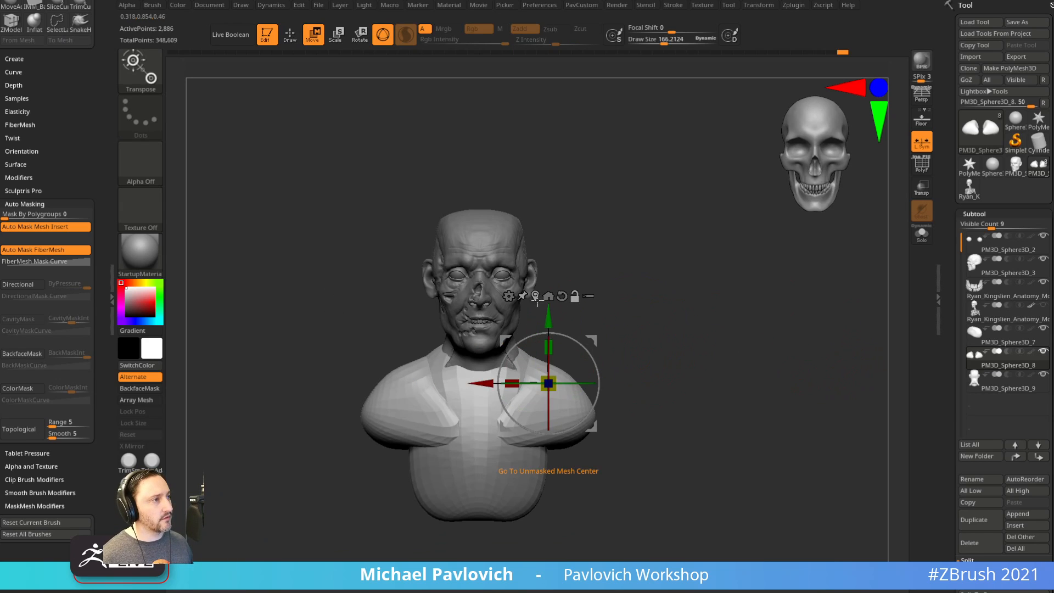
left_click(536, 297)
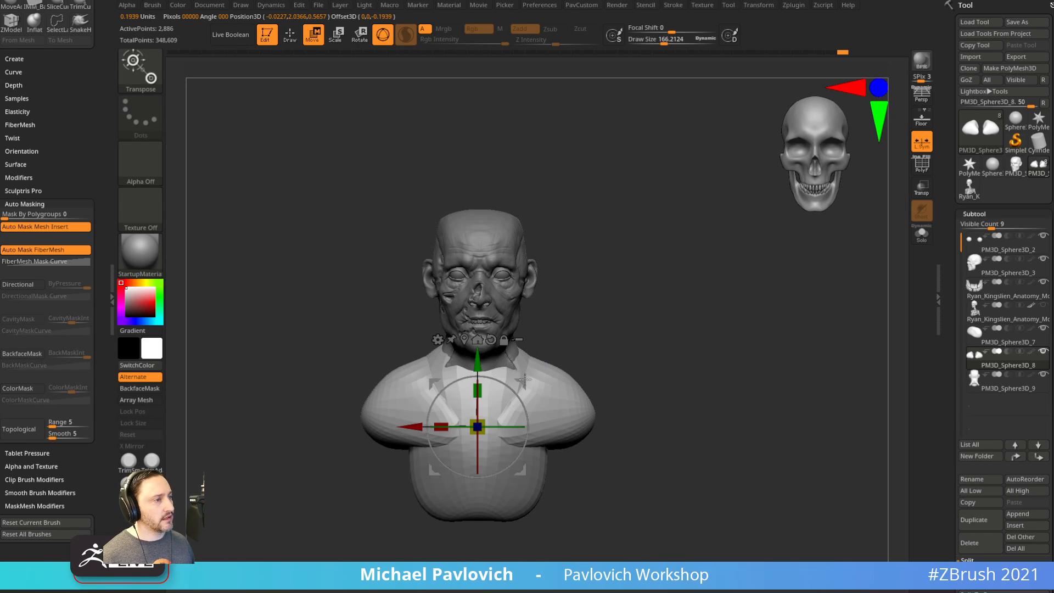
left_click_drag(477, 427, 490, 423)
left_click_drag(586, 339, 524, 352, "shift")
mouse_move(509, 388)
left_mouse_down()
mouse_move(524, 380)
mouse_move(522, 391)
left_mouse_up()
key("q")
mouse_move(556, 360)
left_mouse_down("shift")
mouse_move(668, 358)
mouse_move(657, 355)
mouse_move(668, 341)
mouse_move(509, 347)
mouse_move(628, 318)
mouse_move(445, 417)
mouse_move(548, 348)
left_mouse_up("shift")
Make the head skin active, reshape the back of the neck with the Move brush and turn off Sculptris Pro.
left_click(439, 409, "alt")
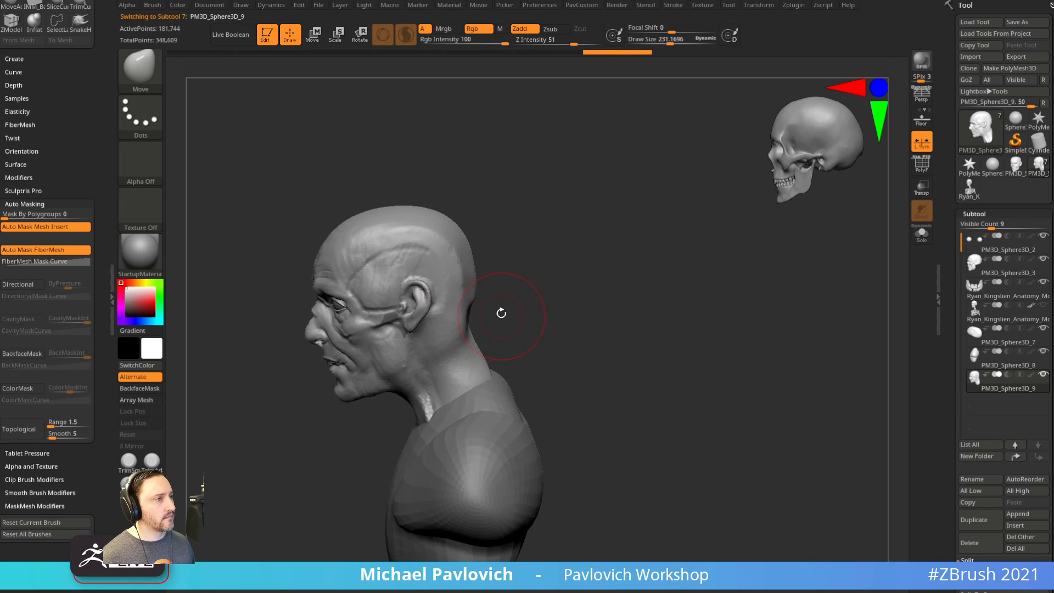
left_click_drag(499, 311, 447, 330)
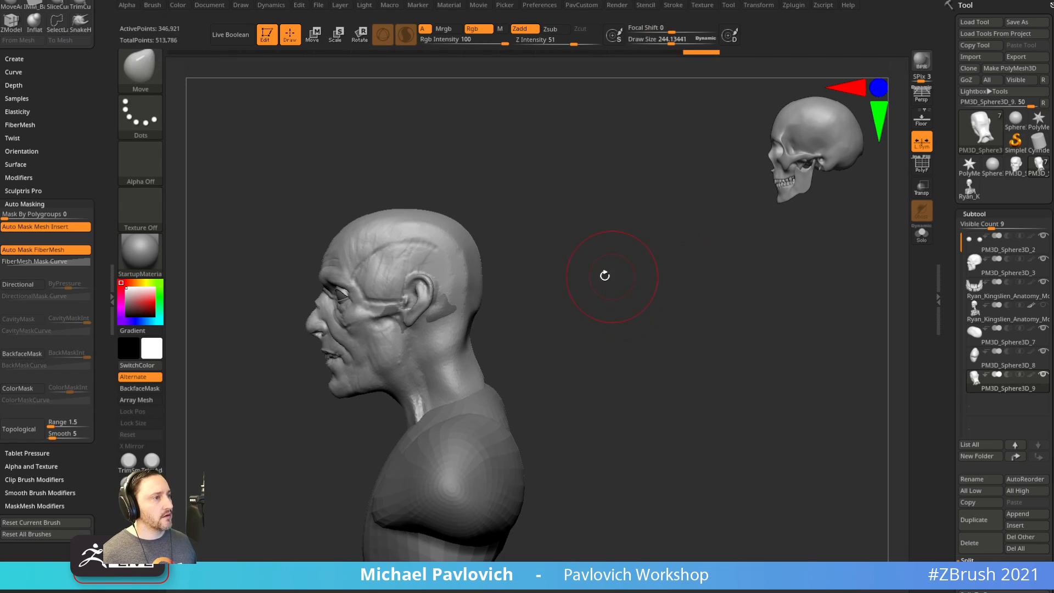
left_click(406, 35)
Build up the side of the neck below the ear with the ClayBuildup brush at a draw size of about 219.
mouse_move(604, 251)
left_mouse_down("alt")
mouse_move(675, 262)
mouse_move(683, 275)
mouse_move(673, 281)
mouse_move(701, 283)
left_mouse_up("alt")
key("b")
key("c")
key("b")
key("s")
left_click_drag(572, 312, 567, 312)
left_click_drag(593, 311, 571, 311)
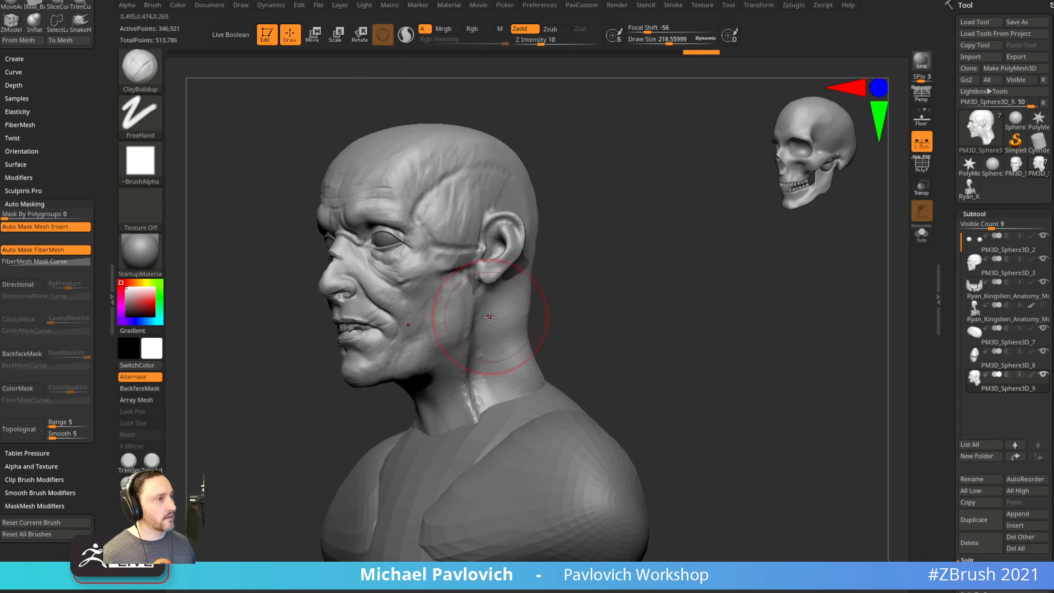
mouse_move(494, 312)
left_mouse_down()
mouse_move(497, 285)
mouse_move(470, 377)
mouse_move(482, 294)
left_mouse_up()
left_click_drag(554, 330, 573, 304, "alt")
left_click_drag(572, 305, 617, 303)
Reduce the draw size to about 135 and build up the neck muscle running down from behind the ear.
key("s")
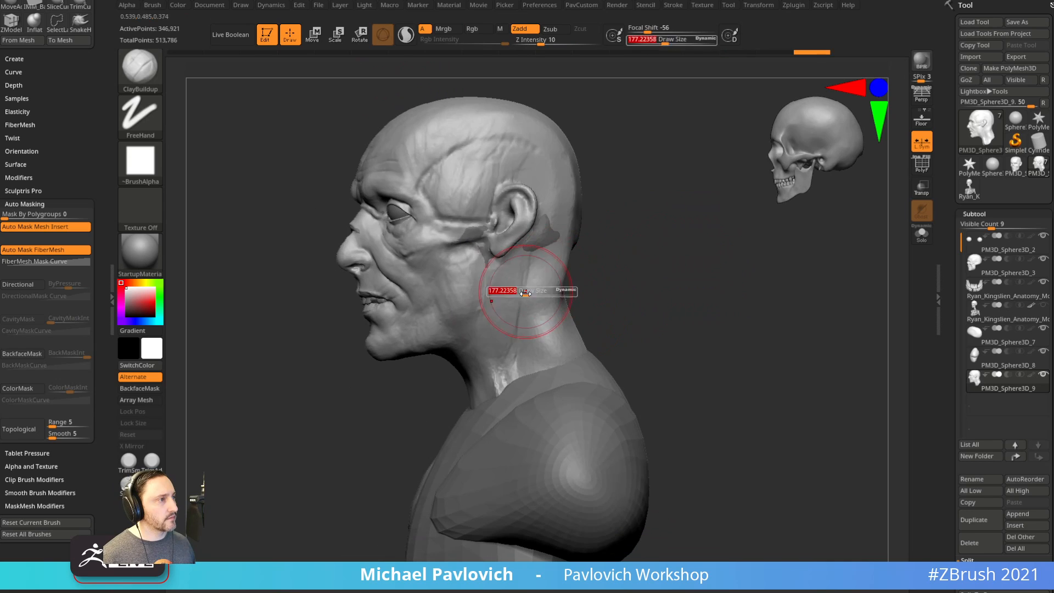
left_click_drag(527, 292, 517, 293)
left_click_drag(515, 297, 524, 258)
left_click_drag(607, 288, 619, 260, "alt")
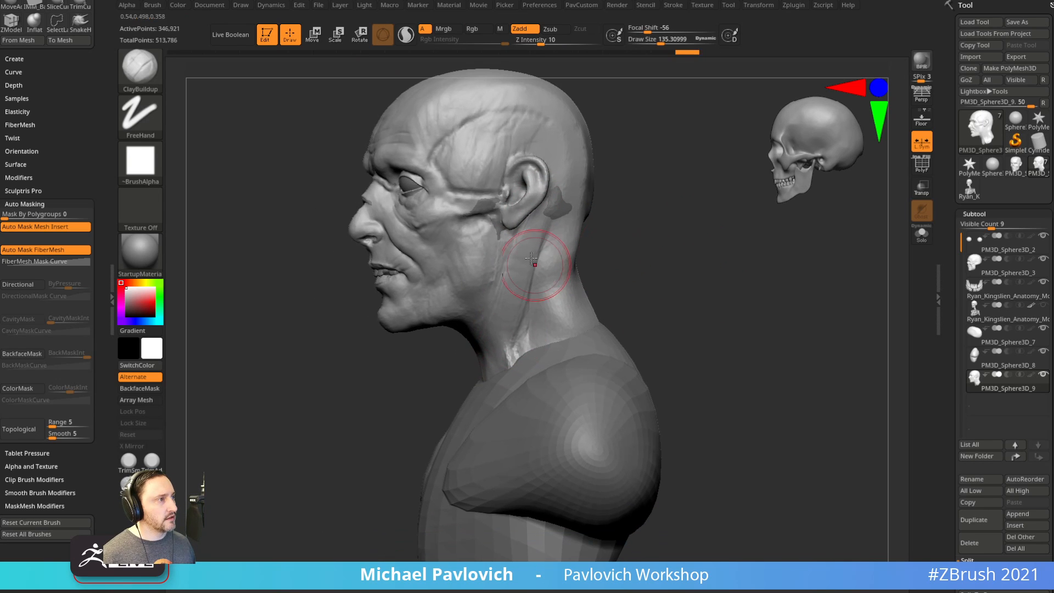
Adjust the throat and front base of the neck with the Move brush at a draw size of about 150.
key("b")
key("m")
key("v")
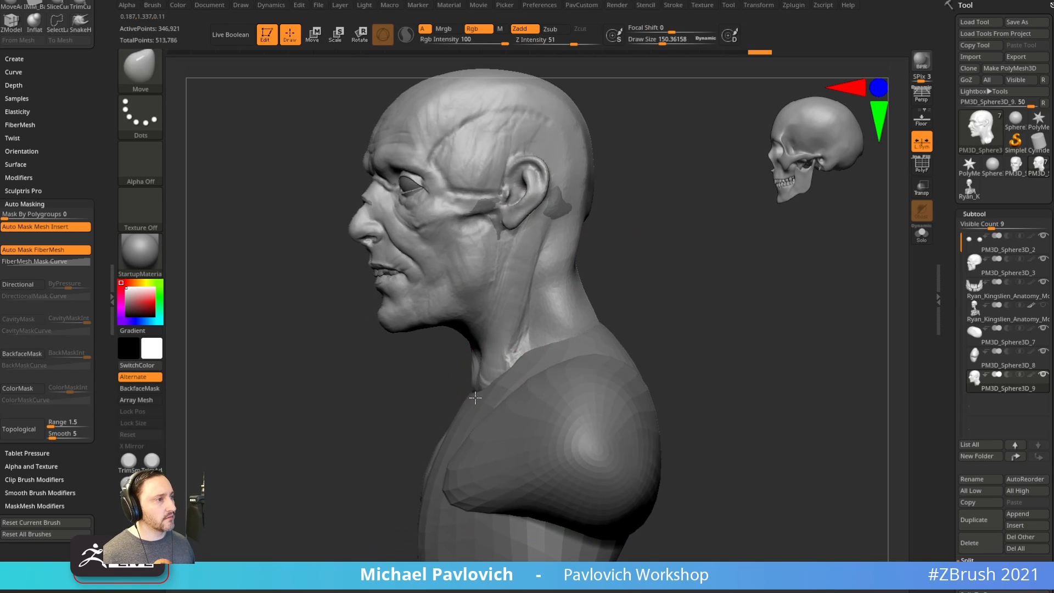
left_click_drag(668, 294, 628, 299, "alt")
mouse_move(628, 299)
left_mouse_down()
mouse_move(664, 299)
mouse_move(729, 337)
left_mouse_up()
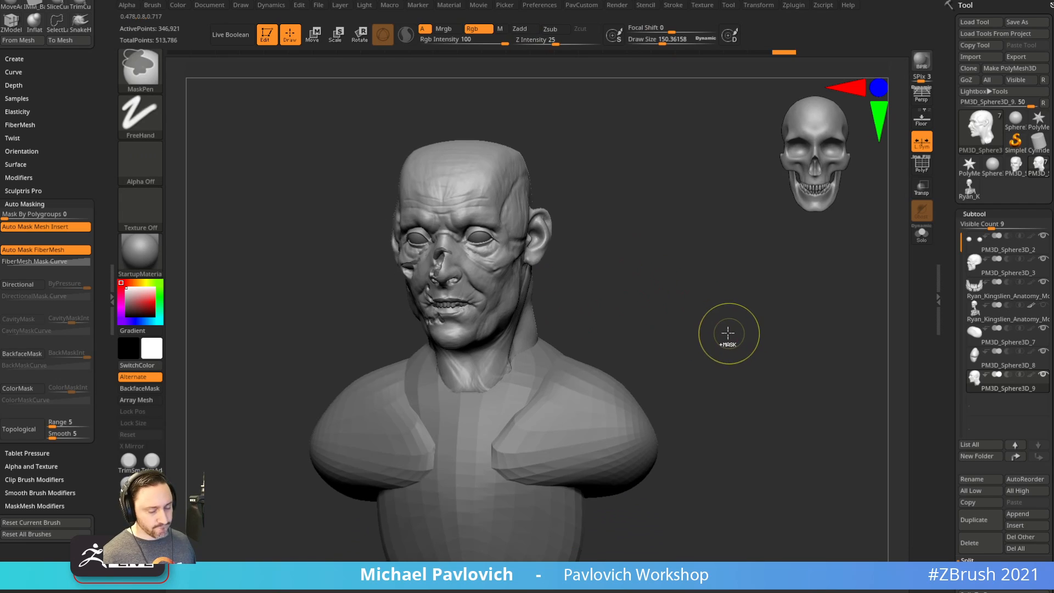
Move the head skin subtool above the torso subtool and merge the two into one subtool.
left_click(991, 363)
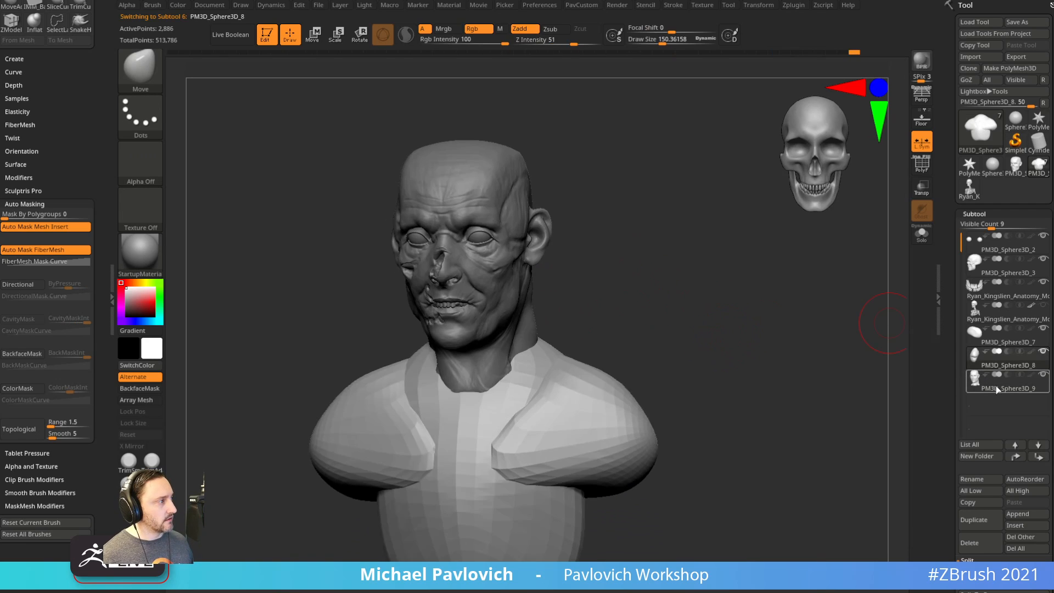
left_click(998, 388)
left_click(1015, 455)
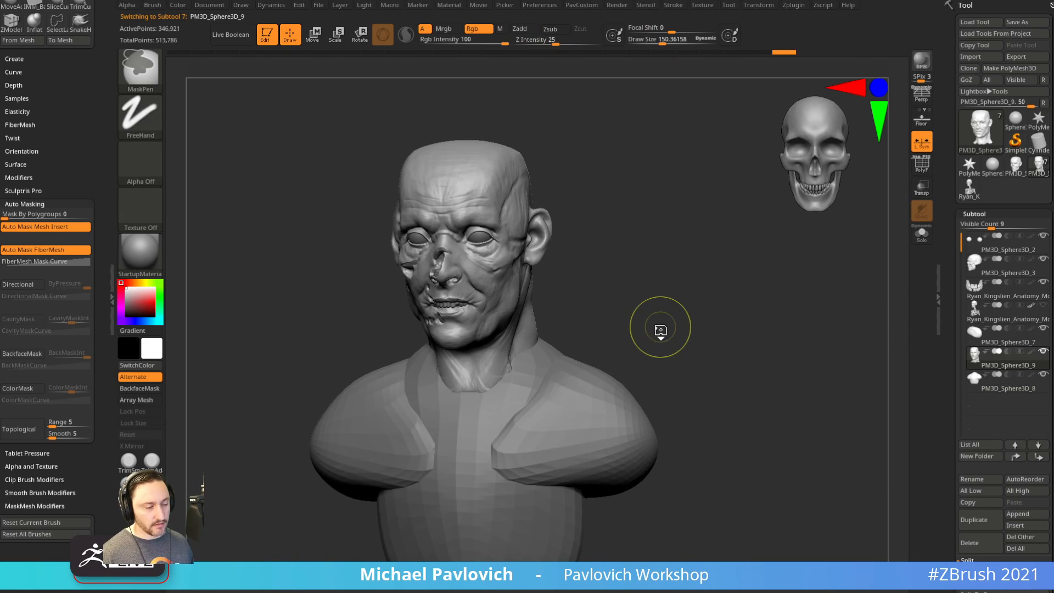
left_click_drag(694, 323, 632, 317)
key("d")
mouse_move(528, 365)
left_mouse_down("shift")
mouse_move(502, 396)
mouse_move(551, 379)
left_mouse_up("shift")
key("ctrl+z")
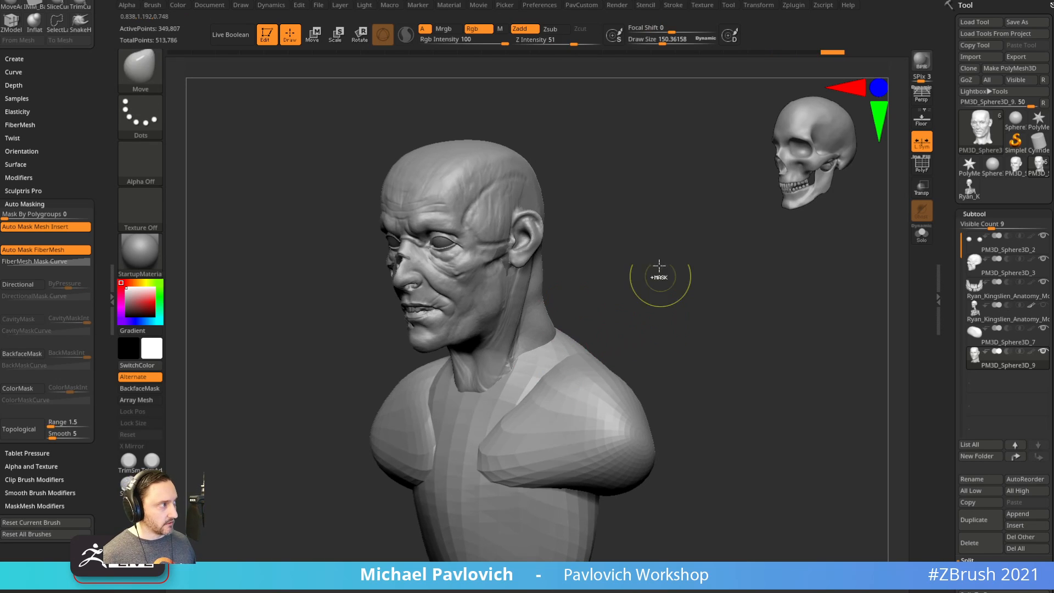
Remesh the merged bust with DynaMesh at resolution 344 and smooth the seam where the neck meets the torso.
left_click_drag(666, 266, 750, 362, "ctrl")
left_click_drag(523, 373, 509, 391, "shift")
key("d")
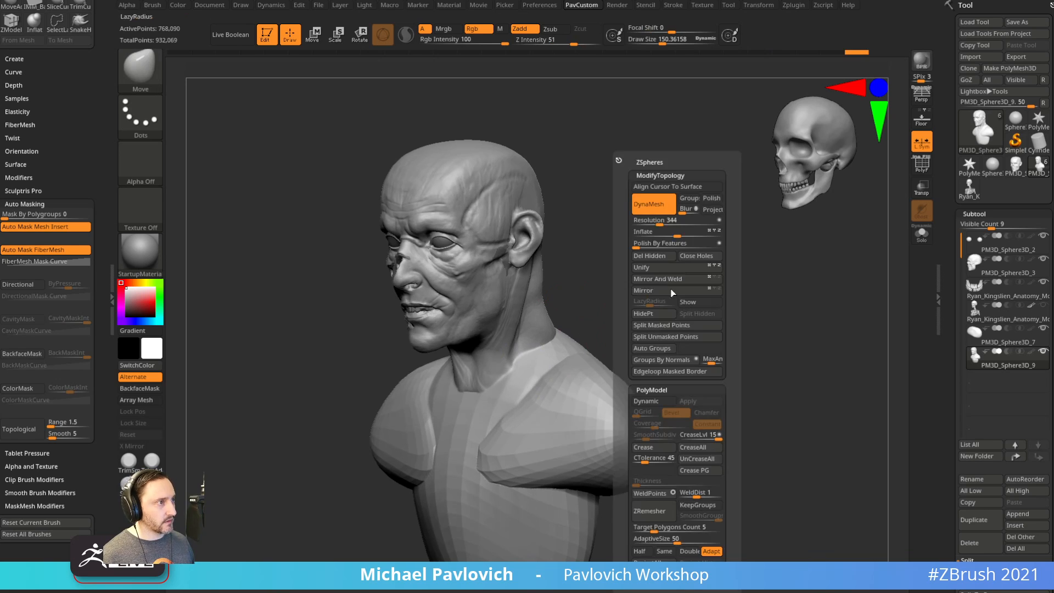
left_click(658, 256)
mouse_move(631, 280)
left_mouse_down()
mouse_move(621, 273)
mouse_move(666, 258)
mouse_move(668, 267)
mouse_move(713, 263)
mouse_move(685, 275)
mouse_move(652, 258)
mouse_move(629, 278)
left_mouse_up()
Raise the inner end of the collarbone at the base of the neck with the Standard brush at a draw size of about 62.
key("b")
key("s")
key("t")
left_click_drag(493, 355, 509, 361)
left_click_drag(653, 257, 649, 299)
left_click_drag(489, 364, 463, 364, "shift")
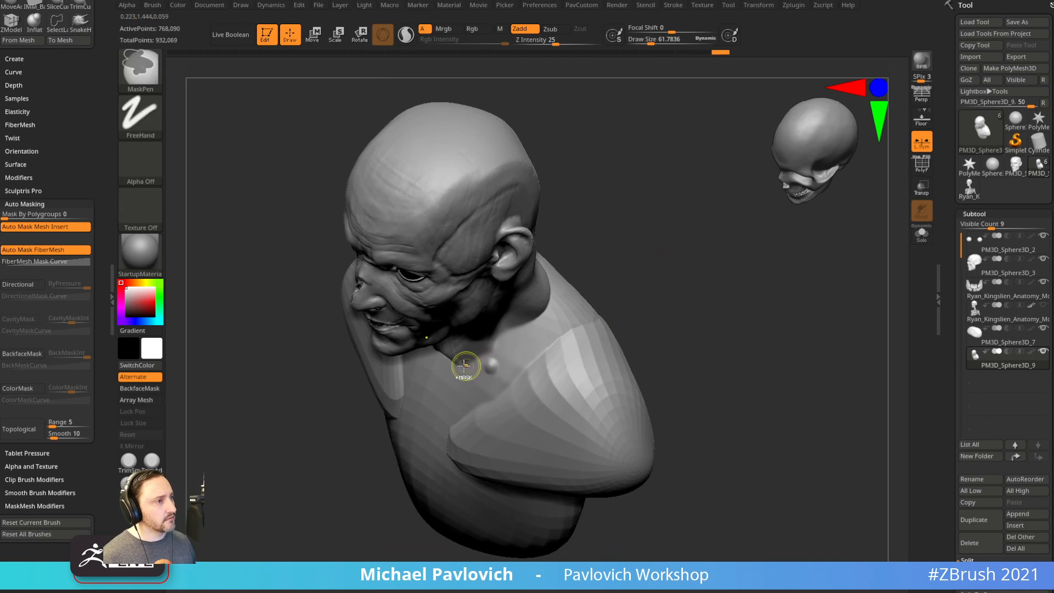
Extend the collarbone ridge from the pit of the neck outward to the tip of the shoulder.
left_click_drag(664, 254, 639, 220)
left_click_drag(453, 379, 459, 363)
mouse_move(628, 270)
left_mouse_down("shift")
mouse_move(661, 273)
mouse_move(593, 294)
left_mouse_up("shift")
left_click_drag(454, 367, 516, 354)
left_click_drag(681, 291, 668, 329)
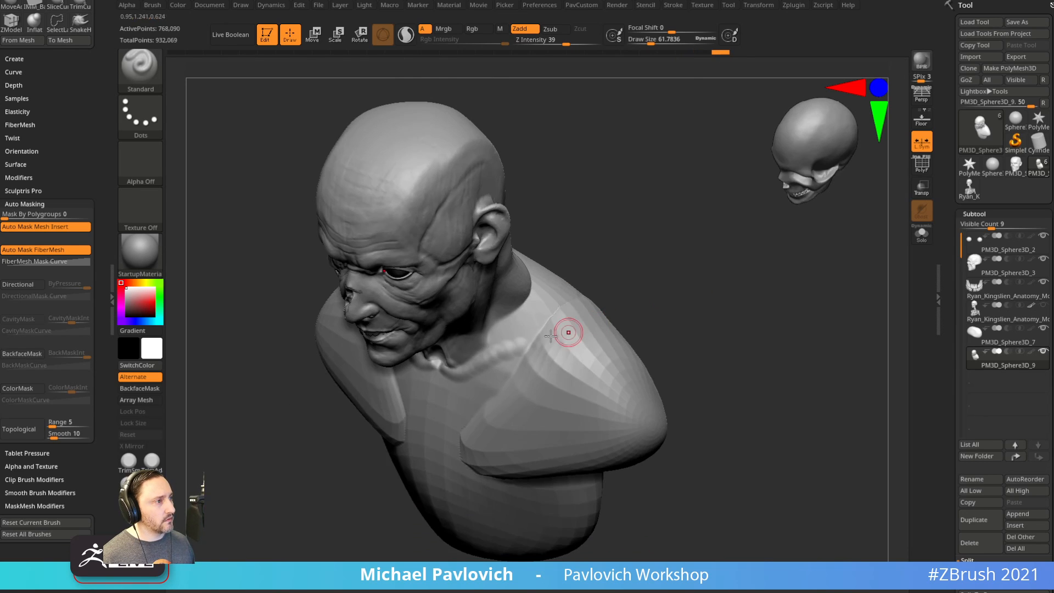
left_click_drag(554, 346, 595, 377)
Draw the spine and inner edge of the shoulder blade across the back of the shoulder with the Standard brush.
mouse_move(678, 340)
left_mouse_down()
mouse_move(651, 315)
mouse_move(596, 335)
left_mouse_up()
left_click_drag(568, 369, 640, 377)
left_click_drag(640, 374, 666, 400)
mouse_move(460, 439)
left_mouse_down("shift")
mouse_move(435, 459)
mouse_move(427, 420)
left_mouse_up("shift")
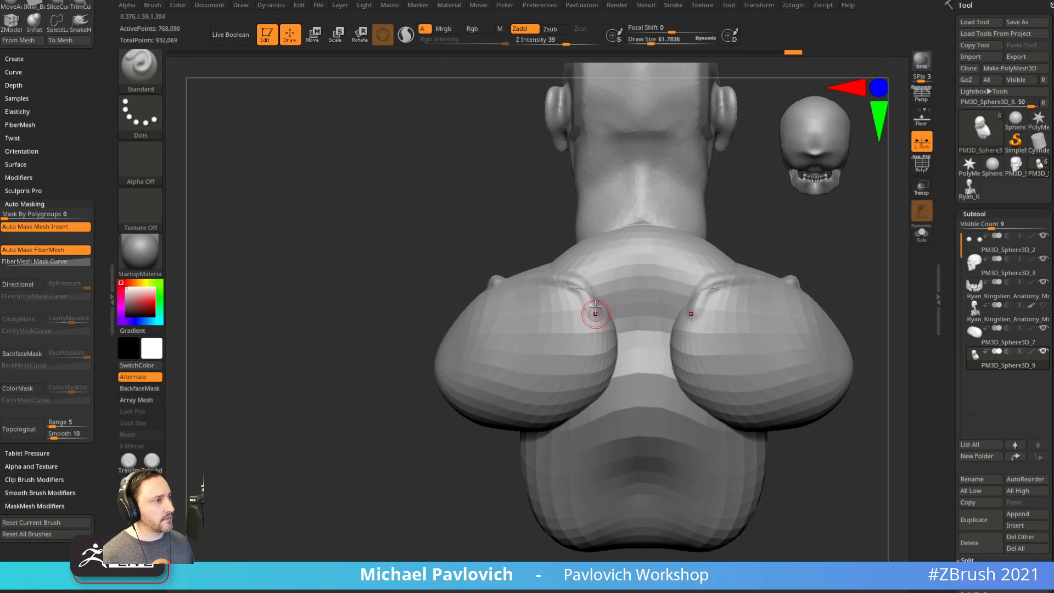
left_click_drag(593, 311, 494, 346)
left_click_drag(425, 476, 508, 428)
Build up the upper back and trapezius between the shoulder blades with the ClayBuildup brush at a draw size of about 194.
mouse_move(761, 313)
left_mouse_down()
mouse_move(725, 305)
mouse_move(785, 252)
mouse_move(728, 272)
mouse_move(708, 299)
left_mouse_up()
key("b")
key("c")
key("b")
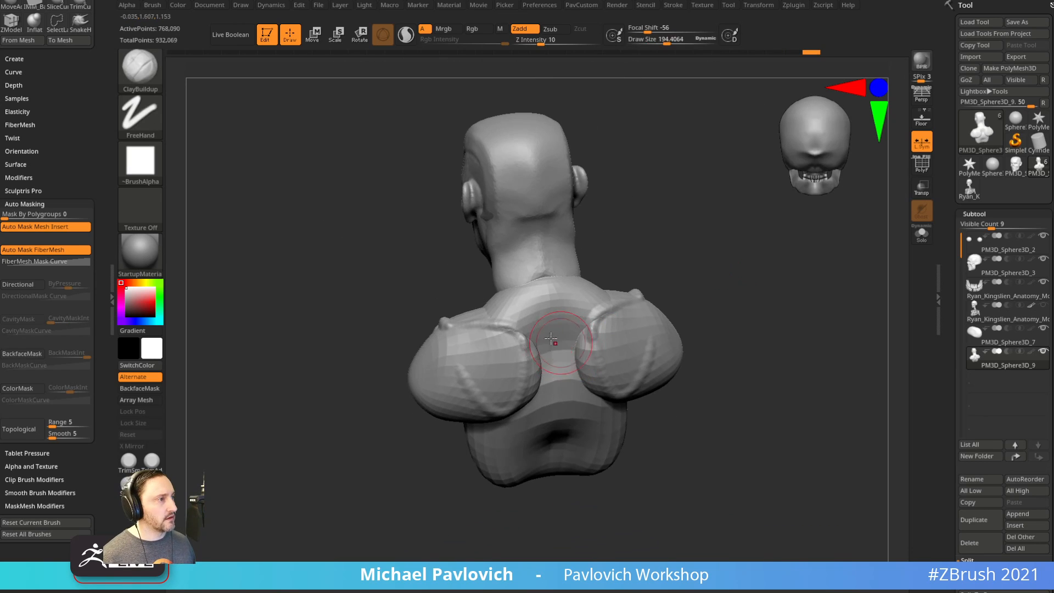
left_click_drag(562, 353, 590, 299)
left_click_drag(641, 280, 677, 259)
mouse_move(541, 248)
left_mouse_down()
mouse_move(531, 290)
mouse_move(518, 269)
left_mouse_up()
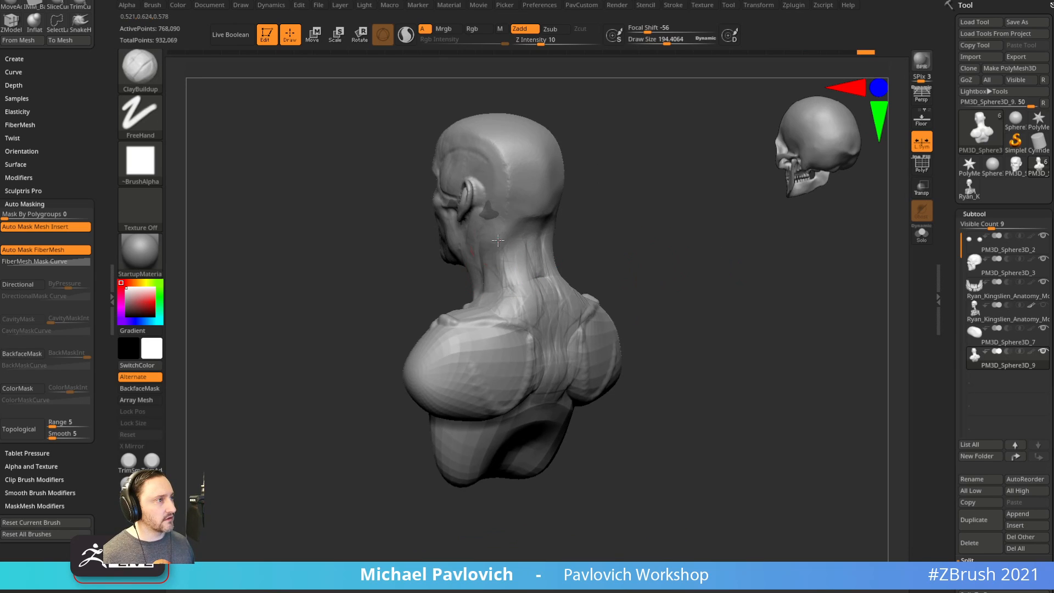
mouse_move(571, 247)
left_mouse_down()
mouse_move(628, 268)
mouse_move(536, 314)
mouse_move(509, 301)
mouse_move(532, 346)
left_mouse_up()
mouse_move(676, 252)
left_mouse_down()
mouse_move(699, 245)
mouse_move(658, 264)
left_mouse_up()
Fill in the shoulders and chest with ClayBuildup strokes to blend the shoulder spheres into the torso.
mouse_move(443, 346)
left_mouse_down()
mouse_move(430, 334)
mouse_move(420, 384)
left_mouse_up()
left_click_drag(577, 251, 639, 249)
left_click_drag(566, 327, 503, 404)
left_click_drag(616, 283, 566, 318)
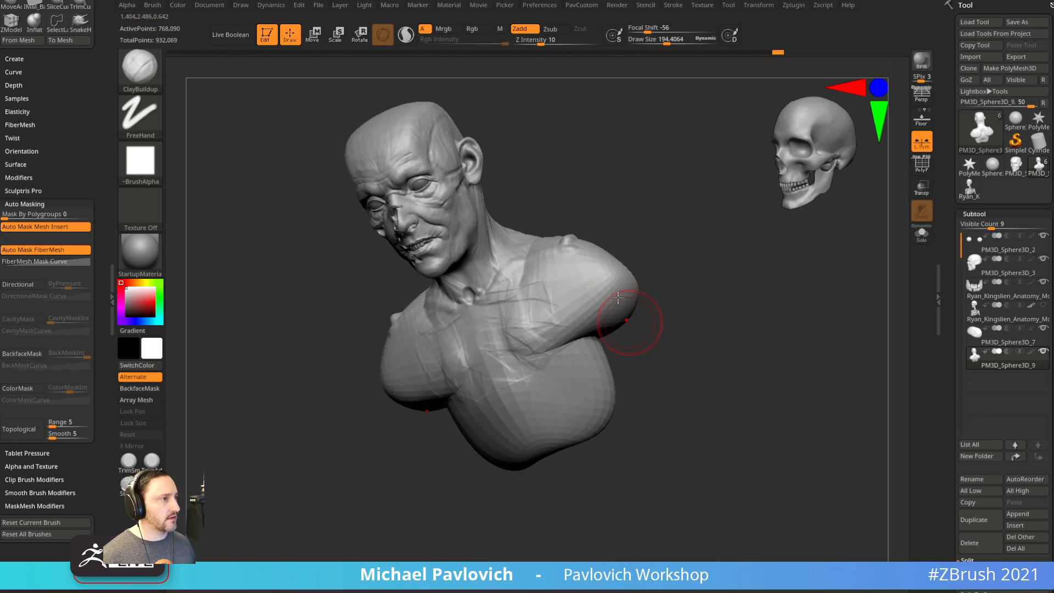
mouse_move(719, 264)
left_mouse_down()
mouse_move(674, 296)
mouse_move(638, 294)
left_mouse_up()
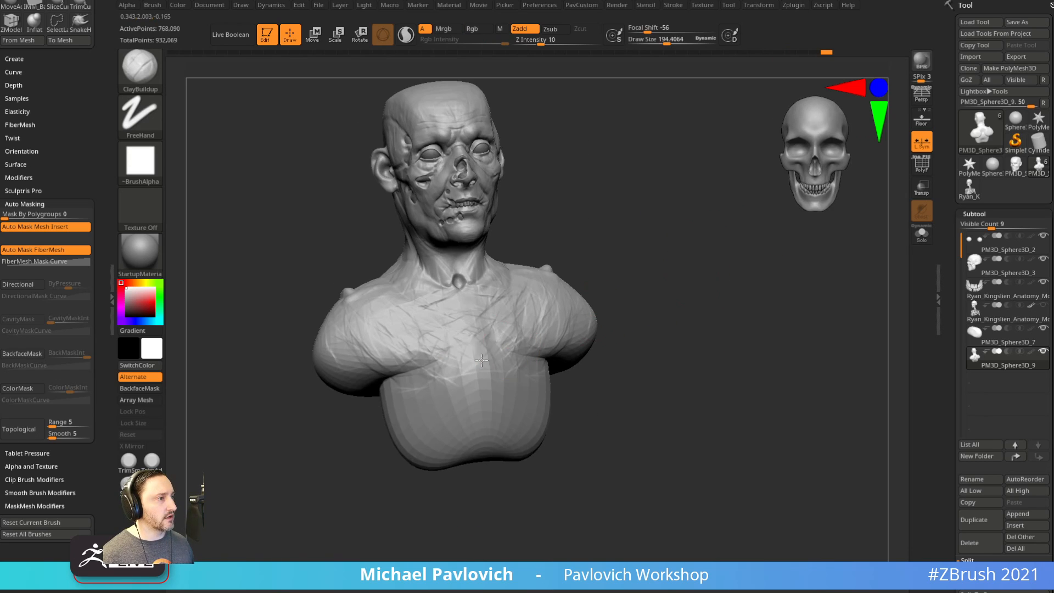
left_click_drag(481, 360, 441, 338)
mouse_move(468, 346)
left_mouse_down()
mouse_move(435, 363)
mouse_move(448, 390)
left_mouse_up()
Reshape the profile of the back below the shoulder blades with the Move brush at a draw size of about 337.
left_click_drag(648, 324, 602, 337, "shift")
mouse_move(655, 279)
left_mouse_down("alt")
mouse_move(619, 302)
mouse_move(607, 334)
left_mouse_up("alt")
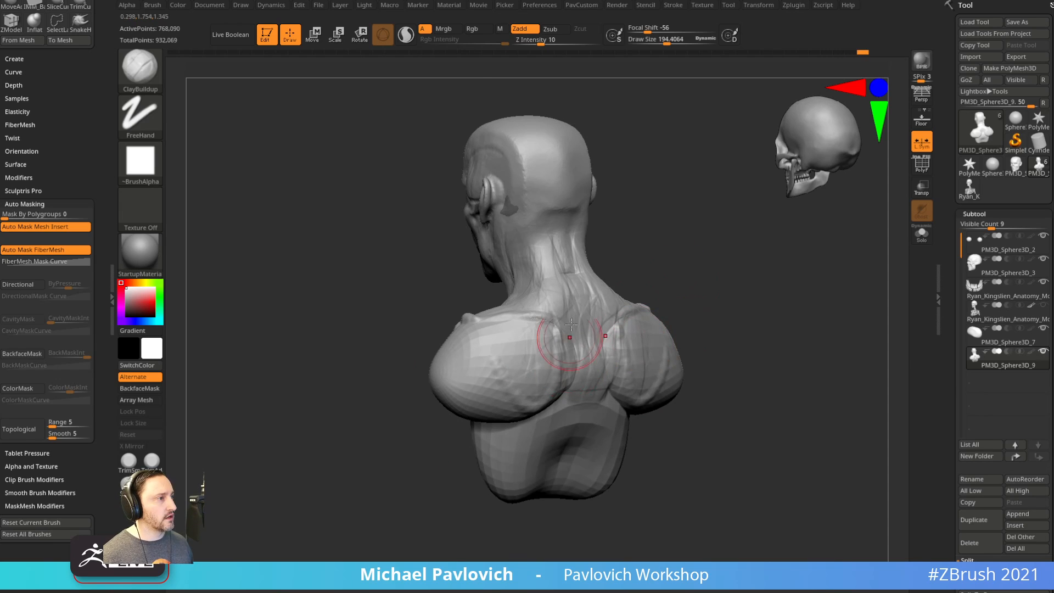
left_click_drag(708, 369, 694, 367)
key("1")
left_click_drag(588, 421, 583, 408)
left_click_drag(669, 421, 621, 422)
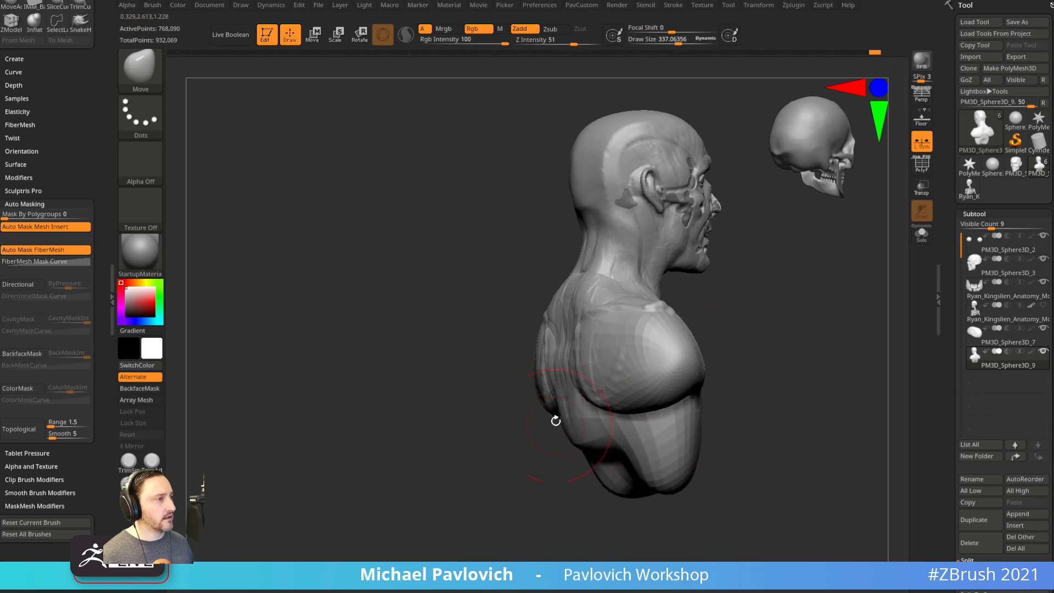
left_click_drag(555, 422, 561, 403)
Remesh the bust with DynaMesh and reduce the Standard brush's draw size to about 91.
left_click_drag(529, 361, 683, 388)
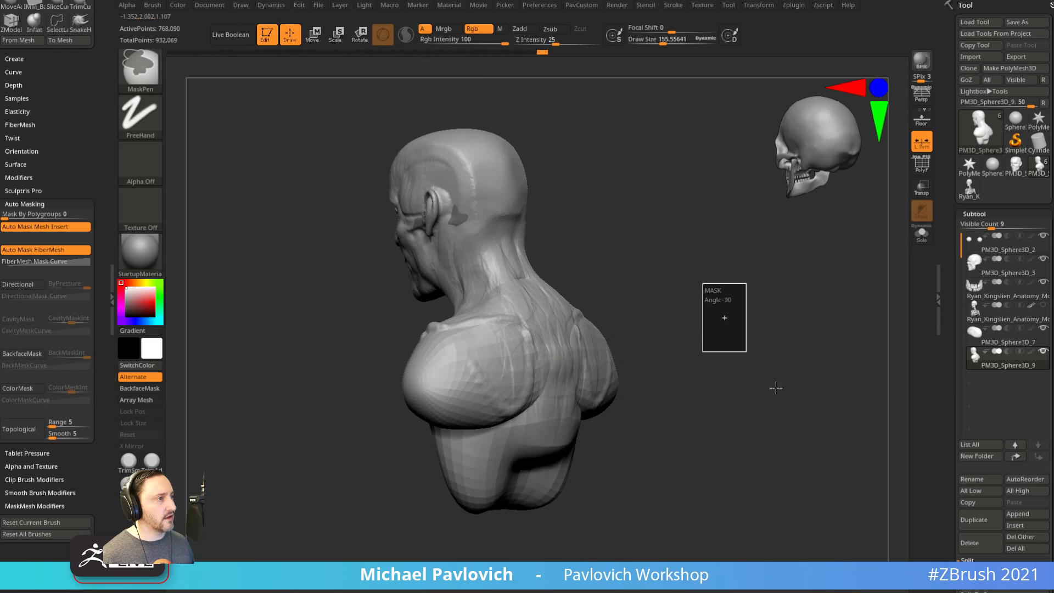
mouse_move(673, 325)
left_mouse_down("shift")
mouse_move(749, 311)
mouse_move(744, 341)
left_mouse_up("shift")
key("s")
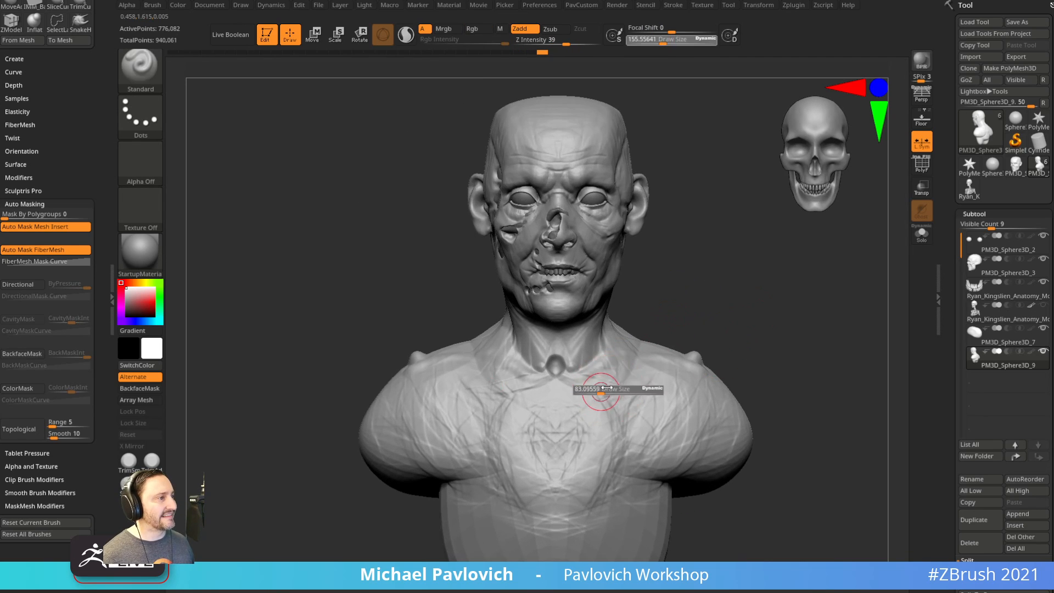
left_click_drag(608, 387, 600, 388)
Lasso-select the bust along the base of the neck with SelectLasso and split the head and torso into separate subtools.
mouse_move(777, 340)
left_mouse_down("alt")
mouse_move(742, 316)
mouse_move(673, 323)
mouse_move(681, 297)
left_mouse_up("alt")
left_click_drag(681, 296, 736, 318, "alt")
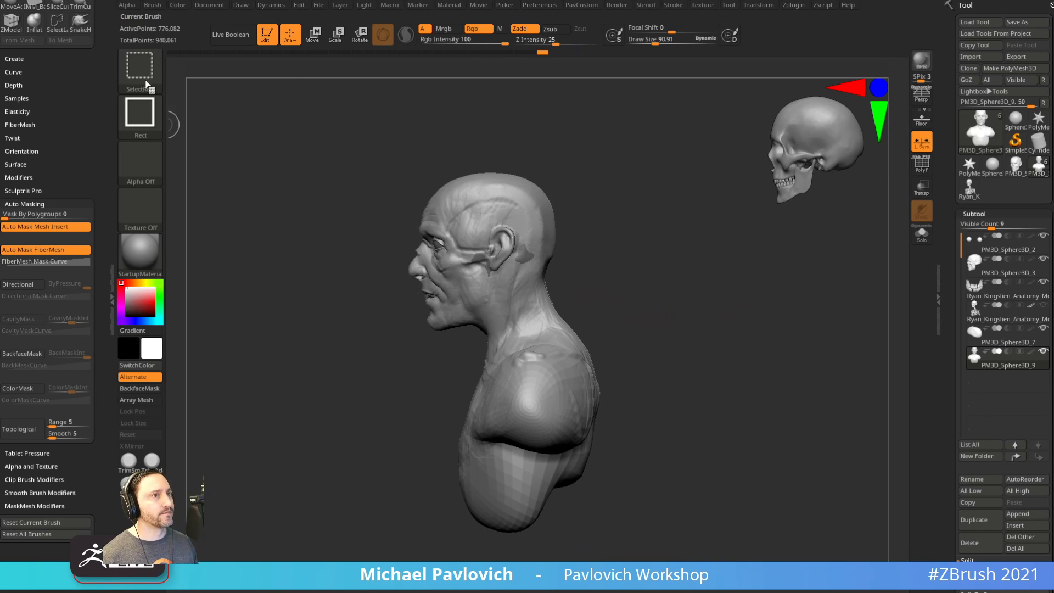
left_click(145, 83, "ctrl+shift")
left_click(247, 79)
mouse_move(690, 423)
left_mouse_down("ctrl+shift")
mouse_move(608, 281)
mouse_move(525, 328)
mouse_move(334, 558)
mouse_move(675, 506)
left_mouse_up("ctrl+shift")
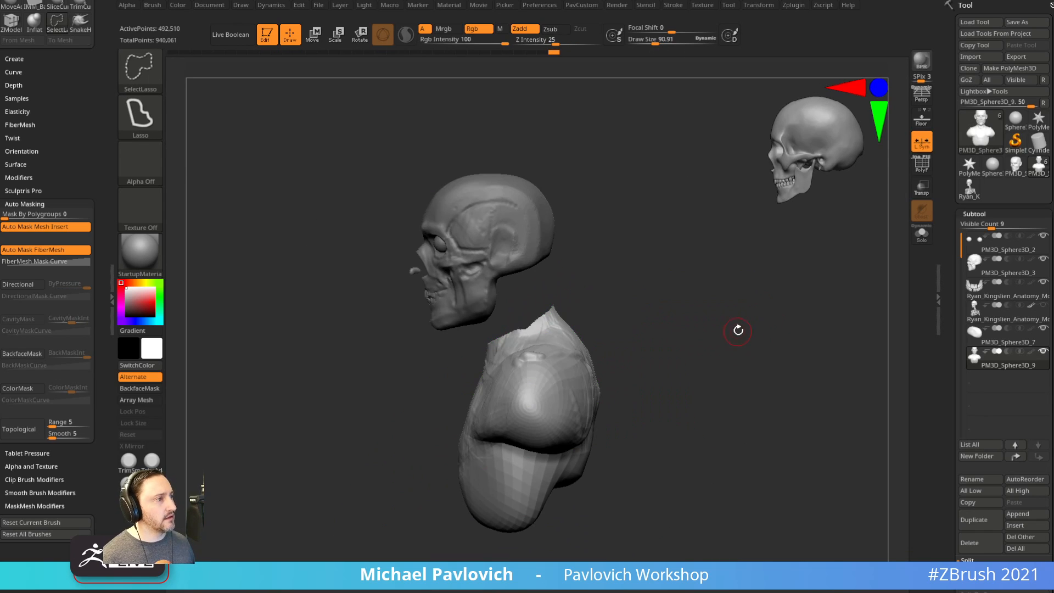
key("2")
left_click(766, 313)
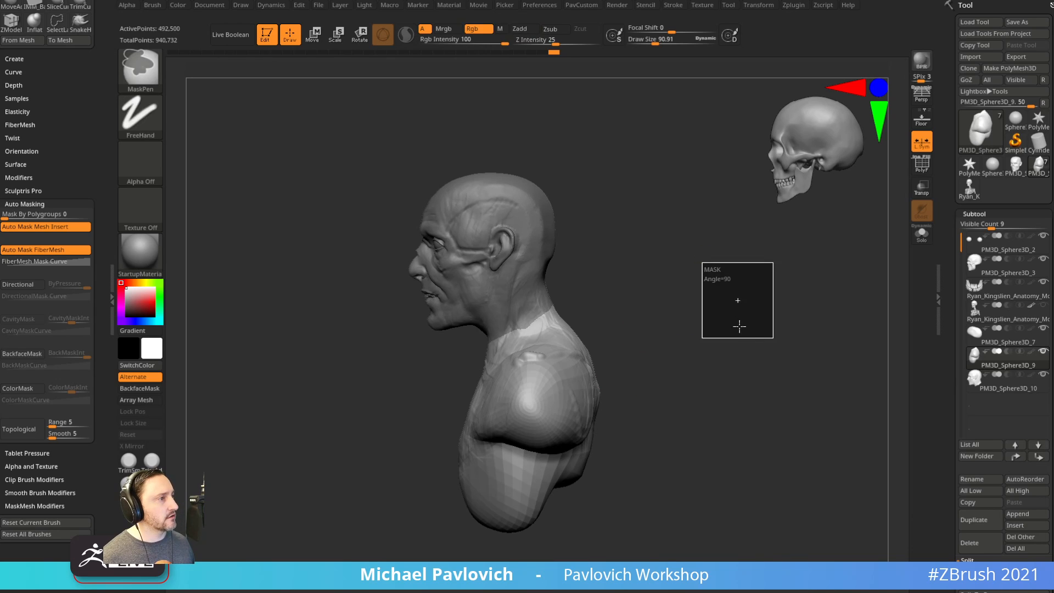
Lower the torso's DynaMesh resolution to 100 and remesh it.
key("2")
key("Return")
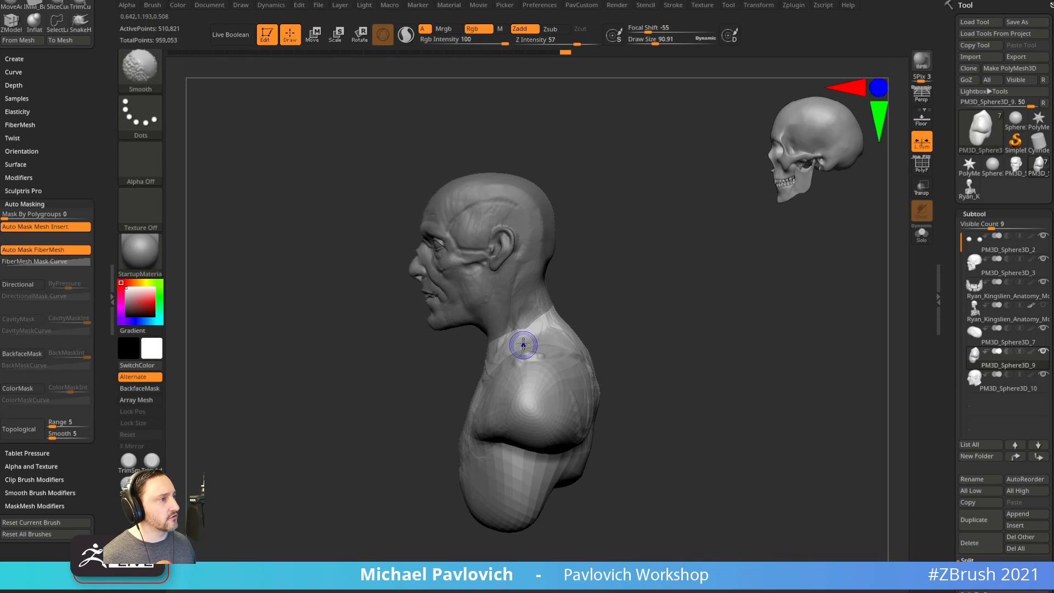
left_click_drag(654, 324, 682, 258, "ctrl")
mouse_move(653, 299)
left_mouse_down("alt")
mouse_move(664, 277)
mouse_move(643, 283)
left_mouse_up("alt")
left_click_drag(584, 268, 657, 252)
key("2")
left_click(637, 221)
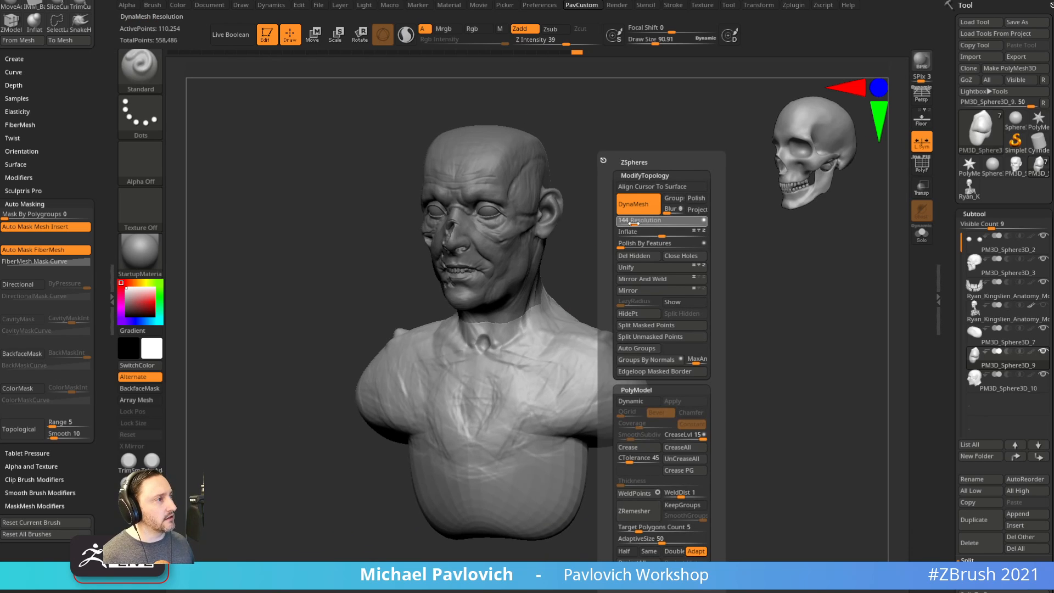
type("100")
key("Return")
mouse_move(673, 328)
left_mouse_down("ctrl")
mouse_move(731, 336)
mouse_move(578, 287)
mouse_move(602, 261)
left_mouse_up("ctrl")
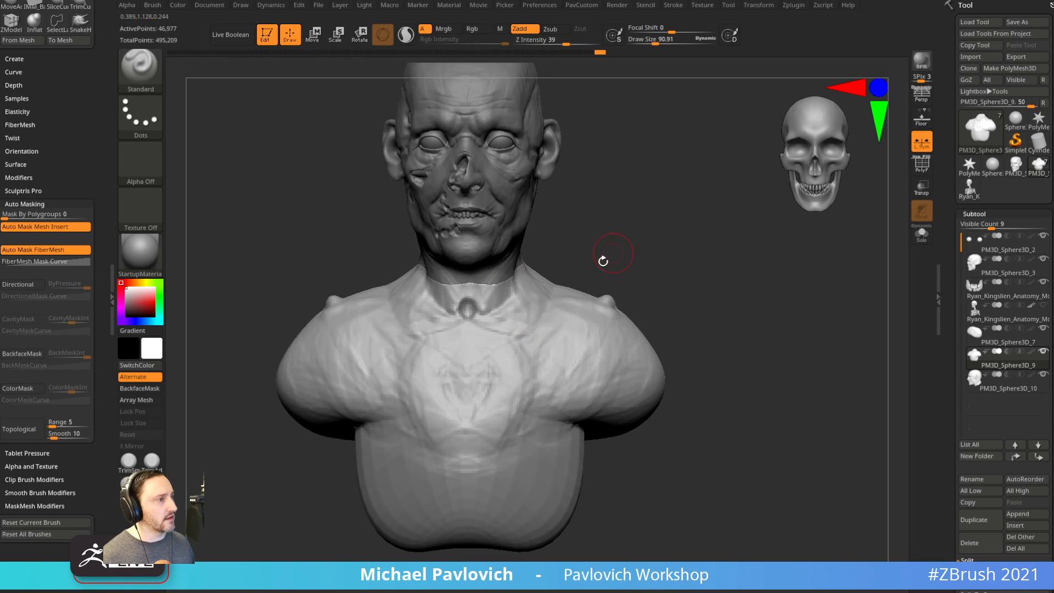
Build up the chest muscles outward from the breastbone with the ClayBuildup brush at a draw size of about 189.
key("b")
key("c")
key("b")
left_click_drag(708, 282, 705, 314, "alt")
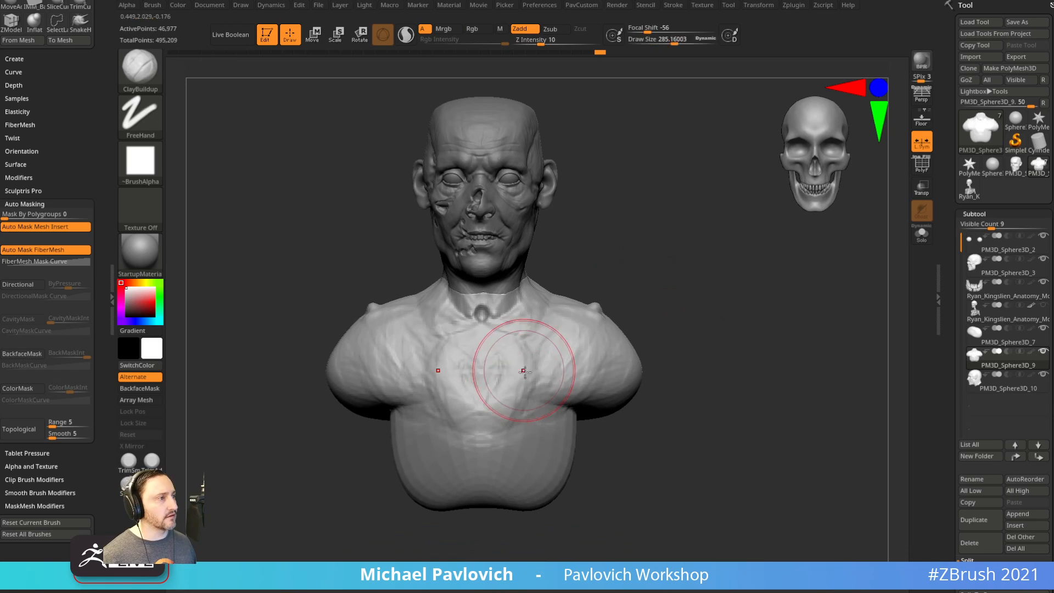
mouse_move(538, 329)
left_mouse_down()
mouse_move(489, 373)
mouse_move(534, 357)
mouse_move(490, 416)
left_mouse_up()
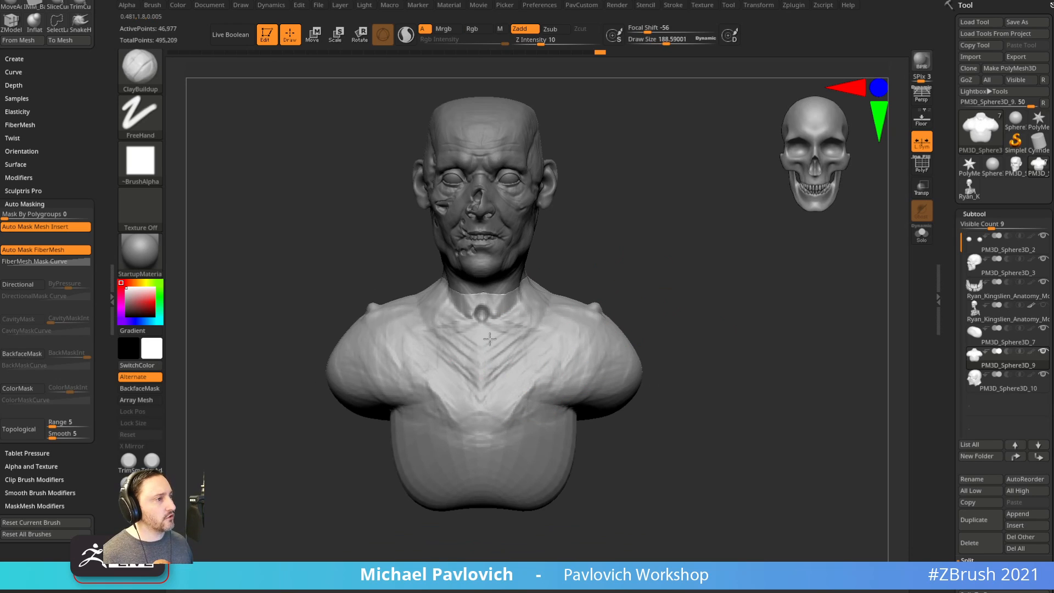
mouse_move(490, 338)
left_mouse_down()
mouse_move(493, 405)
mouse_move(522, 396)
mouse_move(516, 419)
mouse_move(507, 383)
mouse_move(490, 411)
mouse_move(582, 417)
left_mouse_up()
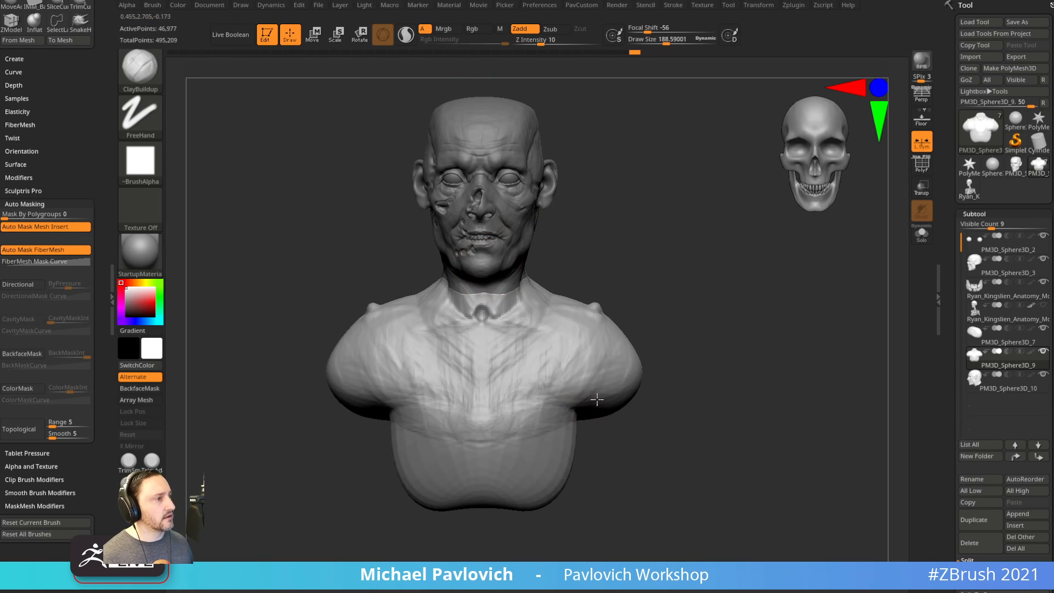
Draw the breastbone and define the collarbone ridges with the Standard brush at a draw size of about 72.
key("b")
key("s")
key("t")
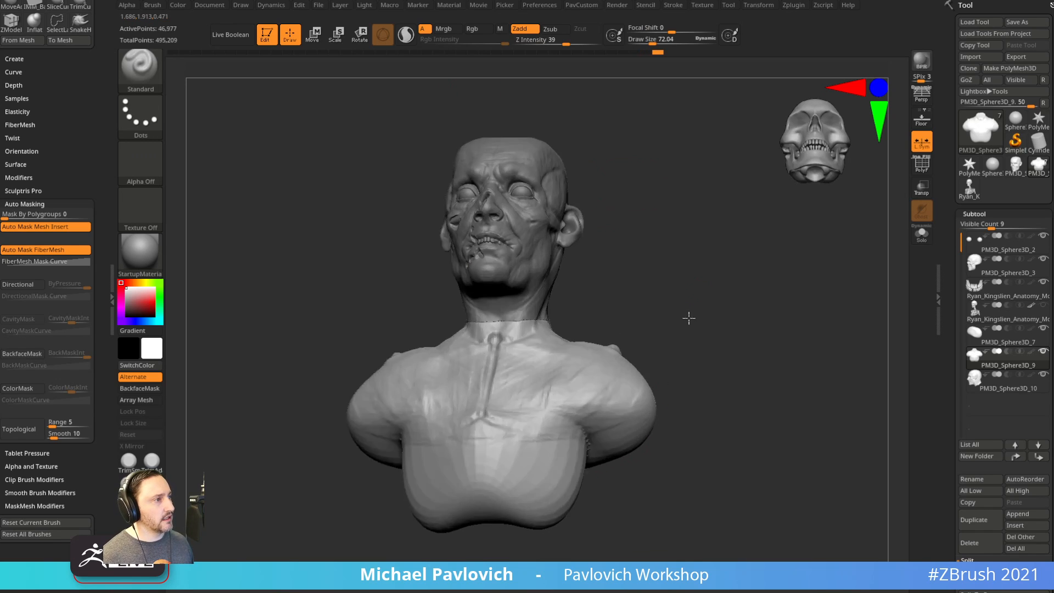
left_click_drag(687, 315, 525, 354)
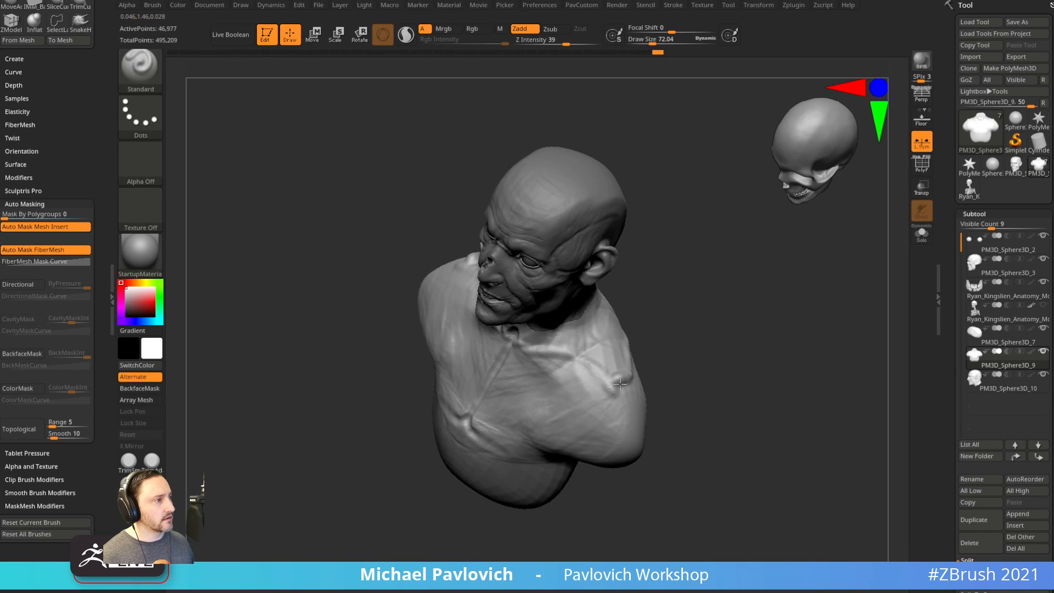
left_click_drag(690, 365, 521, 356)
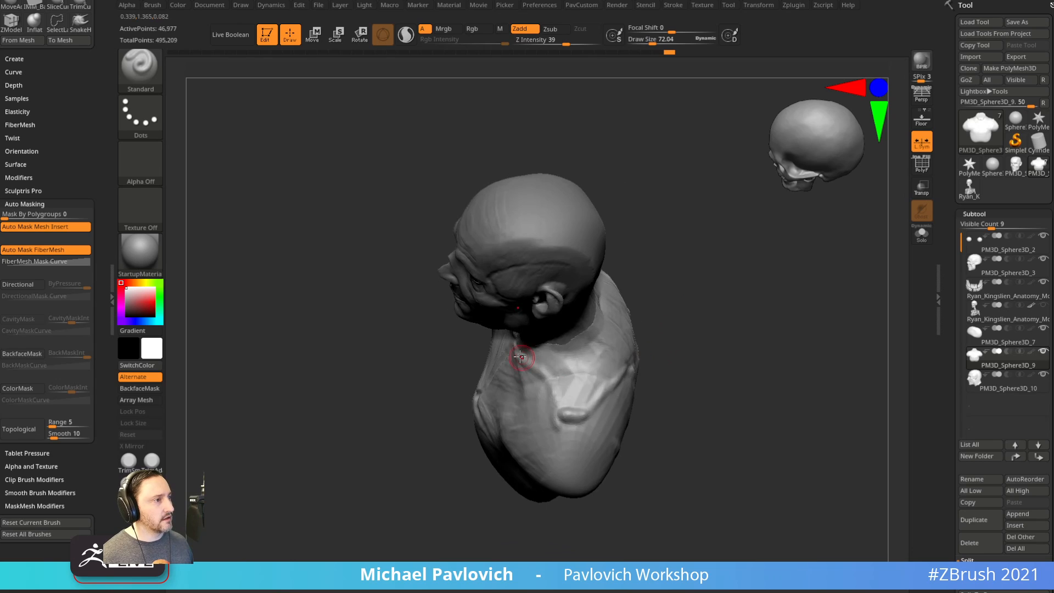
left_click_drag(640, 373, 727, 305, "shift")
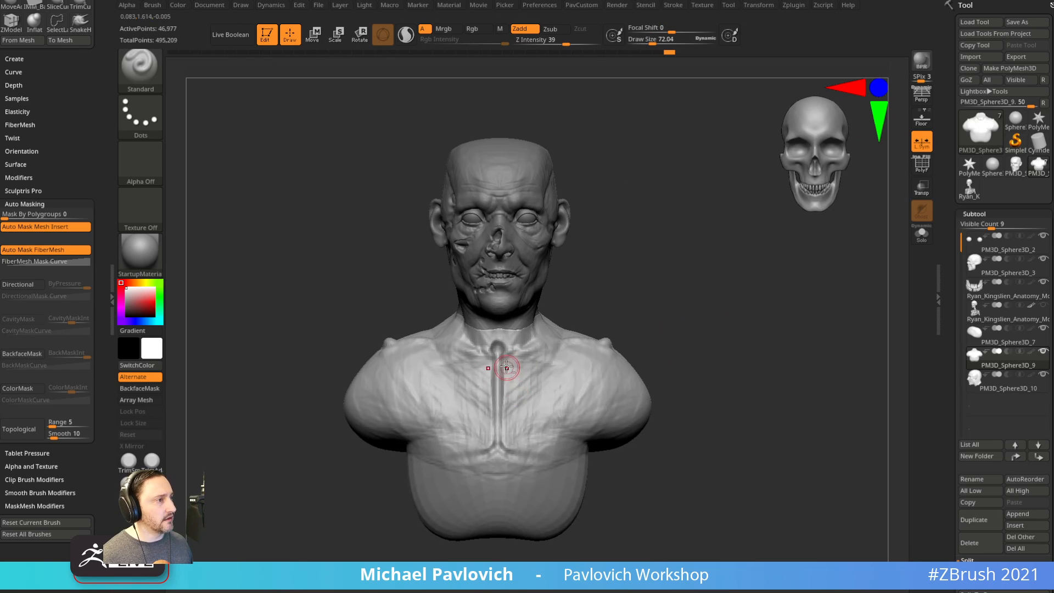
Mark the division between chest and shoulder and carve along the lower edge of the chest muscle.
mouse_move(533, 367)
left_mouse_down()
mouse_move(666, 369)
mouse_move(486, 379)
mouse_move(564, 411)
left_mouse_up()
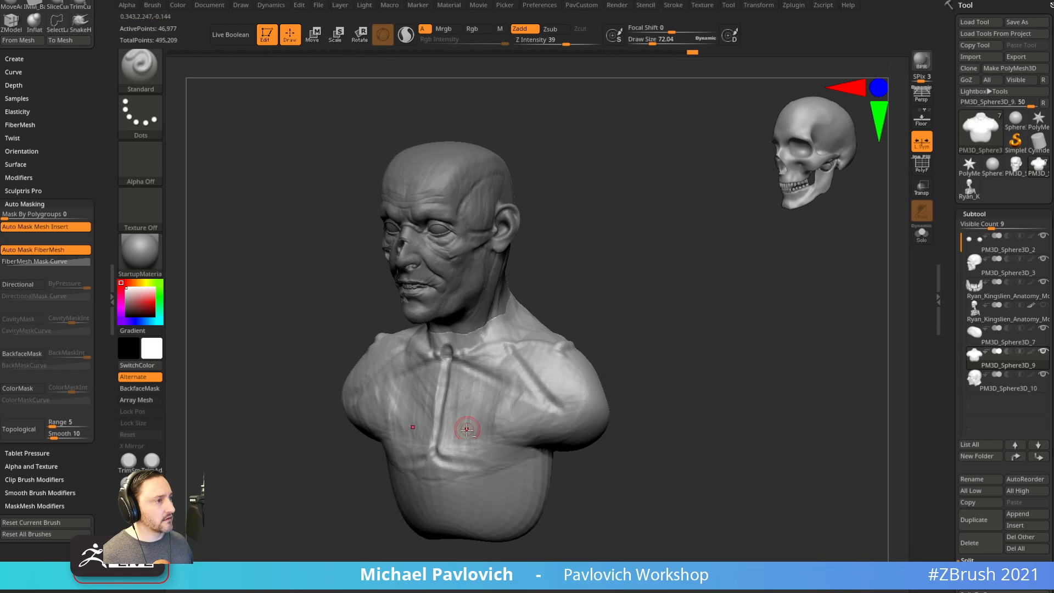
left_click_drag(454, 449, 563, 412, "alt")
mouse_move(611, 378)
left_mouse_down()
mouse_move(606, 369)
mouse_move(624, 382)
left_mouse_up()
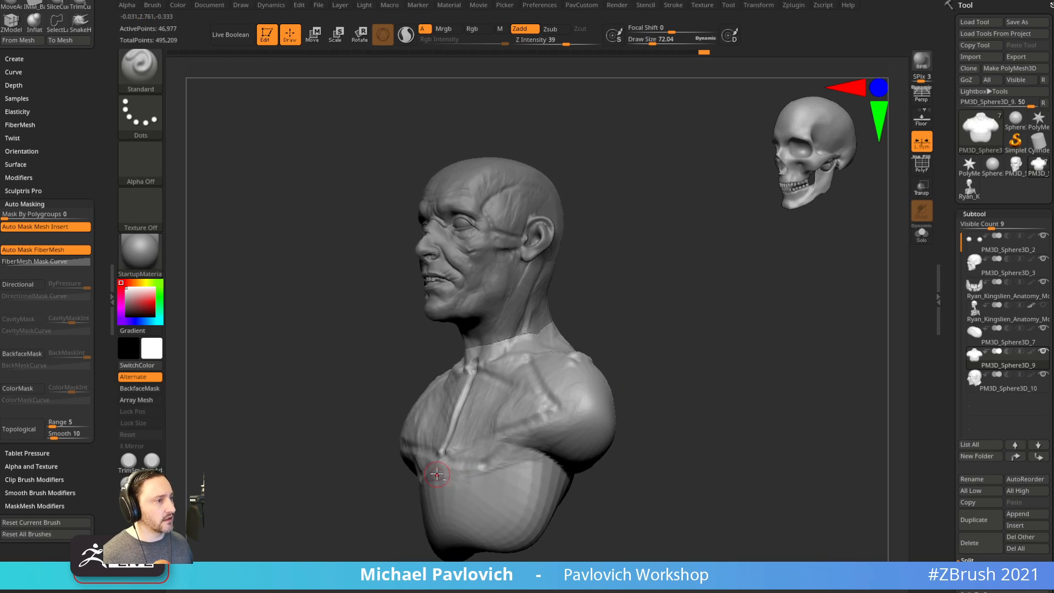
Carve the arch of the rib cage and shape the lower torso beneath it at a draw size of about 257.
left_click_drag(437, 474, 528, 520, "alt")
left_click_drag(610, 461, 582, 487)
key("bracketright")
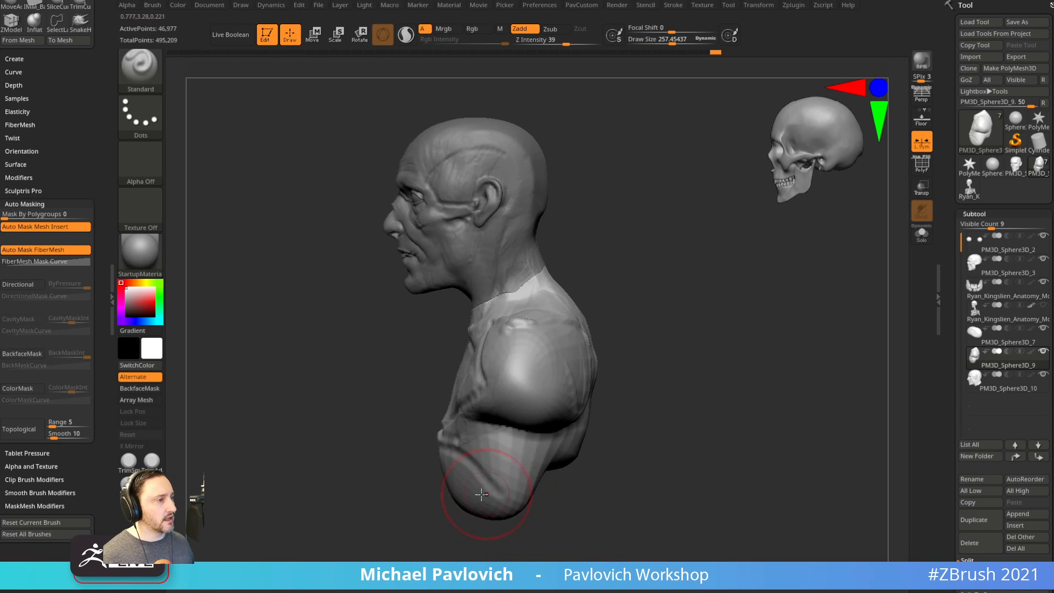
left_click_drag(430, 527, 476, 515)
key("bracketleft")
Sculpt the ribs along the side of the torso and carve the upper abdomen at a draw size of about 83.
left_click_drag(607, 433, 581, 438)
key("bracketleft")
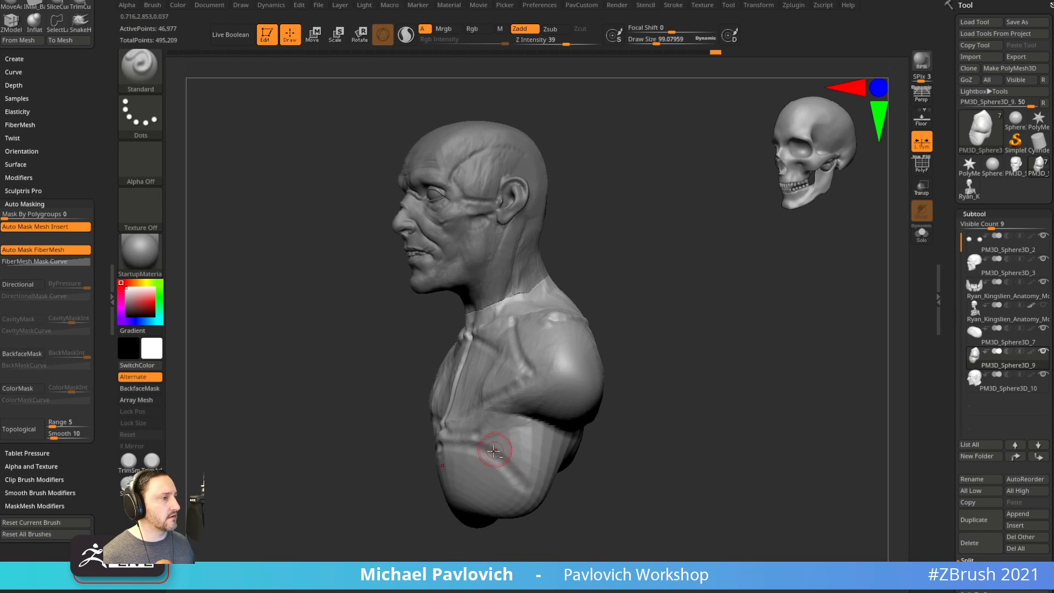
left_click_drag(494, 450, 522, 442)
key("bracketleft")
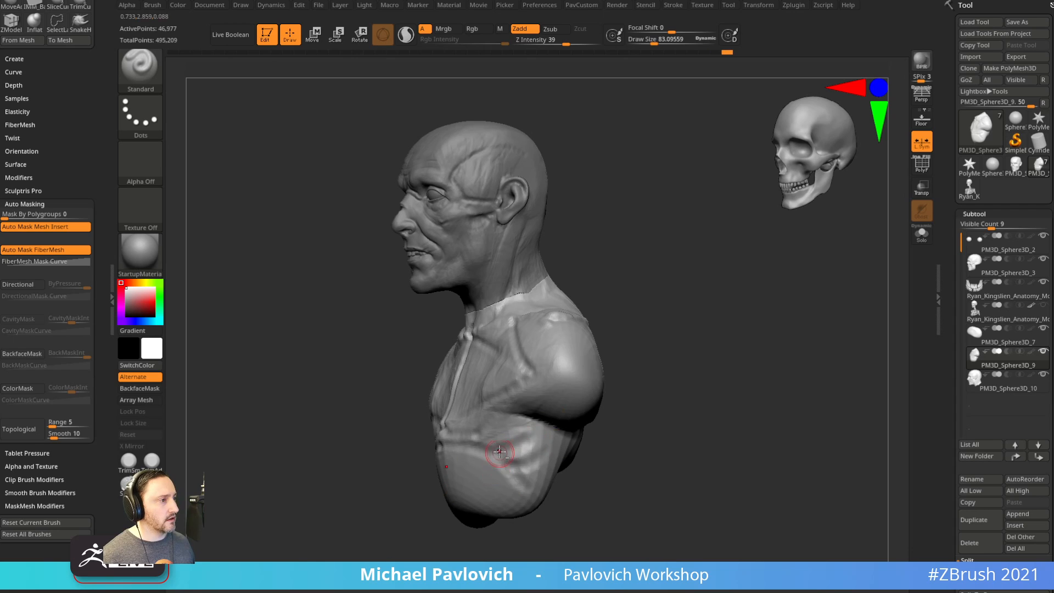
left_click_drag(576, 484, 617, 477, "shift")
left_click_drag(445, 436, 493, 467, "alt")
left_click_drag(599, 422, 604, 431, "alt")
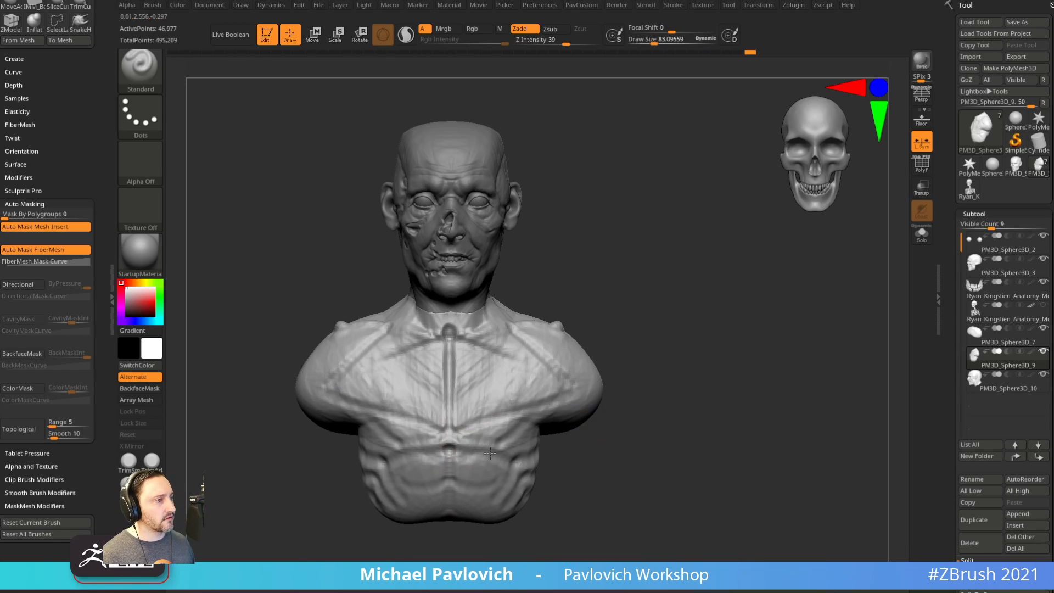
left_click_drag(676, 348, 618, 370)
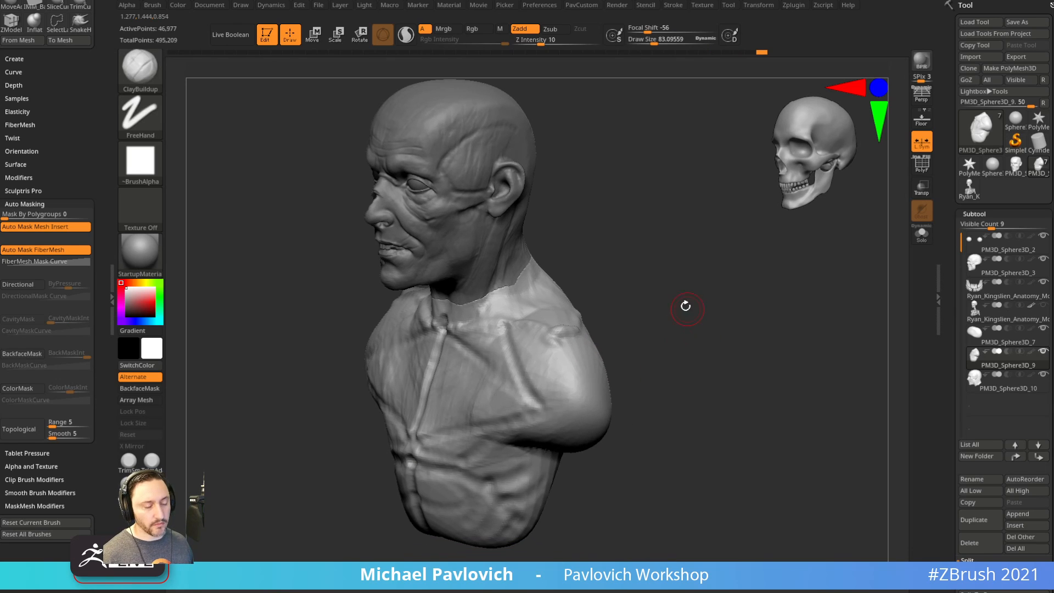
Build up the chest muscle fibres between breastbone and shoulder with the ClayBuildup brush at a draw size of about 145.
mouse_move(683, 302)
left_mouse_down()
mouse_move(483, 400)
mouse_move(656, 256)
mouse_move(696, 388)
mouse_move(616, 397)
left_mouse_up()
left_click_drag(431, 408, 448, 388)
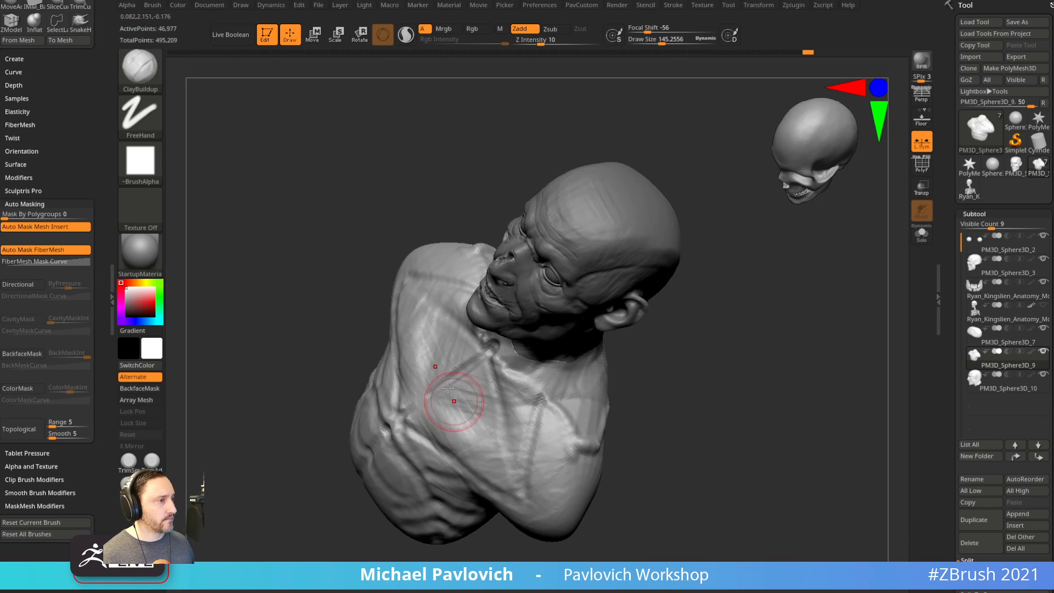
mouse_move(654, 365)
left_mouse_down()
mouse_move(460, 392)
mouse_move(465, 367)
left_mouse_up()
mouse_move(631, 379)
left_mouse_down()
mouse_move(671, 306)
mouse_move(683, 367)
mouse_move(648, 391)
left_mouse_up()
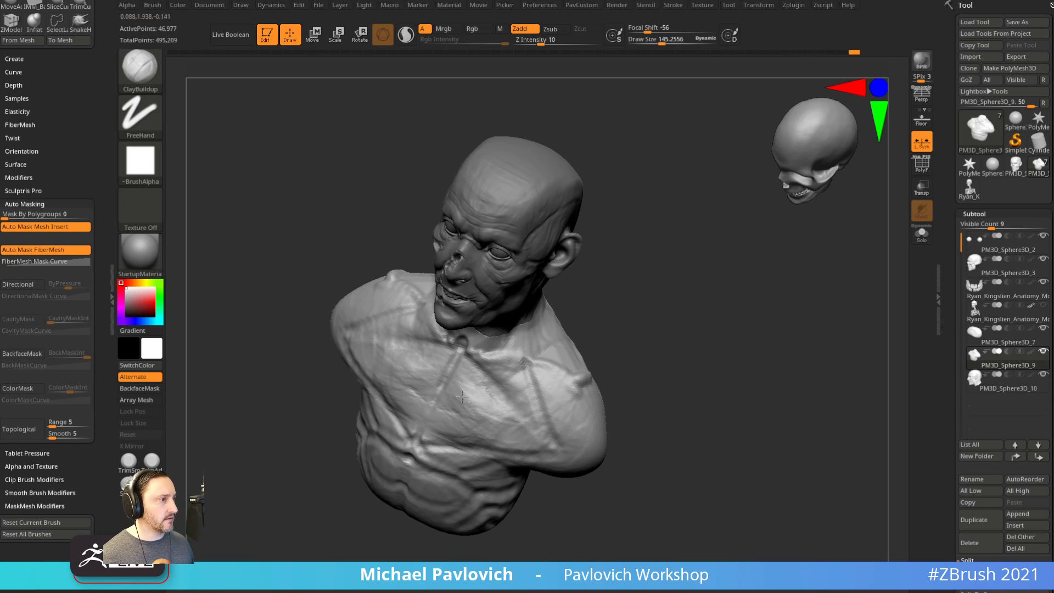
left_click_drag(648, 368, 499, 381)
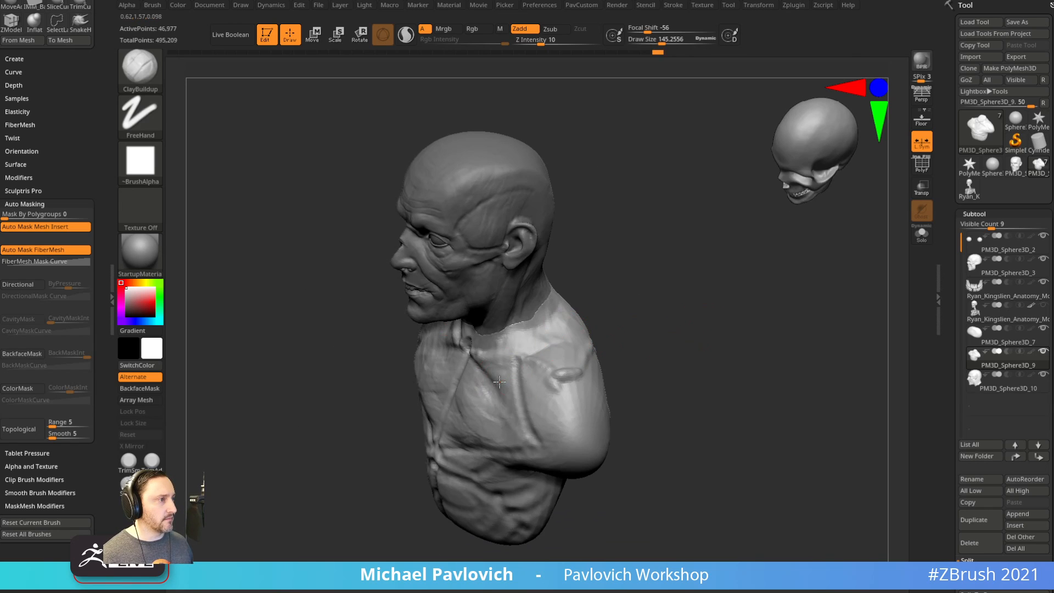
left_click_drag(675, 348, 499, 361)
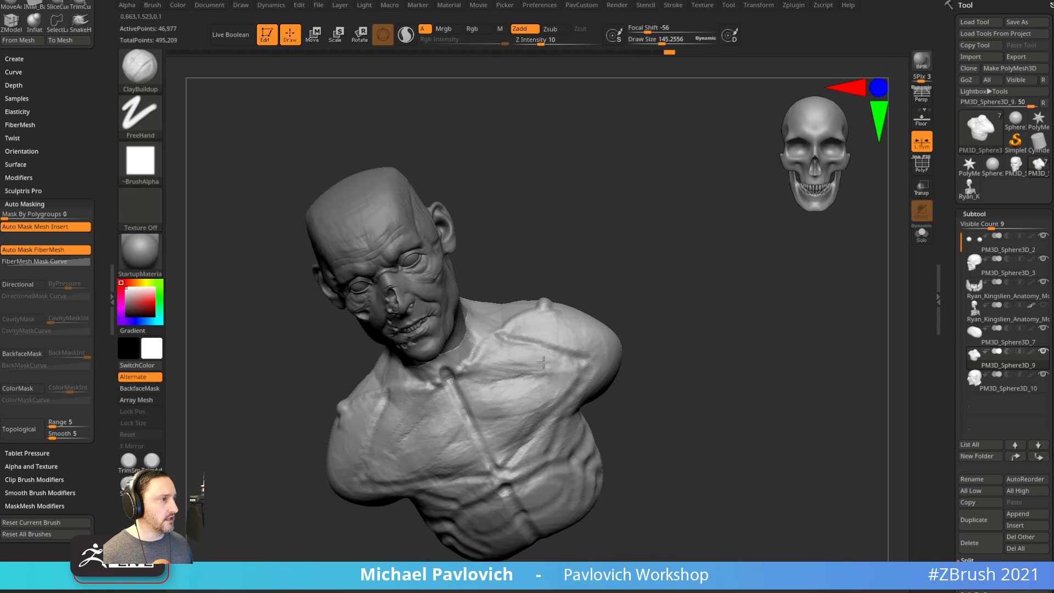
left_click_drag(708, 263, 519, 371)
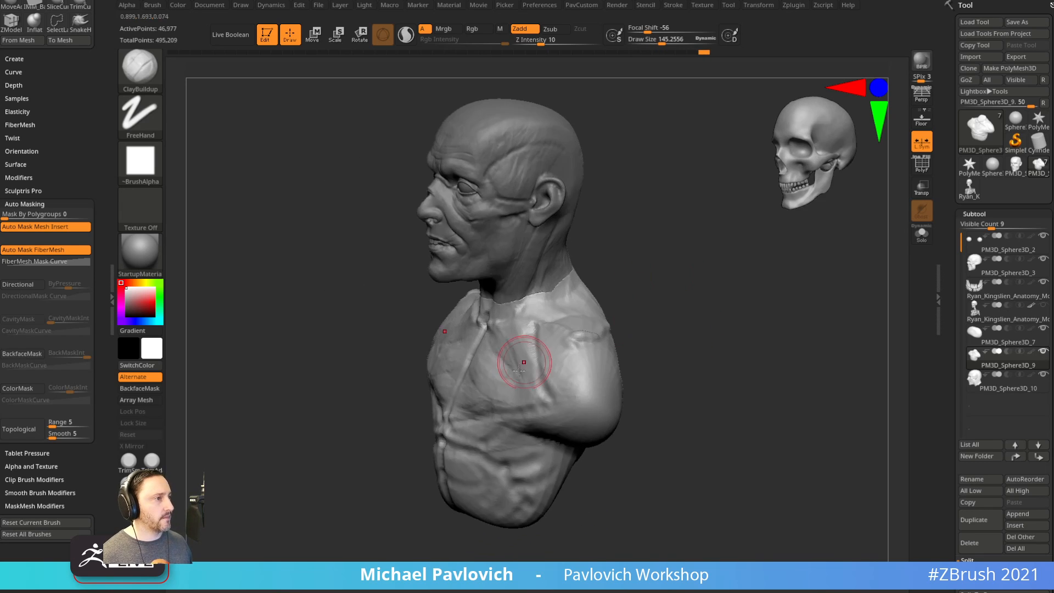
left_click_drag(619, 370, 543, 311)
Adjust the contour of the outer chest and upper arm with the Move brush at a draw size of about 285.
key("b")
key("m")
key("v")
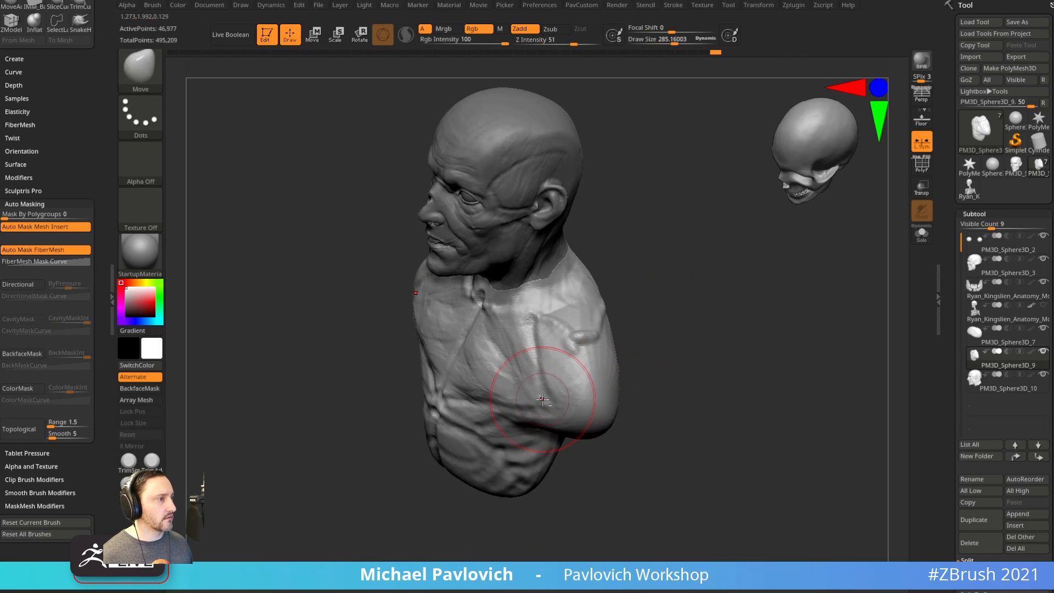
mouse_move(626, 373)
left_mouse_down()
mouse_move(650, 331)
mouse_move(588, 308)
left_mouse_up()
Build up the shoulder muscle around its side and back with the ClayBuildup brush at a draw size of about 194.
key("b")
key("c")
key("b")
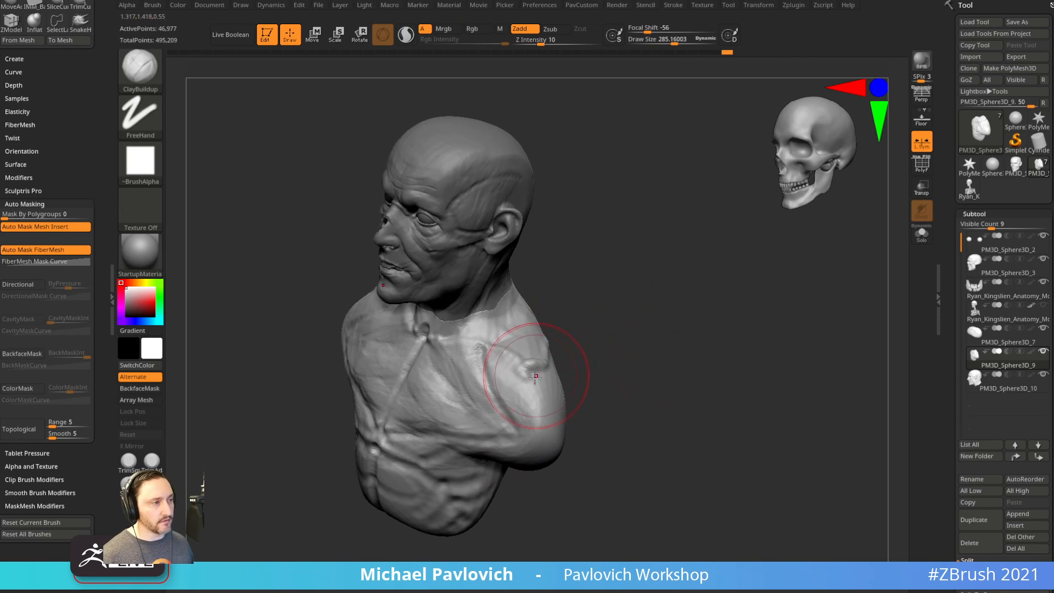
left_click_drag(577, 408, 522, 410)
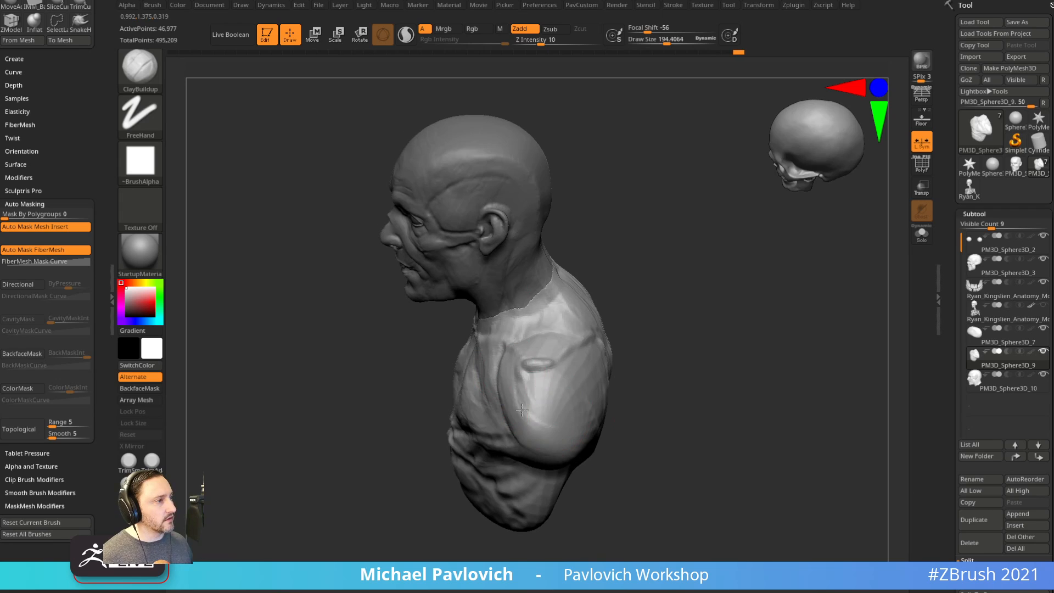
left_click_drag(669, 362, 575, 392)
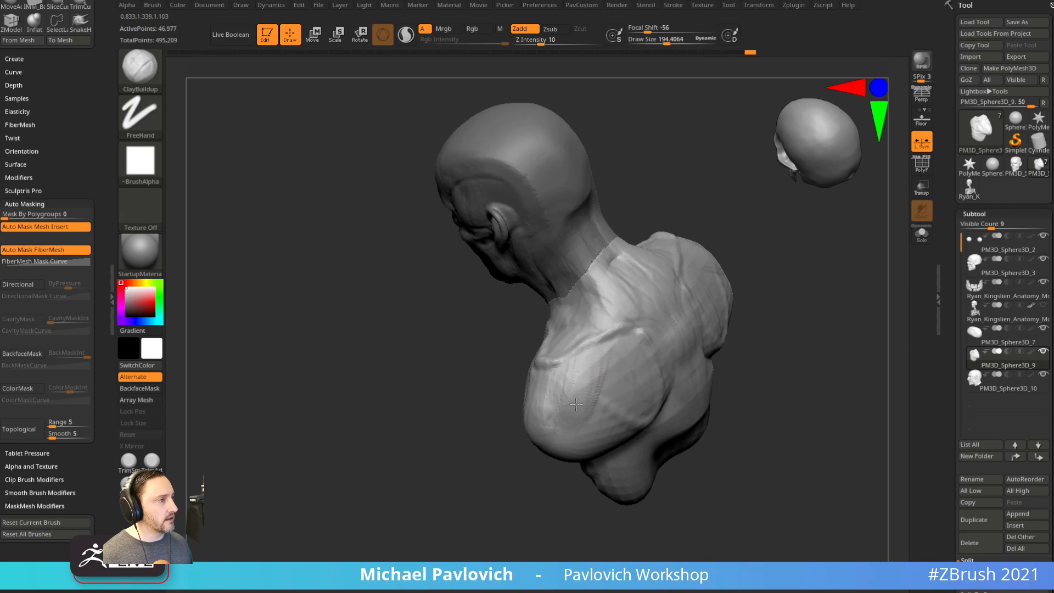
left_click_drag(531, 454, 649, 389)
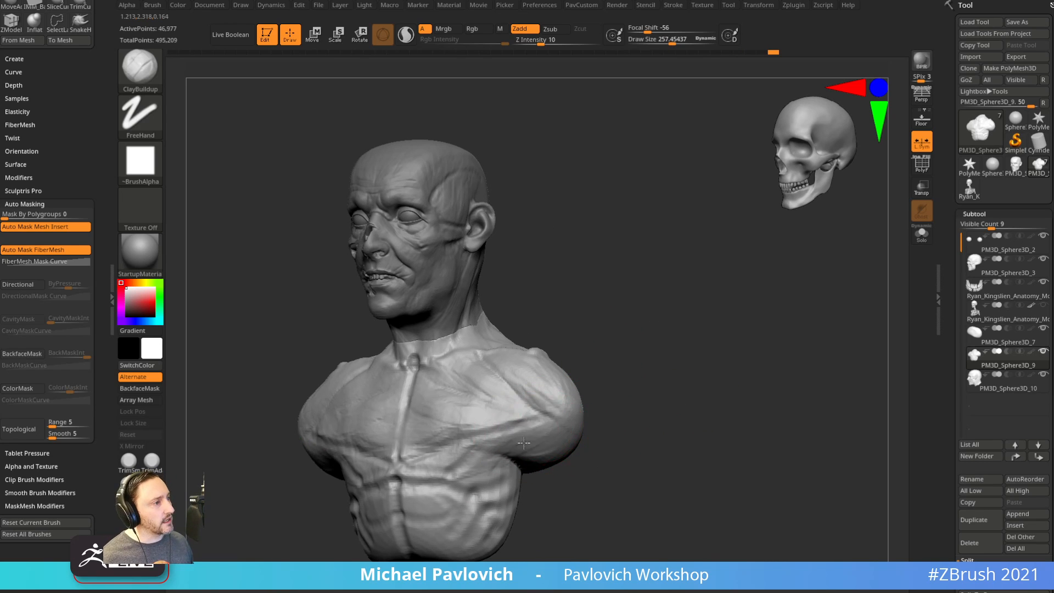
Refine the underside of the shoulders and the shoulder blade area at a draw size of about 140.
mouse_move(552, 462)
left_mouse_down()
mouse_move(577, 435)
mouse_move(512, 463)
mouse_move(557, 432)
left_mouse_up()
key("s")
left_click(505, 444)
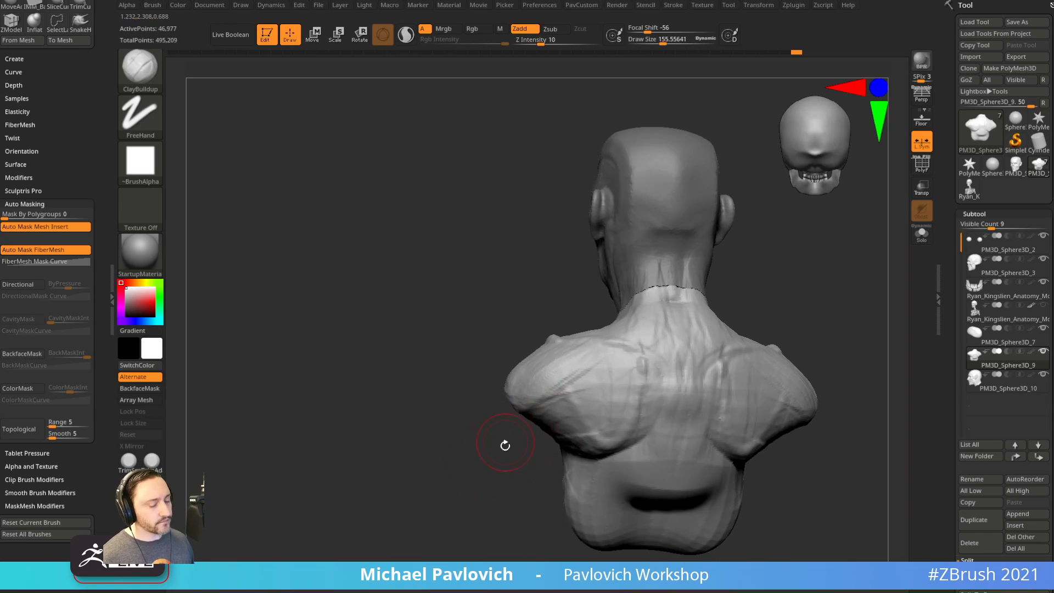
left_click_drag(504, 412, 490, 416, "alt")
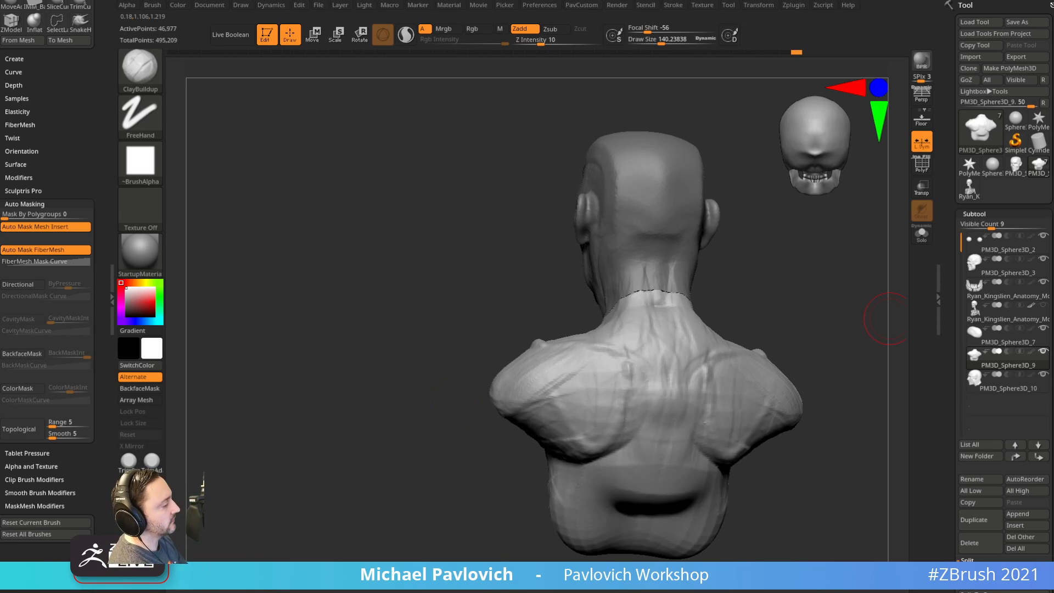
left_click_drag(888, 318, 755, 273)
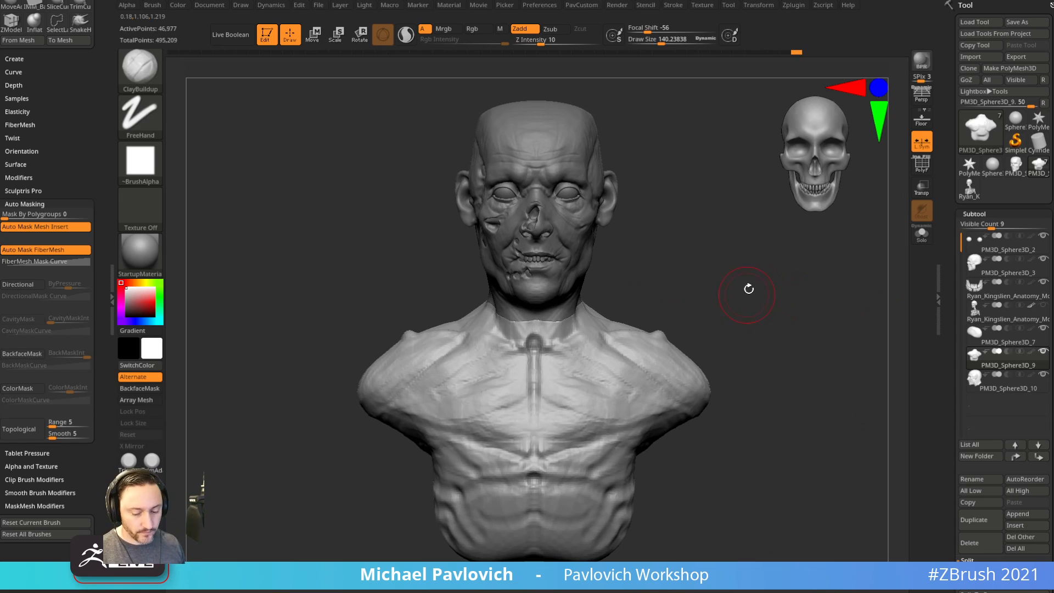
Shape the shortened arm stump and fill in the side of the torso beneath it at a draw size of about 200.
left_click_drag(756, 309, 764, 332, "alt")
key("s")
mouse_move(426, 409)
left_mouse_down()
mouse_move(440, 410)
mouse_move(483, 471)
left_mouse_up()
left_click_drag(736, 360, 724, 342, "alt")
key("s")
left_click_drag(493, 409, 439, 407)
left_click_drag(710, 276, 702, 307, "alt")
left_click_drag(614, 355, 579, 304)
key("s")
mouse_move(424, 398)
left_mouse_down()
mouse_move(440, 399)
mouse_move(424, 401)
left_mouse_up()
mouse_move(724, 287)
left_mouse_down("alt")
mouse_move(718, 279)
mouse_move(725, 337)
mouse_move(604, 390)
mouse_move(658, 412)
mouse_move(693, 393)
left_mouse_up("alt")
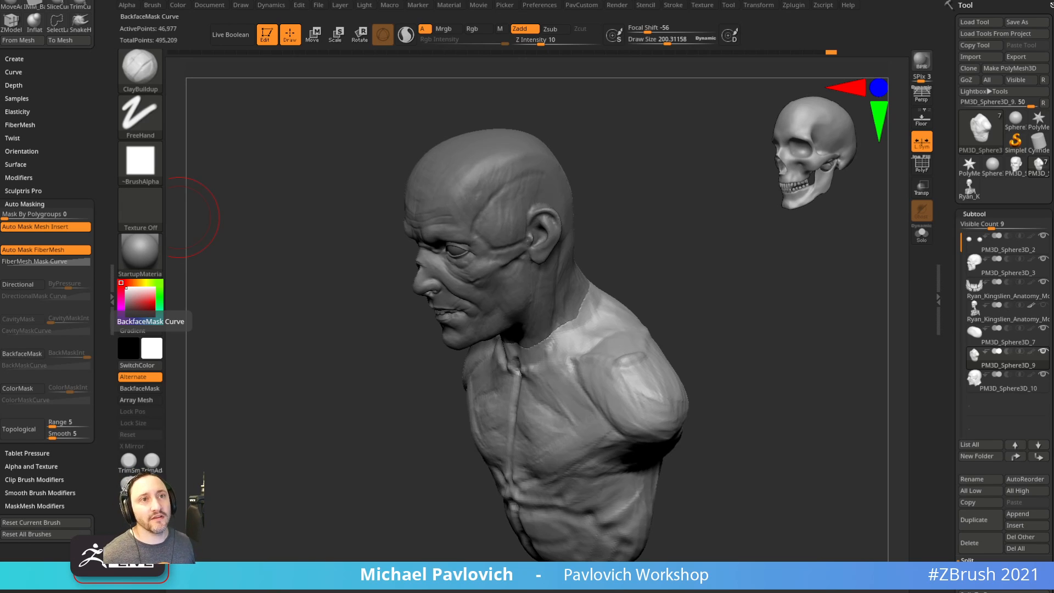
Sculpt muscle strands from the ribs up toward the armpit at a draw size of about 135.
mouse_move(776, 295)
left_mouse_down("shift")
mouse_move(802, 265)
mouse_move(773, 311)
mouse_move(782, 302)
left_mouse_up("shift")
left_click_drag(643, 295, 633, 278, "alt")
mouse_move(680, 387)
left_mouse_down("alt")
mouse_move(669, 348)
mouse_move(493, 408)
mouse_move(544, 418)
left_mouse_up("alt")
mouse_move(664, 384)
left_mouse_down()
mouse_move(571, 401)
mouse_move(544, 415)
mouse_move(568, 429)
mouse_move(550, 430)
left_mouse_up()
mouse_move(551, 434)
left_mouse_down()
mouse_move(595, 420)
mouse_move(568, 427)
left_mouse_up()
left_click_drag(654, 420, 560, 384)
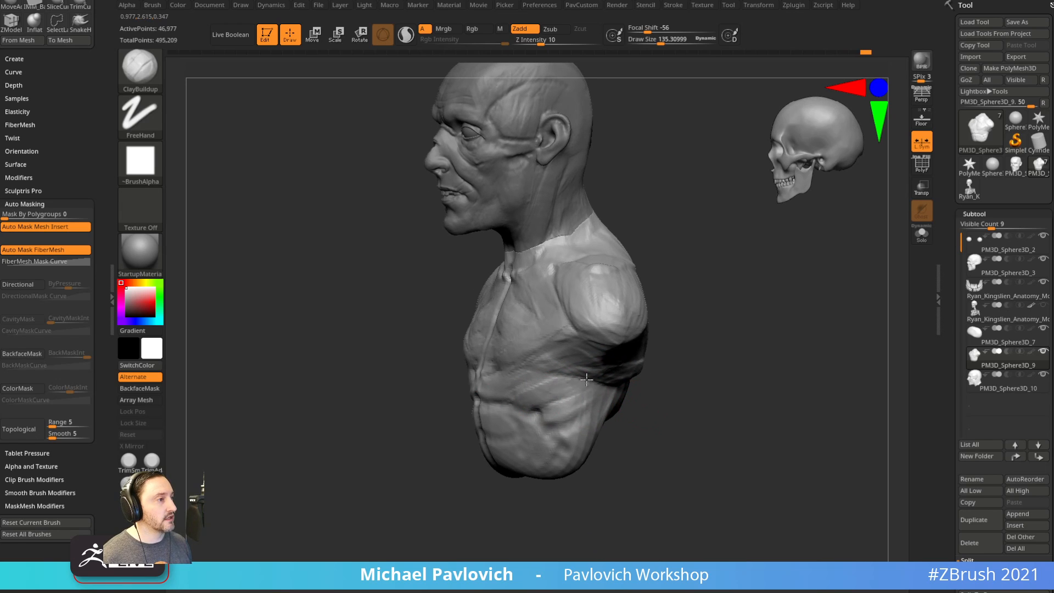
mouse_move(580, 424)
left_mouse_down()
mouse_move(575, 442)
mouse_move(719, 436)
left_mouse_up()
mouse_move(554, 430)
left_mouse_down()
mouse_move(478, 423)
mouse_move(494, 455)
mouse_move(476, 459)
left_mouse_up()
Reshape the outline of the lower torso and flank with the Move brush.
key("b")
key("m")
key("v")
mouse_move(579, 501)
left_mouse_down()
mouse_move(492, 504)
mouse_move(497, 489)
mouse_move(497, 522)
left_mouse_up()
mouse_move(545, 498)
left_mouse_down()
mouse_move(628, 427)
mouse_move(555, 404)
left_mouse_up()
Build up the broad back muscle below the armpit with the ClayBuildup brush at a draw size of about 278.
key("b")
key("c")
key("b")
right_click_drag(610, 376, 574, 372)
key("s")
mouse_move(574, 371)
left_mouse_down()
mouse_move(565, 371)
mouse_move(571, 389)
left_mouse_up()
right_click_drag(679, 357, 654, 354)
key("s")
left_click_drag(654, 354, 648, 354)
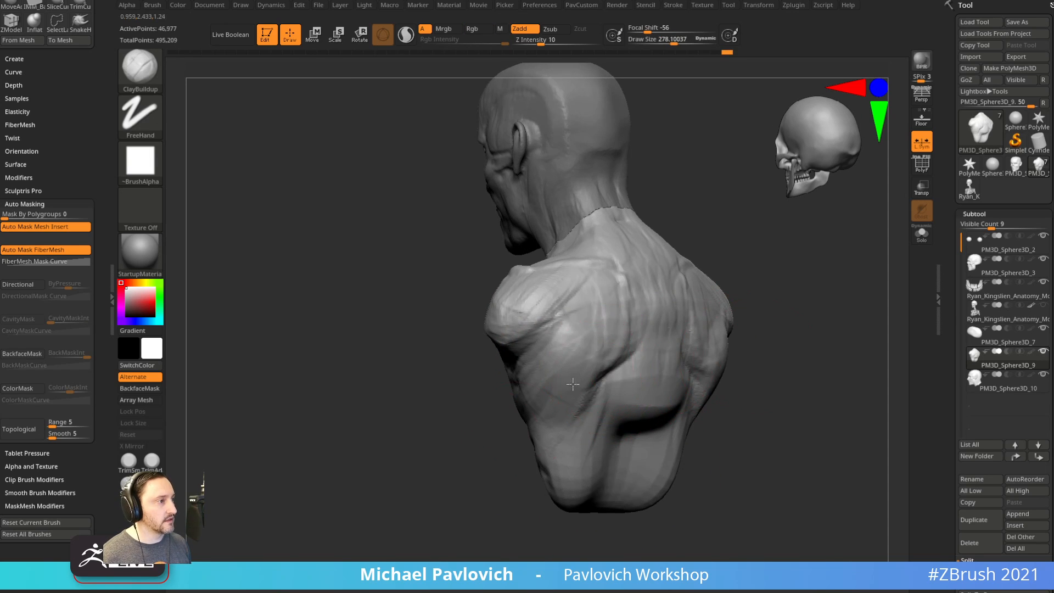
Sculpt the muscle bands along the side of the rib cage at a draw size of about 189.
right_click_drag(483, 406, 549, 413)
key("s")
left_click_drag(545, 414, 539, 414)
key("s")
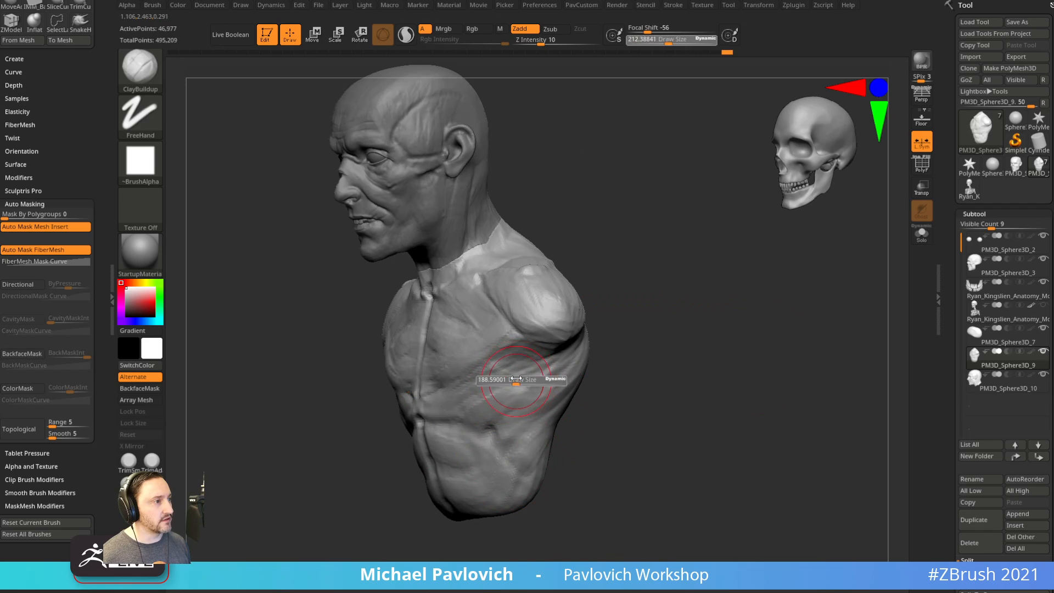
left_click_drag(517, 378, 513, 378)
right_click_drag(621, 369, 570, 356)
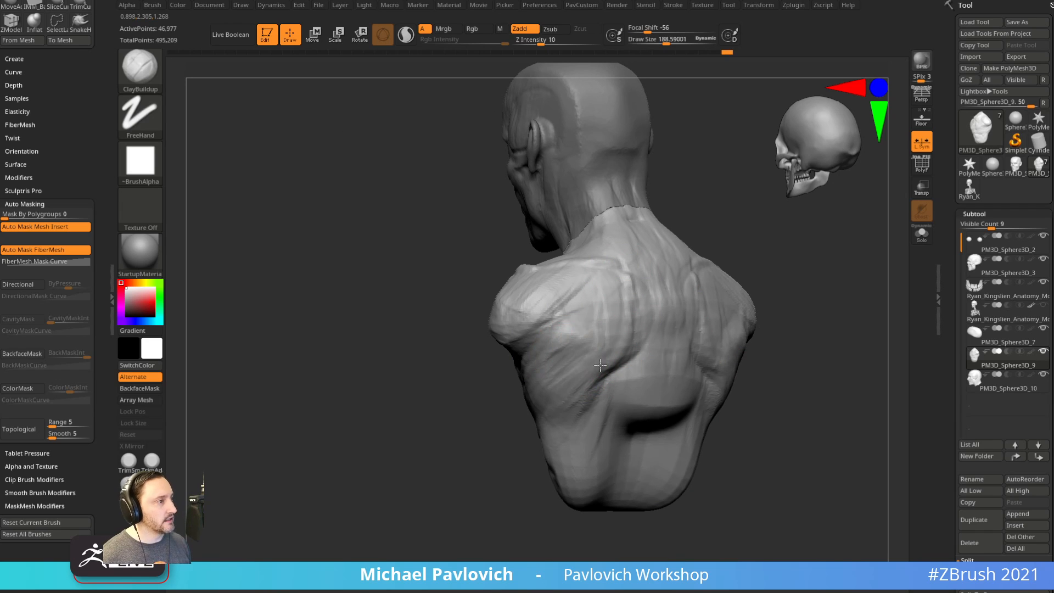
Stroke muscle fibres from below the shoulder blade diagonally down the flank.
left_click_drag(600, 365, 576, 405)
mouse_move(537, 438)
right_mouse_down()
mouse_move(520, 440)
mouse_move(557, 441)
right_mouse_up()
left_click_drag(600, 365, 568, 417)
mouse_move(484, 452)
right_mouse_down()
mouse_move(467, 454)
mouse_move(542, 454)
right_mouse_up()
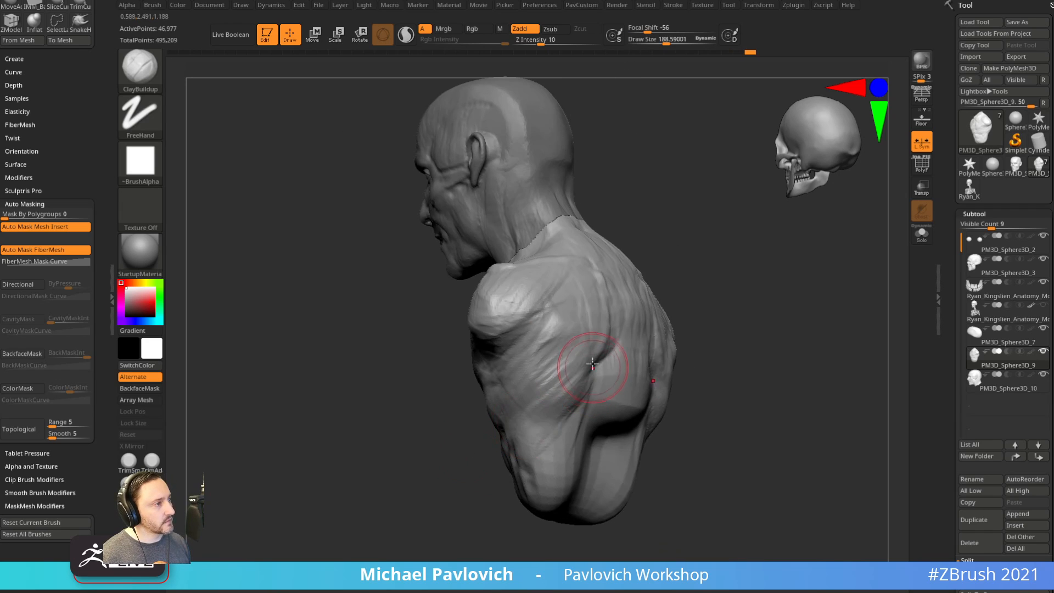
right_click_drag(652, 437, 583, 433)
Fill out the back of the shoulders and the area around the shoulder blades at a draw size of about 206.
right_click_drag(814, 287, 769, 310, "alt")
key("s")
left_click_drag(593, 377, 596, 377)
right_click_drag(714, 388, 722, 379, "ctrl")
right_click_drag(723, 379, 653, 361)
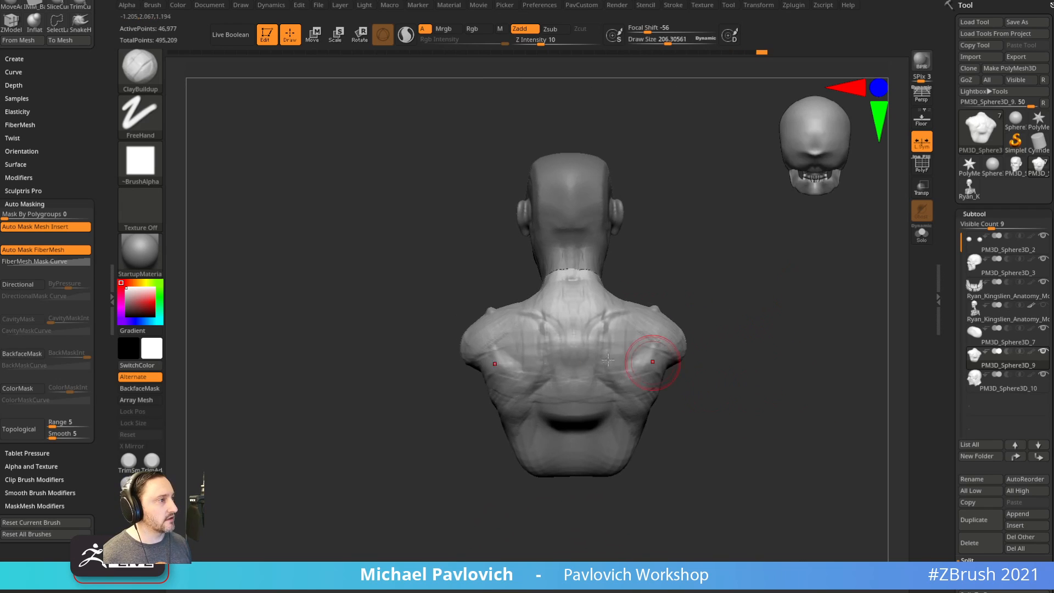
Refine the muscle lines of the front torso with the Standard brush, adjusting its draw size.
mouse_move(714, 304)
right_mouse_down()
mouse_move(758, 327)
mouse_move(793, 313)
mouse_move(771, 345)
mouse_move(694, 342)
mouse_move(699, 301)
mouse_move(739, 406)
right_mouse_up()
key("b")
key("s")
key("t")
key("s")
mouse_move(739, 406)
right_mouse_down("ctrl")
mouse_move(743, 360)
mouse_move(666, 395)
mouse_move(671, 347)
mouse_move(694, 358)
mouse_move(681, 360)
right_mouse_up("ctrl")
key("s")
right_click_drag(680, 360, 654, 379, "ctrl")
key("s")
left_click_drag(657, 379, 678, 380)
Reshape the shoulders, upper back and torso outline with the Move brush at a draw size of about 292.
key("b")
key("m")
key("v")
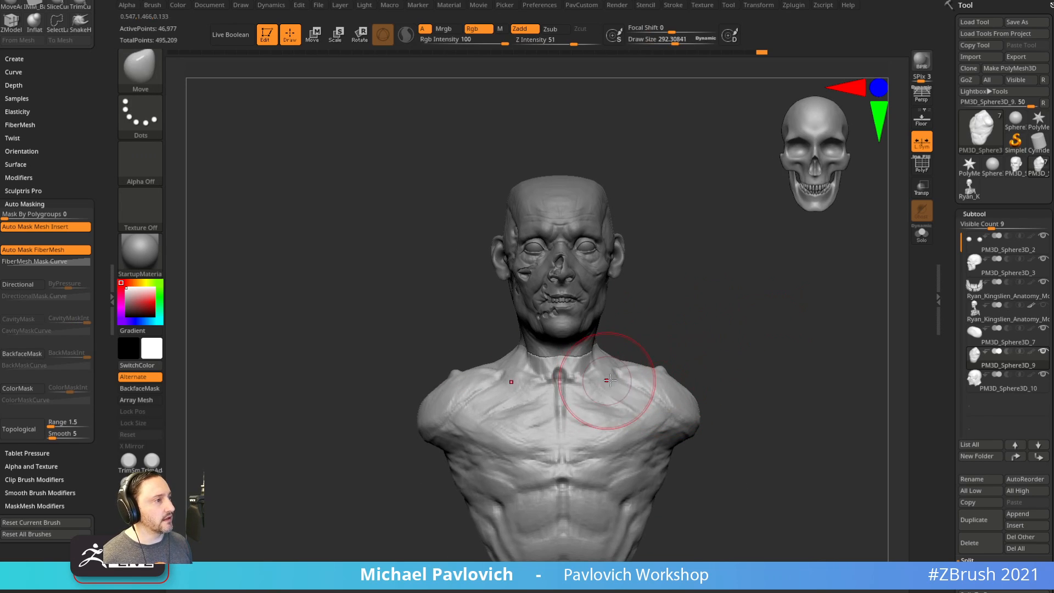
right_click_drag(582, 386, 591, 392)
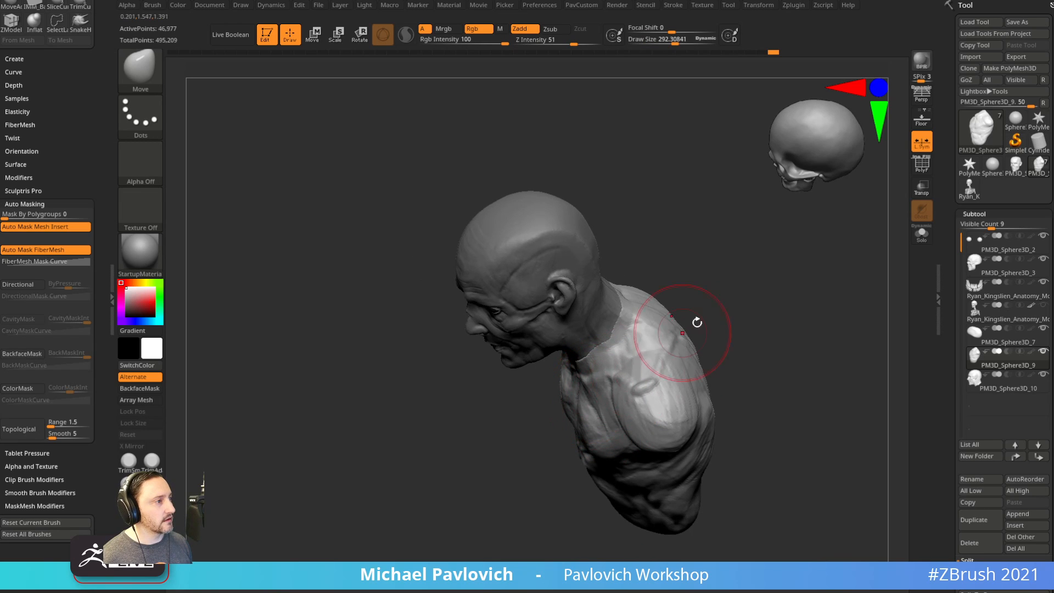
right_click_drag(697, 323, 651, 397)
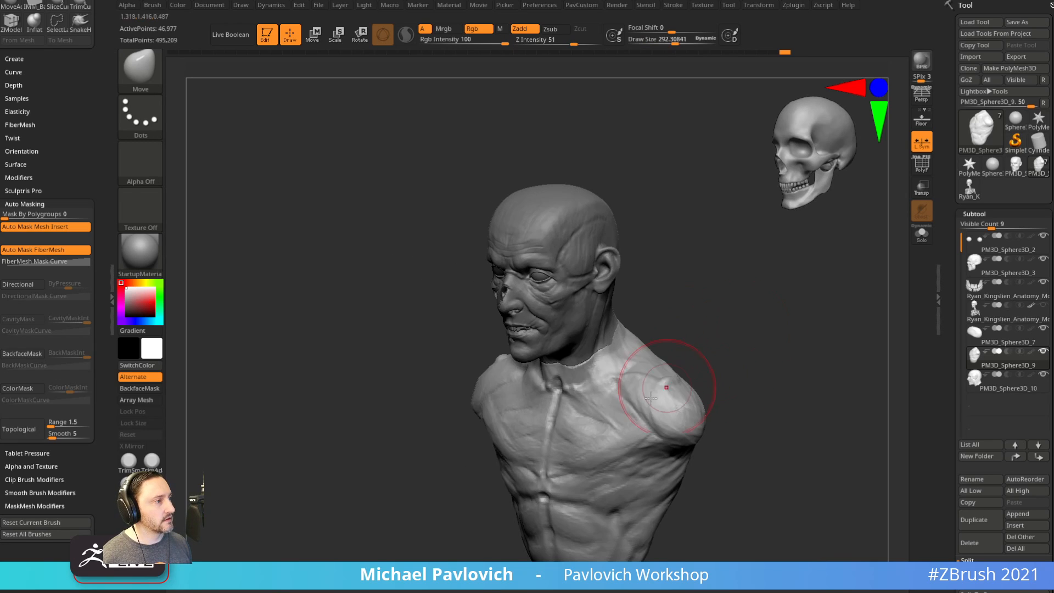
right_click_drag(621, 459, 622, 365)
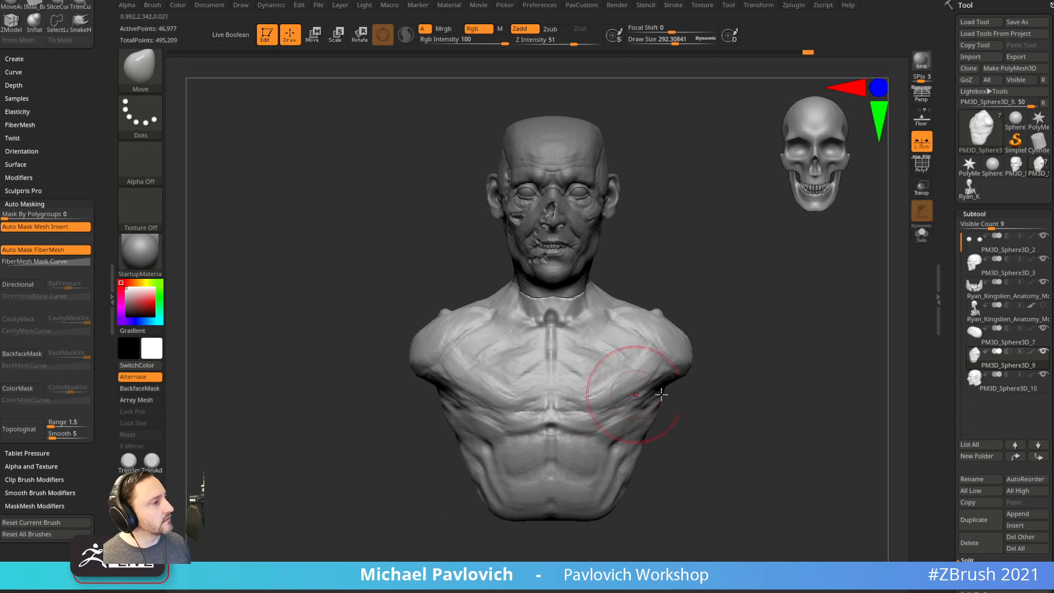
right_click_drag(635, 423, 598, 413)
mouse_move(692, 393)
right_mouse_down("shift")
mouse_move(683, 364)
mouse_move(588, 421)
right_mouse_up("shift")
Draw rib ridges along the side of the chest with the Standard brush at a draw size of about 99.
key("s")
mouse_move(625, 463)
left_mouse_down()
mouse_move(623, 449)
mouse_move(609, 474)
left_mouse_up()
right_click_drag(593, 487, 643, 467)
key("b")
key("s")
key("t")
key("s")
left_click_drag(641, 456, 629, 457)
right_click_drag(672, 412, 658, 399, "alt")
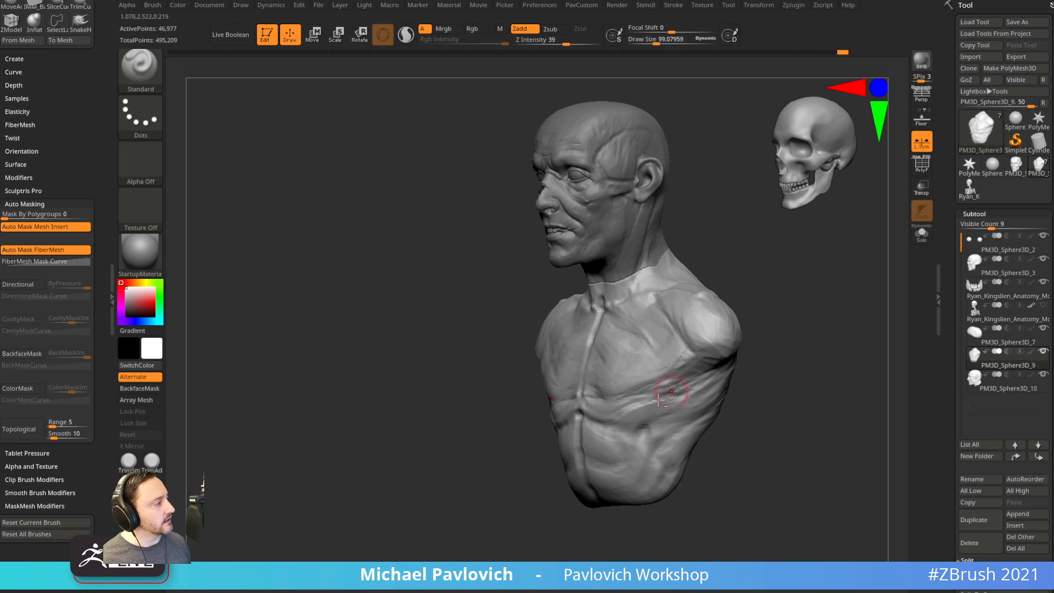
Undo the last stroke and redraw the arch of the rib cage down toward the flank.
key("ctrl+z")
mouse_move(600, 415)
left_mouse_down()
mouse_move(649, 438)
mouse_move(661, 464)
left_mouse_up()
right_click_drag(657, 450, 642, 439)
left_click_drag(628, 424, 664, 463)
mouse_move(711, 463)
right_mouse_down("shift")
mouse_move(746, 440)
mouse_move(711, 412)
mouse_move(667, 402)
right_mouse_up("shift")
Add volume to the side of the rib cage with the ClayBuildup brush.
key("b")
key("c")
key("b")
key("s")
mouse_move(641, 401)
left_mouse_down()
mouse_move(666, 390)
mouse_move(676, 409)
left_mouse_up()
right_click_drag(715, 419, 728, 417, "shift")
Strengthen the lower edge of the rib cage on both sides with the Standard brush at a draw size of about 103.
key("b")
key("s")
key("t")
key("s")
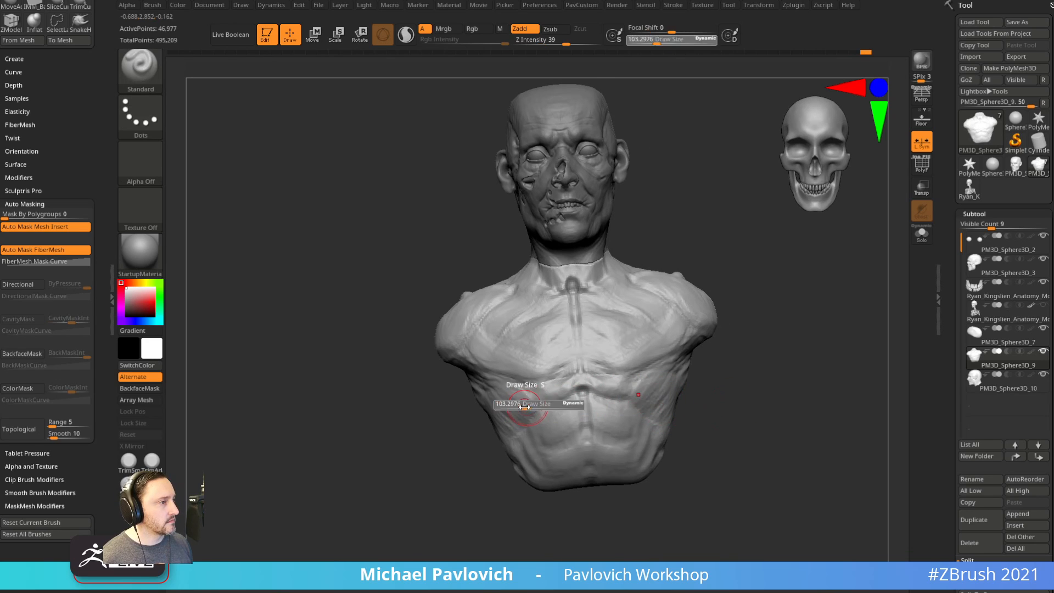
left_click_drag(538, 400, 533, 400)
left_click_drag(552, 392, 513, 430)
right_click_drag(525, 514, 479, 518)
left_click_drag(601, 390, 646, 416)
mouse_move(718, 442)
right_mouse_down()
mouse_move(704, 441)
mouse_move(732, 421)
right_mouse_up()
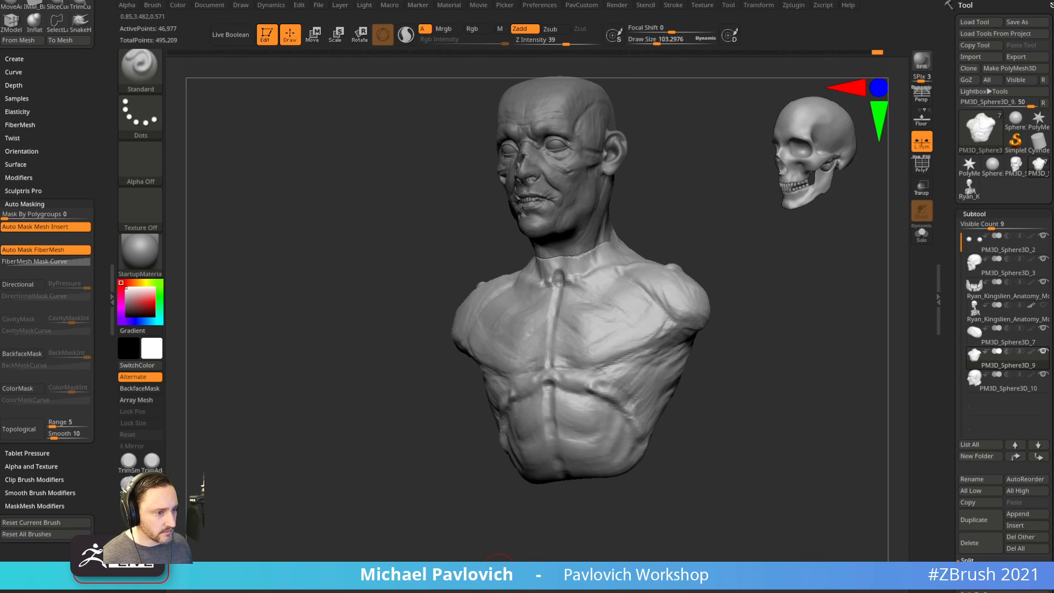
Switch to the web browser and open the "DICOM Viewer for Anatomy Reference" video from the YouTube channel's video list.
left_click(497, 583)
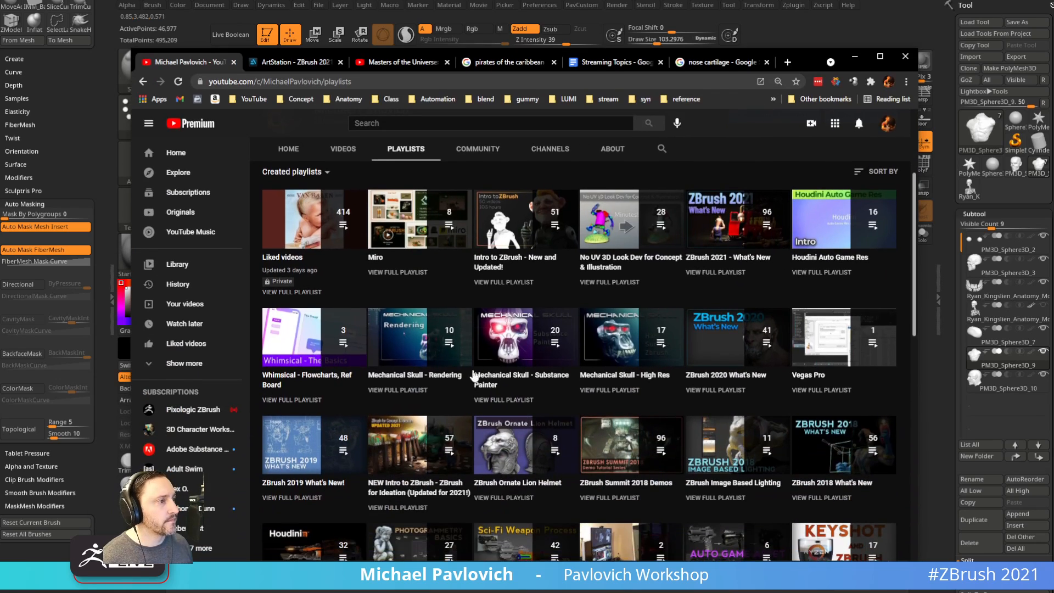
scroll(475, 378, "down", 5)
scroll(425, 395, "up", 3)
scroll(426, 394, "up", 4)
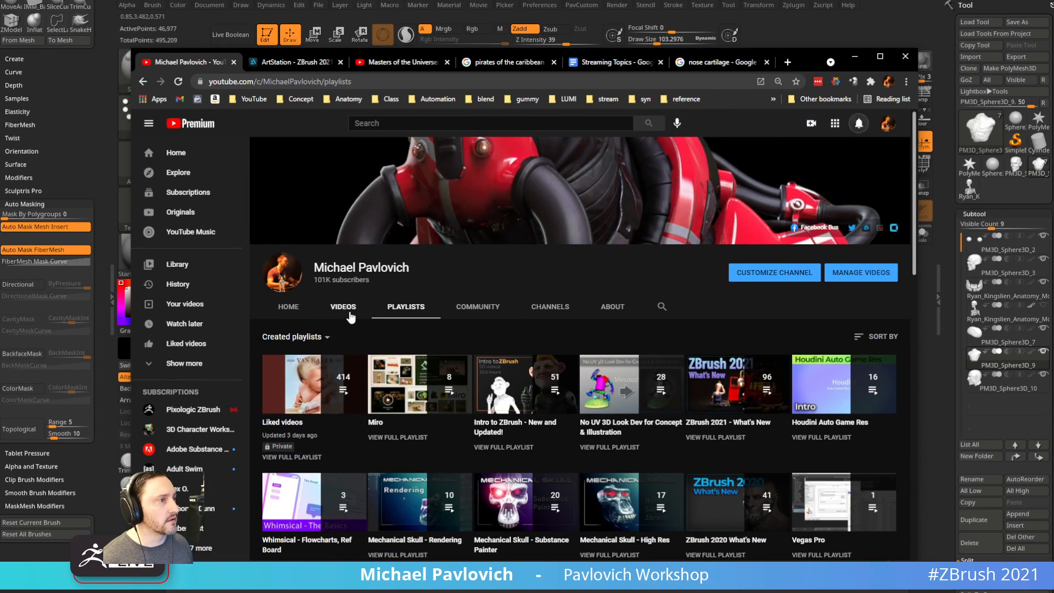
left_click(343, 306)
scroll(571, 321, "down", 15)
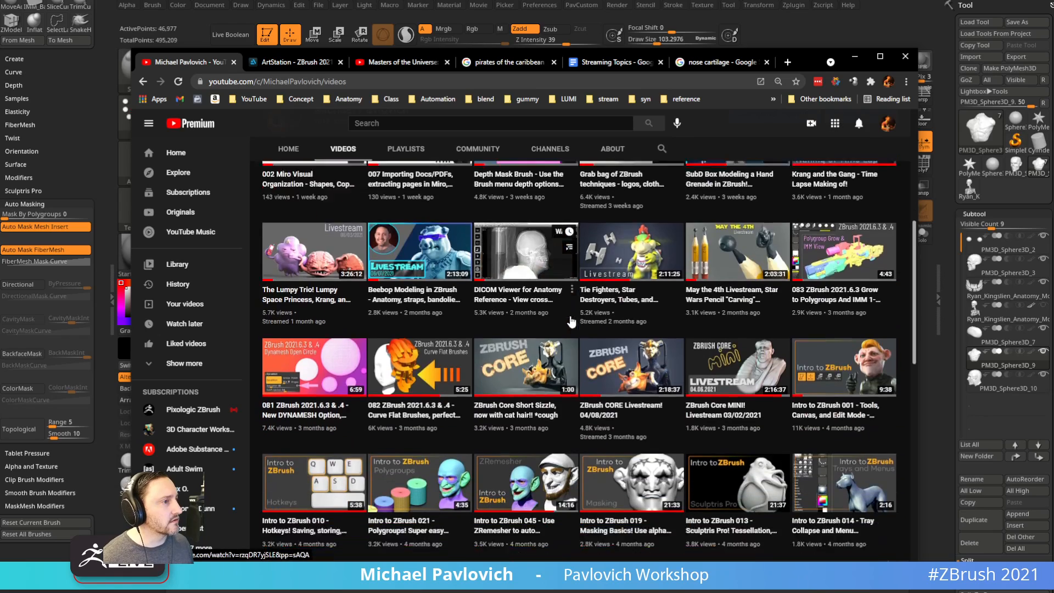
scroll(571, 321, "up", 5)
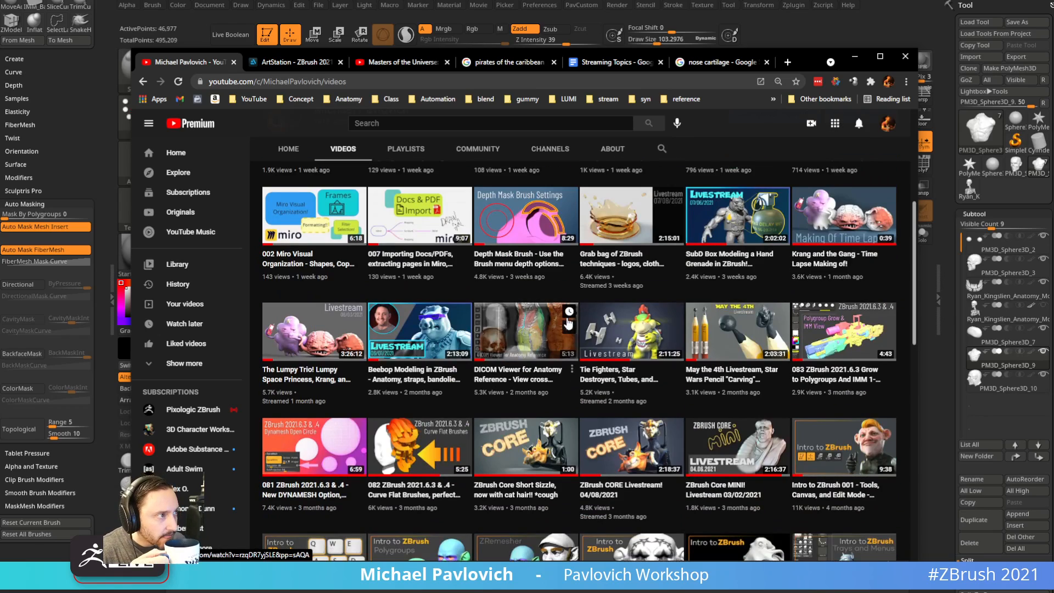
left_click(532, 373)
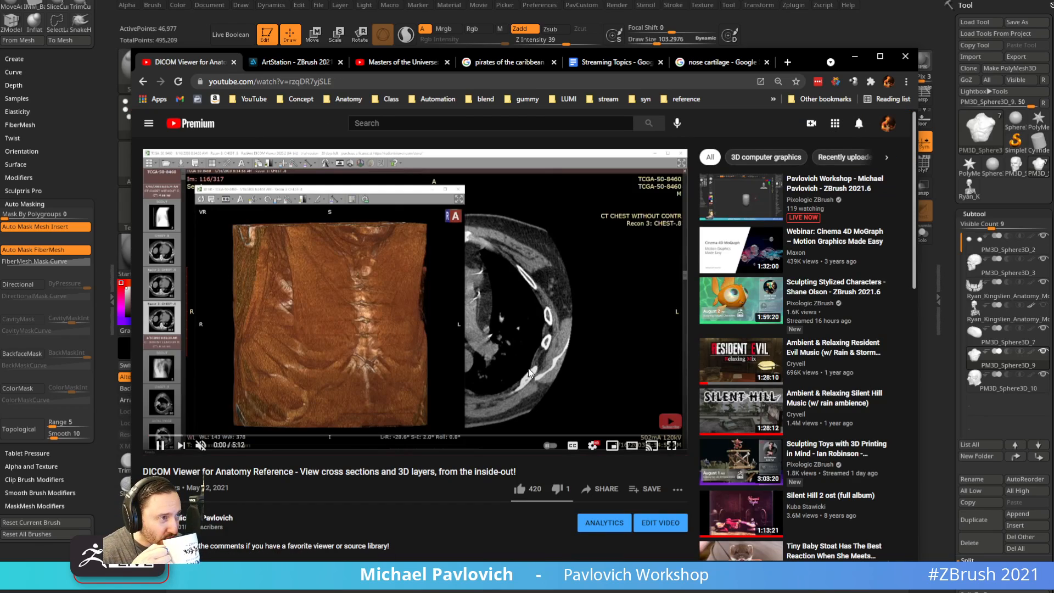
Skip to about 1:05 in the video and show the chest scan over the ZBrush sculpt as a torso reference.
left_click(252, 436)
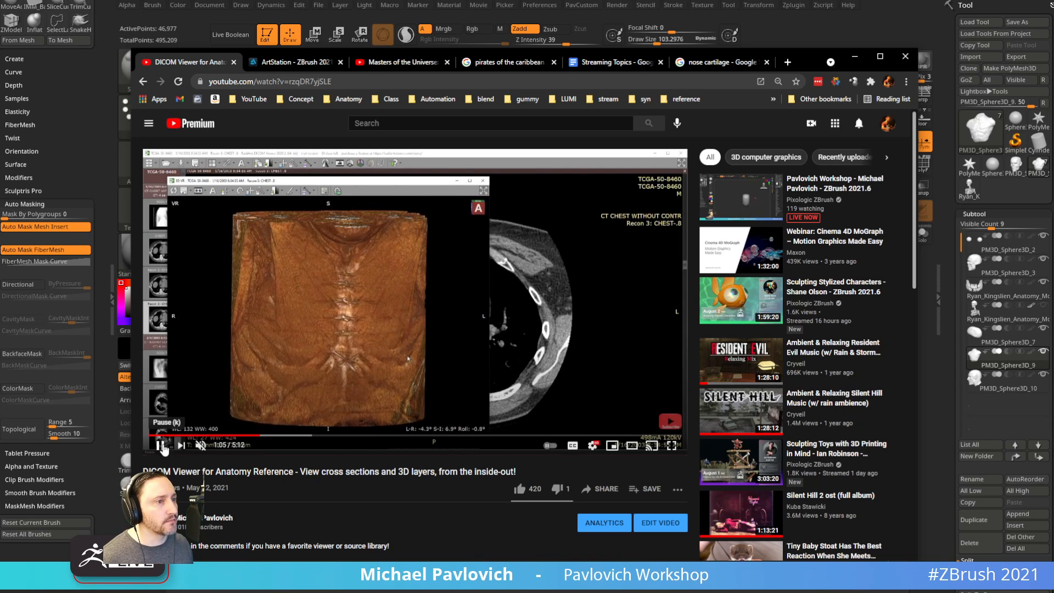
left_click(855, 56)
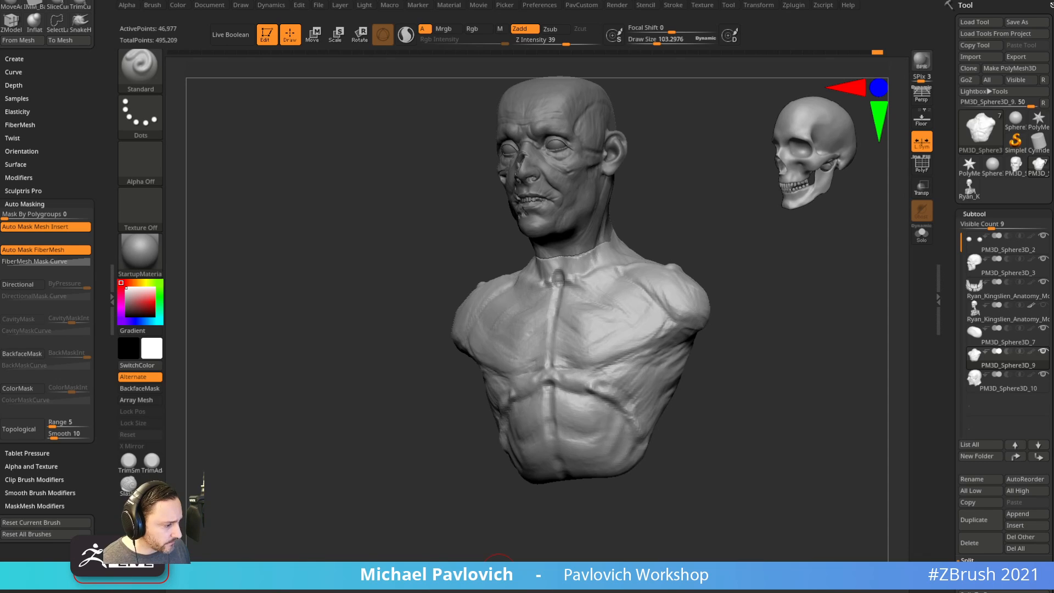
left_click(497, 583)
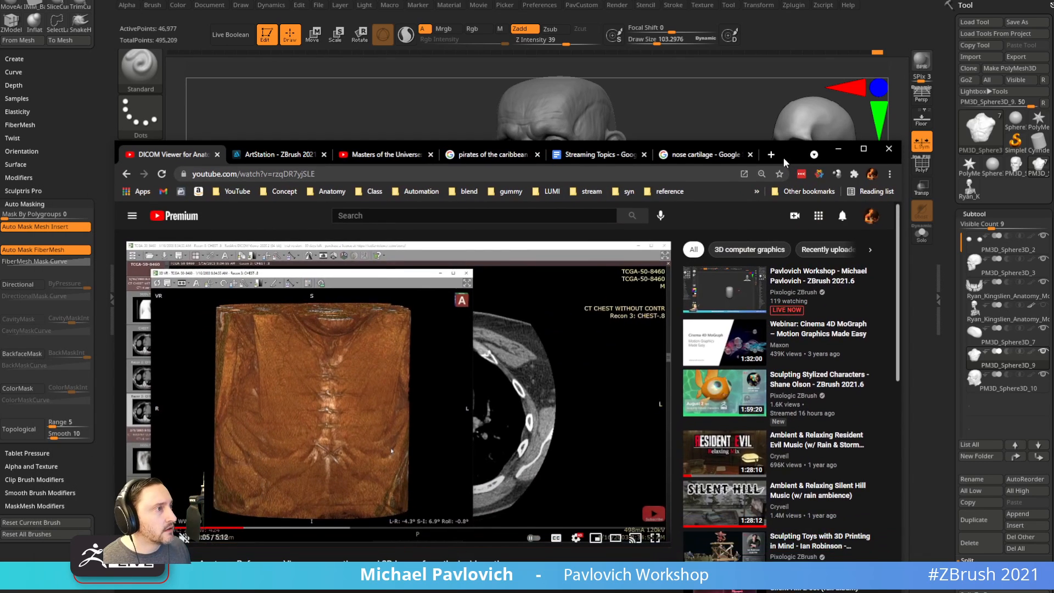
Return to the YouTube channel's video list and search the channel for "workstation".
scroll(388, 360, "down", 4)
scroll(378, 364, "up", 4)
left_click(126, 173)
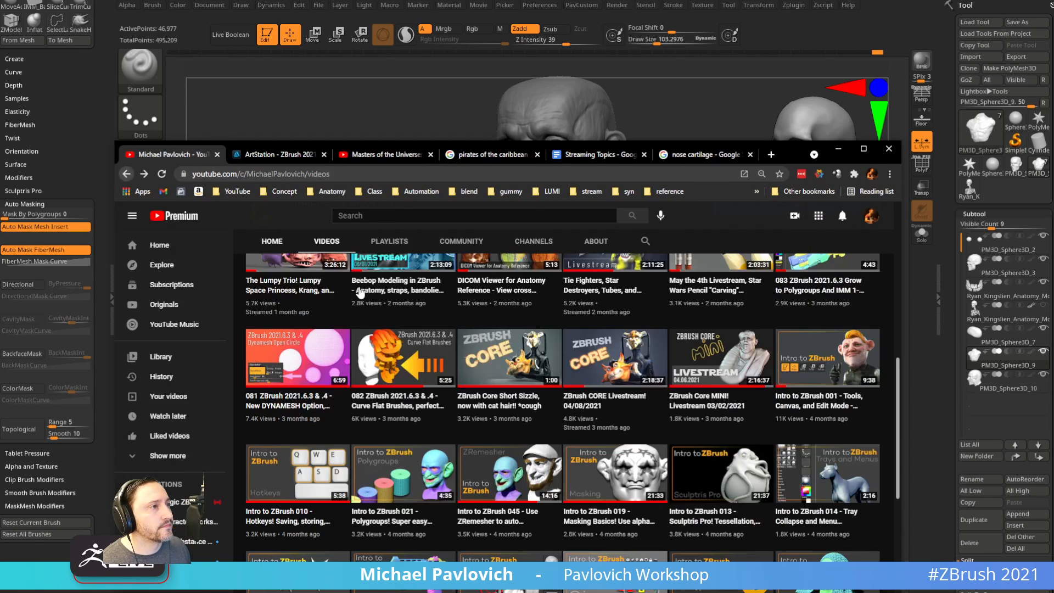
left_click(463, 216)
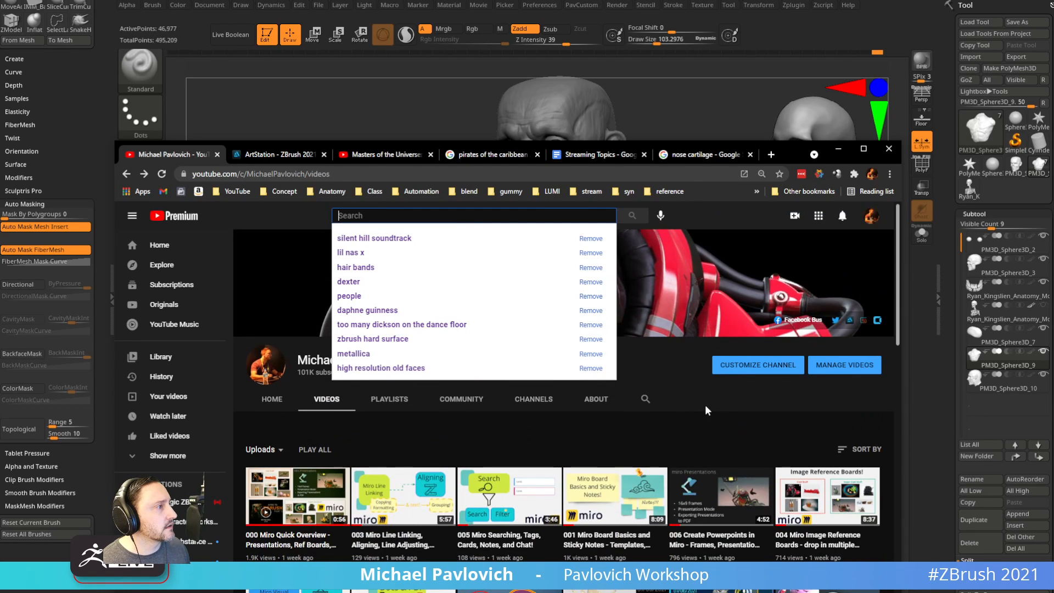
left_click(646, 400)
type("workst")
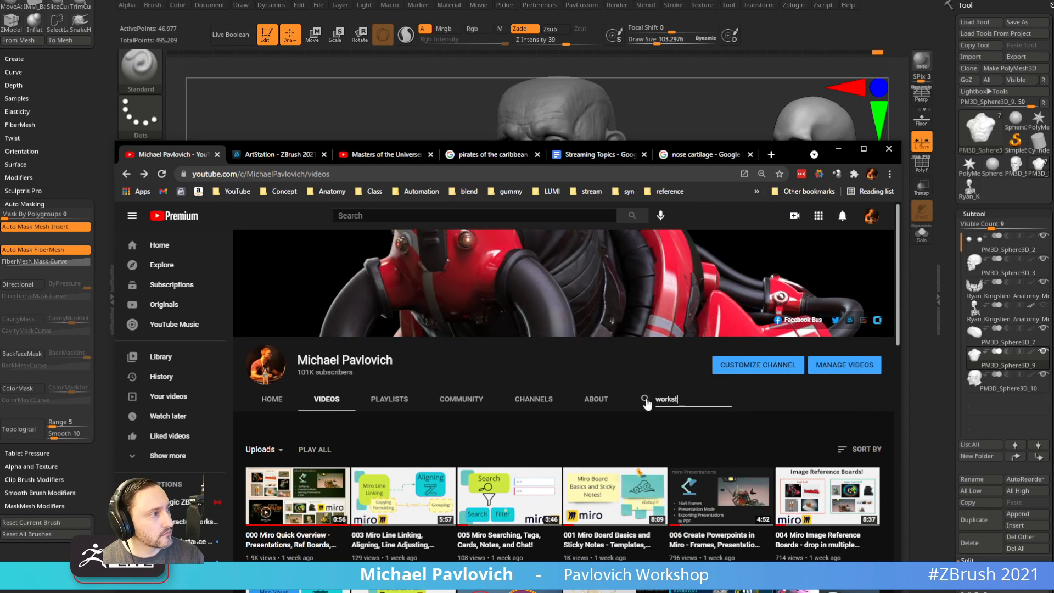
type("ation")
key("Return")
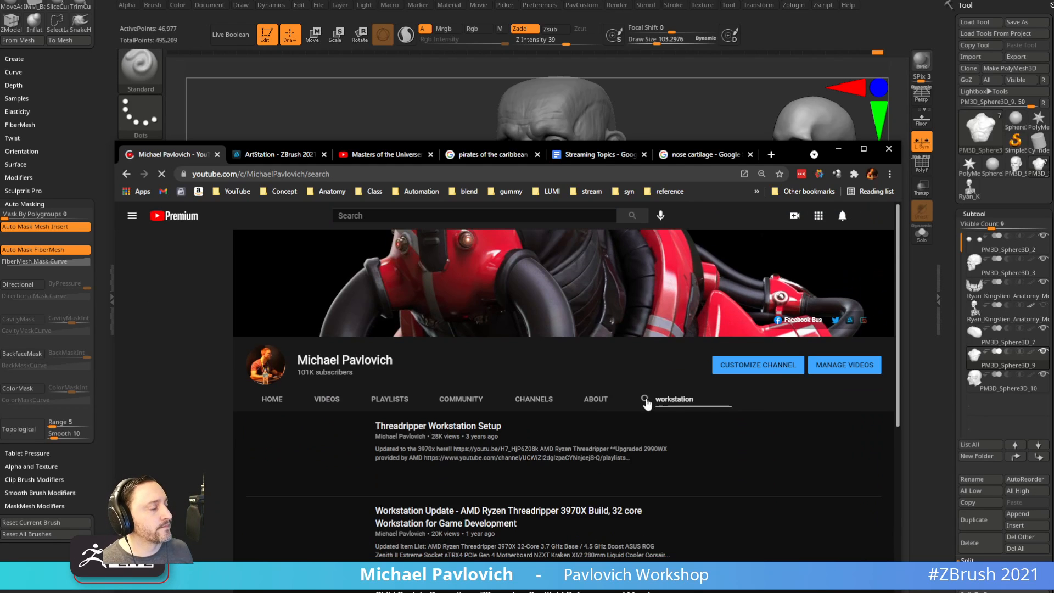
Open the "Workstation Update - AMD Ryzen Threadripper 3970X Build" video, highlight the item list in its description, and return to ZBrush.
scroll(453, 469, "down", 2)
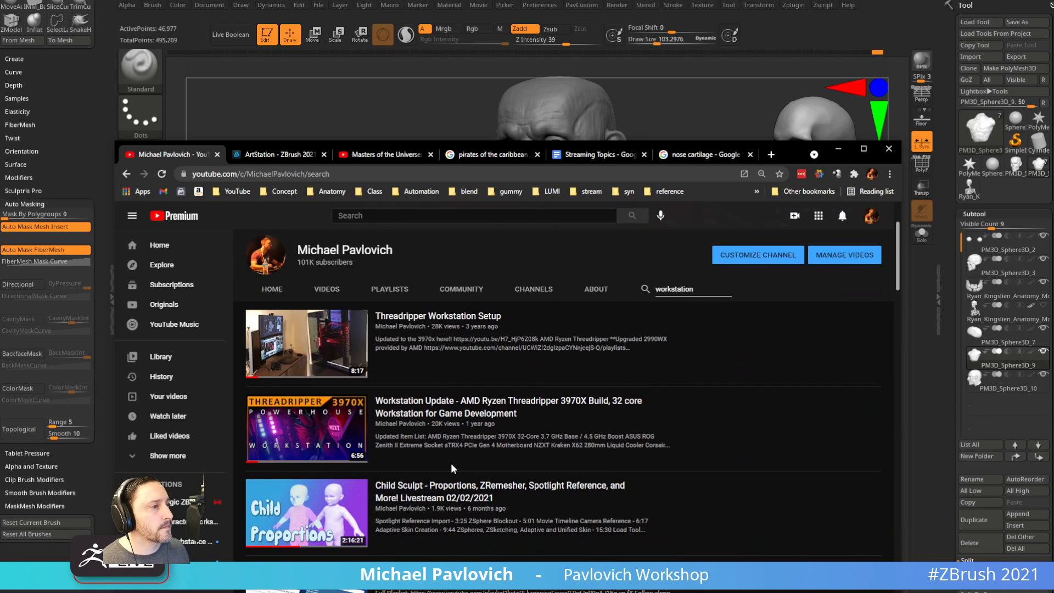
left_click(465, 414)
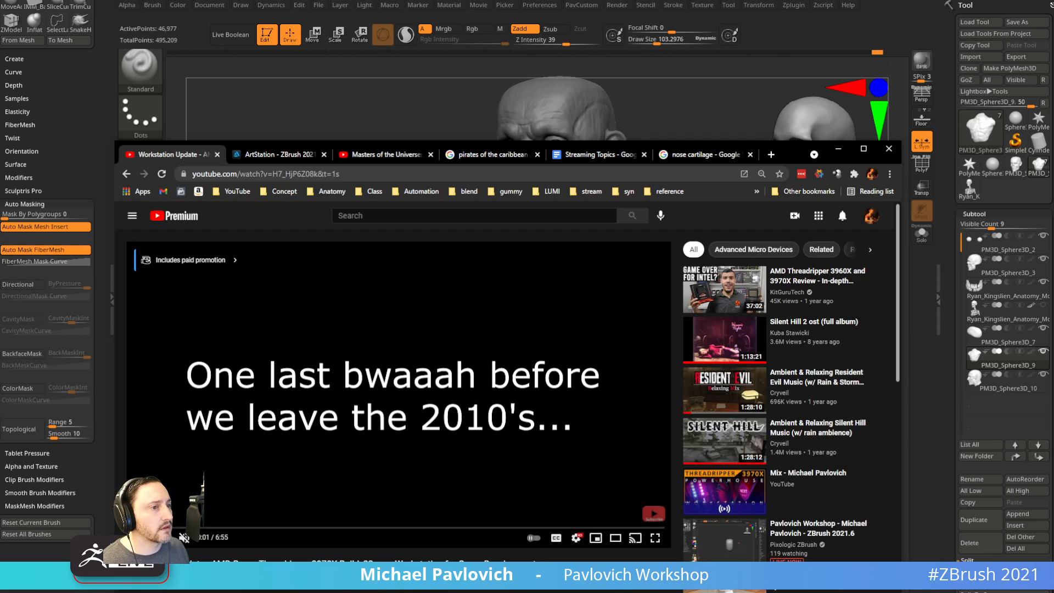
left_click(327, 174)
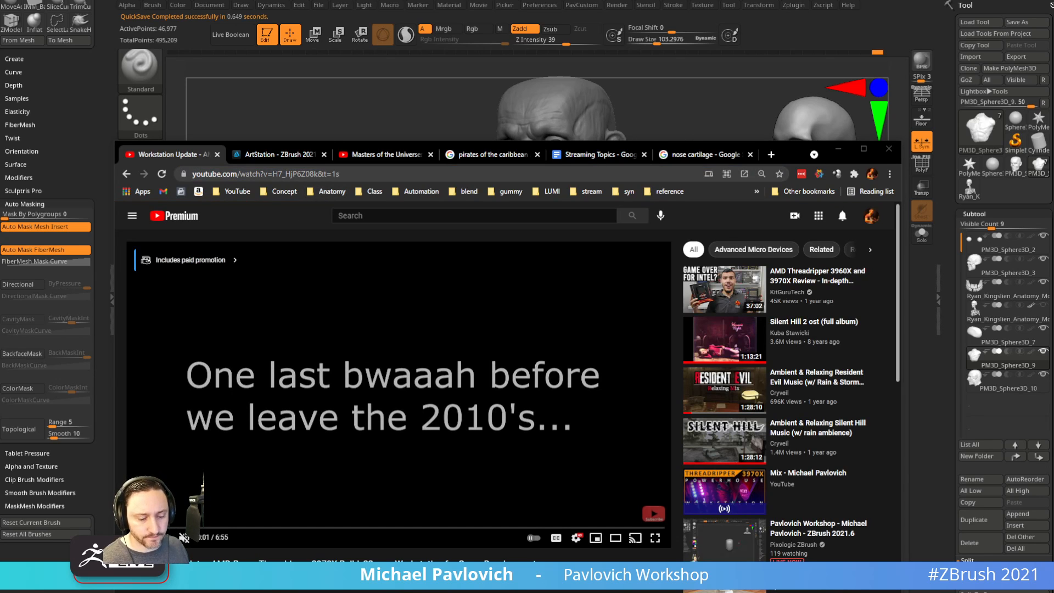
scroll(349, 323, "down", 6)
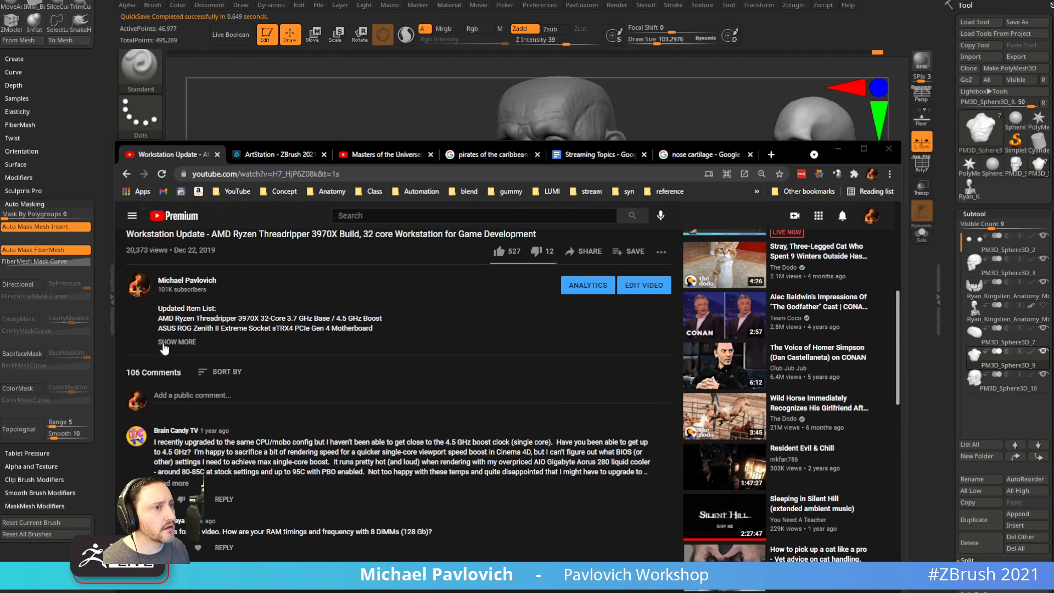
left_click_drag(159, 306, 252, 451)
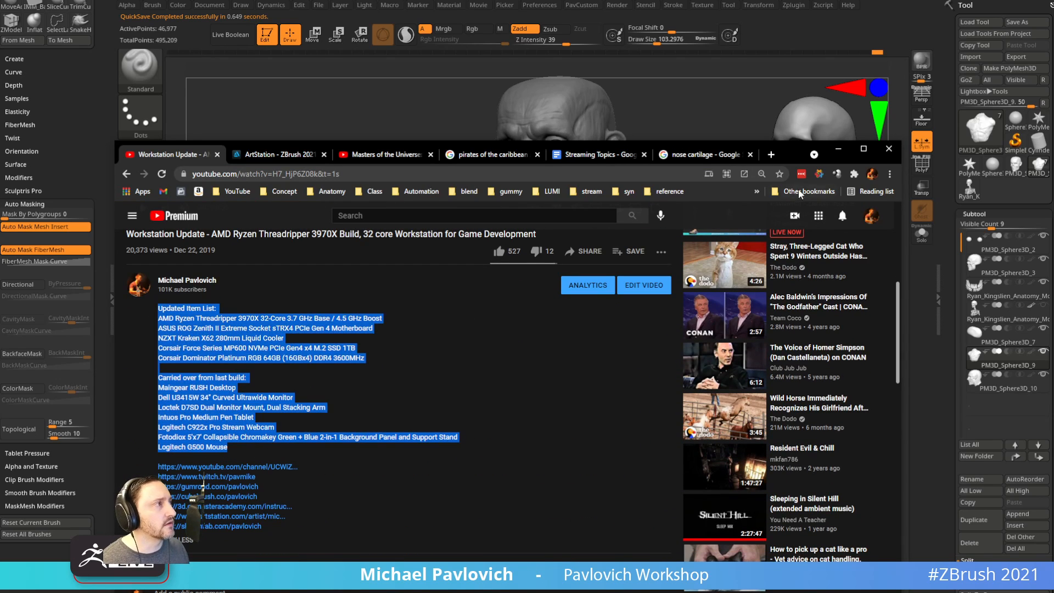
left_click(838, 149)
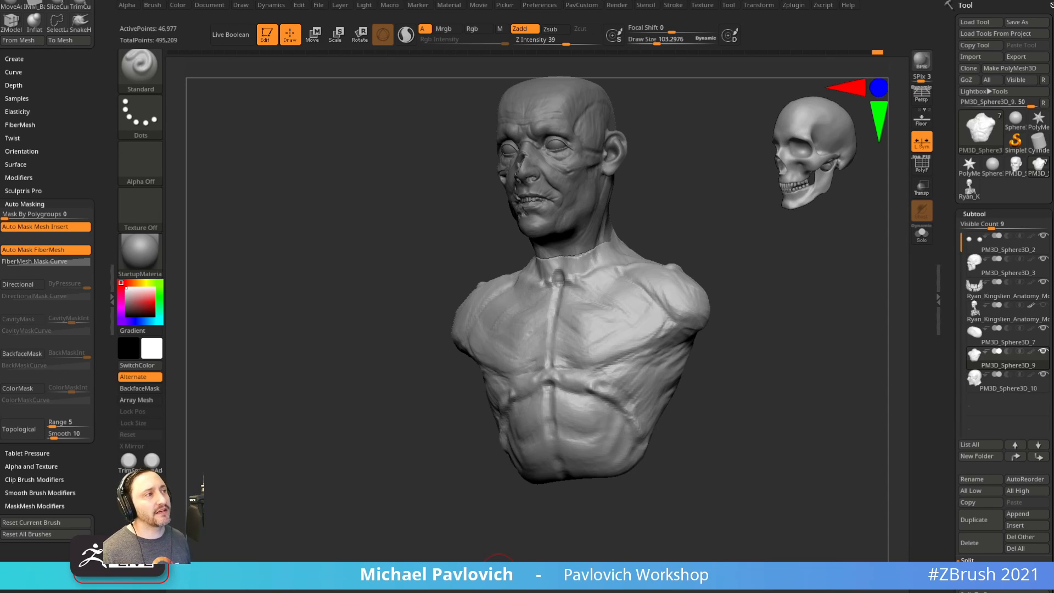
Move the head subtool above the torso, merge it down into the torso, and remesh the bust as one mesh.
left_click_drag(789, 347, 741, 327)
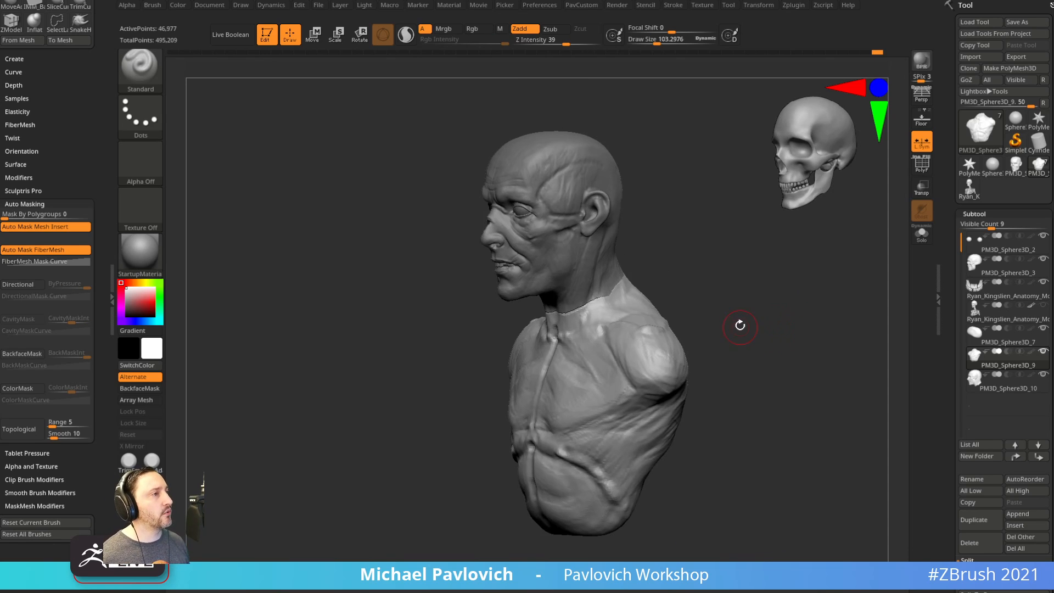
left_click(641, 263, "alt")
left_click_drag(728, 292, 846, 300)
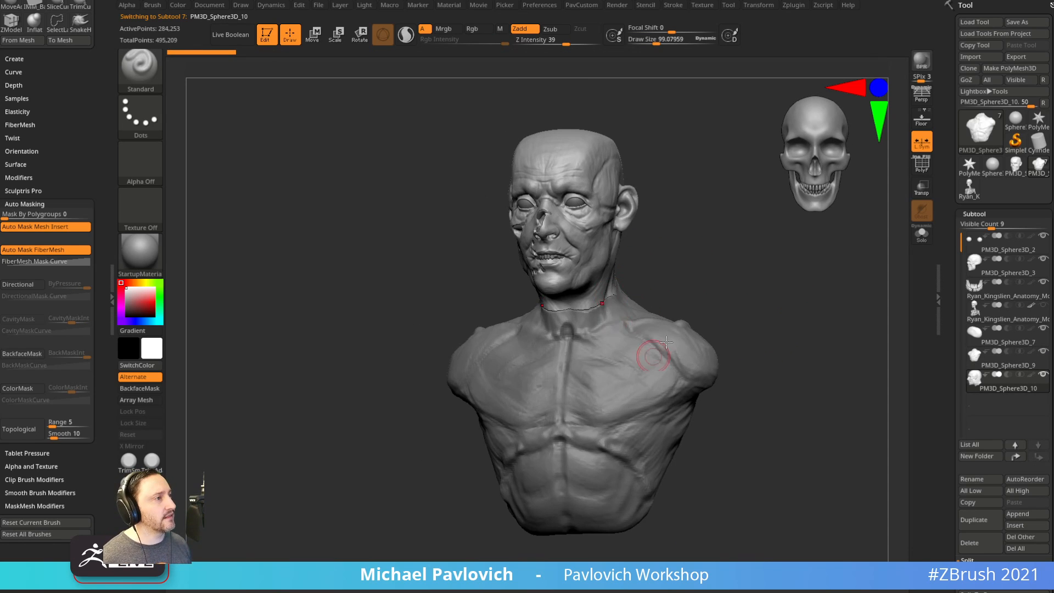
left_click(653, 354, "alt")
left_click_drag(757, 301, 631, 281)
left_click(626, 278, "alt")
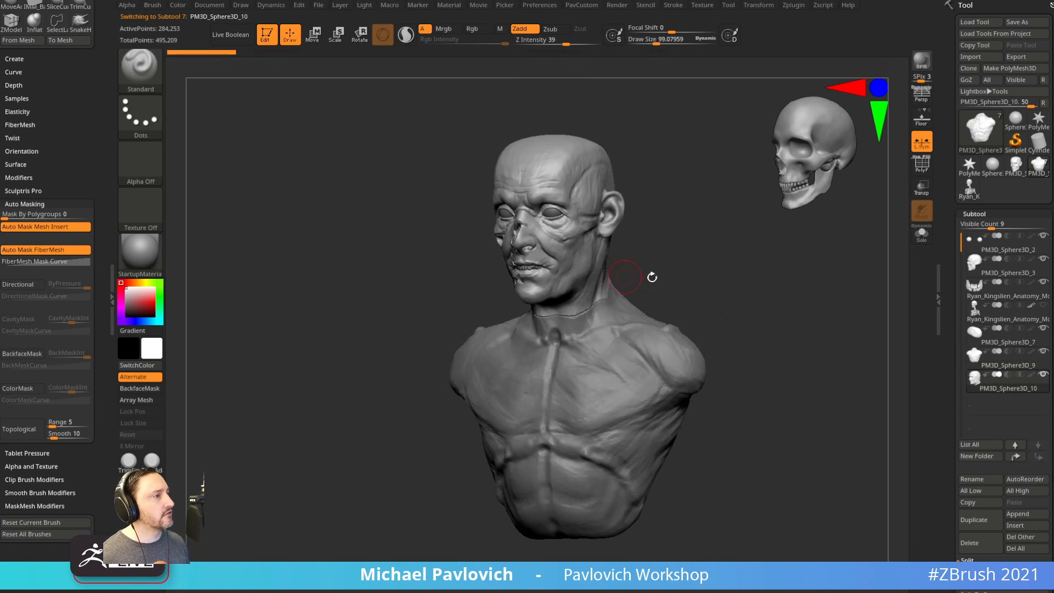
left_click(1015, 445)
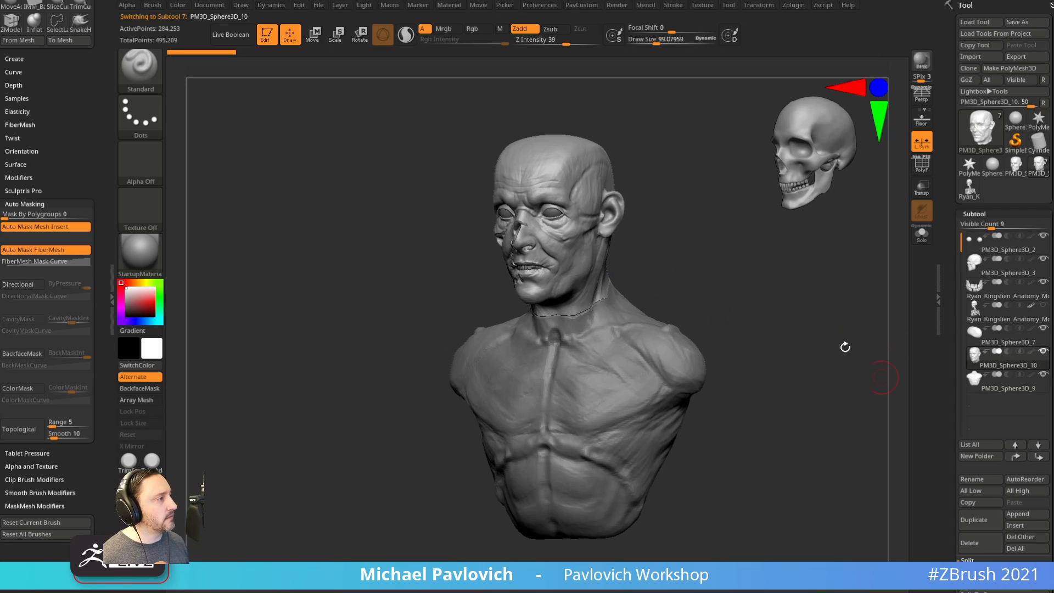
key("ctrl")
key("ctrl+e")
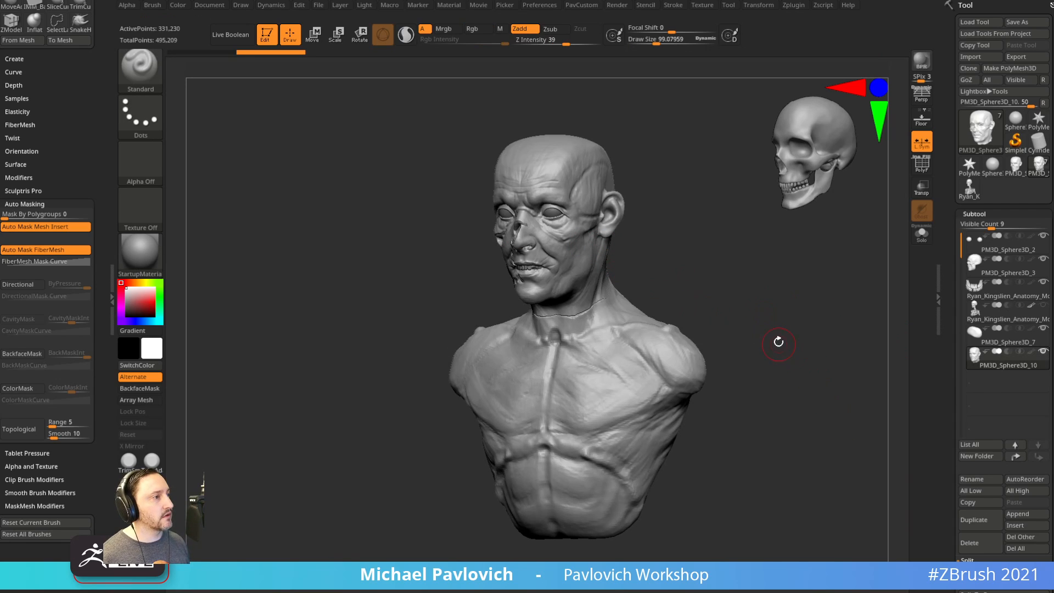
key("space")
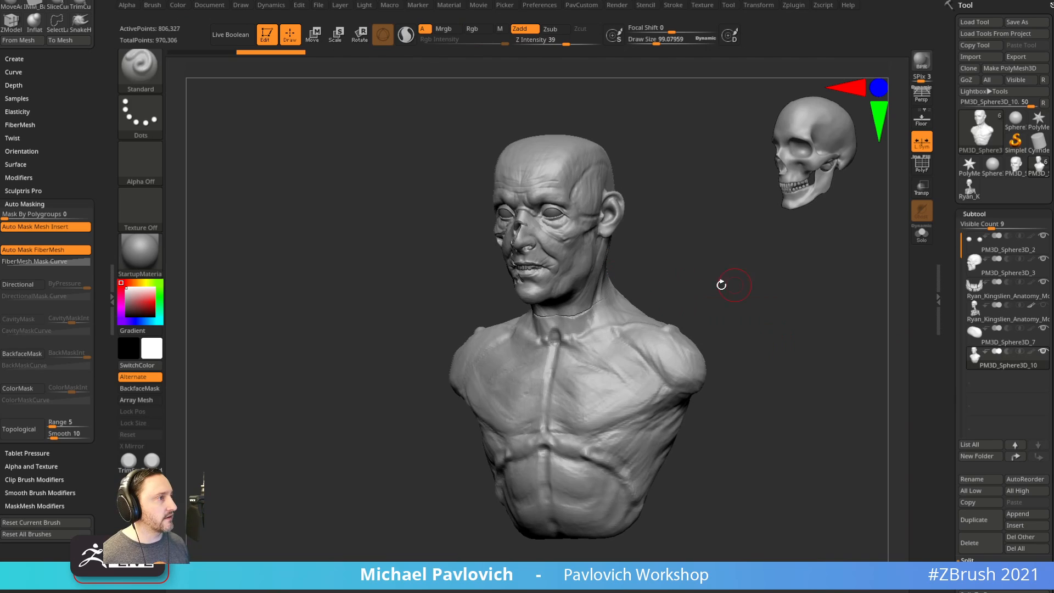
Smooth away the seam around the neck with the Smooth brush, raising its Z intensity to about 82.
mouse_move(722, 285)
left_mouse_down("alt")
mouse_move(696, 254)
mouse_move(713, 266)
mouse_move(657, 270)
mouse_move(711, 287)
left_mouse_up("alt")
key("shift")
key("shift")
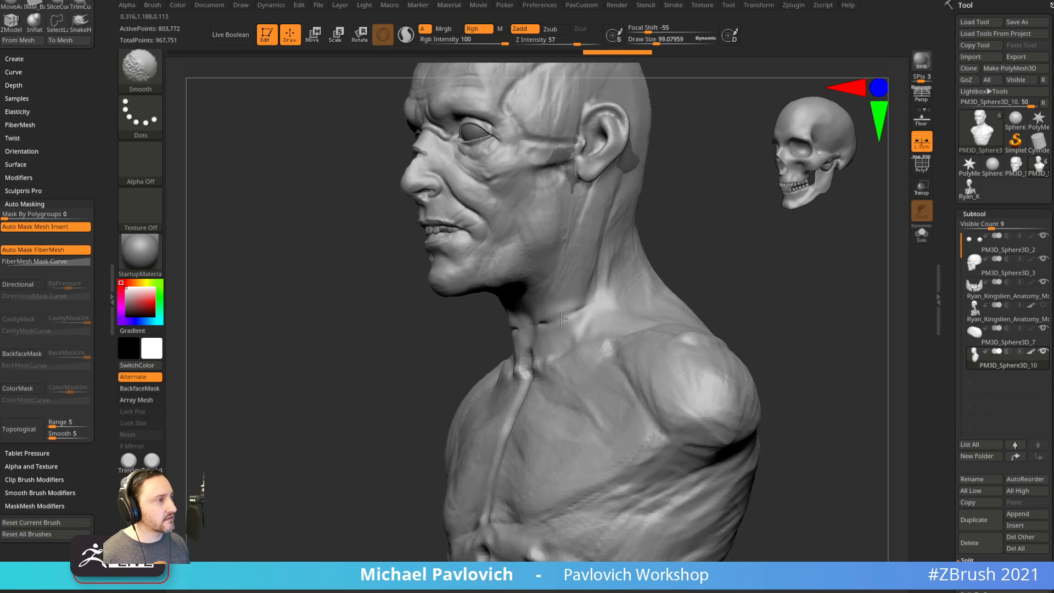
left_click_drag(575, 290, 596, 242, "shift")
left_click_drag(577, 42, 589, 42, "shift")
left_click_drag(696, 164, 739, 167)
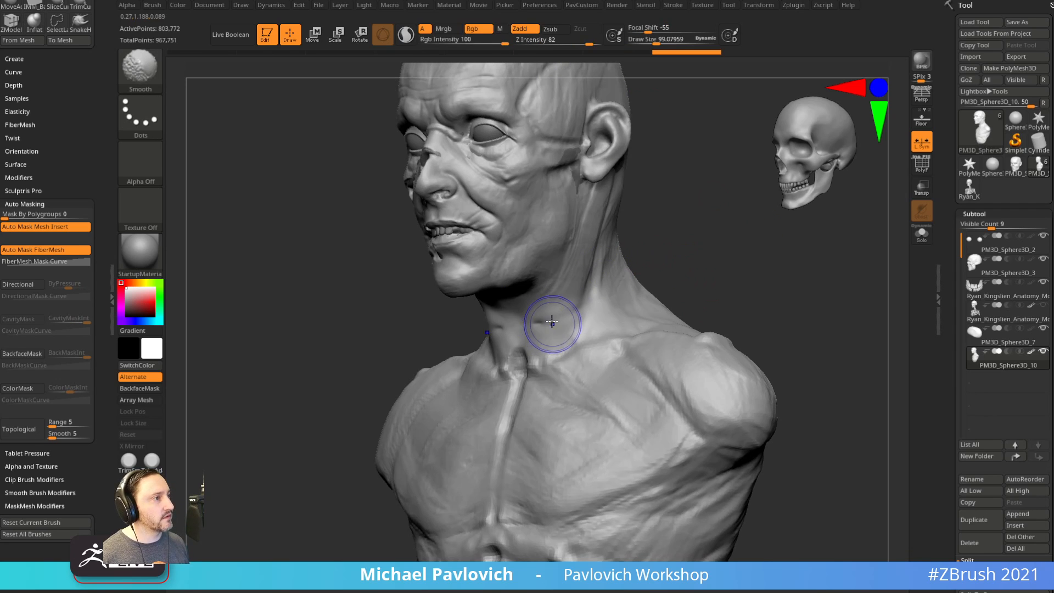
left_click_drag(553, 324, 671, 249, "shift")
Build up the neck muscles running to the sternum and the inner collarbone with ClayBuildup at Z intensity 10 and draw size about 99.
key("b")
key("c")
key("b")
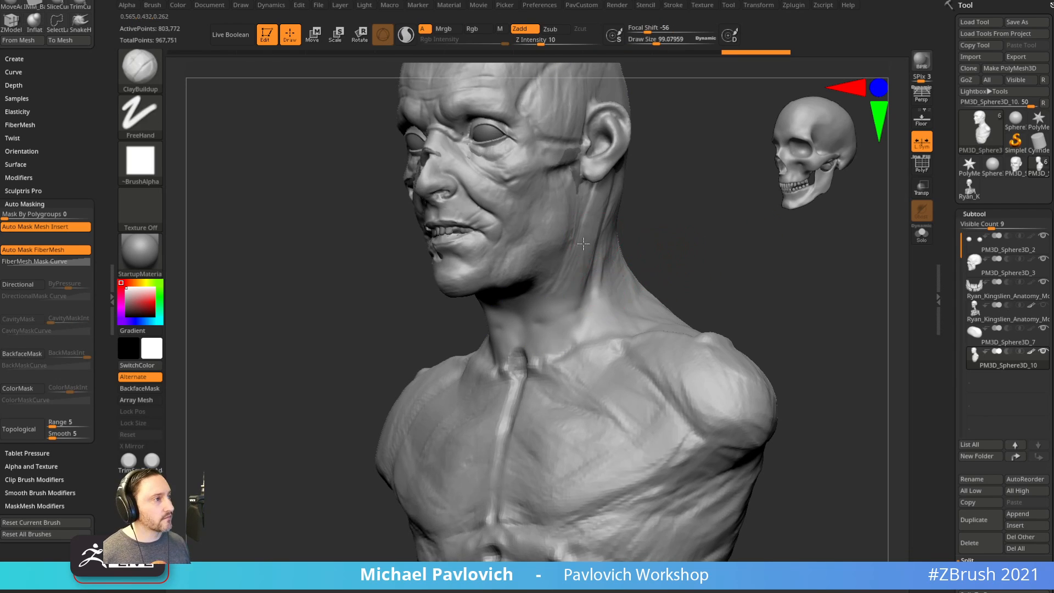
left_click_drag(549, 334, 538, 349)
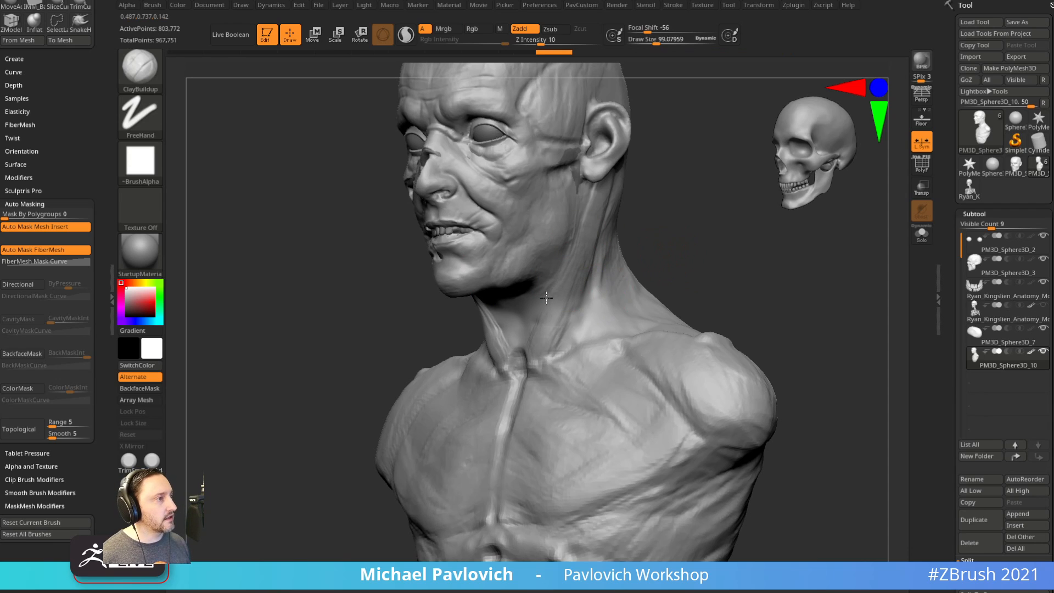
left_click_drag(547, 298, 552, 348)
right_click_drag(541, 269, 604, 294)
left_click_drag(554, 352, 587, 371)
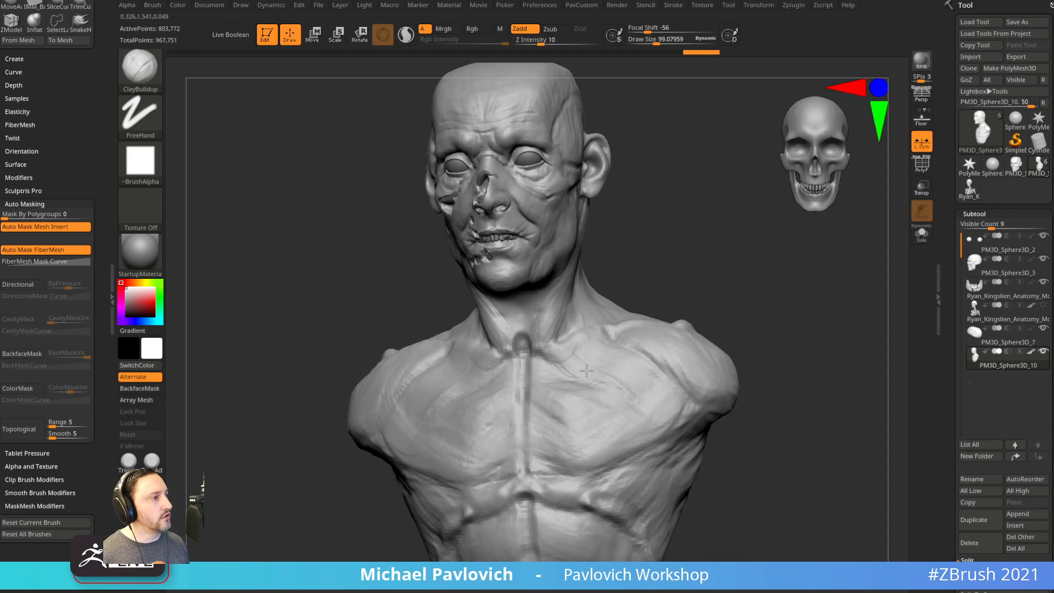
right_click_drag(752, 314, 659, 341)
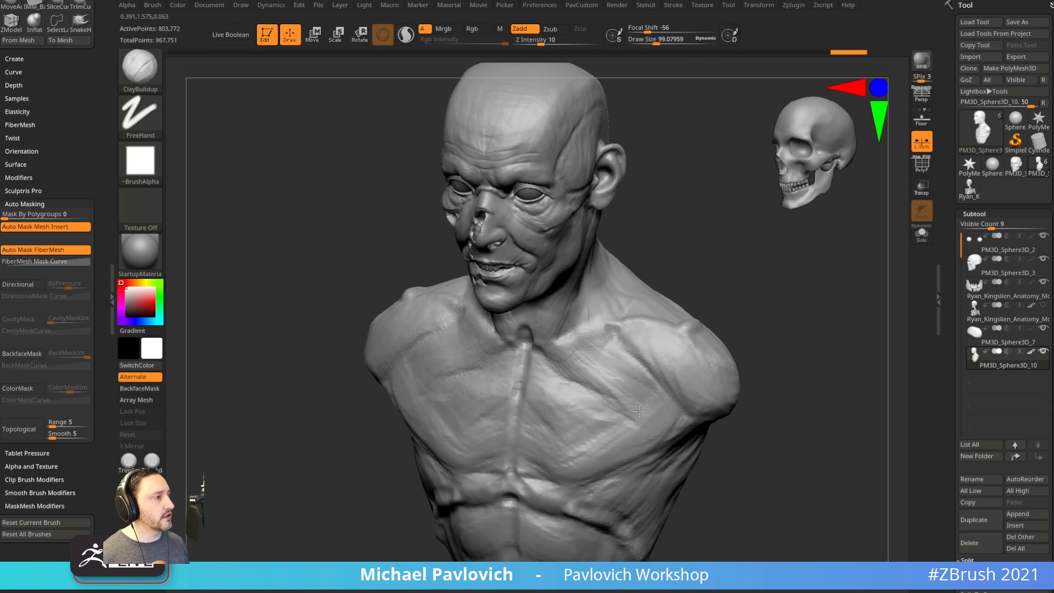
right_click_drag(639, 411, 675, 296)
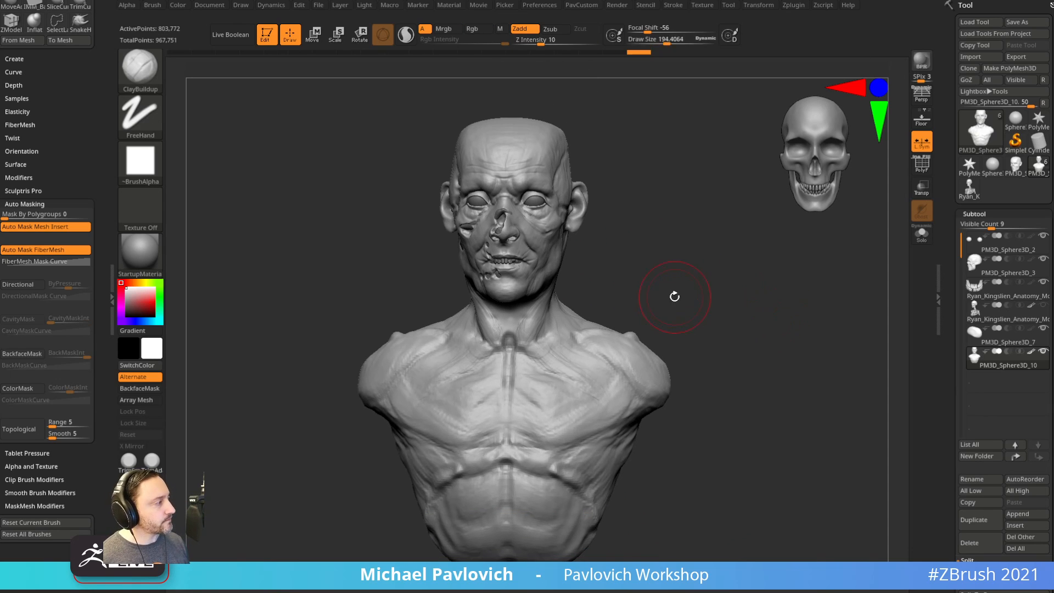
Build up muscle forms on the upper chest and upper back with ClayBuildup at a draw size of about 156.
key("bracketleft")
left_click_drag(575, 364, 555, 348)
right_click_drag(654, 329, 582, 372)
mouse_move(582, 372)
left_mouse_down()
mouse_move(628, 414)
mouse_move(642, 403)
left_mouse_up()
mouse_move(676, 347)
right_mouse_down()
mouse_move(751, 318)
mouse_move(571, 324)
mouse_move(604, 324)
right_mouse_up()
left_click_drag(659, 305, 693, 330)
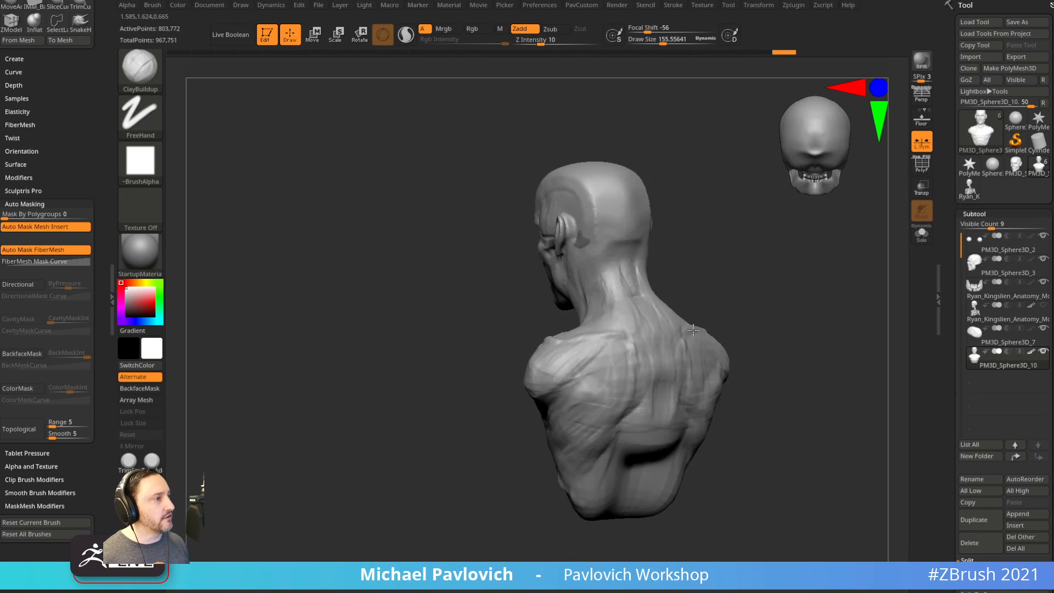
mouse_move(693, 330)
right_mouse_down()
mouse_move(765, 323)
mouse_move(709, 305)
right_mouse_up()
key("1")
key("s")
left_click_drag(709, 305, 698, 305)
Examine the openings in the decayed face close up, selecting the separate meshes in the head to check them.
mouse_move(668, 212)
right_mouse_down("alt")
mouse_move(729, 385)
mouse_move(720, 361)
right_mouse_up("alt")
left_click(610, 318, "alt")
right_click_drag(731, 293, 701, 308, "alt")
right_click_drag(701, 309, 713, 301, "ctrl")
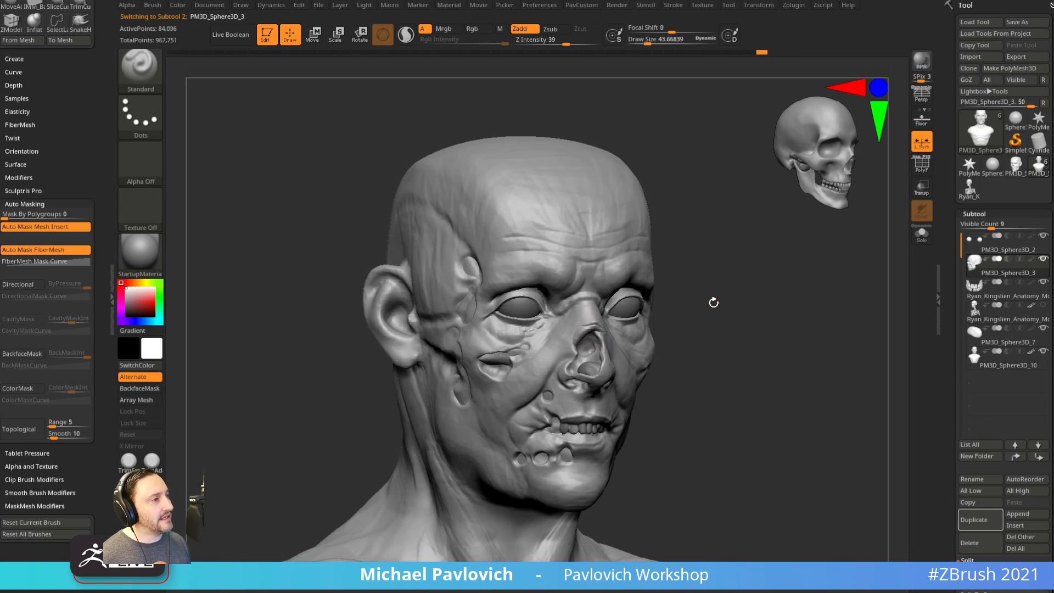
key("s")
left_click(598, 361, "alt")
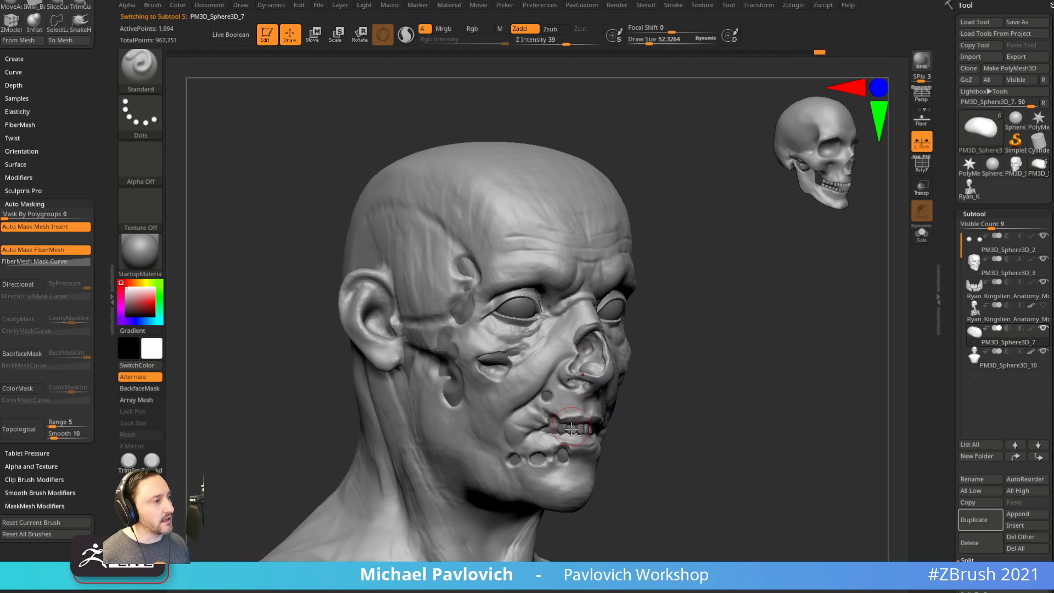
mouse_move(598, 361)
right_mouse_down()
mouse_move(677, 360)
mouse_move(611, 355)
right_mouse_up()
key("s")
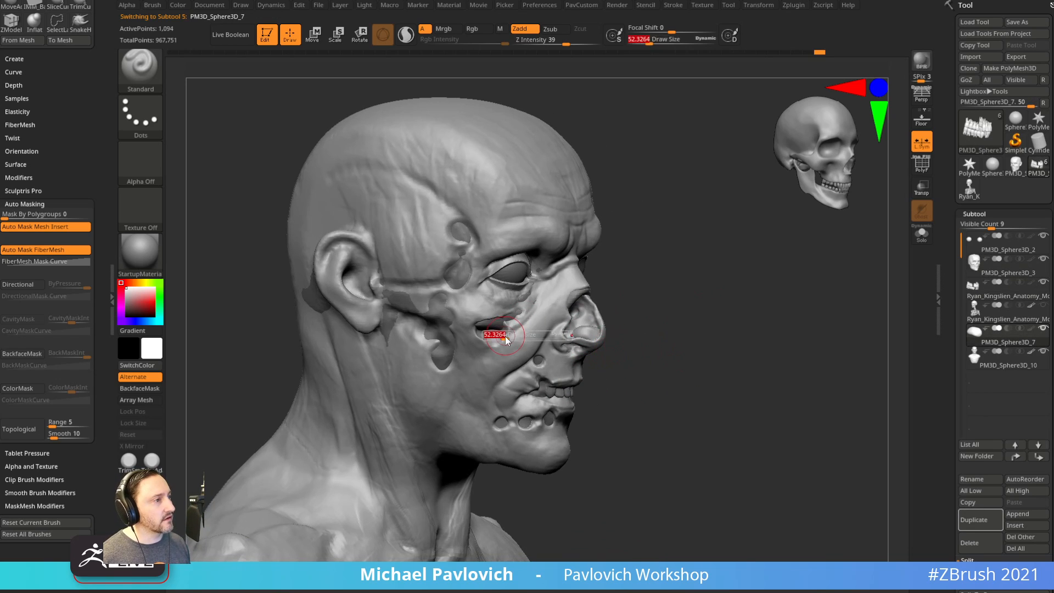
left_click(494, 329, "alt")
mouse_move(689, 278)
right_mouse_down()
mouse_move(686, 305)
mouse_move(585, 307)
mouse_move(744, 329)
right_mouse_up()
mouse_move(744, 330)
right_mouse_down("ctrl")
mouse_move(751, 299)
mouse_move(726, 266)
right_mouse_up("ctrl")
right_click_drag(726, 267, 716, 308, "ctrl")
key("s")
left_click(714, 314)
mouse_move(888, 251)
right_mouse_down()
mouse_move(837, 309)
mouse_move(819, 299)
mouse_move(901, 257)
right_mouse_up()
Select the merged head-and-torso subtool and isolate it in Solo mode.
left_click(605, 312, "alt")
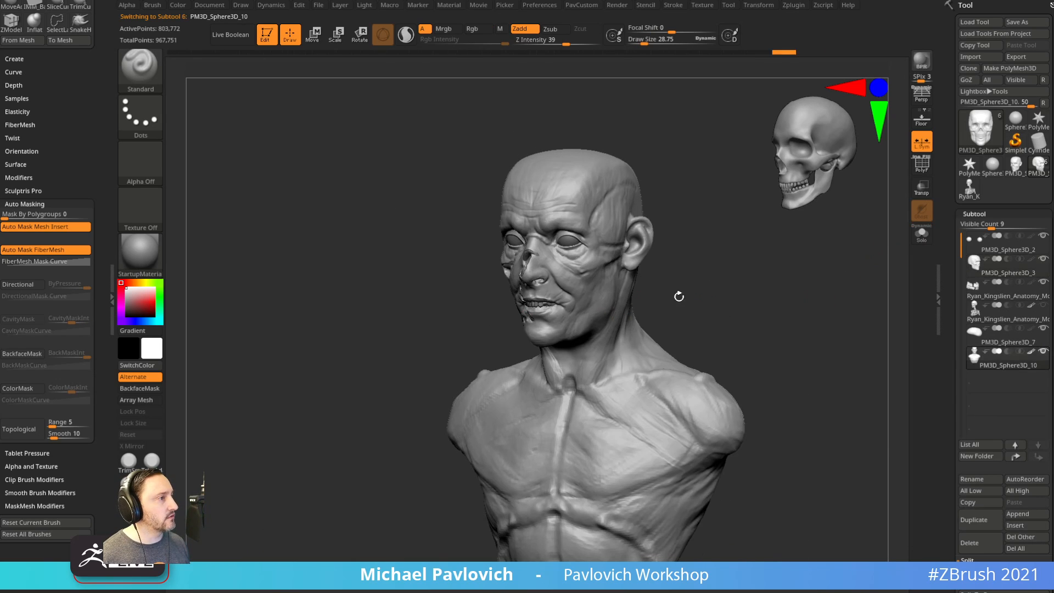
left_click(921, 235)
right_click_drag(818, 285, 579, 306)
key("s")
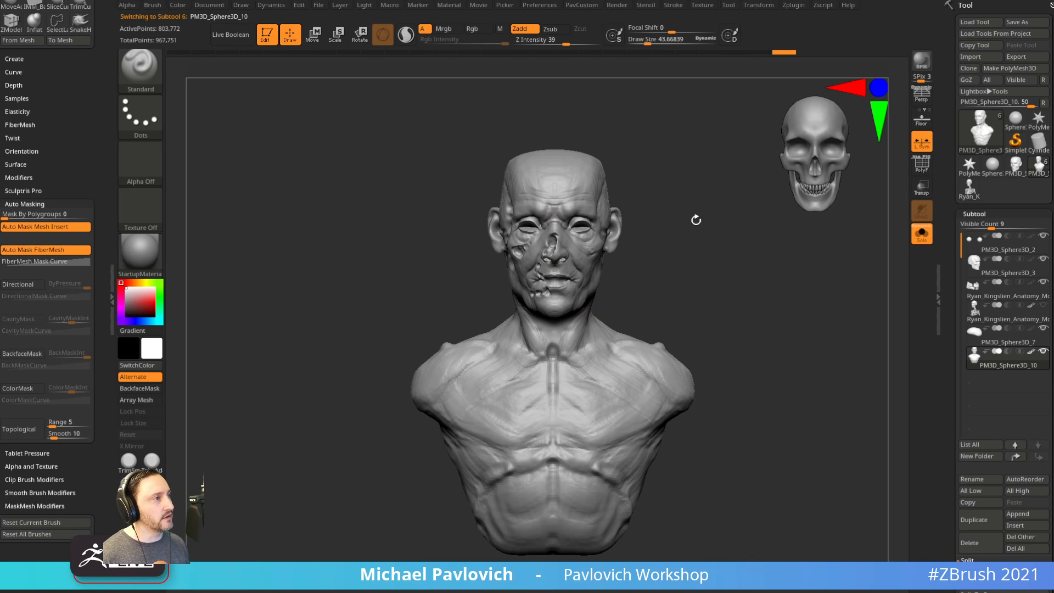
right_click_drag(696, 220, 578, 236)
right_click_drag(683, 253, 672, 257, "alt")
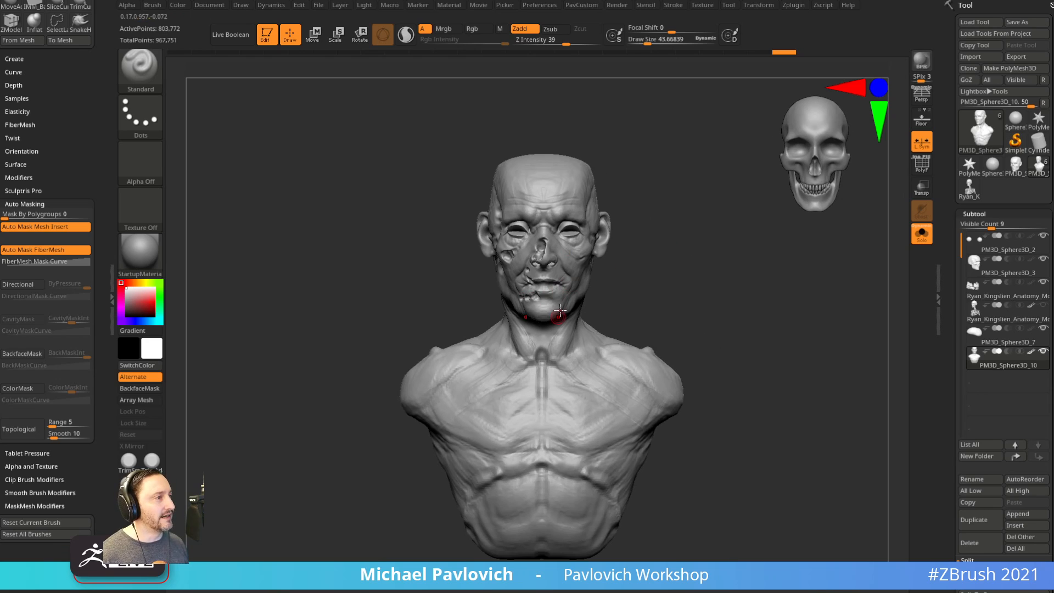
Reshape the base of the neck beside the sternal notch with the Move and ClayBuildup brushes.
key("b")
key("m")
key("v")
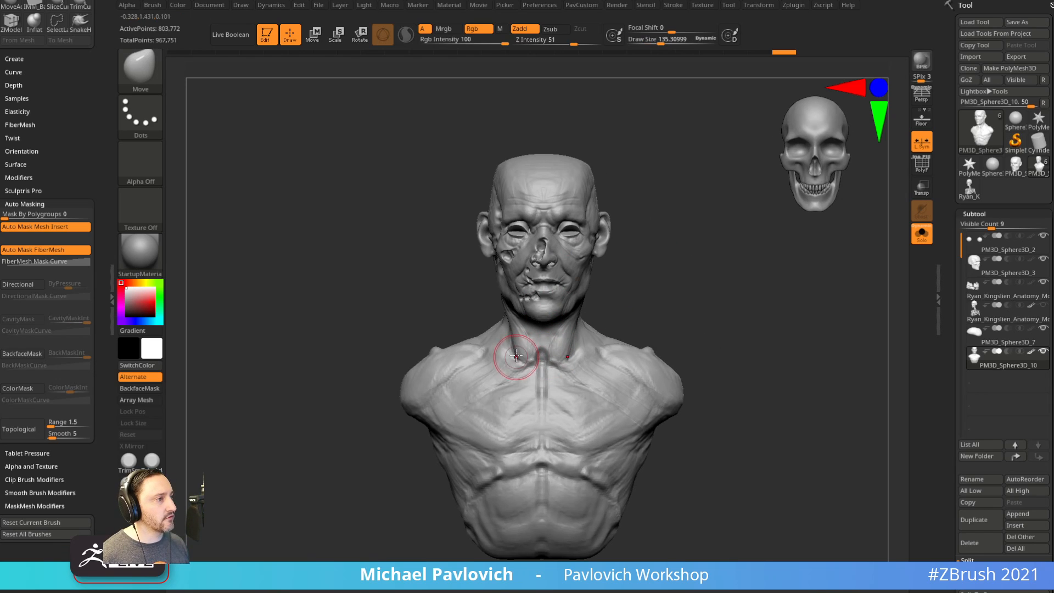
key("b")
key("c")
key("b")
mouse_move(701, 283)
right_mouse_down()
mouse_move(573, 347)
mouse_move(588, 346)
right_mouse_up()
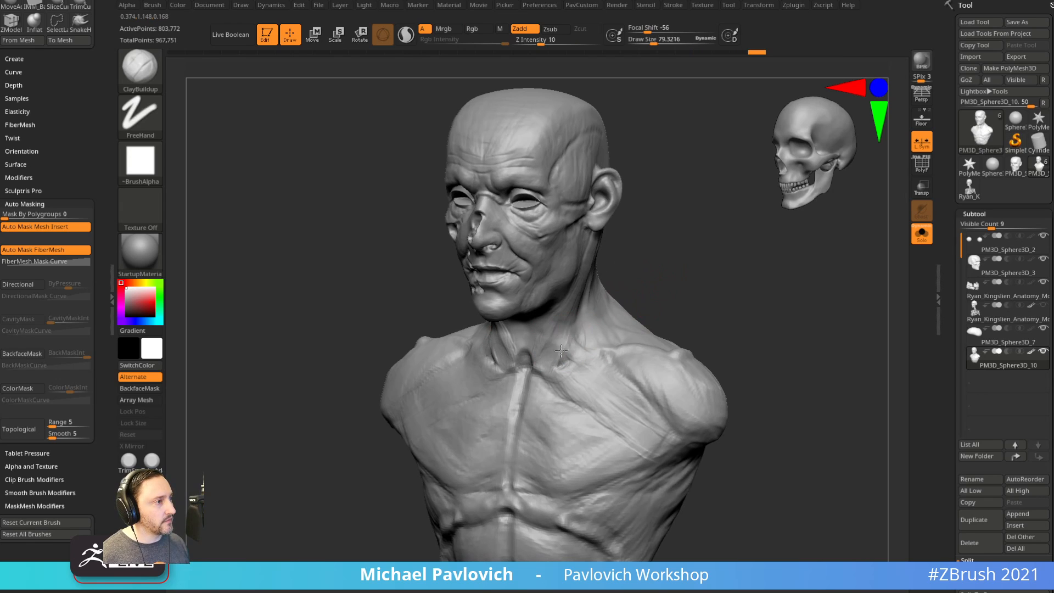
left_click_drag(561, 350, 563, 362)
Define the lower ends of the neck muscles at the collarbones with the Standard brush at a draw size of about 52.
key("b")
key("s")
key("t")
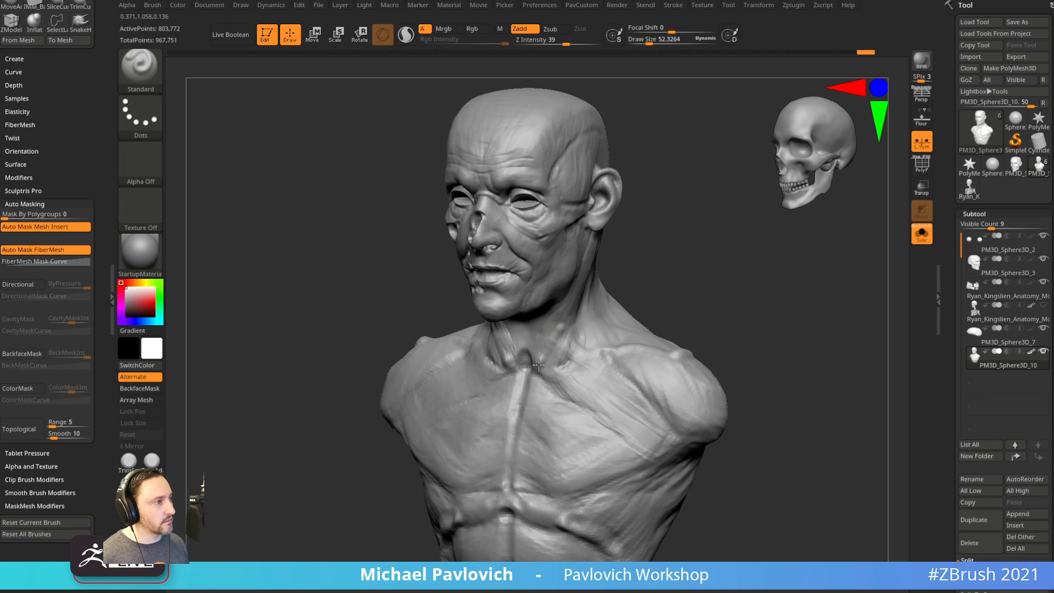
key("shift")
mouse_move(636, 285)
left_mouse_down()
mouse_move(671, 258)
mouse_move(695, 301)
mouse_move(595, 296)
left_mouse_up()
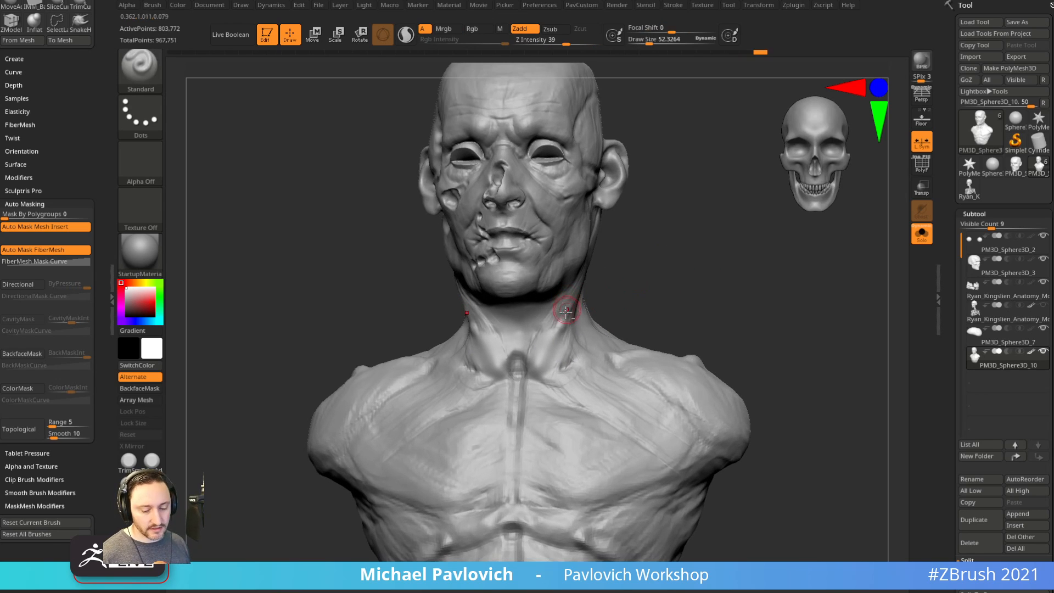
Build up the side neck muscles from behind the ears down to the collarbones with the ClayBuildup brush.
key("b")
key("c")
key("b")
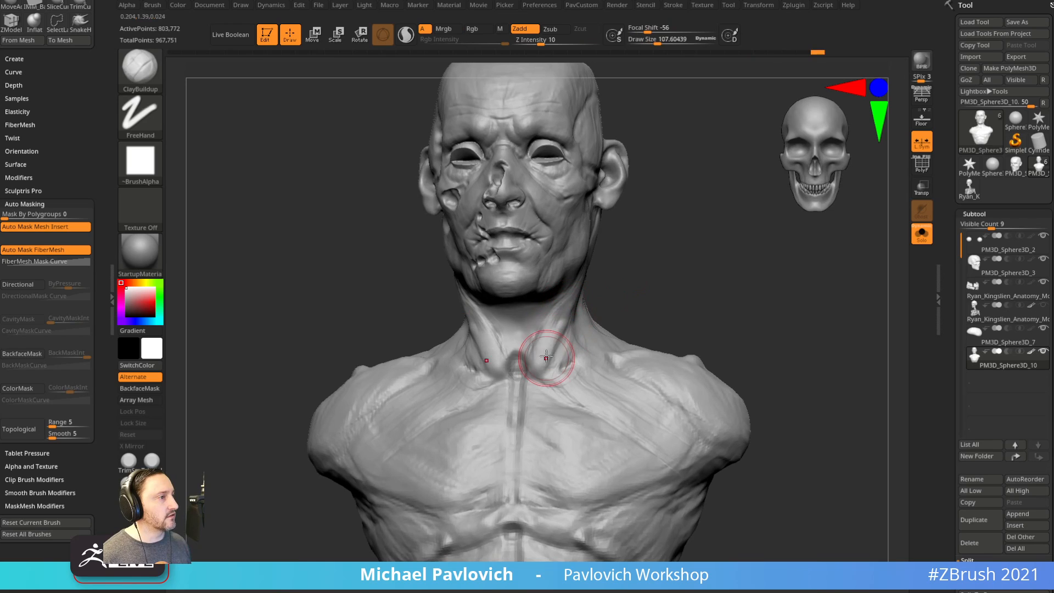
left_click_drag(600, 280, 518, 365)
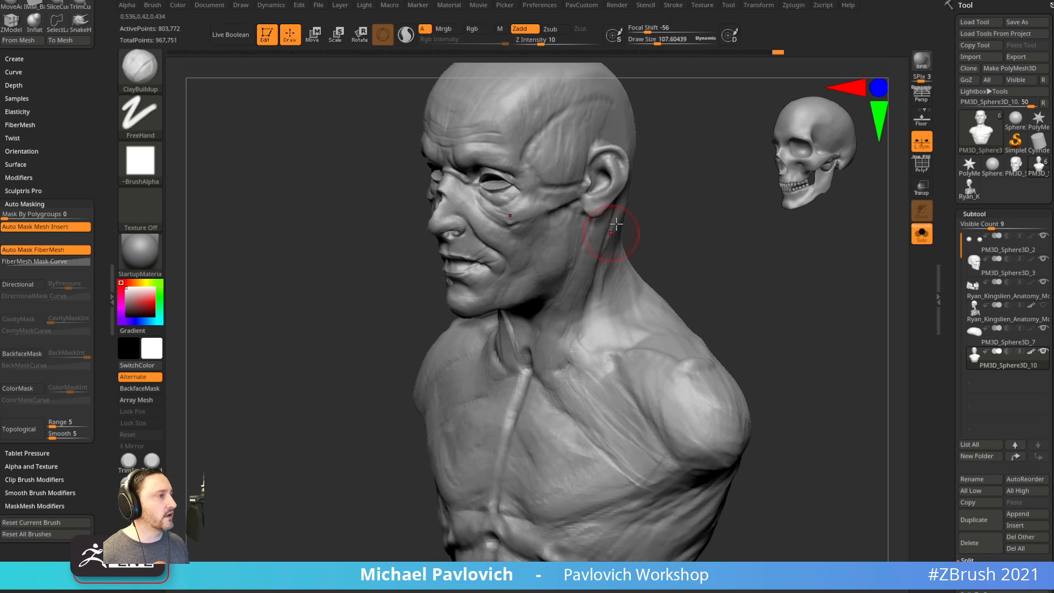
left_click_drag(573, 268, 590, 299)
right_click_drag(590, 299, 538, 308)
mouse_move(592, 228)
left_mouse_down()
mouse_move(583, 319)
mouse_move(593, 384)
left_mouse_up()
mouse_move(594, 388)
right_mouse_down()
mouse_move(767, 273)
mouse_move(762, 346)
mouse_move(734, 344)
mouse_move(749, 332)
mouse_move(730, 304)
mouse_move(779, 291)
mouse_move(733, 308)
mouse_move(719, 291)
right_mouse_up()
Try pulling tall spikes up from both shoulders with the Move brush and undo them.
key("b")
key("s")
key("t")
right_click_drag(719, 291, 739, 324)
right_click_drag(713, 364, 784, 390)
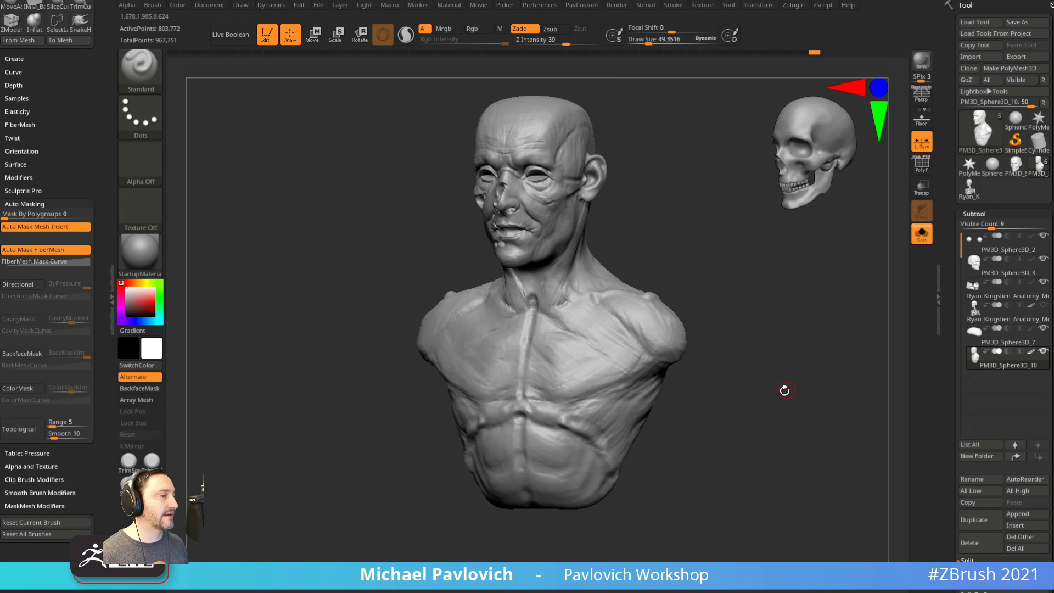
right_click_drag(745, 284, 663, 291)
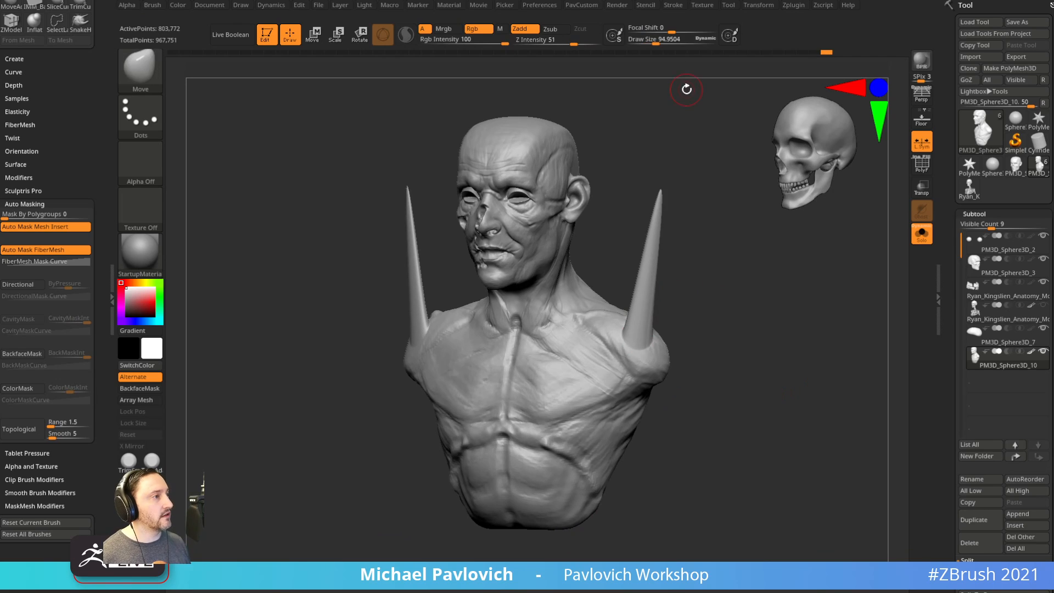
key("ctrl+z")
right_click_drag(761, 357, 767, 322, "shift")
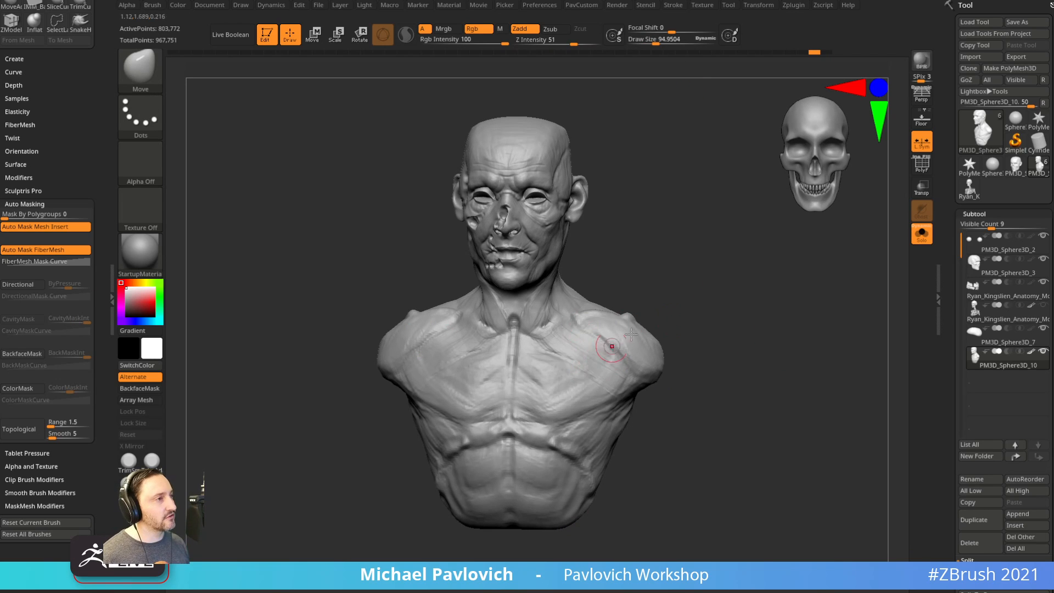
Try Mirror And Weld on the bust with local symmetry still on, and undo it.
right_click_drag(596, 354, 730, 309)
key("b")
key("s")
key("t")
right_click_drag(748, 261, 721, 310)
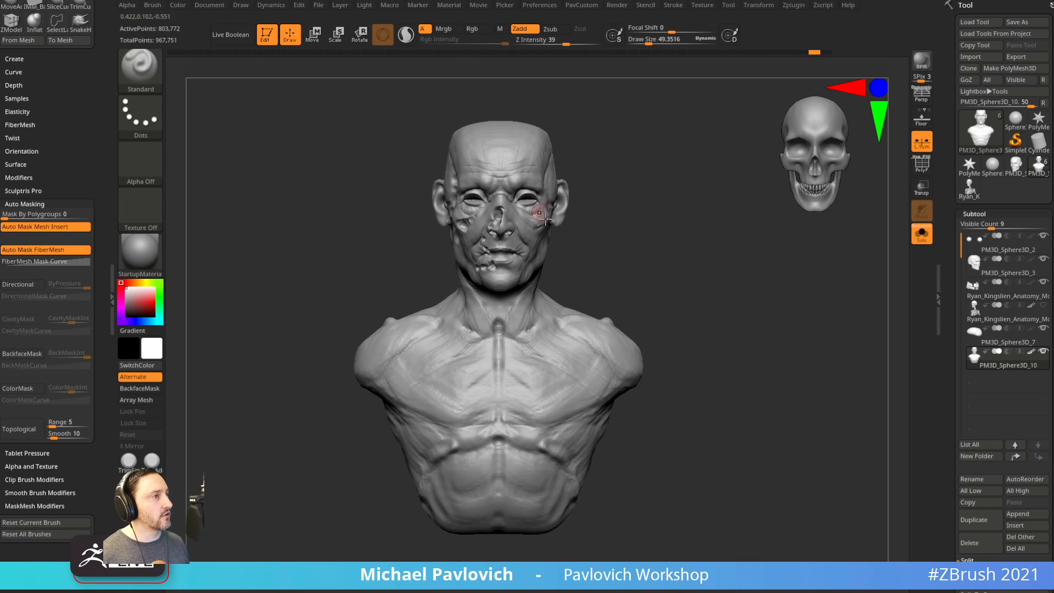
mouse_move(540, 212)
right_mouse_down()
mouse_move(575, 250)
mouse_move(620, 242)
right_mouse_up()
mouse_move(536, 248)
right_mouse_down()
mouse_move(593, 233)
mouse_move(613, 239)
right_mouse_up()
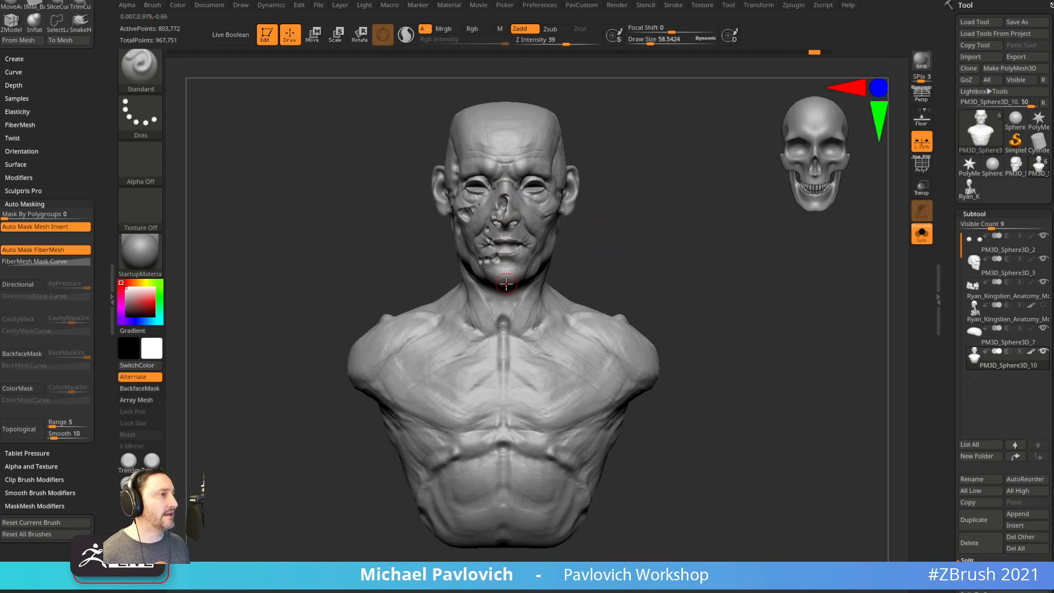
key("grave")
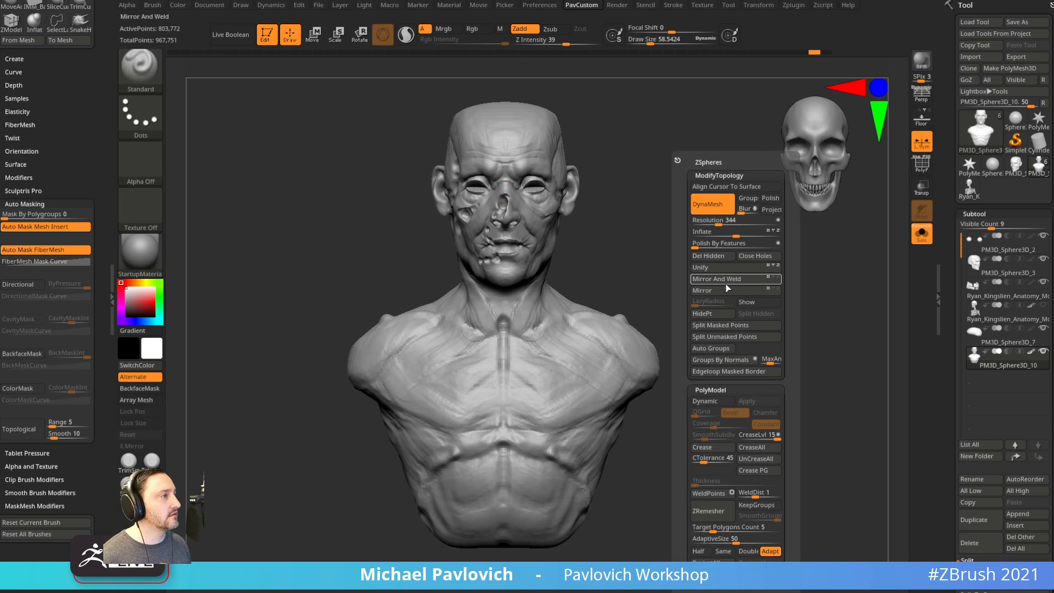
left_click(724, 280)
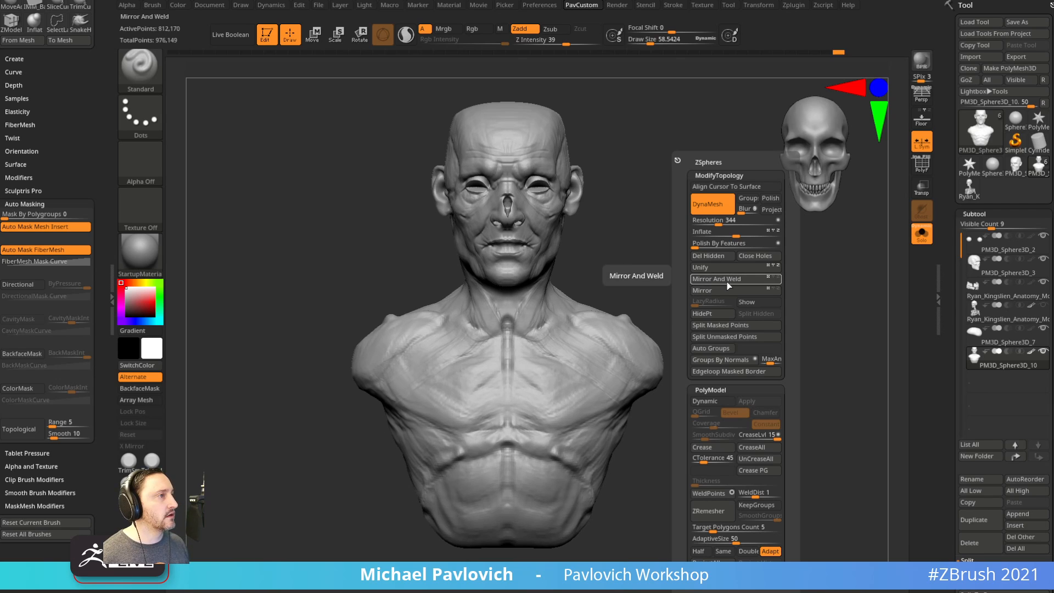
key("ctrl+z")
Mirror and weld the bust with local symmetry off, so the intact half of the face replaces the decayed half.
key("grave")
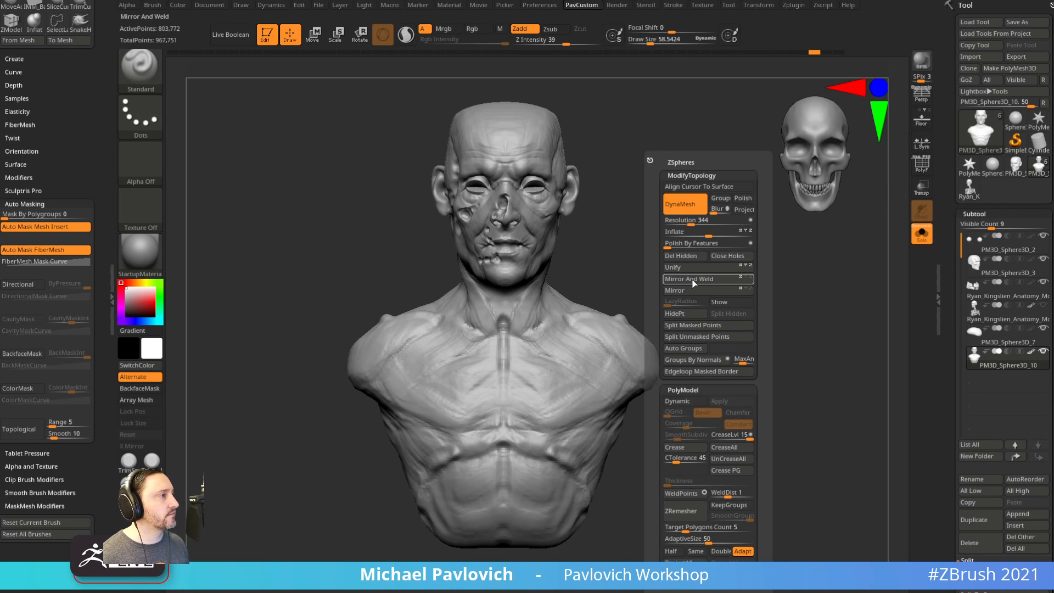
left_click(694, 283)
mouse_move(656, 274)
left_mouse_down()
mouse_move(703, 266)
mouse_move(687, 245)
mouse_move(760, 364)
mouse_move(704, 326)
left_mouse_up()
Close the hole in the bridge of the nose with the Inflat brush at a draw size of about 59, updating the DynaMesh.
key("b")
key("i")
key("n")
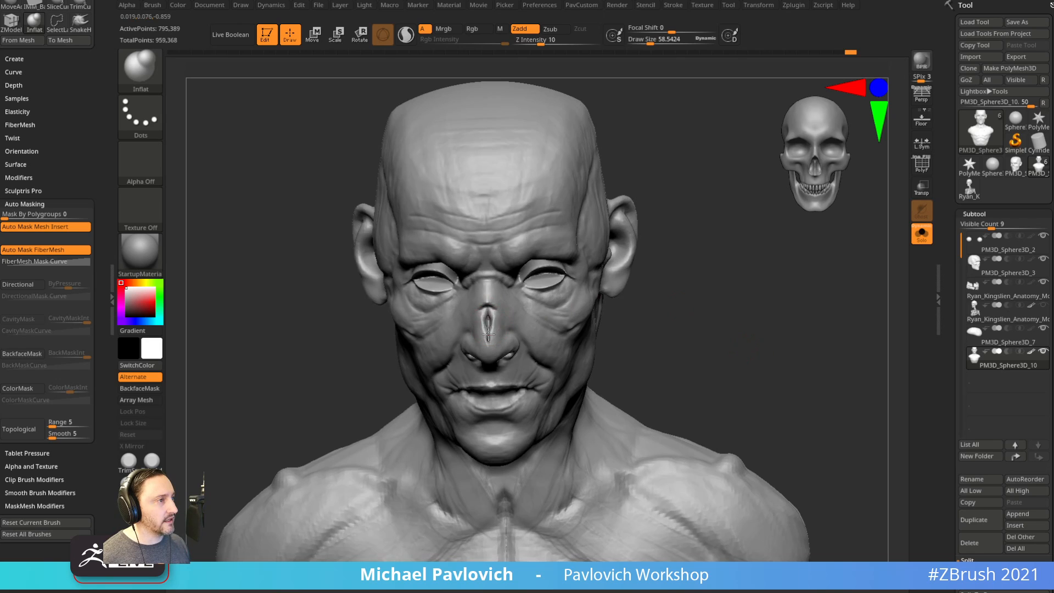
left_click_drag(489, 334, 488, 319)
left_click_drag(644, 308, 693, 254)
left_click_drag(723, 274, 699, 330, "ctrl")
left_click_drag(624, 231, 616, 263)
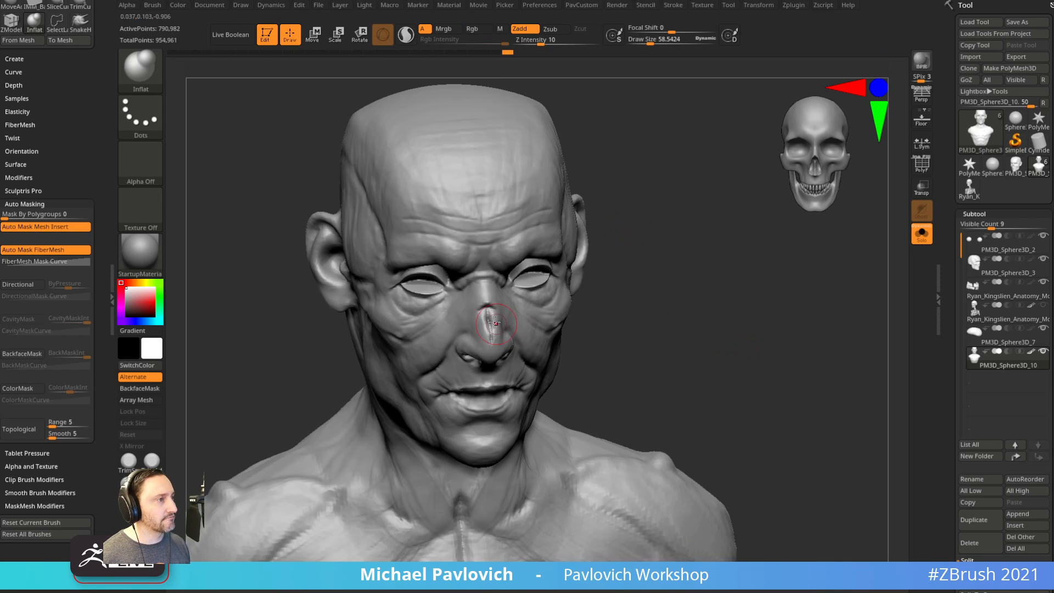
left_click_drag(490, 336, 490, 316)
mouse_move(636, 239)
left_mouse_down("ctrl")
mouse_move(659, 302)
mouse_move(707, 317)
mouse_move(693, 235)
left_mouse_up("ctrl")
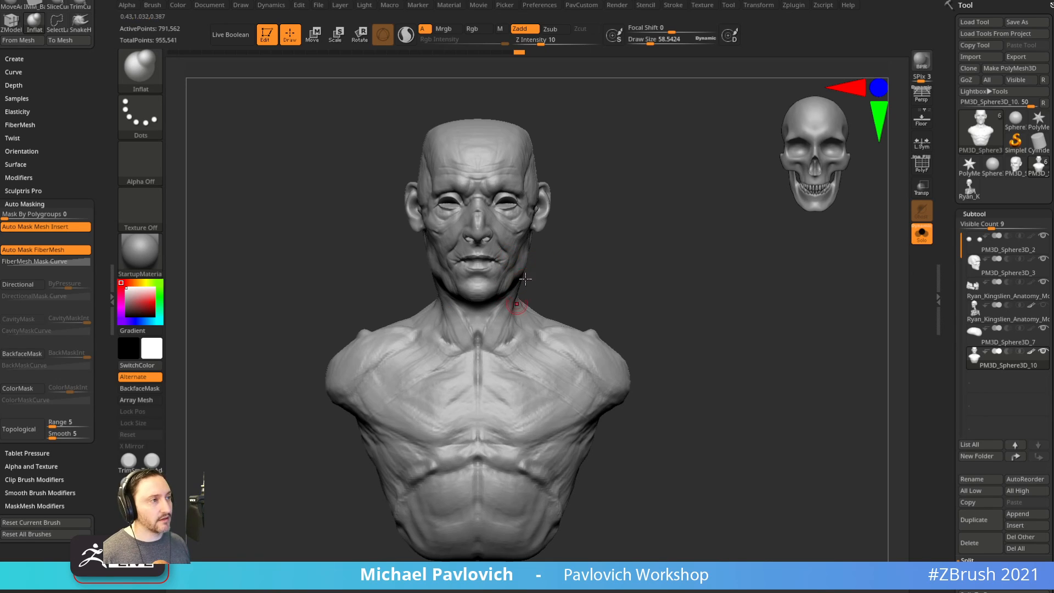
Flip the bust across its centre with Mirror and check the symmetrical result from the front and three-quarter views.
key("2")
left_click(657, 282)
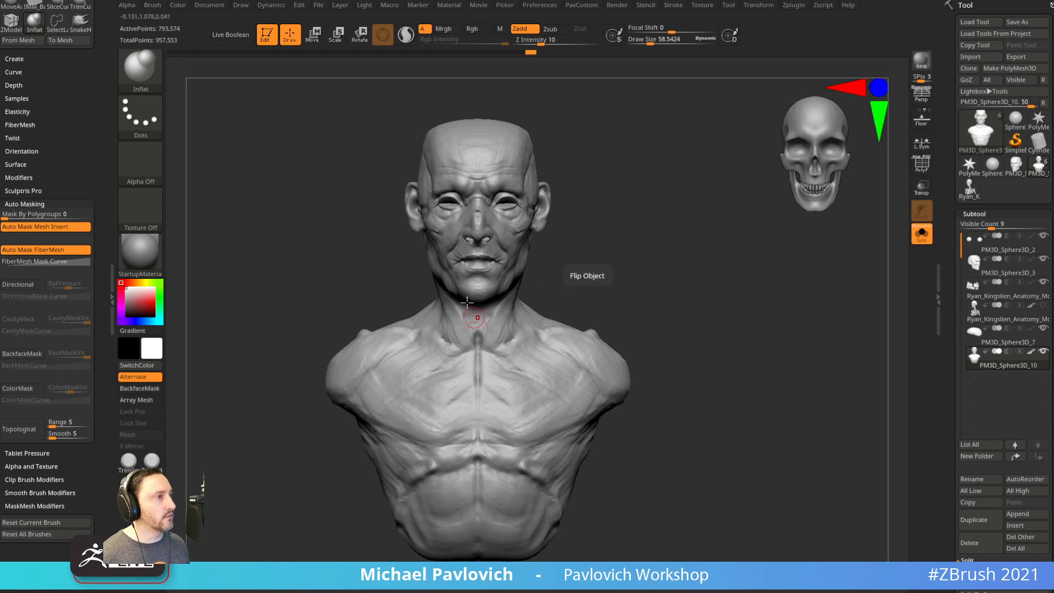
mouse_move(661, 259)
left_mouse_down()
mouse_move(635, 263)
mouse_move(677, 270)
mouse_move(637, 271)
left_mouse_up()
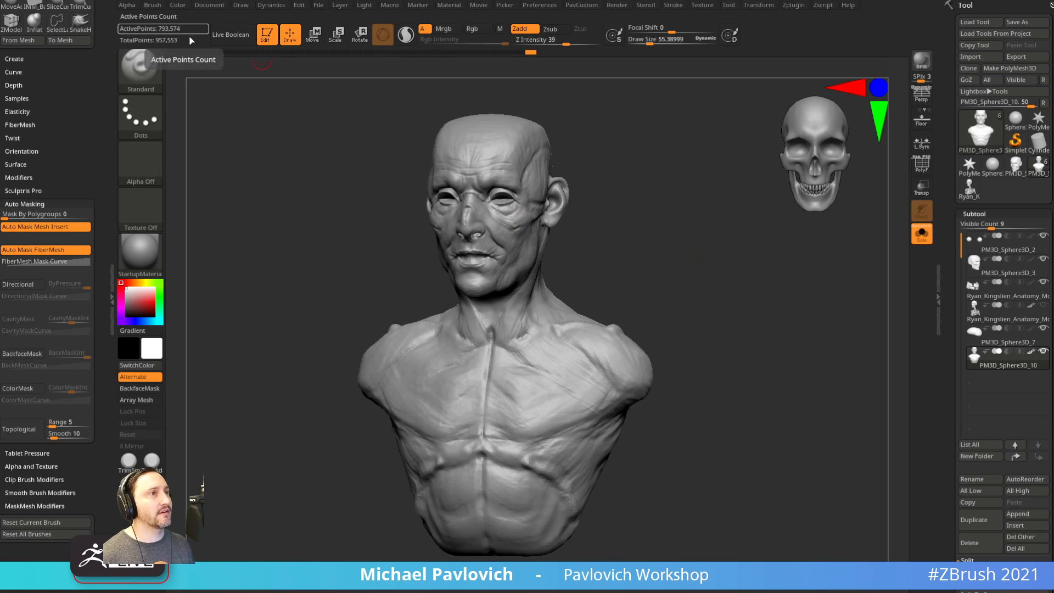
left_click_drag(758, 298, 701, 315, "shift")
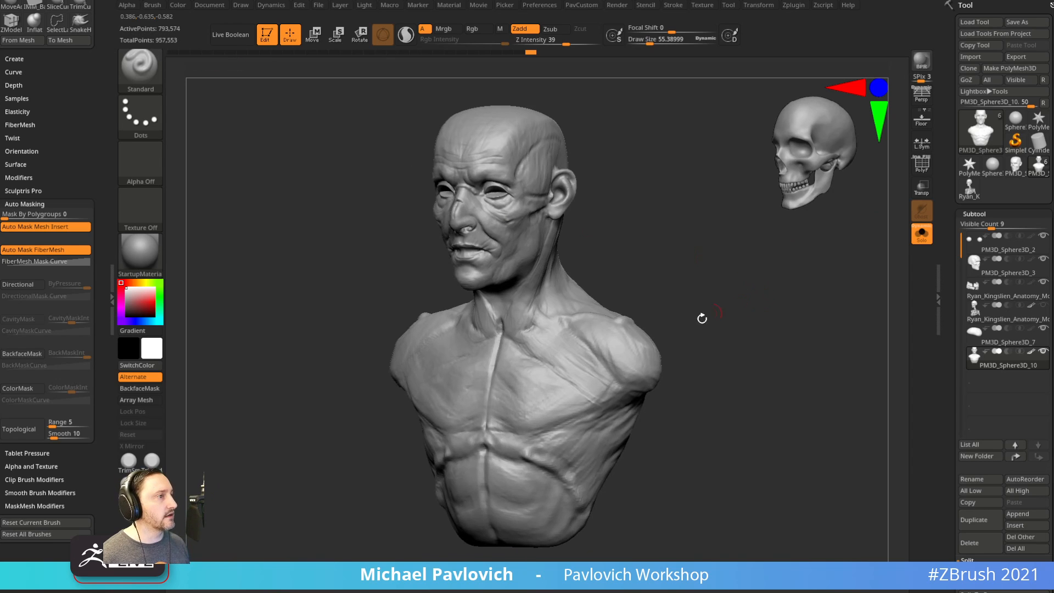
left_click_drag(807, 367, 736, 252)
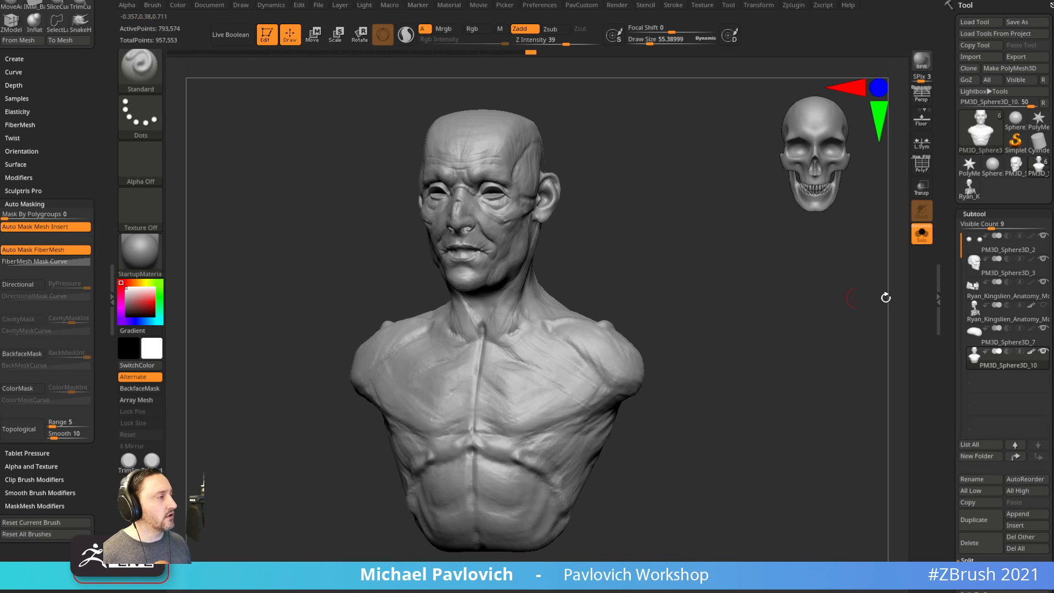
Examine the mesh density around the eyes and nose with the polyframe shown, toggling Solo mode to compare the other subtools.
scroll(949, 316, "down", 10)
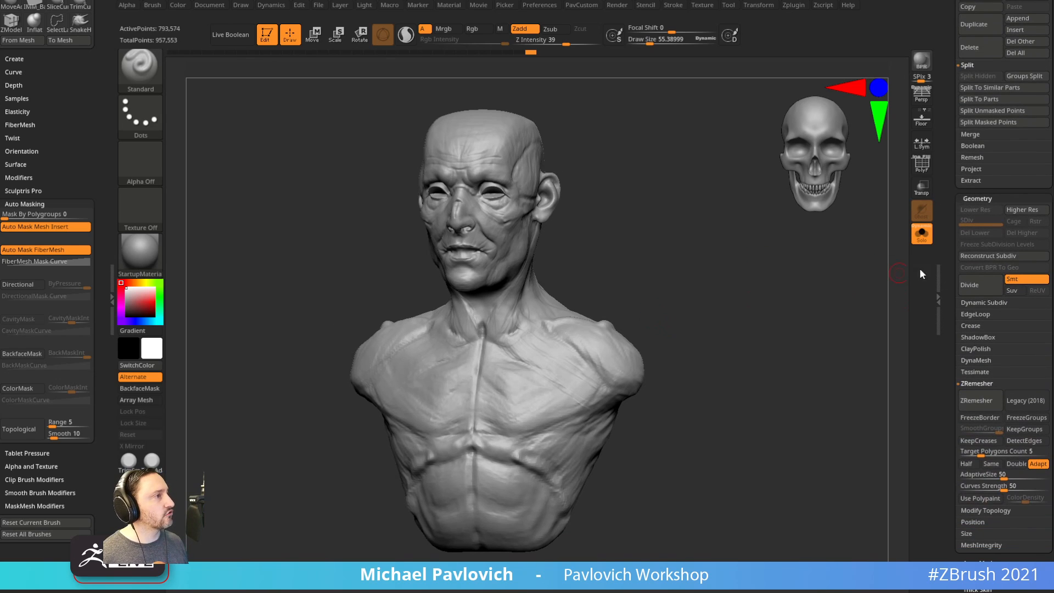
left_click(920, 164)
mouse_move(789, 262)
left_mouse_down("alt")
mouse_move(807, 331)
mouse_move(743, 300)
left_mouse_up("alt")
key("s")
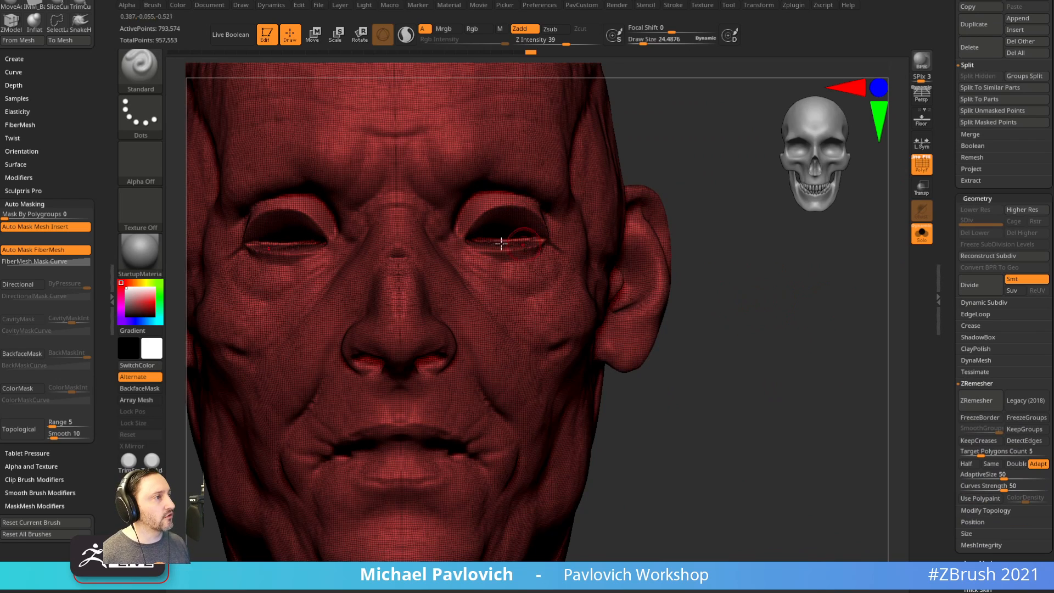
left_click_drag(684, 160, 685, 210)
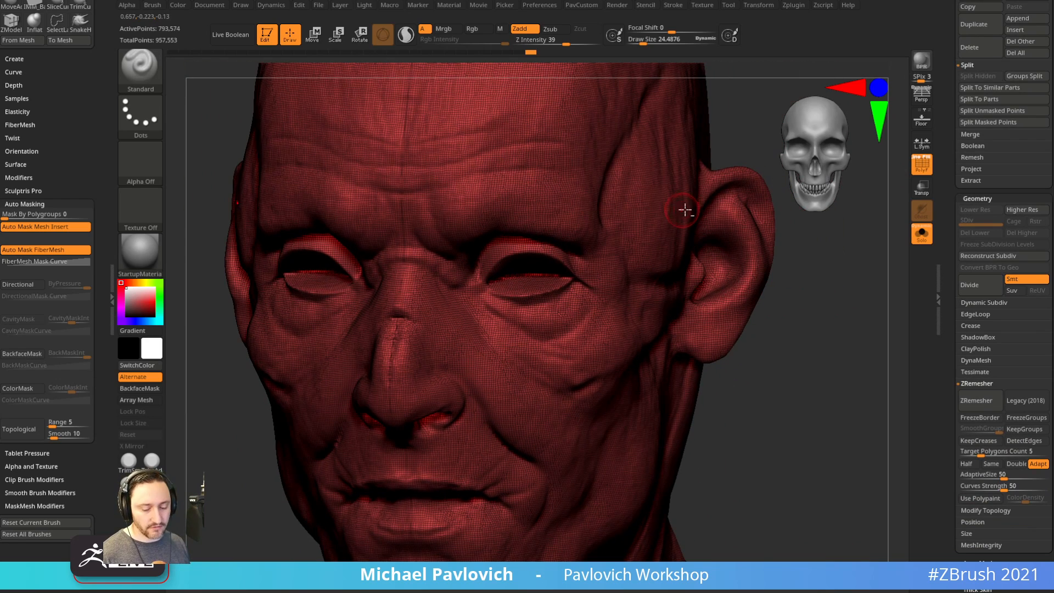
key("2")
left_click(922, 233)
mouse_move(903, 268)
left_mouse_down()
mouse_move(878, 269)
mouse_move(862, 249)
left_mouse_up()
left_click(920, 235)
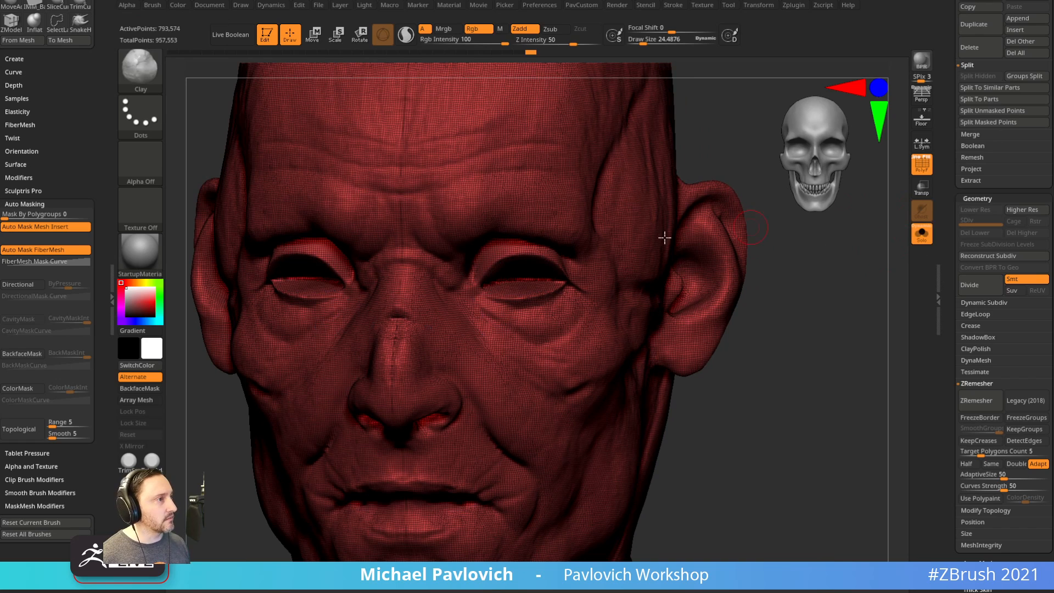
left_click(921, 165)
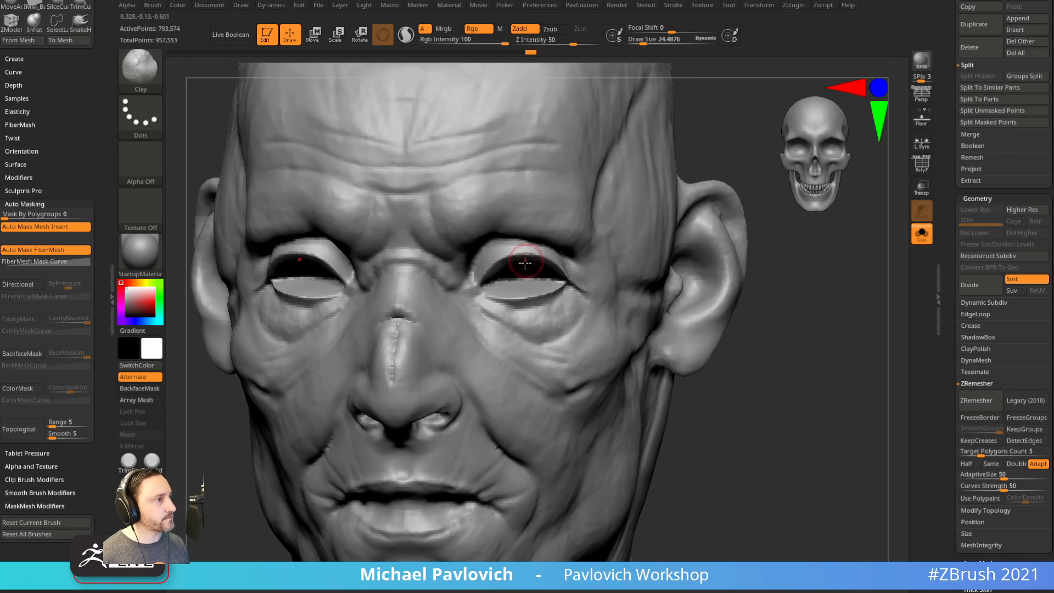
Fill in the open eye sockets with the Clay brush at a draw size of about 44 and update the DynaMesh.
key("s")
left_click_drag(516, 269, 530, 269)
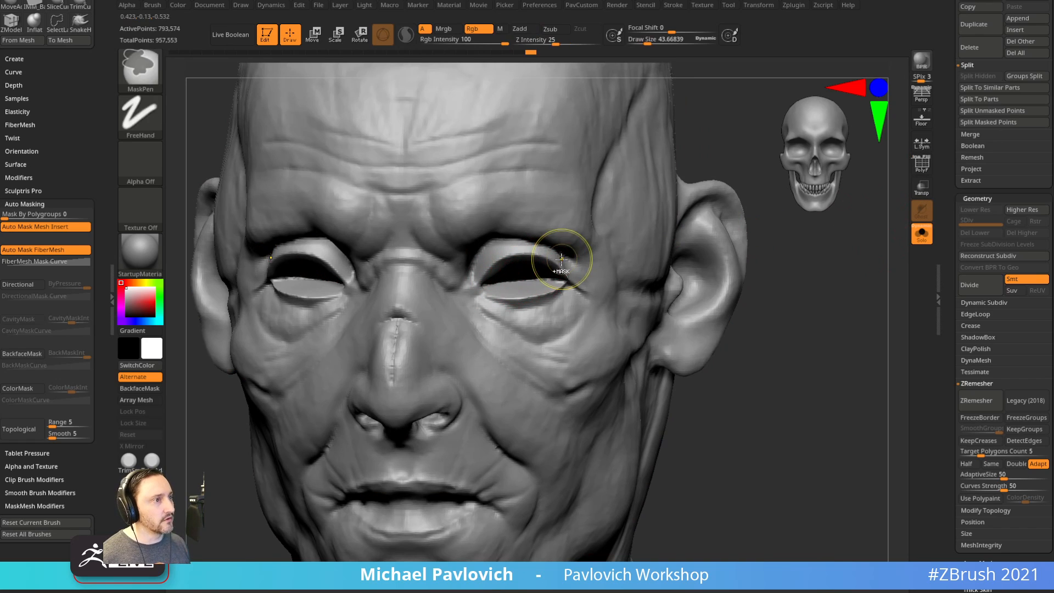
mouse_move(535, 279)
left_mouse_down()
mouse_move(503, 285)
mouse_move(528, 276)
left_mouse_up()
mouse_move(782, 288)
left_mouse_down()
mouse_move(779, 308)
mouse_move(746, 294)
left_mouse_up()
mouse_move(510, 304)
left_mouse_down()
mouse_move(501, 302)
mouse_move(522, 298)
mouse_move(506, 297)
left_mouse_up()
left_click_drag(830, 289, 859, 345, "ctrl")
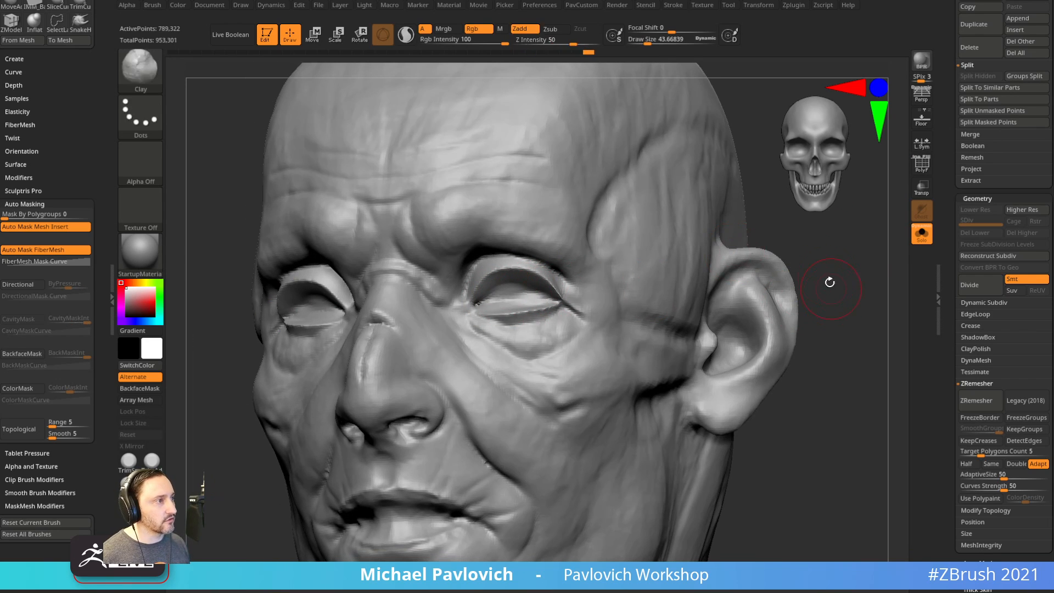
Smooth the filled surface inside the upper eyelids at a draw size of about 11.
mouse_move(821, 258)
left_mouse_down()
mouse_move(833, 271)
mouse_move(821, 286)
left_mouse_up()
key("1")
key("shift")
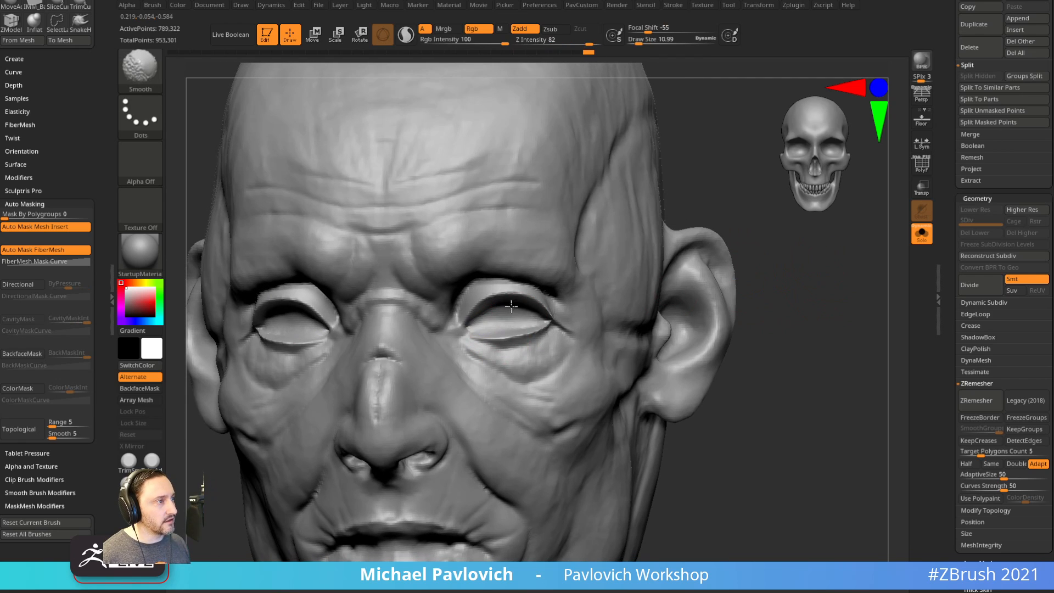
left_click_drag(821, 242, 755, 254)
left_click_drag(501, 305, 480, 307, "shift")
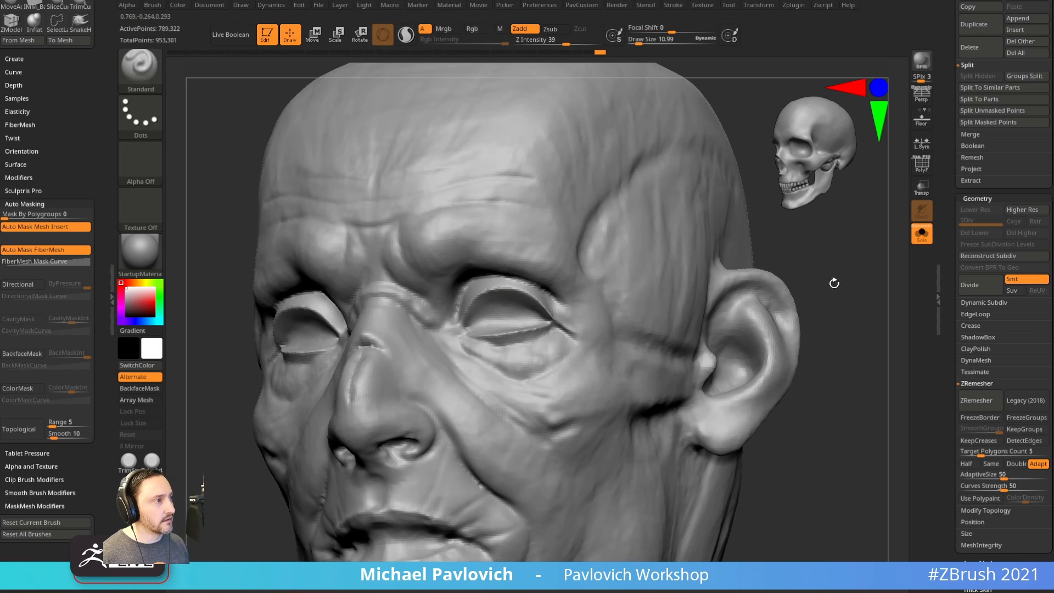
mouse_move(833, 287)
left_mouse_down()
mouse_move(835, 299)
mouse_move(835, 278)
left_mouse_up()
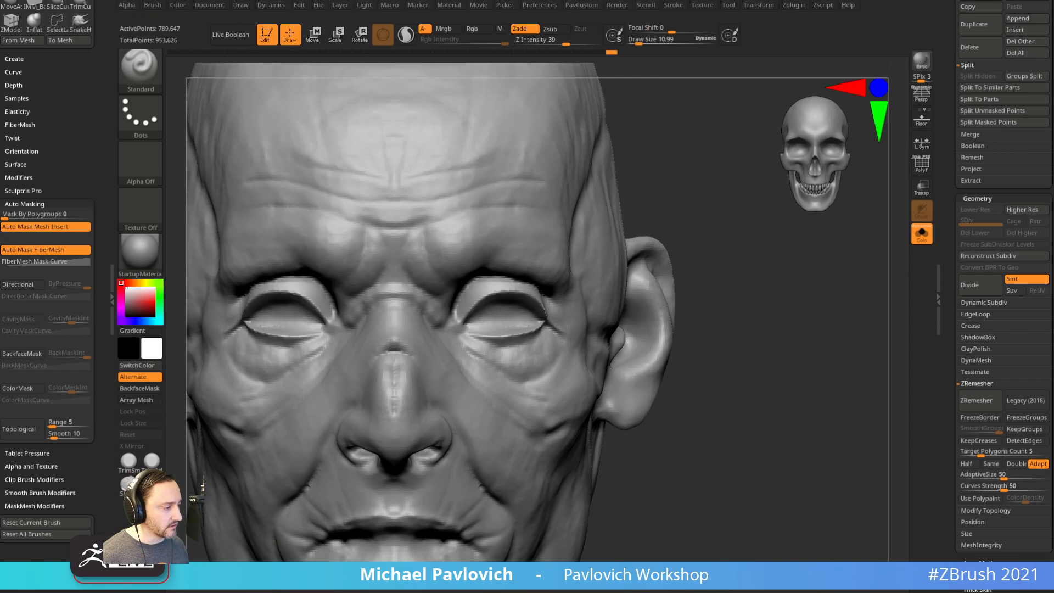
Switch to the browser, search the YouTube channel for "leprechaun" and view the polygrouped head around 1:02:51 in the Willem Dafoe style livestream.
left_click_drag(610, 1, 755, 67)
left_click(619, 313)
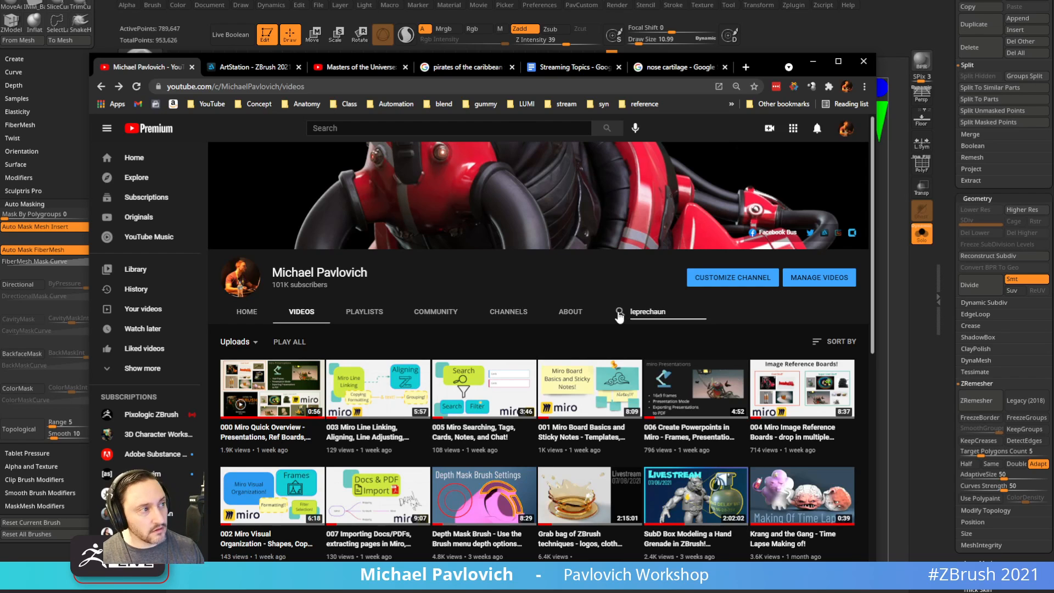
type("leprechaun")
key("Return")
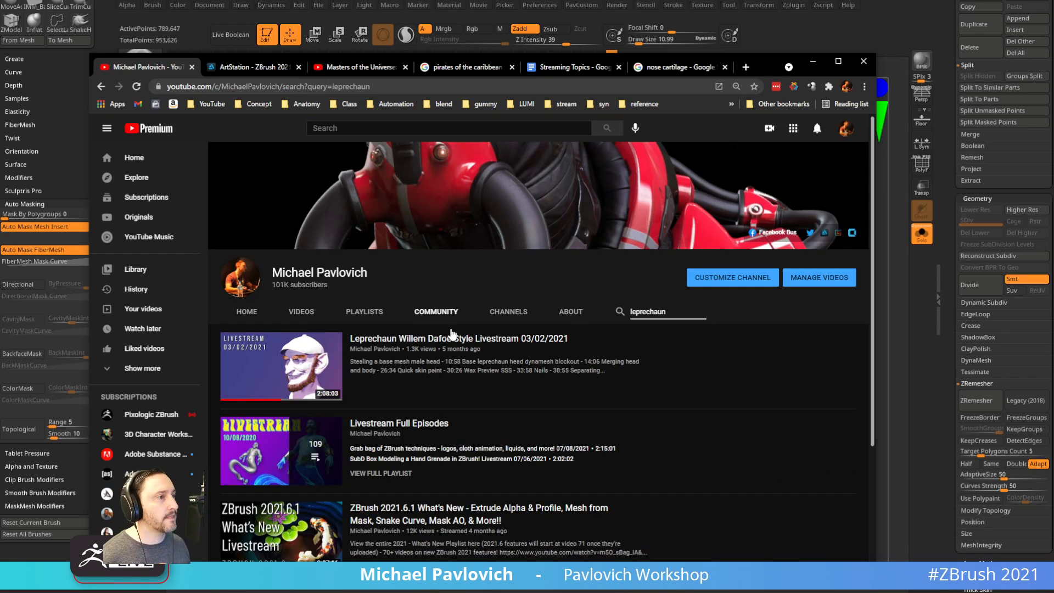
left_click(452, 336)
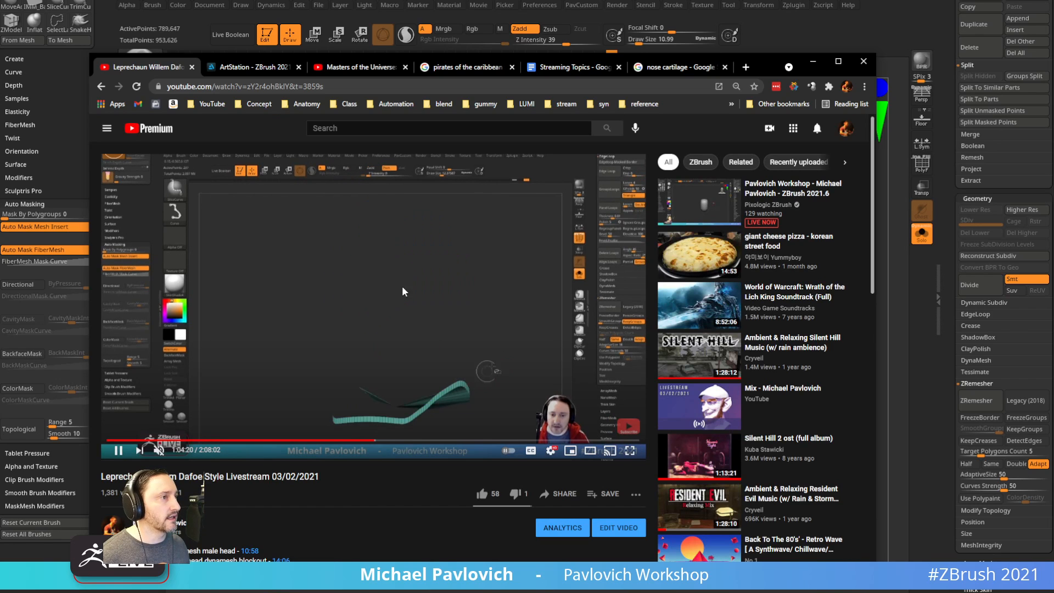
left_click(367, 440)
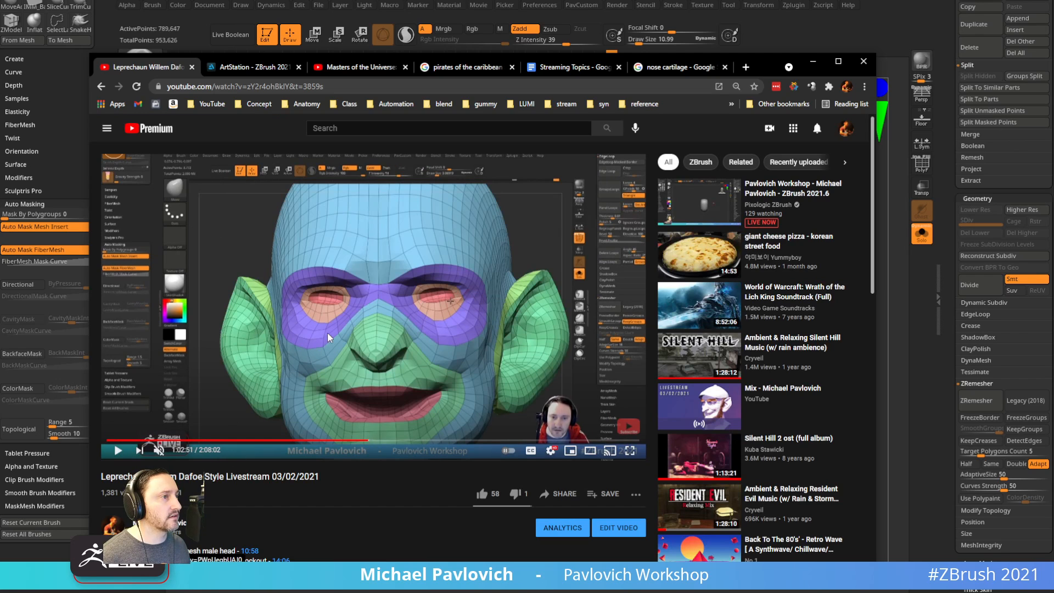
left_click(814, 61)
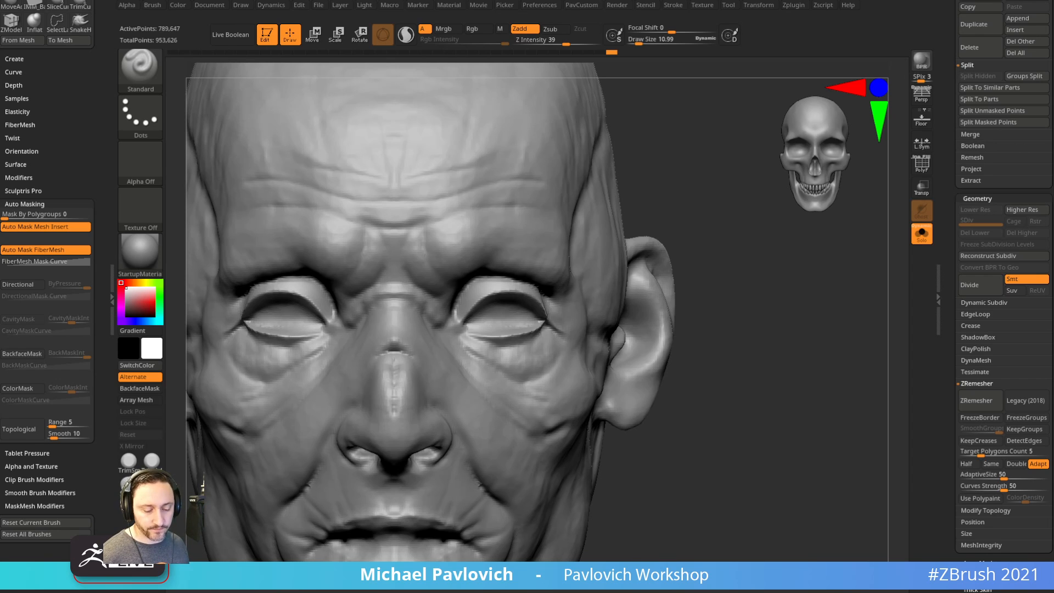
Show the polyframe on the head, set the draw size to about 15 and apply the SkinShade4 material.
mouse_move(761, 290)
left_mouse_down()
mouse_move(849, 261)
mouse_move(803, 296)
left_mouse_up()
left_click(928, 173)
key("s")
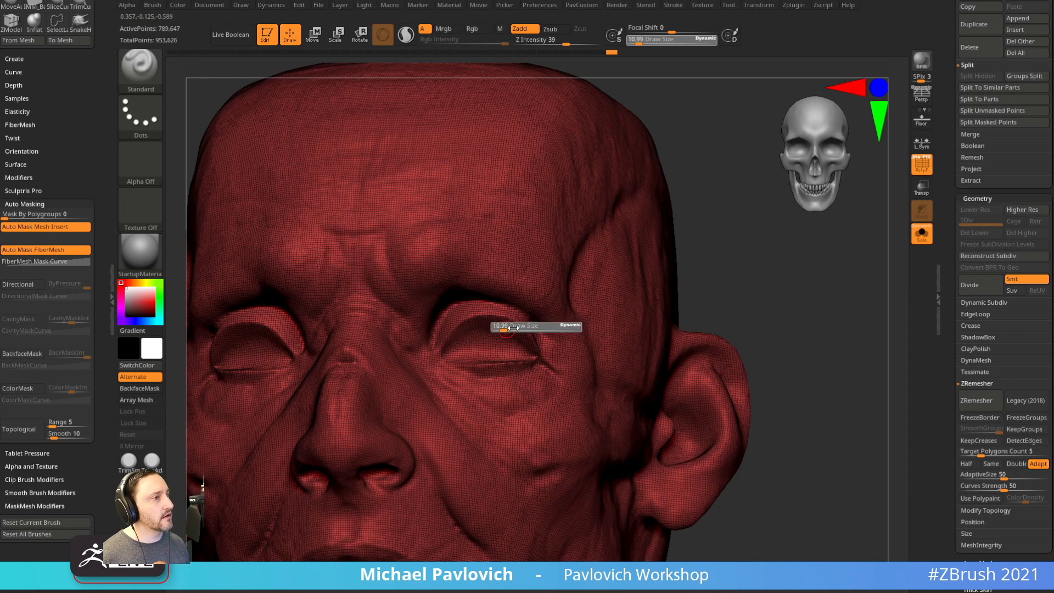
key("s")
left_click(456, 331)
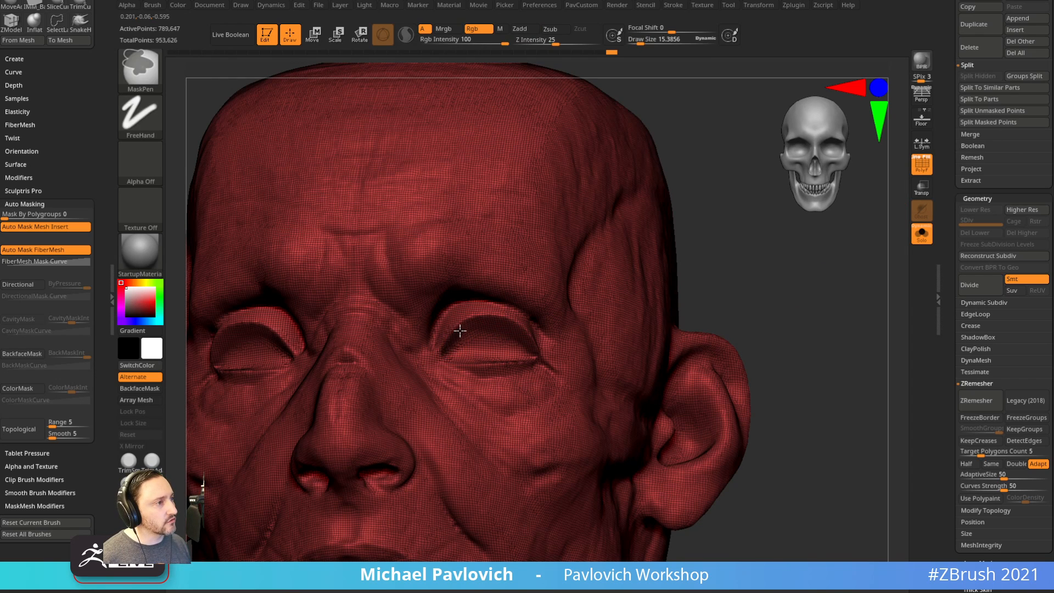
mouse_move(769, 252)
left_mouse_down("alt")
mouse_move(753, 271)
mouse_move(816, 265)
mouse_move(769, 268)
left_mouse_up("alt")
left_click(917, 159)
left_click(143, 252)
left_click(776, 464)
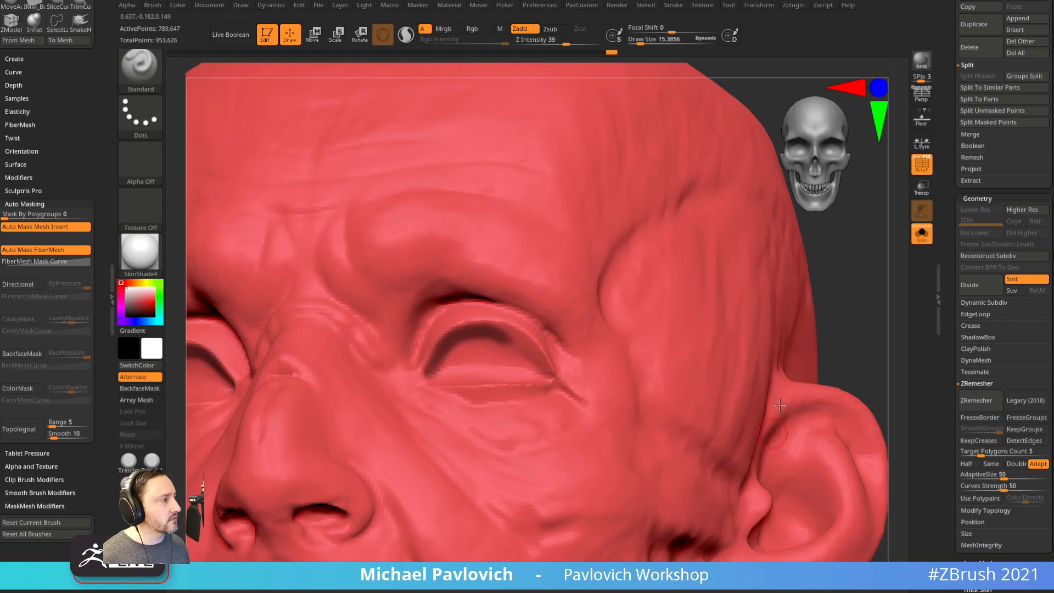
Mask the filled eye surface inside the eyelids and turn the masked area into its own polygroup.
key("ctrl")
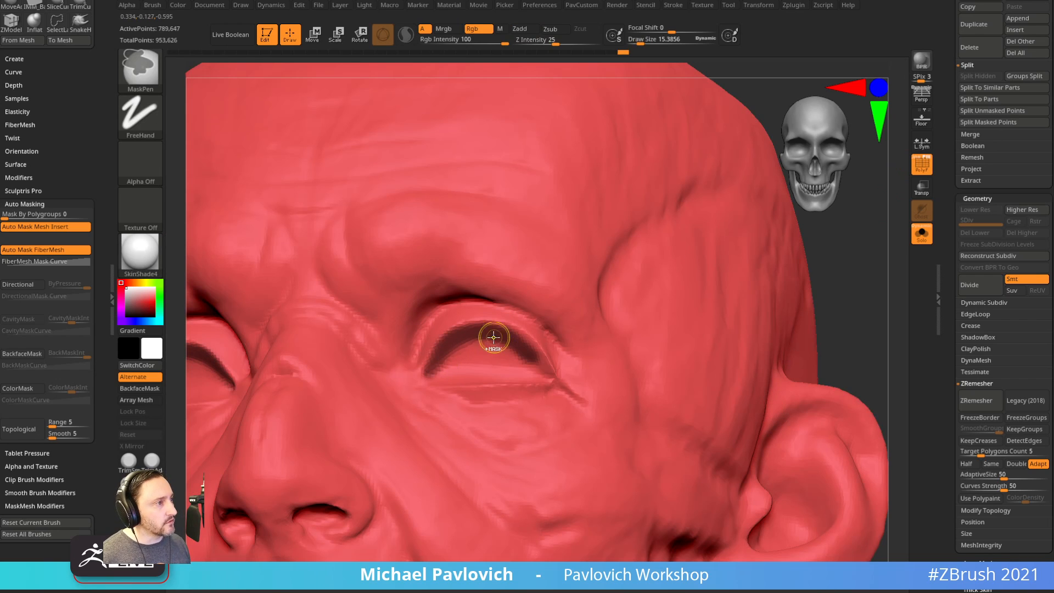
left_click_drag(538, 361, 546, 371, "ctrl")
left_click_drag(833, 302, 818, 263)
left_click_drag(430, 373, 463, 378, "ctrl")
left_click_drag(828, 322, 789, 289)
left_click_drag(443, 372, 486, 385, "ctrl")
key("ctrl+z")
key("ctrl+z")
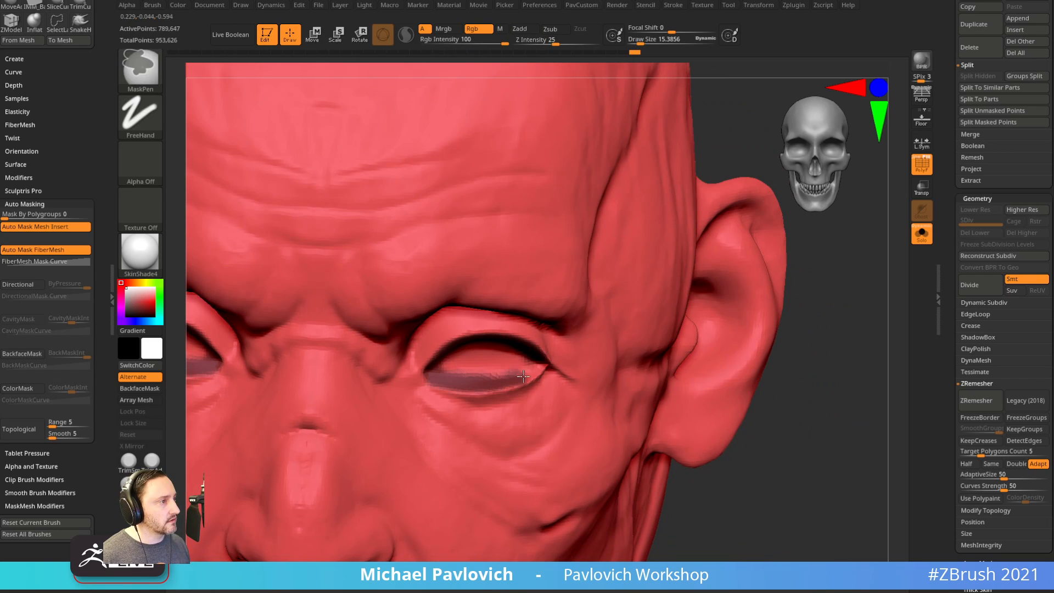
left_click_drag(824, 351, 779, 313)
left_click_drag(549, 375, 527, 395, "ctrl")
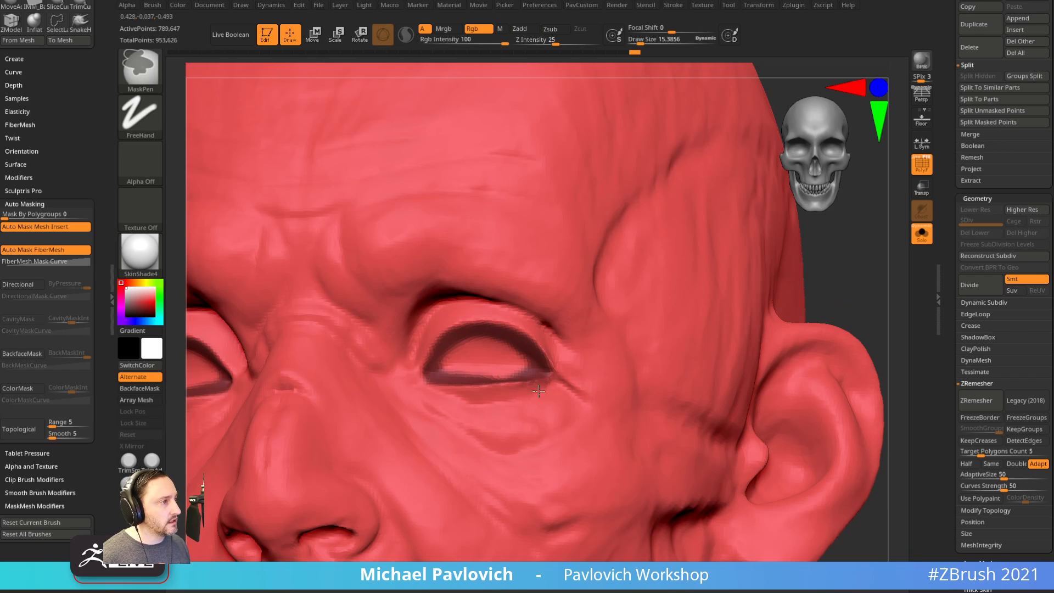
mouse_move(480, 363)
left_mouse_down("ctrl")
mouse_move(446, 346)
mouse_move(515, 352)
left_mouse_up("ctrl")
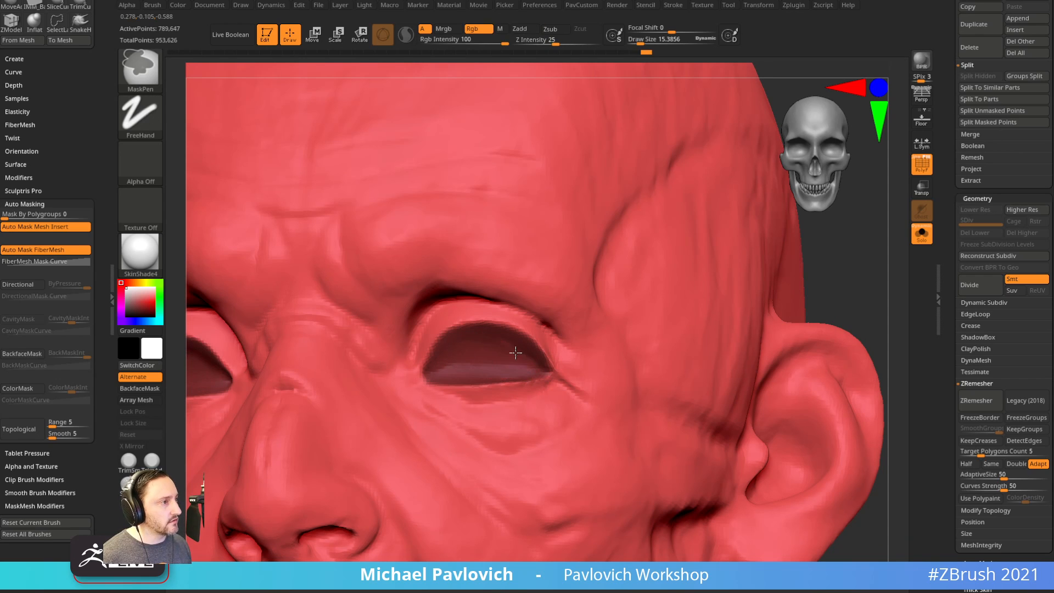
key("ctrl+w")
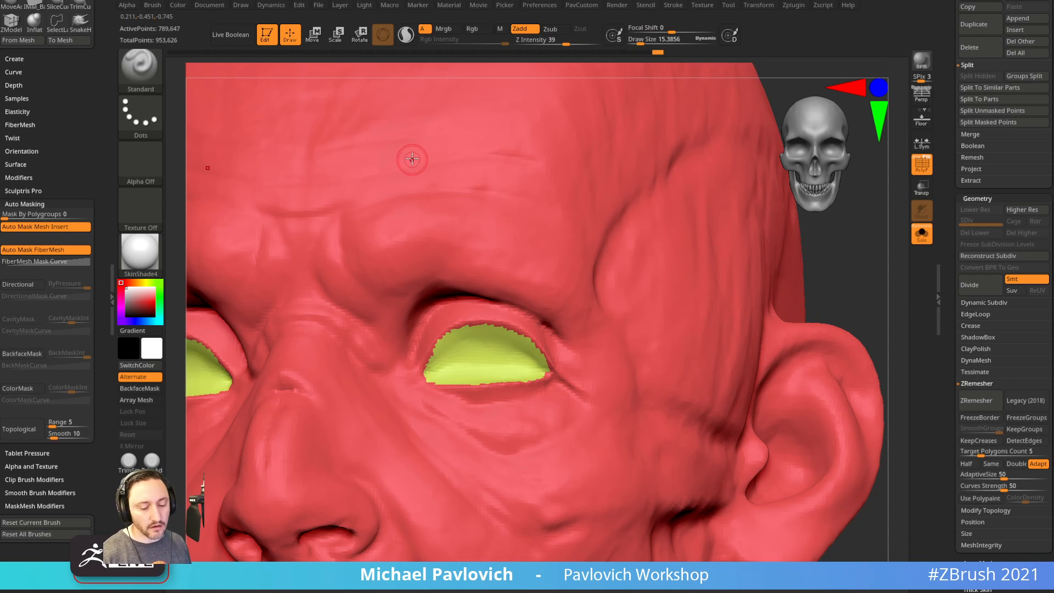
Load the Smooth Groups brush from the Smooth brush library and smooth the jagged border of the eye polygroup.
key("comma")
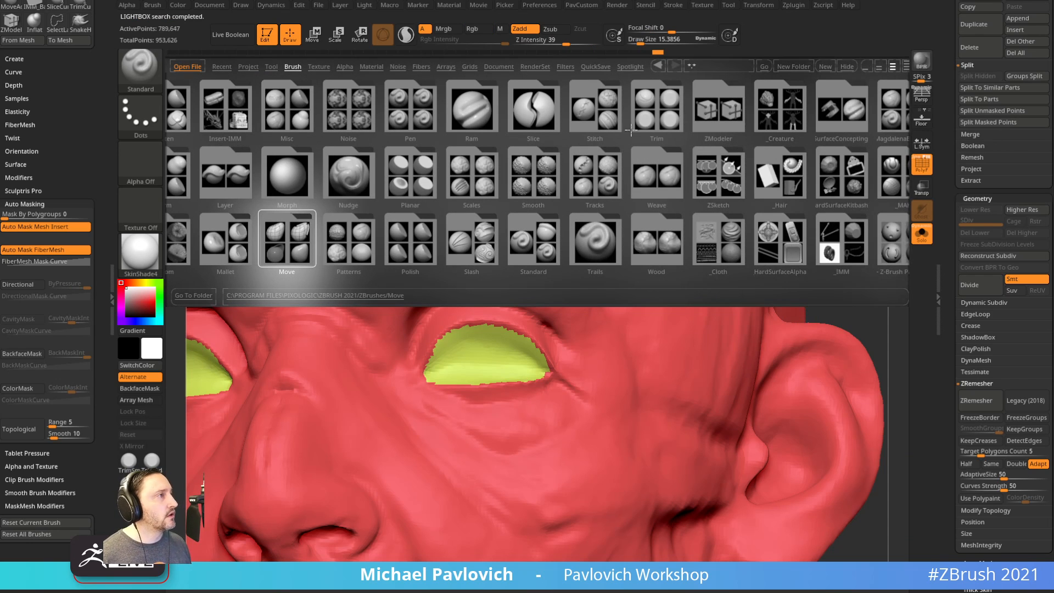
double_click(541, 192)
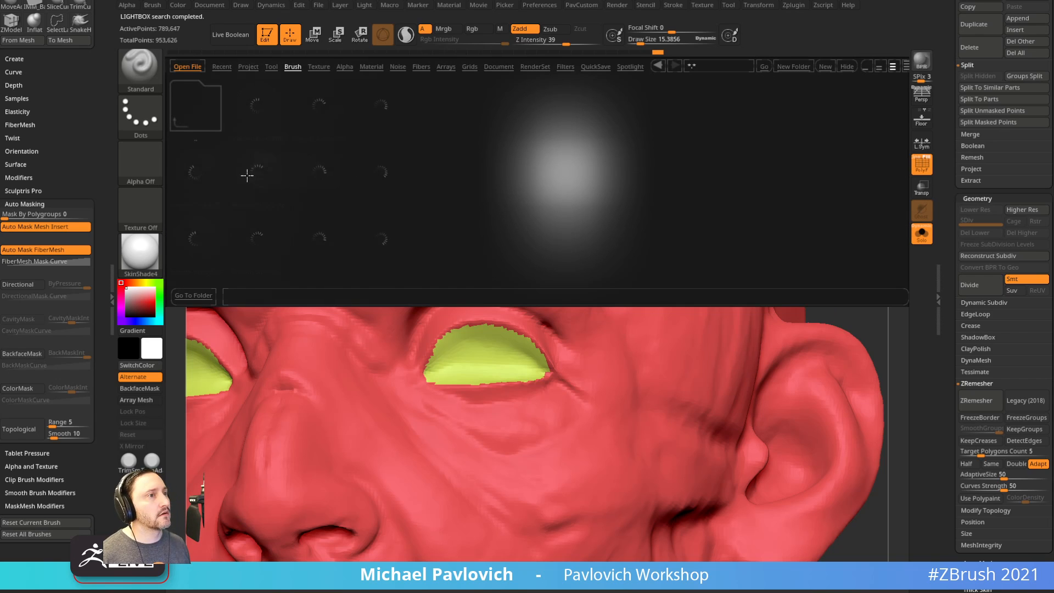
double_click(202, 222)
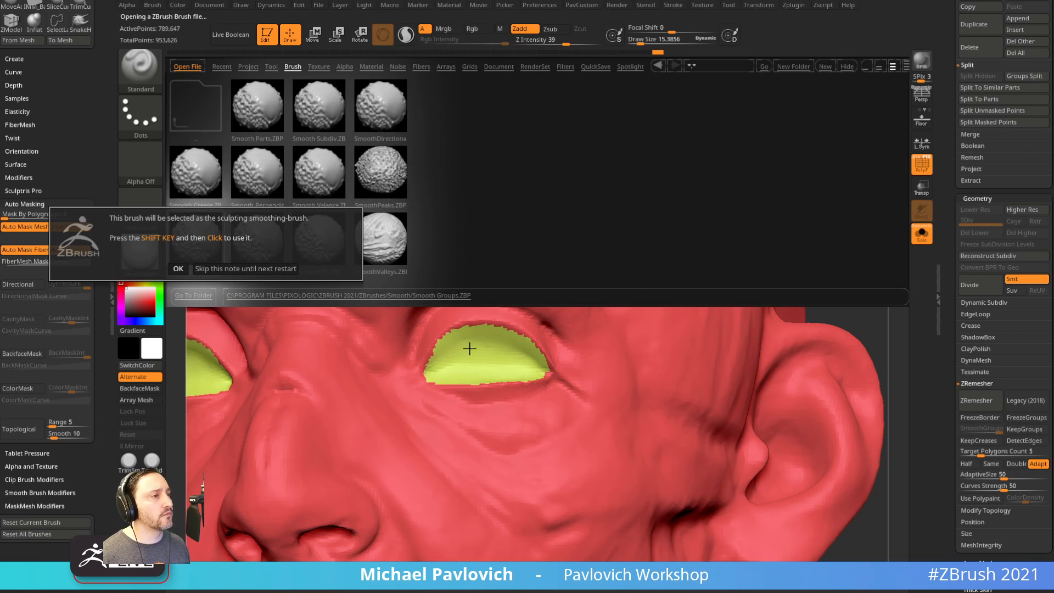
left_click(177, 269)
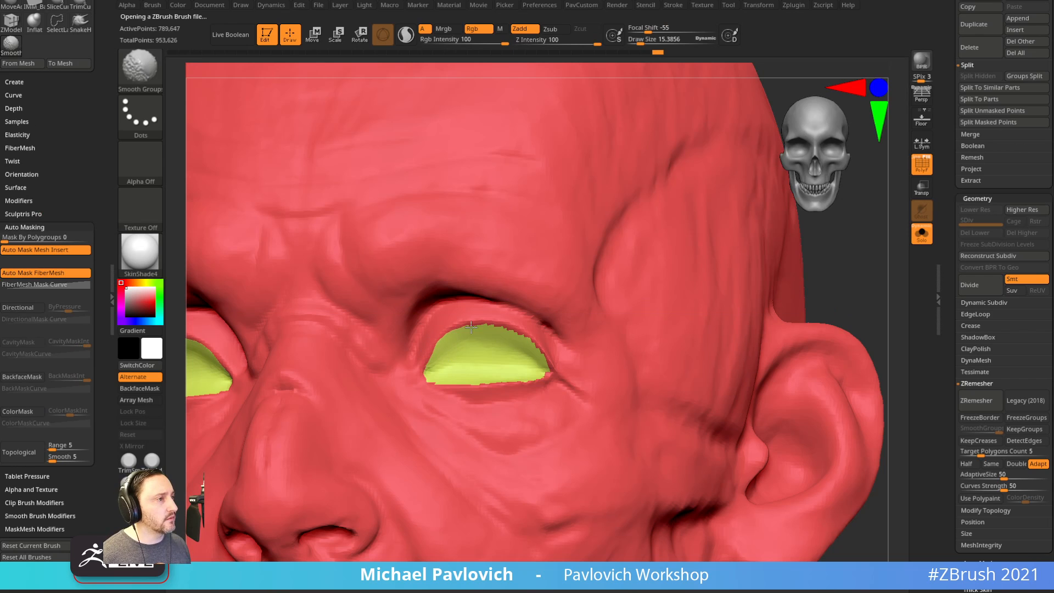
right_click_drag(413, 372, 413, 449)
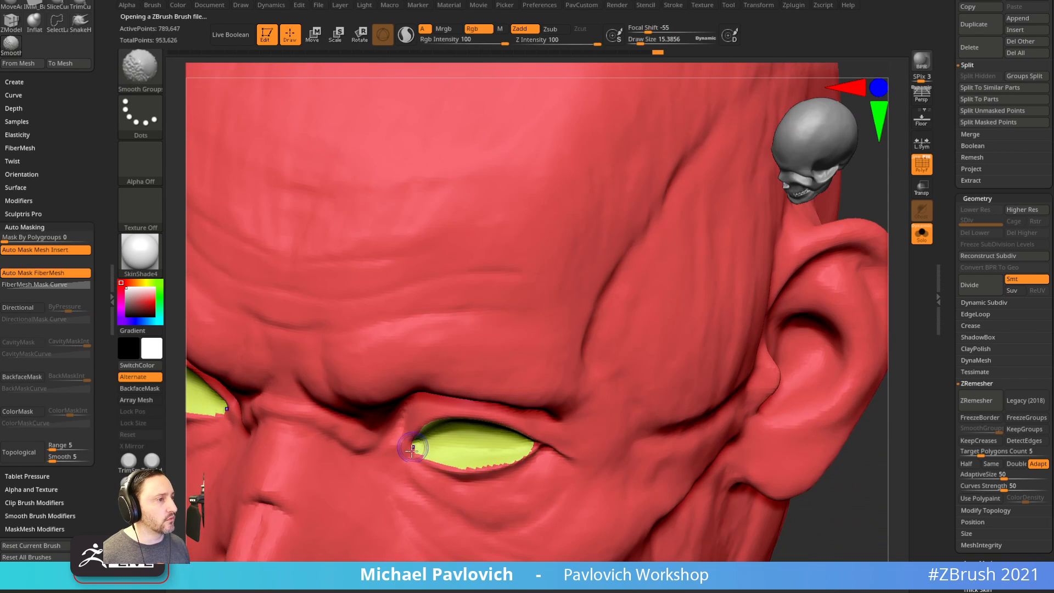
right_click_drag(545, 396, 522, 462)
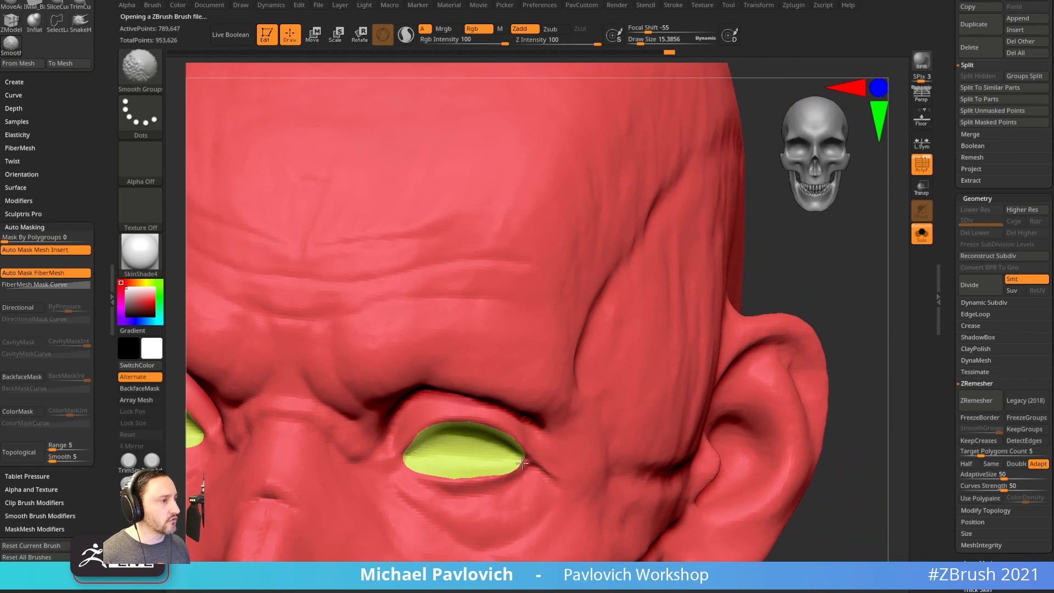
mouse_move(805, 353)
right_mouse_down("ctrl")
mouse_move(807, 301)
mouse_move(832, 324)
mouse_move(803, 347)
mouse_move(818, 340)
mouse_move(808, 362)
mouse_move(812, 341)
mouse_move(810, 361)
mouse_move(781, 306)
right_mouse_up("ctrl")
Set Mask By Polygroups to 100 for the masking brush and the draw size to about 12.
key("ctrl")
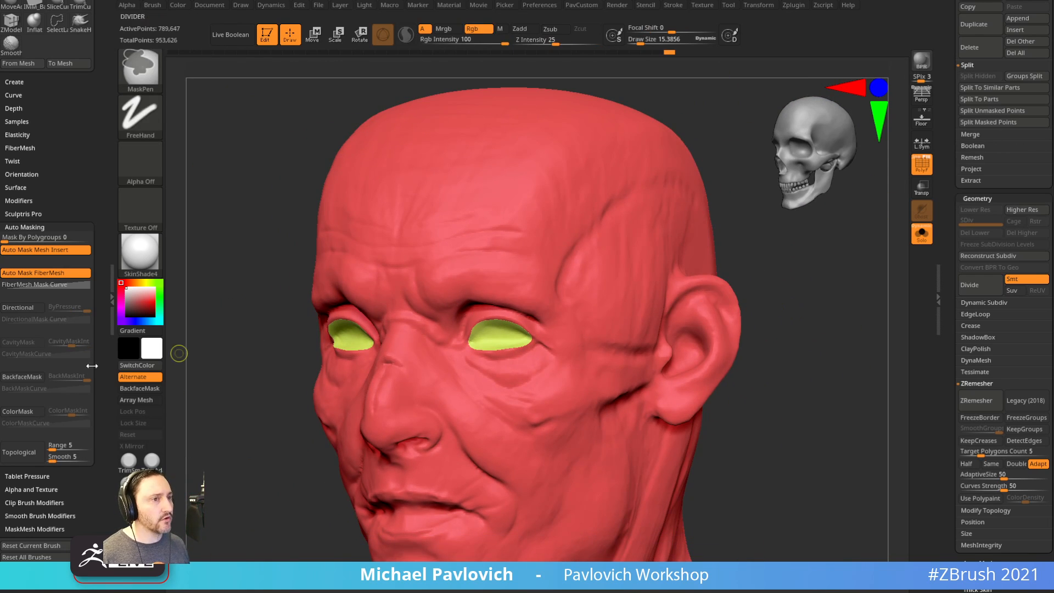
left_click_drag(49, 238, 104, 232, "ctrl")
mouse_move(769, 362)
right_mouse_down()
mouse_move(829, 372)
mouse_move(820, 360)
mouse_move(843, 333)
mouse_move(814, 363)
mouse_move(842, 335)
mouse_move(835, 298)
right_mouse_up()
key("s")
left_click(801, 361)
key("s")
left_click(807, 345)
key("s")
left_click(843, 337)
mouse_move(660, 301)
right_mouse_down()
mouse_move(798, 306)
mouse_move(763, 307)
right_mouse_up()
left_click(527, 309)
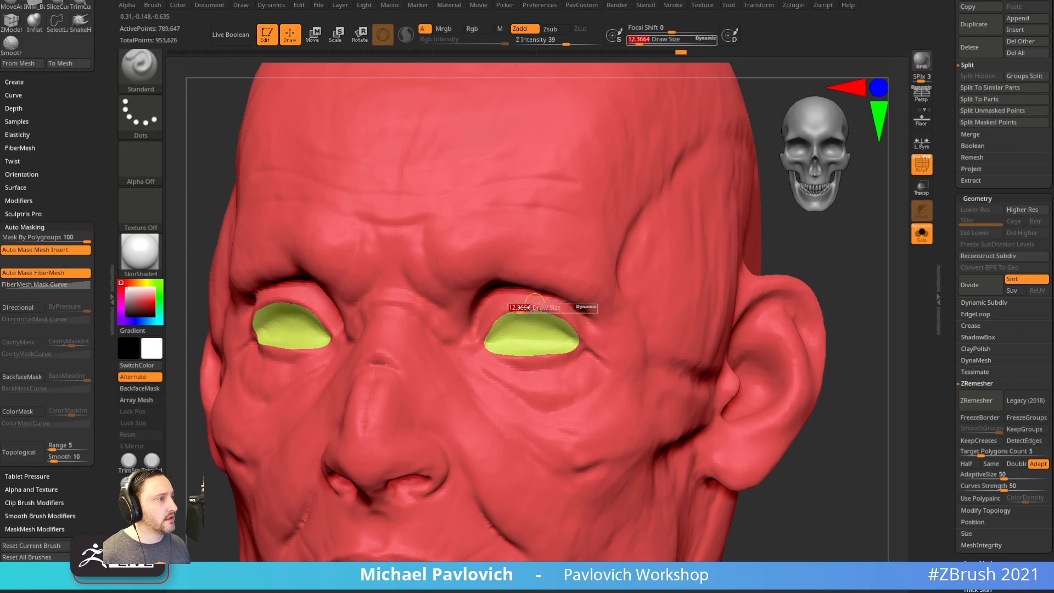
Mask a ring of eyelid around the eye, refining it at a draw size of about 21, and make it a separate polygroup.
mouse_move(512, 301)
left_mouse_down("ctrl")
mouse_move(483, 337)
mouse_move(524, 299)
mouse_move(561, 323)
mouse_move(504, 362)
mouse_move(554, 365)
mouse_move(577, 354)
left_mouse_up("ctrl")
mouse_move(883, 255)
right_mouse_down("alt")
mouse_move(841, 308)
mouse_move(836, 264)
right_mouse_up("alt")
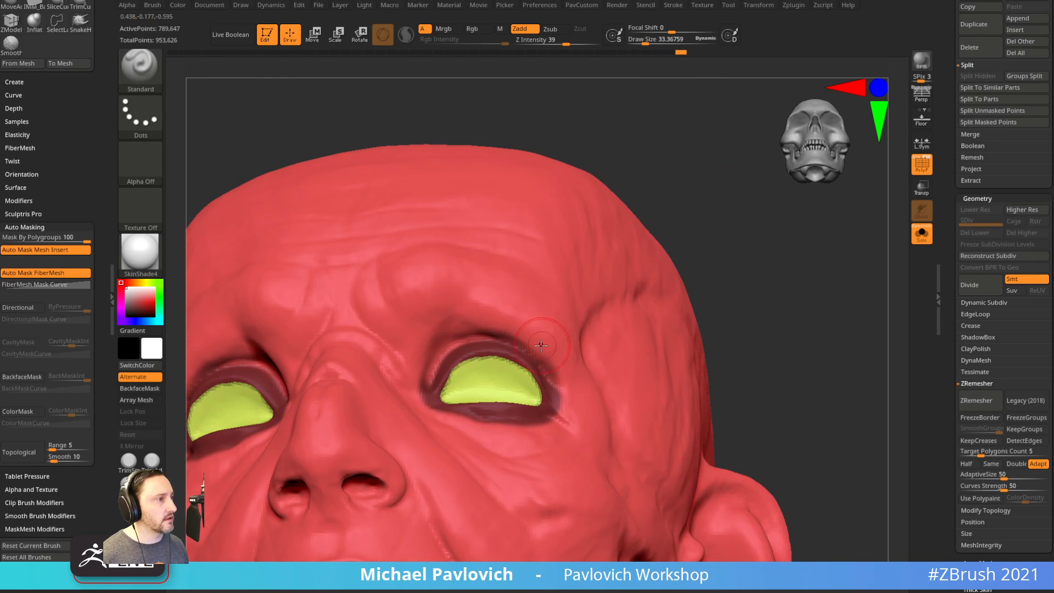
key("s")
left_click(540, 349)
left_click_drag(486, 329, 523, 340, "ctrl")
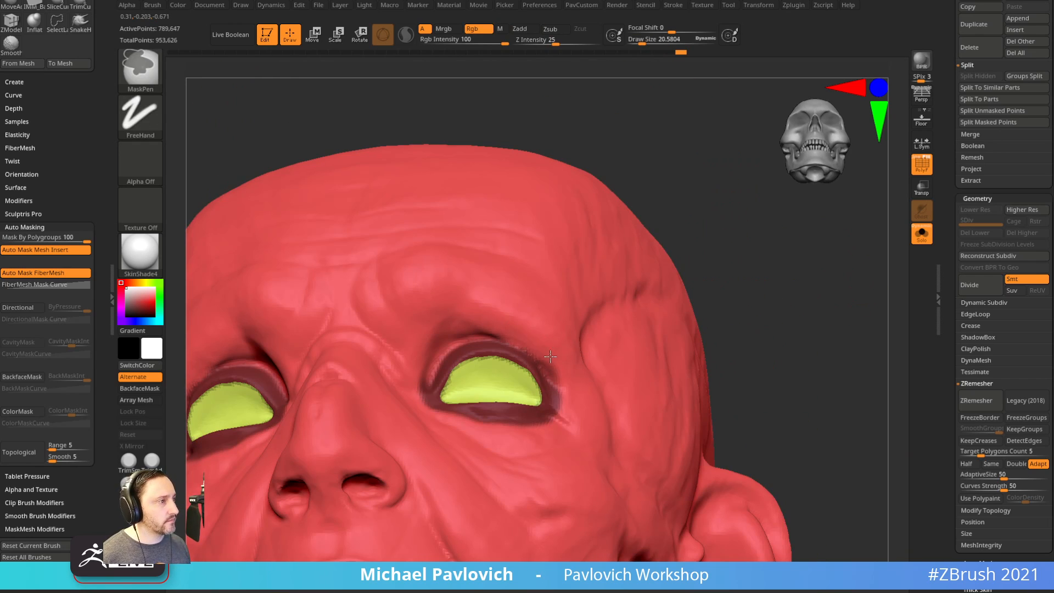
right_click_drag(561, 387, 416, 370)
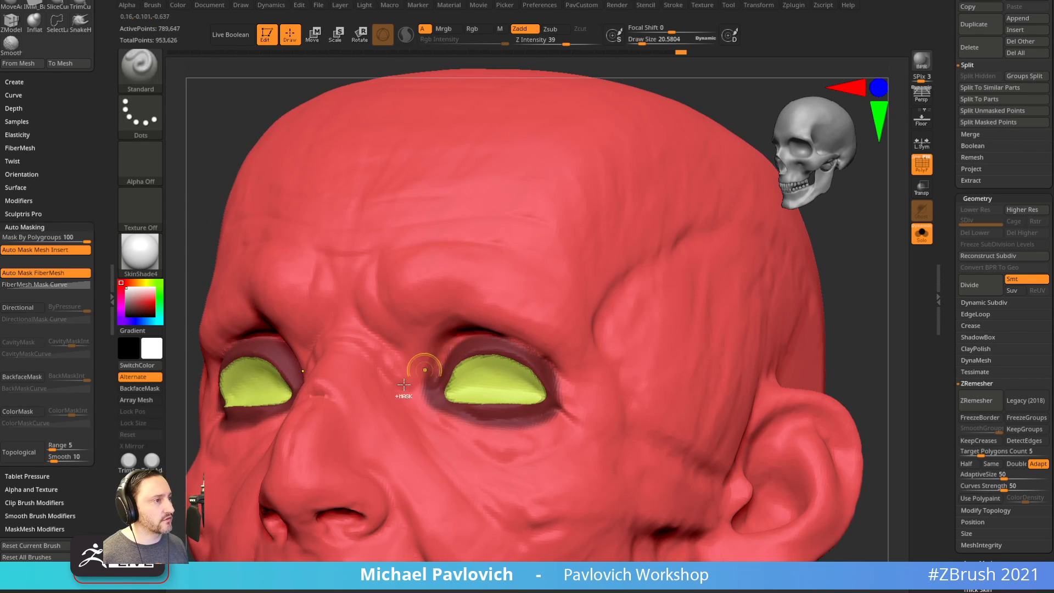
right_click_drag(441, 424, 426, 400)
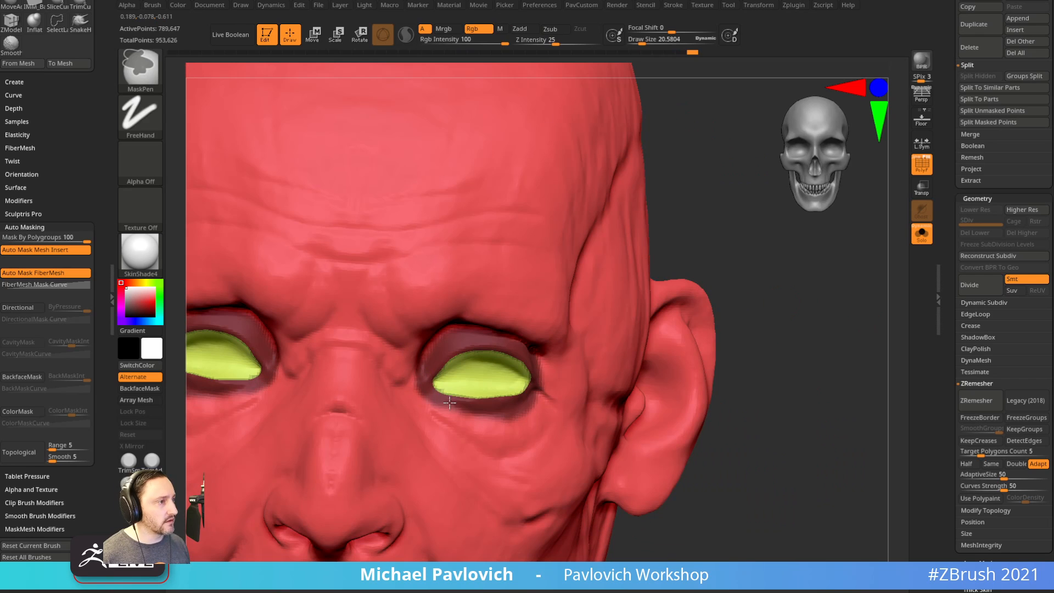
key("ctrl+w")
mouse_move(790, 318)
left_mouse_down()
mouse_move(814, 303)
mouse_move(765, 326)
left_mouse_up()
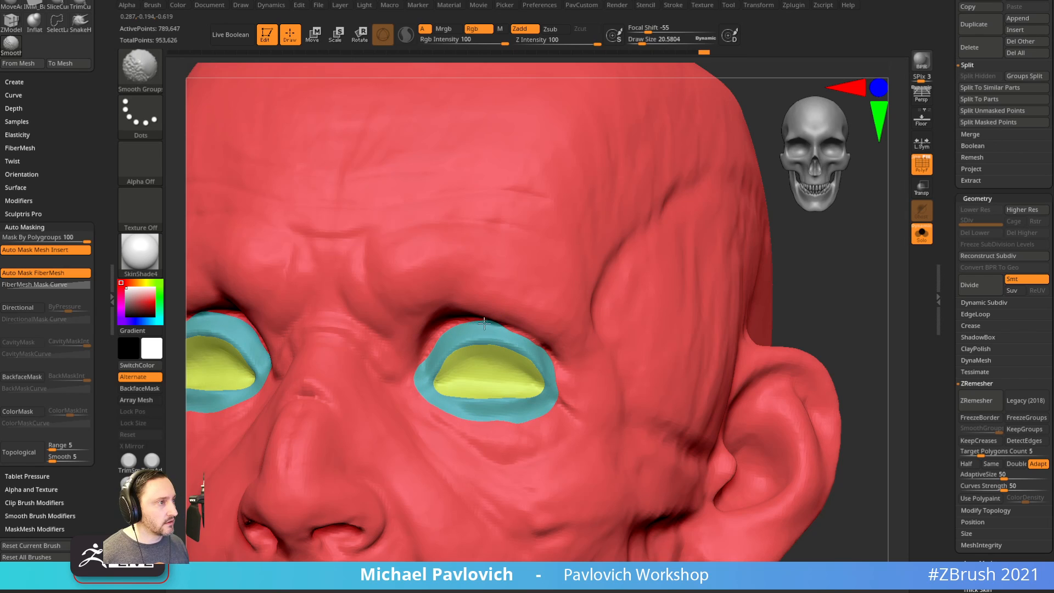
Mask the outer rim, front edge and lobe of the ear at a draw size of about 22.
mouse_move(776, 308)
left_mouse_down("alt")
mouse_move(826, 299)
mouse_move(794, 312)
mouse_move(805, 323)
mouse_move(743, 331)
mouse_move(567, 308)
left_mouse_up("alt")
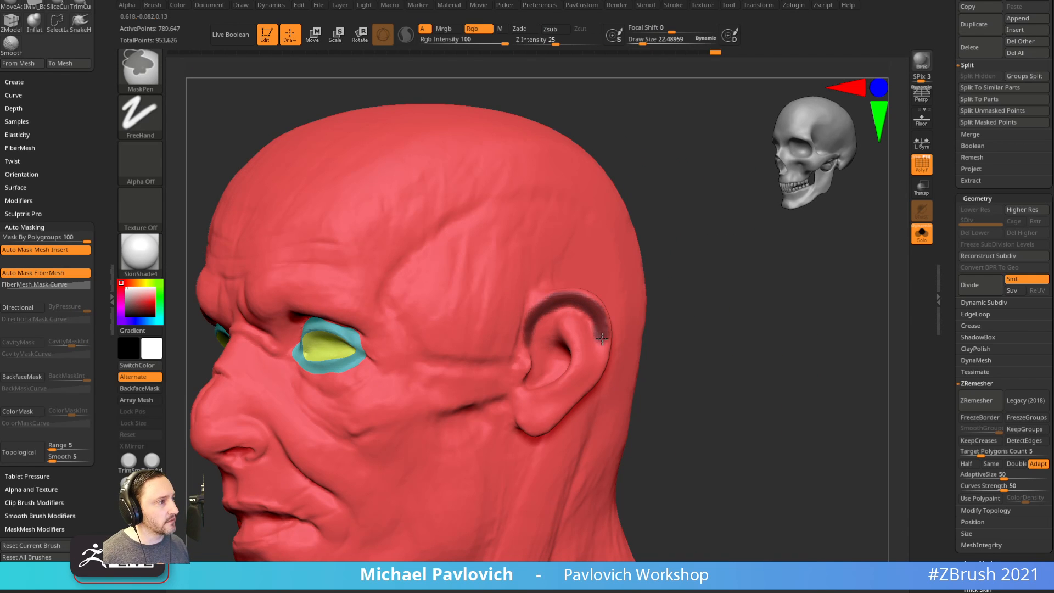
left_click_drag(602, 339, 594, 368, "ctrl")
mouse_move(741, 310)
left_mouse_down()
mouse_move(656, 317)
mouse_move(750, 314)
left_mouse_up()
left_click_drag(603, 346, 596, 342, "ctrl")
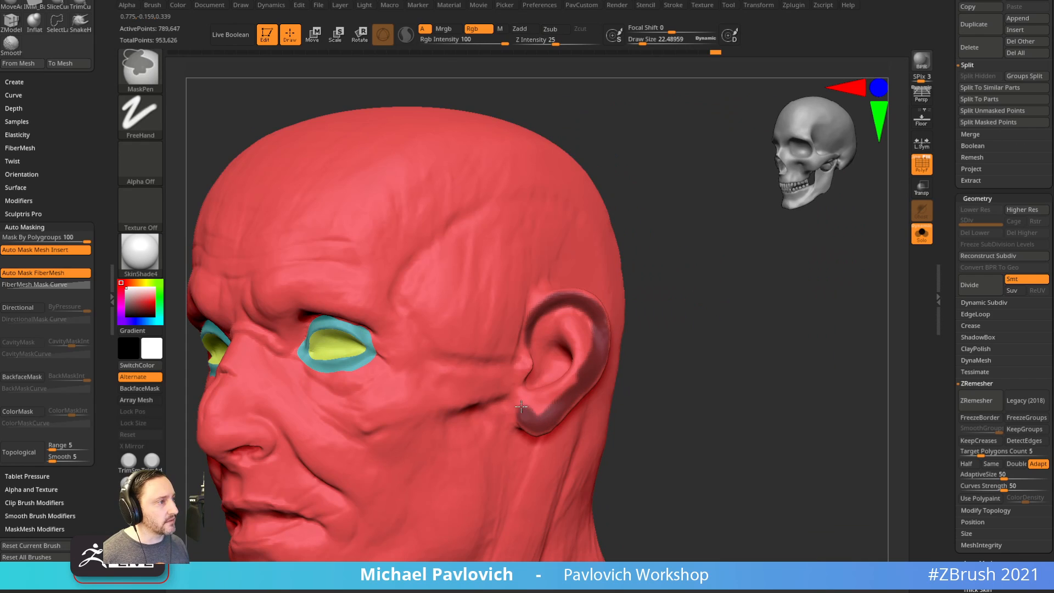
left_click_drag(705, 327, 647, 353, "alt")
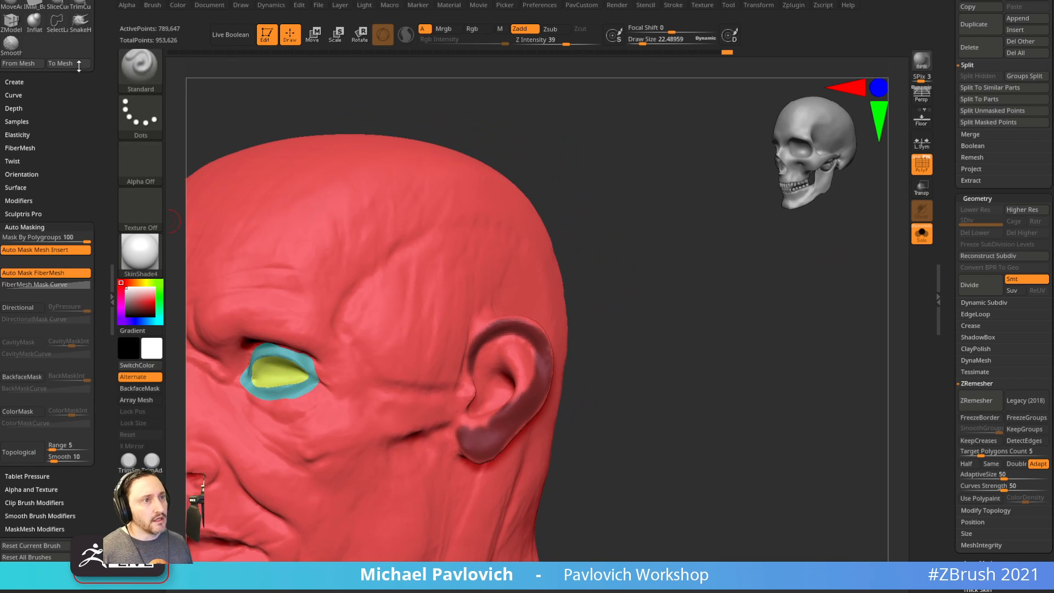
left_click_drag(726, 300, 636, 290)
key("ctrl")
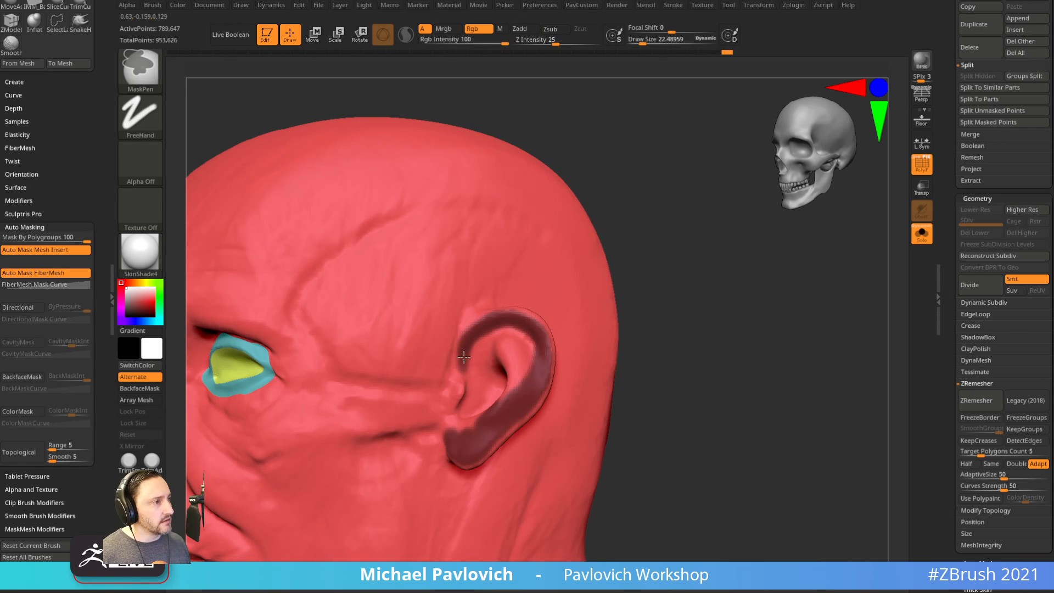
left_click_drag(465, 422, 472, 420, "ctrl")
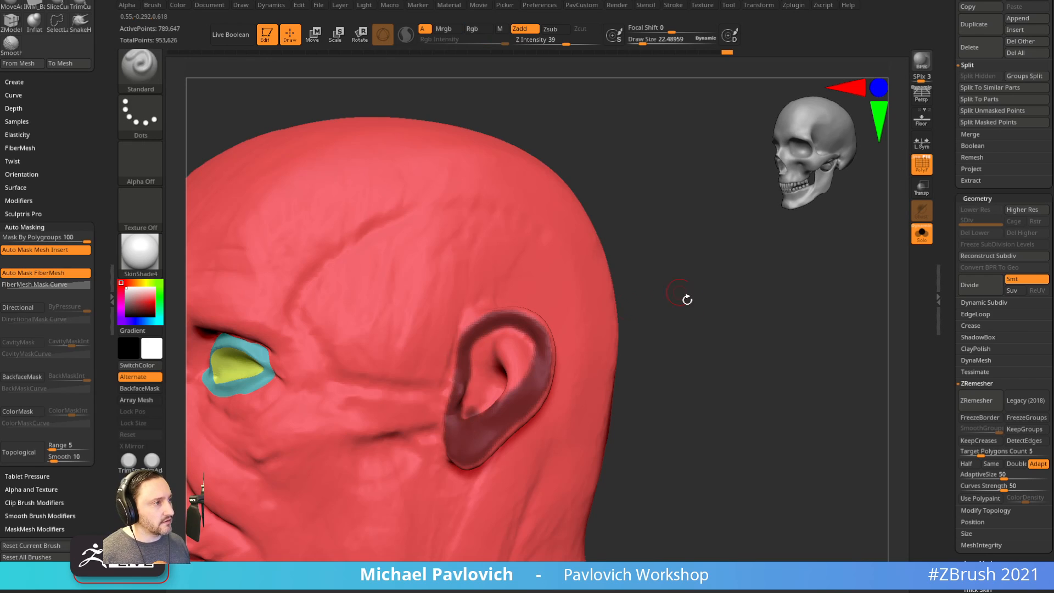
Fill in the mask across the inner surface of the ear, checking it from the front, side and back.
mouse_move(687, 299)
left_mouse_down()
mouse_move(539, 344)
mouse_move(487, 346)
mouse_move(504, 348)
left_mouse_up()
left_click_drag(593, 295, 582, 368)
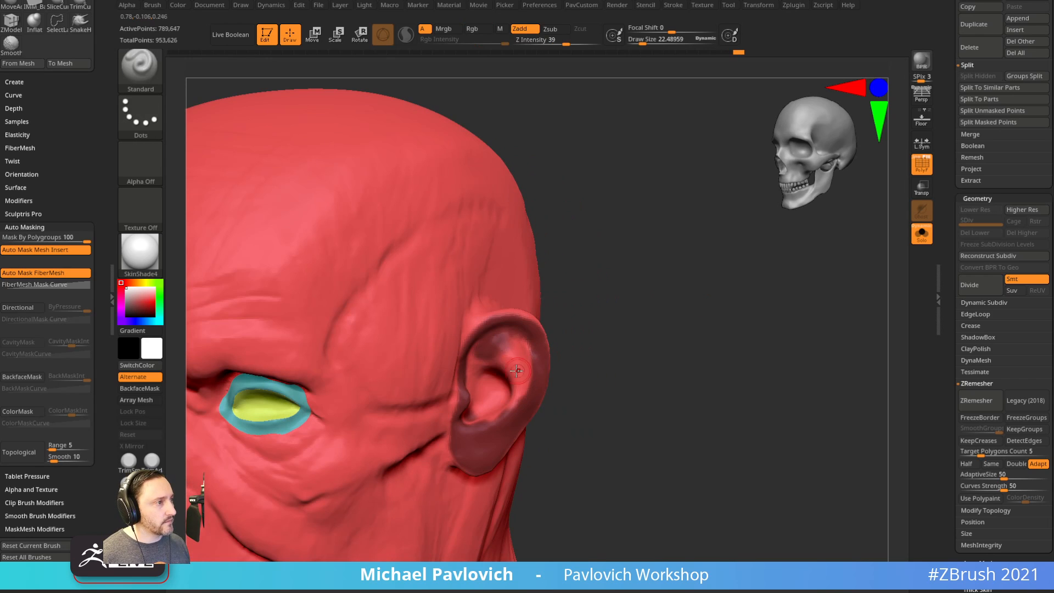
left_click_drag(506, 344, 521, 357, "ctrl")
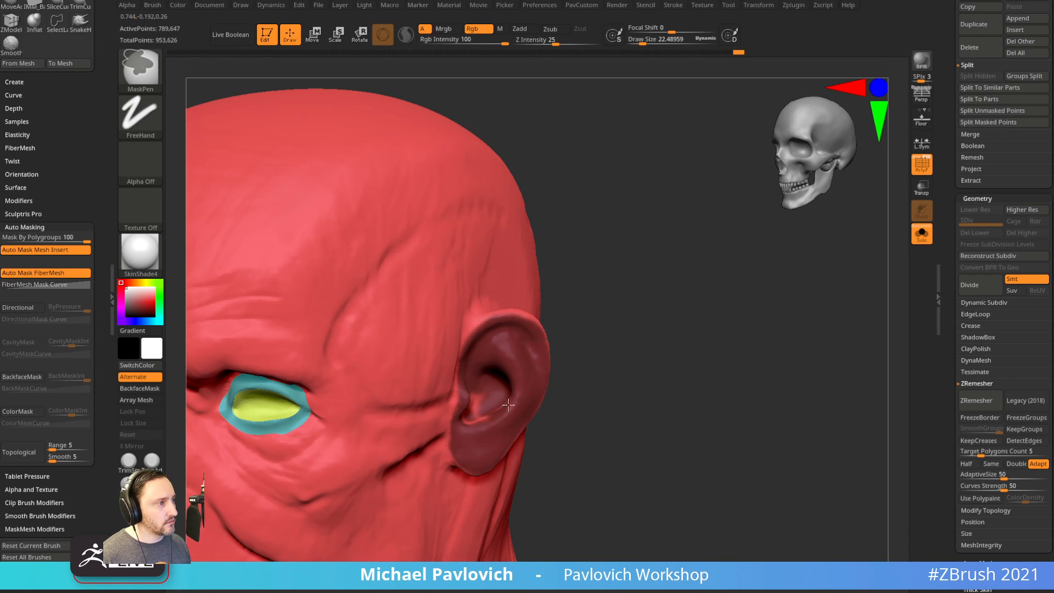
left_click_drag(574, 358, 481, 407)
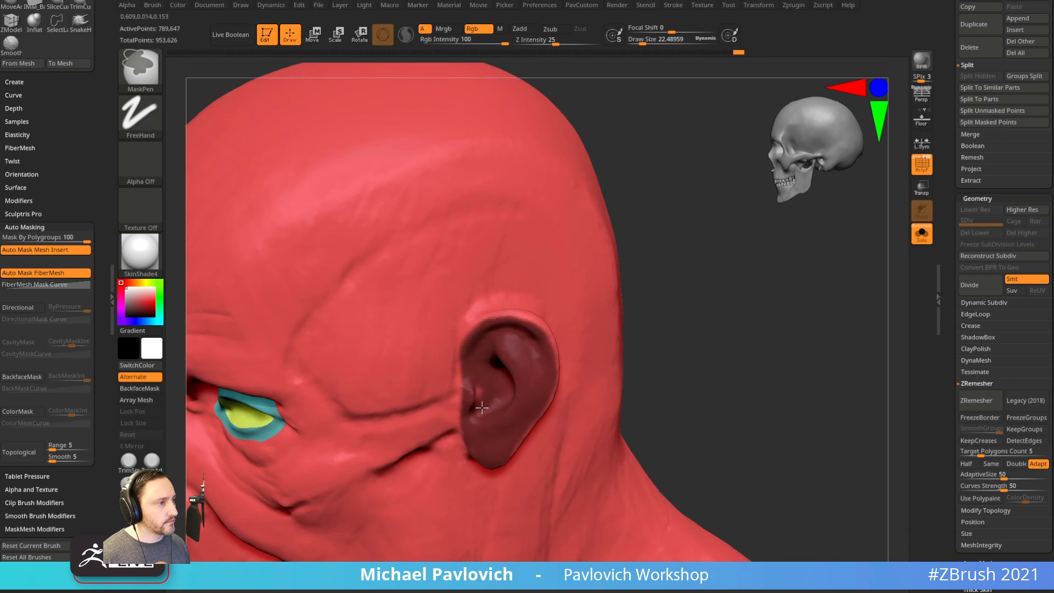
left_click_drag(708, 299, 546, 337)
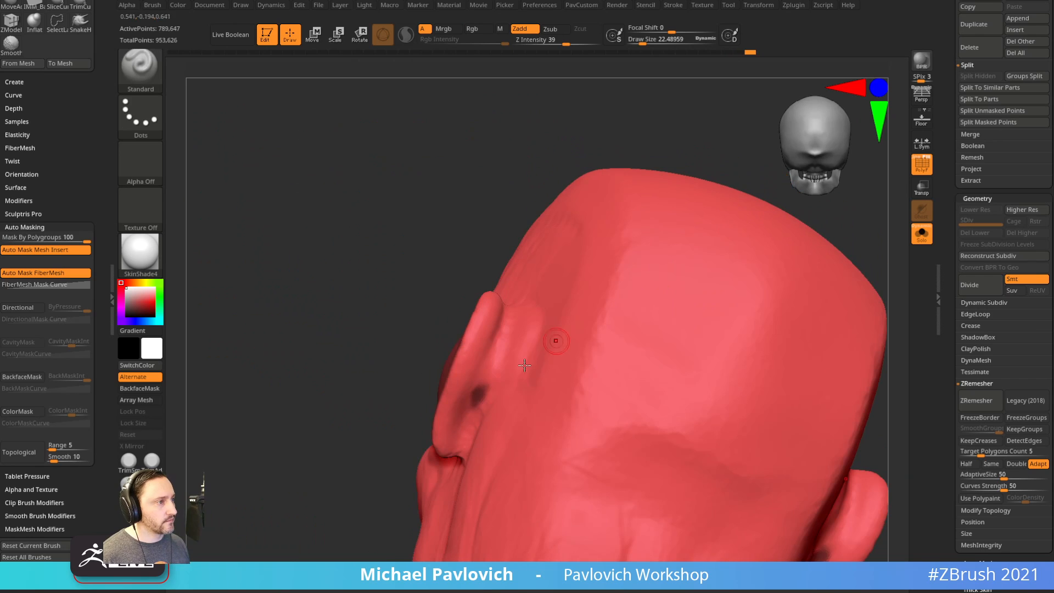
left_click_drag(367, 406, 471, 414)
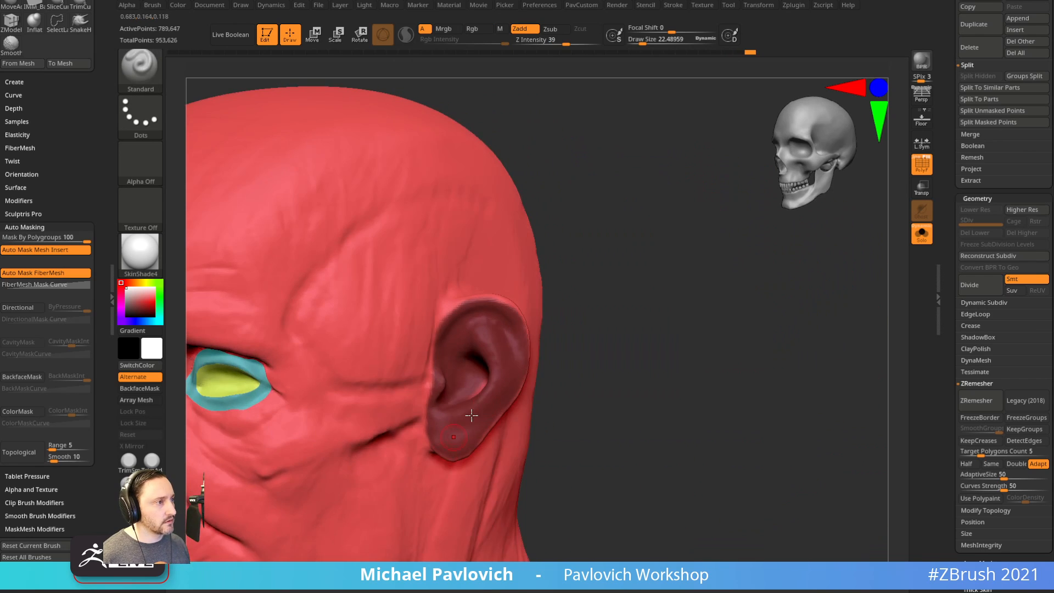
mouse_move(597, 355)
left_mouse_down()
mouse_move(611, 390)
mouse_move(499, 381)
left_mouse_up()
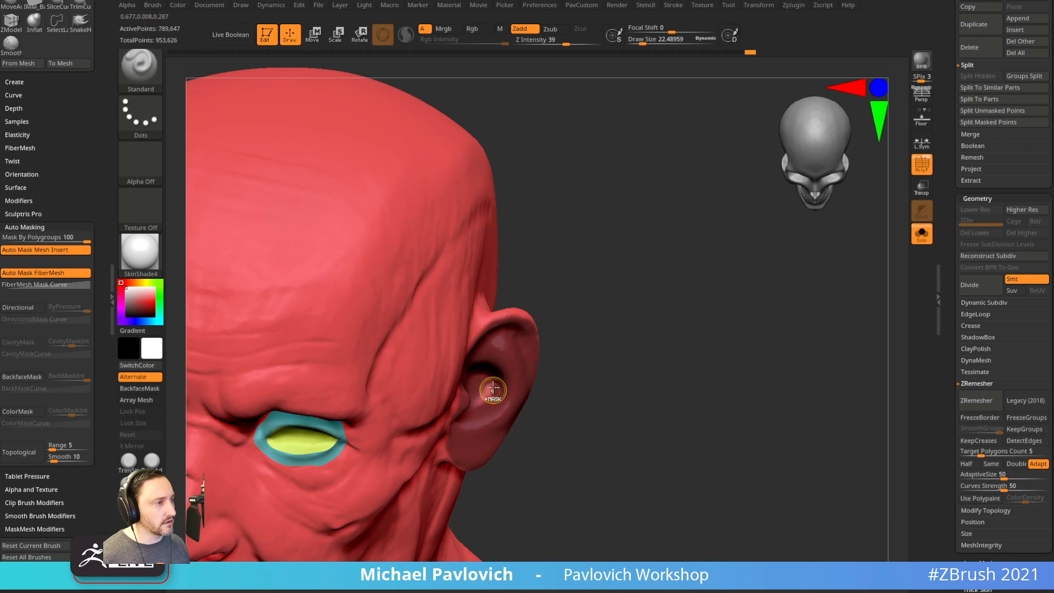
Turn on BackfaceMask for the masking brush and finish masking the inside of the ear.
left_click(22, 377)
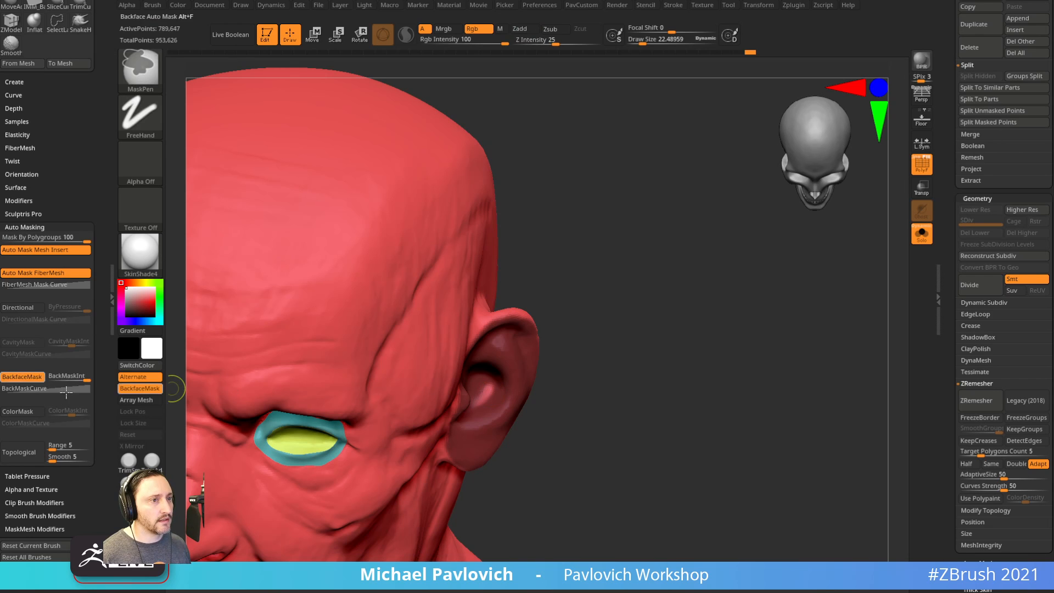
left_click_drag(610, 391, 508, 372)
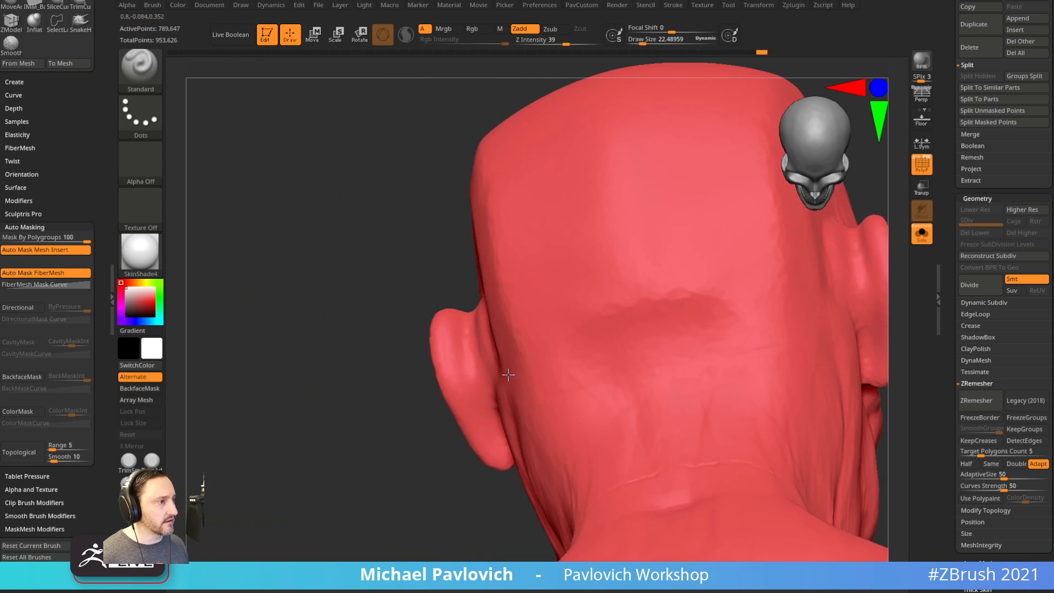
left_click_drag(390, 384, 536, 374)
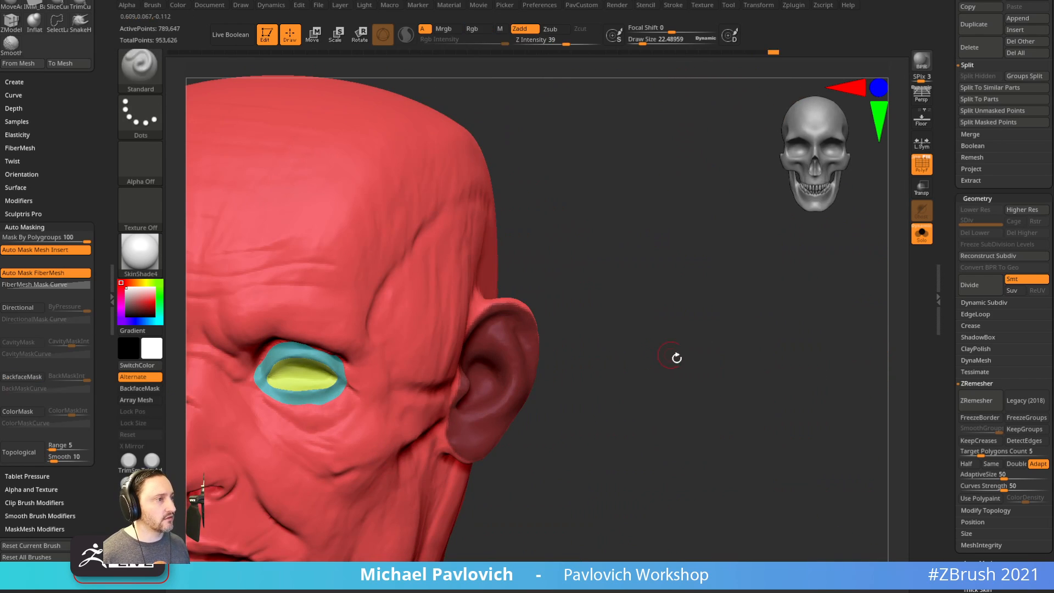
left_click_drag(677, 357, 604, 344)
mouse_move(743, 368)
left_mouse_down()
mouse_move(725, 371)
mouse_move(741, 339)
mouse_move(697, 336)
left_mouse_up()
Turn the masked ear into its own polygroup and smooth the group's border with the Smooth Groups brush.
key("ctrl+w")
left_click_drag(523, 353, 539, 325, "shift")
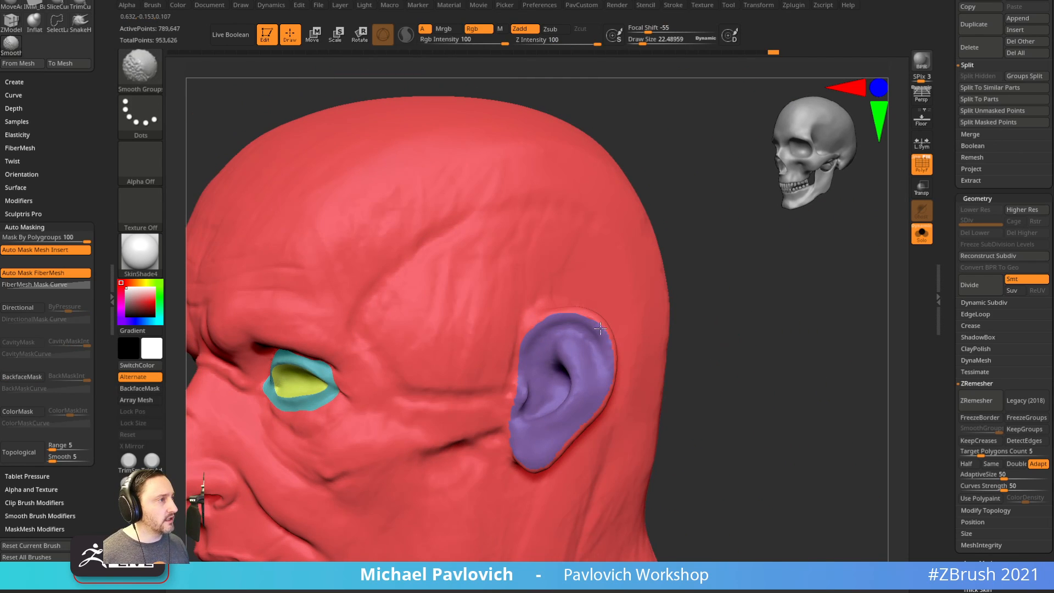
left_click_drag(718, 357, 714, 379)
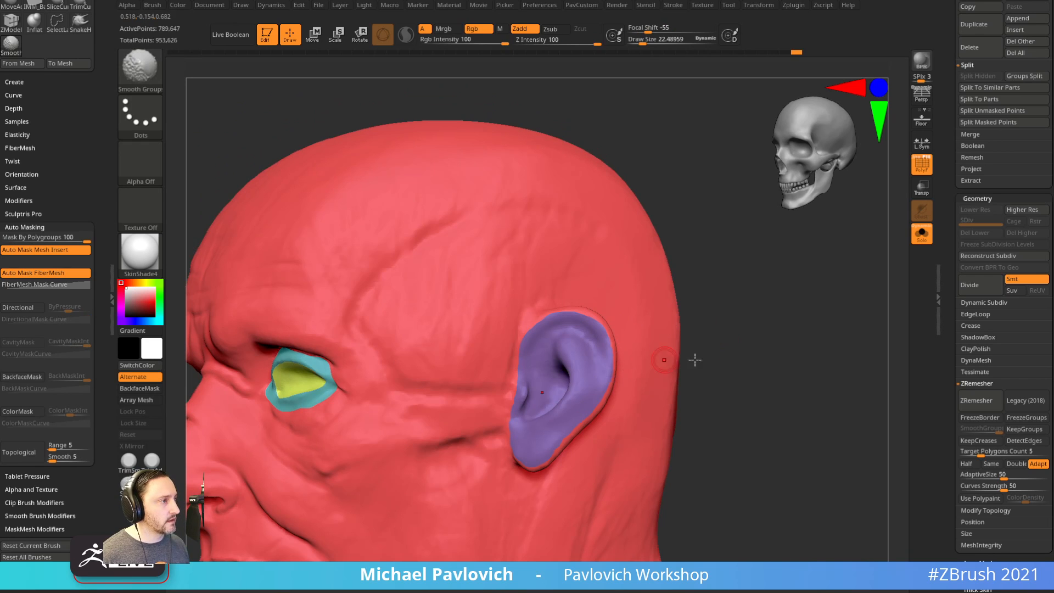
left_click_drag(694, 359, 594, 334)
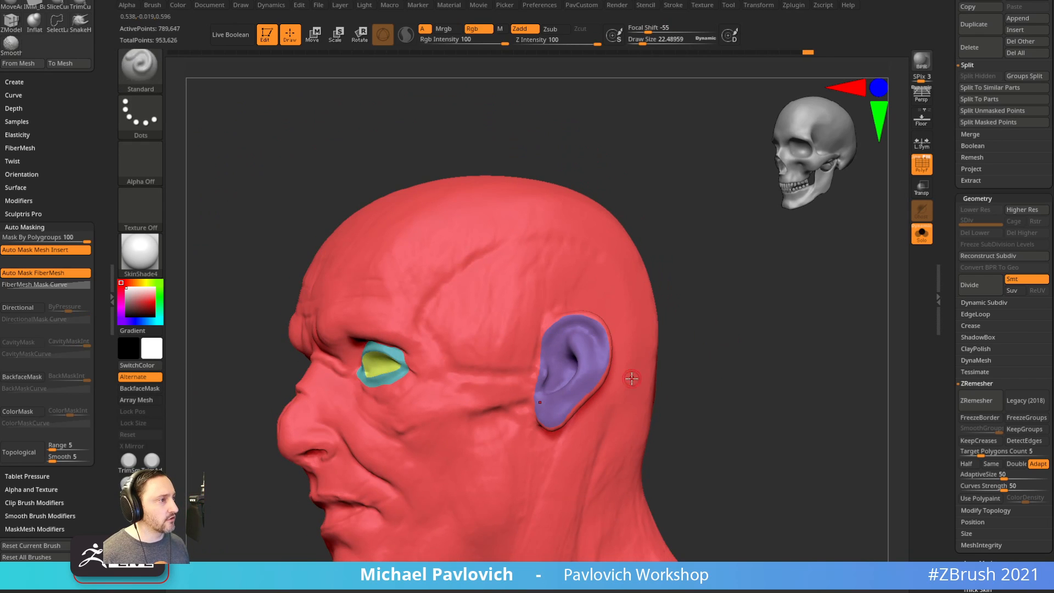
Mask a band of skin in front of, beneath and behind the ear polygroup at a draw size of about 24.
mouse_move(746, 351)
left_mouse_down("shift")
mouse_move(782, 358)
mouse_move(771, 315)
mouse_move(791, 336)
mouse_move(765, 302)
mouse_move(814, 315)
mouse_move(816, 343)
mouse_move(847, 315)
mouse_move(814, 358)
mouse_move(833, 419)
mouse_move(849, 375)
mouse_move(800, 357)
mouse_move(820, 356)
mouse_move(842, 386)
mouse_move(817, 319)
left_mouse_up("shift")
key("s")
left_click_drag(477, 358, 480, 359)
key("ctrl")
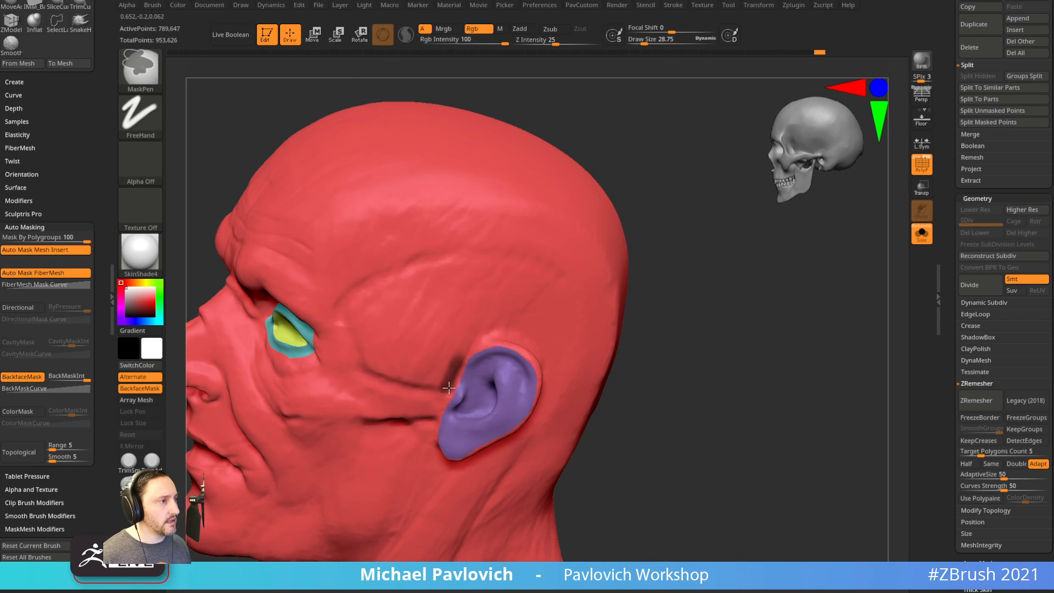
left_click_drag(758, 324, 665, 368)
key("s")
left_click_drag(490, 359, 471, 347)
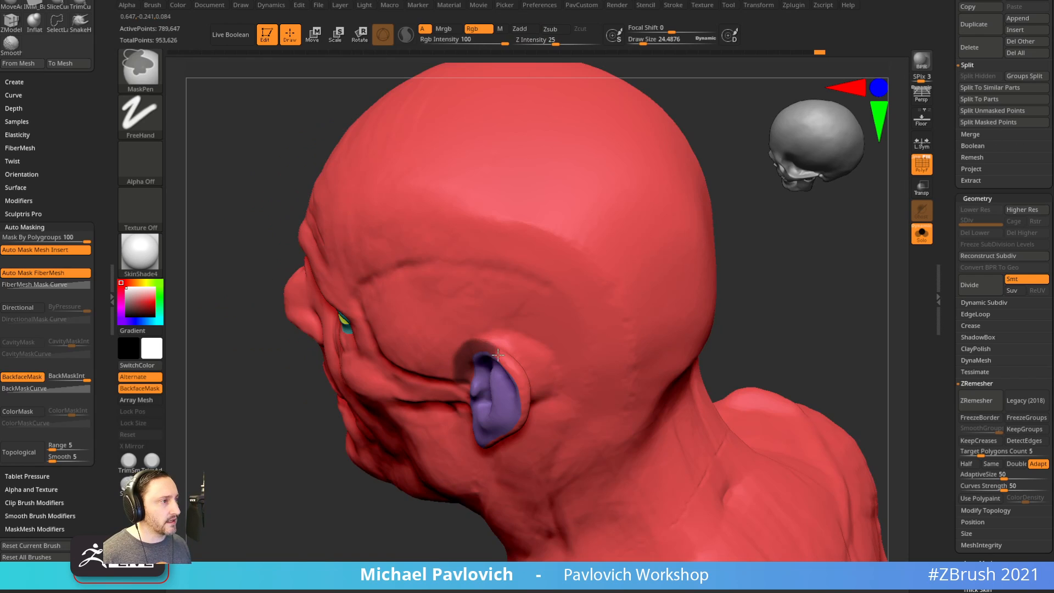
left_click_drag(439, 522, 388, 478)
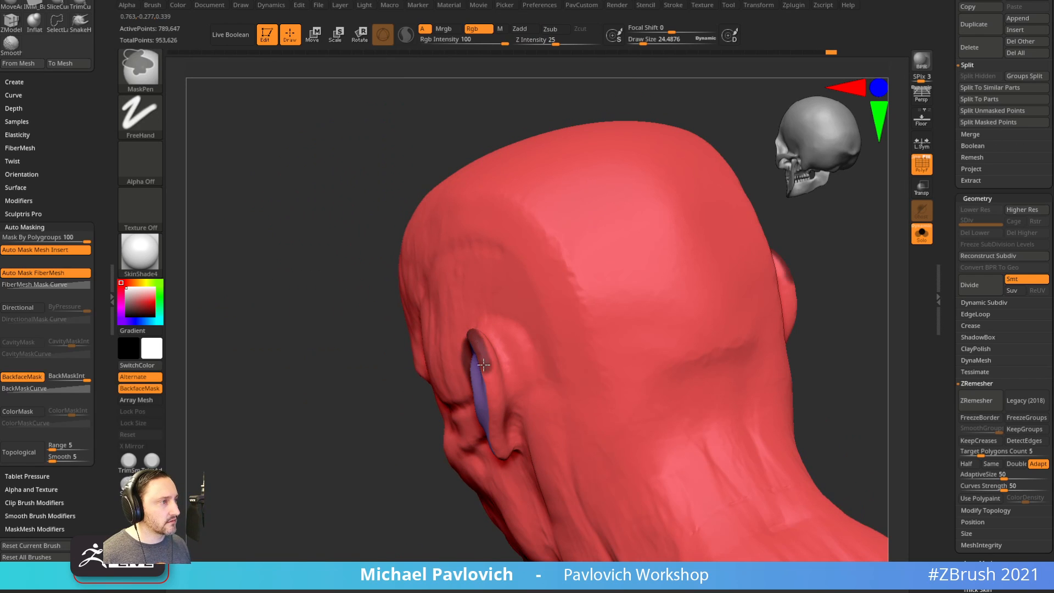
left_click_drag(483, 367, 489, 405, "ctrl")
mouse_move(453, 491)
left_mouse_down()
mouse_move(423, 440)
mouse_move(666, 324)
mouse_move(444, 411)
left_mouse_up()
left_click_drag(575, 365, 458, 426)
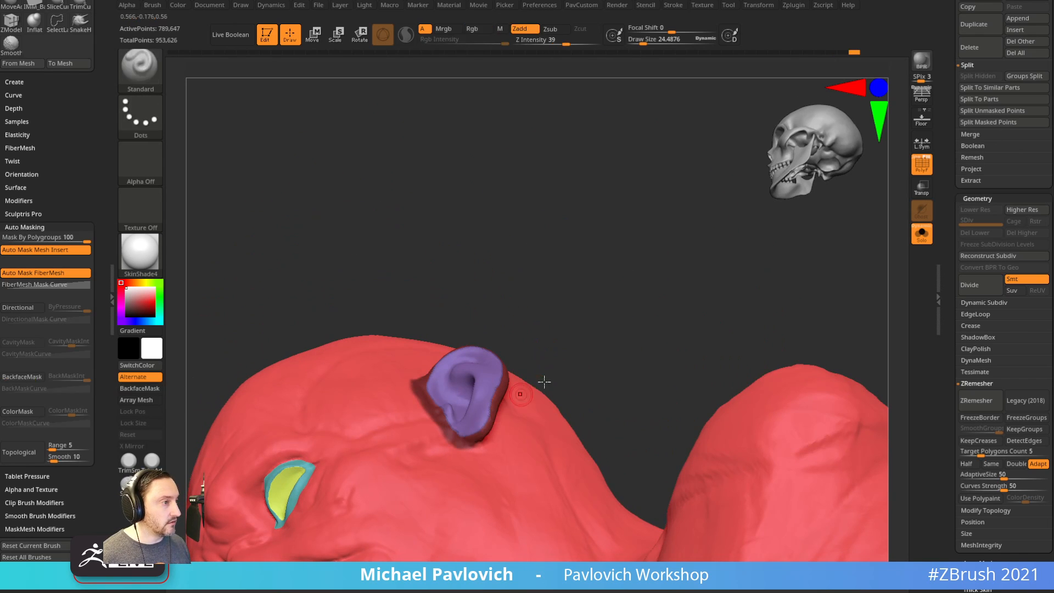
Extend the mask along the ear's back rim and around its upper front edge.
left_click_drag(543, 379, 460, 438)
left_click_drag(577, 306, 476, 408)
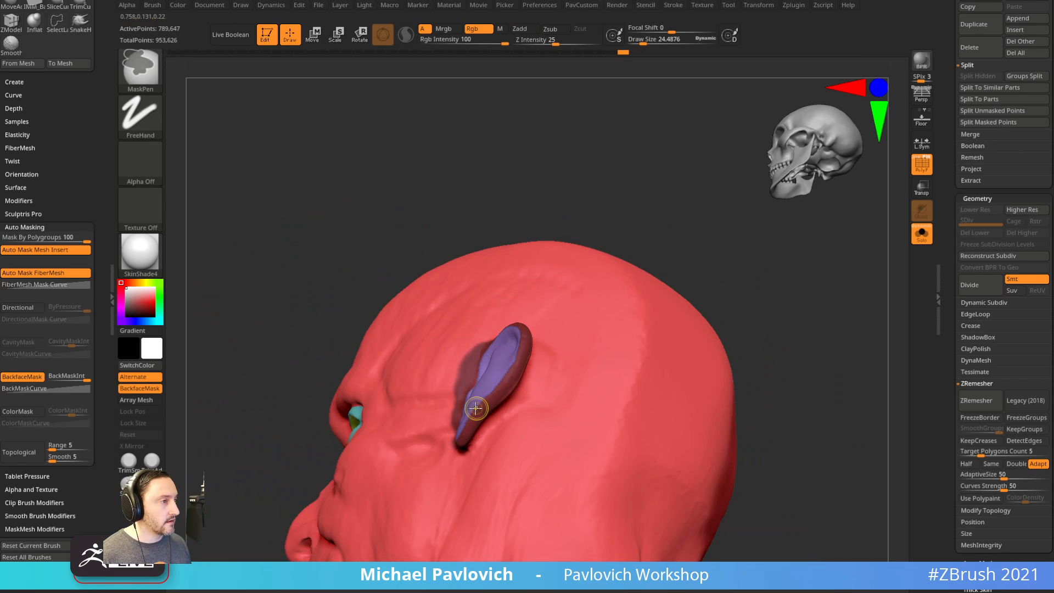
left_click_drag(319, 341, 340, 225)
left_click_drag(530, 348, 522, 357, "ctrl")
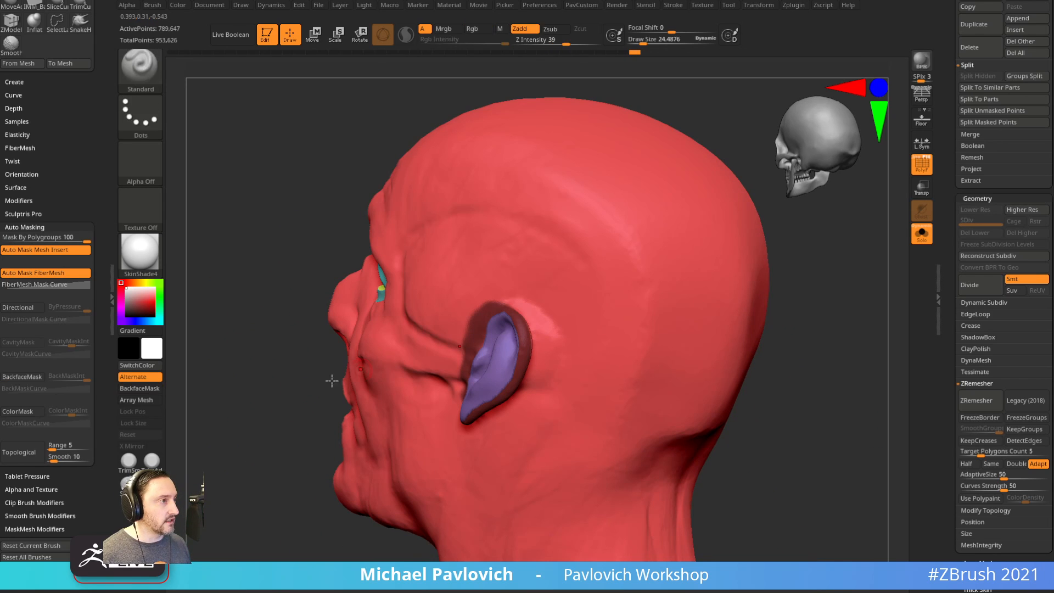
mouse_move(236, 353)
left_mouse_down()
mouse_move(342, 380)
mouse_move(389, 373)
left_mouse_up()
left_click_drag(501, 322, 464, 340, "ctrl")
left_click_drag(576, 335, 414, 375)
Complete the masked band in front of the ear and under the lobe.
key("ctrl")
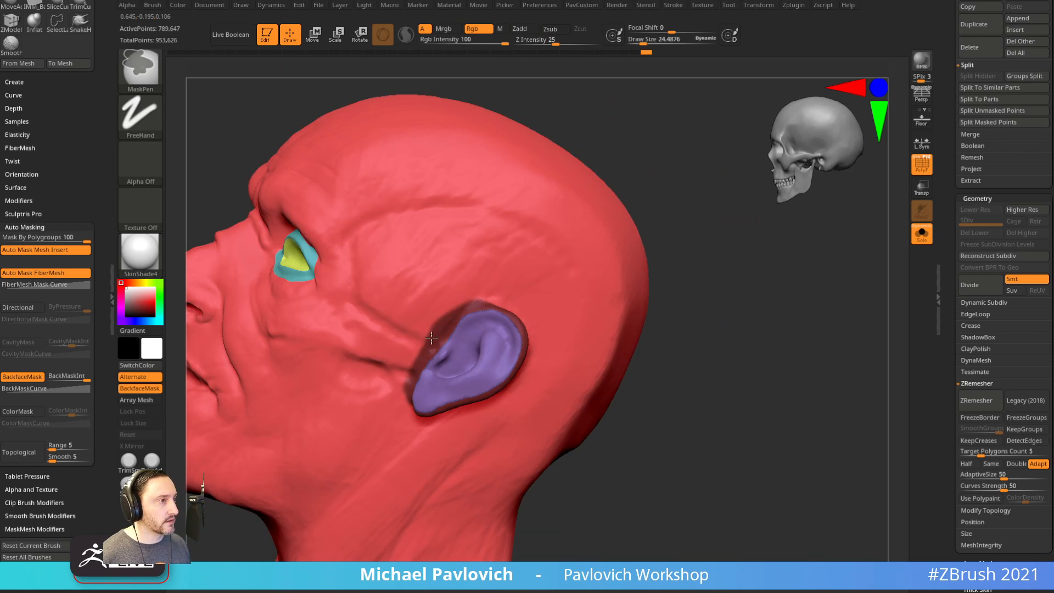
left_click_drag(604, 434, 607, 280)
left_click_drag(411, 385, 430, 386, "ctrl")
left_click_drag(565, 434, 553, 304)
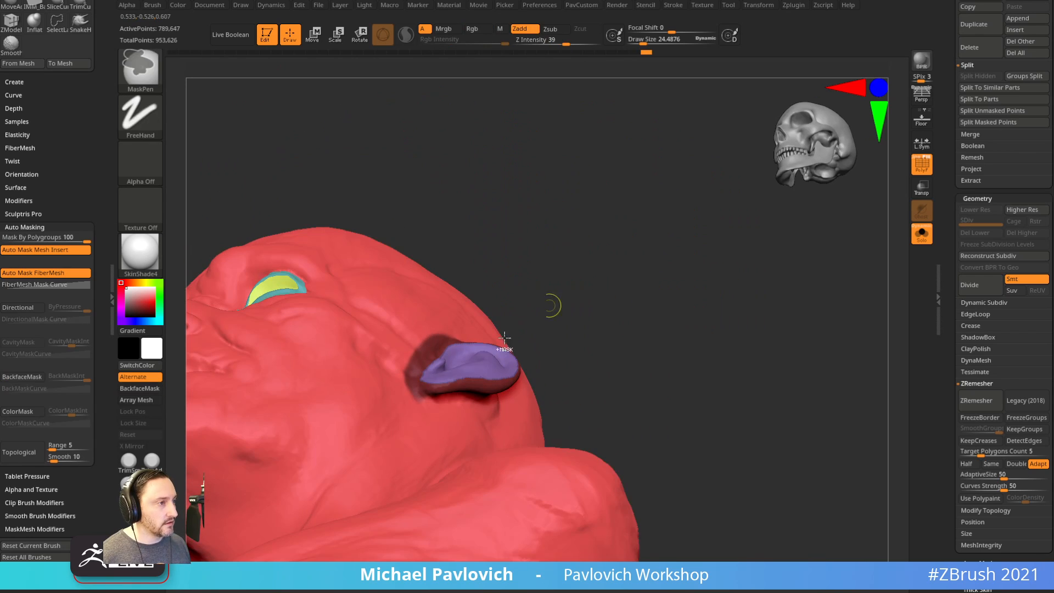
left_click_drag(434, 389, 422, 396, "ctrl")
mouse_move(598, 325)
left_mouse_down()
mouse_move(673, 308)
mouse_move(652, 328)
mouse_move(683, 316)
mouse_move(640, 316)
left_mouse_up()
Turn the masked band around the ear into its own polygroup and smooth its borders with the Smooth Groups brush.
key("ctrl+w")
left_click_drag(448, 280, 441, 282, "shift")
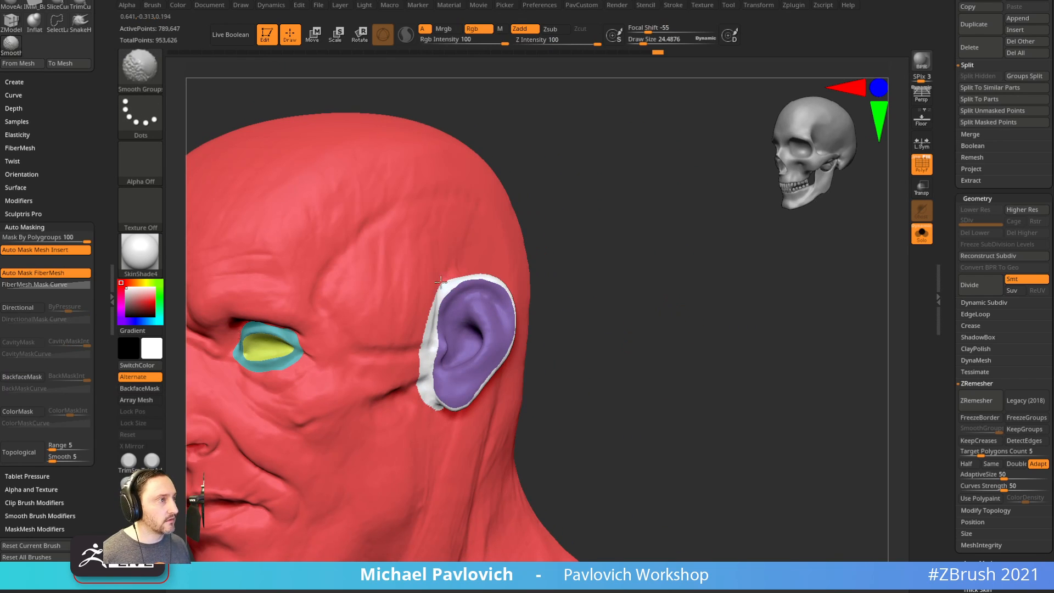
left_click_drag(620, 352, 576, 351)
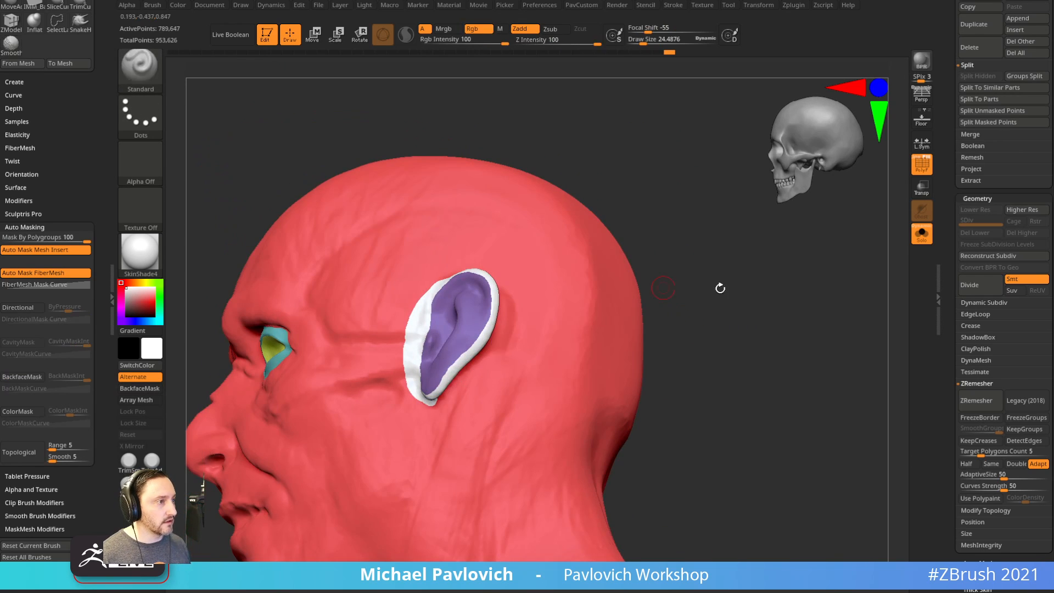
left_click_drag(720, 288, 656, 250)
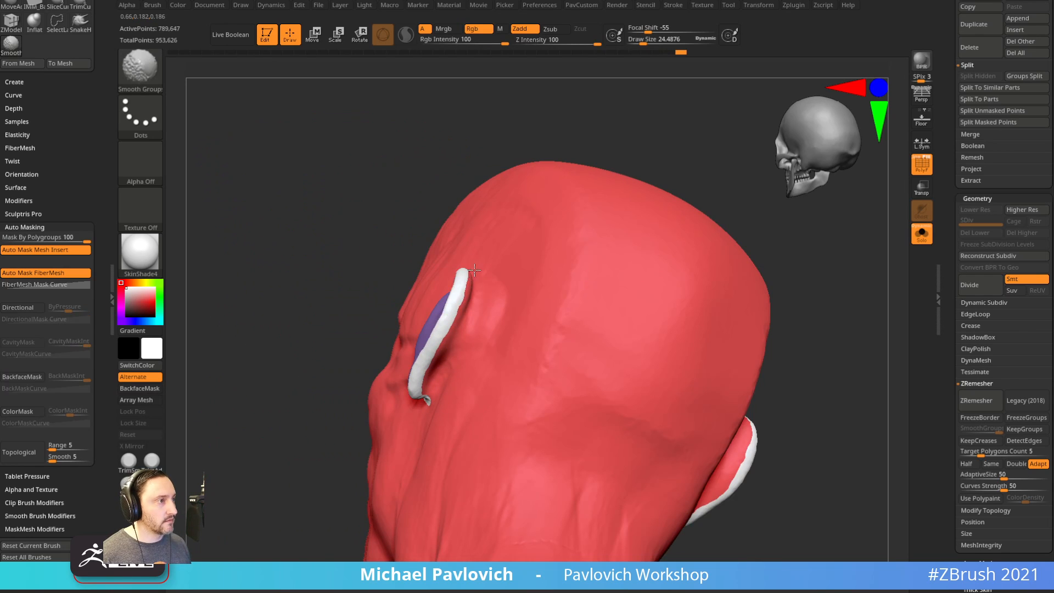
left_click_drag(330, 352, 352, 286)
mouse_move(458, 290)
left_mouse_down("shift")
mouse_move(468, 291)
mouse_move(462, 241)
left_mouse_up("shift")
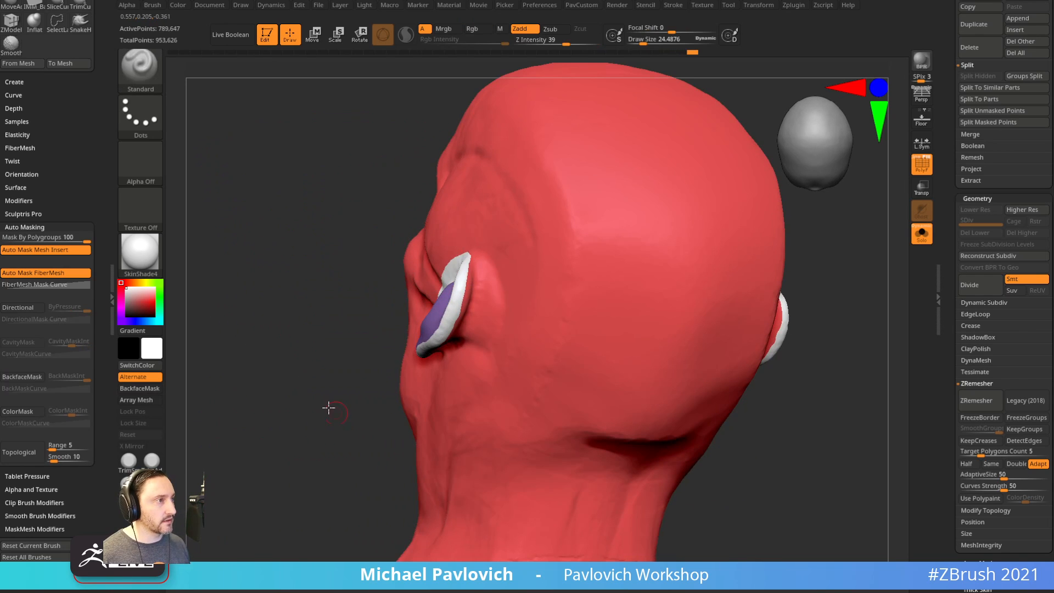
Mask the inside of the mouth between the lips at a draw size of about 22 and make it a separate polygroup.
left_click_drag(330, 407, 749, 314)
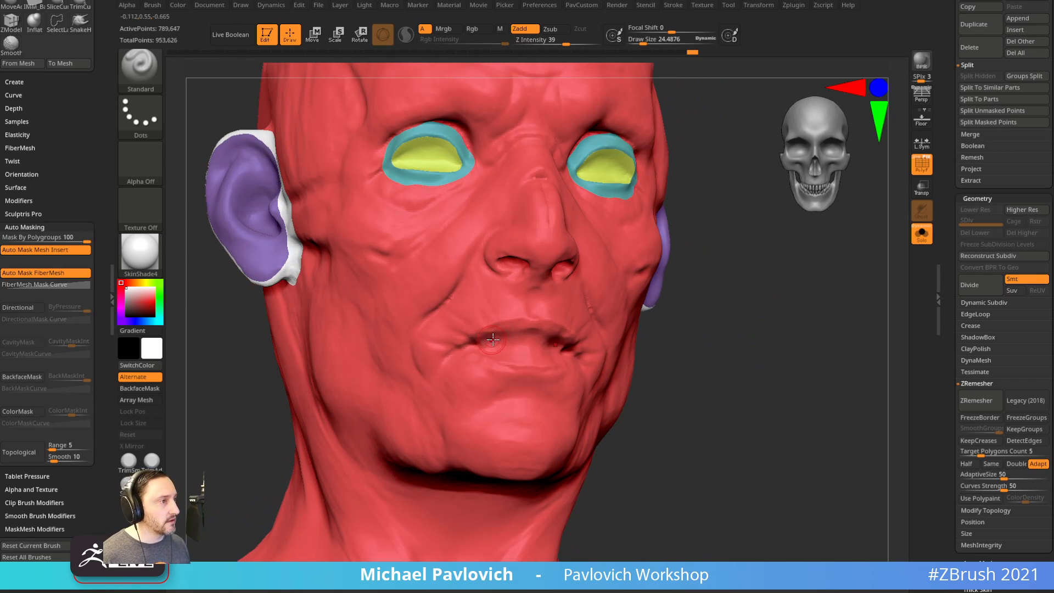
key("ctrl")
left_click_drag(489, 331, 533, 325, "ctrl")
left_click_drag(708, 351, 631, 358)
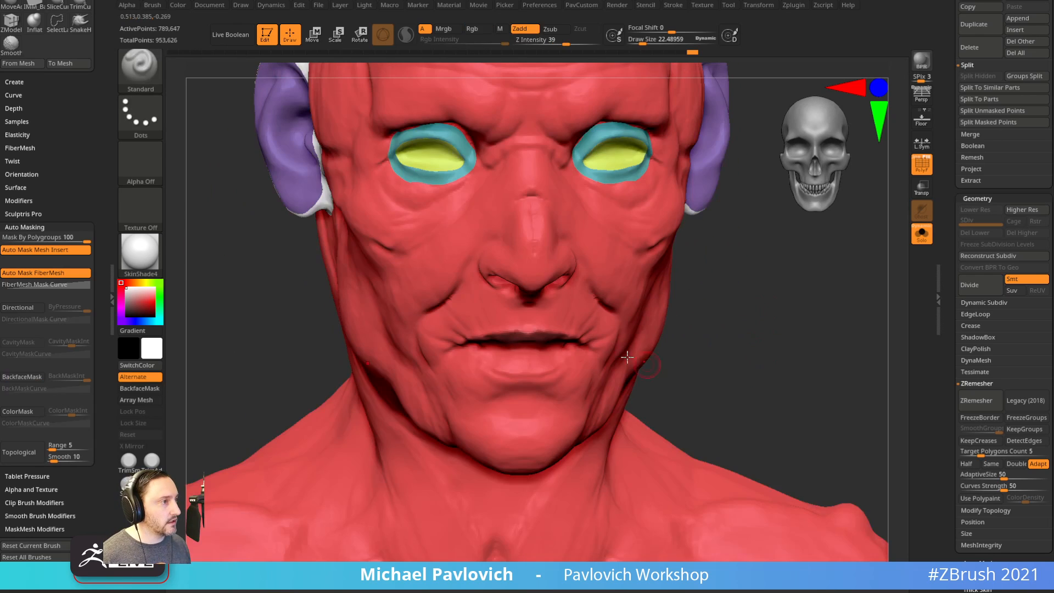
mouse_move(472, 346)
left_mouse_down("ctrl")
mouse_move(535, 368)
mouse_move(519, 352)
mouse_move(530, 350)
left_mouse_up("ctrl")
mouse_move(676, 357)
left_mouse_down()
mouse_move(709, 340)
mouse_move(703, 379)
mouse_move(737, 358)
mouse_move(677, 343)
mouse_move(519, 359)
left_mouse_up()
left_click_drag(645, 359, 607, 324)
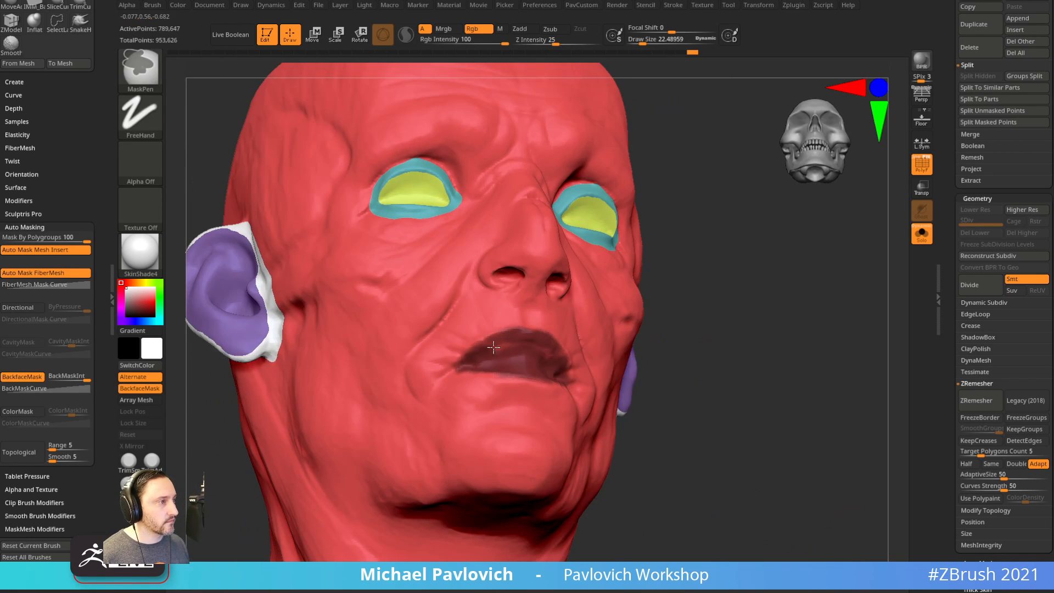
left_click_drag(503, 344, 488, 356, "ctrl")
left_click_drag(649, 340, 678, 376)
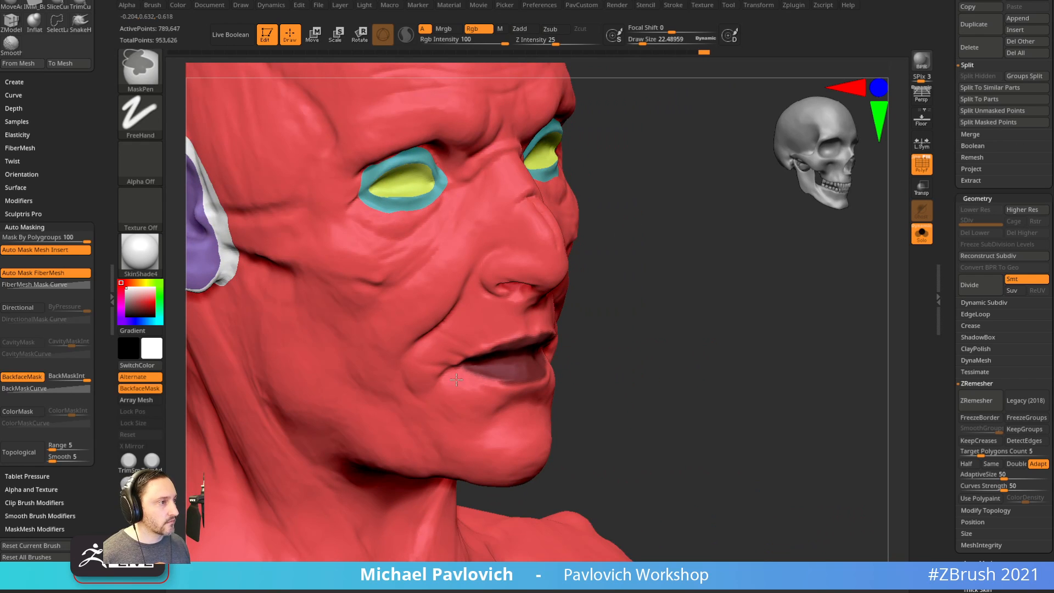
key("ctrl+w")
Mask a ring over the lips around the mouth polygroup and turn it into its own polygroup.
left_click_drag(643, 312, 631, 325)
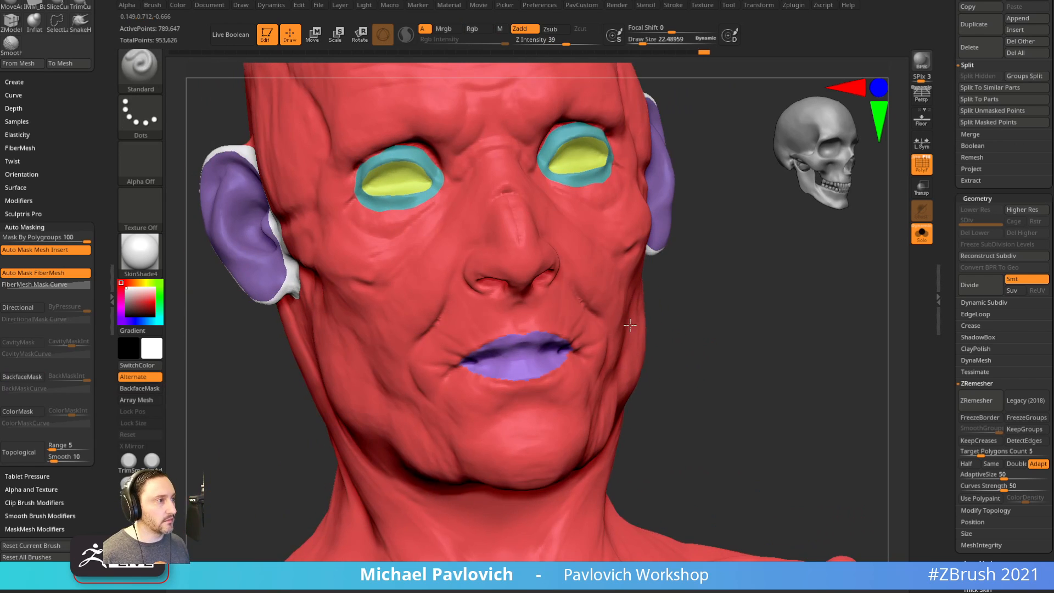
mouse_move(454, 351)
left_mouse_down("ctrl")
mouse_move(485, 340)
mouse_move(544, 381)
left_mouse_up("ctrl")
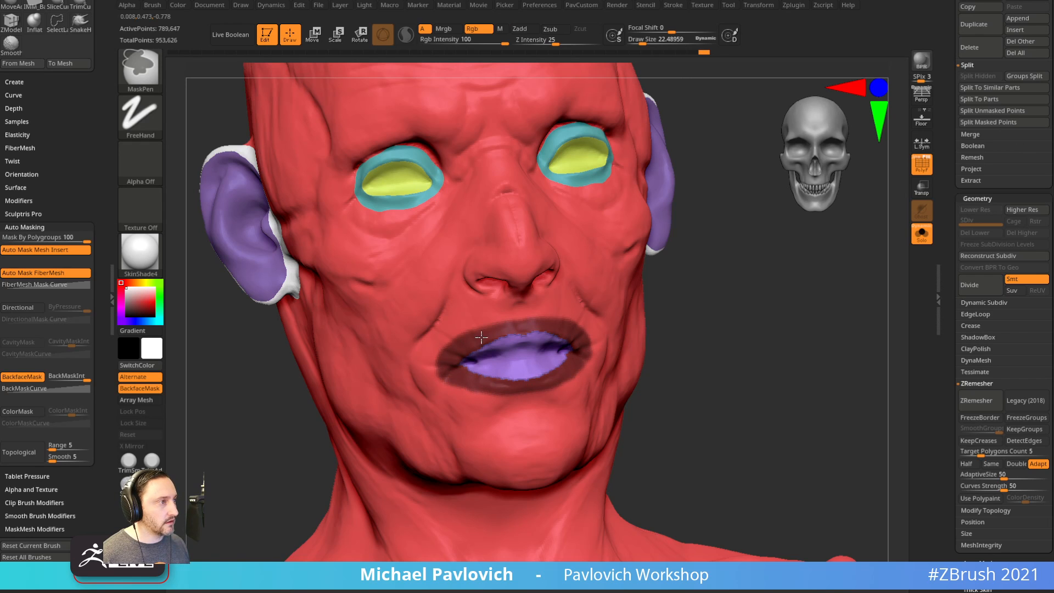
key("ctrl+w")
Mask the inside of the nostrils and turn the masked area into its own polygroup.
left_click_drag(756, 313, 686, 351)
right_click_drag(456, 303, 518, 271)
left_click_drag(446, 333, 441, 325, "ctrl")
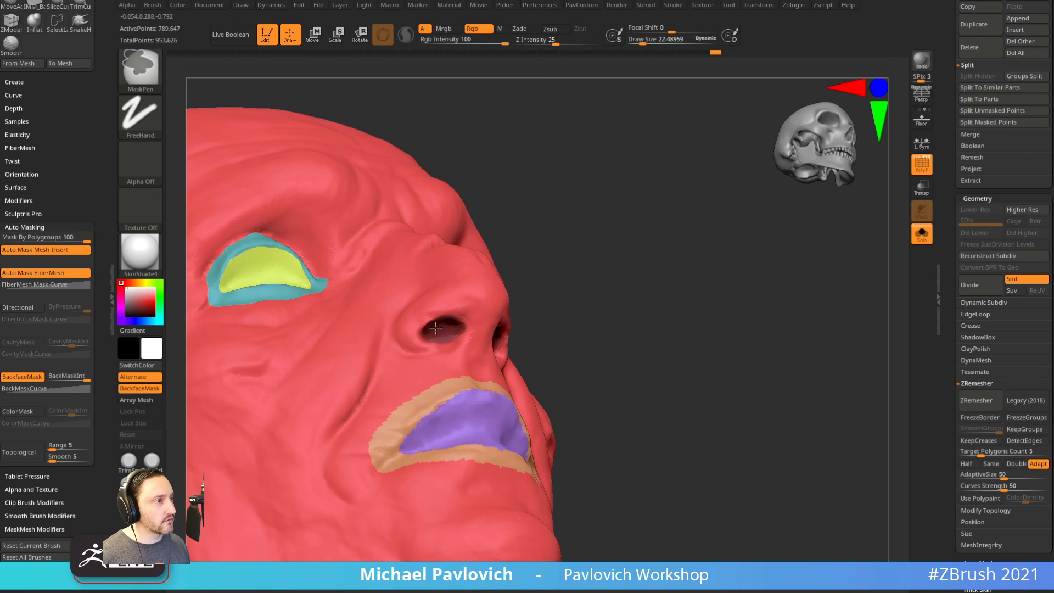
mouse_move(662, 316)
left_mouse_down()
mouse_move(558, 301)
mouse_move(653, 302)
left_mouse_up()
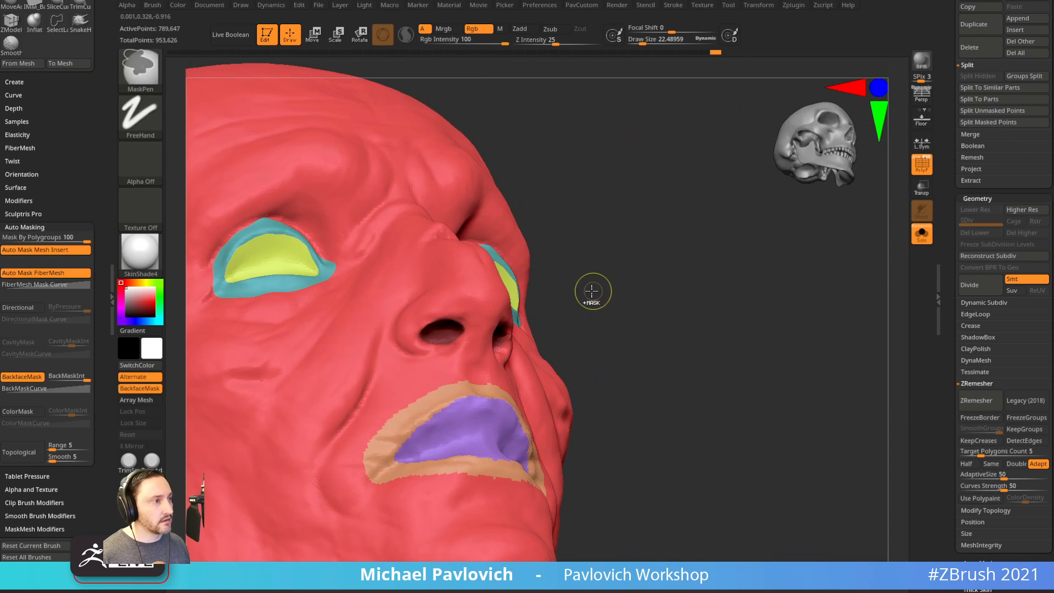
key("ctrl+w")
Mask a ring around each nostril opening, trim the mask back over its inner edge, and turn it into its own polygroup.
left_click_drag(591, 293, 589, 259)
mouse_move(464, 315)
left_mouse_down("ctrl")
mouse_move(422, 338)
mouse_move(467, 330)
mouse_move(421, 341)
left_mouse_up("ctrl")
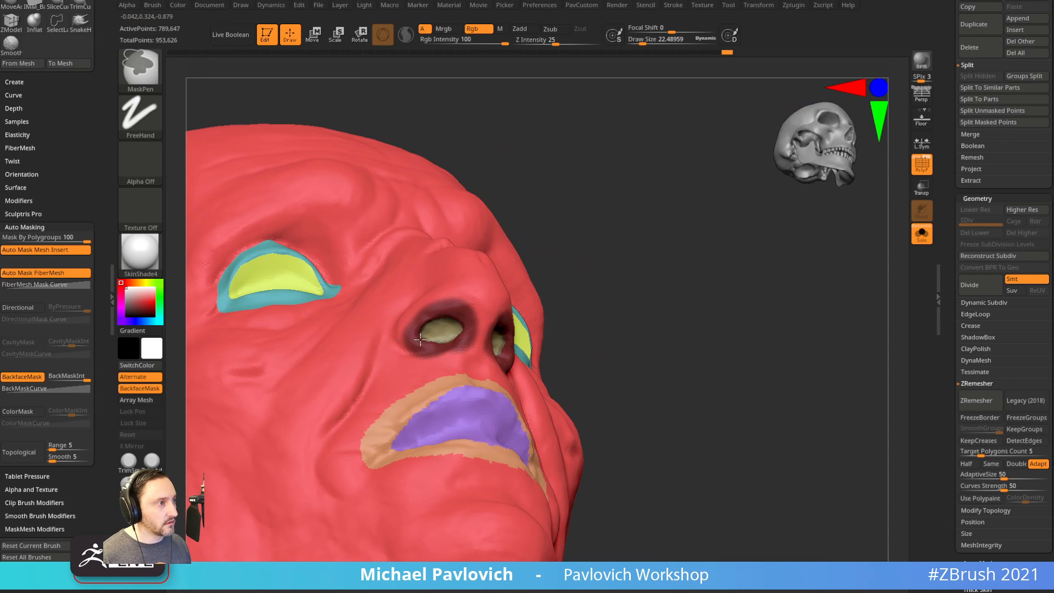
left_click_drag(553, 277, 571, 278, "ctrl")
mouse_move(582, 275)
left_mouse_down()
mouse_move(619, 275)
mouse_move(633, 336)
mouse_move(659, 324)
mouse_move(551, 299)
mouse_move(666, 292)
left_mouse_up()
left_click_drag(603, 301, 566, 278)
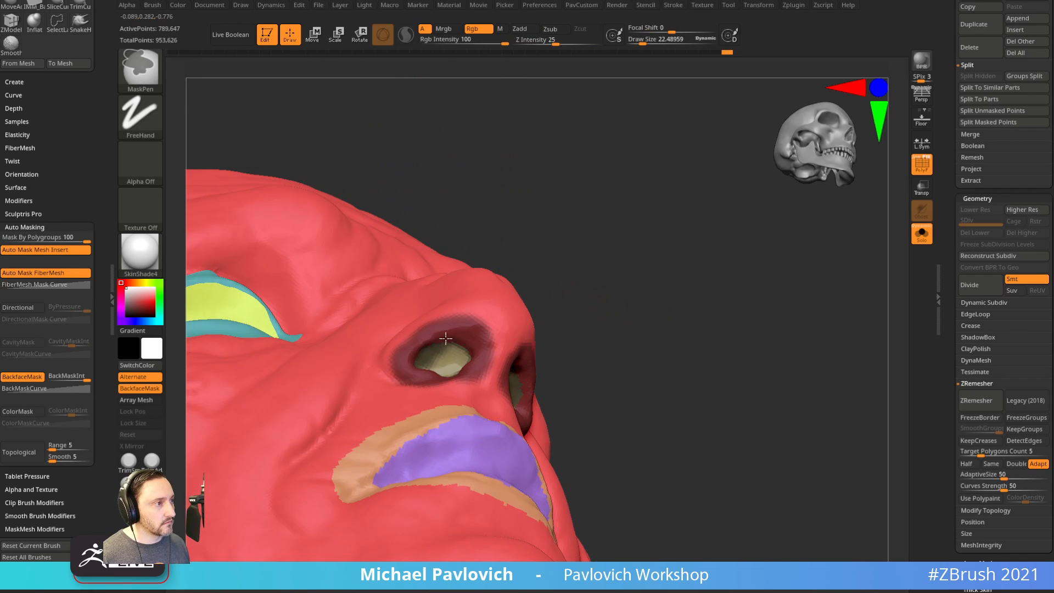
left_click_drag(446, 339, 472, 332, "ctrl+alt")
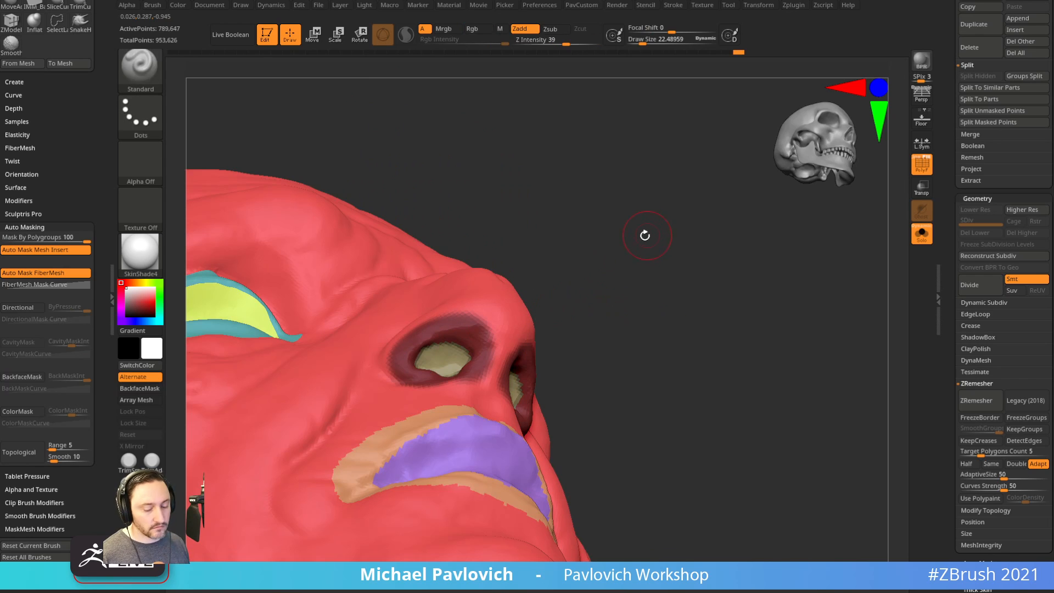
key("ctrl+w")
Smooth the borders of the nostril and lip polygroups with the Smooth Groups brush, reducing the draw size to about 17.
left_click_drag(649, 250, 513, 345)
left_click_drag(564, 310, 563, 253)
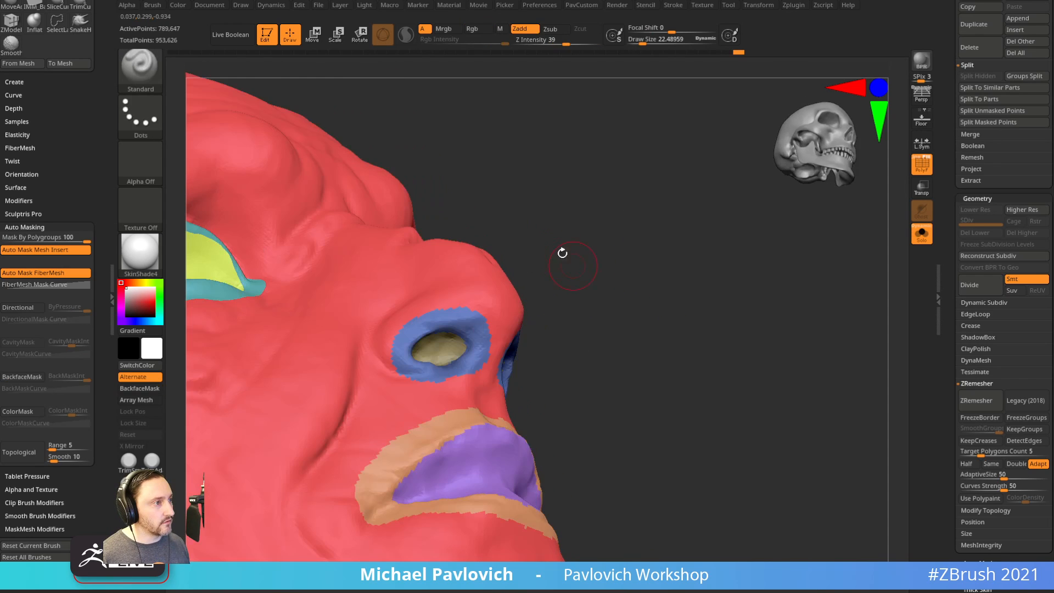
mouse_move(458, 355)
left_mouse_down("shift")
mouse_move(442, 340)
mouse_move(479, 356)
left_mouse_up("shift")
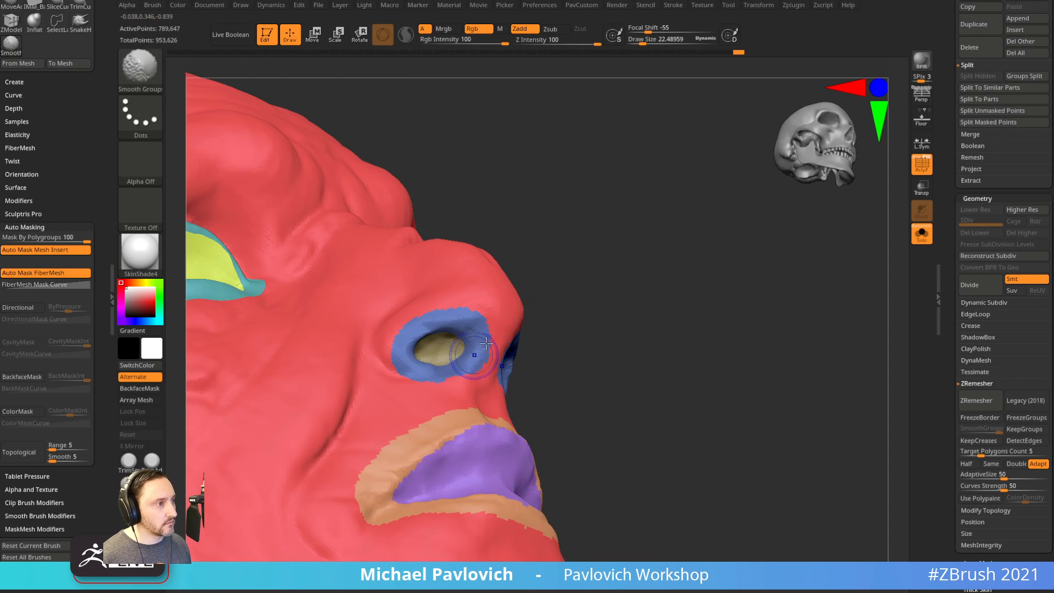
left_click_drag(552, 324, 604, 308)
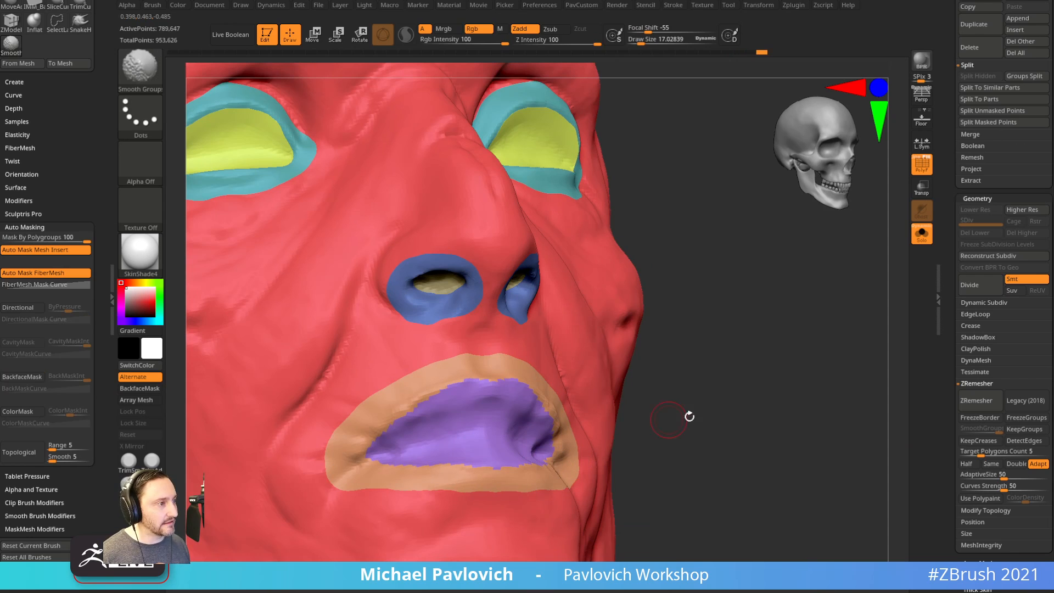
left_click_drag(669, 418, 631, 409)
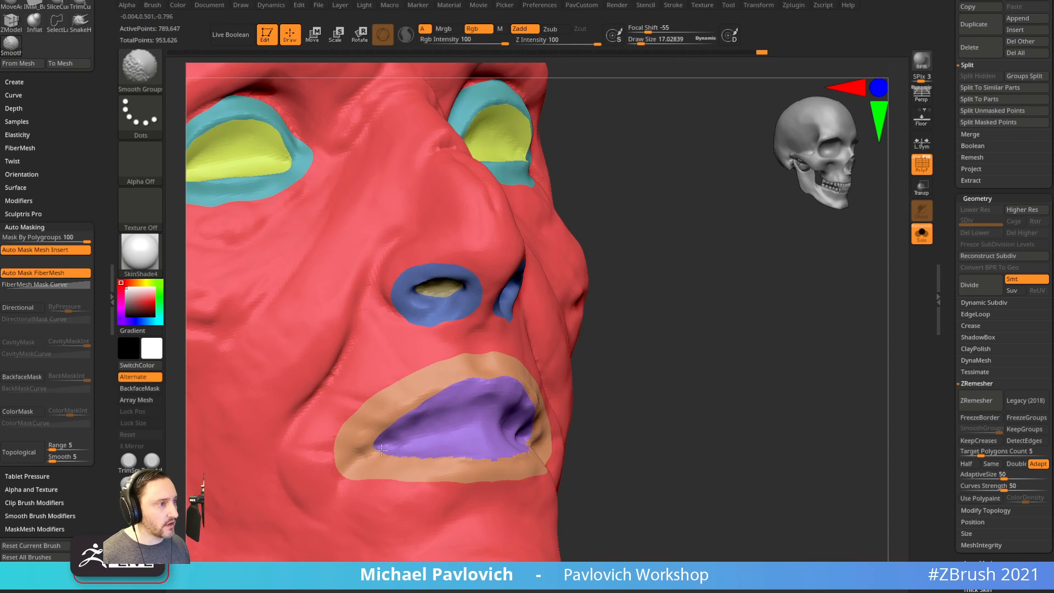
ZRemesh the whole bust with KeepGroups on, SmoothGroups 0, a target polygon count of about 14.5 and AdaptiveSize 0.
key("f")
mouse_move(675, 323)
left_mouse_down()
mouse_move(732, 369)
mouse_move(802, 369)
mouse_move(737, 403)
mouse_move(746, 392)
left_mouse_up()
left_click_drag(833, 364, 721, 354)
key("3")
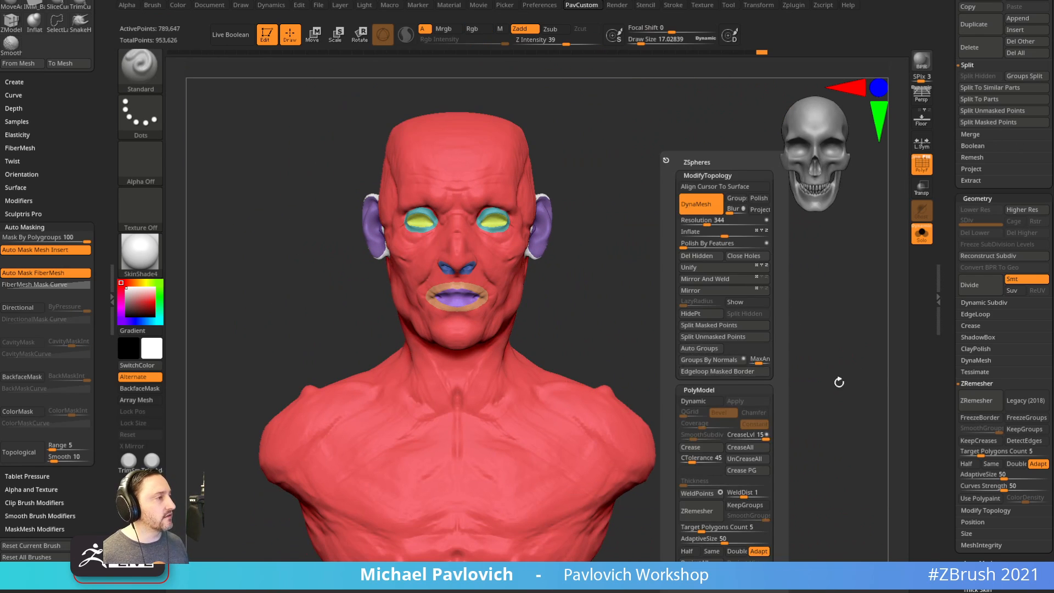
left_click_drag(948, 359, 951, 321)
left_click(1025, 392)
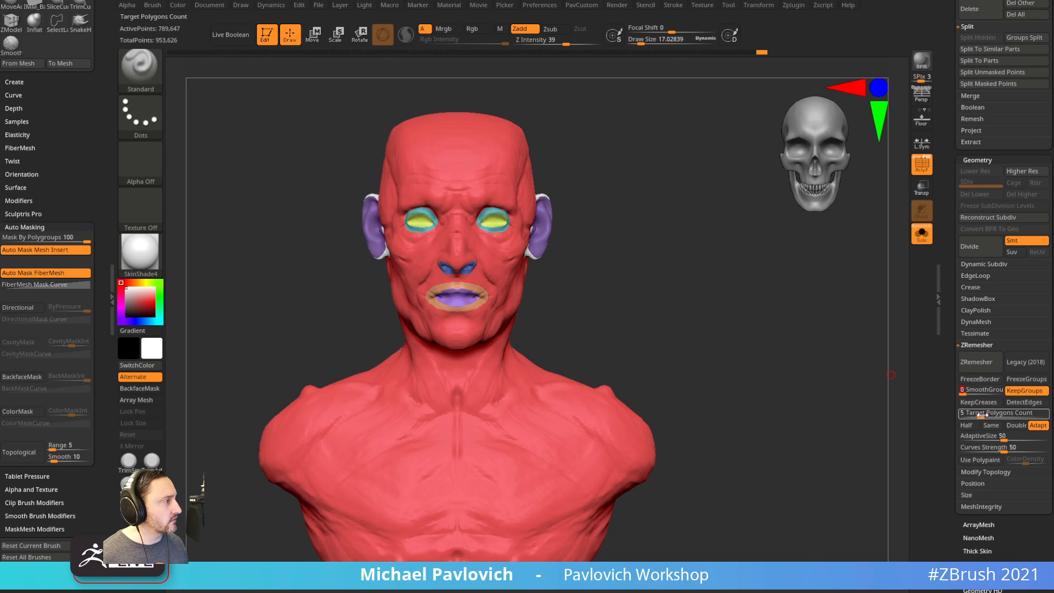
left_click_drag(993, 437, 957, 439)
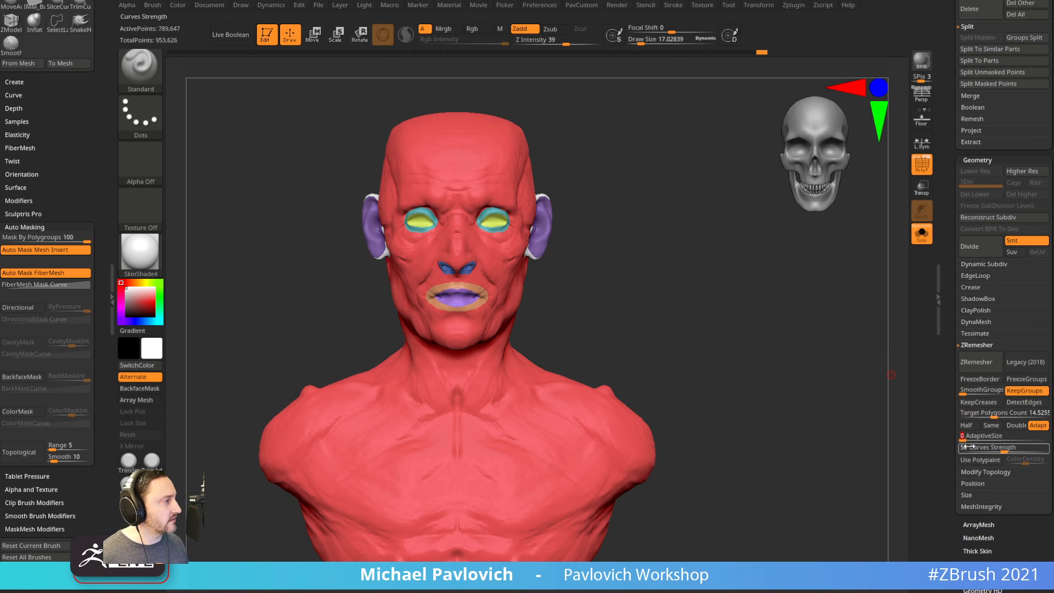
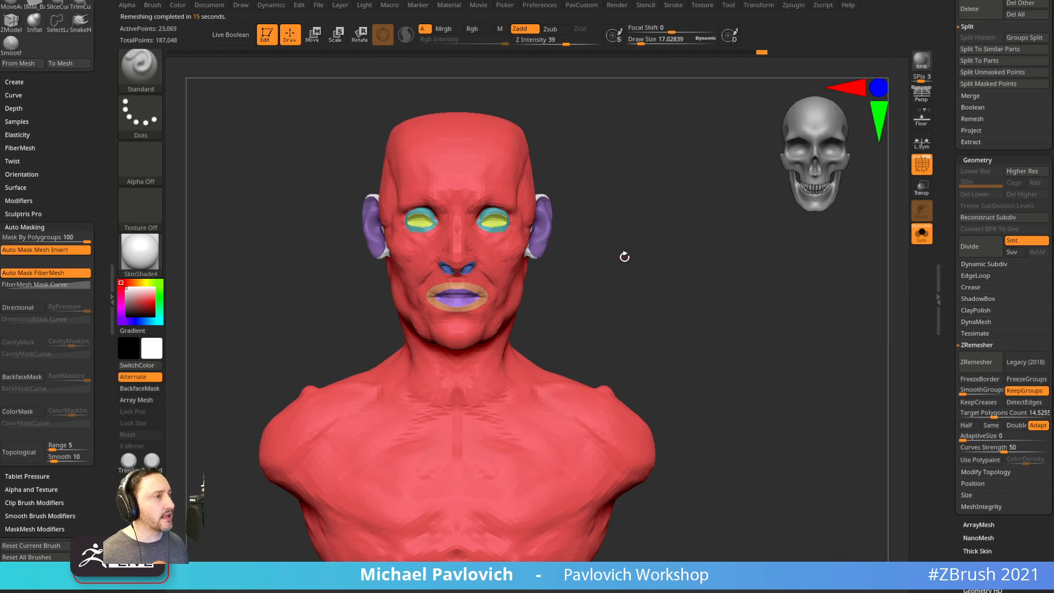
Show the polygon wireframe on the remeshed face and switch to the ZModeler brush.
left_click_drag(624, 256, 738, 404)
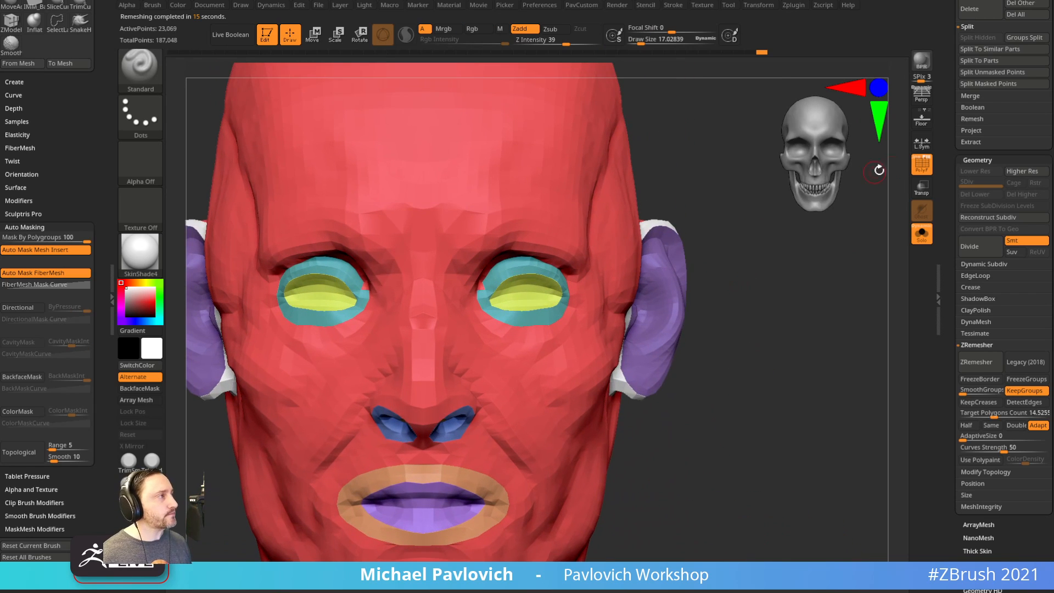
left_click(922, 163)
mouse_move(763, 315)
left_mouse_down()
mouse_move(822, 328)
mouse_move(807, 368)
mouse_move(836, 356)
left_mouse_up()
key("b")
key("z")
key("m")
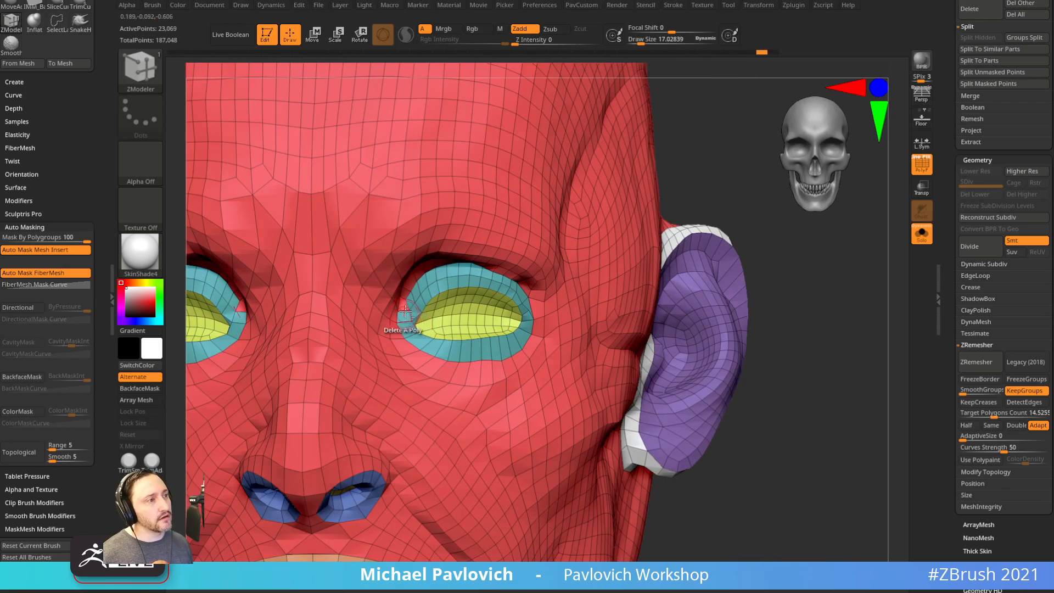
Remove the stray polygon at the inner corner of the eye with the ZModeler brush.
left_click(405, 312)
left_click_drag(840, 288, 780, 274)
key("space")
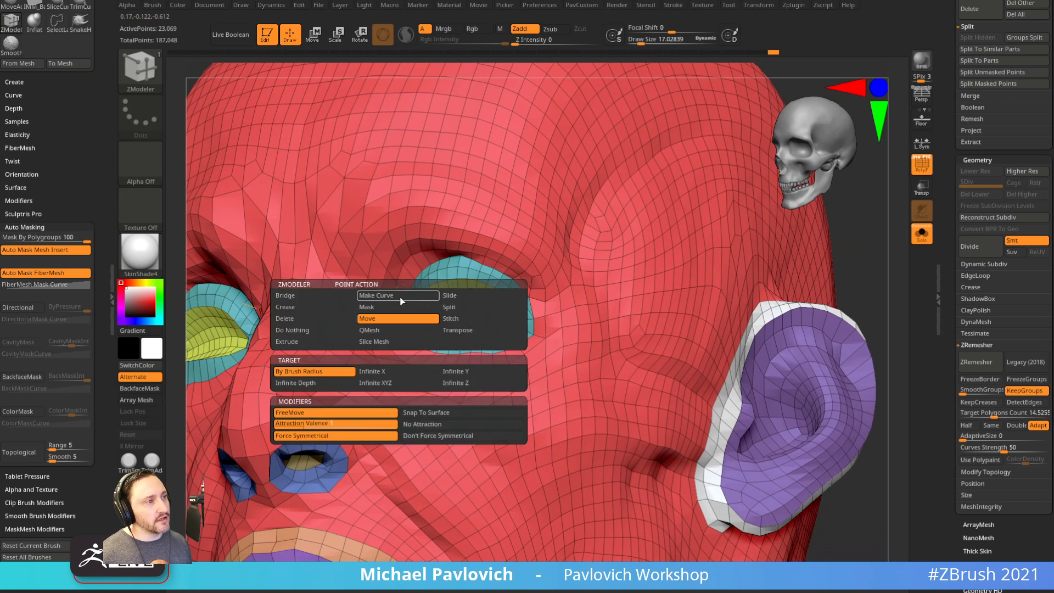
left_click(298, 321)
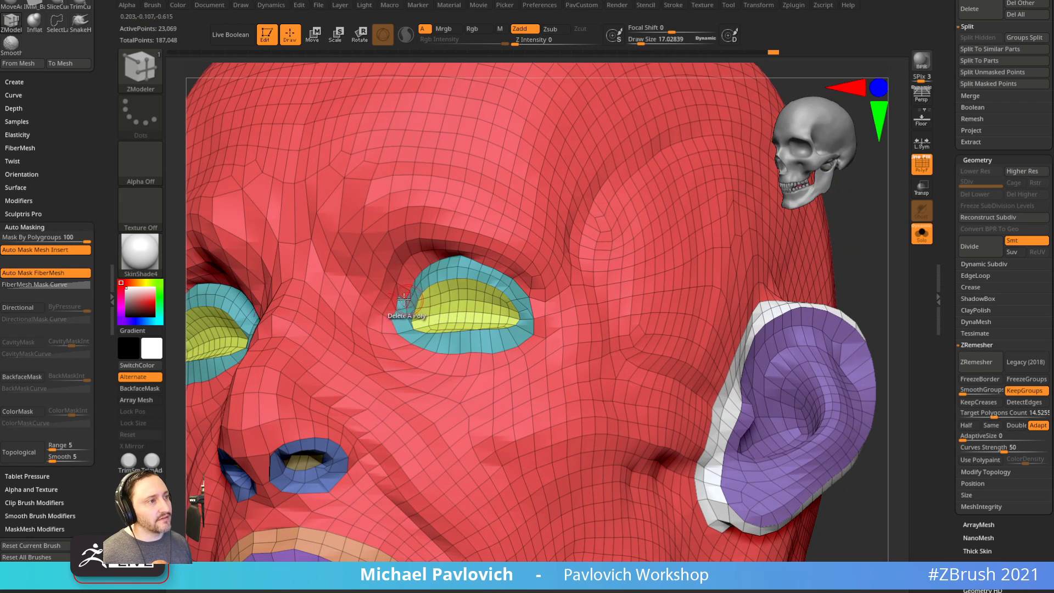
left_click(399, 297)
key("f")
left_click_drag(463, 231, 770, 289)
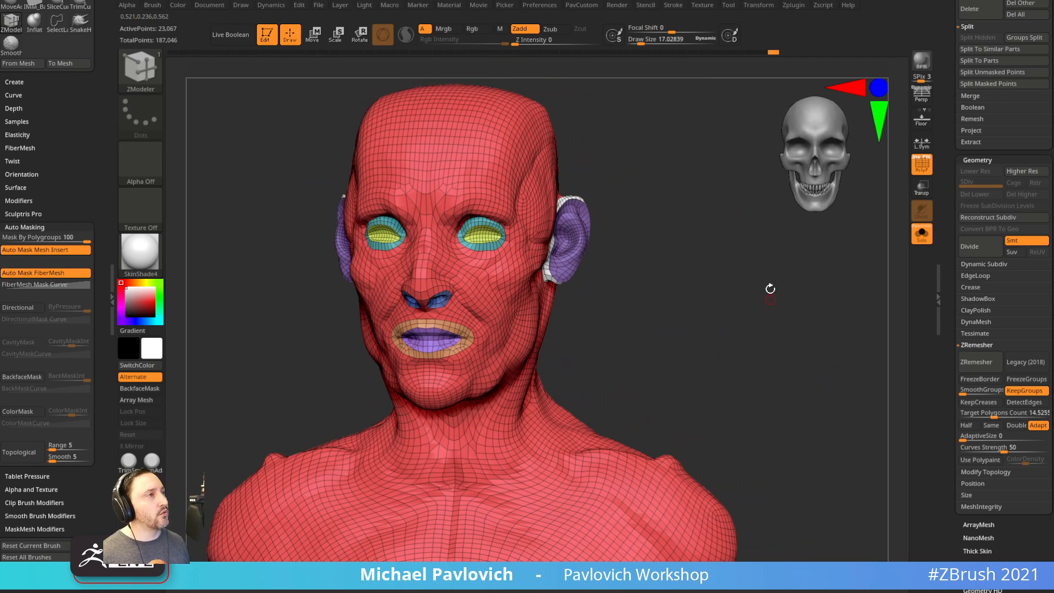
Mark the detailed sculpt in the undo history as the projection source and return to the remeshed bust with its wireframe shown.
left_click(756, 52)
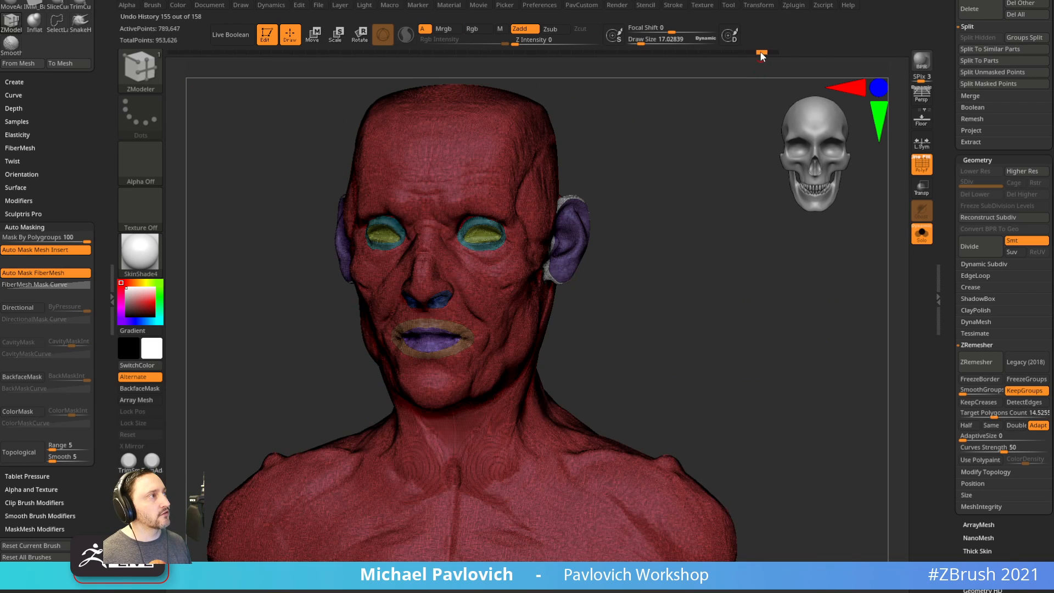
left_click(774, 53)
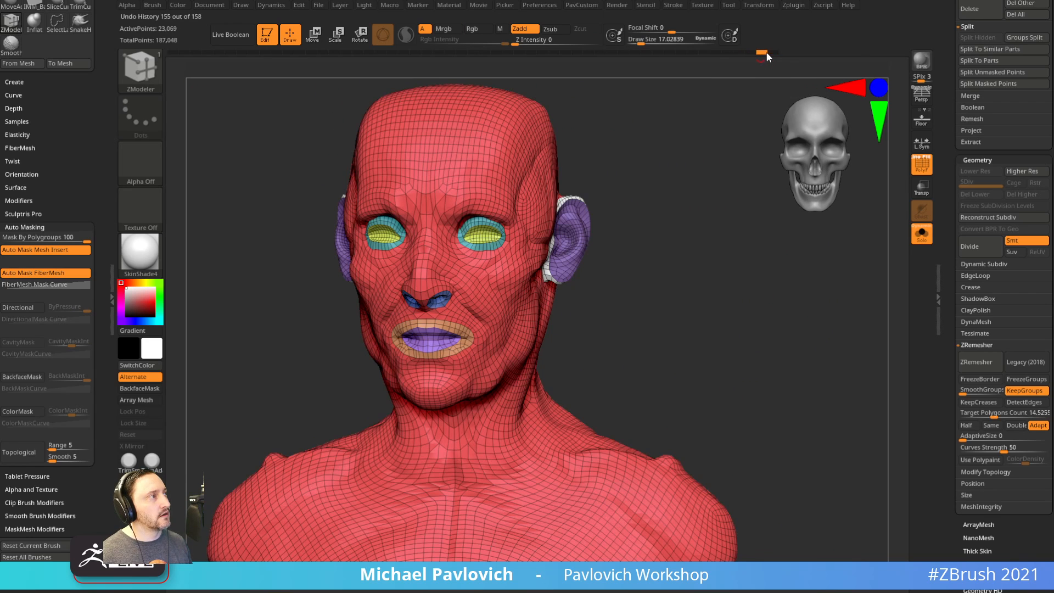
left_click(757, 52)
left_click(768, 51)
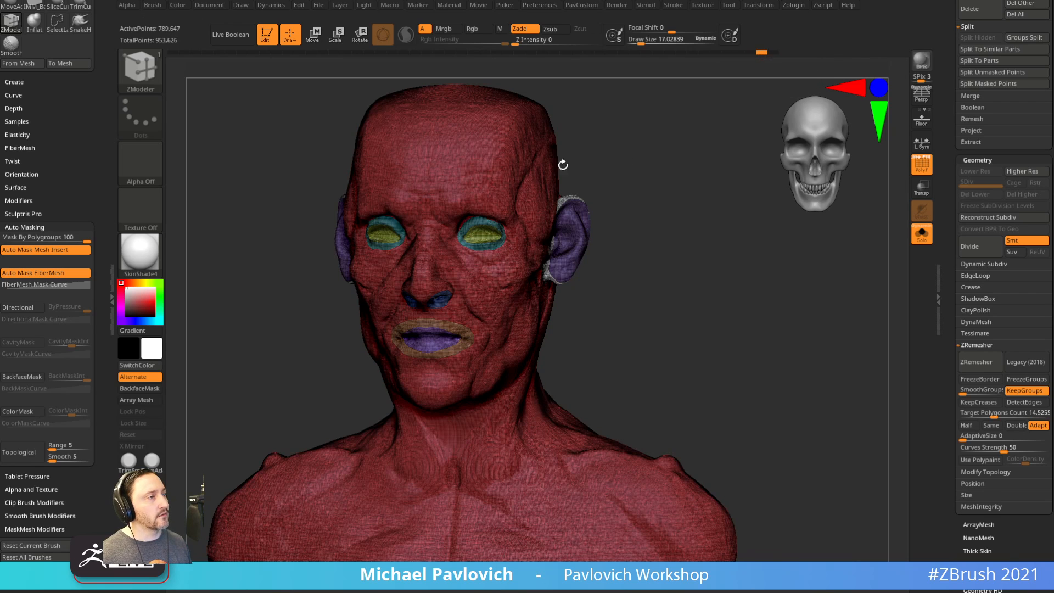
left_click(922, 164)
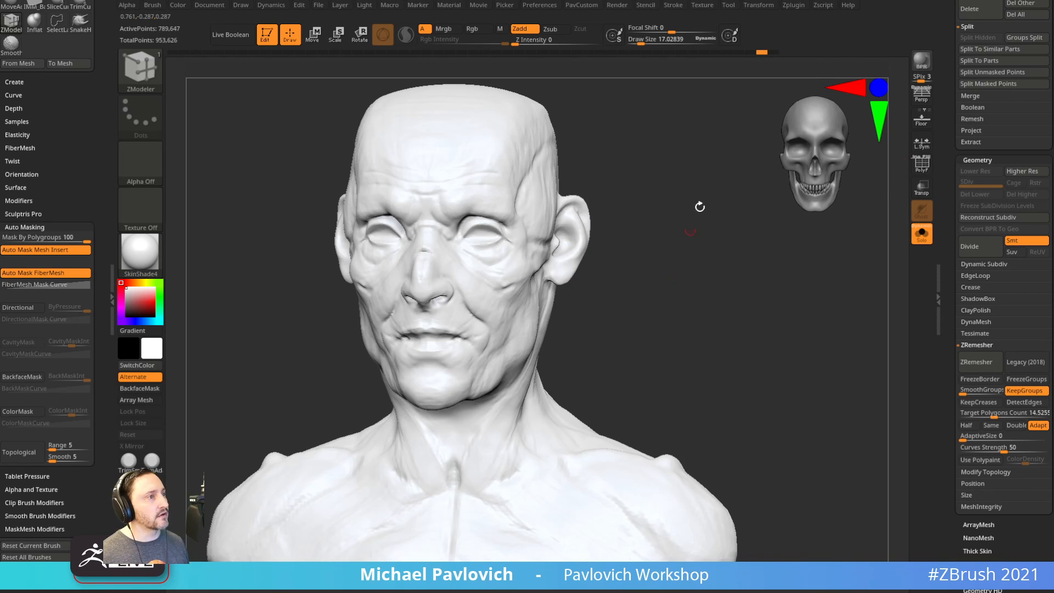
left_click(773, 52)
left_click(918, 165)
Project the stored history state onto the remeshed bust, declining to transfer PolyPaint.
left_click_drag(795, 237, 750, 294, "alt")
mouse_move(943, 206)
left_mouse_down()
mouse_move(935, 80)
mouse_move(947, 555)
mouse_move(949, 345)
left_mouse_up()
left_click(973, 271)
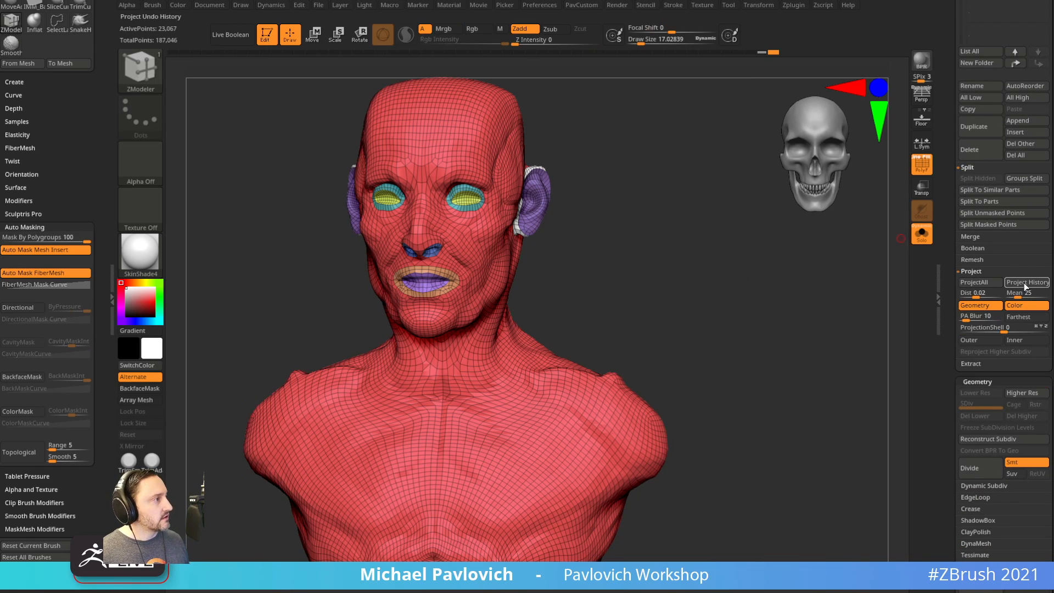
left_click(1026, 285)
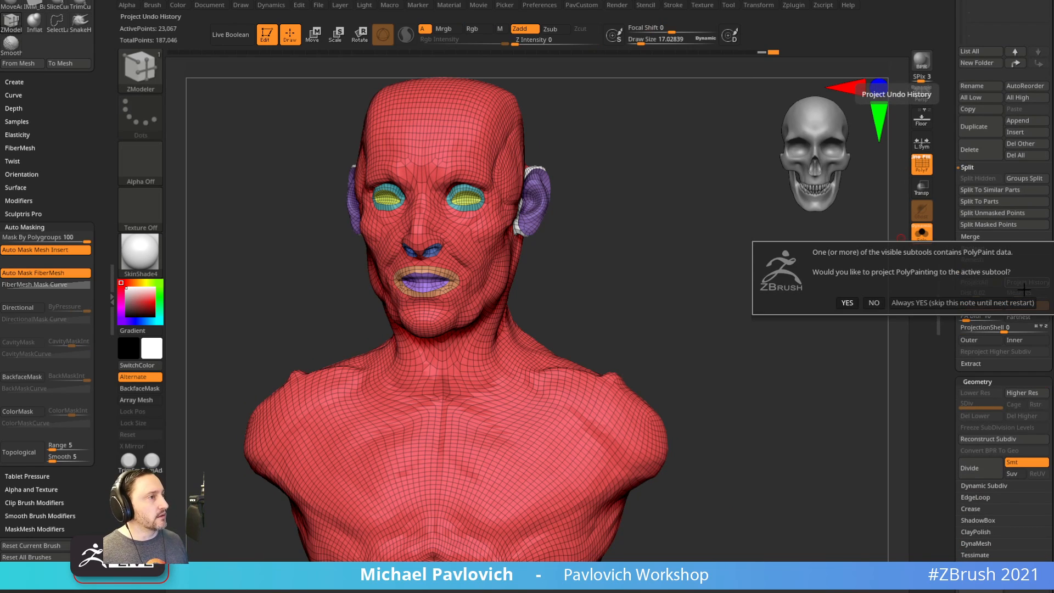
left_click(873, 302)
Set the draw size to about 87 and ZRemesh the bust to half its polygon count with KeepGroups on.
mouse_move(860, 322)
left_mouse_down()
mouse_move(810, 330)
mouse_move(844, 327)
left_mouse_up()
left_click_drag(813, 358, 828, 307, "alt")
key("s")
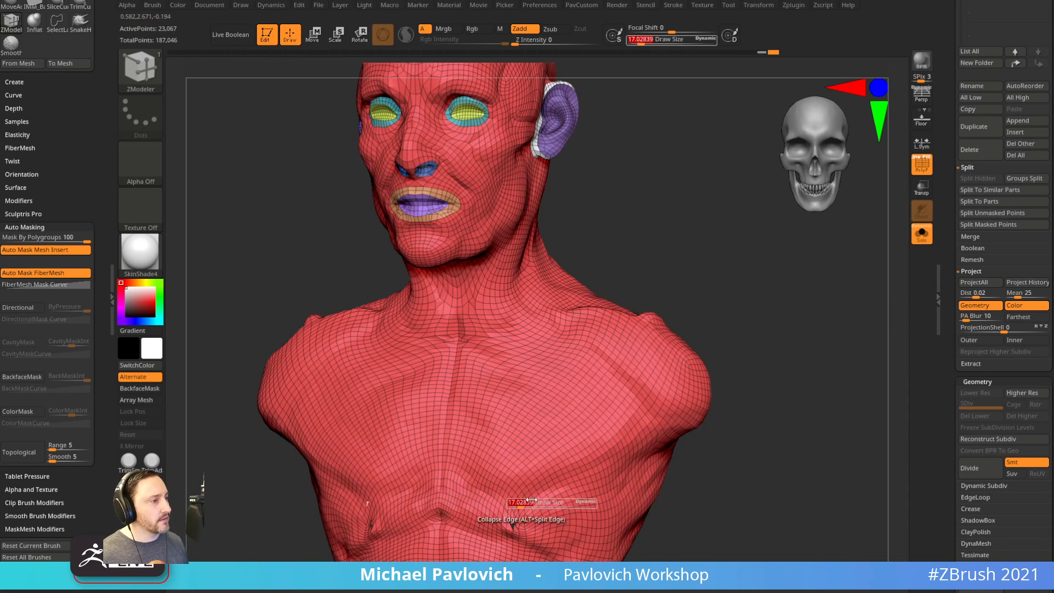
left_click_drag(521, 504, 569, 503)
mouse_move(720, 404)
left_mouse_down()
mouse_move(790, 242)
mouse_move(779, 348)
mouse_move(837, 343)
mouse_move(790, 351)
left_mouse_up()
left_click_drag(791, 352, 759, 336, "alt")
key("space")
left_click(740, 518)
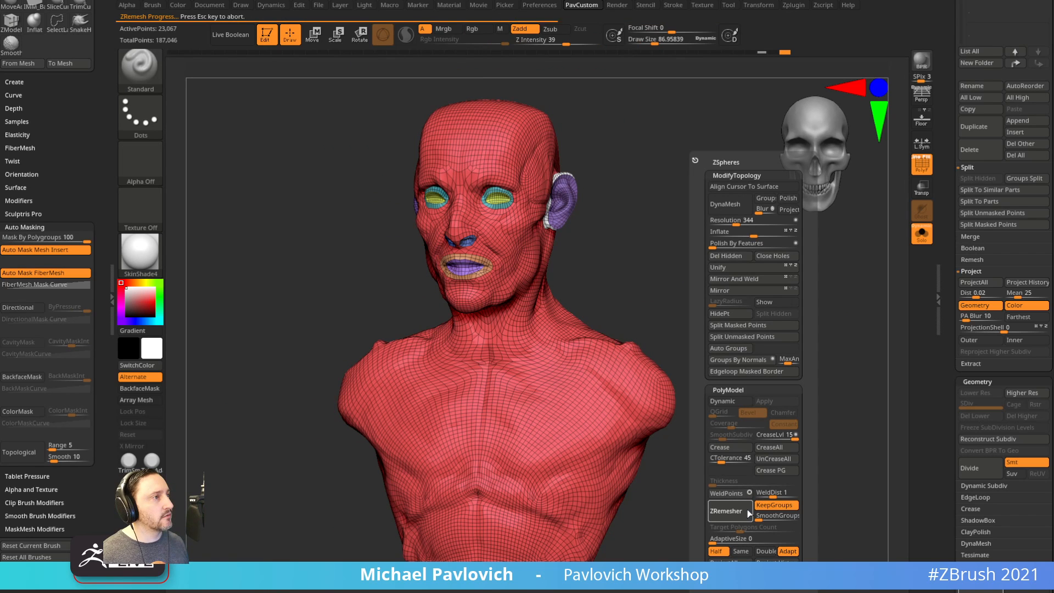
Divide the reduced bust to subdivision level 2 and project the stored sculpt history onto it.
left_click_drag(732, 438, 777, 448, "shift")
left_click_drag(777, 448, 772, 388, "alt")
key("3")
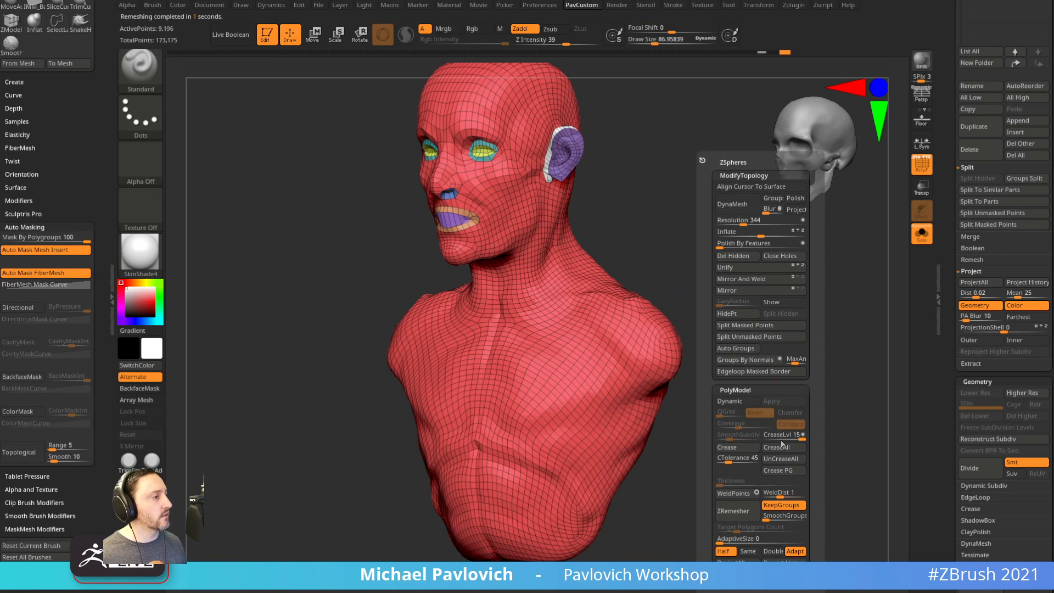
left_click(788, 562)
left_click(789, 588)
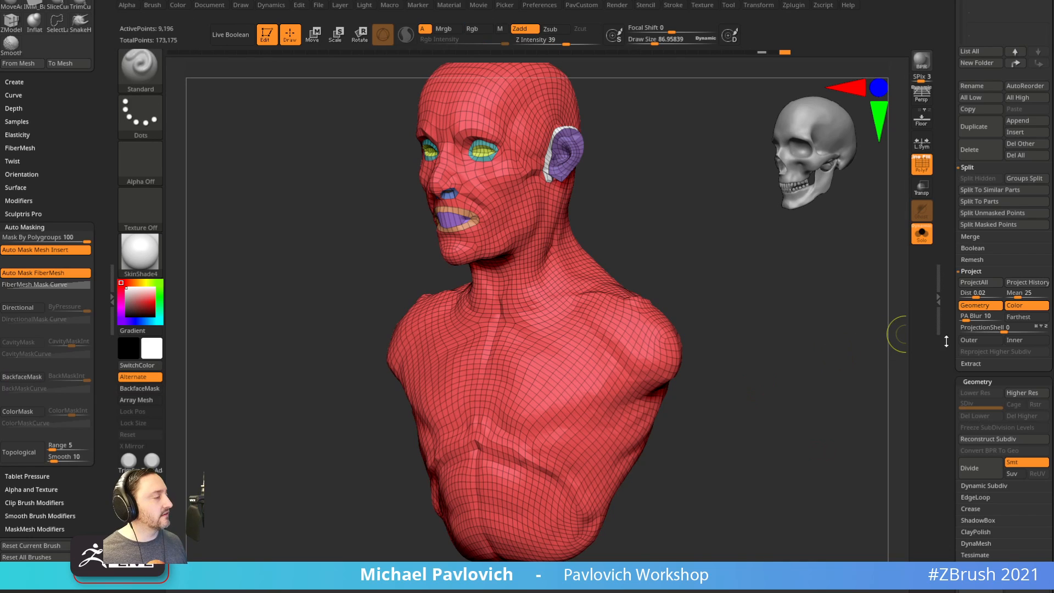
scroll(974, 345, "down", 3)
left_click(981, 428)
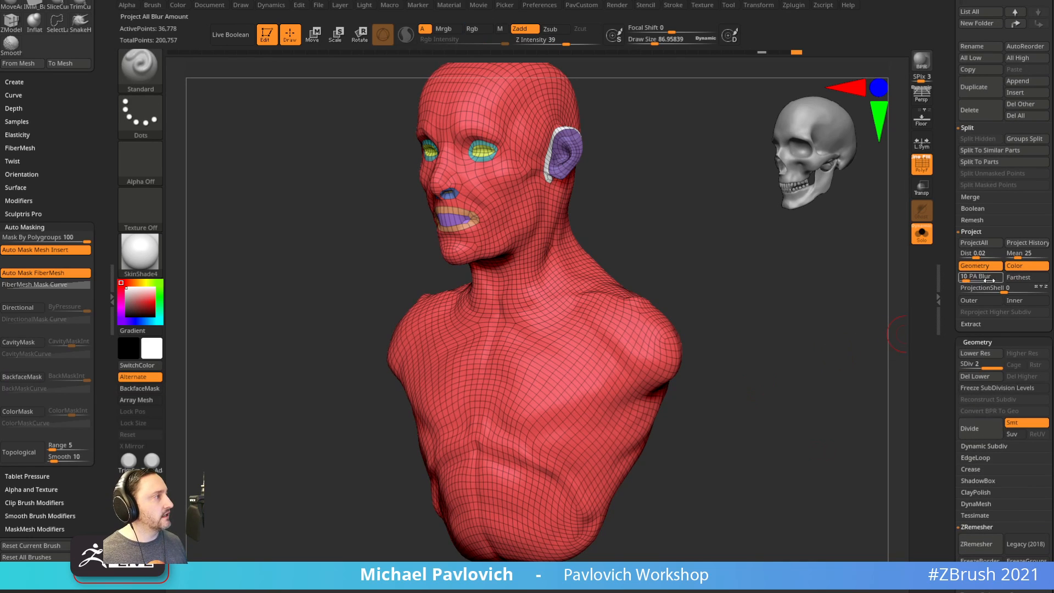
left_click(1027, 242)
left_click(847, 270)
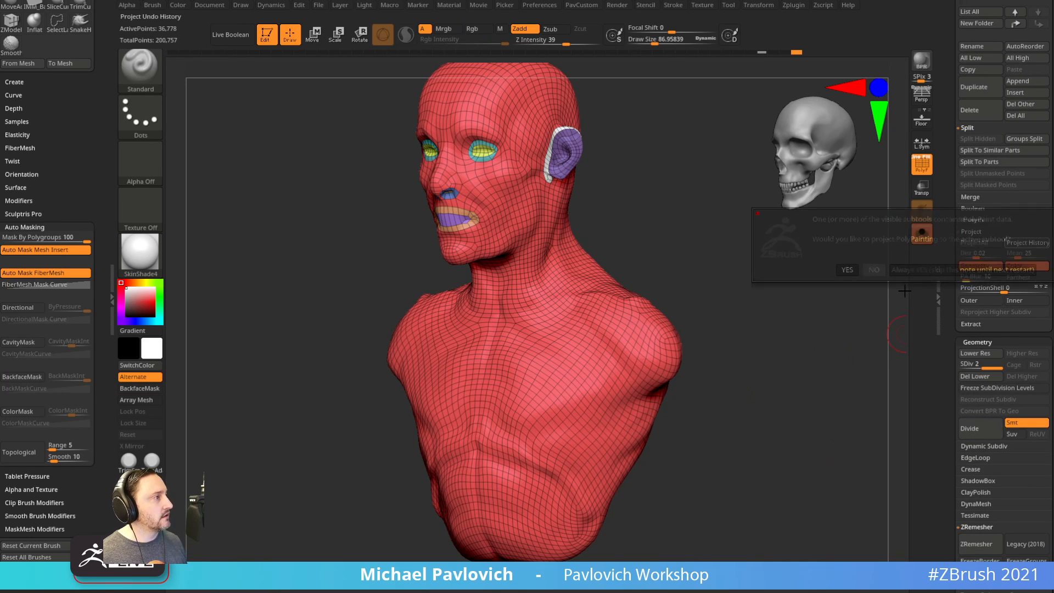
Divide the bust to subdivision level 3 and project the stored sculpt history again.
left_click(970, 428)
left_click(1026, 243)
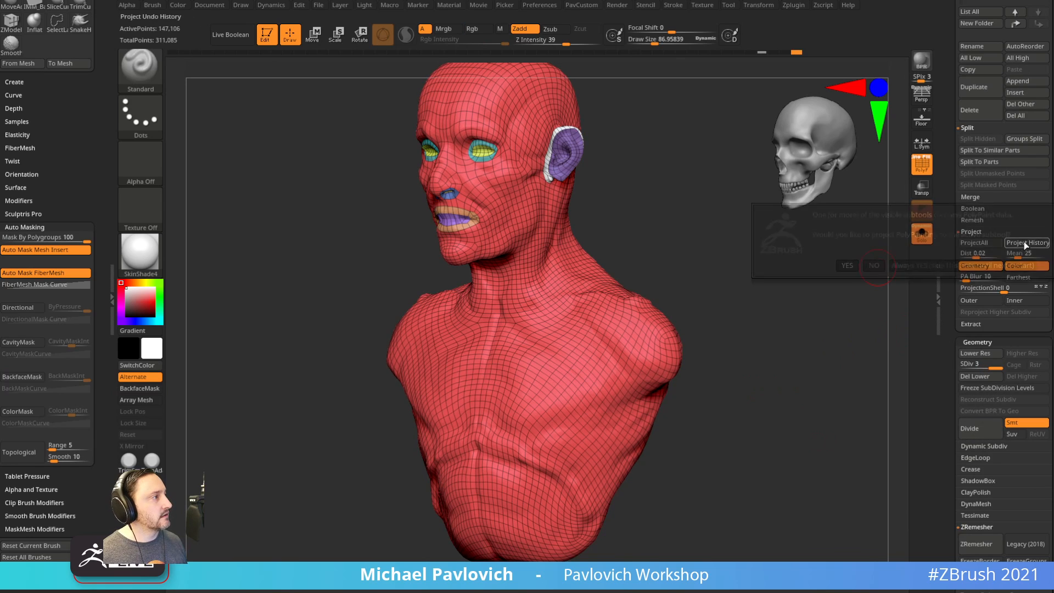
left_click(848, 266)
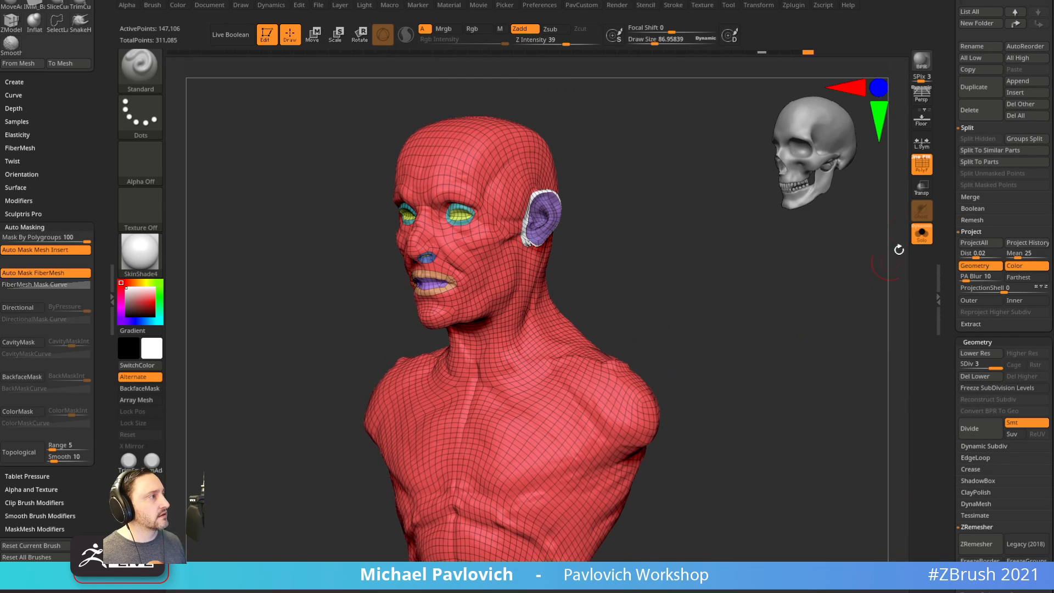
Hide the polygon wireframe and switch the bust to the StartupMaterial.
key("shift+f")
left_click_drag(817, 330, 837, 308)
left_click(140, 253)
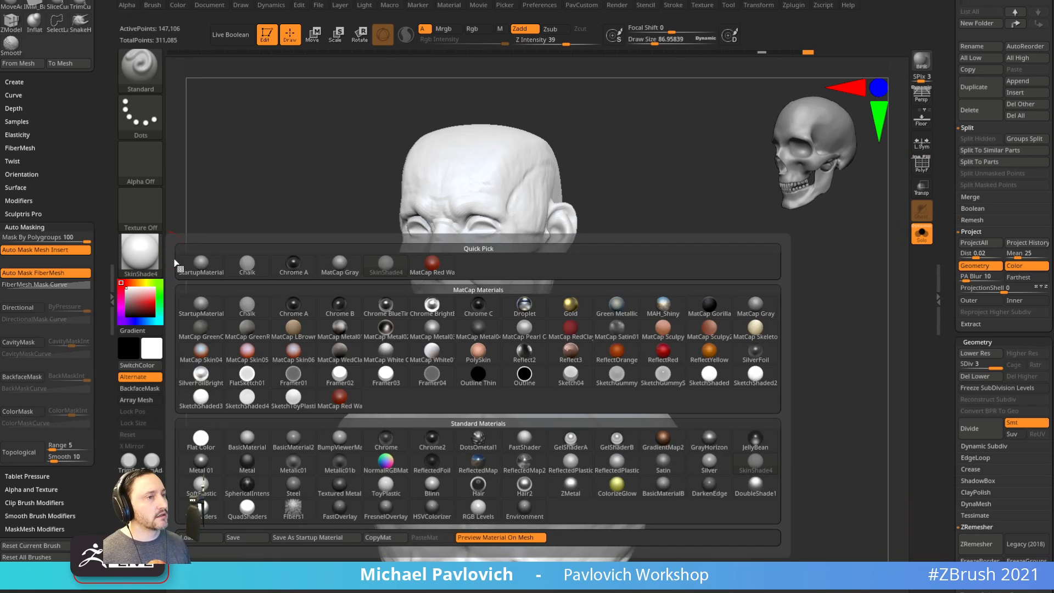
left_click(216, 275)
left_click_drag(746, 309, 763, 300)
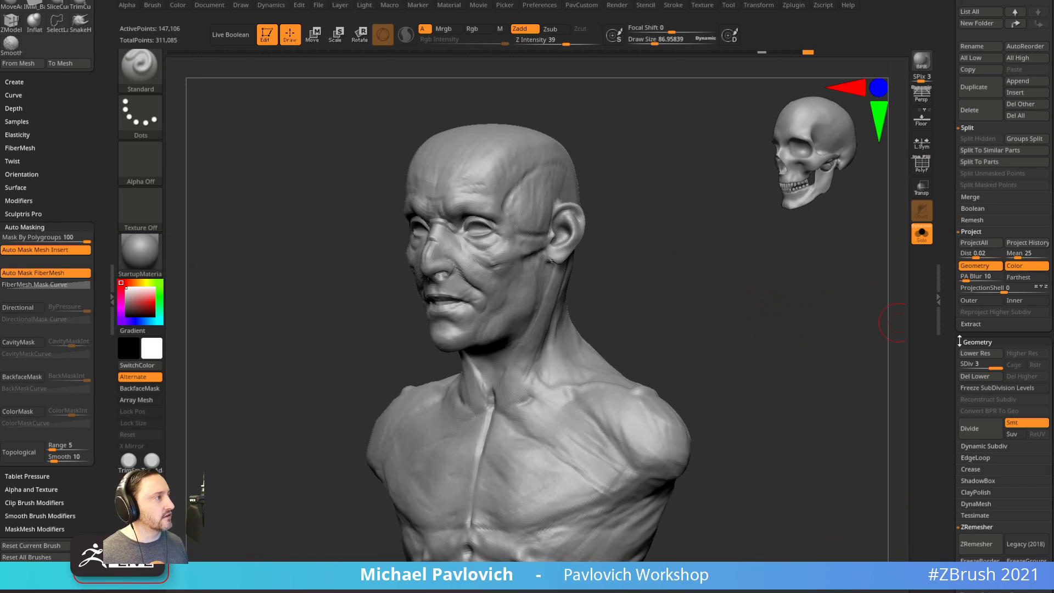
Divide the bust to subdivision level 4 and project the stored sculpt history onto the finer mesh.
key("ctrl")
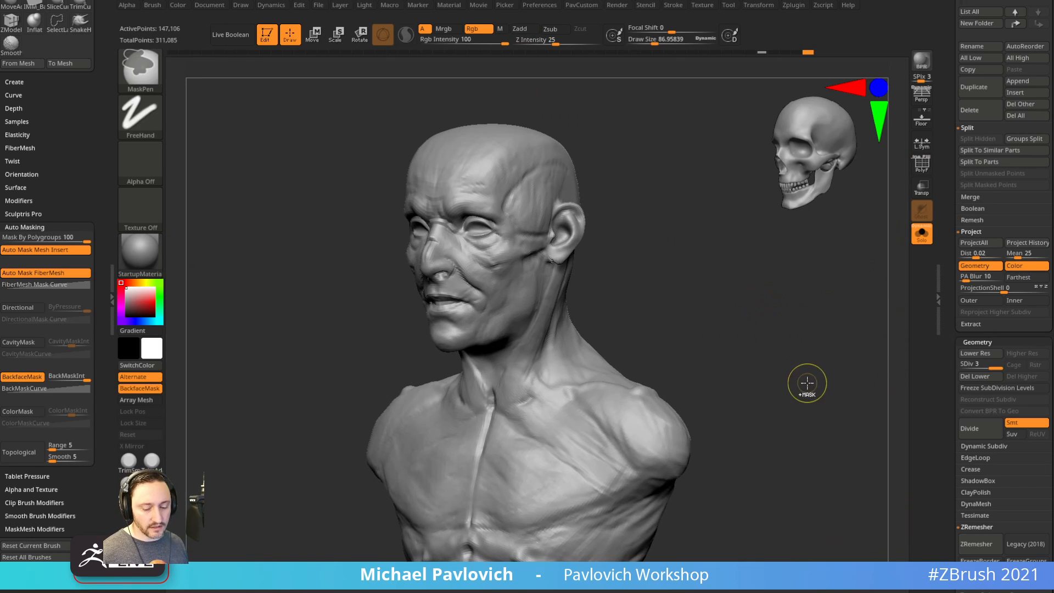
key("d")
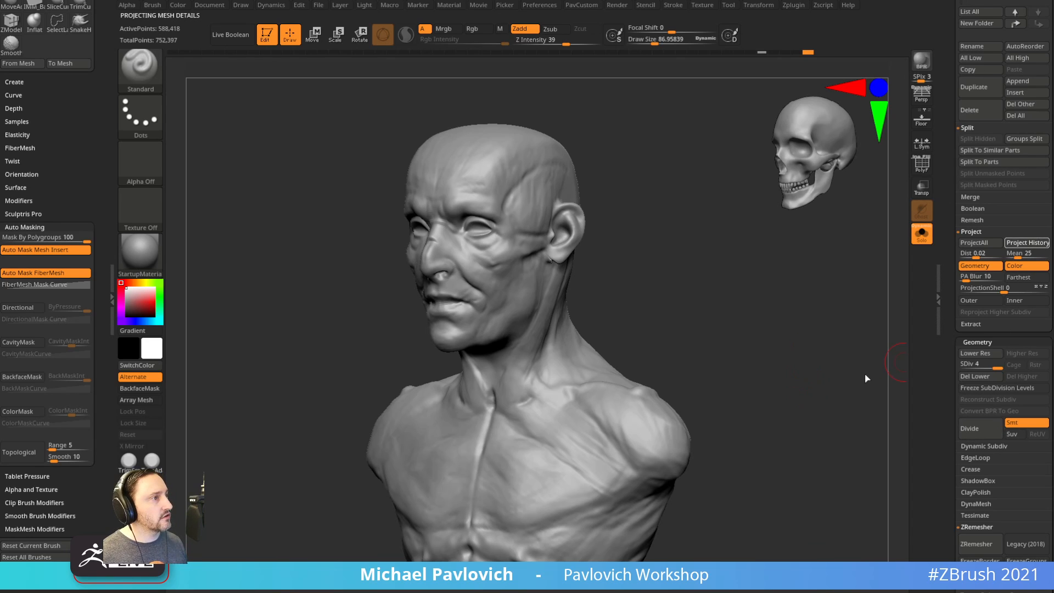
left_click_drag(817, 331, 827, 378, "alt")
key("s")
mouse_move(825, 345)
left_mouse_down()
mouse_move(815, 340)
mouse_move(789, 510)
left_mouse_up()
Compare the projected head with the sculpt in the undo history and examine the face, neck and torso.
left_click_drag(762, 52, 767, 53)
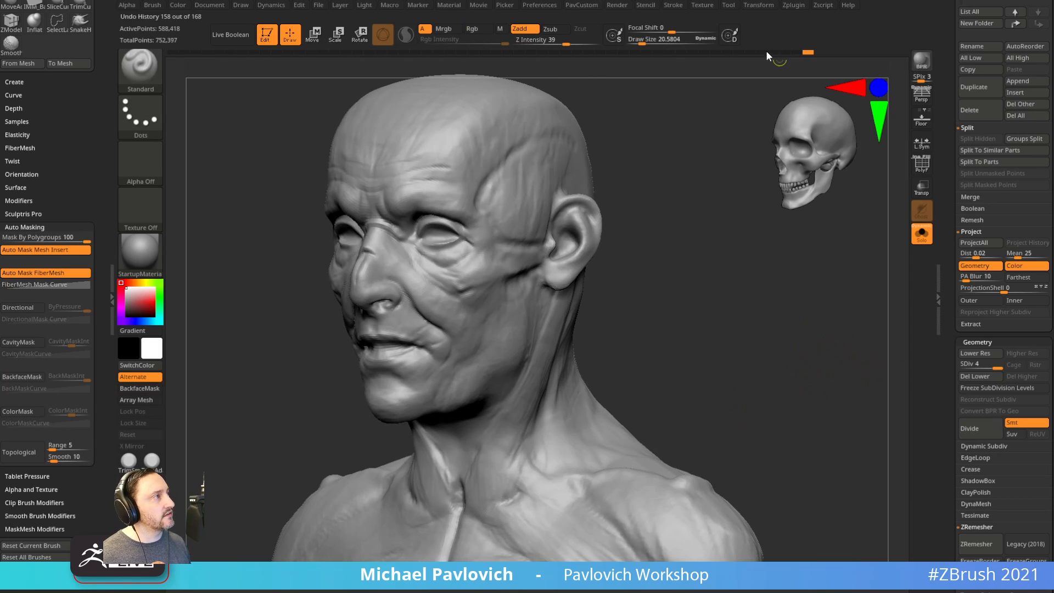
left_click_drag(800, 352, 778, 213, "alt")
left_click_drag(775, 329, 801, 265)
mouse_move(802, 265)
left_mouse_down("alt")
mouse_move(801, 336)
mouse_move(803, 286)
left_mouse_up("alt")
left_click_drag(803, 307, 835, 316)
left_click_drag(948, 346, 947, 288)
left_click_drag(821, 318, 788, 269, "alt")
Build up muscle volume across the chest and shoulders with the ClayBuildup brush at a draw size of about 95.
key("s")
left_click_drag(596, 380, 607, 379)
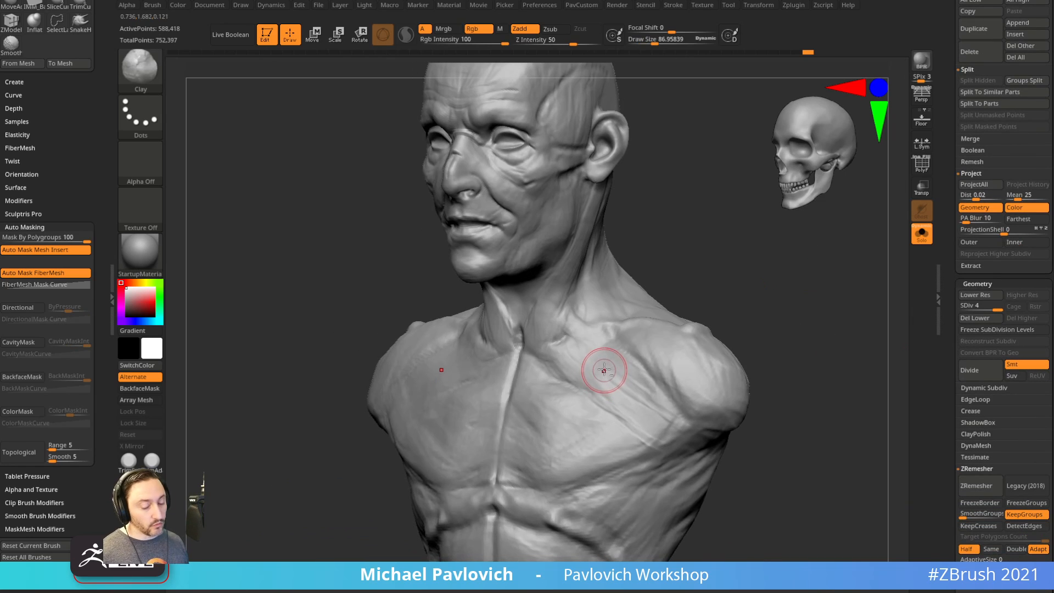
key("b")
key("c")
key("b")
mouse_move(758, 295)
left_mouse_down()
mouse_move(768, 297)
mouse_move(742, 322)
mouse_move(582, 420)
mouse_move(604, 407)
left_mouse_up()
left_click_drag(733, 357, 761, 296)
left_click_drag(651, 383, 620, 399)
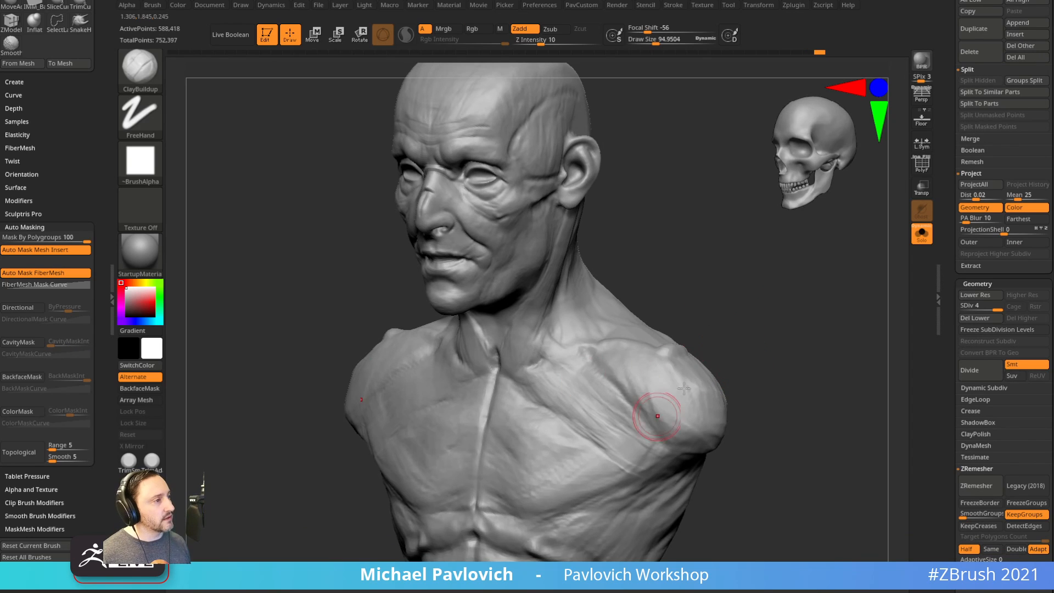
left_click_drag(733, 346, 780, 340)
left_click_drag(552, 423, 523, 412)
left_click_drag(728, 306, 662, 374)
left_click_drag(601, 400, 531, 436)
left_click_drag(785, 329, 845, 267)
Drop to subdivision level 2 and fill out the chest with ClayBuildup at a draw size of about 145.
left_click_drag(991, 306, 973, 305)
left_click_drag(835, 341, 557, 392)
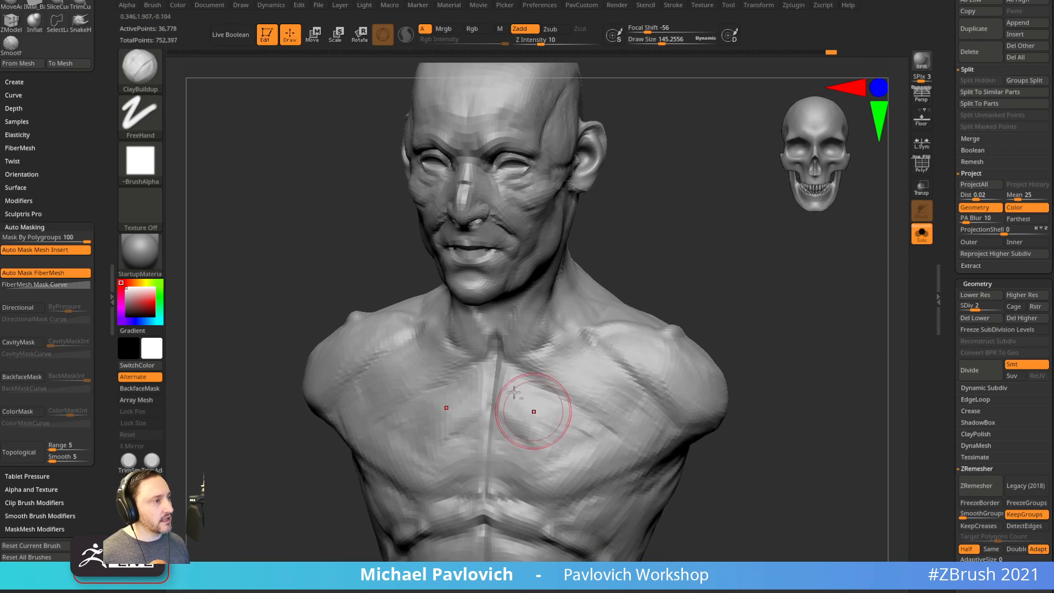
left_click_drag(758, 320, 691, 361)
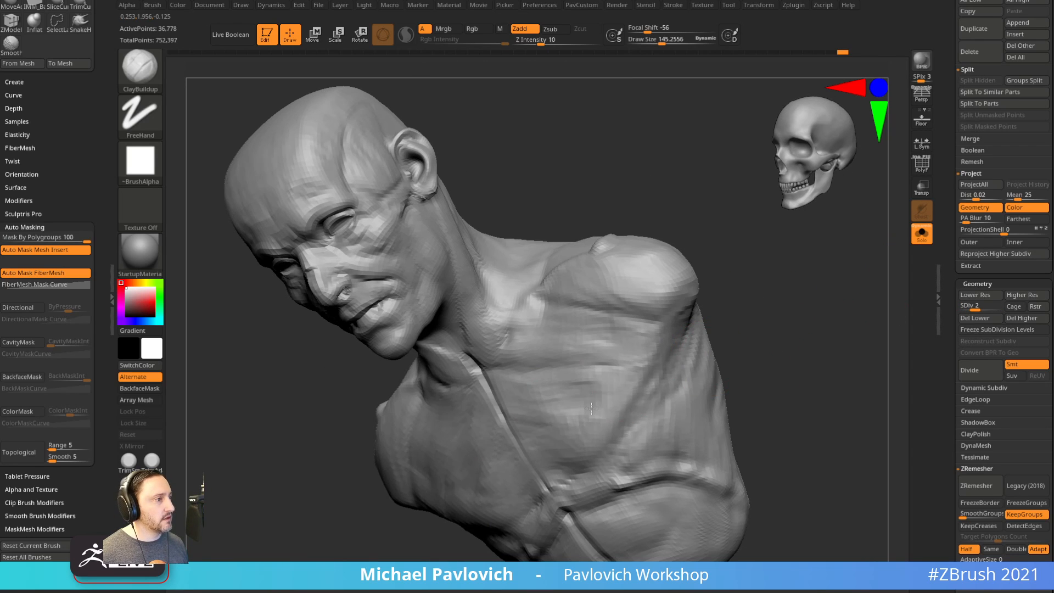
left_click_drag(810, 365, 634, 300)
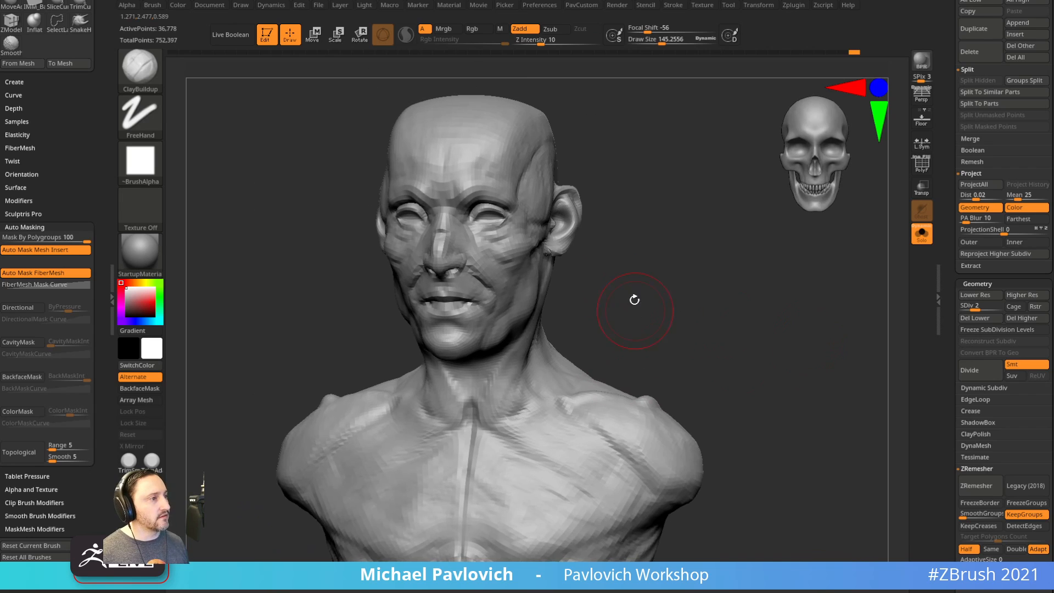
Refine the base of the neck and upper sternum with the Standard brush.
key("b")
key("s")
key("t")
key("s")
left_click_drag(496, 392, 490, 394)
right_click_drag(565, 330, 552, 359, "ctrl")
key("s")
left_click_drag(490, 395, 486, 396)
right_click_drag(492, 381, 508, 380, "shift")
left_click_drag(495, 375, 491, 405, "alt")
left_click_drag(491, 405, 500, 371, "alt")
mouse_move(488, 402)
right_mouse_down()
mouse_move(567, 298)
mouse_move(511, 360)
mouse_move(650, 341)
mouse_move(489, 384)
right_mouse_up()
Reshape the sides of the neck below the jaw with the Move brush at a draw size of about 166.
key("b")
key("m")
key("v")
left_click_drag(542, 405, 551, 396)
left_click_drag(539, 357, 552, 349)
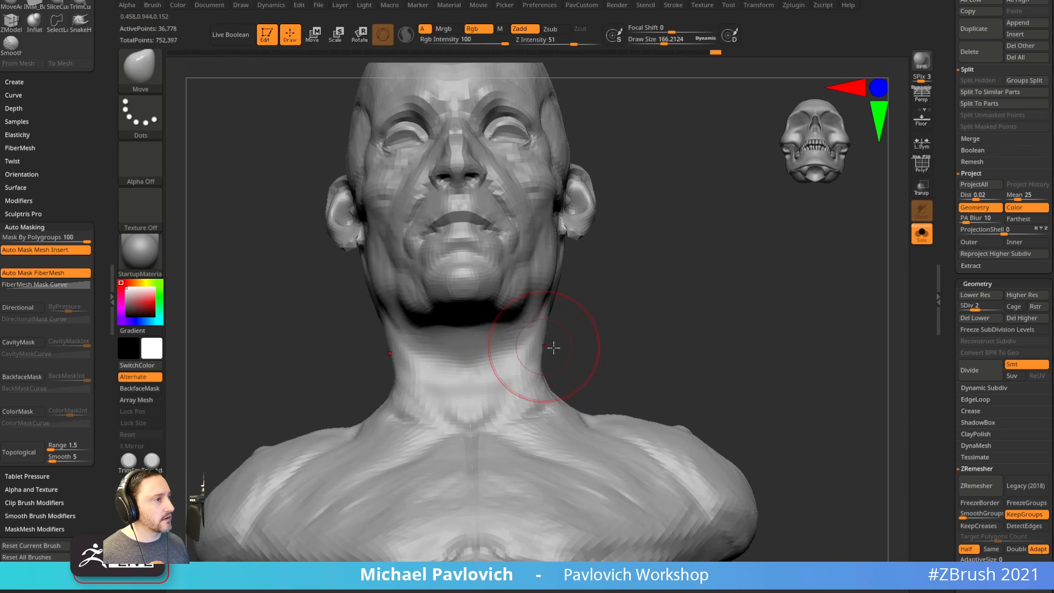
Adjust the neck in side profile with the Move brush, reducing the draw size to about 130.
right_click_drag(571, 349, 477, 359, "shift")
key("[")
key("[")
key("s")
left_click_drag(532, 371, 536, 373)
mouse_move(541, 360)
left_mouse_down()
mouse_move(533, 348)
mouse_move(531, 373)
mouse_move(542, 377)
left_mouse_up()
key("s")
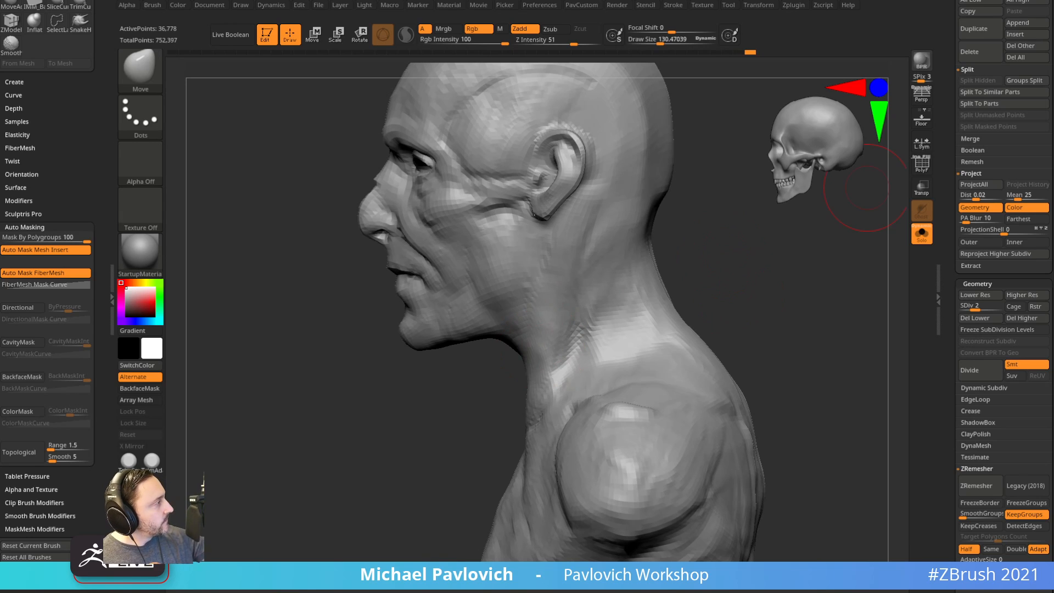
mouse_move(748, 309)
left_mouse_down()
mouse_move(814, 323)
mouse_move(775, 313)
mouse_move(741, 282)
left_mouse_up()
Fine-tune the head and neck shape with the Move brush, bringing the draw size down to about 91.
key("2")
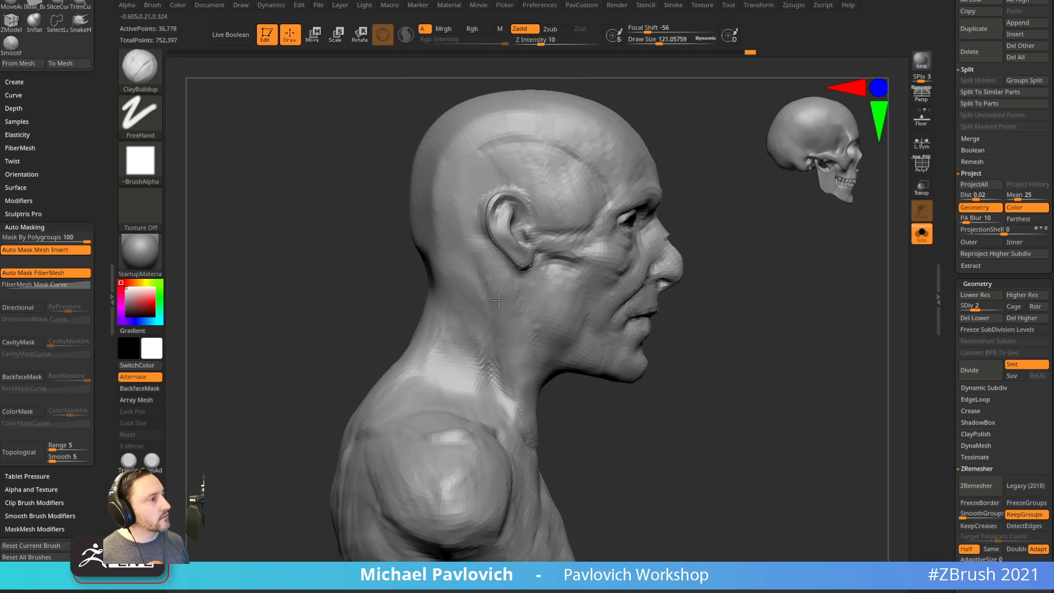
mouse_move(716, 299)
left_mouse_down("alt")
mouse_move(718, 278)
mouse_move(693, 276)
left_mouse_up("alt")
key("s")
key("s")
key("1")
left_click_drag(583, 275, 567, 258)
left_click_drag(775, 309, 729, 308)
key("s")
left_click_drag(716, 305, 707, 305)
mouse_move(785, 305)
left_mouse_down("alt")
mouse_move(697, 318)
mouse_move(729, 242)
left_mouse_up("alt")
key("s")
Raise the bust to subdivision level 4 and turn Solo off to show the other subtools.
left_click_drag(981, 307, 1004, 306)
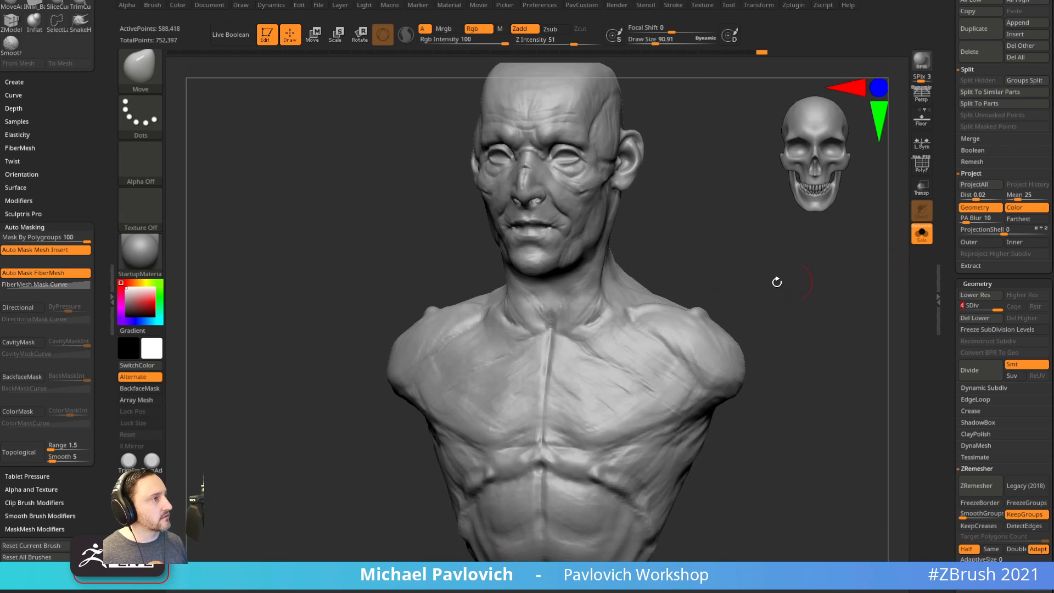
left_click_drag(776, 281, 862, 272, "shift")
left_click(921, 235)
Sculpt detail around the open nose and mouth with the Standard brush at a draw size of about 29.
mouse_move(730, 281)
left_mouse_down("alt")
mouse_move(763, 331)
mouse_move(742, 331)
left_mouse_up("alt")
key("b")
key("s")
key("t")
key("s")
left_click_drag(740, 332, 779, 345)
key("s")
left_click_drag(608, 315, 603, 316)
mouse_move(753, 287)
left_mouse_down("alt")
mouse_move(749, 332)
mouse_move(724, 330)
mouse_move(780, 322)
mouse_move(755, 319)
left_mouse_up("alt")
left_click_drag(714, 286, 731, 281)
left_click_drag(636, 337, 638, 328)
left_click_drag(749, 311, 704, 314, "alt")
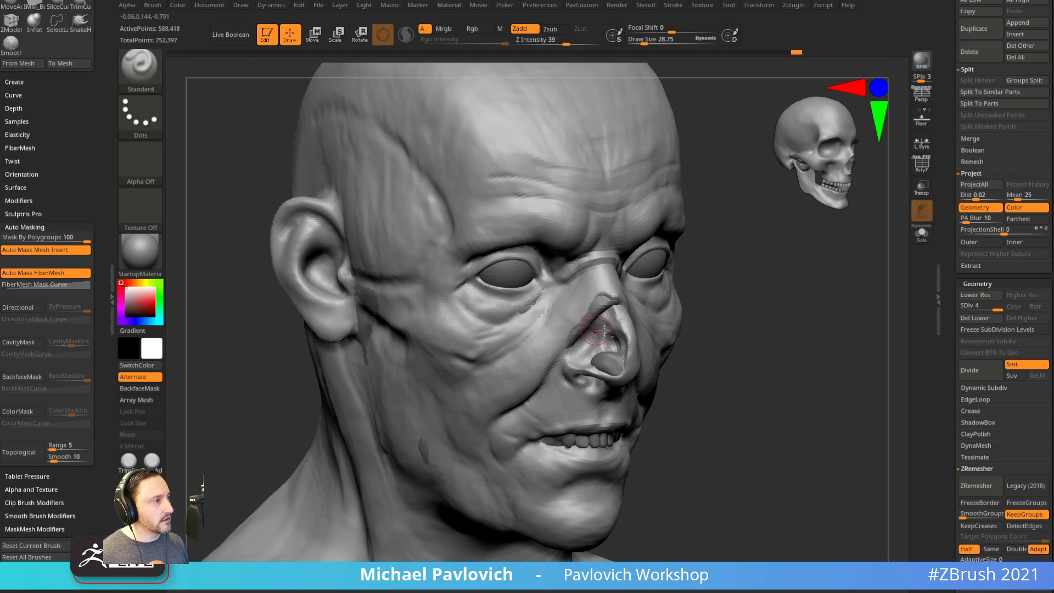
right_click_drag(605, 330, 592, 332)
right_click_drag(664, 305, 636, 309)
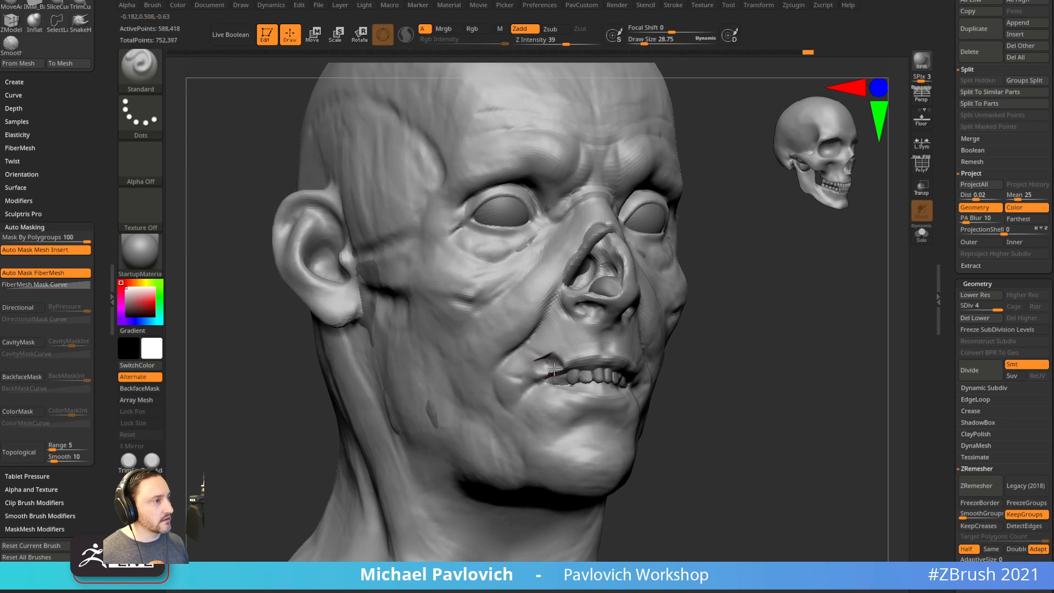
Undo the last sculpting stroke and set Mask By Polygroups to 0.
left_click_drag(713, 313, 718, 328)
left_click_drag(811, 321, 789, 323)
key("ctrl+z")
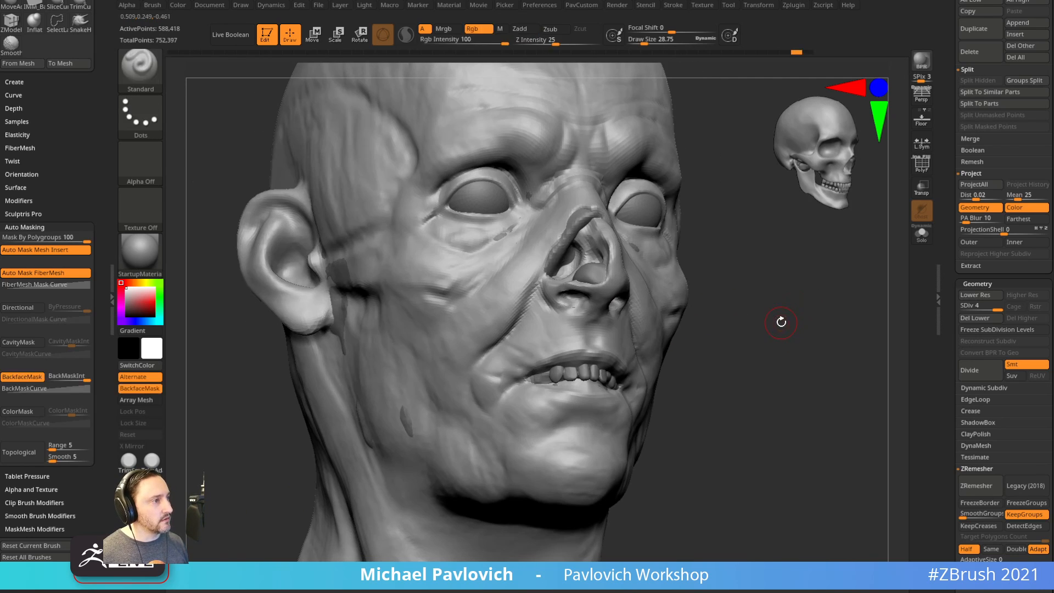
left_click_drag(61, 239, 2, 241)
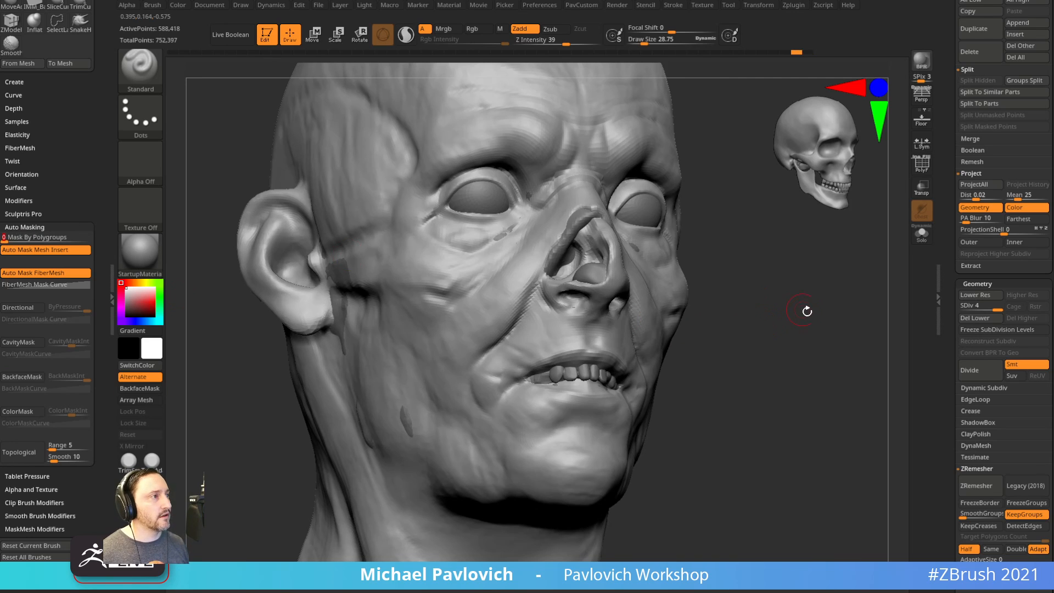
Sculpt a torn notch into the upper lip near the mouth corner with the Standard brush at a draw size of about 17.
left_click_drag(807, 311, 799, 327)
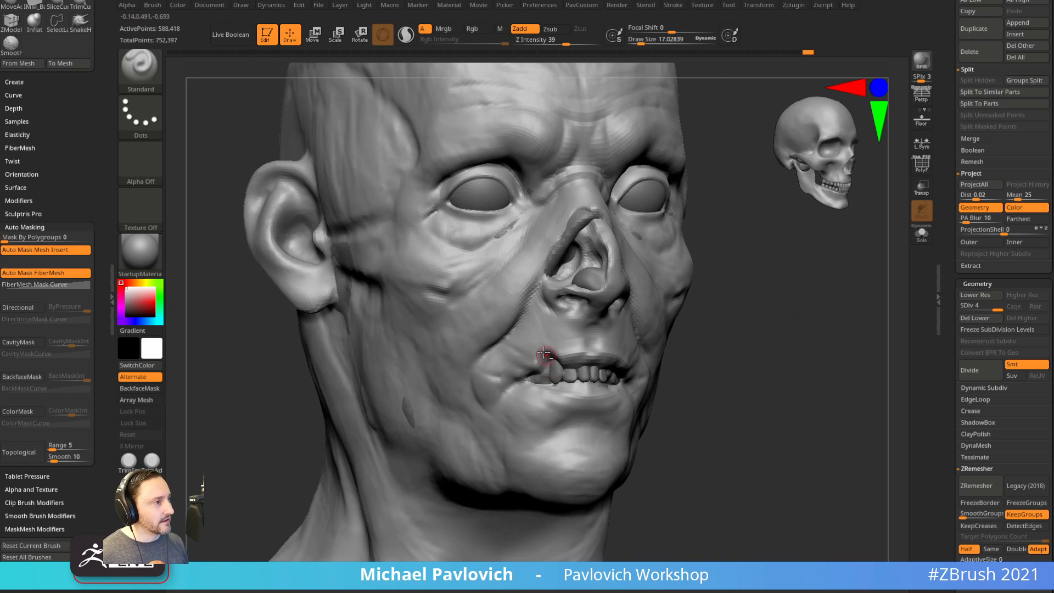
left_click_drag(706, 321, 555, 344)
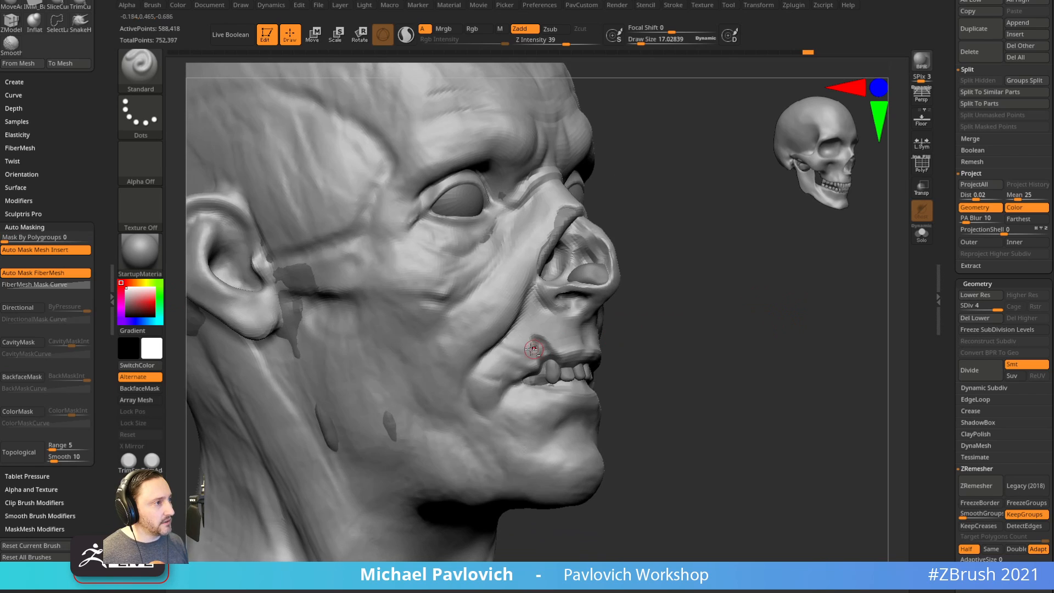
left_click_drag(678, 352, 596, 357)
left_click_drag(566, 354, 578, 351)
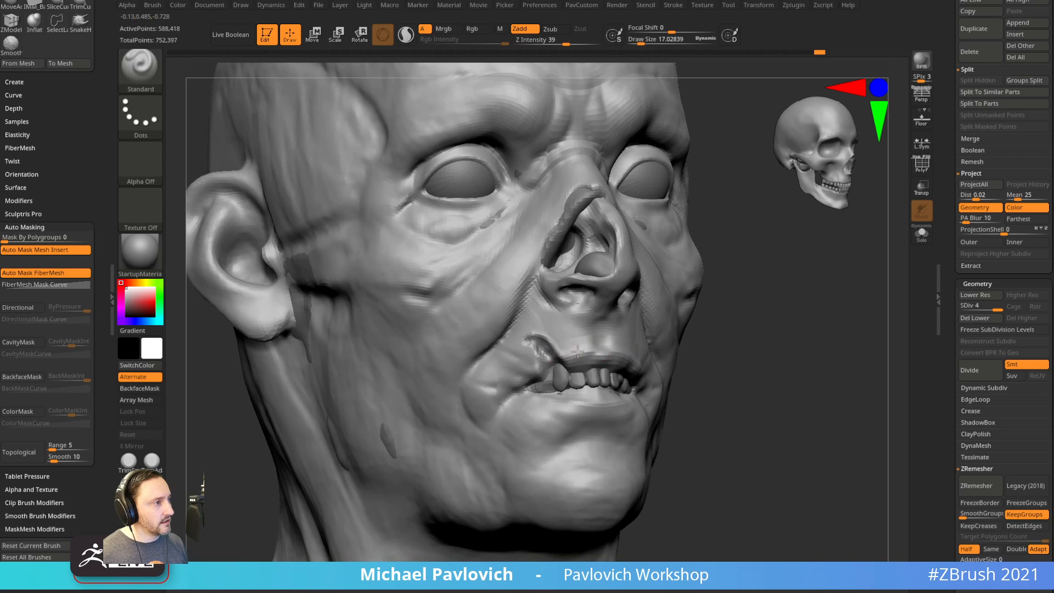
Reshape the upper lip over the front teeth with the Move brush at a draw size of about 52.
left_click_drag(700, 354, 670, 363)
key("b")
key("m")
key("v")
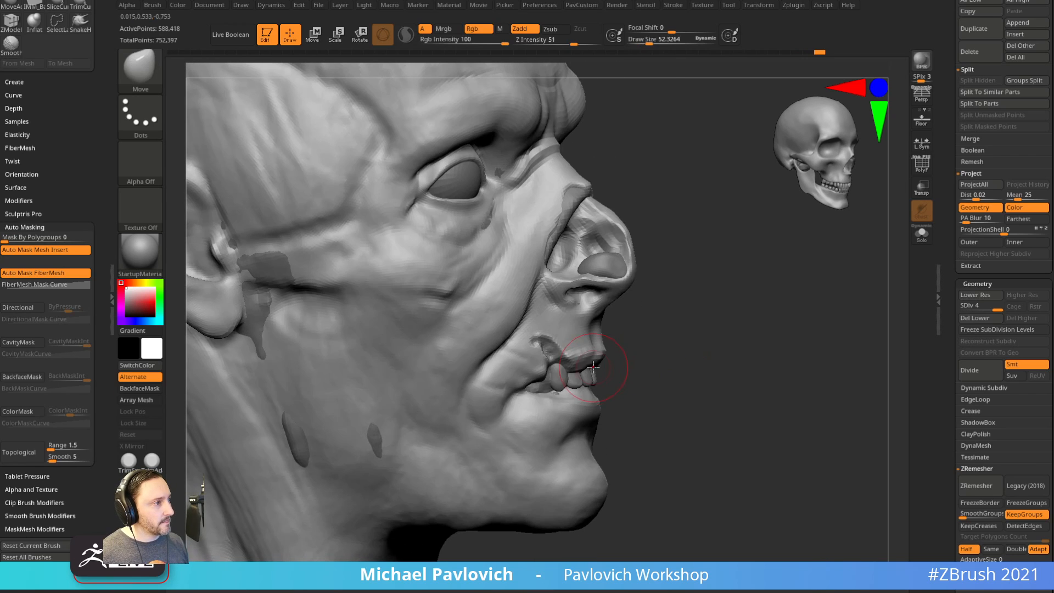
left_click_drag(601, 367, 672, 352)
Isolate the head with Solo and sculpt and smooth the inner edge of the lips with the Standard brush at a draw size of about 36.
left_click(923, 238)
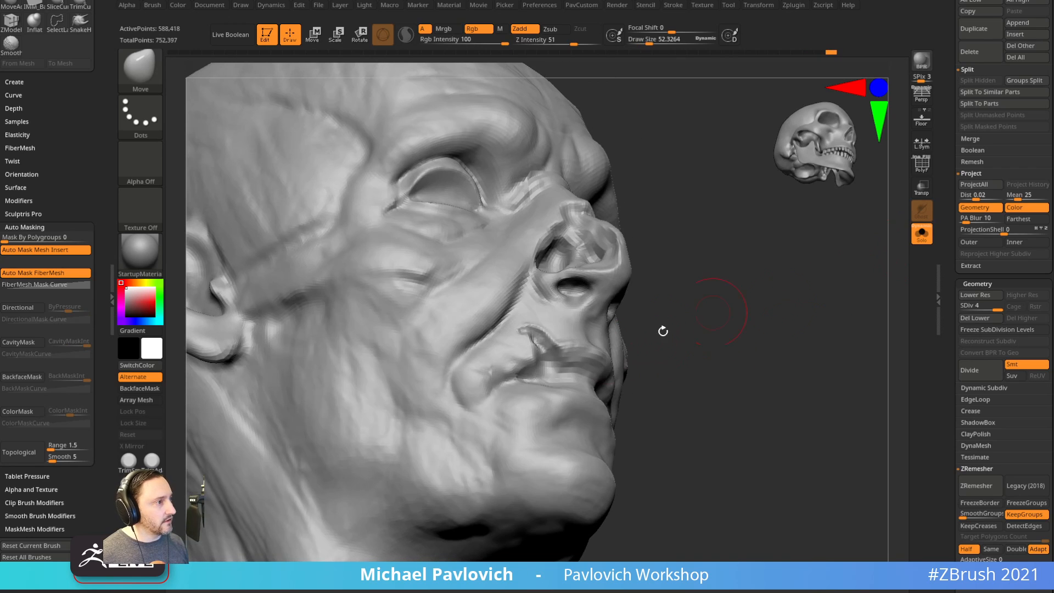
key("b")
key("s")
key("t")
left_click_drag(571, 375, 590, 380)
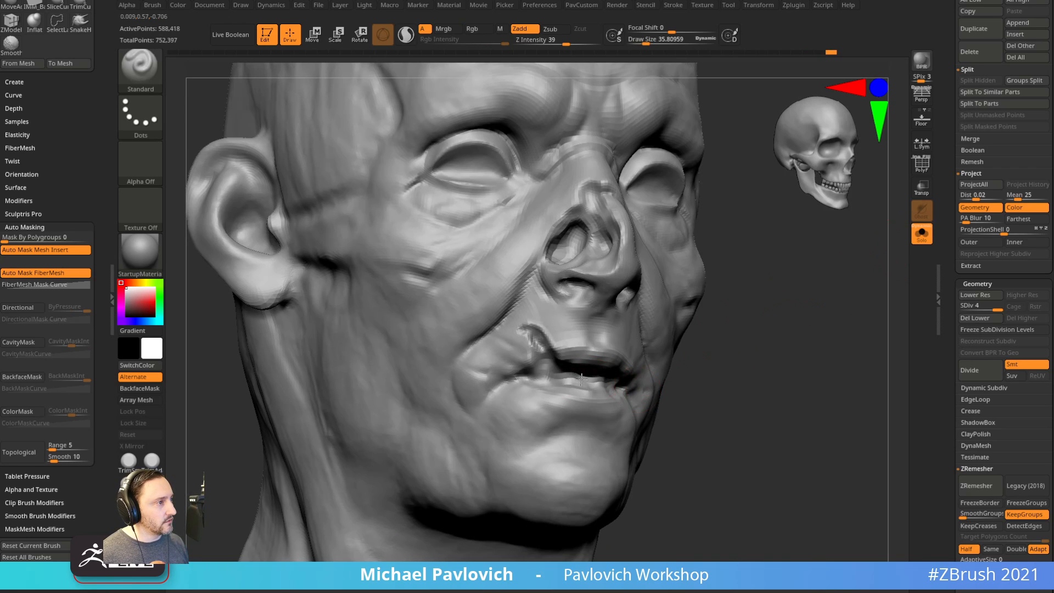
left_click_drag(697, 371, 651, 375)
mouse_move(554, 383)
left_mouse_down()
mouse_move(569, 384)
mouse_move(533, 373)
mouse_move(593, 382)
left_mouse_up()
left_click_drag(757, 385, 706, 390)
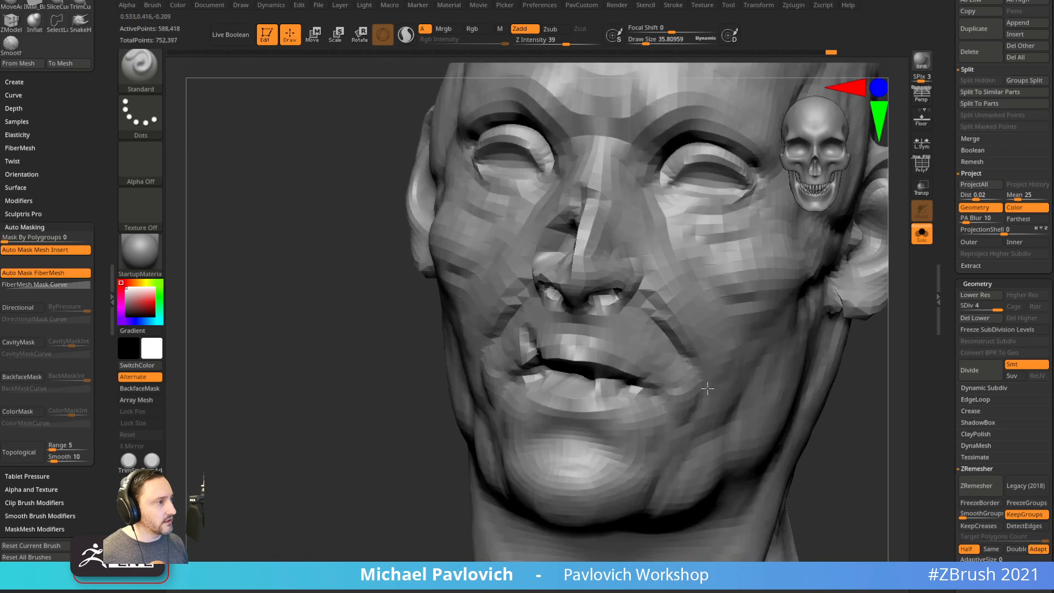
left_click_drag(576, 384, 613, 383)
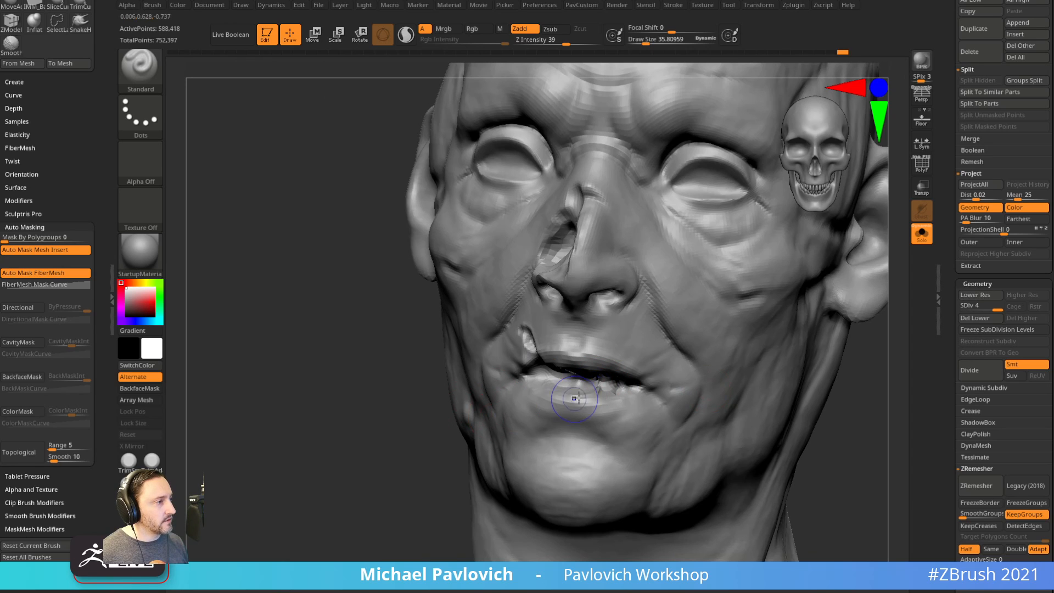
key("shift")
Face the isolated head from the front and turn on PolyFrame to show its polygroups.
mouse_move(528, 394)
right_mouse_down()
mouse_move(714, 375)
mouse_move(898, 217)
mouse_move(769, 346)
mouse_move(779, 357)
mouse_move(900, 266)
right_mouse_up()
key("shift+f")
key("ctrl")
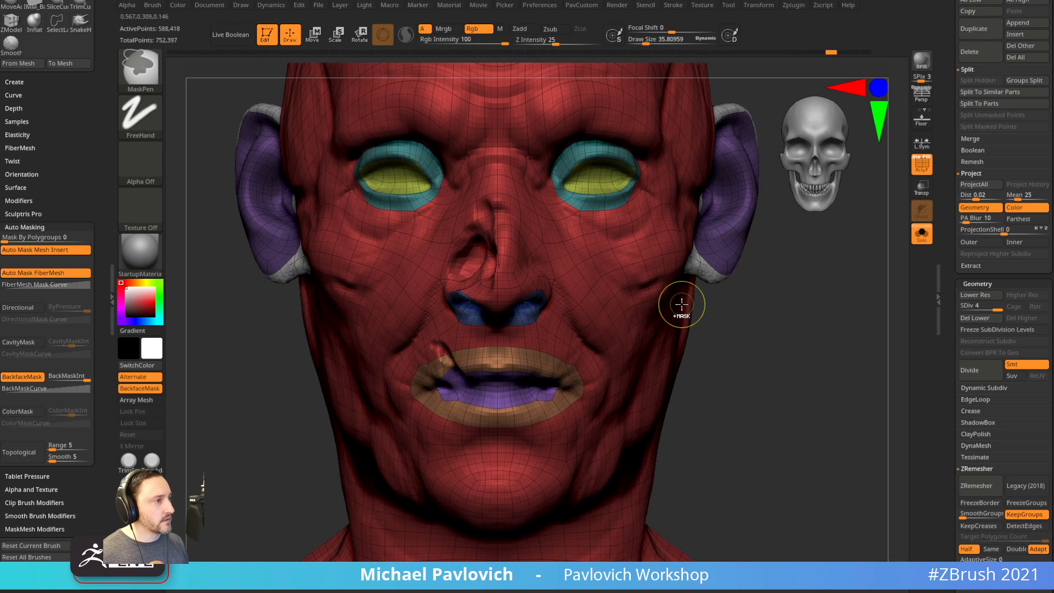
Undo the last strokes on the nose and the upper lip's corner.
key("ctrl+z")
key("ctrl+z")
key("ctrl+z")
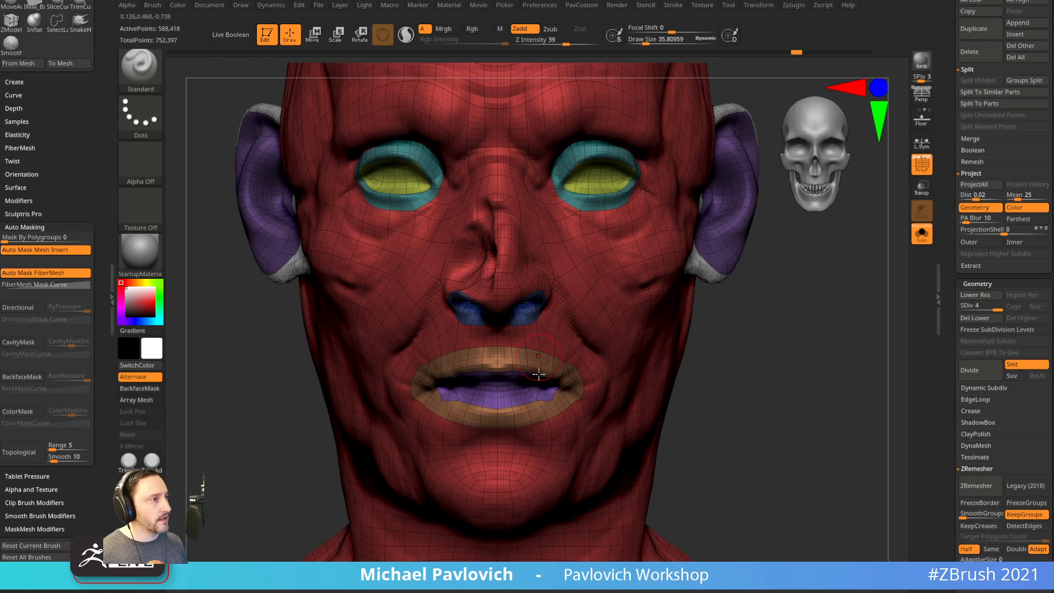
right_click_drag(762, 346, 772, 342)
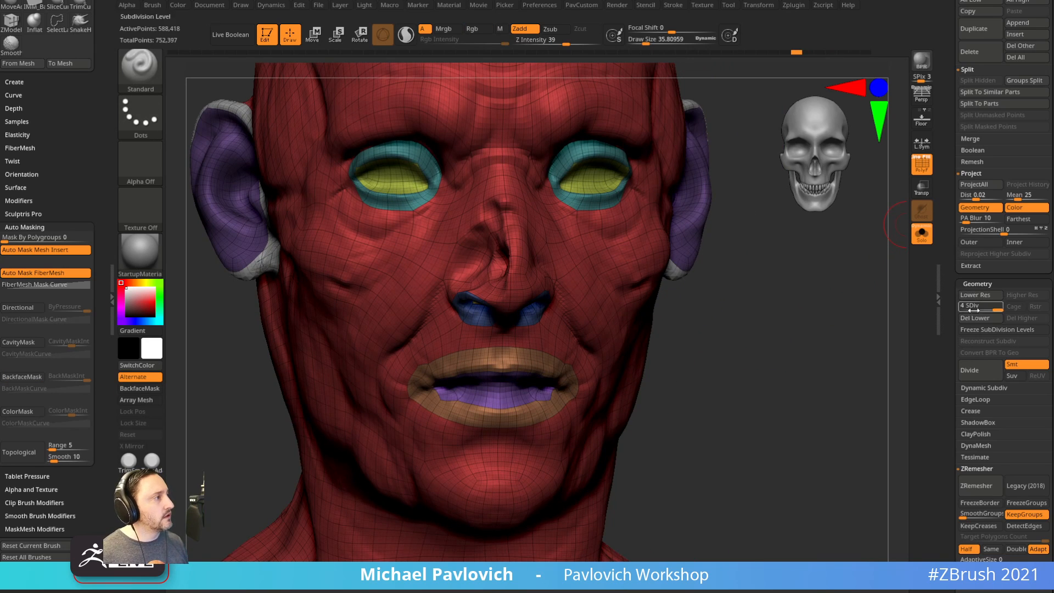
Freeze the subdivision levels and isolate the purple inner-mouth polygroup with the rectangular selection brush.
left_click(997, 329)
right_click_drag(742, 395, 774, 359)
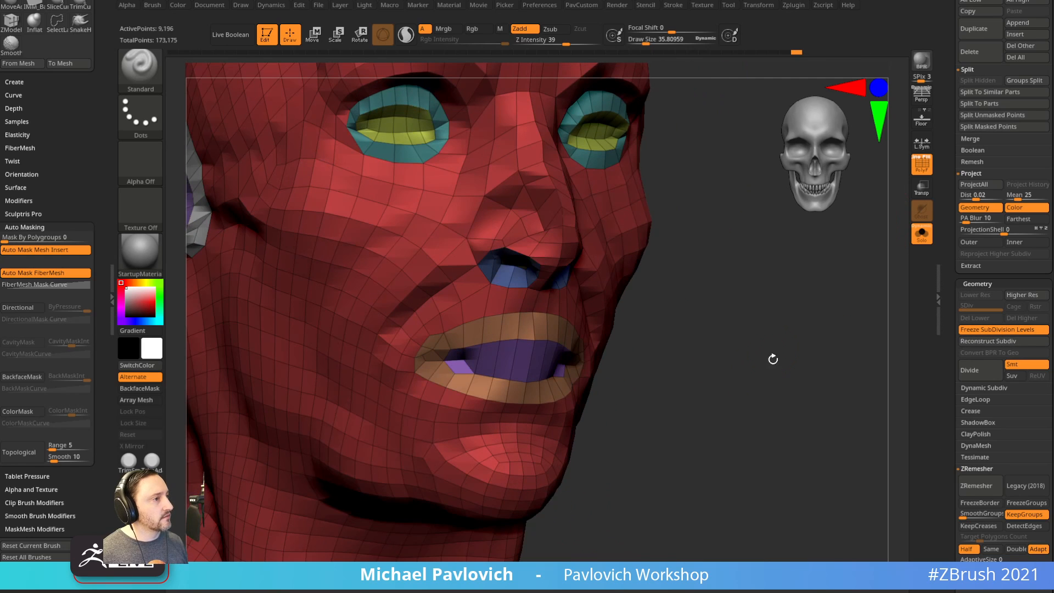
right_click_drag(628, 333, 643, 335)
key("ctrl+shift")
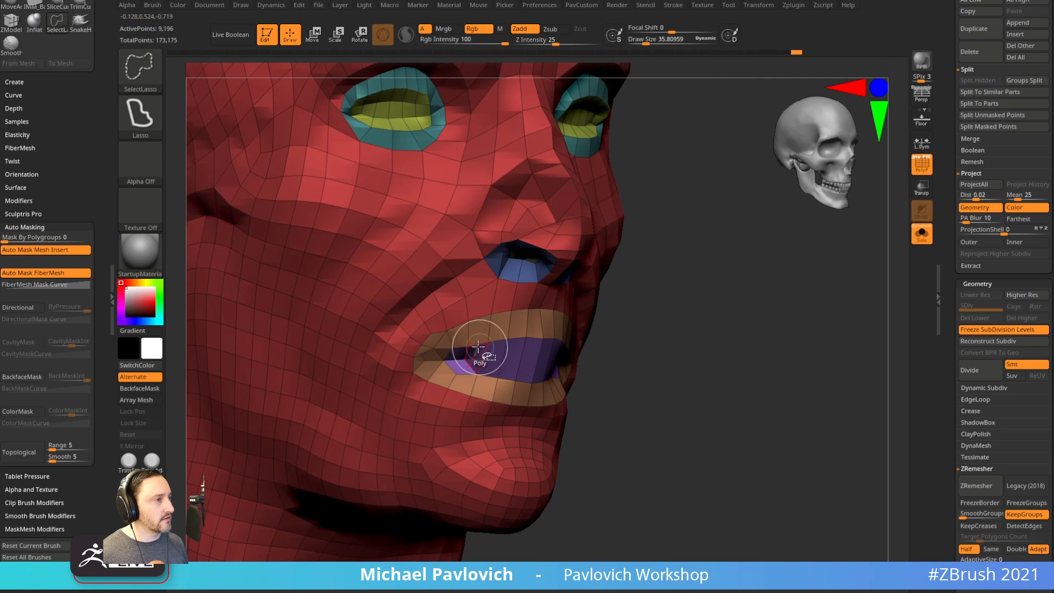
left_click(138, 73, "ctrl+shift")
left_click(293, 82, "ctrl+shift")
left_click(540, 339, "ctrl+shift")
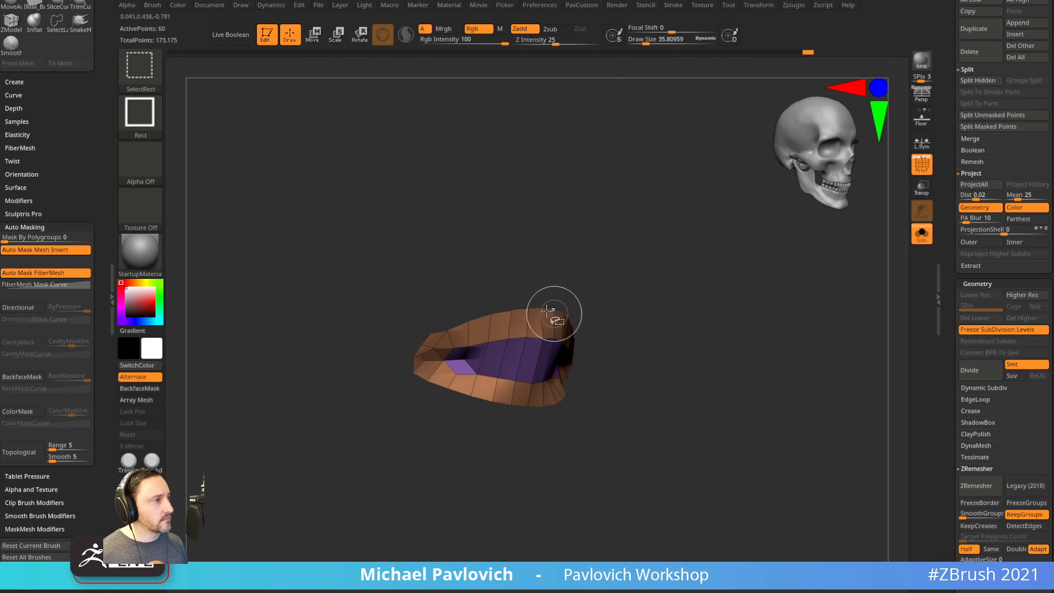
left_click(553, 312, "ctrl+shift")
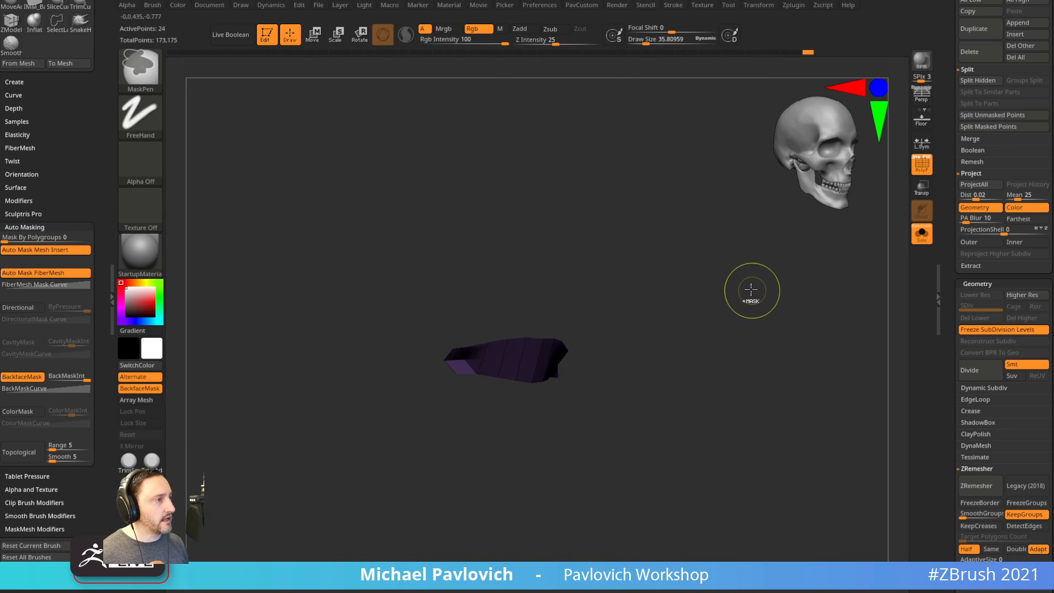
Mask the whole head except the inner-mouth polygroup and extrude that group back into the mouth.
left_click(752, 294, "ctrl+shift")
key("w")
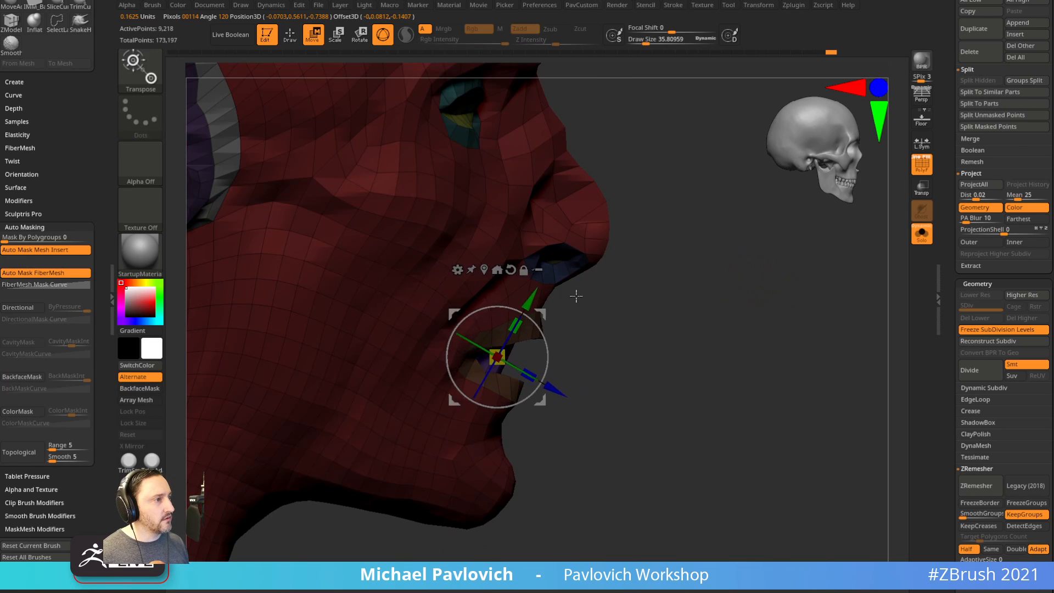
key("q")
mouse_move(571, 294)
left_mouse_down()
mouse_move(740, 350)
mouse_move(600, 339)
left_mouse_up()
key("w")
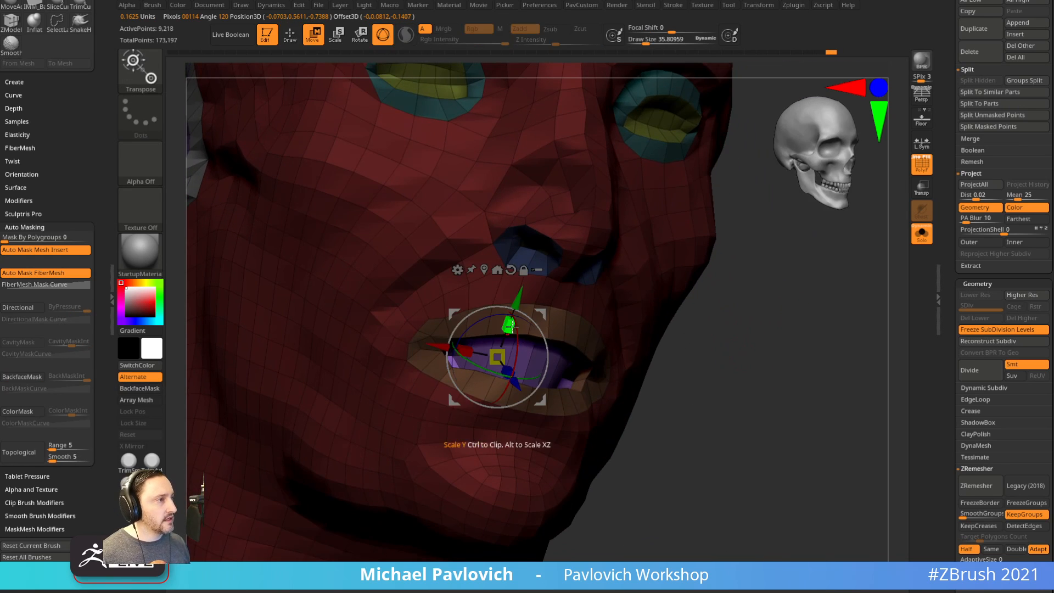
Scale the extruded inner-mouth group down in Y and extrude it a second time deeper into the mouth.
left_click_drag(511, 326, 507, 336)
mouse_move(672, 353)
left_mouse_down()
mouse_move(747, 356)
mouse_move(730, 332)
left_mouse_up()
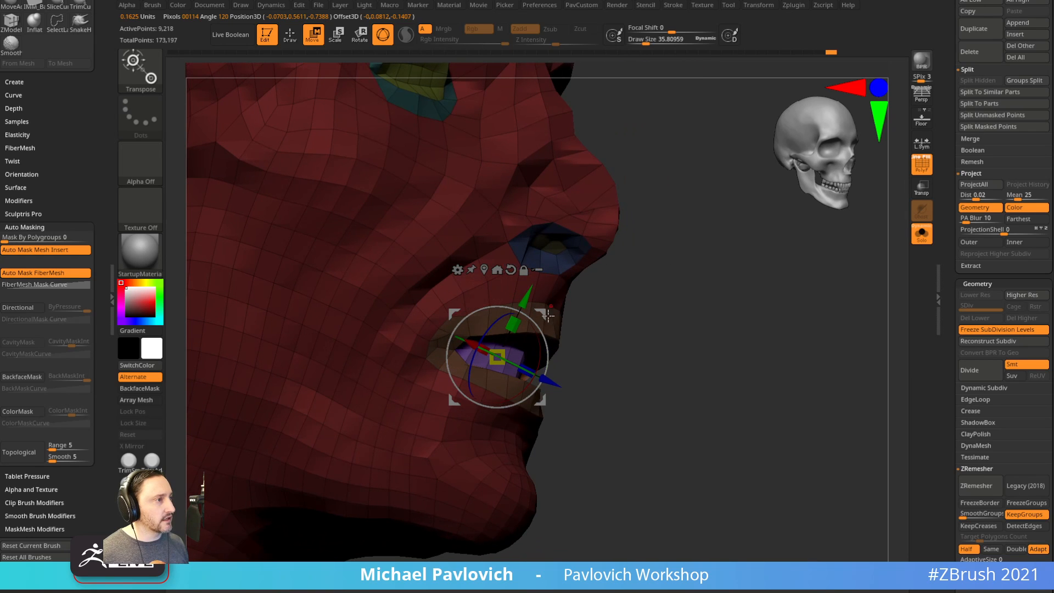
left_click_drag(560, 356, 632, 349, "shift")
left_click_drag(542, 315, 523, 314, "ctrl")
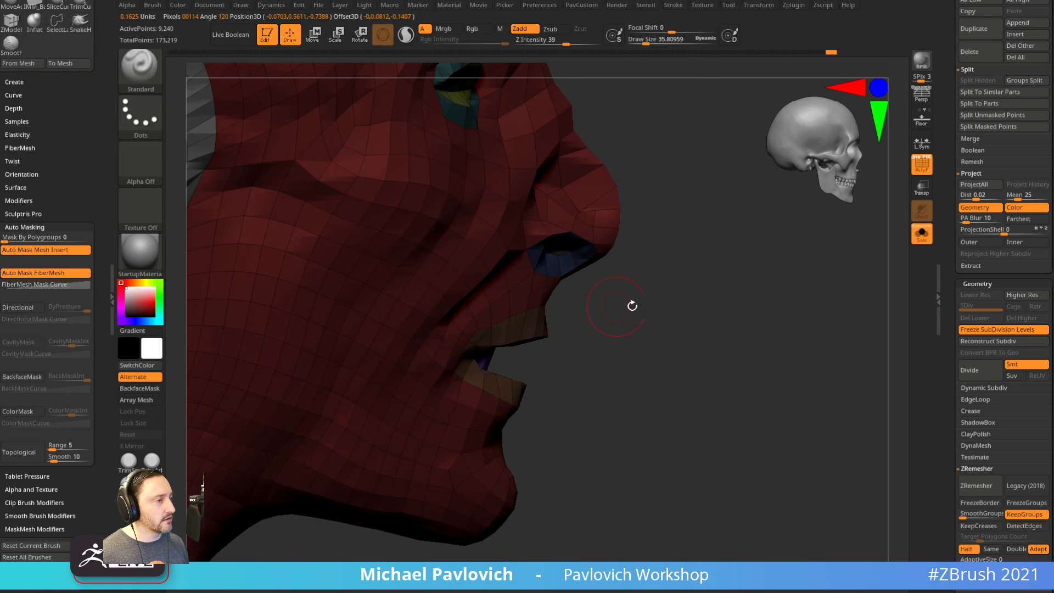
Shape the extruded inner edge of the lower lip with the Move brush at draw size 90.91.
left_click_drag(631, 306, 570, 298, "shift")
left_click_drag(483, 325, 485, 358)
key("q")
right_click_drag(354, 374, 410, 380)
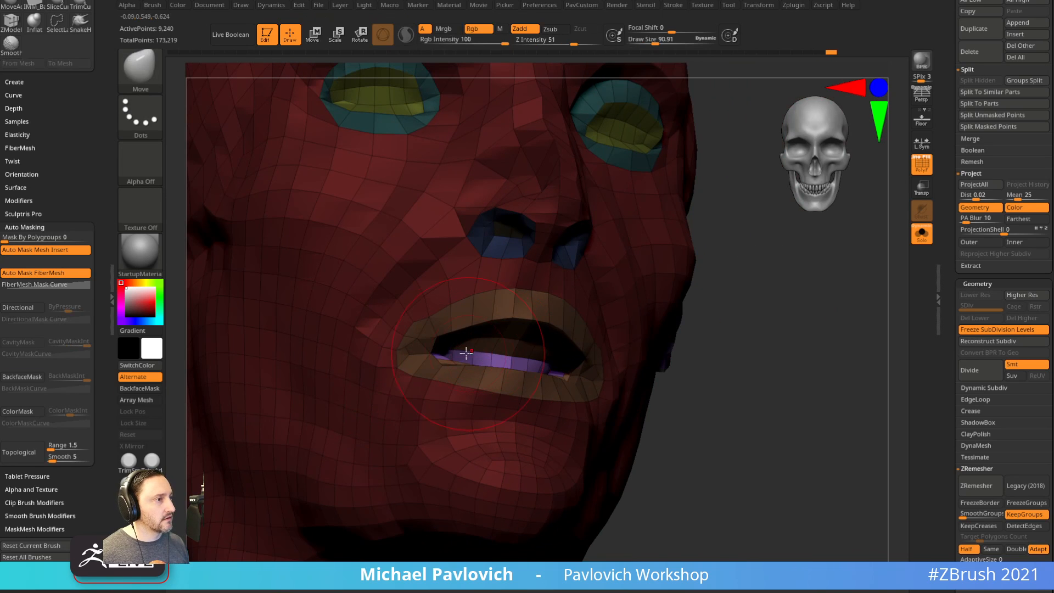
right_click_drag(598, 312, 650, 359)
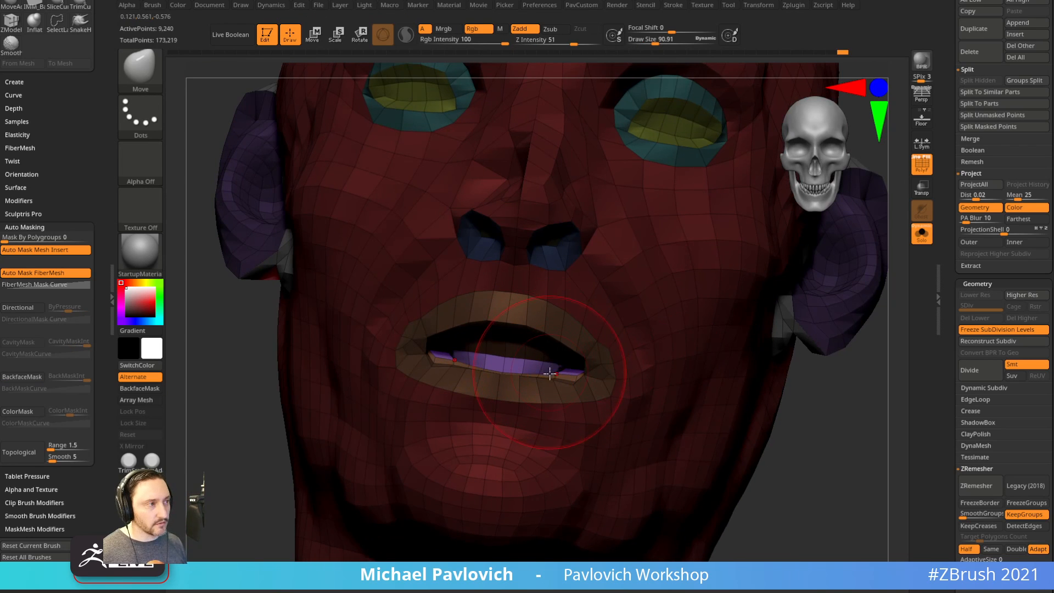
Clear the mask and smooth the inner edge of the lower lip with the Smooth Groups brush.
key("shift+f")
right_click_drag(852, 379, 685, 369)
key("shift+f")
left_click_drag(482, 363, 479, 367)
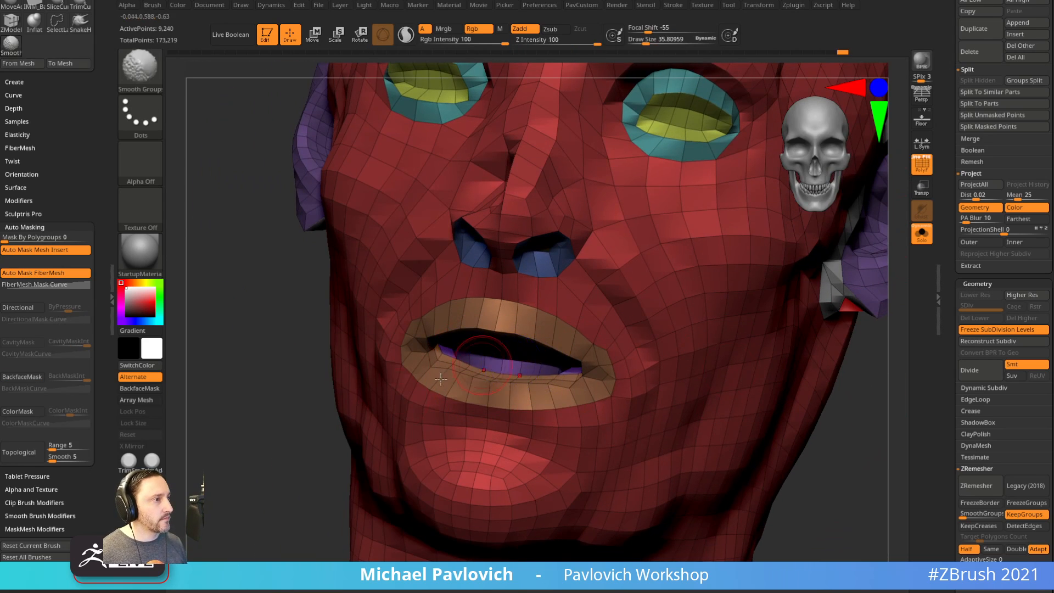
right_click_drag(440, 376, 471, 353)
mouse_move(755, 439)
right_mouse_down()
mouse_move(821, 466)
mouse_move(755, 409)
right_mouse_up()
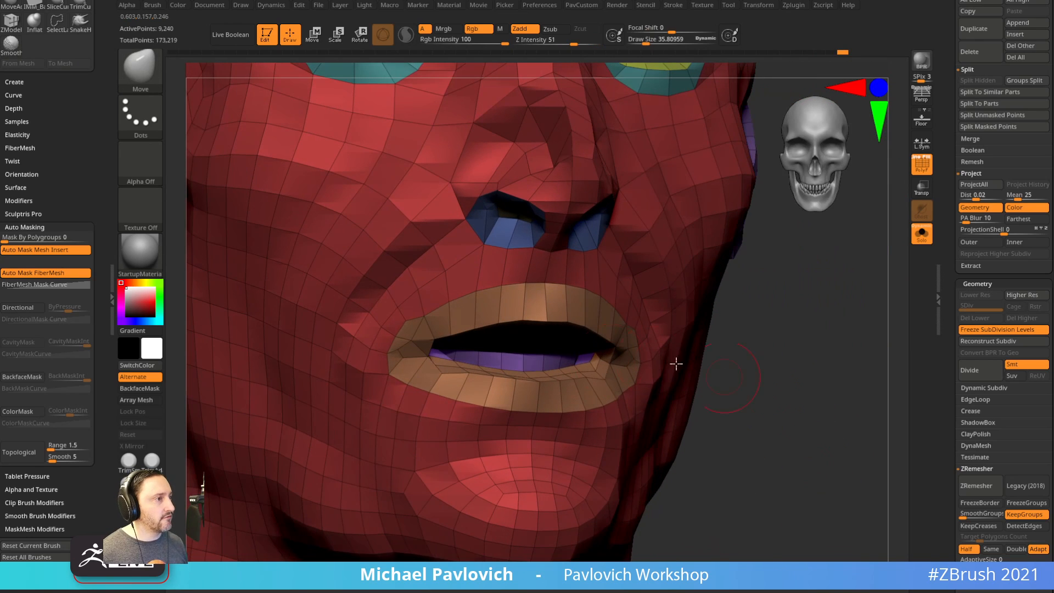
Isolate the inner-mouth polygroup, grow it twice into one new polygroup, and show the whole head.
left_click(531, 362, "ctrl+shift")
right_click_drag(800, 369, 862, 363)
left_click(563, 291, "ctrl+shift")
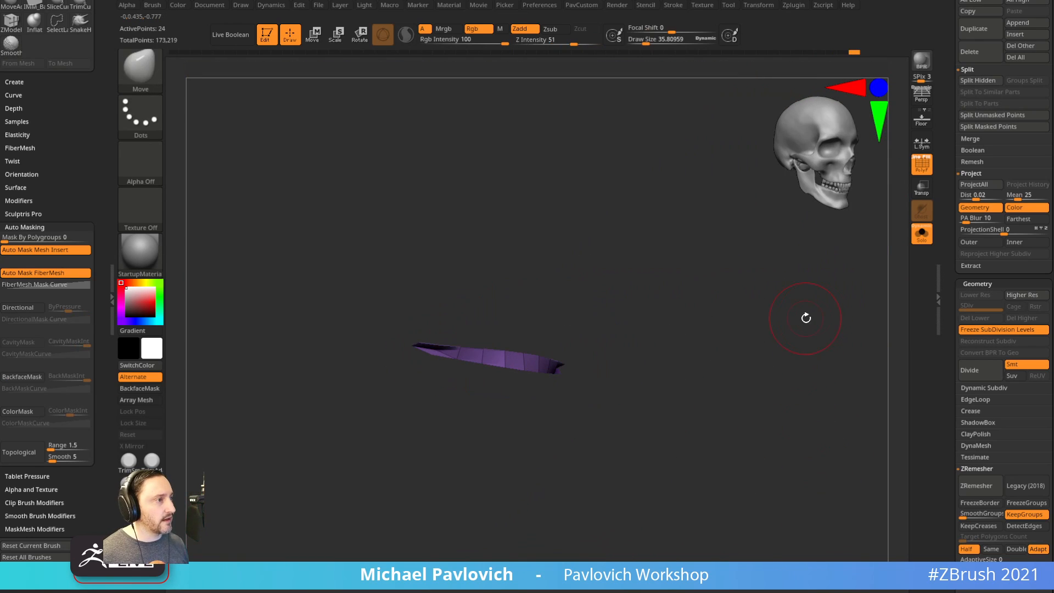
key("ctrl+shift+x")
key("ctrl+shift+x")
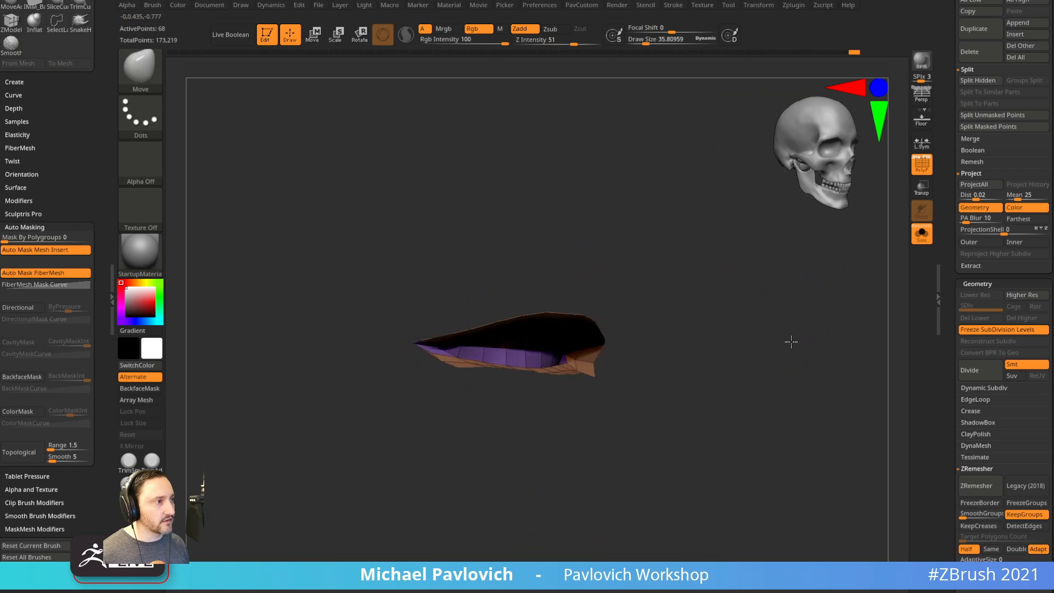
right_click_drag(790, 341, 760, 376)
left_click(818, 355, "ctrl+shift")
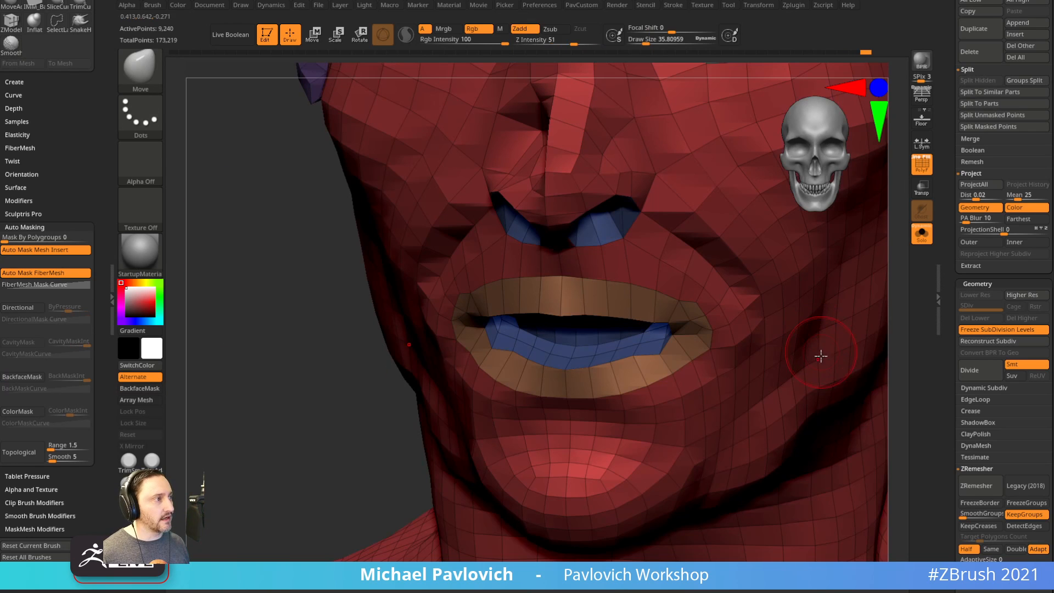
Nudge the inner lip at the mouth corners with the Move brush at draw size 22.49 and unfreeze the subdivision levels.
left_click_drag(341, 462, 355, 431)
key("s")
left_click_drag(666, 338, 662, 340)
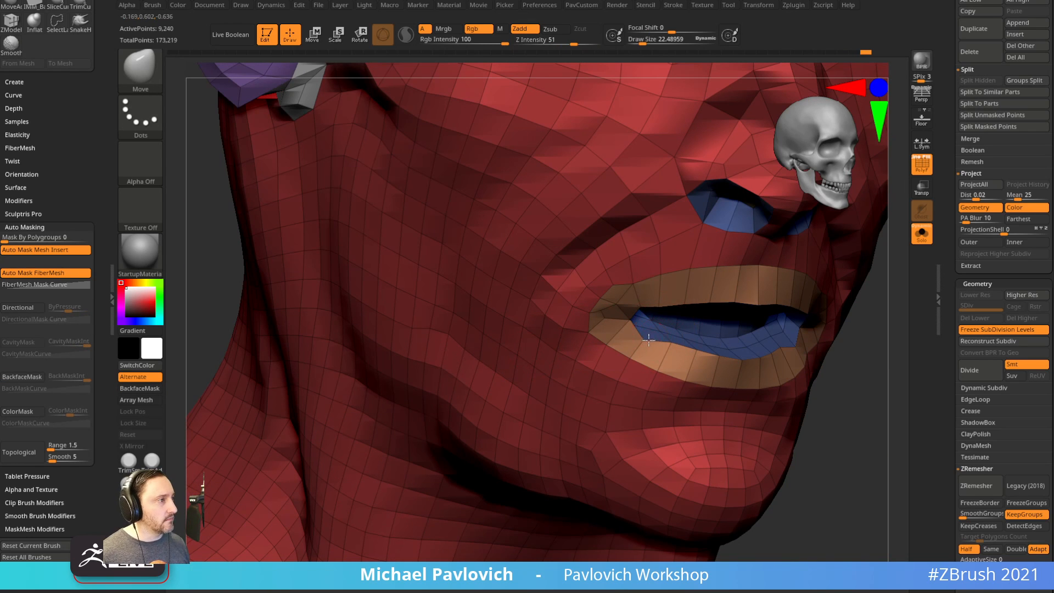
mouse_move(830, 345)
left_mouse_down()
mouse_move(777, 395)
mouse_move(805, 360)
mouse_move(770, 377)
mouse_move(807, 379)
mouse_move(829, 346)
left_mouse_up()
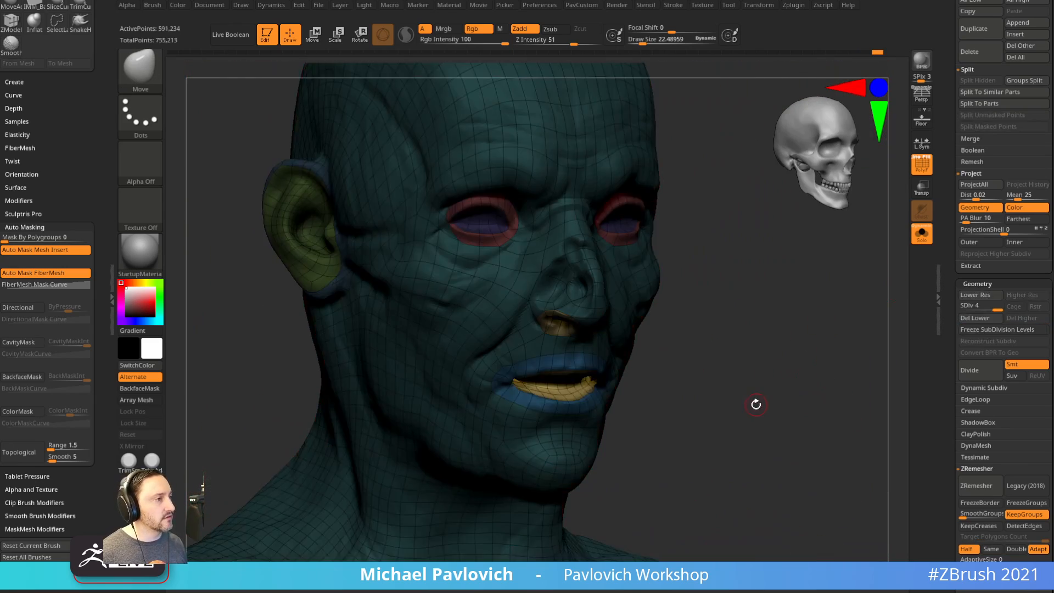
Turn off the polygroup wireframe display and clear the mask on the head.
left_click(922, 172)
left_click_drag(815, 325, 819, 357, "alt")
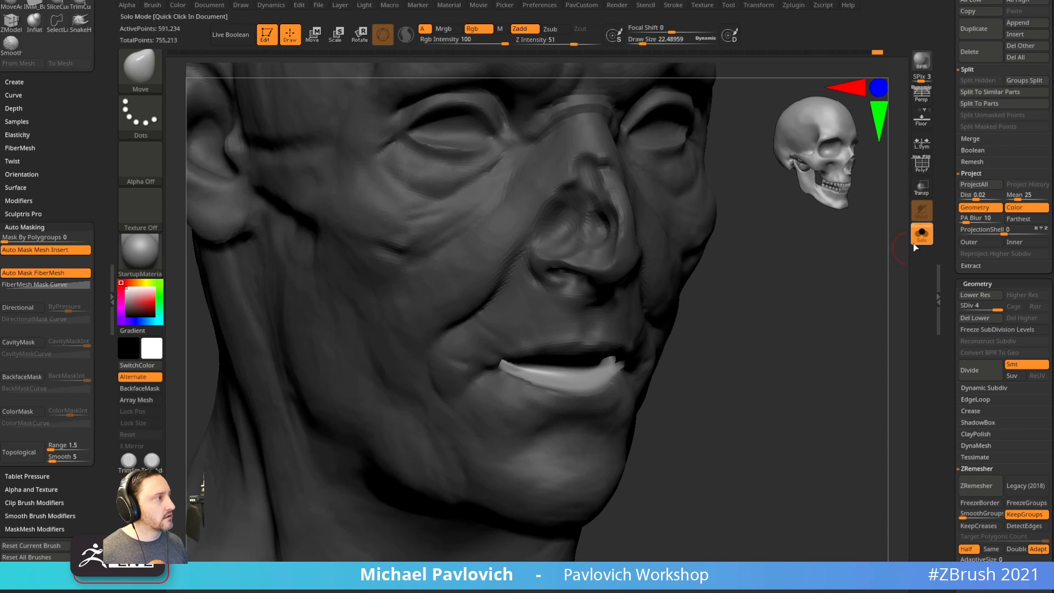
left_click_drag(844, 278, 828, 366, "ctrl")
Isolate the inner-mouth polygroup, smooth it with Polish By Features, and show the whole head.
left_click(574, 371, "ctrl+shift")
key("space")
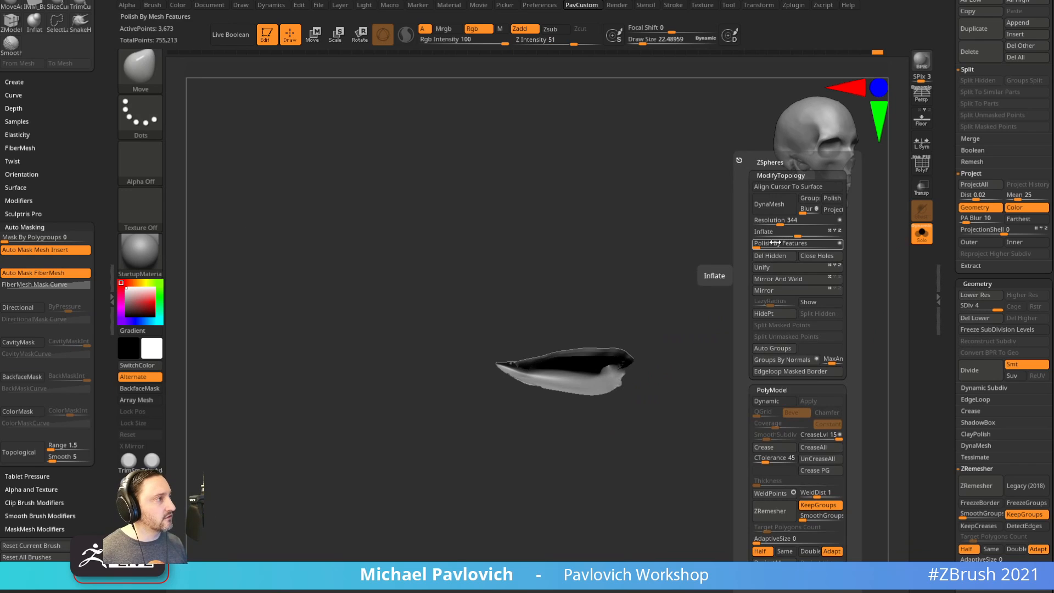
left_click_drag(841, 248, 760, 245)
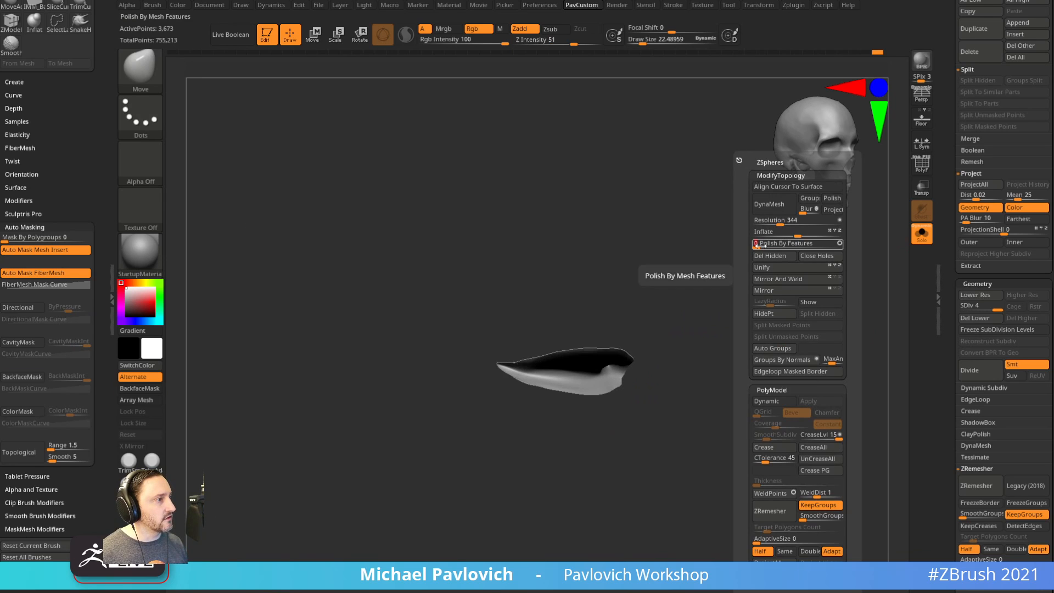
left_click_drag(770, 337, 830, 365)
left_click(805, 357, "ctrl+shift")
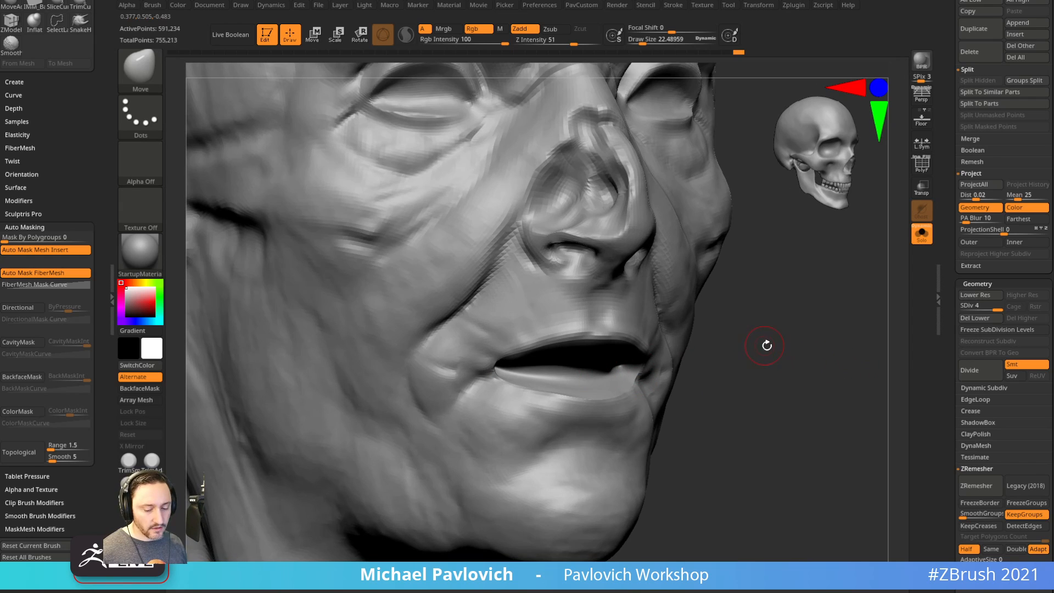
Reshape the corners of the mouth with the MoveAccu brush at draw size 33.37.
key("4")
left_click_drag(773, 346, 811, 348)
key("s")
mouse_move(536, 386)
left_mouse_down()
mouse_move(546, 386)
mouse_move(525, 372)
left_mouse_up()
key("s")
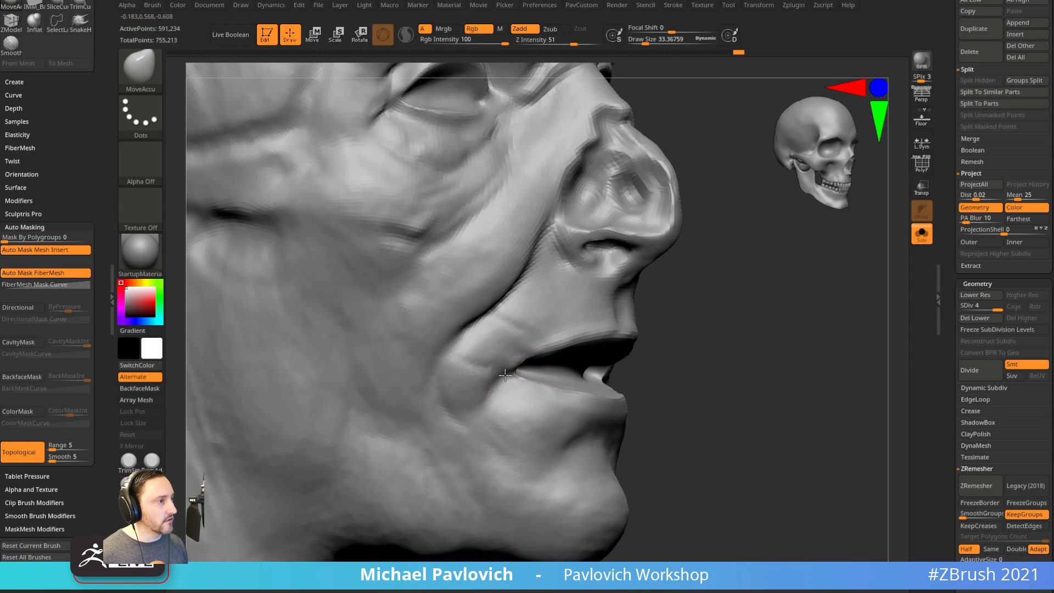
left_click_drag(666, 336, 789, 392)
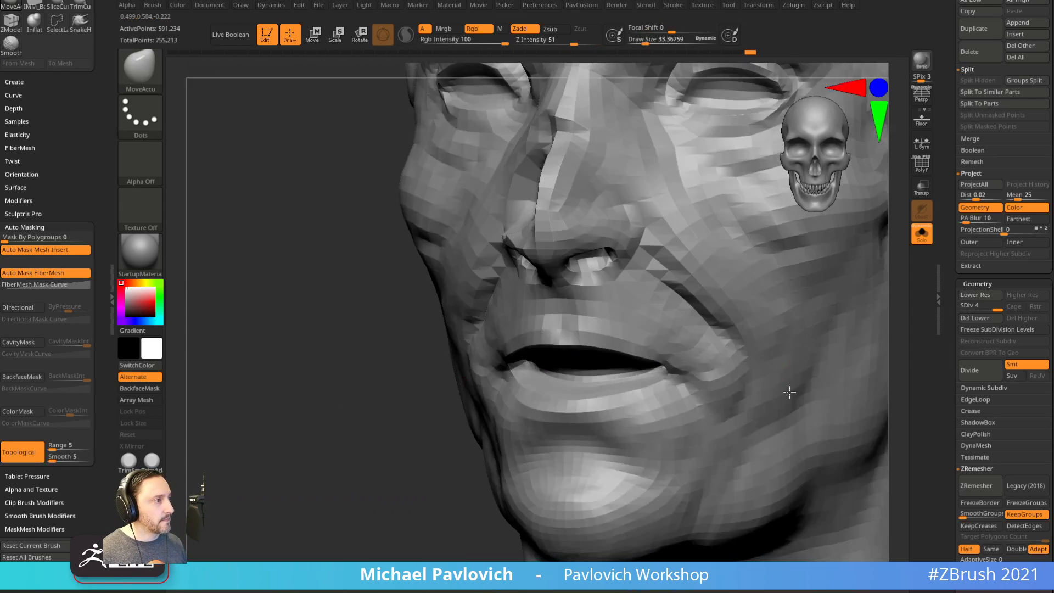
Smooth the surface along the lower lip.
left_click_drag(598, 400, 554, 398, "shift")
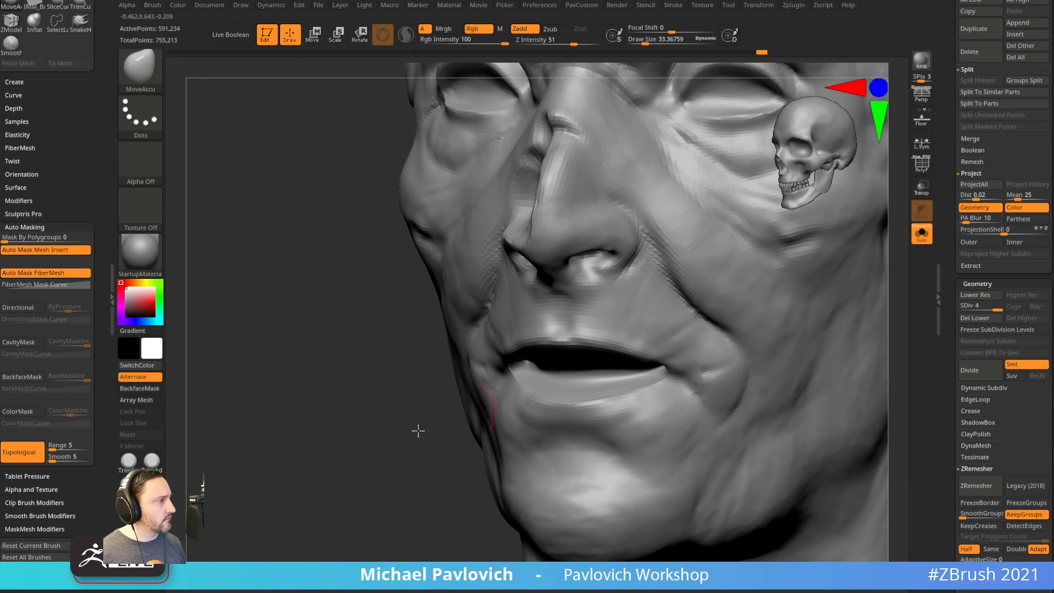
left_click_drag(419, 431, 511, 418)
left_click_drag(821, 373, 818, 360)
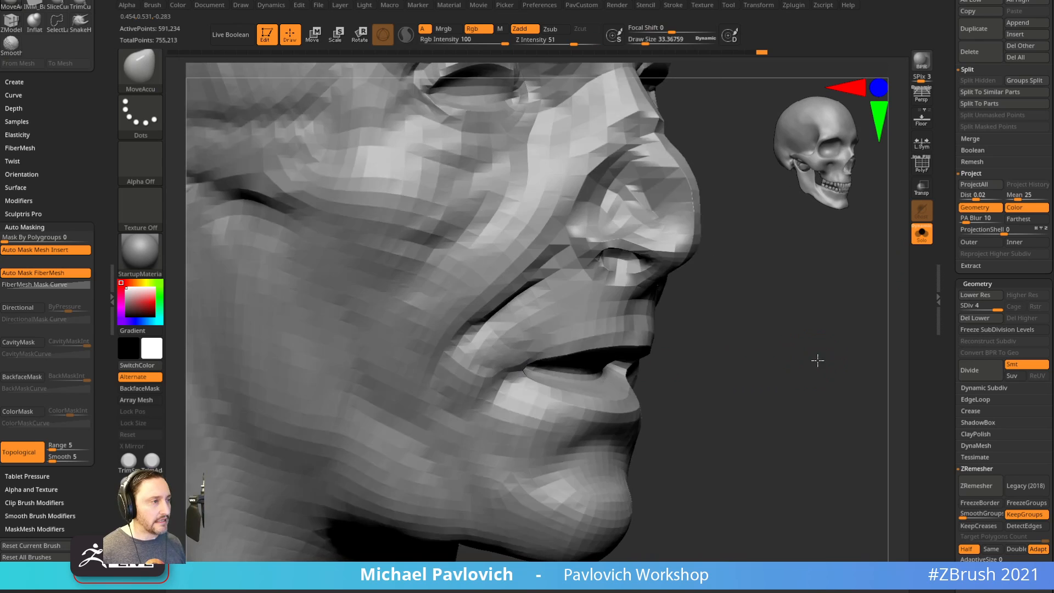
Refine the mouth corners with the MoveAccu brush reduced to draw size 26.57.
key("s")
left_click_drag(516, 378, 514, 377)
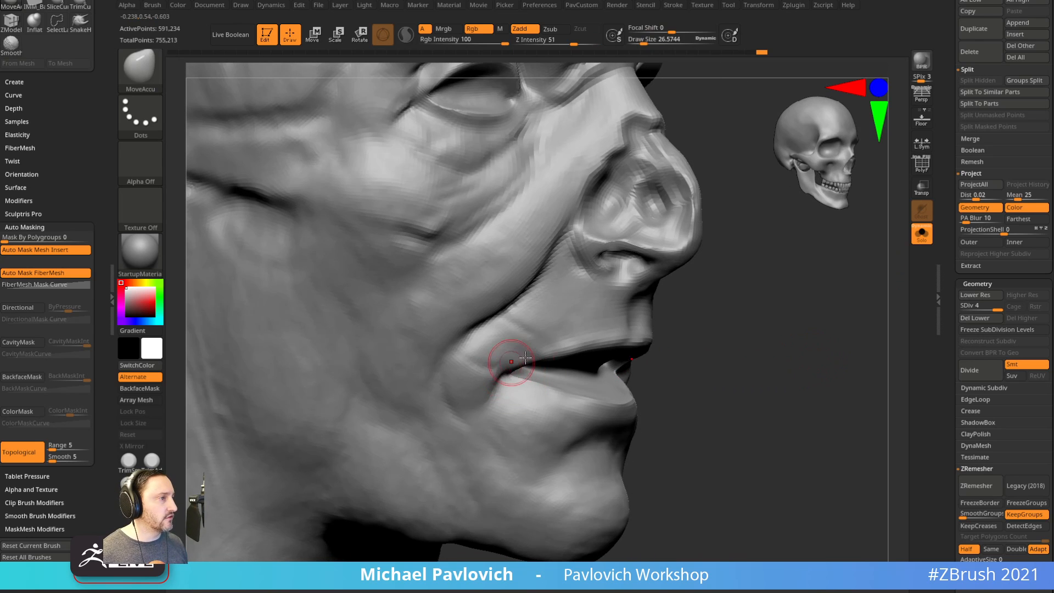
right_click_drag(525, 358, 617, 376)
left_click_drag(388, 441, 480, 428)
Smooth the mouth corners and the adjoining lower lip with the Smooth Groups brush.
left_click_drag(456, 390, 635, 377, "shift")
left_click_drag(874, 368, 900, 369)
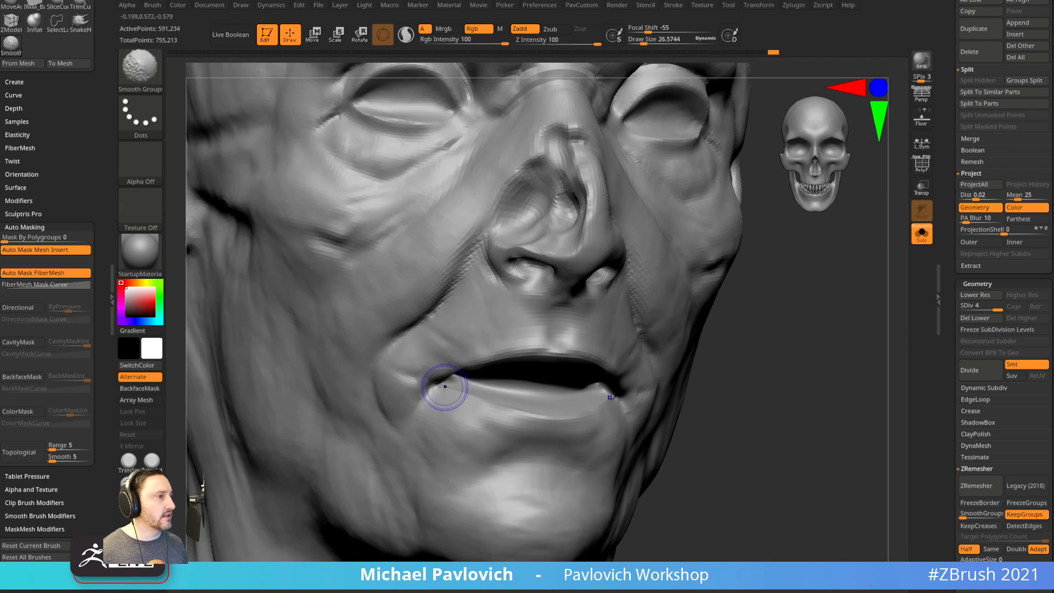
left_click_drag(447, 388, 476, 399, "shift")
mouse_move(753, 363)
left_mouse_down()
mouse_move(784, 365)
mouse_move(802, 381)
mouse_move(758, 325)
left_mouse_up()
Carve creases running down from the mouth corners with the DamStandard brush at draw size 28.75 and soften them.
key("3")
key("bracketleft")
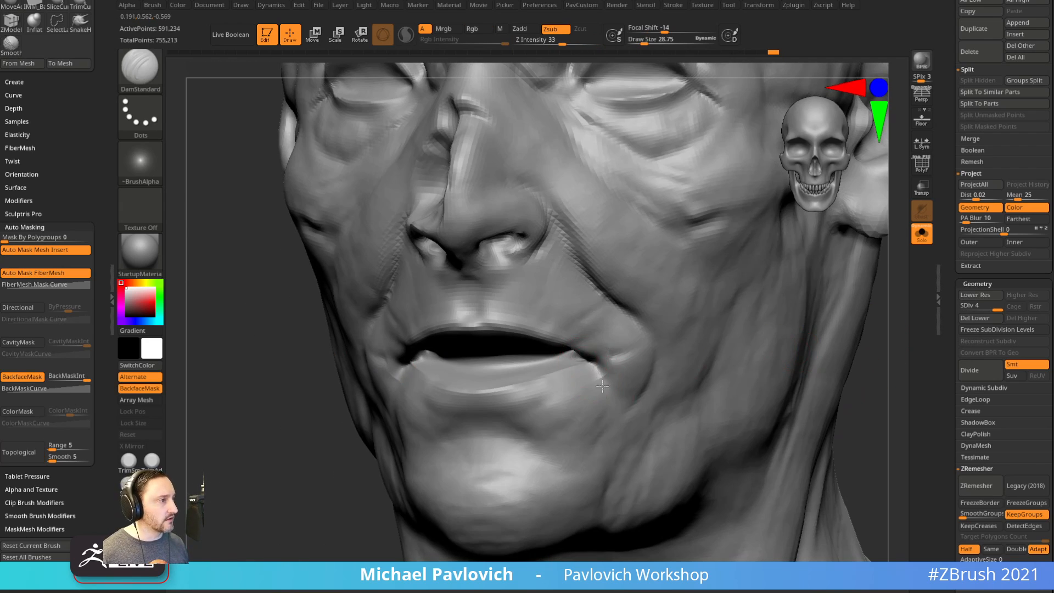
left_click_drag(889, 371, 815, 356)
left_click_drag(620, 360, 637, 393, "shift")
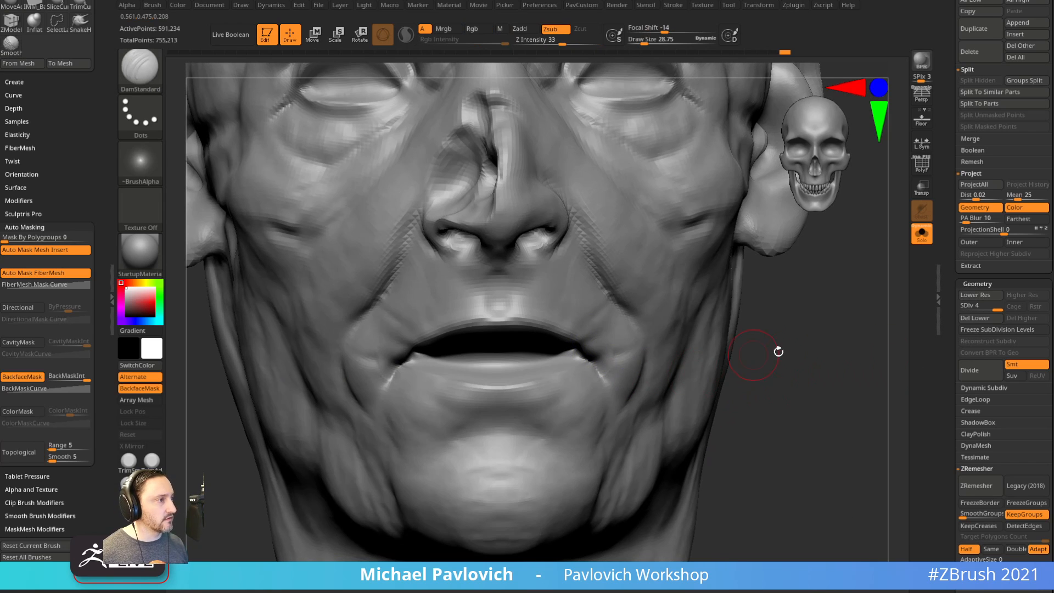
mouse_move(779, 352)
left_mouse_down("alt")
mouse_move(823, 380)
mouse_move(800, 353)
mouse_move(624, 400)
left_mouse_up("alt")
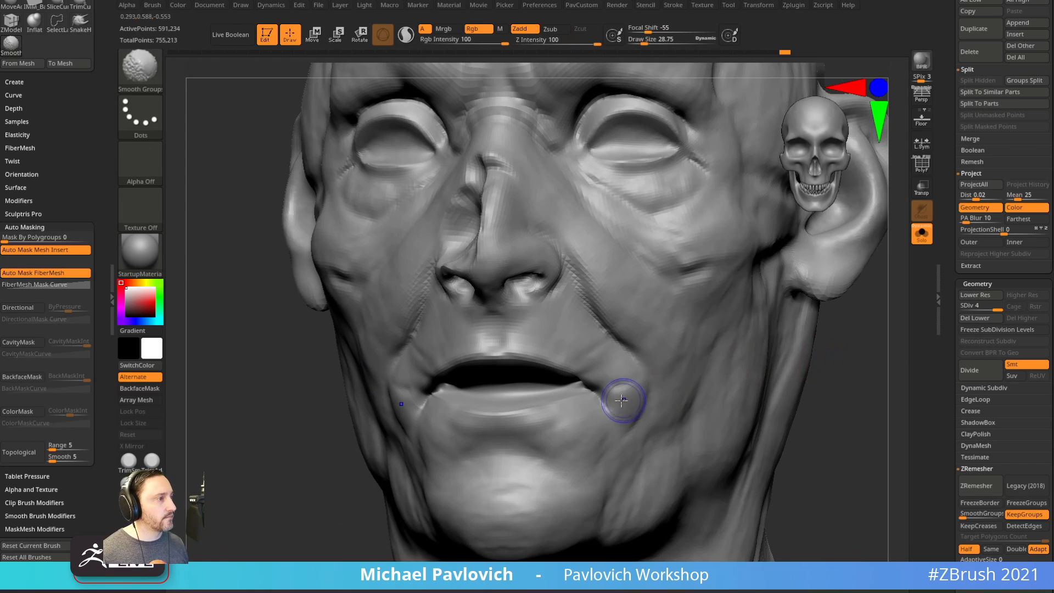
left_click_drag(837, 353, 868, 311, "alt")
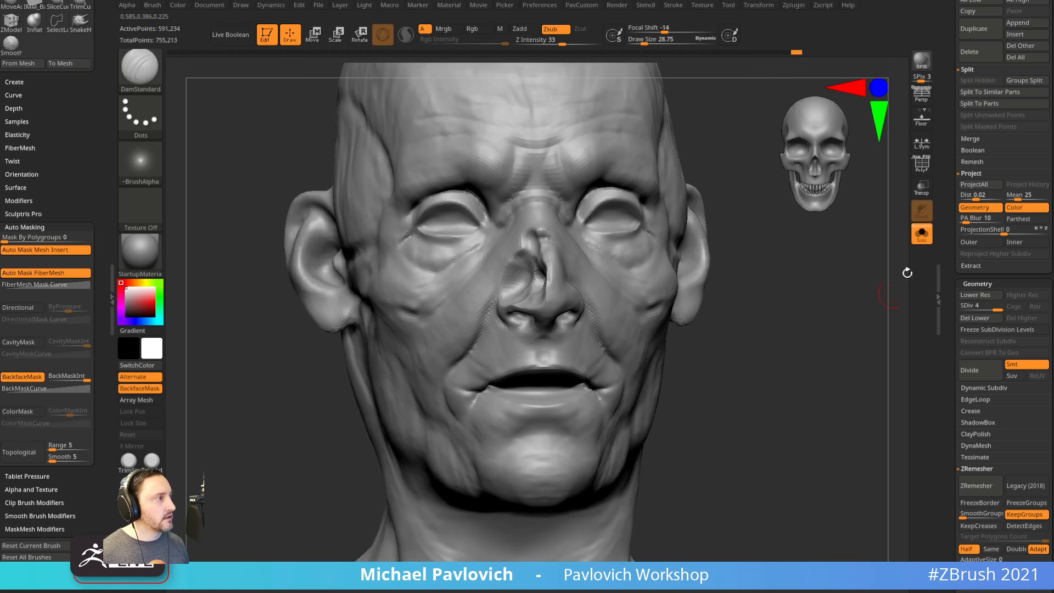
Bring the skull back into view and reshape the lips around the teeth with the Move brush at draw size about 65.
left_click(922, 234)
left_click_drag(752, 352, 807, 362)
key("b")
key("m")
key("v")
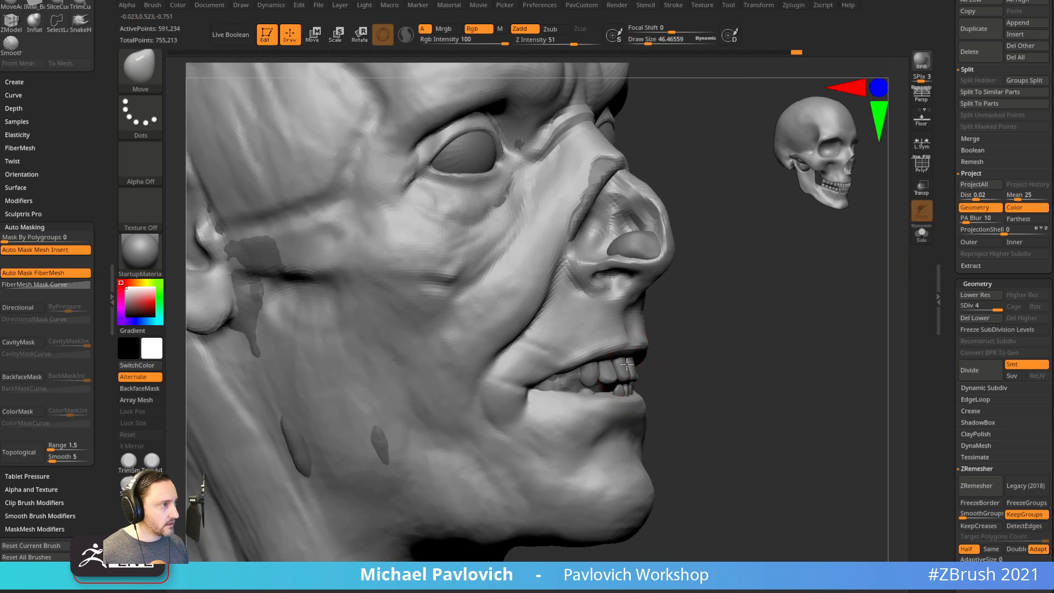
mouse_move(704, 351)
left_mouse_down()
mouse_move(758, 348)
mouse_move(654, 360)
mouse_move(701, 381)
mouse_move(658, 400)
left_mouse_up()
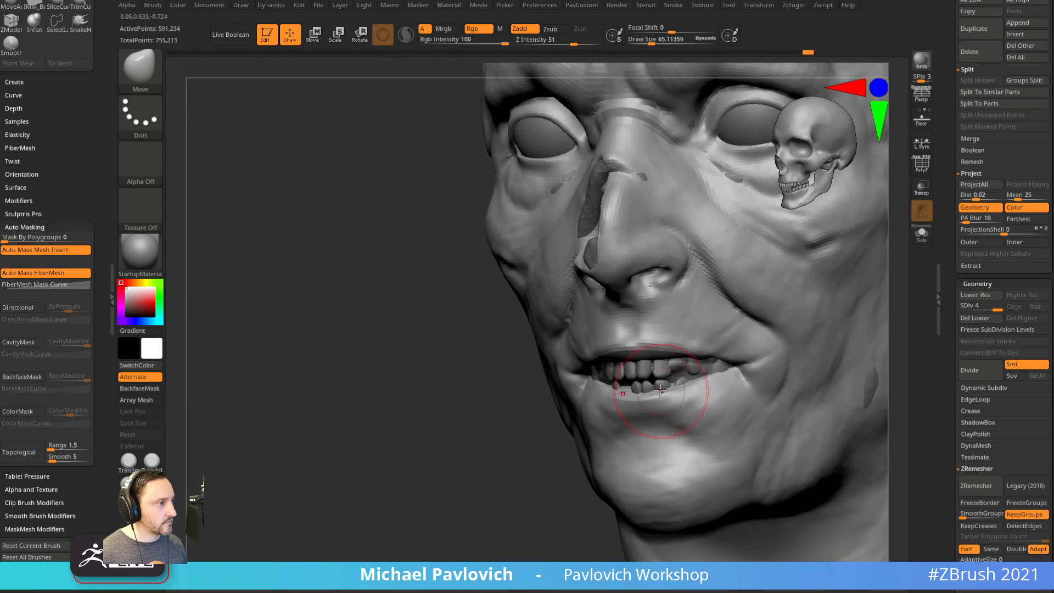
key("s")
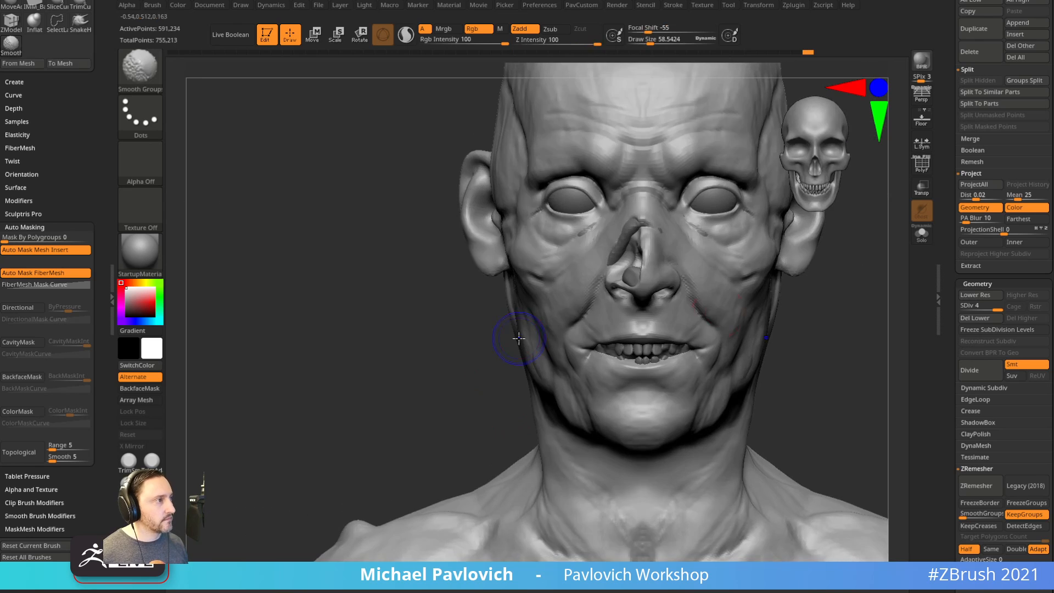
mouse_move(758, 351)
left_mouse_down()
mouse_move(772, 351)
mouse_move(714, 369)
mouse_move(868, 361)
mouse_move(802, 357)
left_mouse_up()
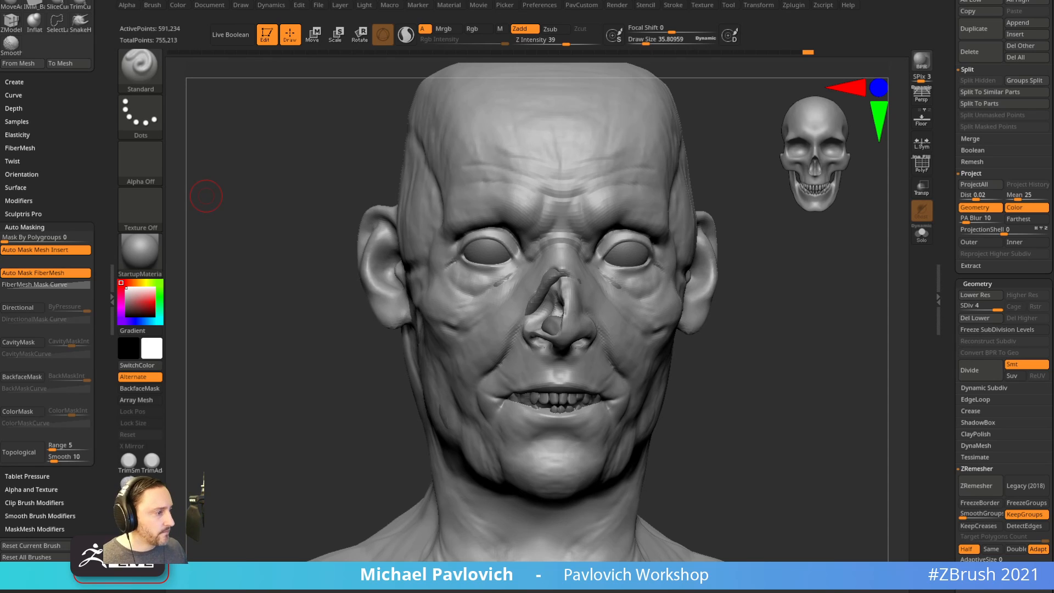
Switch to the browser and examine the anatomy book spines on the upper shelves in the Bookshelf.jpg photo.
key("alt+Tab")
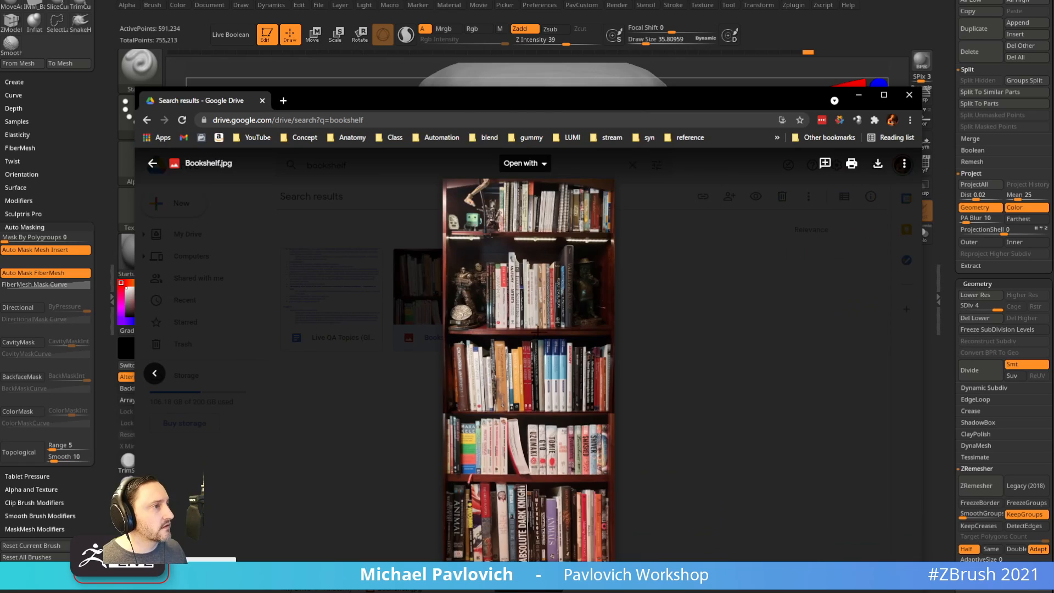
scroll(537, 403, "up", 6, "ctrl")
scroll(538, 402, "up", 5, "ctrl")
scroll(540, 392, "down", 3, "ctrl")
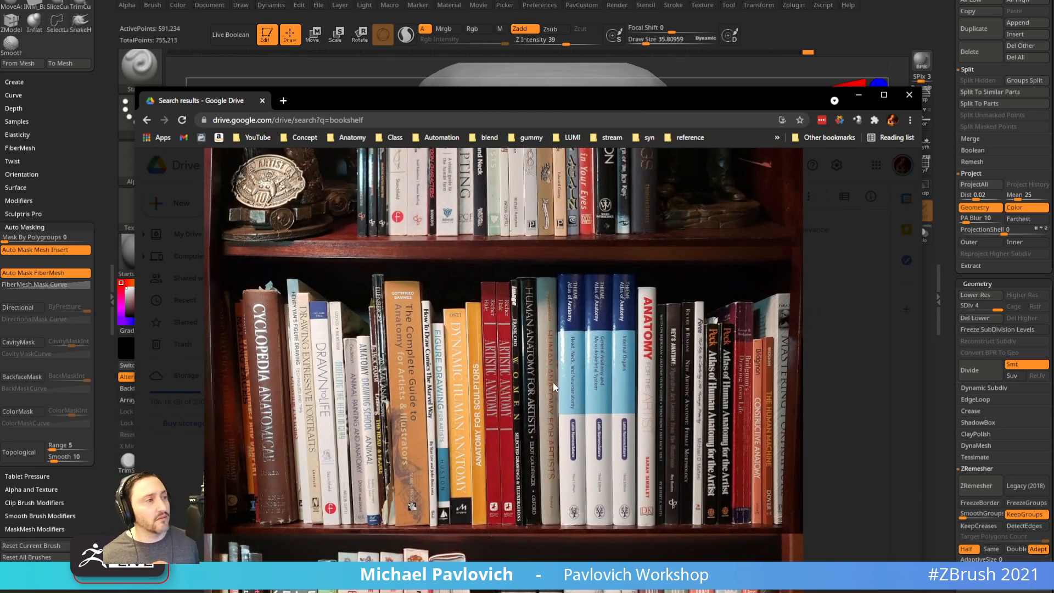
scroll(584, 454, "up", 3)
left_click_drag(584, 455, 585, 459)
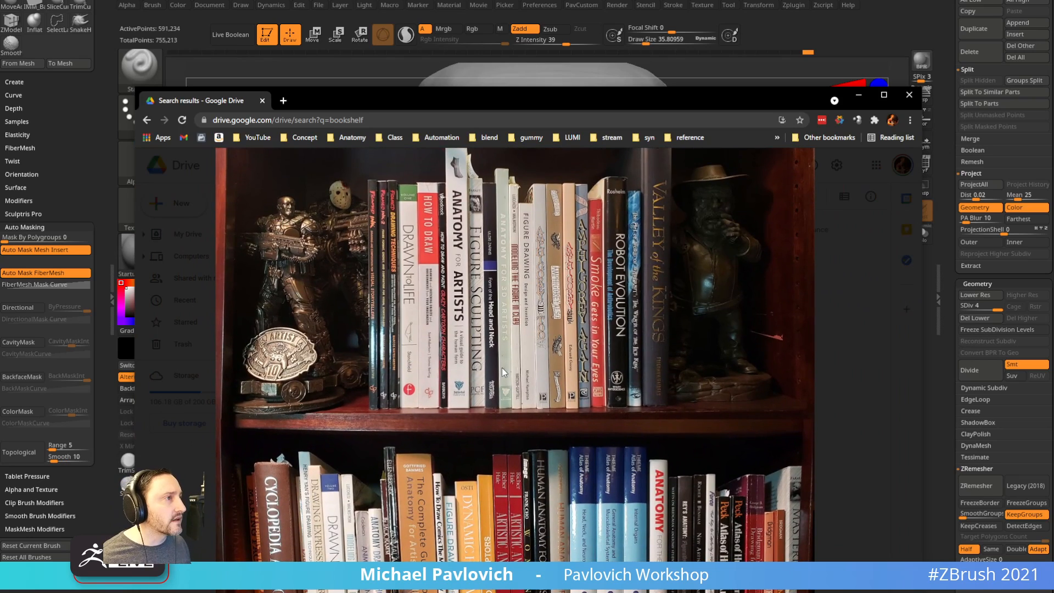
scroll(384, 387, "down", 4)
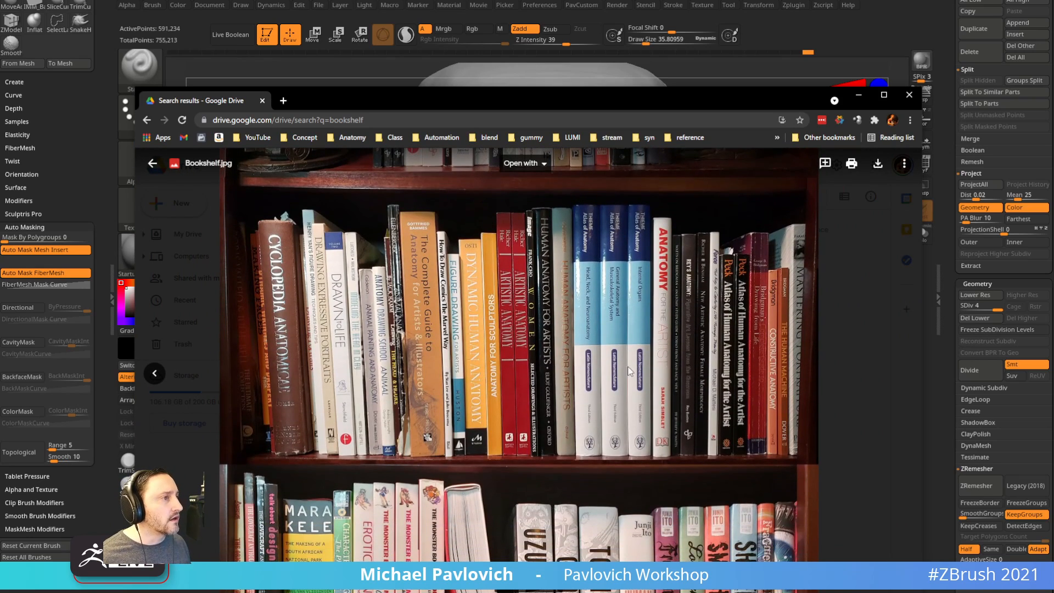
Examine the lower shelves of the bookshelf photo, recheck the figure-sculpting shelf above, and return to ZBrush.
left_click_drag(353, 344, 356, 461)
left_click_drag(531, 582, 538, 241)
scroll(555, 241, "down", 3)
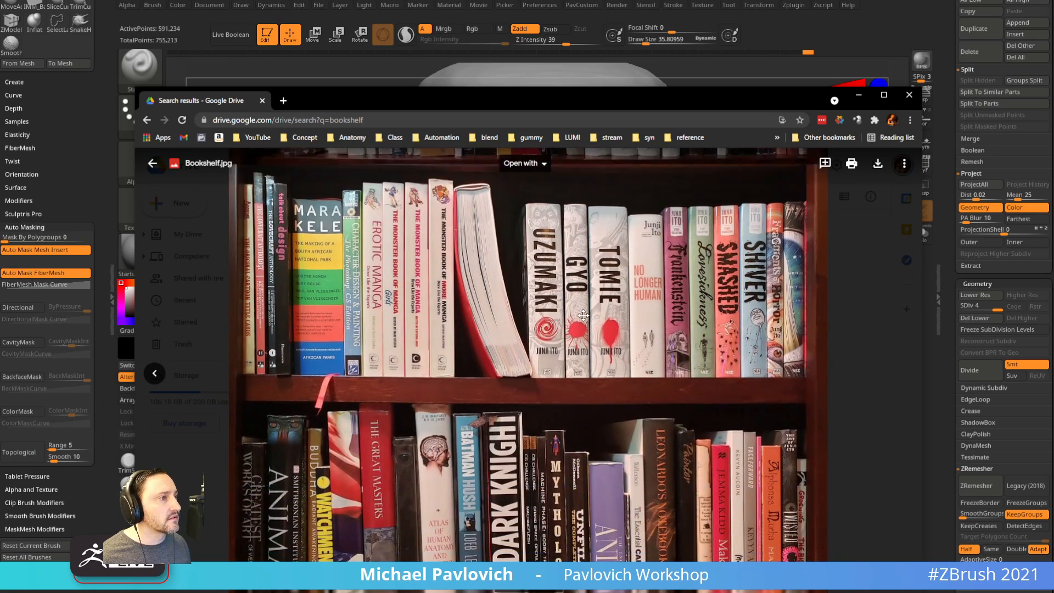
left_click_drag(505, 455, 541, 263)
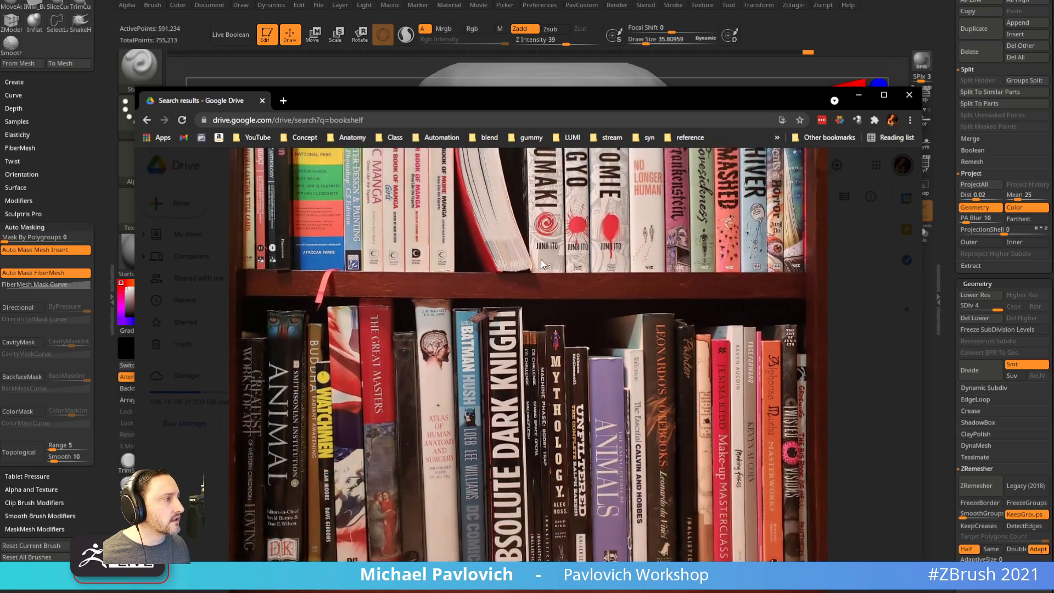
scroll(535, 285, "up", 10)
scroll(526, 308, "up", 5)
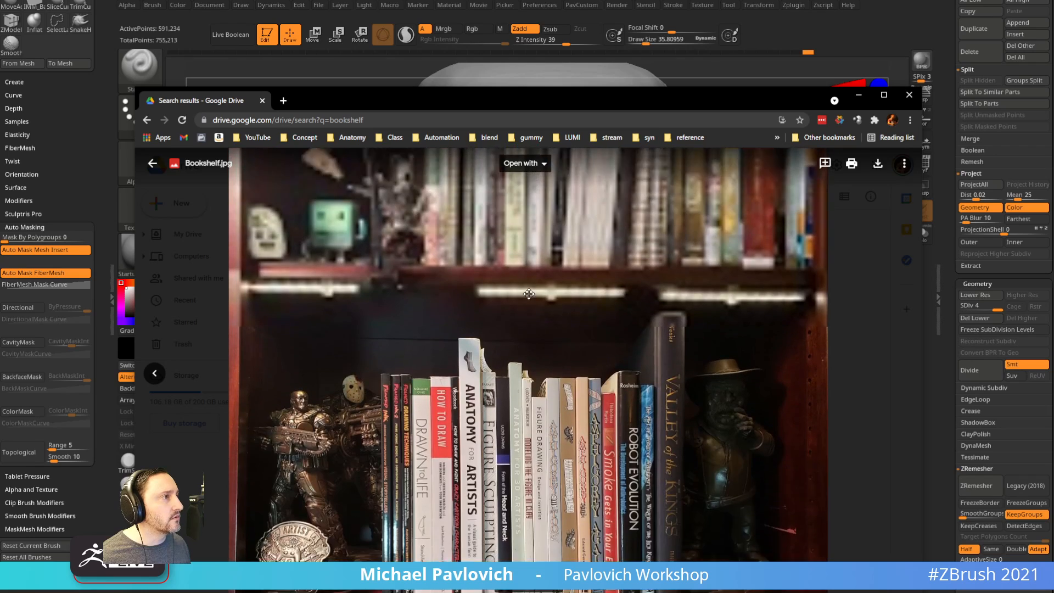
scroll(548, 220, "down", 8)
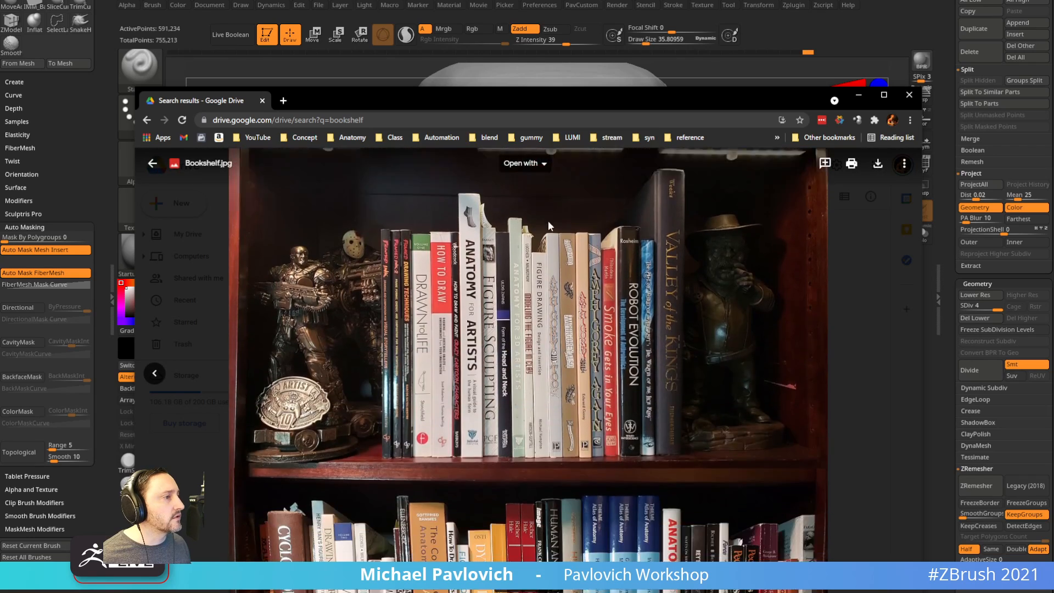
scroll(567, 387, "up", 1)
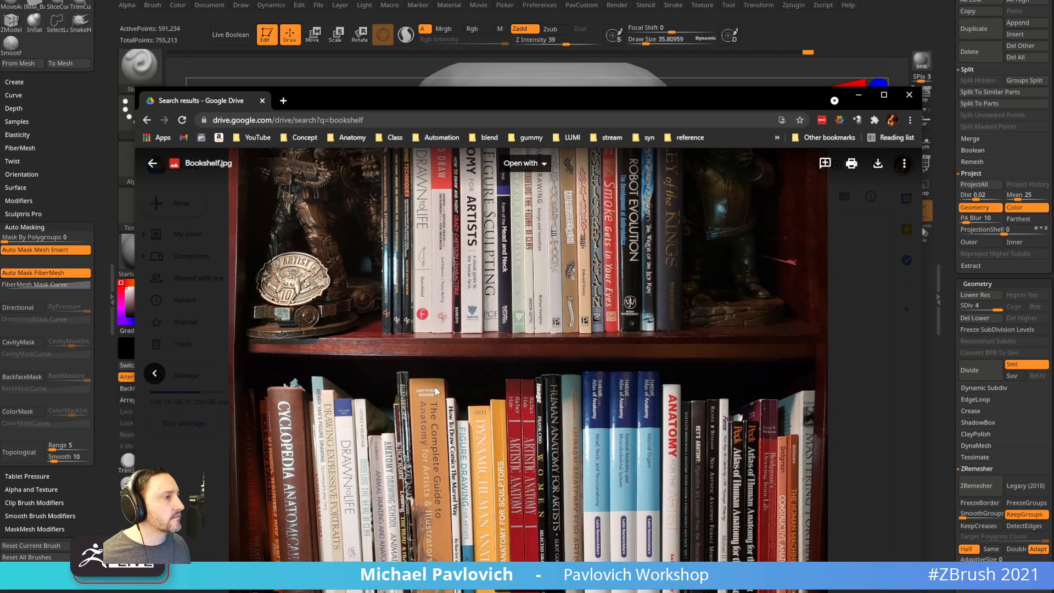
left_click_drag(598, 107, 571, 592)
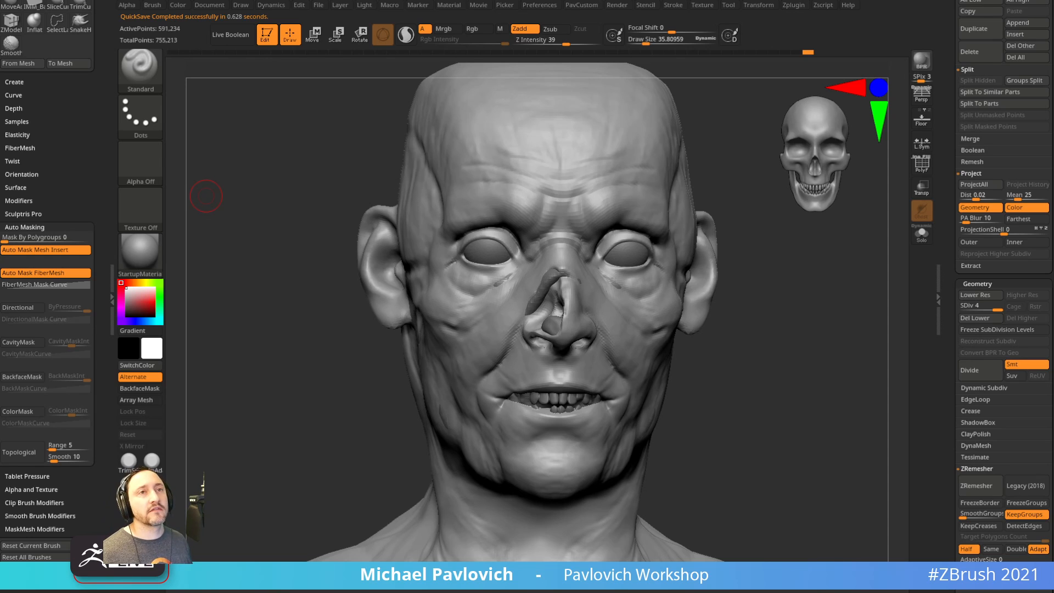
left_click_drag(834, 325, 872, 318)
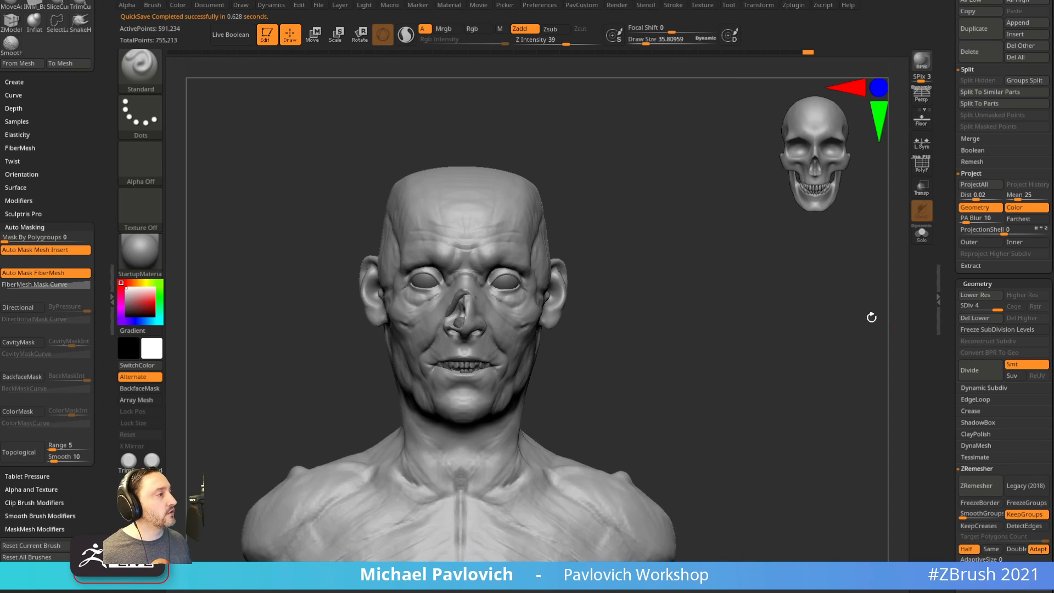
scroll(956, 338, "down", 10)
scroll(962, 337, "up", 3)
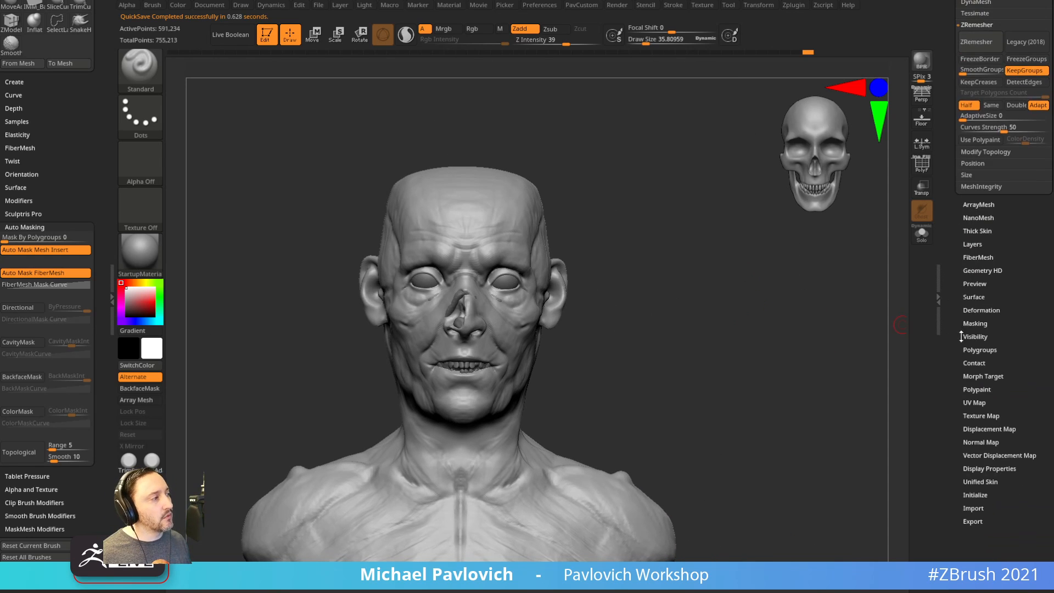
key("shift")
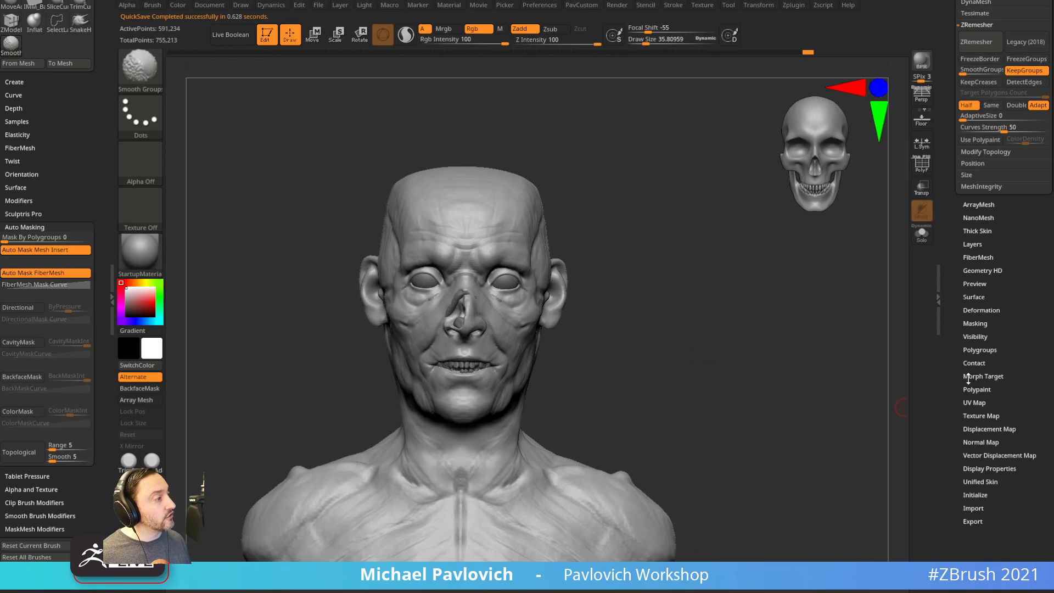
scroll(976, 319, "up", 2)
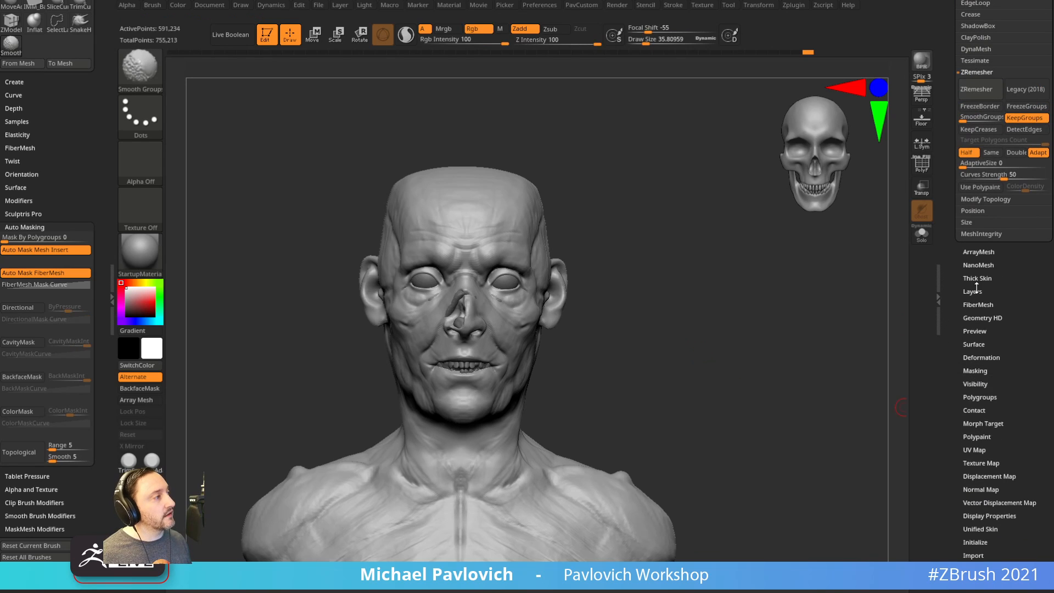
left_click_drag(850, 285, 804, 288)
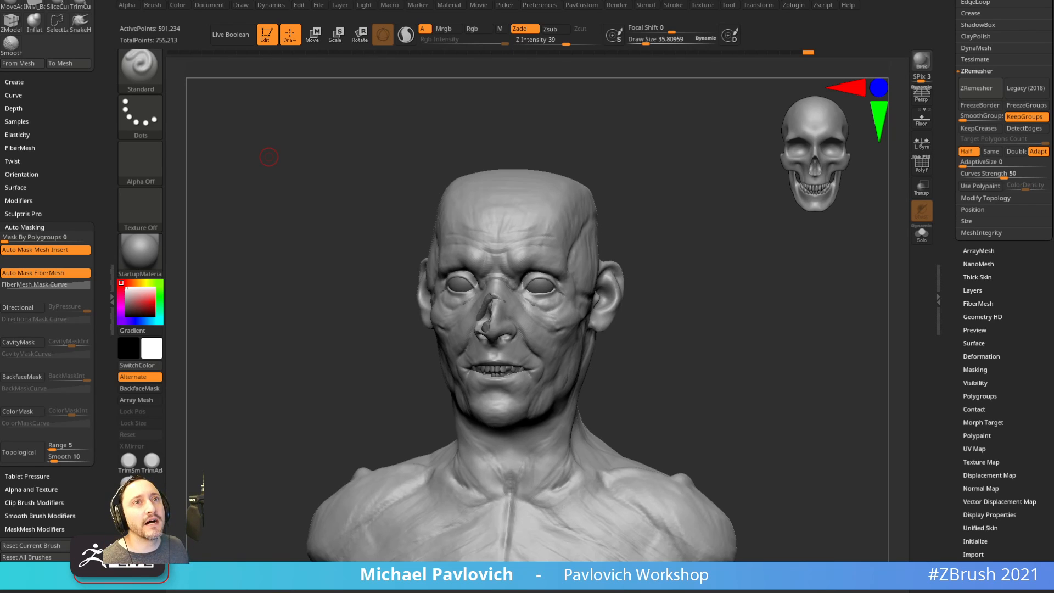
Smooth the mouth corner and the upper lip from below with the Smooth Groups brush.
right_click_drag(763, 295, 777, 364, "shift")
mouse_move(777, 364)
right_mouse_down("alt")
mouse_move(798, 358)
mouse_move(799, 288)
mouse_move(798, 326)
right_mouse_up("alt")
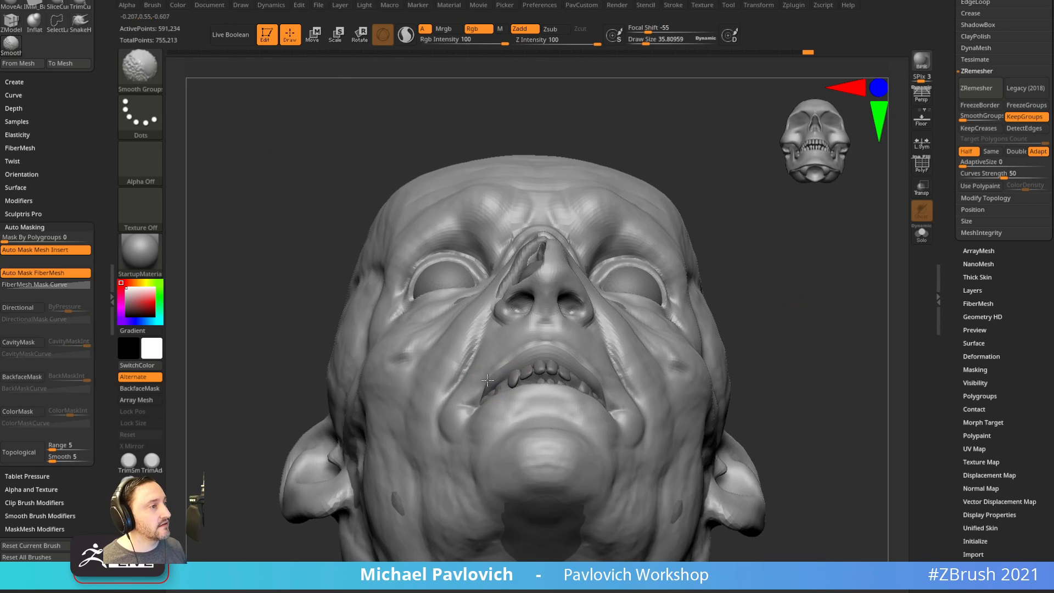
left_click_drag(480, 381, 494, 365, "shift")
mouse_move(792, 302)
right_mouse_down()
mouse_move(824, 353)
mouse_move(818, 346)
right_mouse_up()
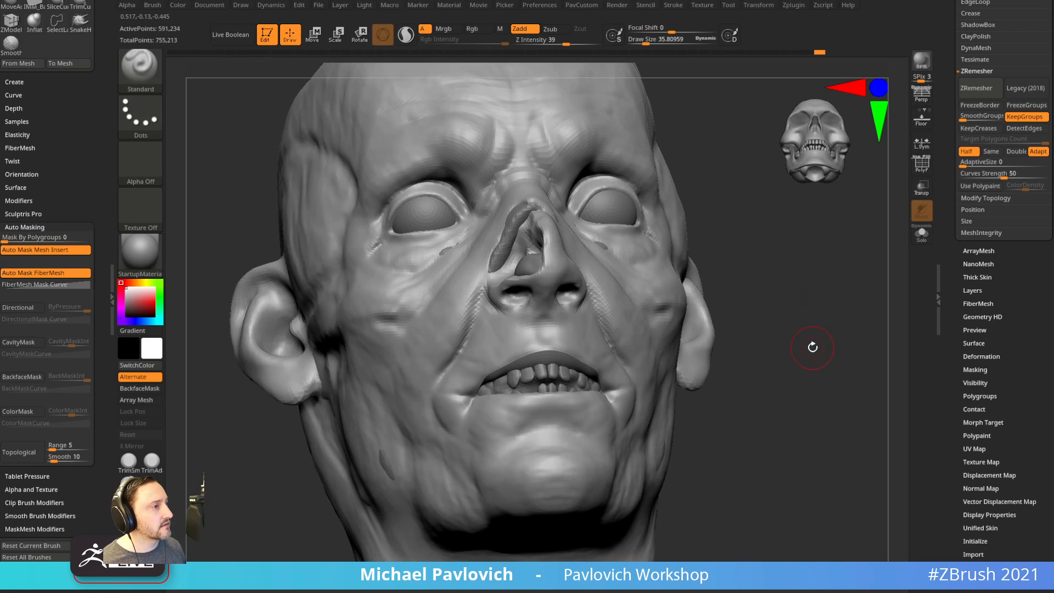
mouse_move(522, 358)
left_mouse_down("shift")
mouse_move(482, 384)
mouse_move(560, 345)
left_mouse_up("shift")
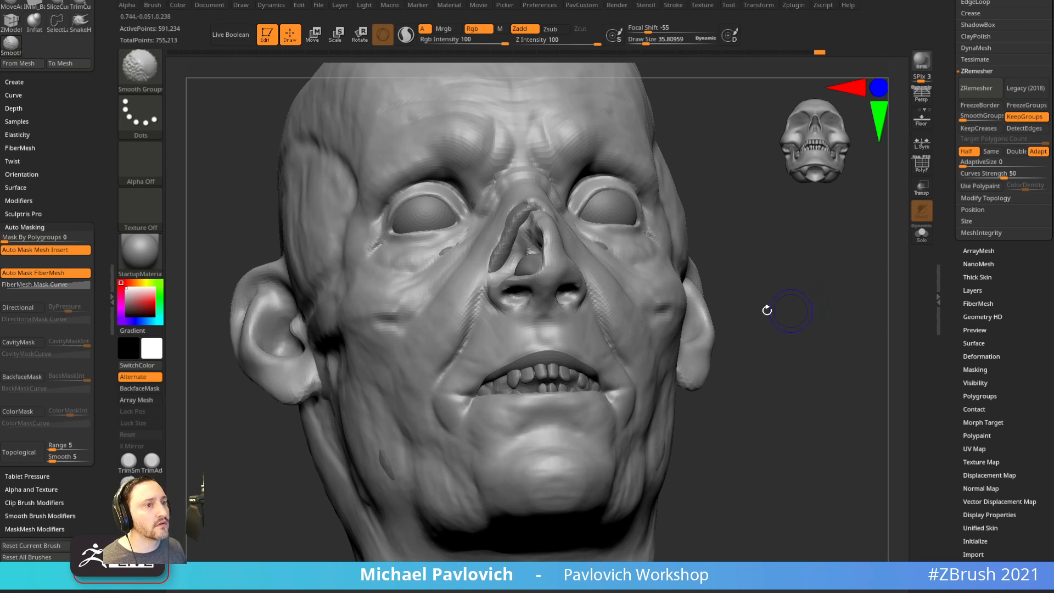
Switch the smoothing brush to Smooth and soften the lips and mouth corners.
key("b")
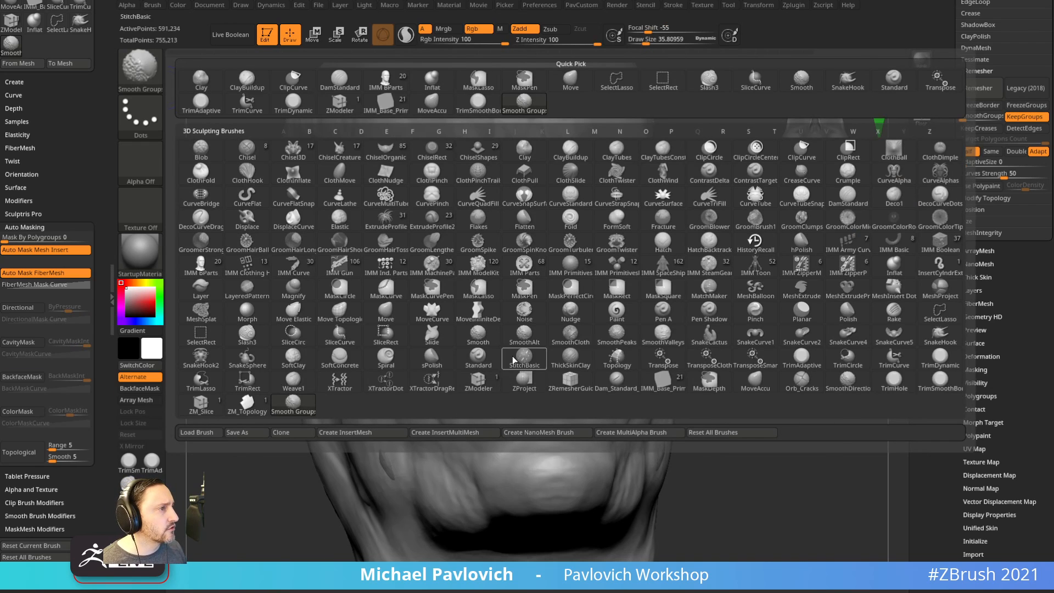
left_click(478, 334)
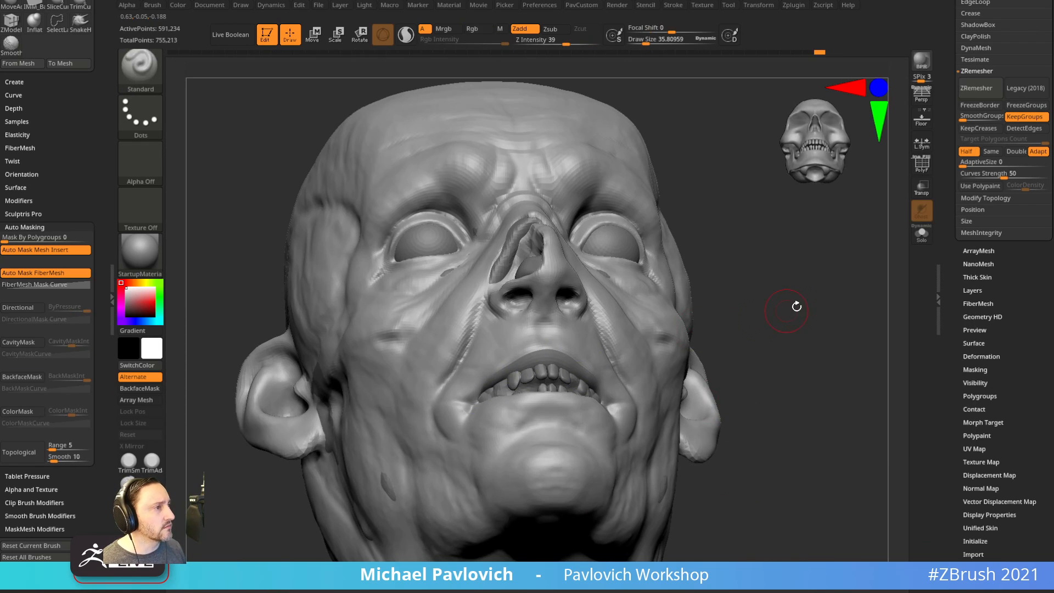
left_click_drag(796, 304, 588, 349)
left_click_drag(738, 322, 483, 401)
left_click_drag(709, 360, 865, 346)
left_click_drag(652, 371, 541, 379)
left_click(508, 395, "alt")
left_click_drag(751, 354, 737, 371)
key("s")
left_click_drag(497, 398, 515, 403)
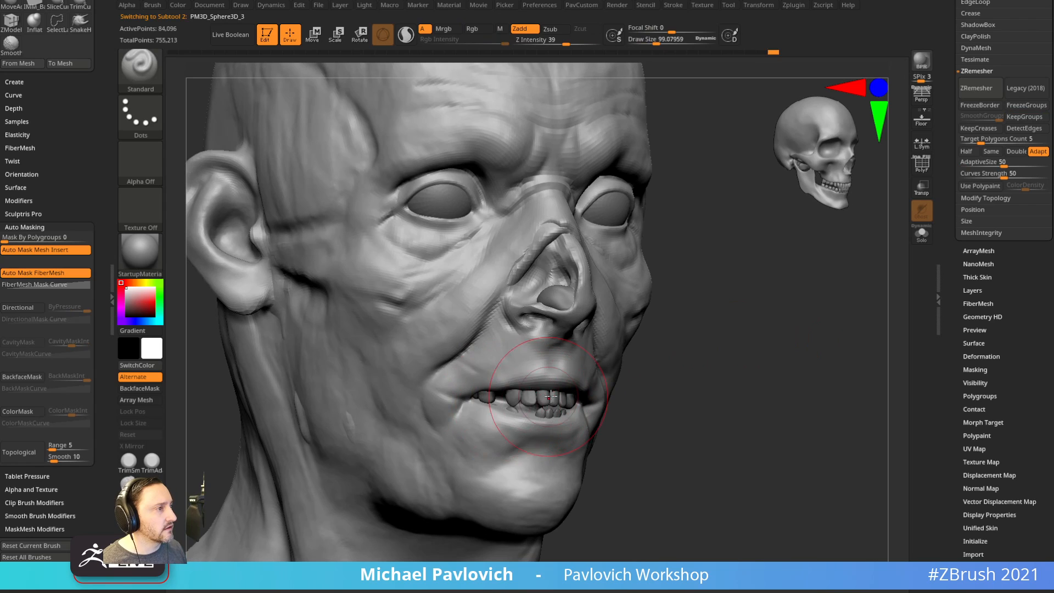
left_click_drag(733, 380, 662, 388)
key("s")
left_click_drag(514, 418, 507, 418)
Select the head subtool, solo it, and isolate the mouth polygroup at draw size 33.37.
left_click(577, 428, "alt")
left_click(918, 235)
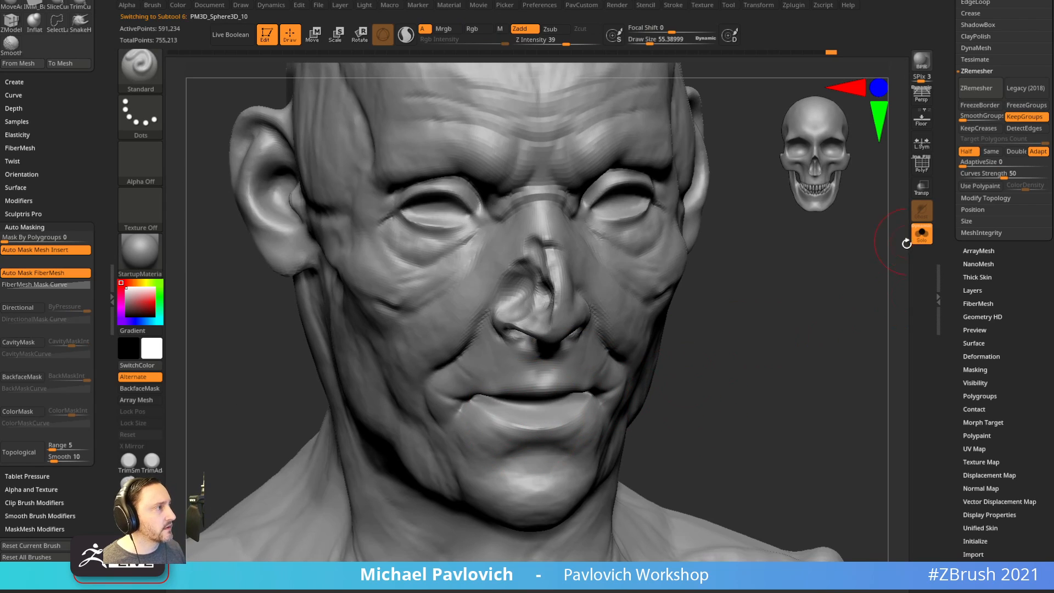
left_click(549, 412, "ctrl+shift")
left_click_drag(759, 356, 752, 406)
mouse_move(478, 407)
left_mouse_down()
mouse_move(505, 412)
mouse_move(484, 420)
left_mouse_up()
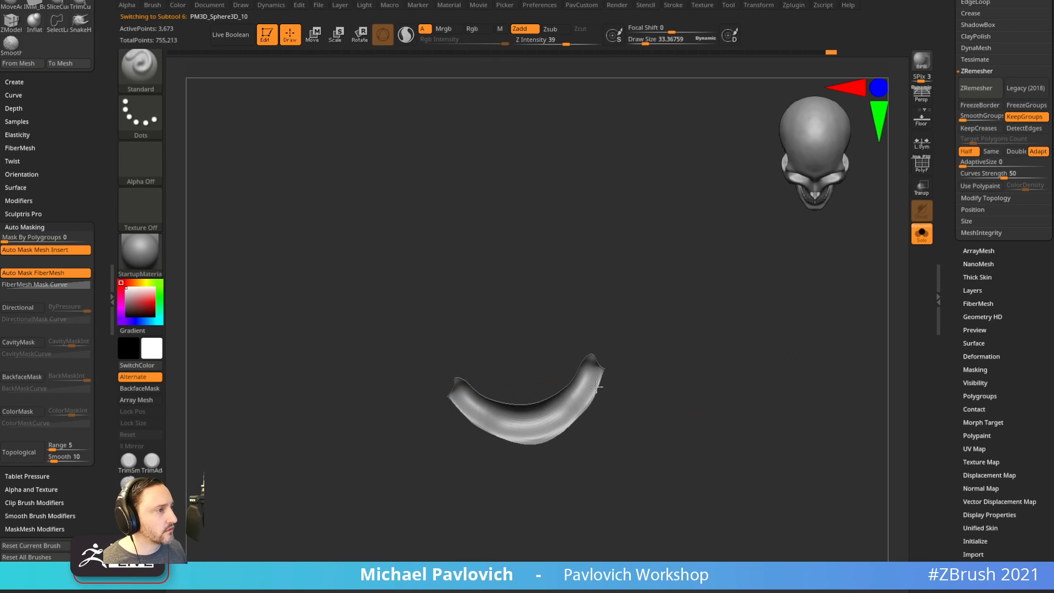
left_click_drag(651, 355, 658, 275)
Smooth the isolated mouth strip with the Smooth brush, then unhide the rest of the head and leave solo display.
left_click_drag(465, 352, 576, 310)
mouse_move(479, 359)
left_mouse_down()
mouse_move(541, 336)
mouse_move(591, 359)
left_mouse_up()
left_click_drag(488, 364, 568, 361)
left_click_drag(597, 314, 598, 275)
mouse_move(502, 338)
left_mouse_down("alt")
mouse_move(464, 360)
mouse_move(542, 325)
left_mouse_up("alt")
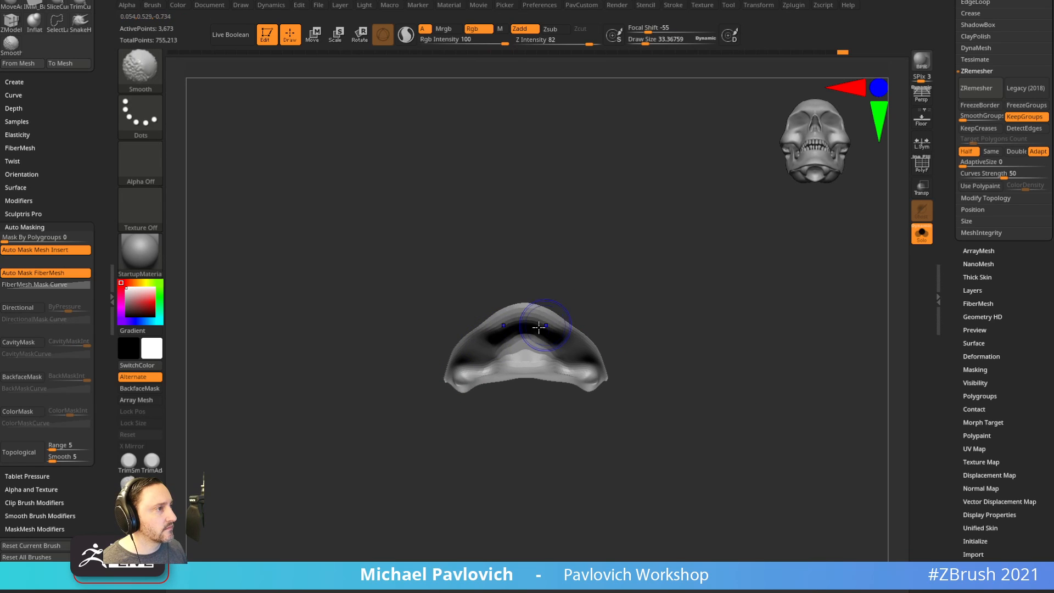
left_click_drag(616, 295, 653, 321)
left_click(718, 347, "ctrl+shift")
left_click_drag(867, 286, 841, 353, "shift")
left_click(922, 235)
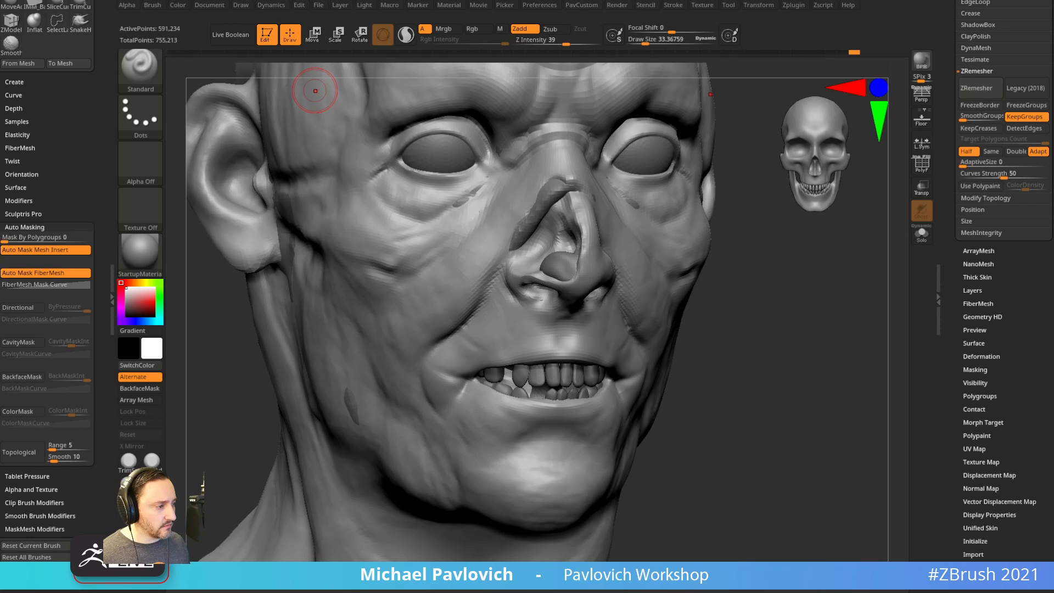
Switch to the browser, open the Intro to ZBrush artwork on ArtStation to view its page address, and return to ZBrush.
key("alt+Tab")
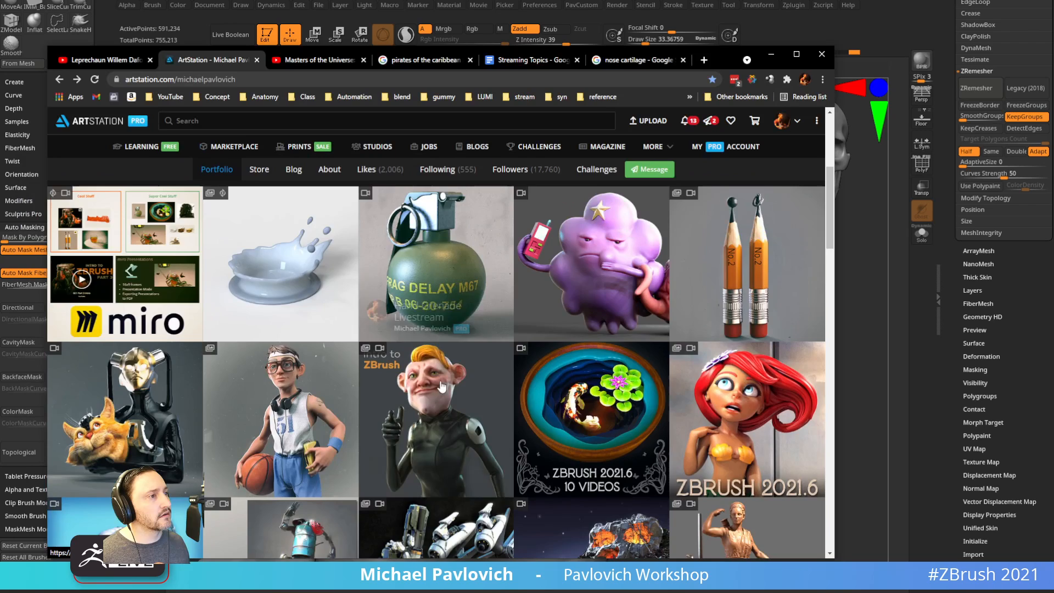
left_click(443, 386)
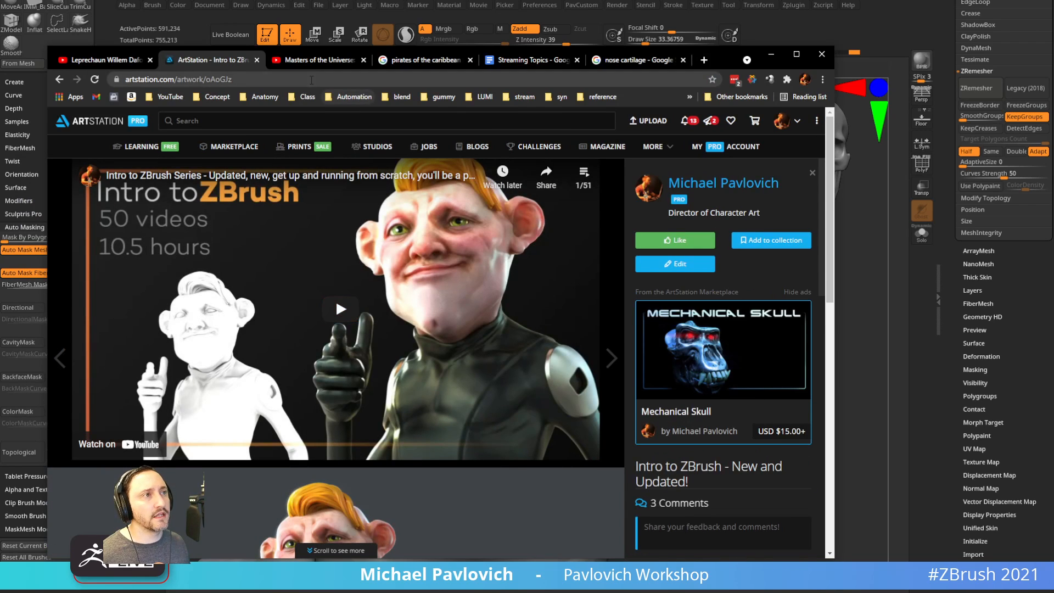
left_click(311, 80)
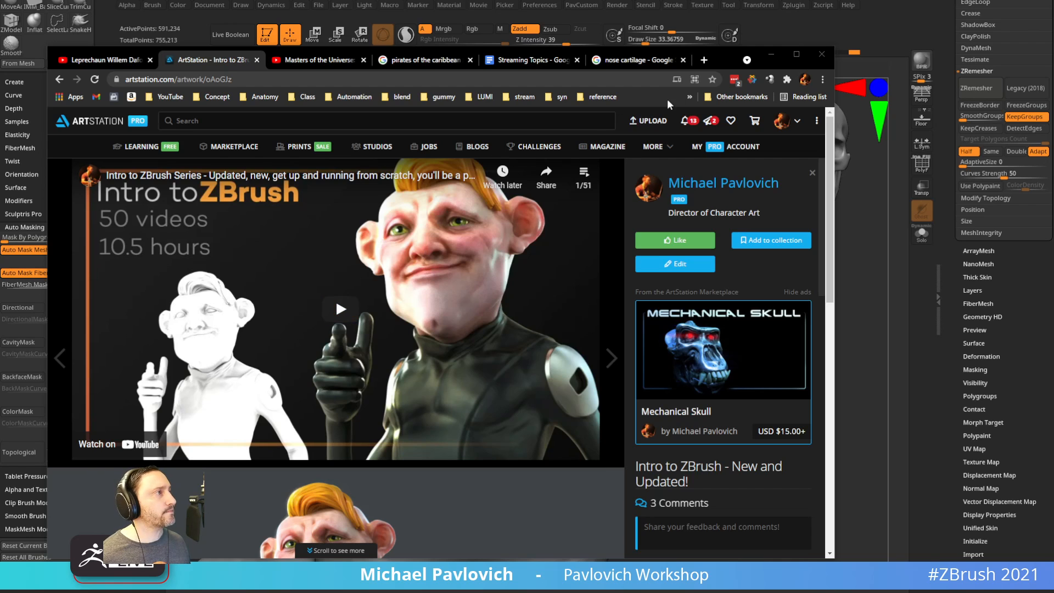
mouse_move(717, 54)
left_mouse_down()
mouse_move(721, 84)
mouse_move(0, 89)
left_mouse_up()
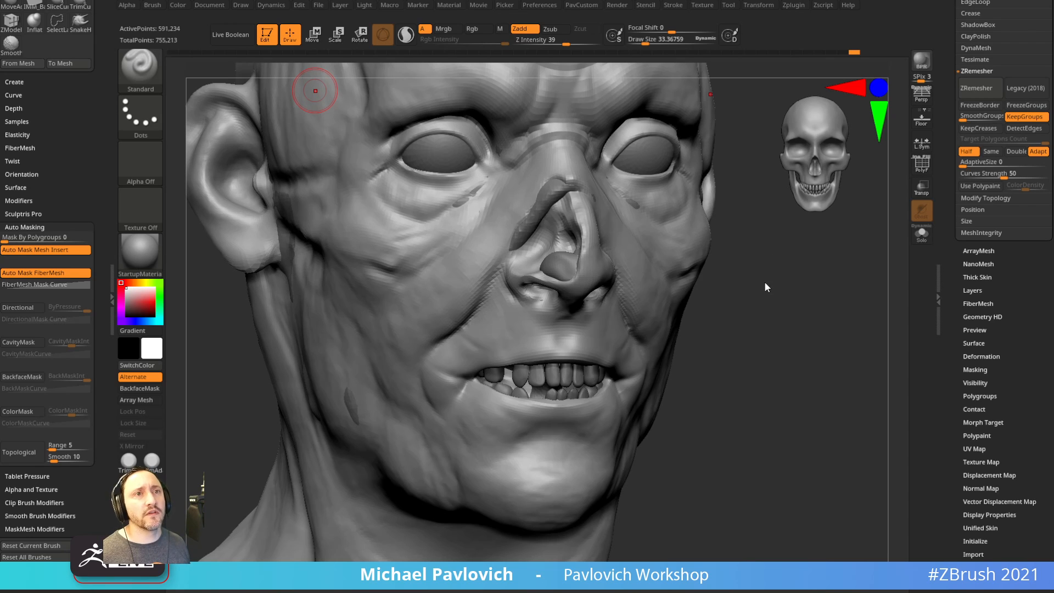
Try Polish By Features on the head sculpt, including the switched polish mode, and undo each polish.
left_click_drag(766, 299, 755, 337, "alt")
left_click_drag(754, 337, 807, 334)
key("s")
left_click_drag(429, 309, 443, 308)
left_click_drag(724, 264, 637, 258)
left_click_drag(819, 309, 884, 291)
key("shift")
left_click_drag(955, 279, 955, 207)
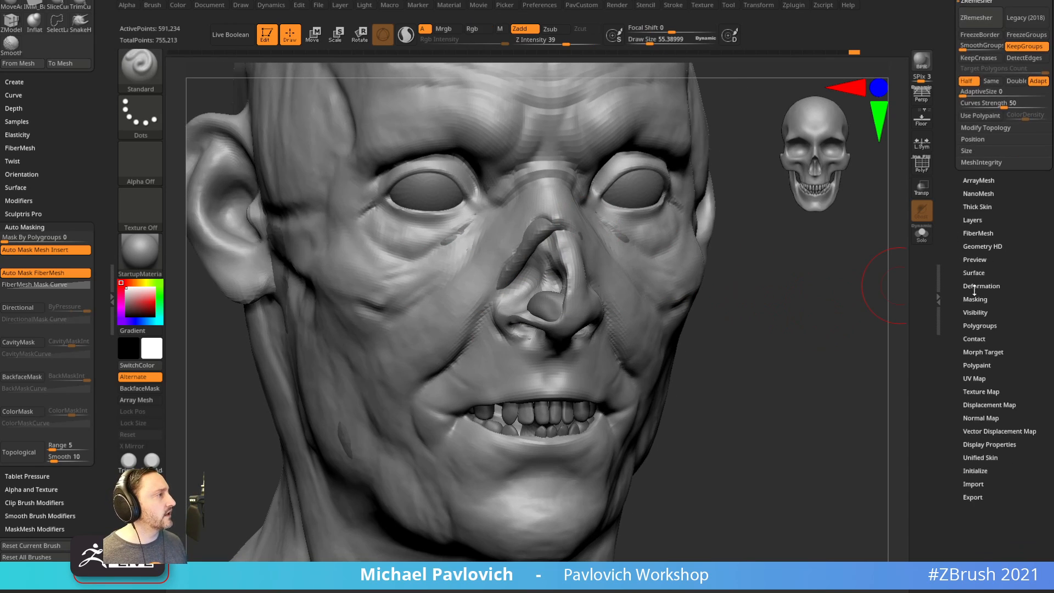
left_click(969, 287, "shift")
left_click_drag(955, 291, 954, 166)
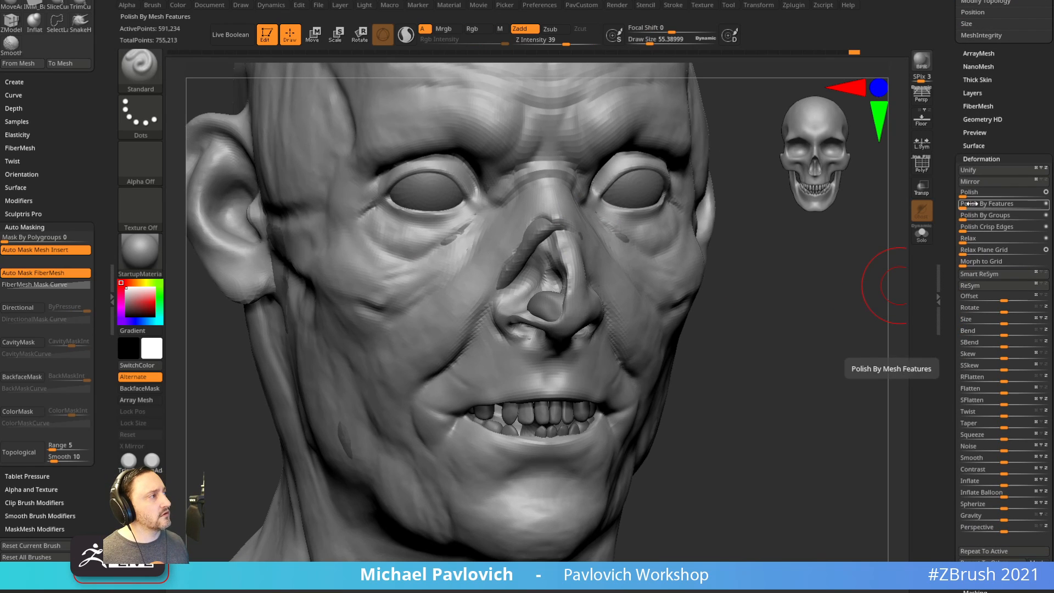
left_click(1031, 211)
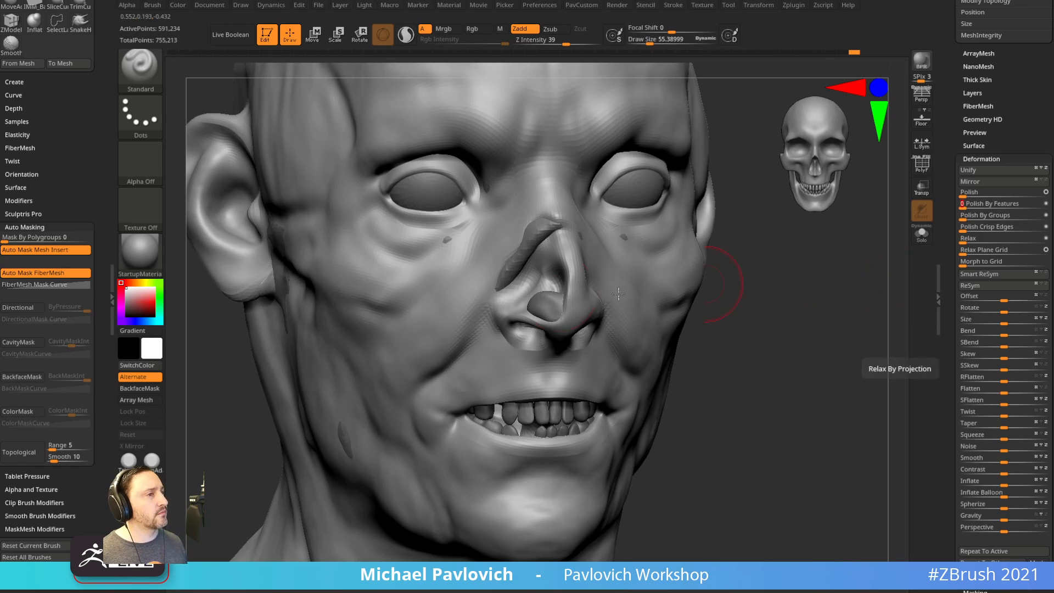
key("ctrl+z")
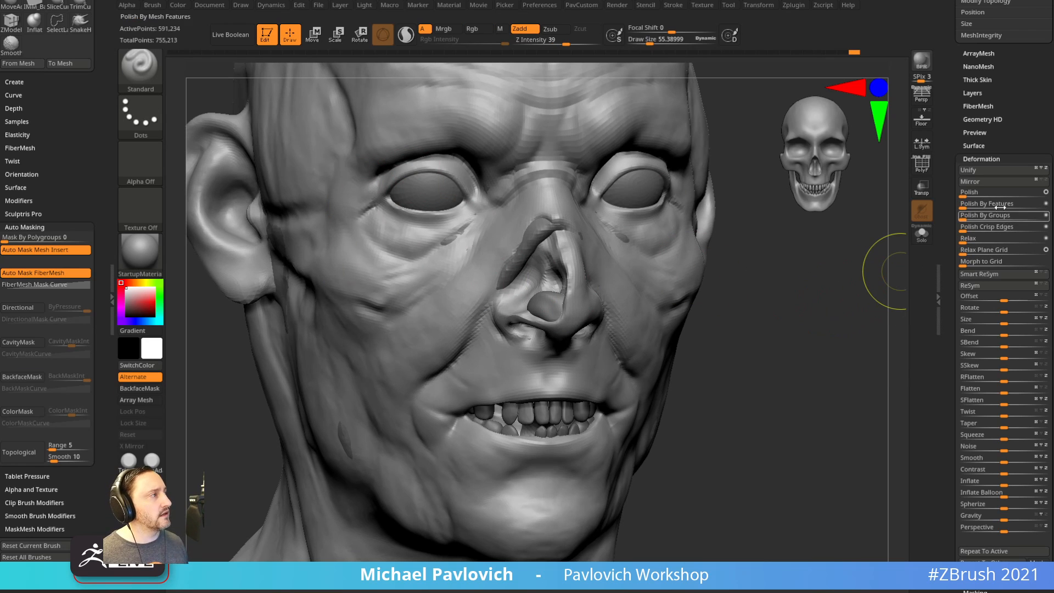
left_click(977, 203)
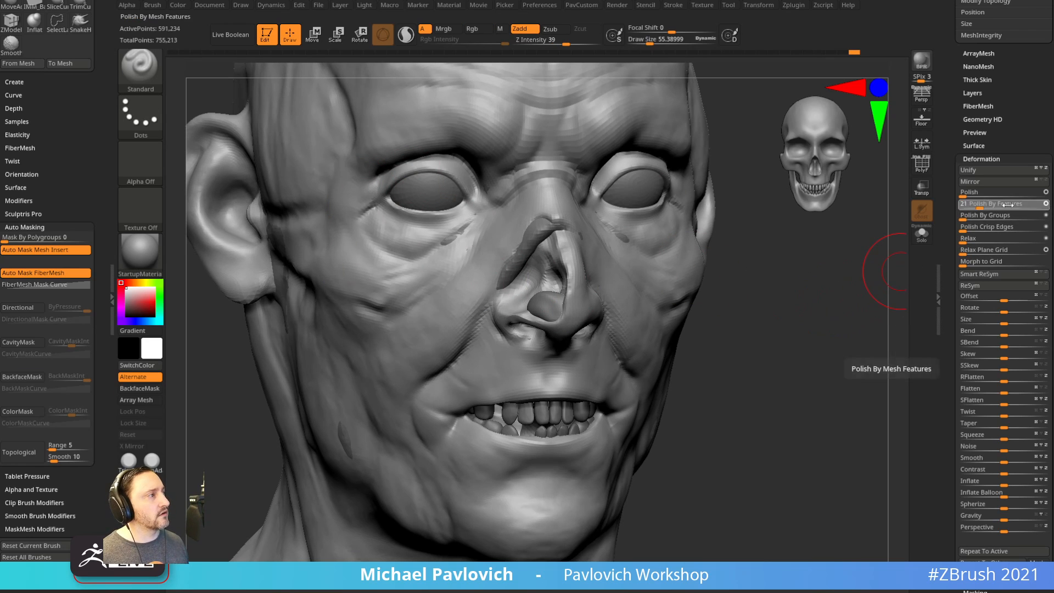
key("ctrl+z")
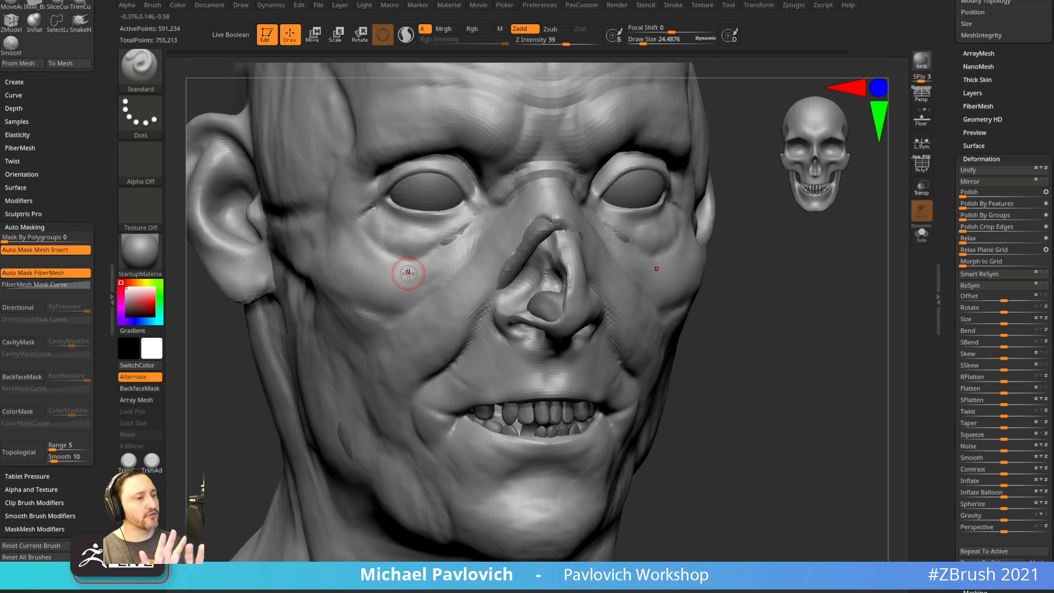
Browse the brush library's smoothing variants among the brushes starting with S.
left_click_drag(780, 344, 733, 307)
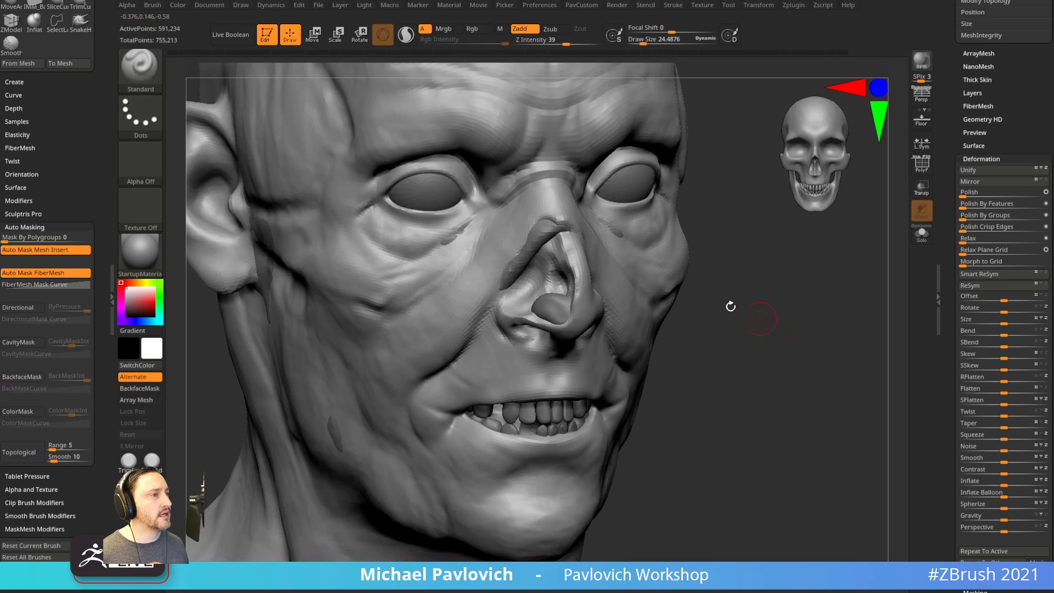
mouse_move(393, 307)
left_mouse_down("shift")
mouse_move(366, 247)
mouse_move(362, 299)
mouse_move(439, 236)
mouse_move(468, 317)
left_mouse_up("shift")
left_click_drag(784, 324, 746, 319)
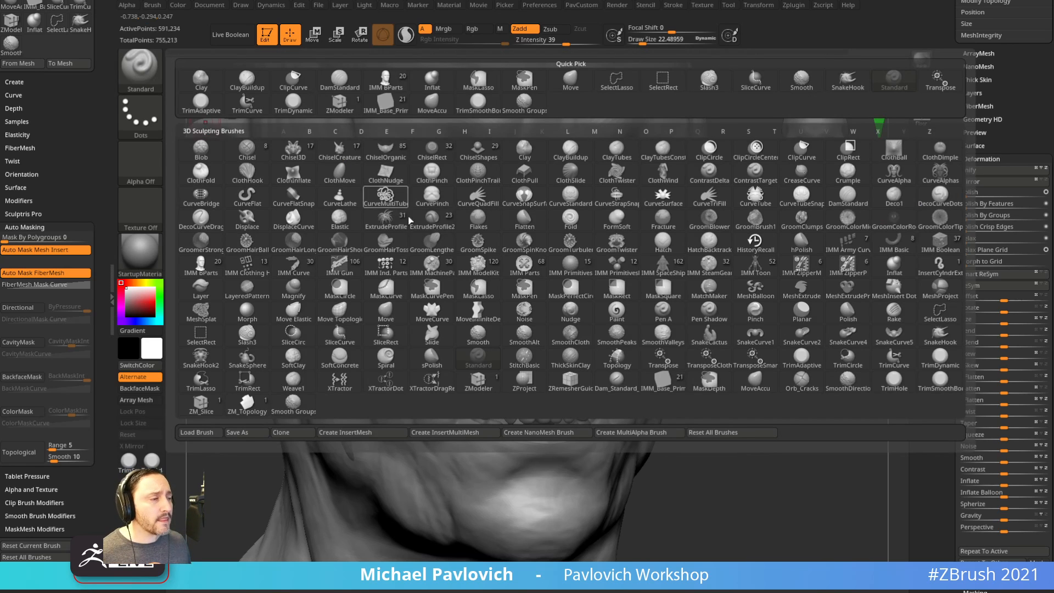
left_click(140, 69)
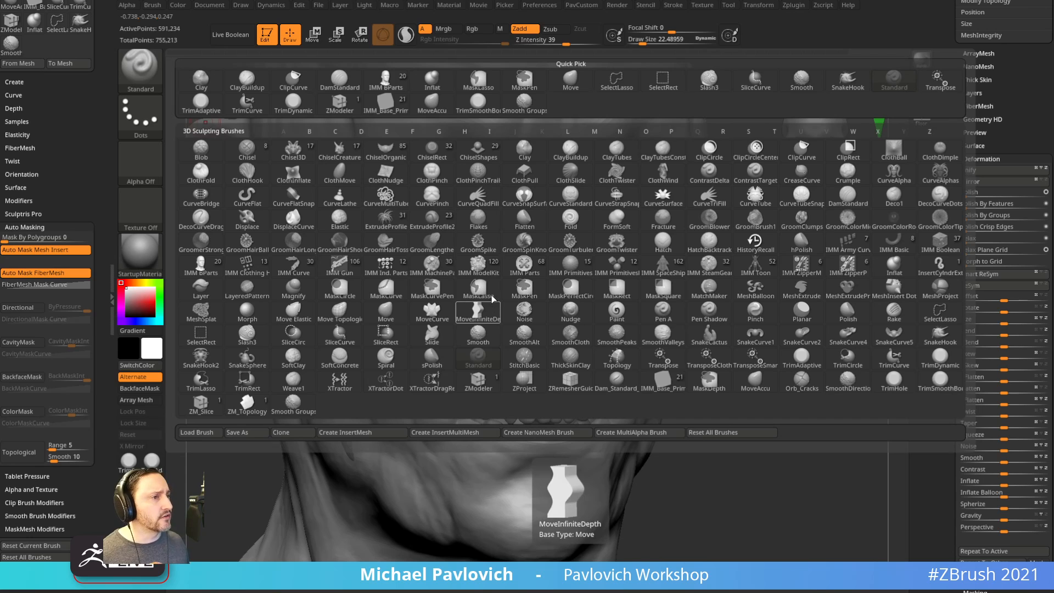
key("s")
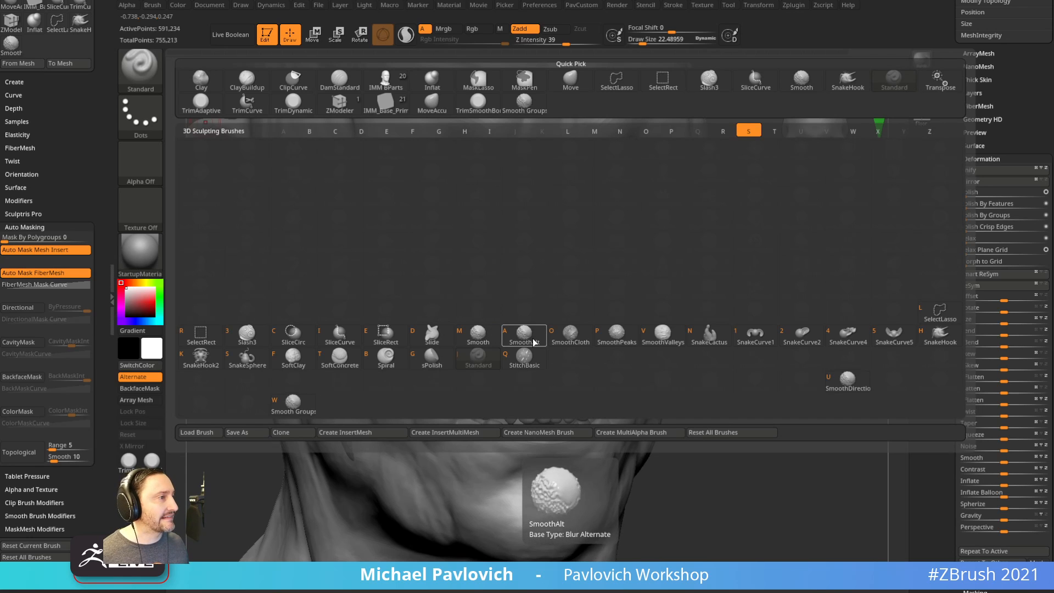
key("a")
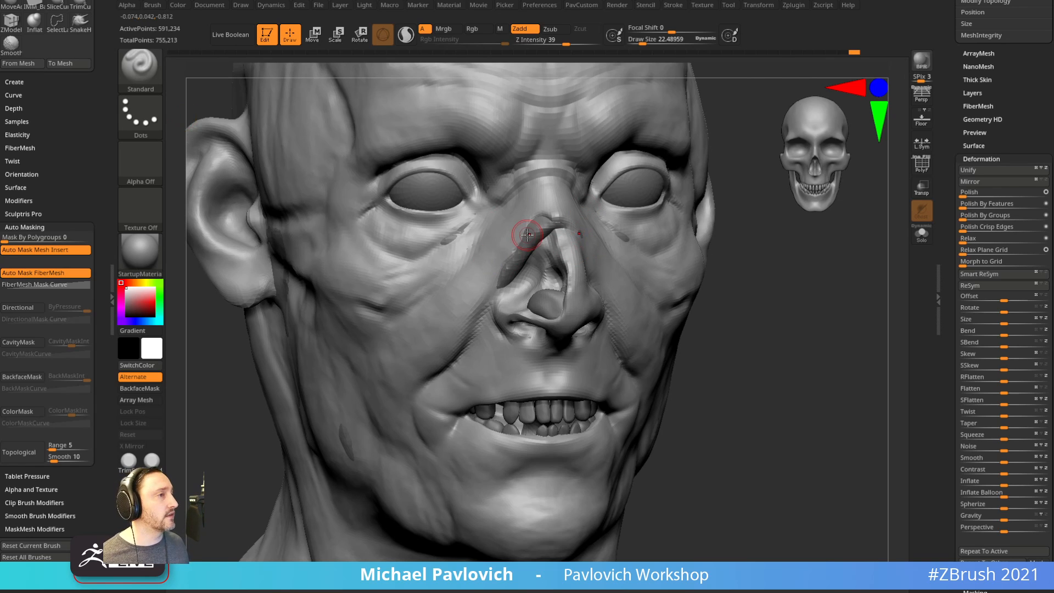
Examine the Mask By Polypaint preview and its color tolerance options for the head, and cancel without applying.
key("shift")
left_click(970, 159)
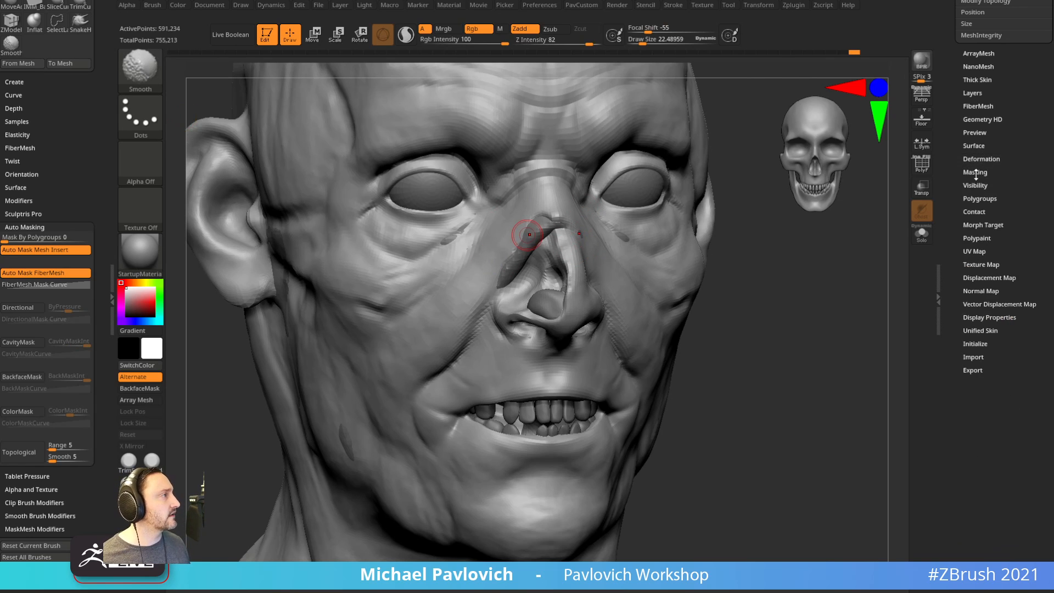
left_click(976, 172)
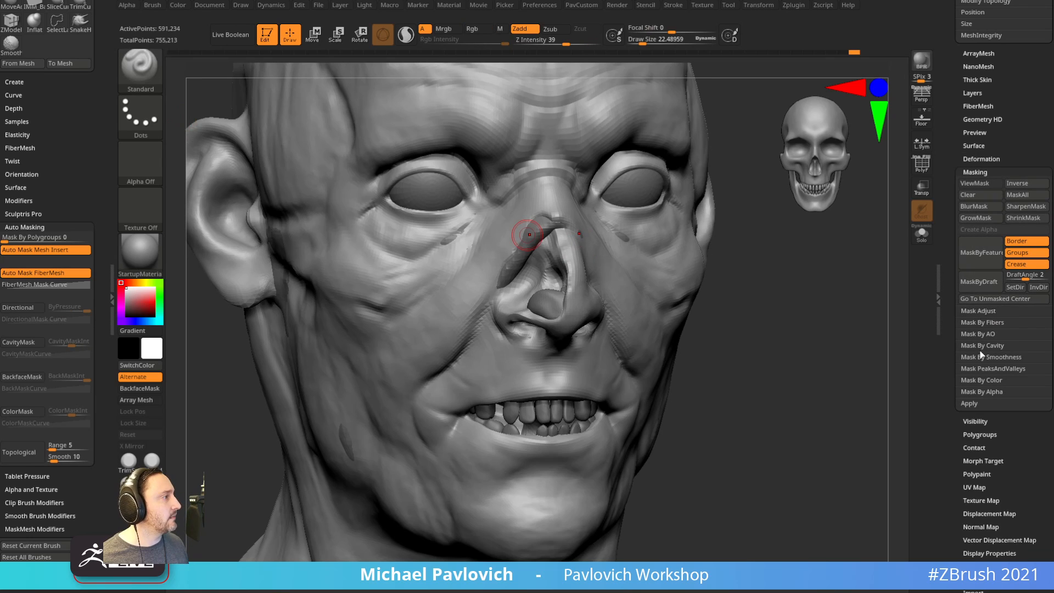
left_click(987, 383)
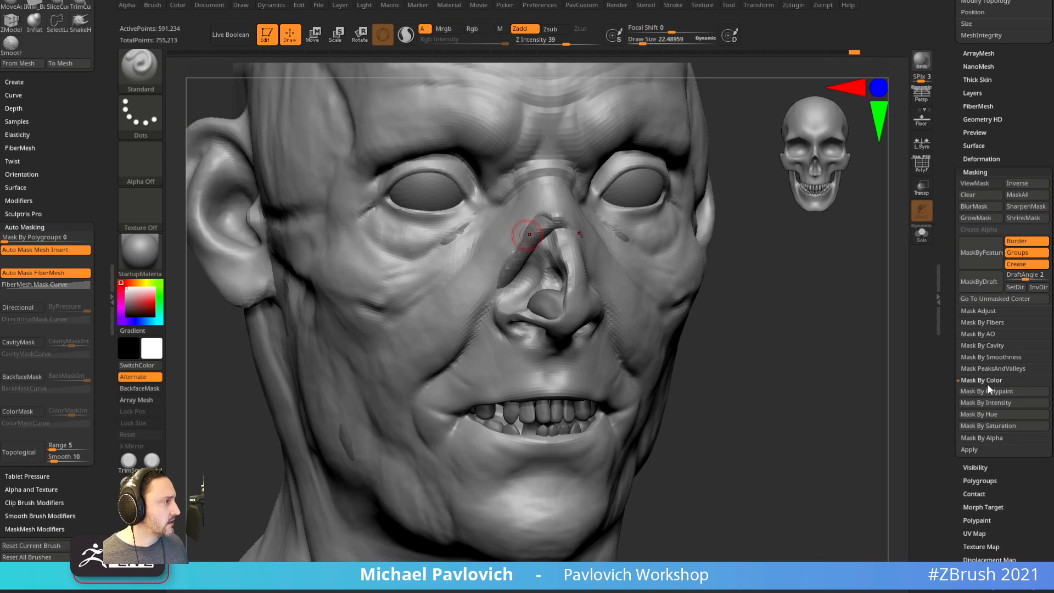
left_click(991, 398)
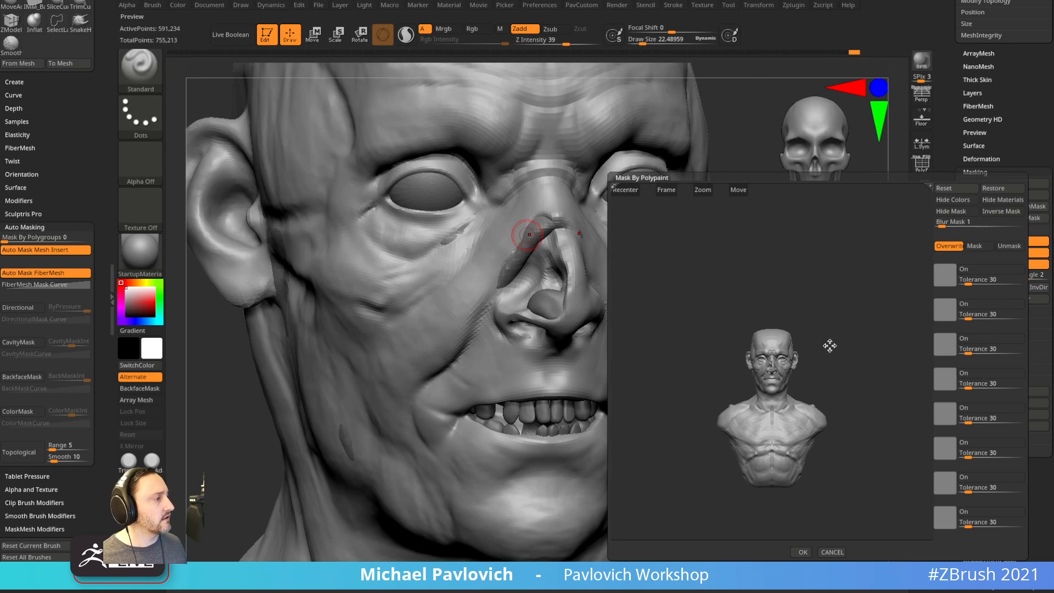
left_click(833, 552)
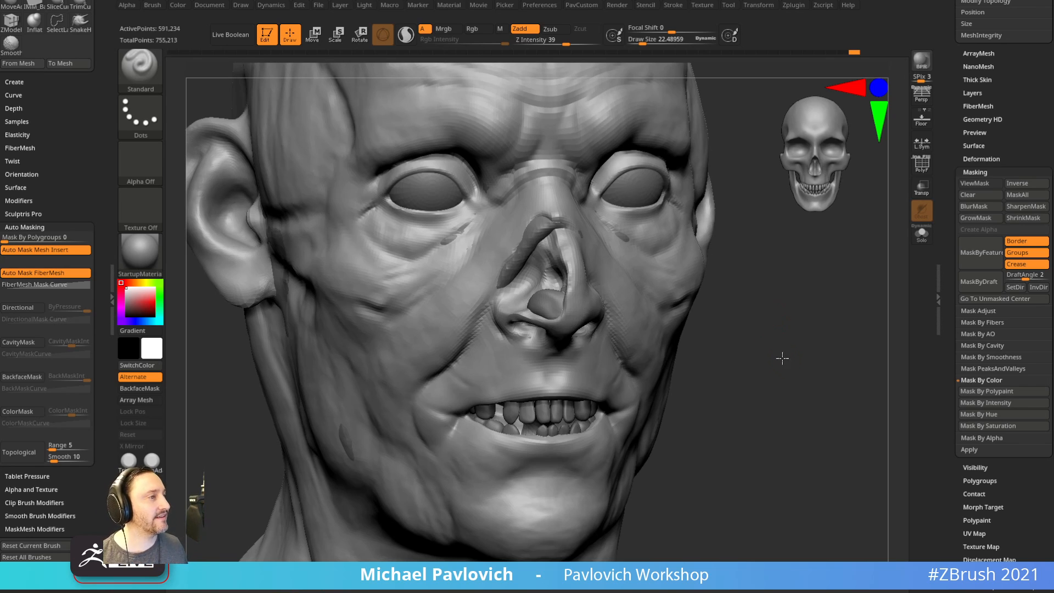
mouse_move(783, 358)
left_mouse_down("shift")
mouse_move(842, 332)
mouse_move(616, 313)
left_mouse_up("shift")
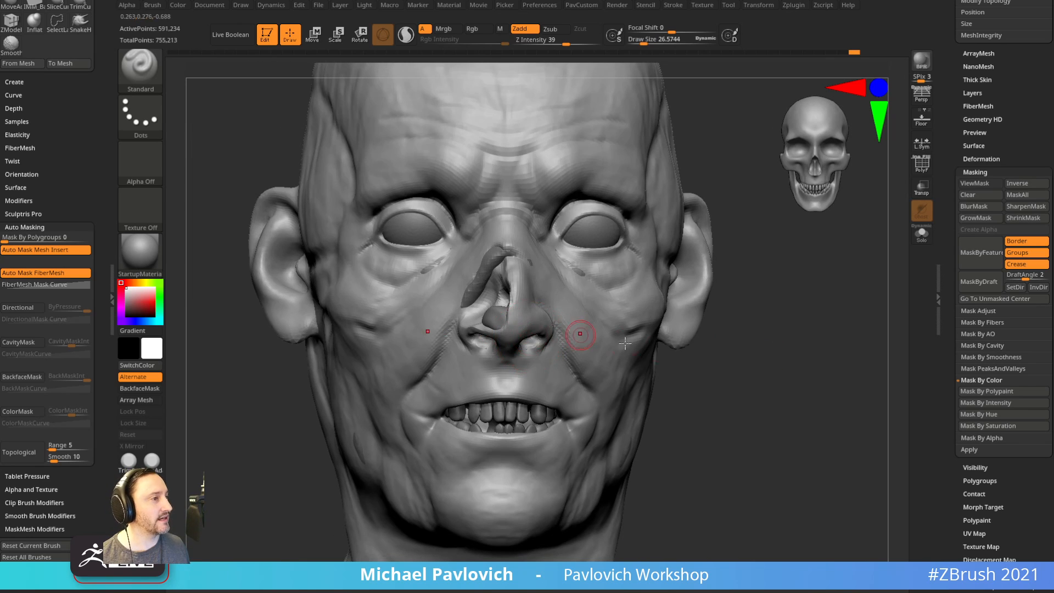
left_click_drag(687, 352, 829, 369)
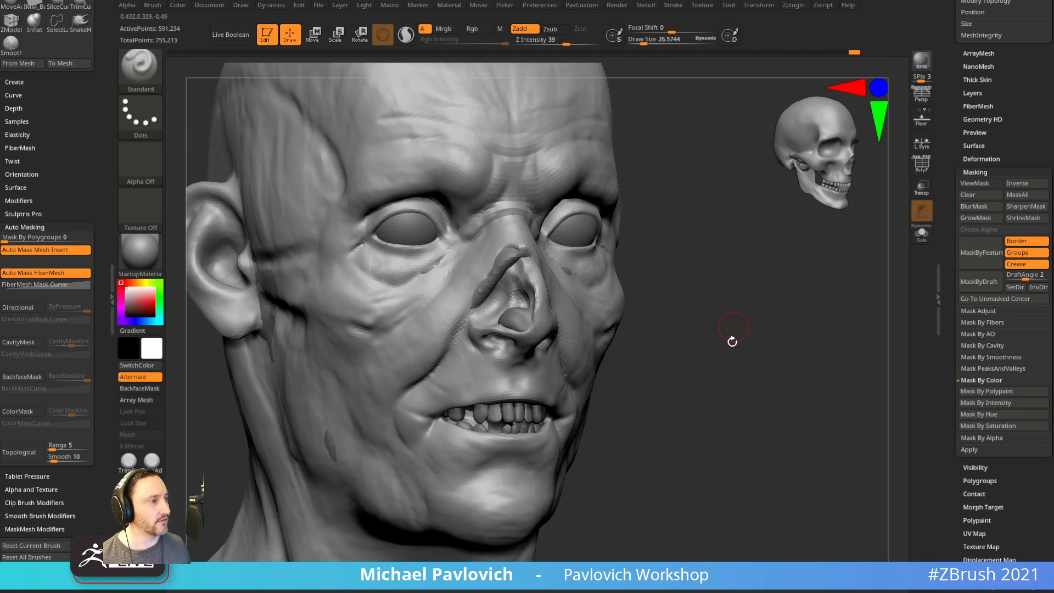
mouse_move(732, 341)
left_mouse_down("shift")
mouse_move(788, 360)
mouse_move(807, 354)
mouse_move(757, 352)
left_mouse_up("shift")
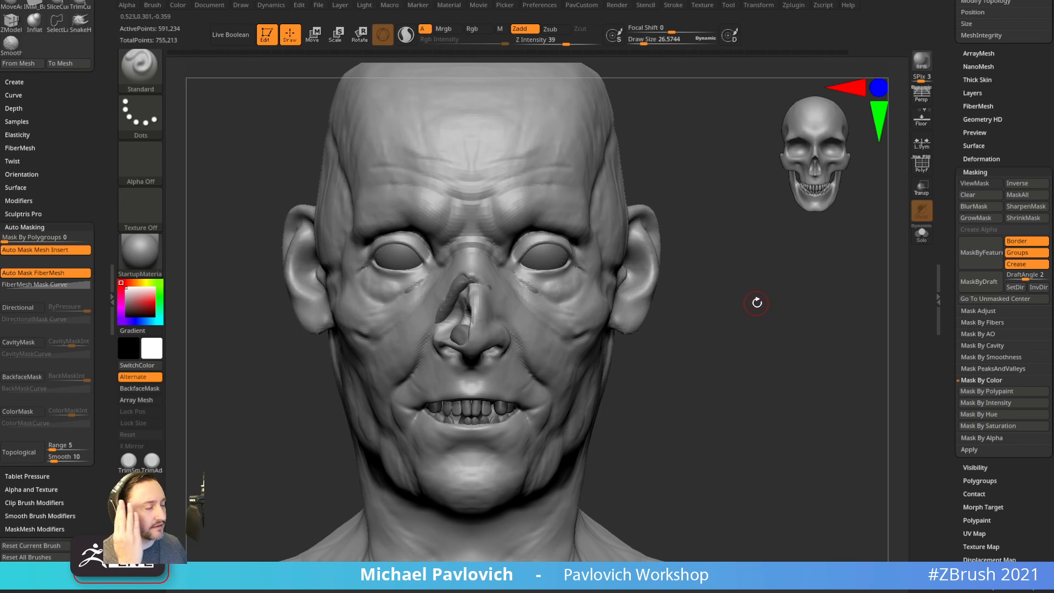
mouse_move(755, 315)
left_mouse_down()
mouse_move(765, 331)
mouse_move(727, 348)
mouse_move(775, 358)
left_mouse_up()
Set the draw size to 31.01 and select the DamStandard brush.
key("s")
left_click(740, 334)
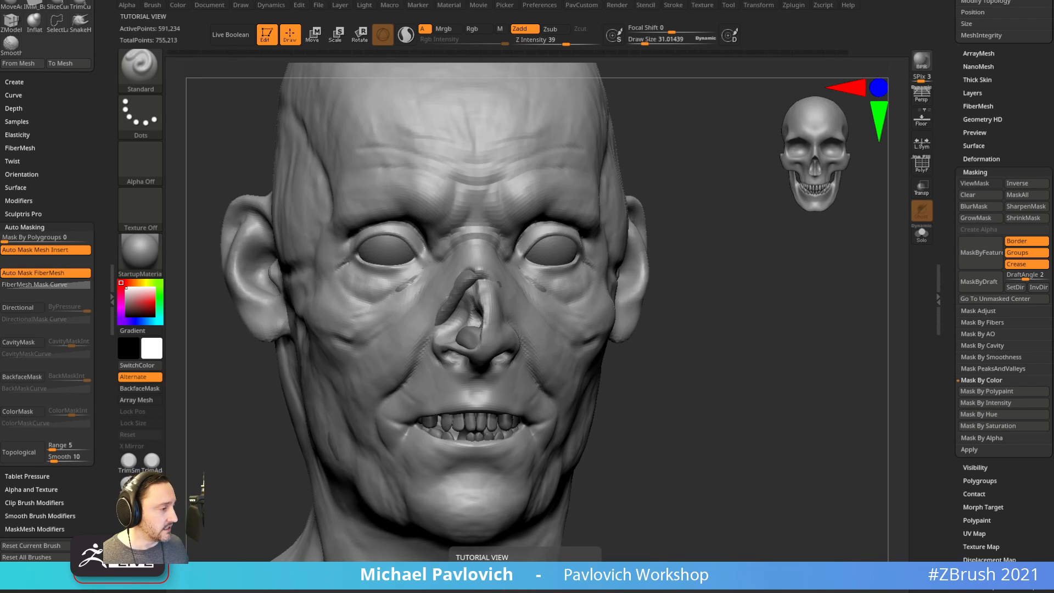
mouse_move(699, 338)
left_mouse_down("alt")
mouse_move(737, 313)
mouse_move(769, 320)
left_mouse_up("alt")
key("b")
key("d")
key("s")
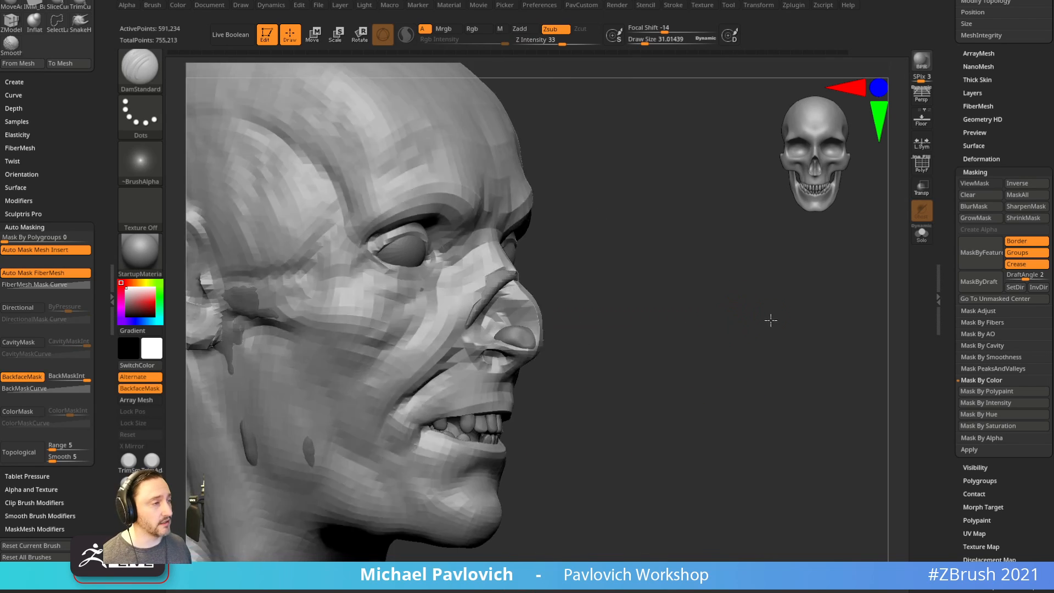
Select the Orb_Cracks brush and carve the nasolabial creases from the nostrils down toward the mouth corners.
mouse_move(614, 277)
left_mouse_down("alt")
mouse_move(631, 288)
mouse_move(629, 307)
left_mouse_up("alt")
key("b")
key("o")
key("c")
left_click_drag(491, 329, 382, 446)
left_click_drag(698, 466, 519, 485)
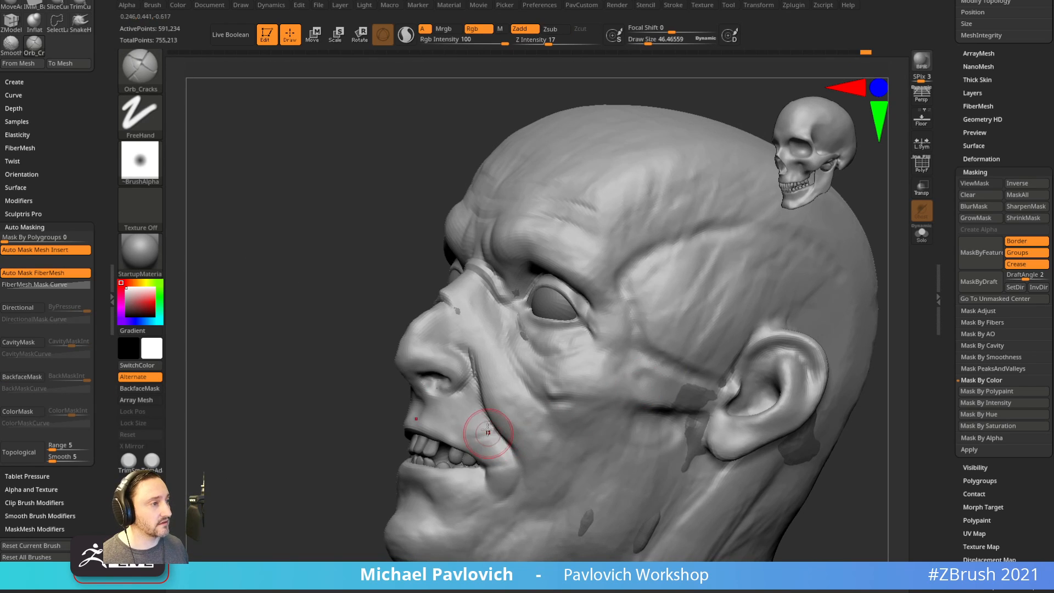
left_click_drag(354, 499, 549, 427)
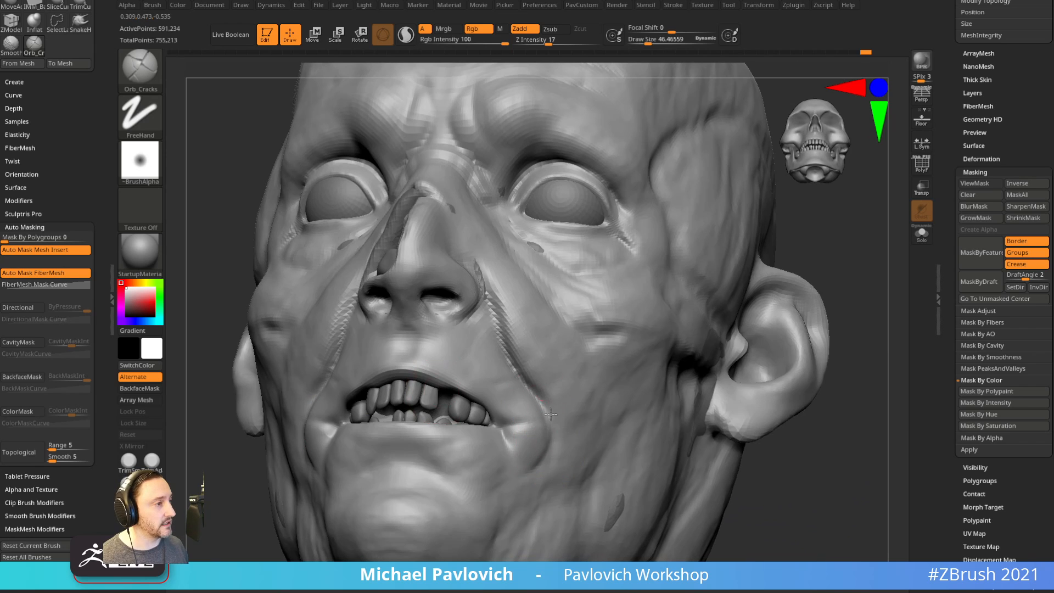
Switch to the Standard brush, adjust its draw size, and build up the bags under the eyes.
key("space")
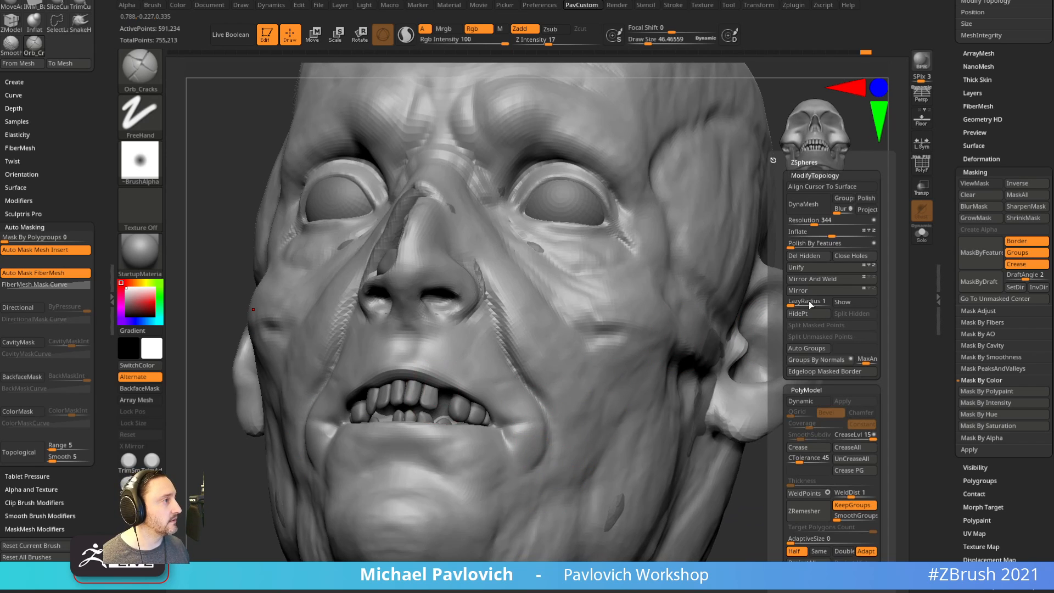
left_click_drag(807, 464, 721, 410)
key("s")
left_click_drag(514, 350, 541, 348)
left_click_drag(746, 359, 777, 409)
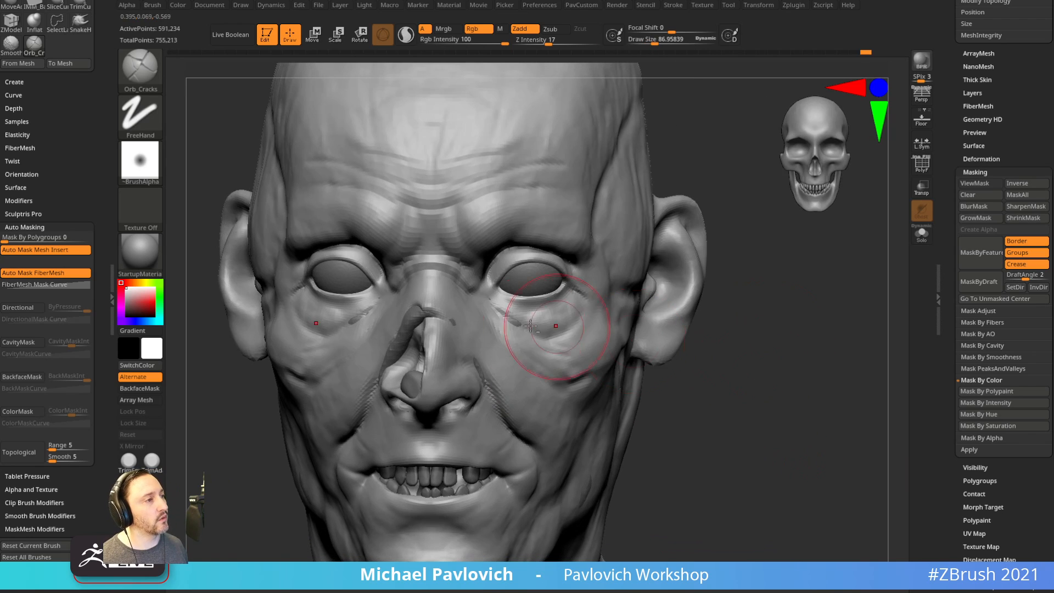
key("b")
key("s")
key("t")
key("s")
left_click_drag(541, 324, 510, 320)
mouse_move(730, 324)
left_mouse_down()
mouse_move(683, 302)
mouse_move(476, 354)
left_mouse_up()
Carve the creases bordering the under-eye bags with the DamStandard brush.
key("b")
key("d")
key("s")
key("s")
mouse_move(477, 354)
left_mouse_down()
mouse_move(507, 365)
mouse_move(553, 334)
left_mouse_up()
Paint a mask over the under-eye bags and invert it so only the bags stay editable.
left_click_drag(813, 296, 802, 328, "shift")
left_click_drag(955, 138, 959, 278)
left_click_drag(807, 299, 761, 303)
mouse_move(450, 363)
left_mouse_down("ctrl")
mouse_move(487, 367)
mouse_move(515, 352)
mouse_move(434, 354)
mouse_move(488, 354)
left_mouse_up("ctrl")
left_click(788, 347, "ctrl")
left_click_drag(791, 351, 830, 365)
Reshape the unmasked under-eye bags with the Move brush, pulling them downward over the cheeks.
key("b")
key("m")
key("v")
left_click_drag(483, 369, 475, 384)
left_click_drag(605, 363, 524, 379)
left_click_drag(442, 371, 442, 380)
left_click_drag(269, 434, 341, 429)
left_click_drag(485, 375, 489, 381)
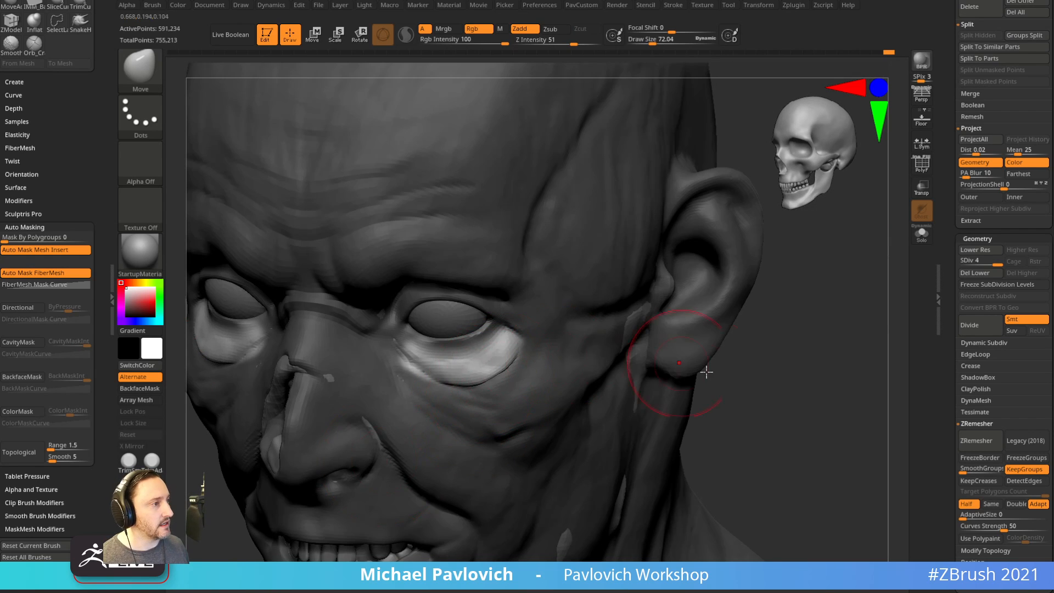
left_click_drag(708, 372, 769, 374, "shift")
left_click_drag(494, 378, 496, 381)
left_click_drag(728, 345, 716, 345)
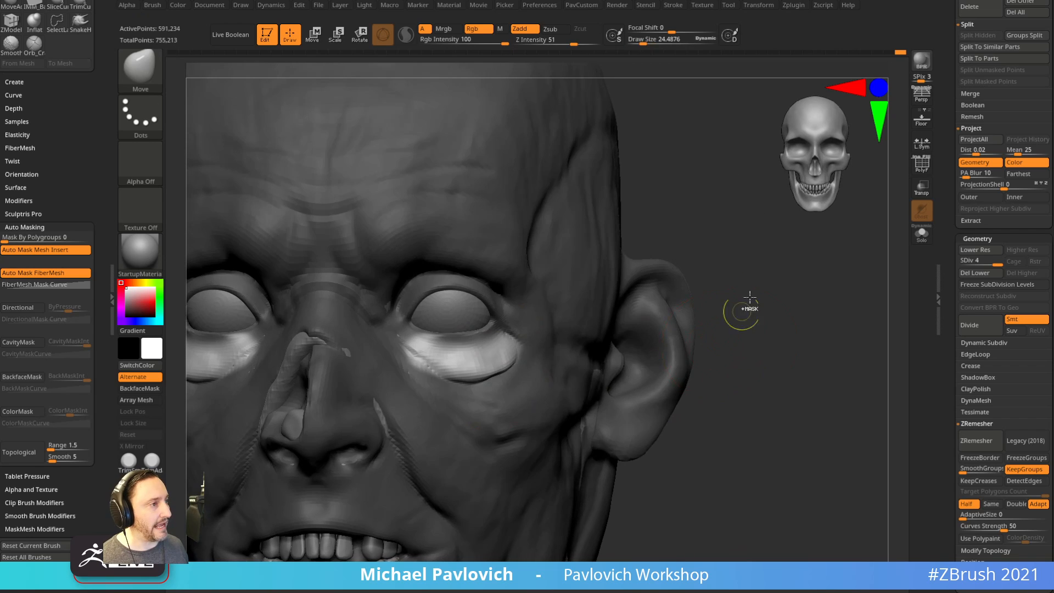
Clear the mask and subdivide the head to SDiv 5.
left_click_drag(749, 308, 771, 325, "ctrl")
mouse_move(794, 326)
left_mouse_down()
mouse_move(817, 334)
mouse_move(807, 324)
left_mouse_up()
left_click_drag(813, 334, 789, 337)
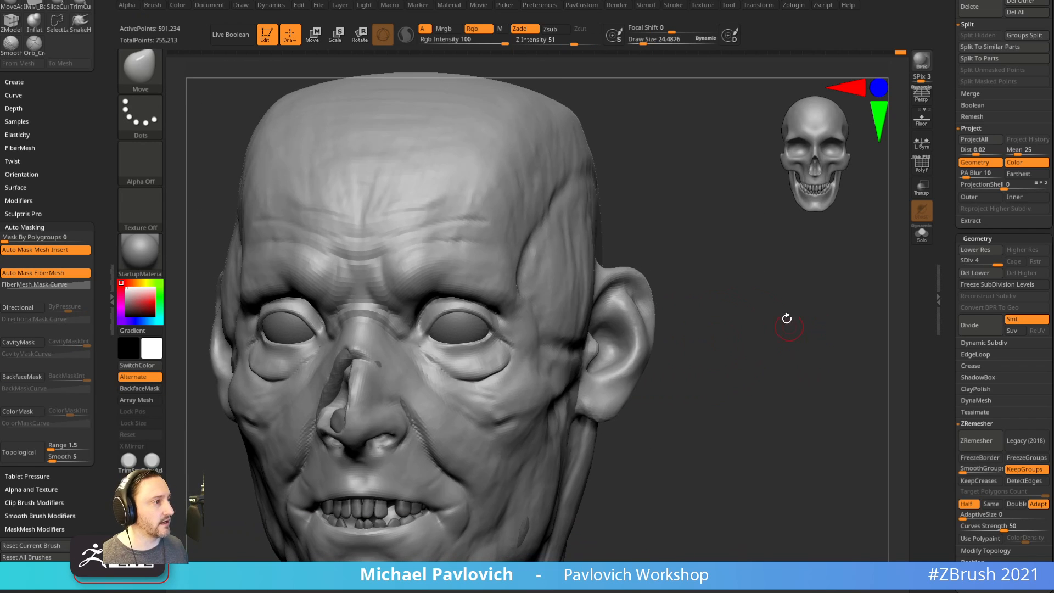
key("2")
mouse_move(711, 354)
left_mouse_down("shift")
mouse_move(796, 355)
mouse_move(724, 346)
mouse_move(849, 361)
mouse_move(819, 380)
left_mouse_up("shift")
key("ctrl+d")
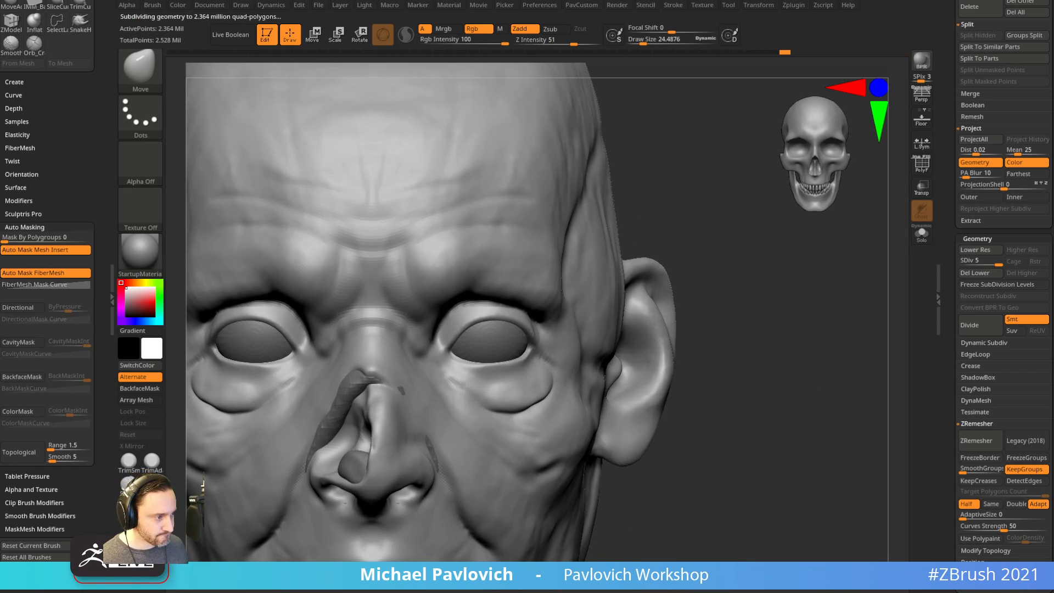
Select the DamStandard brush and carve creases along the lower eyelids toward the outer eye corners.
key("b")
key("d")
key("s")
left_click_drag(815, 355, 794, 387)
mouse_move(400, 390)
left_mouse_down()
mouse_move(438, 407)
mouse_move(427, 403)
mouse_move(500, 386)
left_mouse_up()
left_click_drag(834, 311, 812, 324, "alt")
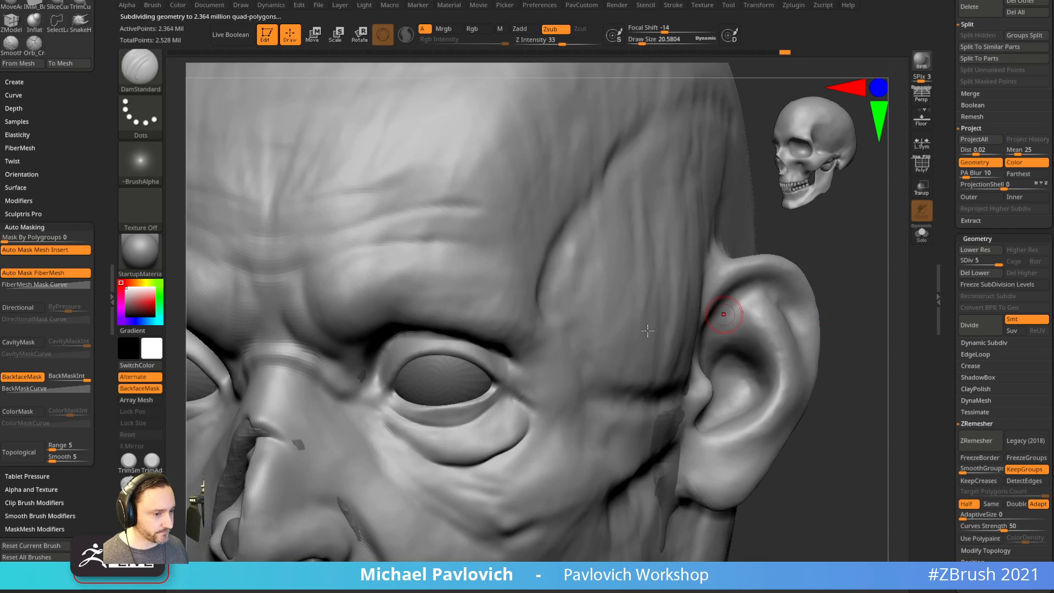
mouse_move(516, 384)
left_mouse_down()
mouse_move(478, 421)
mouse_move(441, 432)
left_mouse_up()
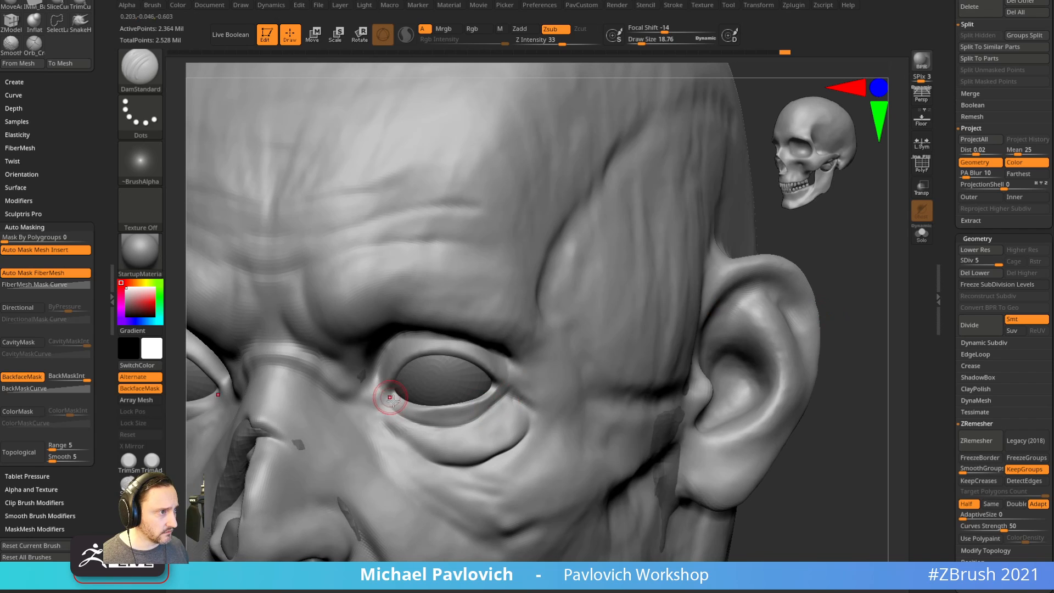
Smooth below the inner eye corners and sharpen the eyelid creases with DamStandard at draw size 20.58.
left_click_drag(836, 257, 769, 291, "alt")
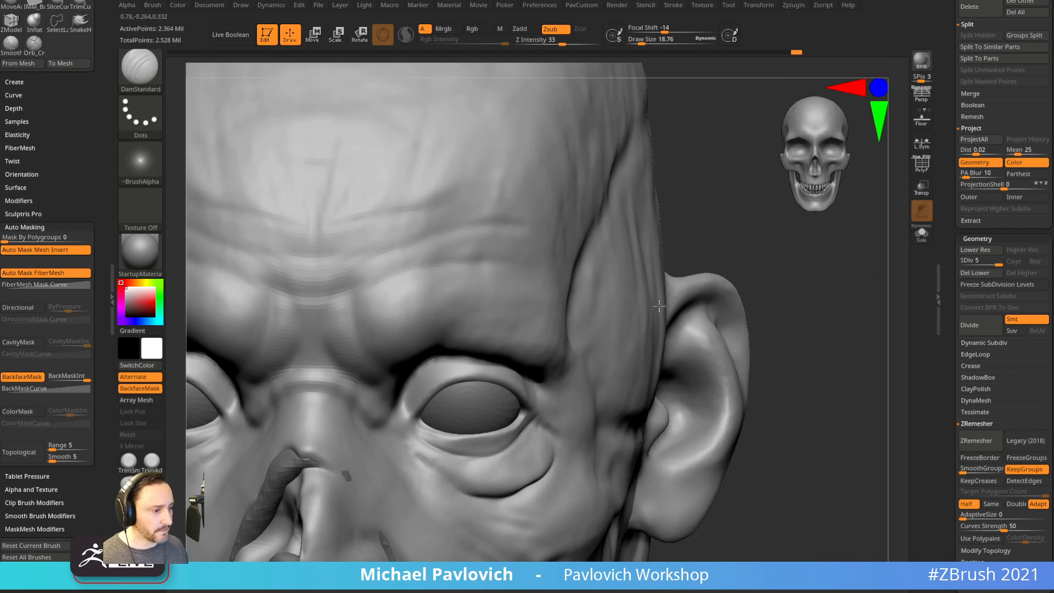
mouse_move(412, 433)
left_mouse_down("shift")
mouse_move(423, 428)
mouse_move(406, 436)
left_mouse_up("shift")
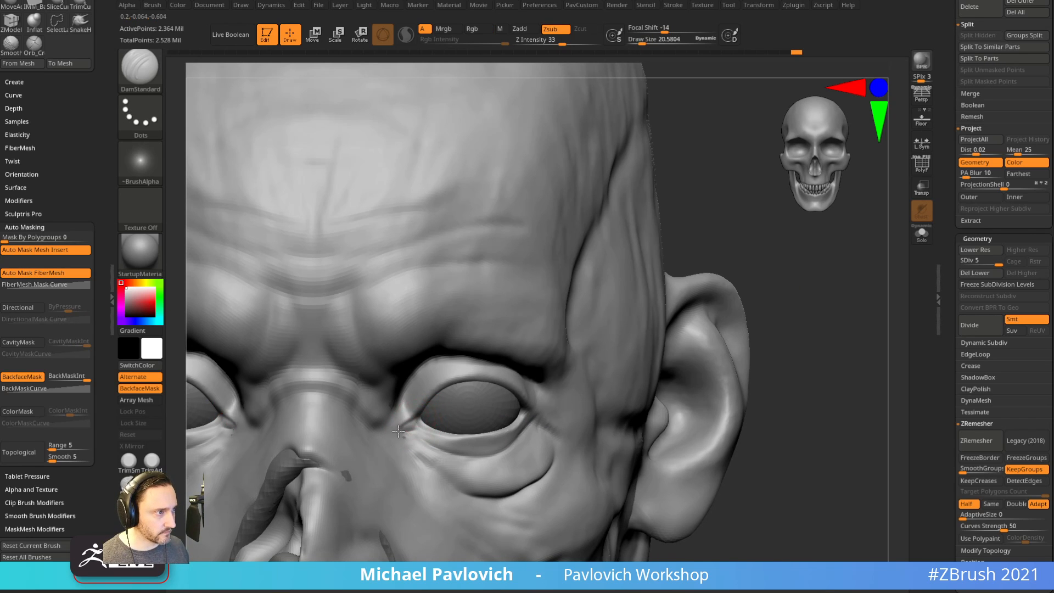
left_click_drag(776, 286, 796, 283)
mouse_move(425, 402)
left_mouse_down()
mouse_move(440, 385)
mouse_move(486, 374)
mouse_move(523, 396)
left_mouse_up()
Define the inner eye corners and eyelid rims with DamStandard strokes and reduce the draw size to 17.03.
left_click_drag(827, 292, 808, 317)
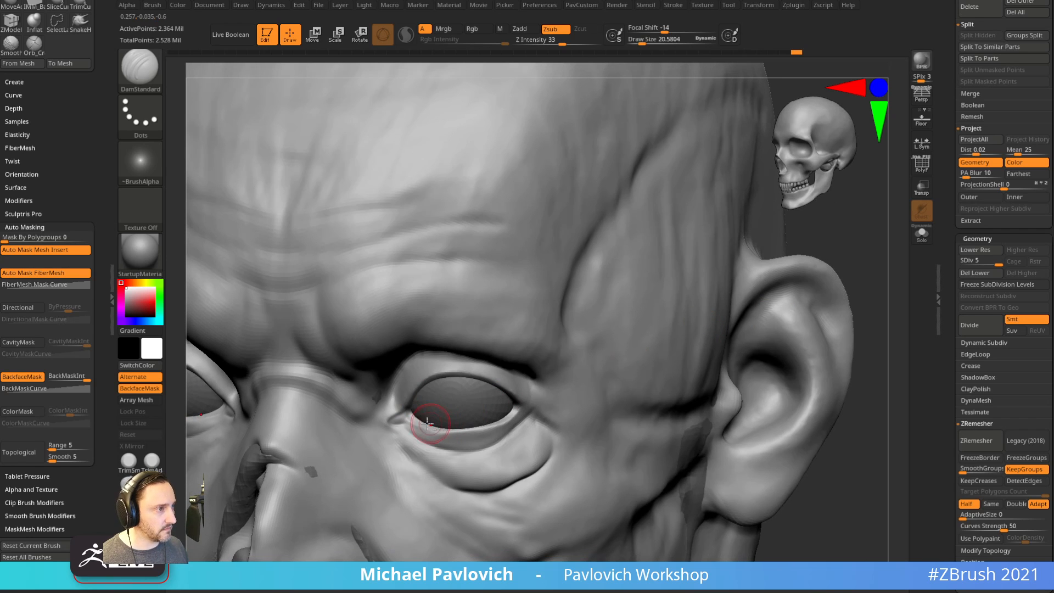
left_click_drag(412, 429, 445, 433)
mouse_move(868, 292)
left_mouse_down("alt")
mouse_move(856, 269)
mouse_move(861, 280)
mouse_move(811, 271)
left_mouse_up("alt")
mouse_move(463, 363)
left_mouse_down()
mouse_move(495, 387)
mouse_move(498, 397)
mouse_move(480, 403)
left_mouse_up()
key("bracketleft")
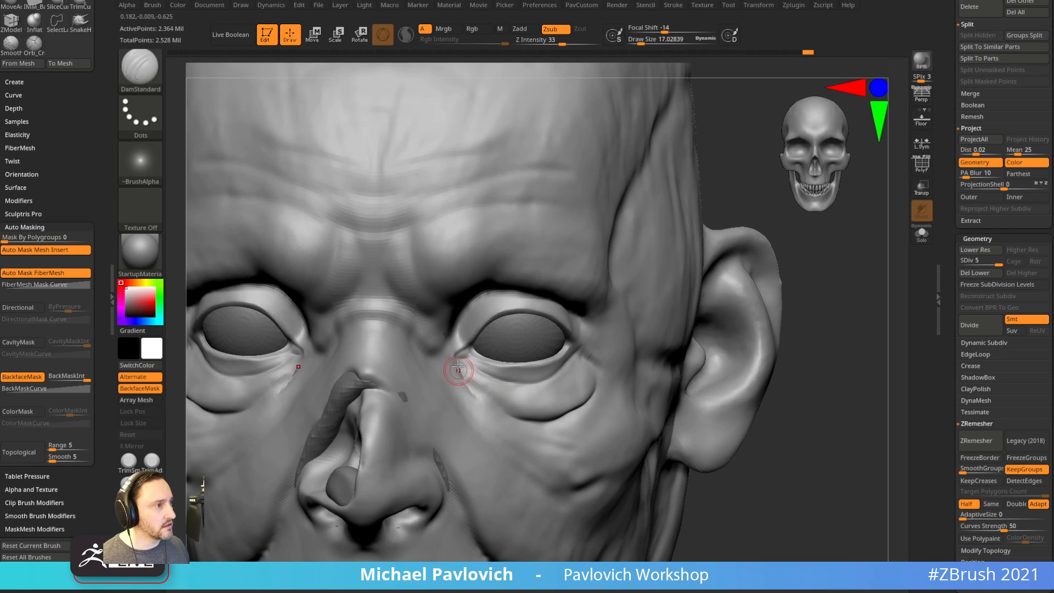
Carve fine wrinkles across the under-eye bags with DamStandard at a draw size of about 15.39.
left_click_drag(459, 368, 472, 386)
left_click_drag(811, 282, 701, 299)
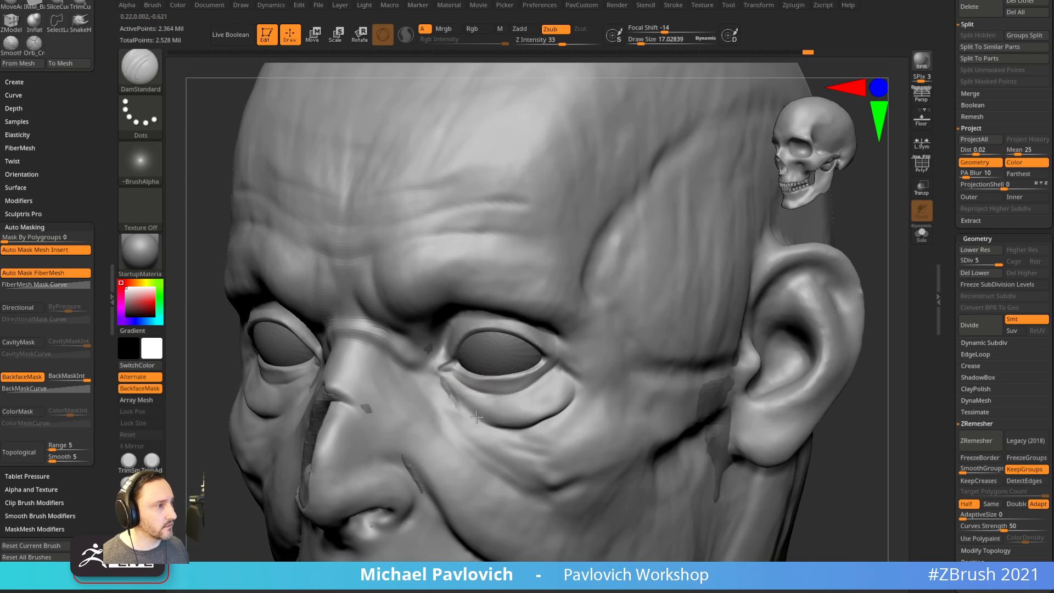
mouse_move(859, 450)
left_mouse_down("shift")
mouse_move(878, 435)
mouse_move(822, 429)
left_mouse_up("shift")
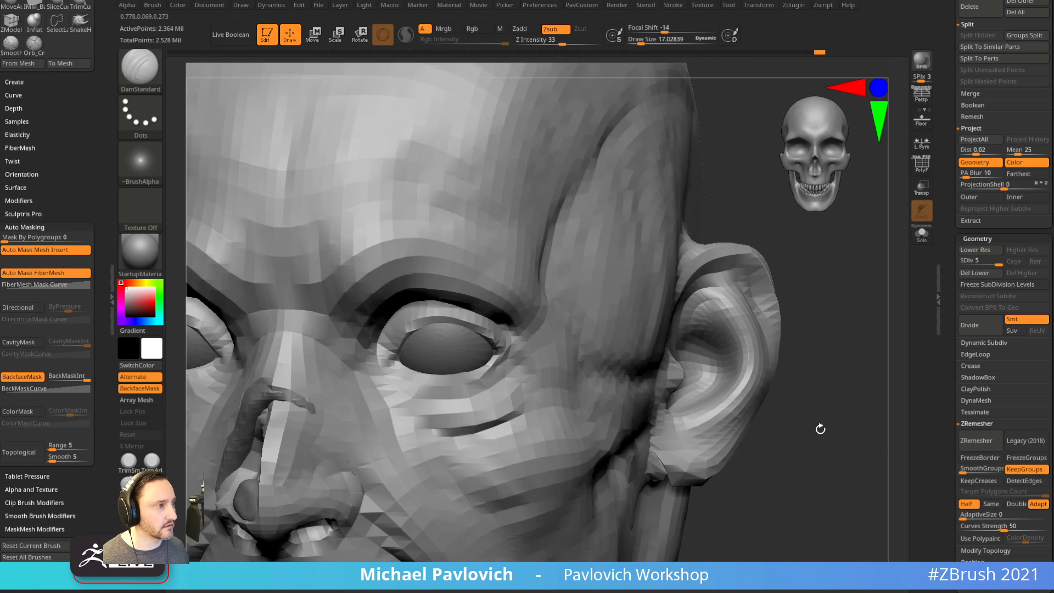
key("bracketleft")
left_click_drag(453, 426, 483, 425)
mouse_move(526, 388)
left_mouse_down()
mouse_move(449, 418)
mouse_move(477, 422)
mouse_move(524, 387)
left_mouse_up()
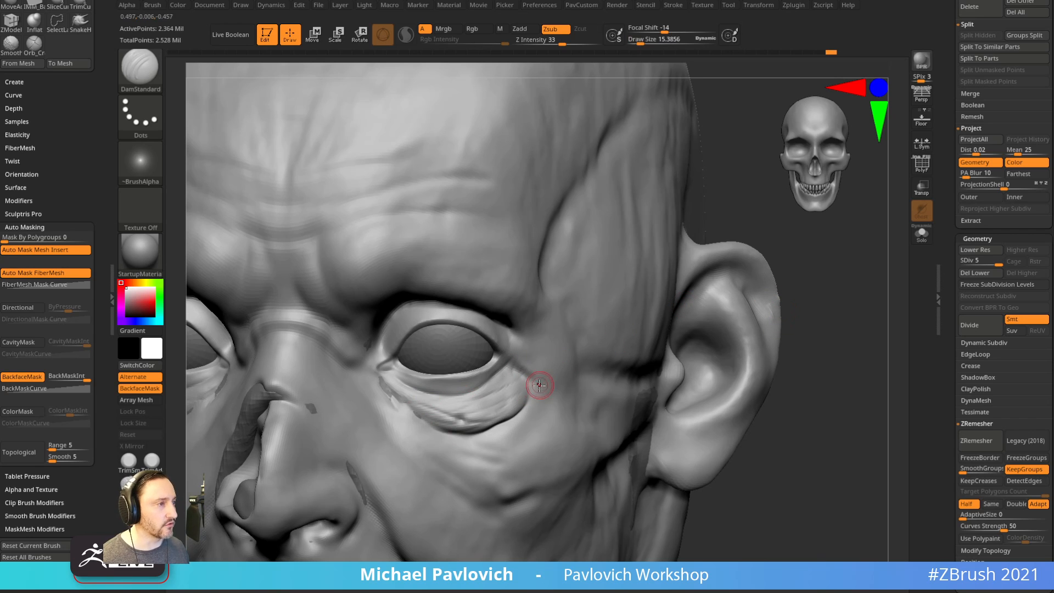
left_click_drag(520, 371, 511, 413)
mouse_move(840, 305)
left_mouse_down()
mouse_move(818, 301)
mouse_move(834, 325)
left_mouse_up()
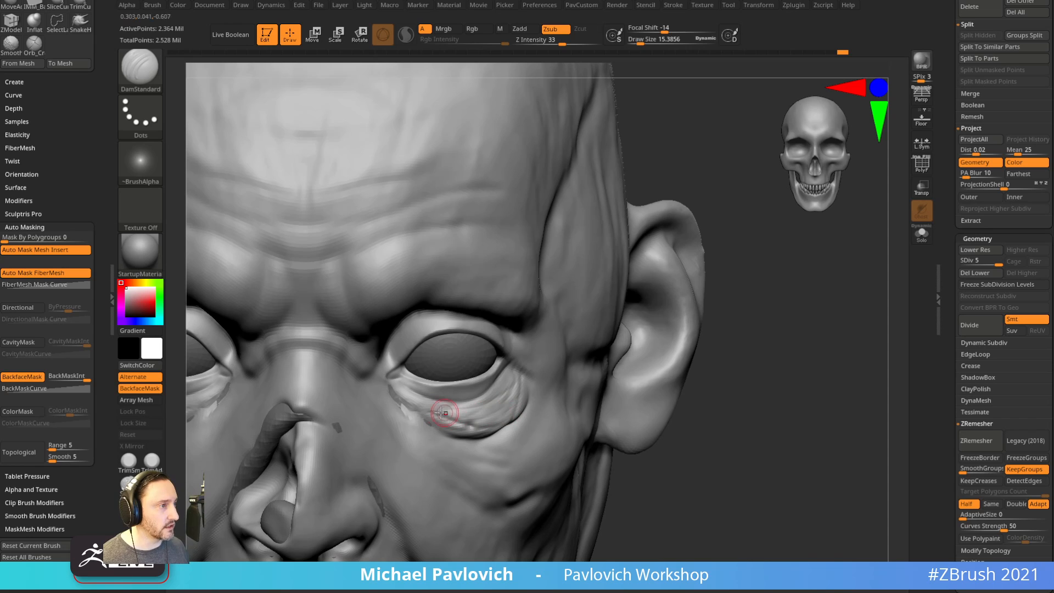
Build up small skin folds on the under-eye bags with ClayBuildup at a draw size of about 6.37.
key("b")
key("c")
key("b")
left_click_drag(765, 329, 760, 341, "alt")
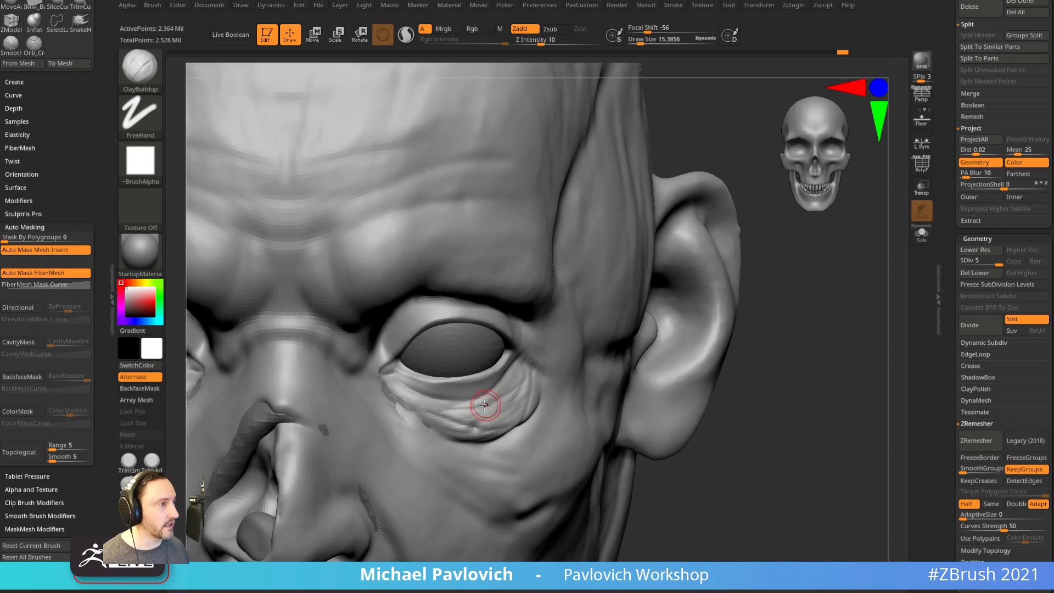
key("bracketleft")
key("bracketleft")
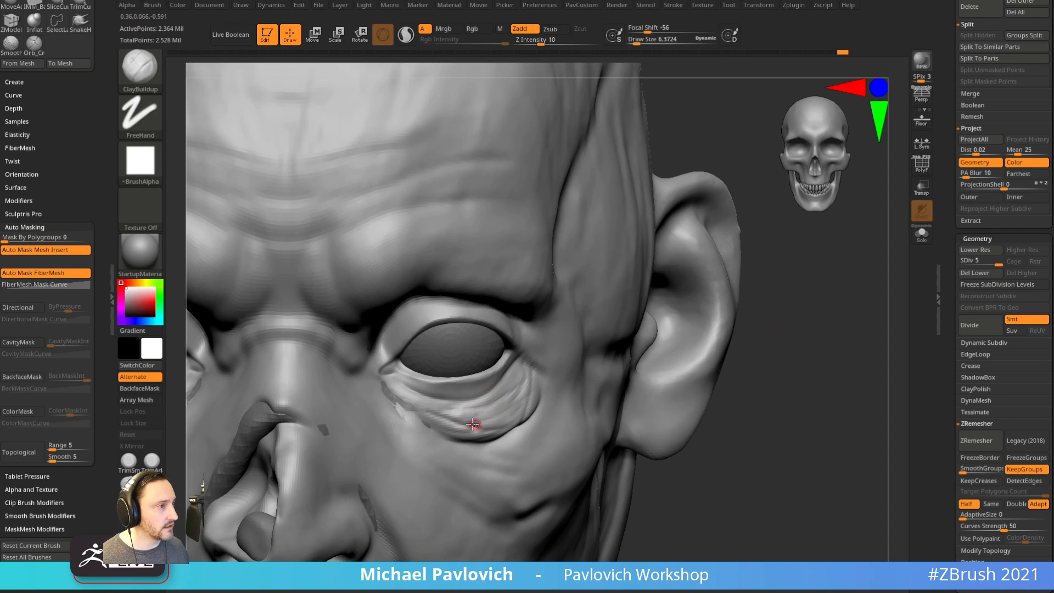
left_click_drag(472, 426, 445, 422)
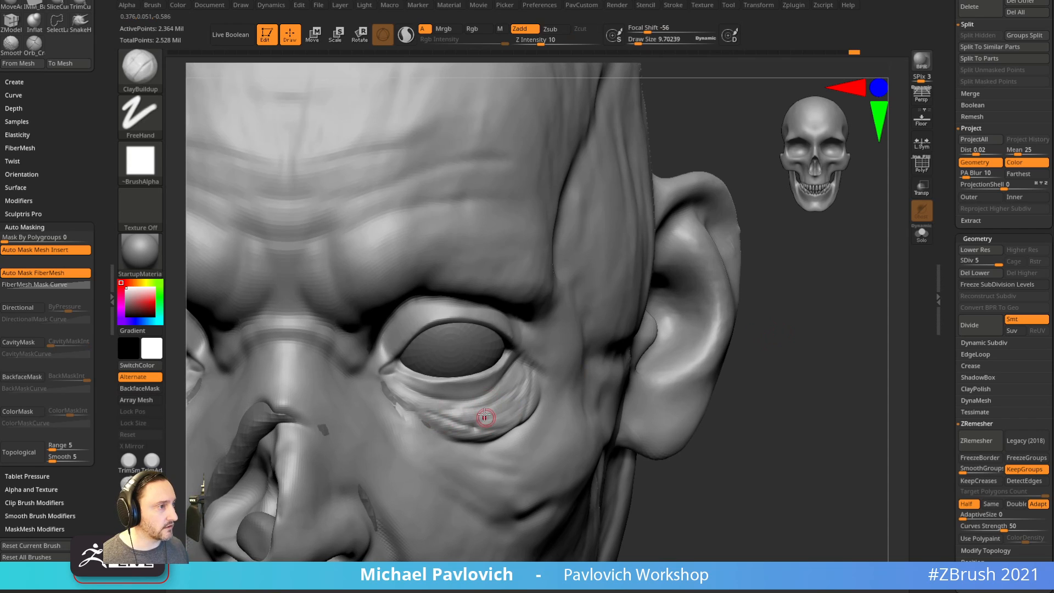
Add ClayBuildup strokes along the under-eye bags toward the outer eye corners at a draw size of about 12.37.
right_click_drag(610, 393, 503, 409)
key("s")
left_click_drag(492, 424, 494, 423)
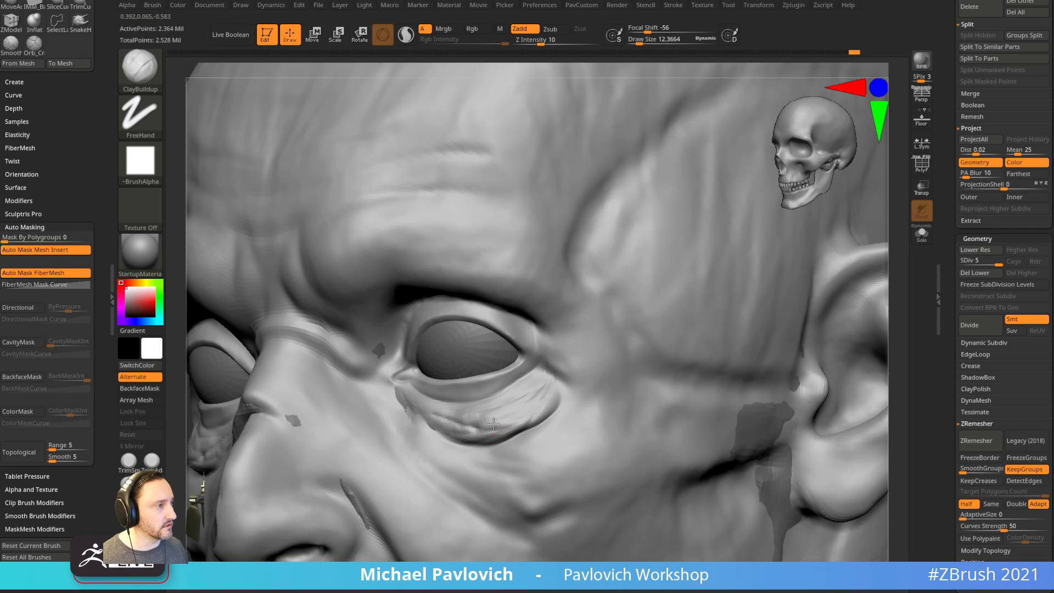
mouse_move(563, 370)
right_mouse_down()
mouse_move(543, 391)
mouse_move(552, 378)
right_mouse_up()
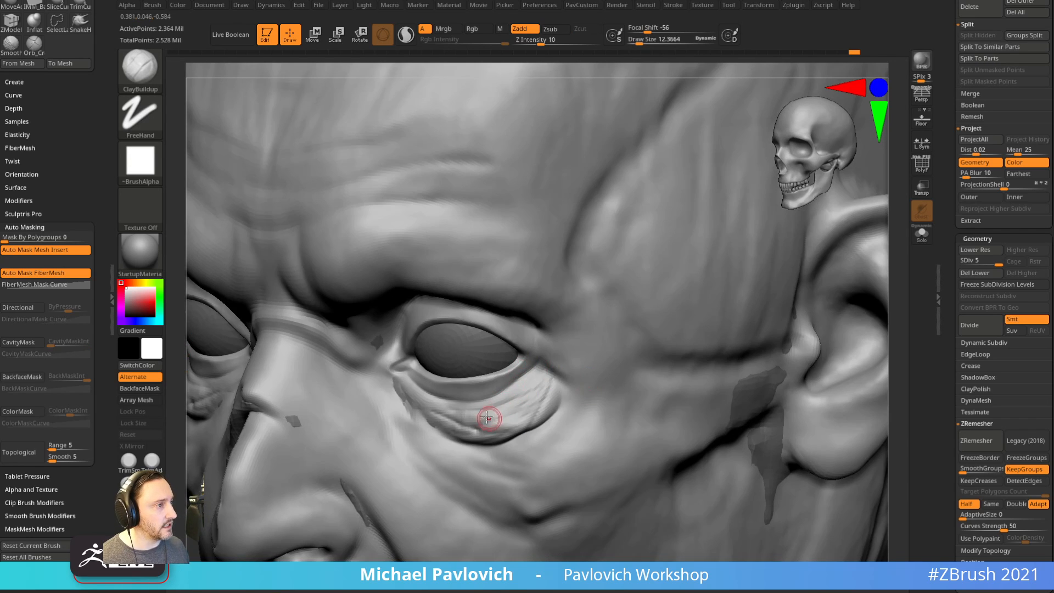
left_click_drag(509, 396, 534, 379)
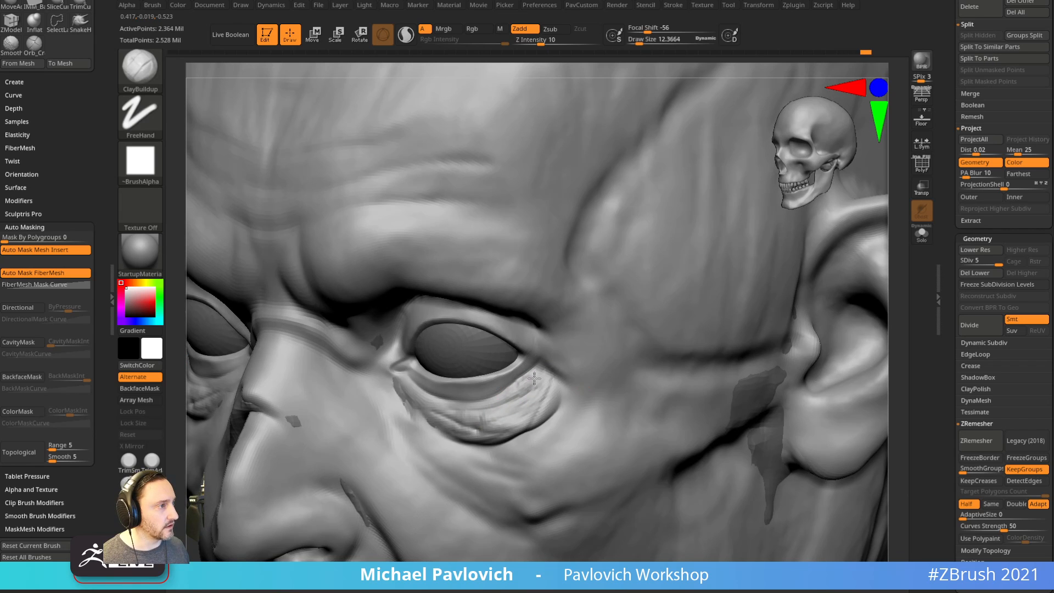
right_click_drag(538, 346, 521, 393)
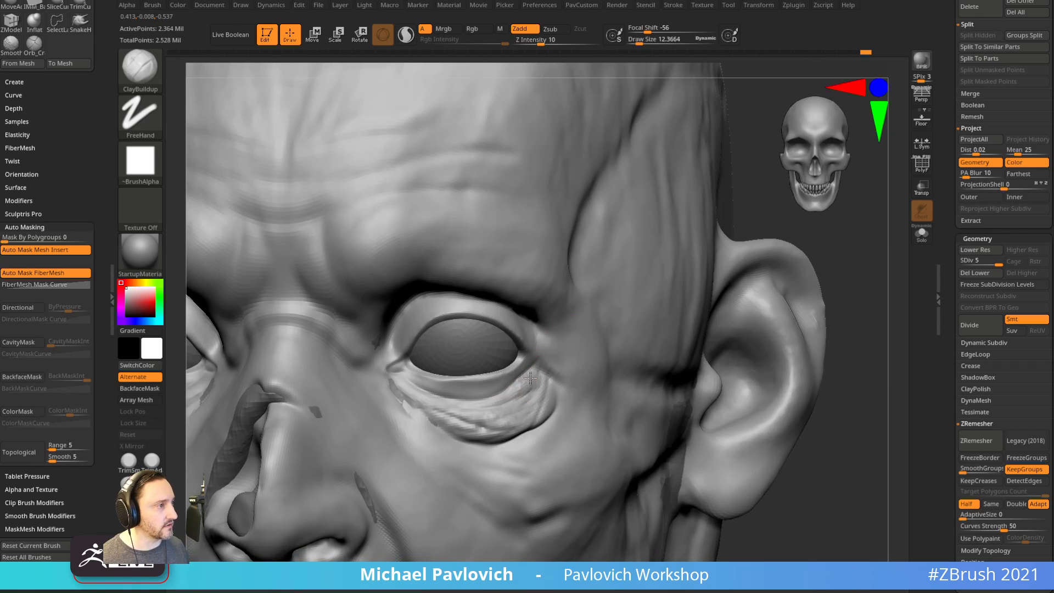
Switch to DamStandard at a draw size of about 26.57 and deepen the creases below the under-eye bags.
right_click_drag(828, 271, 805, 256)
right_click_drag(806, 322, 782, 299, "ctrl")
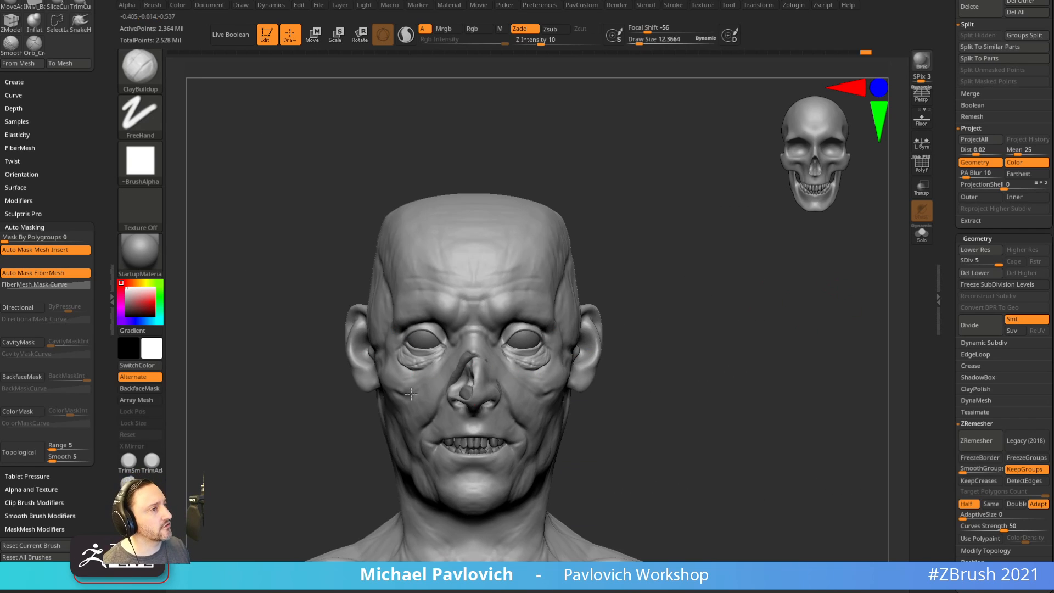
right_click_drag(552, 362, 645, 353)
key("1")
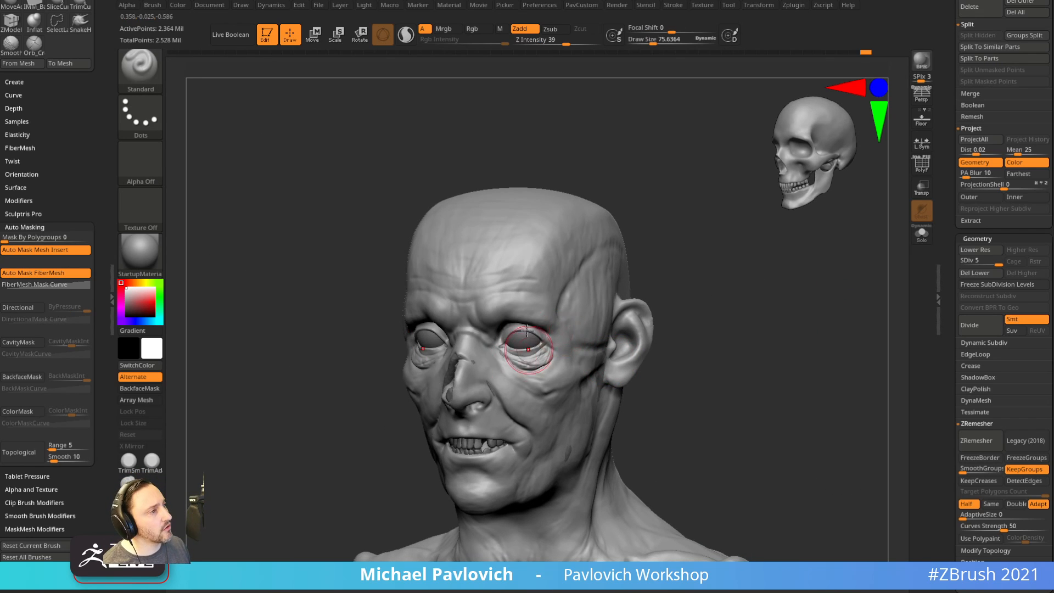
left_click_drag(686, 425, 633, 348, "alt")
left_click_drag(758, 375, 740, 321, "shift")
mouse_move(740, 321)
left_mouse_down("alt")
mouse_move(761, 405)
mouse_move(774, 403)
mouse_move(748, 386)
left_mouse_up("alt")
key("2")
key("s")
left_click_drag(486, 324, 477, 325)
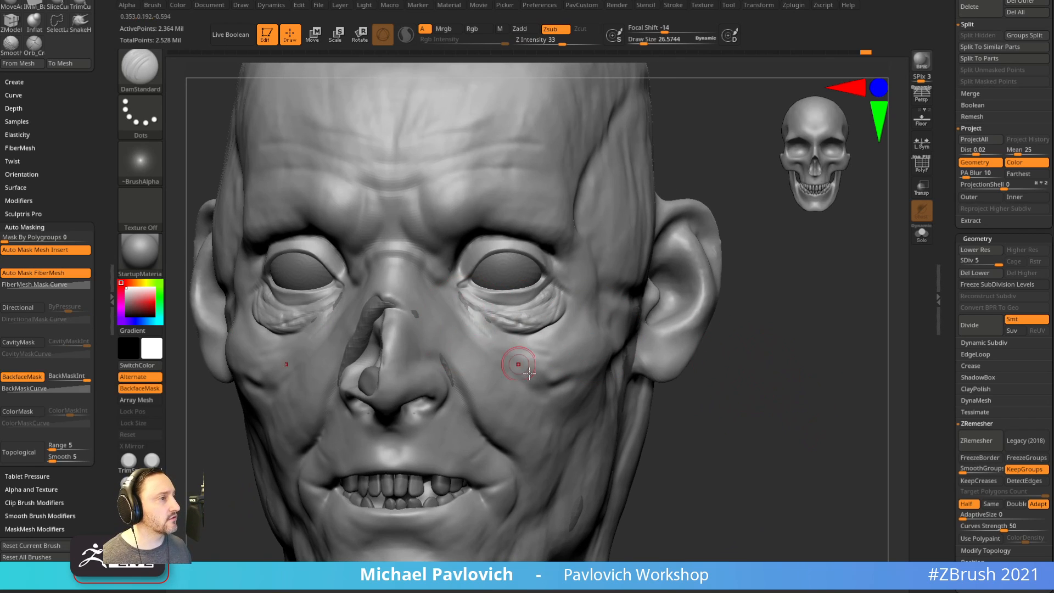
left_click_drag(729, 357, 487, 357)
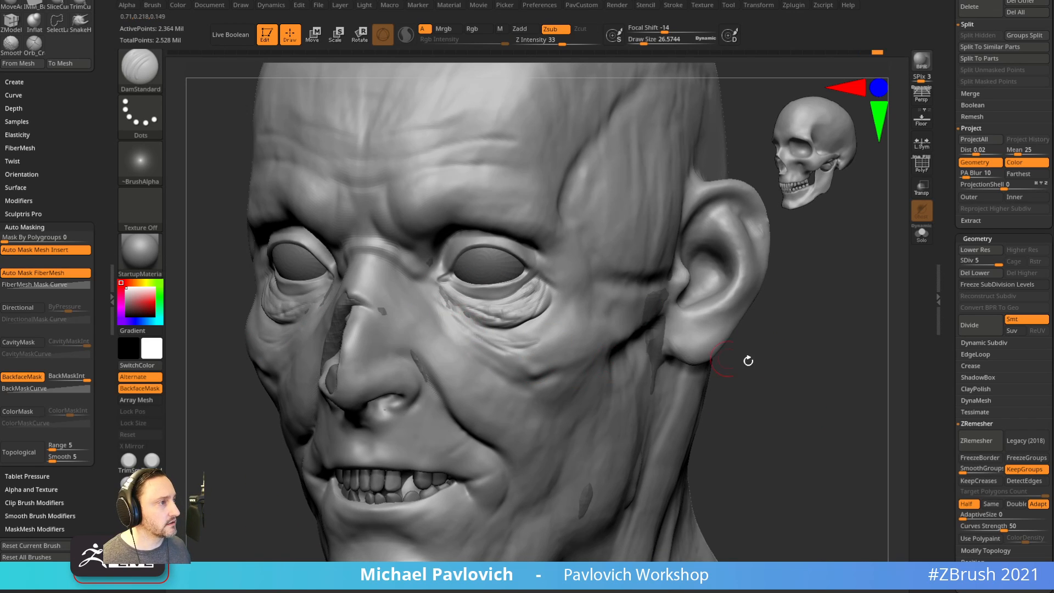
Smooth the area beneath the nose and define the nostril wings and base with DamStandard.
left_click_drag(748, 361, 637, 332)
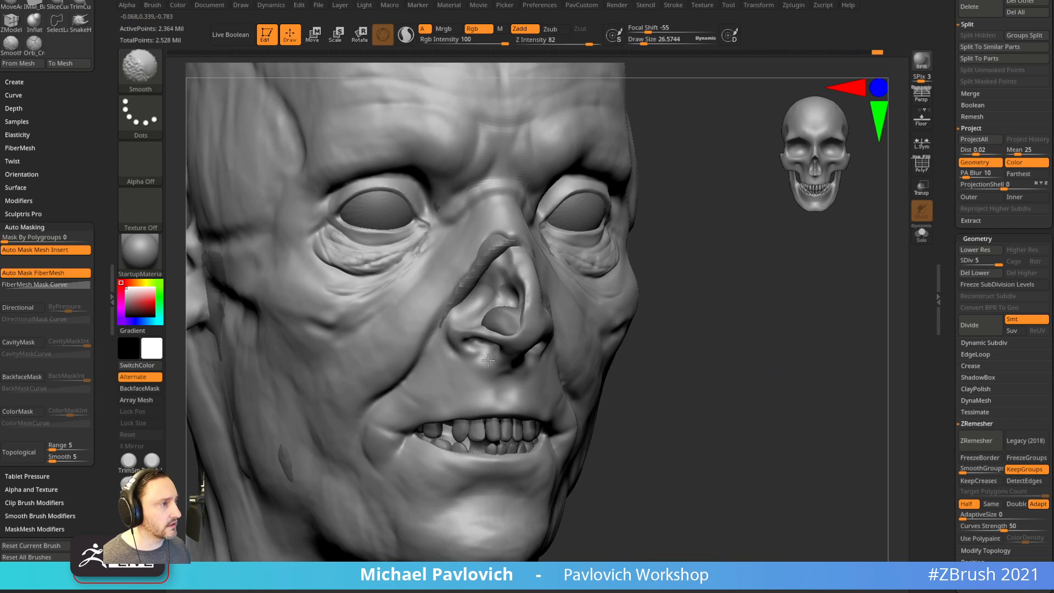
left_click_drag(713, 367, 796, 305)
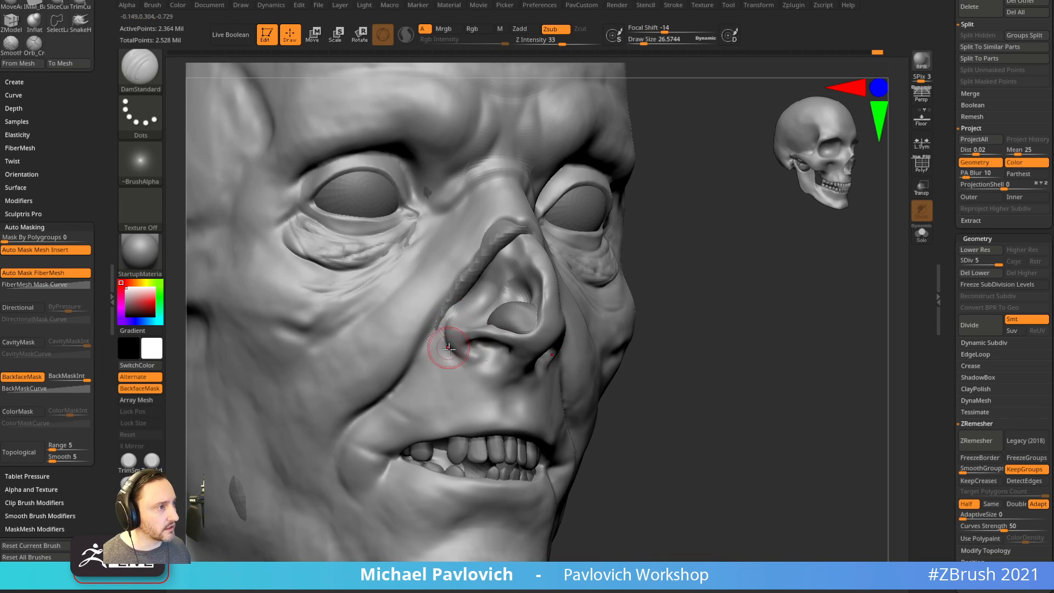
left_click_drag(681, 321, 725, 321)
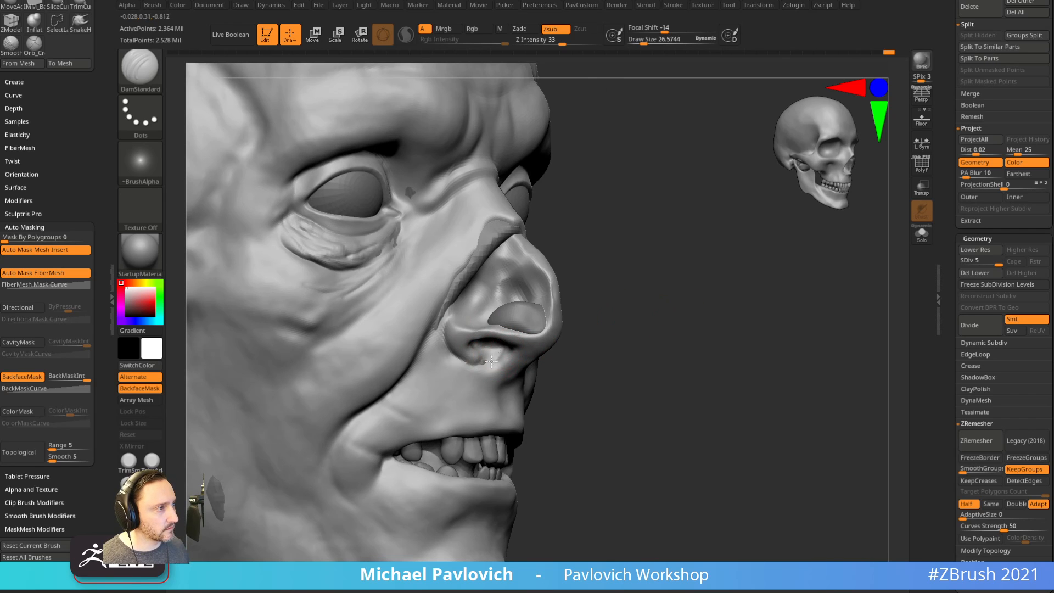
left_click_drag(600, 363, 492, 355)
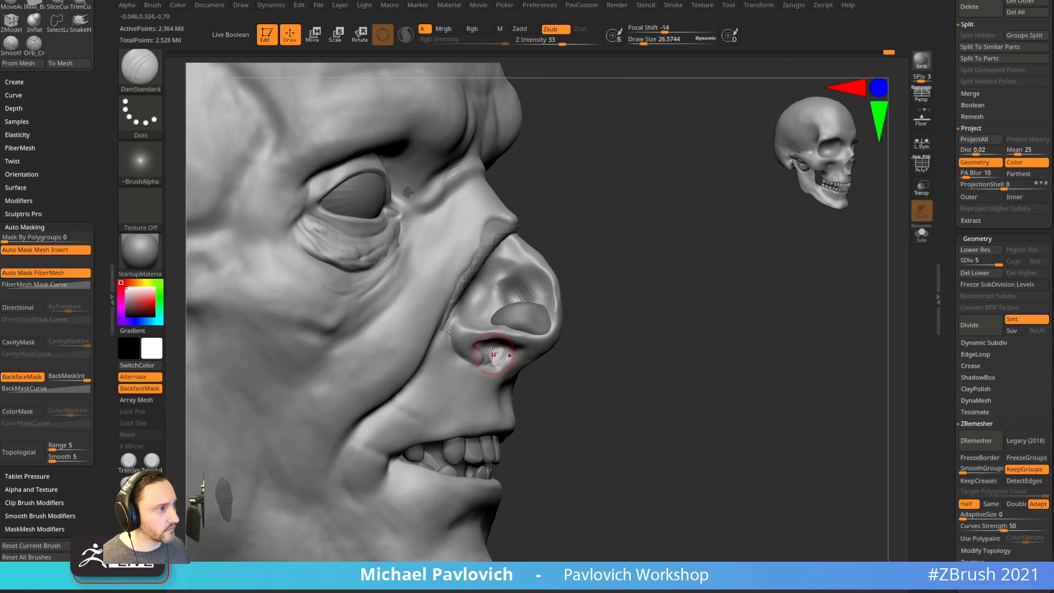
Build up the base of the nose with ClayBuildup at a draw size of 18.76.
key("b")
key("c")
key("b")
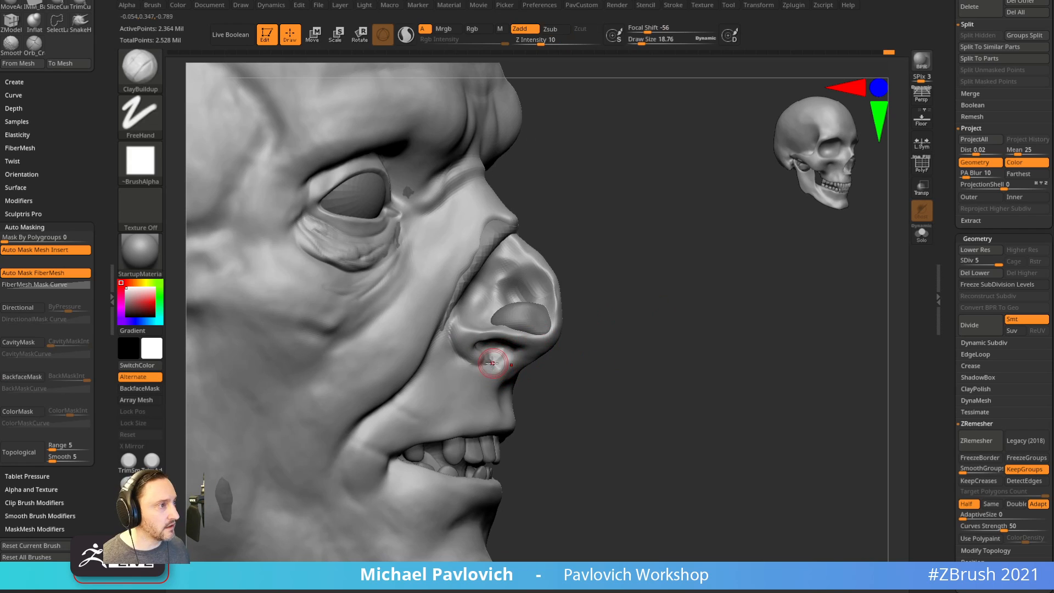
left_click_drag(566, 357, 506, 367)
left_click_drag(673, 324, 746, 345)
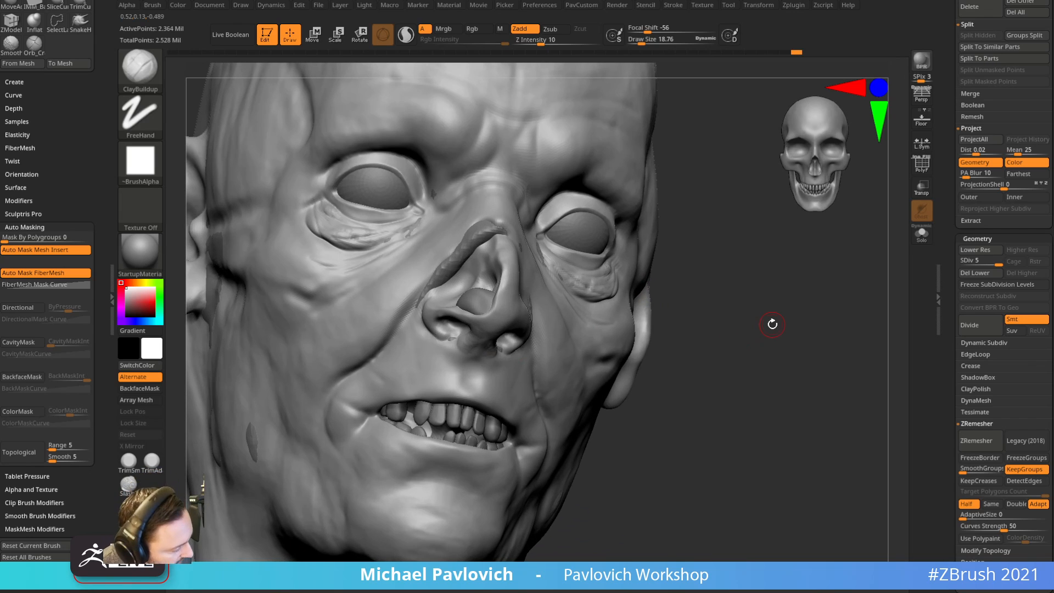
Shape the philtrum between nose and upper lip with the Standard brush at a draw size of about 17.03, and smooth it.
left_click_drag(849, 430, 867, 411)
key("b")
key("s")
key("t")
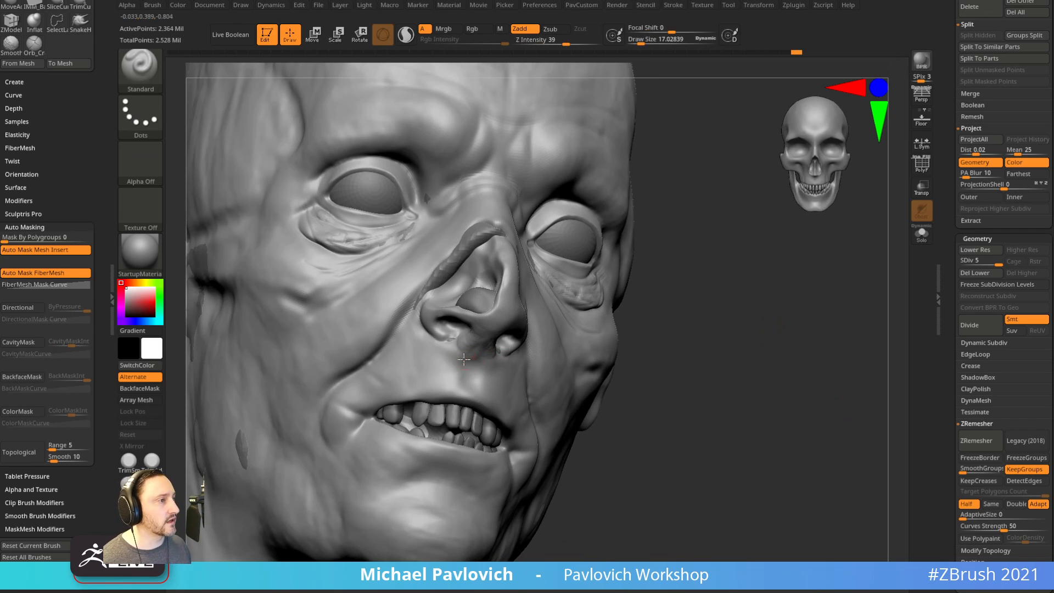
left_click_drag(464, 359, 465, 390)
right_click_drag(466, 369, 497, 360)
mouse_move(470, 367)
left_mouse_down("shift")
mouse_move(466, 388)
mouse_move(468, 373)
left_mouse_up("shift")
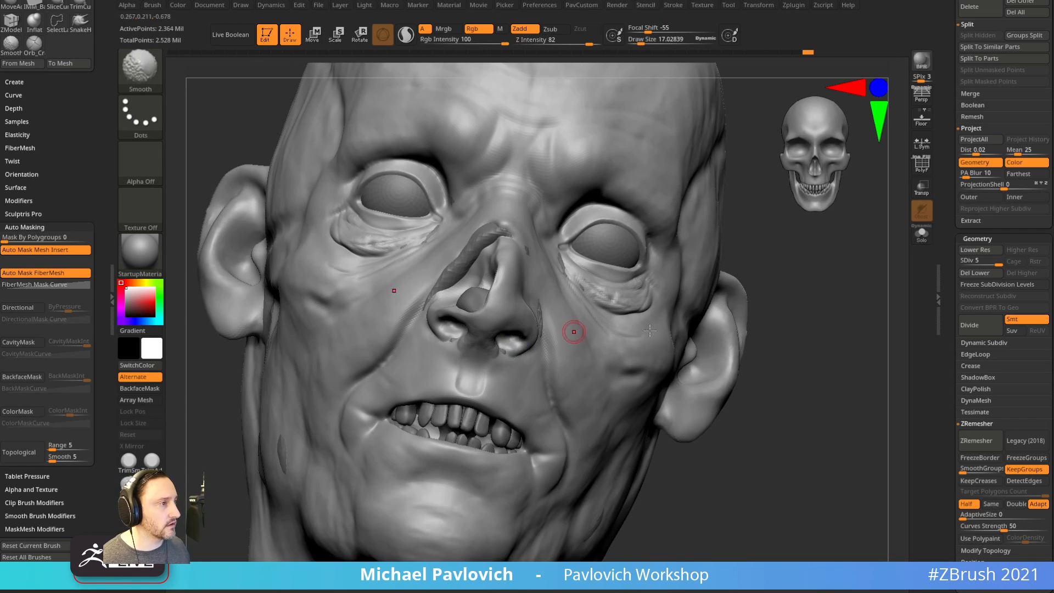
right_click_drag(650, 330, 507, 371)
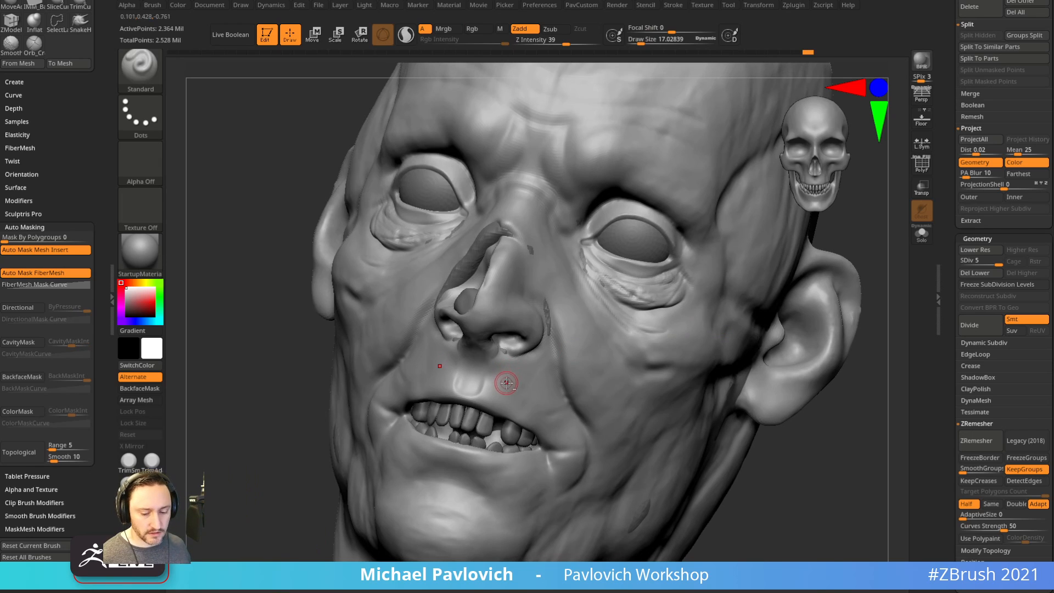
Build up the upper lip toward the mouth corners with ClayBuildup at a draw size of about 33.37.
key("b")
key("c")
key("b")
key("s")
left_click_drag(490, 388, 495, 388)
mouse_move(220, 424)
left_mouse_down()
mouse_move(311, 432)
mouse_move(379, 404)
left_mouse_up()
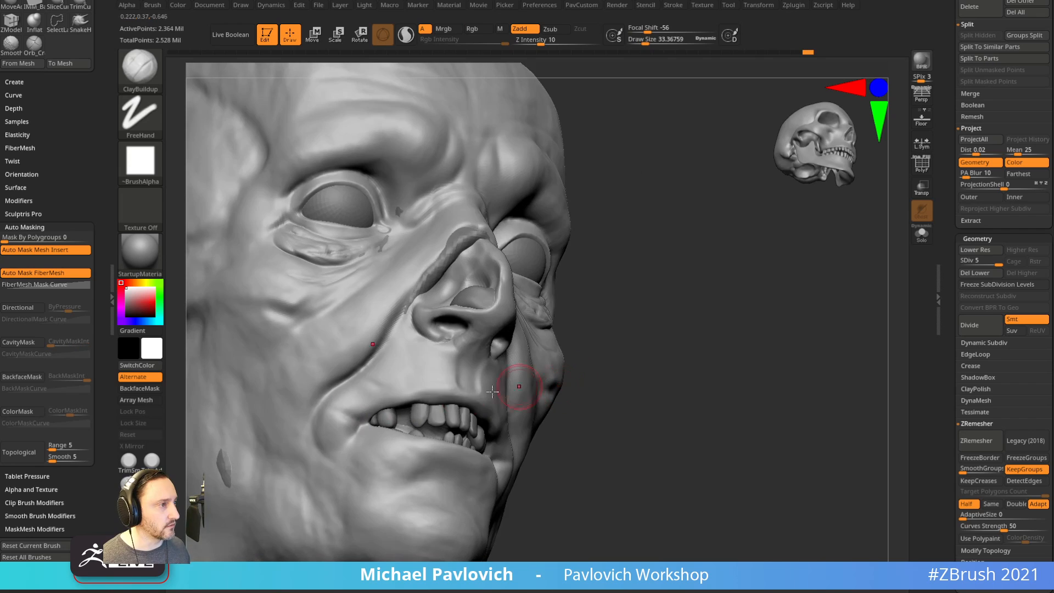
right_click_drag(522, 400, 544, 400)
mouse_move(440, 391)
left_mouse_down()
mouse_move(364, 411)
mouse_move(400, 401)
left_mouse_up()
right_click_drag(456, 379, 379, 403)
left_click_drag(350, 404, 362, 399)
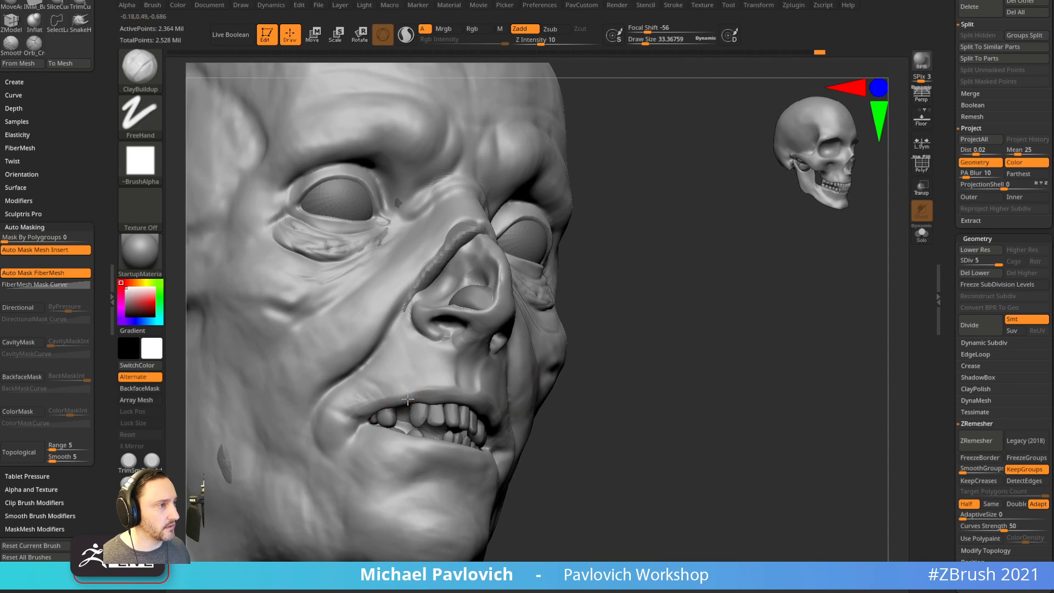
right_click_drag(443, 391, 543, 372)
right_click_drag(823, 404, 749, 382, "alt")
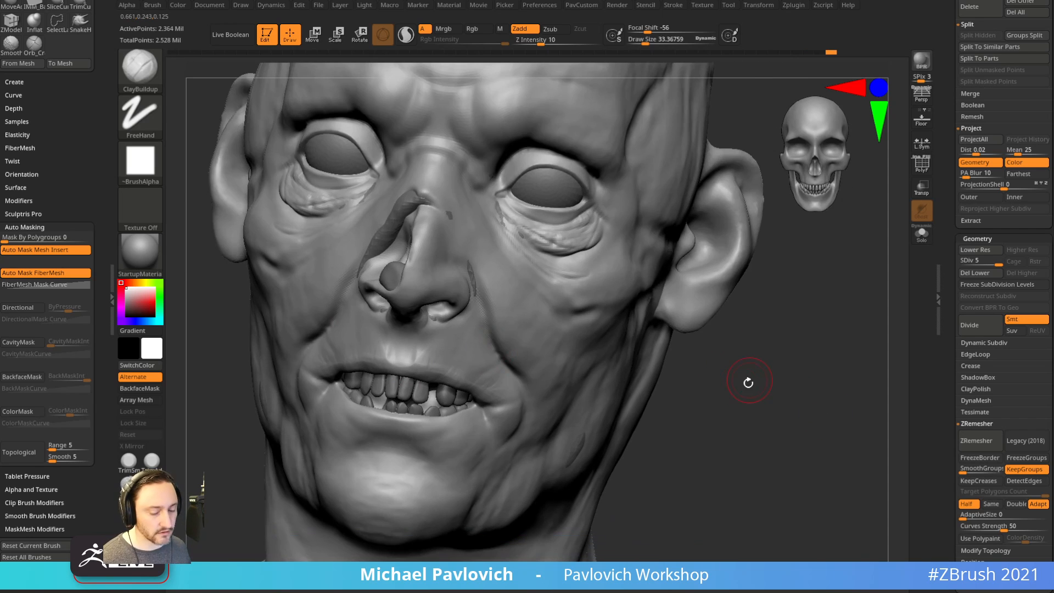
Carve creases above the upper lip near the mouth corners with DamStandard at draw sizes of about 24.49 and 31.01.
key("b")
key("d")
key("s")
right_click_drag(420, 398, 464, 383)
key("s")
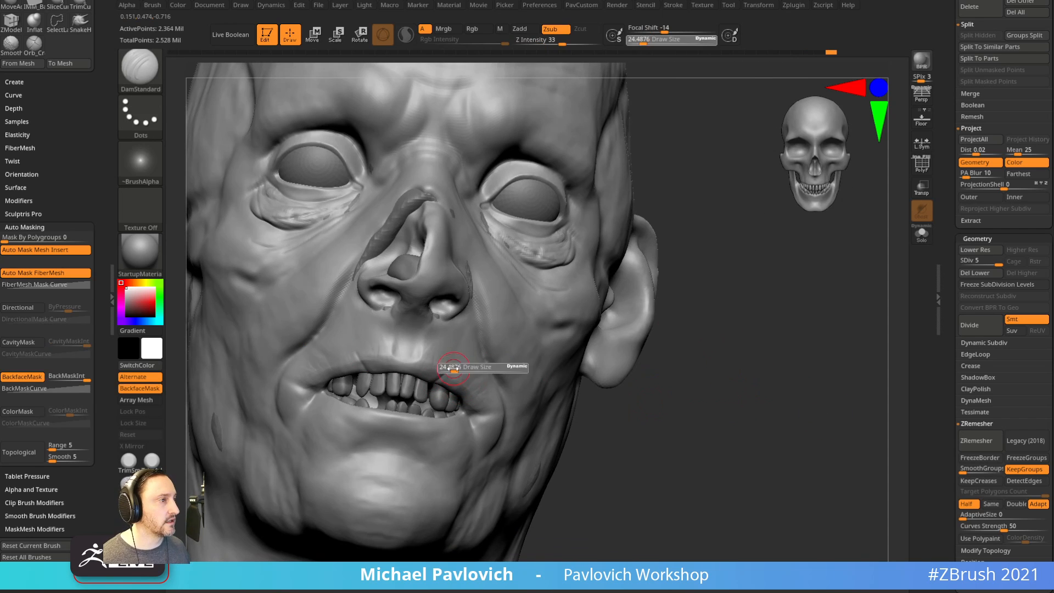
mouse_move(447, 378)
left_mouse_down()
mouse_move(475, 348)
mouse_move(465, 381)
left_mouse_up()
key("s")
right_click_drag(604, 369, 465, 387)
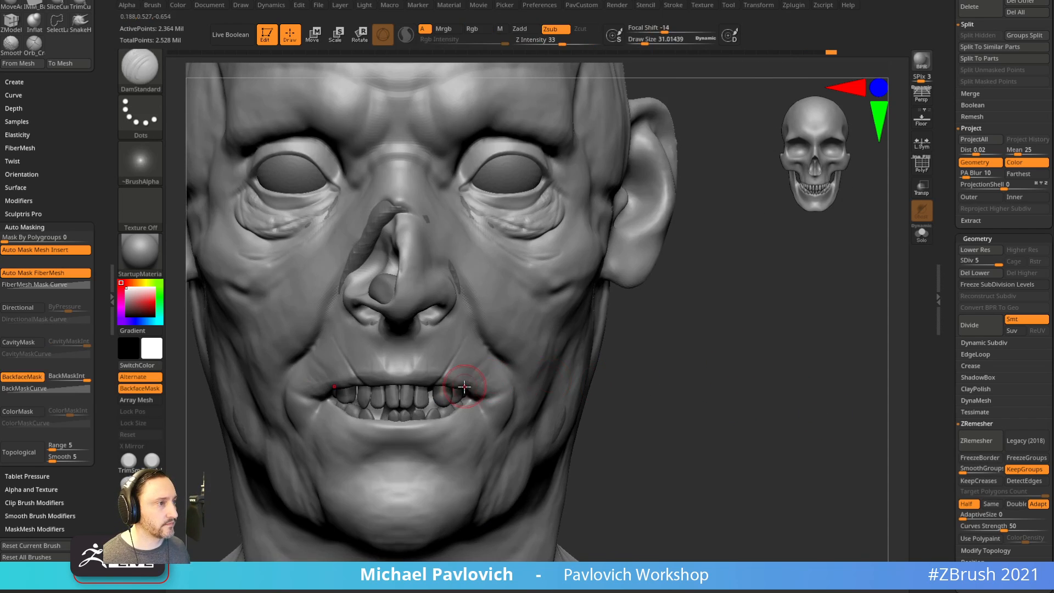
Select the custom Dam_Standard_ brush and carve tension wrinkles around the mouth corners at a draw size of about 65.11.
key("b")
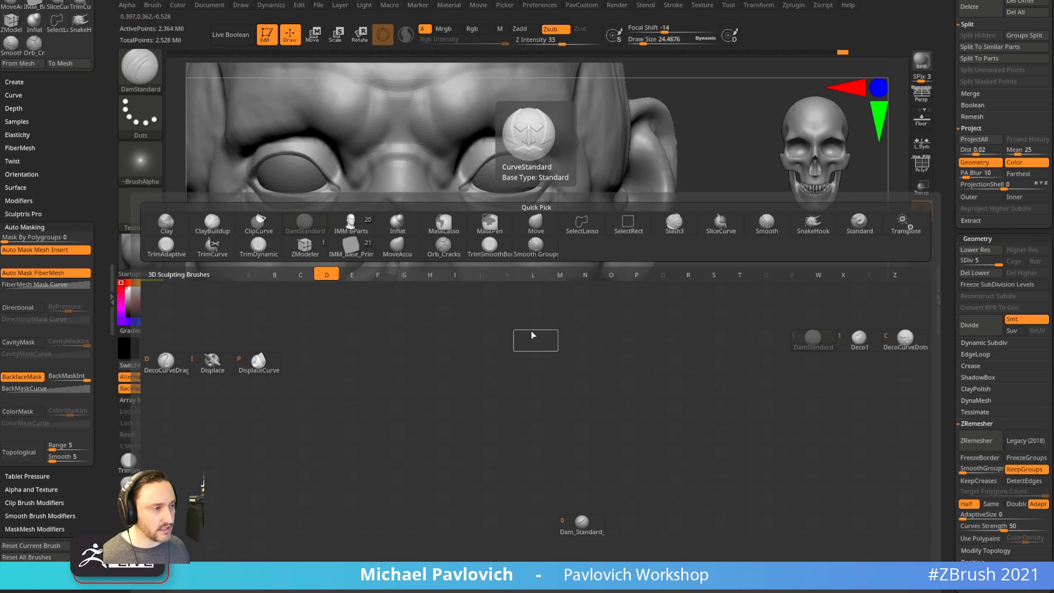
key("d")
key("0")
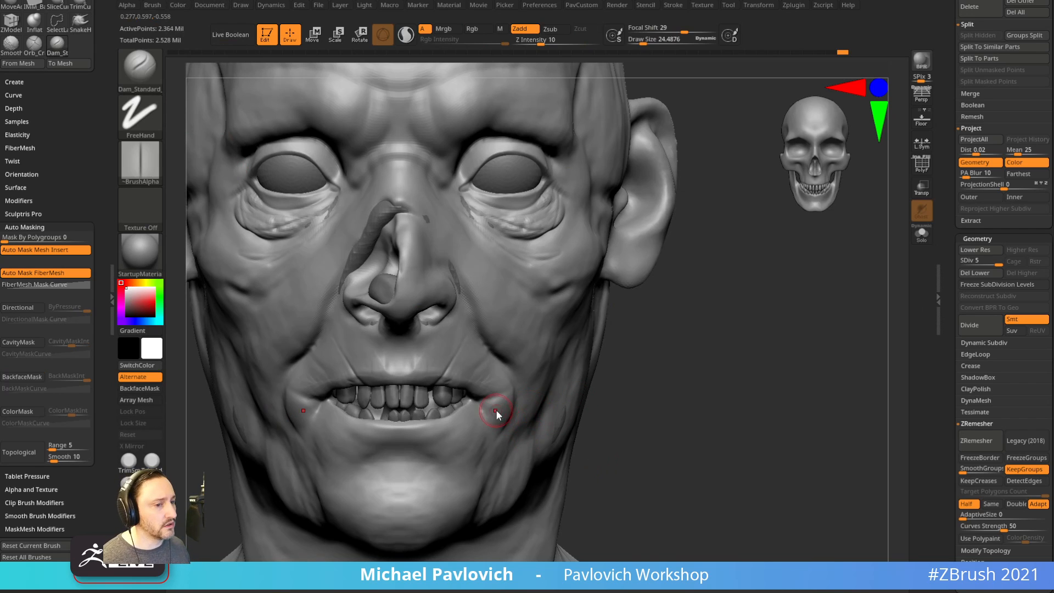
key("s")
left_click(480, 360)
mouse_move(490, 365)
left_mouse_down()
mouse_move(466, 382)
mouse_move(475, 373)
left_mouse_up()
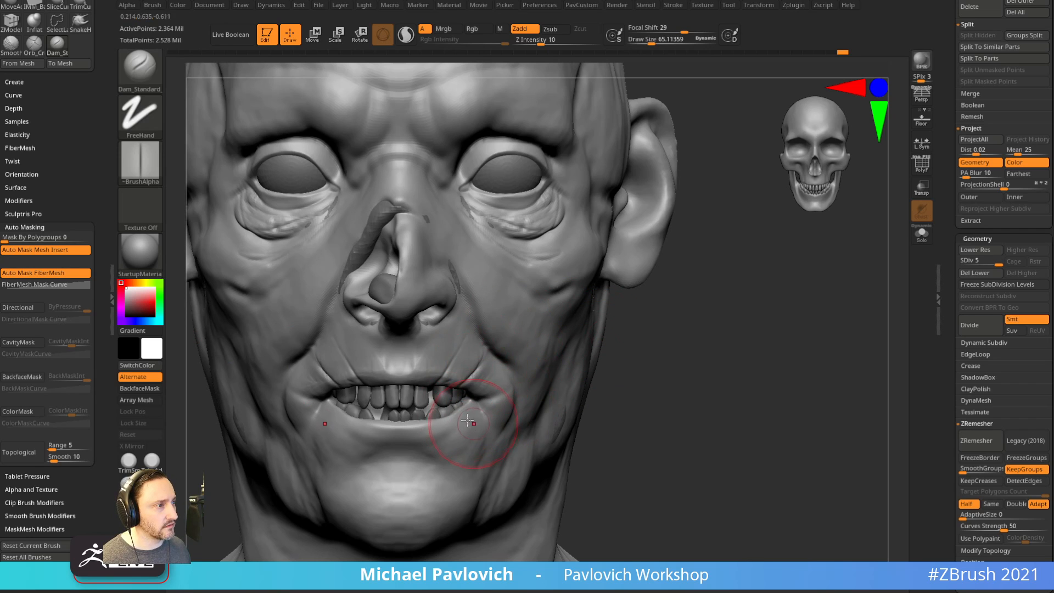
Extend the wrinkles around the lower lip and mouth corners with the Dam_Standard_ brush at a draw size of about 79.32.
left_click_drag(643, 387, 641, 347)
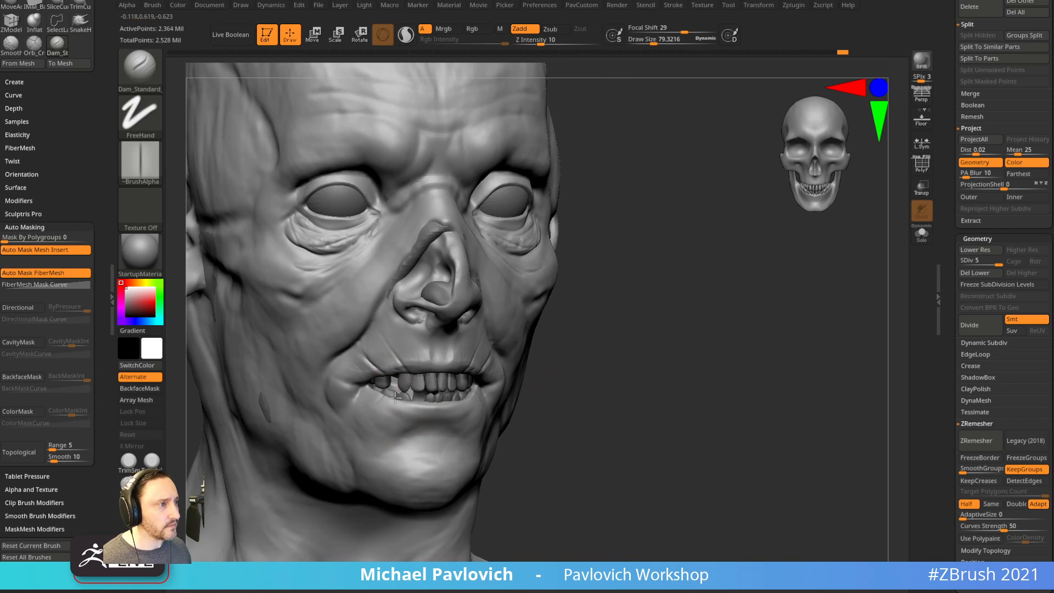
left_click_drag(394, 402, 378, 430)
mouse_move(640, 376)
left_mouse_down()
mouse_move(555, 388)
mouse_move(493, 433)
left_mouse_up()
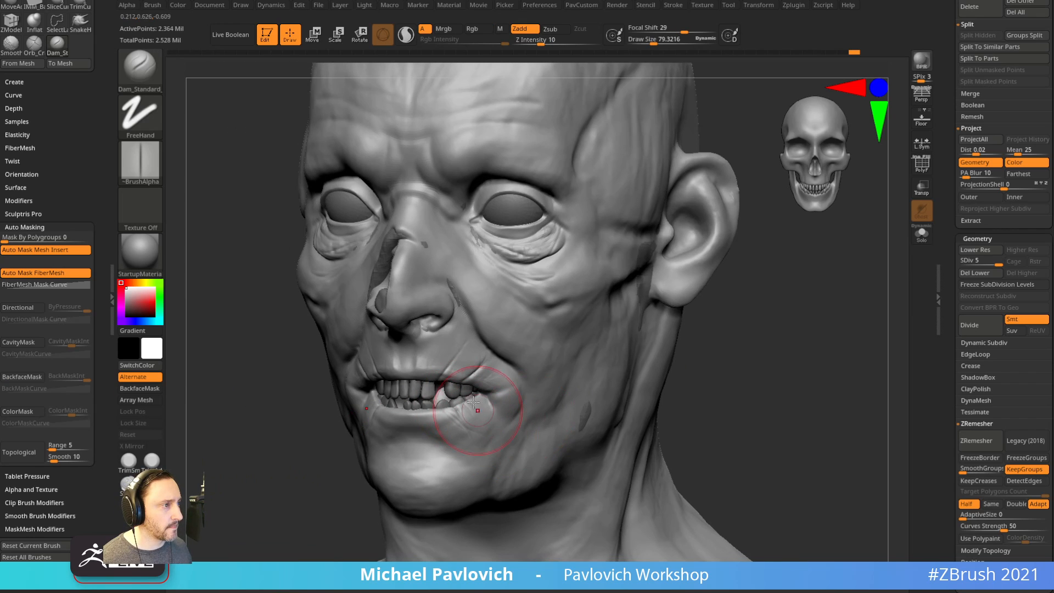
left_click_drag(648, 374, 567, 325)
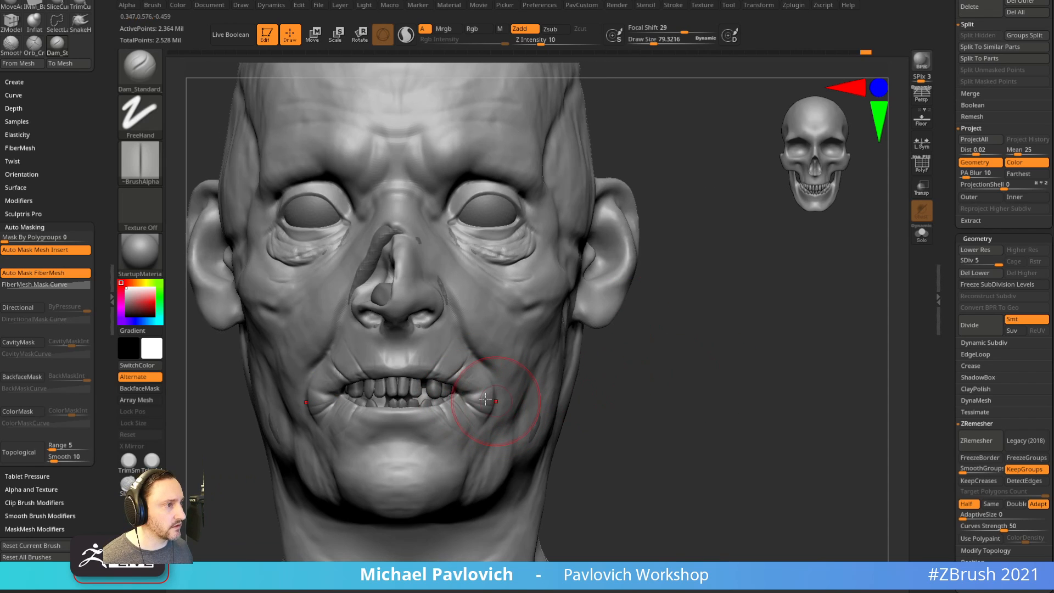
Carve creases around the inner brows and lower forehead with the Dam_Standard_ brush at draw sizes of about 94.95 and 75.64.
left_click_drag(617, 376, 458, 409)
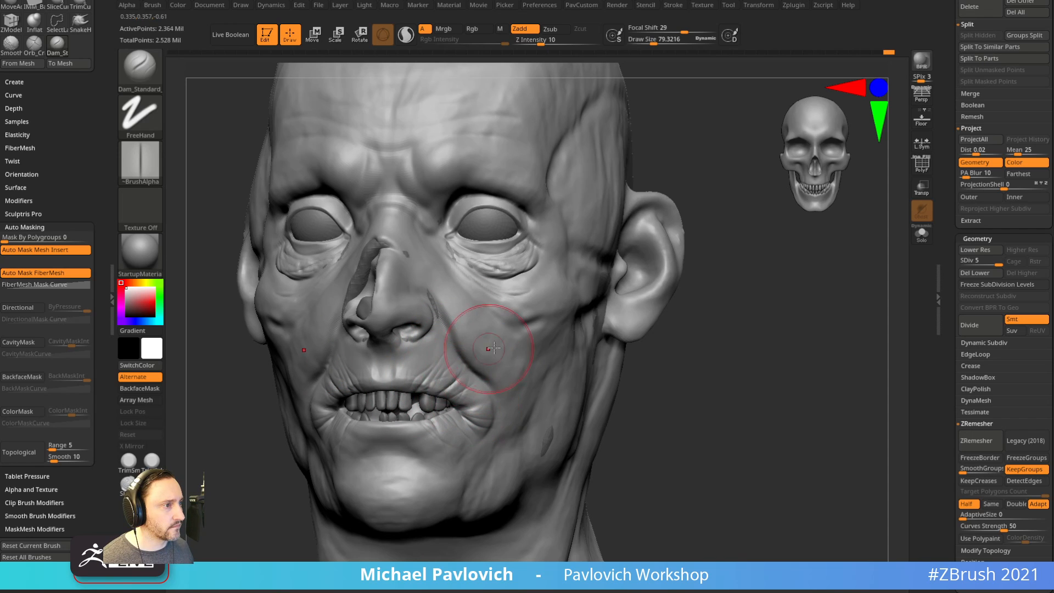
left_click_drag(659, 374, 640, 340)
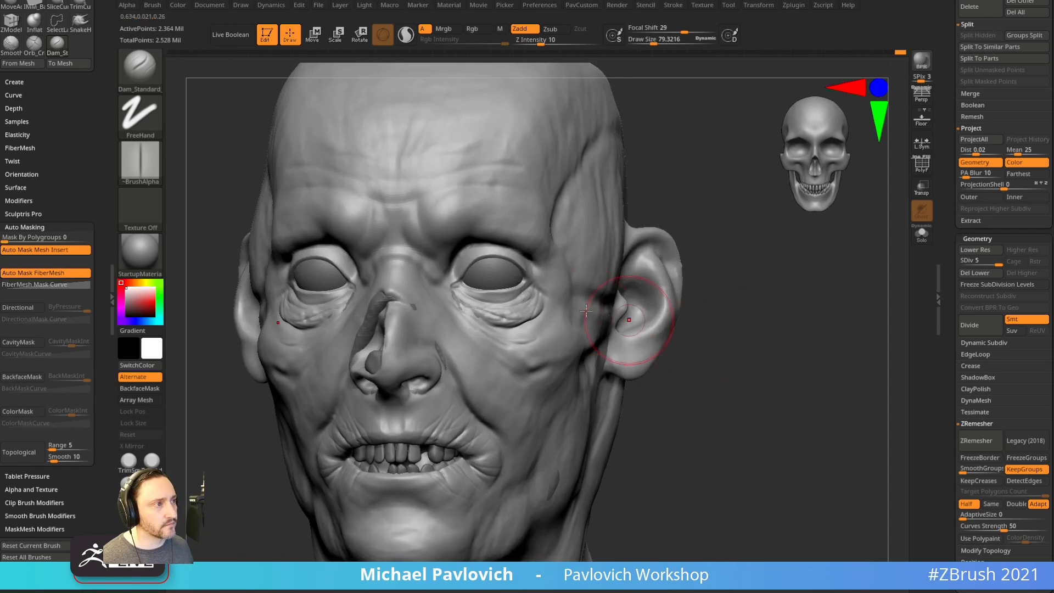
mouse_move(705, 293)
left_mouse_down()
mouse_move(713, 280)
mouse_move(454, 365)
mouse_move(698, 280)
mouse_move(433, 324)
left_mouse_up()
left_click_drag(664, 242, 595, 254)
key("s")
left_click_drag(385, 340, 389, 340)
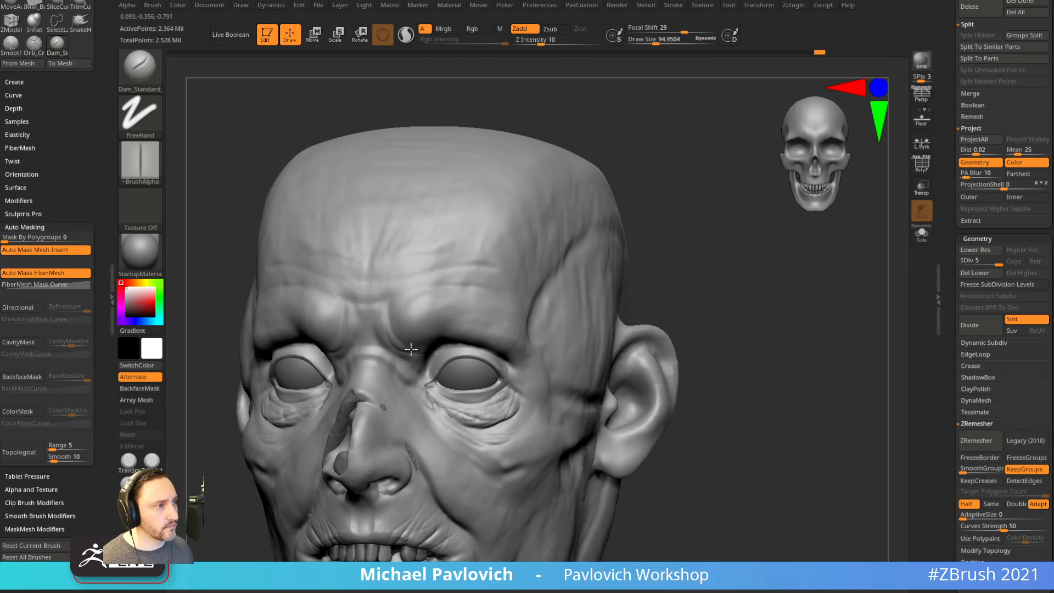
left_click_drag(608, 242, 675, 231)
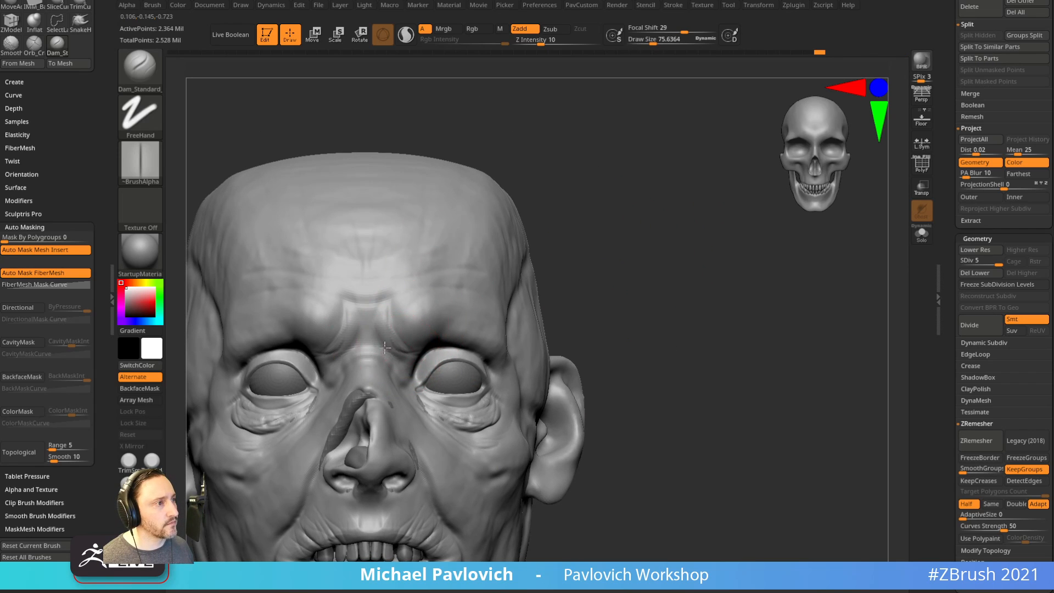
left_click_drag(553, 223, 571, 278, "alt")
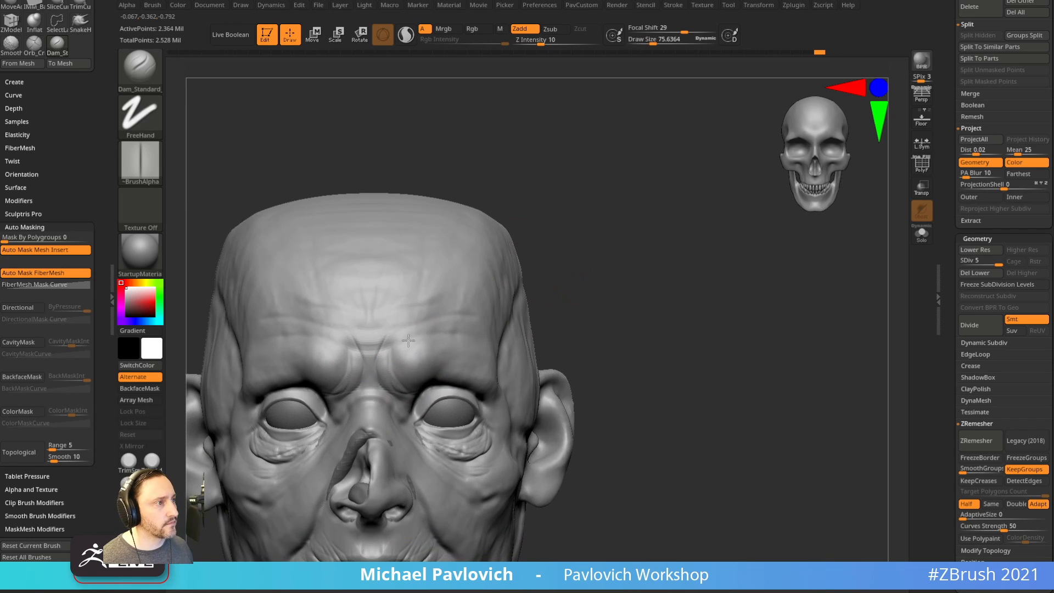
Carve long curved forehead wrinkles above both brows with the Dam_Standard_ brush at a draw size of about 75.64.
left_click_drag(408, 337, 475, 318)
left_click_drag(592, 273, 560, 288)
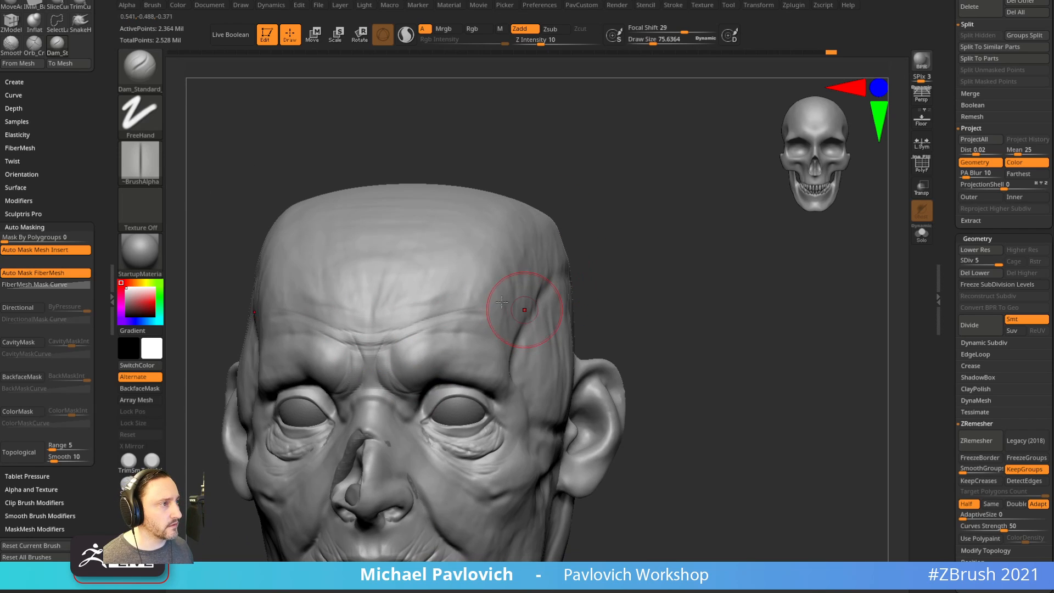
left_click_drag(379, 330, 412, 321)
left_click_drag(595, 282, 401, 326)
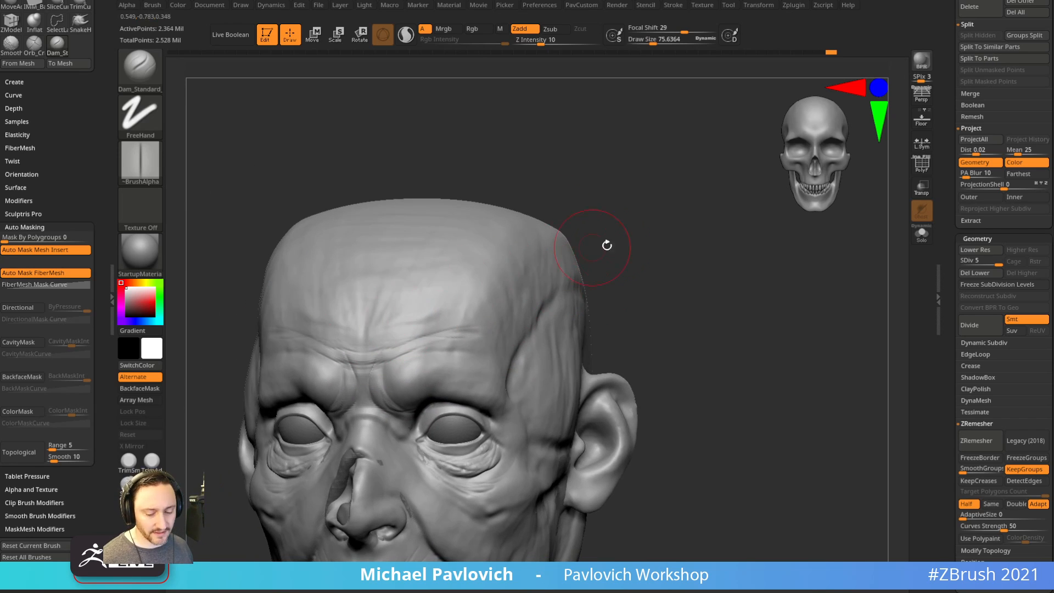
left_click_drag(607, 246, 641, 235)
left_click_drag(325, 347, 262, 357)
mouse_move(527, 292)
left_mouse_down("alt")
mouse_move(590, 266)
mouse_move(410, 359)
left_mouse_up("alt")
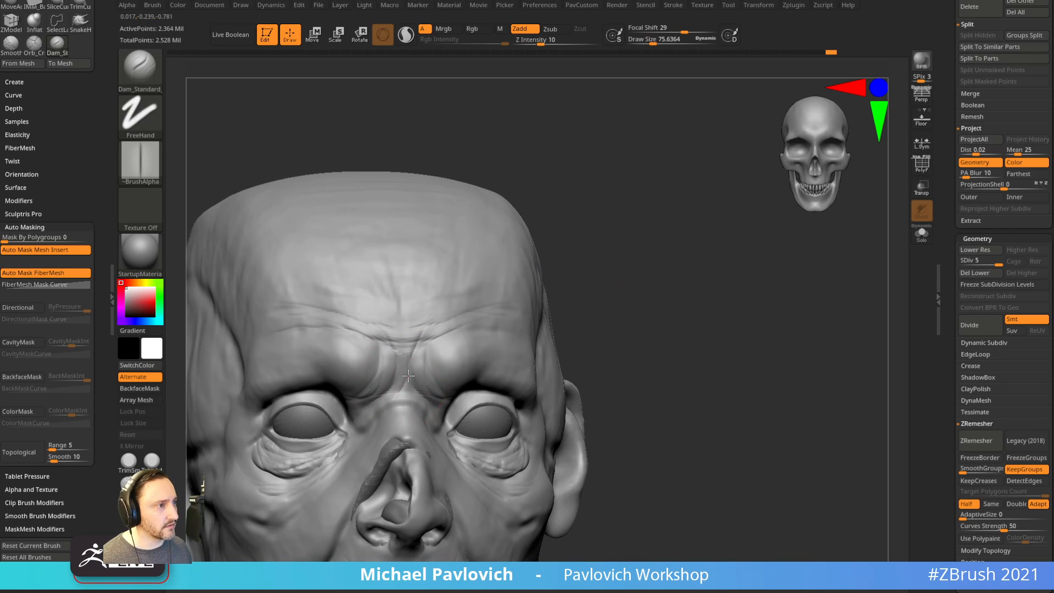
Deepen the frown lines between the eyebrows with the Dam_Standard_ brush at draw sizes of about 75.64 and 40.96.
left_click_drag(562, 261, 399, 362)
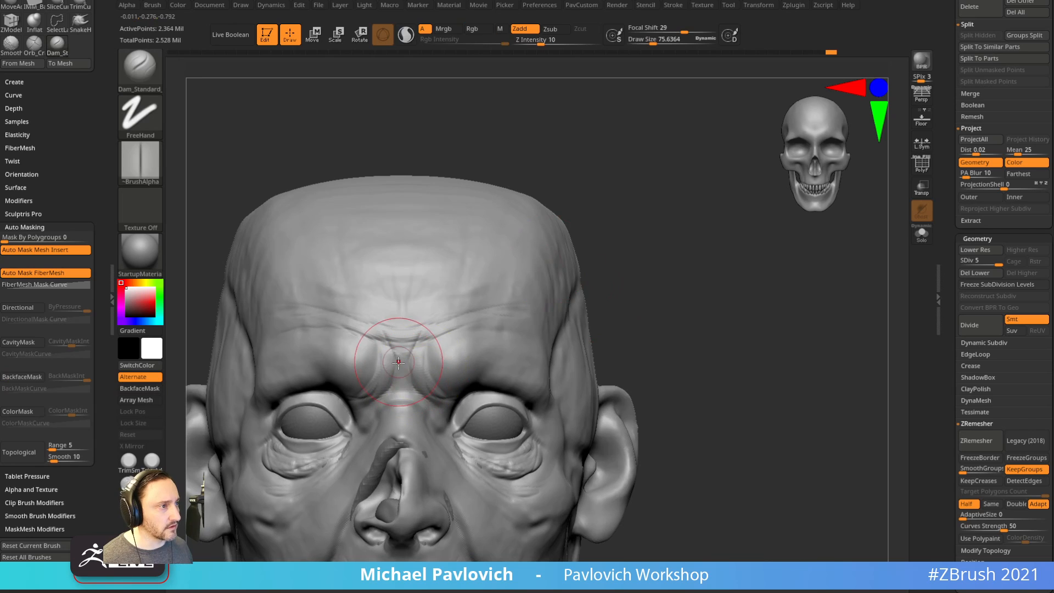
left_click_drag(654, 332, 395, 405)
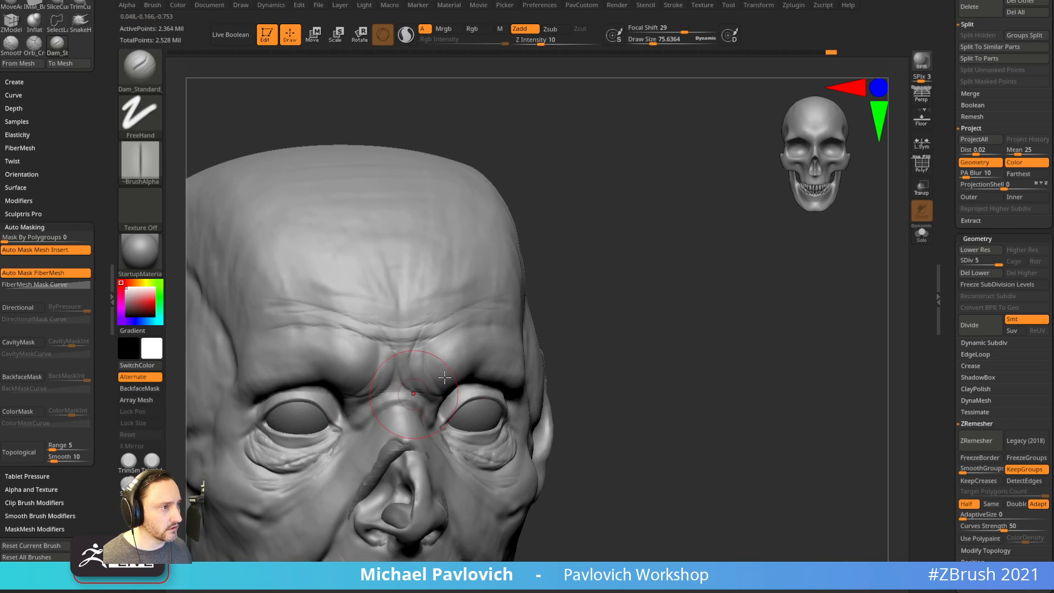
left_click_drag(571, 324, 659, 332)
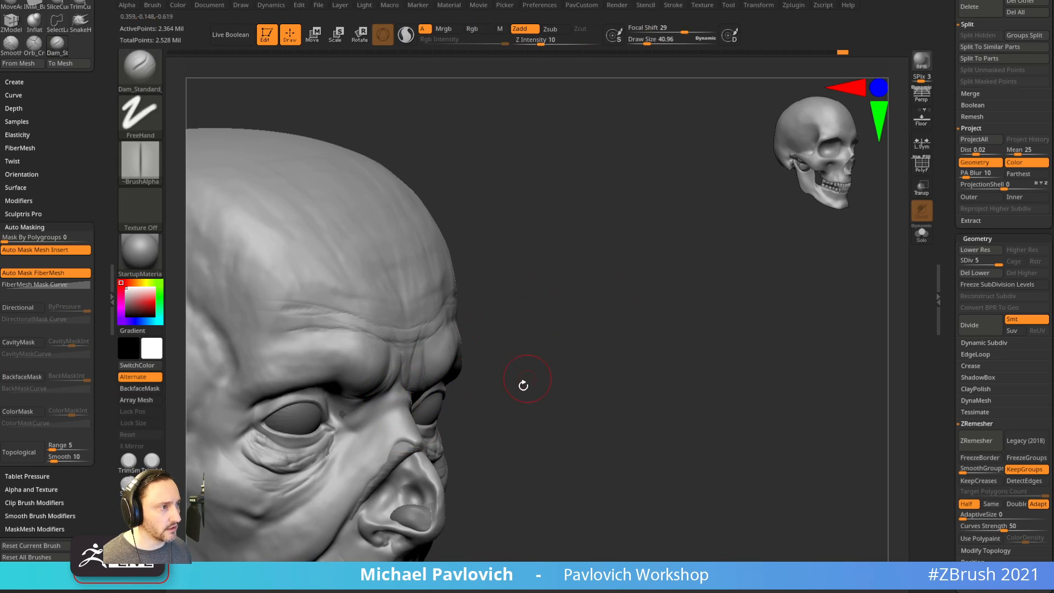
left_click_drag(522, 383, 729, 322, "shift")
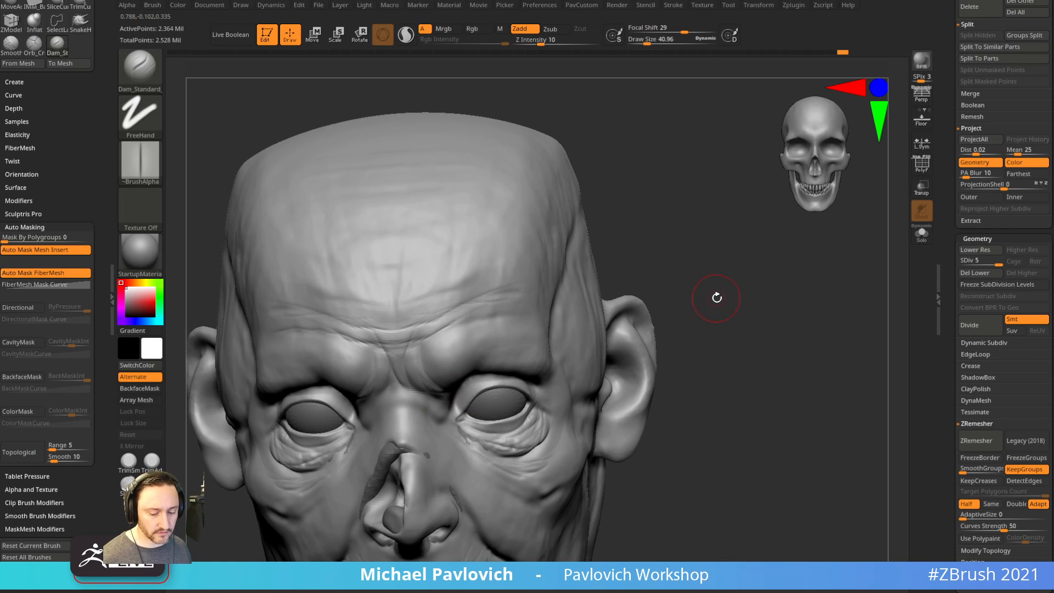
Reselect the Dam_Standard_ brush and carve wrinkles across the nose bridge toward the inner eye corners at a draw size of about 79.32.
key("b")
key("d")
left_click(704, 523)
left_click_drag(653, 241, 698, 207)
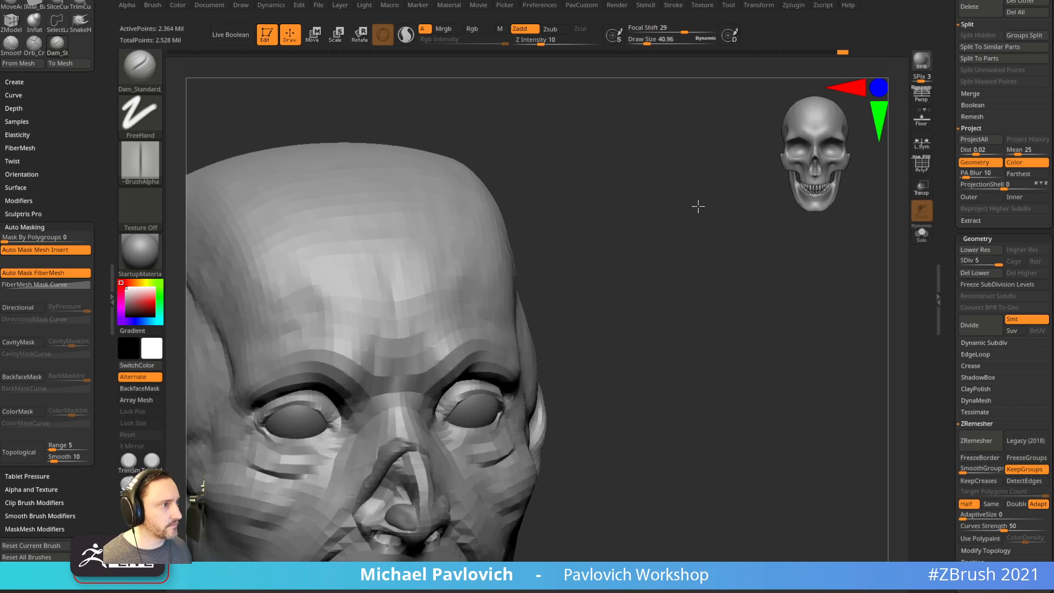
left_click_drag(560, 387, 420, 405)
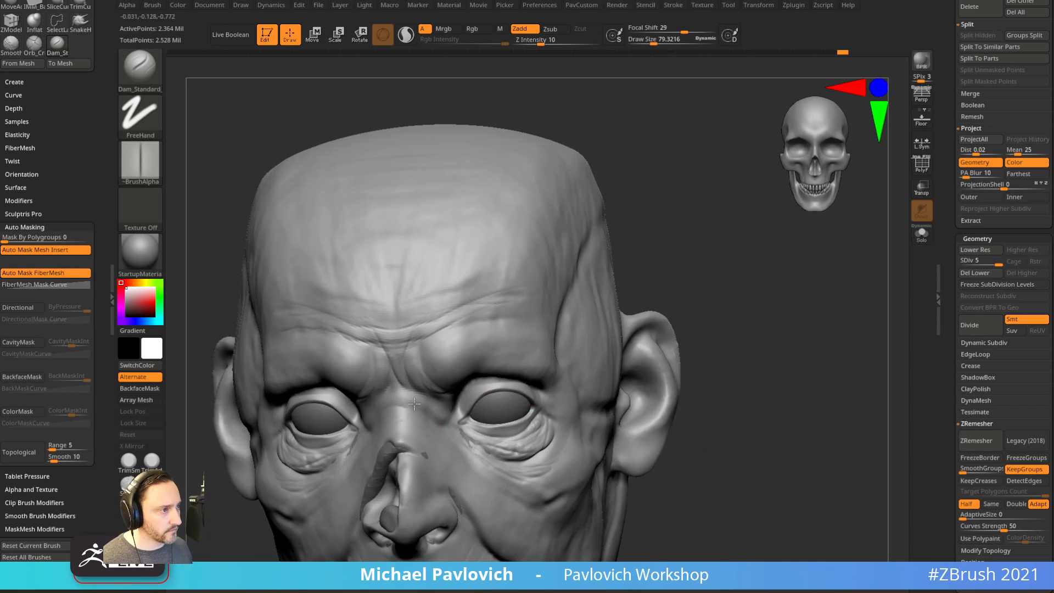
left_click_drag(738, 329, 422, 388)
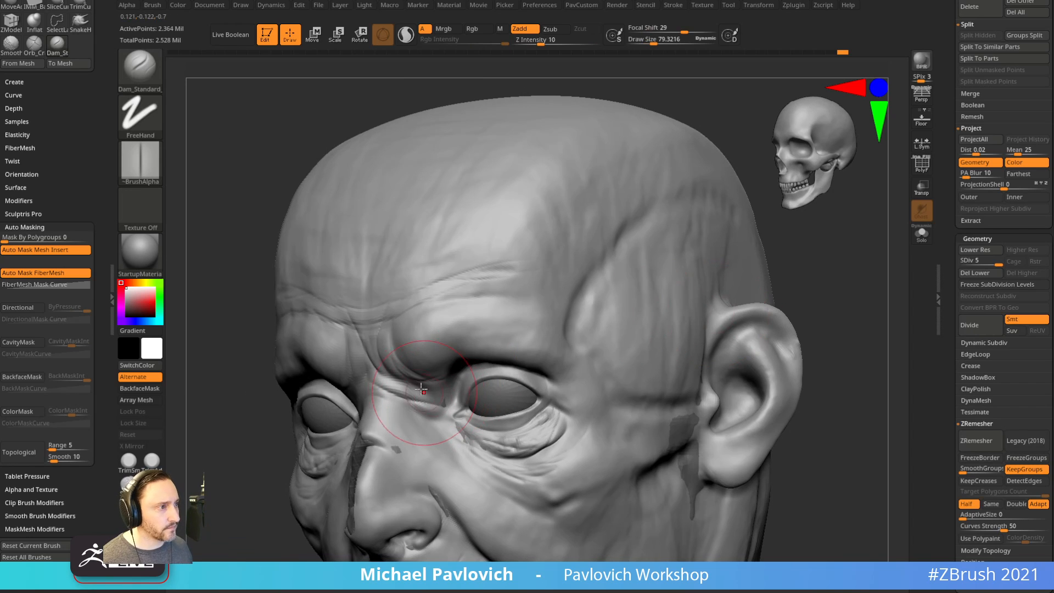
left_click_drag(780, 280, 856, 275)
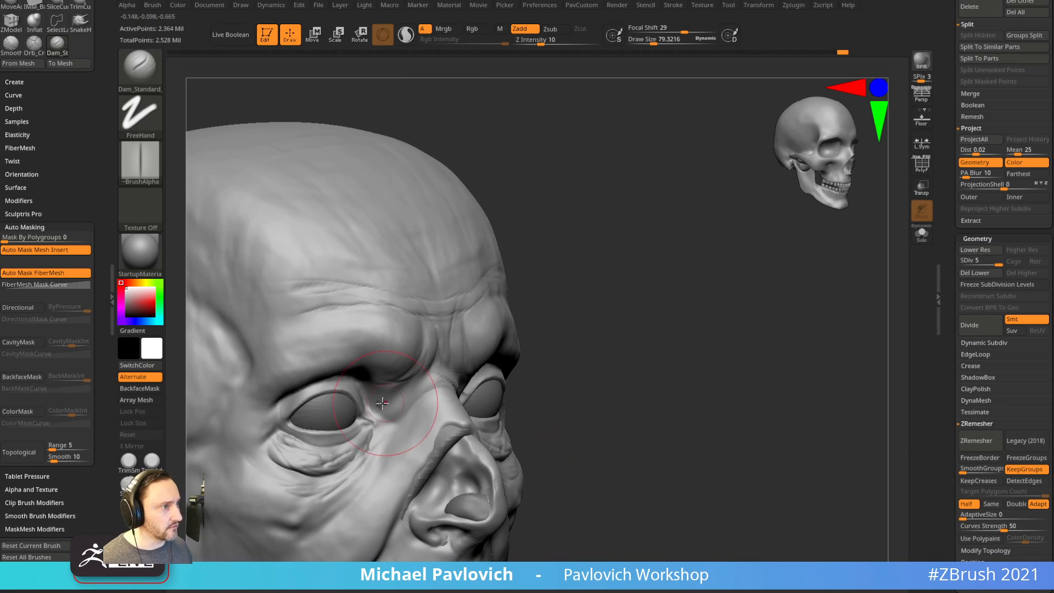
left_click_drag(553, 335, 396, 391)
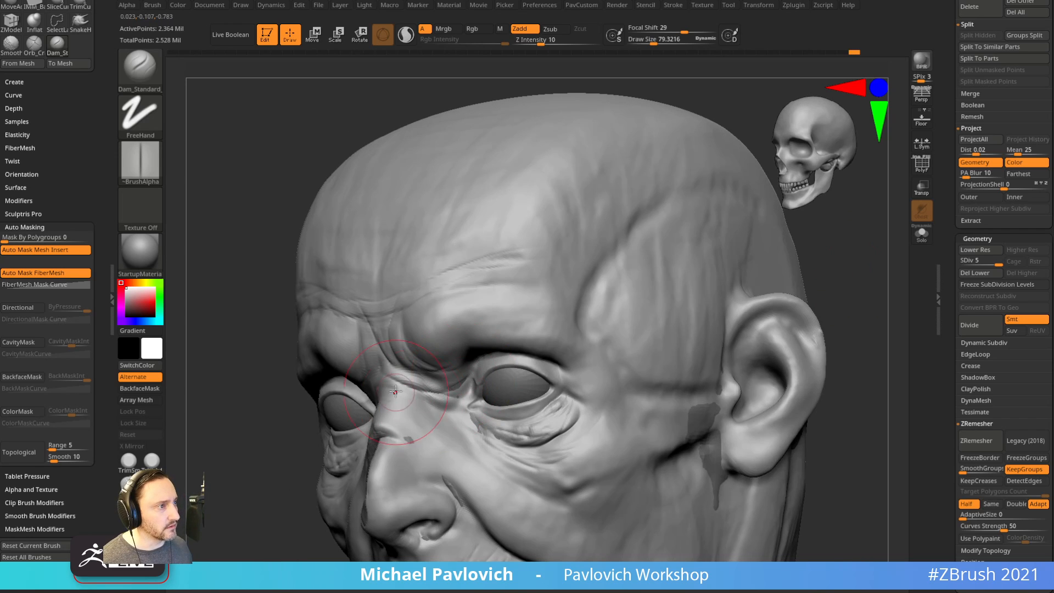
Carve creases on the cheeks beside the nose and below the mouth corners with the Dam_Standard_ brush at a draw size of about 79.32.
left_click_drag(245, 436, 307, 434, "shift")
mouse_move(704, 275)
left_mouse_down("alt")
mouse_move(701, 314)
mouse_move(720, 299)
mouse_move(738, 304)
mouse_move(710, 334)
left_mouse_up("alt")
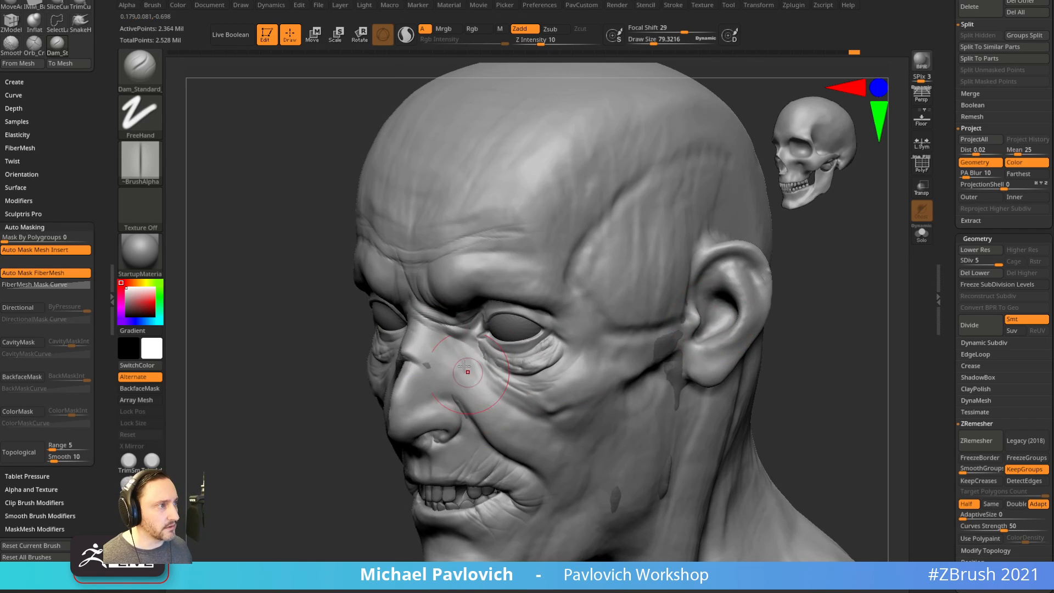
left_click_drag(492, 421, 403, 375)
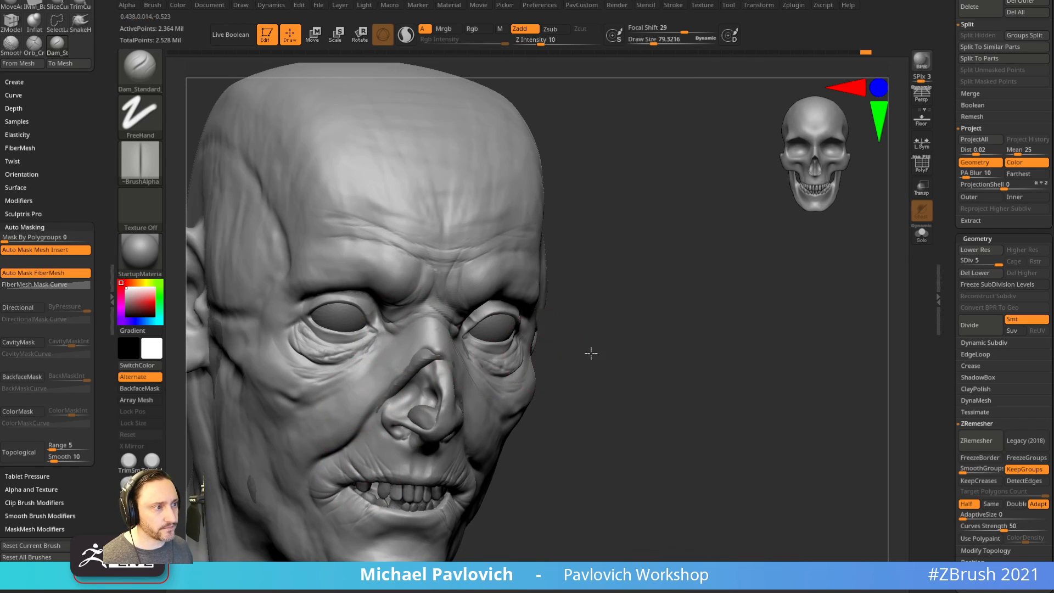
left_click_drag(591, 353, 654, 351, "shift")
mouse_move(654, 350)
left_mouse_down("alt")
mouse_move(652, 308)
mouse_move(648, 330)
left_mouse_up("alt")
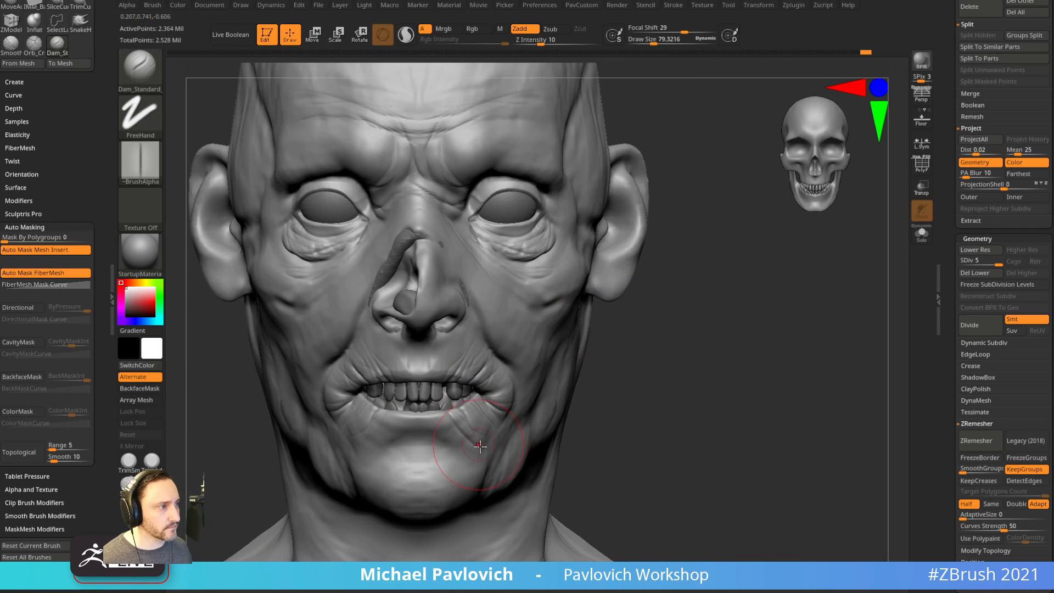
left_click_drag(615, 394, 617, 326)
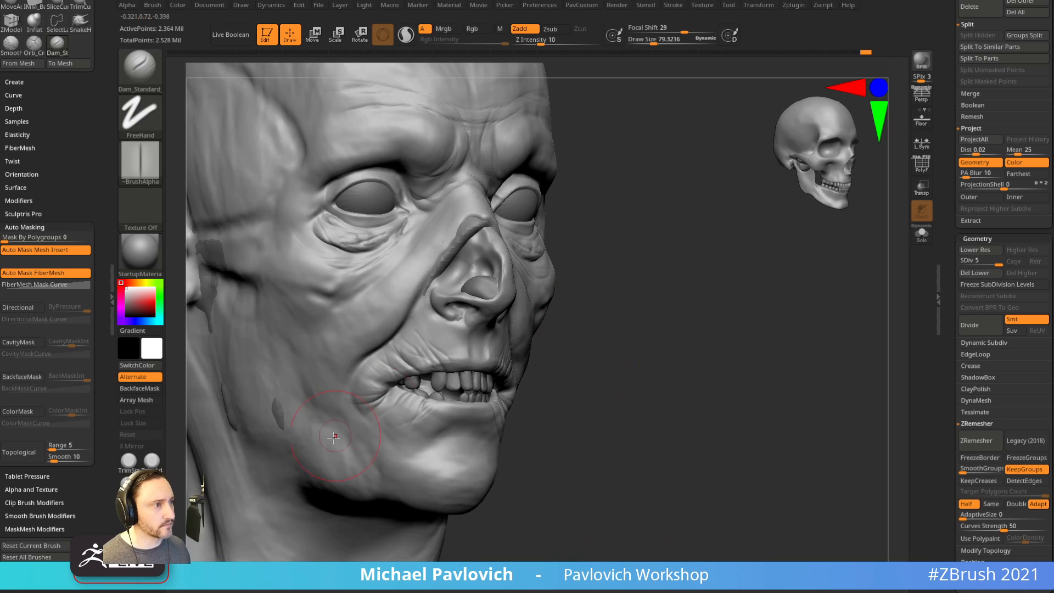
left_click_drag(383, 403, 359, 419)
right_click_drag(560, 413, 411, 392)
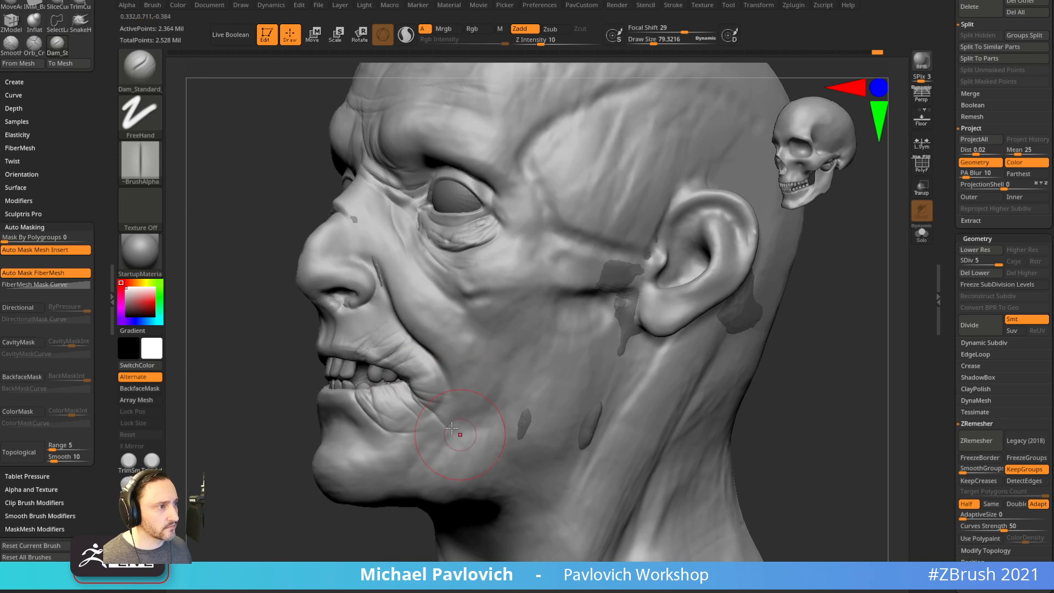
left_click_drag(265, 524, 409, 513)
left_click_drag(680, 366, 706, 369, "shift")
Lower the head to subdivision level 3 and set up ClayBuildup with a draw size of about 40.96 and Gravity Strength 14.
left_click_drag(998, 264, 981, 262)
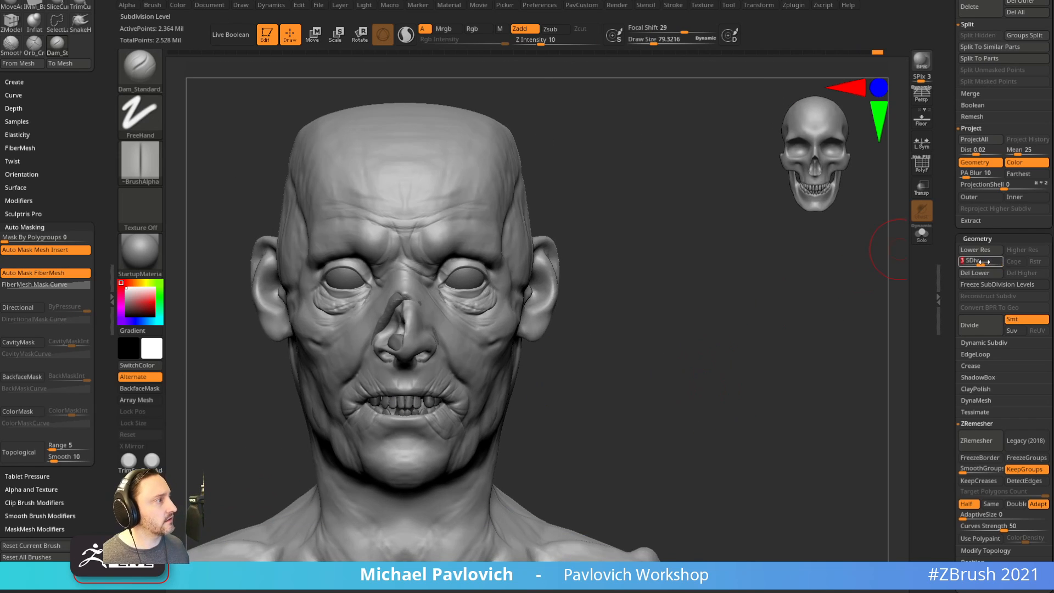
mouse_move(635, 393)
left_mouse_down("alt")
mouse_move(650, 376)
mouse_move(652, 393)
mouse_move(685, 358)
mouse_move(739, 396)
left_mouse_up("alt")
key("b")
key("c")
key("b")
key("s")
left_click_drag(471, 373, 467, 357)
left_click_drag(708, 330, 742, 330)
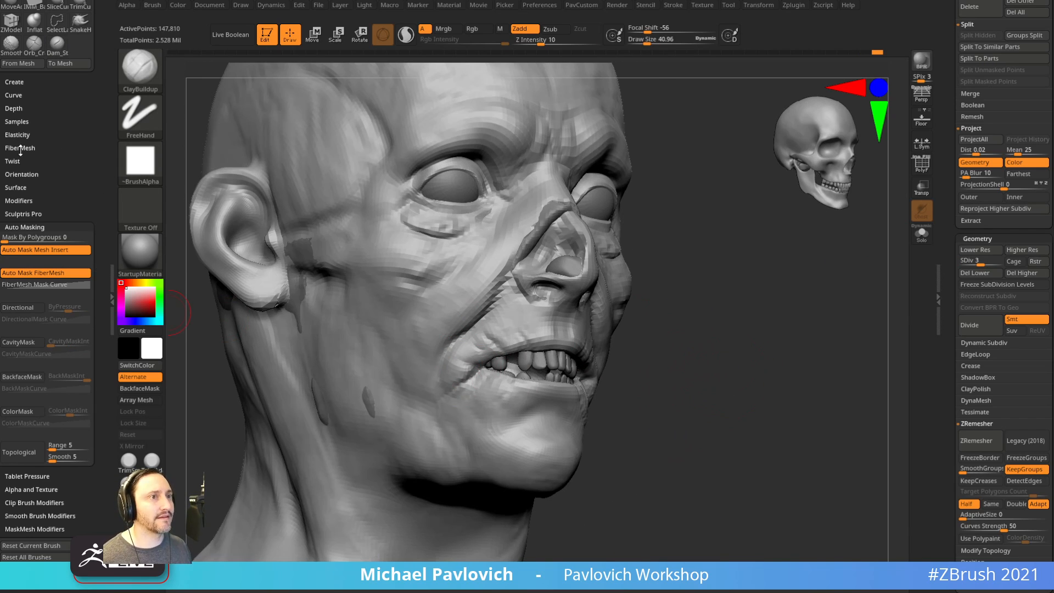
left_click(15, 108)
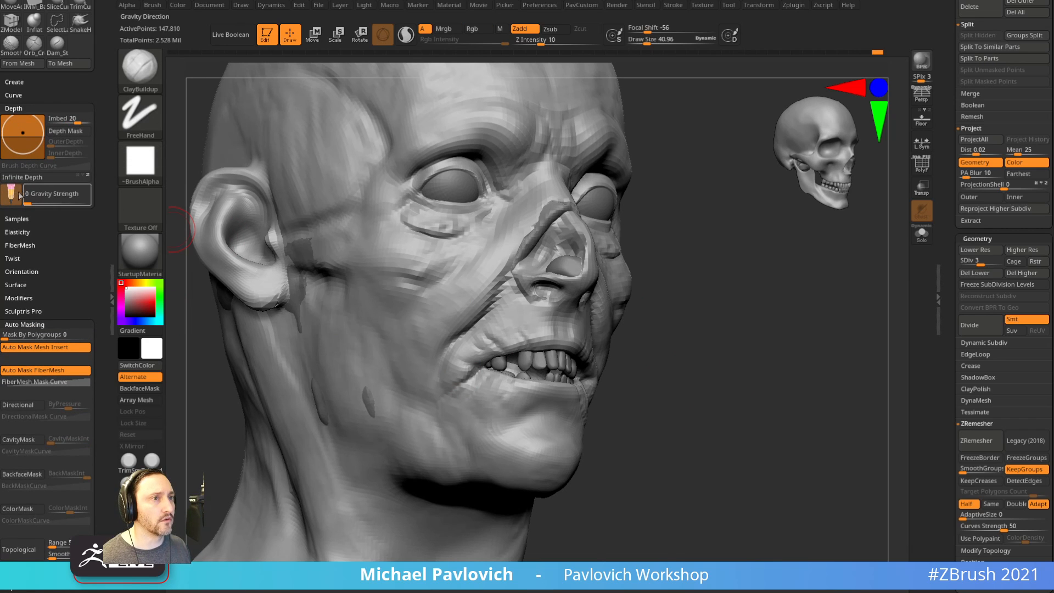
left_click_drag(29, 203, 36, 203)
Build up sagging skin around the mouth corner with ClayBuildup at a draw size of about 33.37.
left_click_drag(678, 319, 789, 307)
right_click_drag(532, 345, 516, 357)
left_click_drag(482, 372, 468, 380)
right_click_drag(511, 350, 470, 359)
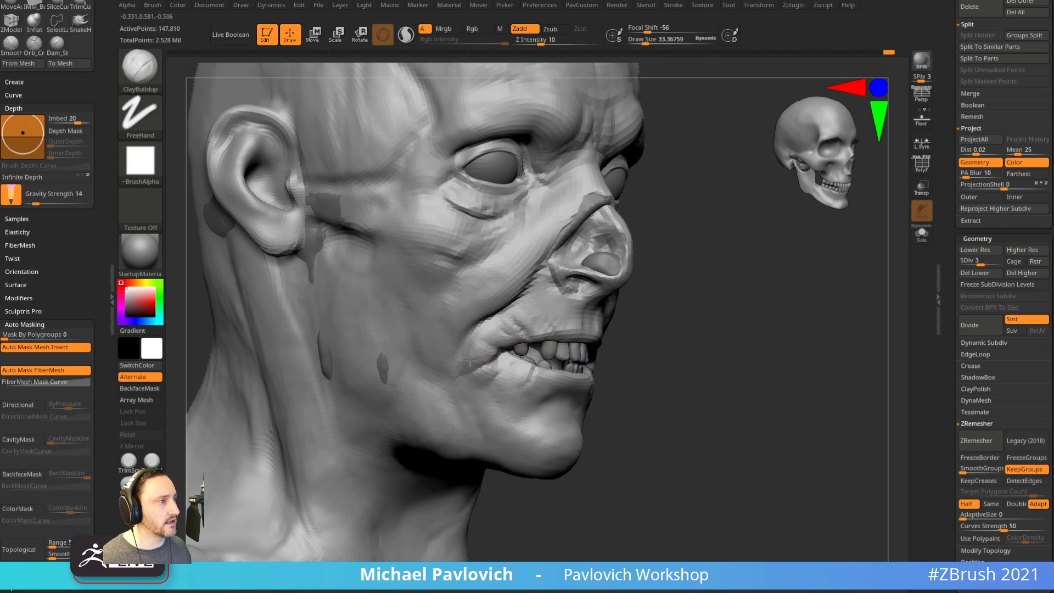
left_click_drag(478, 378, 486, 383)
right_click_drag(599, 351, 540, 341)
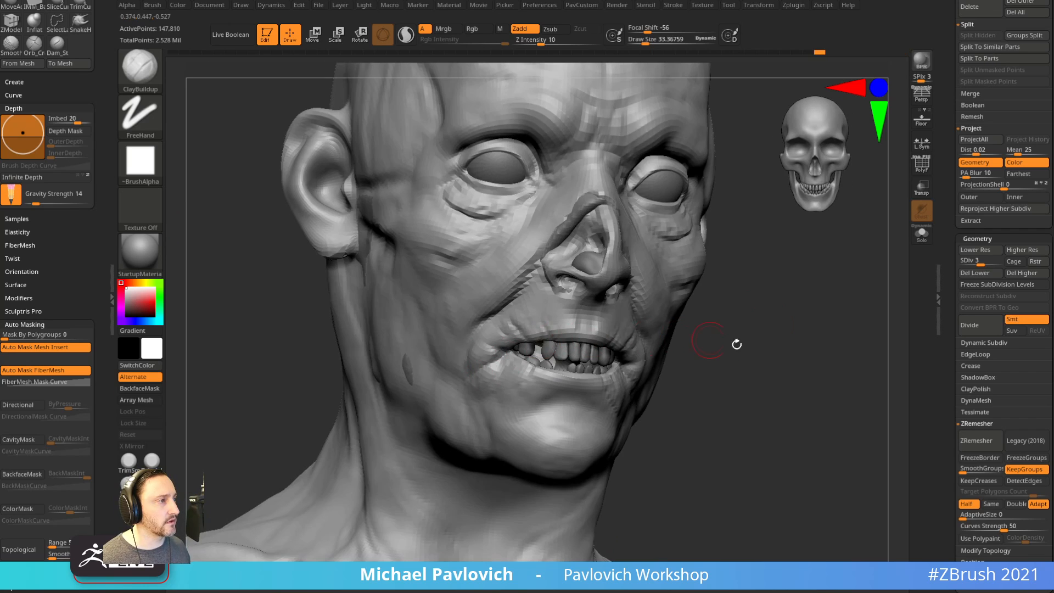
Undo the last stroke and continue building up the mouth corner folds with ClayBuildup at a draw size of about 31.01.
mouse_move(736, 343)
left_mouse_down("shift")
mouse_move(670, 357)
mouse_move(725, 342)
left_mouse_up("shift")
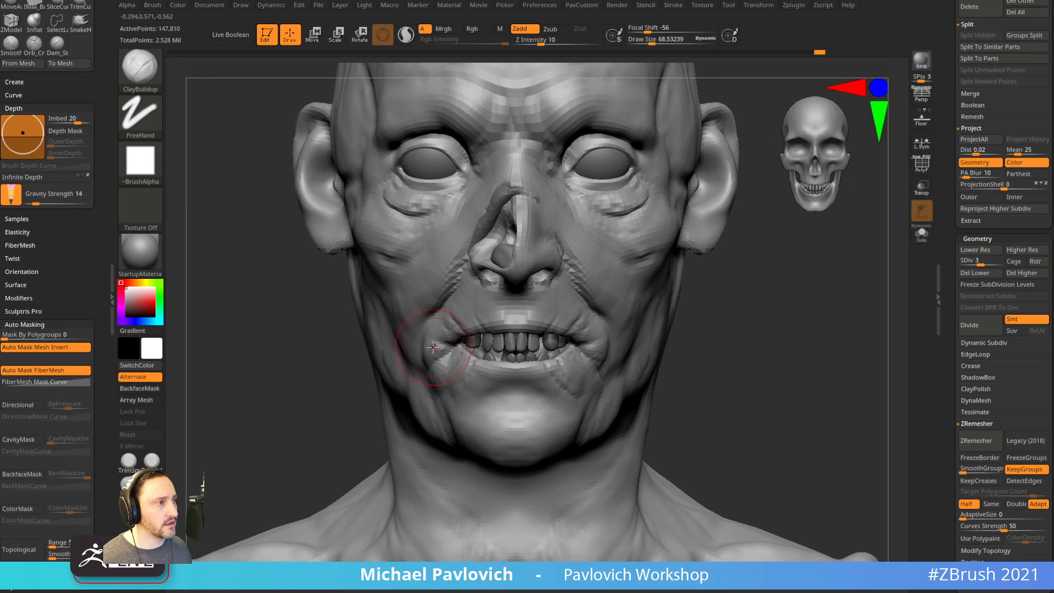
key("ctrl")
key("ctrl+z")
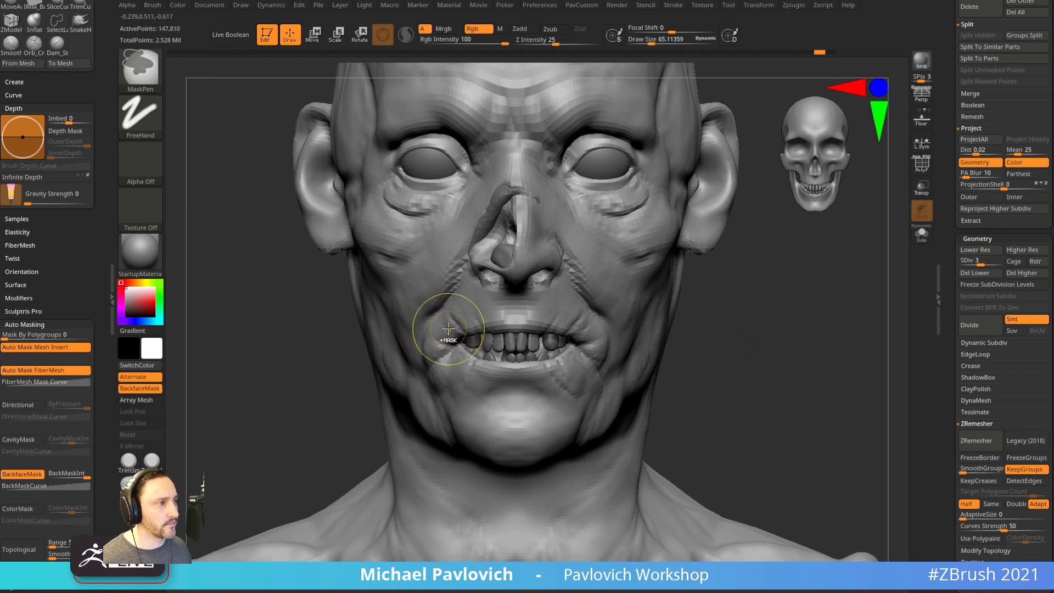
key("ctrl")
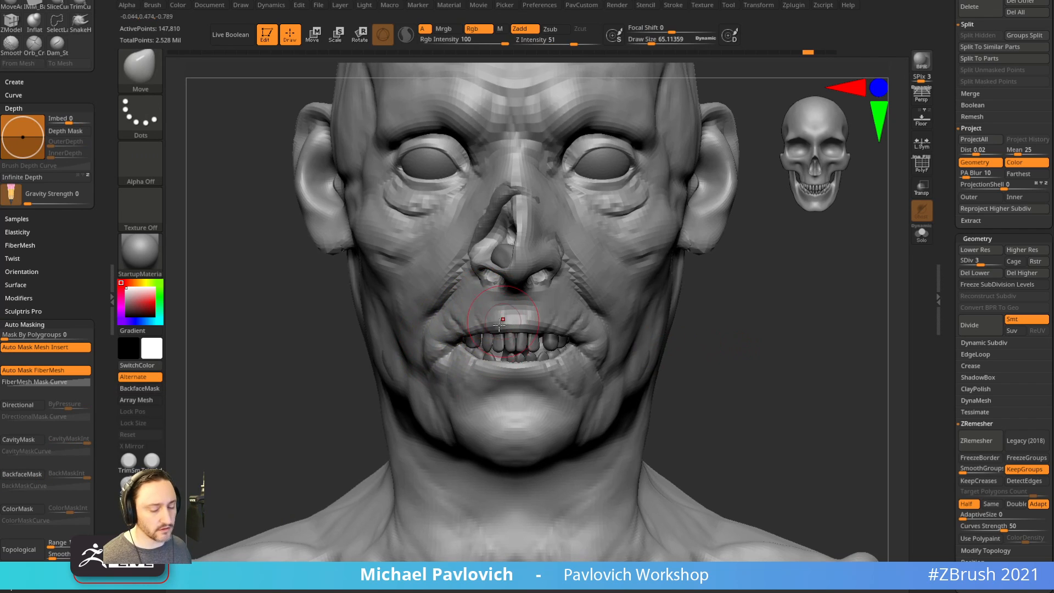
key("b")
key("c")
key("b")
left_click_drag(736, 301, 425, 360)
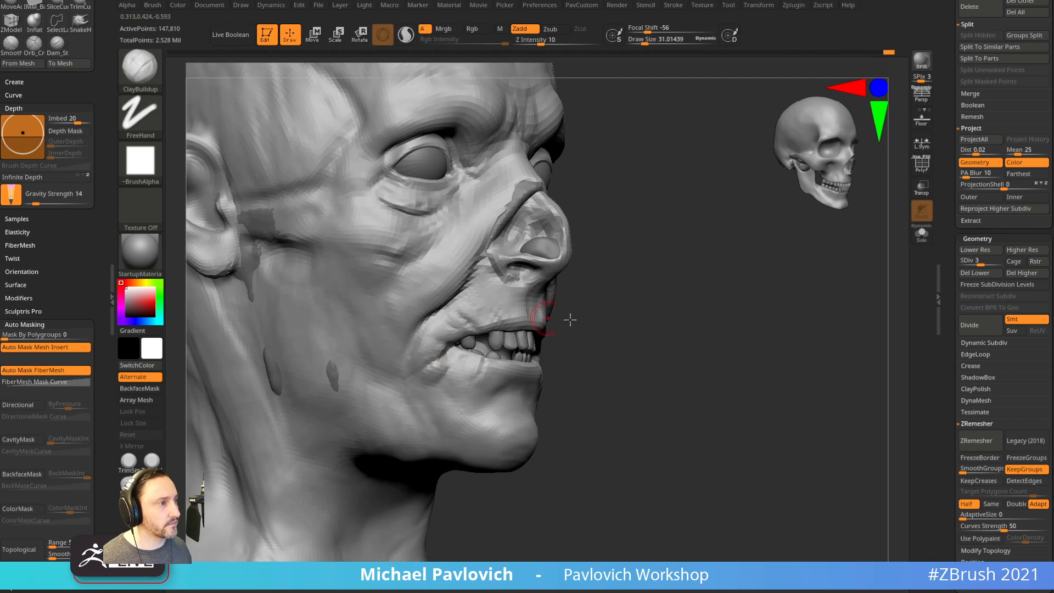
left_click_drag(570, 318, 477, 351)
key("s")
left_click_drag(477, 354, 487, 354)
key("b")
key("m")
key("v")
mouse_move(742, 324)
left_mouse_down("shift")
mouse_move(689, 345)
mouse_move(714, 315)
left_mouse_up("shift")
key("s")
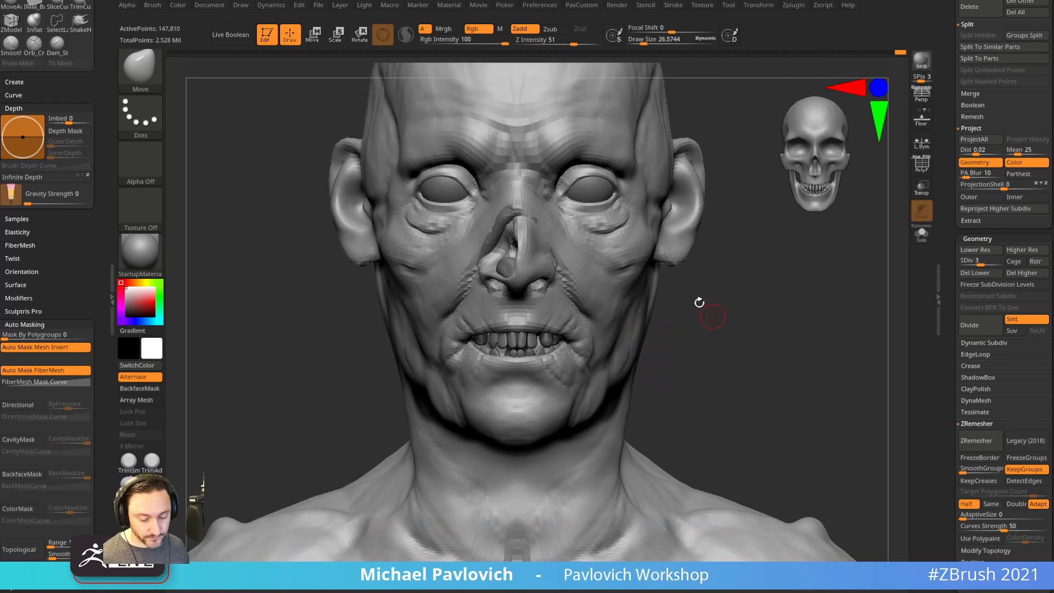
key("b")
key("c")
key("b")
mouse_move(739, 344)
left_mouse_down()
mouse_move(713, 353)
mouse_move(560, 278)
left_mouse_up()
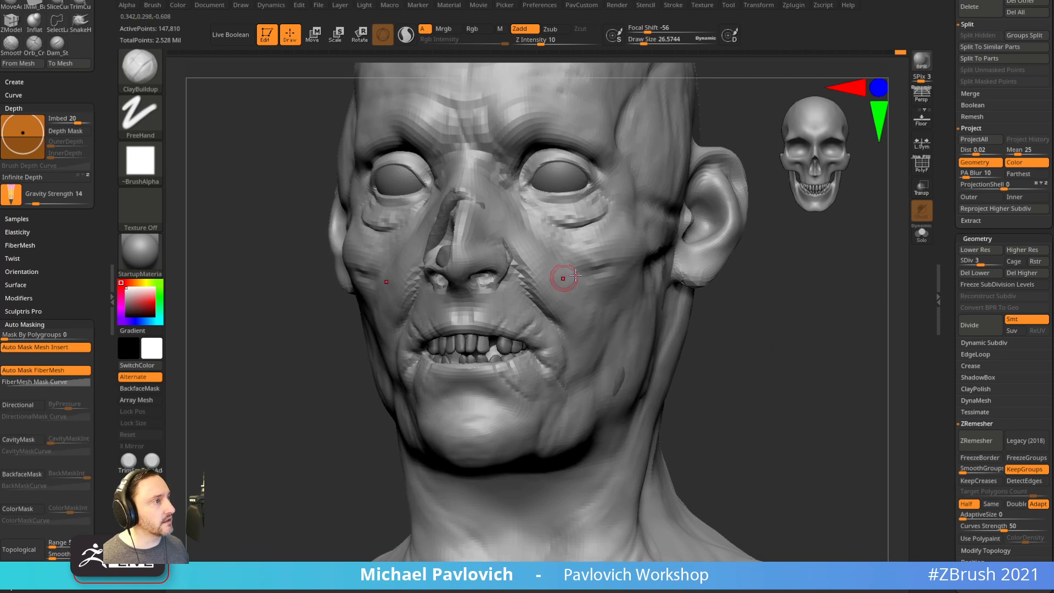
Raise the head to subdivision level 4 and mask a strip along the nasolabial fold, inverting and softening the mask.
left_click(986, 264)
left_click_drag(527, 238, 579, 379, "ctrl")
left_click(796, 341, "ctrl")
mouse_move(796, 341)
left_mouse_down()
mouse_move(554, 333)
mouse_move(544, 309)
mouse_move(565, 337)
left_mouse_up()
left_click(544, 337, "ctrl")
key("bracketright")
key("bracketright")
key("bracketright")
Shift the unmasked skin along the nasolabial fold with the Move brush at a draw size of about 94.95 and remove the mask.
key("b")
key("m")
key("v")
left_click_drag(458, 372, 489, 374)
key("s")
left_click(515, 317)
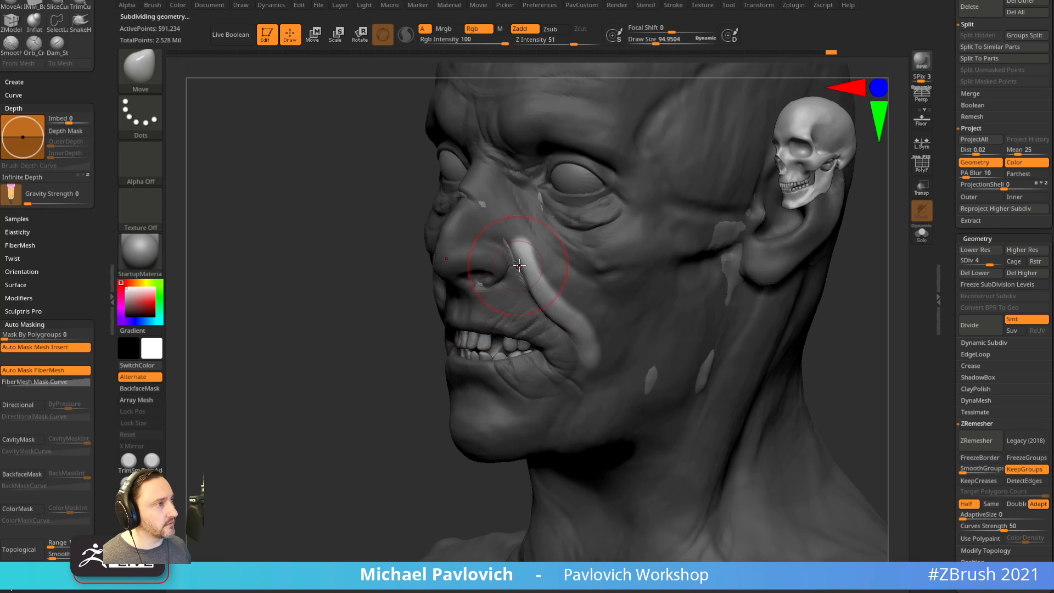
left_click_drag(449, 329, 435, 375)
mouse_move(432, 445)
left_mouse_down()
mouse_move(730, 308)
mouse_move(744, 330)
left_mouse_up()
left_click_drag(719, 322, 499, 299)
key("ctrl+z")
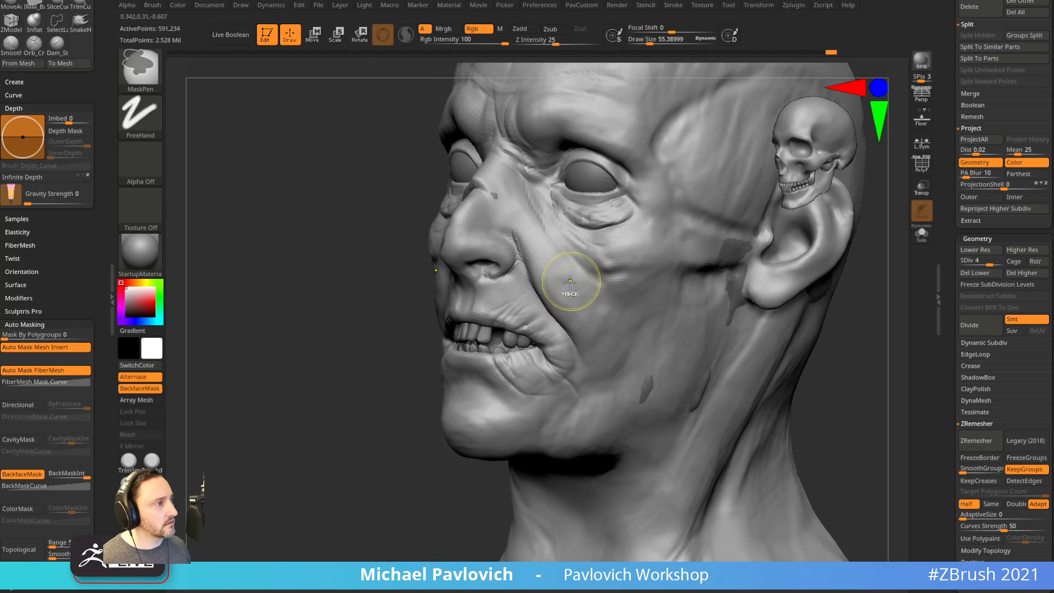
Smooth the cheek skin beside the nasolabial fold at a draw size of about 28.75.
key("ctrl+z")
key("s")
left_click(522, 306)
key("ctrl+shift+z")
mouse_move(552, 259)
left_mouse_down("shift")
mouse_move(520, 245)
mouse_move(571, 283)
left_mouse_up("shift")
left_click_drag(809, 387, 844, 400, "shift")
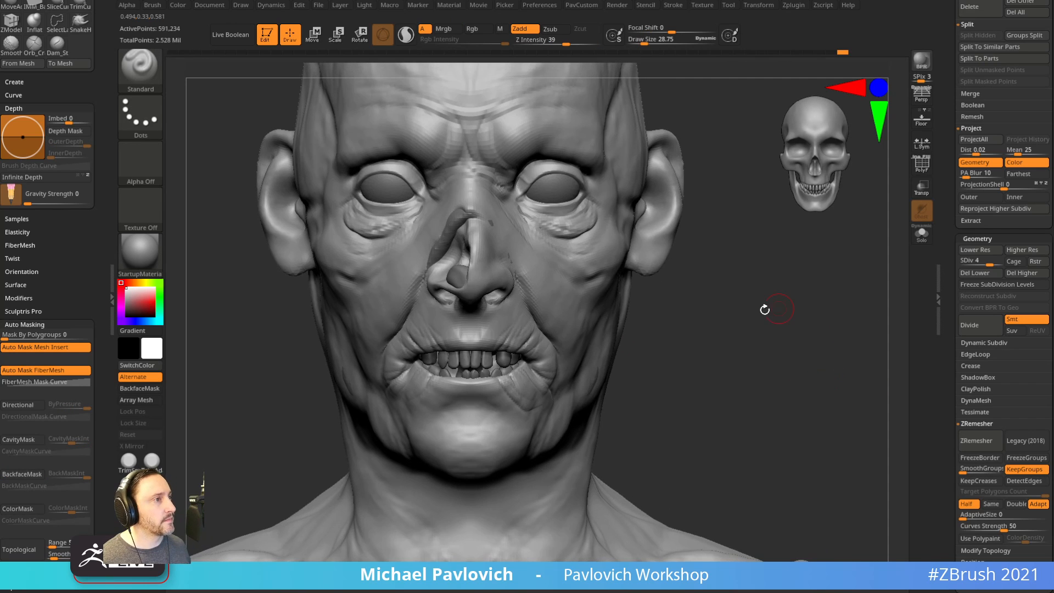
Select the ClothHook brush and dock the Dynamics settings above the Brush settings beside the canvas.
mouse_move(765, 306)
left_mouse_down()
mouse_move(786, 362)
mouse_move(796, 324)
mouse_move(821, 294)
mouse_move(797, 325)
left_mouse_up()
key("b")
key("c")
key("b")
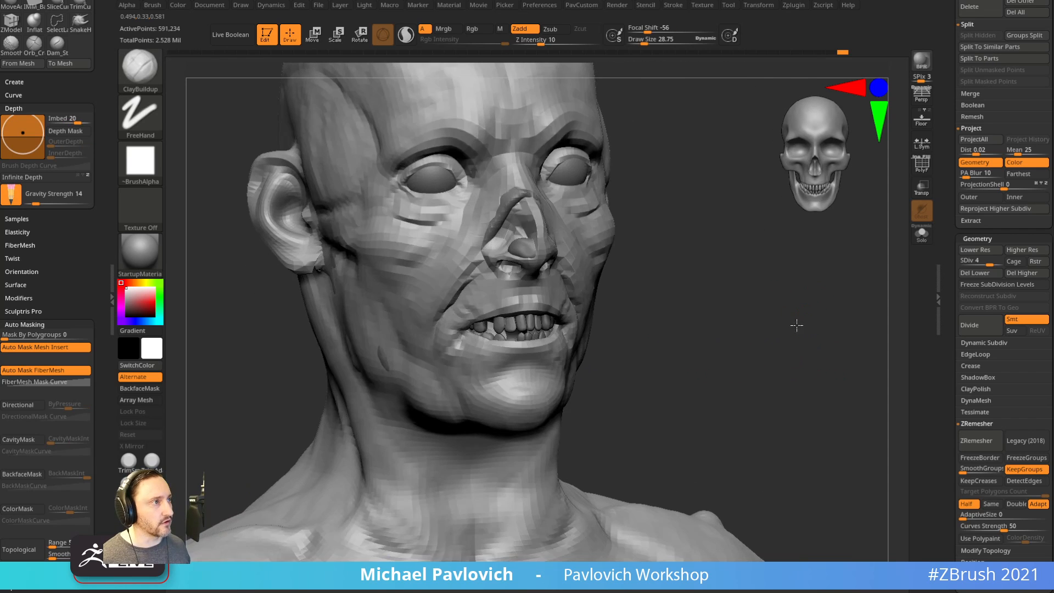
key("b")
key("c")
key("h")
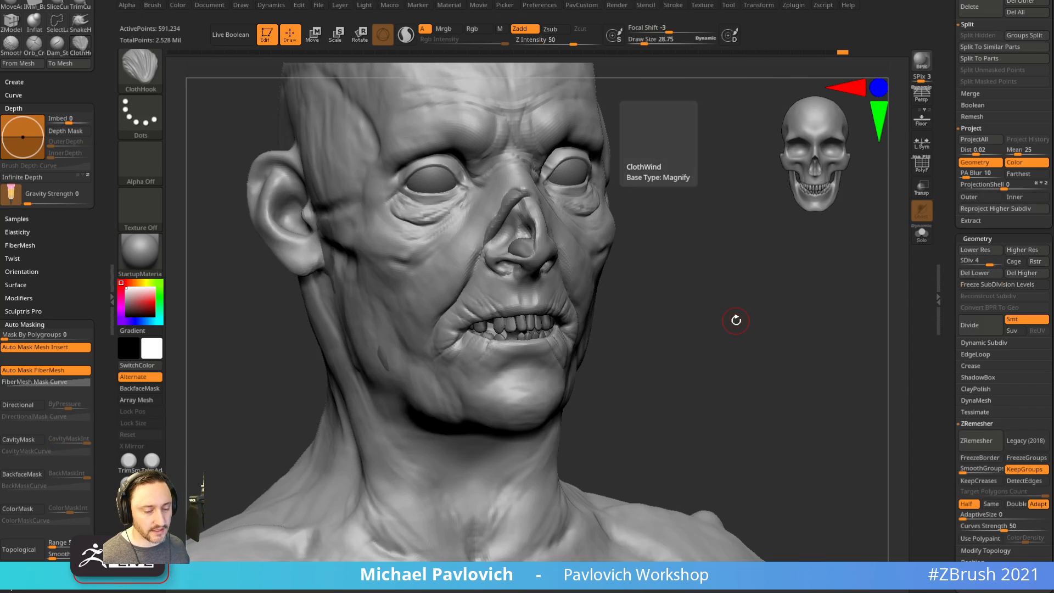
left_click_drag(737, 324, 733, 330, "shift")
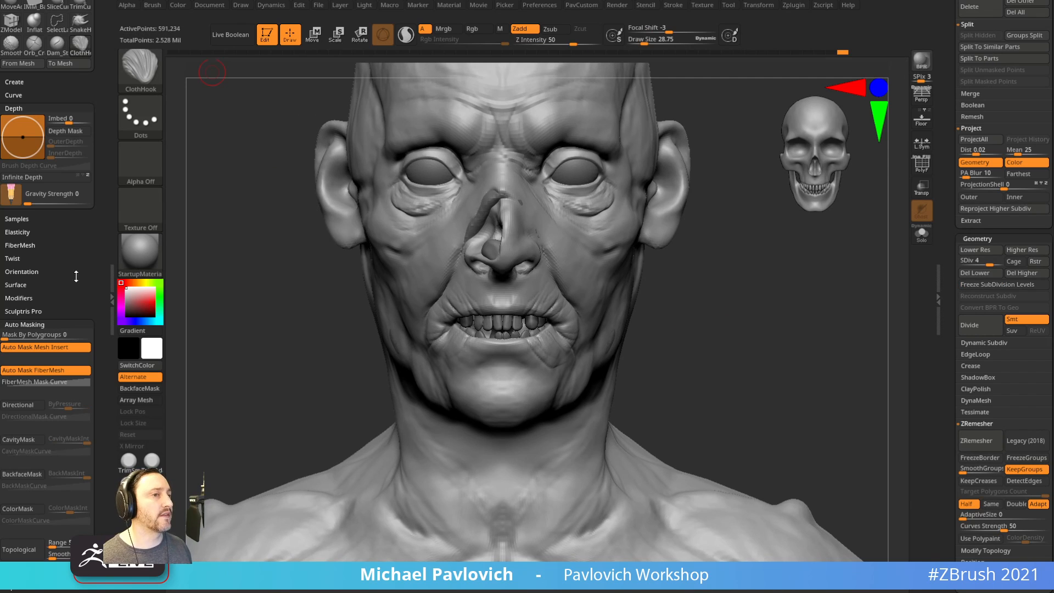
left_click_drag(68, 209, 64, 399)
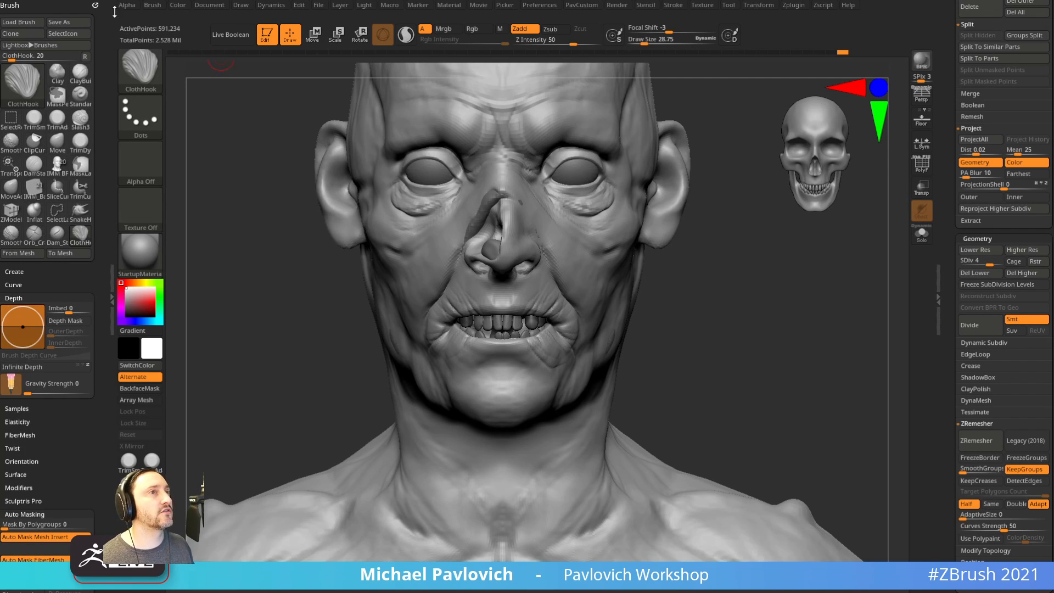
mouse_move(261, 6)
left_click_drag(260, 15, 61, 47)
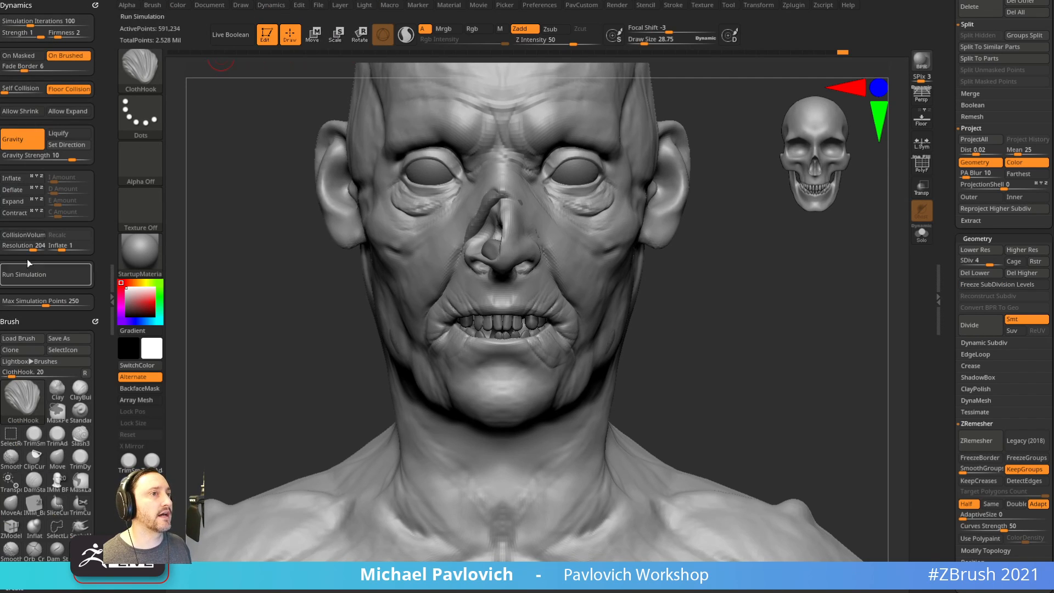
Switch to the Standard brush and lower the head to subdivision level 3.
left_click_drag(440, 231, 722, 297)
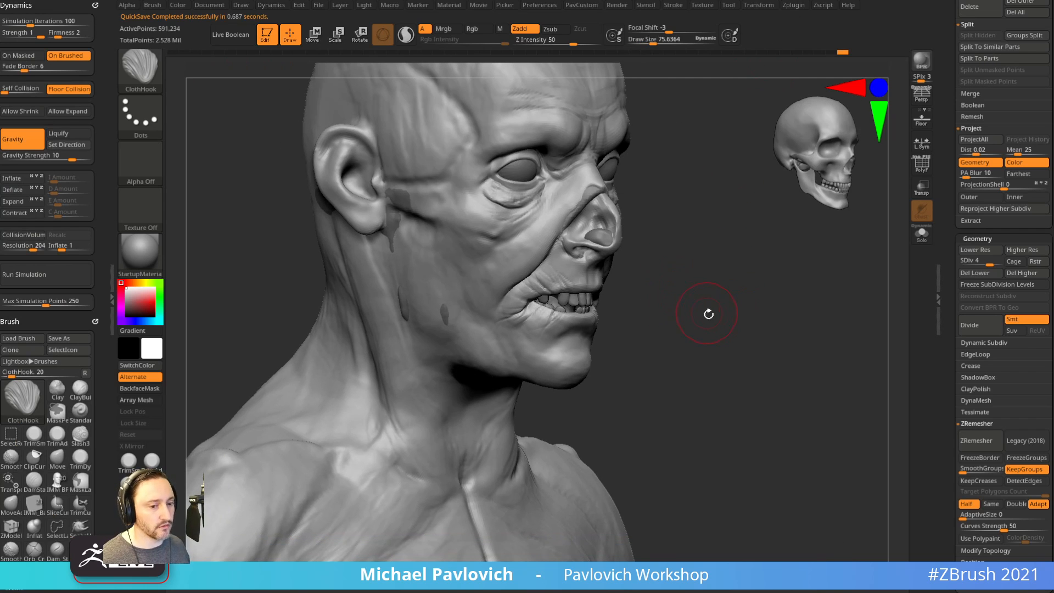
mouse_move(709, 319)
left_mouse_down()
mouse_move(671, 287)
mouse_move(710, 306)
mouse_move(706, 274)
mouse_move(691, 289)
mouse_move(648, 291)
mouse_move(714, 283)
left_mouse_up()
key("b")
key("s")
key("t")
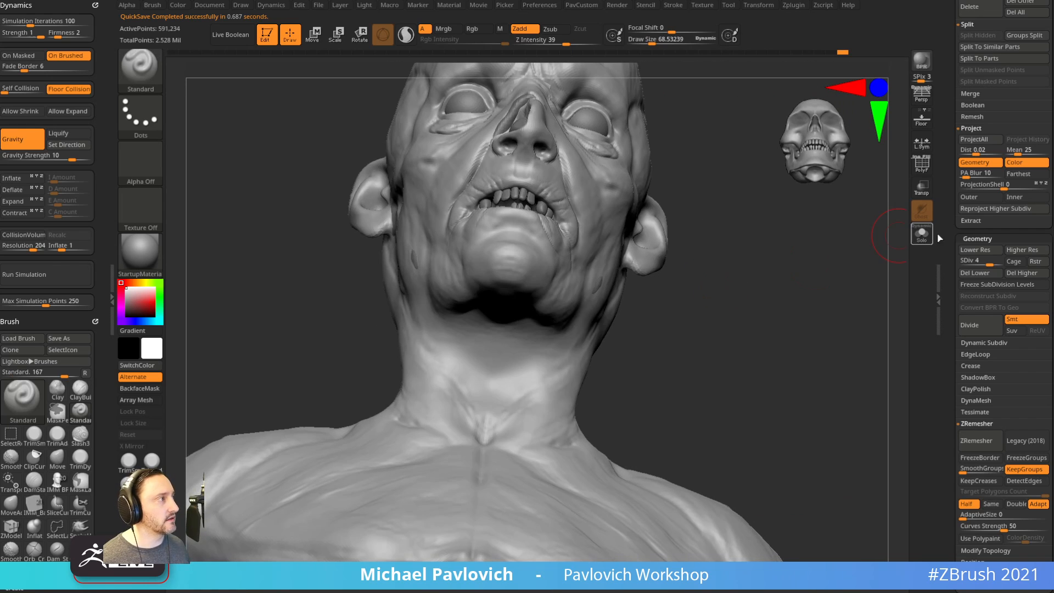
left_click_drag(987, 260, 980, 261)
Build up loose skin under the chin and jawline with ClayBuildup at a draw size of about 86.96.
key("b")
key("c")
key("b")
left_click_drag(738, 309, 732, 278)
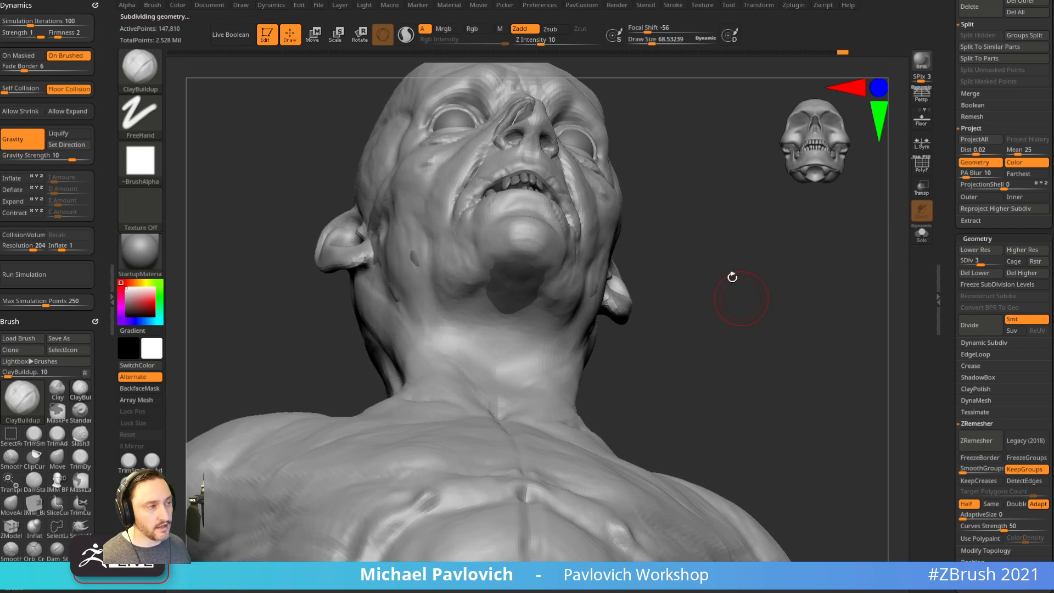
key("[")
mouse_move(513, 275)
left_mouse_down()
mouse_move(529, 270)
mouse_move(522, 291)
left_mouse_up()
mouse_move(675, 294)
left_mouse_down()
mouse_move(732, 295)
mouse_move(719, 240)
mouse_move(544, 285)
mouse_move(615, 255)
left_mouse_up()
key("[")
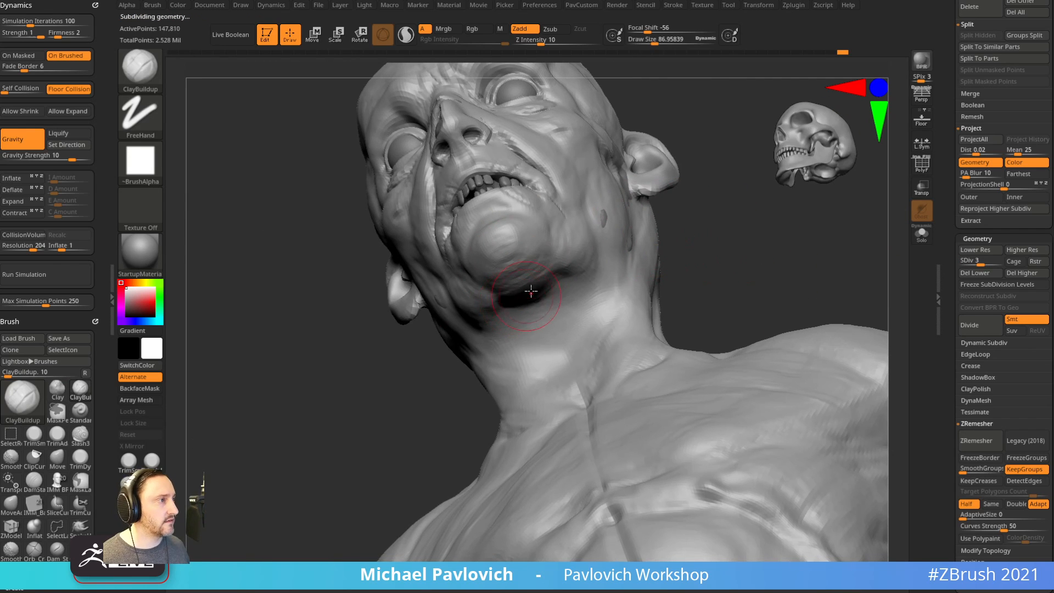
left_click_drag(702, 250, 542, 305)
left_click_drag(773, 279, 765, 330)
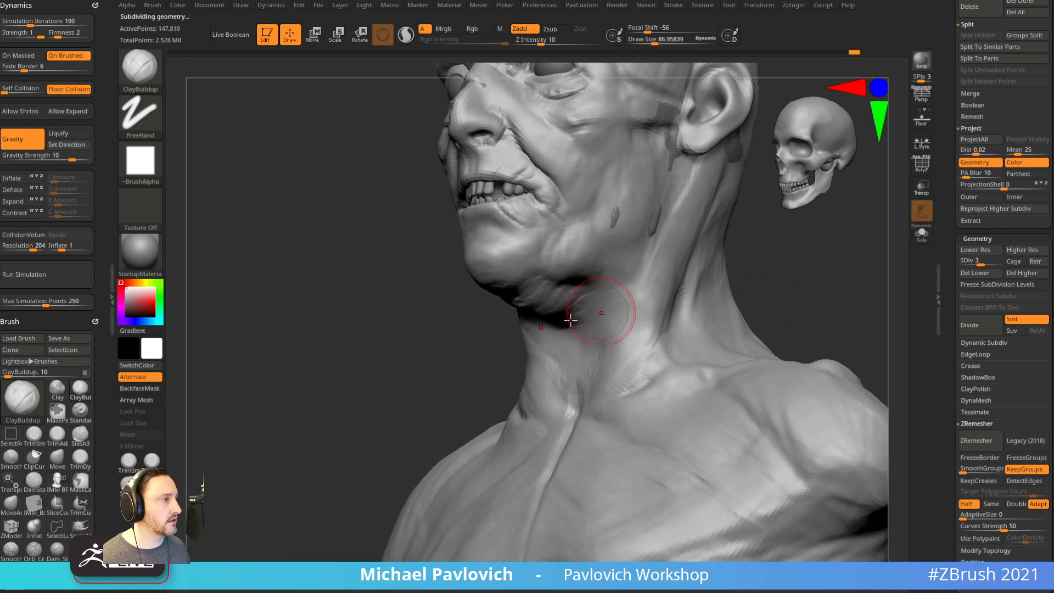
left_click_drag(802, 283, 584, 298)
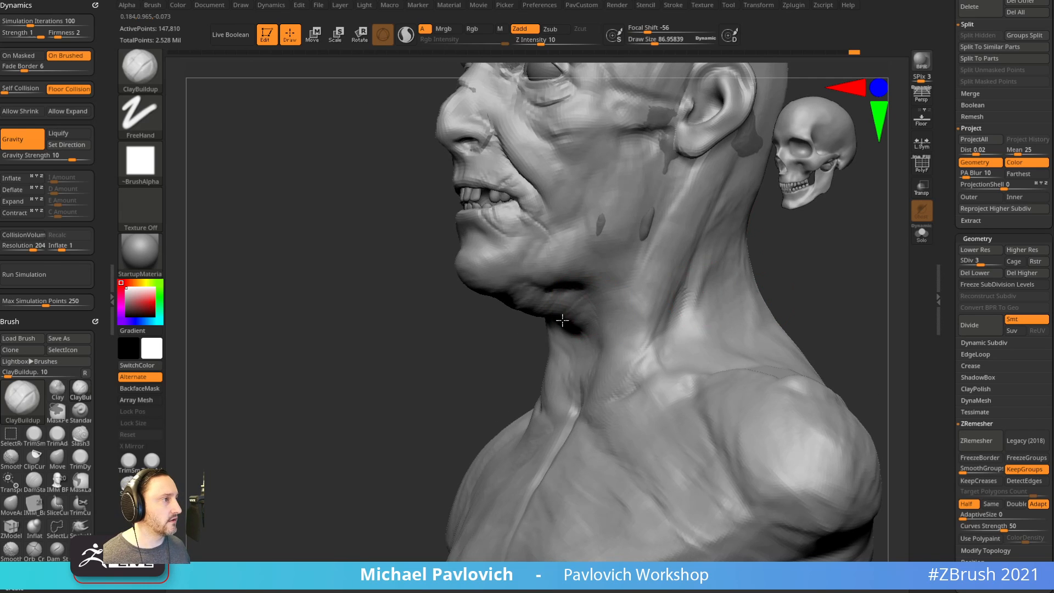
mouse_move(574, 340)
left_mouse_down()
mouse_move(470, 346)
mouse_move(559, 311)
left_mouse_up()
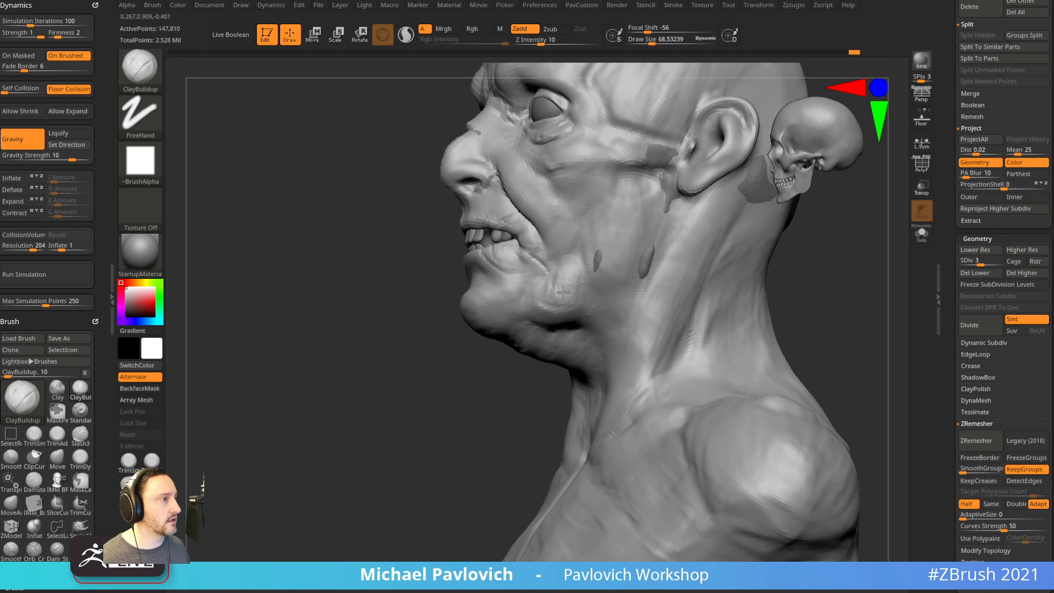
Build up the lower cheek and jaw angle with ClayBuildup at draw sizes between about 68.53 and 94.95.
left_click_drag(563, 291, 610, 285)
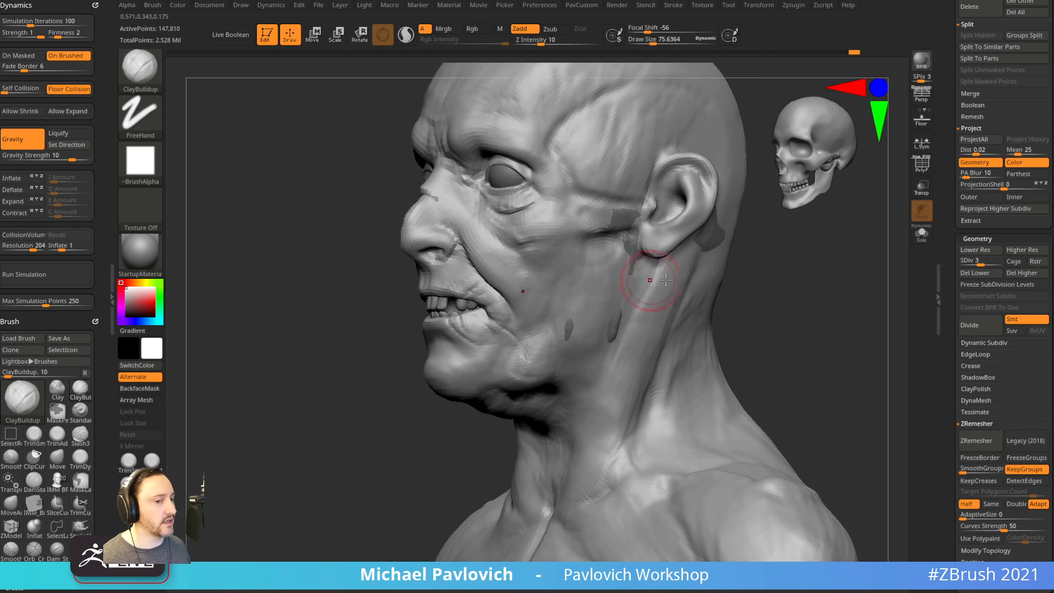
mouse_move(750, 282)
left_mouse_down()
mouse_move(767, 289)
mouse_move(589, 253)
left_mouse_up()
left_click_drag(768, 307, 612, 255)
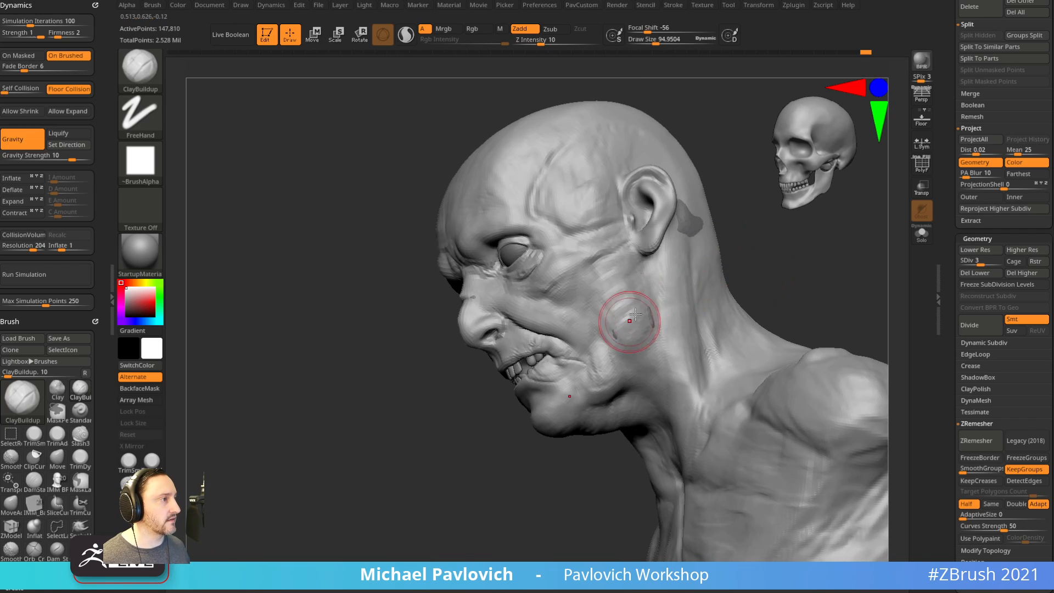
Reshape the earlobe with the Move brush, reducing the draw size to about 58.54.
mouse_move(769, 267)
left_mouse_down()
mouse_move(809, 293)
mouse_move(800, 314)
mouse_move(627, 336)
mouse_move(816, 291)
mouse_move(726, 222)
mouse_move(758, 292)
mouse_move(717, 306)
left_mouse_up()
key("b")
key("m")
key("v")
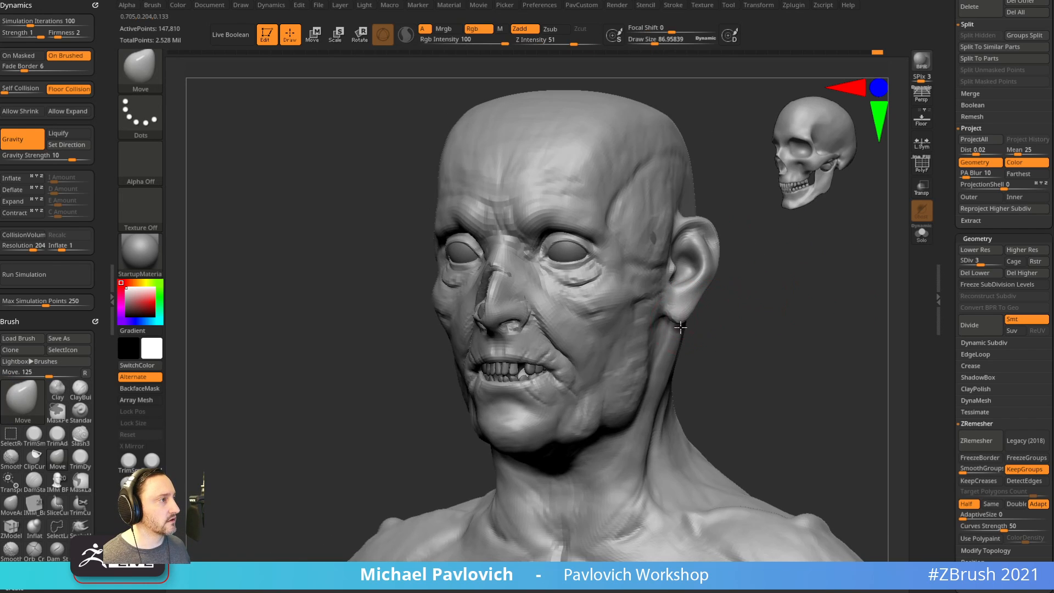
left_click_drag(786, 314, 690, 322)
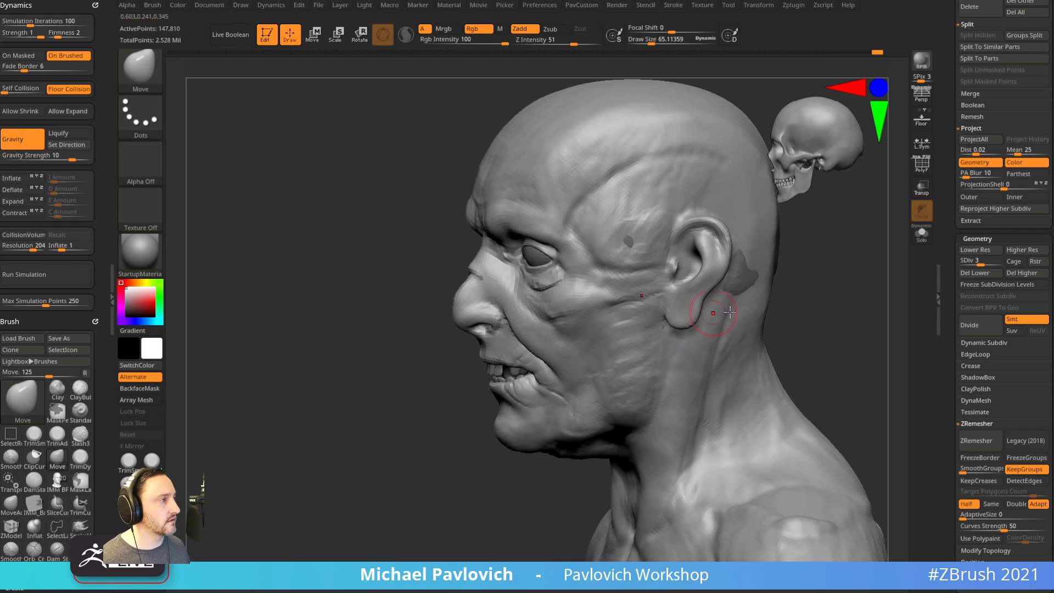
key("s")
left_click(709, 319)
left_click_drag(791, 305, 730, 308)
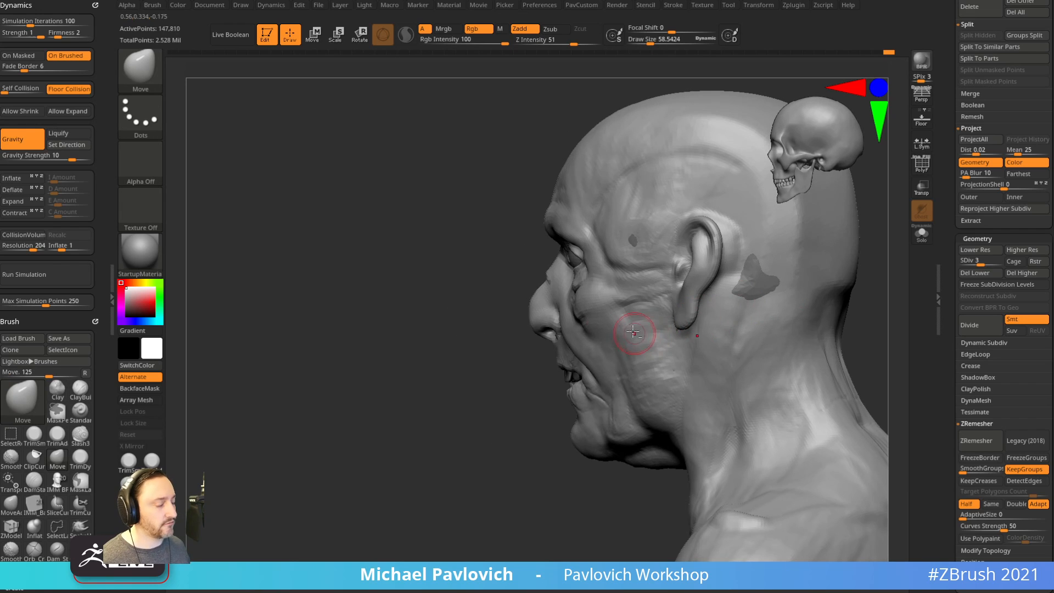
Thicken the earlobe and the jowl area along the jaw with the Clay brush at a draw size of about 49.35.
left_click_drag(495, 426, 610, 404)
key("b")
key("c")
key("l")
key("s")
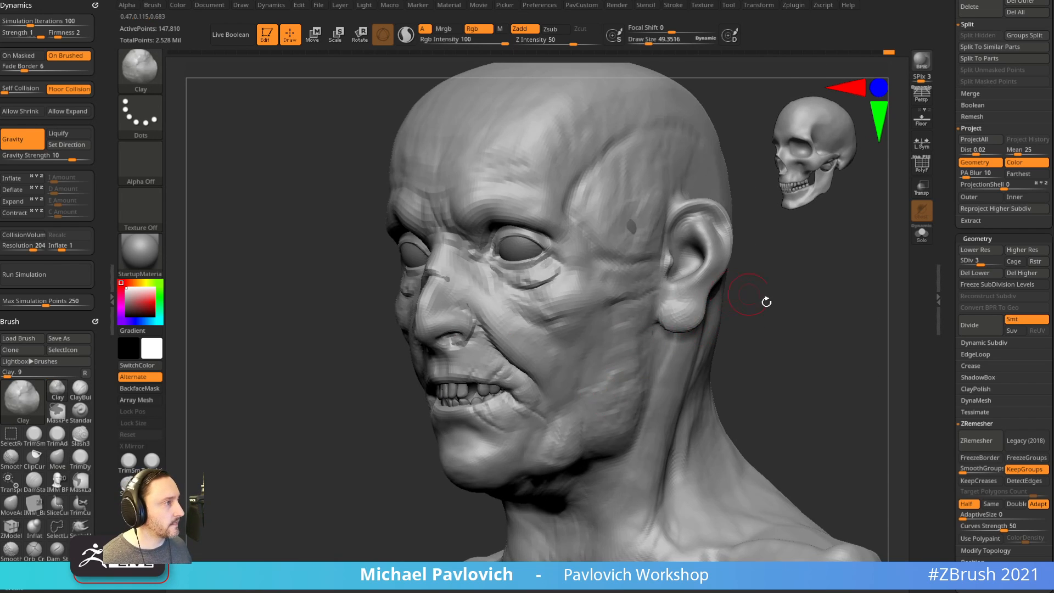
left_click_drag(767, 302, 565, 357)
left_click_drag(694, 324, 687, 320)
left_click_drag(527, 336, 686, 325)
mouse_move(771, 336)
left_mouse_down("alt")
mouse_move(754, 323)
mouse_move(756, 332)
mouse_move(680, 347)
mouse_move(757, 302)
mouse_move(626, 316)
mouse_move(669, 306)
mouse_move(616, 325)
left_mouse_up("alt")
Refine the jowl folds with ClayBuildup and the Standard brush at a draw size of about 33.37.
key("b")
key("c")
key("b")
key("b")
key("s")
key("t")
mouse_move(538, 379)
right_mouse_down()
mouse_move(623, 331)
mouse_move(593, 315)
right_mouse_up()
Select ClayBuildup and set its Gravity Strength to 0.
mouse_move(101, 224)
left_mouse_down()
mouse_move(101, 171)
mouse_move(100, 185)
left_mouse_up()
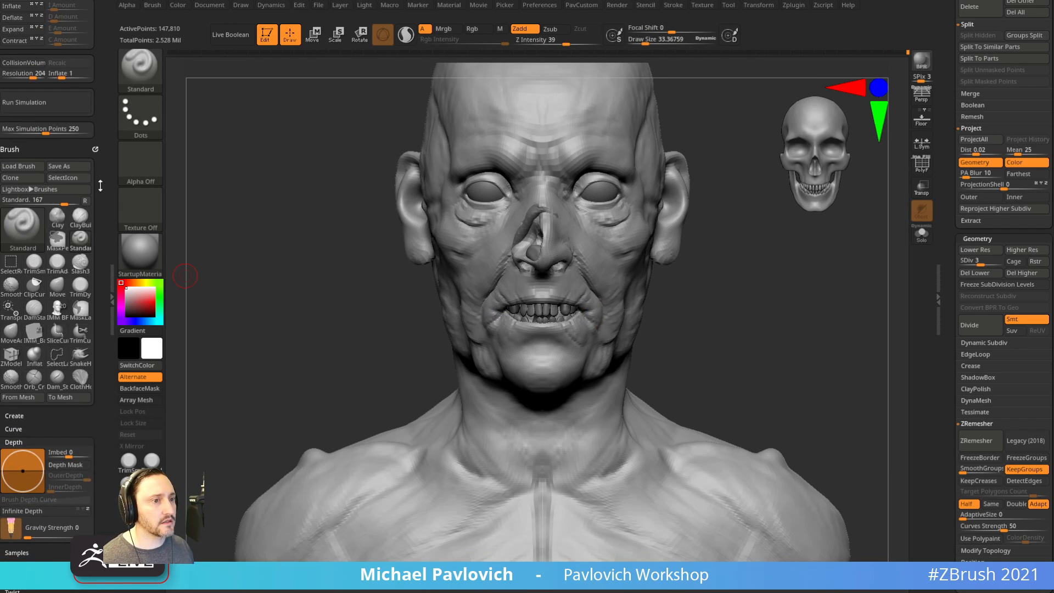
right_click_drag(698, 297, 270, 397)
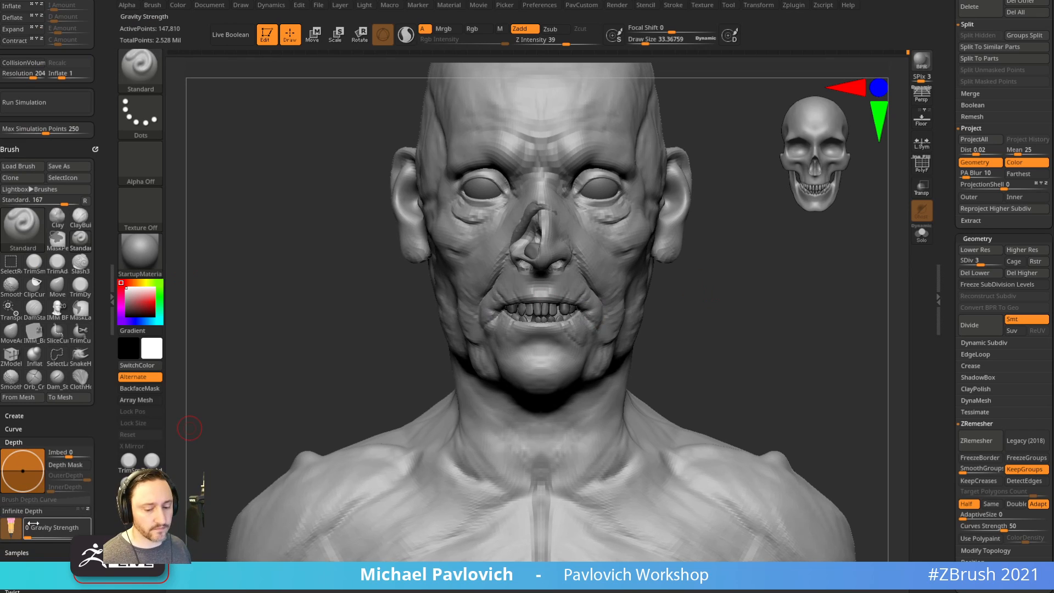
key("b")
key("c")
key("b")
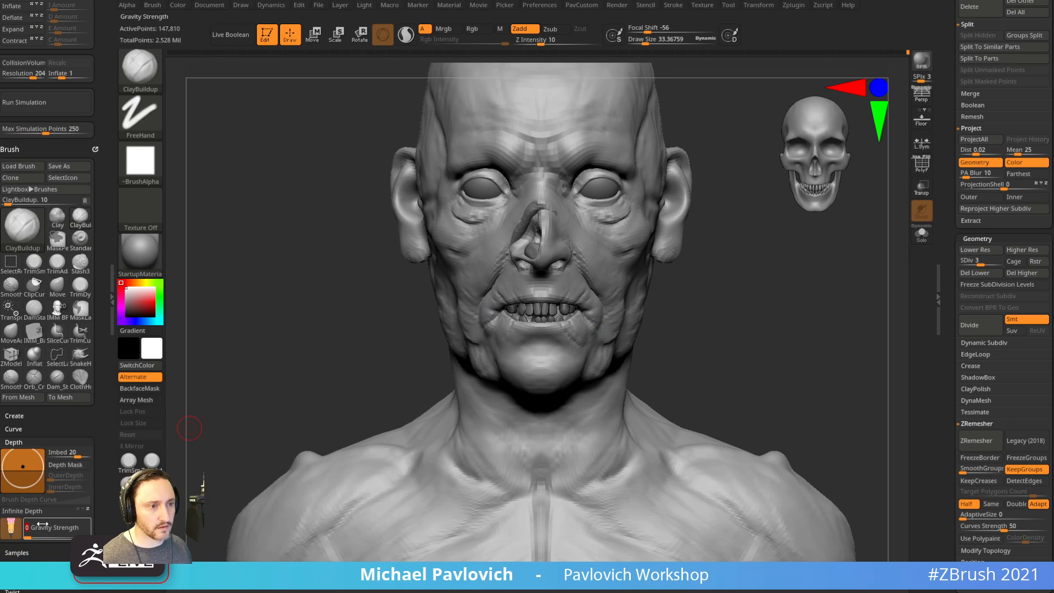
Adjust the jowl with the Move brush and build it up with ClayBuildup at a draw size of about 52.32.
mouse_move(769, 305)
right_mouse_down()
mouse_move(626, 339)
mouse_move(584, 384)
right_mouse_up()
key("b")
key("m")
key("v")
key("s")
key("b")
key("c")
key("b")
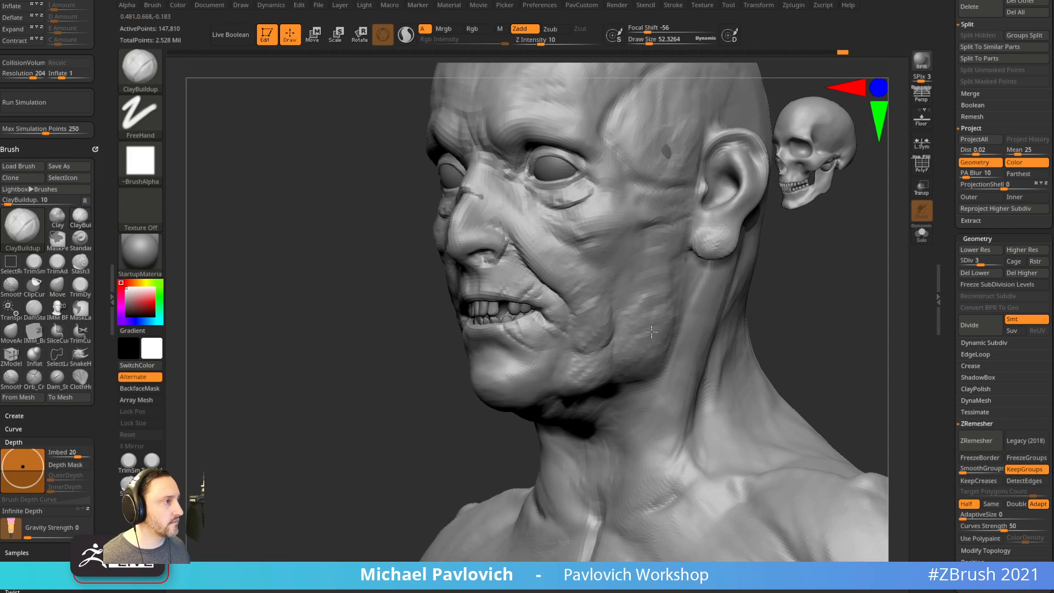
right_click_drag(791, 339, 755, 319)
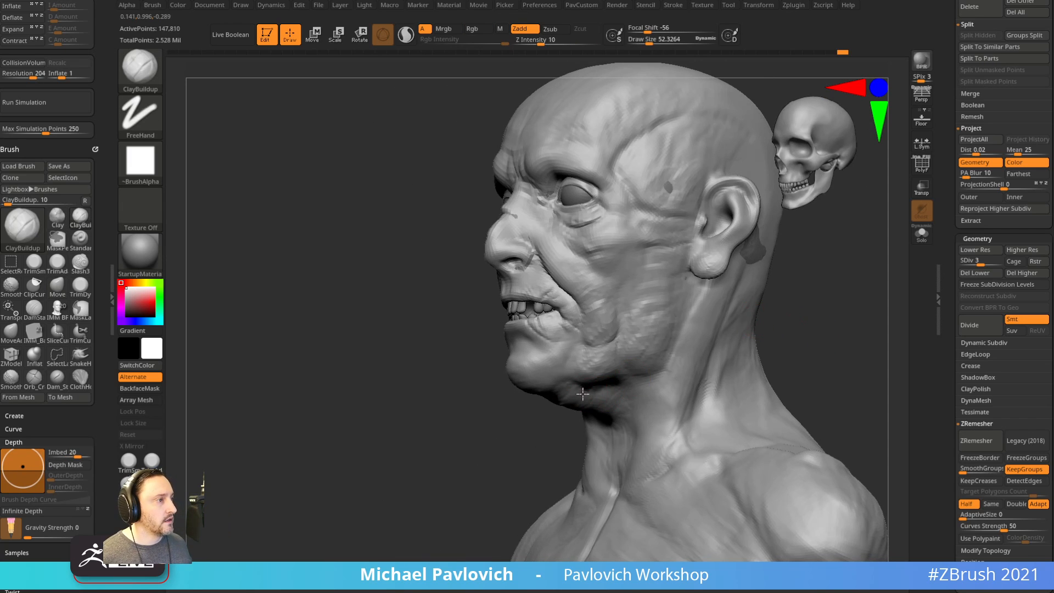
Draw skin folds from under the chin down the neck with the Standard brush at a draw size of about 38.34, undoing the first stroke.
mouse_move(785, 363)
right_mouse_down()
mouse_move(836, 351)
mouse_move(823, 357)
right_mouse_up()
right_click_drag(741, 366, 742, 294, "alt")
key("b")
key("s")
key("t")
key("s")
left_click_drag(540, 336, 537, 336)
left_click_drag(535, 333, 538, 415)
key("ctrl+z")
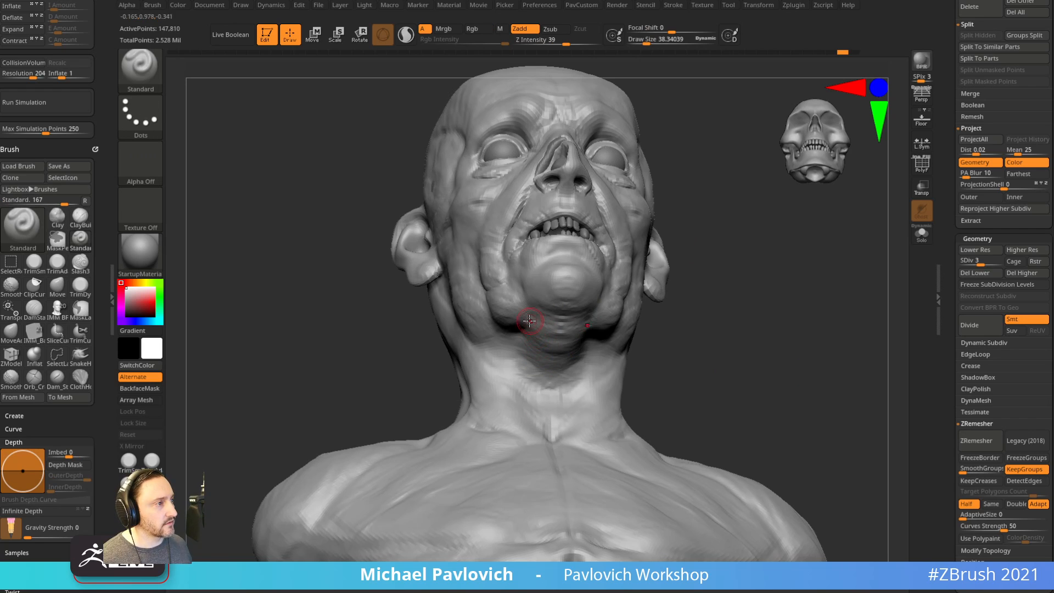
left_click_drag(530, 324, 539, 397)
right_click_drag(549, 398, 657, 293)
mouse_move(527, 335)
right_mouse_down()
mouse_move(683, 336)
mouse_move(546, 358)
right_mouse_up()
right_click_drag(602, 437, 604, 358)
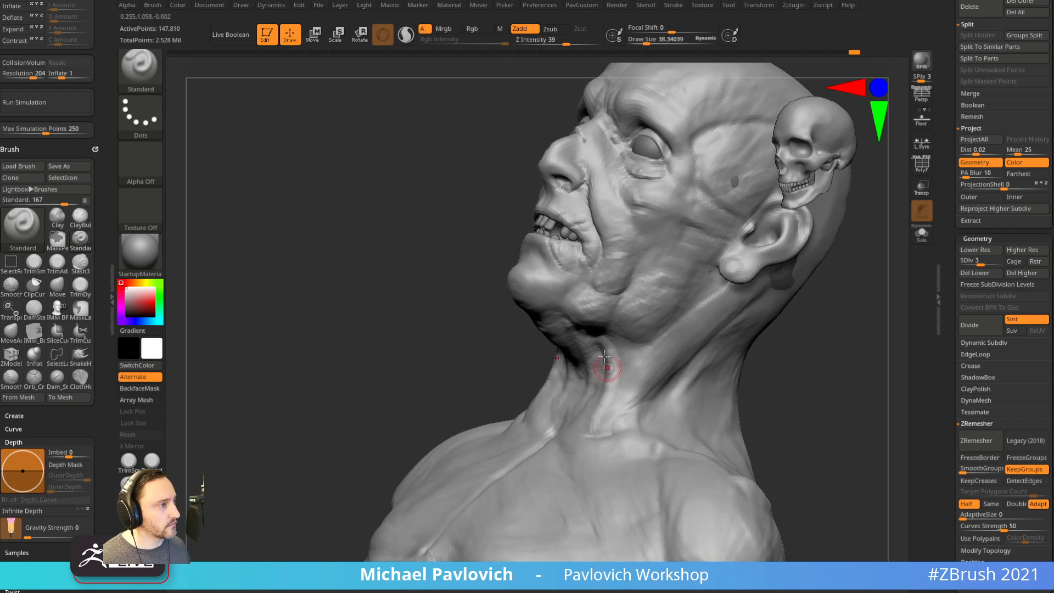
Adjust the throat profile under the jaw with the Move brush at a draw size of about 112.
right_click_drag(604, 406, 671, 384)
key("b")
key("m")
key("v")
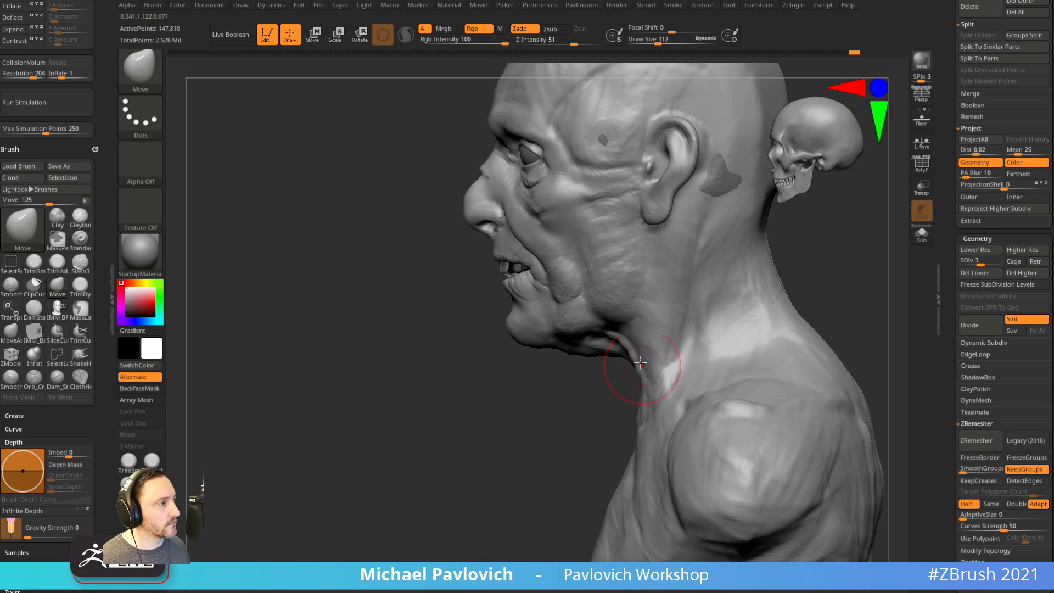
mouse_move(583, 395)
right_mouse_down()
mouse_move(706, 325)
mouse_move(694, 351)
mouse_move(752, 258)
right_mouse_up()
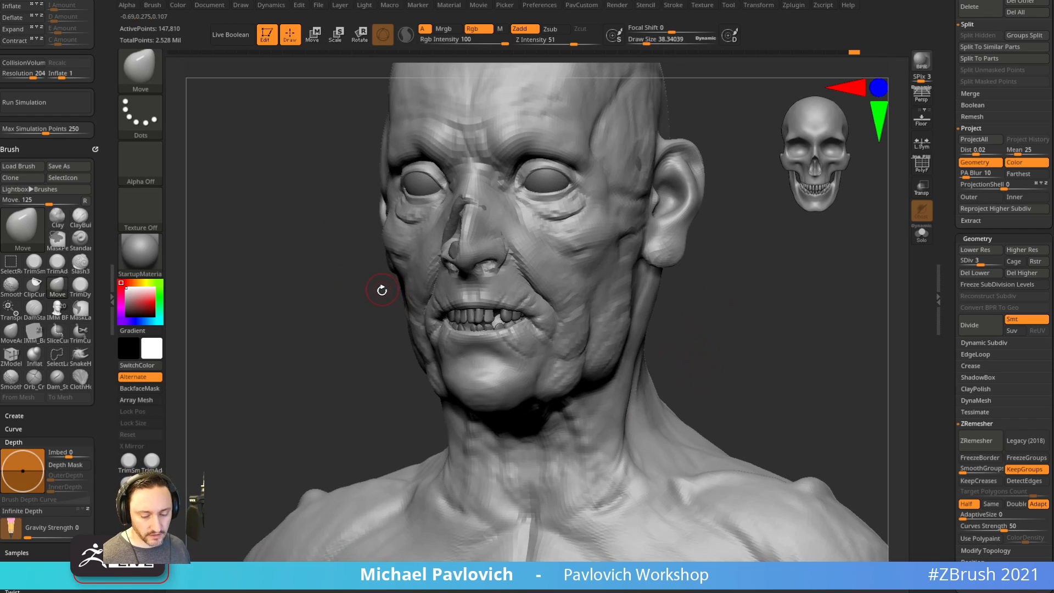
Select the ClothHook brush and check the head at subdivision level 4 before returning it to level 3.
key("b")
key("c")
key("h")
left_click_drag(942, 329, 944, 303)
left_click(987, 235)
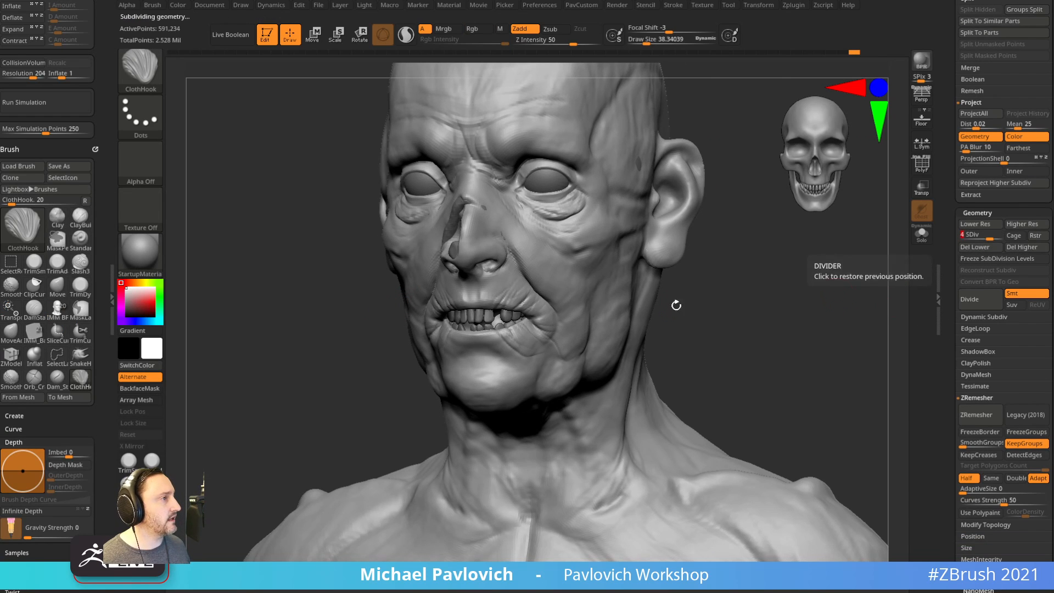
left_click(984, 235)
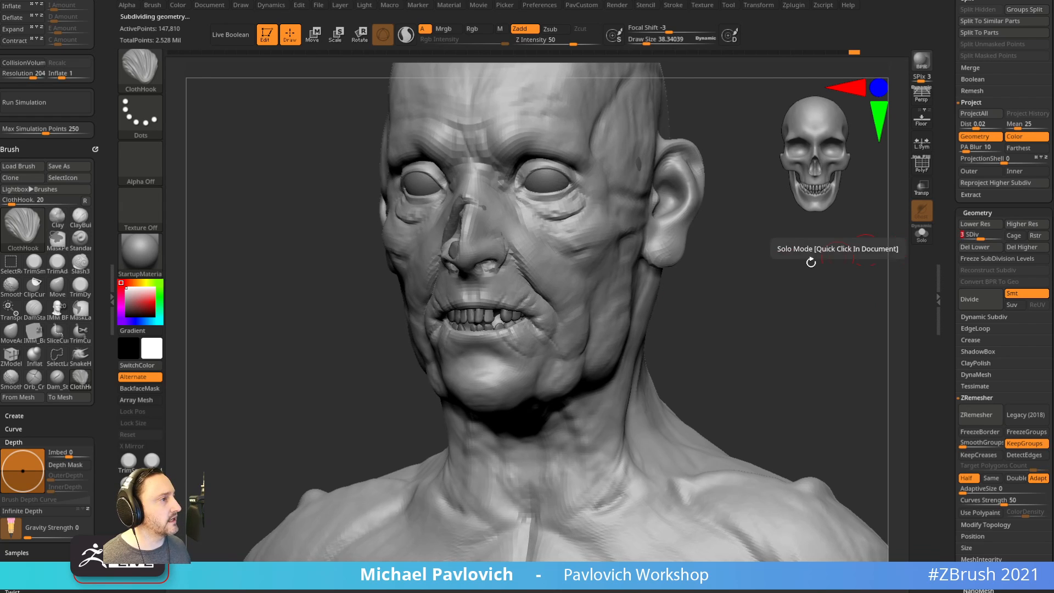
Pull the cheek skin below the eye into folds with ClothHook at a draw size of about 83.1.
scroll(65, 57, "up", 5)
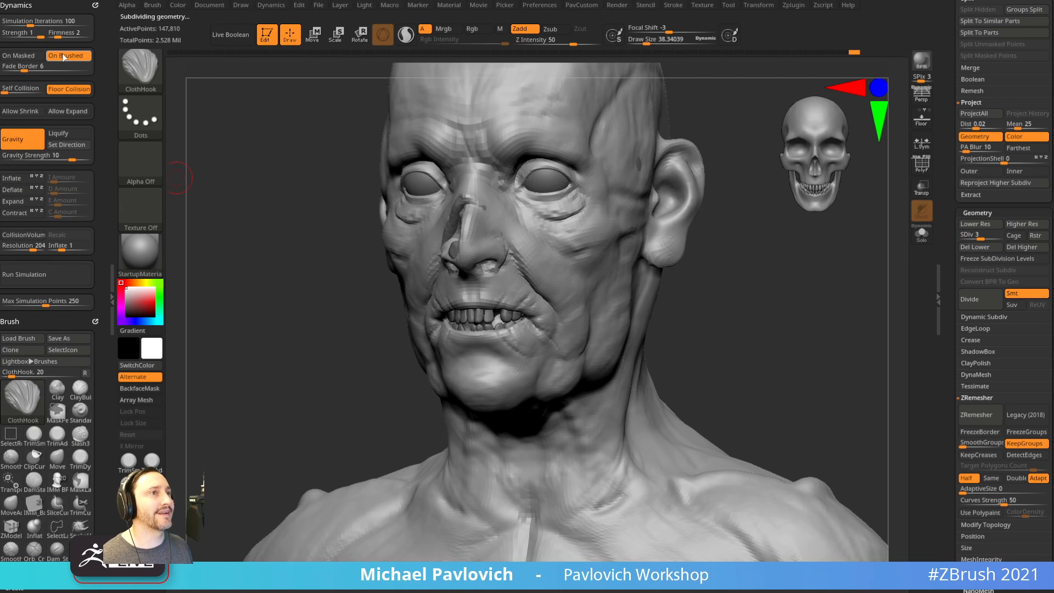
left_click_drag(785, 309, 773, 292, "alt")
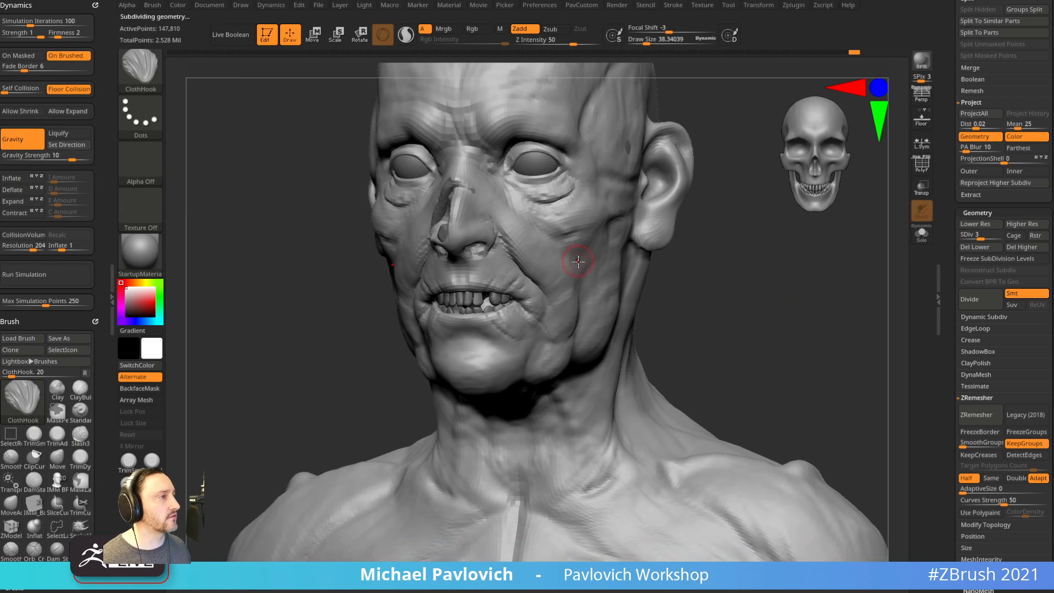
key("s")
left_click_drag(578, 262, 582, 262)
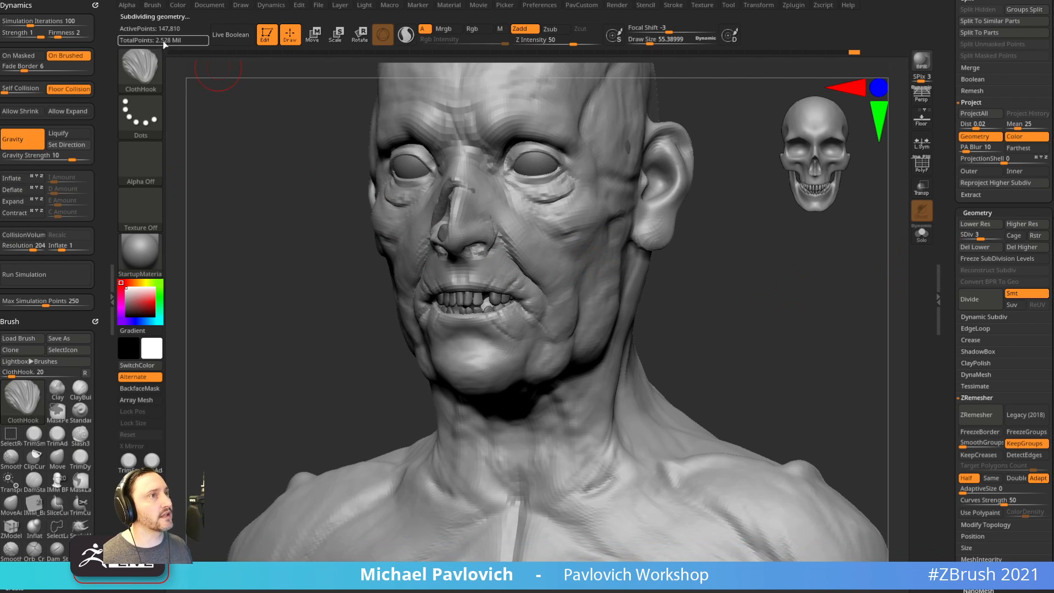
left_click_drag(282, 159, 387, 224)
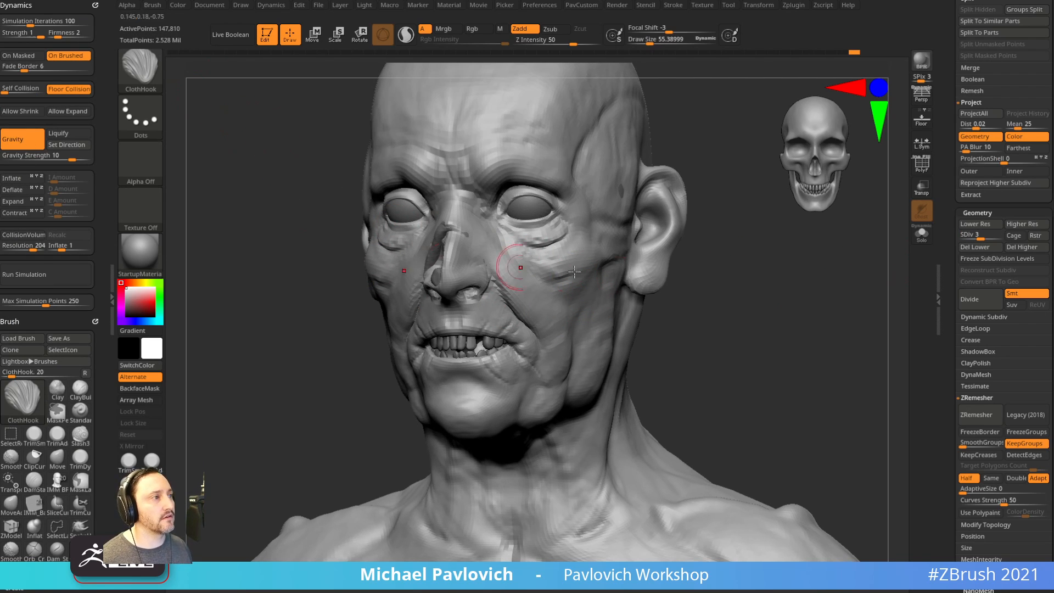
key("s")
mouse_move(621, 284)
left_mouse_down()
mouse_move(562, 296)
mouse_move(581, 299)
left_mouse_up()
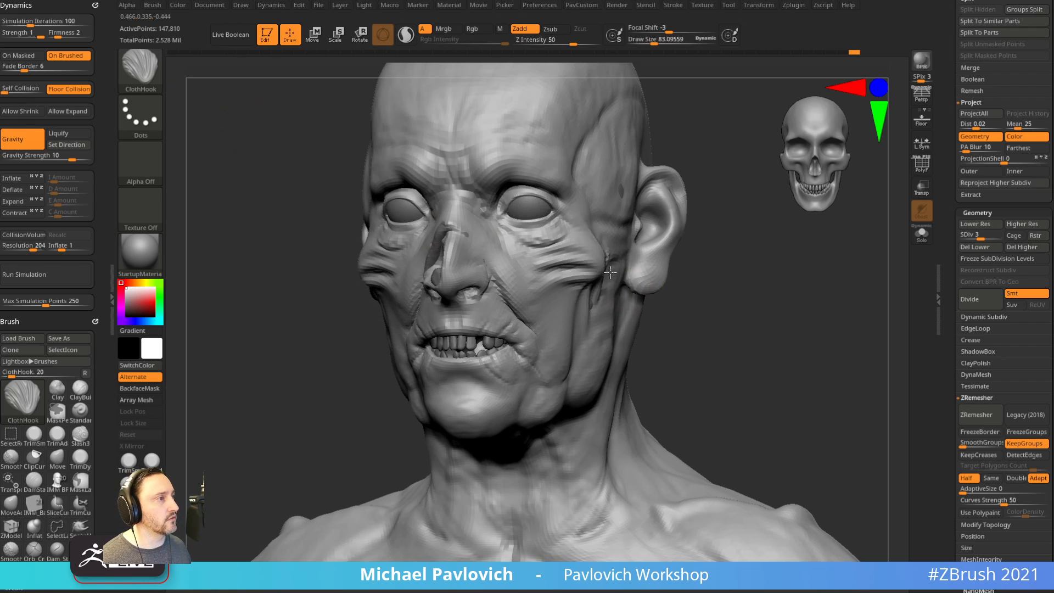
Try to pull the cheek skin toward the ear with ClothHook, undoing the stroke.
left_click_drag(717, 297, 864, 293)
left_click_drag(560, 290, 616, 212)
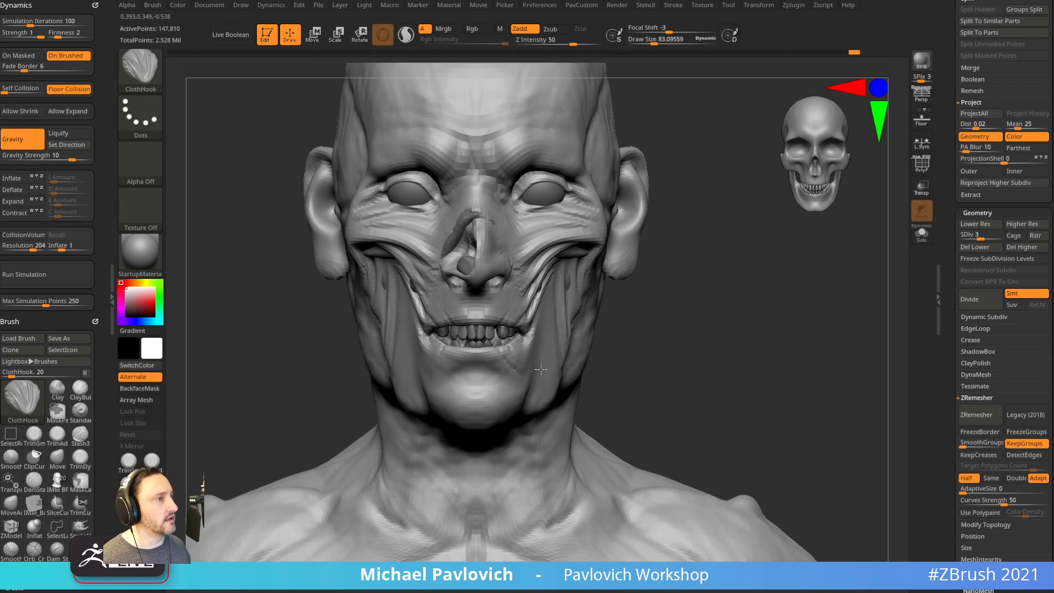
key("ctrl+z")
Turn on Thick Skin for the head with a thickness of 20.
left_click_drag(945, 391, 943, 278)
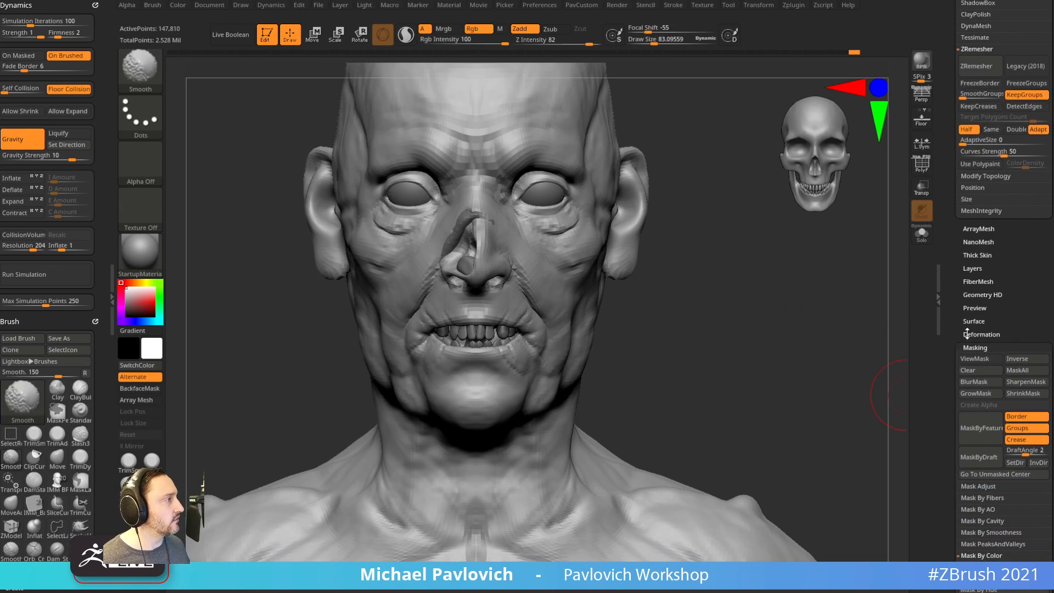
left_click_drag(984, 336, 985, 334, "shift")
left_click(978, 253)
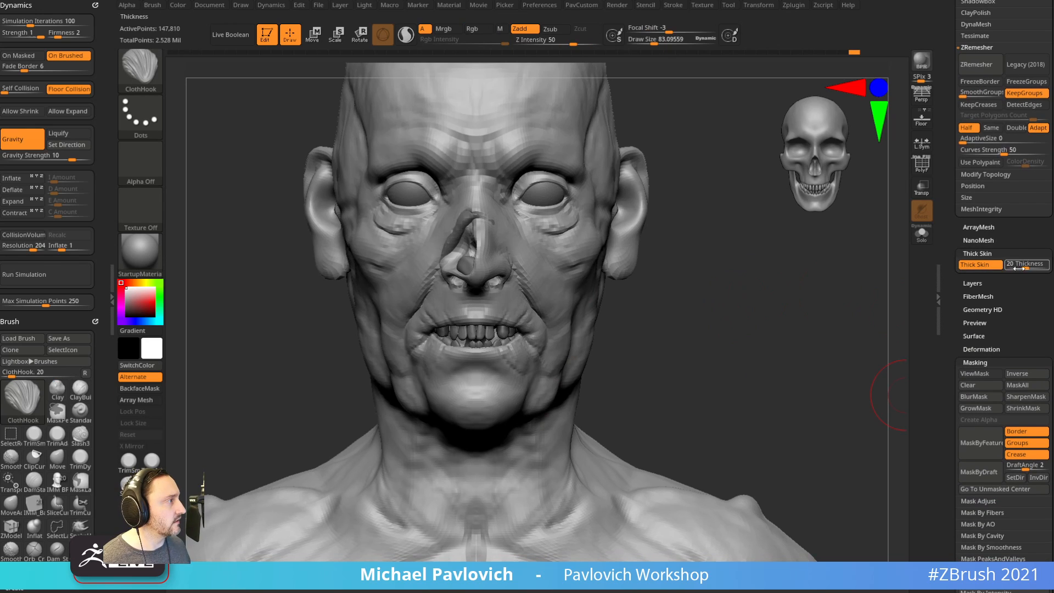
Try ClothHook strokes on the cheek below the eye with Thick Skin on, undoing them.
mouse_move(545, 264)
left_mouse_down()
mouse_move(550, 291)
mouse_move(560, 242)
mouse_move(582, 215)
mouse_move(545, 330)
left_mouse_up()
left_click_drag(633, 318, 524, 313)
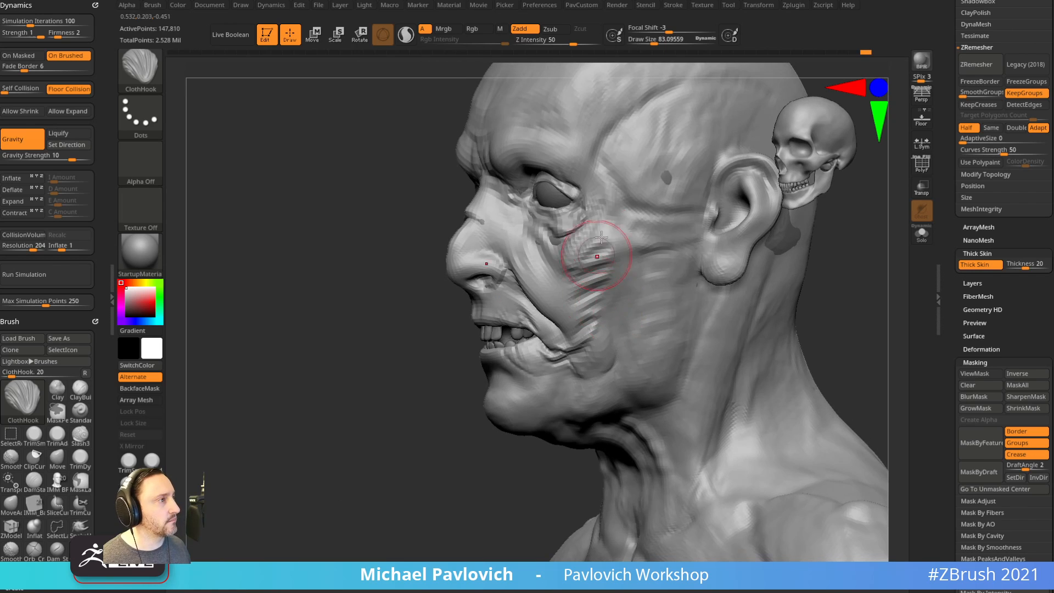
mouse_move(594, 253)
left_mouse_down()
mouse_move(625, 288)
mouse_move(632, 208)
mouse_move(642, 264)
mouse_move(656, 228)
mouse_move(637, 274)
mouse_move(623, 275)
left_mouse_up()
left_click_drag(357, 371, 467, 377)
key("ctrl+z")
key("ctrl+z")
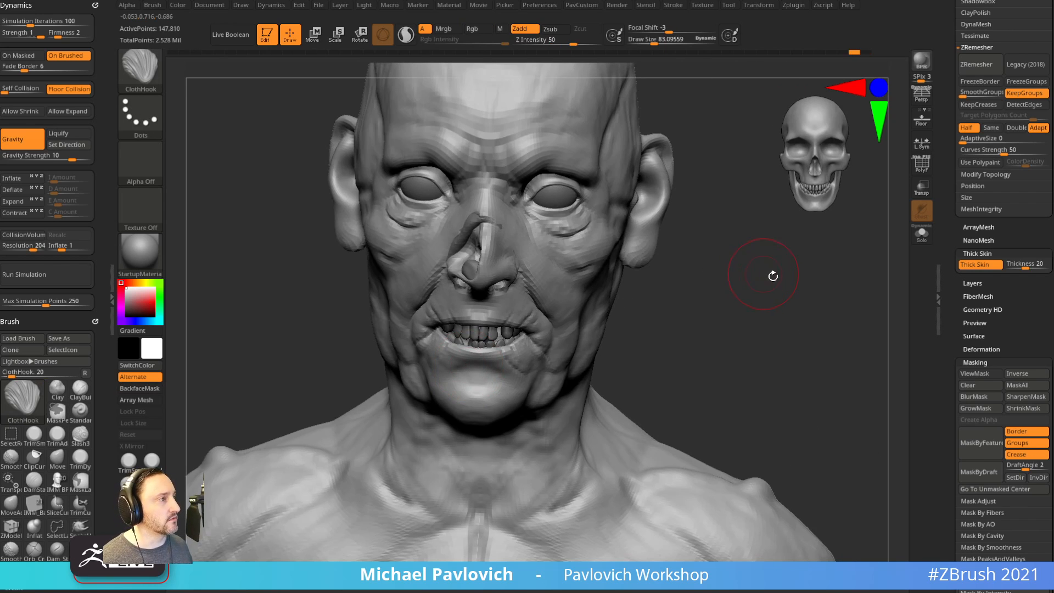
Set the Thick Skin thickness to about 7.79 and pull the cheek below the eye with ClothHook.
left_click_drag(773, 275, 719, 264)
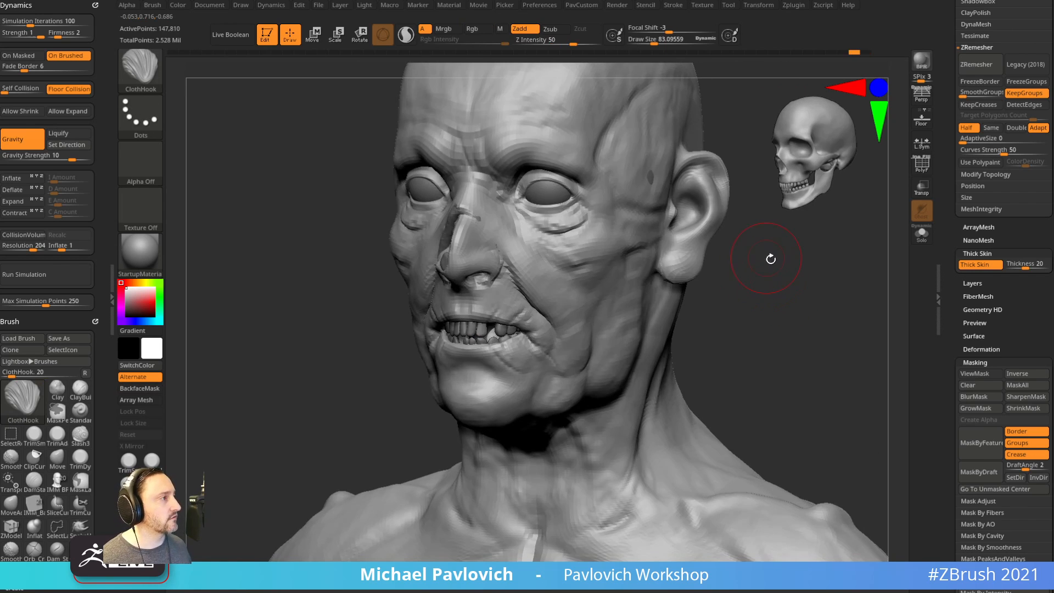
left_click(1023, 268)
left_click_drag(812, 345, 747, 330)
left_click_drag(597, 249, 580, 270)
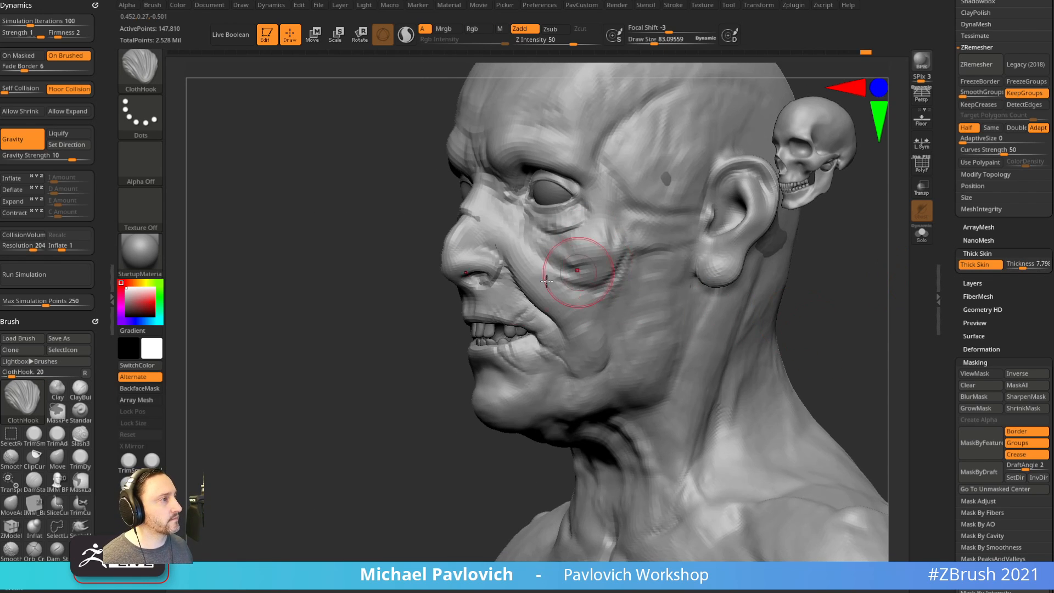
Work the cheek and jowl skin beside the mouth corner with ClothHook at a draw size of about 58.5.
left_click_drag(791, 285, 856, 277, "shift")
mouse_move(735, 260)
left_mouse_down("alt")
mouse_move(746, 248)
mouse_move(720, 286)
mouse_move(771, 269)
left_mouse_up("alt")
key("s")
left_click(719, 287)
left_click_drag(434, 342, 433, 347)
mouse_move(622, 297)
left_mouse_down("alt")
mouse_move(638, 282)
mouse_move(692, 273)
left_mouse_up("alt")
left_click_drag(459, 358, 411, 352)
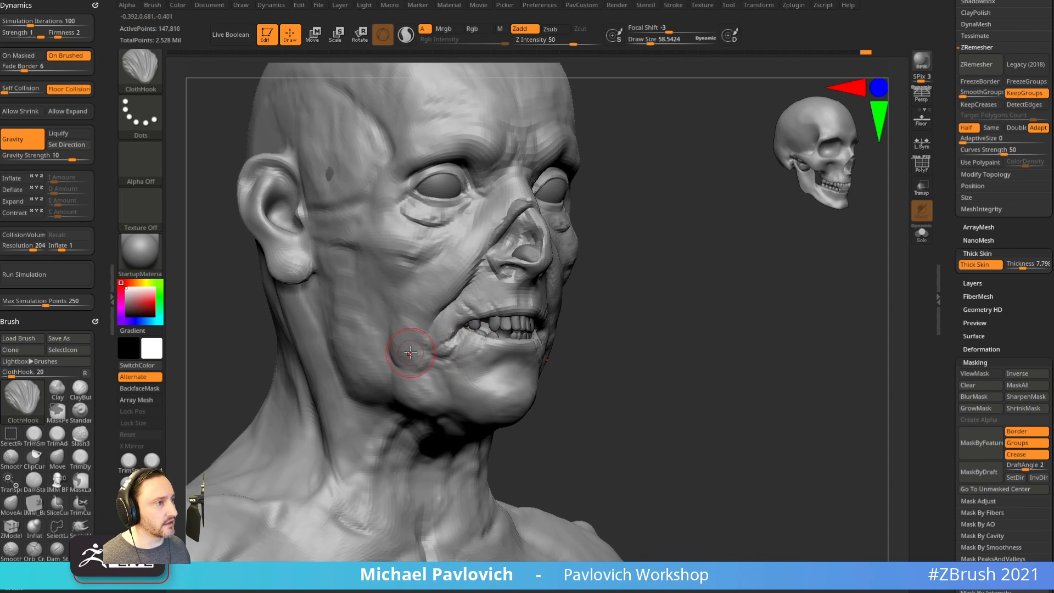
left_click_drag(598, 296, 415, 352)
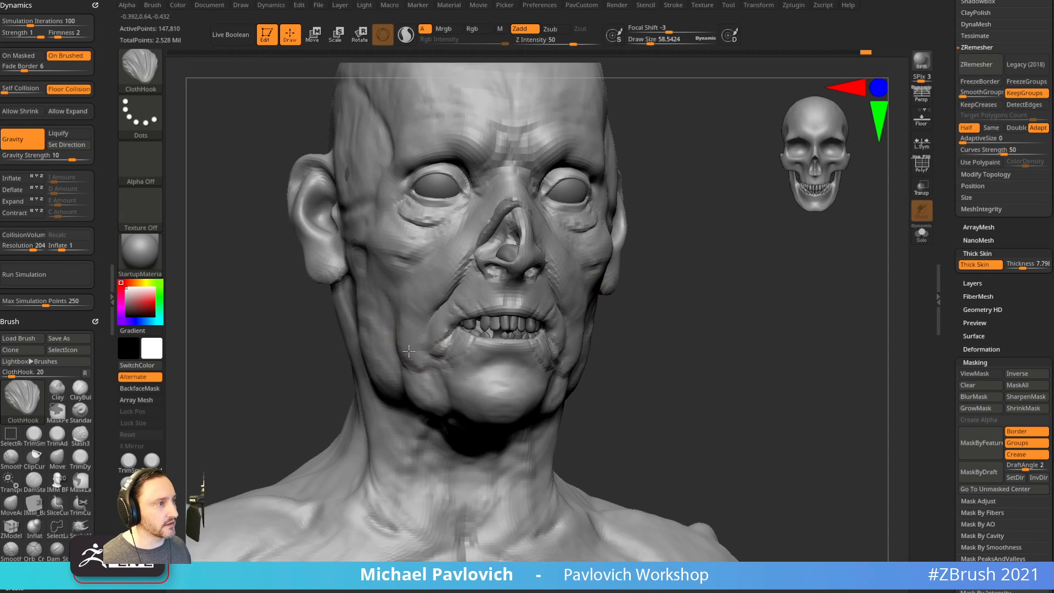
right_click_drag(408, 351, 566, 351)
right_click_drag(563, 391, 674, 333)
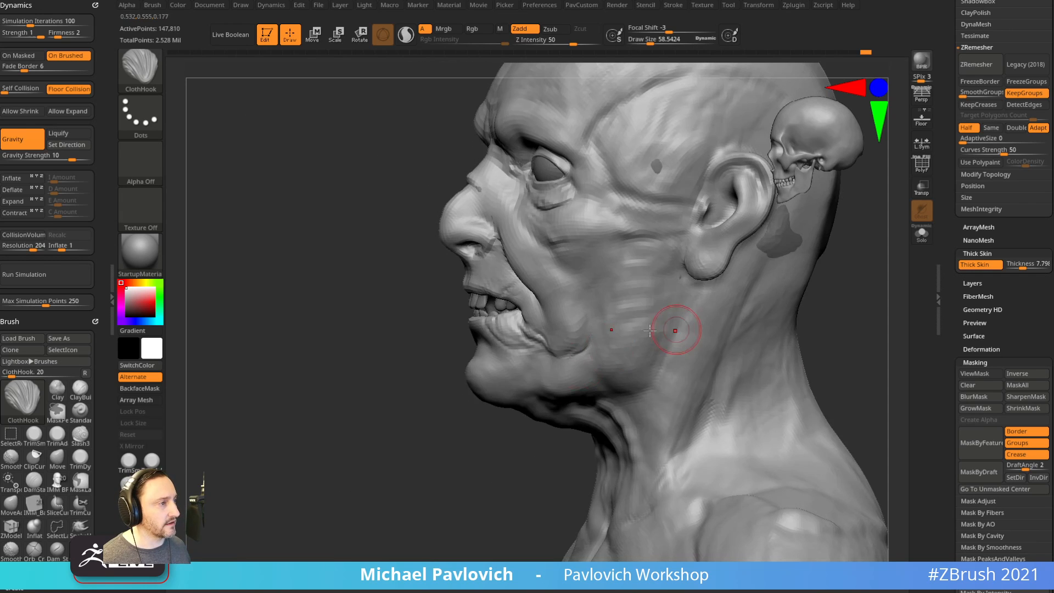
right_click_drag(577, 379, 591, 393)
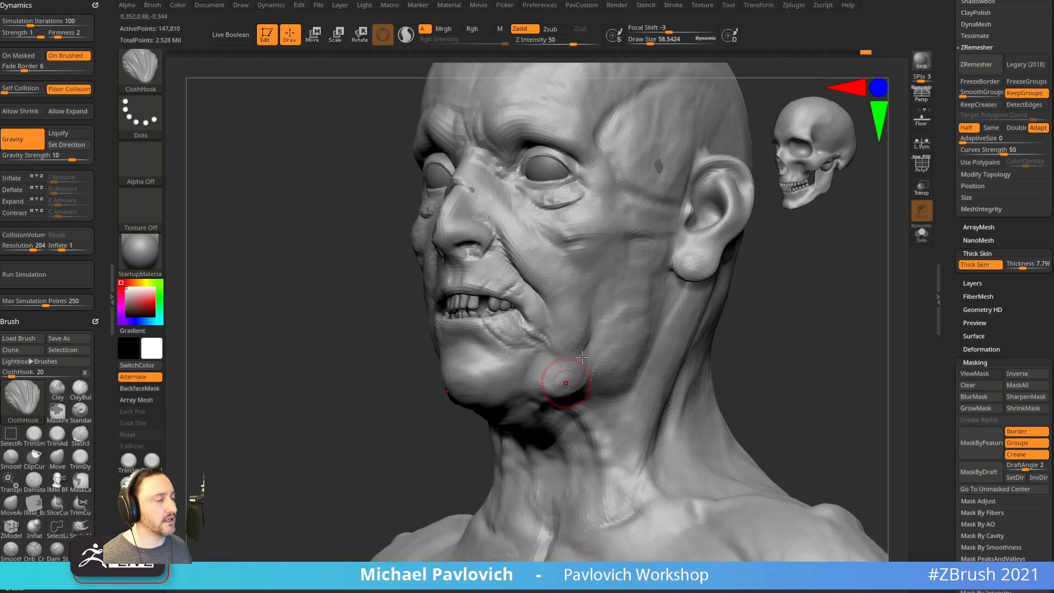
Enable Expand for the cloth dynamics with an amount of about 0.15.
left_click(19, 202)
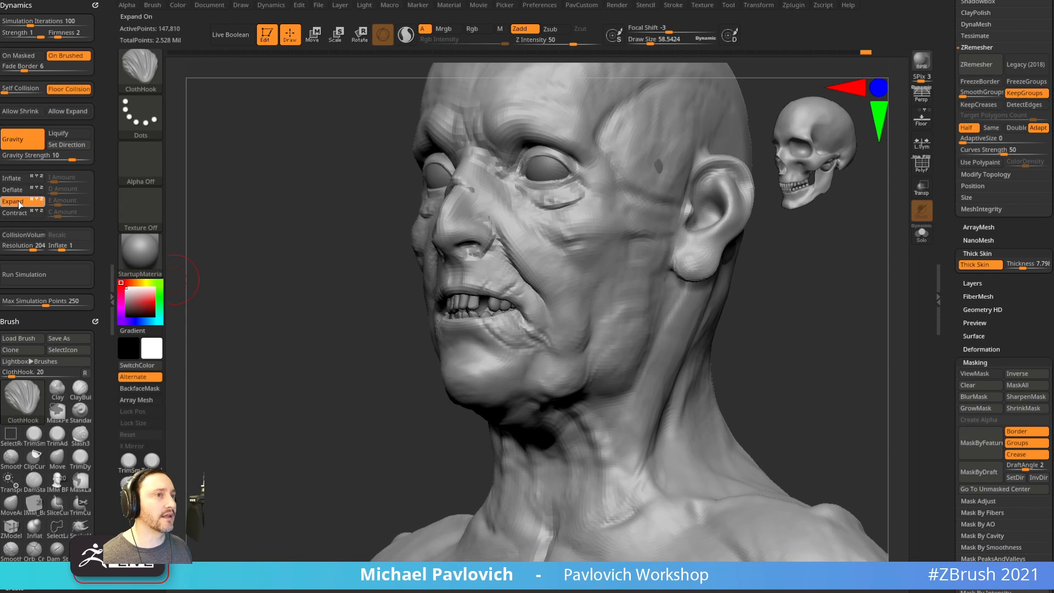
left_click_drag(59, 204, 53, 205)
left_click_drag(360, 336, 416, 352)
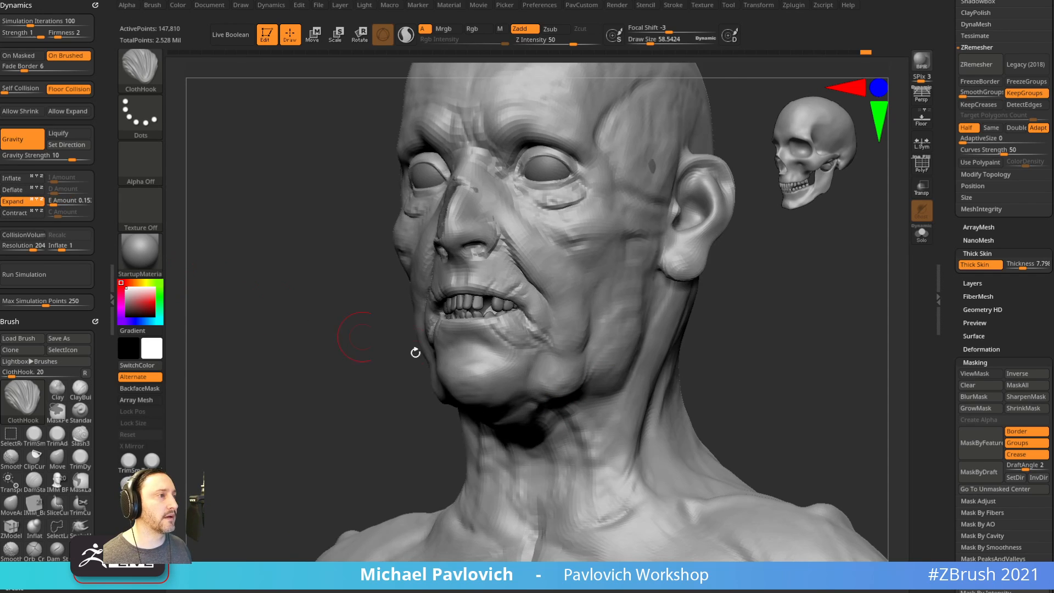
Try wrinkling the jowl beside the chin with ClothHook and Expand, undoing the strokes.
left_click_drag(552, 379, 553, 378)
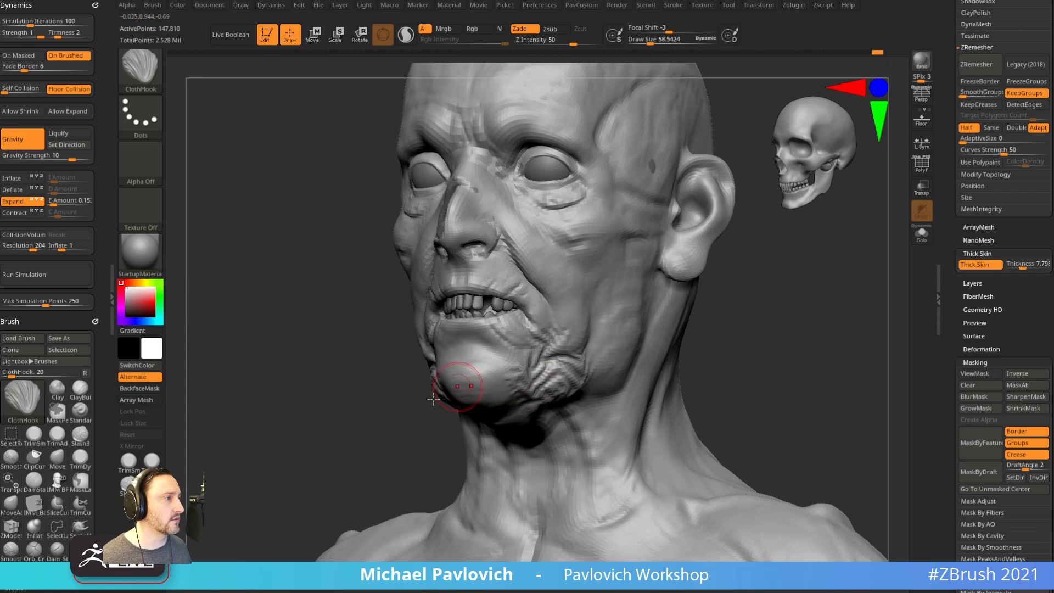
left_click_drag(379, 398, 571, 396)
key("ctrl+z")
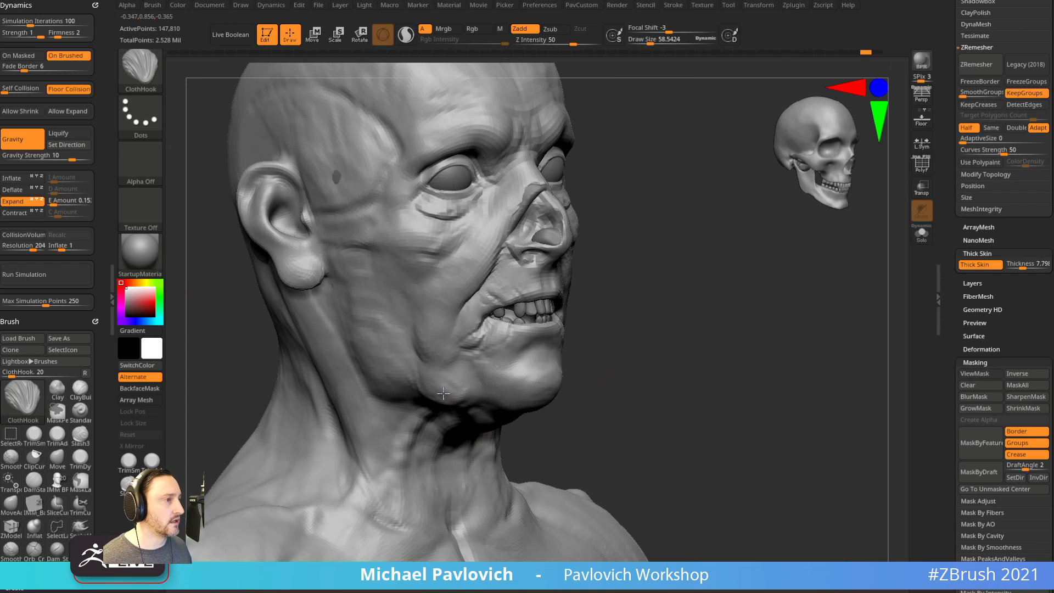
key("ctrl+z")
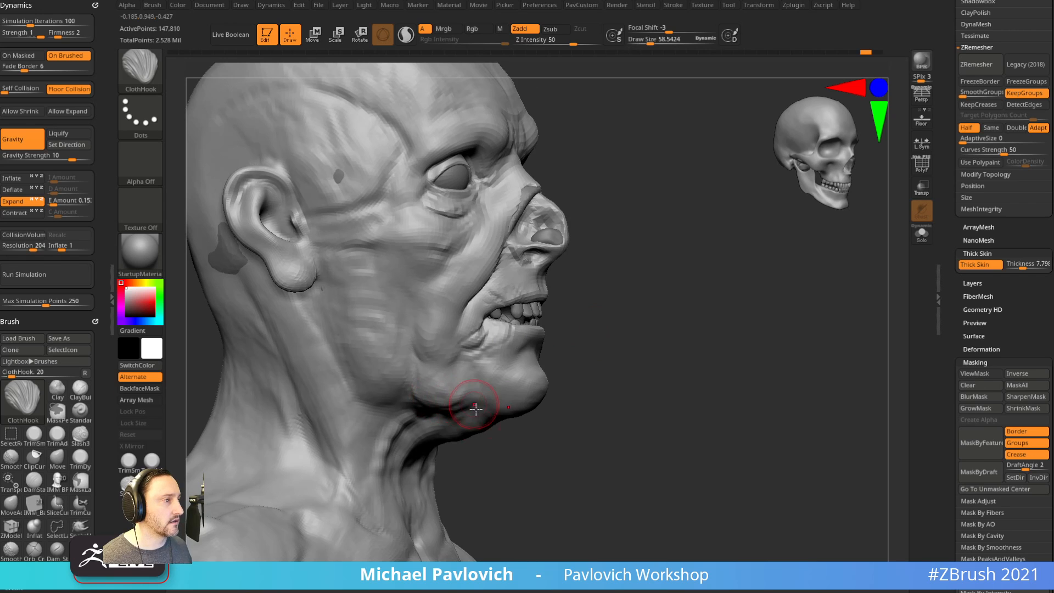
Pull the skin under the chin and upper throat into folds with ClothHook at a draw size of about 72.
right_click_drag(458, 441, 264, 420)
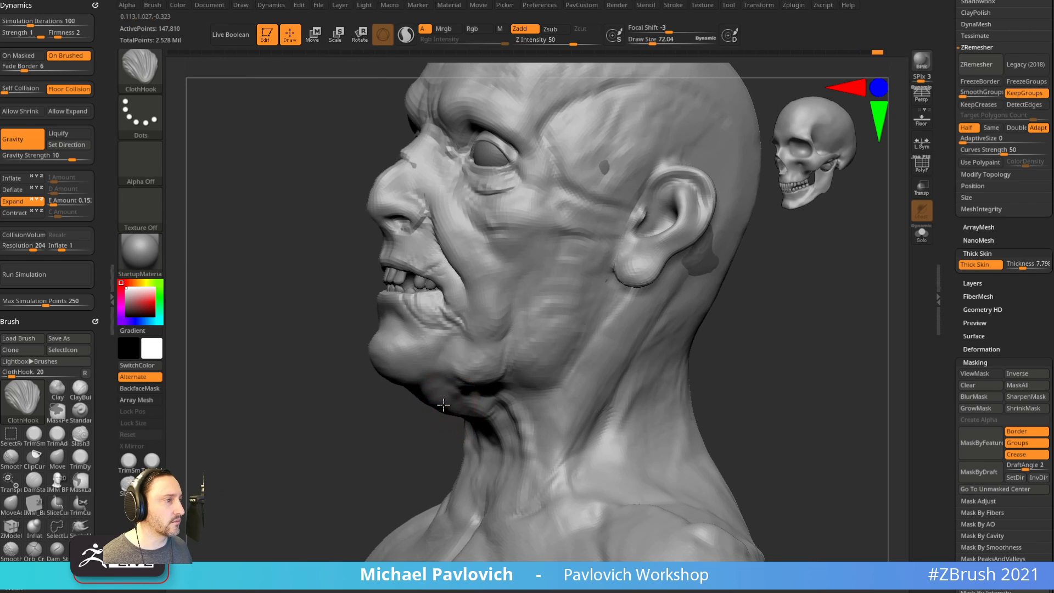
right_click_drag(444, 405, 458, 406)
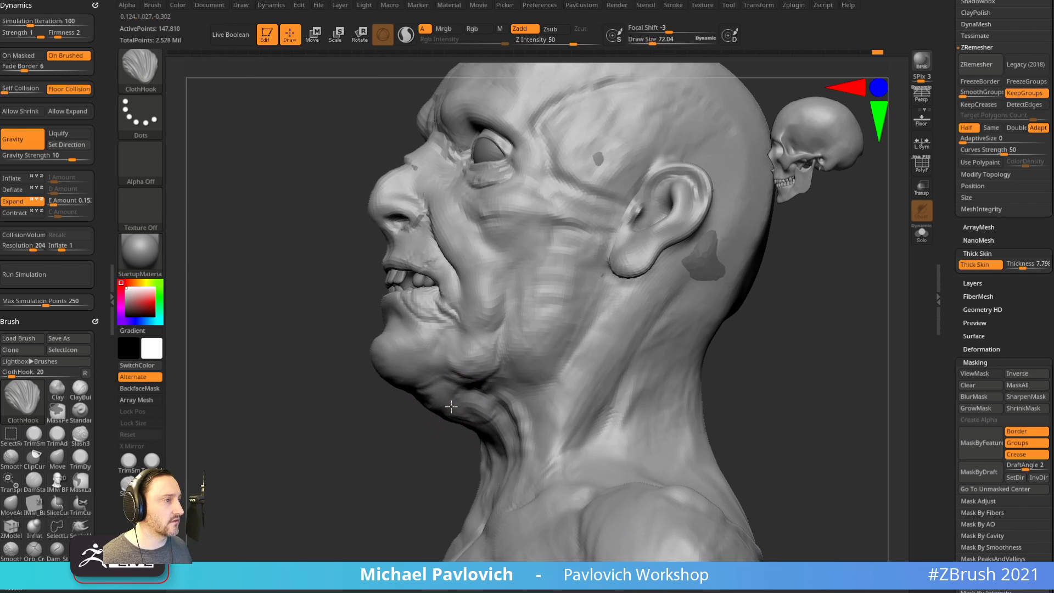
right_click_drag(448, 456, 555, 409)
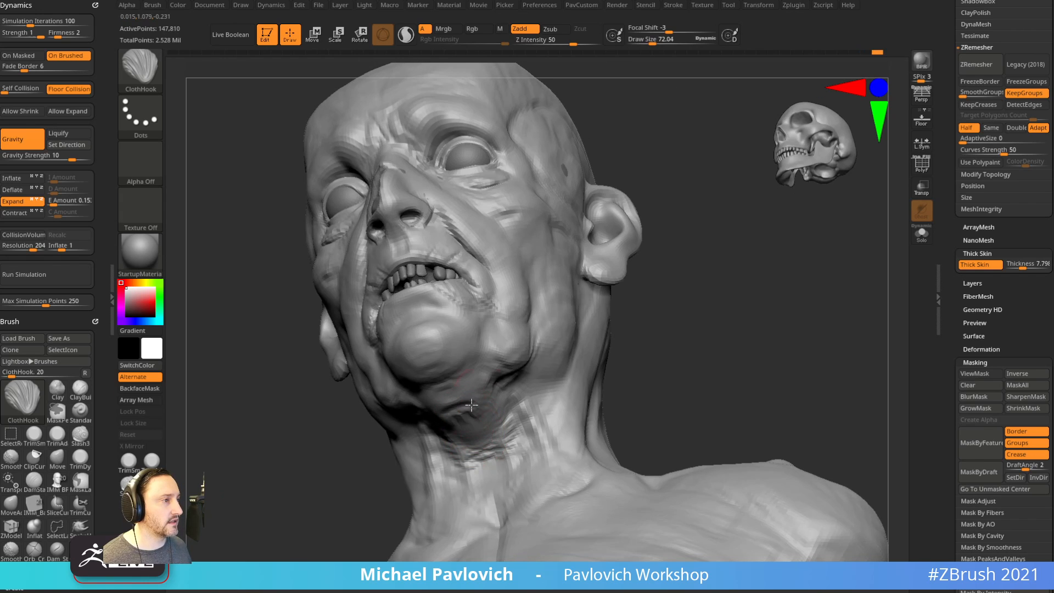
right_click_drag(636, 338, 452, 431)
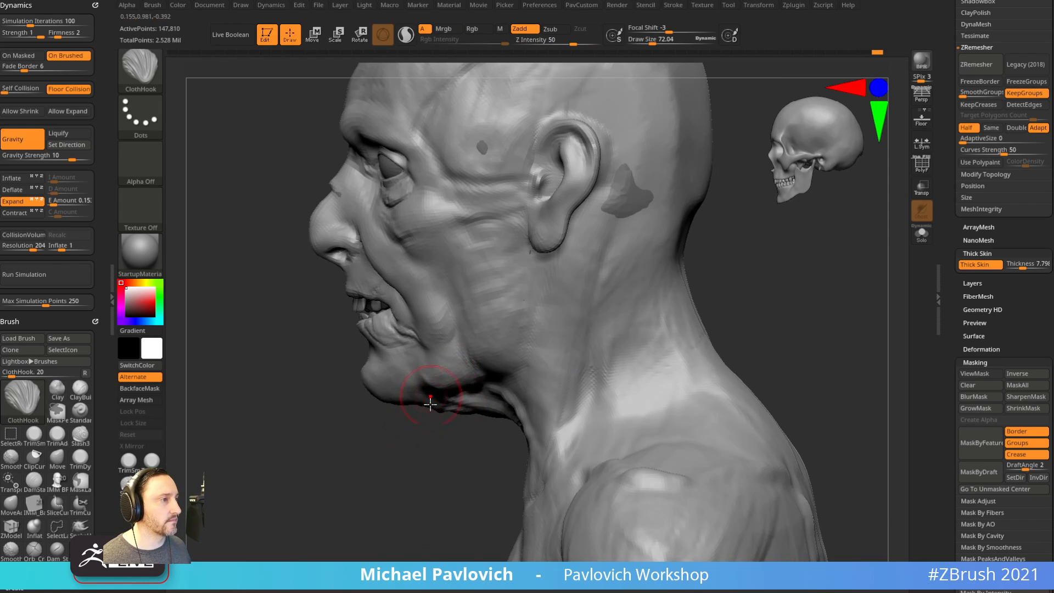
right_click_drag(431, 404, 467, 383)
Wrinkle the skin at the angle of the jaw below the ear with ClothHook.
right_click_drag(676, 266, 619, 278)
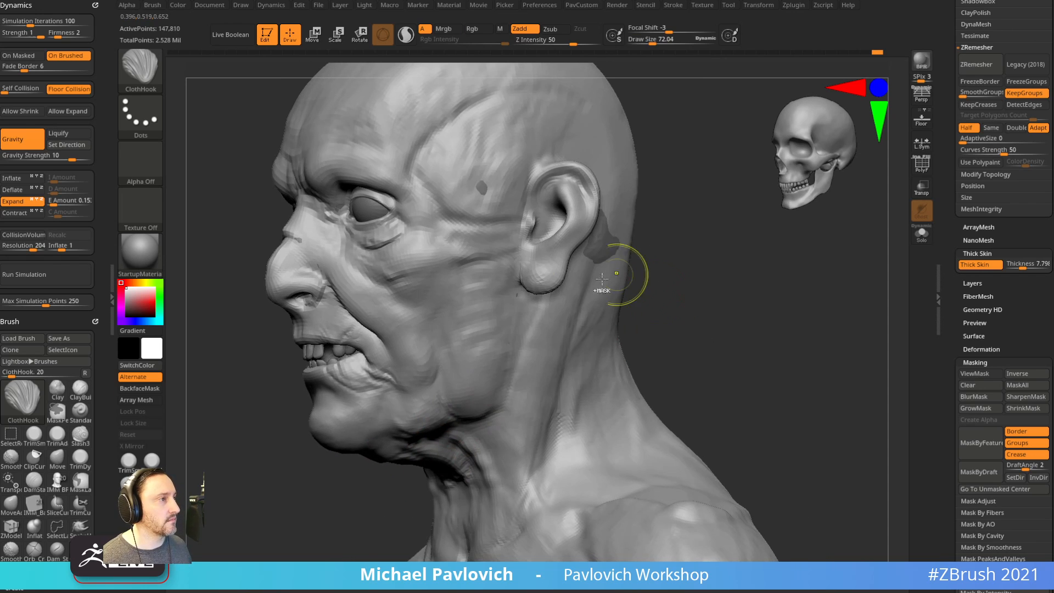
left_click_drag(495, 379, 495, 382)
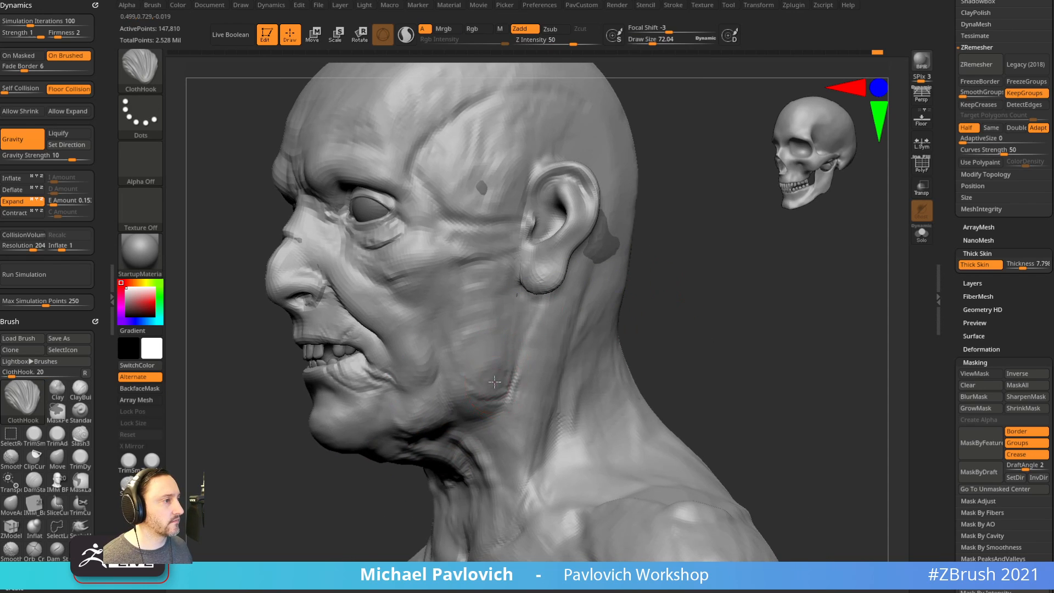
mouse_move(483, 348)
right_mouse_down()
mouse_move(670, 298)
mouse_move(699, 313)
mouse_move(705, 292)
mouse_move(686, 301)
right_mouse_up()
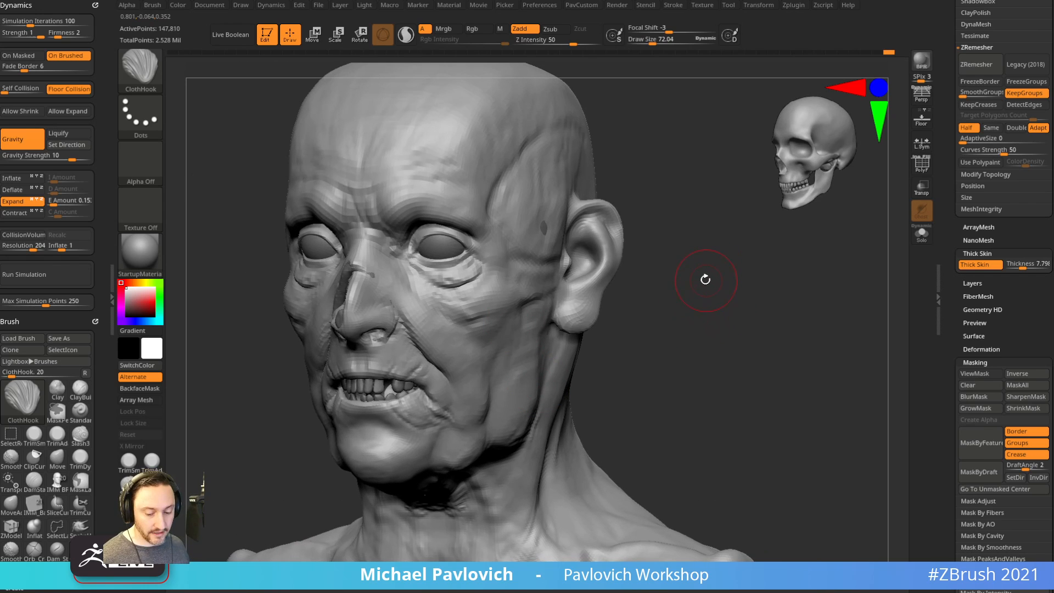
Select the Pinch brush, set its simulation iterations to 100 and test it on the cheek below the eye.
key("b")
key("p")
key("i")
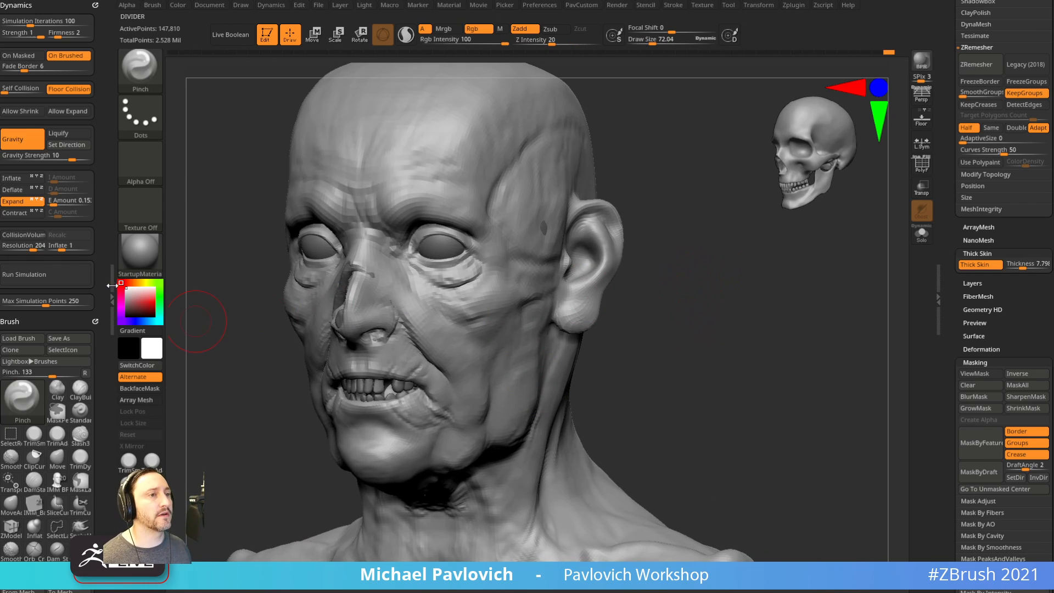
left_click_drag(101, 300, 104, 129)
left_click_drag(81, 278, 79, 168)
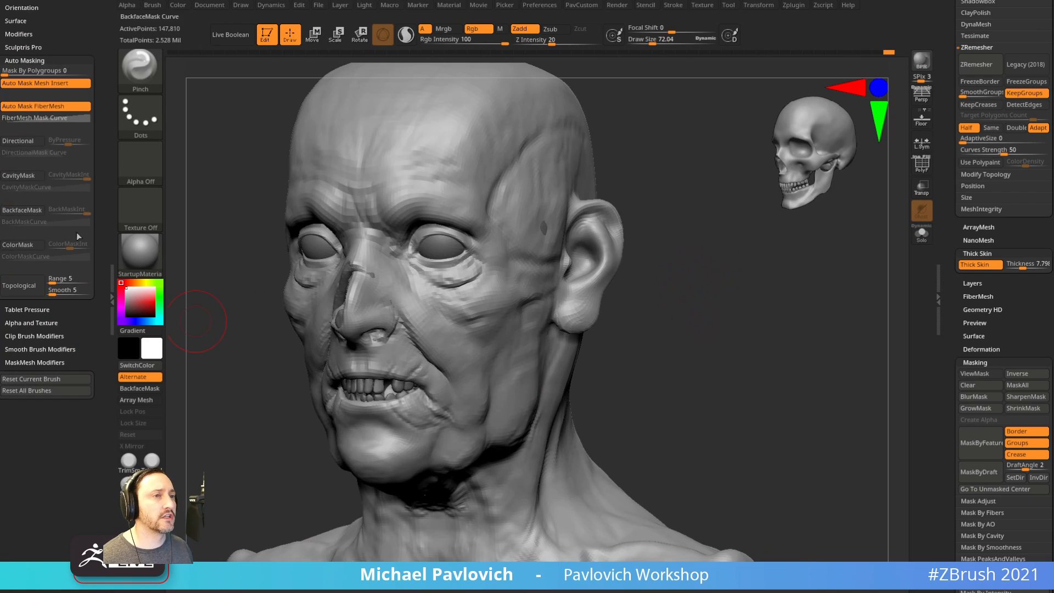
mouse_move(30, 26)
left_mouse_down()
mouse_move(27, 82)
mouse_move(43, 129)
mouse_move(112, 124)
left_mouse_up()
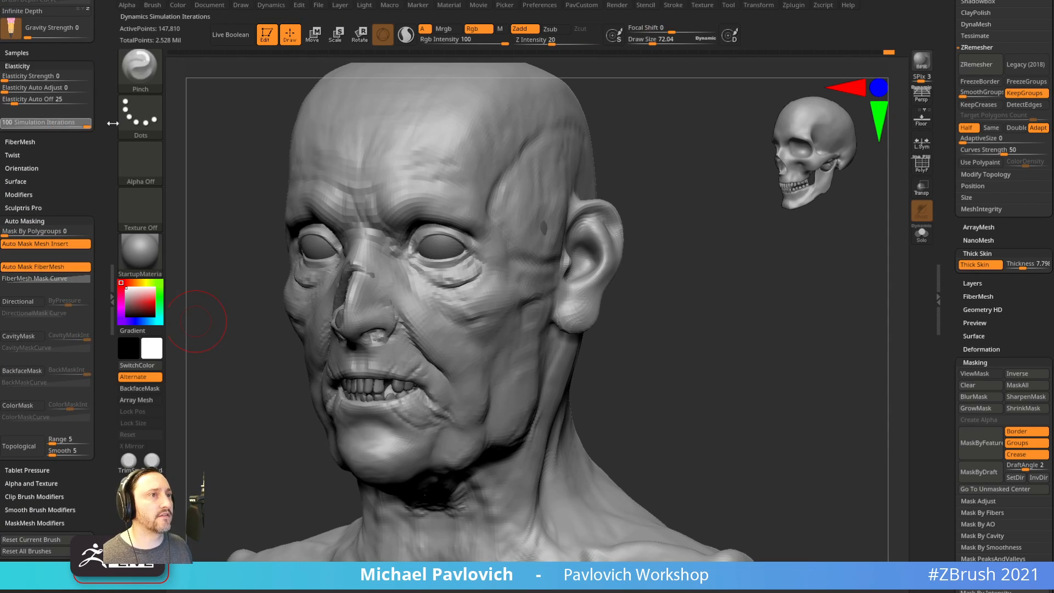
left_click_drag(706, 233, 703, 285, "alt")
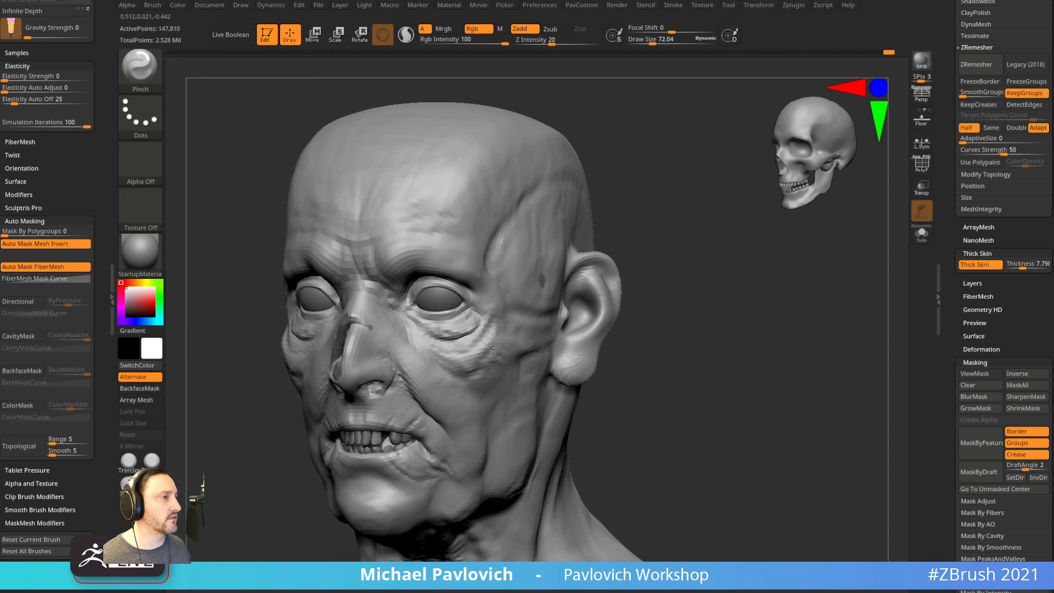
key("ctrl")
Set the cloth firmness to 1 and try pinching wrinkles into the cheek below the eye, undoing the strokes.
left_click_drag(89, 157, 89, 577)
left_click_drag(103, 104, 102, 225)
mouse_move(696, 290)
left_mouse_down("alt")
mouse_move(701, 256)
mouse_move(706, 273)
mouse_move(692, 275)
left_mouse_up("alt")
mouse_move(666, 313)
left_mouse_down("alt")
mouse_move(683, 289)
mouse_move(679, 302)
left_mouse_up("alt")
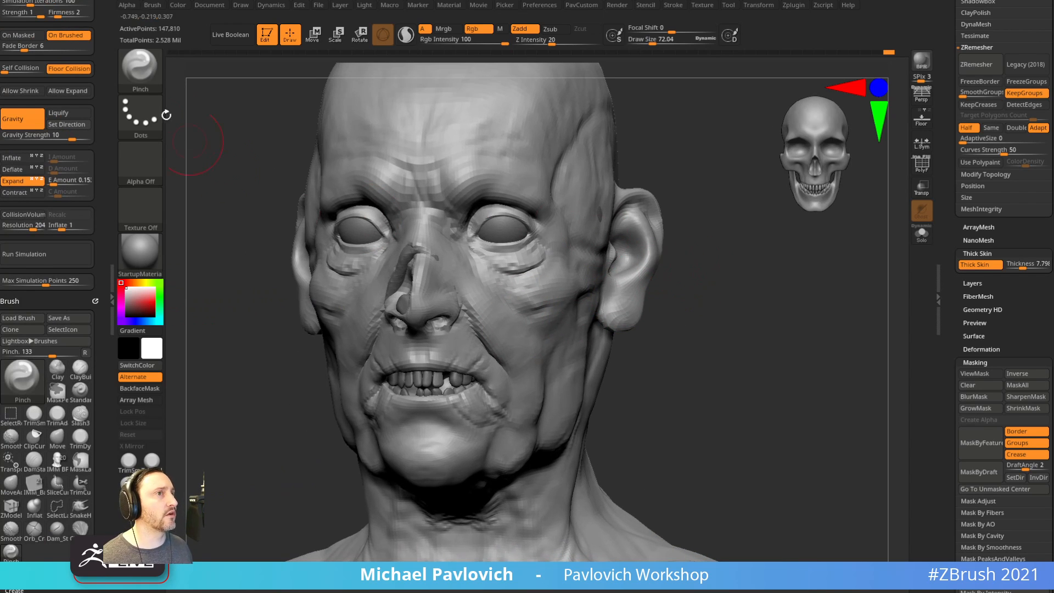
left_click_drag(103, 44, 102, 64)
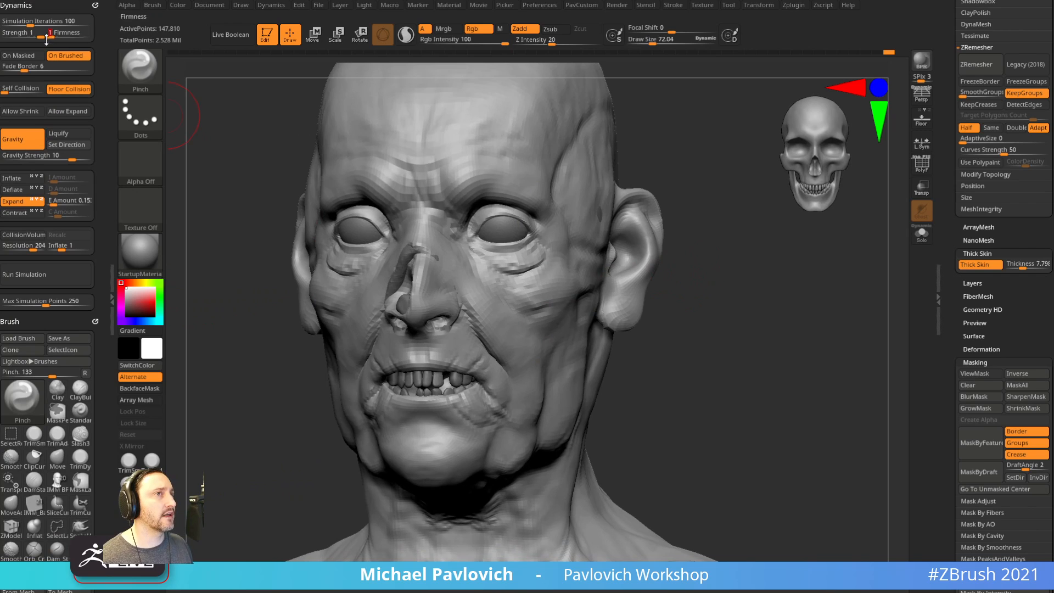
left_click_drag(521, 286, 530, 304)
left_click_drag(544, 280, 515, 298)
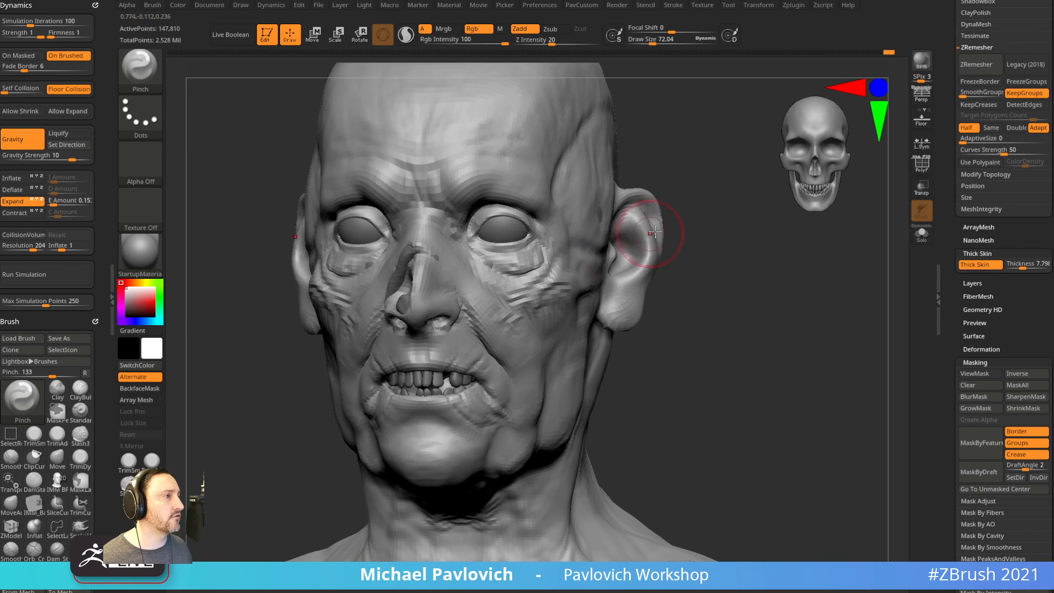
key("ctrl+z")
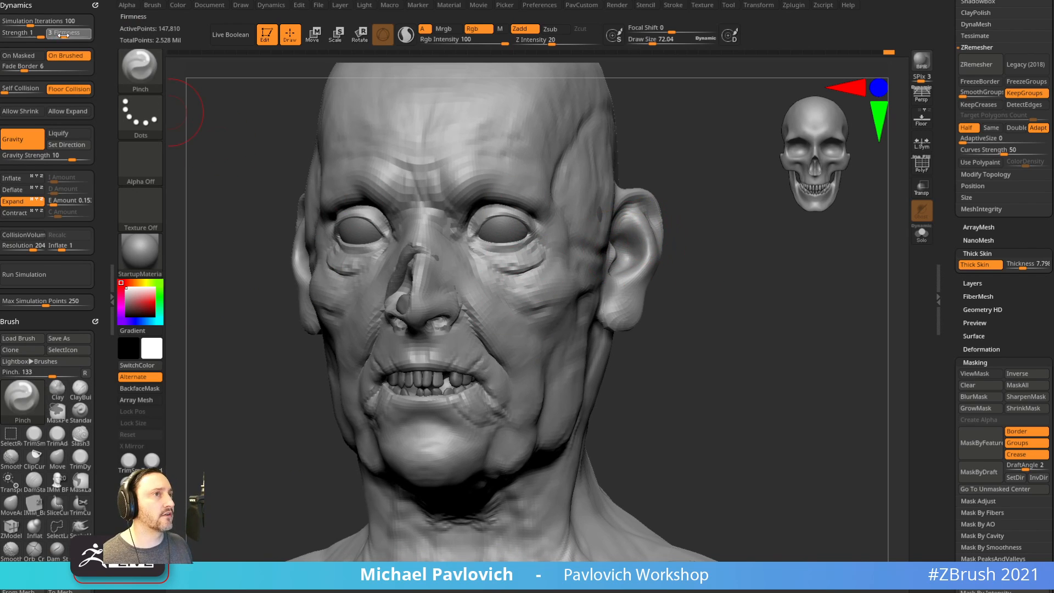
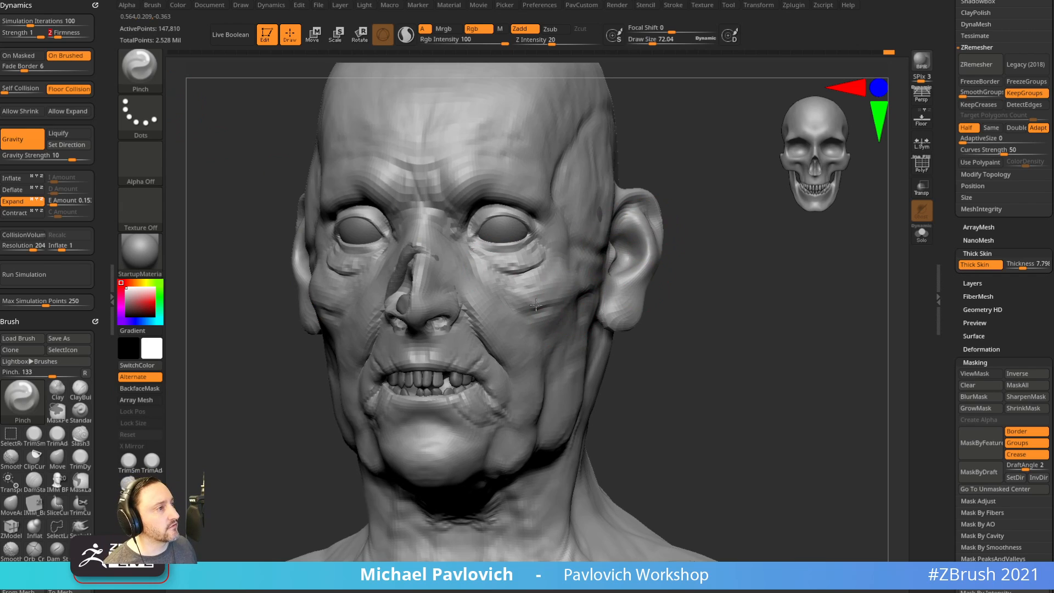
Raise the head to subdivision level 4 and try a Pinch stroke on the cheek beside the eye, undoing it.
scroll(983, 230, "up", 8)
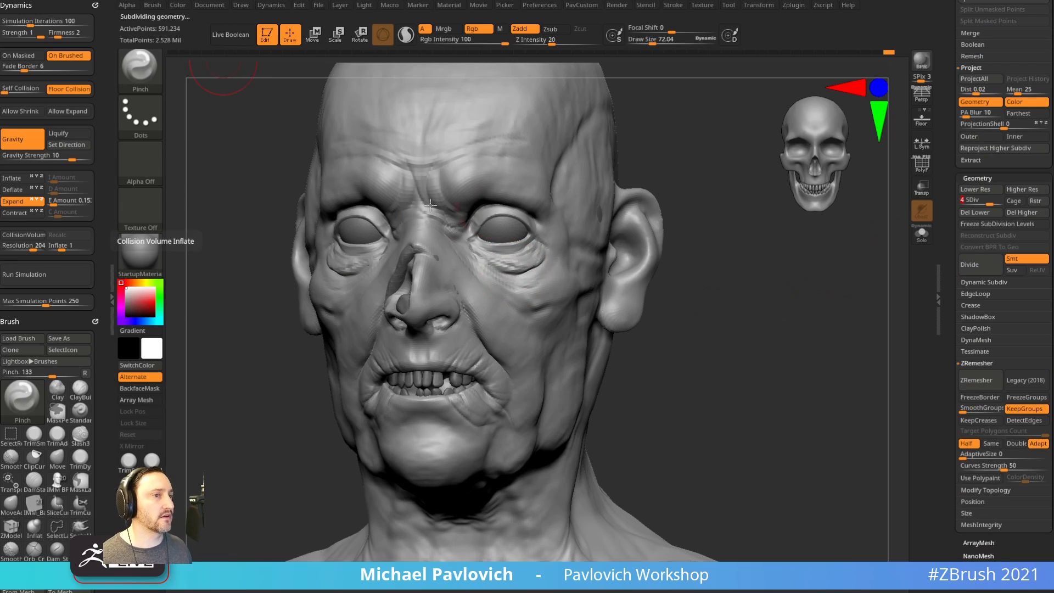
mouse_move(580, 259)
left_mouse_down()
mouse_move(547, 282)
mouse_move(524, 273)
left_mouse_up()
key("ctrl+z")
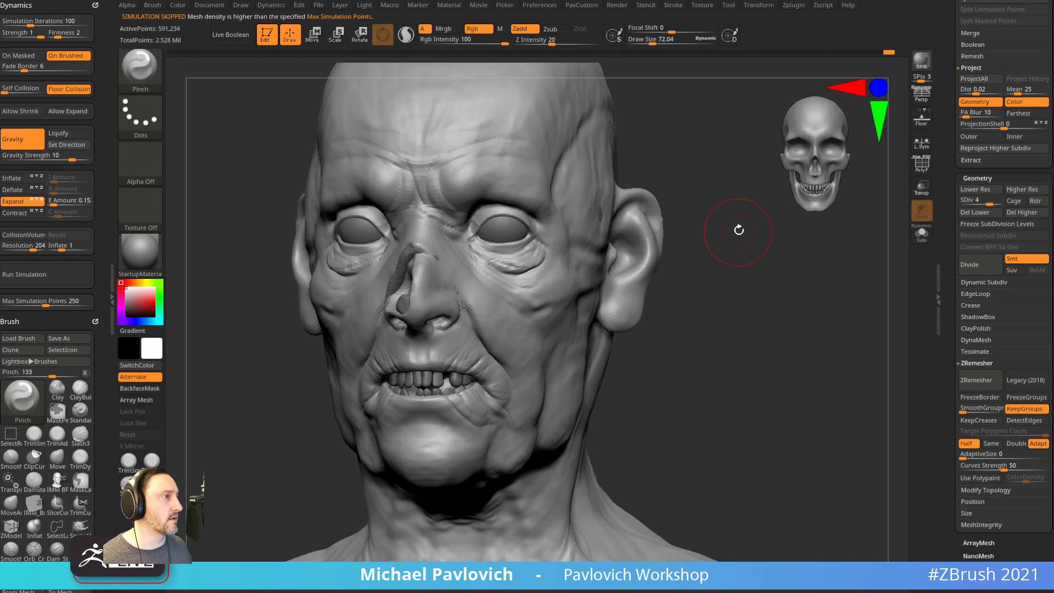
mouse_move(739, 228)
left_mouse_down()
mouse_move(805, 237)
mouse_move(725, 252)
mouse_move(673, 228)
left_mouse_up()
left_click_drag(739, 258, 800, 260)
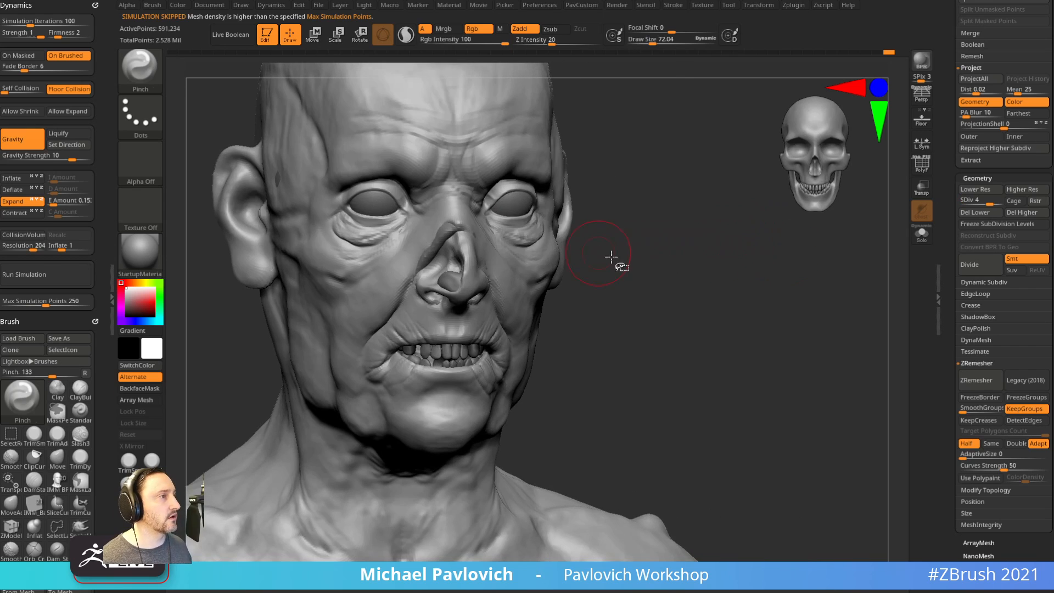
Isolate the band of skin around the eyes, temples and ears with the SelectLasso tool.
left_click_drag(622, 272, 487, 172, "ctrl+shift")
left_click(152, 70, "ctrl+shift")
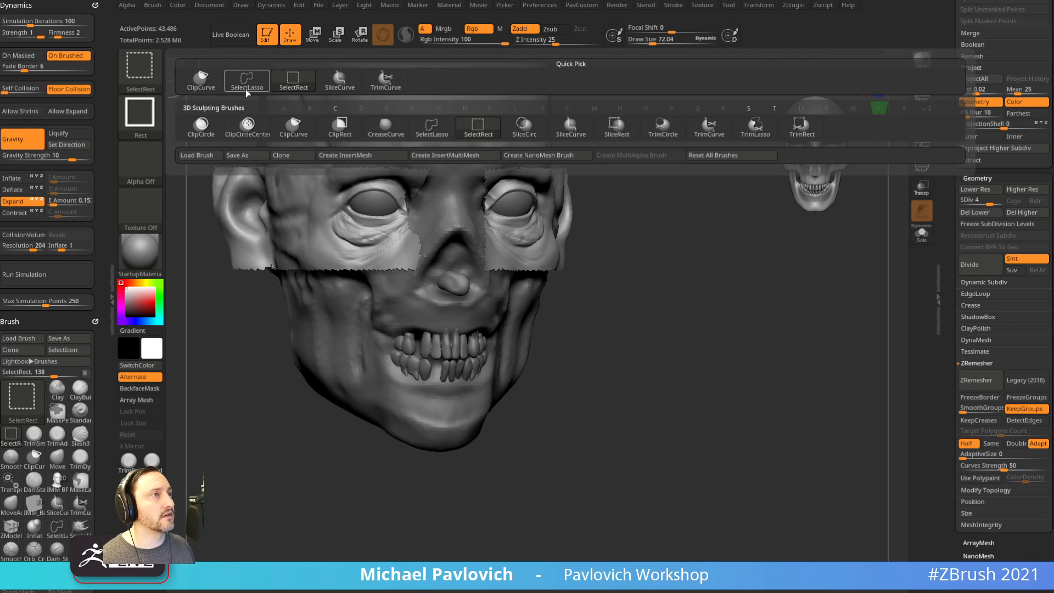
left_click(245, 83, "ctrl+shift")
left_click(638, 240, "ctrl+shift")
mouse_move(638, 241)
left_mouse_down("ctrl+shift")
mouse_move(483, 210)
mouse_move(648, 259)
left_mouse_up("ctrl+shift")
Pinch fine wrinkles into the skin below the eye and soften them with smoothing.
mouse_move(723, 242)
left_mouse_down()
mouse_move(706, 273)
mouse_move(686, 273)
left_mouse_up()
left_click_drag(523, 268, 497, 281)
mouse_move(761, 284)
left_mouse_down("alt")
mouse_move(763, 313)
mouse_move(731, 313)
left_mouse_up("alt")
key("s")
left_click_drag(518, 308, 497, 306)
left_click_drag(497, 305, 480, 305)
left_click_drag(731, 271, 686, 267)
mouse_move(497, 304)
left_mouse_down("shift")
mouse_move(527, 294)
mouse_move(497, 305)
left_mouse_up("shift")
Try pinching wrinkles across the cheekbone beside the eye, undoing the strokes.
left_click_drag(560, 294, 522, 333)
left_click_drag(730, 302, 707, 298)
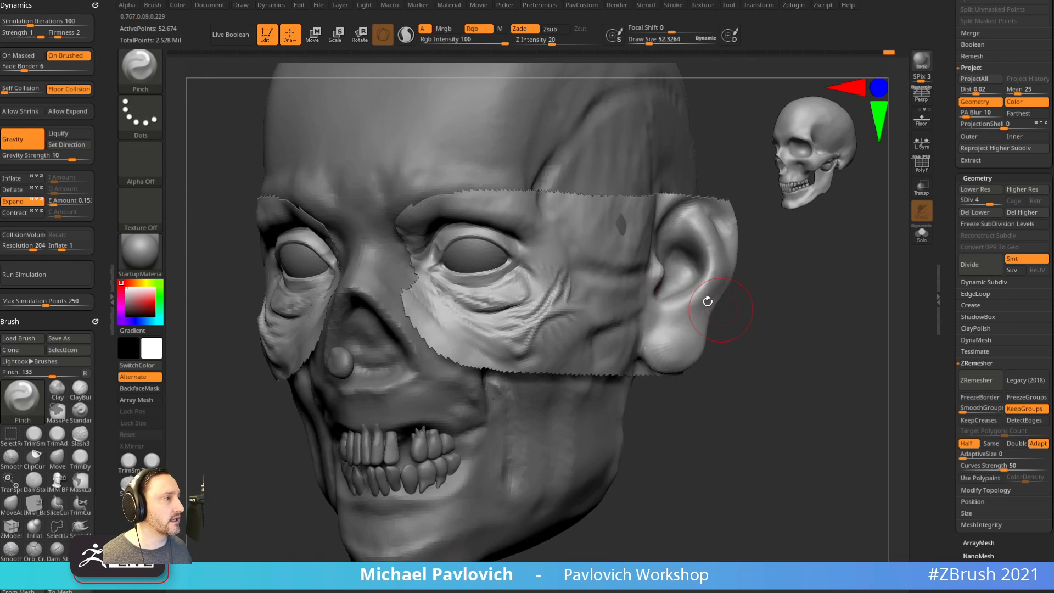
mouse_move(555, 288)
left_mouse_down()
mouse_move(530, 300)
mouse_move(542, 329)
left_mouse_up()
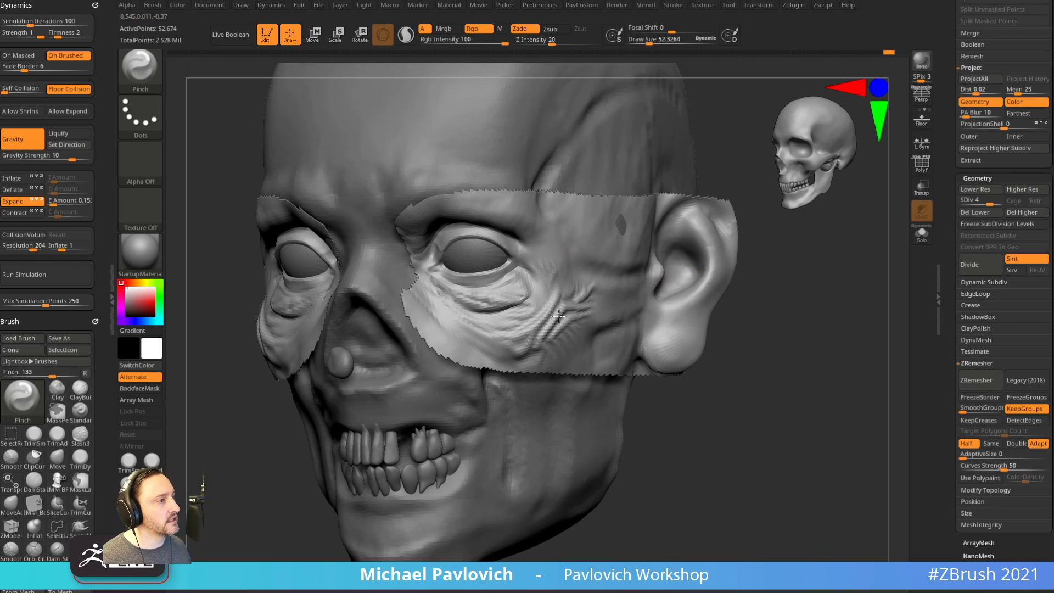
mouse_move(589, 285)
left_mouse_down()
mouse_move(551, 304)
mouse_move(573, 297)
left_mouse_up()
key("ctrl+z")
key("ctrl+z")
key("ctrl+z")
Test Pinch on the cheek at cloth firmness 3 and 4, turn off Gravity, and undo the test strokes.
left_click(65, 35)
key("ctrl+z")
key("ctrl+z")
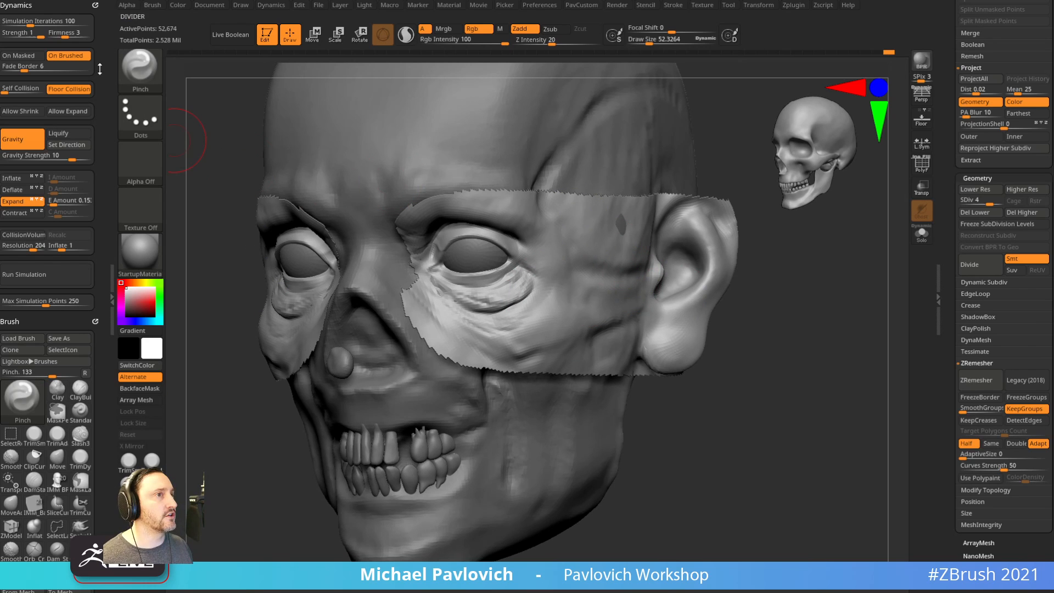
left_click(68, 34)
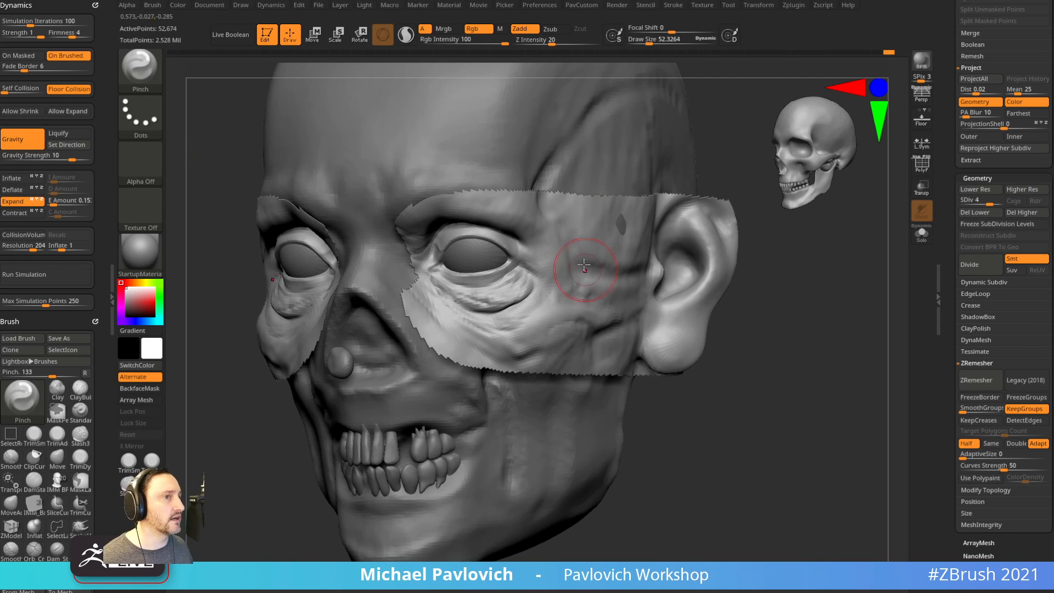
left_click(22, 139)
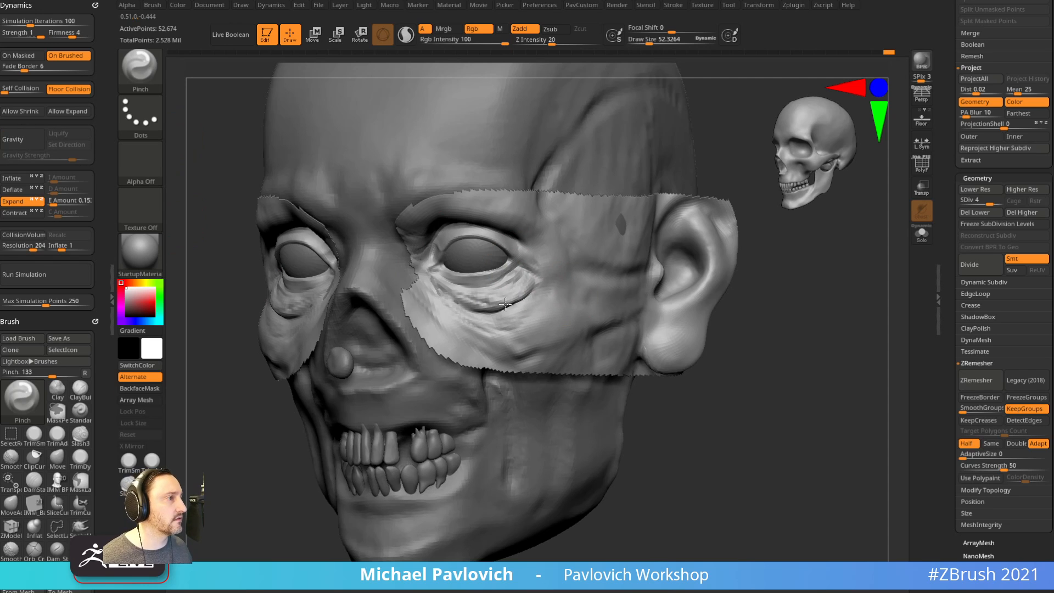
key("ctrl+z")
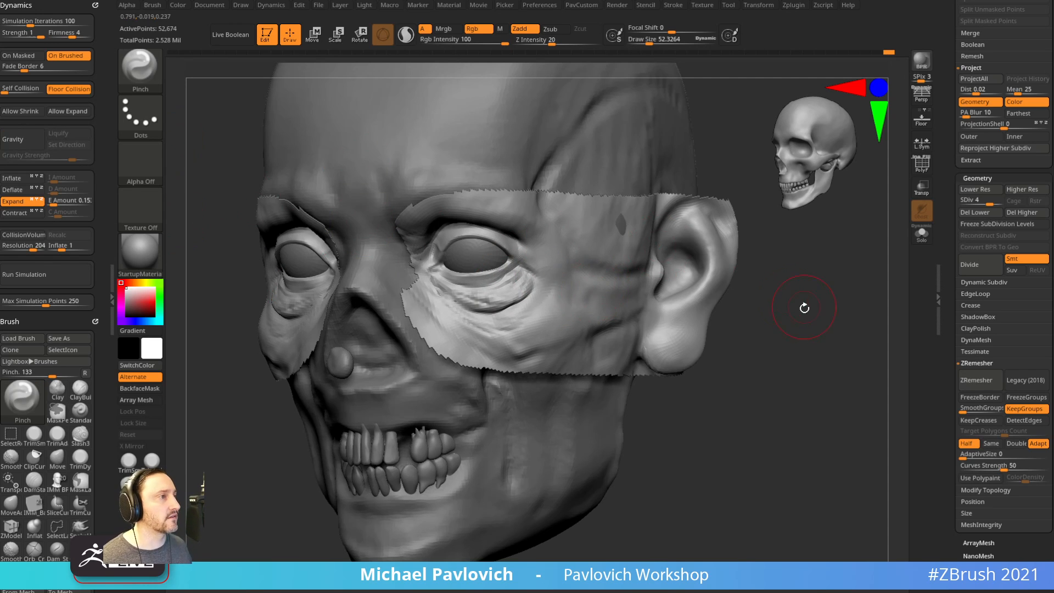
Set the cloth firmness to 2, refine the eye-bag wrinkles with Pinch, and show the whole head again.
left_click_drag(805, 308, 854, 309)
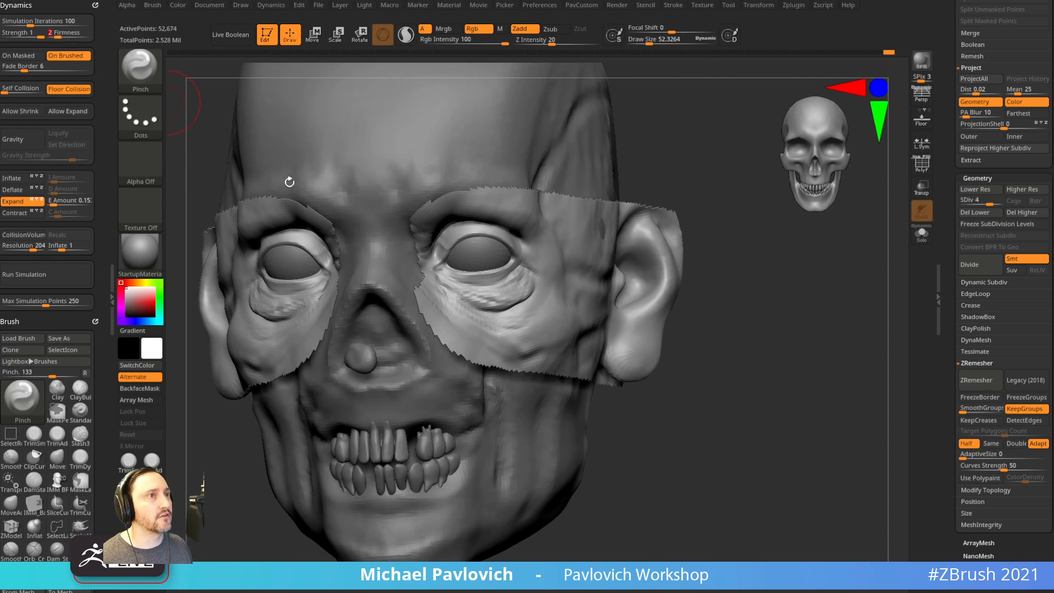
key("ctrl+shift+z")
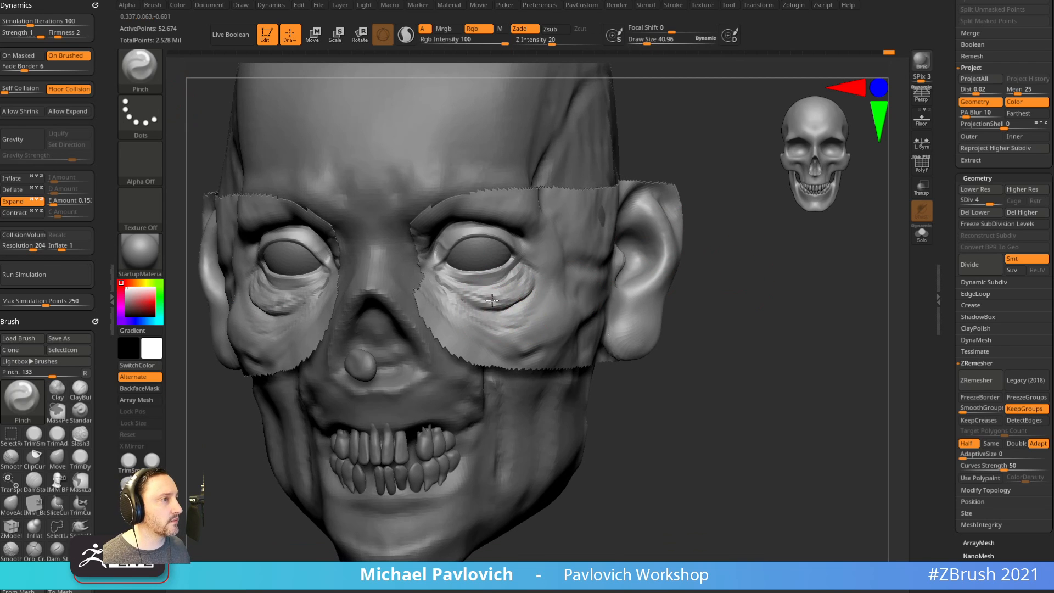
left_click(777, 292, "ctrl+shift")
left_click_drag(782, 296, 532, 313)
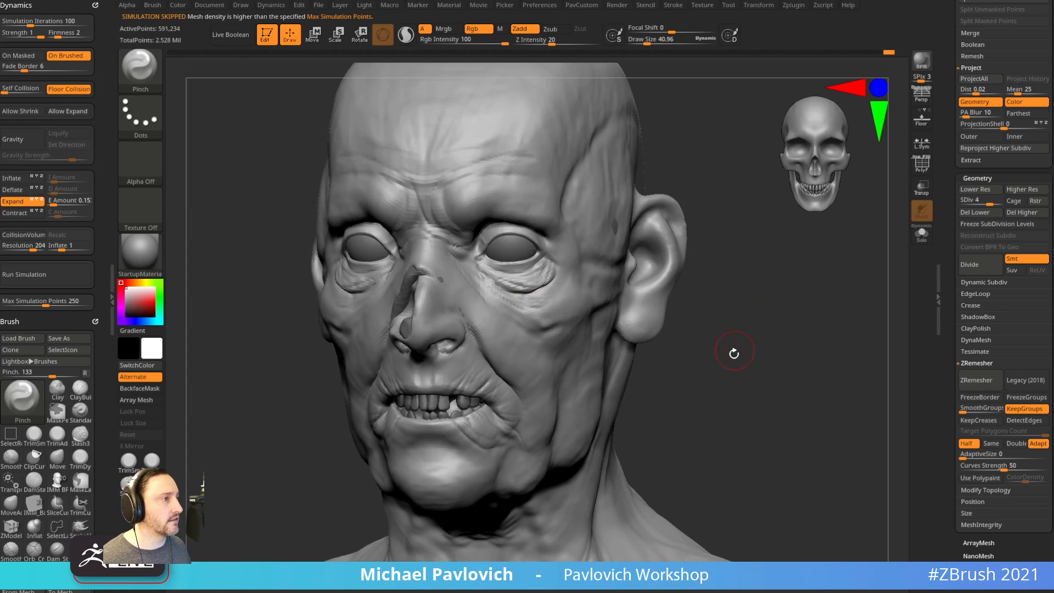
Isolate the underside of the chin and the neck with a lasso selection.
left_click_drag(734, 353, 713, 306)
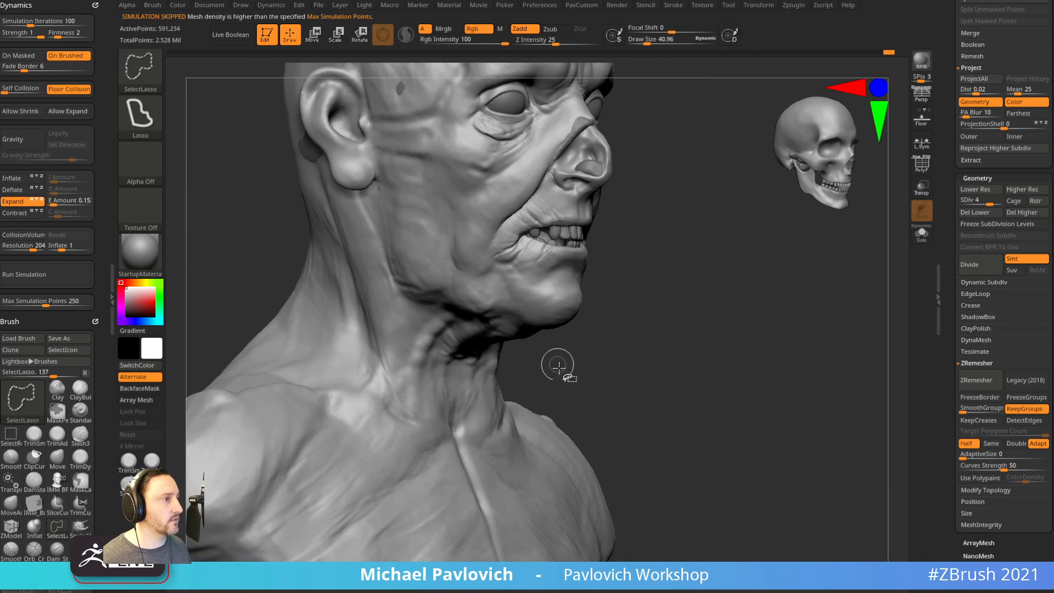
mouse_move(560, 368)
left_mouse_down("ctrl+shift")
mouse_move(485, 291)
mouse_move(478, 431)
mouse_move(535, 403)
left_mouse_up("ctrl+shift")
mouse_move(760, 332)
left_mouse_down()
mouse_move(702, 329)
mouse_move(765, 315)
mouse_move(760, 283)
left_mouse_up()
Pinch the skin below the jaw with a larger brush of about 87 and smooth the puckered area.
key("s")
left_click_drag(535, 398, 544, 398)
left_click_drag(569, 357, 538, 383)
left_click_drag(734, 350, 713, 302, "alt")
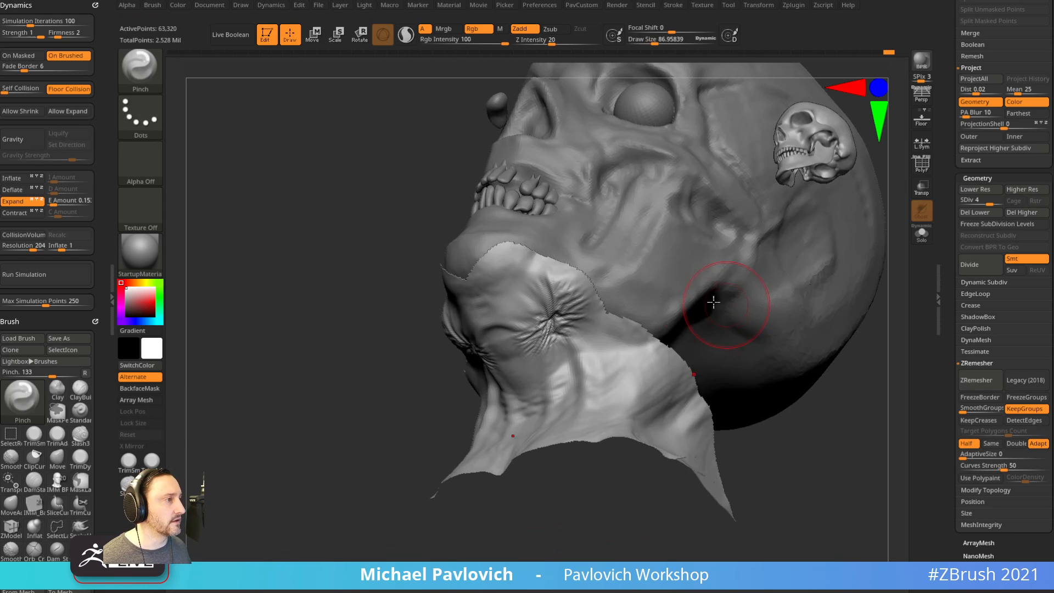
mouse_move(598, 323)
left_mouse_down("shift")
mouse_move(576, 314)
mouse_move(577, 324)
left_mouse_up("shift")
left_click_drag(360, 332, 403, 325)
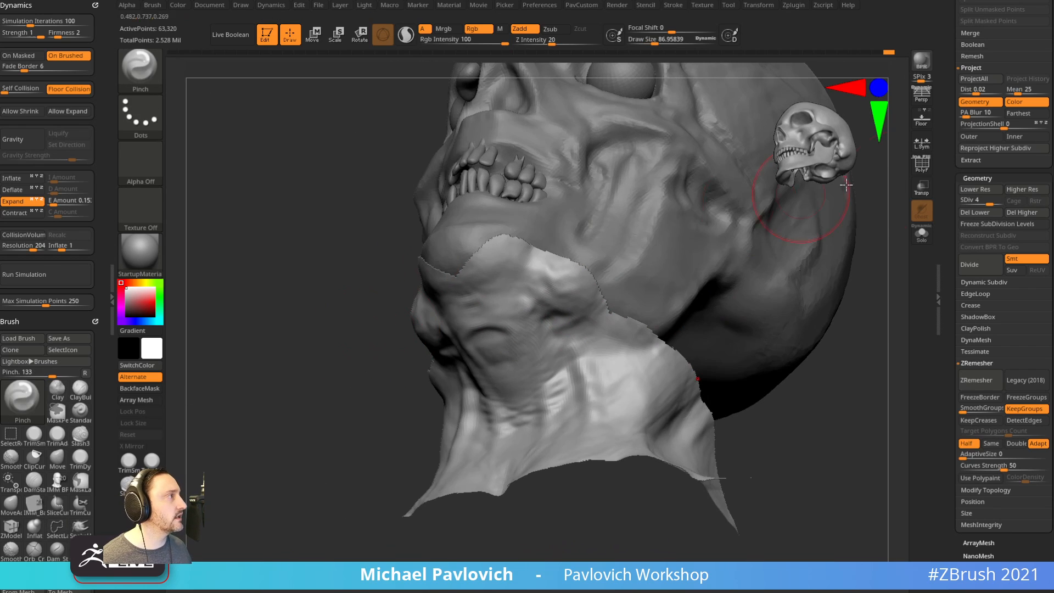
Lower the head to subdivision level 3 and pinch folds into the throat beneath the chin, smoothing them lightly.
left_click(982, 200)
left_click_drag(498, 342, 515, 330)
left_click_drag(736, 433, 797, 429)
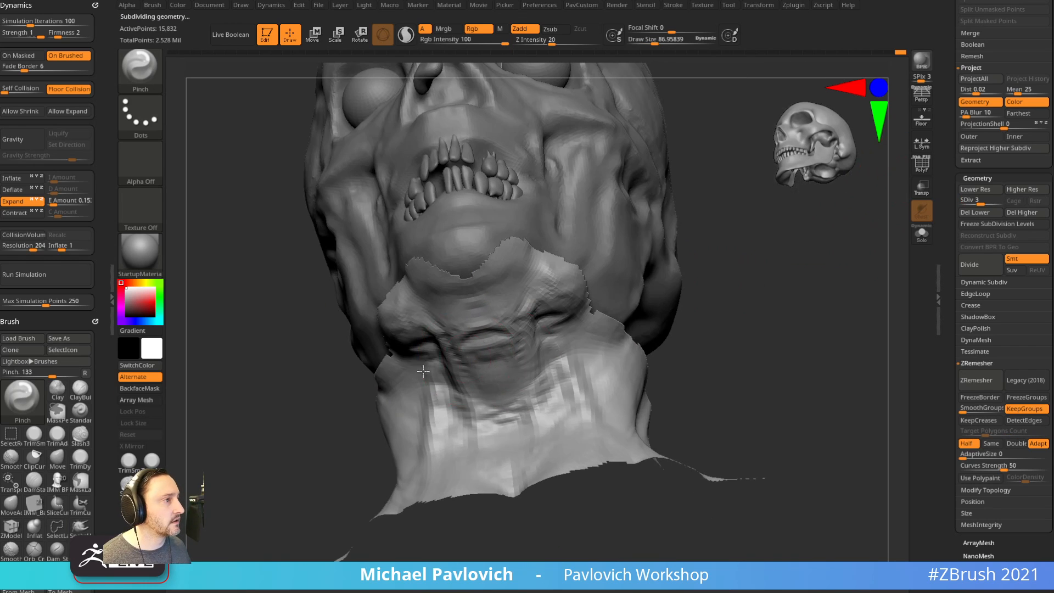
key("s")
left_click(549, 340)
left_click_drag(550, 341, 559, 365)
left_click_drag(709, 336, 626, 347)
left_click_drag(565, 345, 539, 369, "shift")
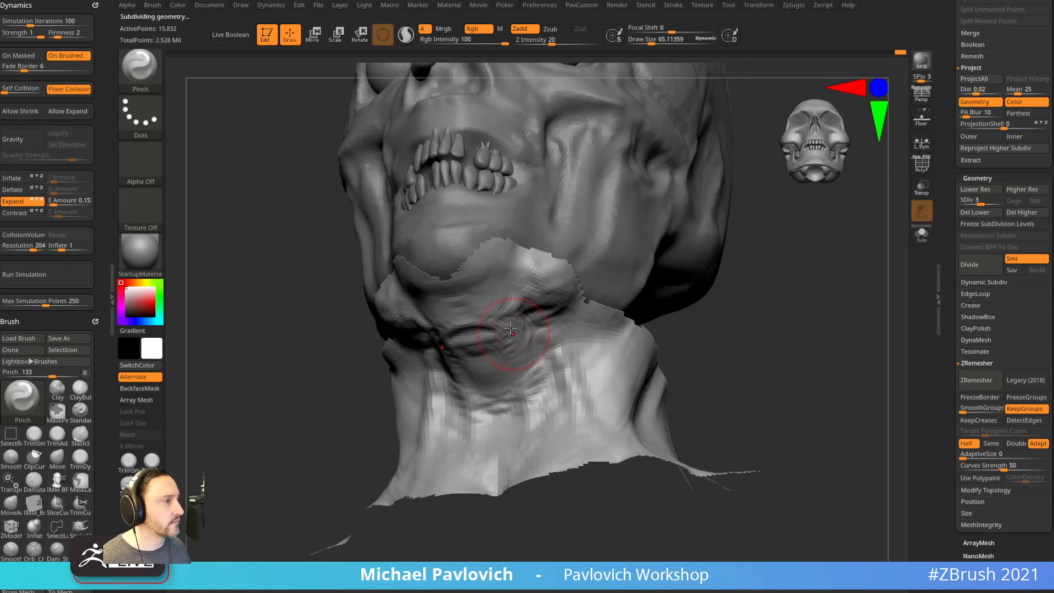
Pinch skin folds down the front and side of the neck and smooth the rough spots.
left_click_drag(529, 419, 532, 426)
left_click_drag(566, 367, 549, 401)
left_click_drag(714, 368, 640, 375)
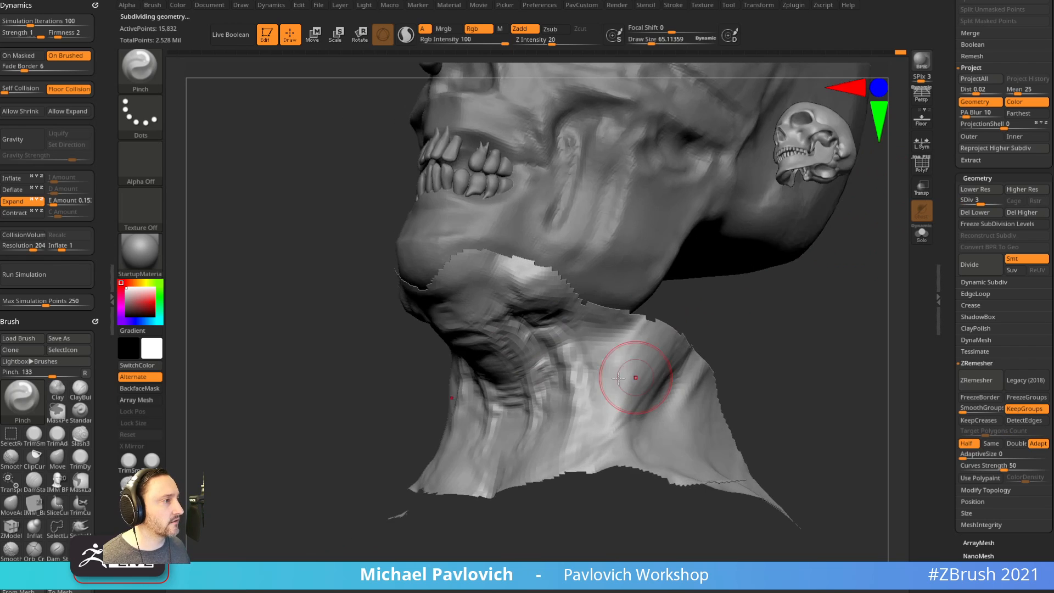
mouse_move(417, 396)
left_mouse_down()
mouse_move(401, 404)
mouse_move(490, 358)
left_mouse_up()
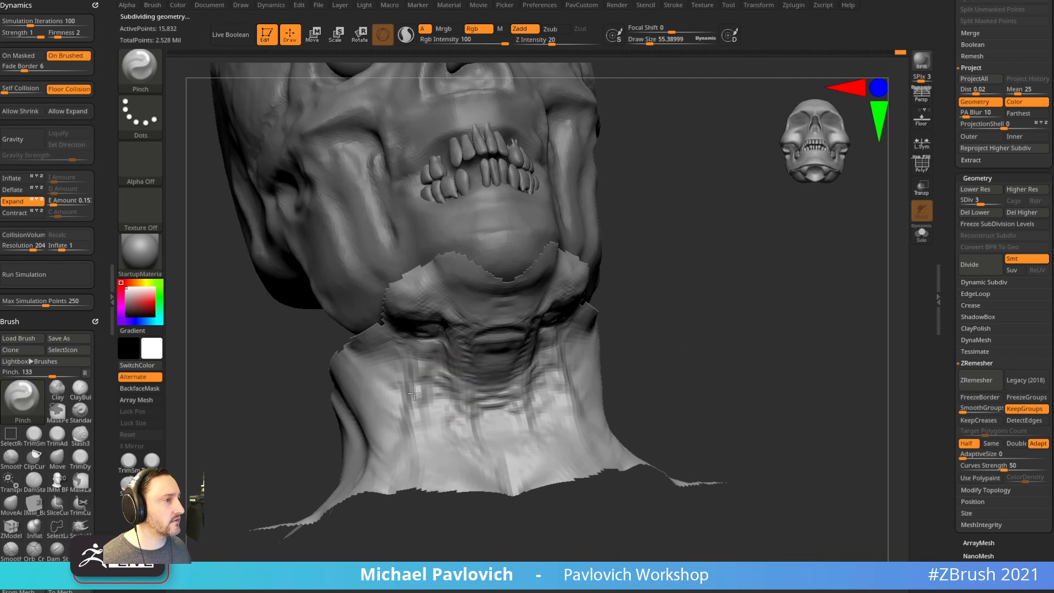
left_click_drag(414, 393, 597, 298)
mouse_move(708, 302)
left_mouse_down()
mouse_move(621, 304)
mouse_move(682, 316)
mouse_move(610, 328)
left_mouse_up()
mouse_move(565, 398)
left_mouse_down("shift")
mouse_move(517, 355)
mouse_move(579, 412)
left_mouse_up("shift")
mouse_move(708, 357)
left_mouse_down()
mouse_move(567, 381)
mouse_move(600, 395)
left_mouse_up()
left_click_drag(714, 322, 761, 319)
Smooth the side of the neck below the jaw, using a brush size of about 38.
mouse_move(593, 414)
left_mouse_down("shift")
mouse_move(581, 454)
mouse_move(601, 390)
left_mouse_up("shift")
left_click_drag(709, 315, 733, 313)
key("s")
left_click_drag(605, 383, 606, 359)
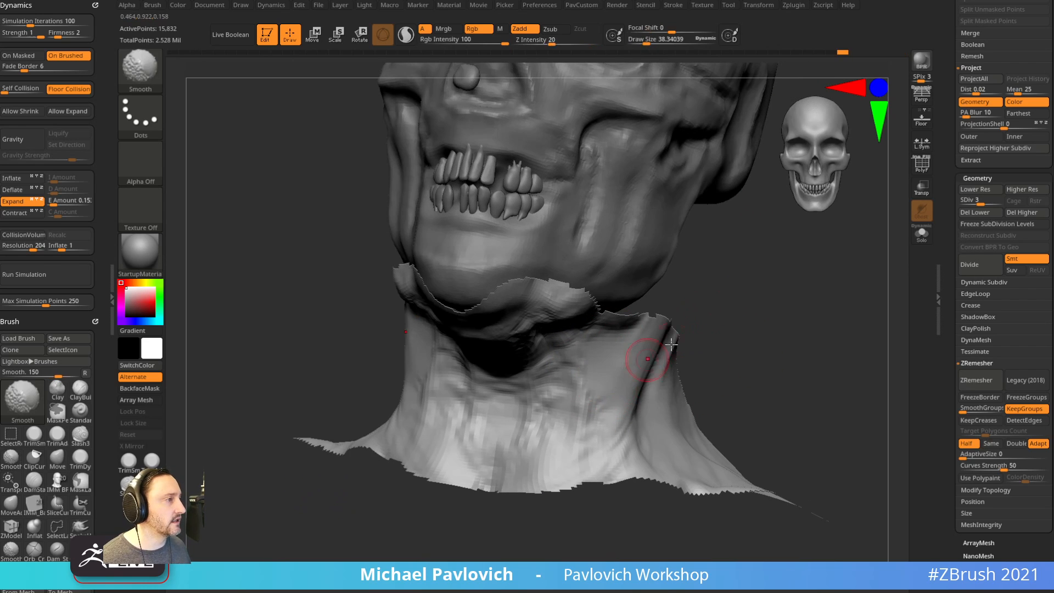
left_click_drag(709, 335, 684, 338)
mouse_move(607, 374)
left_mouse_down("shift")
mouse_move(592, 354)
mouse_move(610, 370)
left_mouse_up("shift")
left_click_drag(714, 317, 738, 320)
Work folds into the front and side of the lower neck with a larger brush.
key("s")
left_click_drag(550, 362, 558, 362)
left_click_drag(576, 396, 584, 448)
mouse_move(705, 344)
left_mouse_down()
mouse_move(732, 344)
mouse_move(589, 383)
left_mouse_up()
left_click_drag(509, 401, 501, 421)
mouse_move(626, 312)
left_mouse_down()
mouse_move(672, 337)
mouse_move(664, 313)
left_mouse_up()
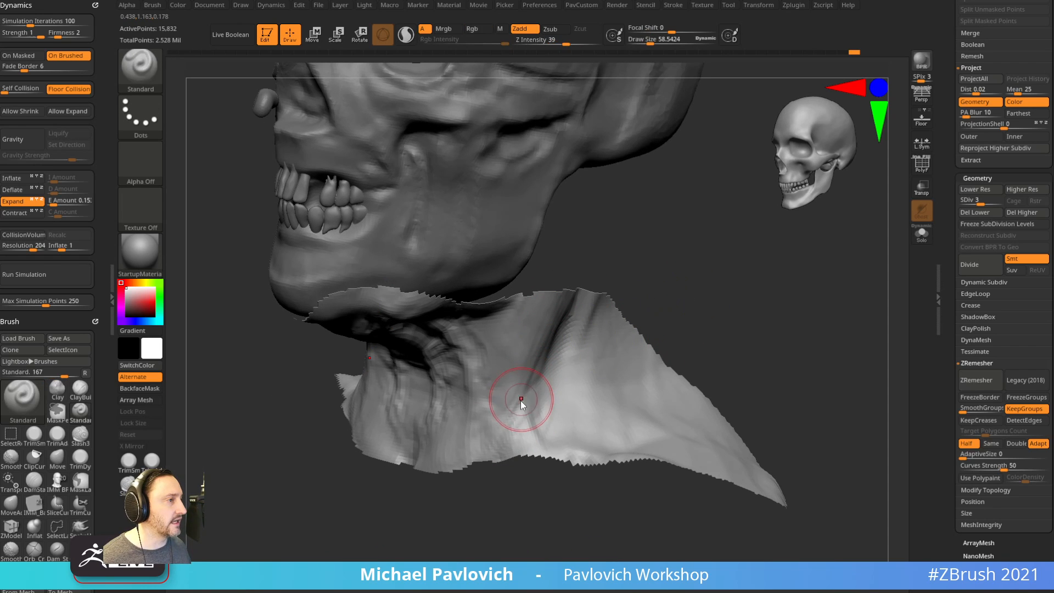
Shape the base of the neck tendon with the Standard brush at a size of about 27, smoothing the result.
left_click_drag(518, 400, 527, 366, "shift")
left_click_drag(631, 313, 659, 314)
key("s")
left_click_drag(518, 398, 514, 399)
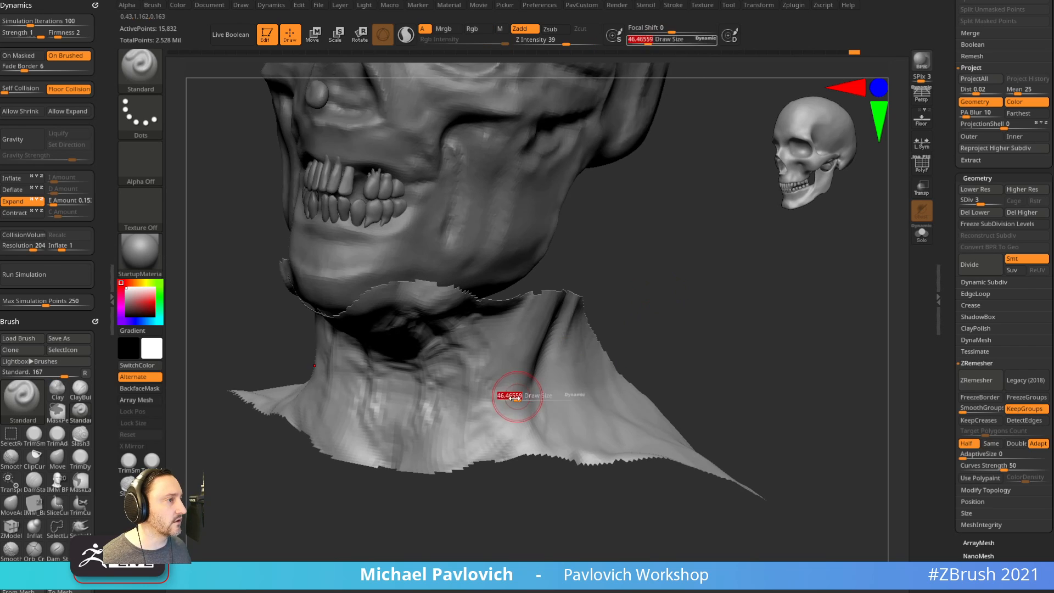
left_click_drag(631, 287, 604, 291)
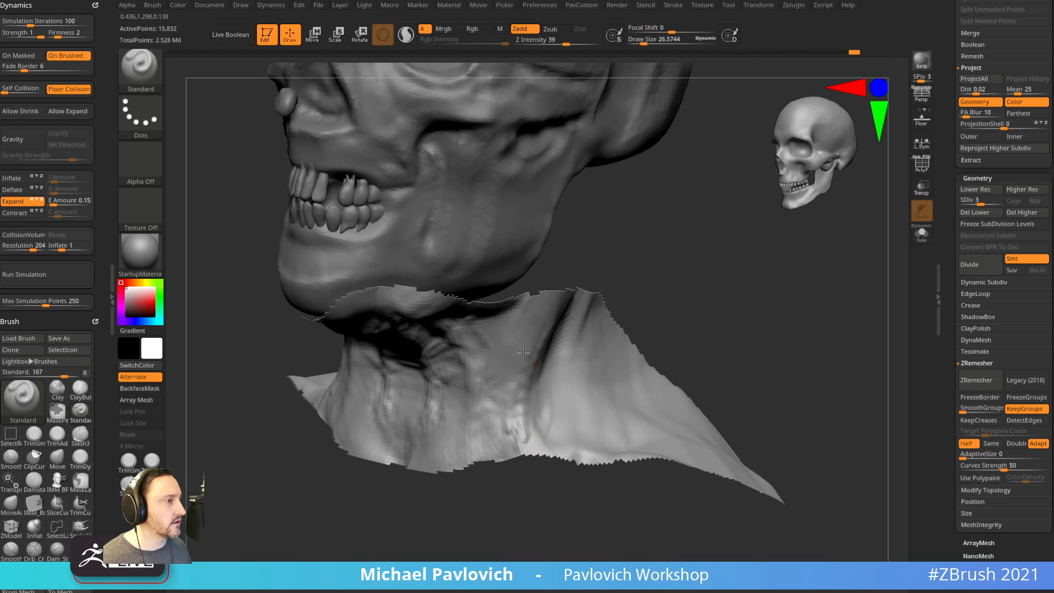
key("shift")
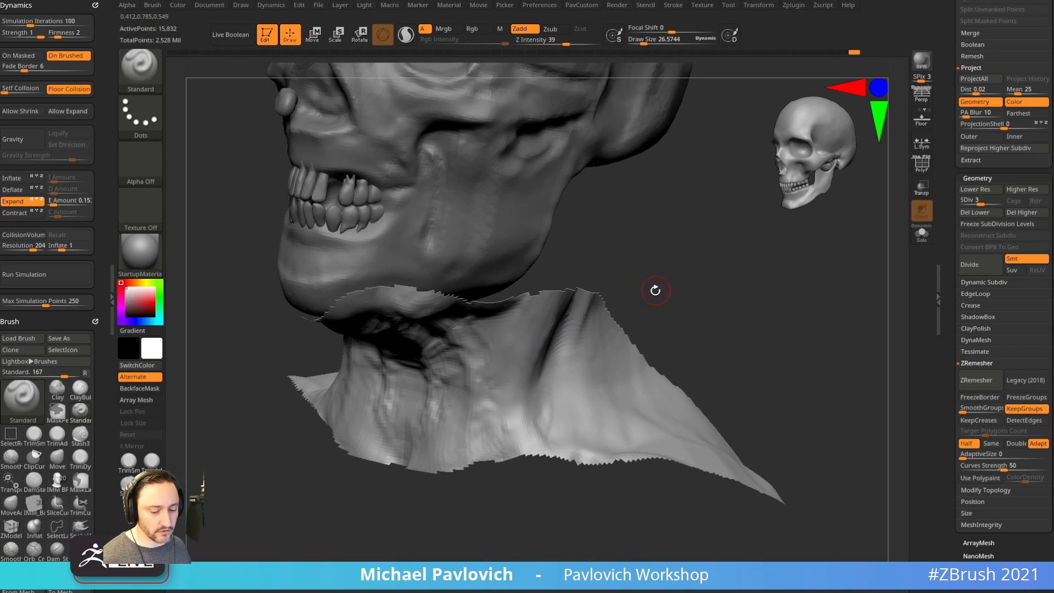
Select the Pinch brush at a size of about 65 and pinch and smooth the crease along the neck tendon.
key("b")
key("p")
key("i")
key("s")
left_click_drag(530, 388, 541, 389)
left_click_drag(578, 324, 518, 407)
key("ctrl+z")
key("s")
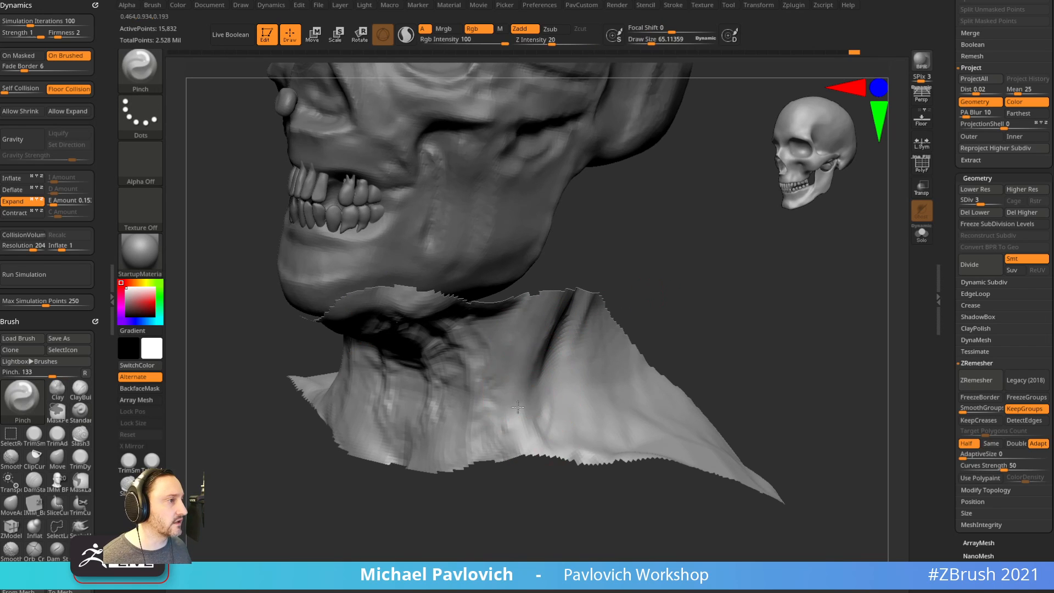
mouse_move(693, 291)
left_mouse_down()
mouse_move(631, 301)
mouse_move(616, 288)
left_mouse_up()
key("ctrl")
left_click_drag(555, 346, 532, 406, "shift")
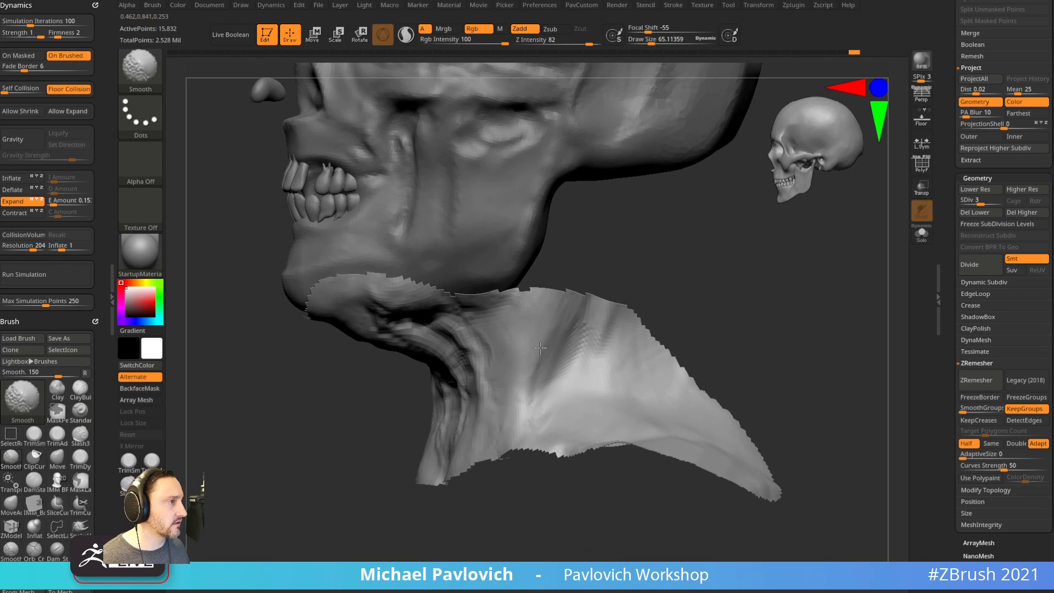
Show the whole head and smooth the folds where the jaw meets the neck.
mouse_move(654, 307)
left_mouse_down()
mouse_move(741, 302)
mouse_move(706, 315)
mouse_move(631, 306)
mouse_move(708, 283)
mouse_move(728, 288)
mouse_move(708, 270)
left_mouse_up()
left_click(713, 304, "ctrl+shift")
mouse_move(494, 318)
left_mouse_down("shift")
mouse_move(418, 303)
mouse_move(470, 311)
left_mouse_up("shift")
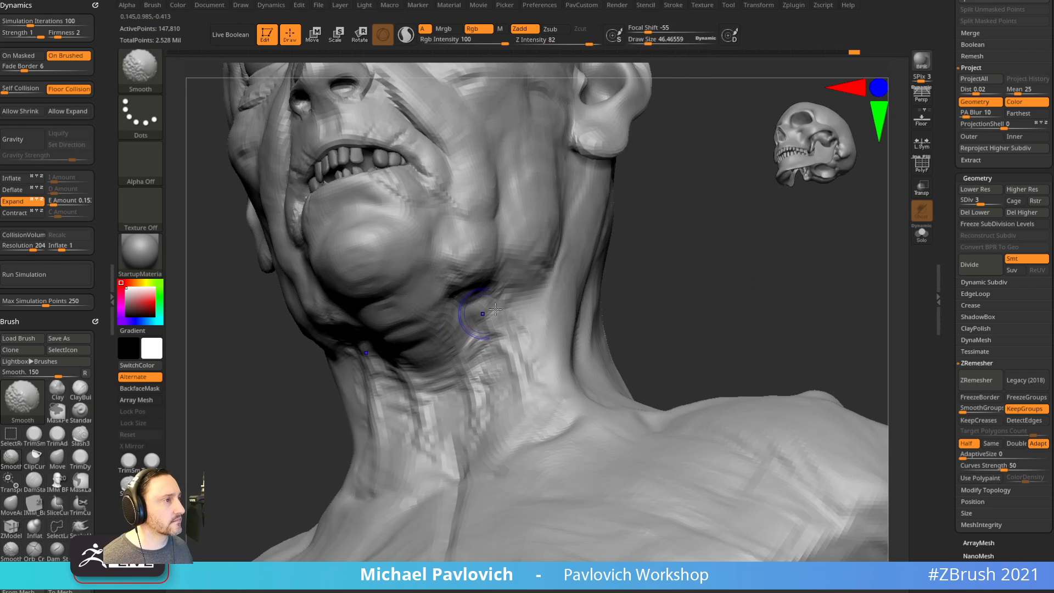
mouse_move(673, 294)
left_mouse_down()
mouse_move(720, 303)
mouse_move(708, 345)
mouse_move(728, 325)
left_mouse_up()
mouse_move(728, 325)
left_mouse_down()
mouse_move(703, 330)
mouse_move(736, 322)
mouse_move(729, 294)
mouse_move(793, 322)
left_mouse_up()
Isolate the skin around the mouth with a lasso, raise it to subdivision level 4 and select the Pinch brush.
mouse_move(635, 336)
left_mouse_down("ctrl+shift")
mouse_move(633, 323)
mouse_move(470, 336)
mouse_move(618, 381)
left_mouse_up("ctrl+shift")
mouse_move(762, 325)
left_mouse_down()
mouse_move(746, 306)
mouse_move(704, 309)
left_mouse_up()
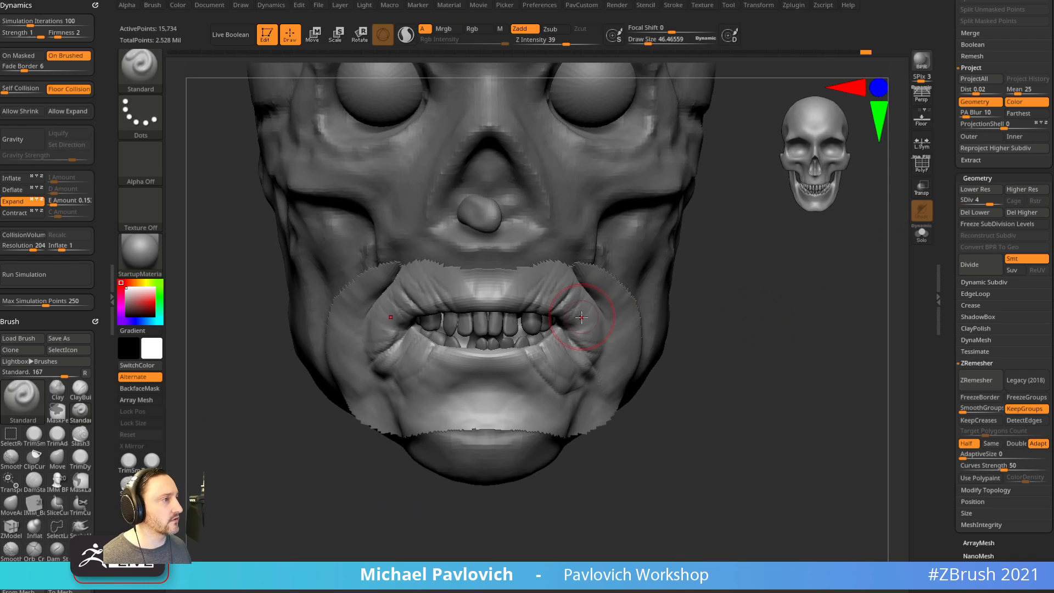
key("ctrl")
key("b")
key("p")
key("i")
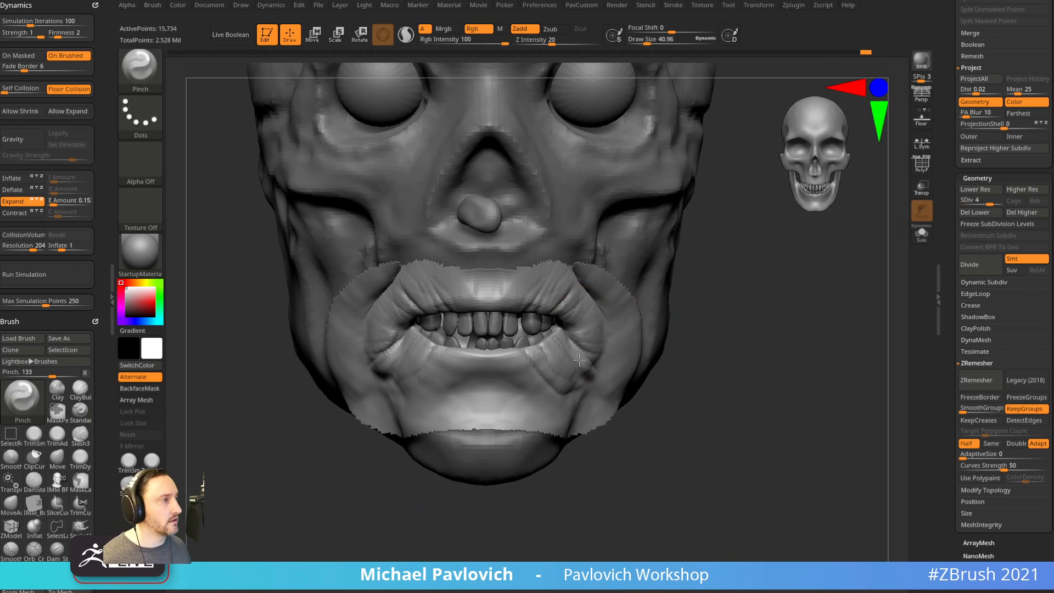
Pinch fine wrinkles around the lips, the mouth corners and the lower end of the nasolabial folds.
left_click_drag(715, 350, 673, 348)
left_click_drag(613, 382, 495, 355)
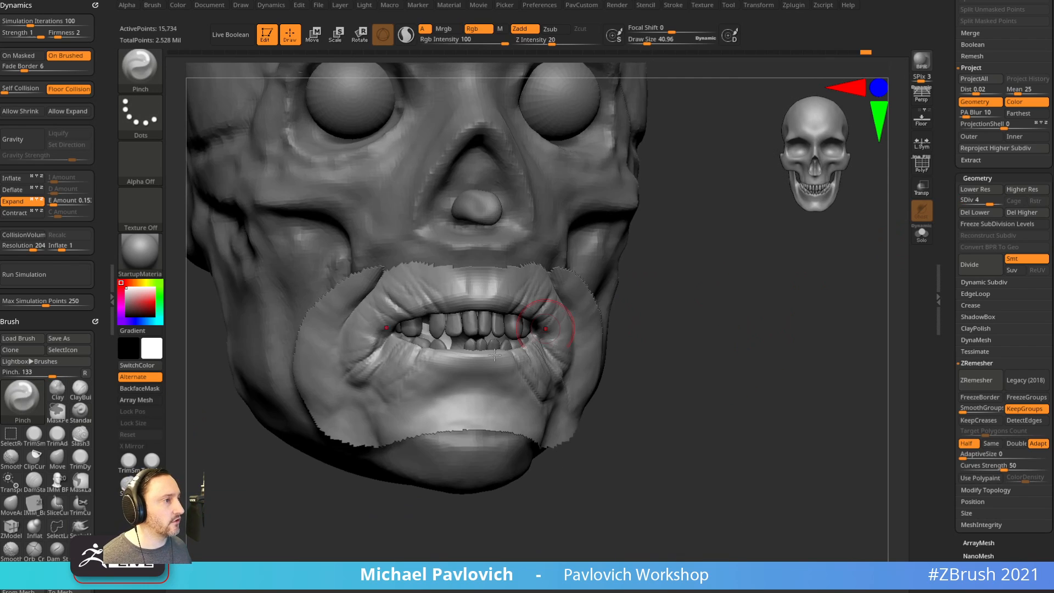
left_click_drag(621, 313, 712, 294)
mouse_move(455, 332)
left_mouse_down()
mouse_move(443, 325)
mouse_move(472, 314)
mouse_move(454, 360)
left_mouse_up()
key("ctrl")
left_click_drag(731, 343, 584, 349)
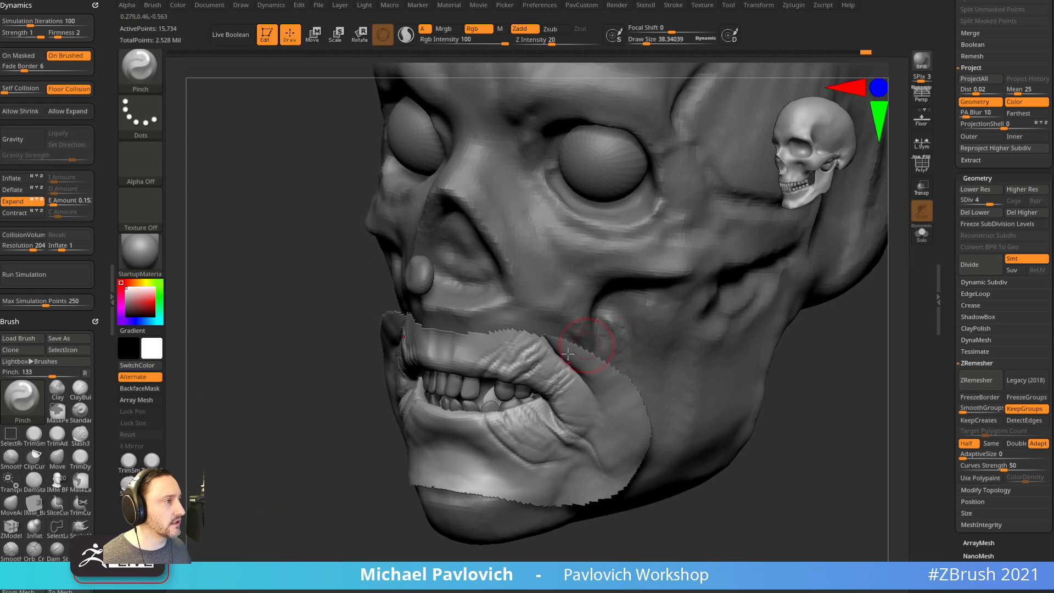
left_click_drag(365, 446, 522, 330)
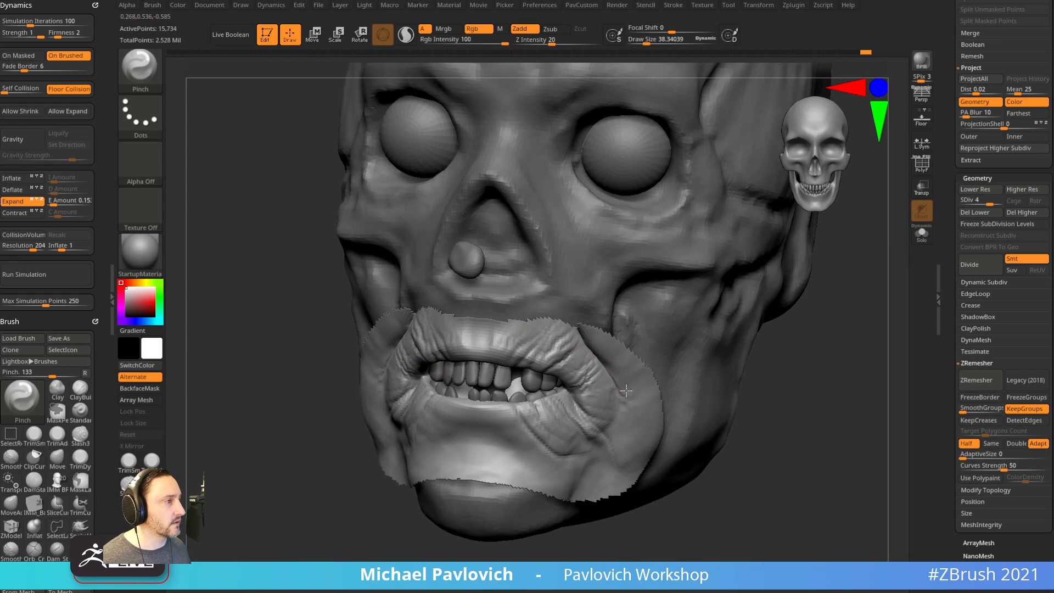
left_click_drag(795, 381, 603, 386)
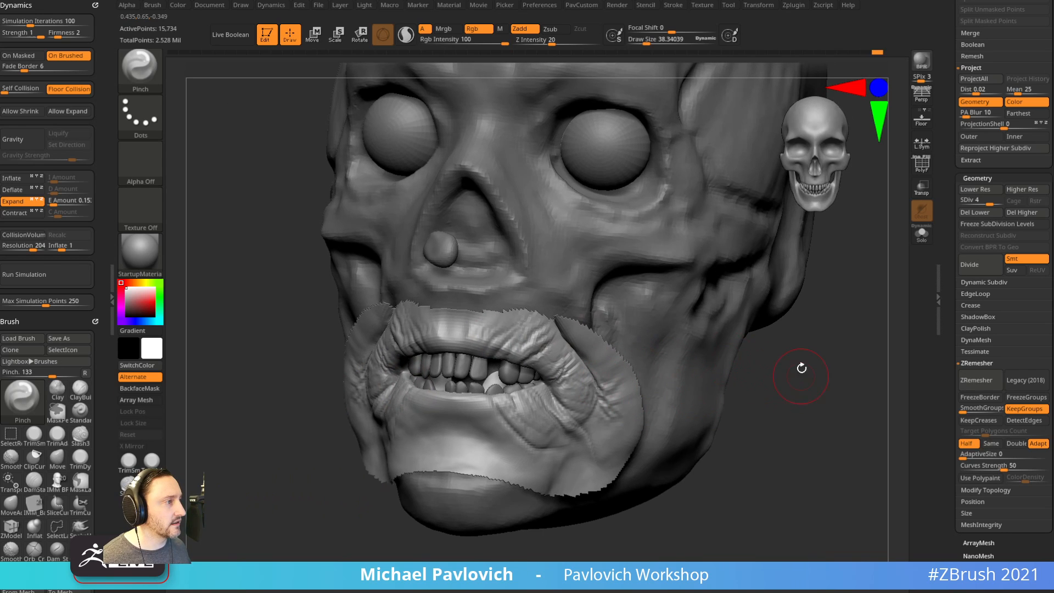
Show the whole head and smooth the wrinkles around the mouth corners with a small brush of about 14.
left_click(832, 384, "ctrl+shift")
left_click_drag(835, 370, 597, 360)
key("s")
mouse_move(511, 332)
left_mouse_down("shift")
mouse_move(591, 405)
mouse_move(609, 399)
left_mouse_up("shift")
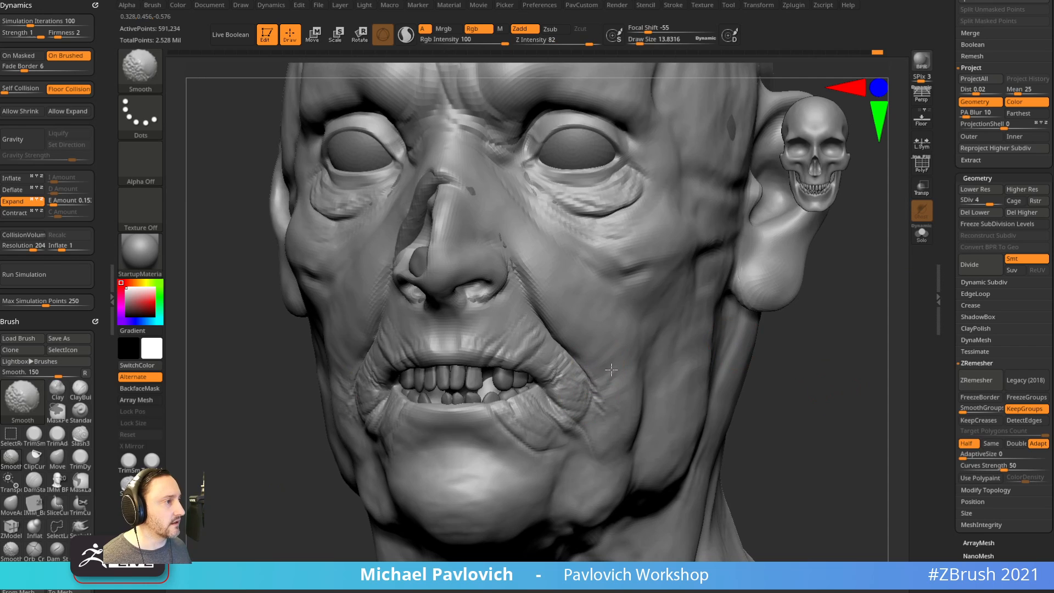
left_click_drag(780, 352, 873, 341)
left_click_drag(383, 383, 345, 417, "shift")
left_click_drag(697, 384, 604, 352)
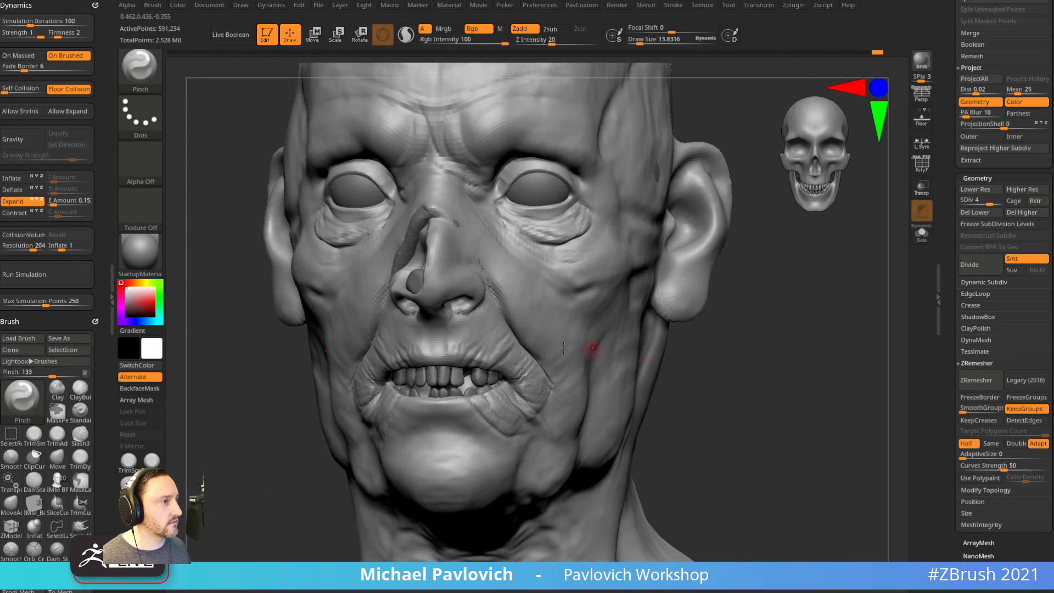
Select the Standard brush at a size of about 46 and soften the wrinkles below the eyes.
key("s")
left_click_drag(499, 353, 511, 347)
mouse_move(730, 349)
left_mouse_down()
mouse_move(743, 393)
mouse_move(733, 394)
left_mouse_up()
key("b")
key("s")
key("t")
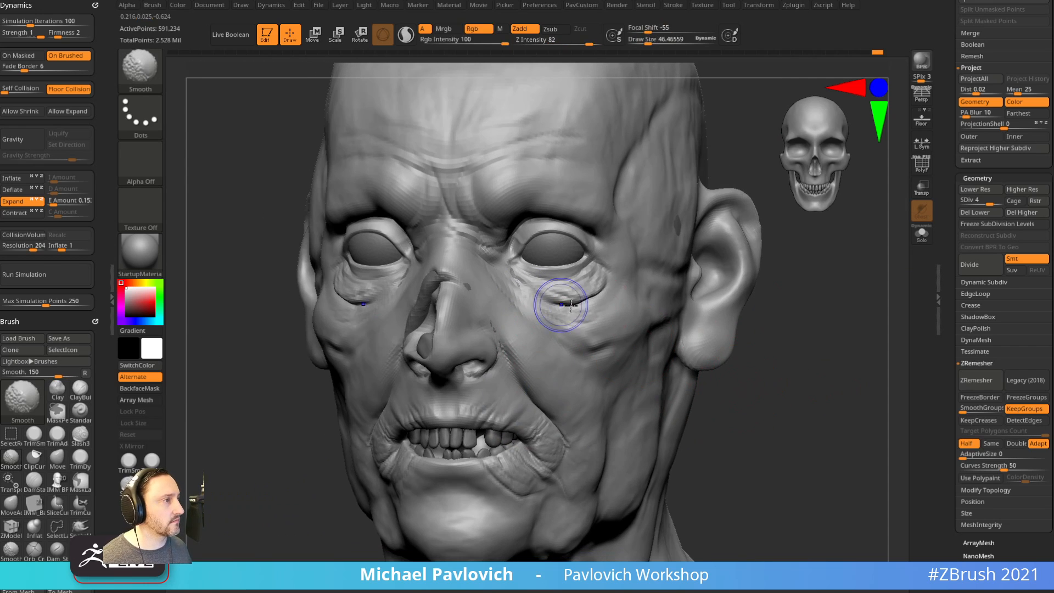
mouse_move(791, 324)
left_mouse_down()
mouse_move(807, 325)
mouse_move(782, 318)
left_mouse_up()
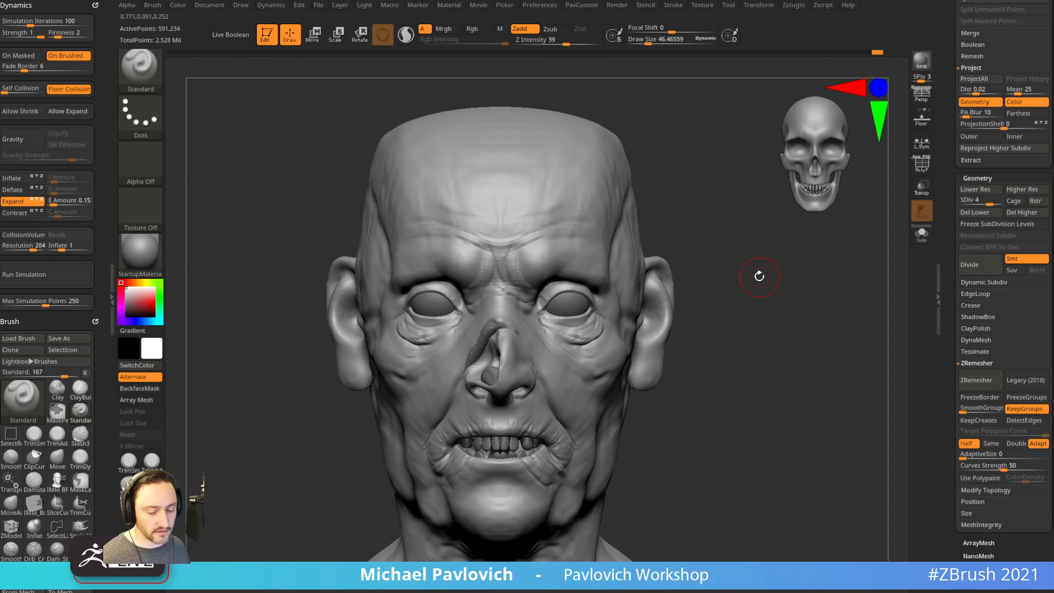
Isolate the forehead and eye area, pinch the wrinkles around the brows and show the whole head again.
left_click_drag(758, 277, 746, 273, "shift")
left_click_drag(662, 174, 672, 273, "ctrl+shift")
mouse_move(761, 243)
left_mouse_down()
mouse_move(715, 254)
mouse_move(716, 293)
left_mouse_up()
left_click_drag(476, 286, 507, 283)
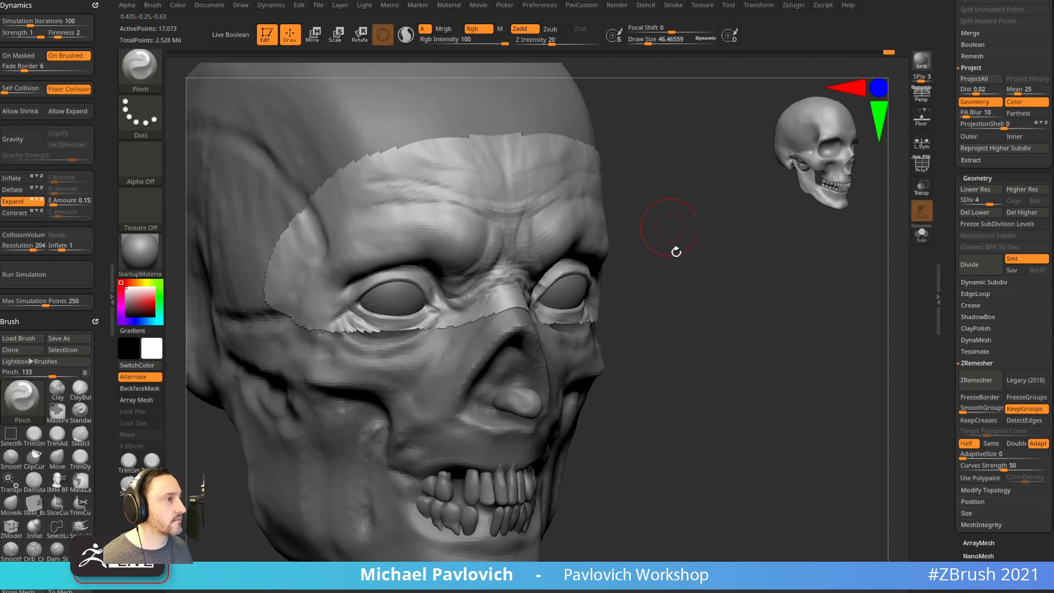
left_click_drag(675, 250, 648, 260)
left_click_drag(737, 249, 575, 235)
left_click(845, 318, "ctrl+shift")
left_click_drag(847, 318, 773, 280, "shift")
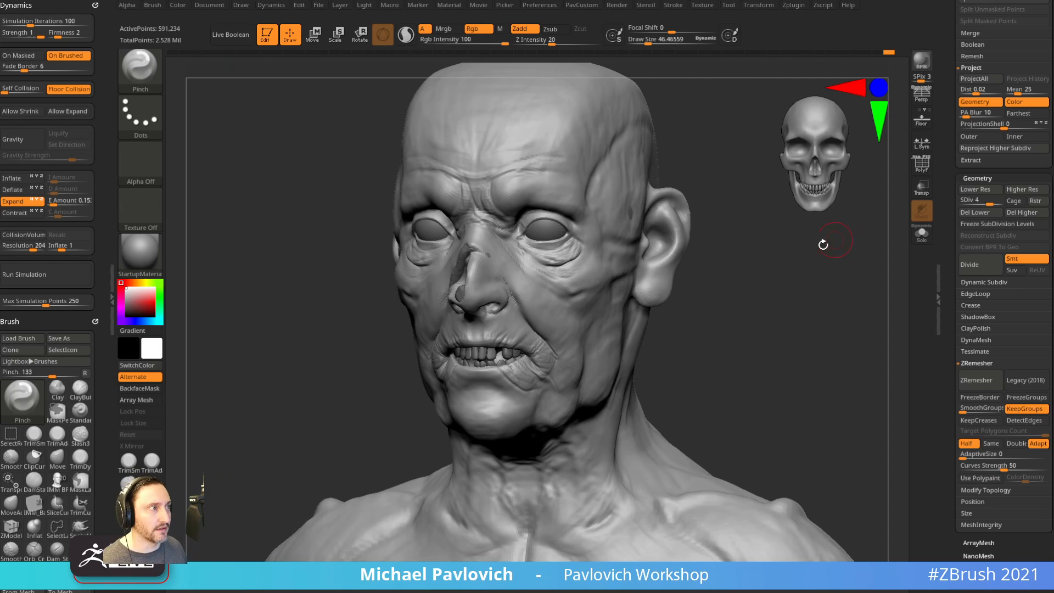
Select the DamStandard brush at a size of about 31 and carve the folds below the mouth corners.
mouse_move(740, 301)
left_mouse_down()
mouse_move(623, 341)
mouse_move(718, 317)
mouse_move(599, 340)
left_mouse_up()
key("b")
key("s")
key("t")
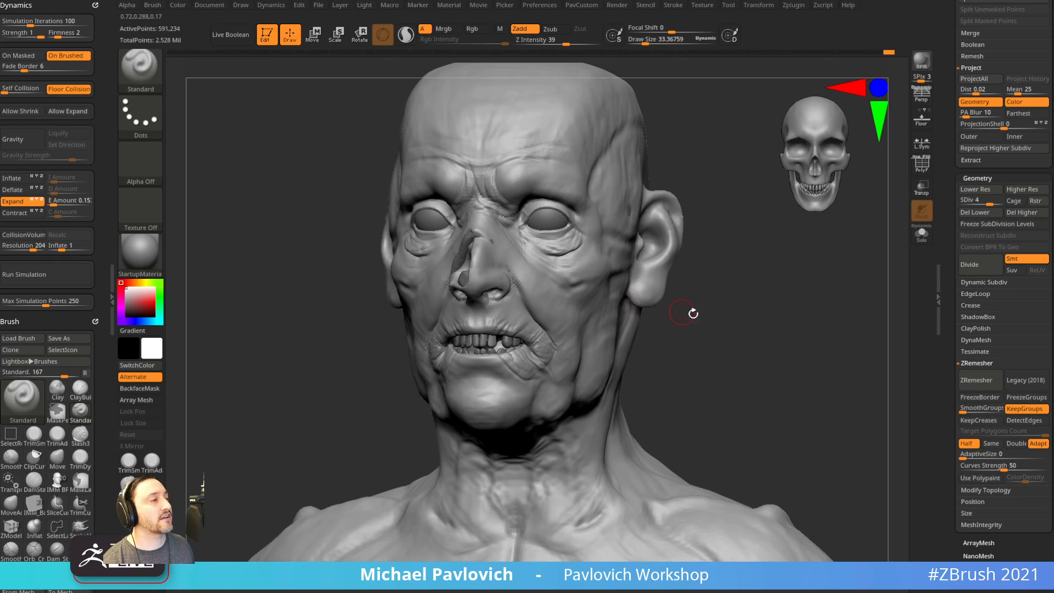
mouse_move(707, 313)
left_mouse_down("alt")
mouse_move(744, 348)
mouse_move(732, 326)
mouse_move(576, 362)
mouse_move(579, 380)
left_mouse_up("alt")
key("shift")
key("s")
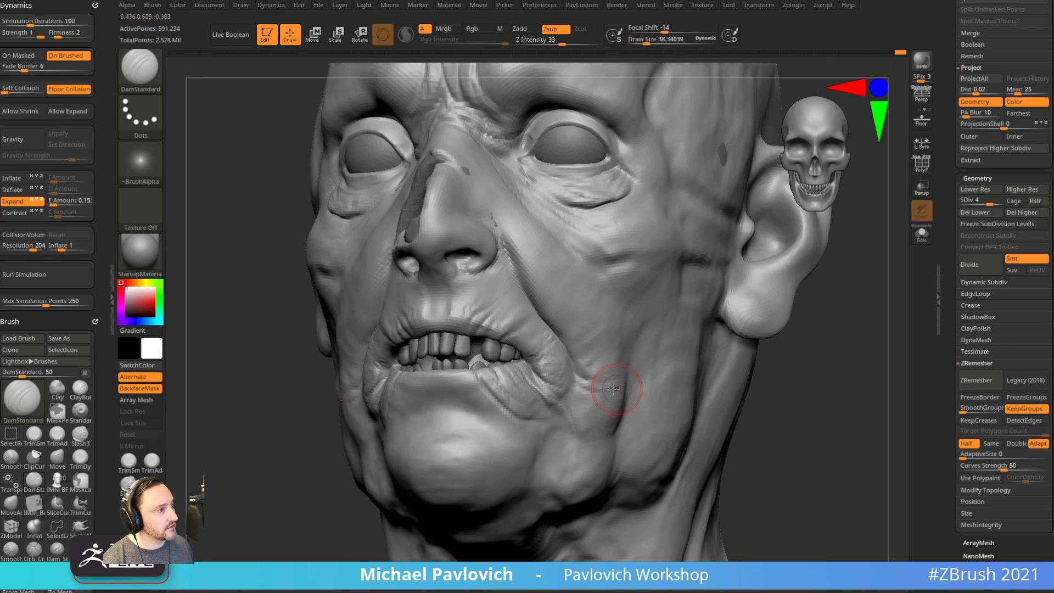
left_click_drag(768, 402, 846, 416)
key("s")
left_click_drag(515, 414, 508, 416)
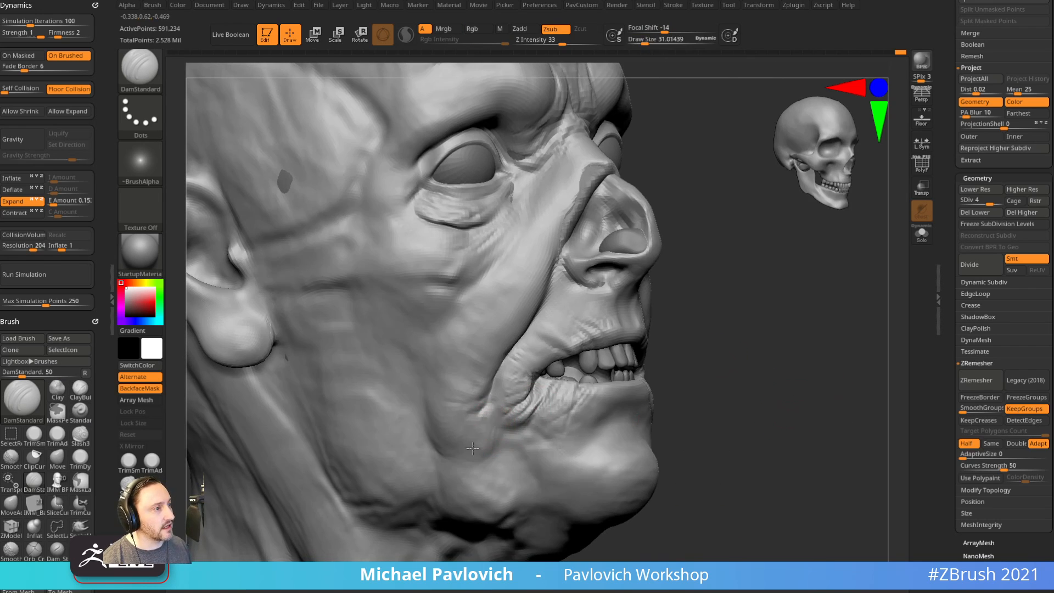
mouse_move(731, 401)
left_mouse_down()
mouse_move(713, 400)
mouse_move(741, 360)
mouse_move(739, 404)
left_mouse_up()
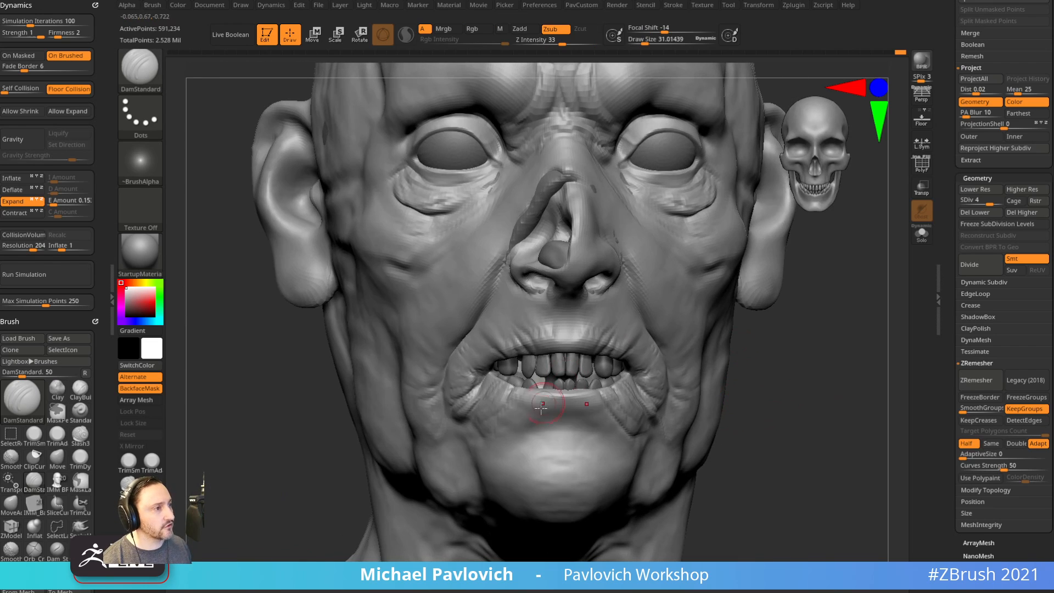
Carve the crease between the lower lip and the chin with DamStandard, reducing the brush size to about 14.
left_click_drag(758, 370, 840, 360)
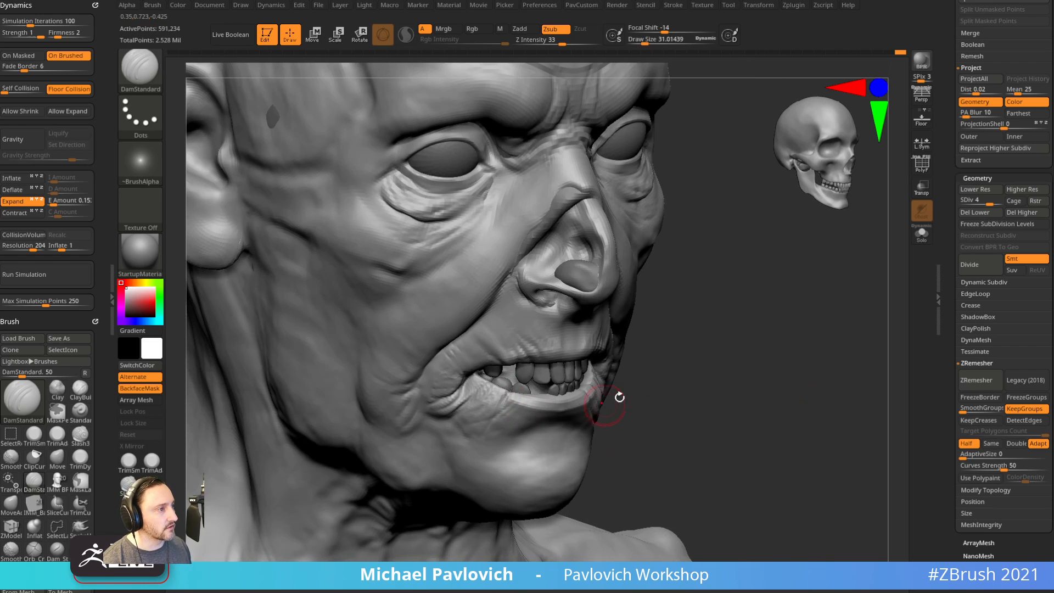
left_click_drag(619, 397, 527, 435)
left_click_drag(782, 411, 733, 416)
key("s")
left_click_drag(559, 433, 561, 434)
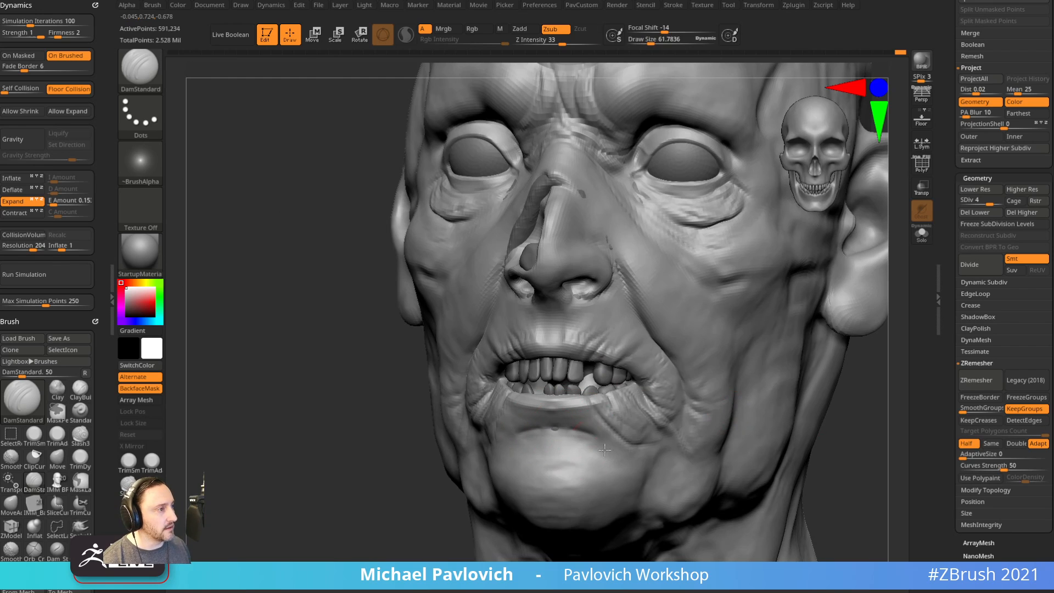
mouse_move(827, 438)
left_mouse_down()
mouse_move(793, 439)
mouse_move(710, 409)
left_mouse_up()
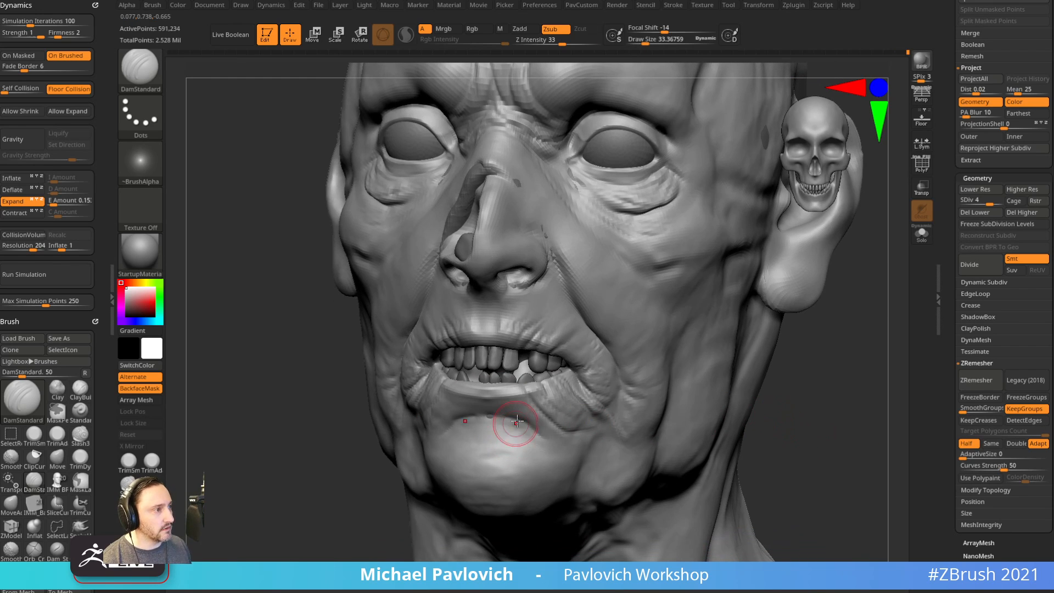
left_click_drag(572, 424, 583, 450)
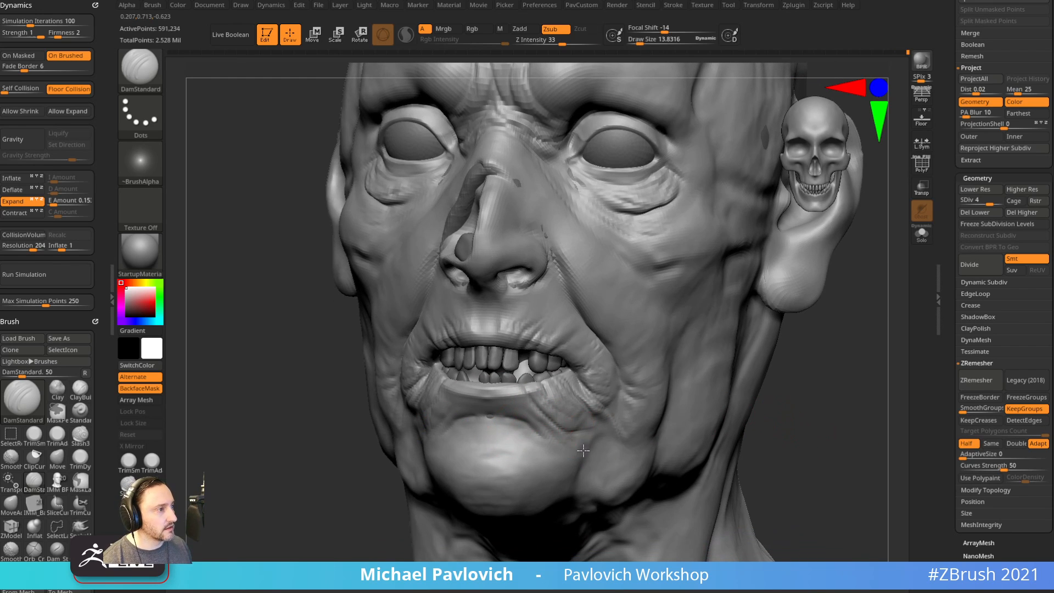
key("2")
left_click(671, 302)
left_click_drag(785, 343, 797, 398, "alt")
mouse_move(824, 399)
left_mouse_down()
mouse_move(788, 396)
mouse_move(827, 414)
left_mouse_up()
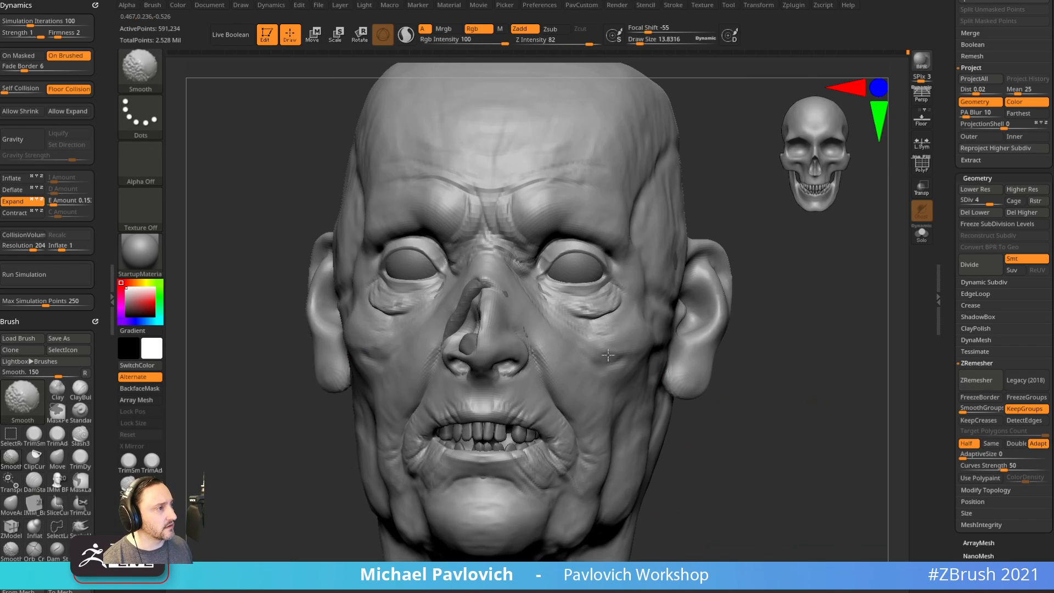
Smooth the cheek and build up the cheekbone towards the ear with the ClayBuildup brush at a size of about 46.
left_click_drag(818, 355, 700, 348, "alt")
left_click_drag(588, 356, 610, 350, "shift")
mouse_move(714, 337)
left_mouse_down()
mouse_move(787, 344)
mouse_move(735, 332)
left_mouse_up()
key("b")
key("c")
key("b")
left_click_drag(736, 332, 692, 338)
key("s")
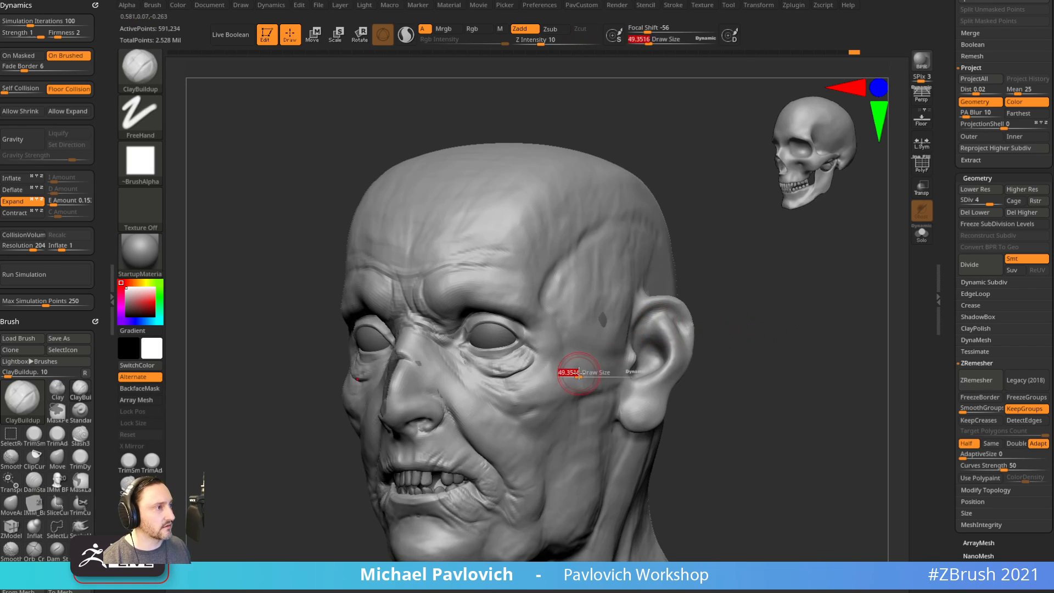
left_click_drag(579, 373, 578, 374)
left_click_drag(563, 391, 546, 403)
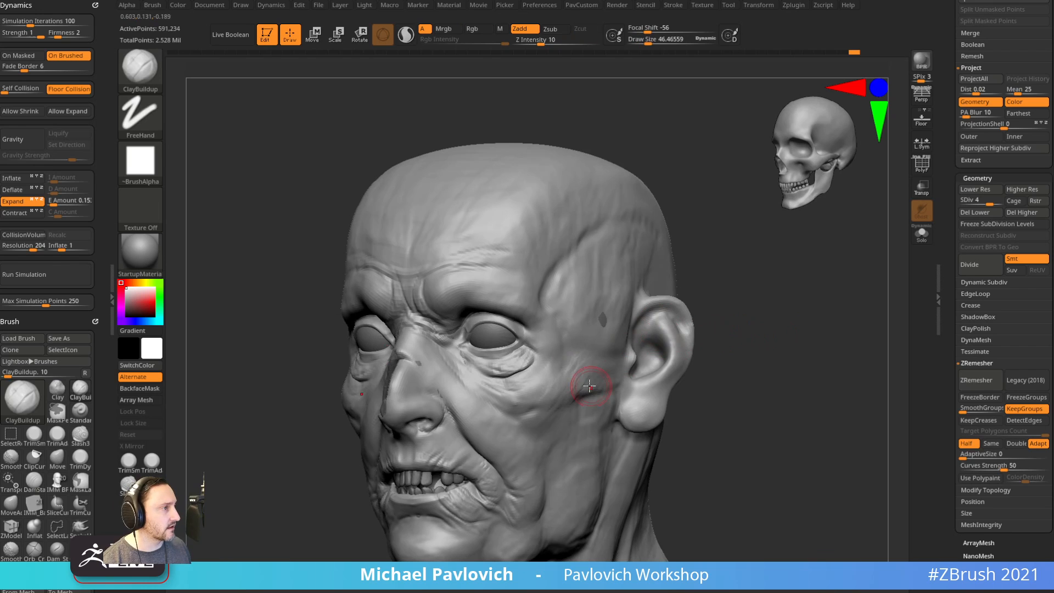
left_click_drag(708, 338, 613, 364)
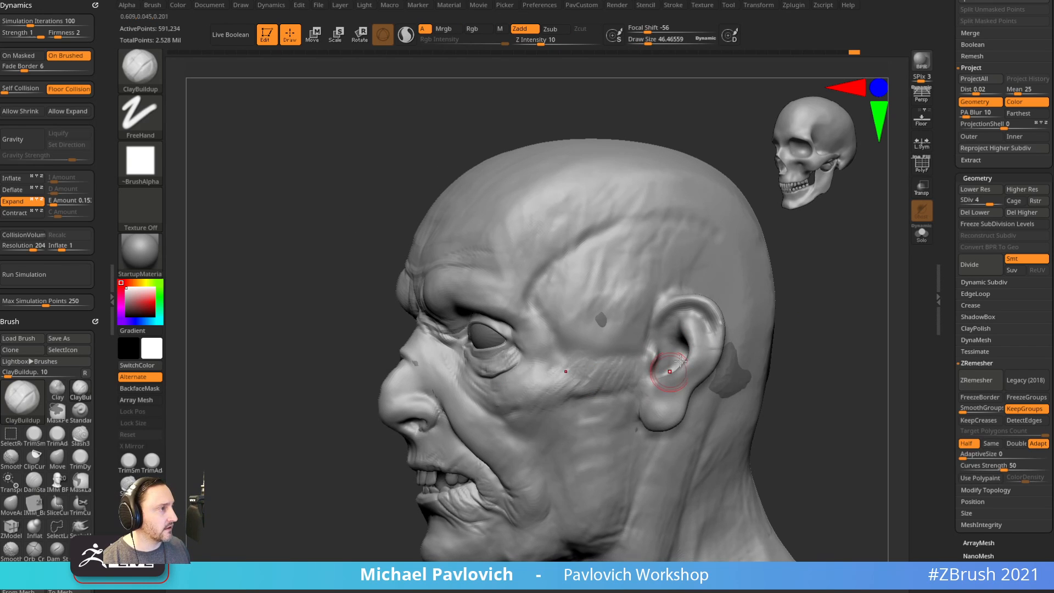
Build up the skin in front of the ear and shape the tragus notch with the Standard brush at about 19.
left_click_drag(786, 318, 767, 331, "alt")
left_click_drag(619, 376, 624, 360)
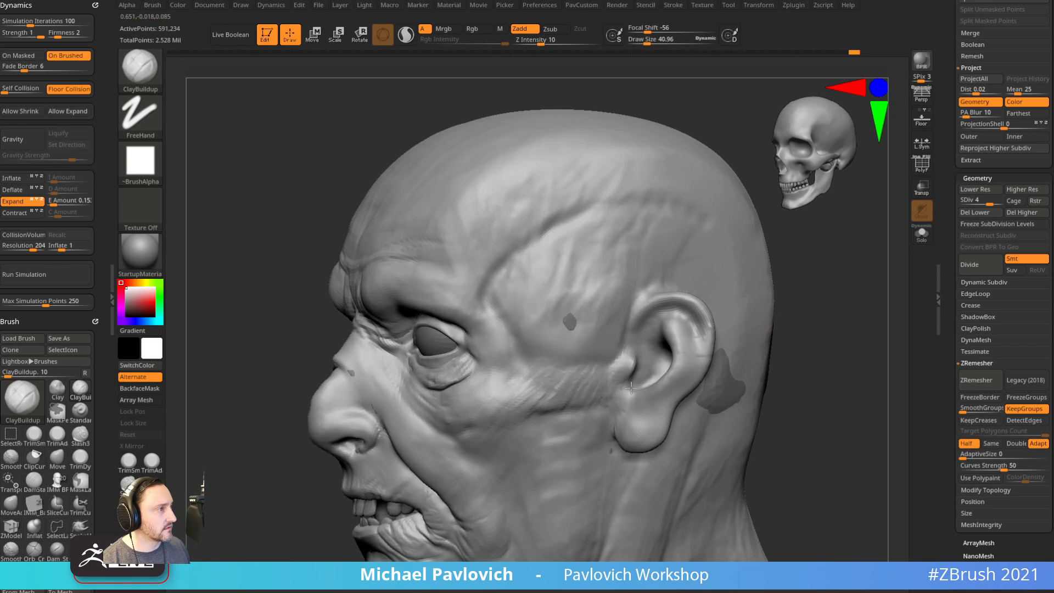
left_click_drag(776, 351, 797, 346)
left_click_drag(708, 359, 637, 374, "alt")
key("b")
key("s")
key("t")
left_click_drag(554, 408, 558, 394)
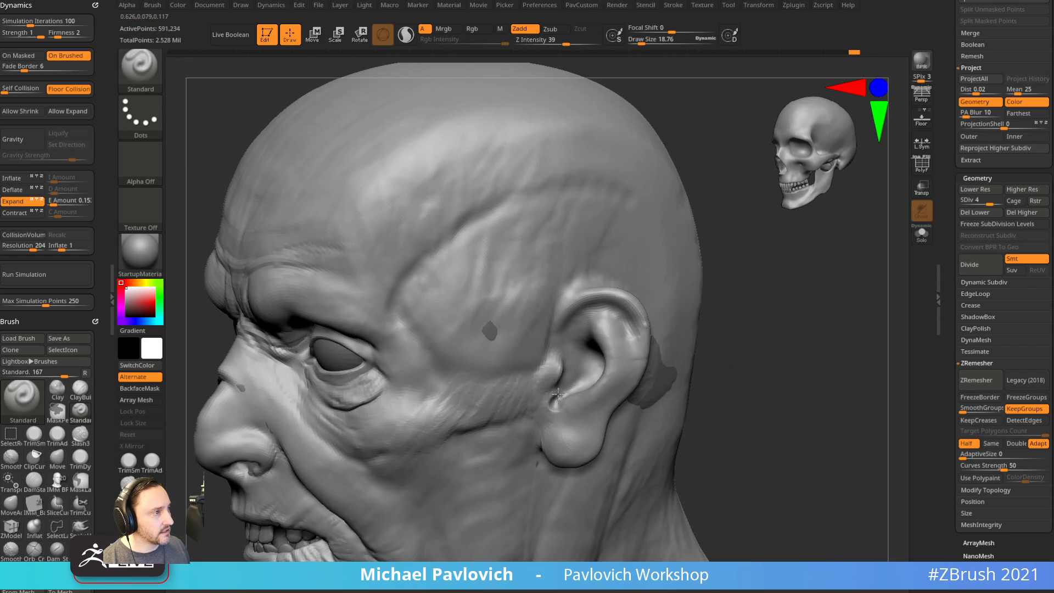
Build up the ear bowl and the front root of the helix with ClayBuildup, using sizes of about 36 and 29.
mouse_move(661, 380)
left_mouse_down()
mouse_move(640, 374)
mouse_move(532, 407)
left_mouse_up()
key("b")
key("c")
key("b")
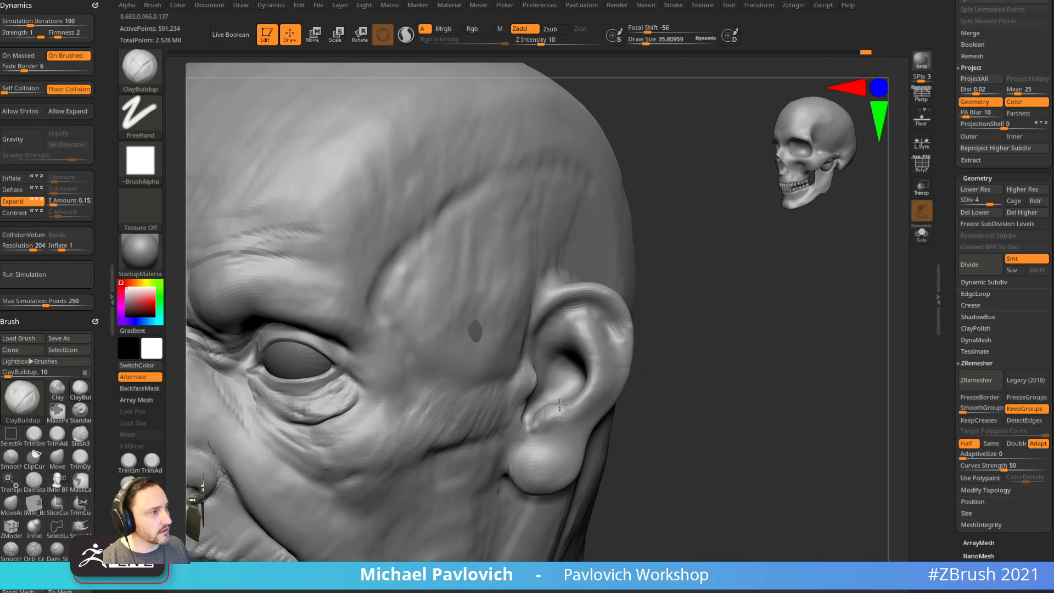
mouse_move(637, 404)
left_mouse_down()
mouse_move(661, 384)
mouse_move(593, 399)
left_mouse_up()
left_click_drag(635, 364, 672, 338)
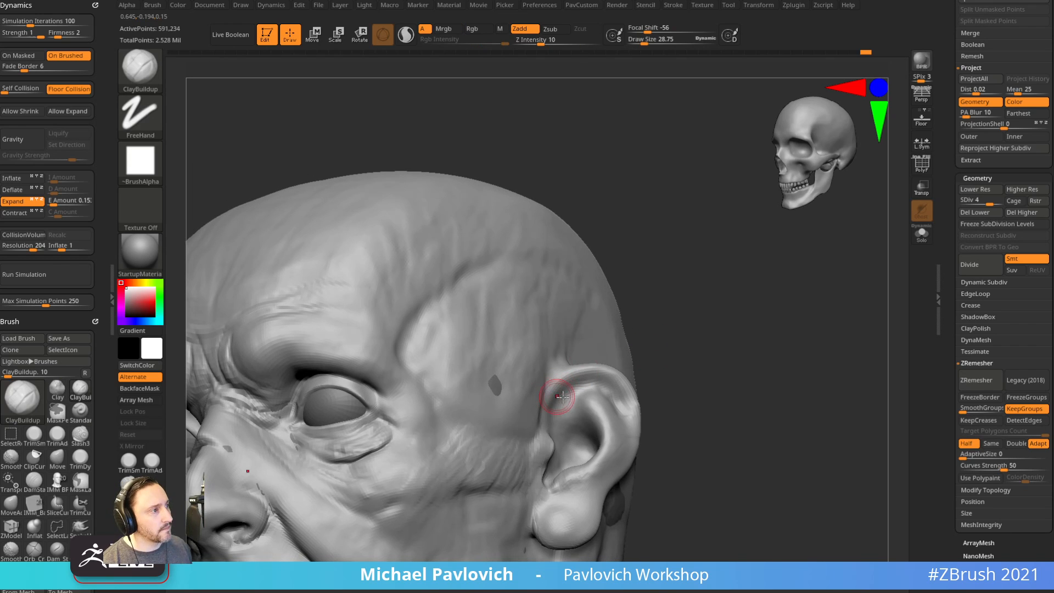
left_click_drag(576, 397, 658, 358)
Refine the upper rim of the ear with the Standard brush at a size of about 19.
key("b")
key("s")
key("t")
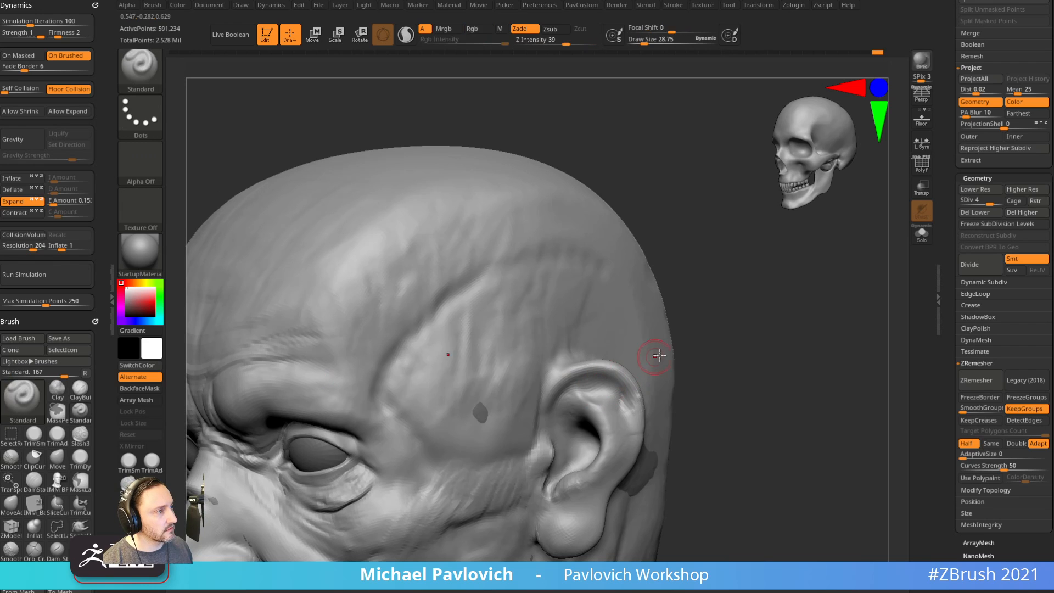
mouse_move(609, 366)
left_mouse_down()
mouse_move(701, 353)
mouse_move(584, 370)
left_mouse_up()
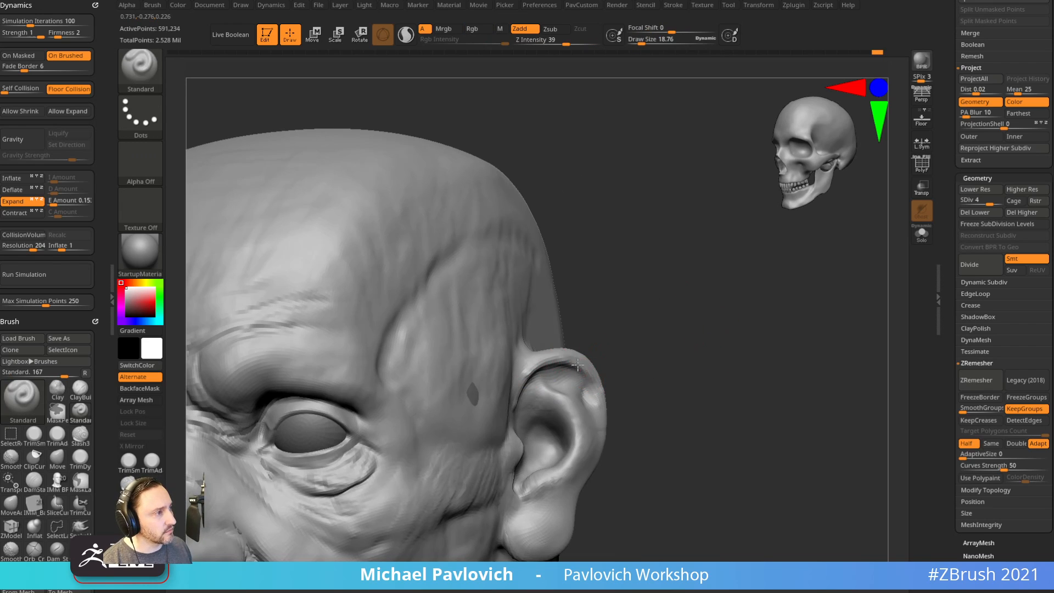
mouse_move(657, 392)
left_mouse_down()
mouse_move(623, 289)
mouse_move(596, 314)
left_mouse_up()
Carve the groove inside the ear's outer rim with the DamStandard brush at a size of about 27.
key("b")
key("d")
key("s")
key("s")
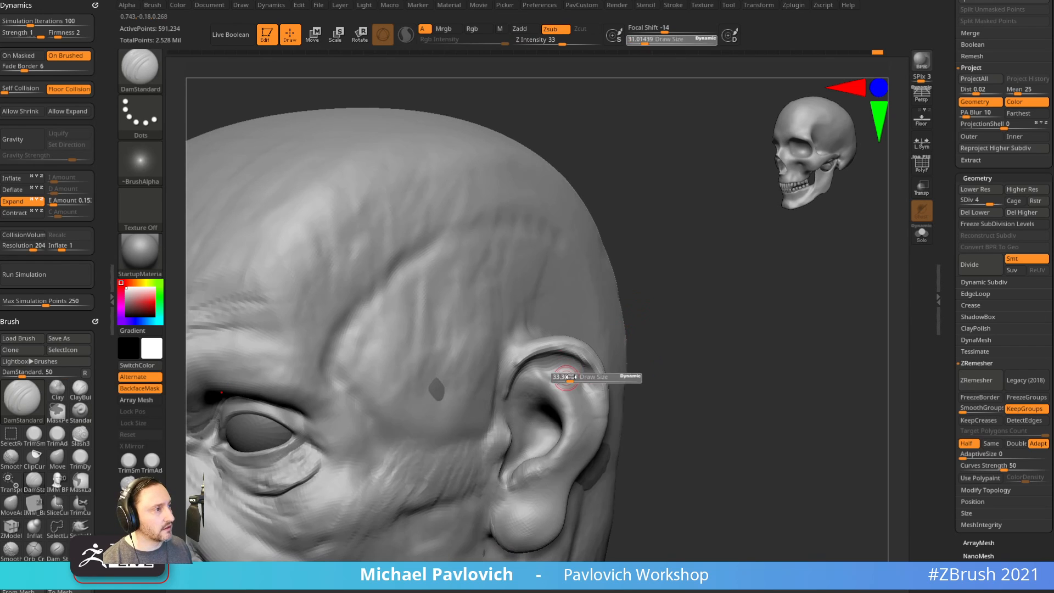
left_click_drag(567, 379, 572, 379)
left_click_drag(657, 380, 576, 376)
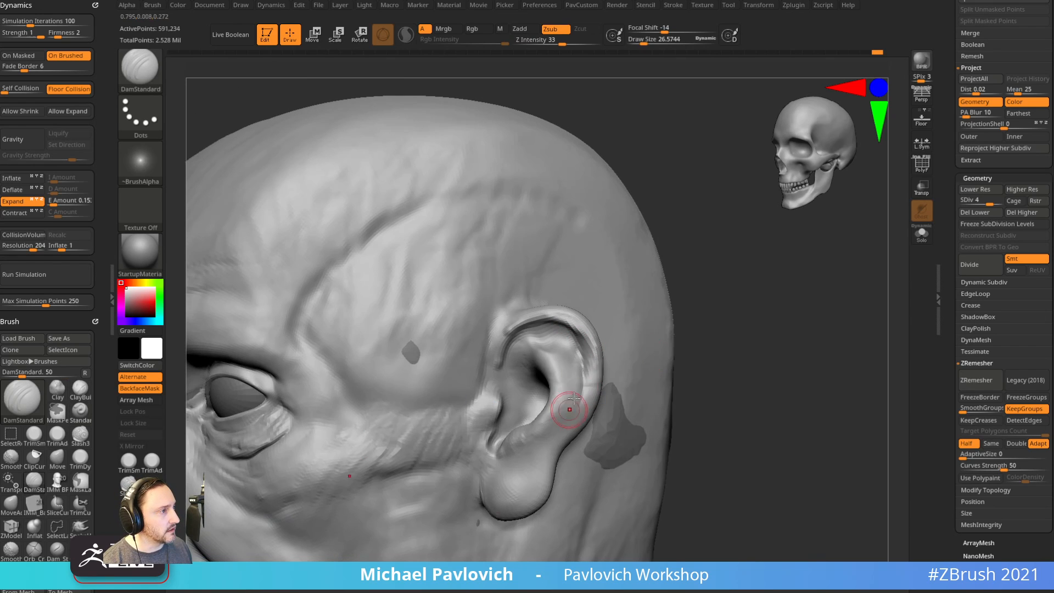
mouse_move(709, 346)
left_mouse_down("alt")
mouse_move(710, 311)
mouse_move(734, 309)
left_mouse_up("alt")
left_click_drag(597, 349, 548, 423)
left_click_drag(578, 378, 535, 428)
left_click_drag(623, 380, 668, 372)
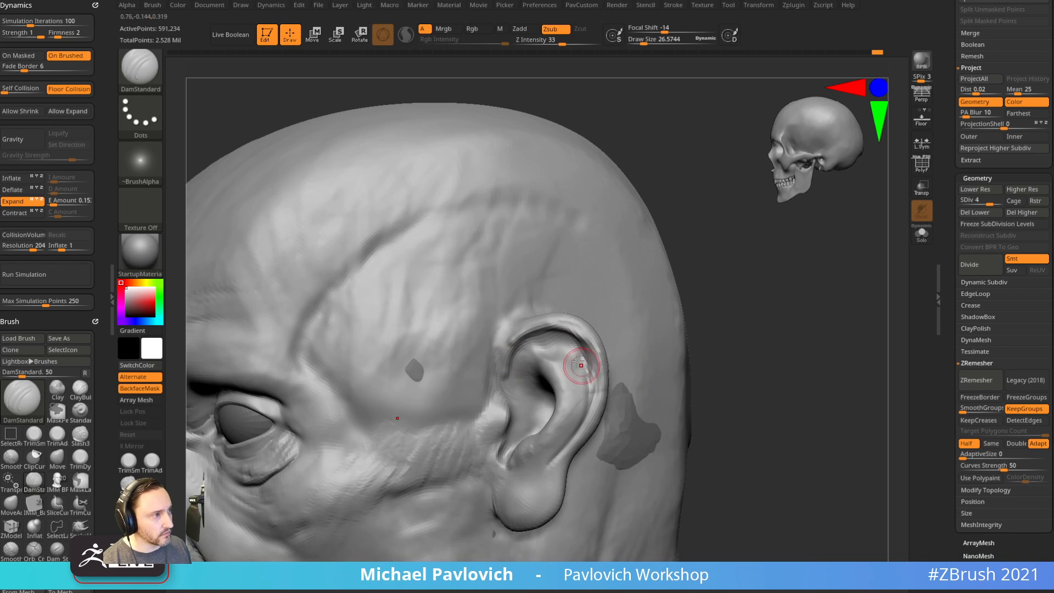
Build up the form between the helix root and the tragus with ClayBuildup at a size of about 27.
key("b")
key("c")
key("b")
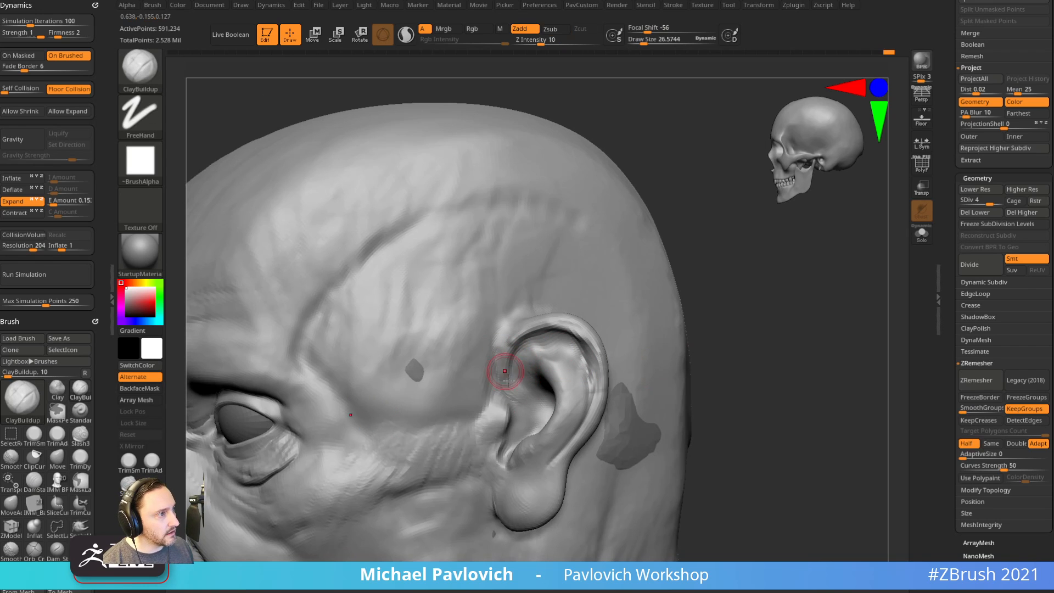
left_click_drag(714, 343, 730, 307)
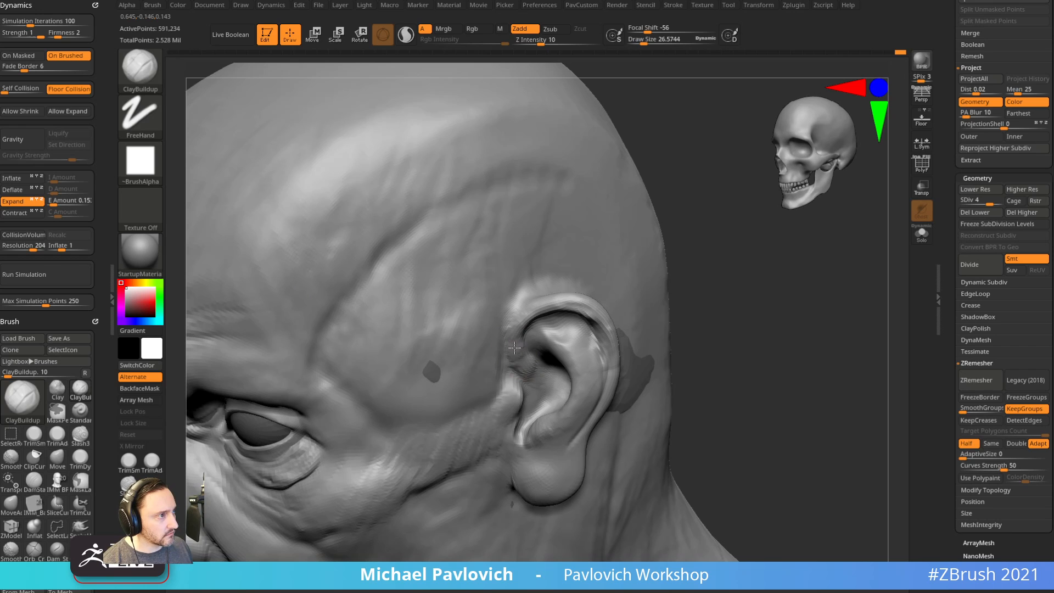
mouse_move(732, 294)
left_mouse_down()
mouse_move(756, 273)
mouse_move(738, 307)
left_mouse_up()
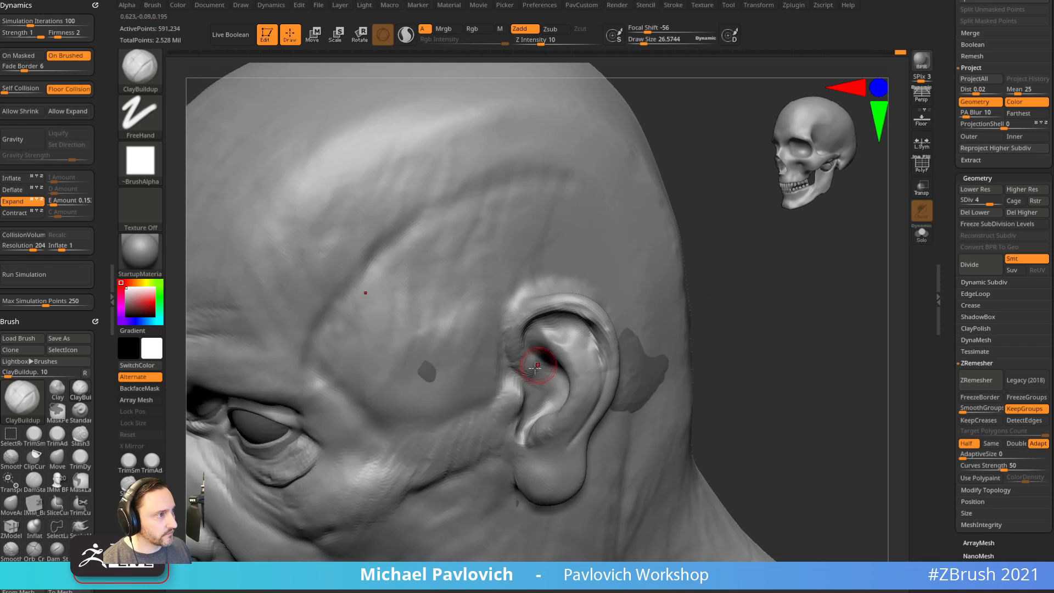
left_click_drag(539, 386, 545, 401)
Shape the notch above the earlobe with the Standard brush at about 24 and smooth the inner ear.
left_click_drag(751, 355, 723, 360)
key("b")
key("s")
key("t")
left_click_drag(540, 409, 529, 418)
left_click_drag(712, 348, 668, 351)
left_click_drag(528, 408, 537, 413)
left_click_drag(540, 402, 537, 377, "shift")
mouse_move(709, 349)
left_mouse_down()
mouse_move(767, 346)
mouse_move(680, 382)
left_mouse_up()
mouse_move(741, 330)
left_mouse_down()
mouse_move(732, 323)
mouse_move(807, 322)
mouse_move(758, 308)
mouse_move(766, 323)
left_mouse_up()
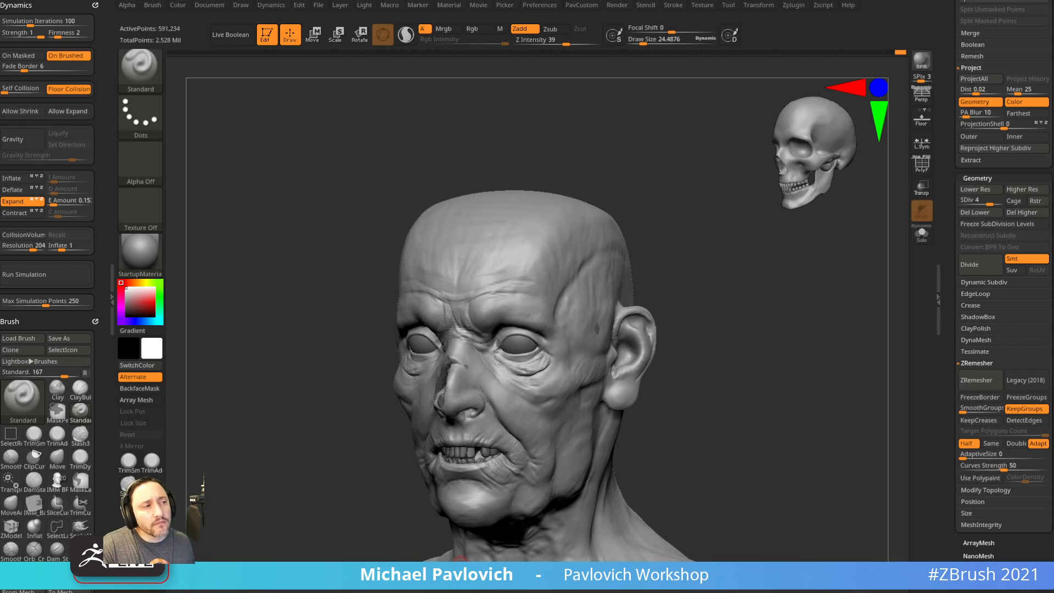
Adjust the skin beside the outer eye corner with the Move brush at a size of about 41.
mouse_move(781, 349)
left_mouse_down()
mouse_move(849, 328)
mouse_move(744, 367)
left_mouse_up()
key("s")
left_click_drag(646, 358, 671, 358)
mouse_move(735, 308)
left_mouse_down()
mouse_move(753, 287)
mouse_move(738, 291)
left_mouse_up()
key("s")
left_click_drag(628, 383, 608, 383)
key("b")
key("m")
key("v")
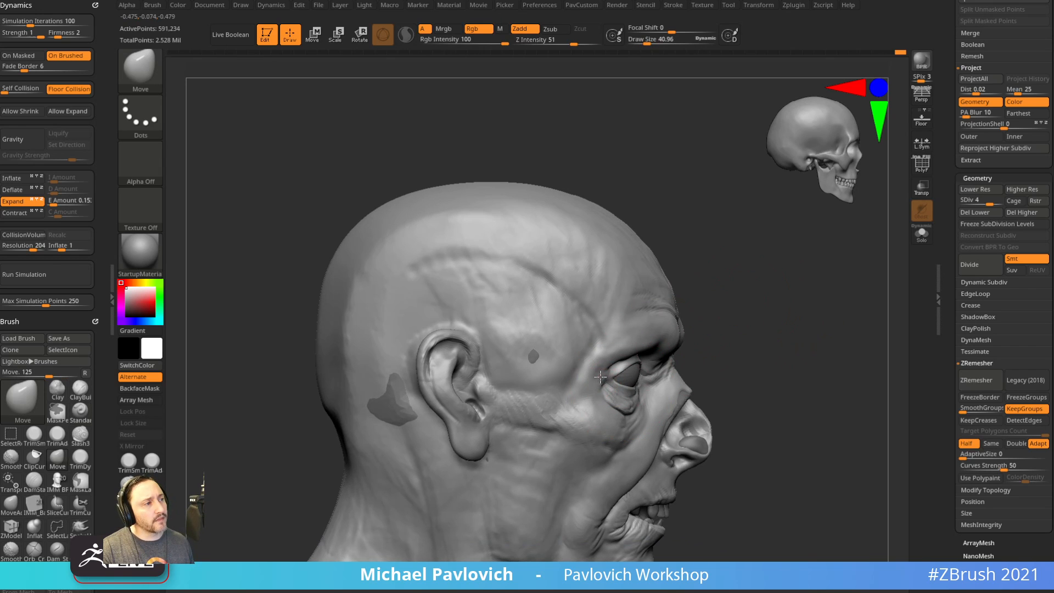
left_click_drag(712, 329, 687, 346, "alt")
left_click_drag(686, 346, 553, 357)
mouse_move(862, 253)
left_mouse_down("shift")
mouse_move(877, 243)
mouse_move(714, 290)
mouse_move(744, 285)
mouse_move(671, 338)
left_mouse_up("shift")
Build up the temple with ClayBuildup at a size of about 41 to cover the skull showing through.
key("b")
key("c")
key("b")
left_click_drag(626, 409, 578, 420)
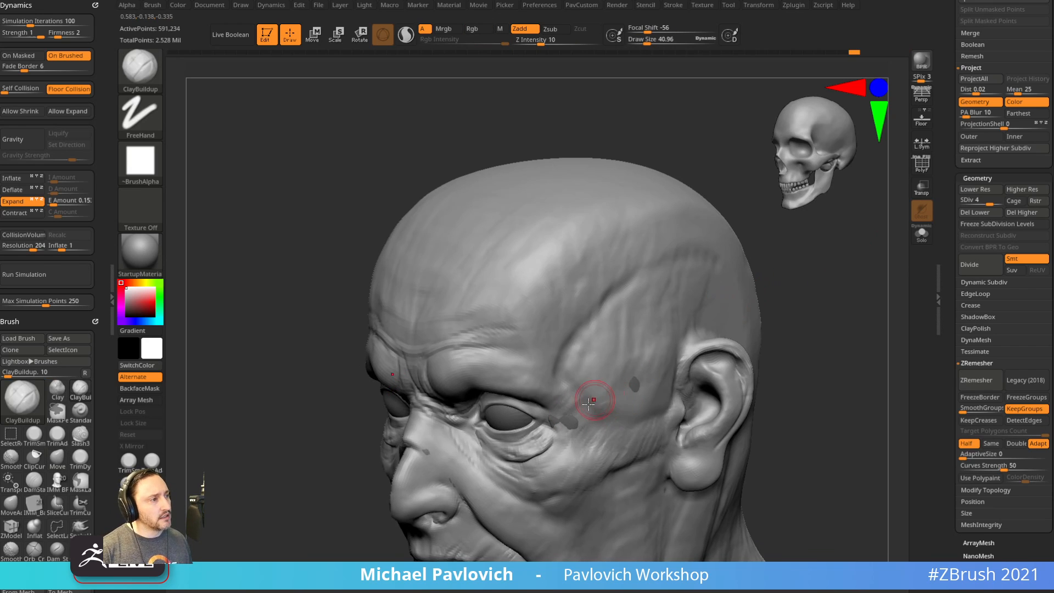
left_click_drag(728, 336, 722, 305)
mouse_move(571, 374)
left_mouse_down()
mouse_move(591, 415)
mouse_move(624, 384)
mouse_move(608, 408)
left_mouse_up()
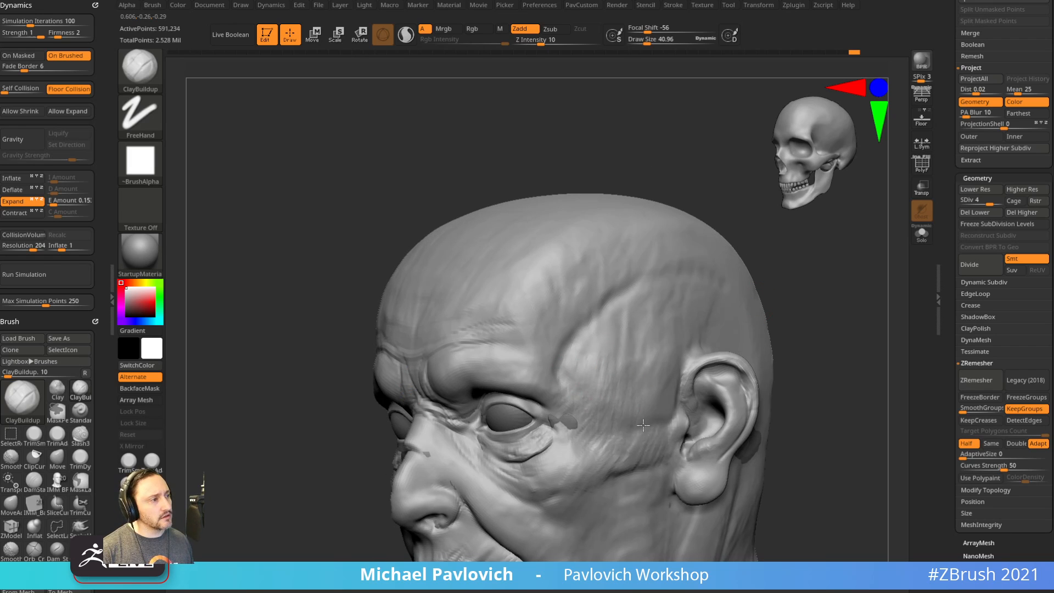
Lower the head skin to subdivision level 3 and sculpt the side of the forehead with ClayBuildup at a size of 112.
left_click_drag(857, 327, 789, 319)
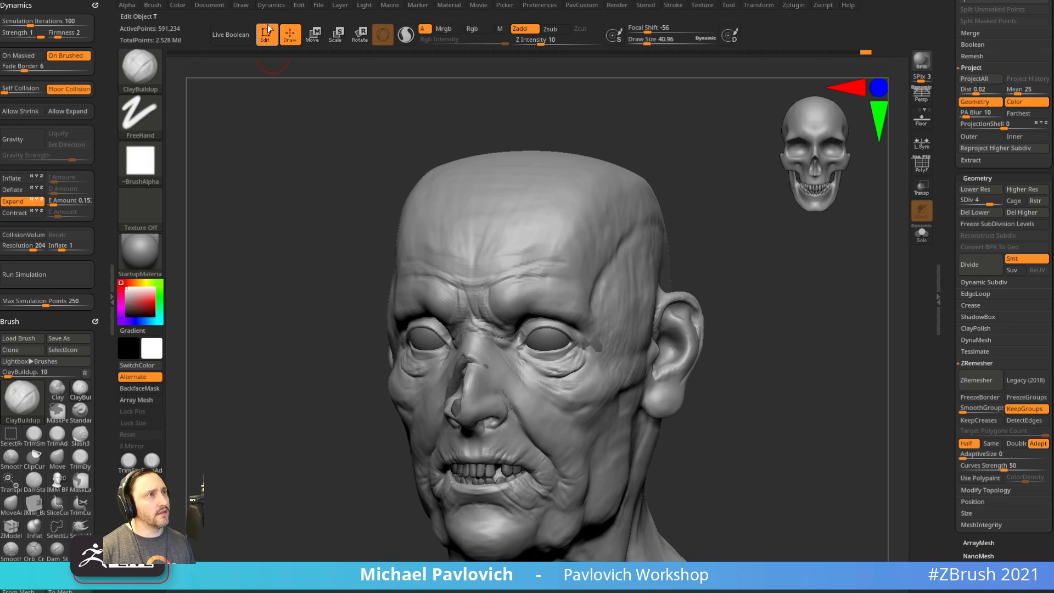
mouse_move(713, 283)
left_mouse_down()
mouse_move(739, 292)
mouse_move(713, 258)
mouse_move(725, 270)
left_mouse_up()
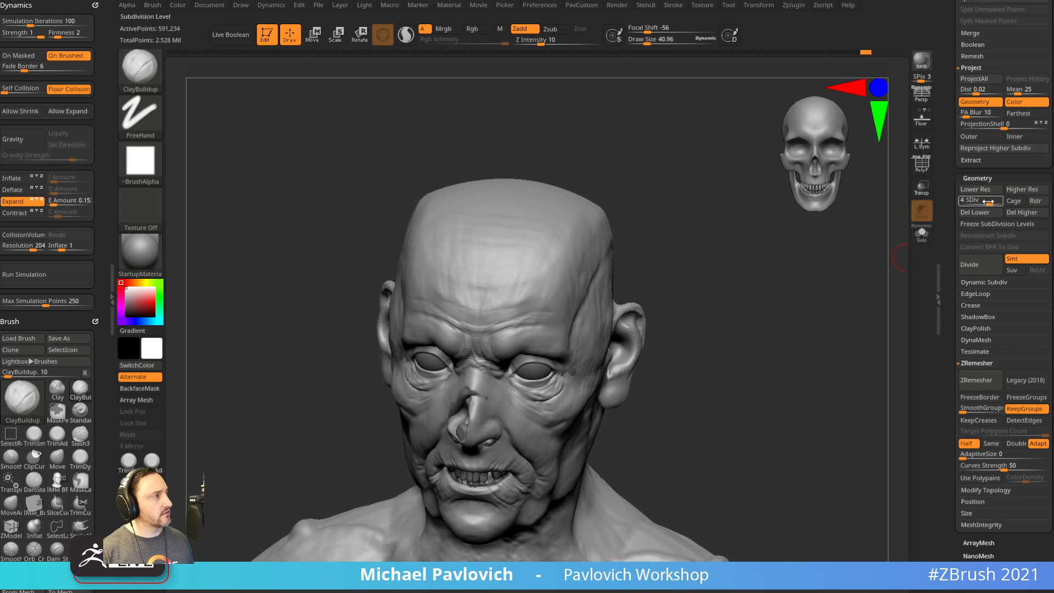
key("s")
mouse_move(742, 250)
left_mouse_down()
mouse_move(648, 269)
mouse_move(608, 265)
mouse_move(583, 234)
mouse_move(652, 196)
left_mouse_up()
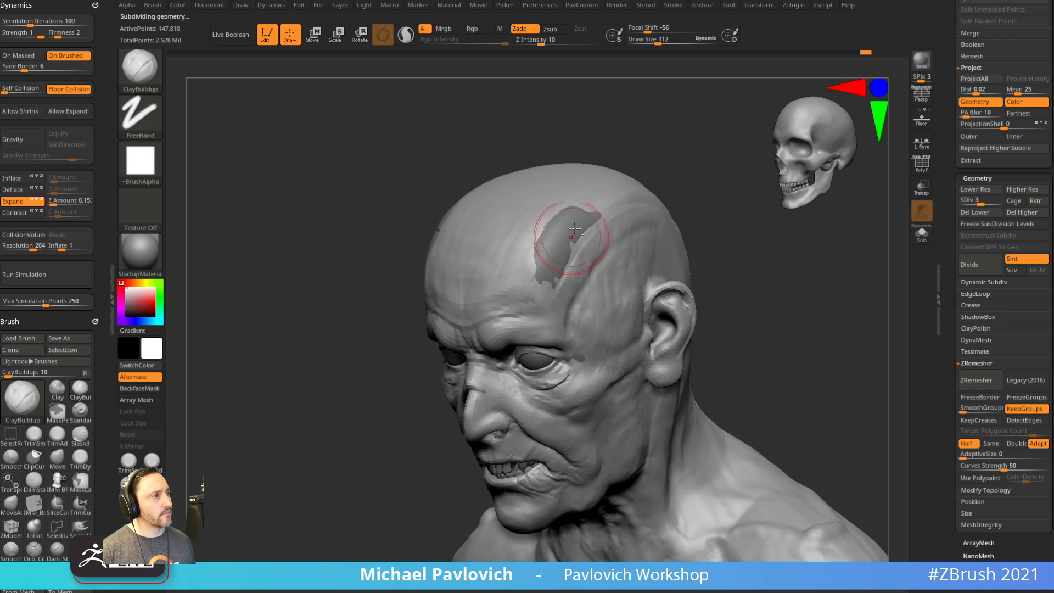
Make the skull the active subtool and bring the subtool list into view.
left_click(545, 284, "alt")
left_click_drag(545, 283, 593, 172)
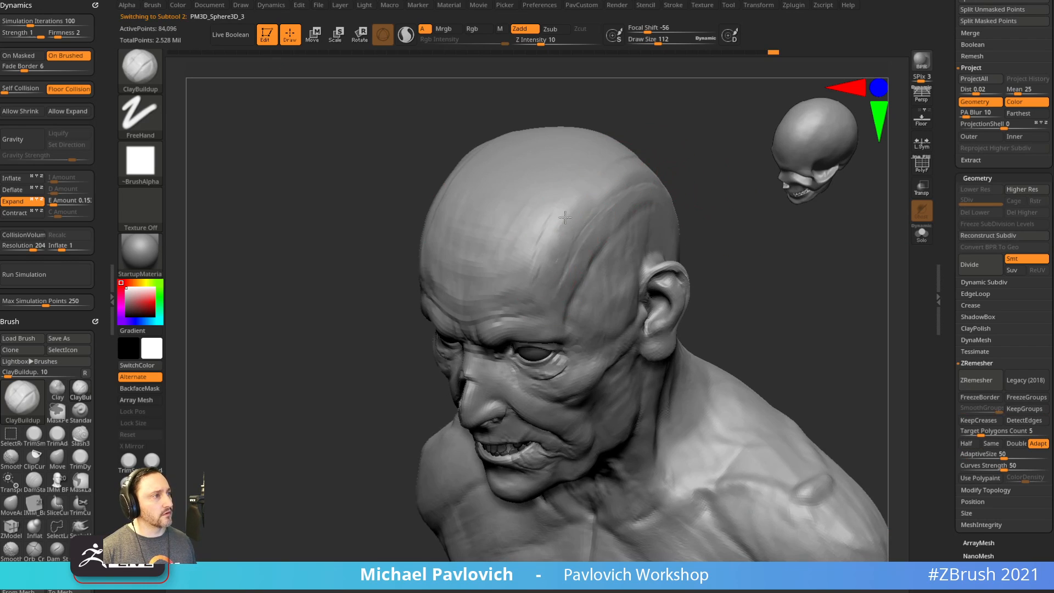
left_click_drag(951, 171, 955, 283)
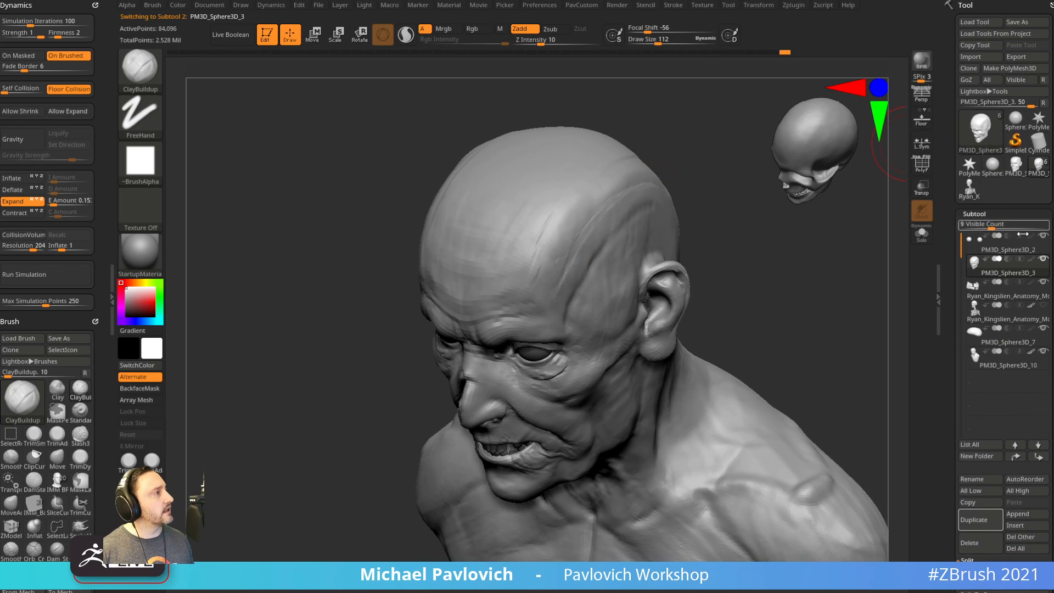
Carve down the active skull on the side of the forehead with ClayBuildup at a size of 112.
left_click(1033, 305, "shift")
mouse_move(814, 281)
left_mouse_down("alt")
mouse_move(799, 310)
mouse_move(737, 264)
left_mouse_up("alt")
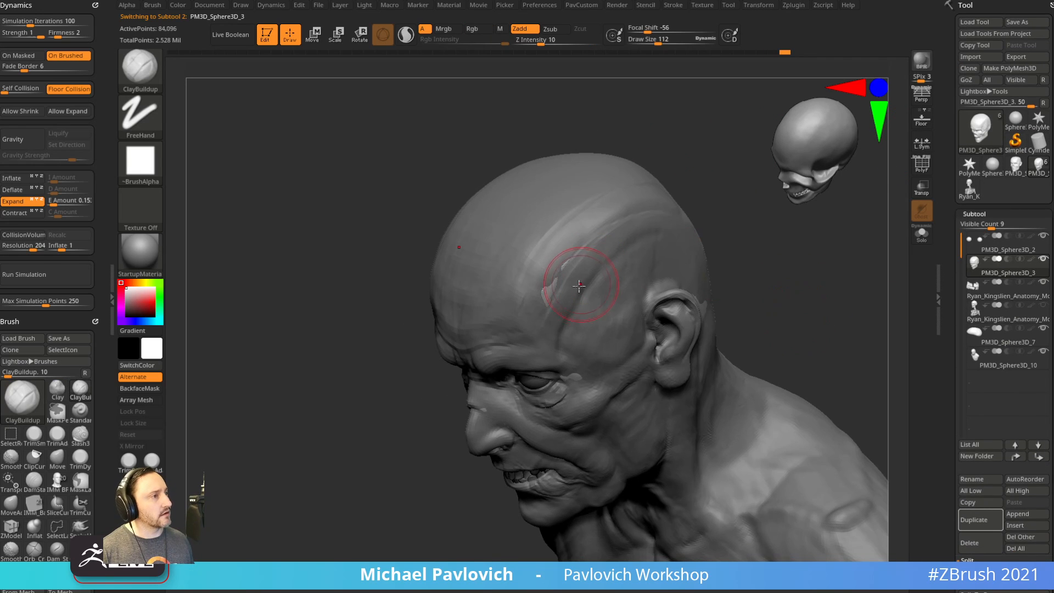
mouse_move(580, 282)
left_mouse_down("alt")
mouse_move(548, 310)
mouse_move(560, 299)
left_mouse_up("alt")
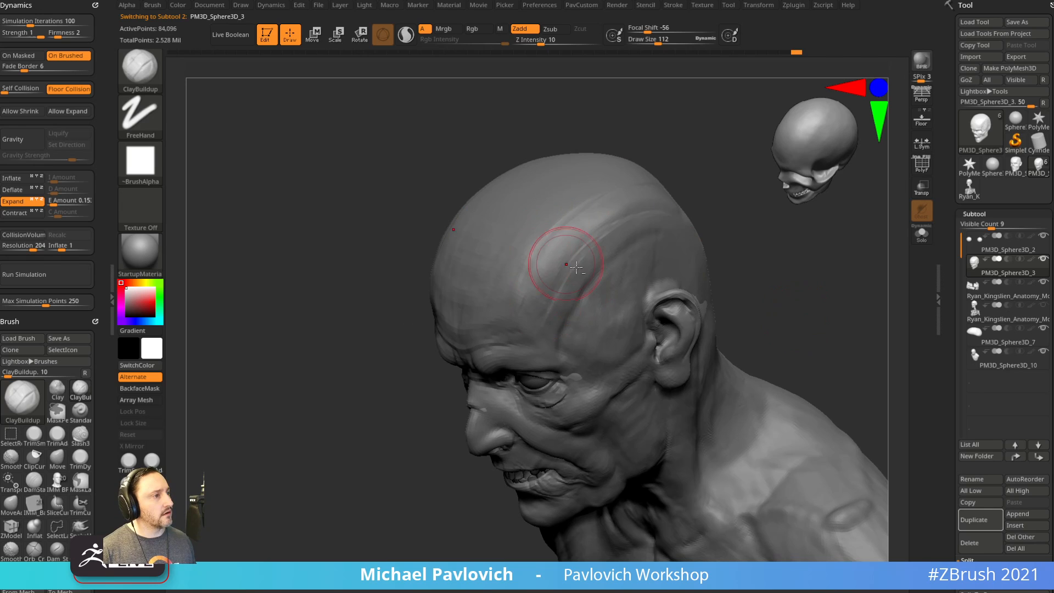
Make the head skin active and adjust the upper sides of the cranium with the Move brush at a size of about 200.
left_click(670, 296, "alt")
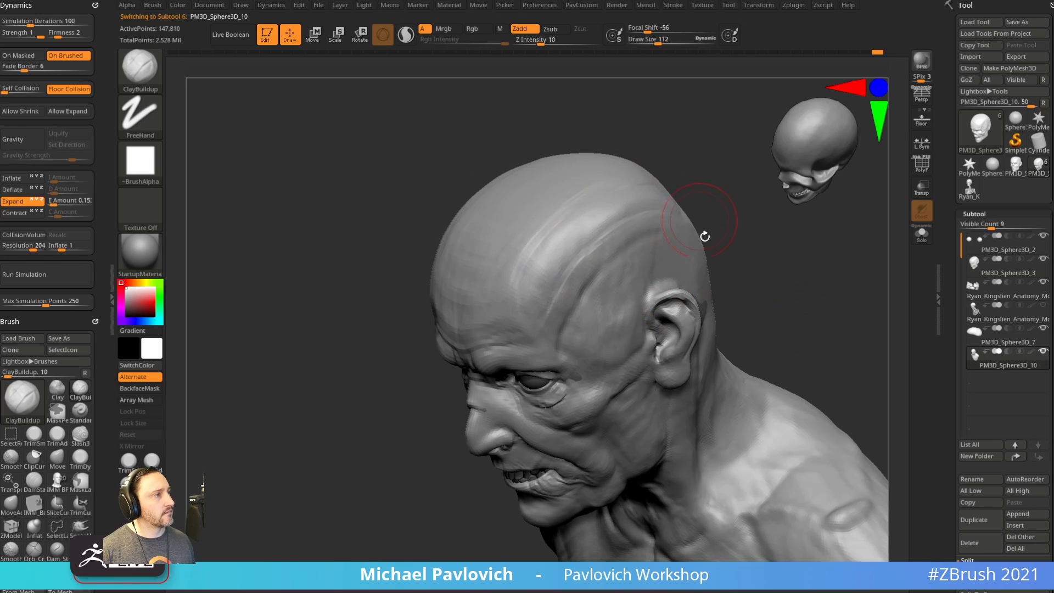
mouse_move(703, 236)
left_mouse_down("shift")
mouse_move(628, 268)
mouse_move(660, 244)
left_mouse_up("shift")
left_click_drag(600, 174, 656, 195)
key("b")
key("m")
key("v")
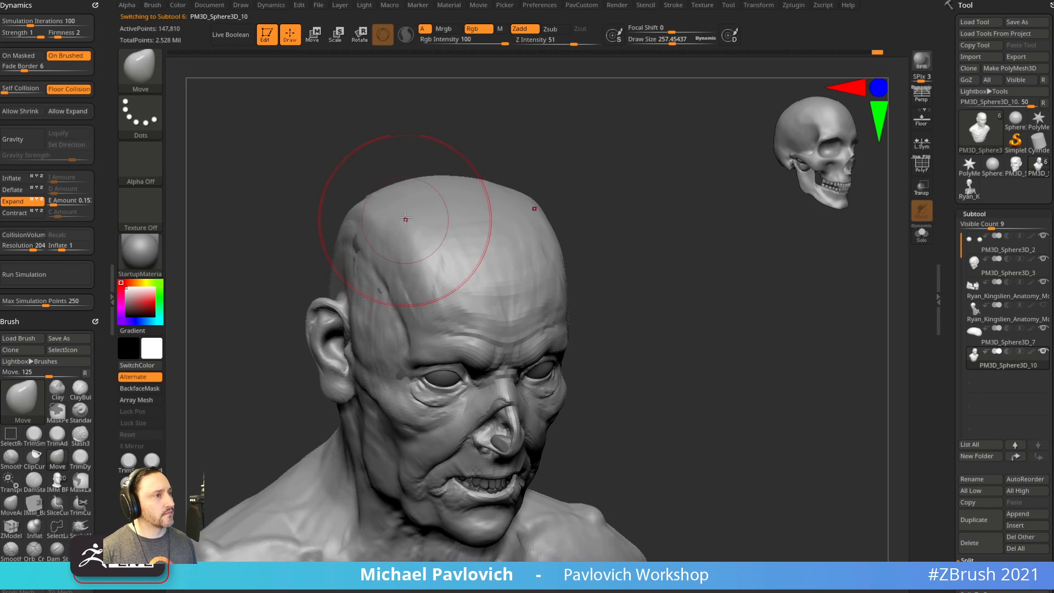
left_click_drag(412, 217, 392, 216, "shift")
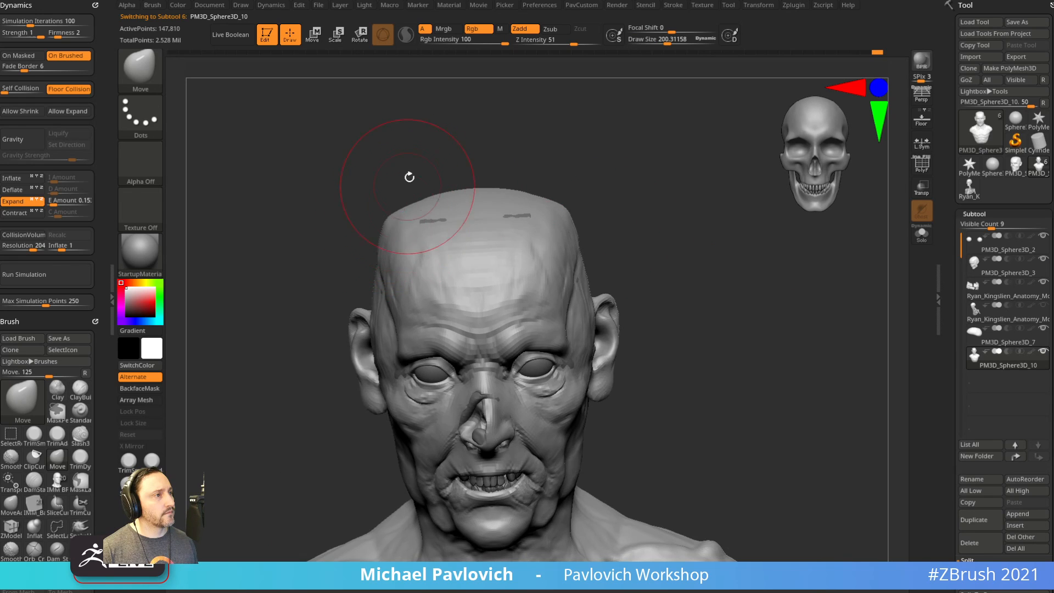
left_click_drag(404, 179, 407, 203)
left_click_drag(468, 153, 769, 195, "shift")
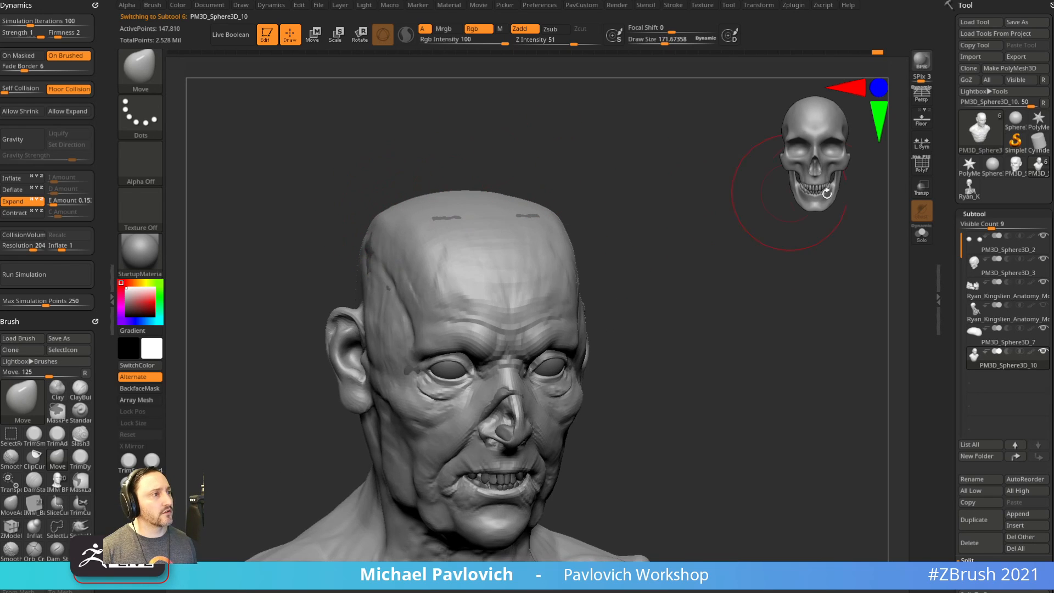
Isolate the head skin and round out the cranium with the Move brush at sizes of about 140 to 183.
left_click(922, 234)
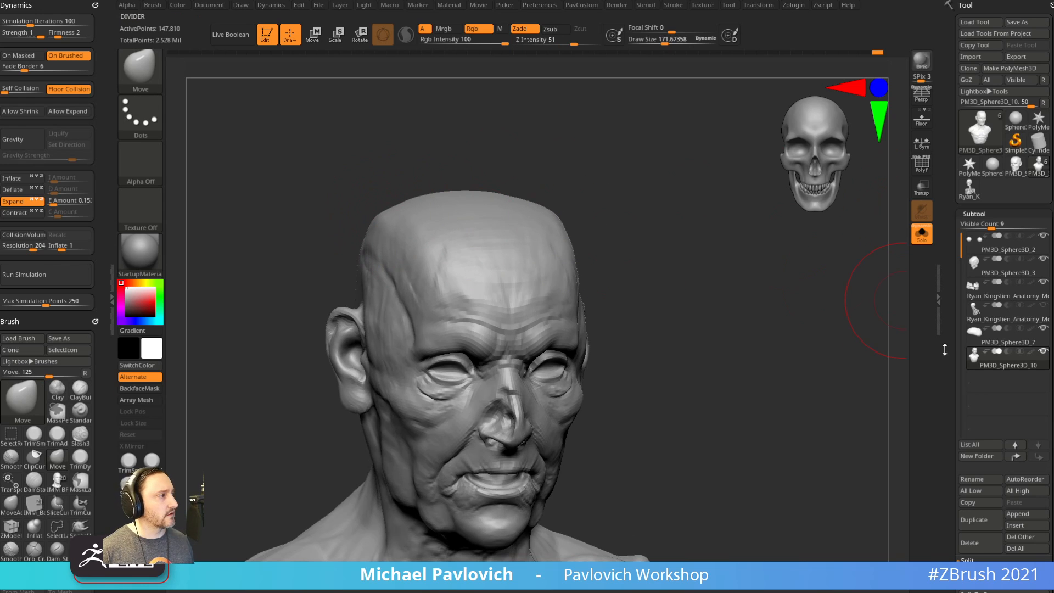
left_click_drag(945, 350, 943, 173)
left_click(975, 287)
left_click_drag(801, 264, 868, 313, "alt")
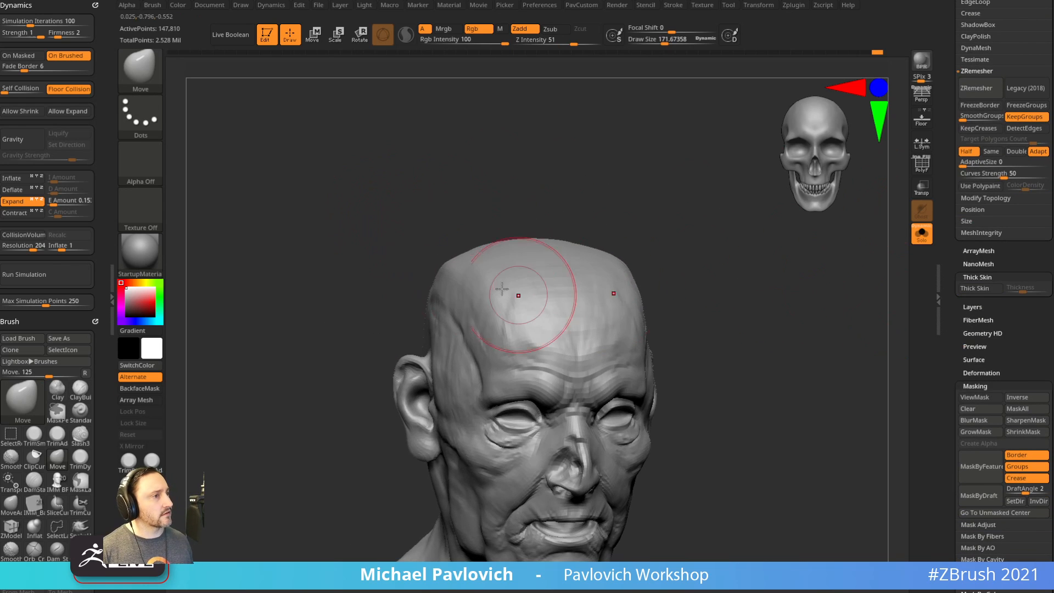
mouse_move(430, 242)
left_mouse_down()
mouse_move(434, 253)
mouse_move(480, 245)
mouse_move(568, 204)
left_mouse_up()
mouse_move(462, 305)
left_mouse_down()
mouse_move(467, 297)
mouse_move(435, 296)
left_mouse_up()
mouse_move(575, 214)
left_mouse_down()
mouse_move(591, 197)
mouse_move(637, 204)
mouse_move(495, 322)
left_mouse_up()
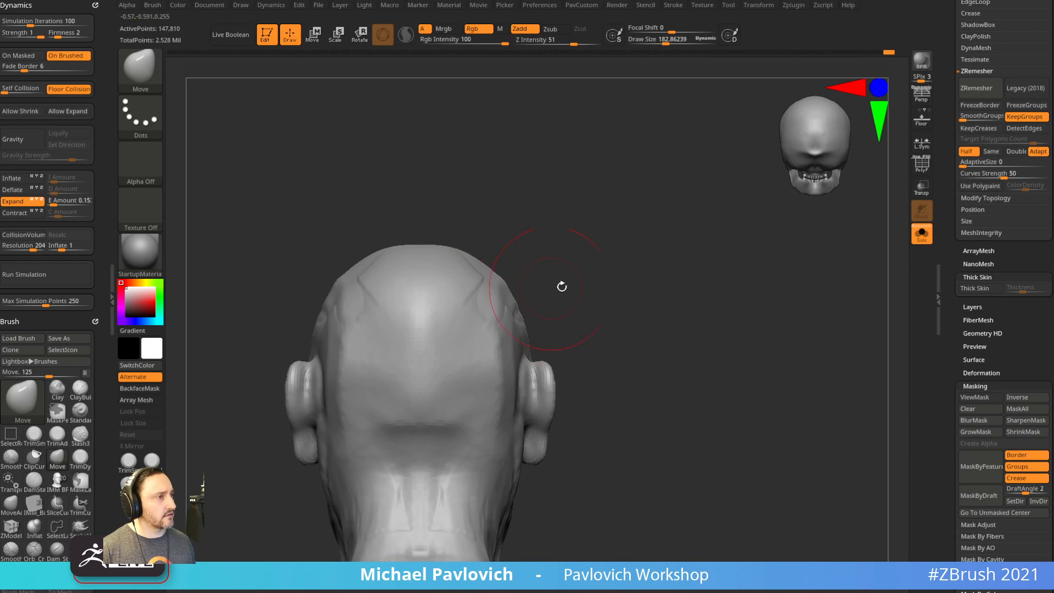
left_click_drag(562, 287, 494, 278)
left_click_drag(631, 224, 647, 207, "shift")
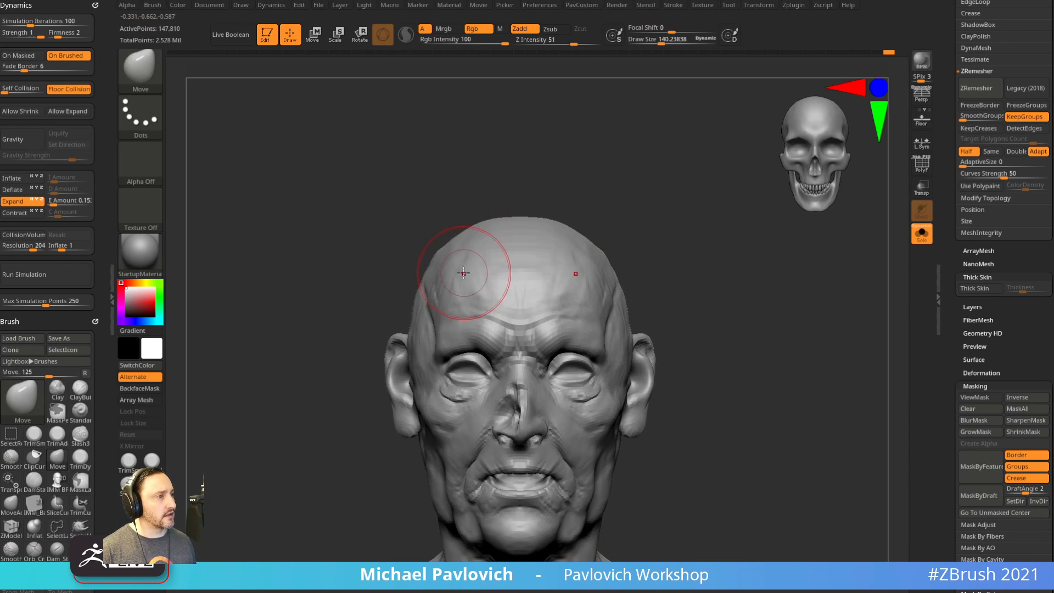
left_click_drag(703, 242, 697, 196, "alt")
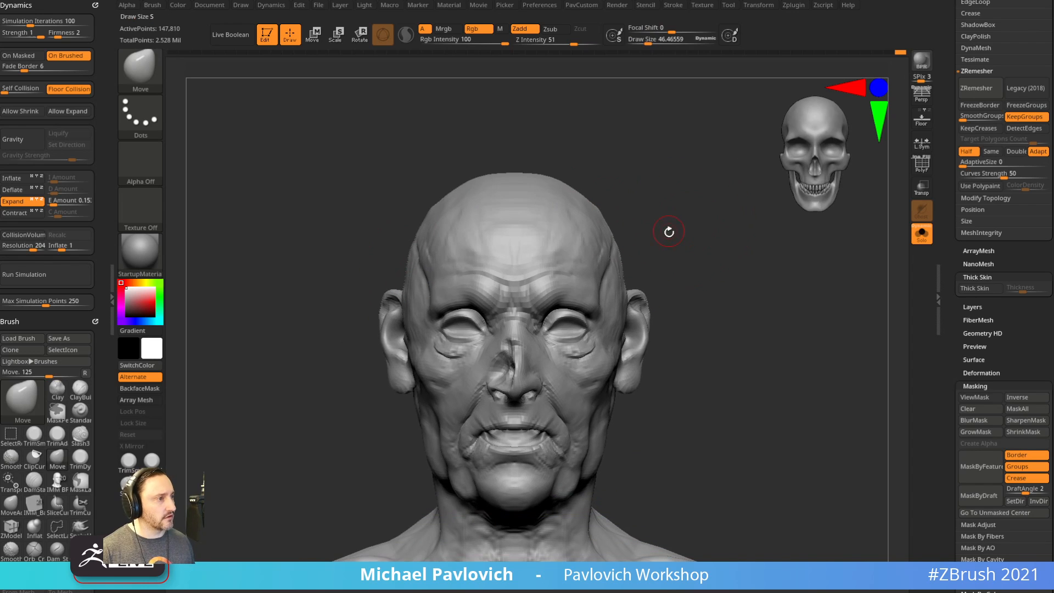
Select the Standard brush at a size of about 24 and leave Solo mode to compare the skin with the skull.
left_click_drag(720, 324, 710, 255, "alt")
key("b")
key("s")
key("t")
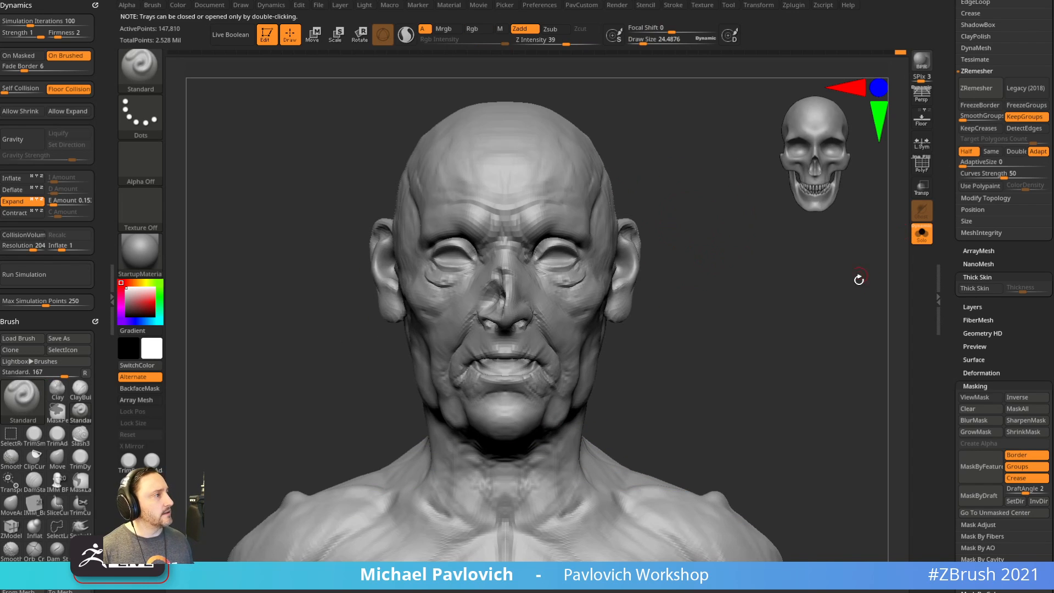
mouse_move(859, 278)
left_mouse_down()
mouse_move(902, 241)
mouse_move(862, 287)
left_mouse_up()
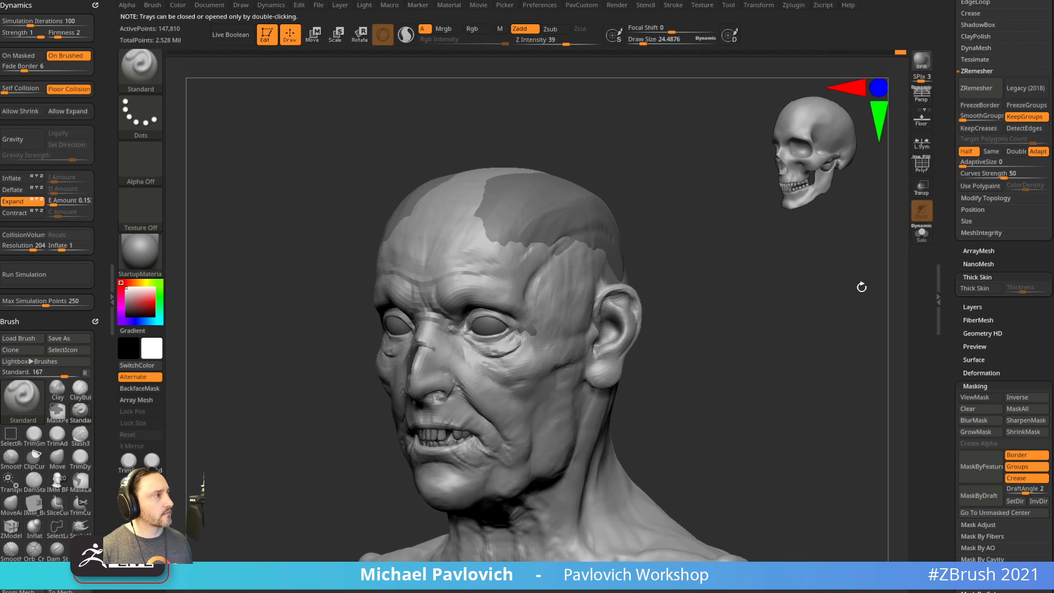
left_click(924, 233)
left_click(926, 238)
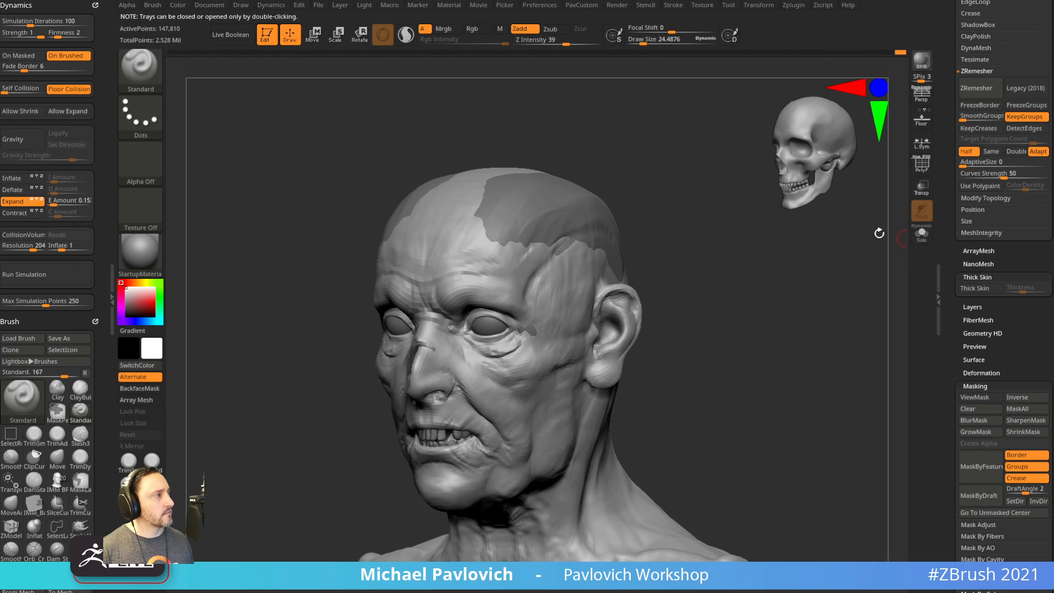
Make the skull active and reshape its cranium beneath the skin with the Move brush at a size of about 264.
left_click_drag(804, 258, 821, 262)
left_click(595, 223, "alt")
key("s")
left_click_drag(624, 201, 652, 199, "shift")
mouse_move(652, 196)
left_mouse_down()
mouse_move(576, 222)
mouse_move(564, 238)
mouse_move(543, 216)
mouse_move(637, 186)
left_mouse_up()
key("b")
key("m")
key("v")
left_click_drag(686, 216, 692, 192)
left_click_drag(685, 151, 733, 156)
left_click_drag(680, 220, 686, 214)
left_click_drag(622, 211, 643, 190)
left_click_drag(682, 154, 640, 159)
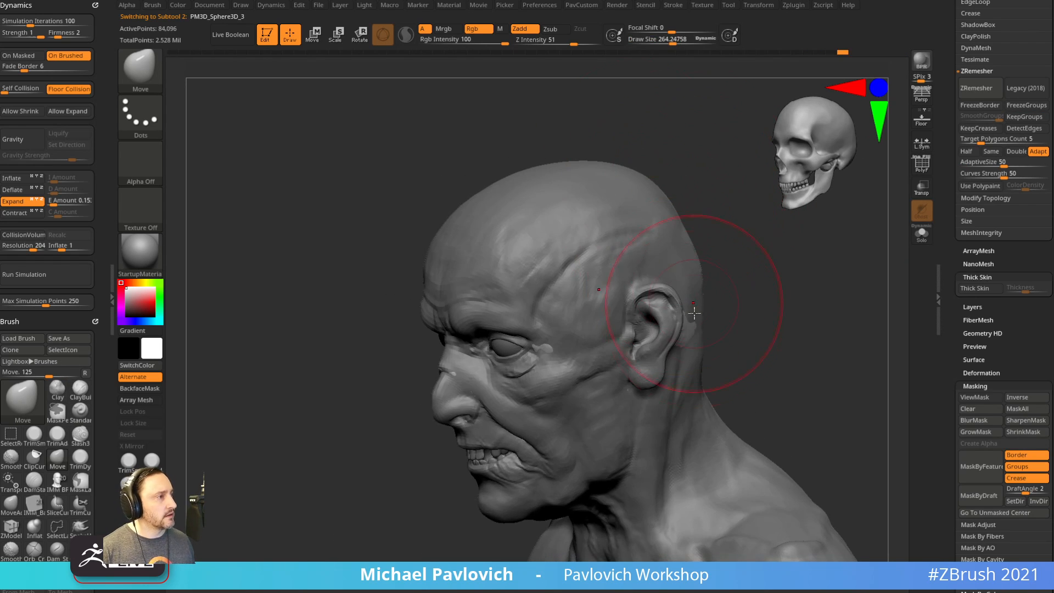
Return to the head skin with the Standard brush at a size of about 36 and raise it to subdivision level 4.
mouse_move(725, 321)
left_mouse_down("shift")
mouse_move(754, 331)
mouse_move(736, 334)
left_mouse_up("shift")
key("s")
left_click_drag(753, 330, 704, 338, "alt")
key("2")
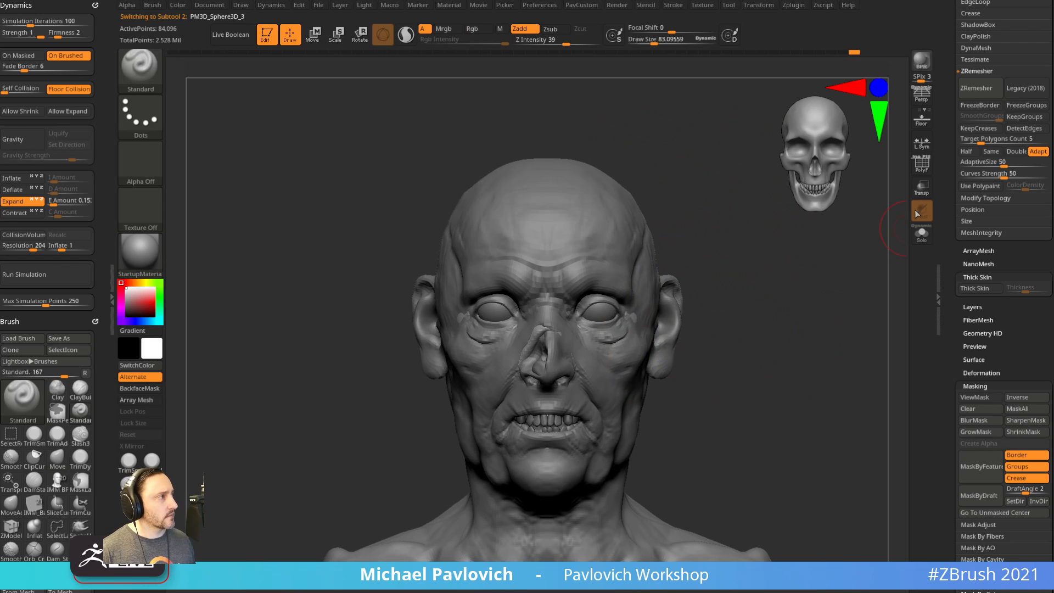
left_click_drag(738, 270, 735, 270, "alt")
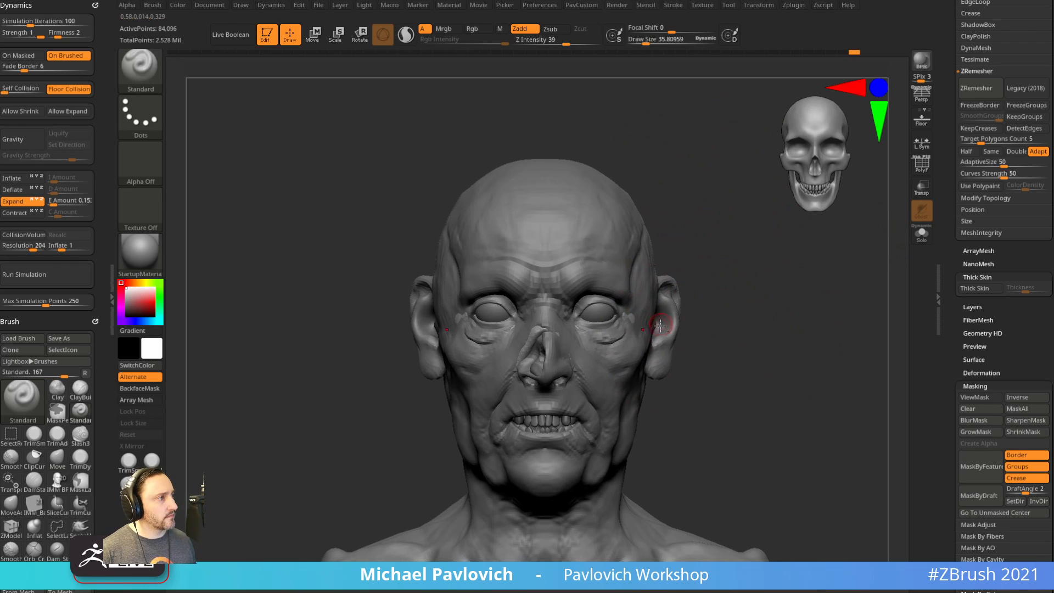
left_click(669, 322, "alt")
scroll(951, 192, "up", 6)
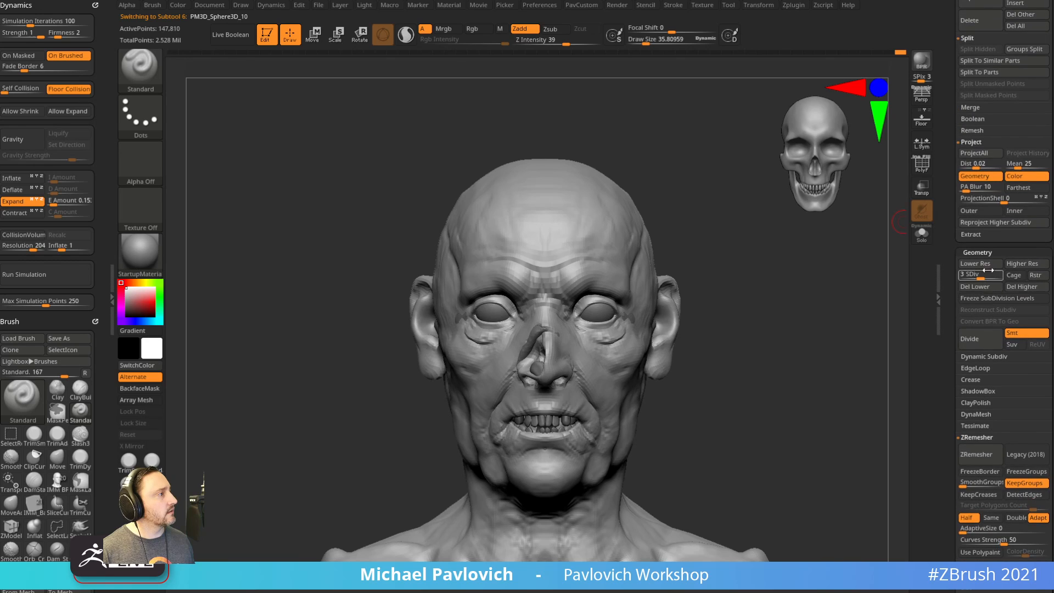
left_click_drag(988, 268, 989, 269)
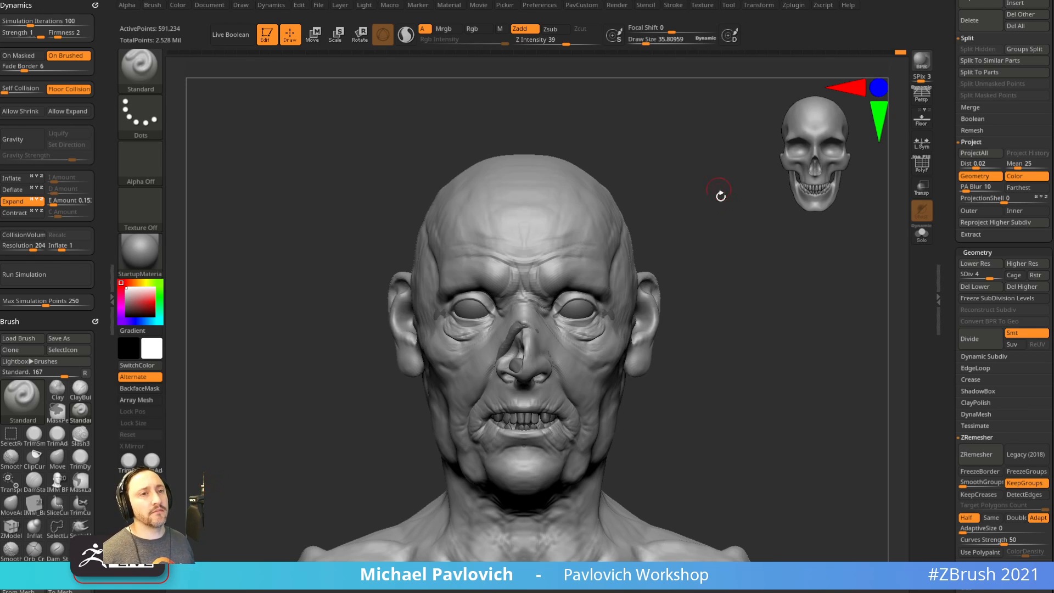
Build up the skin around the outer eye corner with ClayBuildup, reducing the brush size to about 33.
mouse_move(770, 308)
left_mouse_down()
mouse_move(722, 323)
mouse_move(741, 308)
mouse_move(739, 276)
mouse_move(734, 289)
left_mouse_up()
key("b")
key("c")
key("b")
key("s")
left_click_drag(524, 302, 512, 302)
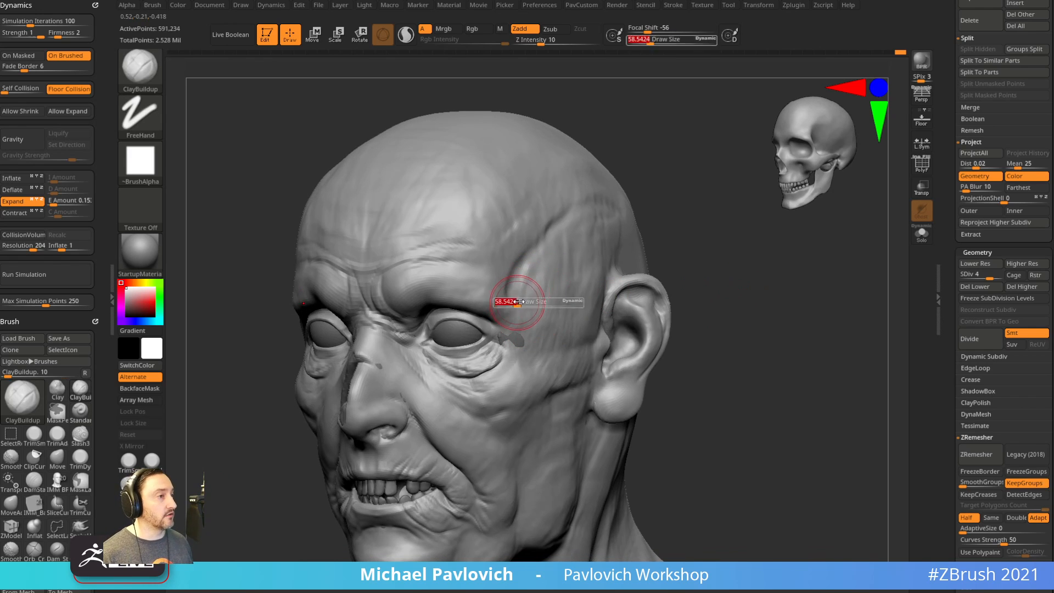
left_click_drag(697, 236, 739, 229)
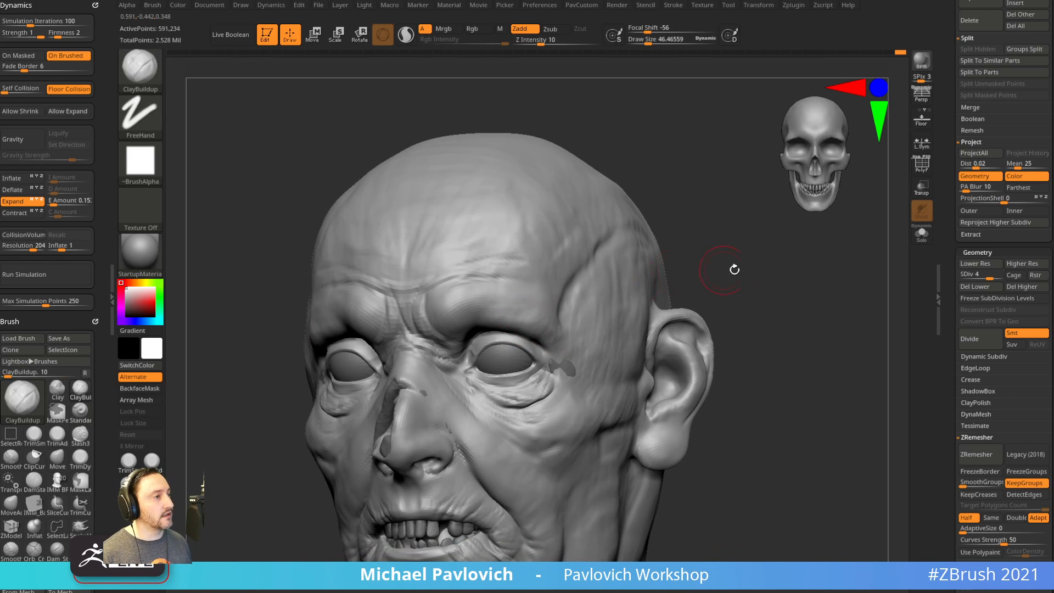
mouse_move(734, 269)
left_mouse_down()
mouse_move(739, 252)
mouse_move(703, 266)
left_mouse_up()
key("s")
left_click(569, 344)
left_click_drag(570, 345, 572, 344)
left_click_drag(771, 294, 790, 302, "shift")
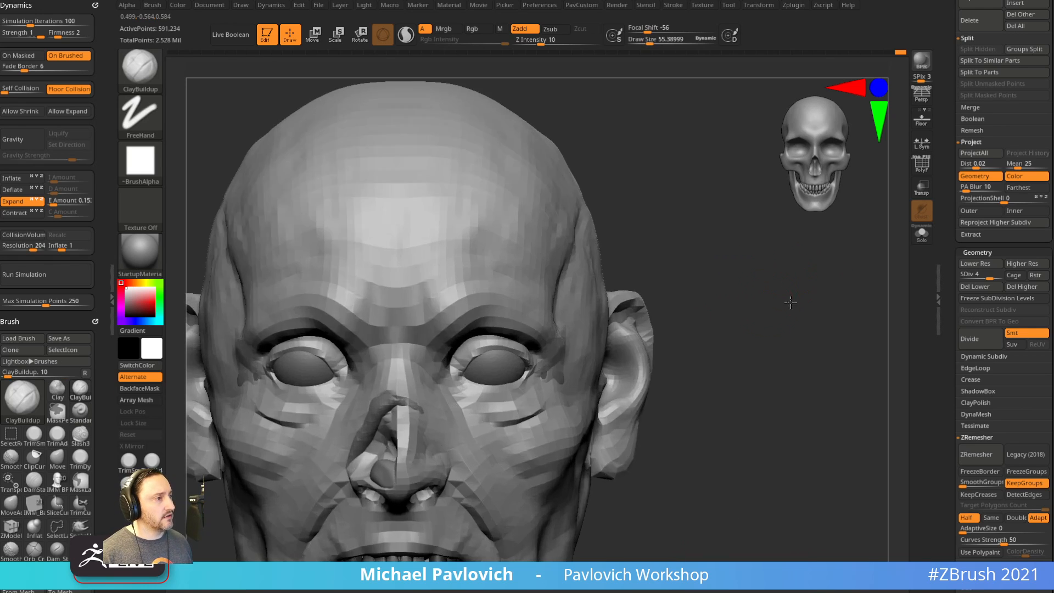
left_click_drag(556, 372, 547, 379)
left_click_drag(733, 324, 700, 325)
left_click_drag(555, 385, 557, 378)
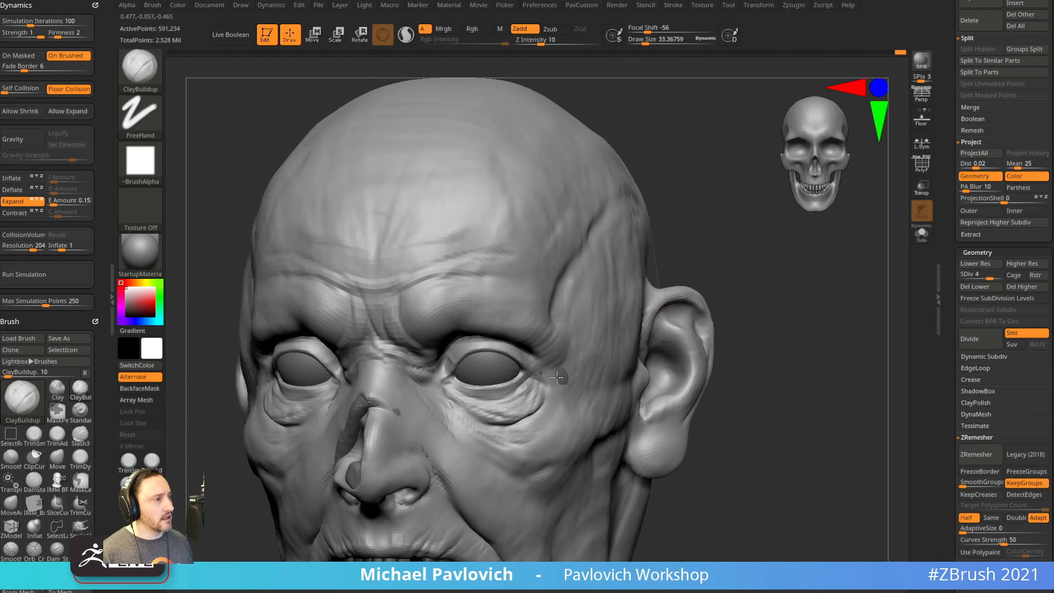
mouse_move(761, 216)
left_mouse_down("alt")
mouse_move(786, 271)
mouse_move(744, 262)
left_mouse_up("alt")
left_click_drag(585, 403, 565, 395)
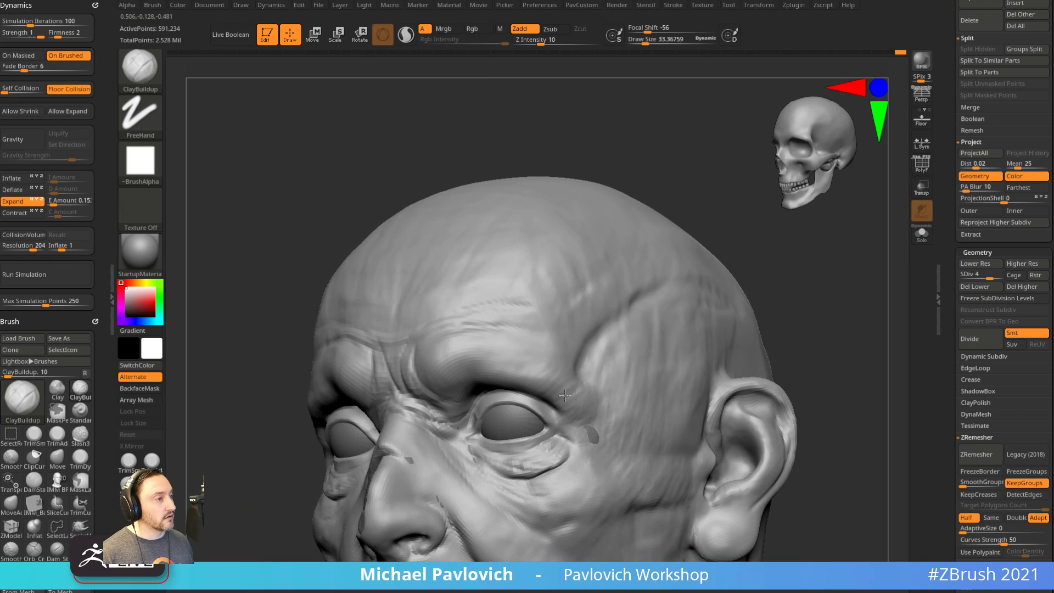
Carve crow's-feet creases from the outer eye corner with DamStandard at sizes of about 33 and 22.
mouse_move(822, 273)
left_mouse_down("alt")
mouse_move(777, 257)
mouse_move(805, 279)
mouse_move(811, 270)
left_mouse_up("alt")
key("b")
key("d")
key("s")
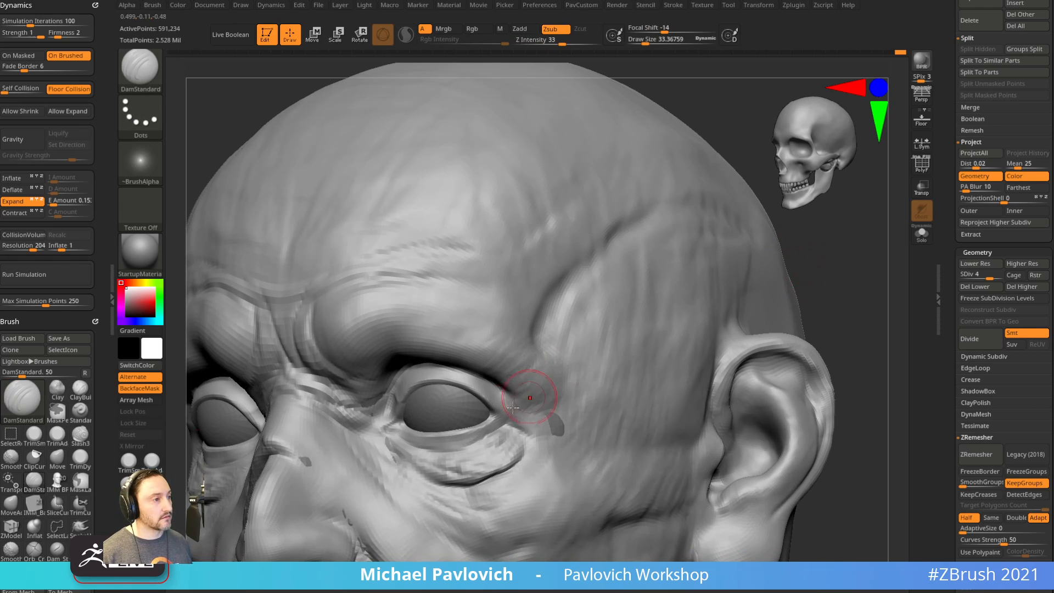
mouse_move(486, 408)
left_mouse_down()
mouse_move(541, 442)
mouse_move(515, 423)
left_mouse_up()
key("s")
left_click(517, 443)
left_click_drag(858, 294, 889, 254, "alt")
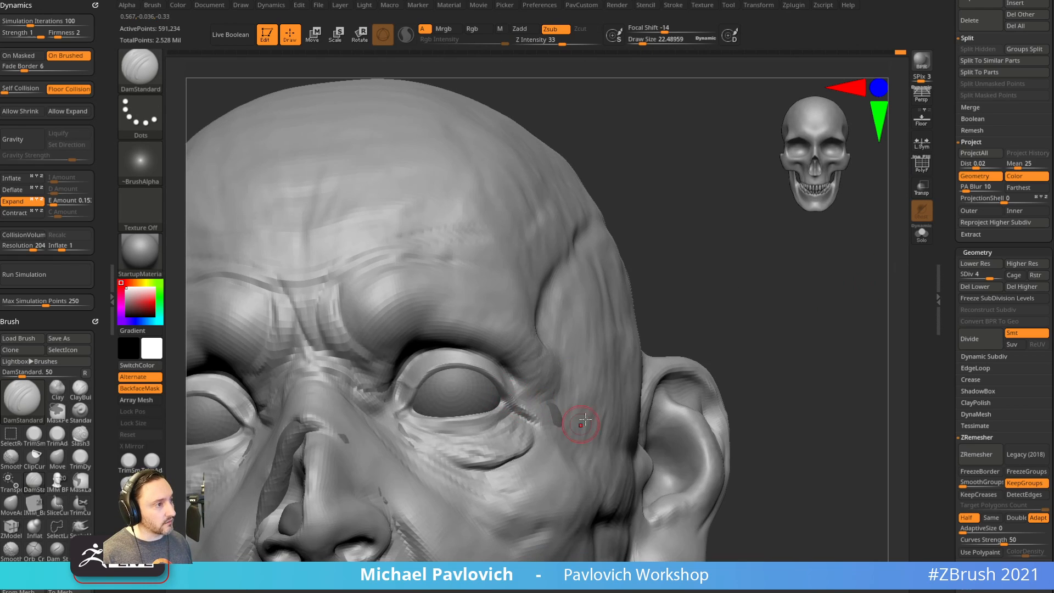
left_click_drag(771, 291, 714, 299)
left_click_drag(522, 405, 593, 421)
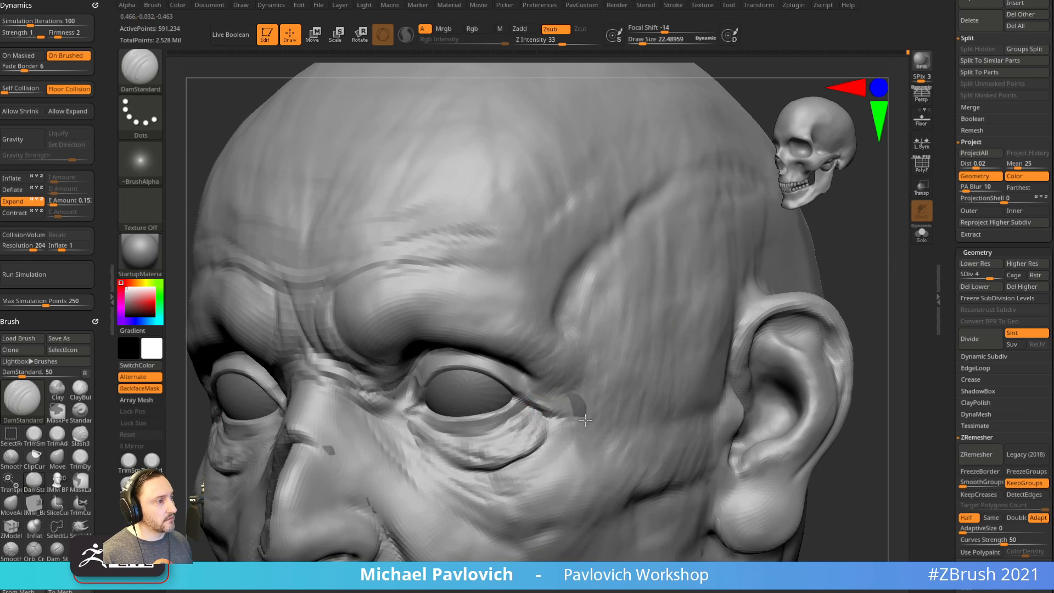
Smooth the upper eyelid and carve a crease below the inner eye corner with DamStandard at a size of about 21.
mouse_move(761, 329)
left_mouse_down()
mouse_move(800, 287)
mouse_move(777, 289)
left_mouse_up()
left_click_drag(495, 364, 473, 377, "shift")
mouse_move(768, 291)
left_mouse_down()
mouse_move(802, 280)
mouse_move(739, 276)
left_mouse_up()
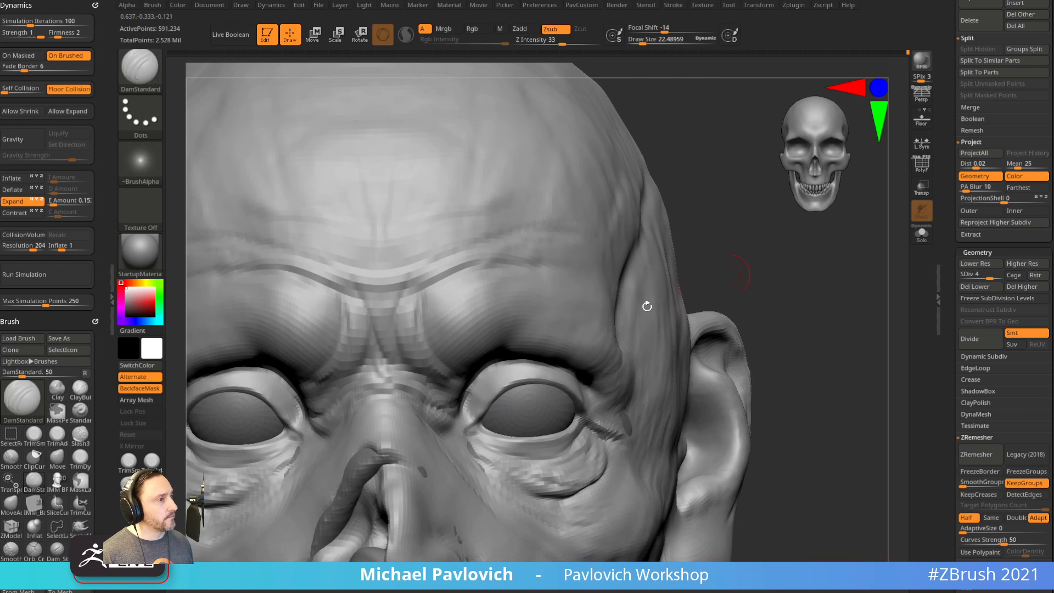
left_click_drag(756, 315, 601, 367)
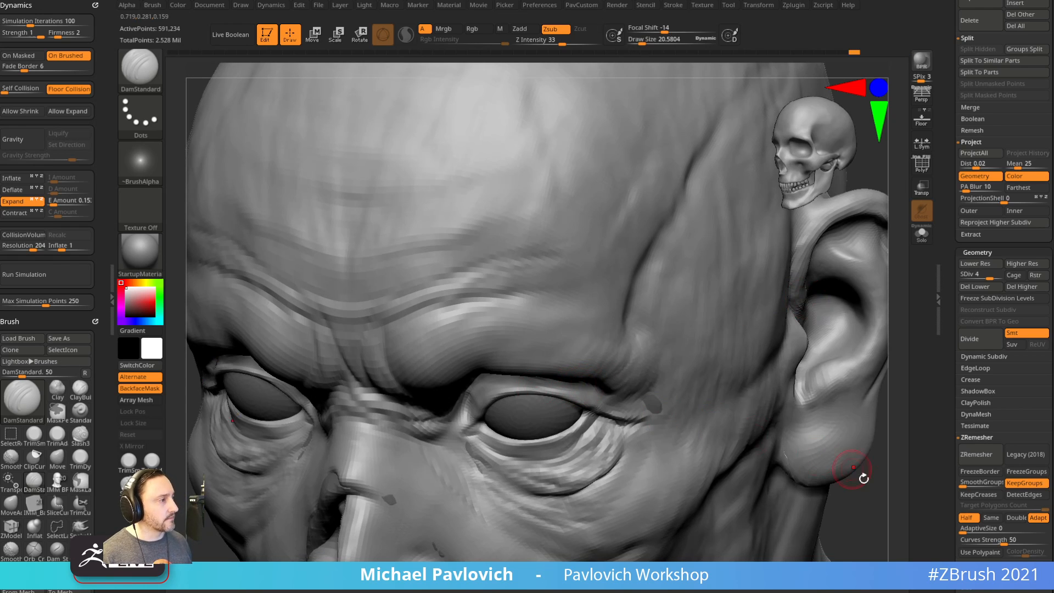
left_click_drag(864, 479, 903, 448)
left_click_drag(468, 445, 508, 461)
left_click_drag(805, 360, 766, 356)
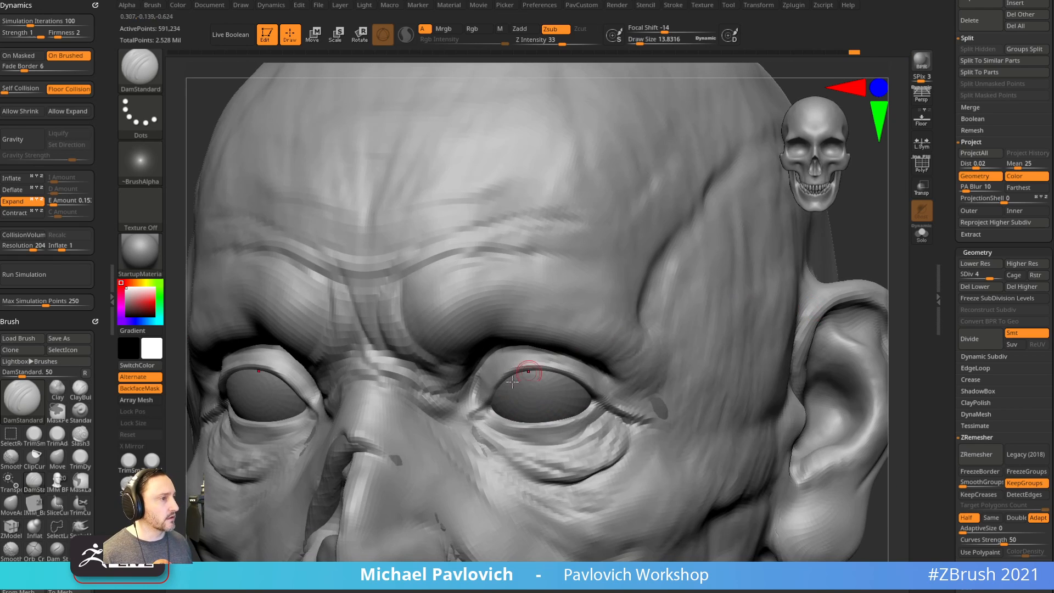
Define the upper lid and the folds between inner eye corner and nose with DamStandard at sizes of about 14 to 19.
left_click_drag(509, 381, 462, 405)
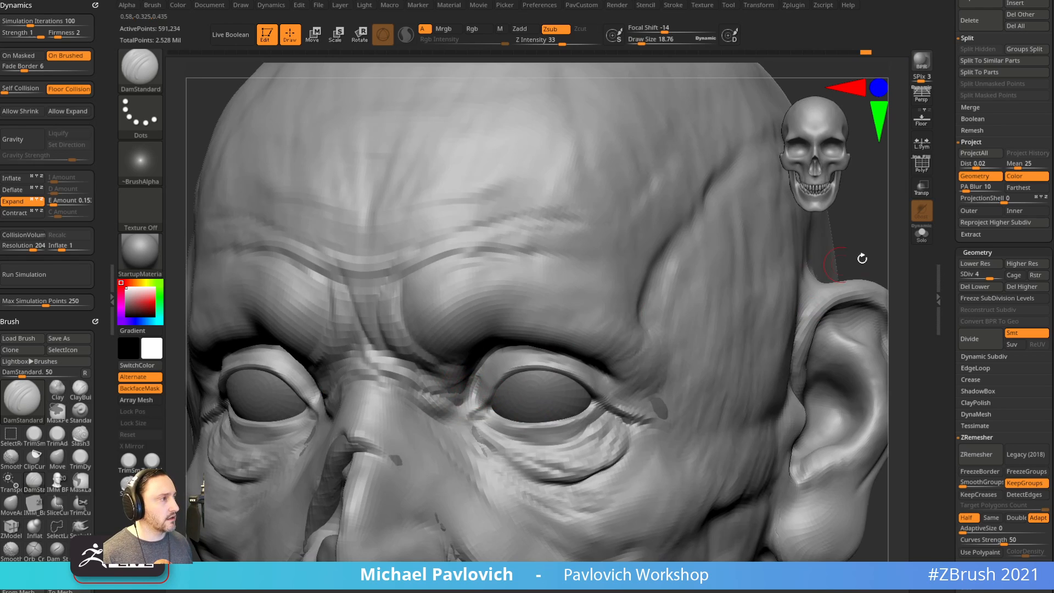
left_click_drag(862, 258, 922, 260)
left_click_drag(461, 404, 421, 411)
left_click_drag(477, 378, 454, 401)
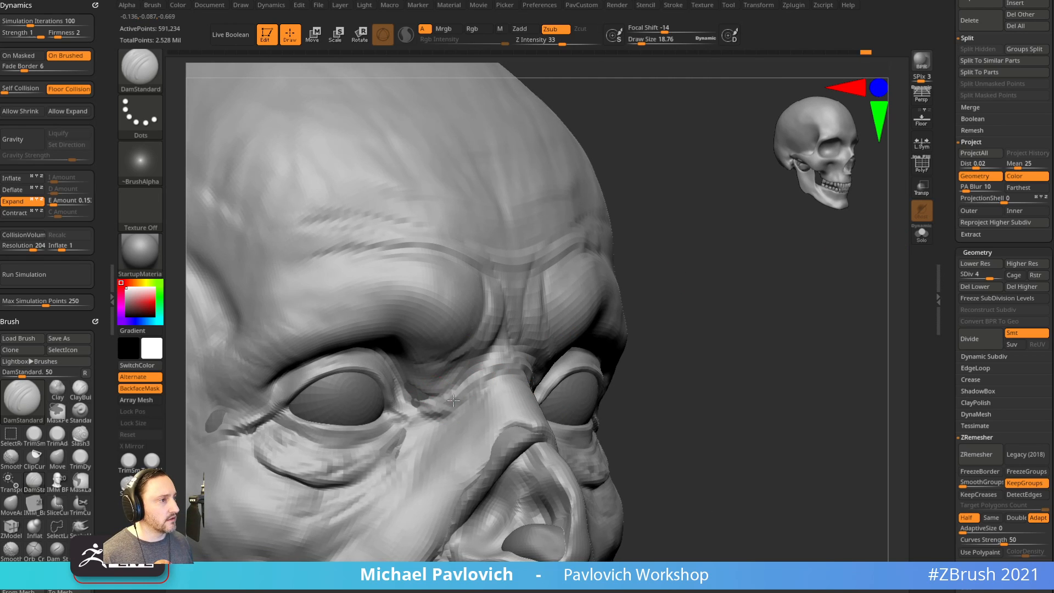
Cut additional fine wrinkles beside the outer eye corner with DamStandard at a size of about 19.
left_click_drag(654, 299, 758, 264)
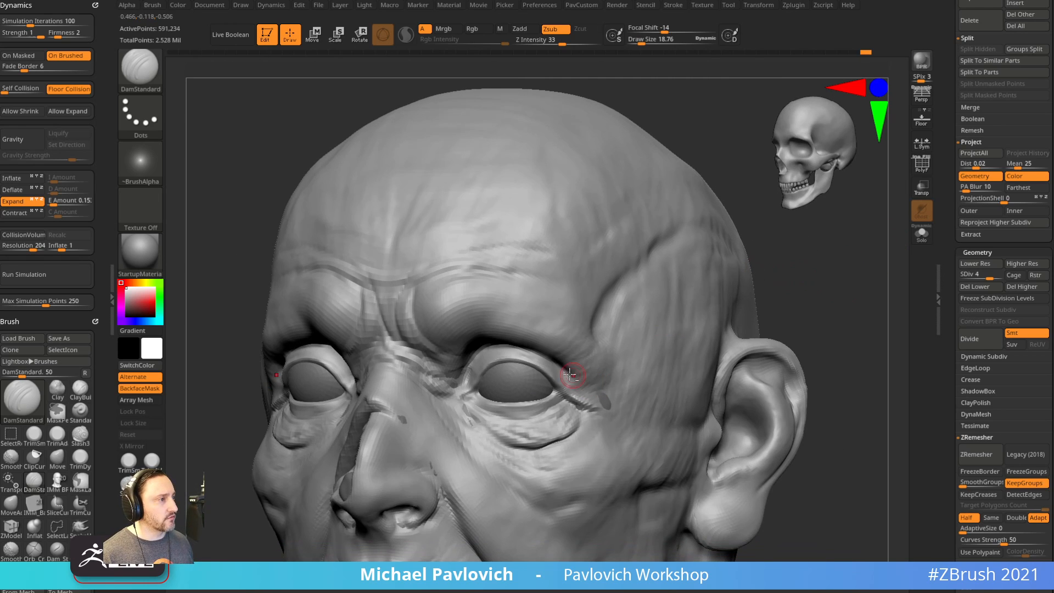
left_click_drag(726, 335, 801, 318, "alt")
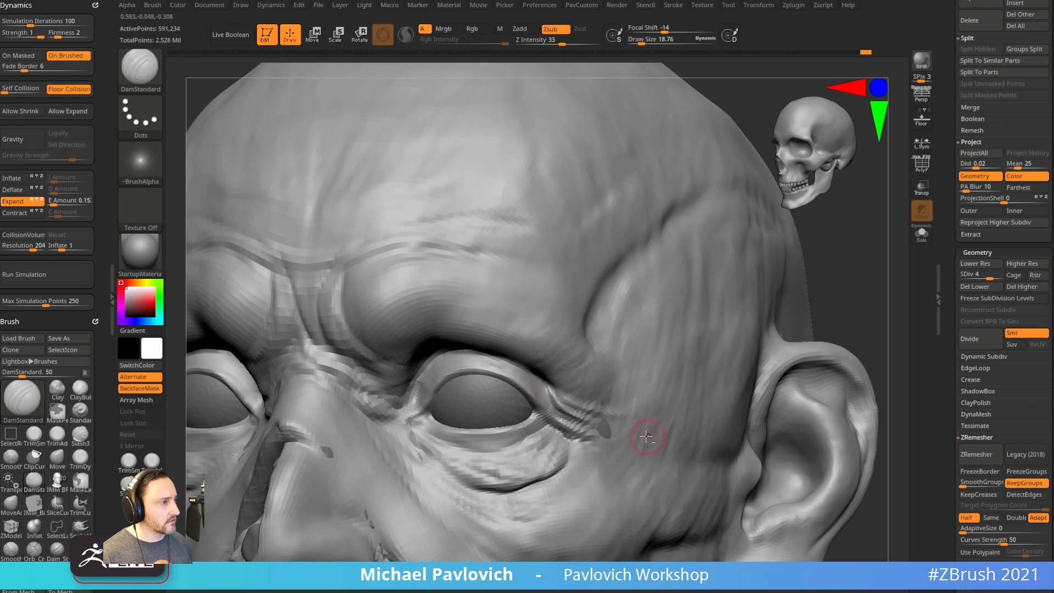
left_click_drag(560, 445, 618, 459)
left_click_drag(569, 427, 604, 429)
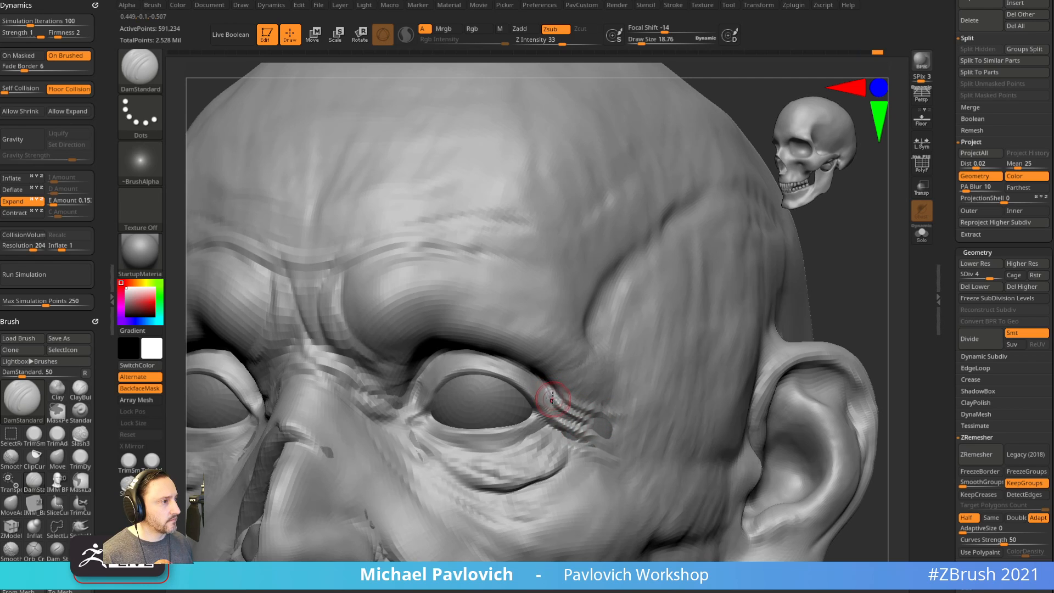
Puff the crow's-feet folds with Inflate at a size of about 22 and soften them with Smooth at intensity 38.
key("b")
key("i")
key("n")
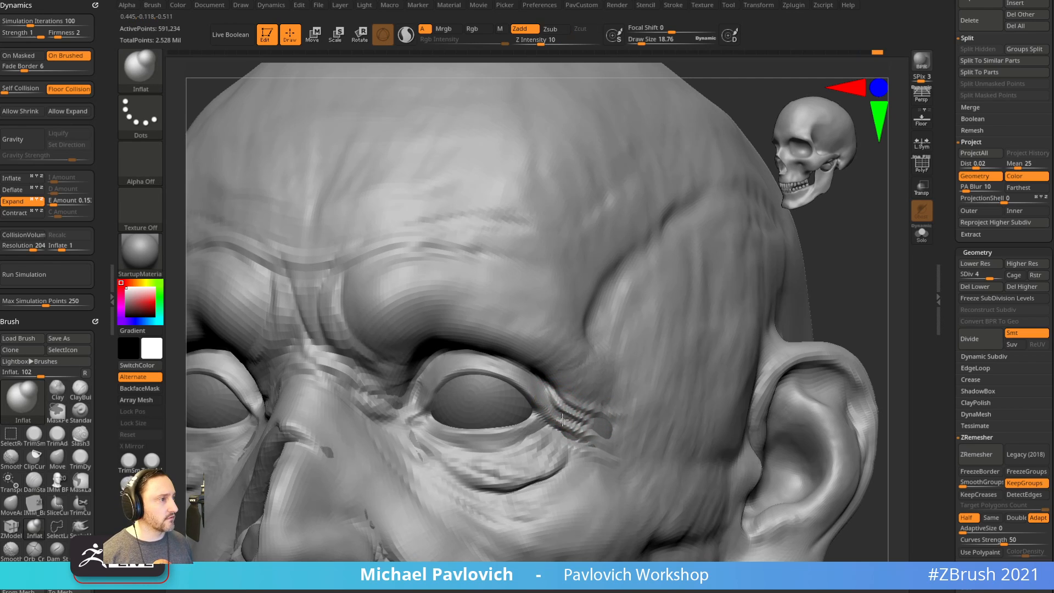
left_click_drag(882, 316, 883, 311, "alt")
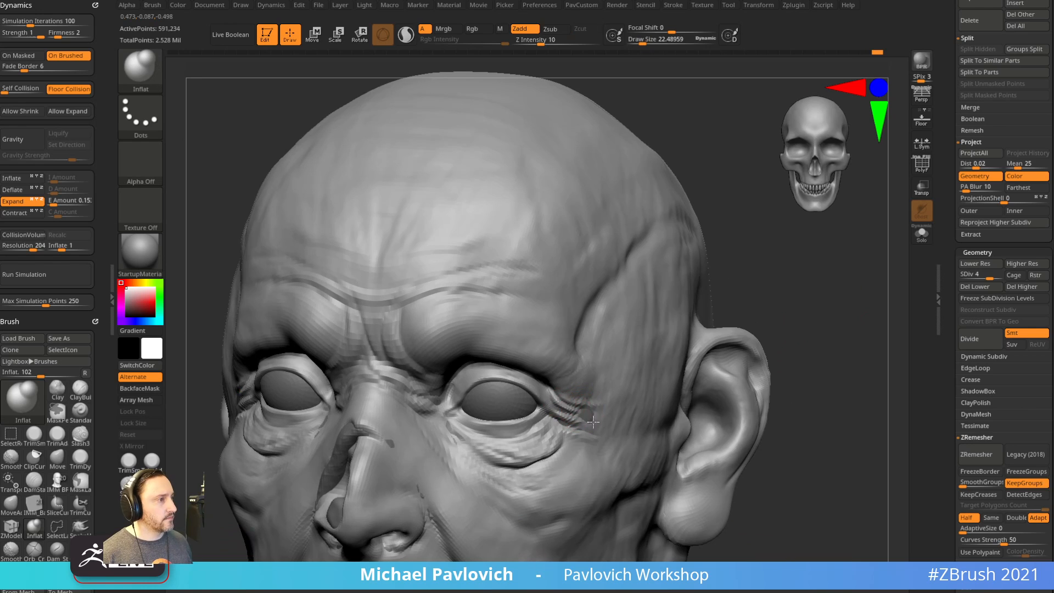
mouse_move(799, 324)
left_mouse_down()
mouse_move(625, 374)
mouse_move(648, 363)
left_mouse_up()
key("shift")
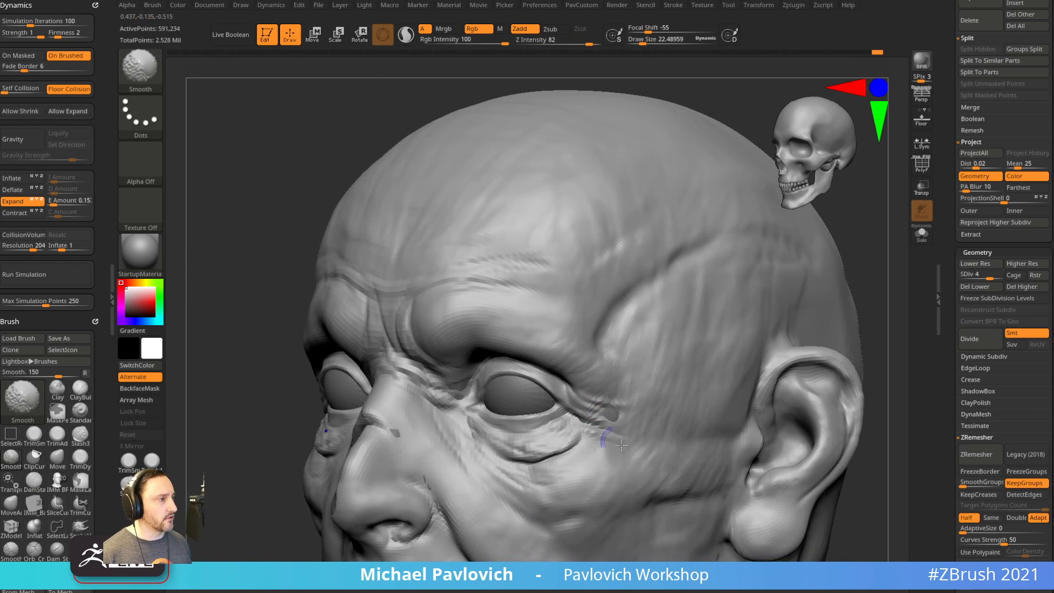
left_click(566, 41, "shift")
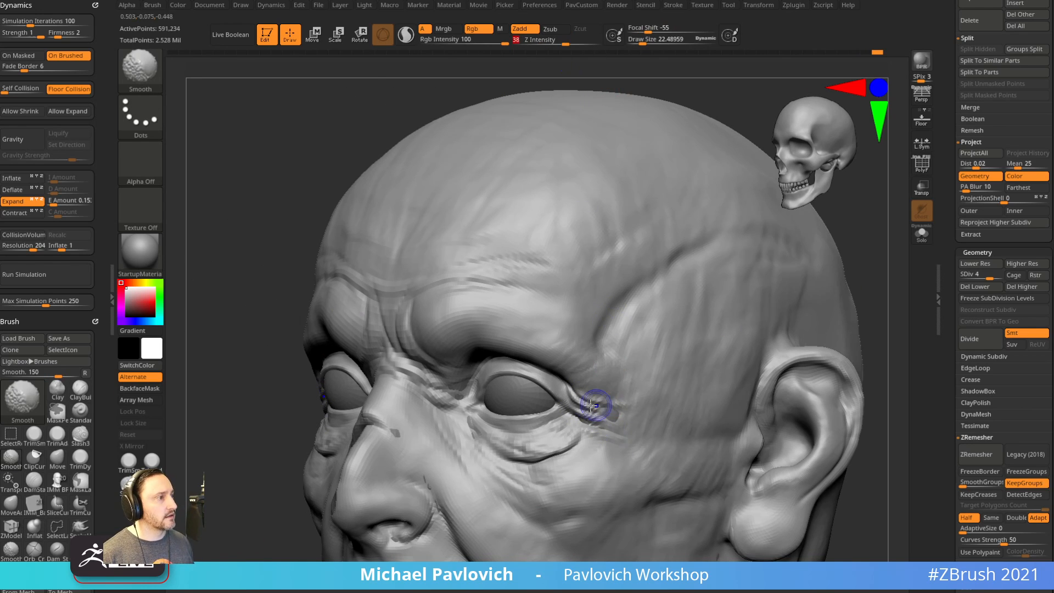
left_click_drag(873, 305, 864, 300)
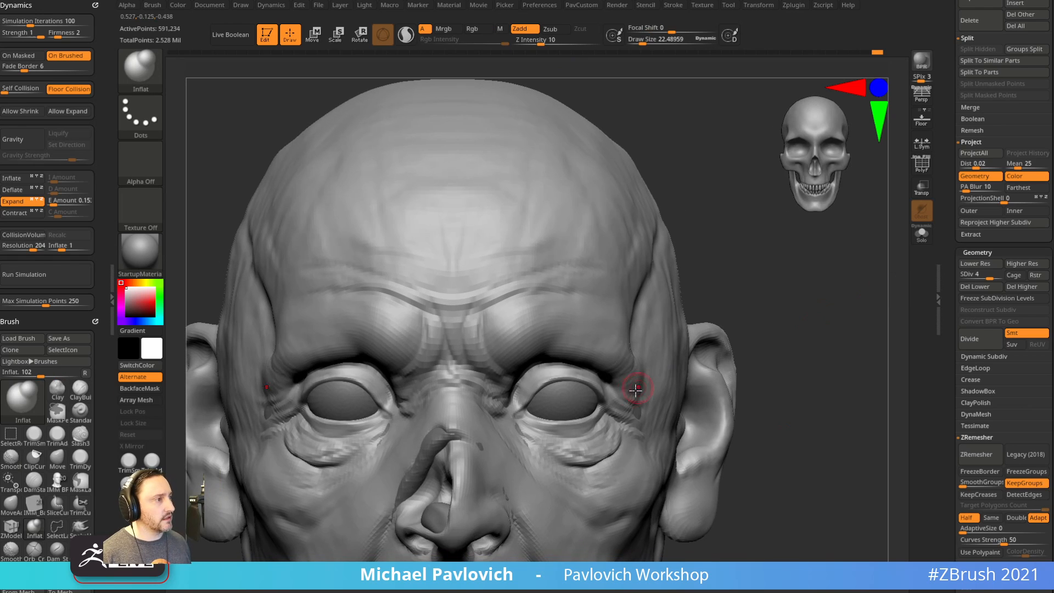
Isolate the strip of skin between eye and ear and pull its folds with ClothHook at a size of about 36.
key("b")
key("c")
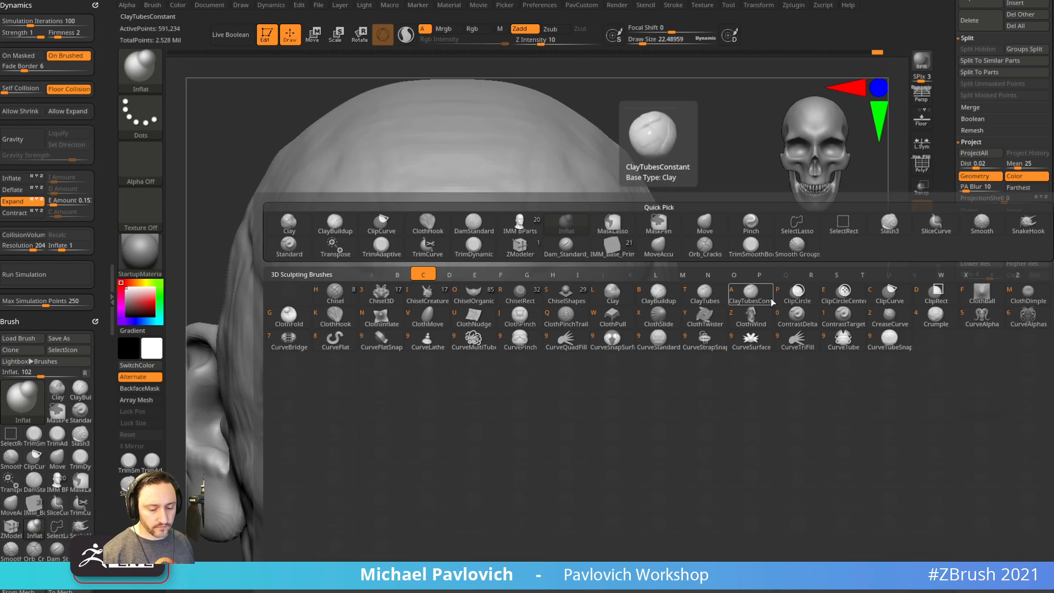
key("h")
left_click_drag(787, 302, 767, 311)
left_click_drag(640, 389, 622, 389)
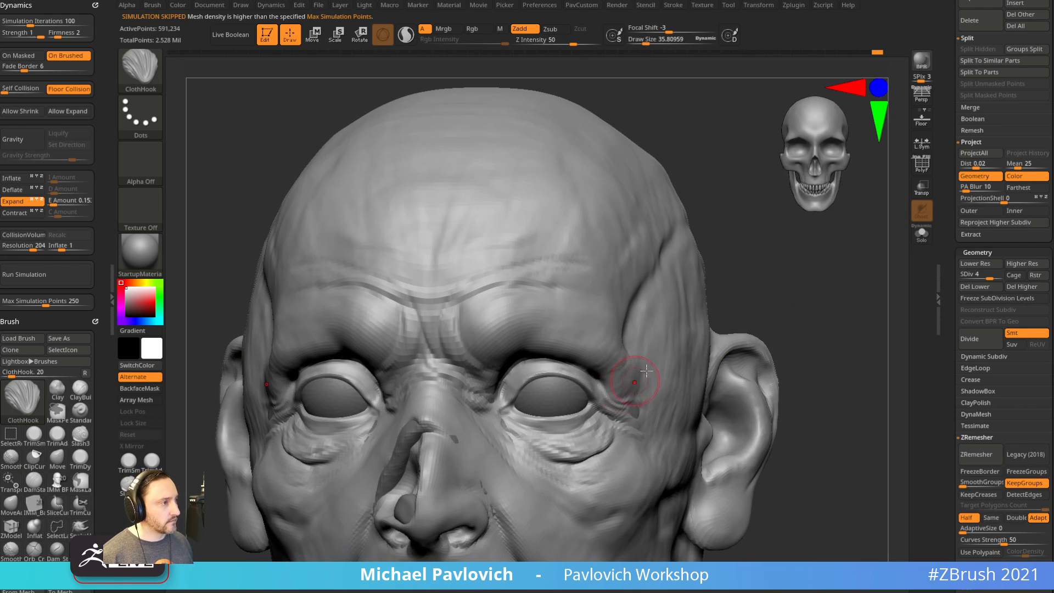
left_click_drag(786, 312, 810, 311)
mouse_move(701, 393)
left_mouse_down("ctrl+shift")
mouse_move(654, 351)
mouse_move(700, 456)
mouse_move(697, 397)
left_mouse_up("ctrl+shift")
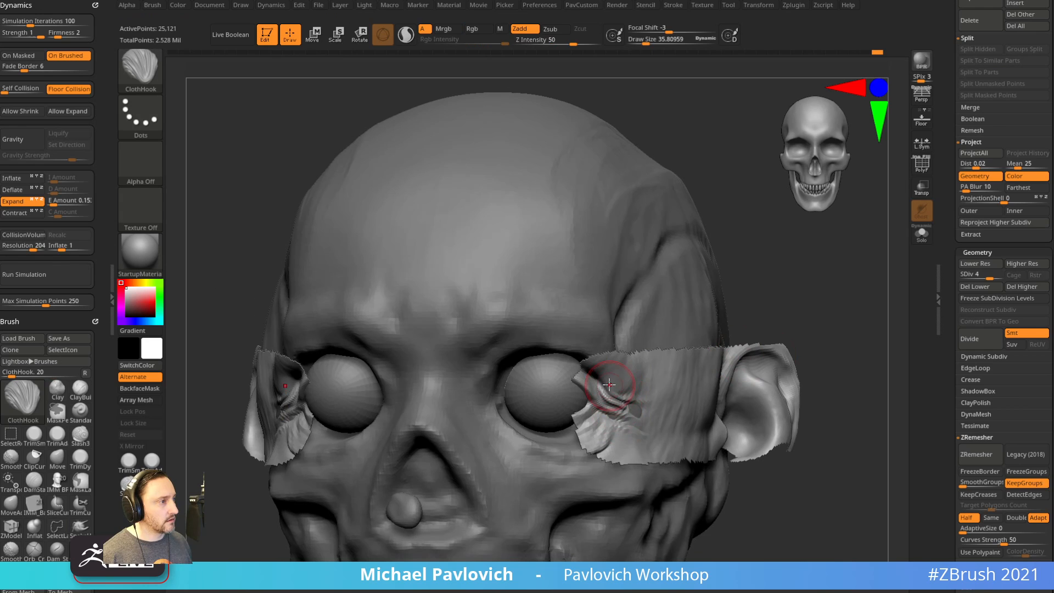
Swell the folds on the isolated eye-to-ear strip with Inflate at a size of about 36, and unhide the whole head.
mouse_move(710, 342)
left_mouse_down()
mouse_move(829, 348)
mouse_move(678, 332)
left_mouse_up()
key("b")
key("i")
key("n")
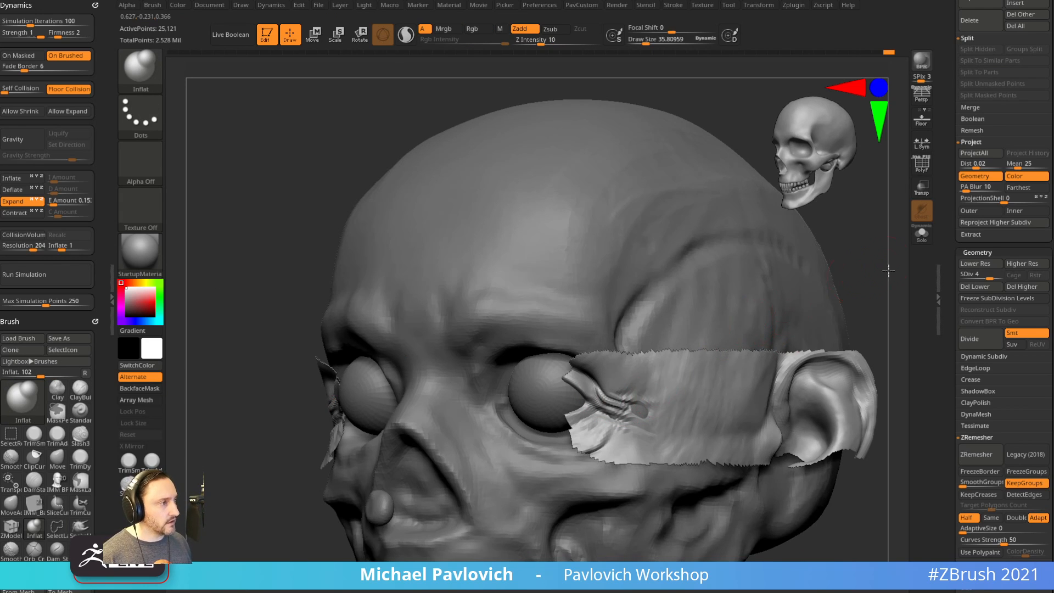
left_click_drag(888, 270, 896, 273, "shift")
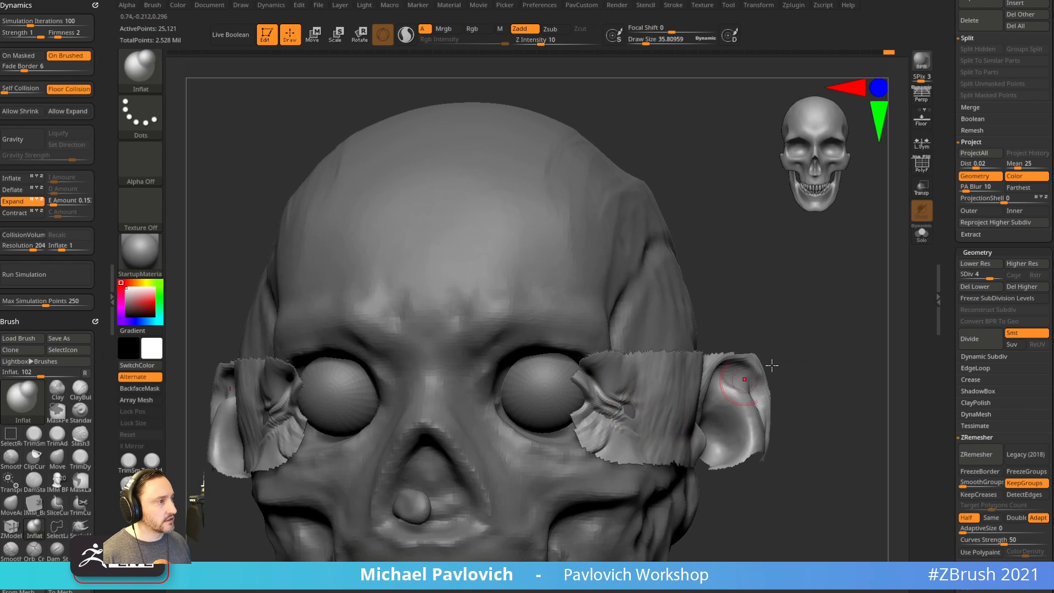
left_click_drag(772, 365, 609, 439)
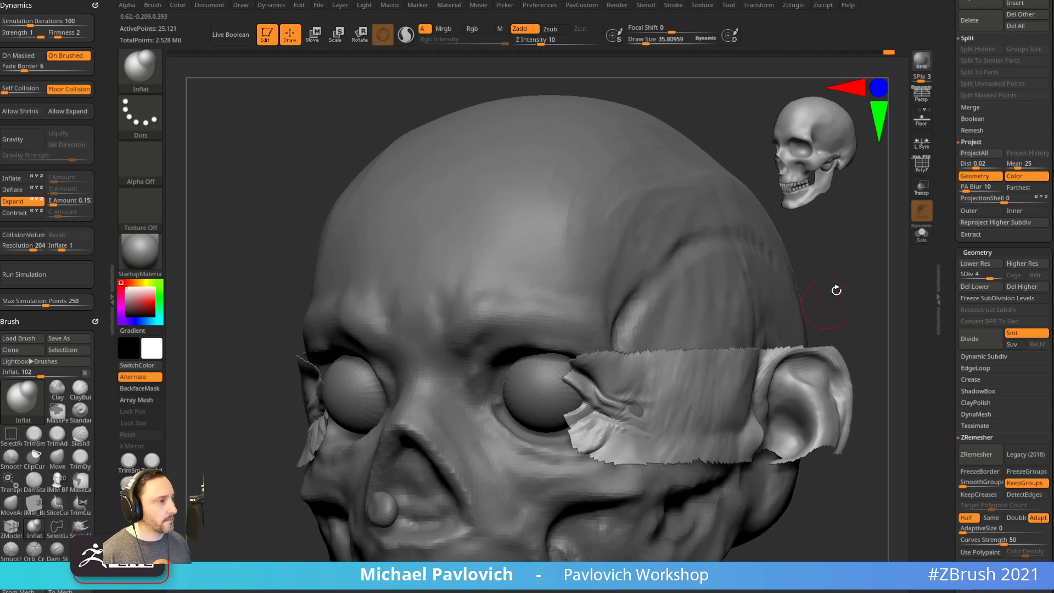
mouse_move(836, 290)
left_mouse_down("shift")
mouse_move(878, 308)
mouse_move(818, 299)
mouse_move(812, 279)
mouse_move(637, 400)
left_mouse_up("shift")
left_click(840, 301, "ctrl+shift")
Examine the whole head's proportions and silhouette from the front and from both profiles.
key("b")
key("m")
key("v")
key("f")
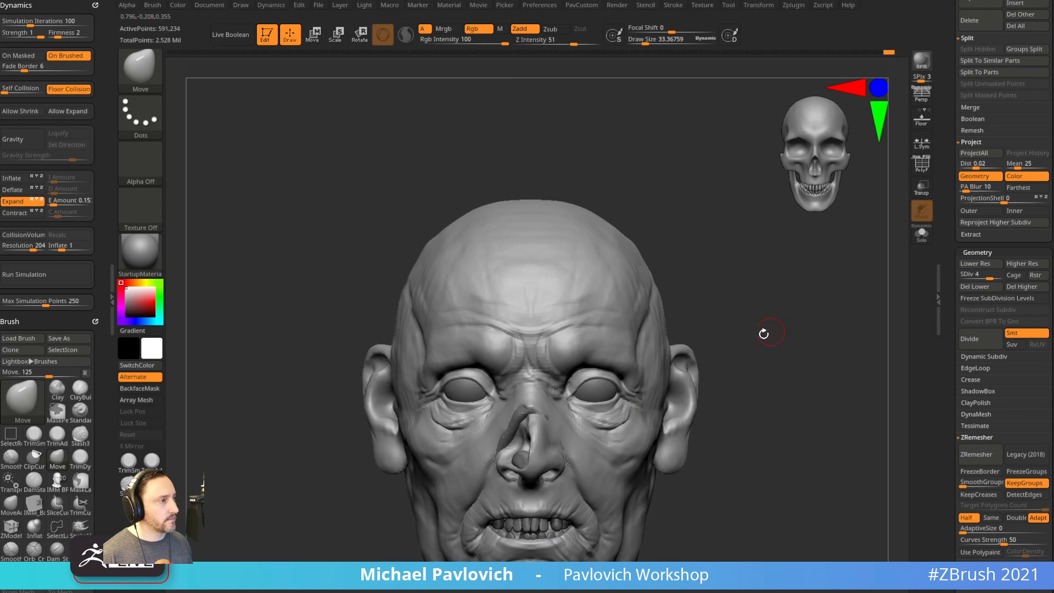
left_click_drag(763, 331, 763, 312)
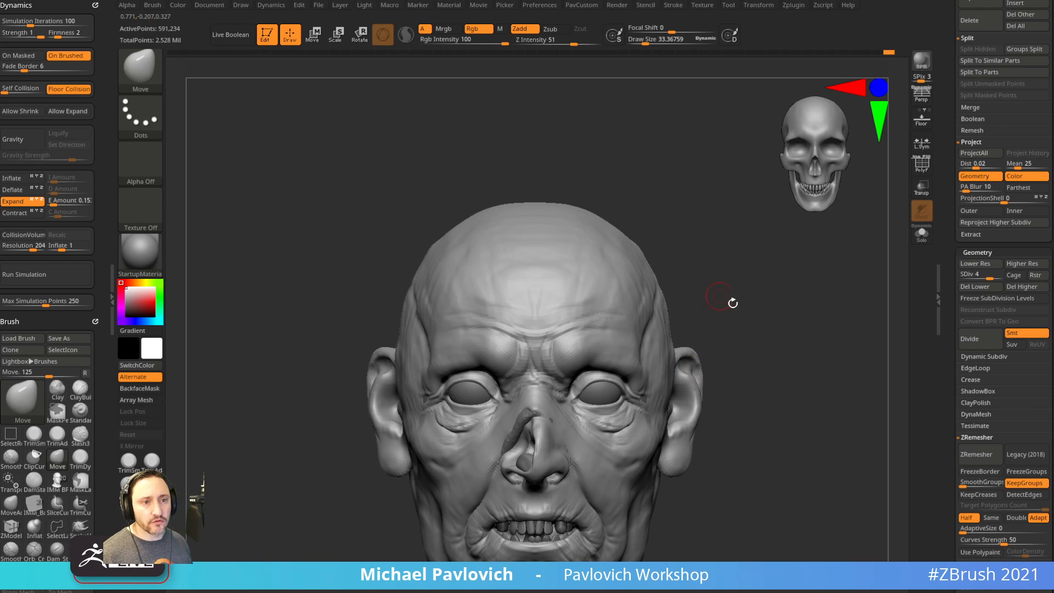
left_click_drag(818, 313, 814, 301)
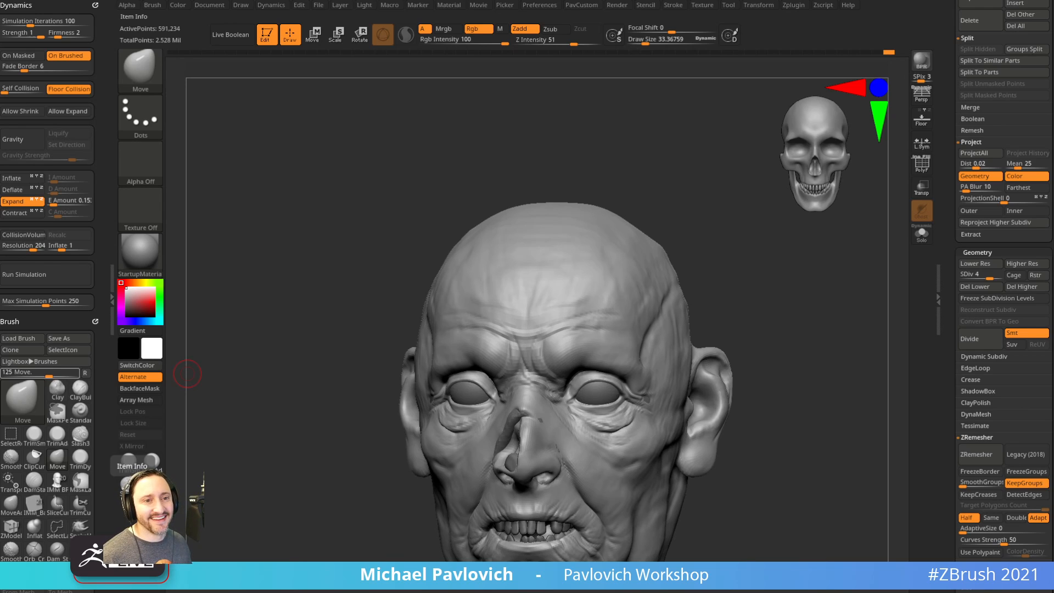
mouse_move(275, 371)
left_mouse_down()
mouse_move(299, 404)
mouse_move(245, 337)
mouse_move(690, 419)
mouse_move(689, 400)
mouse_move(697, 414)
mouse_move(736, 329)
mouse_move(750, 268)
left_mouse_up()
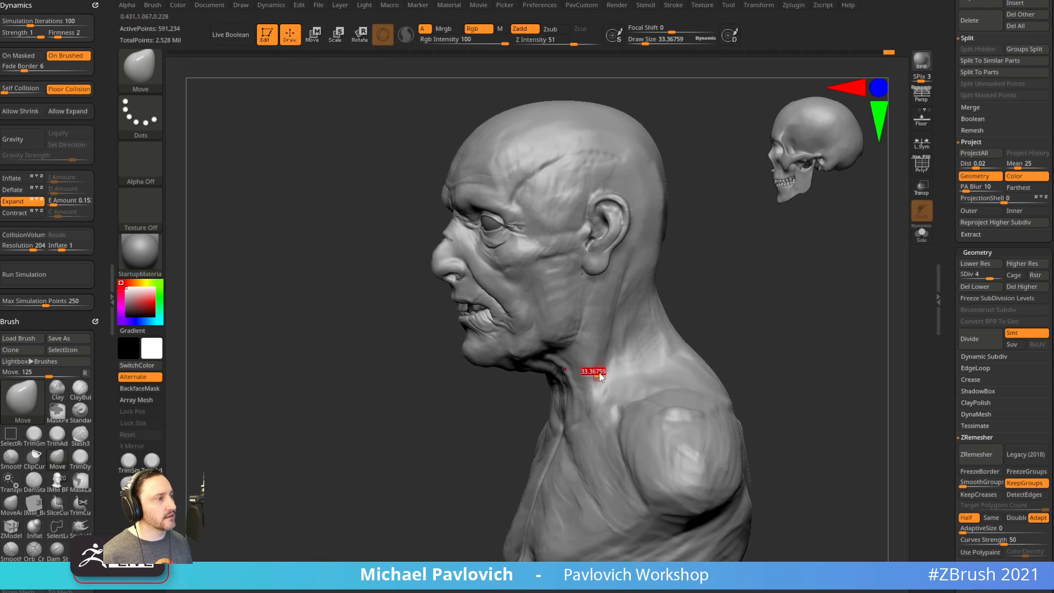
mouse_move(692, 330)
left_mouse_down()
mouse_move(758, 285)
mouse_move(715, 287)
mouse_move(720, 296)
mouse_move(563, 299)
left_mouse_up()
key("b")
key("c")
key("b")
left_click_drag(548, 356, 516, 338)
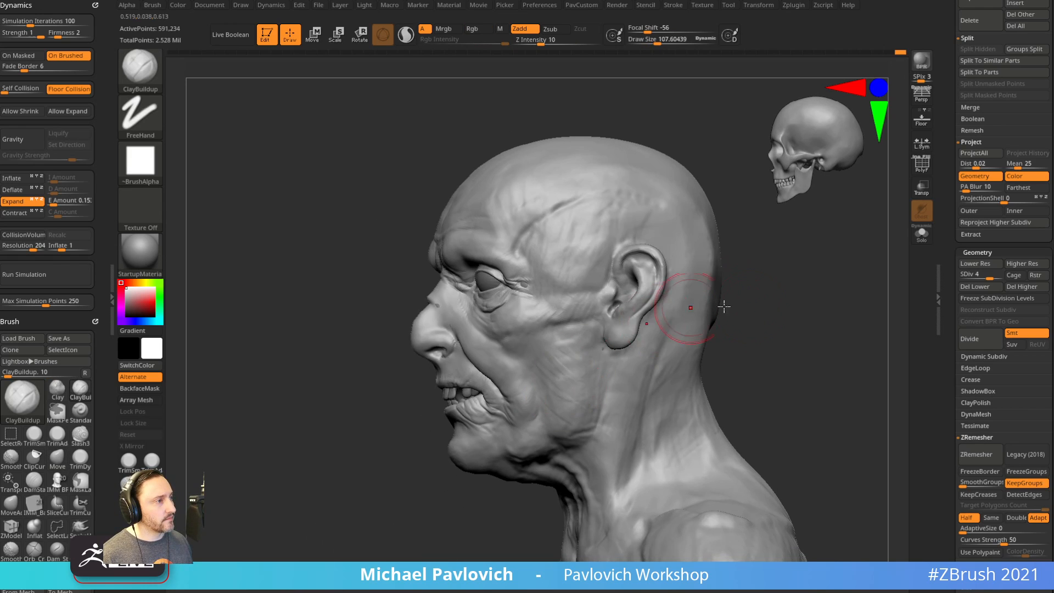
left_click_drag(723, 306, 758, 305)
mouse_move(706, 351)
left_mouse_down()
mouse_move(732, 302)
mouse_move(497, 358)
left_mouse_up()
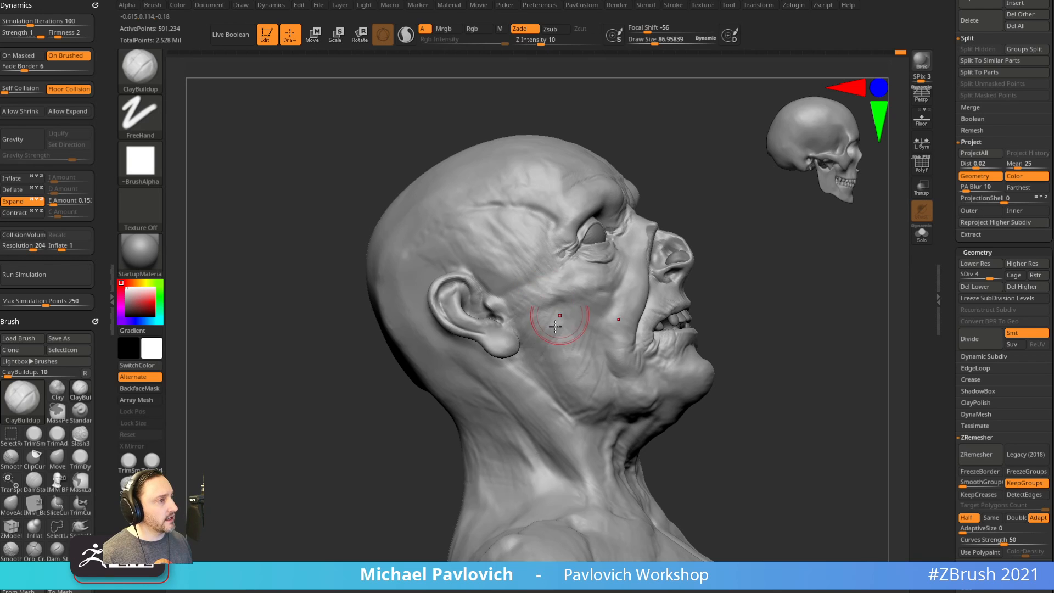
Sculpt raised veins across the temple with the Standard brush at intensity 24 and sizes of about 29, 22 and 15.
mouse_move(728, 357)
left_mouse_down()
mouse_move(795, 353)
mouse_move(828, 316)
mouse_move(873, 313)
left_mouse_up()
key("b")
key("s")
key("t")
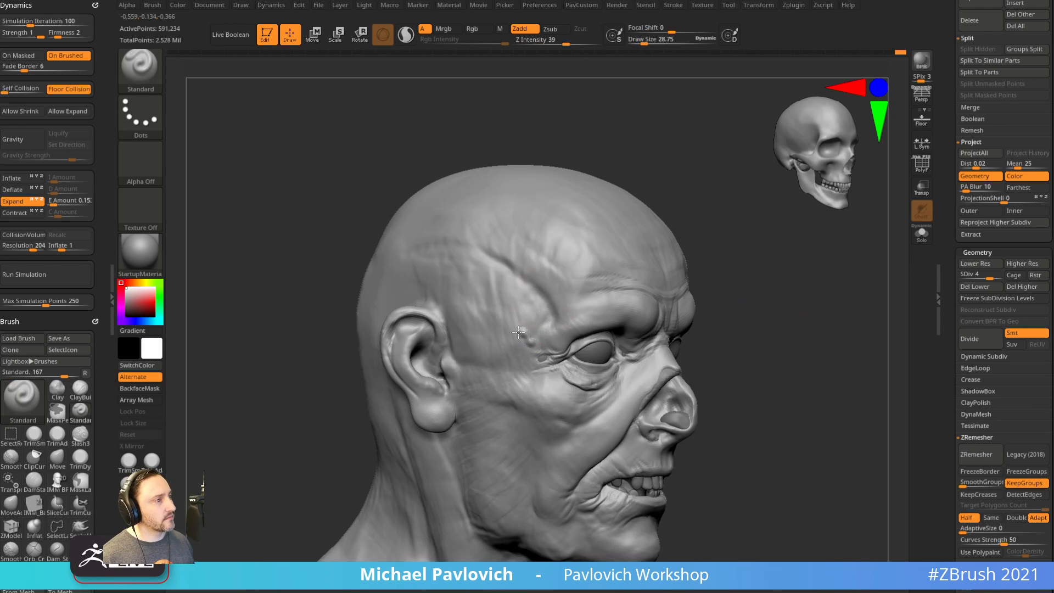
key("ctrl+z")
mouse_move(566, 43)
left_mouse_down()
mouse_move(555, 43)
mouse_move(607, 76)
left_mouse_up()
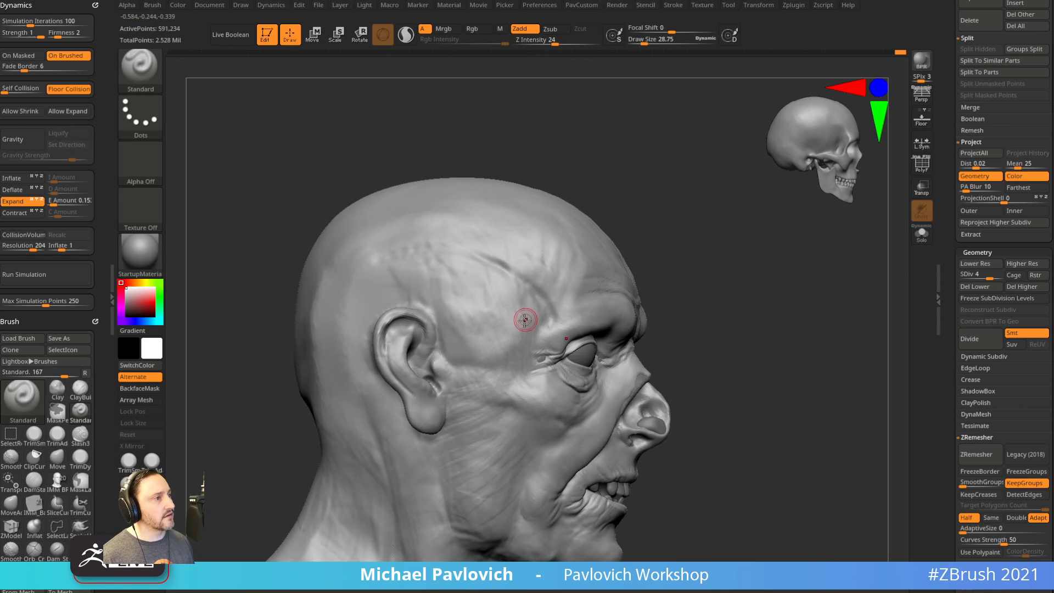
key("bracketleft")
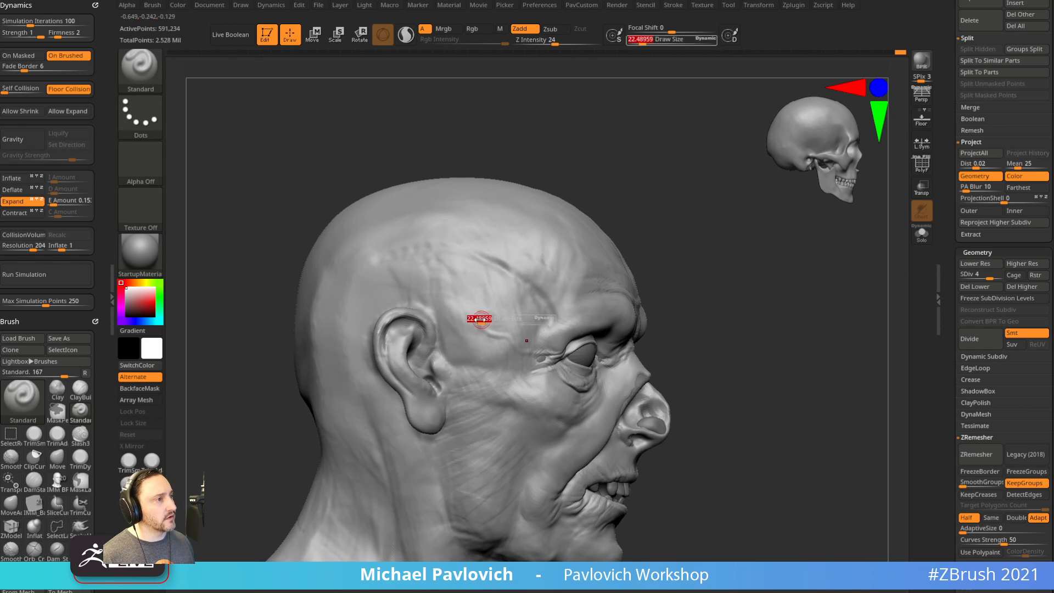
key("bracketleft")
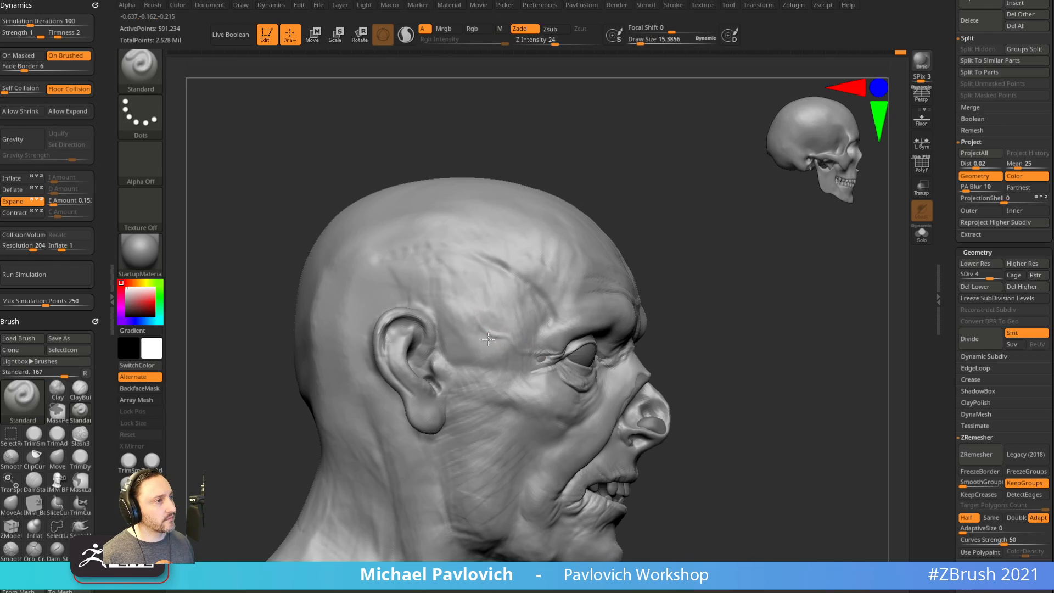
left_click_drag(641, 229, 503, 331)
Adjust the profile of the forehead on the head skin with the Move brush.
left_click_drag(787, 269, 527, 274, "alt")
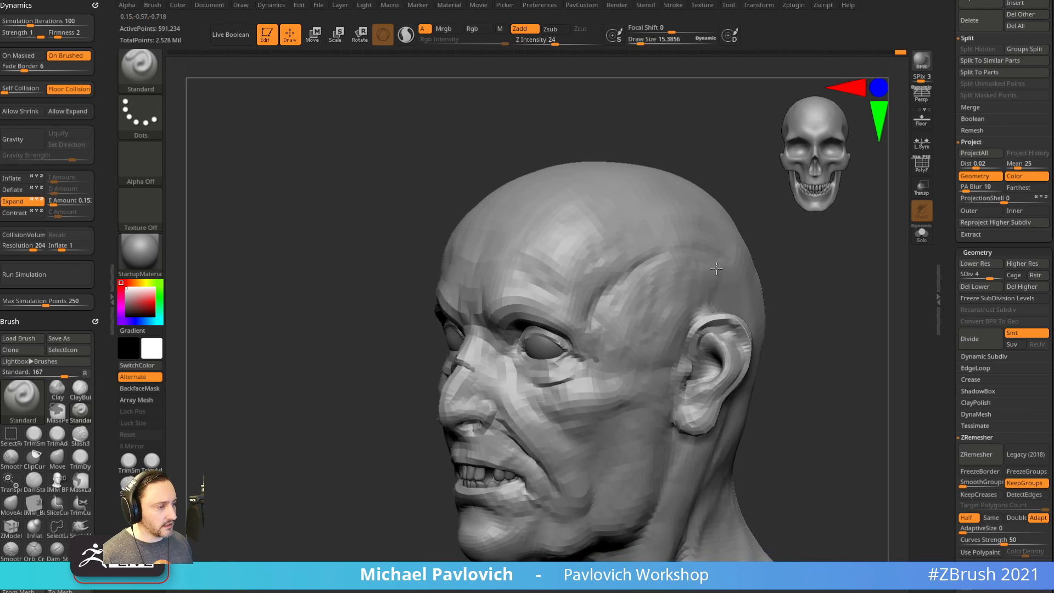
left_click_drag(819, 255, 794, 274)
mouse_move(739, 232)
left_mouse_down()
mouse_move(718, 197)
mouse_move(760, 245)
left_mouse_up()
key("s")
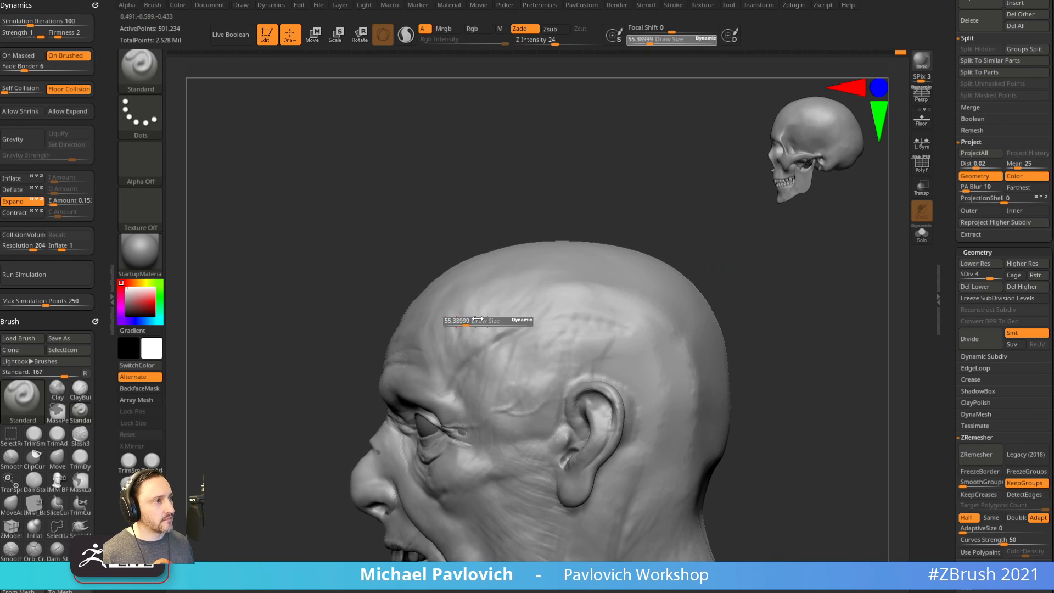
left_click(488, 325)
key("b")
key("m")
key("v")
left_click_drag(404, 337, 430, 327)
Make the underlying PM3D_Sphere3D_3 subtool active and adjust its forehead with the Move brush at sizes of about 194 and 238.
key("b")
key("s")
key("t")
left_click(425, 316, "alt")
key("b")
key("m")
key("v")
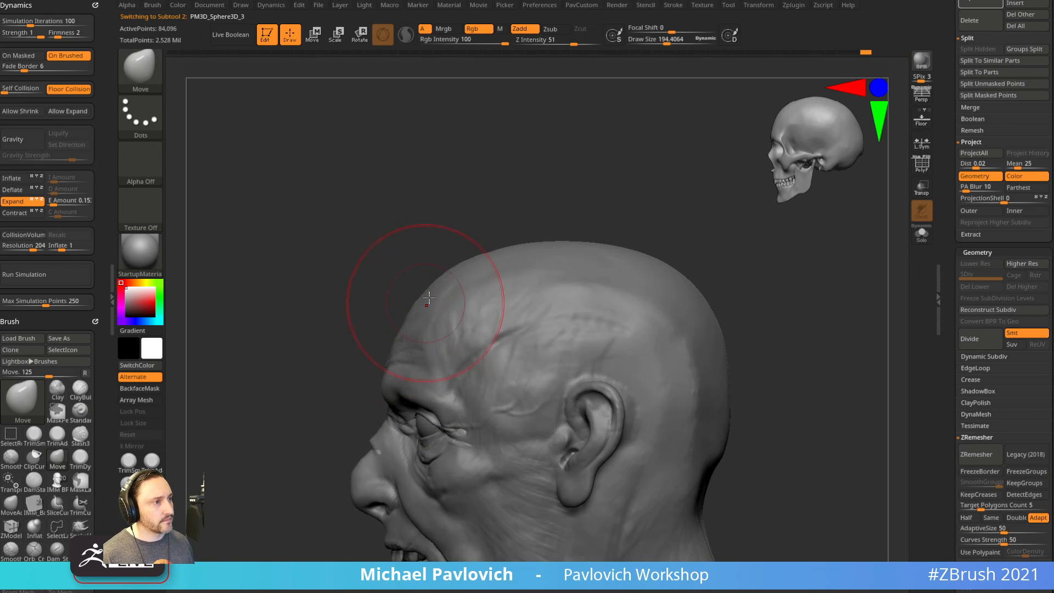
key("b")
key("s")
key("t")
mouse_move(541, 217)
left_mouse_down()
mouse_move(591, 210)
mouse_move(577, 284)
mouse_move(447, 353)
left_mouse_up()
key("b")
key("m")
key("v")
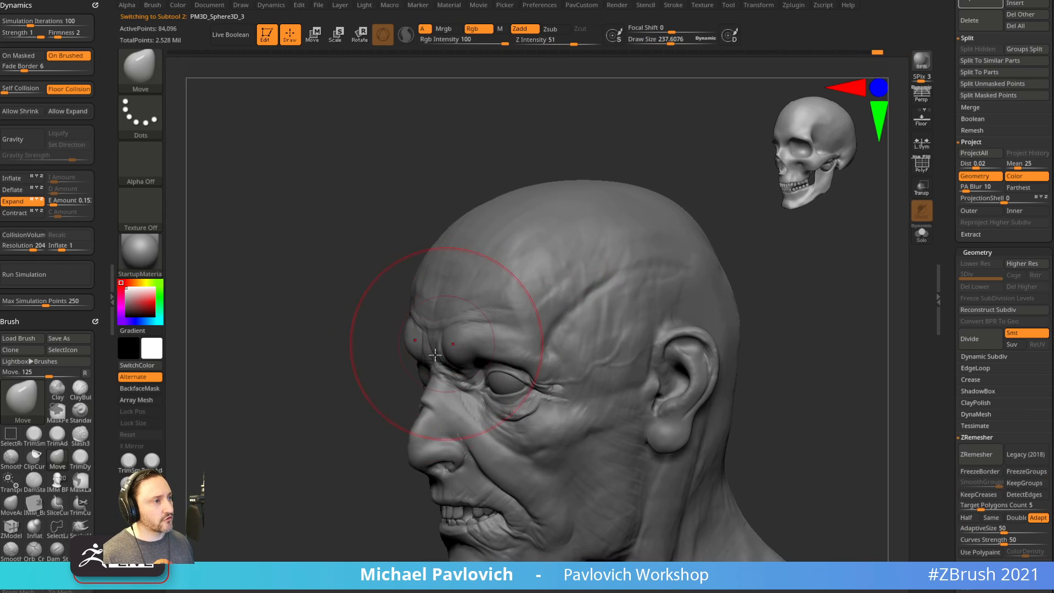
Make the PM3D_Sphere3D_10 head skin active again, with the Standard brush at a size of about 27.
left_click_drag(384, 364, 502, 369, "shift")
key("bracketleft")
key("b")
key("s")
key("t")
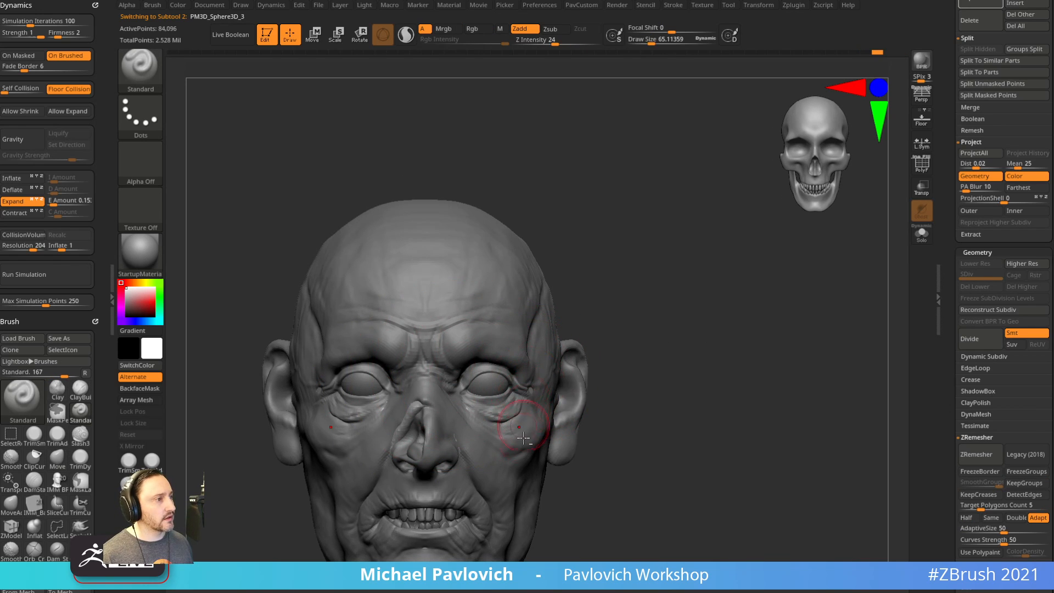
left_click(526, 431, "alt")
left_click_drag(642, 368, 680, 292, "alt")
mouse_move(654, 336)
left_mouse_down()
mouse_move(785, 329)
mouse_move(831, 305)
mouse_move(762, 285)
mouse_move(739, 316)
mouse_move(756, 312)
mouse_move(579, 356)
left_mouse_up()
key("s")
left_click(608, 363)
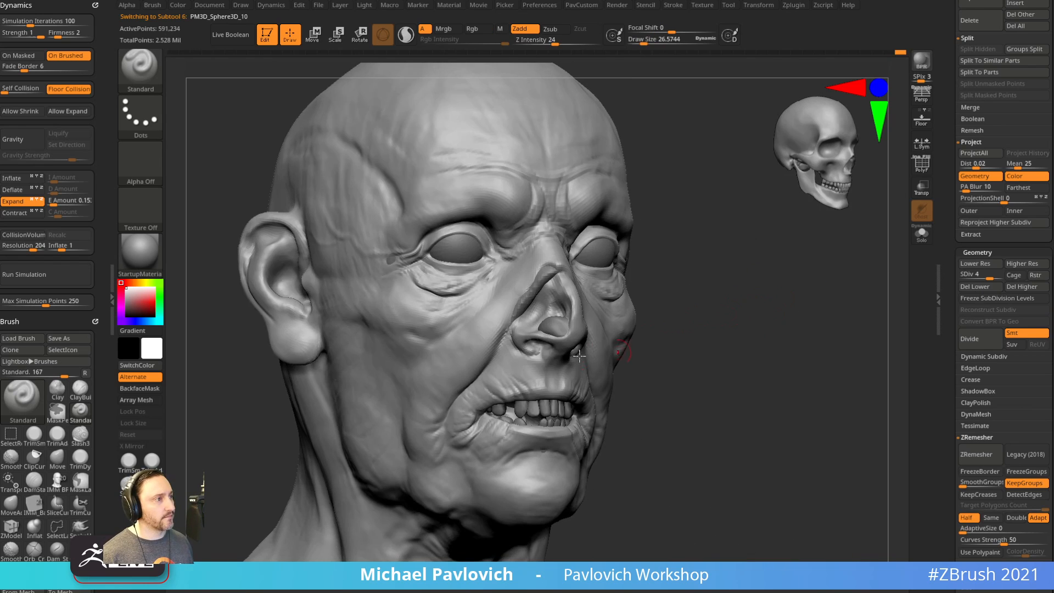
Carve two holes in the skin between nostril and upper lip with the Standard brush at intensity 33 and a size of about 22.
left_click_drag(653, 362, 632, 398, "alt")
key("s")
left_click(541, 387)
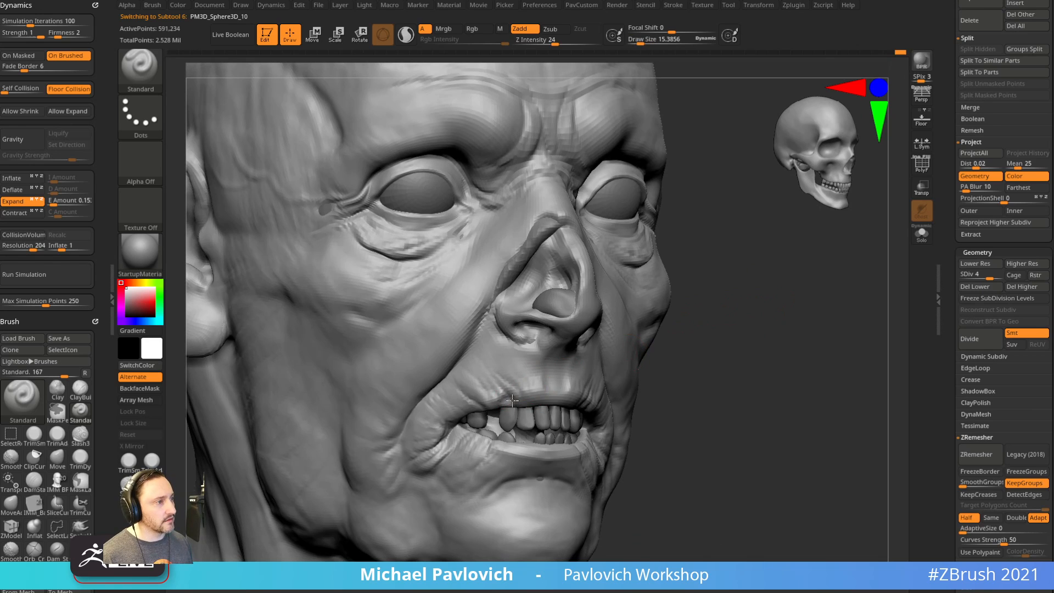
key("s")
left_click(535, 394)
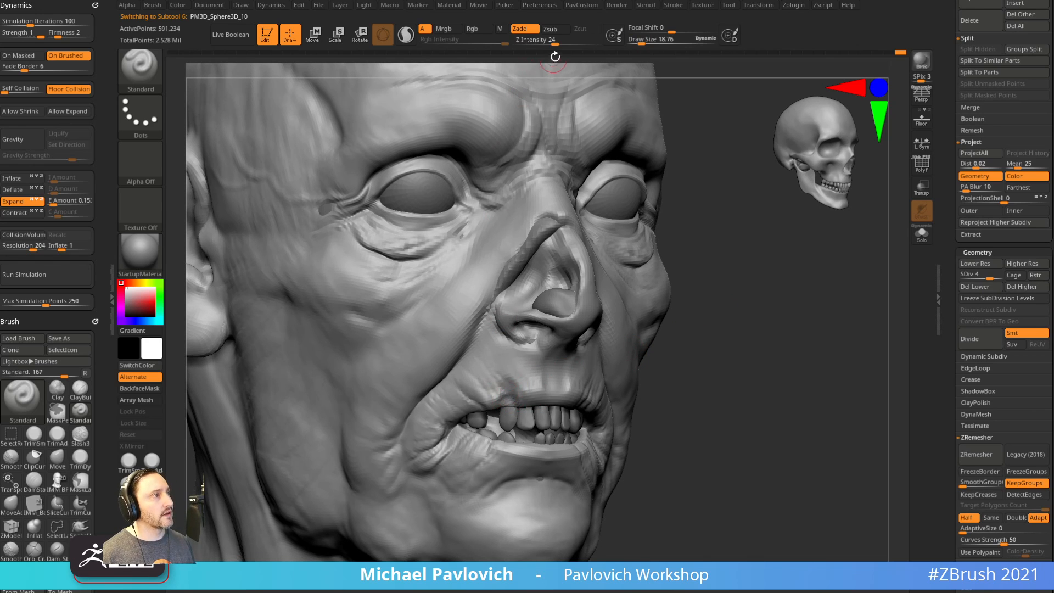
left_click(562, 41)
key("s")
left_click(497, 359)
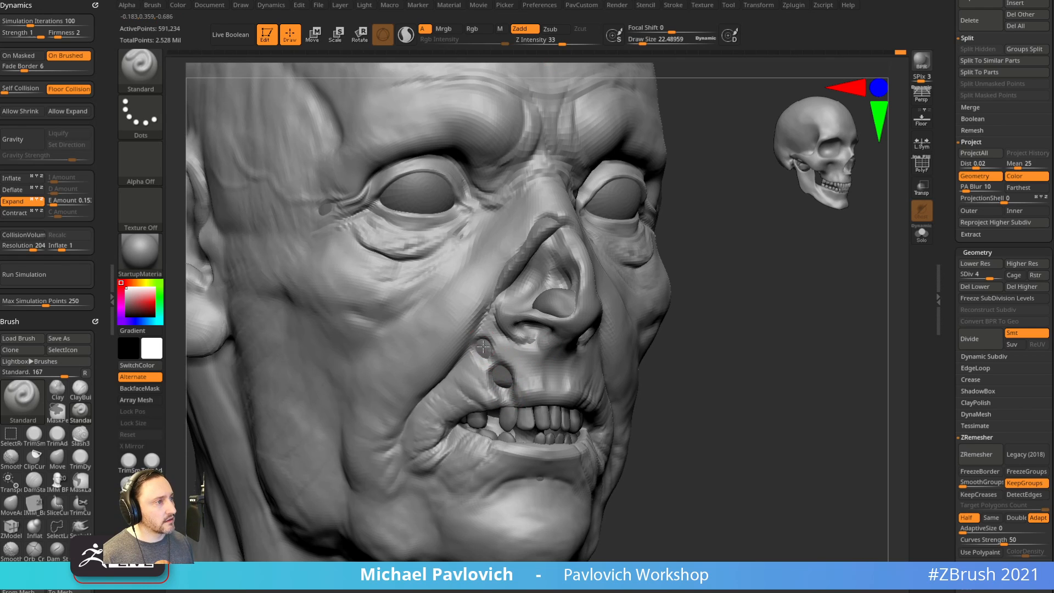
left_click_drag(706, 318, 618, 307)
mouse_move(709, 329)
left_mouse_down("alt")
mouse_move(715, 304)
mouse_move(625, 334)
left_mouse_up("alt")
left_click_drag(751, 356, 696, 336)
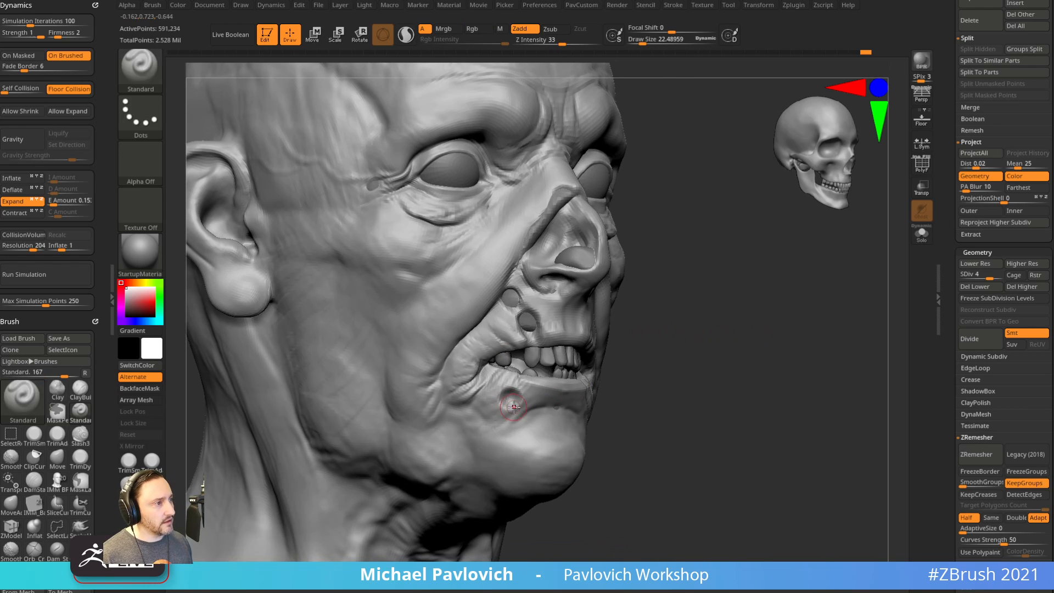
Carve a cluster of holes into the chin below the lower lip with the Standard brush at a size of about 22.
left_click_drag(527, 439, 517, 439, "alt")
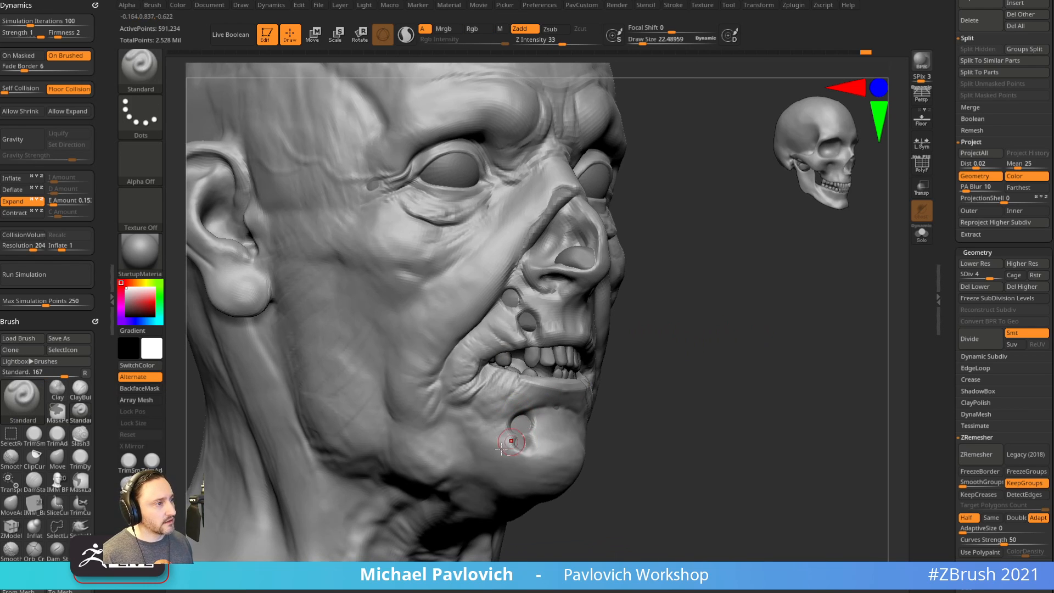
left_click_drag(681, 404, 620, 418)
left_click_drag(539, 449, 533, 457, "alt")
mouse_move(716, 374)
left_mouse_down()
mouse_move(698, 346)
mouse_move(742, 330)
mouse_move(713, 332)
left_mouse_up()
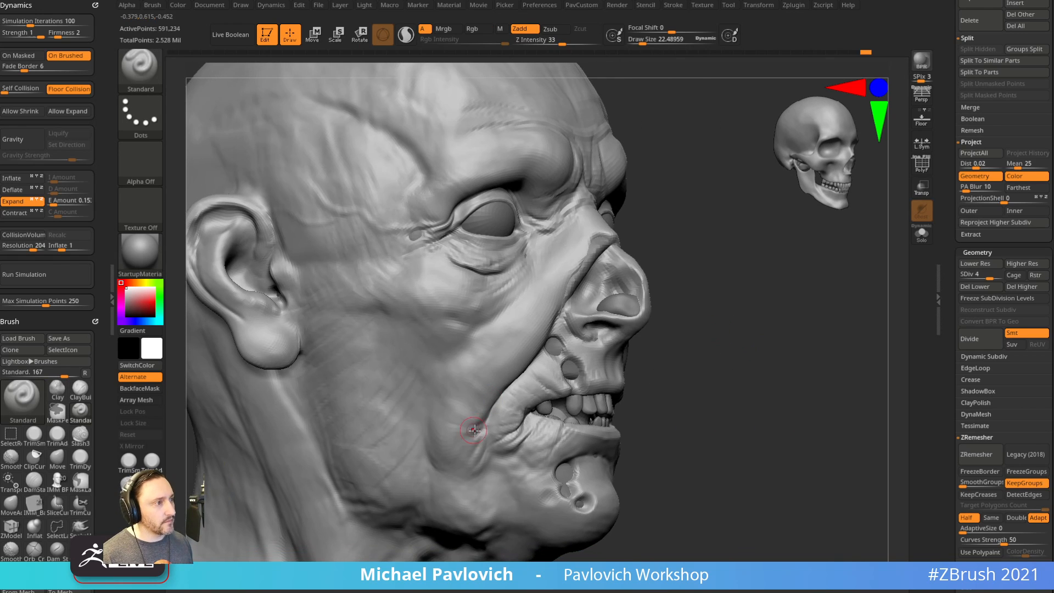
left_click_drag(733, 416, 757, 358)
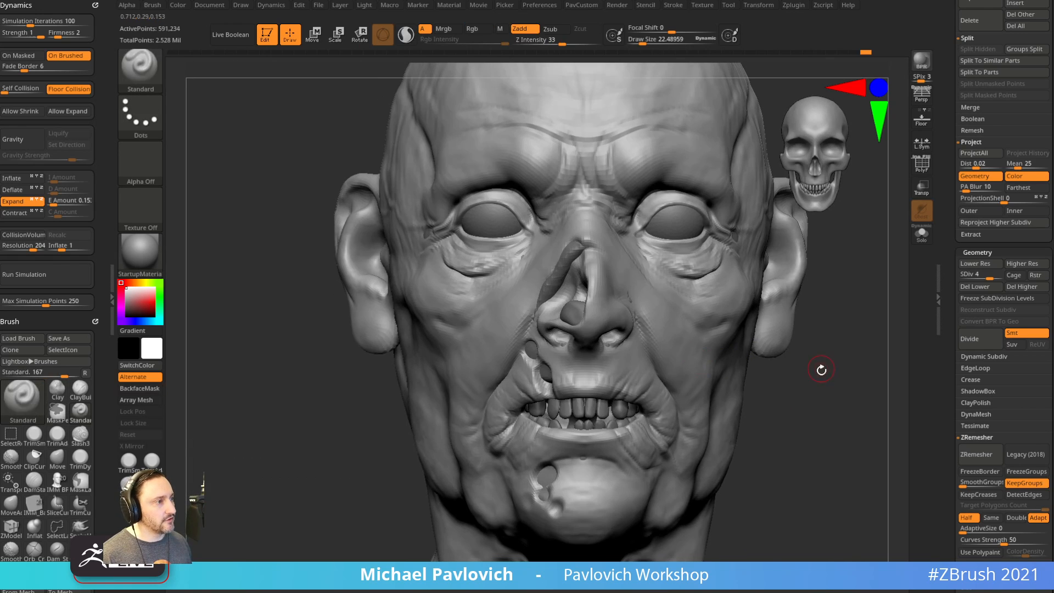
Carve holes into the temple and above the outer eye corner with the Standard brush at sizes of about 22 and 21.
mouse_move(821, 370)
left_mouse_down()
mouse_move(826, 423)
mouse_move(848, 388)
mouse_move(759, 350)
left_mouse_up()
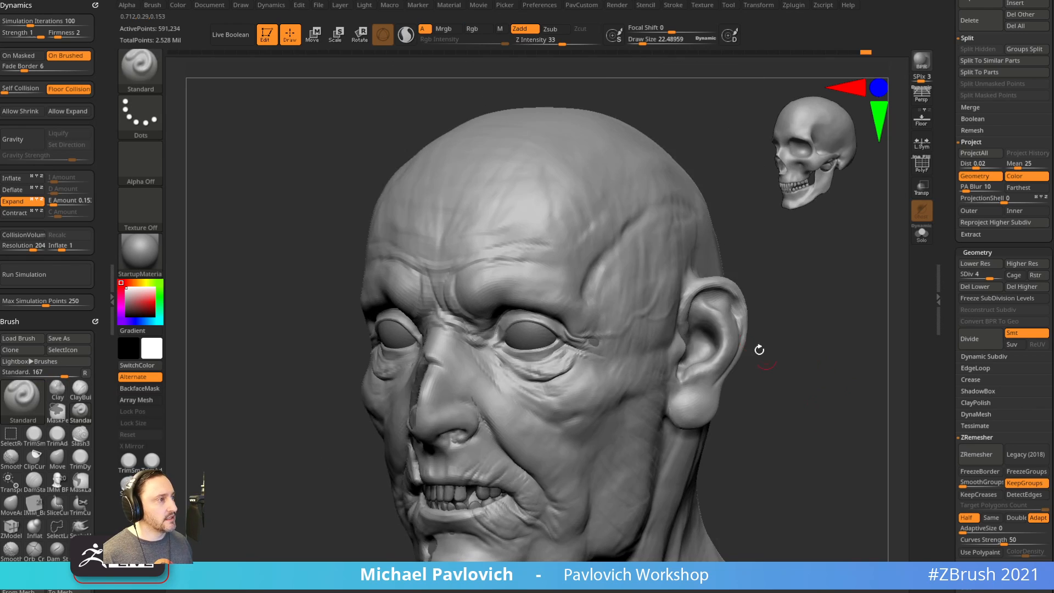
mouse_move(616, 266)
left_mouse_down("alt")
mouse_move(608, 285)
mouse_move(622, 269)
left_mouse_up("alt")
left_click_drag(786, 258, 761, 260)
key("s")
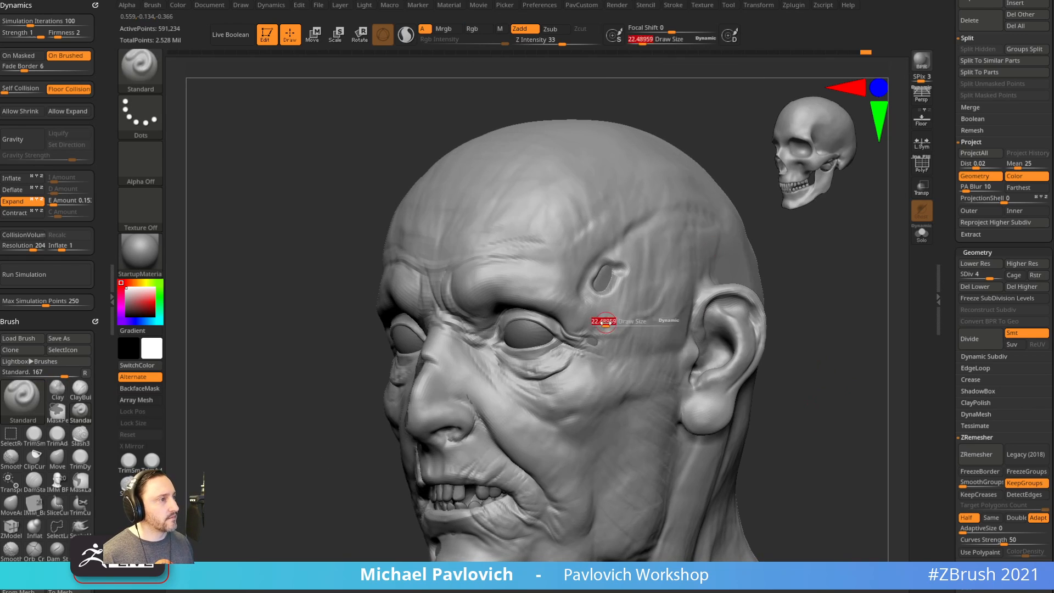
left_click(605, 323)
left_click_drag(595, 324, 604, 318, "alt")
left_click_drag(816, 276, 785, 248, "alt")
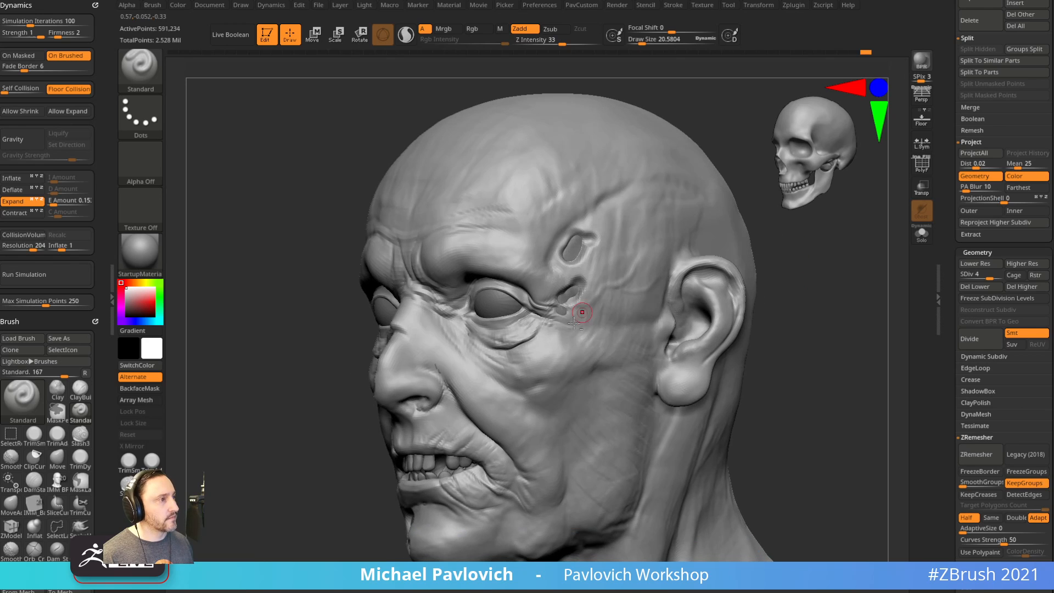
Extend the holes beside the outer eye corner and carve an opening into the cheek below the eye with the Standard brush.
mouse_move(568, 324)
left_mouse_down("alt")
mouse_move(580, 317)
mouse_move(570, 330)
left_mouse_up("alt")
left_click_drag(809, 293, 799, 261, "alt")
mouse_move(514, 333)
left_mouse_down("alt")
mouse_move(531, 354)
mouse_move(522, 350)
left_mouse_up("alt")
left_click_drag(785, 308, 813, 293)
key("s")
mouse_move(540, 358)
left_mouse_down()
mouse_move(517, 345)
mouse_move(540, 357)
left_mouse_up()
Carve elongated holes down the lower cheek and a larger hole in the upper temple with the Standard brush at about 31.
left_click_drag(764, 340, 706, 347)
left_click_drag(561, 380, 569, 410, "alt")
mouse_move(834, 407)
left_mouse_down("alt")
mouse_move(821, 372)
mouse_move(805, 372)
left_mouse_up("alt")
mouse_move(569, 385)
left_mouse_down("alt")
mouse_move(596, 425)
mouse_move(582, 389)
left_mouse_up("alt")
left_click_drag(802, 351, 708, 336)
mouse_move(584, 203)
left_mouse_down("alt")
mouse_move(581, 187)
mouse_move(603, 180)
mouse_move(600, 189)
left_mouse_up("alt")
Step back through the undo history to before the facial holes, and restore the latest state to compare them.
key("ctrl+z")
key("ctrl+z")
key("ctrl+z")
key("ctrl+z")
key("ctrl+z")
key("ctrl+z")
key("ctrl+z")
key("ctrl+z")
key("ctrl+z")
key("ctrl+z")
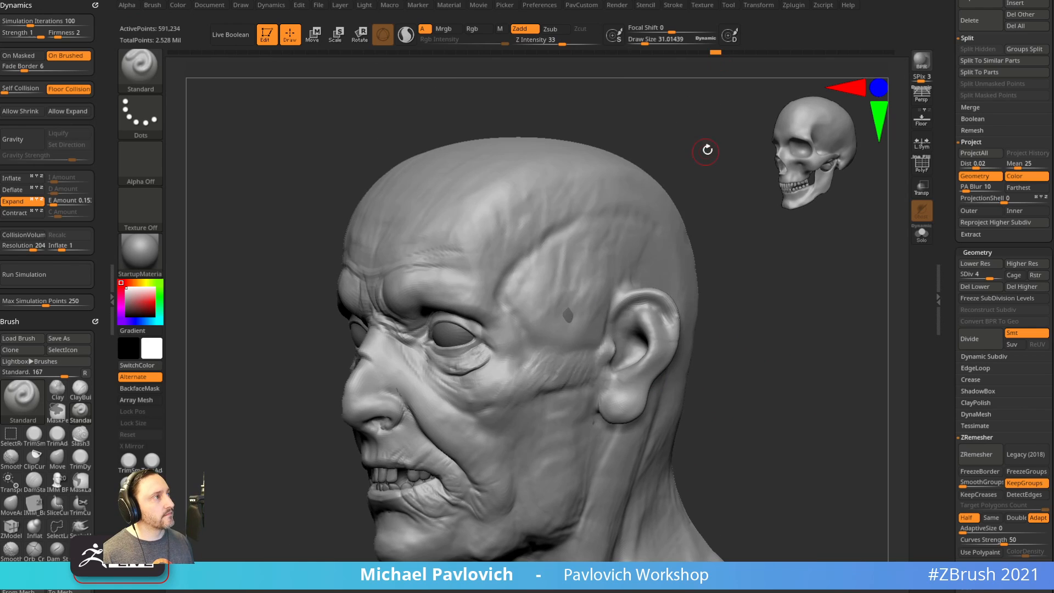
left_click(885, 53)
mouse_move(709, 204)
left_mouse_down()
mouse_move(718, 184)
mouse_move(706, 166)
left_mouse_up()
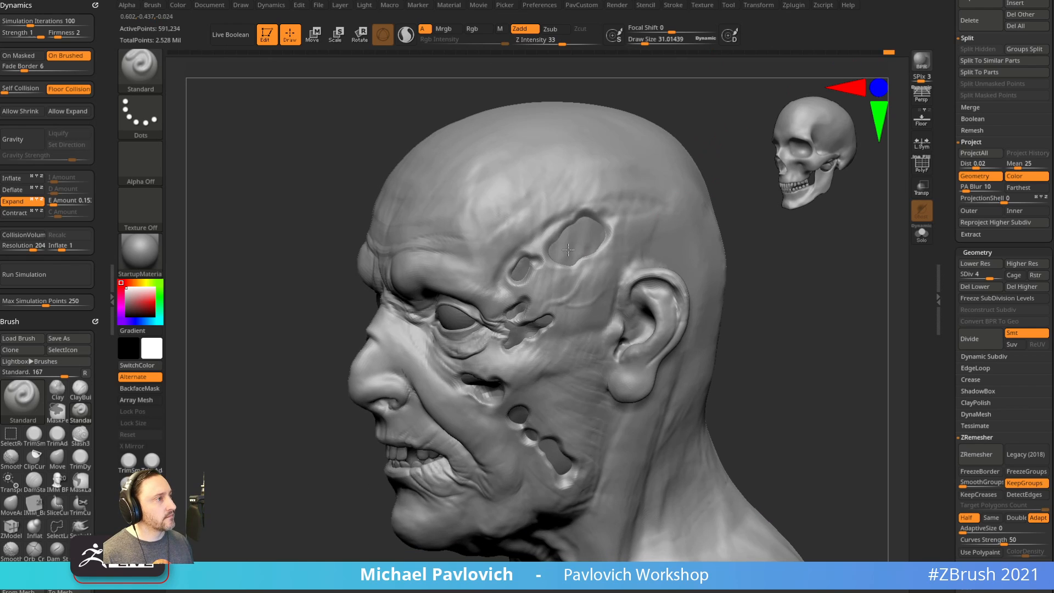
left_click_drag(744, 279, 663, 301)
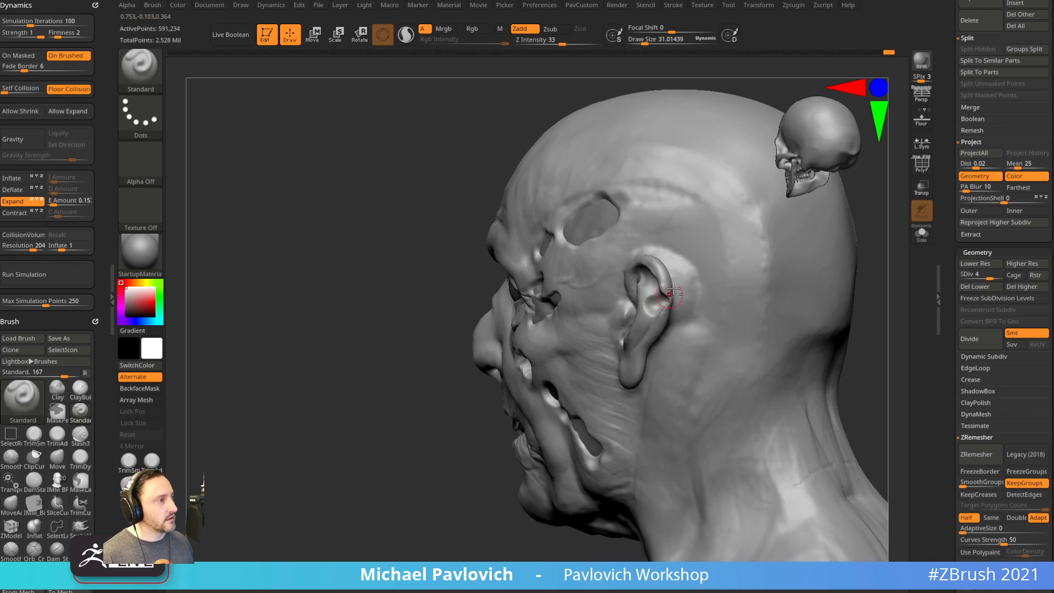
Carve a notch into the outer rim of the damaged-side ear with the Standard brush.
left_click_drag(839, 281, 750, 284)
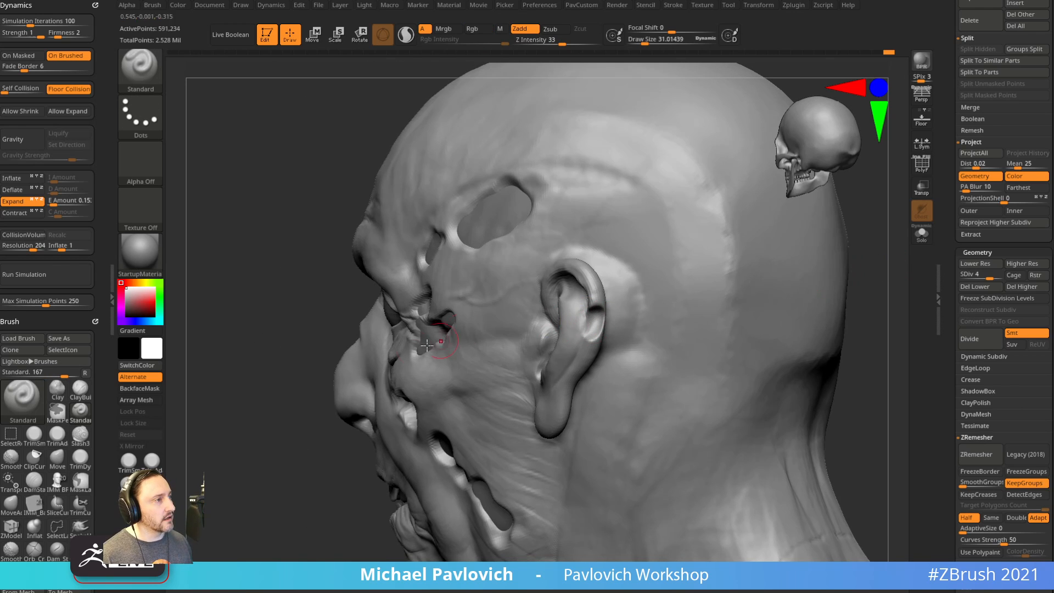
left_click_drag(325, 310, 440, 289)
left_click_drag(616, 315, 603, 310, "alt")
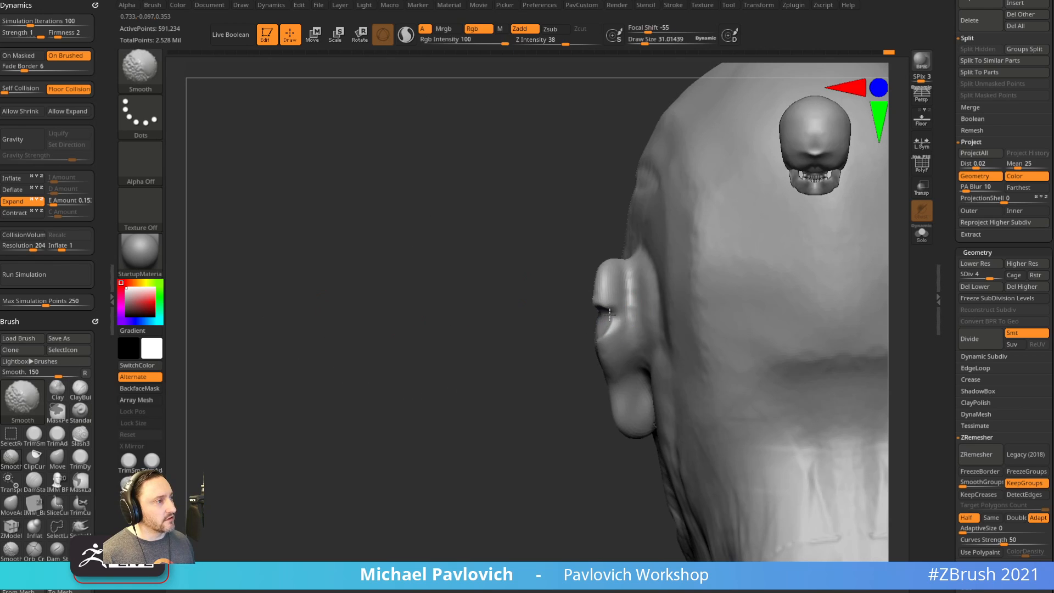
left_click_drag(538, 365, 618, 346)
left_click_drag(739, 313, 726, 324, "alt")
Reduce the draw size to about 22 and carve more ragged notches along the ear's rear edge above the lobe.
key("s")
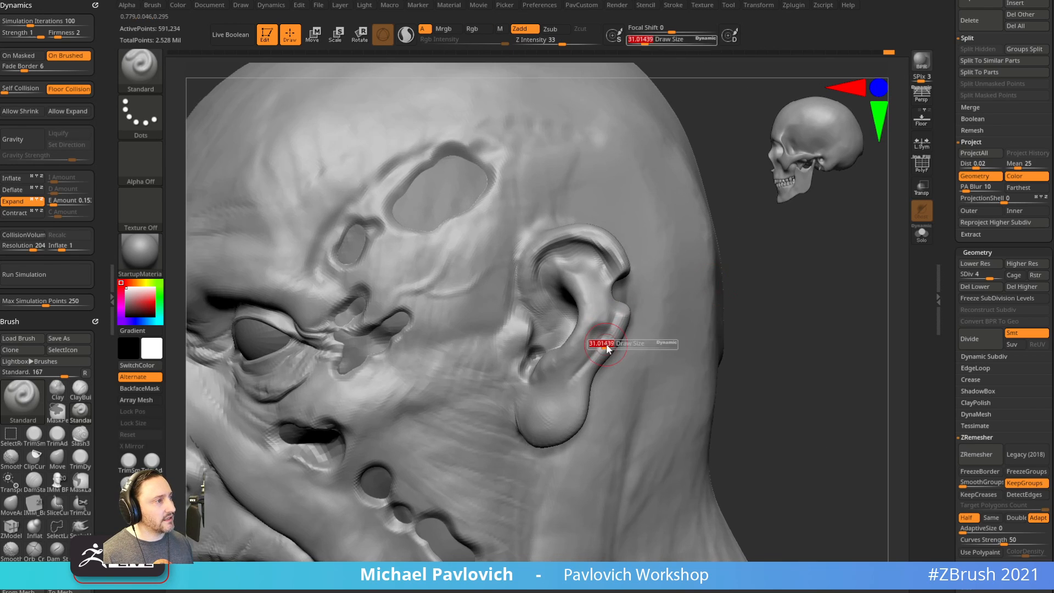
left_click(603, 349)
left_click_drag(755, 273, 684, 285, "shift")
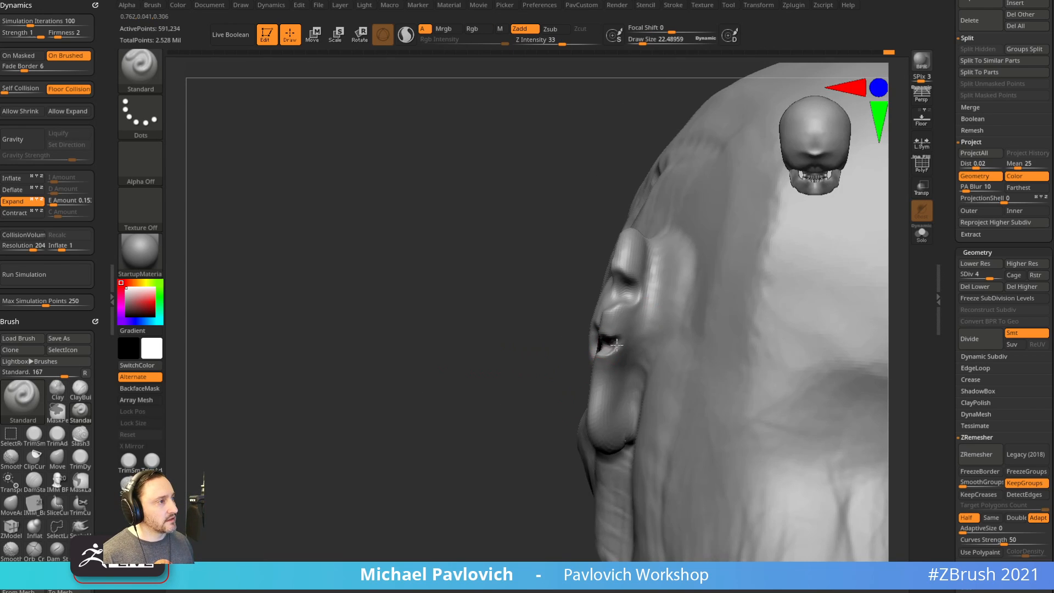
left_click_drag(560, 339, 714, 305)
mouse_move(598, 358)
left_mouse_down("alt")
mouse_move(574, 374)
mouse_move(535, 373)
left_mouse_up("alt")
left_click_drag(693, 324, 697, 299, "alt")
left_click_drag(697, 299, 761, 285, "shift")
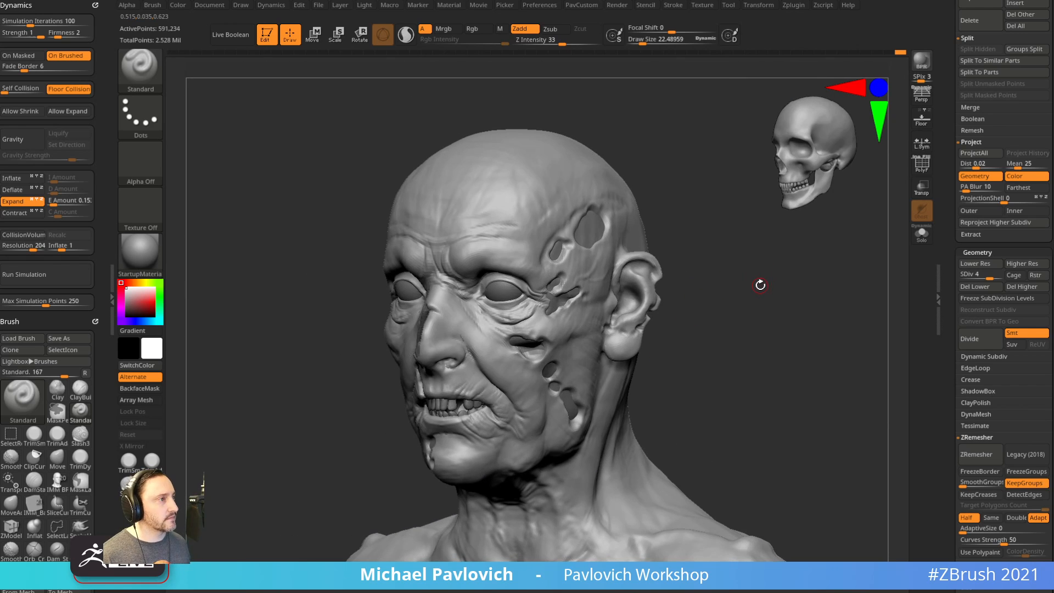
Sculpt the skin edges around the temple and outer-eye holes with the Standard brush at a draw size of about 14.
left_click_drag(831, 335, 858, 398, "alt")
left_click_drag(838, 184, 830, 308, "alt")
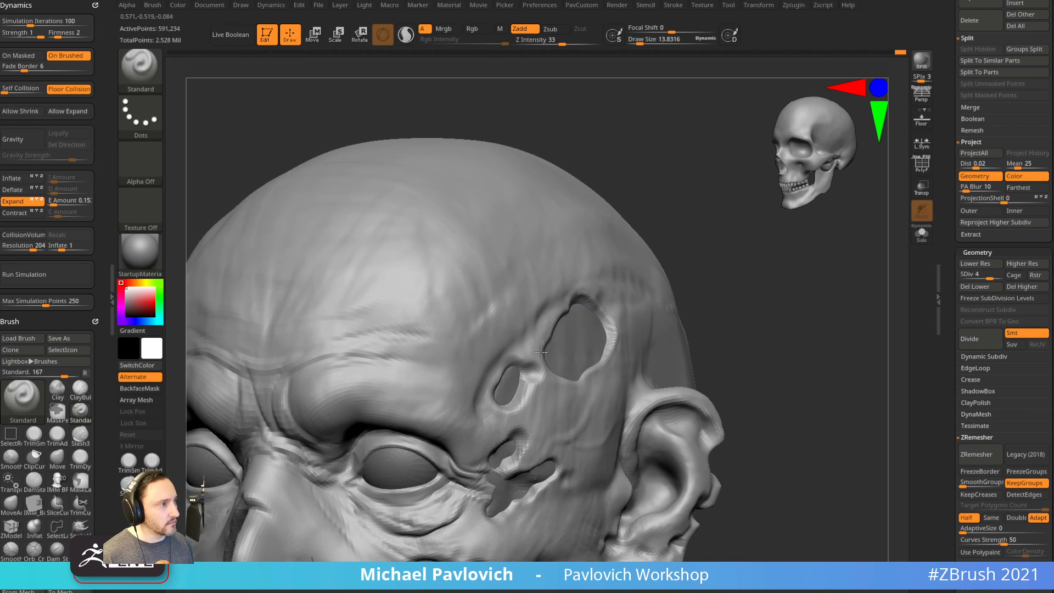
right_click_drag(553, 374, 512, 362)
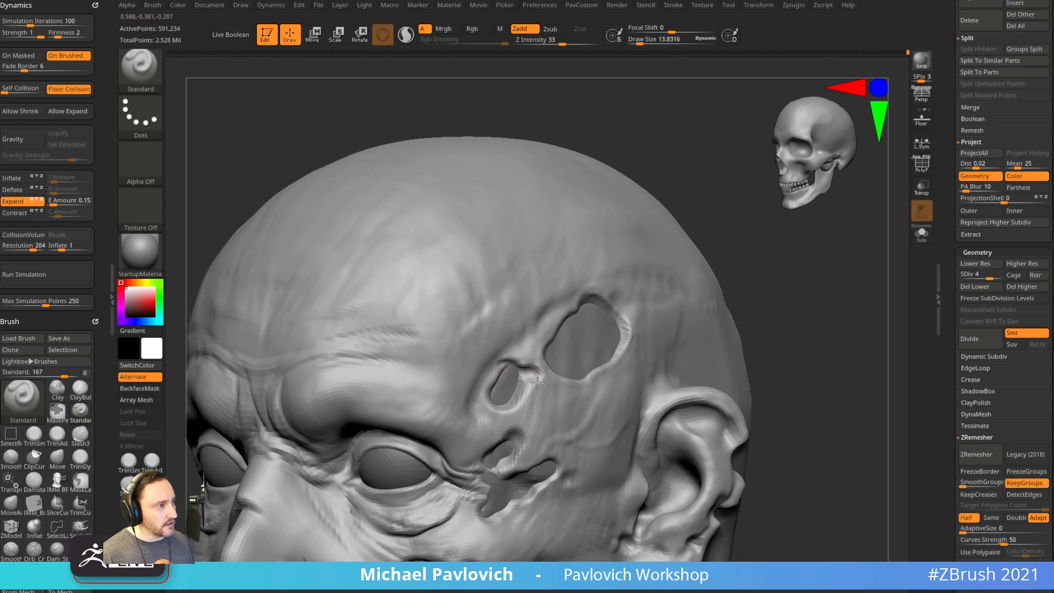
left_click_drag(537, 383, 505, 417)
left_click_drag(801, 285, 793, 193, "alt")
left_click_drag(510, 358, 489, 353)
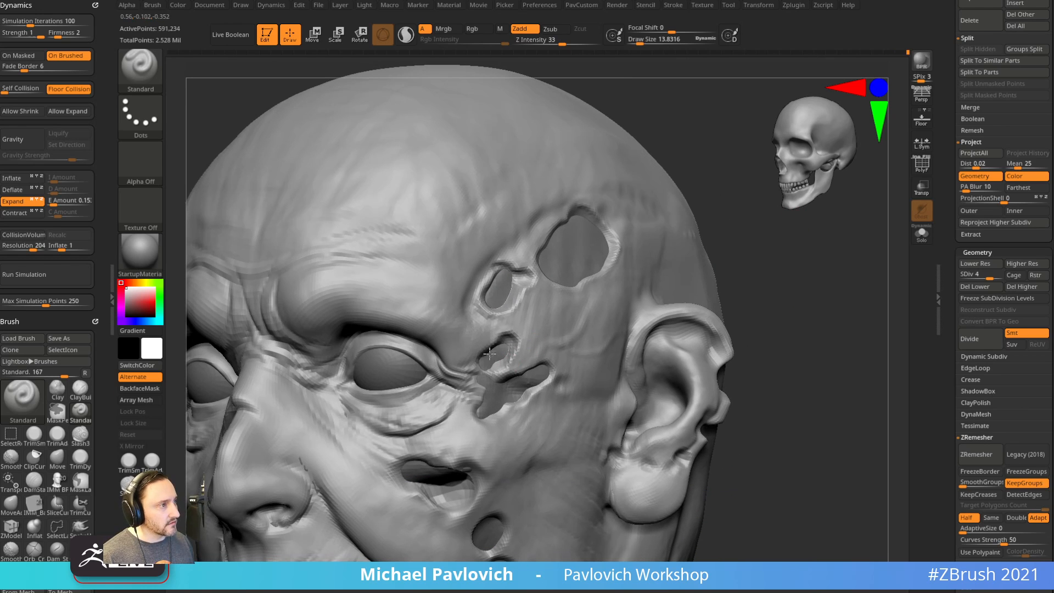
left_click_drag(771, 281, 735, 277)
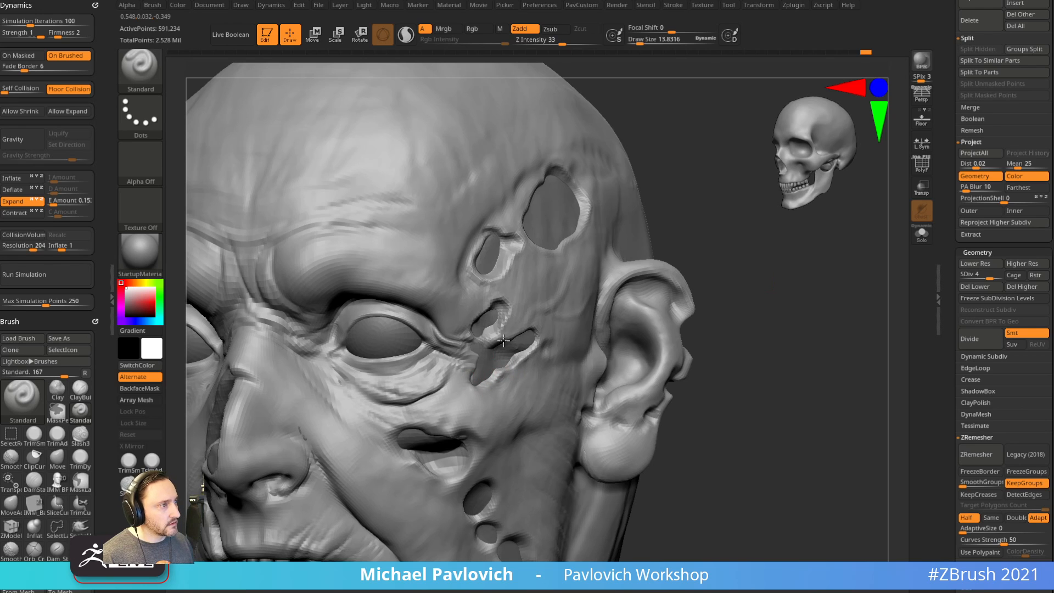
left_click_drag(766, 346, 777, 277, "alt")
right_click_drag(454, 409, 511, 343)
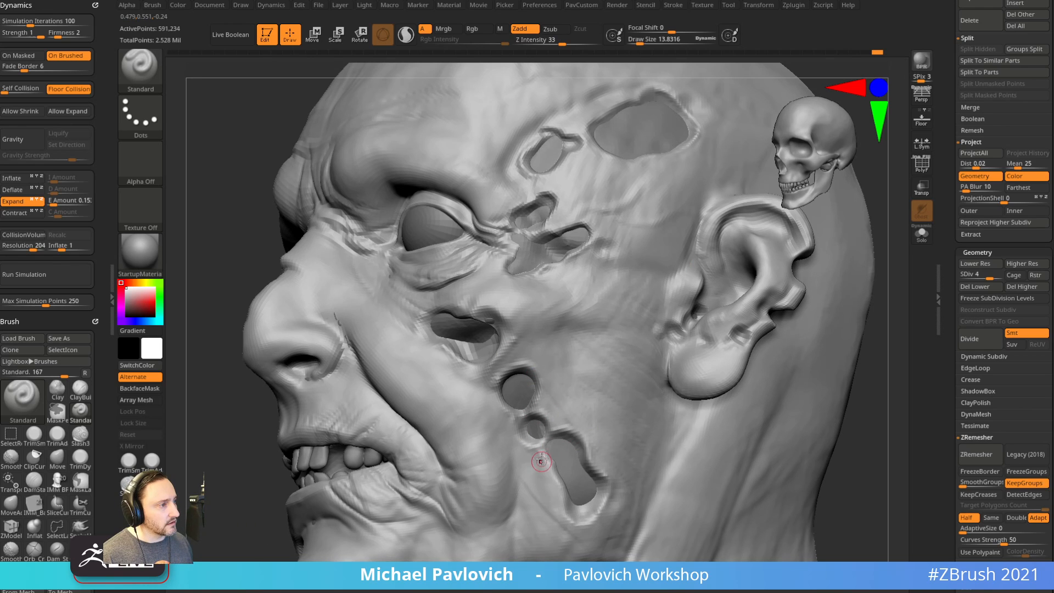
Define the torn skin edge around the elongated hole on the jaw with Standard brush strokes.
left_click_drag(542, 460, 596, 517)
mouse_move(821, 440)
left_mouse_down()
mouse_move(861, 422)
mouse_move(846, 404)
left_mouse_up()
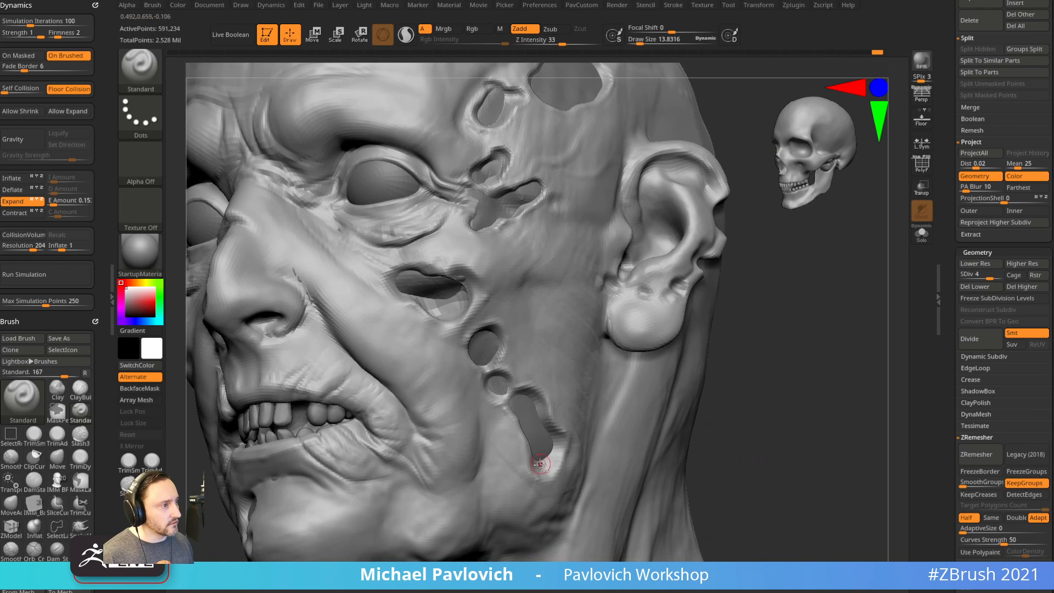
left_click_drag(741, 350, 572, 365)
Switch the active tool to the skeleton anatomy model and frame its skull from the front.
left_click_drag(748, 400, 764, 372)
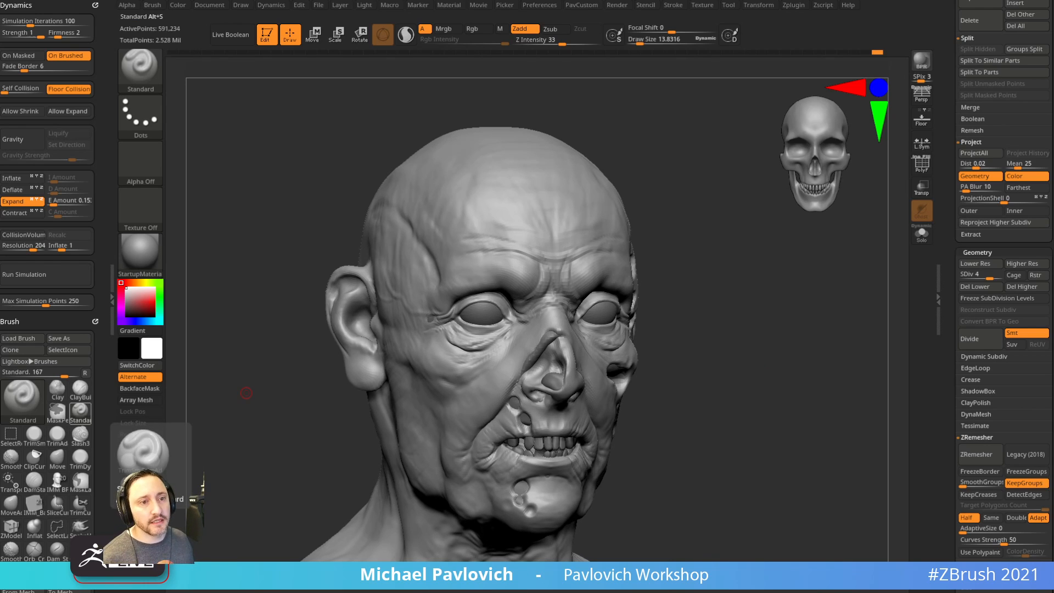
left_click_drag(830, 337, 812, 336)
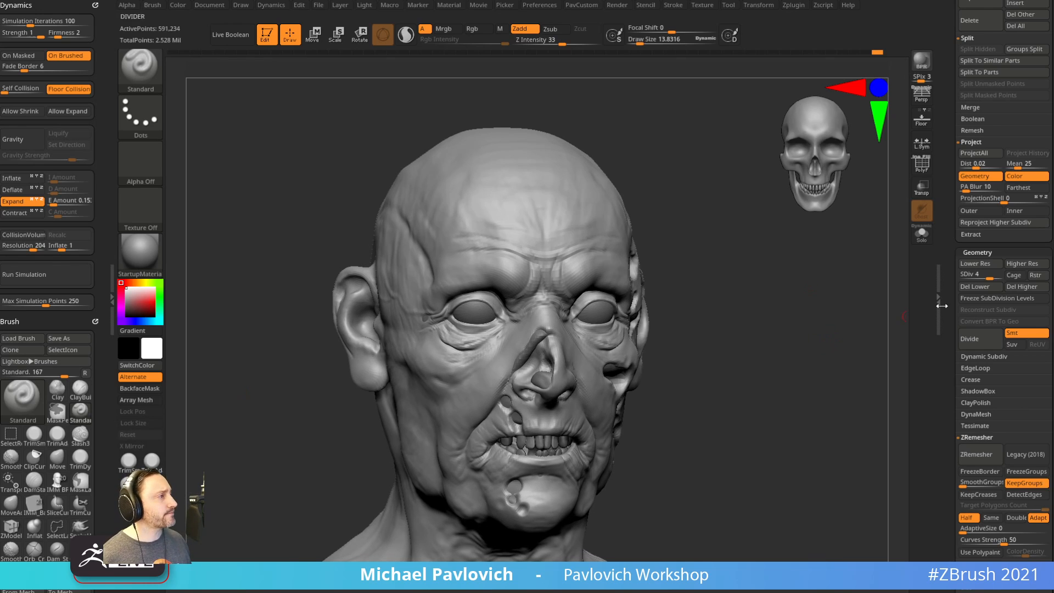
left_click_drag(951, 290, 946, 502)
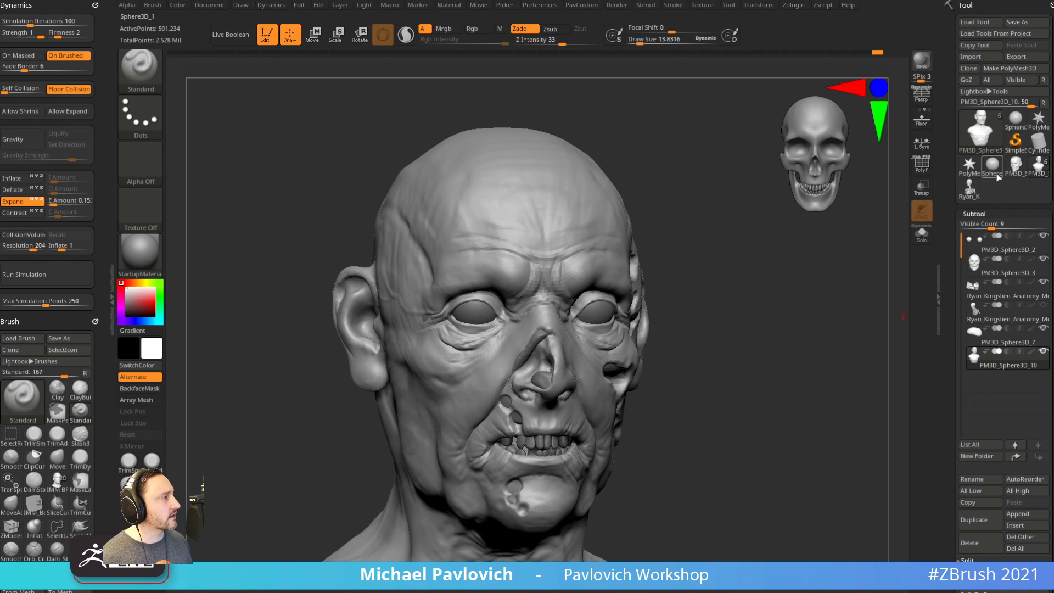
left_click(970, 189)
mouse_move(689, 172)
left_mouse_down("alt")
mouse_move(737, 332)
mouse_move(661, 401)
left_mouse_up("alt")
Insert a mirrored Sphere16 primitive in the skull's eye sockets and split the eyeballs into their own subtool.
key("alt+i")
key("m")
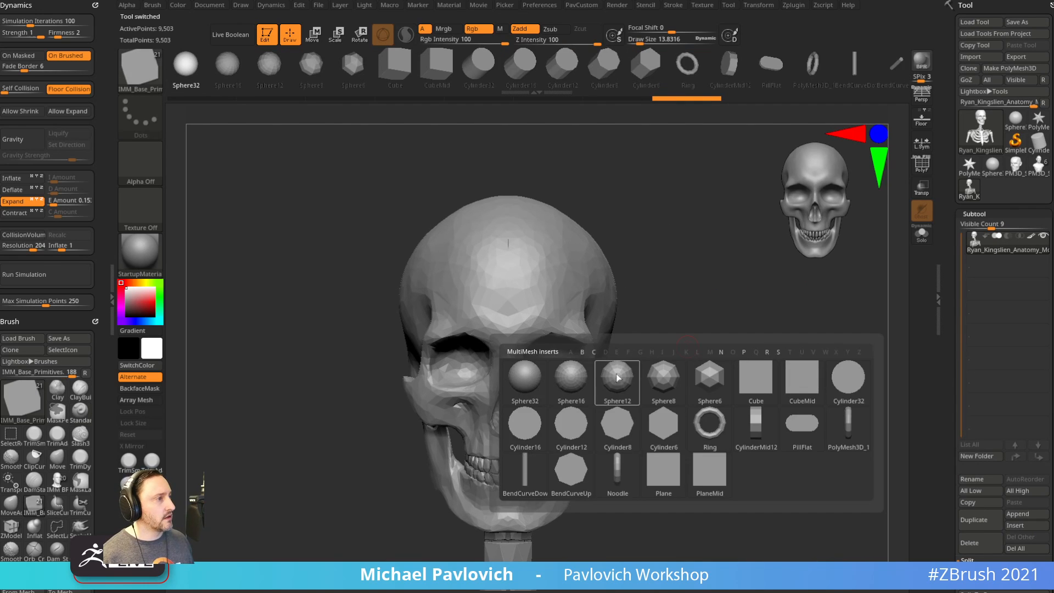
left_click(571, 375)
left_click_drag(557, 366, 570, 367)
key("3")
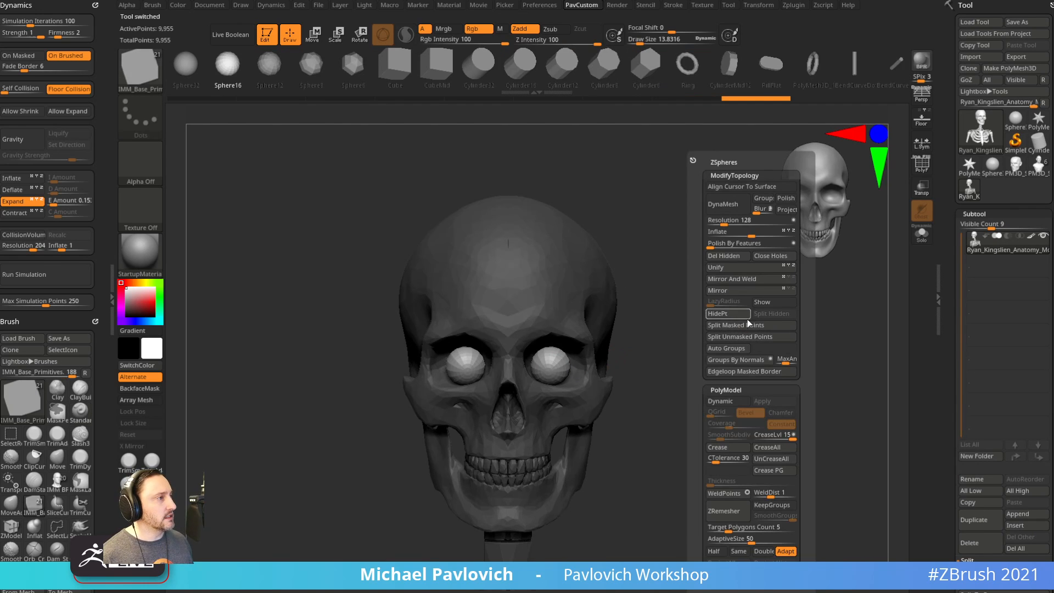
left_click(736, 325)
Turn on transparency and reposition the eyeball spheres inside the sockets from a side view with the transform gizmo.
left_click_drag(640, 348, 802, 286)
right_click_drag(802, 287, 817, 324, "ctrl")
left_click(922, 189)
key("w")
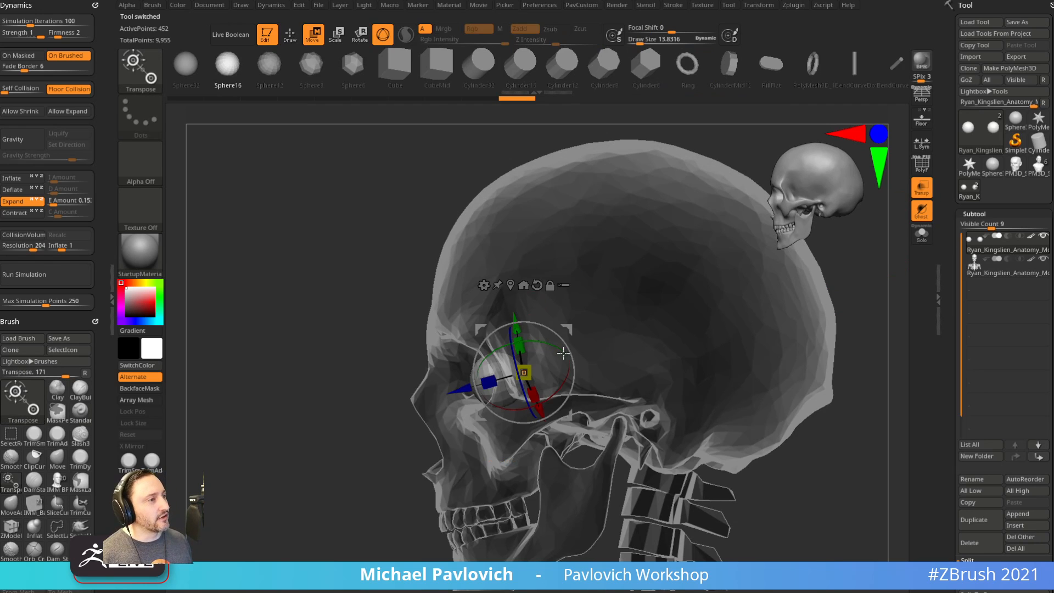
left_click(524, 285)
mouse_move(523, 352)
left_mouse_down()
mouse_move(545, 367)
mouse_move(531, 330)
left_mouse_up()
key("q")
Make the eyeballs the active subtool, enable local symmetry, and adjust both spheres with the transform gizmo to fit the sockets.
left_click_drag(352, 428, 420, 440, "shift")
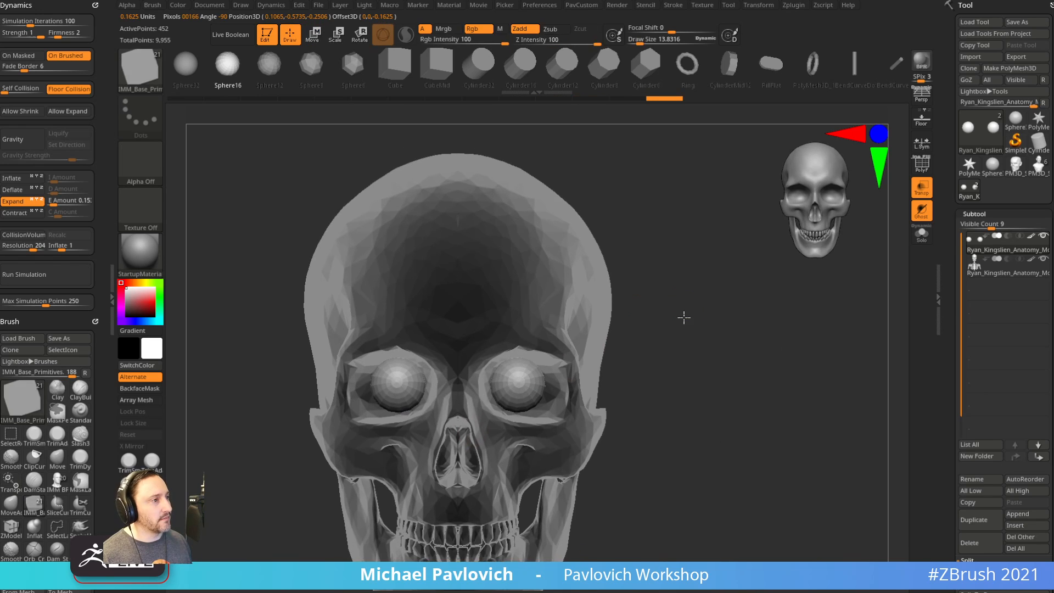
key("w")
left_click(522, 357, "alt")
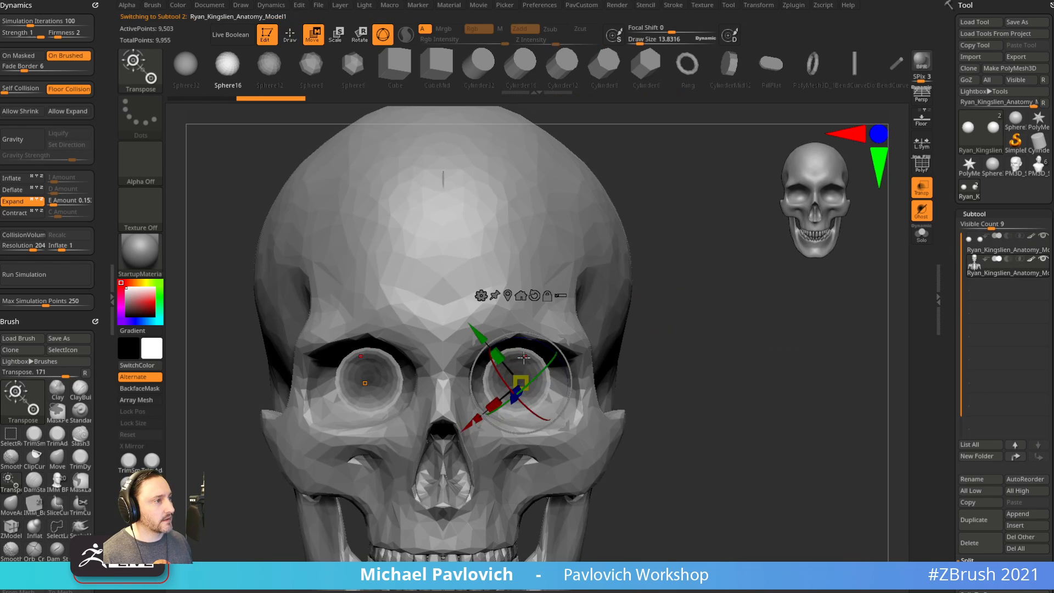
left_click(527, 362, "alt")
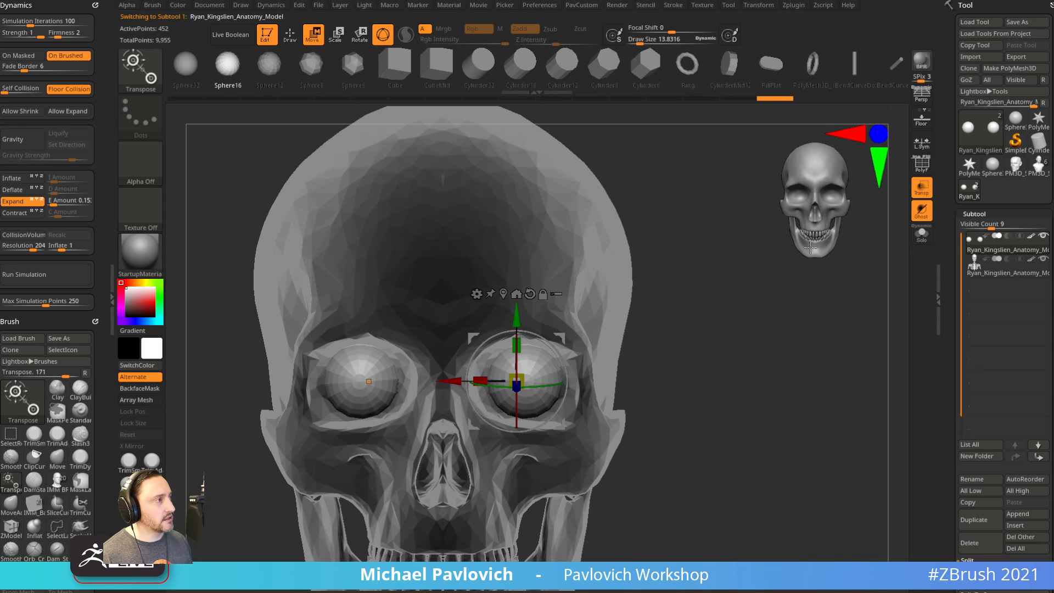
left_click(923, 142)
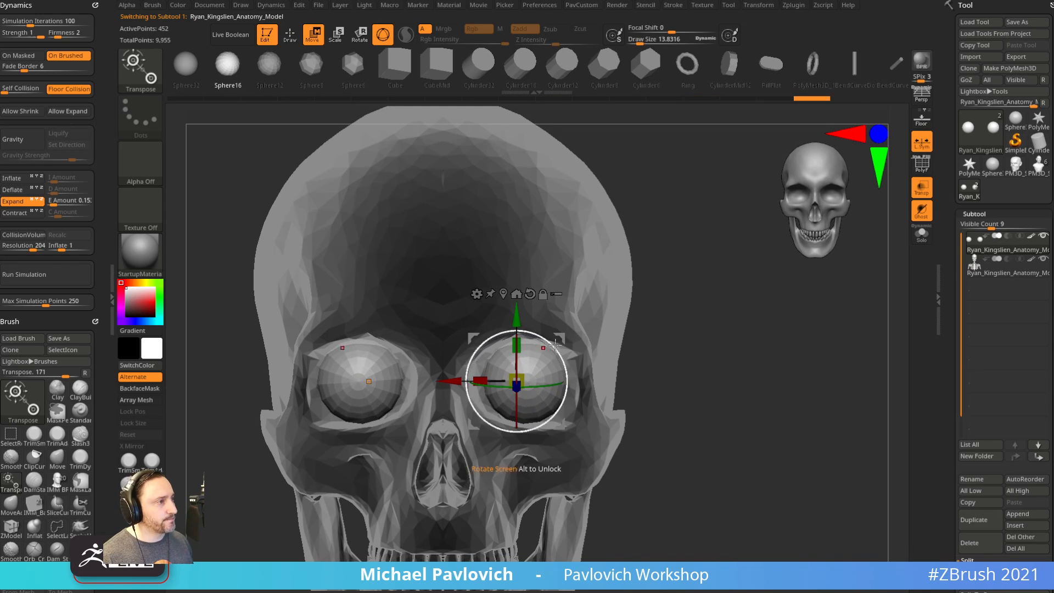
left_click_drag(559, 335, 616, 332)
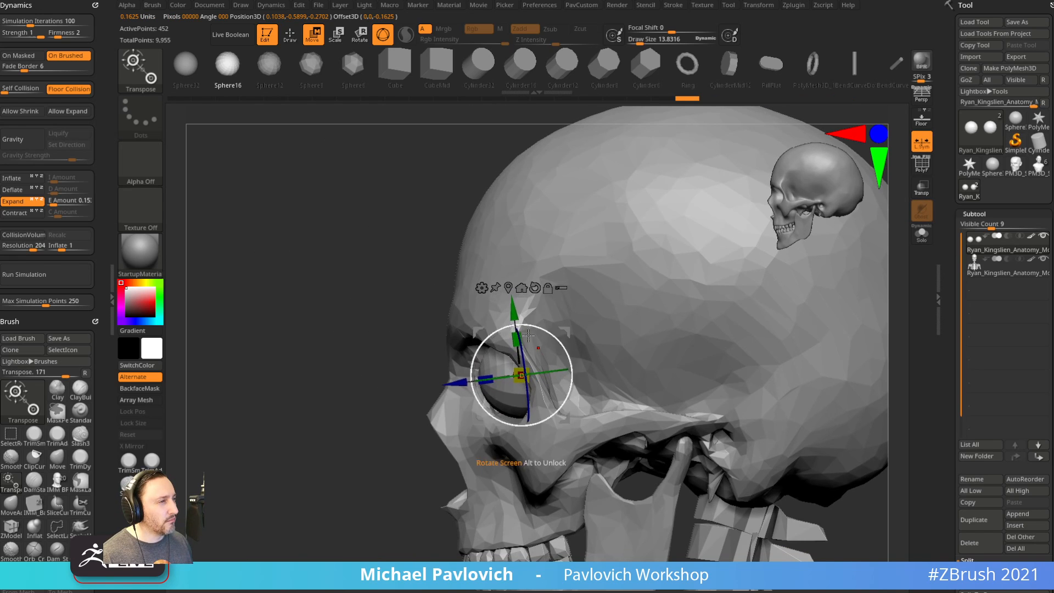
right_click_drag(567, 340, 708, 310, "shift")
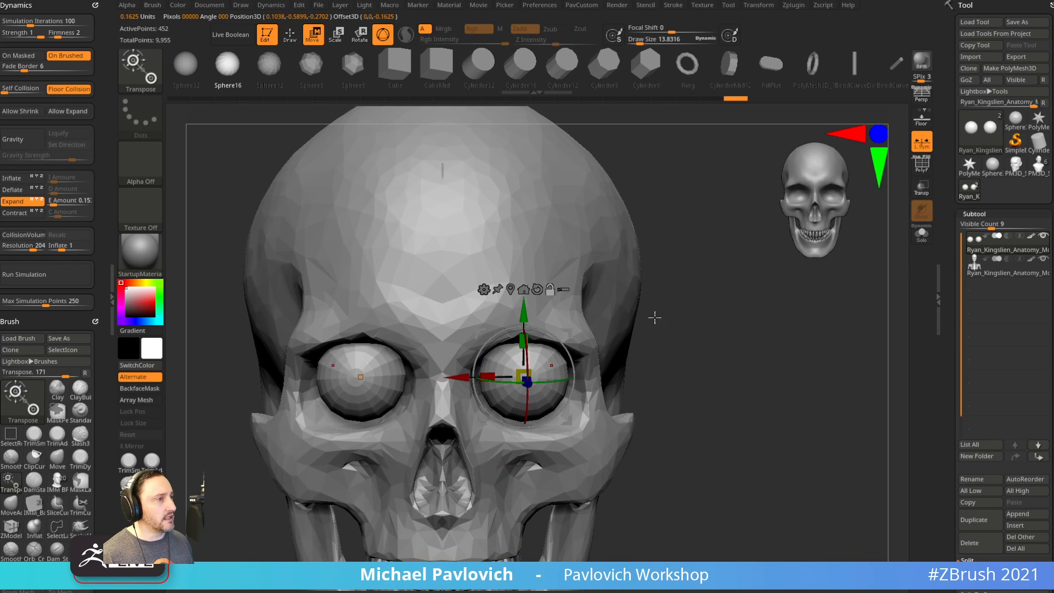
Return to draw mode with the Standard brush at a draw size of about 12 and frame the skull's eyeballs.
key("q")
mouse_move(697, 327)
left_mouse_down()
mouse_move(668, 287)
mouse_move(692, 280)
mouse_move(705, 306)
mouse_move(669, 302)
mouse_move(700, 297)
left_mouse_up()
key("b")
key("s")
key("t")
key("s")
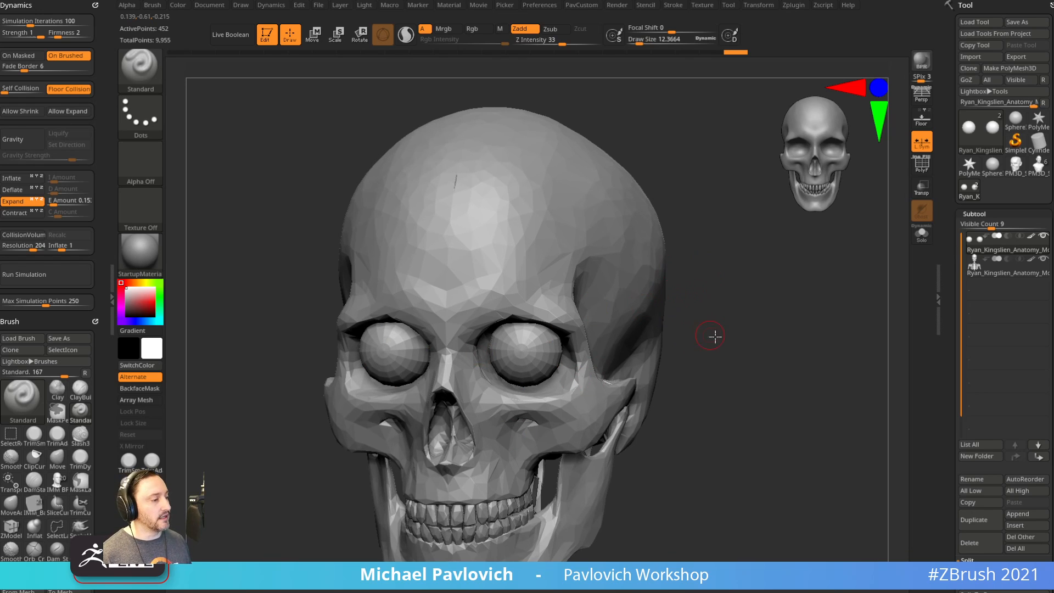
left_click_drag(716, 337, 725, 334, "shift")
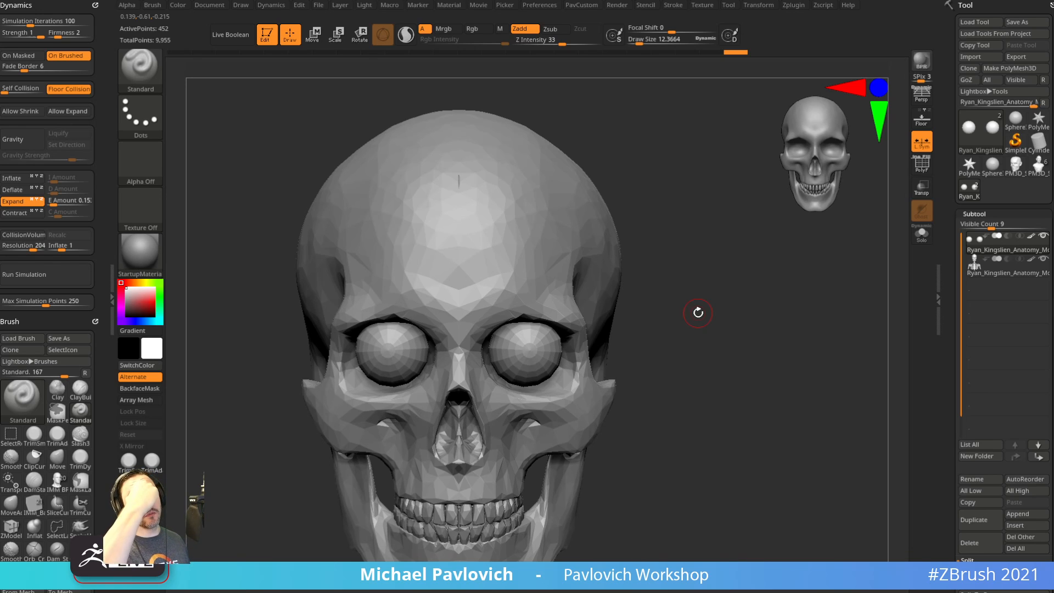
mouse_move(707, 325)
left_mouse_down("alt")
mouse_move(714, 336)
mouse_move(723, 330)
left_mouse_up("alt")
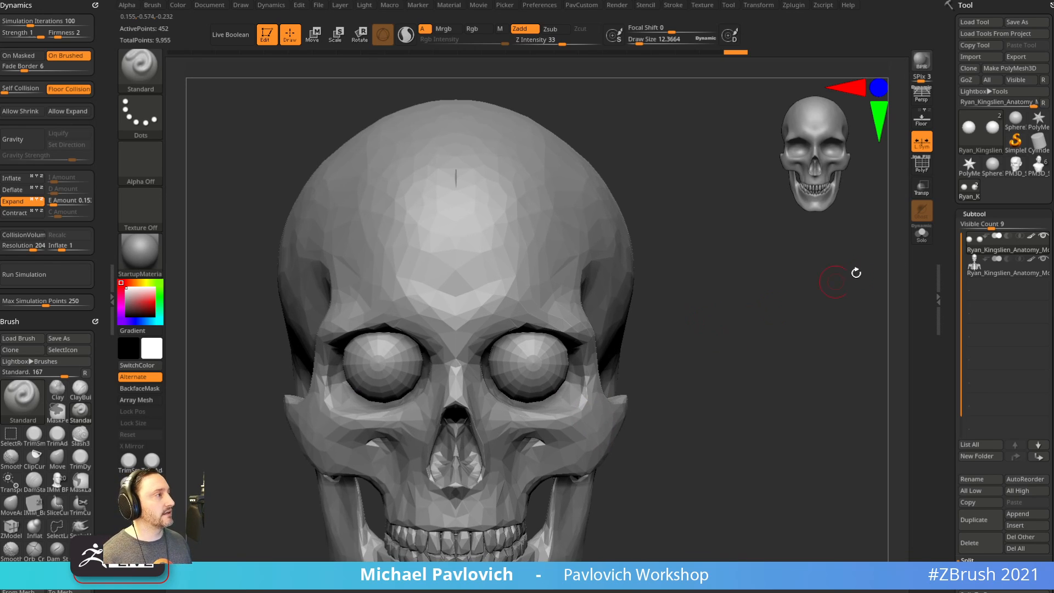
Switch to the early head sculpt PM3D_Sphere3D_1 and duplicate its subtool.
left_click(1016, 165)
left_click_drag(891, 297, 764, 311, "alt")
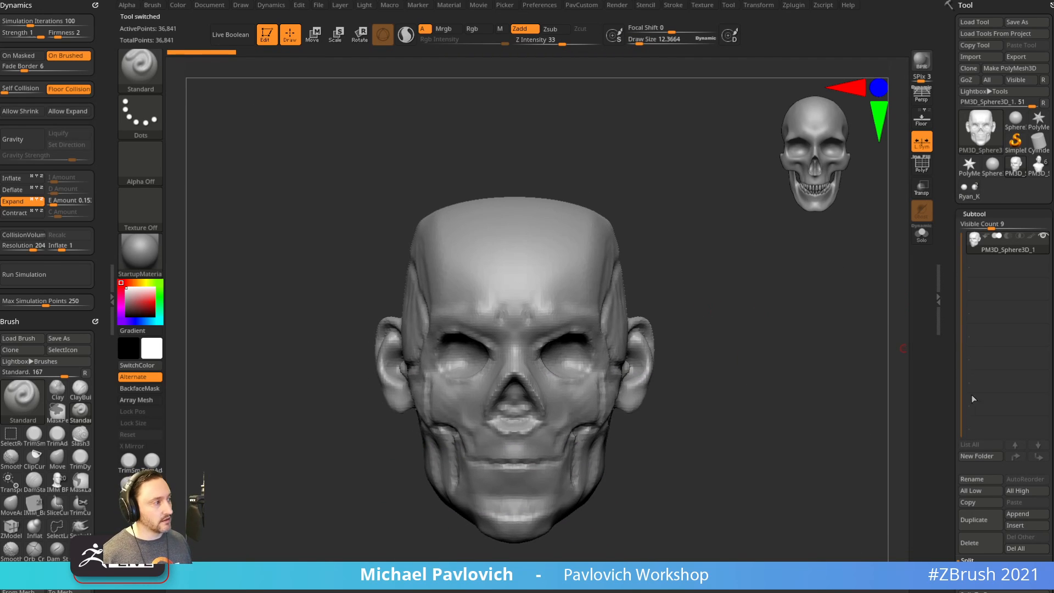
left_click(974, 520)
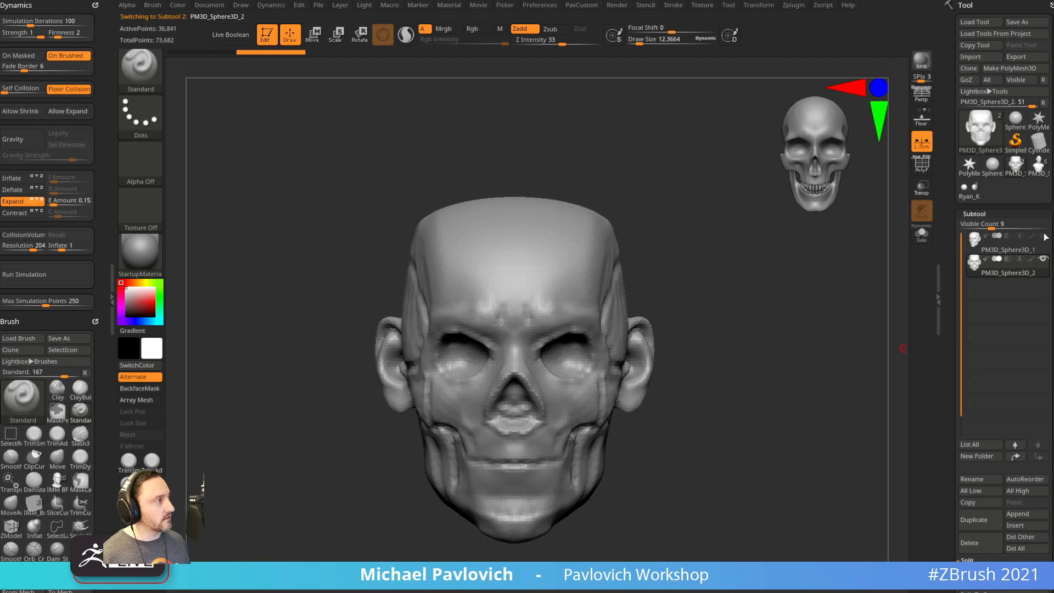
Fill the hollow eye sockets of the duplicated head with rounded masses using the Clay brush.
key("b")
key("c")
key("l")
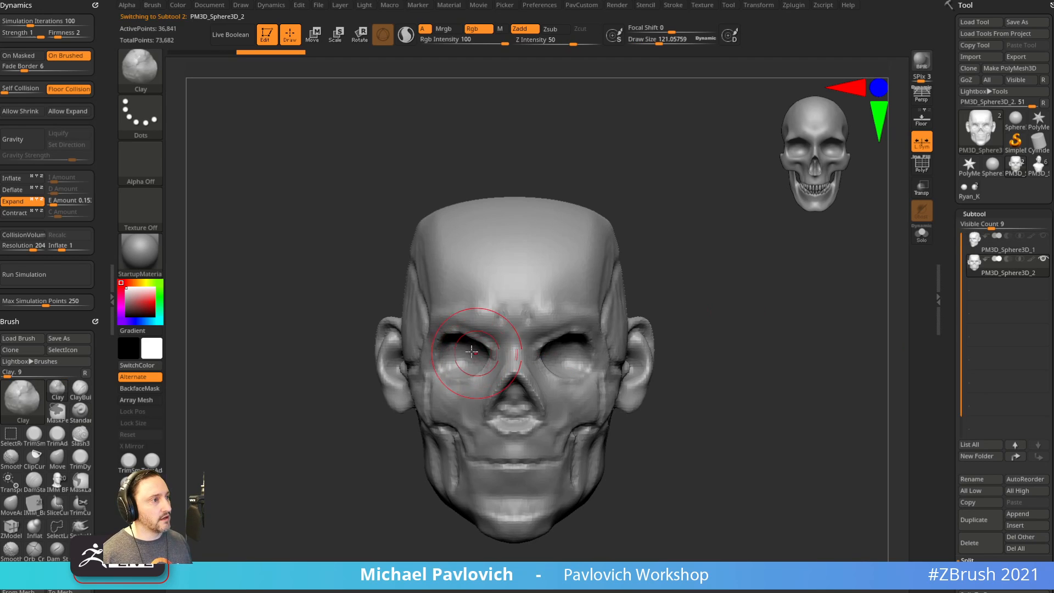
left_click_drag(468, 356, 476, 359)
left_click_drag(453, 349, 479, 354)
left_click_drag(460, 351, 480, 353)
left_click_drag(457, 351, 477, 357)
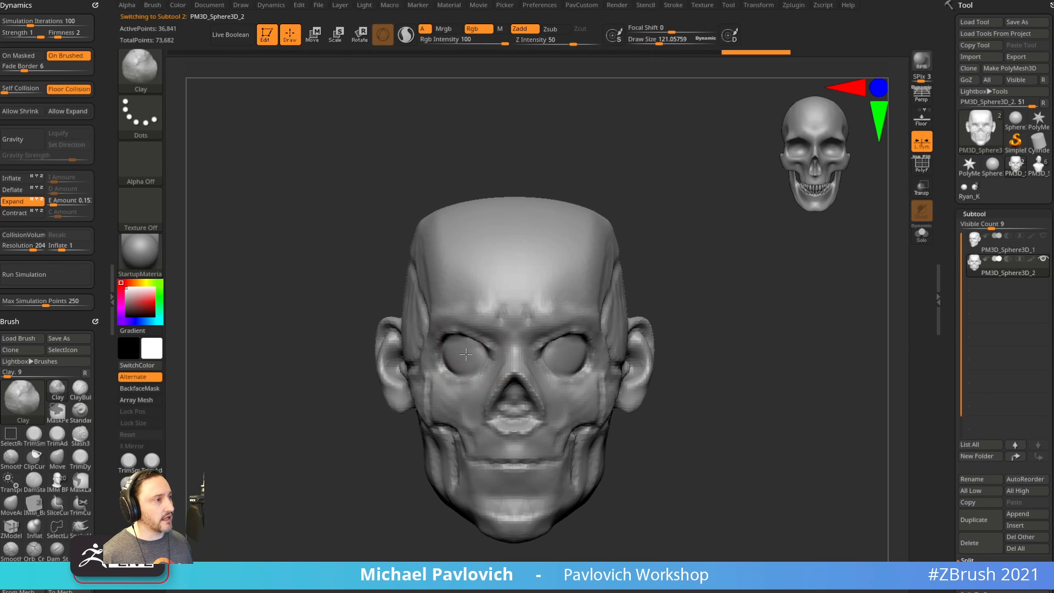
Round out the eyeball forms with more Clay strokes, reducing the draw size to about 99.
left_click_drag(714, 351, 566, 369)
mouse_move(579, 351)
left_mouse_down()
mouse_move(560, 363)
mouse_move(552, 346)
left_mouse_up()
left_click_drag(564, 340, 556, 354)
left_click_drag(731, 330, 631, 324)
key("[")
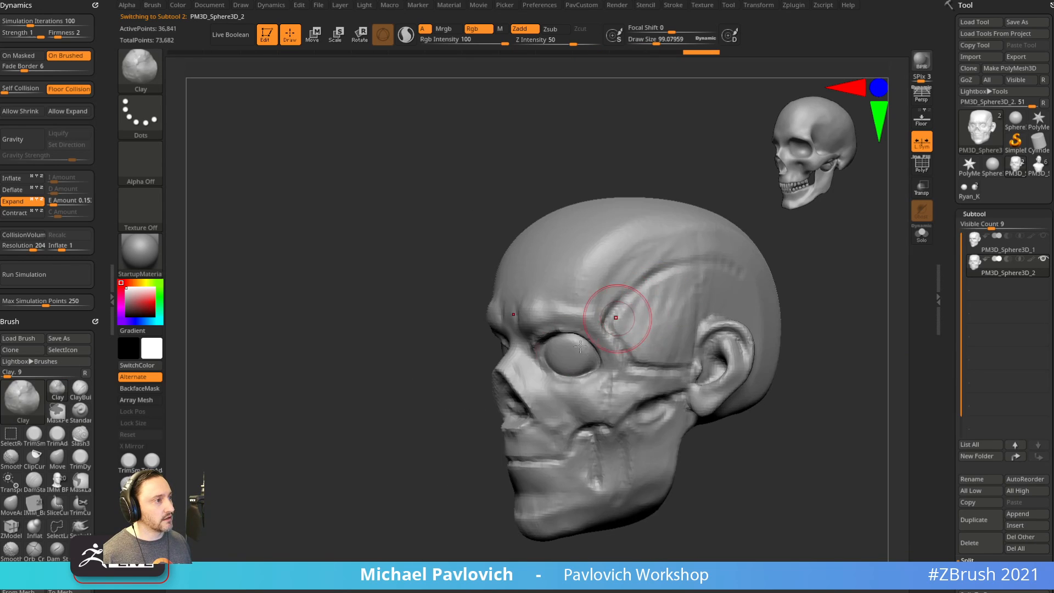
left_click_drag(565, 345, 577, 354)
left_click_drag(577, 346, 587, 352)
Update the head's DynaMesh and smooth the surface around the eyeballs and sockets.
left_click_drag(405, 443, 510, 436, "shift")
mouse_move(720, 290)
left_mouse_down("ctrl")
mouse_move(762, 358)
mouse_move(722, 322)
left_mouse_up("ctrl")
left_click_drag(722, 322, 689, 310)
left_click_drag(557, 400, 586, 412, "shift")
mouse_move(722, 343)
left_mouse_down("alt")
mouse_move(760, 312)
mouse_move(796, 308)
left_mouse_up("alt")
mouse_move(541, 381)
left_mouse_down("shift")
mouse_move(509, 388)
mouse_move(571, 426)
left_mouse_up("shift")
mouse_move(738, 324)
left_mouse_down("alt")
mouse_move(779, 304)
mouse_move(697, 307)
left_mouse_up("alt")
Build small raised bumps at the inner and outer corners of the eyes with the Standard brush.
key("s")
left_click_drag(544, 402, 508, 411)
left_click_drag(410, 451, 483, 448)
left_click_drag(608, 397, 596, 401)
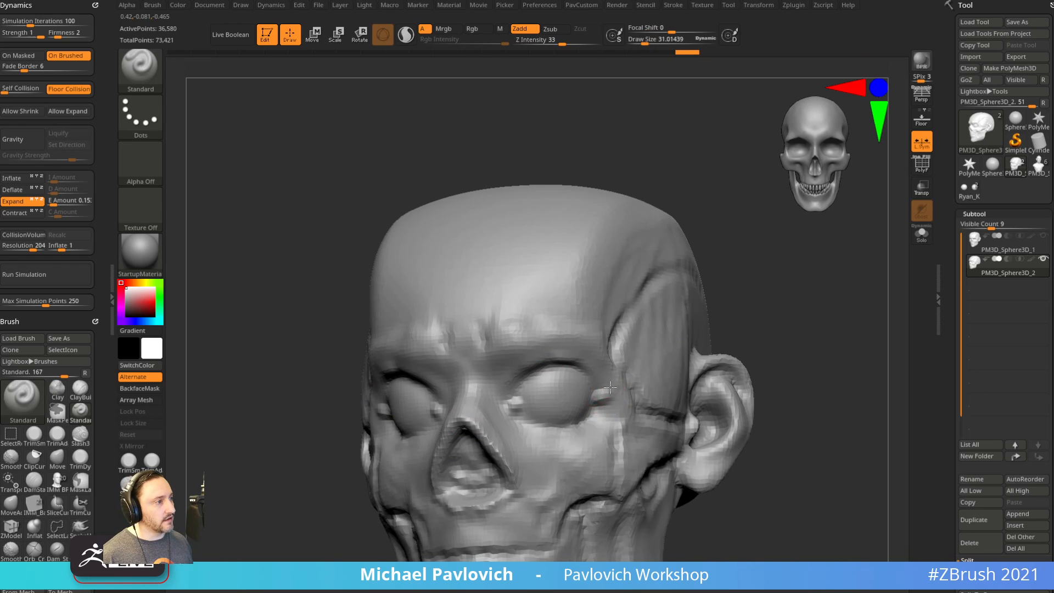
Sculpt ridges for the upper and lower eyelids around the eyeballs with the Standard brush at a draw size of about 22.
mouse_move(717, 319)
left_mouse_down()
mouse_move(761, 314)
mouse_move(708, 317)
left_mouse_up()
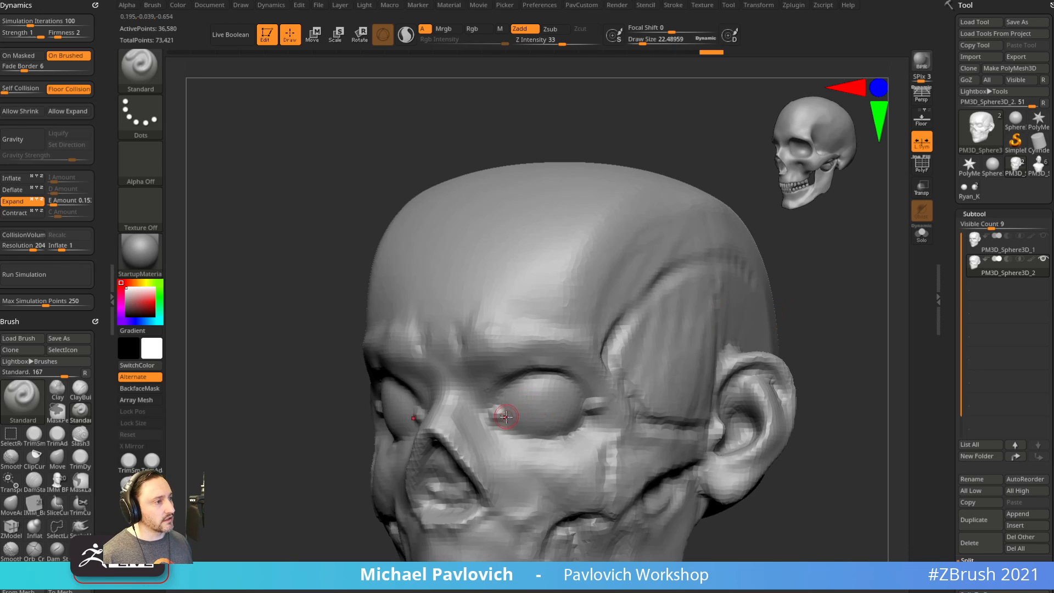
left_click_drag(831, 303, 816, 303)
left_click_drag(523, 390, 517, 385)
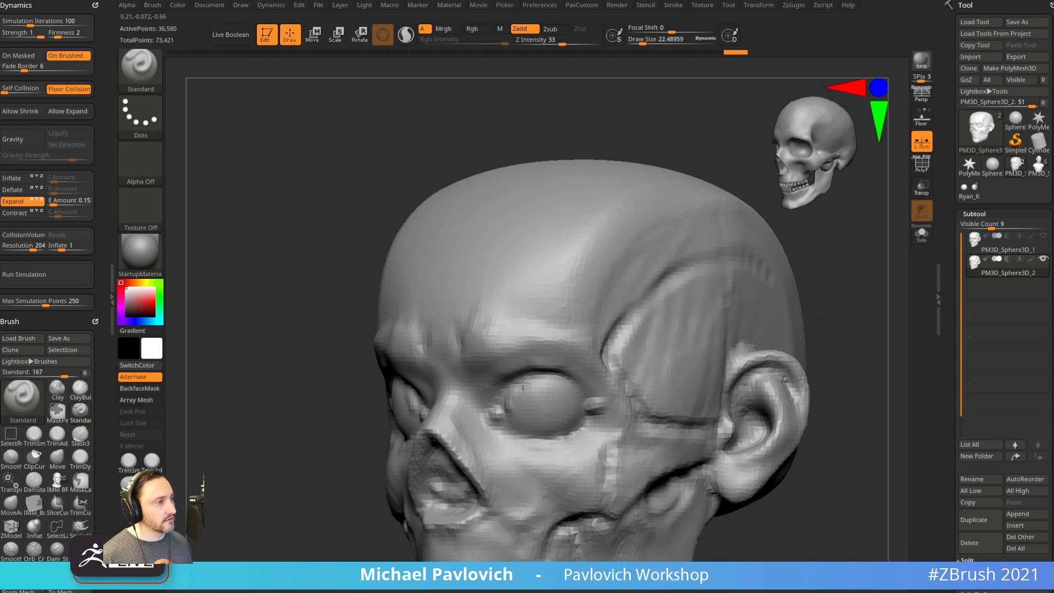
left_click_drag(857, 313, 813, 315)
left_click_drag(562, 411, 516, 429)
mouse_move(403, 431)
left_mouse_down()
mouse_move(541, 425)
mouse_move(508, 431)
left_mouse_up()
Fill in the inner corner and eyelid area of the eye with Clay brush strokes from the front.
key("b")
key("c")
key("l")
mouse_move(758, 341)
left_mouse_down("shift")
mouse_move(765, 322)
mouse_move(792, 326)
left_mouse_up("shift")
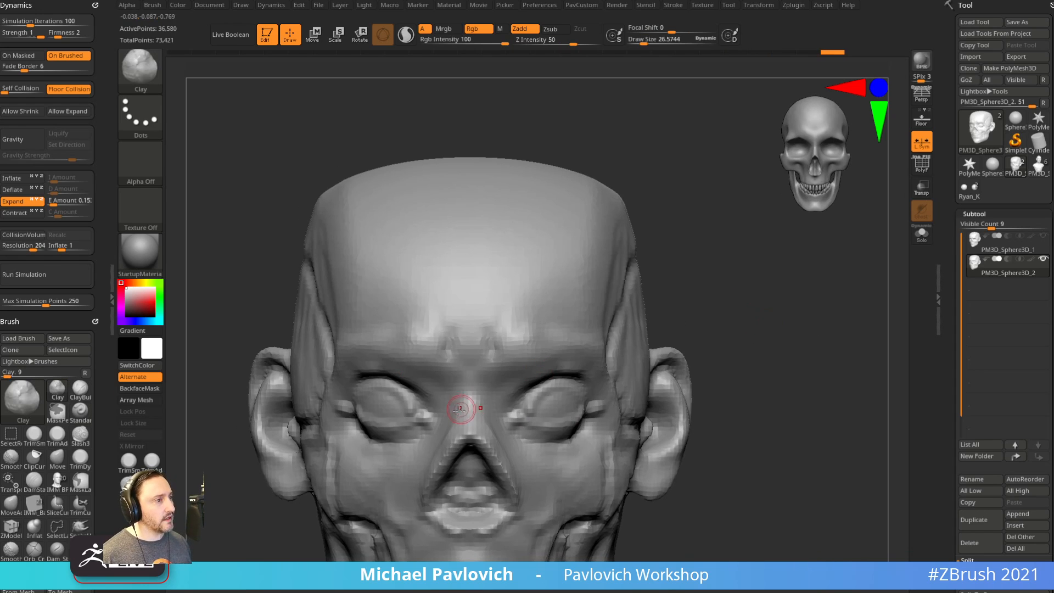
left_click_drag(425, 398, 420, 397)
key("s")
left_click(403, 394)
key("s")
mouse_move(414, 401)
left_mouse_down()
mouse_move(437, 401)
mouse_move(410, 386)
left_mouse_up()
Adjust the overall eyelid shape with the Move brush at a draw size of about 116.
key("b")
key("m")
key("v")
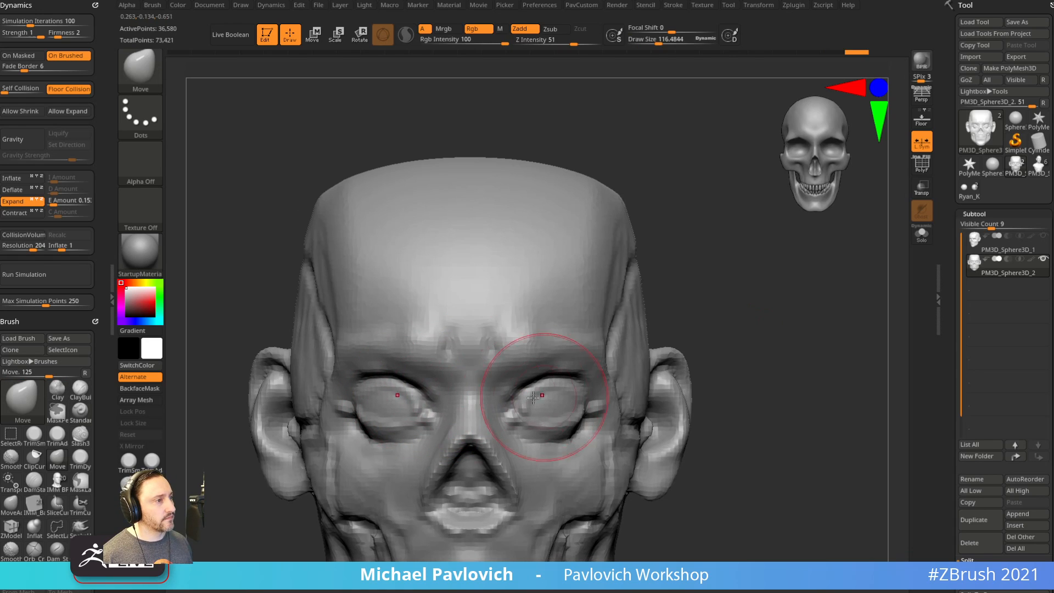
right_click_drag(510, 393, 522, 379, "ctrl")
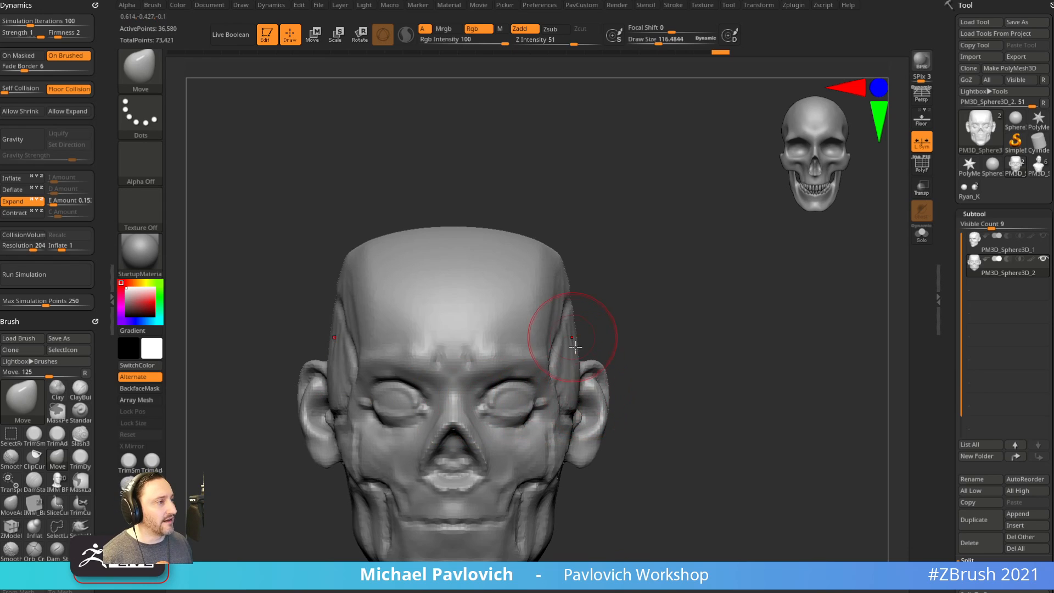
left_click_drag(652, 343, 674, 380, "alt")
left_click_drag(555, 401, 518, 419)
key("[")
Reshape the lower eyelid and inner corner from side and low angles with the Move brush, at a draw size of about 72.
left_click_drag(706, 331, 628, 335)
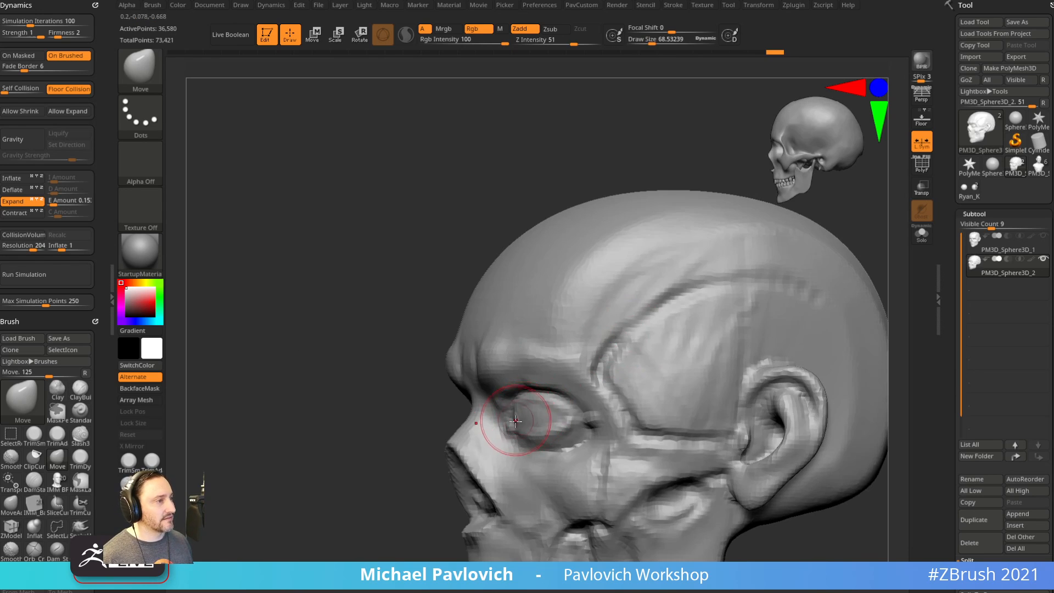
left_click_drag(521, 422, 517, 431)
left_click_drag(412, 532, 599, 348)
key("s")
left_click_drag(528, 441, 532, 441)
mouse_move(525, 444)
left_mouse_down()
mouse_move(518, 451)
mouse_move(534, 446)
left_mouse_up()
key("s")
left_click_drag(549, 439, 552, 437)
key("b")
key("c")
key("l")
left_click_drag(630, 341, 629, 381)
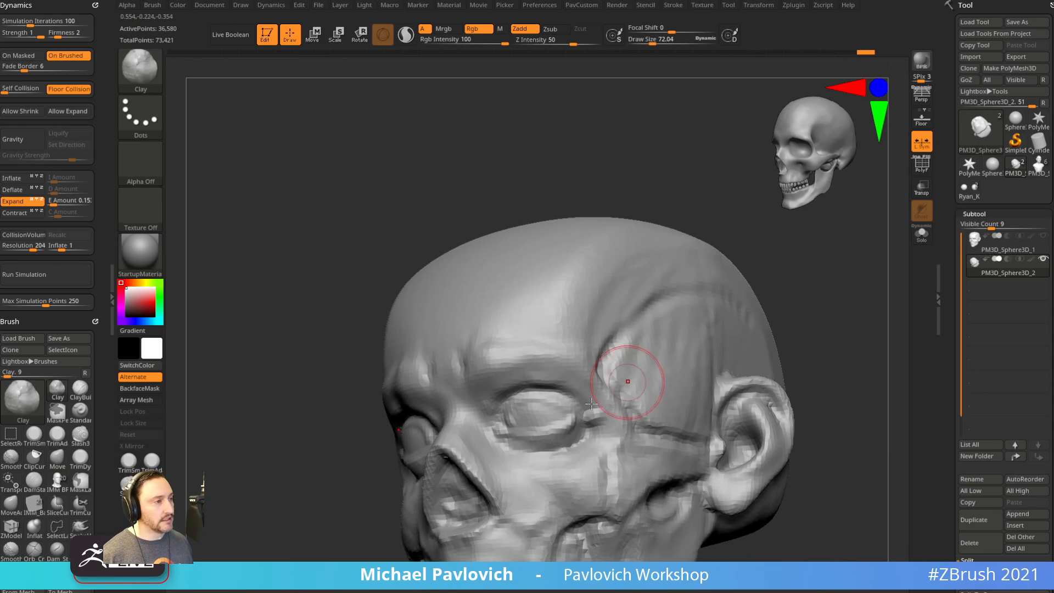
key("s")
mouse_move(555, 443)
left_mouse_down()
mouse_move(572, 434)
mouse_move(554, 441)
left_mouse_up()
Build up the eyelid ridges around the eyeball with the Standard brush at a draw size of about 52.
left_click_drag(831, 301, 870, 324)
key("b")
key("s")
key("t")
key("s")
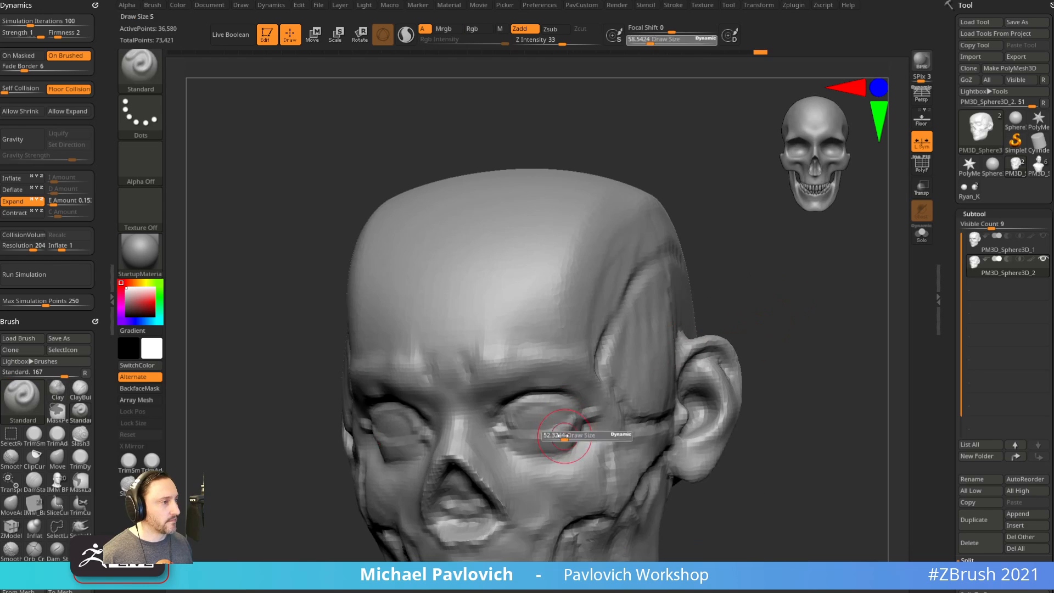
left_click_drag(567, 433, 565, 433)
mouse_move(528, 444)
left_mouse_down()
mouse_move(585, 419)
mouse_move(587, 439)
left_mouse_up()
left_click_drag(541, 455, 559, 449)
left_click_drag(769, 324, 812, 329, "shift")
left_click_drag(517, 413, 560, 404)
Adjust the inner and lower part of the eyelids from a side angle with the Move brush.
left_click_drag(755, 357, 618, 372)
key("b")
key("m")
key("v")
left_click_drag(515, 423, 523, 433)
mouse_move(520, 440)
left_mouse_down()
mouse_move(533, 454)
mouse_move(529, 441)
left_mouse_up()
key("s")
key("s")
left_click_drag(526, 442, 522, 438)
Refine the eyelid curve over the eyeball with Move strokes from low and high angles, reducing the draw size to about 55.
left_click_drag(423, 471, 591, 329)
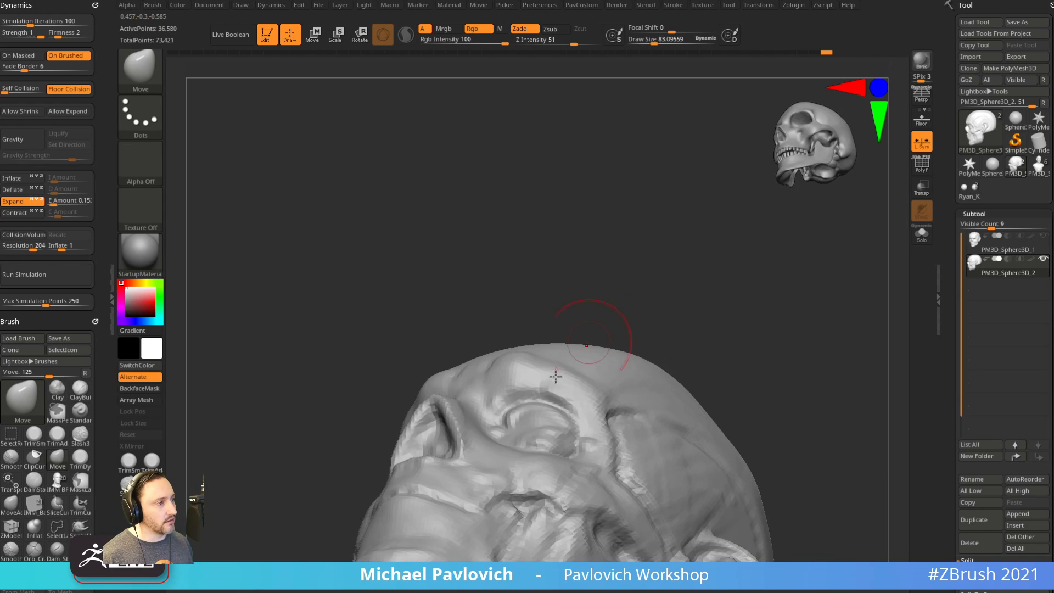
left_click_drag(512, 417, 509, 422)
left_click_drag(509, 422, 512, 425)
left_click_drag(575, 327, 530, 409)
left_click_drag(529, 413, 525, 419)
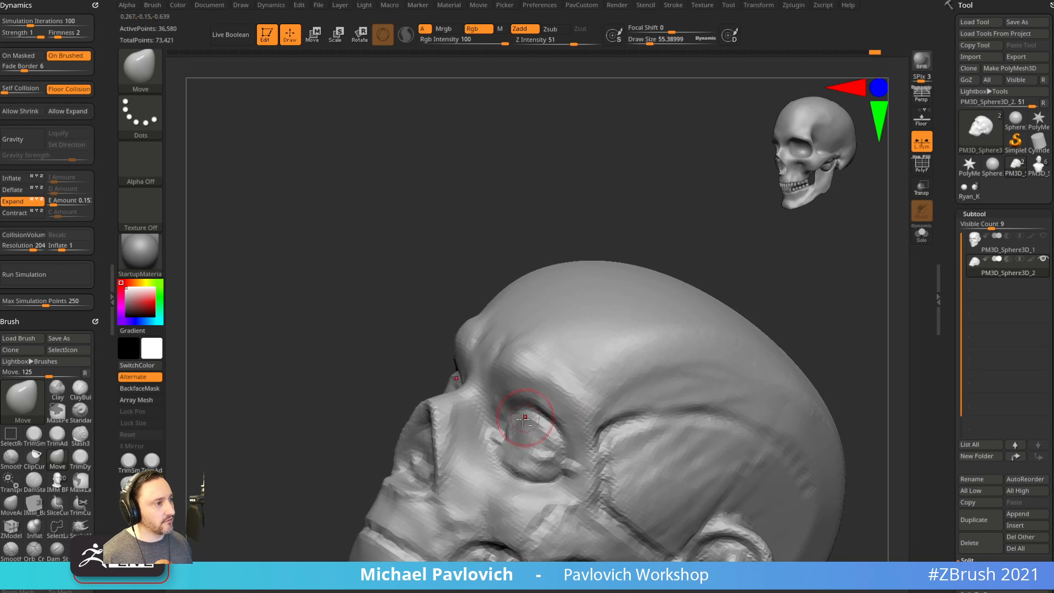
Wrap the eyelids around the eyeball's profile with Move strokes at a draw size of about 72.
mouse_move(723, 279)
left_mouse_down("shift")
mouse_move(754, 291)
mouse_move(693, 325)
left_mouse_up("shift")
key("s")
left_click_drag(551, 379, 554, 379)
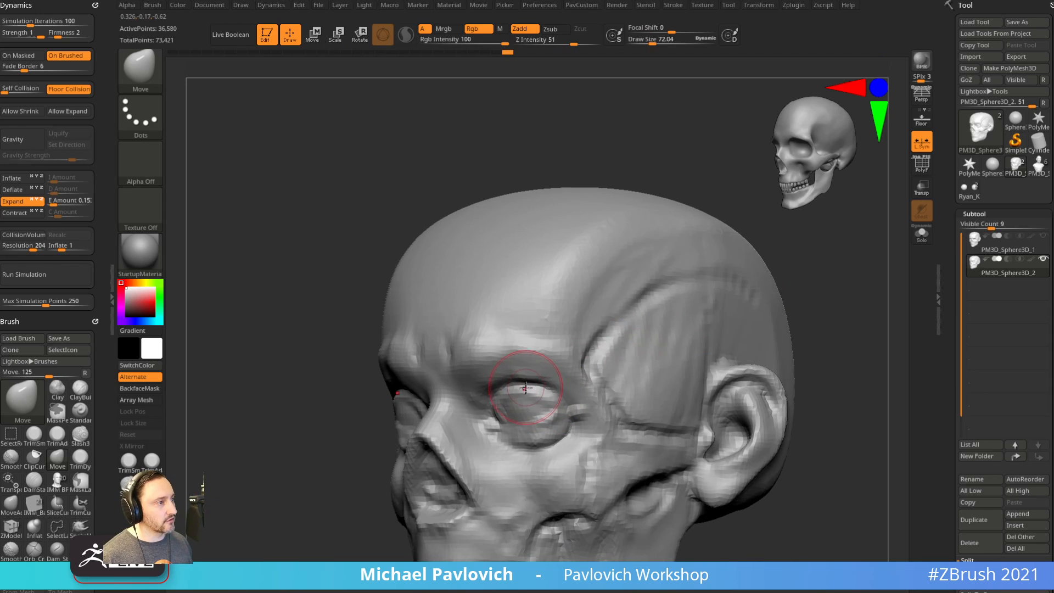
left_click_drag(873, 318, 797, 325)
left_click_drag(551, 391, 544, 416)
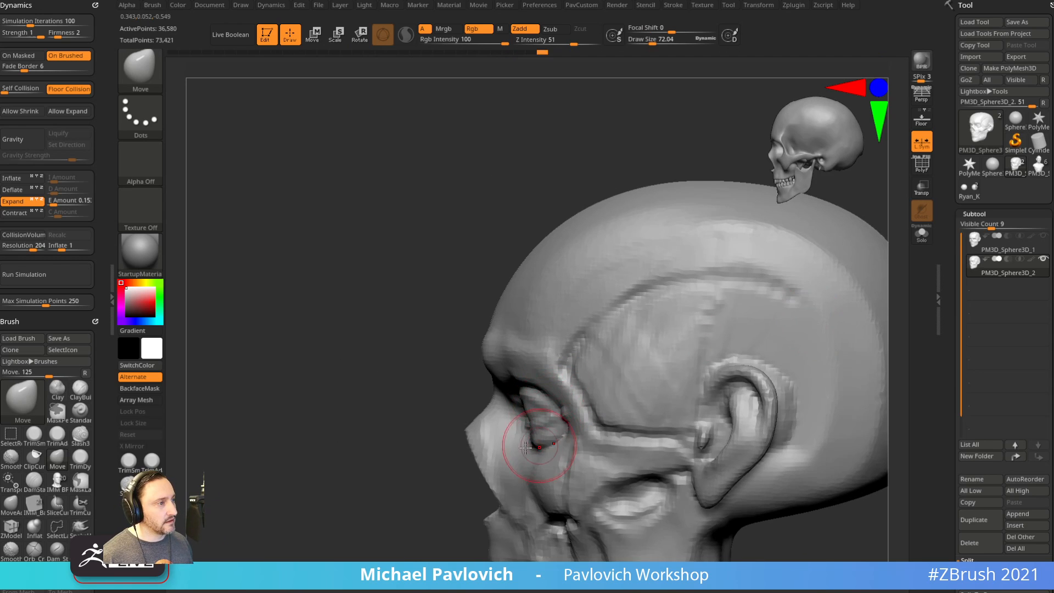
left_click_drag(439, 442, 530, 427)
Add volume along the lower eyelid with the Standard brush at a draw size of about 41, and check the eyes from the front.
left_click_drag(398, 511, 465, 501)
key("1")
key("s")
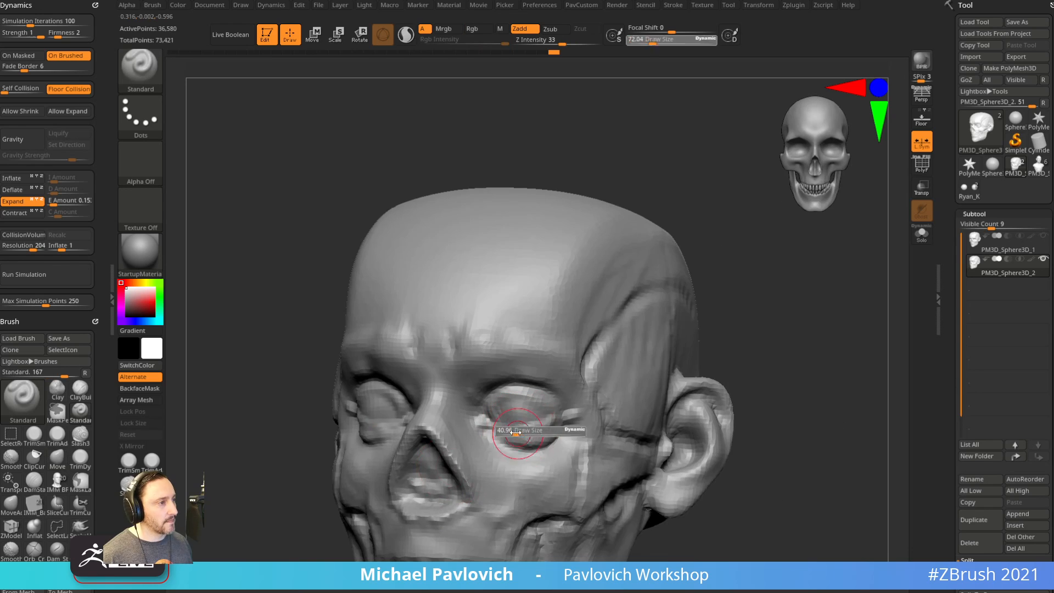
left_click_drag(520, 429, 513, 428)
left_click_drag(496, 416, 582, 416)
right_click_drag(583, 416, 509, 432)
mouse_move(810, 345)
right_mouse_down()
mouse_move(668, 313)
mouse_move(471, 440)
mouse_move(759, 350)
right_mouse_up()
key("b")
key("m")
key("v")
right_click_drag(759, 349, 813, 287, "ctrl")
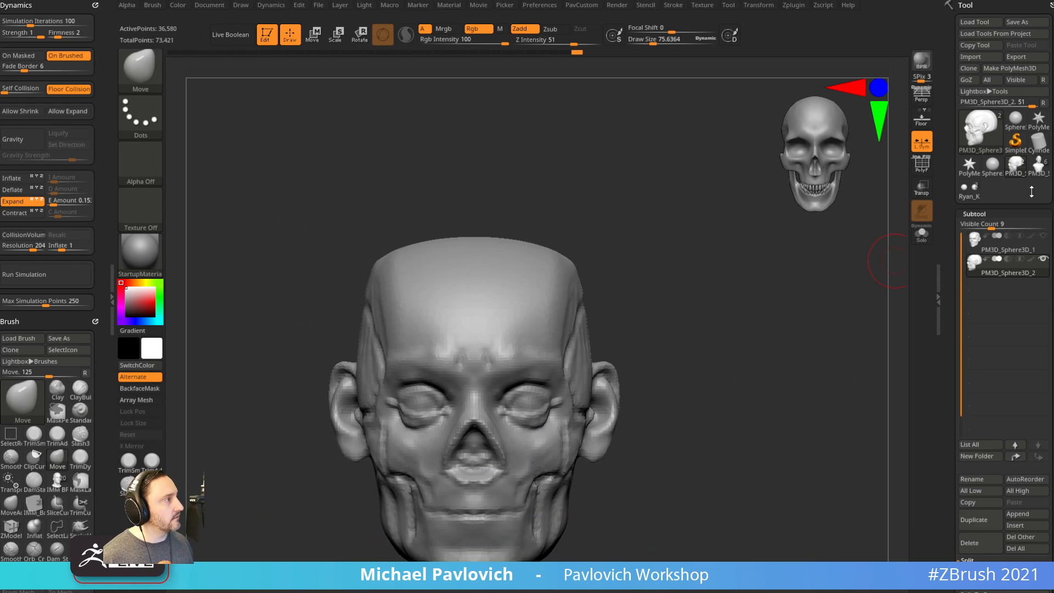
Switch to the skull model with eyeballs and reduce the Standard brush's draw size to about 12.
left_click(975, 187)
right_click_drag(743, 350, 706, 341, "ctrl")
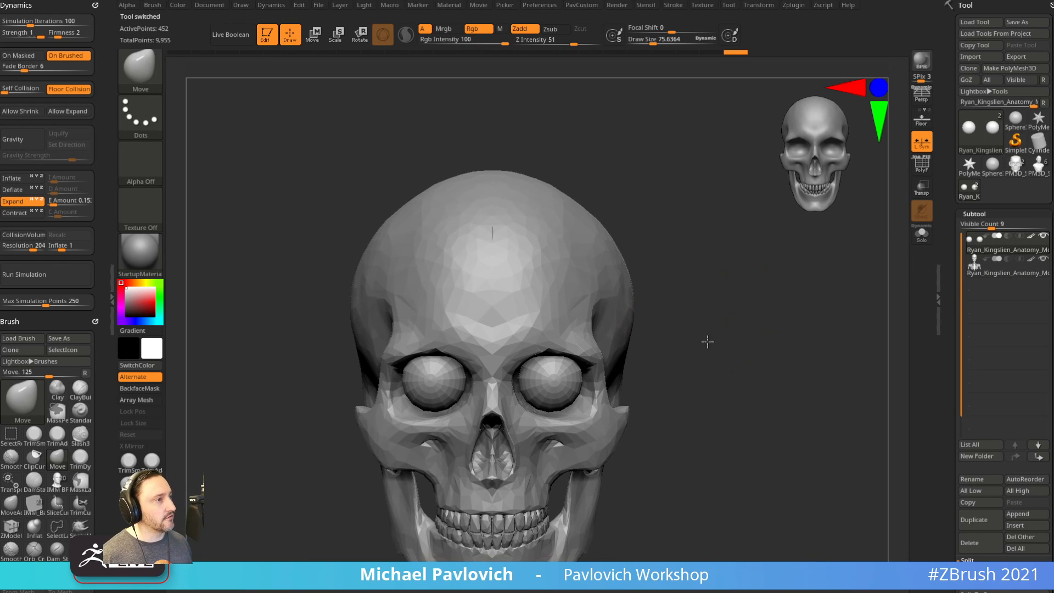
key("w")
left_click_drag(602, 338, 603, 341)
key("q")
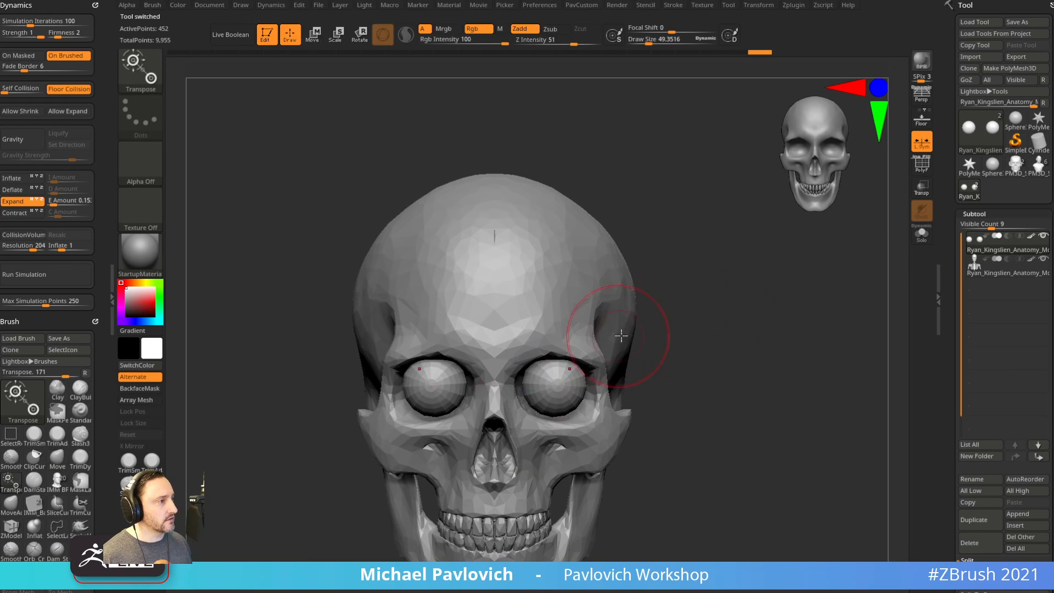
right_click_drag(712, 340, 683, 346, "ctrl")
key("s")
left_click_drag(683, 346, 672, 346)
right_click_drag(673, 347, 614, 369)
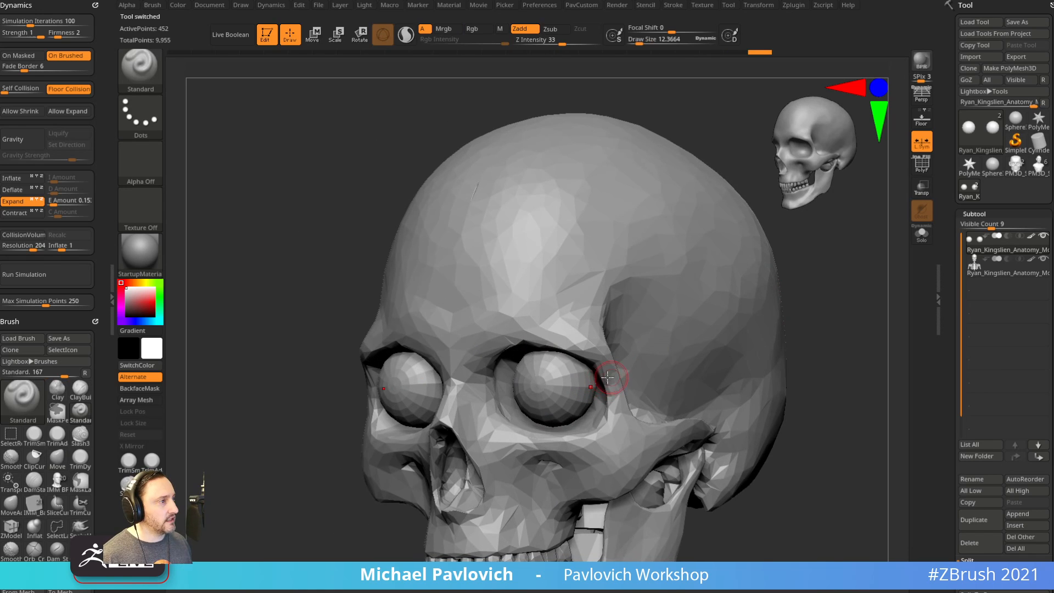
Examine how the eyeballs sit inside the skull's eye sockets from front, three-quarter and low angles.
right_click_drag(813, 326, 837, 324)
right_click_drag(600, 352, 778, 322)
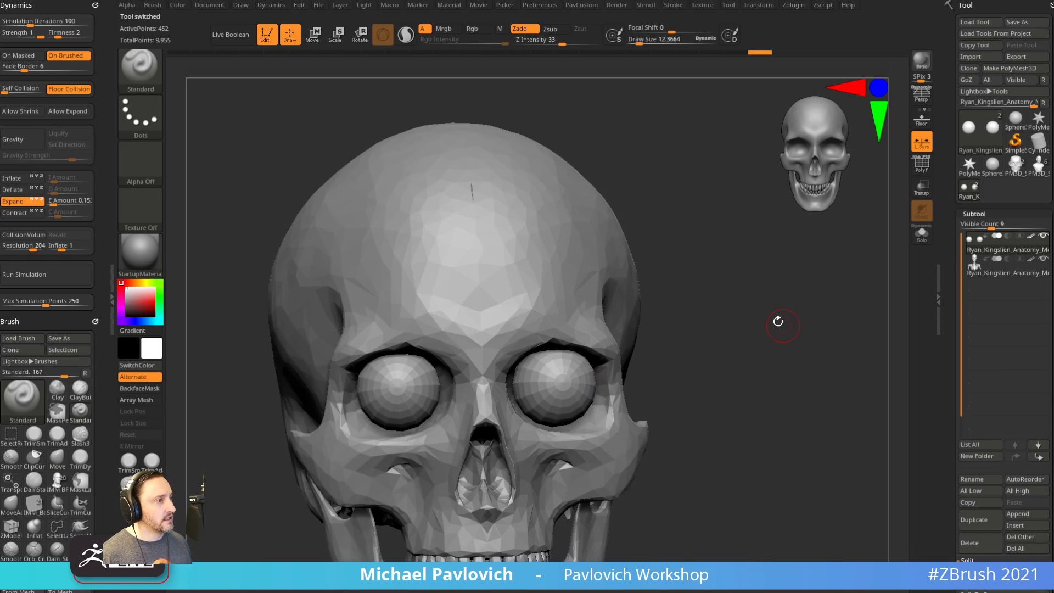
right_click_drag(700, 342, 603, 351)
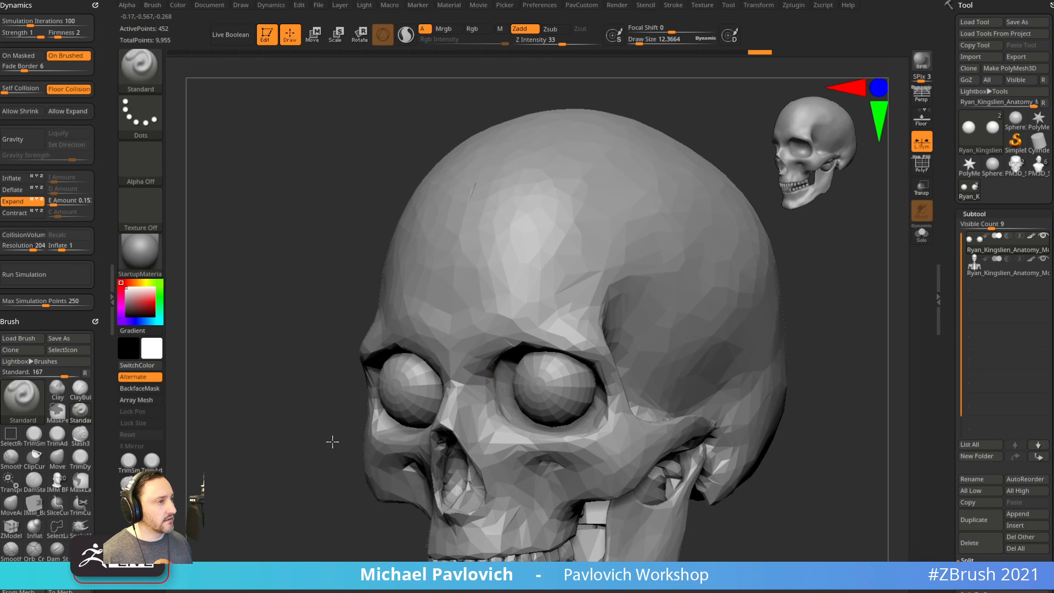
right_click_drag(648, 324, 749, 271)
right_click_drag(749, 271, 716, 296, "alt")
right_click_drag(819, 291, 719, 291)
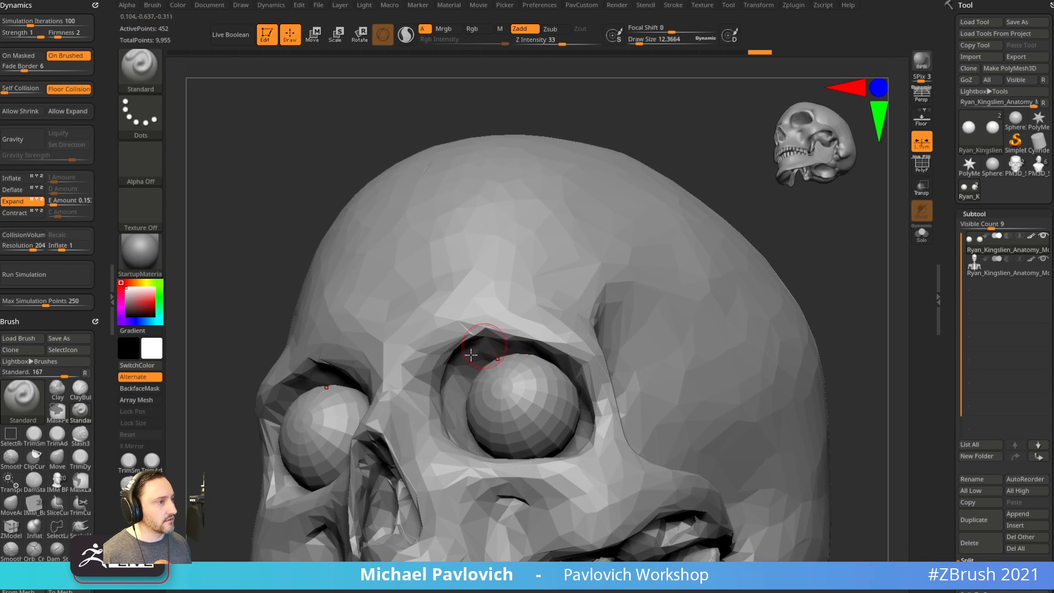
key("[")
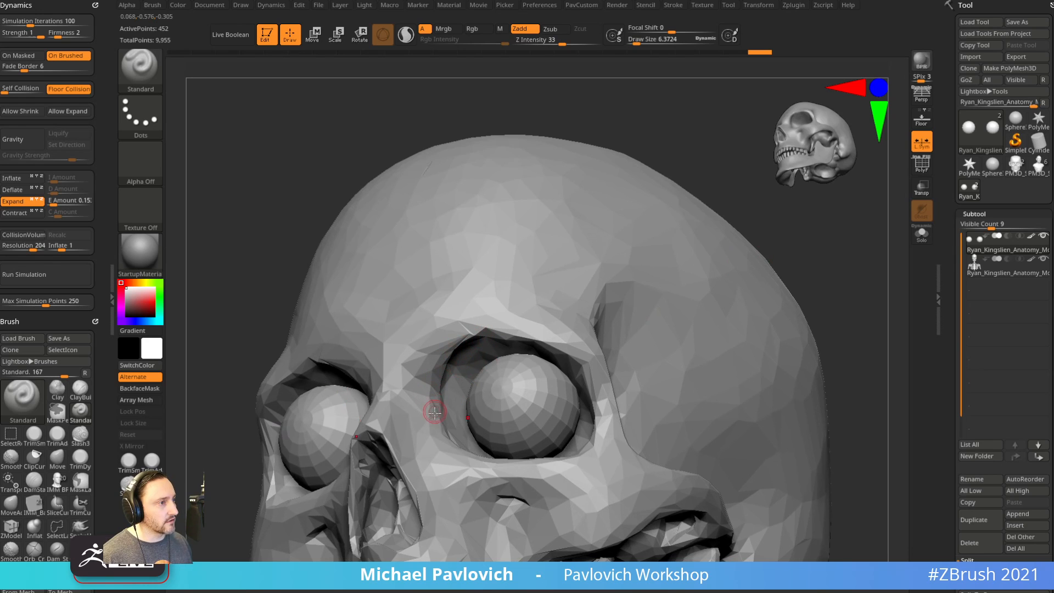
right_click_drag(449, 456, 723, 357)
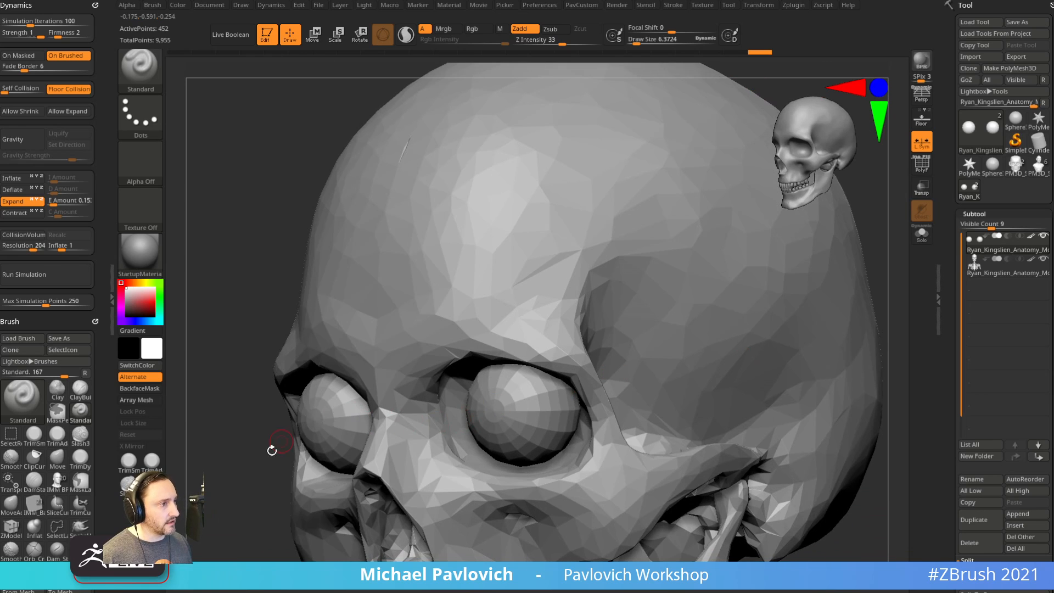
right_click_drag(270, 450, 299, 460, "shift")
right_click_drag(637, 382, 678, 311, "ctrl")
key("w")
left_click_drag(570, 366, 570, 365)
key("q")
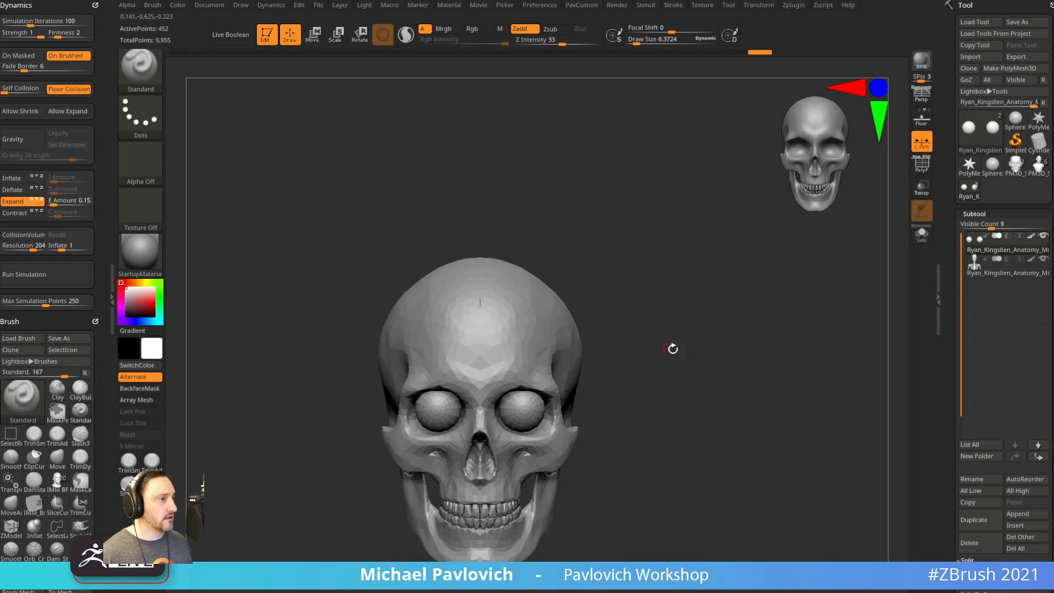
Shift the eyeballs slightly along the depth axis in side view, and set the Standard brush's draw size to about 17.
mouse_move(673, 348)
right_mouse_down()
mouse_move(639, 347)
mouse_move(703, 346)
mouse_move(628, 337)
mouse_move(636, 313)
mouse_move(666, 421)
right_mouse_up()
key("w")
left_click_drag(460, 416, 455, 416)
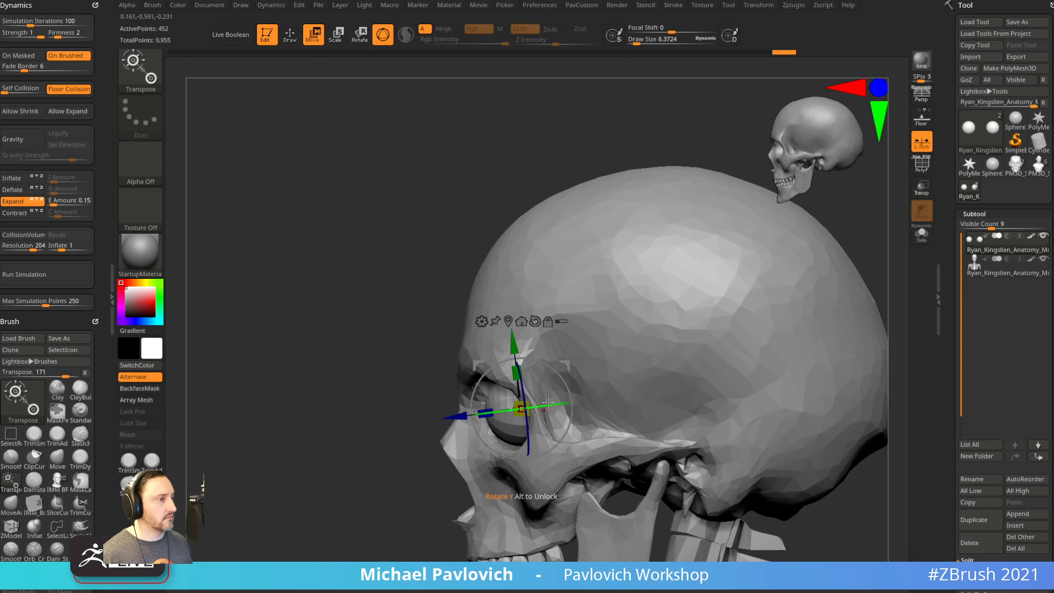
key("q")
right_click_drag(390, 440, 703, 358)
key("s")
left_click_drag(701, 357, 702, 358)
mouse_move(703, 359)
right_mouse_down()
mouse_move(709, 370)
mouse_move(695, 365)
mouse_move(755, 342)
mouse_move(738, 351)
right_mouse_up()
key("s")
key("s")
key("s")
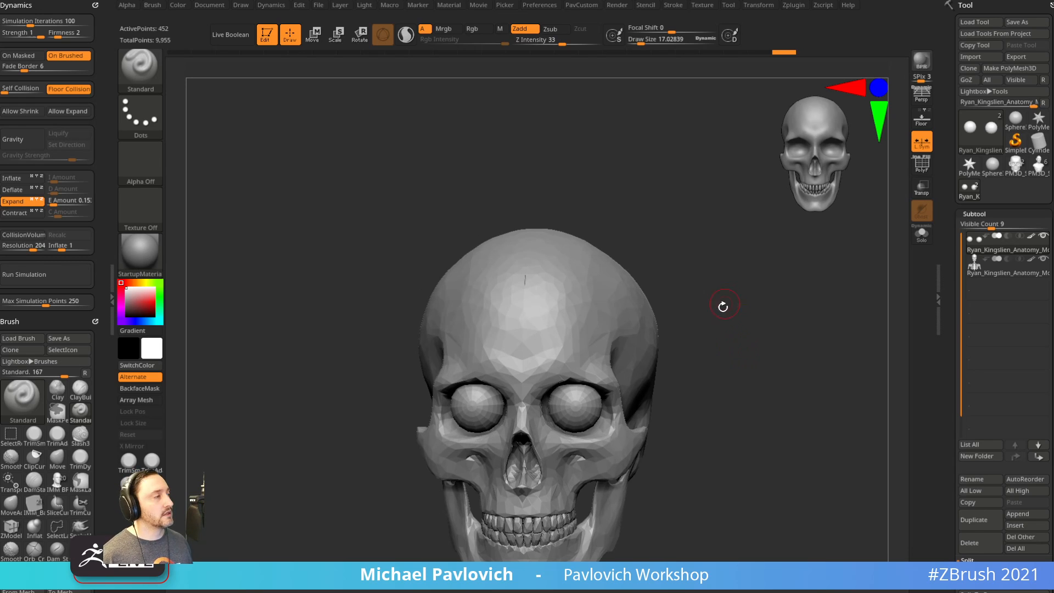
Switch to the decayed zombie bust and frame its head from the front.
left_click(1037, 166)
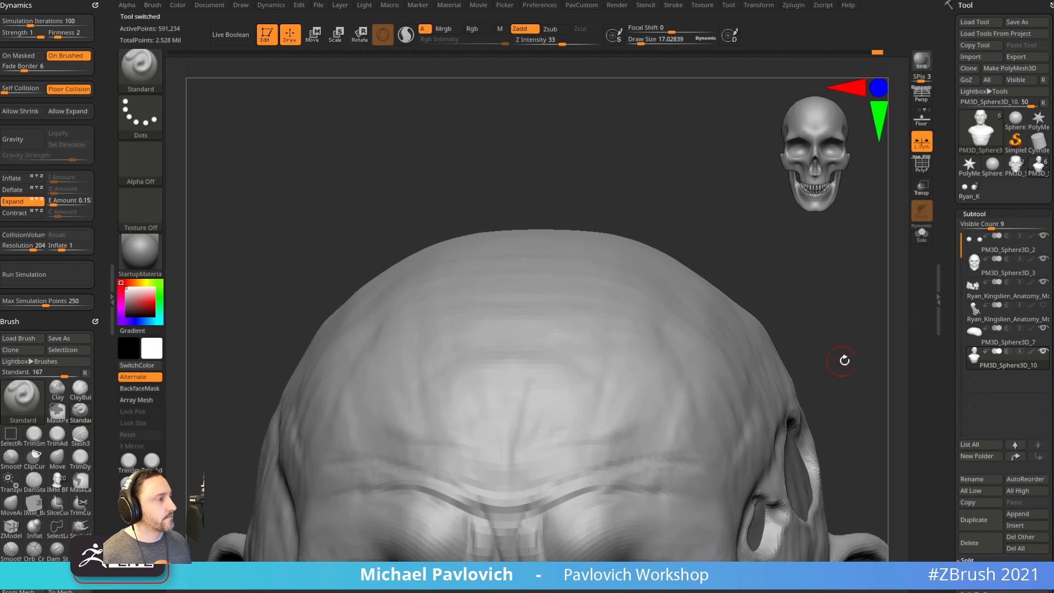
right_click_drag(845, 360, 800, 343, "ctrl")
right_click_drag(833, 402, 814, 294, "alt")
mouse_move(865, 346)
right_mouse_down()
mouse_move(831, 358)
mouse_move(859, 358)
mouse_move(812, 346)
right_mouse_up()
key("s")
left_click_drag(803, 353, 810, 354)
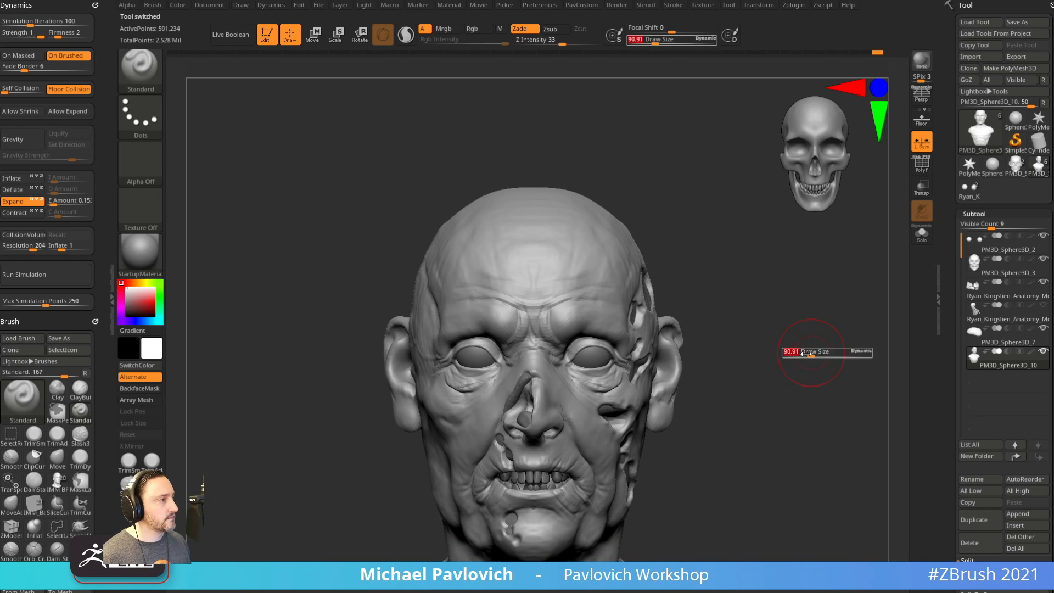
mouse_move(858, 365)
right_mouse_down("ctrl")
mouse_move(848, 348)
mouse_move(763, 362)
mouse_move(798, 375)
mouse_move(837, 353)
right_mouse_up("ctrl")
right_click_drag(837, 353, 842, 363, "ctrl")
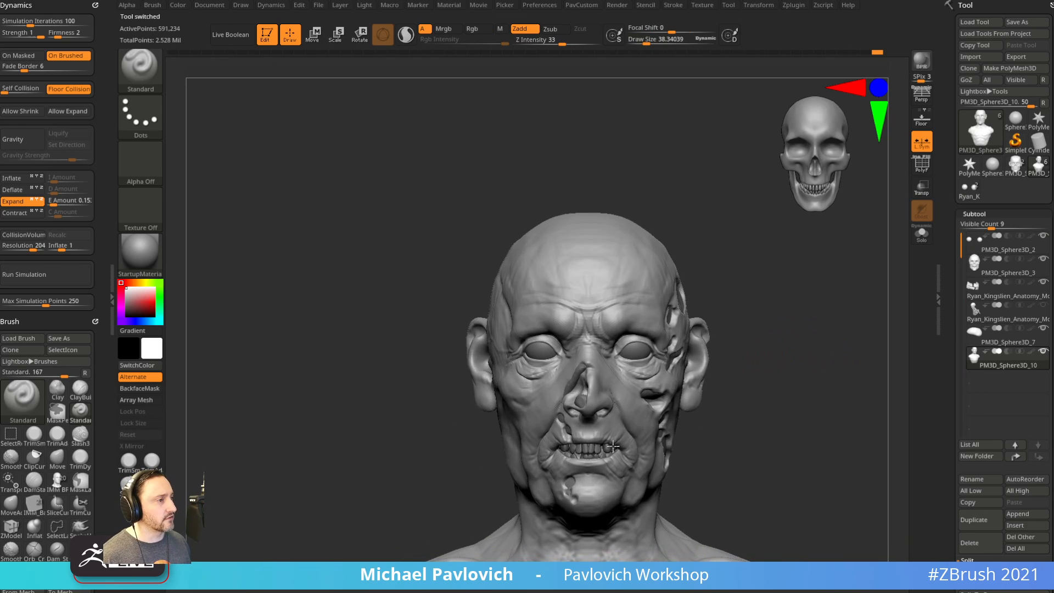
Push the zombie's jawline and chin slightly upward with a large Move brush.
key("b")
key("m")
key("v")
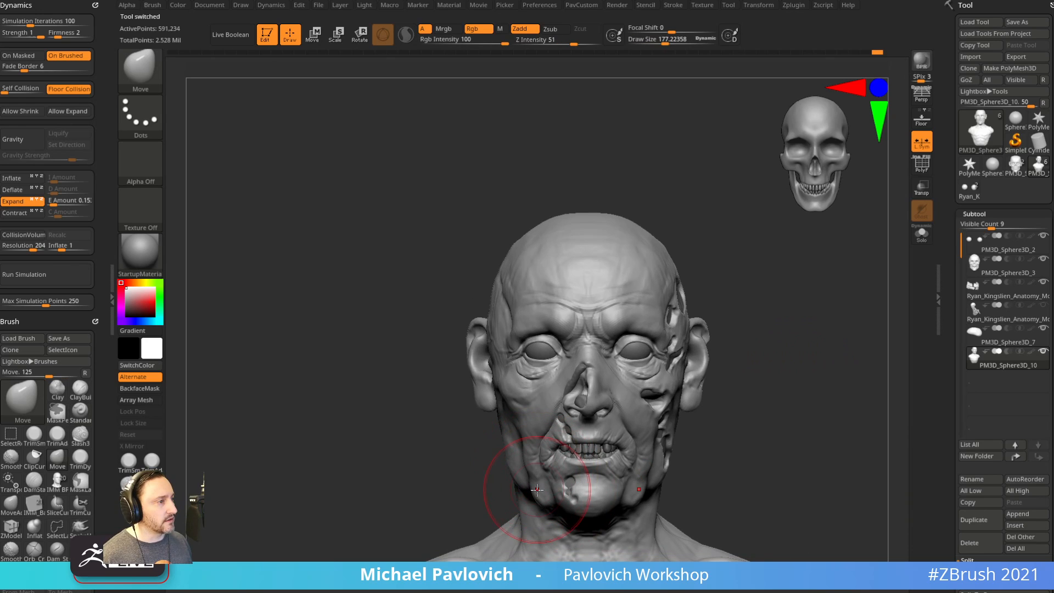
key("s")
left_click_drag(537, 496, 532, 496)
left_click_drag(536, 494, 537, 480)
left_click_drag(587, 520, 585, 508)
Nudge the cheek and the side of the jaw with the Move brush at a draw size of about 121.
key("s")
left_click_drag(574, 501, 572, 501)
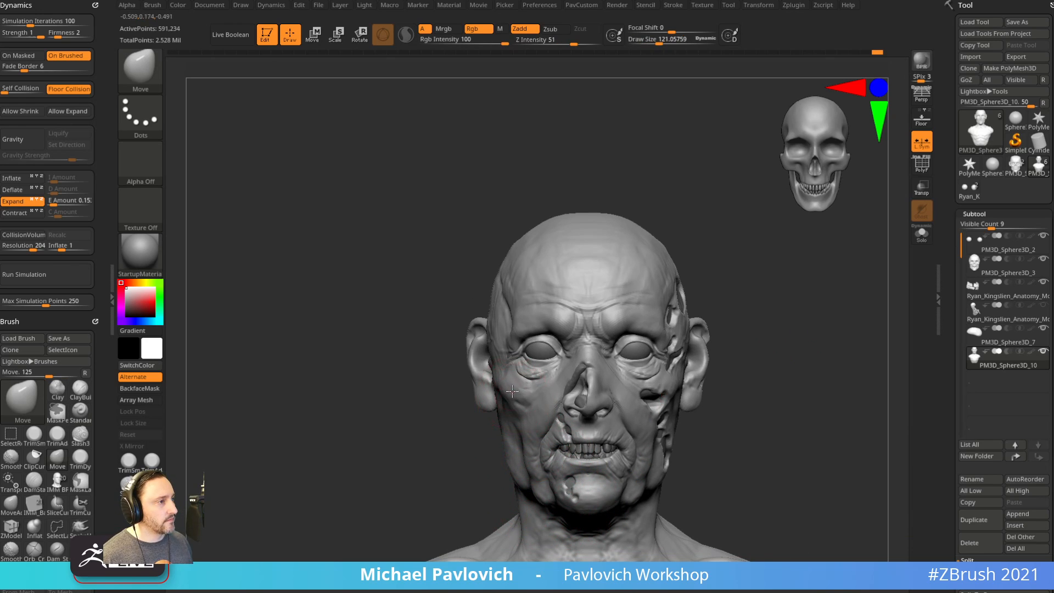
left_click_drag(513, 391, 512, 394)
left_click_drag(506, 459, 511, 462)
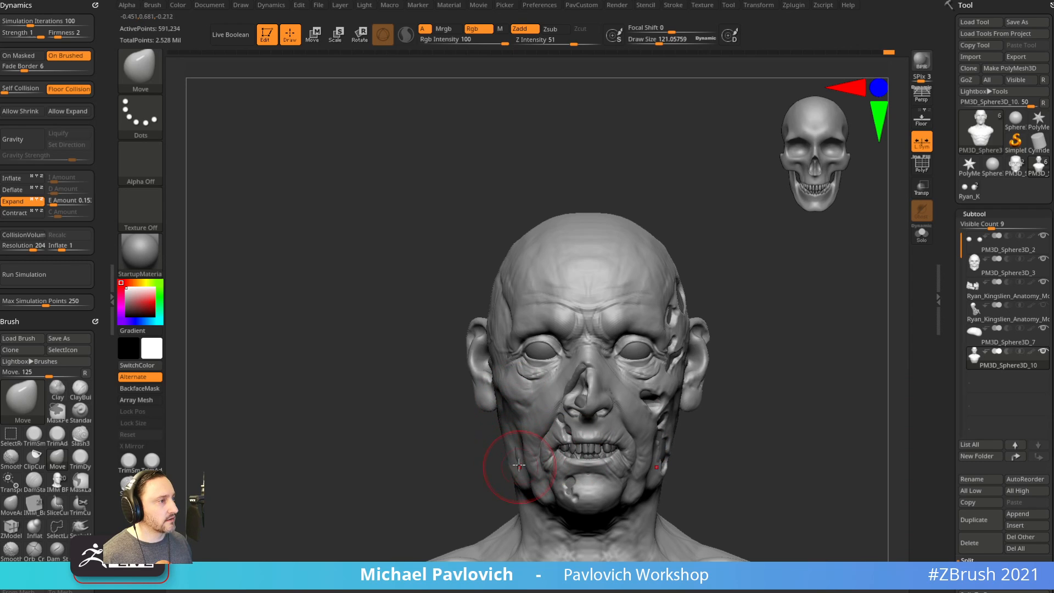
Examine the zombie head from several angles and review the perspective camera and focal length settings.
mouse_move(738, 409)
left_mouse_down()
mouse_move(737, 395)
mouse_move(668, 396)
left_mouse_up()
key("b")
key("s")
key("t")
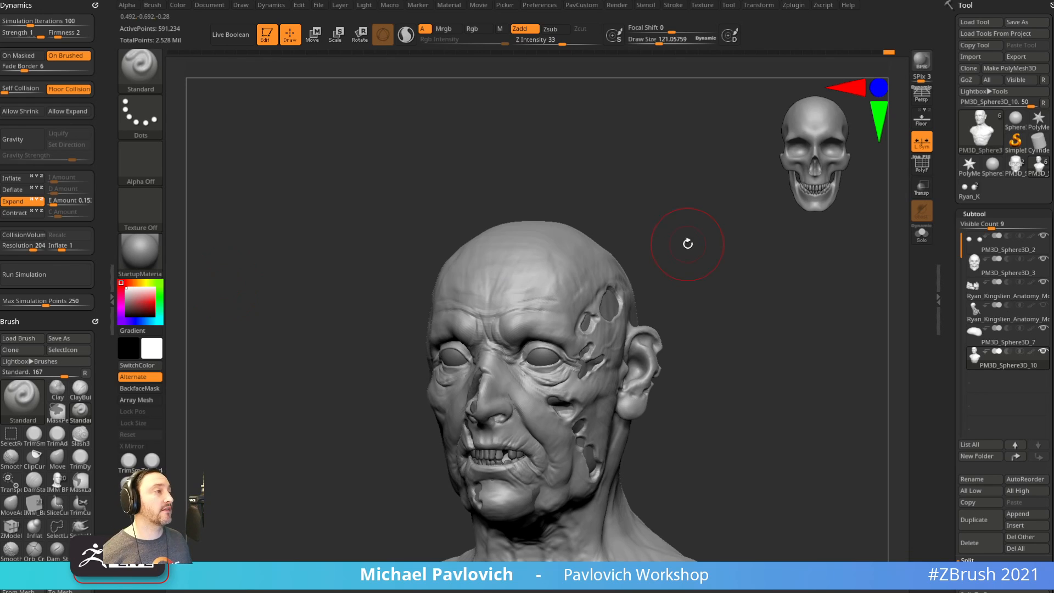
left_click_drag(687, 243, 704, 211)
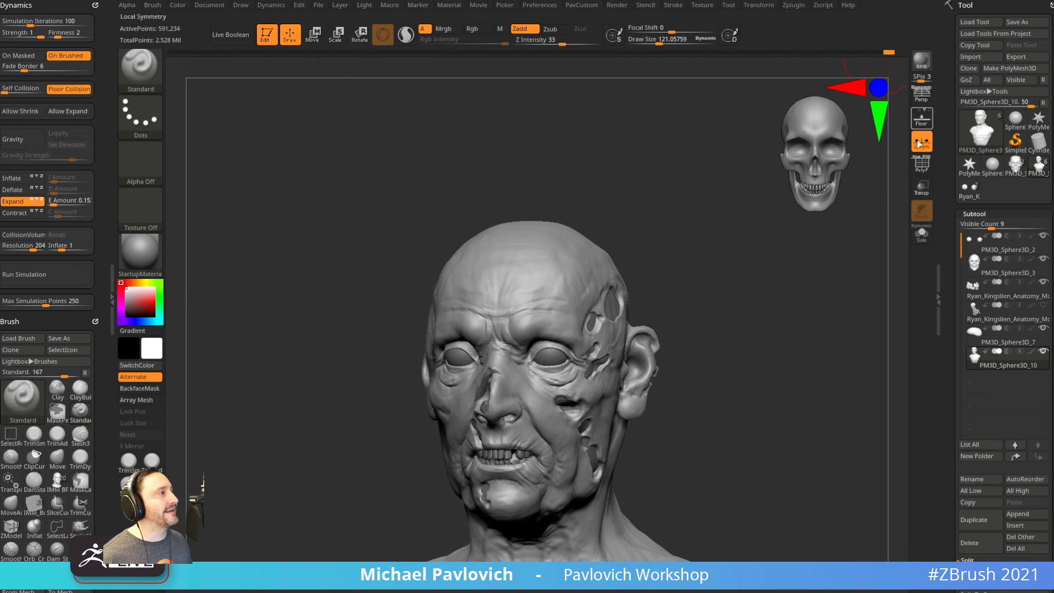
left_click(241, 6)
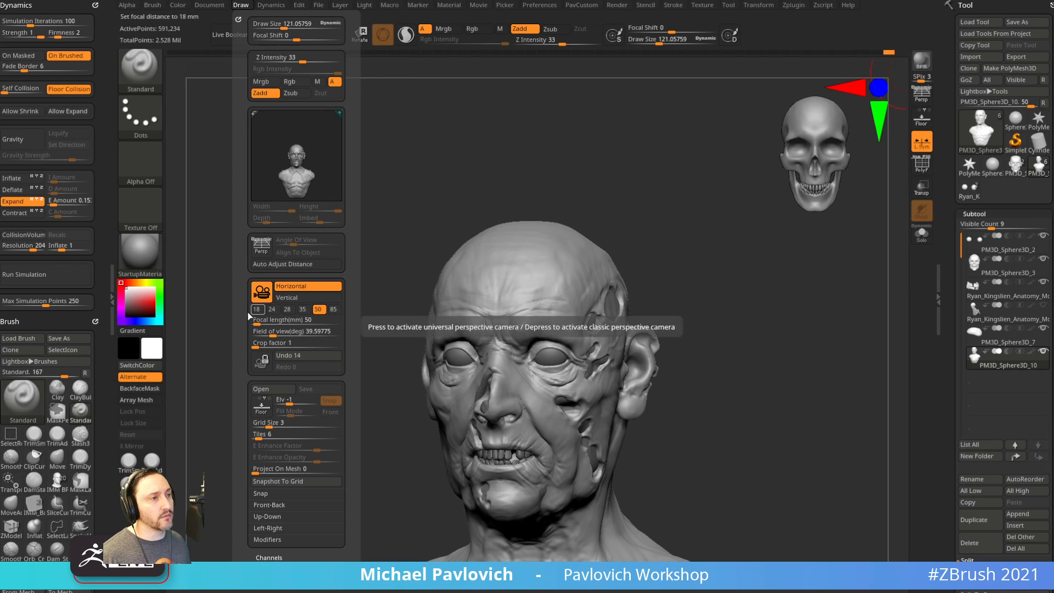
scroll(278, 384, "down", 4)
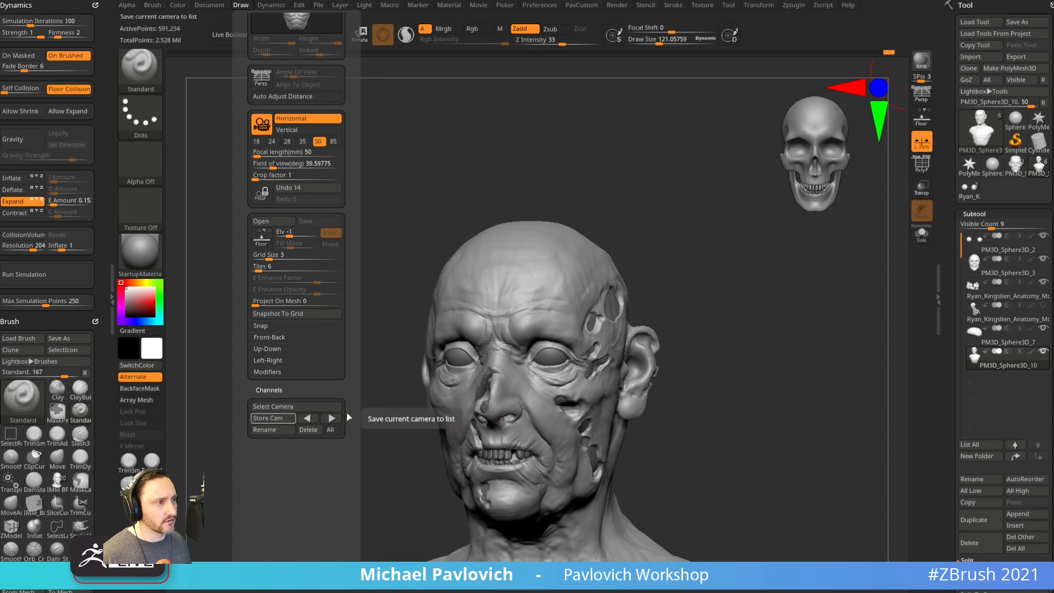
left_click_drag(686, 226, 686, 225)
key("s")
left_click_drag(686, 225, 676, 225)
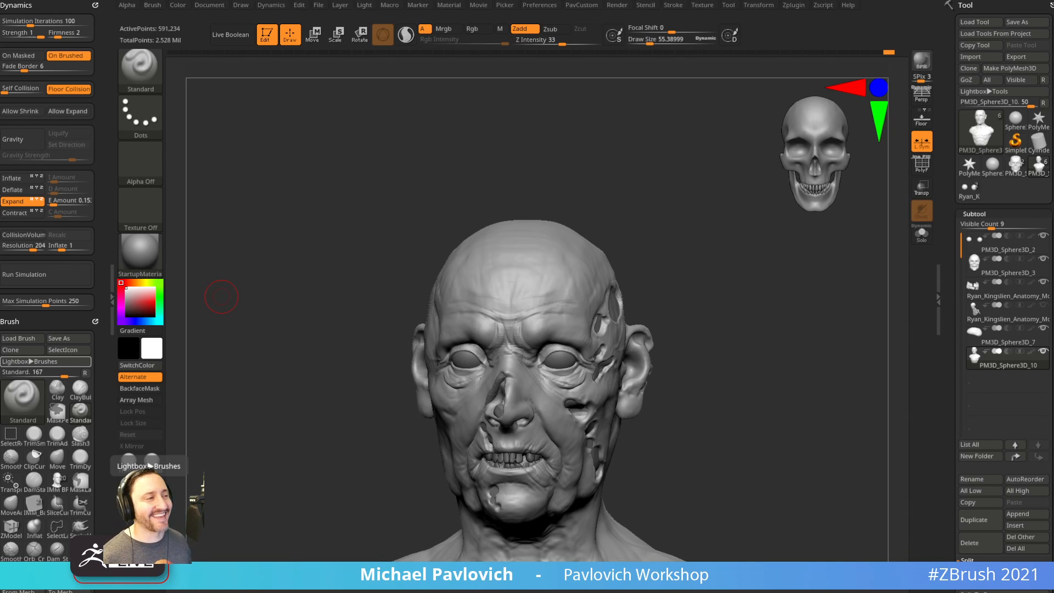
mouse_move(769, 266)
left_mouse_down()
mouse_move(784, 294)
mouse_move(752, 308)
left_mouse_up()
key("s")
mouse_move(732, 312)
left_mouse_down()
mouse_move(711, 323)
mouse_move(728, 319)
mouse_move(736, 302)
left_mouse_up()
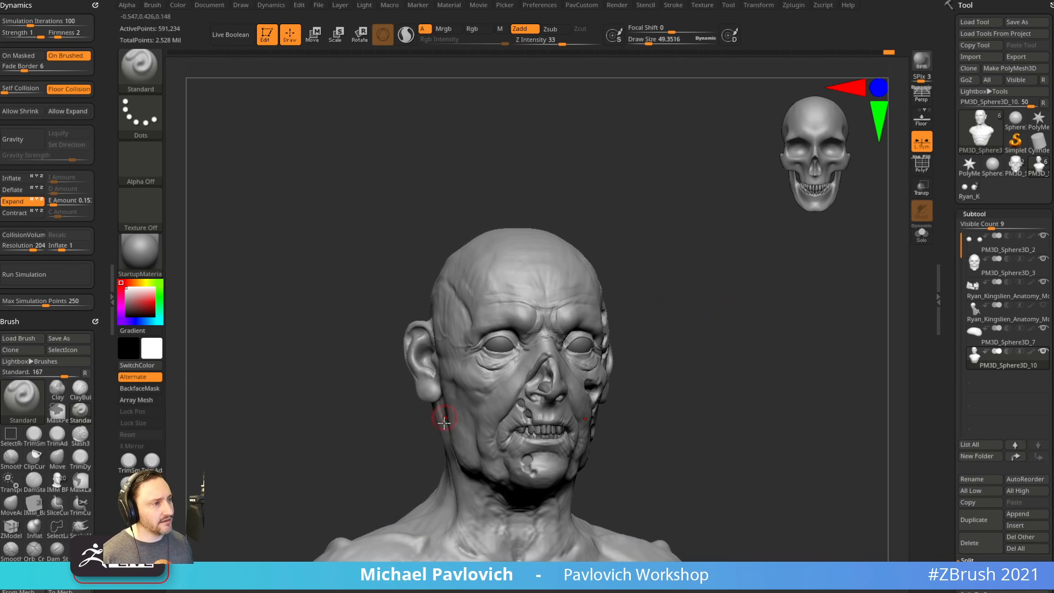
Switch to the Move brush and inspect the zombie's jaw, neck and back of the head.
left_click_drag(445, 420, 419, 430)
key("b")
key("m")
key("v")
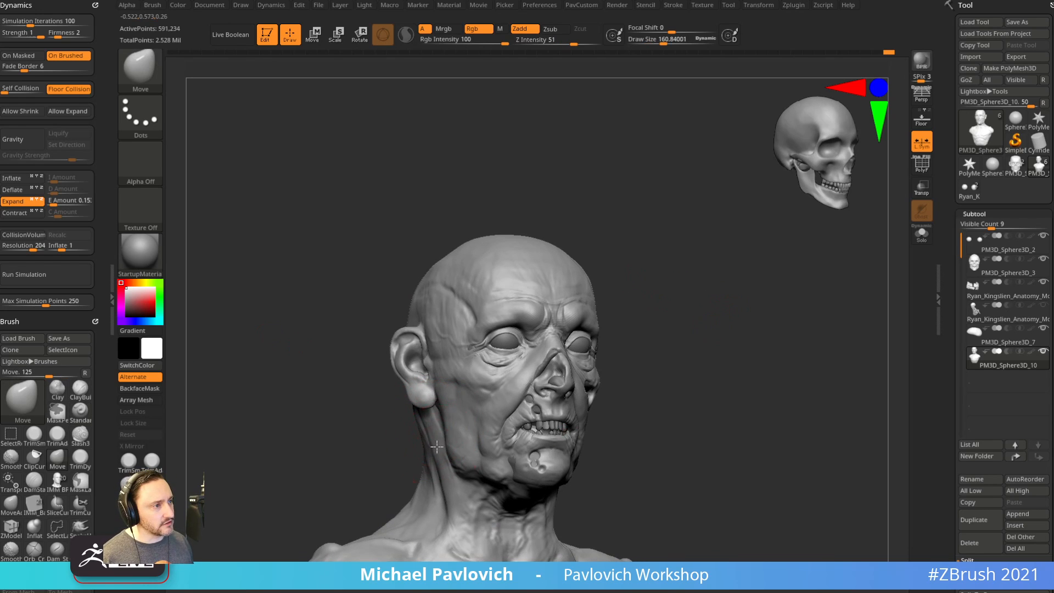
right_click_drag(437, 446, 457, 434)
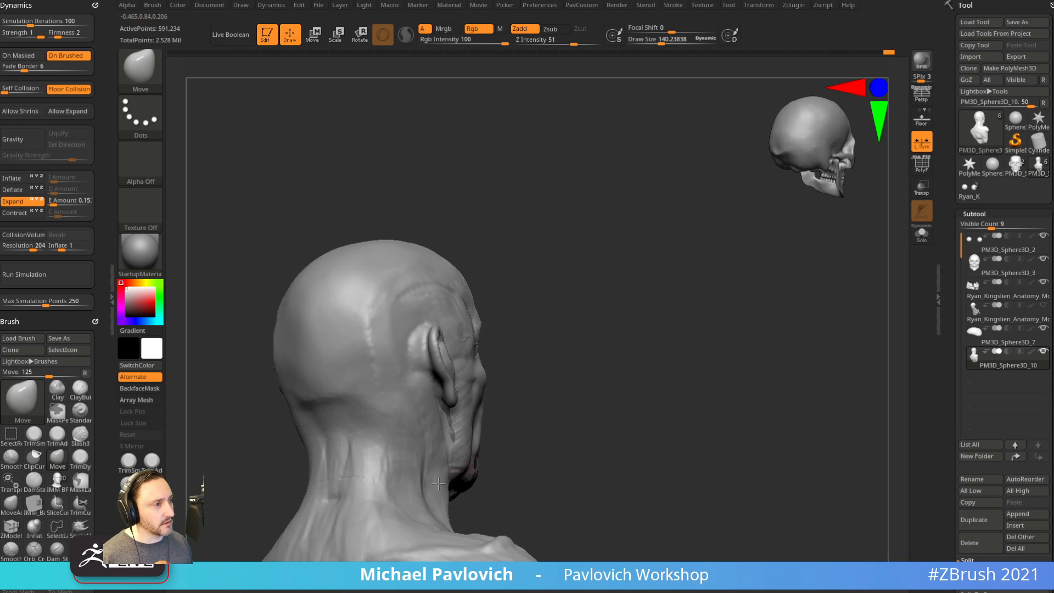
mouse_move(439, 483)
right_mouse_down()
mouse_move(632, 414)
mouse_move(571, 441)
right_mouse_up()
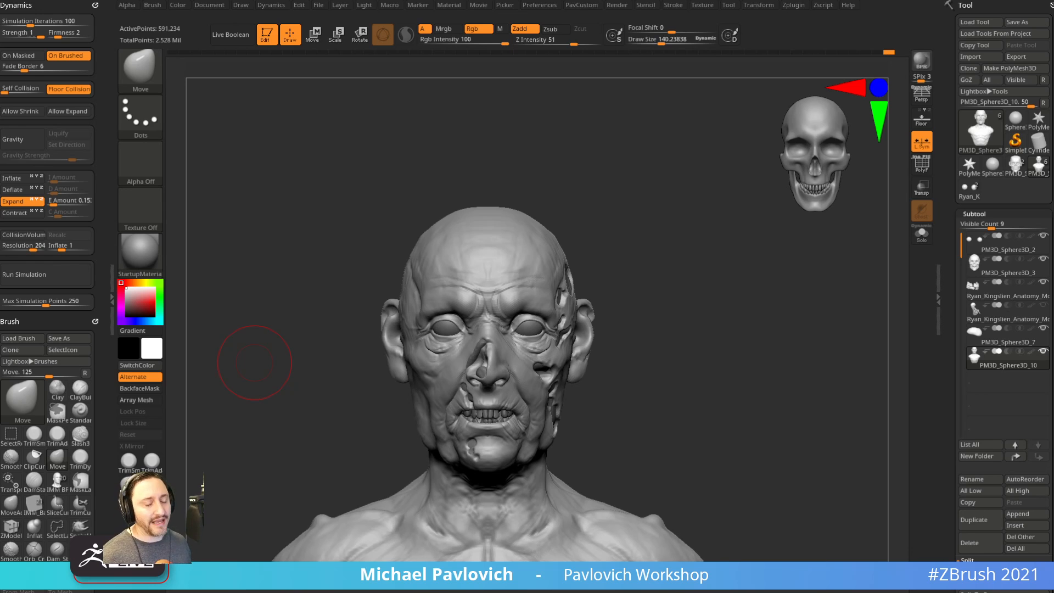
Refine the side of the zombie's nose with the Standard brush at a draw size of about 11.
key("b")
key("s")
key("t")
key("s")
mouse_move(736, 303)
left_mouse_down()
mouse_move(681, 316)
mouse_move(696, 337)
mouse_move(703, 327)
mouse_move(685, 344)
mouse_move(725, 334)
left_mouse_up()
key("s")
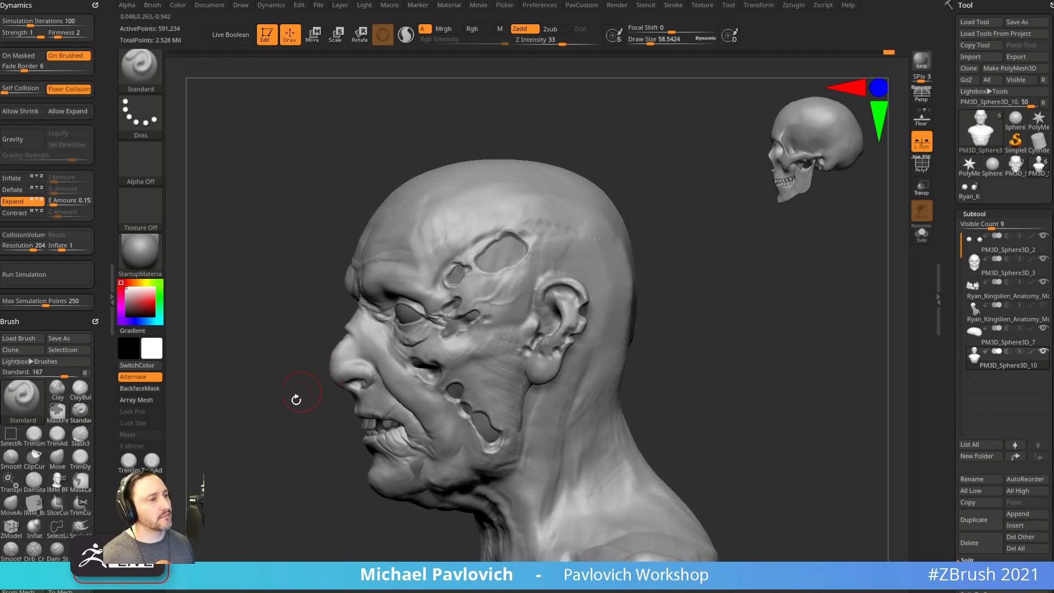
left_click_drag(294, 400, 457, 319)
key("s")
left_click(457, 320)
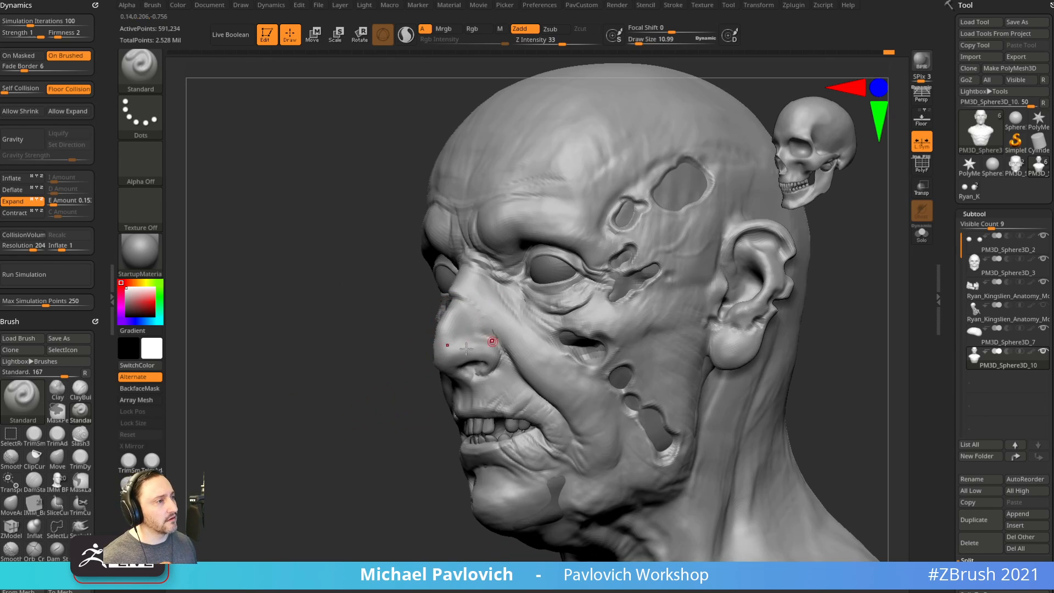
left_click_drag(357, 359, 478, 331)
mouse_move(594, 330)
left_mouse_down()
mouse_move(471, 301)
mouse_move(505, 335)
left_mouse_up()
Sculpt around the nose and under the nostrils with the Standard brush at a draw size of about 19.
key("]")
mouse_move(354, 321)
left_mouse_down()
mouse_move(457, 333)
mouse_move(565, 297)
mouse_move(555, 285)
mouse_move(565, 301)
left_mouse_up()
key("s")
key("s")
left_click_drag(402, 365, 408, 389)
left_click_drag(551, 330, 484, 332)
left_click_drag(310, 426, 362, 436)
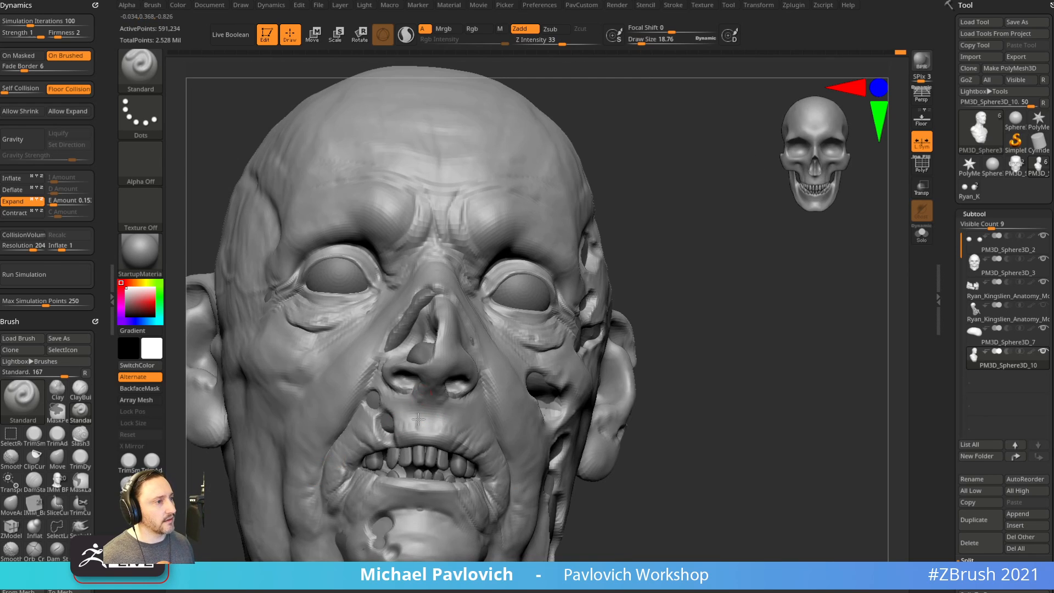
mouse_move(431, 404)
left_mouse_down()
mouse_move(431, 422)
mouse_move(427, 408)
left_mouse_up()
Switch to the skeleton model with eyeballs and delete its eyeball subtool.
mouse_move(720, 324)
left_mouse_down("alt")
mouse_move(723, 292)
mouse_move(742, 311)
mouse_move(722, 302)
left_mouse_up("alt")
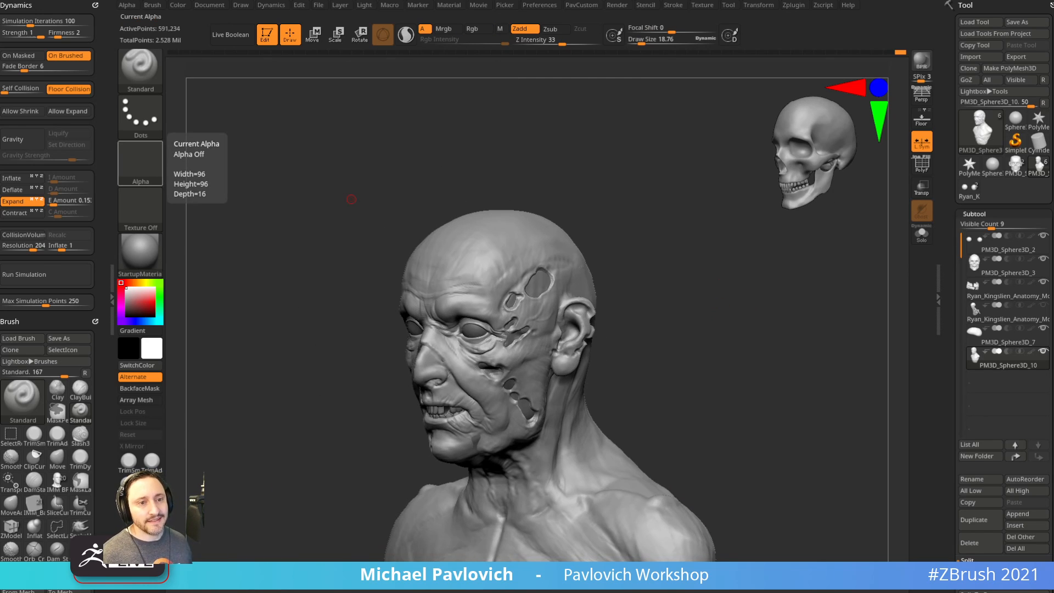
mouse_move(751, 357)
left_mouse_down("alt")
mouse_move(720, 329)
mouse_move(736, 347)
mouse_move(718, 352)
left_mouse_up("alt")
key("s")
left_click(715, 351)
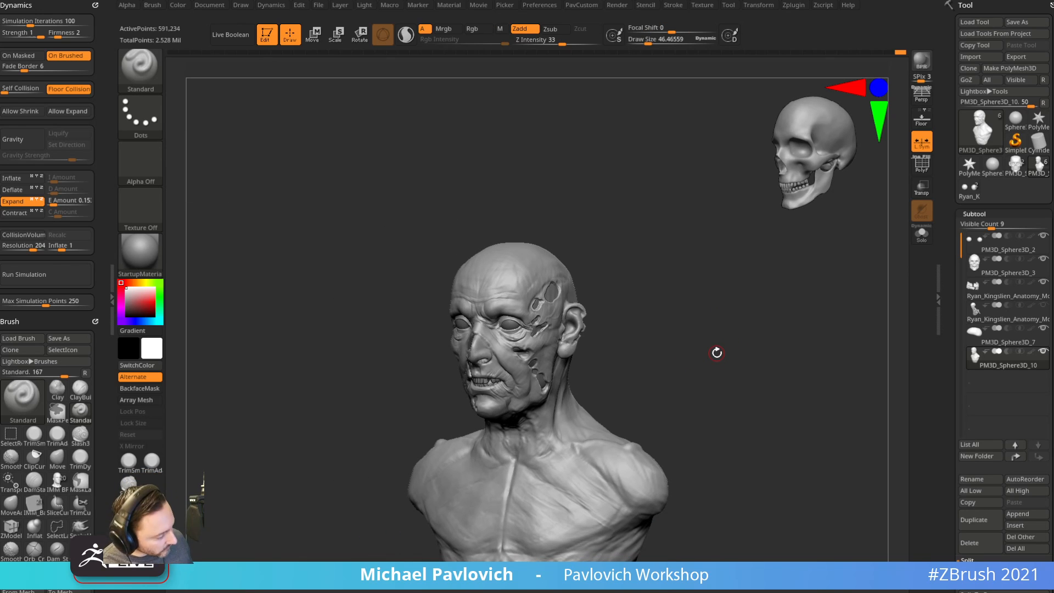
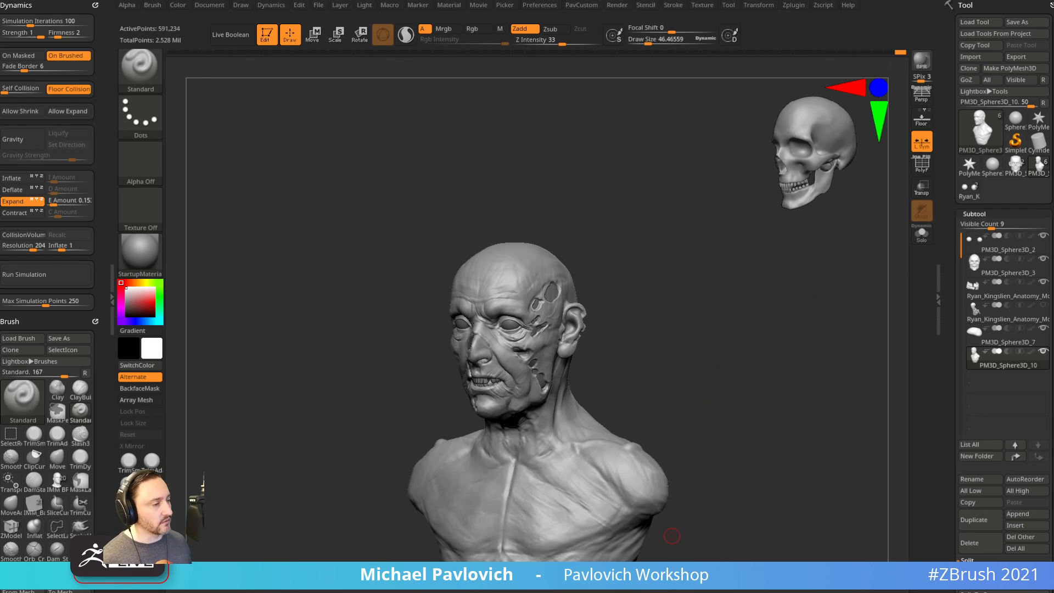
left_click_drag(666, 434, 760, 388)
left_click(968, 190)
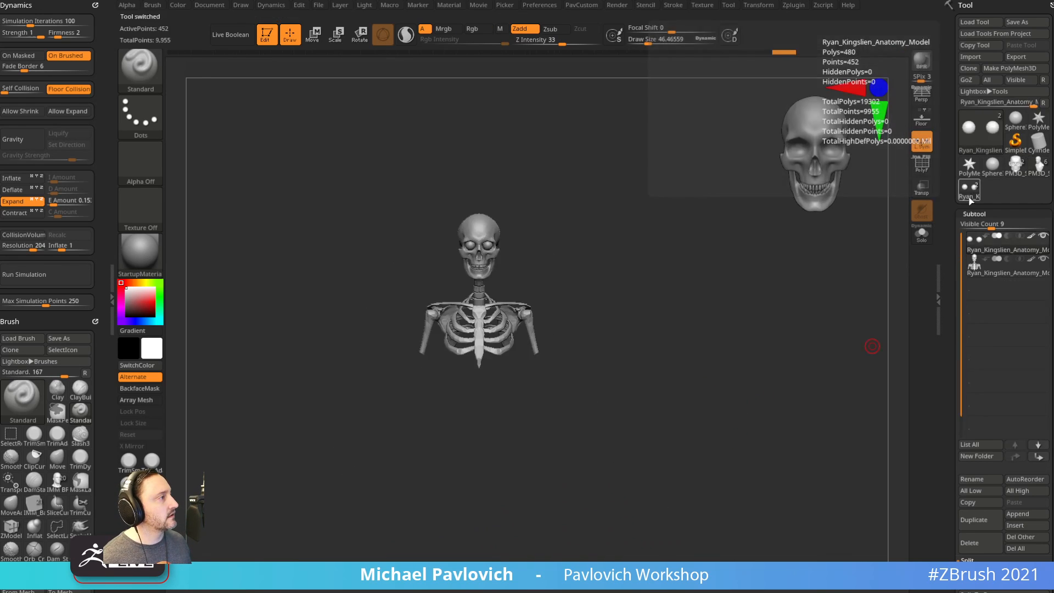
left_click_drag(749, 317, 775, 388, "alt")
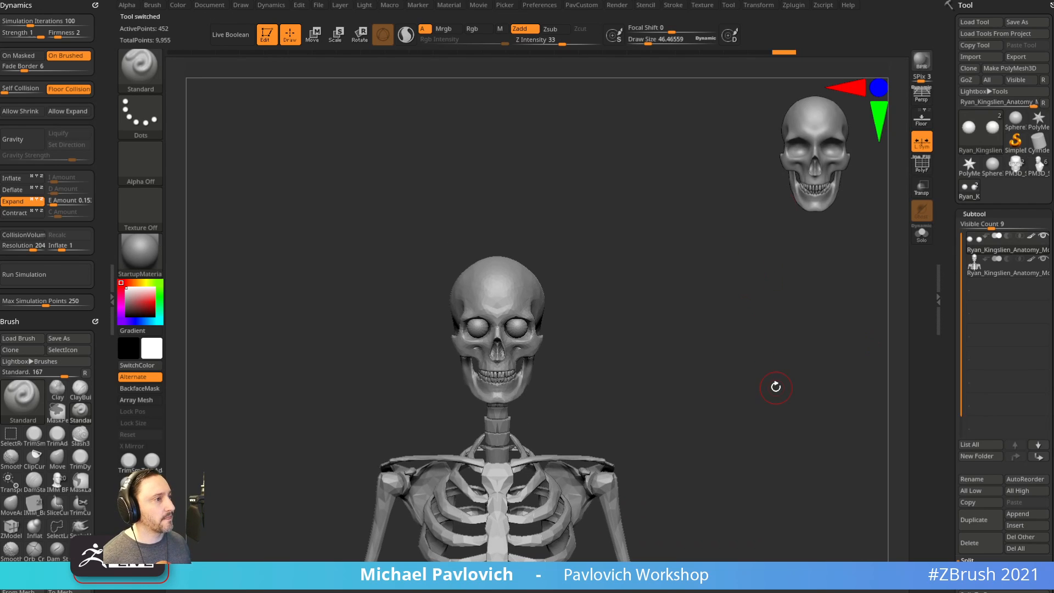
left_click(970, 546)
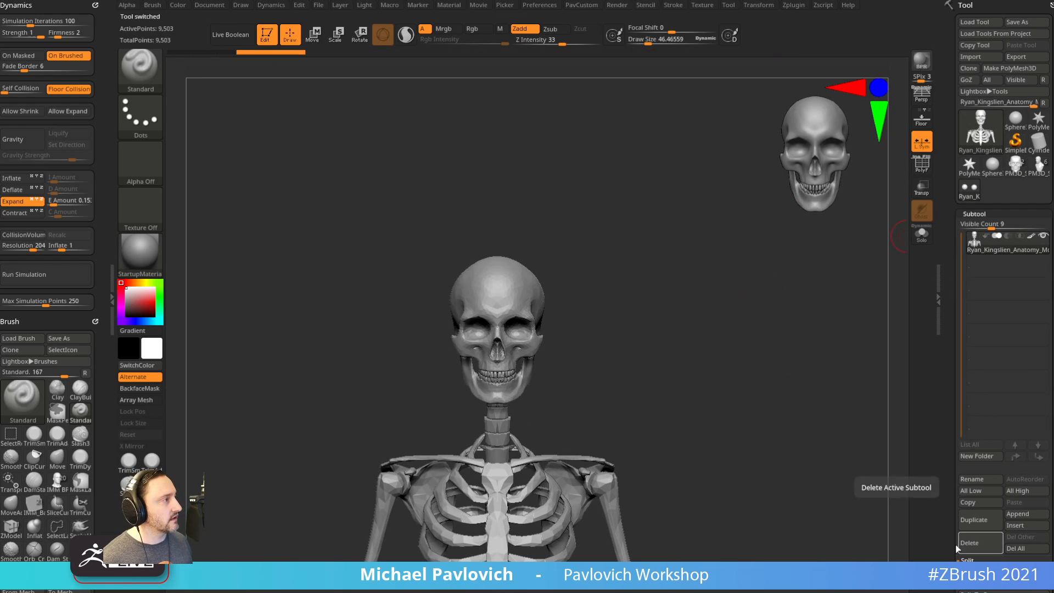
Insert a sphere as a new subtool into the skeleton model.
left_click_drag(690, 316, 668, 324, "alt")
scroll(964, 365, "down", 2)
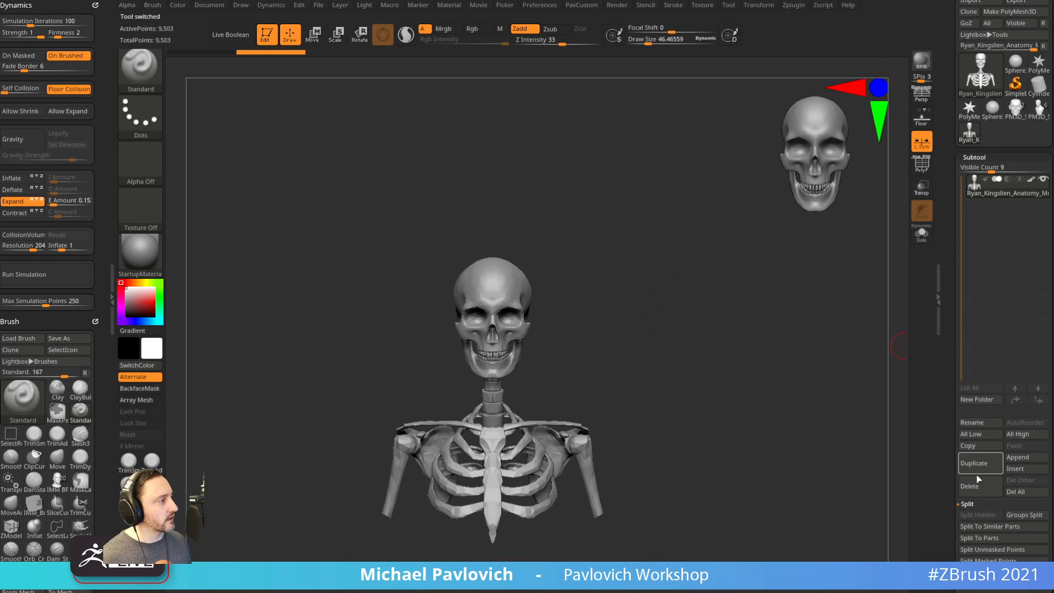
left_click(1015, 468)
left_click(968, 442)
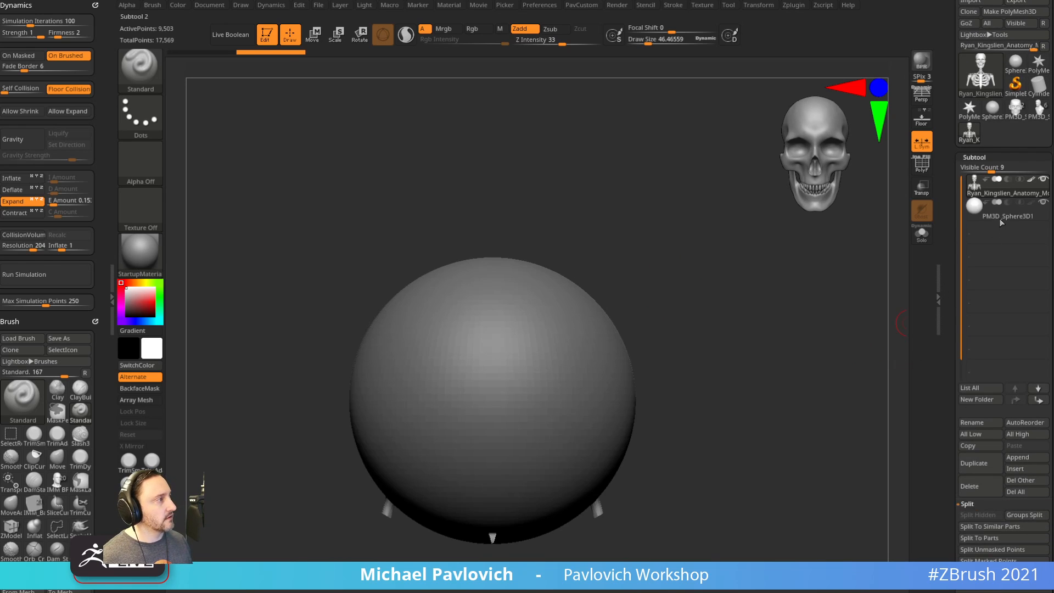
Turn on transparency, then scale the sphere down and stretch it upward so it surrounds the skull.
left_click(921, 187)
right_click_drag(848, 303, 817, 281, "ctrl")
key("w")
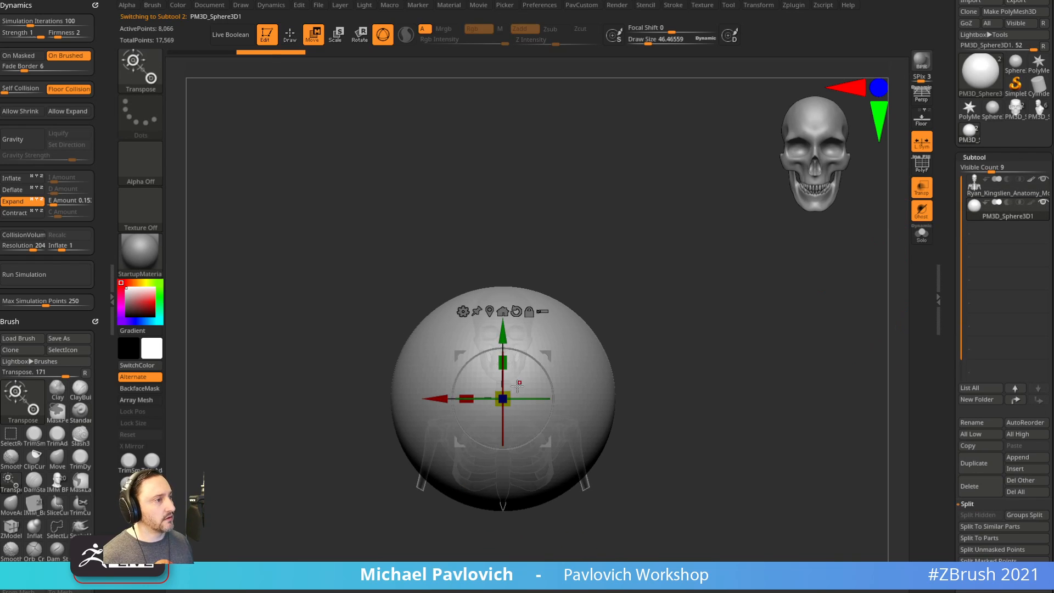
left_click_drag(503, 399, 443, 408)
left_click_drag(503, 363, 504, 279)
Widen the sphere's lower part and push its front back from the face with the Move brush at about 314.
key("q")
key("b")
key("m")
key("v")
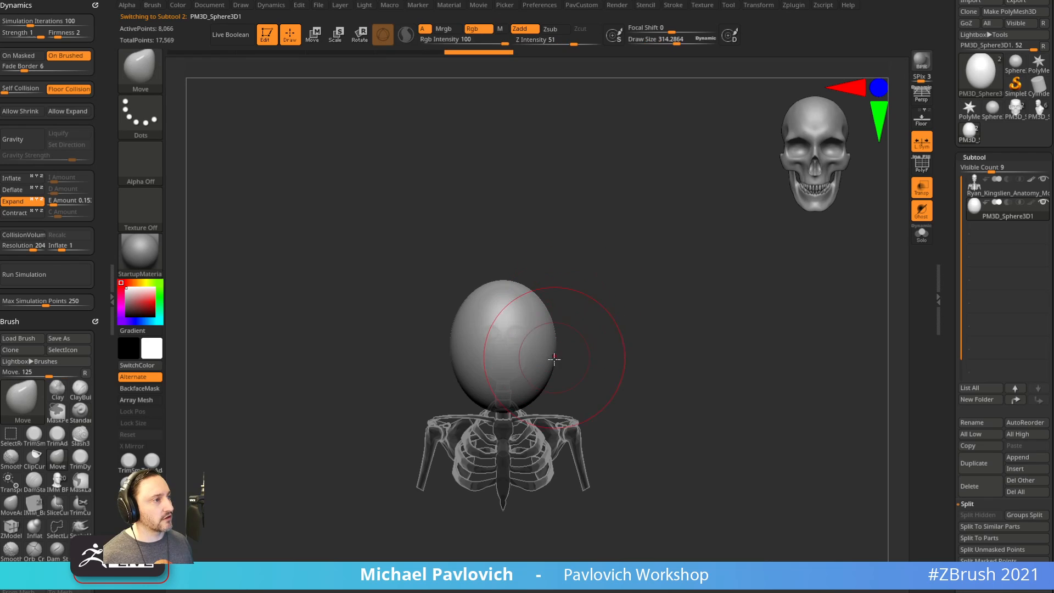
left_click_drag(550, 374, 561, 378)
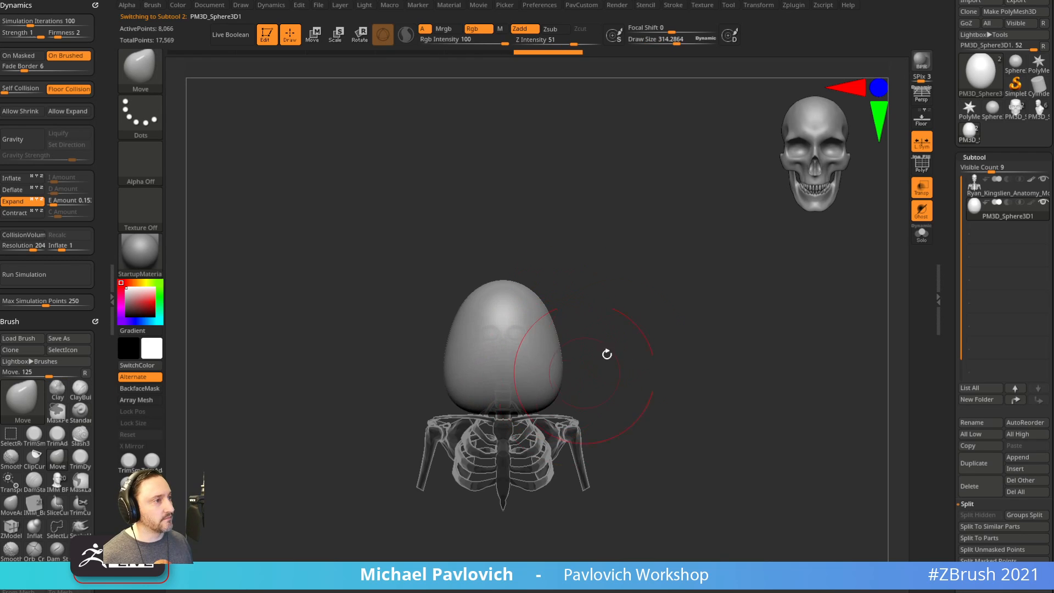
right_click_drag(608, 355, 558, 334, "shift")
mouse_move(539, 325)
left_mouse_down()
mouse_move(560, 346)
mouse_move(560, 325)
mouse_move(531, 292)
left_mouse_up()
Pull the upper back of the hood outward into a peak with the Move brush at a draw size of about 161.
right_click_drag(591, 280, 550, 293, "alt")
key("s")
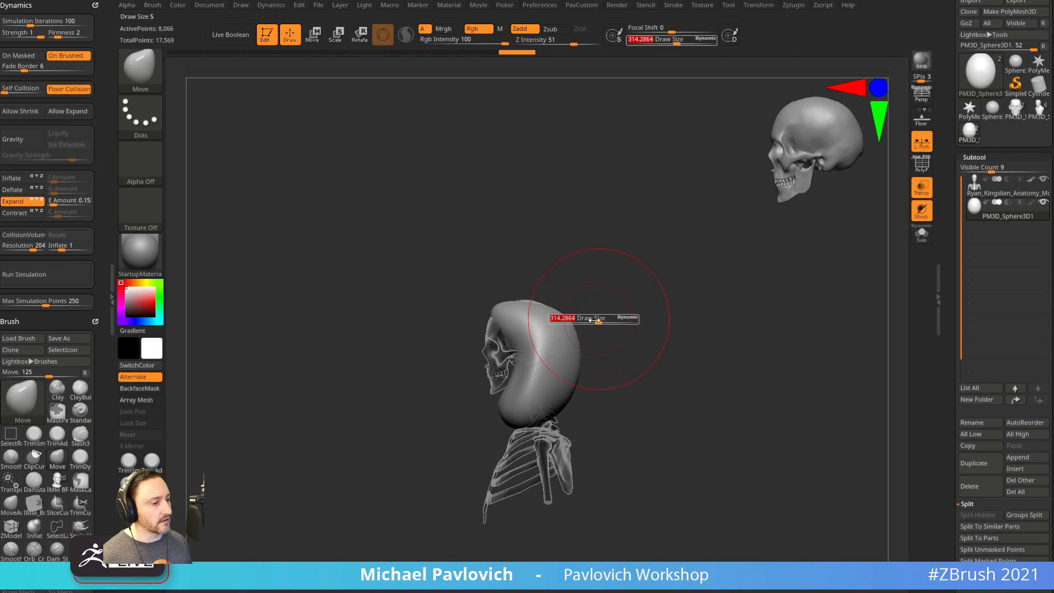
left_click_drag(596, 319, 589, 320)
mouse_move(571, 325)
left_mouse_down()
mouse_move(585, 312)
mouse_move(528, 297)
left_mouse_up()
key("s")
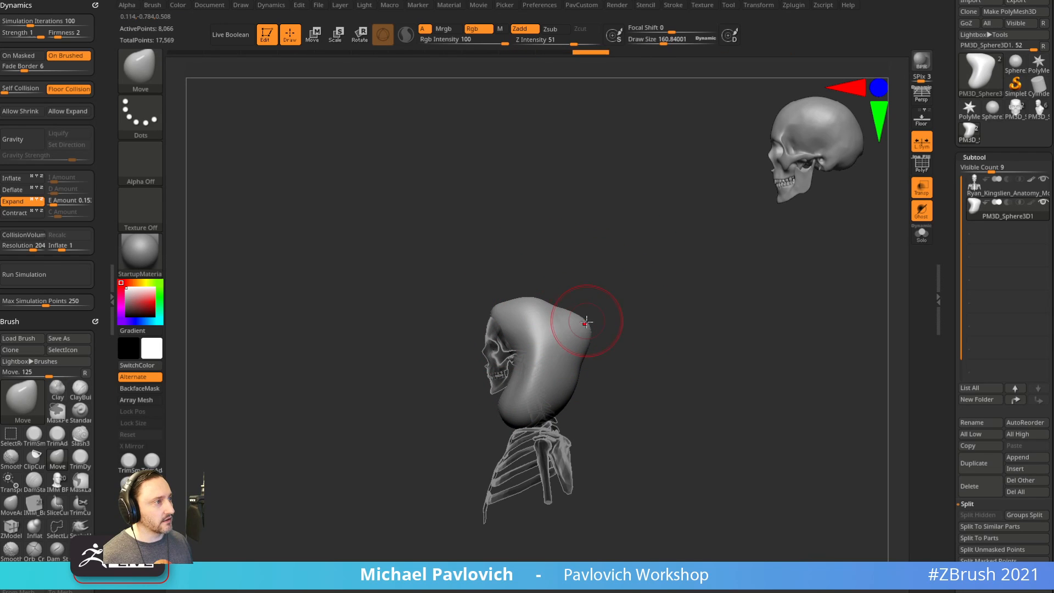
left_click_drag(583, 358, 585, 327)
Shape the hood's lower back and sides with the Move brush at a draw size of about 251.
key("s")
left_click_drag(578, 393, 582, 394)
left_click_drag(574, 393, 552, 418)
left_click_drag(616, 405, 565, 422, "shift")
key("s")
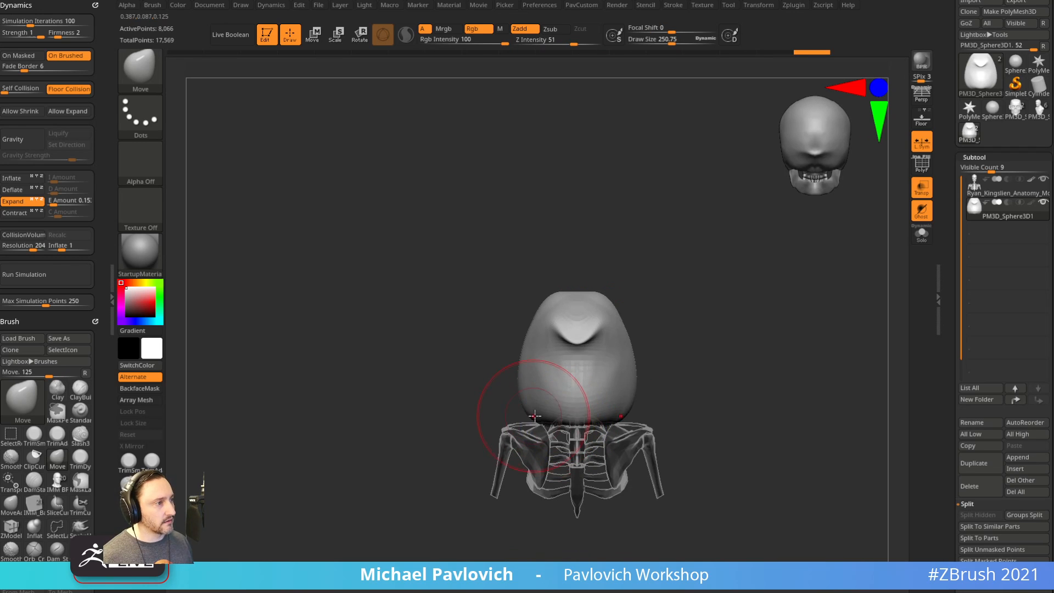
left_click_drag(522, 383, 527, 347)
left_click_drag(464, 360, 543, 384, "shift")
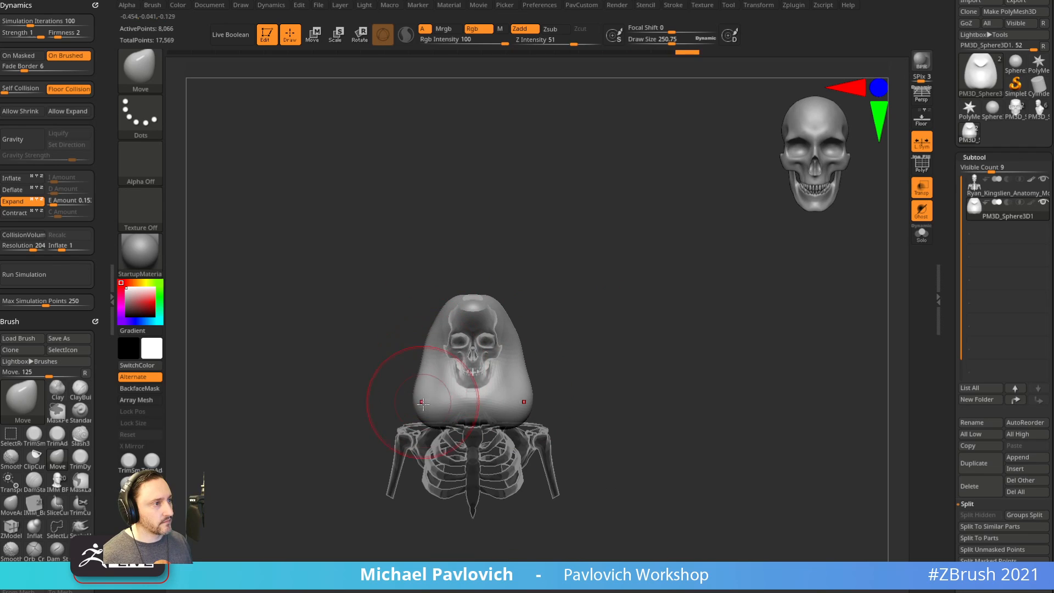
mouse_move(423, 404)
left_mouse_down()
mouse_move(451, 400)
mouse_move(454, 387)
left_mouse_up()
mouse_move(570, 335)
right_mouse_down("ctrl")
mouse_move(572, 357)
mouse_move(607, 356)
right_mouse_up("ctrl")
key("b")
key("s")
key("t")
key("s")
left_click_drag(570, 354, 564, 354)
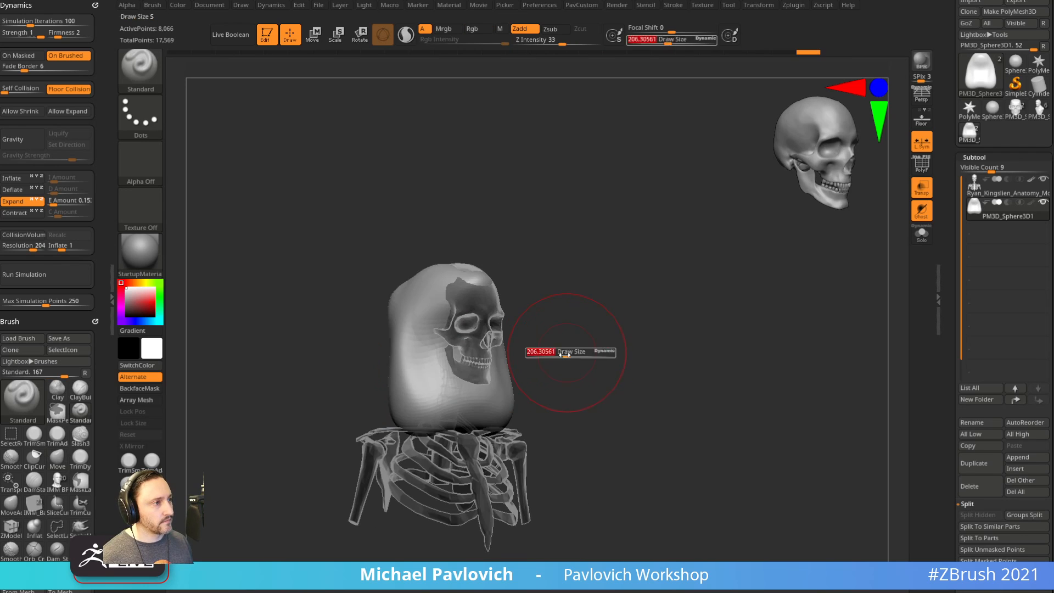
Pull the hood's brow and lower front edge outward with the Move brush, ending at a draw size of about 219.
mouse_move(575, 310)
right_mouse_down("alt")
mouse_move(621, 344)
mouse_move(591, 360)
right_mouse_up("alt")
key("b")
key("m")
key("v")
mouse_move(494, 359)
left_mouse_down()
mouse_move(471, 343)
mouse_move(495, 311)
left_mouse_up()
left_click_drag(460, 383, 469, 381)
mouse_move(479, 441)
left_mouse_down()
mouse_move(516, 485)
mouse_move(506, 467)
left_mouse_up()
key("s")
left_click_drag(495, 443, 488, 447)
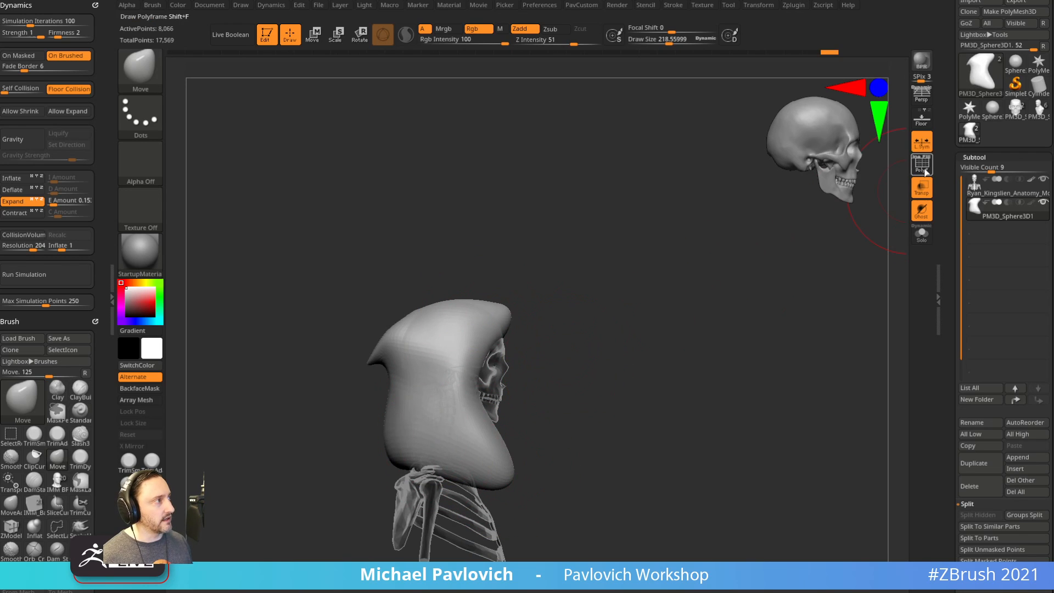
Show the hood's polyframe, turn off transparency, and switch to the Standard brush in a side view.
left_click(923, 164)
left_click_drag(796, 230, 826, 202)
left_click(922, 187)
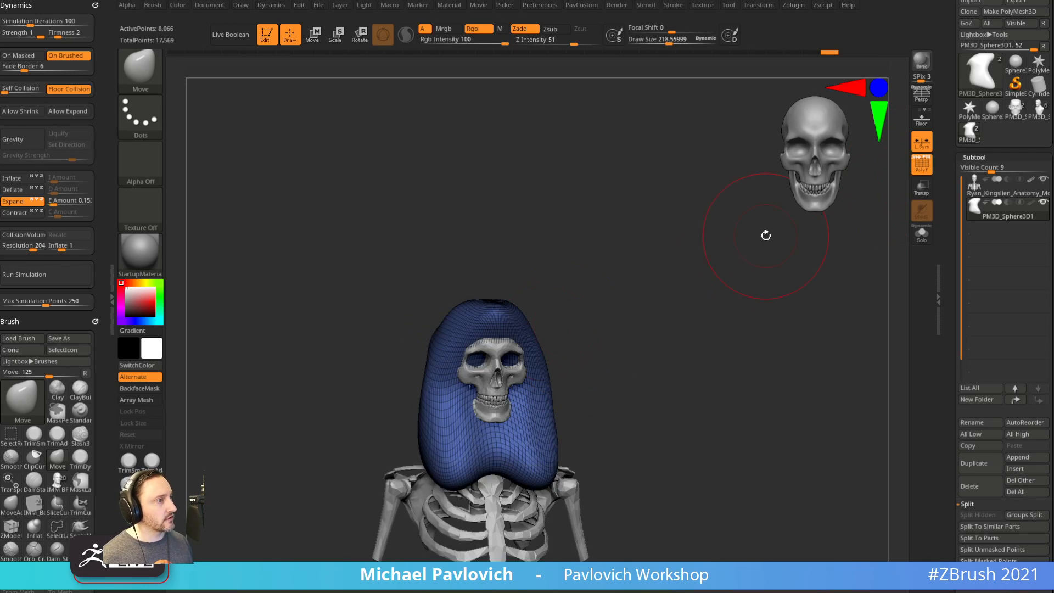
key("b")
key("s")
key("t")
left_click_drag(546, 317, 557, 325, "alt")
mouse_move(610, 271)
left_mouse_down("shift")
mouse_move(597, 272)
mouse_move(660, 269)
left_mouse_up("shift")
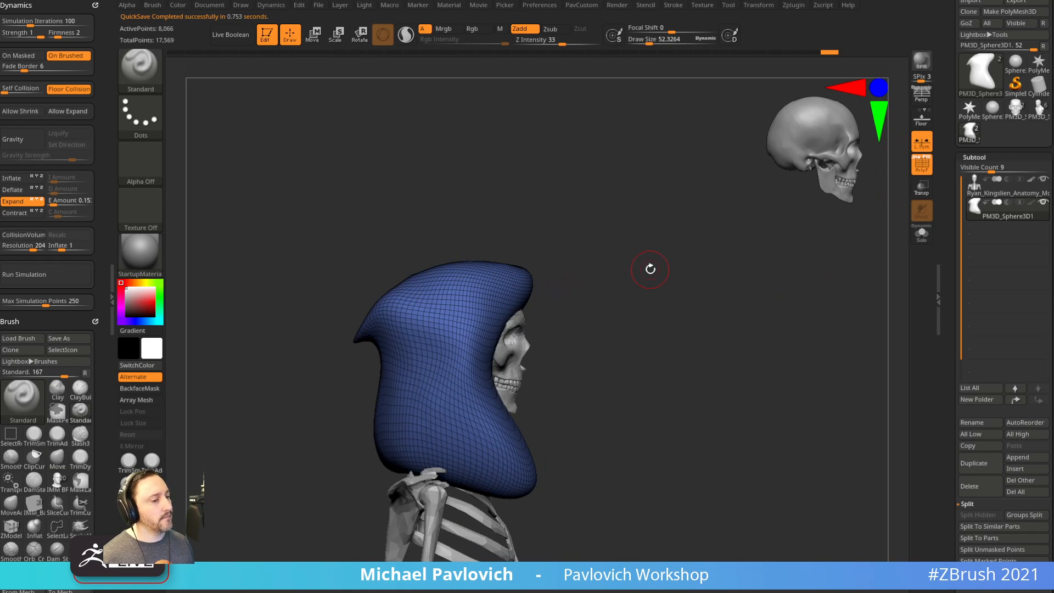
Slice the hood mesh with SliceCurve along the face opening and across its lower end.
left_click(149, 76, "ctrl+shift")
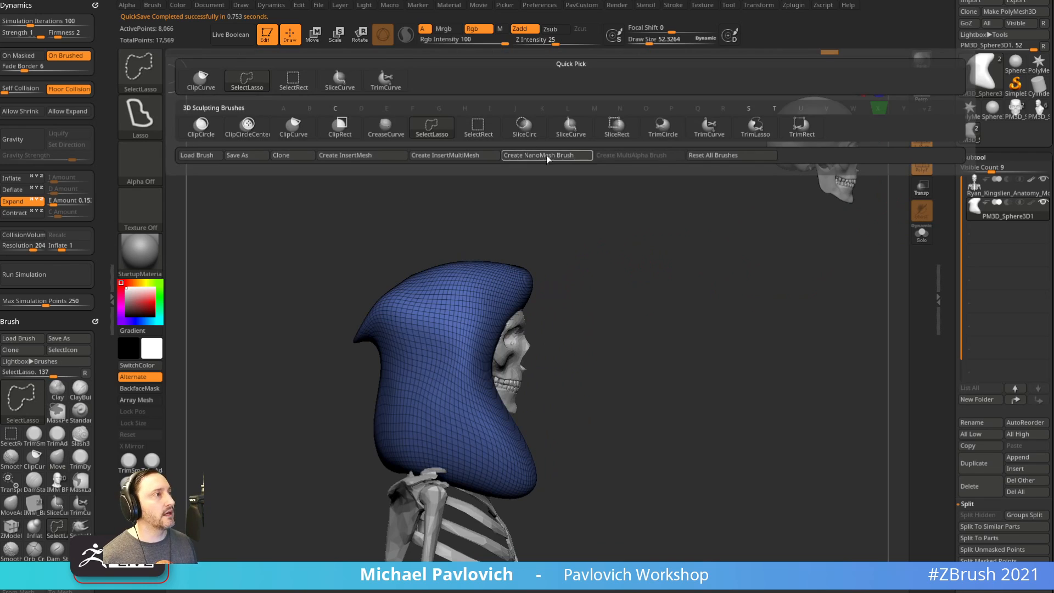
left_click(571, 130, "ctrl+shift")
mouse_move(603, 210)
left_mouse_down("ctrl+shift")
mouse_move(514, 279)
mouse_move(529, 291)
left_mouse_up("ctrl+shift")
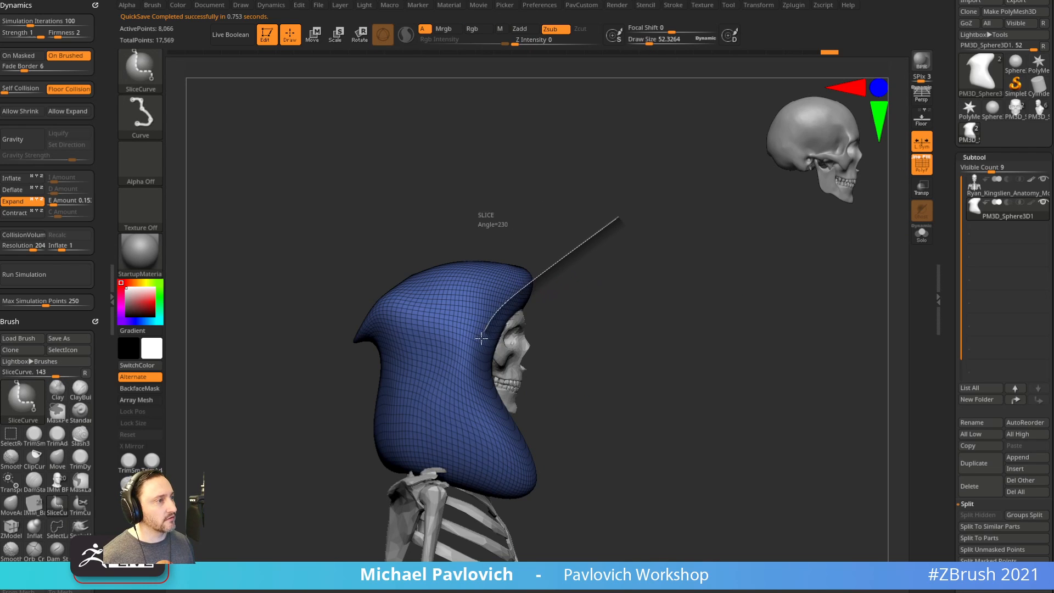
mouse_move(512, 463)
left_mouse_down("ctrl+shift")
mouse_move(562, 527)
mouse_move(659, 301)
mouse_move(604, 308)
mouse_move(631, 285)
mouse_move(624, 275)
left_mouse_up("ctrl+shift")
left_click_drag(674, 362, 321, 467, "ctrl+shift")
Isolate the hood's outer shell and delete the hidden front and bottom geometry.
left_click_drag(629, 285, 607, 262)
left_click(607, 262, "ctrl+shift")
key("space")
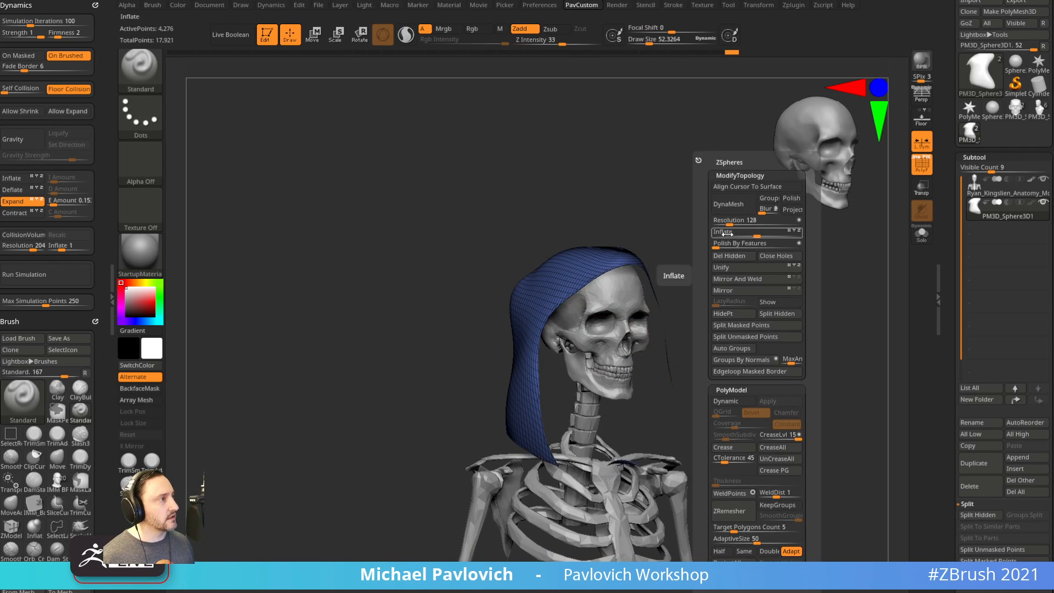
left_click_drag(727, 258, 671, 283)
Try to ZRemesh the hood shell at Half polygon count with an AdaptiveSize of 0.
key("space")
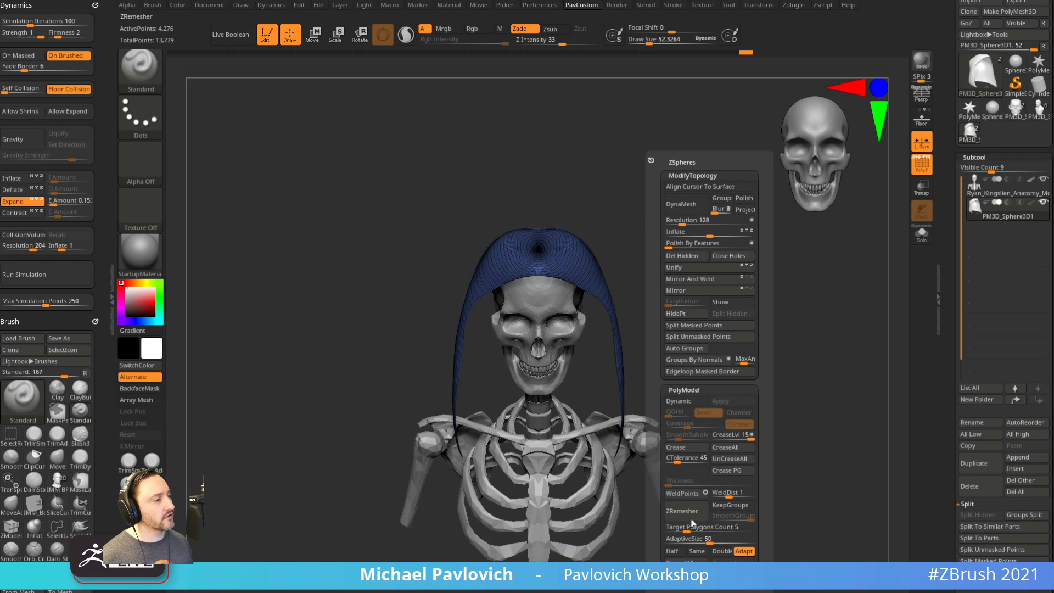
left_click(681, 551)
left_click(687, 511)
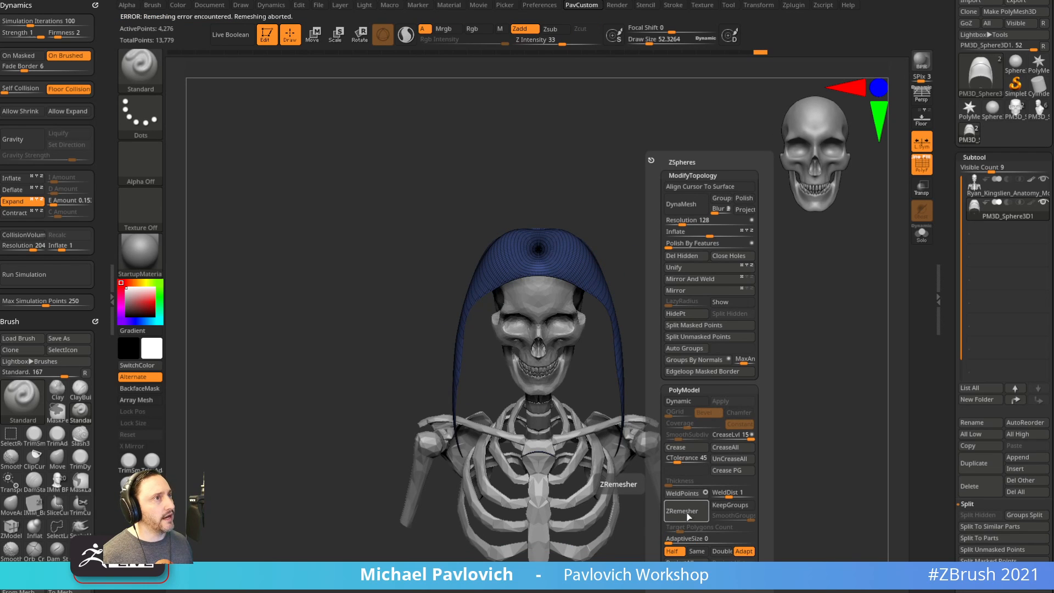
Run a mesh integrity check on the hood shell.
mouse_move(751, 331)
left_mouse_down()
mouse_move(838, 296)
mouse_move(759, 333)
mouse_move(768, 330)
left_mouse_up()
left_click_drag(945, 364, 983, 164)
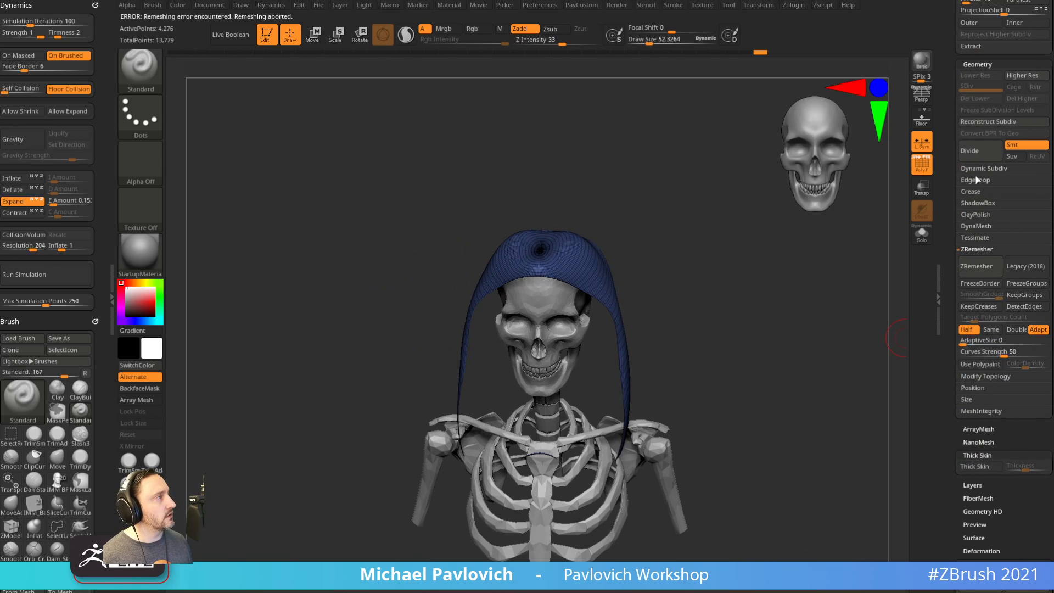
left_click(983, 411)
left_click(997, 422)
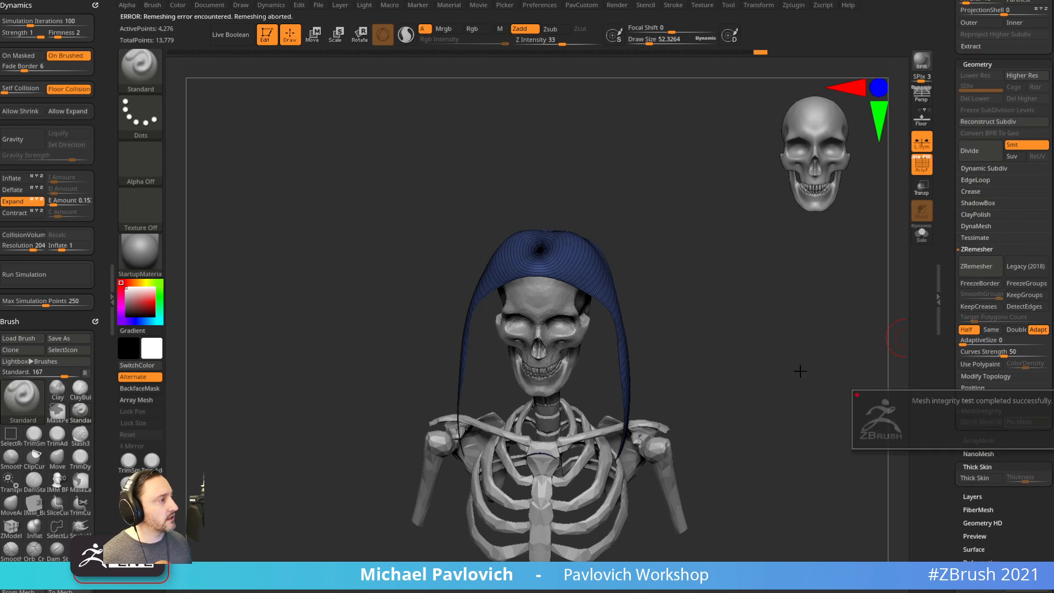
key("2")
left_click_drag(946, 437, 949, 400)
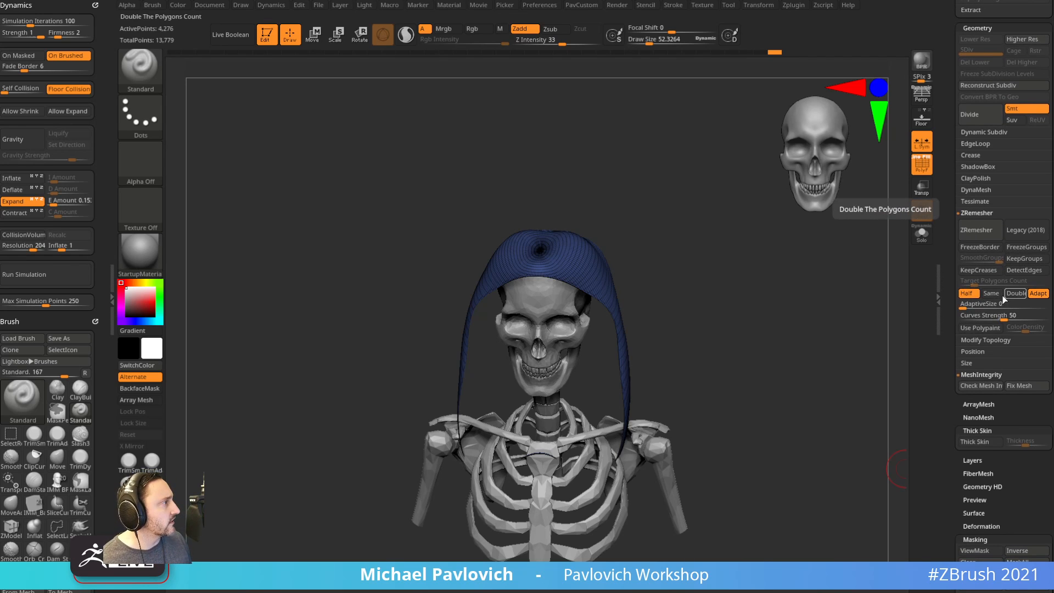
Try ZRemesher on the hood shell again at Half polygon count.
left_click_drag(826, 349, 813, 366)
key("2")
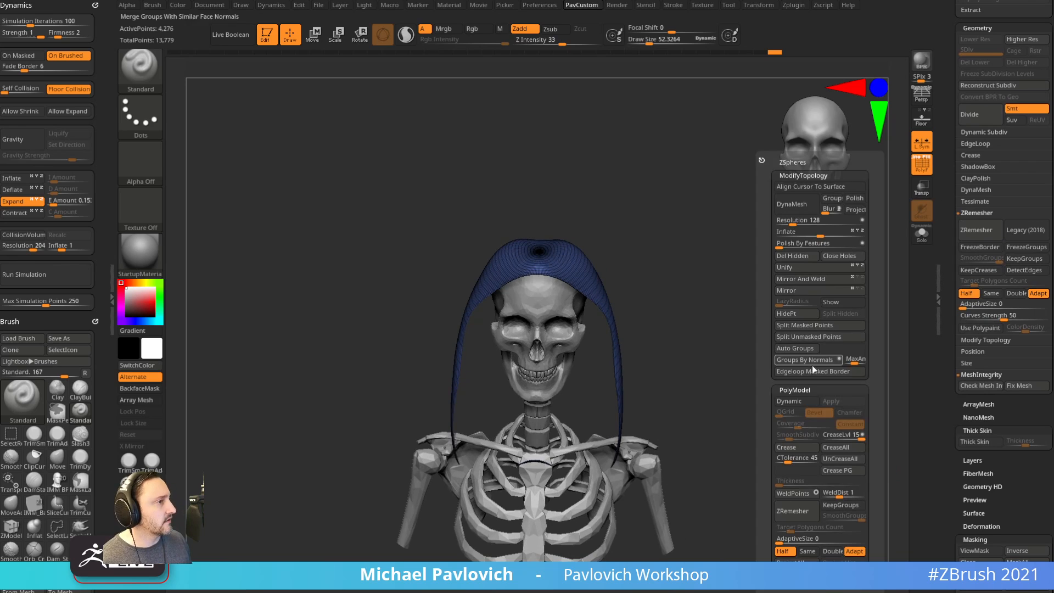
left_click(799, 512)
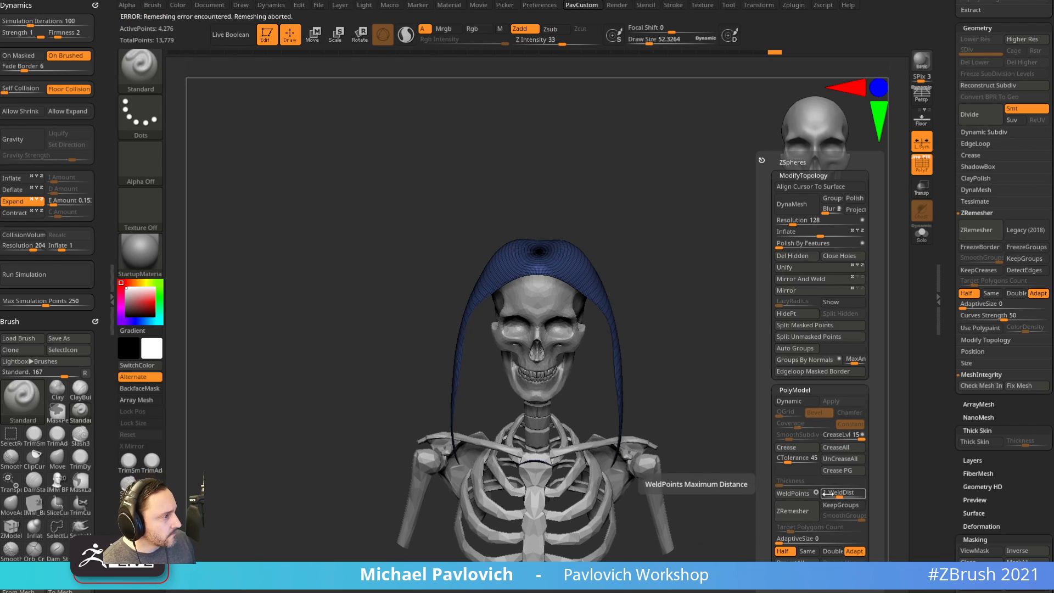
Weld the hood shell's points at a WeldDist of about 4.84 and try ZRemesher on it again.
left_click_drag(843, 495, 845, 495)
left_click(800, 493)
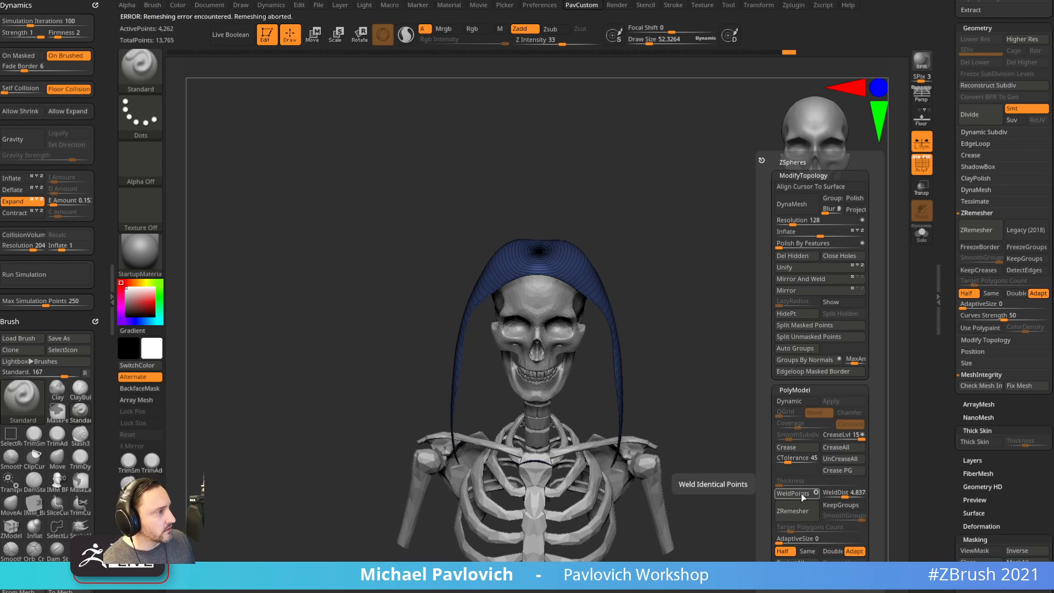
left_click(803, 511)
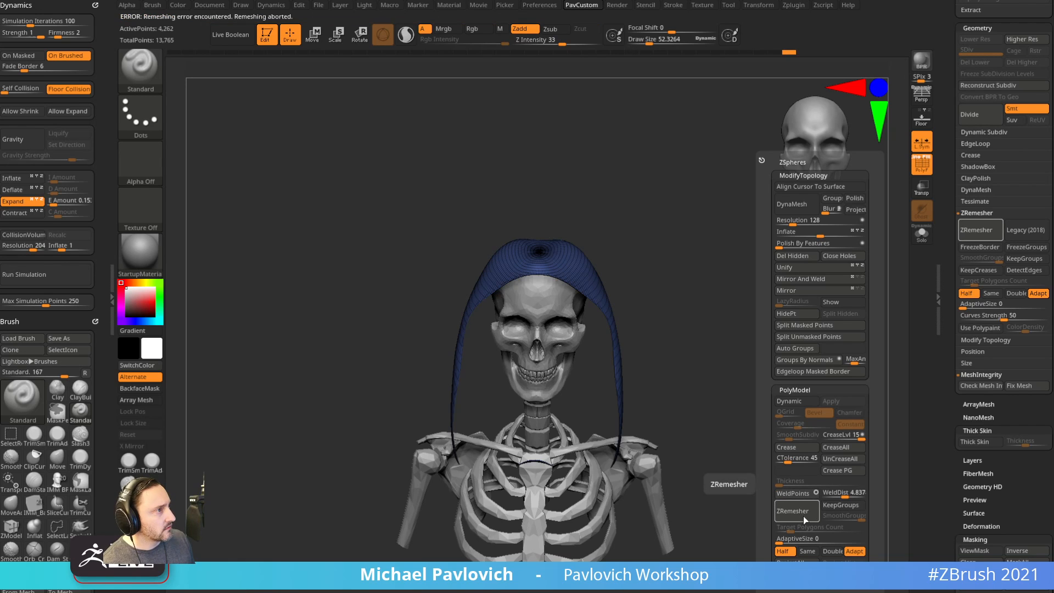
right_click_drag(614, 375, 758, 300)
key("space")
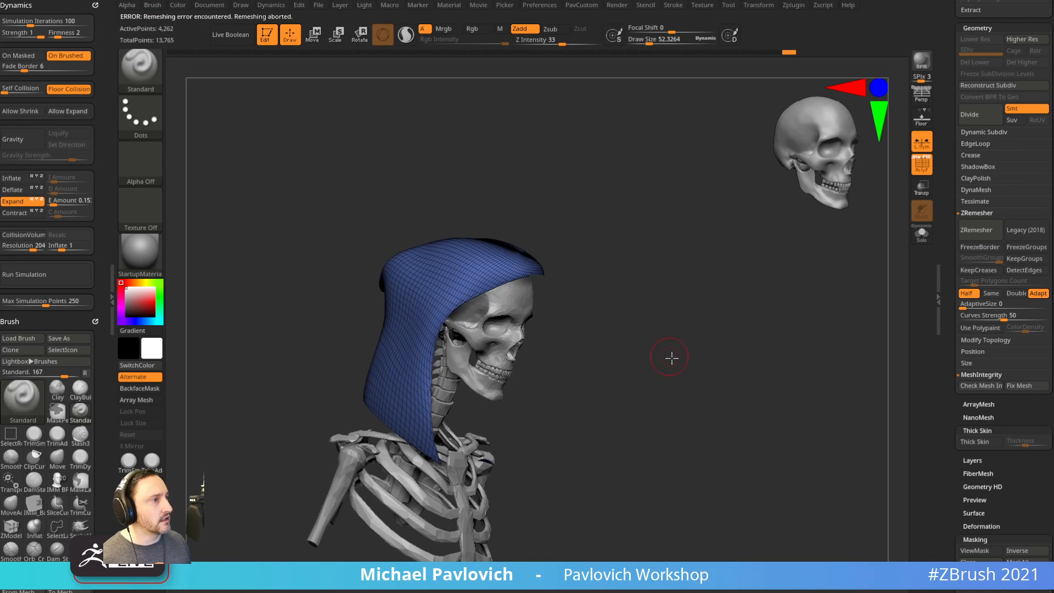
Switch to the Inflat brush and retry ZRemesher on the hood shell at Half polygon count.
mouse_move(671, 358)
right_mouse_down()
mouse_move(733, 360)
mouse_move(761, 345)
mouse_move(779, 353)
mouse_move(718, 291)
mouse_move(699, 299)
mouse_move(753, 276)
right_mouse_up()
key("b")
key("i")
key("n")
key("grave")
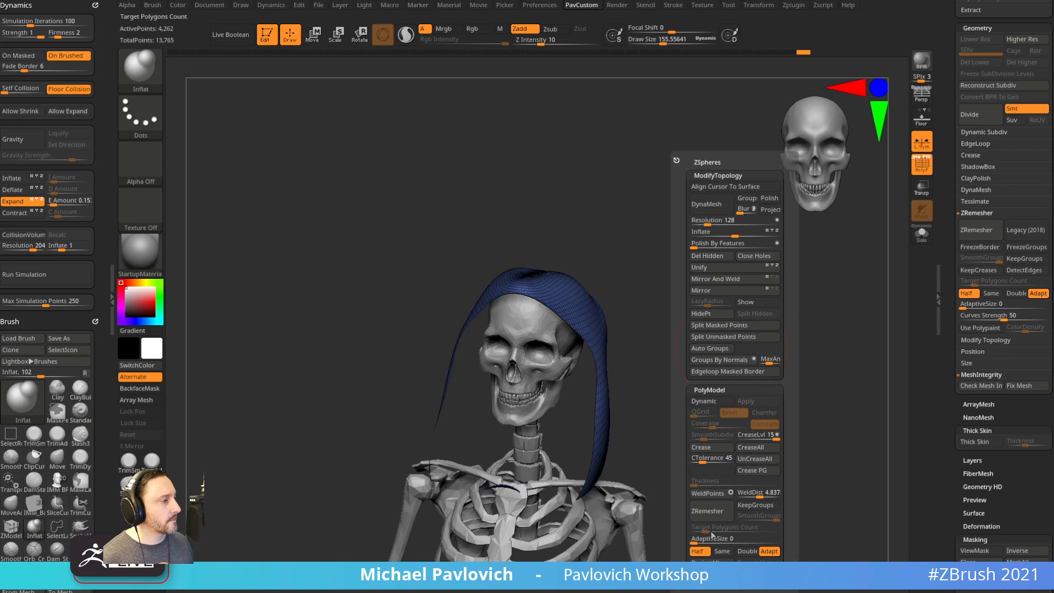
left_click(708, 511)
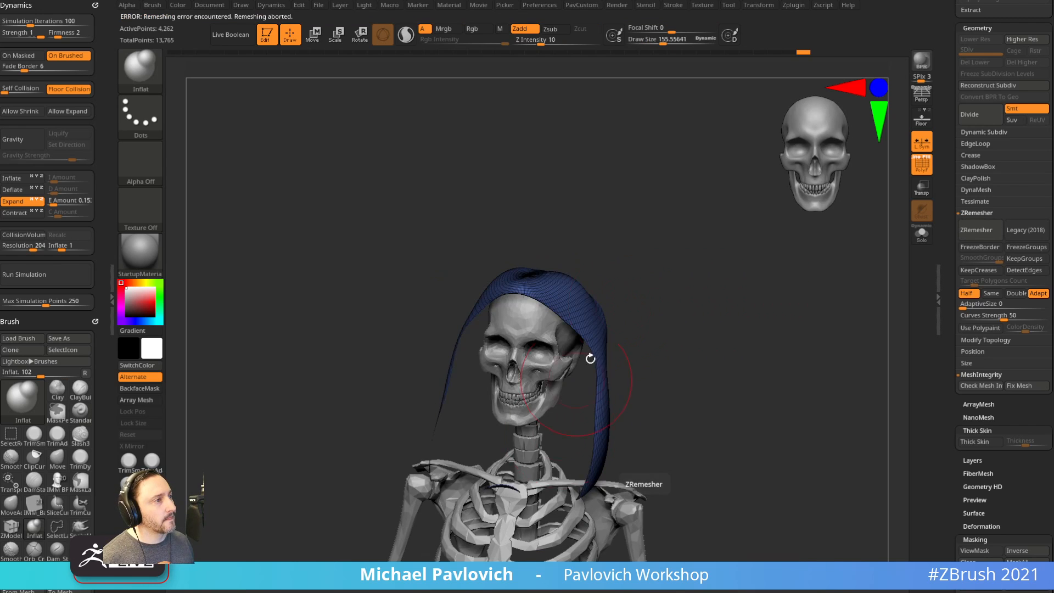
Weld the hood shell's points with WeldDist raised to about 43.98.
right_click_drag(591, 359, 557, 322)
mouse_move(603, 292)
right_mouse_down()
mouse_move(697, 325)
mouse_move(692, 294)
mouse_move(714, 326)
mouse_move(706, 336)
mouse_move(730, 391)
mouse_move(736, 356)
right_mouse_up()
key("s")
left_click_drag(712, 370, 710, 370)
mouse_move(710, 371)
right_mouse_down()
mouse_move(722, 365)
mouse_move(710, 386)
right_mouse_up()
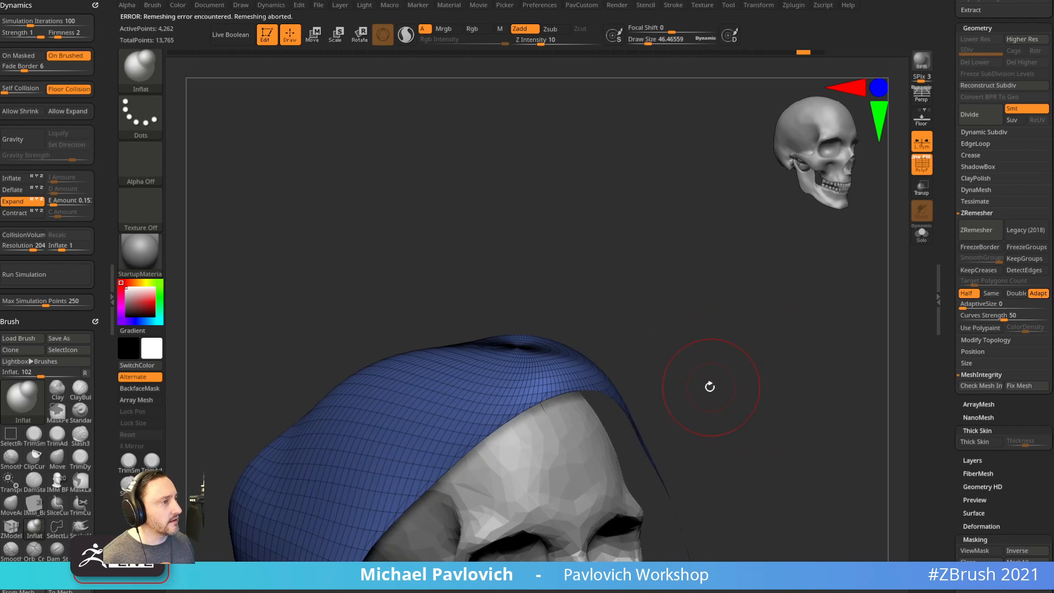
key("space")
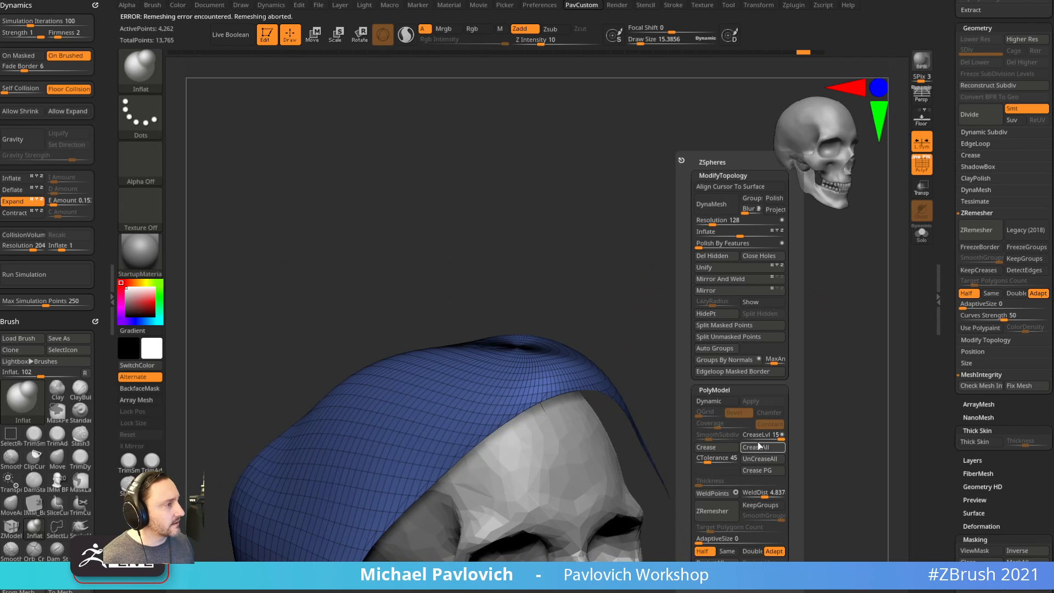
left_click_drag(759, 493, 776, 492)
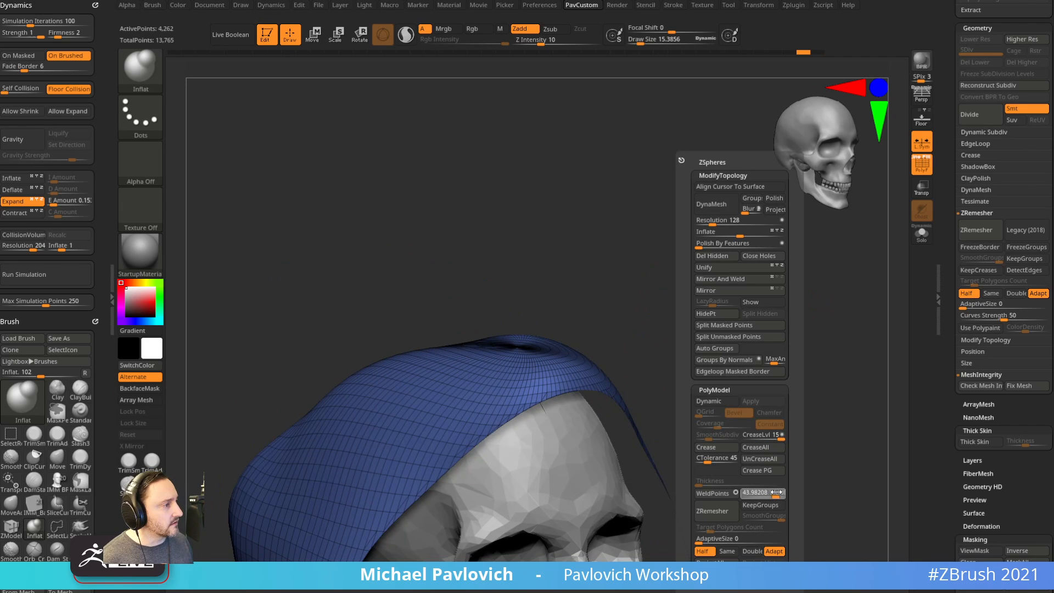
left_click(721, 495)
ZRemesh the hood shell repeatedly at Half polygon count until it has a coarse, even quad mesh.
right_click_drag(666, 408, 689, 285, "ctrl")
key("space")
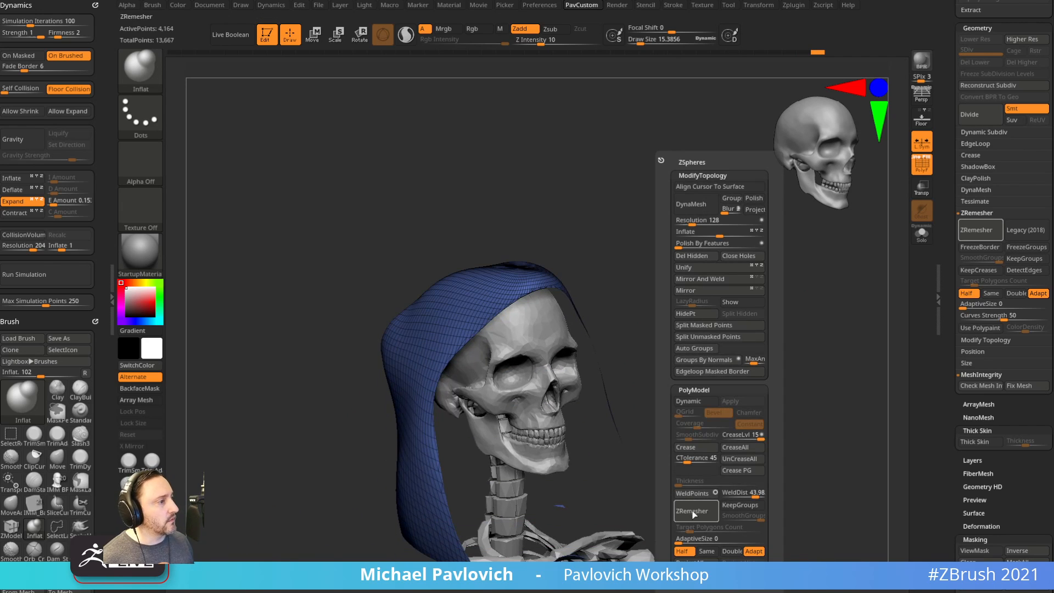
right_click_drag(769, 405, 704, 385)
right_click_drag(704, 386, 776, 376, "alt")
key("space")
left_click(751, 511)
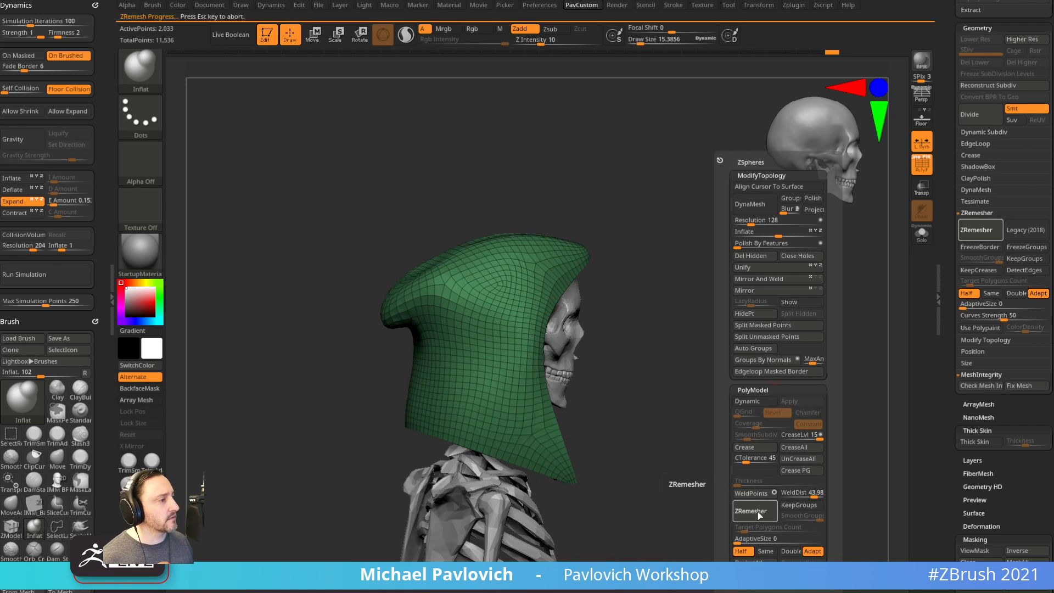
mouse_move(680, 410)
right_mouse_down()
mouse_move(750, 335)
mouse_move(697, 311)
mouse_move(753, 318)
mouse_move(742, 320)
right_mouse_up()
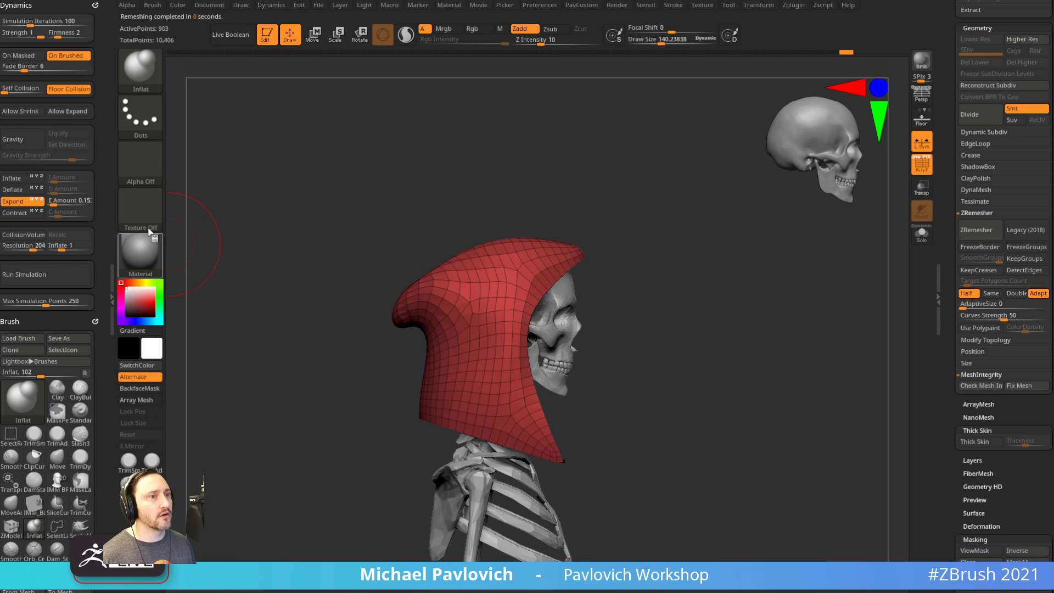
Turn on Dynamic Subdiv for the hood and give it a thickness of about 0.003 with an Offset of -41.
left_click_drag(949, 223, 945, 135)
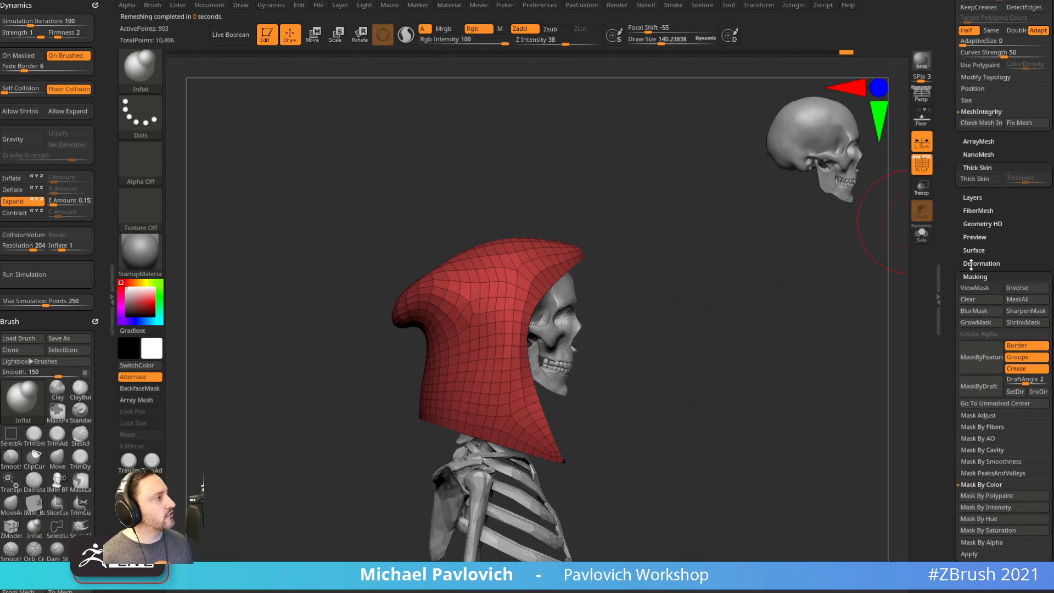
left_click_drag(963, 237, 960, 361)
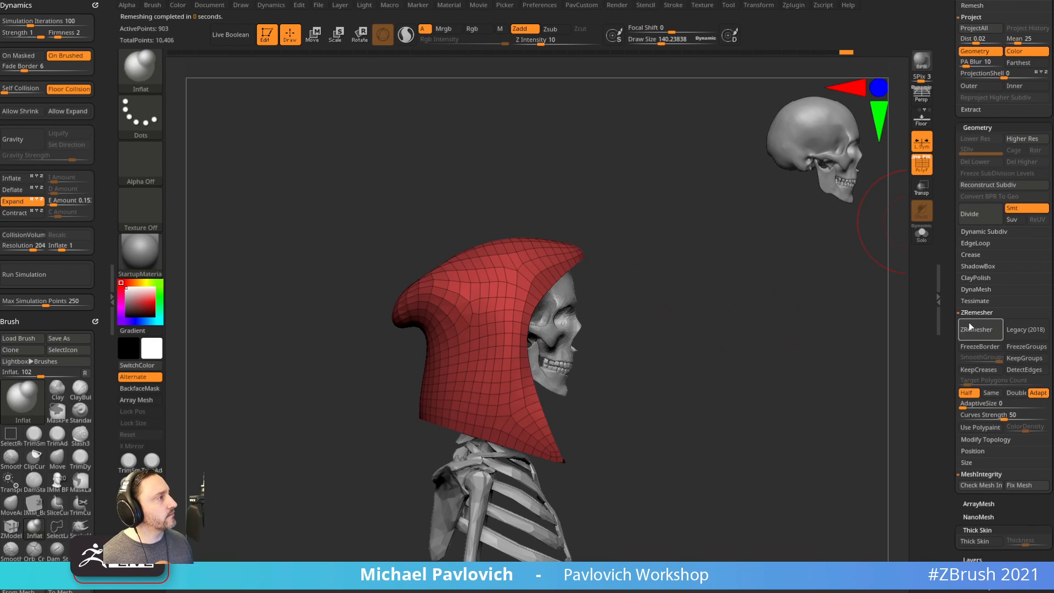
left_click(983, 231)
left_click(971, 242)
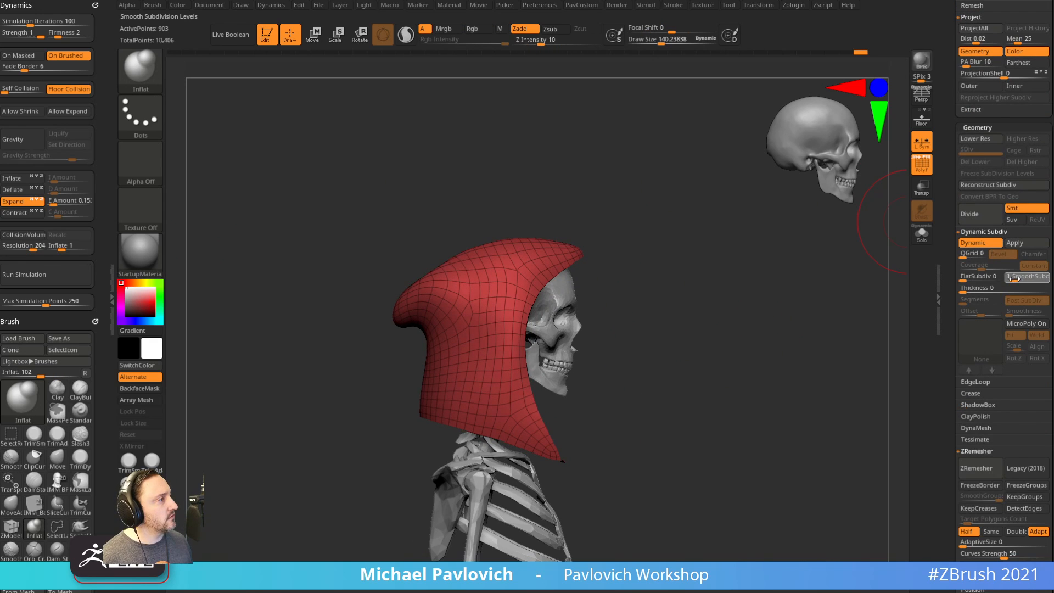
left_click_drag(982, 289, 973, 314)
left_click_drag(824, 352, 720, 347)
Hide the hood's polyframe and raise its dynamic thickness to about 0.011.
left_click(922, 167)
left_click_drag(859, 228, 884, 281)
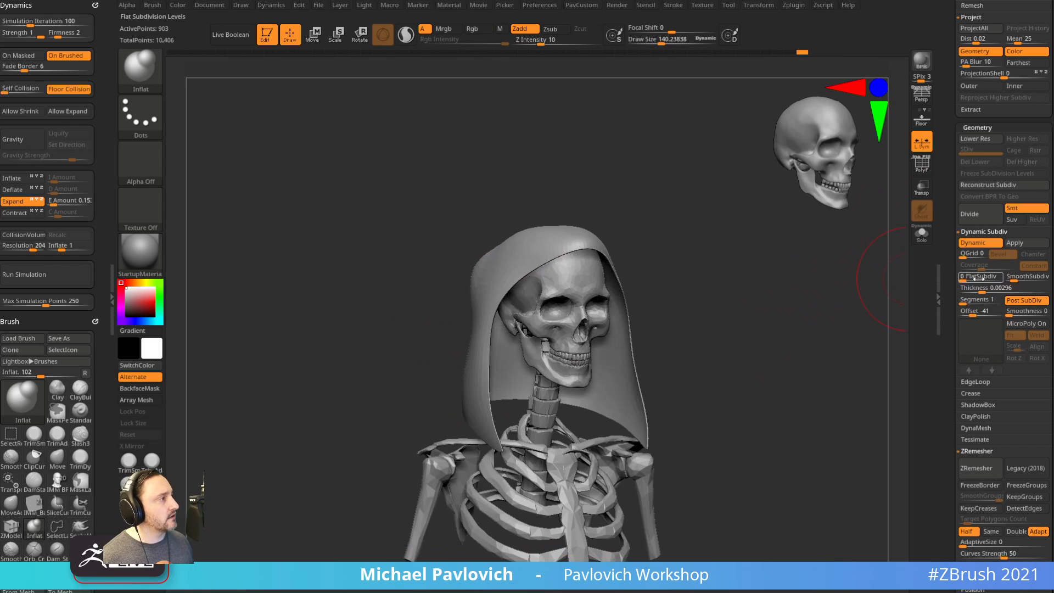
left_click_drag(981, 291, 988, 291)
mouse_move(779, 334)
left_mouse_down()
mouse_move(779, 348)
mouse_move(768, 342)
left_mouse_up()
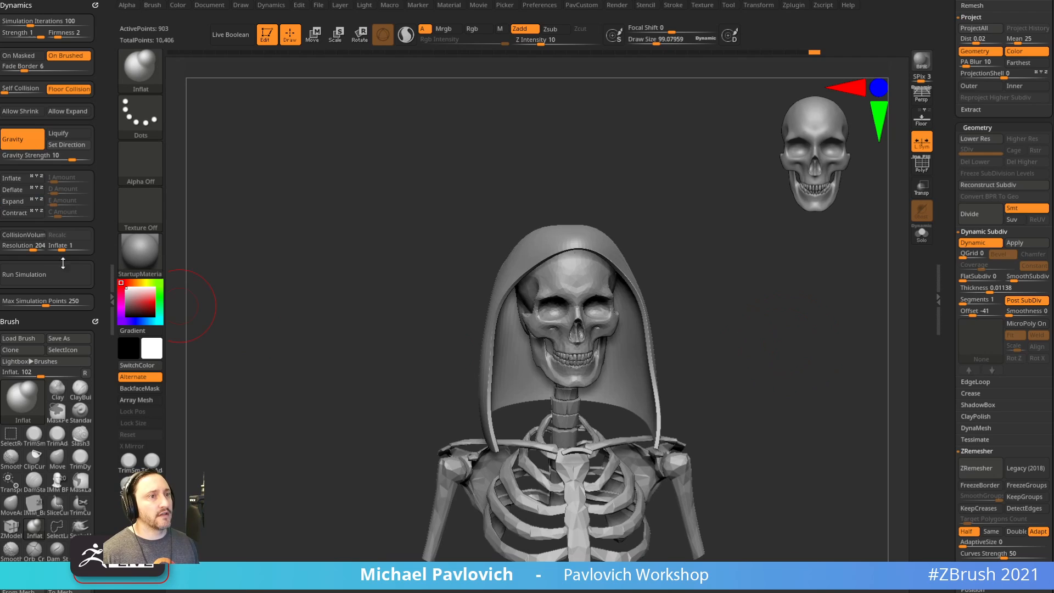
Set the collision Inflate to about 0.057, try a gravity simulation on the hood at strength 10, and undo the simulation.
left_click_drag(62, 250, 53, 252)
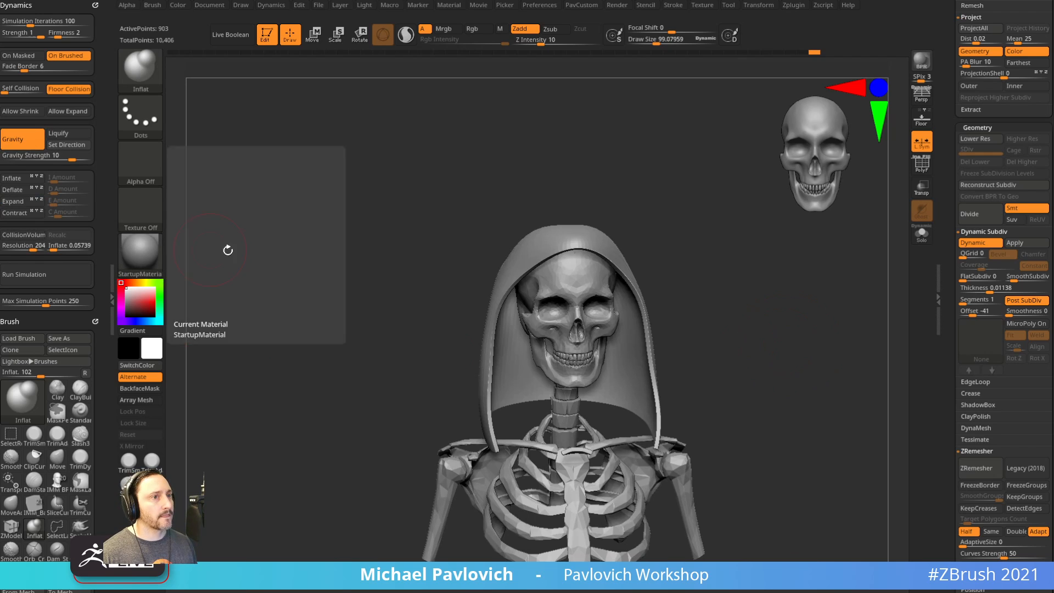
mouse_move(263, 263)
left_mouse_down()
mouse_move(327, 265)
mouse_move(256, 257)
left_mouse_up()
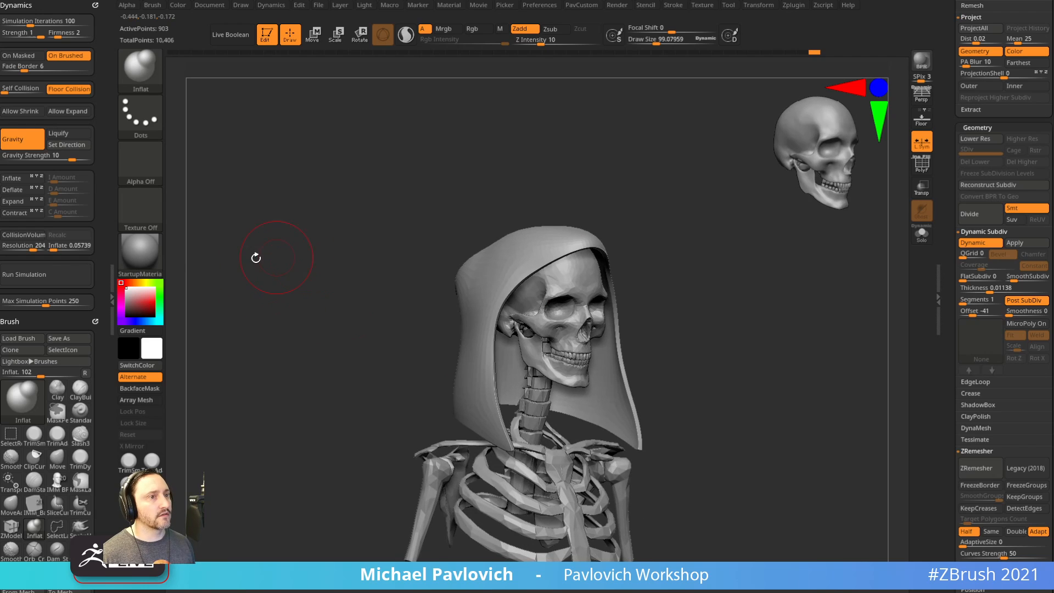
left_click(48, 278)
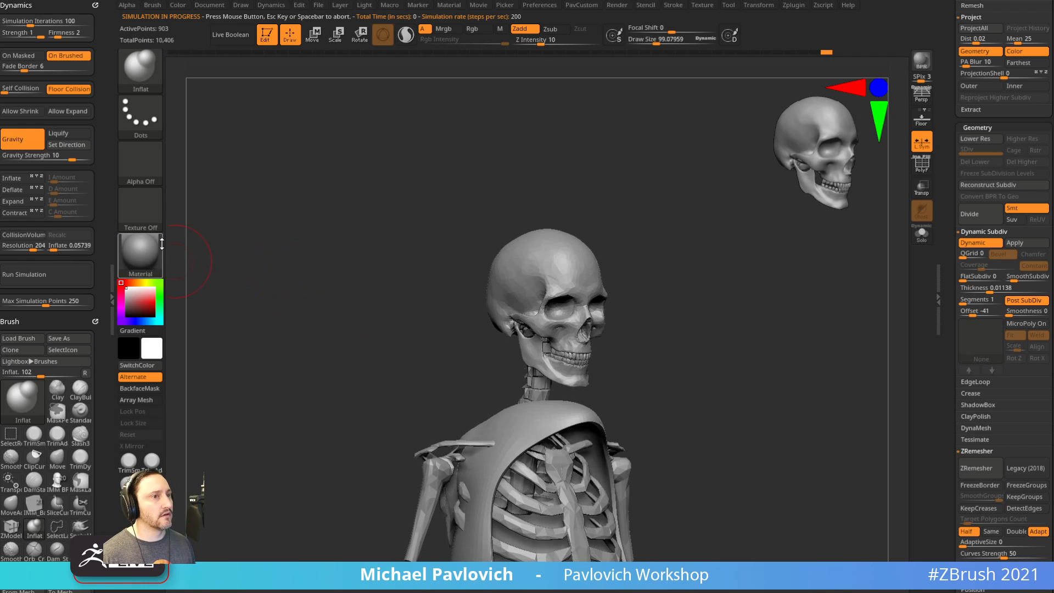
key("ctrl+z")
Set Gravity Strength to about 0.358, enable the collision volume and simulate the hood draping over the skull.
left_click_drag(335, 223, 311, 217)
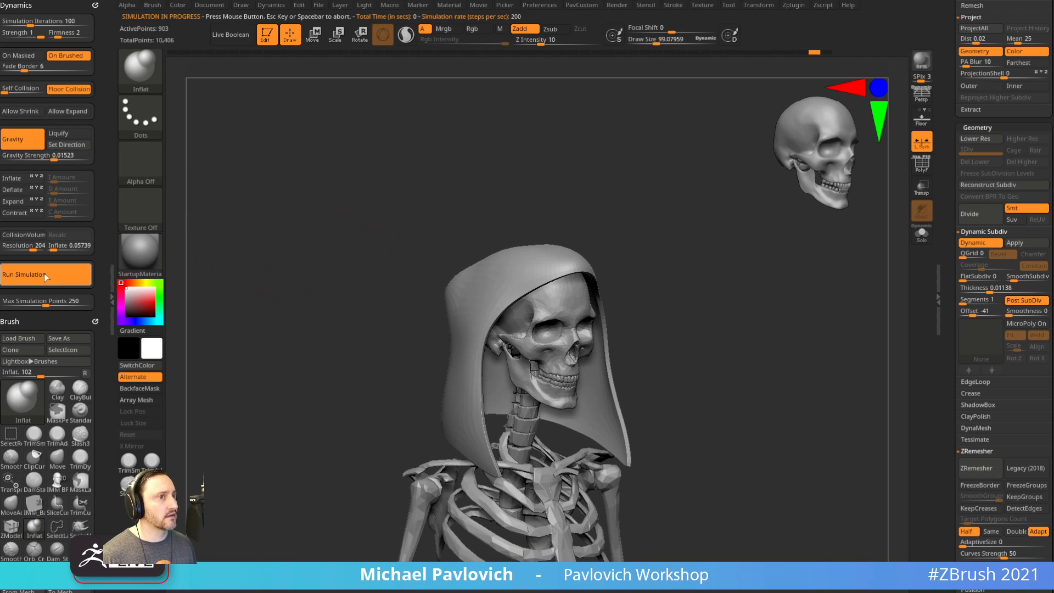
left_click(58, 161)
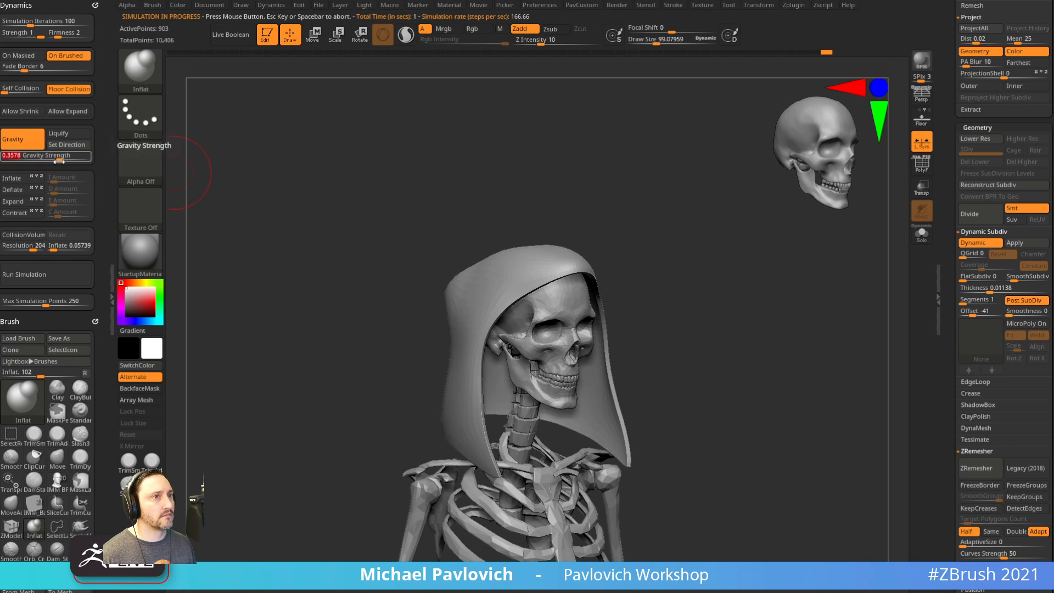
left_click(53, 278)
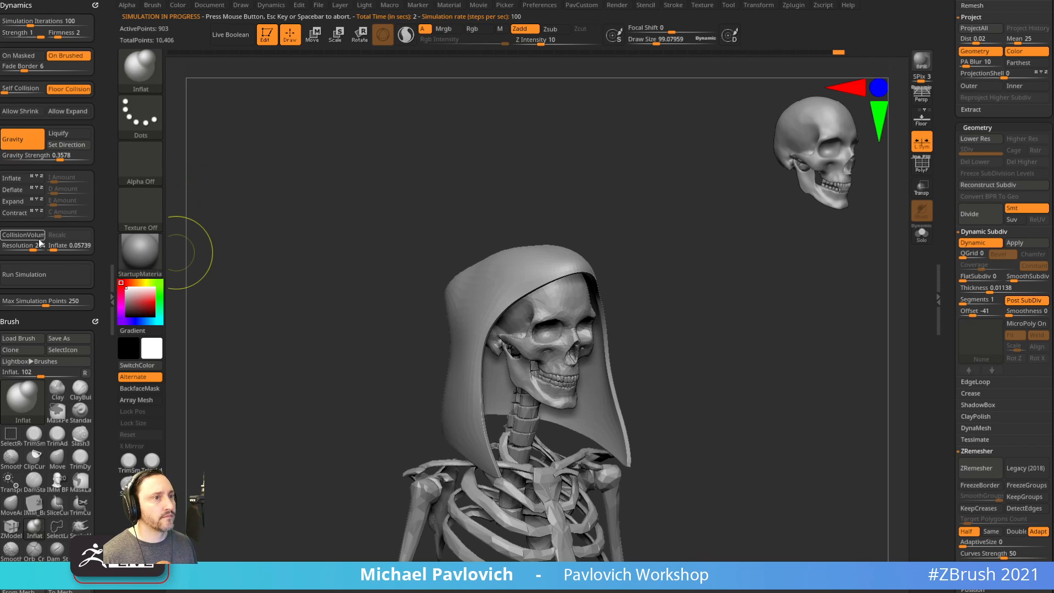
left_click(38, 236)
left_click(44, 275)
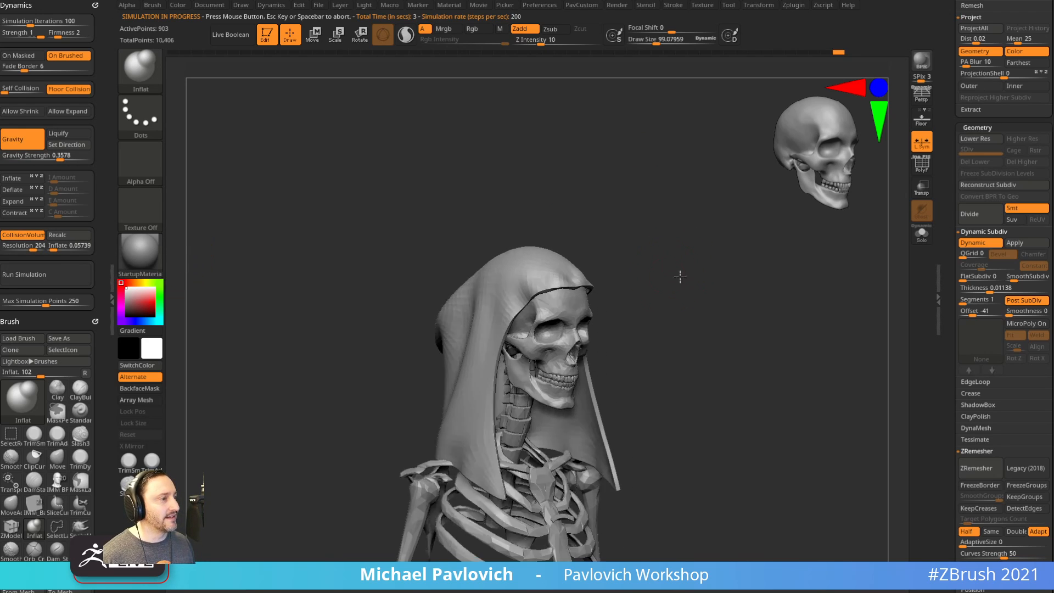
Cut back the draped hood's front edge in side view.
left_click_drag(680, 277, 731, 264)
mouse_move(650, 231)
left_mouse_down("ctrl+shift")
mouse_move(562, 288)
mouse_move(571, 290)
left_mouse_up("ctrl+shift")
left_click_drag(673, 255, 701, 244, "ctrl+shift")
key("2")
left_click(686, 257)
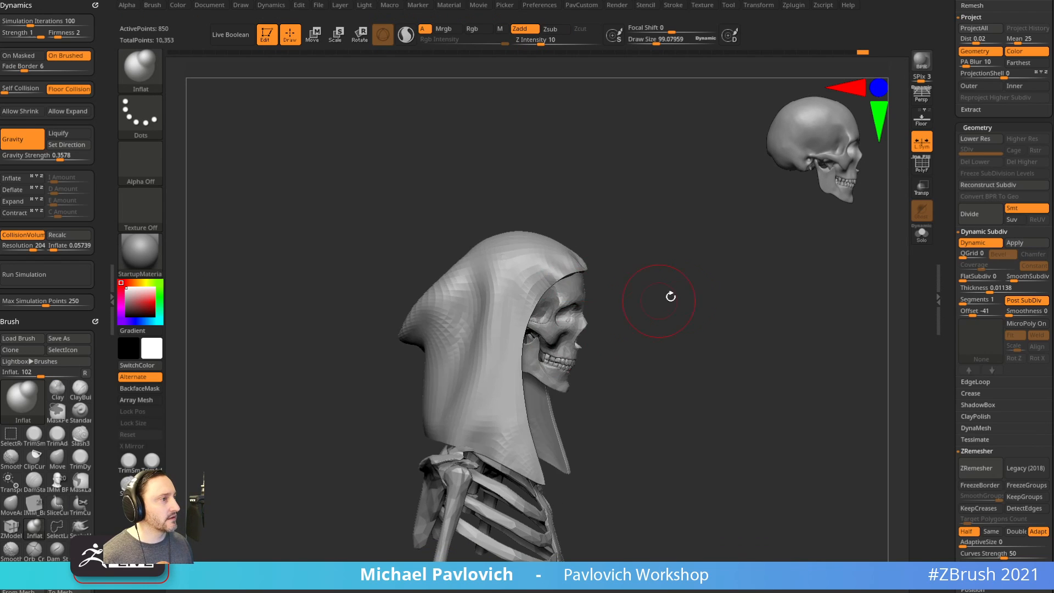
Pull the hood's side edge forward beside the jaw with the MoveAccu brush in side view.
left_click_drag(671, 294, 706, 219)
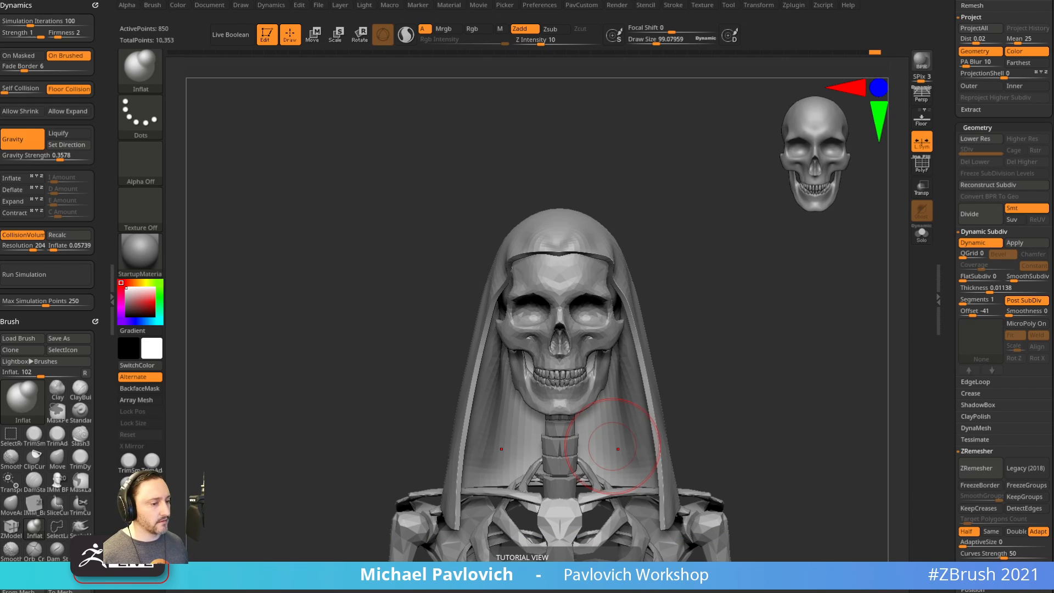
left_click_drag(756, 325, 776, 335)
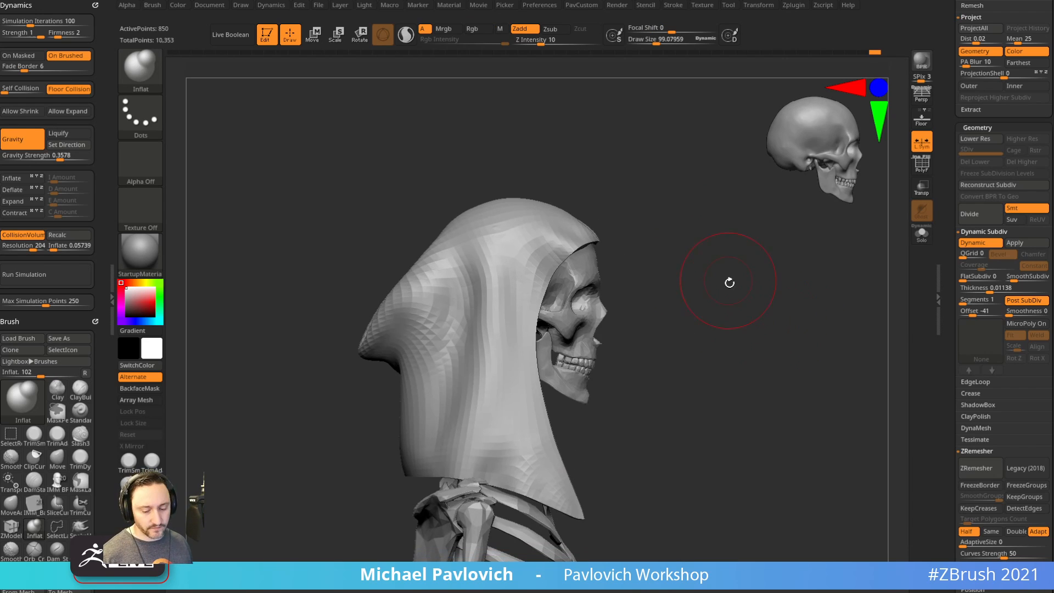
key("1")
key("s")
left_click_drag(580, 362, 583, 352)
key("[")
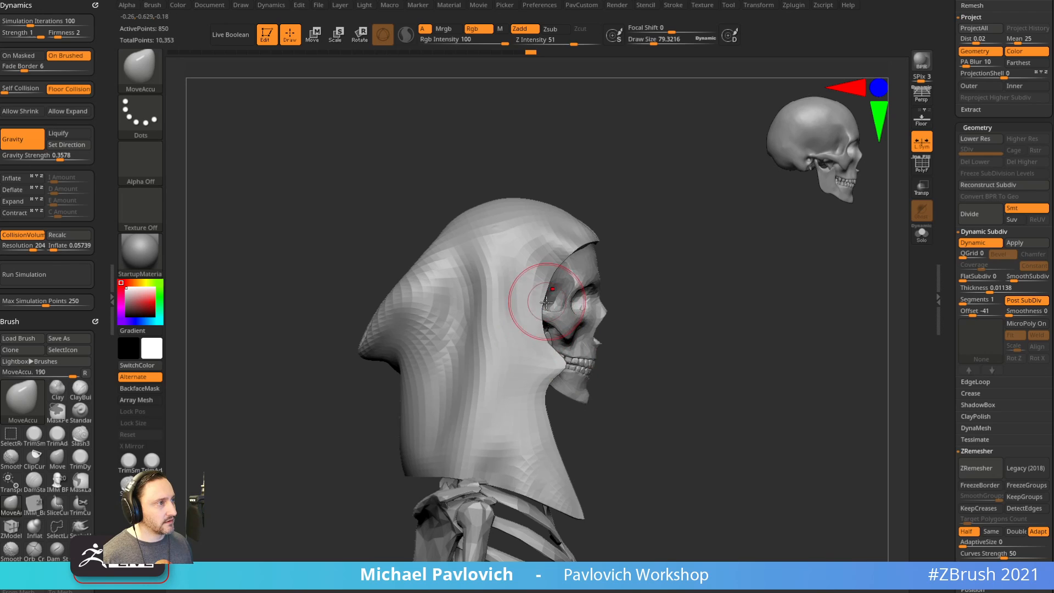
Push the hood's face opening forward beside the eye socket and cheek with the Move brush.
key("b")
key("m")
key("v")
left_click_drag(536, 284, 556, 289)
left_click_drag(552, 327, 562, 332)
right_click_drag(562, 332, 582, 300, "shift")
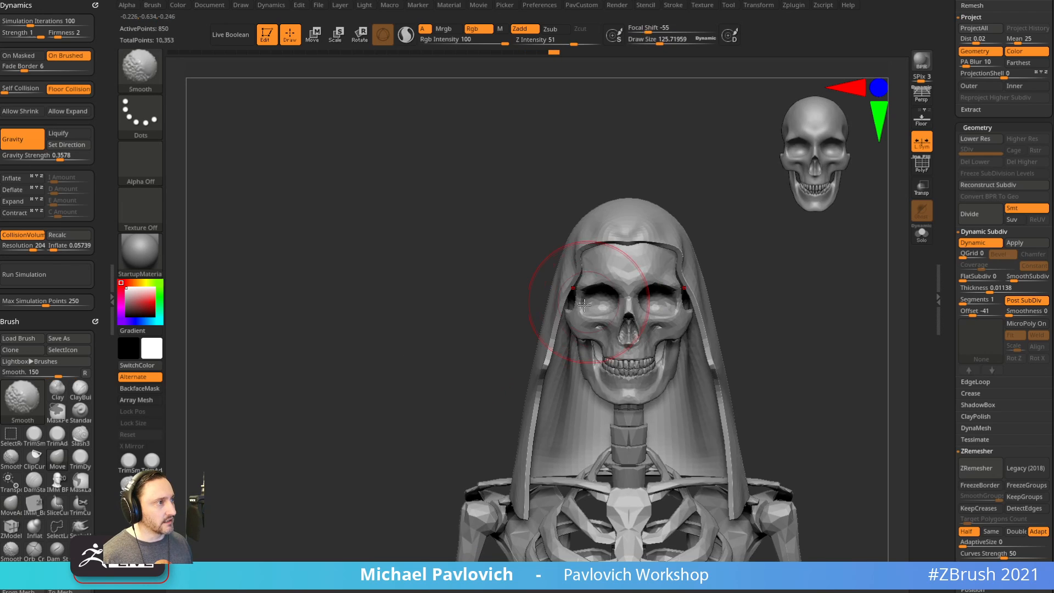
Widen the hood opening at the temples and lift its brow edge in front view.
mouse_move(586, 281)
left_mouse_down()
mouse_move(574, 276)
mouse_move(566, 305)
mouse_move(569, 265)
left_mouse_up()
key("s")
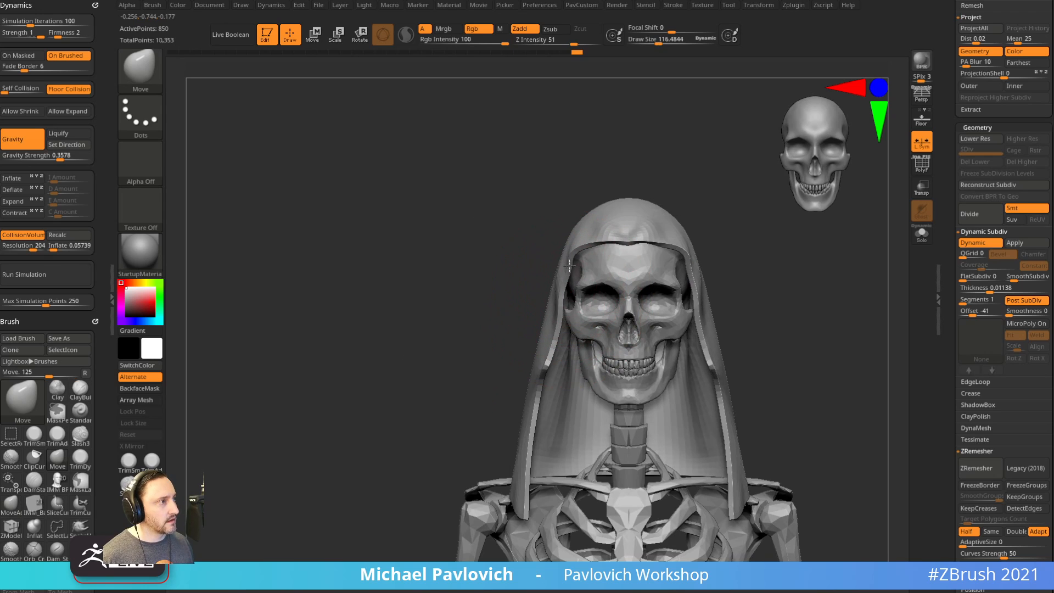
left_click_drag(622, 240, 632, 228)
left_click_drag(739, 229, 699, 203, "alt")
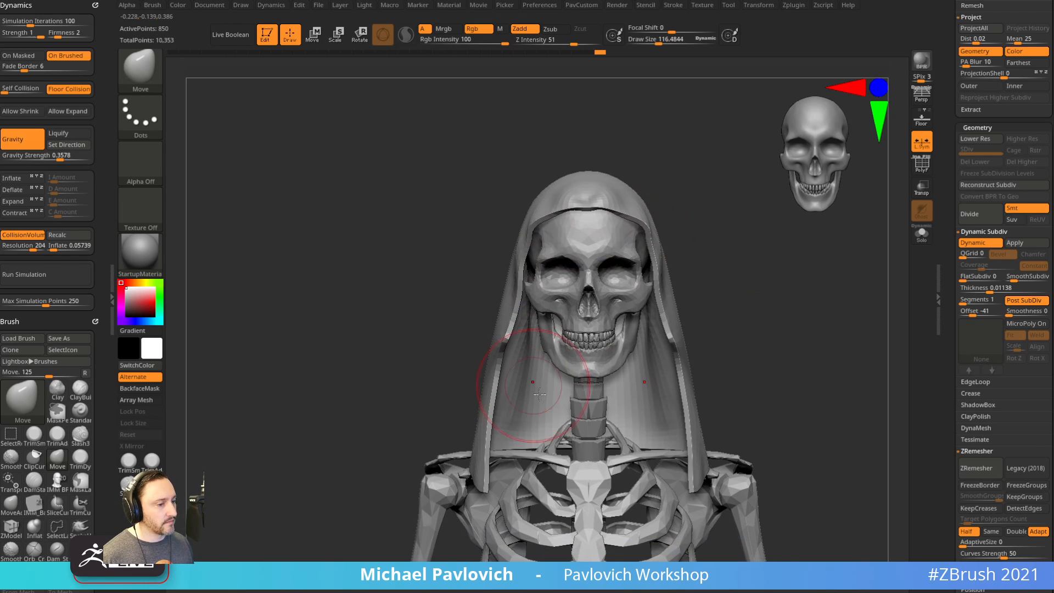
Pull the hood's lower front corners inward over the collarbones.
mouse_move(485, 469)
left_mouse_down()
mouse_move(526, 443)
mouse_move(511, 458)
mouse_move(556, 453)
mouse_move(543, 448)
left_mouse_up()
key("2")
key("s")
mouse_move(457, 425)
left_mouse_down("alt")
mouse_move(447, 398)
mouse_move(631, 364)
mouse_move(519, 431)
left_mouse_up("alt")
key("s")
key("1")
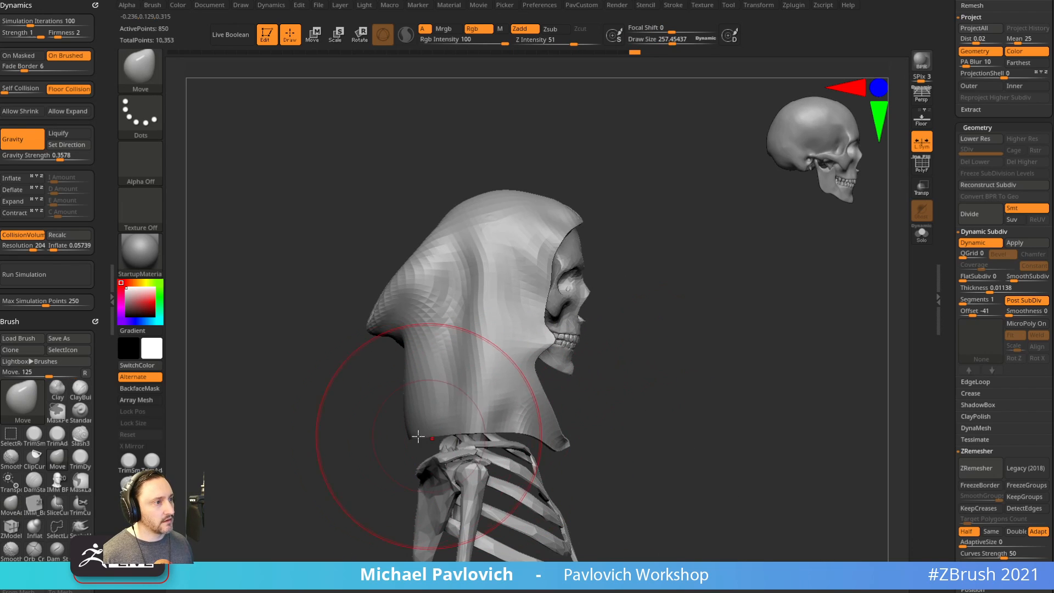
Draw the hood's lower back and side edges in closer to the neck with a large Move brush.
left_click_drag(413, 437, 522, 399)
key("s")
left_click_drag(664, 426, 601, 426)
left_click_drag(715, 384, 650, 388, "alt")
key("s")
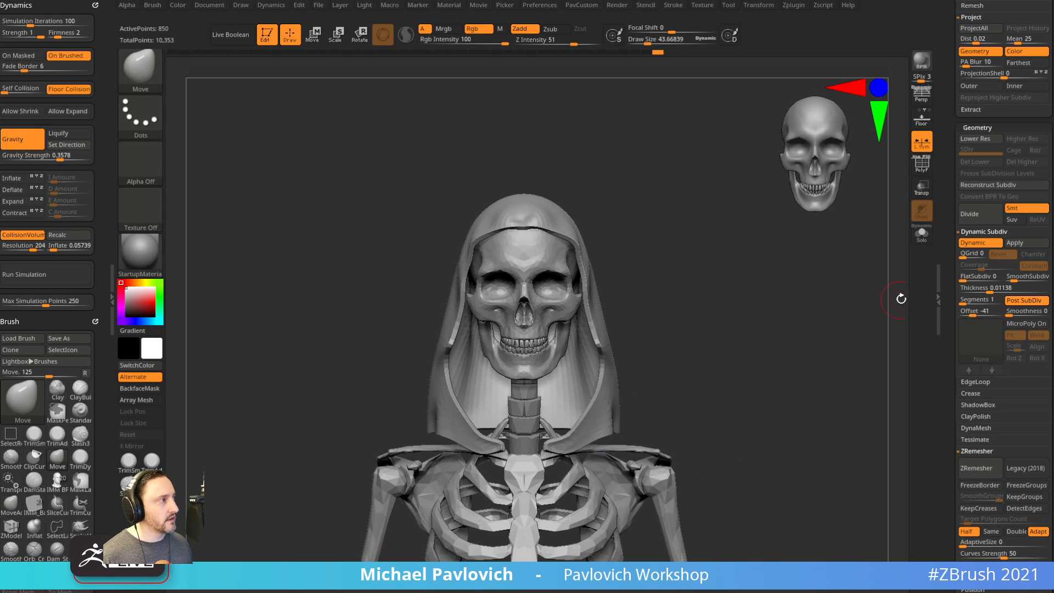
Isolate the hood to examine its shape, and bring the skeleton back into view.
left_click(923, 239)
left_click_drag(790, 329, 821, 311, "alt")
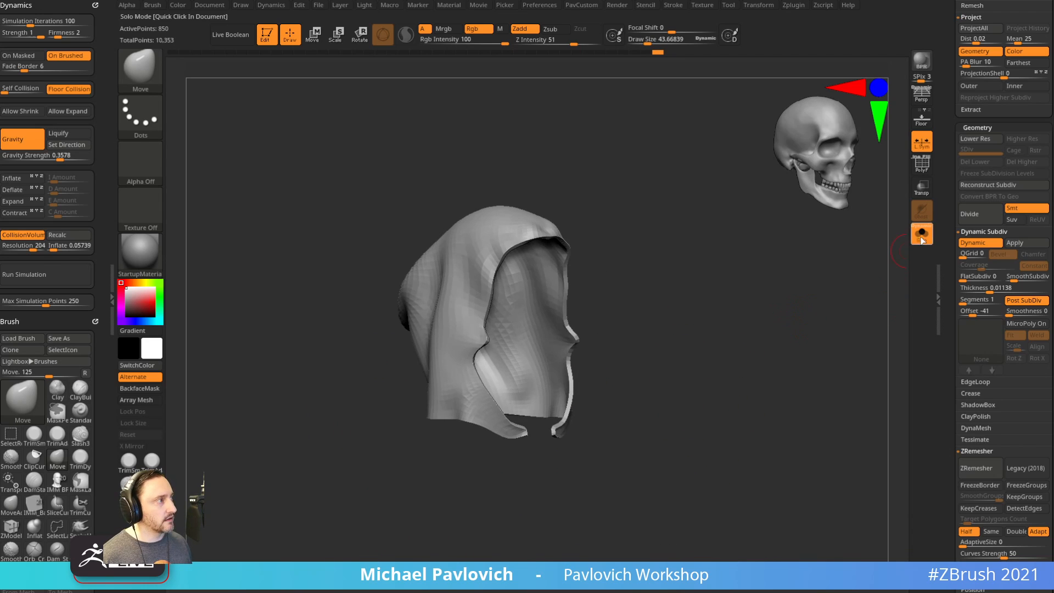
left_click(922, 235)
mouse_move(804, 269)
left_mouse_down("alt")
mouse_move(785, 317)
mouse_move(728, 340)
left_mouse_up("alt")
Pull the hood's brow edge forward and down over the forehead with the MoveAccu brush.
key("2")
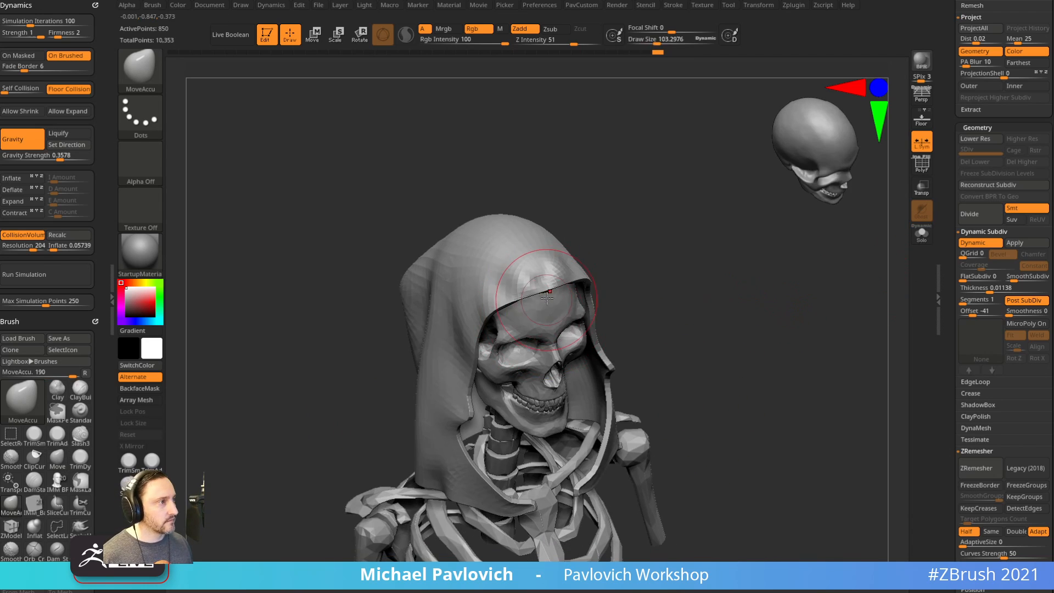
left_click_drag(548, 290, 544, 310)
left_click_drag(618, 269, 641, 261, "shift")
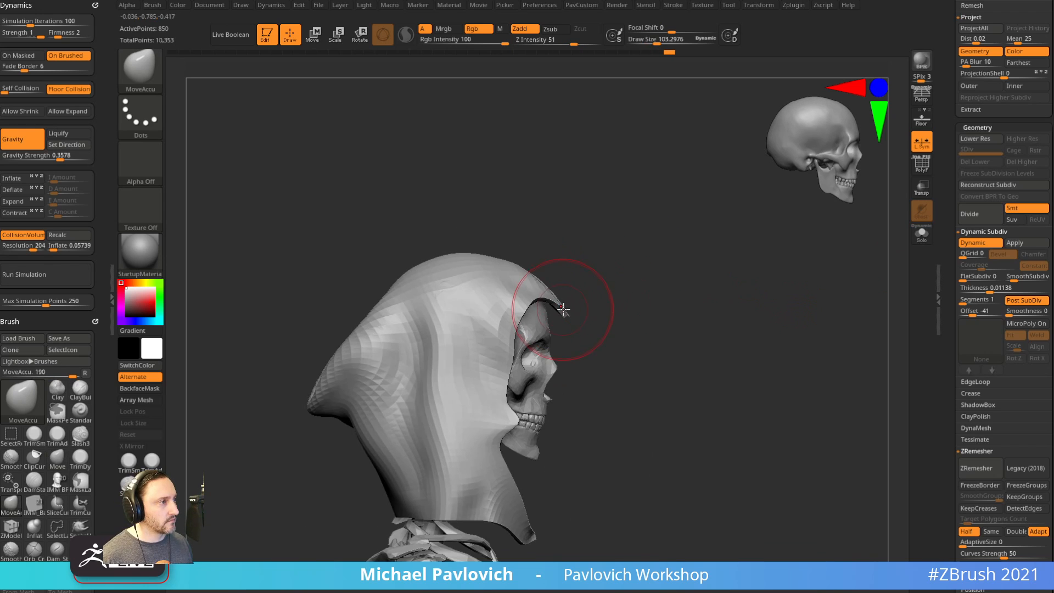
Show the hood's polygon wireframe and turn off its dynamic subdivision preview.
left_click_drag(738, 304, 675, 302)
key("shift+f")
mouse_move(850, 296)
left_mouse_down()
mouse_move(779, 296)
mouse_move(746, 322)
mouse_move(774, 342)
left_mouse_up()
key("shift+d")
key("3")
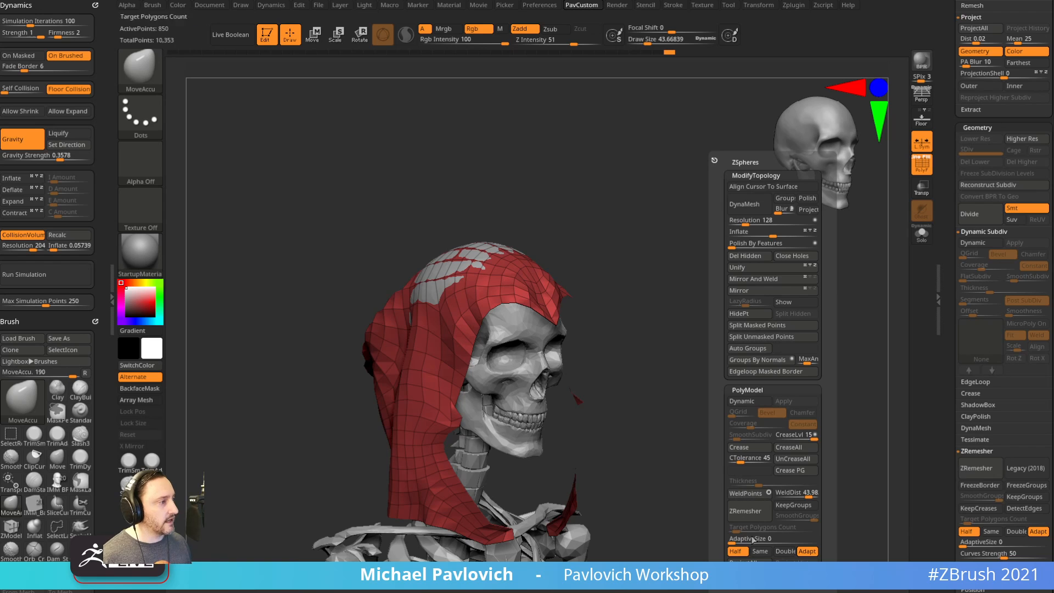
Try to ZRemesh the hood, including once with the Double polygon count option.
left_click(759, 515)
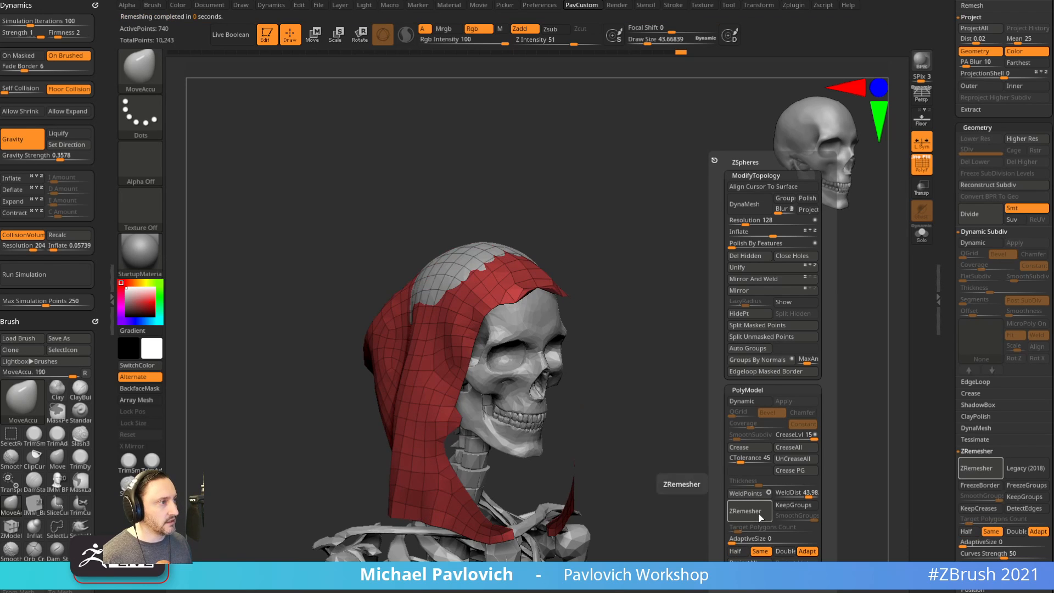
left_click(785, 551)
left_click(761, 520)
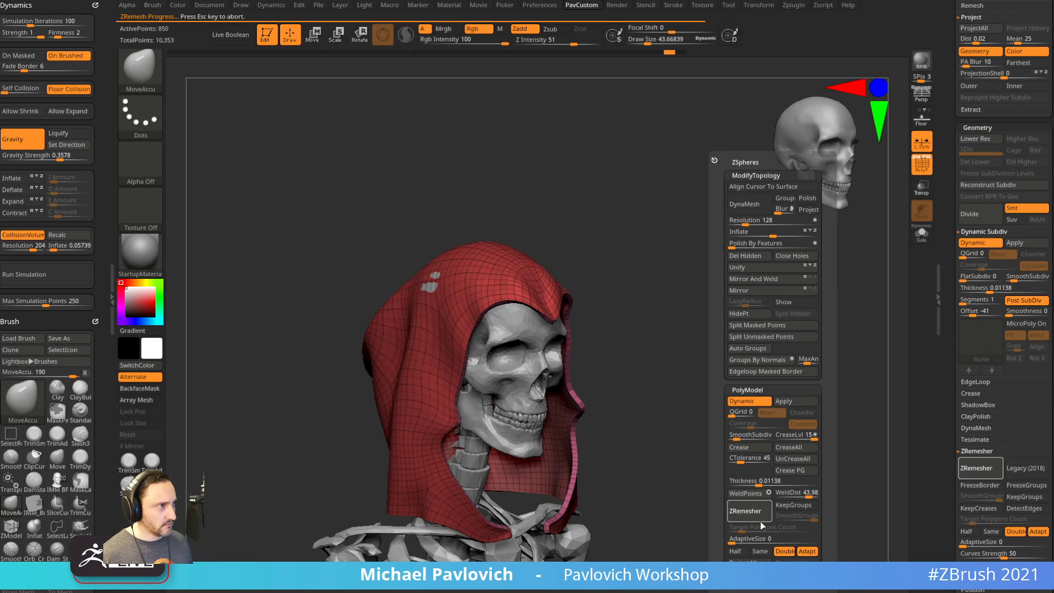
key("ctrl+z")
key("shift+d")
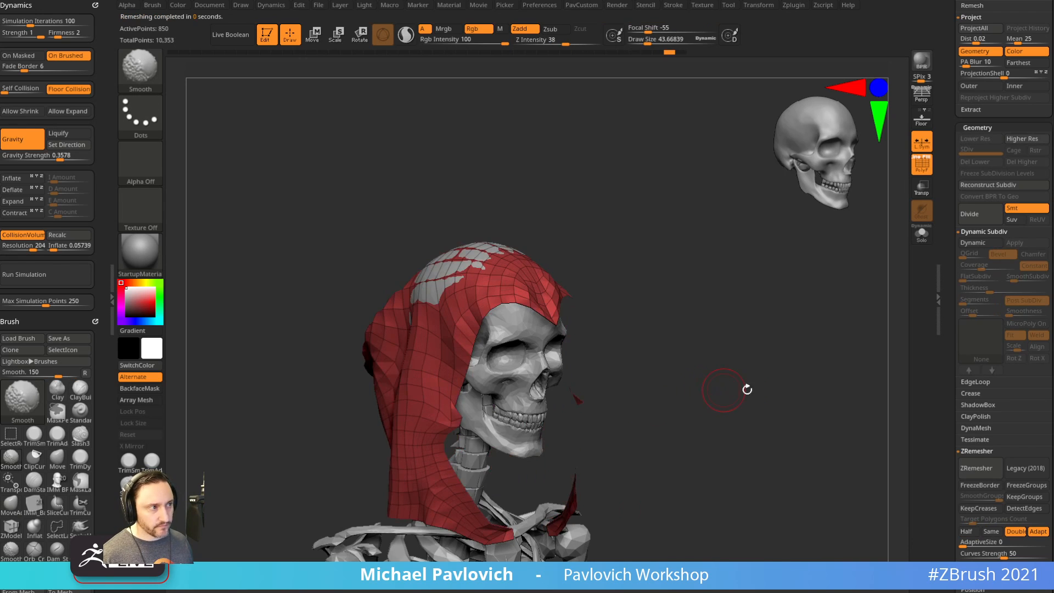
Isolate the hood and thicken it into a shell with ZModeler's Extrude action targeting All Polygons.
left_click_drag(746, 390, 905, 313, "shift")
left_click_drag(902, 245, 681, 342)
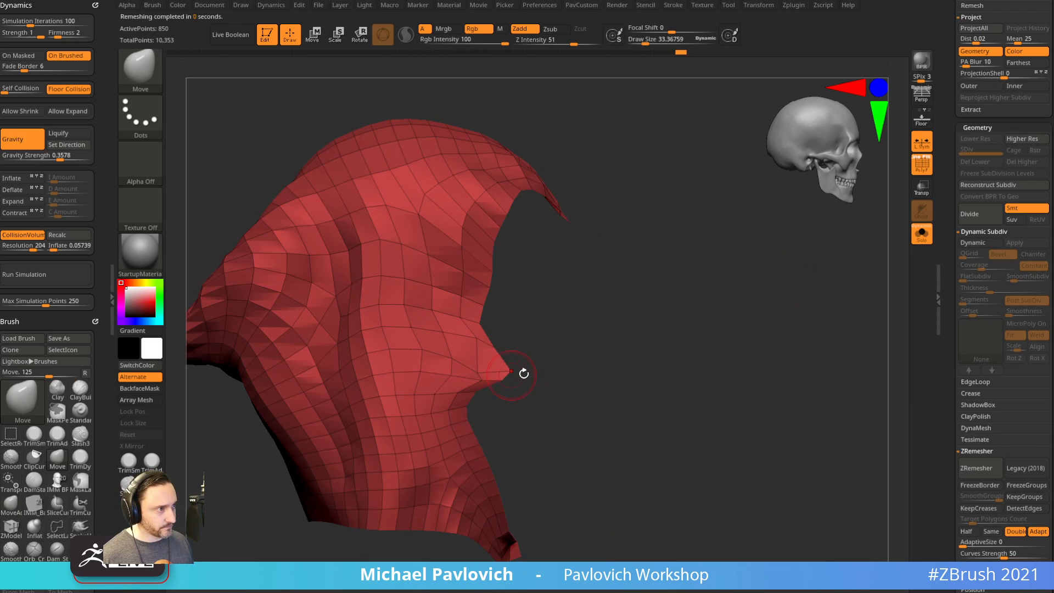
left_click_drag(523, 373, 557, 477)
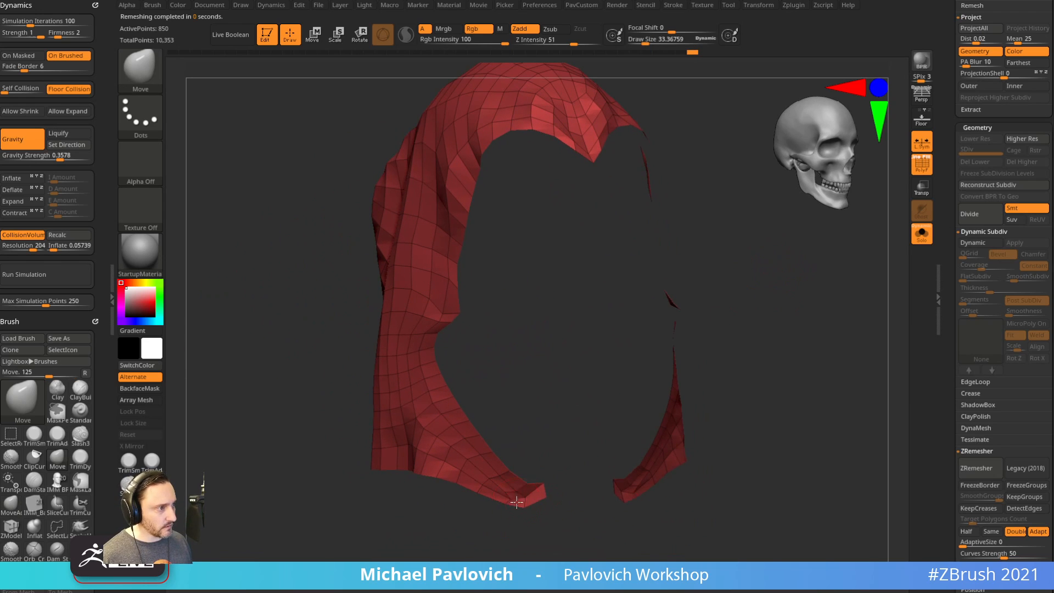
key("3")
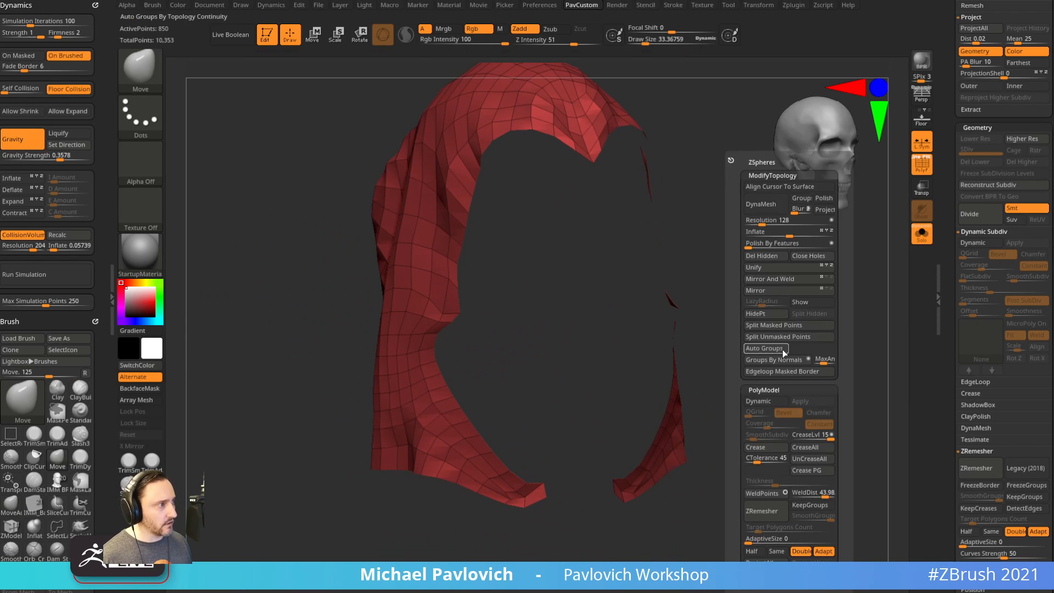
left_click(755, 245)
mouse_move(714, 260)
left_mouse_down("alt")
mouse_move(751, 334)
mouse_move(688, 258)
left_mouse_up("alt")
key("b")
key("z")
key("m")
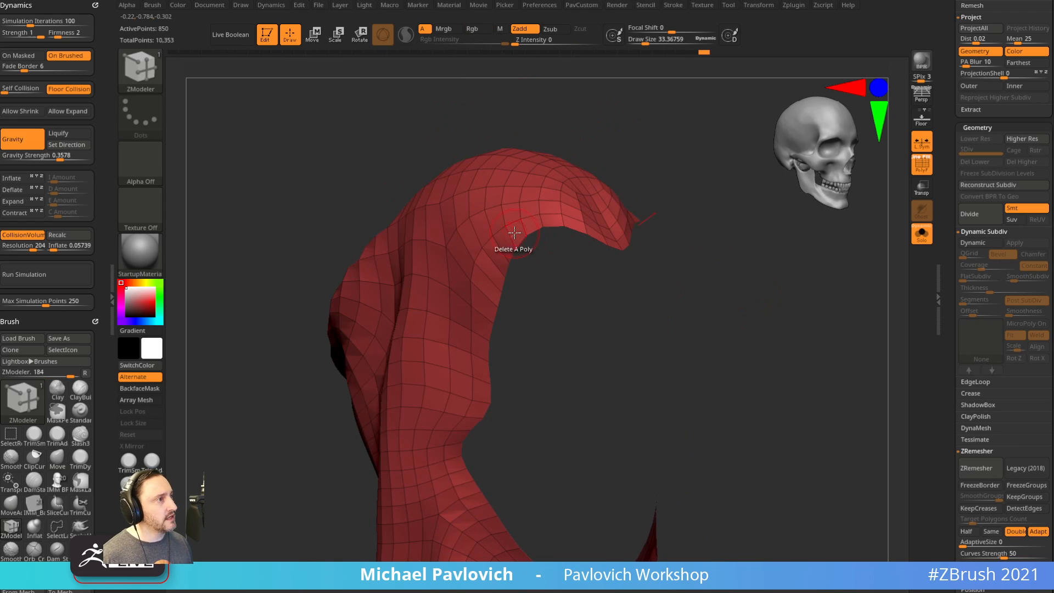
key("space")
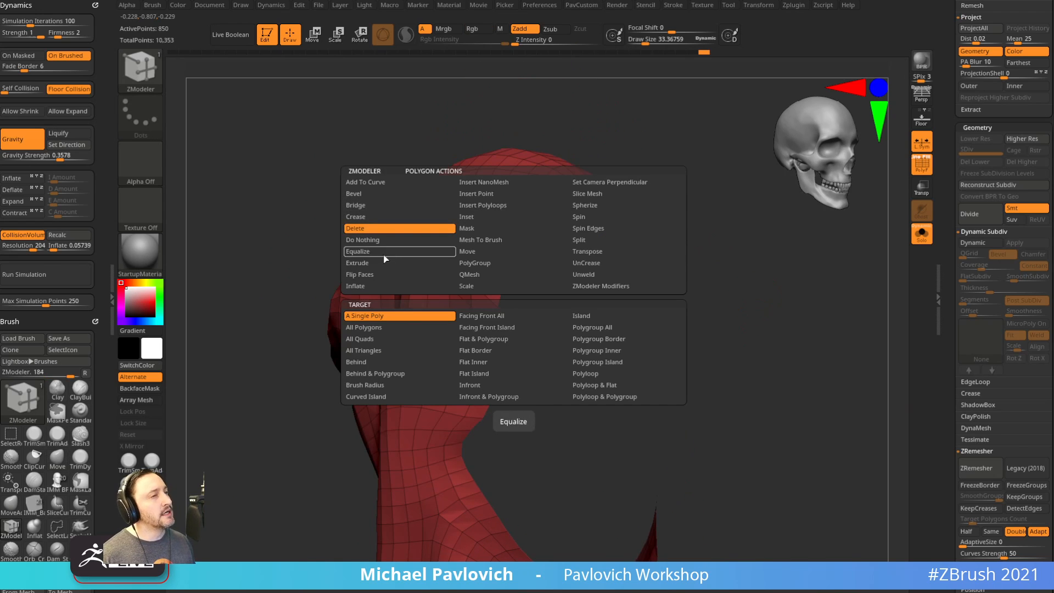
left_click(385, 275)
left_click(596, 327)
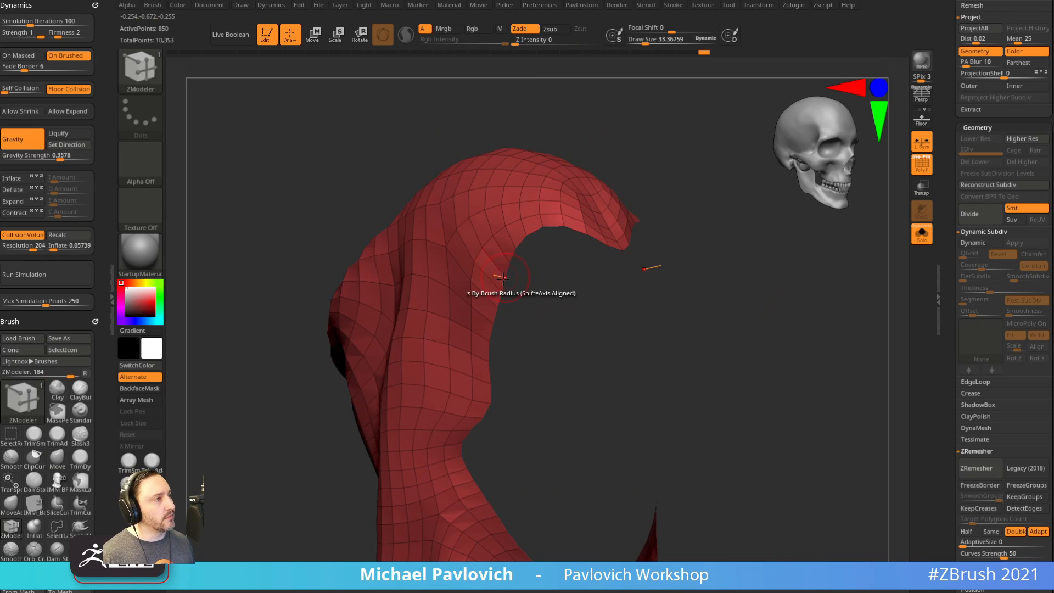
left_click(499, 278)
left_click_drag(499, 278, 510, 281)
Flip the normals of the thickened hood.
key("grave")
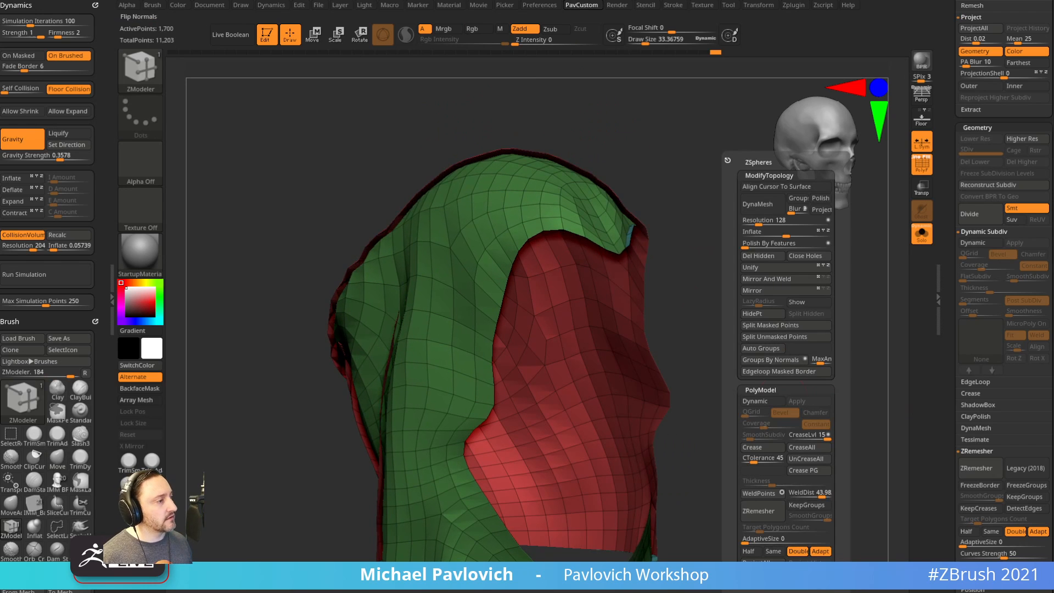
left_click(765, 575)
left_click_drag(739, 440, 778, 390, "alt")
ZRemesh the hood shell with KeepGroups on, SmoothGroups at 0 and the Double polygon count option.
key("grave")
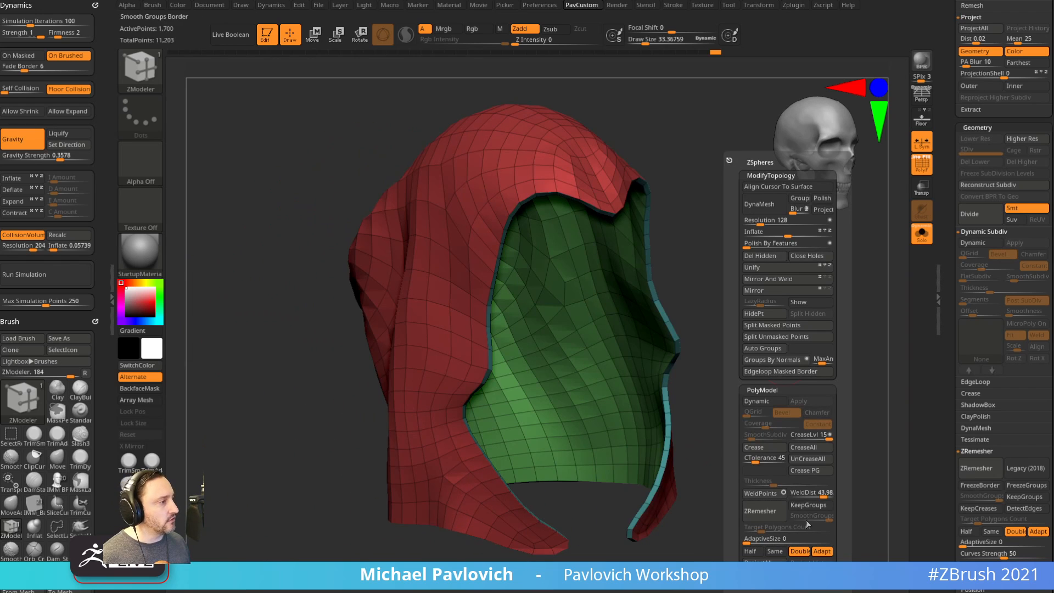
left_click(808, 506)
left_click(815, 495)
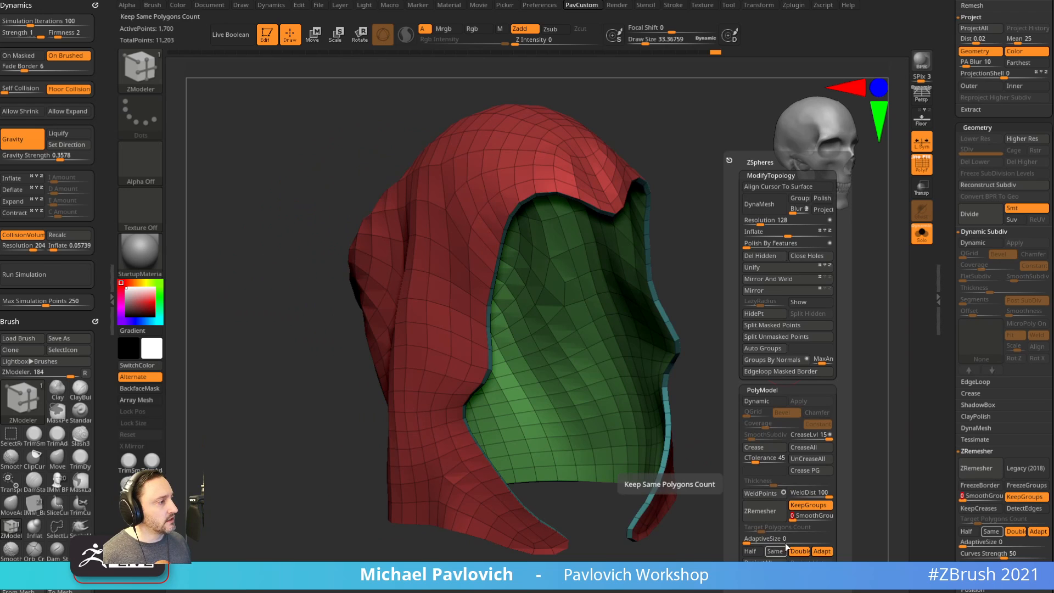
left_click(772, 513)
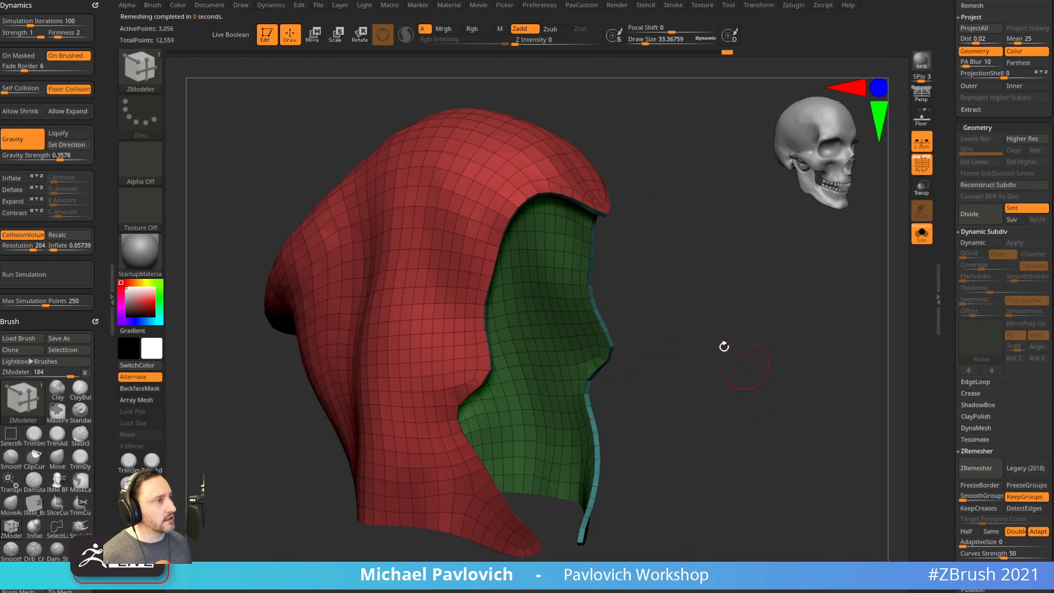
Keep only the hood's outer polygroup, delete the rest, and bring the skeleton back into view.
left_click(513, 189, "ctrl+shift")
left_click(745, 257)
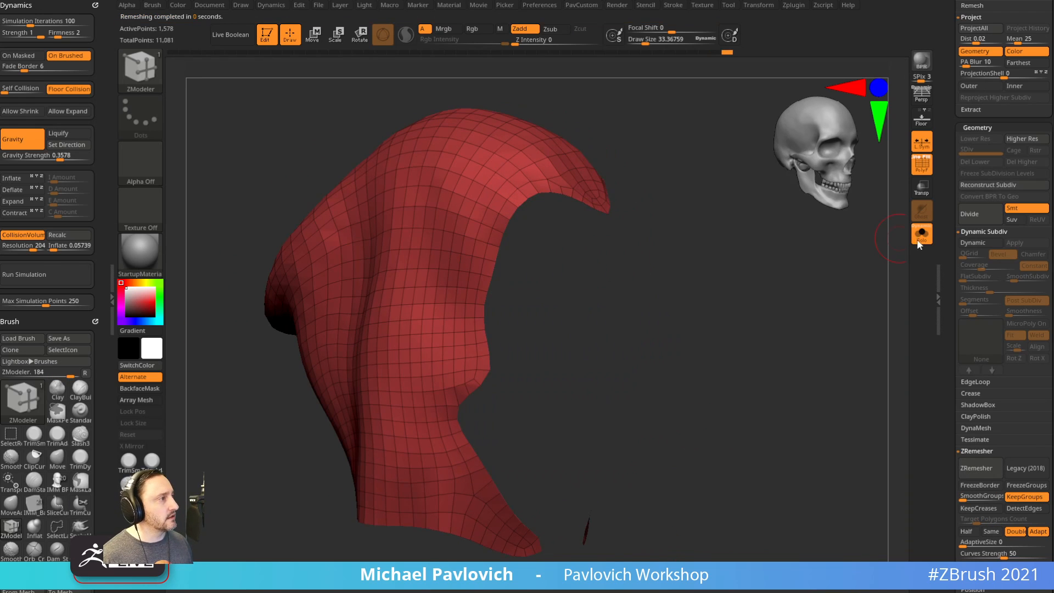
left_click(923, 233)
Nudge the side of the hood over the patch of protruding skull with a very large Move brush.
left_click_drag(873, 285, 802, 335)
key("b")
key("m")
key("v")
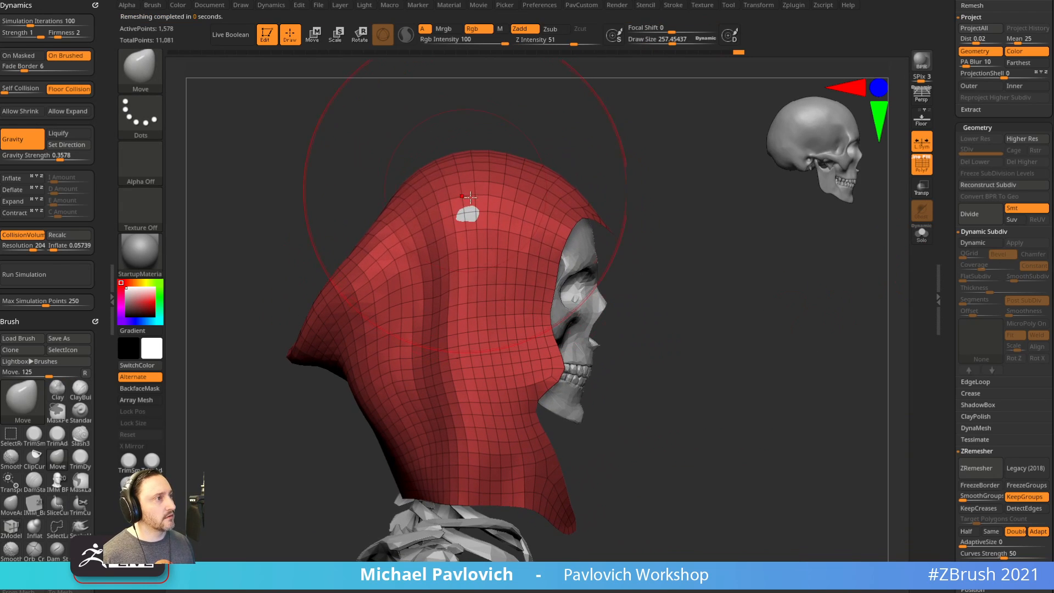
left_click_drag(675, 258, 615, 263)
left_click_drag(472, 222, 454, 222)
Mask the lower back of the hood with the MaskLasso brush.
left_click_drag(648, 308, 703, 324, "shift")
left_click_drag(735, 375, 722, 352, "alt")
key("s")
mouse_move(723, 352)
left_mouse_down()
mouse_move(637, 379)
mouse_move(684, 379)
mouse_move(710, 366)
left_mouse_up()
key("s")
left_click(142, 70, "ctrl")
left_click_drag(635, 426, 510, 365, "ctrl")
key("b")
key("m")
key("v")
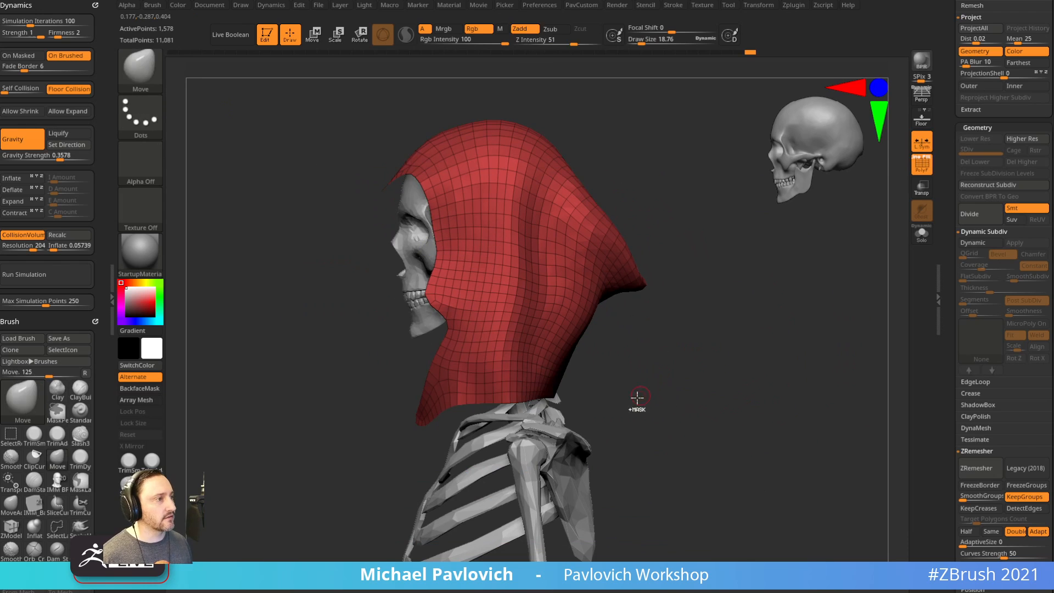
mouse_move(638, 396)
left_mouse_down("ctrl")
mouse_move(447, 377)
mouse_move(565, 479)
left_mouse_up("ctrl")
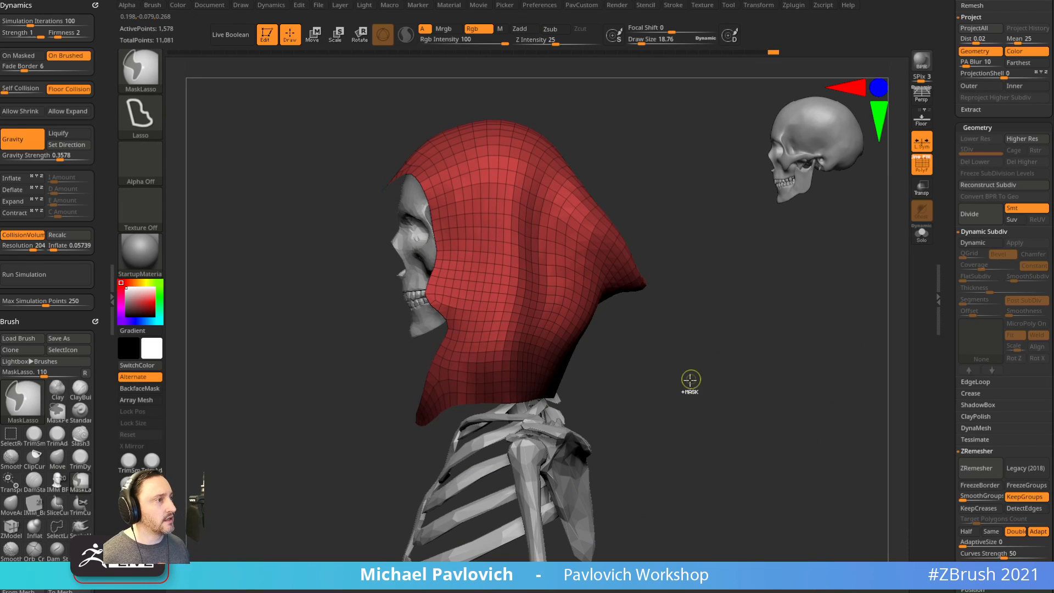
left_click(739, 308, "ctrl")
Set the collision volume's Inflate to 1.11111 and Firmness to 3, and run the cloth simulation on the hood.
left_click_drag(739, 308, 179, 266)
left_click_drag(53, 244, 62, 247)
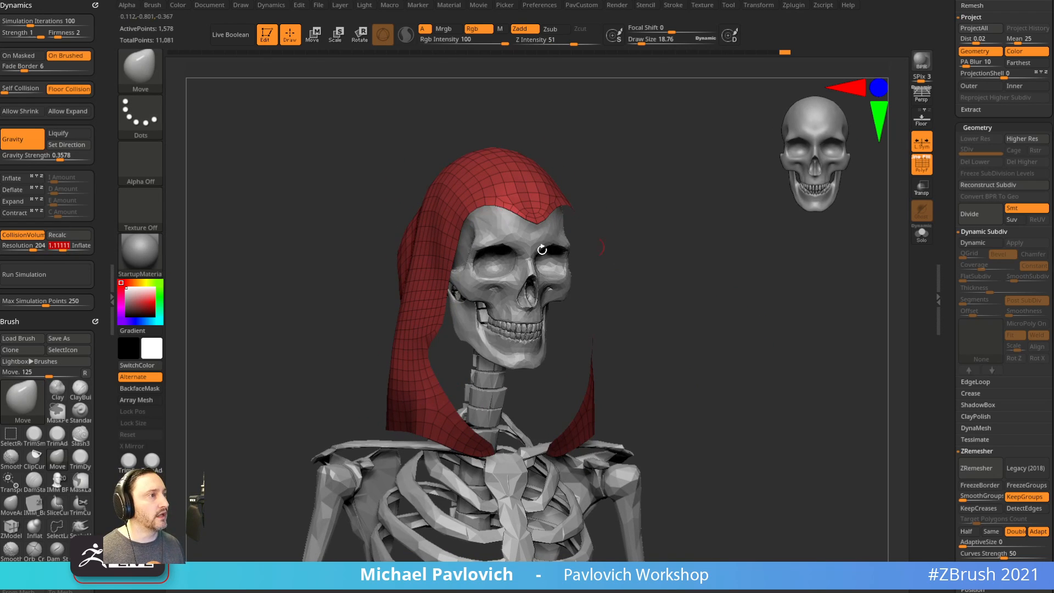
mouse_move(542, 250)
left_mouse_down()
mouse_move(670, 298)
mouse_move(470, 275)
left_mouse_up()
left_click_drag(629, 273, 193, 192)
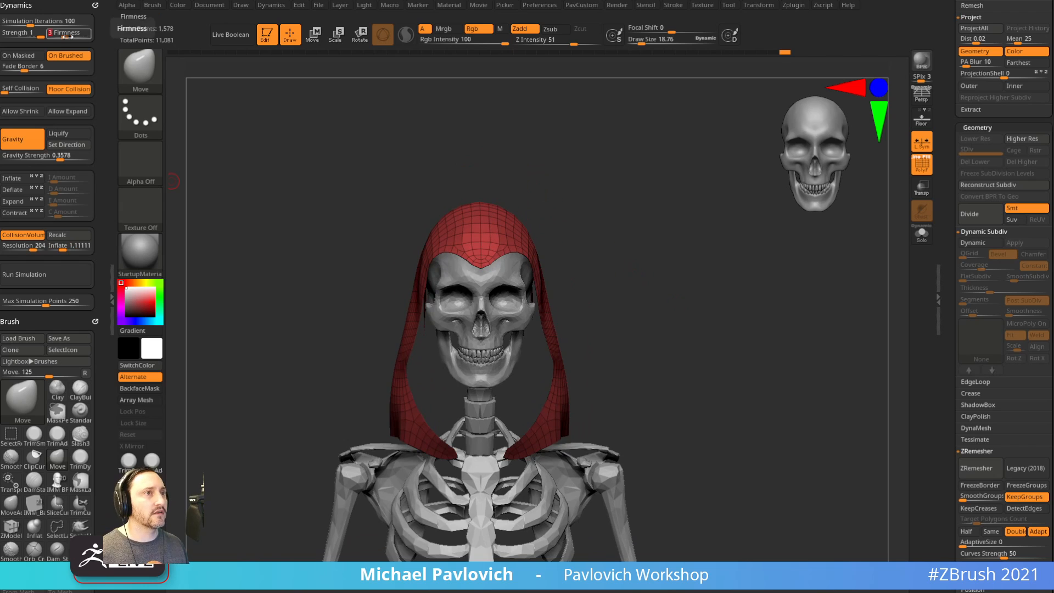
left_click(58, 272)
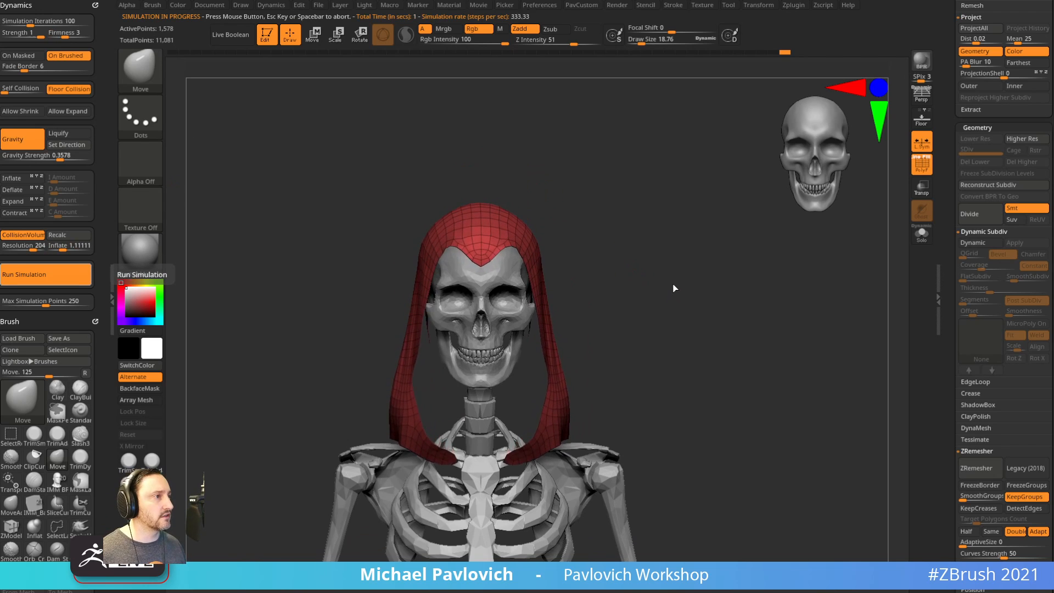
mouse_move(669, 296)
left_mouse_down()
mouse_move(697, 285)
mouse_move(637, 292)
left_mouse_up()
Switch the masking brush to MaskPen and mask the hood's brow edge.
key("s")
left_click_drag(526, 286, 543, 278)
left_click(148, 77, "ctrl")
left_click(247, 81, "ctrl")
right_click_drag(544, 277, 570, 267)
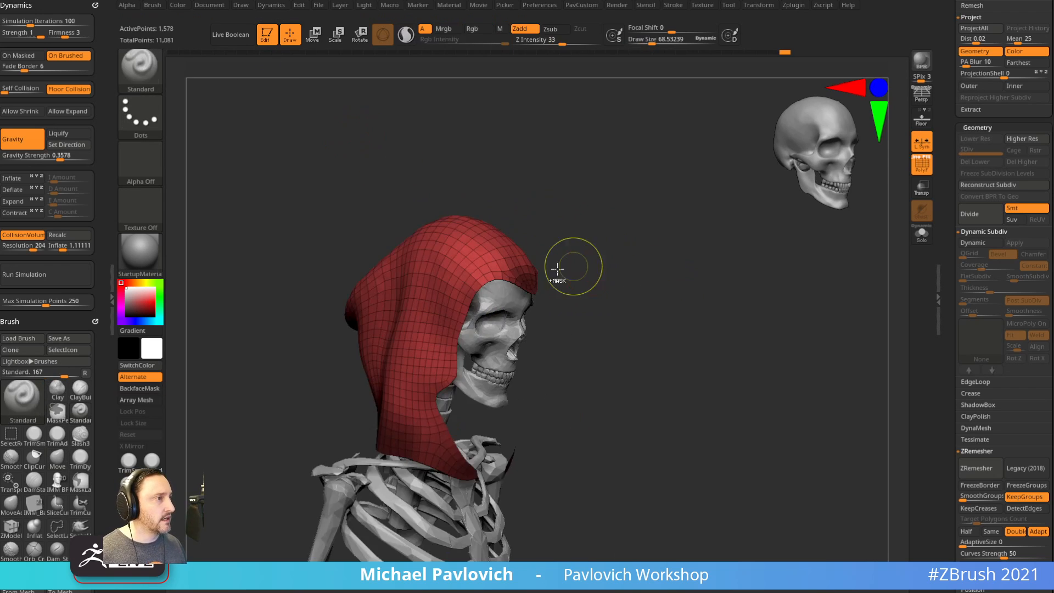
left_click_drag(528, 278, 491, 281, "ctrl")
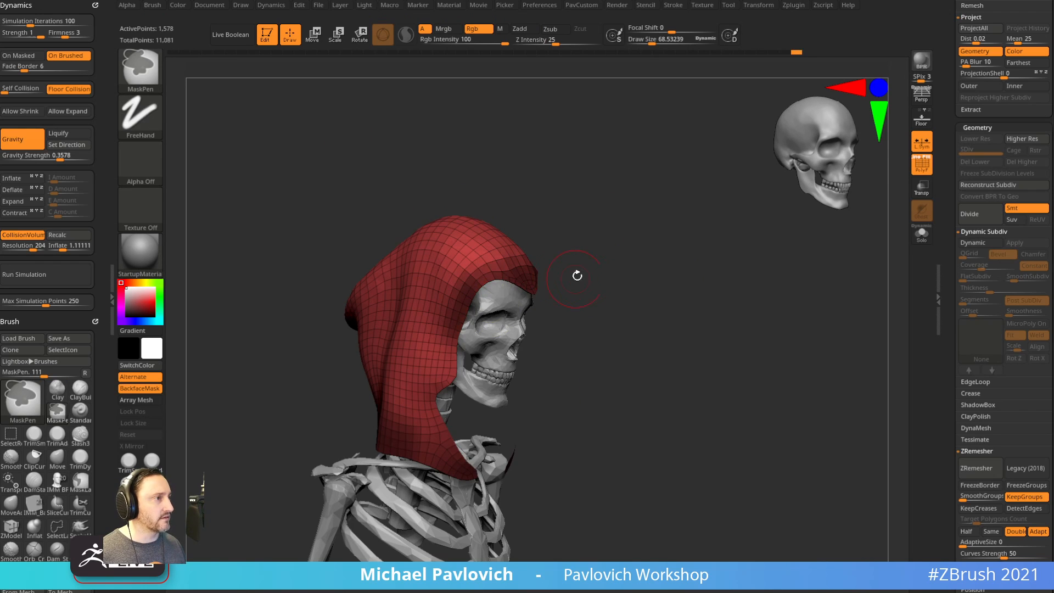
Run the cloth simulation on the hood, and run it again with Expand on at about 0.15.
right_click_drag(577, 275, 614, 267)
left_click(68, 274)
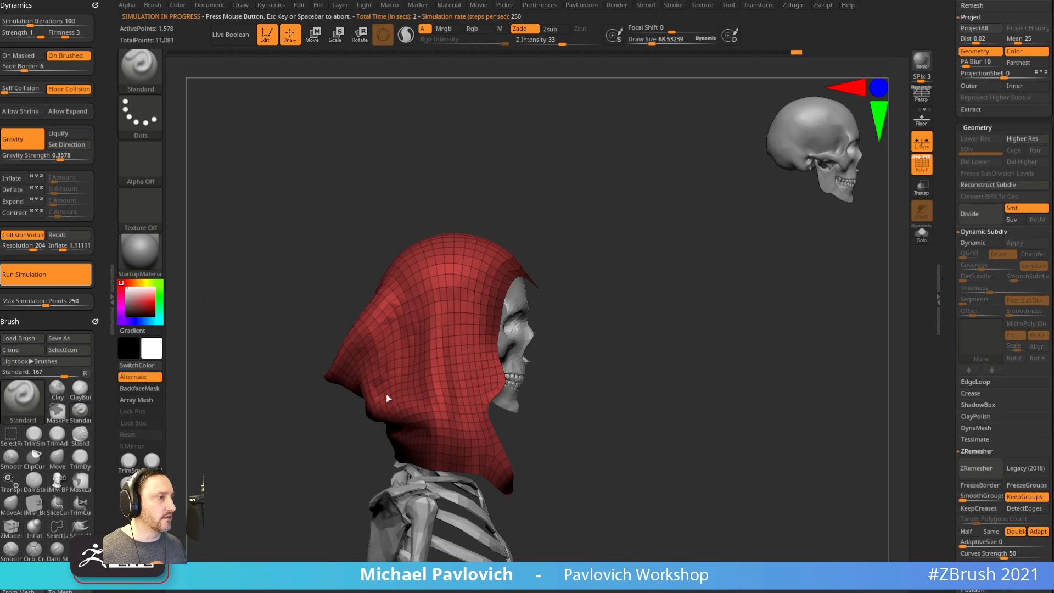
left_click(55, 203)
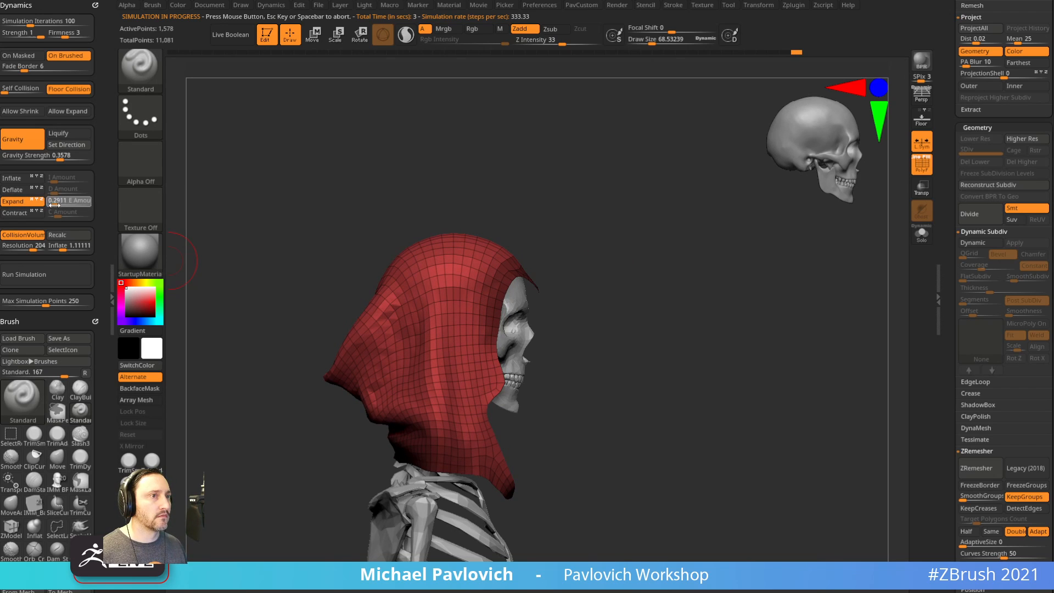
left_click(44, 276)
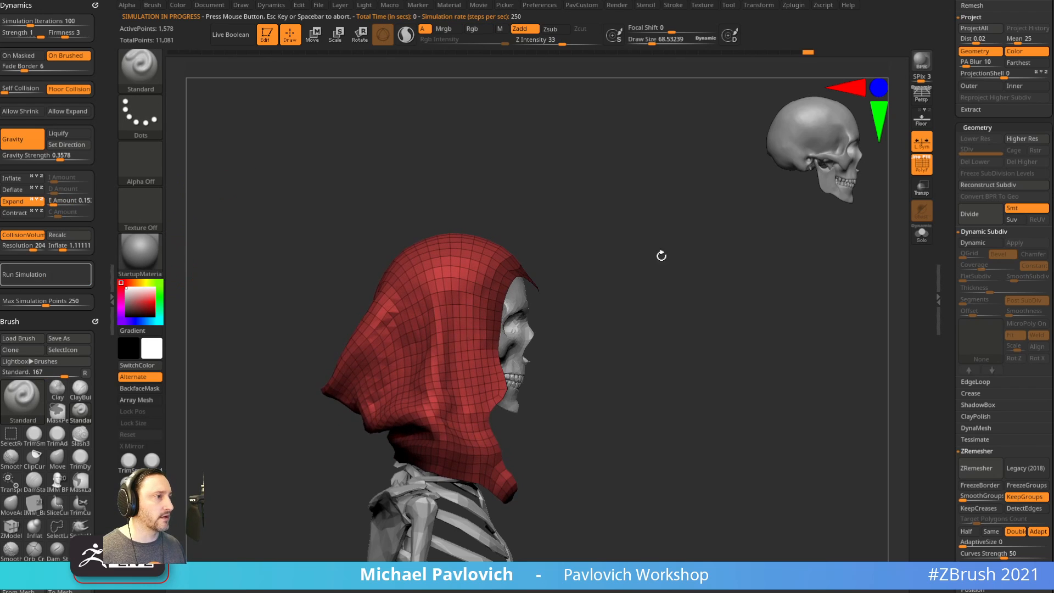
Preview the hood with dynamic subdivision and subdivide its mesh to level 2.
left_click_drag(662, 254, 767, 308)
key("d")
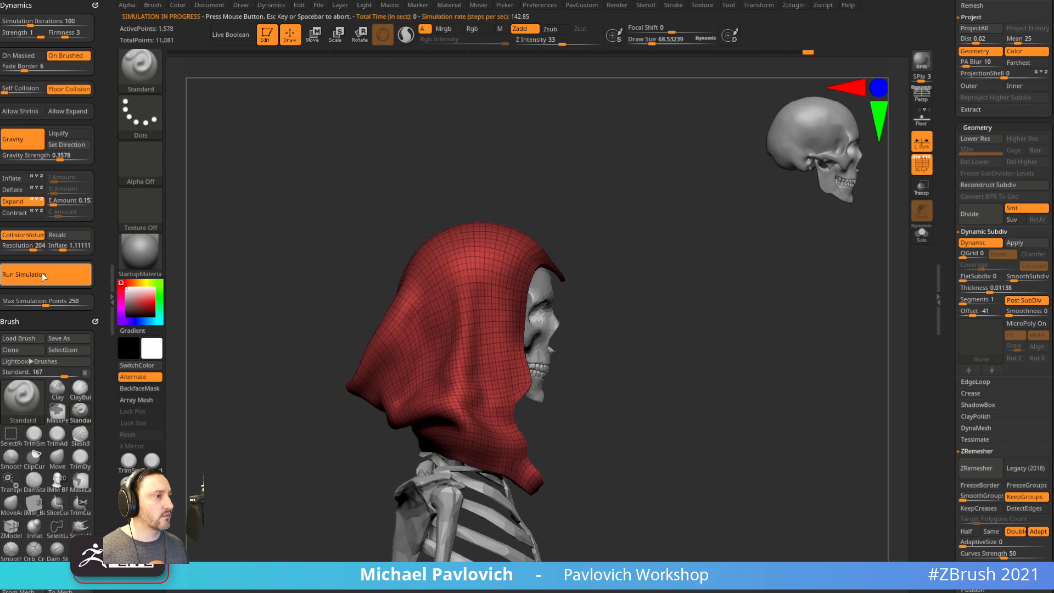
mouse_move(689, 322)
left_mouse_down("shift")
mouse_move(654, 332)
mouse_move(713, 327)
mouse_move(717, 340)
left_mouse_up("shift")
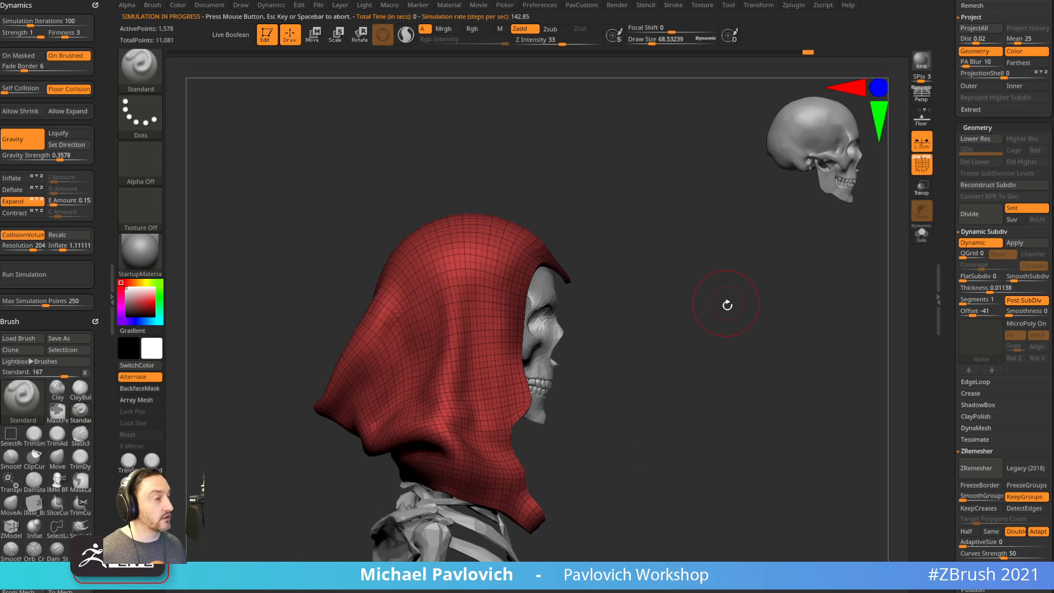
key("ctrl")
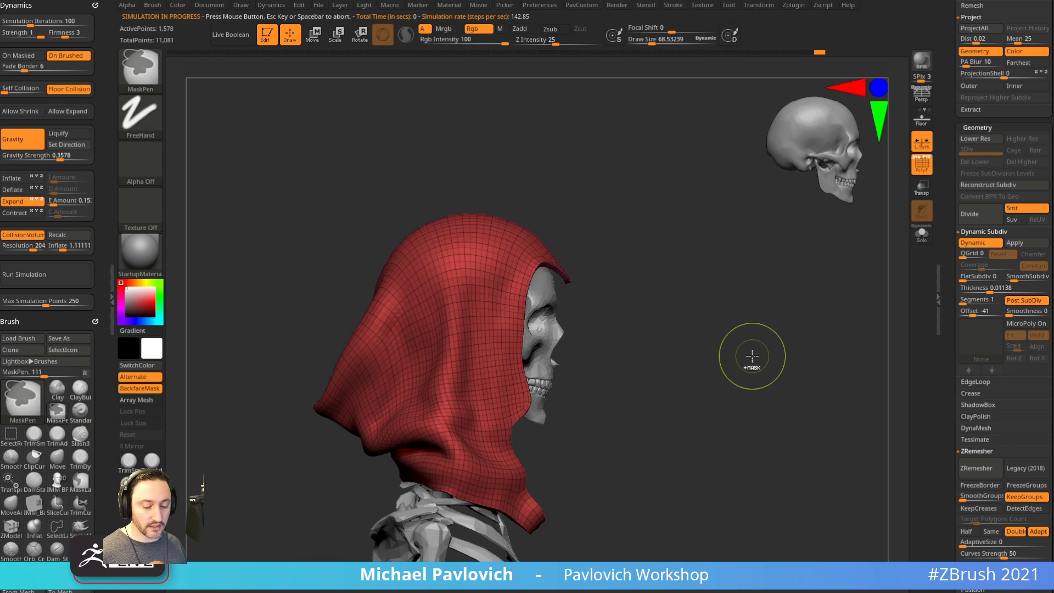
key("ctrl+d")
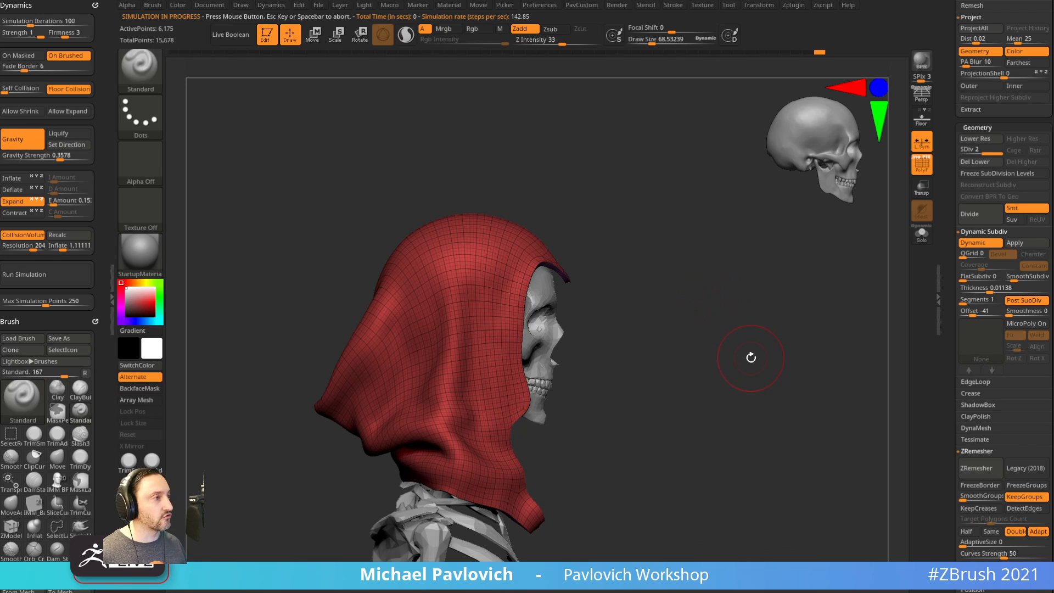
left_click(980, 242)
Try masking the hood's front brow edge with the MaskPen and MaskLasso brushes.
mouse_move(828, 285)
left_mouse_down()
mouse_move(747, 296)
mouse_move(795, 299)
mouse_move(739, 256)
left_mouse_up()
left_click_drag(617, 278, 509, 215, "ctrl")
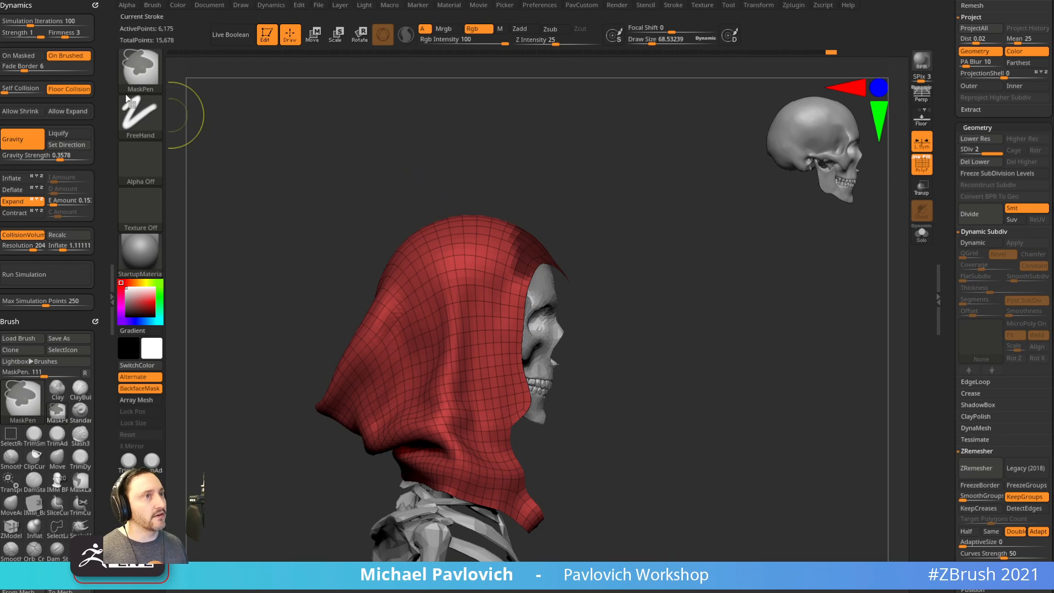
key("b")
left_click(201, 82)
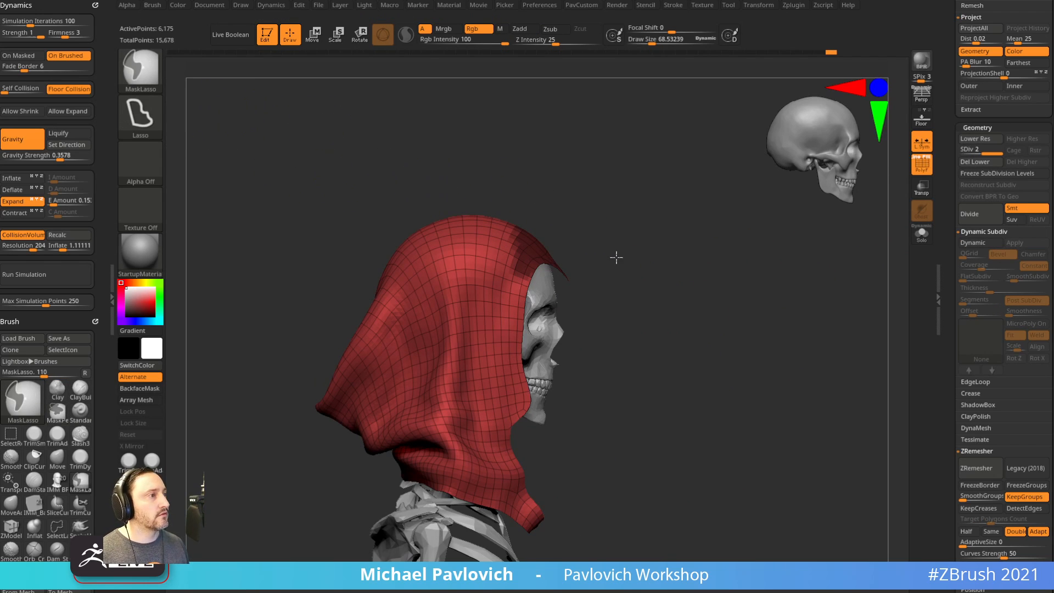
mouse_move(614, 263)
left_mouse_down("ctrl")
mouse_move(546, 208)
mouse_move(514, 256)
mouse_move(501, 365)
left_mouse_up("ctrl")
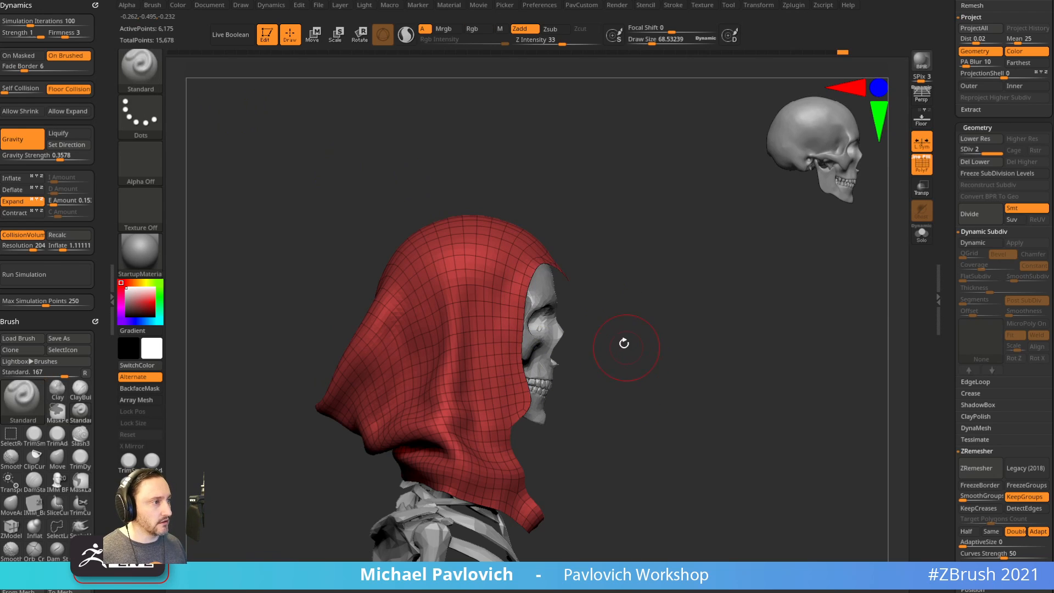
Reshape the hood's cheek edge with the Move brush and turn Dynamic Subdivision on to preview its thickness.
left_click_drag(624, 344, 606, 309, "alt")
key("1")
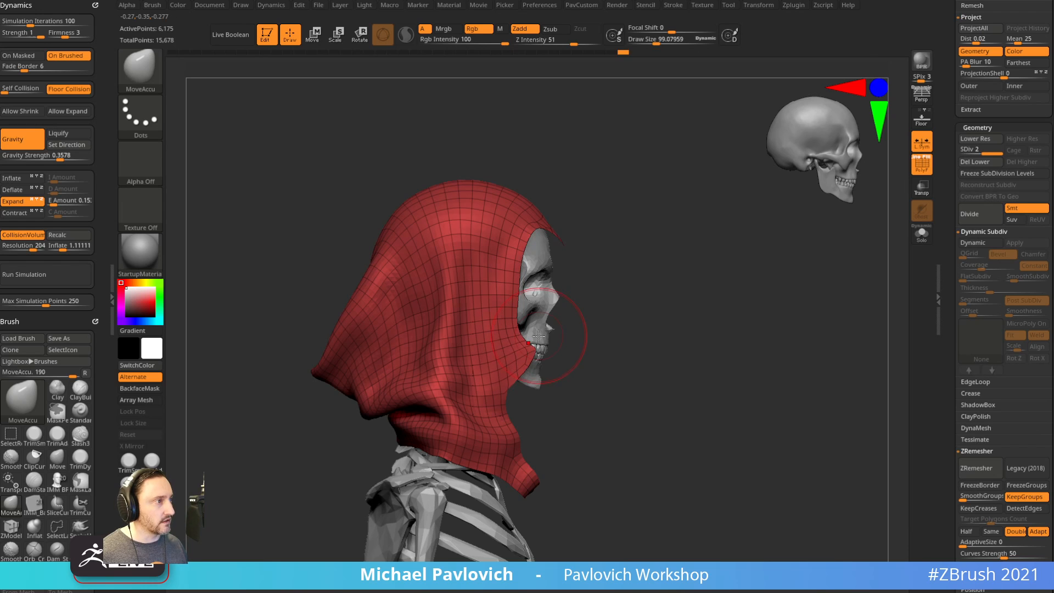
key("2")
left_click_drag(523, 341, 514, 317)
key("s")
left_click_drag(619, 313, 546, 322, "shift")
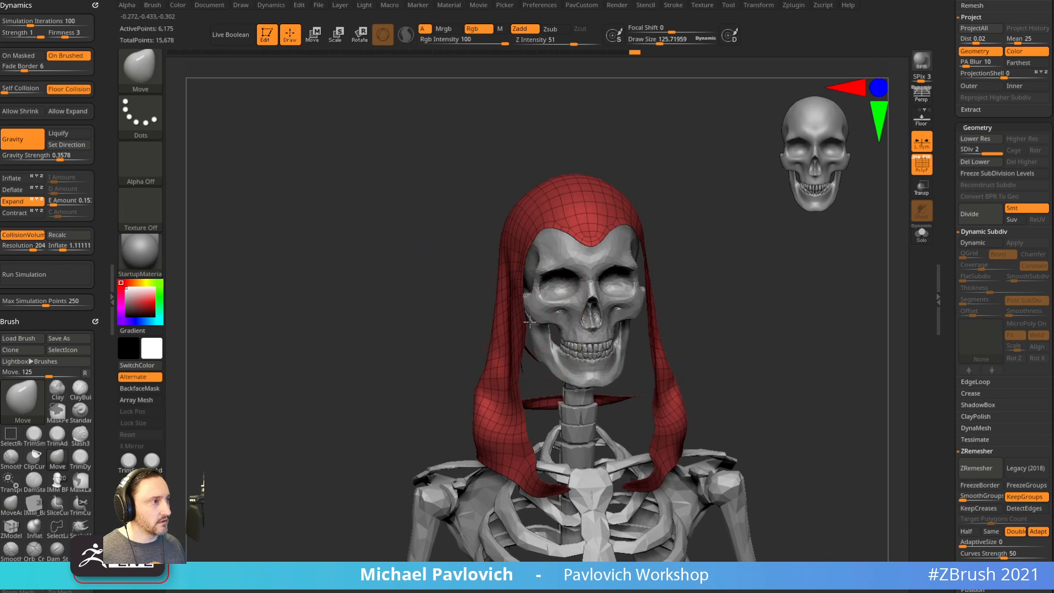
left_click_drag(732, 285, 906, 284)
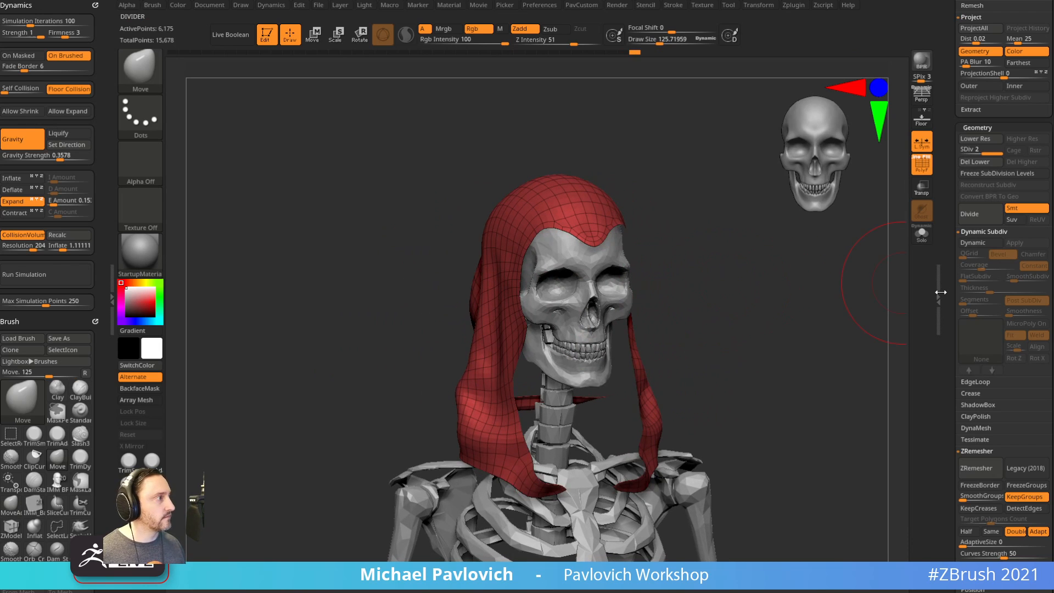
left_click(981, 243)
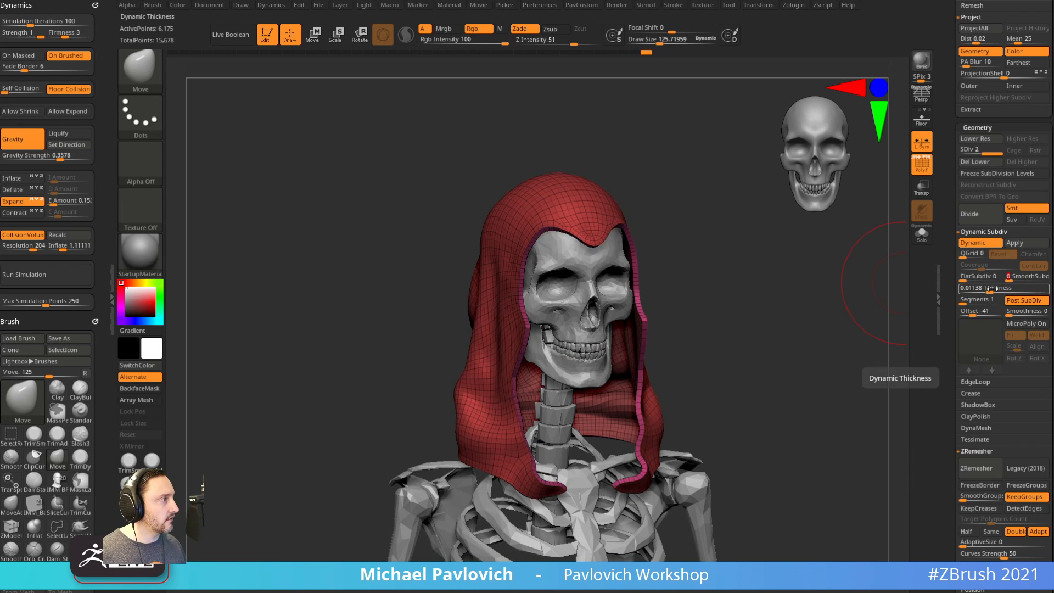
mouse_move(857, 310)
left_mouse_down()
mouse_move(781, 316)
mouse_move(722, 301)
left_mouse_up()
From the front, pull the hood's inner edges beside the jaw outward with the Move brush at draw size about 135.
key("1")
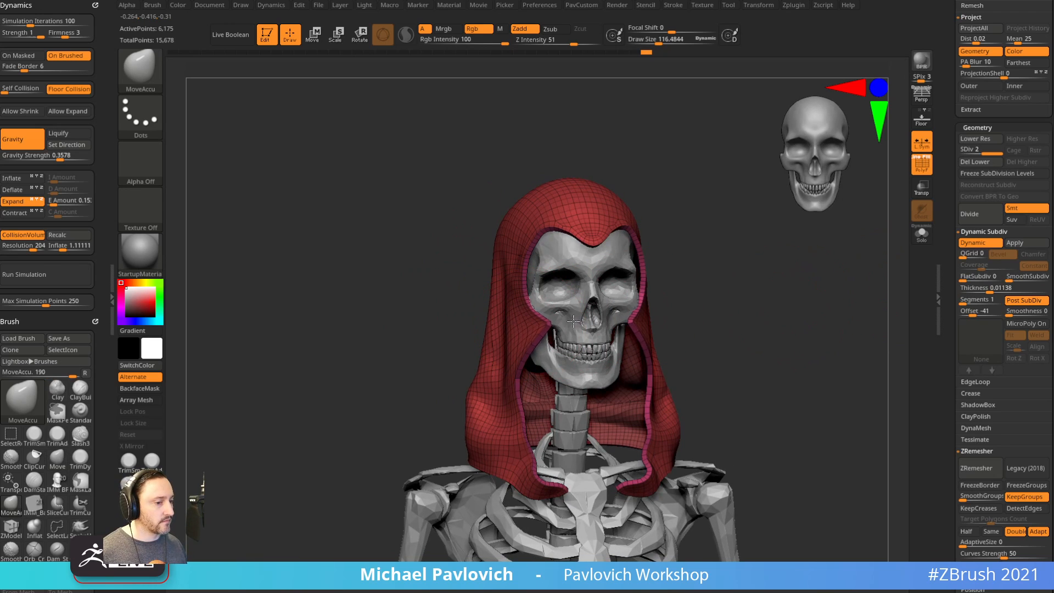
left_click_drag(686, 295, 697, 294, "shift")
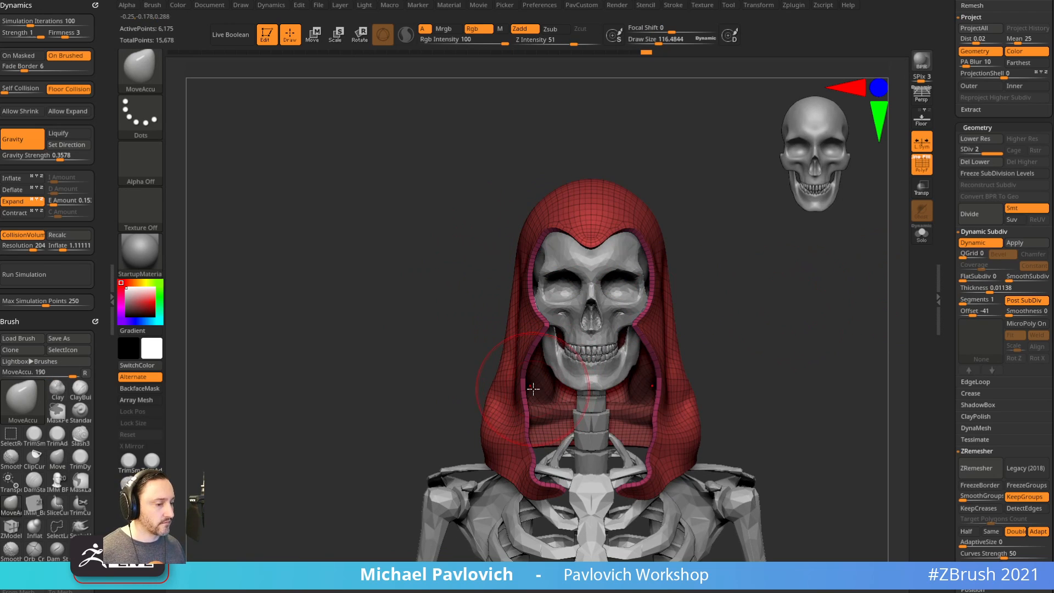
key("2")
key("s")
mouse_move(533, 388)
left_mouse_down()
mouse_move(511, 386)
mouse_move(514, 415)
left_mouse_up()
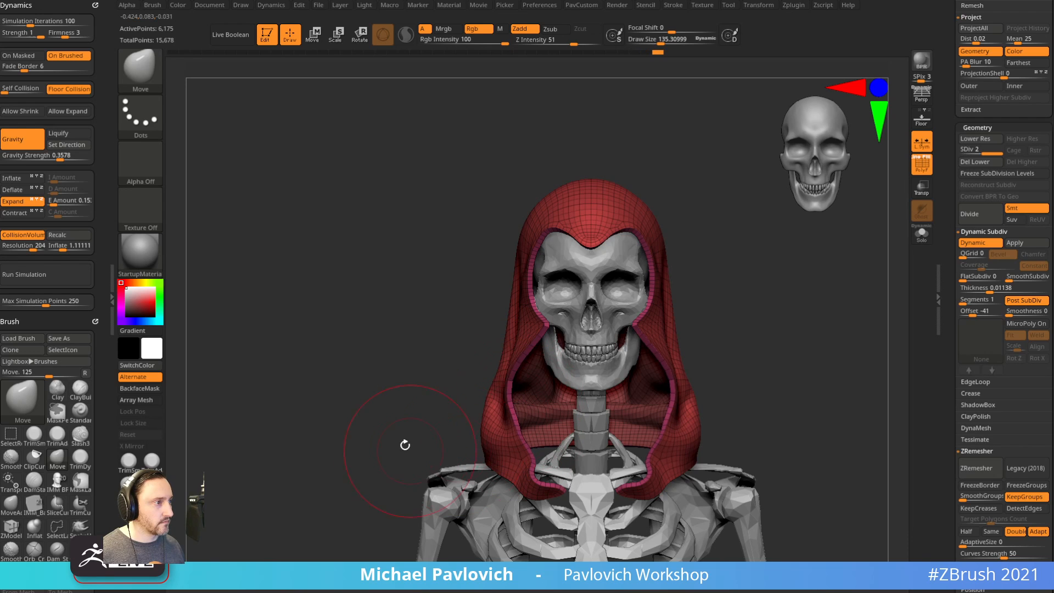
Shorten the hood vertically from a pivot at its crown with the transform gizmo and return to brush mode.
left_click_drag(405, 445, 666, 361)
key("w")
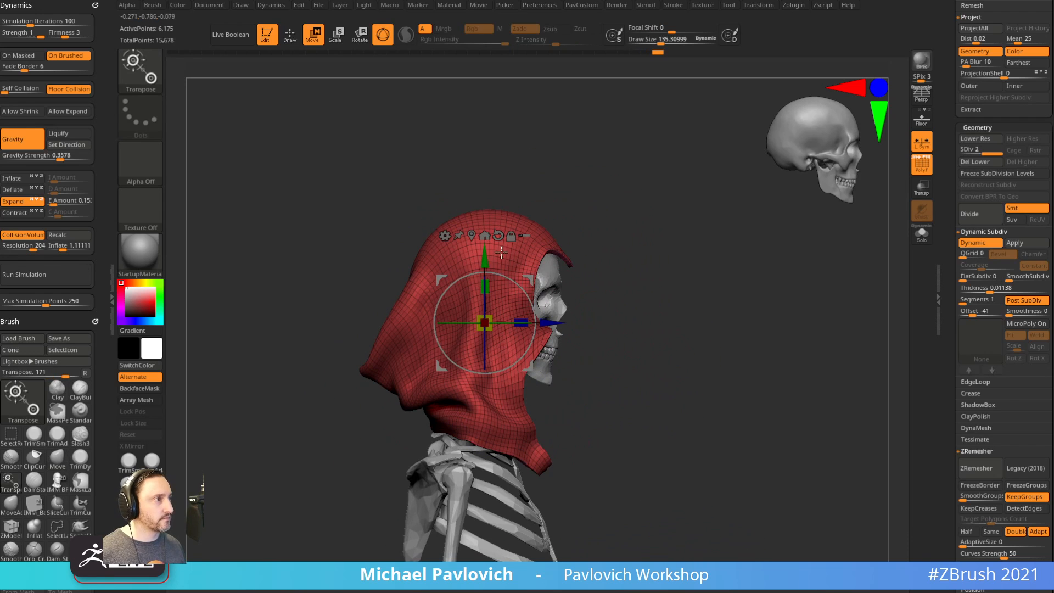
left_click(507, 214, "alt")
left_click_drag(500, 252, 502, 245)
key("q")
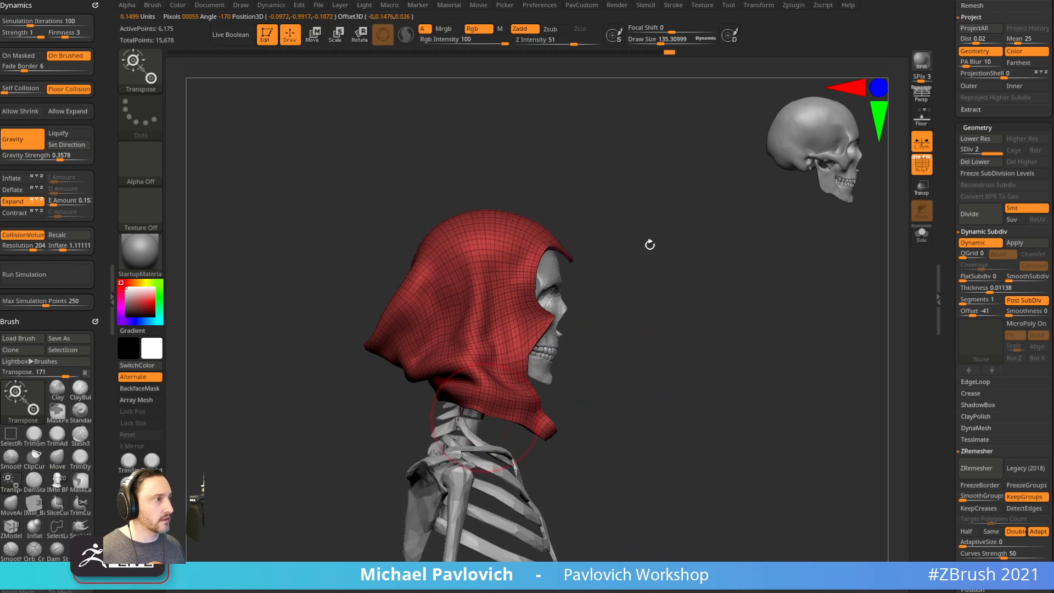
Lasso-mask the hood's face opening and bottom edge, and hide the polygroup wireframe.
mouse_move(650, 245)
left_mouse_down("shift")
mouse_move(675, 279)
mouse_move(673, 292)
mouse_move(654, 287)
mouse_move(685, 331)
mouse_move(676, 329)
left_mouse_up("shift")
key("s")
key("1")
key("s")
mouse_move(666, 312)
left_mouse_down("alt")
mouse_move(678, 319)
mouse_move(667, 279)
left_mouse_up("alt")
key("ctrl")
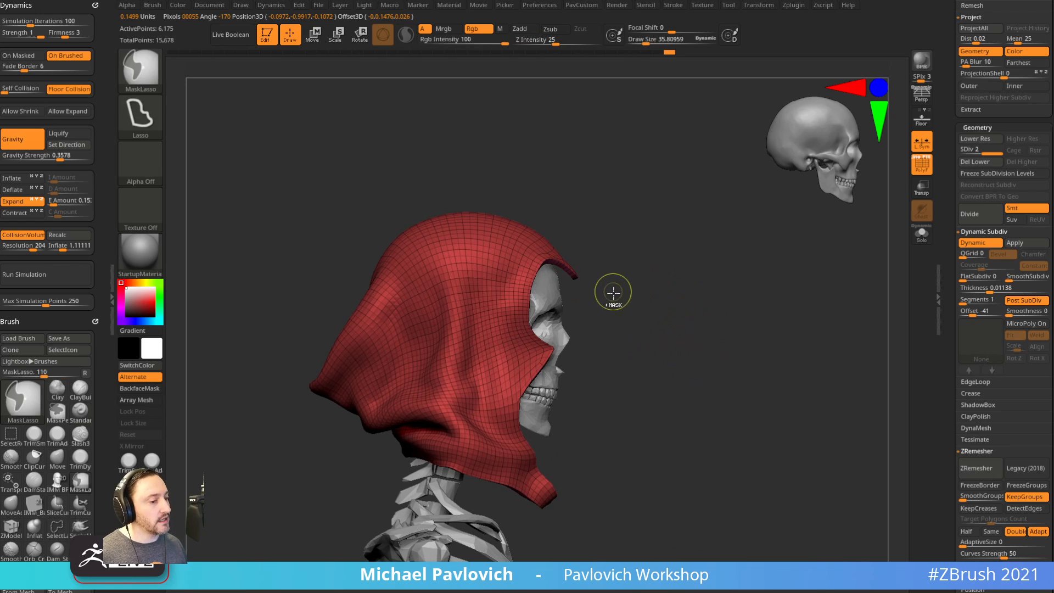
mouse_move(576, 242)
left_mouse_down("ctrl")
mouse_move(568, 321)
mouse_move(531, 351)
left_mouse_up("ctrl")
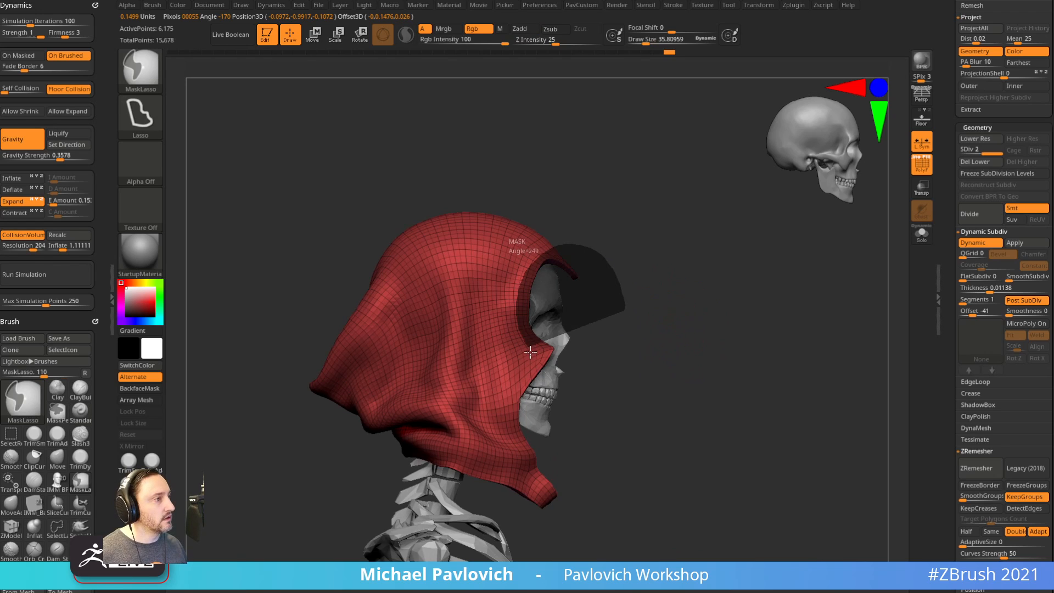
mouse_move(503, 402)
left_mouse_down("ctrl")
mouse_move(497, 439)
mouse_move(426, 472)
mouse_move(363, 527)
mouse_move(686, 316)
mouse_move(661, 295)
mouse_move(804, 240)
left_mouse_up("ctrl")
key("ctrl")
key("shift+f")
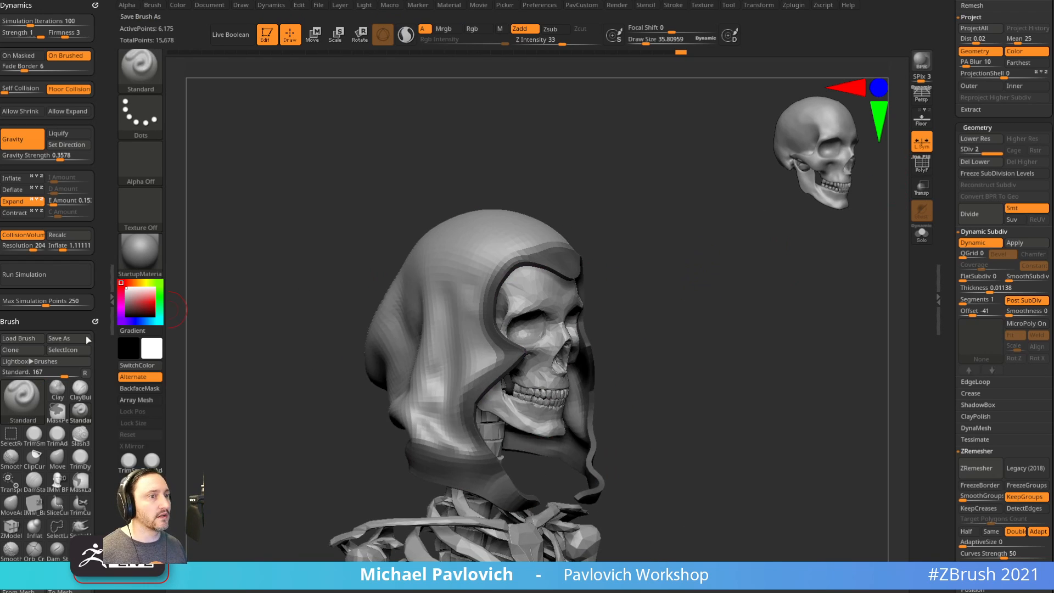
Try the cloth simulation on the edge-masked hood, once with Collision Volume on and once with it off.
left_click(62, 277)
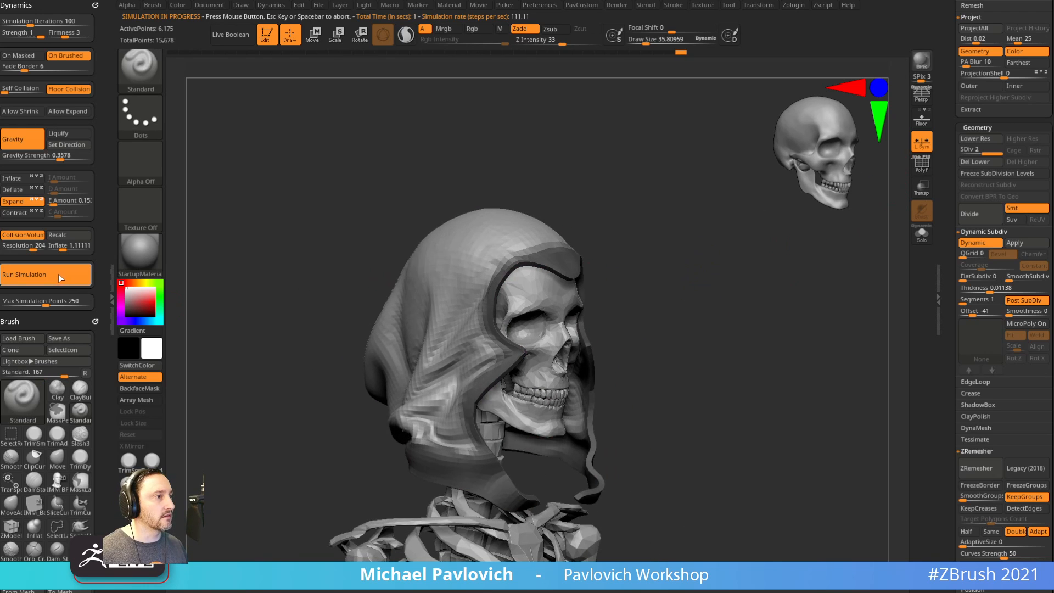
left_click_drag(686, 294, 613, 306)
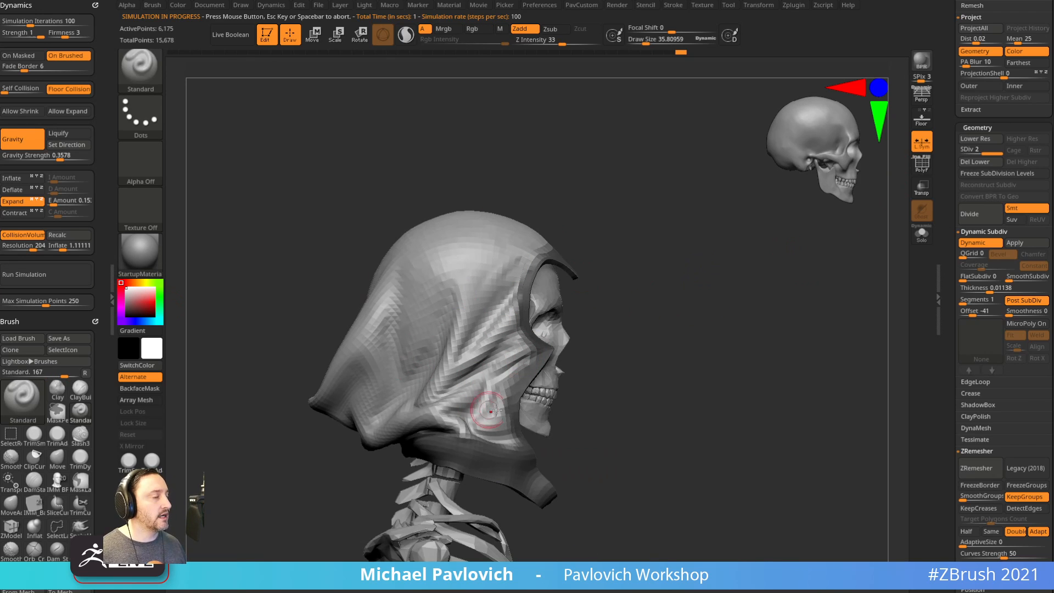
left_click_drag(625, 360, 704, 322)
left_click_drag(611, 287, 626, 255)
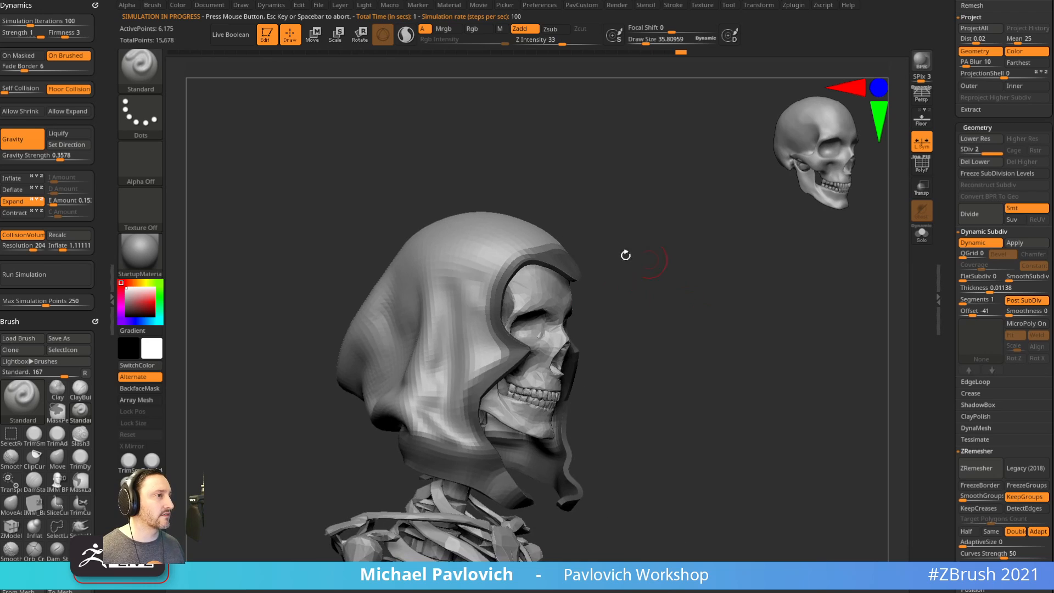
left_click(82, 273)
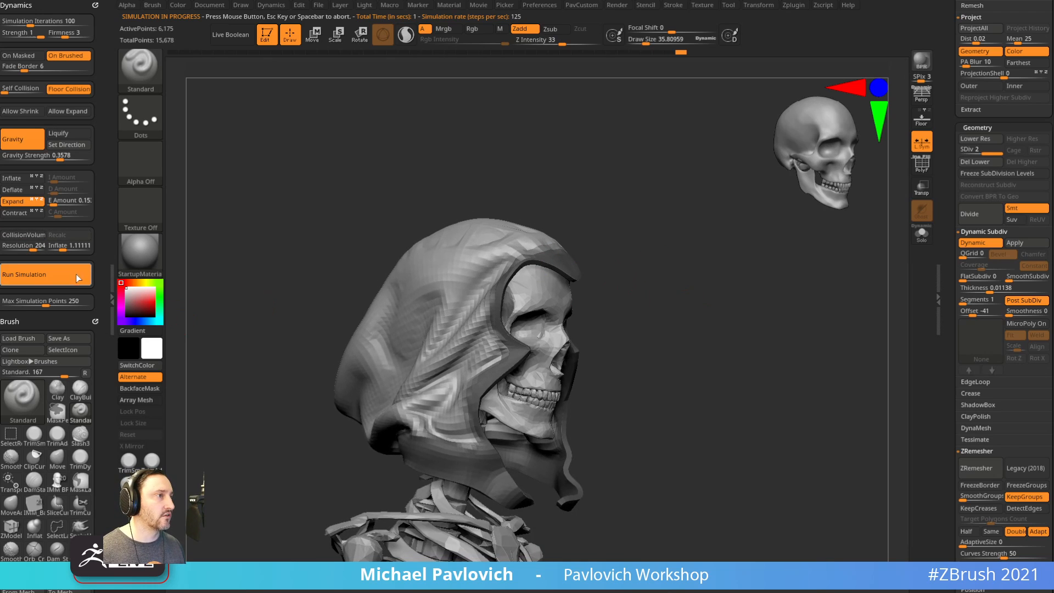
left_click(75, 275)
Add the hood's crown to the mask, run a short cloth simulation with Collision Volume off, and clear the mask.
mouse_move(593, 212)
left_mouse_down()
mouse_move(676, 213)
mouse_move(588, 221)
mouse_move(468, 179)
mouse_move(418, 246)
mouse_move(545, 262)
left_mouse_up()
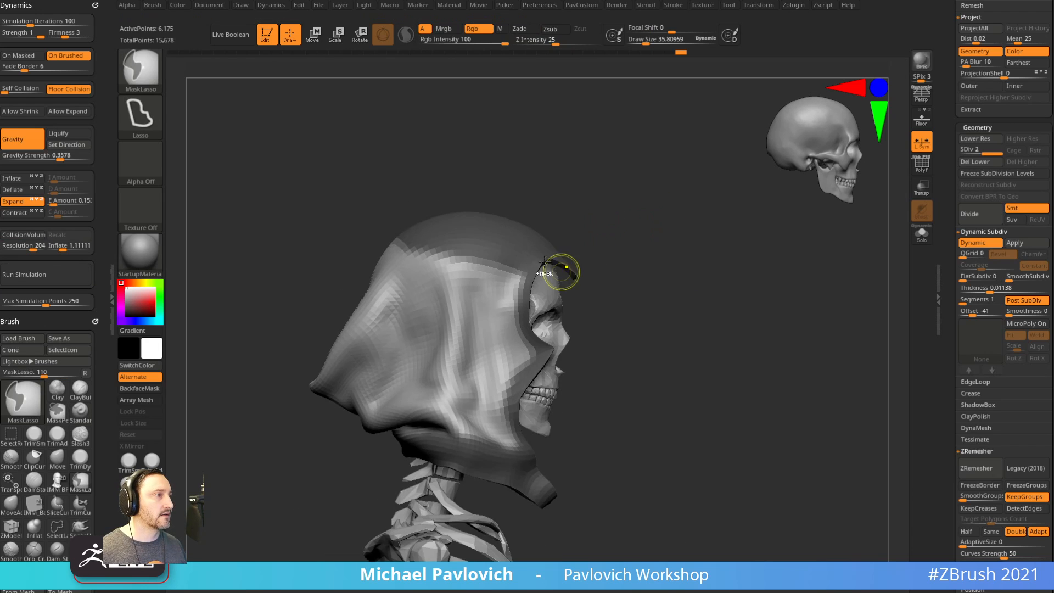
left_click_drag(501, 220, 497, 219, "ctrl")
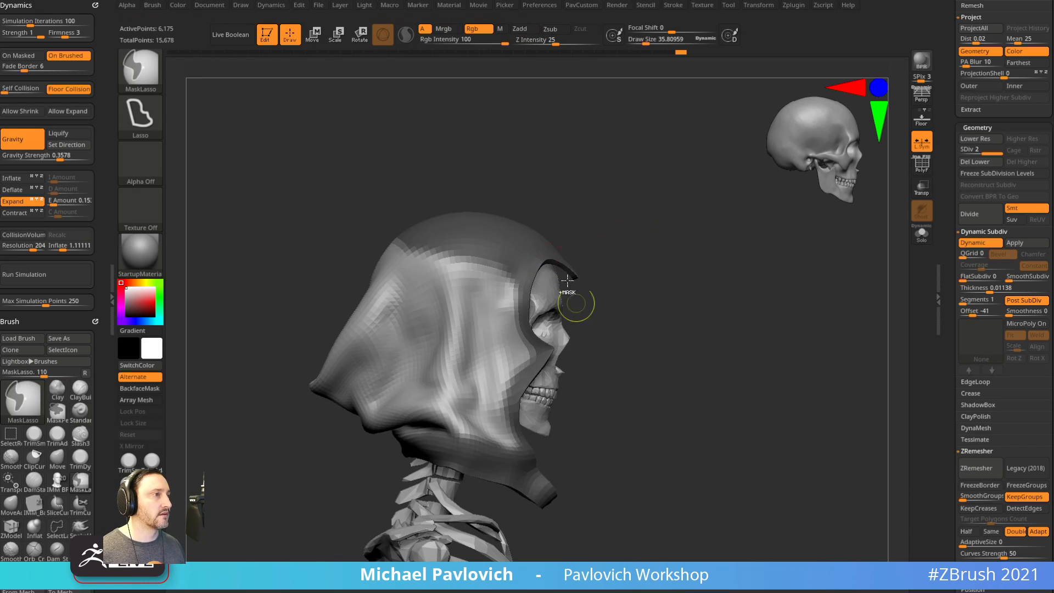
left_click(77, 277)
left_click(70, 276)
left_click_drag(604, 266, 767, 283)
mouse_move(738, 291)
left_mouse_down("ctrl")
mouse_move(751, 306)
mouse_move(784, 309)
mouse_move(734, 291)
left_mouse_up("ctrl")
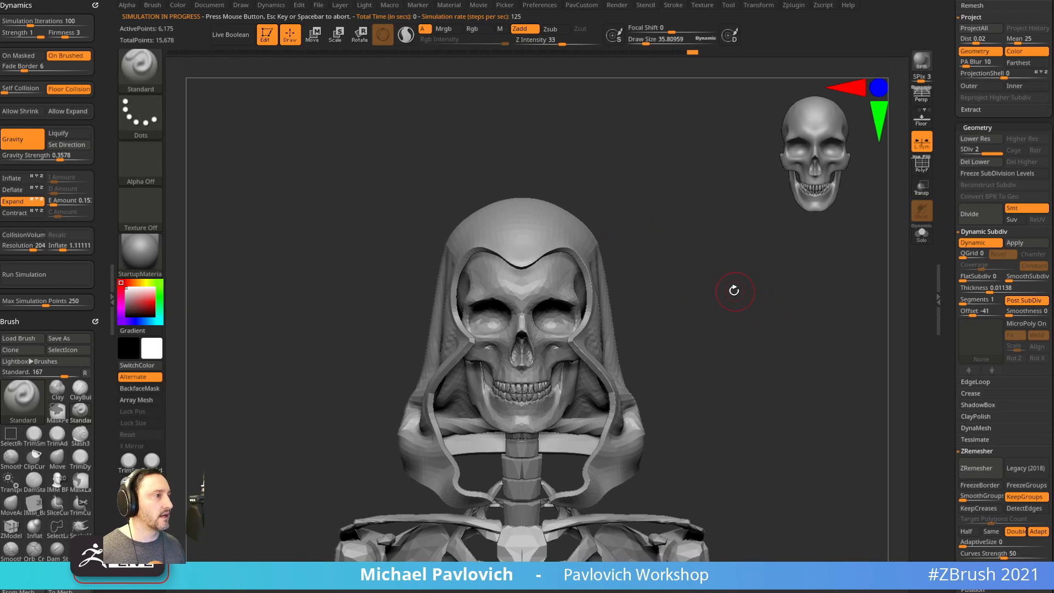
Select the Move brush and push the hood's front edges beside the jaw and neck inward.
key("b")
key("m")
key("v")
key("s")
mouse_move(442, 408)
left_mouse_down()
mouse_move(430, 411)
mouse_move(454, 418)
left_mouse_up()
key("s")
left_click_drag(459, 470, 469, 477)
key("s")
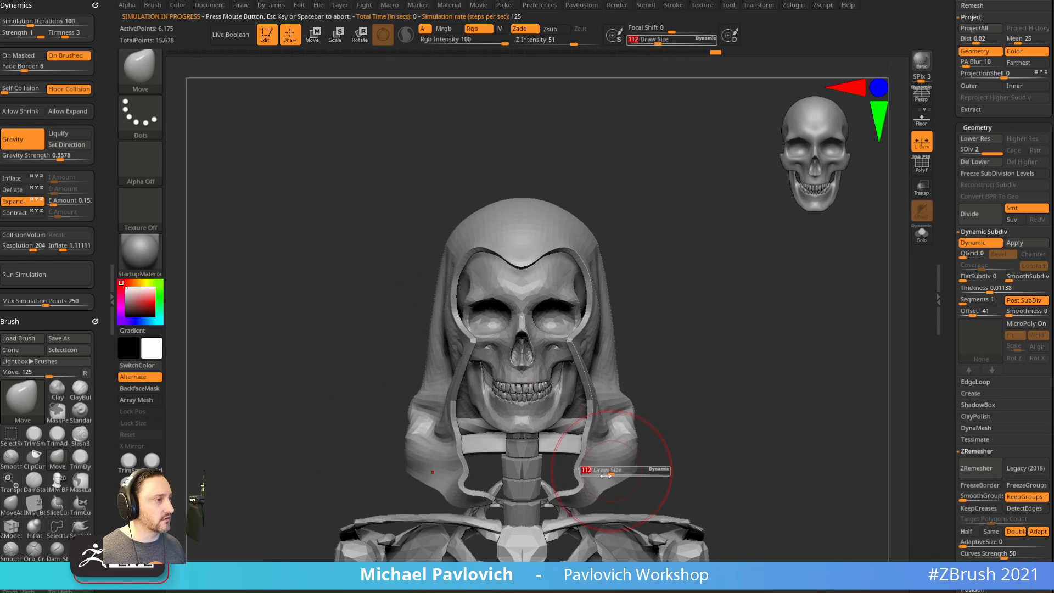
left_click_drag(611, 472, 605, 473)
left_click_drag(580, 483, 570, 485)
left_click_drag(666, 427, 675, 422)
From the side, reshape the hood's cheek edge with the Move brush at draw size about 99.
key("s")
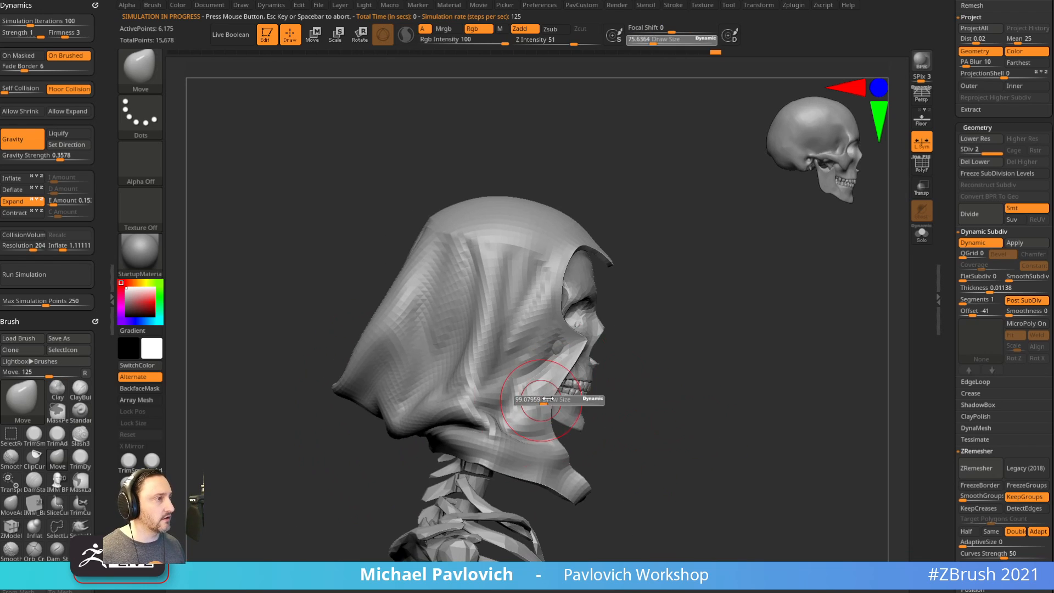
left_click_drag(542, 400, 550, 401)
left_click_drag(594, 360, 575, 361)
left_click_drag(457, 362, 458, 364)
Enlarge the Move brush to about 244 and pull the back of the hood outward and up into a point.
key("s")
mouse_move(640, 308)
left_mouse_down()
mouse_move(694, 296)
mouse_move(676, 299)
left_mouse_up()
key("s")
mouse_move(414, 339)
left_mouse_down()
mouse_move(424, 338)
mouse_move(360, 329)
left_mouse_up()
left_click_drag(328, 406, 320, 383)
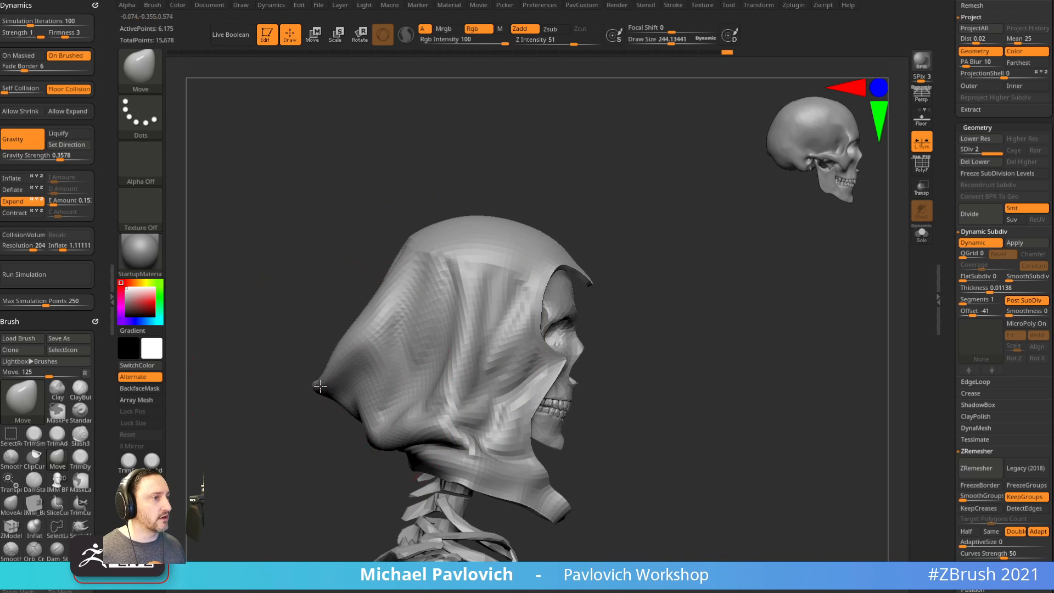
left_click_drag(379, 421, 336, 382)
left_click_drag(299, 434, 472, 357)
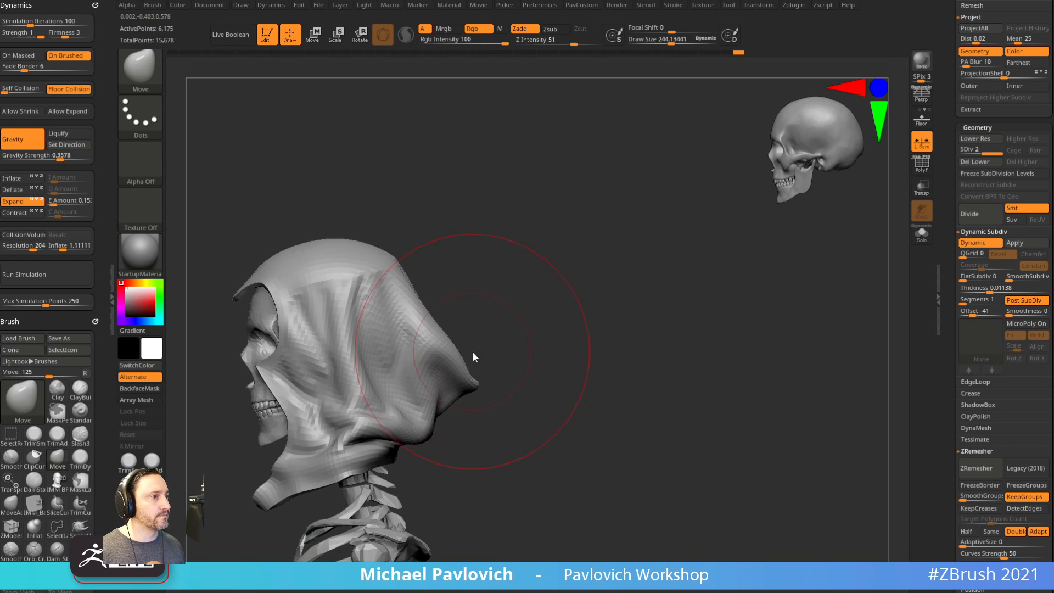
mouse_move(447, 301)
left_mouse_down()
mouse_move(592, 349)
mouse_move(574, 343)
mouse_move(661, 313)
left_mouse_up()
key("b")
key("s")
key("t")
key("s")
left_click_drag(423, 334, 451, 335)
Switch to the TransposeCloth brush, try pulling the hood with the gizmo at its crown, and undo the move.
key("w")
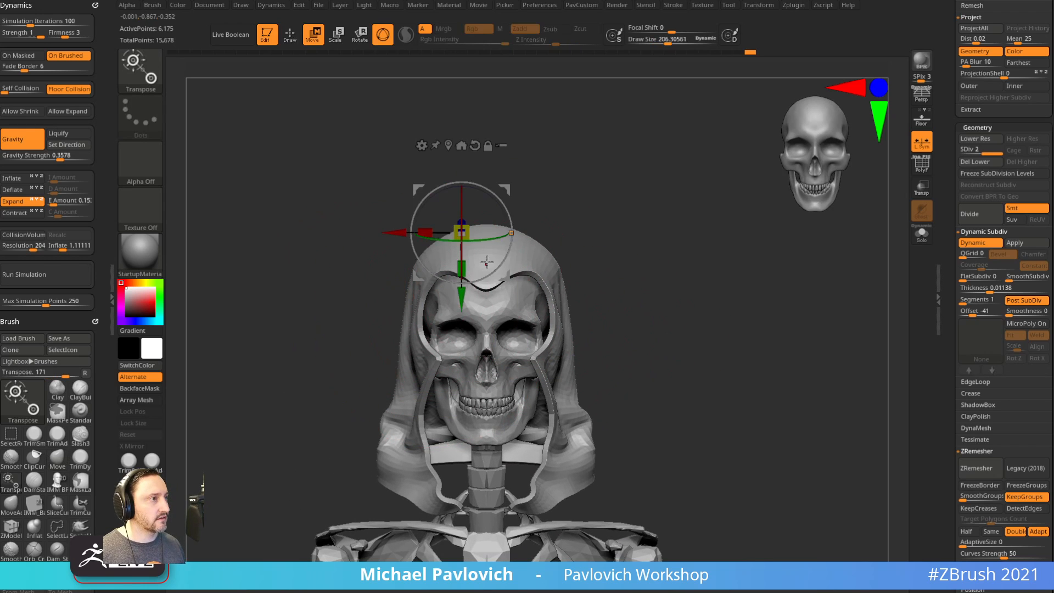
key("b")
key("t")
key("c")
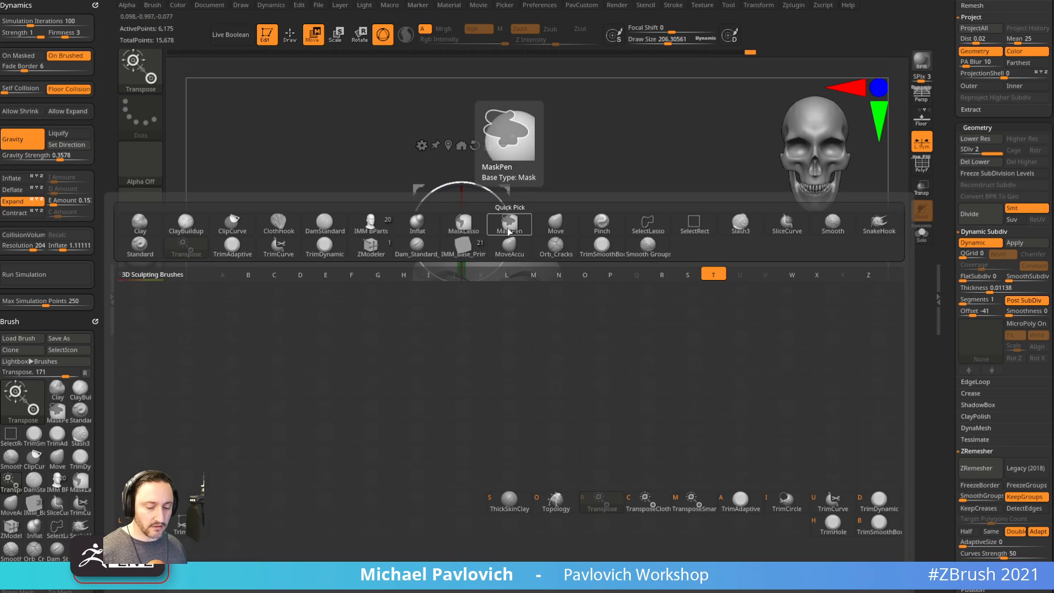
left_click_drag(469, 268, 466, 271)
left_click_drag(590, 219, 655, 214)
left_click_drag(461, 231, 509, 147)
key("ctrl+z")
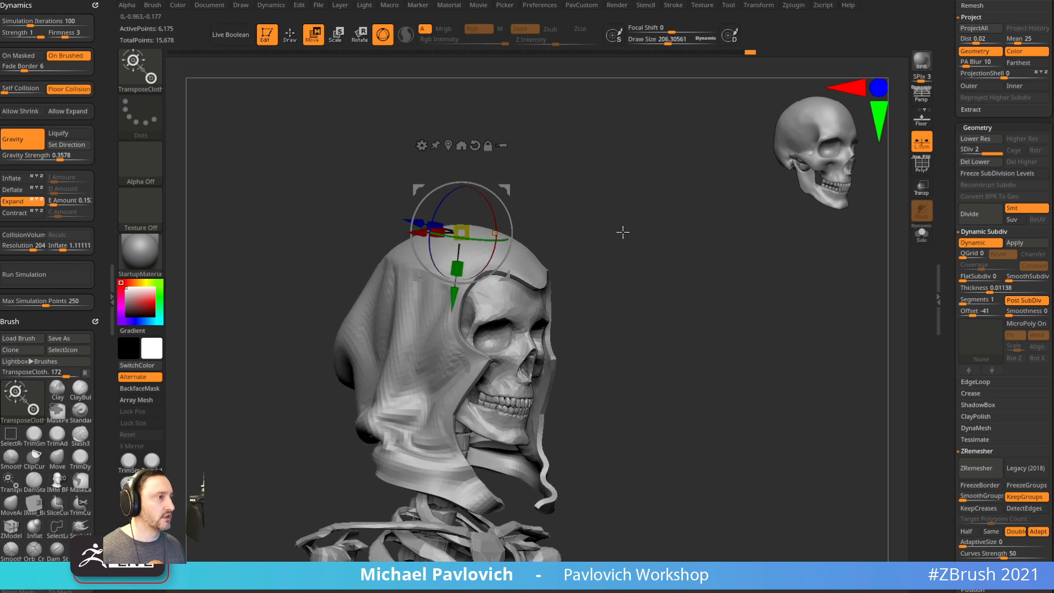
Run the cloth simulation briefly on the hood and turn Collision Volume back on.
left_click_drag(622, 230, 668, 229)
left_click(80, 273)
left_click(550, 214)
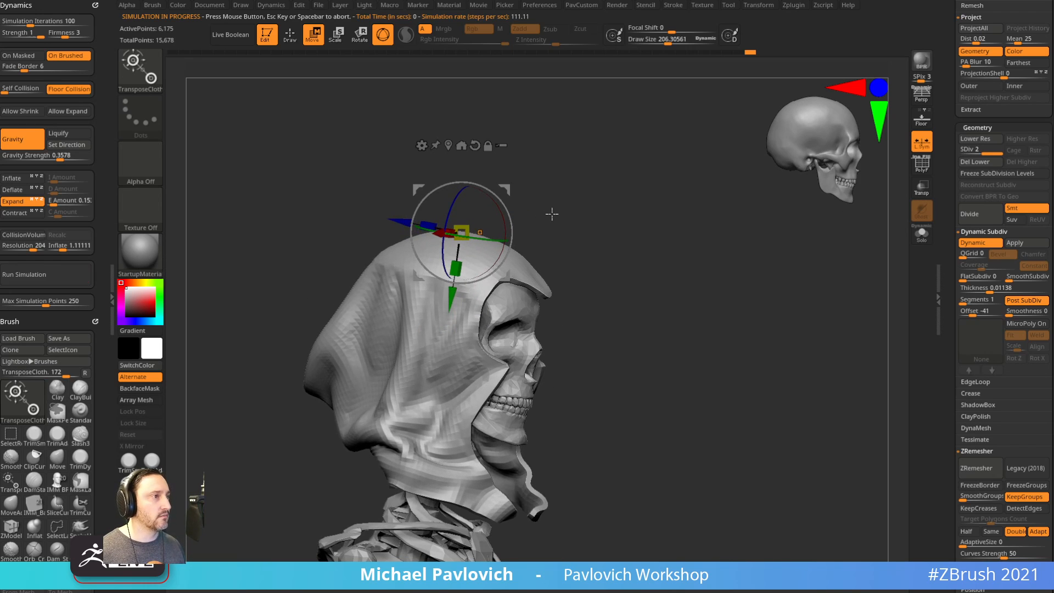
left_click(29, 236)
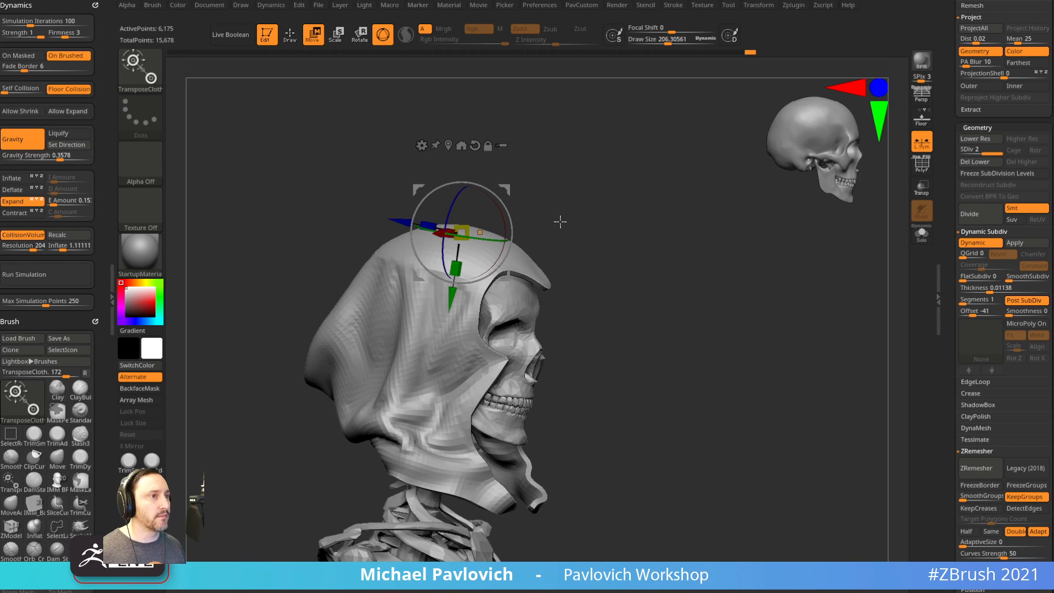
Try moving the hood from the front with the TransposeCloth gizmo and undo the attempts.
left_click_drag(560, 222, 598, 226)
left_click_drag(676, 272, 583, 226)
key("ctrl+z")
key("ctrl+z")
key("ctrl+z")
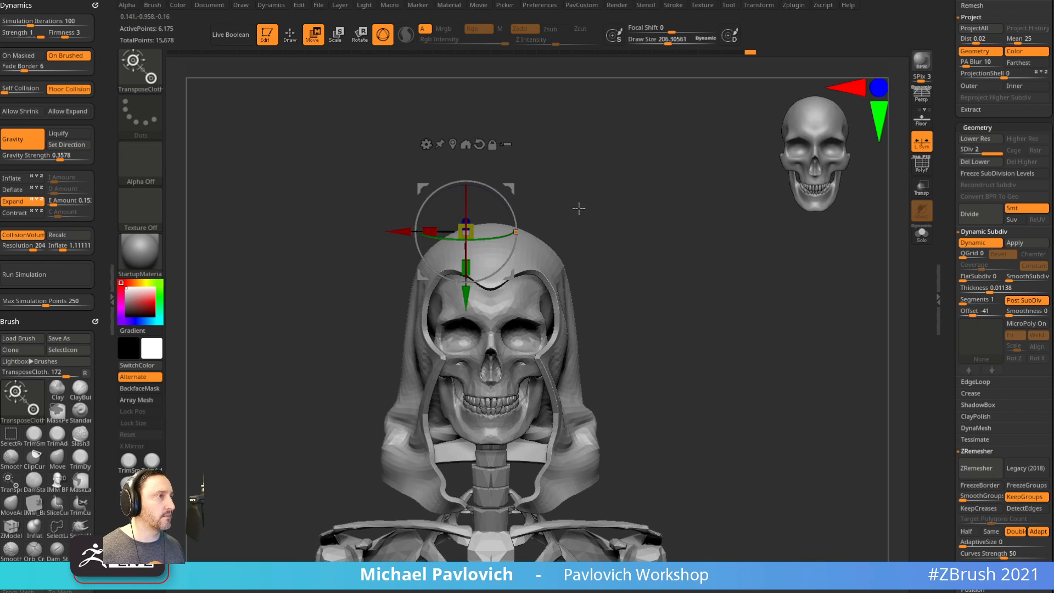
key("ctrl+z")
key("ctrl+z")
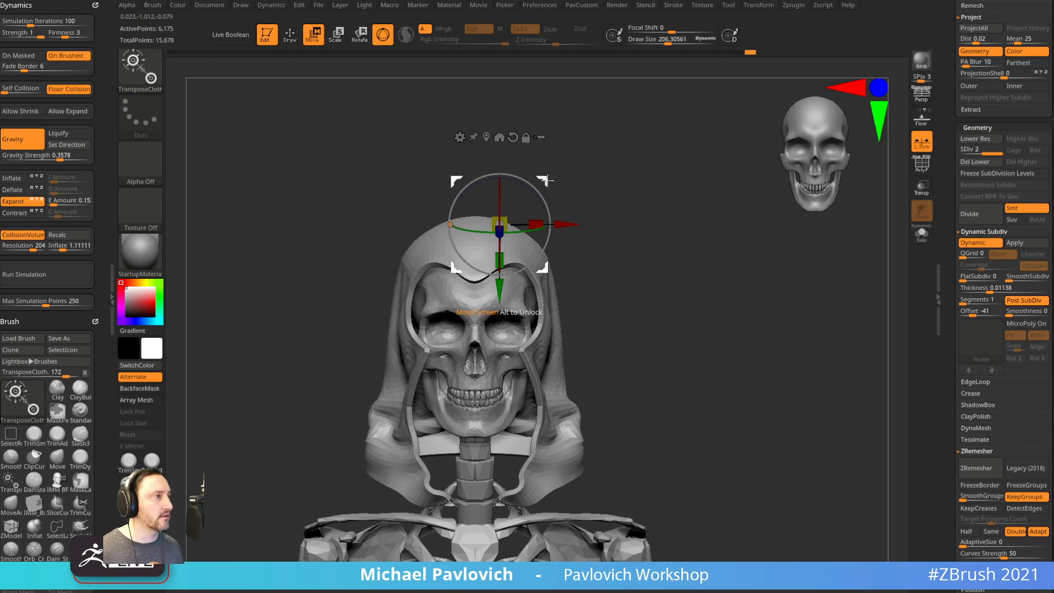
key("ctrl+z")
key("ctrl+z")
key("ctrl+z")
Try transforming the hood from the side with the TransposeCloth gizmo, undo it, and return to the Move brush.
left_click_drag(462, 264, 534, 208)
left_click_drag(668, 229, 668, 237)
key("ctrl+z")
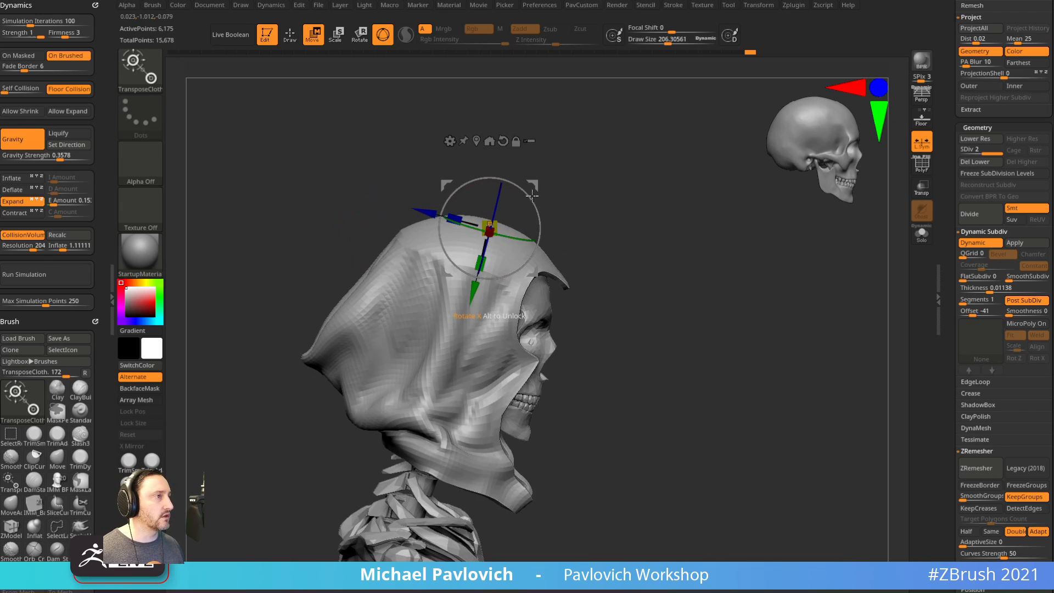
mouse_move(535, 184)
left_mouse_down()
mouse_move(676, 196)
mouse_move(694, 235)
left_mouse_up()
key("ctrl+z")
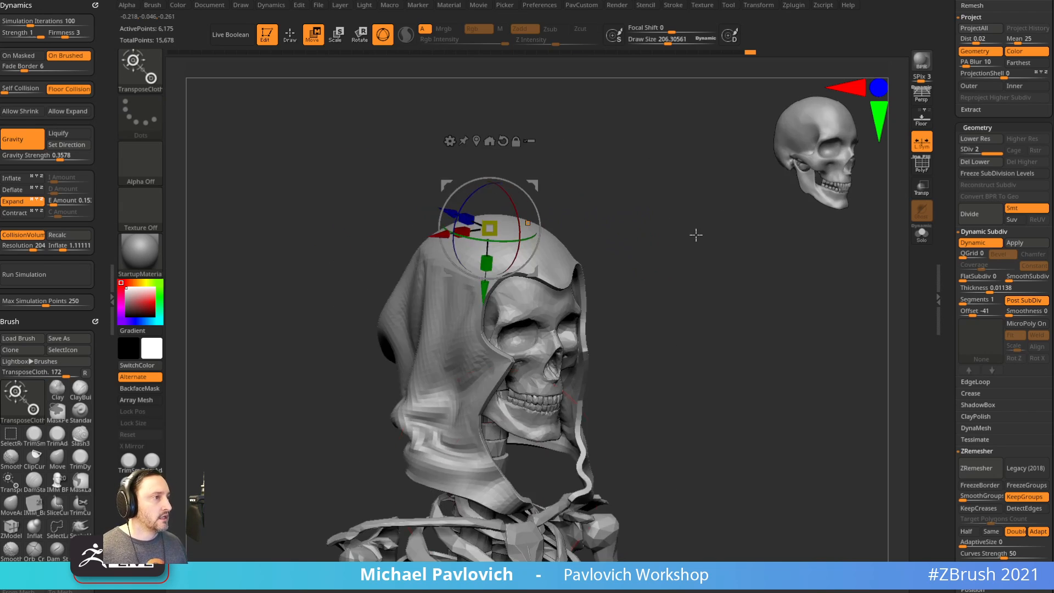
key("q")
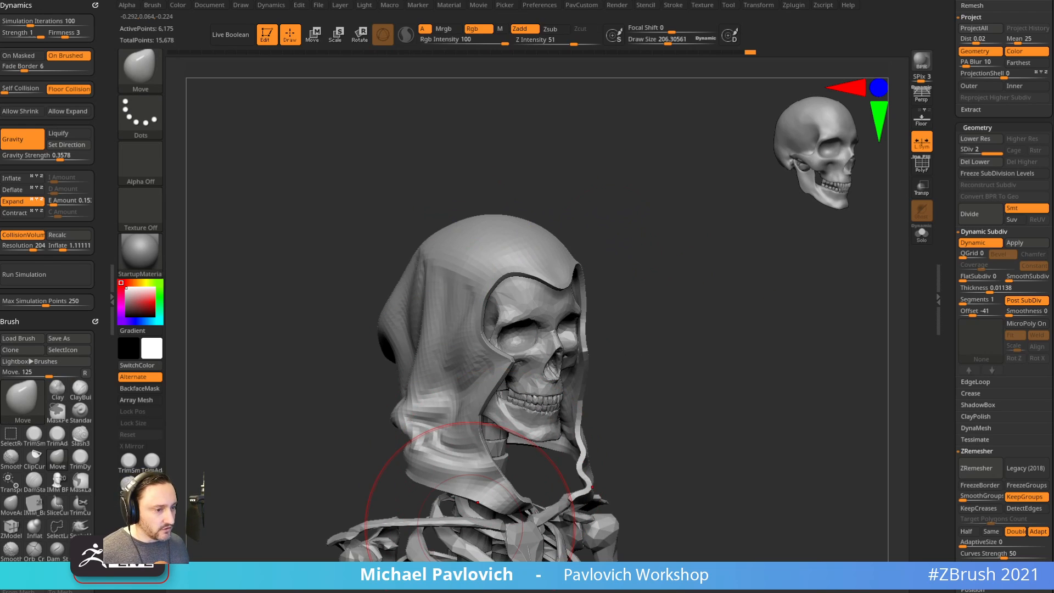
Switch to the web browser and browse the uploads on the YouTube channel's Videos page.
left_click_drag(783, 592, 787, 81)
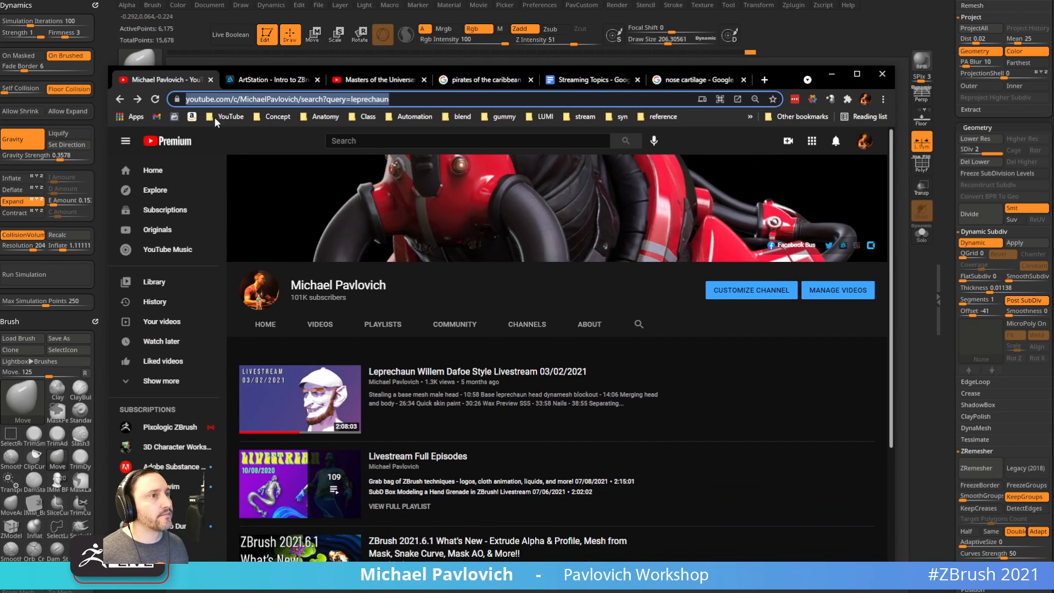
left_click(121, 100)
scroll(395, 219, "down", 5)
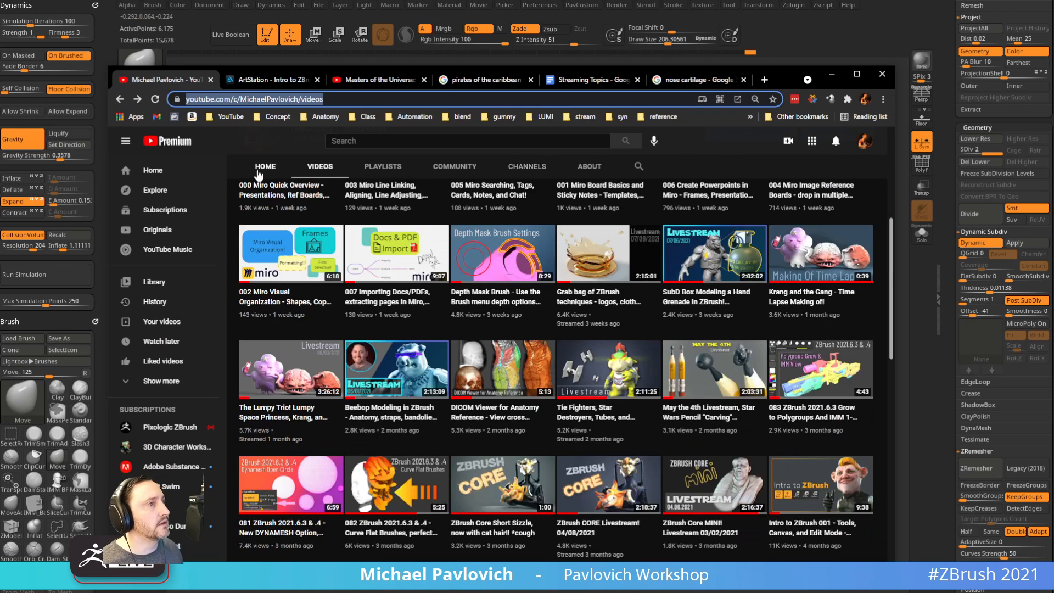
Open the channel's playlists page and browse the created playlists.
left_click(400, 167)
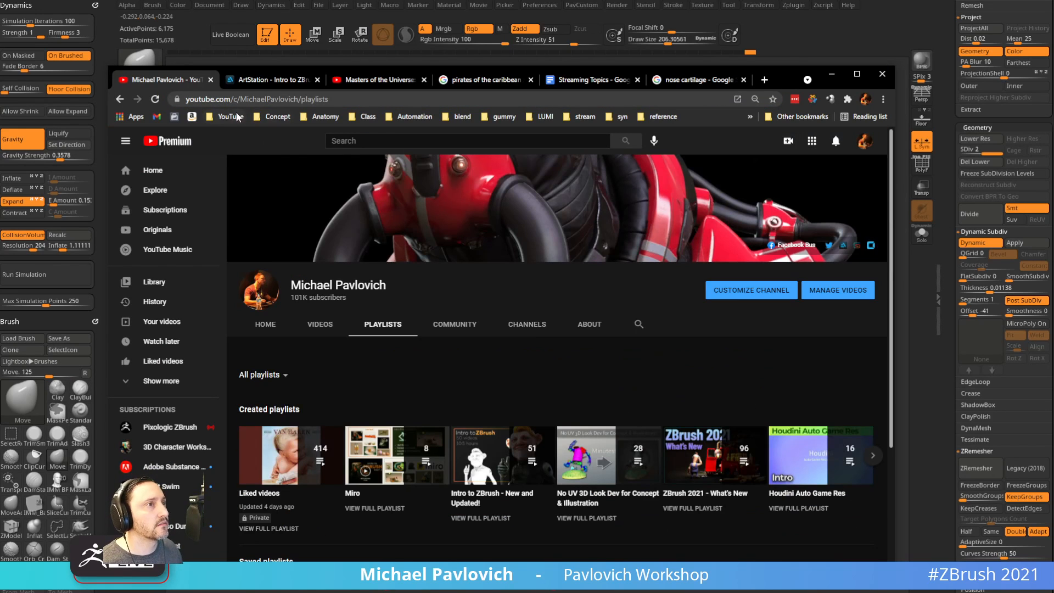
left_click(236, 117)
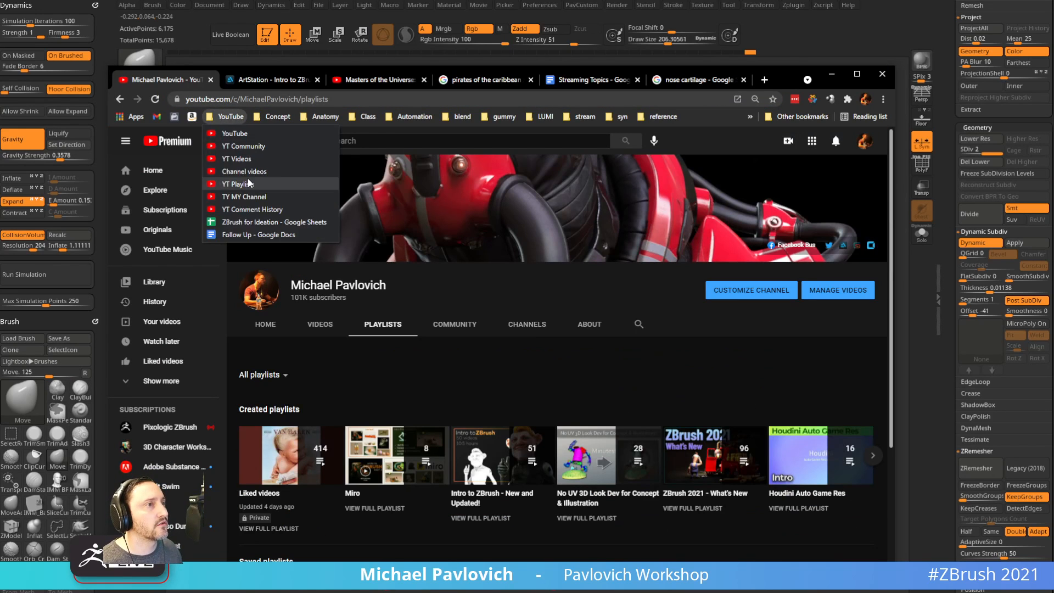
left_click(247, 183)
scroll(637, 396, "down", 3)
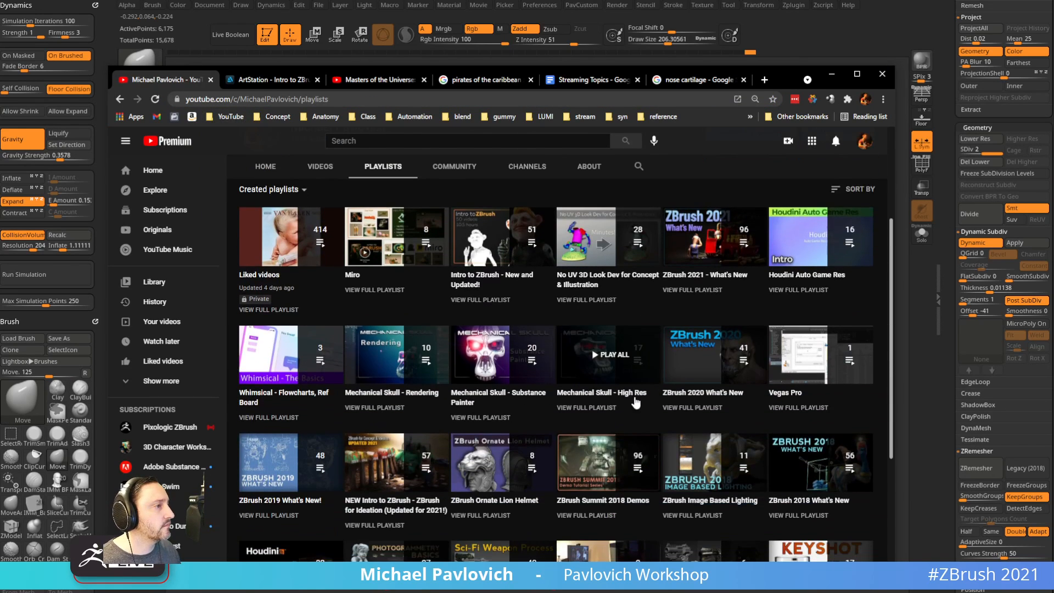
scroll(639, 402, "up", 3)
left_click(521, 99)
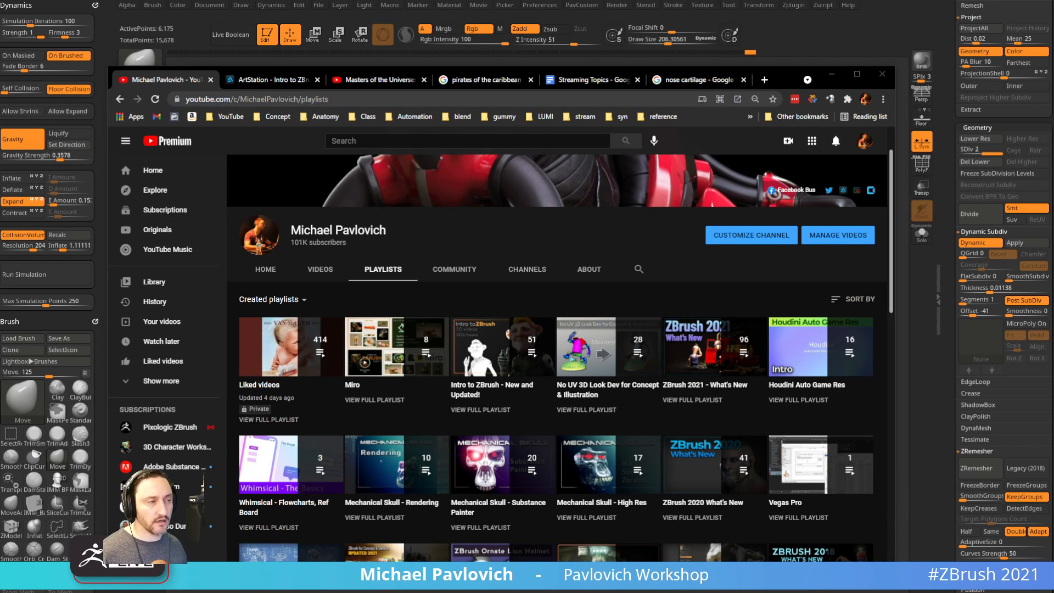
Go to the ArtStation profile and browse the portfolio's ZBrush tutorial series artworks.
left_click(242, 80)
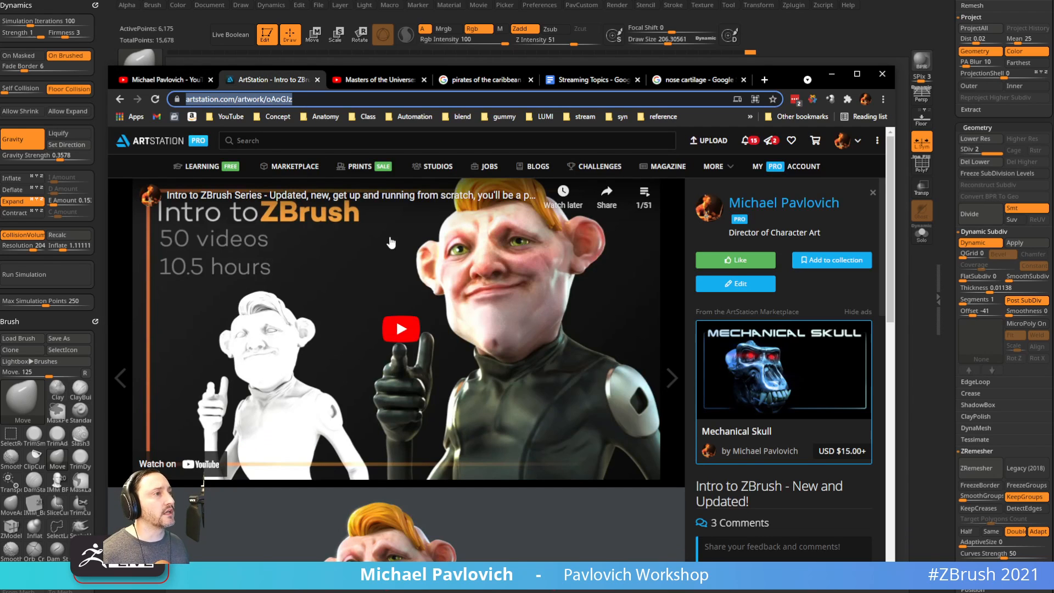
left_click(121, 101)
scroll(388, 254, "down", 5)
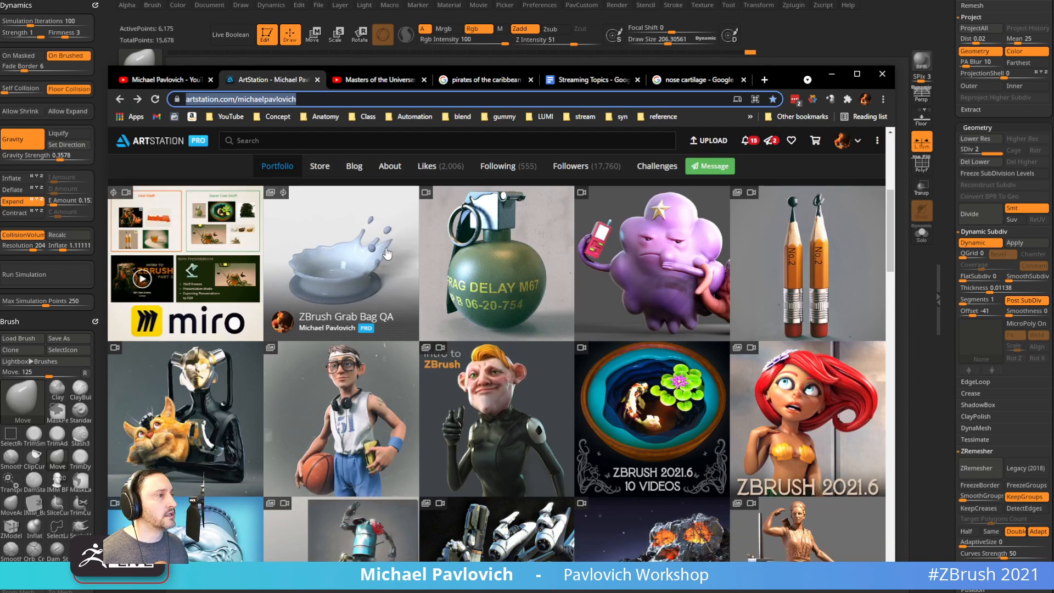
scroll(388, 254, "down", 6)
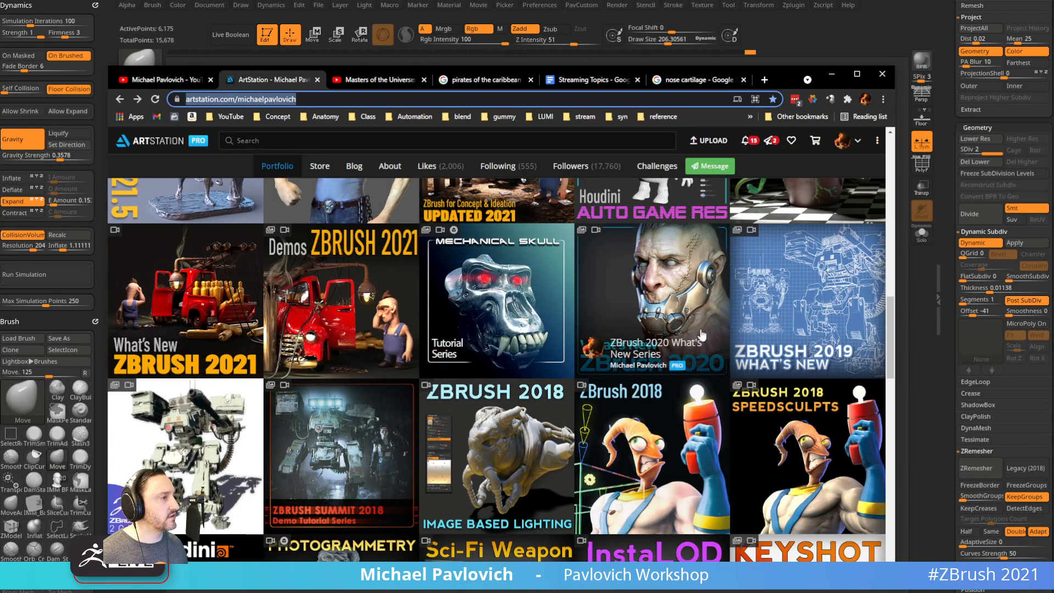
scroll(692, 352, "up", 2)
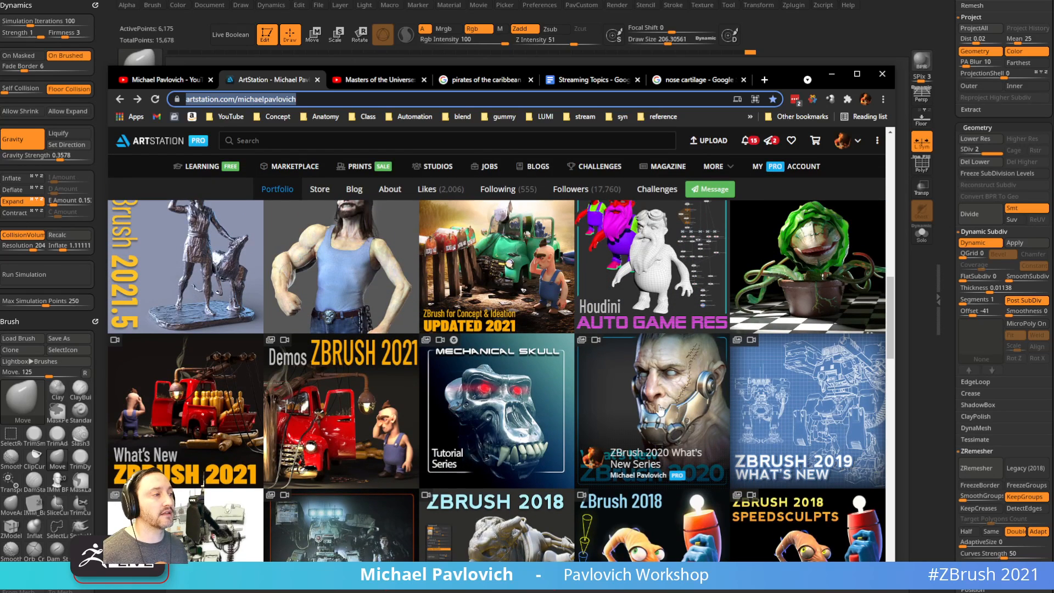
left_click(369, 97)
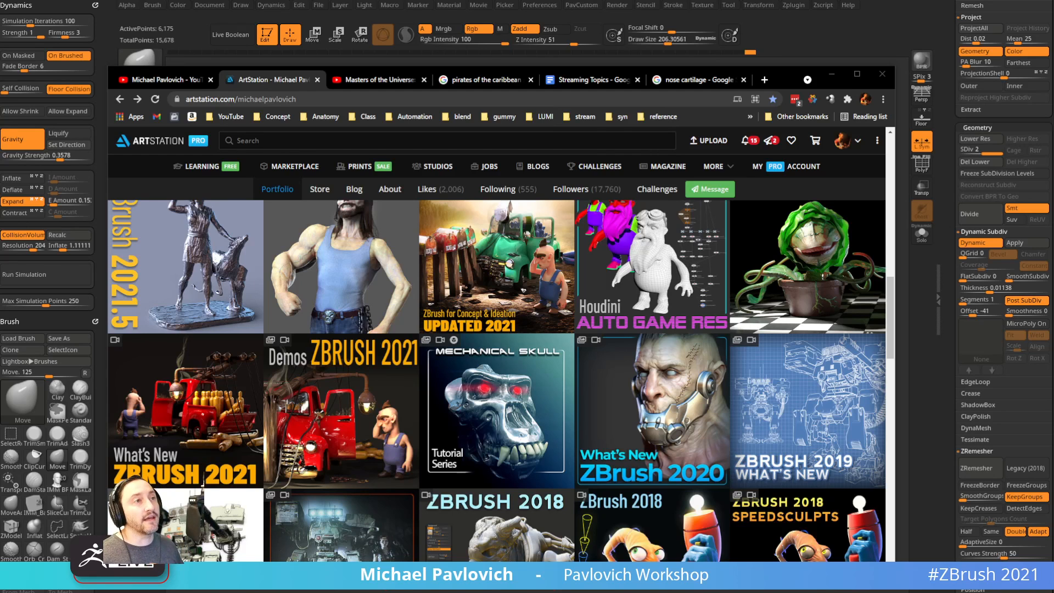
Return to ZBrush and switch through the loaded tools to the decayed zombie head.
left_click(832, 74)
left_click_drag(944, 142, 945, 291)
left_click(1016, 164)
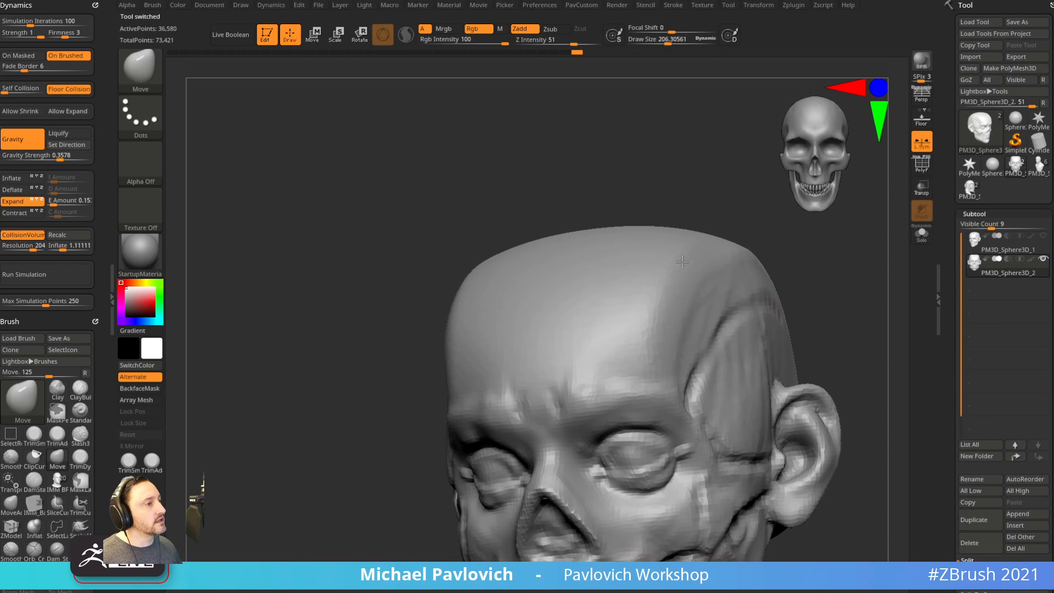
left_click_drag(839, 242, 857, 217, "alt")
left_click(970, 189)
left_click_drag(873, 253, 778, 264, "alt")
left_click(1039, 165)
Select the inner skull subtool through the skin holes and mask its exposed areas at the temple and cheek with MaskPen.
key("s")
mouse_move(755, 309)
left_mouse_down()
mouse_move(737, 302)
mouse_move(733, 204)
mouse_move(760, 258)
mouse_move(747, 261)
left_mouse_up()
left_click(645, 283, "alt")
key("s")
left_click_drag(663, 264, 652, 272, "ctrl")
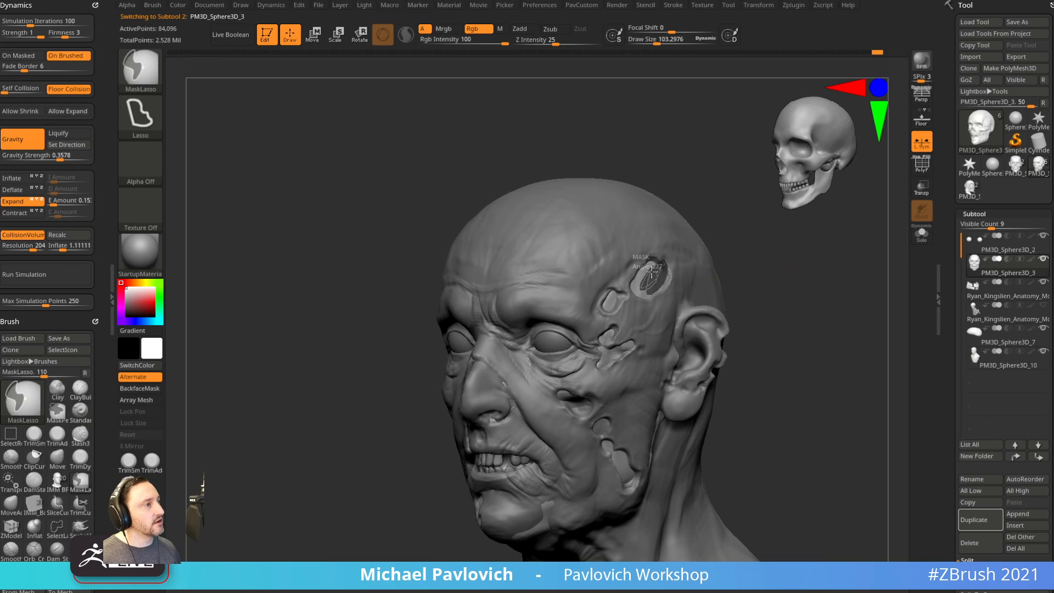
key("b")
key("s")
key("t")
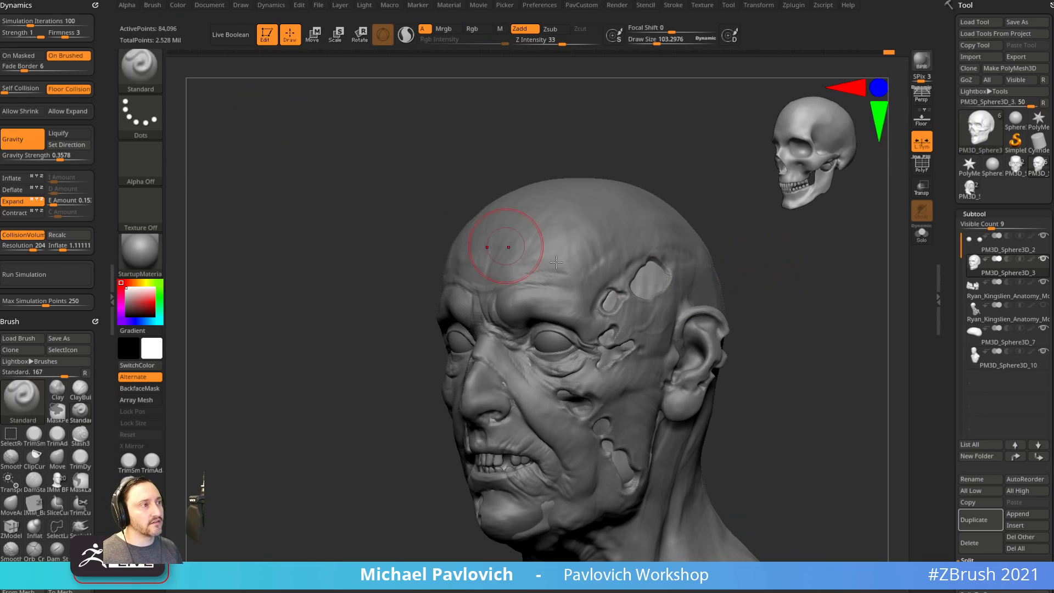
left_click_drag(665, 275, 663, 273, "ctrl")
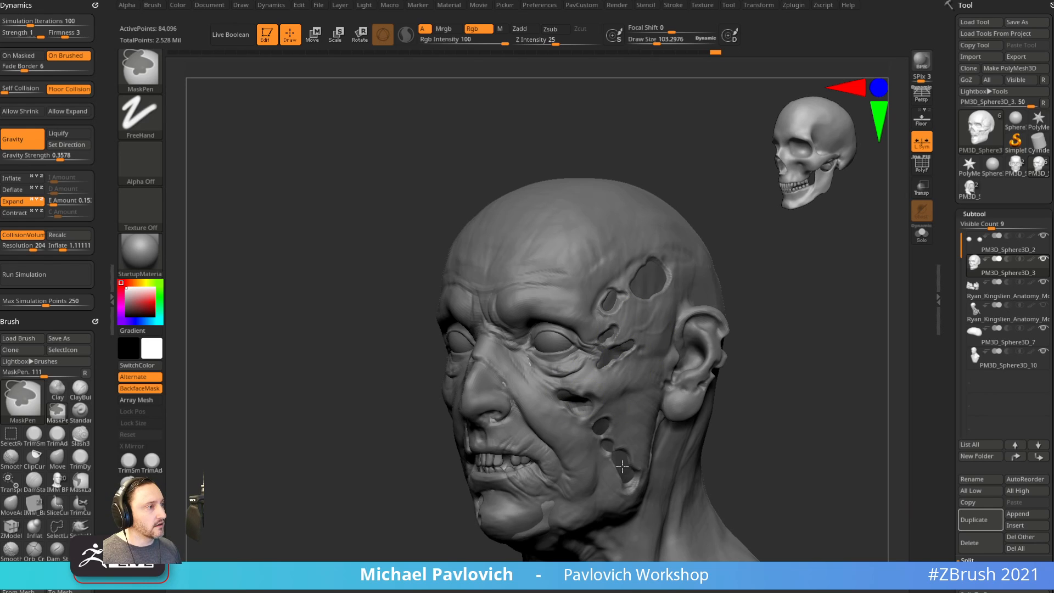
Mask the exposed skull areas around the nose, upper lip and chin through the holes in the skin.
left_click_drag(772, 381, 757, 382, "shift")
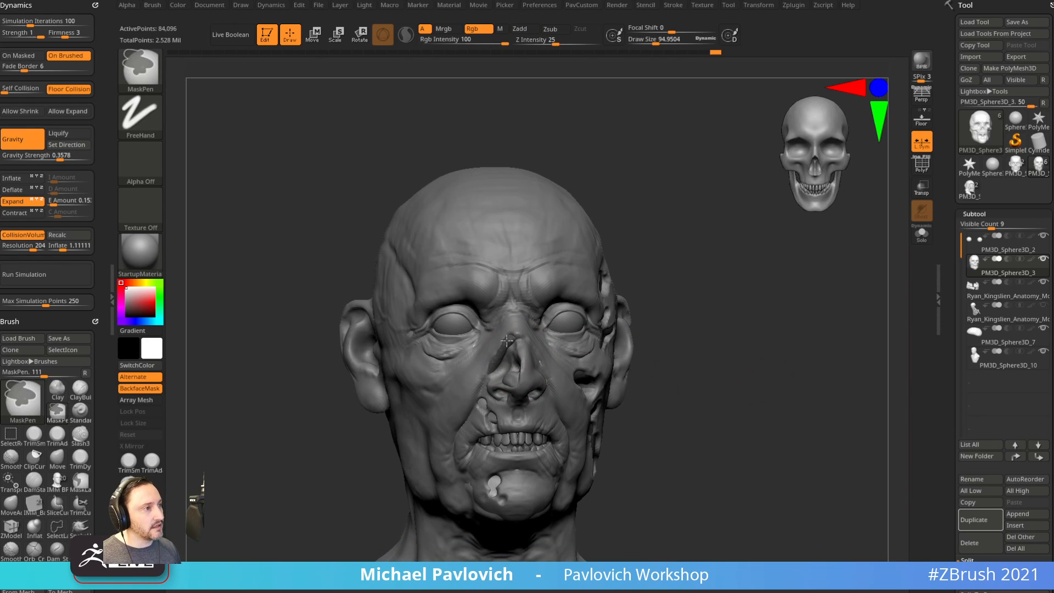
mouse_move(687, 377)
left_mouse_down("shift")
mouse_move(491, 483)
mouse_move(486, 515)
left_mouse_up("shift")
left_click_drag(571, 491, 583, 424)
left_click_drag(483, 518, 541, 536, "ctrl")
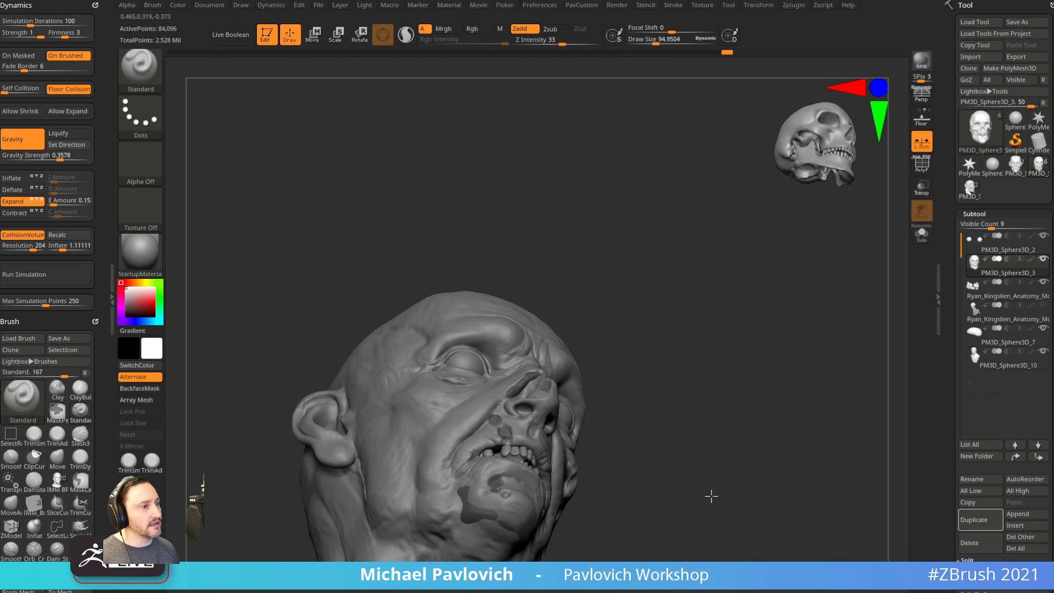
left_click_drag(712, 497, 718, 511)
mouse_move(718, 511)
left_mouse_down("alt")
mouse_move(730, 466)
mouse_move(476, 479)
mouse_move(476, 532)
mouse_move(689, 475)
mouse_move(789, 353)
mouse_move(777, 363)
mouse_move(774, 343)
left_mouse_up("alt")
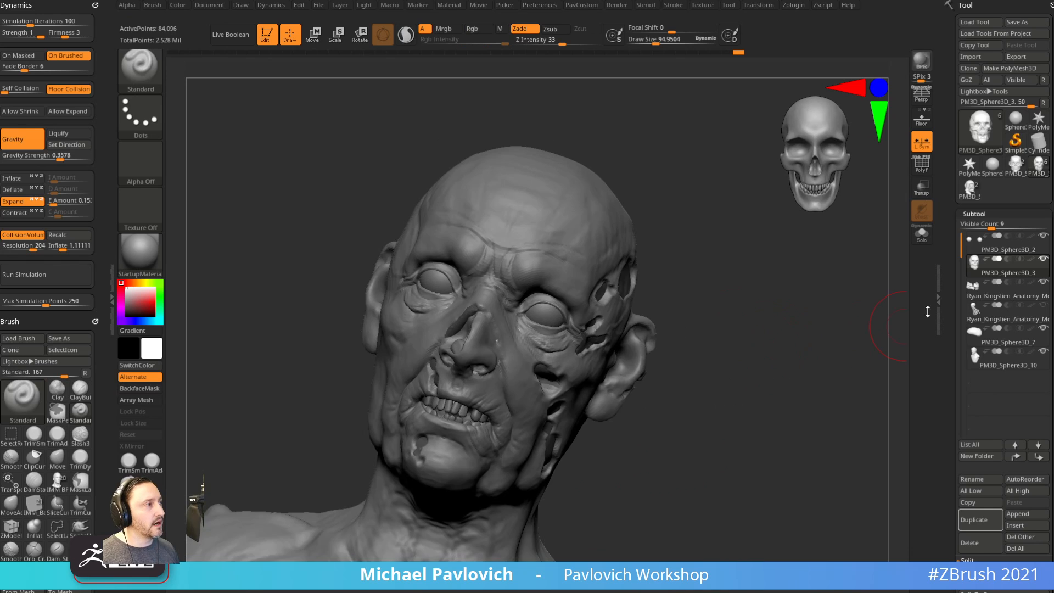
Isolate the skull subtool with Solo and sharpen the edges of its mask.
left_click(923, 235)
mouse_move(892, 265)
left_mouse_down()
mouse_move(829, 330)
mouse_move(789, 325)
mouse_move(843, 294)
mouse_move(796, 315)
mouse_move(763, 312)
mouse_move(767, 330)
left_mouse_up()
left_click(664, 304, "ctrl+alt")
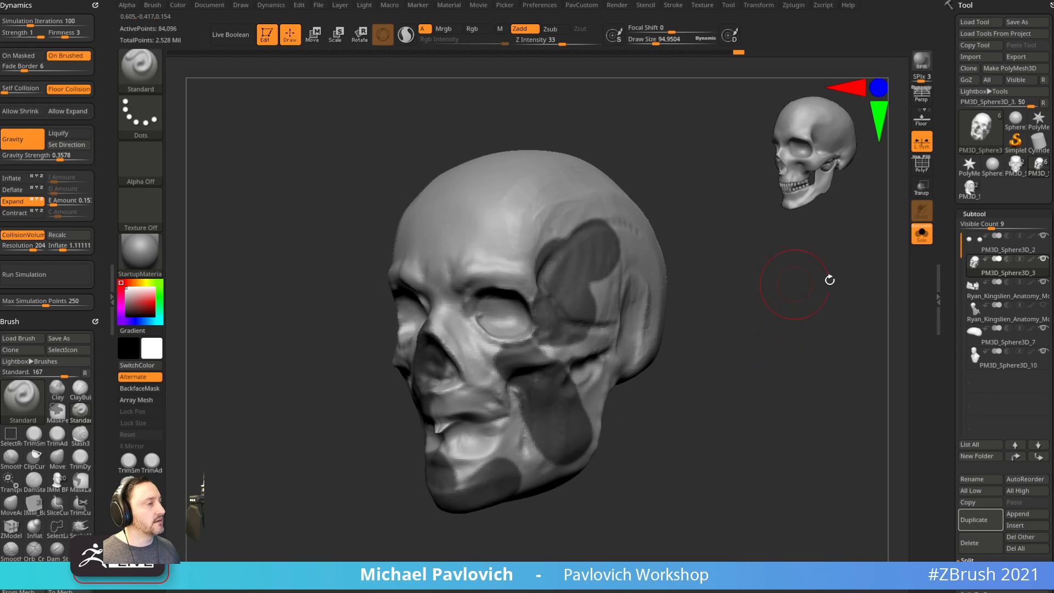
Preview an Extract of the masked skull areas with surface smoothness 0 and thickness -0.05108.
scroll(948, 270, "down", 6)
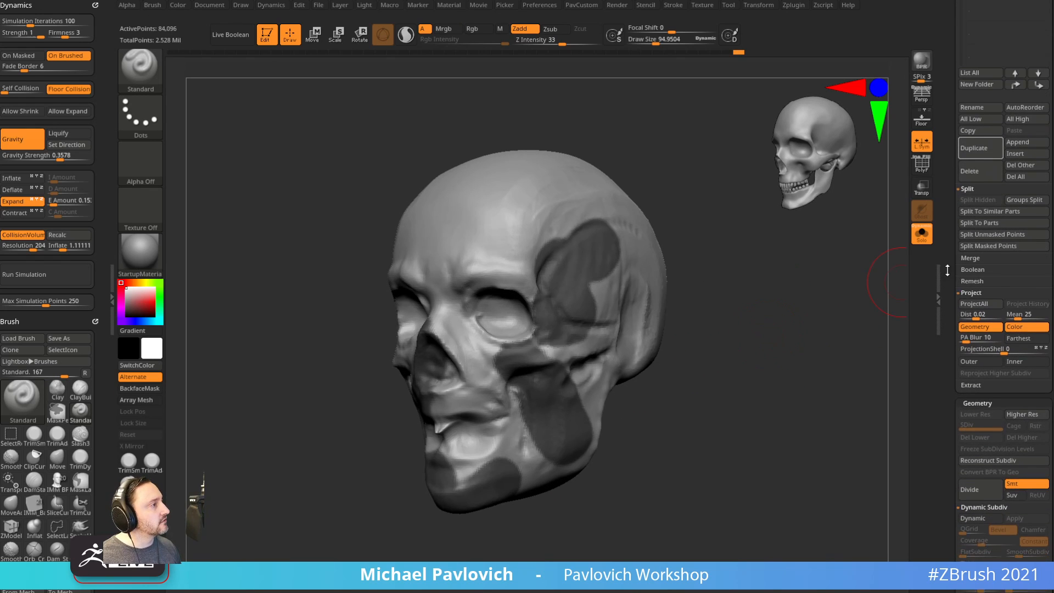
key("shift")
left_click(966, 290)
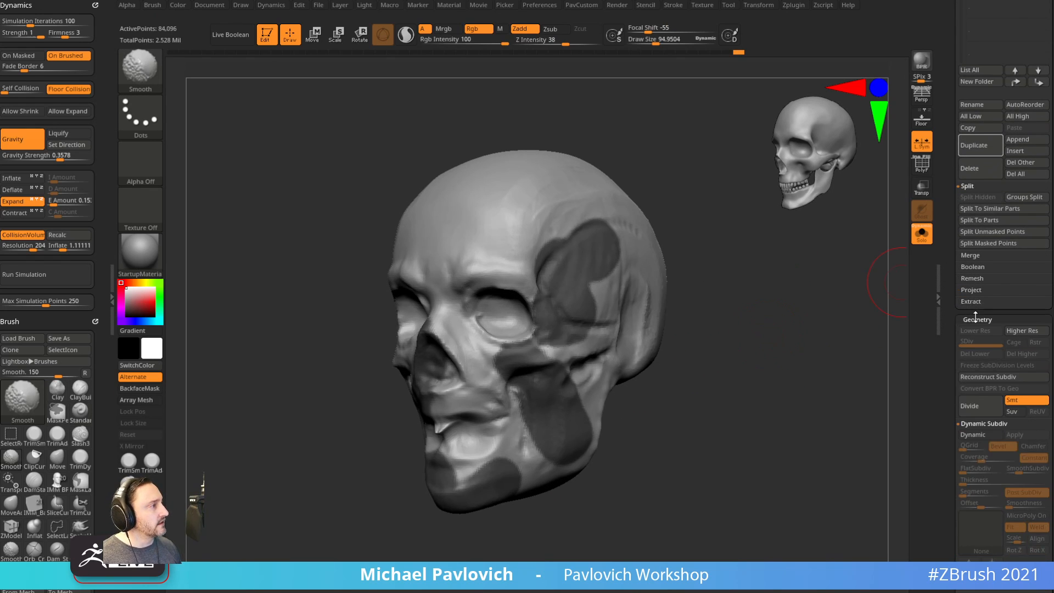
left_click(972, 303)
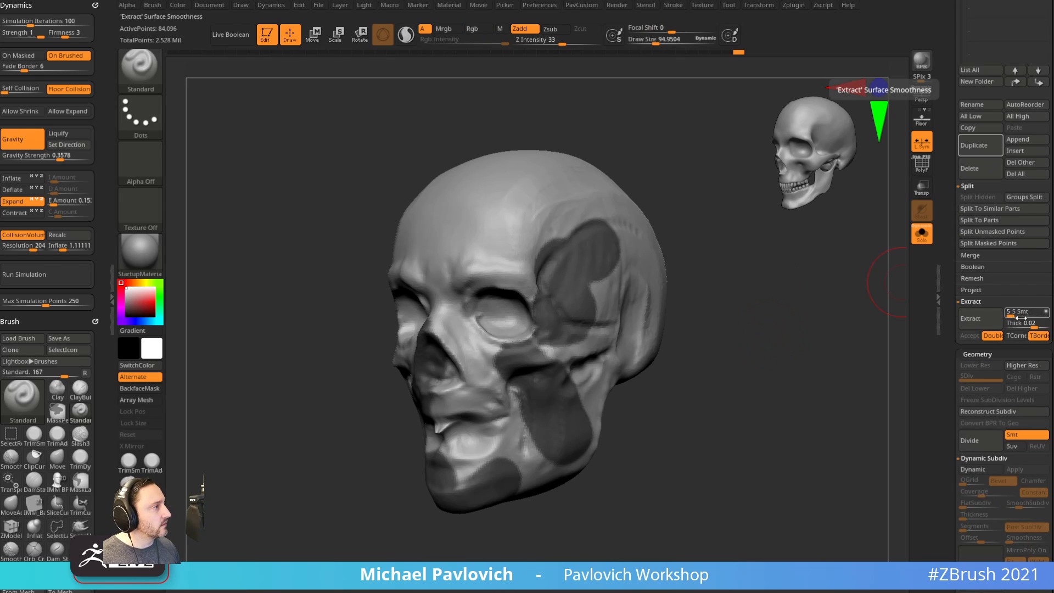
left_click_drag(1025, 325, 1014, 316)
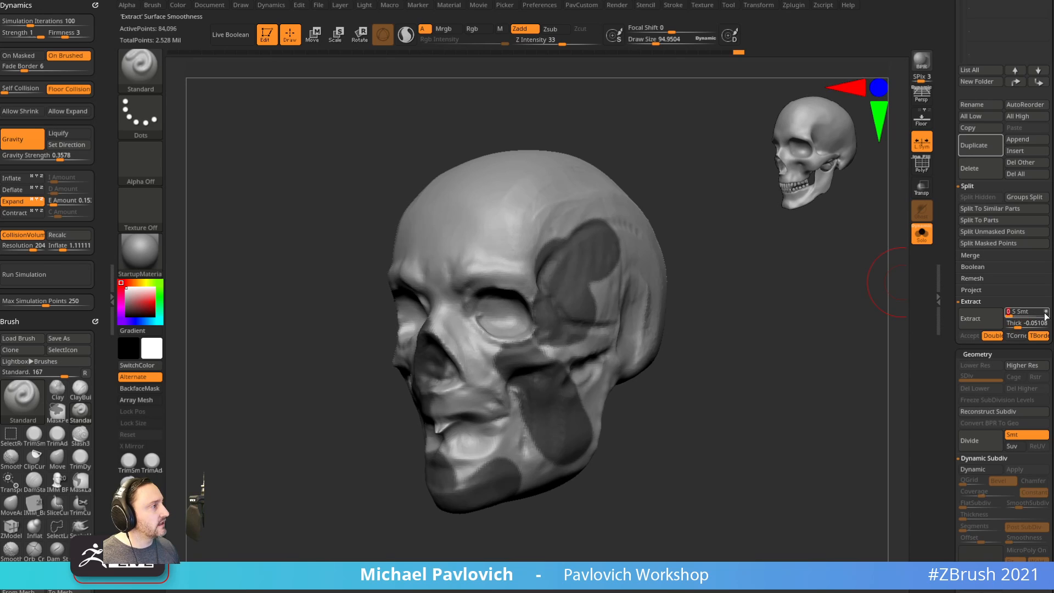
left_click(983, 321)
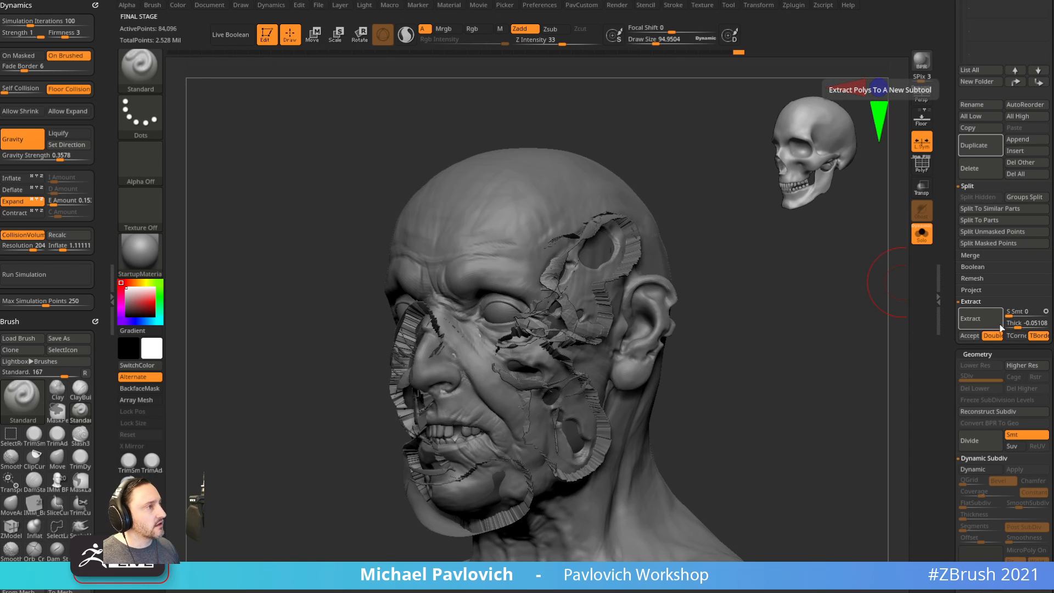
Set the Extract surface smoothness to 5 and thickness to -0.00206, previewing the extraction again.
left_click_drag(1009, 315, 1012, 316)
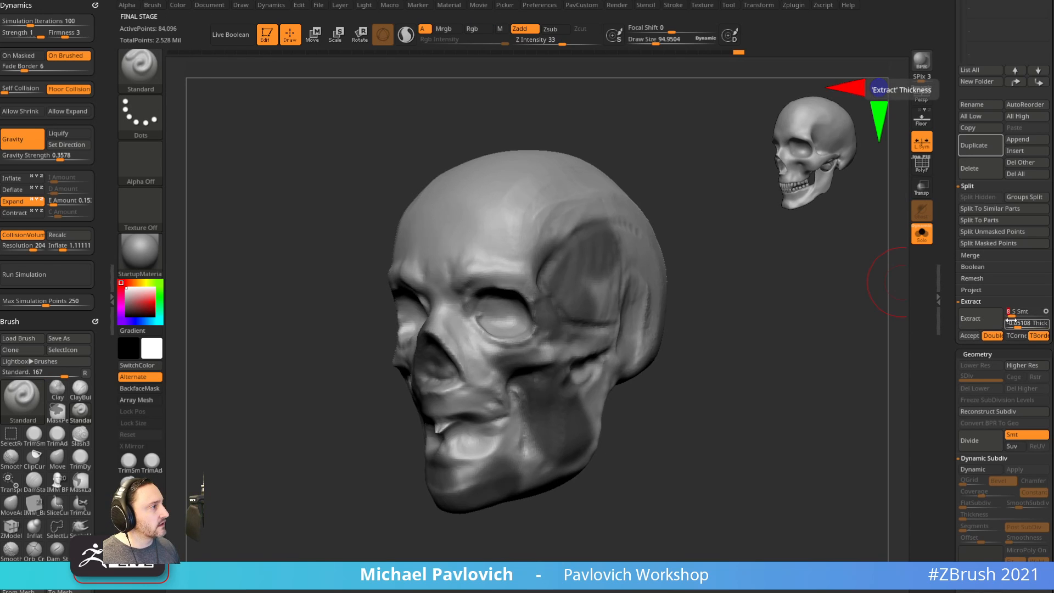
left_click(993, 319)
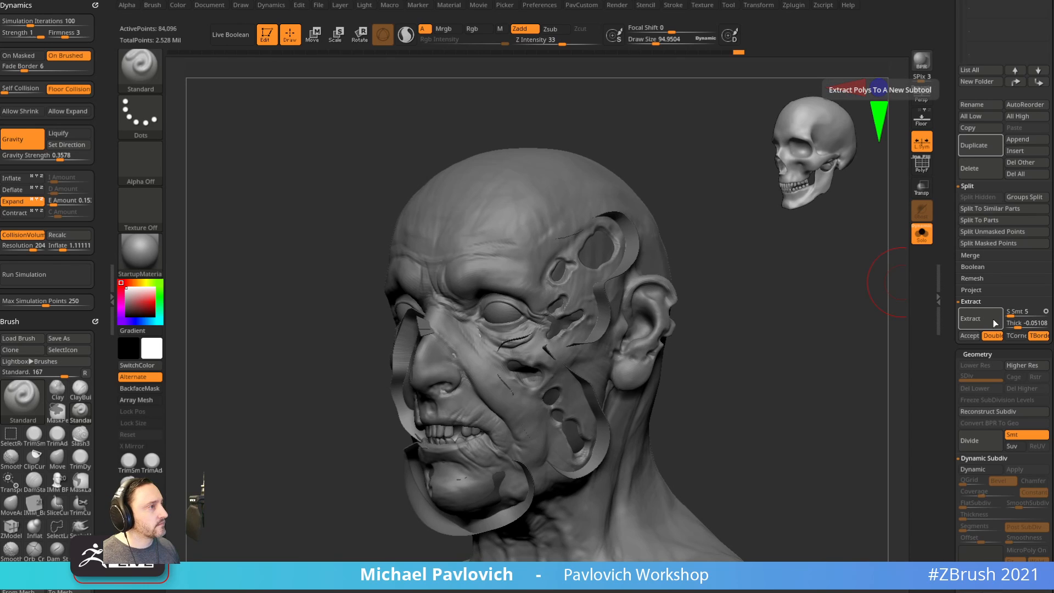
left_click_drag(1018, 325, 1022, 325)
left_click(996, 320)
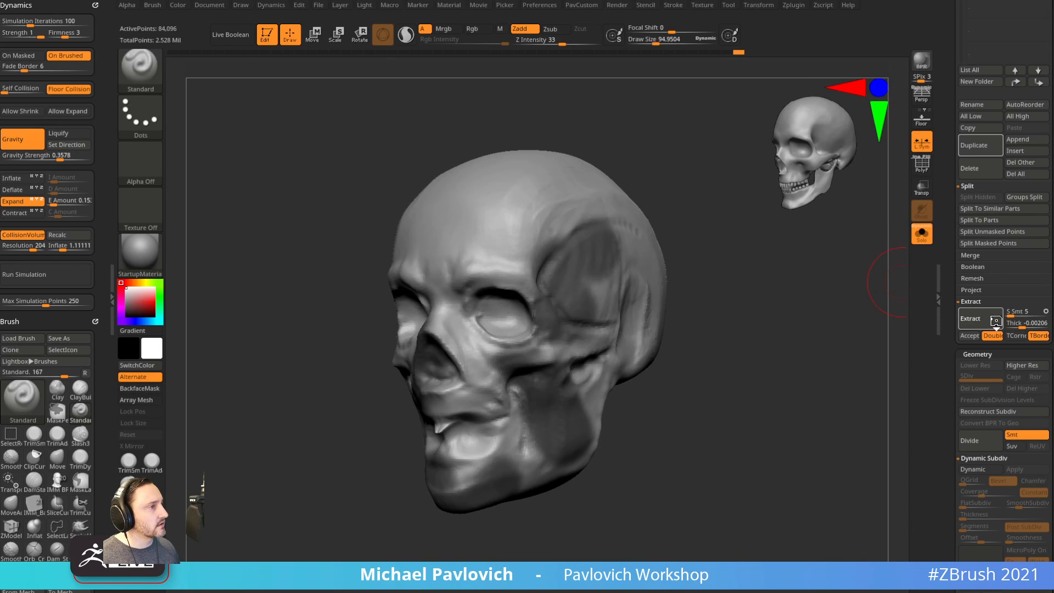
Hide the other subtools, extract the masked skull areas again and accept them as a new subtool.
left_click_drag(951, 236, 953, 326)
left_click(1042, 125, "shift")
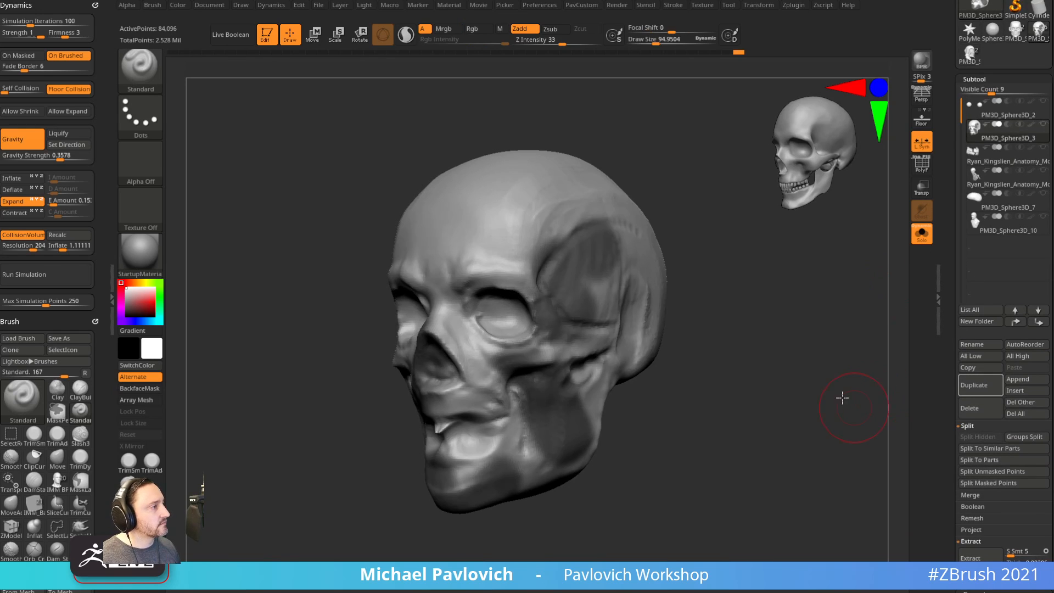
left_click_drag(843, 398, 835, 362, "alt")
left_click_drag(950, 367, 953, 282)
left_click(973, 476)
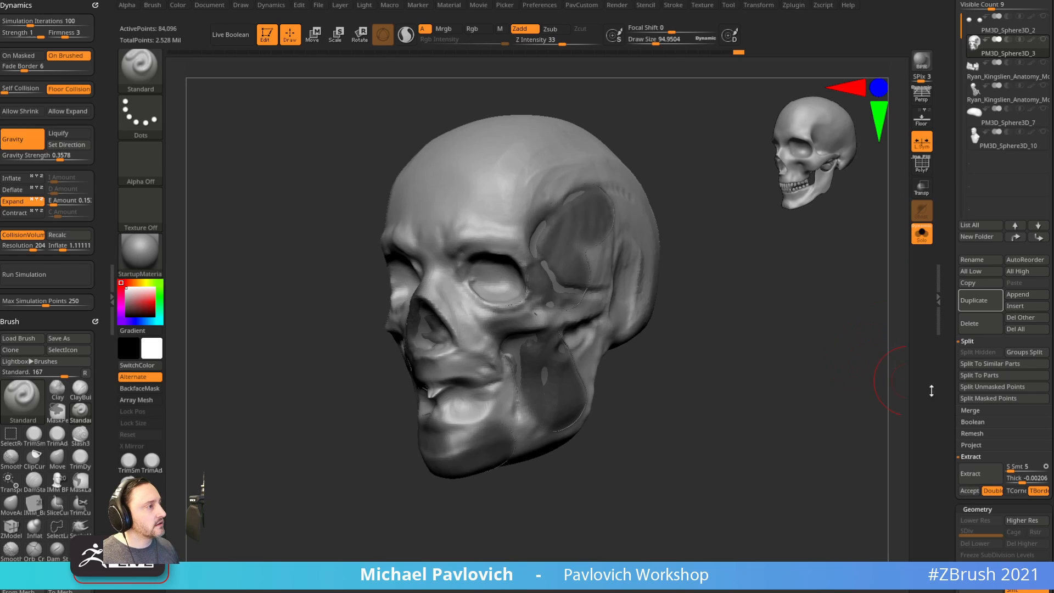
left_click(970, 491)
Try ZRemesher on the extracted pieces and turn on PolyFrame to inspect their mesh and polygroups.
mouse_move(822, 361)
left_mouse_down()
mouse_move(859, 369)
mouse_move(831, 370)
mouse_move(847, 361)
left_mouse_up()
key("ctrl")
key("2")
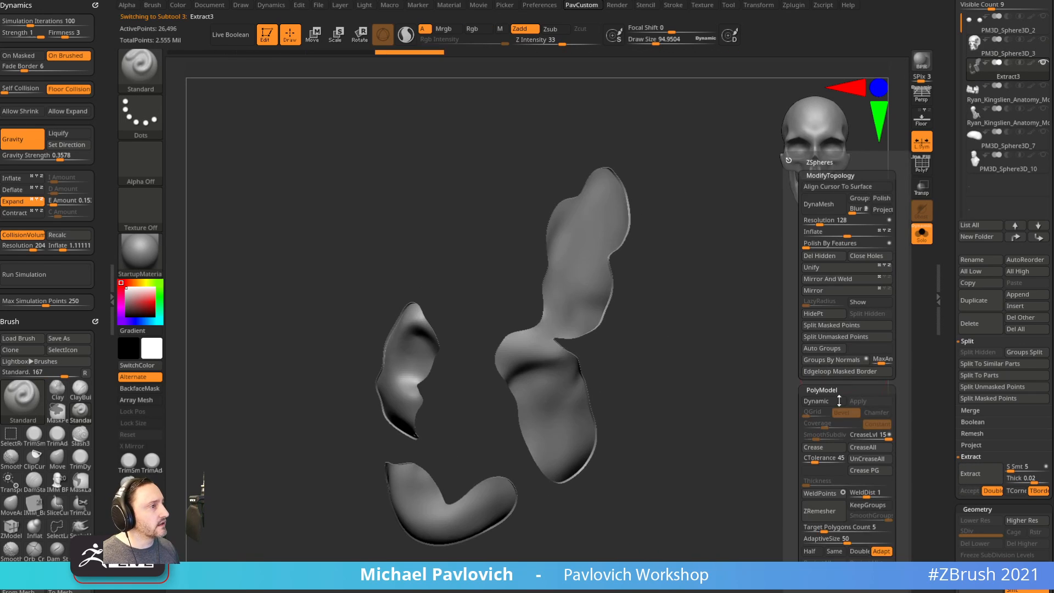
left_click(820, 511)
left_click_drag(711, 357, 772, 358)
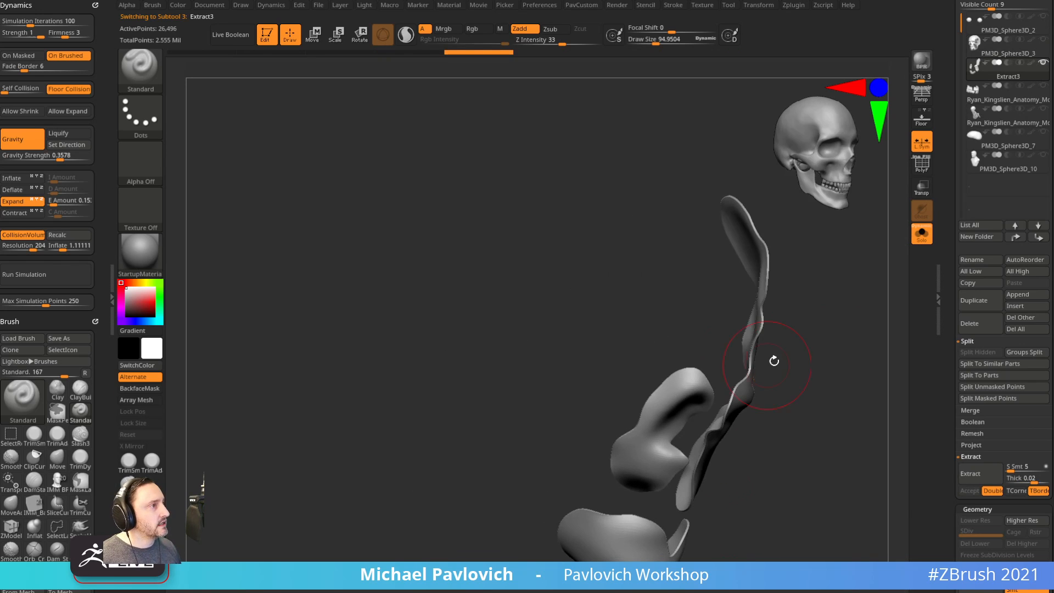
left_click(922, 165)
left_click_drag(769, 241, 796, 296)
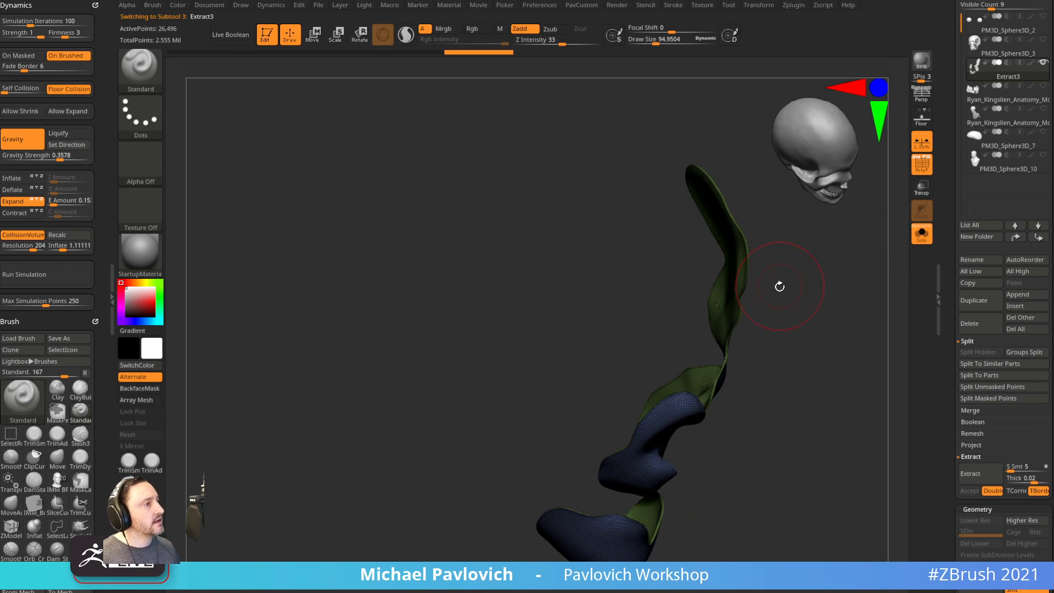
Mask all but the green polygroup of the extracted pieces, try transforming it with the TransposeCloth gizmo and undo the attempt.
key("w")
left_click(738, 288, "ctrl")
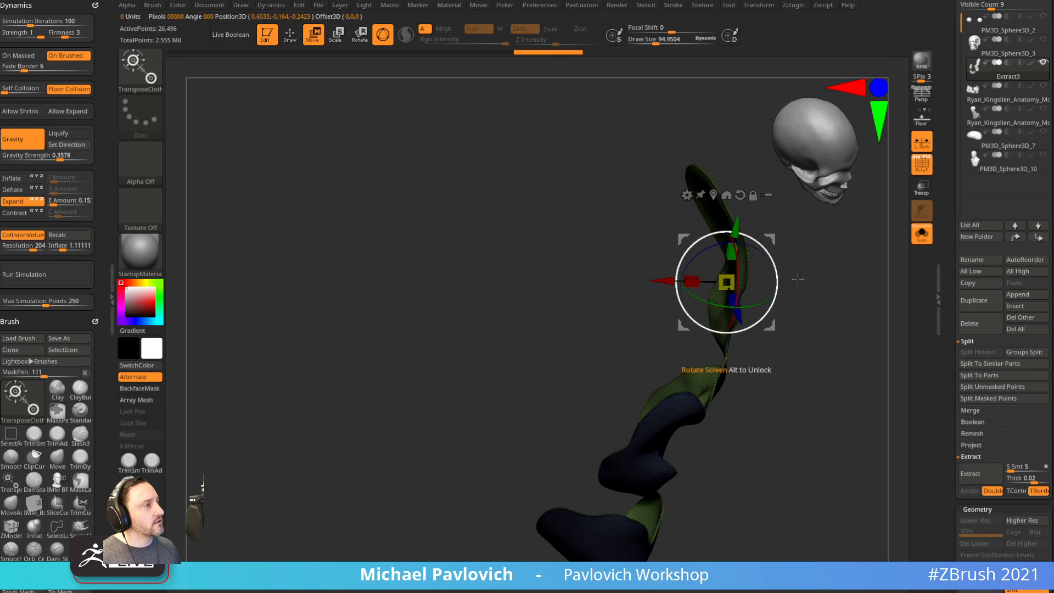
left_click_drag(800, 278, 810, 327)
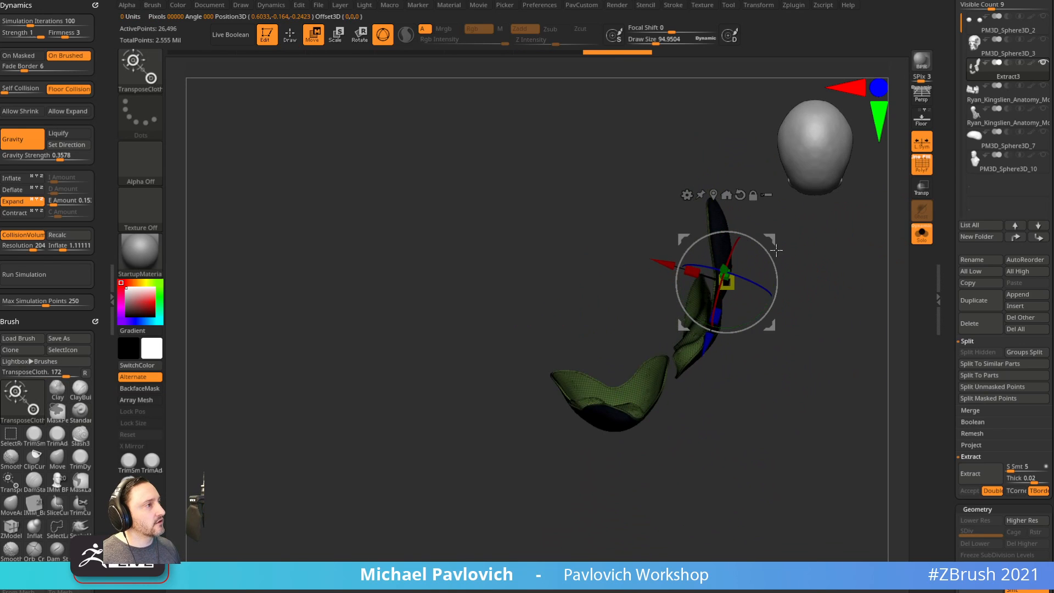
left_click_drag(770, 236, 765, 231)
key("ctrl+z")
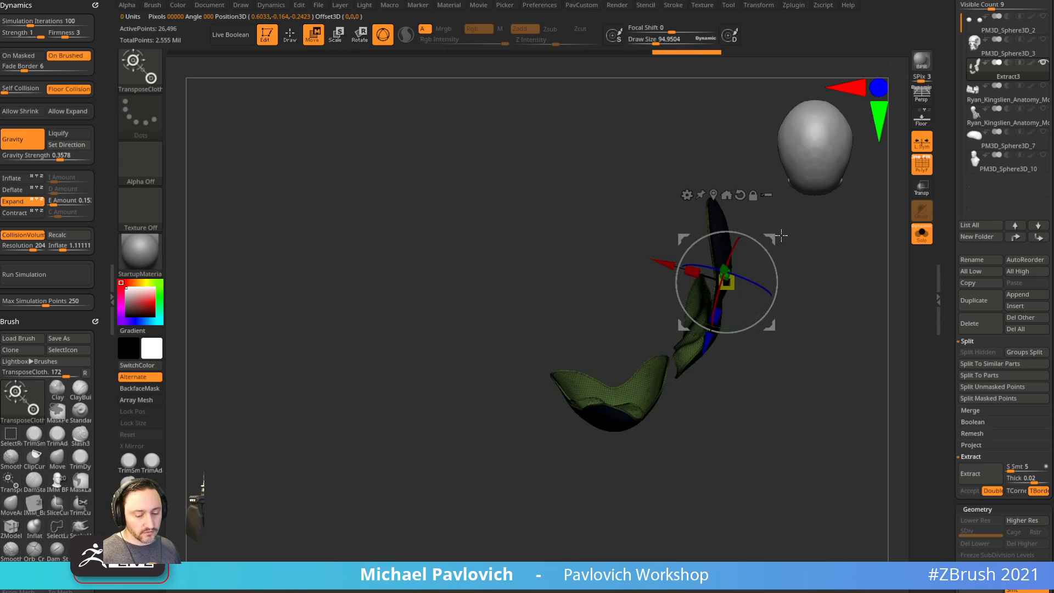
Switch to the regular Transpose brush, try repositioning the gizmo on the extracted pieces, and return to Draw mode.
key("b")
key("t")
key("r")
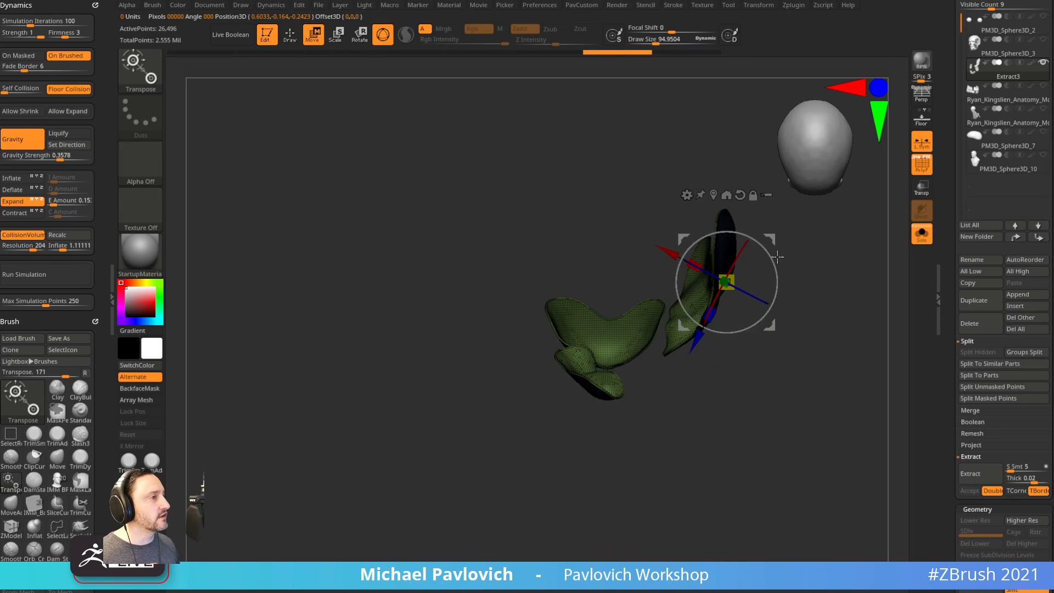
left_click_drag(610, 320, 655, 191, "alt")
left_click_drag(649, 198, 640, 243, "alt")
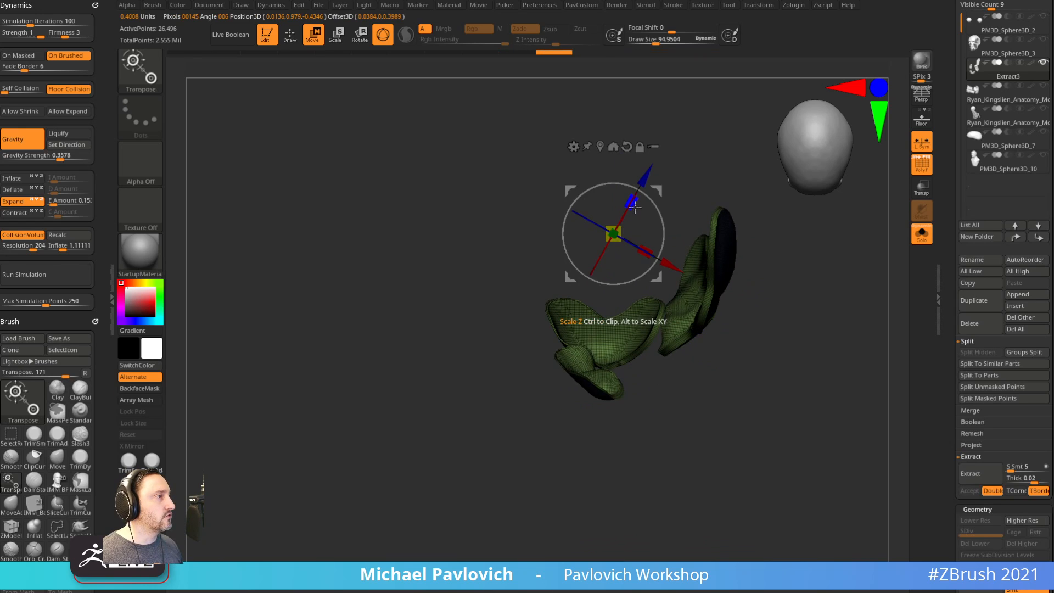
left_click_drag(650, 199, 624, 202, "alt")
mouse_move(813, 302)
left_mouse_down()
mouse_move(834, 240)
mouse_move(827, 278)
left_mouse_up()
key("q")
mouse_move(819, 291)
left_mouse_down()
mouse_move(802, 240)
mouse_move(756, 421)
mouse_move(778, 364)
left_mouse_up()
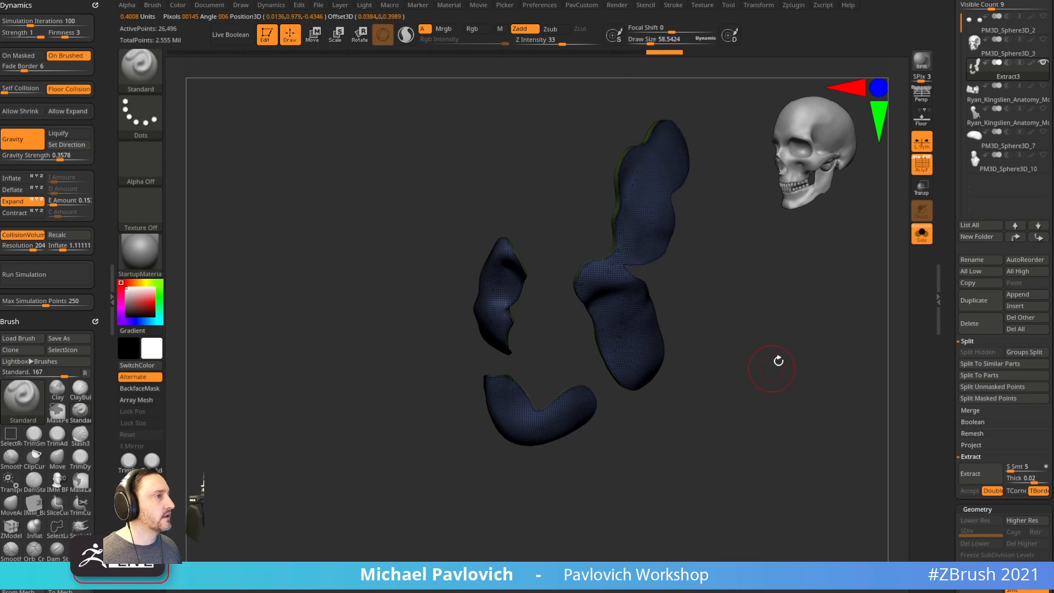
Turn off Solo mode and PolyFrame, and inspect the shape of the extracted pieces.
left_click(922, 241)
left_click(923, 166)
left_click_drag(875, 242, 824, 269)
key("s")
left_click(794, 275)
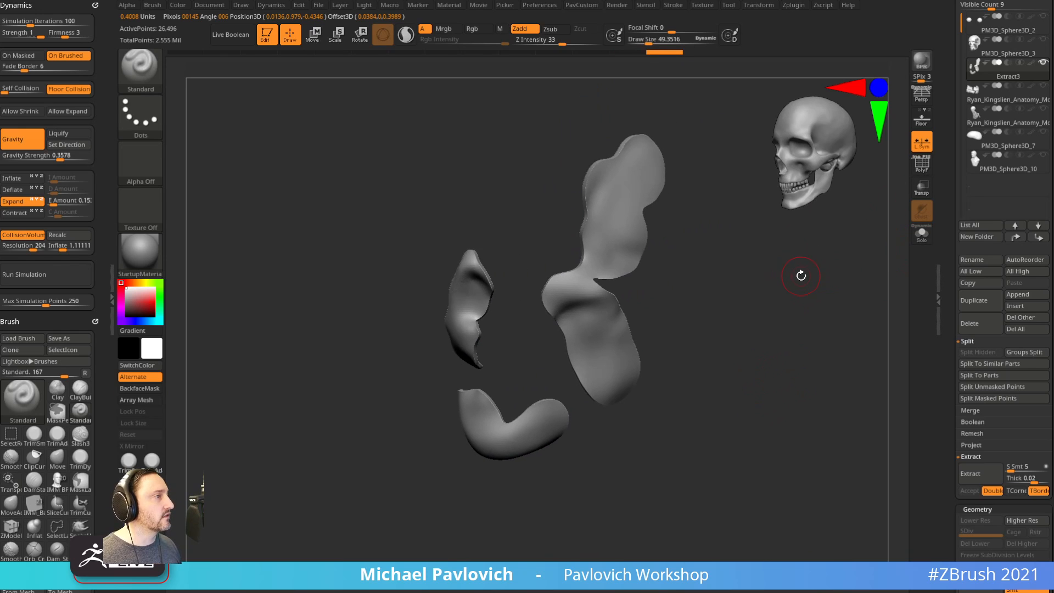
left_click_drag(954, 290, 942, 343)
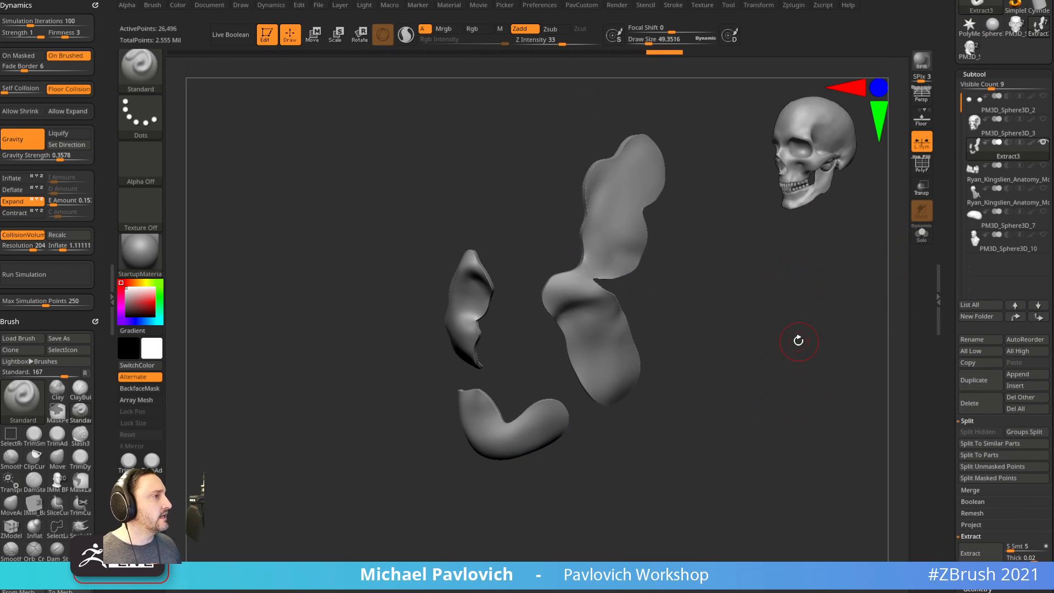
left_click_drag(798, 341, 790, 348, "shift")
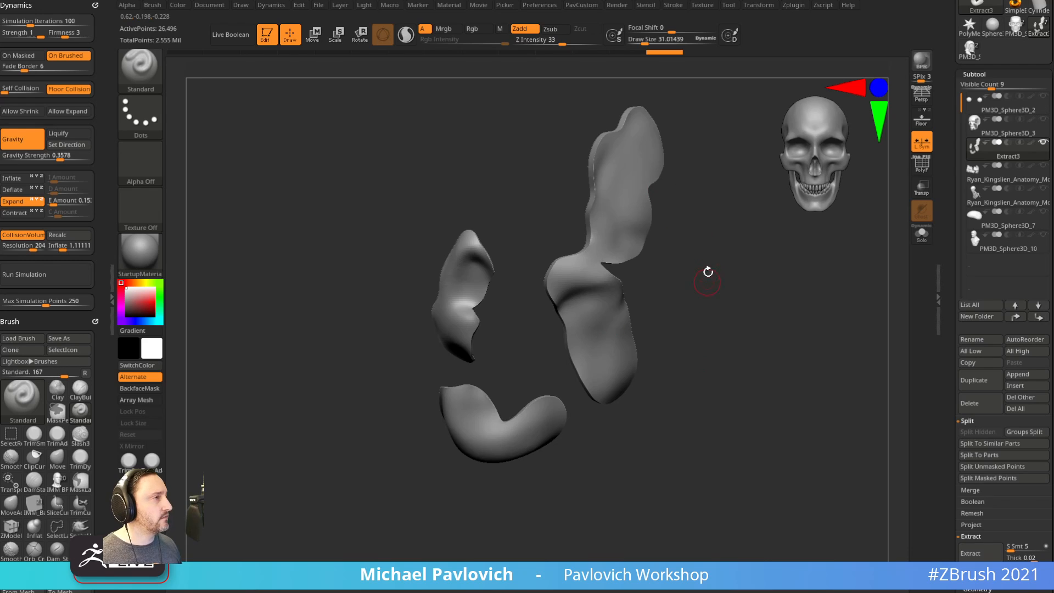
left_click_drag(708, 271, 705, 282)
key("s")
left_click(693, 279)
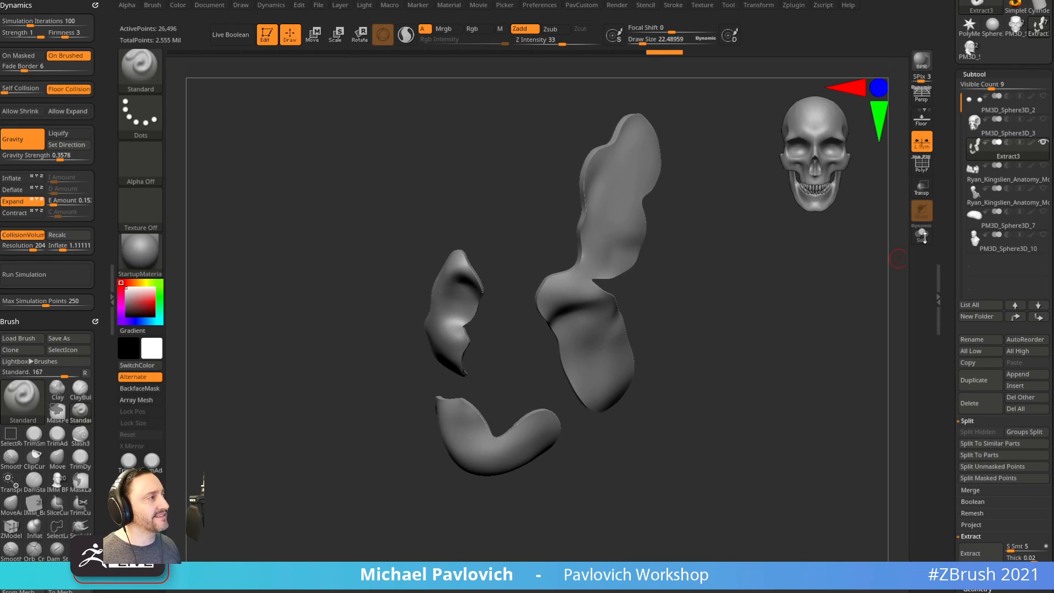
Show, select and solo the skull subtool PM3D_Sphere3D_3 as the source for the undo history projection.
left_click(1043, 120)
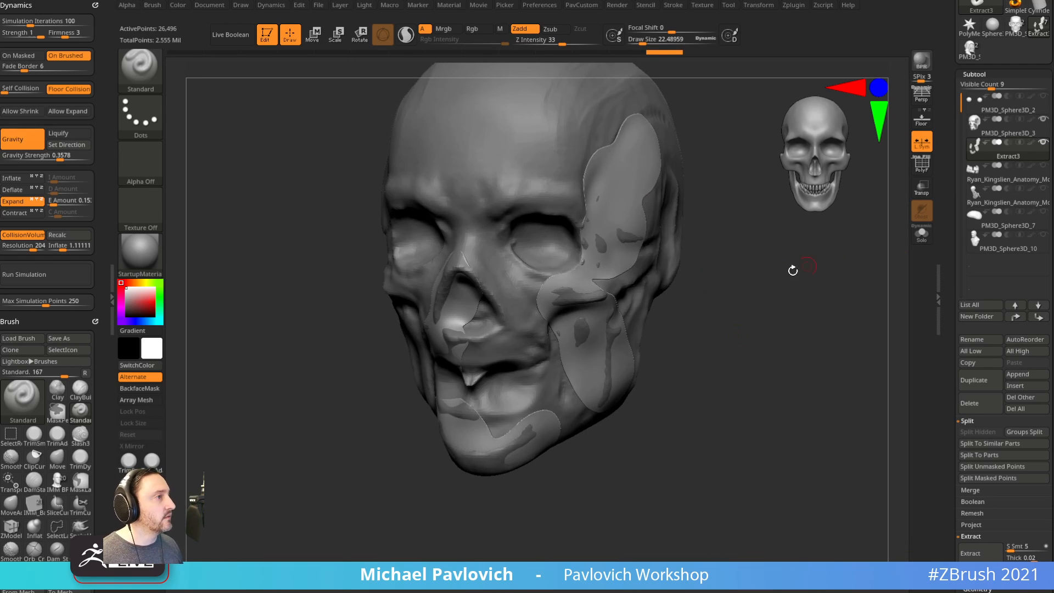
left_click_drag(795, 290, 883, 280)
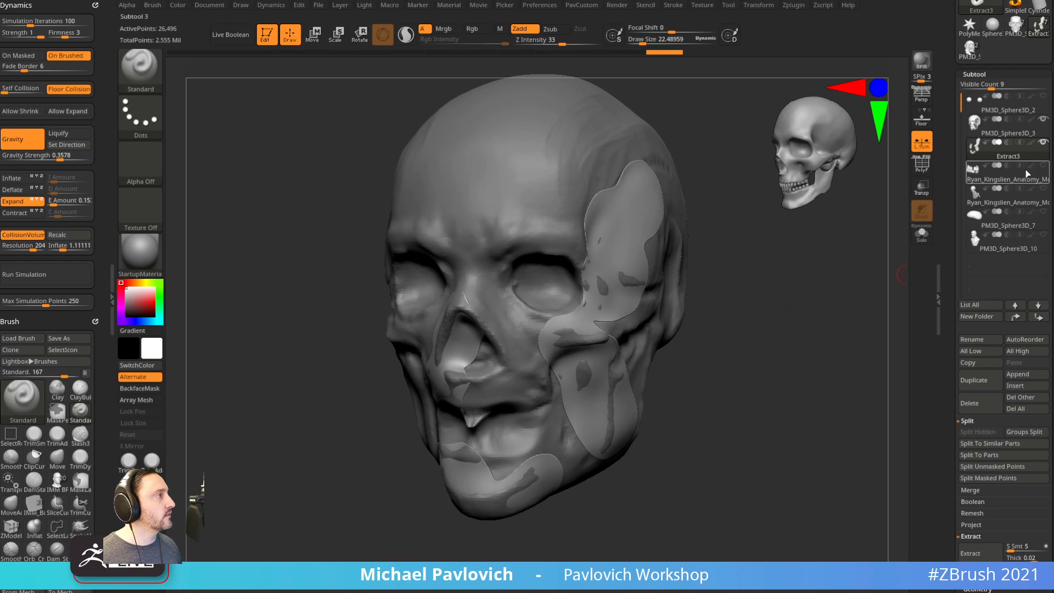
left_click(1000, 125)
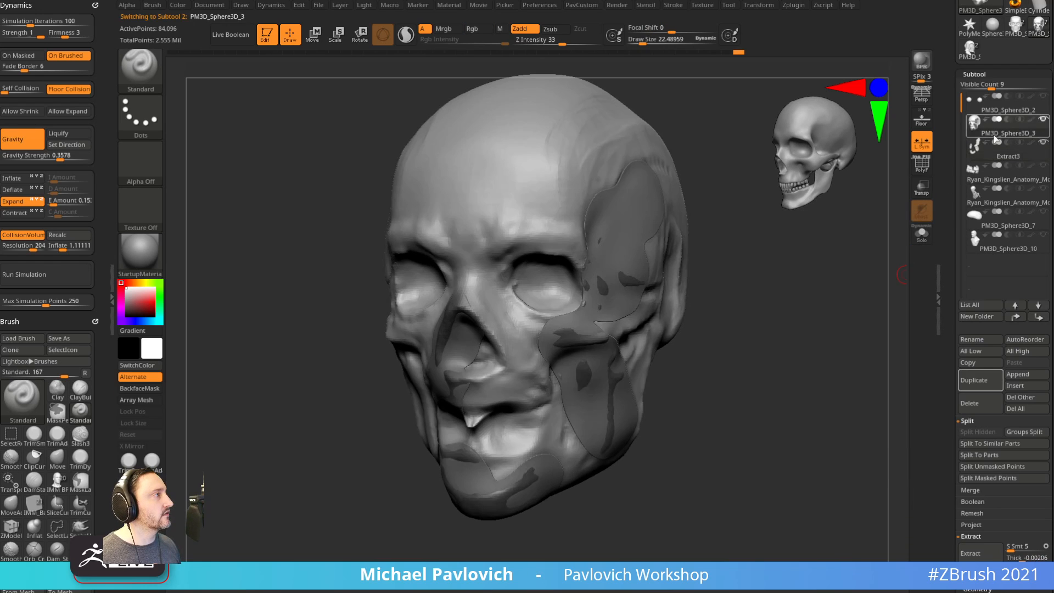
left_click(922, 236)
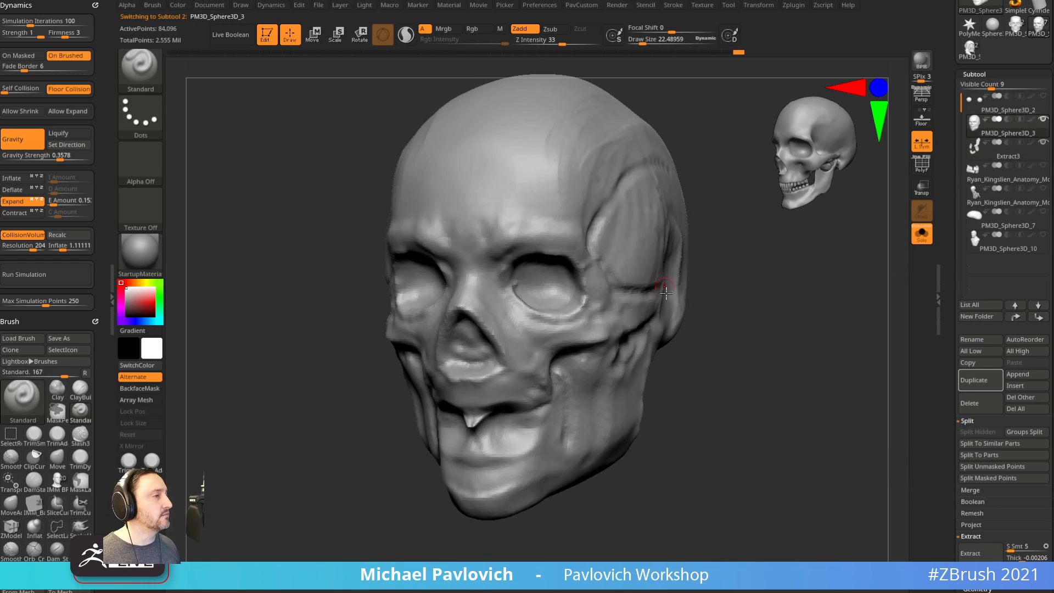
key("ctrl")
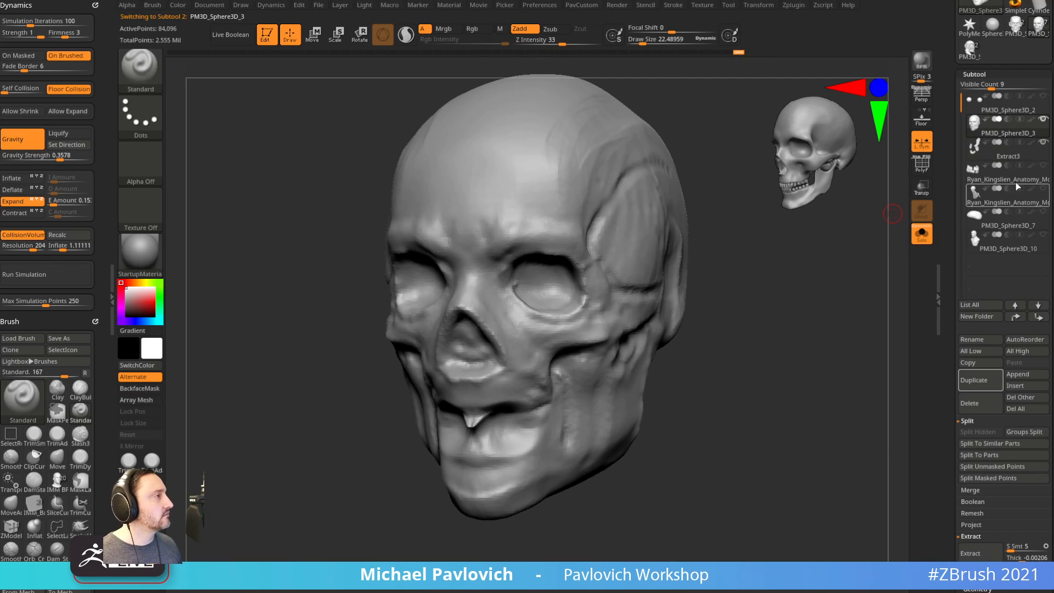
Select Extract3 outside Solo mode, isolate its outer polygroup, project the undo history onto it and unhide the rest.
left_click(1024, 153)
left_click(917, 231)
left_click_drag(807, 262, 791, 270)
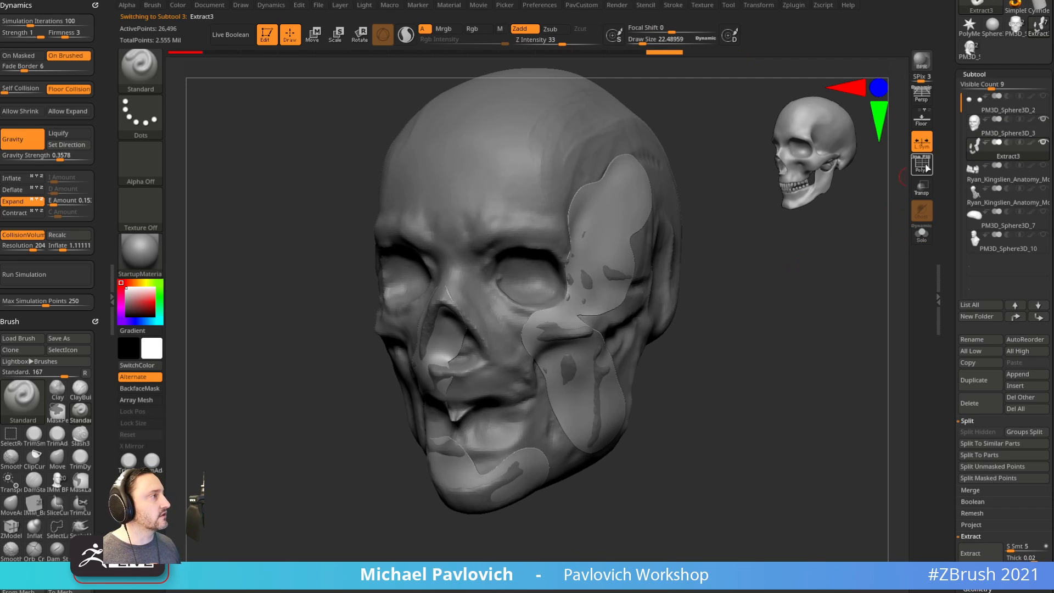
left_click(924, 166)
left_click(629, 215, "ctrl+shift")
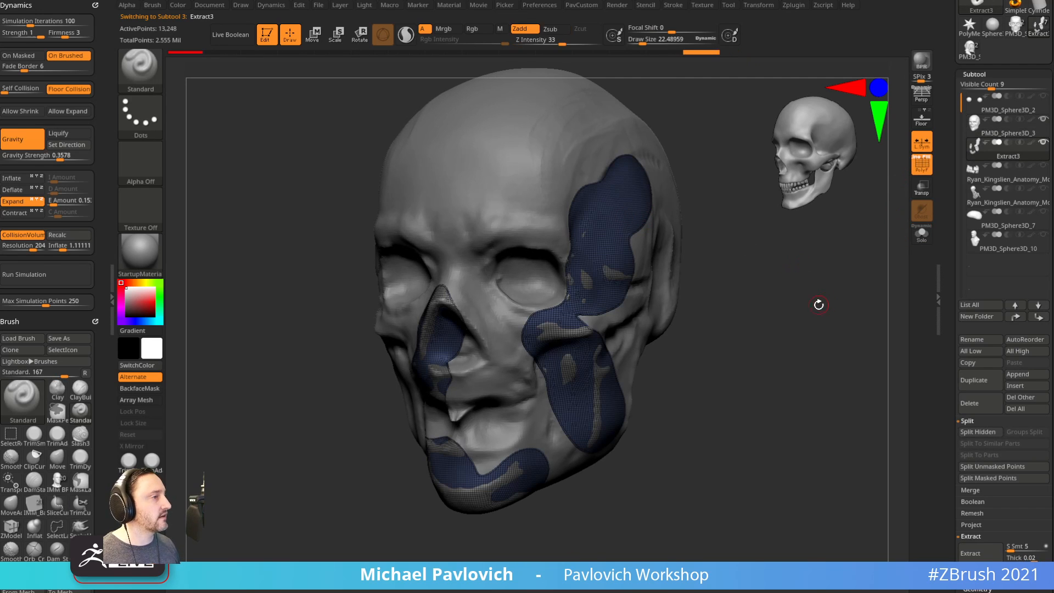
key("space")
left_click(797, 508)
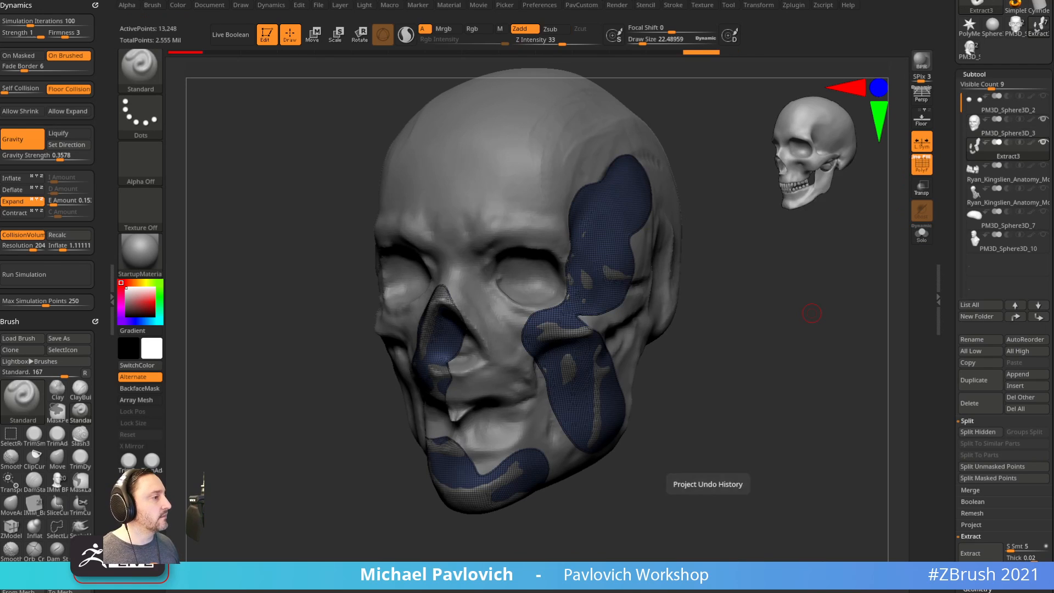
left_click(814, 416, "ctrl+shift")
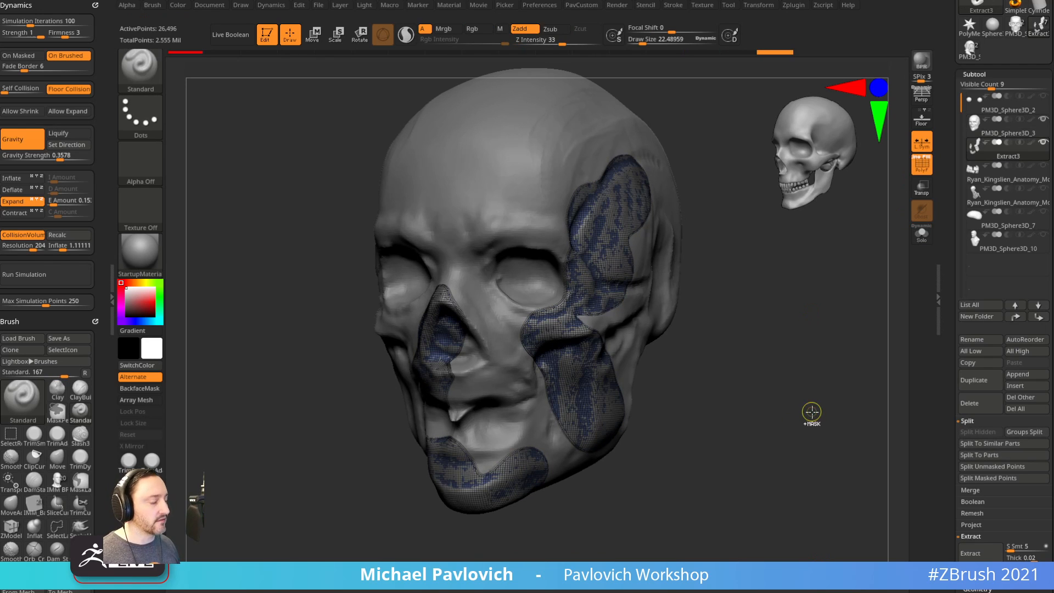
Subdivide Extract3 once, isolate the outer polygroup, repeat the history projection and unhide the remaining faces.
key("ctrl+d")
left_click(628, 261, "ctrl+shift")
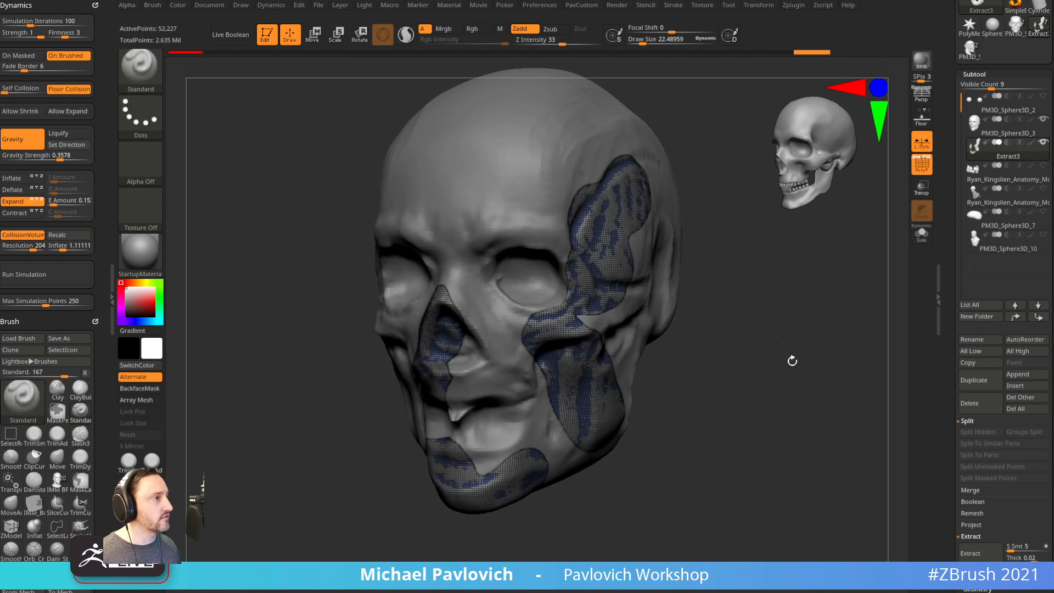
key("space")
left_click(805, 554)
left_click(765, 512, "ctrl+shift")
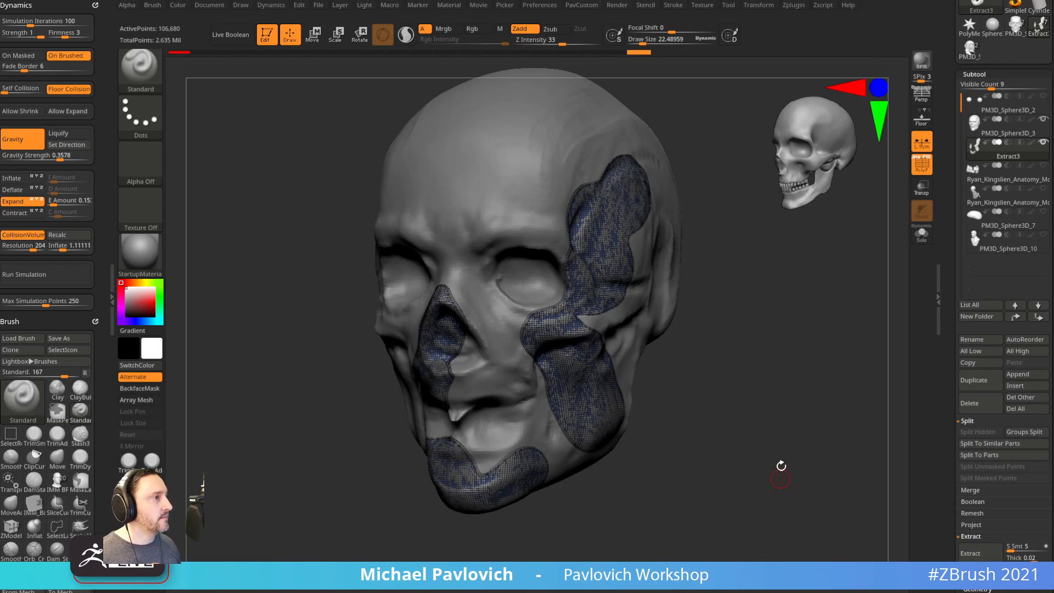
Turn off PolyFrame and solo Extract3 to inspect the projected skull detail.
left_click_drag(782, 465, 807, 308)
left_click(922, 163)
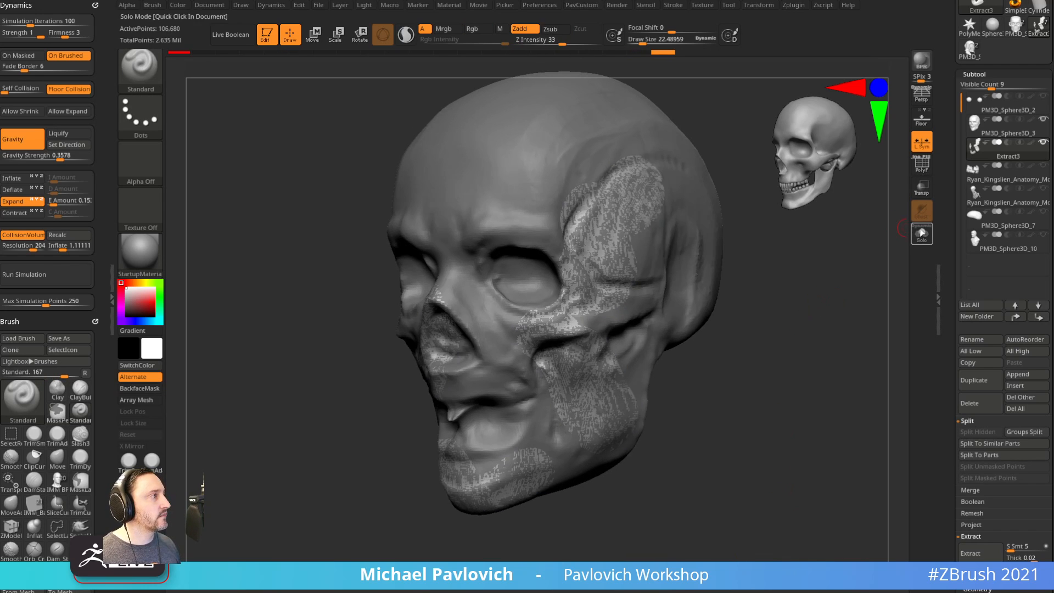
left_click(922, 233)
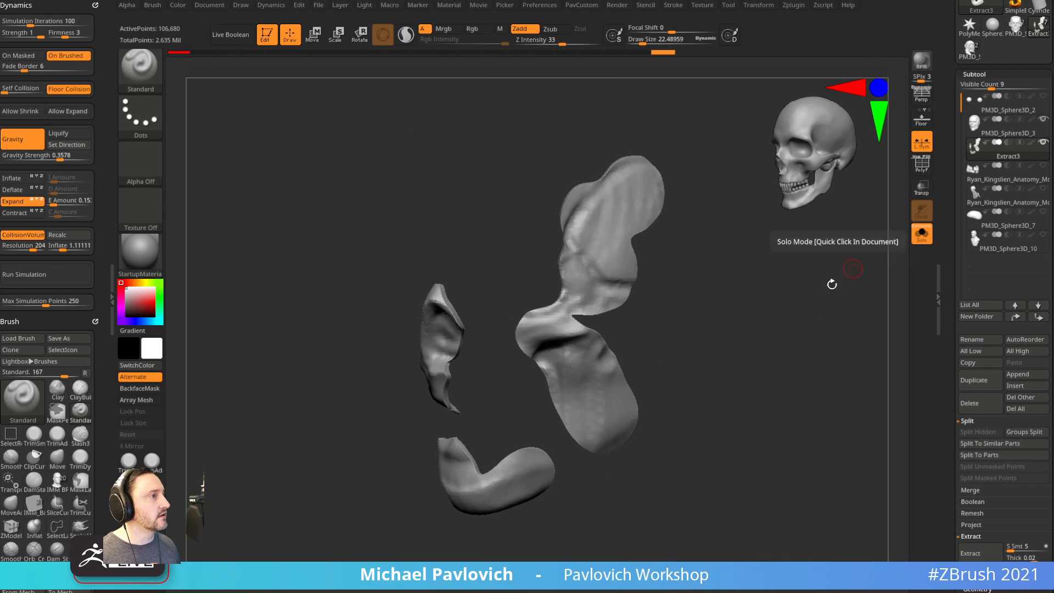
Hide the skull subtool, show the zombie bust PM3D_Sphere3D_10, leave Solo mode and reselect Extract3.
left_click(1008, 129)
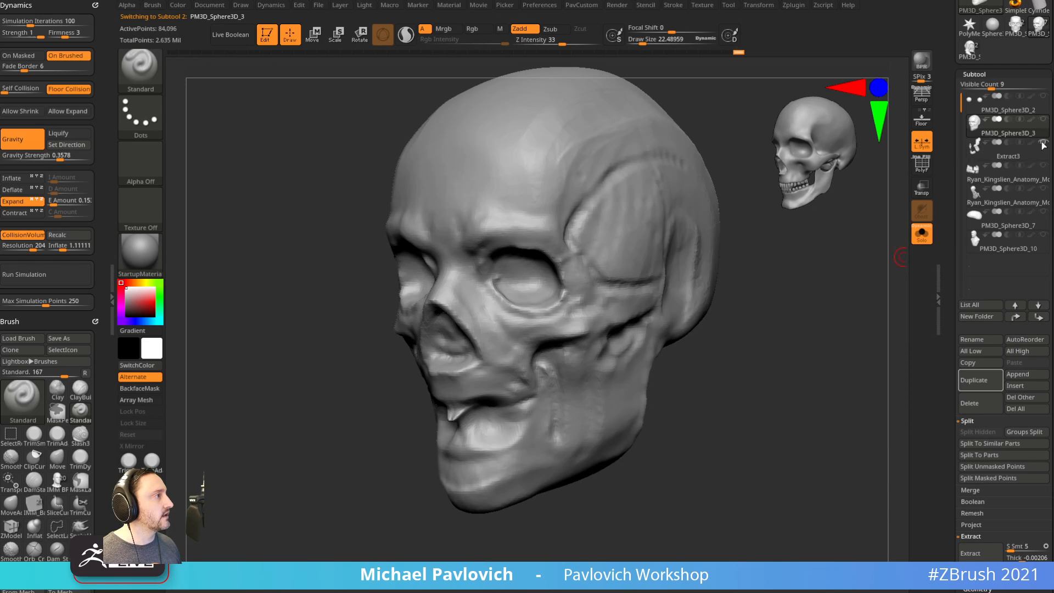
mouse_move(1007, 239)
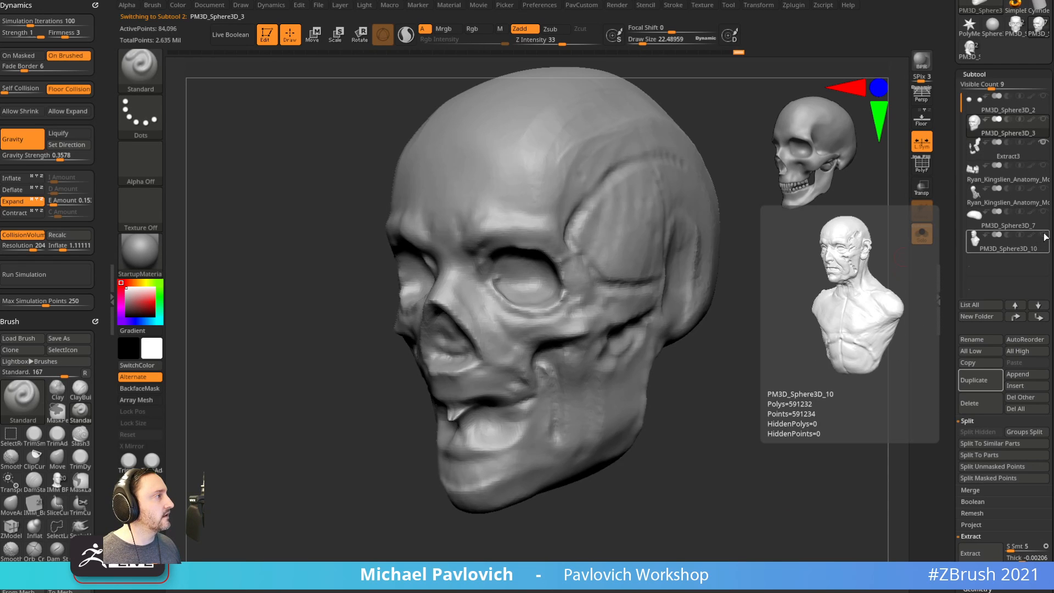
left_click(922, 236)
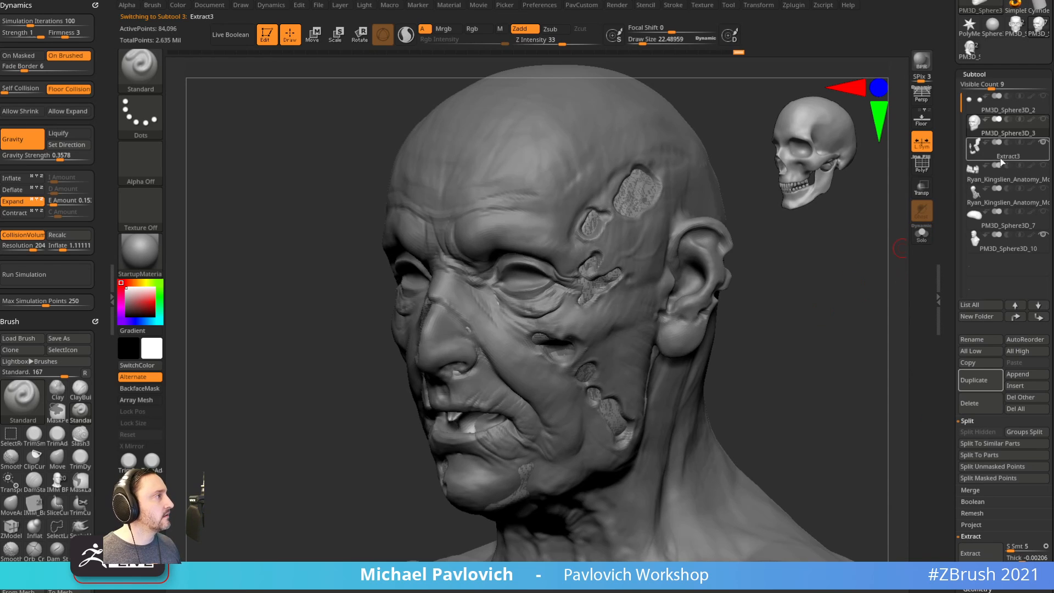
left_click(1008, 149)
left_click_drag(835, 313, 807, 297)
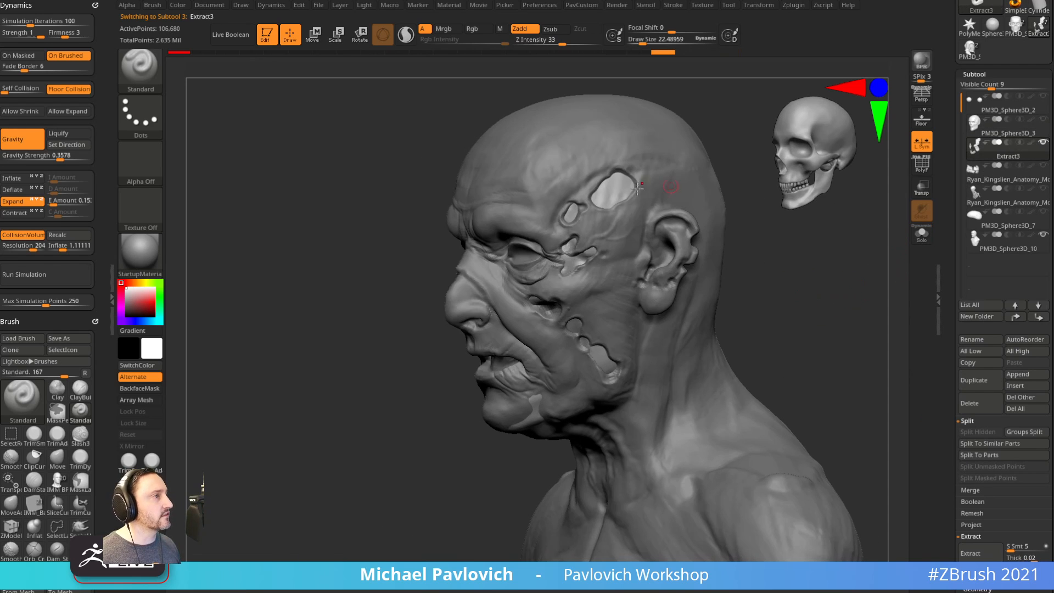
Select the zombie bust and examine the torn skin openings from the side and front.
left_click(663, 201, "alt")
mouse_move(740, 223)
left_mouse_down()
mouse_move(795, 245)
mouse_move(741, 248)
left_mouse_up()
key("s")
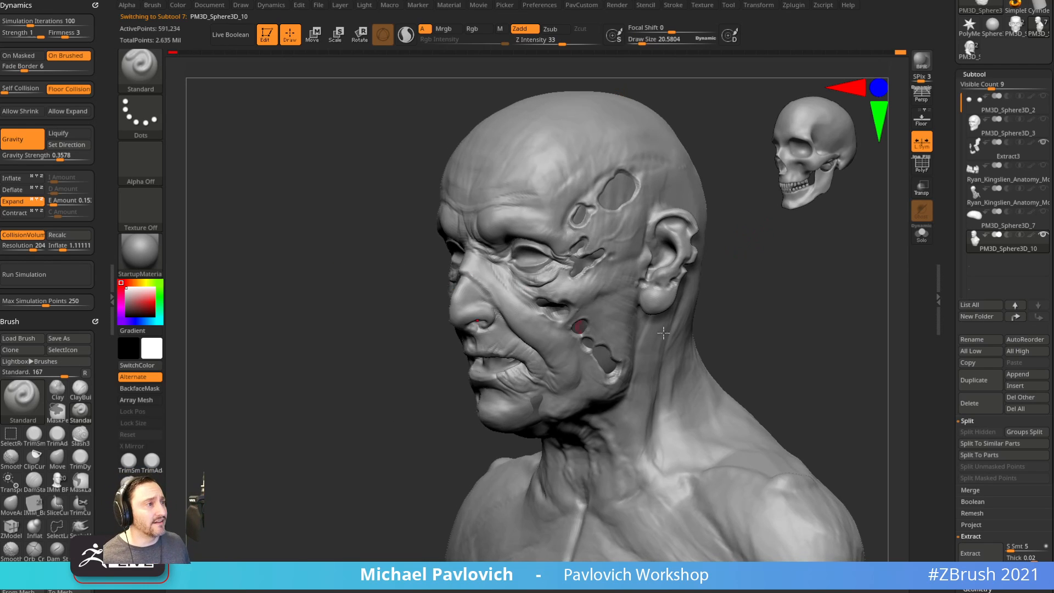
left_click_drag(734, 325, 804, 312)
left_click_drag(446, 306, 677, 336)
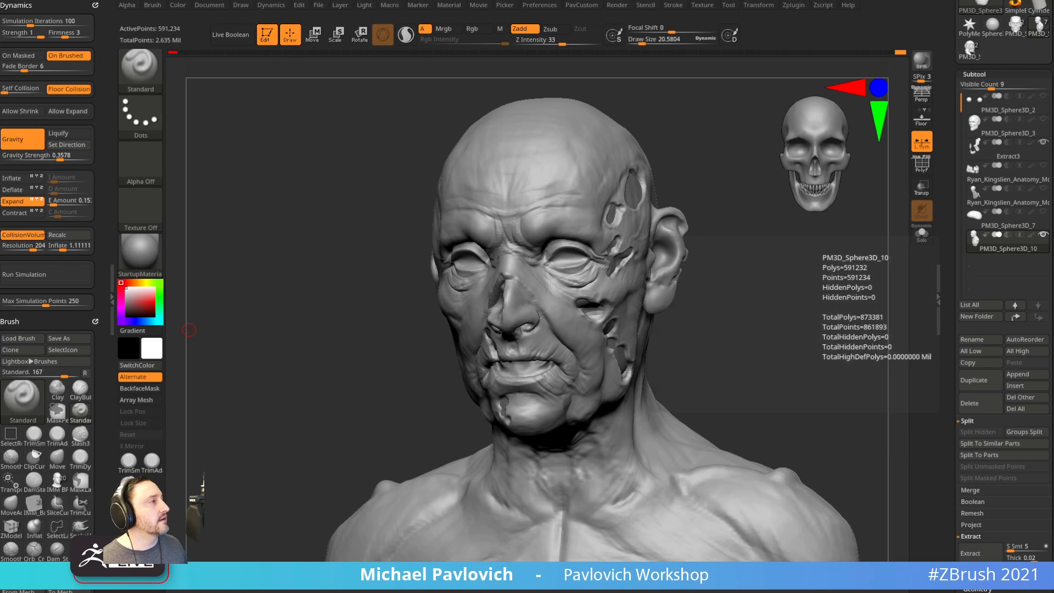
Switch to the hooded skeleton model, enable MicroPoly on the hood and apply the Chain Link mesh.
left_click(973, 54)
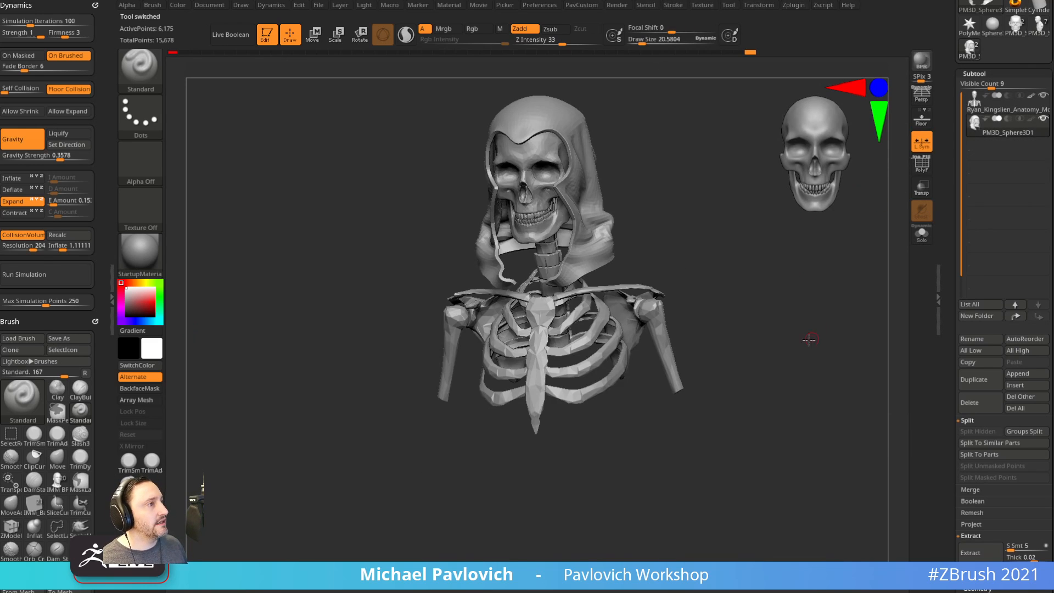
left_click_drag(807, 341, 842, 302)
scroll(941, 303, "down", 8)
left_click_drag(941, 303, 943, 310)
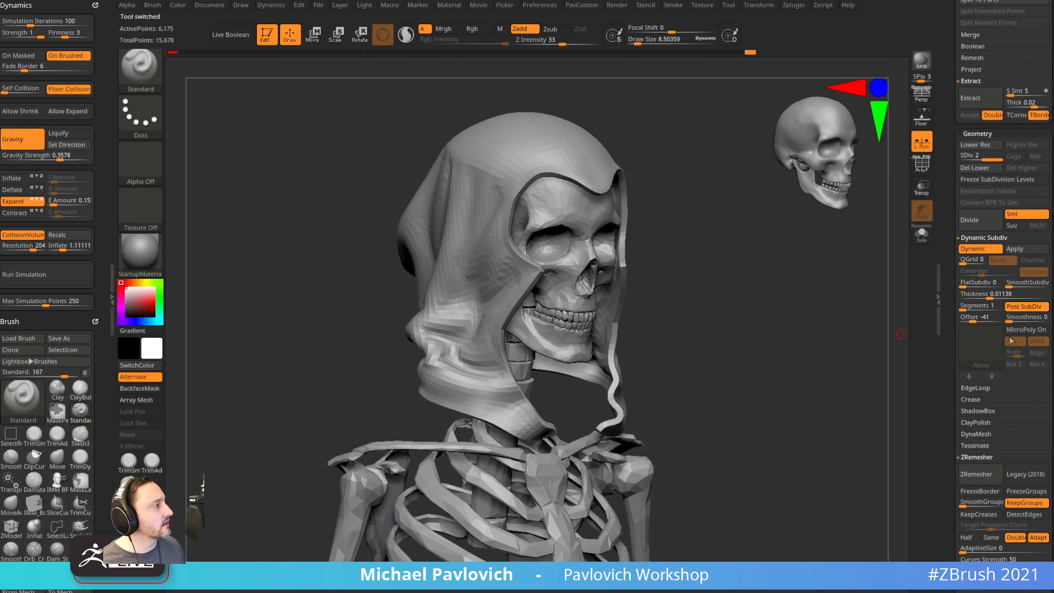
left_click(987, 344)
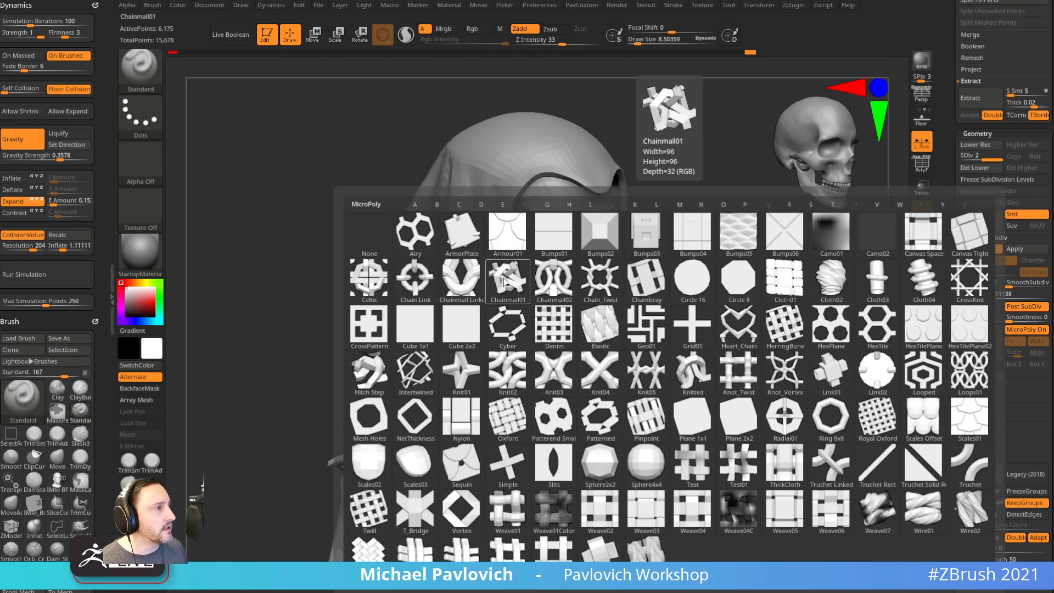
left_click(424, 273)
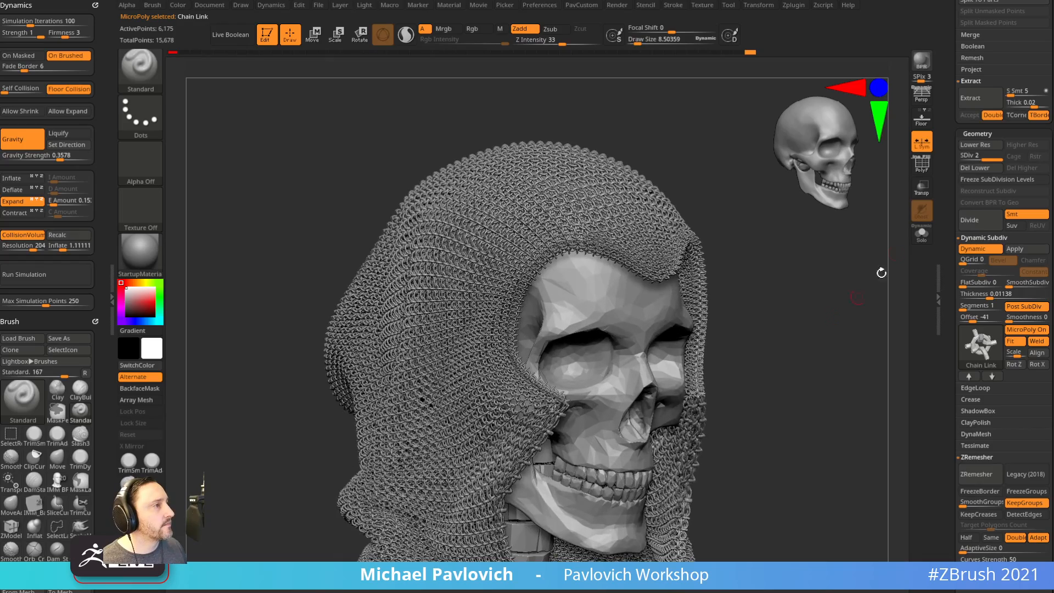
left_click_drag(882, 273, 823, 275)
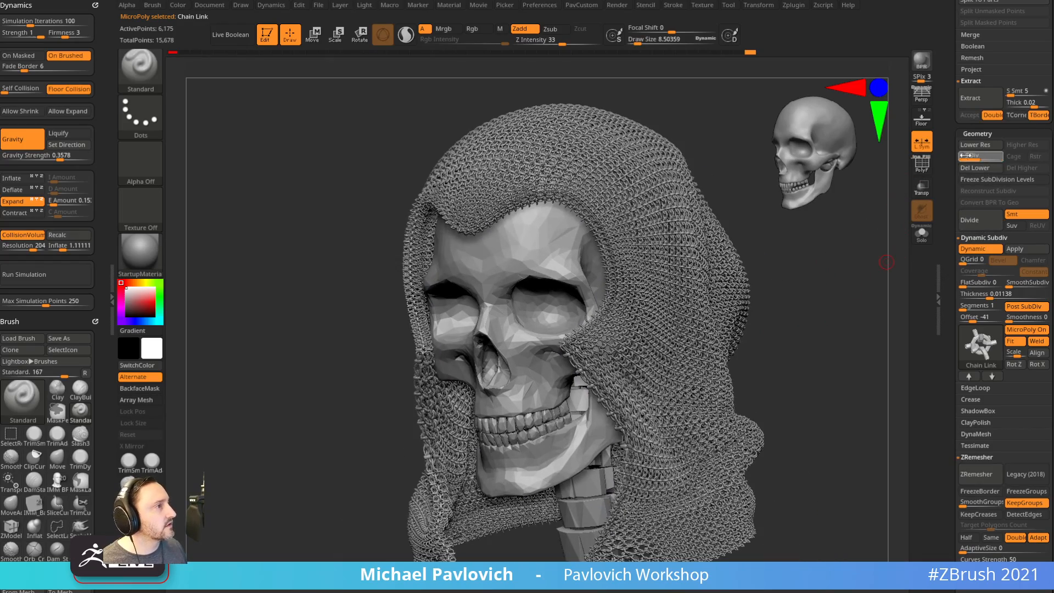
Lower the hood to subdivision level 1 for larger chain links and make a BPR render.
left_click_drag(964, 155, 960, 155)
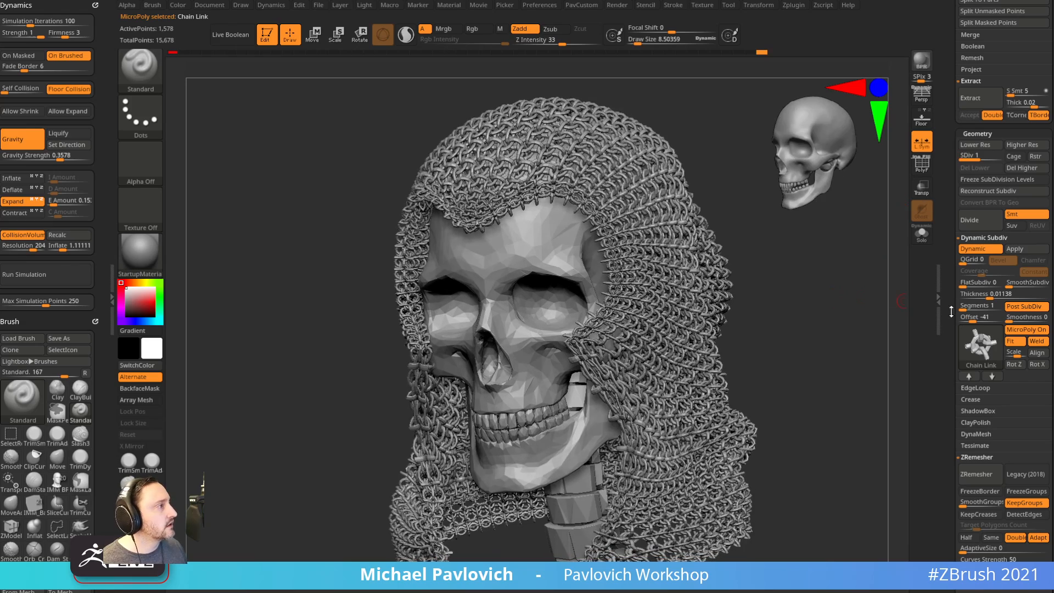
left_click(1013, 331)
left_click(1014, 330)
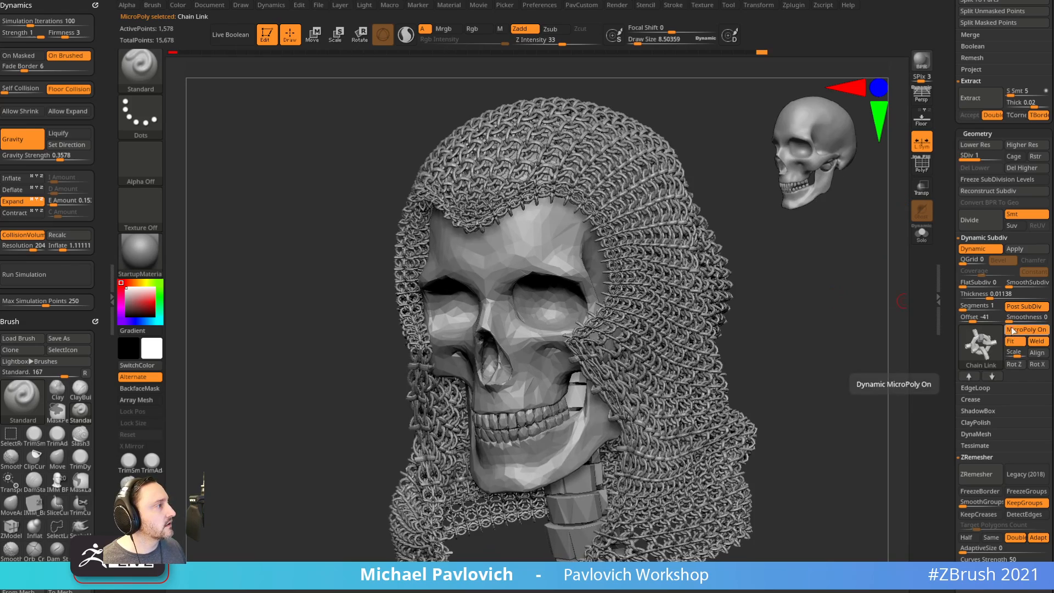
left_click_drag(824, 318, 841, 336)
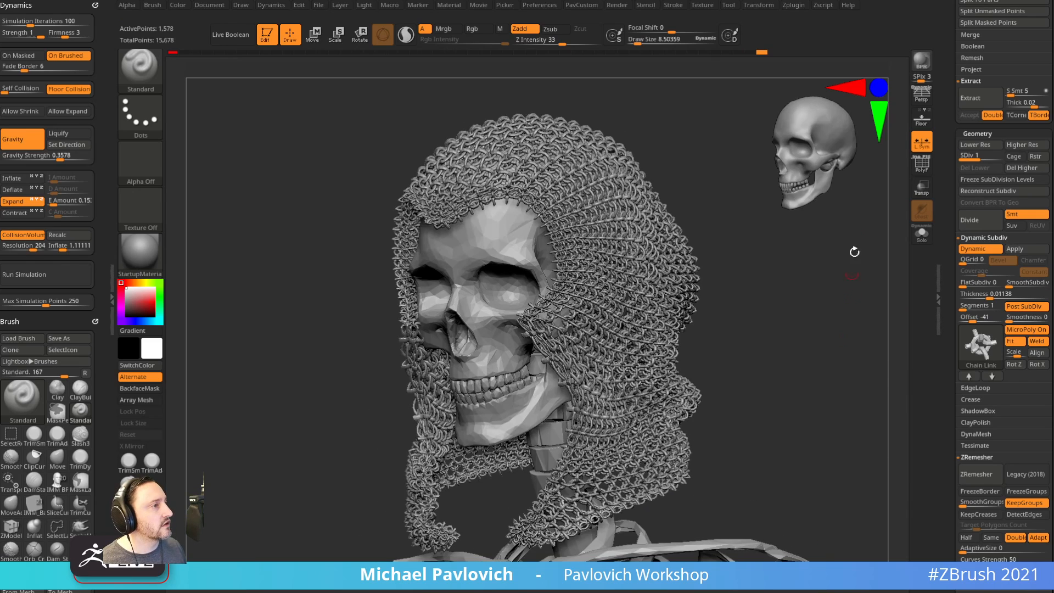
left_click(921, 63)
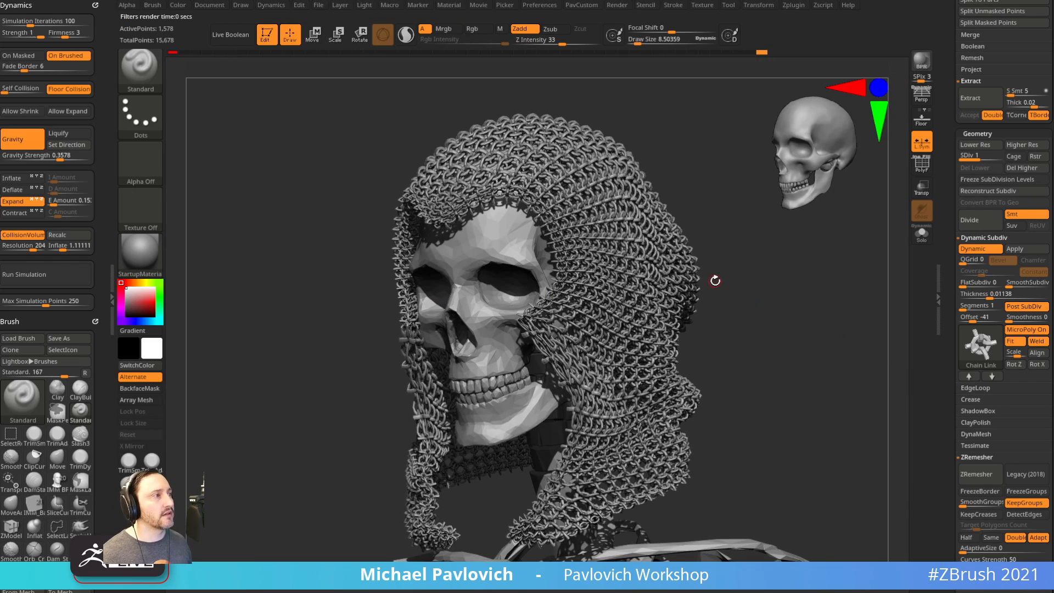
Raise the hood to subdivision level 2 and pull its front edges around the skull with the ClothHook brush.
left_click_drag(787, 319, 774, 294)
left_click(991, 158)
key("b")
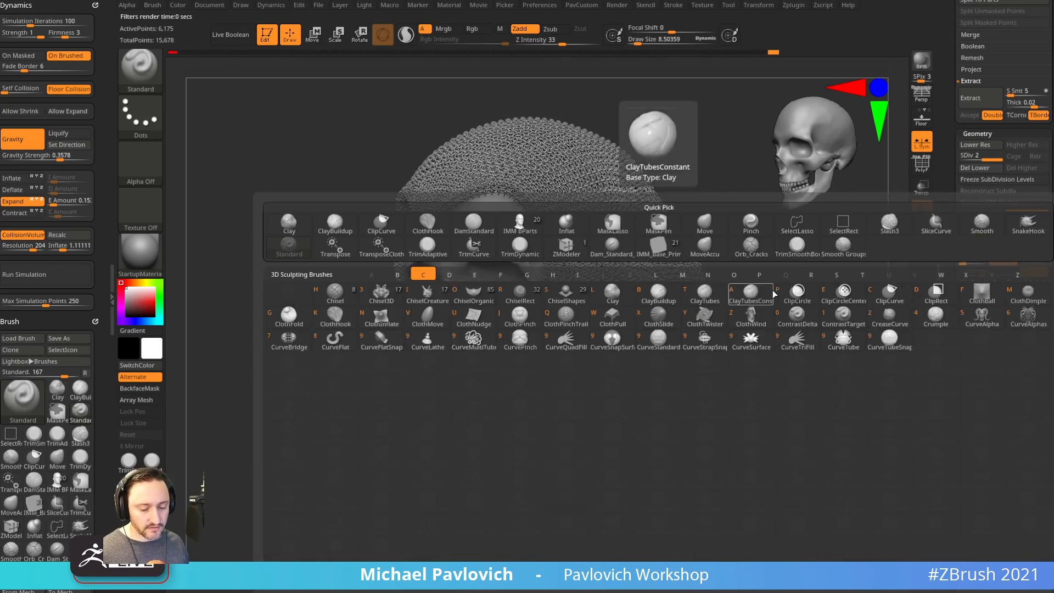
left_click(772, 290)
left_click_drag(621, 212, 551, 477)
left_click_drag(730, 360, 897, 379)
left_click_drag(651, 222, 626, 261)
left_click_drag(653, 195, 681, 315)
left_click_drag(514, 297, 624, 291)
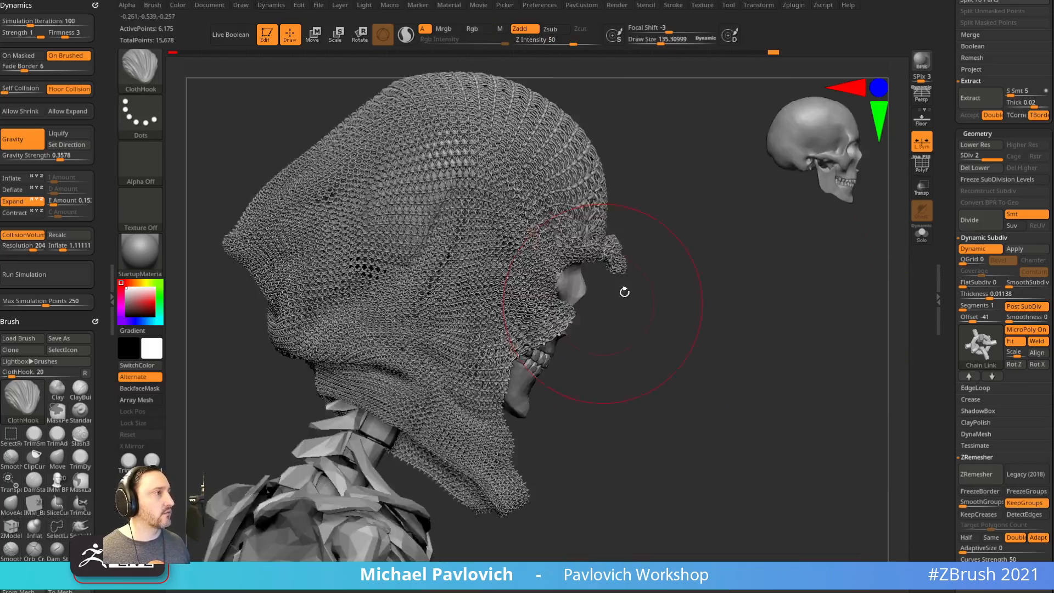
left_click_drag(731, 273, 707, 278, "shift")
left_click_drag(618, 263, 635, 216)
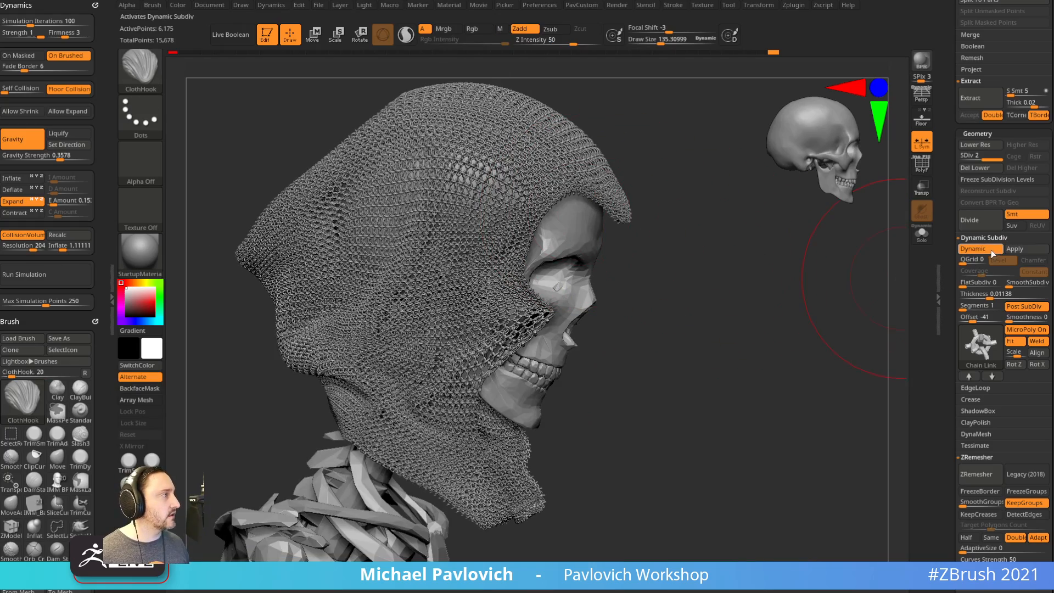
Set the hood's Dynamic Subdiv thickness to 0 and pull the chainmail around the forehead and temple with ClothHook.
left_click_drag(990, 295, 950, 297)
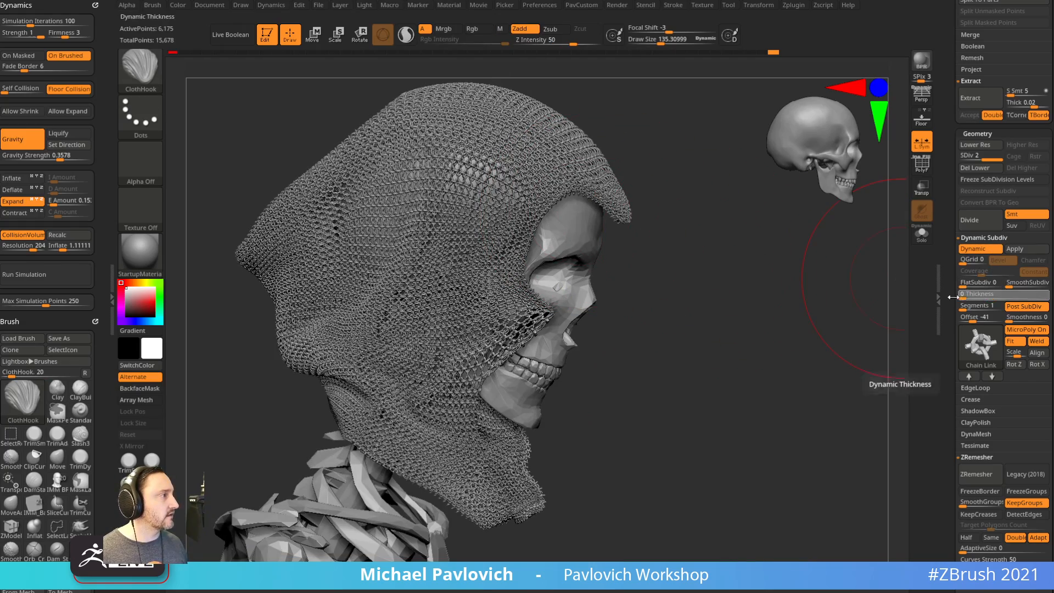
left_click_drag(840, 325, 743, 225)
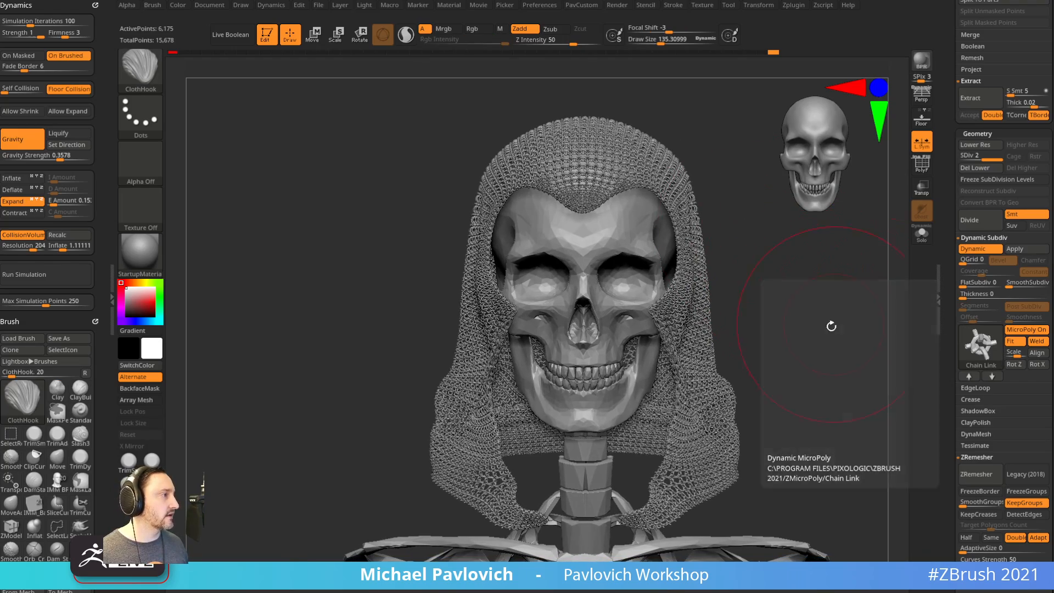
left_click_drag(773, 303, 596, 176)
left_click_drag(601, 268, 610, 171)
left_click_drag(753, 228, 599, 236)
left_click_drag(752, 258, 621, 313)
left_click_drag(439, 324, 518, 296)
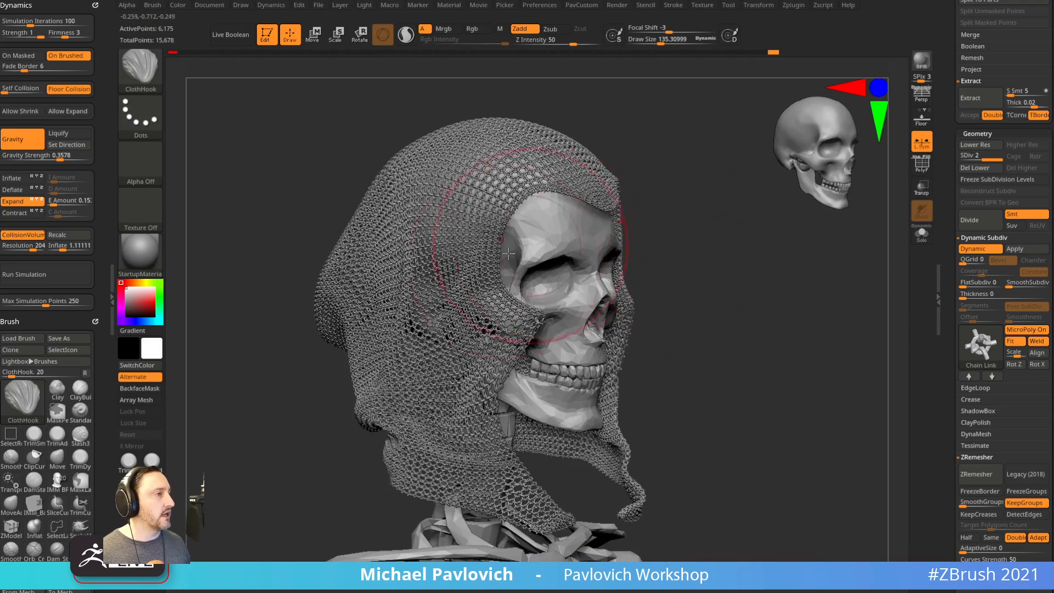
Pull the hood's sides inward around the cheeks and jaw with ClothHook.
left_click_drag(675, 281, 529, 195)
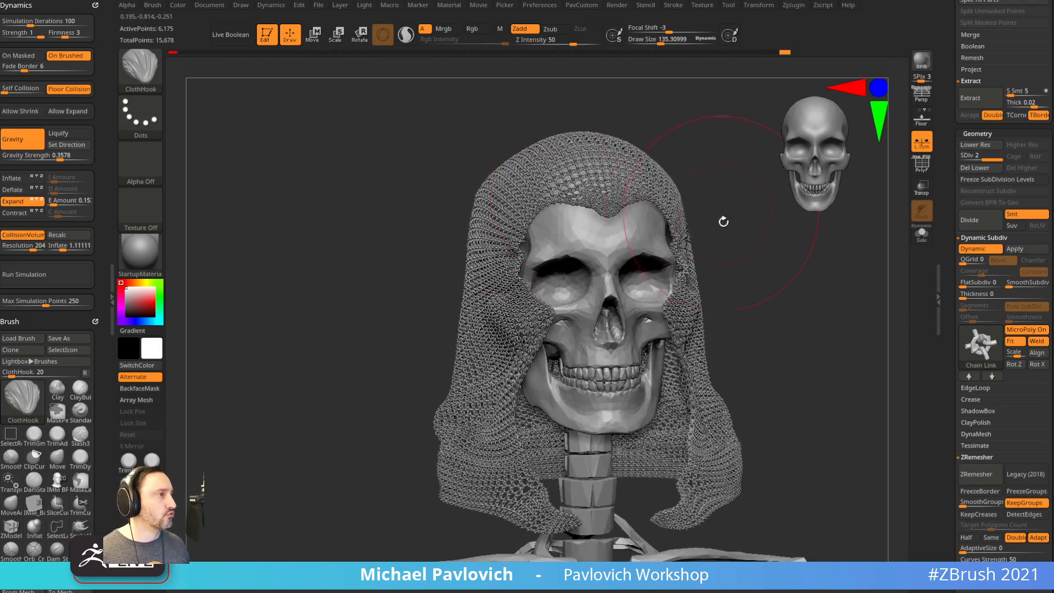
left_click_drag(753, 311, 716, 269, "alt")
left_click_drag(472, 307, 609, 313)
left_click_drag(510, 338, 567, 351)
left_click_drag(687, 335, 583, 324)
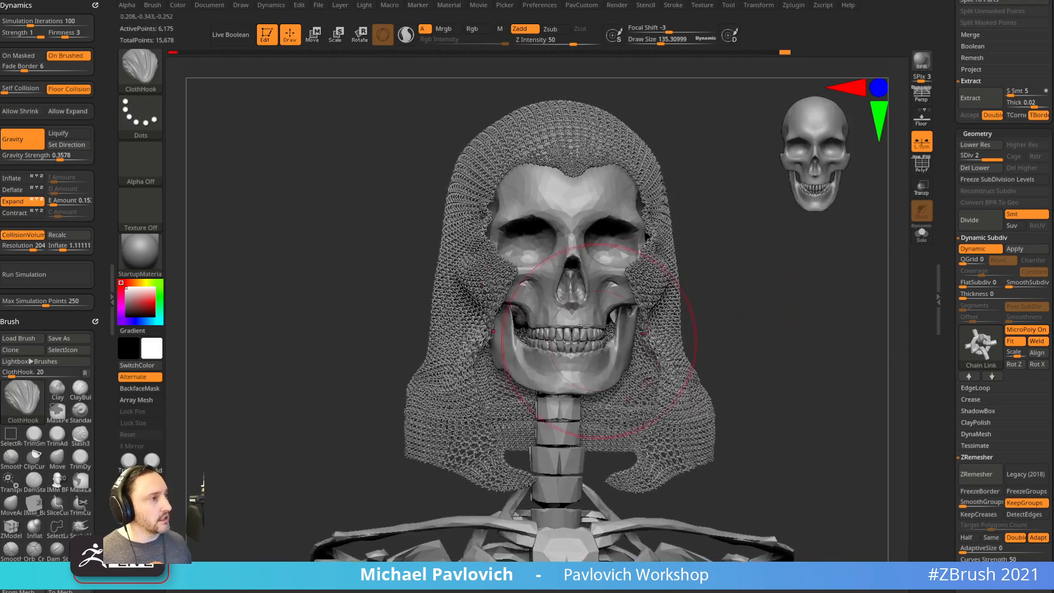
Pull the chainmail hood back off the forehead and gather its lower edge over the shoulders with ClothHook.
left_click_drag(706, 245, 657, 258)
left_click_drag(394, 198, 508, 144)
left_click_drag(733, 280, 849, 294)
left_click_drag(586, 301, 487, 501)
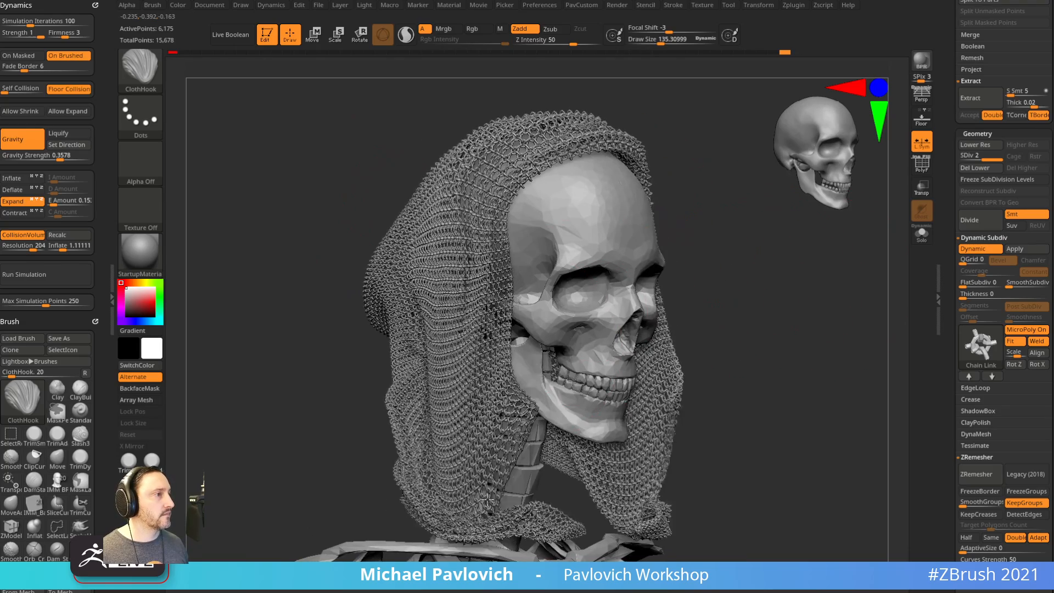
left_click_drag(752, 379, 681, 473)
left_click_drag(796, 444, 655, 407)
left_click_drag(471, 219, 530, 456)
mouse_move(740, 359)
left_mouse_down()
mouse_move(640, 363)
mouse_move(730, 369)
left_mouse_up()
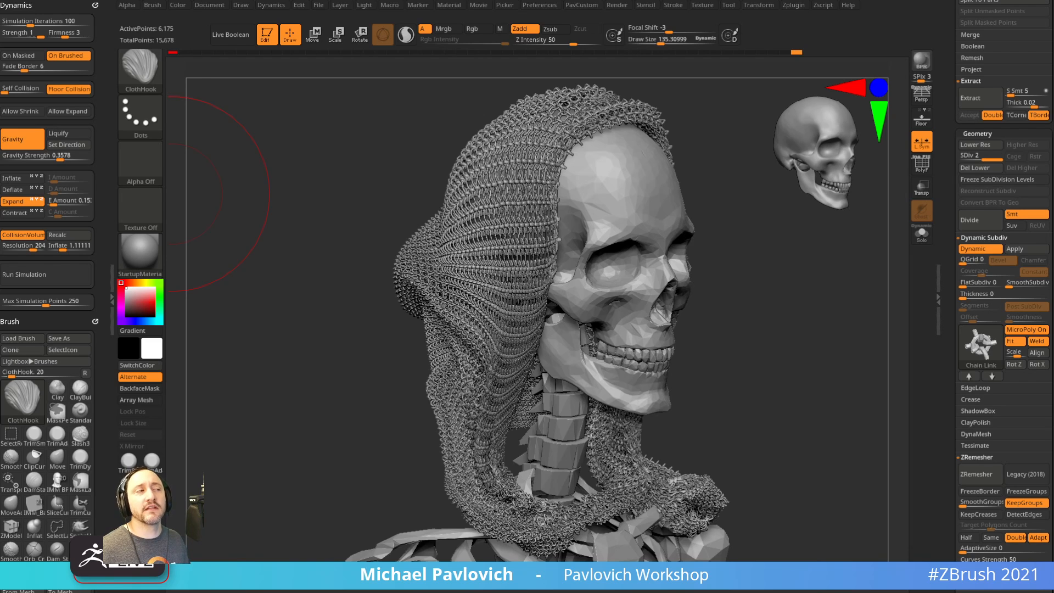
Undo the ClothHook strokes that pulled the hood back off the forehead.
key("ctrl+z")
key("ctrl+z")
key("ctrl+z")
key("ctrl+z")
key("ctrl+z")
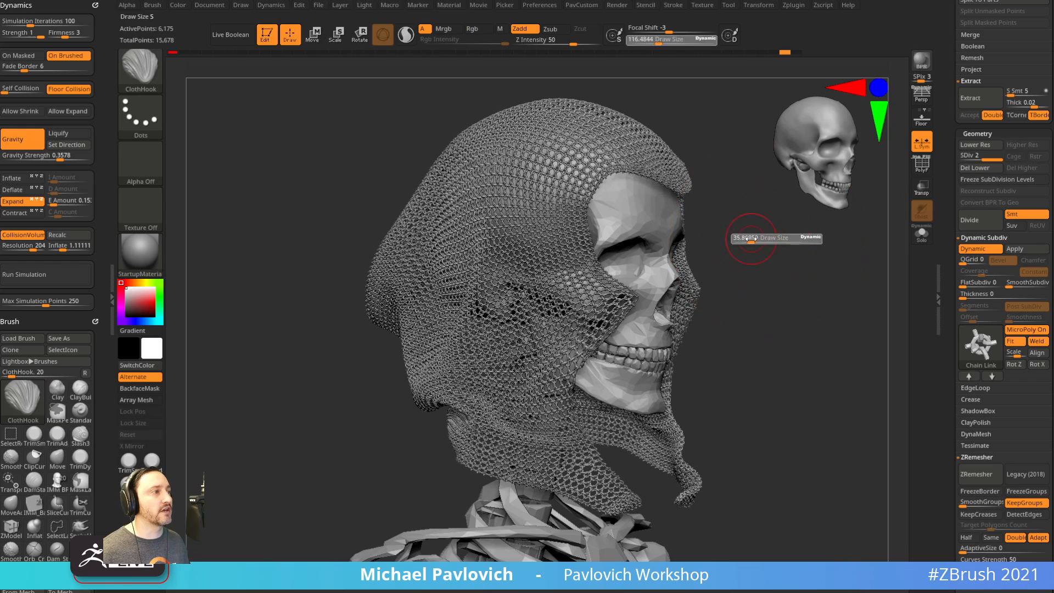
Reduce the ClothHook brush's draw size to about 36 and turn the skeleton to a front view.
mouse_move(767, 238)
left_mouse_down()
mouse_move(717, 262)
mouse_move(786, 242)
left_mouse_up()
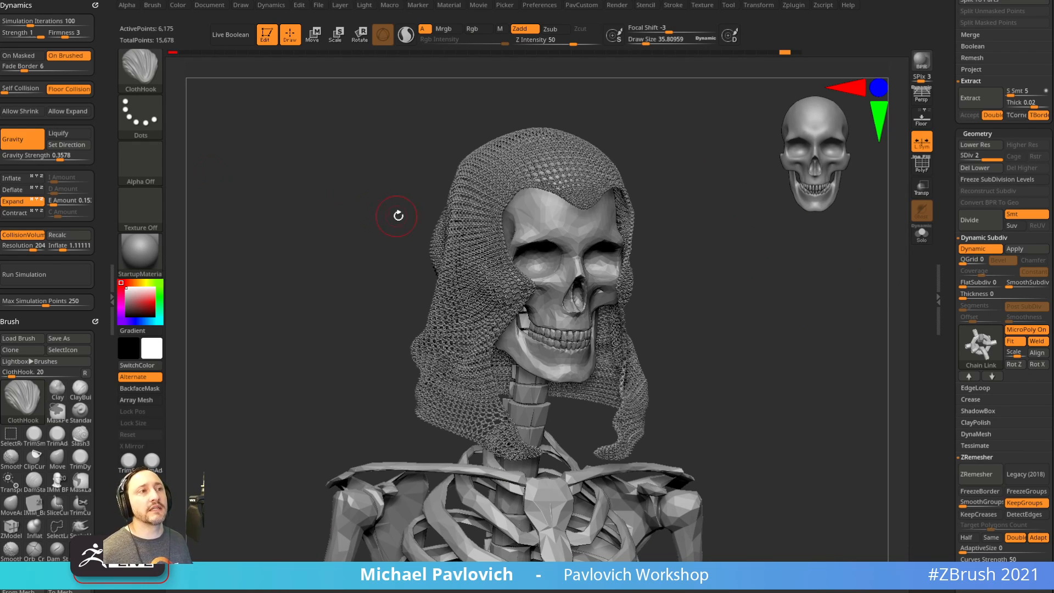
left_click_drag(398, 215, 369, 213, "shift")
key("space")
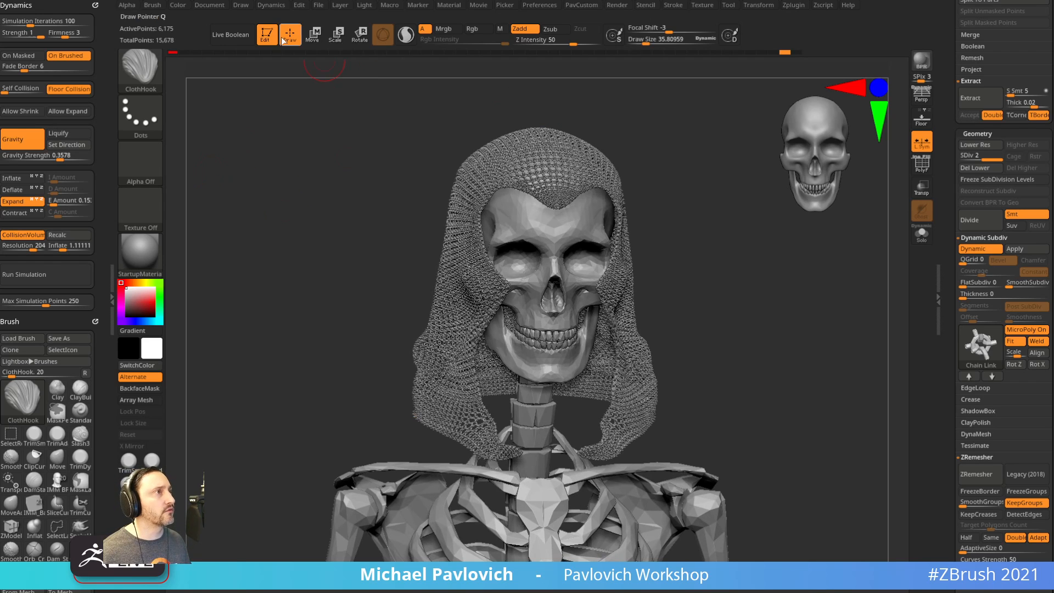
Replace the docked Dynamics and Brush palettes with the PavCustom palette and quicksave the project.
left_click(92, 4)
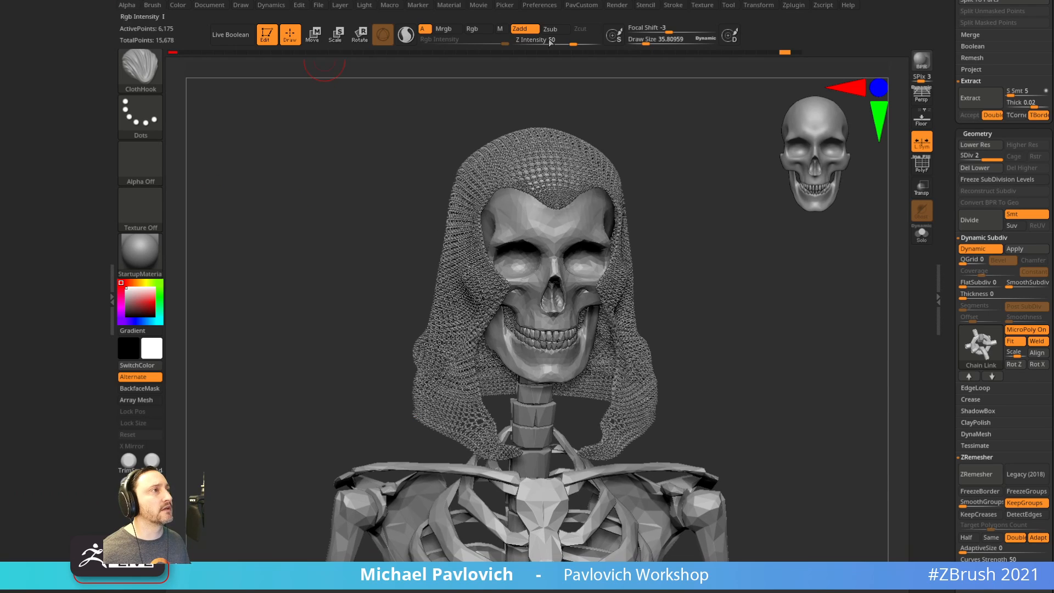
left_click(584, 8)
left_click_drag(570, 19, 108, 51)
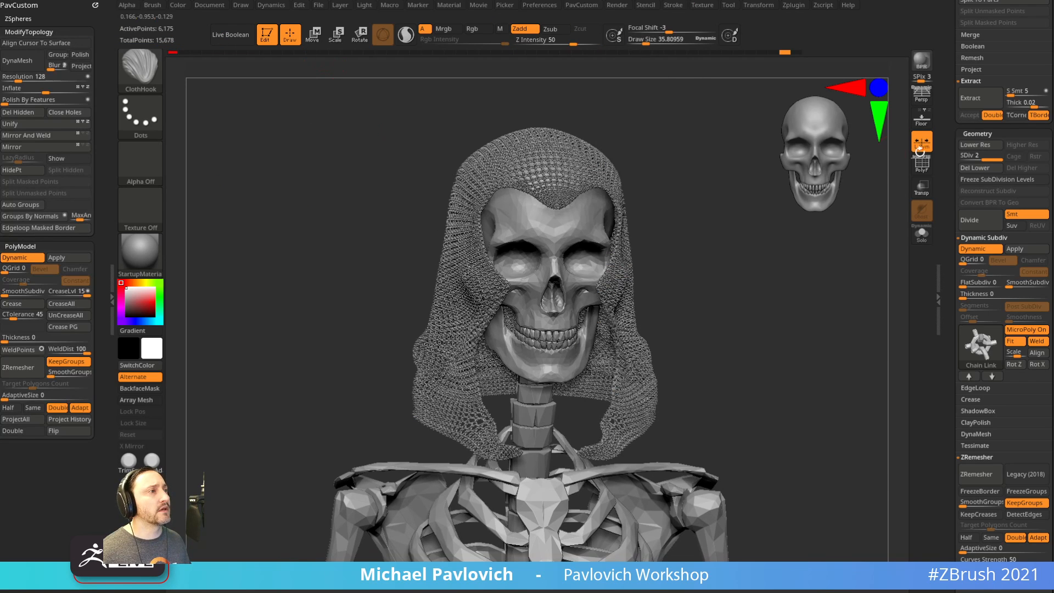
key("ctrl+s")
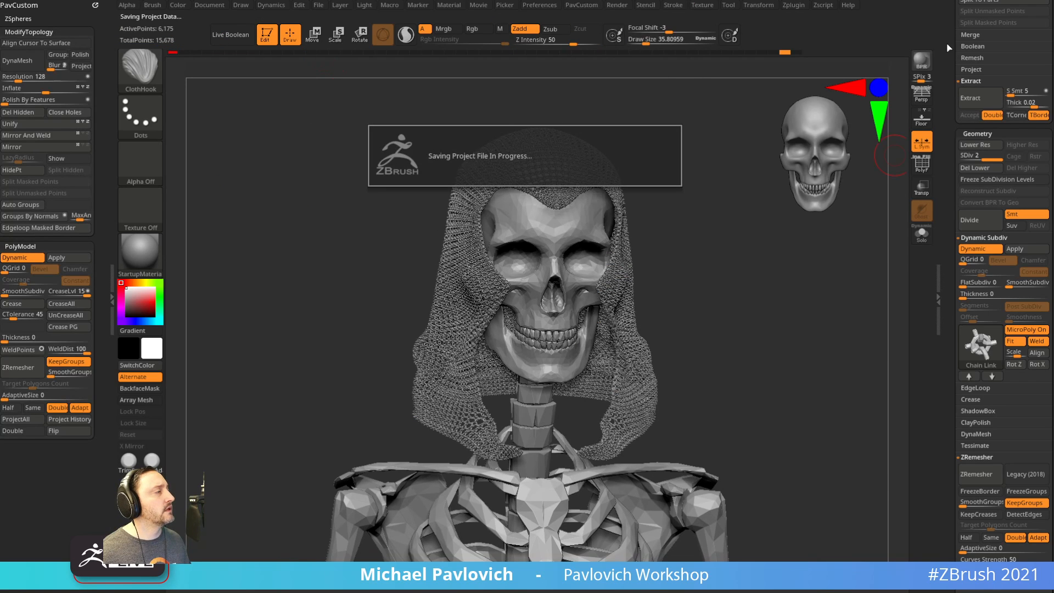
Dock the Preferences palette and turn on Enable Customize with the Custom UI options expanded.
left_click(549, 7)
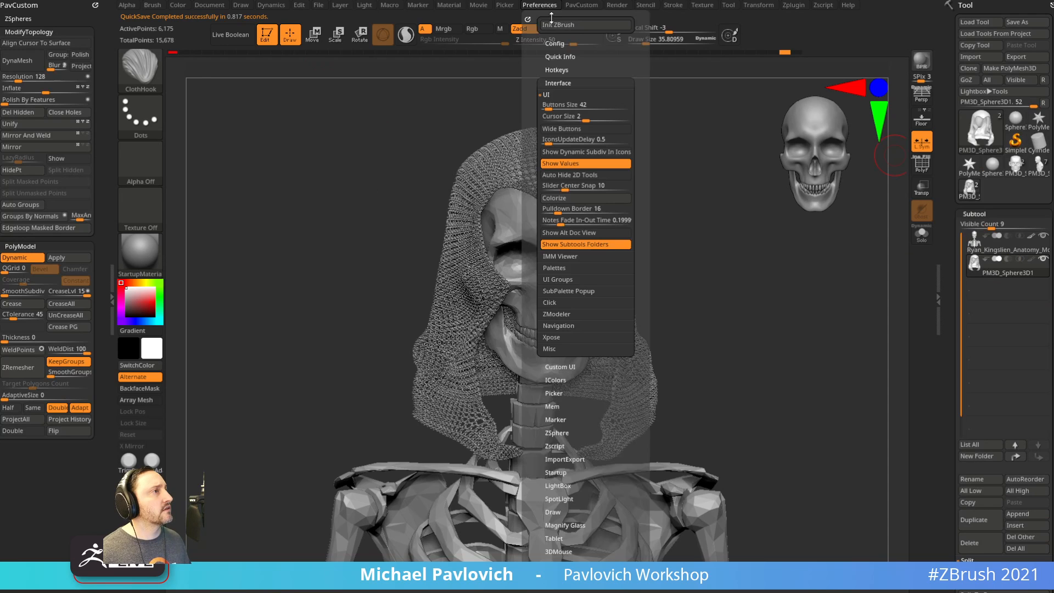
left_click_drag(533, 20, 980, 34)
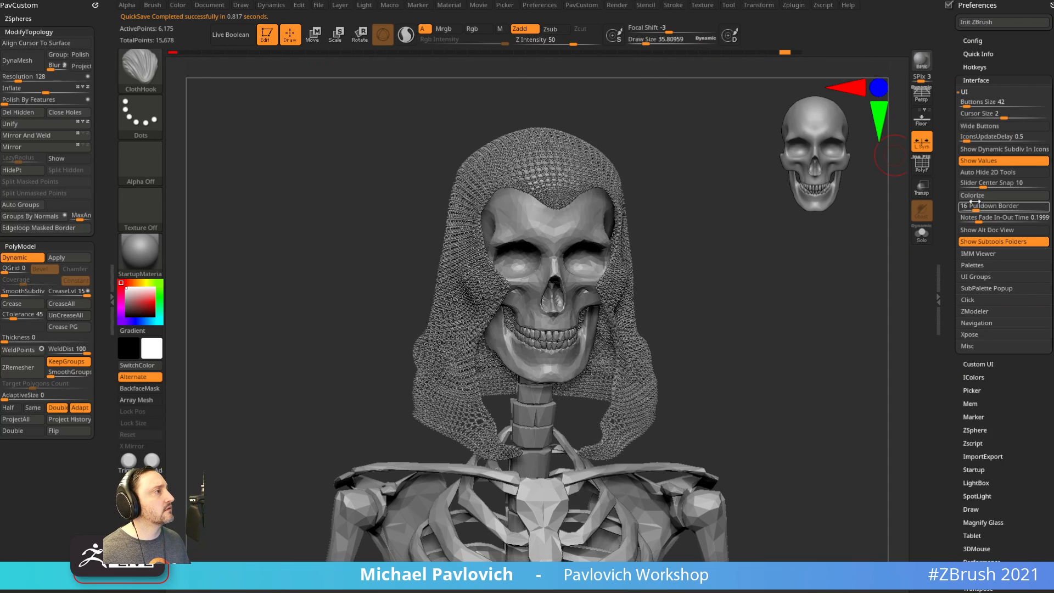
left_click(972, 42, "shift")
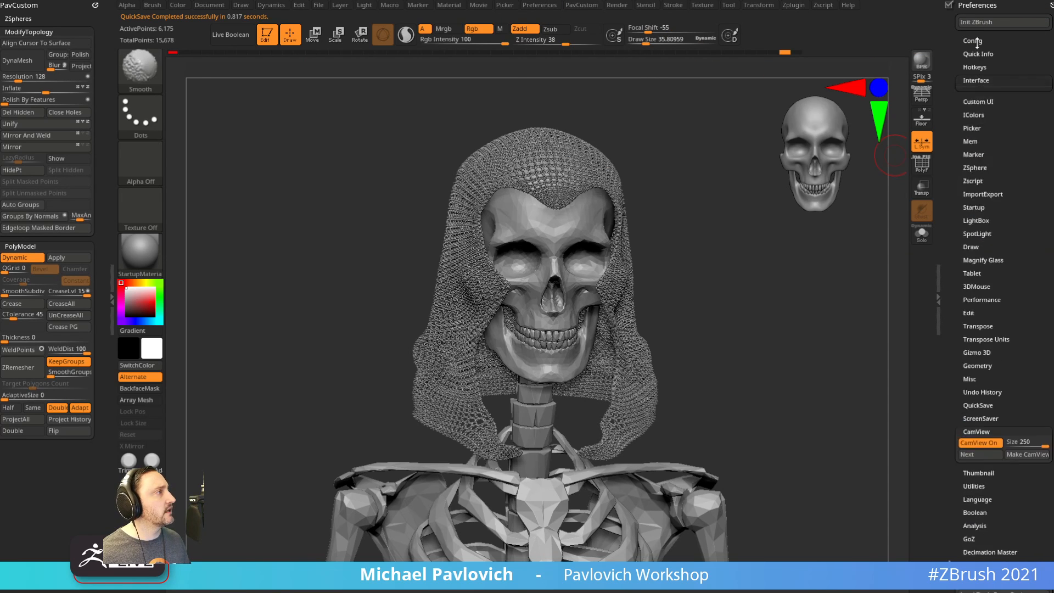
left_click(986, 97)
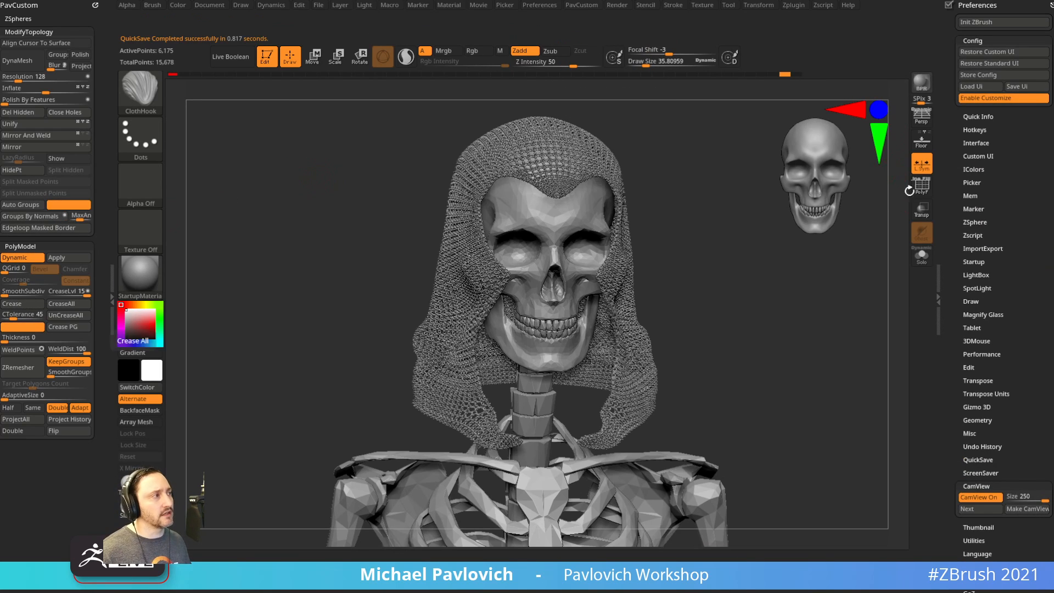
left_click(979, 156)
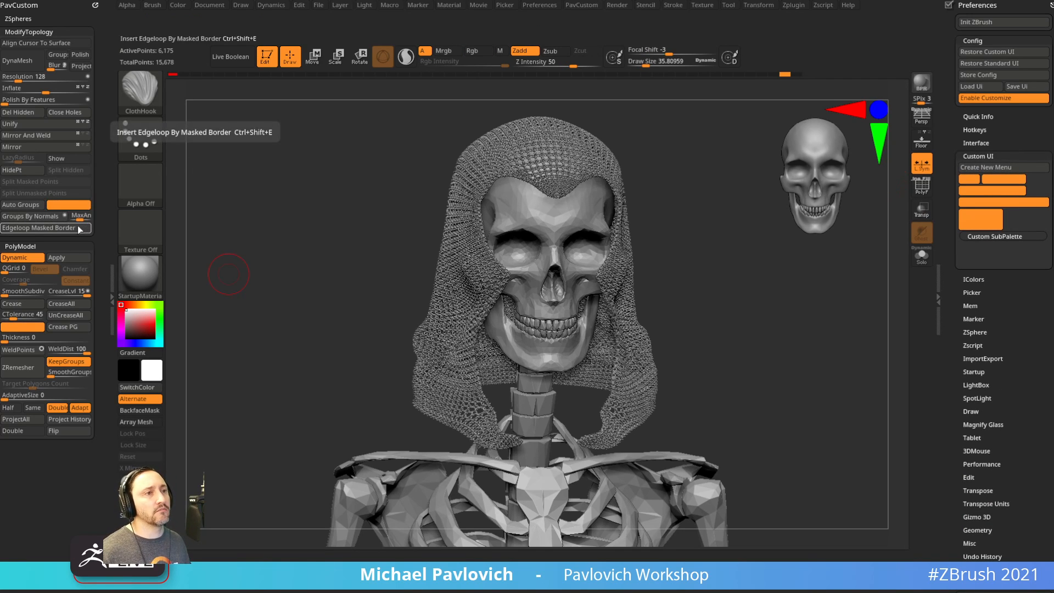
Remove the empty filler and the Auto Groups button from PavCustom's ModifyTopology section.
key("ctrl")
left_click_drag(65, 208, 299, 184, "ctrl+alt")
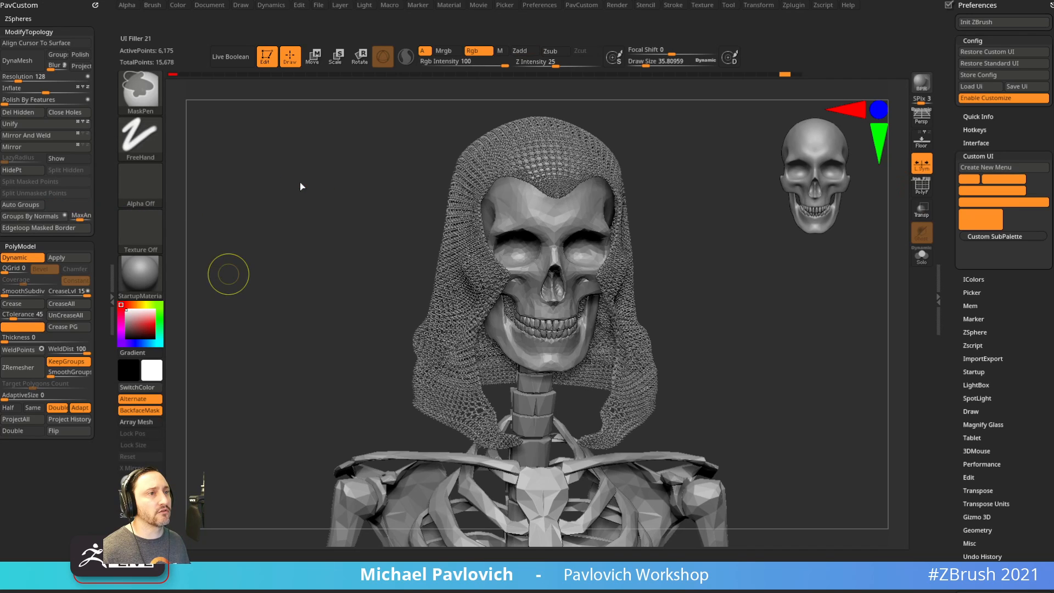
key("ctrl")
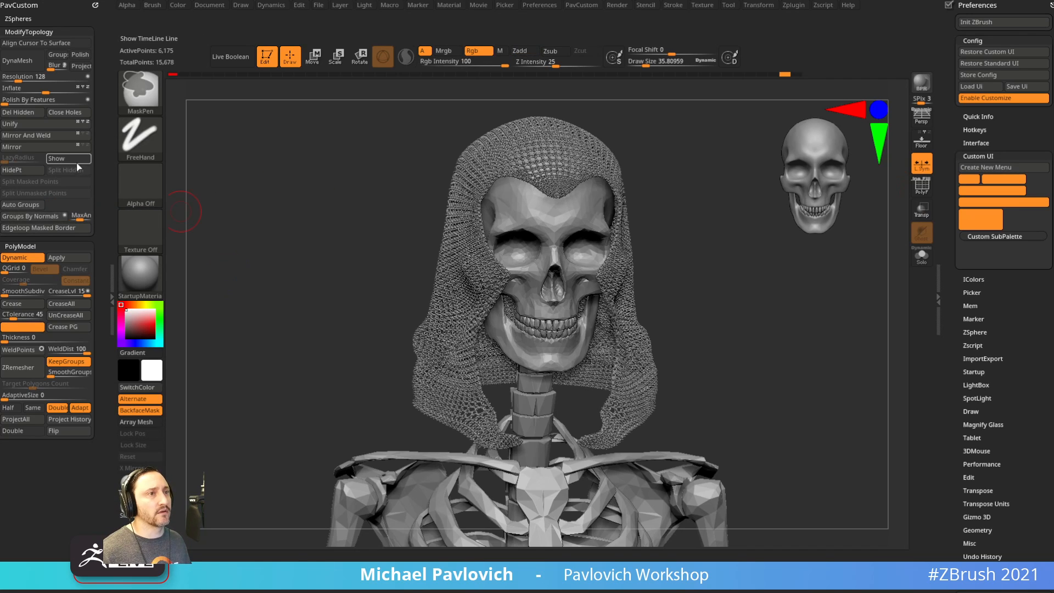
left_click_drag(21, 206, 298, 189, "ctrl+alt")
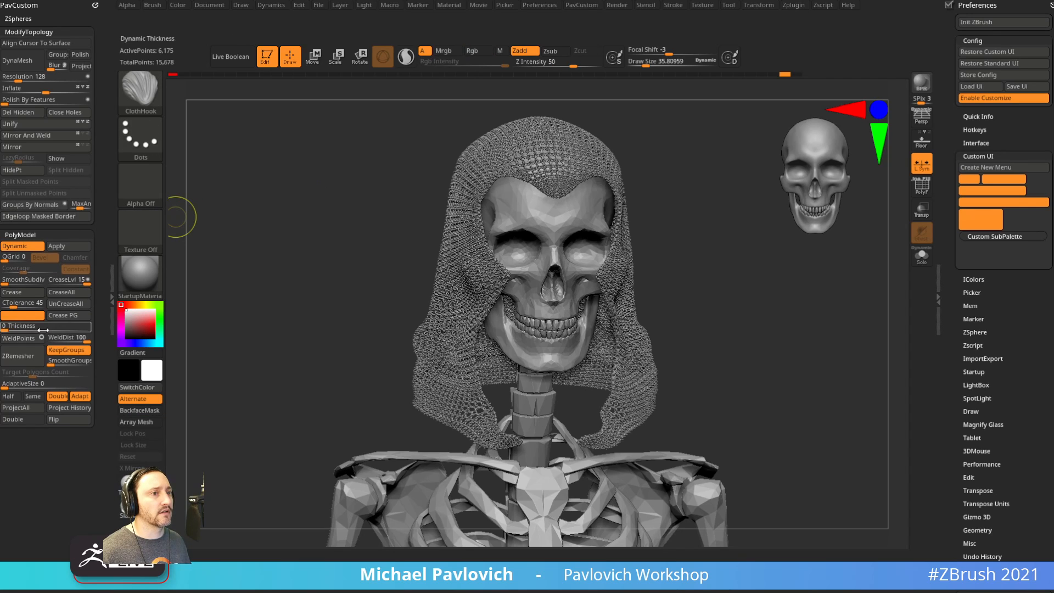
Remove the empty filler from the PolyModel section and place the Flip button beside Crease PG.
mouse_move(22, 317)
left_mouse_down("ctrl+alt")
mouse_move(146, 329)
mouse_move(276, 297)
left_mouse_up("ctrl+alt")
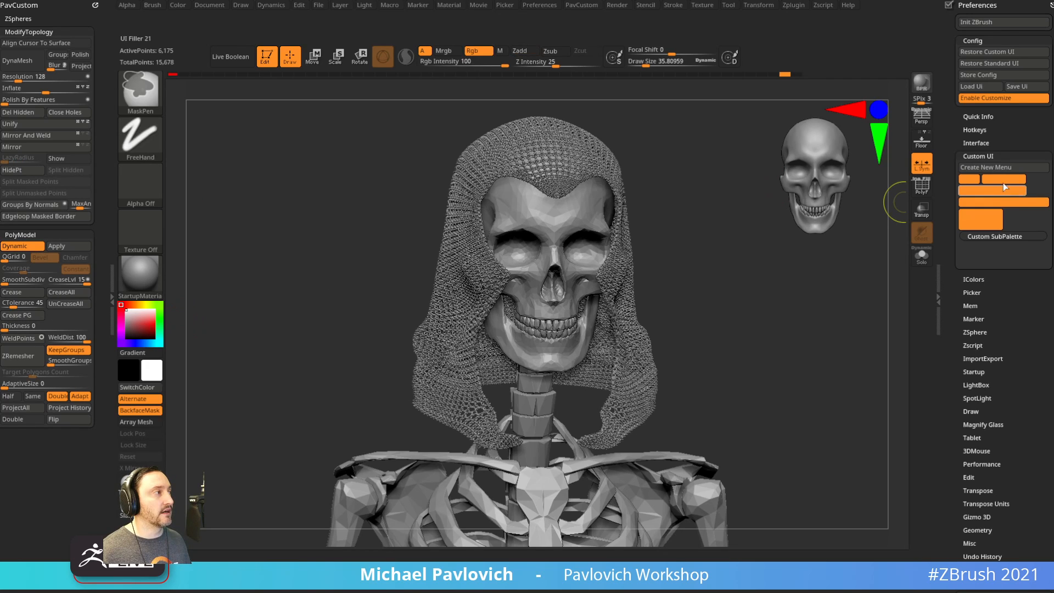
mouse_move(333, 291)
left_mouse_down("ctrl+alt")
mouse_move(74, 317)
mouse_move(176, 276)
left_mouse_up("ctrl+alt")
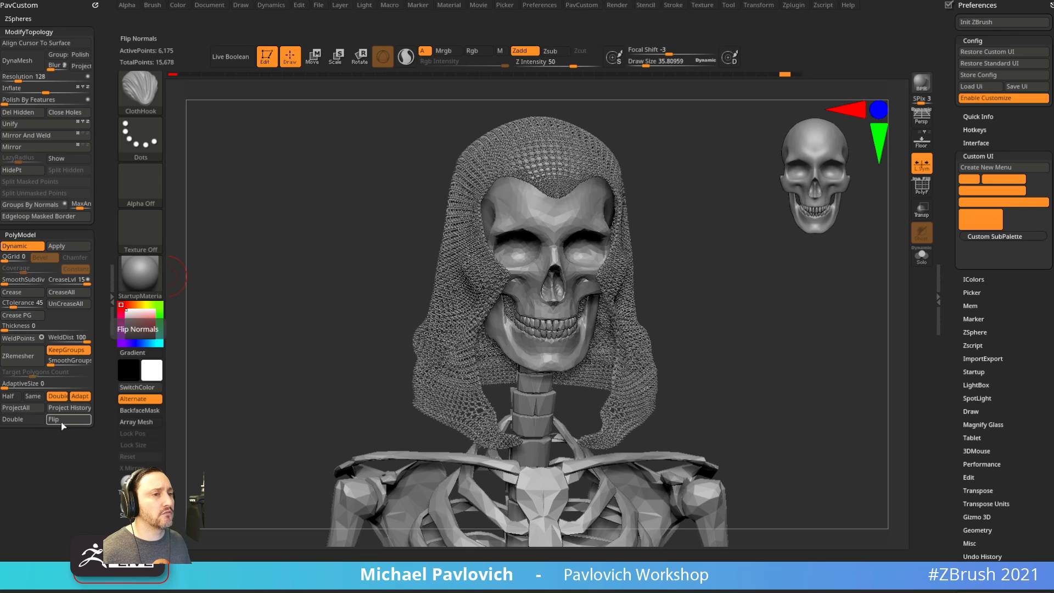
left_click_drag(61, 420, 63, 313, "ctrl+alt")
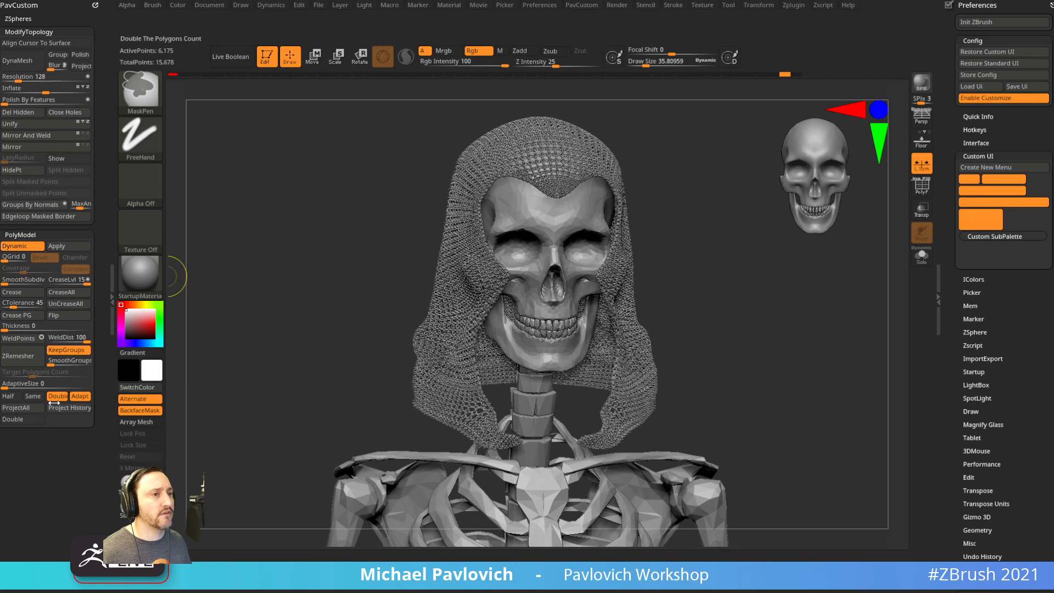
Remove the Double button from the PolyModel section and turn off Enable Customize.
left_click_drag(24, 420, 361, 261, "ctrl+alt")
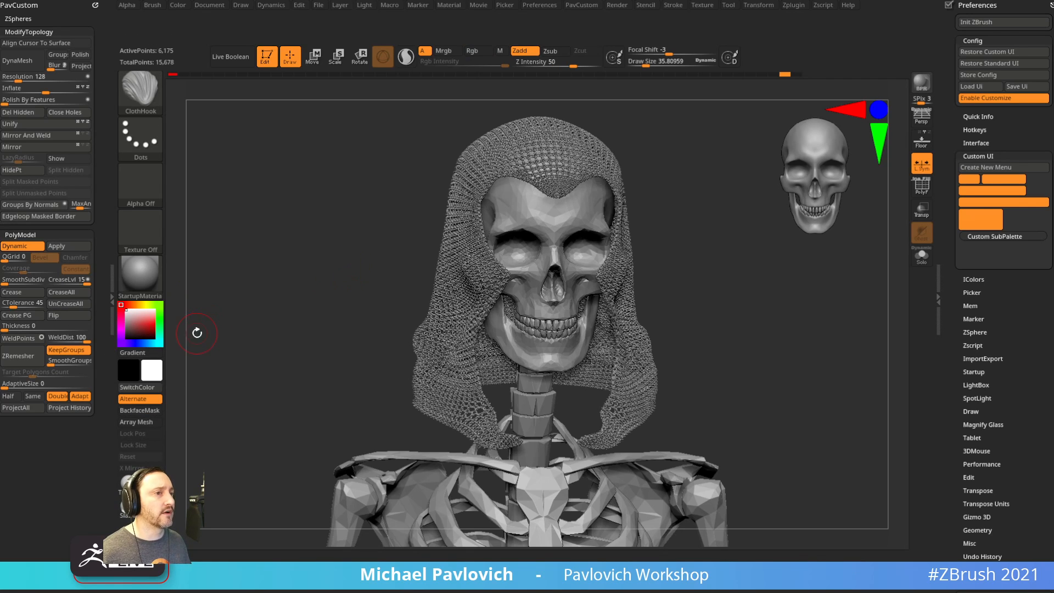
left_click(977, 99)
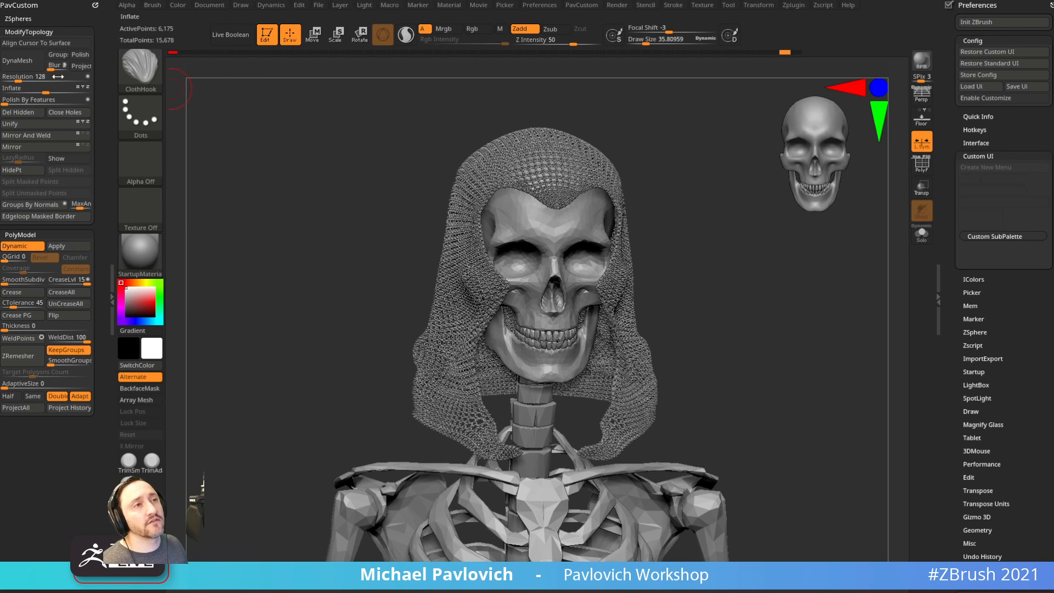
left_click(24, 19, "shift")
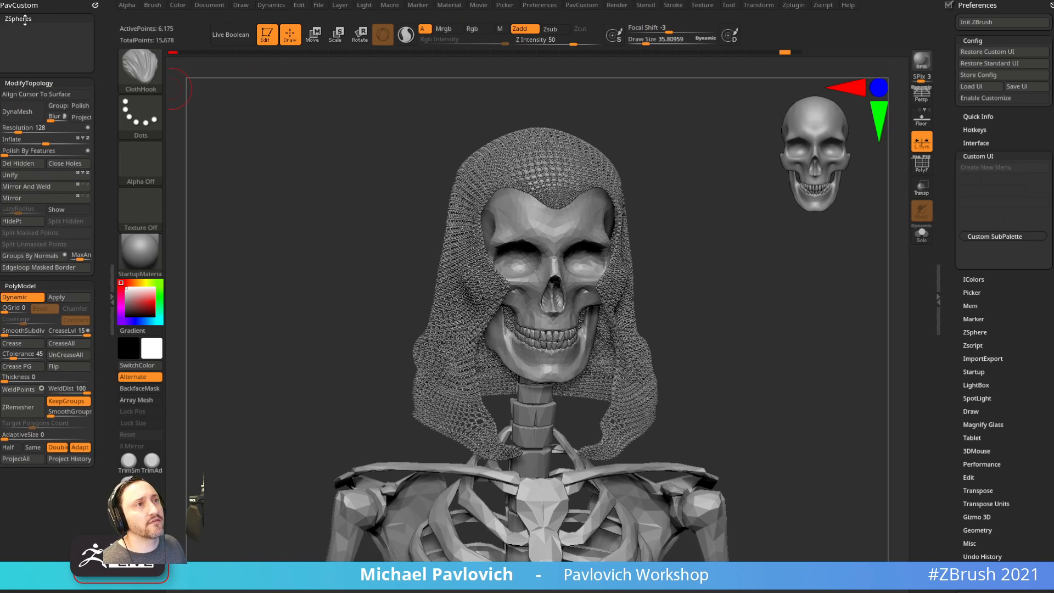
left_click(23, 20)
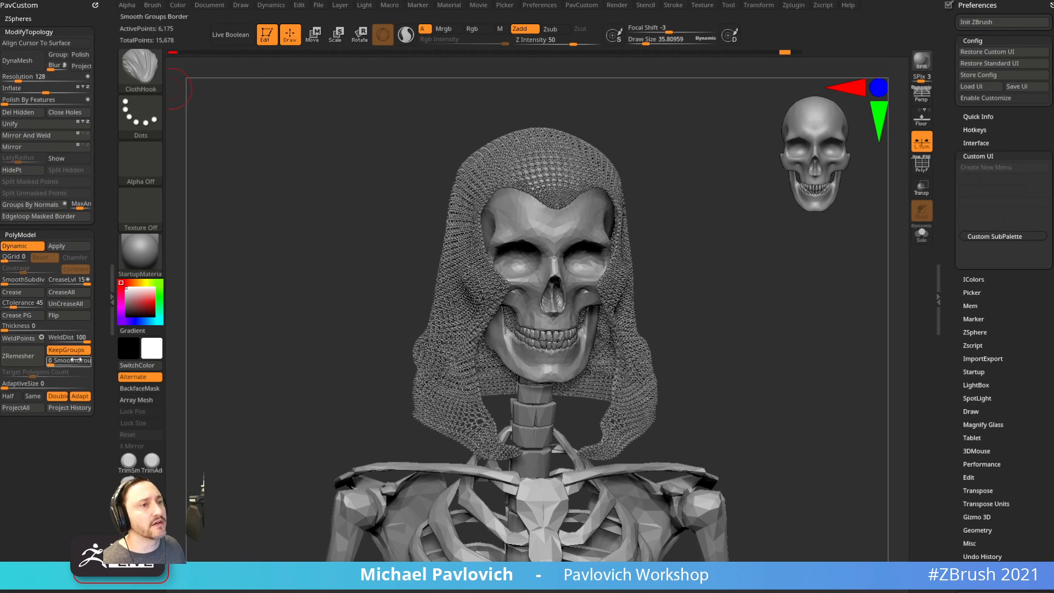
left_click_drag(294, 235, 294, 226)
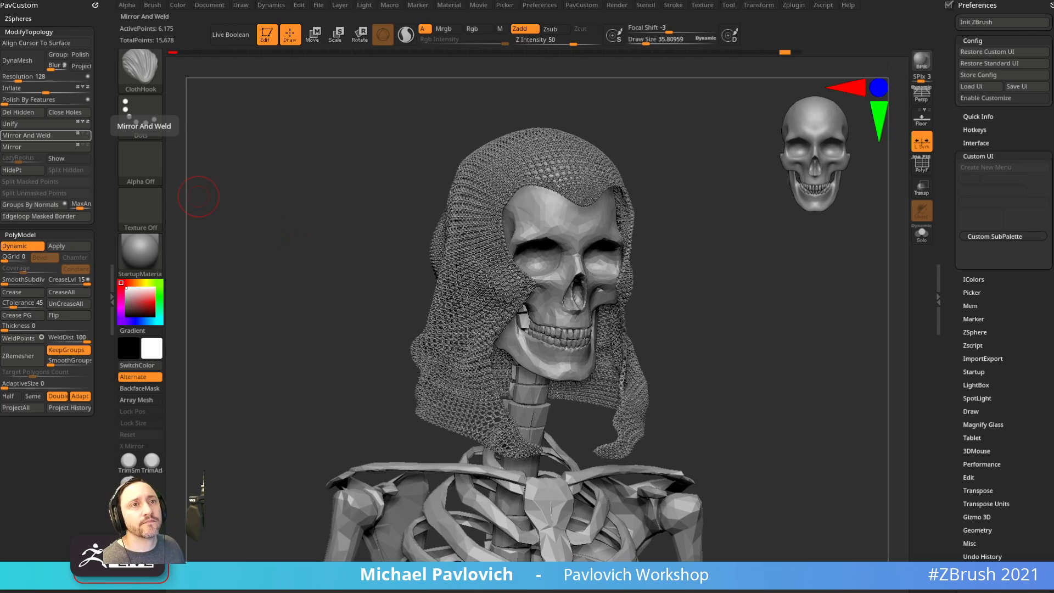
key("ctrl")
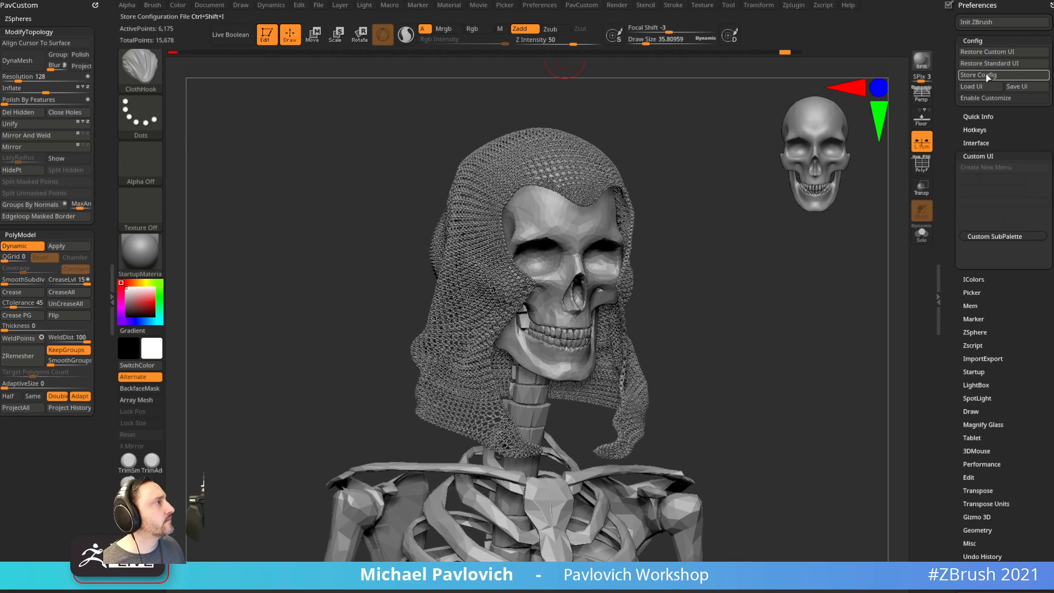
Turn Enable Customize back on and place a large empty filler above the ZSpheres section of PavCustom.
left_click(980, 100)
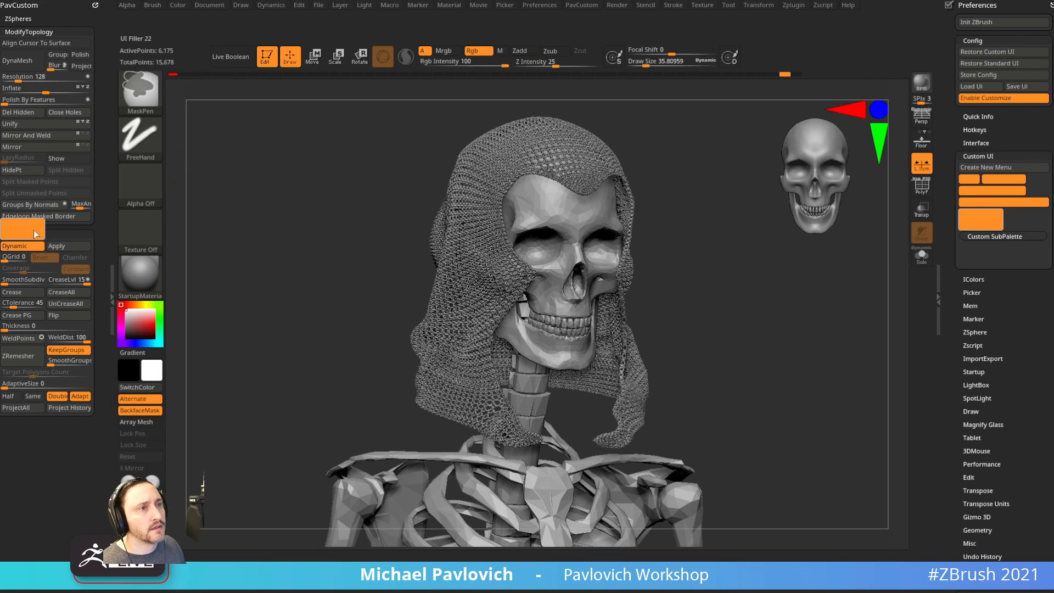
left_click_drag(22, 252, 25, 29, "ctrl+alt")
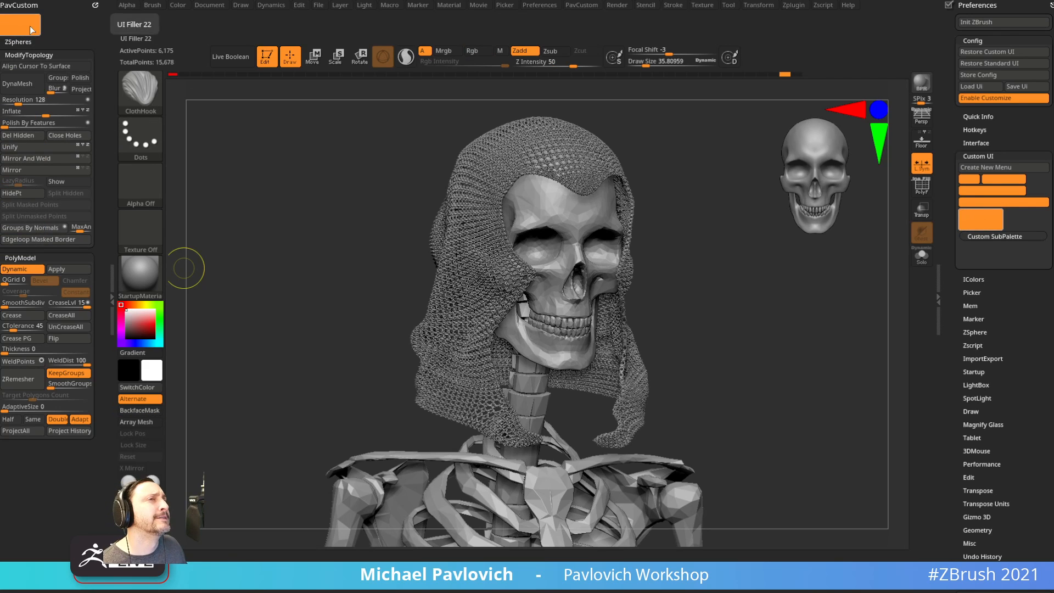
Remove the large empty filler above PavCustom's ZSpheres section and leave the ModifyTopology and PolyModel sections expanded.
left_click_drag(23, 28, 295, 159, "ctrl+alt")
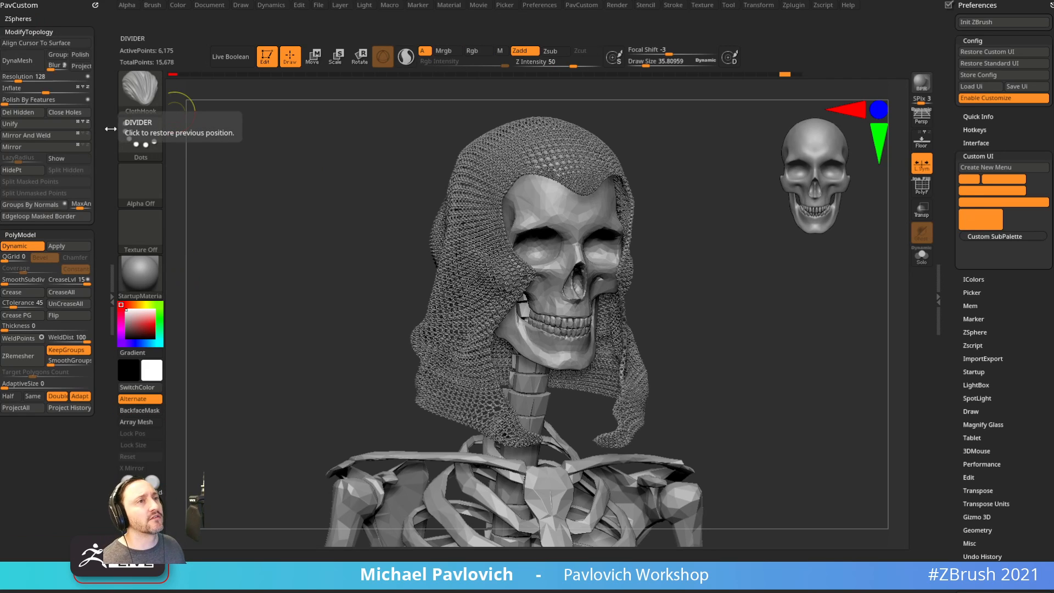
left_click(21, 20)
left_click(20, 21)
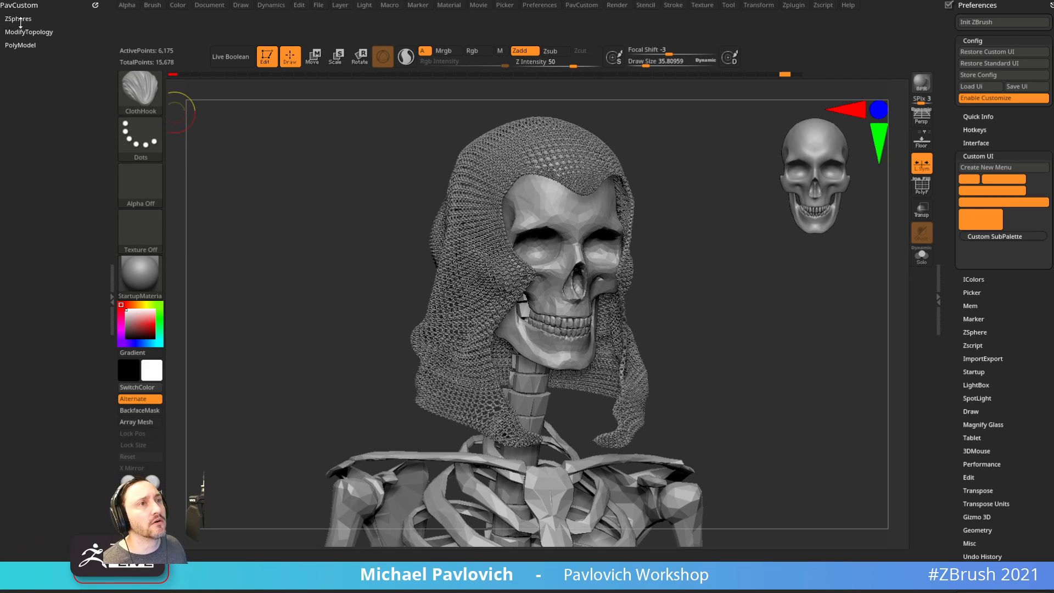
left_click(21, 32)
left_click(20, 234)
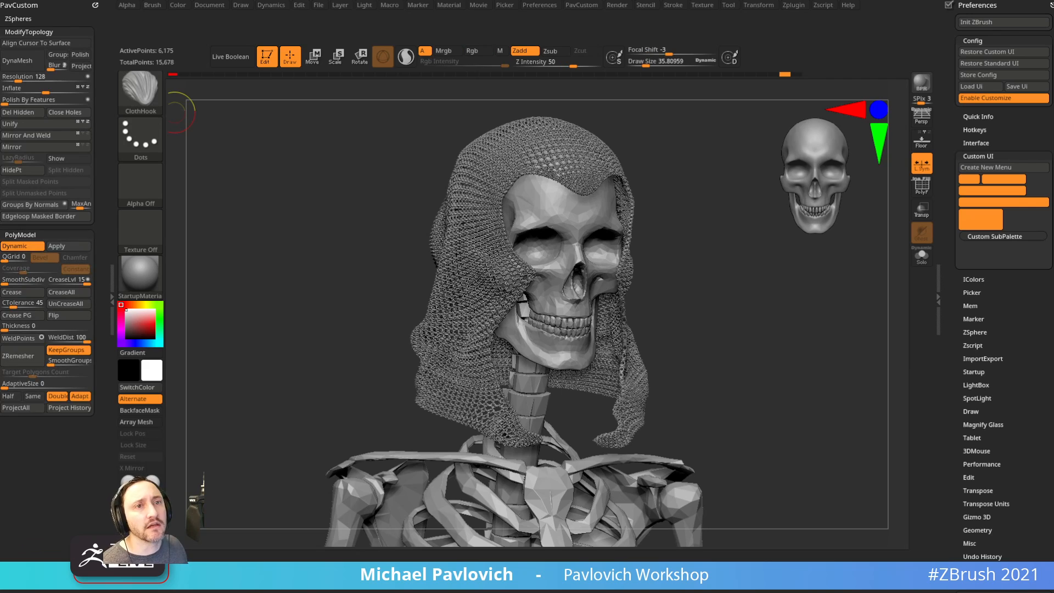
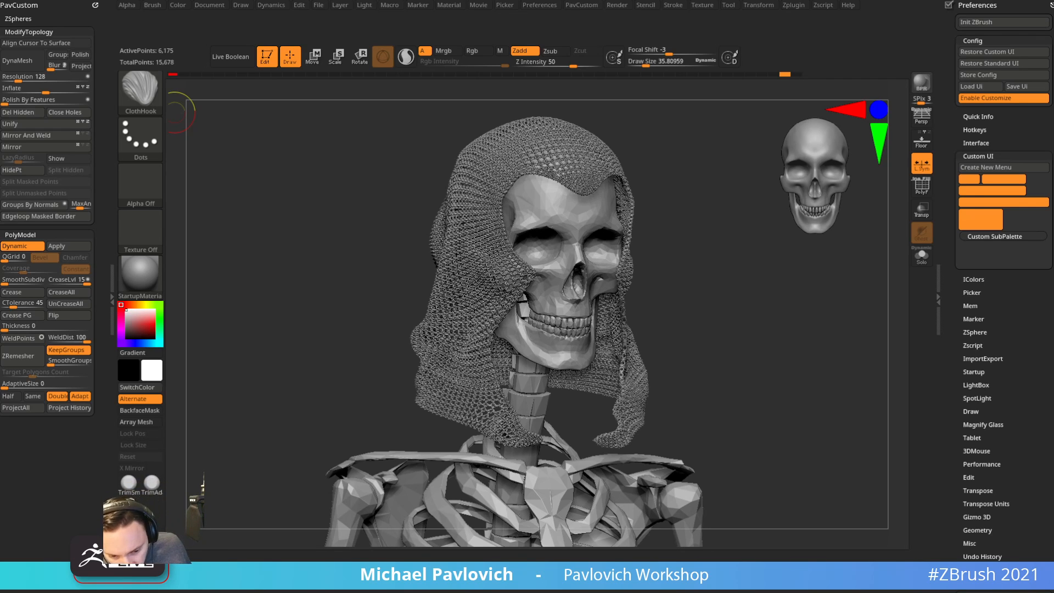
Switch to the web browser and search the YouTube channel for "workstation".
key("alt+Tab")
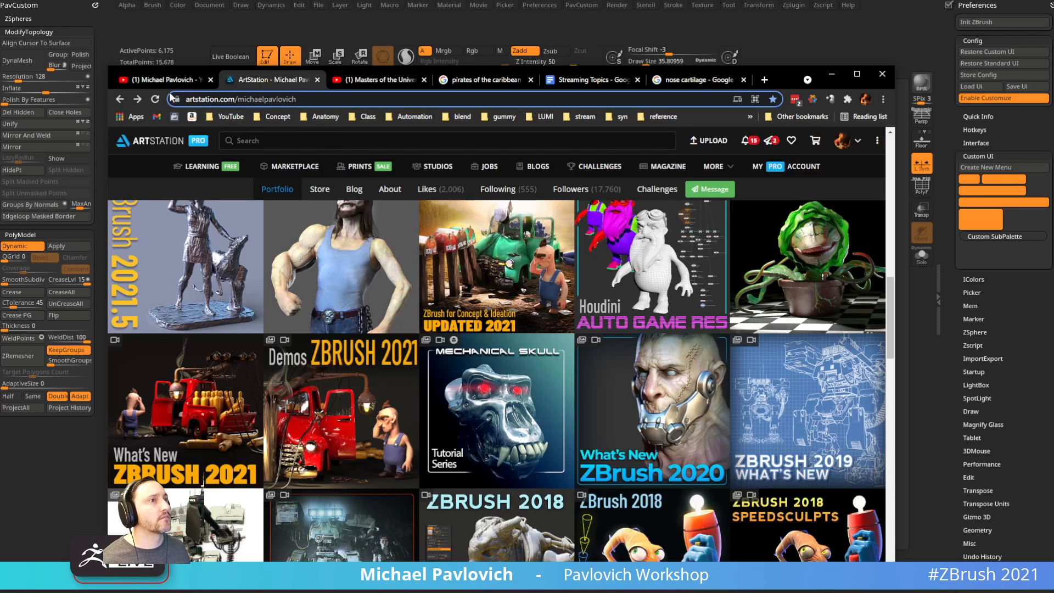
key("ctrl+shift+Tab")
left_click(639, 268)
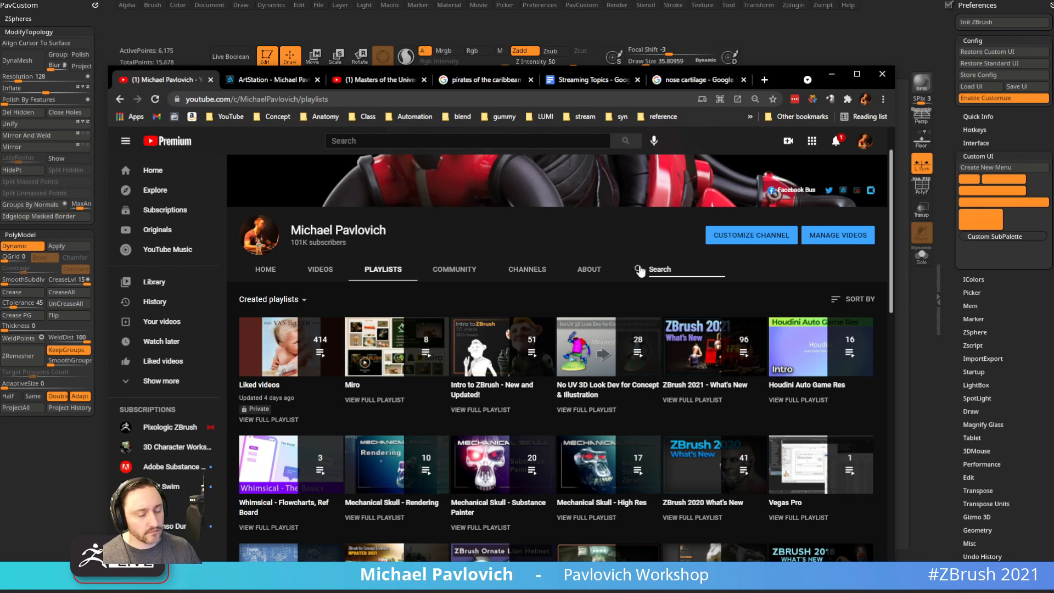
type("wo")
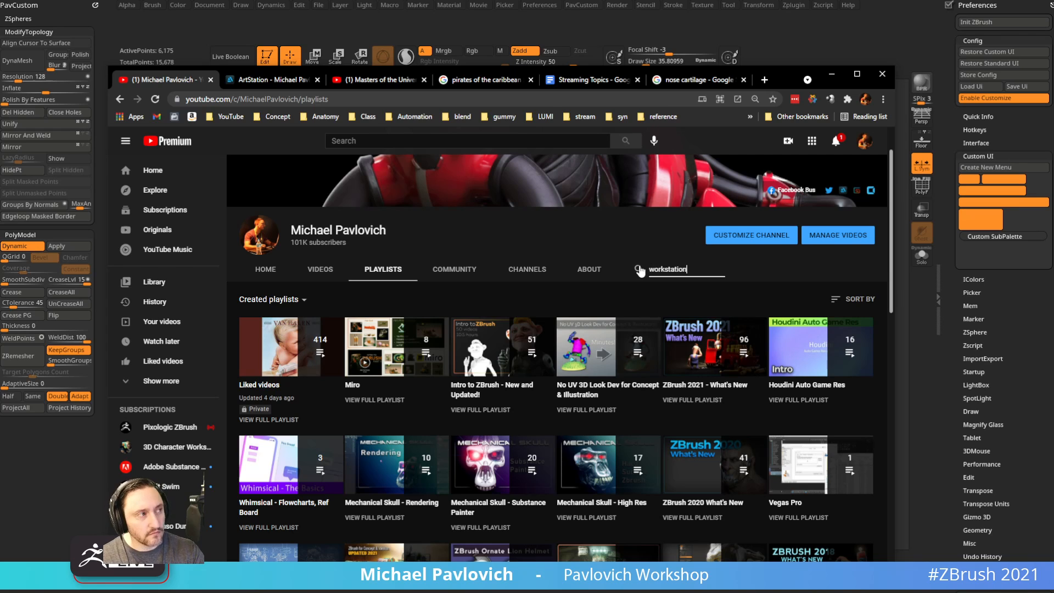
type("rkstation")
key("Return")
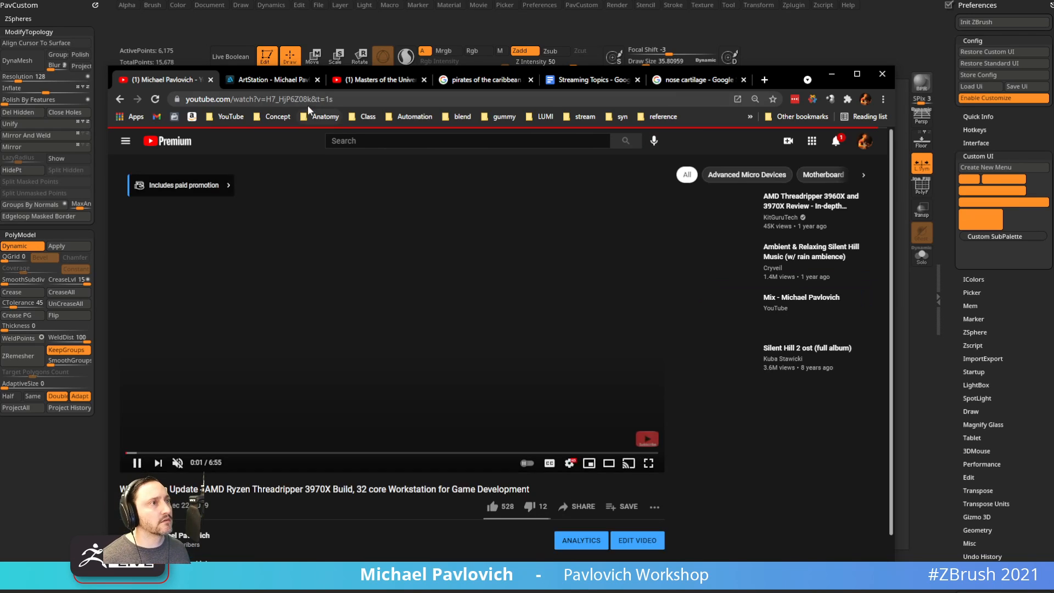
Pause the AMD Threadripper workstation video, expand its description to examine the item list, and return to ZBrush.
left_click(321, 100)
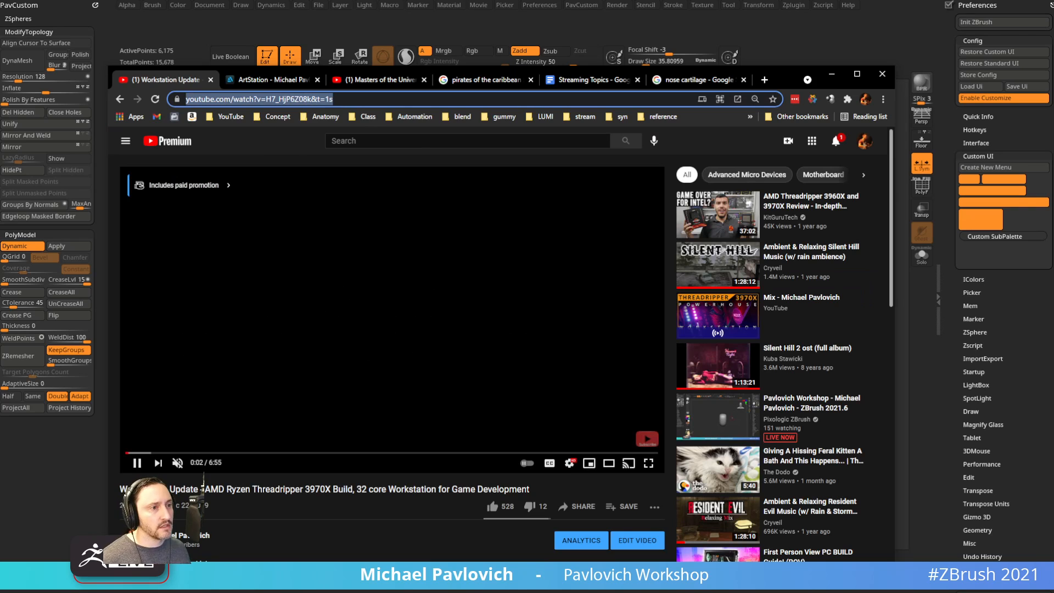
left_click(139, 463)
scroll(218, 453, "down", 2)
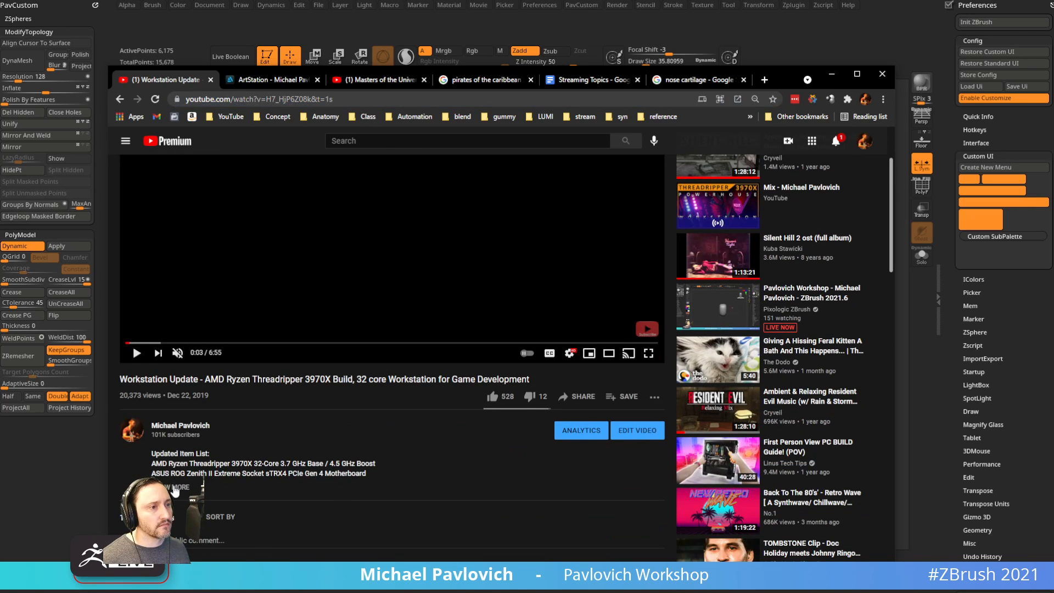
left_click(175, 488)
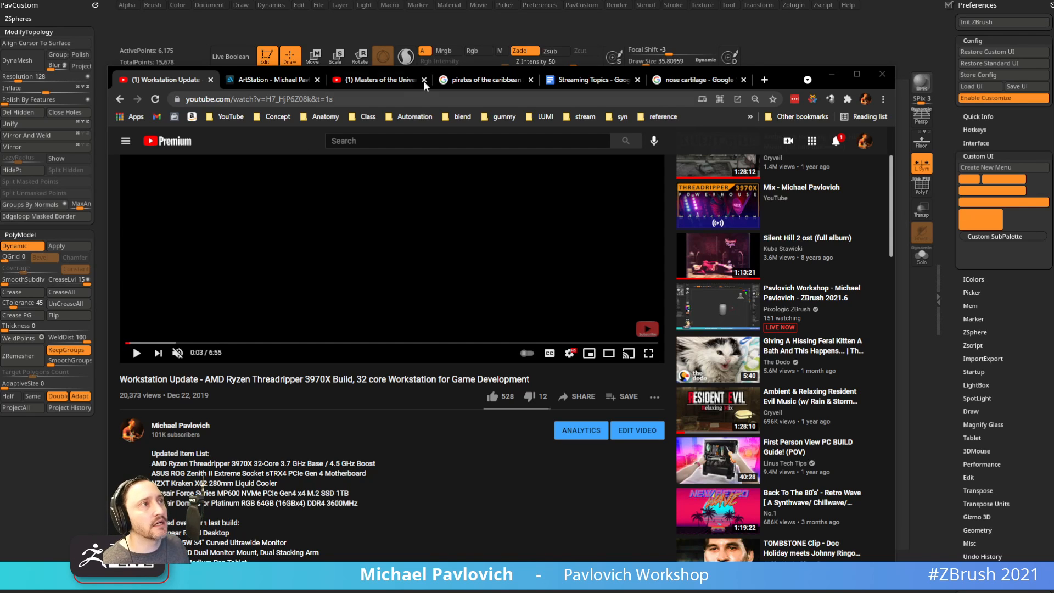
left_click(832, 74)
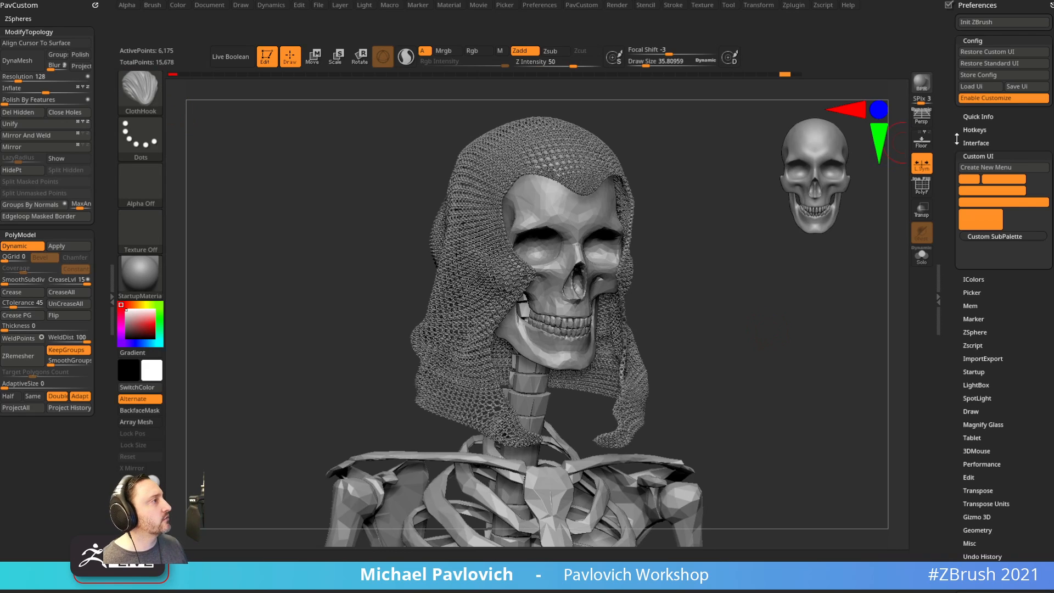
Remove the Preferences palette from the docked tray and turn off Enable Customize.
left_click(1049, 5)
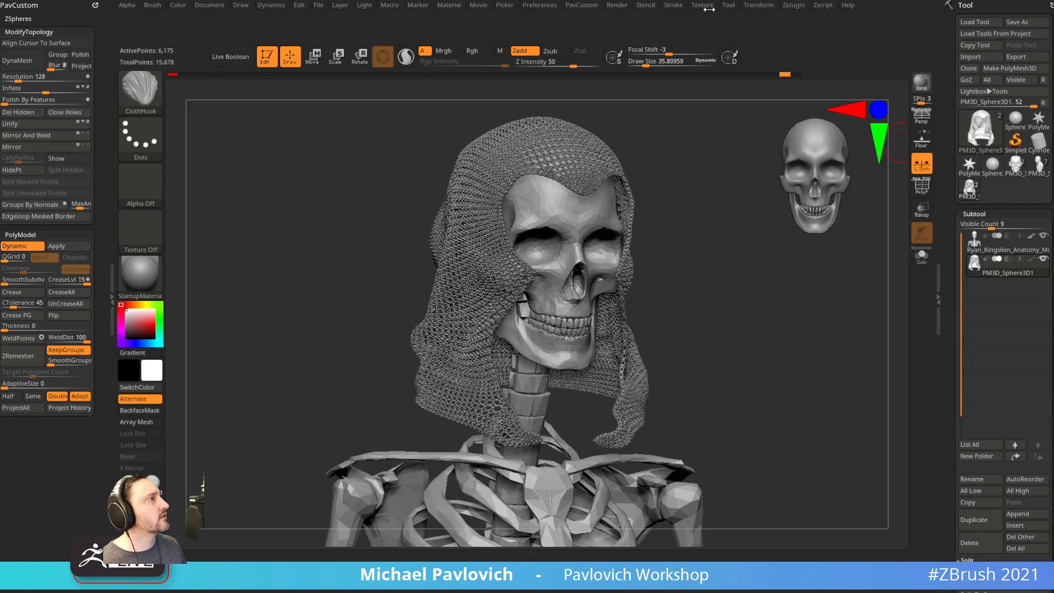
left_click(539, 5)
left_click(556, 90)
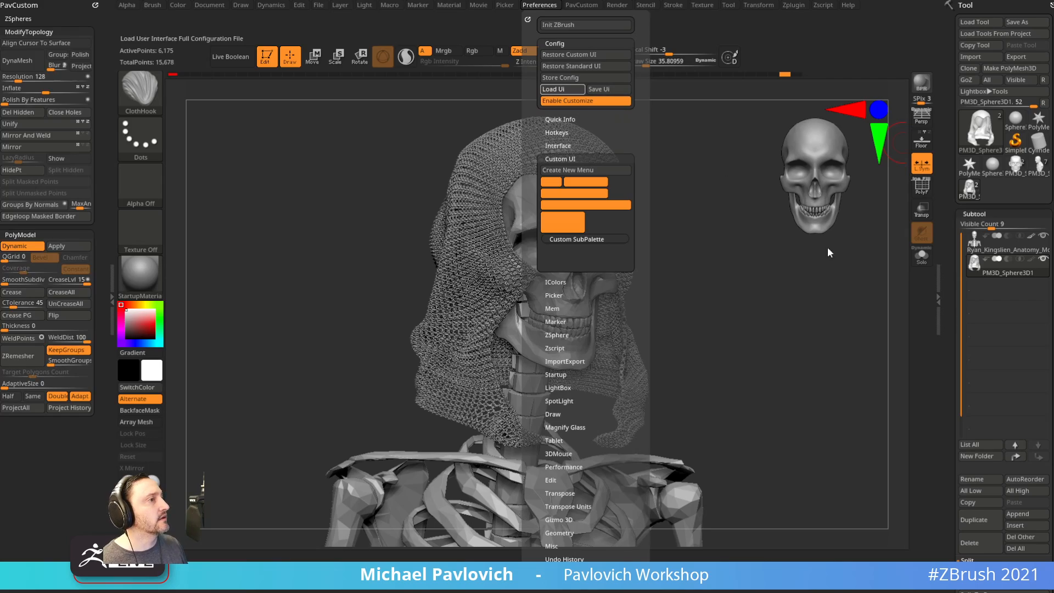
left_click(477, 324)
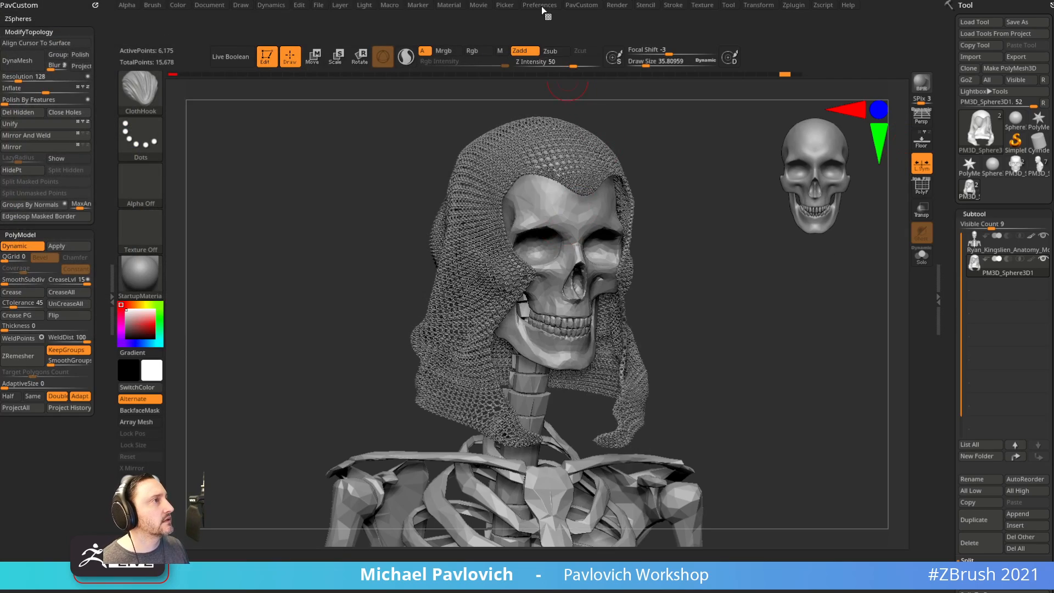
left_click(541, 5)
left_click(577, 102)
Change the hood's MicroPoly pattern from chain links to Knit02.
mouse_move(774, 320)
left_mouse_down("shift")
mouse_move(892, 289)
mouse_move(950, 202)
mouse_move(949, 148)
left_mouse_up("shift")
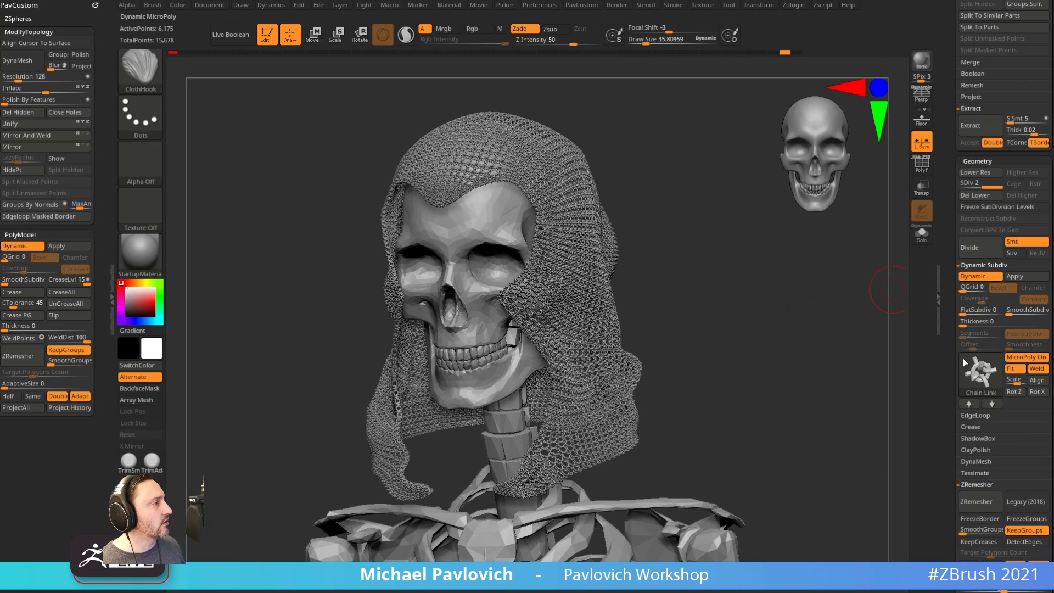
left_click(978, 381)
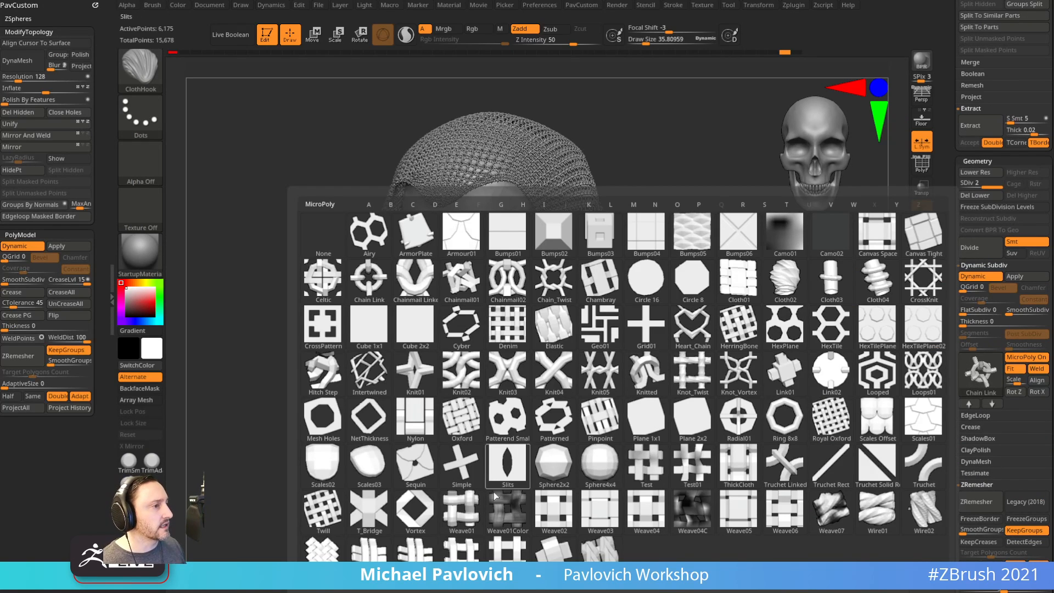
left_click(467, 368)
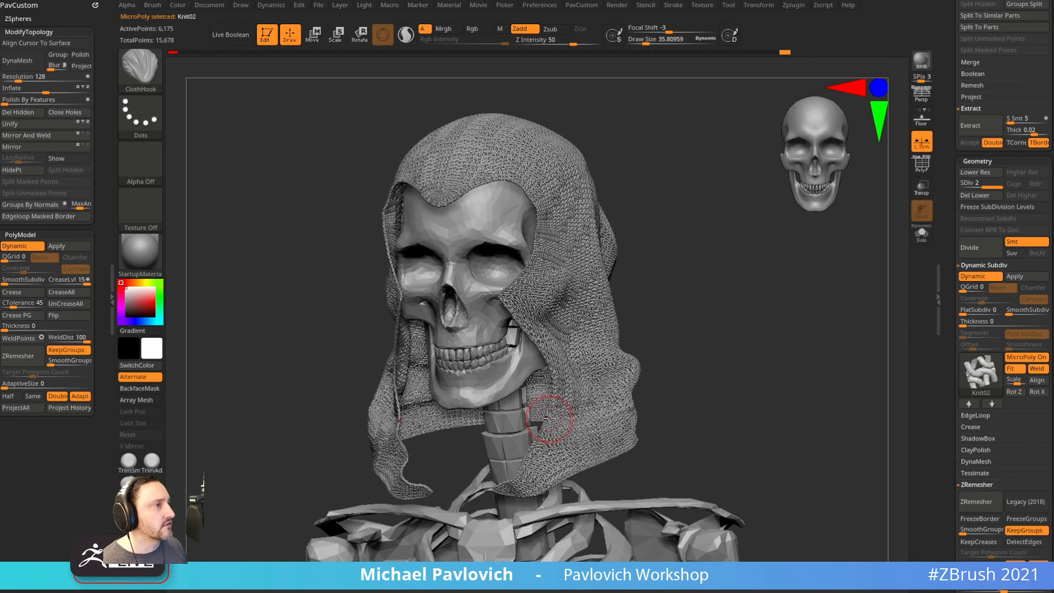
Lower the hood to subdivision level 1 and try a SmoothSubdiv of 1 on the knit pattern.
left_click(973, 185)
left_click_drag(873, 299, 774, 325)
left_click_drag(834, 299, 880, 287)
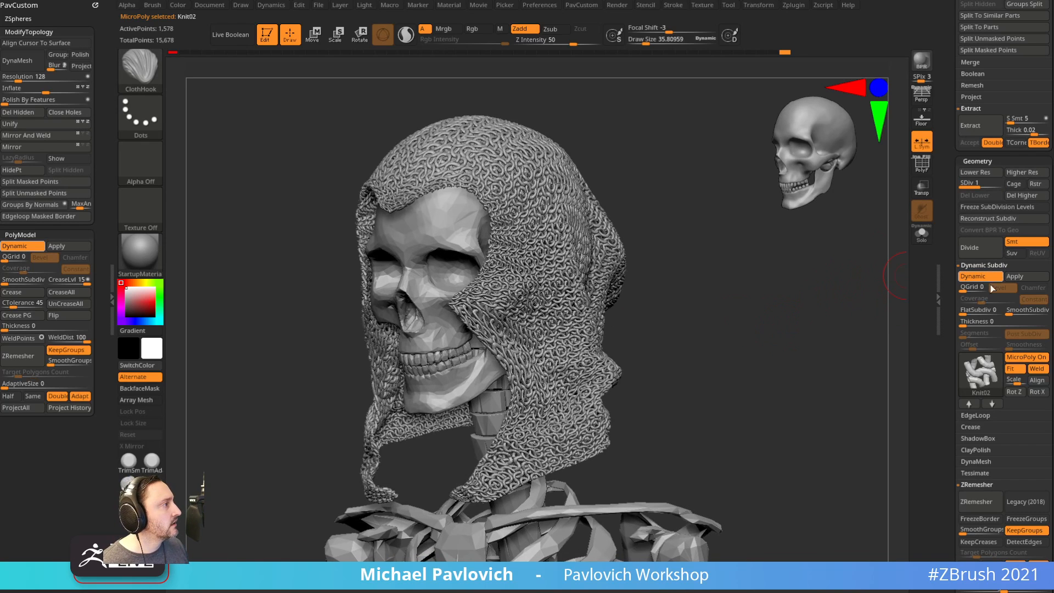
left_click_drag(1010, 312, 1012, 313)
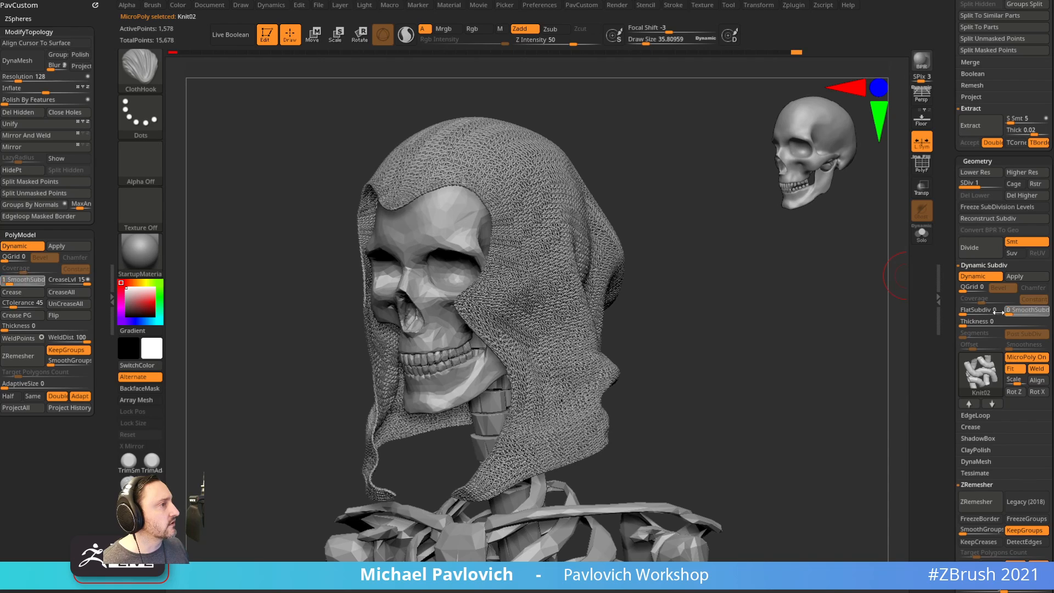
left_click_drag(811, 330, 860, 326)
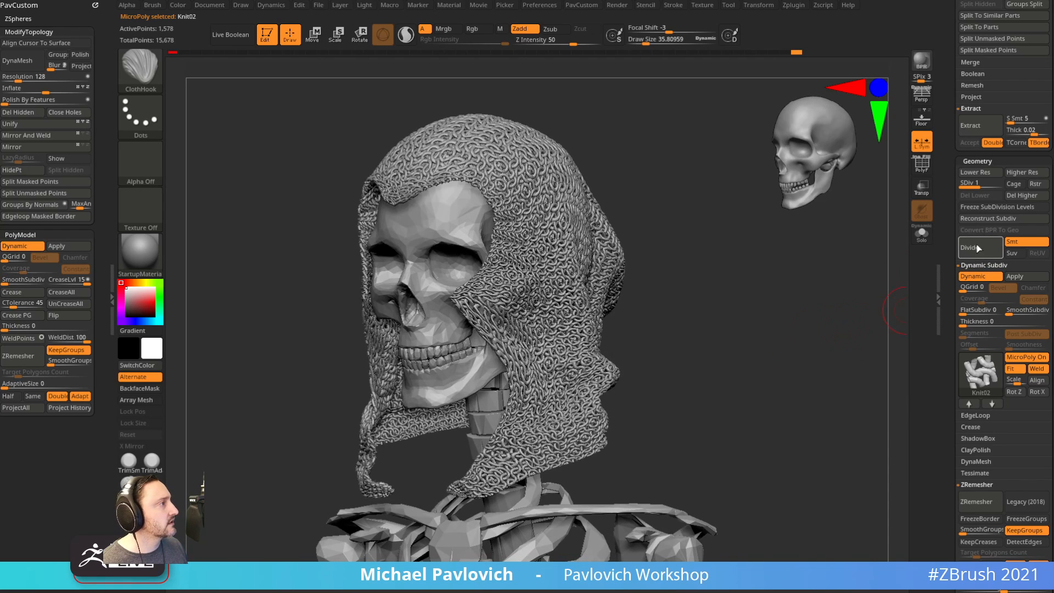
Browse the MicroPoly library, then switch to the browser and open ArtStation's ZBrush 2021 What's New intro video on YouTube.
left_click(971, 384)
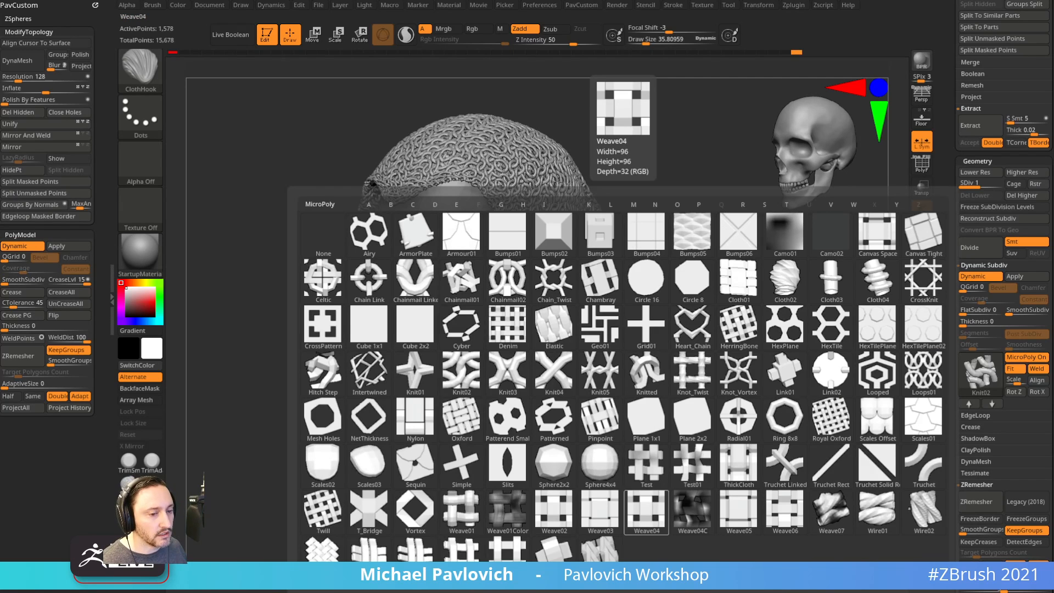
left_click_drag(0, 66, 770, 34)
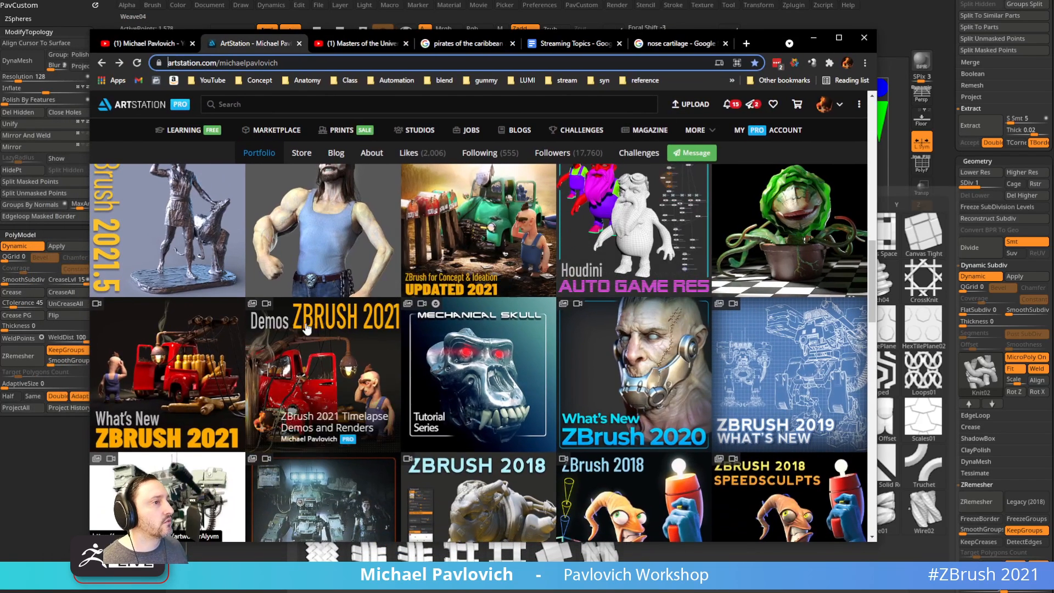
left_click(196, 337)
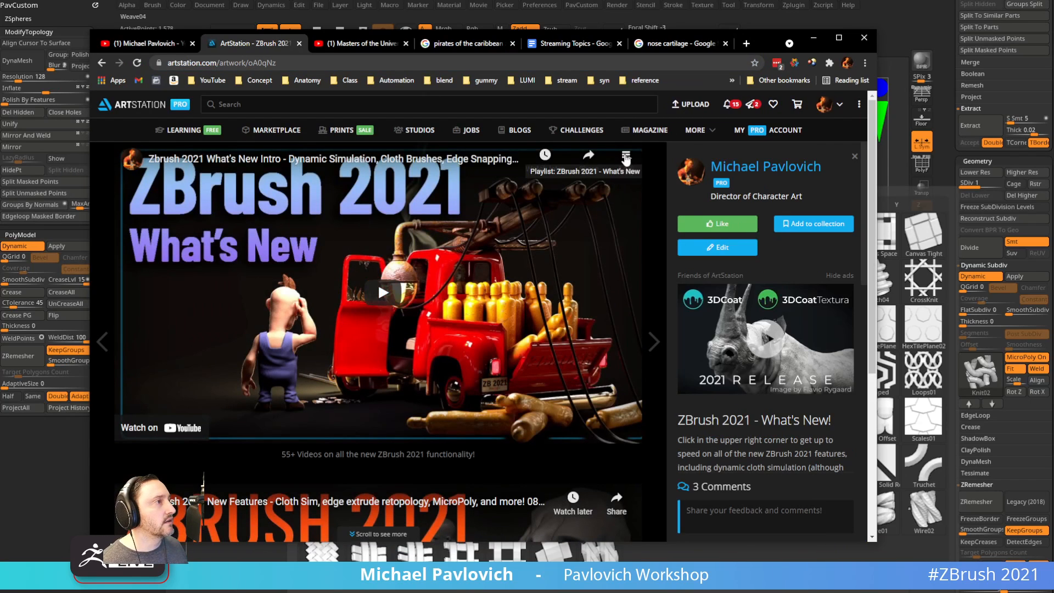
left_click(632, 158)
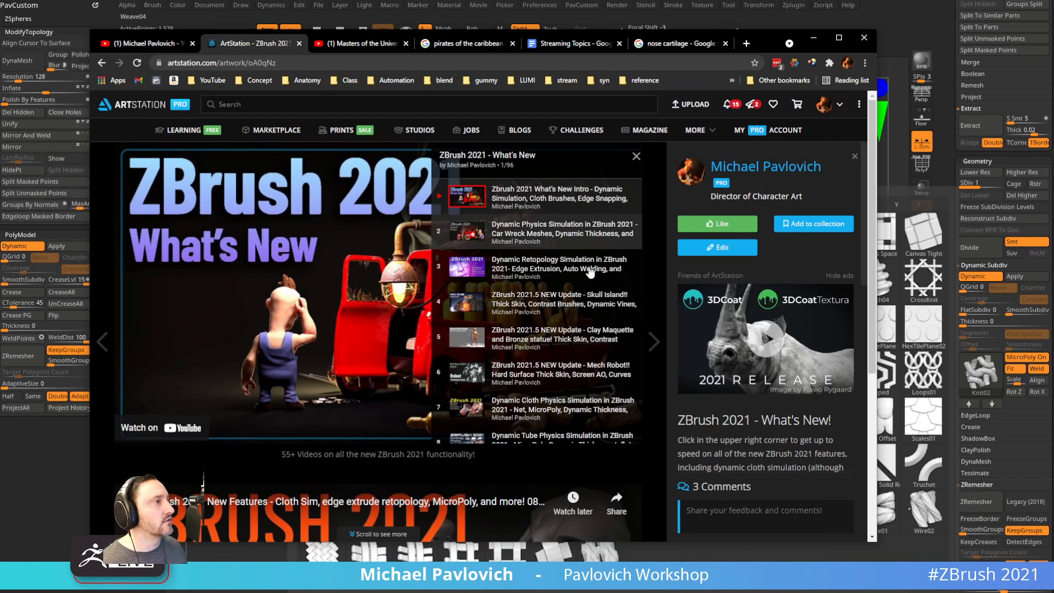
left_click(636, 157)
left_click(578, 241)
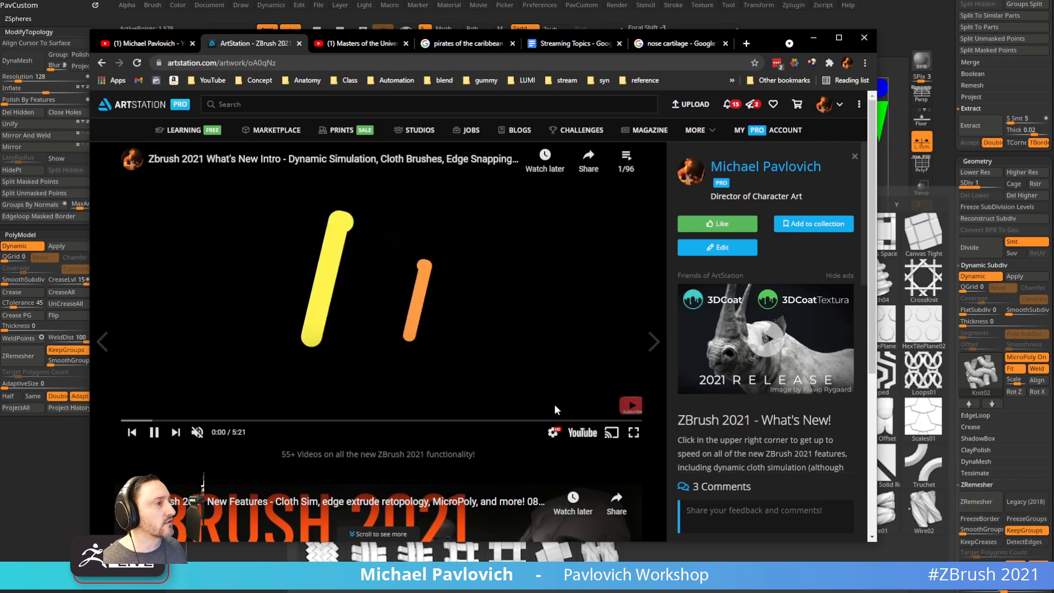
left_click(582, 433)
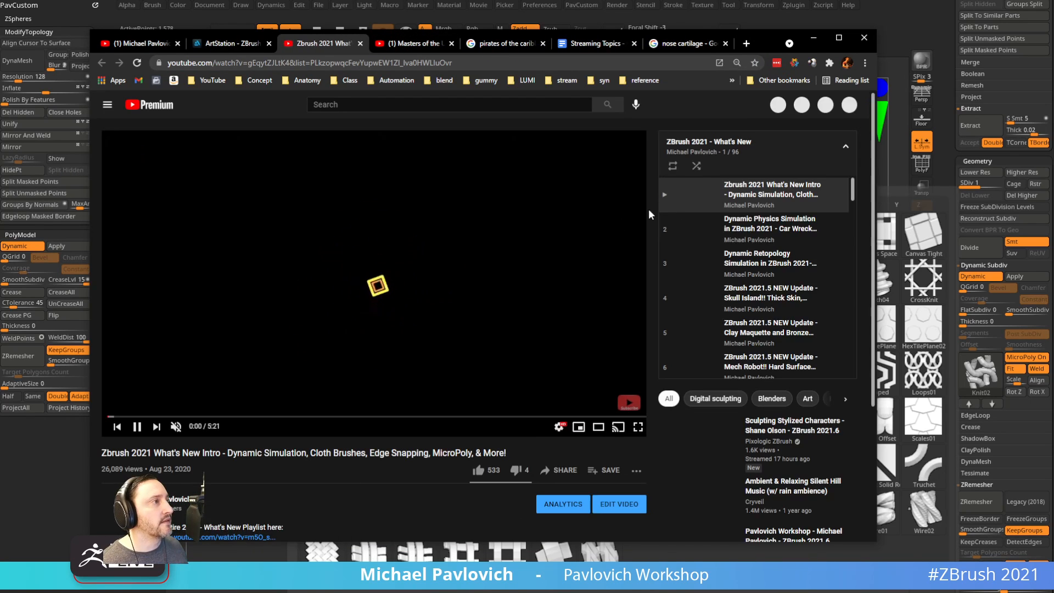
Search the YouTube playlist page for "micropo".
key("ctrl+f")
type("mi")
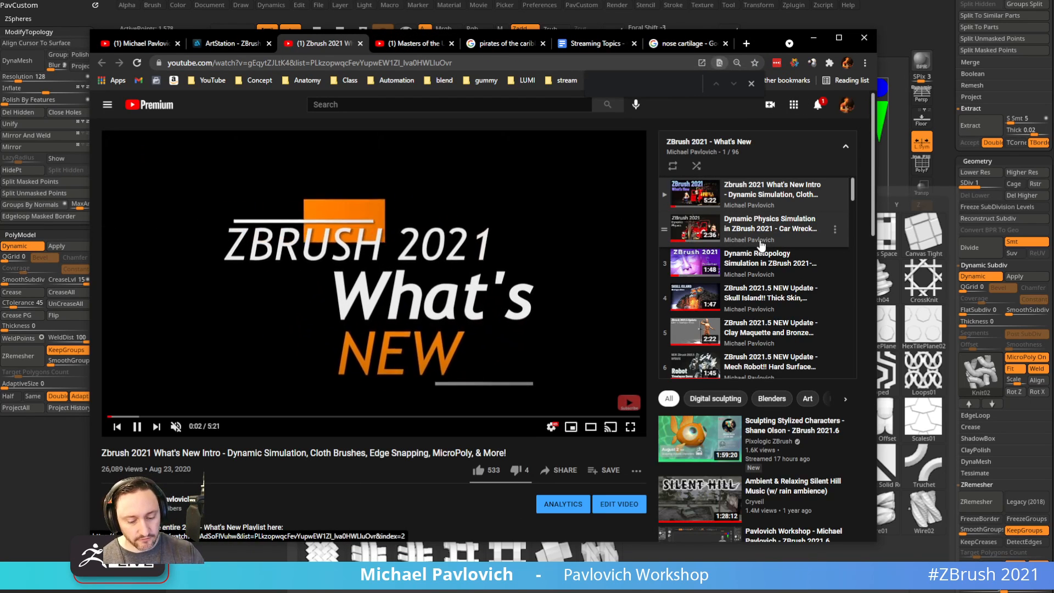
type("c")
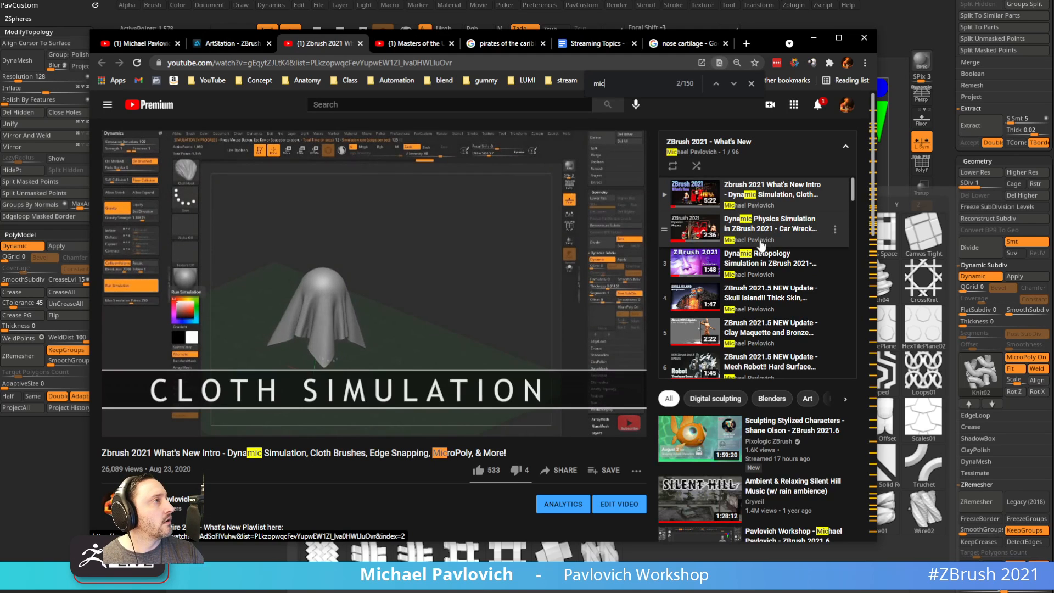
type("ropo")
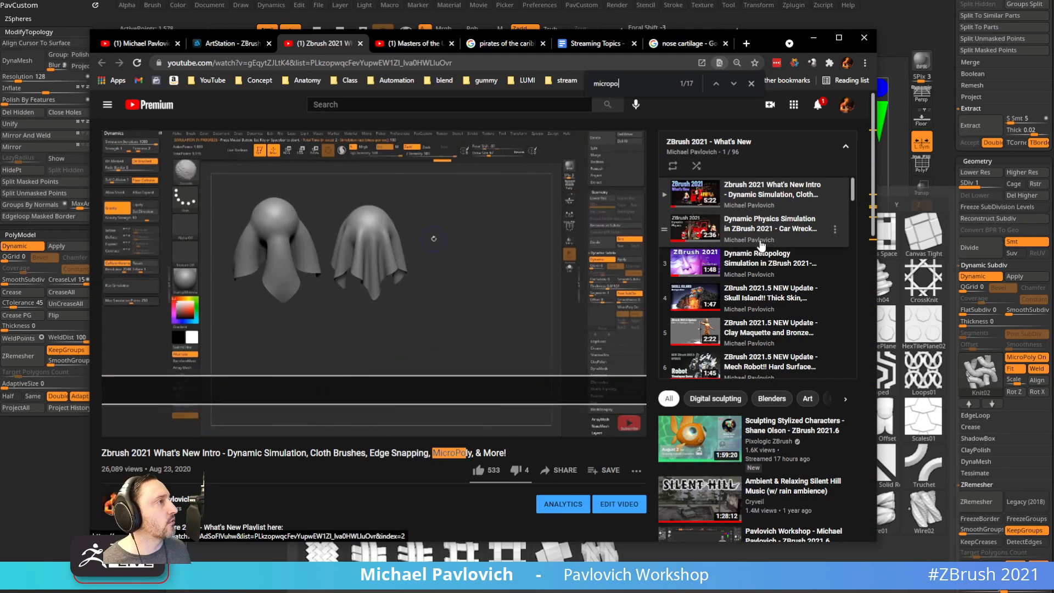
Step through the matches to find the MicroPoly videos in the What's New playlist, and return to ZBrush.
left_click(734, 84)
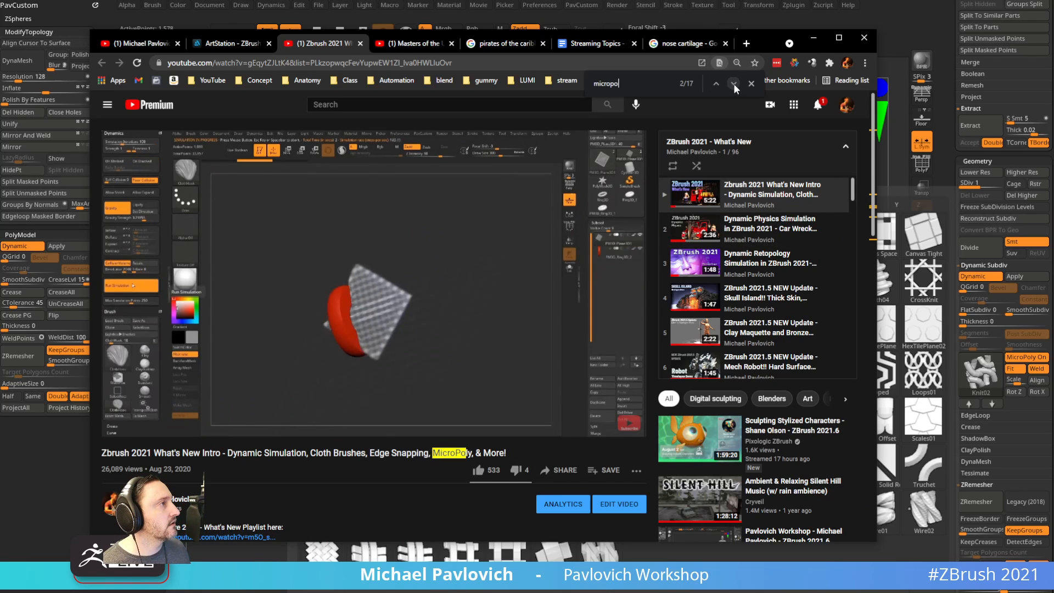
left_click(733, 84)
left_click(734, 83)
left_click(733, 83)
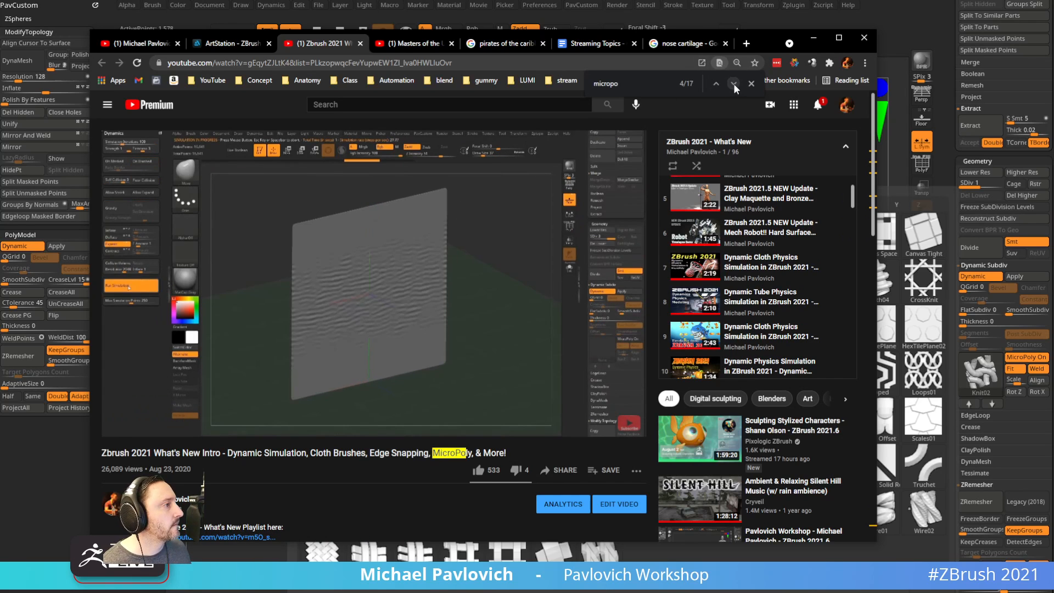
left_click(734, 83)
left_click(733, 84)
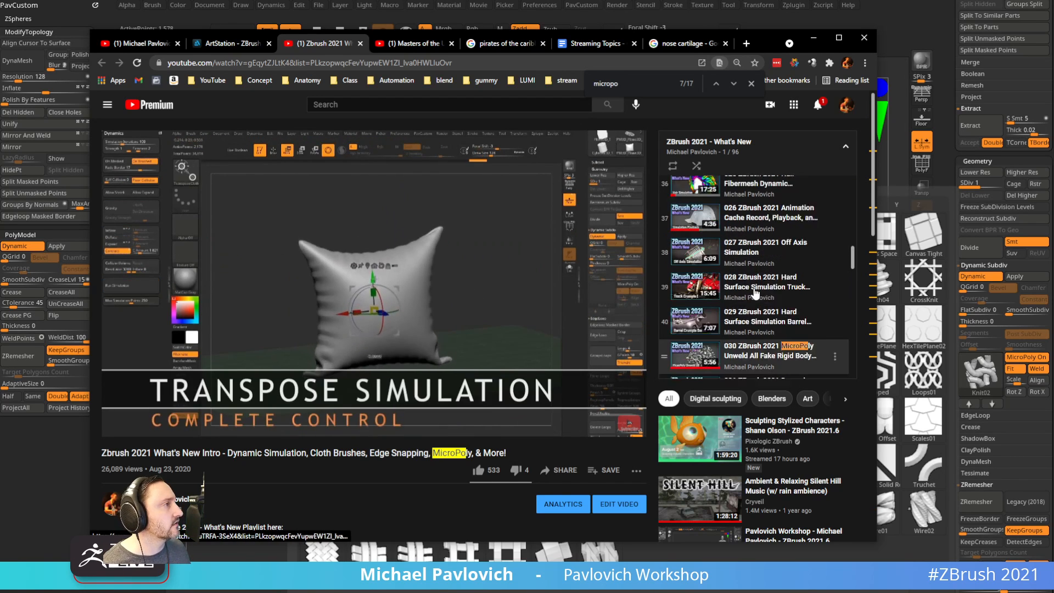
scroll(714, 261, "up", 2)
scroll(710, 255, "down", 2)
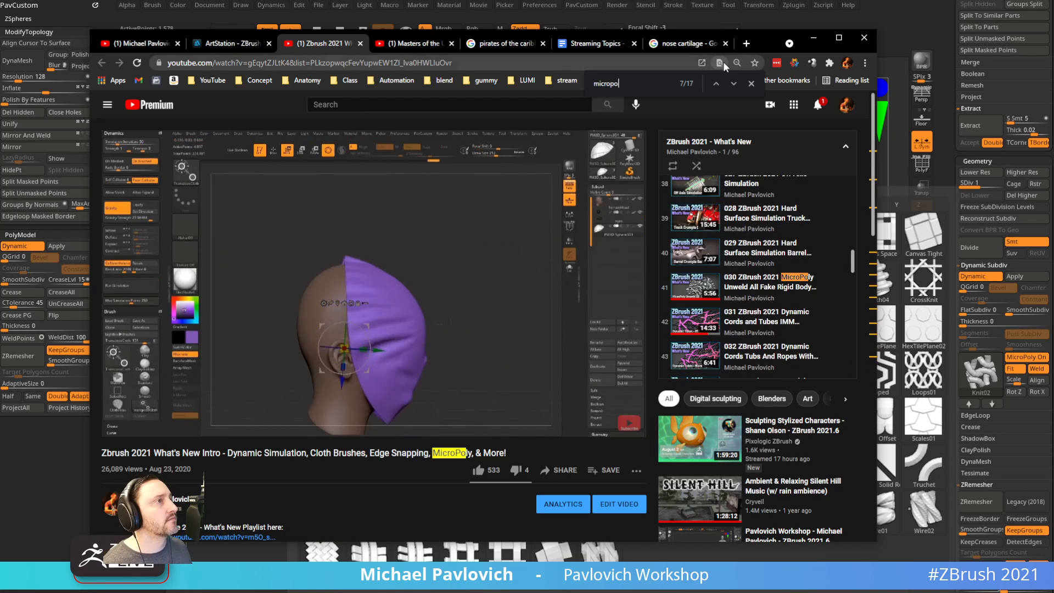
left_click_drag(767, 41, 769, 592)
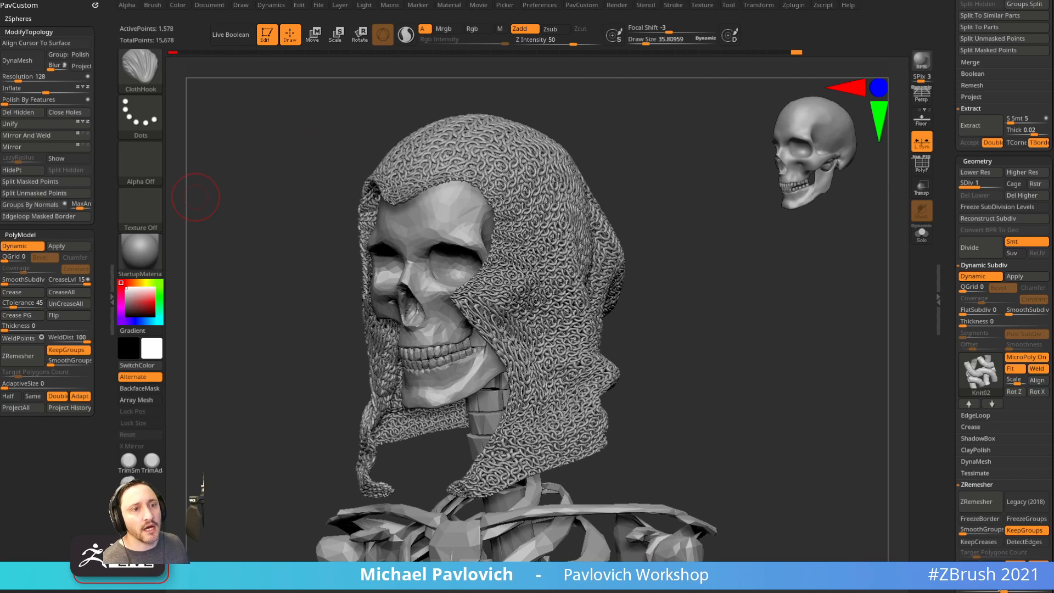
Switch to the browser, open the ZBrush 2020 What's New playlist from the channel's playlists page, and return to ZBrush.
left_click_drag(626, 345, 745, 324)
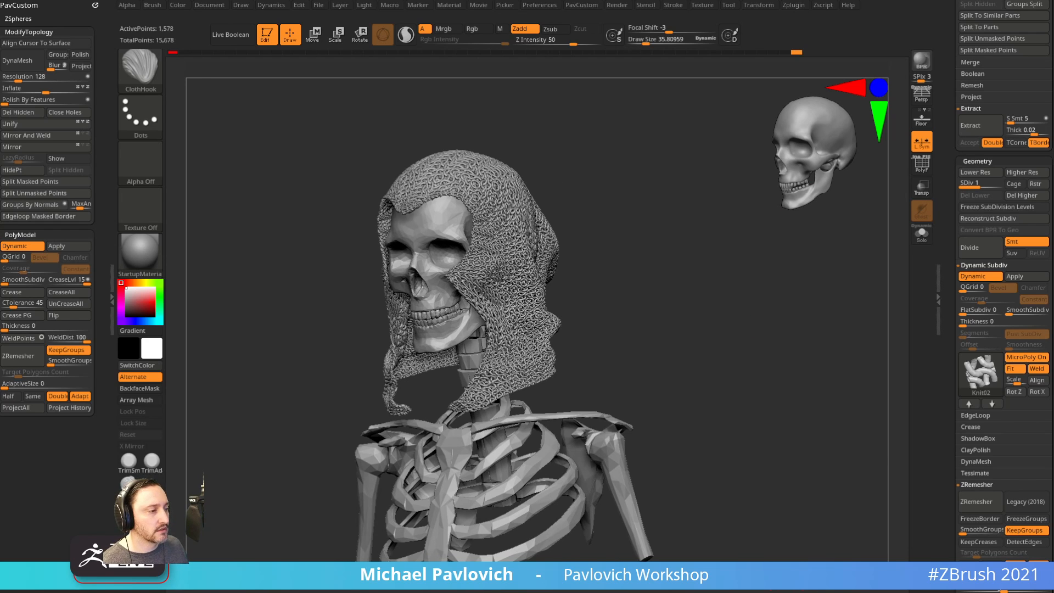
left_click_drag(774, 125, 733, 96)
left_click(133, 131)
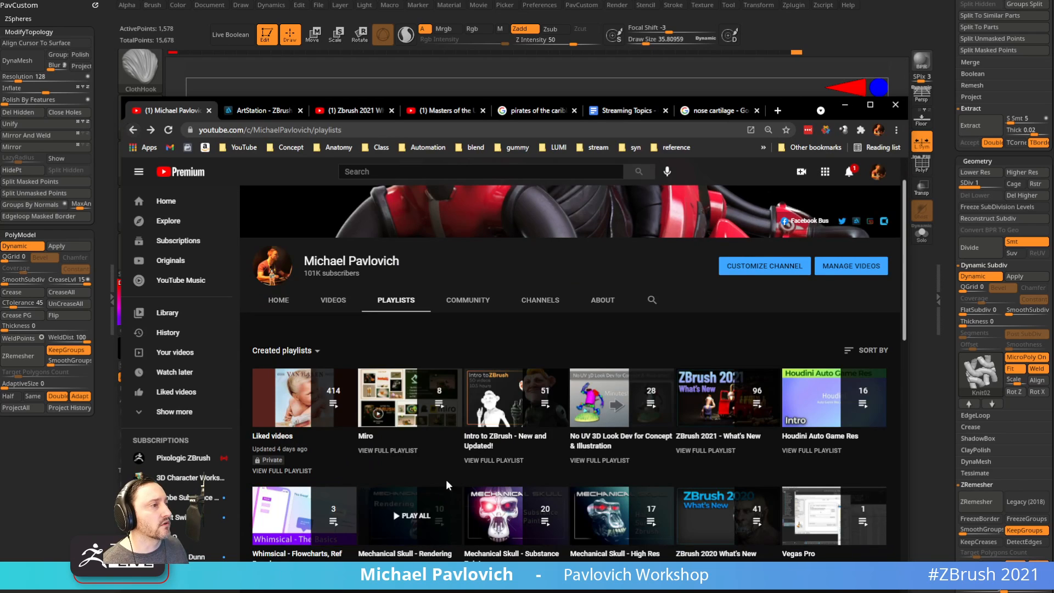
scroll(446, 480, "down", 6)
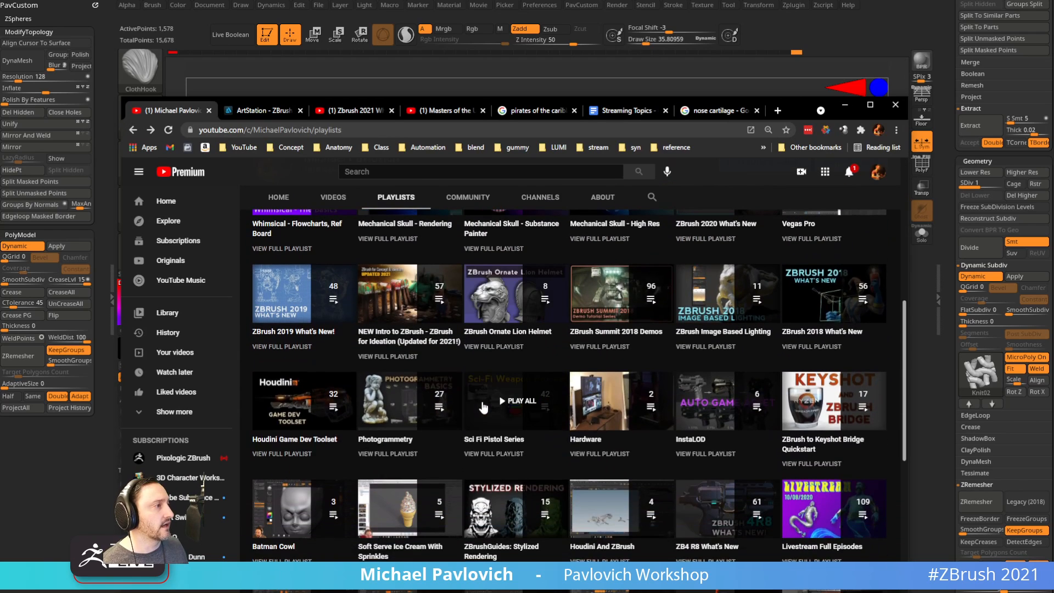
scroll(483, 406, "up", 3)
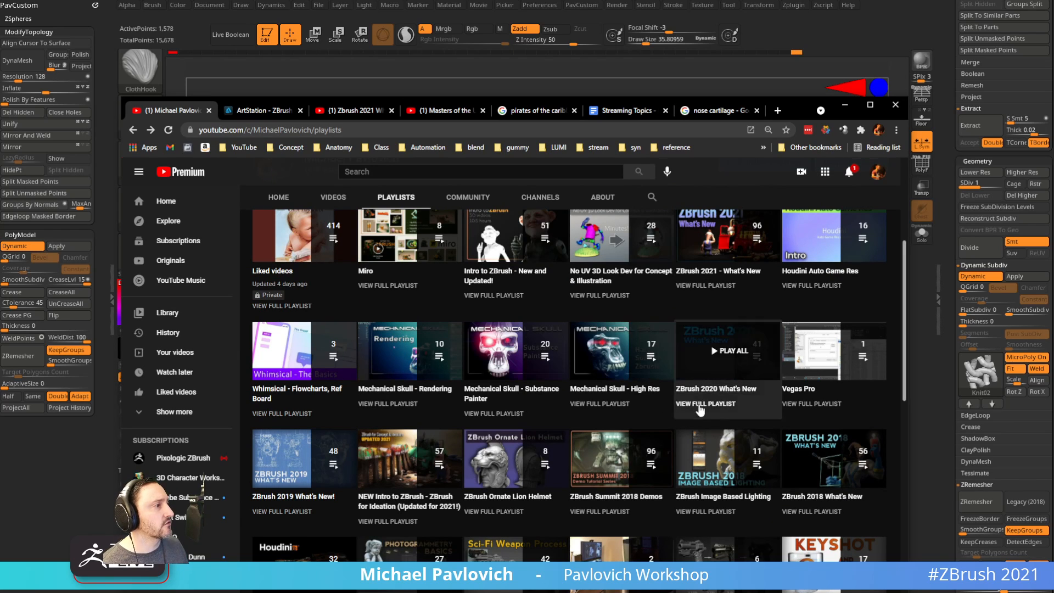
left_click(696, 407)
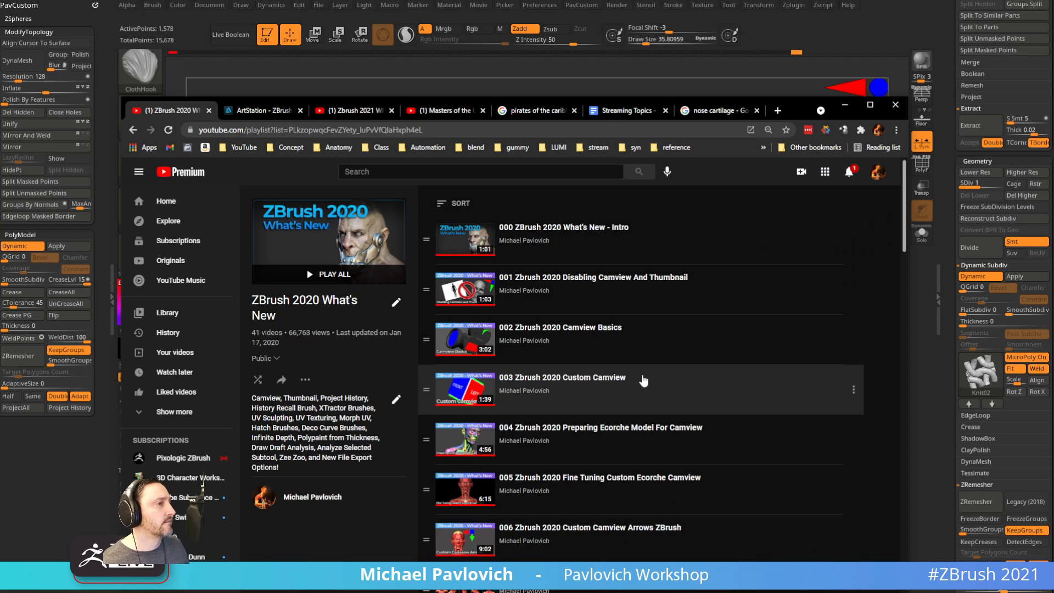
left_click(567, 132)
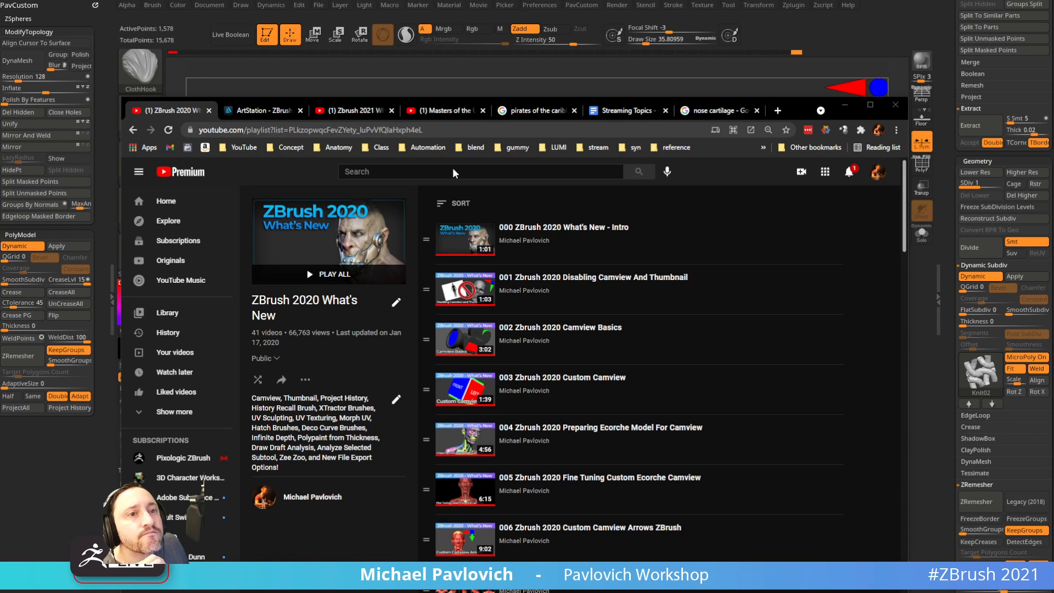
left_click_drag(799, 112, 800, 0)
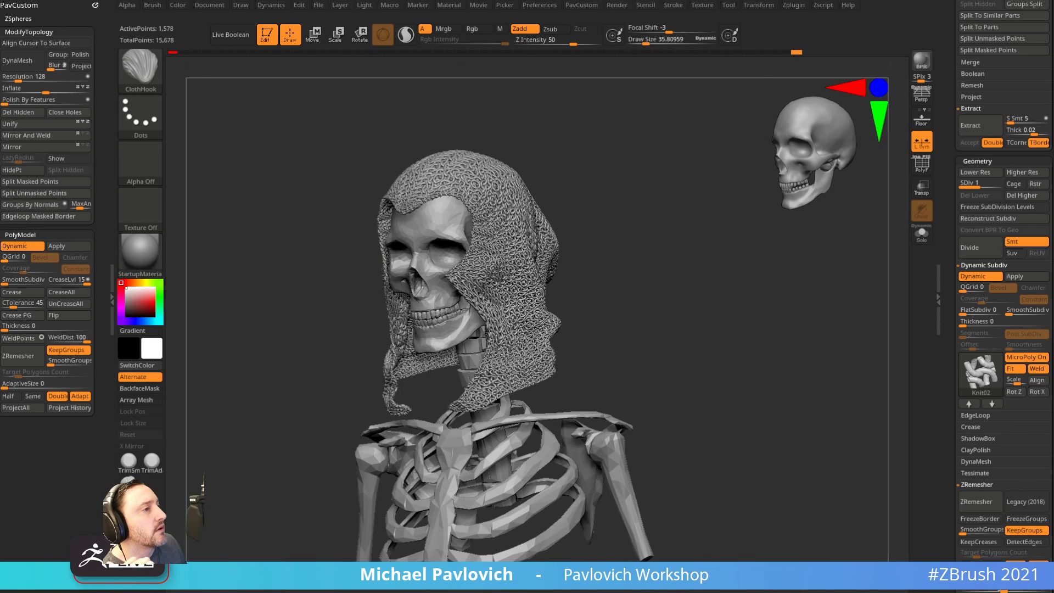
Change the hood's MicroPoly pattern to Weave01 and face the skeleton from the front.
left_click_drag(736, 336, 754, 311)
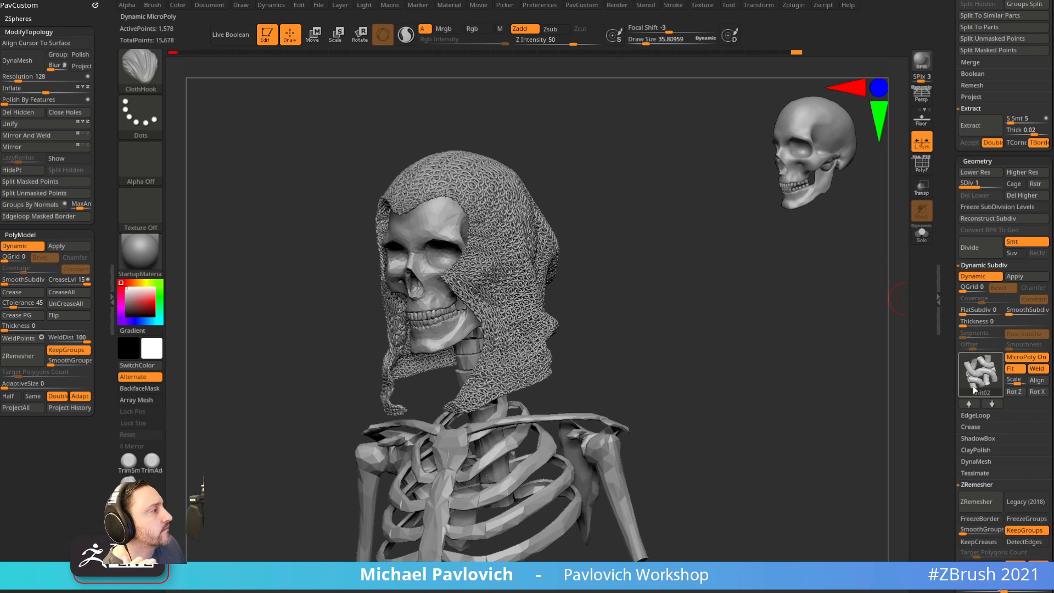
left_click(975, 384)
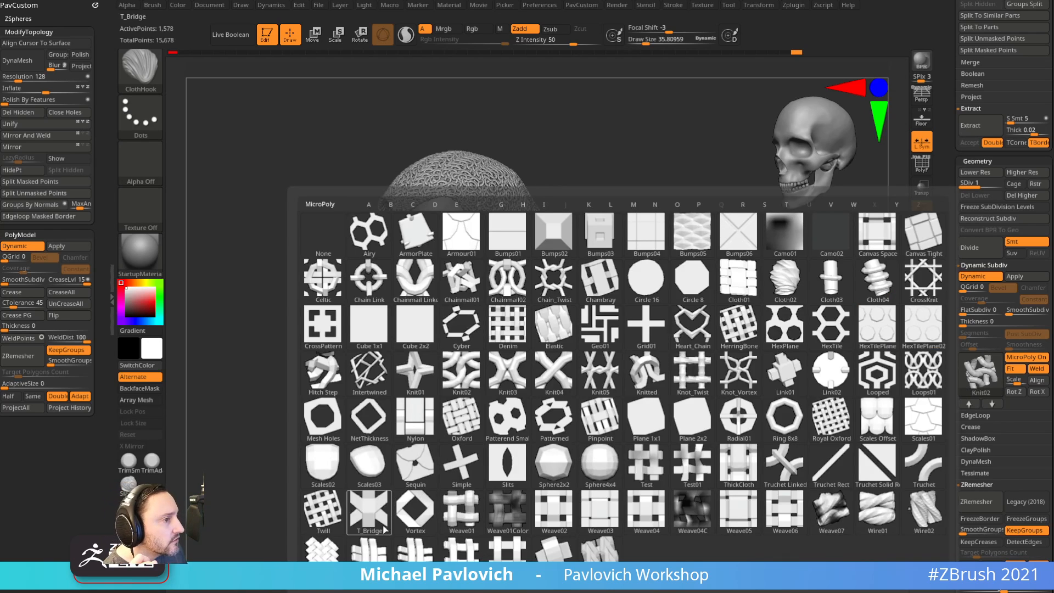
left_click(462, 511)
mouse_move(692, 357)
left_mouse_down()
mouse_move(737, 361)
mouse_move(709, 349)
left_mouse_up()
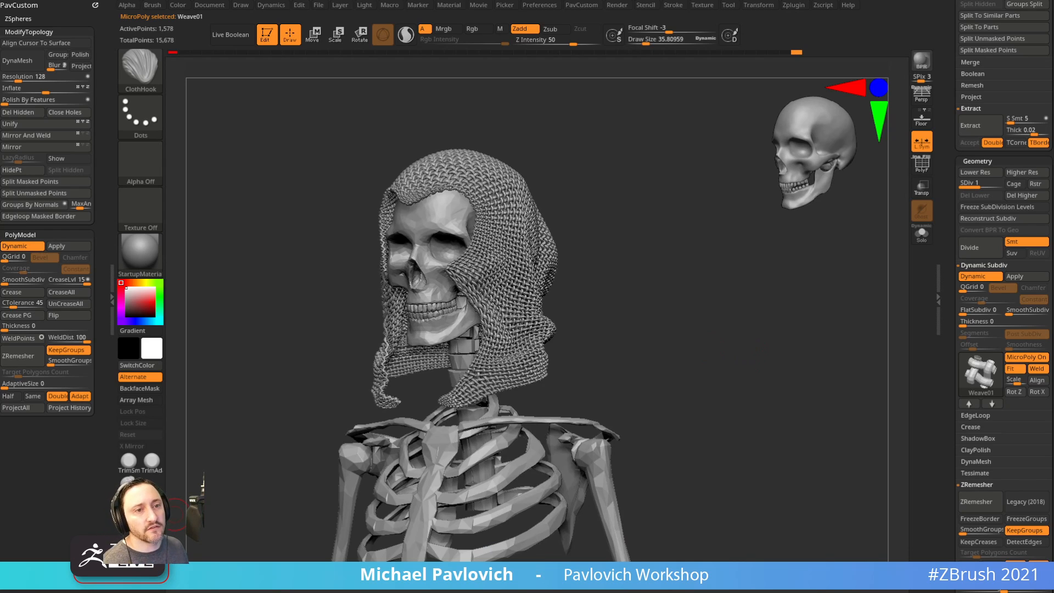
left_click_drag(649, 178, 603, 158, "shift")
Create a new blank document in place of the current canvas.
left_click(212, 6)
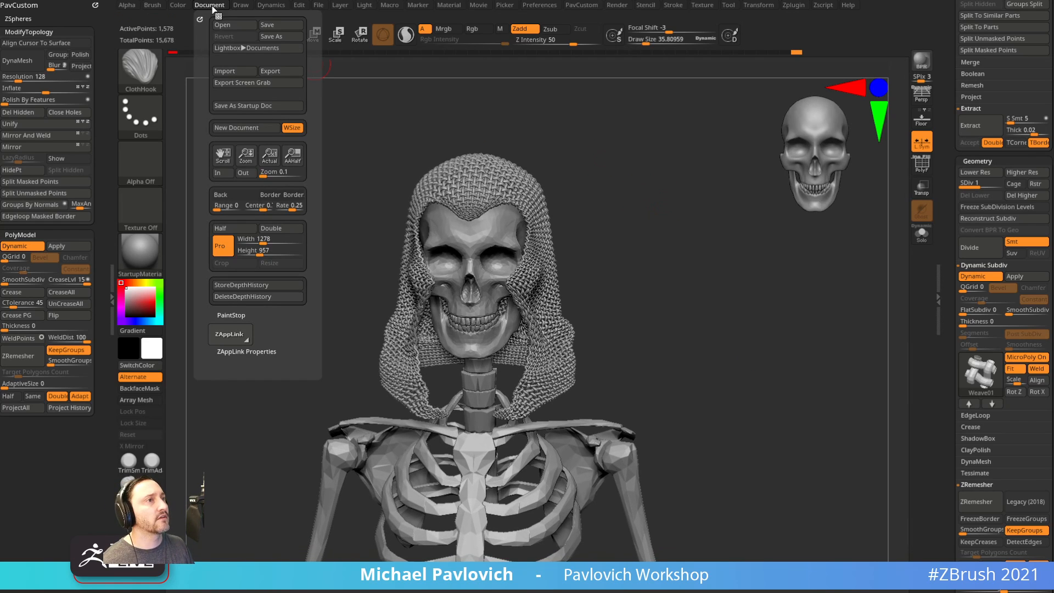
left_click(252, 127)
left_click(503, 279)
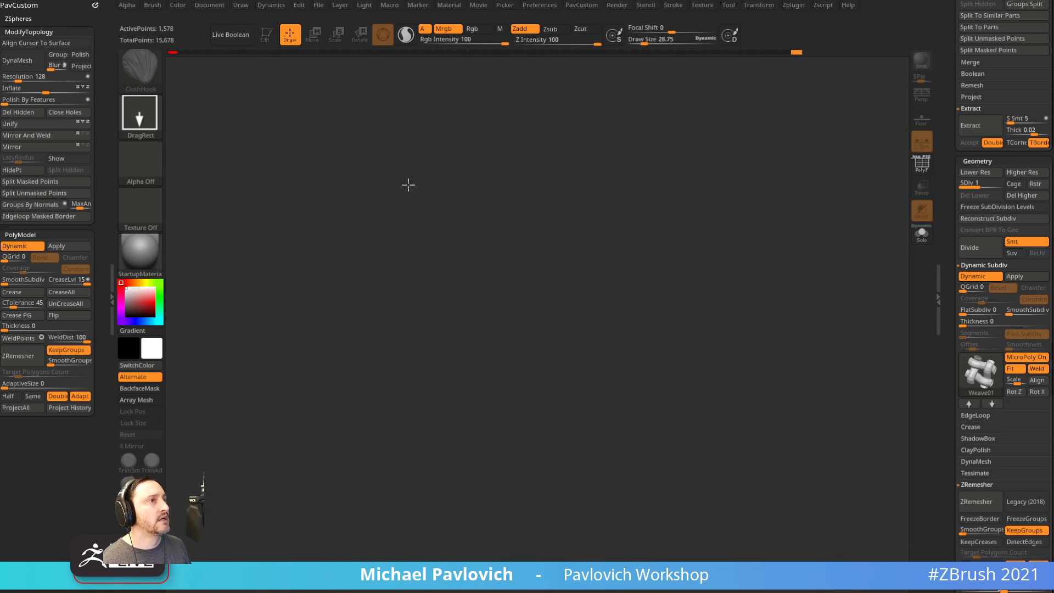
left_click(208, 7)
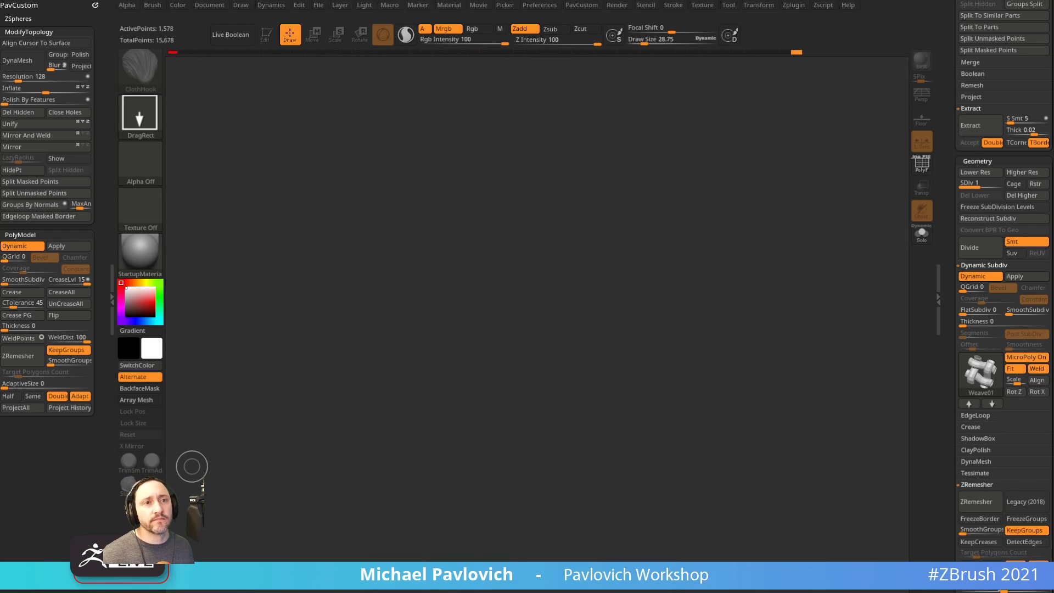
Browse the LightBox projects and examine the ZProjects folder in the ZBrush 2021 installation directory.
key("comma")
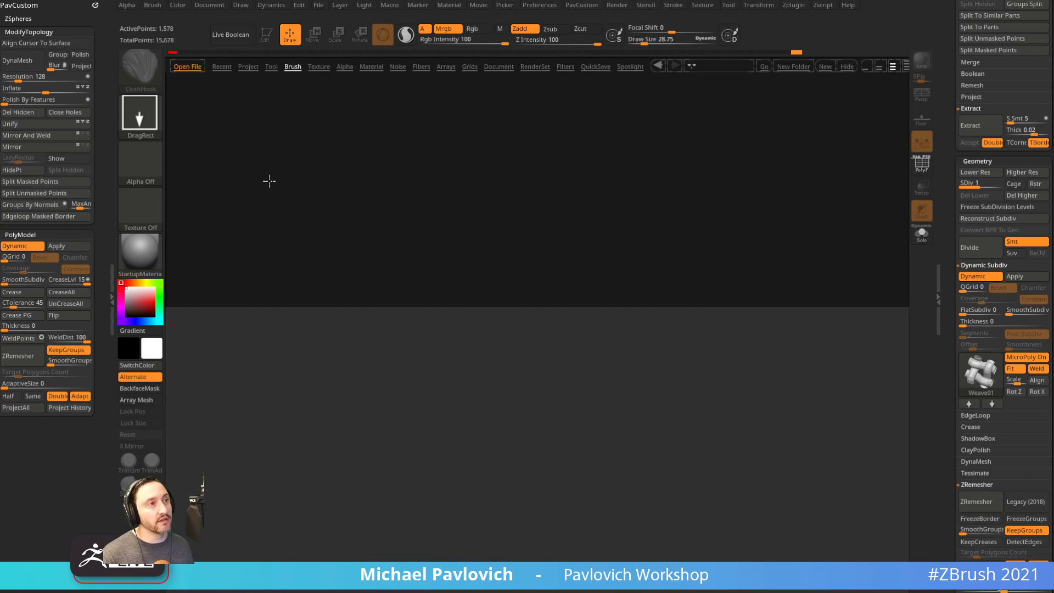
left_click(250, 67)
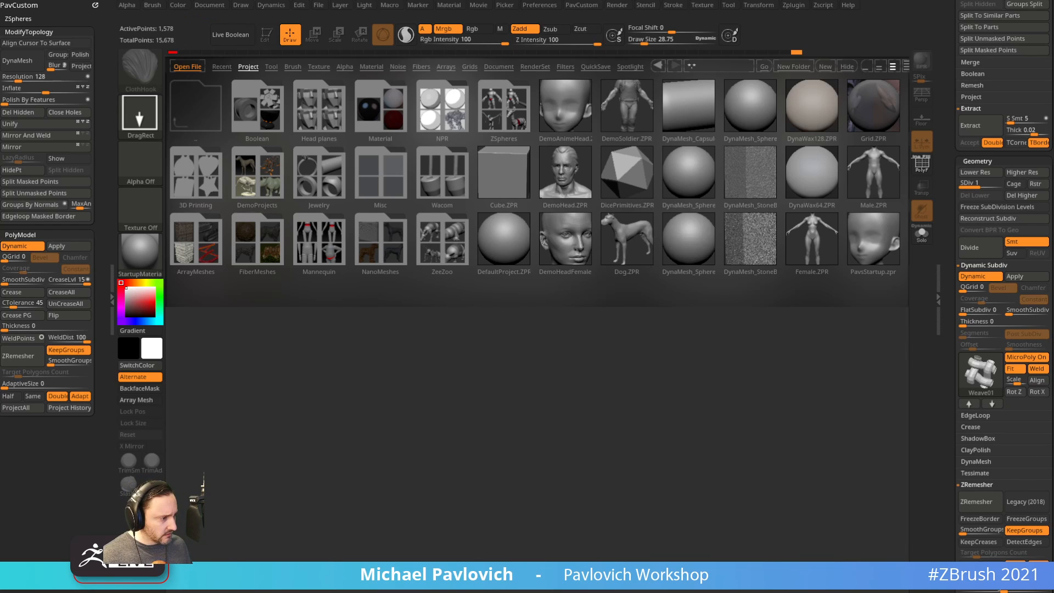
left_click_drag(426, 592, 460, 48)
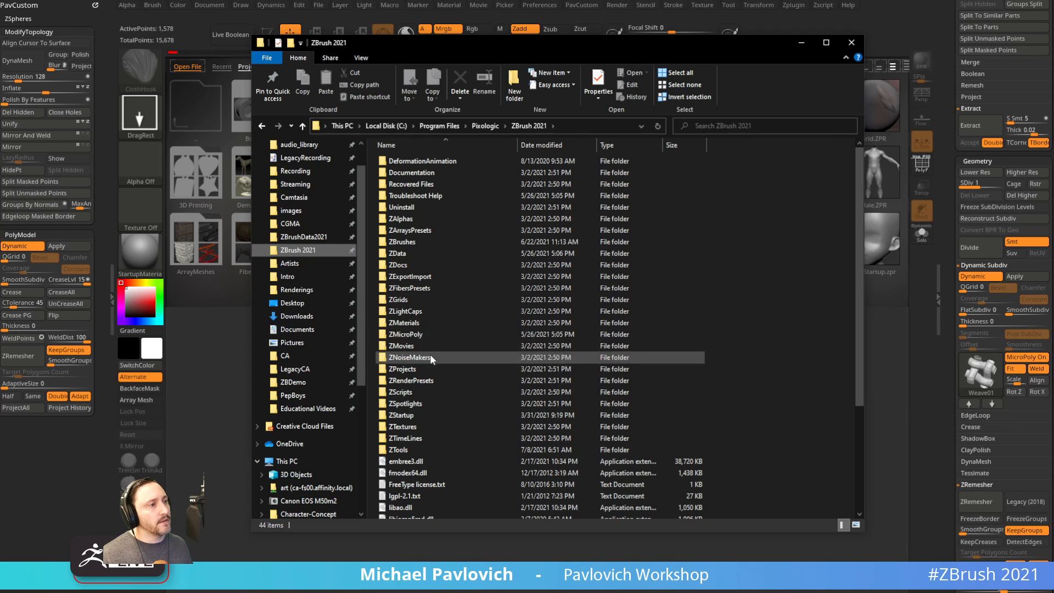
double_click(430, 369)
scroll(462, 339, "down", 3)
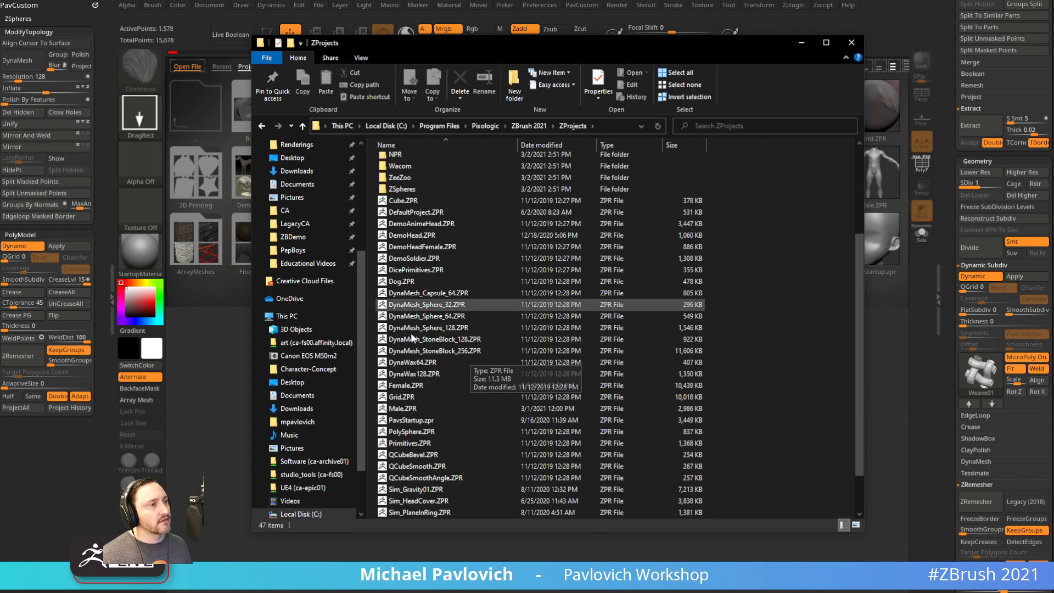
left_click_drag(582, 48, 571, 592)
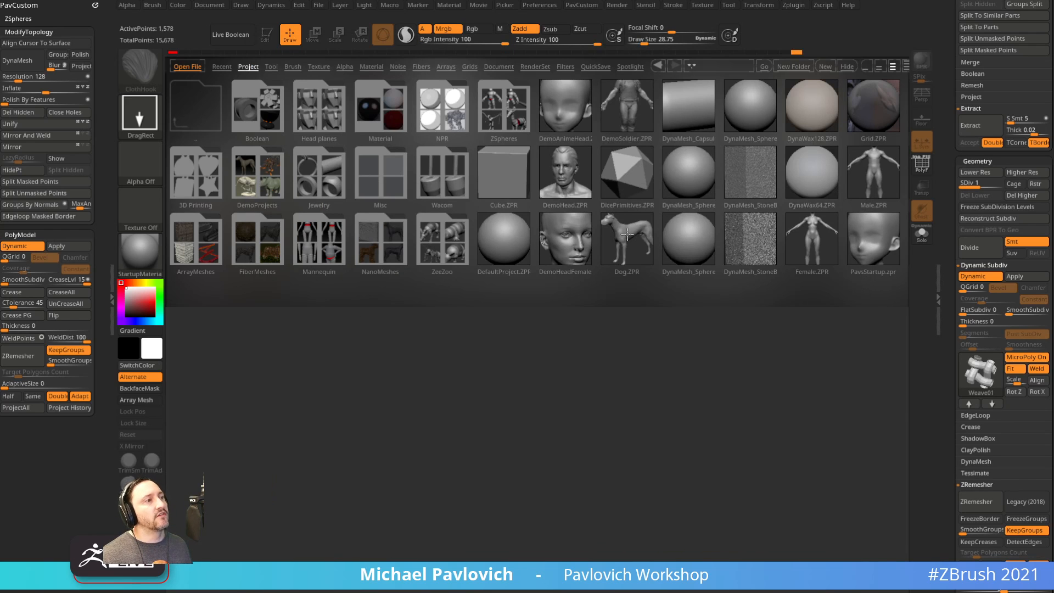
left_click_drag(627, 235, 433, 236)
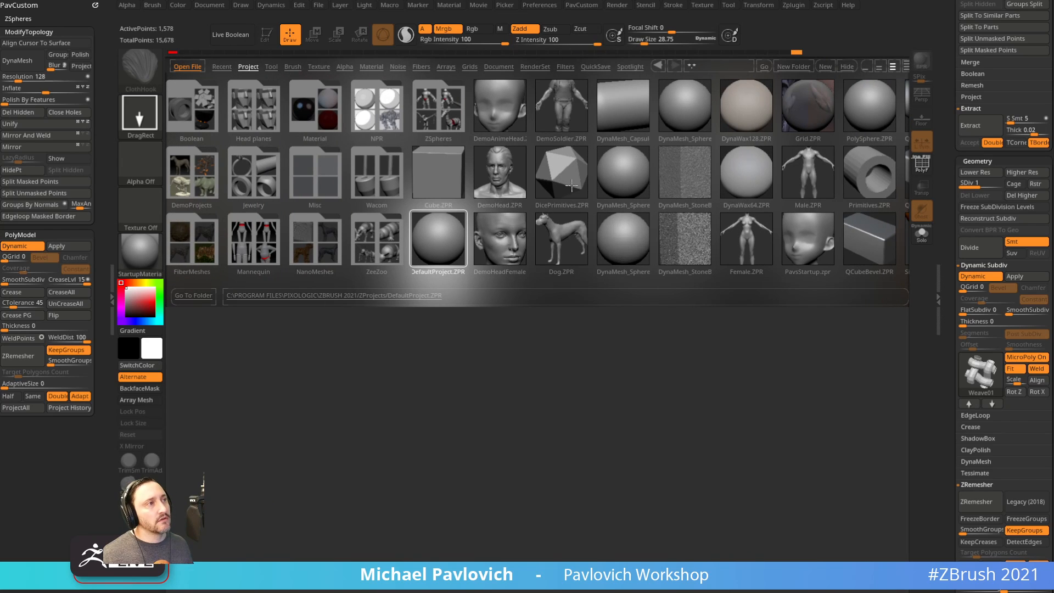
key("comma")
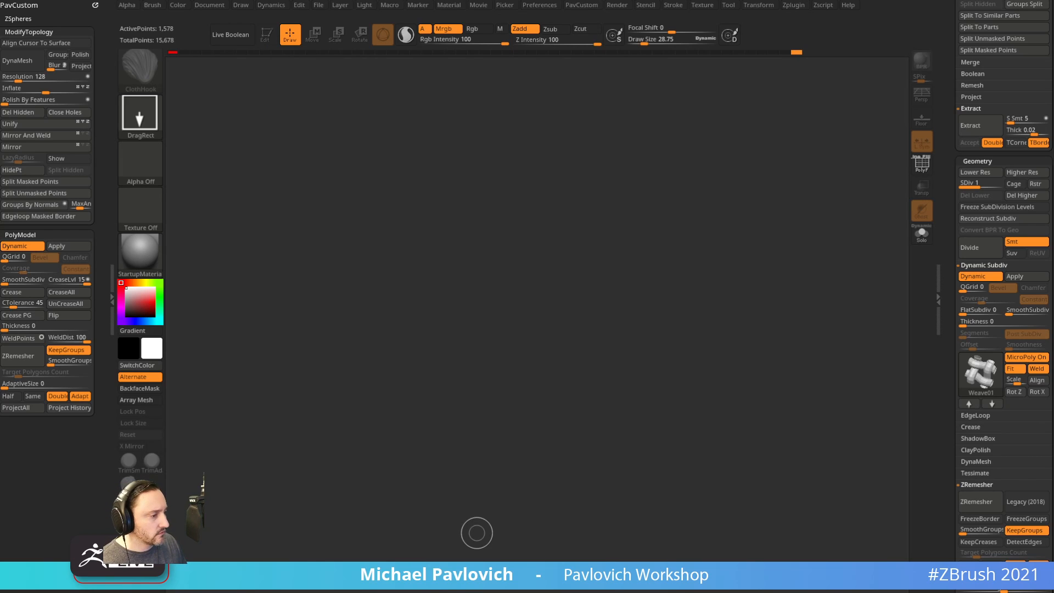
Switch to the browser, open video 030 on MicroPoly Unweld All from the ZBrush 2021 playlist, and look through the earlier videos.
key("alt+Tab")
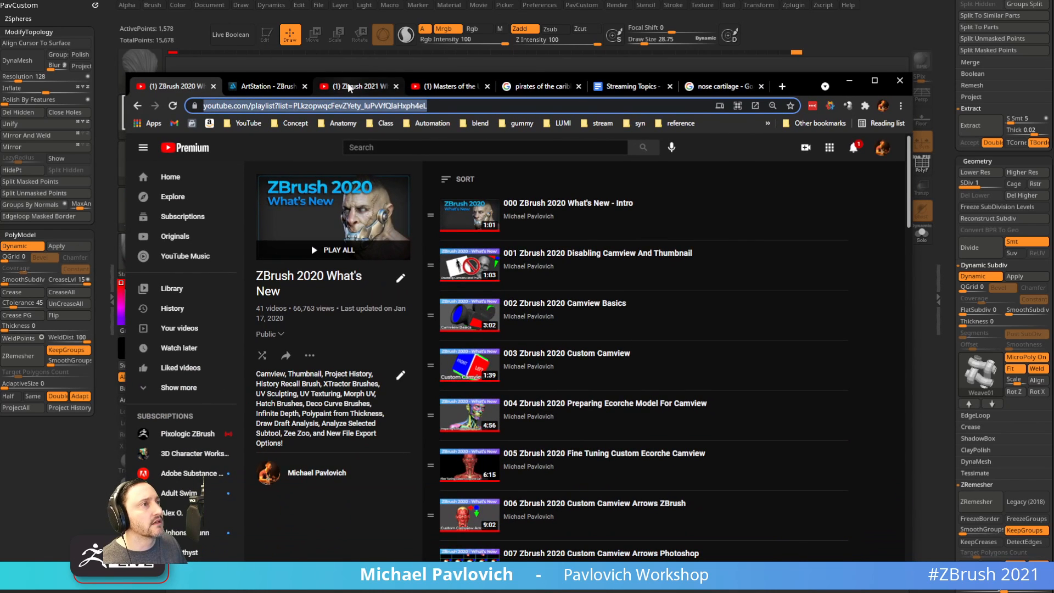
left_click(349, 87)
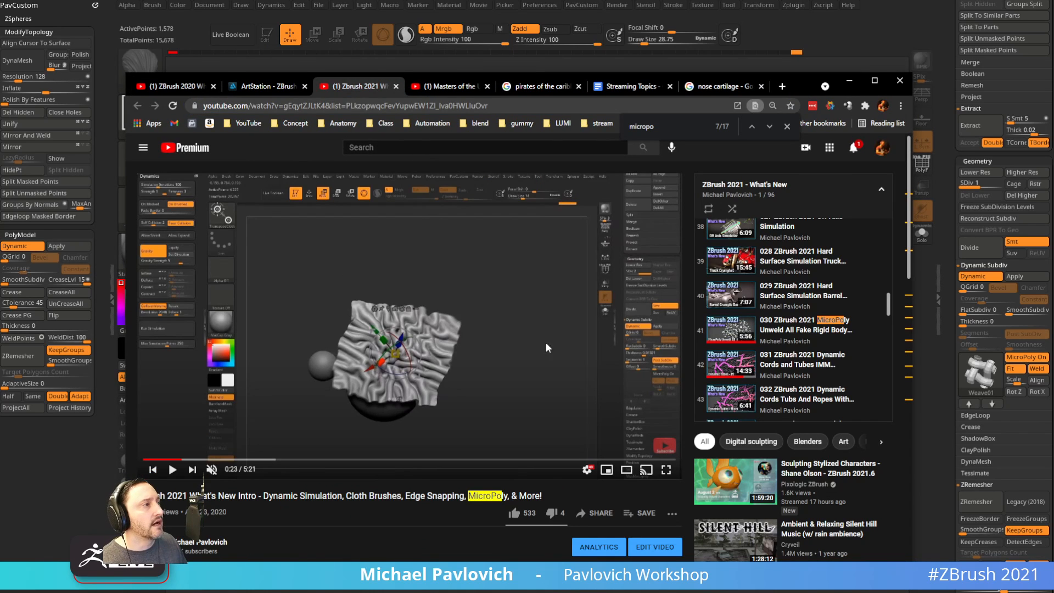
left_click(794, 329)
scroll(806, 319, "up", 6)
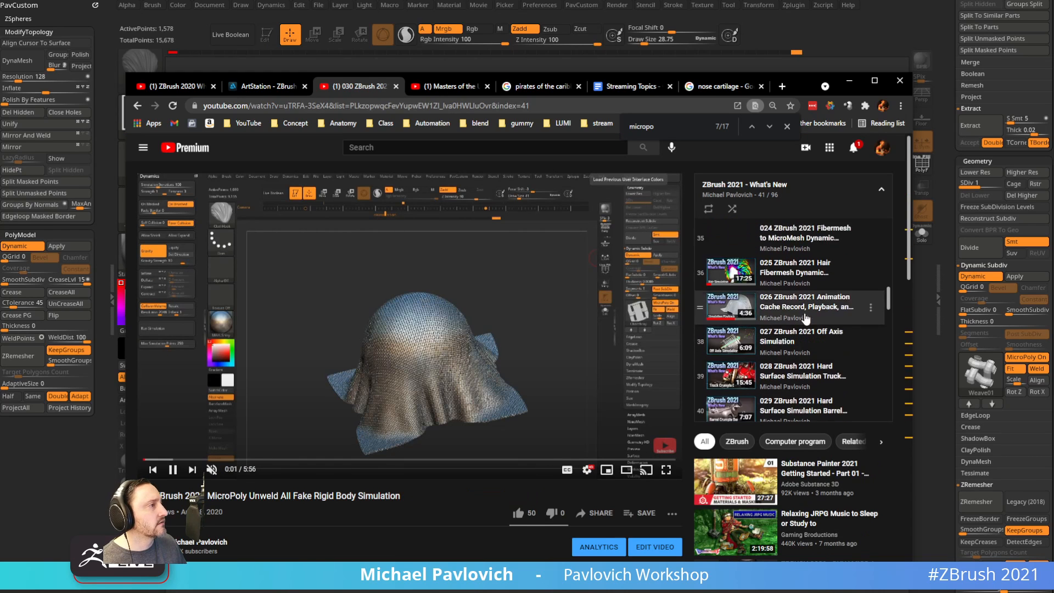
scroll(805, 319, "up", 5)
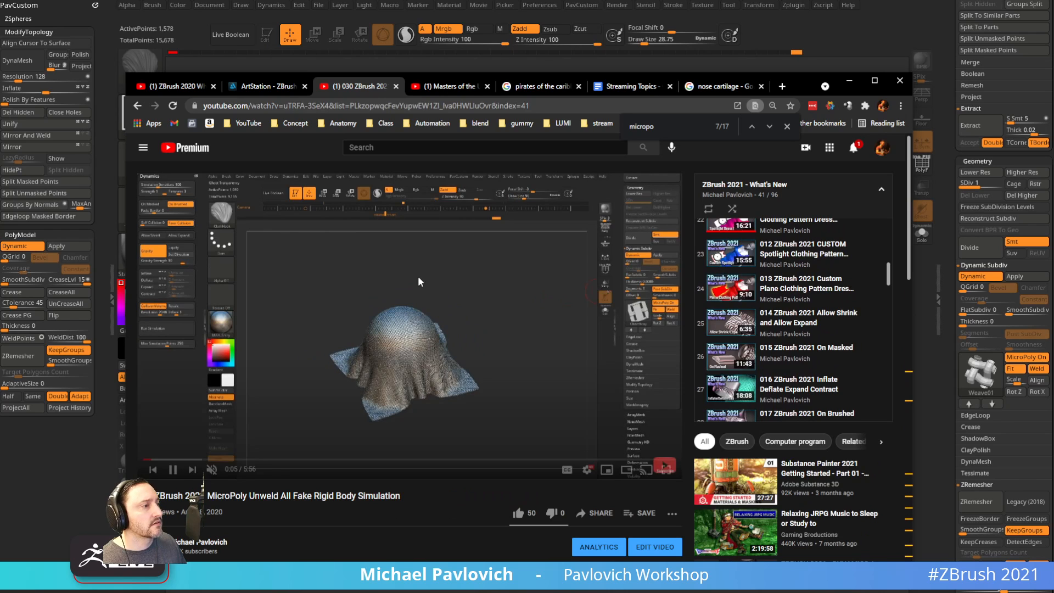
Return to the channel's playlists page and open the full ZBrush 2021 - What's New playlist.
left_click(250, 124)
left_click(255, 190)
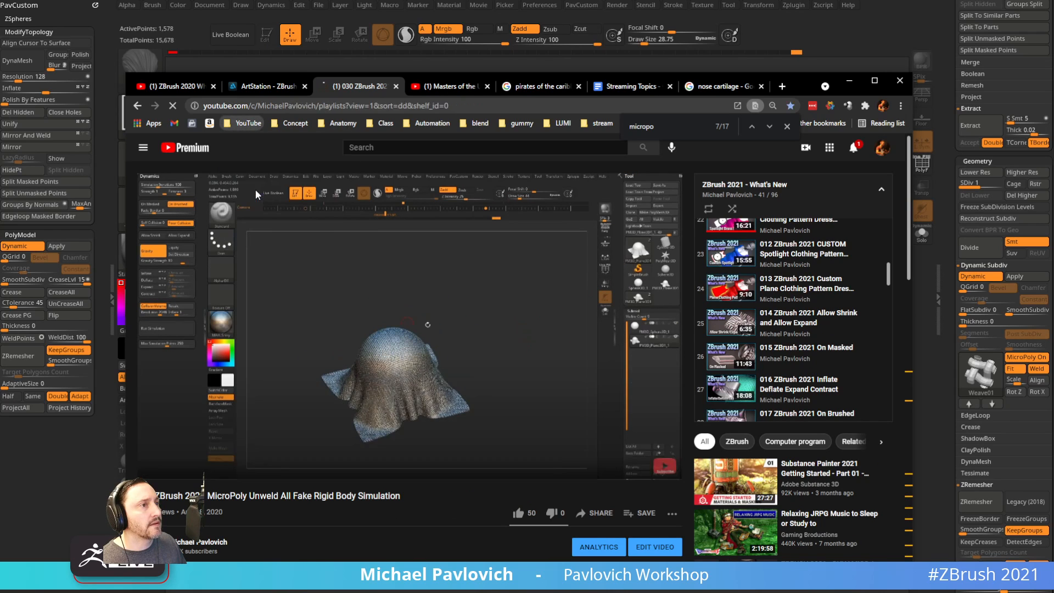
scroll(505, 367, "down", 2)
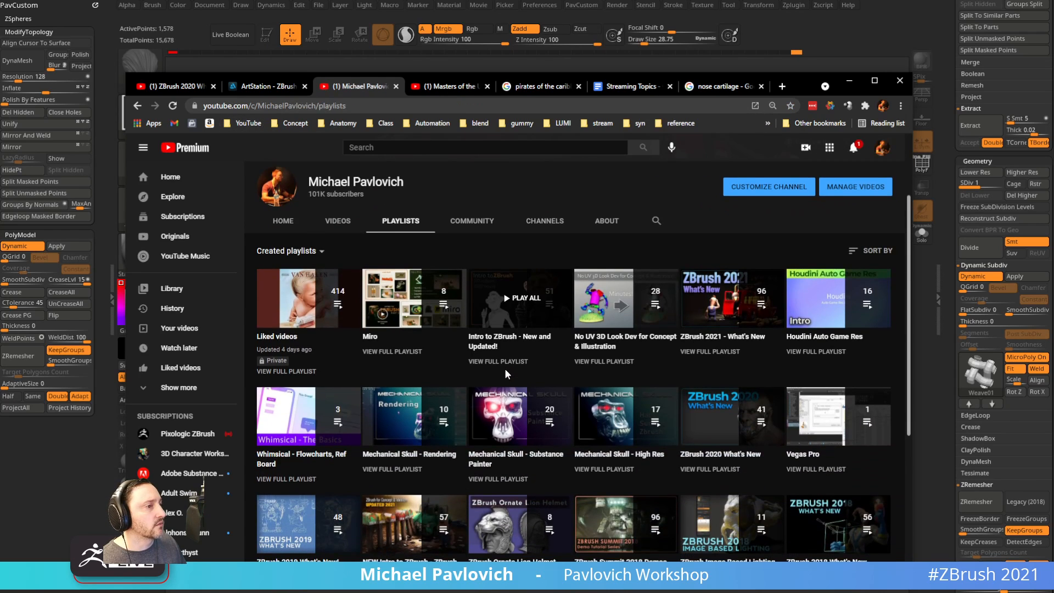
scroll(505, 367, "down", 2)
scroll(627, 362, "up", 1)
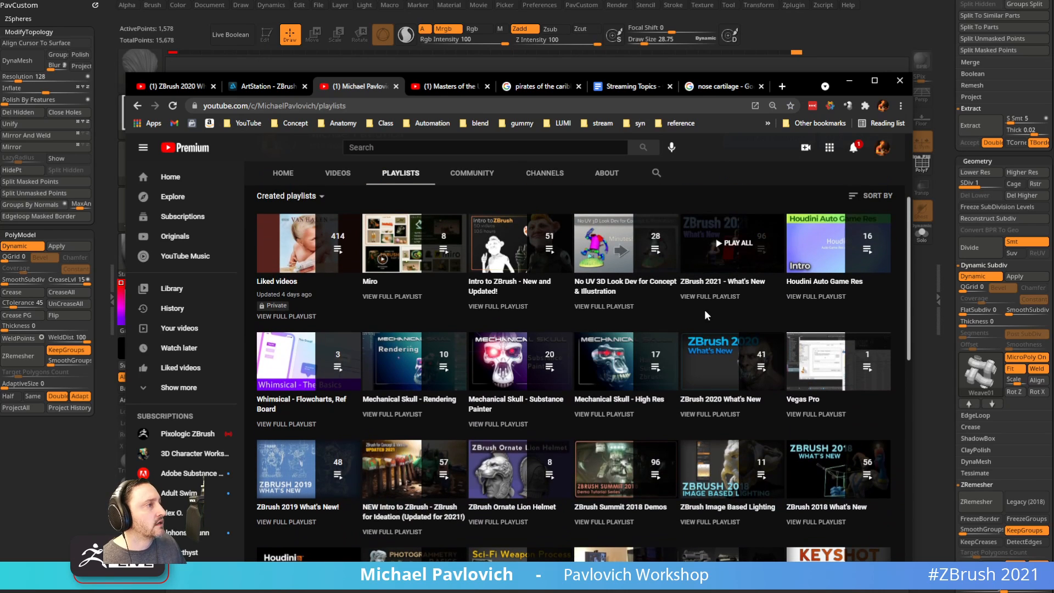
left_click(713, 298)
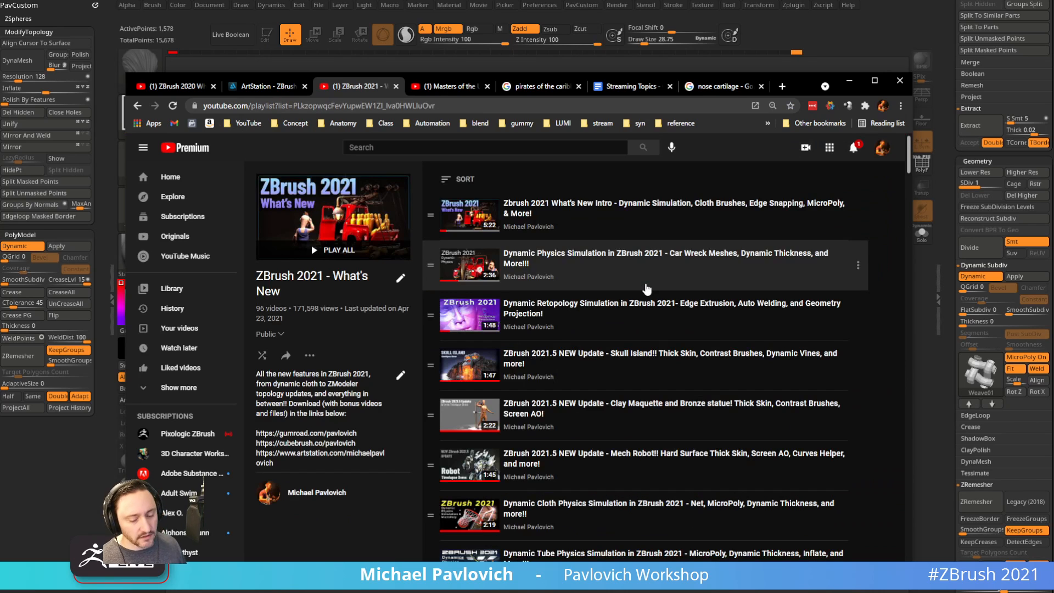
Search the playlist page for "microp" and advance to the second match.
key("ctrl+f")
type("microp0")
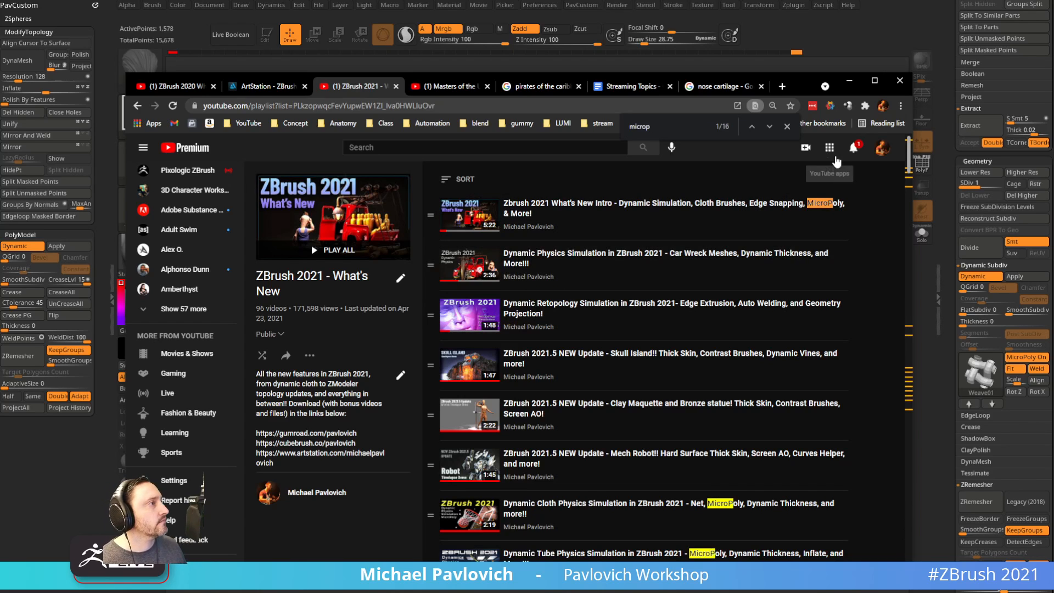
left_click(770, 127)
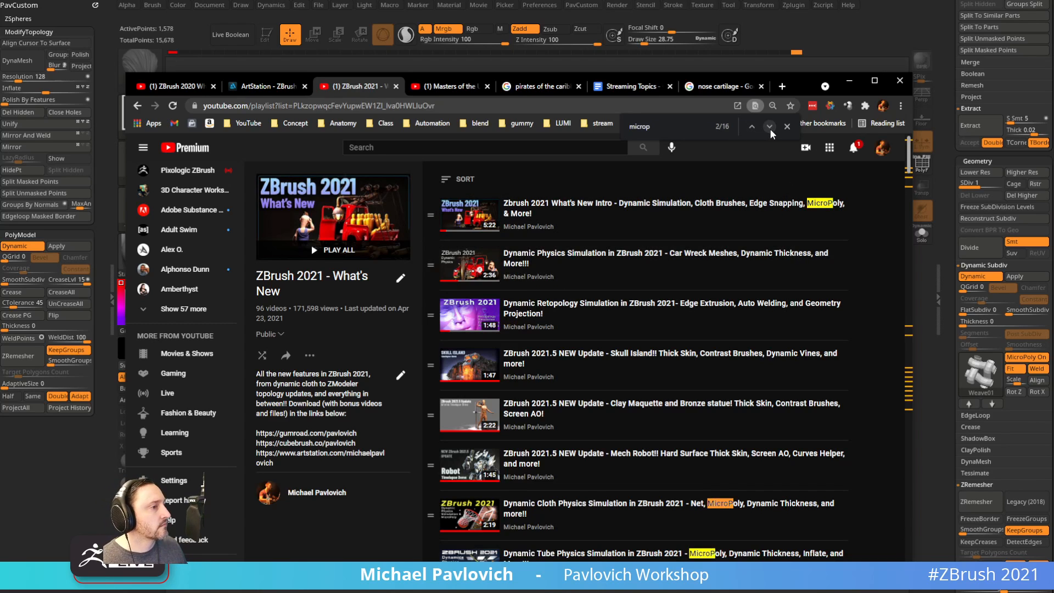
Look through the highlighted playlist titles for the numbered MicroPoly tutorials, from MicroPoly vs MicroMesh onward.
scroll(739, 349, "down", 2)
scroll(739, 349, "down", 10)
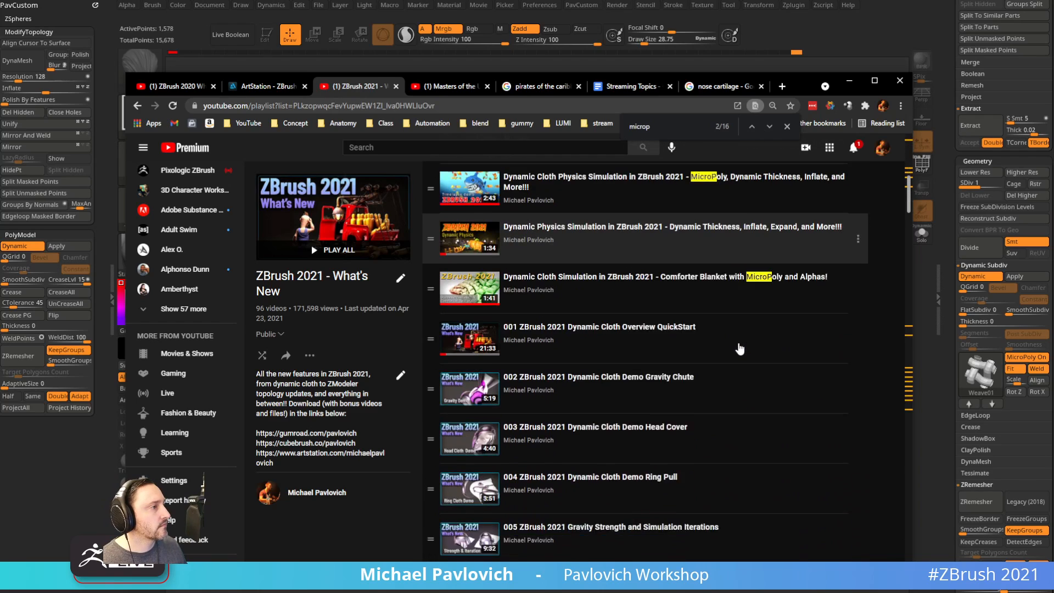
scroll(739, 349, "down", 20)
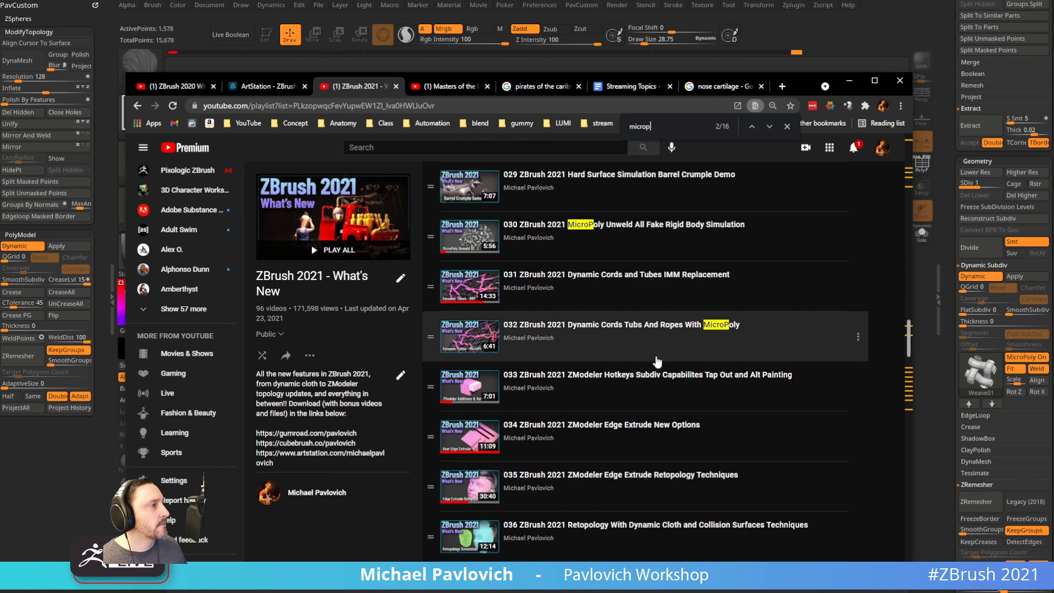
scroll(706, 335, "up", 3)
scroll(710, 362, "up", 6)
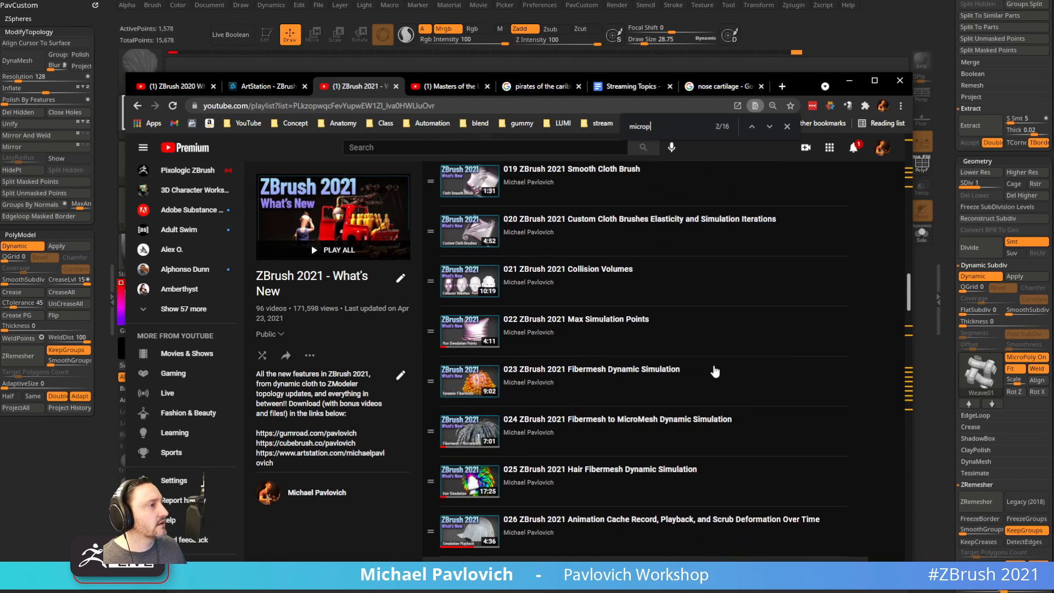
scroll(714, 368, "down", 4)
scroll(716, 372, "up", 1)
scroll(714, 372, "down", 9)
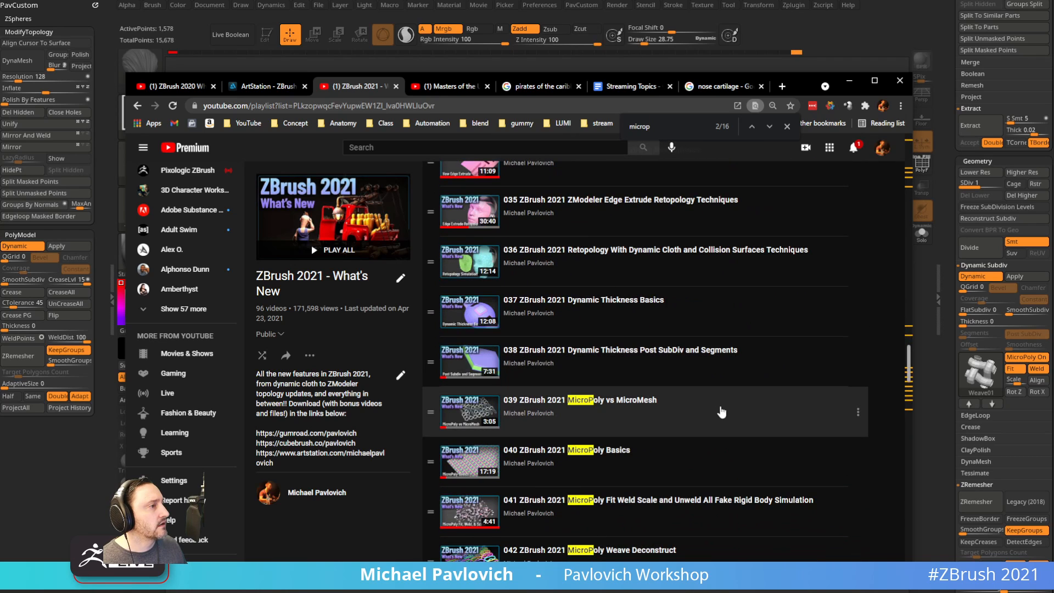
scroll(666, 410, "down", 1)
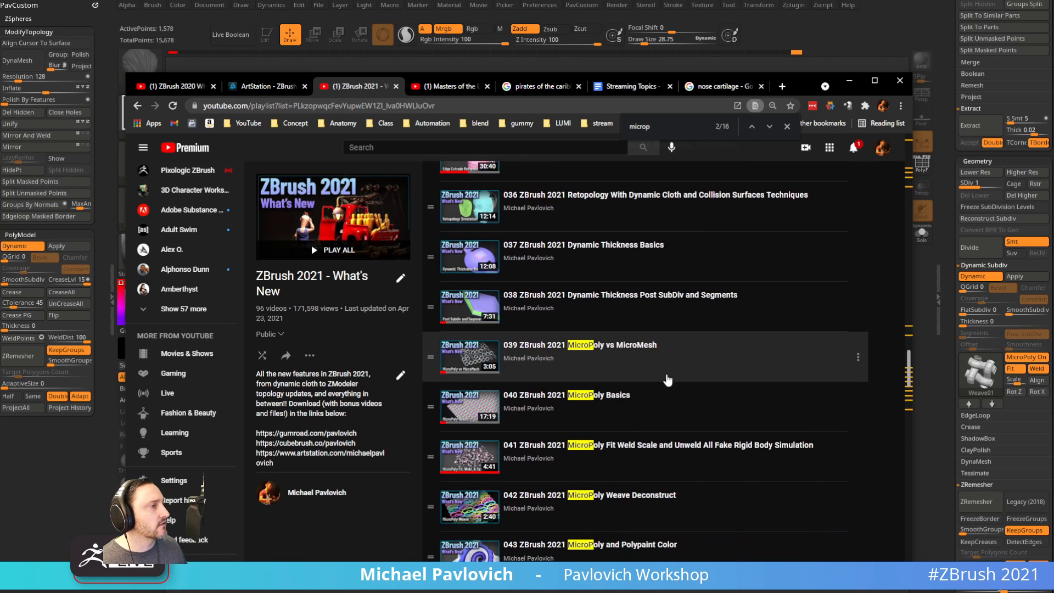
Open the playlist's video 040 ZBrush 2021 MicroPoly Basics, select its web address, and switch back to ZBrush.
left_click(647, 405)
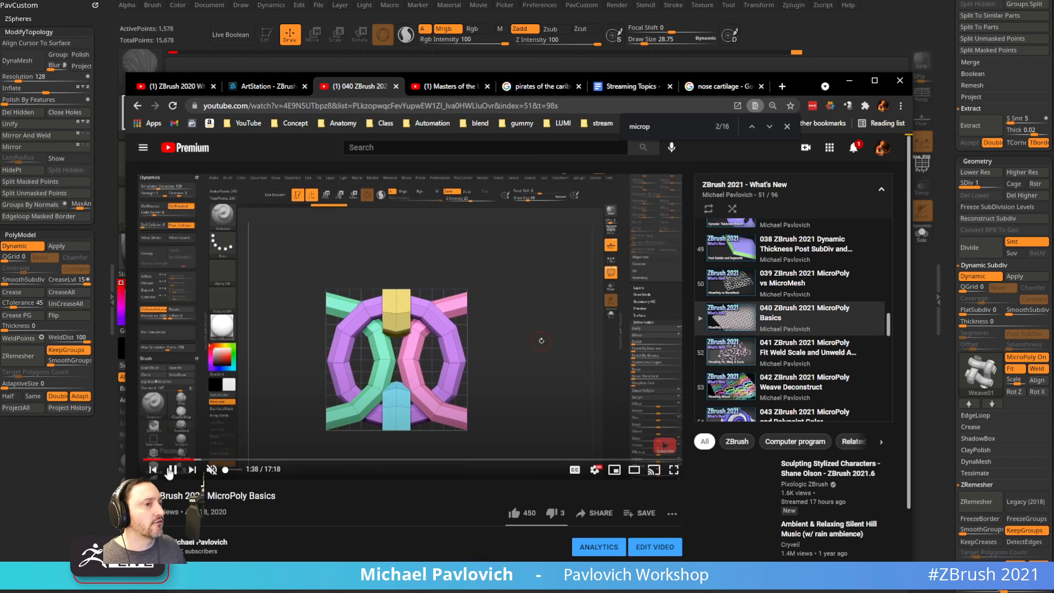
left_click(379, 107)
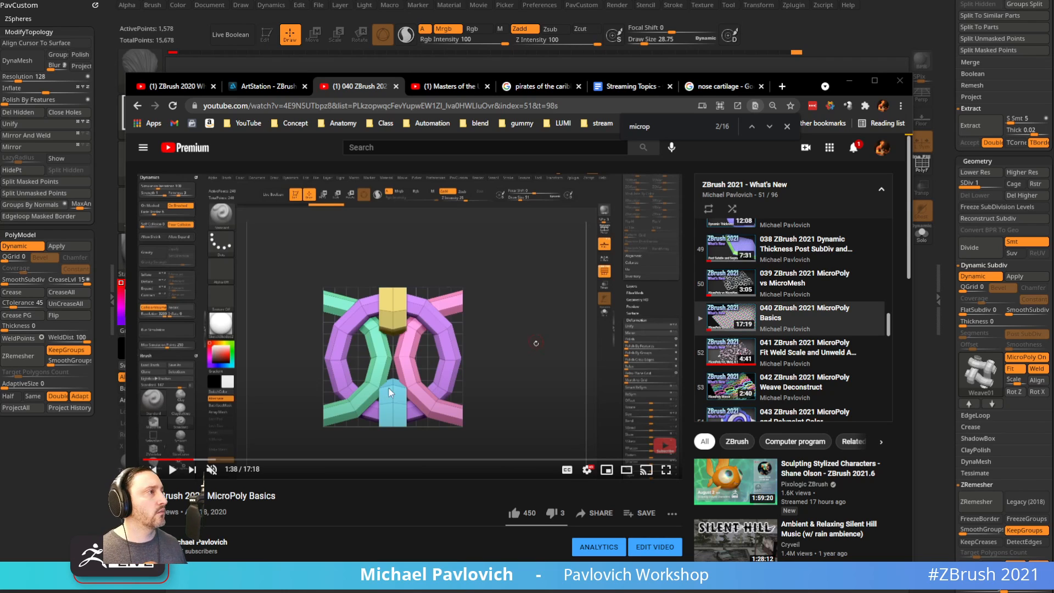
left_click(849, 81)
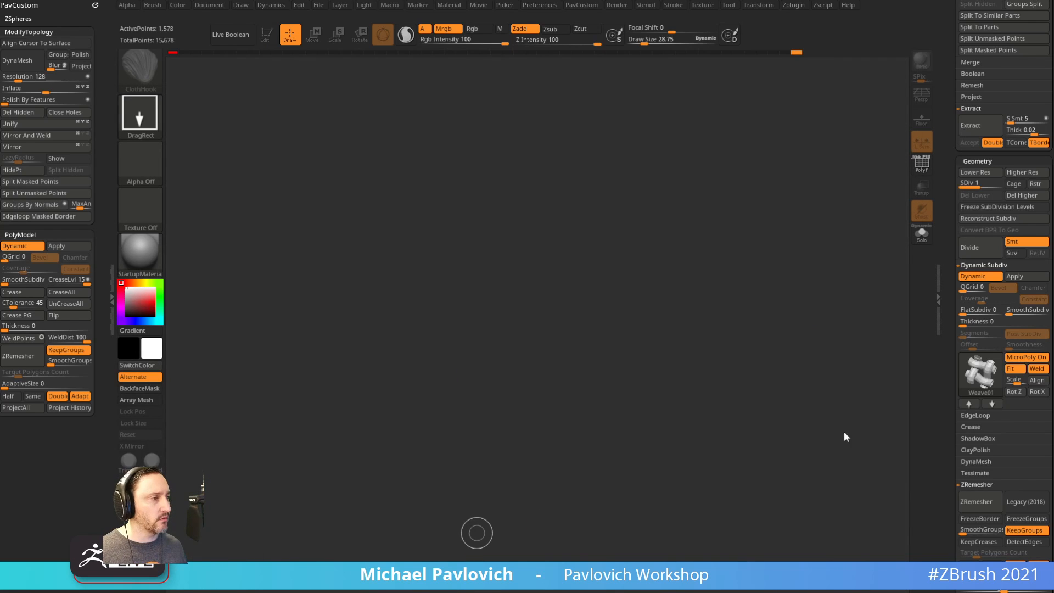
Draw the head tool onto the empty canvas in Edit mode and switch among the loaded hooded skeleton and bust tools.
left_click_drag(953, 160, 969, 502)
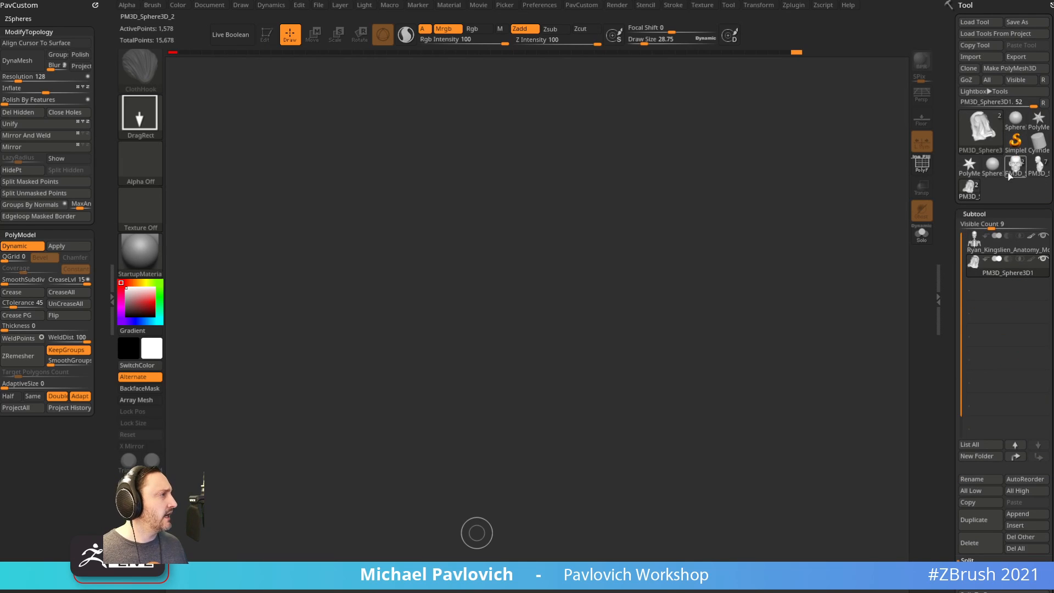
left_click(1015, 167)
left_click_drag(541, 325, 588, 444)
left_click(268, 39)
left_click_drag(673, 200, 670, 228, "shift")
left_click(969, 189)
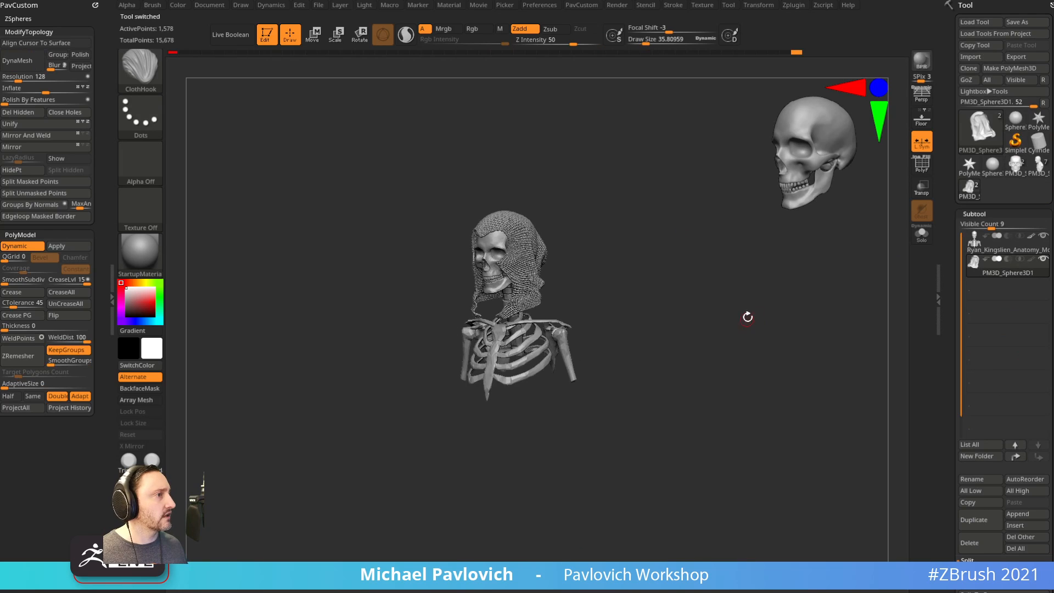
left_click_drag(782, 350, 758, 384)
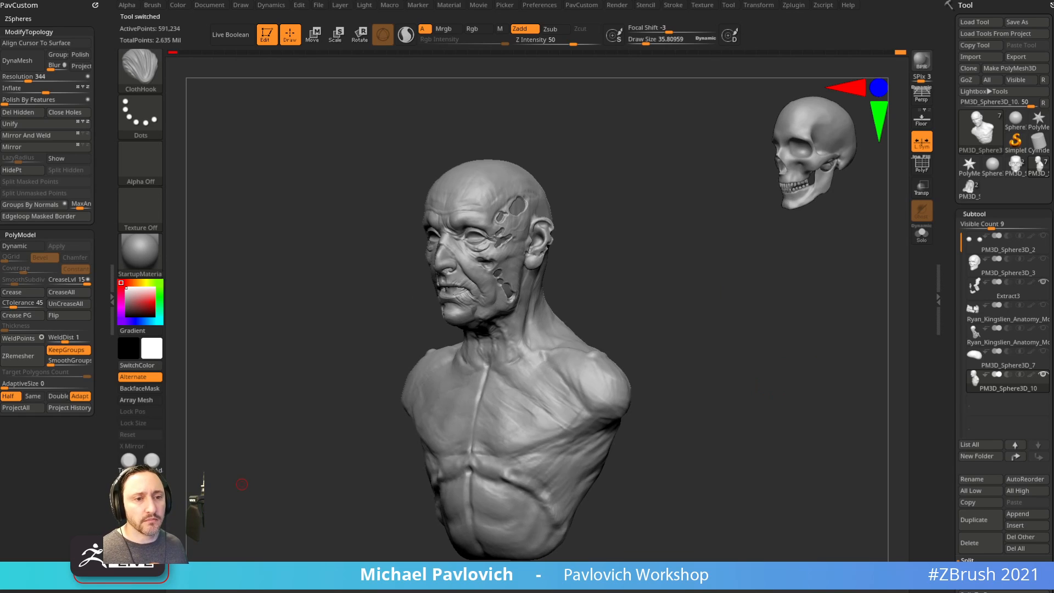